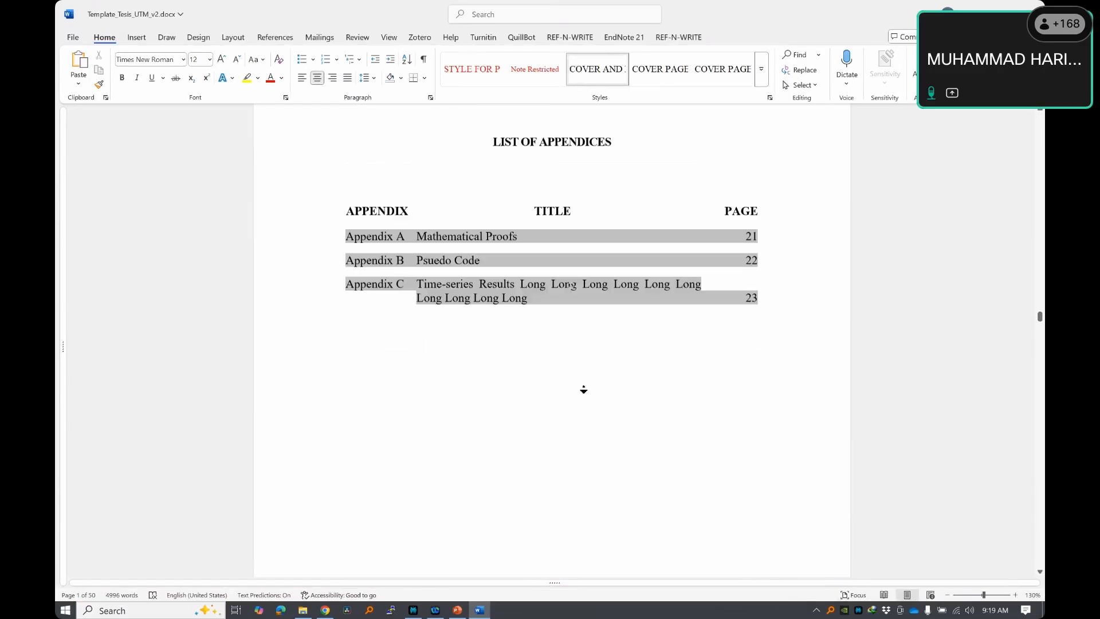
# - Set field shading to Always in the advanced document content options
pyautogui.scroll(2, 576, 395)
pyautogui.scroll(-8, 575, 395)
pyautogui.scroll(5, 577, 393)
pyautogui.scroll(-15, 577, 394)
pyautogui.scroll(1, 576, 387)
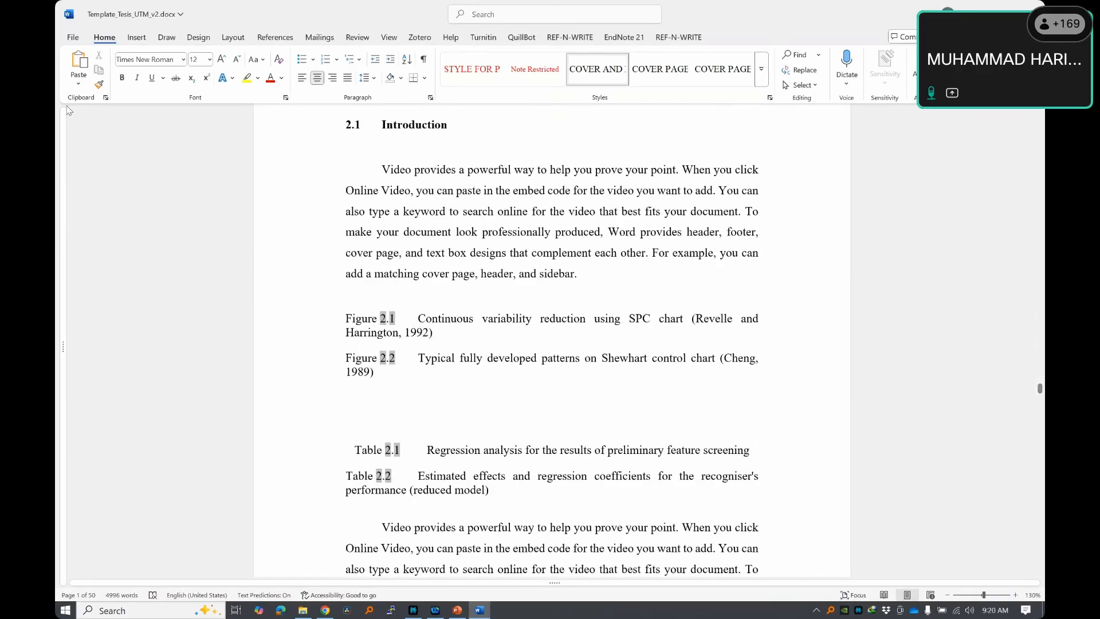
pyautogui.click(72, 39)
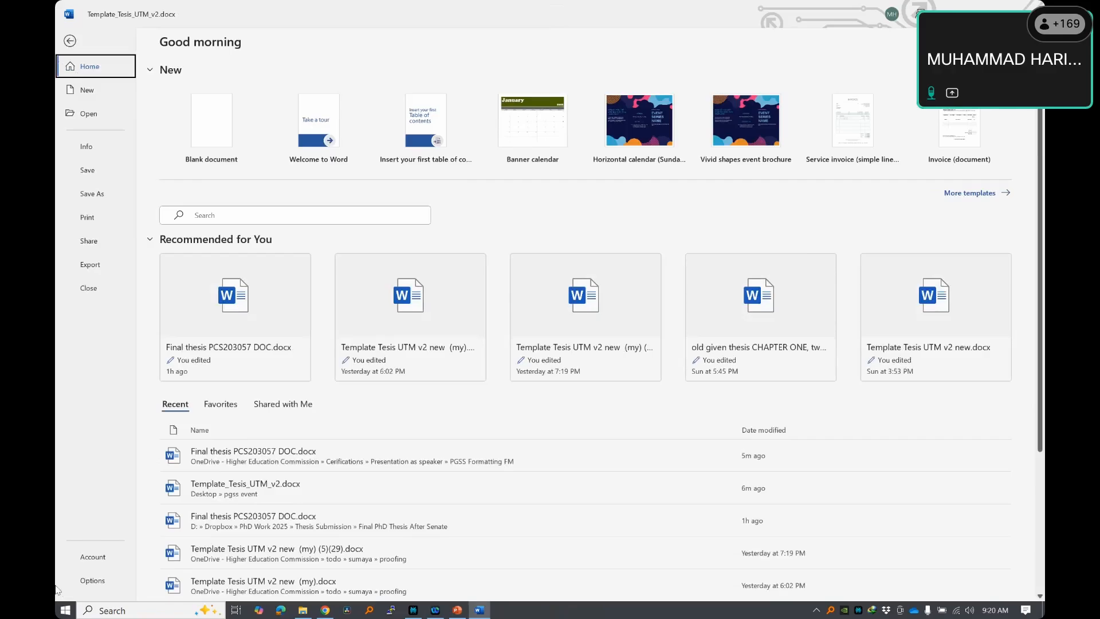
pyautogui.click(95, 581)
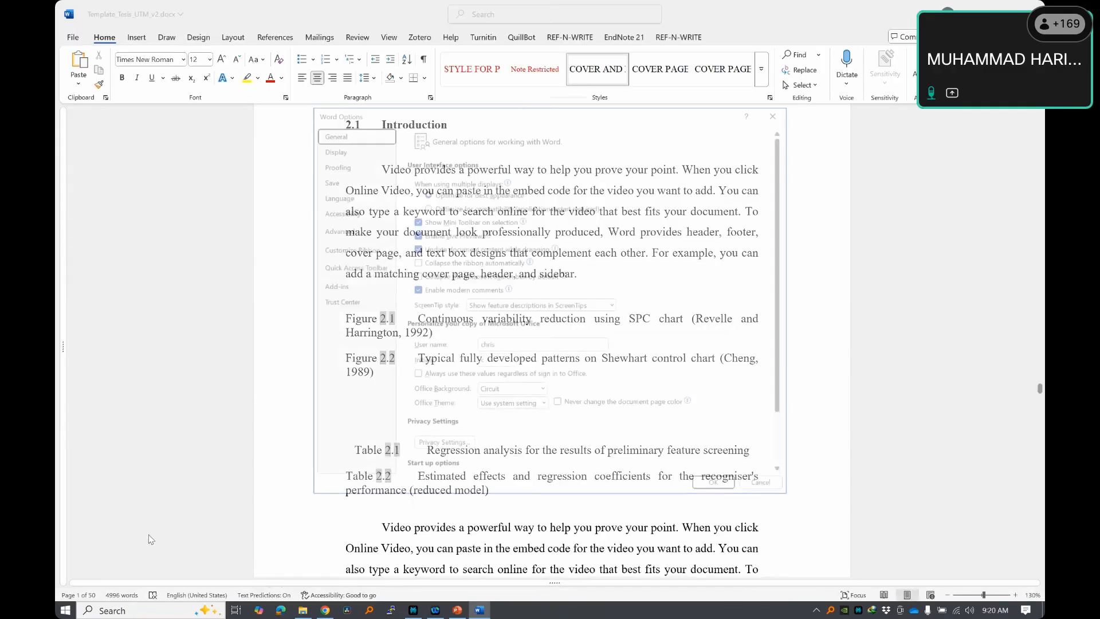
pyautogui.click(340, 232)
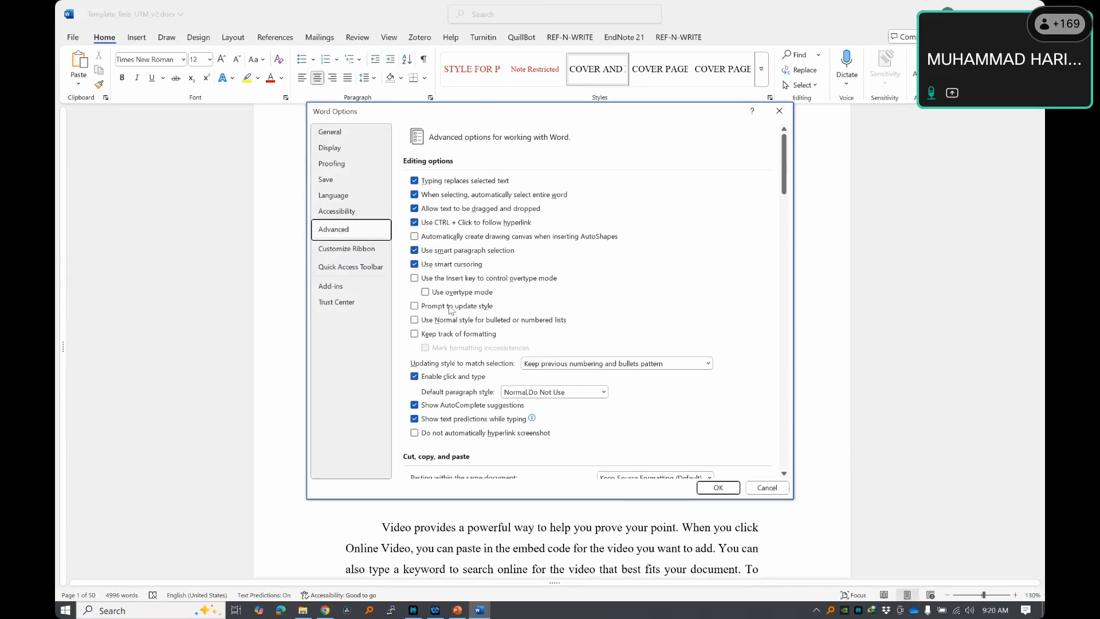
pyautogui.scroll(-10, 567, 376)
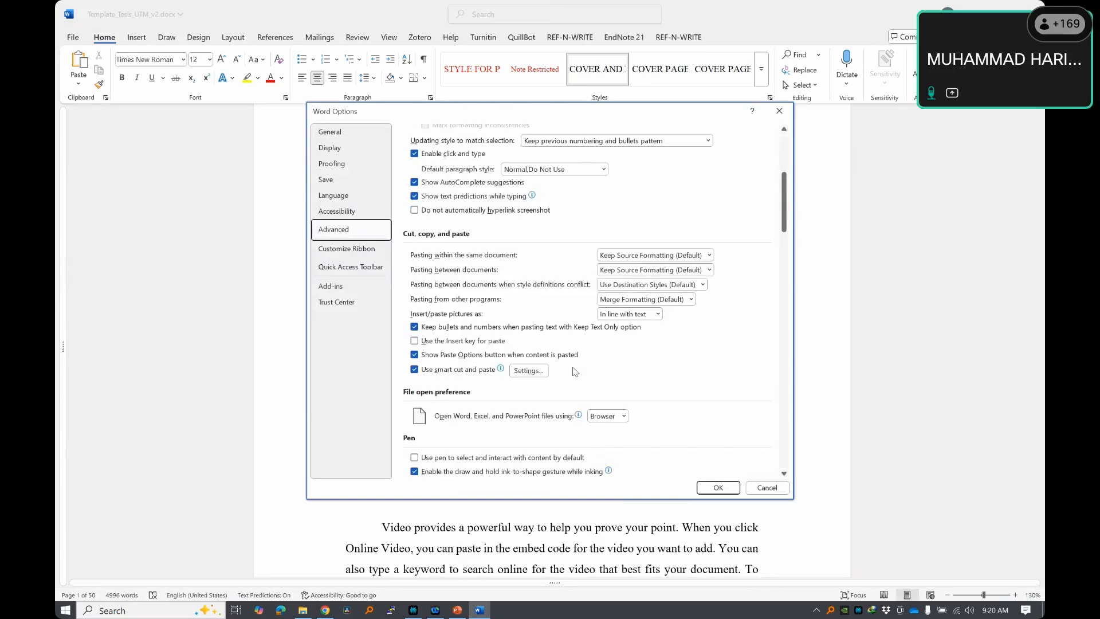
pyautogui.scroll(-5, 575, 367)
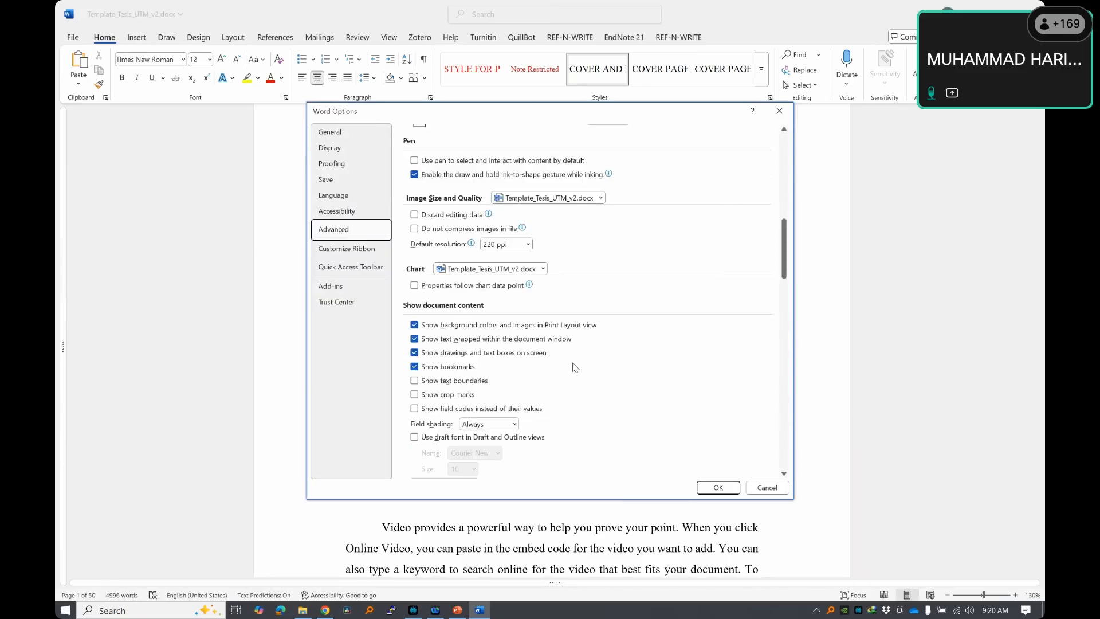
pyautogui.scroll(-3, 575, 368)
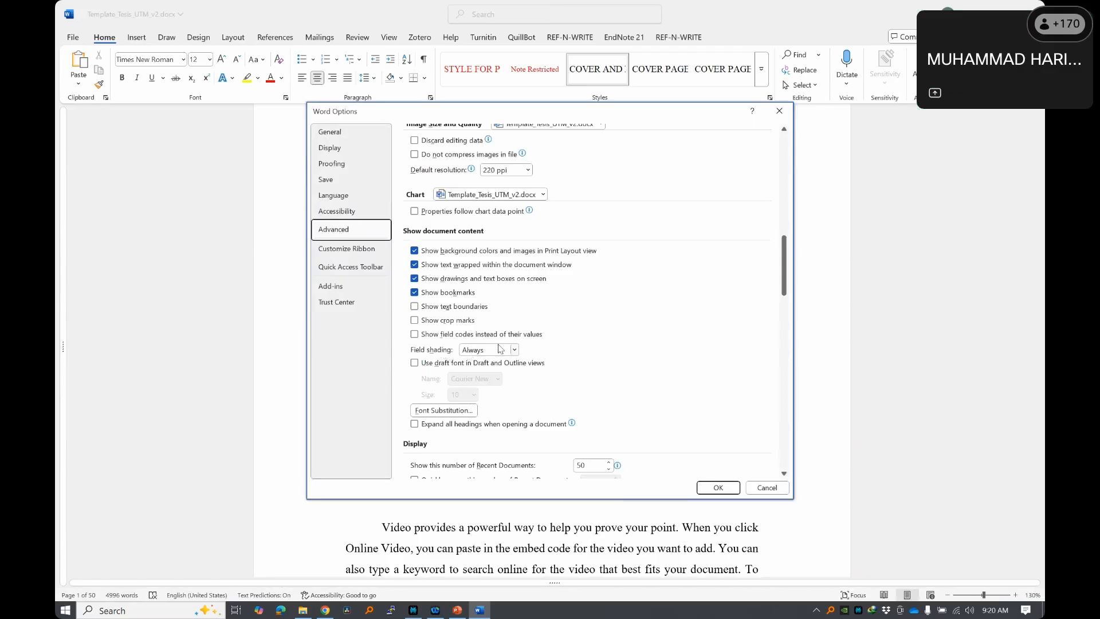
pyautogui.click(508, 351)
pyautogui.click(504, 376)
pyautogui.click(718, 488)
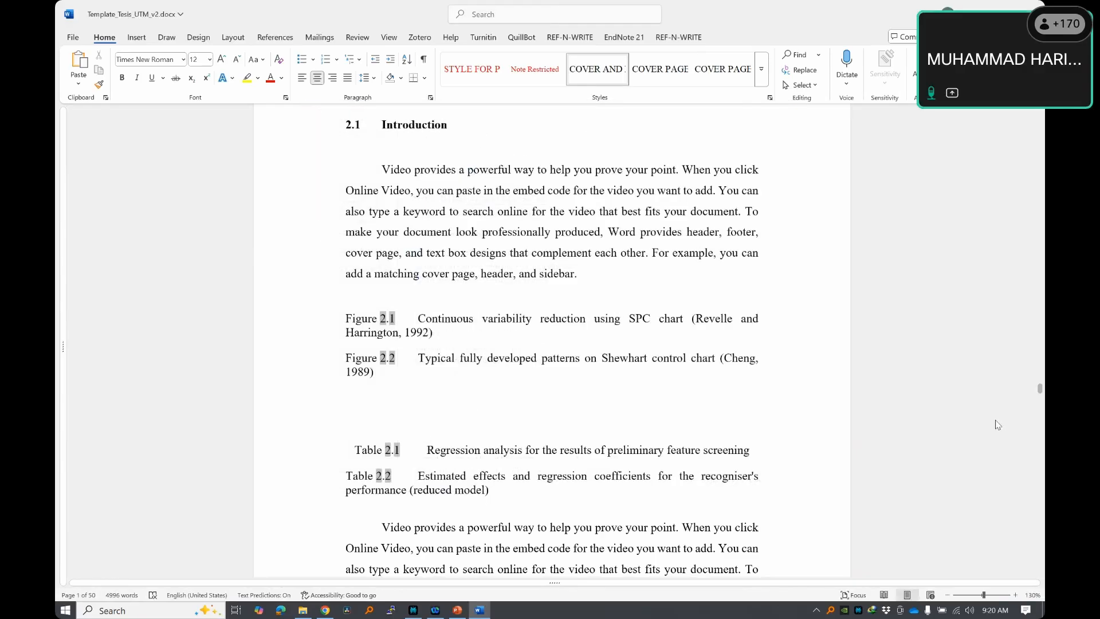
# - Examine the choices for field shading in the advanced options, and leave the dialog without saving
pyautogui.click(71, 38)
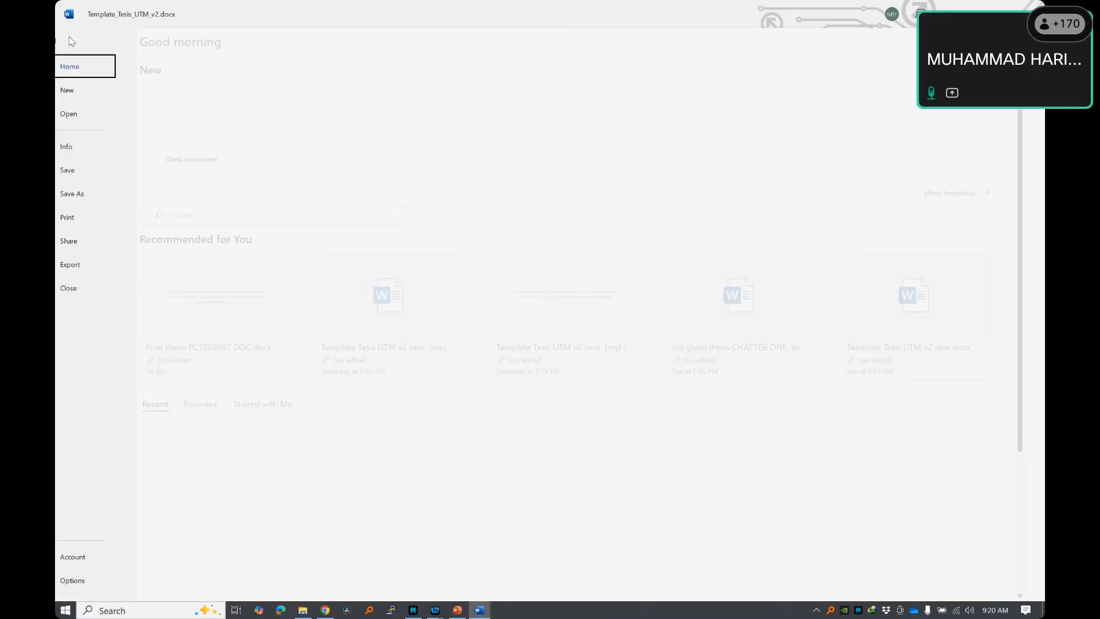
pyautogui.click(99, 580)
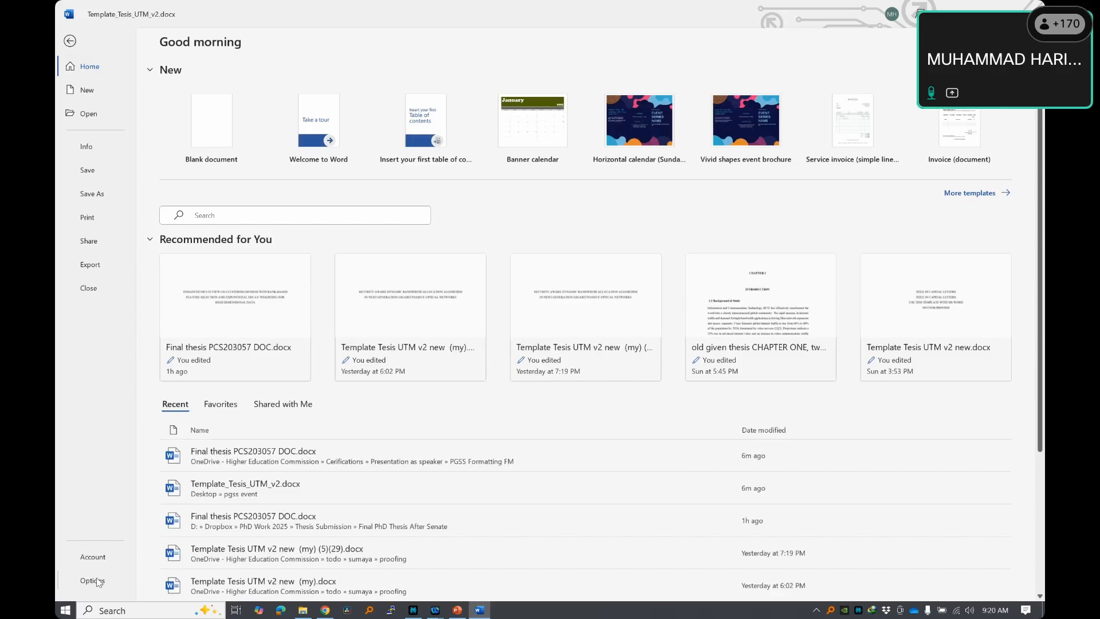
pyautogui.click(334, 230)
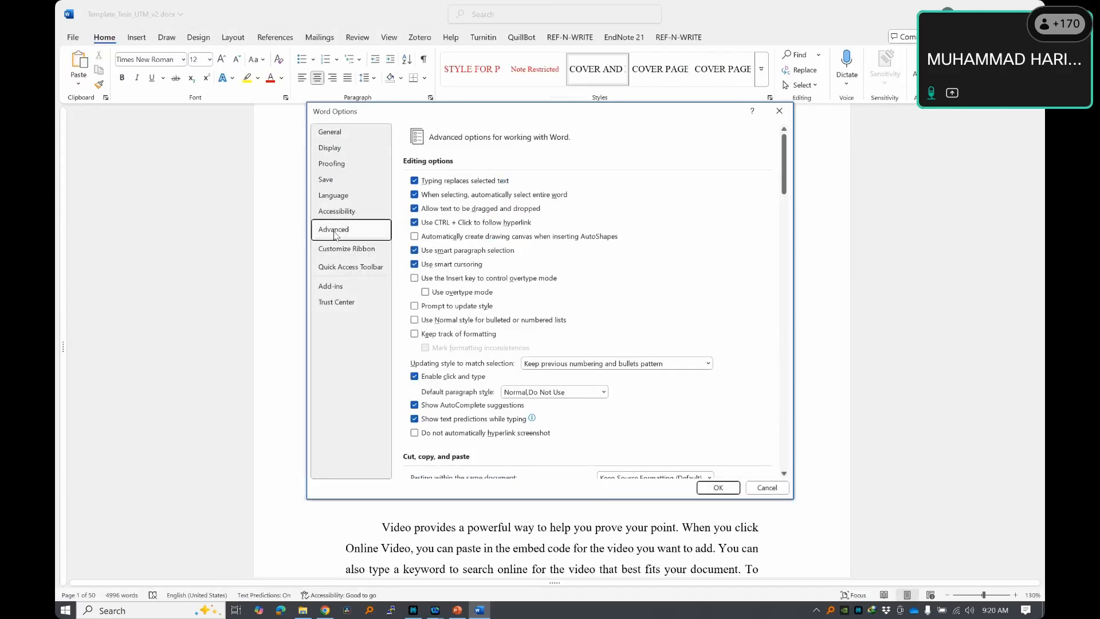
pyautogui.scroll(-10, 553, 308)
pyautogui.scroll(-5, 552, 308)
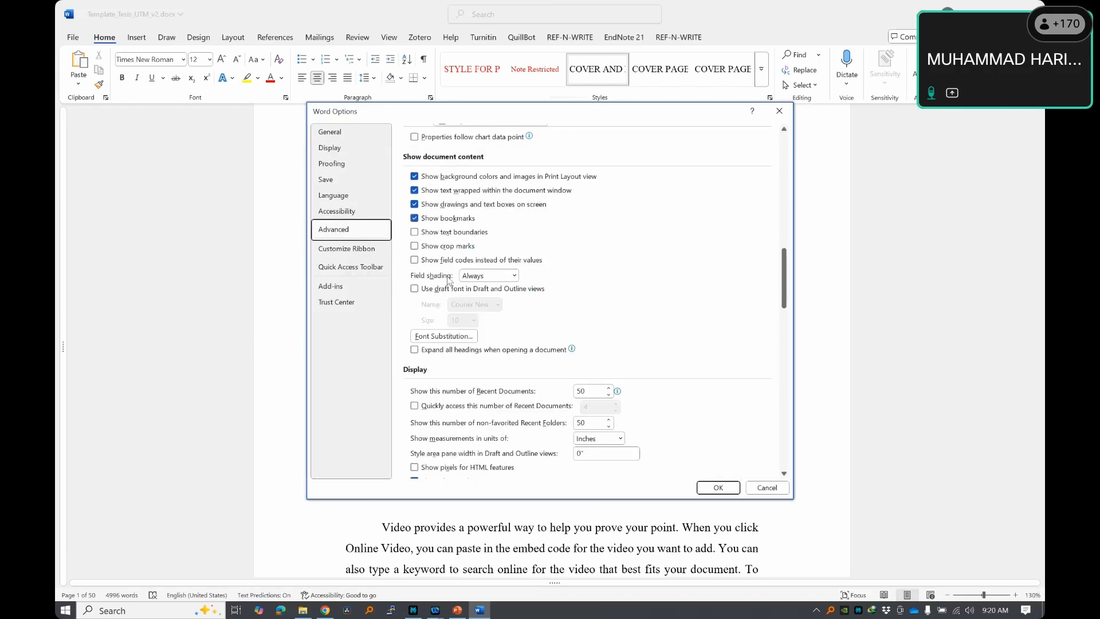
pyautogui.click(514, 276)
pyautogui.click(496, 303)
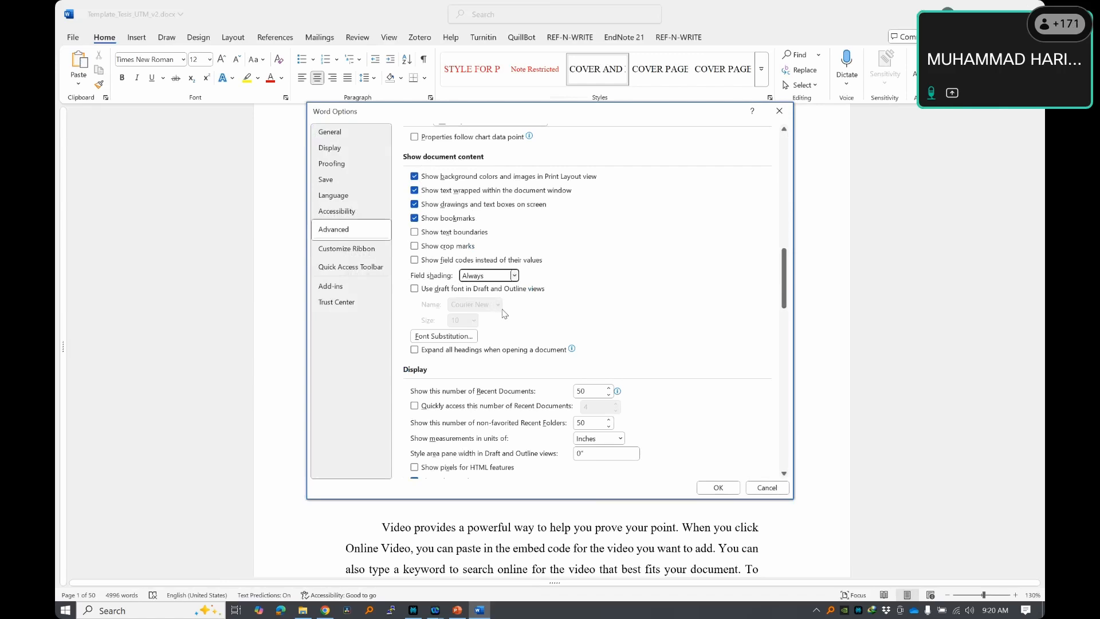
pyautogui.click(846, 153)
pyautogui.click(779, 110)
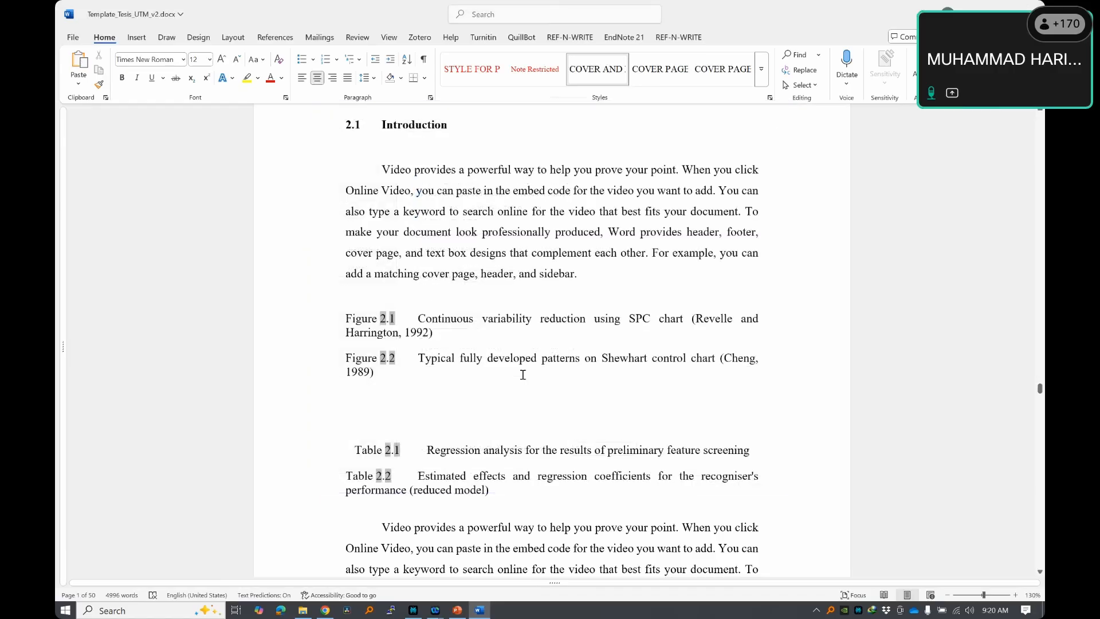
# - Copy the Figure 2.1 caption and paste it as plain text on a new line below the first paragraph of section 2.1
pyautogui.moveTo(346, 324); pyautogui.dragTo(459, 361)
pyautogui.click(456, 359)
pyautogui.doubleClick(341, 324)
pyautogui.press('super+c')
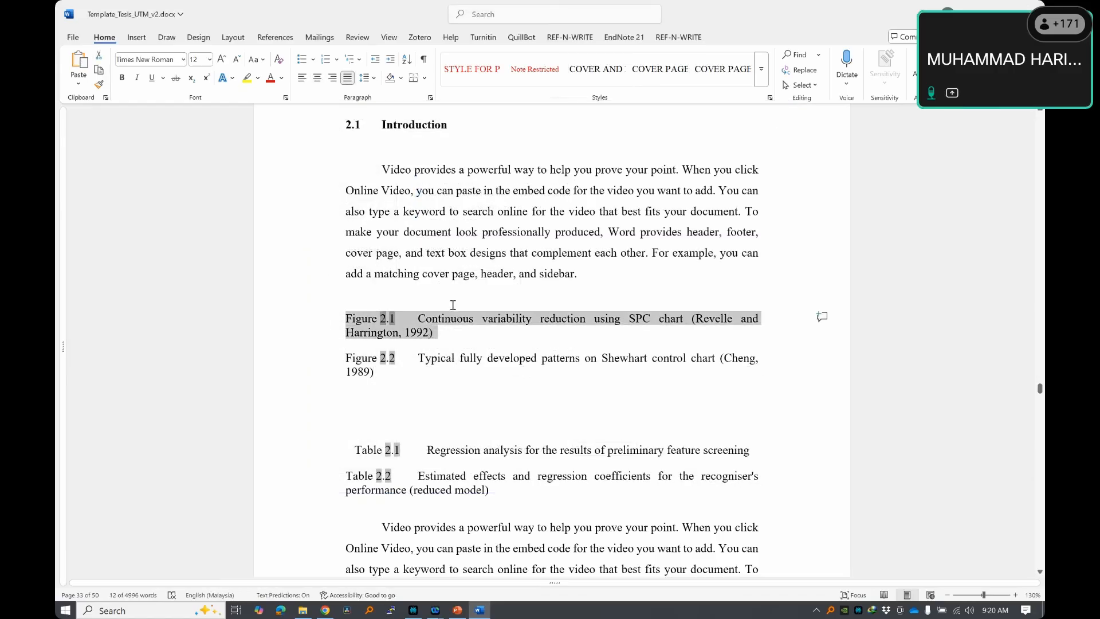
pyautogui.click(452, 273)
pyautogui.click(582, 275)
pyautogui.press('Return')
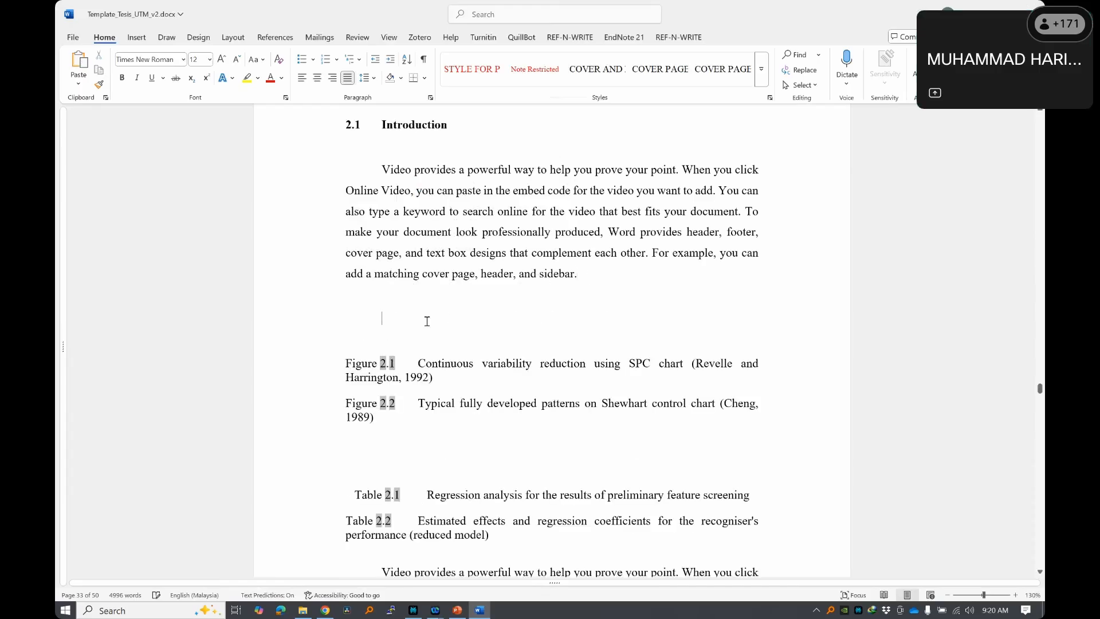
pyautogui.rightClick(425, 319)
pyautogui.click(500, 407)
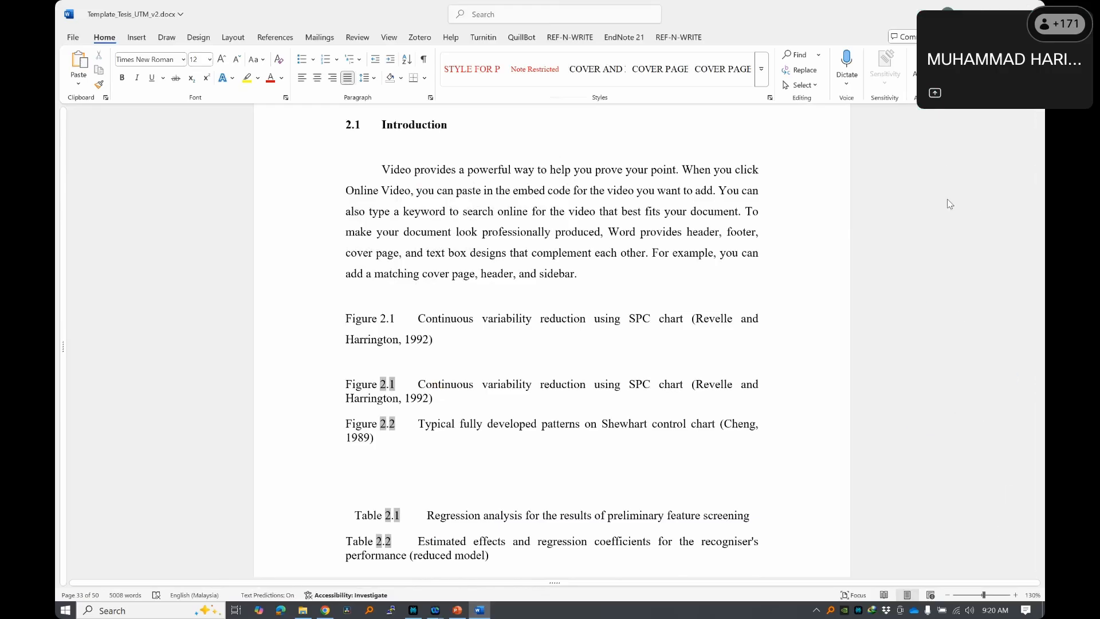
pyautogui.click(932, 216)
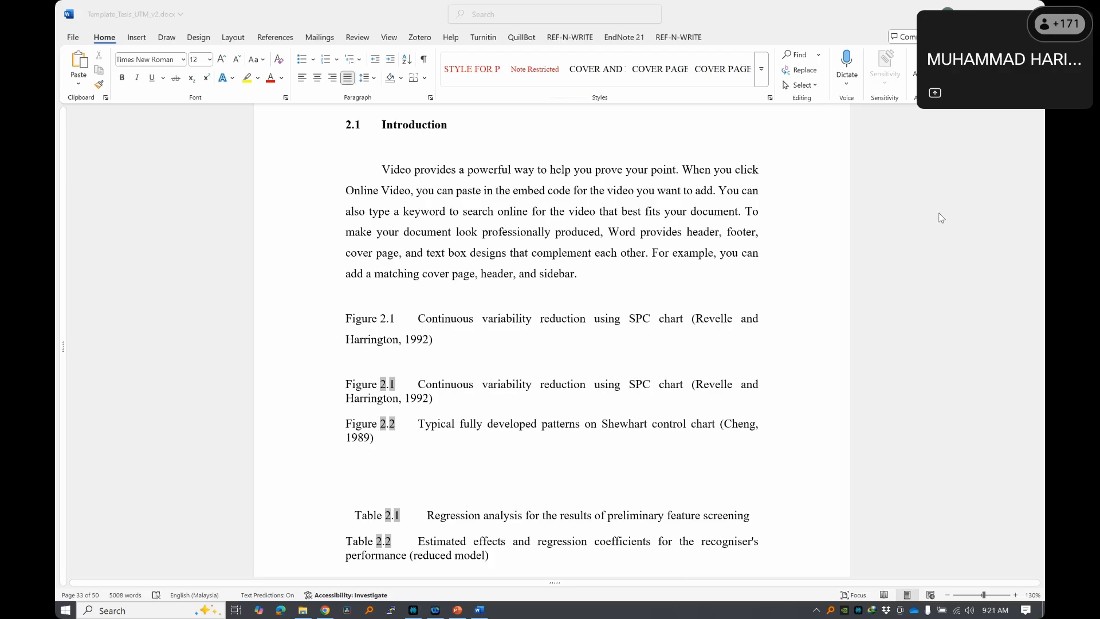
# - Compare the plain-text copy of the Figure 2.1 caption with the field-based original, both in the page and in the print preview
pyautogui.click(441, 344)
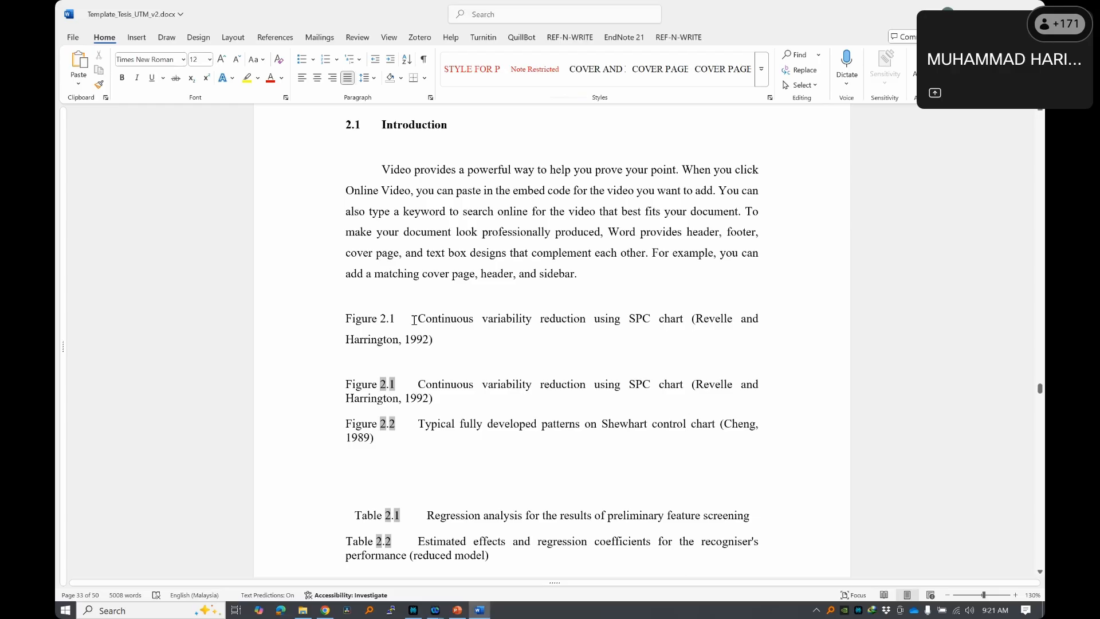
pyautogui.moveTo(449, 363); pyautogui.dragTo(466, 378)
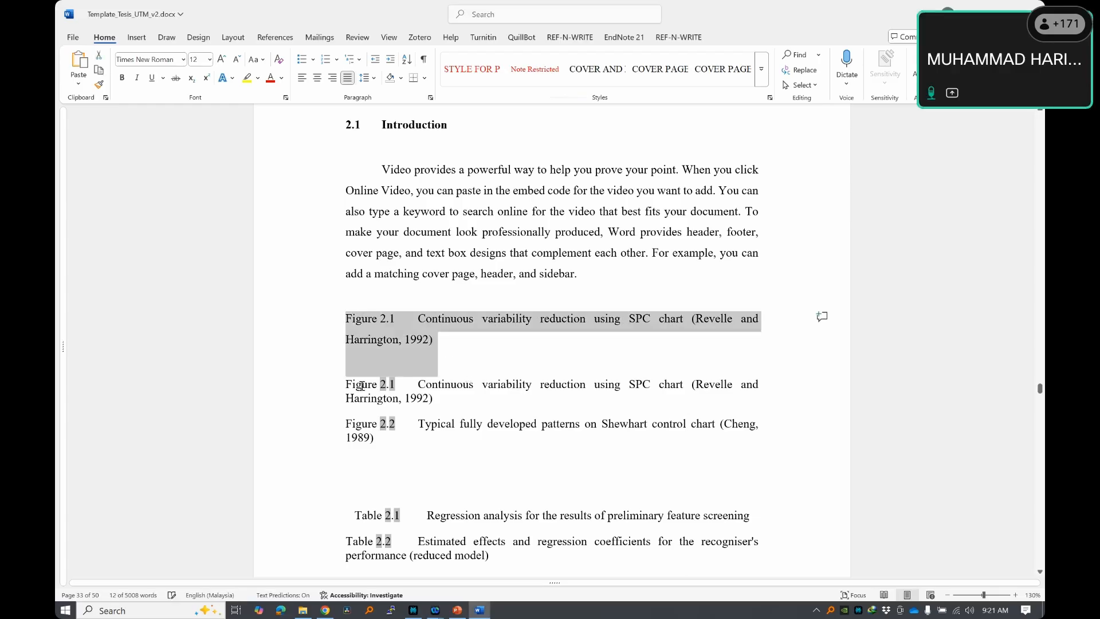
pyautogui.moveTo(362, 386); pyautogui.dragTo(484, 410)
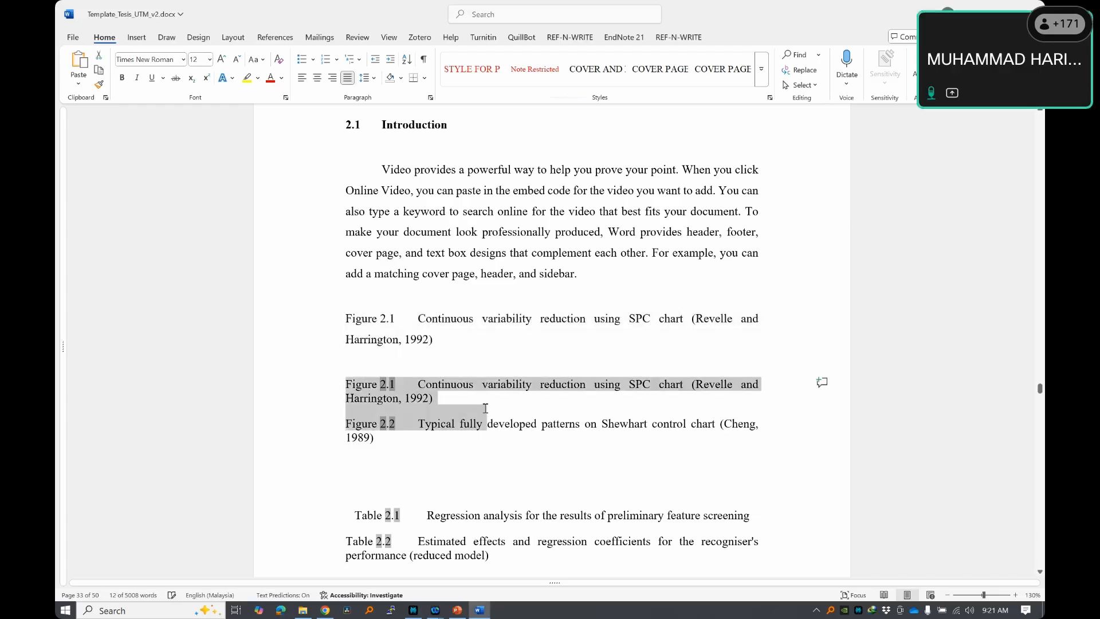
pyautogui.click(478, 354)
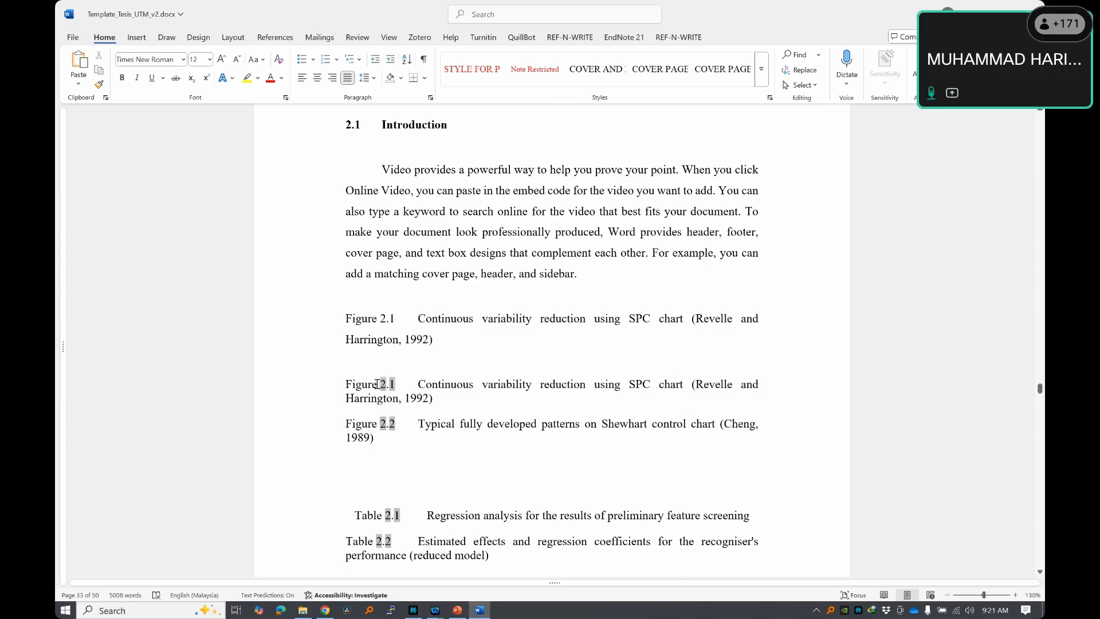
pyautogui.moveTo(395, 384); pyautogui.dragTo(346, 384)
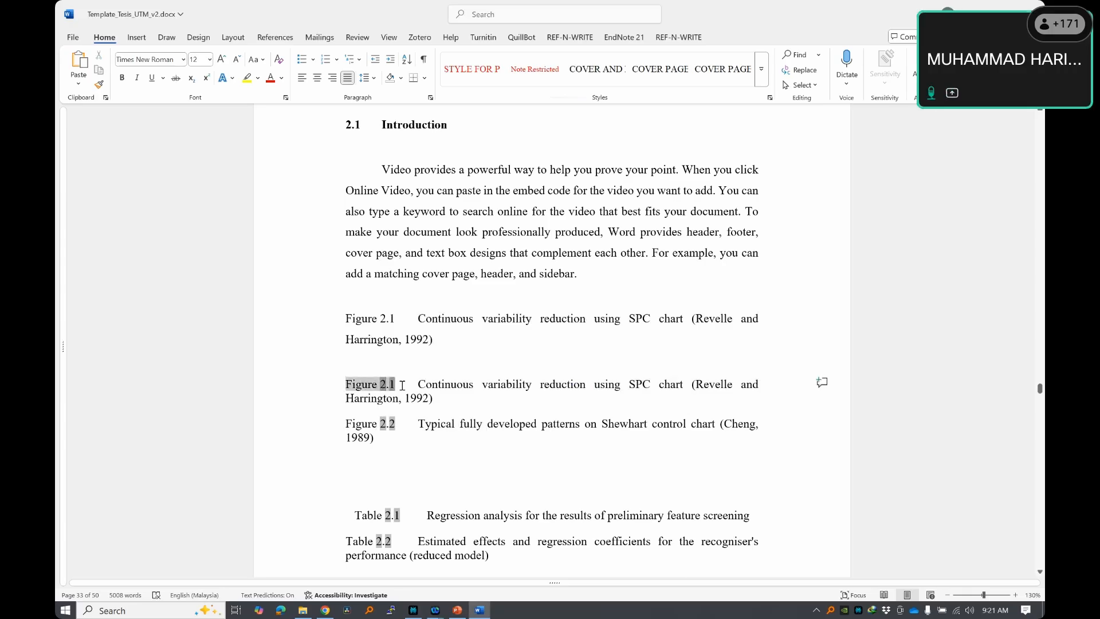
pyautogui.click(496, 396)
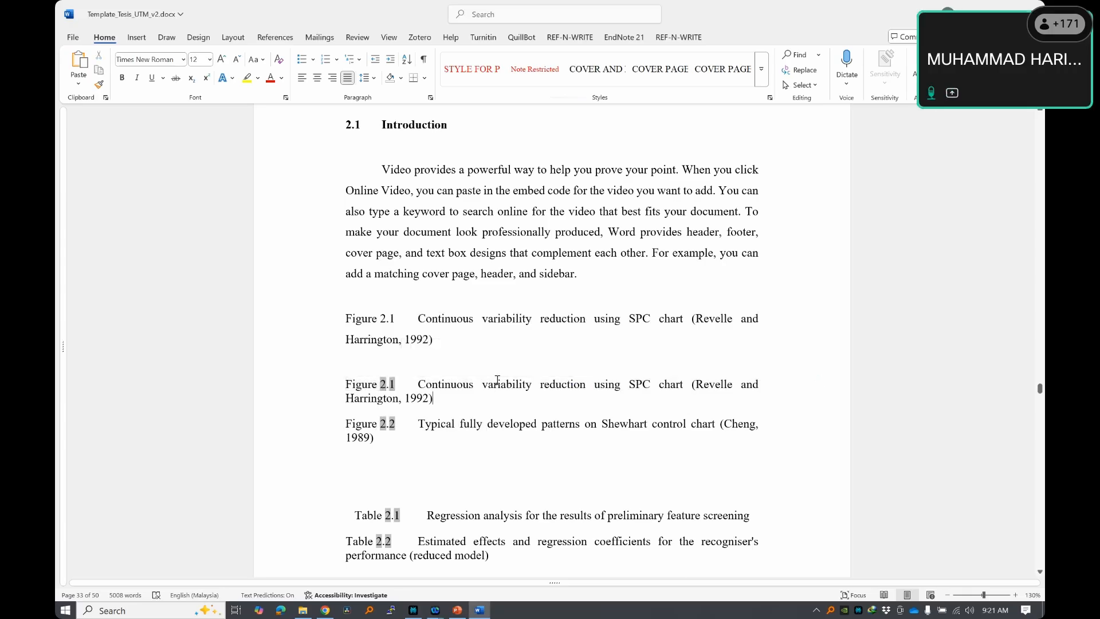
pyautogui.hotkey('ctrl', 'p')
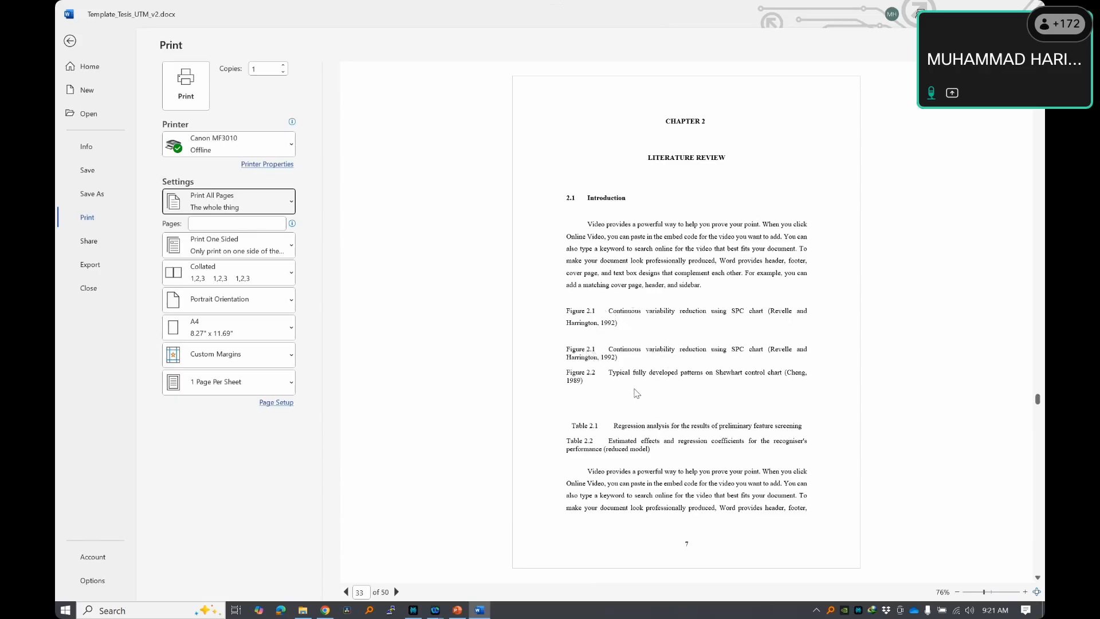
pyautogui.press('Escape')
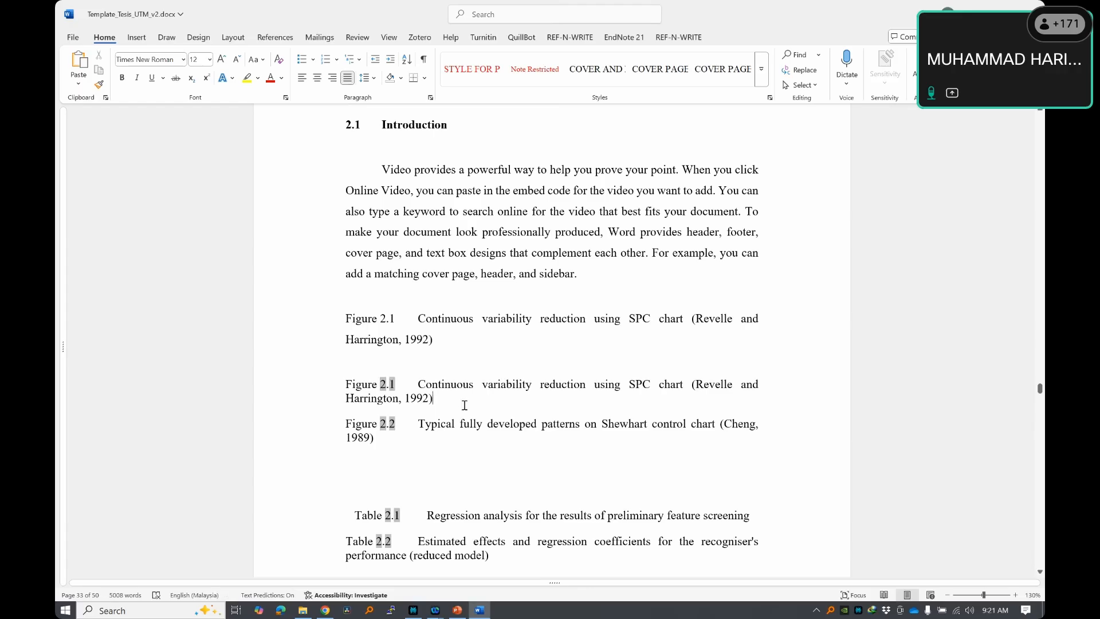
# - Add a manual citation in parentheses, with the author's surname, "et al" and 2024, before the period ending the first paragraph of section 2.1
pyautogui.click(573, 274)
pyautogui.write('()')
pyautogui.press('Left')
pyautogui.write('Haris et al, 2024')
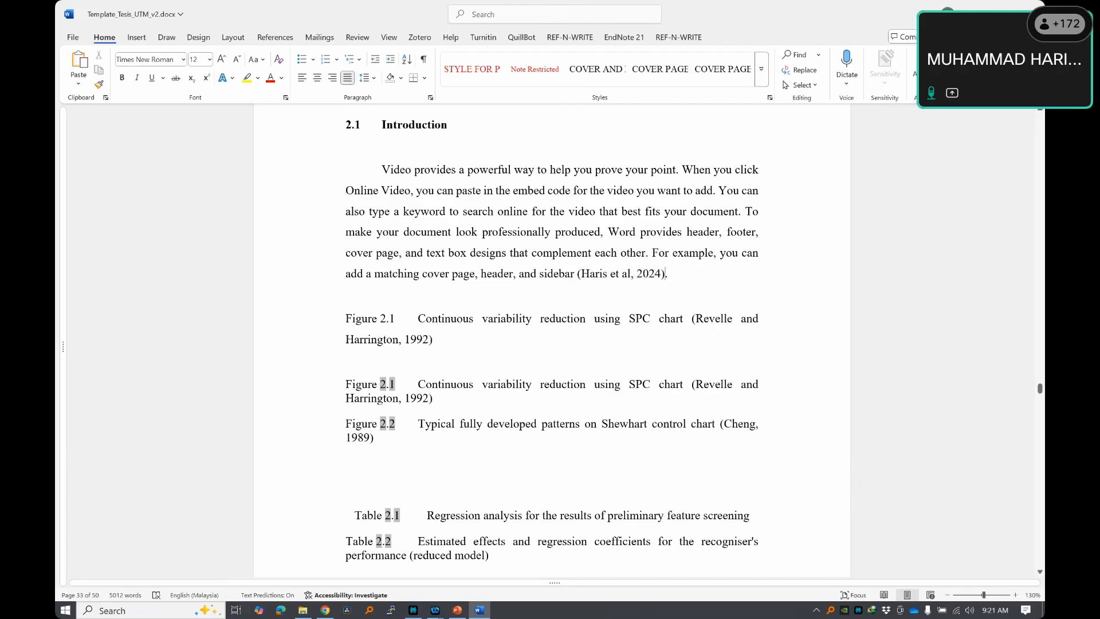
# - Start the Zotero application so citations can be inserted, and dismiss the connection error in the document
pyautogui.click(420, 37)
pyautogui.click(84, 67)
pyautogui.press('super')
pyautogui.write('zot')
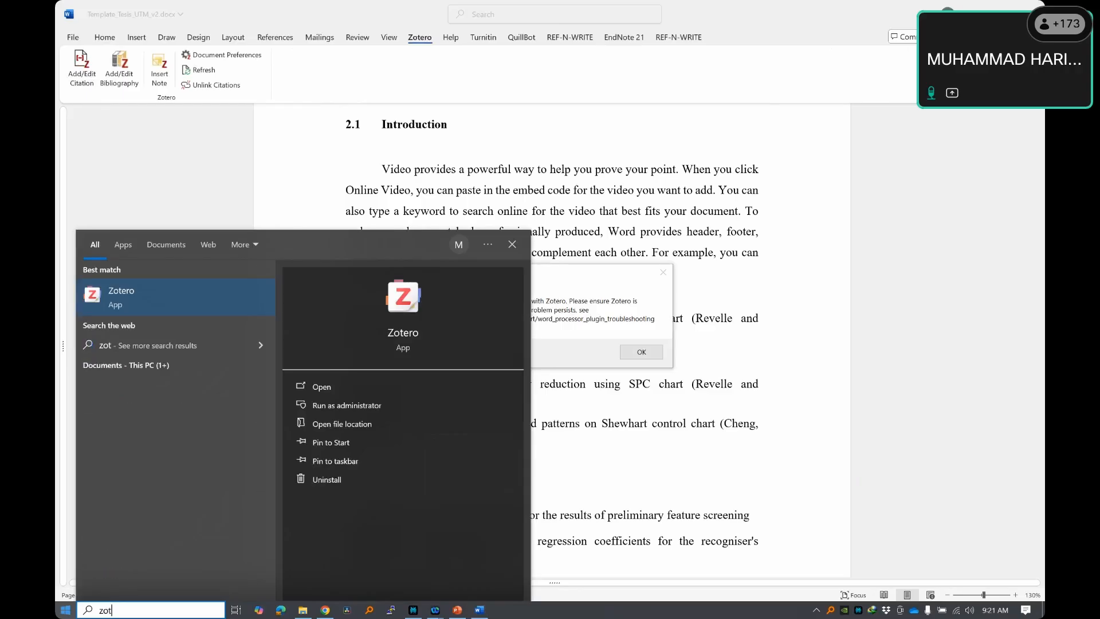
pyautogui.press('Return')
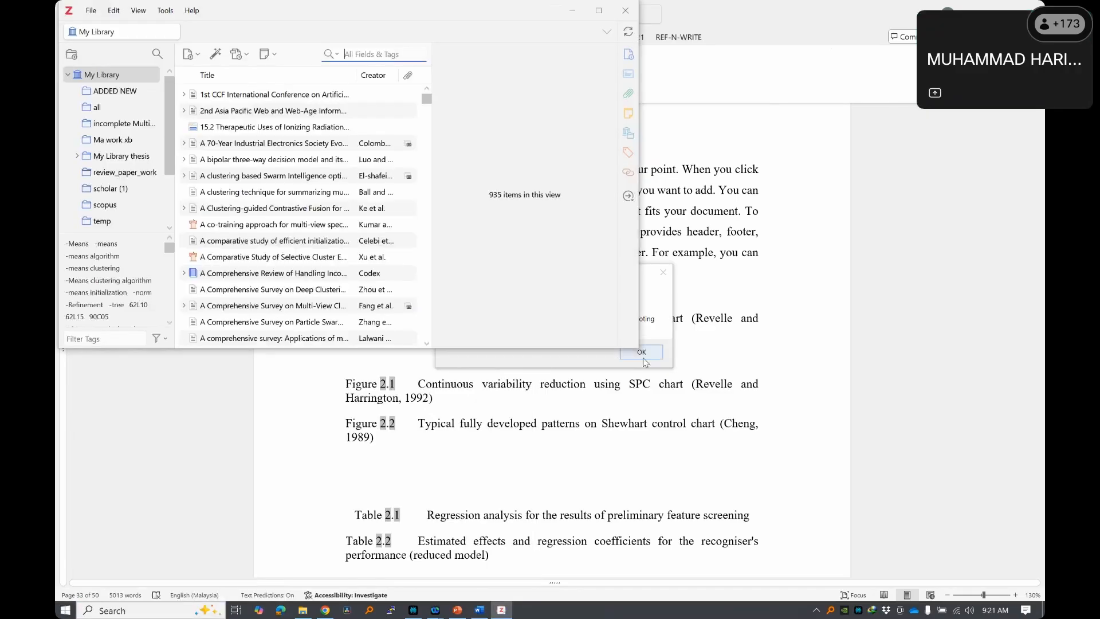
pyautogui.click(643, 354)
# - Insert a Zotero citation for the 2024 article "Breaking down multi-view clustering" directly after the manually typed citation in section 2.1
pyautogui.click(82, 57)
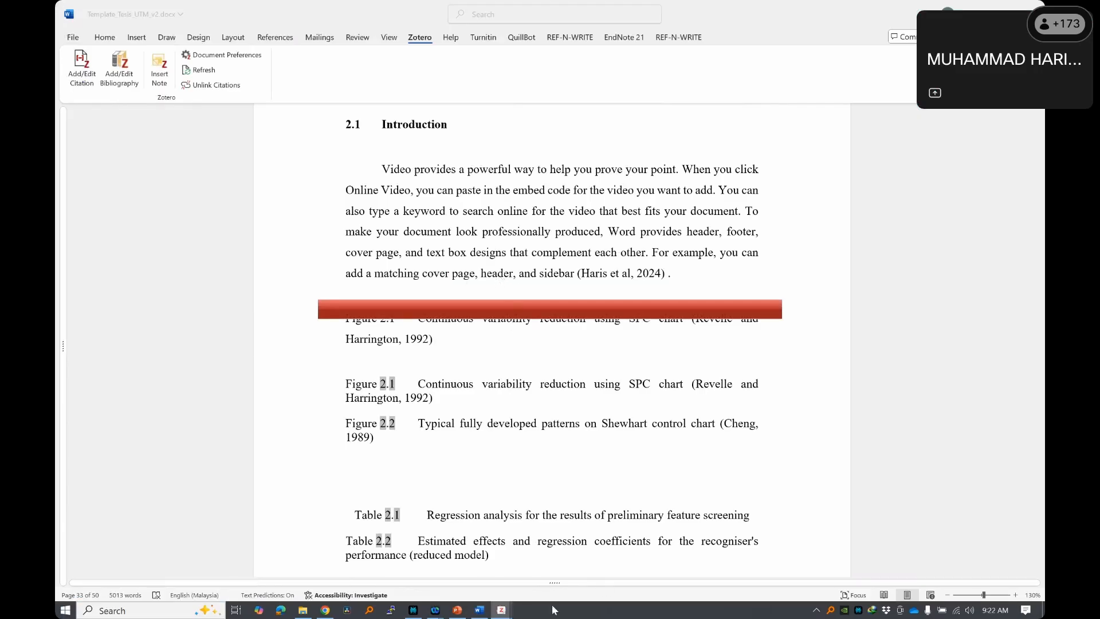
pyautogui.click(503, 609)
pyautogui.click(663, 272)
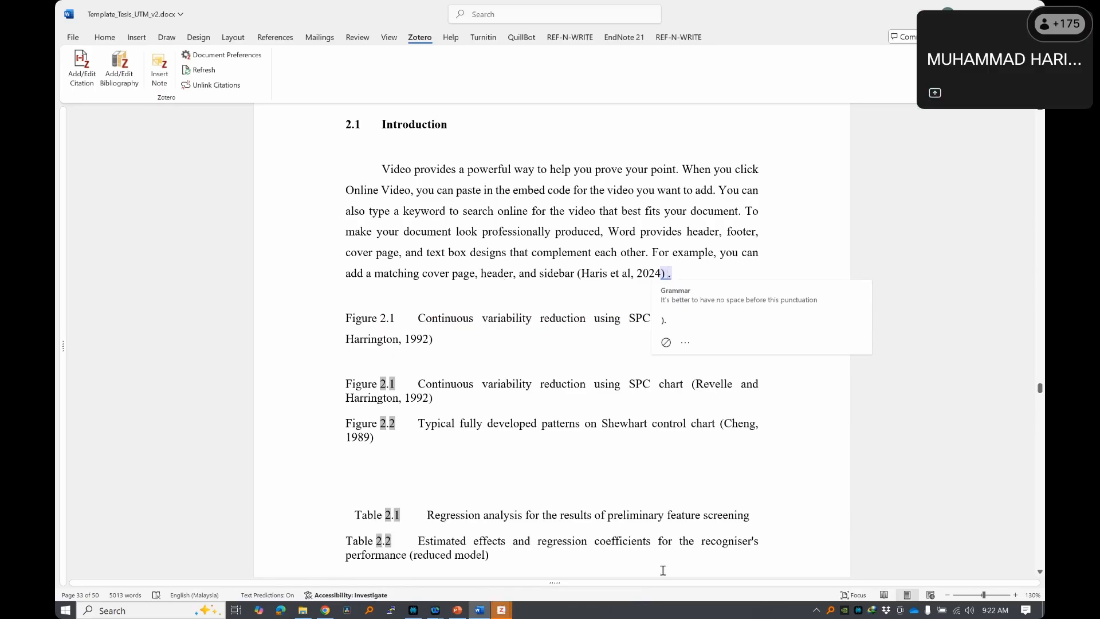
pyautogui.click(502, 610)
pyautogui.click(370, 176)
pyautogui.click(570, 449)
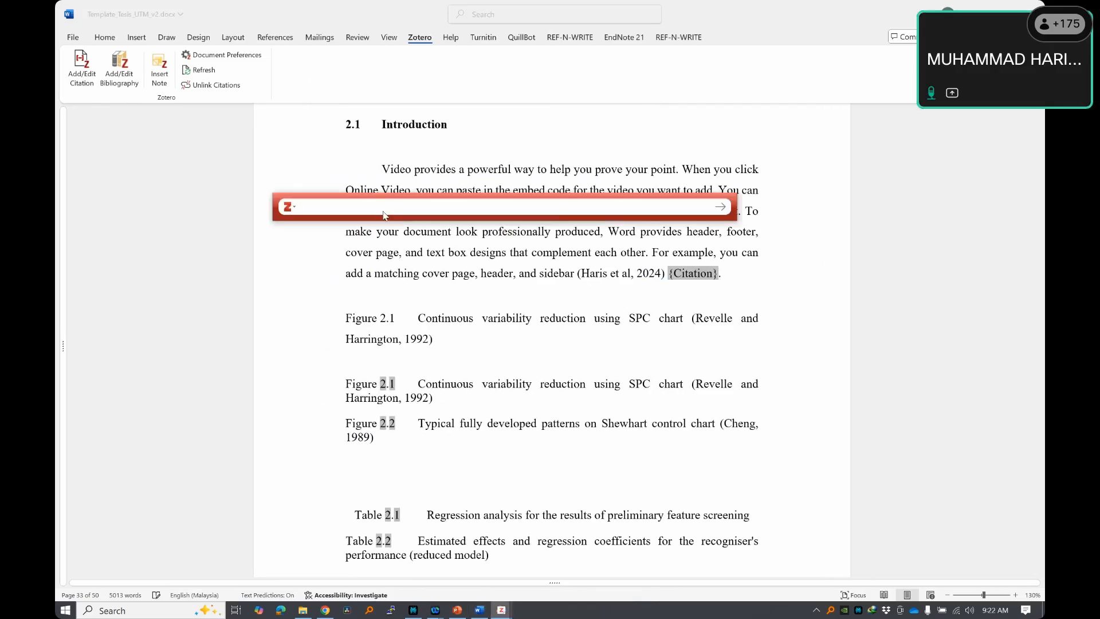
pyautogui.write('haris')
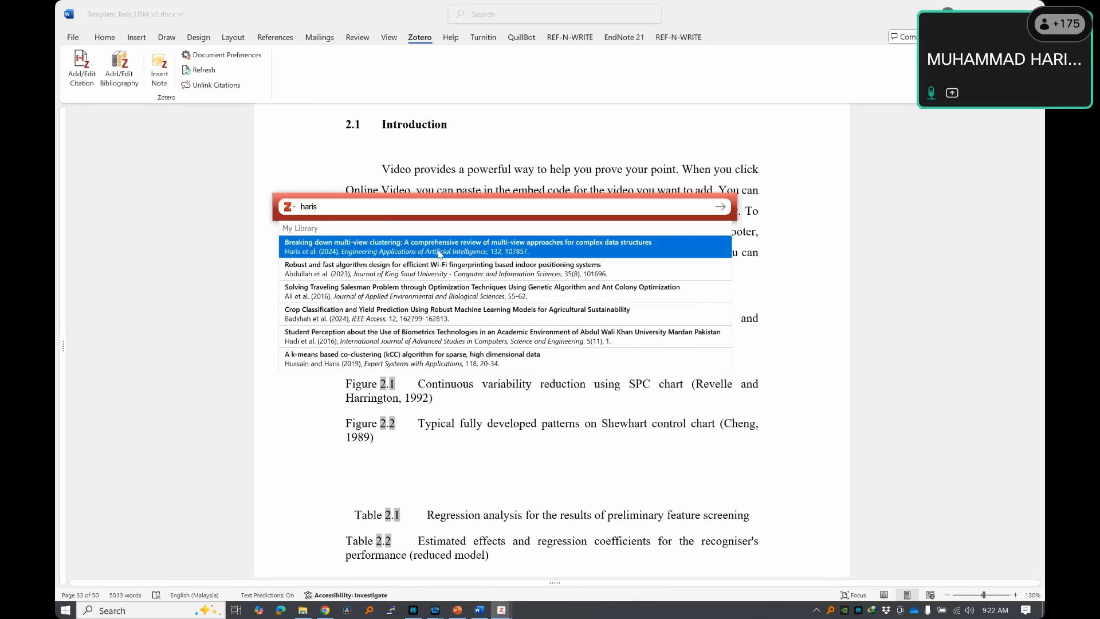
pyautogui.click(443, 252)
pyautogui.press('Return')
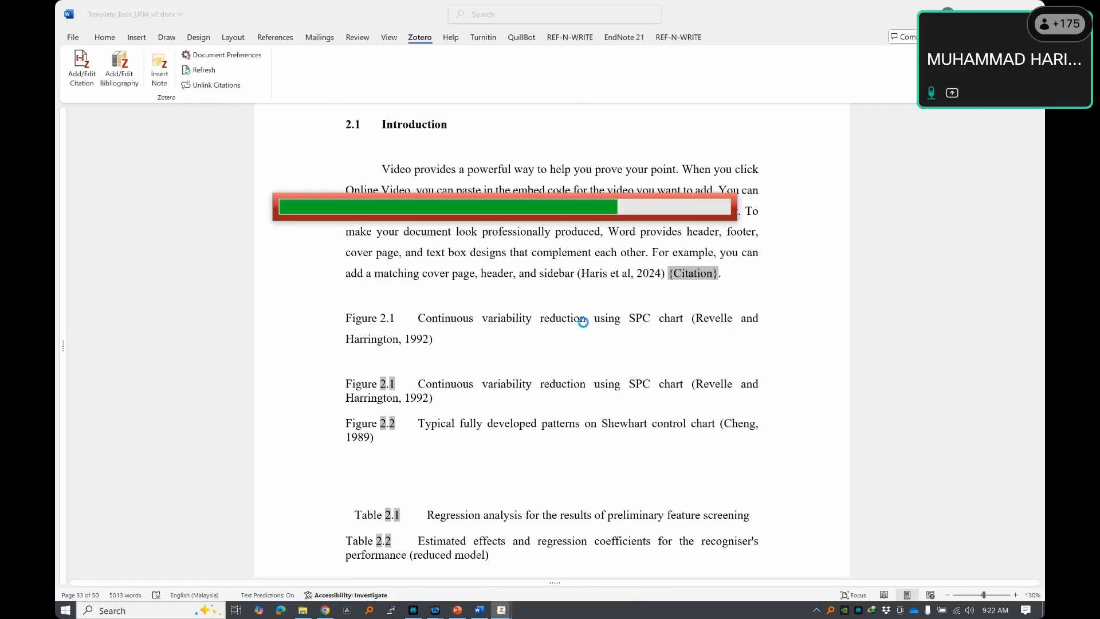
pyautogui.click(720, 318)
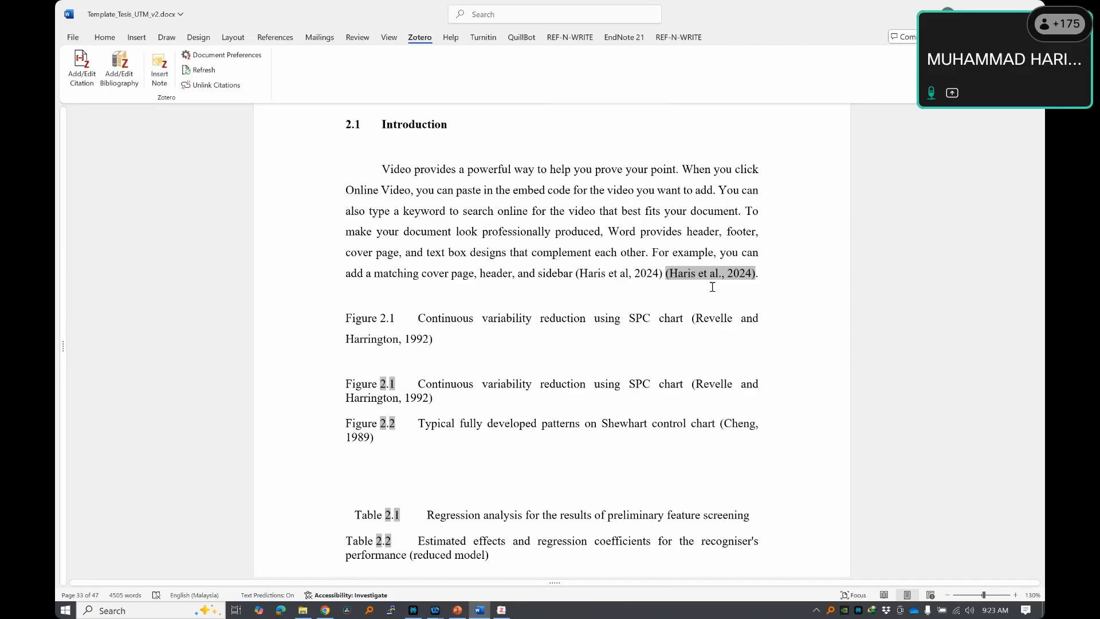
pyautogui.click(72, 38)
pyautogui.click(88, 562)
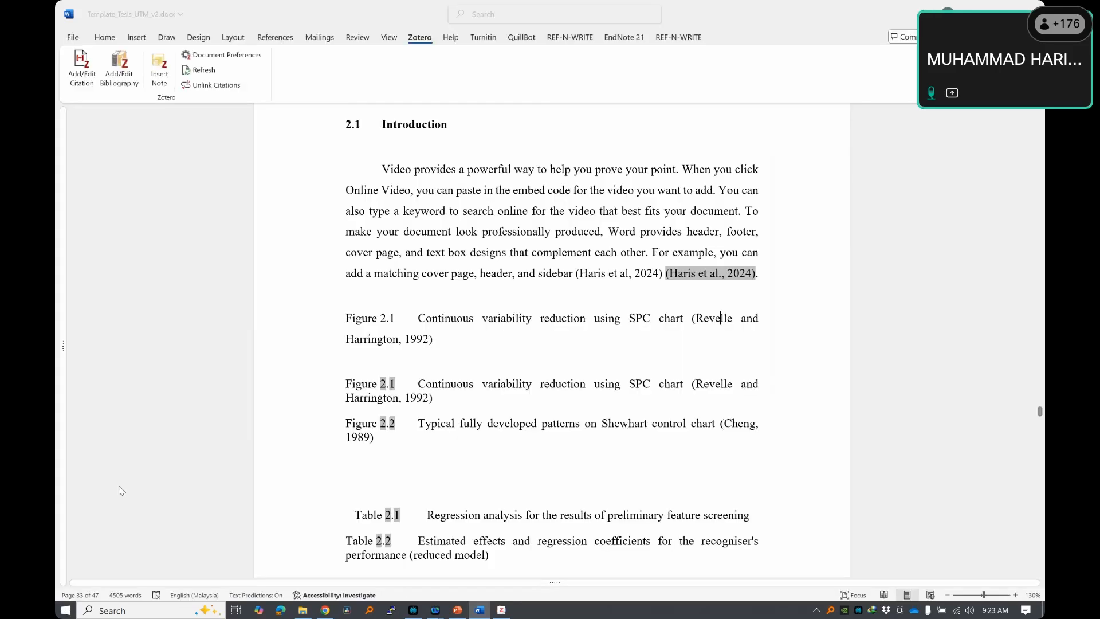
pyautogui.click(365, 224)
pyautogui.scroll(-7, 365, 225)
pyautogui.scroll(7, 365, 225)
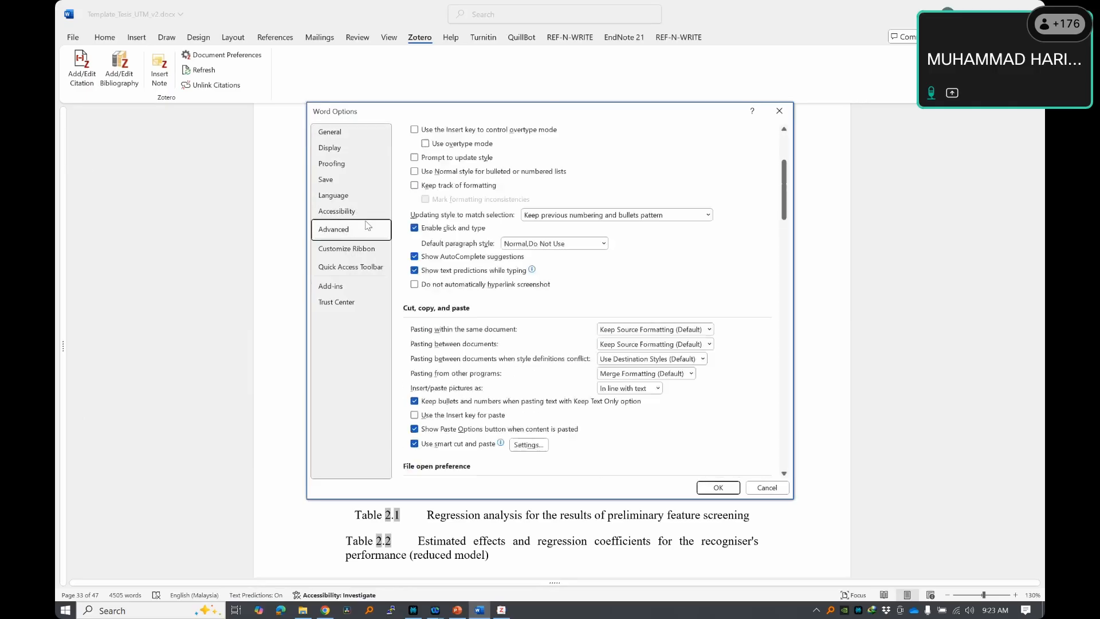
pyautogui.click(779, 111)
# - Change the field shading in the advanced Word options to When selected
pyautogui.click(73, 37)
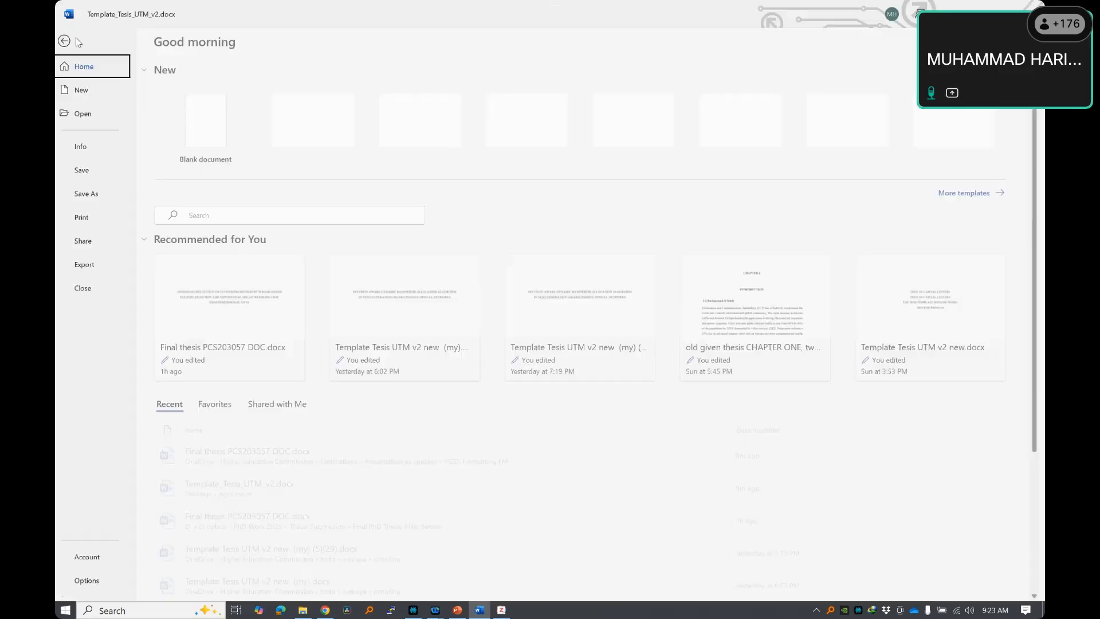
pyautogui.click(92, 581)
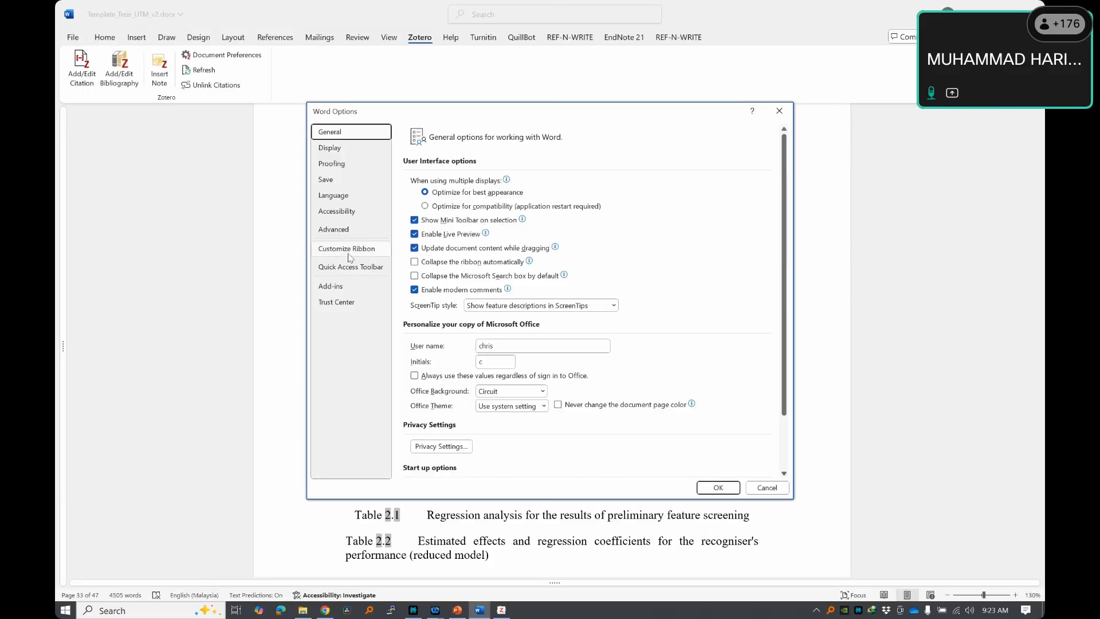
pyautogui.click(334, 229)
pyautogui.scroll(-10, 468, 331)
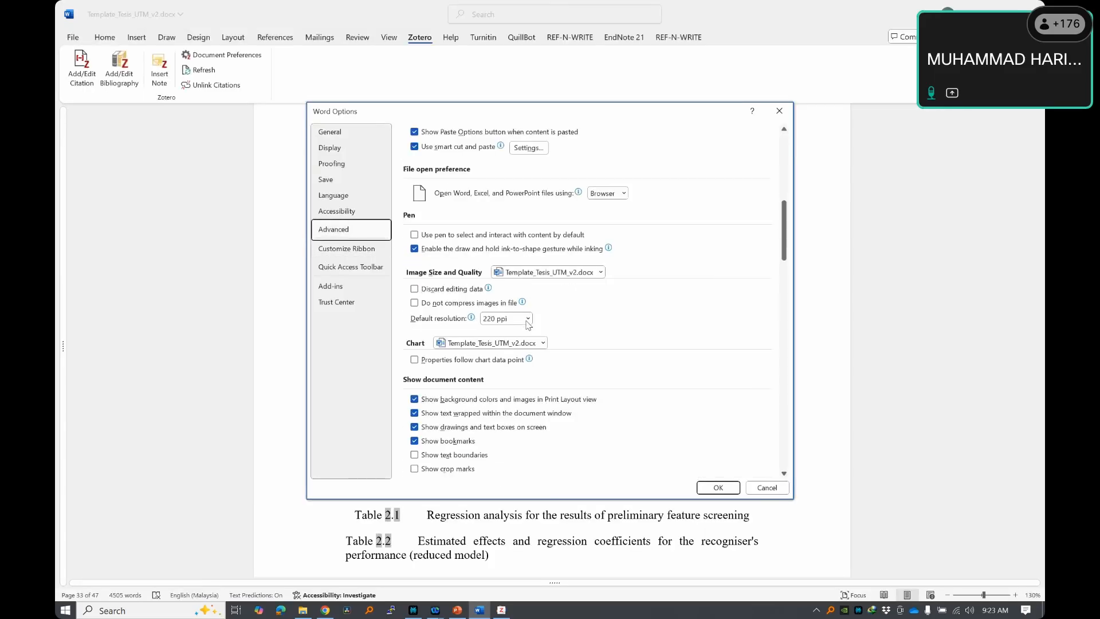
pyautogui.scroll(-5, 541, 347)
pyautogui.click(512, 276)
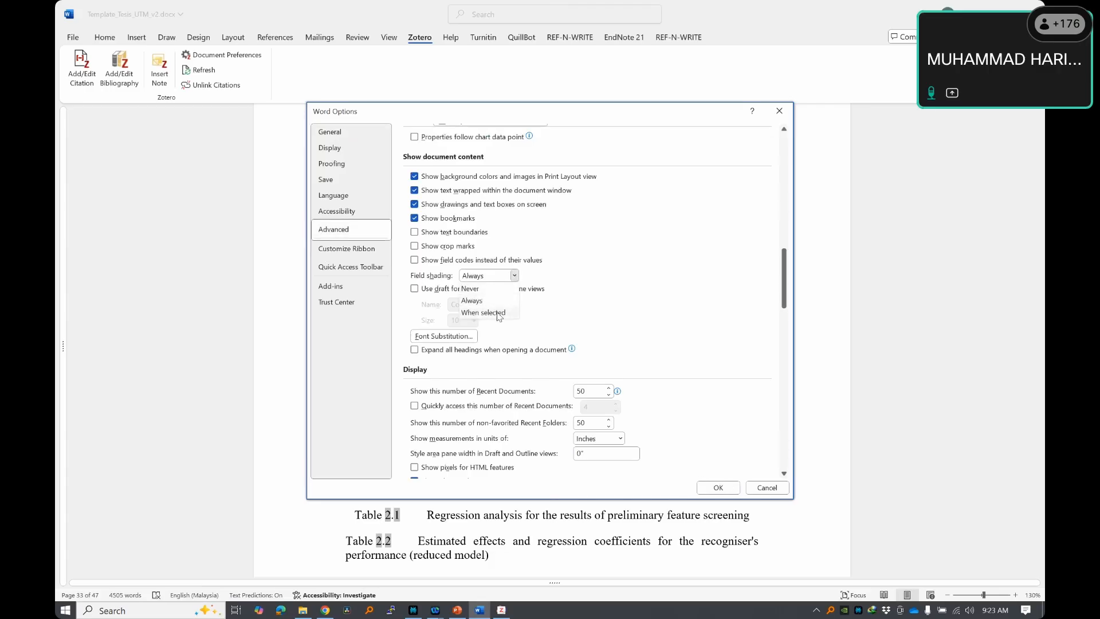
pyautogui.click(491, 312)
pyautogui.click(713, 489)
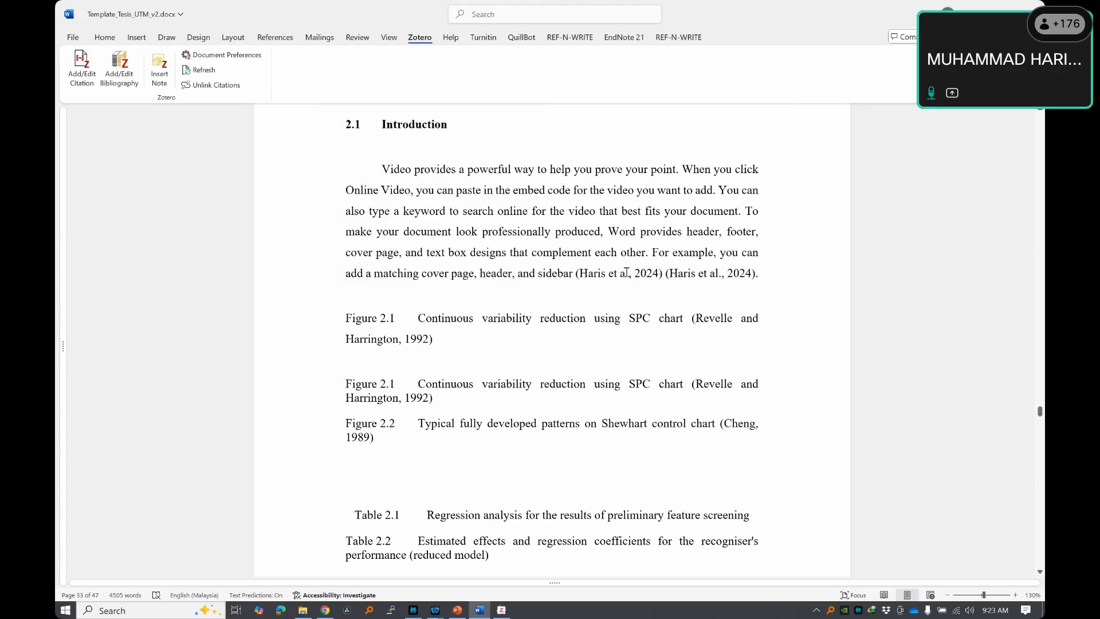
# - Add a period after "et al" in the manually typed citation in section 2.1
pyautogui.write('.')
pyautogui.click(689, 276)
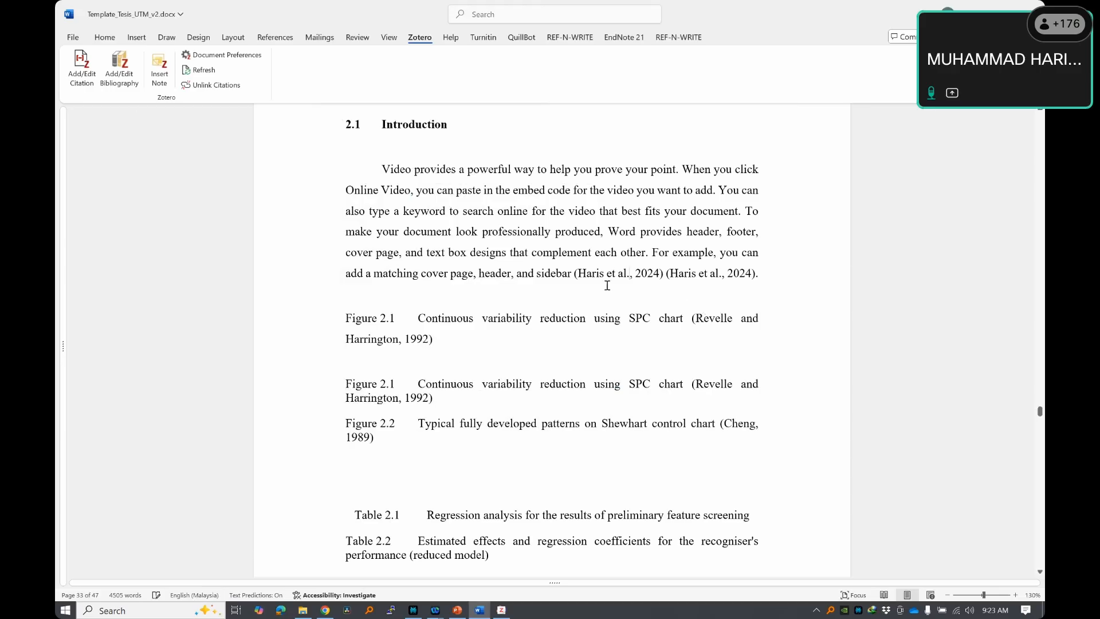
pyautogui.click(478, 263)
# - Set the field shading in the advanced Word options back to Always
pyautogui.click(73, 38)
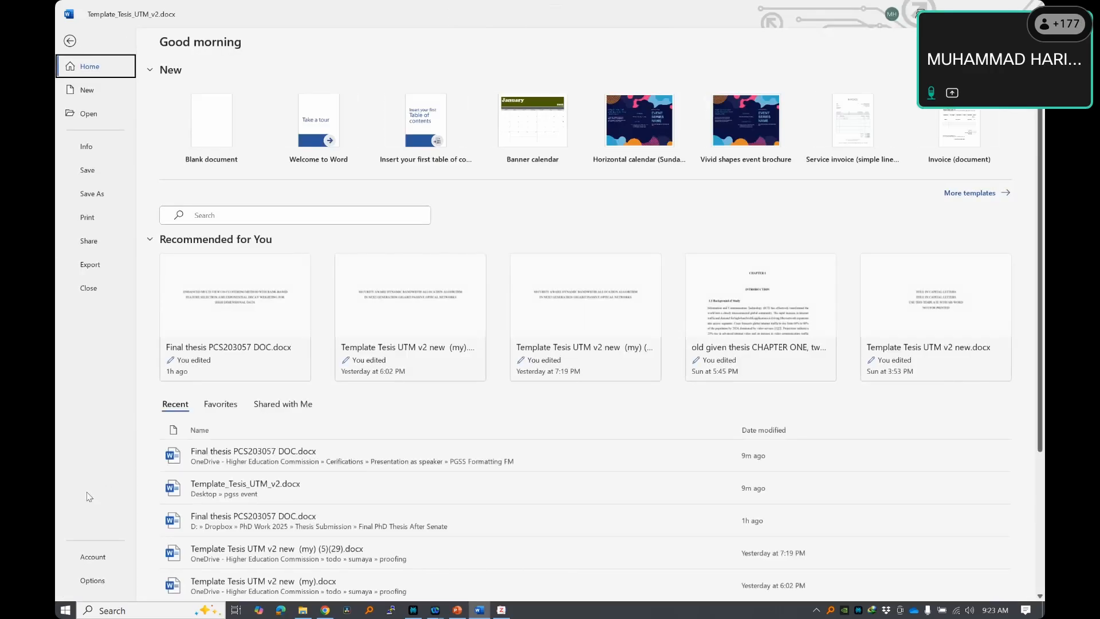
pyautogui.click(93, 580)
pyautogui.click(333, 229)
pyautogui.scroll(-10, 601, 332)
pyautogui.scroll(-10, 601, 332)
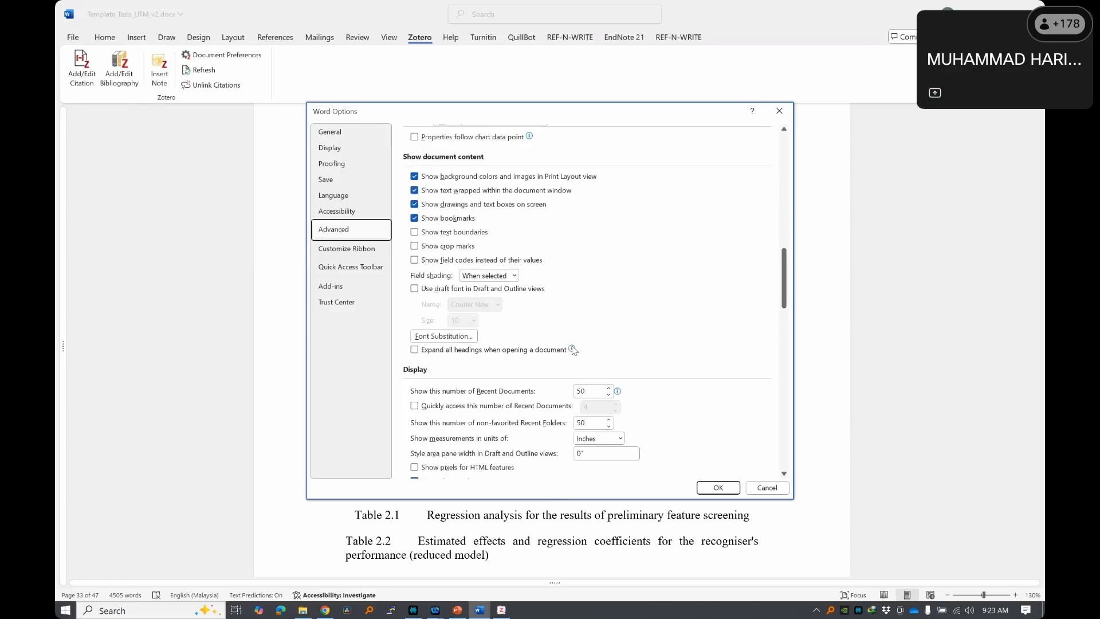
pyautogui.click(514, 276)
pyautogui.click(486, 288)
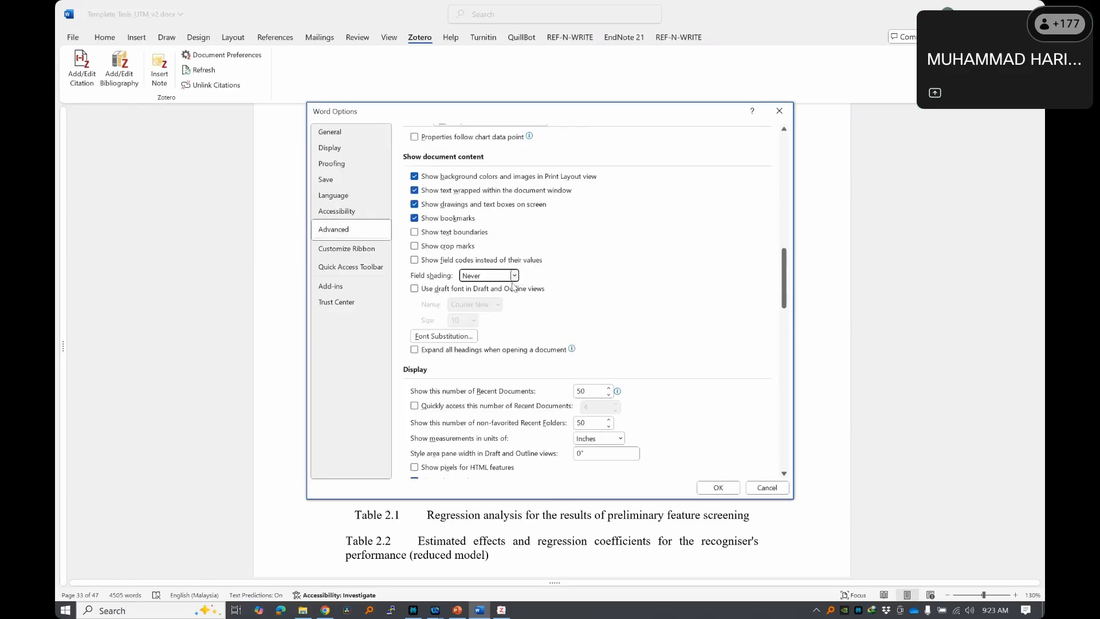
pyautogui.click(515, 276)
pyautogui.click(503, 300)
pyautogui.click(727, 490)
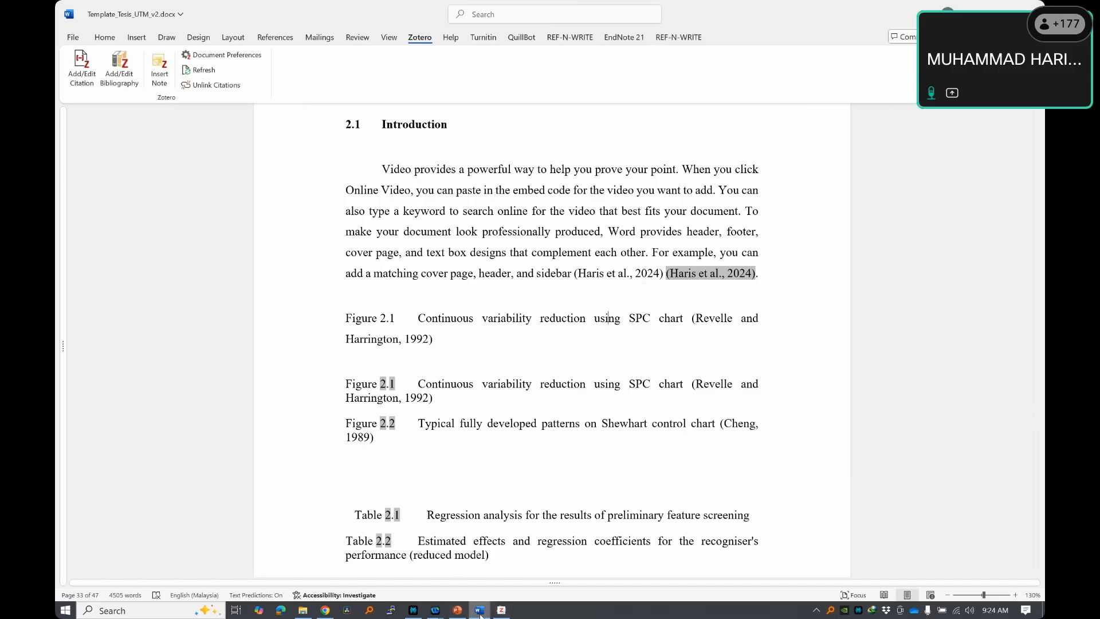
# - Check the "Important settings in word" slide in PowerPoint, then return to the thesis template in Word and show its Navigation pane
pyautogui.click(457, 609)
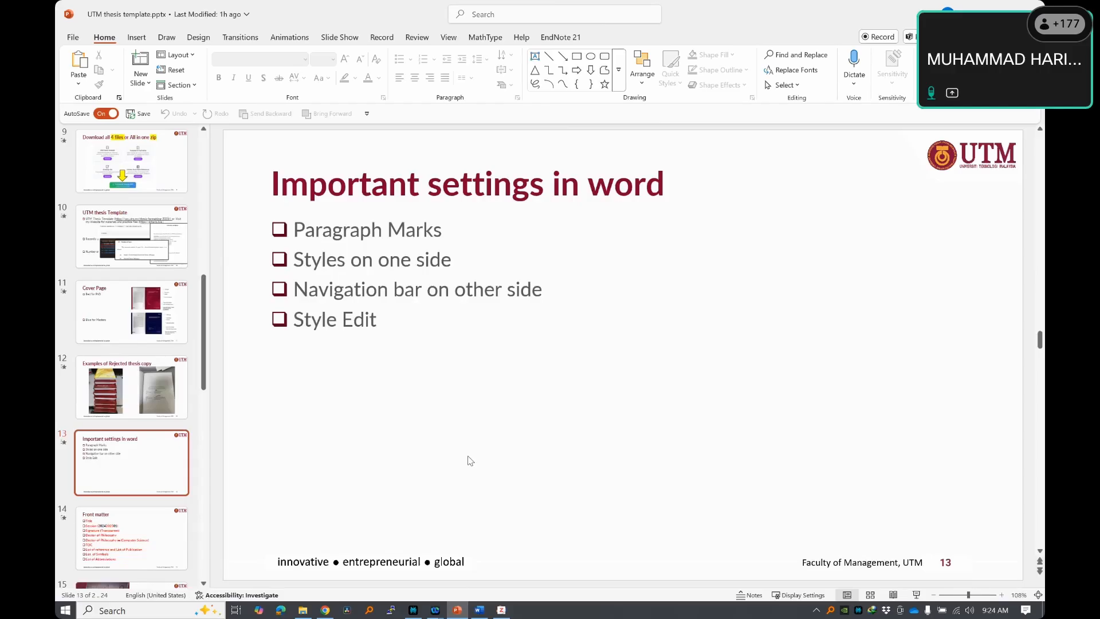
pyautogui.click(479, 610)
pyautogui.scroll(10, 594, 312)
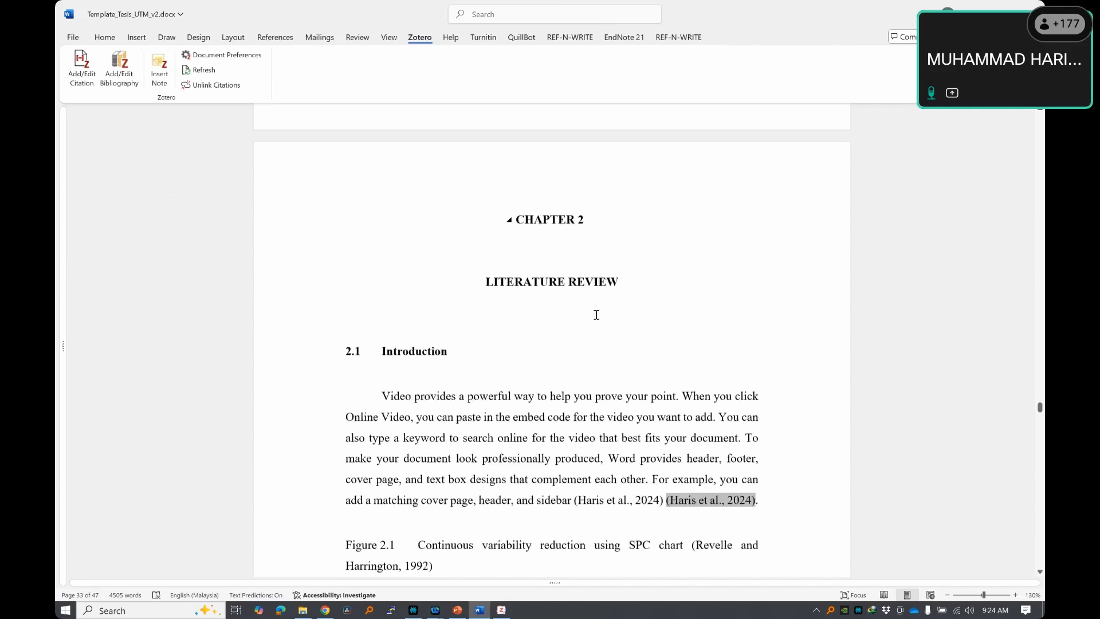
pyautogui.click(389, 38)
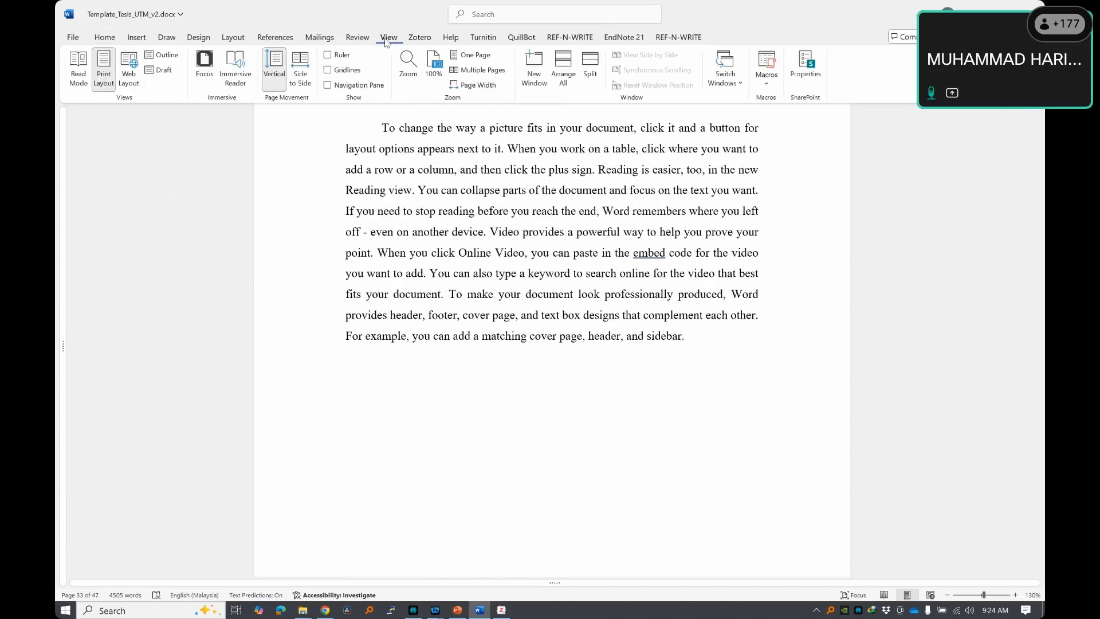
pyautogui.click(330, 89)
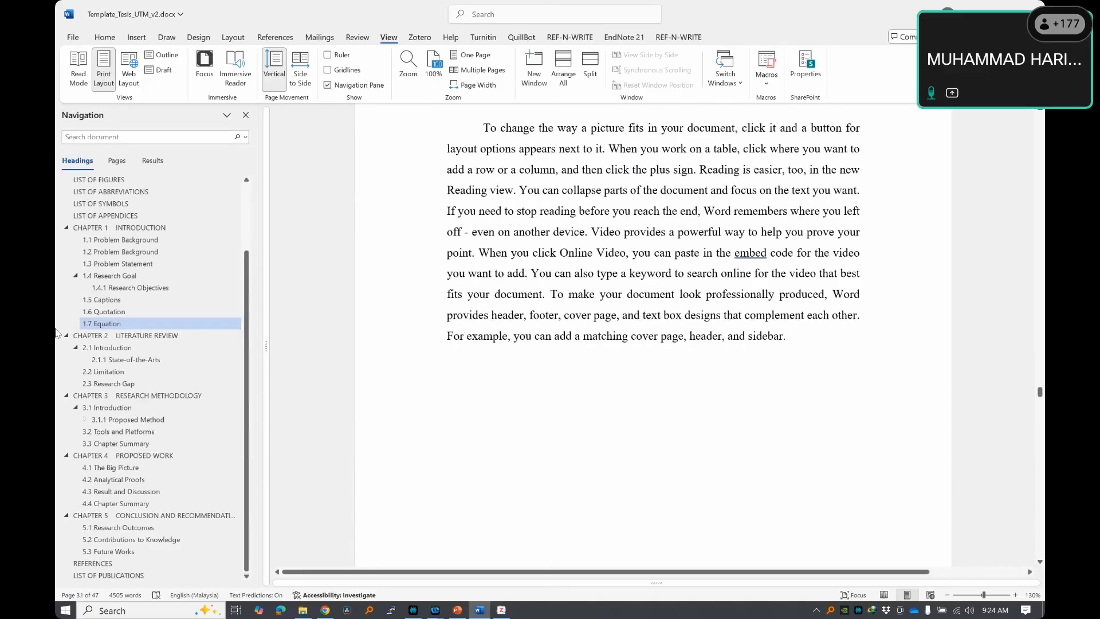
# - Browse the thesis through its heading list, visiting front-matter headings and sections from Chapters 1 to 4
pyautogui.scroll(3, 129, 336)
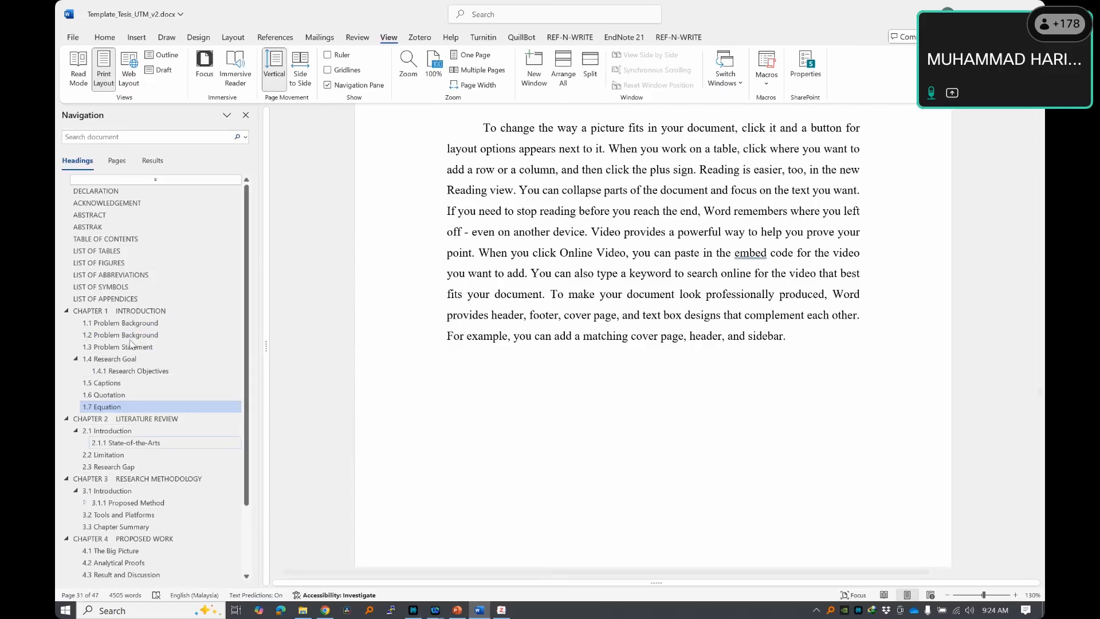
pyautogui.click(97, 250)
pyautogui.click(144, 323)
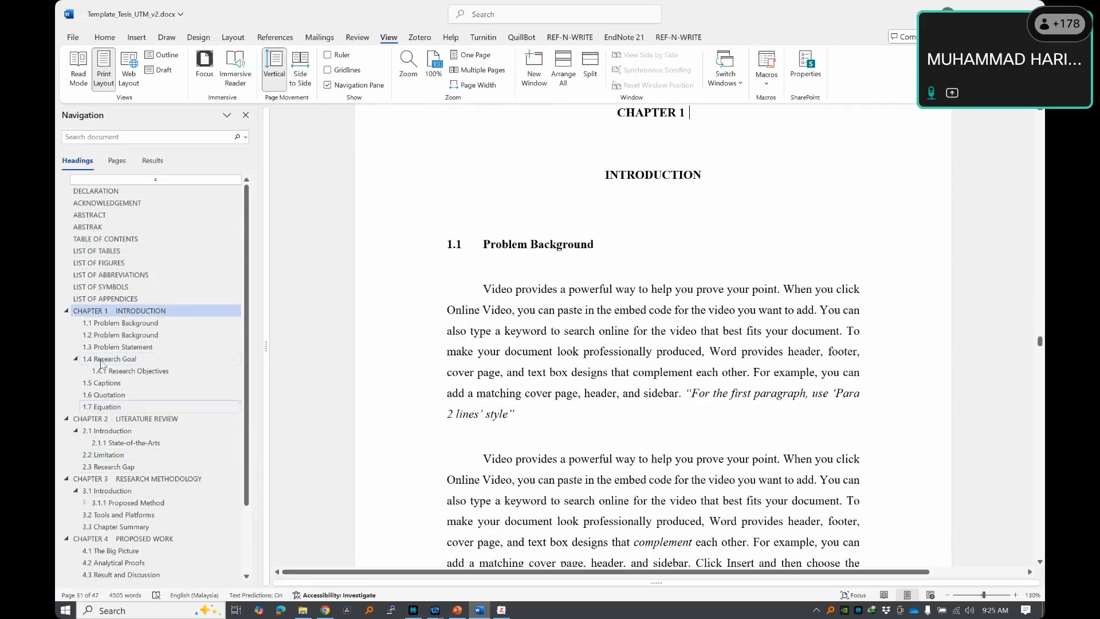
pyautogui.click(100, 360)
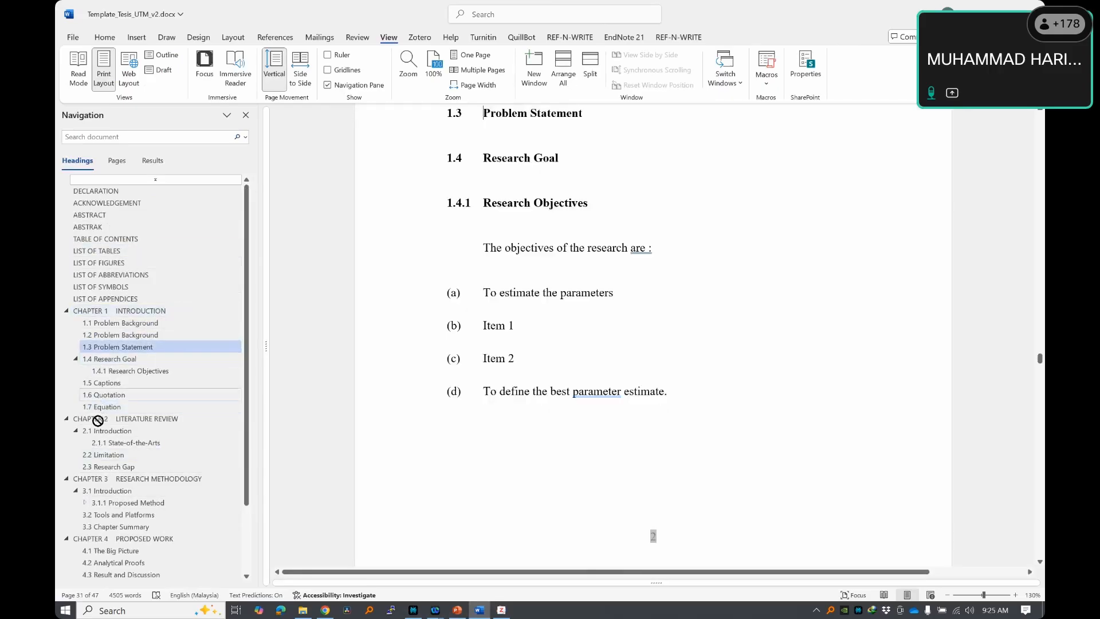
pyautogui.click(98, 419)
pyautogui.click(140, 479)
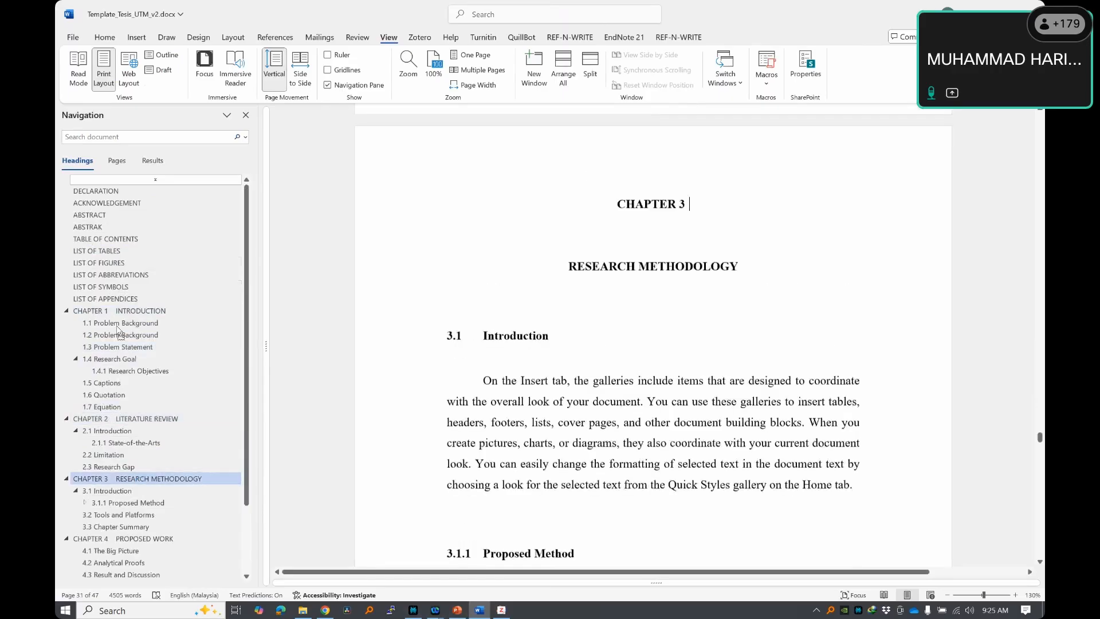
pyautogui.click(104, 395)
pyautogui.scroll(-15, 578, 323)
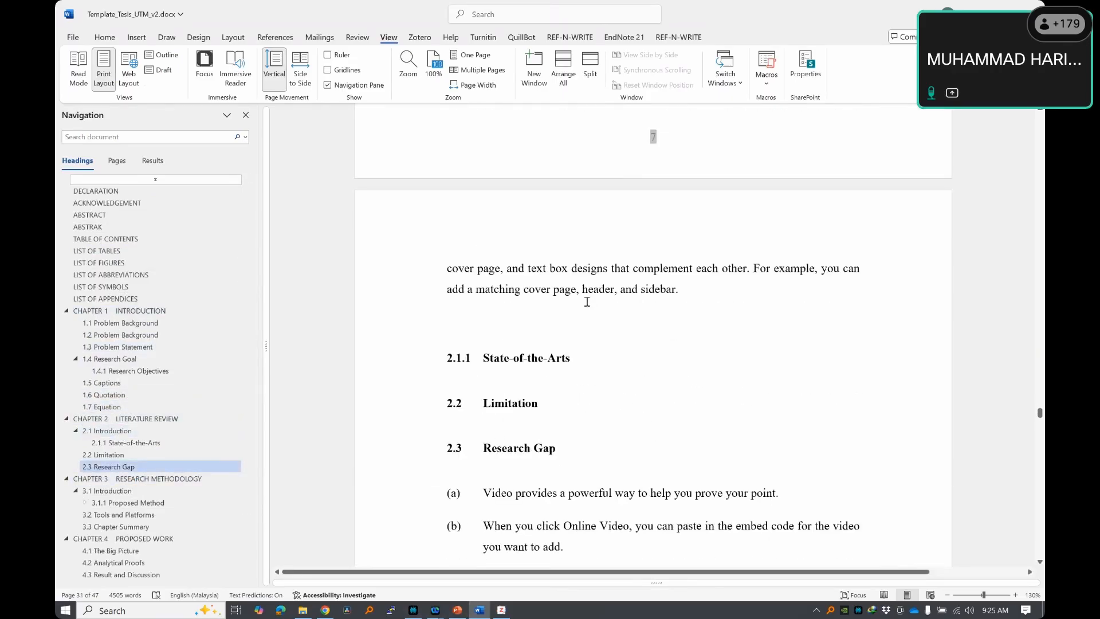
pyautogui.click(108, 275)
pyautogui.click(100, 240)
pyautogui.click(95, 215)
pyautogui.click(113, 275)
pyautogui.click(119, 383)
pyautogui.click(127, 336)
pyautogui.click(122, 298)
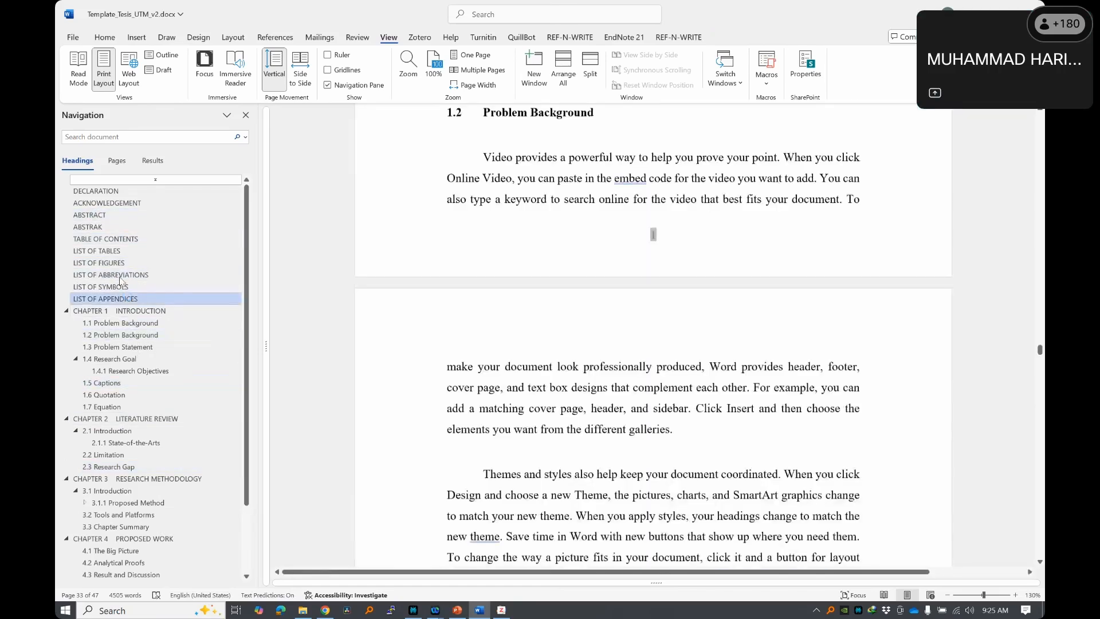
pyautogui.click(120, 276)
pyautogui.click(119, 347)
pyautogui.click(121, 419)
pyautogui.click(122, 538)
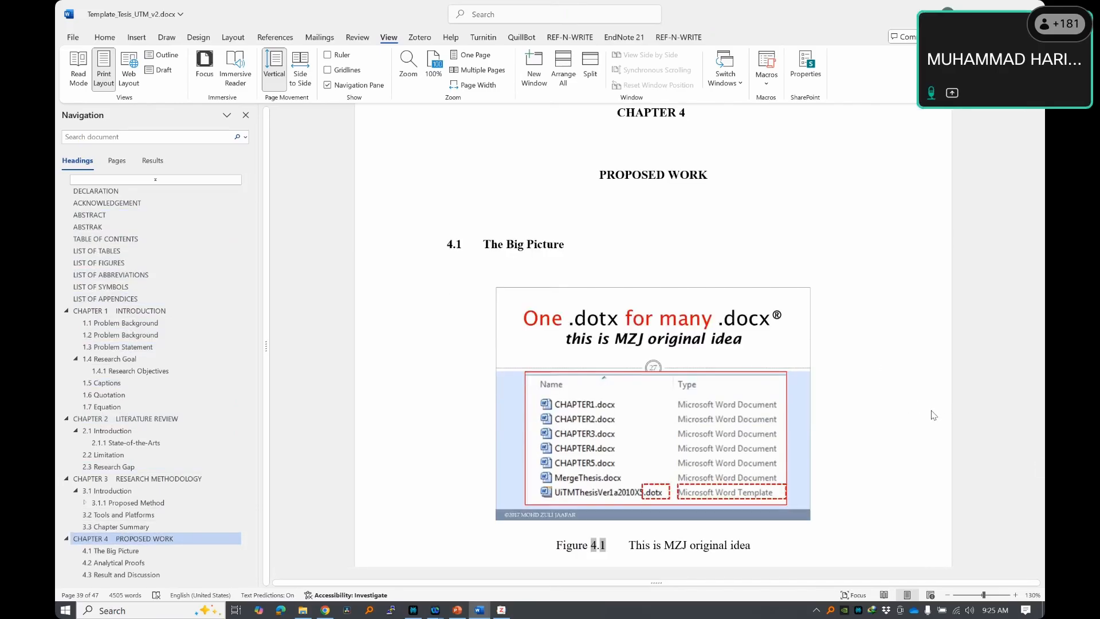
pyautogui.click(153, 372)
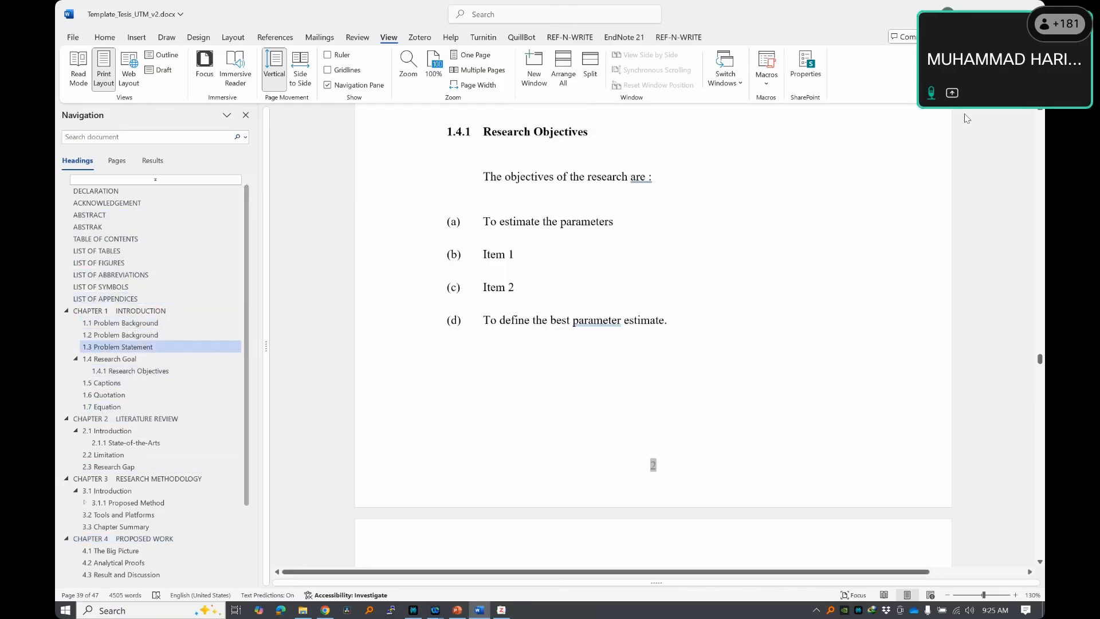
# - Show the full Styles pane beside the document so the template's styles are listed
pyautogui.click(106, 40)
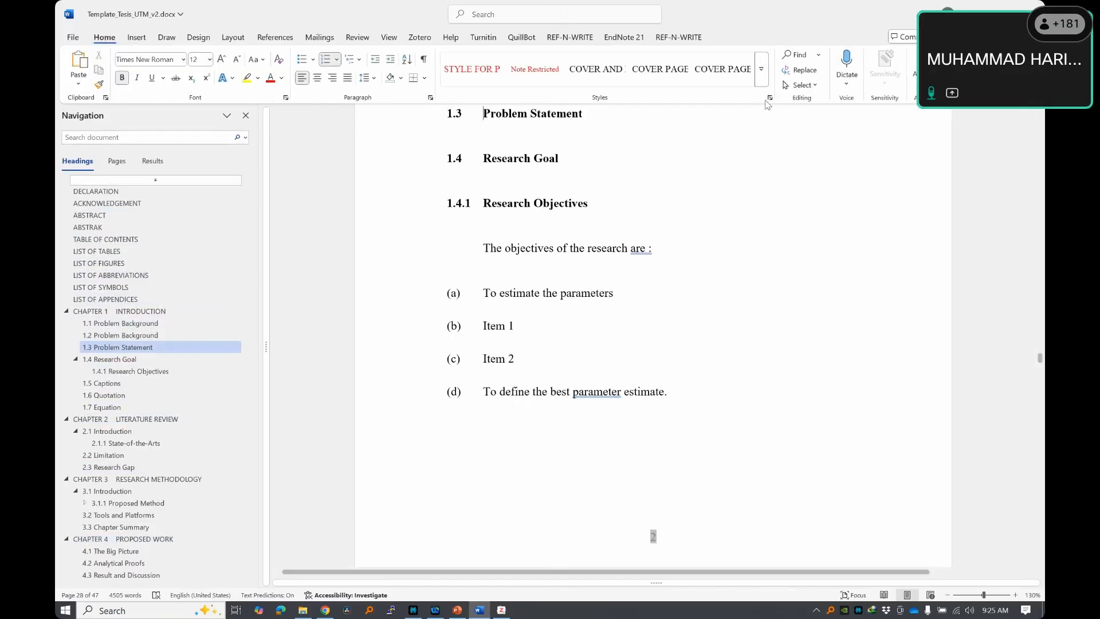
pyautogui.click(1018, 120)
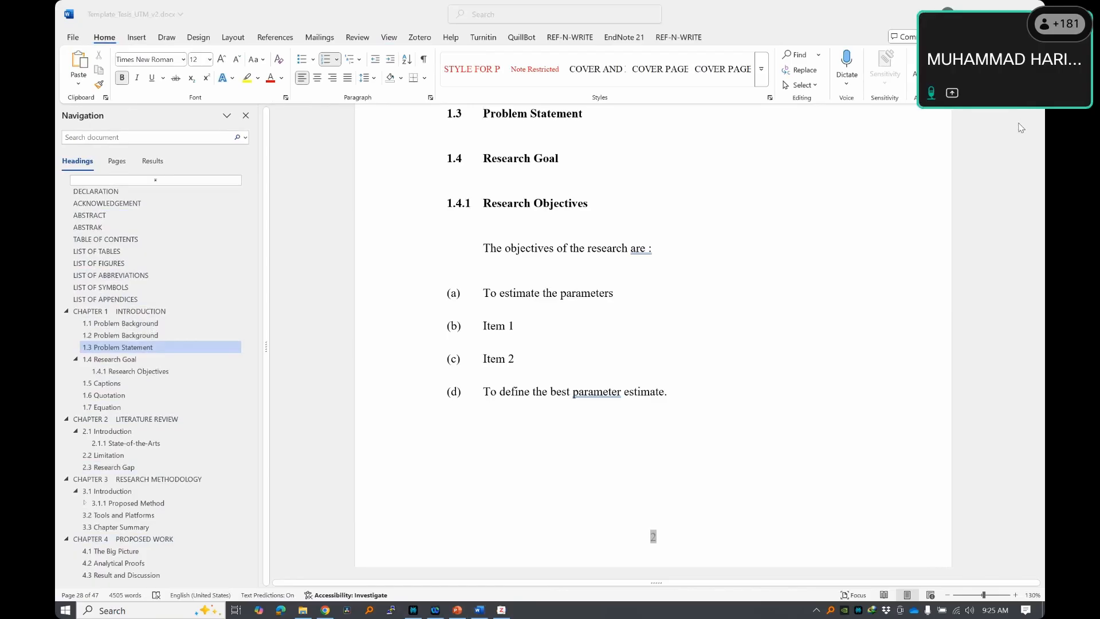
pyautogui.click(1022, 119)
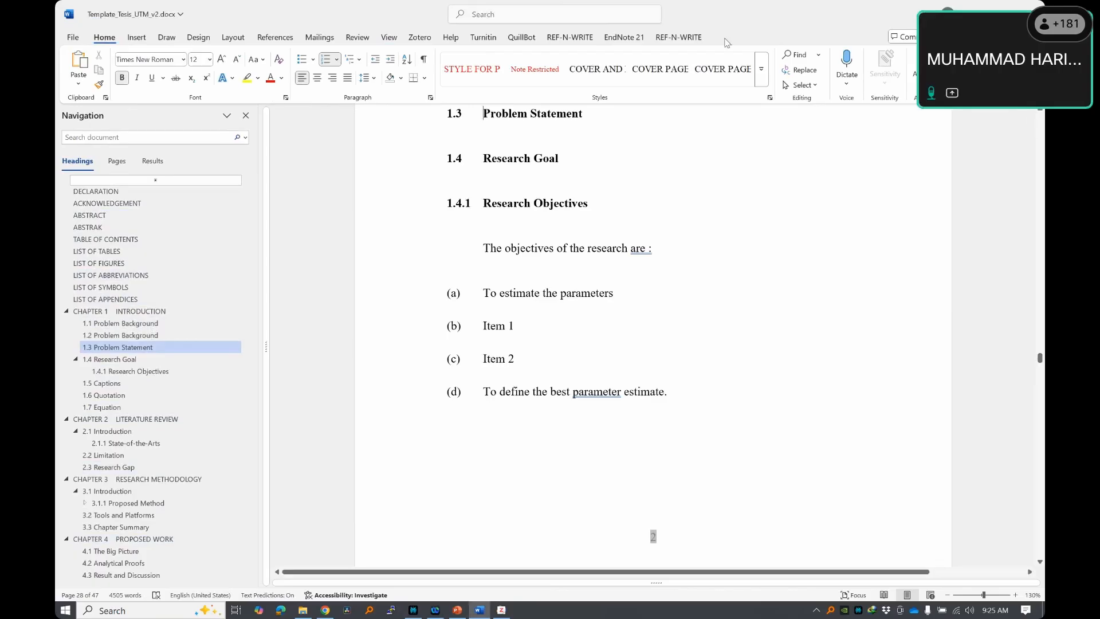
pyautogui.click(770, 98)
pyautogui.scroll(-12, 946, 252)
pyautogui.scroll(10, 937, 282)
pyautogui.scroll(2, 937, 282)
# - Replace the closing quotation mark at the end of the first paragraph in section 1.1 with a period
pyautogui.click(120, 335)
pyautogui.scroll(5, 293, 327)
pyautogui.scroll(-1, 483, 292)
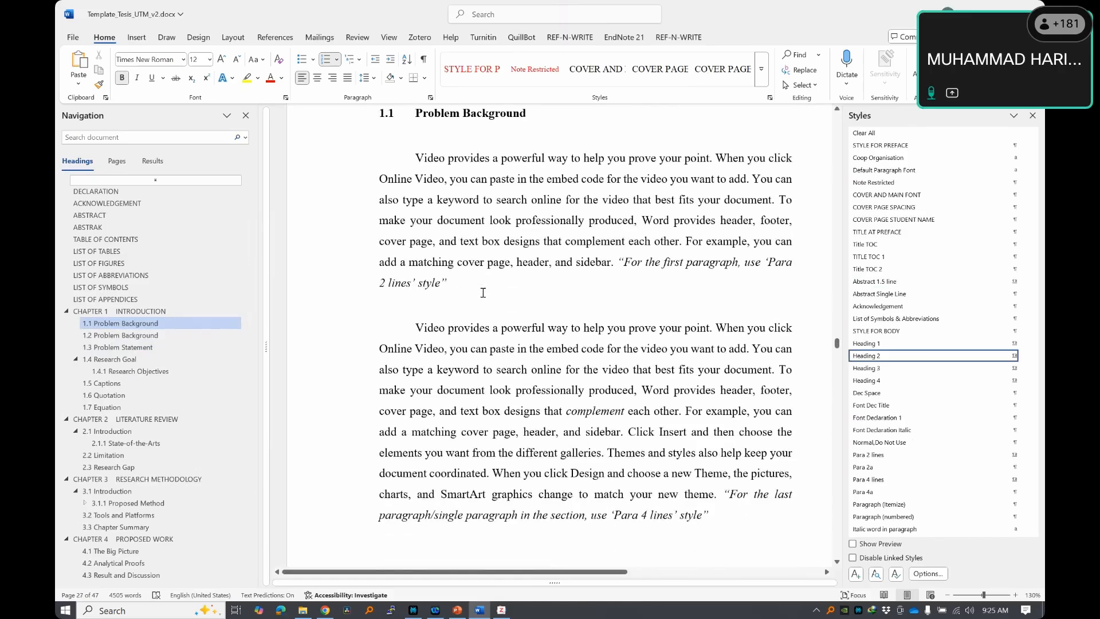
pyautogui.scroll(-5, 483, 292)
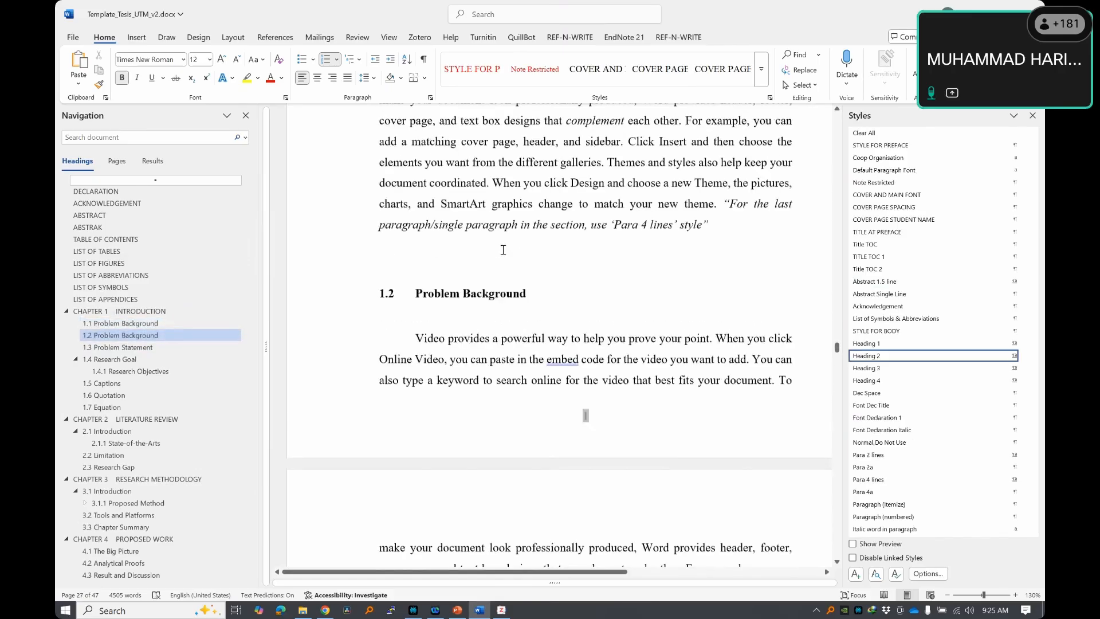
pyautogui.scroll(5, 503, 250)
pyautogui.click(474, 282)
pyautogui.press('BackSpace')
pyautogui.write('.')
# - Add a new paragraph reading "Problem statement" below the first paragraph of section 1.1, followed by an empty paragraph
pyautogui.press('Return')
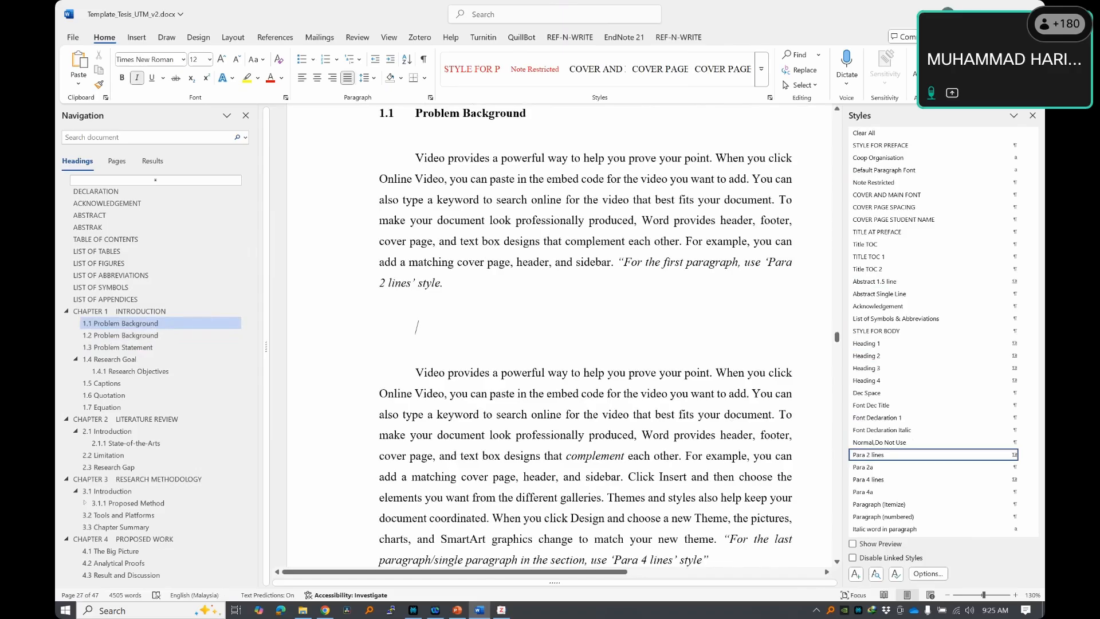
pyautogui.write('P')
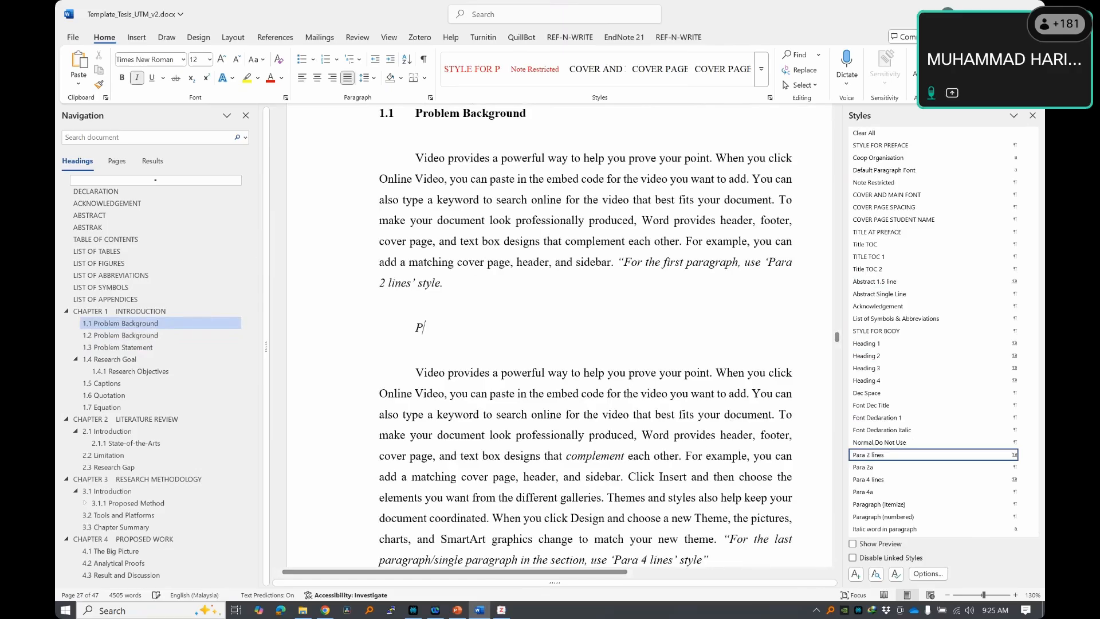
pyautogui.write('roblem statement')
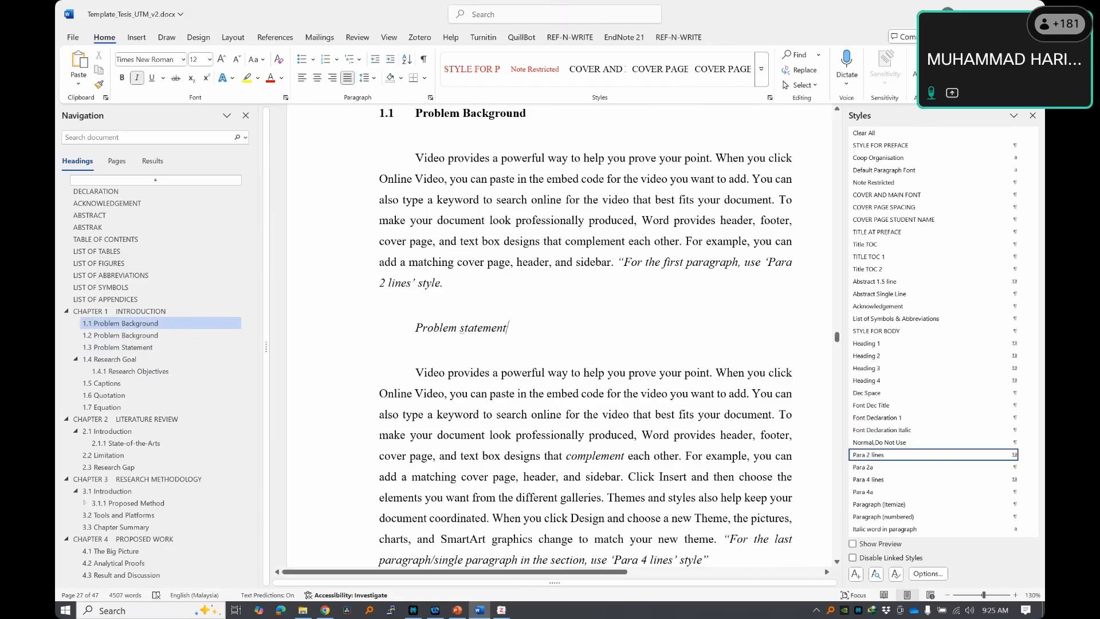
pyautogui.press('Return')
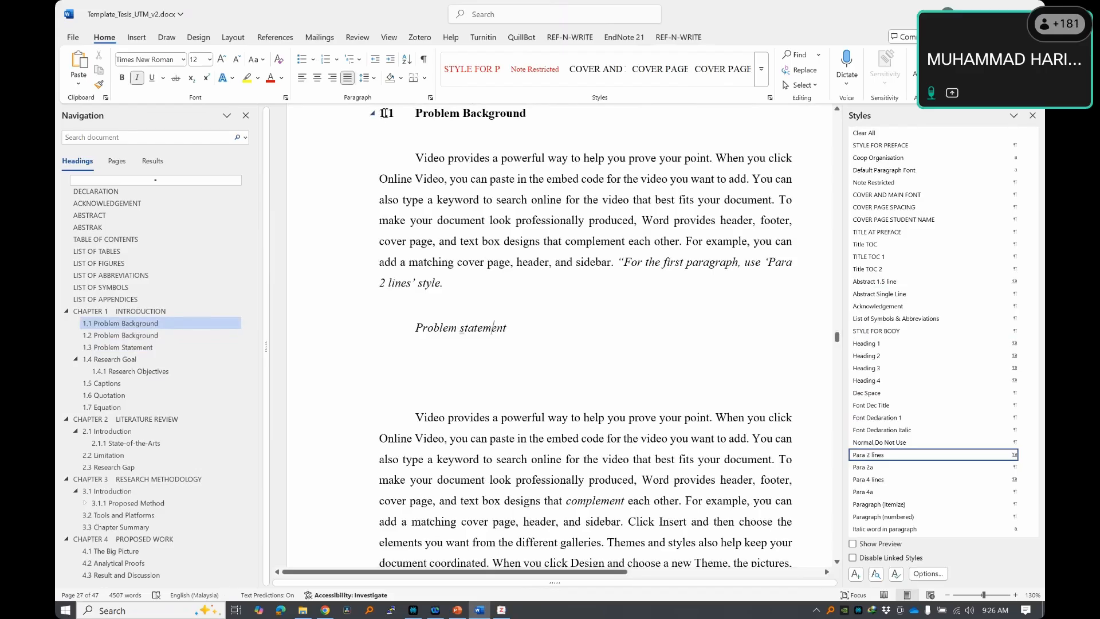
# - Select the section 1.1 "Problem Background" heading and compare its style and spacing with the section 1.2 heading
pyautogui.moveTo(432, 112); pyautogui.dragTo(533, 181)
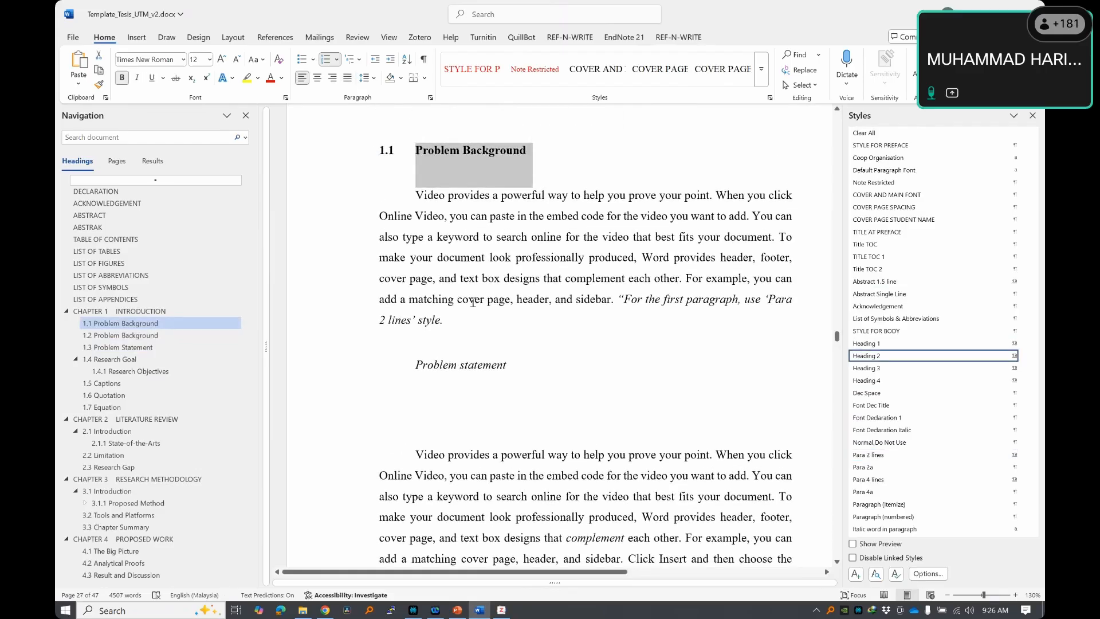
pyautogui.scroll(-12, 460, 312)
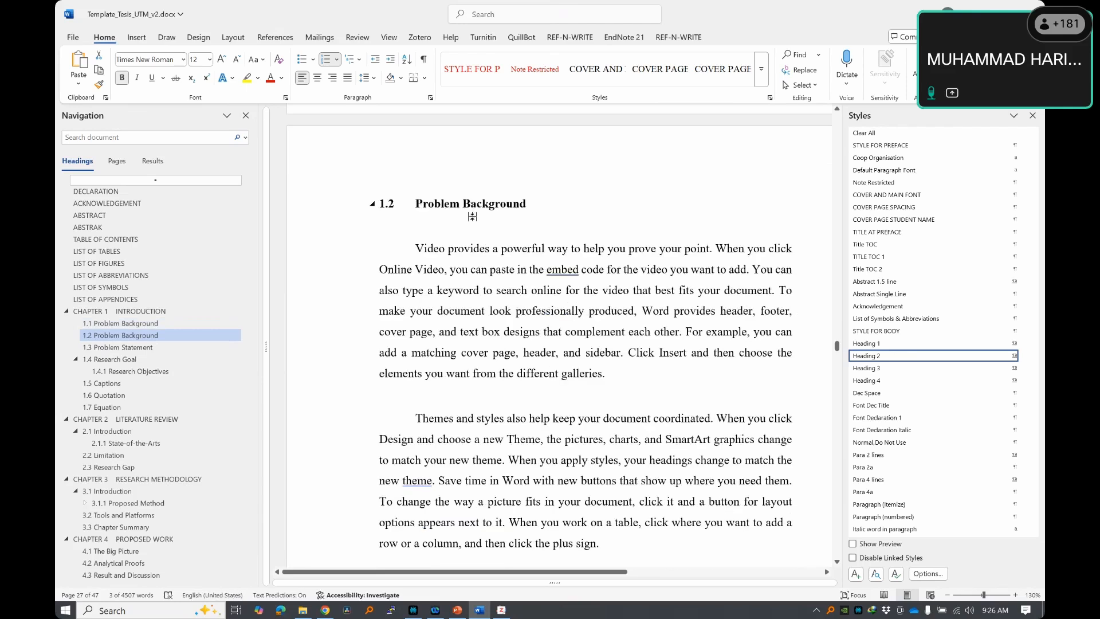
# - Compare the "Problem statement" paragraph with the section 1.2 "Problem Background" heading and apply the Heading 2 style to it
pyautogui.scroll(7, 469, 206)
pyautogui.scroll(2, 466, 205)
pyautogui.click(457, 174)
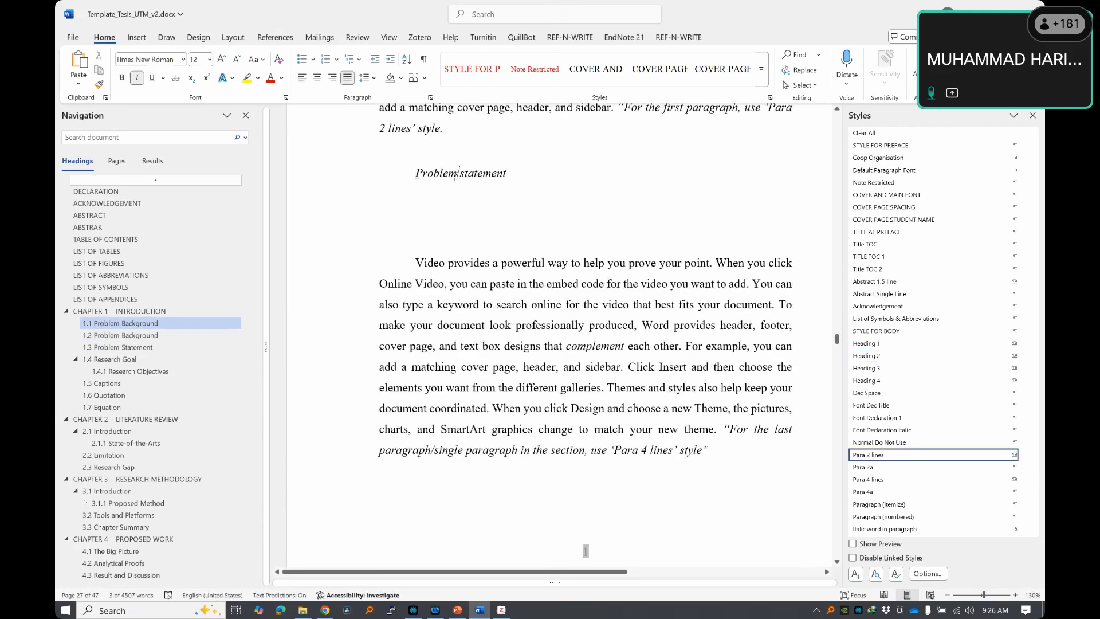
pyautogui.scroll(-8, 460, 270)
pyautogui.click(475, 300)
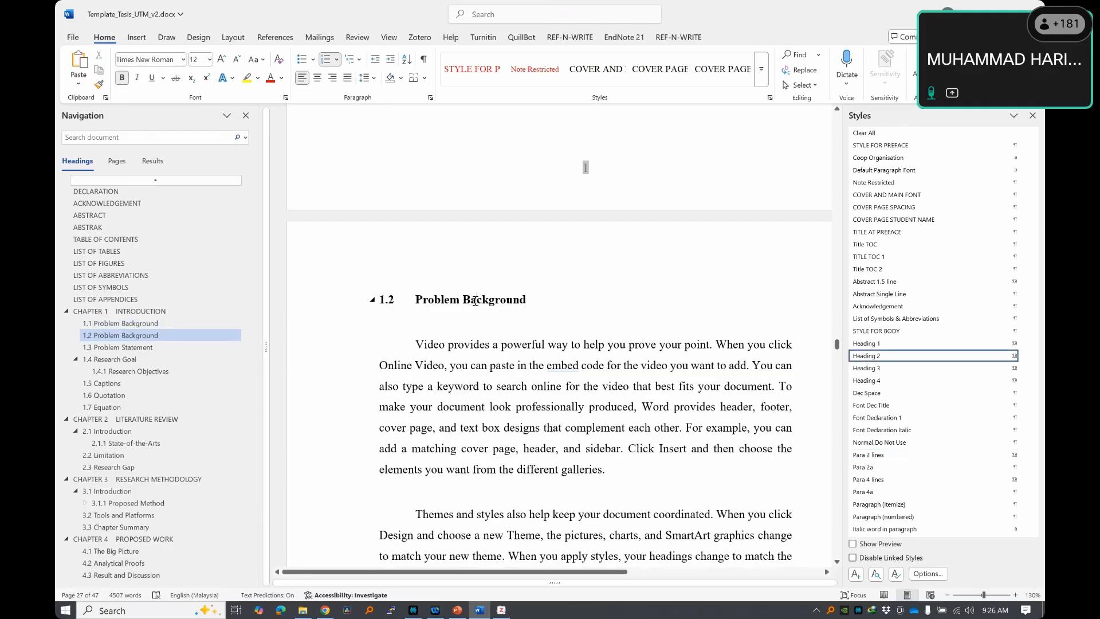
pyautogui.scroll(8, 469, 290)
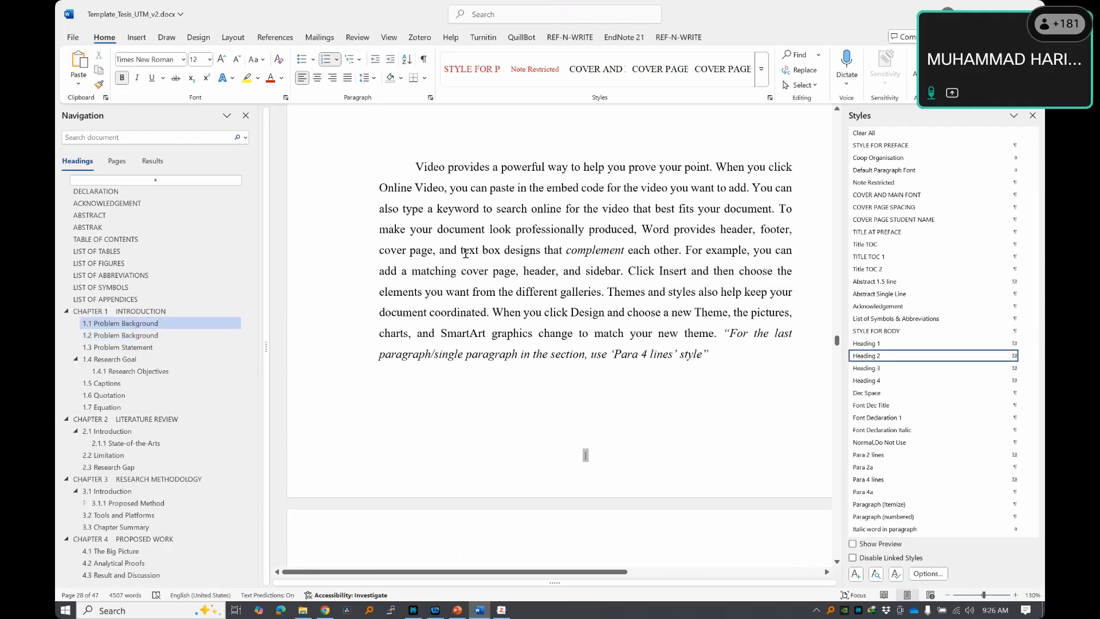
pyautogui.click(467, 267)
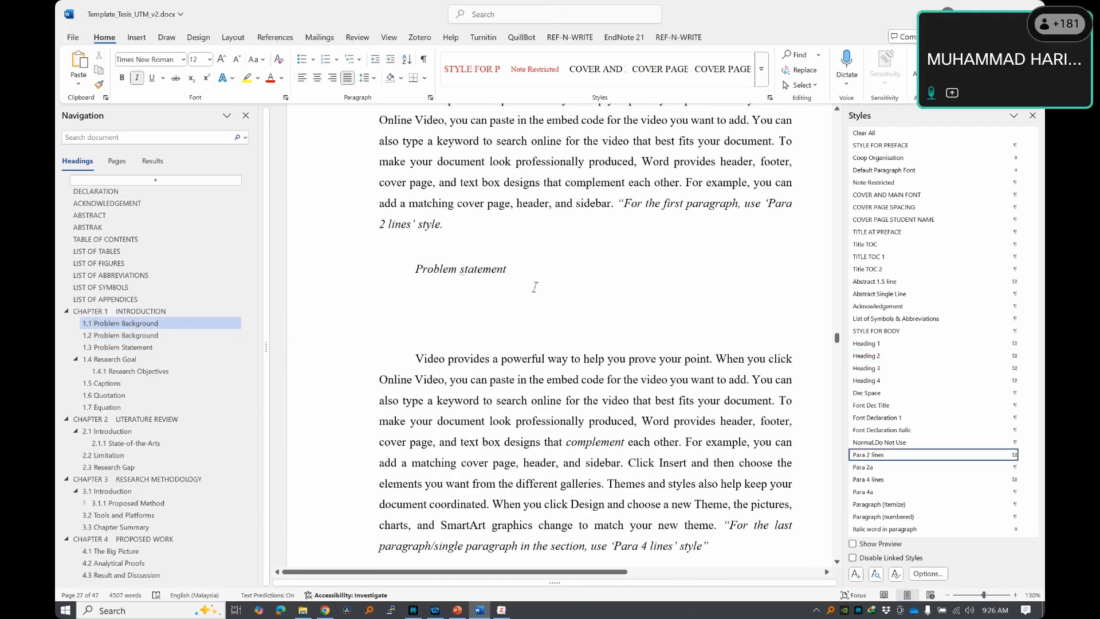
pyautogui.click(866, 356)
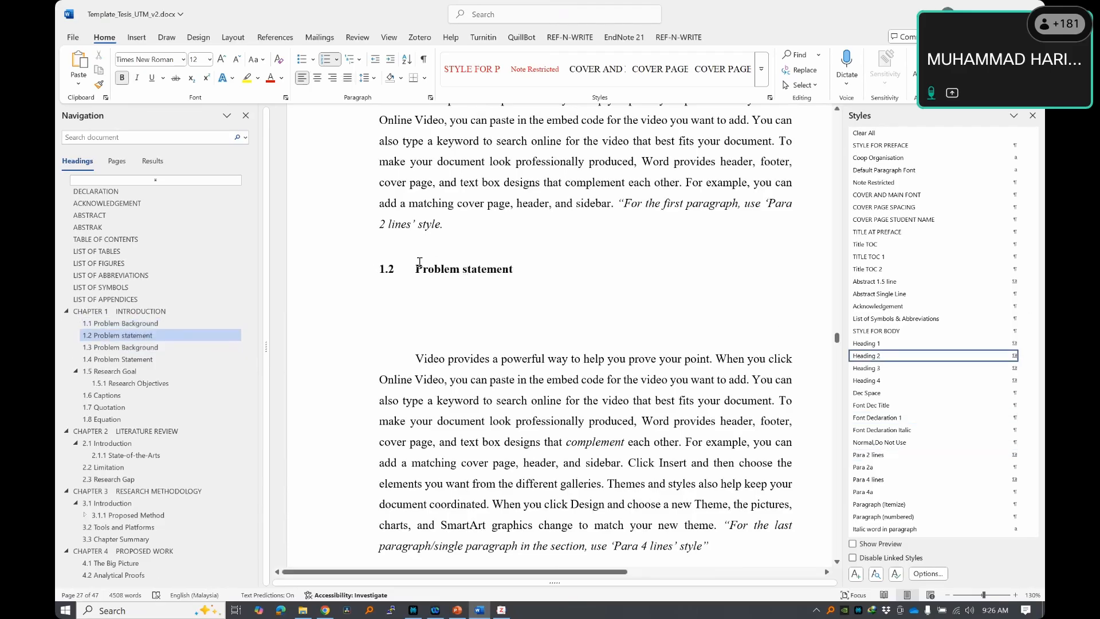
# - Compare the numbering and style of the "Problem statement" heading with those of the following "Problem Background" heading
pyautogui.scroll(-8, 420, 265)
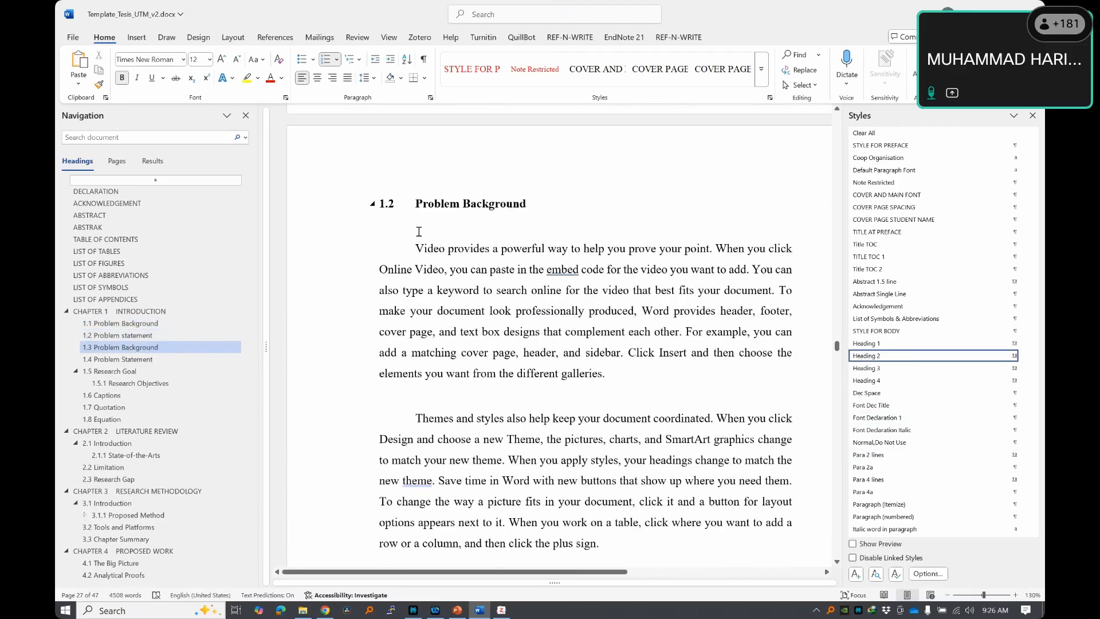
pyautogui.click(507, 296)
pyautogui.scroll(5, 507, 296)
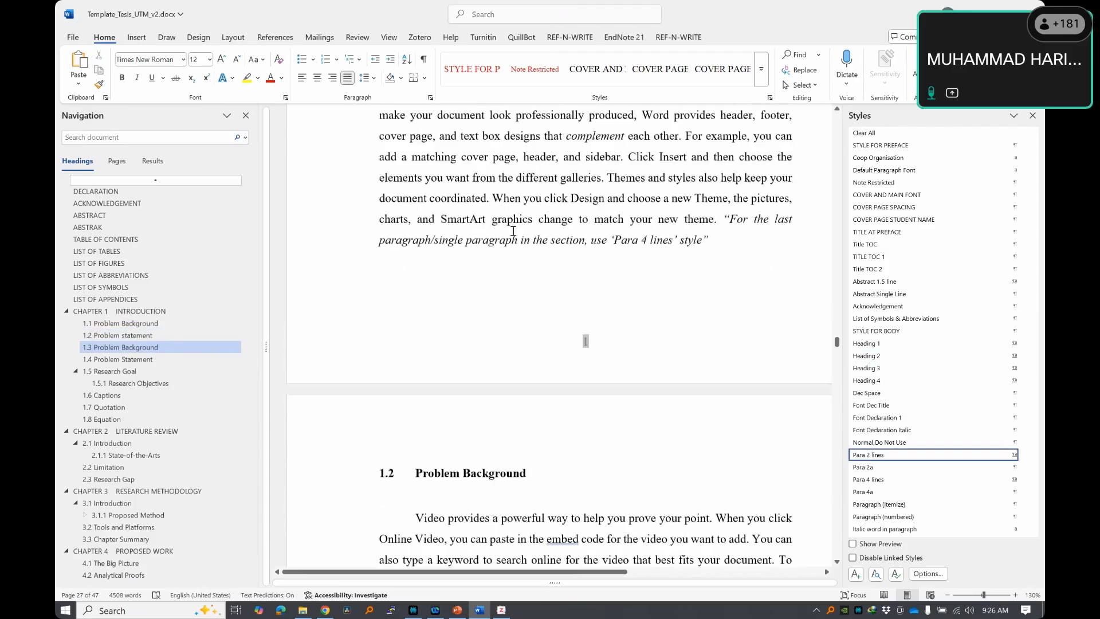
pyautogui.scroll(5, 513, 206)
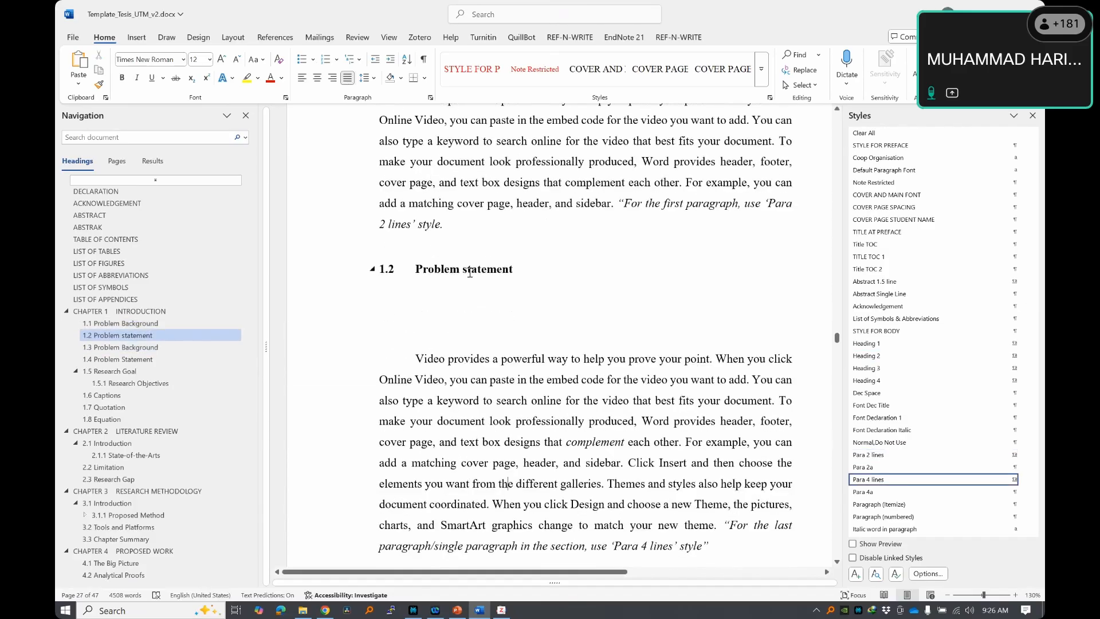
pyautogui.click(469, 272)
pyautogui.scroll(-5, 546, 272)
pyautogui.scroll(-7, 546, 272)
pyautogui.scroll(2, 430, 220)
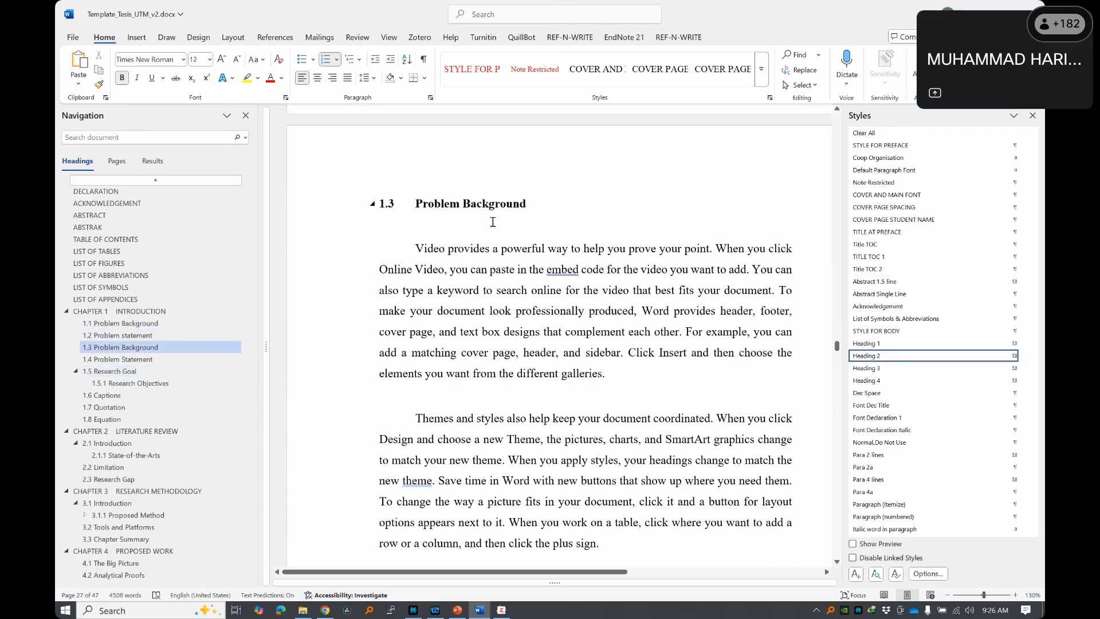
# - Split the section 1.2 paragraph before "For example" and insert a separate paragraph reading "Temp text" between the two parts
pyautogui.scroll(11, 418, 220)
pyautogui.scroll(-4, 724, 353)
pyautogui.click(687, 251)
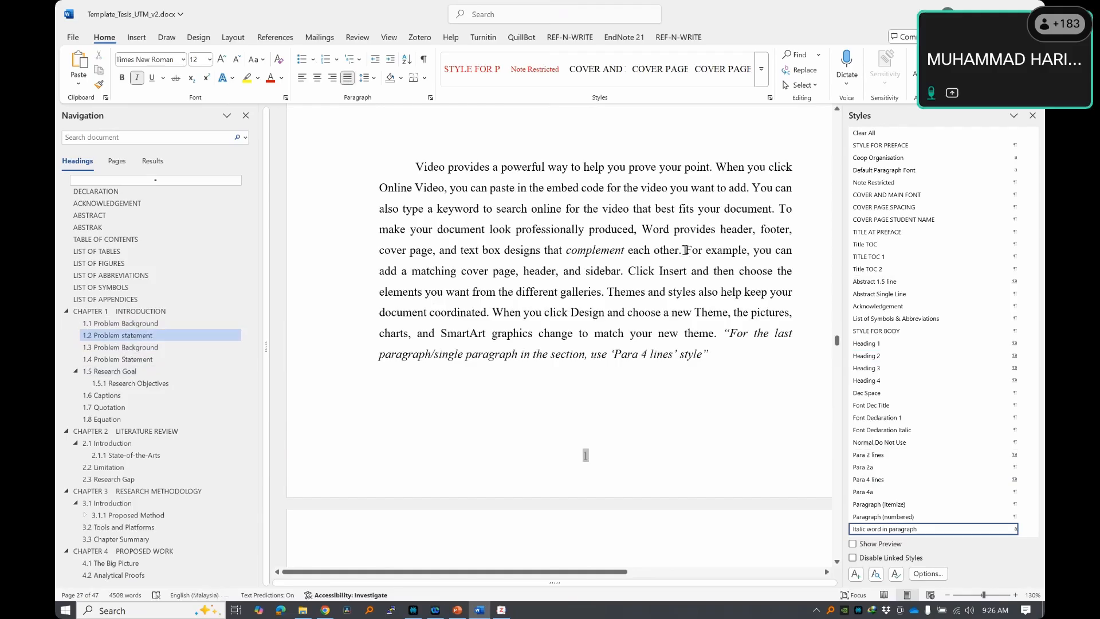
pyautogui.press('Return')
pyautogui.write('t')
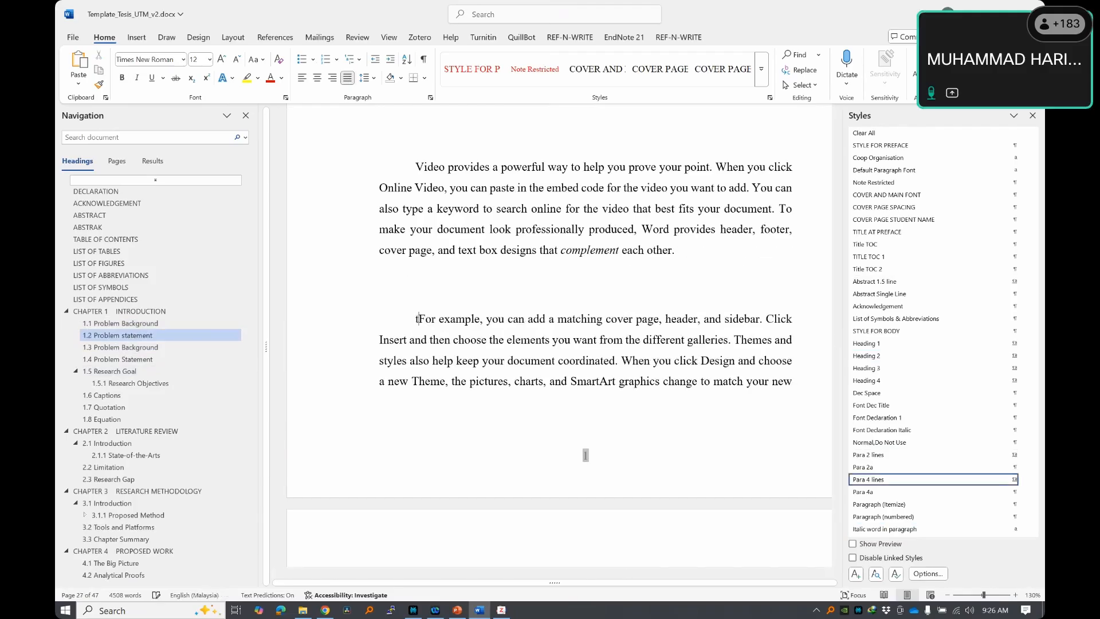
pyautogui.press('BackSpace')
pyautogui.press('Return')
pyautogui.write('Temp text')
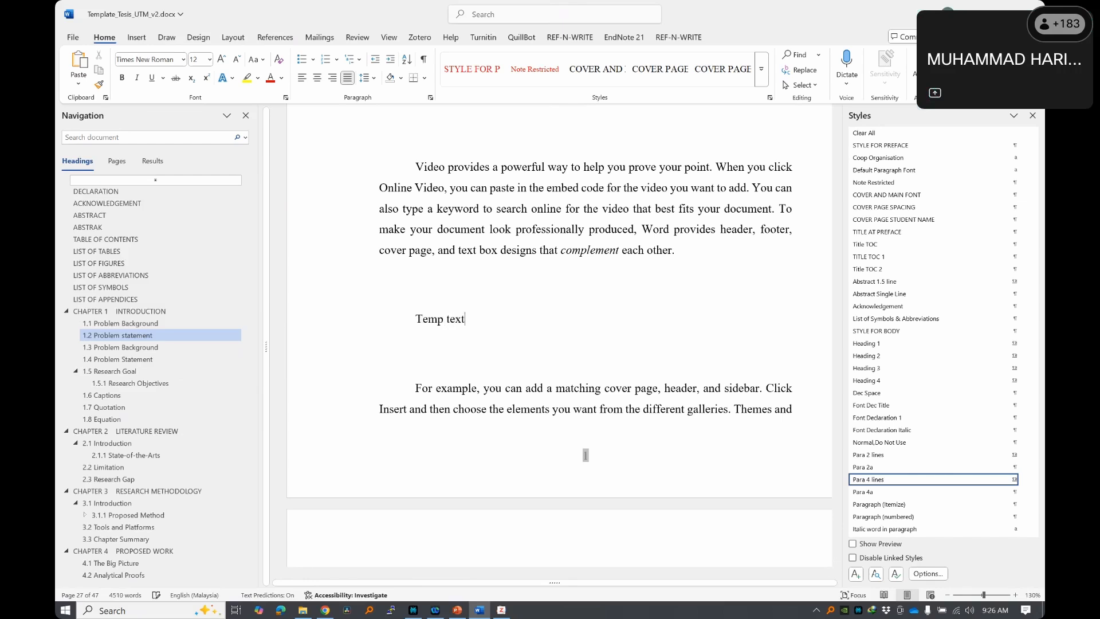
# - Apply the Heading 2 style to the "Temp text" paragraph and check the numbering of the following "Problem Background" heading
pyautogui.click(885, 356)
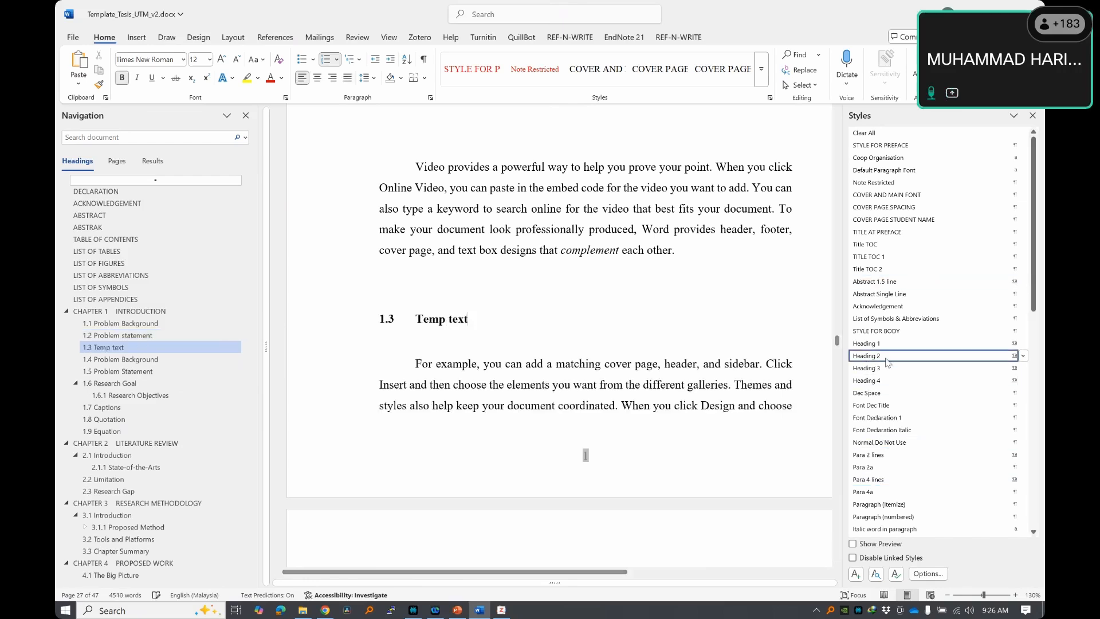
pyautogui.scroll(-6, 515, 344)
pyautogui.click(419, 312)
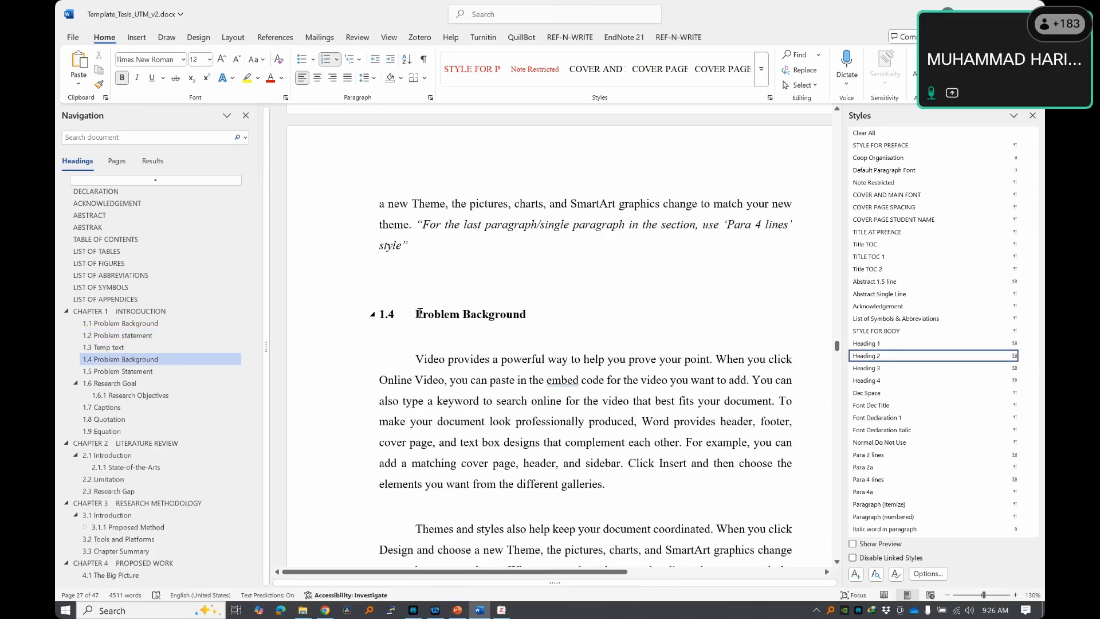
pyautogui.scroll(7, 432, 294)
# - Add a paragraph reading "Text 3" below the "Temp text" heading and apply the Heading 3 style to it
pyautogui.click(473, 407)
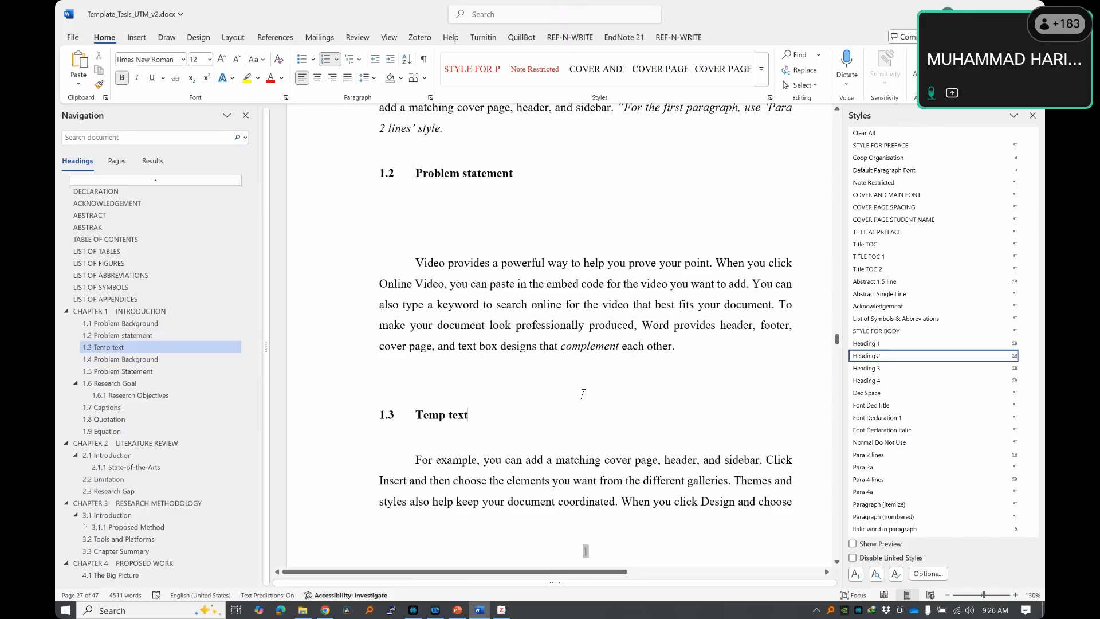
pyautogui.press('Return')
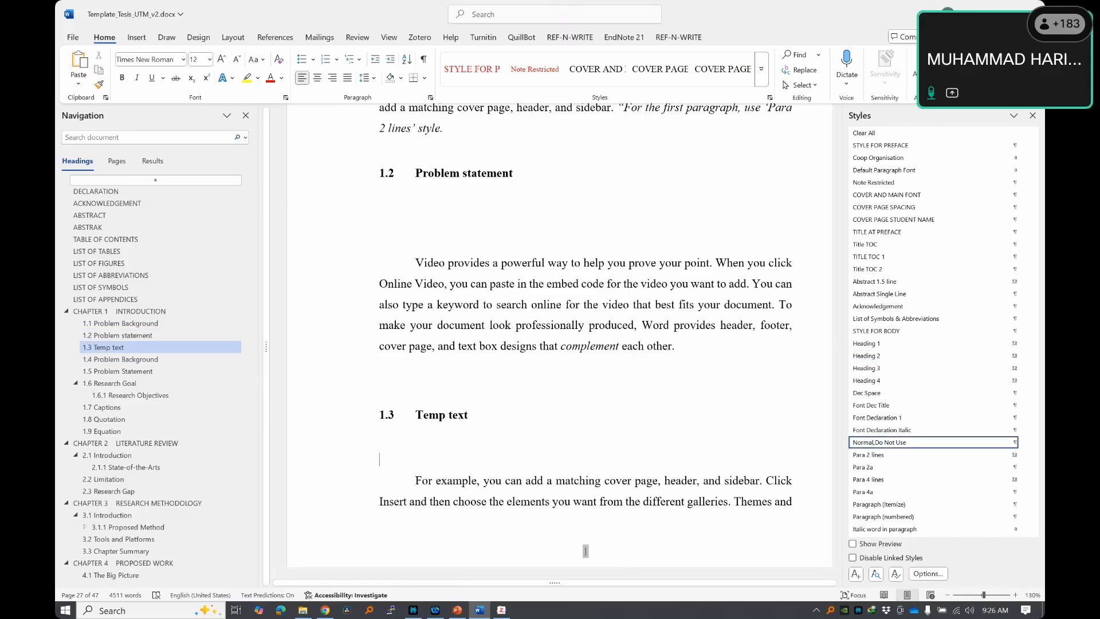
pyautogui.write('Text 23')
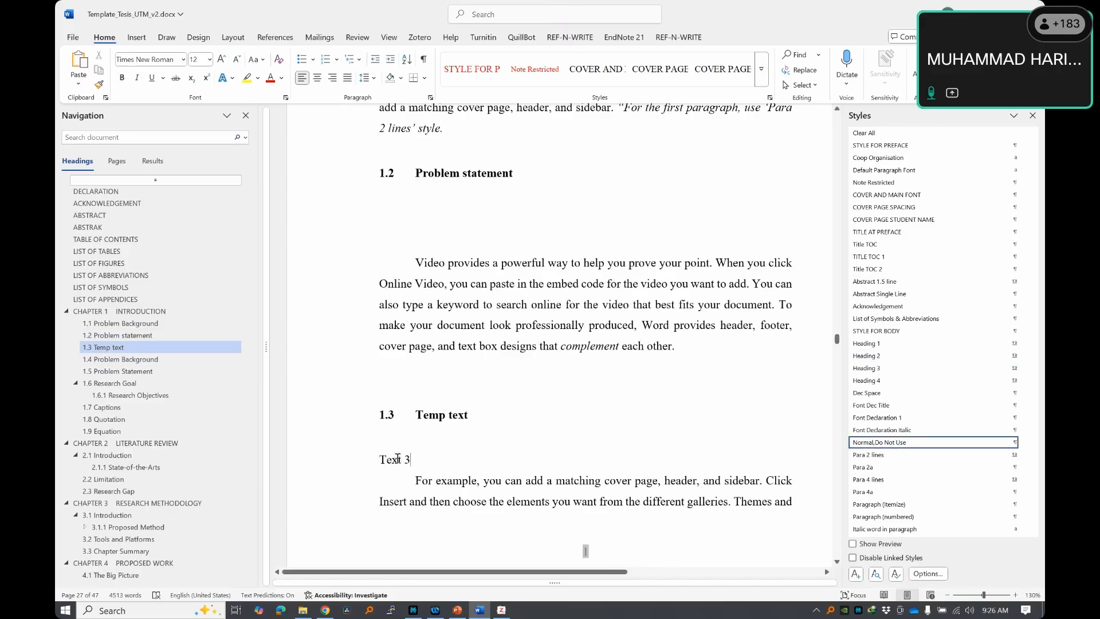
pyautogui.click(935, 369)
pyautogui.scroll(-3, 499, 504)
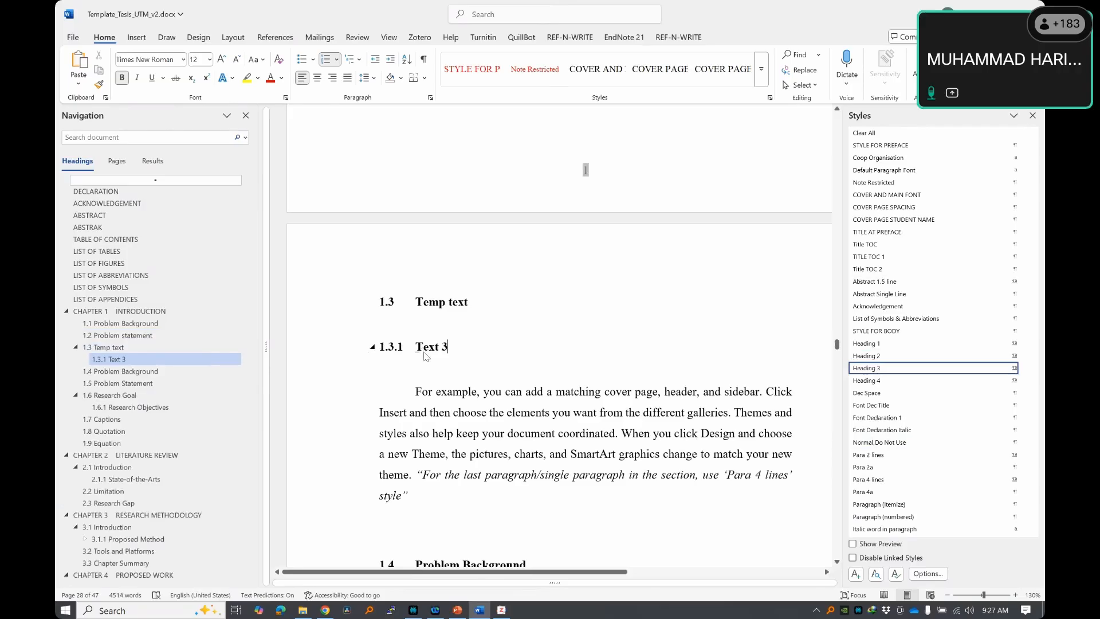
# - Add a paragraph reading "Text new" below the "Text 3" heading and apply the Heading 3 style to it
pyautogui.press('Return')
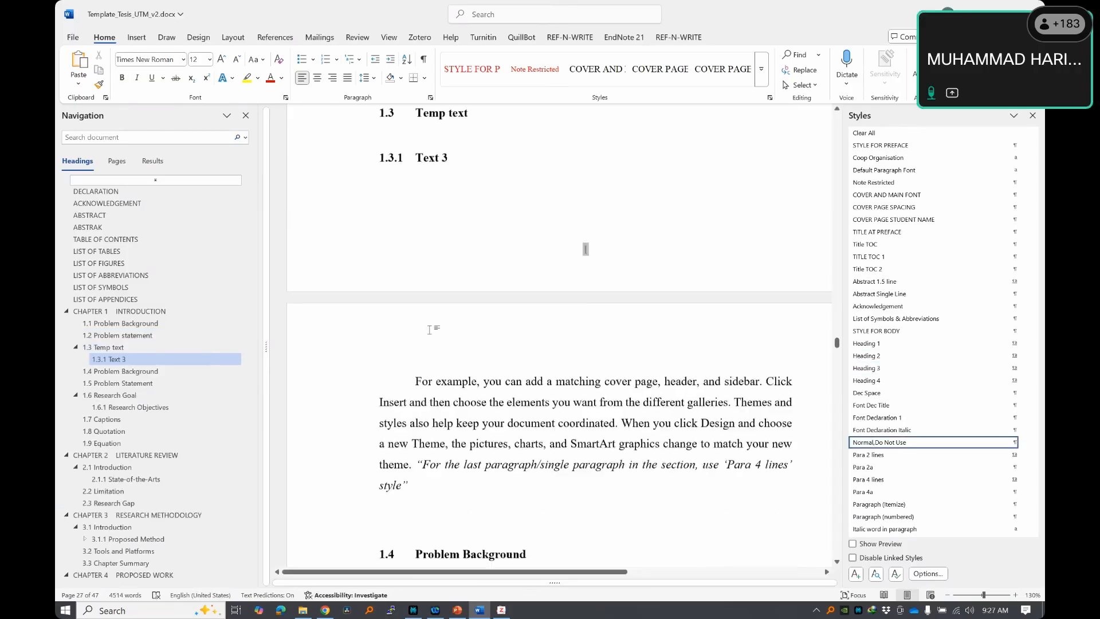
pyautogui.scroll(2, 435, 335)
pyautogui.write('Text new')
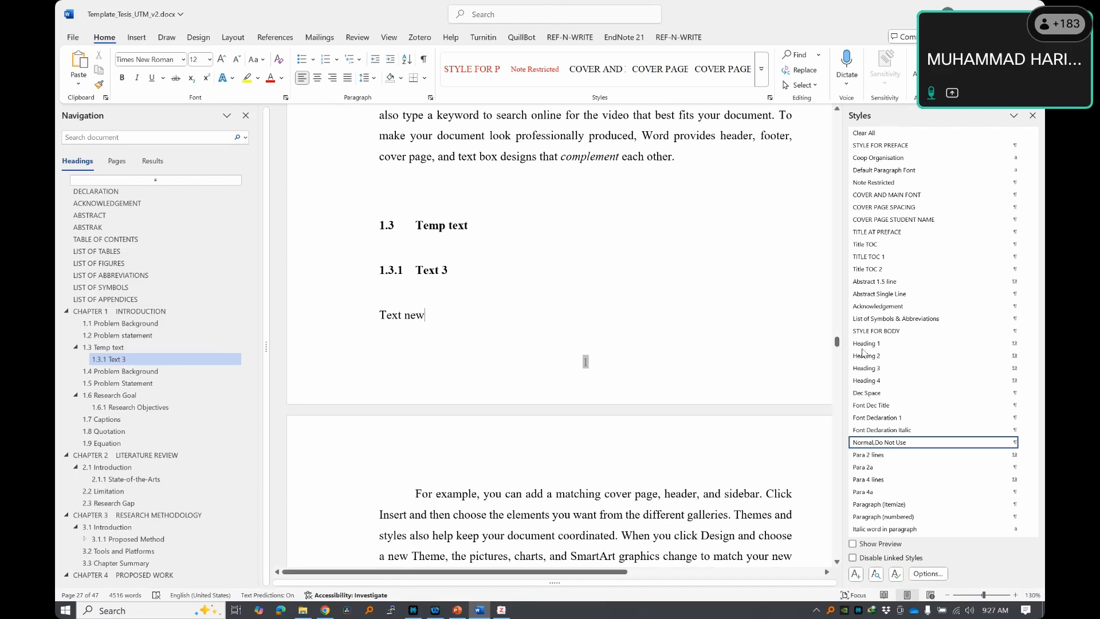
pyautogui.click(879, 368)
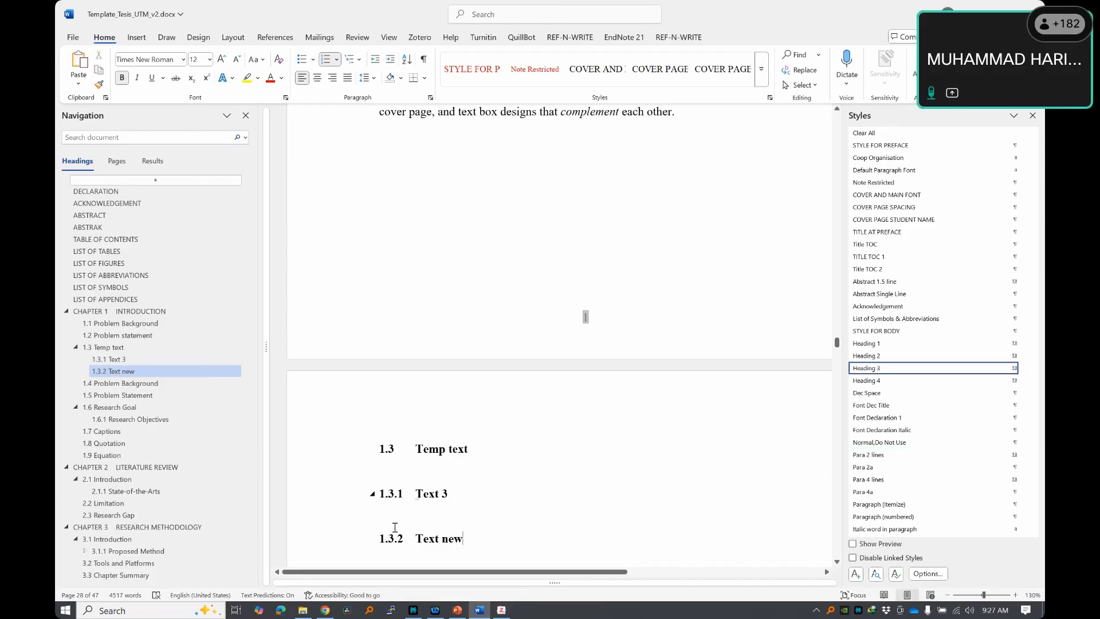
# - Check the style of the italic note ending section 1.3.2 and look through the full gallery of template styles
pyautogui.scroll(-7, 424, 532)
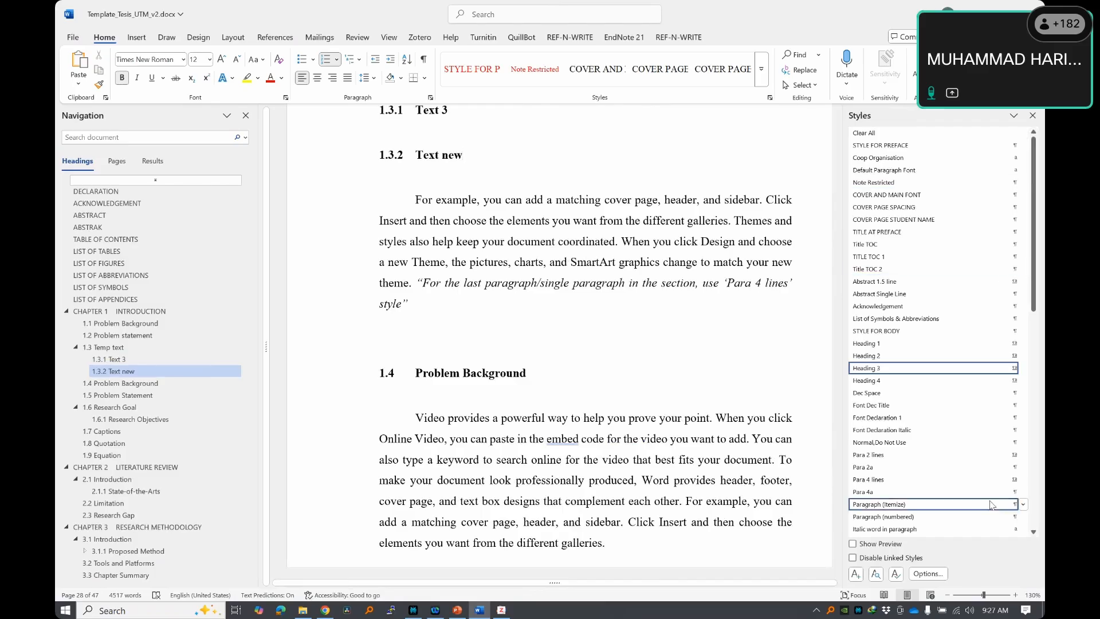
pyautogui.click(726, 282)
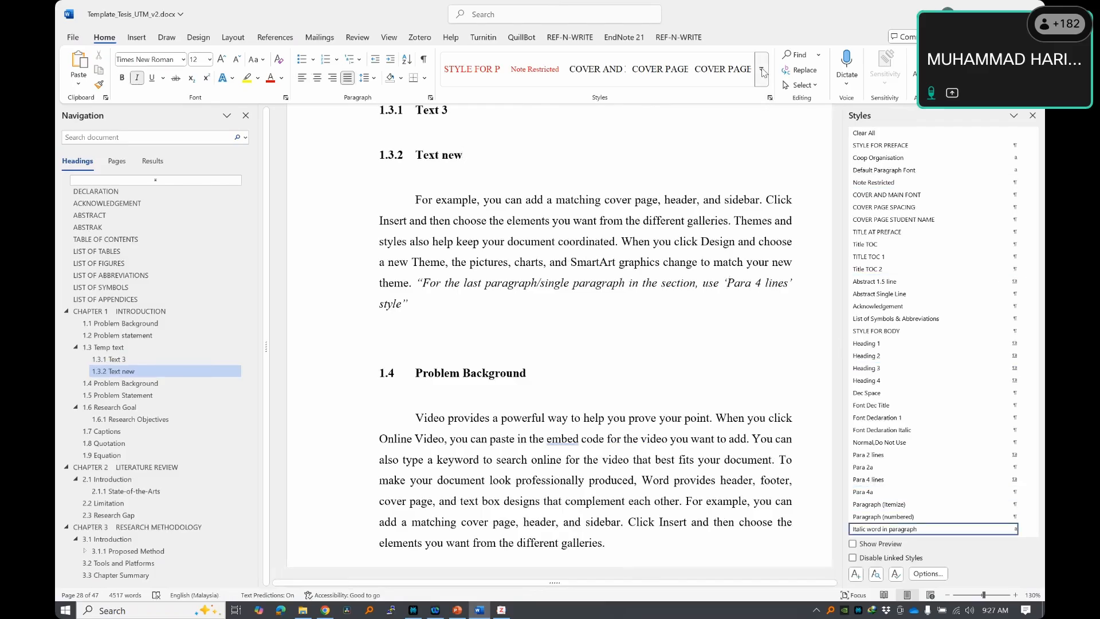
pyautogui.click(762, 72)
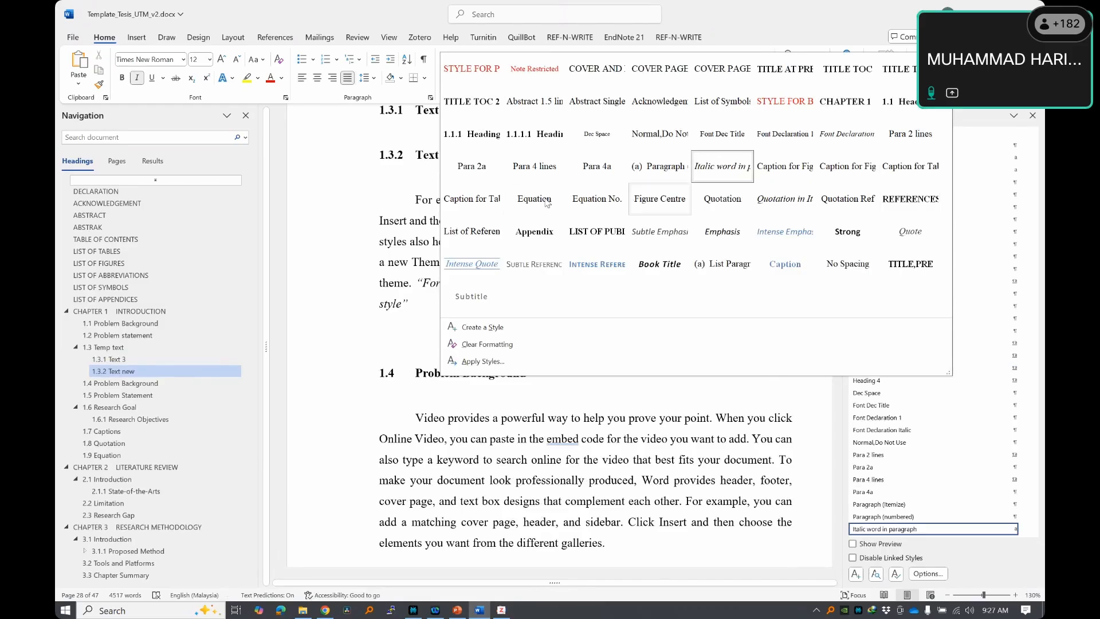
pyautogui.click(417, 259)
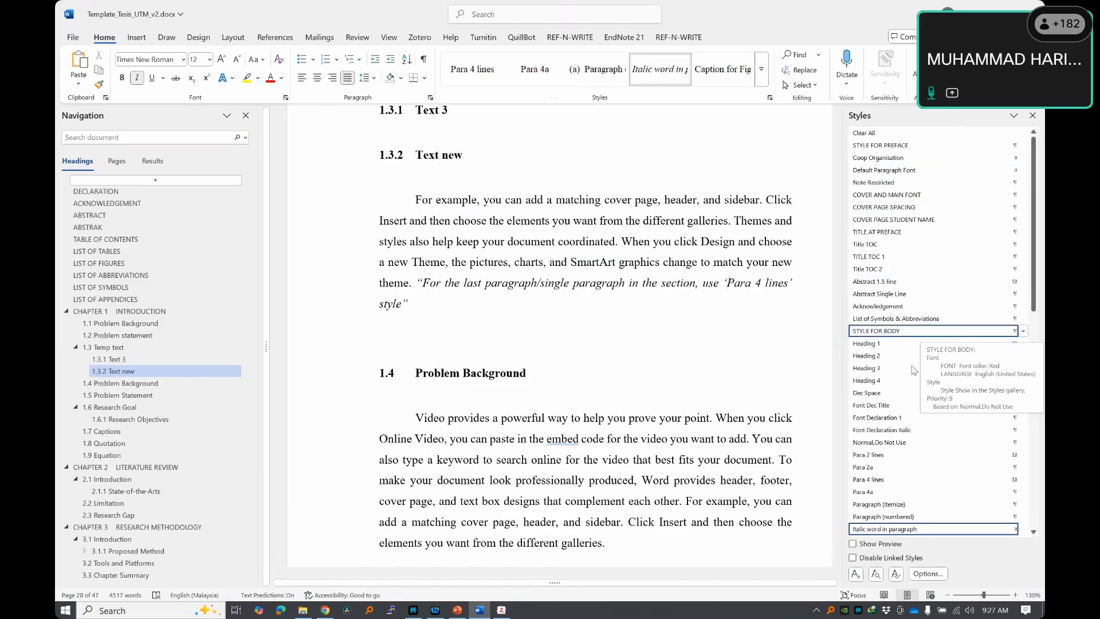
# - Apply the Para 2 lines style to the paragraph in section 1.3.2 and Para 4a to the second paragraph of section 1.4
pyautogui.click(537, 213)
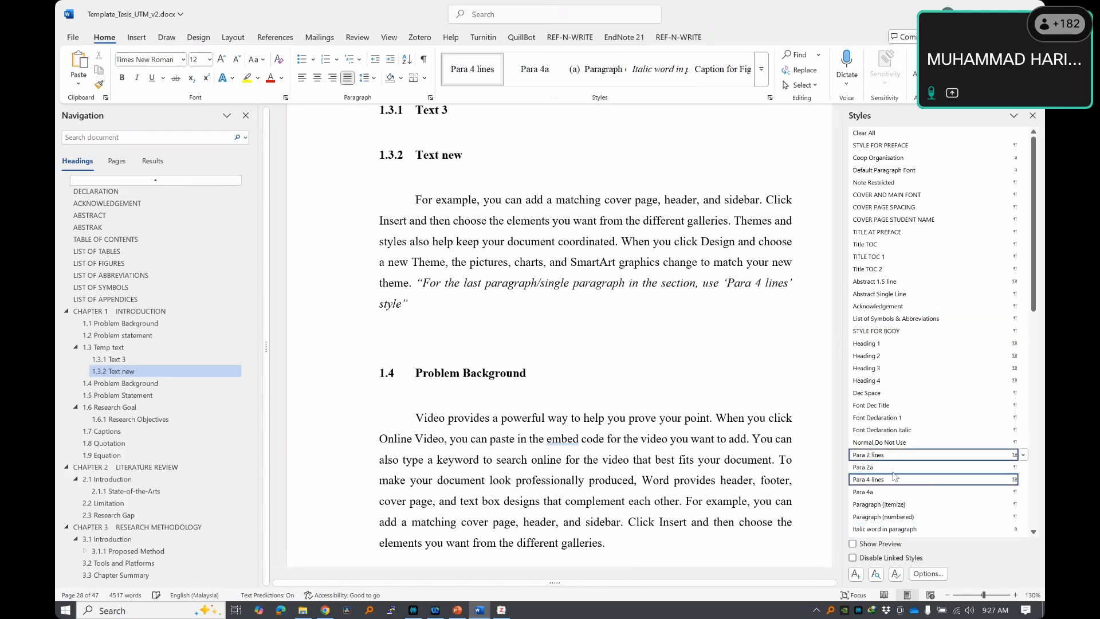
pyautogui.scroll(-1, 581, 353)
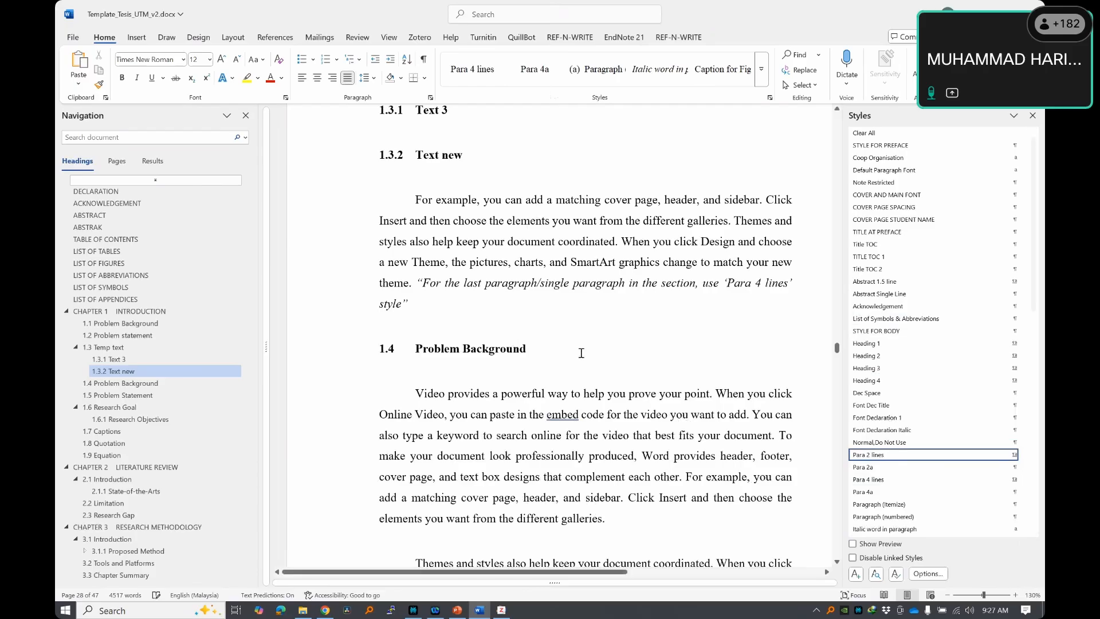
pyautogui.scroll(-6, 581, 352)
pyautogui.click(582, 242)
pyautogui.click(868, 479)
pyautogui.click(915, 493)
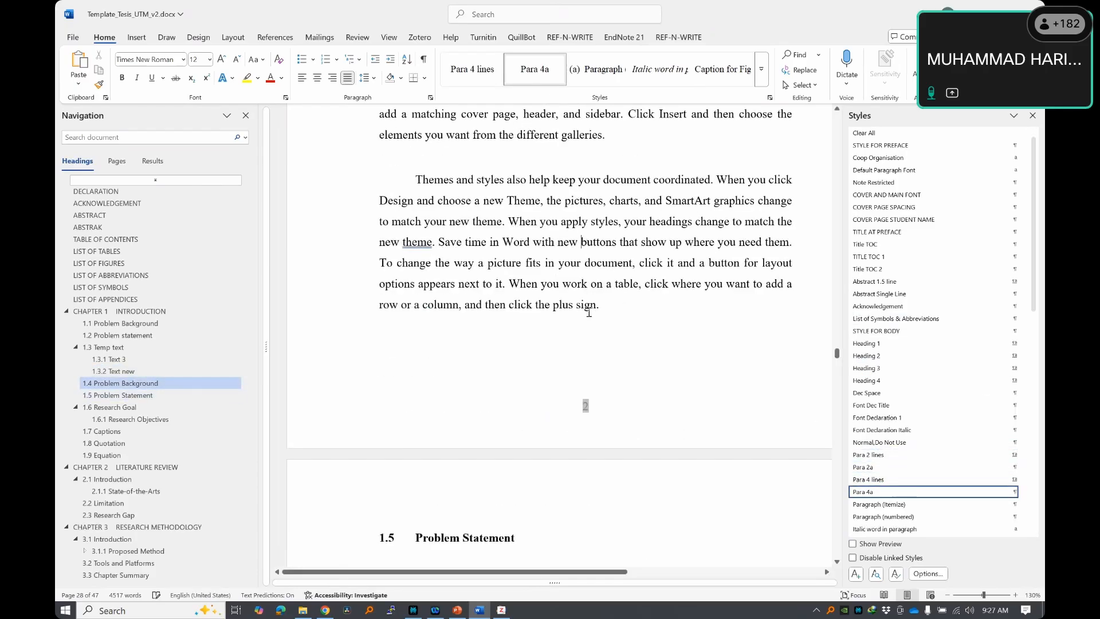
# - Examine the style used by the lettered list items in section 1.6.1 "Research Objectives"
pyautogui.scroll(-9, 589, 313)
pyautogui.click(584, 281)
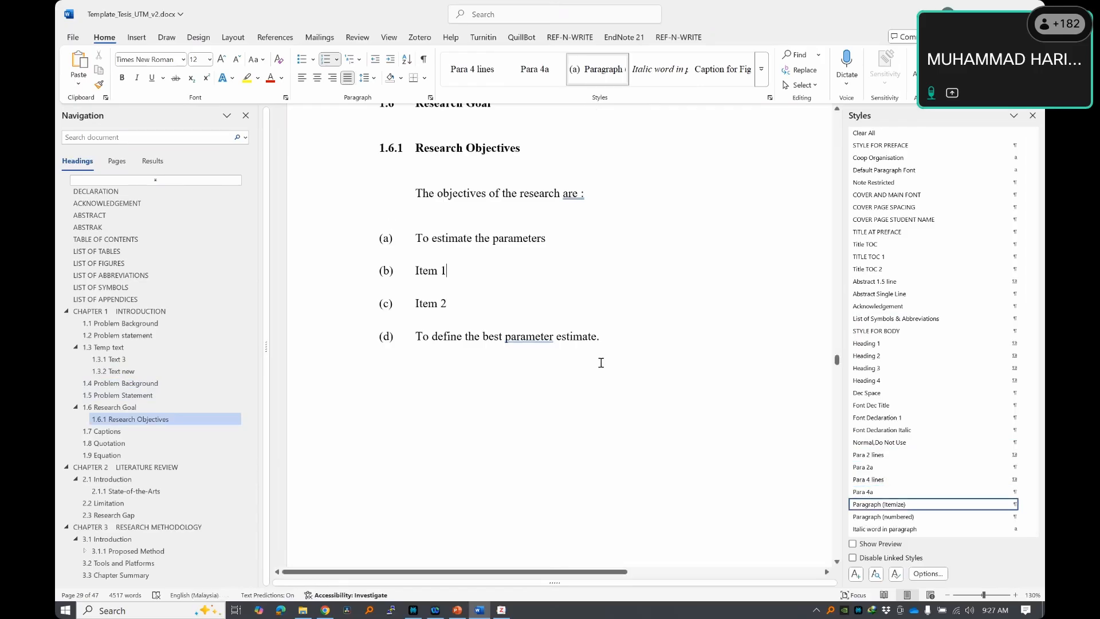
pyautogui.scroll(-10, 572, 361)
pyautogui.scroll(5, 531, 353)
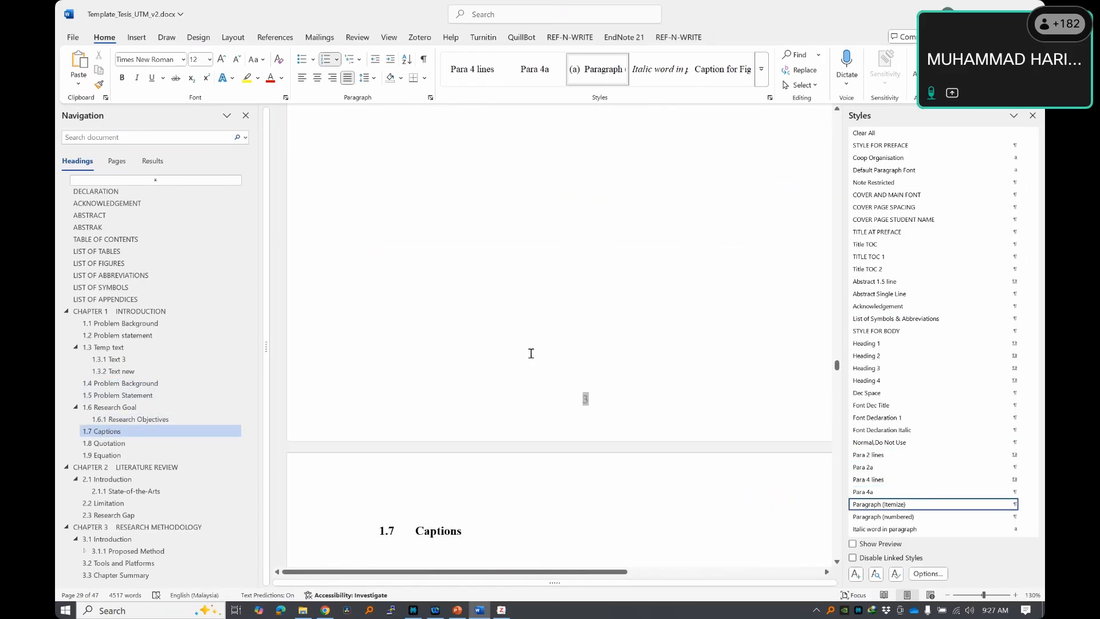
pyautogui.scroll(10, 531, 353)
# - Switch to the UTM thesis template presentation in PowerPoint and show the "Front matter" slide
pyautogui.hotkey('alt', 'Tab')
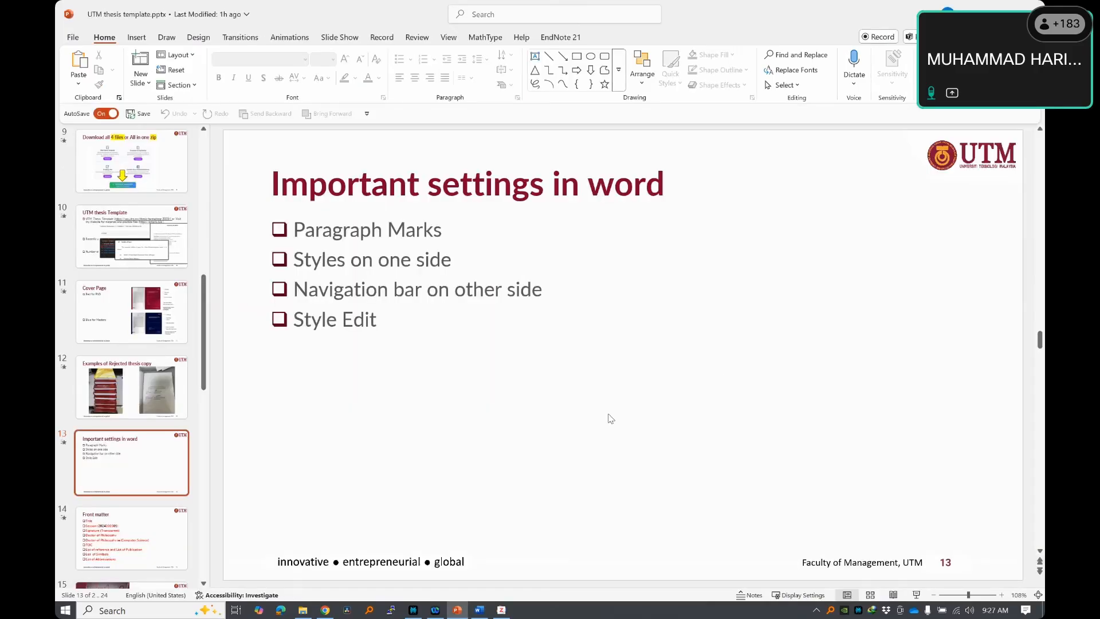
pyautogui.scroll(-1, 611, 419)
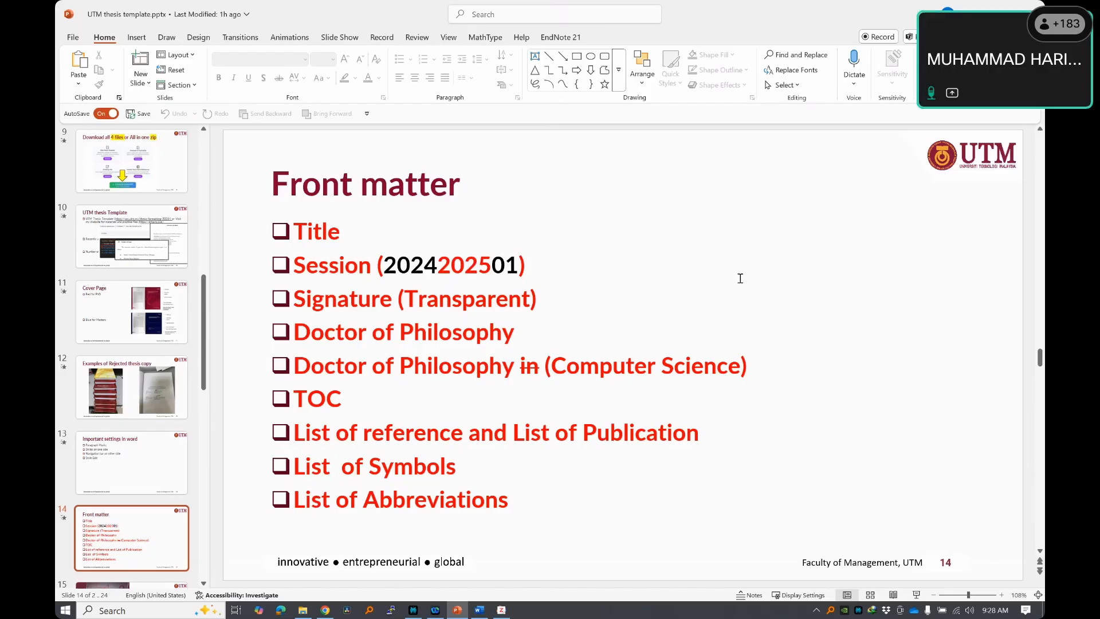
# - Switch back to the thesis template in Word and go to the title page at the start of the document
pyautogui.hotkey('alt', 'Tab')
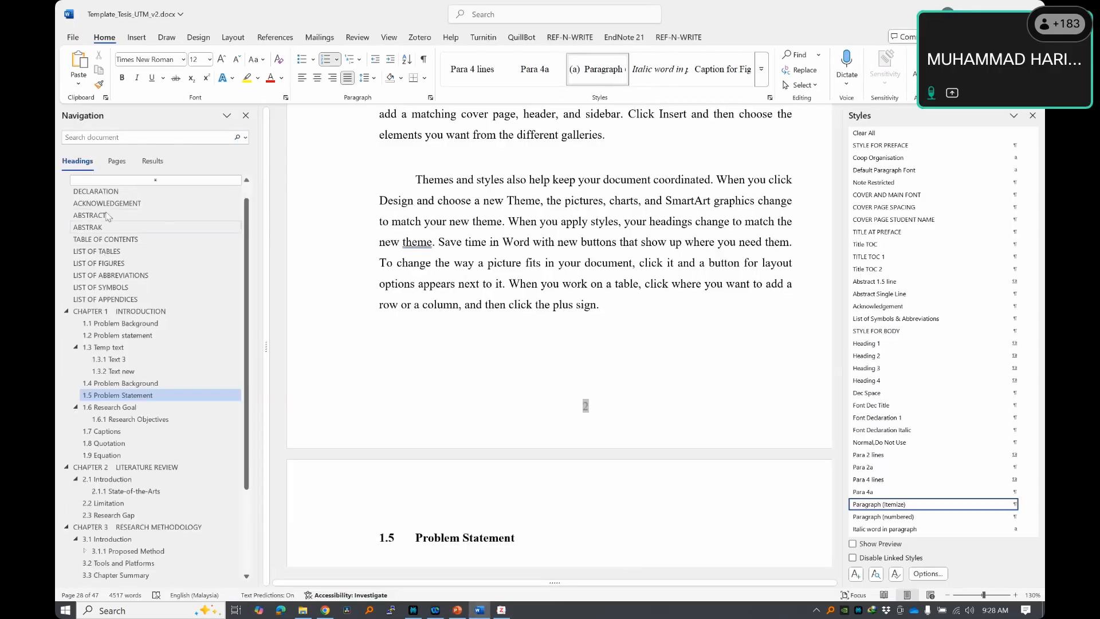
pyautogui.click(96, 191)
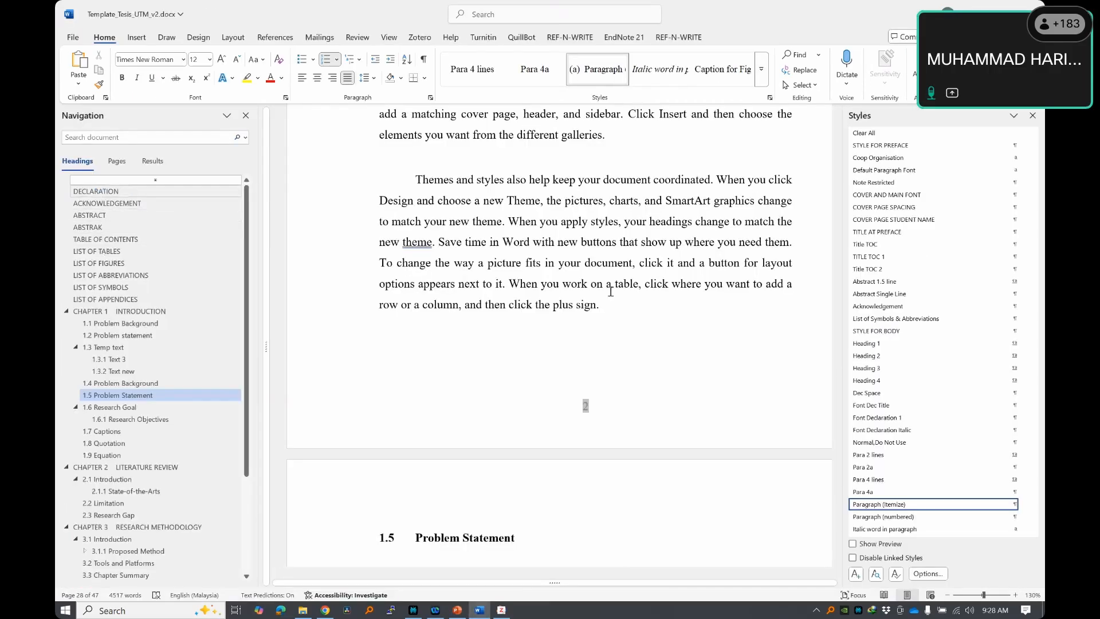
pyautogui.moveTo(837, 203); pyautogui.dragTo(825, 109)
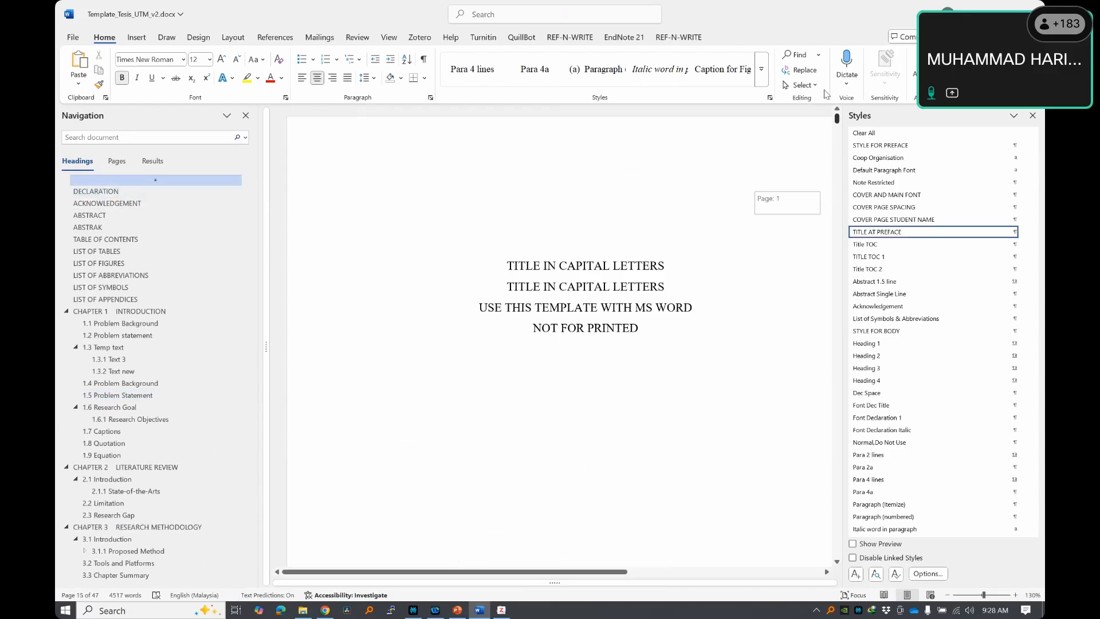
# - Open my_helping_materials.docx from the pgss event folder and enable editing
pyautogui.click(456, 323)
pyautogui.click(299, 611)
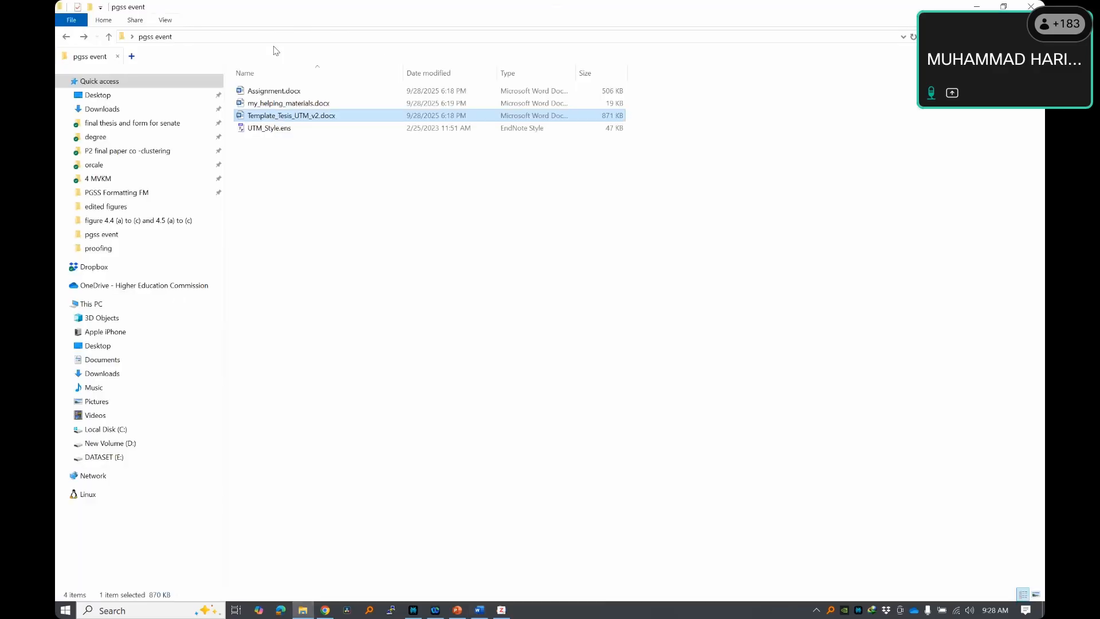
pyautogui.doubleClick(283, 104)
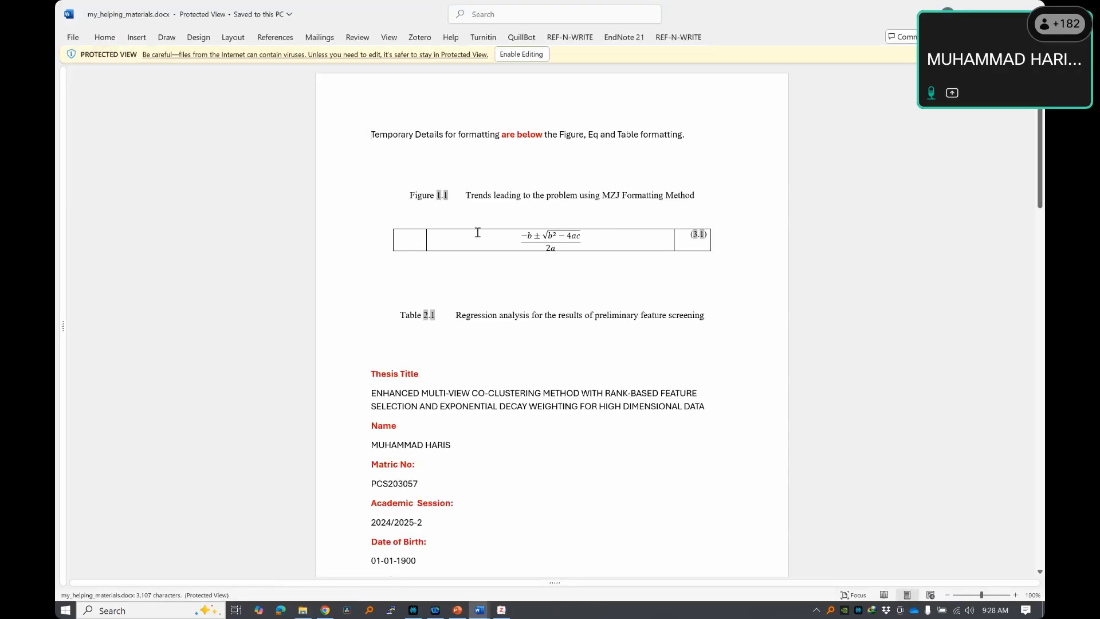
pyautogui.click(522, 54)
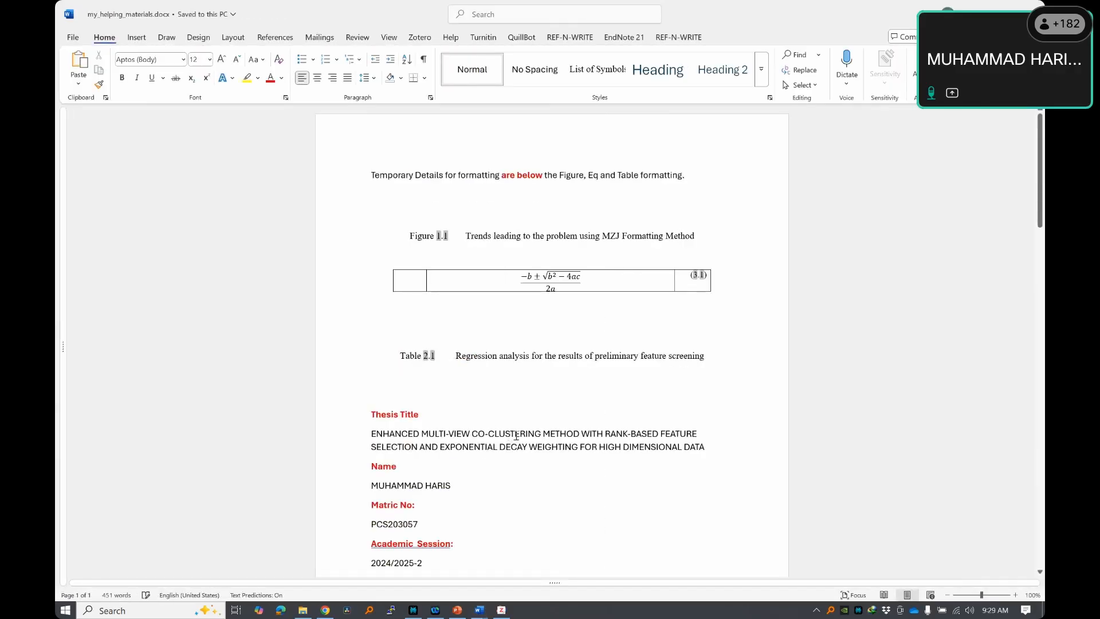
# - Review the sample figure, equation and table captions and the thesis details listed in my_helping_materials.docx
pyautogui.moveTo(707, 355); pyautogui.dragTo(295, 240)
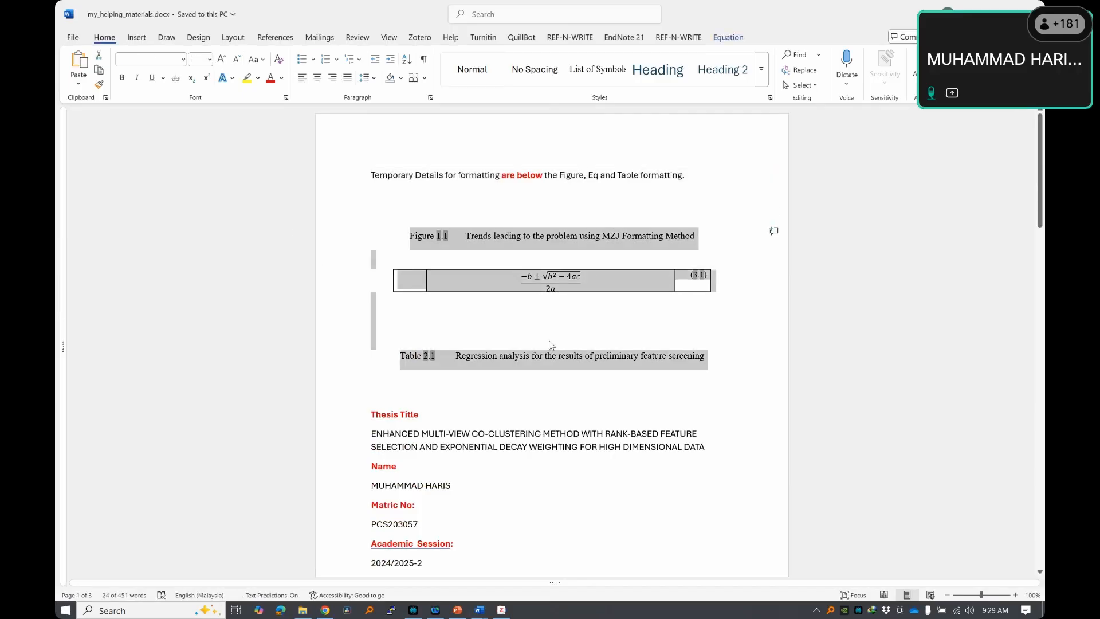
pyautogui.click(576, 416)
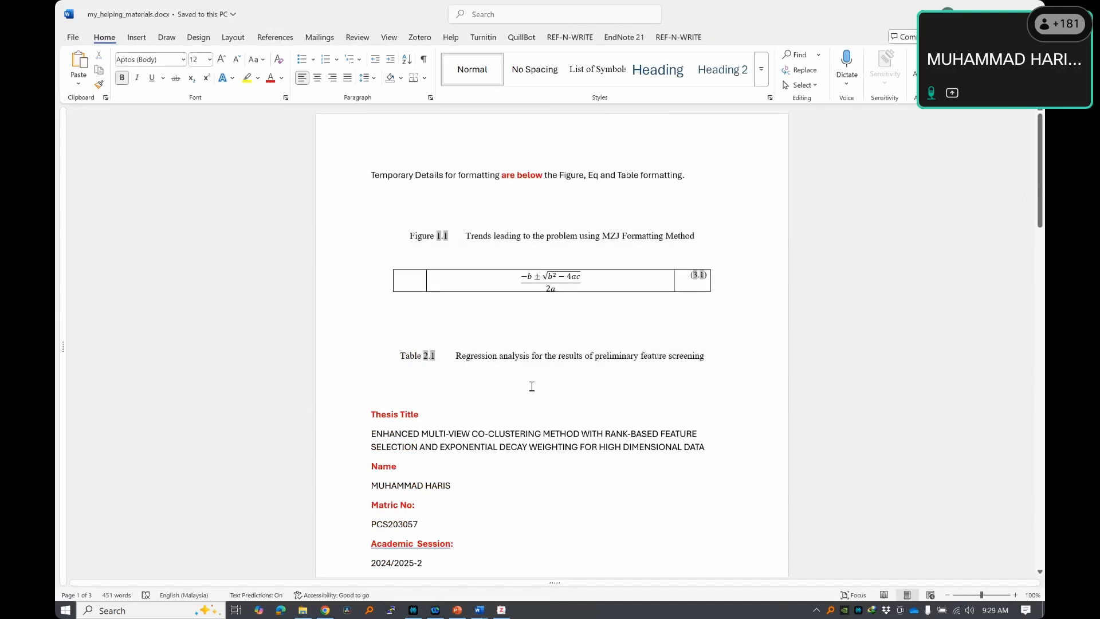
pyautogui.scroll(-2, 353, 407)
pyautogui.moveTo(360, 345); pyautogui.dragTo(584, 449)
pyautogui.scroll(12, 474, 393)
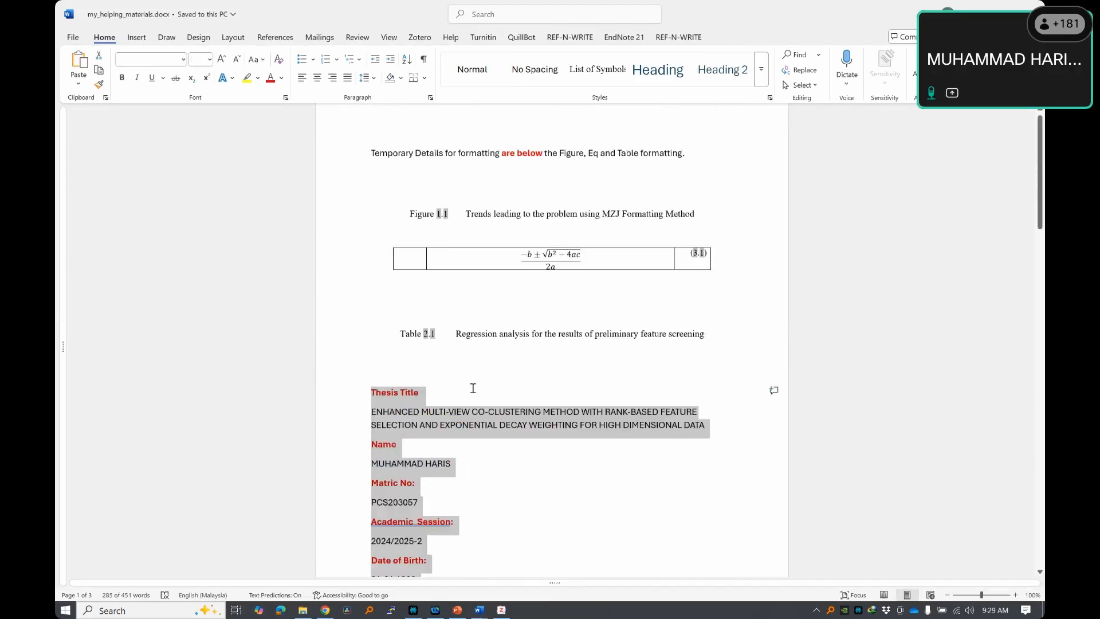
pyautogui.scroll(1, 472, 388)
pyautogui.click(528, 416)
# - Switch back to Template_Tesis_UTM_v2.docx and examine the placeholder title lines on the title page
pyautogui.hotkey('alt', 'Tab')
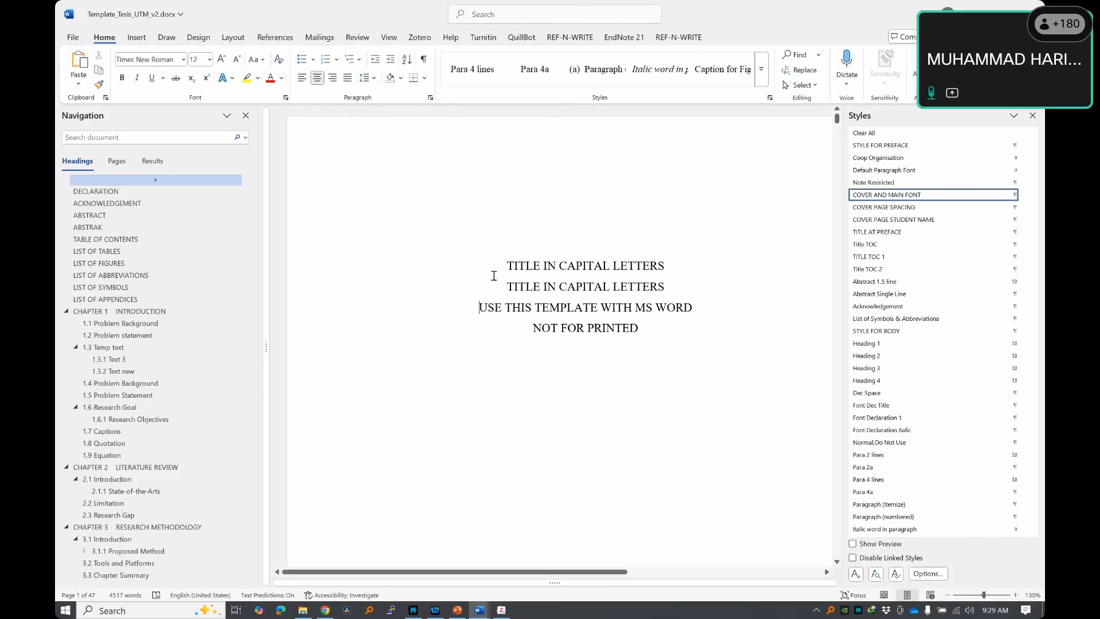
pyautogui.moveTo(506, 266); pyautogui.dragTo(692, 308)
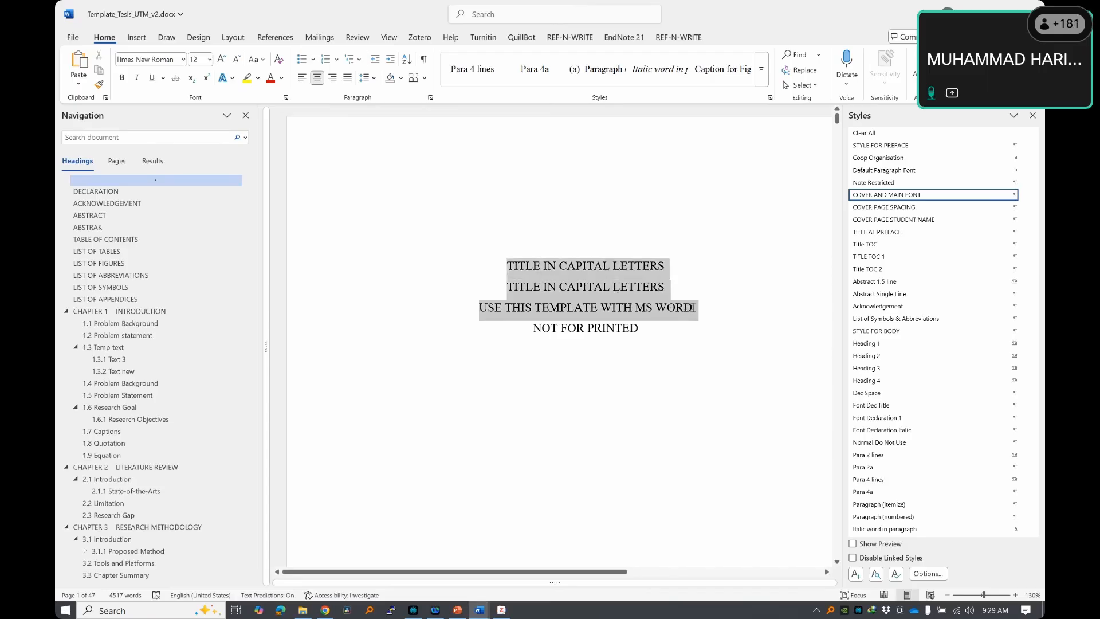
pyautogui.click(659, 311)
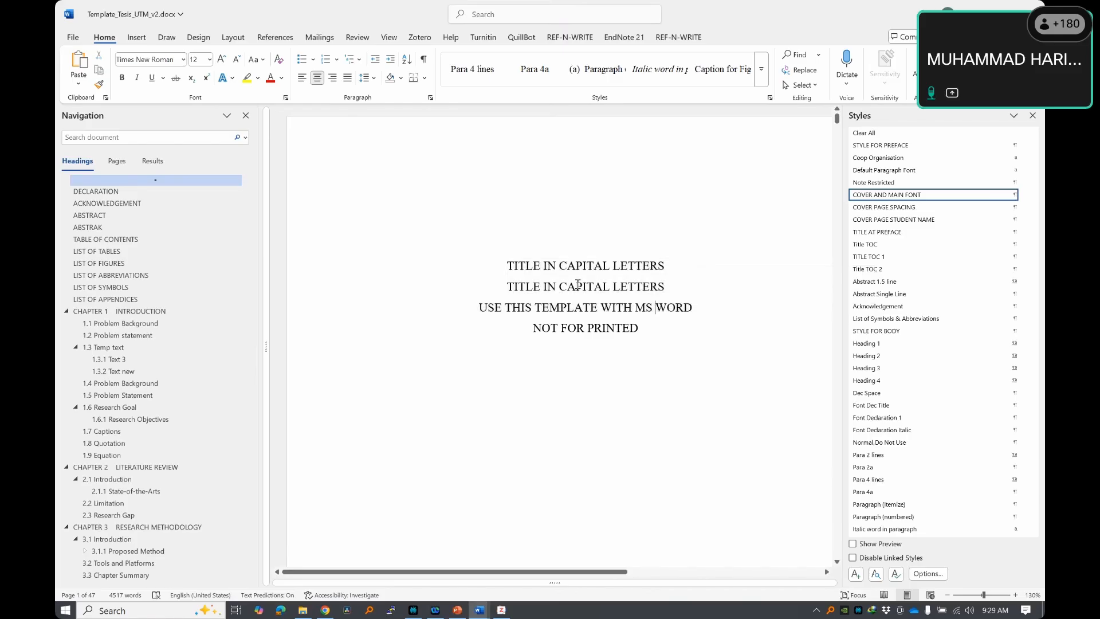
pyautogui.moveTo(511, 267); pyautogui.dragTo(657, 285)
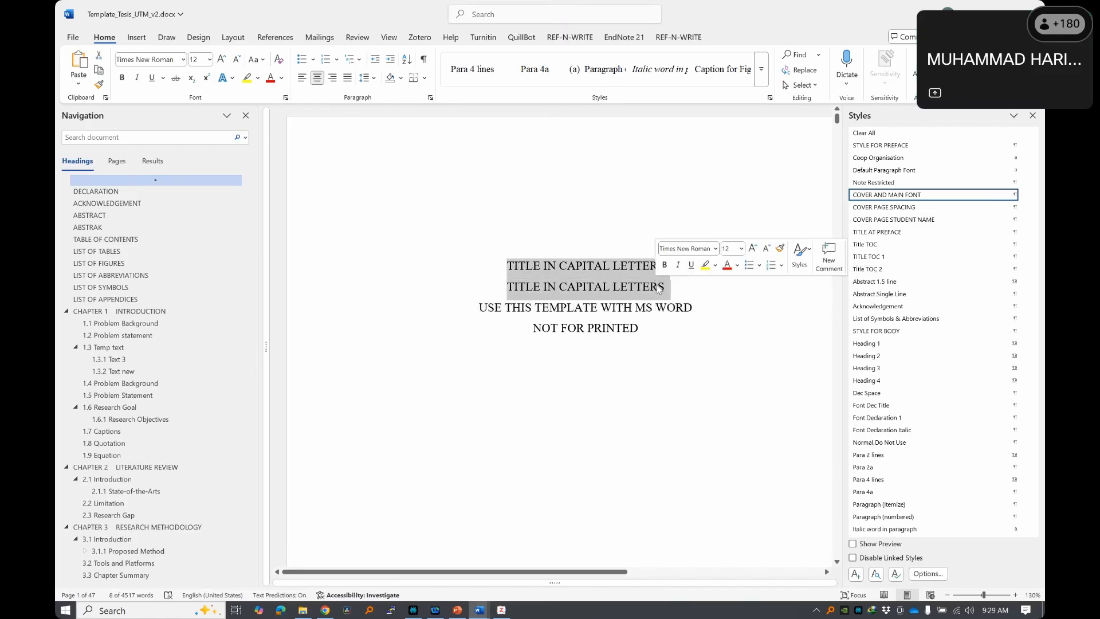
# - Switch to my_helping_materials.docx and copy the full title under the Thesis Title heading
pyautogui.hotkey('alt', 'Tab')
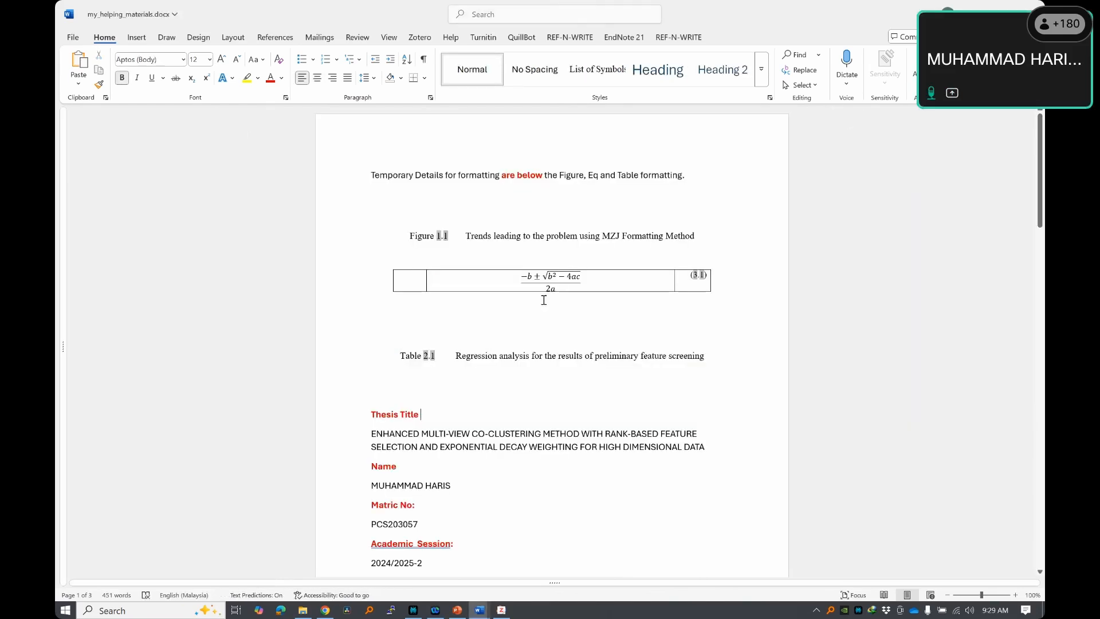
pyautogui.moveTo(371, 434); pyautogui.dragTo(702, 450)
pyautogui.hotkey('ctrl', 'c')
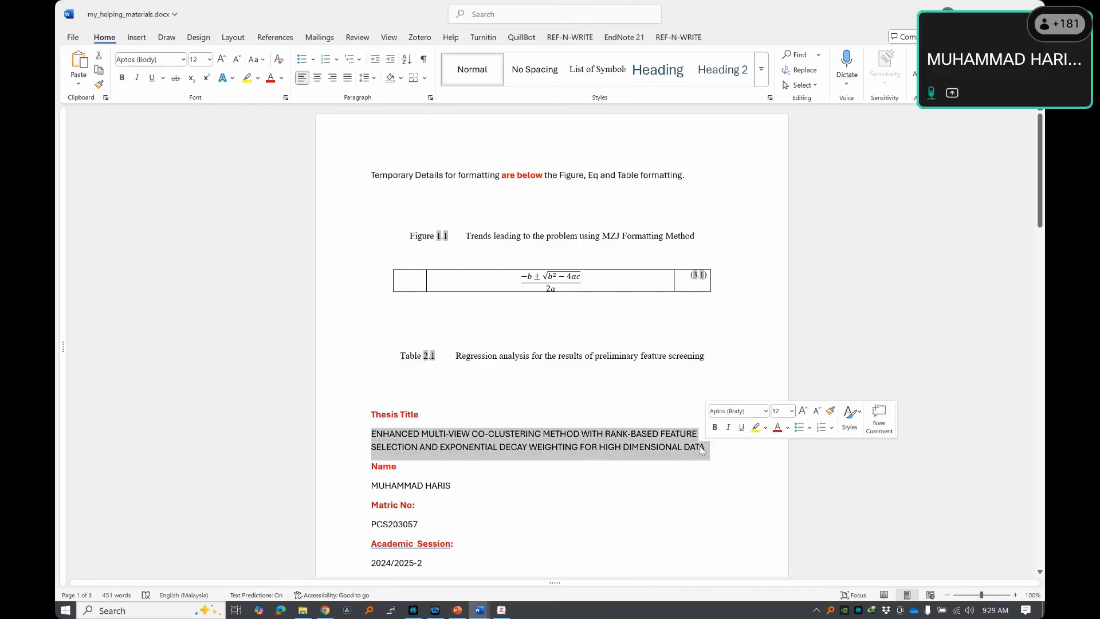
pyautogui.click(529, 446)
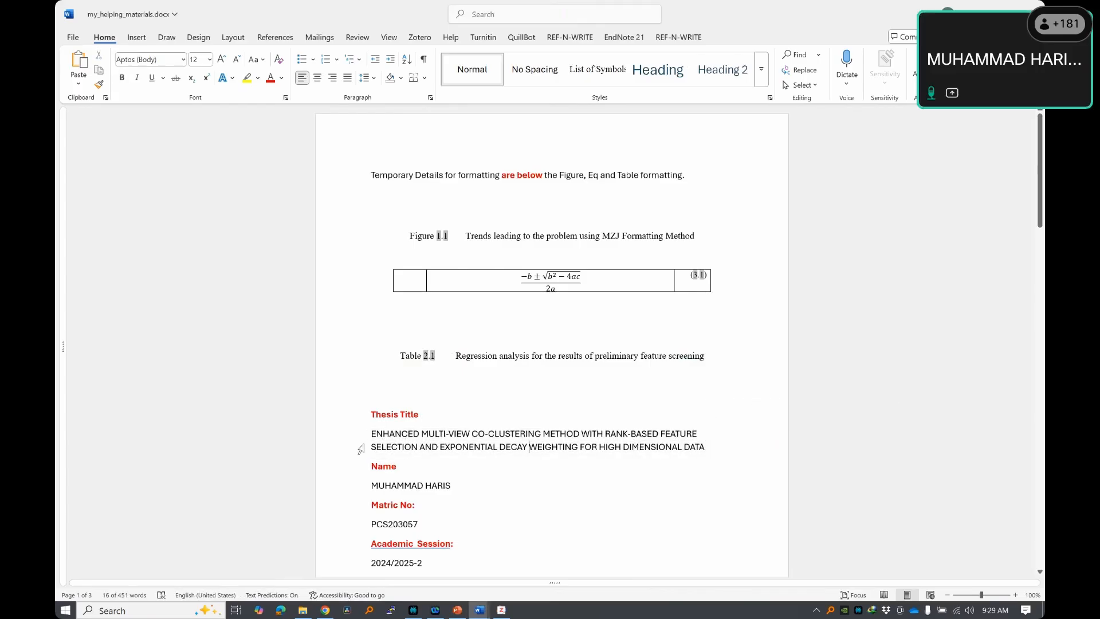
pyautogui.moveTo(362, 435); pyautogui.dragTo(614, 450)
pyautogui.click(502, 449)
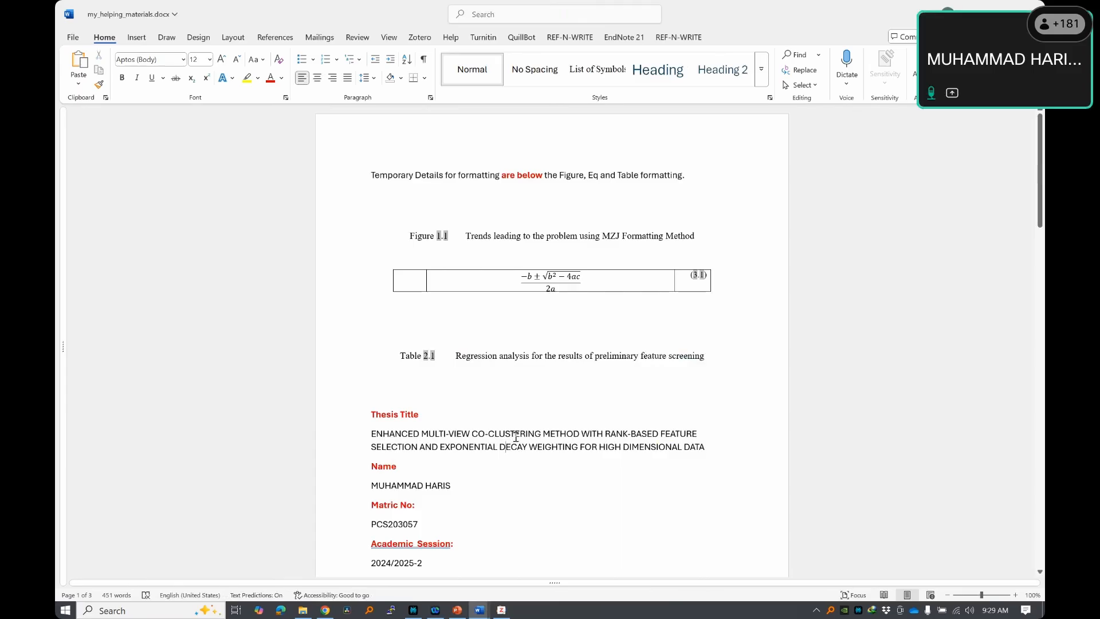
pyautogui.doubleClick(525, 435)
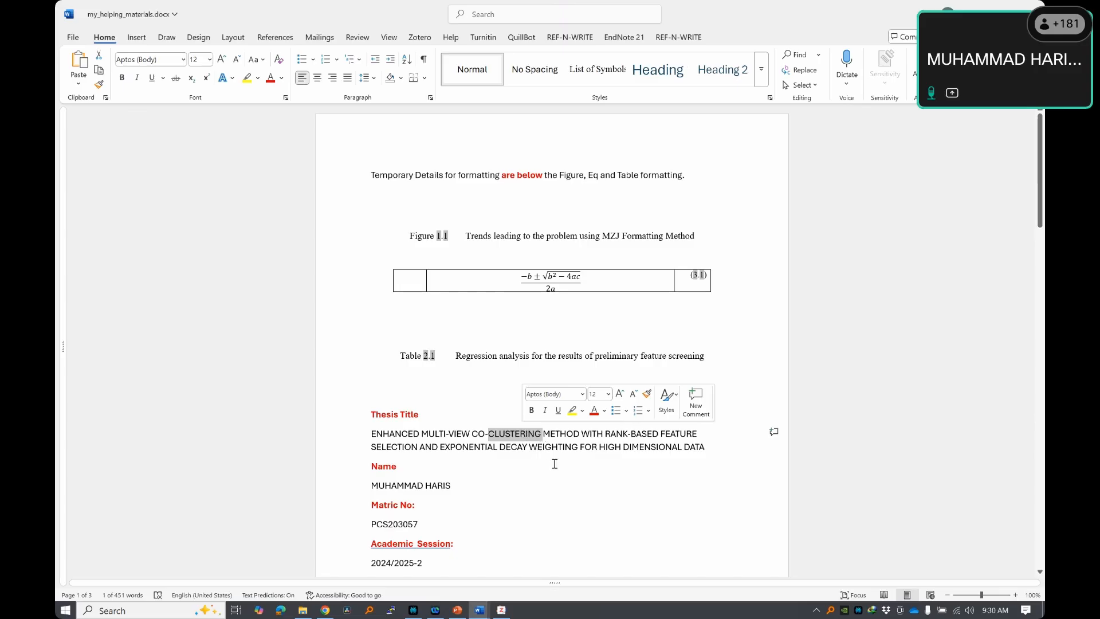
pyautogui.tripleClick(527, 433)
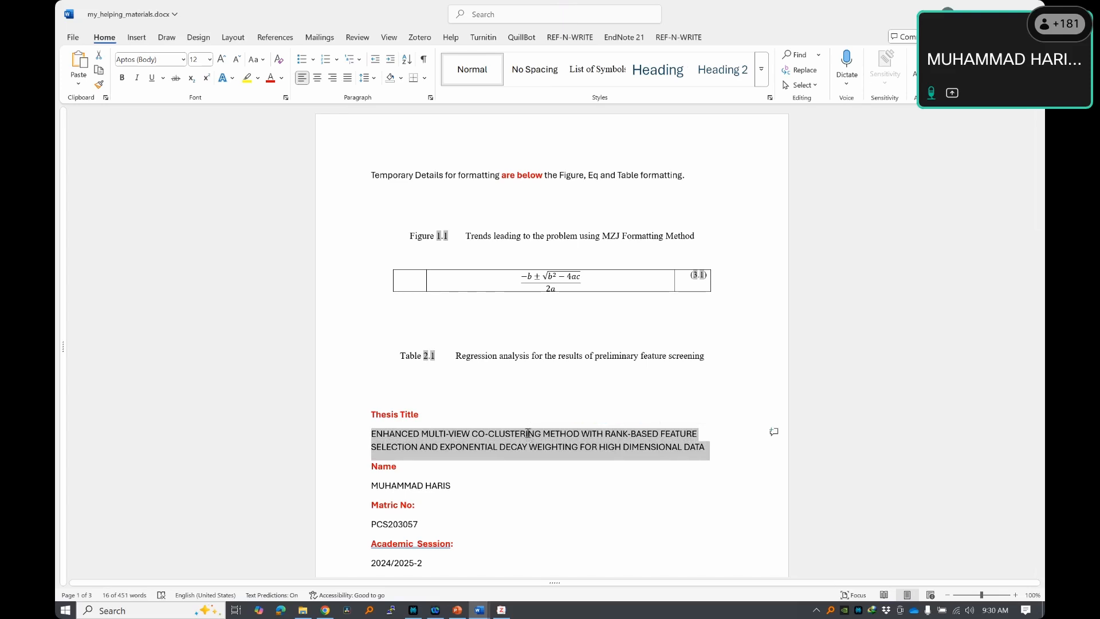
# - Try pasting the copied thesis title over the template's two "TITLE IN CAPITAL LETTERS" lines, and undo the paste
pyautogui.hotkey('alt', 'Tab')
pyautogui.moveTo(509, 263); pyautogui.dragTo(695, 286)
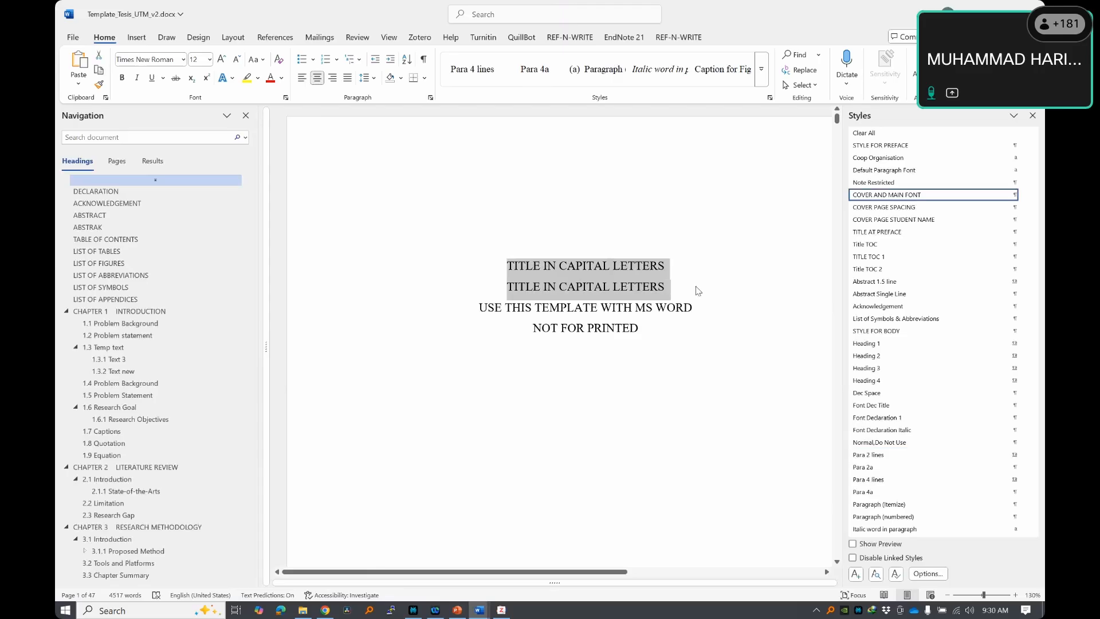
pyautogui.hotkey('ctrl', 'v')
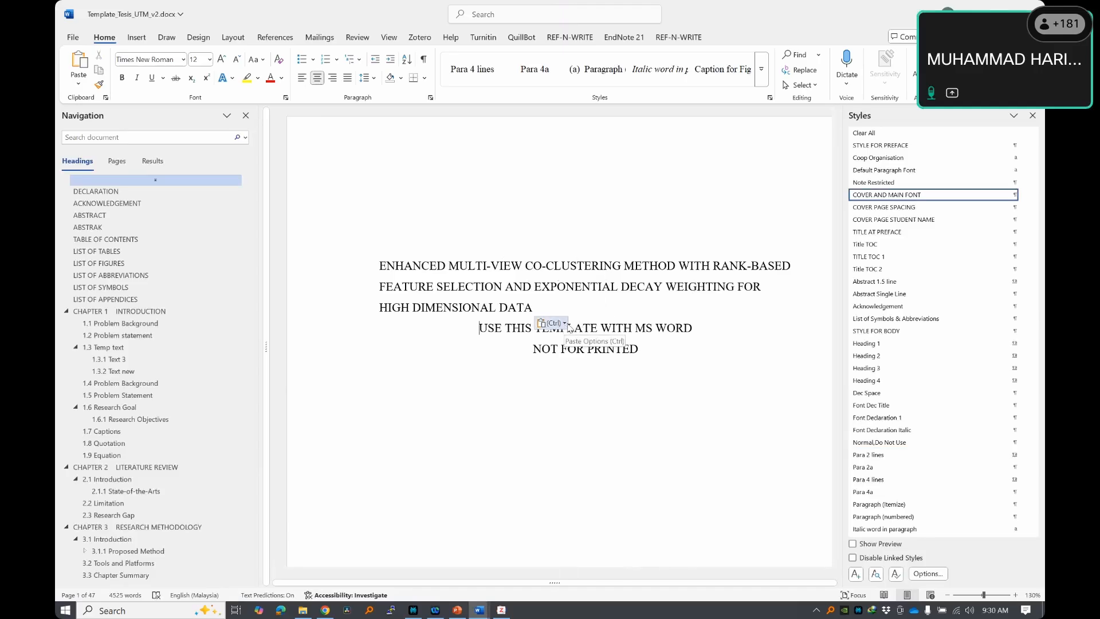
pyautogui.click(559, 303)
pyautogui.hotkey('ctrl', 'z')
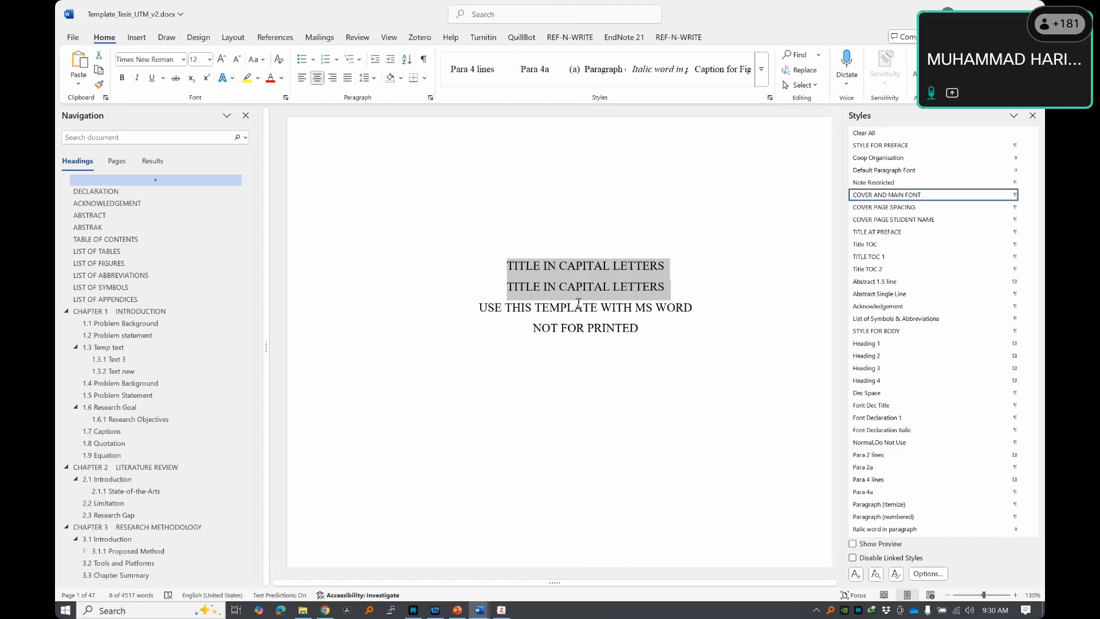
# - Try pasting the title with Keep Text Only and a new paragraph after it, and undo these changes
pyautogui.hotkey('ctrl', 'v')
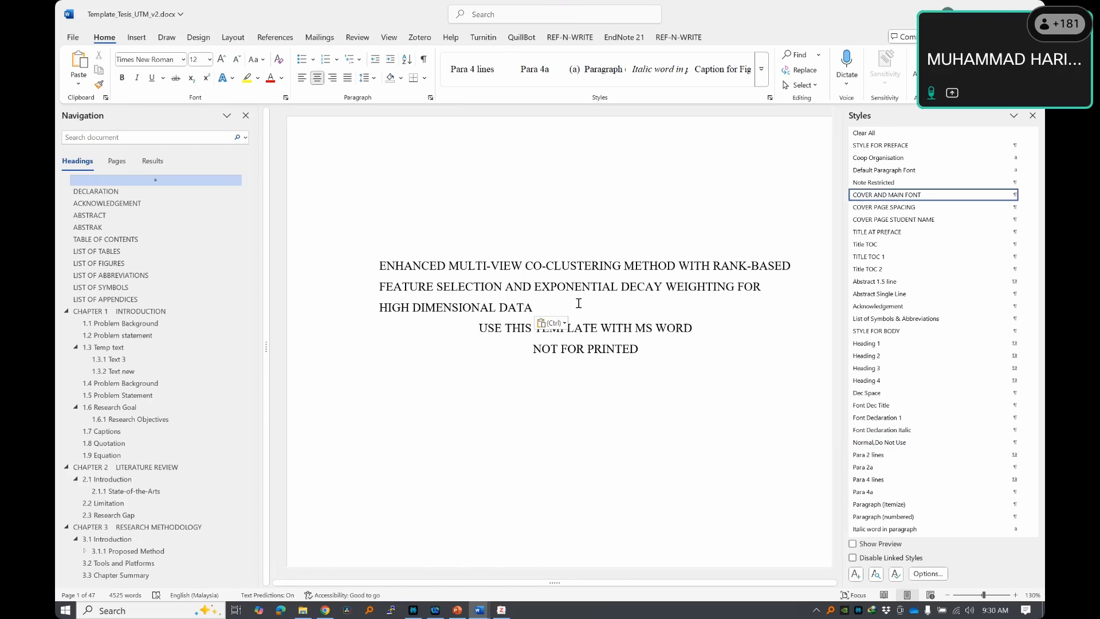
pyautogui.click(562, 324)
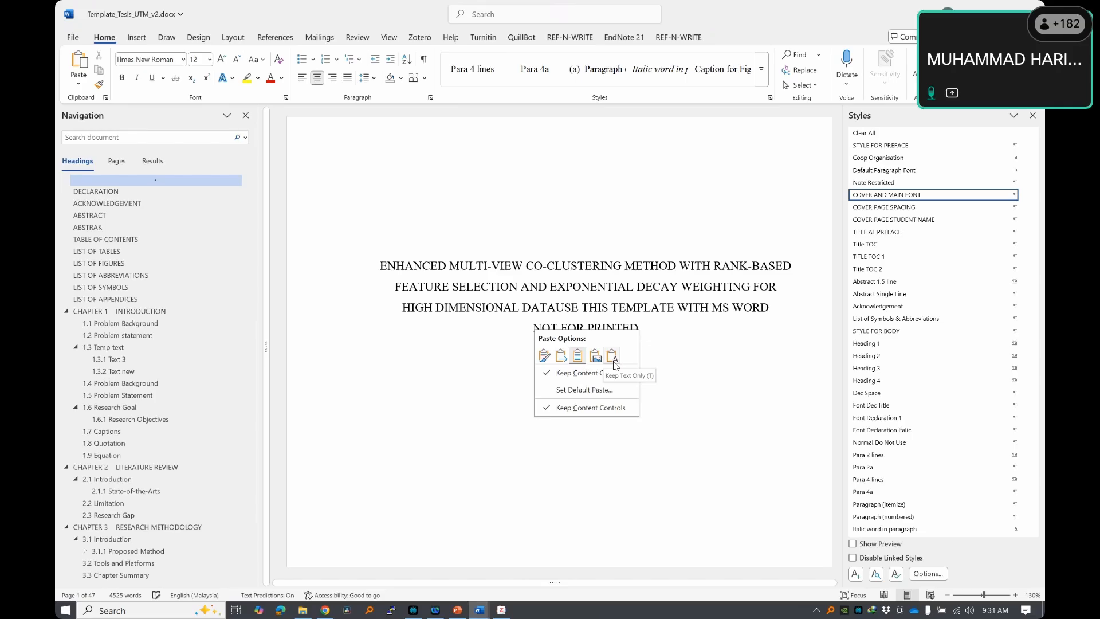
pyautogui.click(612, 358)
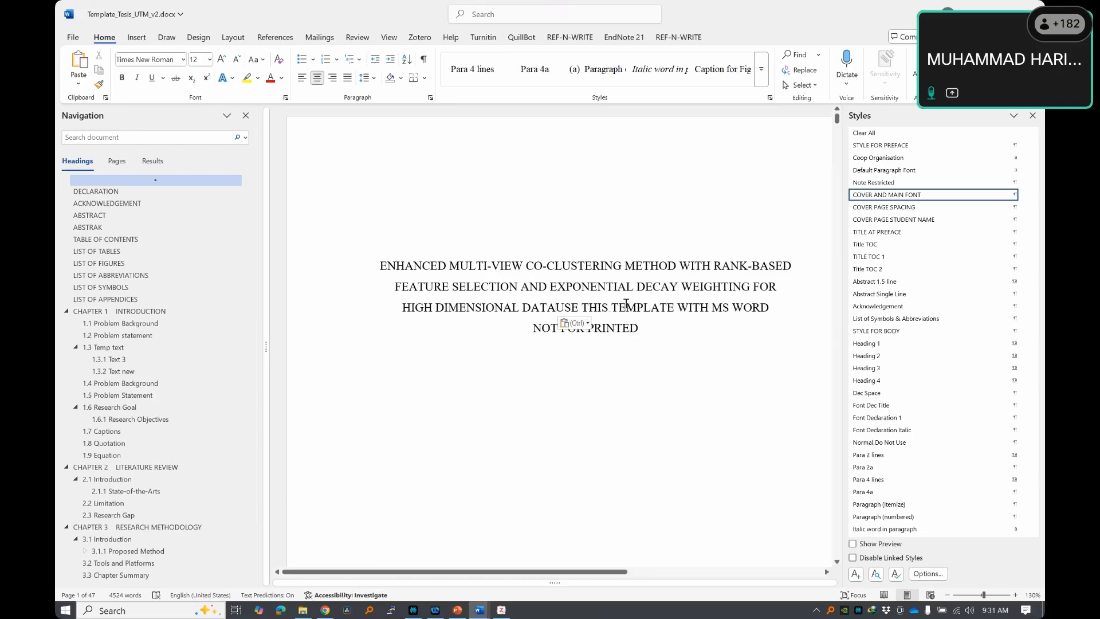
pyautogui.press('Return')
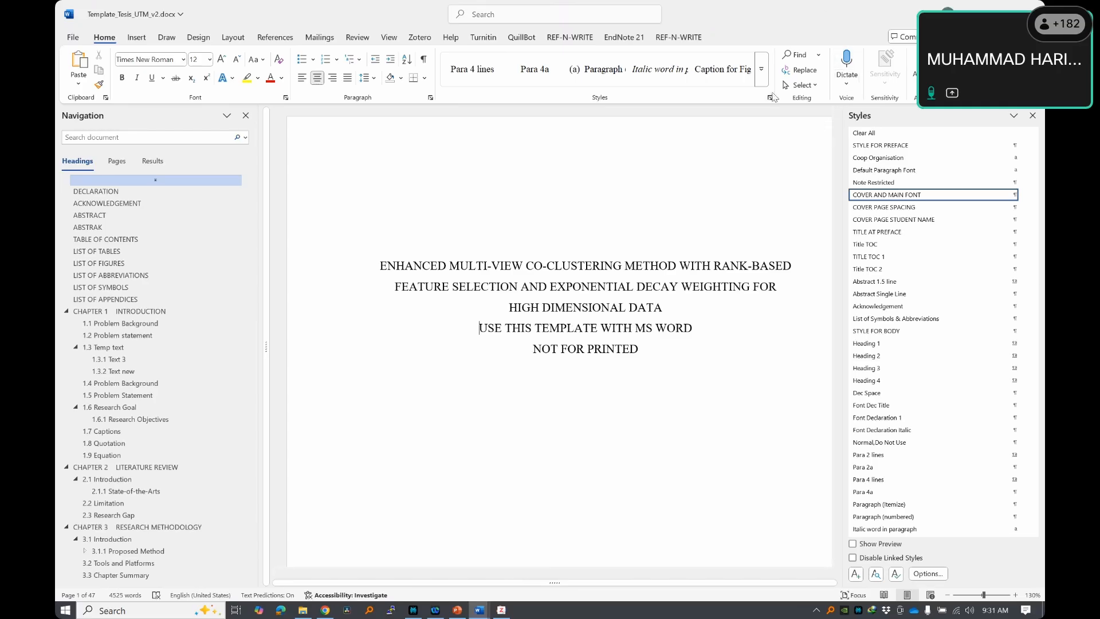
pyautogui.hotkey('ctrl', 'z')
pyautogui.hotkey('ctrl', 'z')
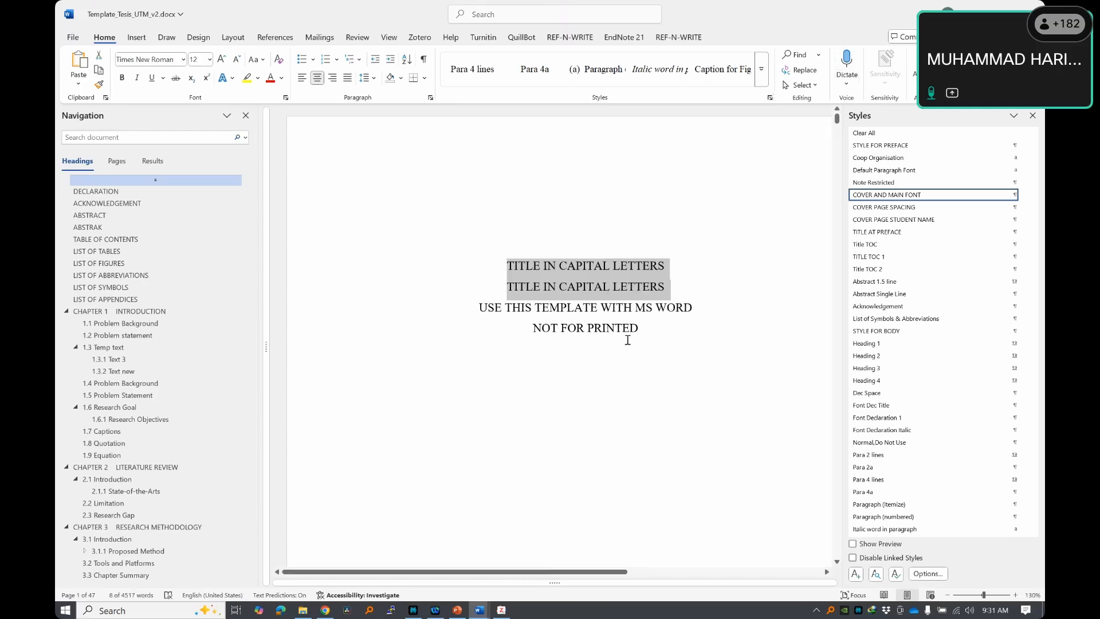
# - Replace the placeholder title lines with the copied thesis title as plain text and remove the "USE THIS TEMPLATE WITH MS WORD" line
pyautogui.click(636, 286)
pyautogui.moveTo(512, 264); pyautogui.dragTo(703, 310)
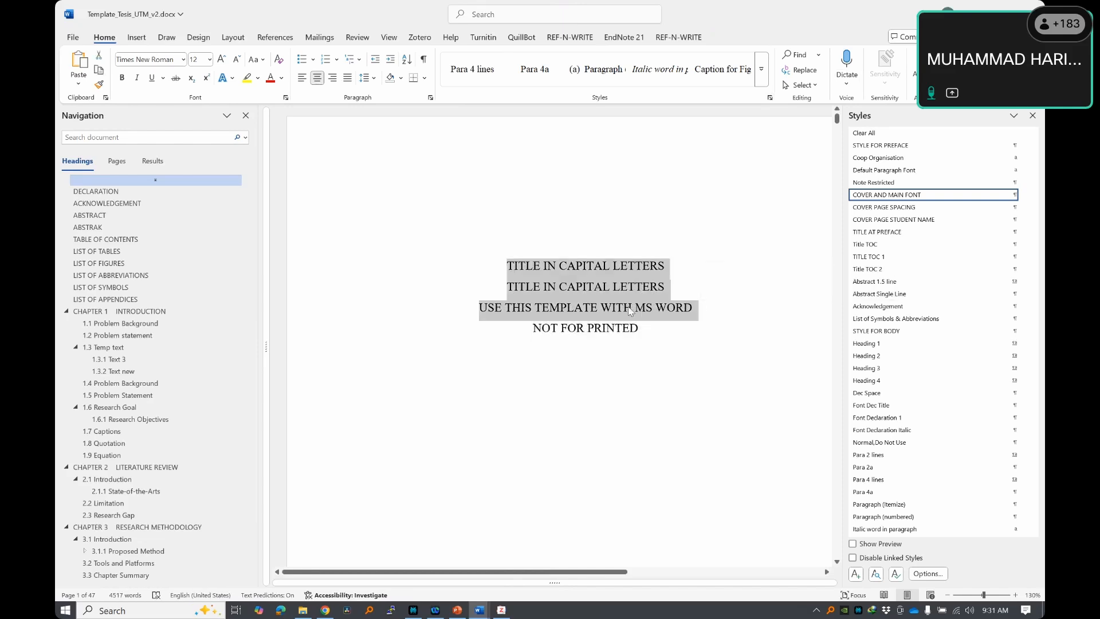
pyautogui.write('ENHANCED MULTI-VIEW CO-CLUSTERING METHOD WITH RANK-BASED FEATURE SELECTION AND EXPONENTIAL DECAY WEIGHTING FOR HIGH DIMENSIONAL DATA USE THIS TEMPLATE WITH MS WORD')
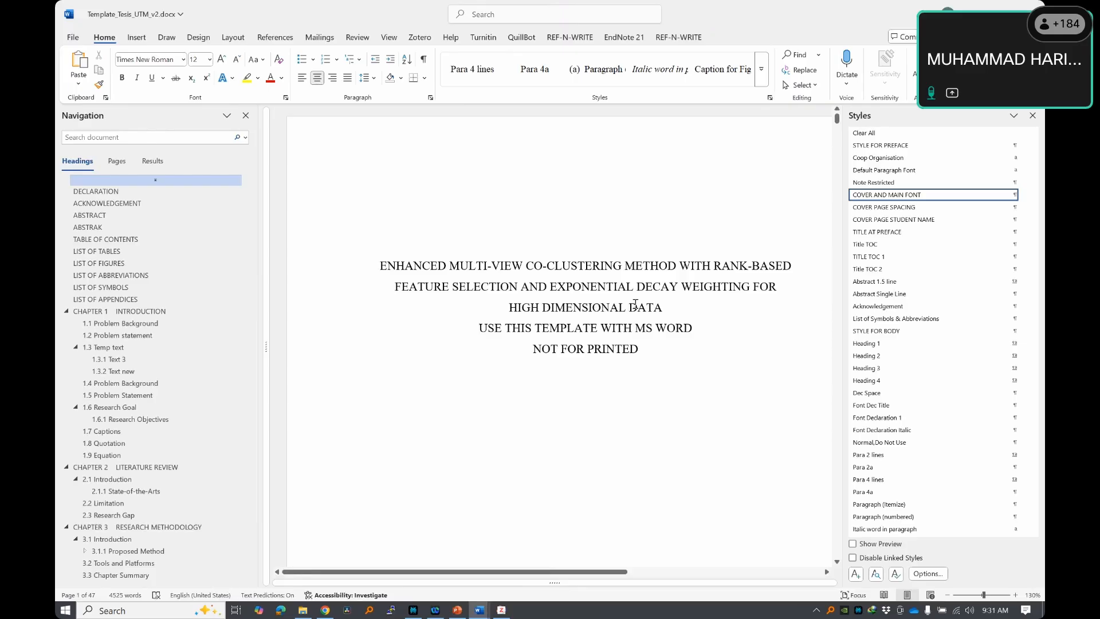
pyautogui.moveTo(518, 263); pyautogui.dragTo(695, 328)
pyautogui.click(664, 324)
pyautogui.press('BackSpace')
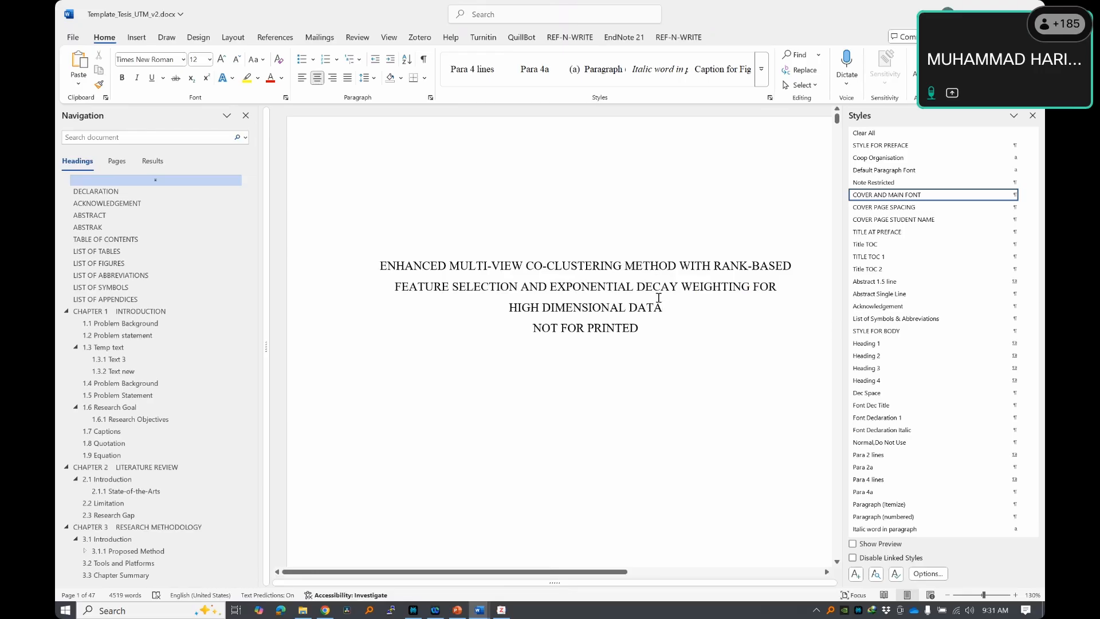
# - Set the font colour of the "NOT FOR PRINTED" line below the title to white
pyautogui.moveTo(665, 306); pyautogui.dragTo(405, 267)
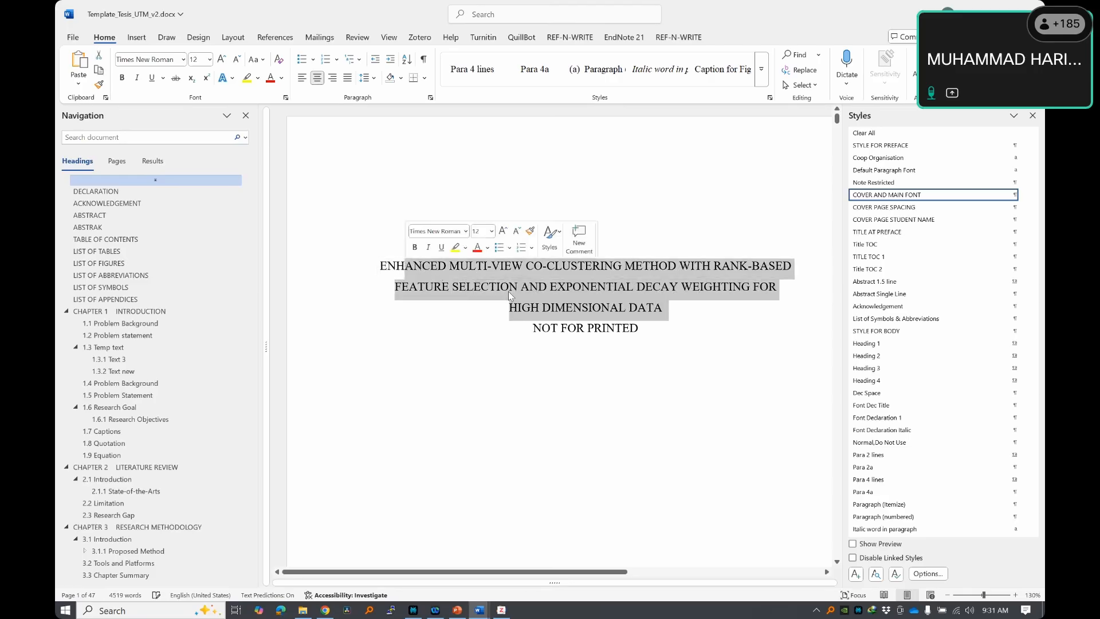
pyautogui.click(570, 302)
pyautogui.moveTo(641, 327); pyautogui.dragTo(523, 332)
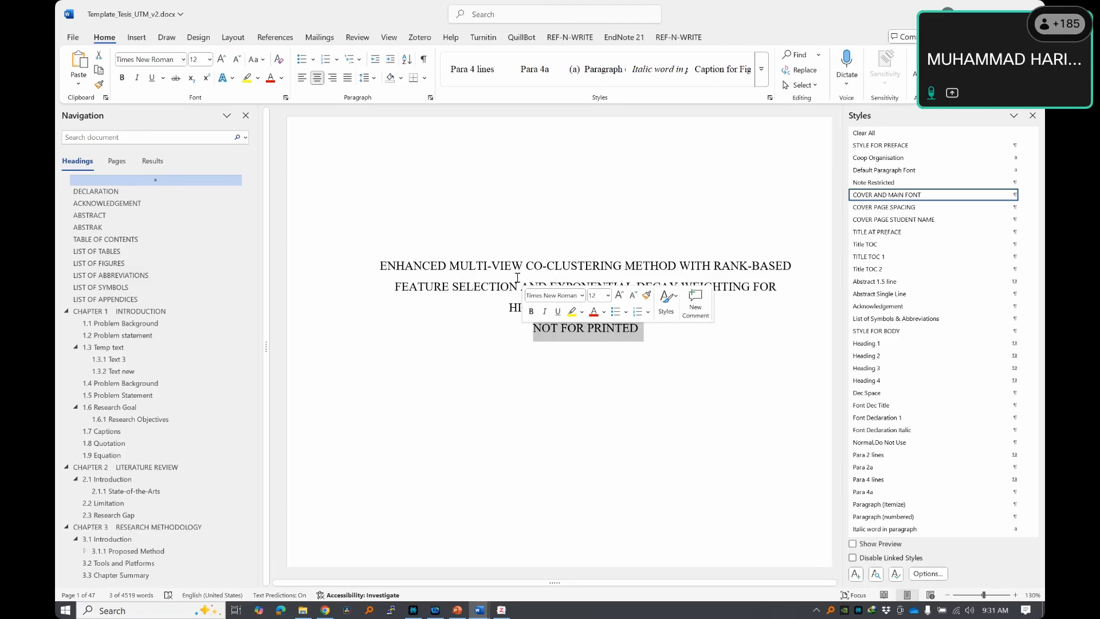
pyautogui.click(282, 81)
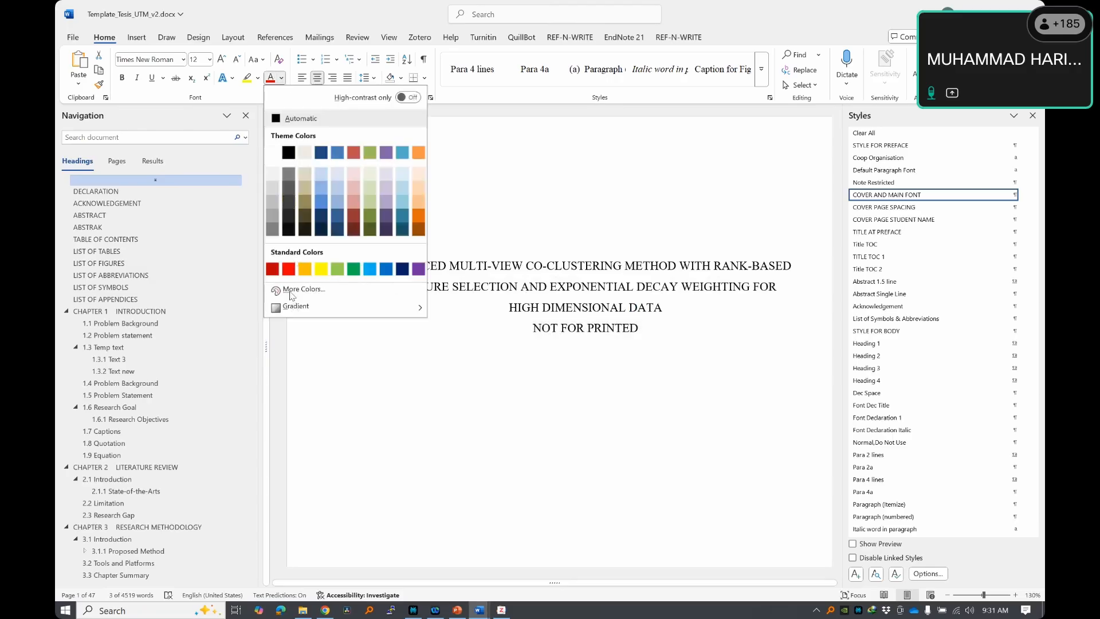
pyautogui.click(279, 153)
pyautogui.click(699, 338)
pyautogui.click(757, 317)
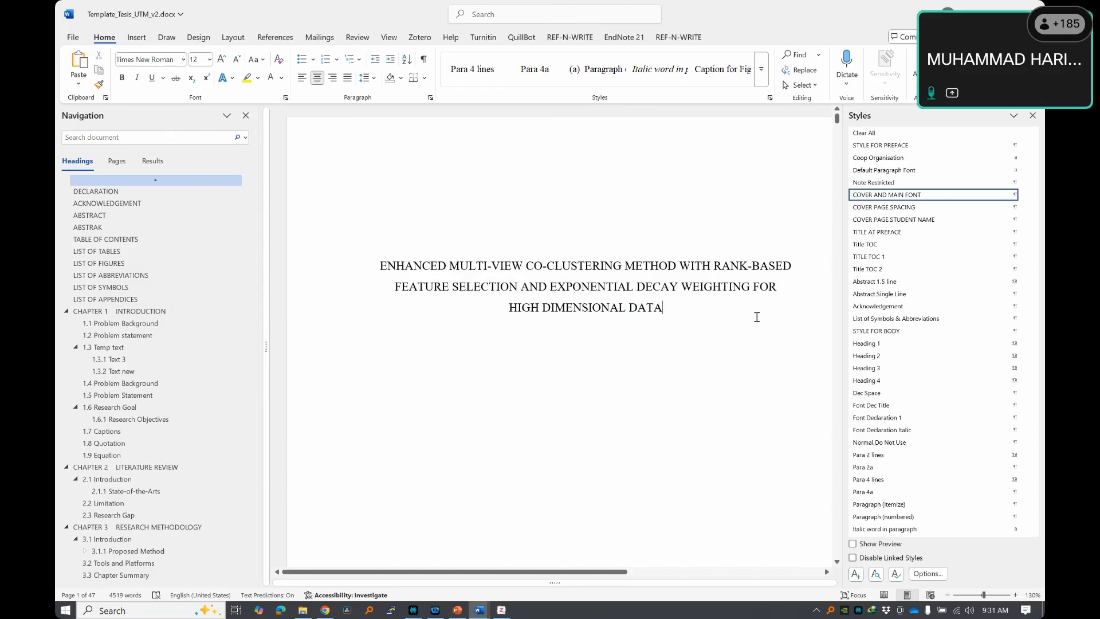
# - Try deleting only the paragraph mark after the author's name on the cover page, and undo the deletion each time
pyautogui.scroll(-5, 757, 317)
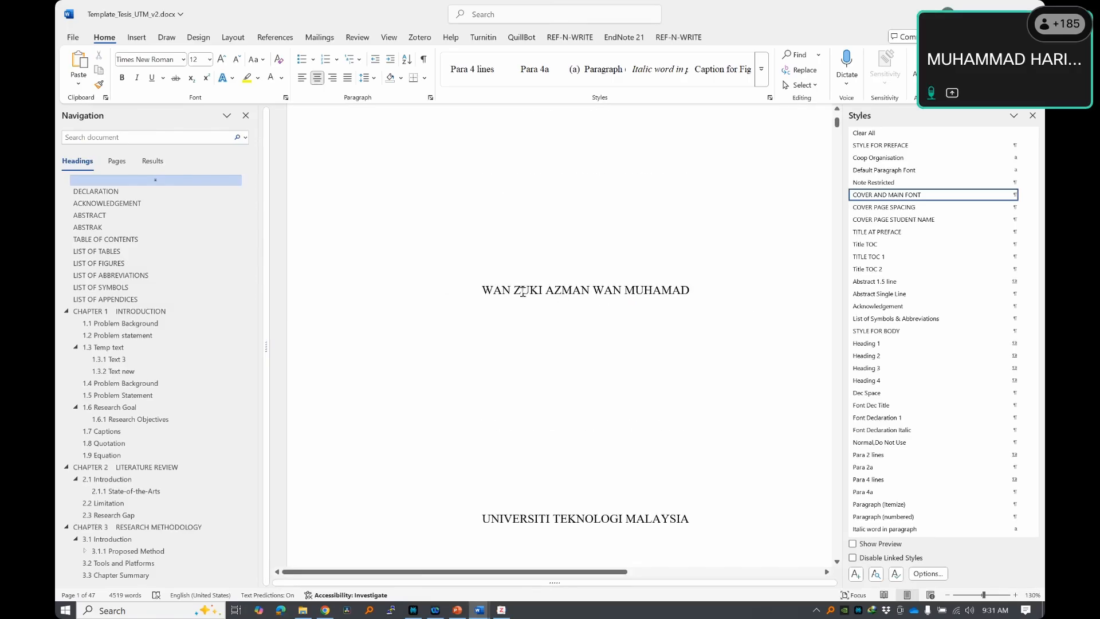
pyautogui.tripleClick(653, 297)
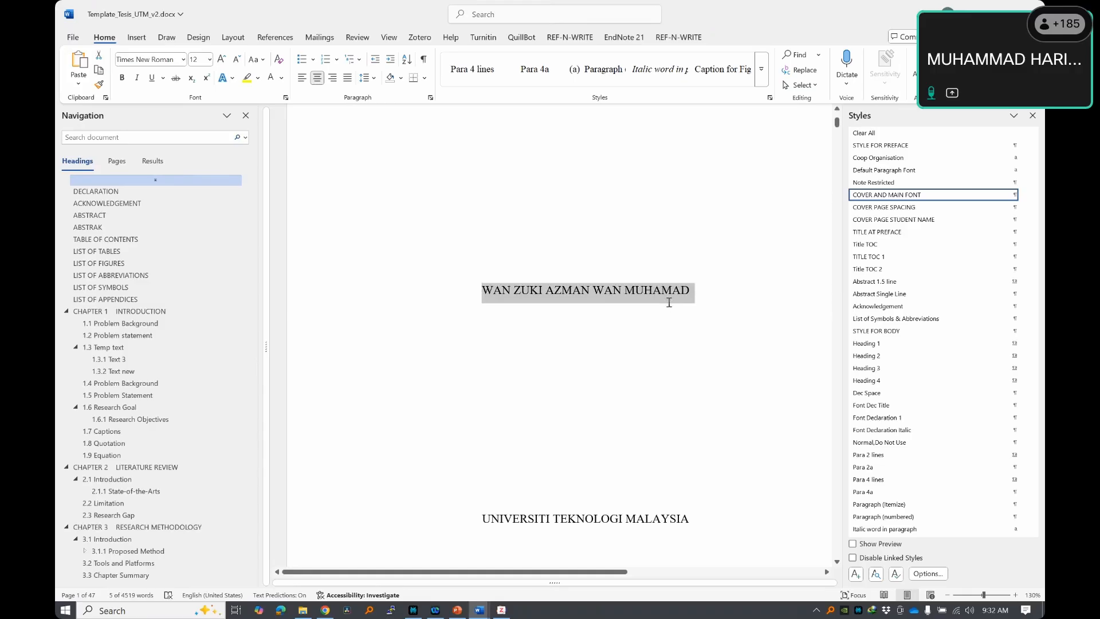
pyautogui.click(672, 293)
pyautogui.click(672, 11)
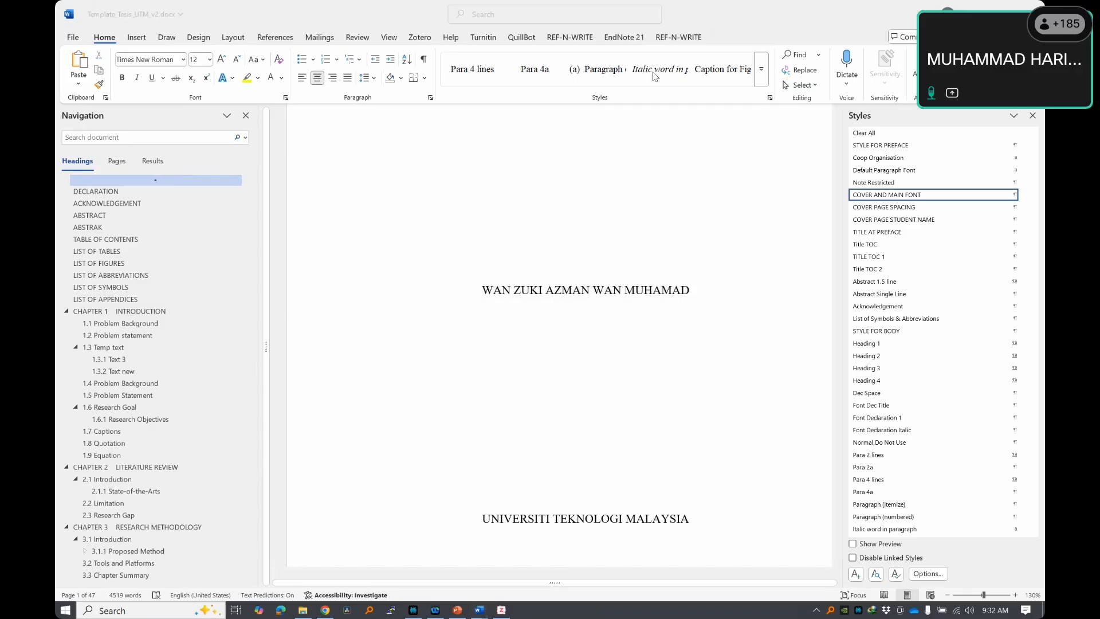
pyautogui.click(573, 291)
pyautogui.moveTo(480, 290); pyautogui.dragTo(721, 295)
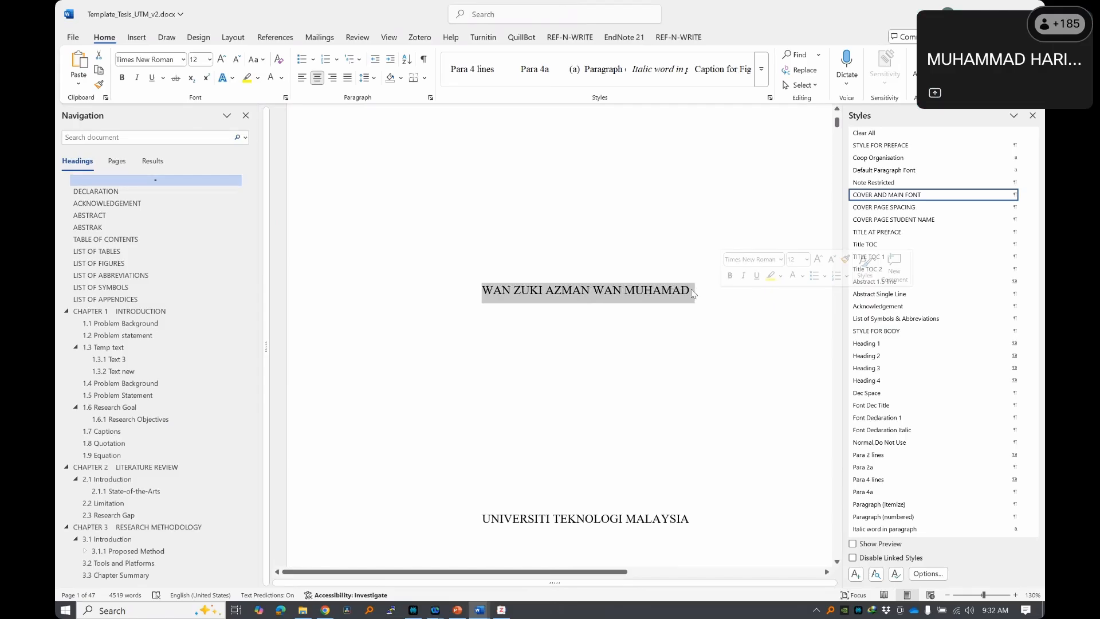
pyautogui.click(694, 290)
pyautogui.moveTo(695, 290); pyautogui.dragTo(694, 289)
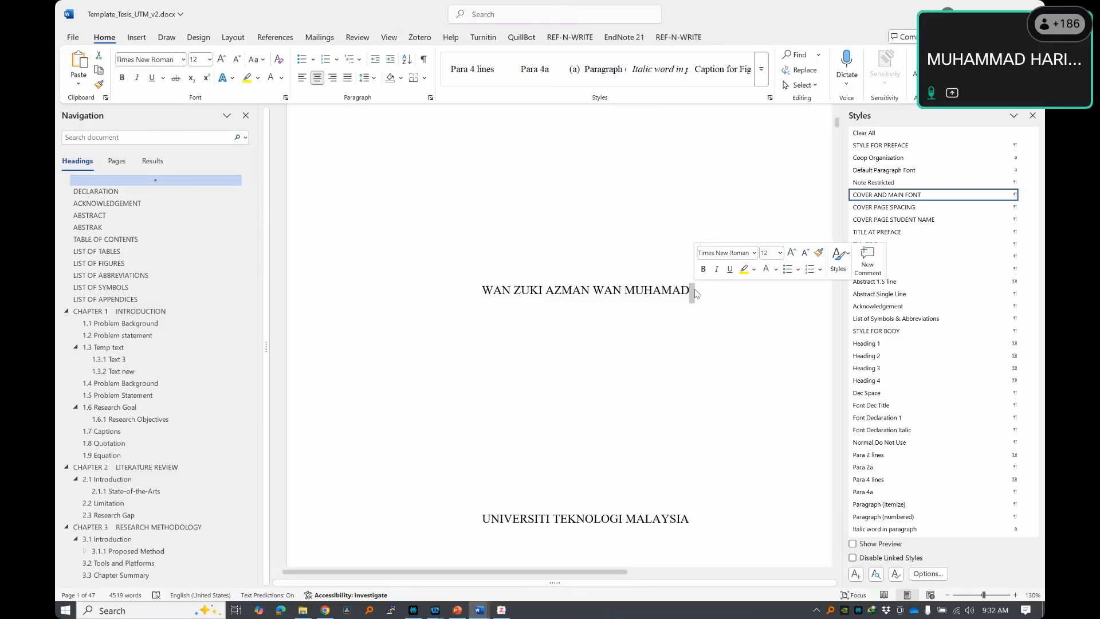
pyautogui.press('Delete')
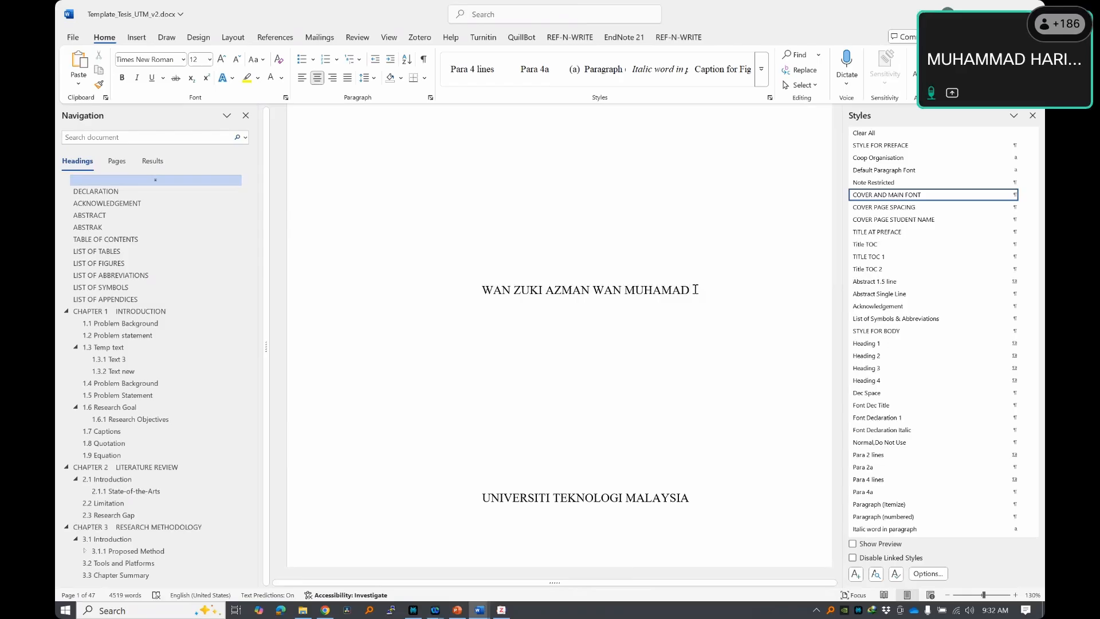
pyautogui.hotkey('ctrl', 'z')
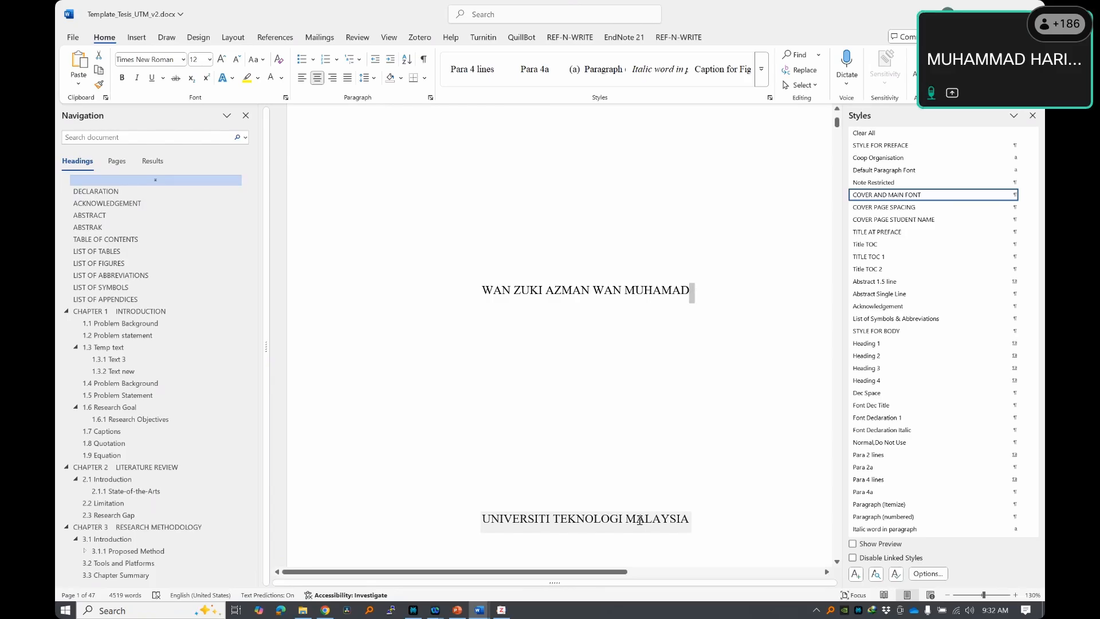
pyautogui.press('Delete')
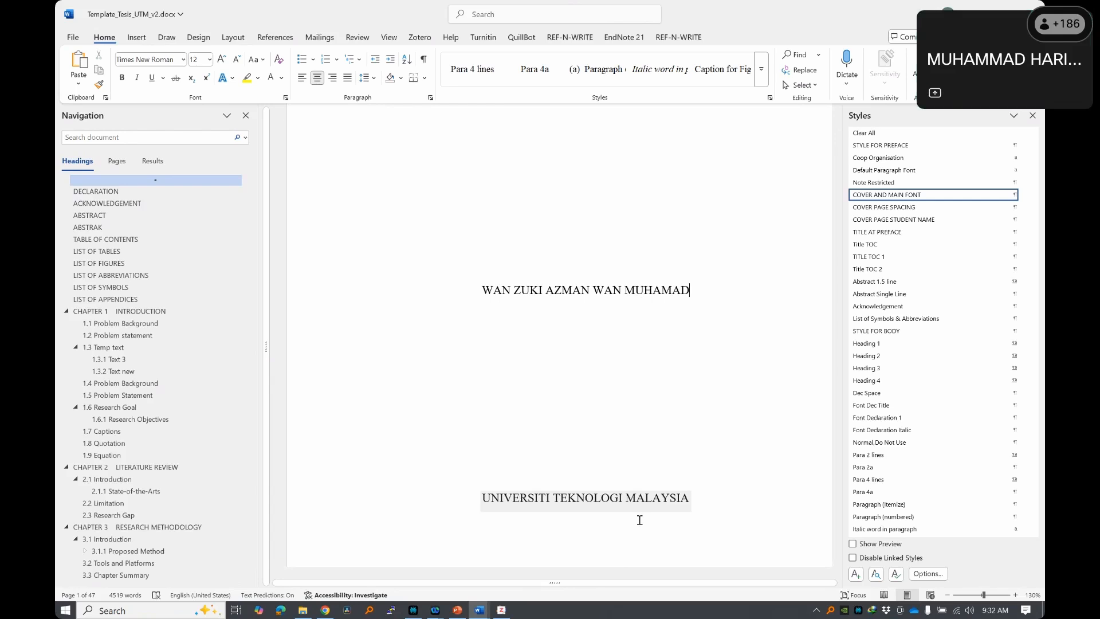
pyautogui.hotkey('ctrl', 'z')
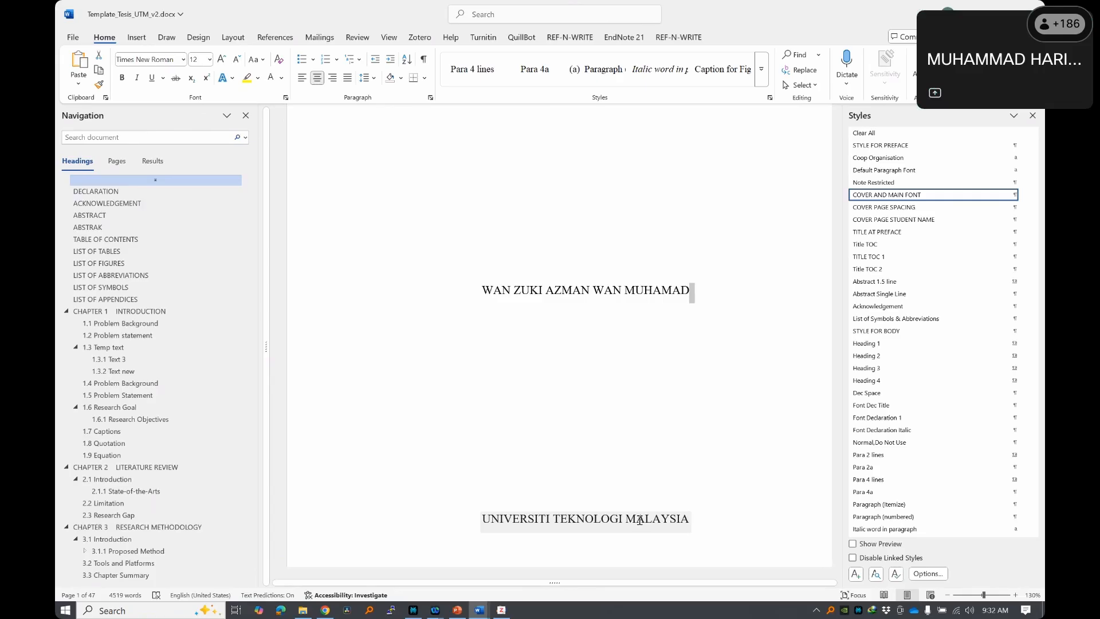
# - Replace the sample author name on the cover page with the student's name, keeping the blank line below it
pyautogui.moveTo(483, 290); pyautogui.dragTo(689, 294)
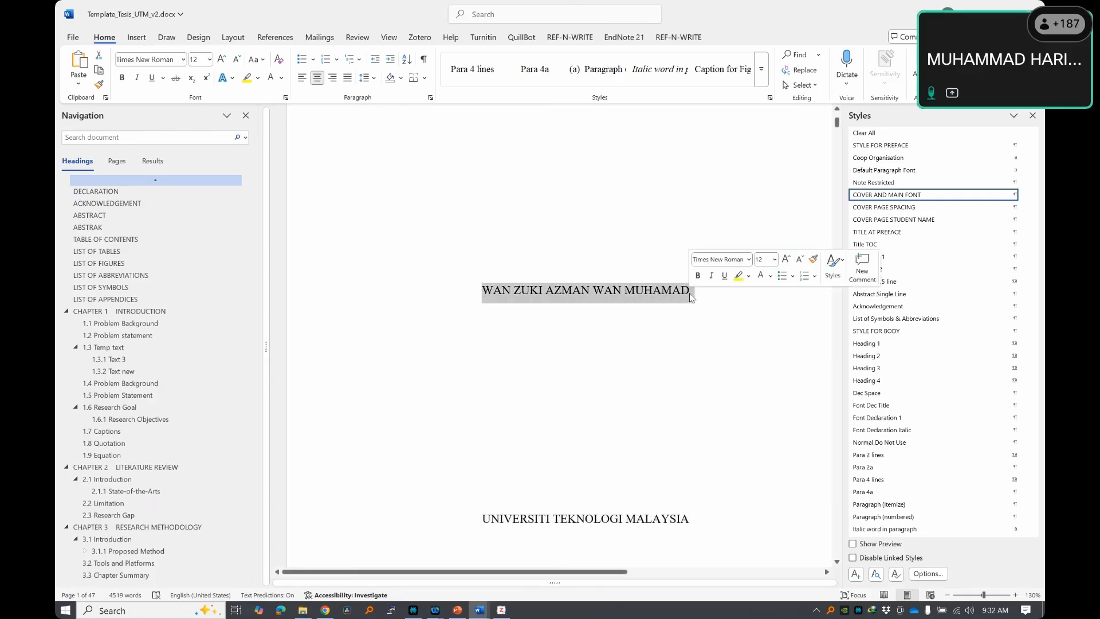
pyautogui.click(690, 293)
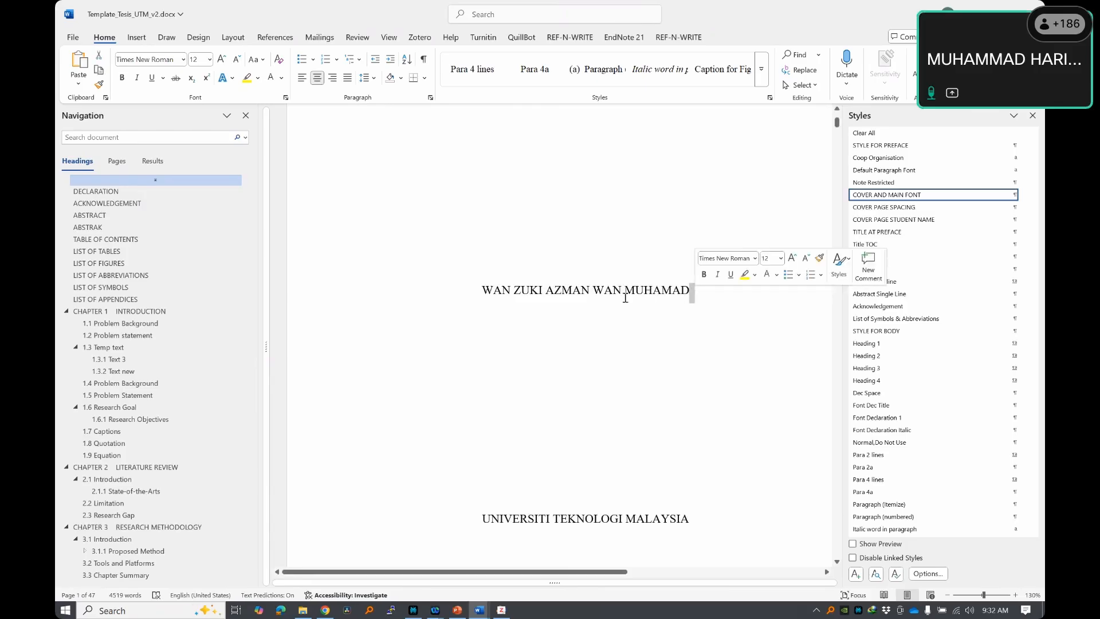
pyautogui.moveTo(482, 291); pyautogui.dragTo(692, 291)
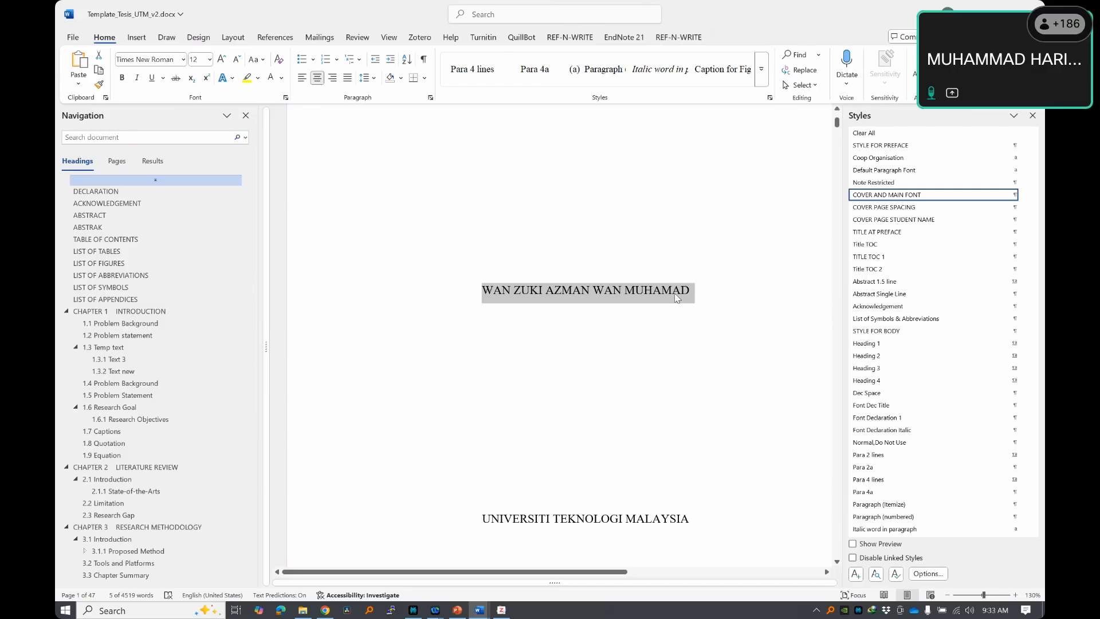
pyautogui.hotkey('shift', 'Left')
pyautogui.hotkey('shift', 'Left')
pyautogui.hotkey('shift', 'Left')
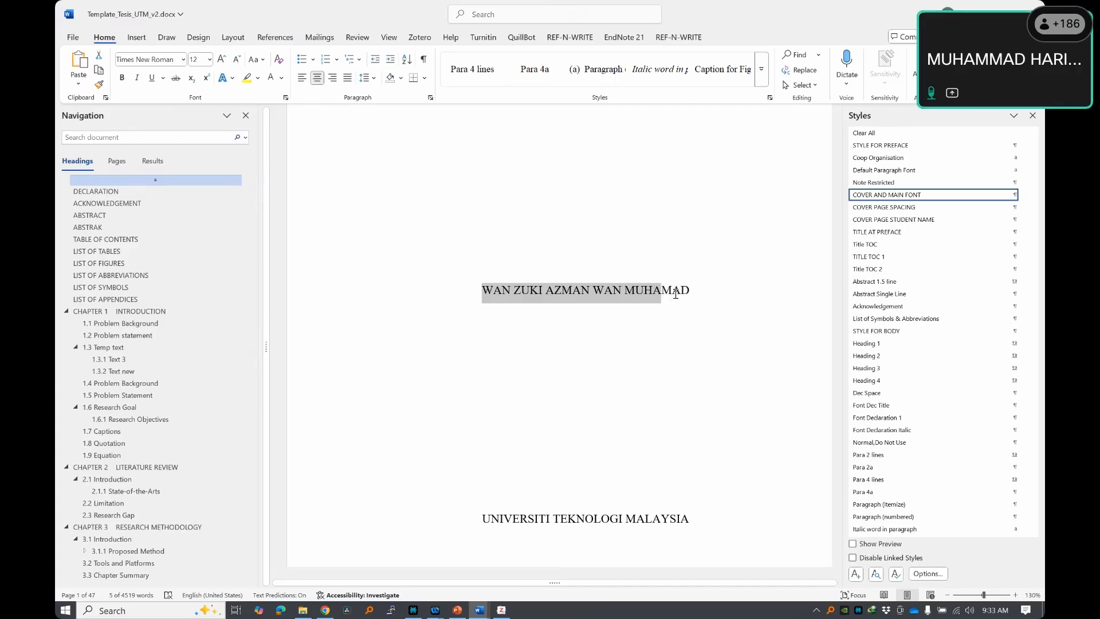
pyautogui.hotkey('shift', 'Left')
pyautogui.hotkey('shift', 'Left')
pyautogui.hotkey('shift', 'Left')
pyautogui.hotkey('shift', 'Left')
pyautogui.hotkey('shift', 'Left')
pyautogui.hotkey('shift', 'Left')
pyautogui.hotkey('shift', 'Left')
pyautogui.hotkey('shift', 'Left')
pyautogui.hotkey('shift', 'Left')
pyautogui.hotkey('shift', 'Left')
pyautogui.hotkey('shift', 'Left')
pyautogui.hotkey('shift', 'Left')
pyautogui.hotkey('shift', 'Left')
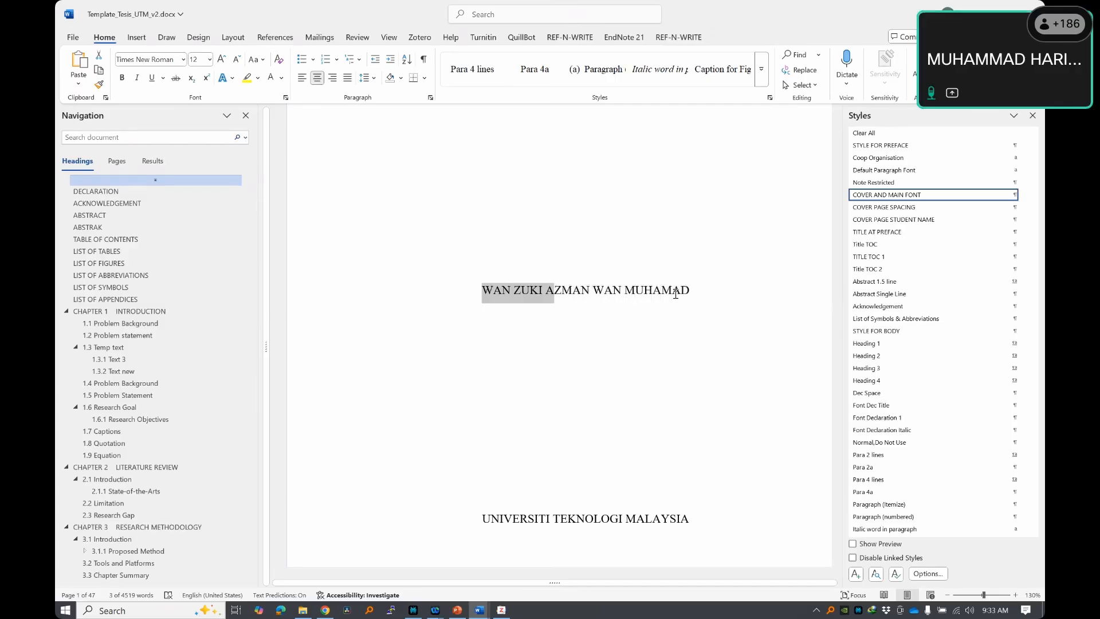
pyautogui.hotkey('shift', 'Right')
pyautogui.hotkey('shift', 'Right')
pyautogui.hotkey('shift', 'Right')
pyautogui.hotkey('shift', 'Right')
pyautogui.hotkey('shift', 'Right')
pyautogui.hotkey('shift', 'Right')
pyautogui.hotkey('shift', 'Right')
pyautogui.hotkey('shift', 'Right')
pyautogui.hotkey('shift', 'Right')
pyautogui.hotkey('shift', 'Right')
pyautogui.hotkey('shift', 'Right')
pyautogui.hotkey('shift', 'Right')
pyautogui.hotkey('shift', 'Right')
pyautogui.hotkey('shift', 'Right')
pyautogui.hotkey('shift', 'Right')
pyautogui.hotkey('shift', 'Right')
pyautogui.hotkey('shift', 'Right')
pyautogui.hotkey('shift', 'Right')
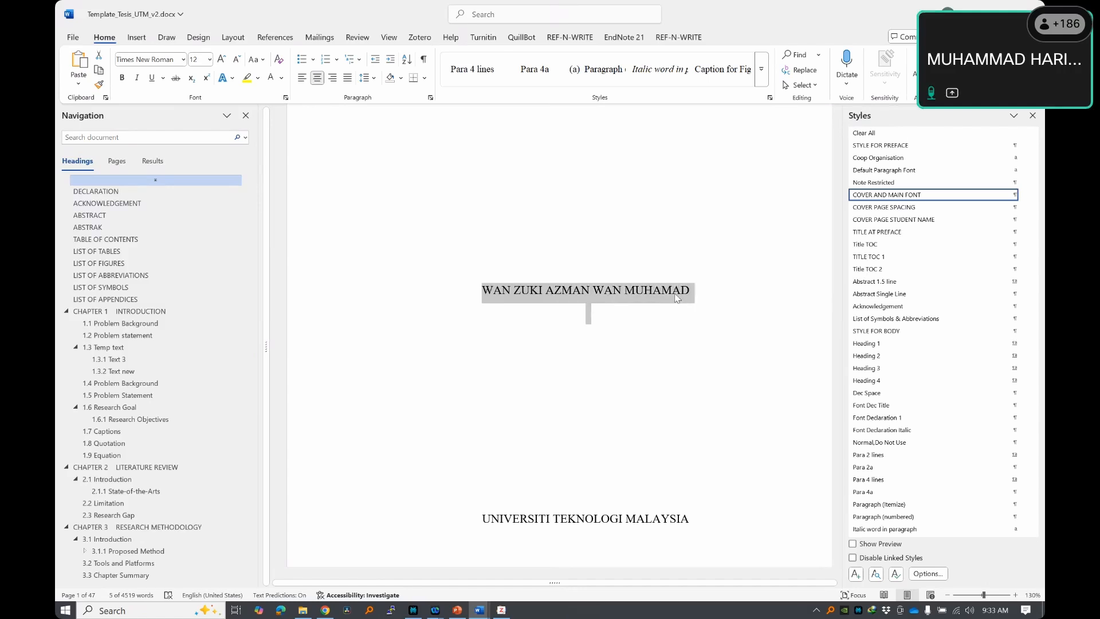
pyautogui.hotkey('shift', 'Left')
pyautogui.write('MUHAMMMAD HARIS')
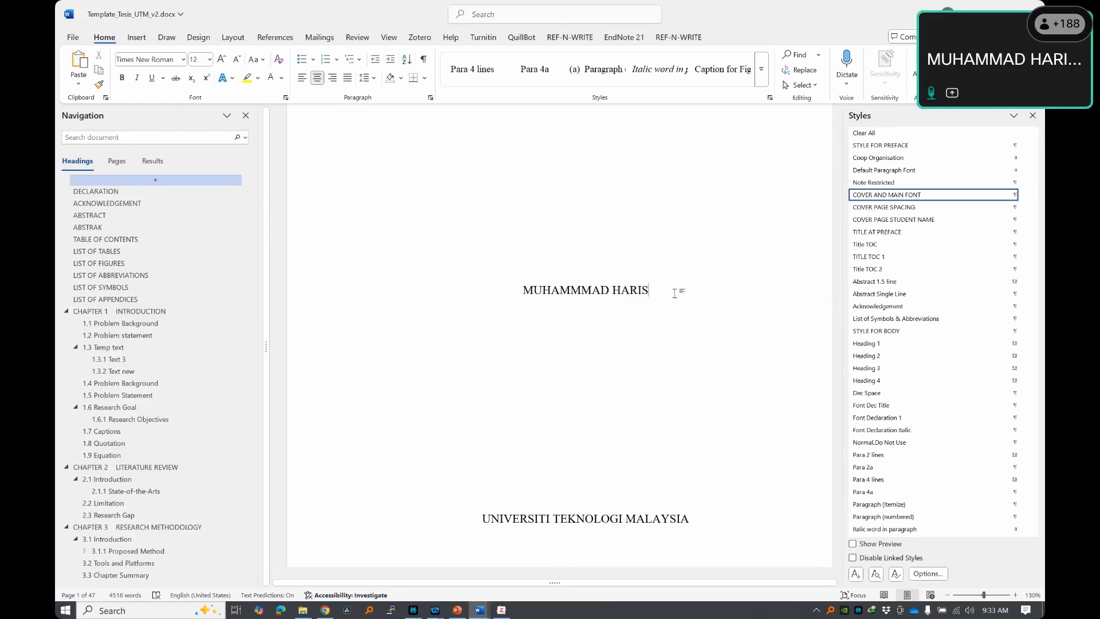
# - Switch to my_helping_materials.docx and copy the student's name without its paragraph mark, undoing the accidental paste of the thesis title over it
pyautogui.hotkey('alt', 'Tab')
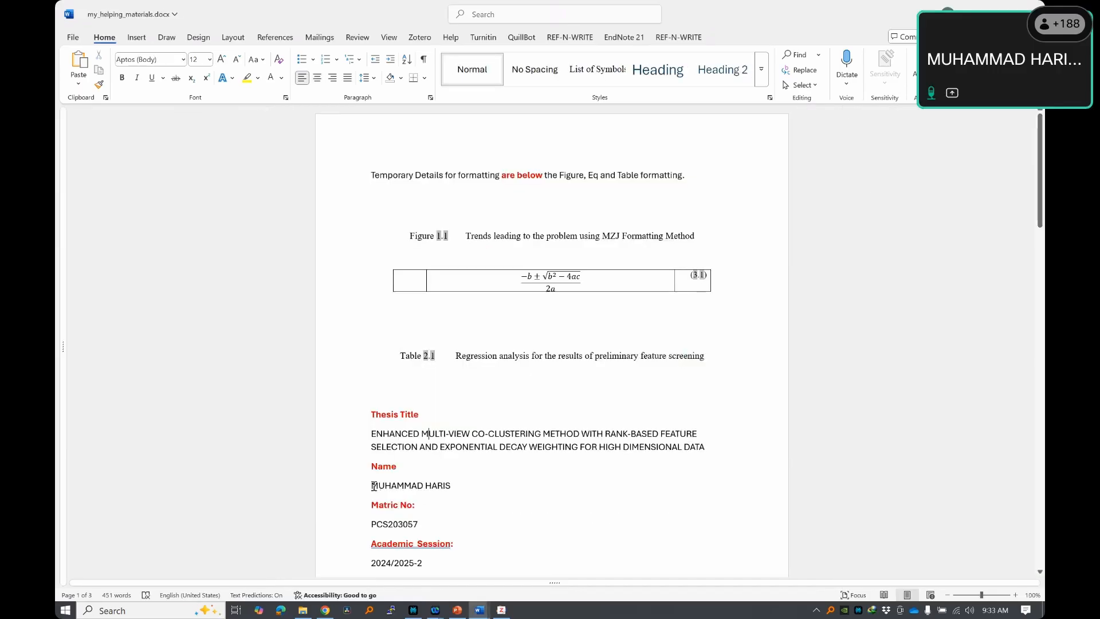
pyautogui.moveTo(372, 486); pyautogui.dragTo(466, 486)
pyautogui.hotkey('ctrl', 'c')
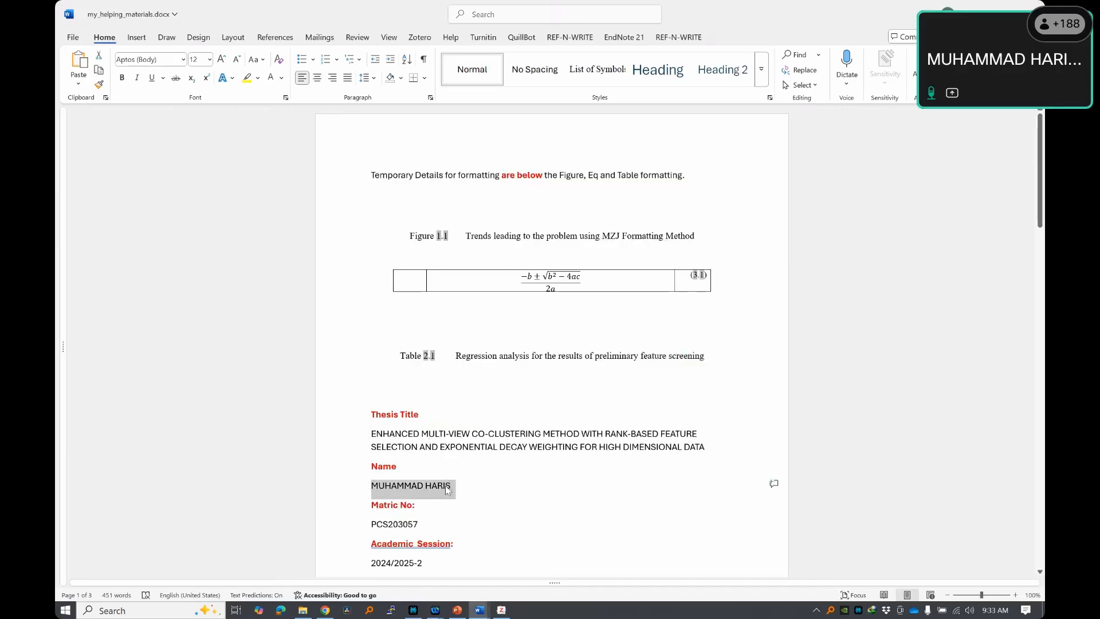
pyautogui.click(423, 485)
pyautogui.moveTo(371, 487); pyautogui.dragTo(456, 486)
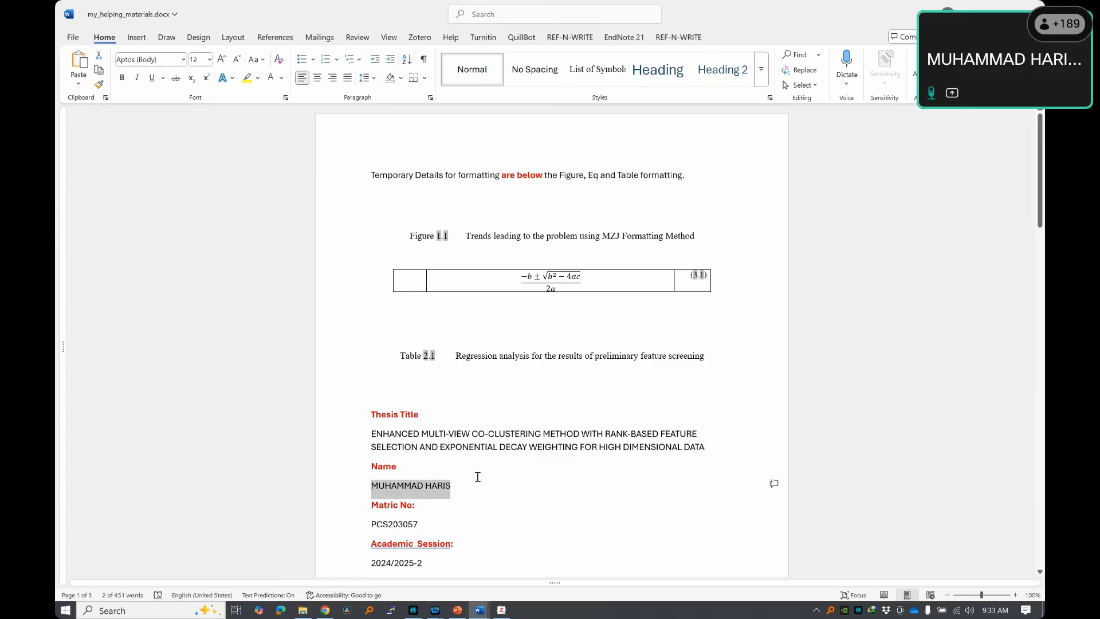
pyautogui.write('ENHANCED MULTI-VIEW CO-CLUSTERING METHOD WITH RANK-BASED FEATURE SELECTION AND EXPONENTIAL DECAY WEIGHTING FOR HIGH DIMENSIONAL DATA')
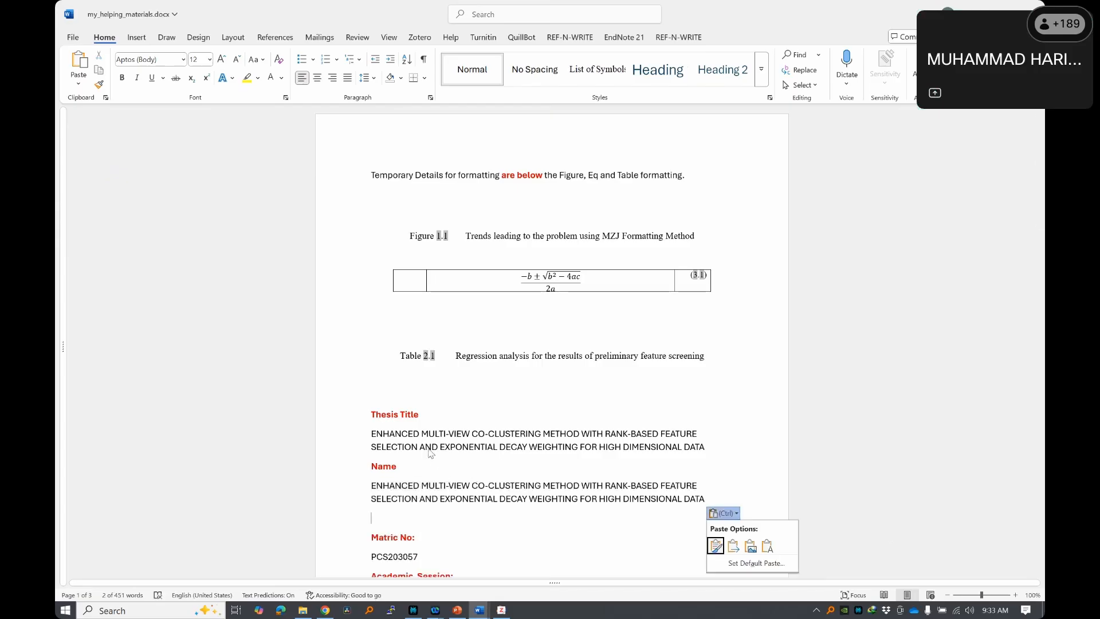
pyautogui.click(457, 467)
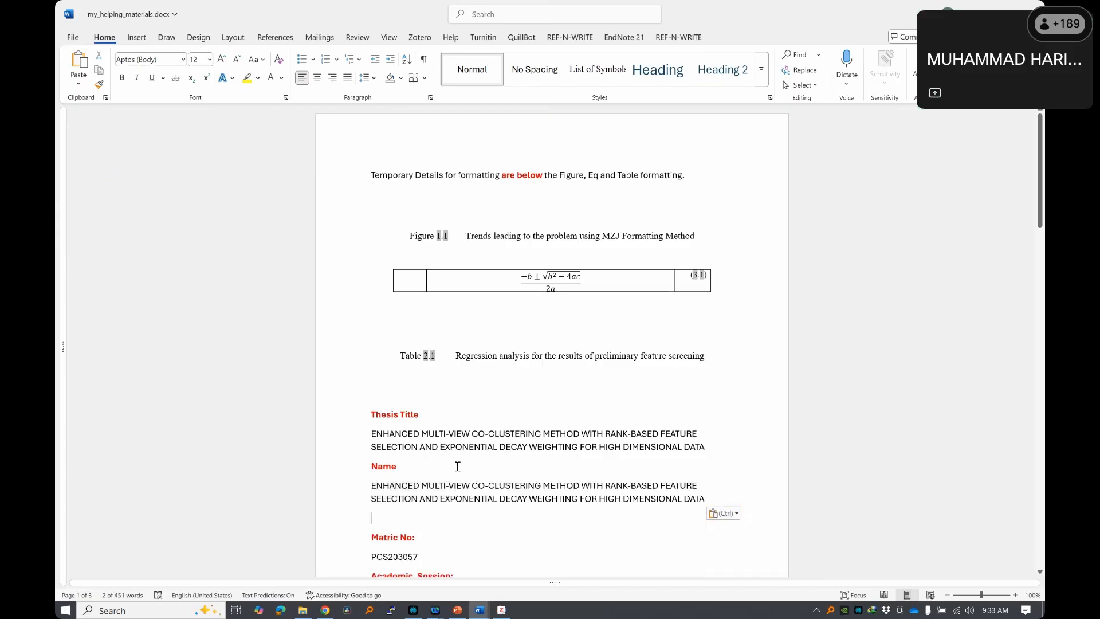
pyautogui.hotkey('ctrl', 'z')
pyautogui.hotkey('ctrl', 's')
# - Return to the template, replace the name on the cover page with the copied one, and add a paragraph break after it
pyautogui.hotkey('alt', 'Tab')
pyautogui.moveTo(523, 291); pyautogui.dragTo(640, 293)
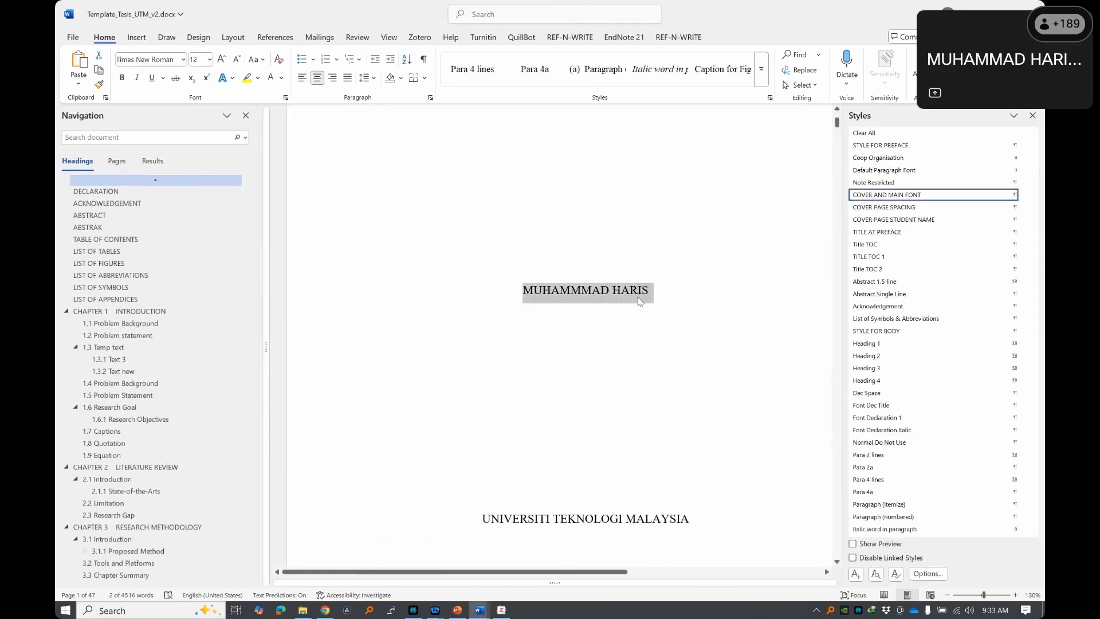
pyautogui.hotkey('ctrl', 'v')
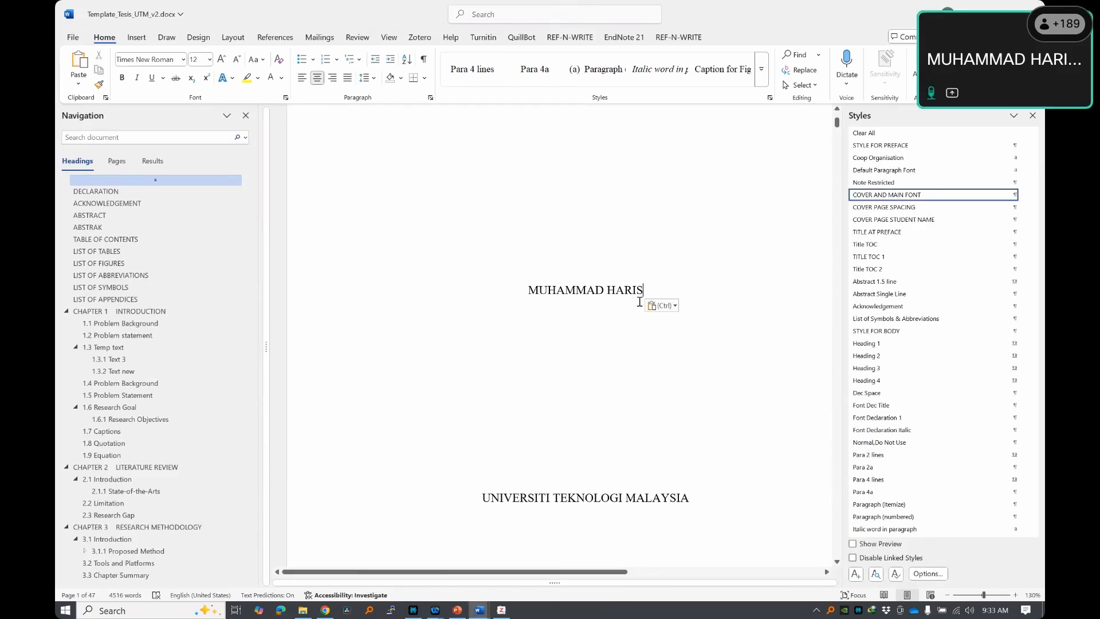
pyautogui.press('Return')
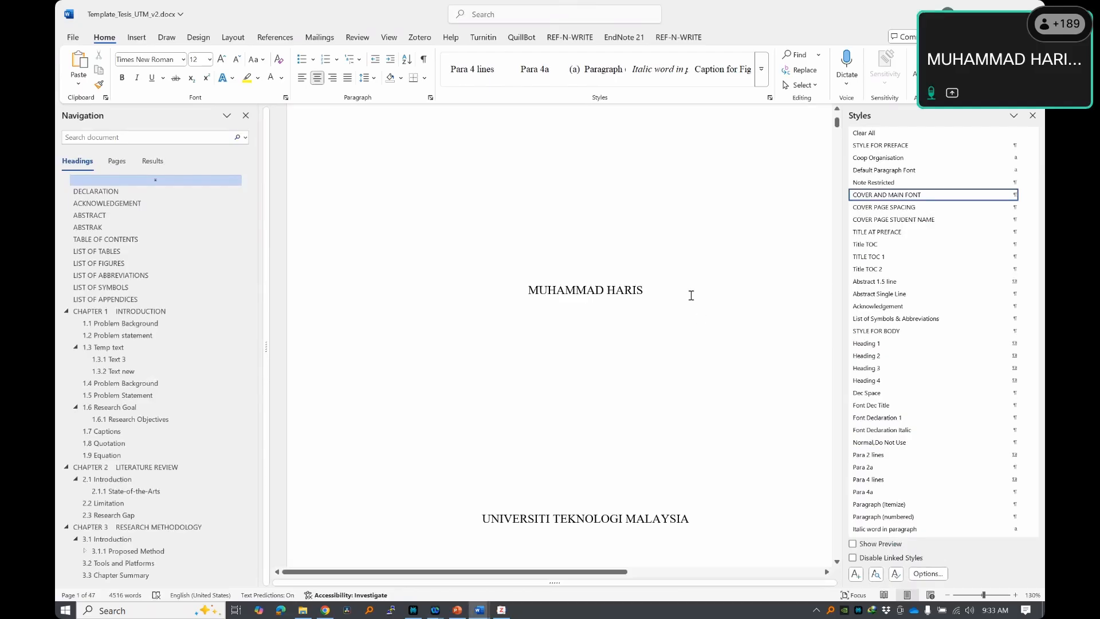
# - Set the document type in the declaration page's "DECLARATION OF" heading to PROPOSAL
pyautogui.scroll(-5, 688, 293)
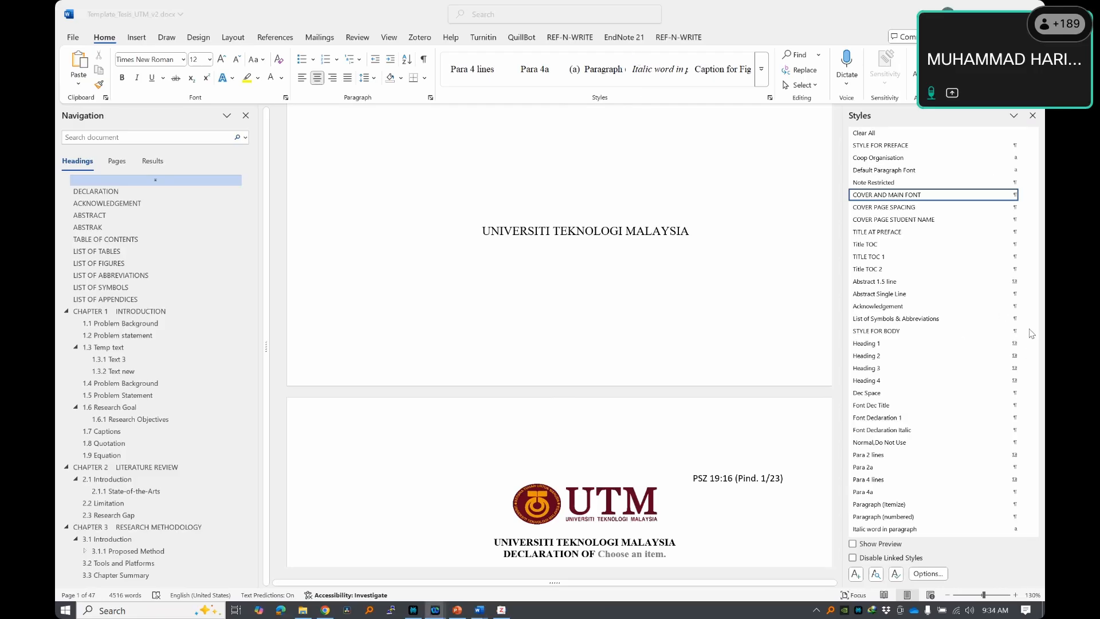
pyautogui.click(566, 266)
pyautogui.scroll(-10, 582, 302)
pyautogui.scroll(4, 552, 182)
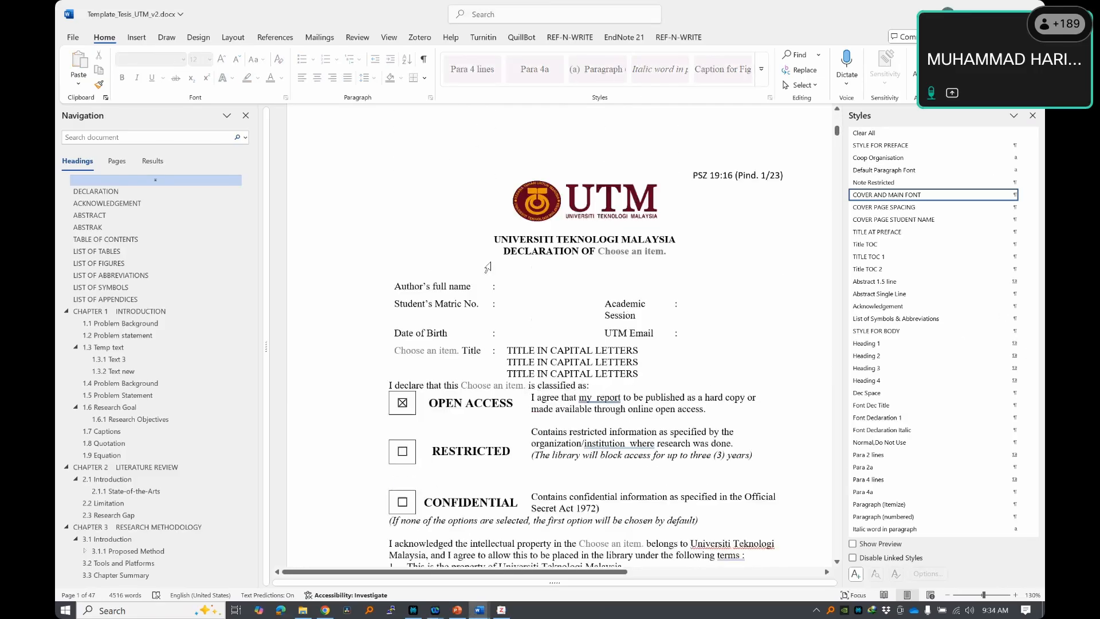
pyautogui.click(508, 297)
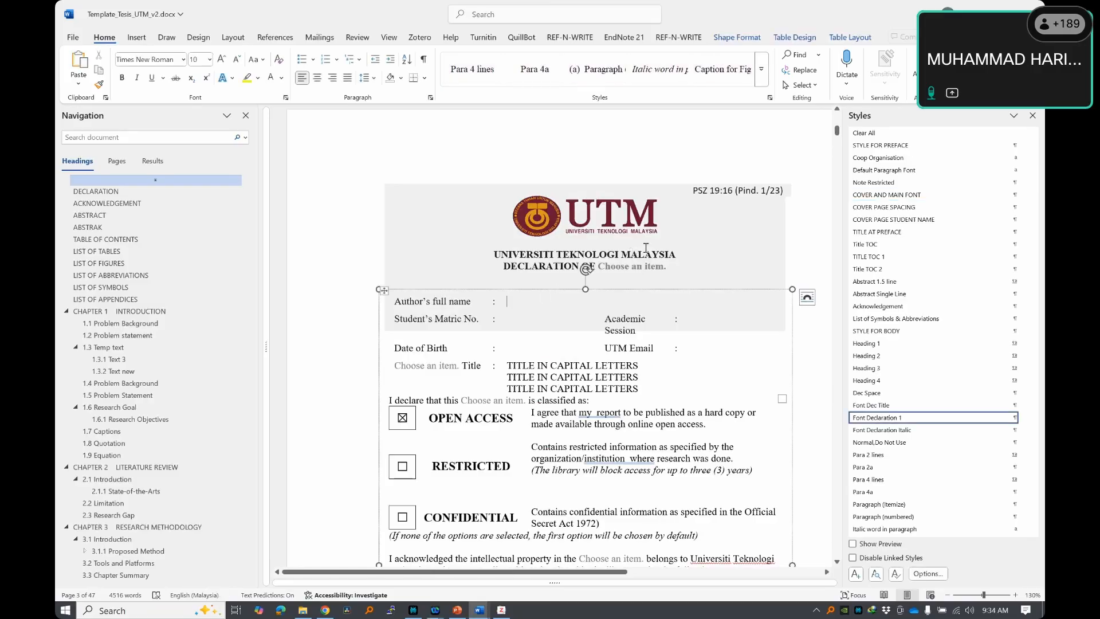
pyautogui.click(665, 266)
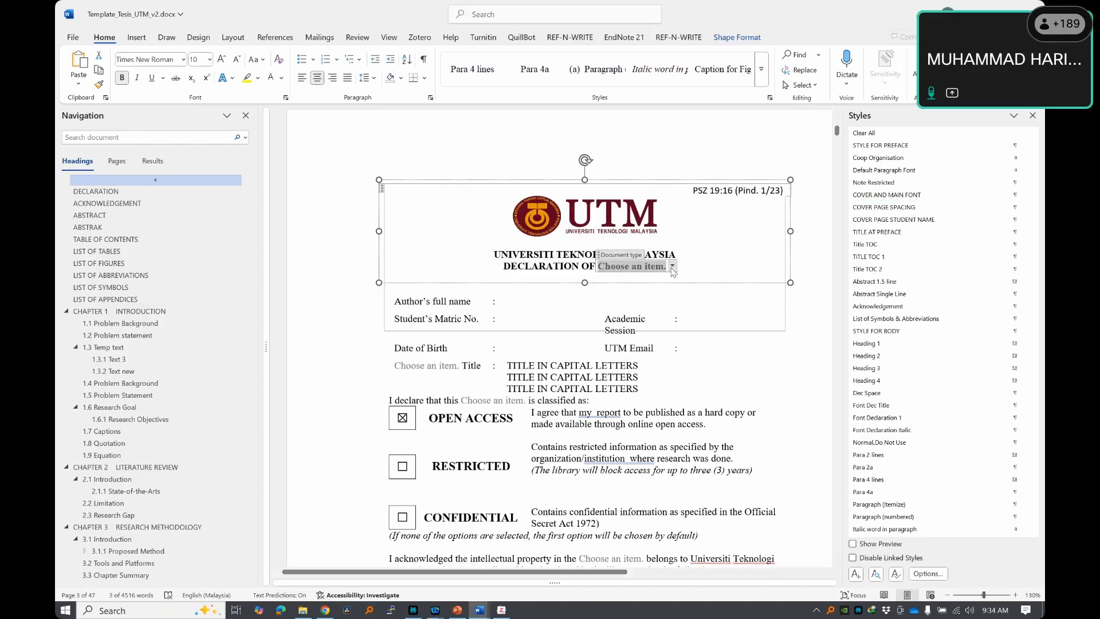
pyautogui.click(673, 267)
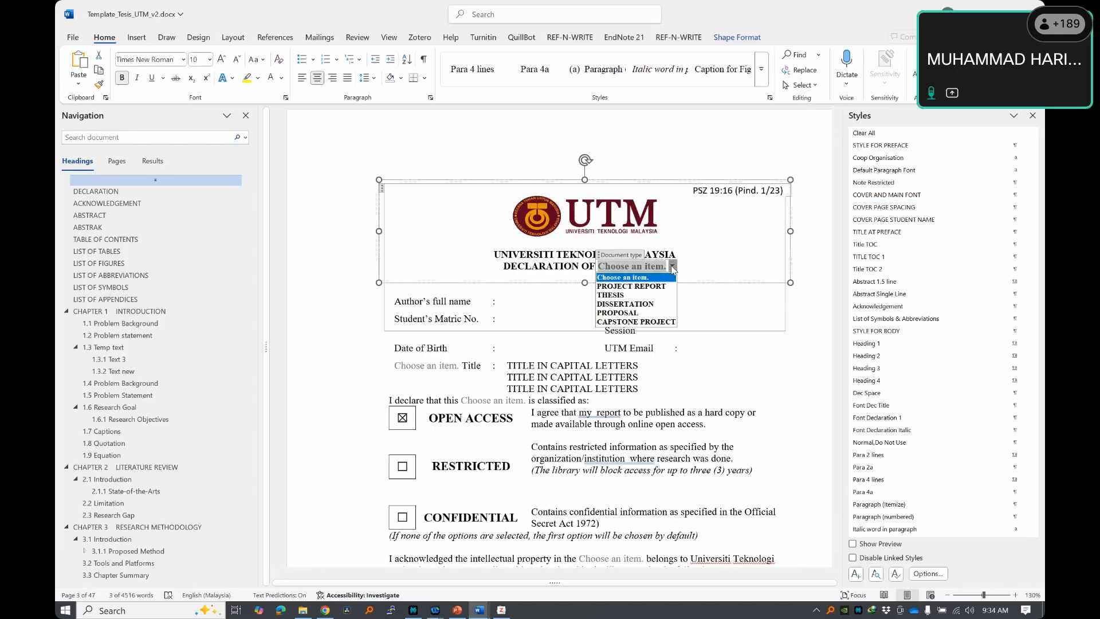
pyautogui.click(638, 313)
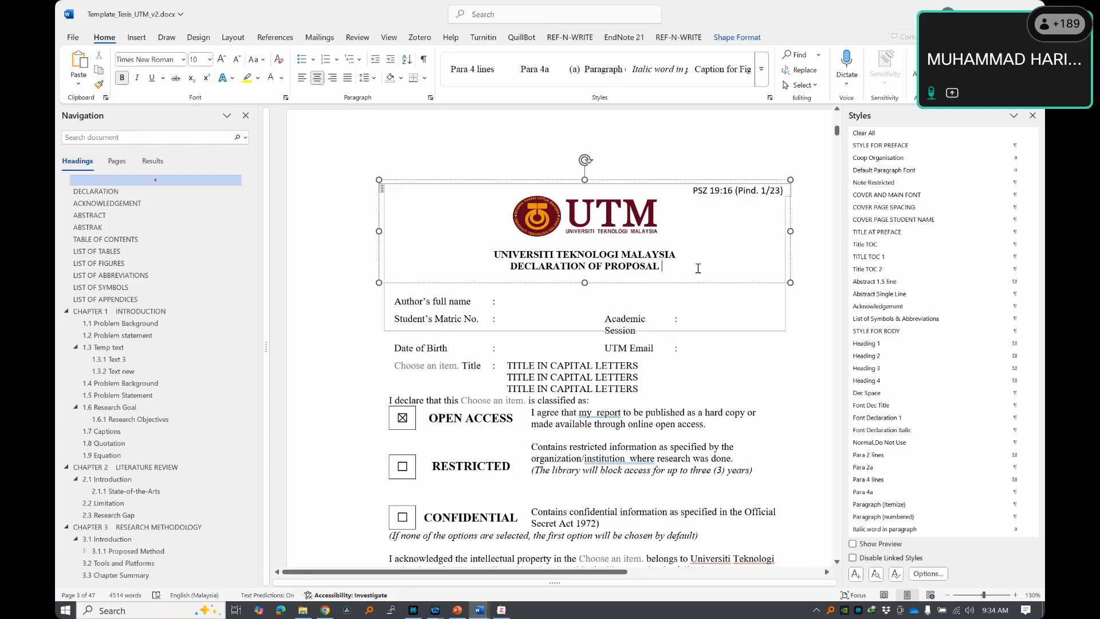
# - Try THESIS and PROJECT REPORT as the document type in the declaration heading, and return it to PROPOSAL
pyautogui.click(661, 266)
pyautogui.click(665, 266)
pyautogui.click(657, 296)
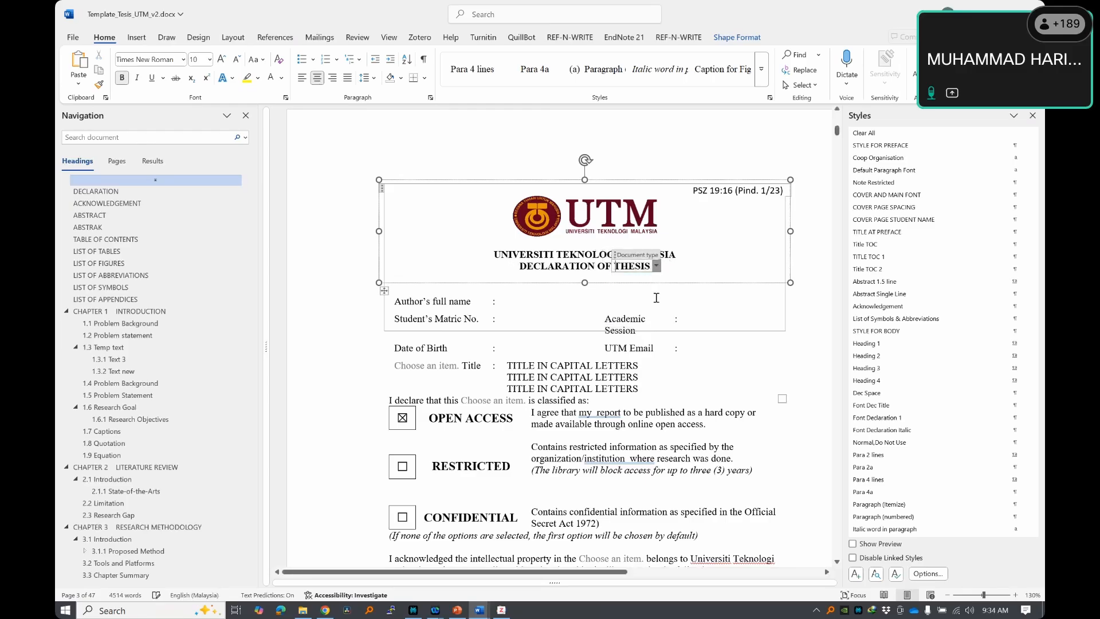
pyautogui.click(656, 265)
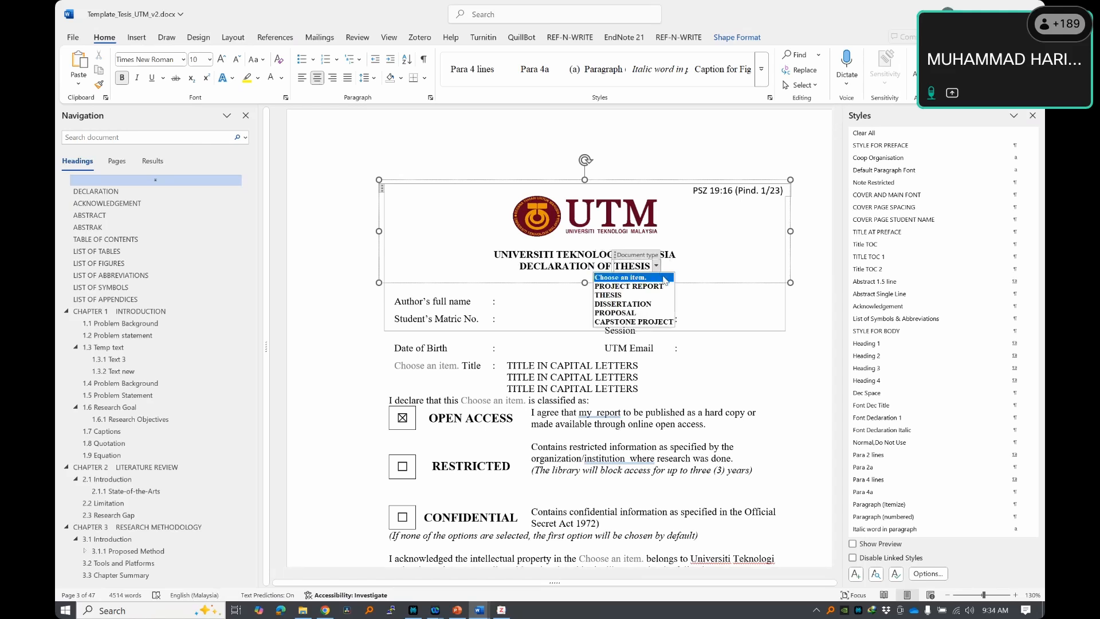
pyautogui.click(665, 286)
pyautogui.click(683, 265)
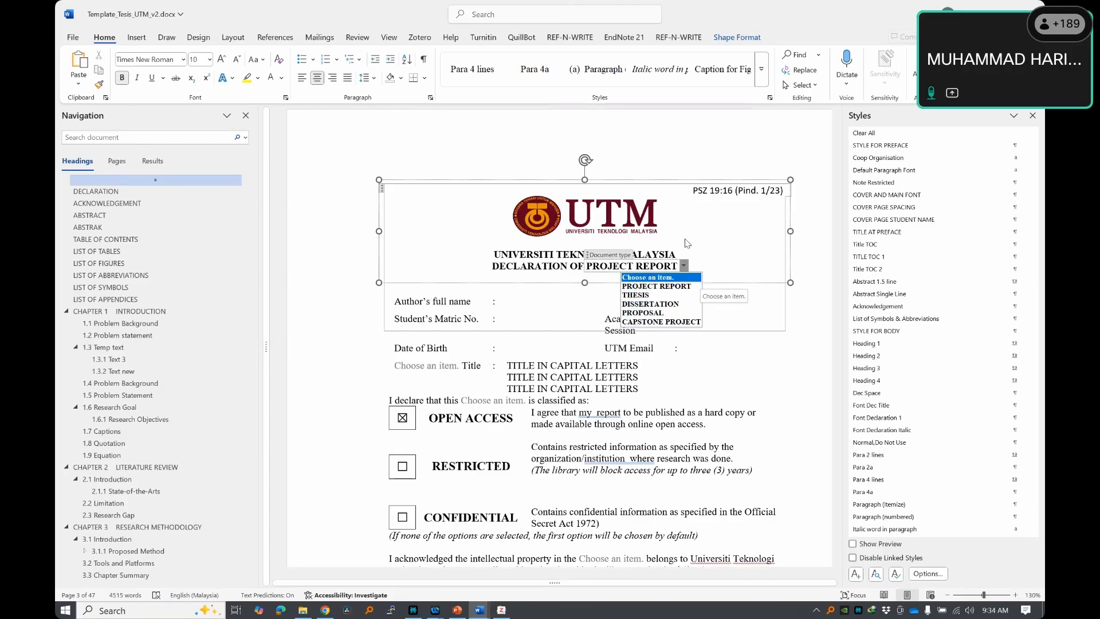
pyautogui.click(675, 311)
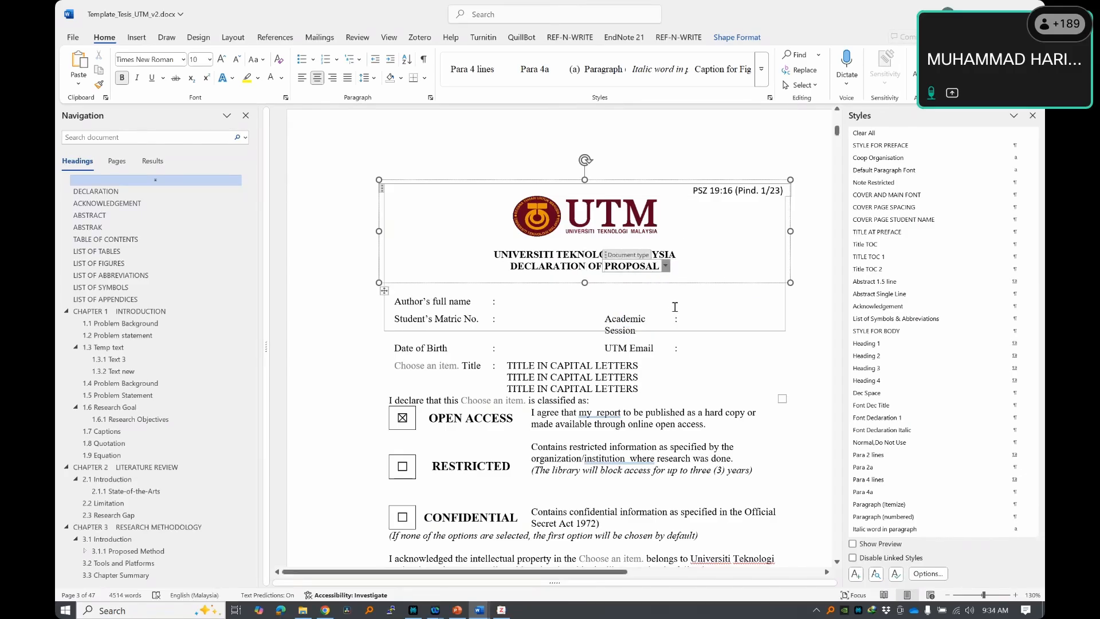
pyautogui.click(675, 307)
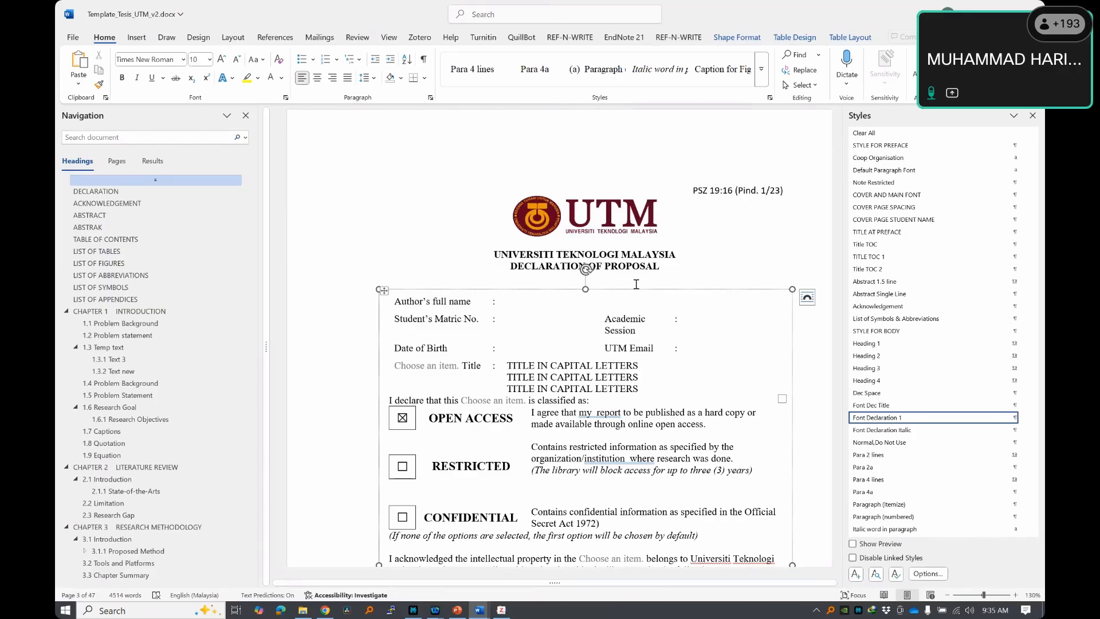
# - Switch to my_helping_materials.docx and copy the student's name without its paragraph mark
pyautogui.hotkey('alt', 'Tab')
pyautogui.hotkey('alt', 'Tab')
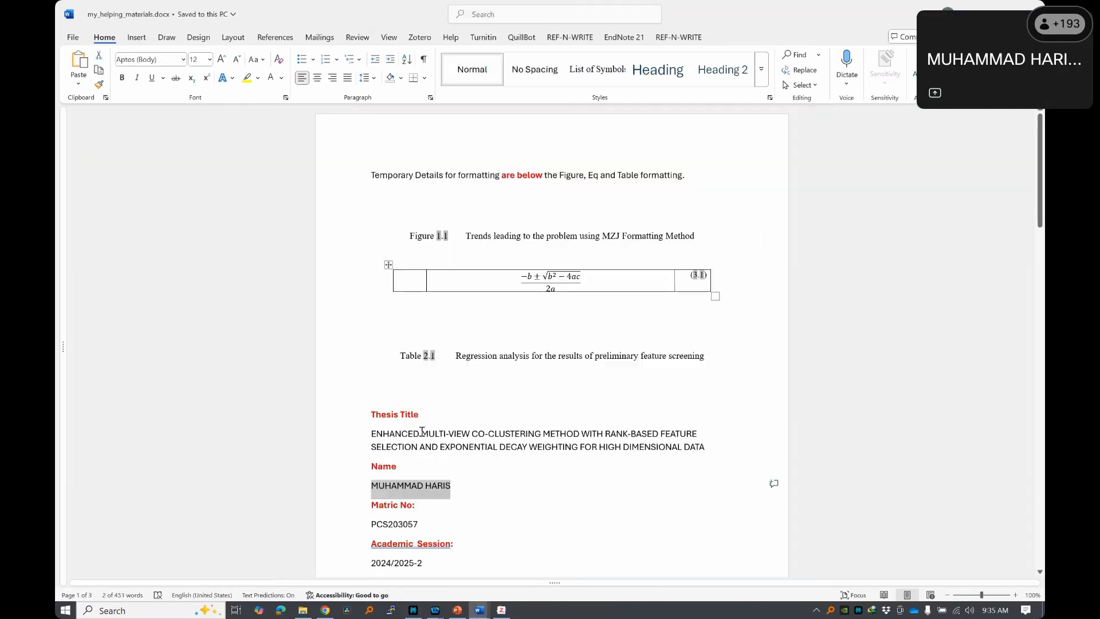
pyautogui.click(437, 434)
pyautogui.scroll(-3, 491, 411)
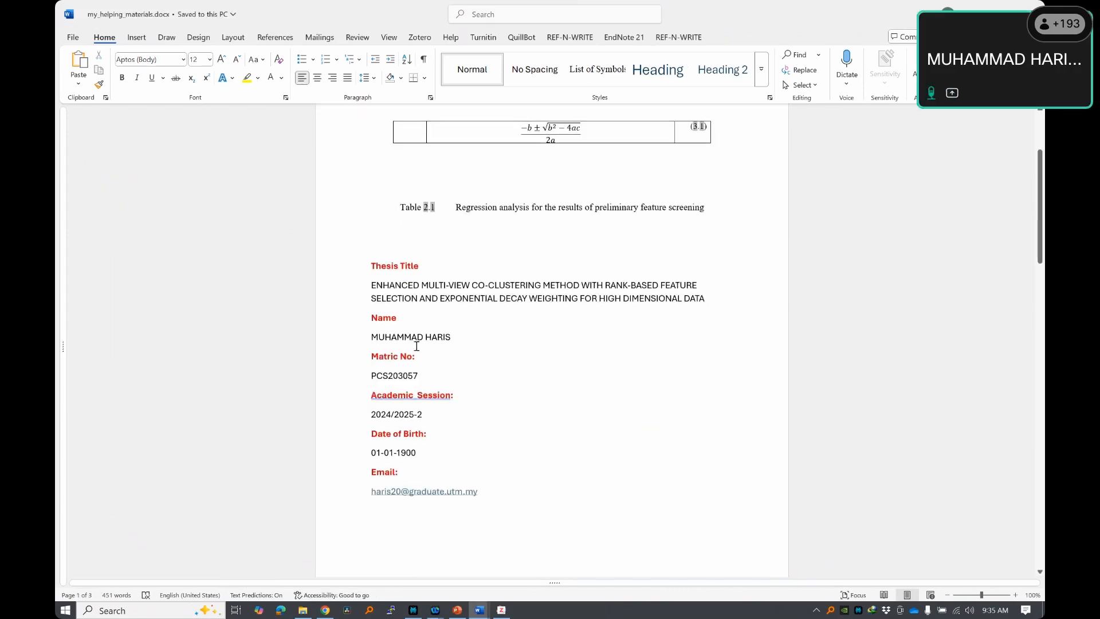
pyautogui.moveTo(390, 337); pyautogui.dragTo(451, 338)
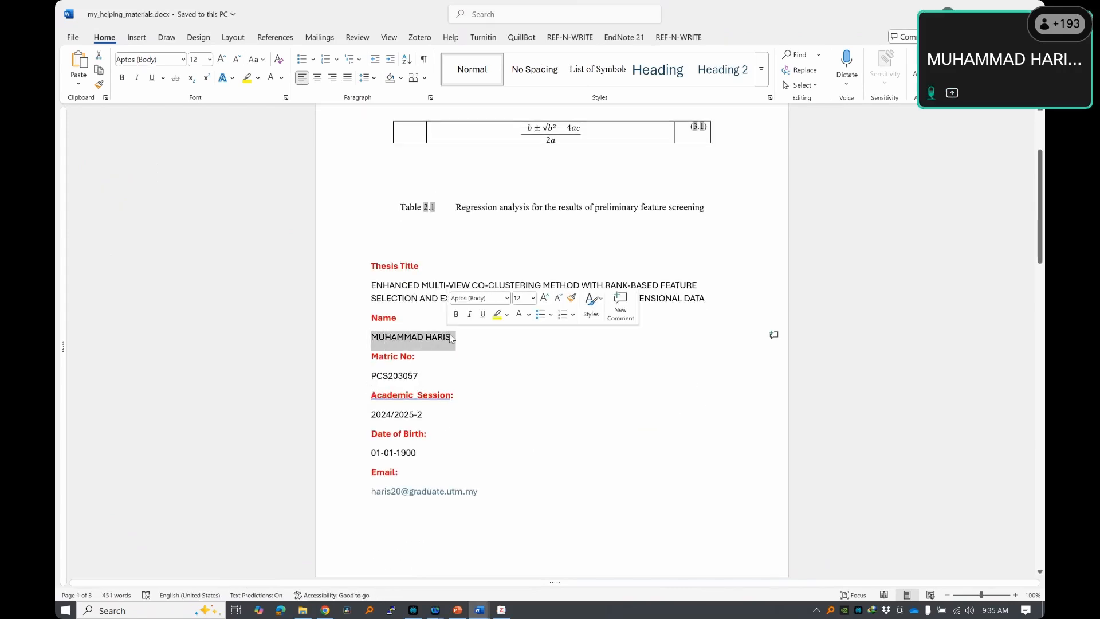
pyautogui.hotkey('shift', 'Left')
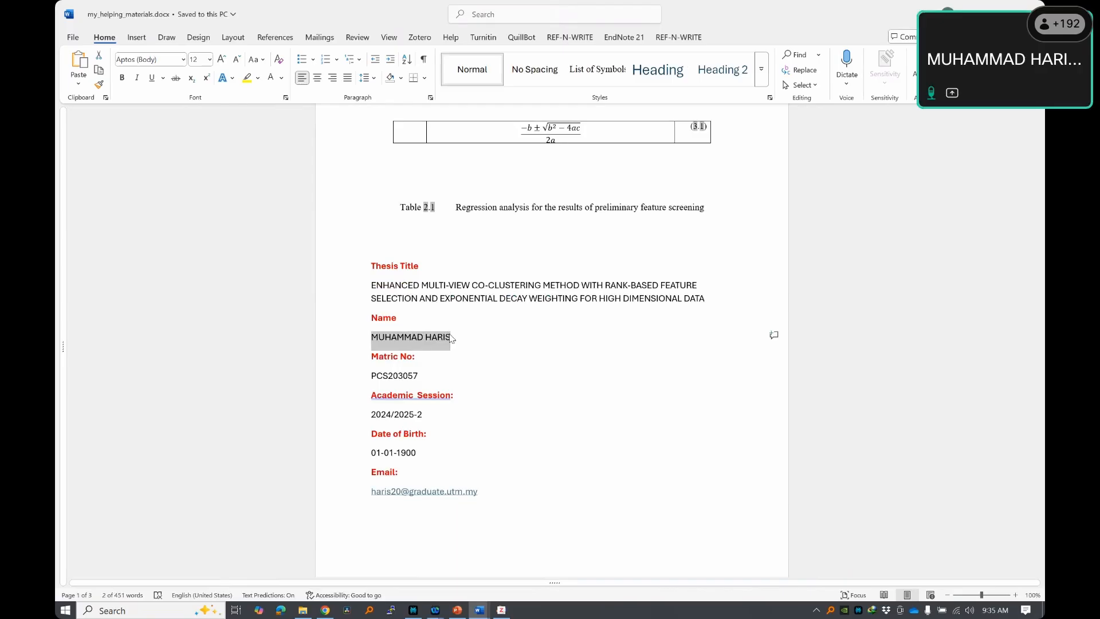
# - Copy the student's matric number and date of birth as separate clipboard items
pyautogui.moveTo(376, 376); pyautogui.dragTo(419, 376)
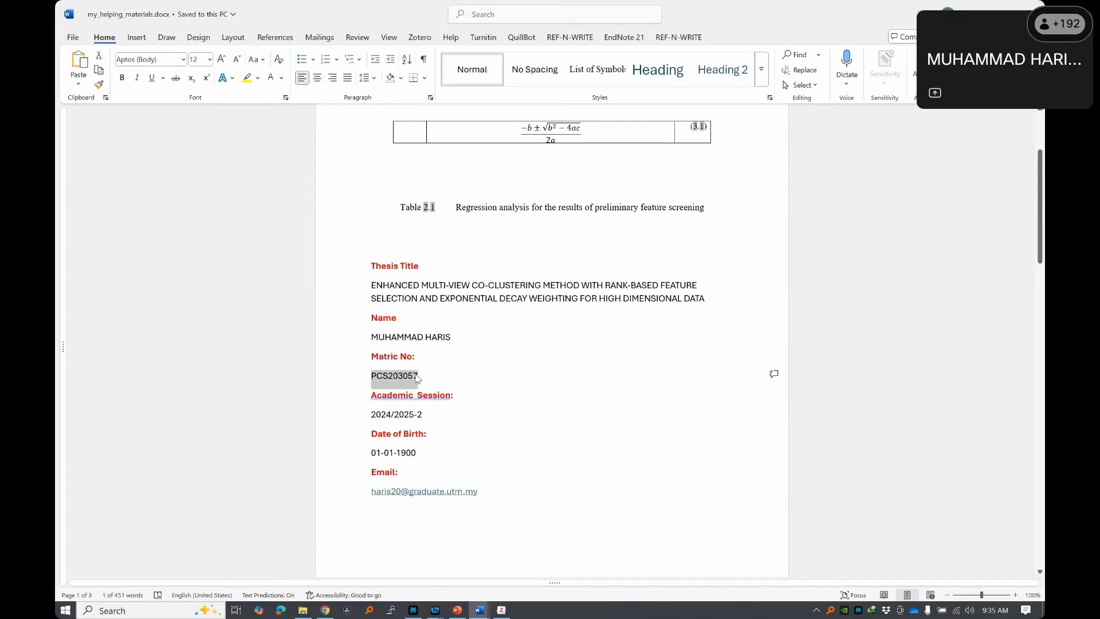
pyautogui.moveTo(373, 452); pyautogui.dragTo(414, 456)
pyautogui.press('super+c')
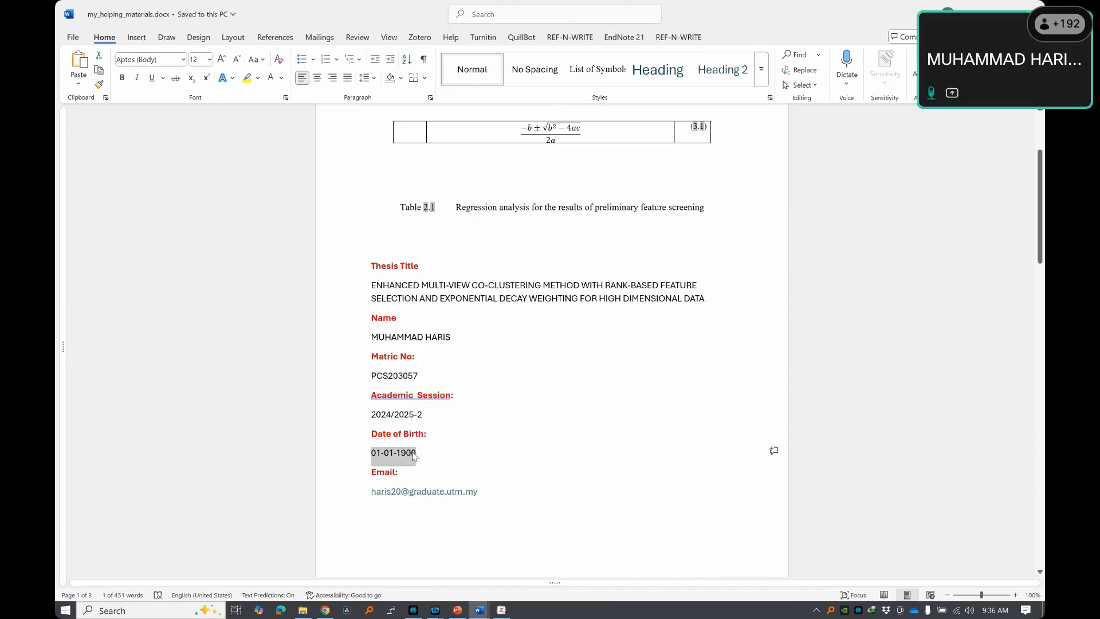
# - Copy the student's email and the names of both supervisors as separate clipboard items
pyautogui.moveTo(372, 489); pyautogui.dragTo(484, 491)
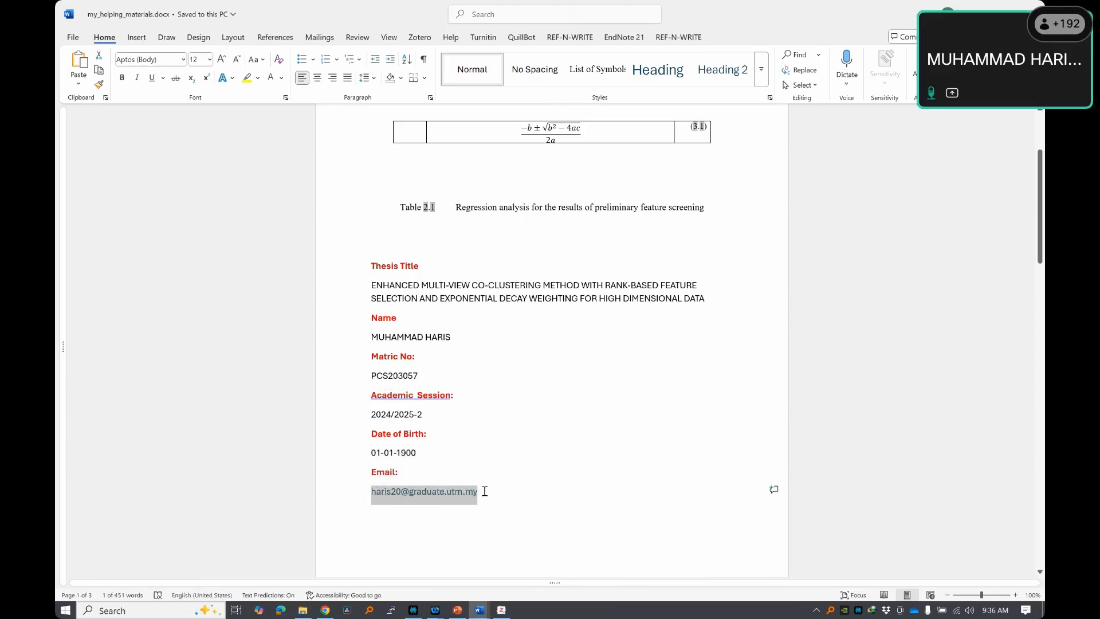
pyautogui.scroll(-5, 484, 491)
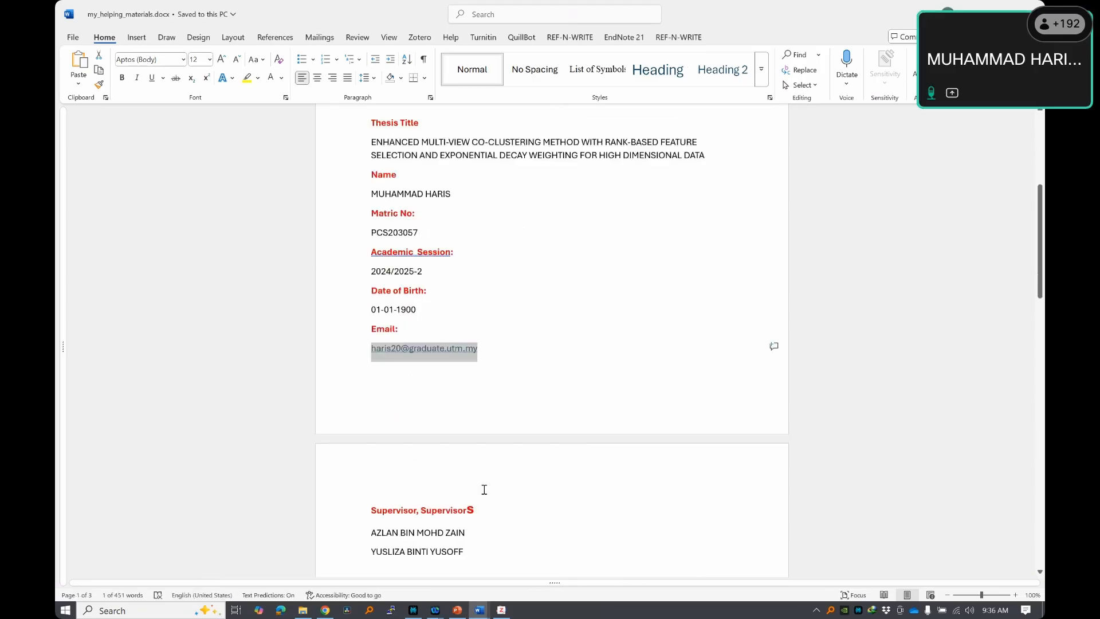
pyautogui.moveTo(371, 378); pyautogui.dragTo(468, 373)
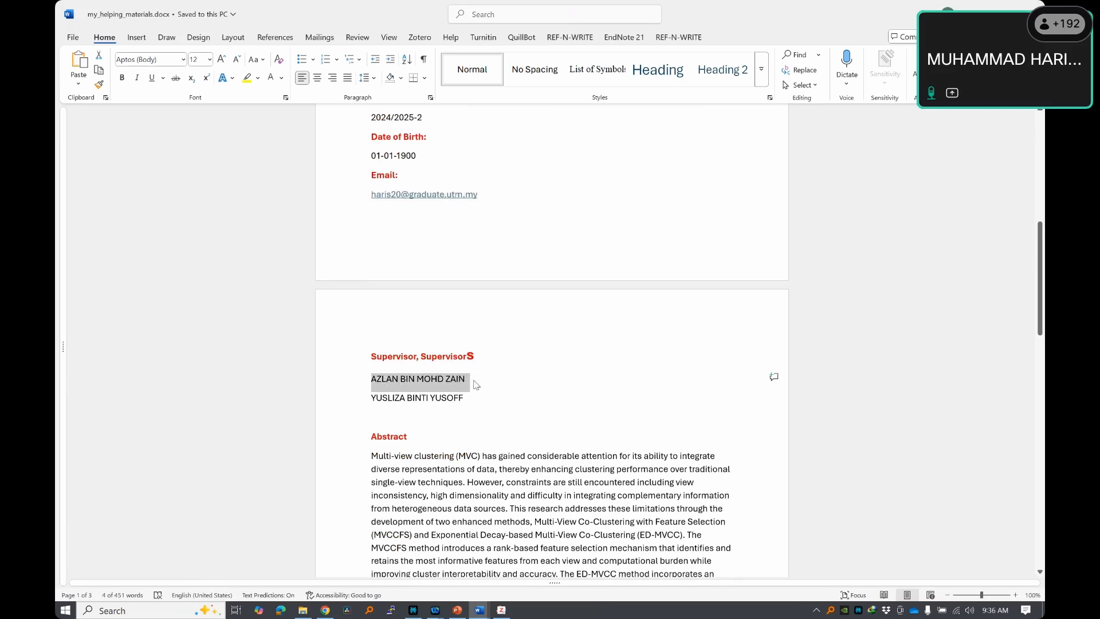
pyautogui.moveTo(371, 396); pyautogui.dragTo(471, 398)
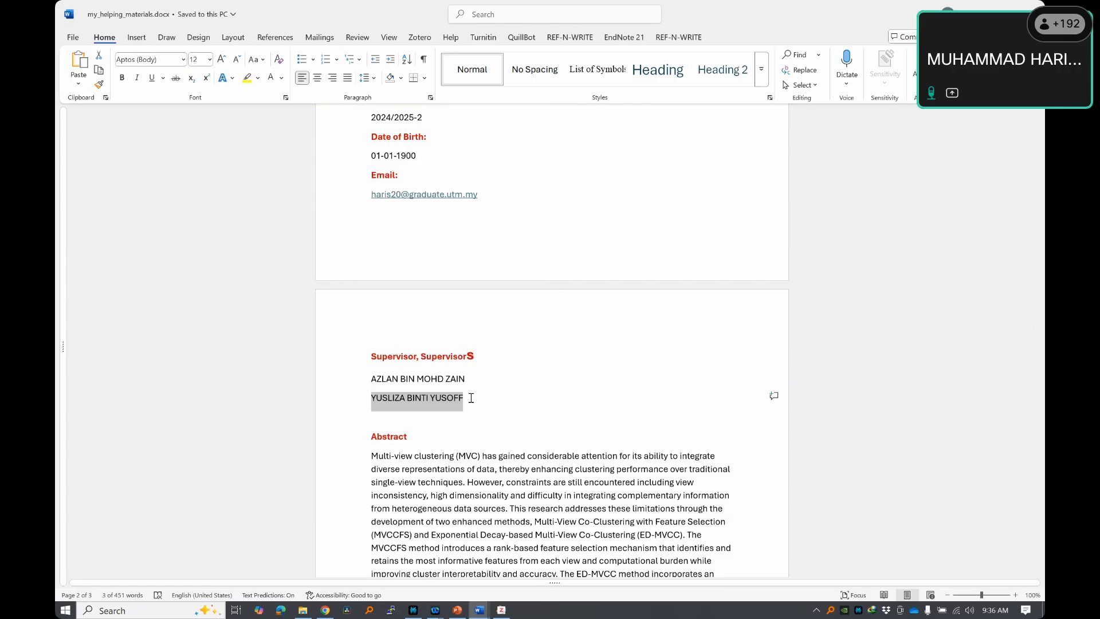
# - Return to the template, insert the student's name from the clipboard history as the author's full name, and dismiss the Visual Basic error
pyautogui.hotkey('alt', 'Tab')
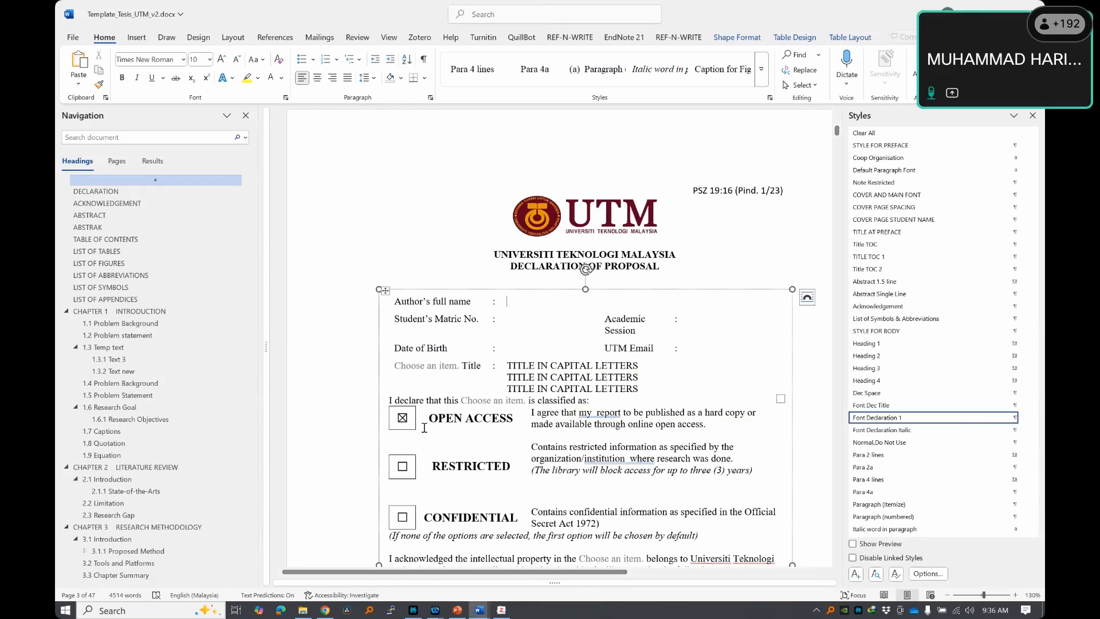
pyautogui.press('super+v')
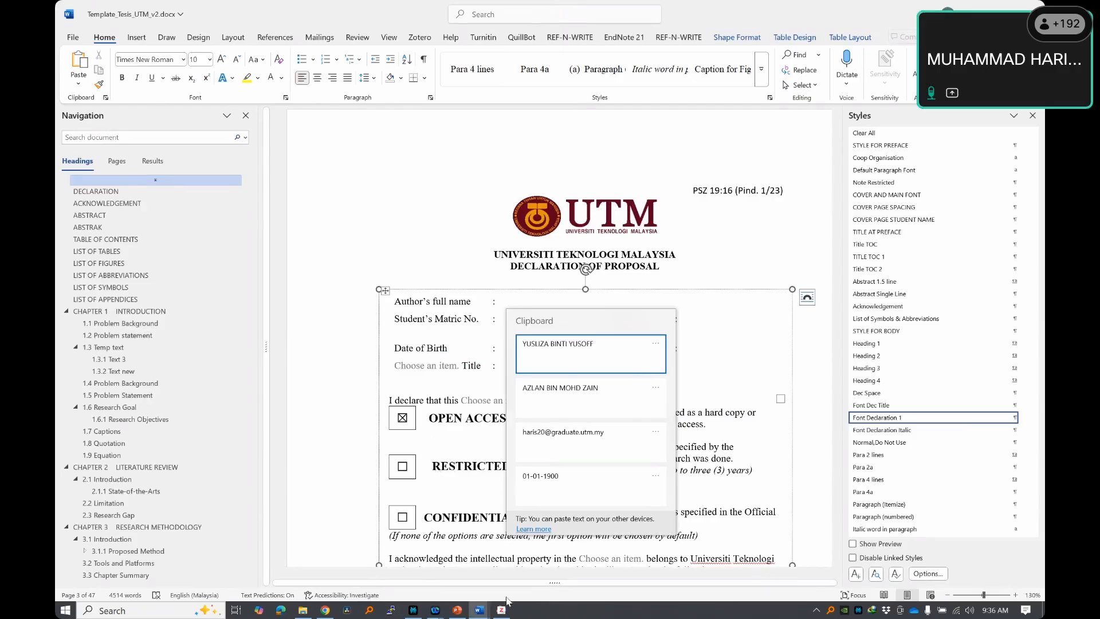
pyautogui.scroll(-3, 609, 395)
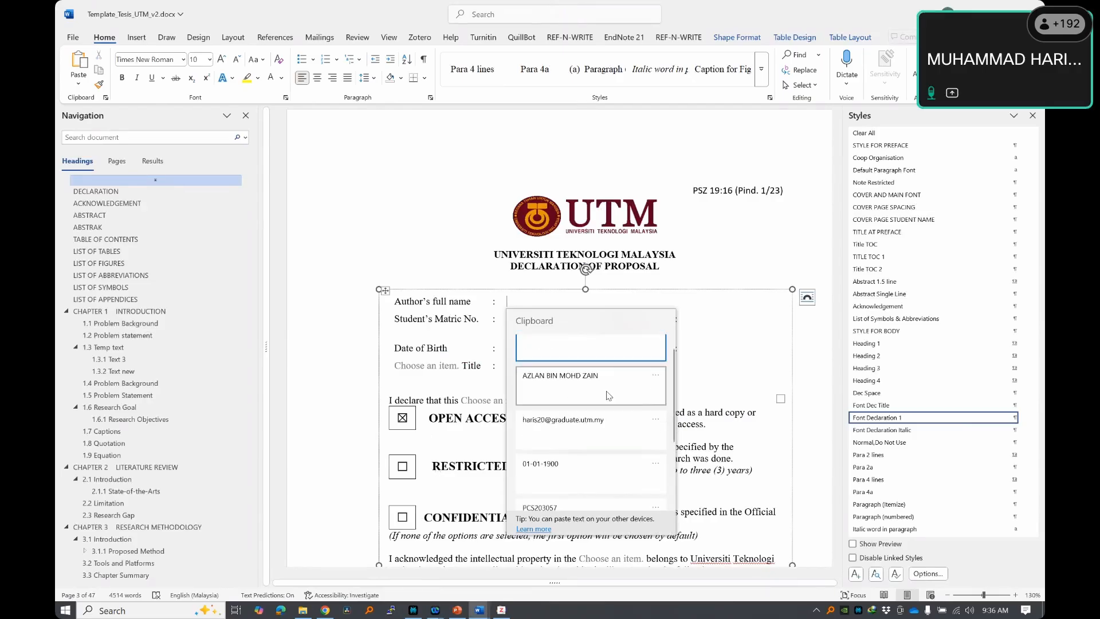
pyautogui.click(580, 420)
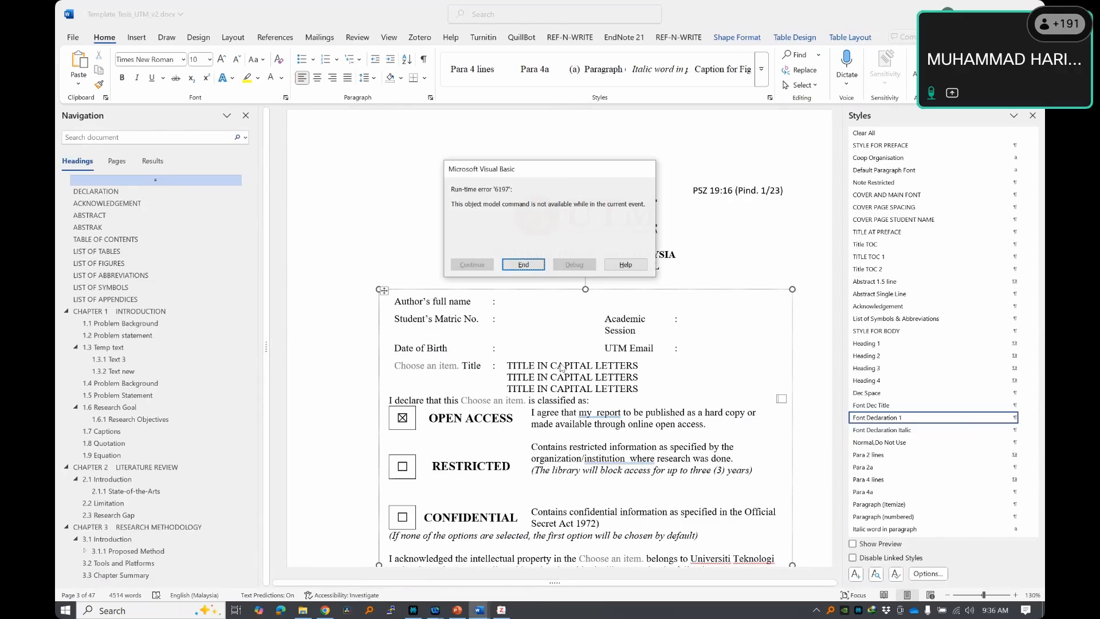
pyautogui.click(523, 264)
# - Fill in the declaration's matric number and date of birth with the matching entries from the clipboard history
pyautogui.click(577, 319)
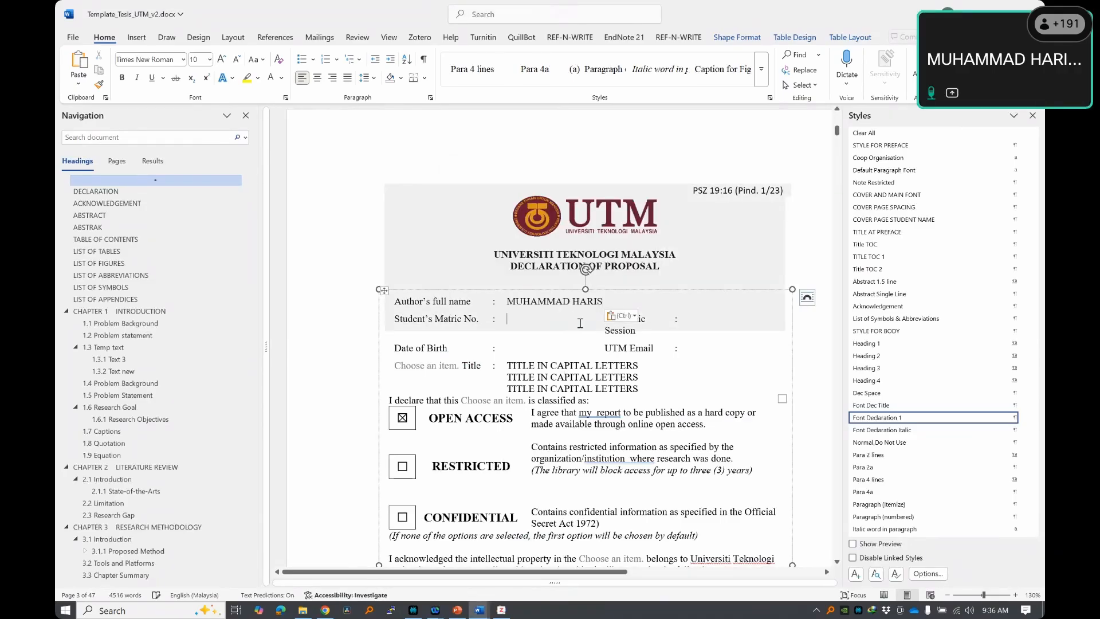
pyautogui.press('super+v')
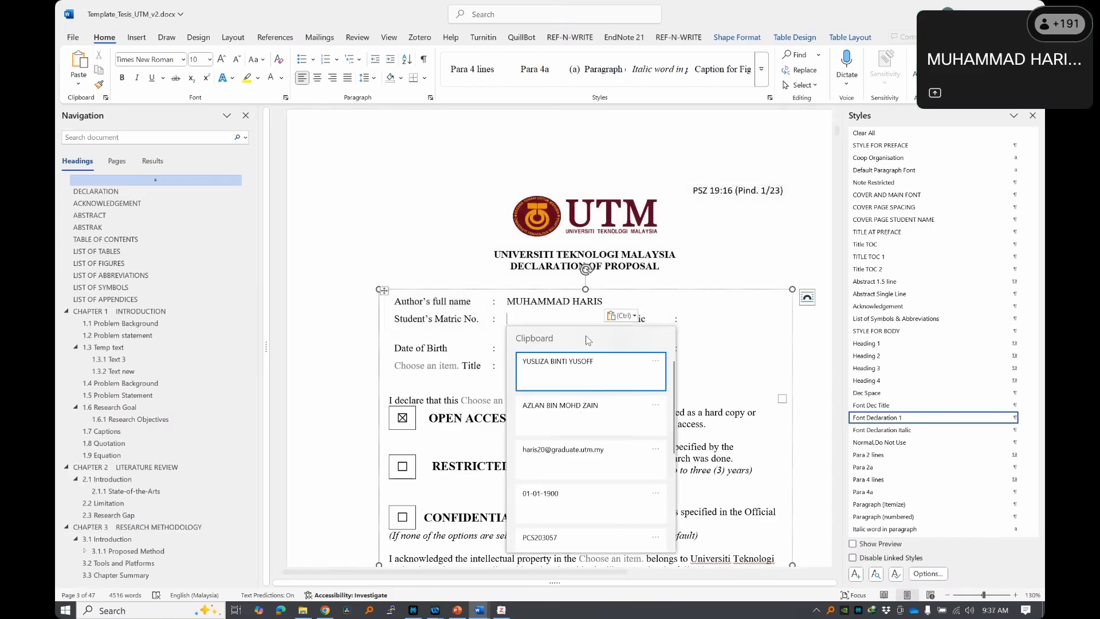
pyautogui.scroll(-2, 577, 385)
pyautogui.click(577, 386)
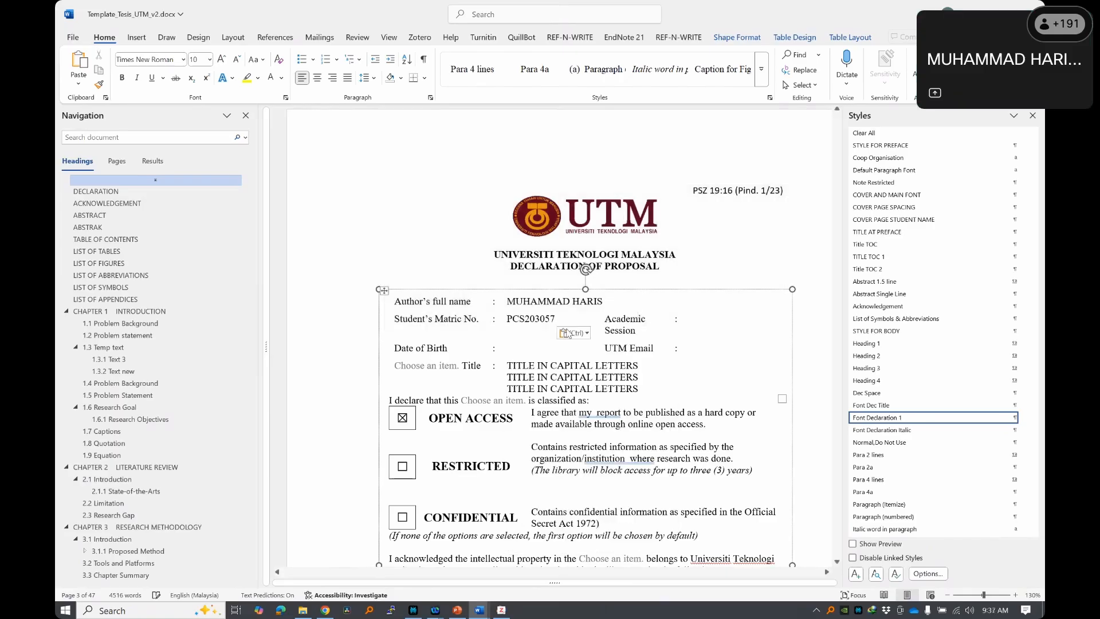
pyautogui.click(539, 349)
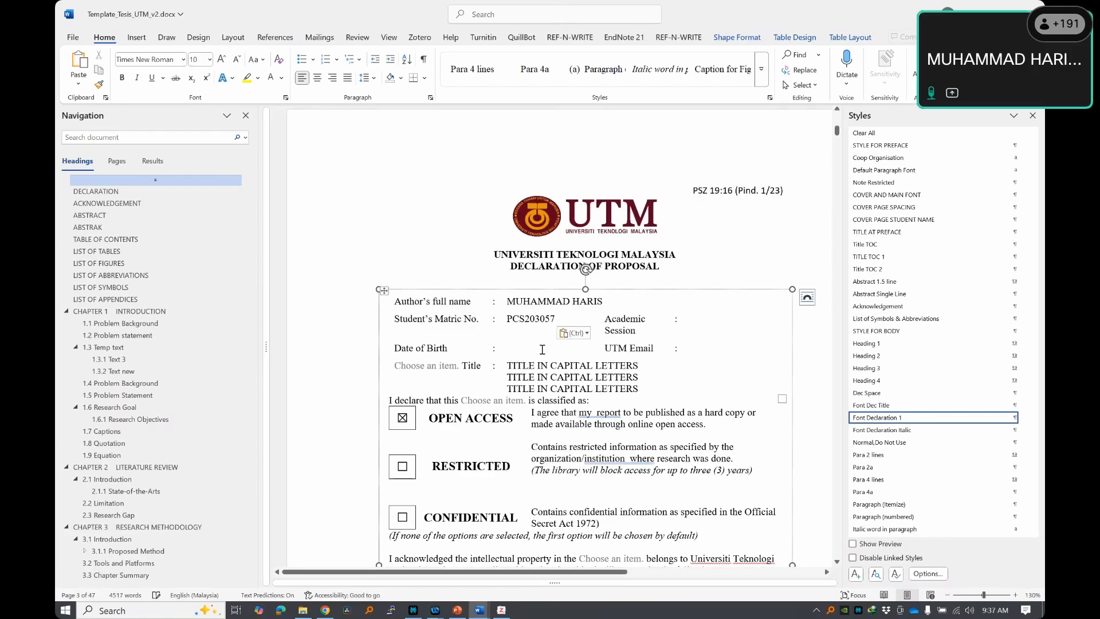
pyautogui.press('super+v')
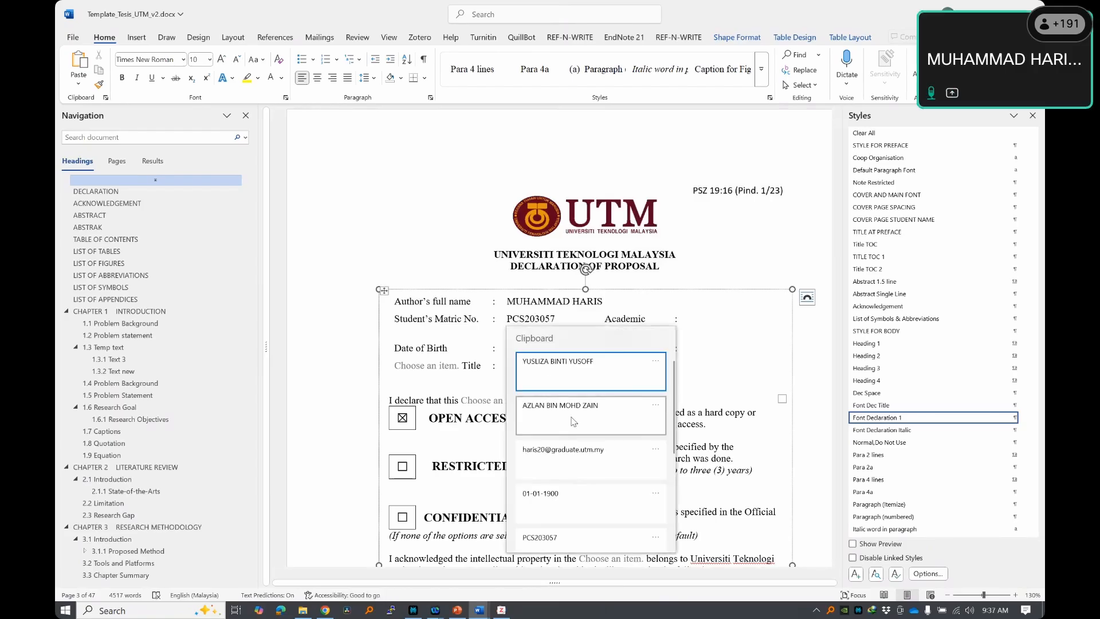
pyautogui.click(590, 501)
# - Set the title row's document type to Proposal and replace the TITLE IN CAPITAL LETTERS placeholder with the copied thesis title, without a trailing blank line
pyautogui.click(445, 376)
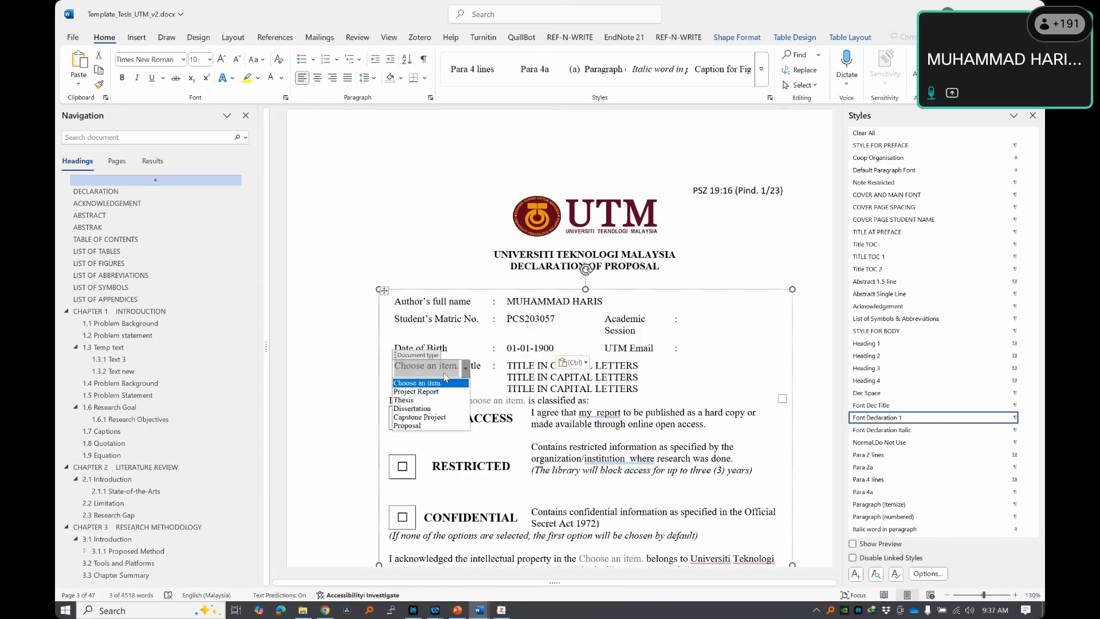
pyautogui.click(436, 426)
pyautogui.click(505, 374)
pyautogui.moveTo(507, 367); pyautogui.dragTo(611, 385)
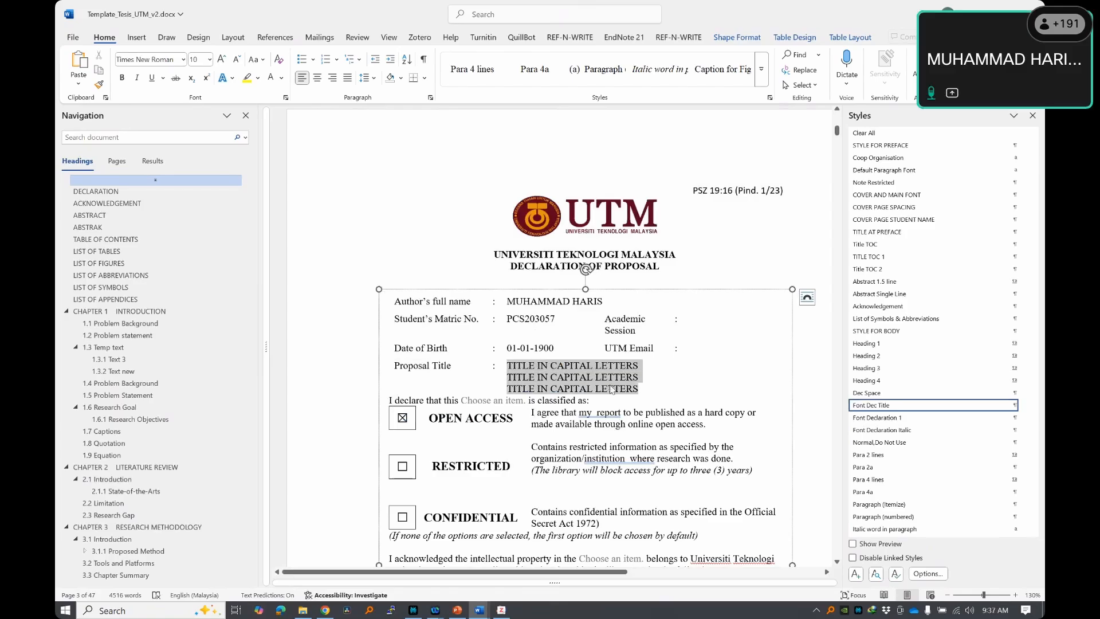
pyautogui.press('super+v')
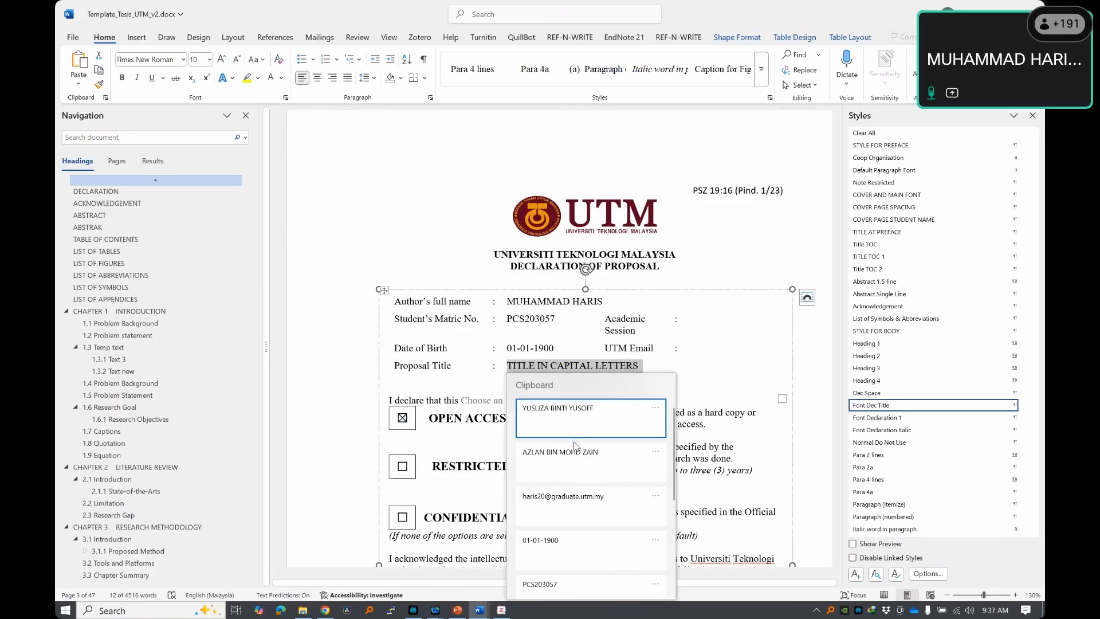
pyautogui.scroll(-4, 581, 448)
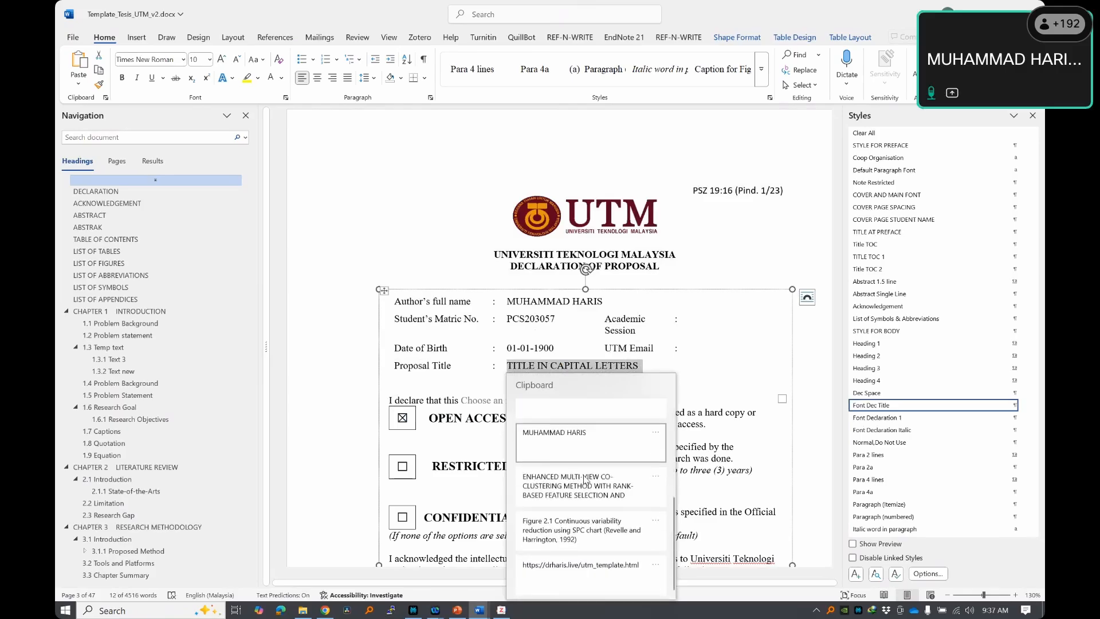
pyautogui.click(583, 495)
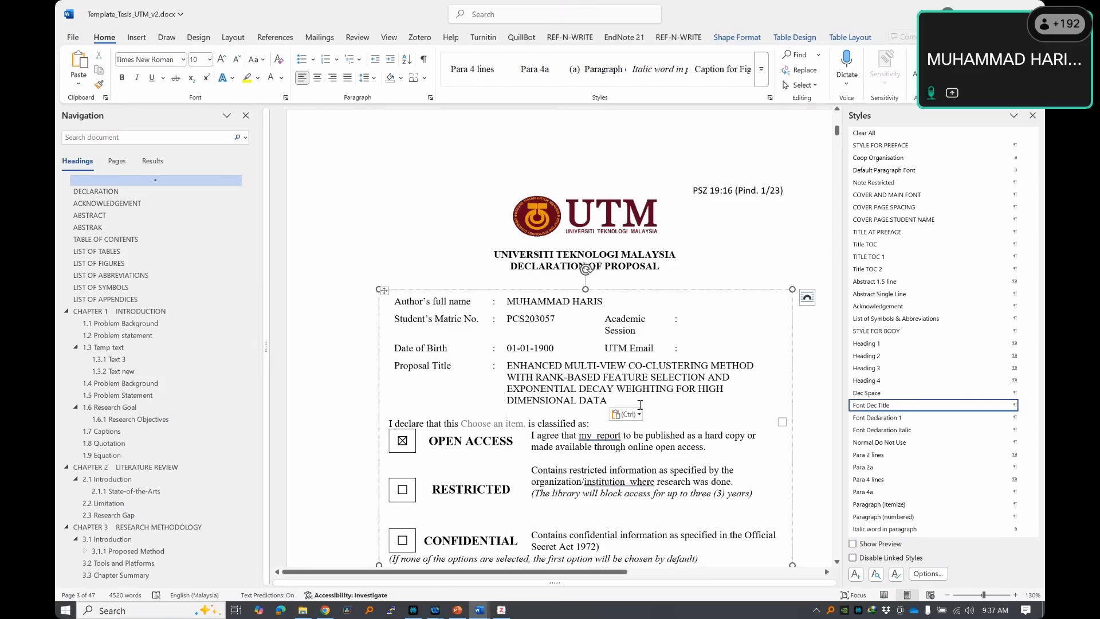
pyautogui.press('BackSpace')
# - Examine the rest of the declaration page, from the proposal title to the supervisor signatures and the closing notes
pyautogui.moveTo(584, 398); pyautogui.dragTo(514, 367)
pyautogui.scroll(-10, 536, 413)
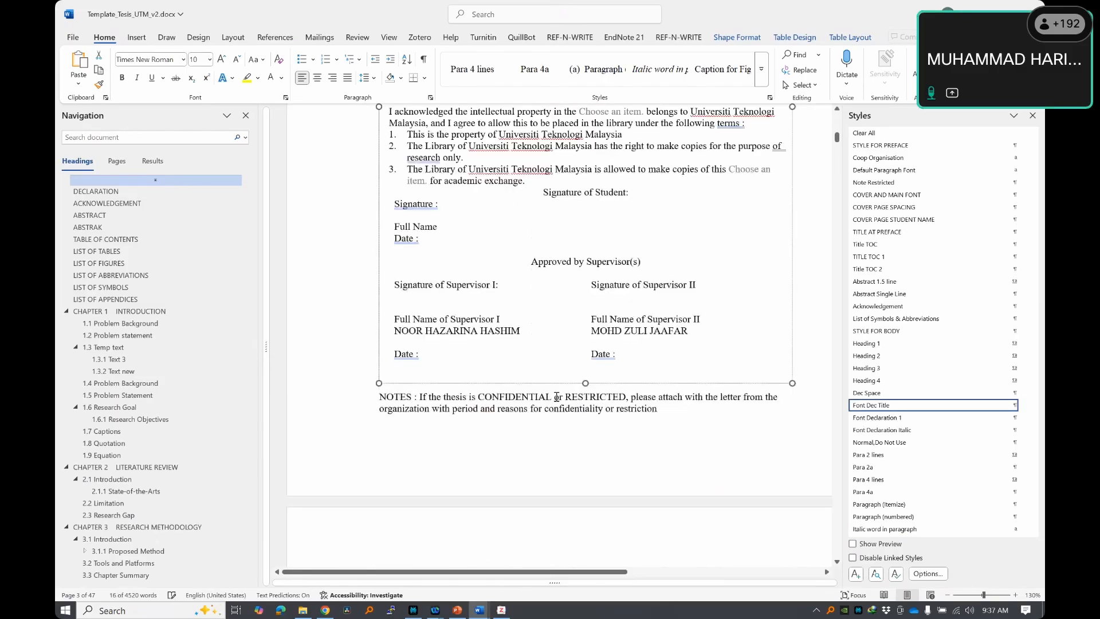
pyautogui.scroll(6, 541, 274)
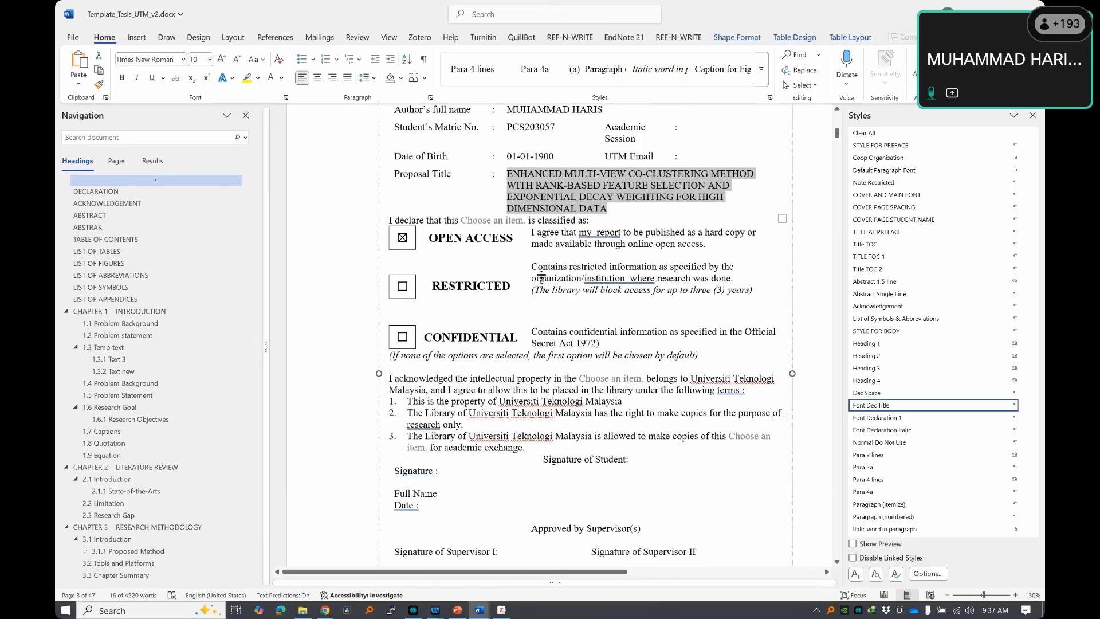
pyautogui.scroll(2, 559, 295)
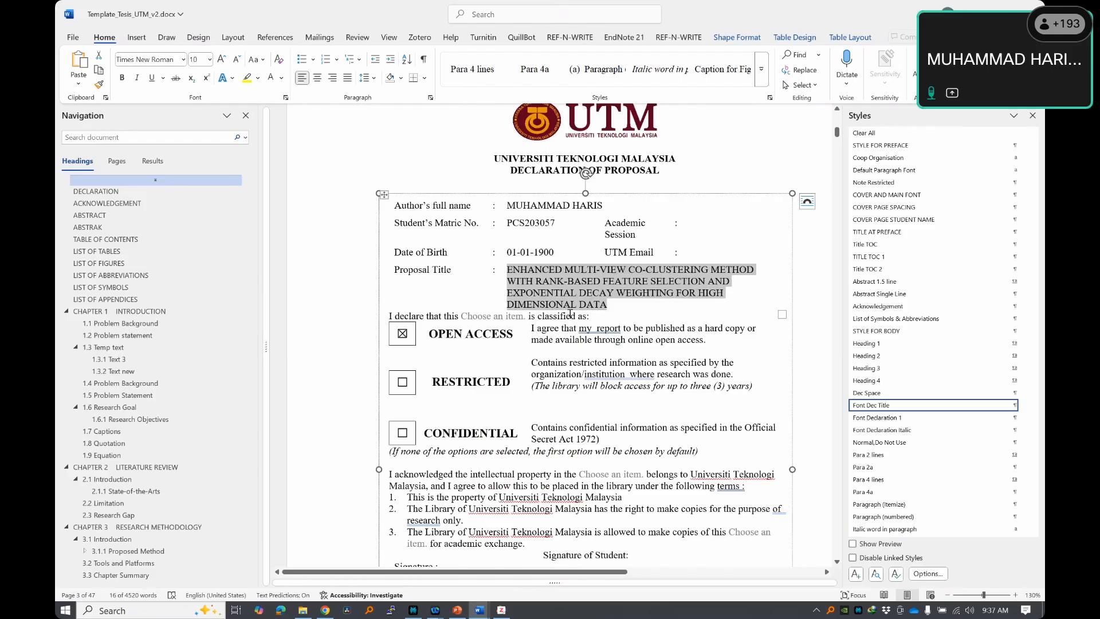
pyautogui.scroll(-6, 567, 320)
pyautogui.moveTo(551, 365); pyautogui.dragTo(585, 370)
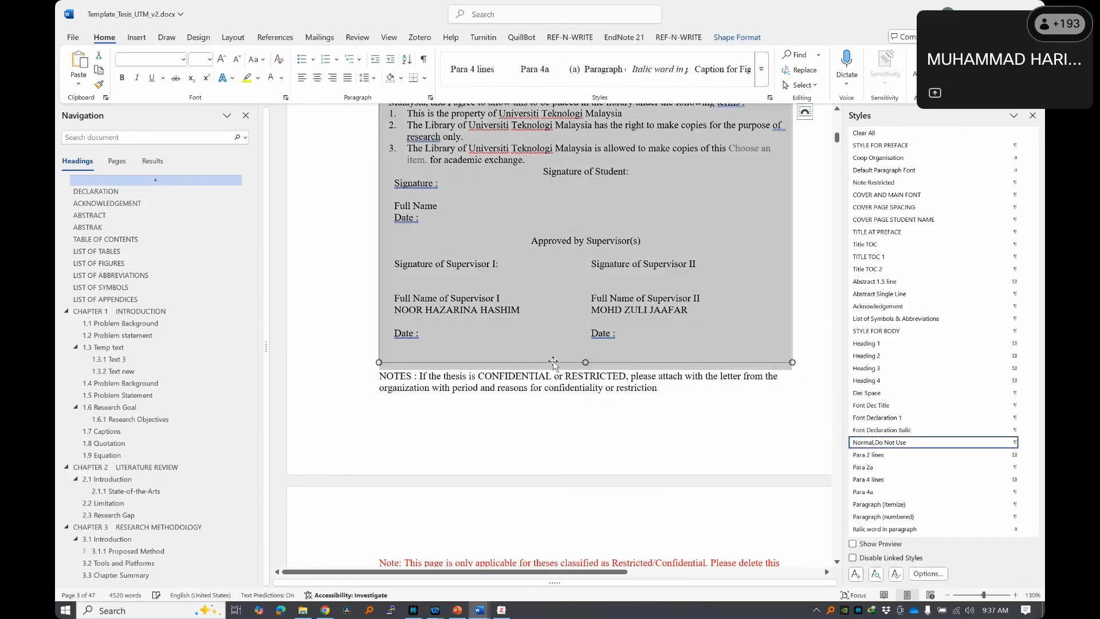
pyautogui.click(566, 376)
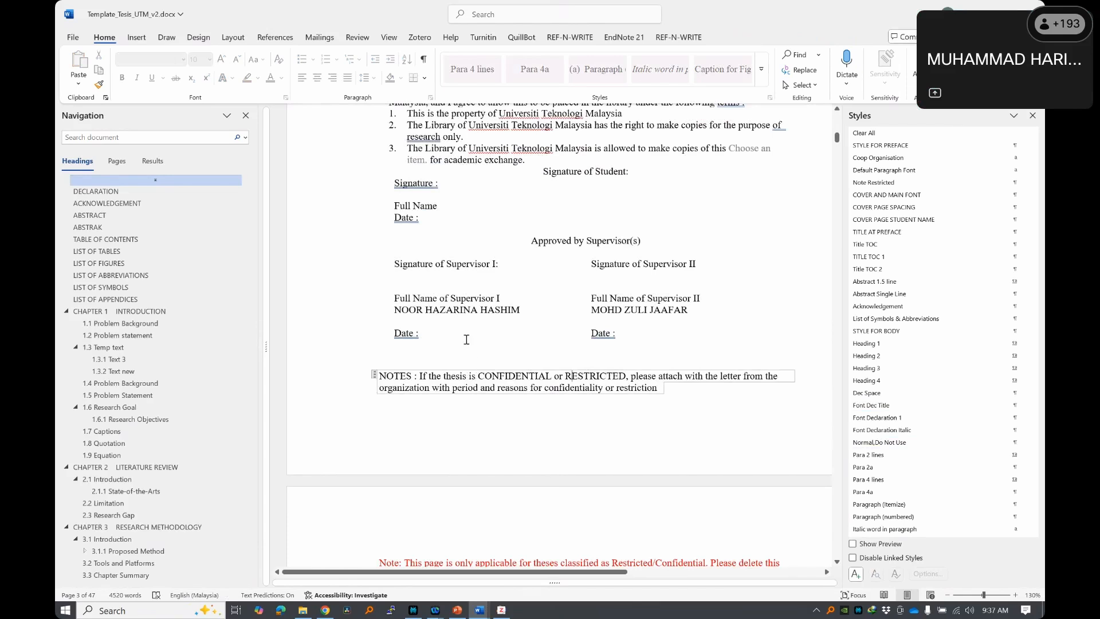
pyautogui.scroll(6, 467, 341)
# - Enter .2024202502 as the academic session in the declaration's student details
pyautogui.click(553, 271)
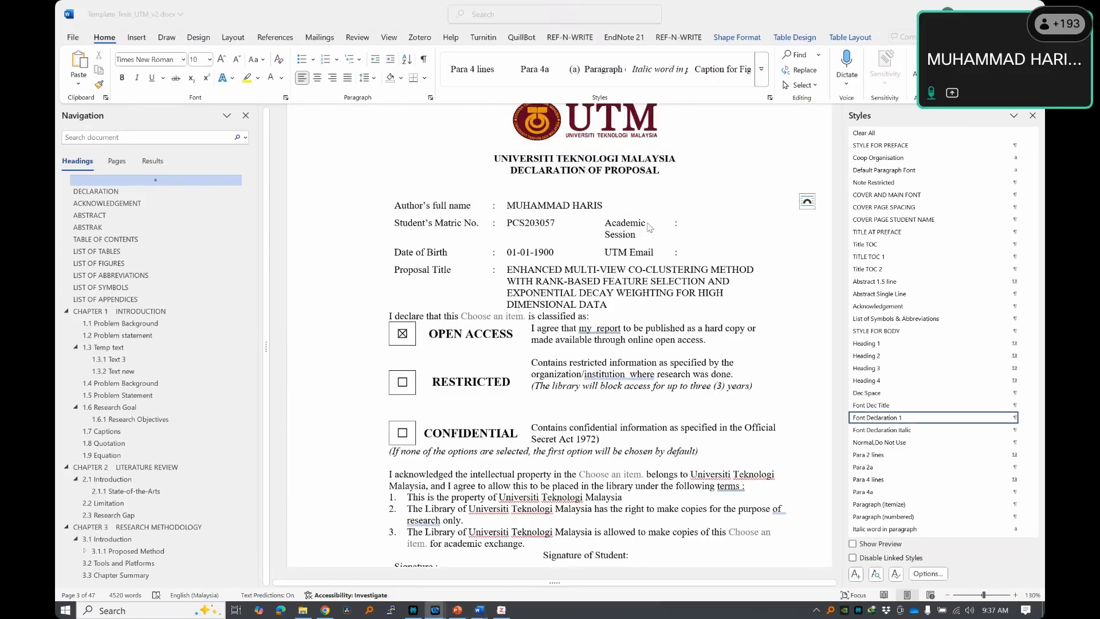
pyautogui.click(691, 226)
pyautogui.click(704, 224)
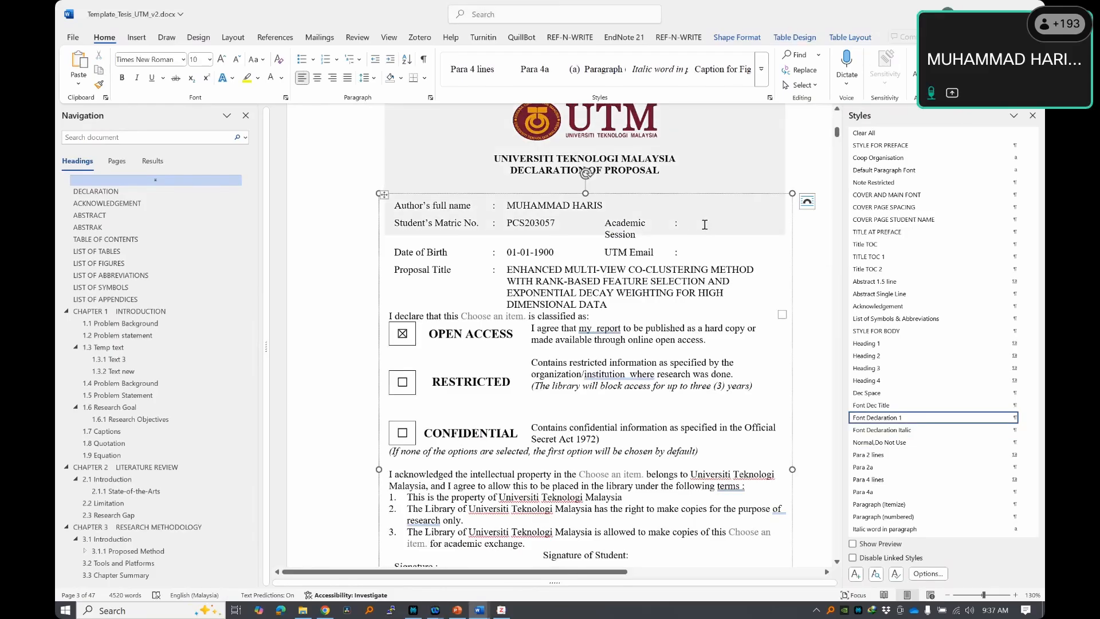
pyautogui.press('Down')
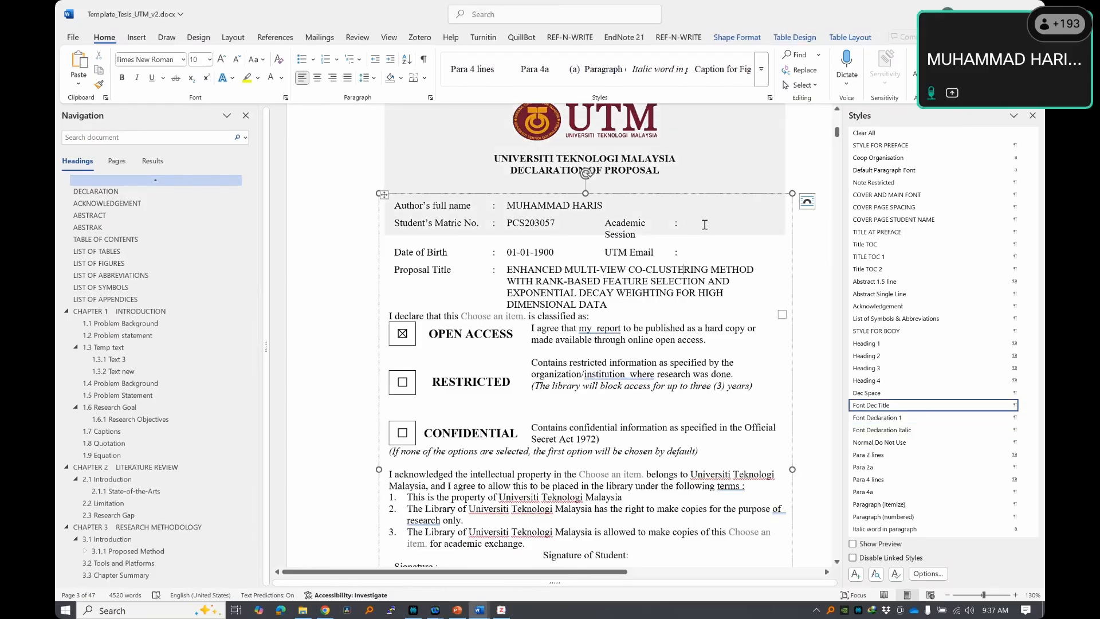
pyautogui.click(724, 225)
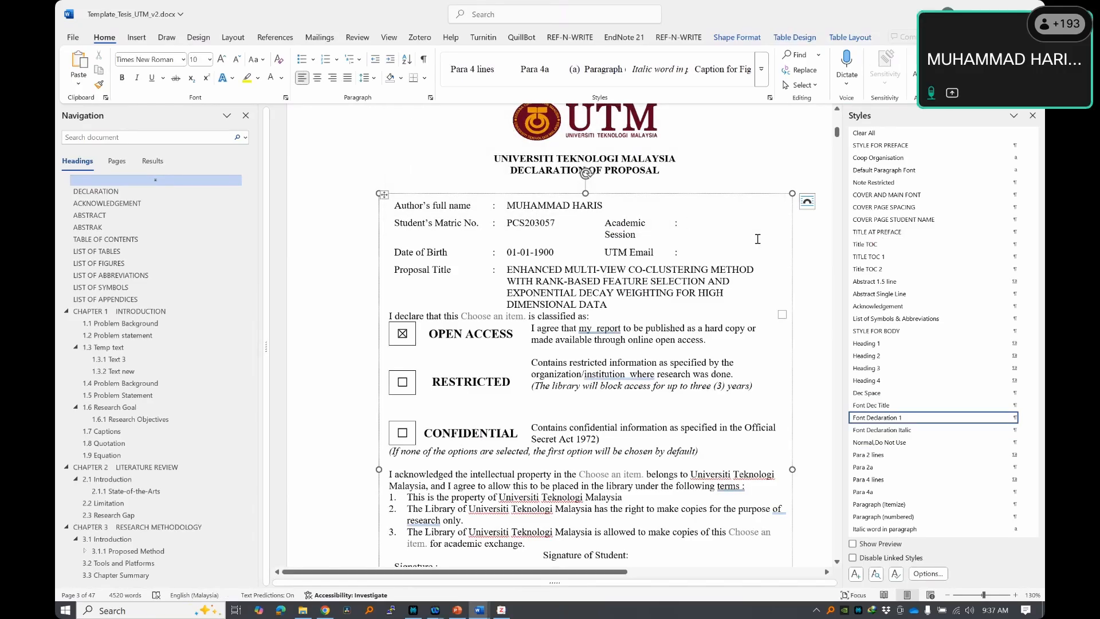
pyautogui.write('.2024')
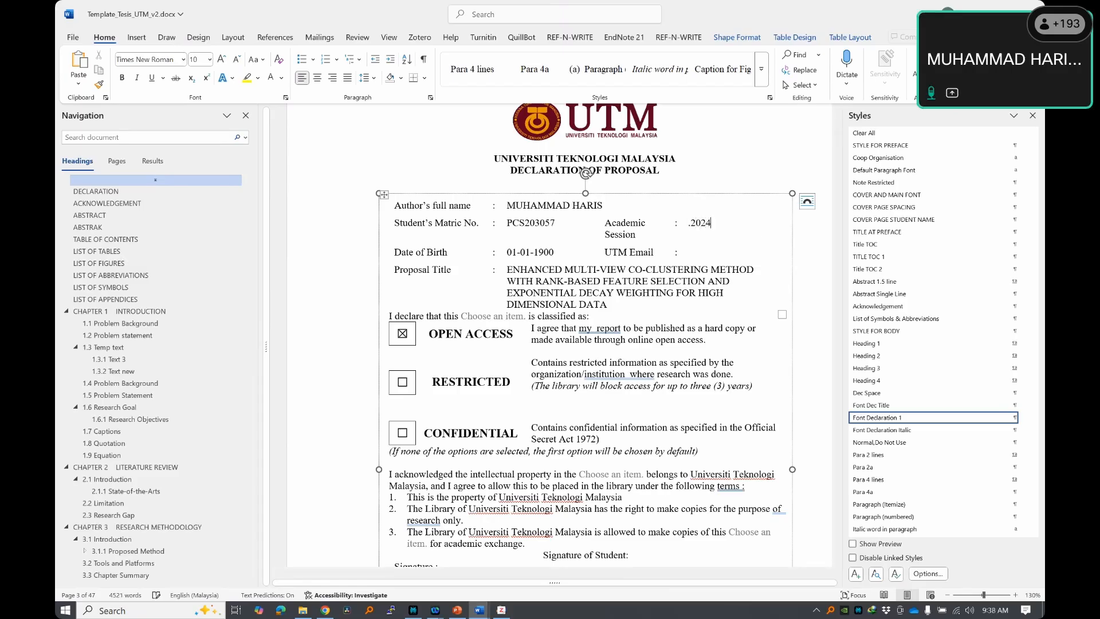
pyautogui.write('2')
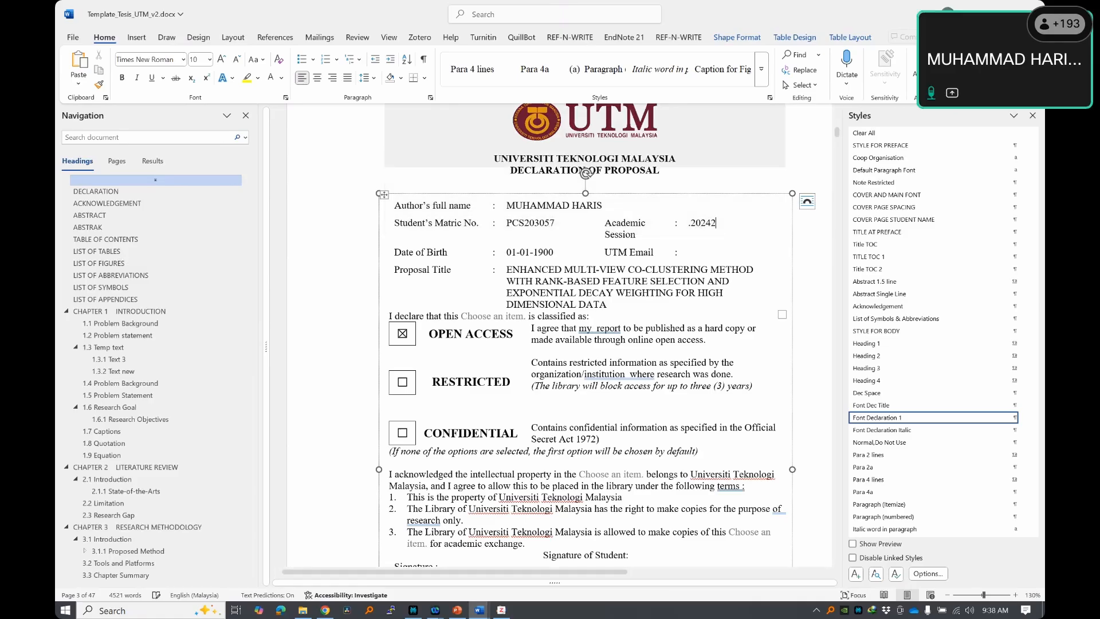
pyautogui.write('02502')
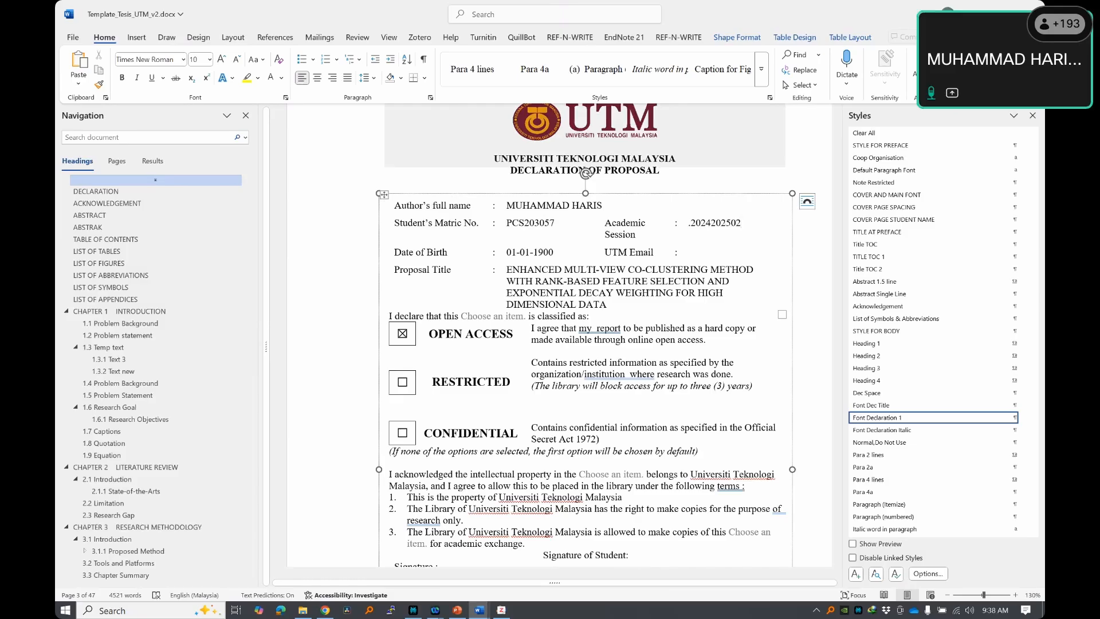
# - Fill in the declaration's UTM Email field with the student's e-mail address from the clipboard history
pyautogui.click(643, 253)
pyautogui.click(700, 255)
pyautogui.write('HARIS')
pyautogui.press('BackSpace')
pyautogui.press('BackSpace')
pyautogui.press('BackSpace')
pyautogui.press('BackSpace')
pyautogui.press('BackSpace')
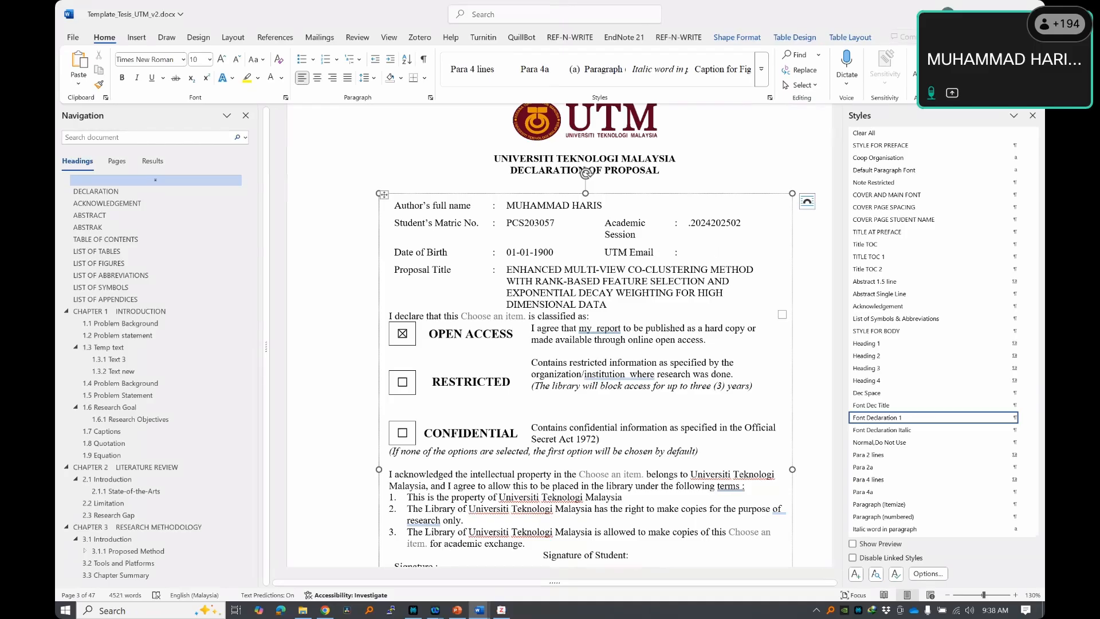
pyautogui.press('super+v')
pyautogui.press('Down')
pyautogui.press('Down')
pyautogui.press('Down')
pyautogui.press('Up')
pyautogui.press('Return')
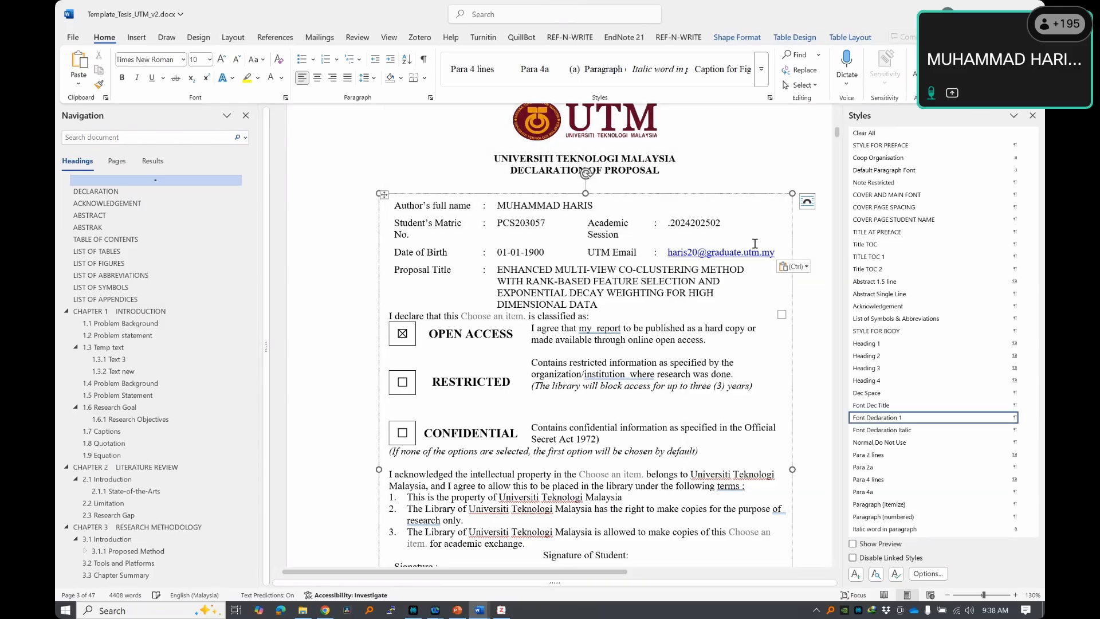
pyautogui.moveTo(776, 252); pyautogui.dragTo(670, 256)
pyautogui.hotkey('ctrl', 'c')
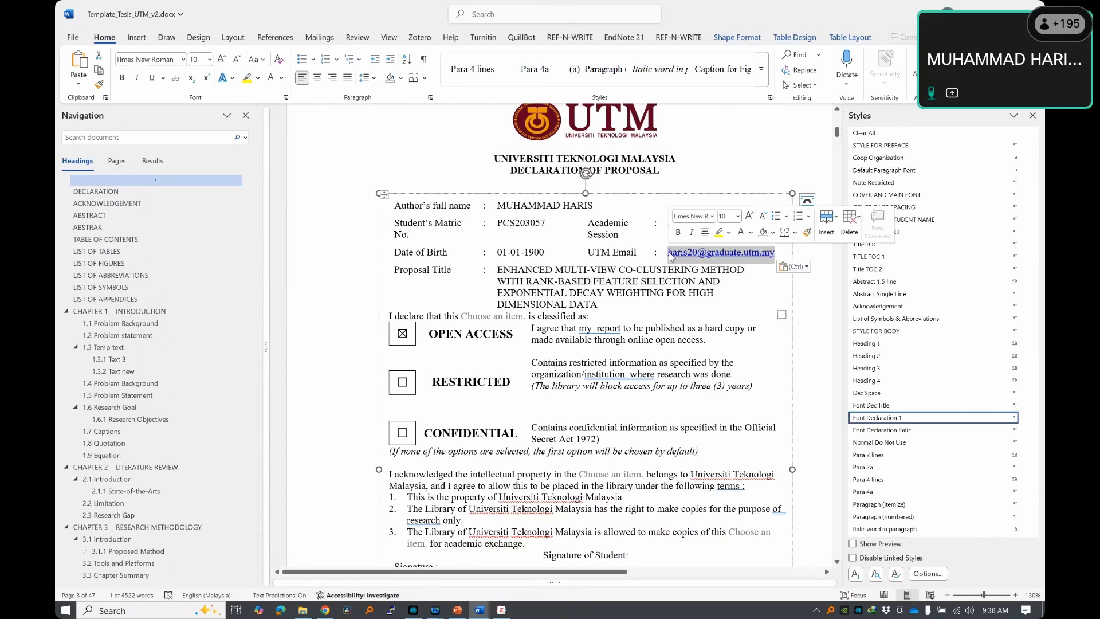
pyautogui.press('Down')
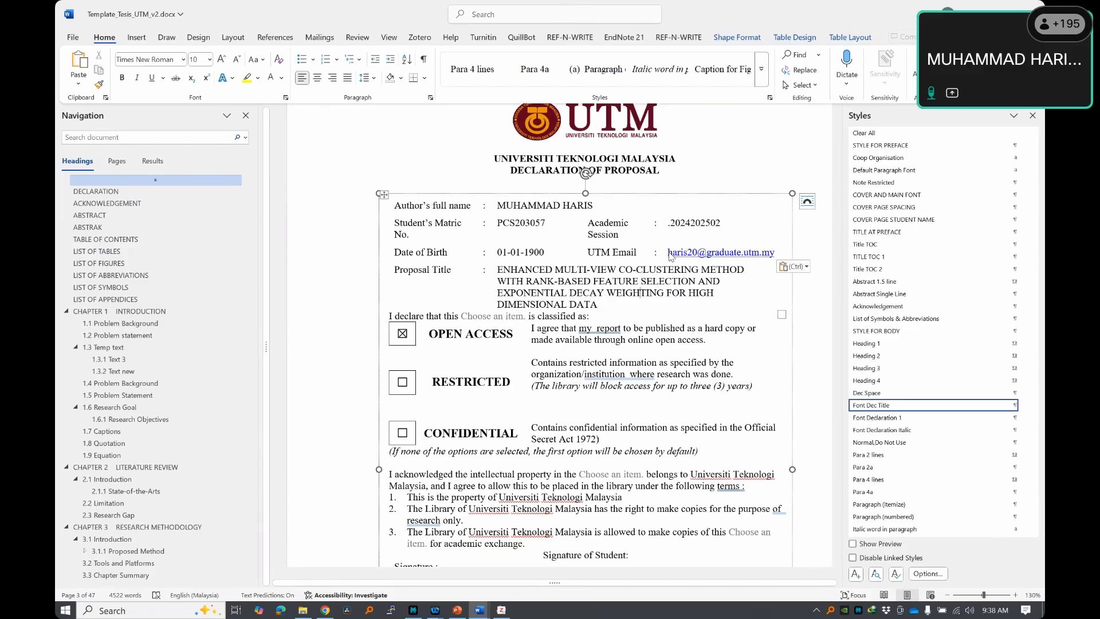
pyautogui.click(671, 256)
pyautogui.write('DDD')
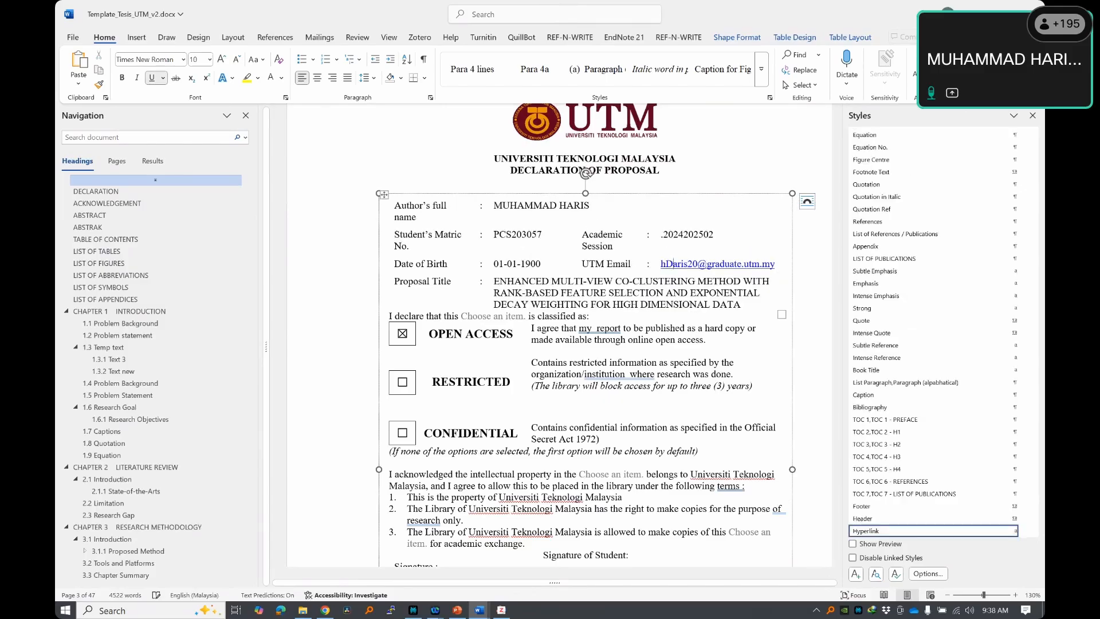
pyautogui.write('DDDDDDD')
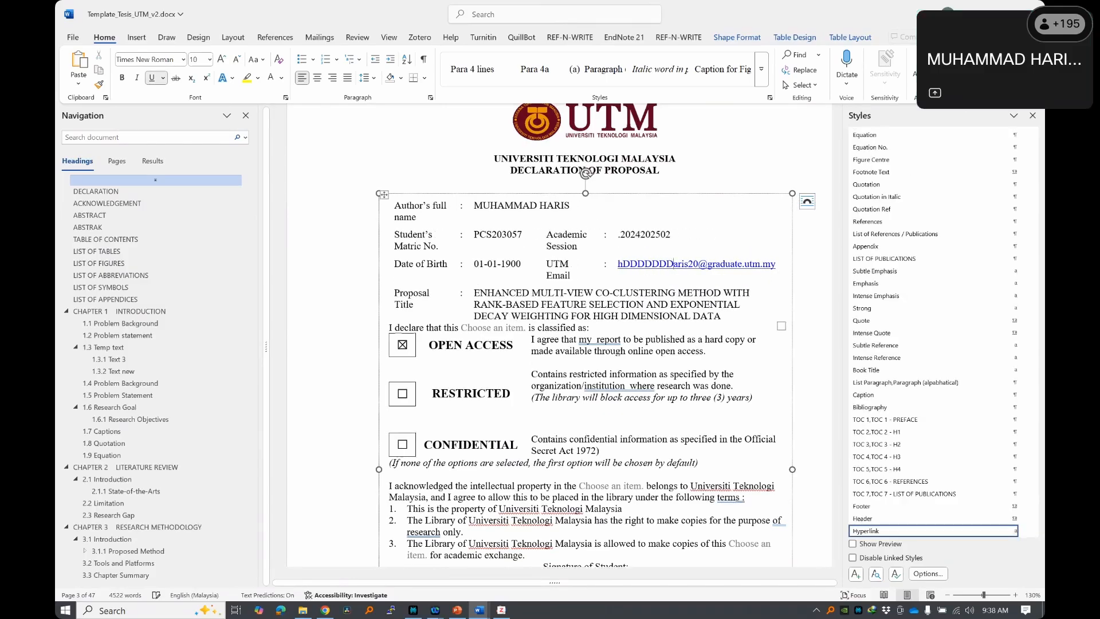
pyautogui.write('D')
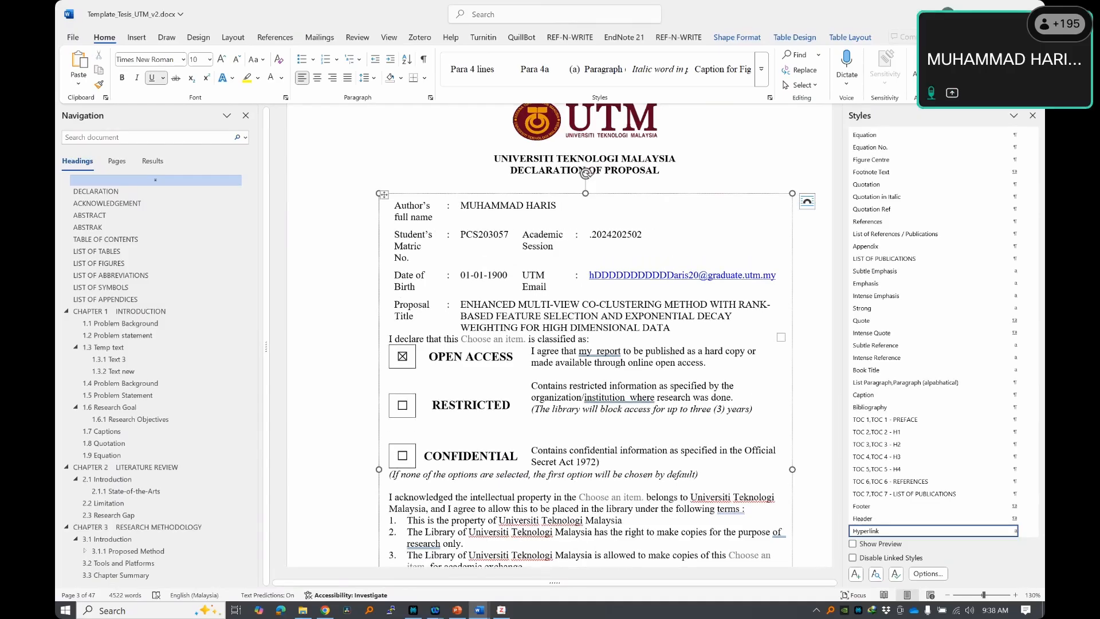
pyautogui.hotkey('ctrl', 'z')
pyautogui.hotkey('ctrl', 'z')
pyautogui.hotkey('ctrl', 'z')
pyautogui.hotkey('ctrl', 'z')
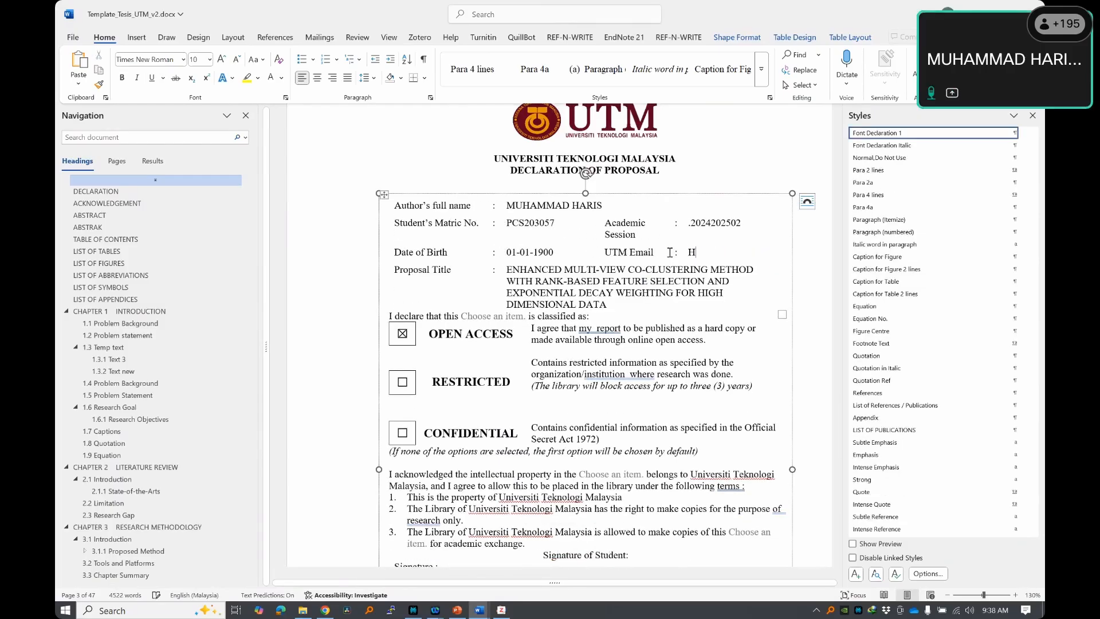
# - Replace the leftover letter in the UTM Email field with the copied e-mail address and reduce its font size to 8
pyautogui.press('BackSpace')
pyautogui.hotkey('ctrl', 'v')
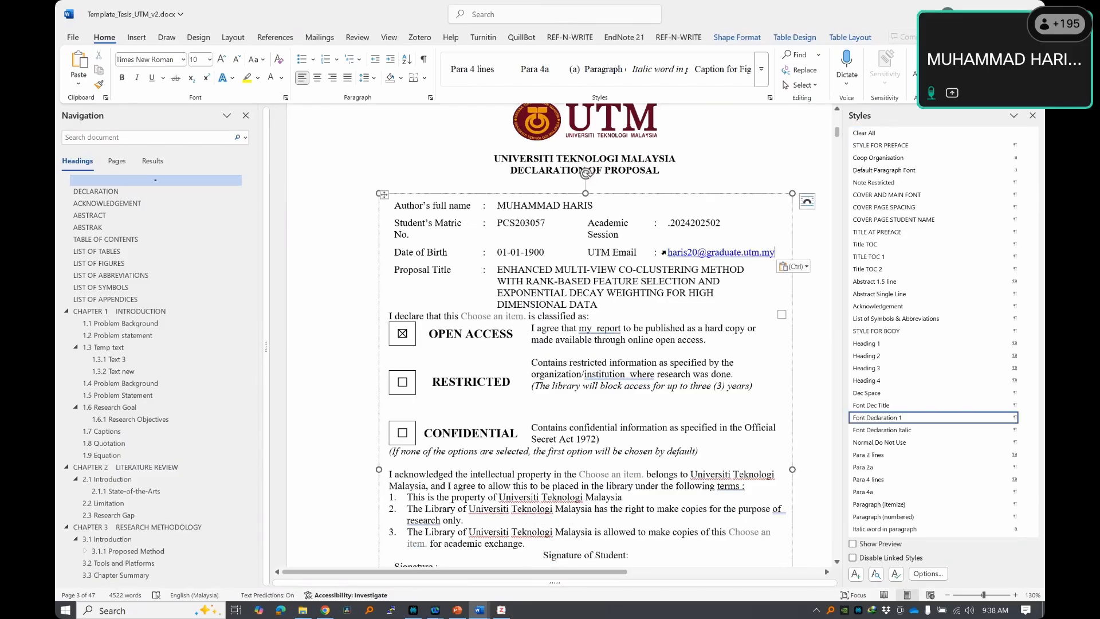
pyautogui.moveTo(669, 253); pyautogui.dragTo(778, 253)
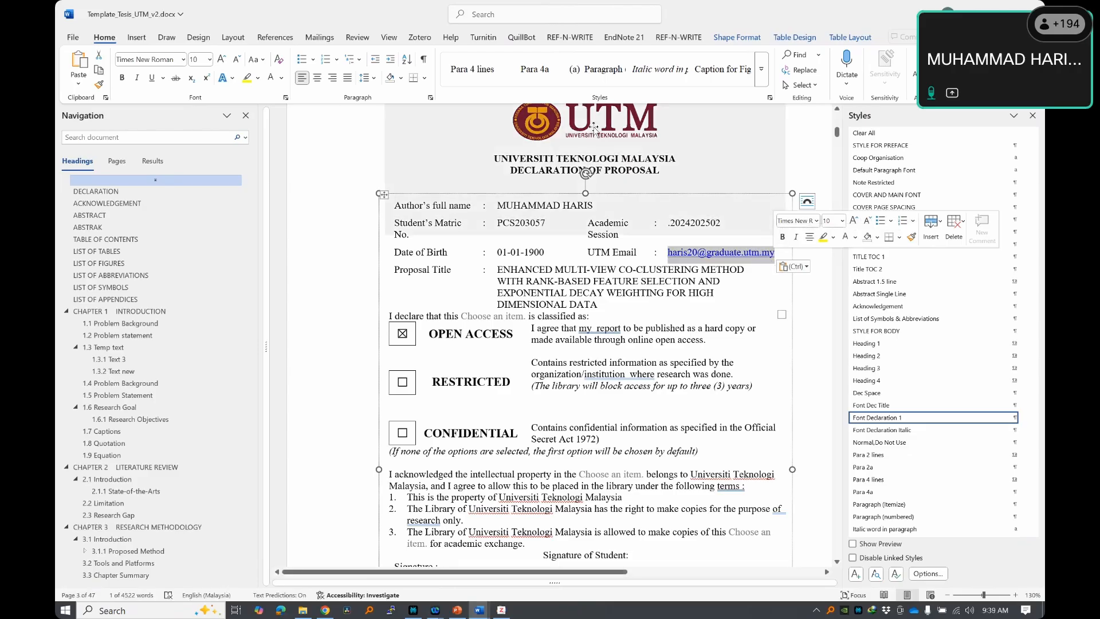
pyautogui.click(237, 60)
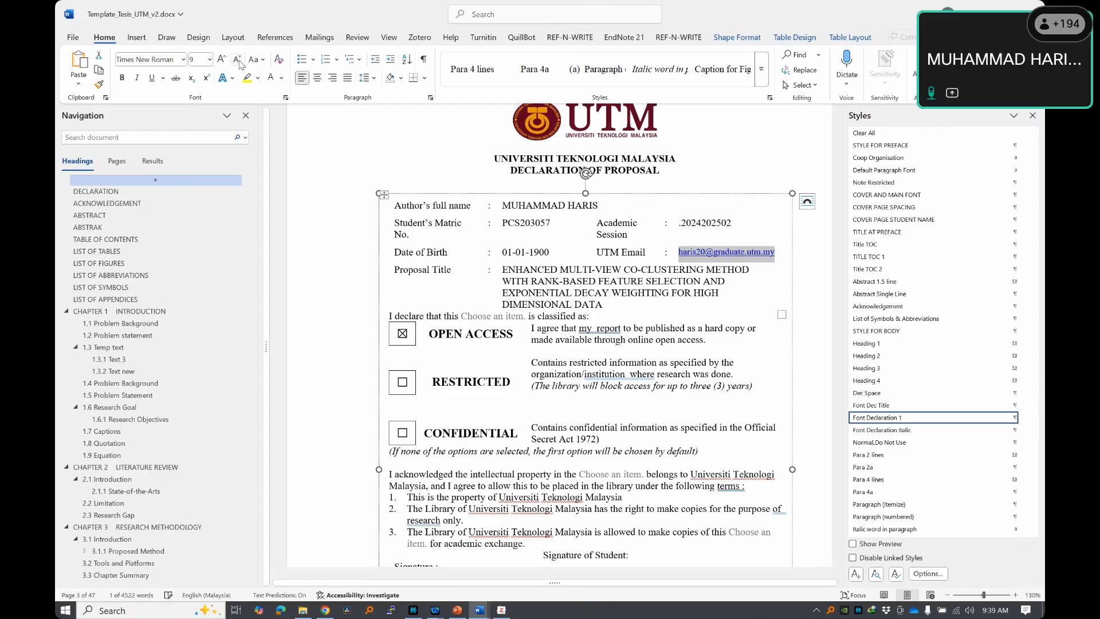
pyautogui.click(237, 60)
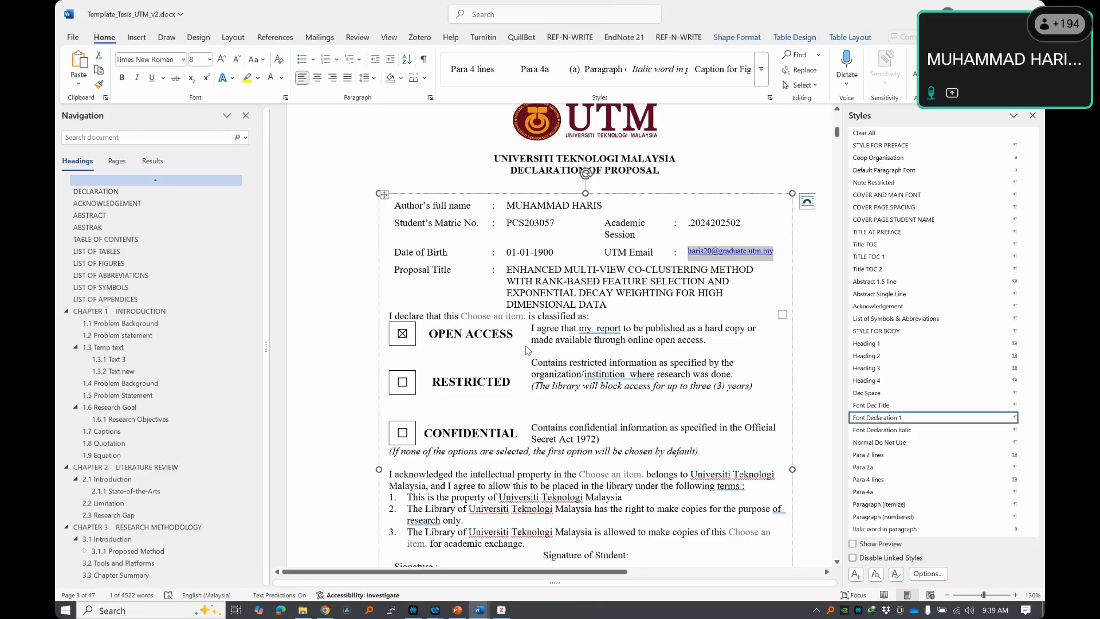
# - Set the document type in the "I declare that this" sentence to proposal
pyautogui.click(505, 319)
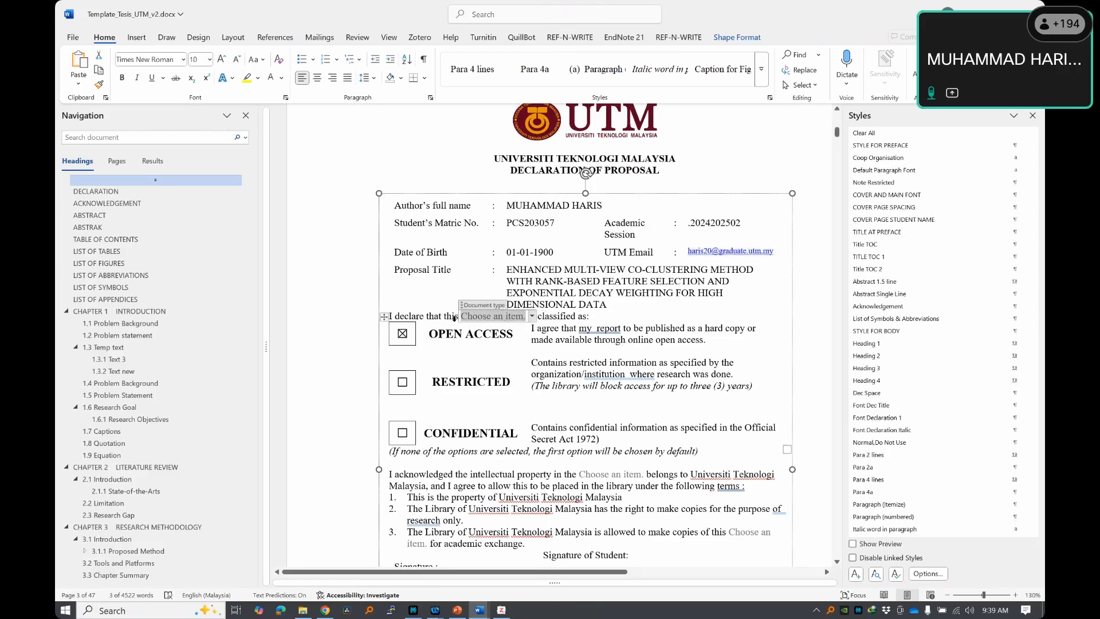
pyautogui.click(531, 316)
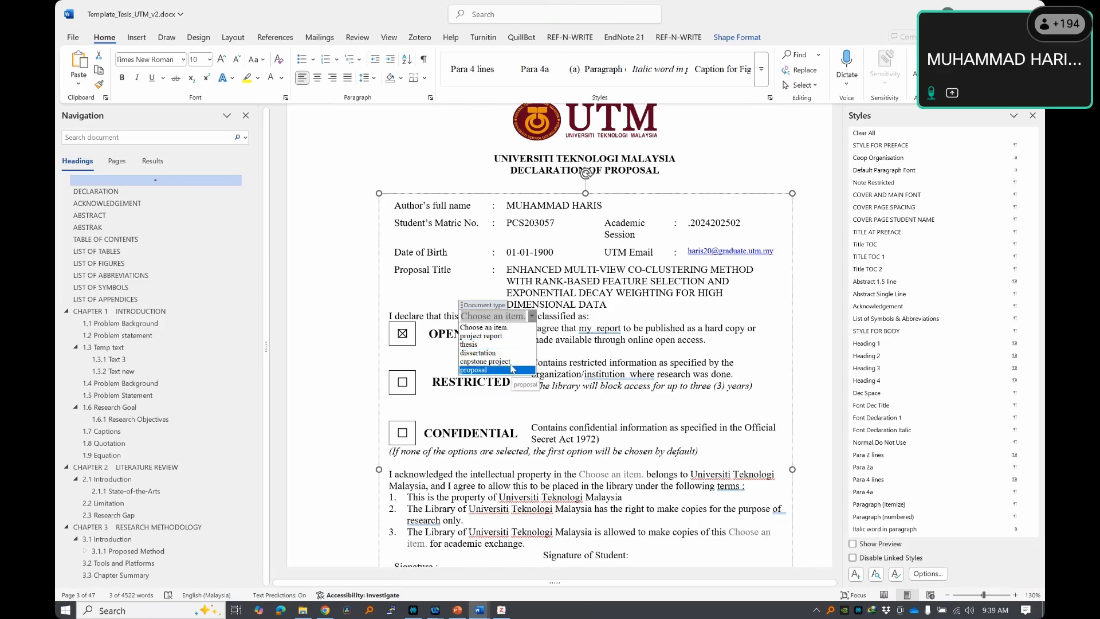
pyautogui.click(493, 369)
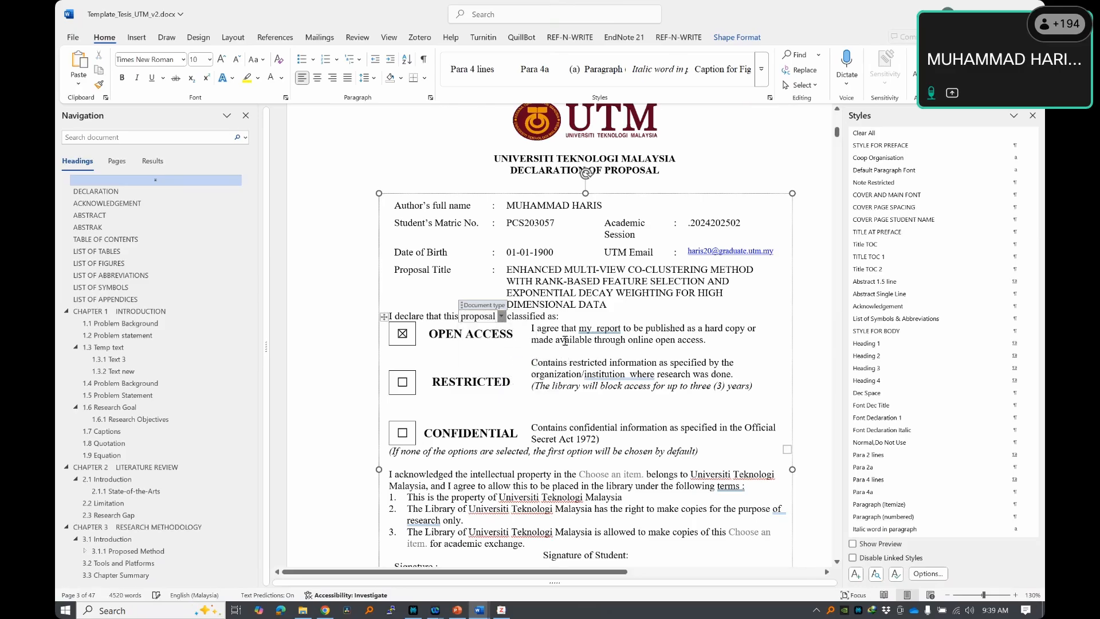
# - Add a colon and a space after Full Name in the Signature of Student section, without any trial name text
pyautogui.scroll(-3, 605, 344)
pyautogui.click(605, 267)
pyautogui.scroll(-2, 605, 267)
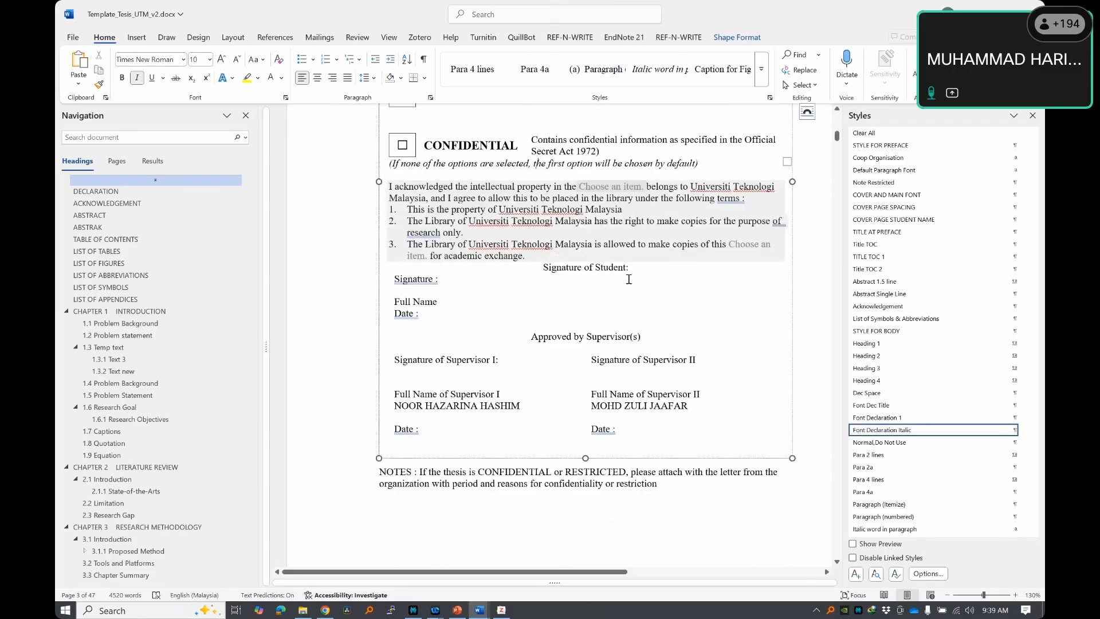
pyautogui.click(634, 284)
pyautogui.click(473, 293)
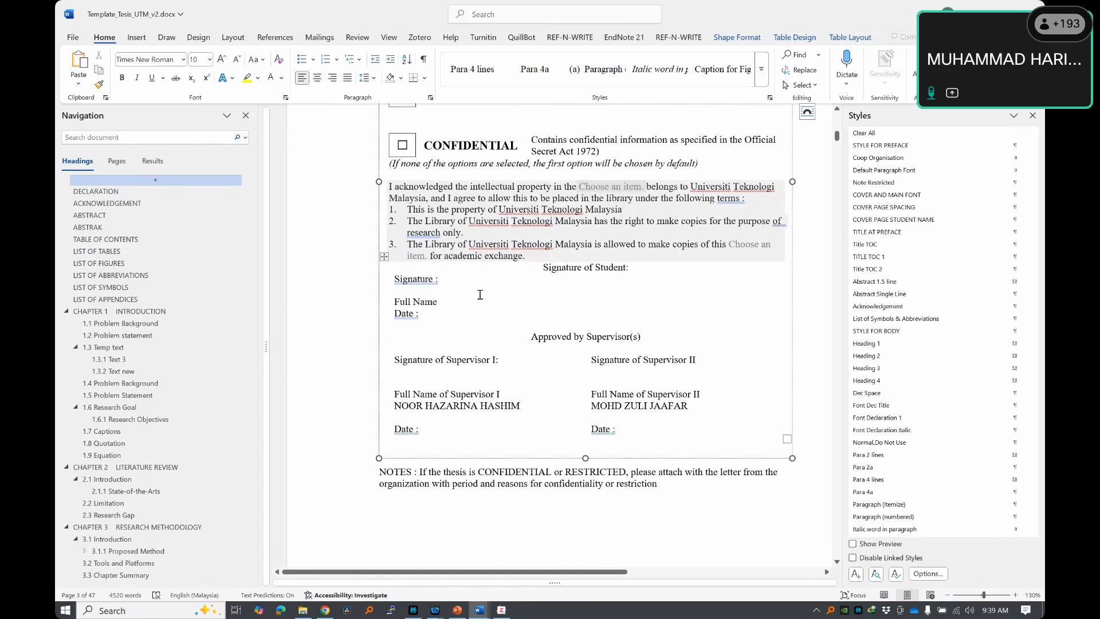
pyautogui.write(':')
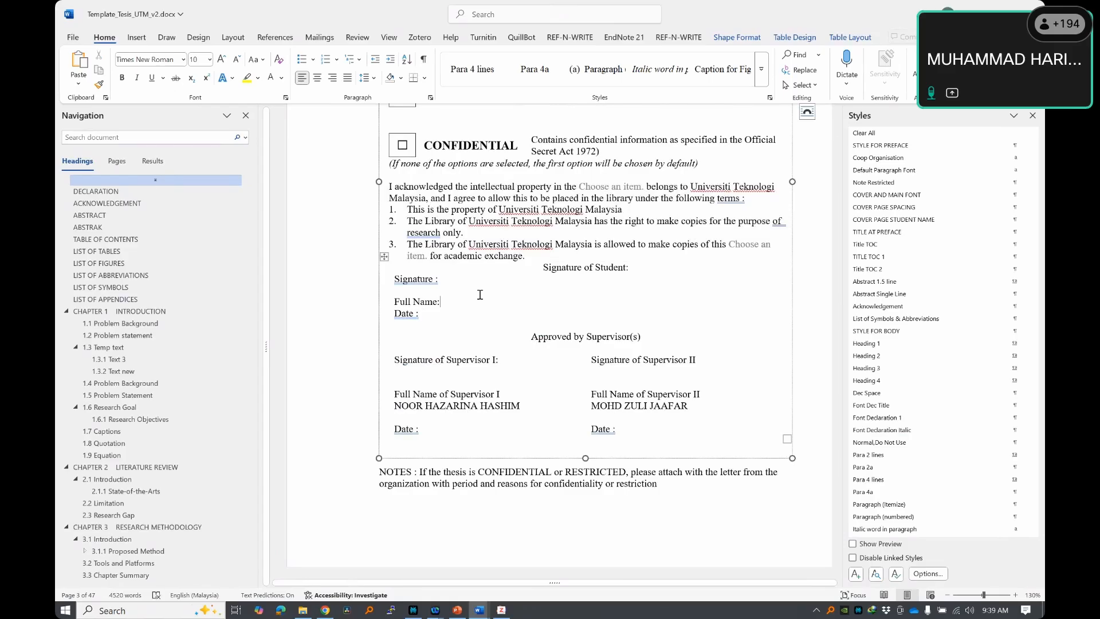
pyautogui.hotkey('ctrl', 'z')
pyautogui.hotkey('ctrl', 'z')
pyautogui.click(480, 294)
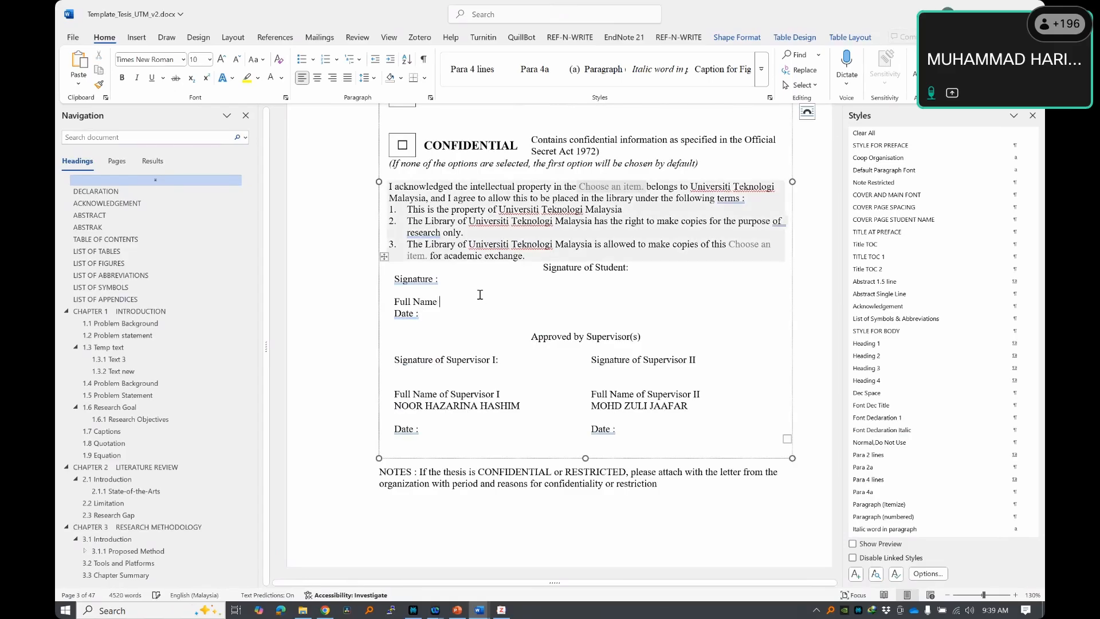
pyautogui.write(': mu')
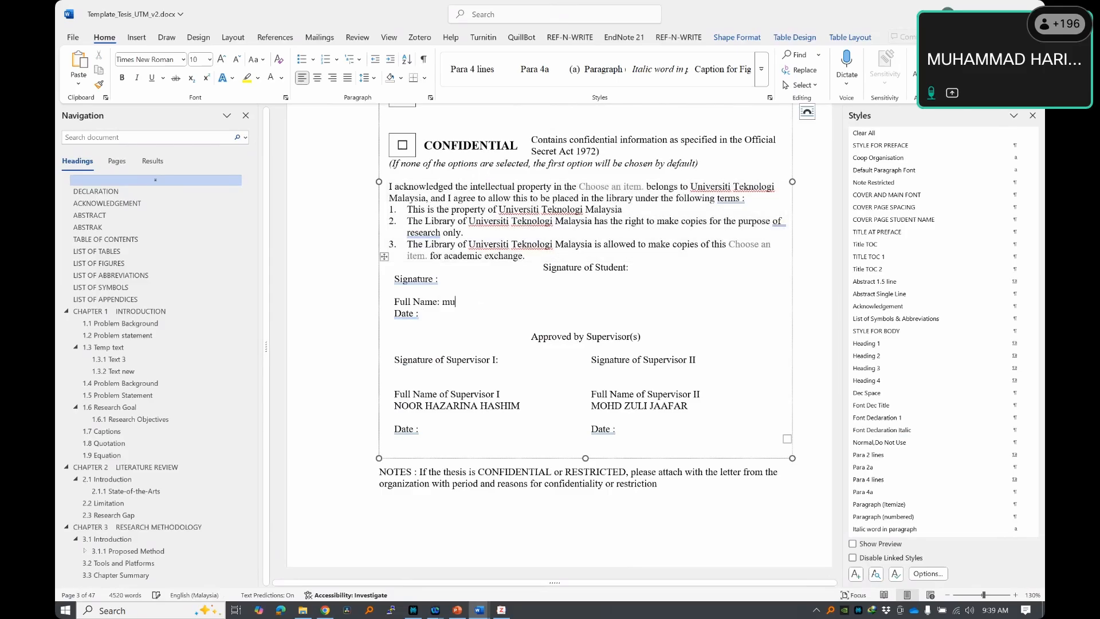
pyautogui.press('BackSpace')
pyautogui.press('BackSpace')
pyautogui.write('muahsd')
pyautogui.press('BackSpace')
pyautogui.press('BackSpace')
pyautogui.press('BackSpace')
# - Insert the student's name from the clipboard history after Full Name in the Signature of Student section
pyautogui.press('super+v')
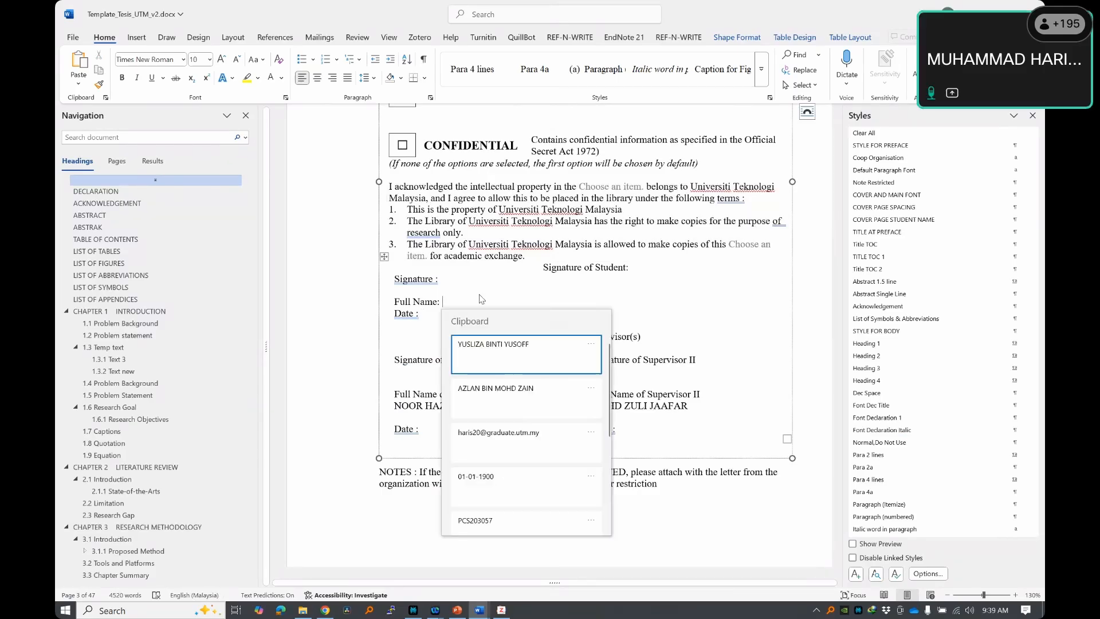
pyautogui.scroll(-1, 532, 450)
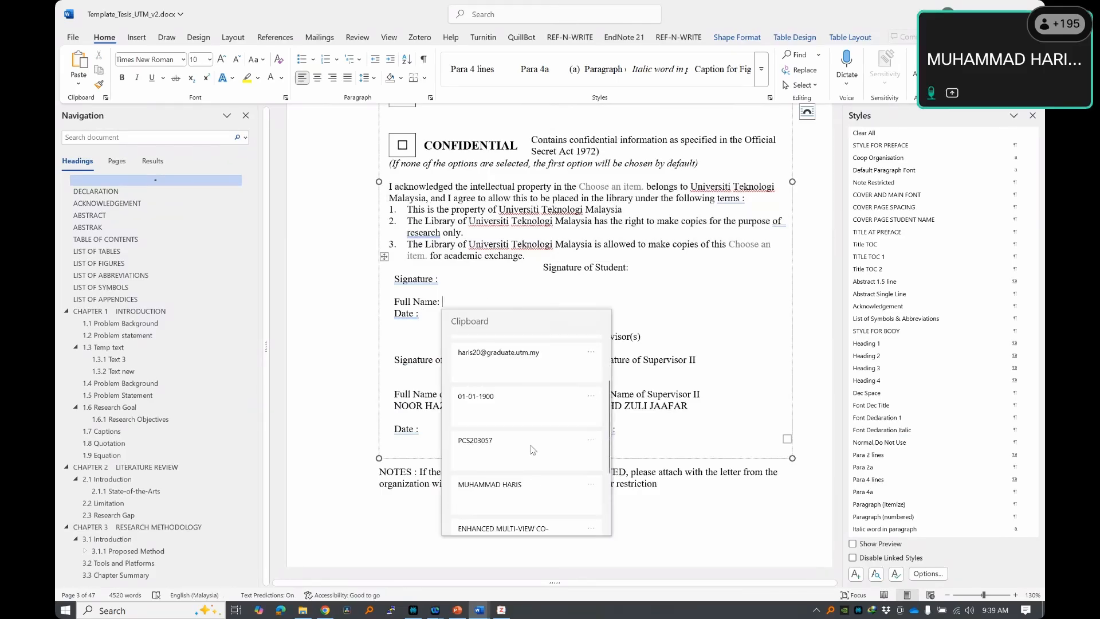
pyautogui.click(538, 496)
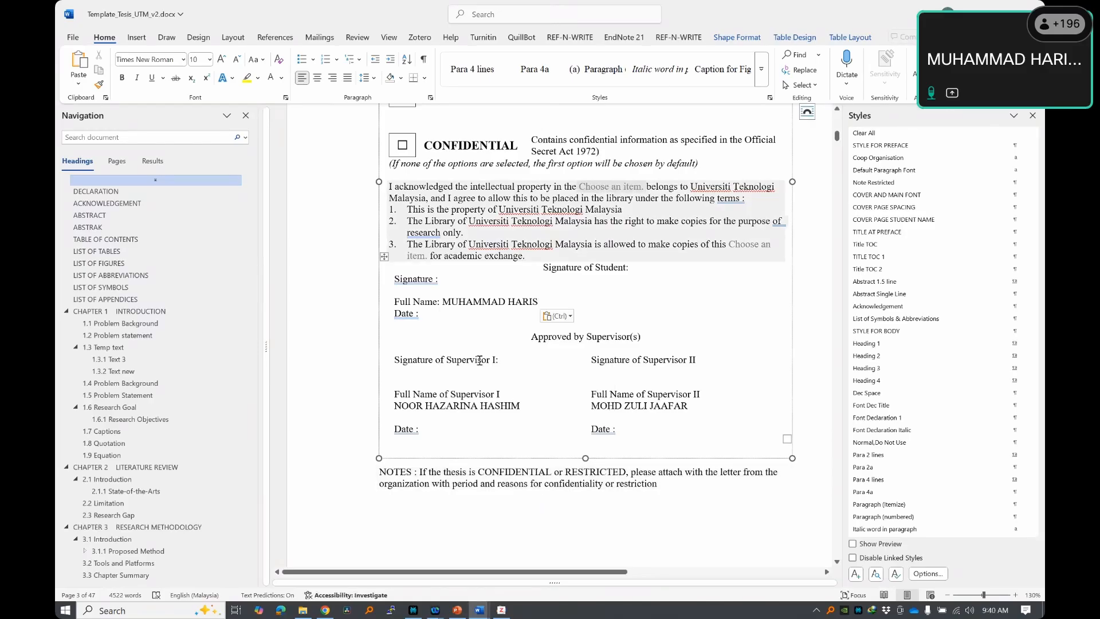
pyautogui.press('Down')
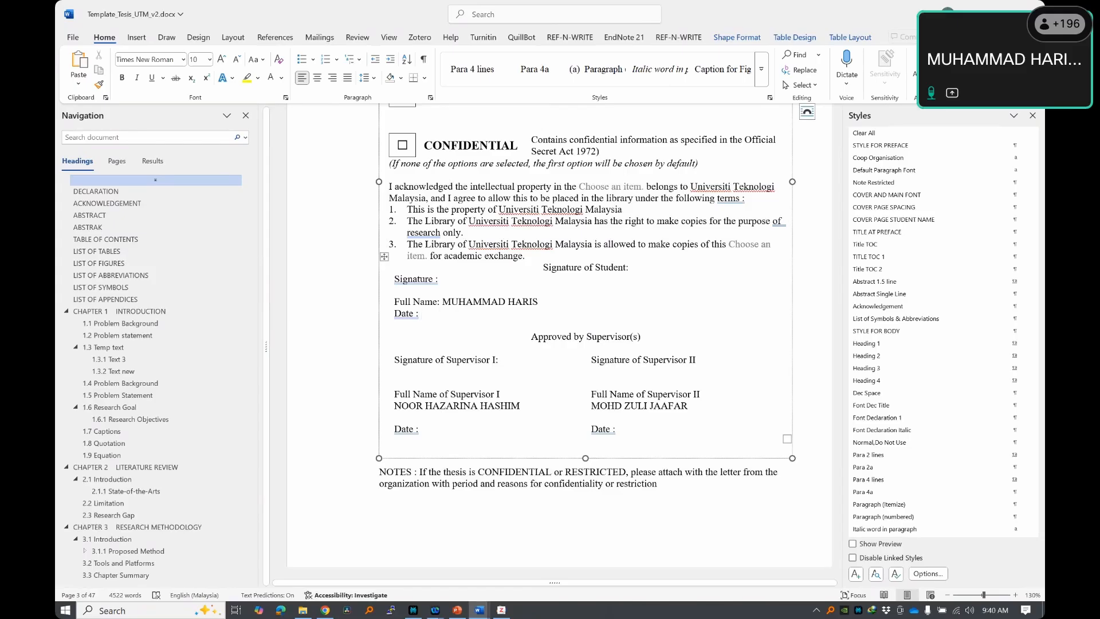
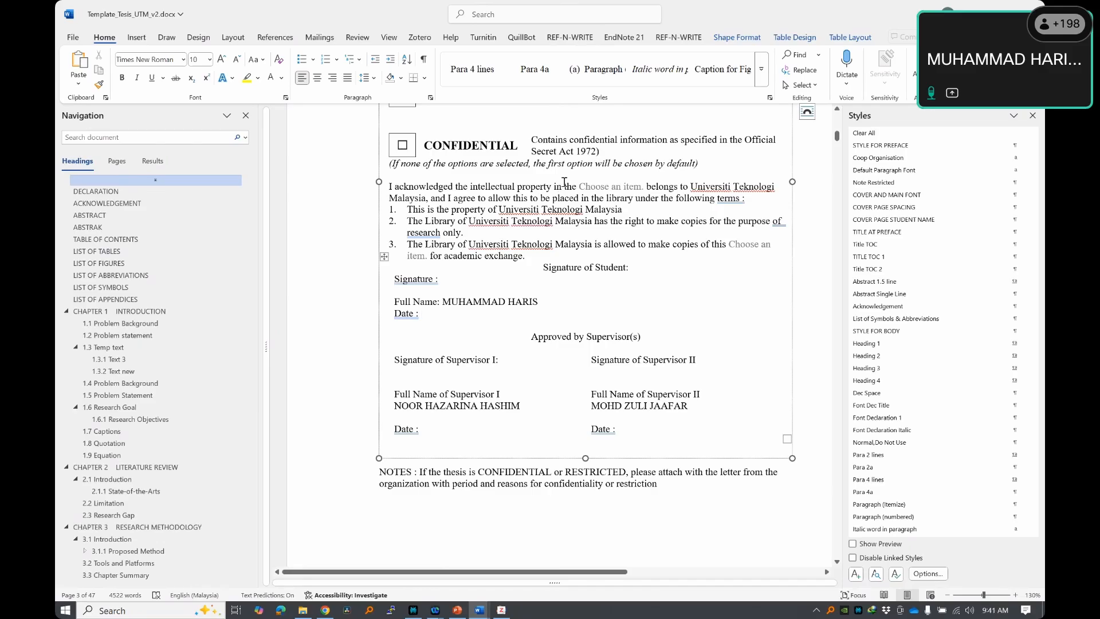
# - Replace the sample name under Full Name of Supervisor I with the first supervisor's name from the clipboard history
pyautogui.click(631, 337)
pyautogui.click(441, 315)
pyautogui.moveTo(520, 408); pyautogui.dragTo(397, 412)
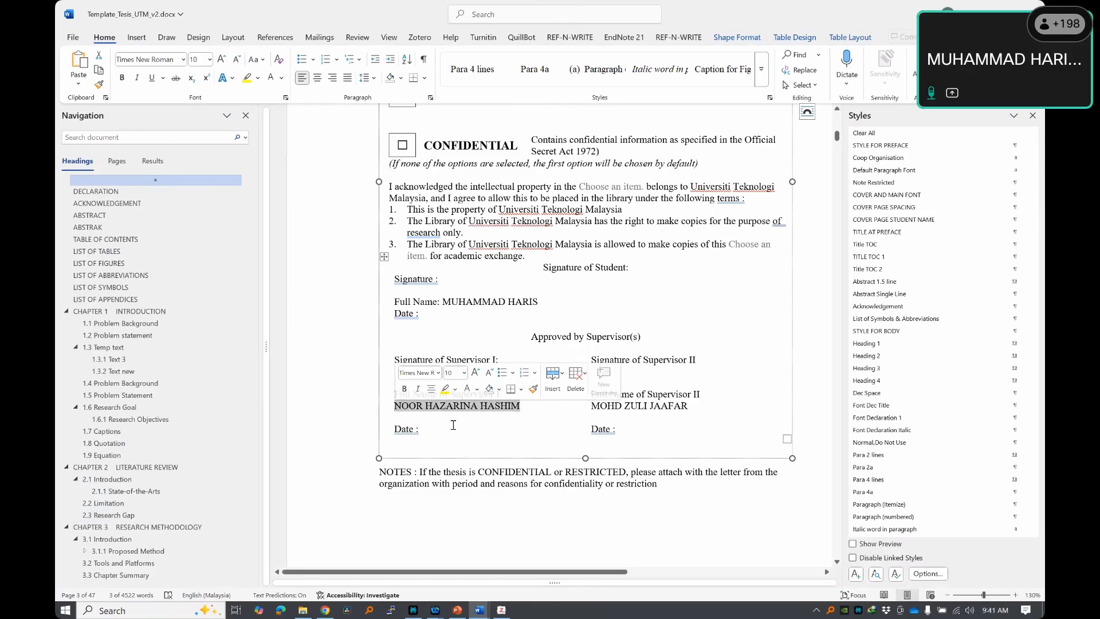
pyautogui.click(461, 406)
pyautogui.moveTo(519, 407); pyautogui.dragTo(410, 410)
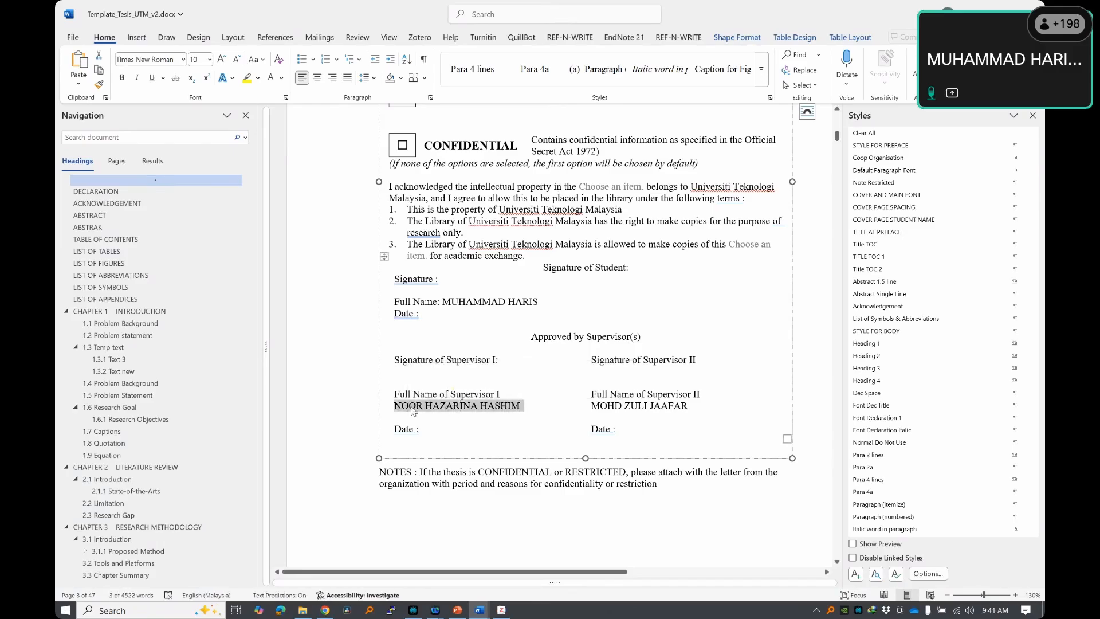
pyautogui.press('super+v')
pyautogui.click(516, 399)
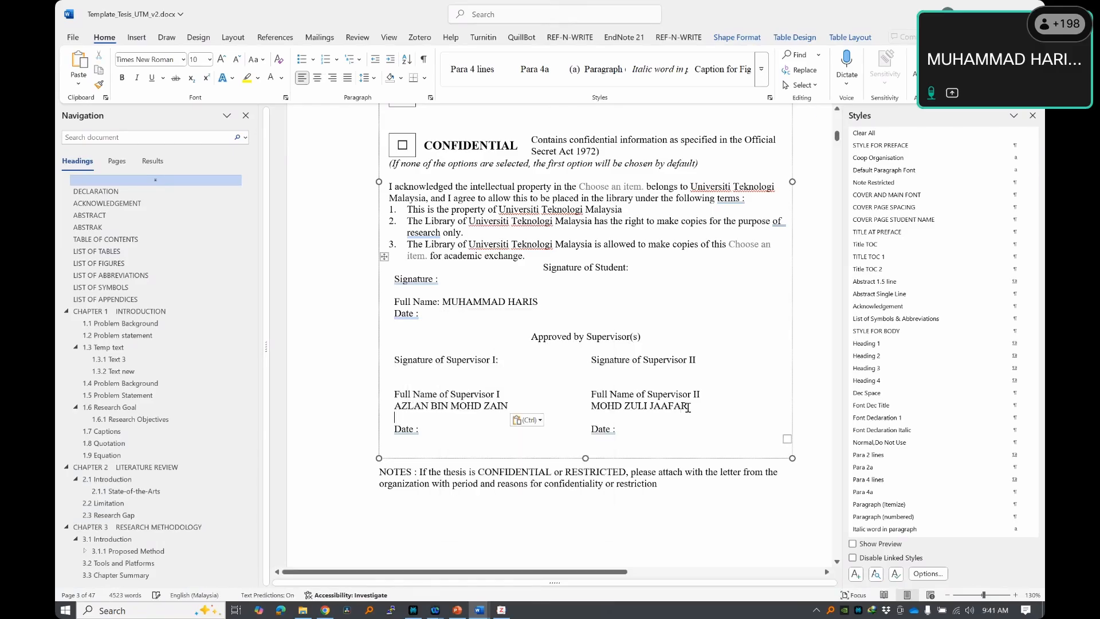
# - Replace the sample name under Full Name of Supervisor II with the second supervisor's name from the clipboard history
pyautogui.click(587, 407)
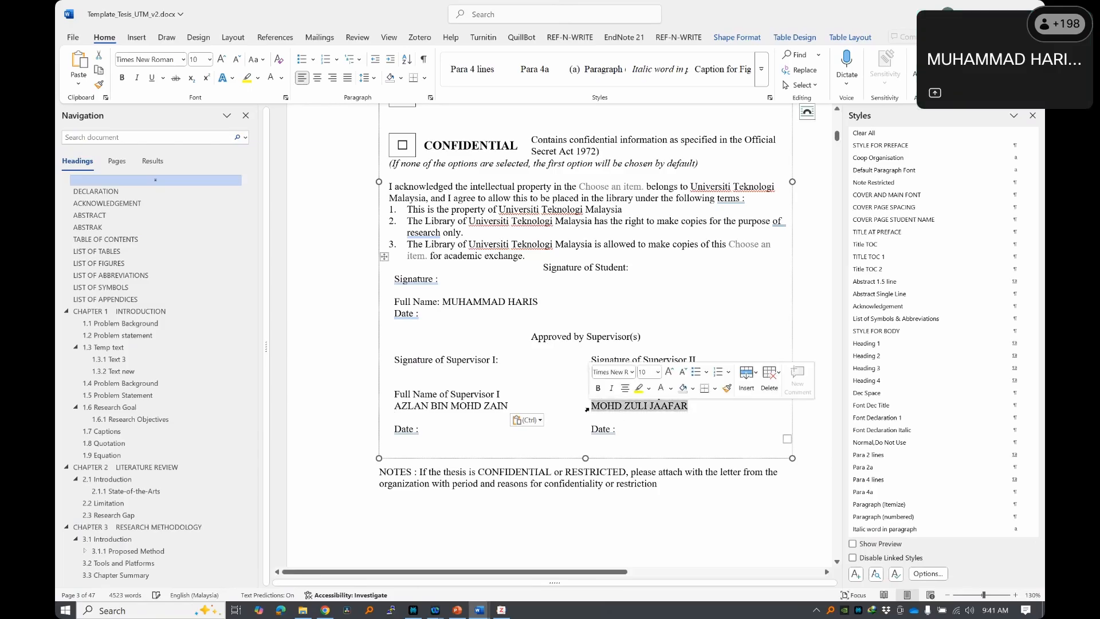
pyautogui.press('super+v')
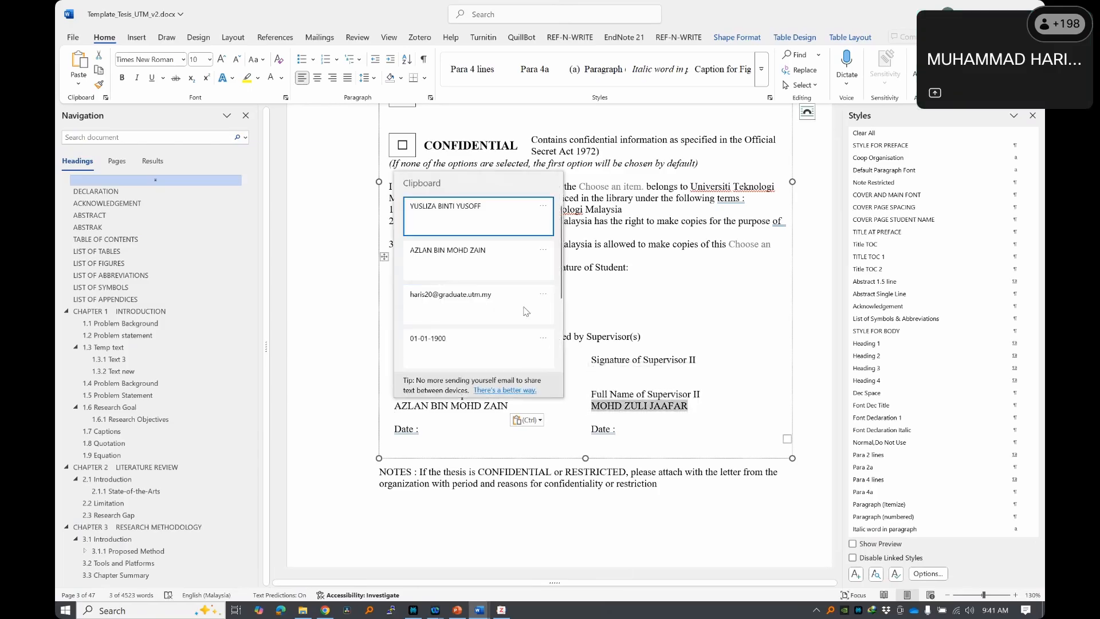
pyautogui.click(515, 224)
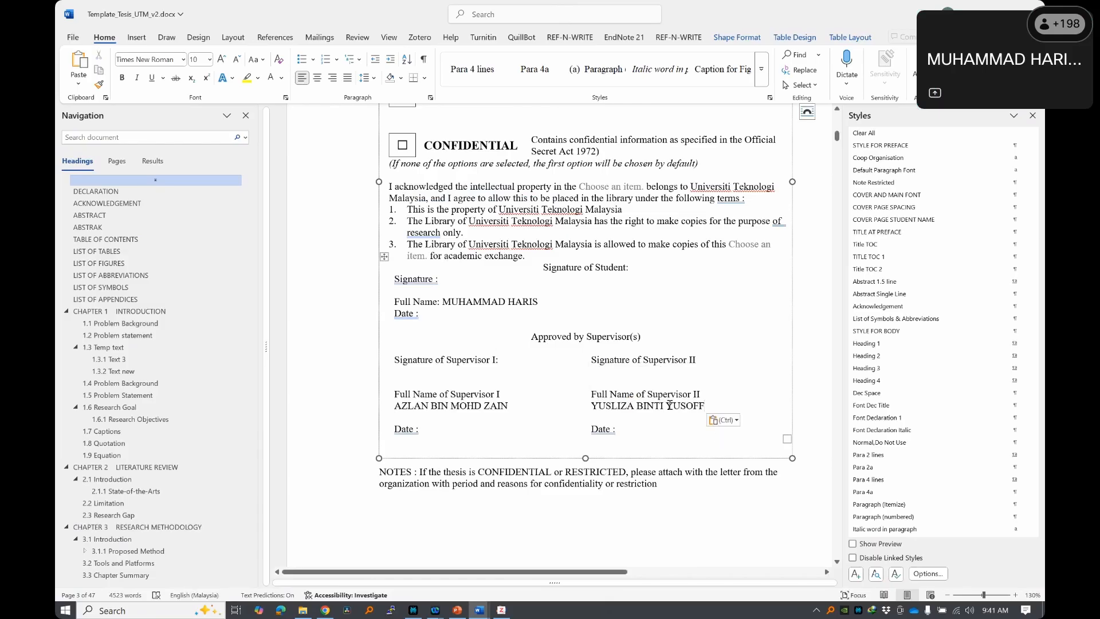
# - Enter 10/12/2025 as the date under Supervisor I in the Approved by Supervisor(s) section
pyautogui.click(480, 429)
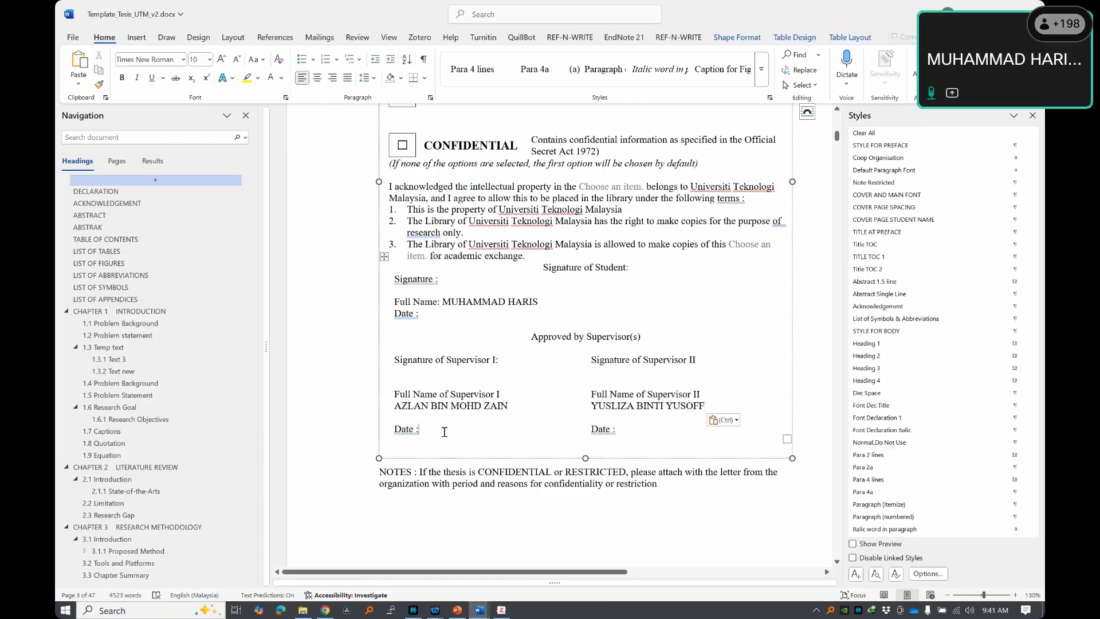
pyautogui.write('10/1')
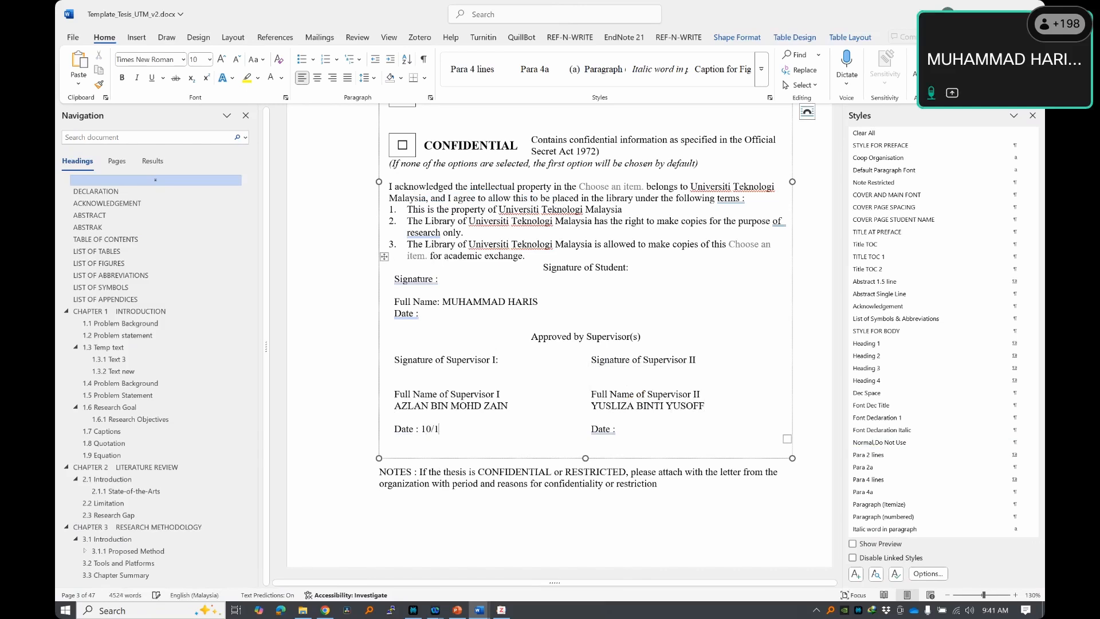
pyautogui.write('2/2025')
# - Look through the restricted/confidential classification letter, the supervisors' declaration page and the Declaration of Cooperation page
pyautogui.scroll(-7, 453, 390)
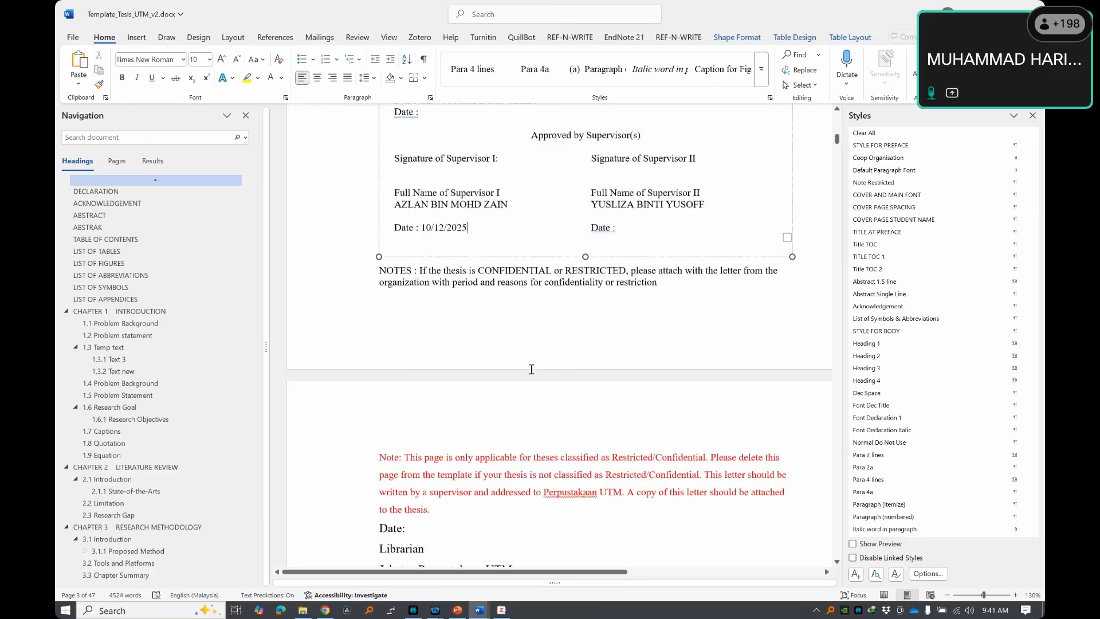
pyautogui.scroll(-2, 391, 346)
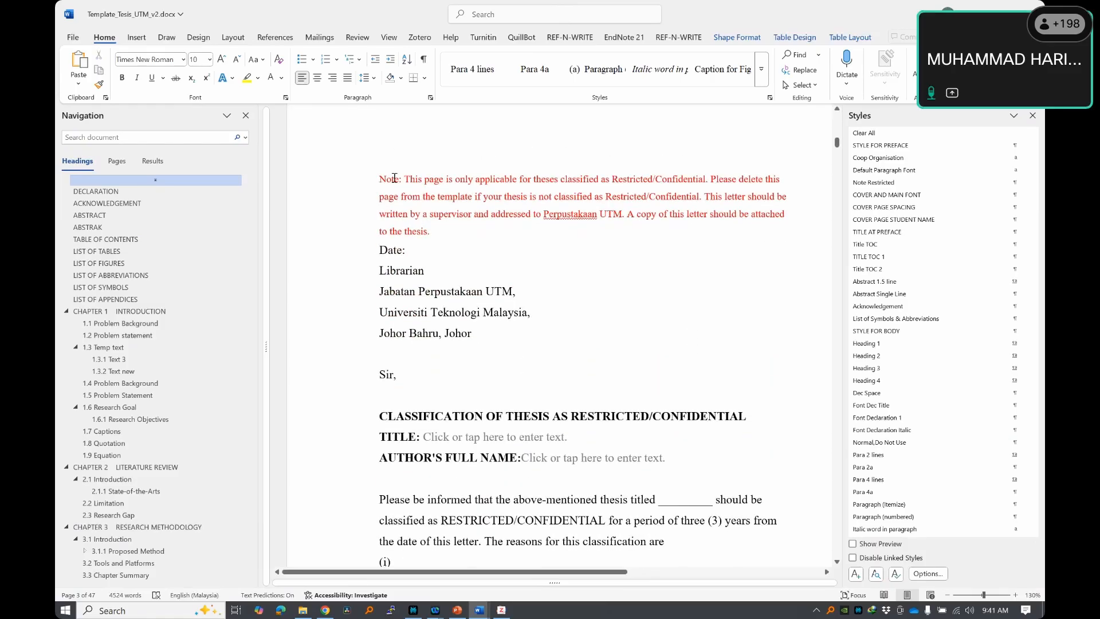
pyautogui.moveTo(394, 179); pyautogui.dragTo(573, 441)
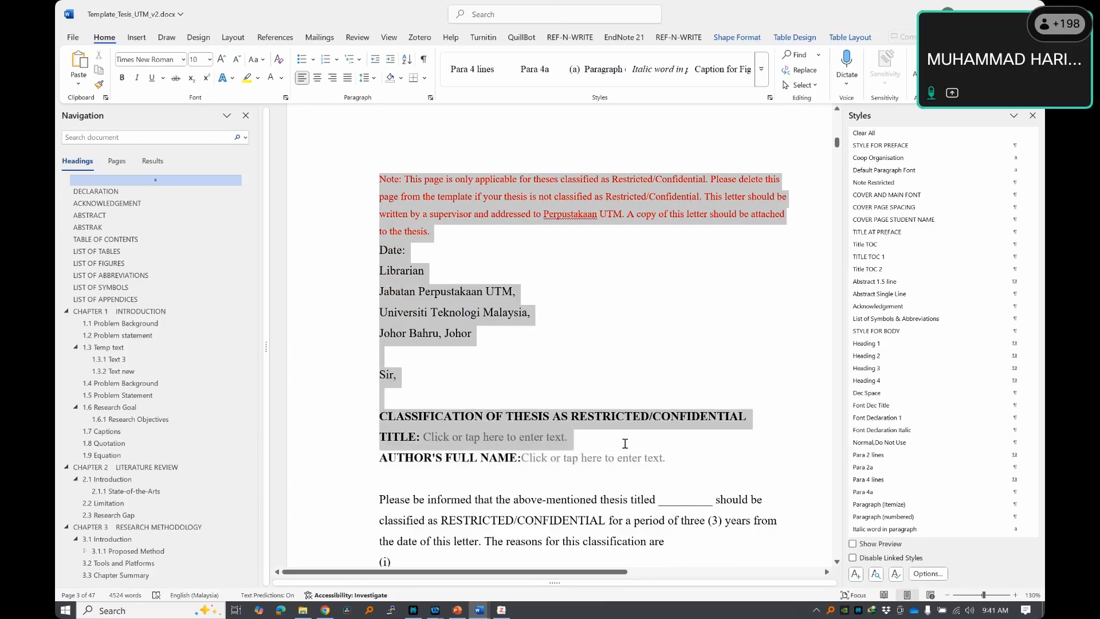
pyautogui.click(568, 372)
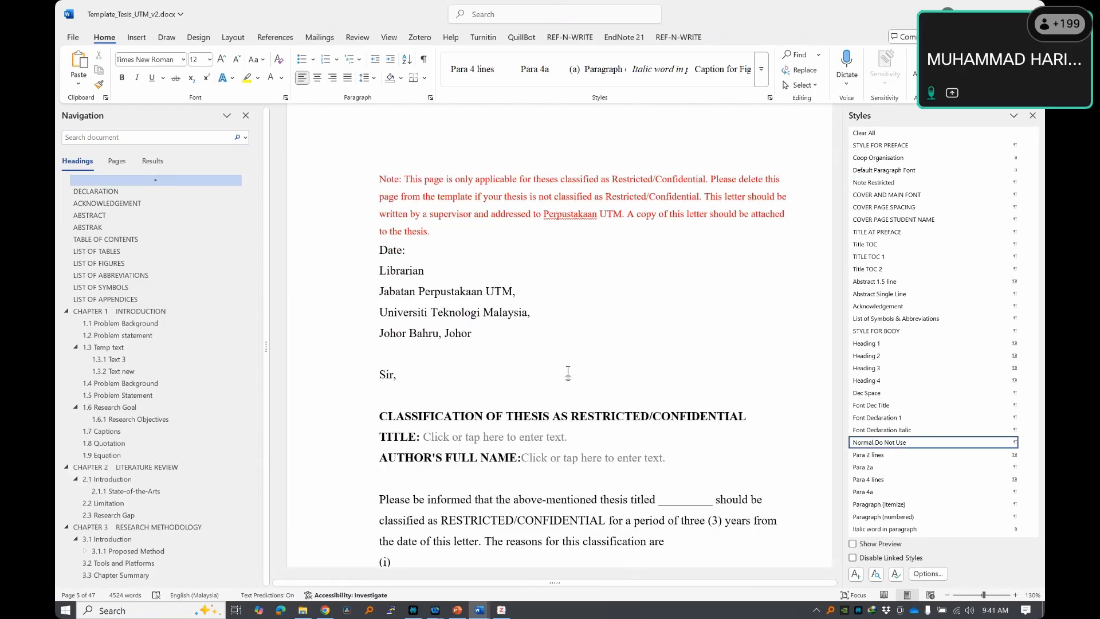
pyautogui.moveTo(458, 200); pyautogui.dragTo(624, 377)
pyautogui.scroll(-1, 625, 377)
pyautogui.scroll(-20, 624, 376)
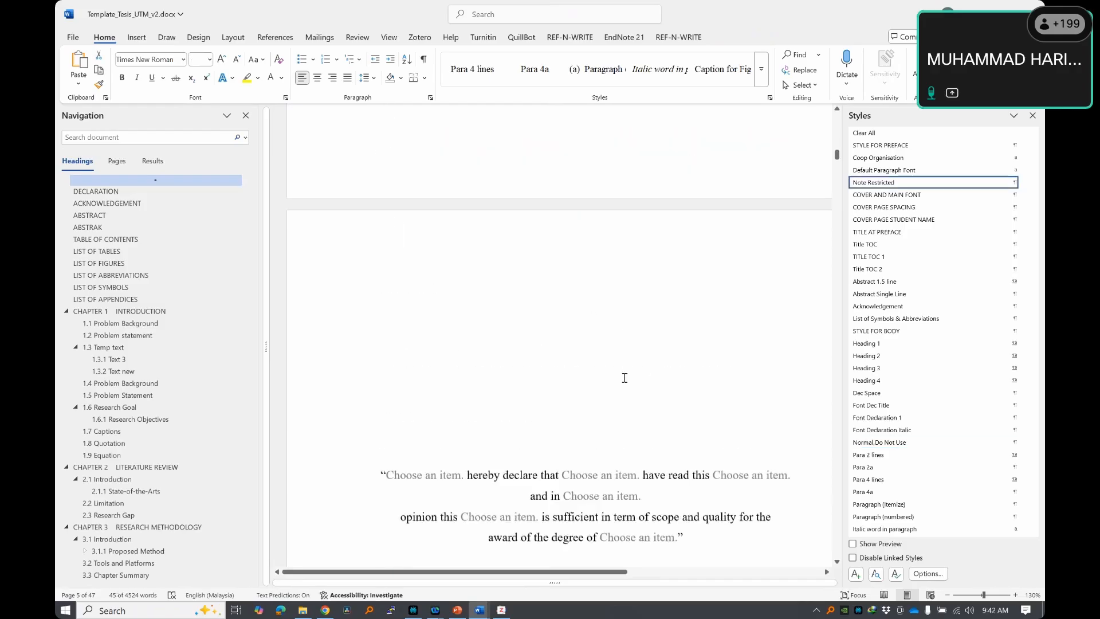
pyautogui.scroll(-15, 489, 313)
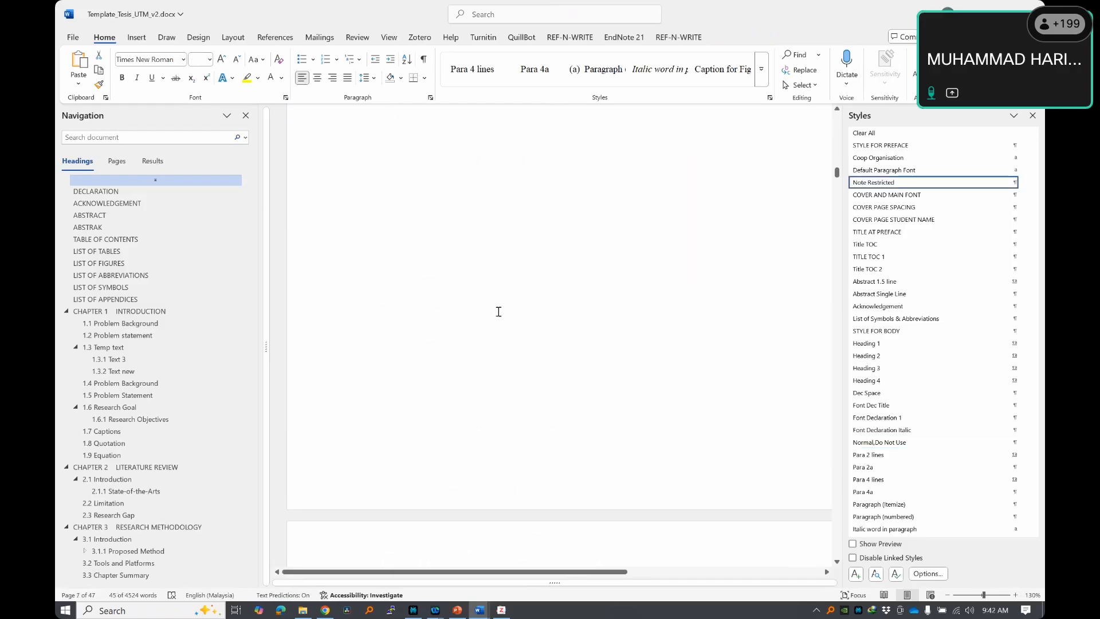
pyautogui.scroll(5, 457, 163)
pyautogui.scroll(-3, 478, 197)
pyautogui.scroll(3, 545, 487)
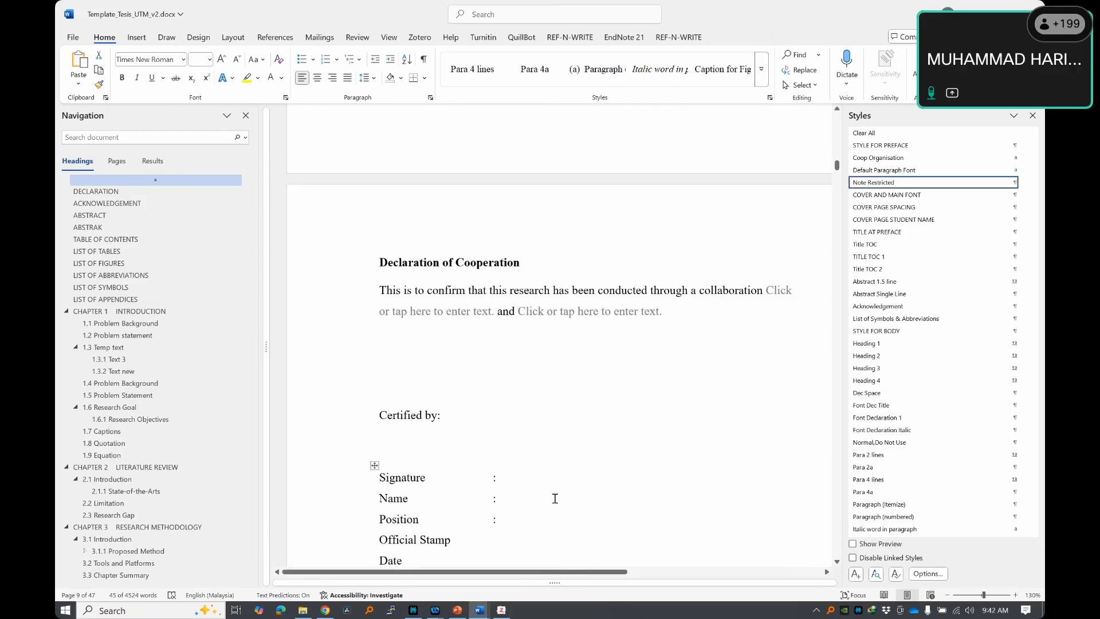
pyautogui.scroll(6, 576, 415)
pyautogui.scroll(7, 576, 411)
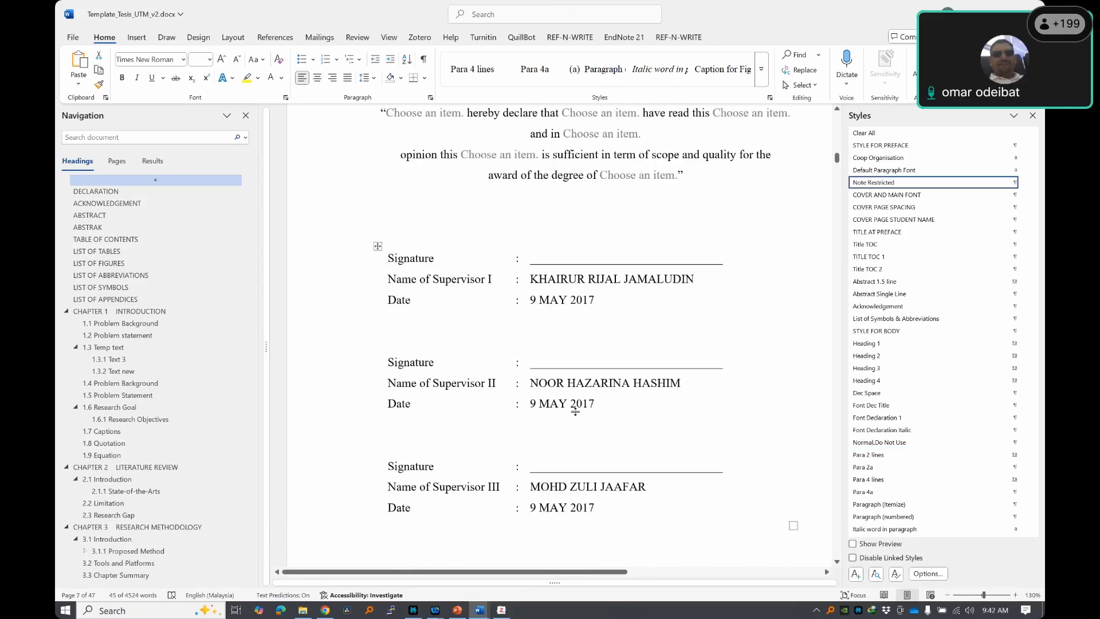
# - Set the two pronouns around "hereby declare that" in the supervisors' declaration to "We" and "we"
pyautogui.click(403, 271)
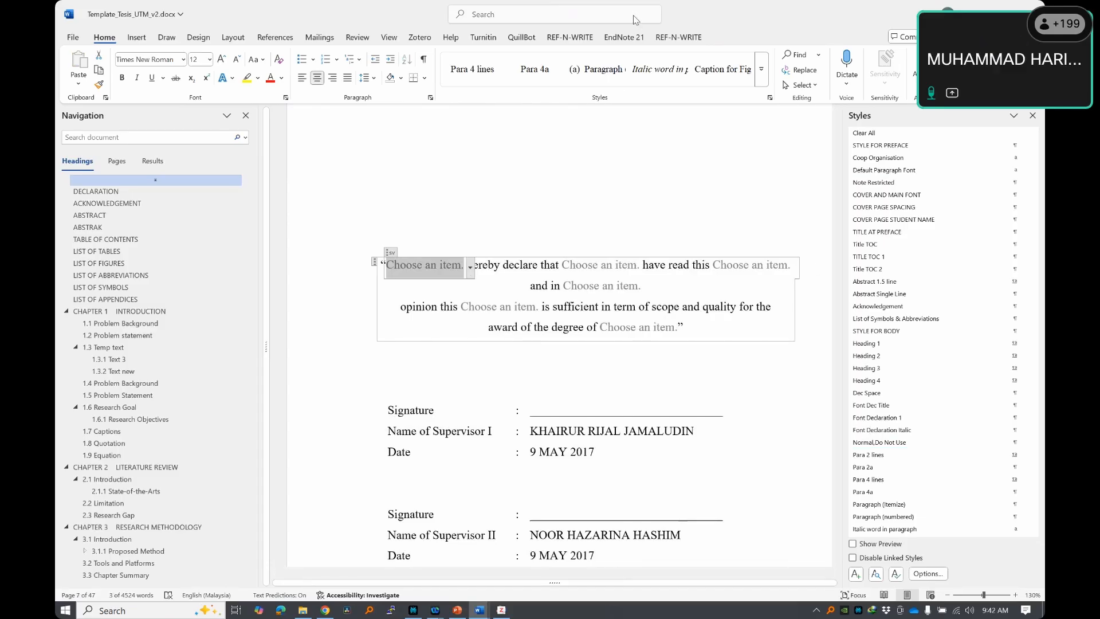
pyautogui.click(603, 283)
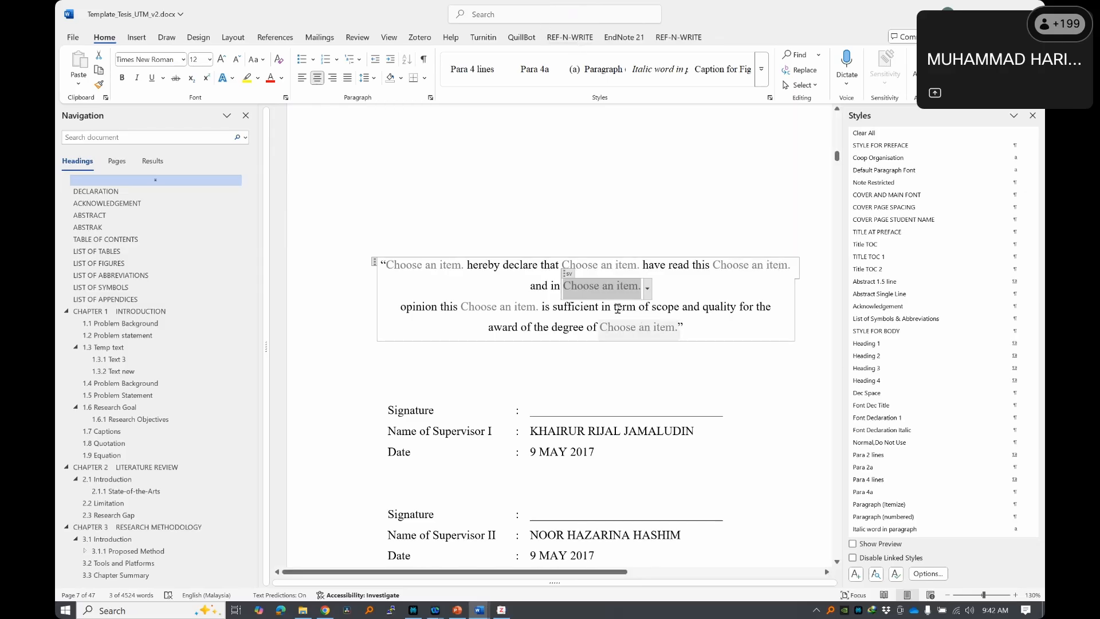
pyautogui.click(424, 264)
pyautogui.click(471, 267)
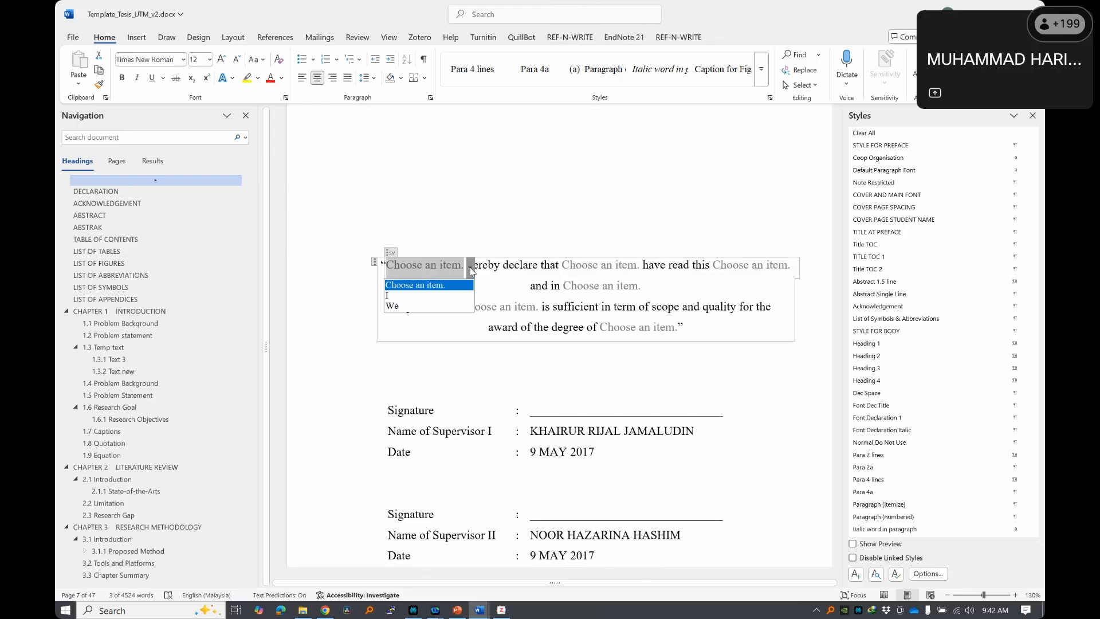
pyautogui.click(503, 340)
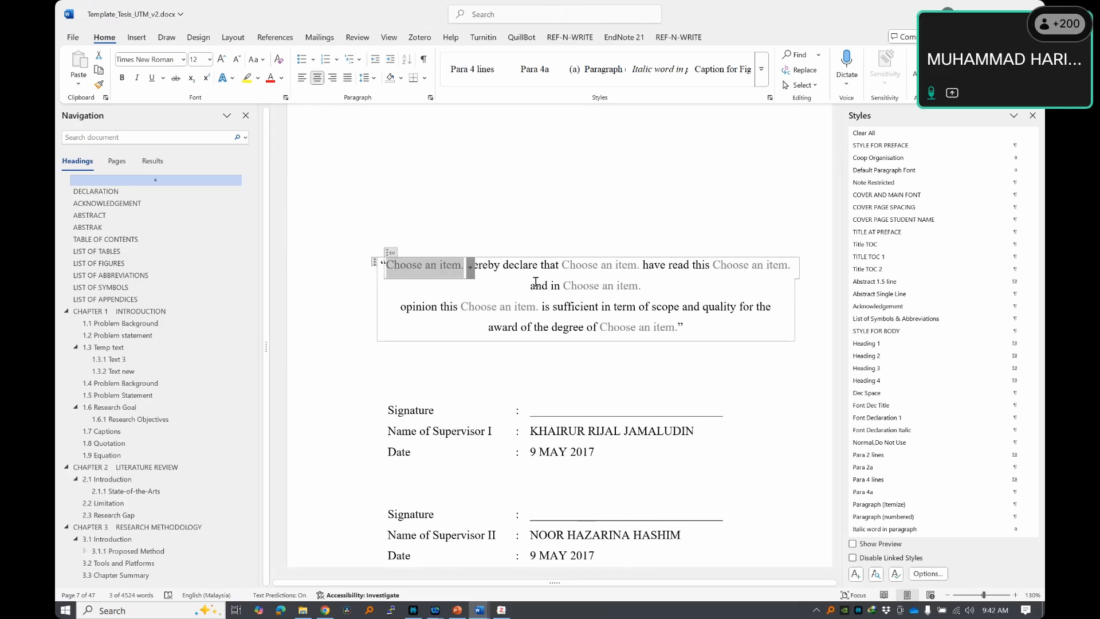
pyautogui.click(469, 267)
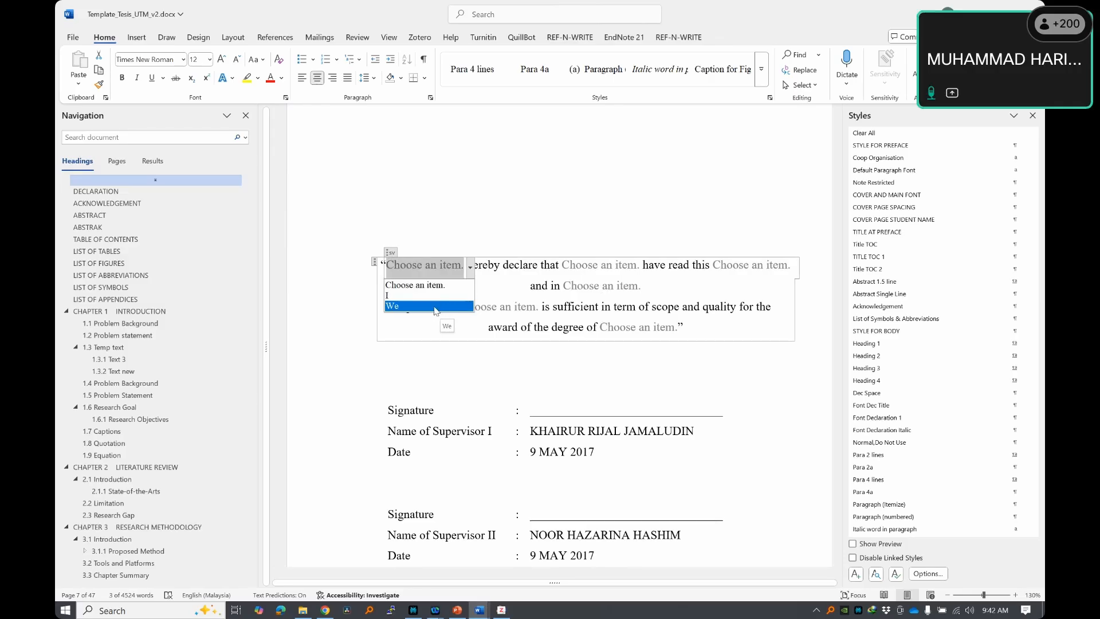
pyautogui.click(442, 311)
pyautogui.click(600, 266)
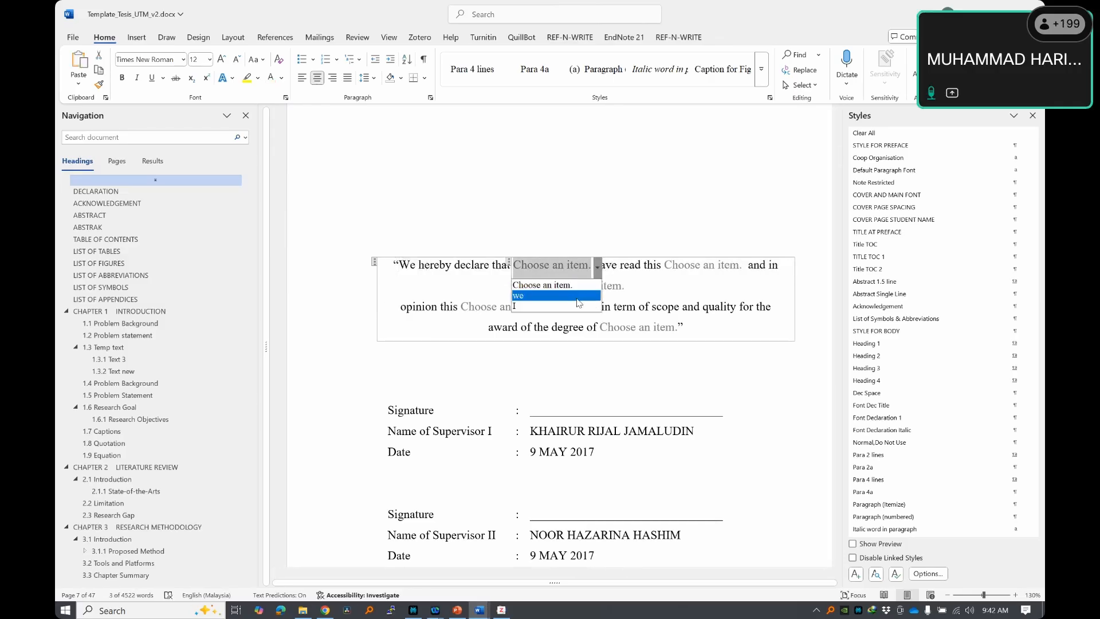
pyautogui.click(533, 292)
# - Set the document type after "have read this" to proposal and the word after "and in" to our
pyautogui.click(678, 269)
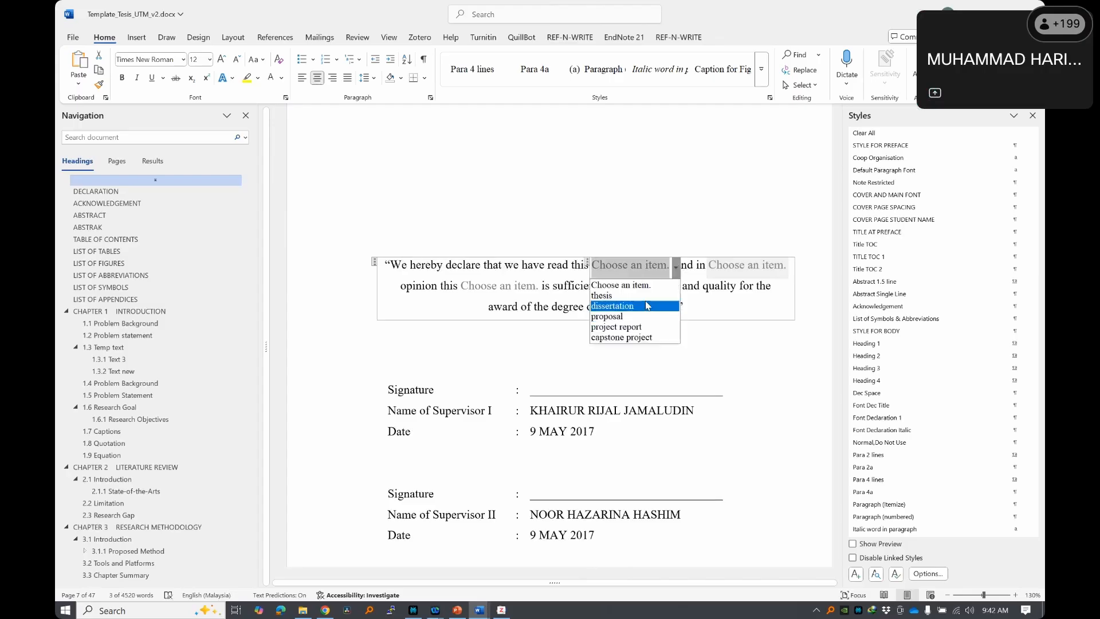
pyautogui.click(649, 318)
pyautogui.click(765, 269)
pyautogui.click(706, 293)
# - Set the document type after "opinion this" in the supervisors' declaration to dissertation
pyautogui.click(516, 286)
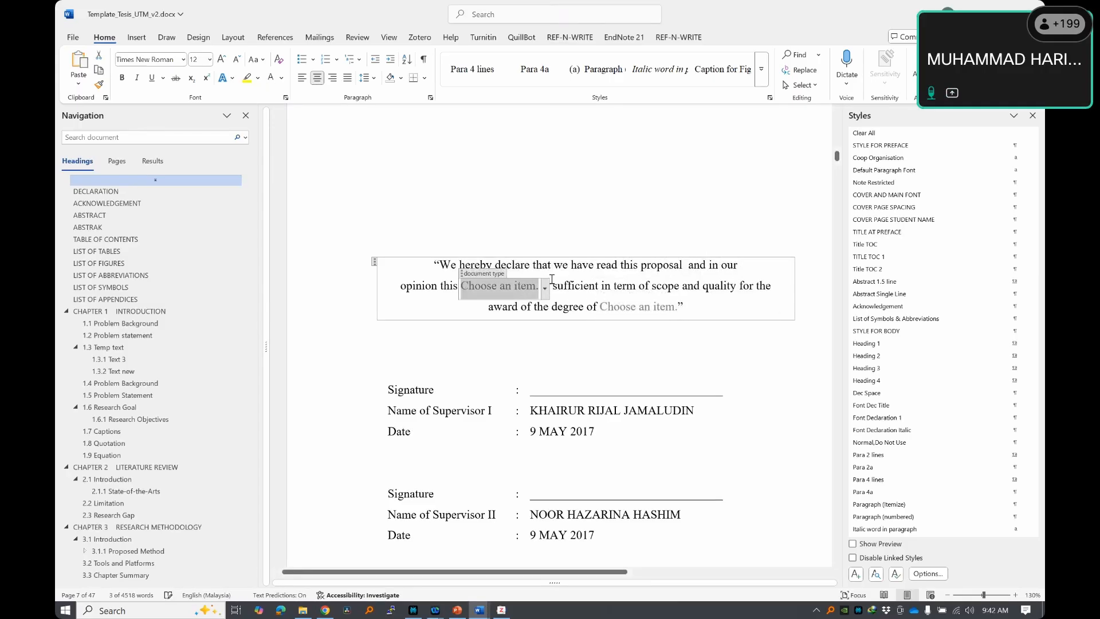
pyautogui.click(544, 288)
pyautogui.click(493, 327)
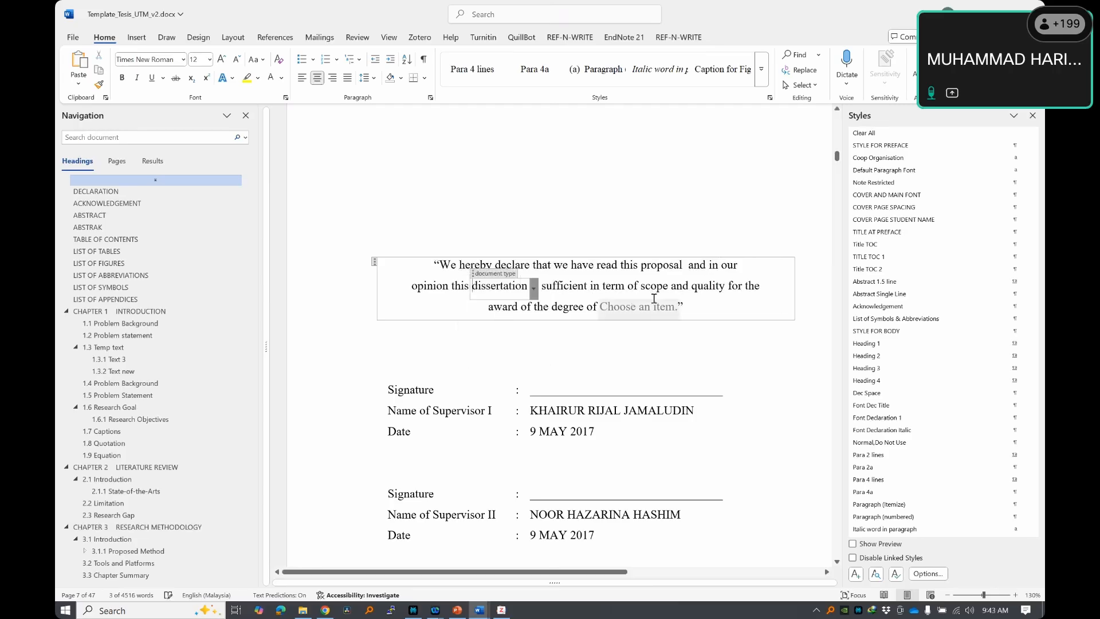
# - Set the degree after "award of the degree of" in the supervisors' declaration to Doctor of Philosophy
pyautogui.click(637, 307)
pyautogui.click(684, 309)
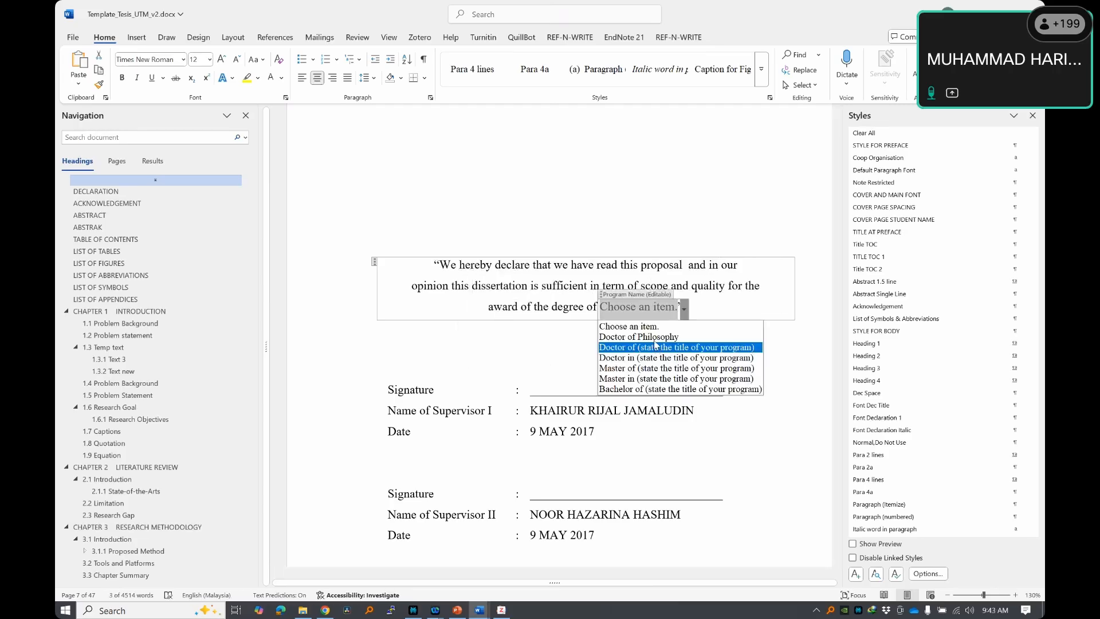
pyautogui.click(655, 338)
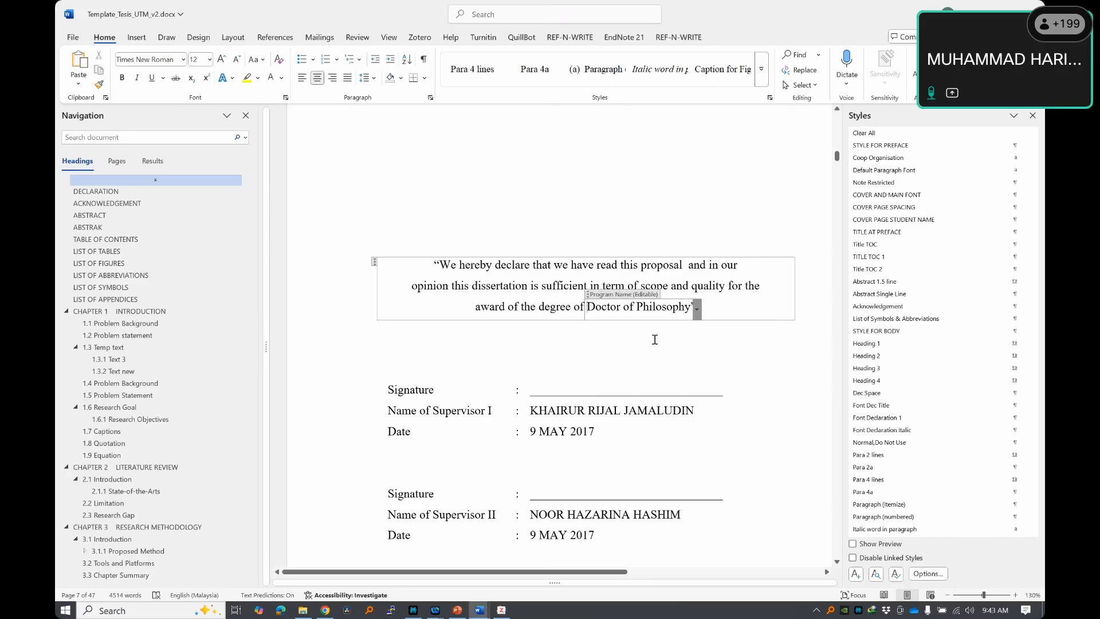
pyautogui.click(716, 317)
# - Add "(Computer Science)" after Doctor of Philosophy in the supervisors' declaration
pyautogui.scroll(-5, 681, 356)
pyautogui.scroll(7, 680, 354)
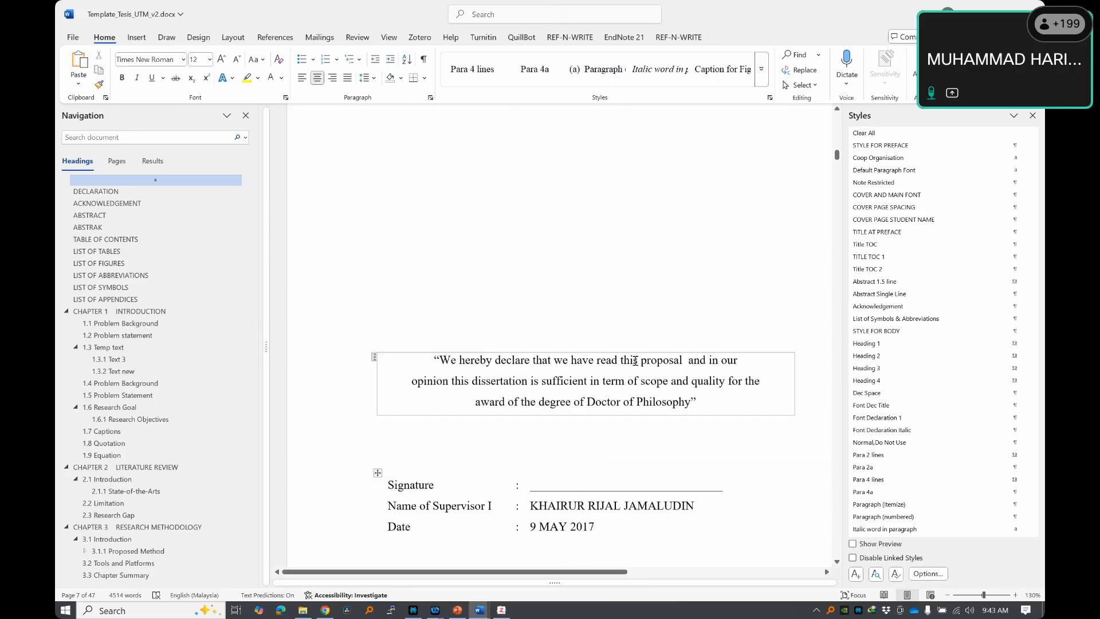
pyautogui.click(696, 402)
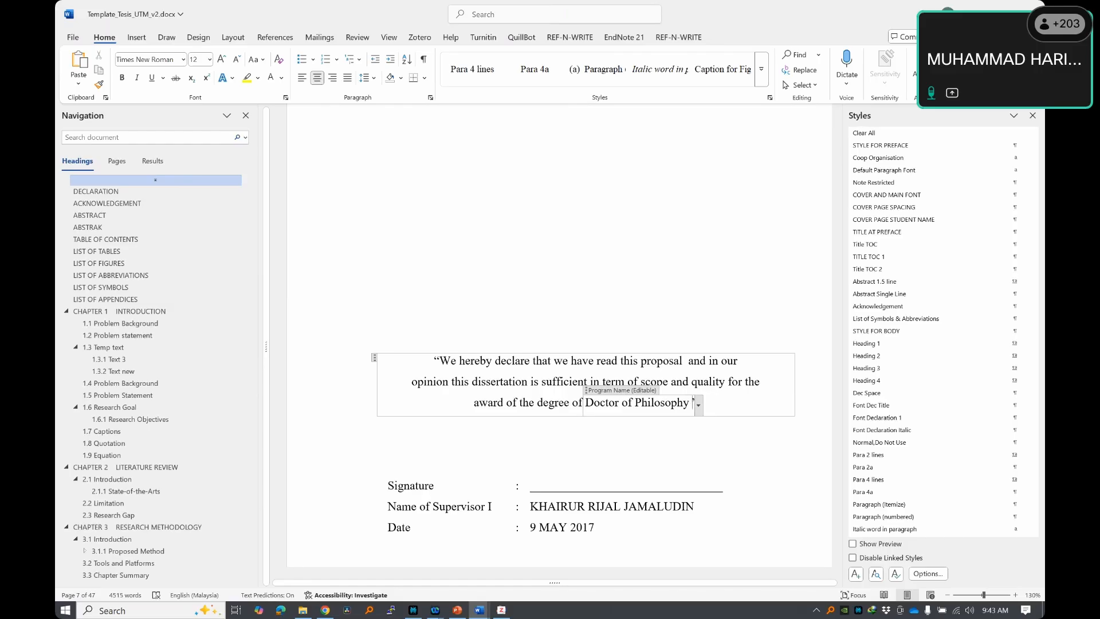
pyautogui.write('()')
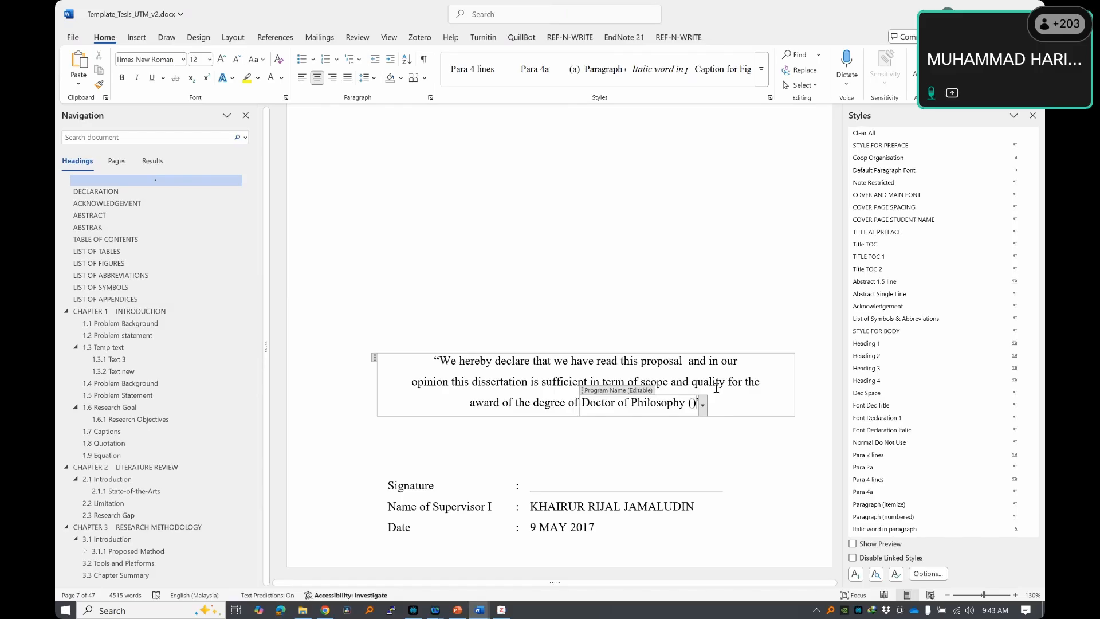
pyautogui.press('Left')
pyautogui.write('Computer ')
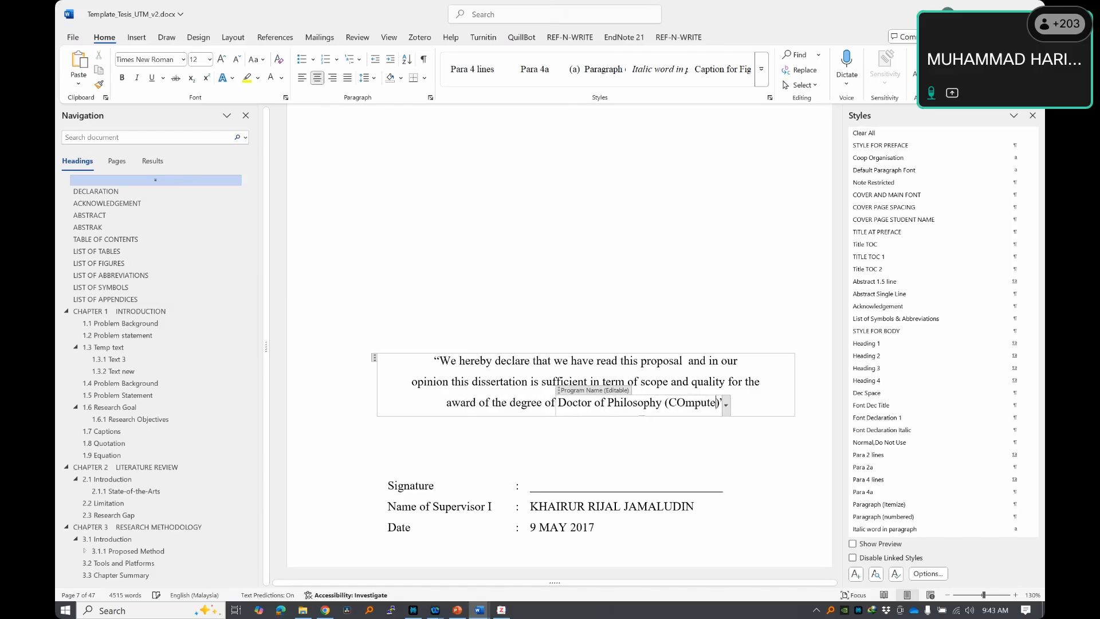
pyautogui.write('Science')
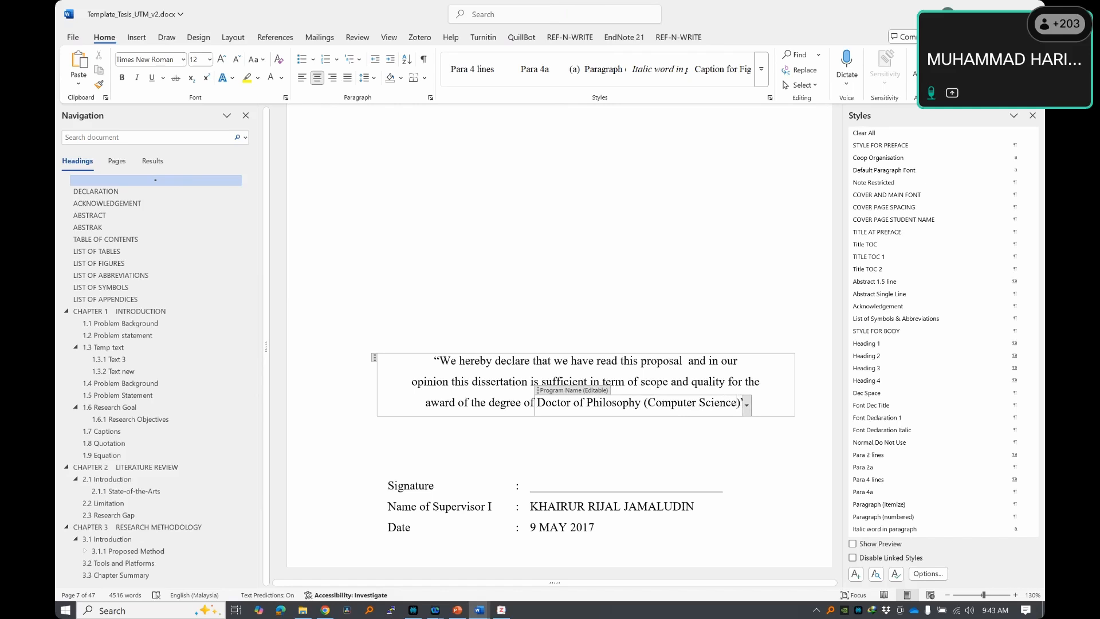
pyautogui.click(682, 361)
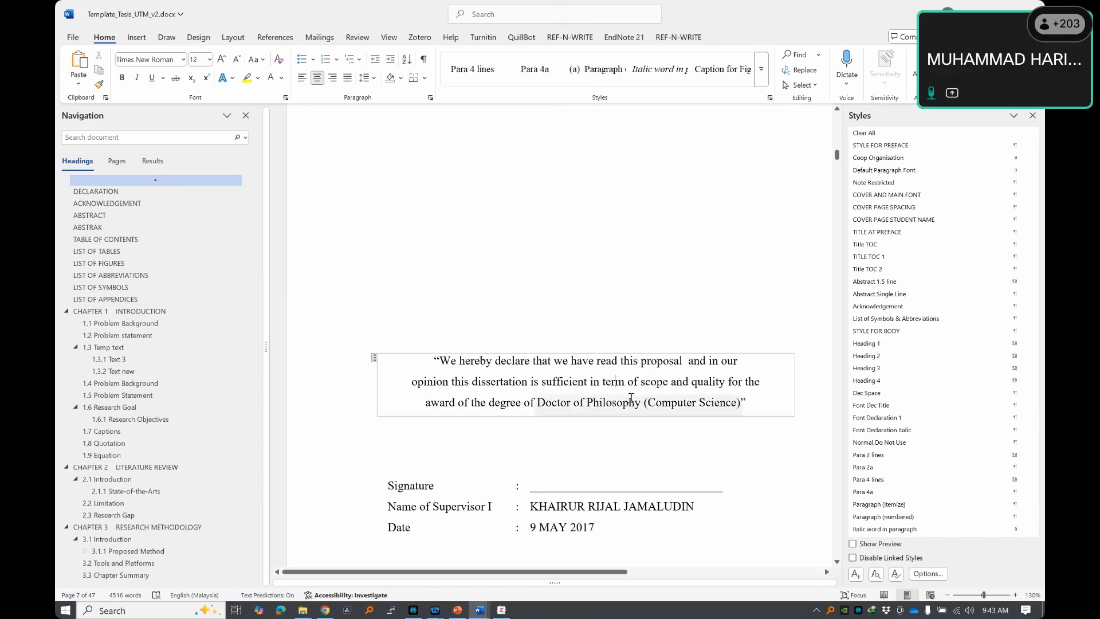
# - Set the signature dates of Supervisor I and Supervisor II to today's date, 30 September 2025
pyautogui.scroll(-5, 561, 297)
pyautogui.moveTo(530, 222); pyautogui.dragTo(711, 221)
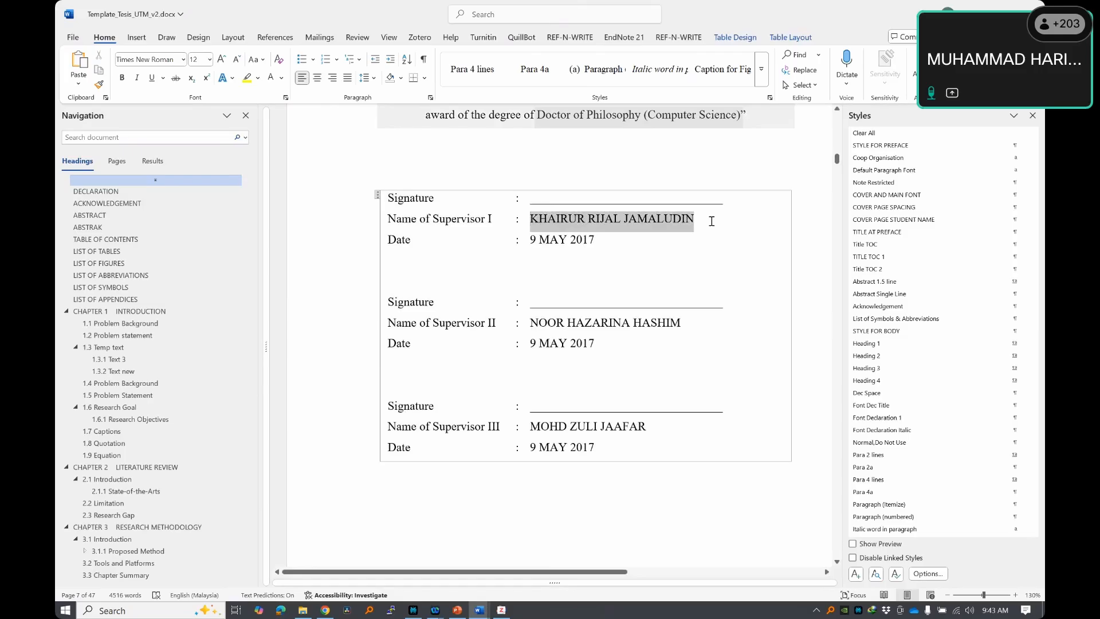
pyautogui.click(592, 239)
pyautogui.click(603, 243)
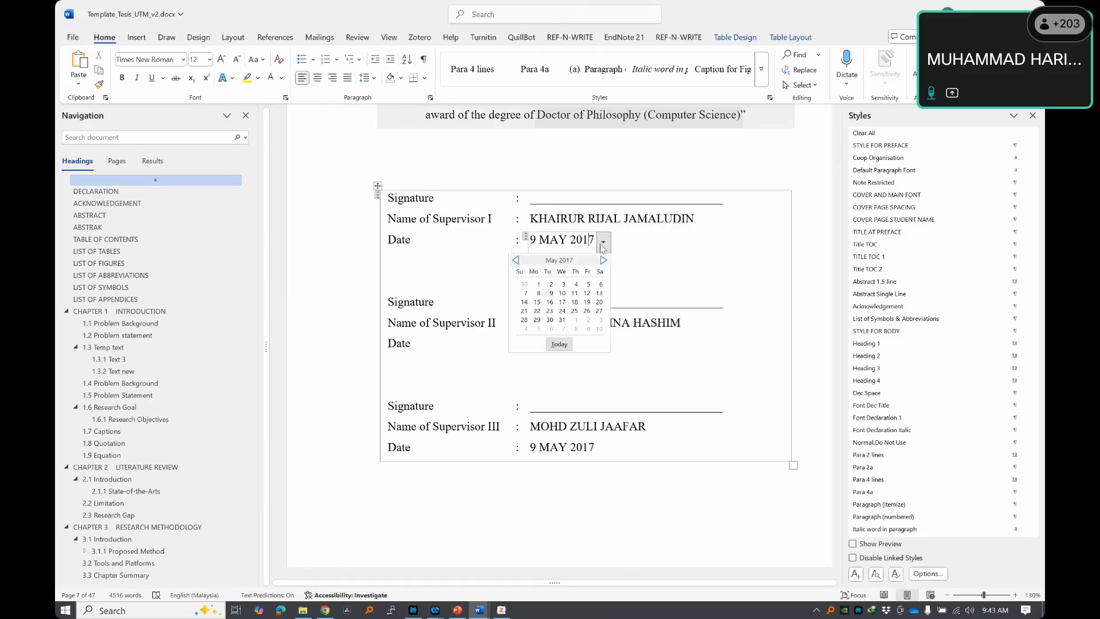
pyautogui.click(559, 344)
pyautogui.click(595, 344)
pyautogui.click(603, 346)
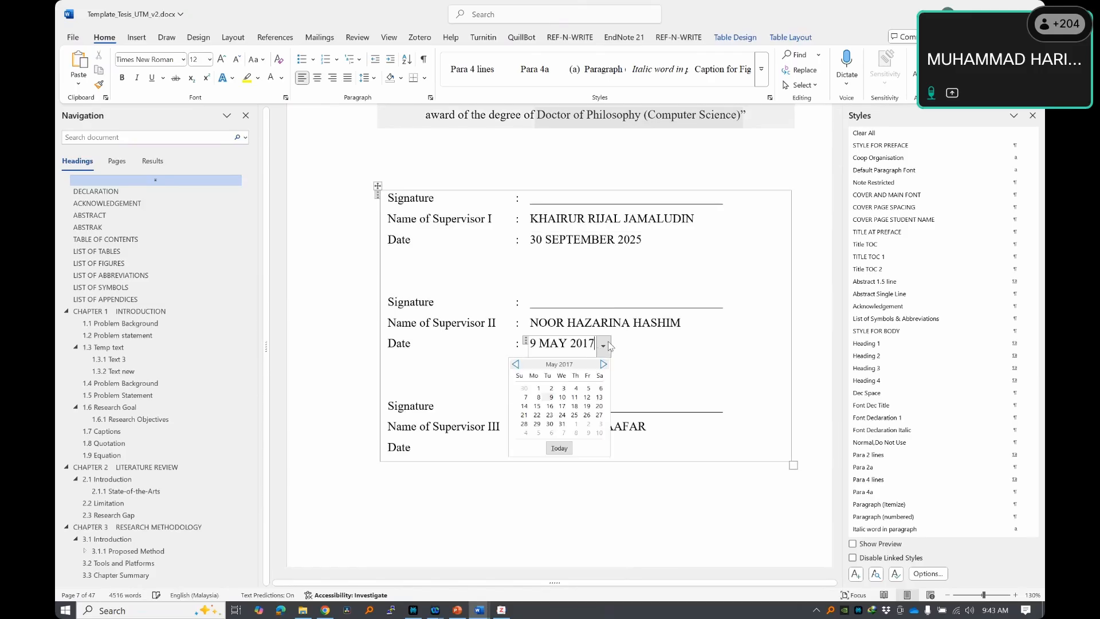
pyautogui.click(561, 450)
pyautogui.moveTo(574, 322); pyautogui.dragTo(682, 323)
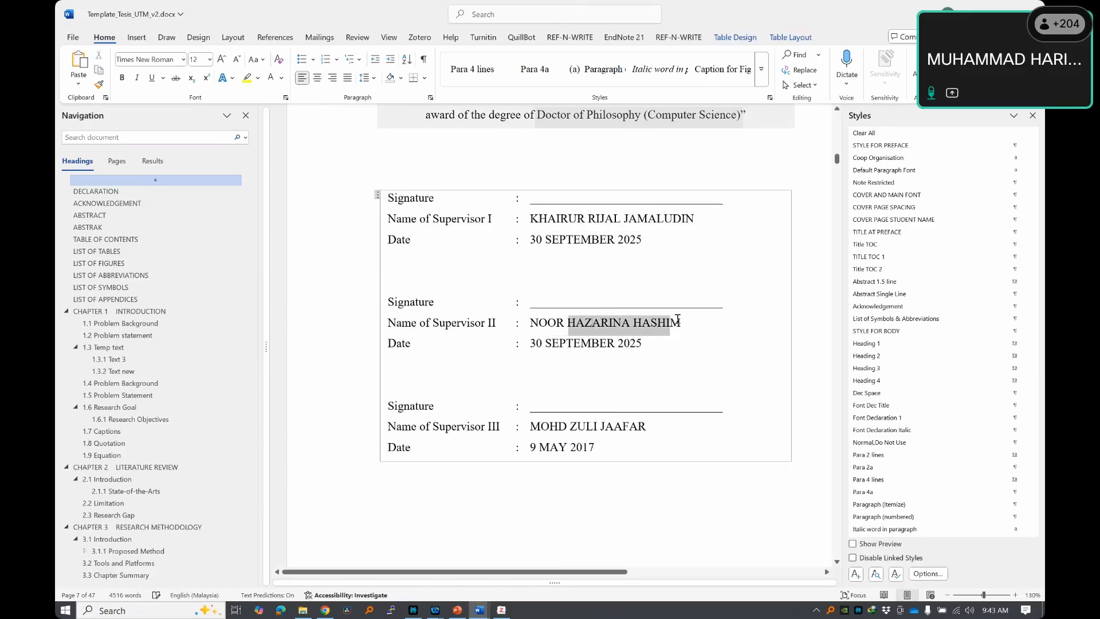
pyautogui.scroll(-10, 628, 205)
pyautogui.scroll(-5, 627, 205)
pyautogui.scroll(10, 624, 209)
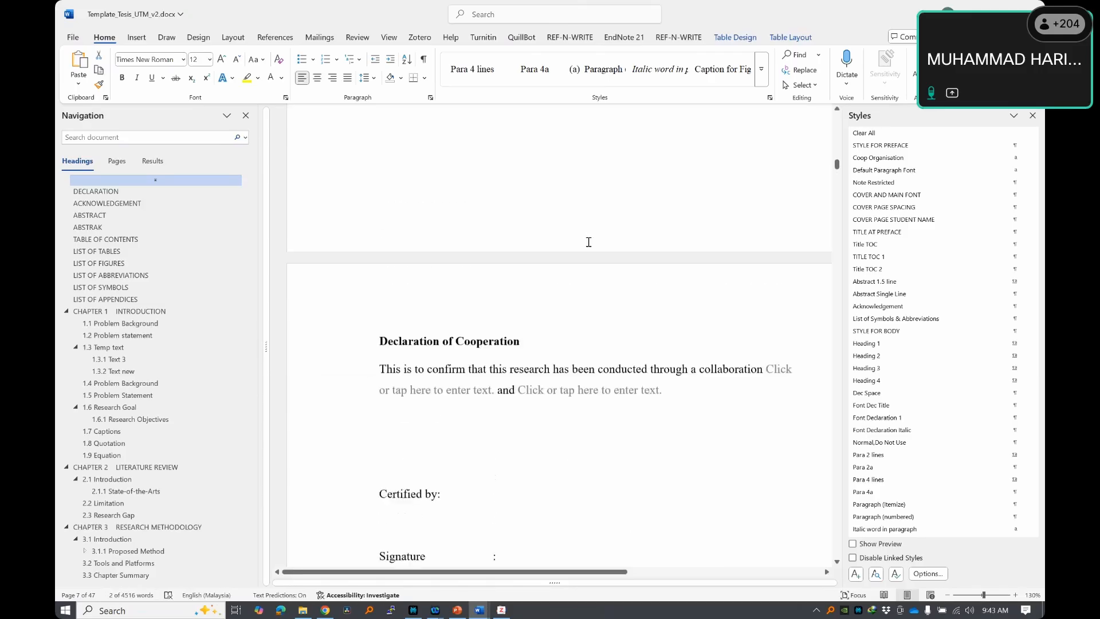
# - Review the Declaration of Cooperation and Pengesahan Peperiksaan pages, including the external and internal examiner fields
pyautogui.scroll(-10, 590, 246)
pyautogui.moveTo(595, 257); pyautogui.dragTo(513, 319)
pyautogui.scroll(-15, 538, 326)
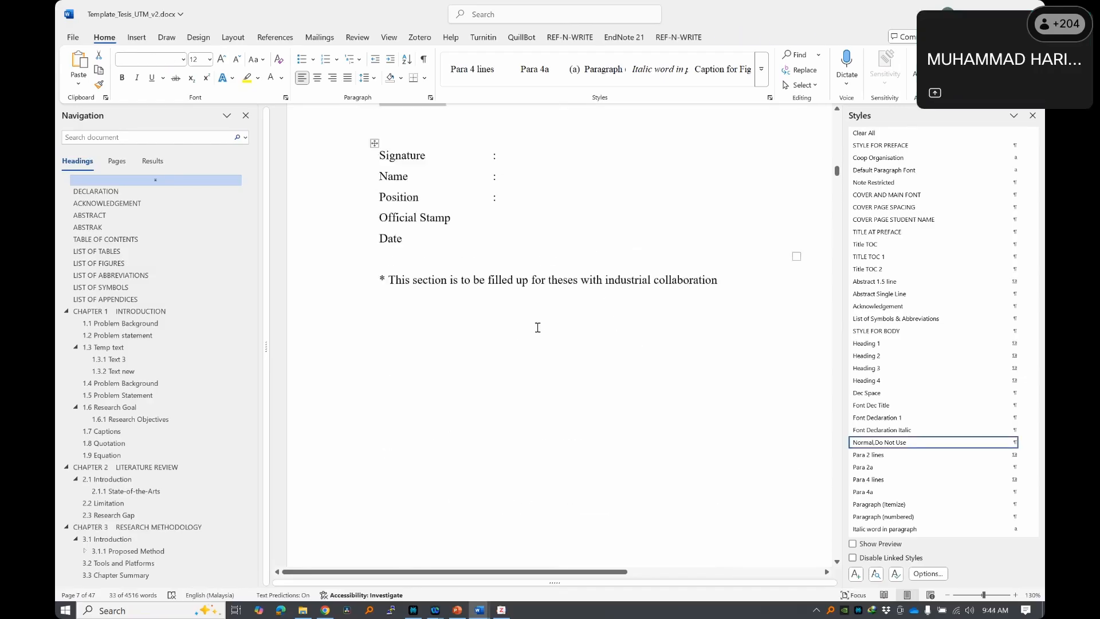
pyautogui.moveTo(412, 193); pyautogui.dragTo(603, 348)
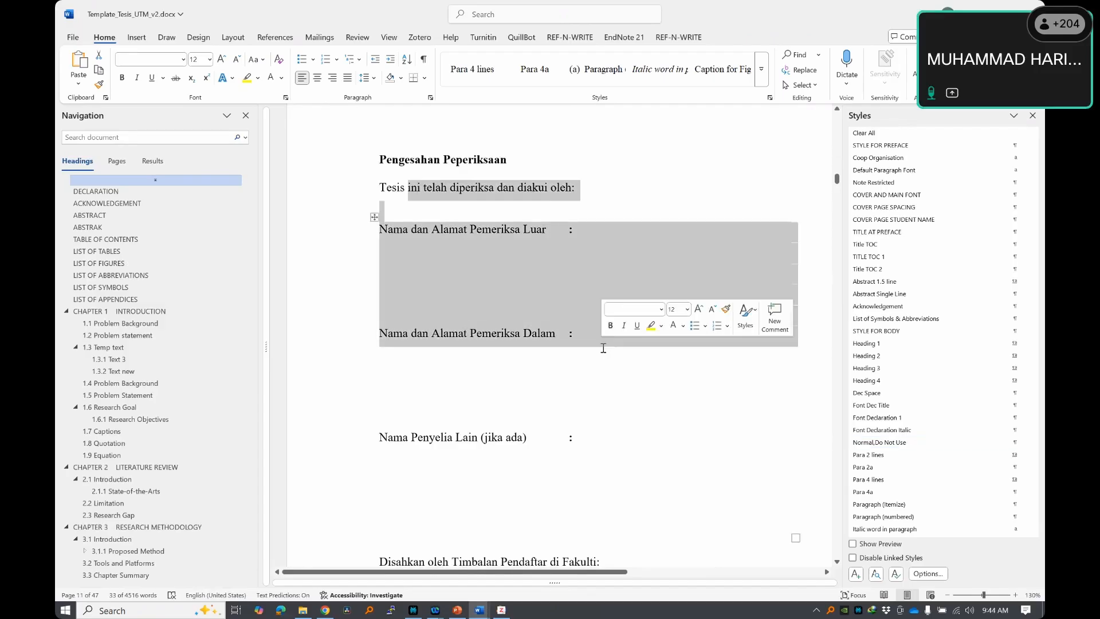
pyautogui.scroll(-2, 602, 348)
pyautogui.click(545, 324)
pyautogui.moveTo(585, 284); pyautogui.dragTo(405, 153)
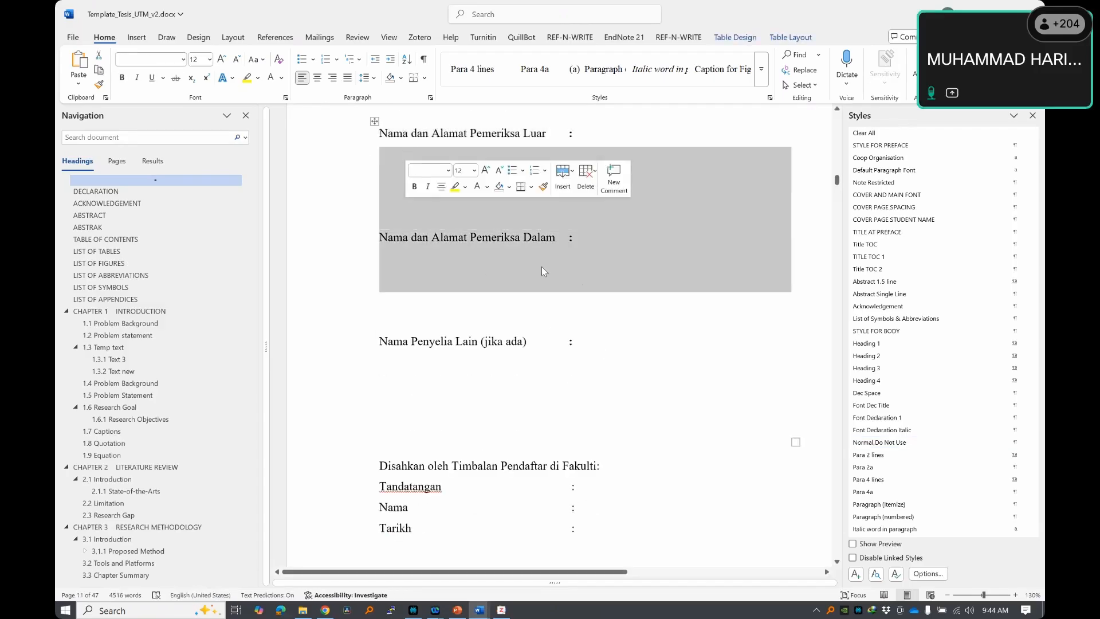
pyautogui.click(542, 266)
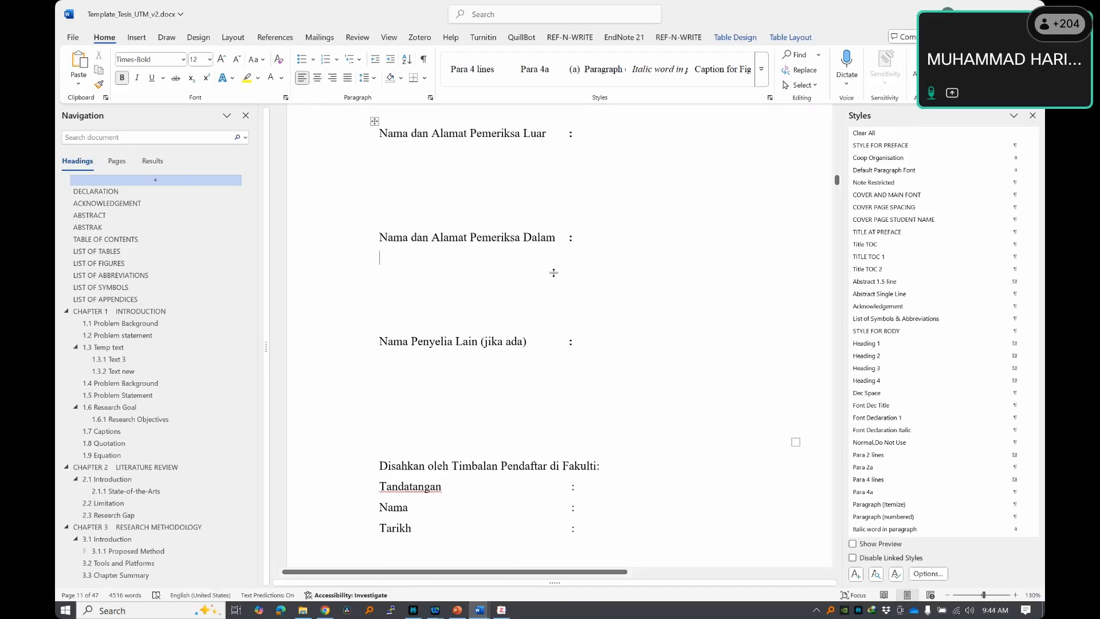
pyautogui.scroll(-10, 656, 277)
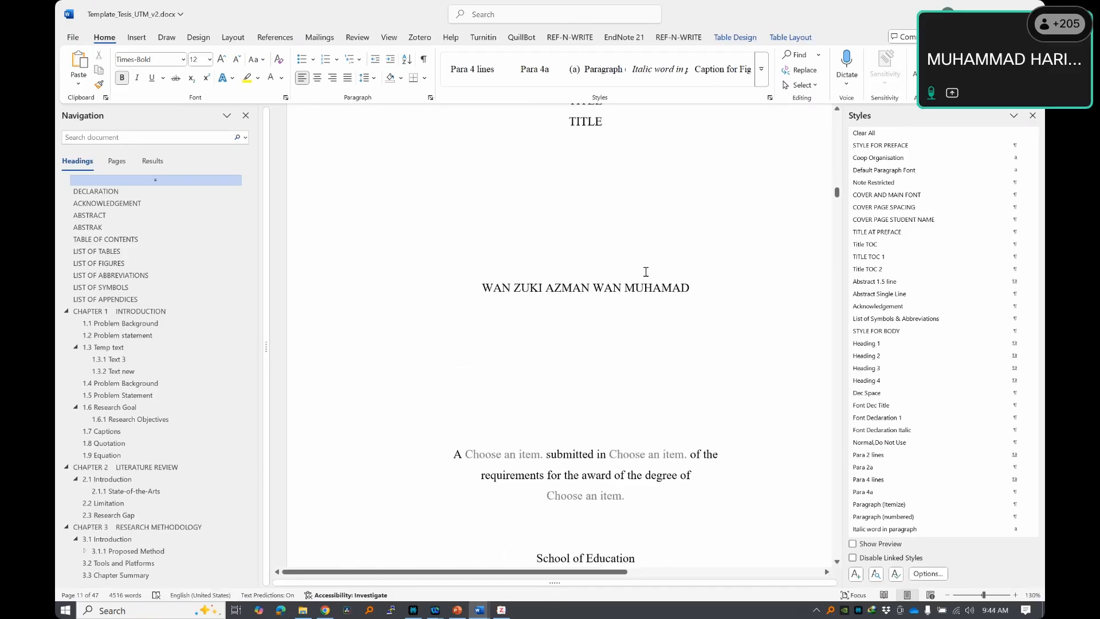
# - Replace the title page's thesis title with "ENHANCED MULTI-VIEW CO-CLUSTERING METHOD WITH RANK-BASED FEATURE SELECTION AND EXPONENTIAL DECAY WEIGHTING FOR HIGH DIMENSIONAL DATA"
pyautogui.scroll(3, 646, 273)
pyautogui.moveTo(389, 249); pyautogui.dragTo(591, 291)
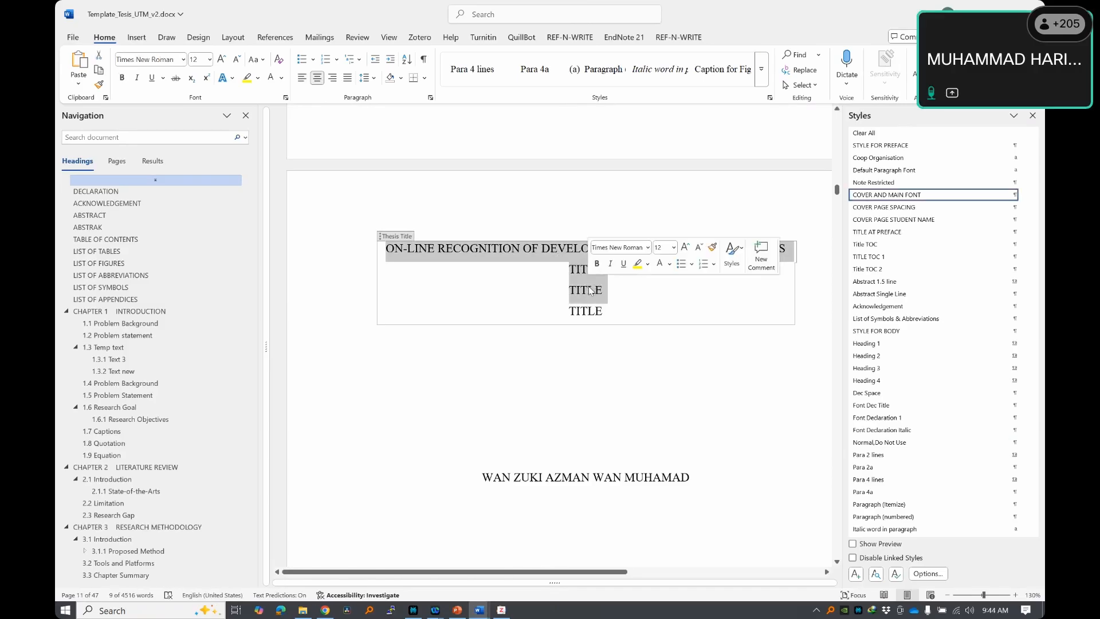
pyautogui.press('super+v')
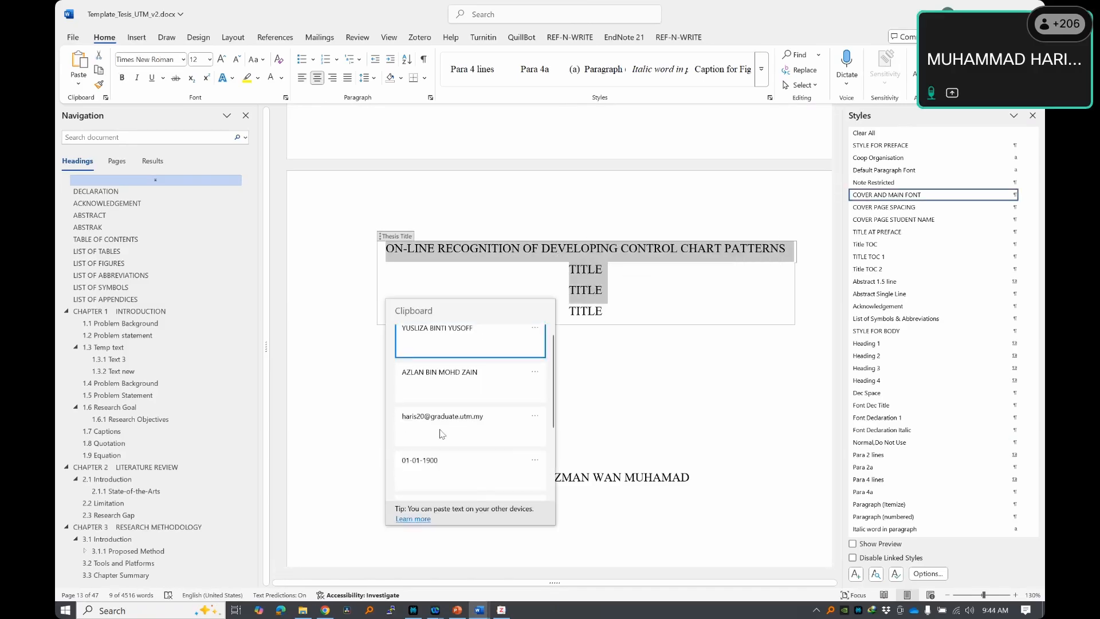
pyautogui.click(453, 424)
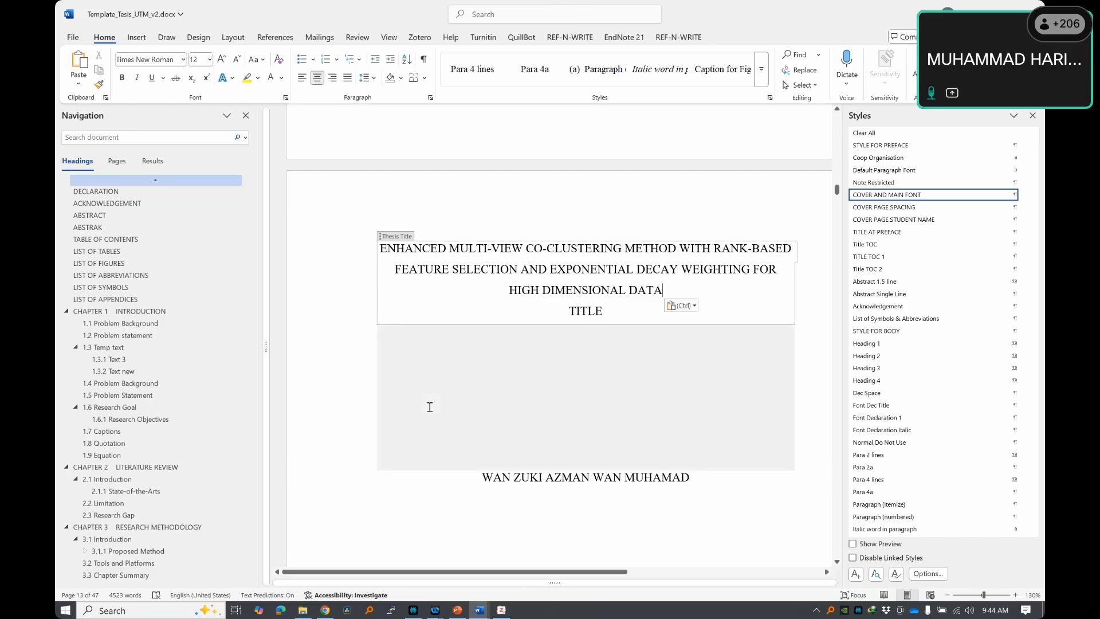
# - Replace the sample author name on the title page with the student's name copied earlier, keeping text only
pyautogui.scroll(-3, 452, 342)
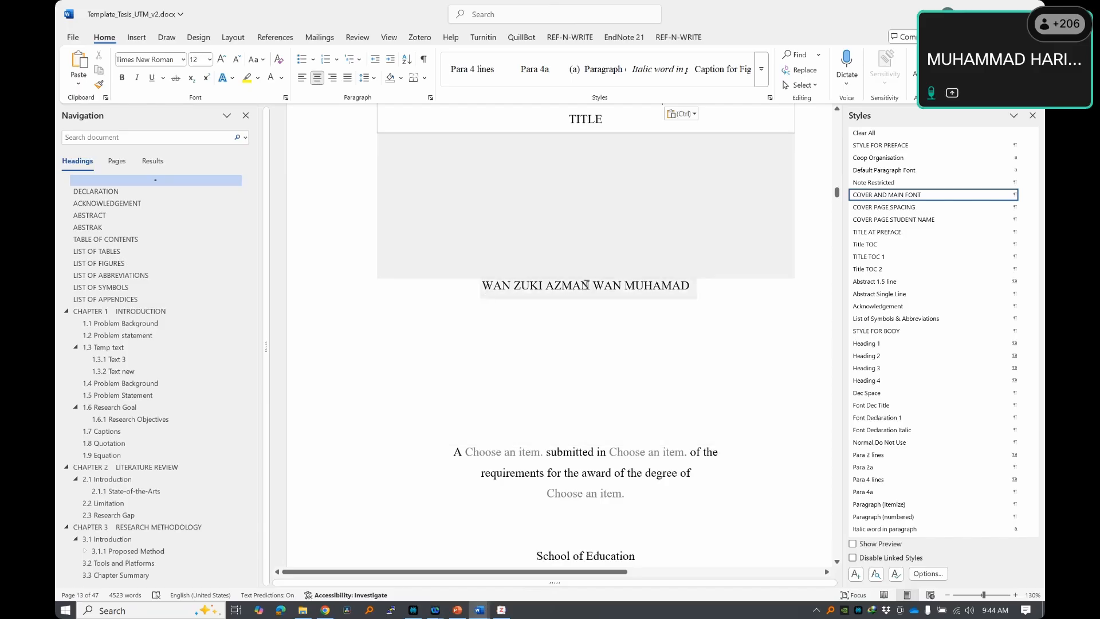
pyautogui.moveTo(483, 286); pyautogui.dragTo(652, 287)
pyautogui.rightClick(657, 286)
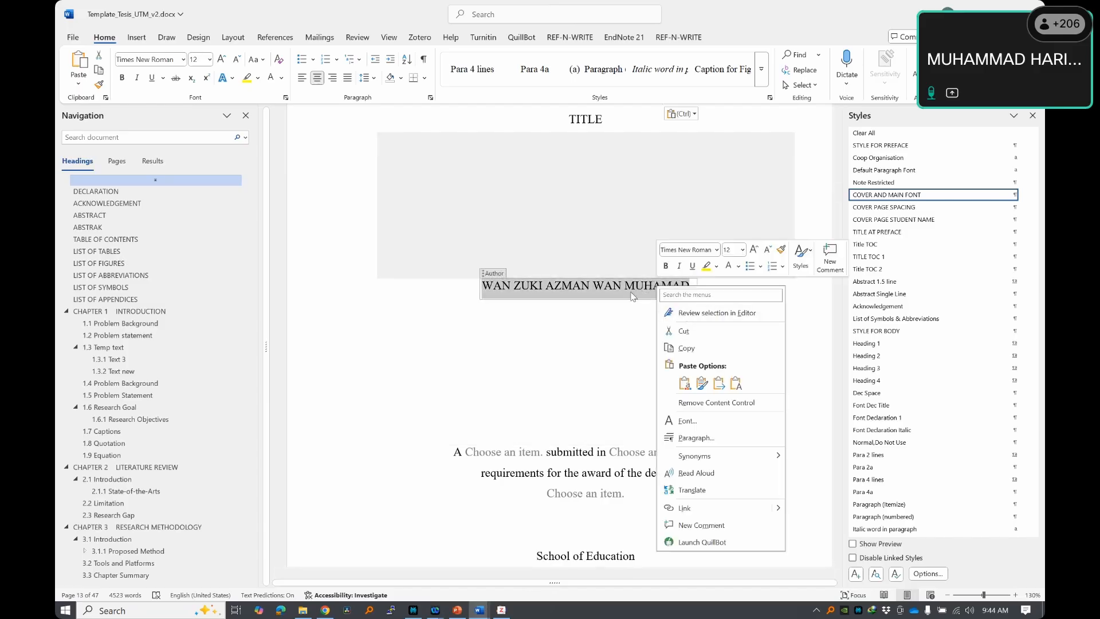
pyautogui.press('super+v')
pyautogui.scroll(-3, 465, 403)
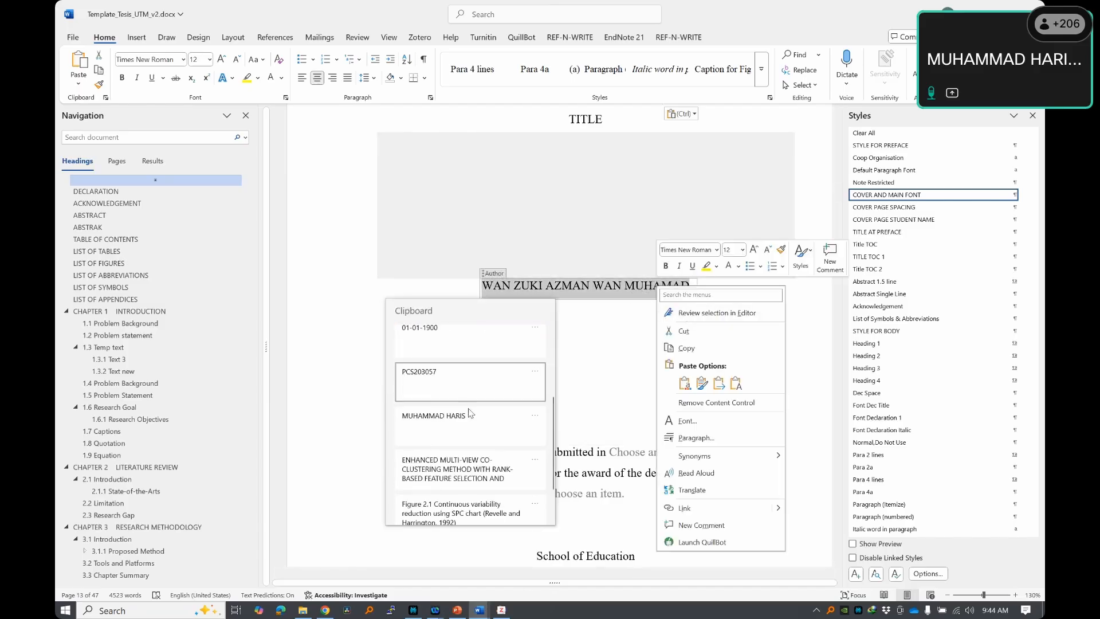
pyautogui.click(465, 403)
pyautogui.click(662, 300)
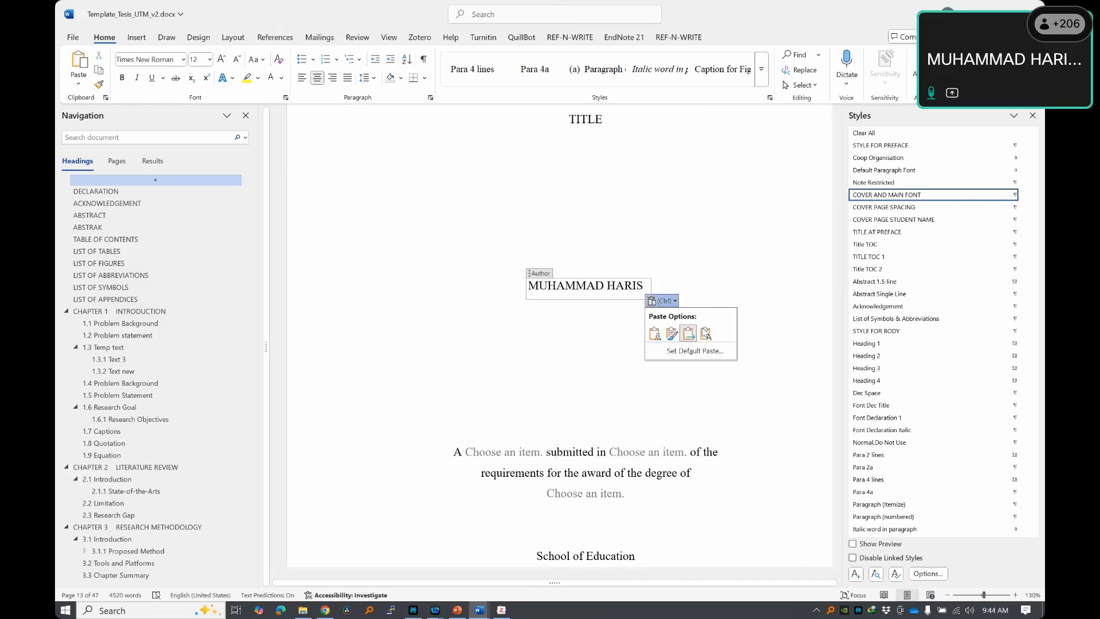
pyautogui.click(705, 334)
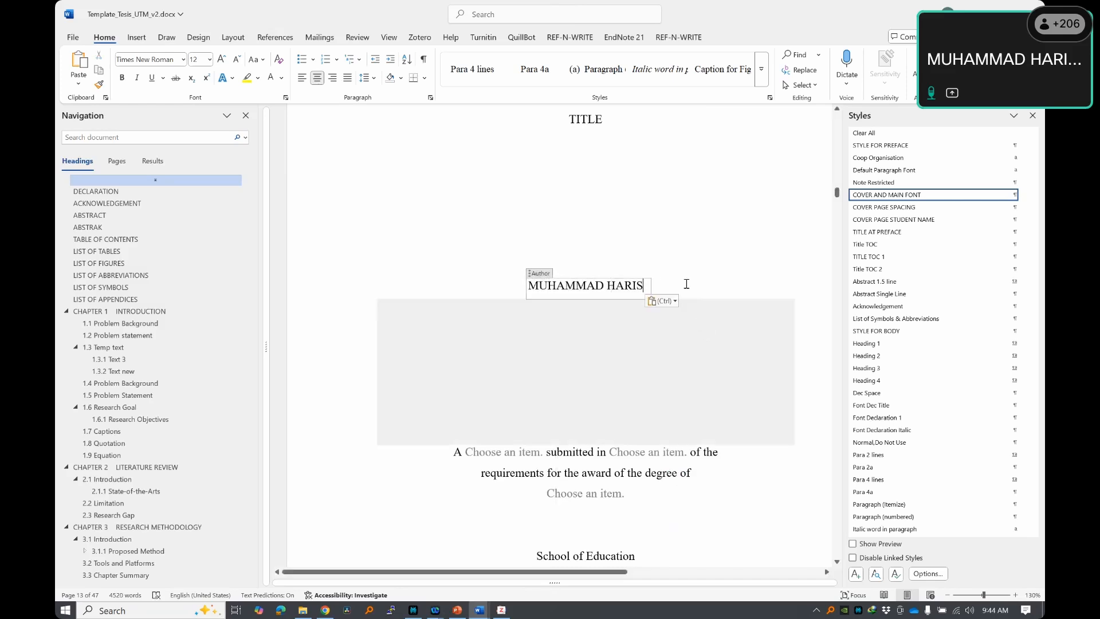
# - Set the title page's submission statement to a thesis submitted in fulfilment of the requirements
pyautogui.scroll(-3, 659, 298)
pyautogui.click(537, 270)
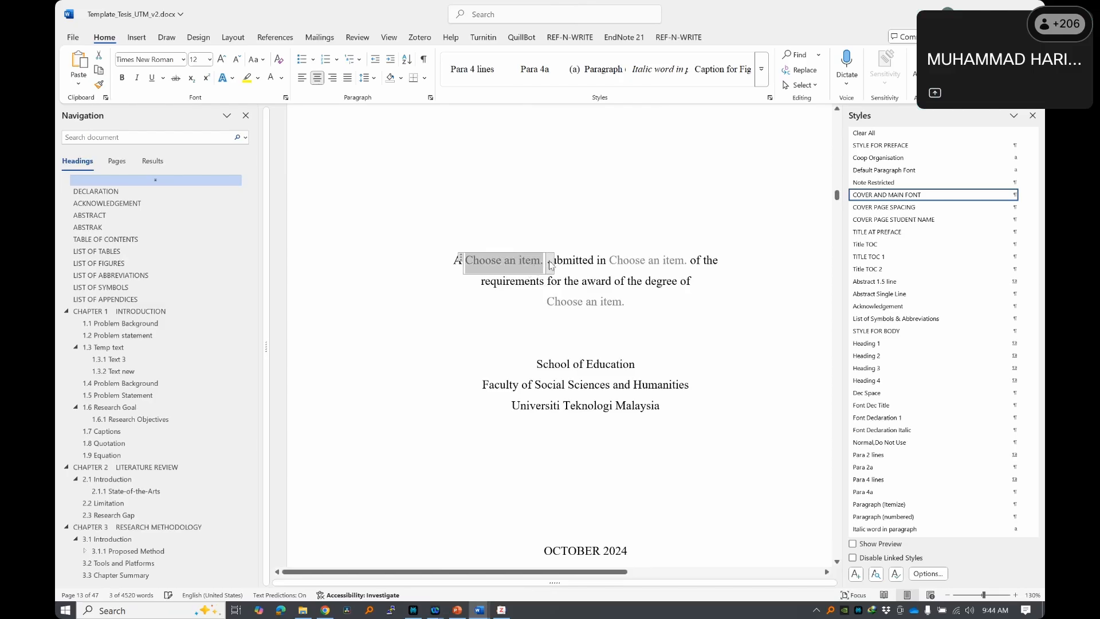
pyautogui.click(549, 262)
pyautogui.click(492, 291)
pyautogui.click(669, 262)
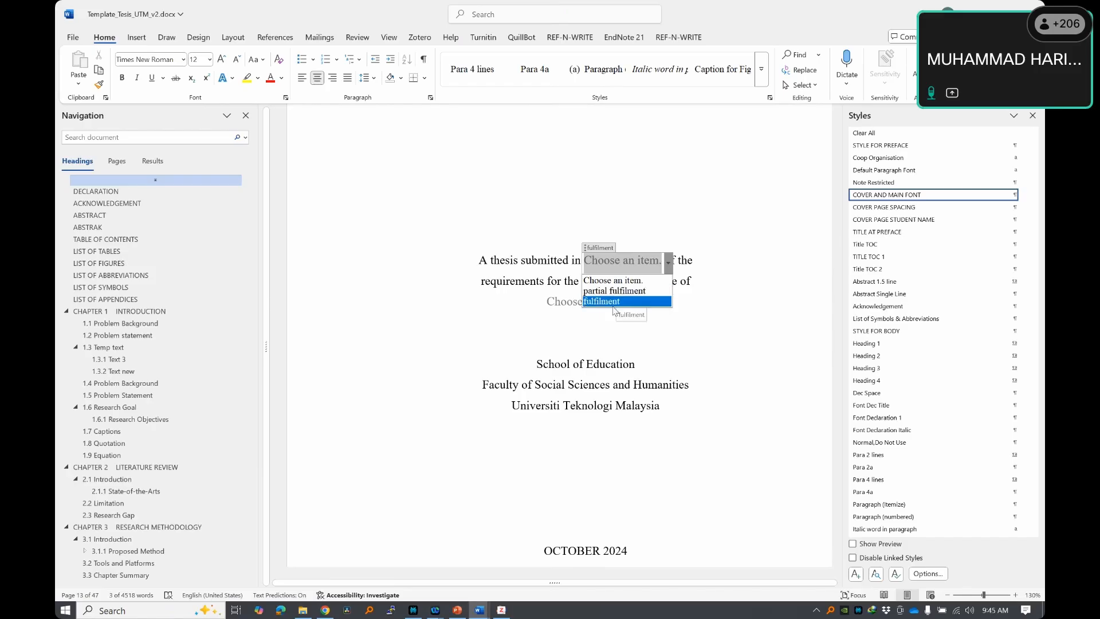
pyautogui.click(611, 301)
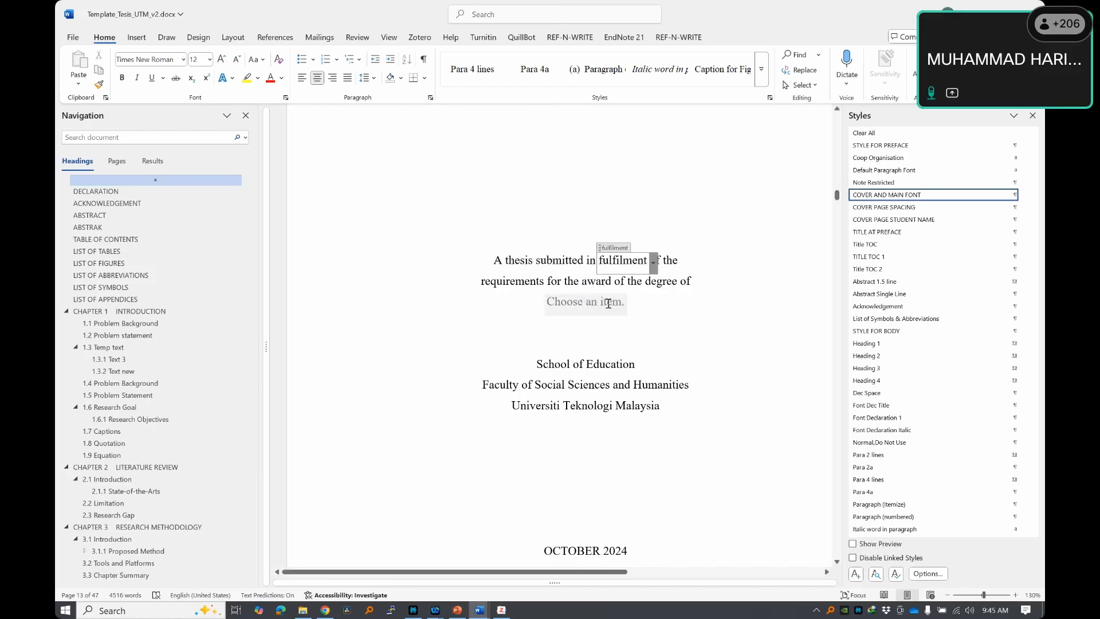
# - Hide the leftover placeholder line "TITLE" under the thesis title by colouring its text white
pyautogui.scroll(10, 611, 301)
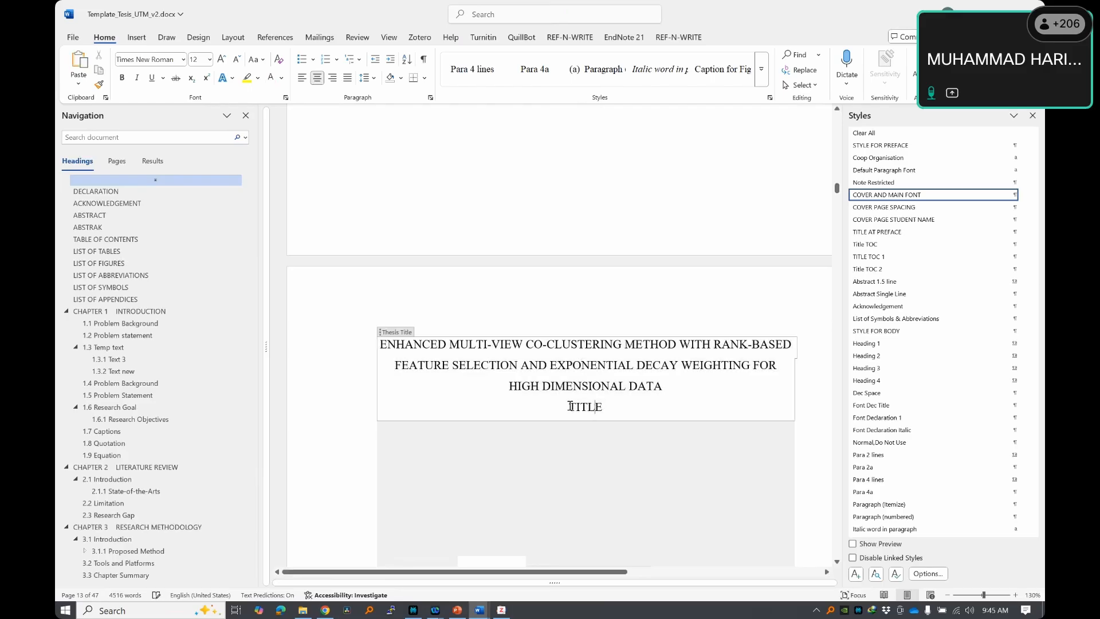
pyautogui.click(530, 406)
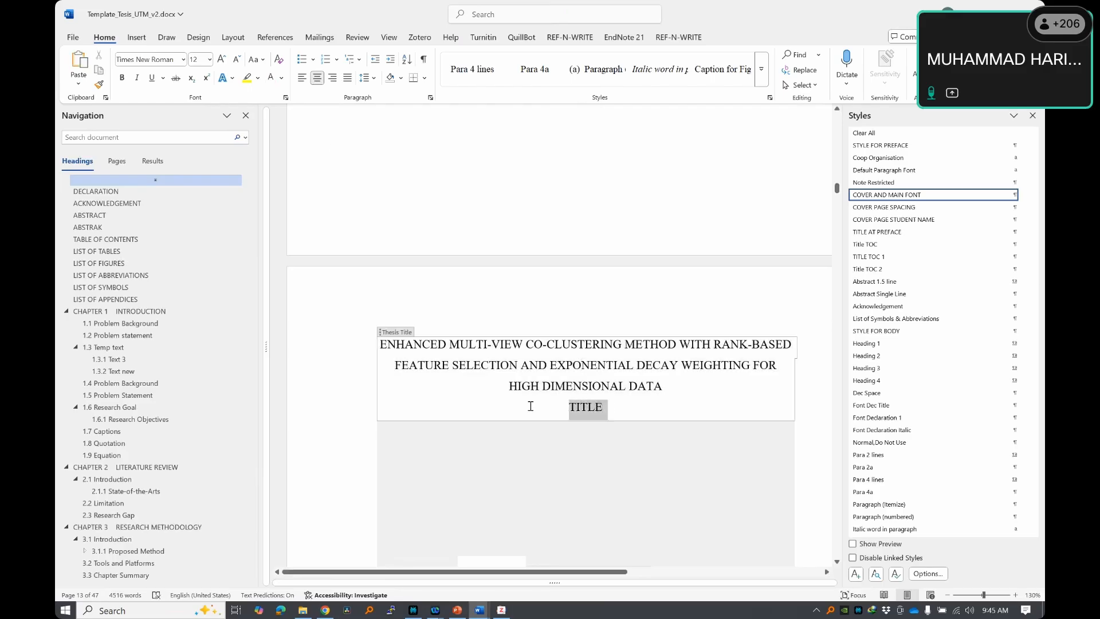
pyautogui.click(271, 78)
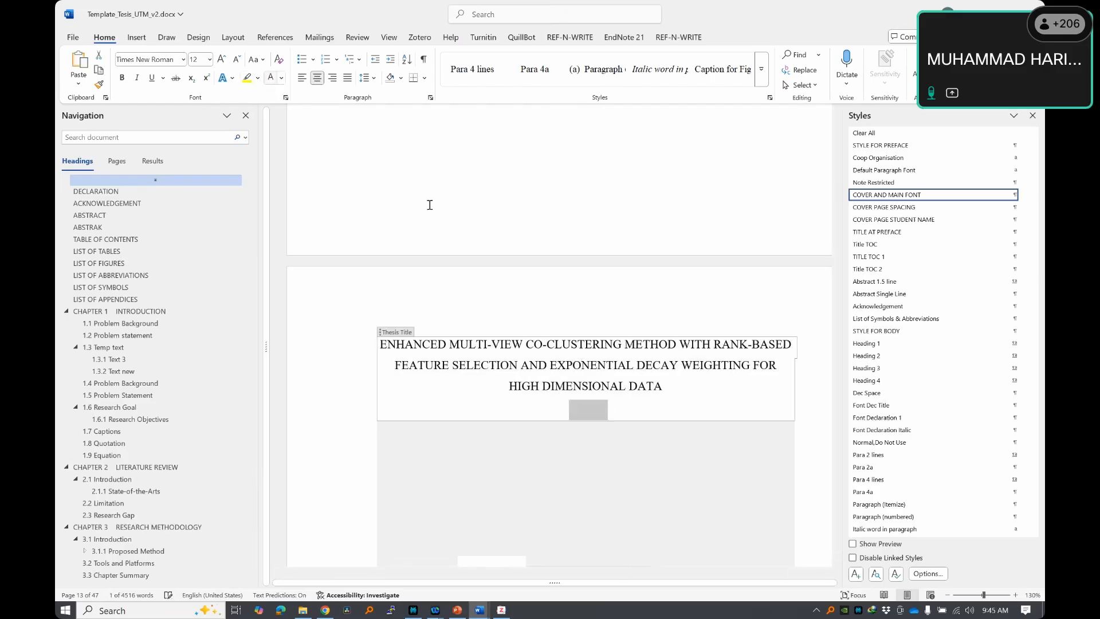
pyautogui.click(705, 388)
# - Change the fulfilment wording in the title page's submission statement to partial fulfilment
pyautogui.scroll(-8, 577, 389)
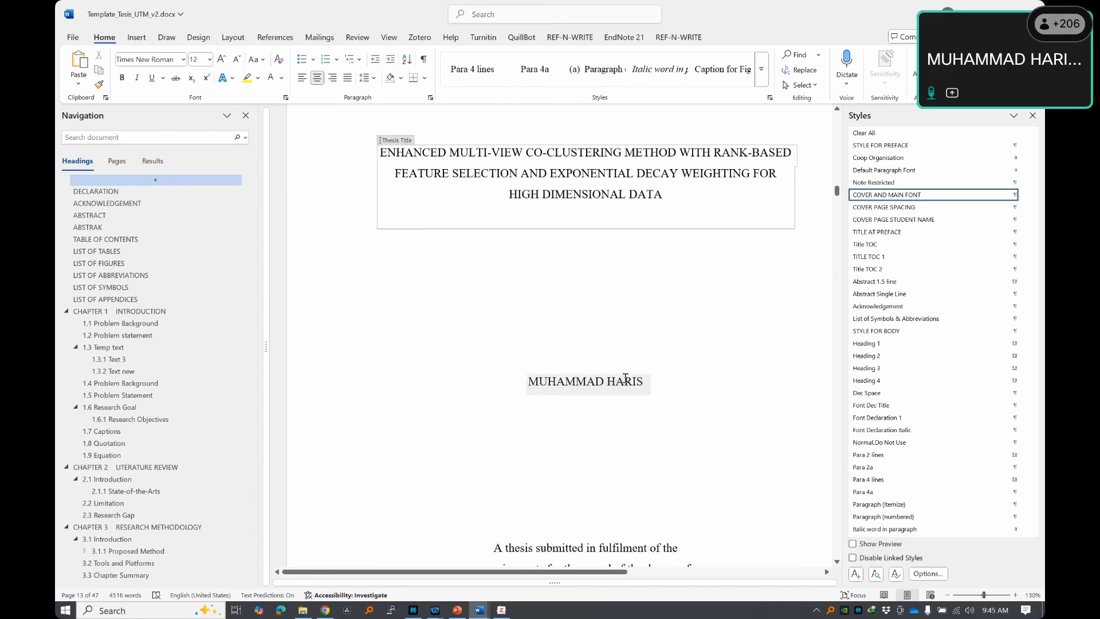
pyautogui.click(611, 404)
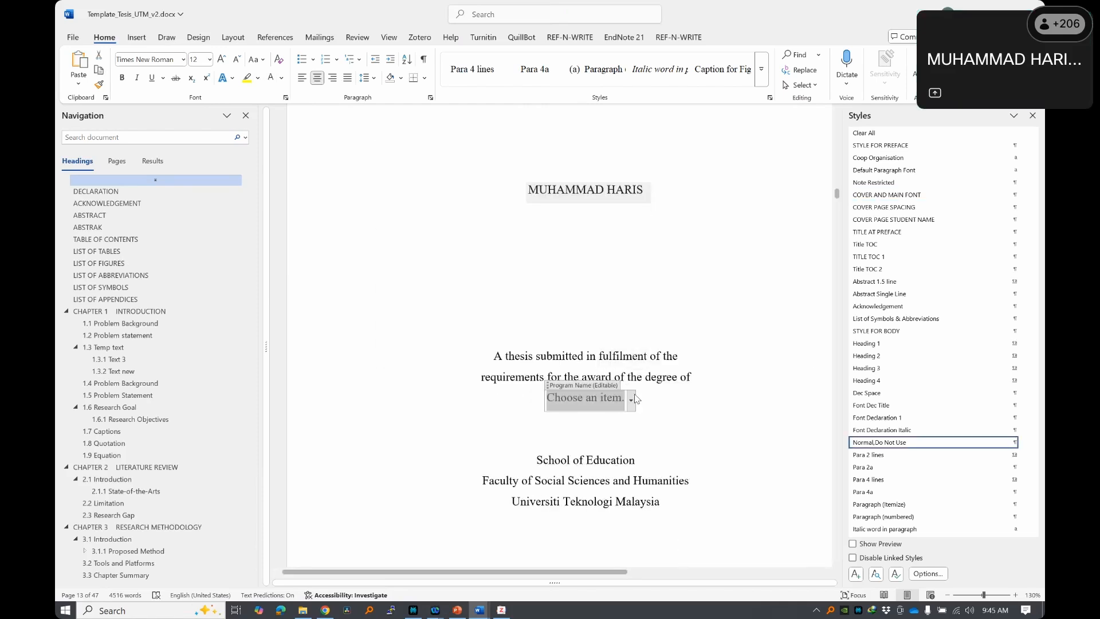
pyautogui.click(548, 354)
pyautogui.click(624, 354)
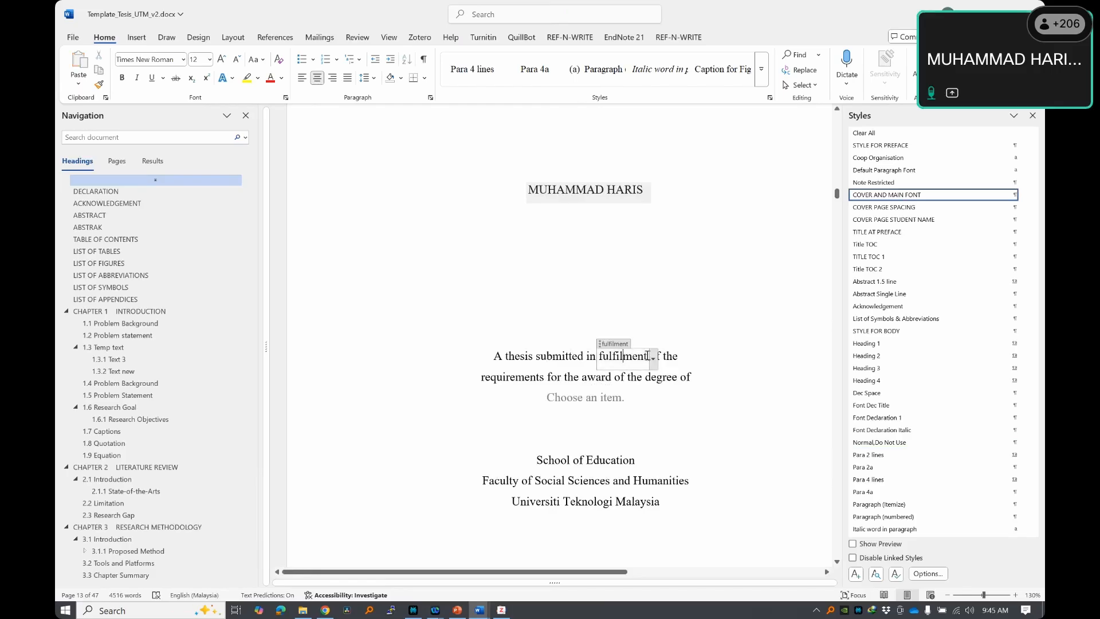
pyautogui.click(653, 359)
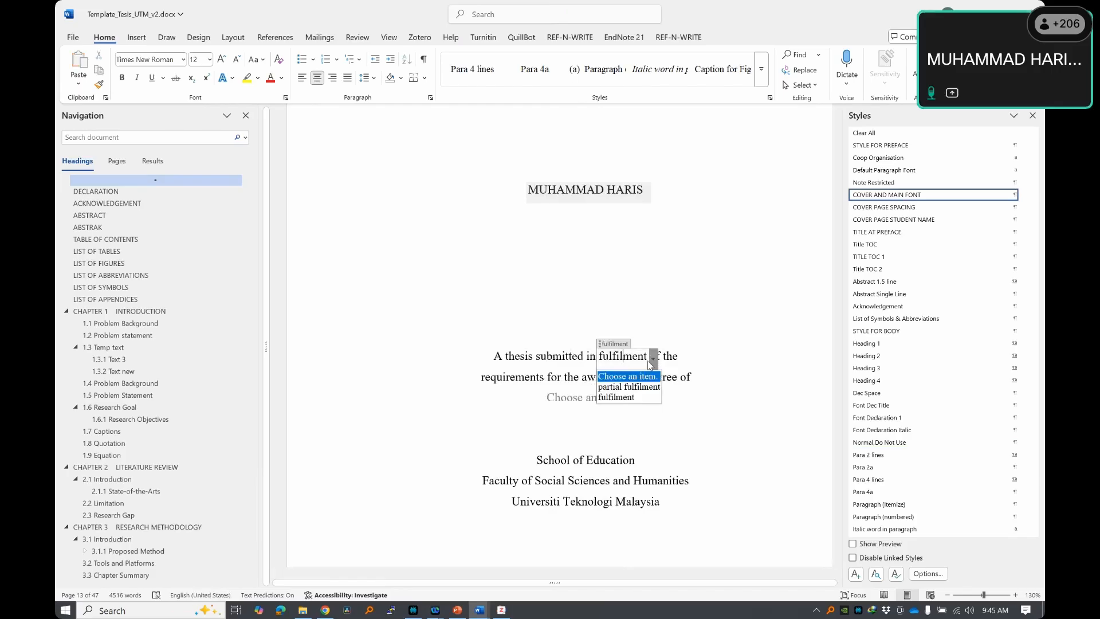
pyautogui.click(625, 387)
# - Set the degree on the title page to Doctor of Philosophy
pyautogui.click(625, 398)
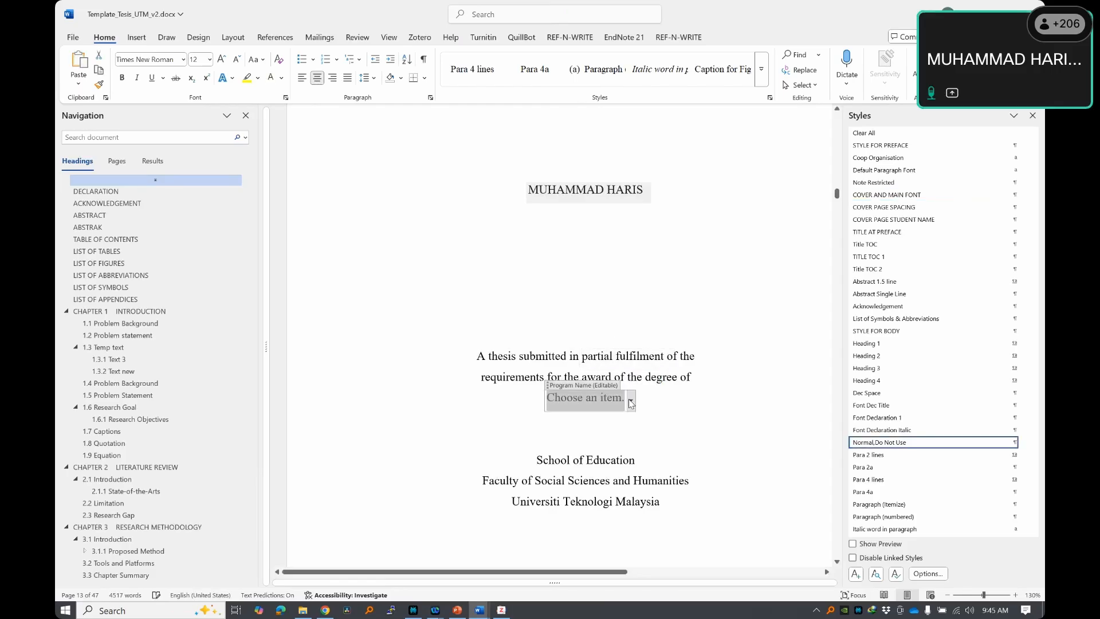
pyautogui.click(631, 399)
pyautogui.click(604, 427)
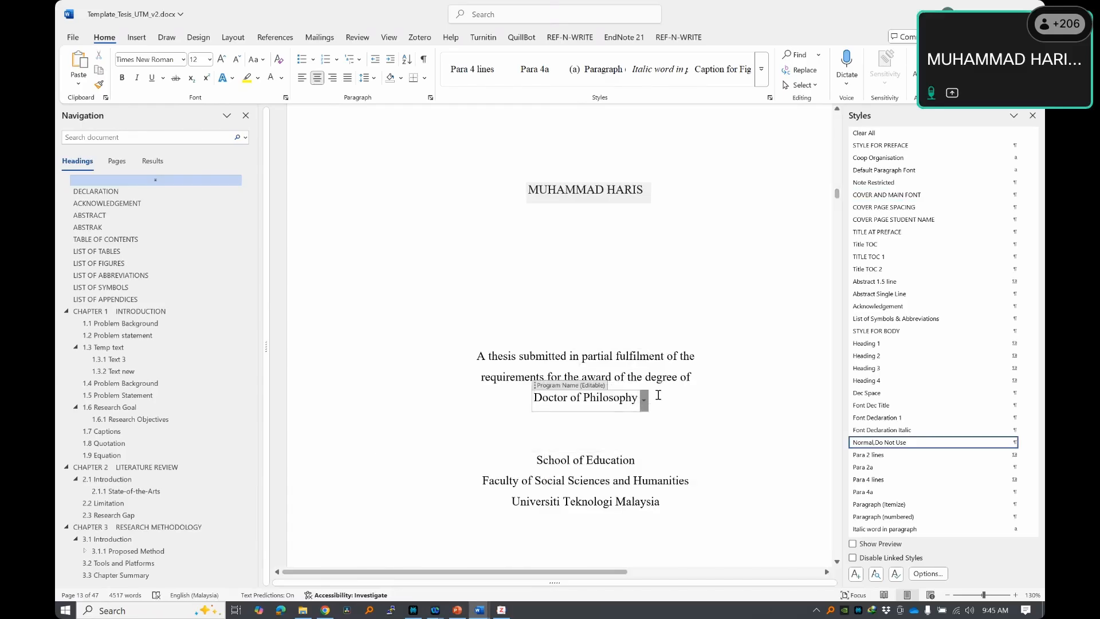
# - Look through the available school names for the line above the faculty on the title page
pyautogui.scroll(-3, 632, 401)
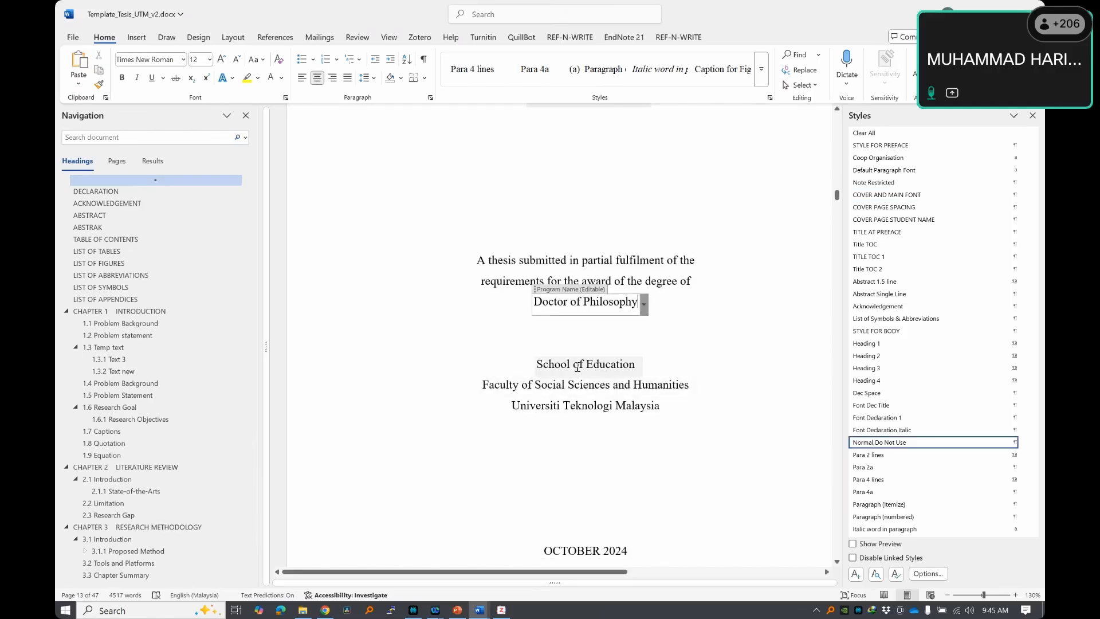
pyautogui.click(631, 366)
pyautogui.click(646, 367)
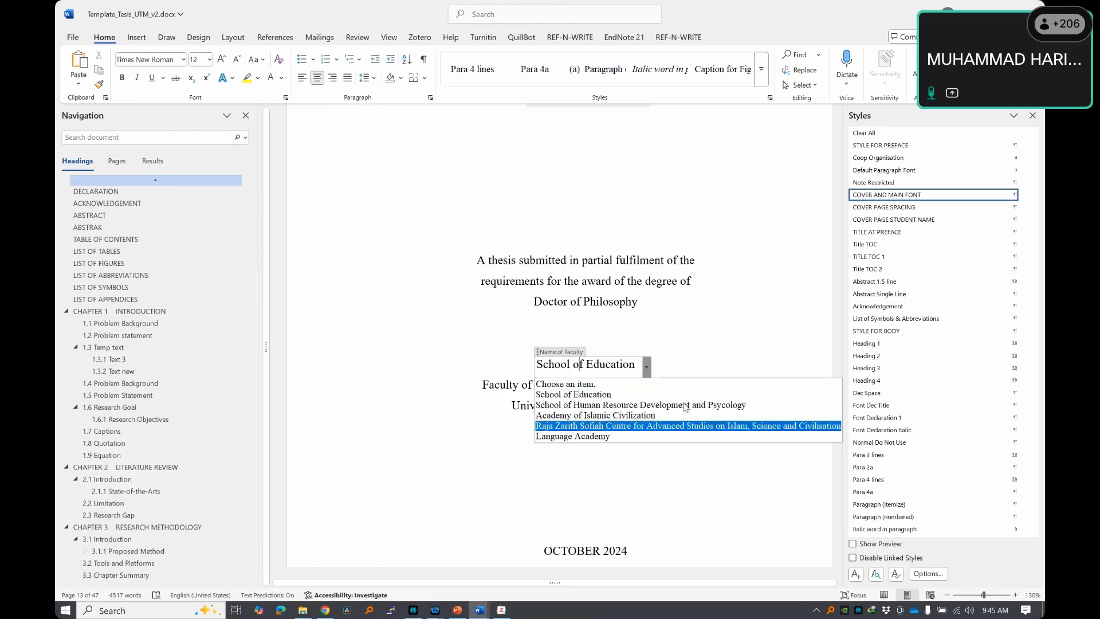
pyautogui.click(676, 363)
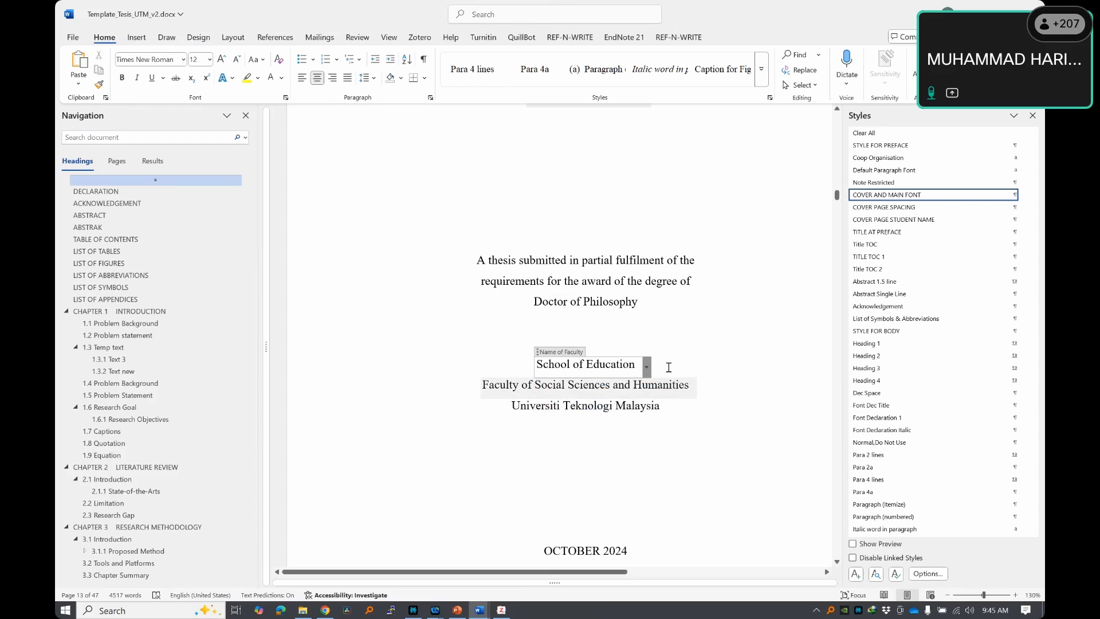
# - Set the faculty on the title page to Faculty of Computing
pyautogui.click(653, 384)
pyautogui.click(701, 387)
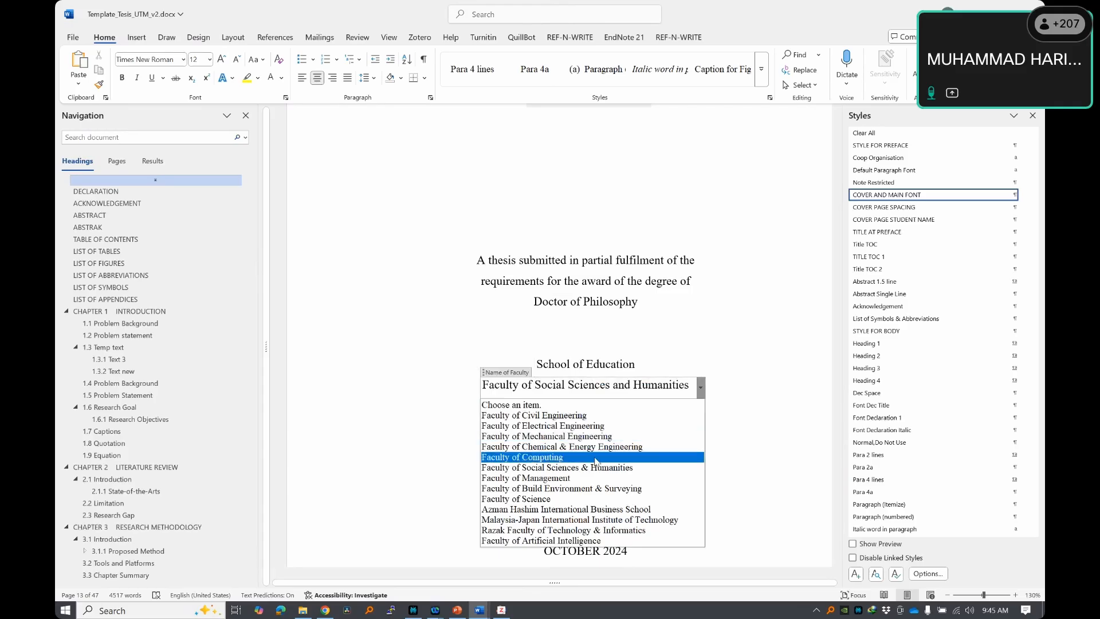
pyautogui.click(602, 456)
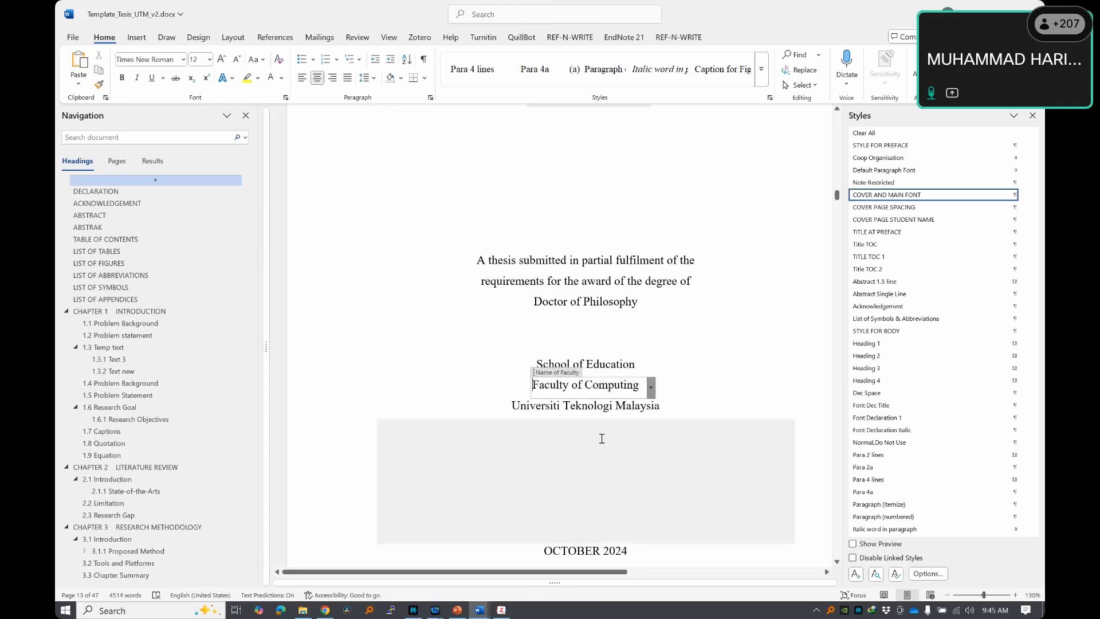
# - Hide the "School of Education" line on the title page by colouring its text white
pyautogui.moveTo(636, 366); pyautogui.dragTo(536, 364)
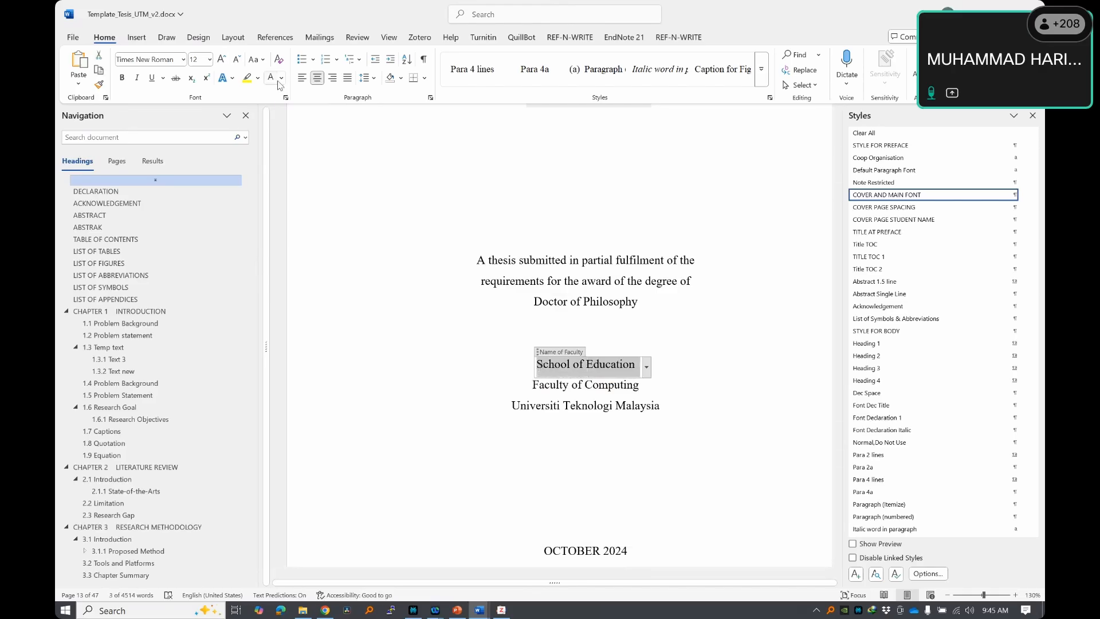
pyautogui.click(271, 79)
pyautogui.click(710, 320)
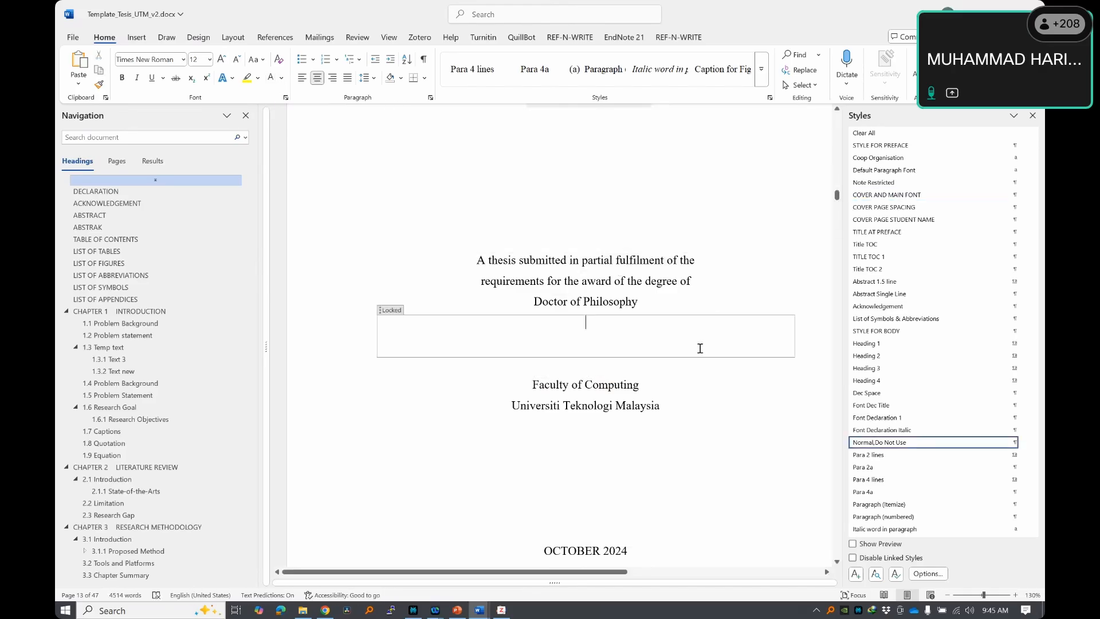
# - Set the school line above Faculty of Computing on the title page to Academy of Islamic Civilization
pyautogui.click(639, 367)
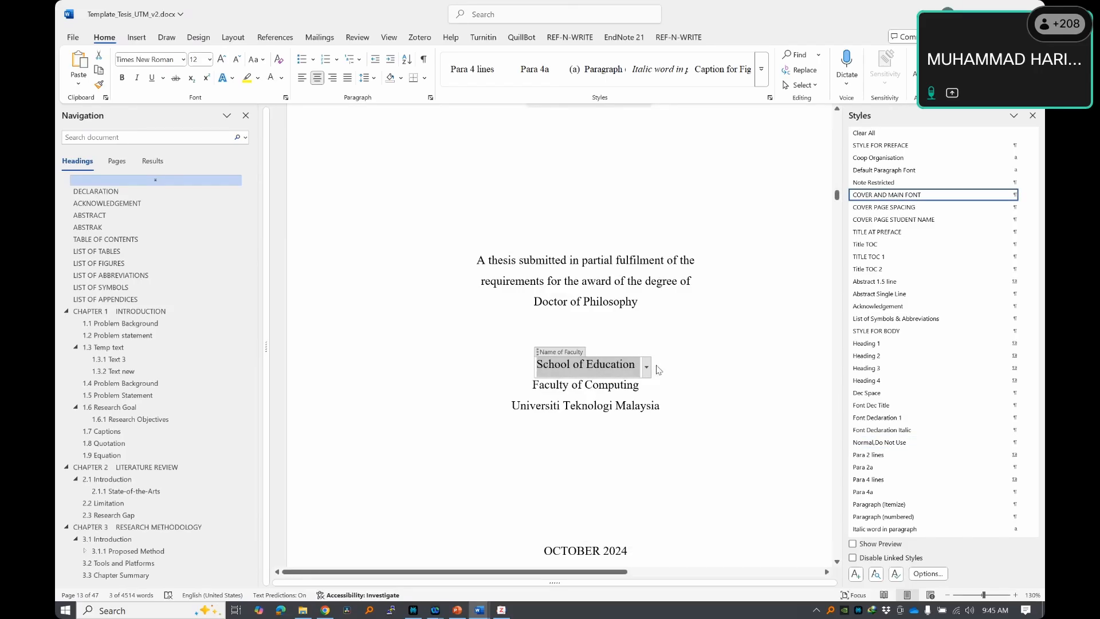
pyautogui.click(646, 366)
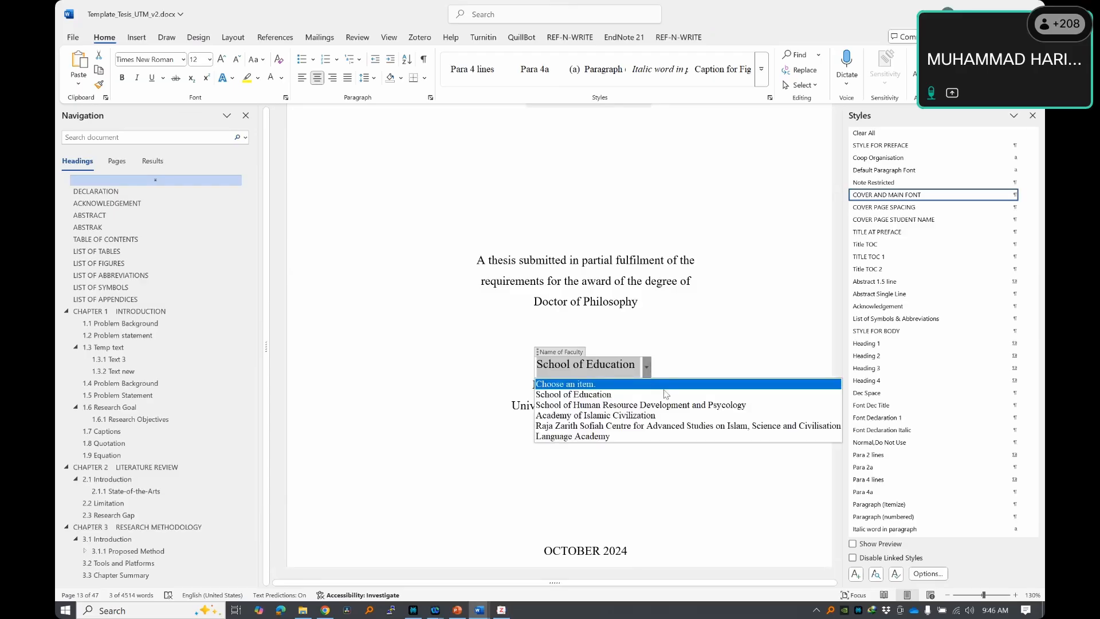
pyautogui.click(598, 417)
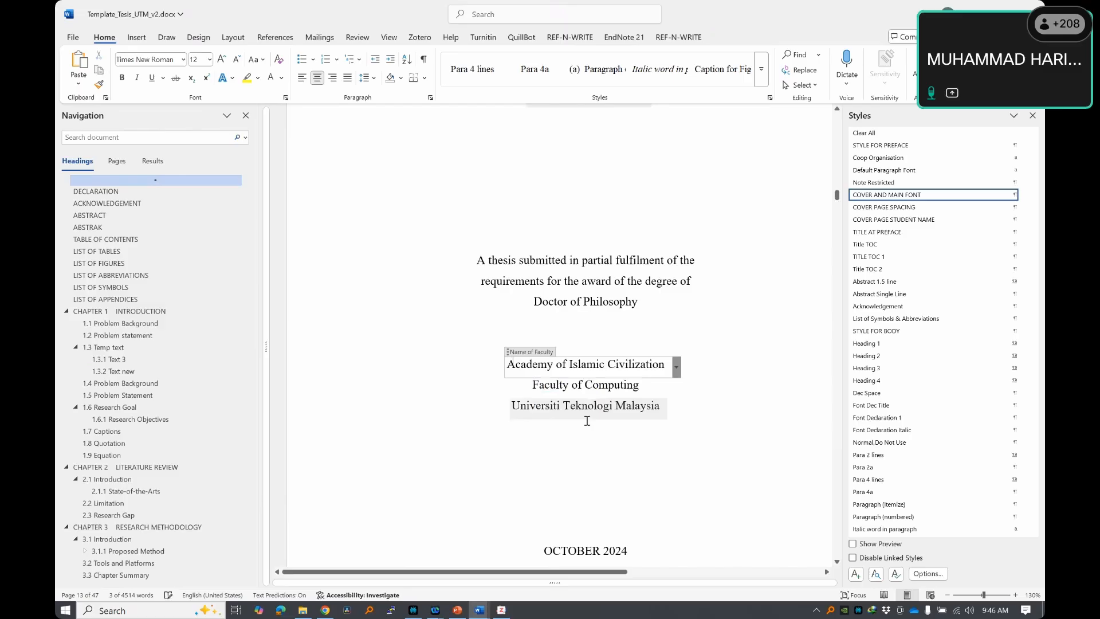
# - Set the faculty on the title page to Faculty of Social Sciences & Humanities
pyautogui.click(650, 388)
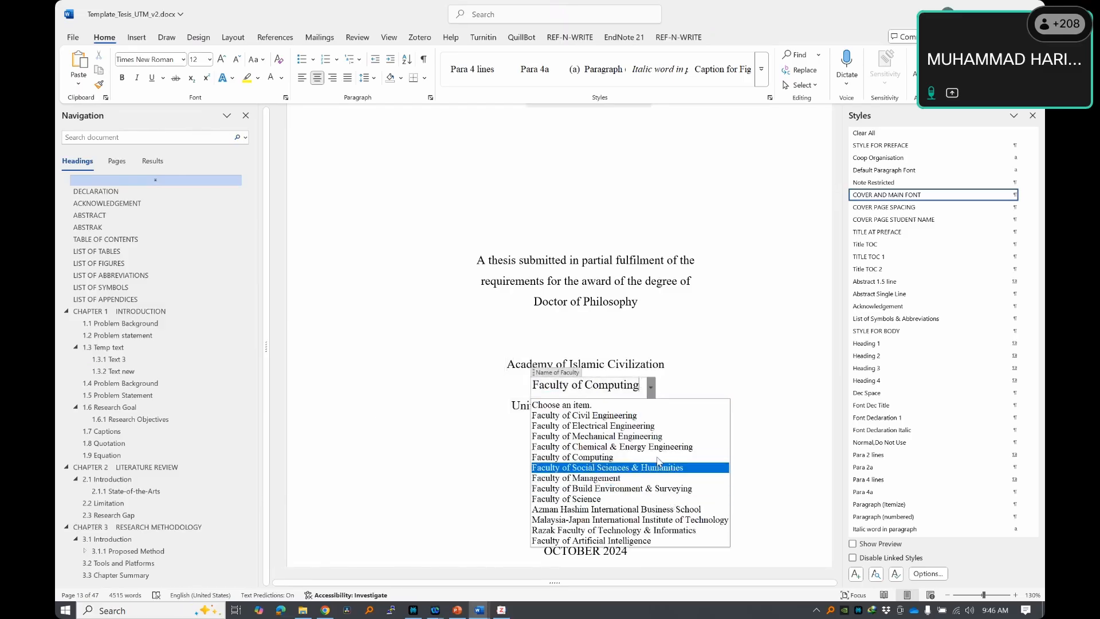
pyautogui.click(662, 468)
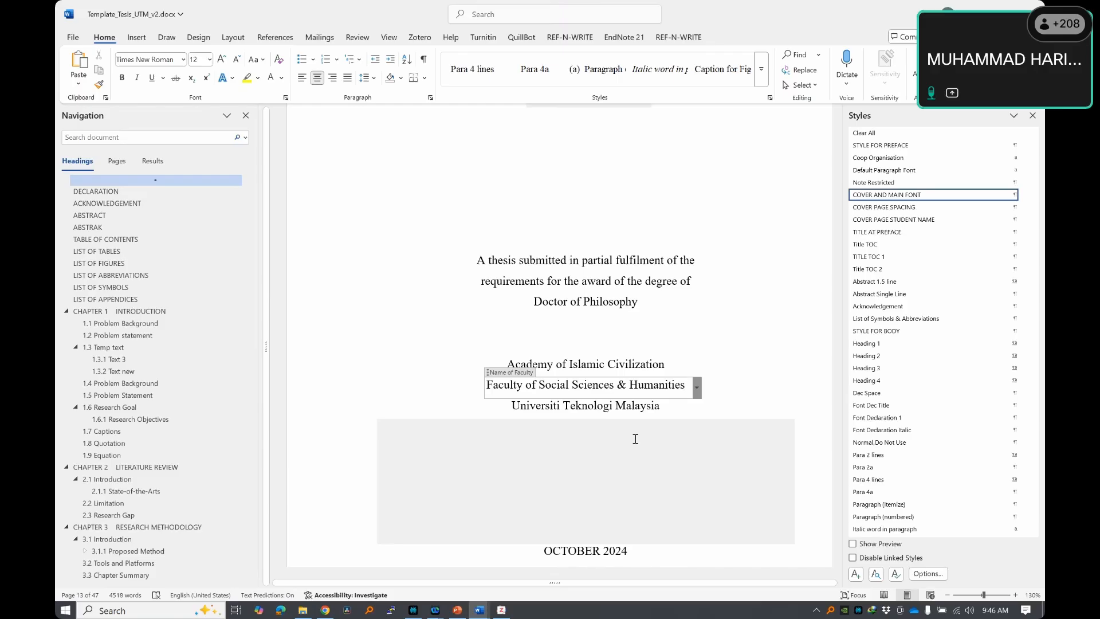
# - Blank out the school line on the title page and set the faculty below it to Faculty of Computing
pyautogui.click(636, 368)
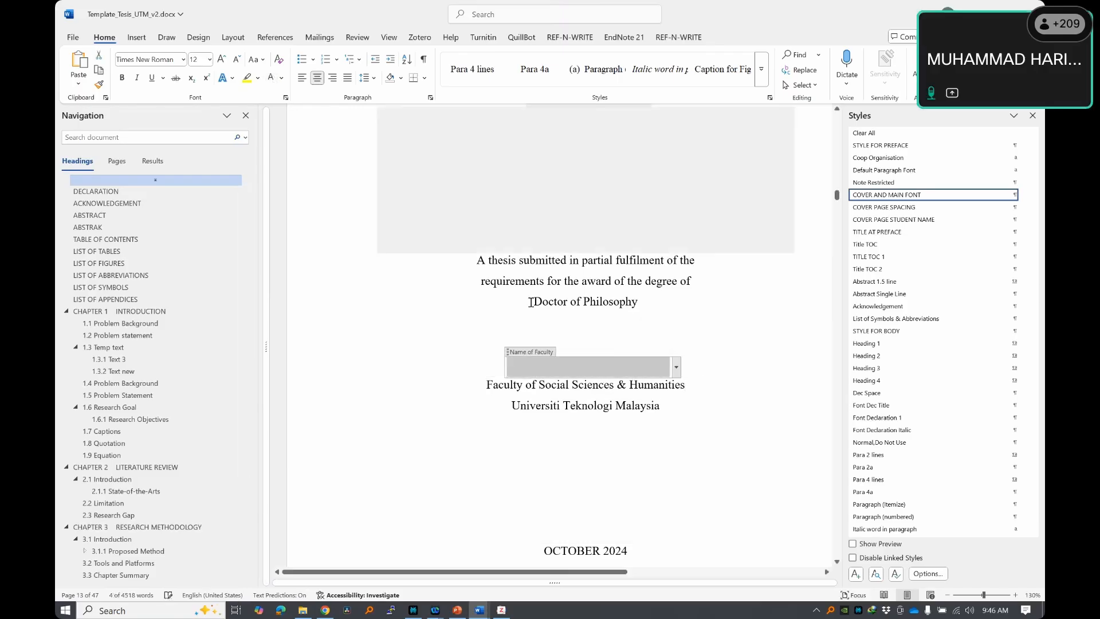
pyautogui.click(696, 388)
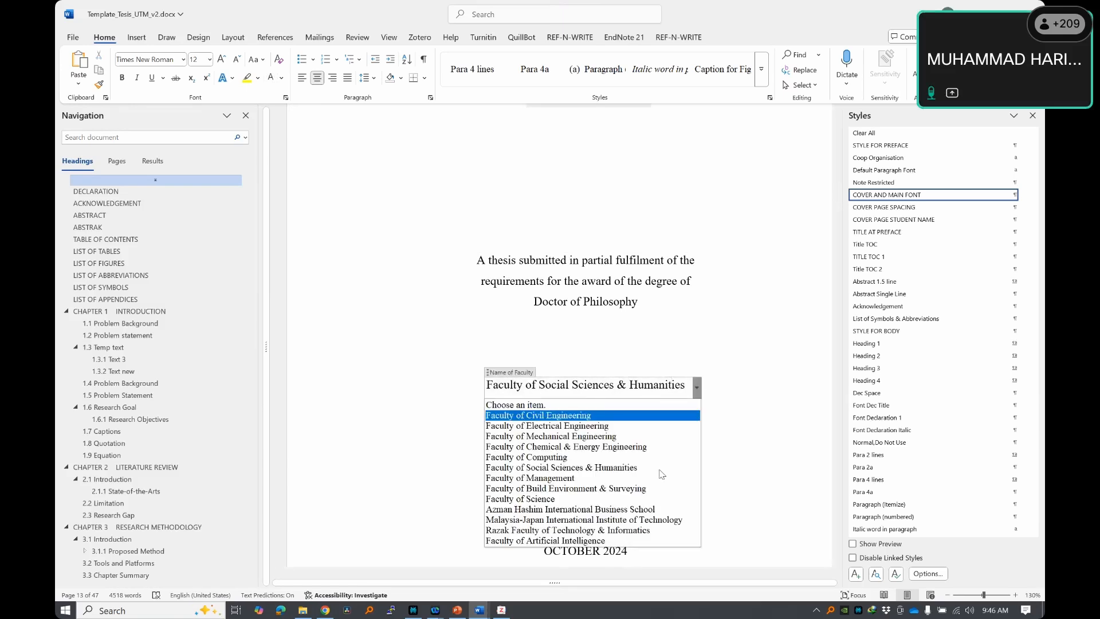
pyautogui.click(629, 456)
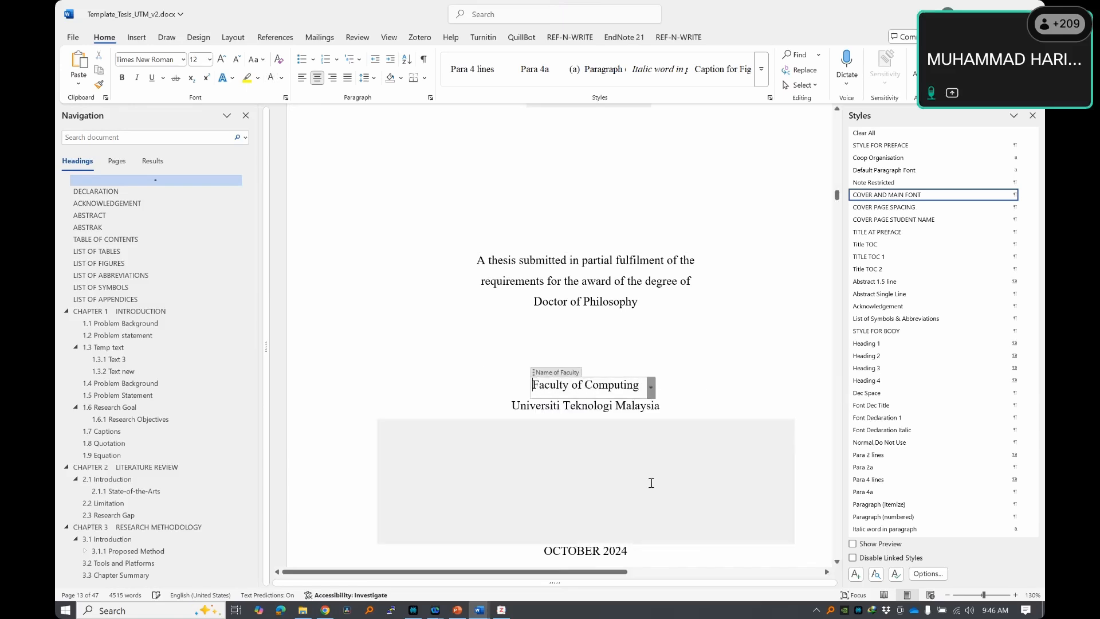
pyautogui.click(599, 413)
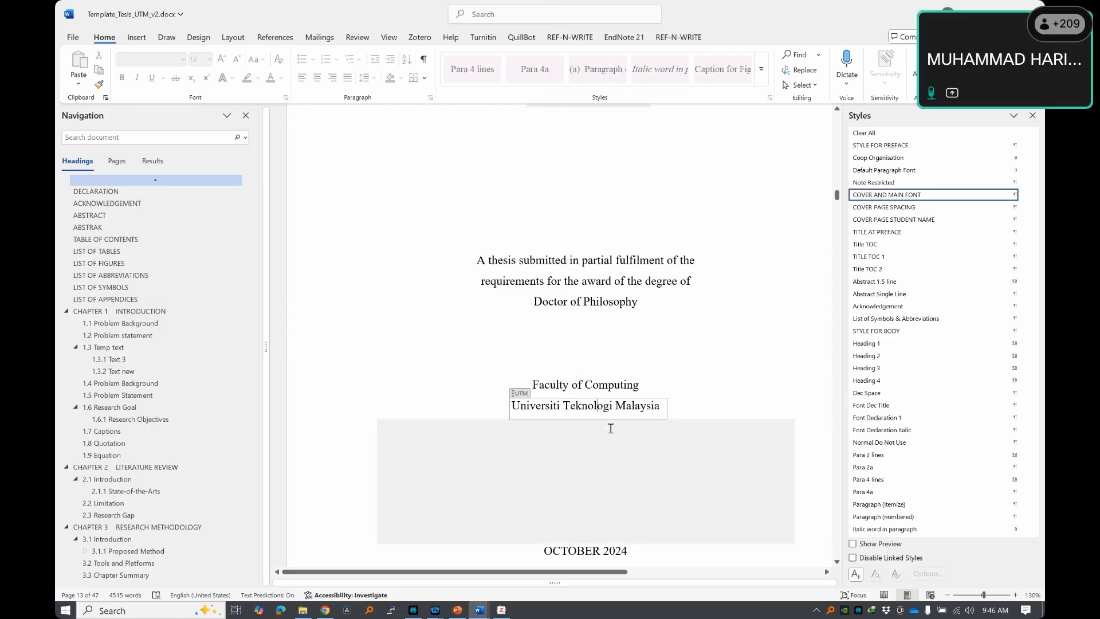
# - Replace the month in the date at the foot of the title page with SEPTEMBER
pyautogui.scroll(-3, 582, 448)
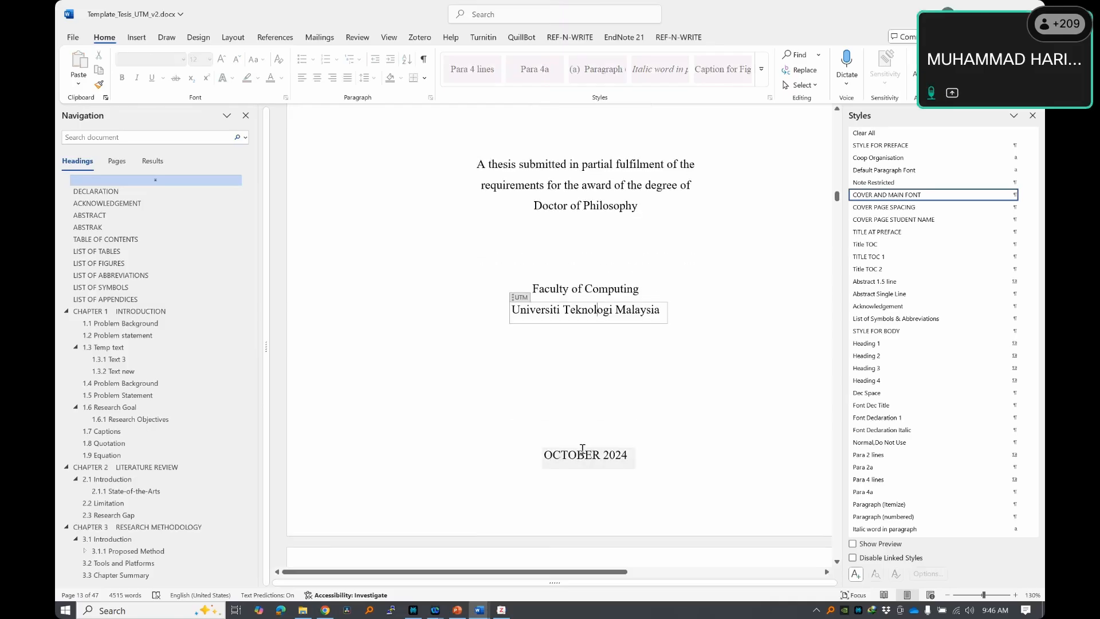
pyautogui.doubleClick(582, 449)
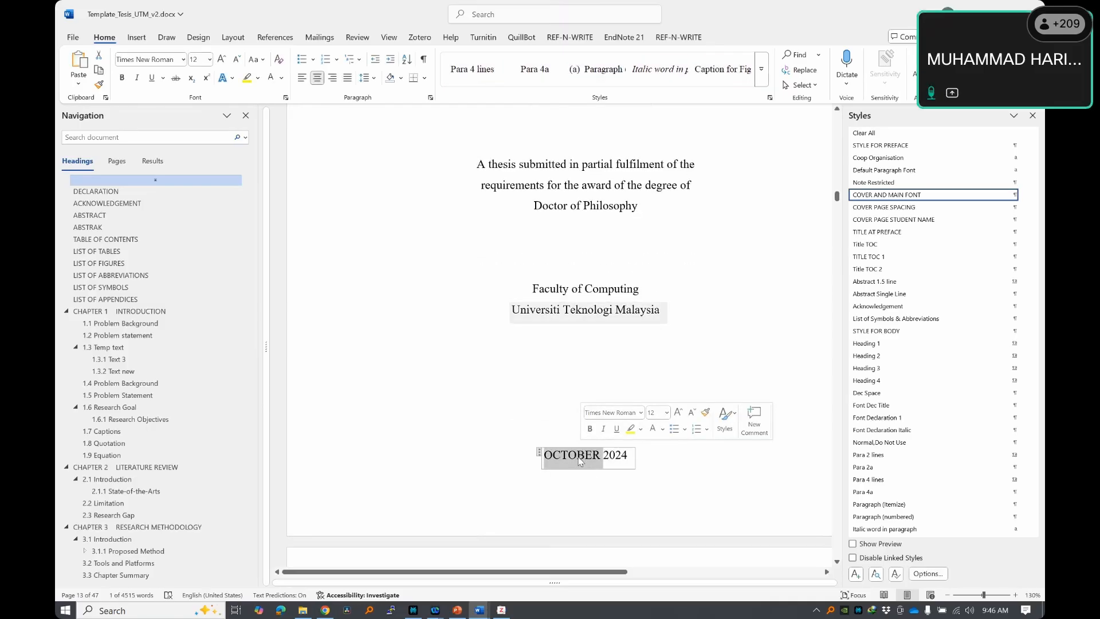
pyautogui.write('Sep')
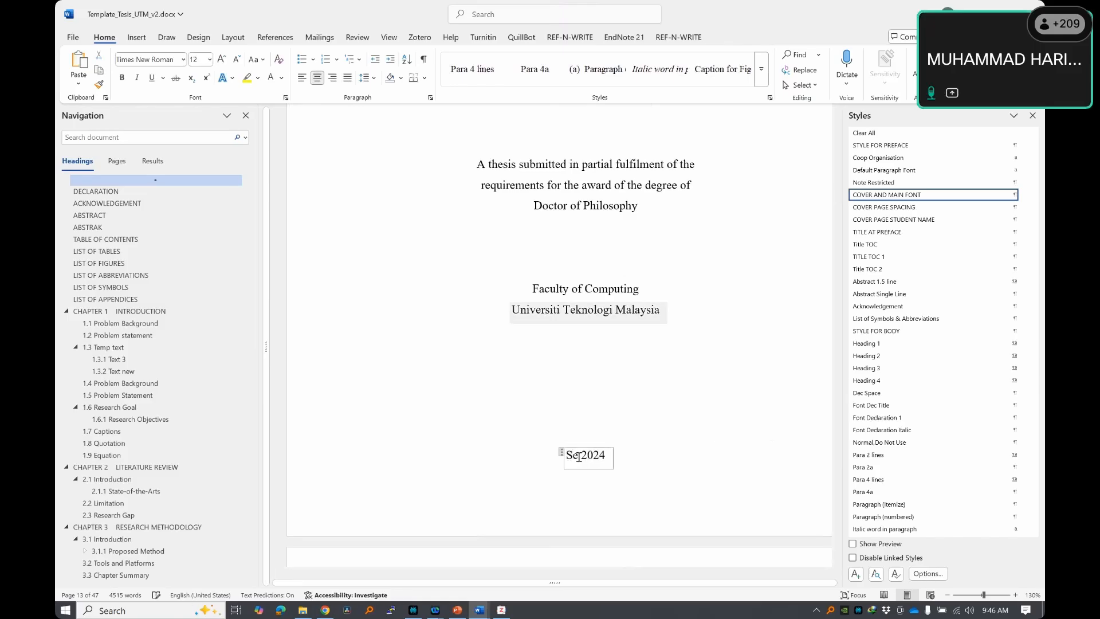
pyautogui.press('BackSpace')
pyautogui.press('BackSpace')
pyautogui.write('EPE')
pyautogui.press('BackSpace')
pyautogui.write('T ')
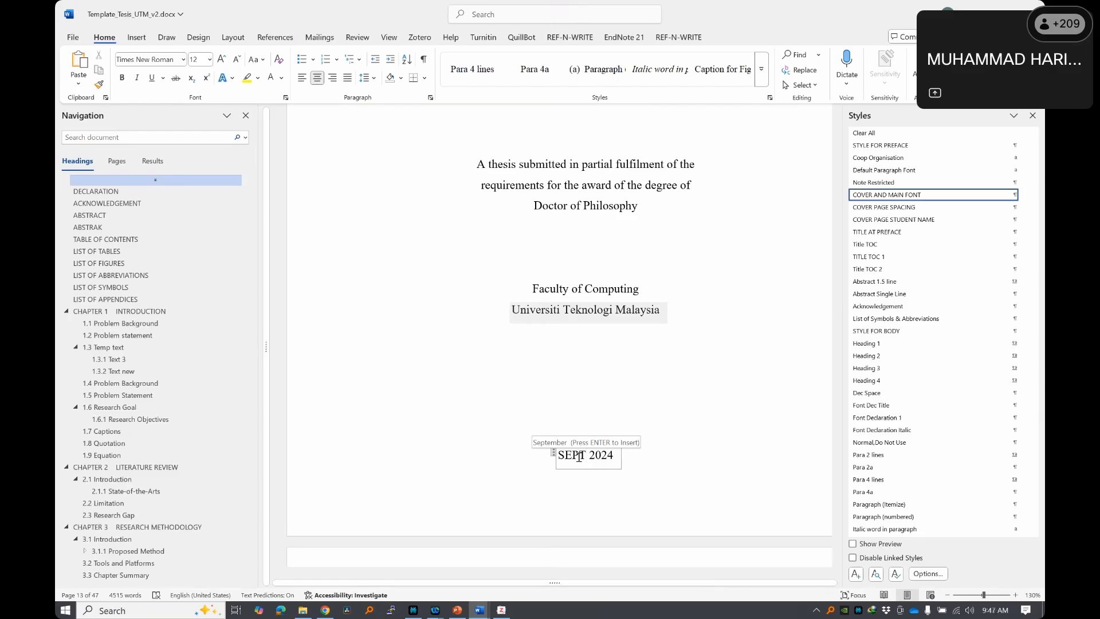
pyautogui.write('MBER')
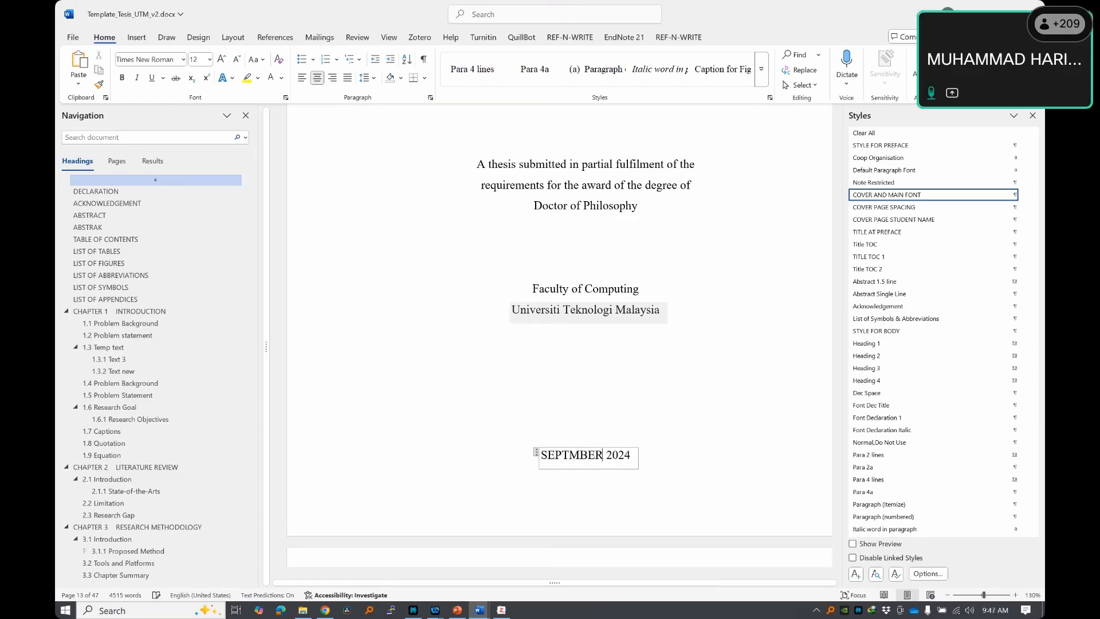
pyautogui.click(584, 455)
pyautogui.click(569, 456)
pyautogui.write('E')
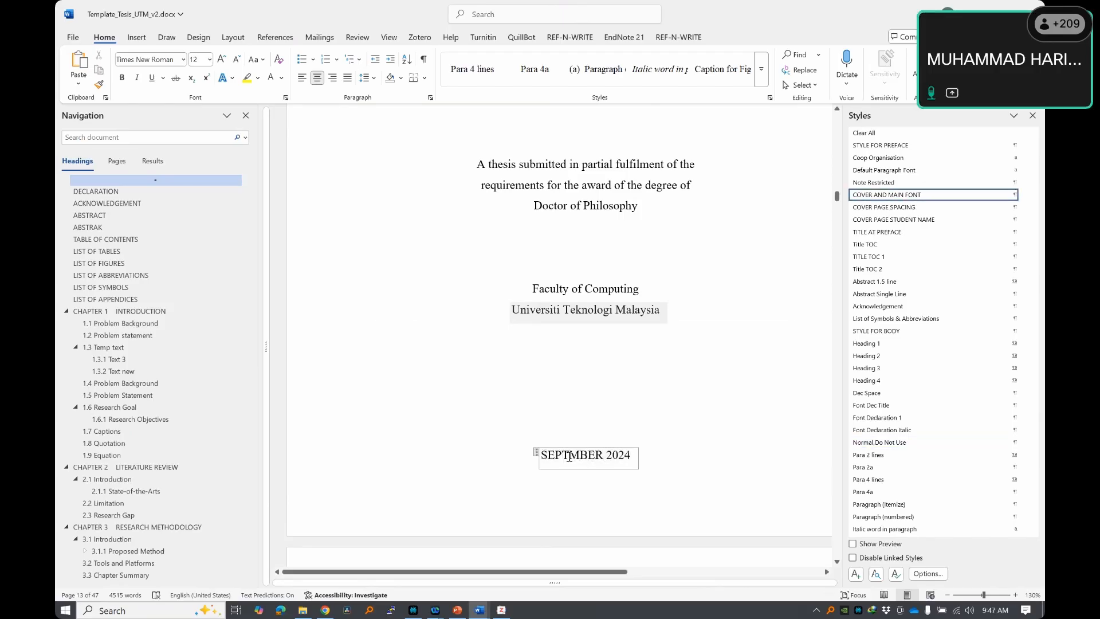
pyautogui.click(569, 457)
pyautogui.write('E')
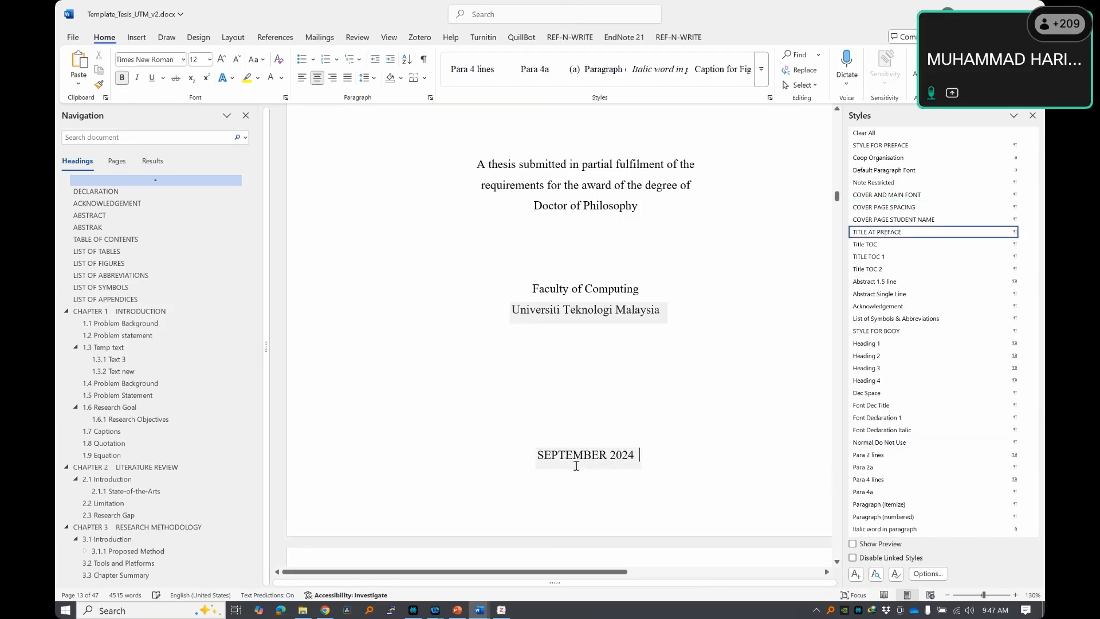
# - Remove the trailing space from the title page date and change its year to 2025
pyautogui.click(641, 459)
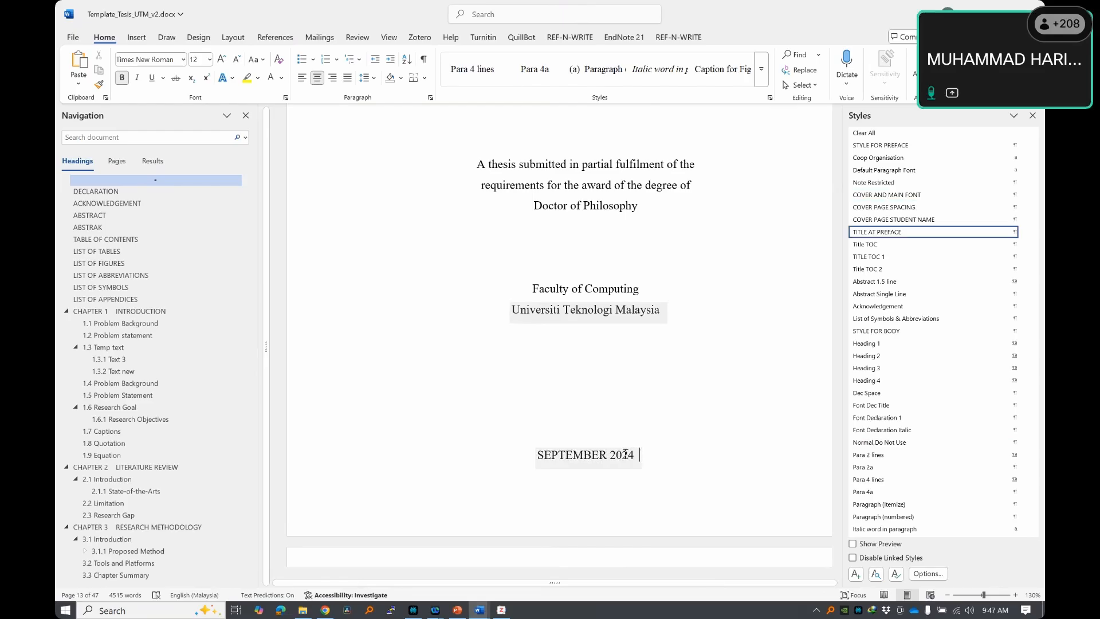
pyautogui.press('BackSpace')
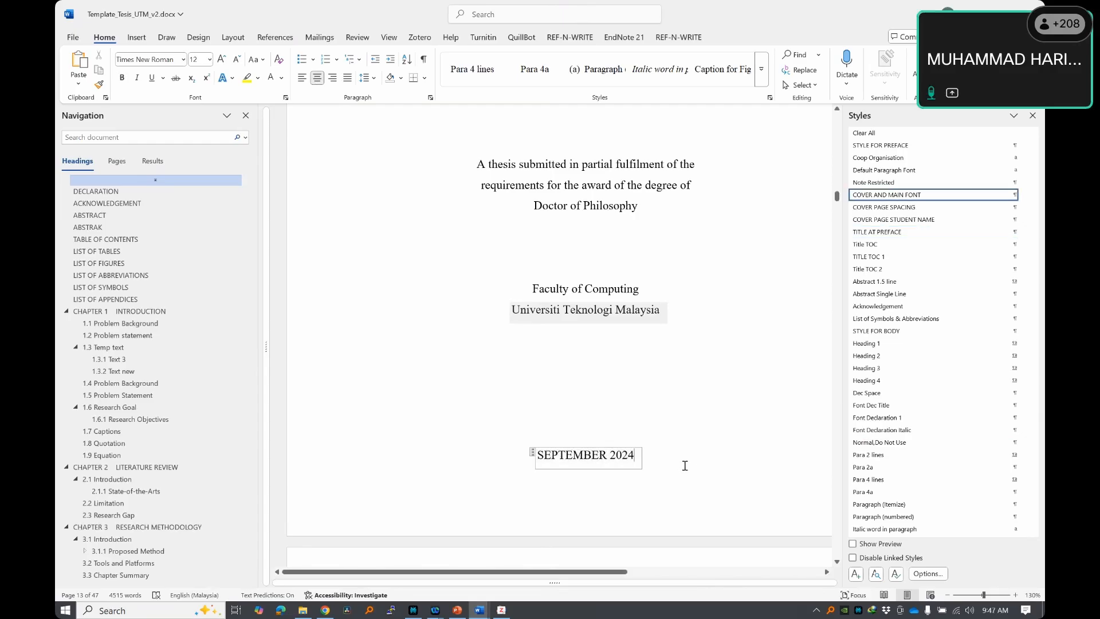
pyautogui.press('BackSpace')
pyautogui.write('5')
# - Set the document type in the first sentence of the DECLARATION page to thesis
pyautogui.scroll(-10, 655, 400)
pyautogui.click(601, 147)
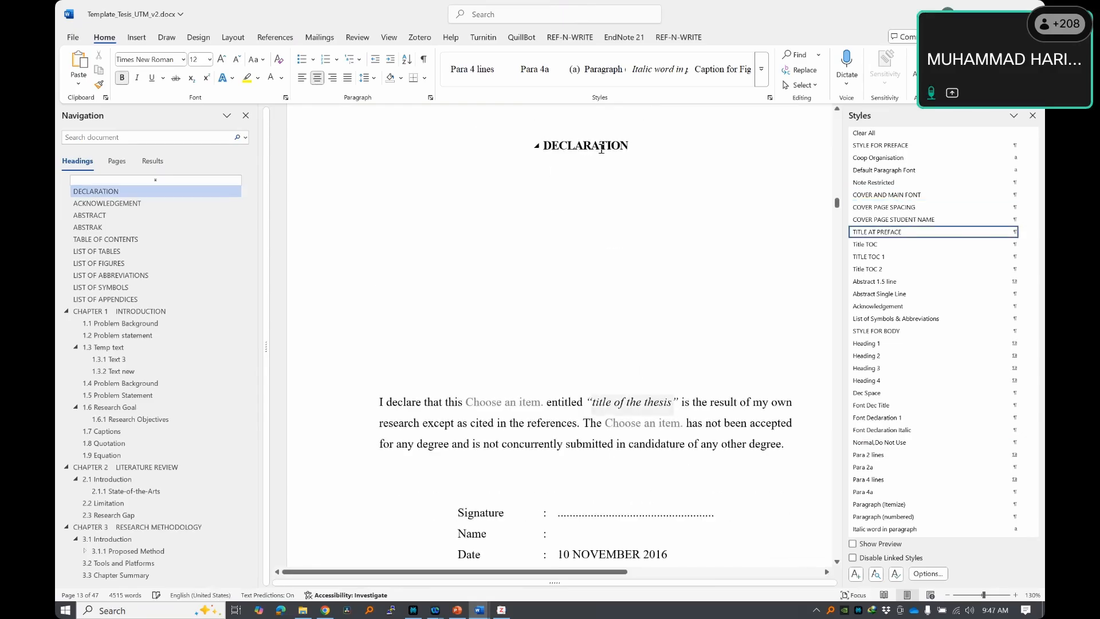
pyautogui.moveTo(567, 152); pyautogui.dragTo(629, 170)
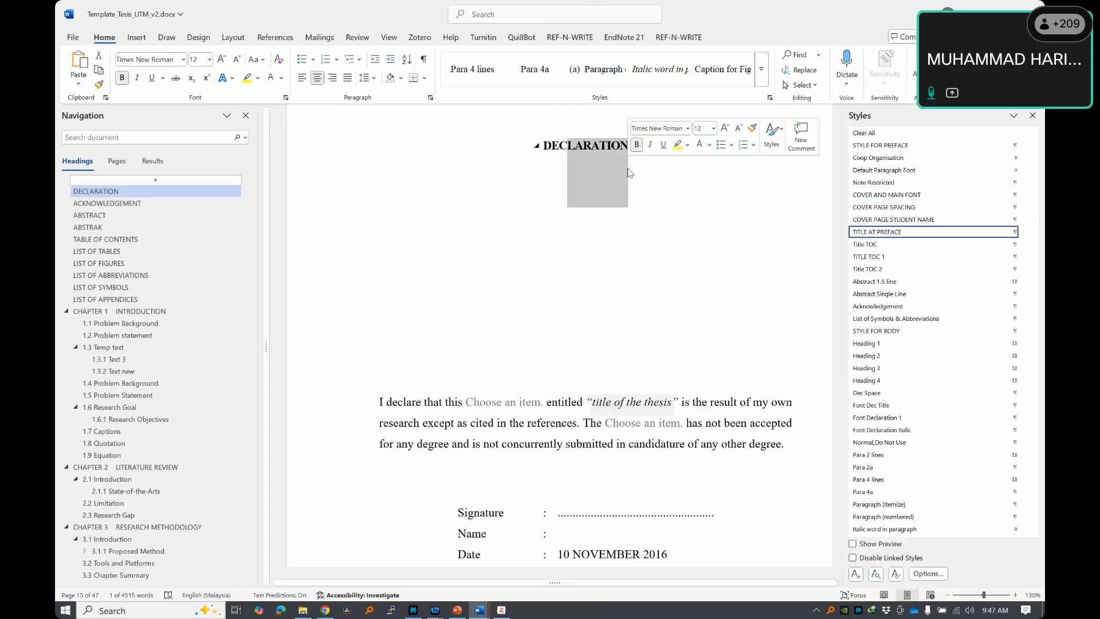
pyautogui.click(499, 407)
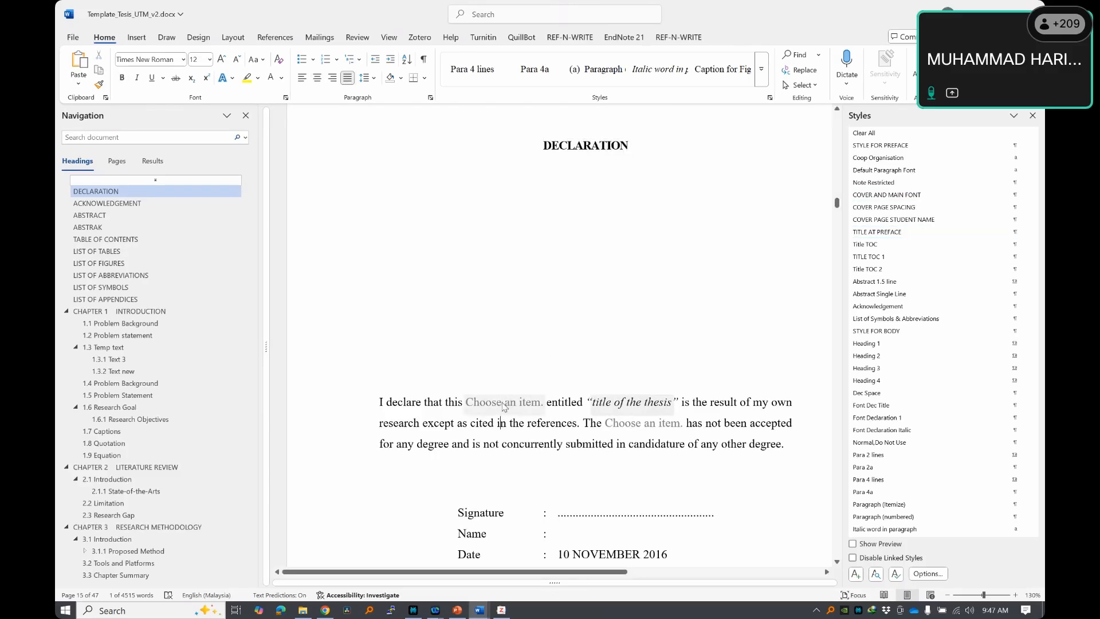
pyautogui.click(551, 405)
pyautogui.click(551, 407)
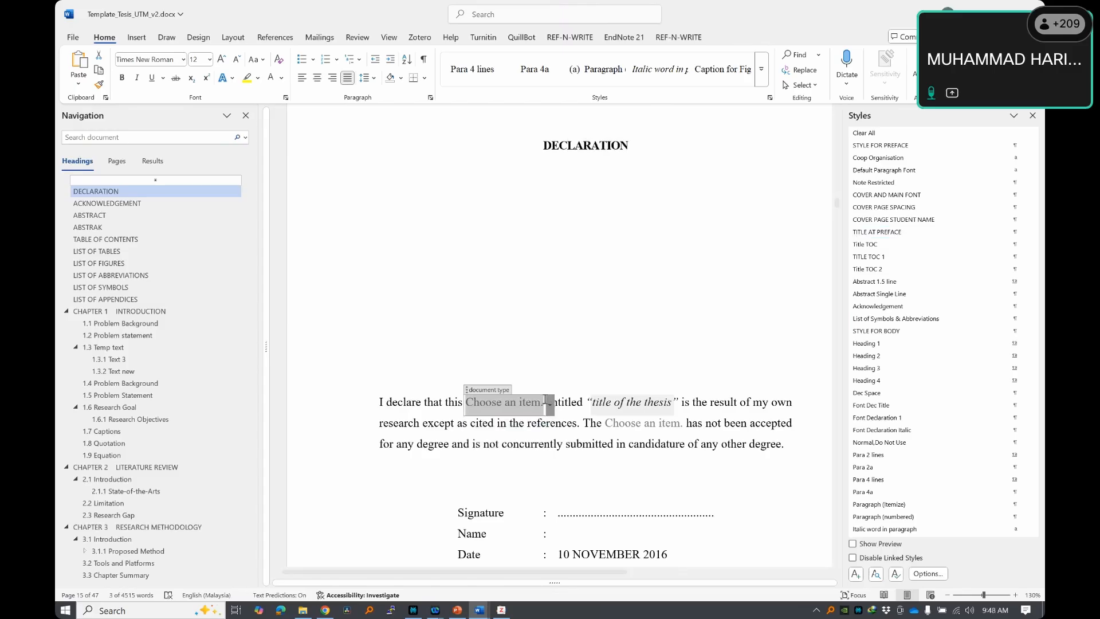
pyautogui.click(482, 430)
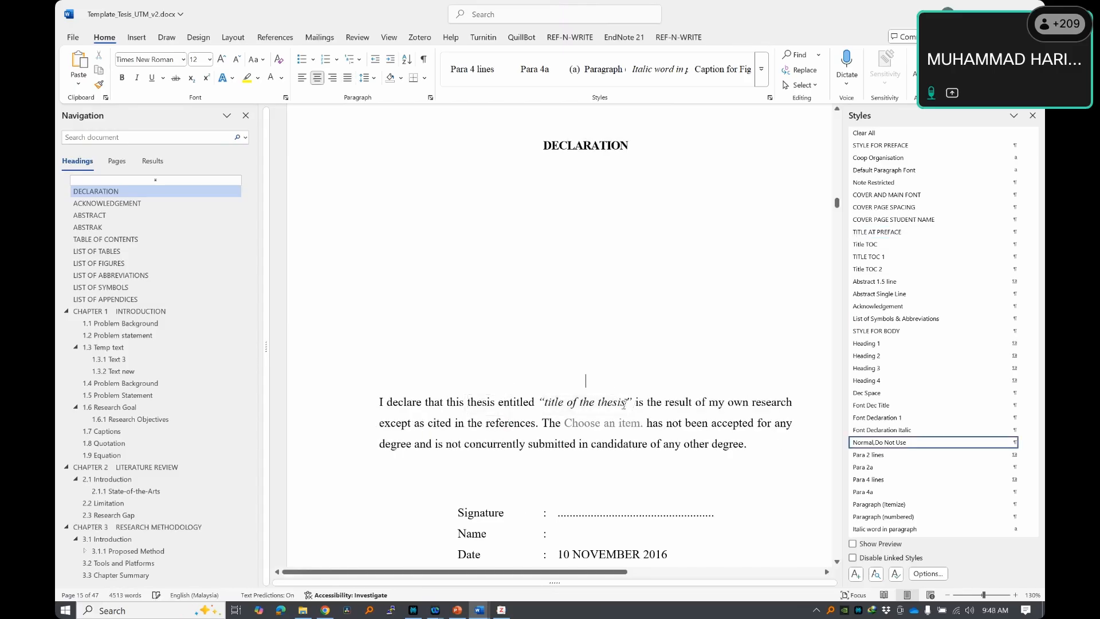
# - Replace the title placeholder in the declaration with the copied "ENHANCED MULTI-VIEW CO-CLUSTERING METHOD…" thesis title from the clipboard history
pyautogui.click(552, 407)
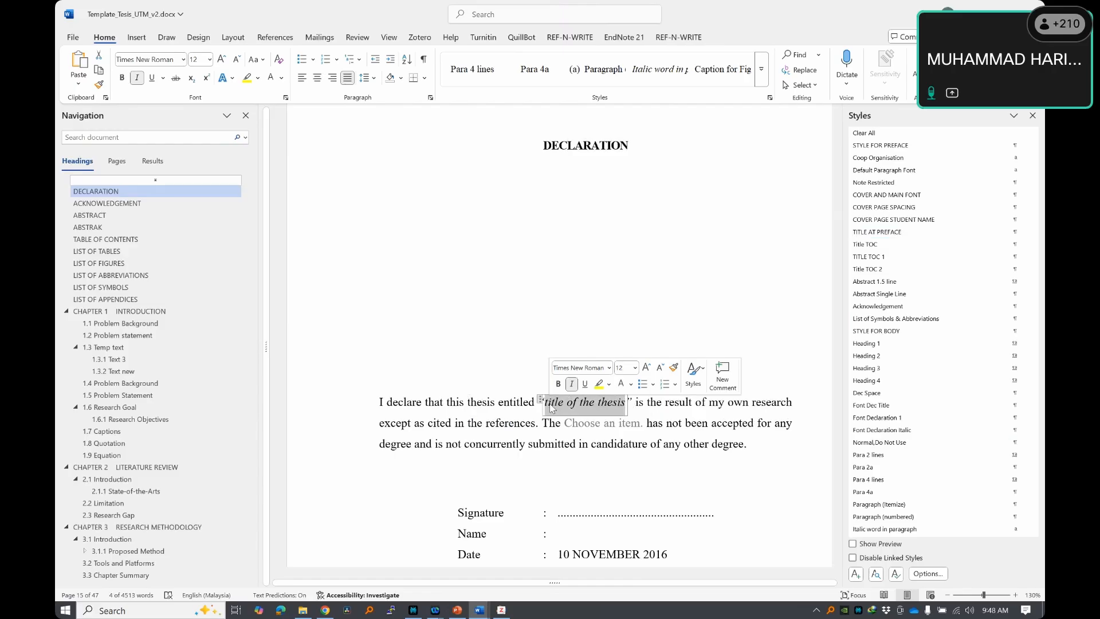
pyautogui.press('super+v')
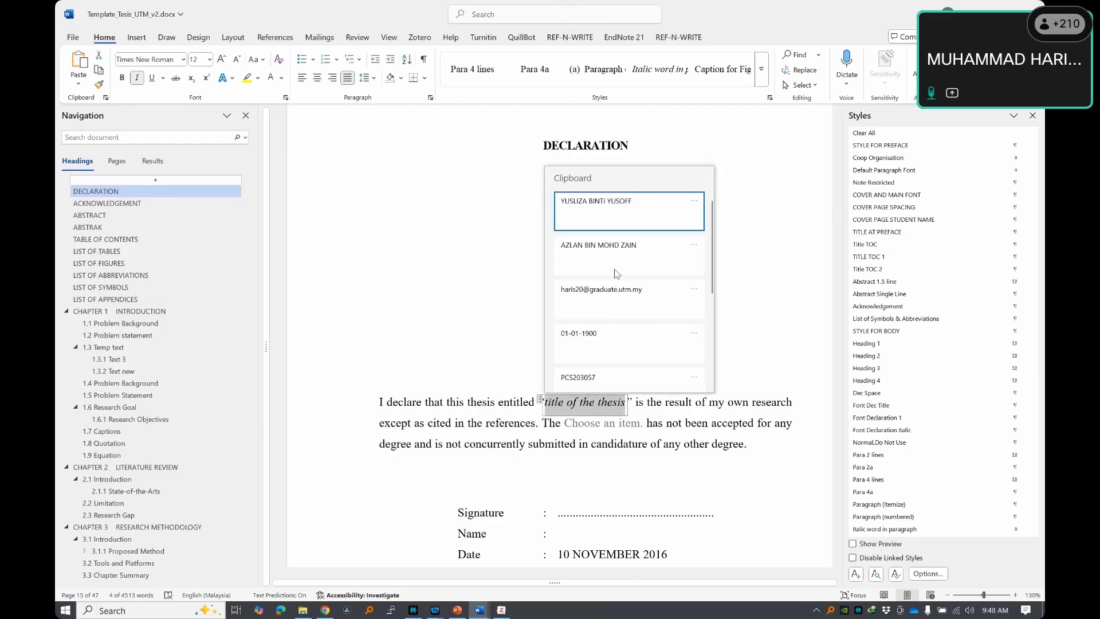
pyautogui.scroll(-2, 628, 285)
pyautogui.scroll(-1, 628, 285)
pyautogui.click(630, 309)
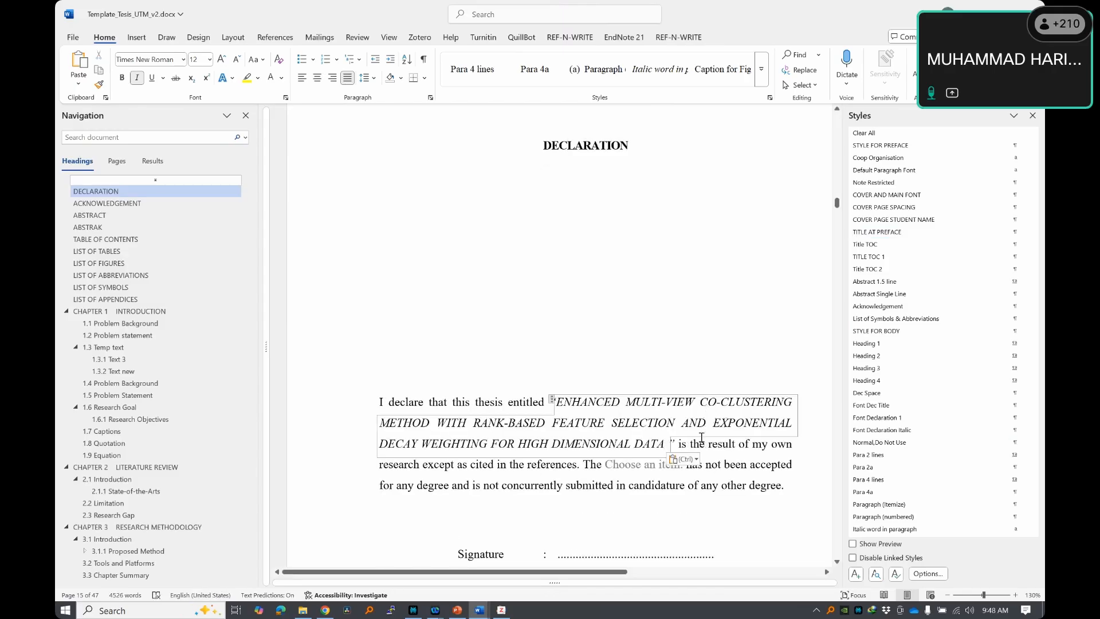
# - Change the case of the pasted thesis title in the declaration to Capitalize Each Word
pyautogui.moveTo(565, 403); pyautogui.dragTo(665, 445)
pyautogui.press('super+c')
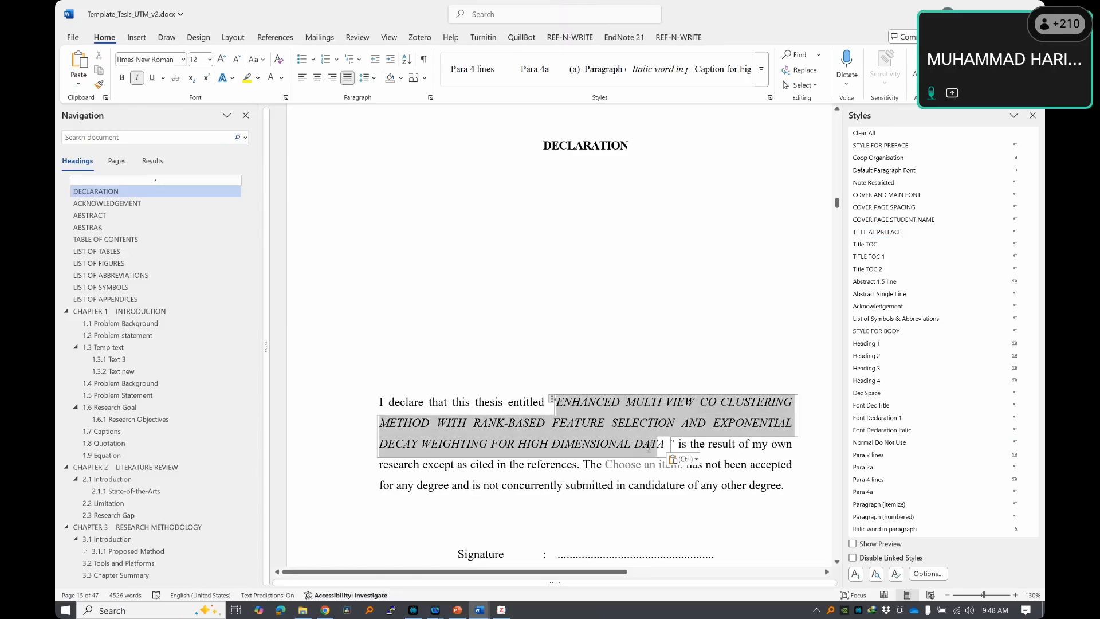
pyautogui.click(262, 61)
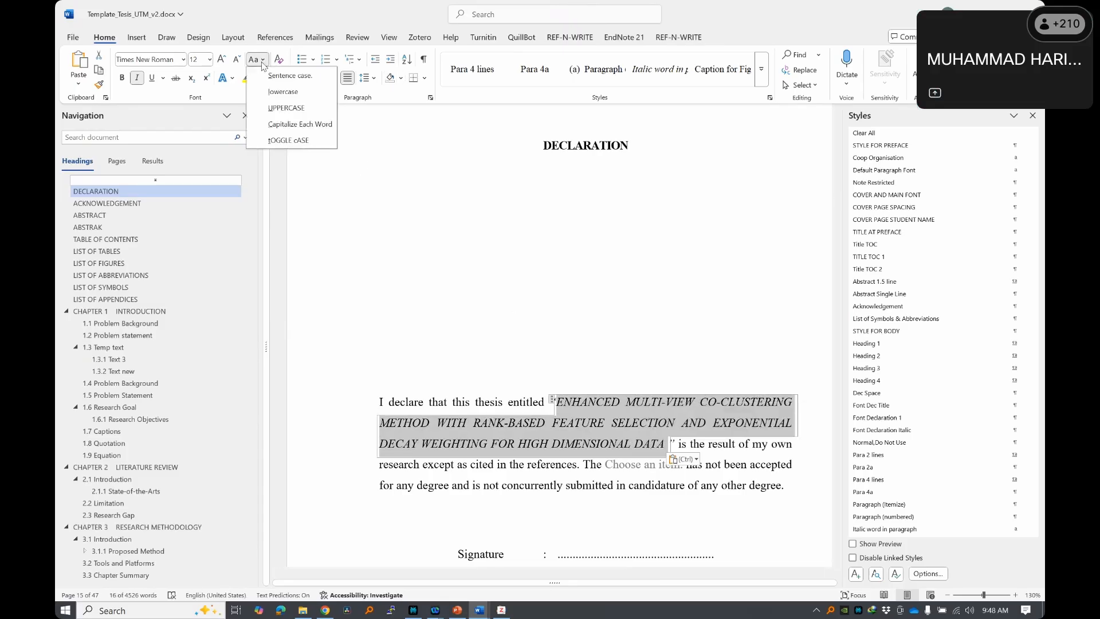
pyautogui.click(287, 127)
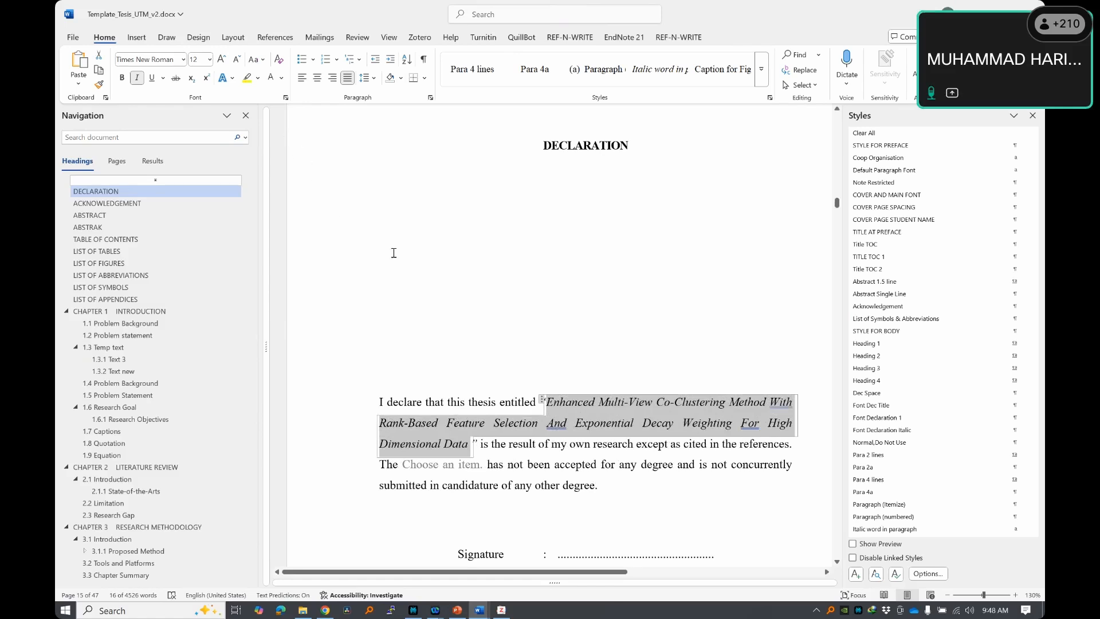
# - Accept the grammar suggestion to lowercase "and" in the declaration's thesis title
pyautogui.click(573, 402)
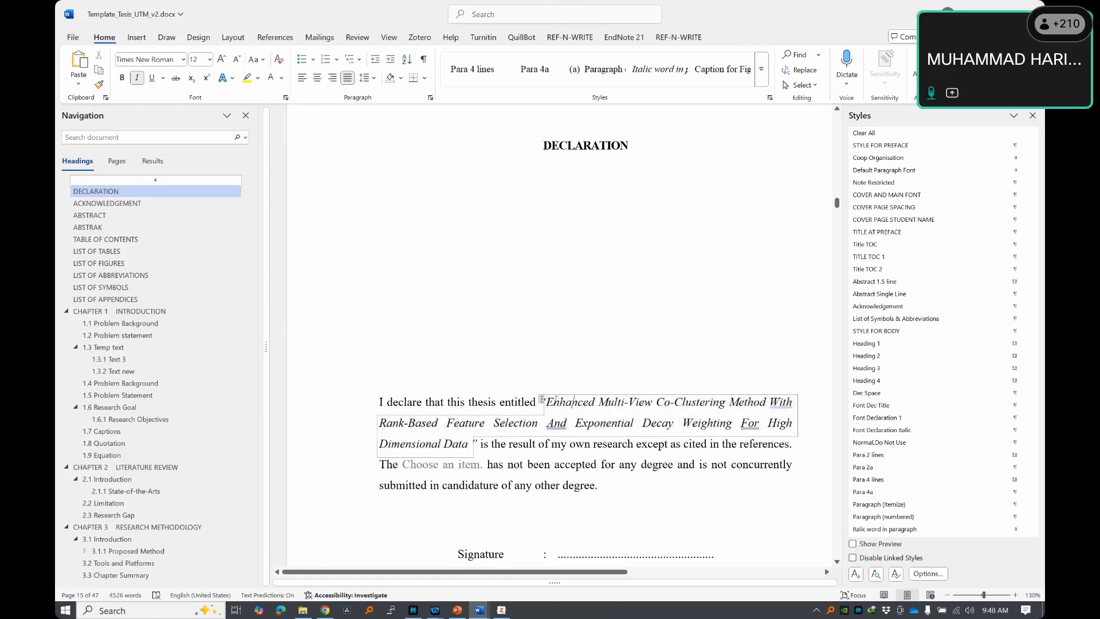
pyautogui.click(555, 422)
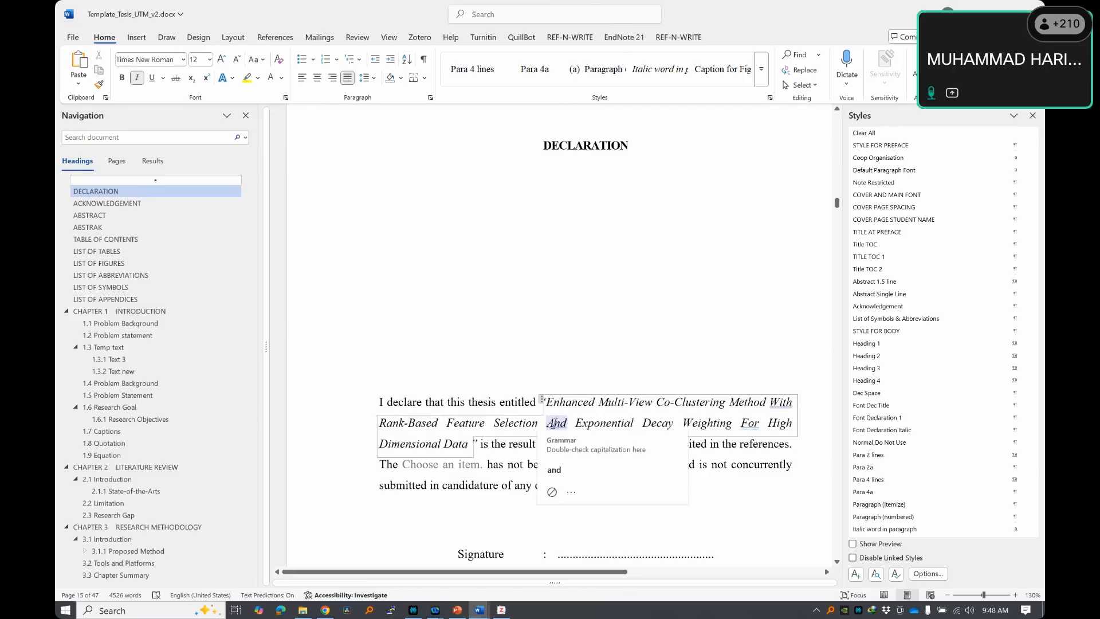
pyautogui.click(573, 468)
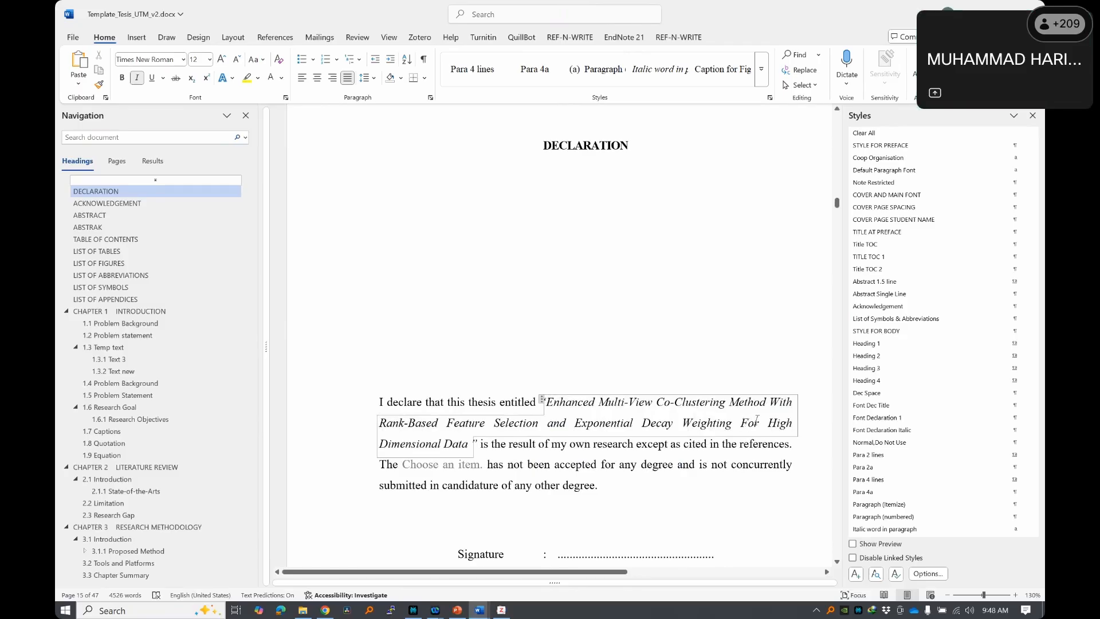
pyautogui.click(740, 443)
pyautogui.press('BackSpace')
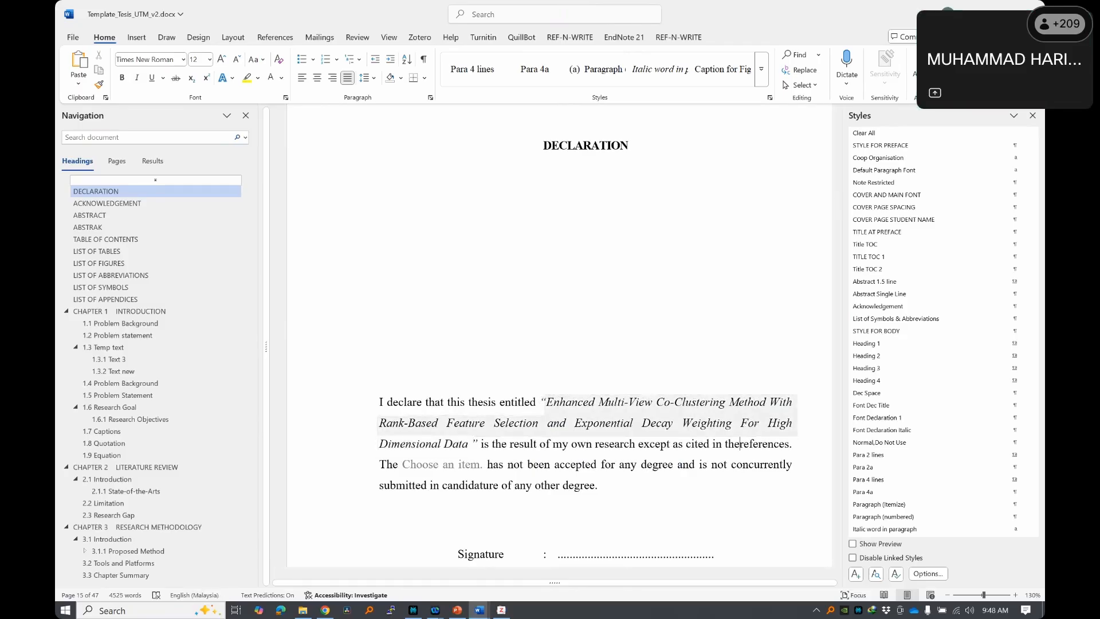
pyautogui.write('F')
pyautogui.click(803, 419)
pyautogui.press('Delete')
pyautogui.write('W')
pyautogui.press('BackSpace')
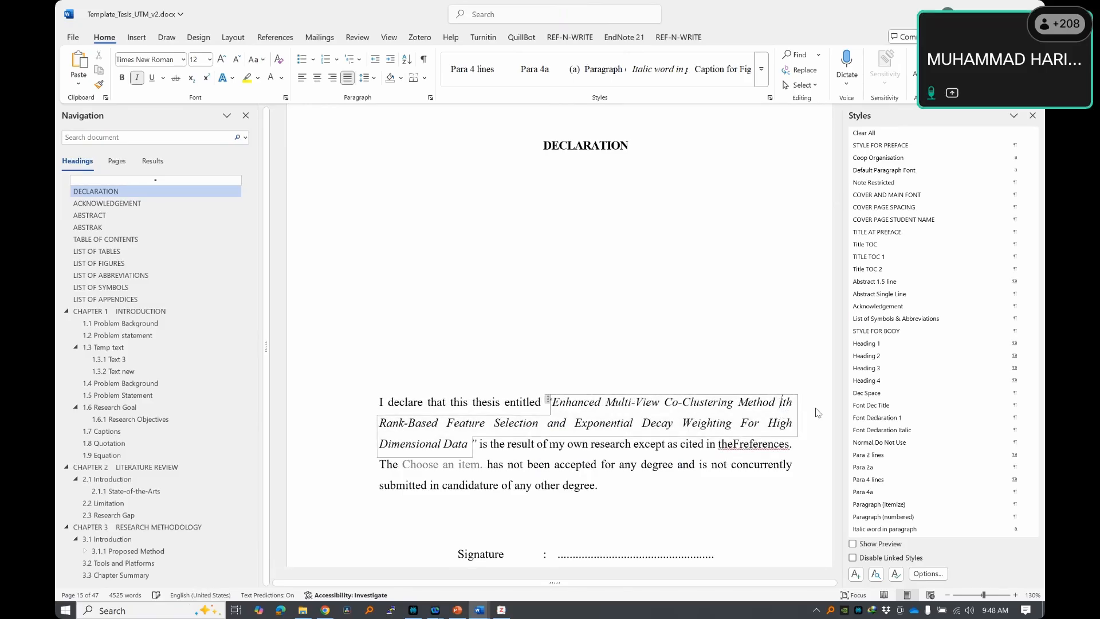
pyautogui.write('W')
pyautogui.click(761, 443)
# - Lowercase the words "for" and "with" in the declaration's thesis title
pyautogui.click(748, 424)
pyautogui.press('BackSpace')
pyautogui.write('f')
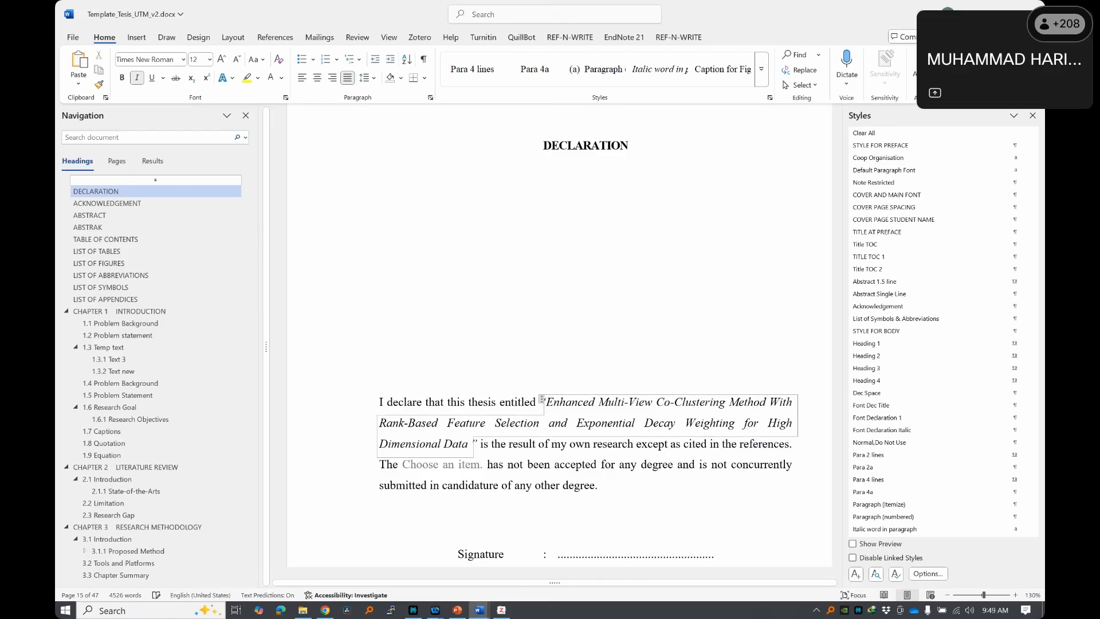
pyautogui.click(780, 401)
pyautogui.press('BackSpace')
pyautogui.write('w')
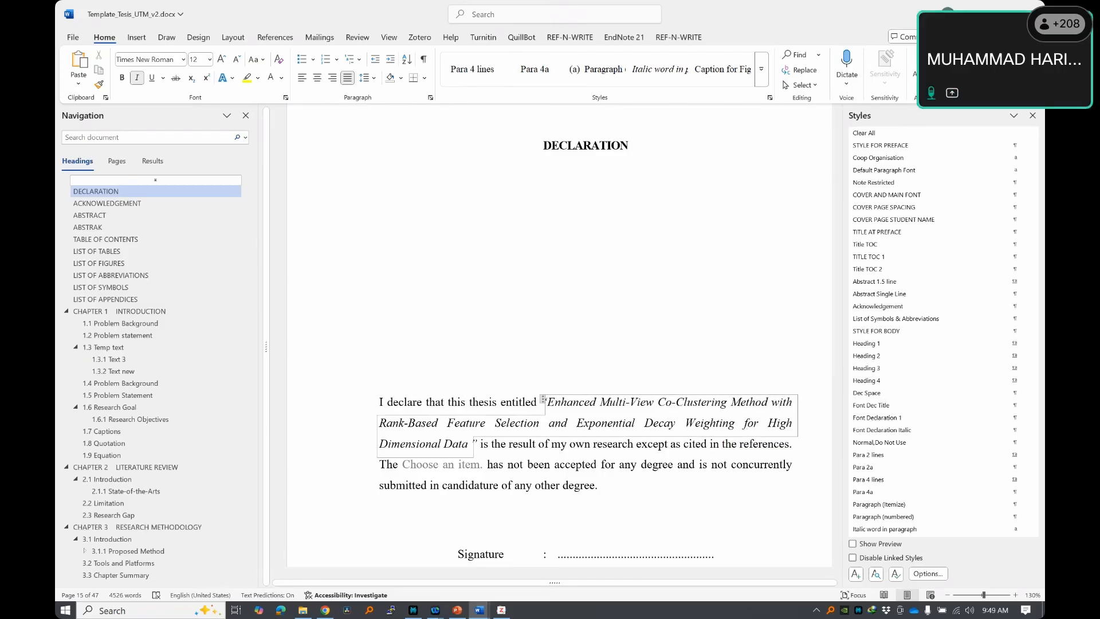
# - Undo the edits, case change and paste of the thesis title in the declaration, back to the "title of the thesis" placeholder
pyautogui.hotkey('ctrl', 'z')
pyautogui.hotkey('ctrl', 'z')
pyautogui.hotkey('ctrl', 'z')
pyautogui.hotkey('ctrl', 'z')
pyautogui.hotkey('ctrl', 'z')
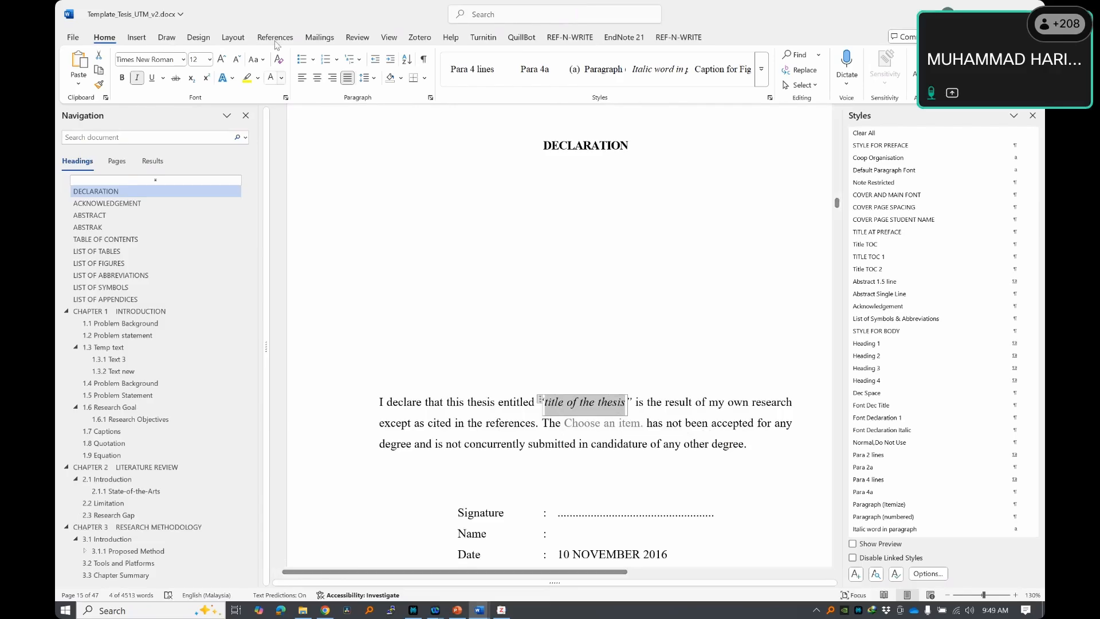
# - Apply Capitalize Each Word to the declaration's title placeholder and open the clipboard history for pasting over it
pyautogui.click(256, 60)
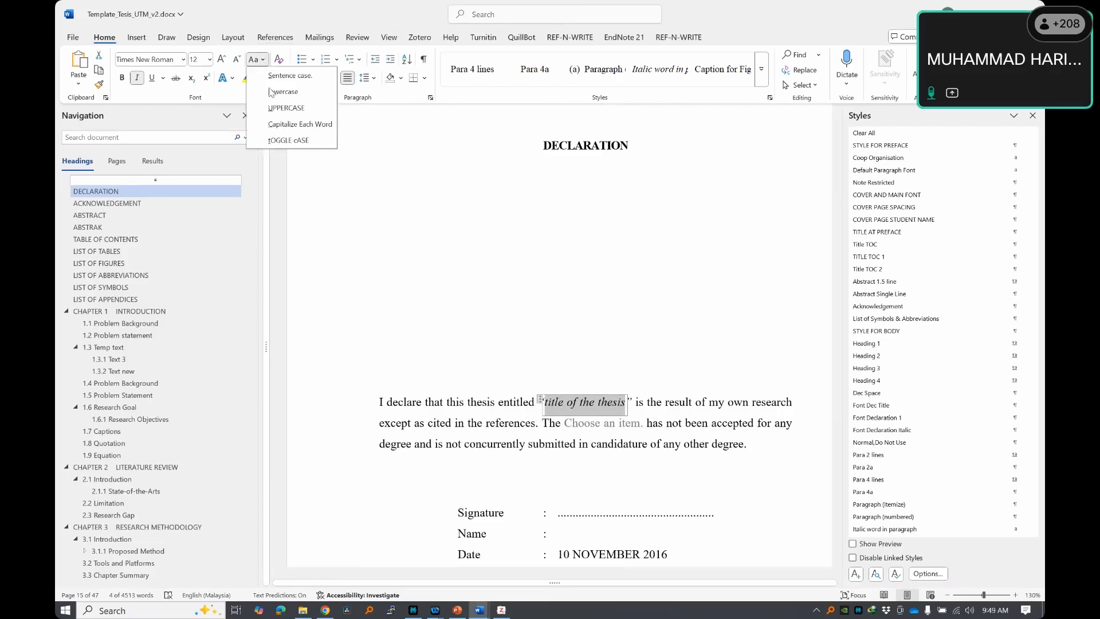
pyautogui.click(296, 127)
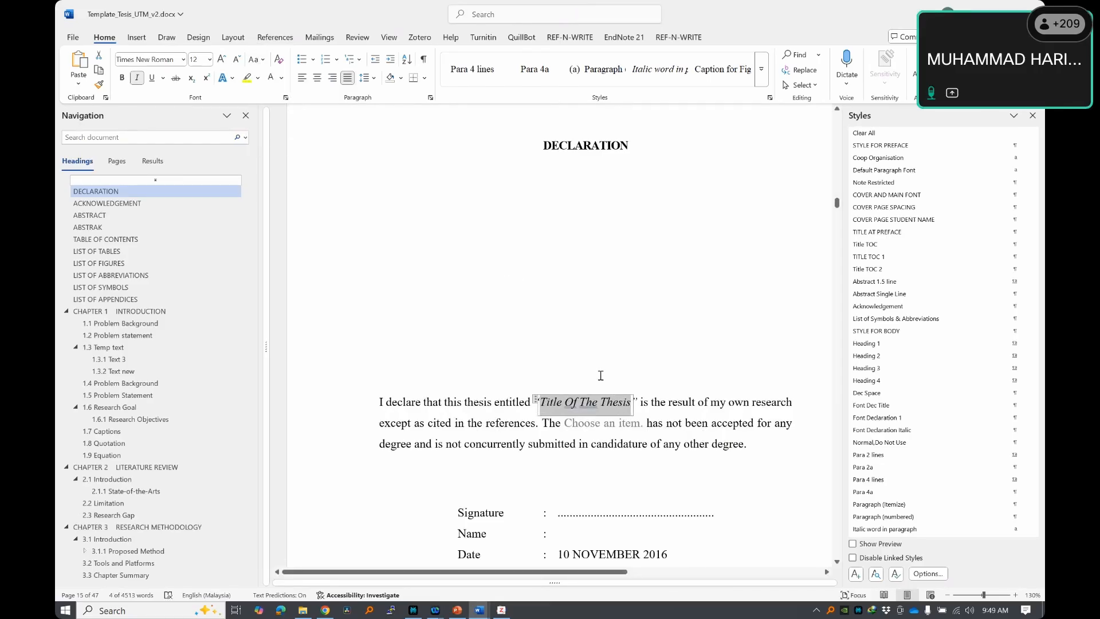
pyautogui.press('super+v')
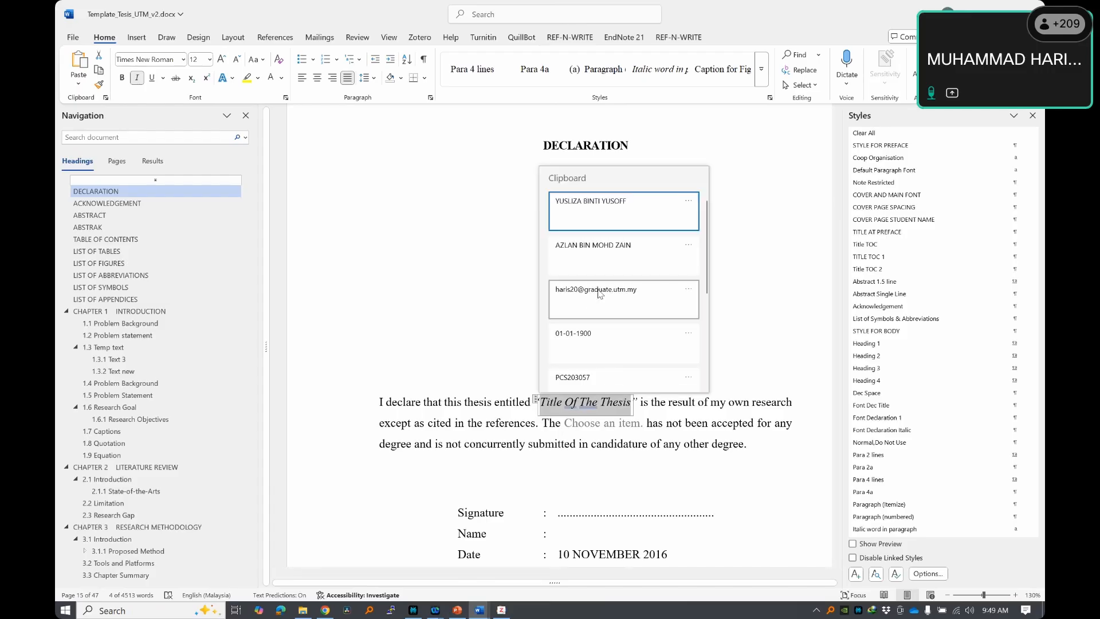
# - Replace the declaration's title placeholder with the thesis title from the clipboard history and change its case to Capitalize Each Word
pyautogui.scroll(-3, 603, 294)
pyautogui.click(607, 252)
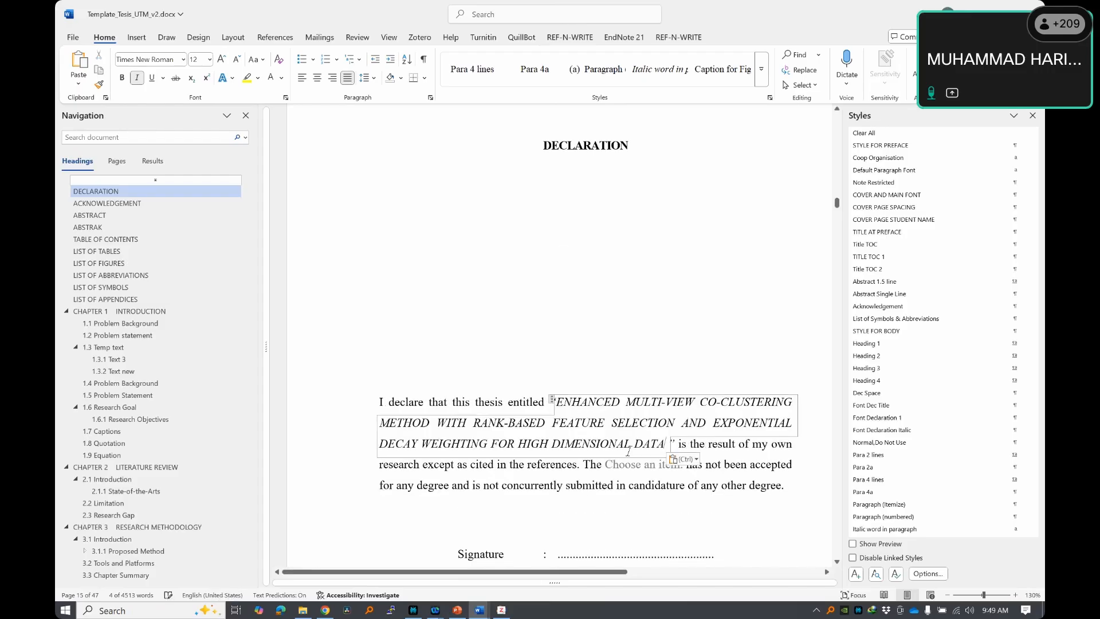
pyautogui.moveTo(557, 403); pyautogui.dragTo(668, 446)
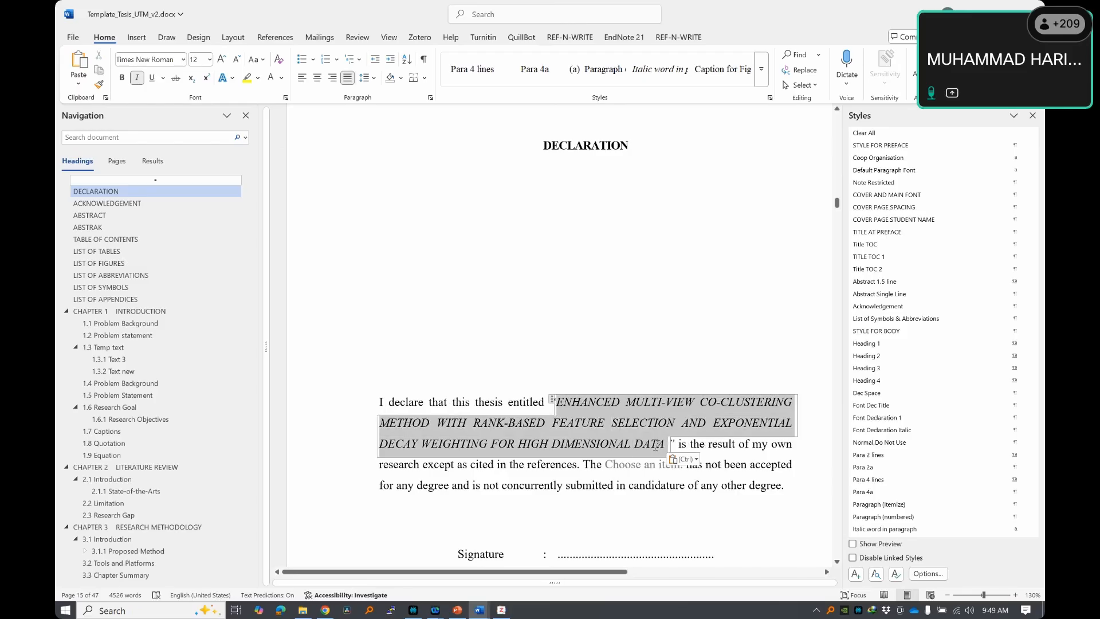
pyautogui.click(256, 60)
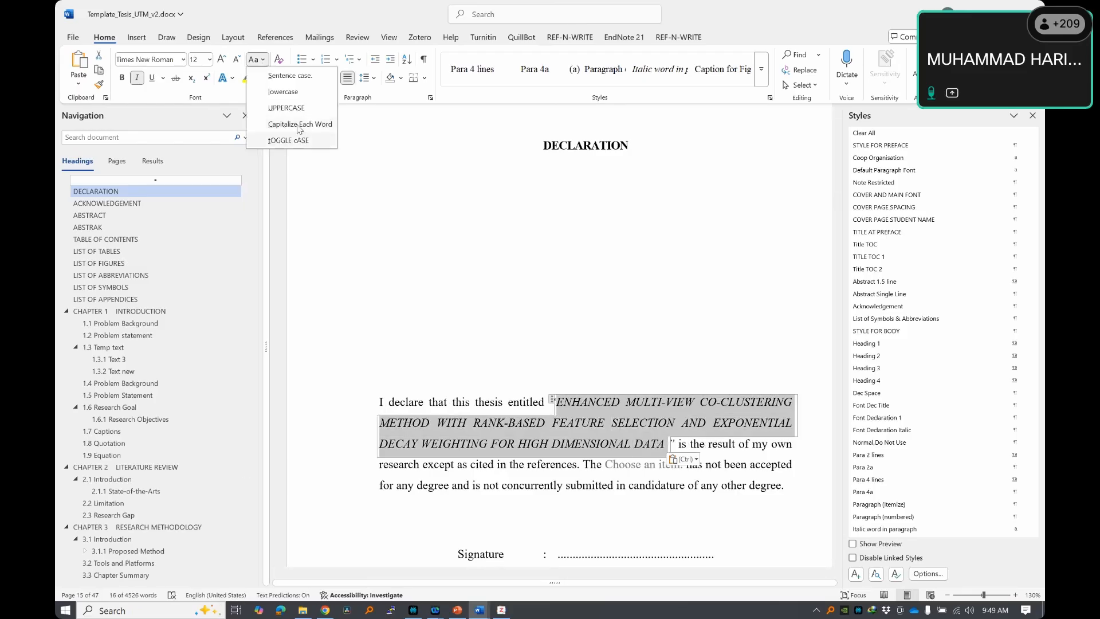
pyautogui.click(298, 125)
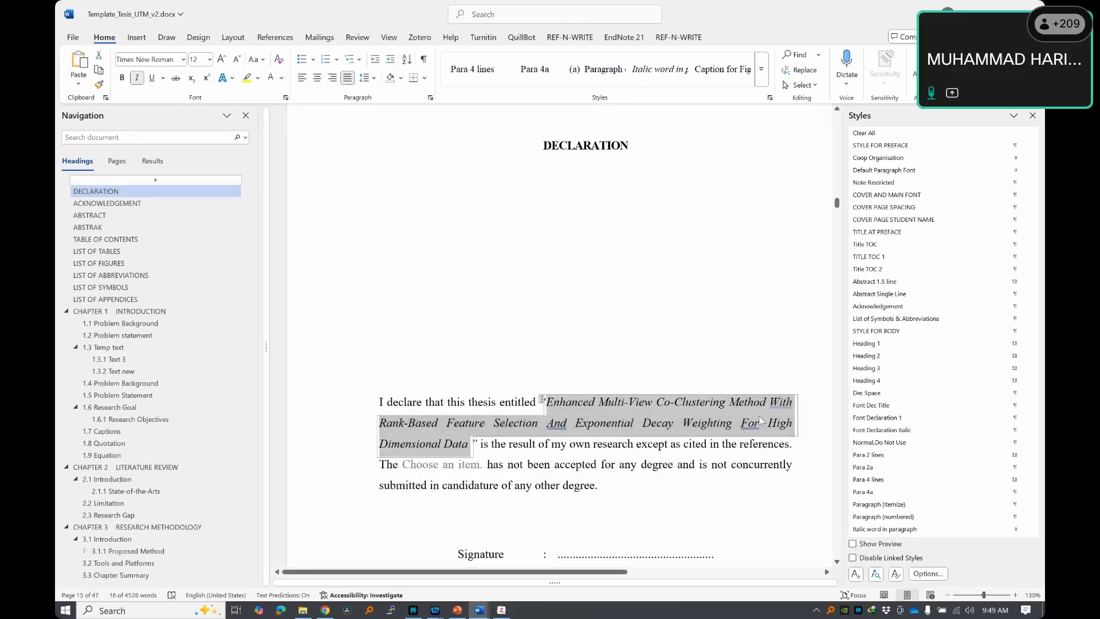
# - Lowercase the first letters of "with", "for" and "and" in the thesis title of the declaration
pyautogui.click(777, 404)
pyautogui.click(778, 449)
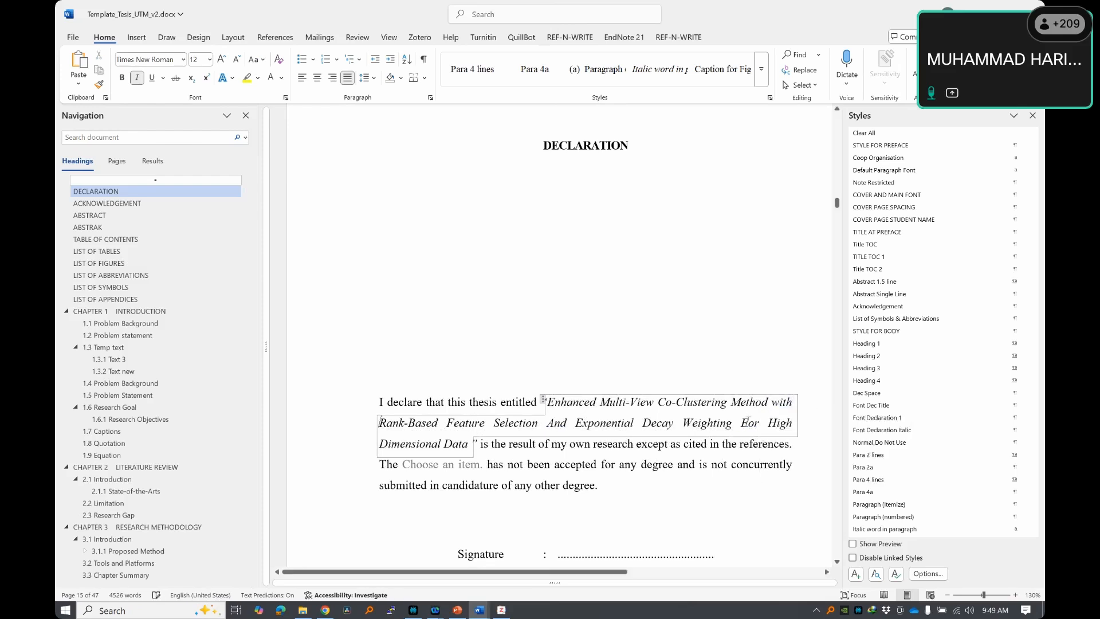
pyautogui.click(749, 426)
pyautogui.press('BackSpace')
pyautogui.write('f')
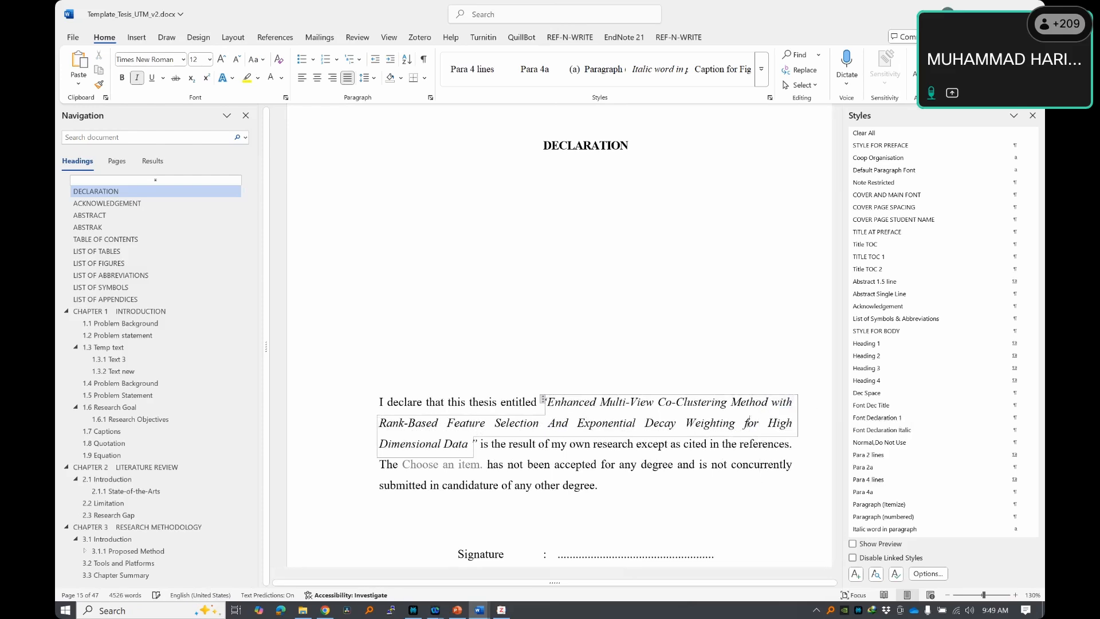
pyautogui.click(554, 422)
pyautogui.press('BackSpace')
pyautogui.write('a')
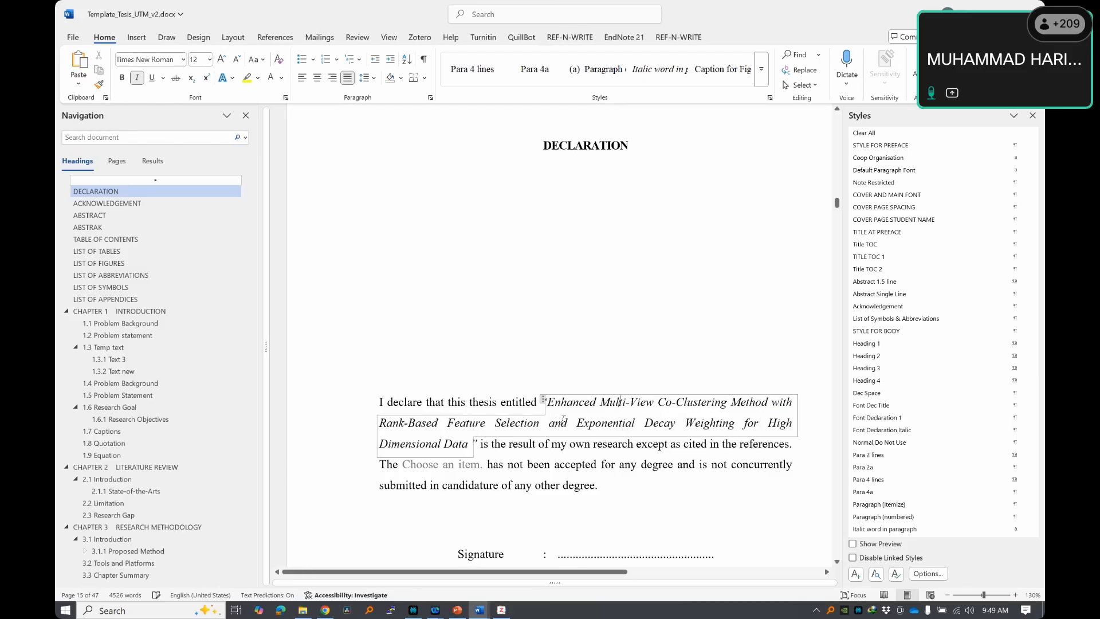
# - Set the "Choose an item" placeholder in the declaration sentence to proposal
pyautogui.click(480, 475)
pyautogui.click(472, 471)
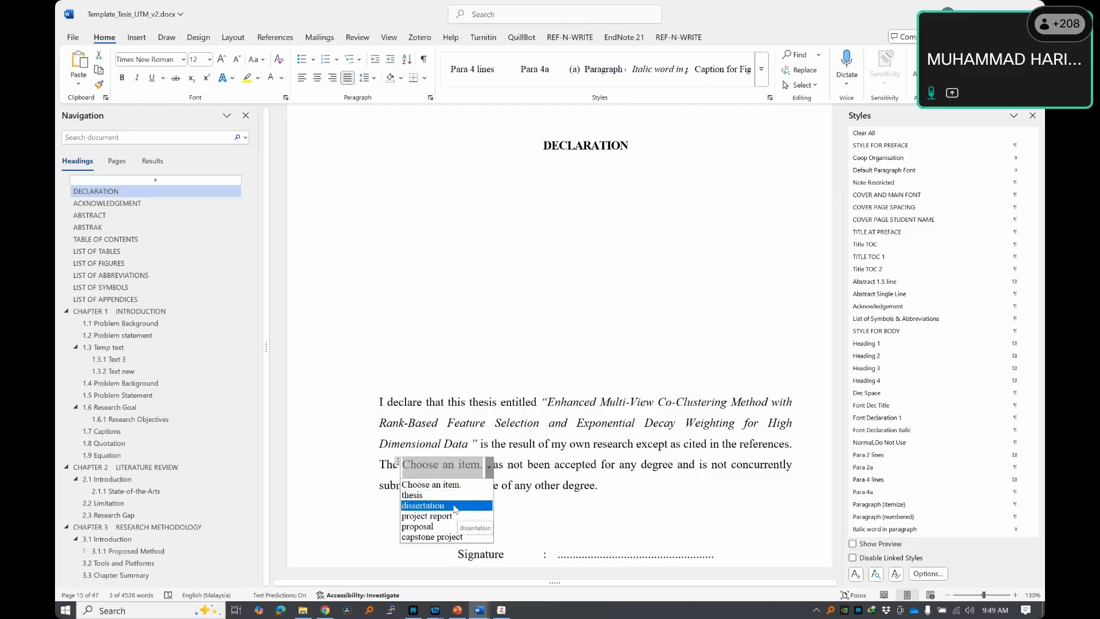
pyautogui.click(417, 526)
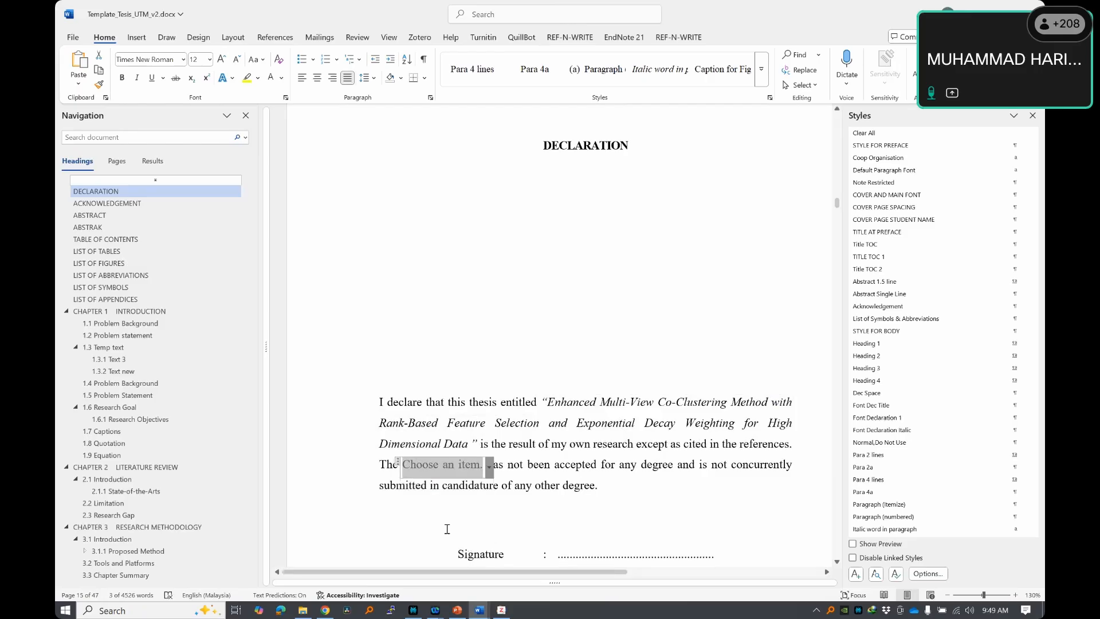
# - Fill in the Name row under the declaration's signature line with the student's name from the clipboard history
pyautogui.scroll(-3, 595, 359)
pyautogui.click(595, 359)
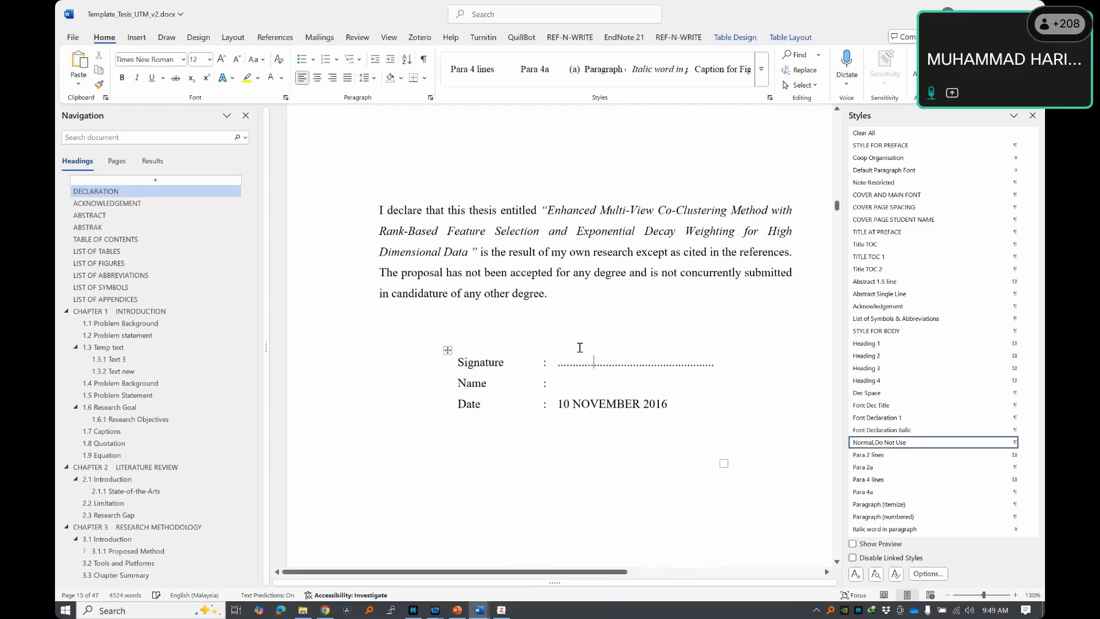
pyautogui.moveTo(588, 361)
pyautogui.mouseDown()
pyautogui.moveTo(713, 362)
pyautogui.moveTo(710, 374)
pyautogui.mouseUp()
pyautogui.click(579, 404)
pyautogui.click(615, 365)
pyautogui.click(625, 386)
pyautogui.press('super+v')
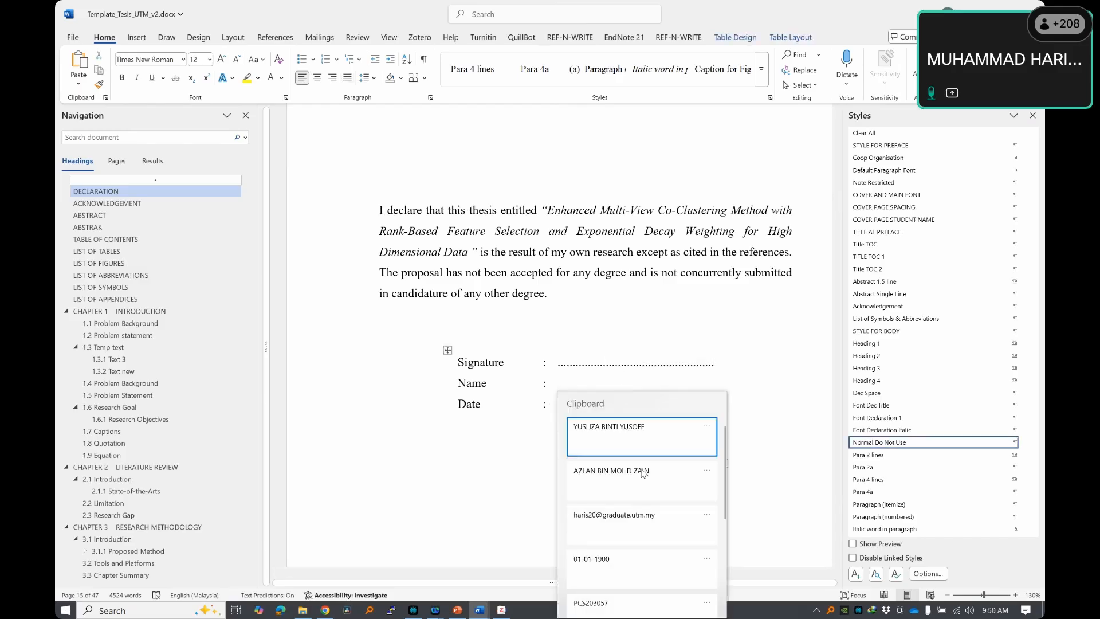
pyautogui.scroll(-1, 624, 553)
pyautogui.click(630, 519)
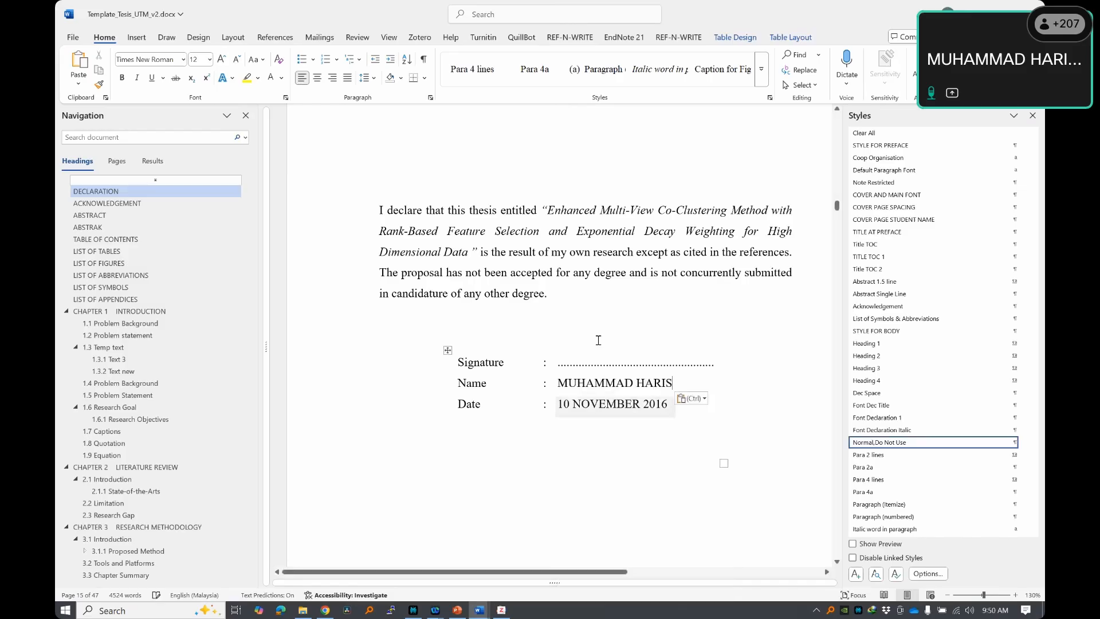
# - Set the declaration's date to 30 September 2025
pyautogui.click(606, 404)
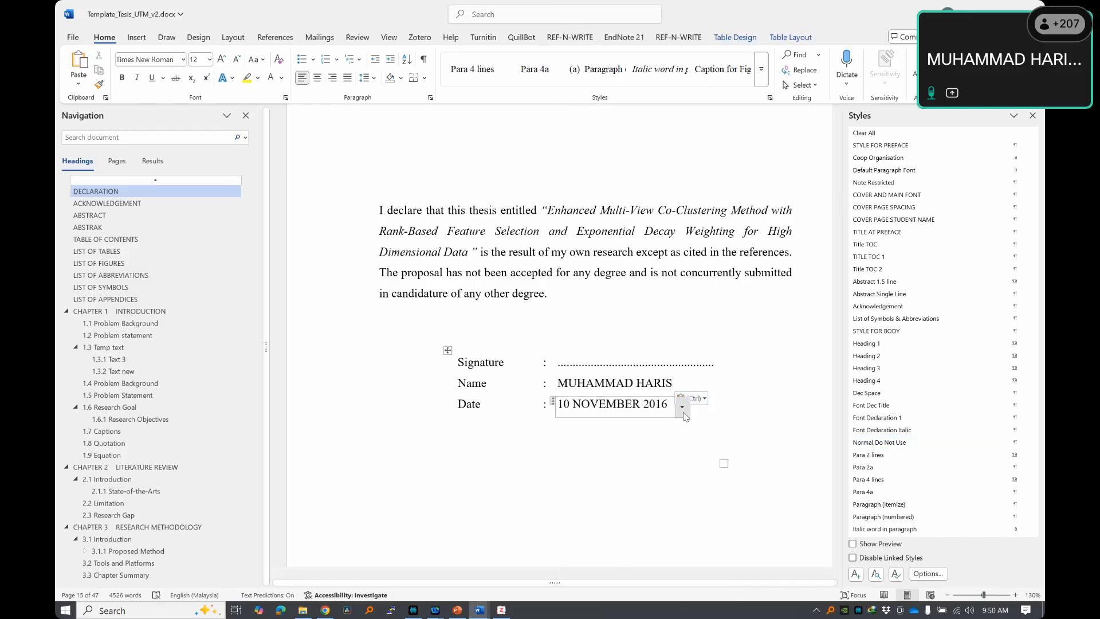
pyautogui.click(682, 406)
pyautogui.click(638, 511)
pyautogui.click(610, 350)
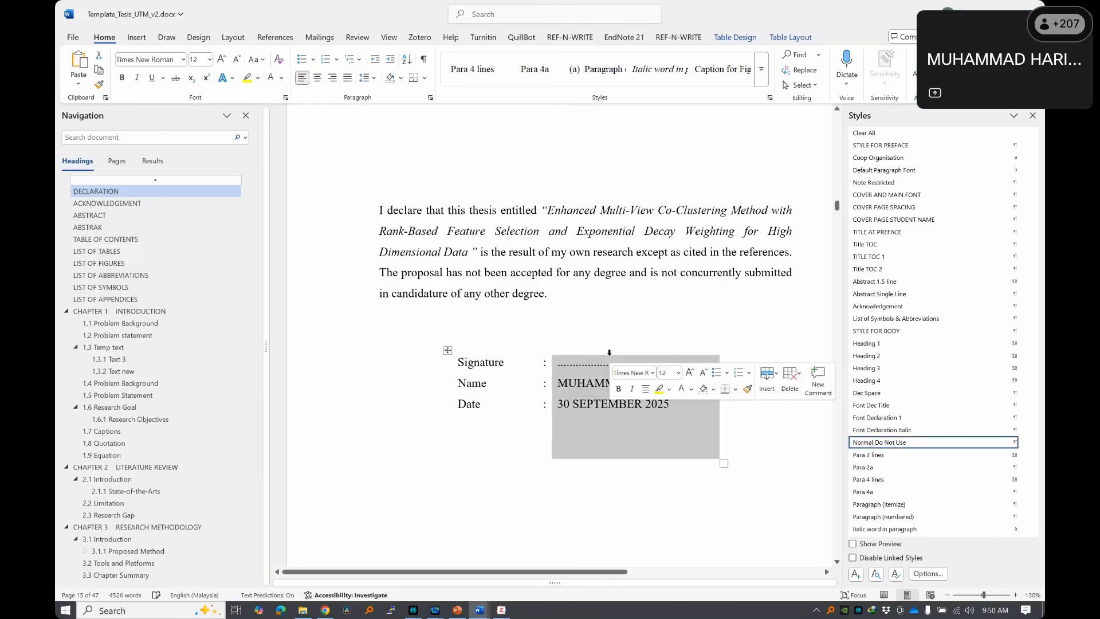
pyautogui.click(609, 342)
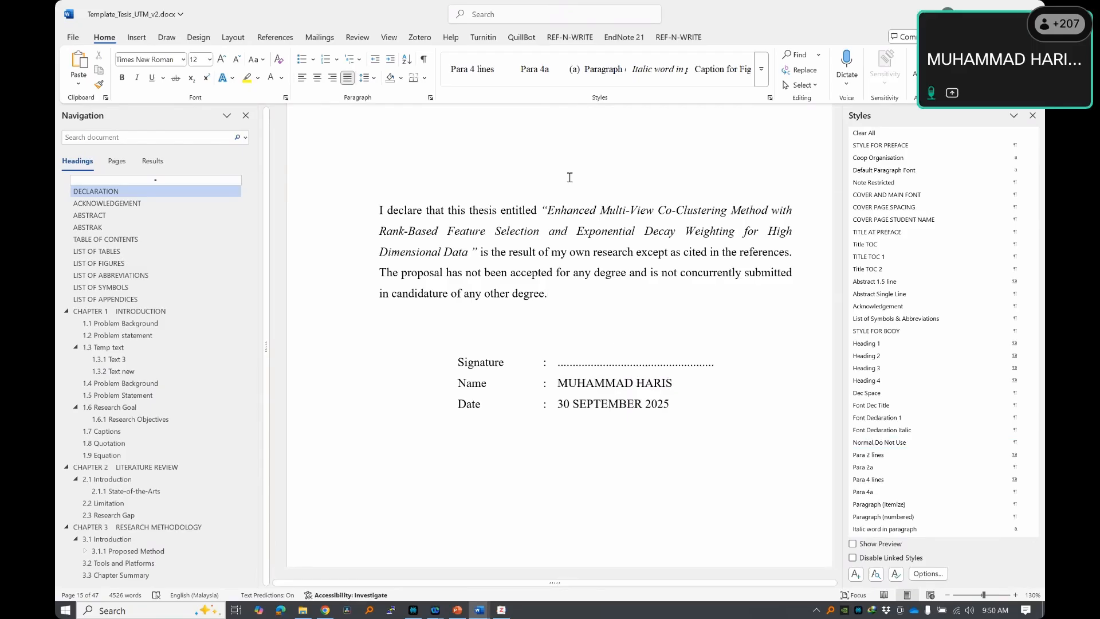
# - Switch to File Explorer and locate the signature image "sign new.jpg" in Dropbox > all extra data > My docs
pyautogui.click(303, 609)
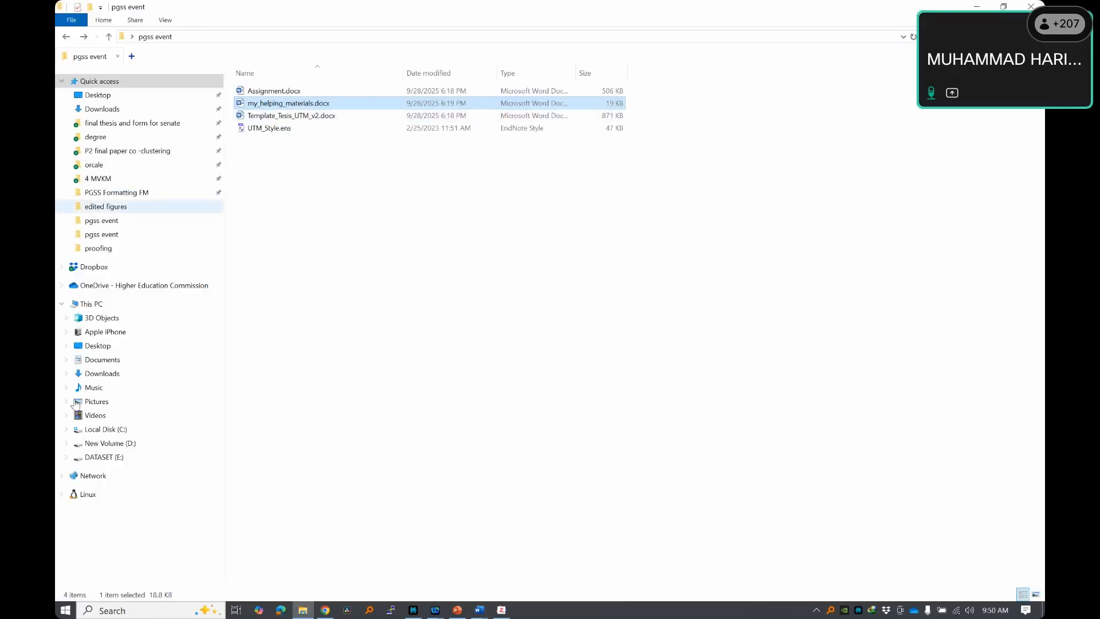
pyautogui.click(94, 266)
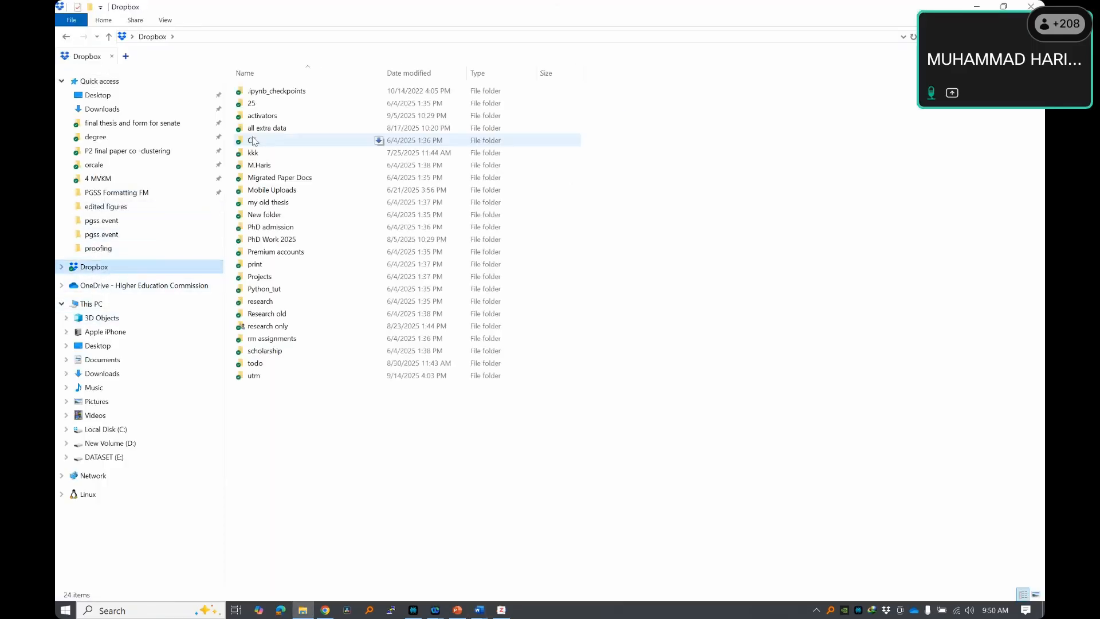
pyautogui.doubleClick(381, 124)
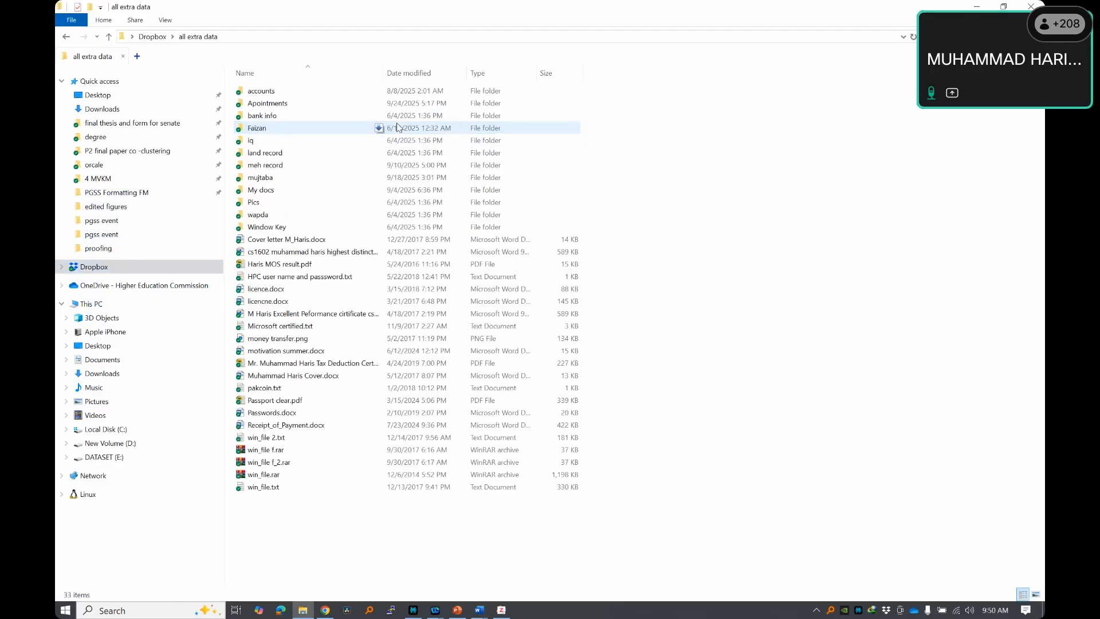
pyautogui.click(274, 178)
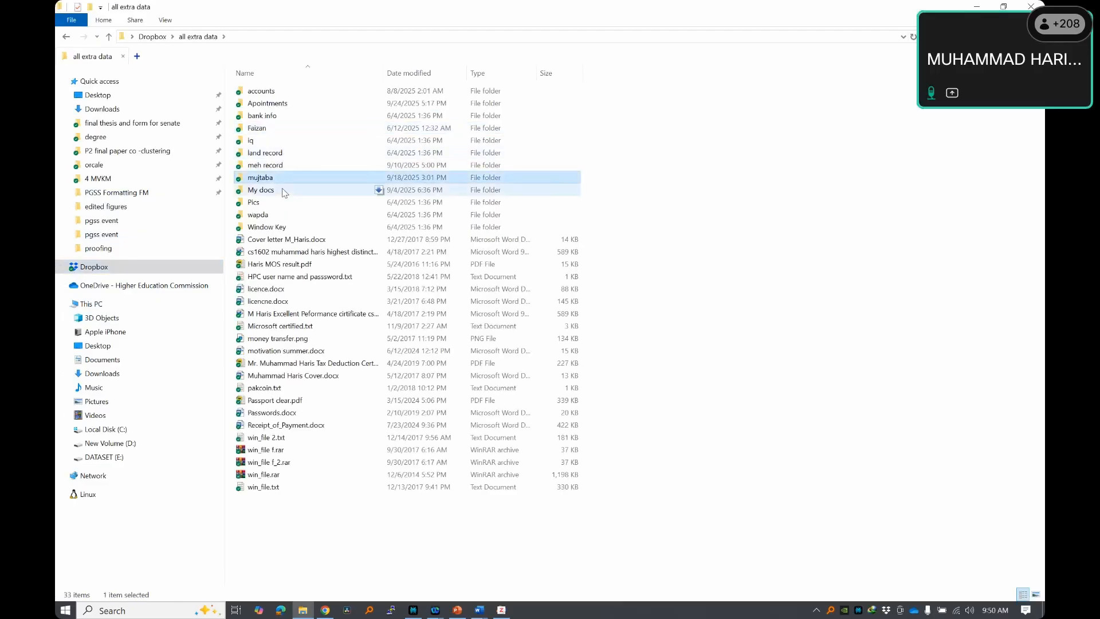
pyautogui.doubleClick(282, 190)
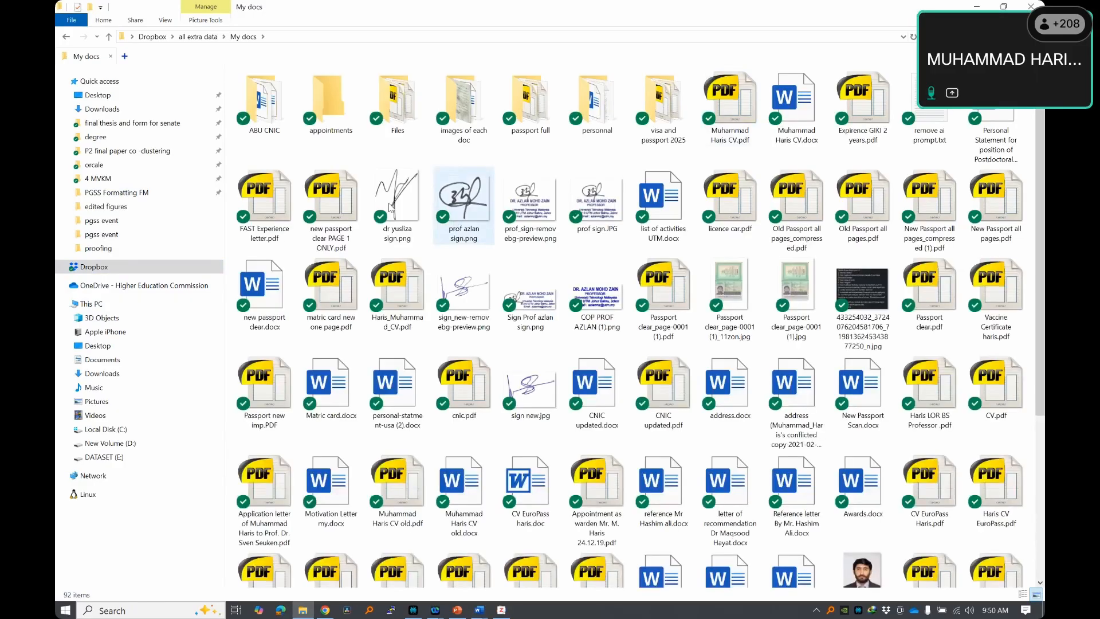
pyautogui.click(465, 200)
pyautogui.scroll(-4, 558, 255)
pyautogui.click(526, 162)
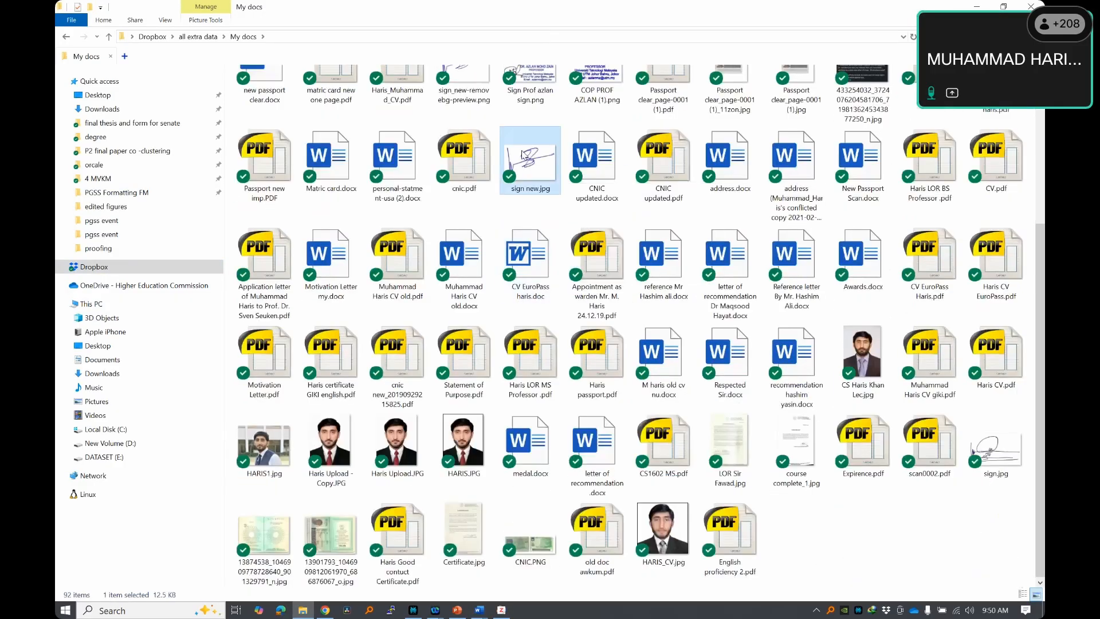
# - Open the signature image, copy it and return to the declaration page of the thesis document
pyautogui.hotkey('alt', 'Tab')
pyautogui.hotkey('alt', 'Tab')
pyautogui.hotkey('alt', 'Tab')
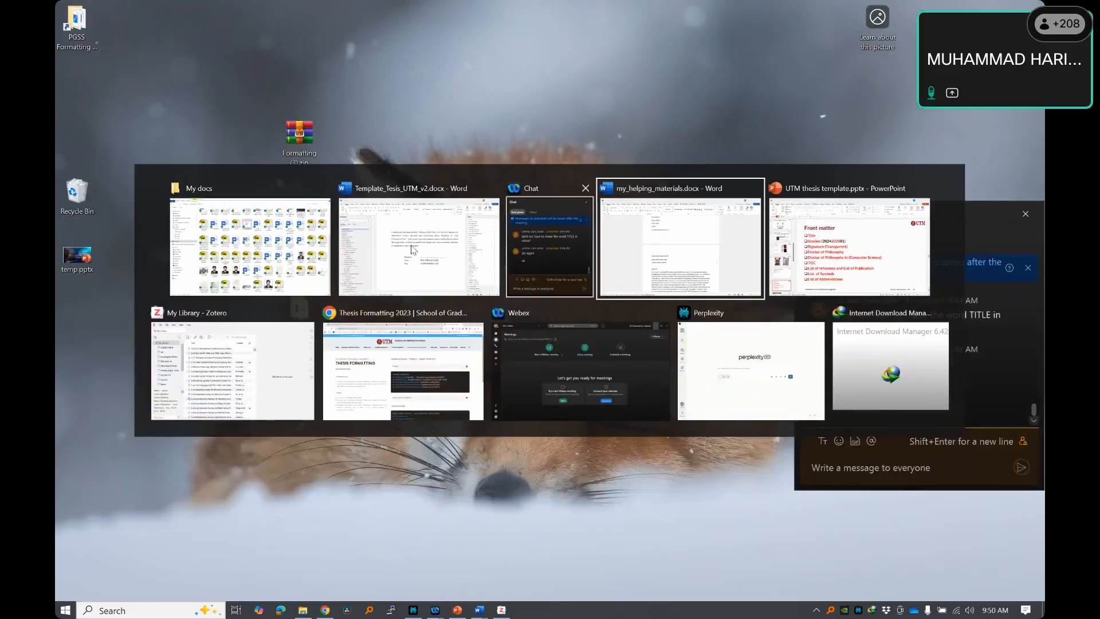
pyautogui.click(260, 249)
pyautogui.press('Return')
pyautogui.click(1032, 4)
pyautogui.rightClick(413, 233)
pyautogui.click(462, 281)
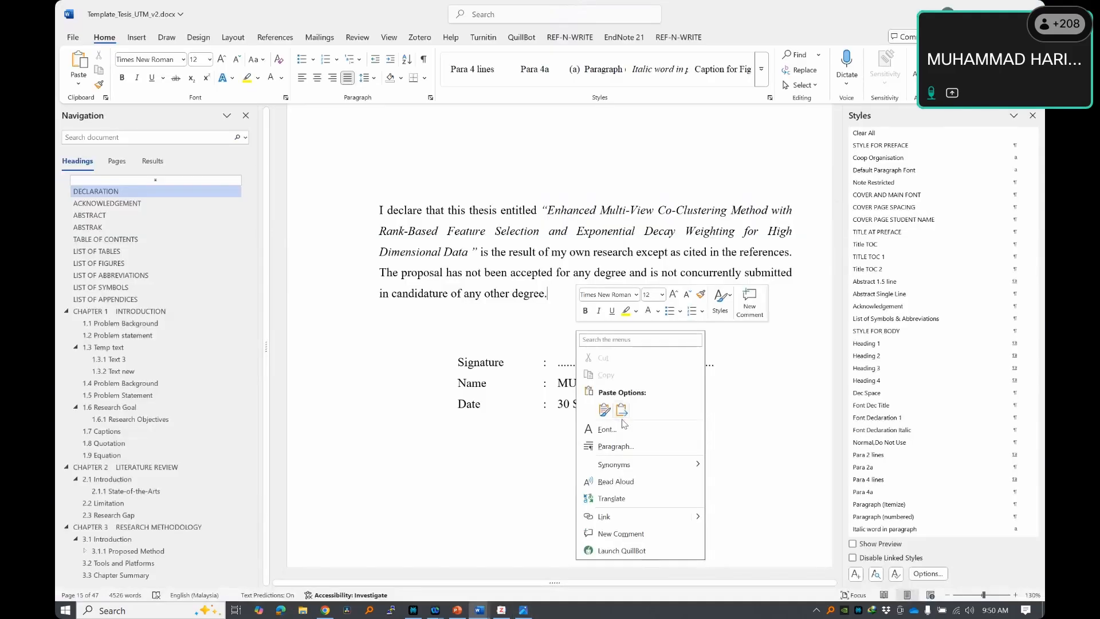
# - Try to paste the signature image after the declaration paragraph, apply Through text wrapping and move it toward the signature line
pyautogui.click(621, 411)
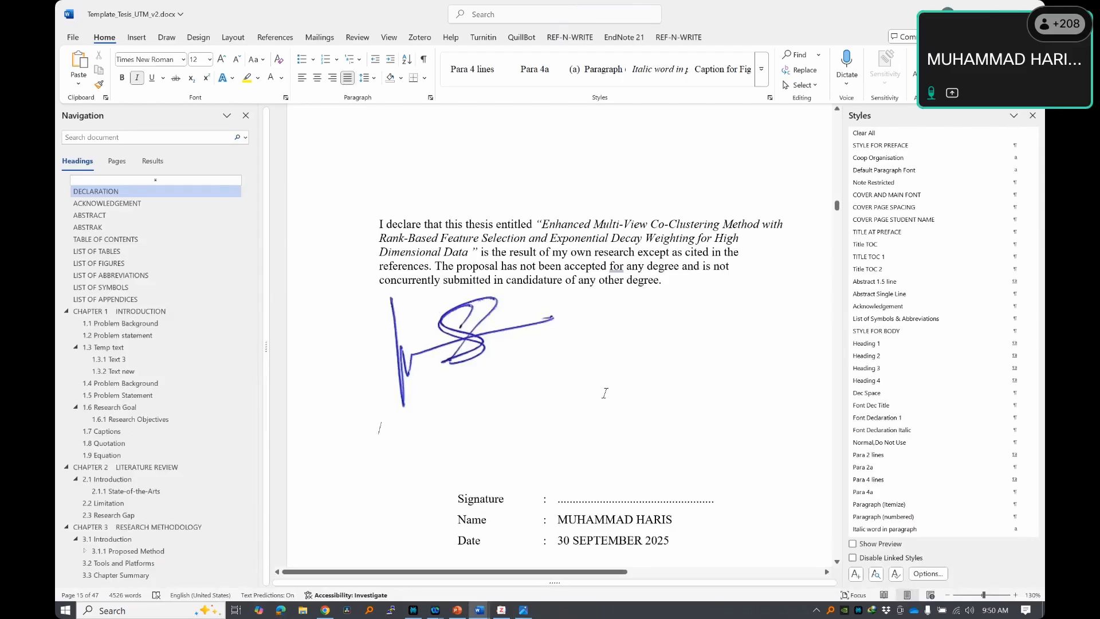
pyautogui.click(505, 343)
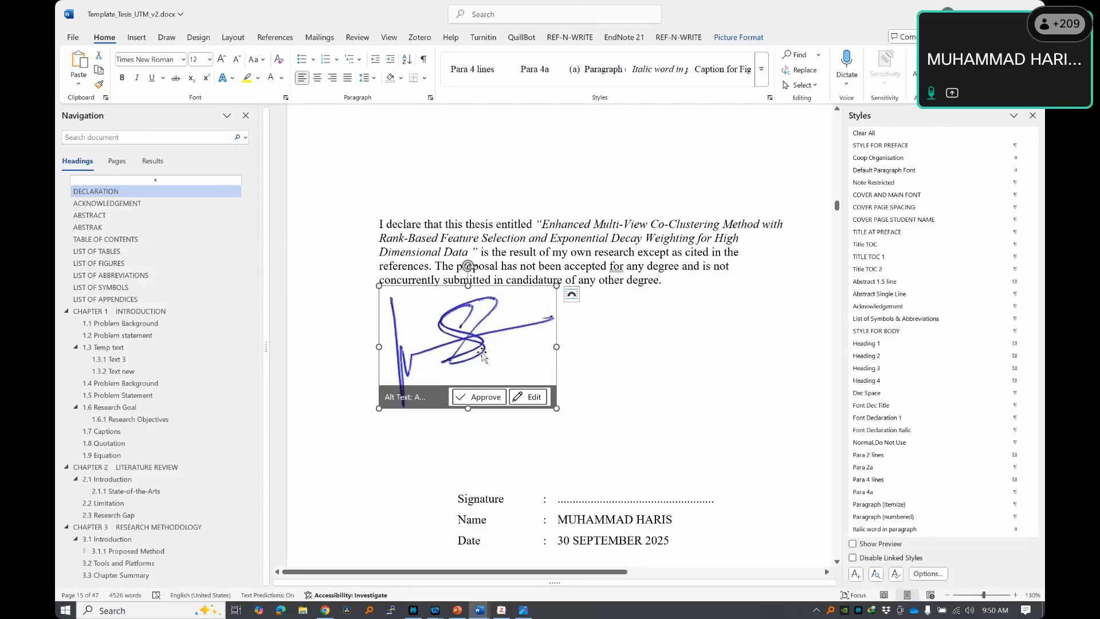
pyautogui.click(572, 295)
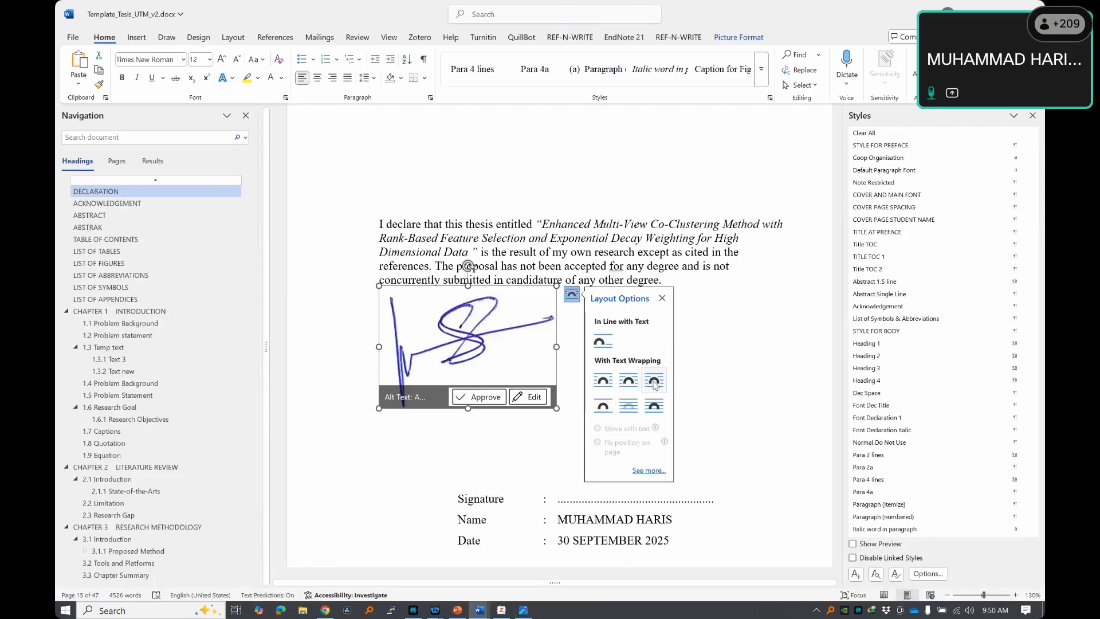
pyautogui.click(653, 382)
pyautogui.moveTo(493, 346)
pyautogui.mouseDown()
pyautogui.moveTo(604, 354)
pyautogui.moveTo(645, 381)
pyautogui.moveTo(647, 496)
pyautogui.moveTo(631, 323)
pyautogui.moveTo(487, 316)
pyautogui.moveTo(554, 355)
pyautogui.moveTo(542, 267)
pyautogui.moveTo(606, 363)
pyautogui.moveTo(785, 294)
pyautogui.moveTo(590, 356)
pyautogui.moveTo(626, 332)
pyautogui.moveTo(593, 379)
pyautogui.moveTo(564, 364)
pyautogui.mouseUp()
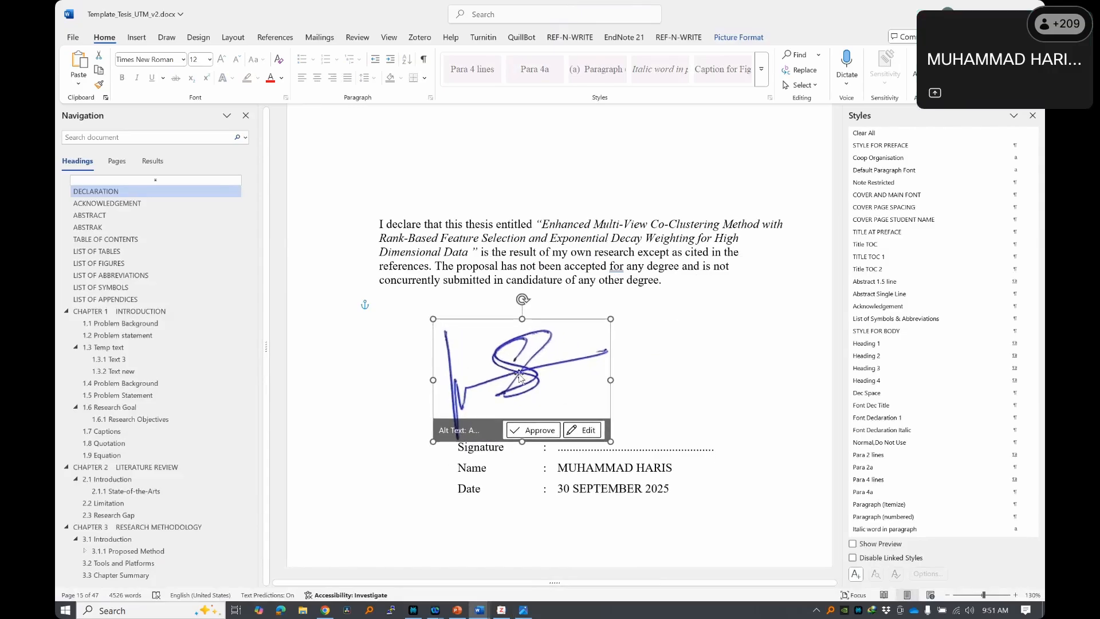
# - Undo the signature image's move, text wrapping and insertion
pyautogui.click(508, 278)
pyautogui.hotkey('ctrl', 'z')
pyautogui.hotkey('ctrl', 'z')
pyautogui.hotkey('ctrl', 'z')
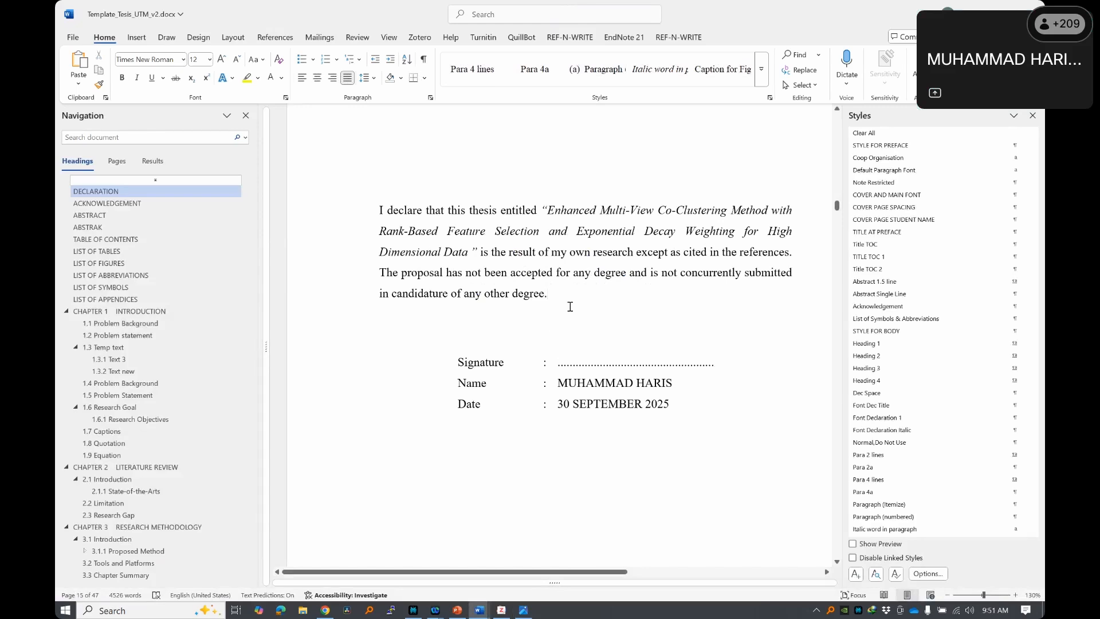
pyautogui.hotkey('ctrl', 'z')
# - Paste the signature image below the declaration paragraph, set its wrapping to In Front of Text and move it onto the signature block
pyautogui.hotkey('ctrl', 'v')
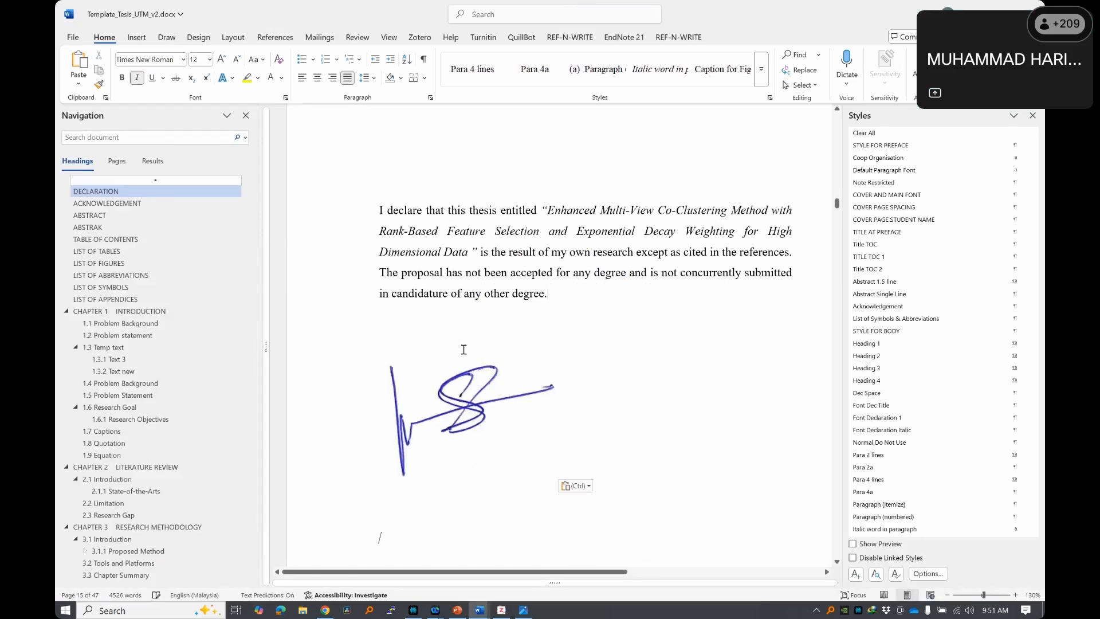
pyautogui.click(475, 398)
pyautogui.click(572, 363)
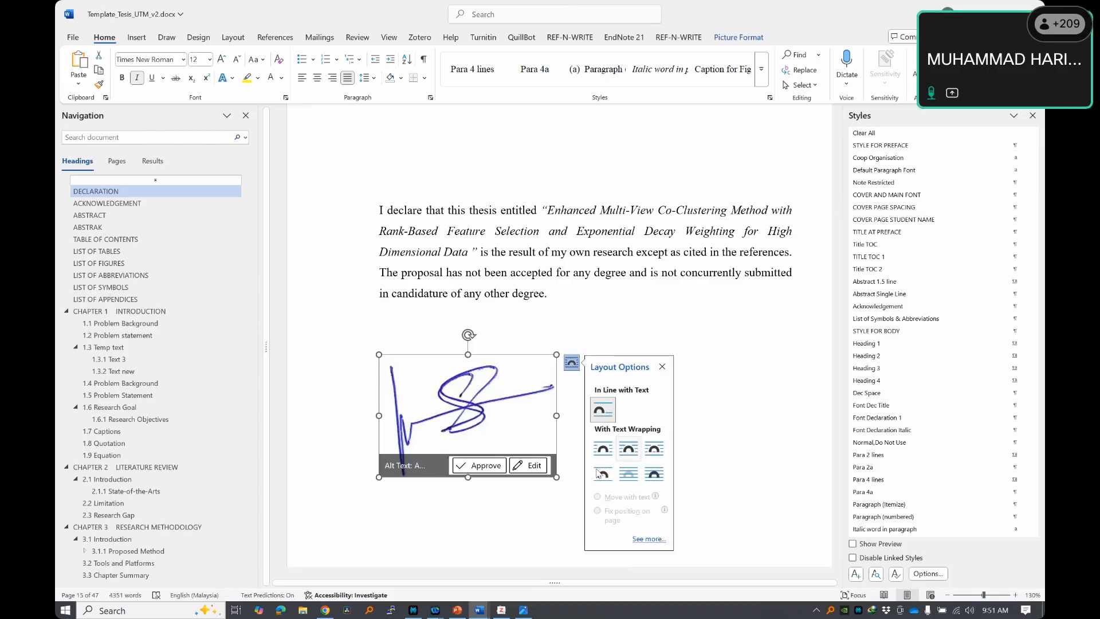
pyautogui.click(654, 474)
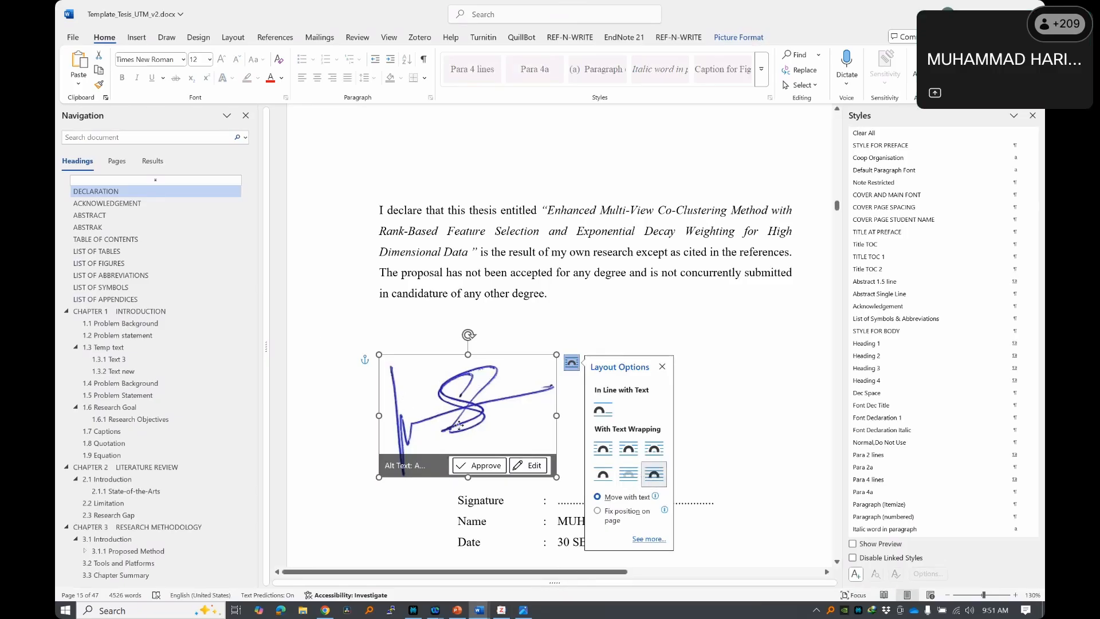
pyautogui.moveTo(458, 387); pyautogui.dragTo(561, 340)
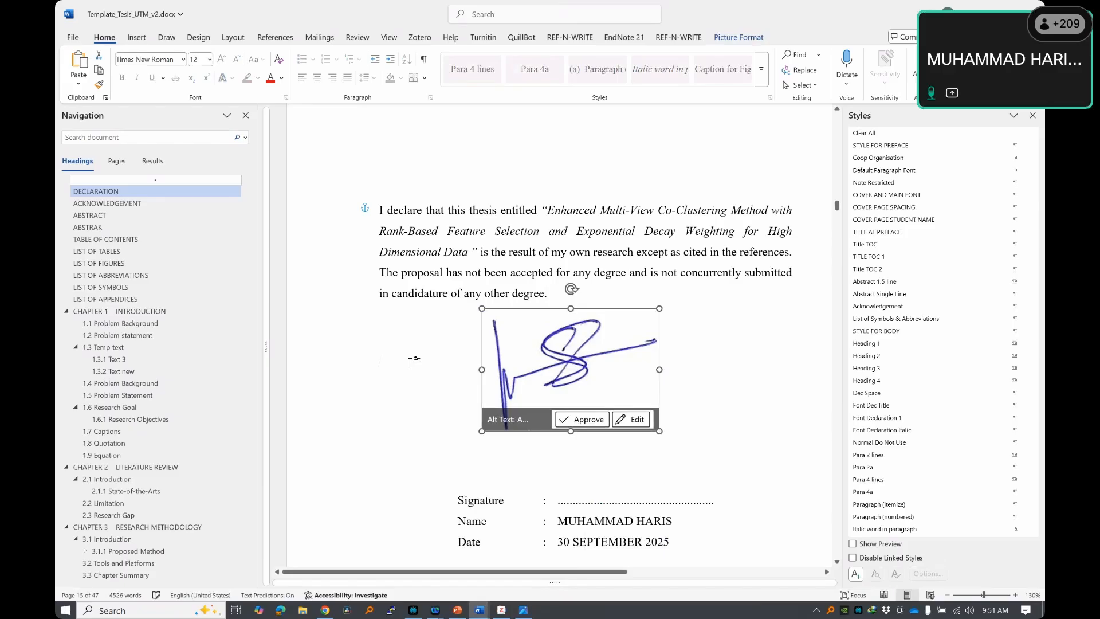
pyautogui.moveTo(566, 409)
pyautogui.mouseDown()
pyautogui.moveTo(546, 436)
pyautogui.moveTo(588, 452)
pyautogui.moveTo(561, 447)
pyautogui.moveTo(629, 502)
pyautogui.moveTo(664, 484)
pyautogui.mouseUp()
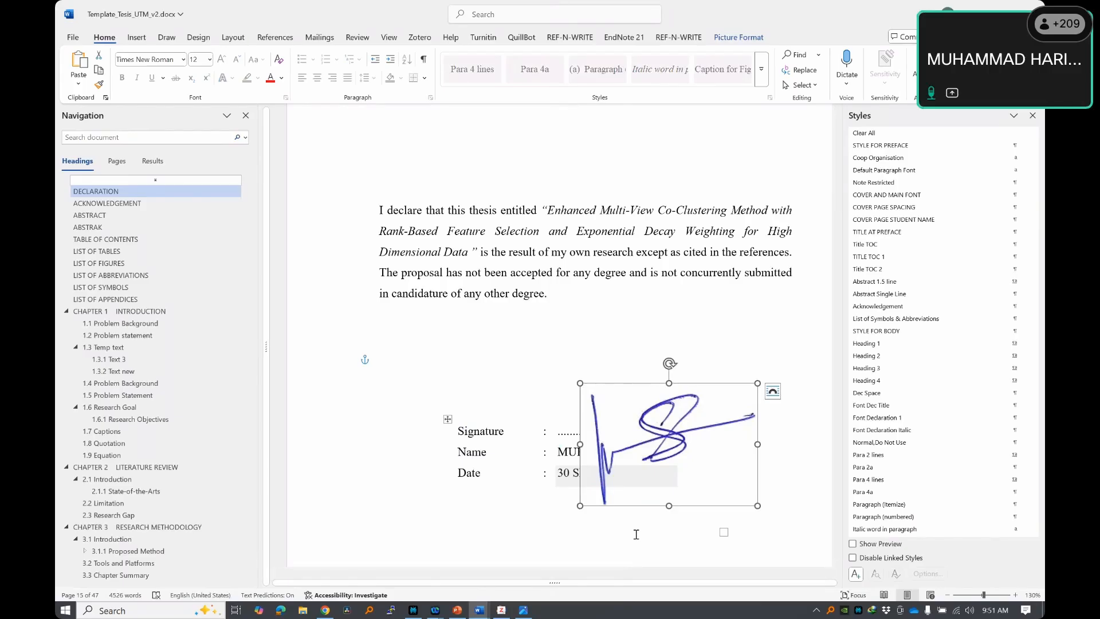
# - Switch to Chrome and open the remove.bg website in a new tab
pyautogui.click(325, 609)
pyautogui.hotkey('ctrl', 't')
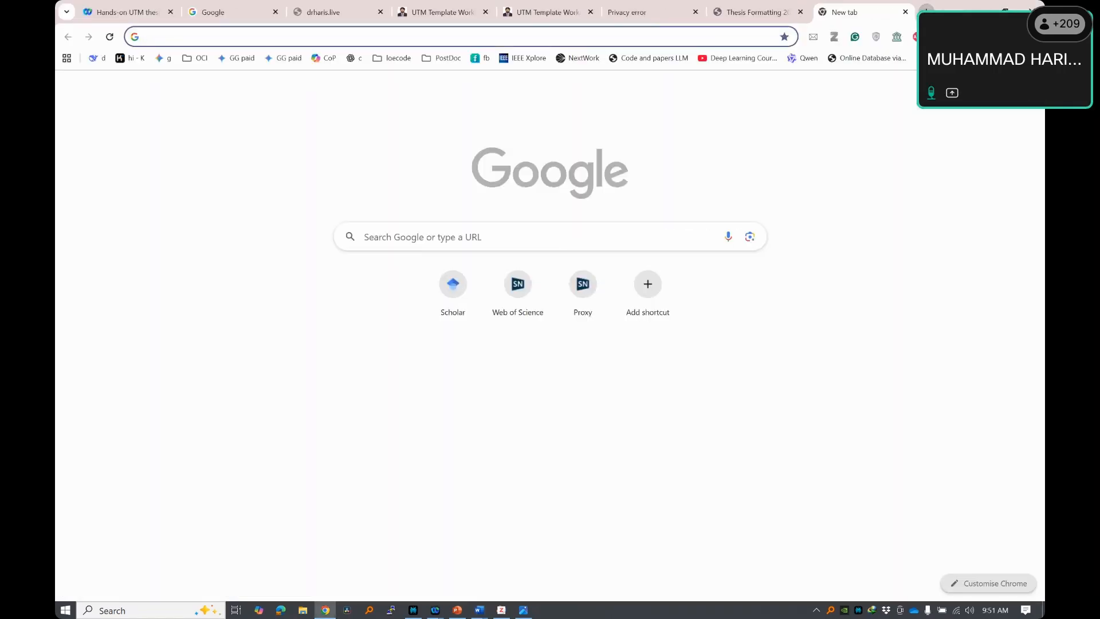
pyautogui.write('remove')
pyautogui.press('Return')
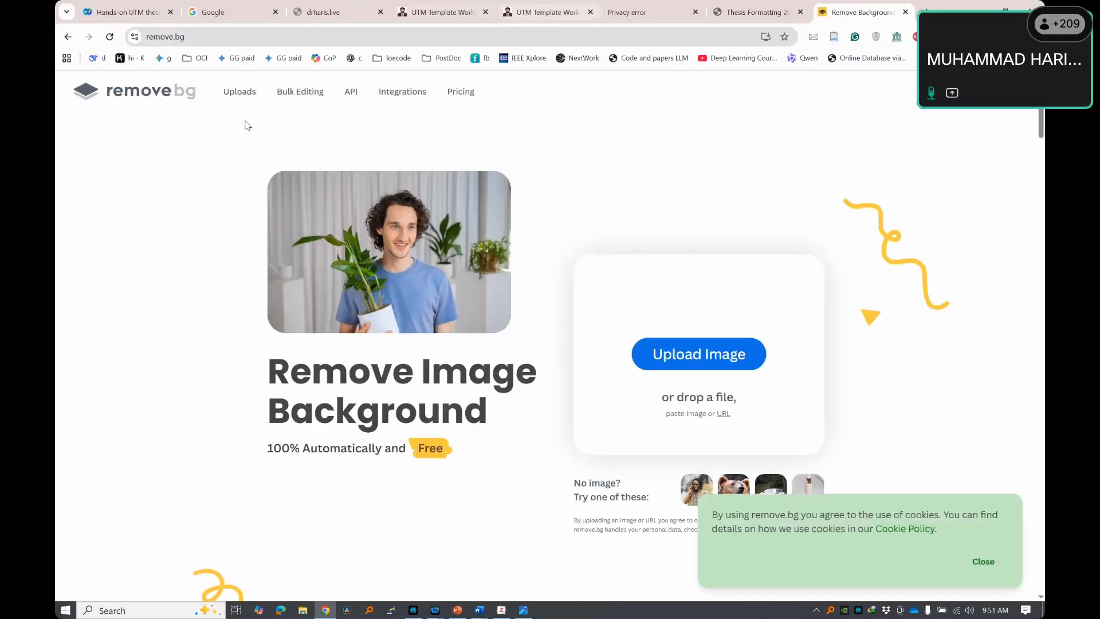
# - Upload the signature image from the My docs folder inside Dropbox's all extra data folder to remove.bg
pyautogui.click(715, 356)
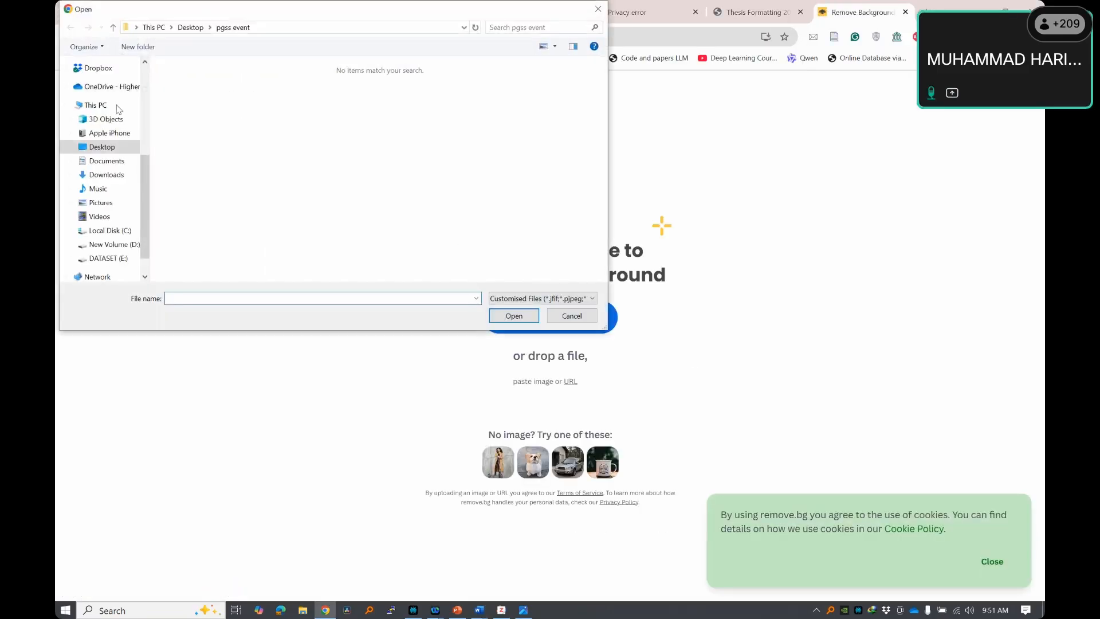
pyautogui.scroll(2, 103, 102)
pyautogui.click(97, 151)
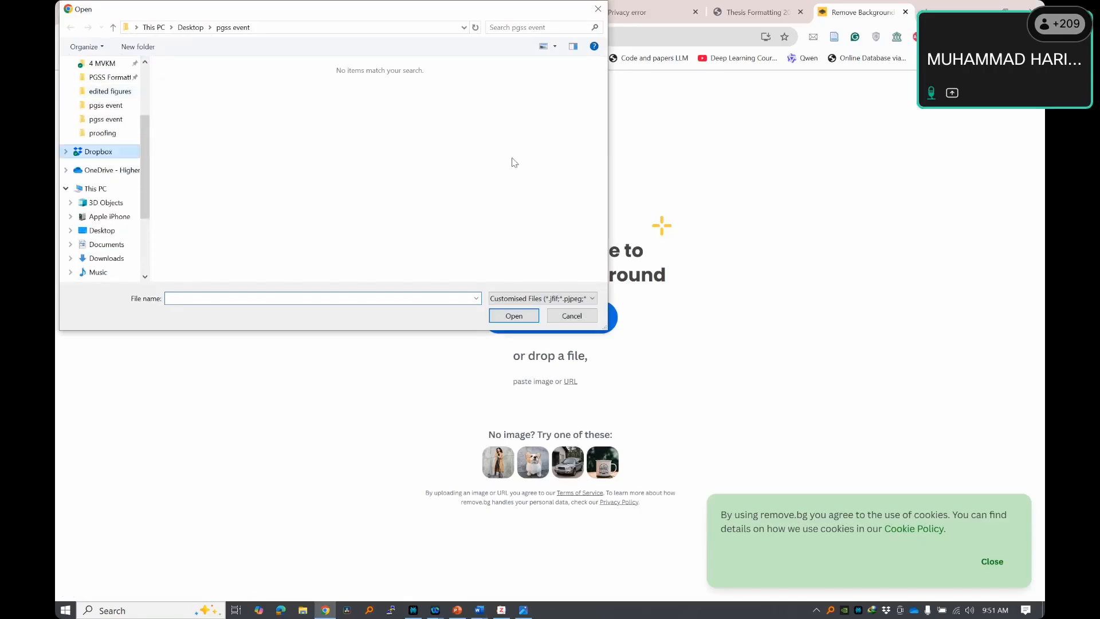
pyautogui.doubleClick(205, 168)
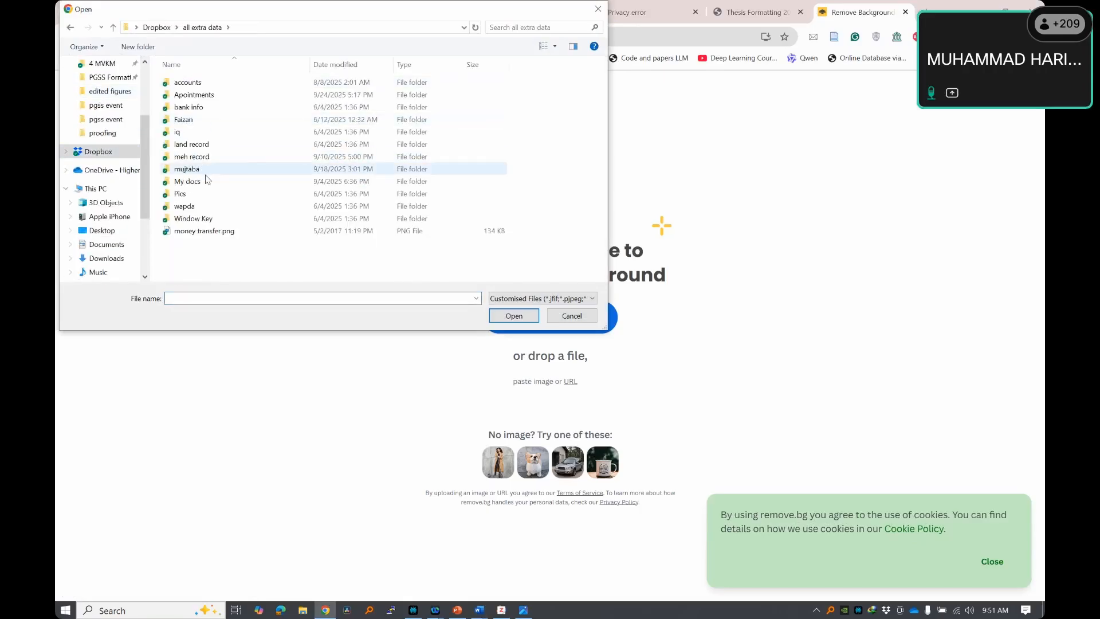
pyautogui.doubleClick(209, 181)
pyautogui.scroll(1, 455, 169)
pyautogui.doubleClick(378, 97)
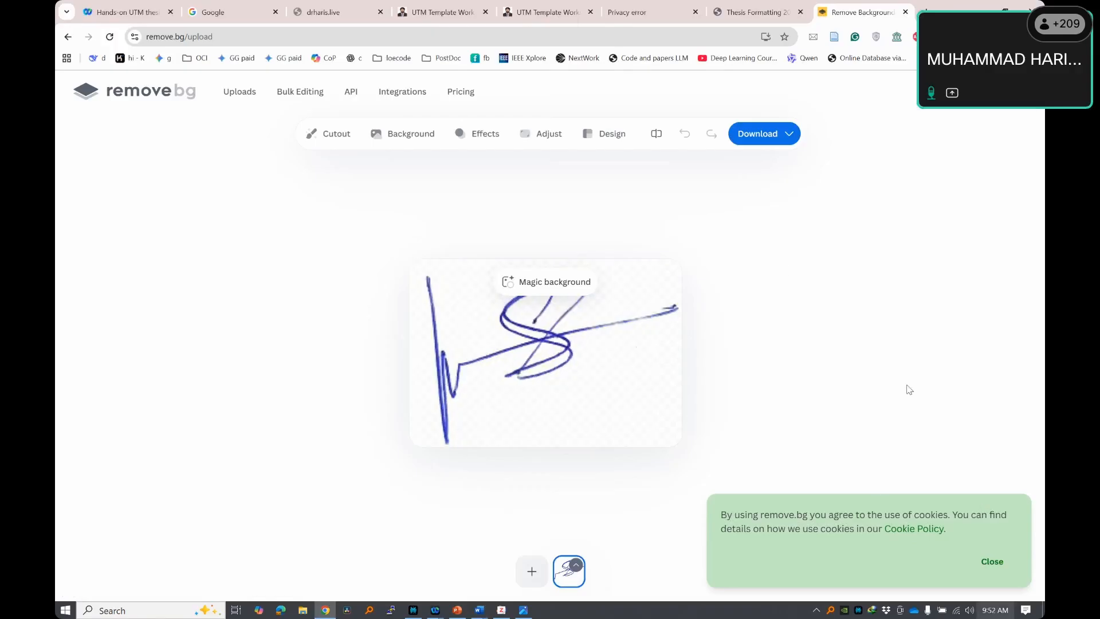
# - Download the free 235 x 162 preview of the background-free signature and copy the file to the desktop
pyautogui.click(767, 137)
pyautogui.click(751, 167)
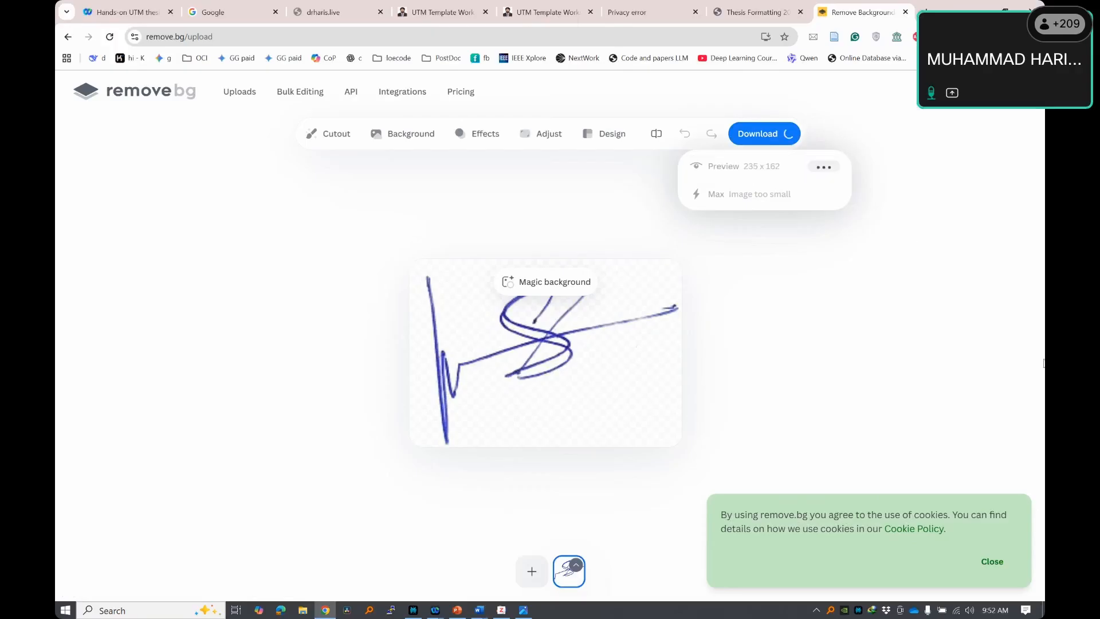
pyautogui.click(982, 67)
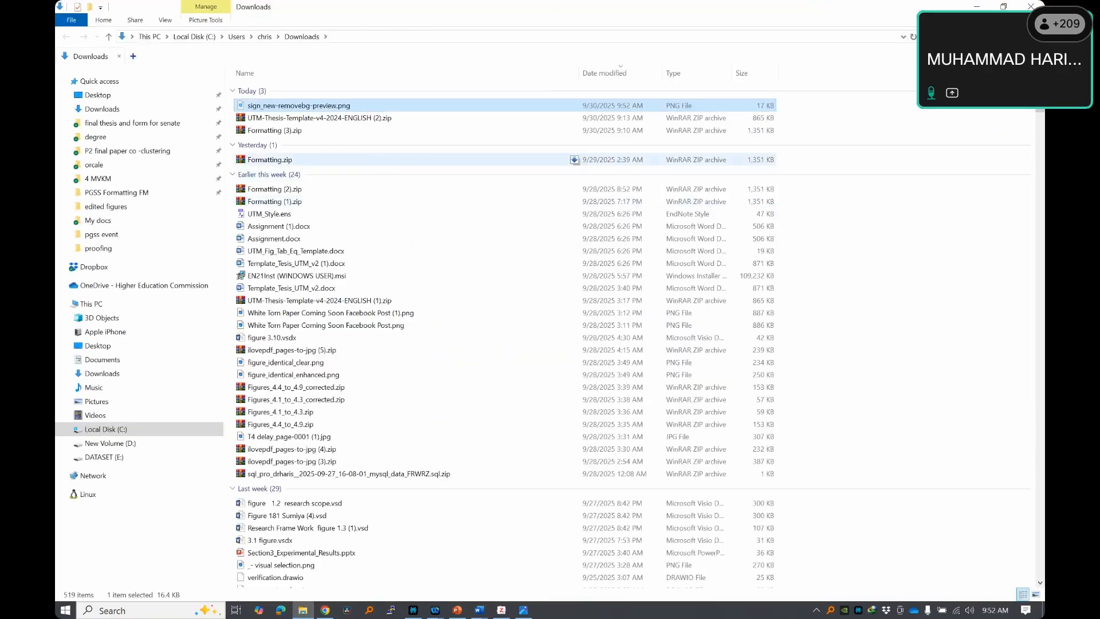
pyautogui.press('super+d')
pyautogui.hotkey('ctrl', 'v')
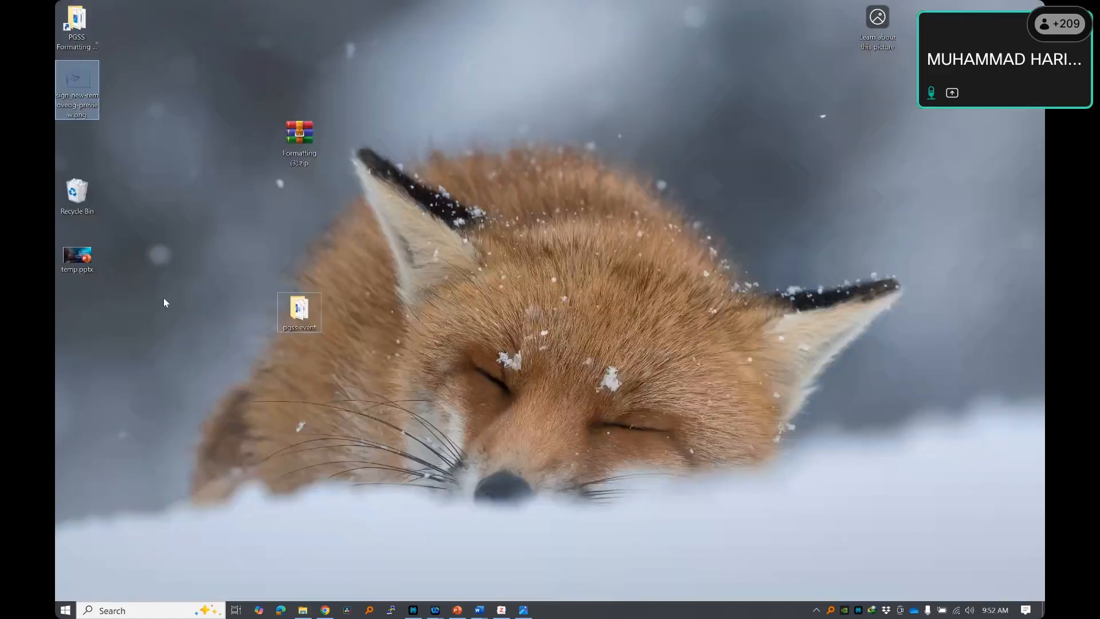
# - Move sign_new-removebg-preview.png toward the middle of the desktop, open it in the image viewer and copy the image
pyautogui.moveTo(76, 77); pyautogui.dragTo(655, 252)
pyautogui.doubleClick(654, 254)
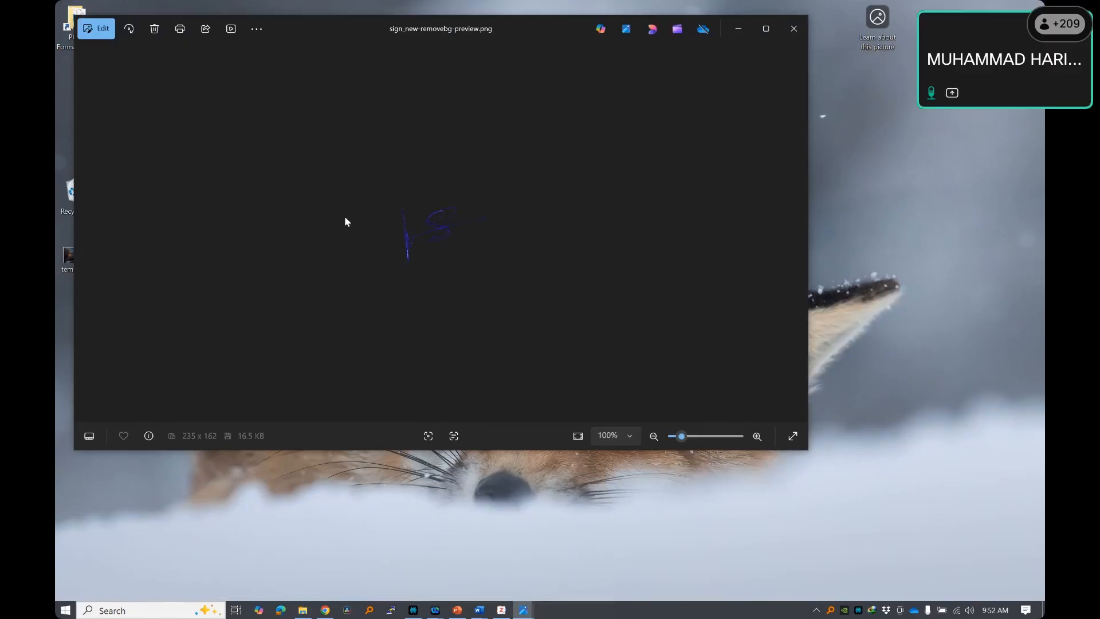
pyautogui.rightClick(416, 222)
pyautogui.rightClick(435, 182)
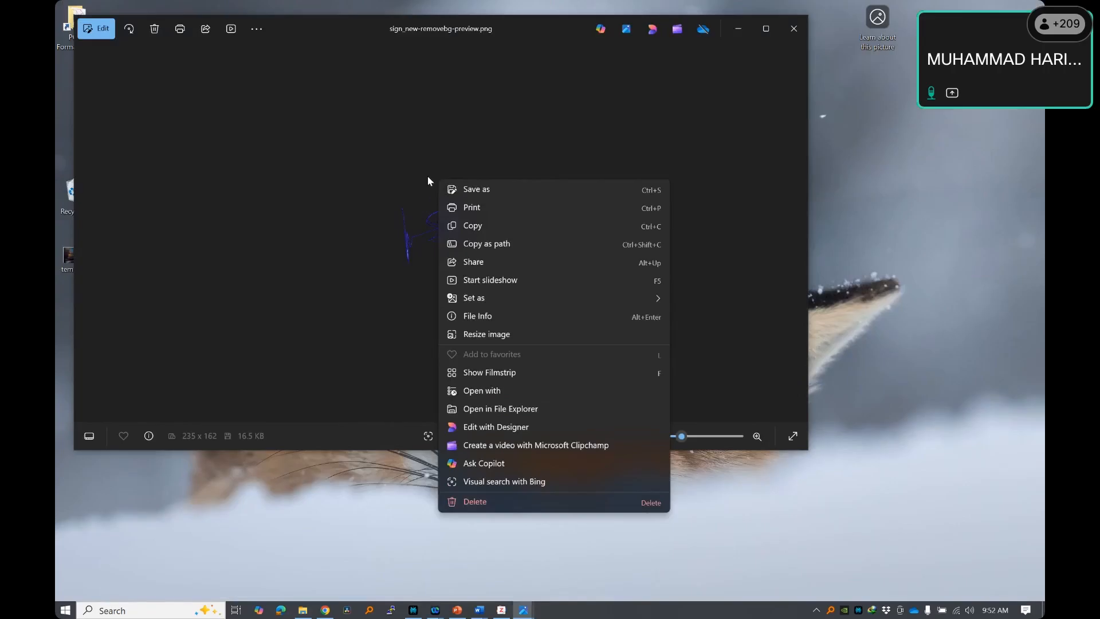
pyautogui.rightClick(420, 232)
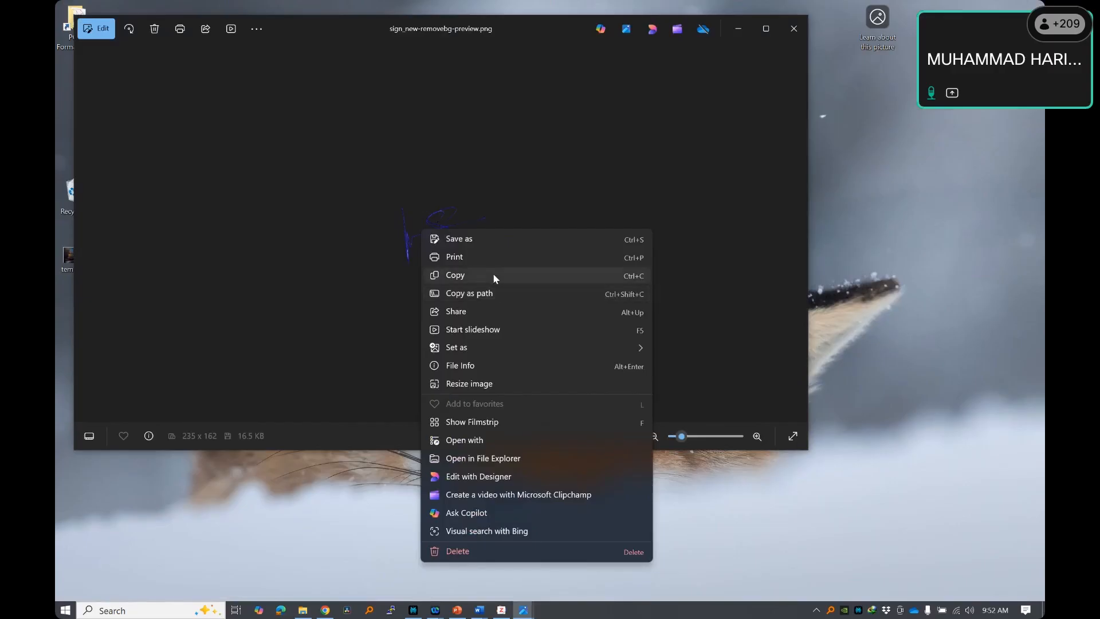
pyautogui.click(492, 272)
# - Switch to Word, paste the transparent signature below the declaration paragraph, make it float over the text and move it toward the signature block
pyautogui.hotkey('alt', 'Tab')
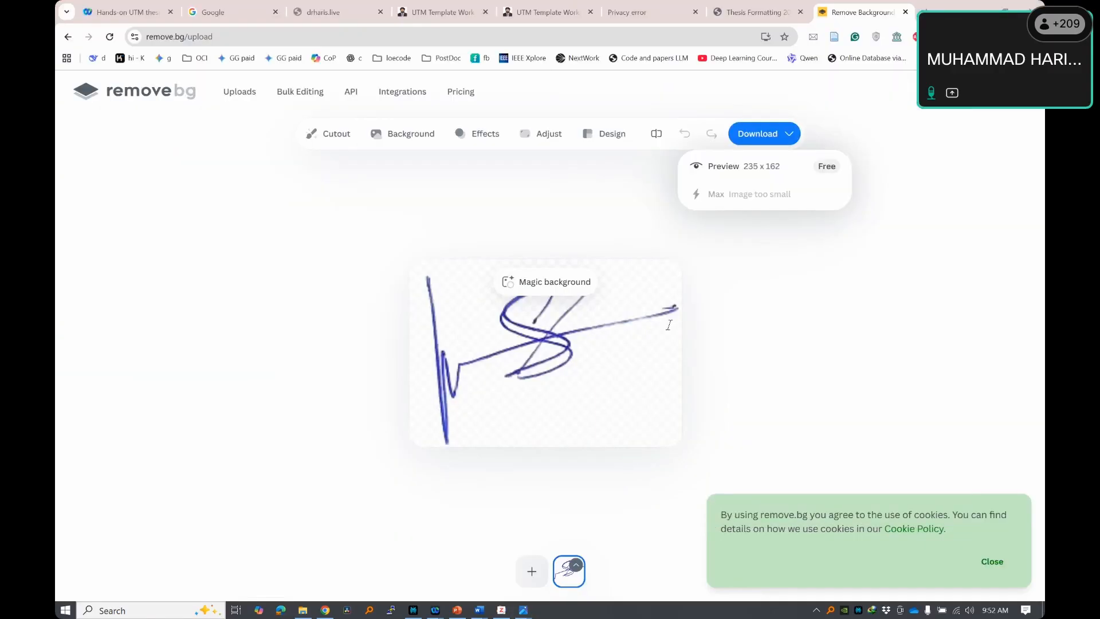
pyautogui.hotkey('alt', 'Tab')
pyautogui.hotkey('ctrl', 'v')
pyautogui.press('Return')
pyautogui.click(544, 407)
pyautogui.click(571, 362)
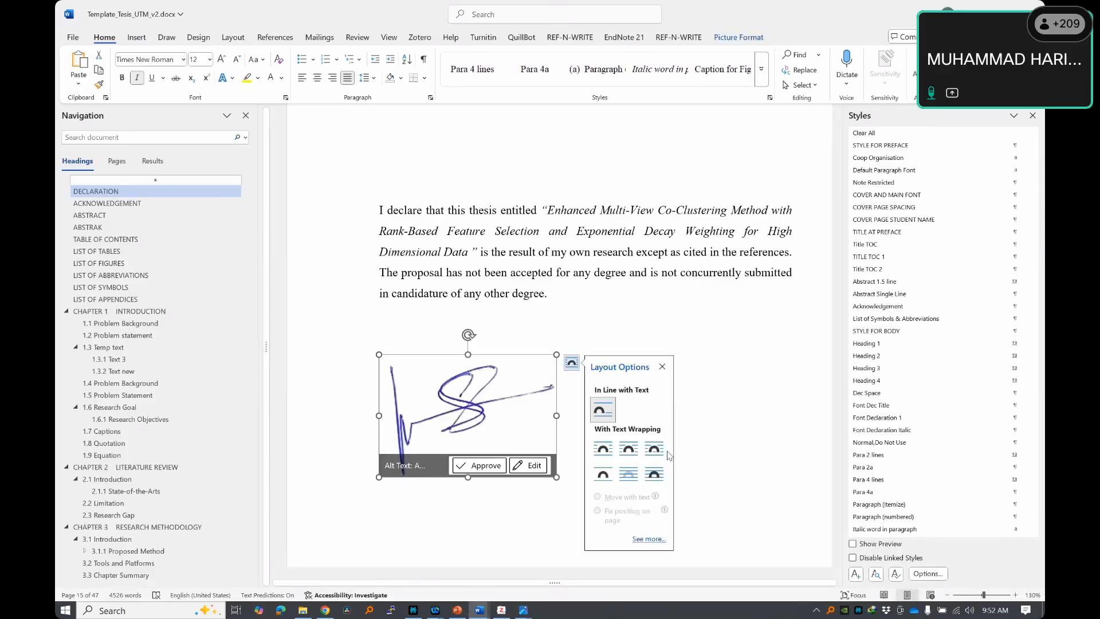
pyautogui.moveTo(435, 404)
pyautogui.mouseDown()
pyautogui.moveTo(539, 413)
pyautogui.moveTo(700, 467)
pyautogui.moveTo(630, 441)
pyautogui.moveTo(626, 476)
pyautogui.mouseUp()
pyautogui.scroll(-3, 642, 462)
pyautogui.click(635, 473)
# - Delete the extra blank line above the signature block, then shrink the signature image and position it on the dotted signature line
pyautogui.click(529, 194)
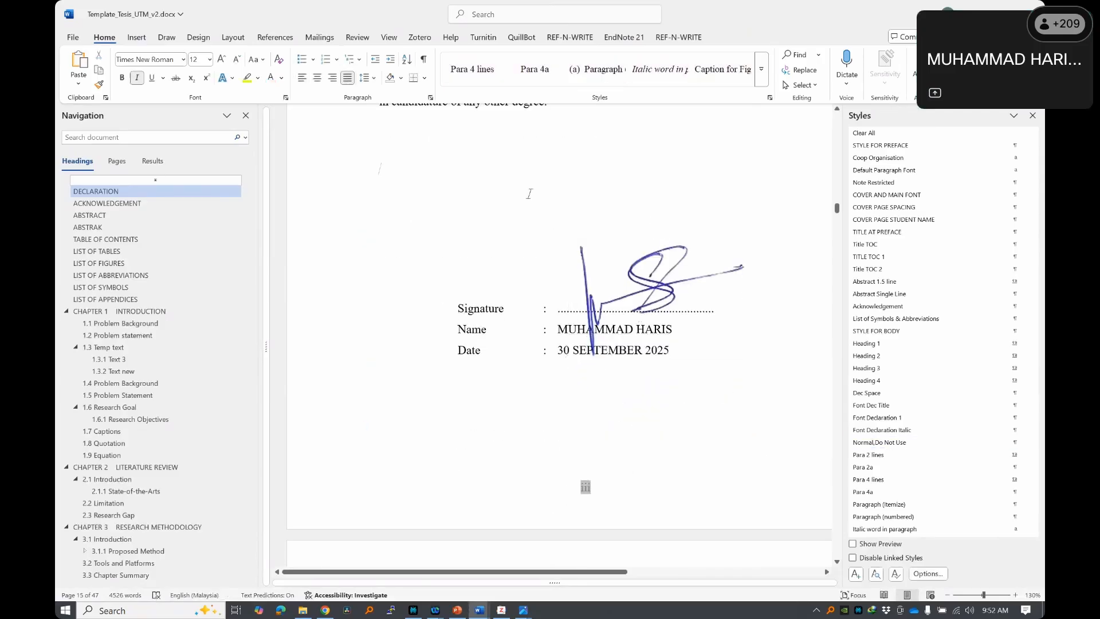
pyautogui.press('Delete')
pyautogui.moveTo(681, 202)
pyautogui.mouseDown()
pyautogui.moveTo(663, 224)
pyautogui.moveTo(675, 246)
pyautogui.moveTo(689, 236)
pyautogui.moveTo(665, 270)
pyautogui.moveTo(667, 281)
pyautogui.moveTo(686, 271)
pyautogui.moveTo(676, 297)
pyautogui.moveTo(684, 288)
pyautogui.mouseUp()
pyautogui.moveTo(769, 330); pyautogui.dragTo(614, 236)
# - Review the preliminary pages, from the title page and proposal classification form through the restricted-thesis letter to the signed declaration
pyautogui.middleClick(643, 355)
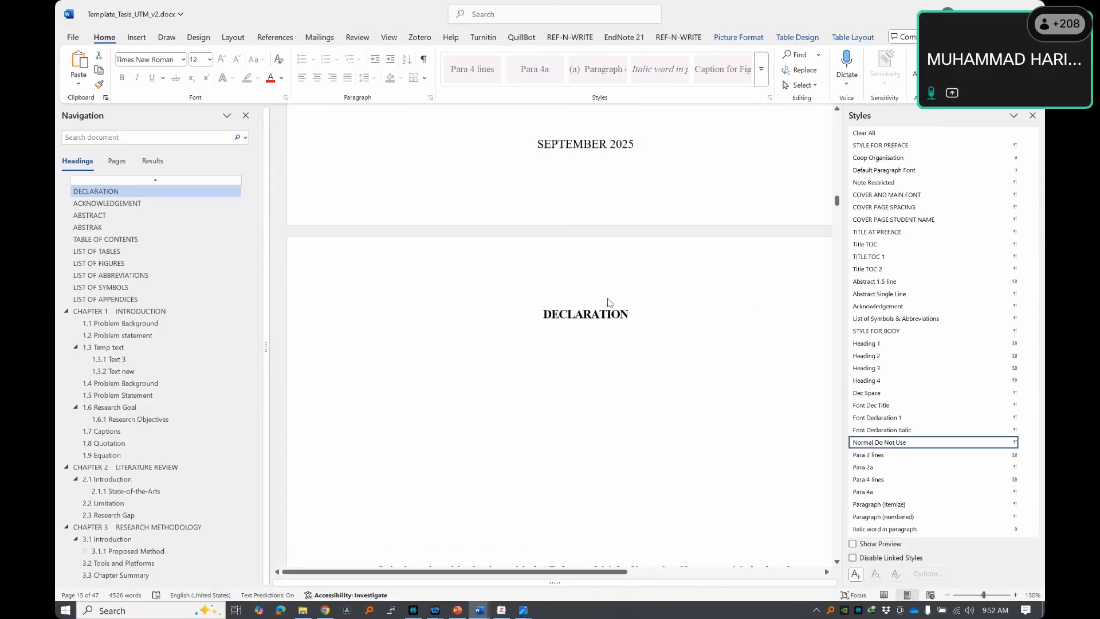
pyautogui.middleClick(624, 355)
pyautogui.scroll(-15, 622, 356)
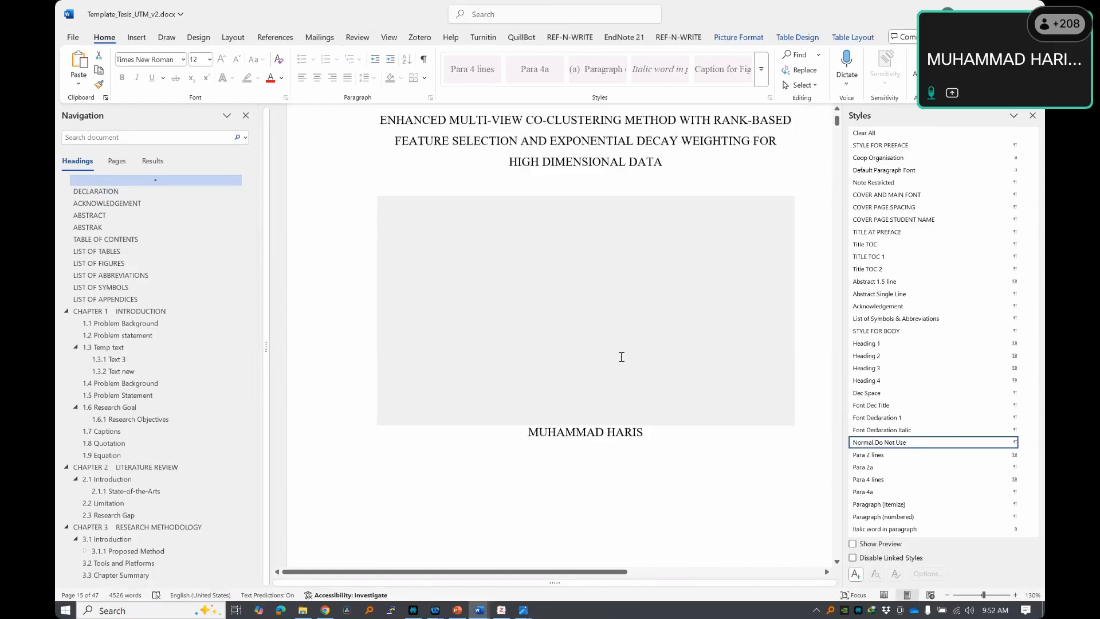
pyautogui.scroll(4, 576, 207)
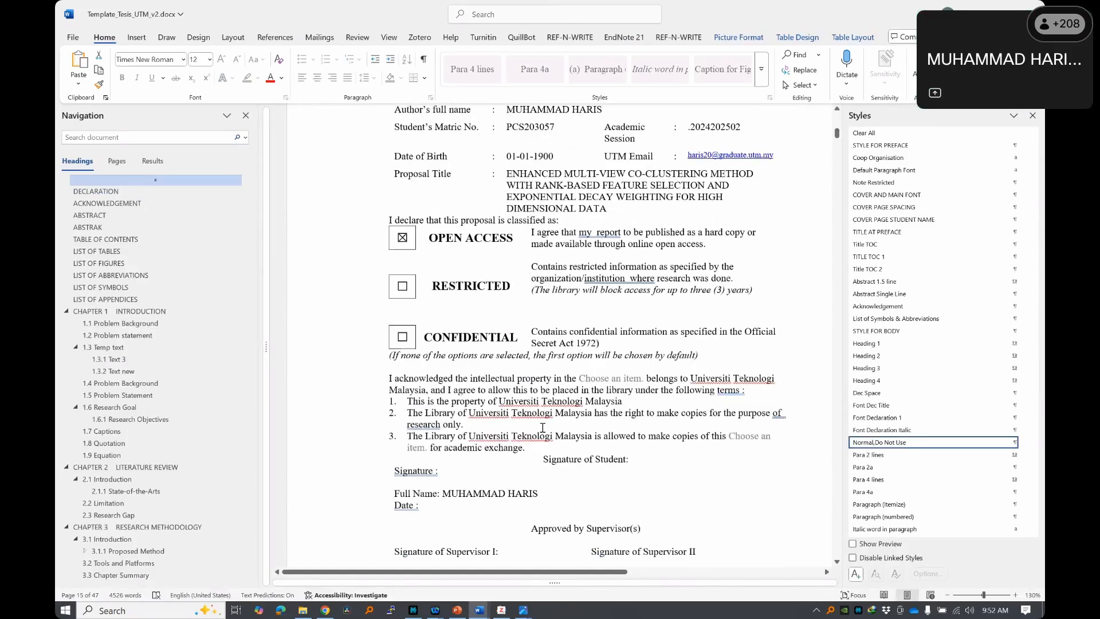
pyautogui.scroll(-2, 531, 429)
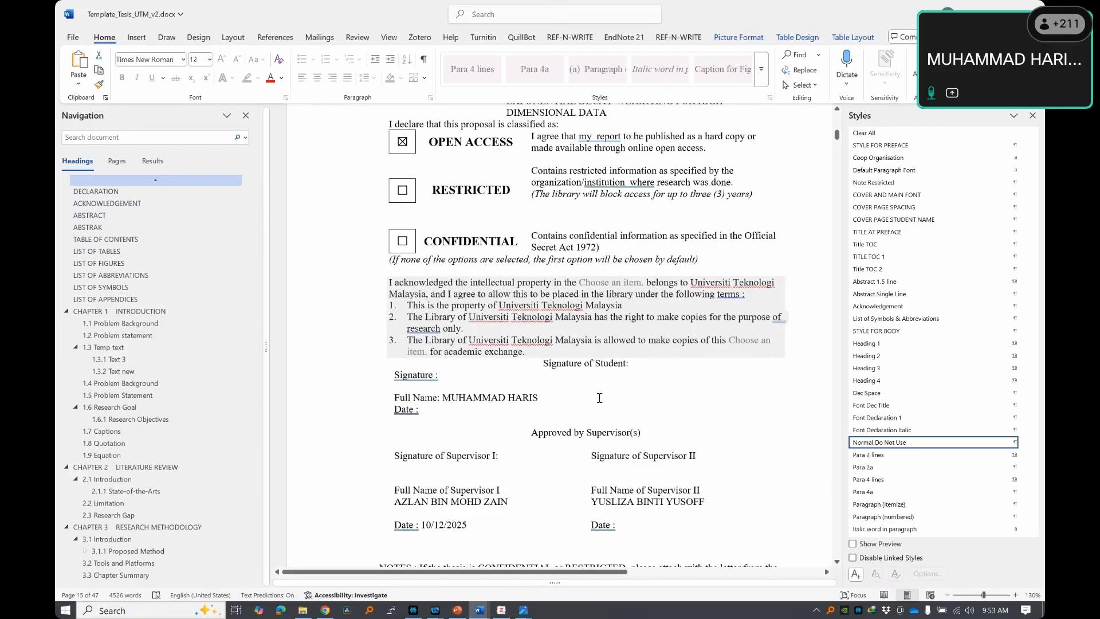
pyautogui.scroll(-18, 599, 397)
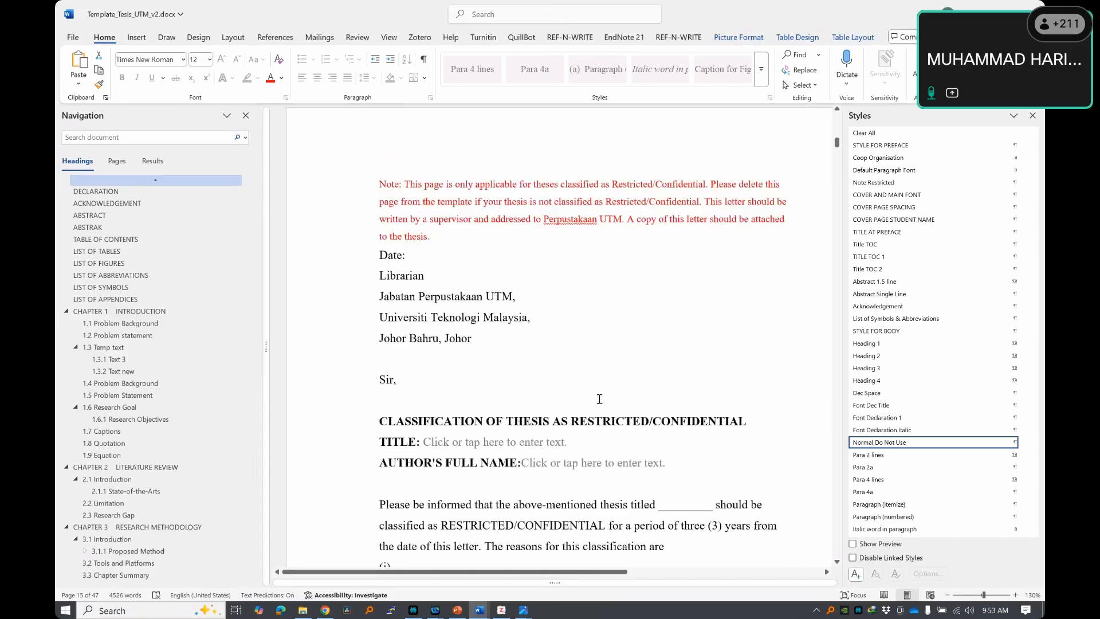
pyautogui.middleClick(631, 298)
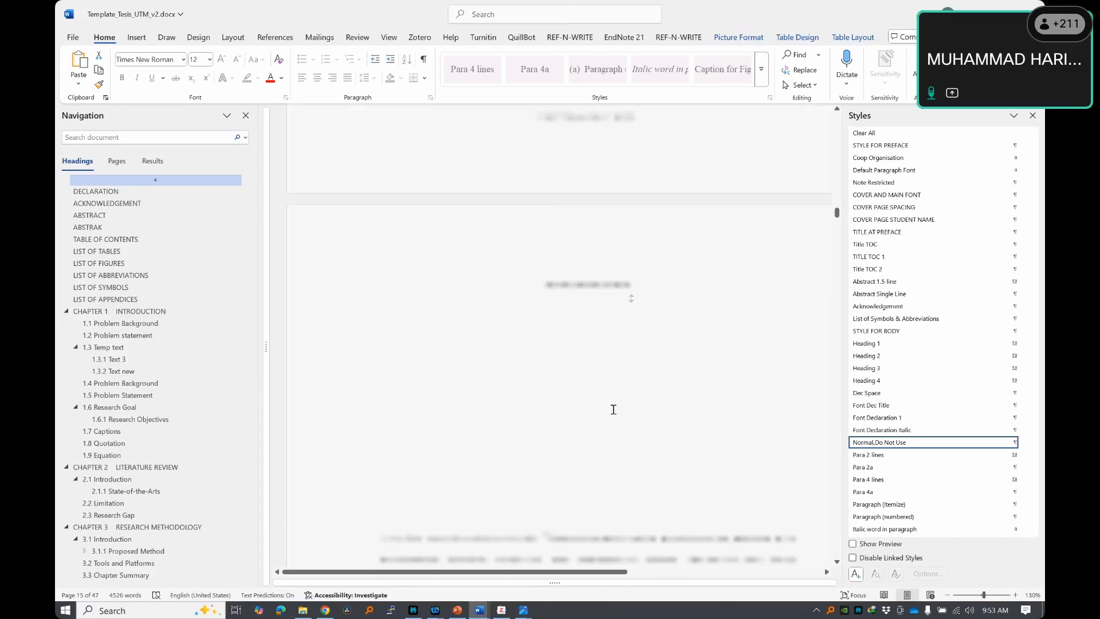
pyautogui.scroll(20, 609, 336)
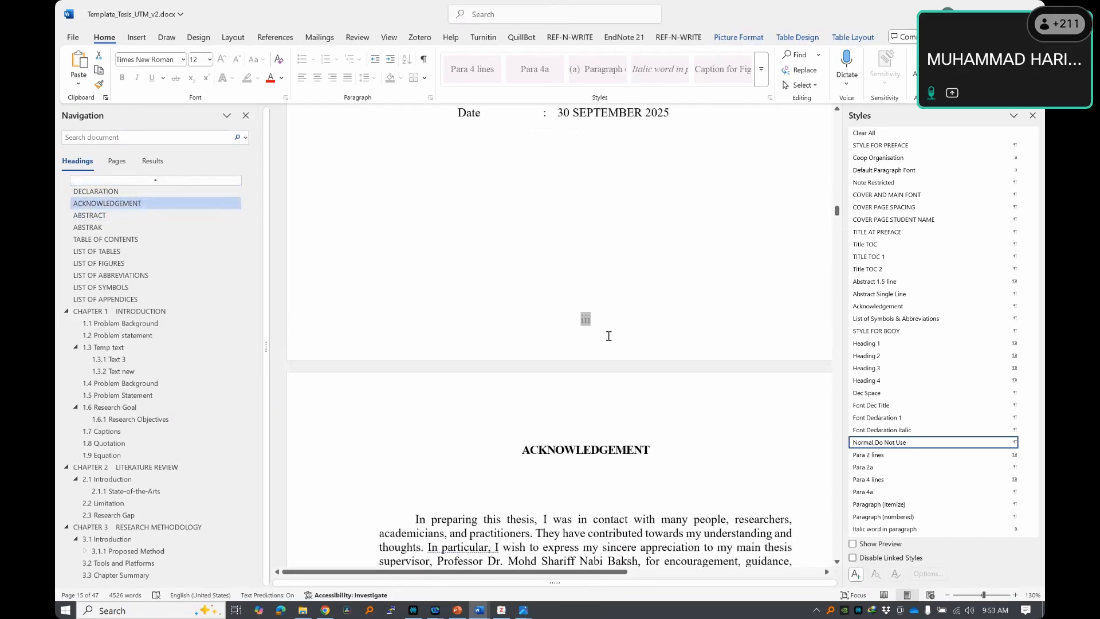
pyautogui.scroll(10, 609, 336)
pyautogui.scroll(-8, 596, 343)
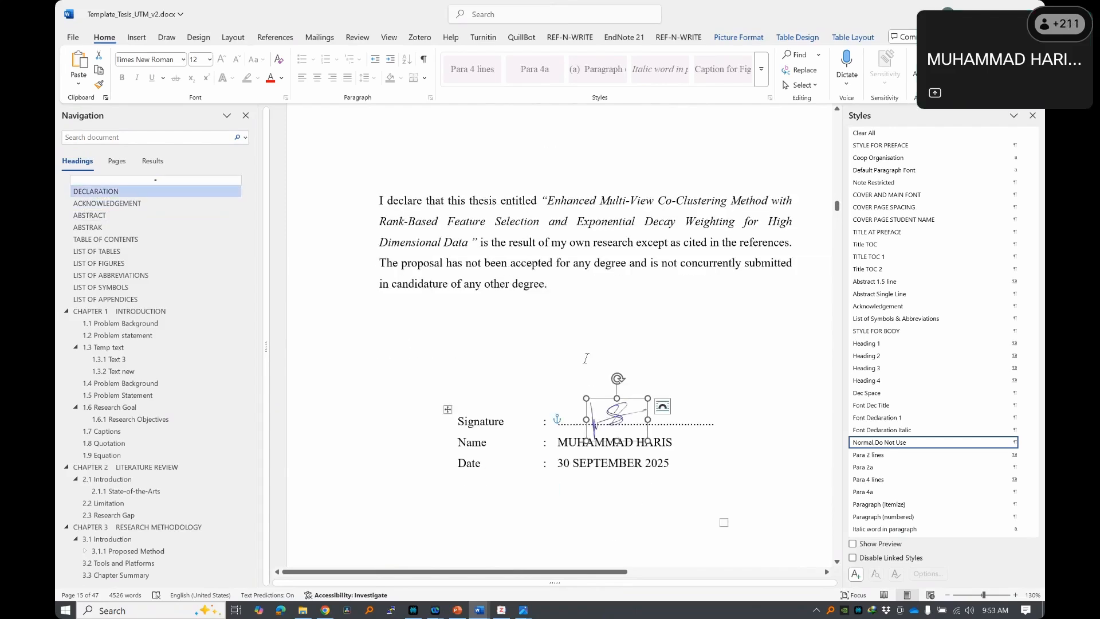
pyautogui.scroll(-12, 585, 358)
pyautogui.scroll(5, 588, 321)
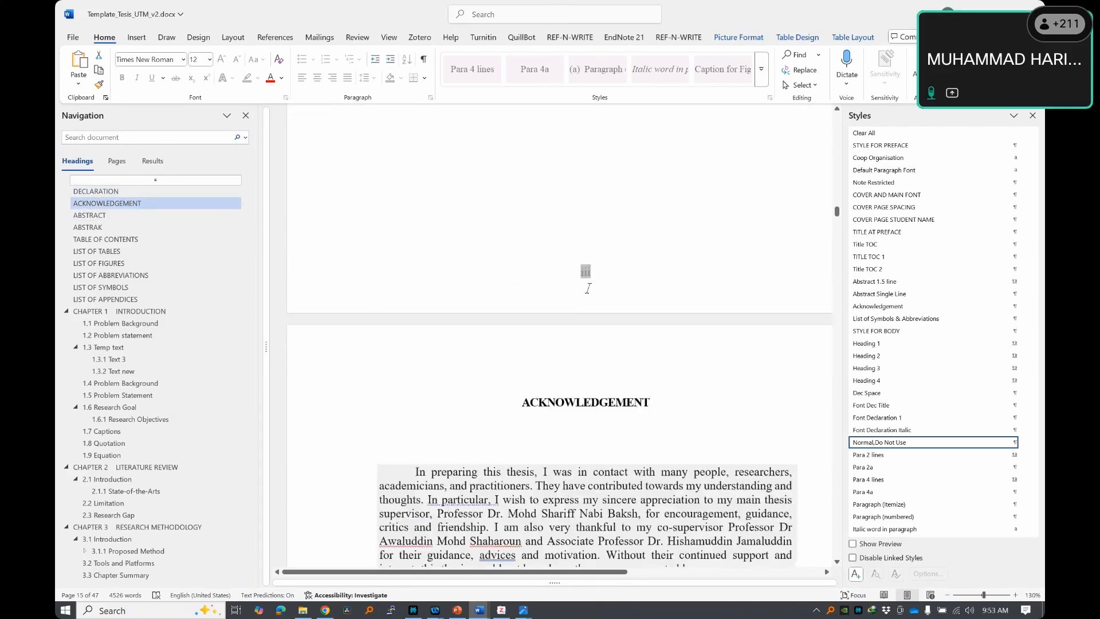
# - Examine the acknowledgement, abstract and abstrak pages, including the note on allowed line spacing for the abstract
pyautogui.scroll(7, 589, 288)
pyautogui.scroll(-1, 353, 434)
pyautogui.moveTo(444, 417); pyautogui.dragTo(610, 480)
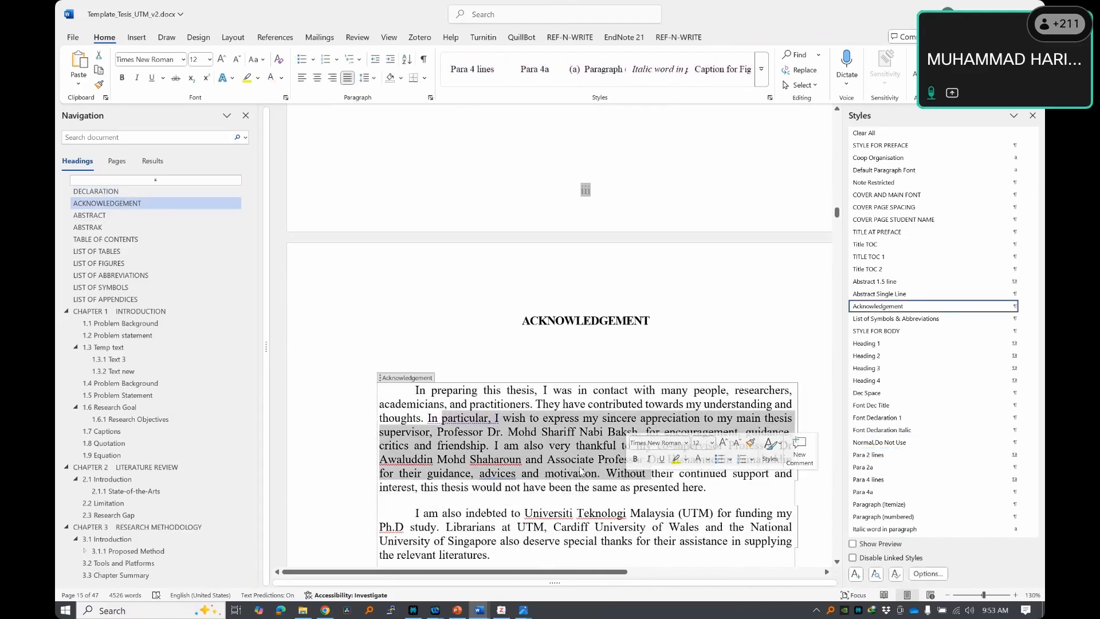
pyautogui.scroll(-1, 540, 450)
pyautogui.scroll(-5, 540, 449)
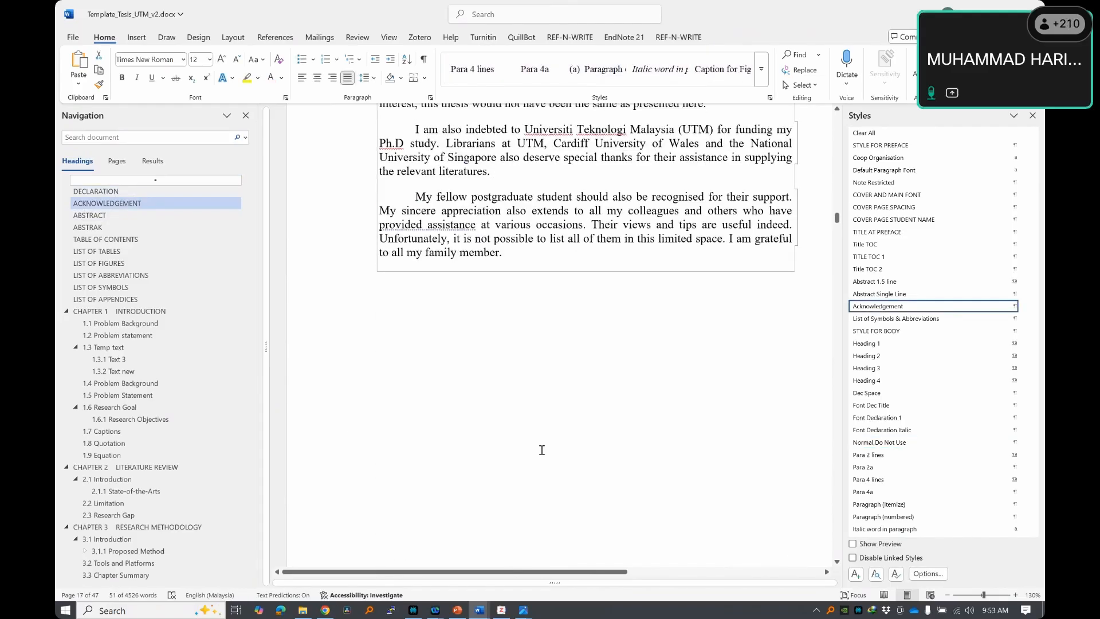
pyautogui.scroll(-8, 541, 450)
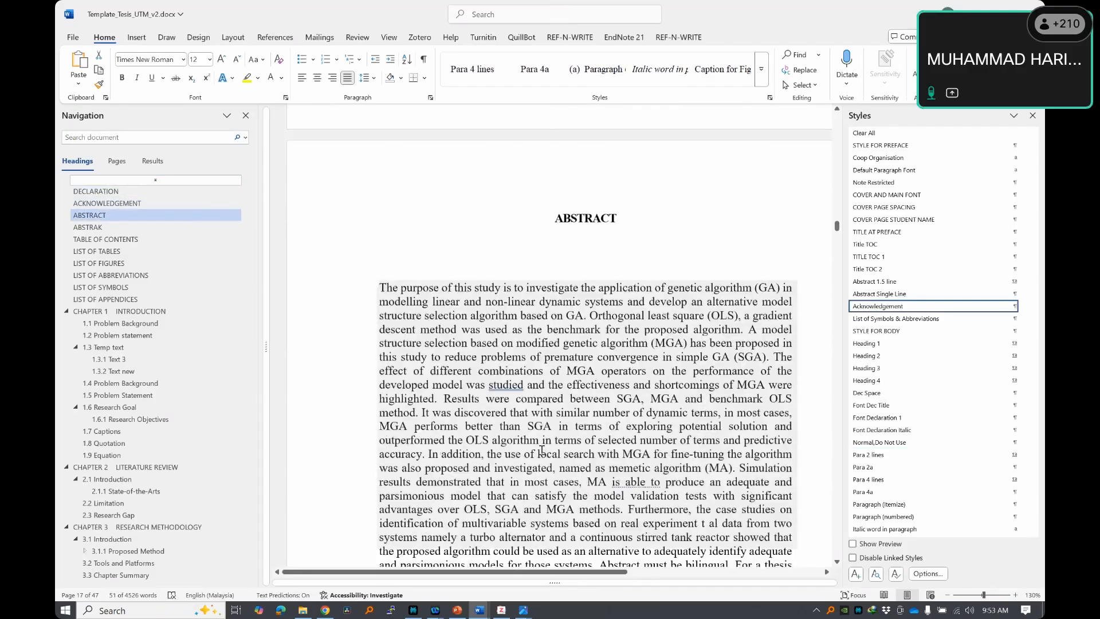
pyautogui.click(558, 396)
pyautogui.scroll(-4, 545, 372)
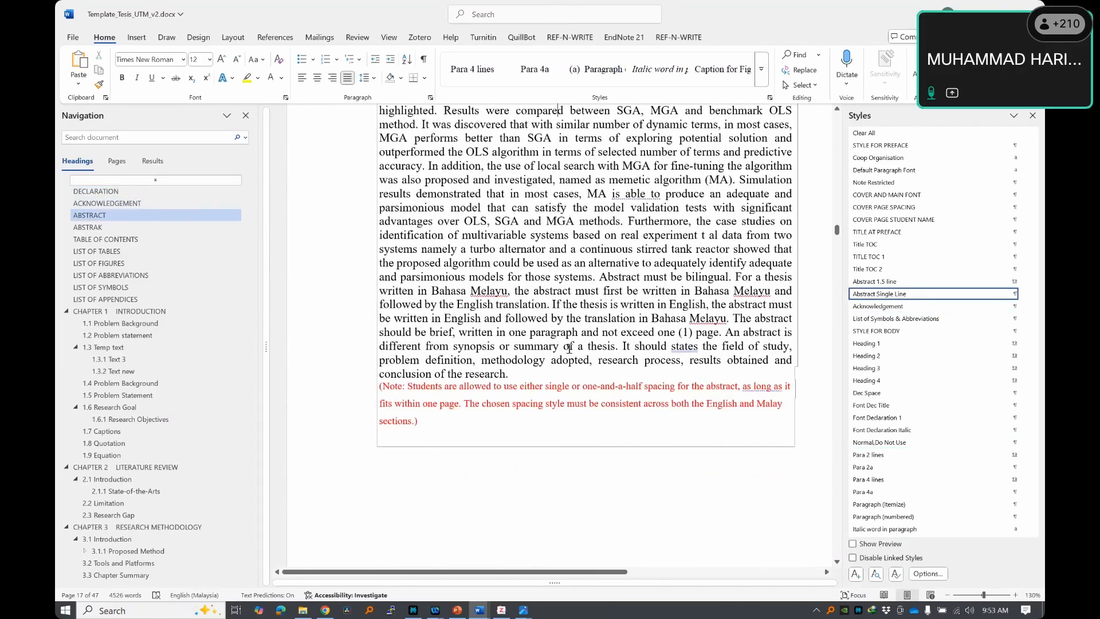
pyautogui.scroll(4, 496, 329)
pyautogui.scroll(-15, 495, 329)
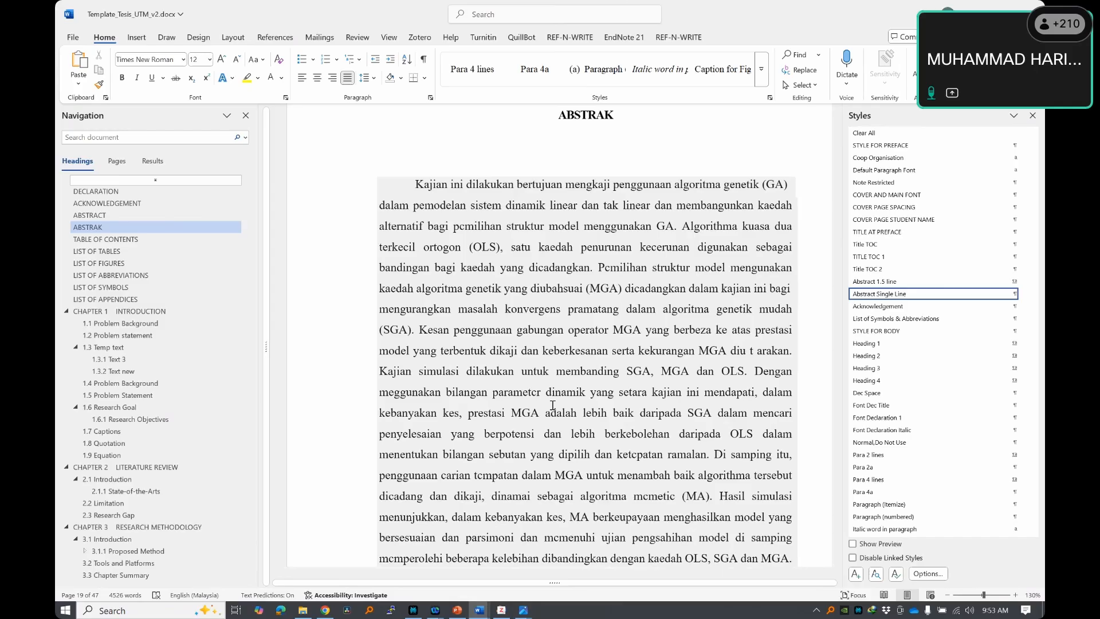
# - Duplicate the signature block of Supervisor III directly below itself on the supervisors' declaration page
pyautogui.click(985, 610)
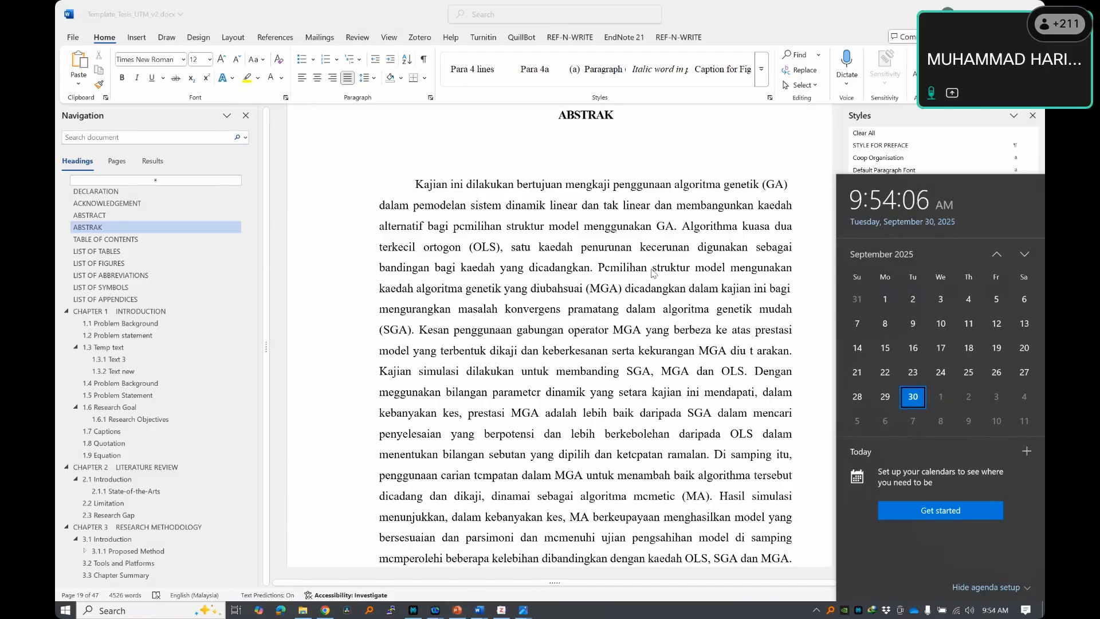
pyautogui.scroll(20, 587, 315)
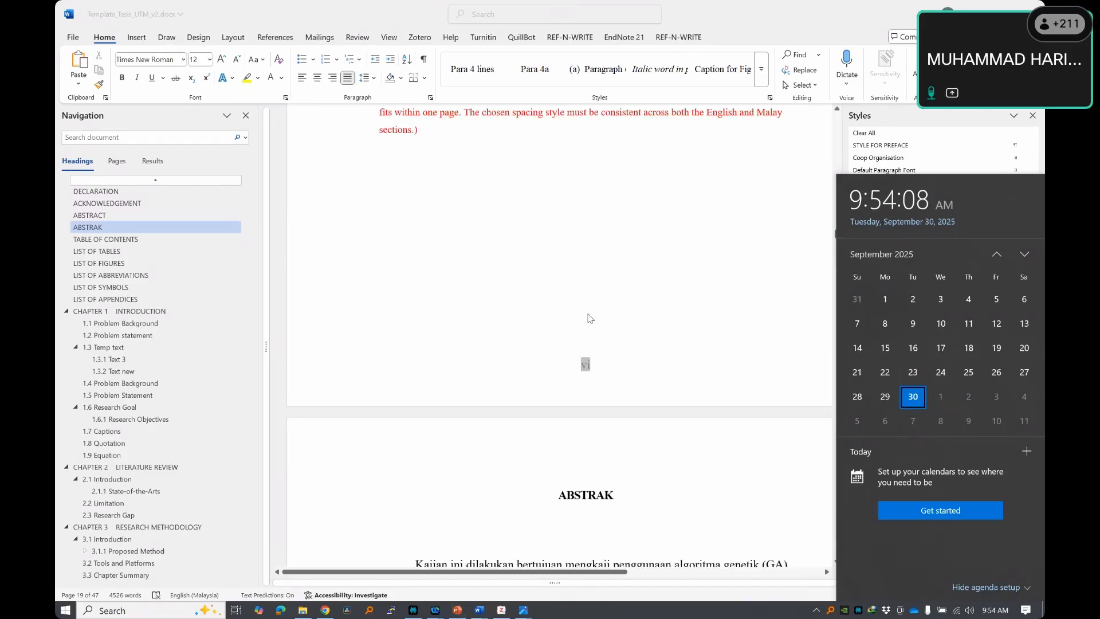
pyautogui.scroll(20, 588, 315)
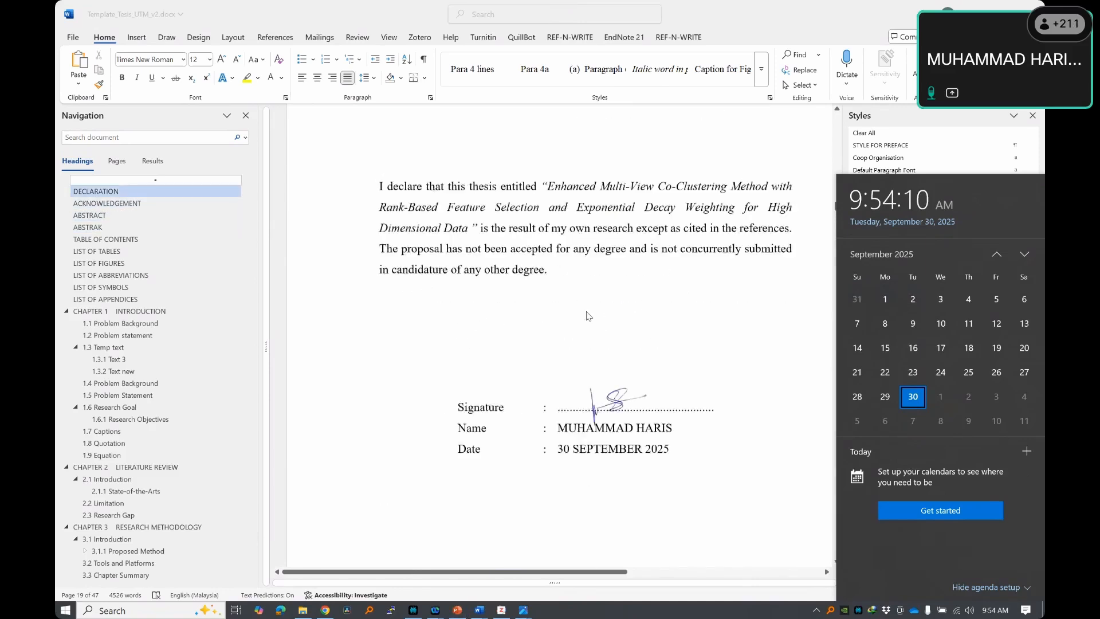
pyautogui.scroll(20, 588, 316)
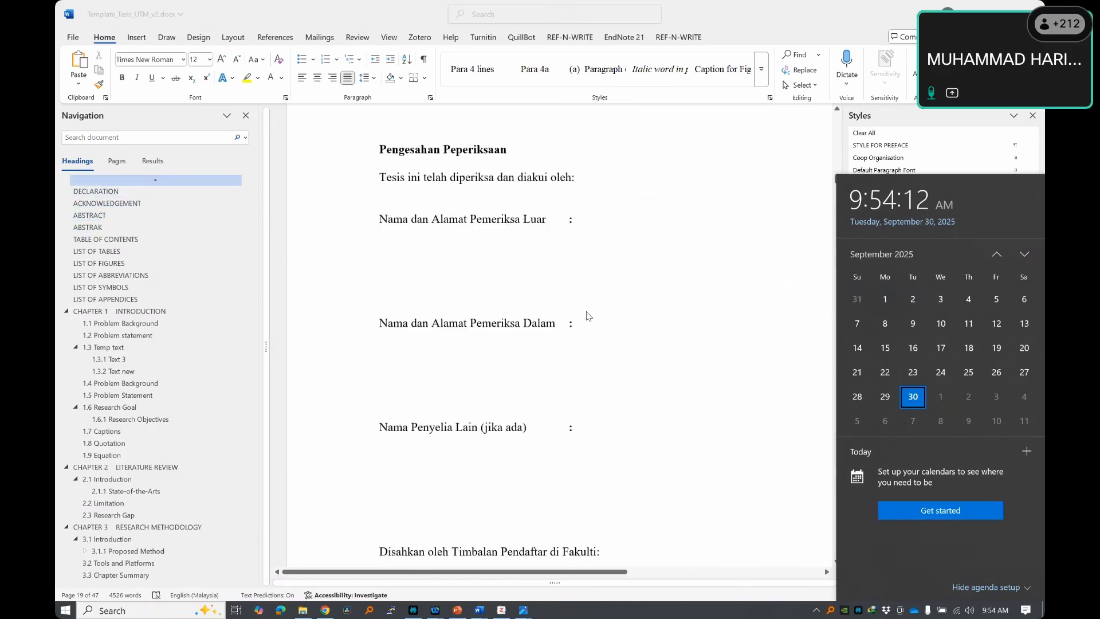
pyautogui.scroll(10, 587, 314)
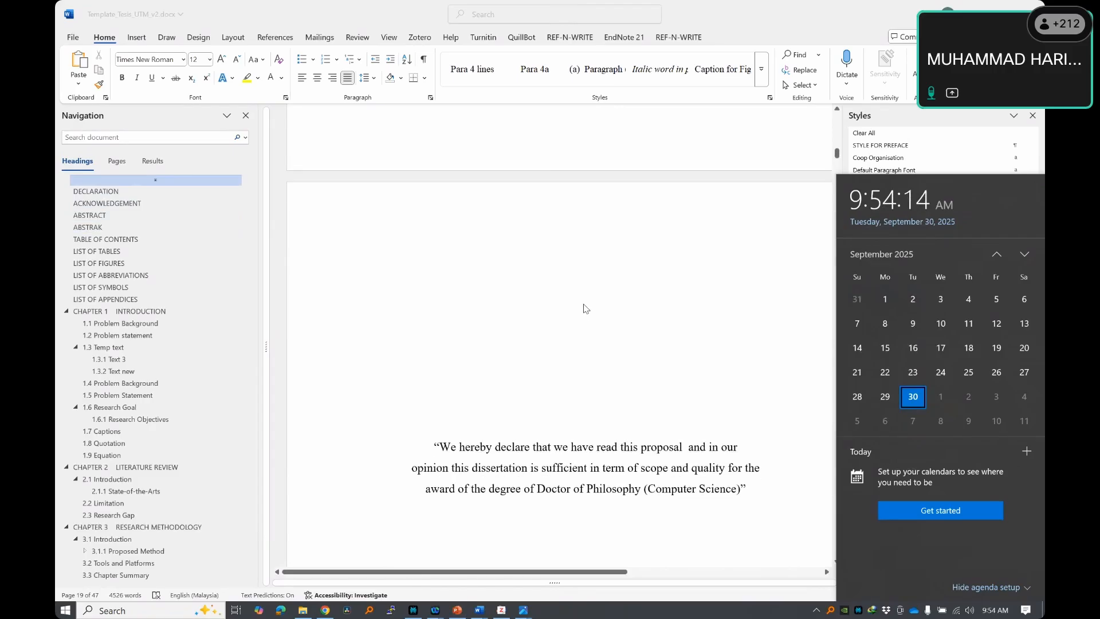
pyautogui.scroll(-8, 584, 313)
pyautogui.click(629, 348)
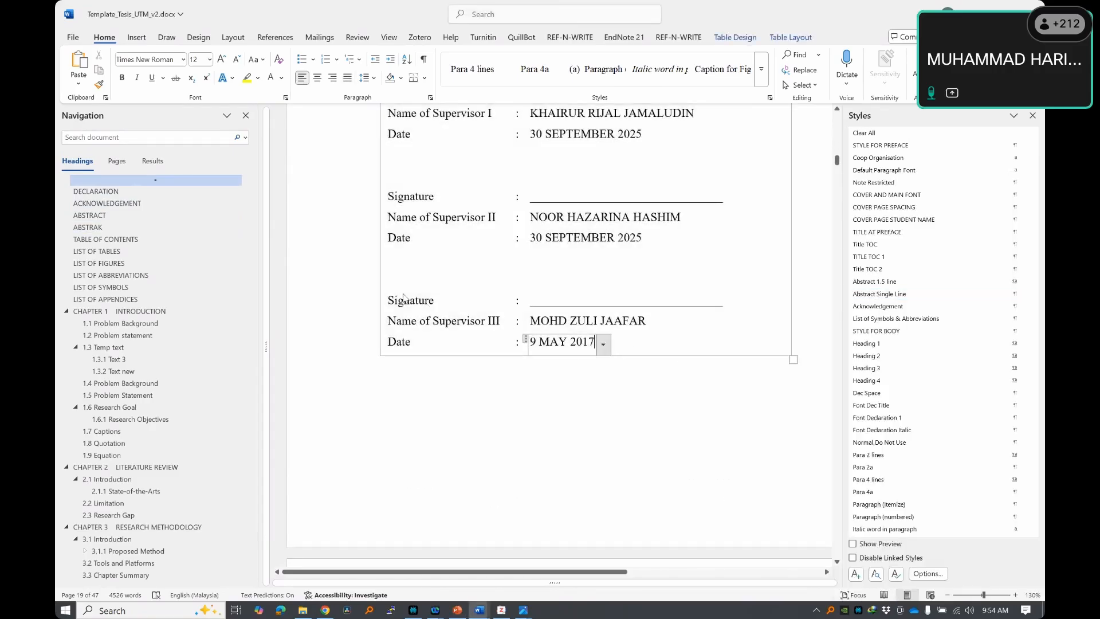
pyautogui.click(429, 300)
pyautogui.moveTo(507, 301); pyautogui.dragTo(657, 378)
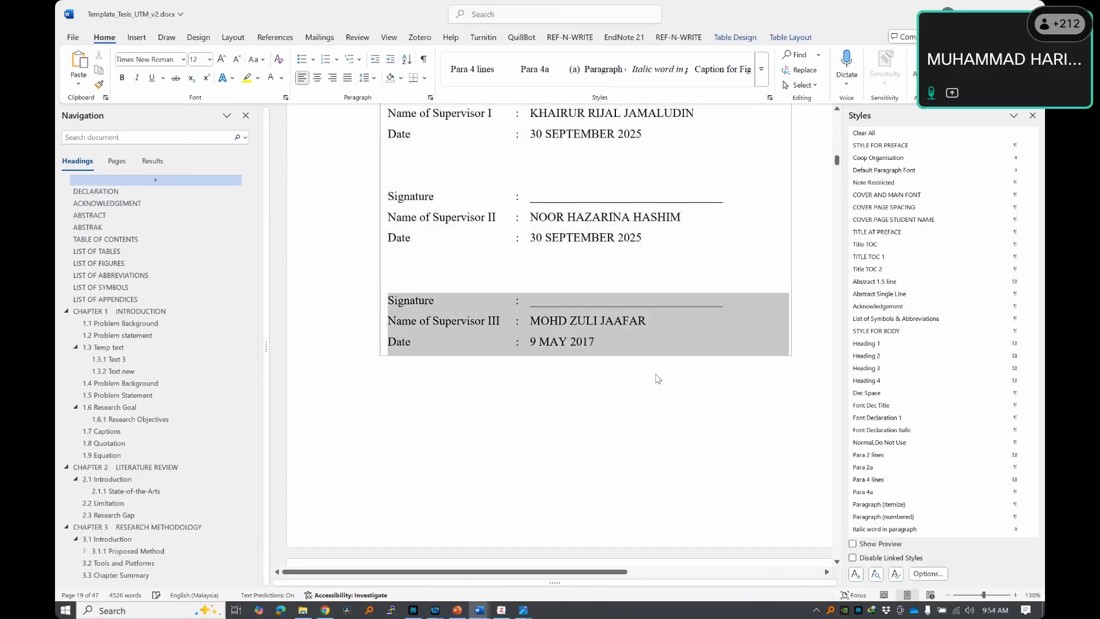
pyautogui.write('Signature\t:\t Name of Supervisor III\t:\tMOHD ZULI JAAFAR Date\t:\t9 MAY 2017')
pyautogui.click(789, 343)
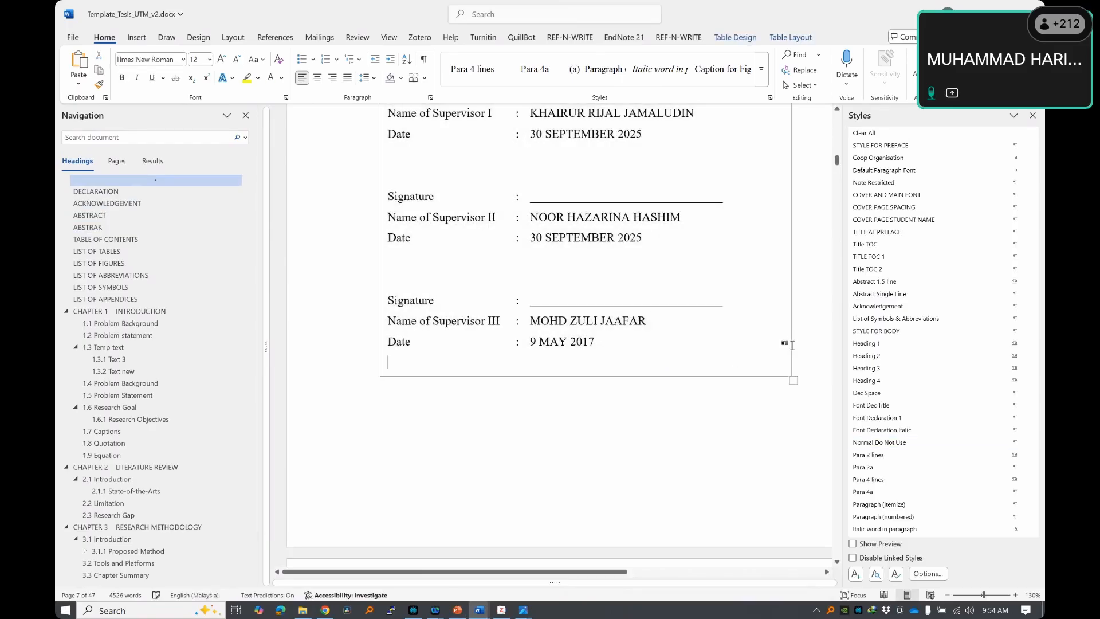
pyautogui.write('Signature\t:\t Name of Supervisor III\t:\tMOHD ZULI JAAFAR Date\t:\t9 MAY 2017')
pyautogui.click(711, 404)
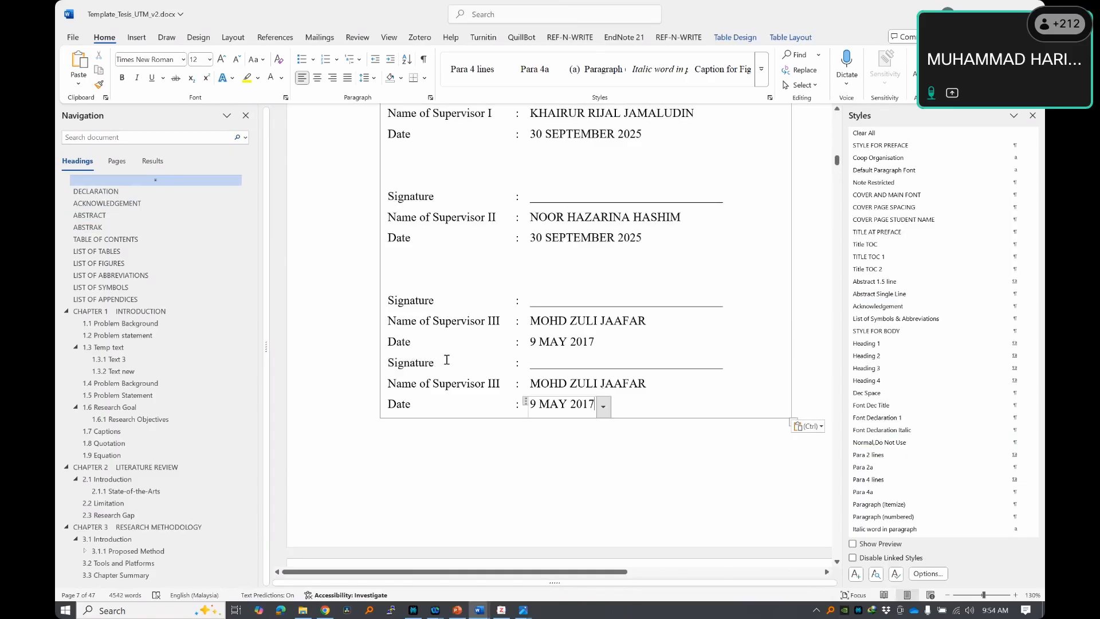
# - Try to separate the copied Supervisor III signature block with blank lines, then undo the last two changes
pyautogui.click(391, 367)
pyautogui.press('Return')
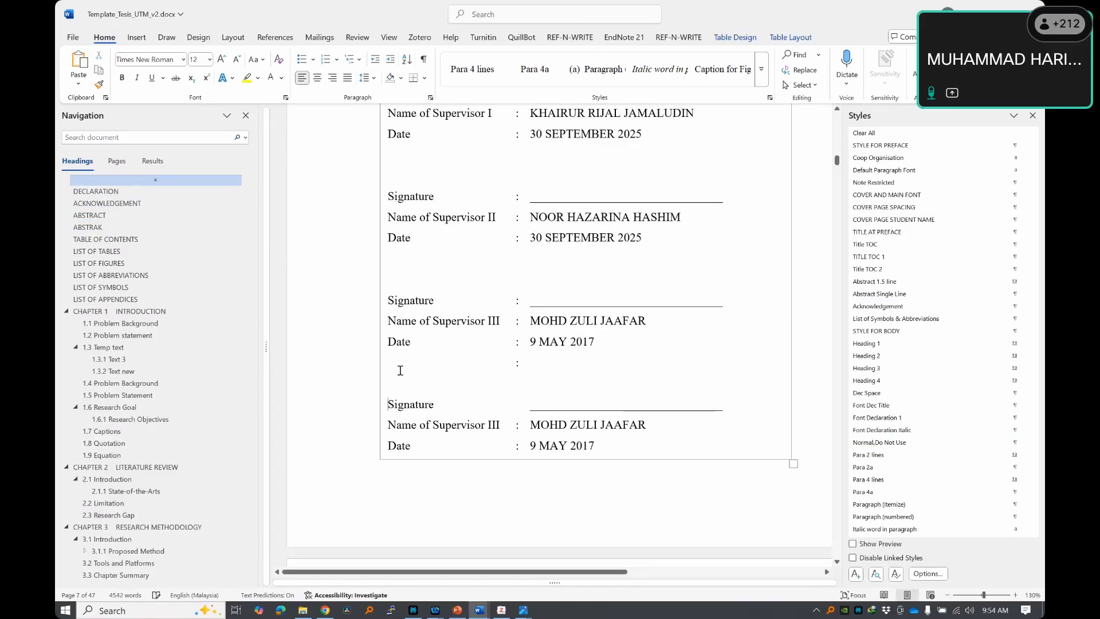
pyautogui.scroll(12, 422, 373)
pyautogui.hotkey('ctrl', 'z')
pyautogui.hotkey('ctrl', 'z')
# - Examine the supervisor name fields under Approved by Supervisor(s) in the classification form
pyautogui.scroll(15, 516, 355)
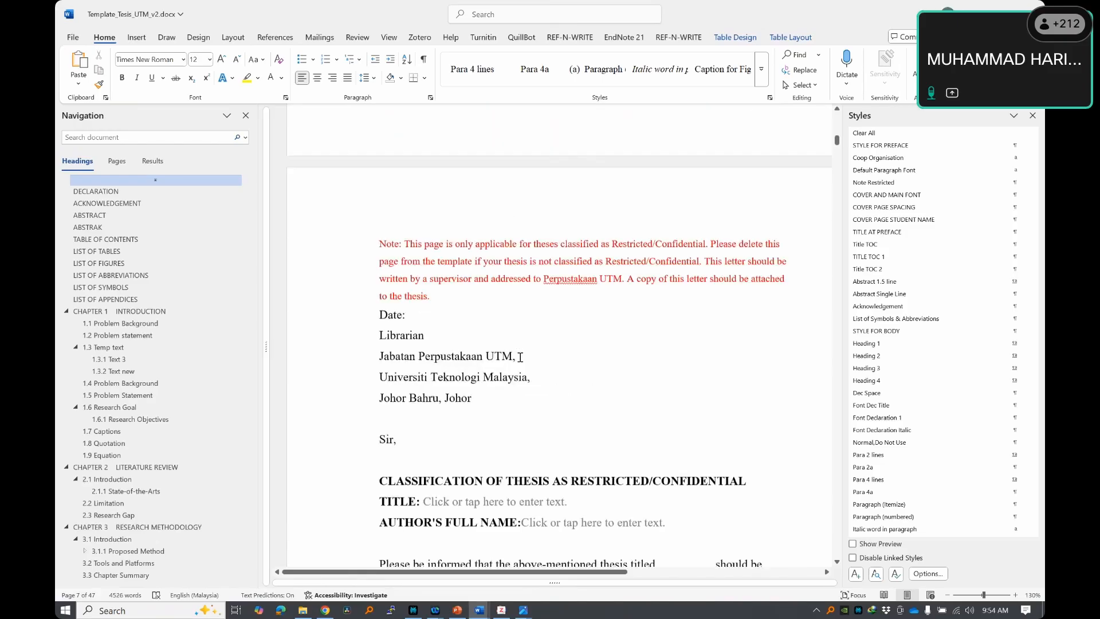
pyautogui.scroll(-15, 526, 345)
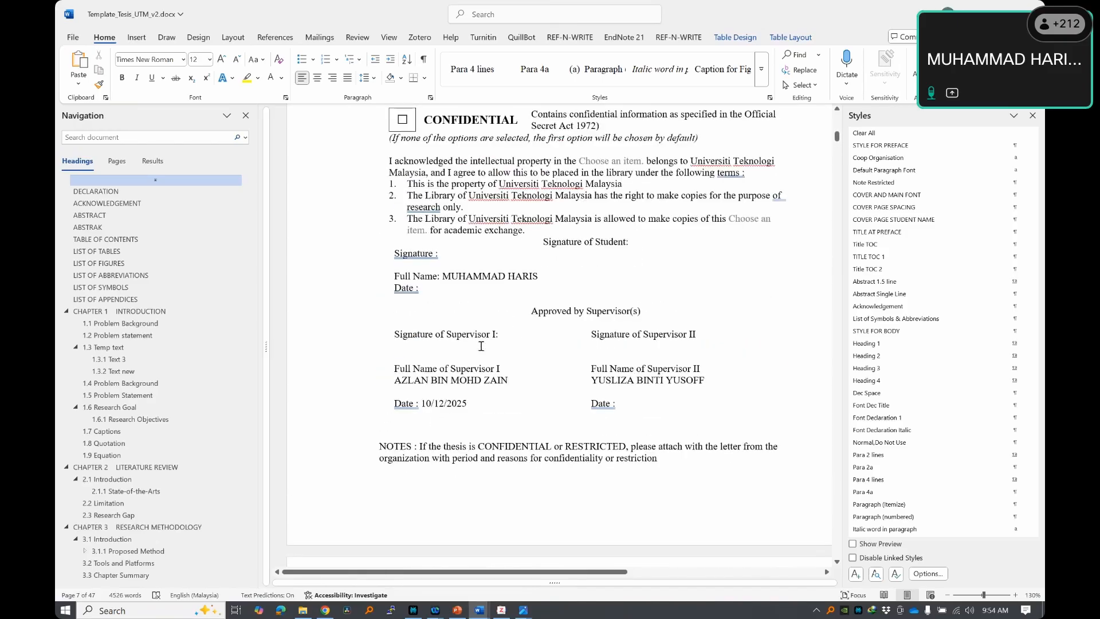
pyautogui.moveTo(517, 373); pyautogui.dragTo(732, 386)
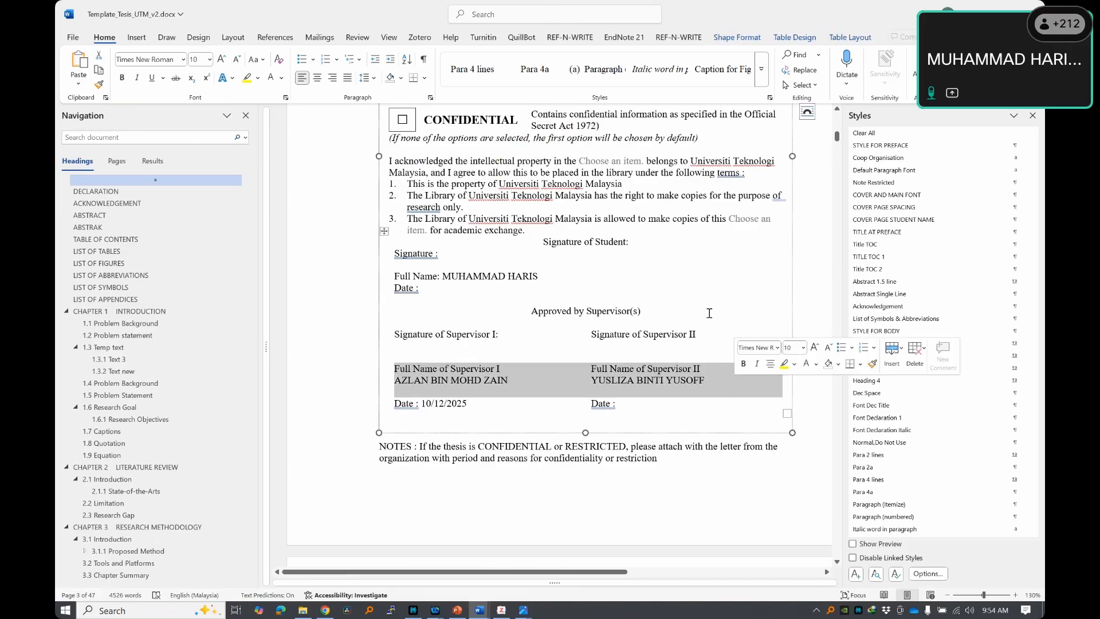
pyautogui.click(690, 240)
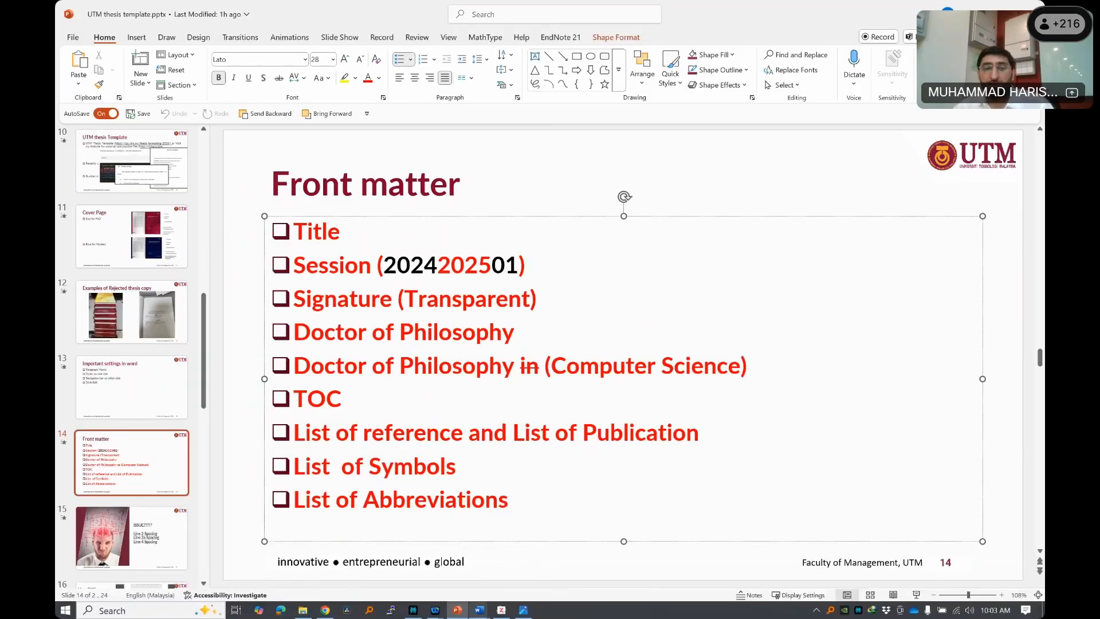
# - Switch from PowerPoint to Word and examine the Chapter 1 entries in the table of contents, especially the two Problem Background lines
pyautogui.moveTo(479, 610)
pyautogui.click(440, 566)
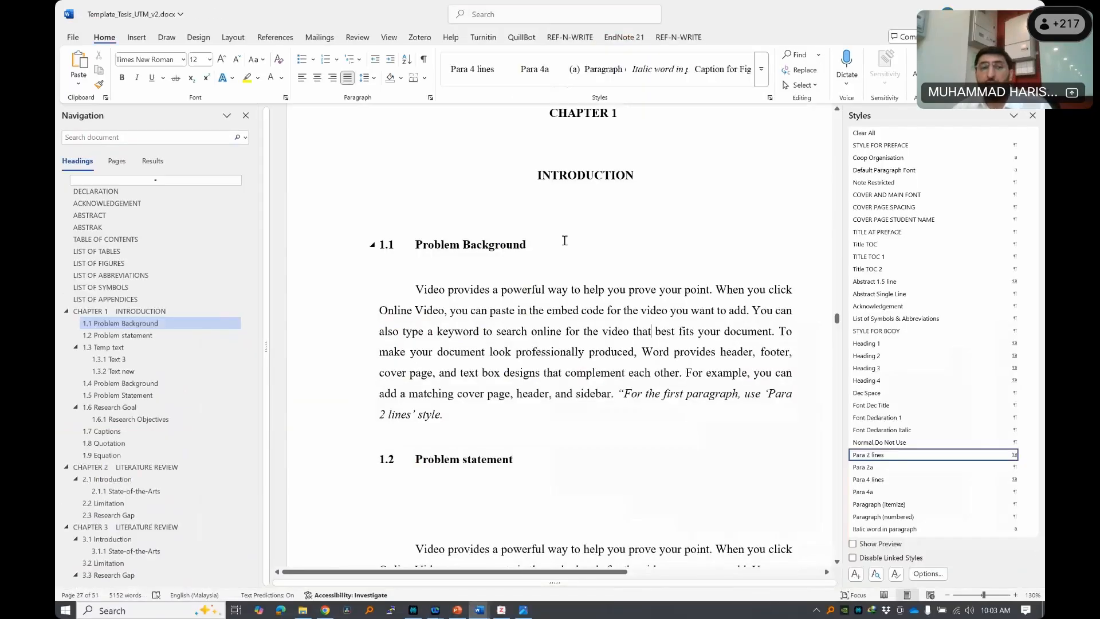
pyautogui.click(132, 241)
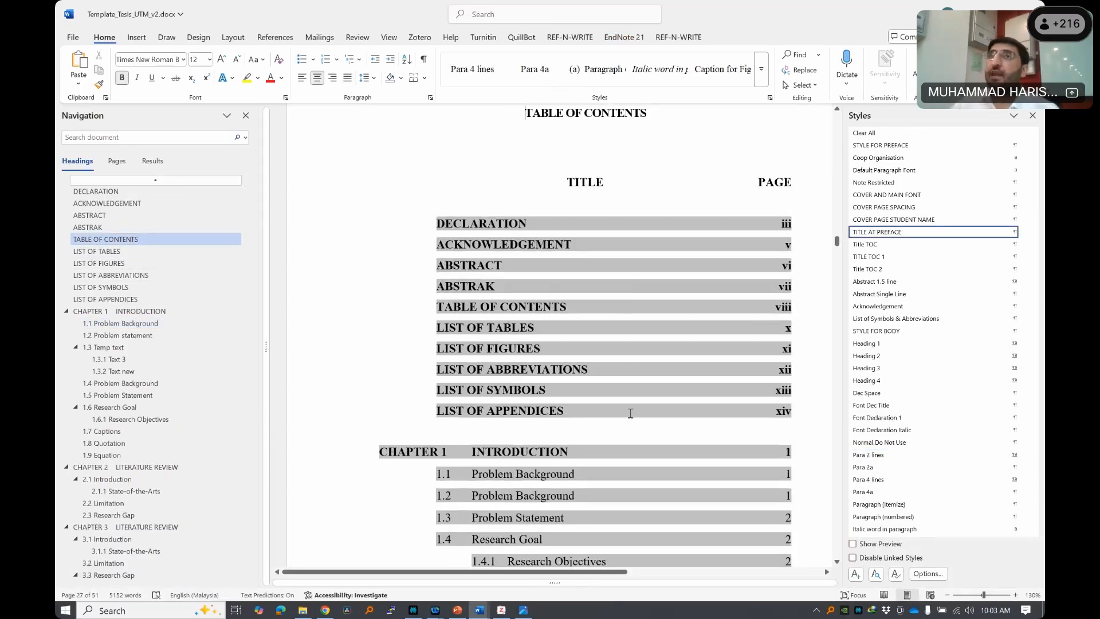
pyautogui.scroll(-3, 630, 412)
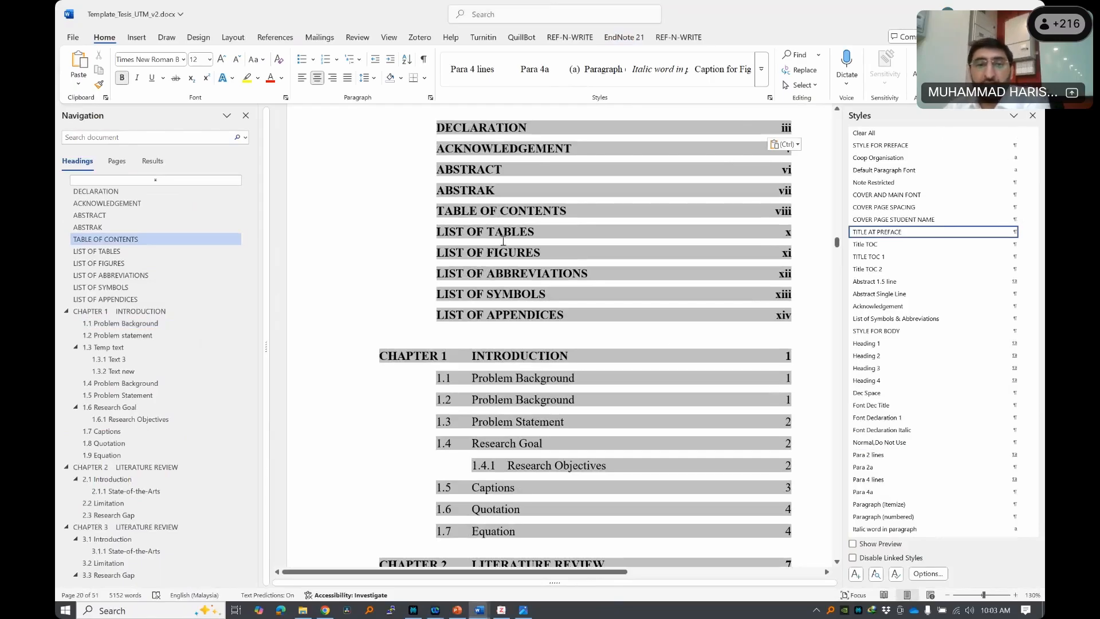
pyautogui.scroll(15, 536, 263)
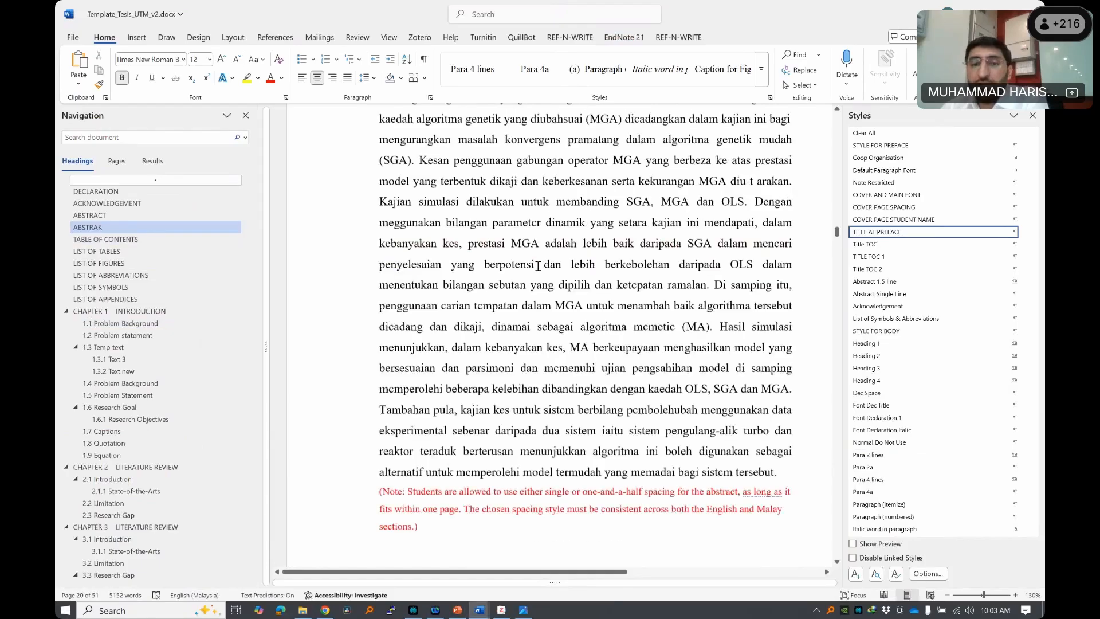
pyautogui.scroll(-8, 539, 269)
pyautogui.scroll(-3, 498, 372)
pyautogui.moveTo(491, 384); pyautogui.dragTo(576, 405)
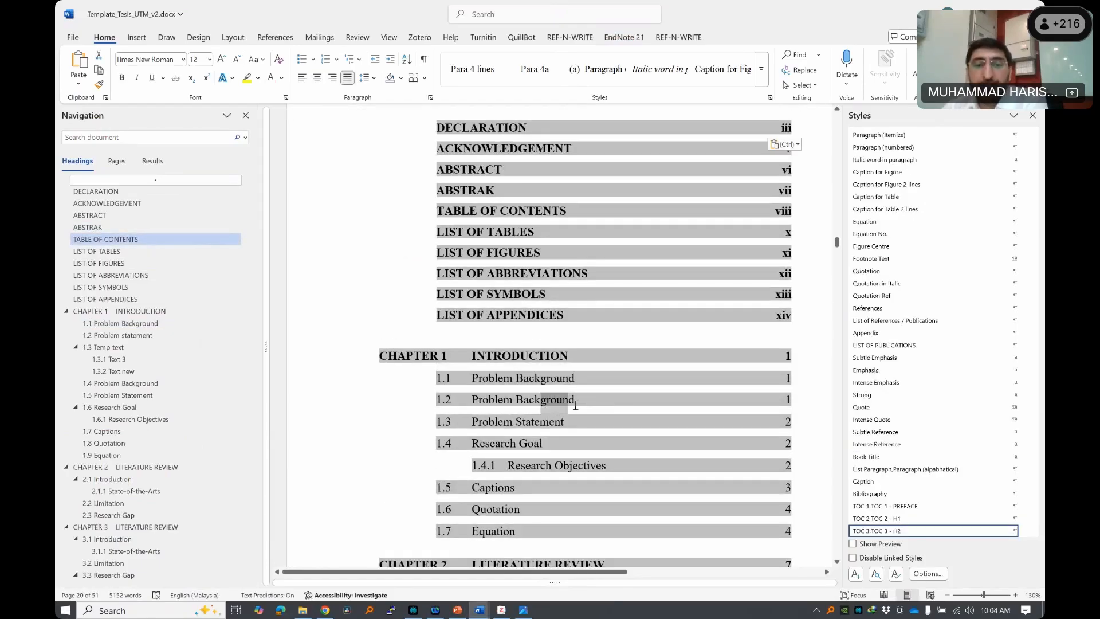
pyautogui.moveTo(488, 423); pyautogui.dragTo(557, 429)
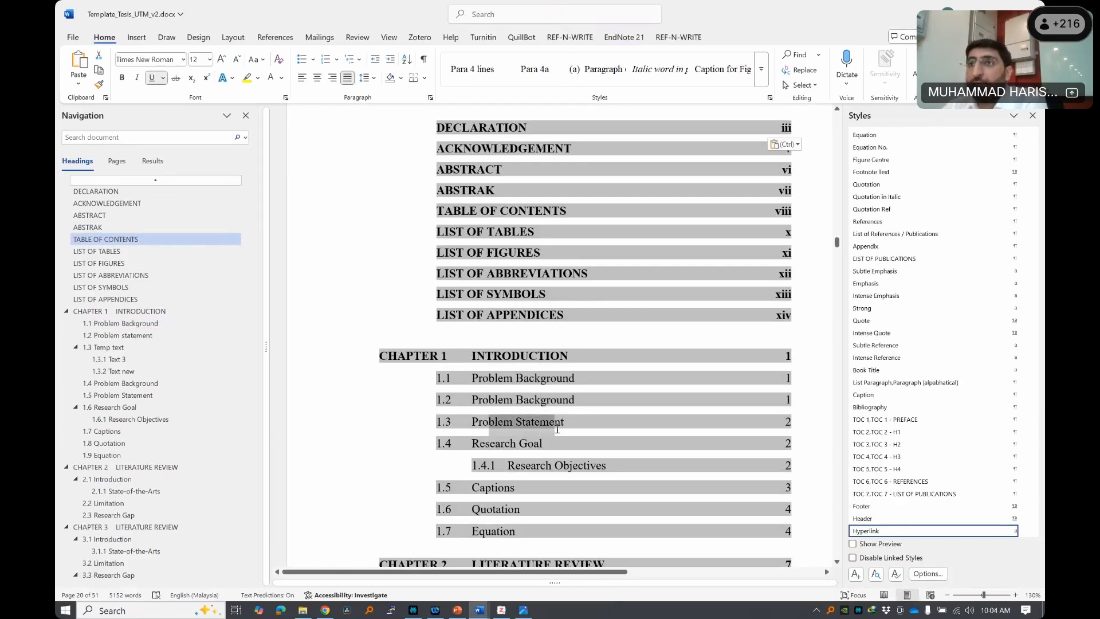
pyautogui.click(523, 430)
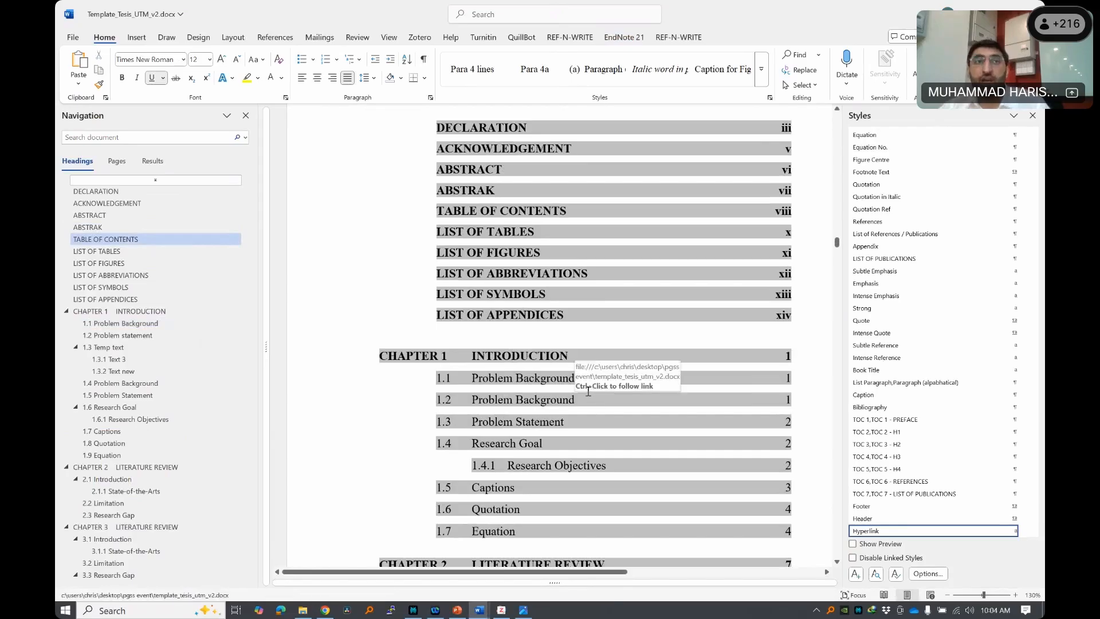
pyautogui.moveTo(478, 382); pyautogui.dragTo(576, 394)
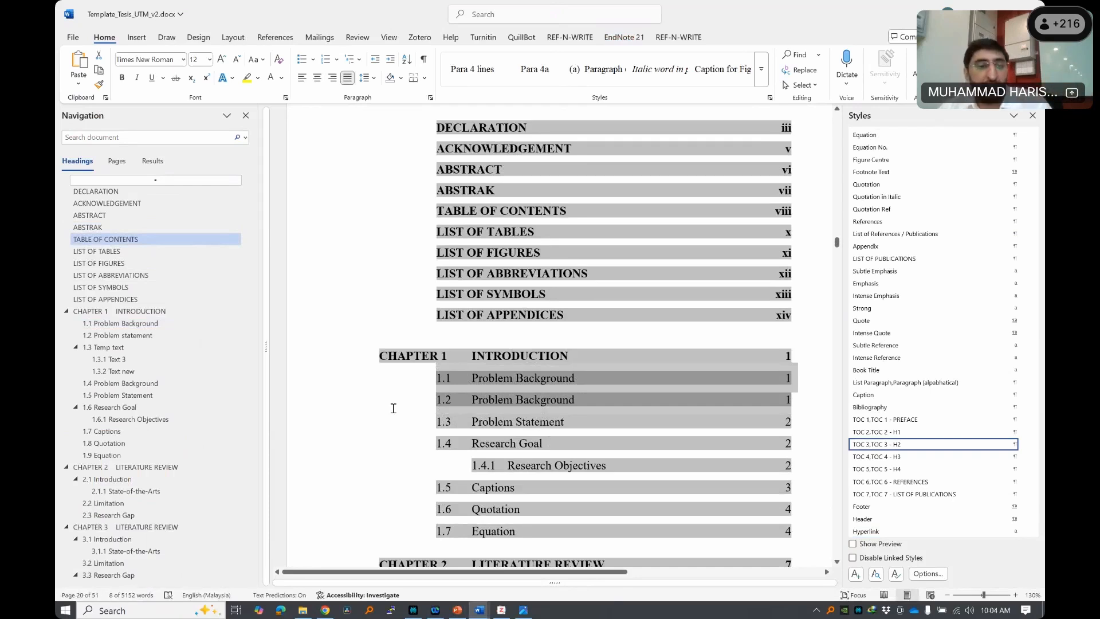
# - Insert a blank line above heading 1.1 Problem Background, clear its heading formatting and save the document
pyautogui.scroll(-2, 395, 410)
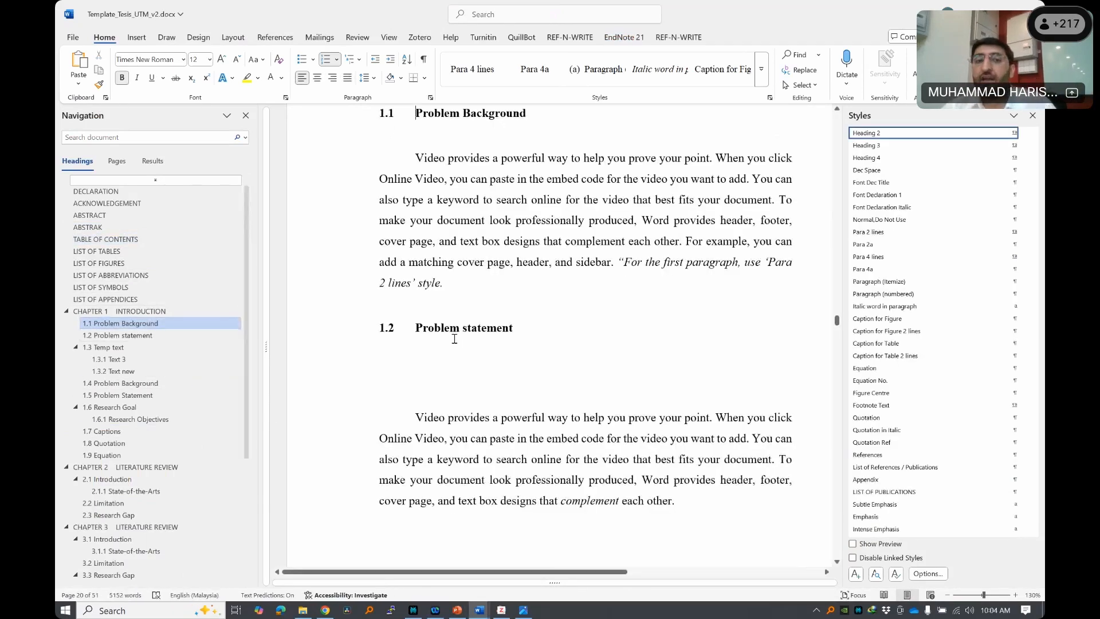
pyautogui.scroll(3, 411, 162)
pyautogui.press('Return')
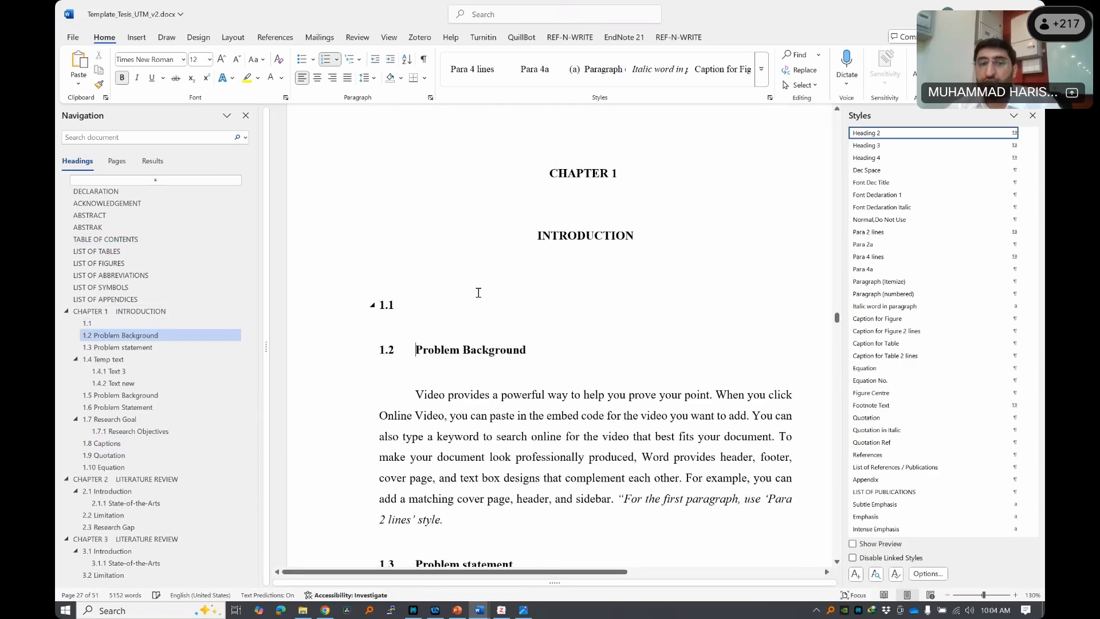
pyautogui.click(478, 292)
pyautogui.click(429, 304)
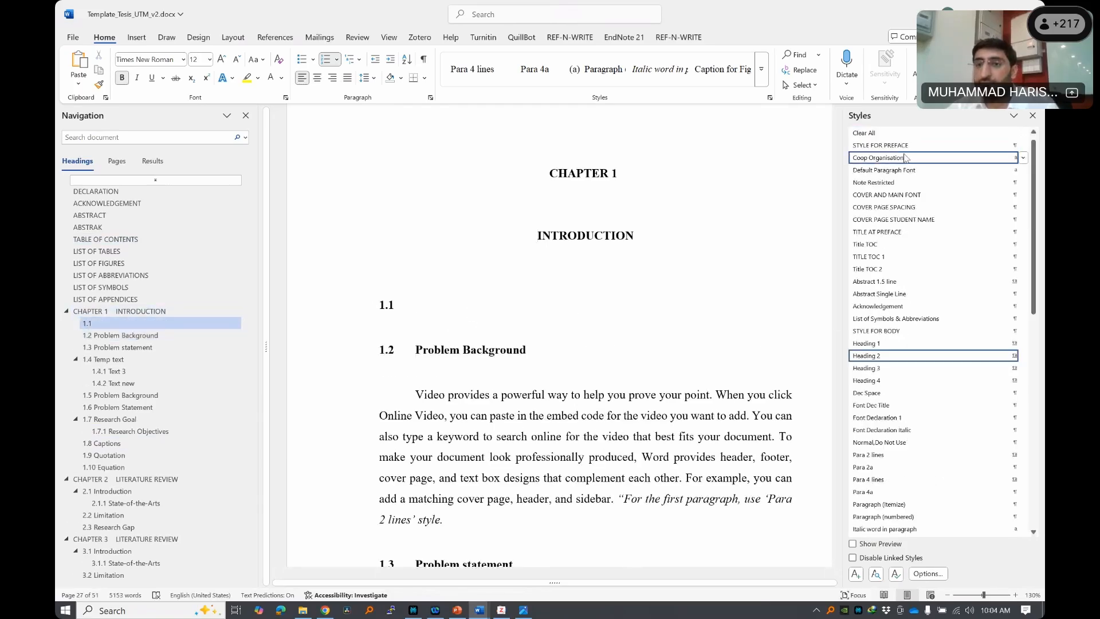
pyautogui.hotkey('ctrl', 'shift', 'n')
pyautogui.click(429, 324)
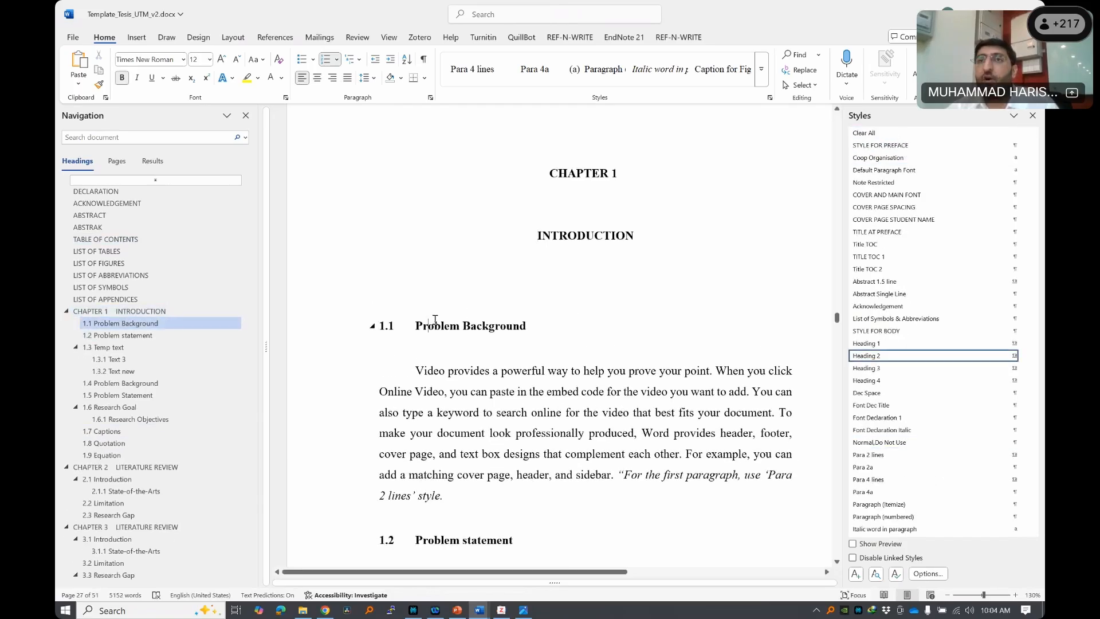
pyautogui.hotkey('ctrl', 's')
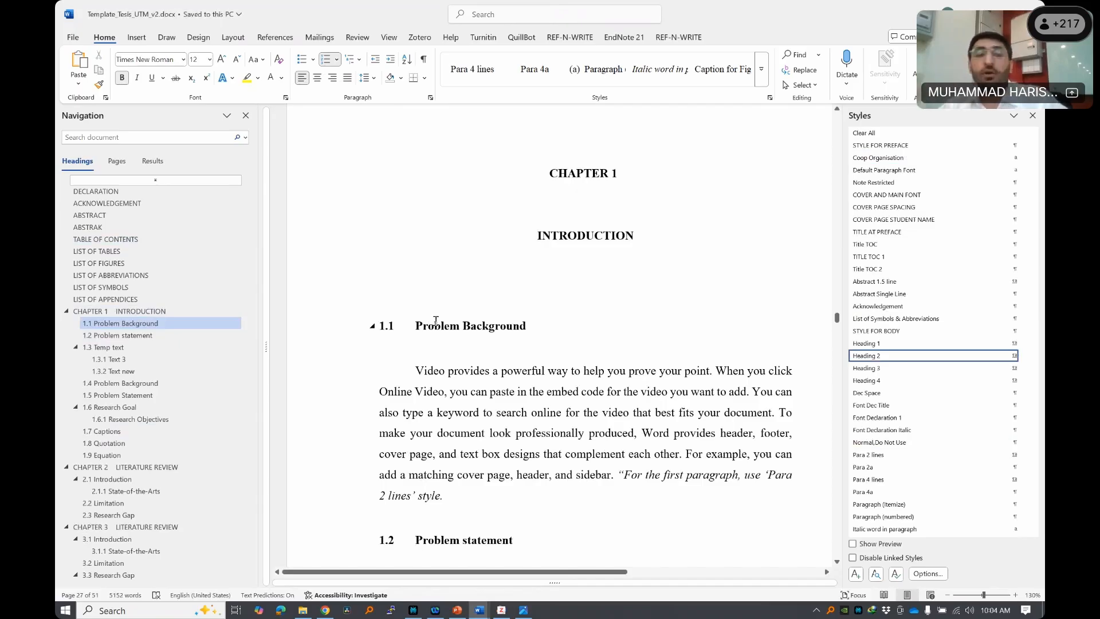
# - Follow the contents entry to the second Problem Background heading in Chapter 1, delete that heading and save the document
pyautogui.click(108, 251)
pyautogui.click(117, 240)
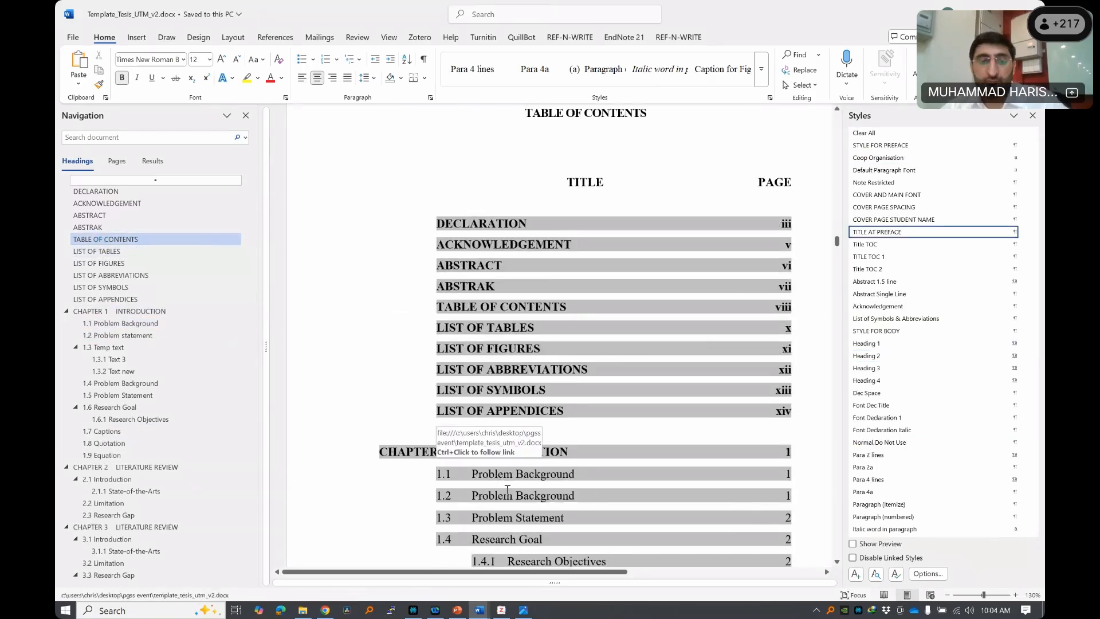
pyautogui.keyDown('ctrl'); pyautogui.click(525, 498); pyautogui.keyUp('ctrl')
pyautogui.click(293, 192)
pyautogui.press('Delete')
pyautogui.hotkey('ctrl', 's')
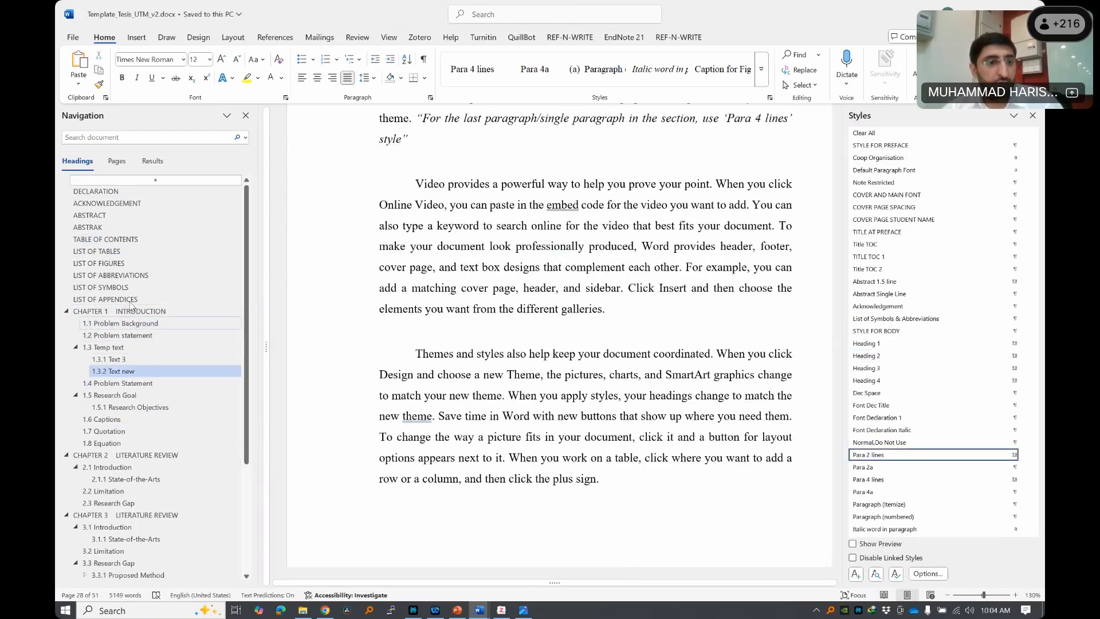
# - Update the entire table of contents from the current headings and check its 1.1 Problem Background entry
pyautogui.click(103, 347)
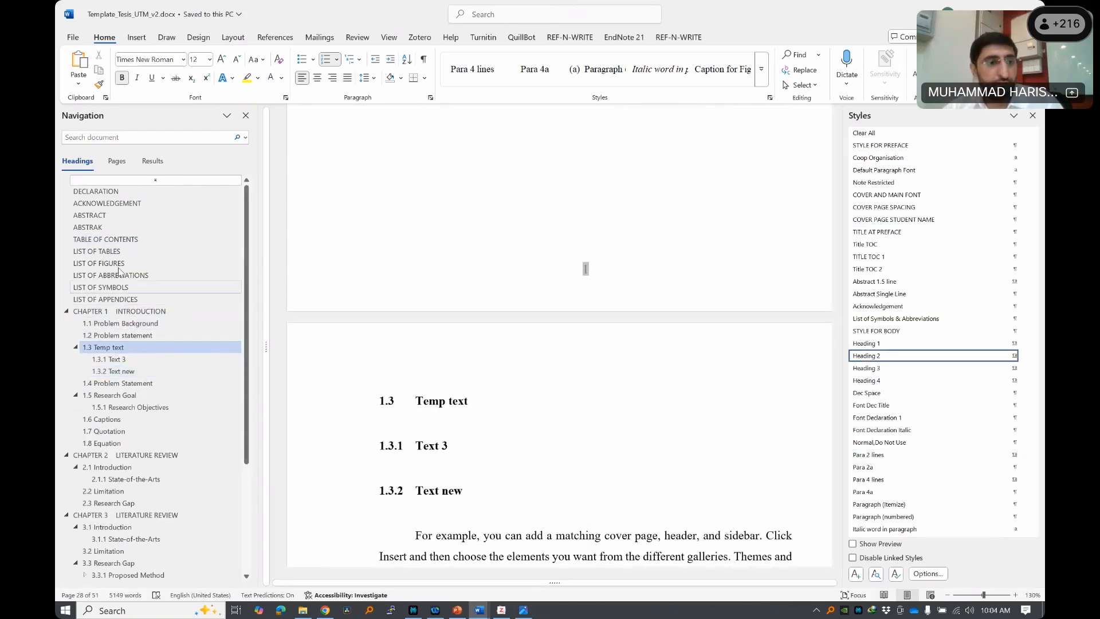
pyautogui.click(109, 239)
pyautogui.rightClick(540, 359)
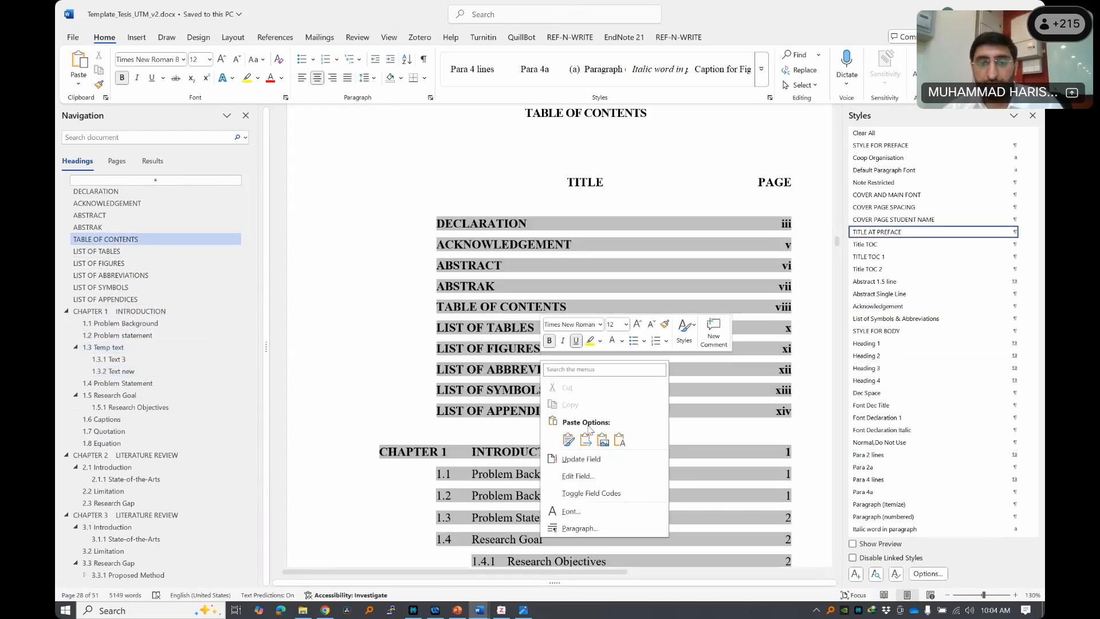
pyautogui.click(593, 463)
pyautogui.click(596, 456)
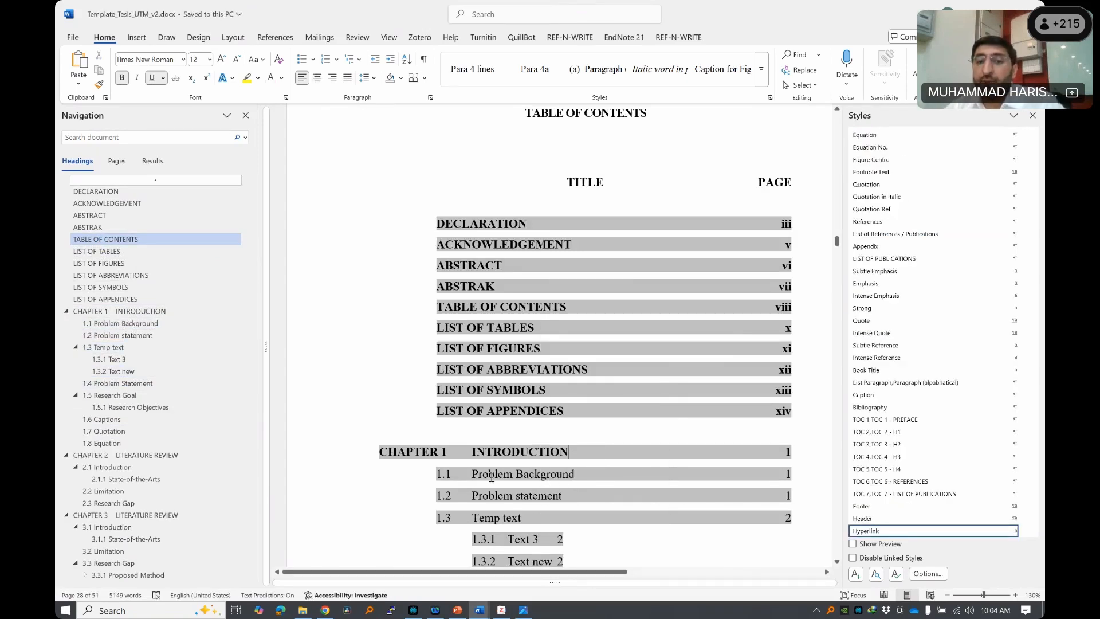
pyautogui.moveTo(472, 477); pyautogui.dragTo(579, 476)
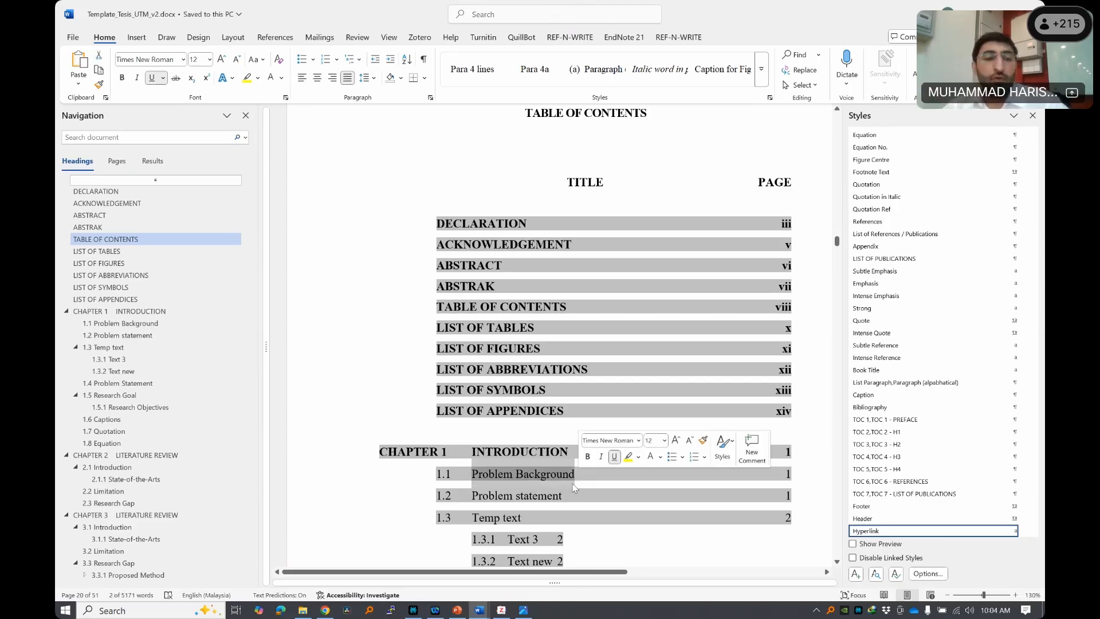
# - Insert an empty numbered Heading 2 paragraph above the 1.1 Problem Background heading
pyautogui.click(119, 324)
pyautogui.scroll(3, 430, 206)
pyautogui.click(419, 212)
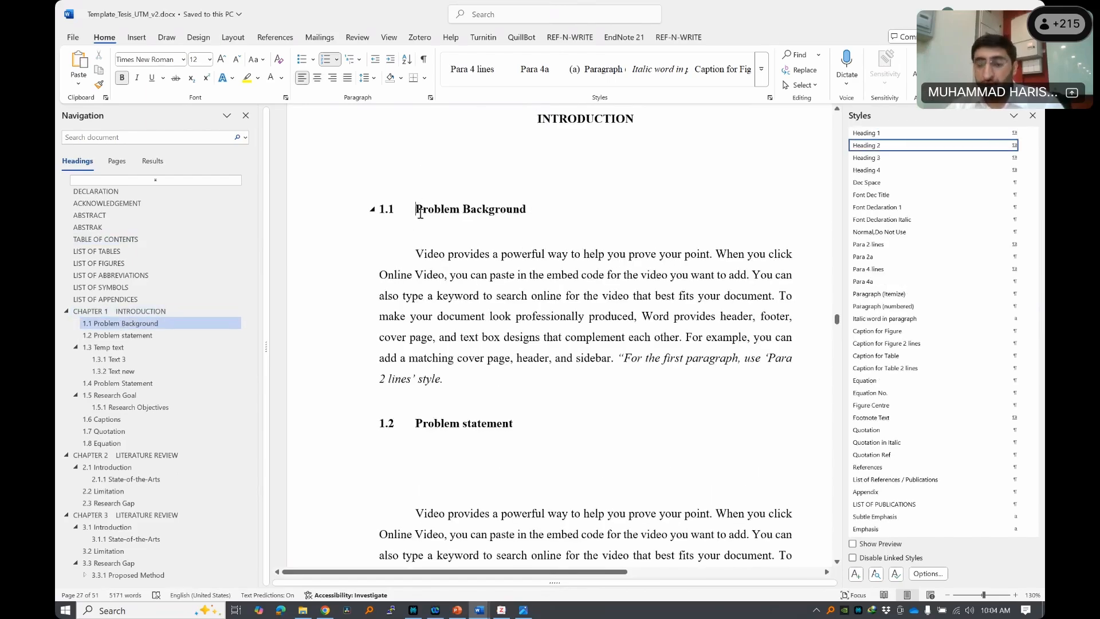
pyautogui.press('Return')
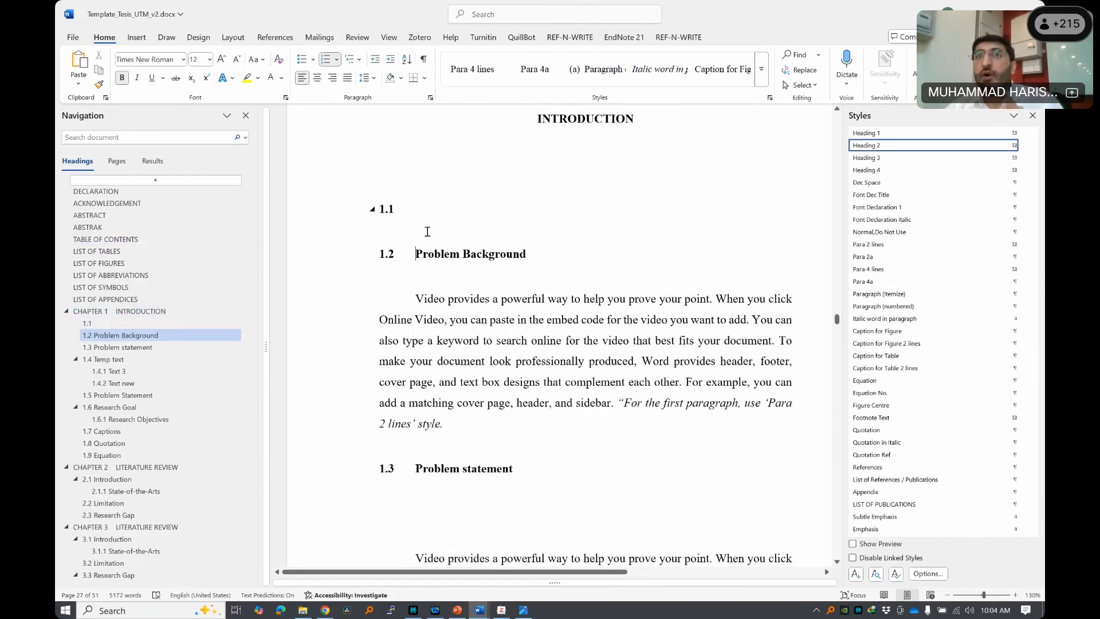
# - Enter "introduction" as the text of heading 1.1 and delete the blank line above it
pyautogui.click(440, 211)
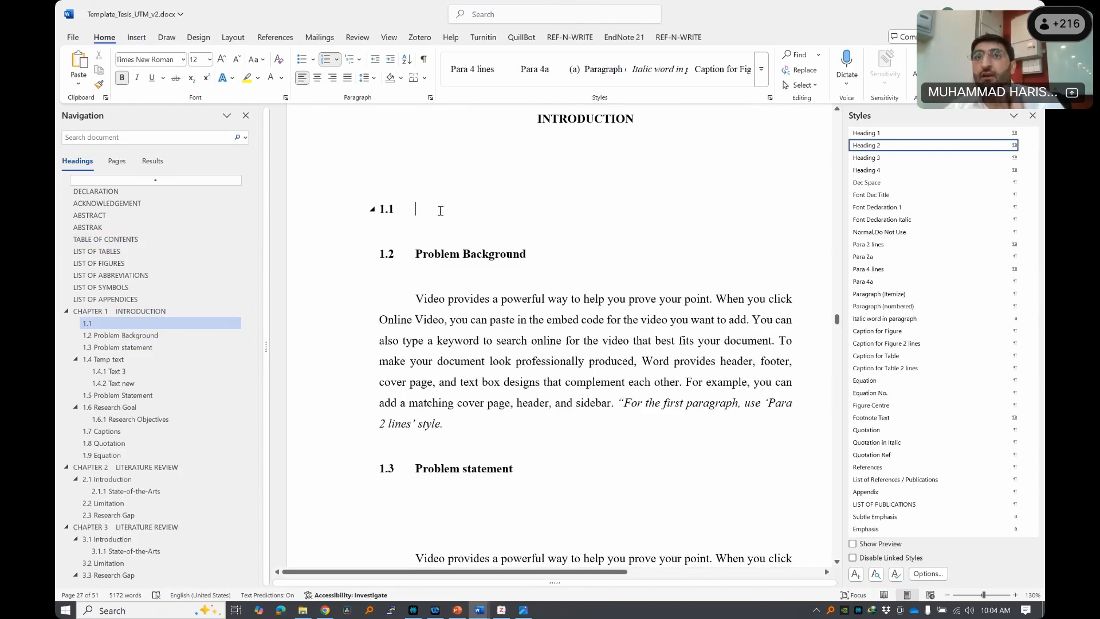
pyautogui.write('introduction')
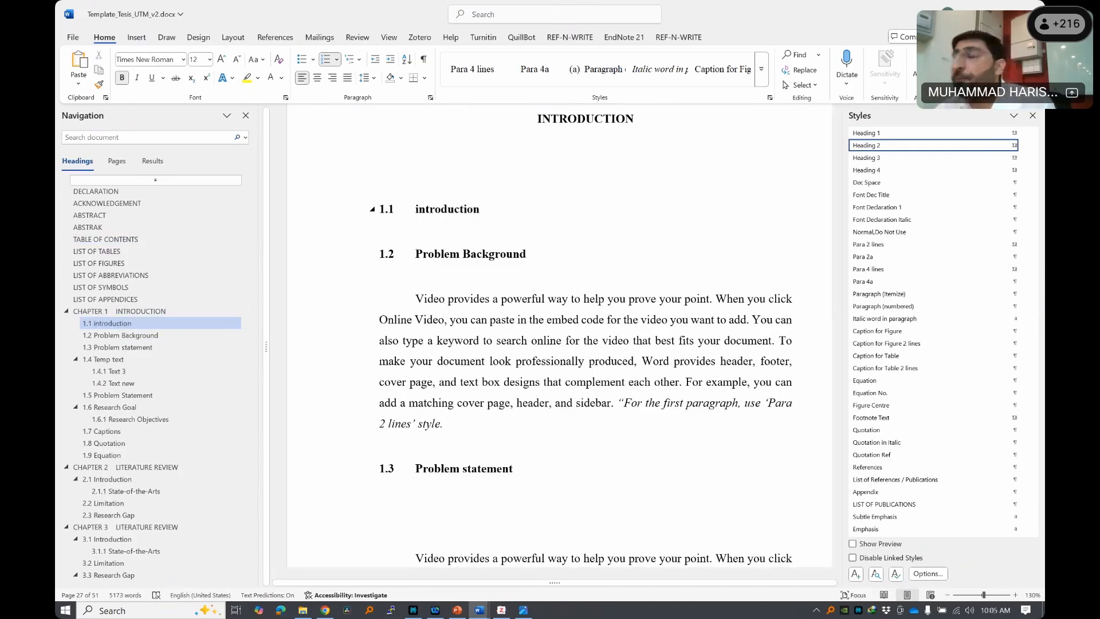
pyautogui.click(439, 174)
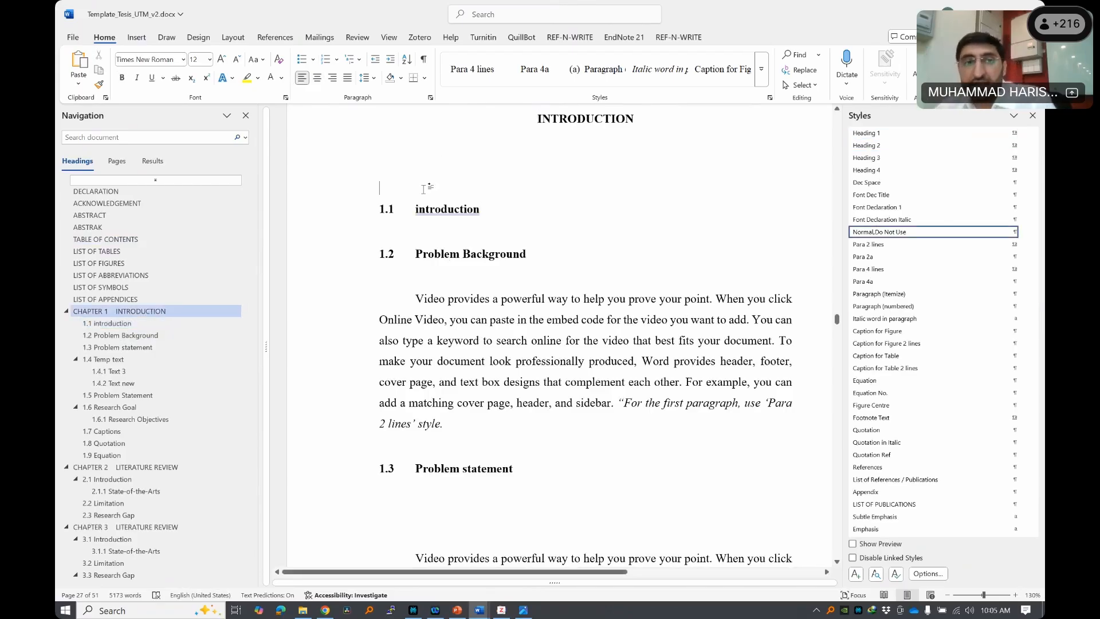
pyautogui.press('Delete')
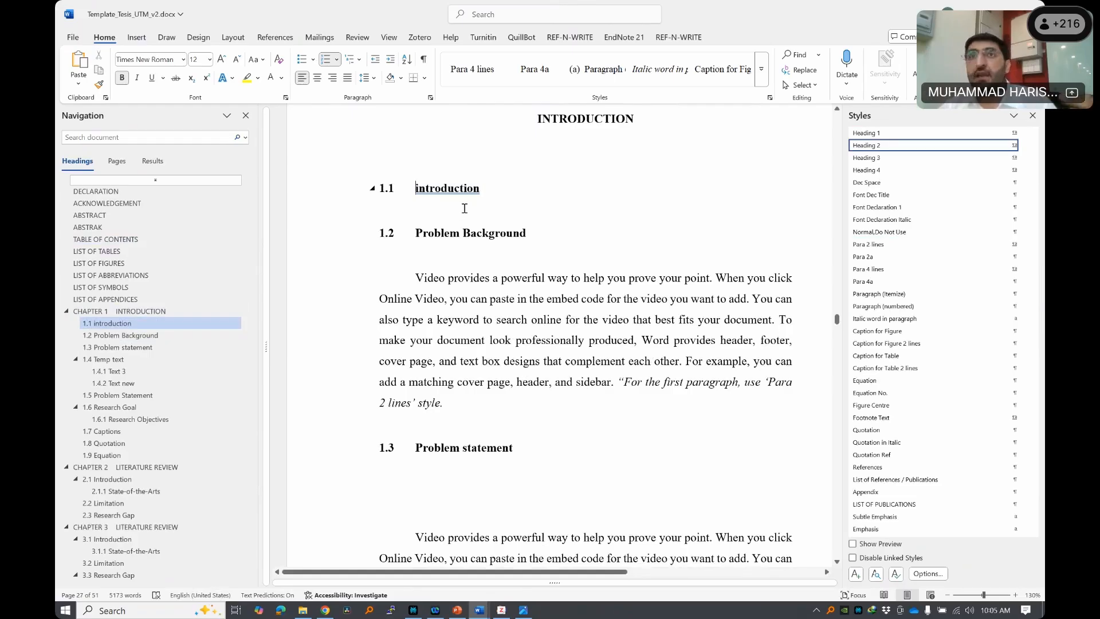
pyautogui.click(441, 189)
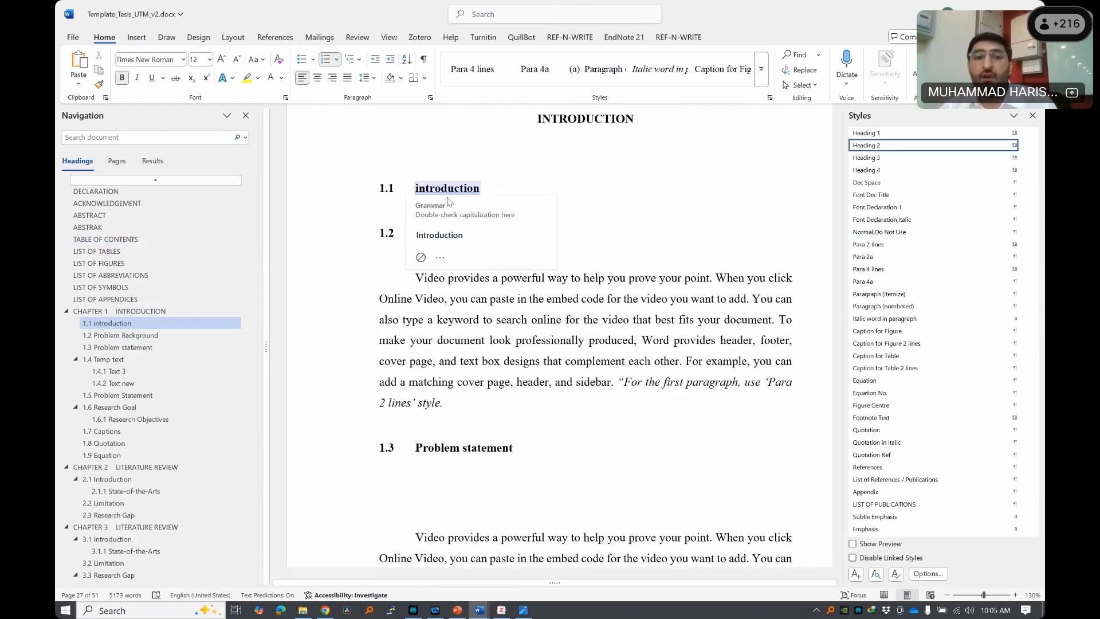
pyautogui.click(432, 340)
# - End the first sentence group of the Problem Background text at "professionally produced." and split off the rest with an empty paragraph between
pyautogui.click(638, 339)
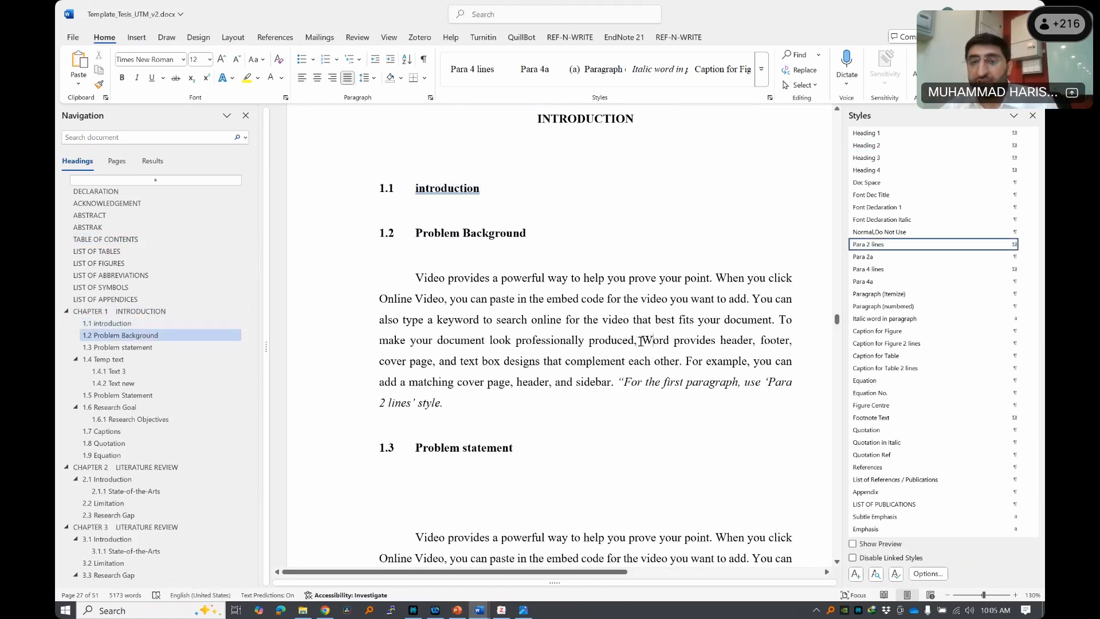
pyautogui.press('BackSpace')
pyautogui.write('.')
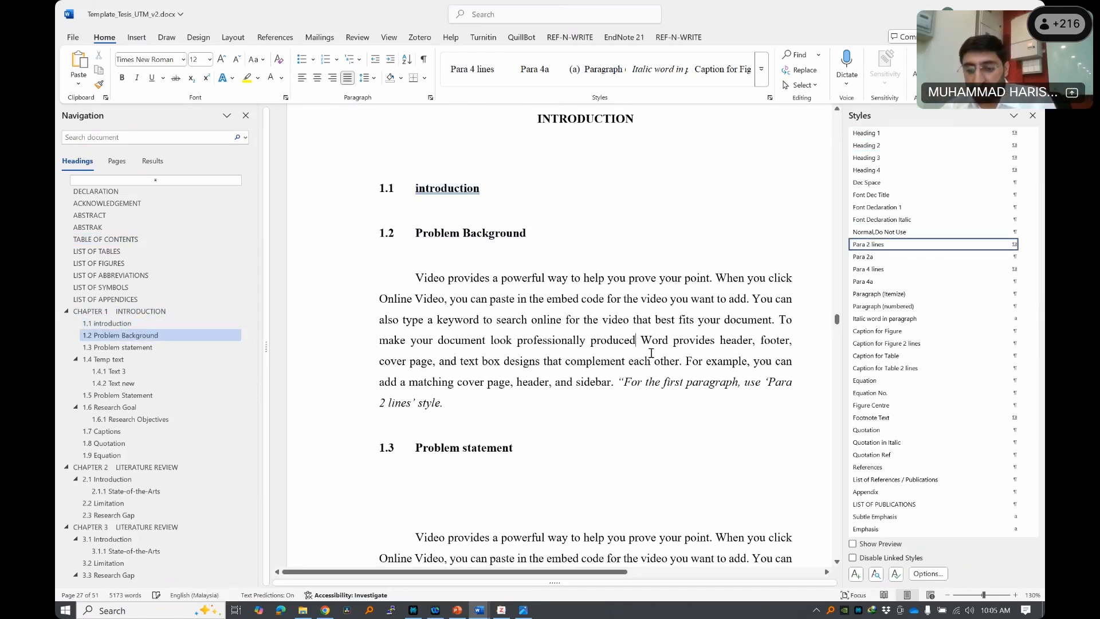
pyautogui.press('Return')
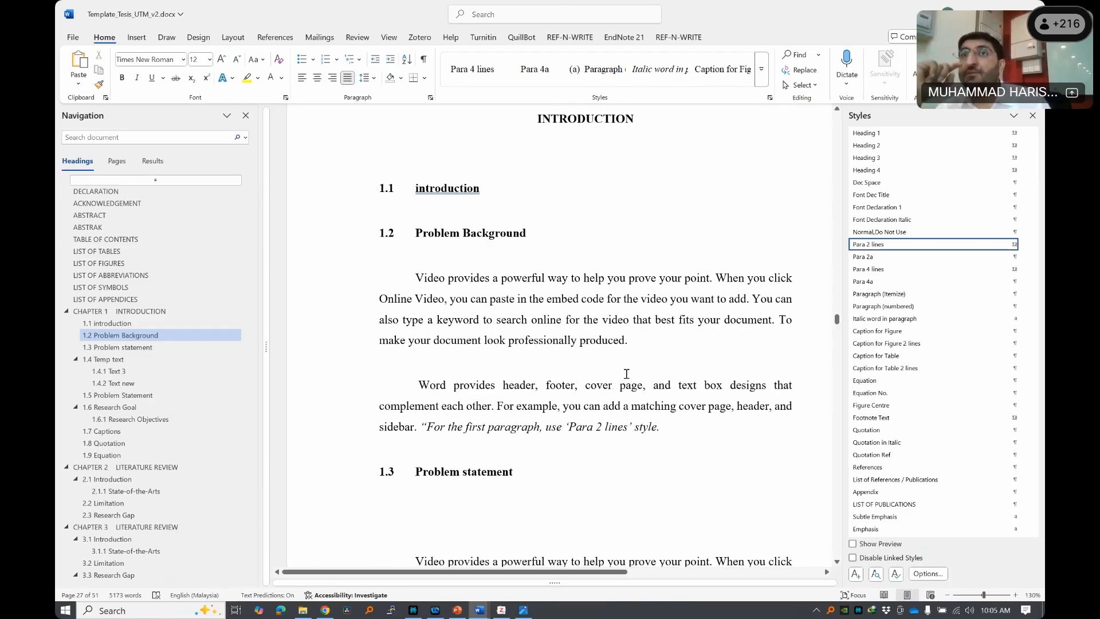
pyautogui.press('Return')
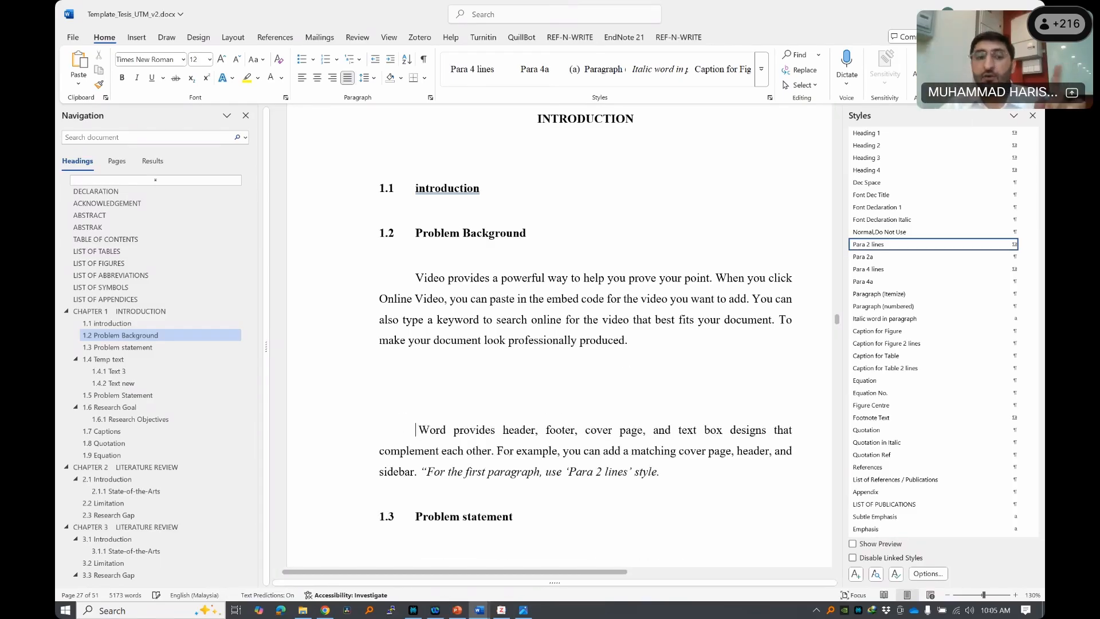
# - Enter "Introduction" in the empty paragraph below "professionally produced." and apply the Heading 2 style
pyautogui.click(430, 381)
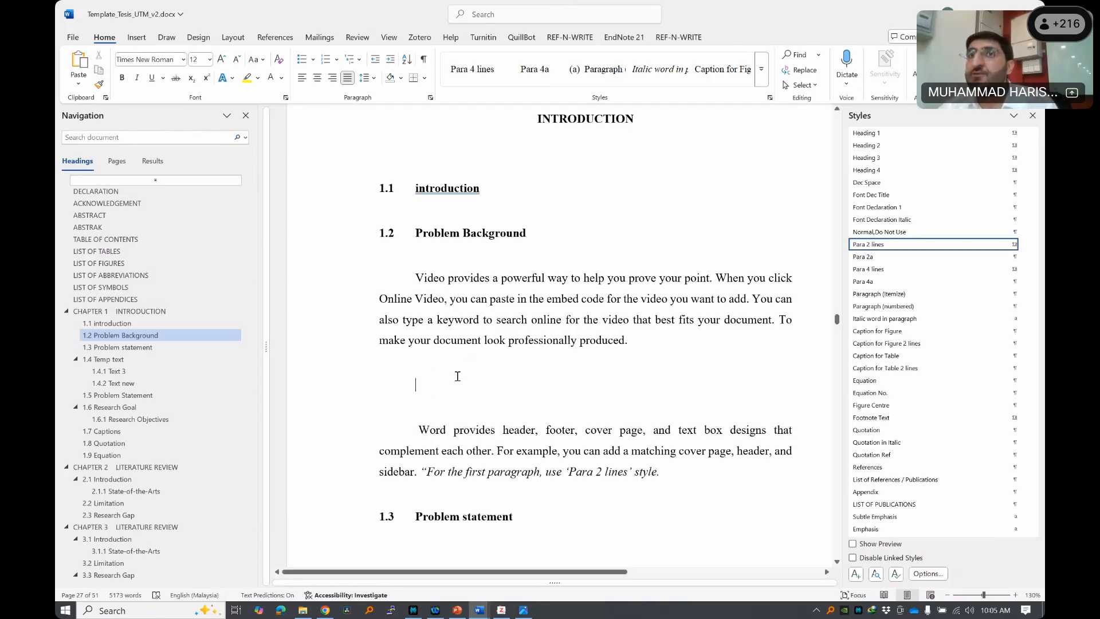
pyautogui.write('introducation')
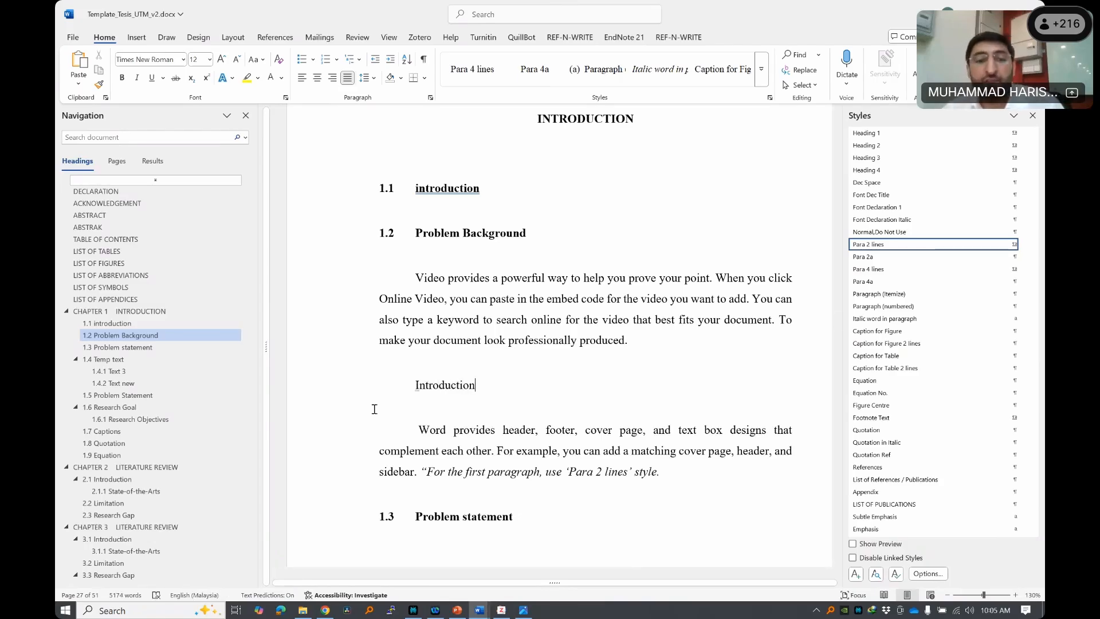
pyautogui.click(455, 386)
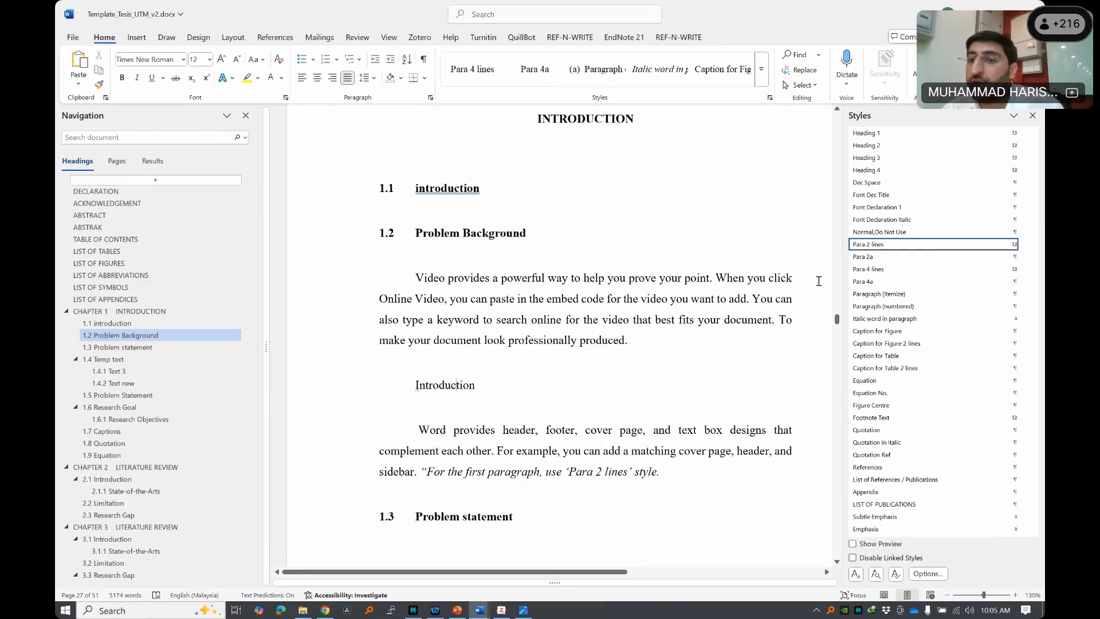
pyautogui.click(884, 147)
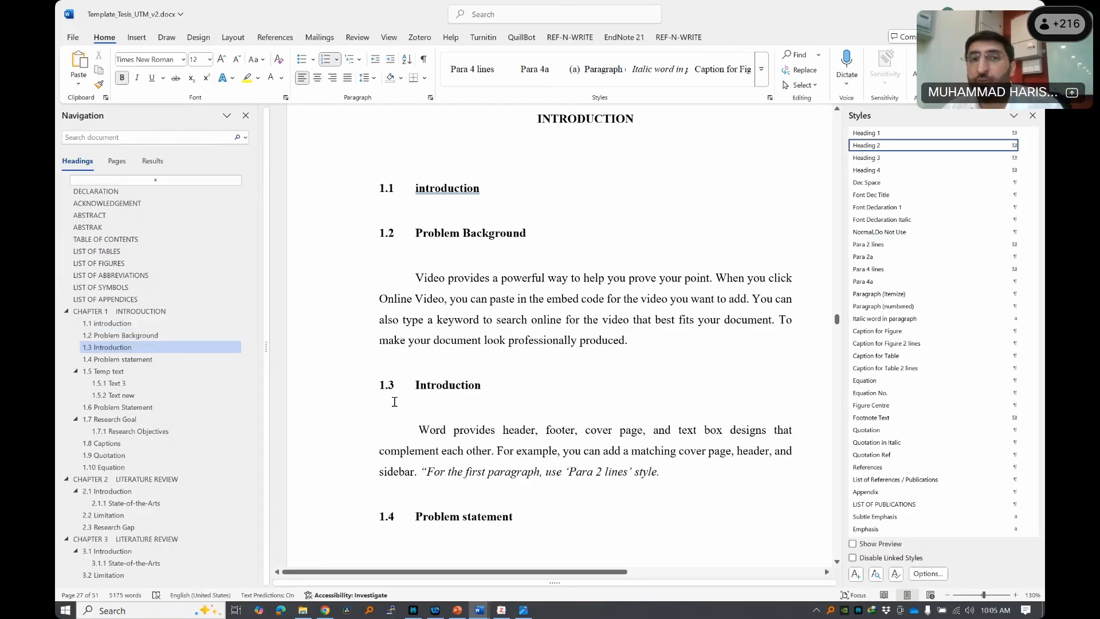
# - Delete the lowercase "introduction" heading 1.1 above Problem Background
pyautogui.click(348, 207)
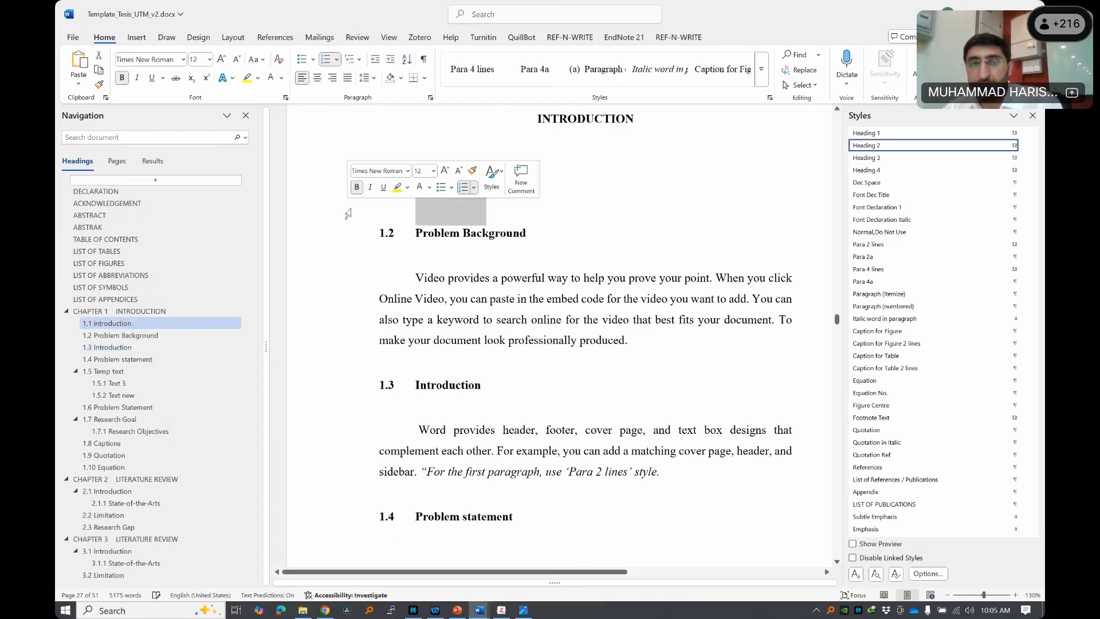
pyautogui.press('Delete')
pyautogui.click(491, 357)
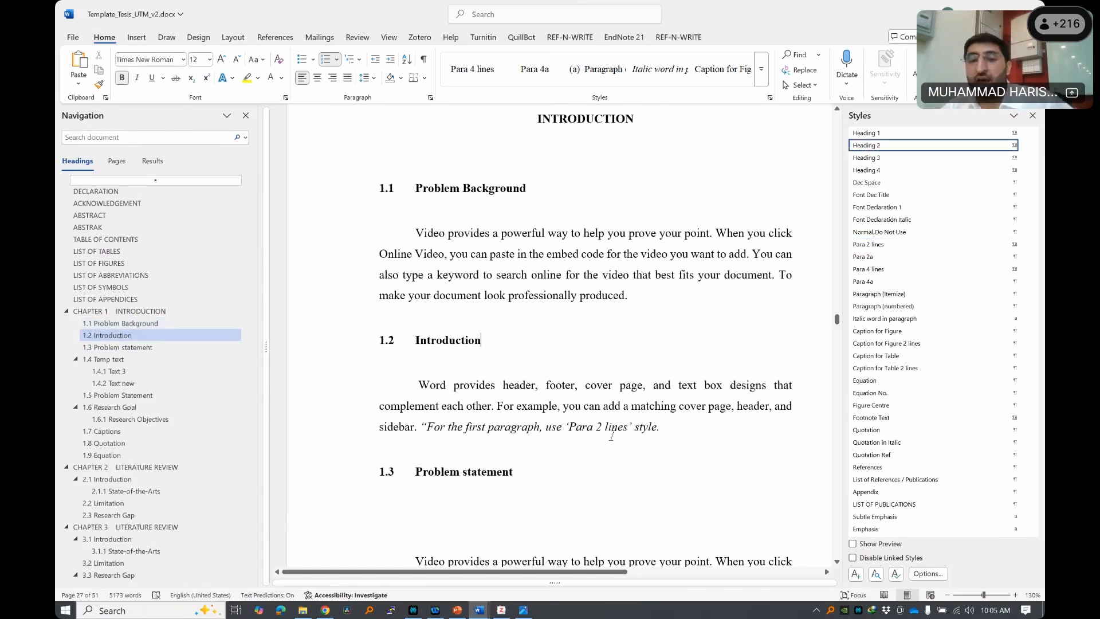
# - Split the Introduction section's paragraph after "complement each other." and insert an "Intro2" line there in the Heading 2 style
pyautogui.click(496, 405)
pyautogui.press('Return')
pyautogui.press('Return')
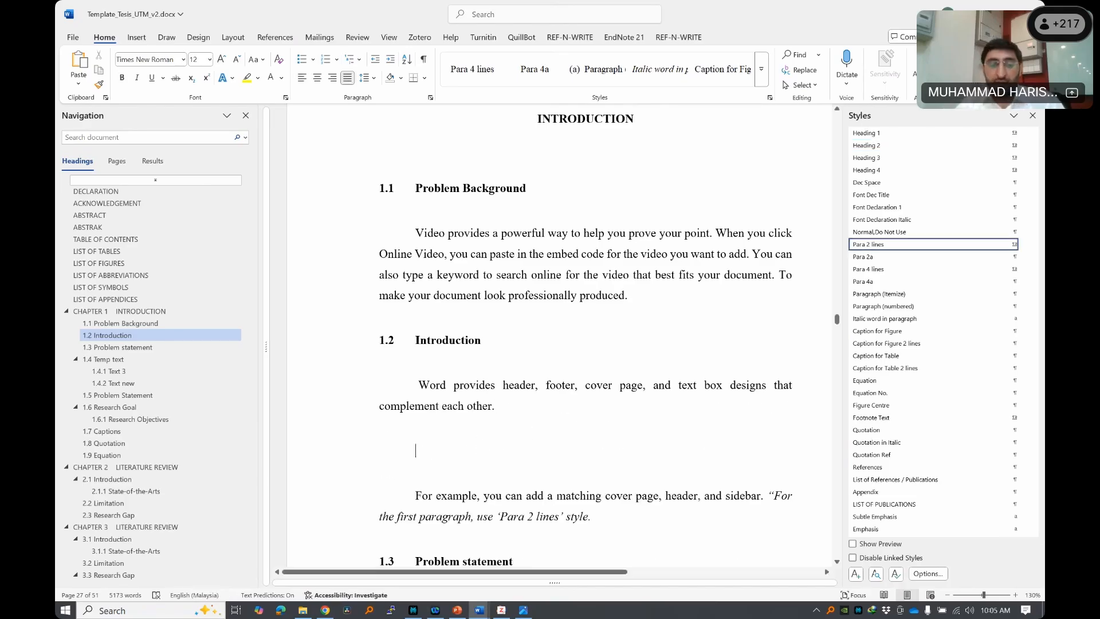
pyautogui.write('intro2')
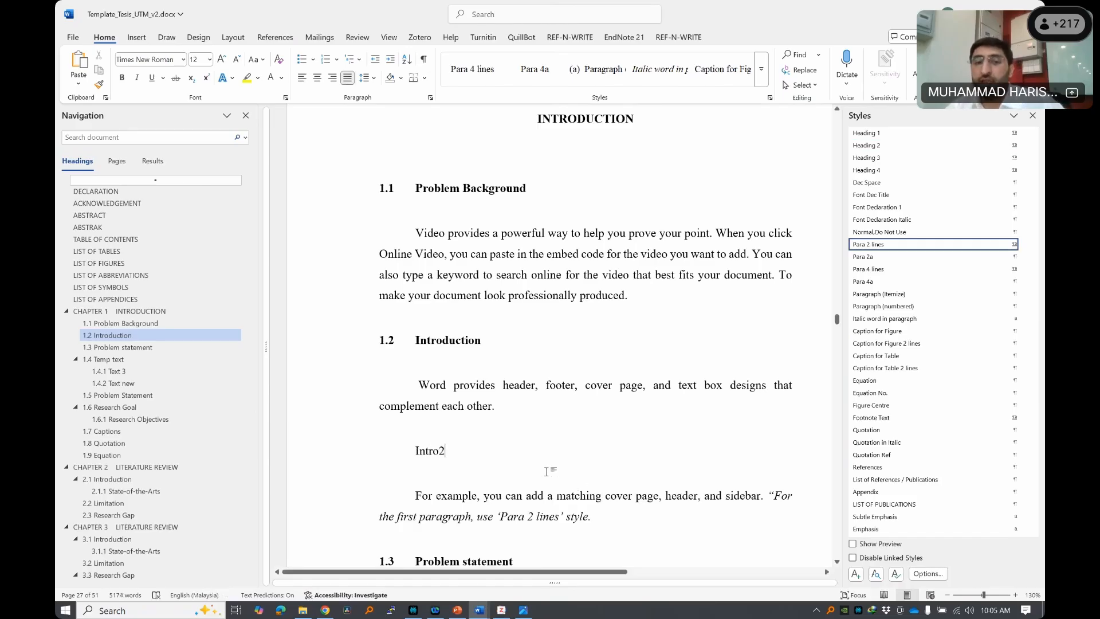
pyautogui.click(871, 146)
pyautogui.click(553, 405)
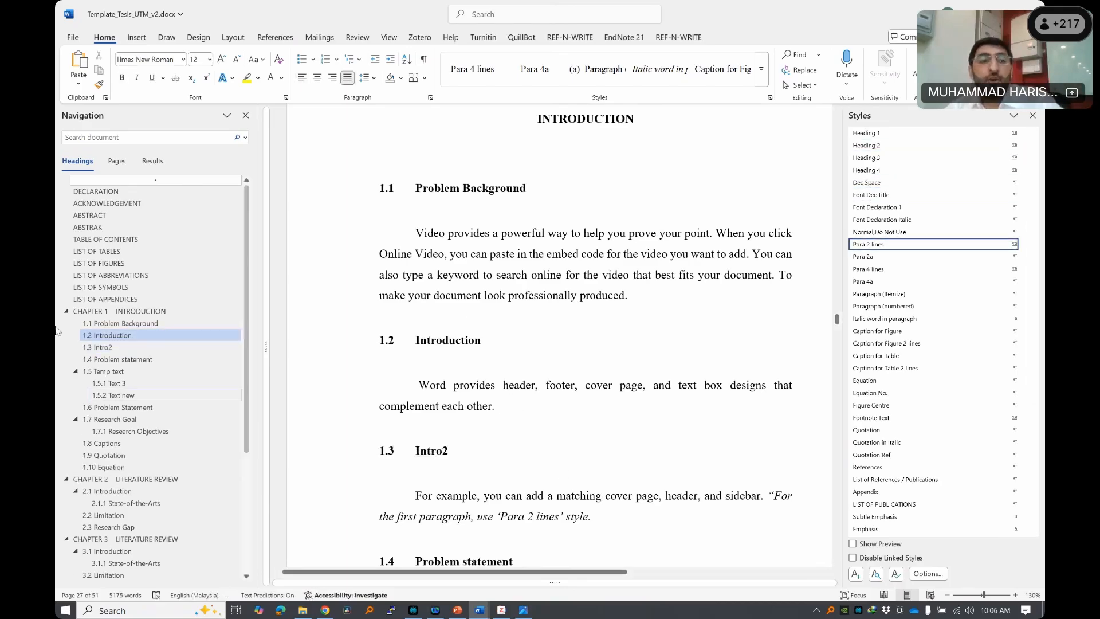
# - Go to the Chapter 1 entries in the table of contents
pyautogui.click(141, 239)
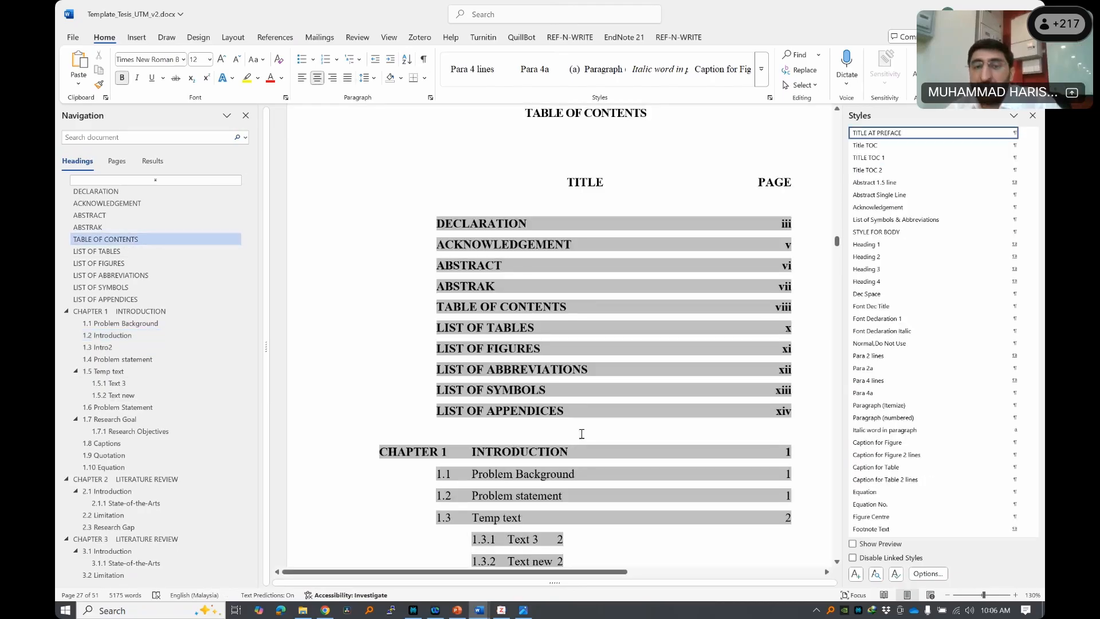
pyautogui.scroll(-2, 482, 359)
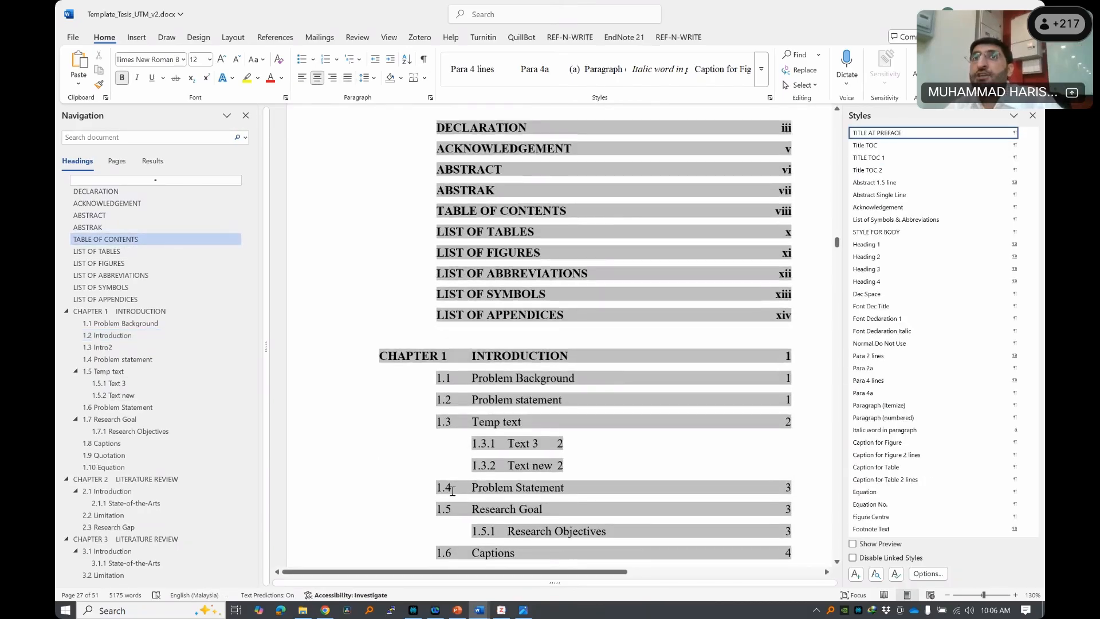
pyautogui.rightClick(516, 359)
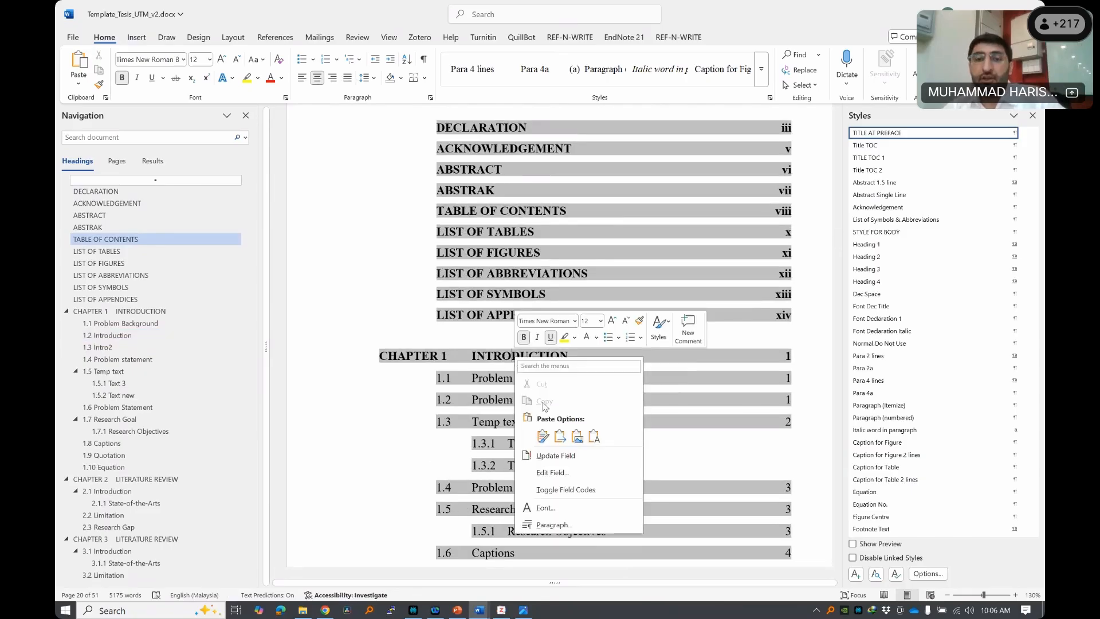
pyautogui.click(554, 456)
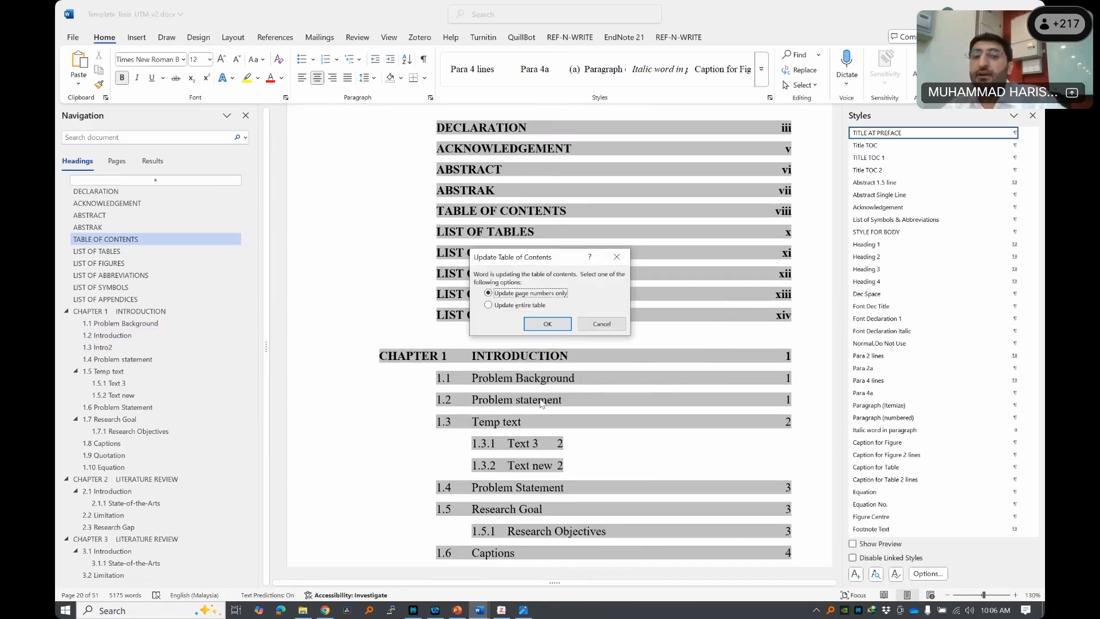
pyautogui.click(521, 306)
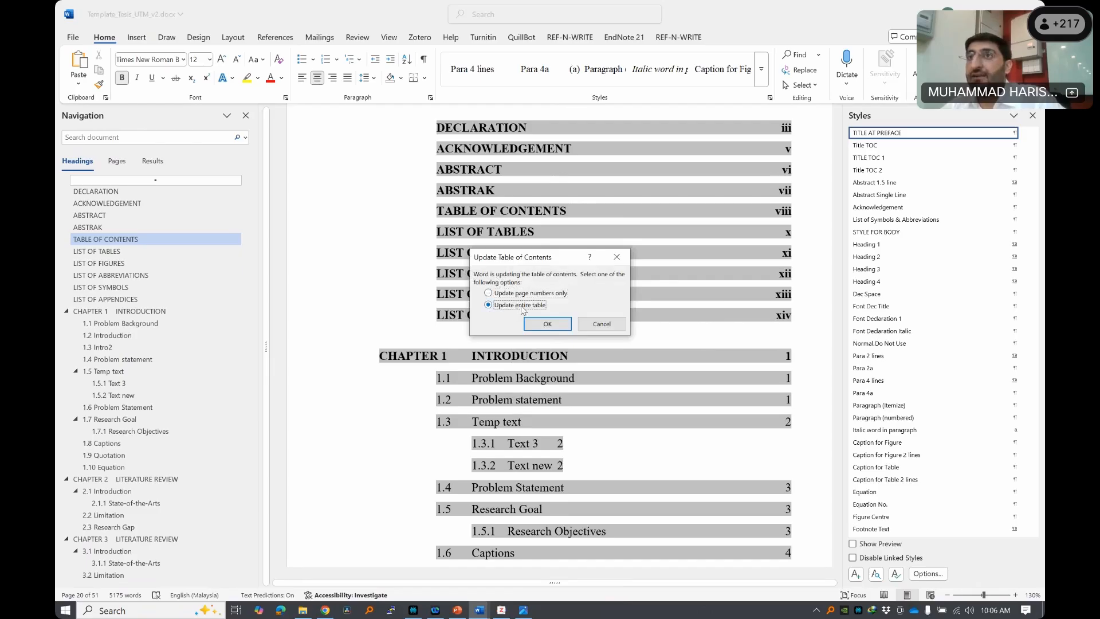
pyautogui.click(607, 323)
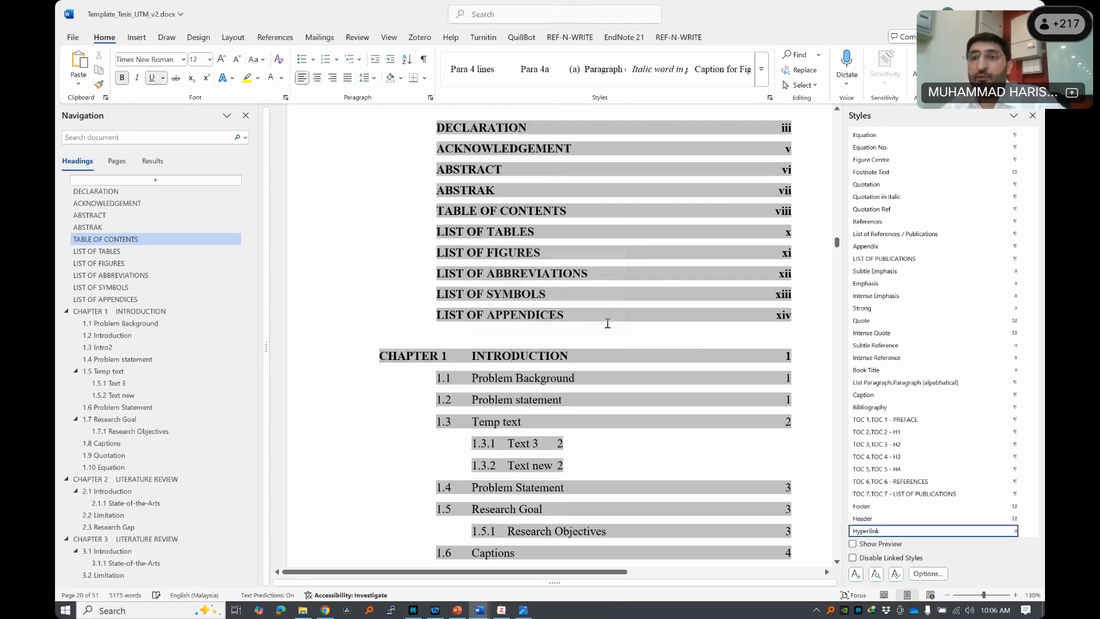
# - Update the entire table of contents to include the new Introduction and Intro2 headings
pyautogui.rightClick(516, 255)
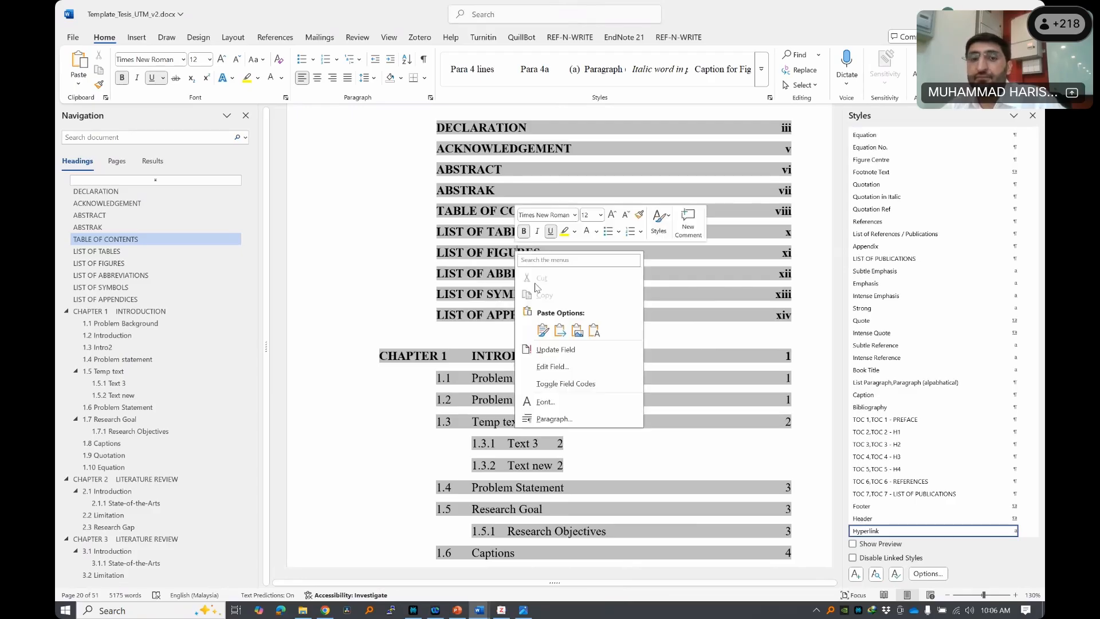
pyautogui.click(557, 351)
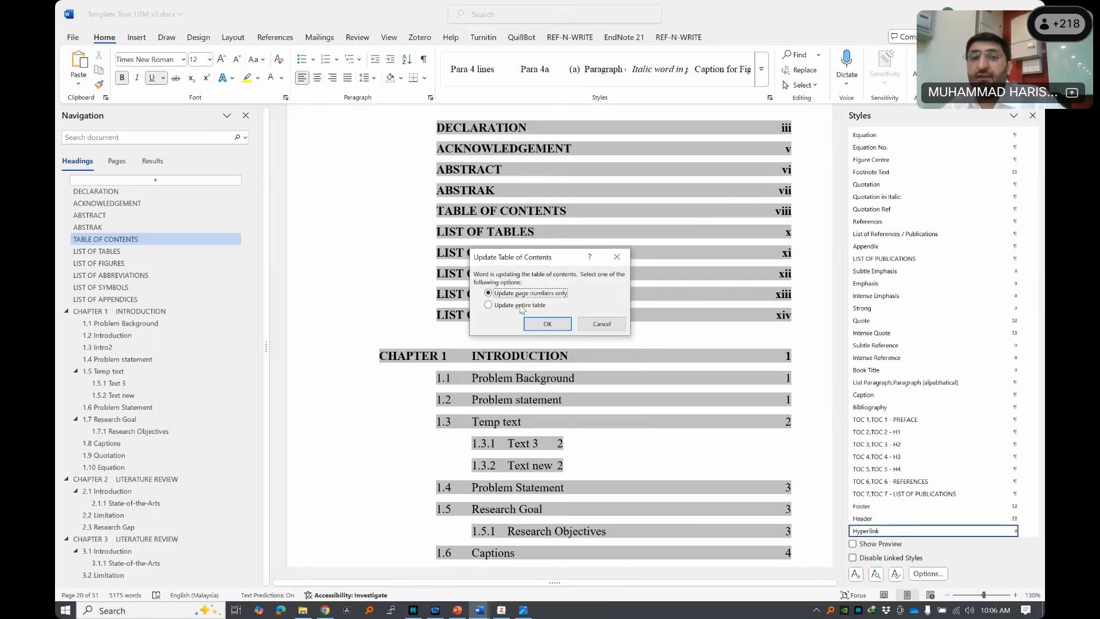
pyautogui.click(521, 306)
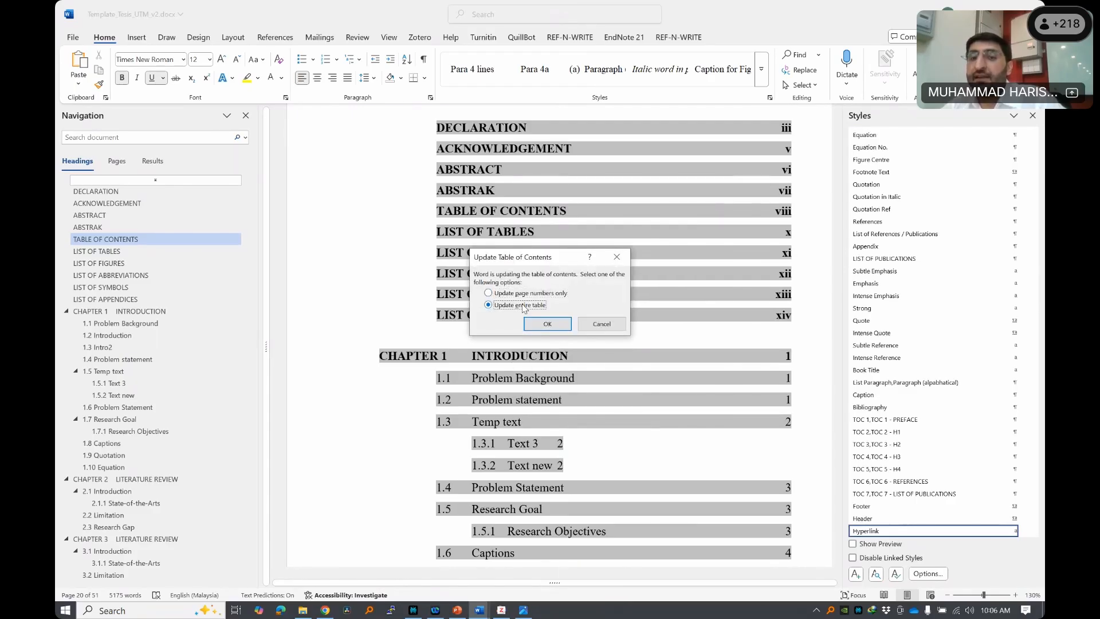
pyautogui.click(547, 323)
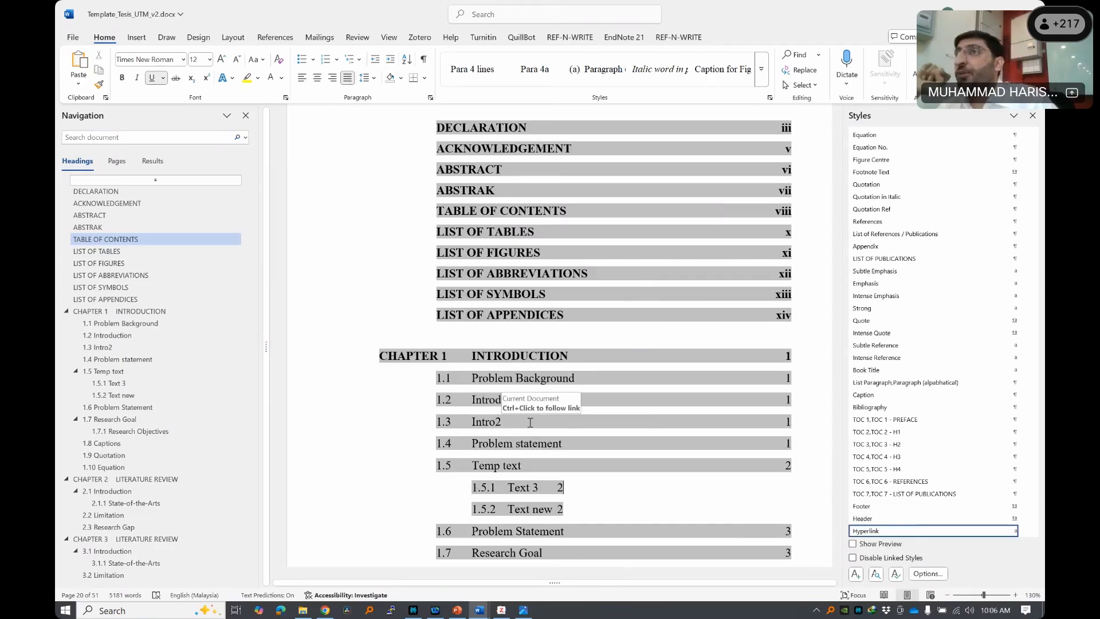
# - Add a tab before the page numbers of contents entries 1.5.1 Text 3 and 1.5.2 Text new to align them with the others
pyautogui.click(559, 487)
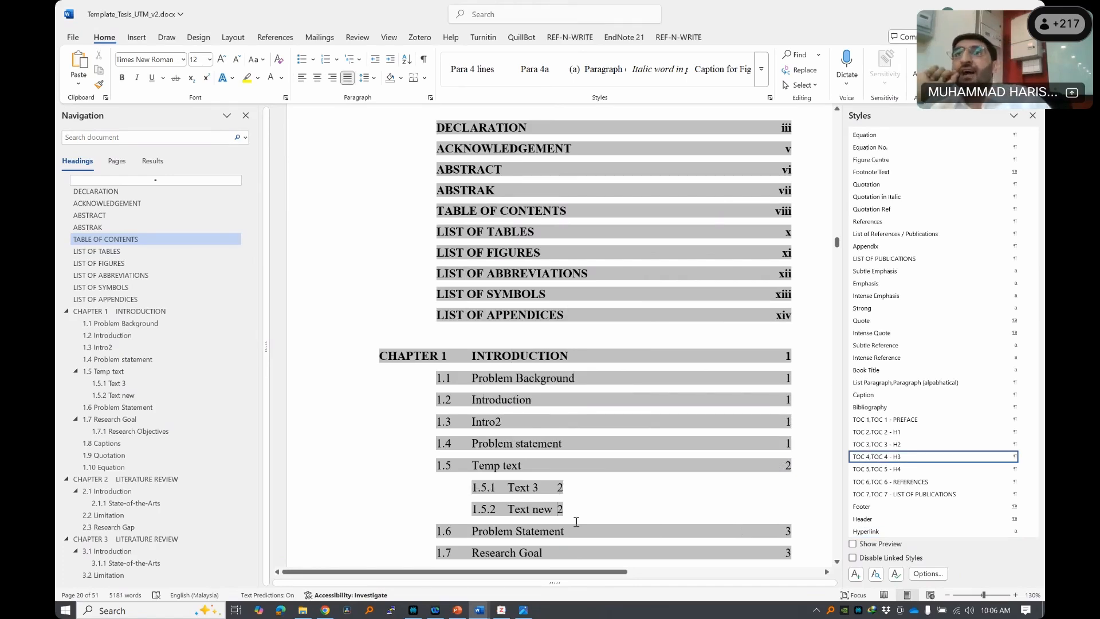
pyautogui.press('Tab')
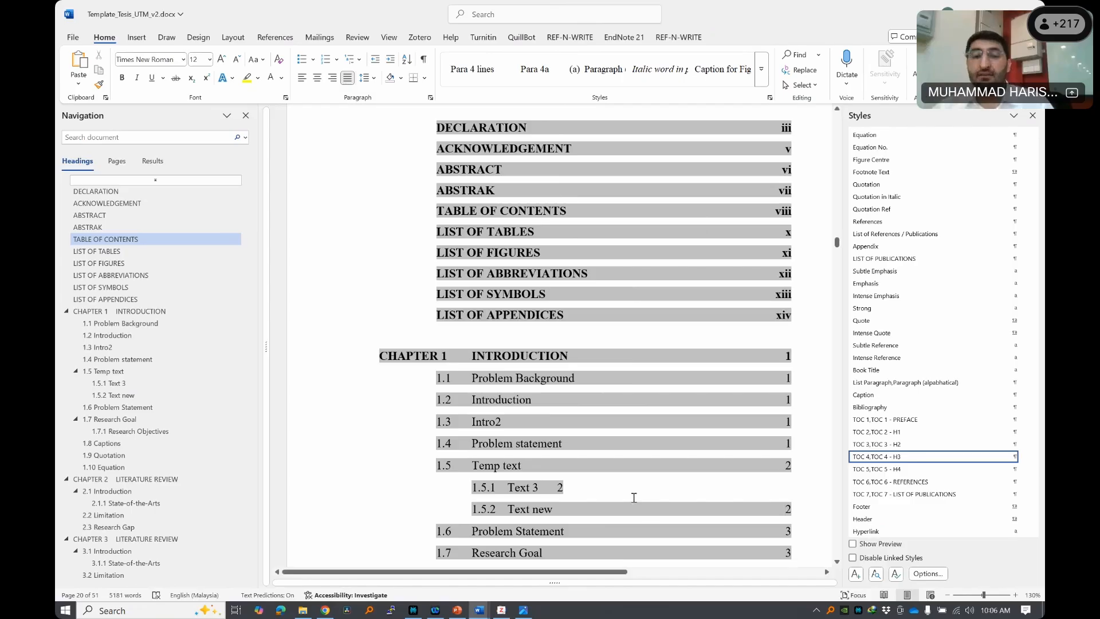
pyautogui.press('Tab')
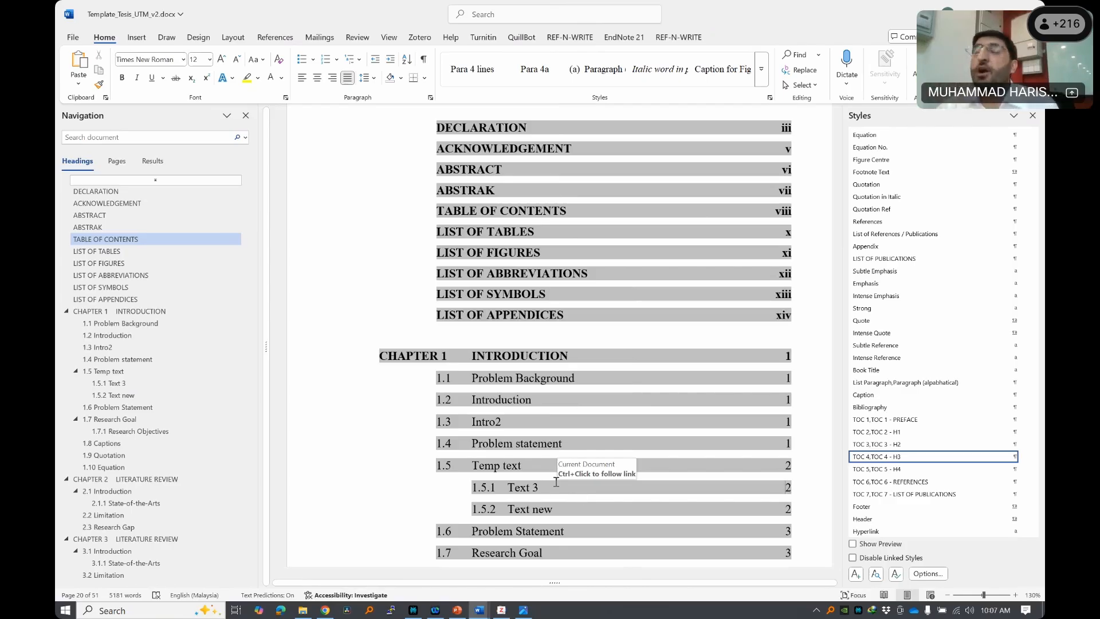
# - Rebuild the entire table of contents over the manually tabbed 1.5.1 and 1.5.2 entries
pyautogui.rightClick(496, 261)
pyautogui.click(552, 352)
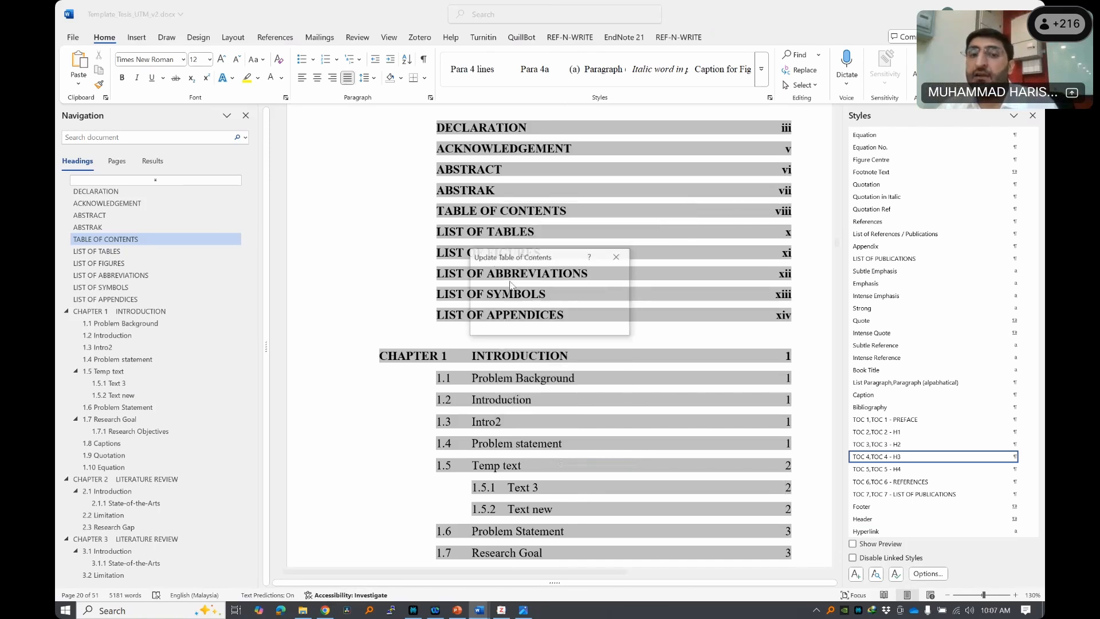
pyautogui.click(521, 304)
pyautogui.click(549, 324)
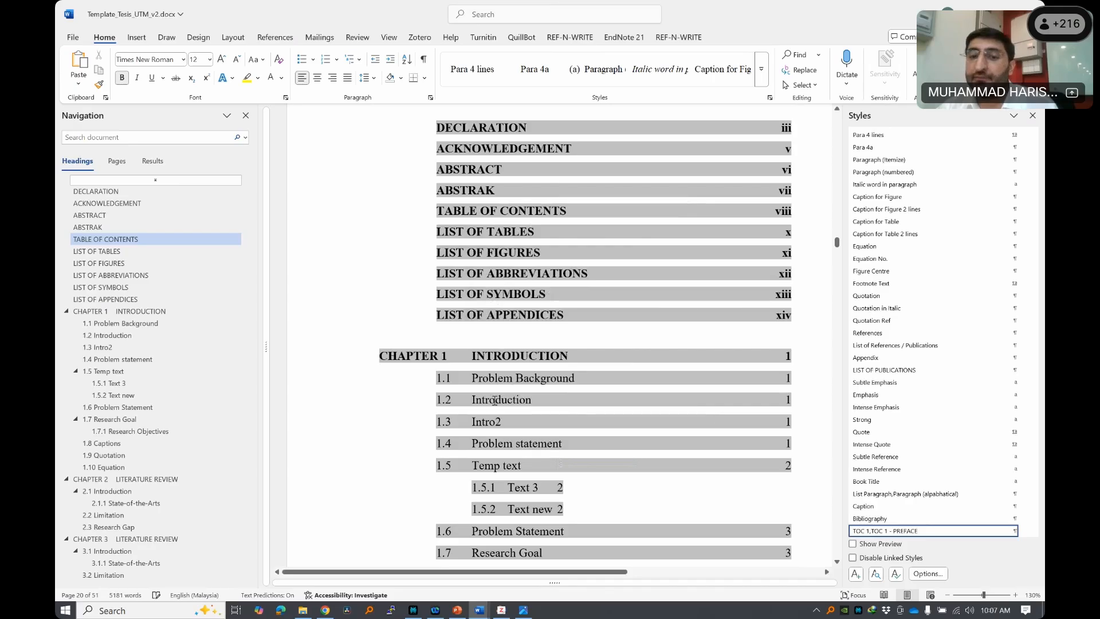
# - Add a tab before the page numbers of contents entries 1.5.1 and 1.5.2 again to line them up with the others
pyautogui.rightClick(492, 394)
pyautogui.click(705, 418)
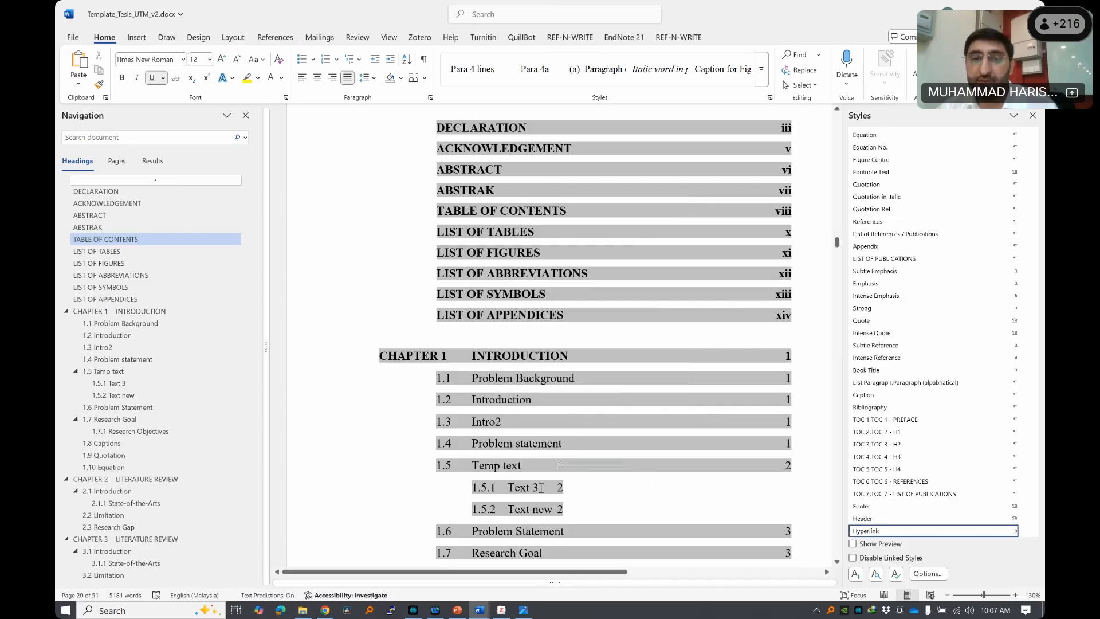
pyautogui.moveTo(555, 483); pyautogui.dragTo(574, 513)
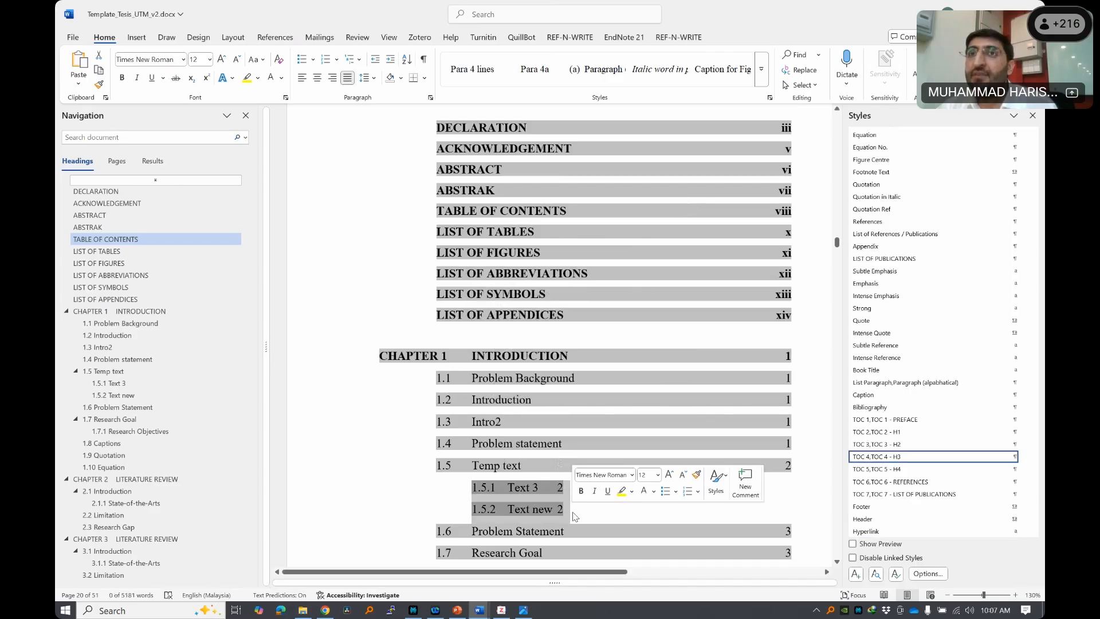
pyautogui.click(555, 406)
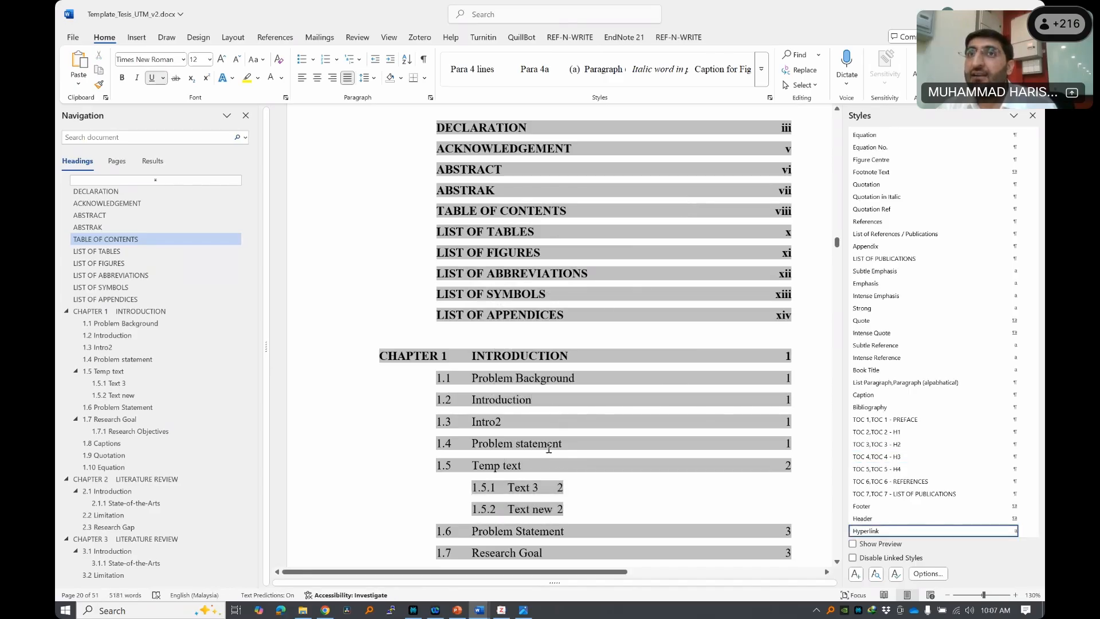
pyautogui.click(559, 488)
pyautogui.press('Tab')
pyautogui.click(553, 510)
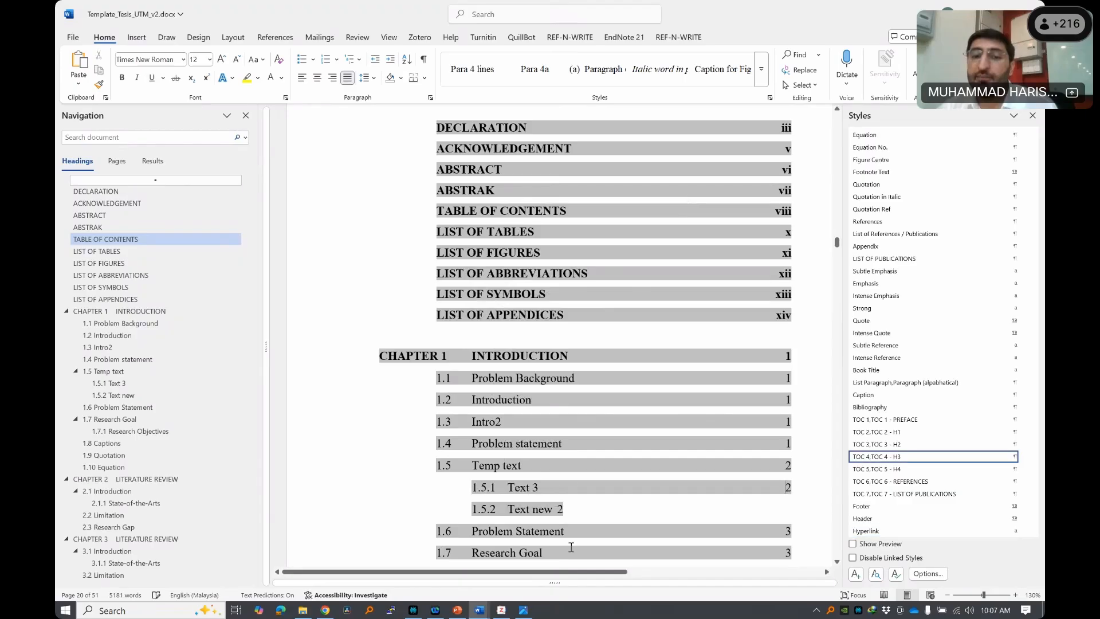
pyautogui.press('Tab')
# - Update the entire table of contents again
pyautogui.rightClick(571, 475)
pyautogui.click(599, 396)
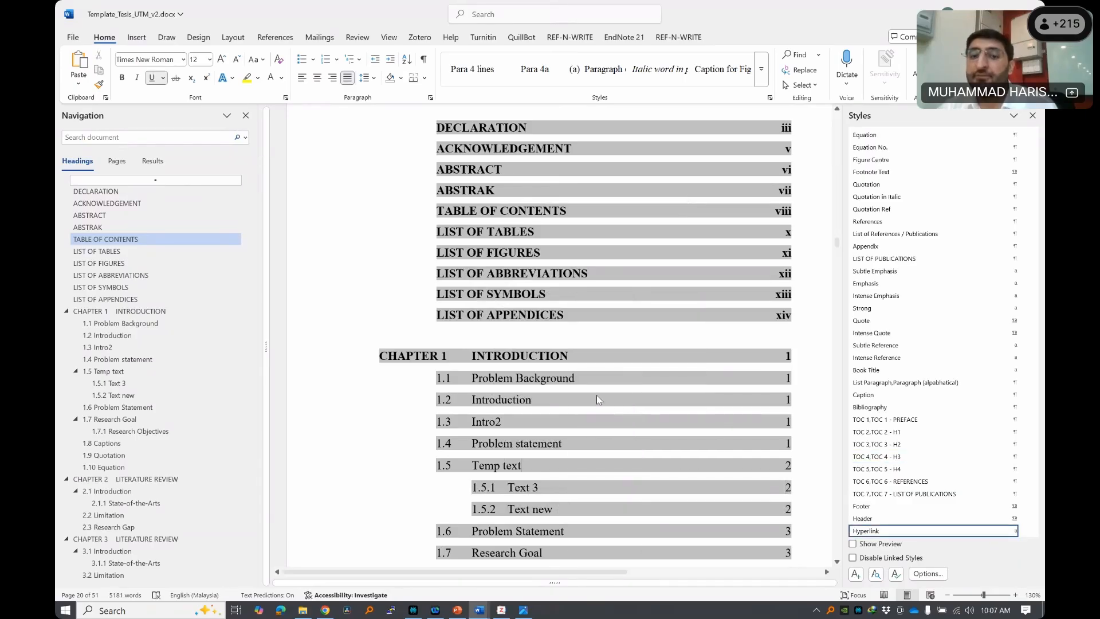
pyautogui.click(506, 305)
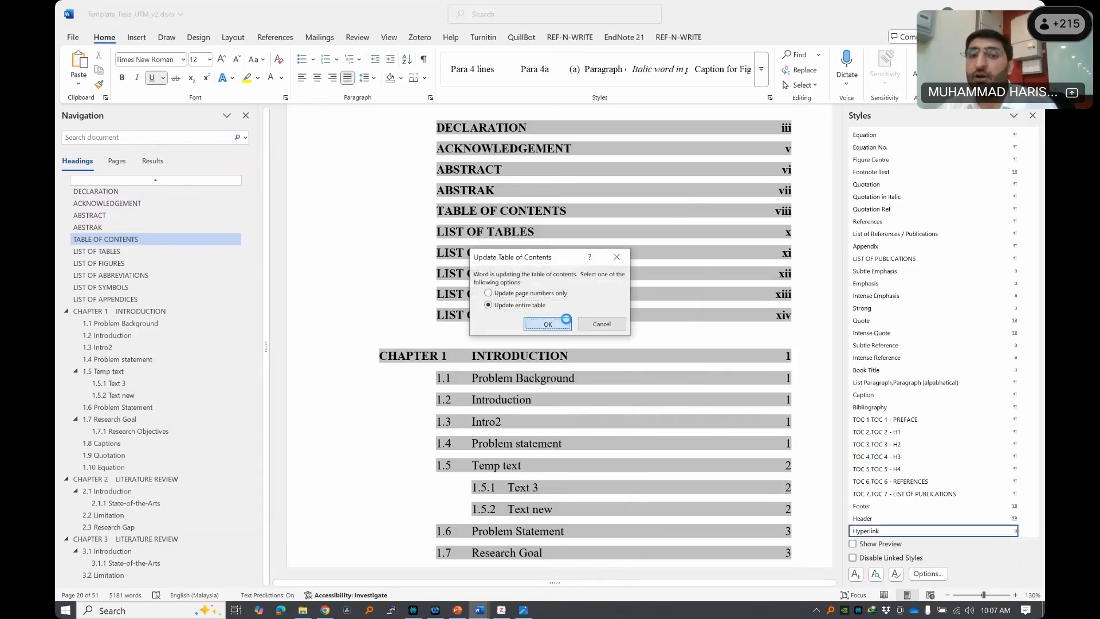
pyautogui.click(547, 324)
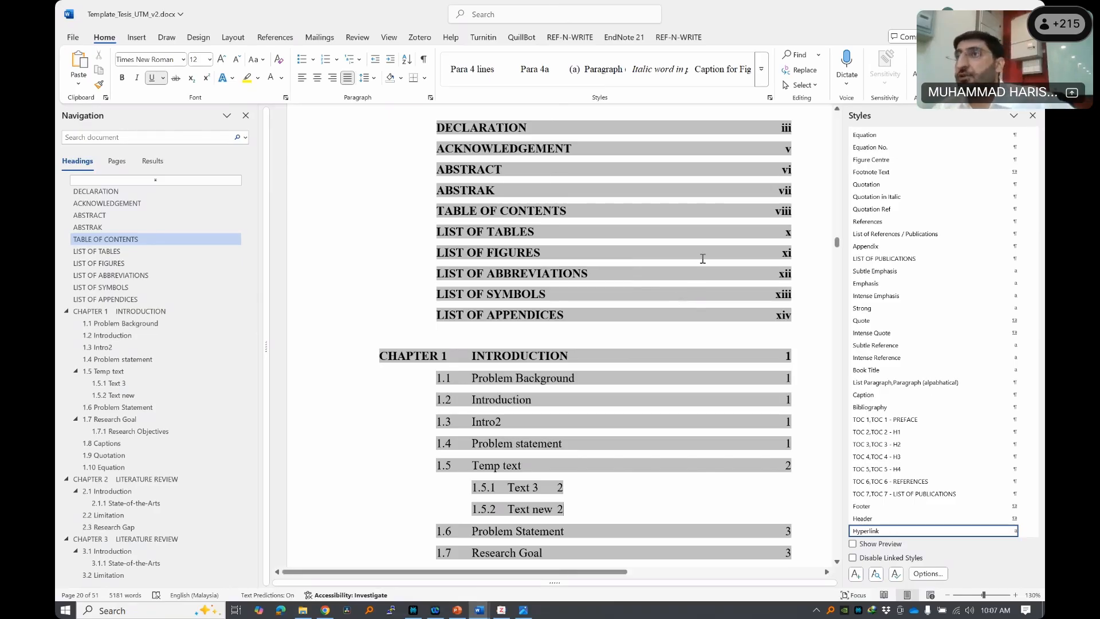
pyautogui.scroll(-10, 694, 299)
pyautogui.scroll(10, 695, 299)
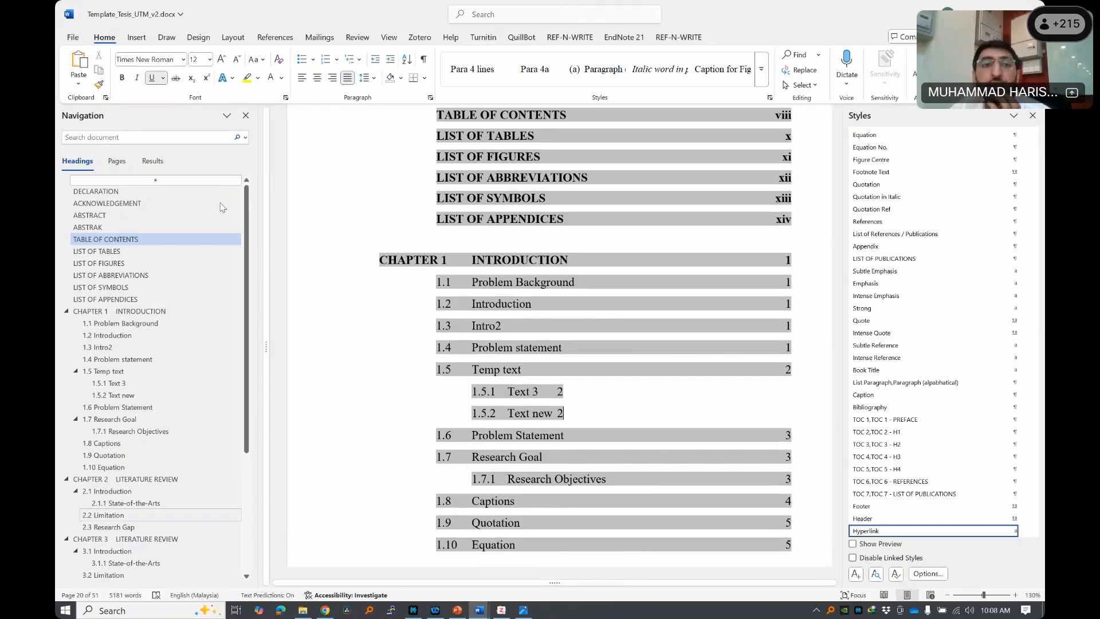
pyautogui.click(389, 38)
pyautogui.click(328, 86)
pyautogui.click(327, 85)
pyautogui.click(328, 85)
pyautogui.click(328, 85)
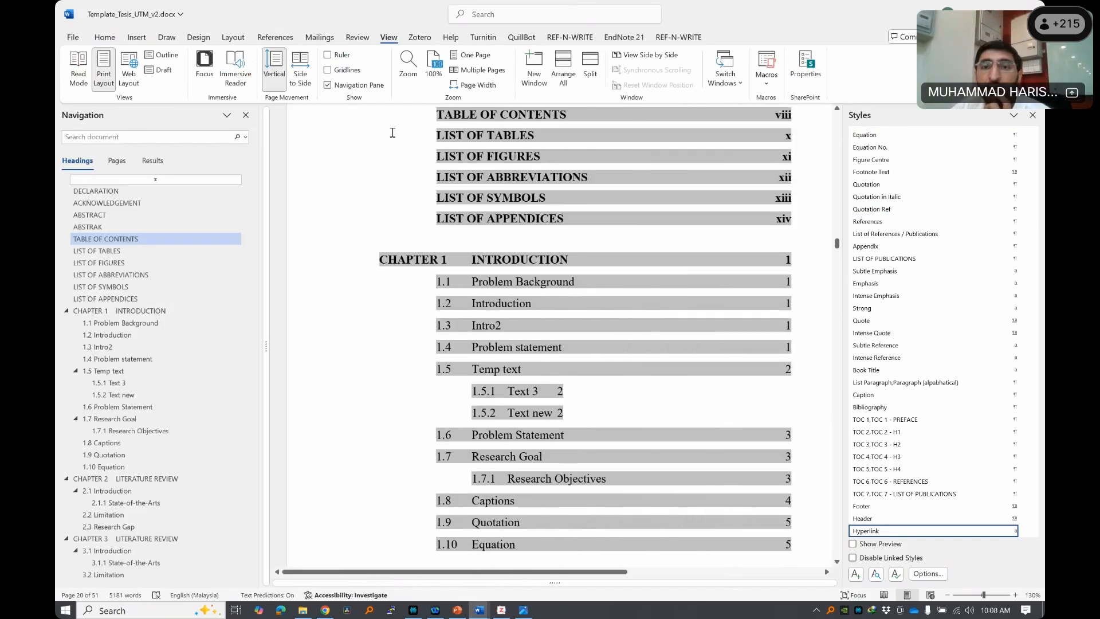
pyautogui.click(105, 39)
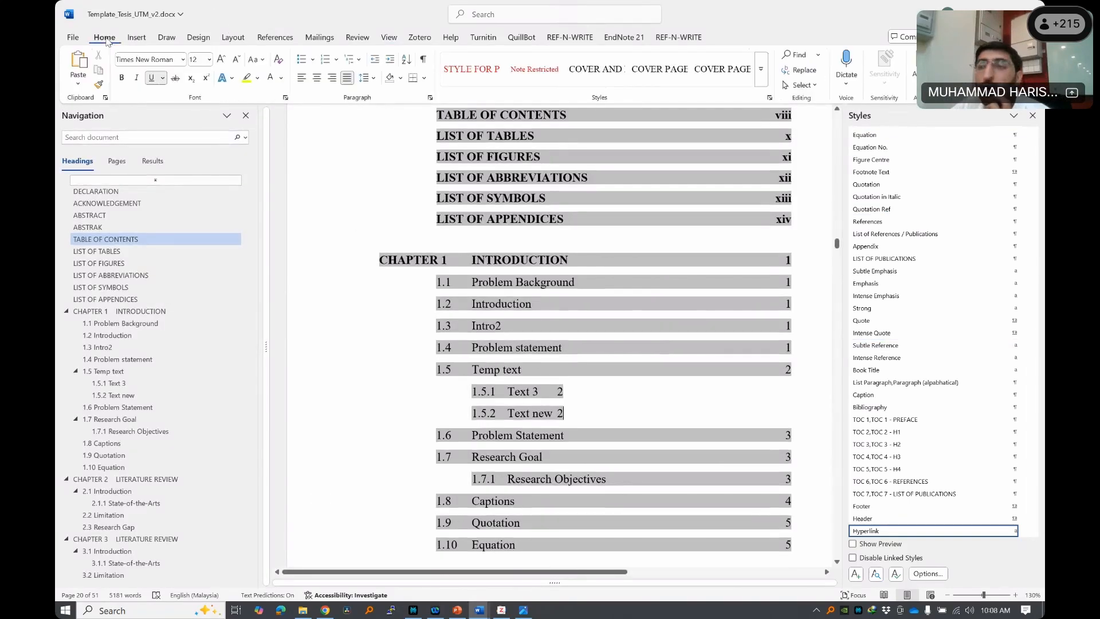
pyautogui.click(769, 98)
pyautogui.click(770, 98)
pyautogui.click(770, 98)
pyautogui.click(770, 98)
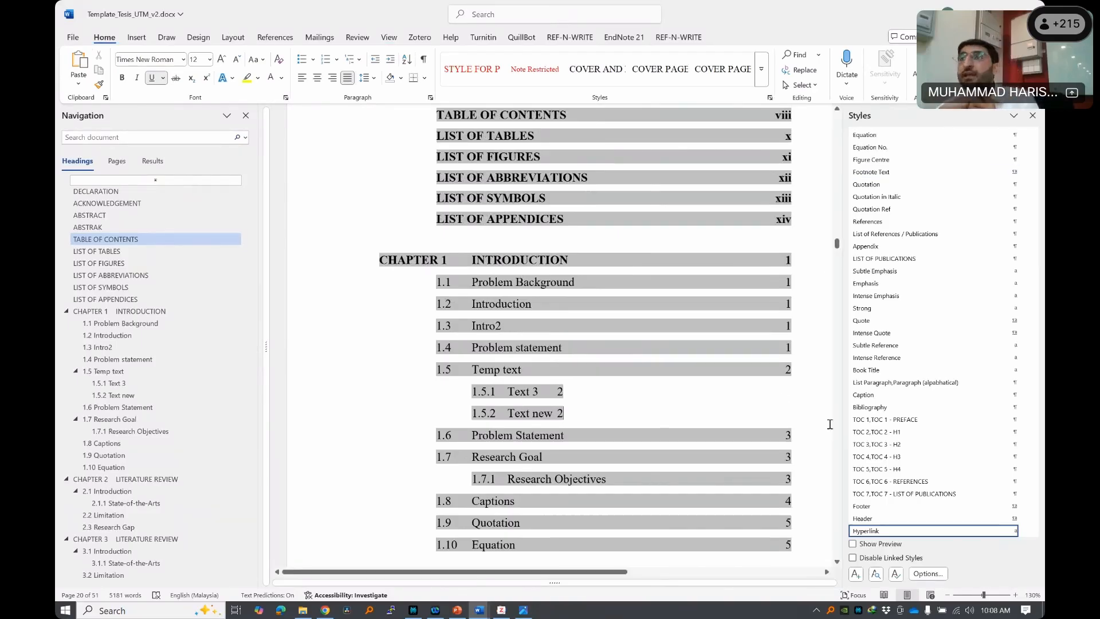
# - Look through the table of contents, comparing the page-number alignment of the 1.5.1 and 1.5.2 entries with the other entries
pyautogui.click(581, 298)
pyautogui.scroll(-20, 586, 386)
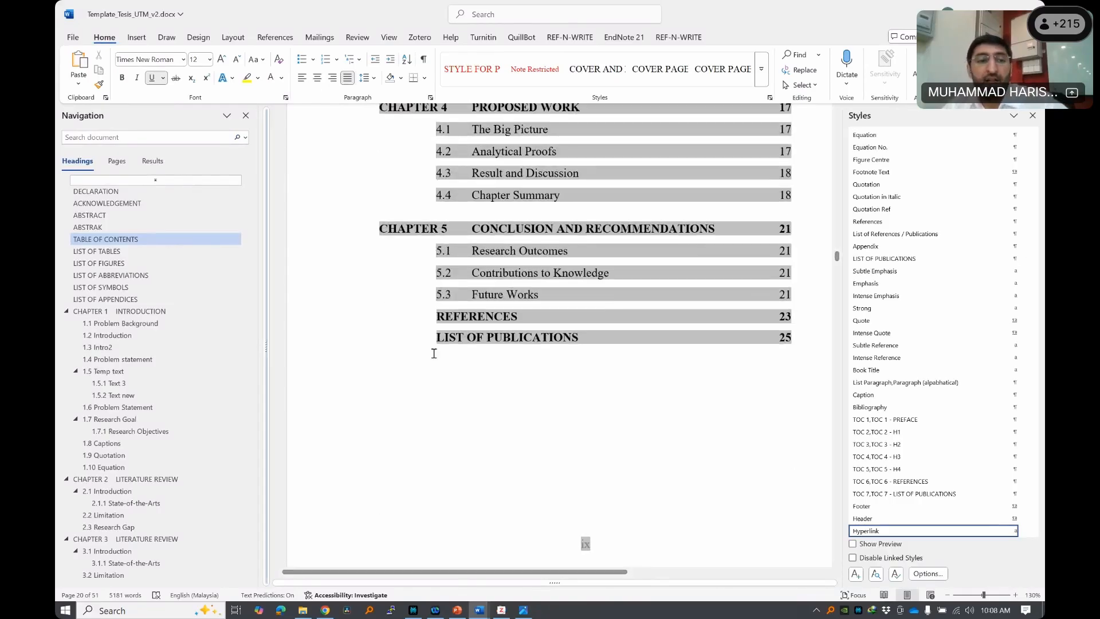
pyautogui.scroll(20, 536, 355)
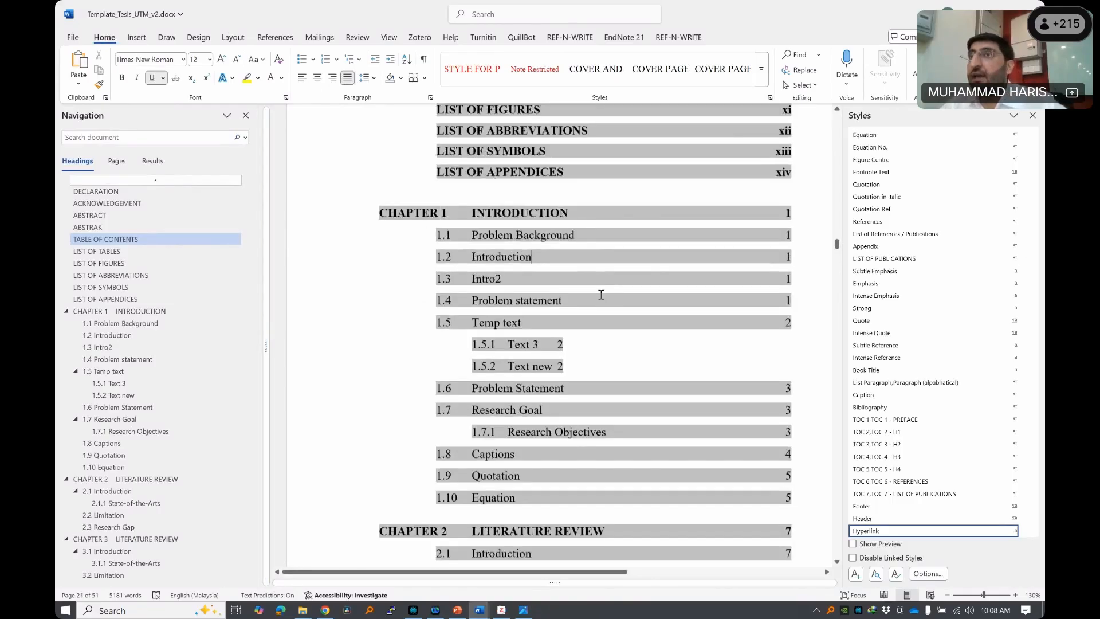
pyautogui.scroll(-7, 571, 395)
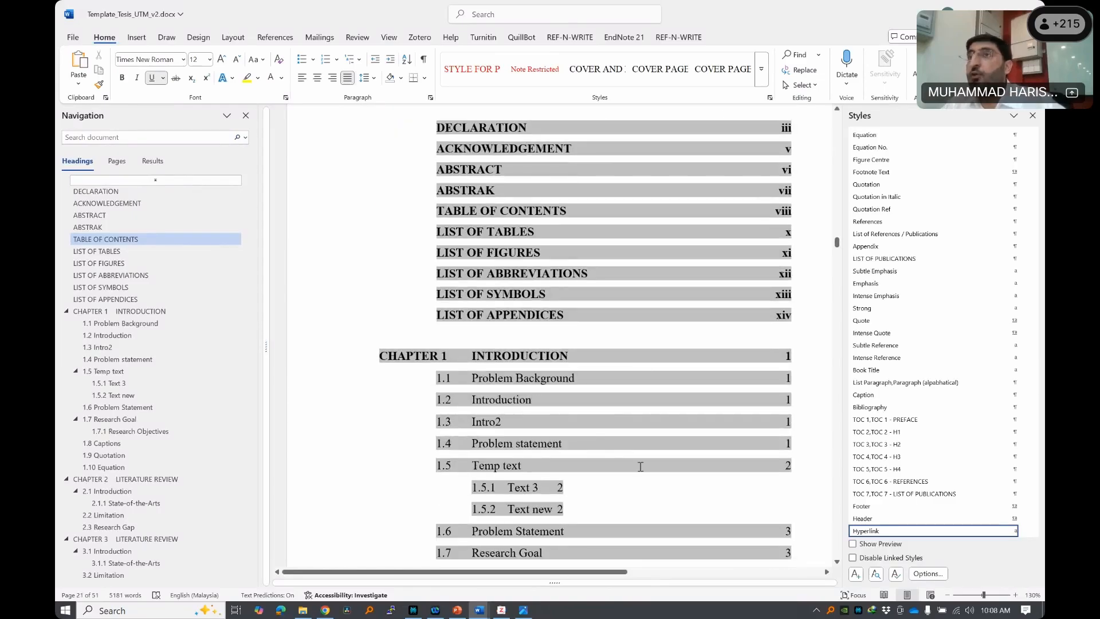
pyautogui.scroll(-3, 635, 422)
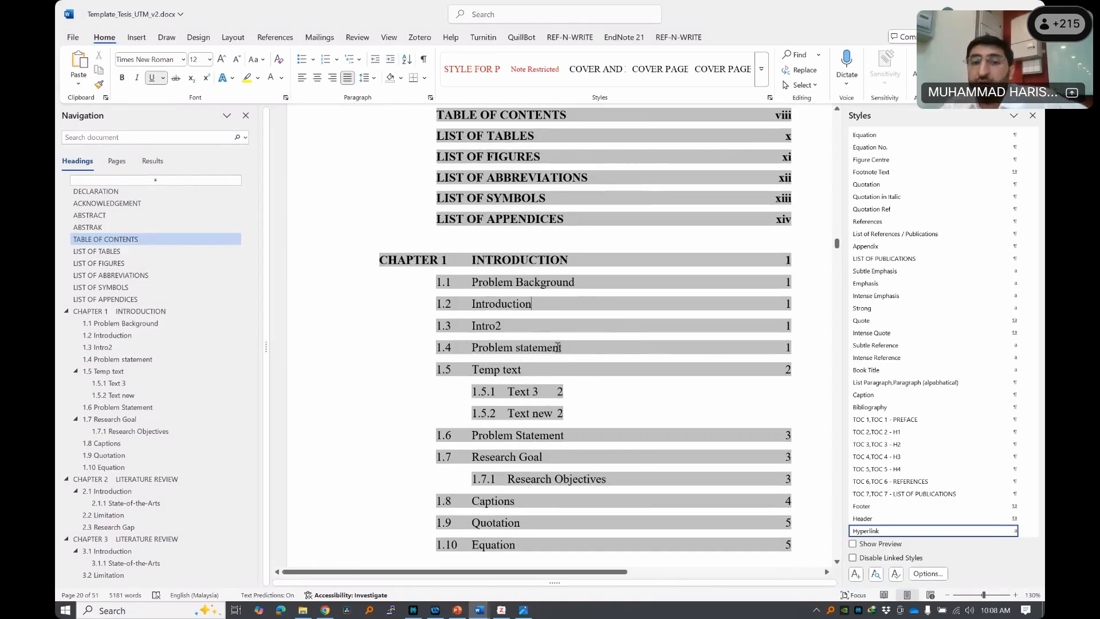
pyautogui.scroll(-3, 497, 366)
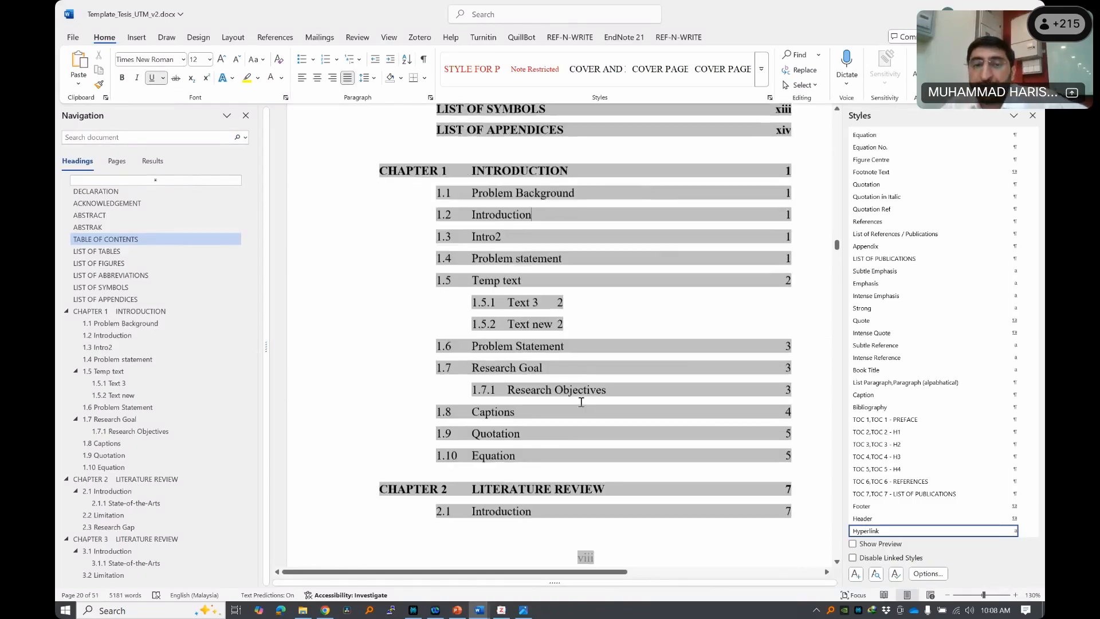
pyautogui.moveTo(483, 275); pyautogui.dragTo(551, 316)
pyautogui.click(550, 331)
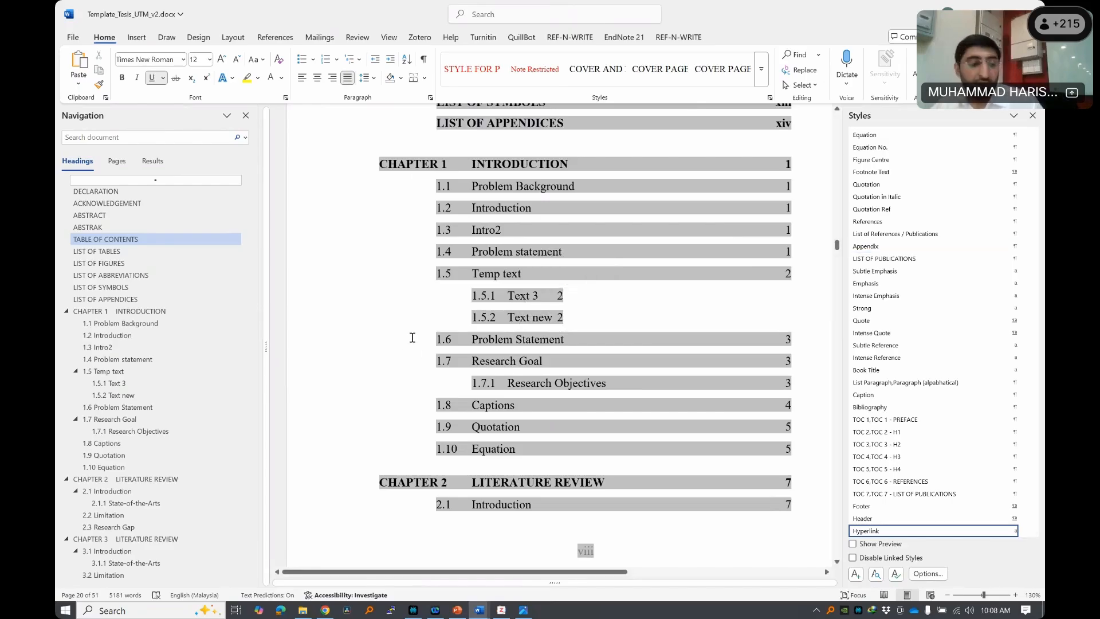
# - Follow contents entry 1.5.1 Text 3 to its heading and add two lines below it, "Subsubheading" and "Subsubheading2"
pyautogui.tripleClick(526, 301)
pyautogui.keyDown('ctrl'); pyautogui.click(525, 300); pyautogui.keyUp('ctrl')
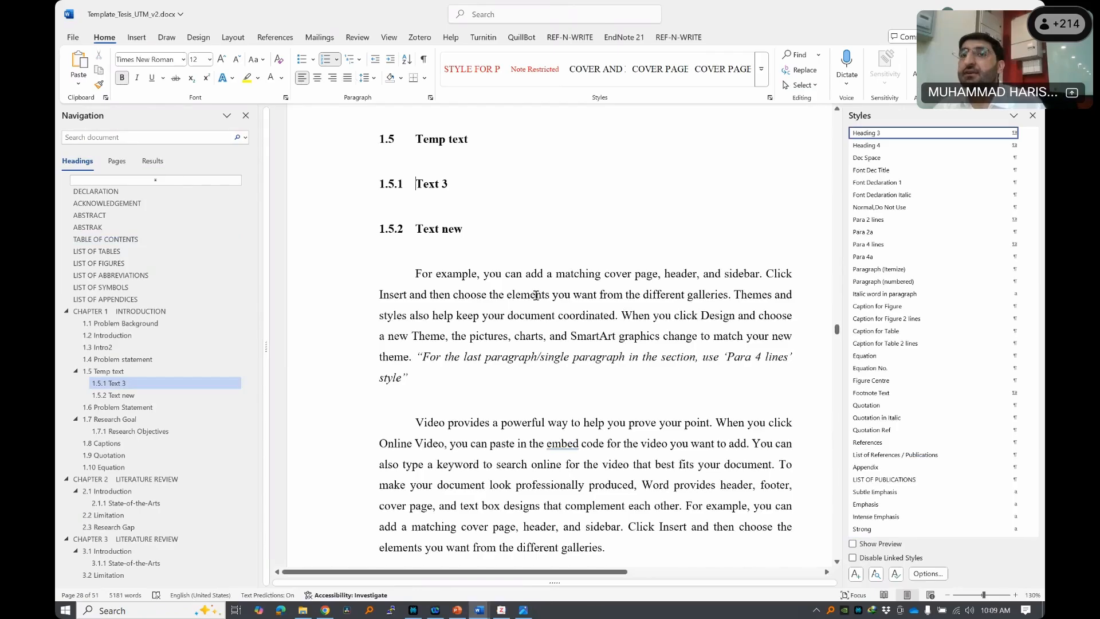
pyautogui.click(504, 143)
pyautogui.click(513, 195)
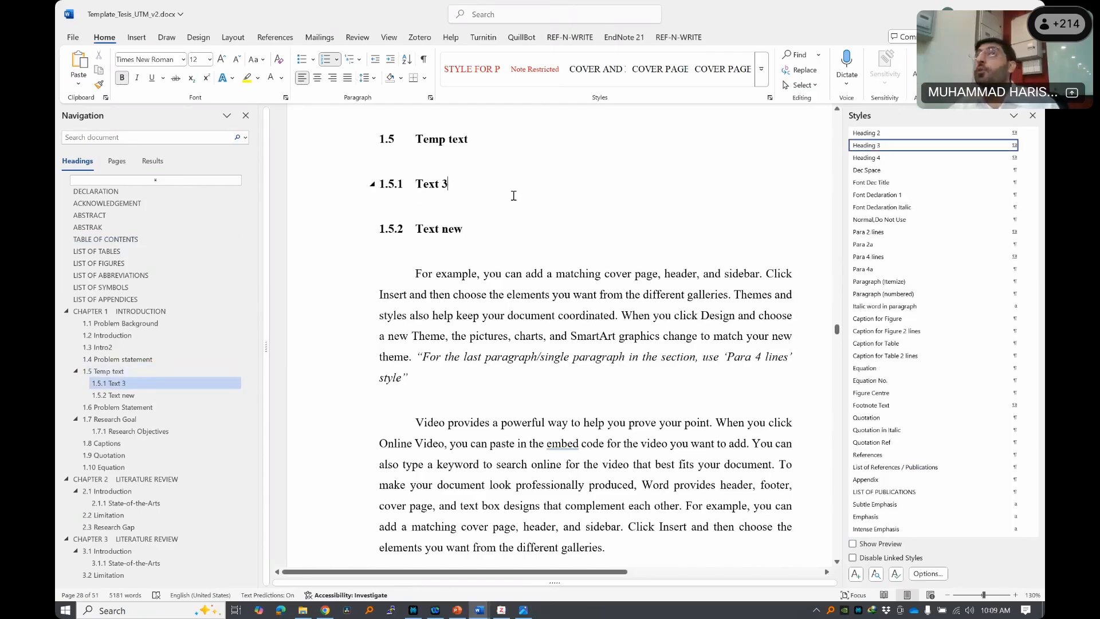
pyautogui.press('Return')
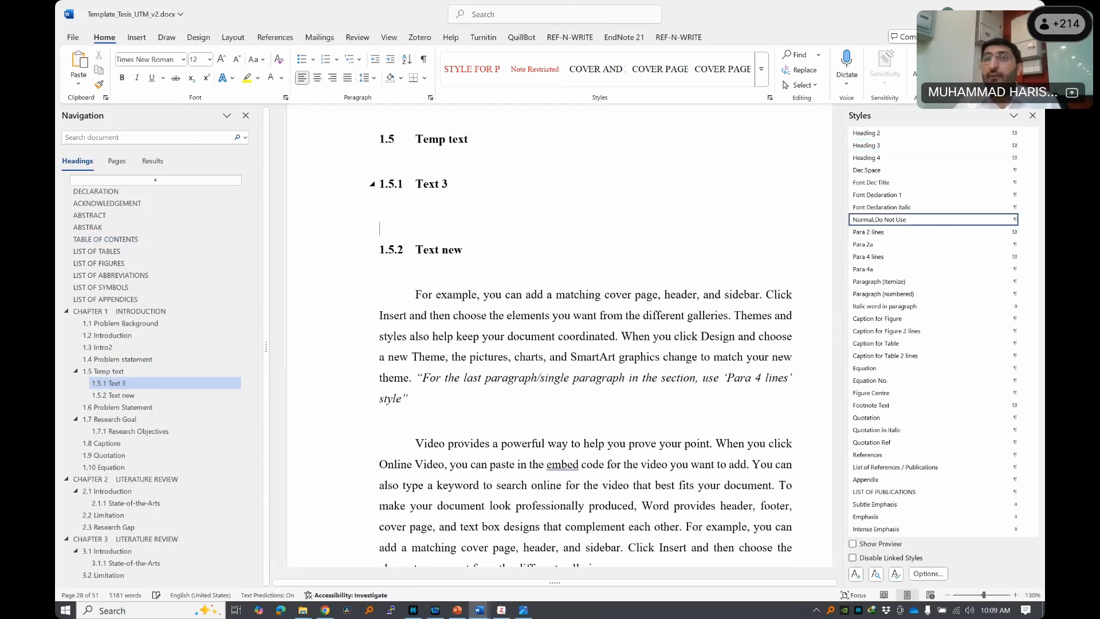
pyautogui.write('subsubheading')
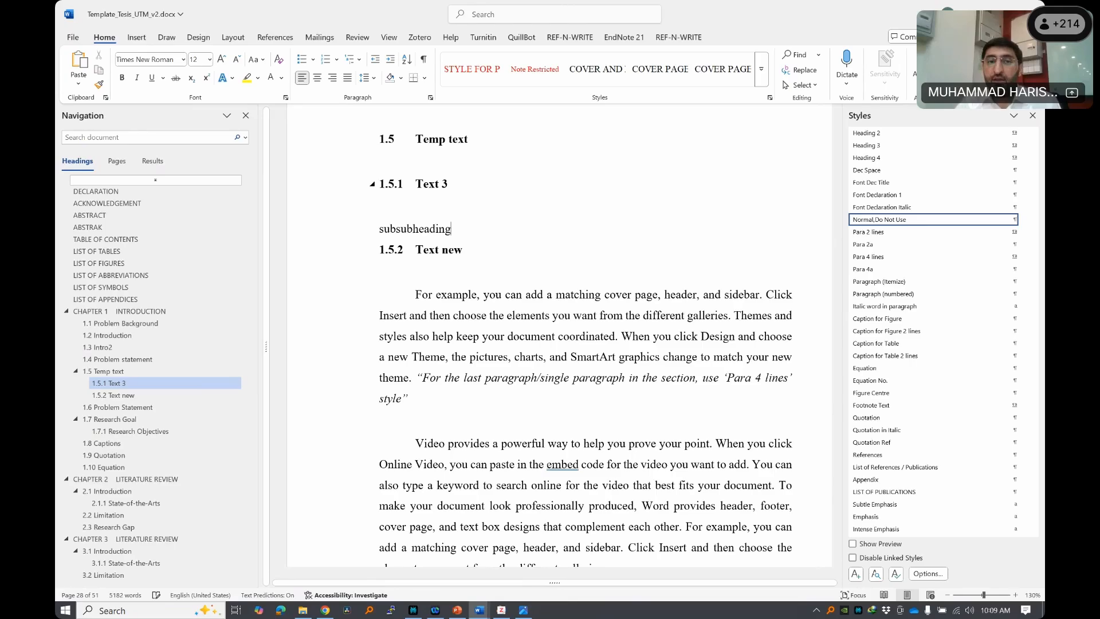
pyautogui.press('Return')
pyautogui.write('subsu')
pyautogui.press('Tab')
pyautogui.write('2')
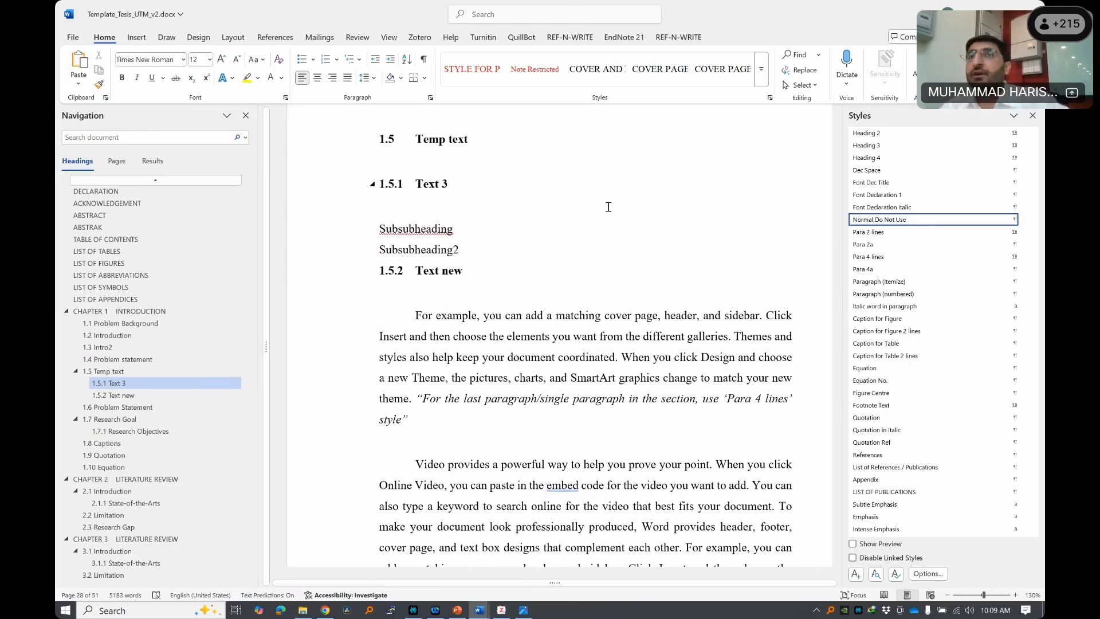
# - Copy the passage from "then choose the elements" to "For the last paragraph/single" under 1.5.2 and paste it on a new line below "Subsubheading"
pyautogui.click(424, 263)
pyautogui.click(484, 239)
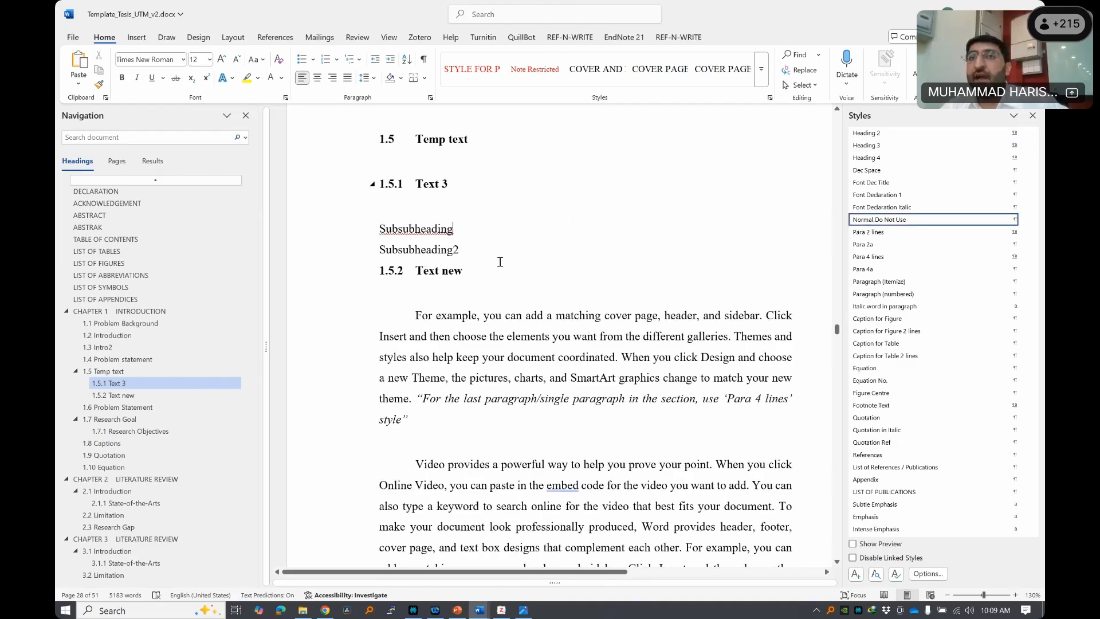
pyautogui.moveTo(437, 235); pyautogui.dragTo(474, 243)
pyautogui.click(487, 234)
pyautogui.moveTo(451, 347); pyautogui.dragTo(572, 401)
pyautogui.hotkey('ctrl', 'c')
pyautogui.click(506, 232)
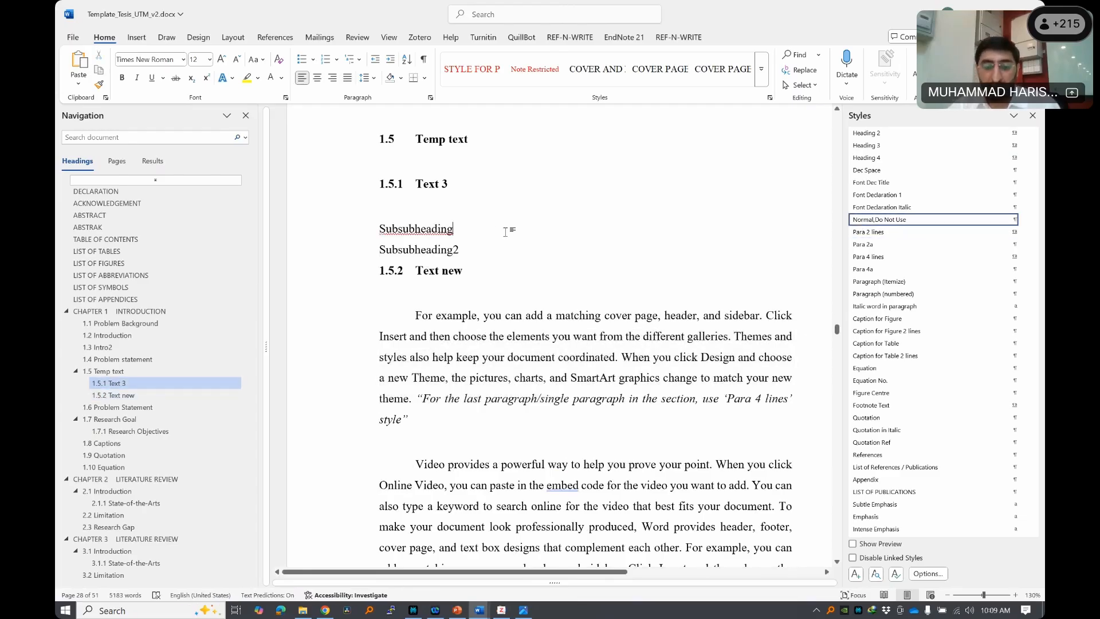
pyautogui.press('Return')
pyautogui.hotkey('ctrl', 'v')
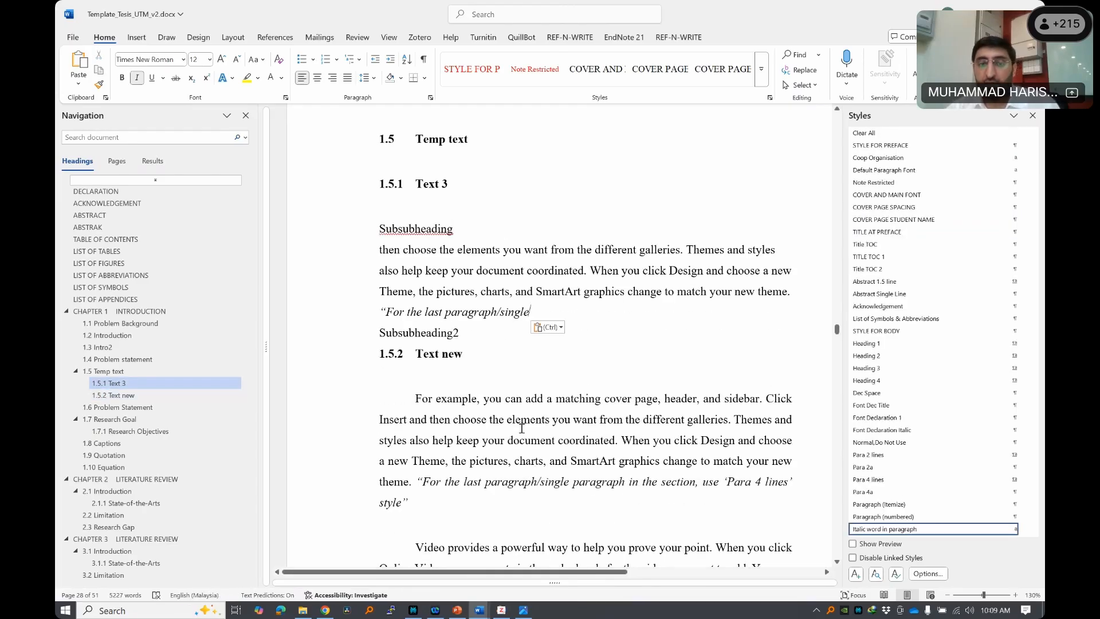
# - Replace the middle of the "Video provides a" paragraph under 1.5.2, up to "Word provides", with the copied passage
pyautogui.scroll(-2, 522, 429)
pyautogui.moveTo(524, 452); pyautogui.dragTo(615, 513)
pyautogui.hotkey('ctrl', 'v')
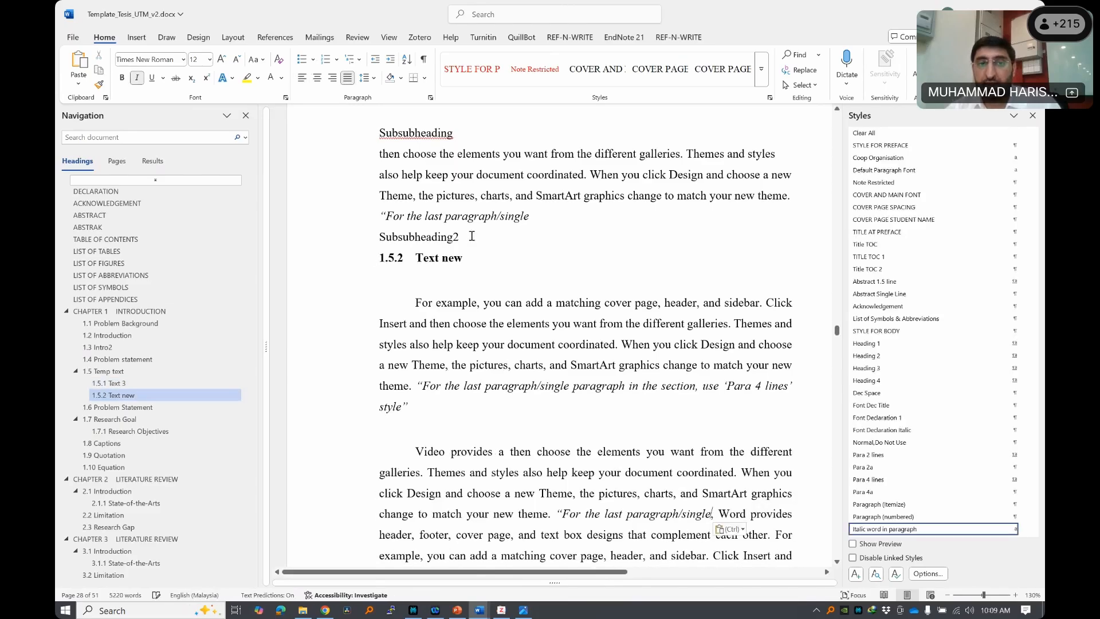
# - Paste the copied passage on a new line below "Subsubheading2"
pyautogui.click(471, 237)
pyautogui.press('Return')
pyautogui.hotkey('ctrl', 'v')
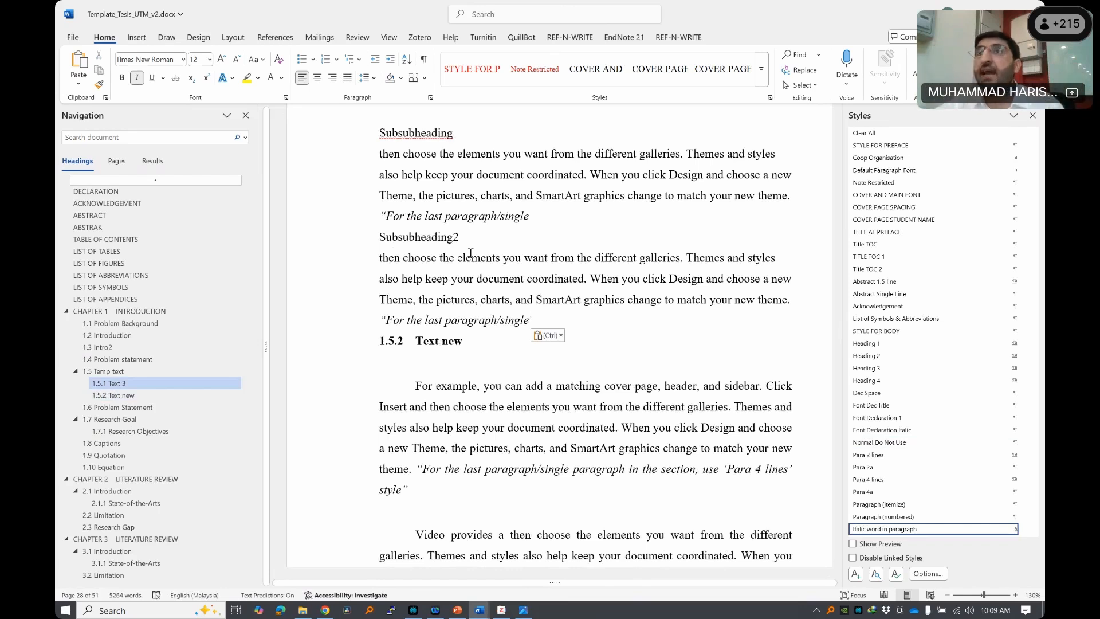
# - Apply the Heading 4 style to "Subsubheading" and paste the copied passage on a new line below heading 1.5.1 Text 3
pyautogui.click(414, 135)
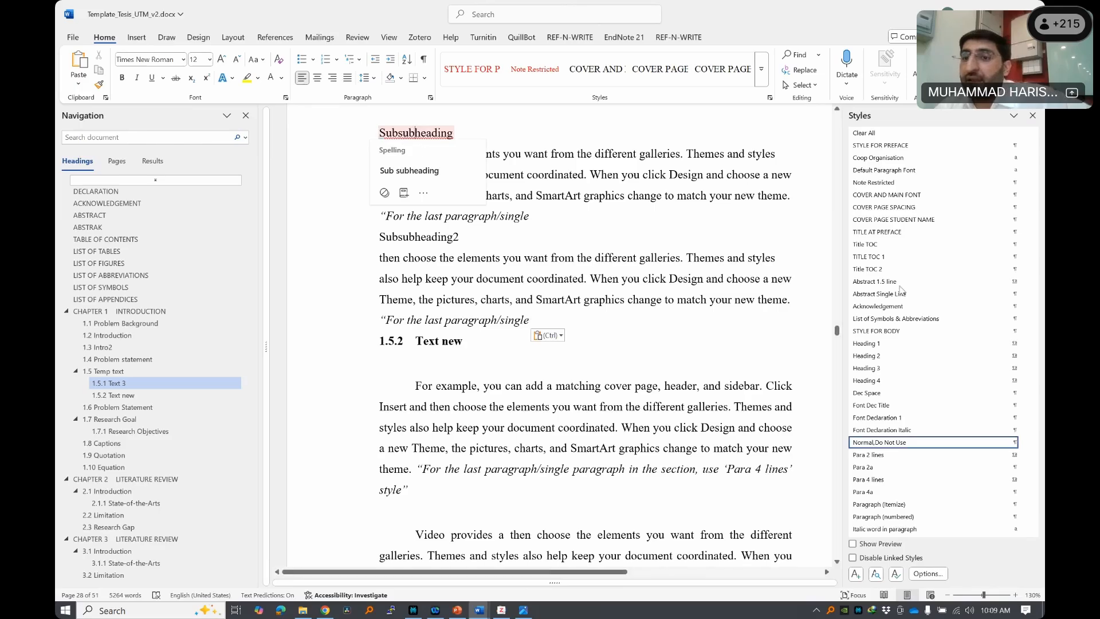
pyautogui.click(885, 381)
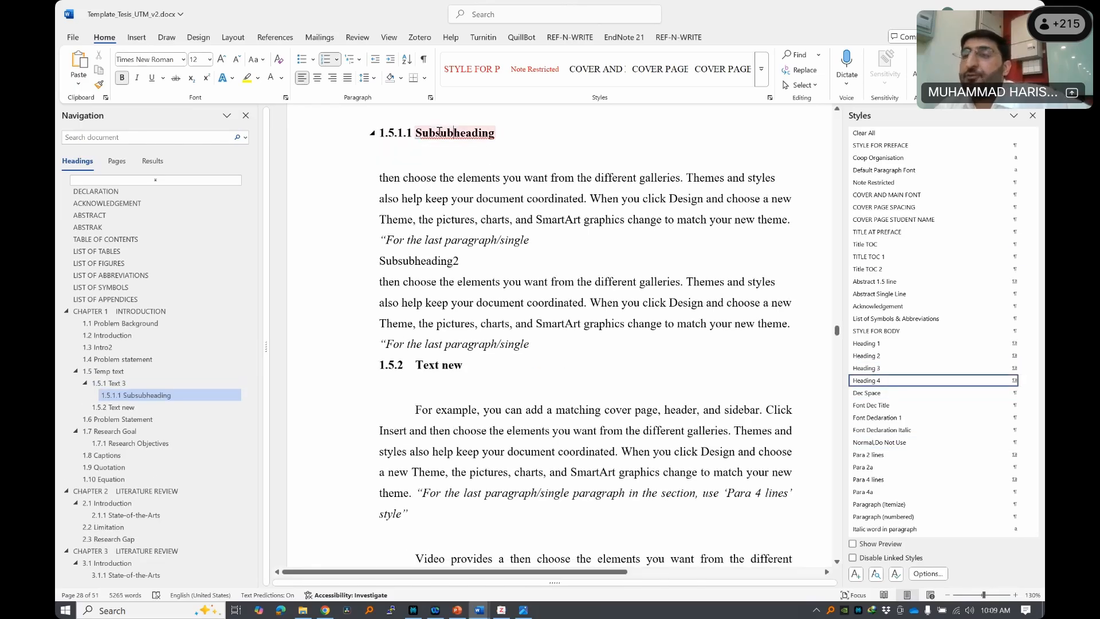
pyautogui.scroll(3, 401, 141)
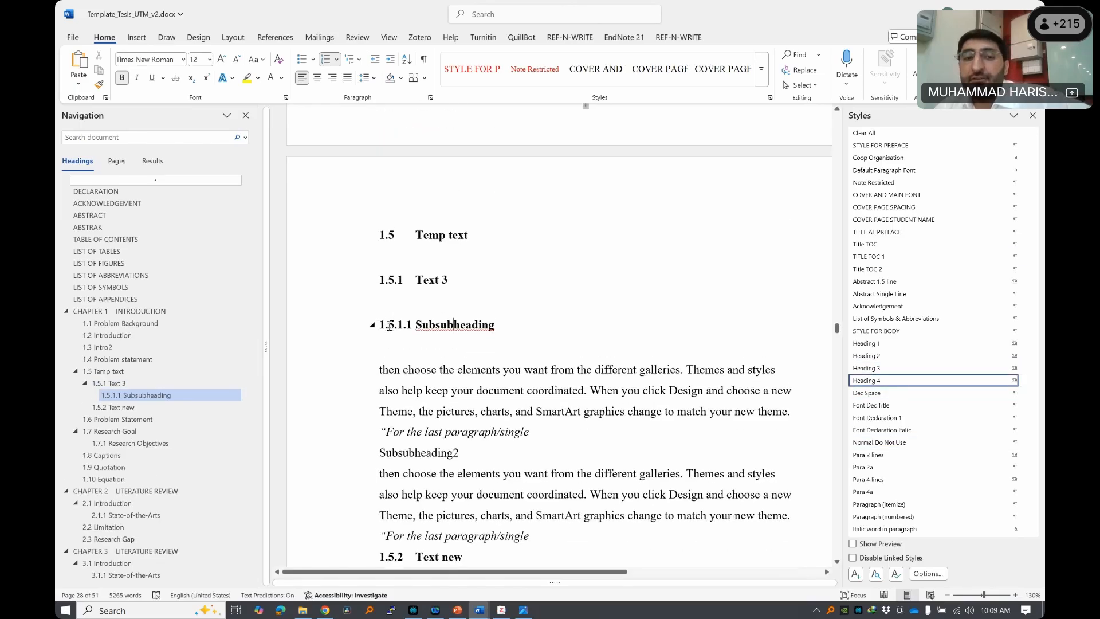
pyautogui.click(491, 273)
pyautogui.press('Return')
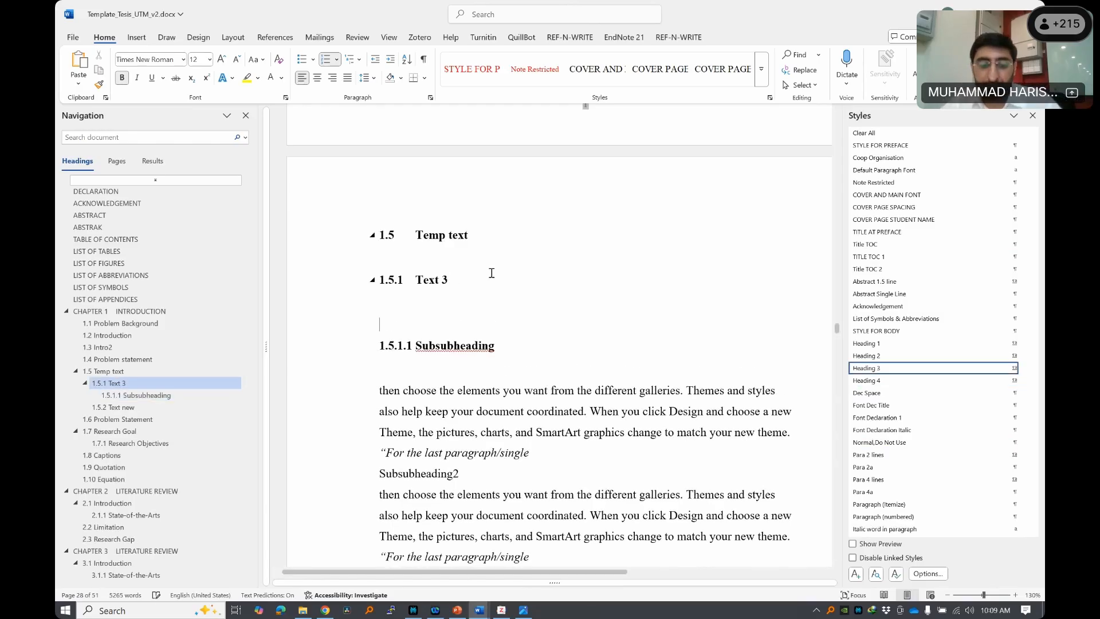
pyautogui.hotkey('ctrl', 'v')
# - Apply the Heading 4 style to the "Subsubheading2" line
pyautogui.click(492, 345)
pyautogui.scroll(-3, 441, 355)
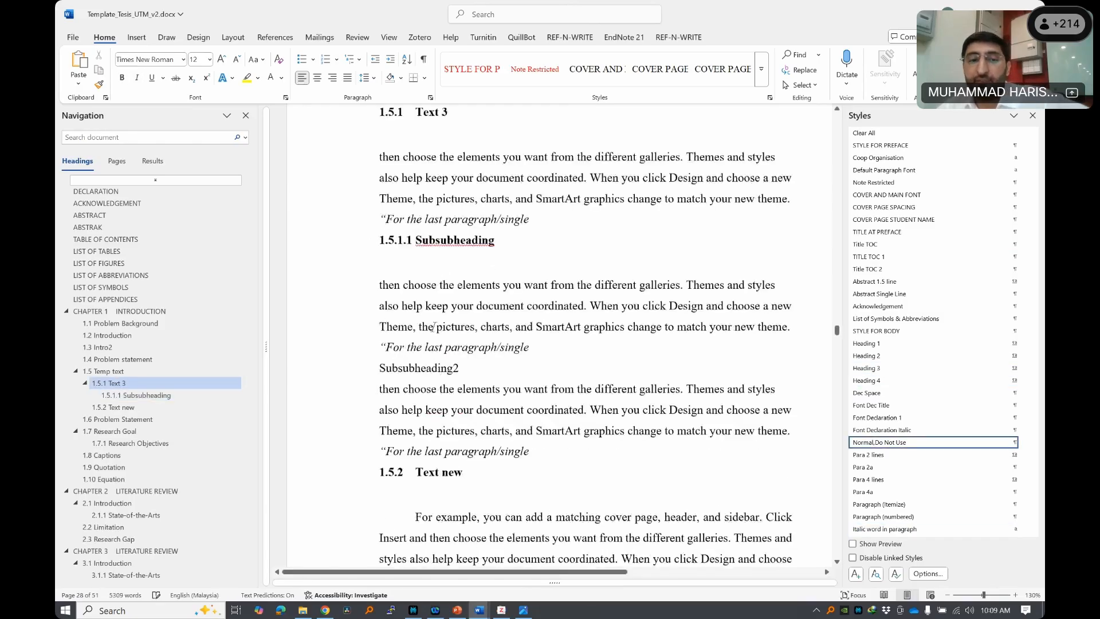
pyautogui.click(408, 261)
pyautogui.click(455, 210)
pyautogui.click(441, 343)
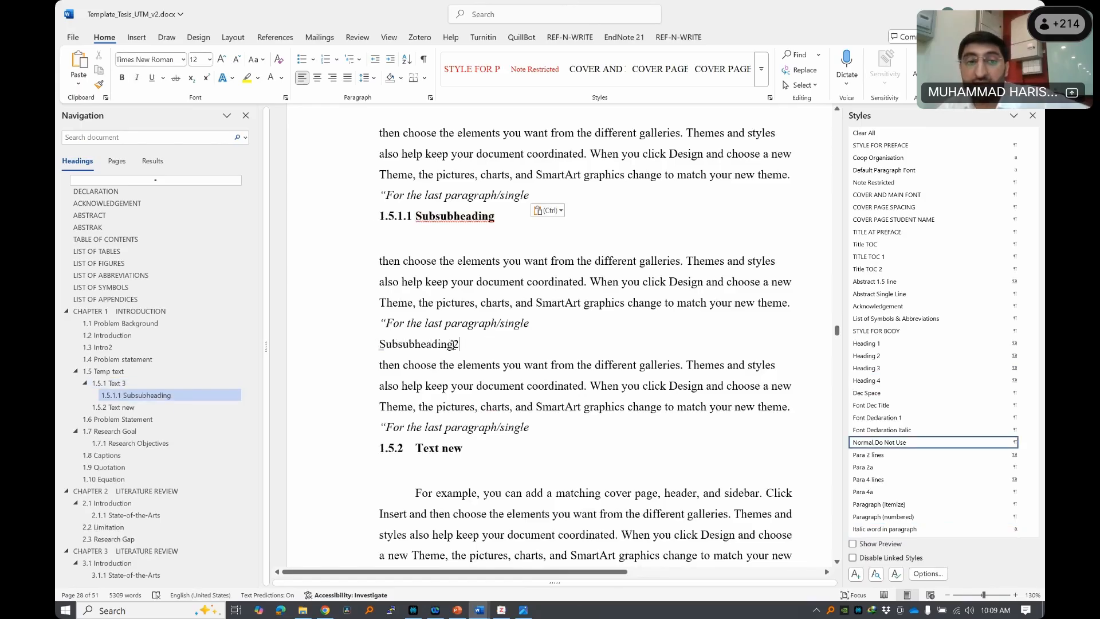
pyautogui.click(859, 381)
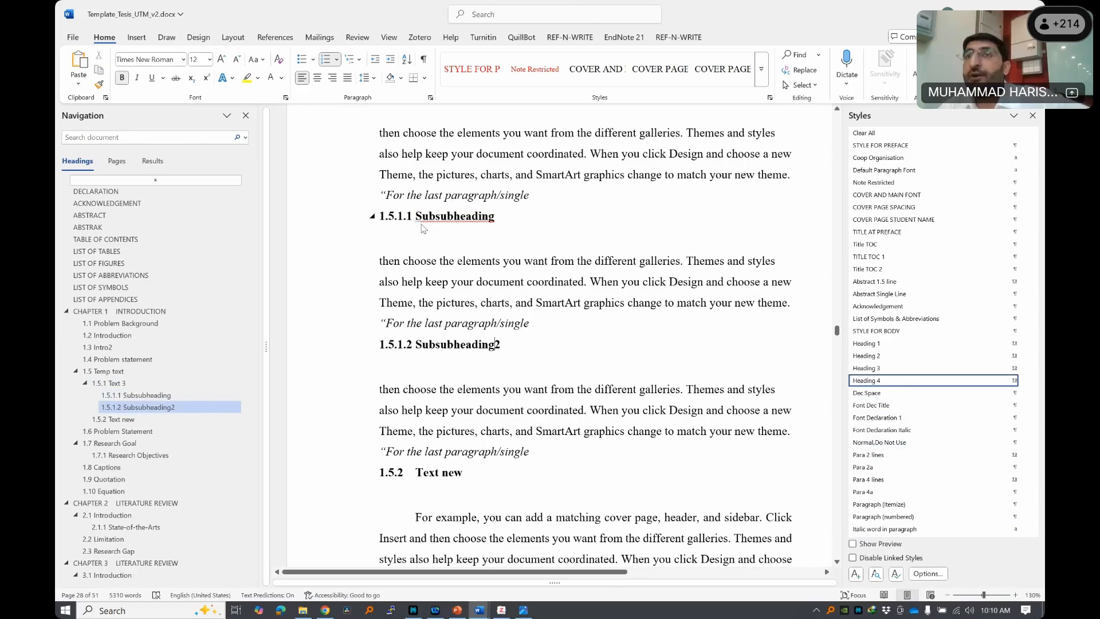
pyautogui.click(540, 218)
pyautogui.click(481, 270)
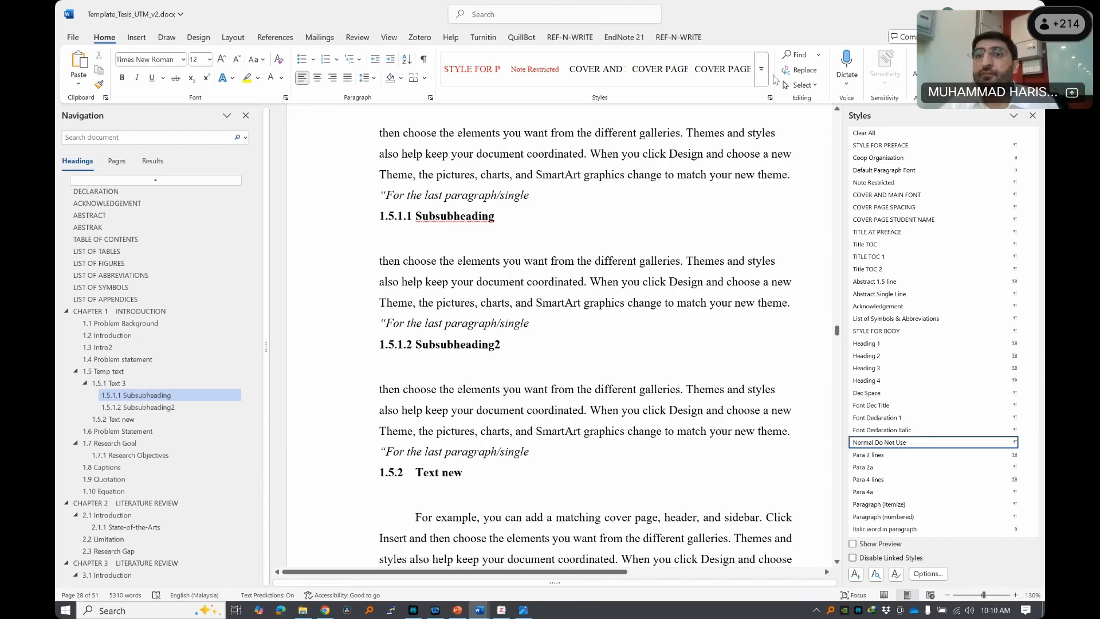
pyautogui.click(694, 20)
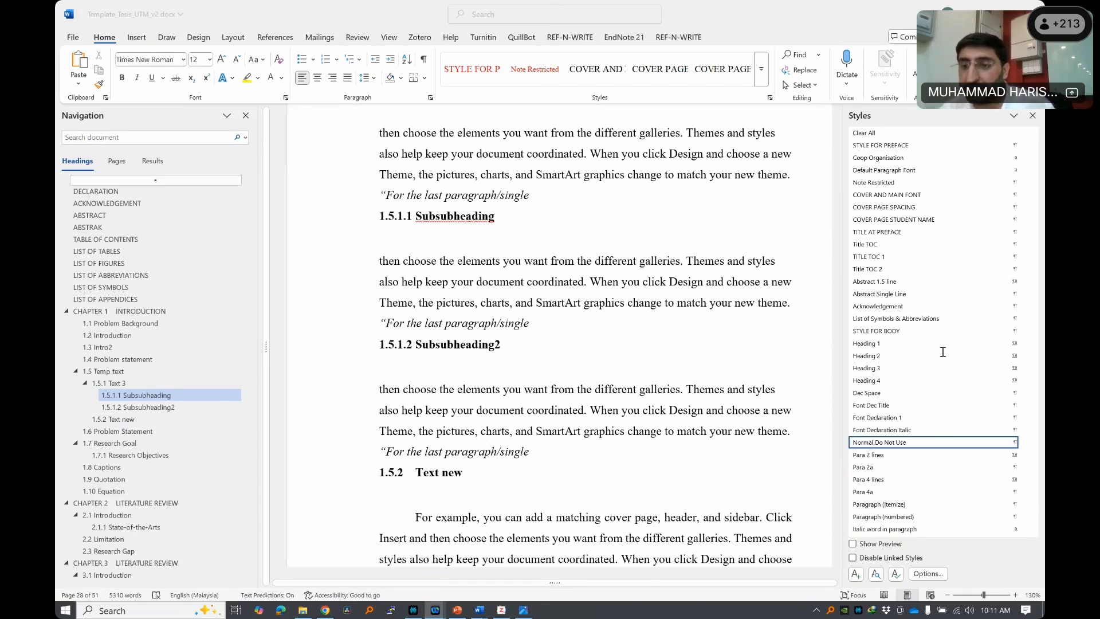
pyautogui.click(502, 266)
pyautogui.click(532, 280)
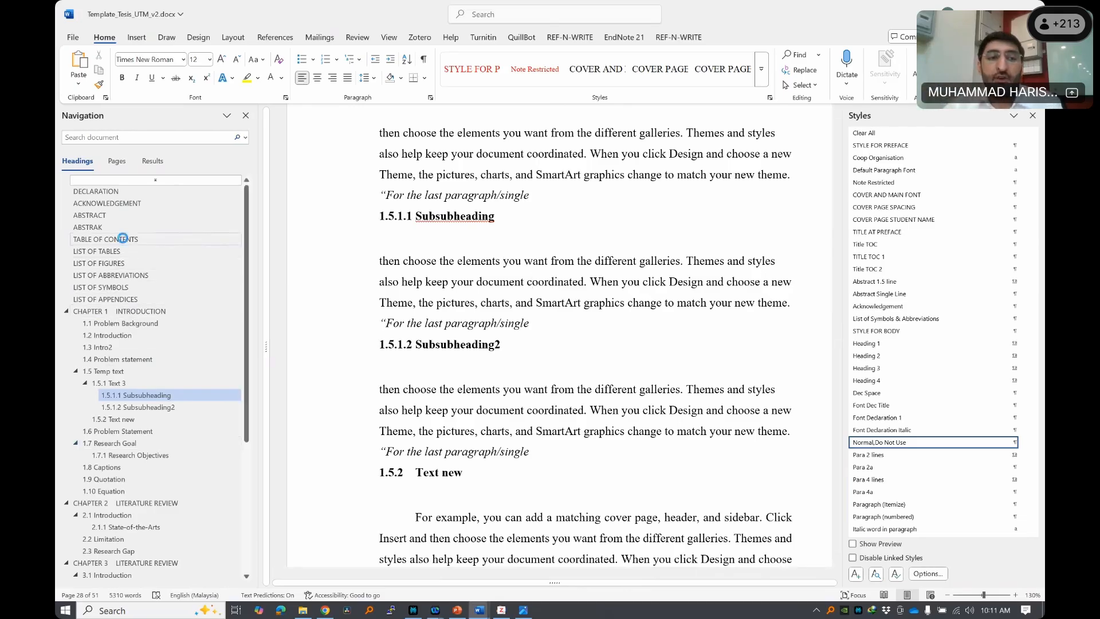
# - Update the entire table of contents to include the fourth-level entries Subsubheading and Subsubheading2
pyautogui.click(106, 239)
pyautogui.scroll(2, 538, 219)
pyautogui.scroll(-7, 643, 147)
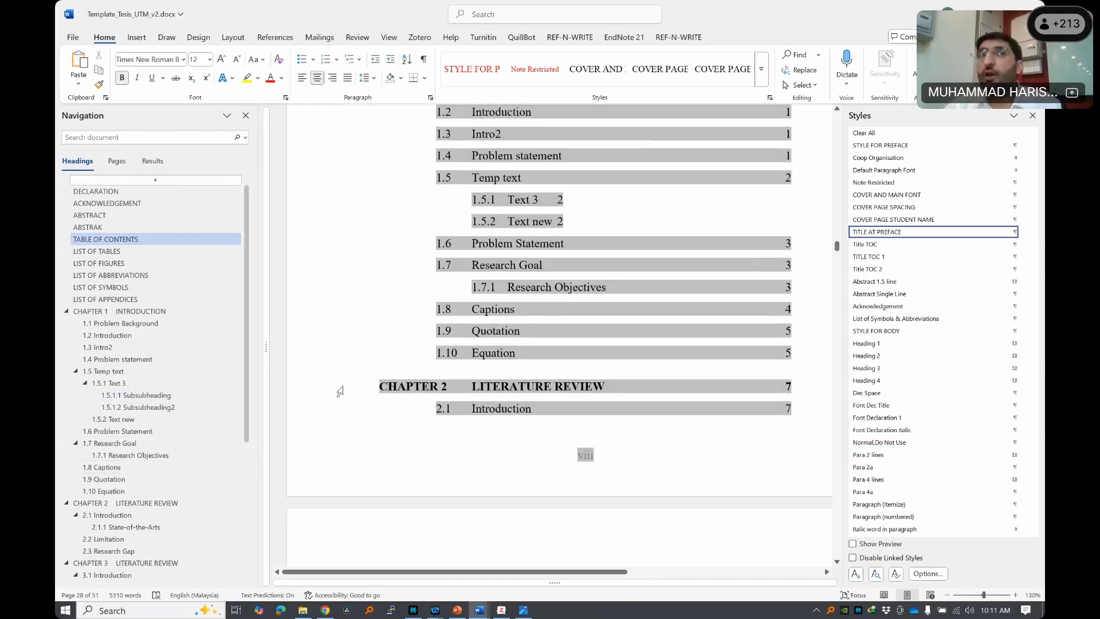
pyautogui.rightClick(479, 197)
pyautogui.click(509, 265)
pyautogui.click(509, 306)
pyautogui.click(547, 324)
pyautogui.scroll(-3, 590, 530)
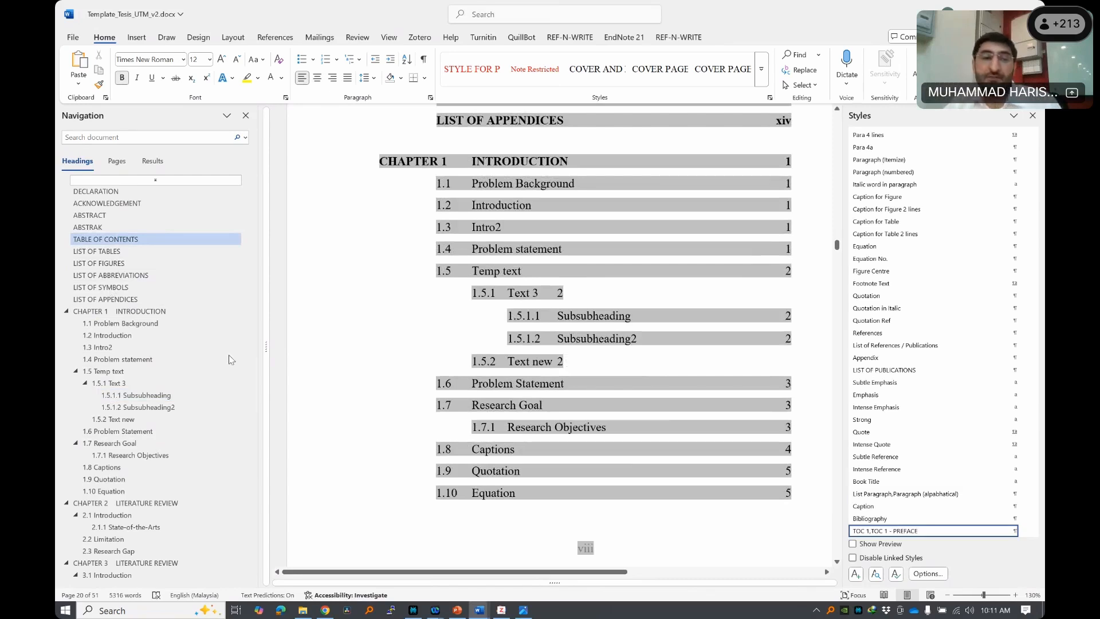
# - Paste the copied passage under 1.6 Problem Statement and add a new line reading "heading" below it
pyautogui.keyDown('ctrl'); pyautogui.click(518, 384); pyautogui.keyUp('ctrl')
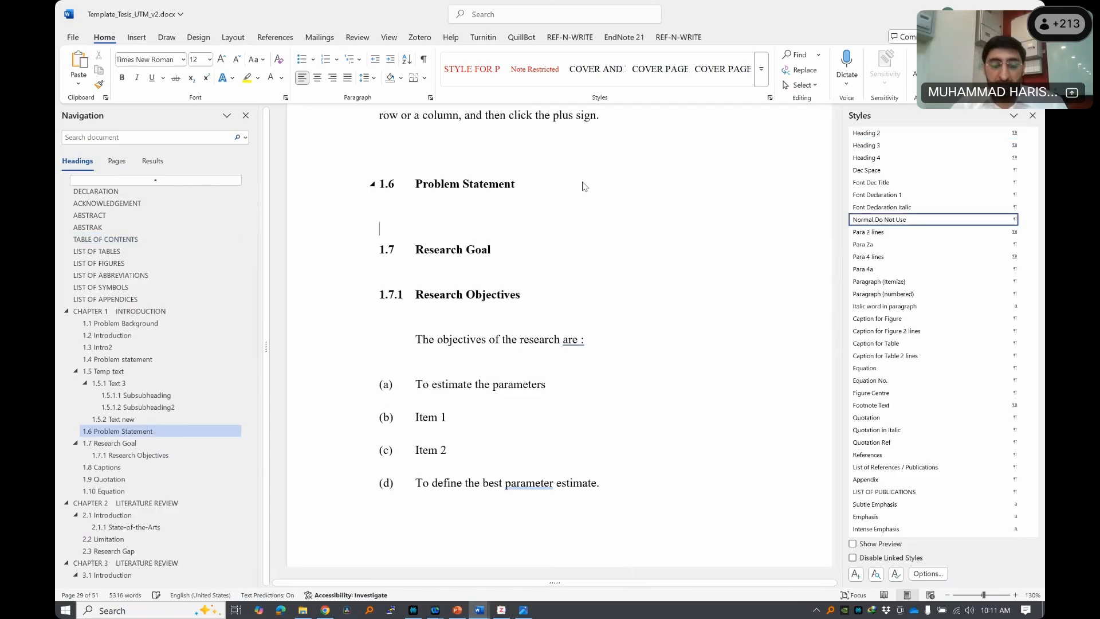
pyautogui.write('then choose the elements you want from the different galleries. Themes and styles also help keep your document coordinated. When you click Design and choose a new Theme, the pictures, charts, and SmartArt graphics change to match your new theme. "For the last paragraph/single')
pyautogui.press('Return')
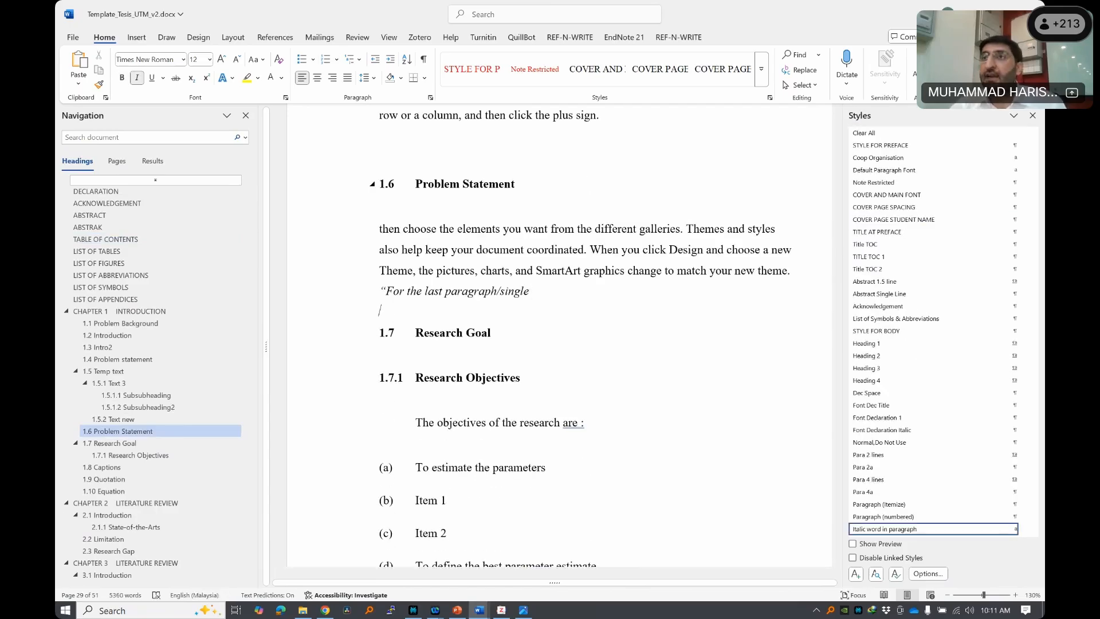
pyautogui.write('heading')
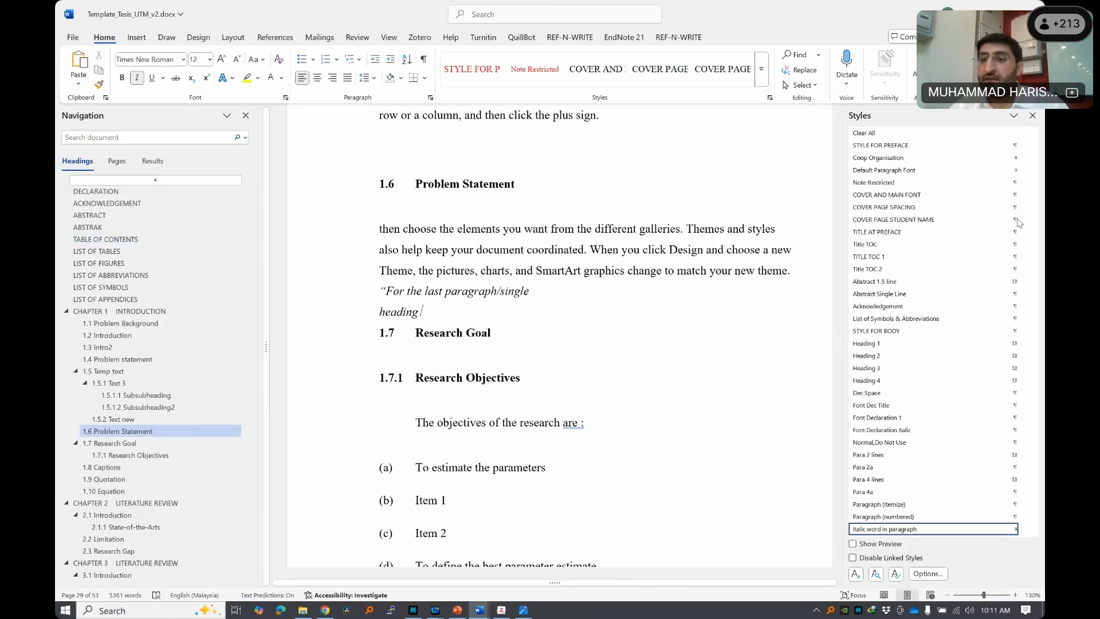
# - Apply the Heading 3 style to the "heading" line under 1.6 Problem Statement
pyautogui.click(426, 187)
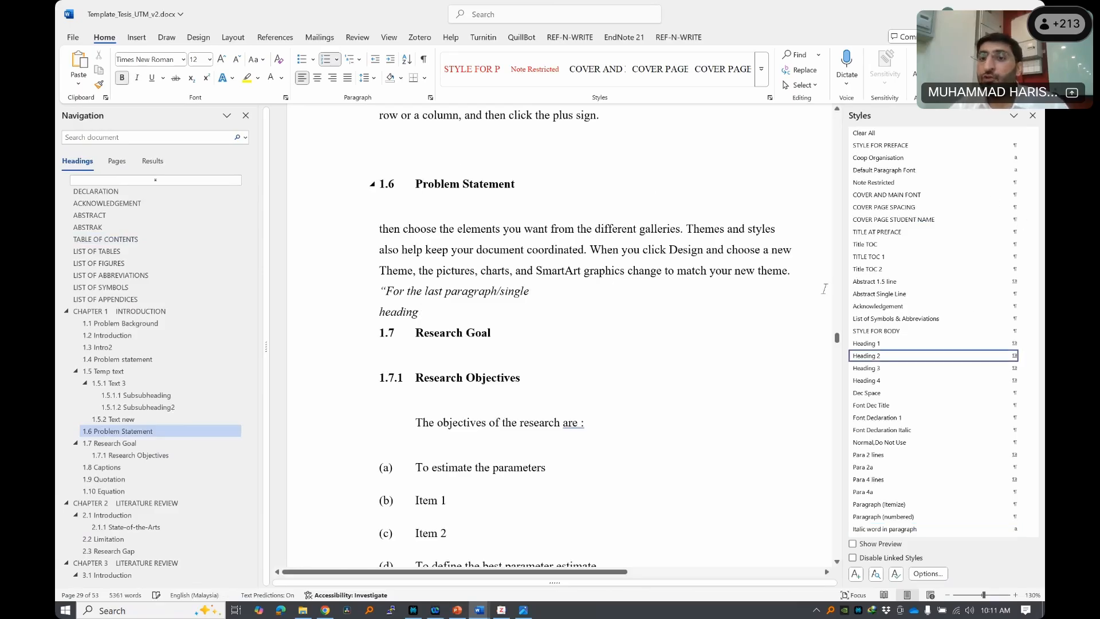
pyautogui.hotkey('ctrl', 'alt', '3')
pyautogui.hotkey('ctrl', 'alt', '2')
pyautogui.click(432, 309)
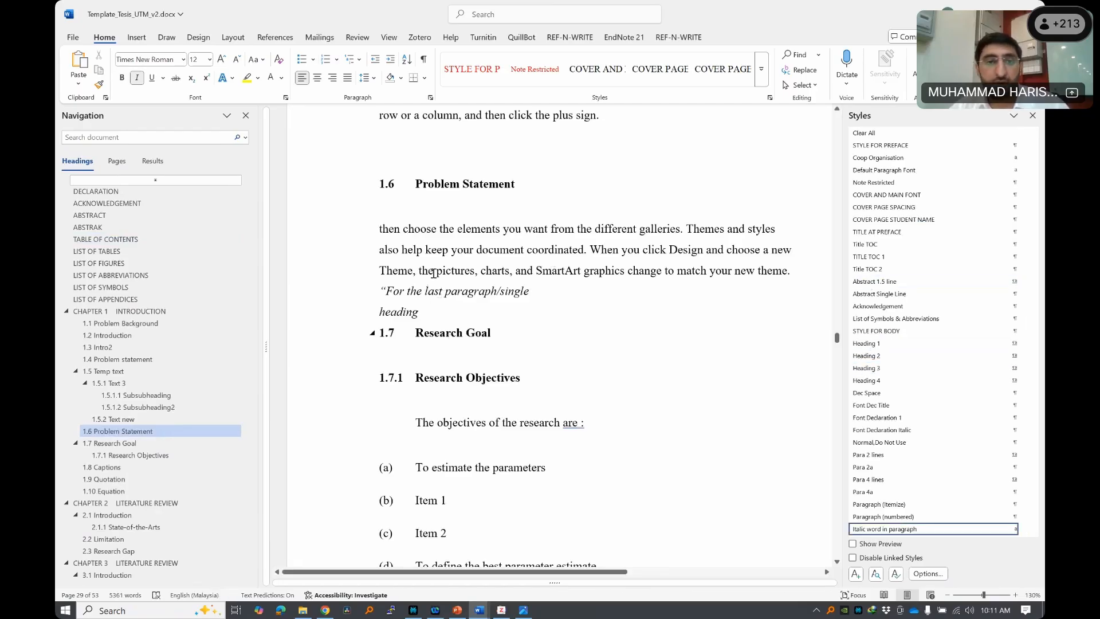
pyautogui.hotkey('ctrl', 'alt', '3')
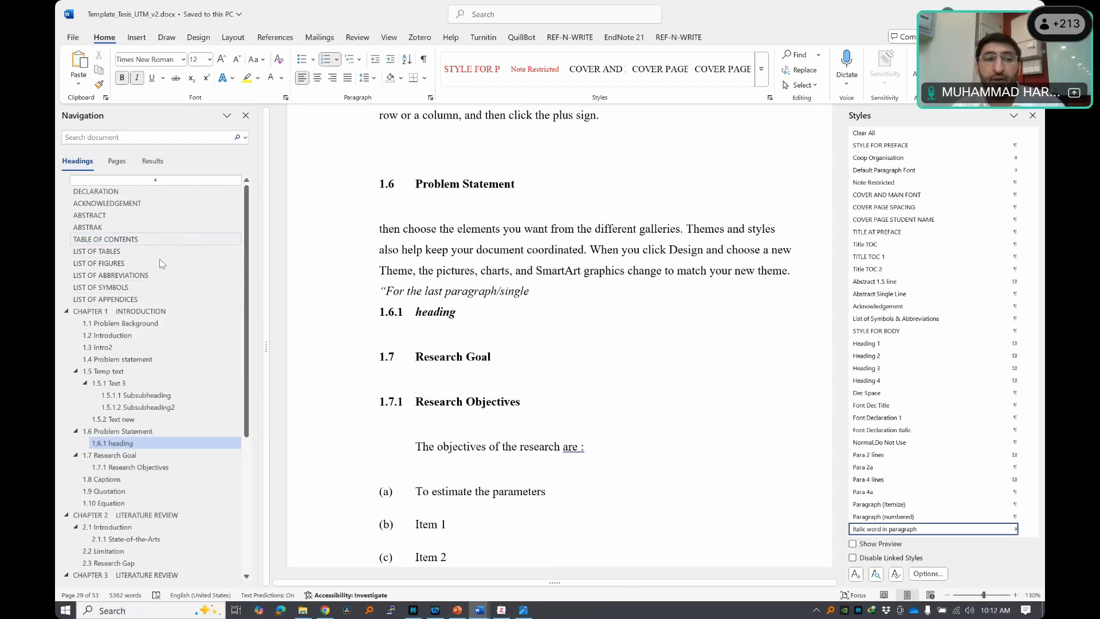
# - Update the entire table of contents to include the new subheading under 1.6 Problem Statement
pyautogui.click(114, 239)
pyautogui.rightClick(477, 268)
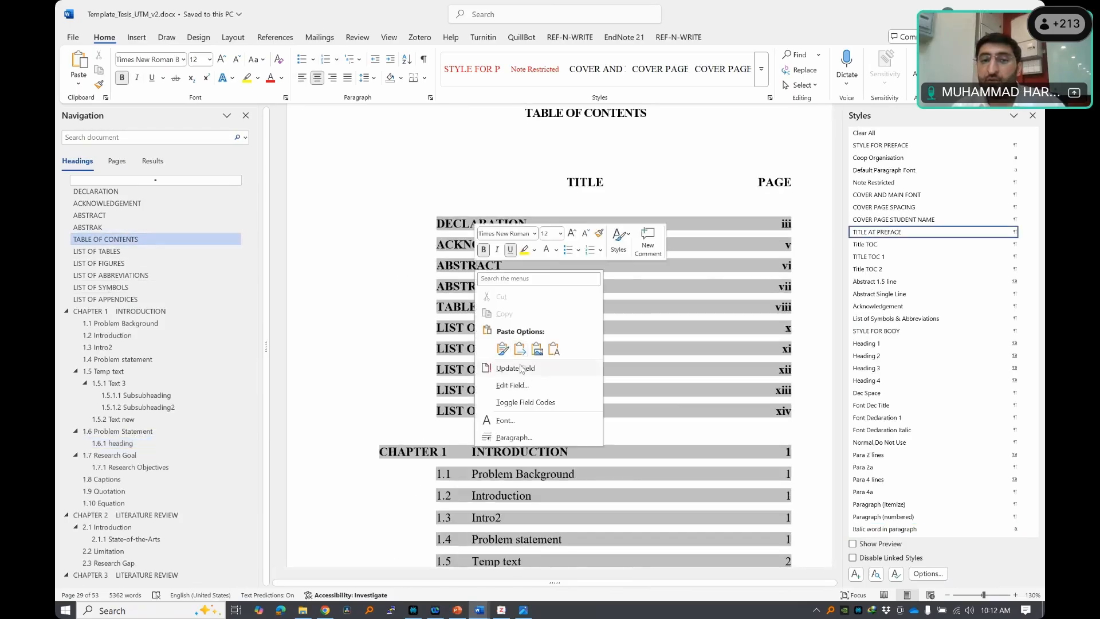
pyautogui.click(524, 364)
pyautogui.click(501, 305)
pyautogui.click(547, 324)
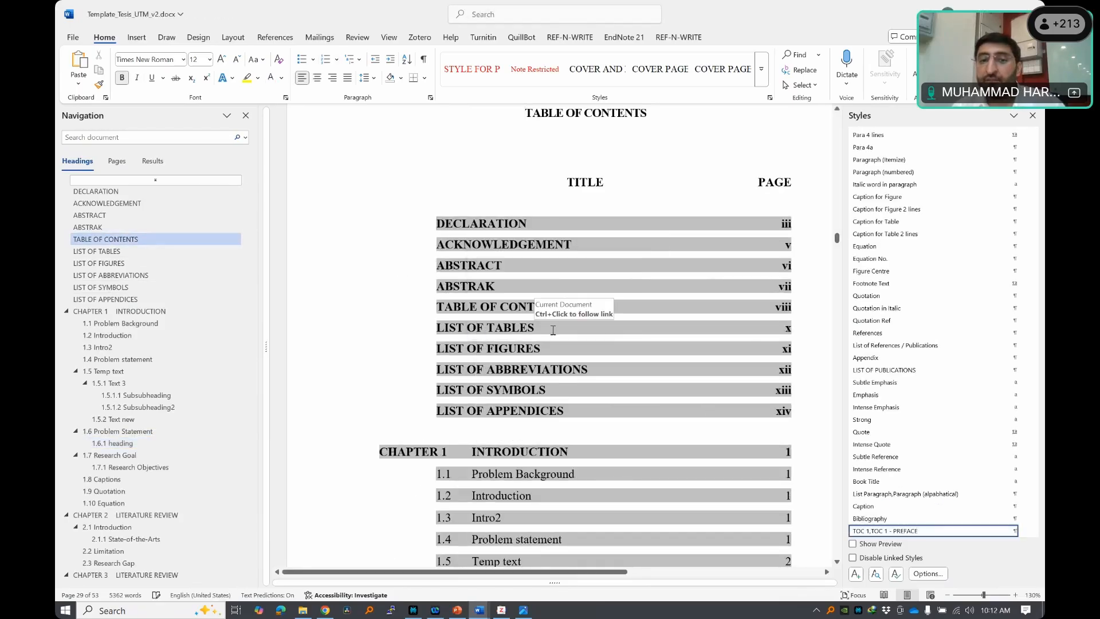
pyautogui.scroll(-3, 568, 316)
pyautogui.scroll(-4, 569, 316)
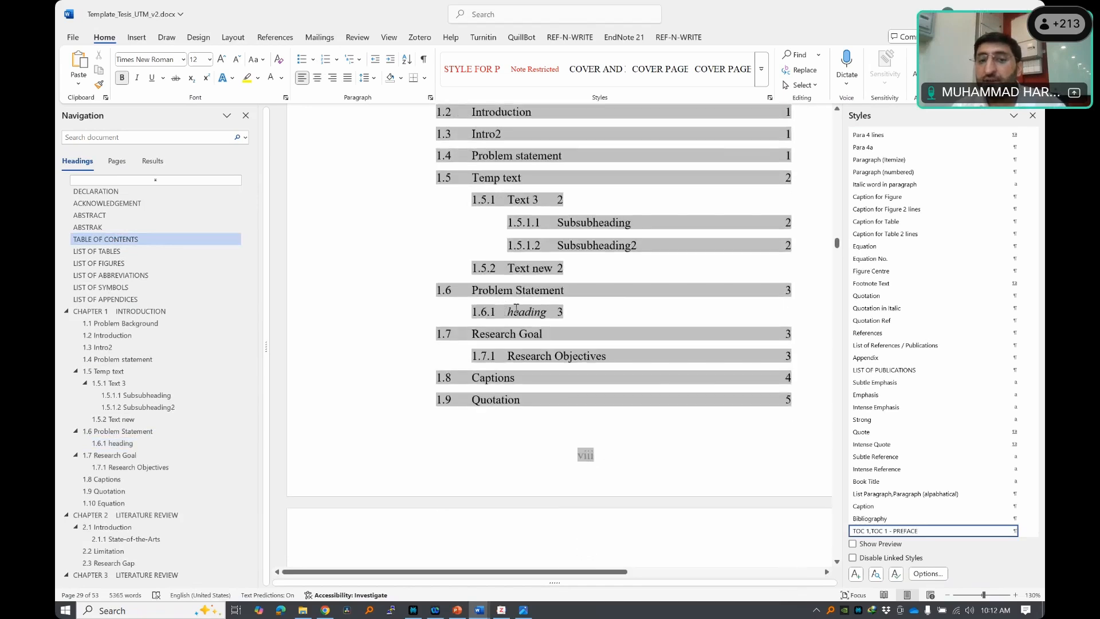
pyautogui.tripleClick(583, 310)
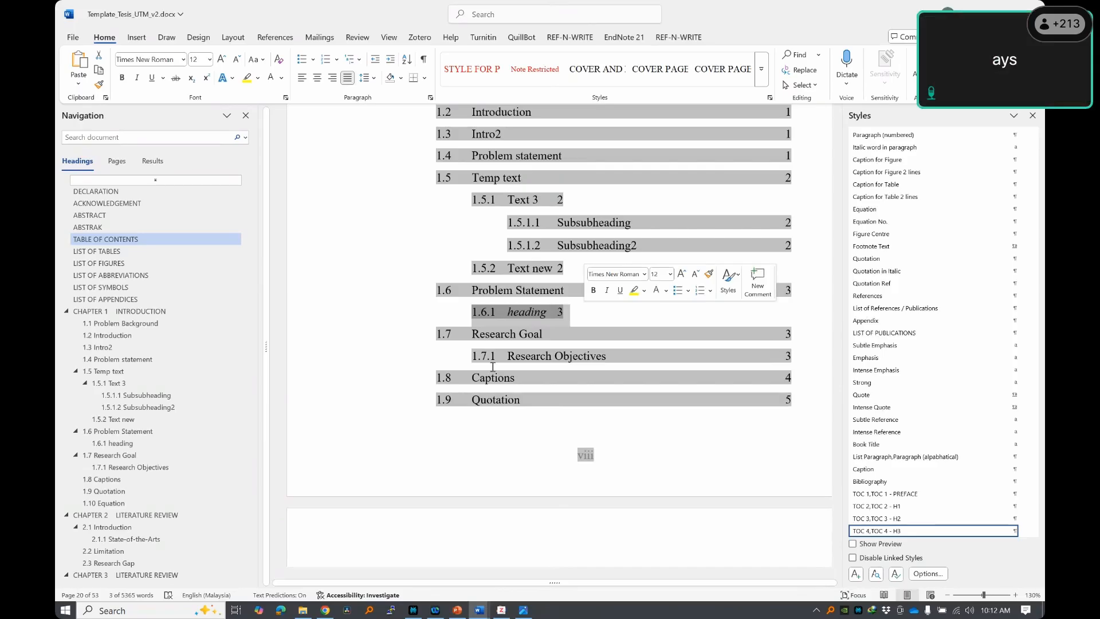
pyautogui.click(528, 313)
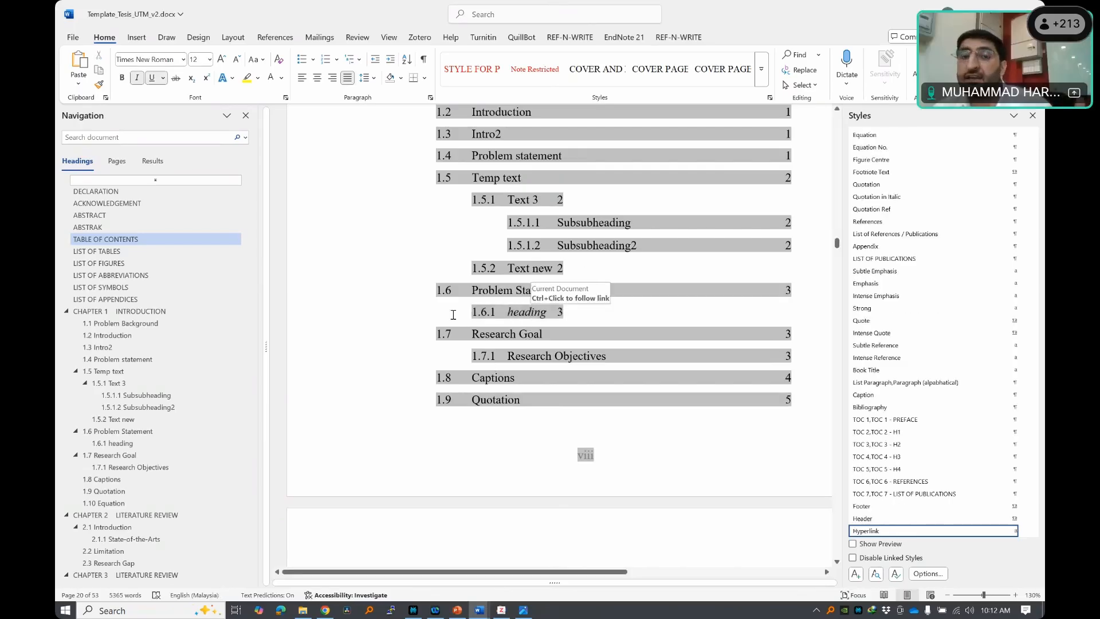
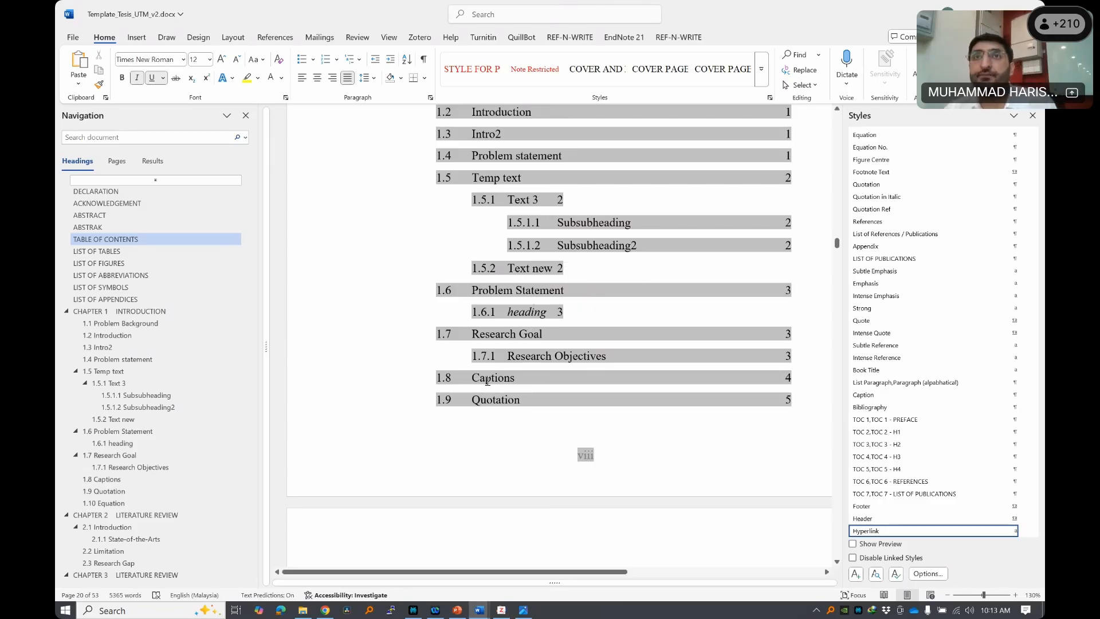
# - Look through the rest of the table of contents, the list of tables and the list of figures
pyautogui.scroll(-8, 571, 269)
pyautogui.scroll(-15, 571, 268)
pyautogui.scroll(3, 585, 270)
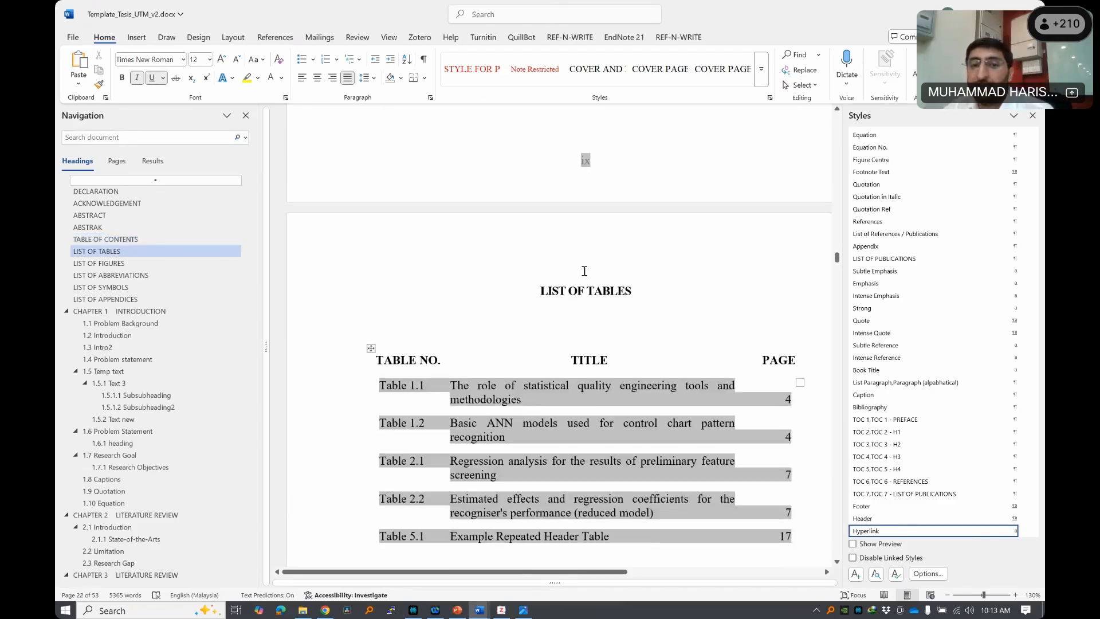
pyautogui.scroll(8, 585, 270)
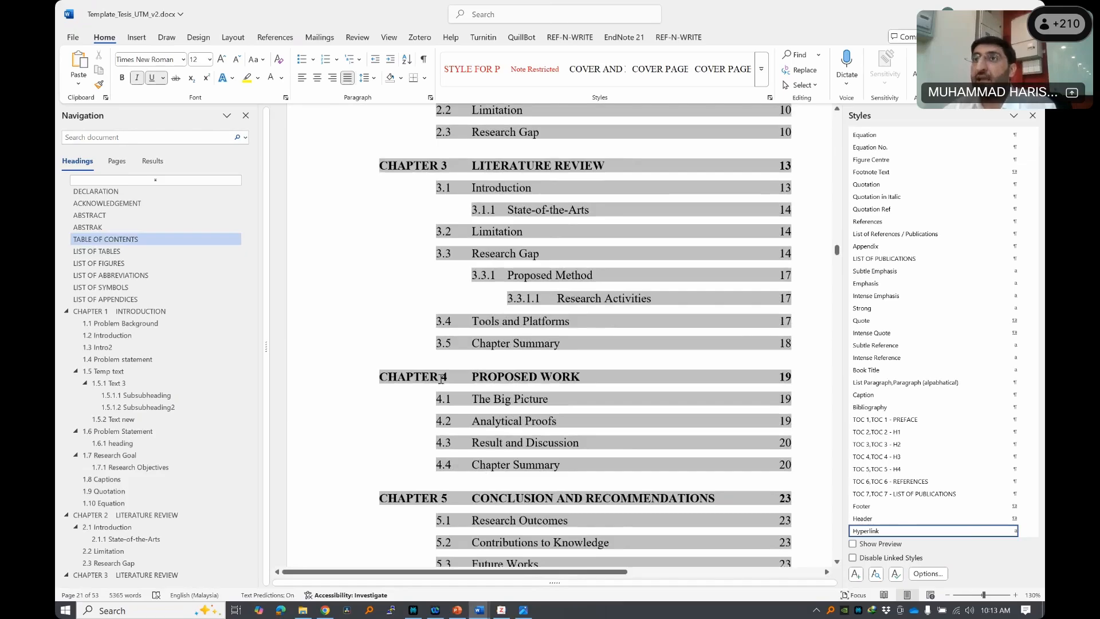
pyautogui.scroll(-8, 440, 380)
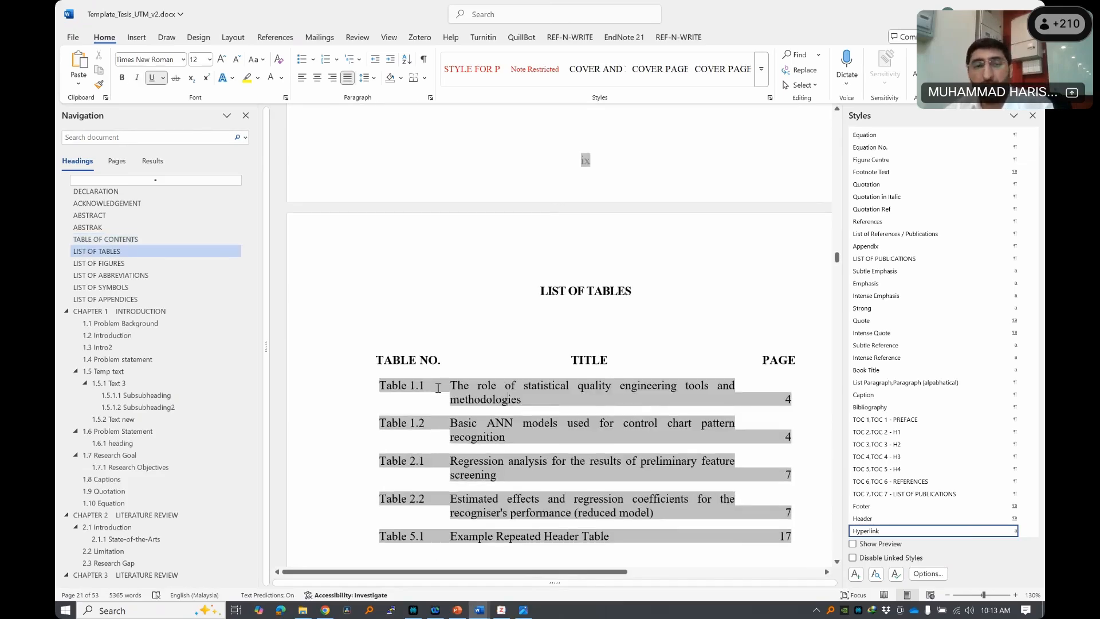
pyautogui.scroll(-12, 481, 430)
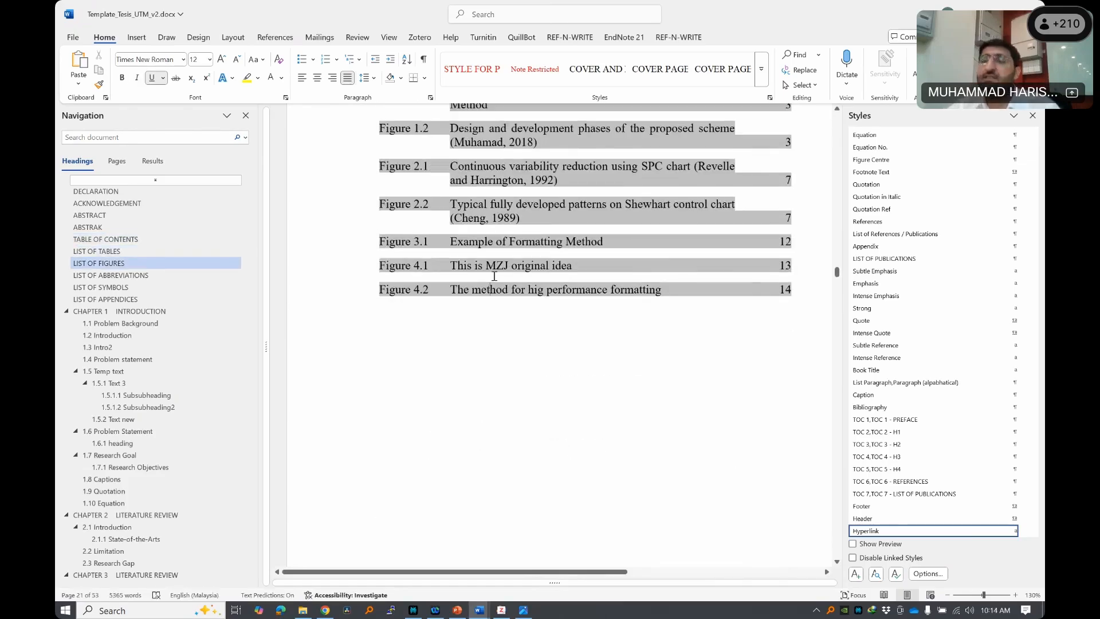
pyautogui.scroll(-3, 515, 230)
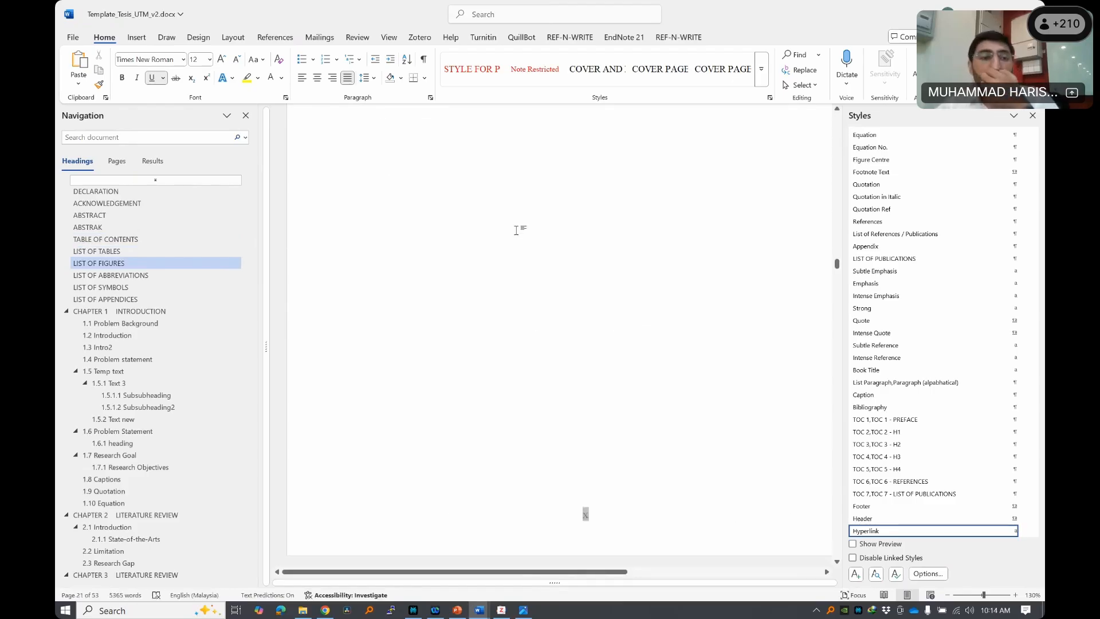
pyautogui.scroll(15, 516, 230)
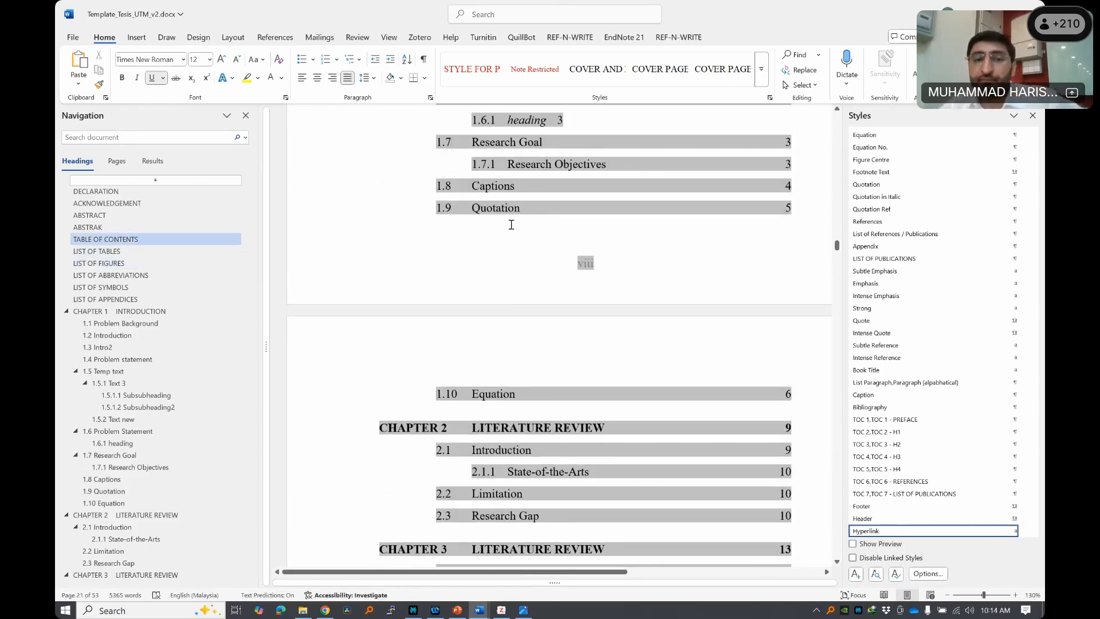
pyautogui.scroll(-12, 512, 225)
pyautogui.scroll(2, 481, 208)
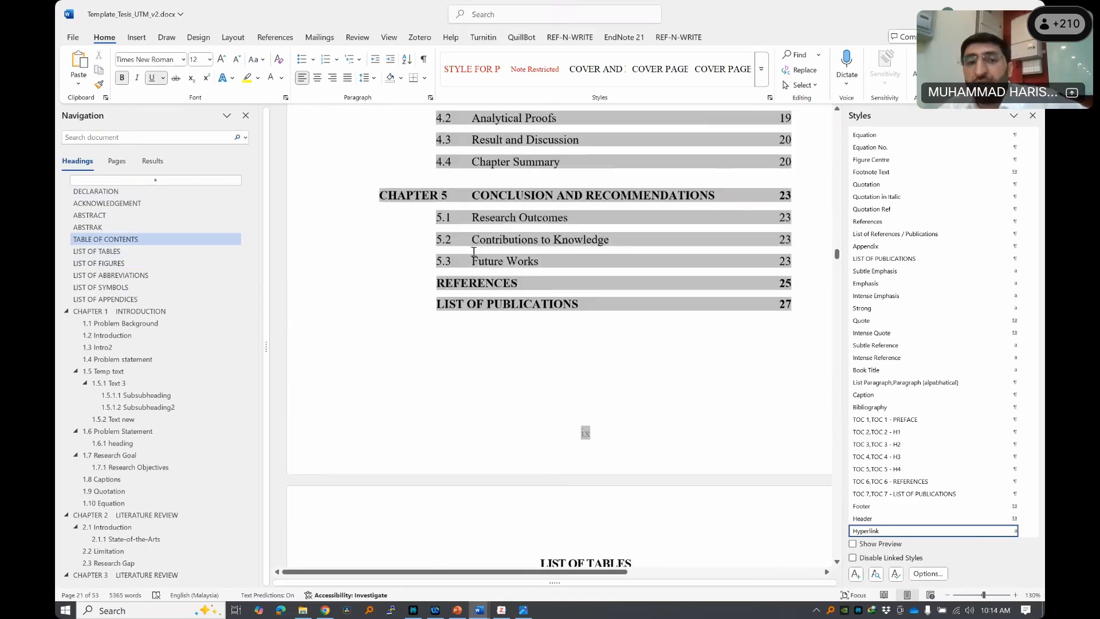
# - Compare the alignment of the chapter titles with the REFERENCES and LIST OF PUBLICATIONS entries in the table of contents
pyautogui.moveTo(484, 208); pyautogui.dragTo(678, 212)
pyautogui.scroll(5, 463, 375)
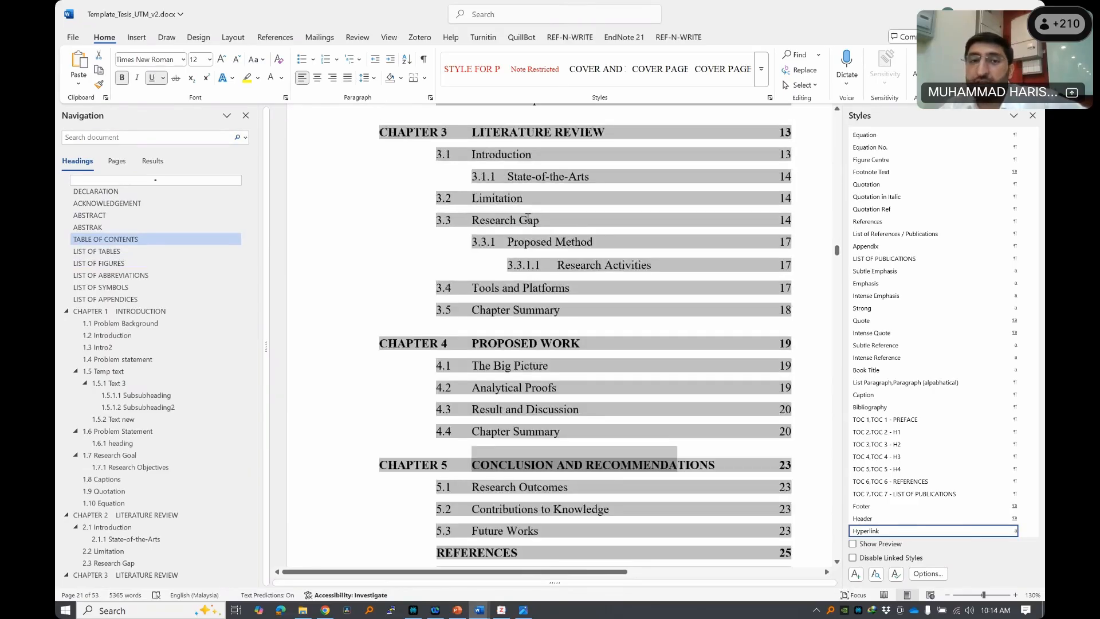
pyautogui.moveTo(464, 376); pyautogui.dragTo(580, 376)
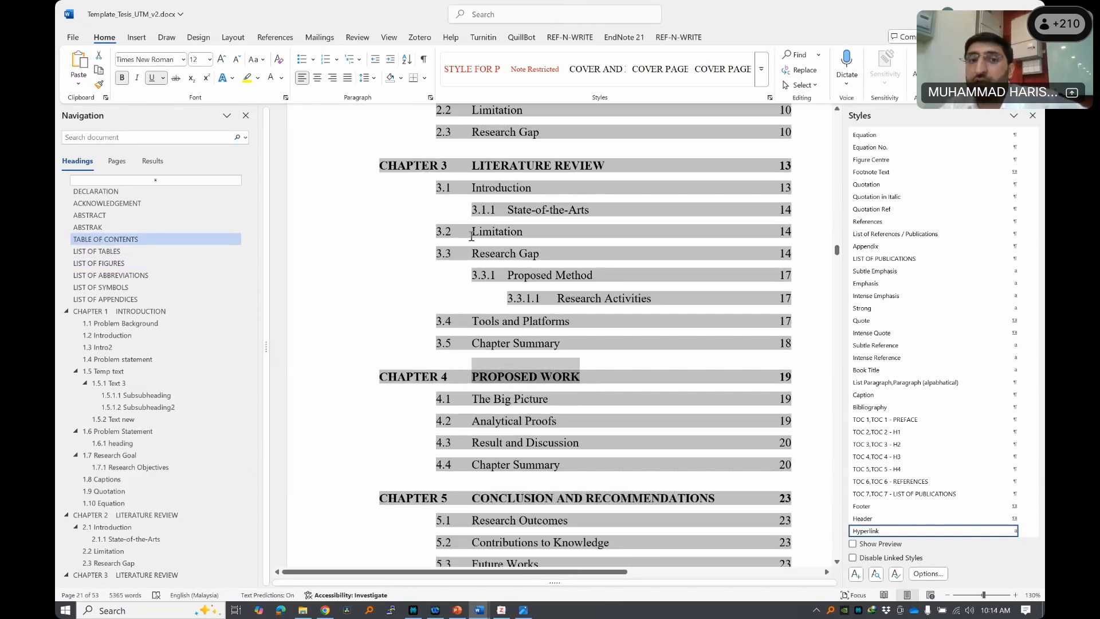
pyautogui.moveTo(475, 170); pyautogui.dragTo(606, 165)
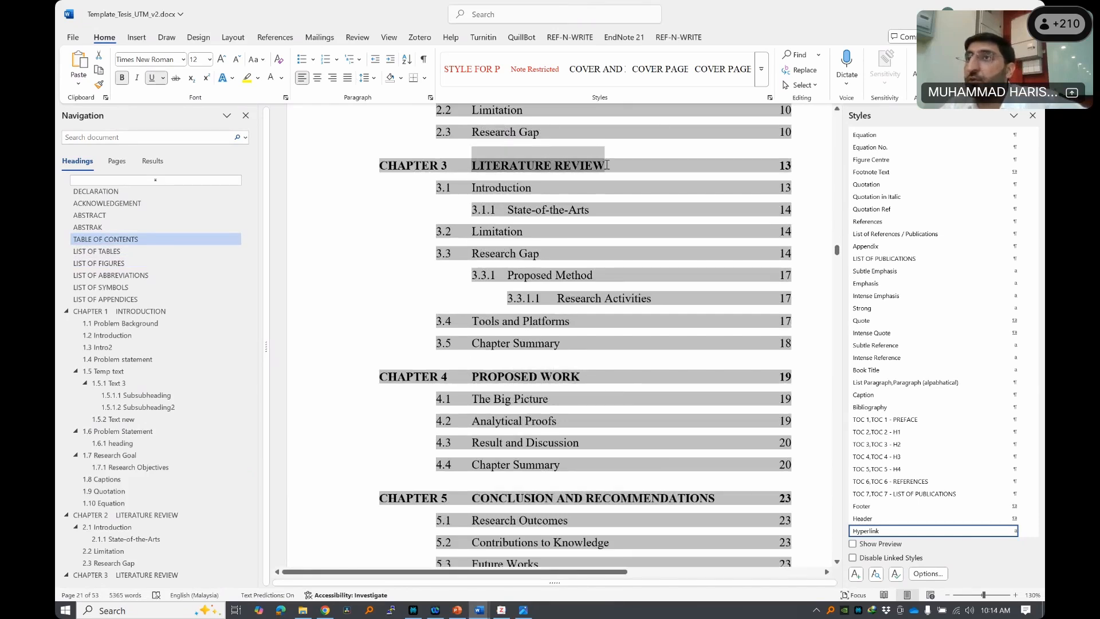
pyautogui.scroll(-5, 606, 165)
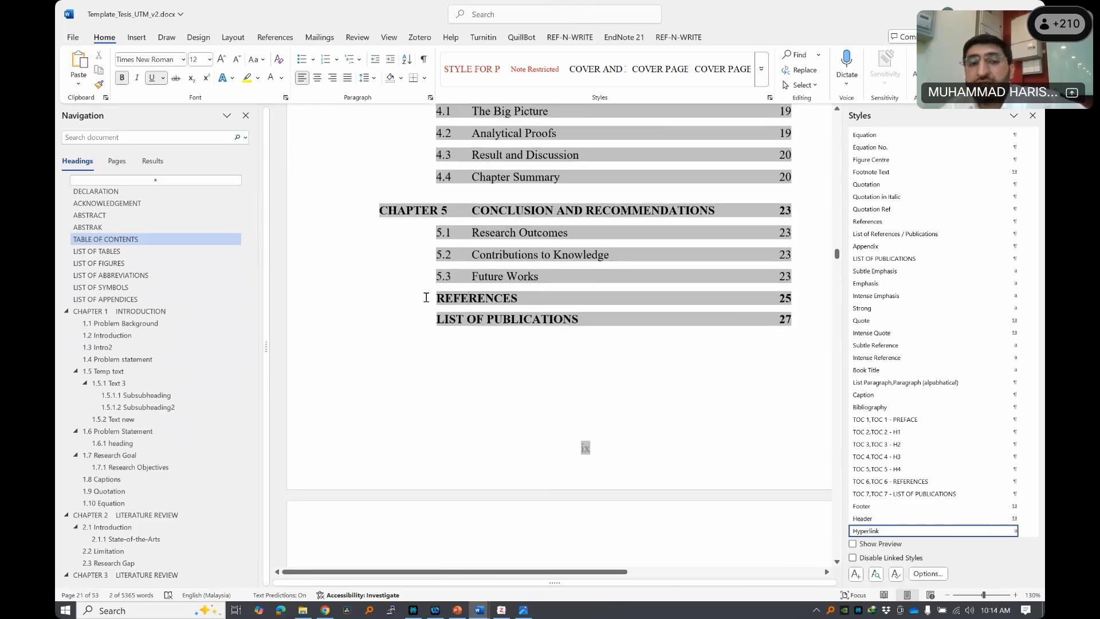
pyautogui.moveTo(436, 298); pyautogui.dragTo(524, 300)
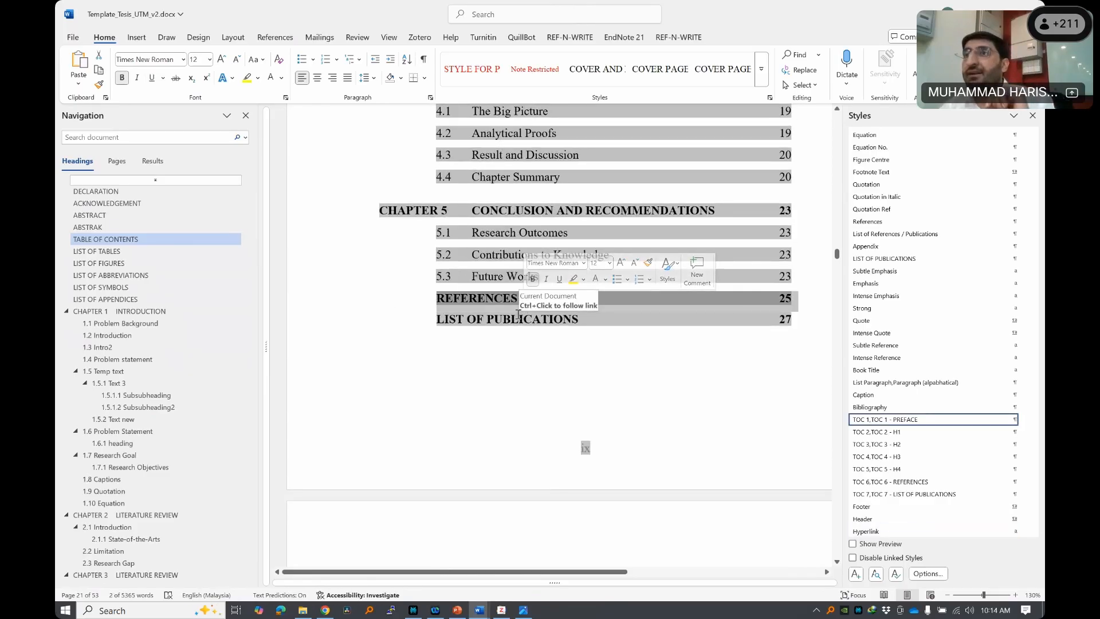
pyautogui.moveTo(380, 210); pyautogui.dragTo(438, 213)
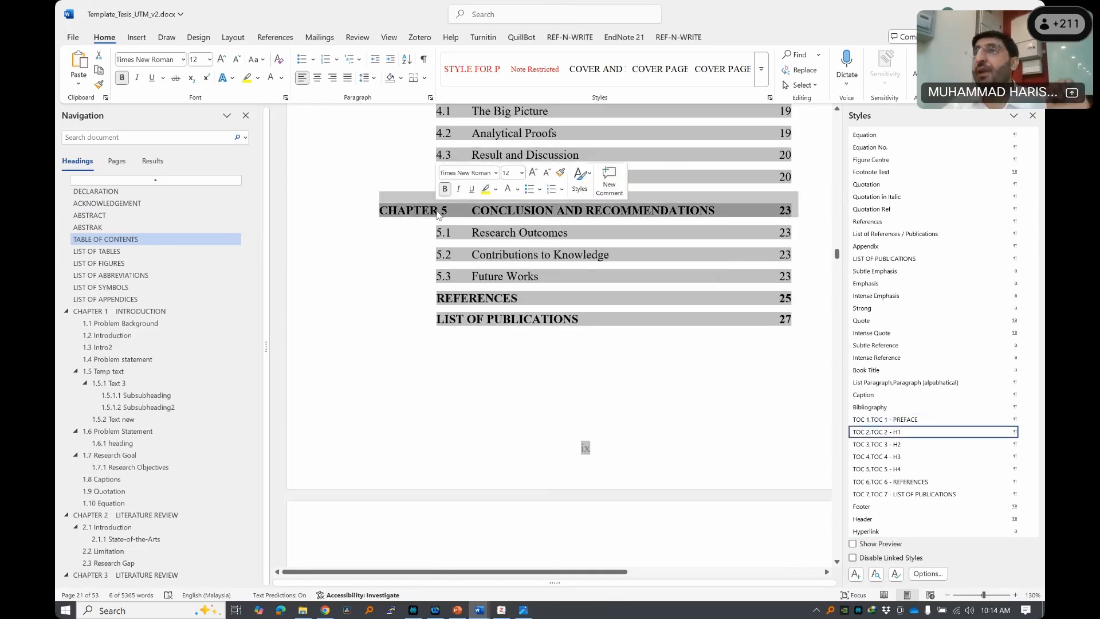
pyautogui.click(486, 320)
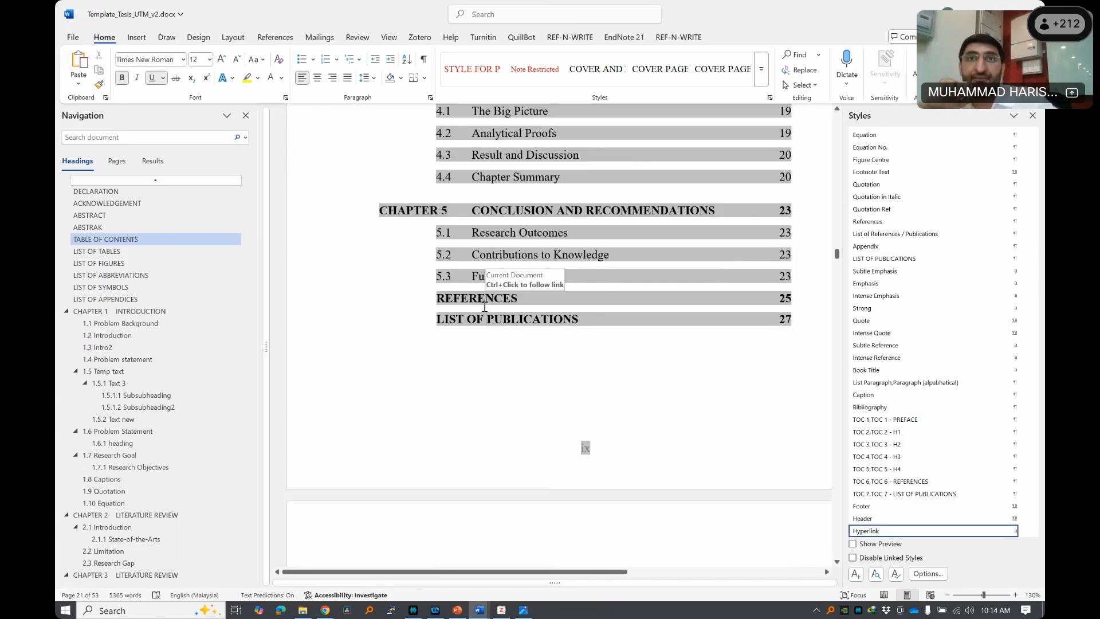
# - Update the entire table of contents once more from its last page
pyautogui.rightClick(488, 258)
pyautogui.click(533, 356)
pyautogui.click(528, 306)
pyautogui.click(547, 324)
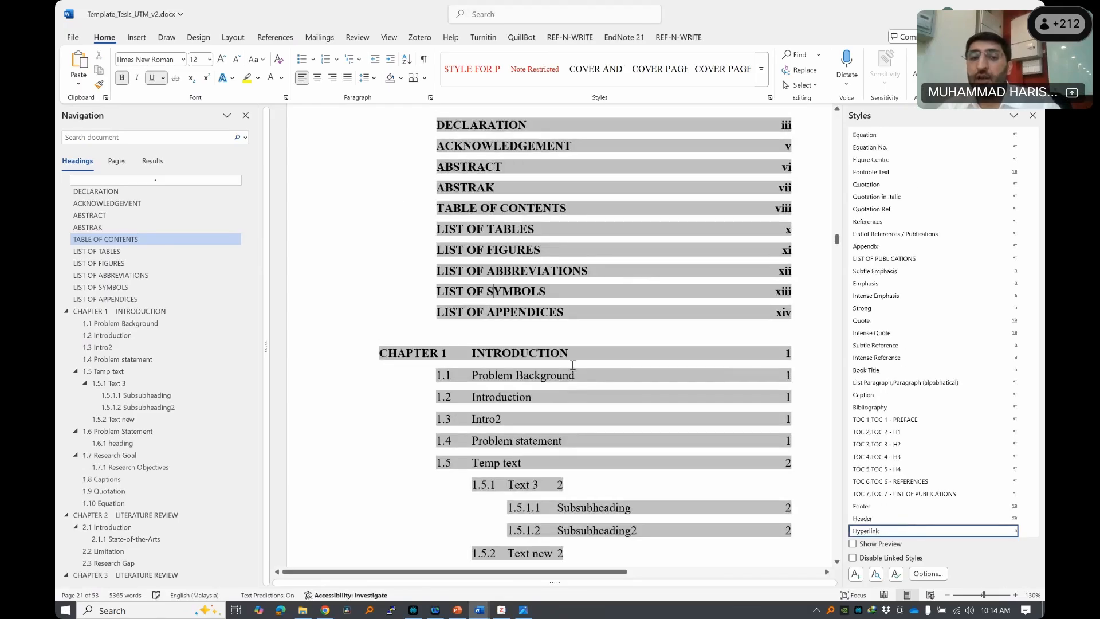
# - Decrease the indent of the REFERENCES and LIST OF PUBLICATIONS entries in the table of contents to align them with the chapter labels
pyautogui.scroll(-15, 572, 364)
pyautogui.moveTo(504, 326)
pyautogui.mouseDown()
pyautogui.moveTo(494, 327)
pyautogui.moveTo(506, 318)
pyautogui.mouseUp()
pyautogui.click(446, 298)
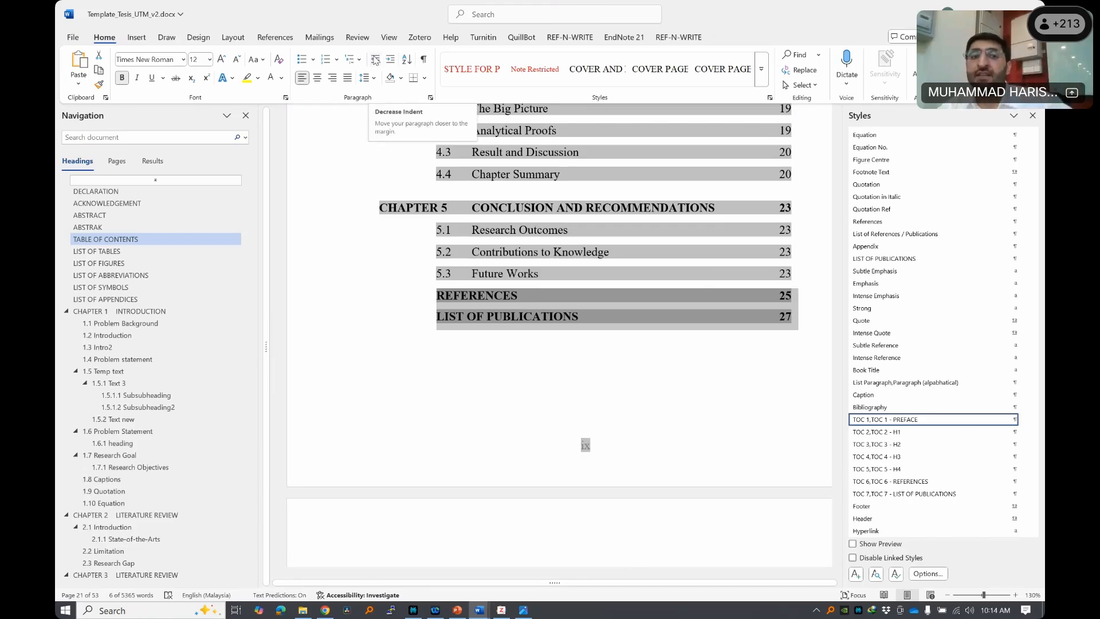
pyautogui.click(375, 60)
pyautogui.click(456, 347)
# - Select the REFERENCES and LIST OF PUBLICATIONS entries together to examine their alignment with the chapter labels
pyautogui.moveTo(393, 299); pyautogui.dragTo(470, 328)
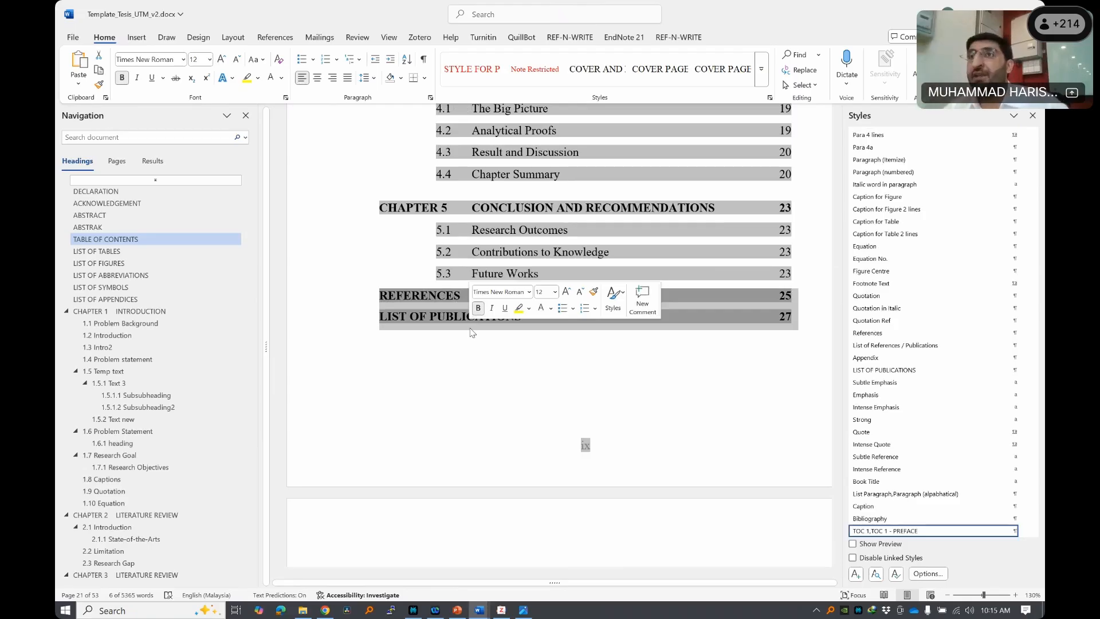
pyautogui.click(378, 298)
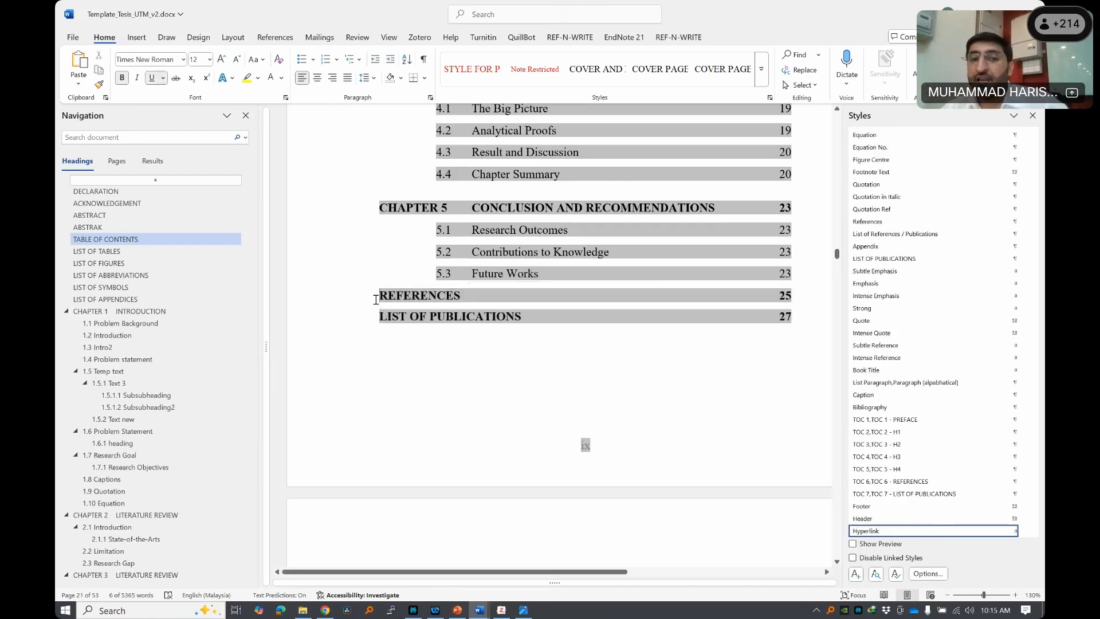
pyautogui.moveTo(422, 309); pyautogui.dragTo(453, 325)
pyautogui.rightClick(453, 326)
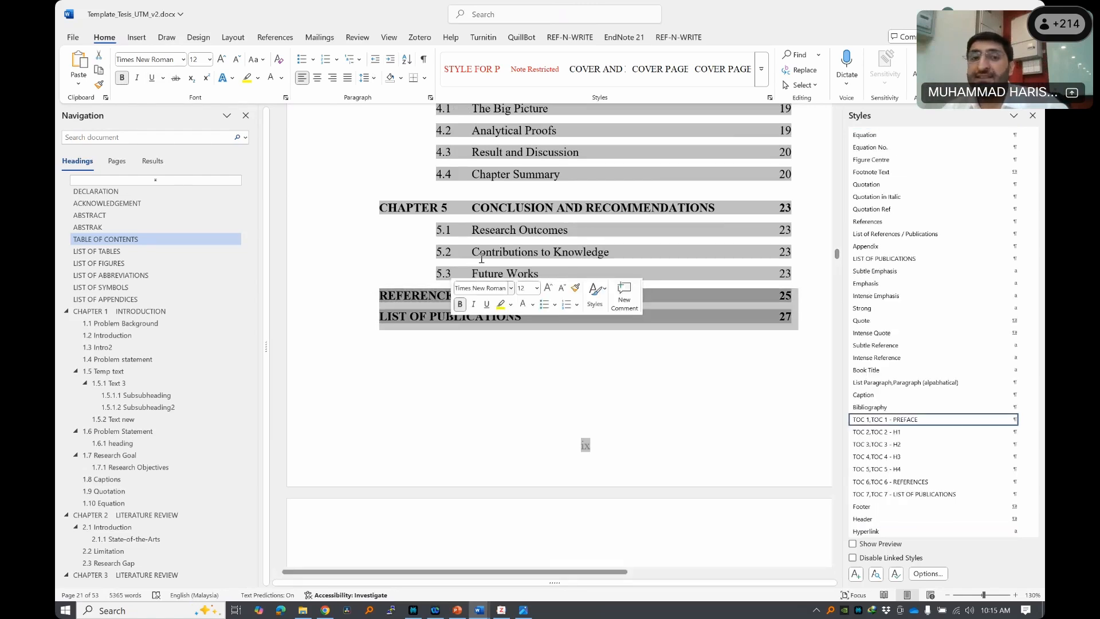
# - Update the entire table of contents from its last page
pyautogui.click(527, 357)
pyautogui.click(489, 304)
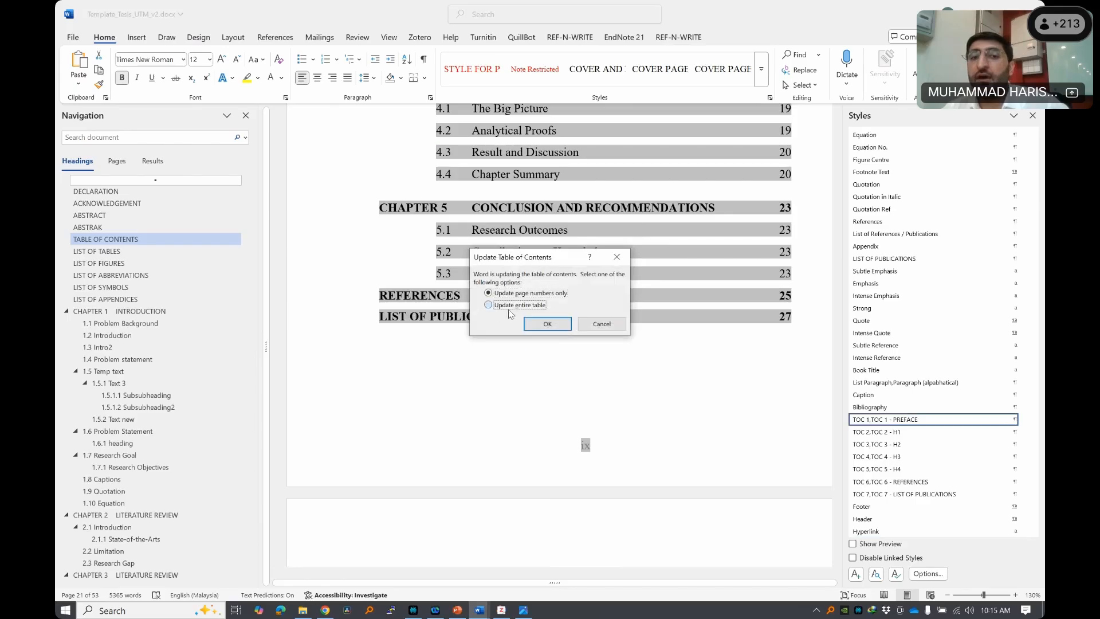
pyautogui.click(547, 323)
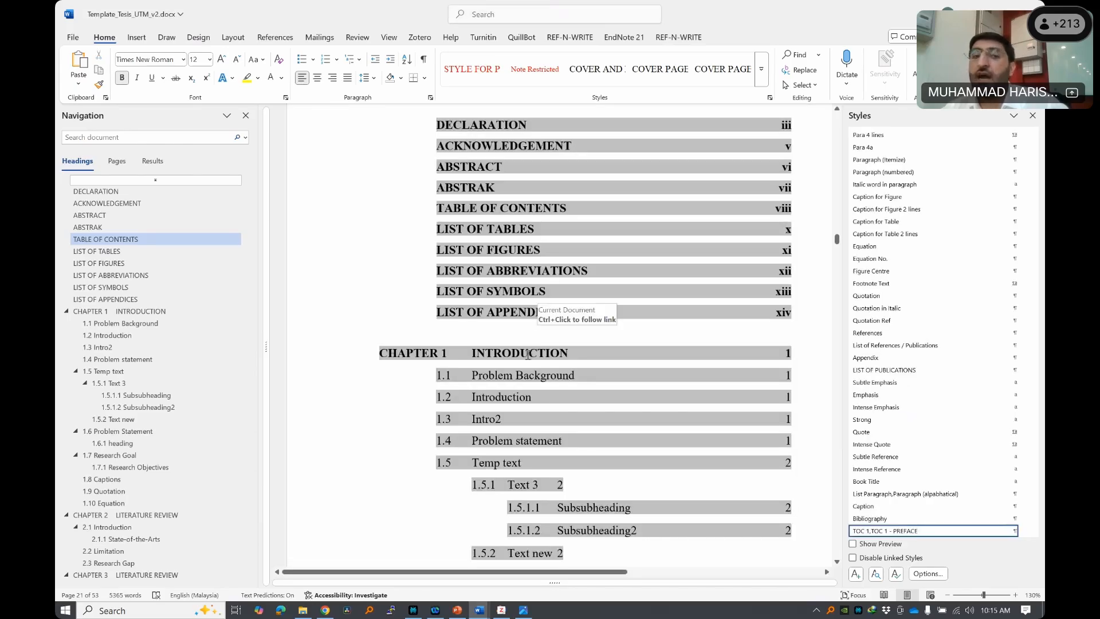
pyautogui.scroll(-15, 528, 350)
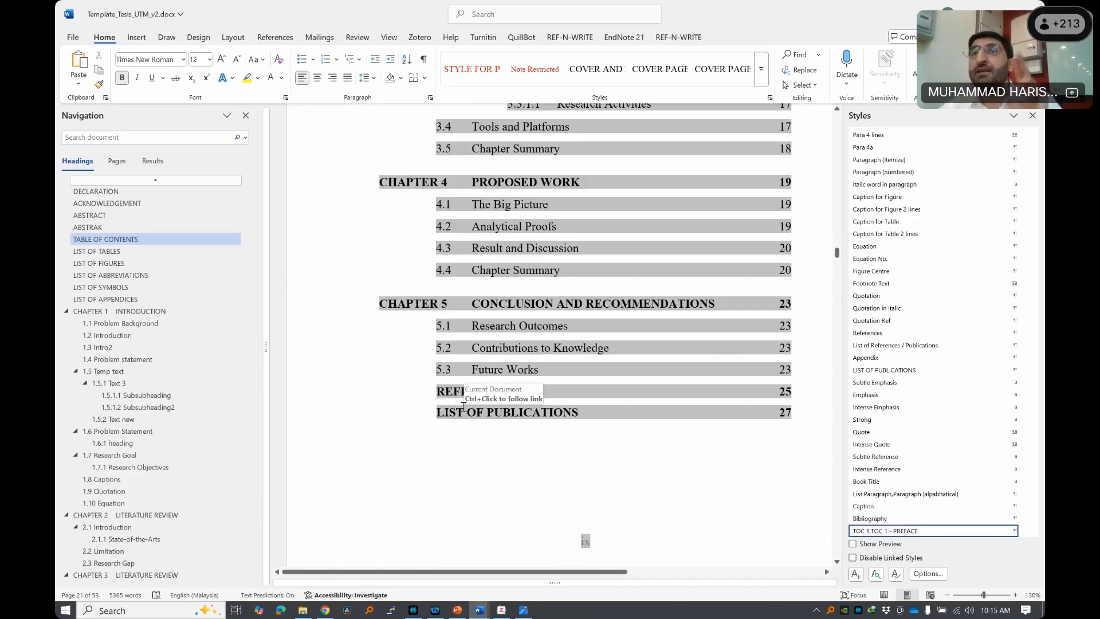
# - Insert a tab before the page numbers of the 1.5.1, 1.5.2 and 1.6.1 entries in the table of contents to right-align them
pyautogui.scroll(15, 549, 293)
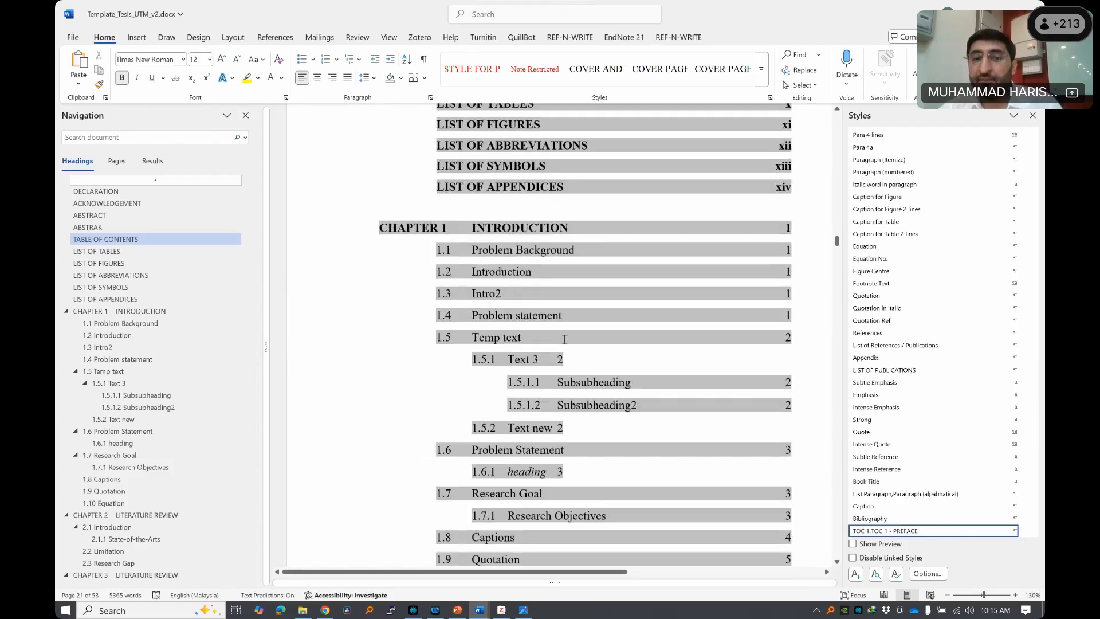
pyautogui.click(554, 390)
pyautogui.press('Tab')
pyautogui.scroll(-3, 554, 390)
pyautogui.click(559, 361)
pyautogui.press('Tab')
# - Move the REFERENCES and LIST OF PUBLICATIONS entries in the table of contents out two indent levels to align with the chapter labels
pyautogui.scroll(-10, 559, 401)
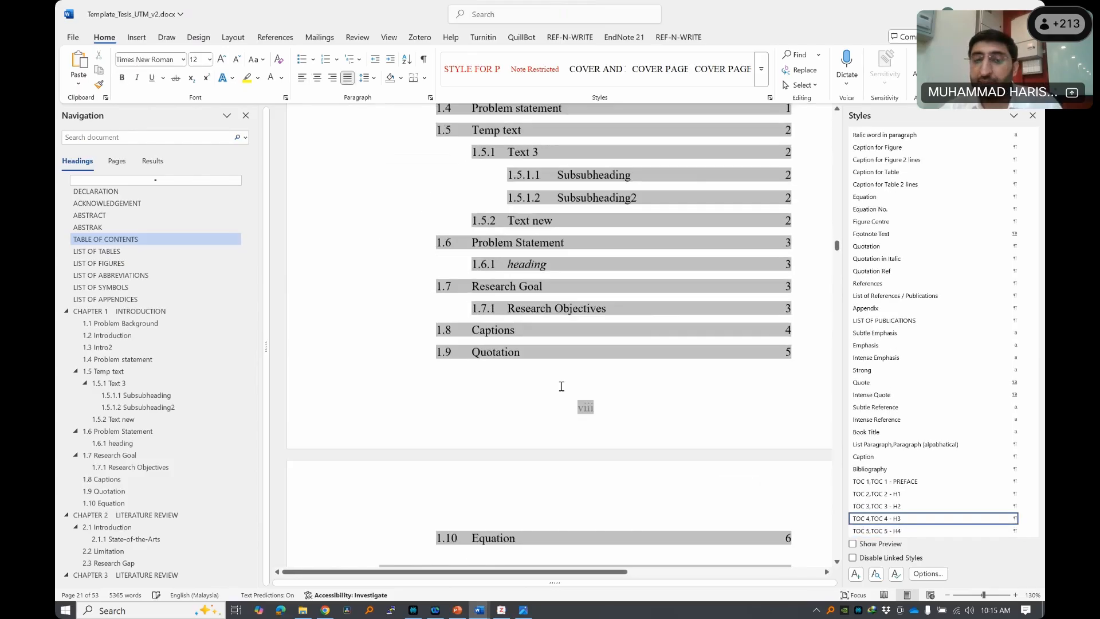
pyautogui.moveTo(482, 294); pyautogui.dragTo(496, 331)
pyautogui.hotkey('shift', 'Tab')
pyautogui.hotkey('shift', 'Tab')
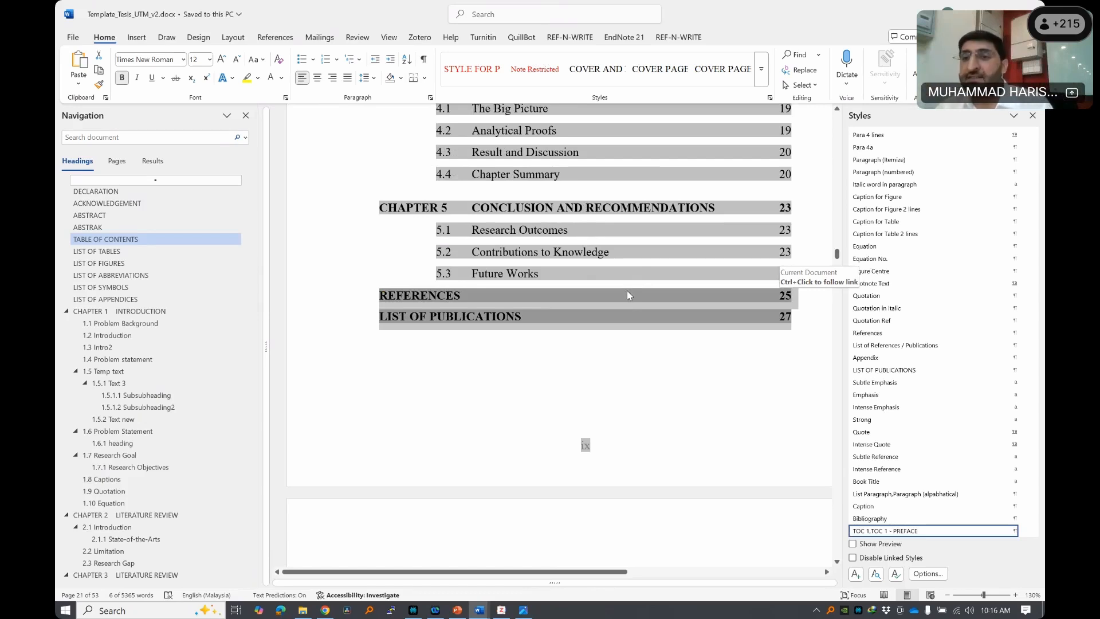
# - Review the list of tables and the table of contents for the alignment of their entries and page numbers
pyautogui.click(1021, 240)
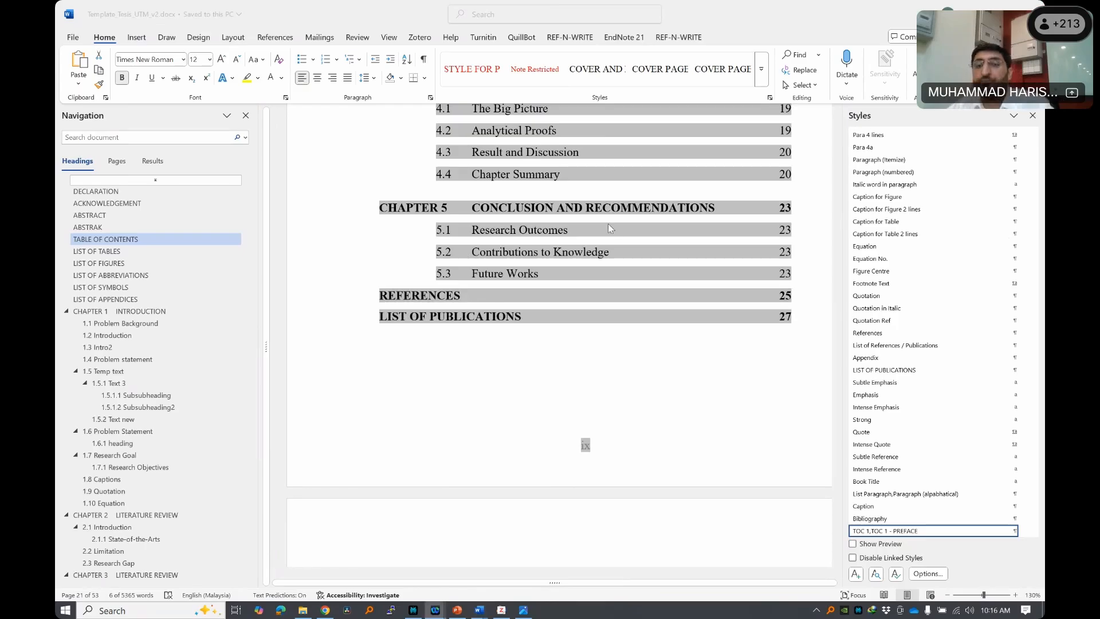
pyautogui.click(622, 274)
pyautogui.click(583, 407)
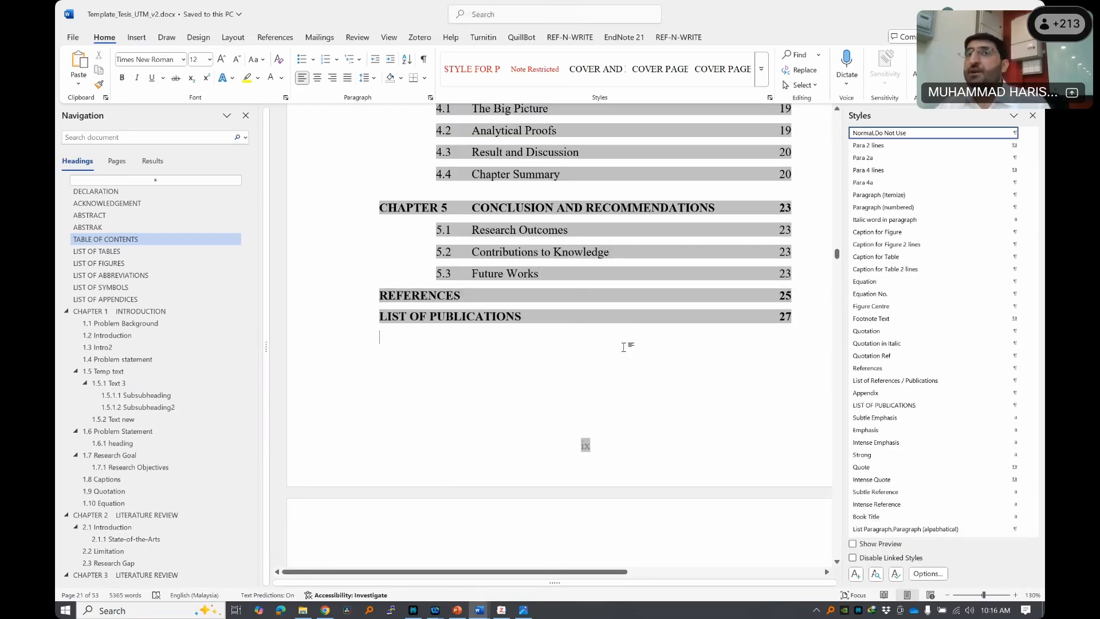
pyautogui.scroll(-5, 629, 351)
pyautogui.scroll(-5, 627, 344)
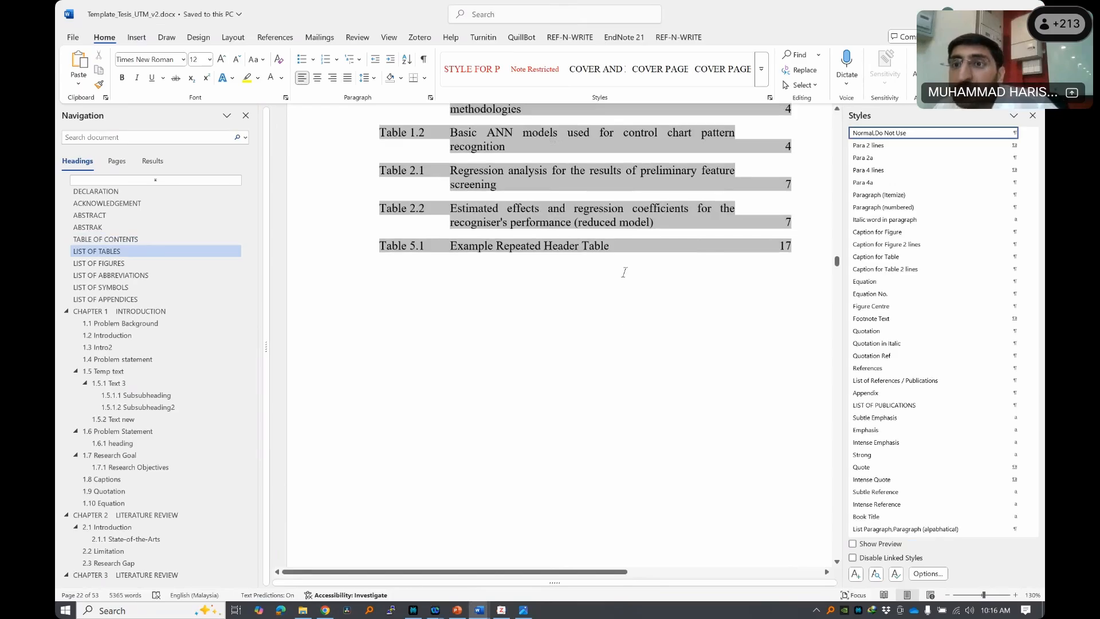
pyautogui.scroll(1, 624, 289)
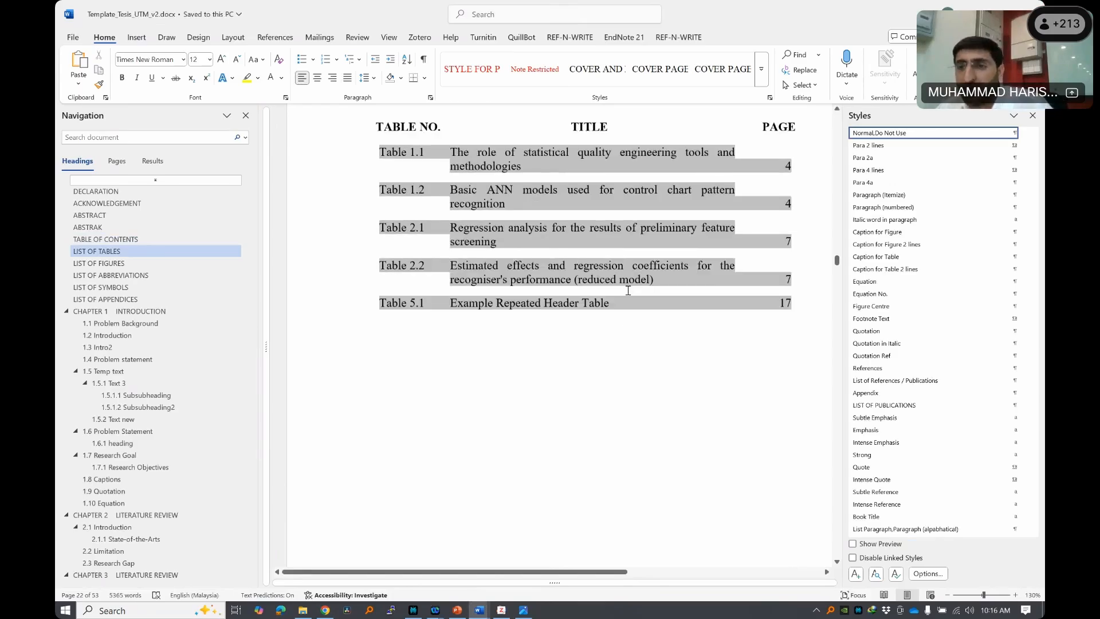
pyautogui.scroll(1, 628, 290)
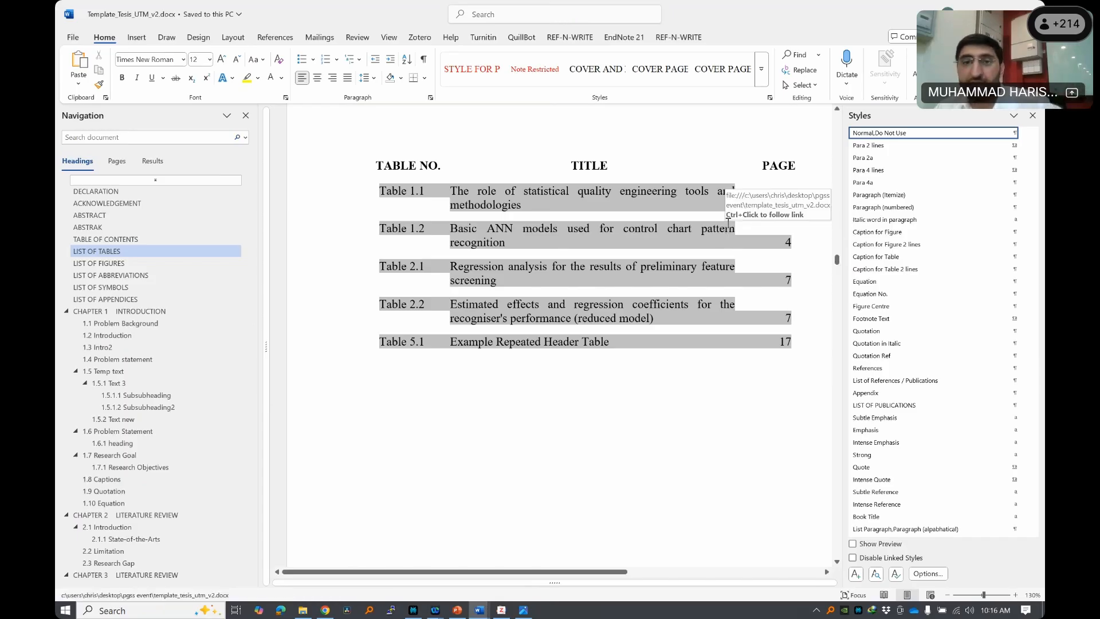
pyautogui.scroll(5, 721, 232)
pyautogui.scroll(15, 718, 226)
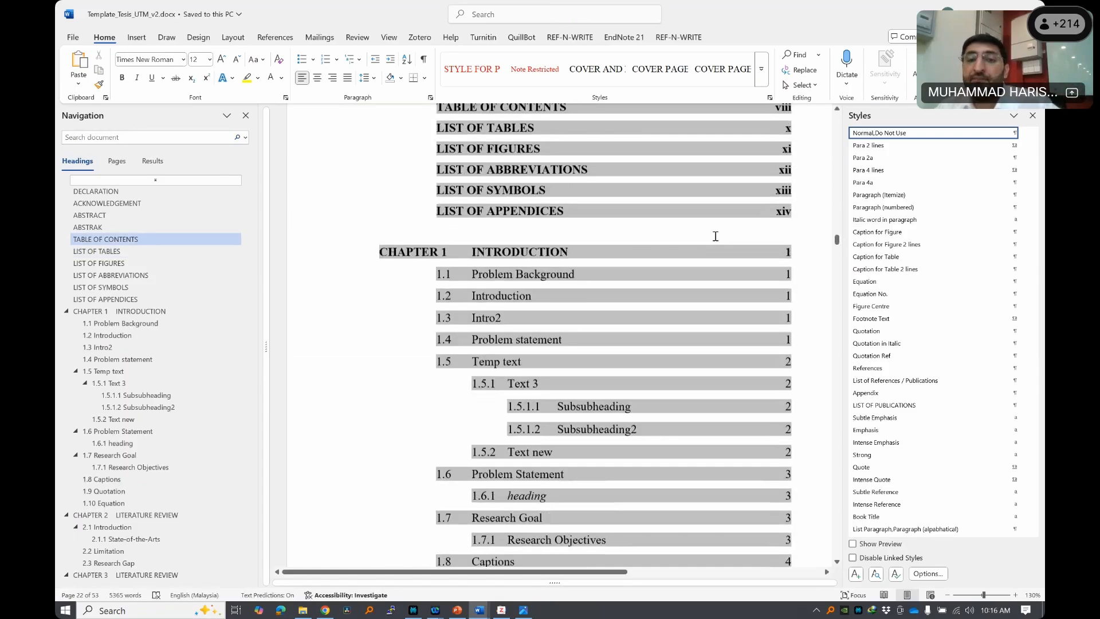
pyautogui.scroll(-15, 717, 241)
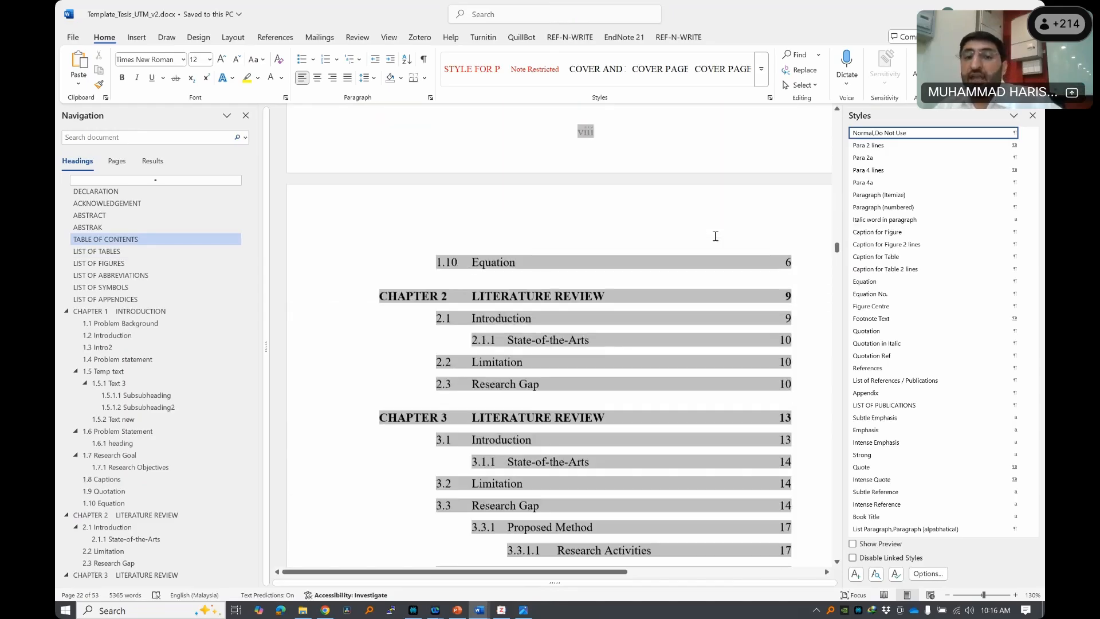
pyautogui.scroll(3, 706, 289)
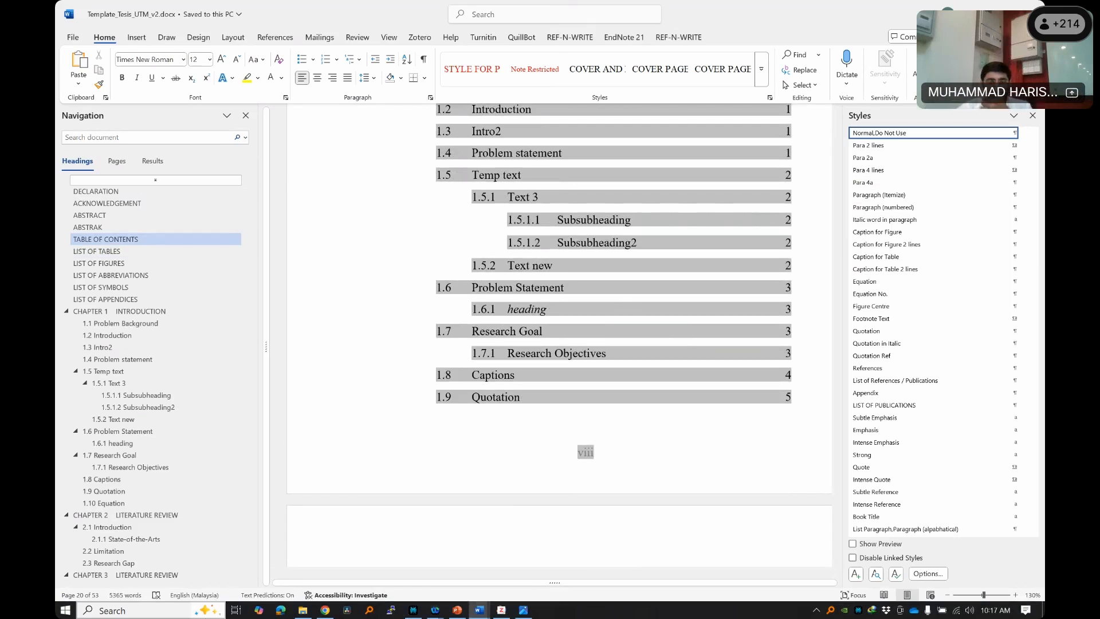
pyautogui.click(138, 610)
pyautogui.click(552, 429)
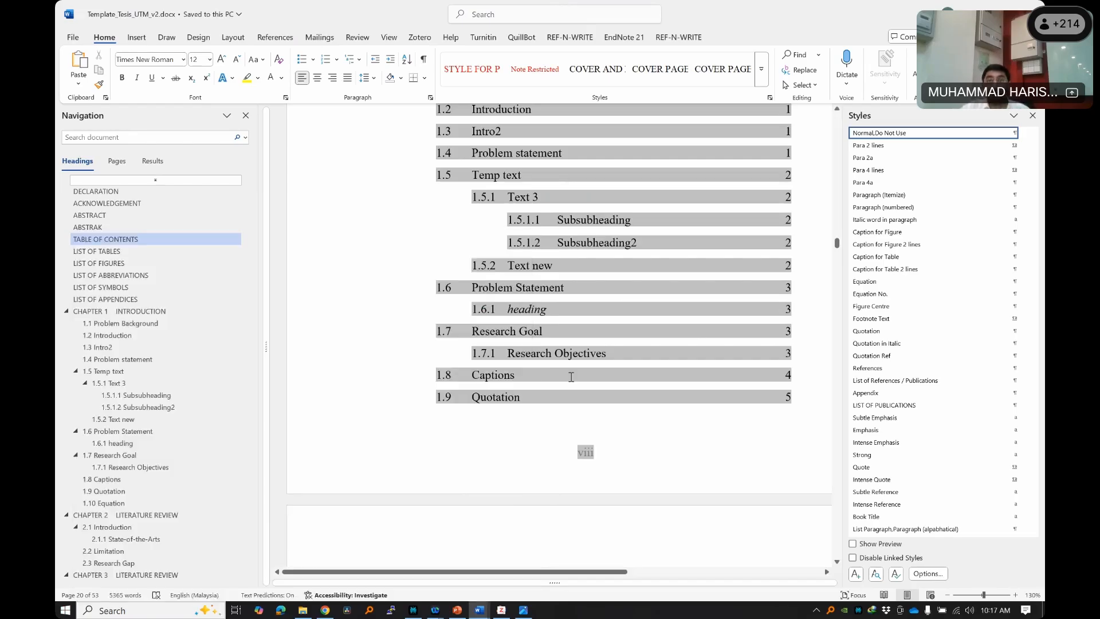
pyautogui.click(570, 359)
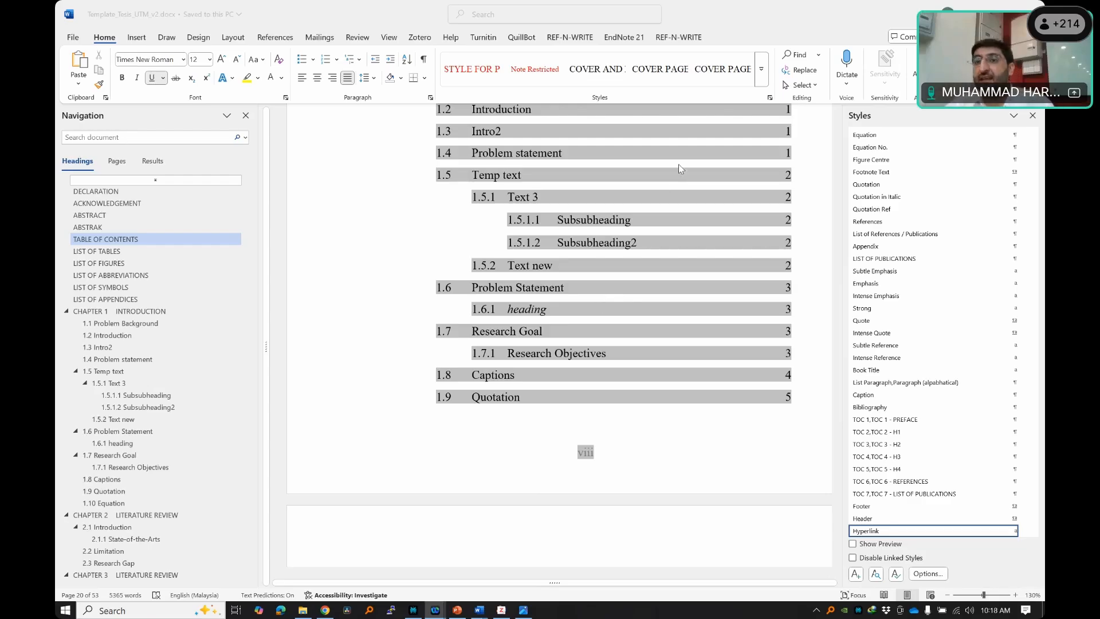
# - Select the 1.1 Problem Background entry in the table of contents and look at the available letter-case options
pyautogui.scroll(6, 716, 181)
pyautogui.scroll(-3, 717, 181)
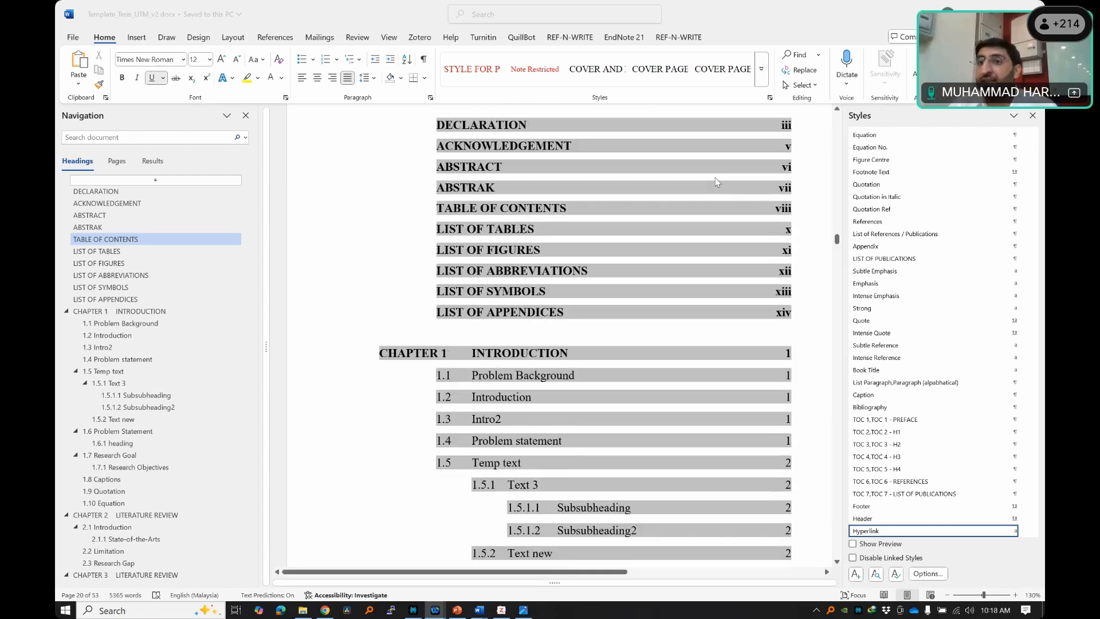
pyautogui.scroll(-3, 674, 206)
pyautogui.moveTo(475, 260); pyautogui.dragTo(533, 268)
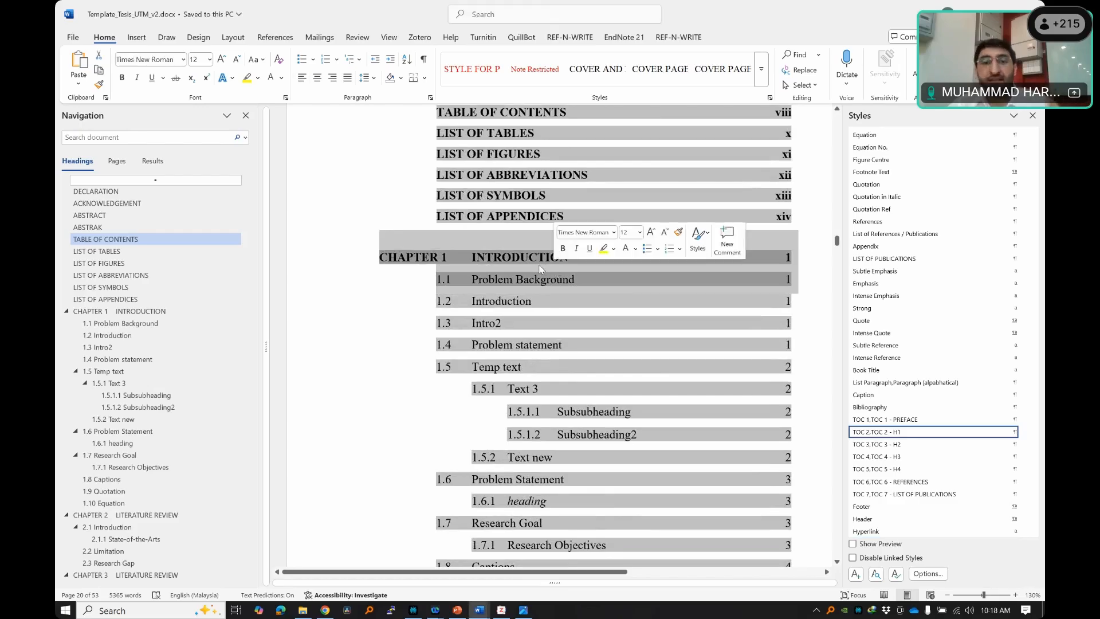
pyautogui.click(535, 279)
pyautogui.moveTo(473, 280); pyautogui.dragTo(576, 286)
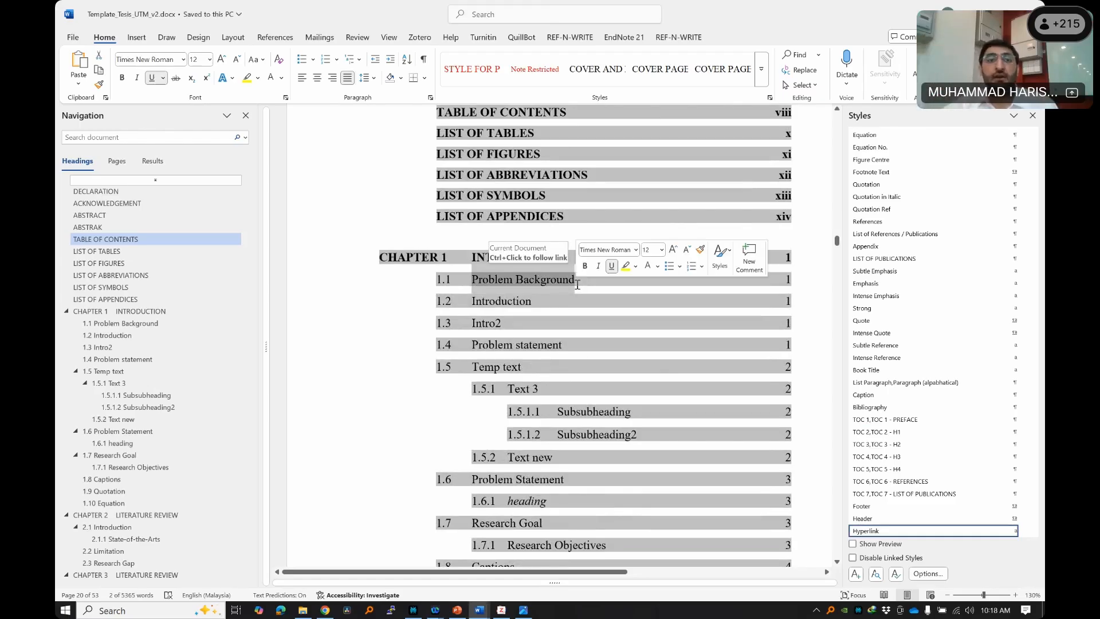
pyautogui.click(259, 63)
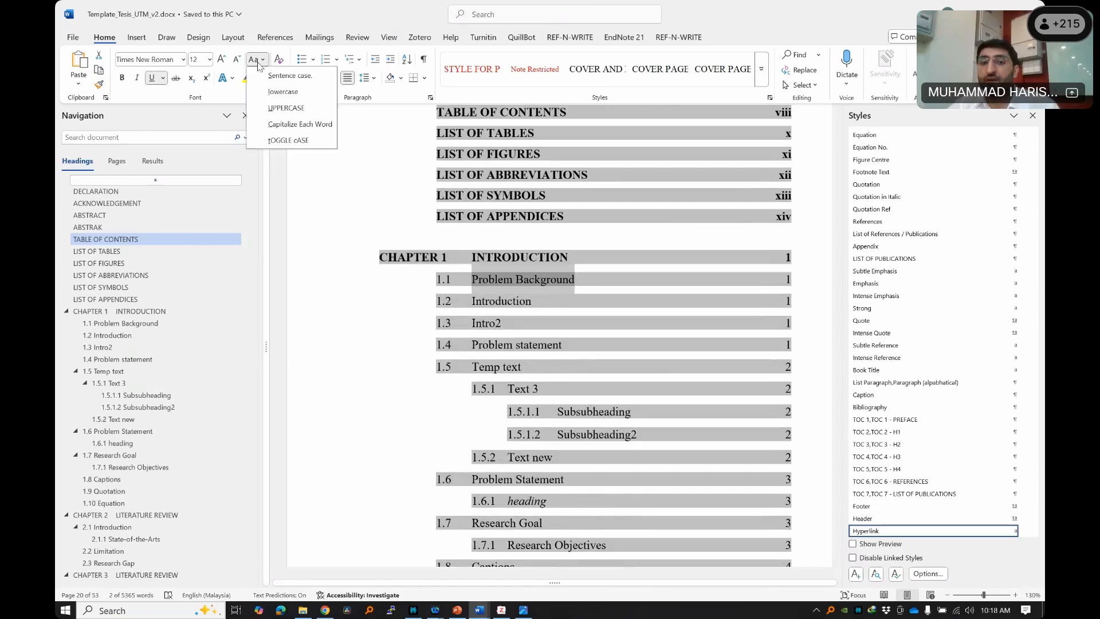
pyautogui.click(538, 501)
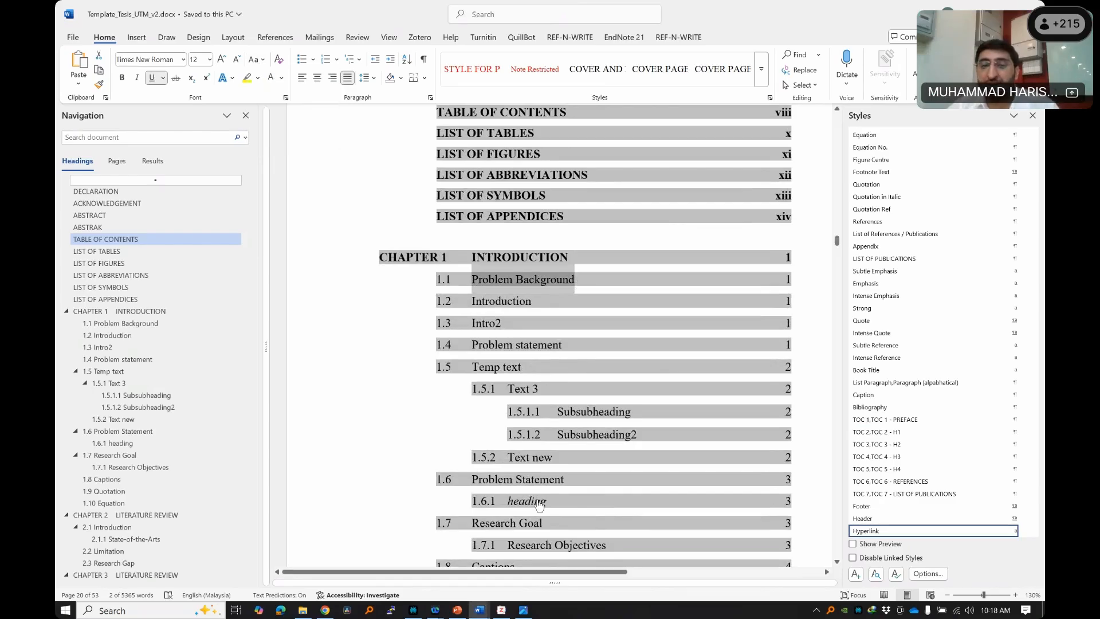
# - Follow the 1.6.1 entry to its heading in Chapter 1 and change the heading's case to Capitalize Each Word
pyautogui.keyDown('ctrl'); pyautogui.click(538, 502); pyautogui.keyUp('ctrl')
pyautogui.moveTo(413, 184); pyautogui.dragTo(465, 185)
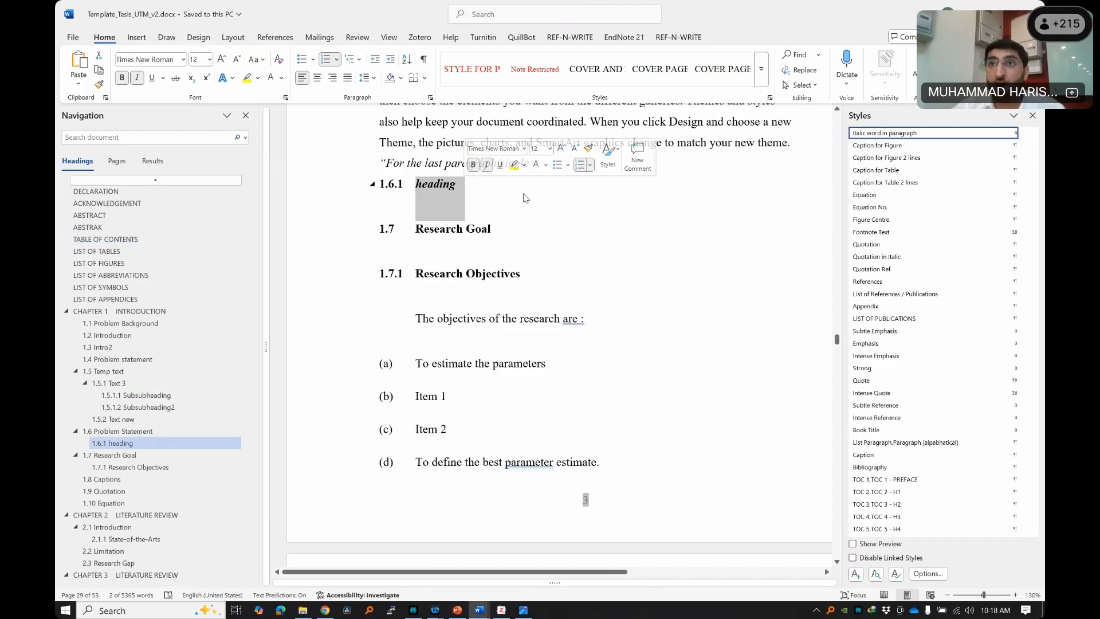
pyautogui.scroll(2, 486, 166)
pyautogui.moveTo(415, 197); pyautogui.dragTo(517, 236)
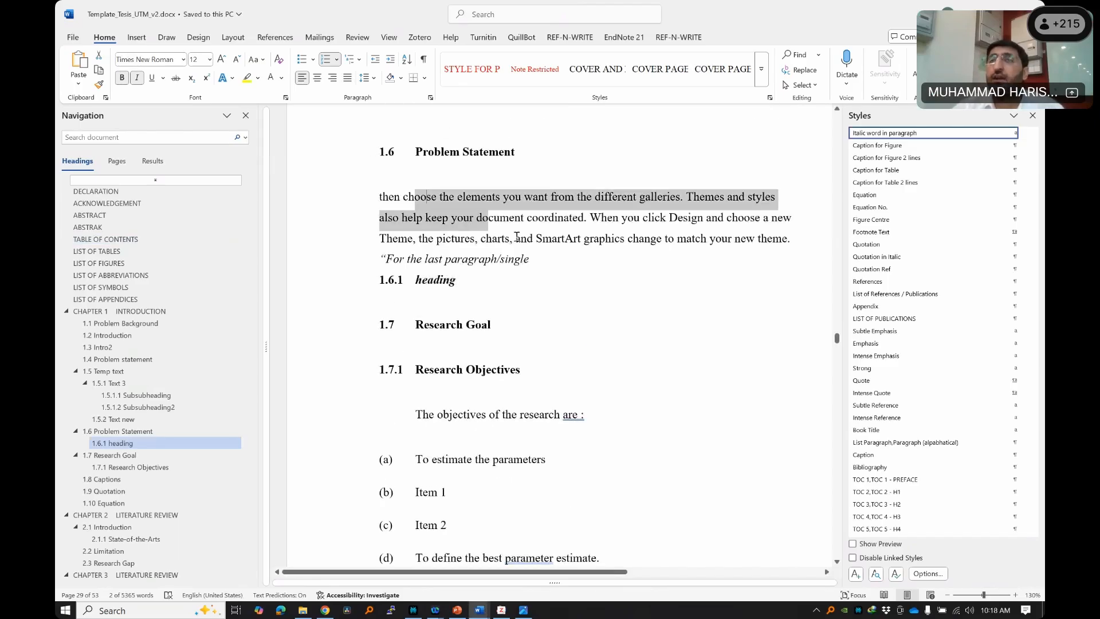
pyautogui.click(435, 280)
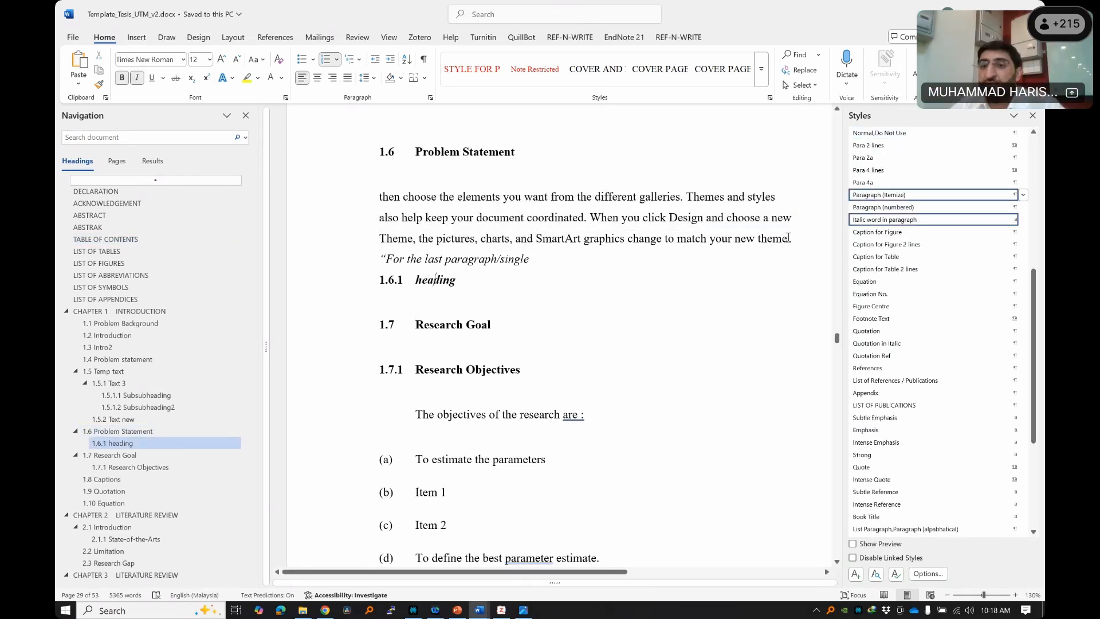
pyautogui.click(360, 230)
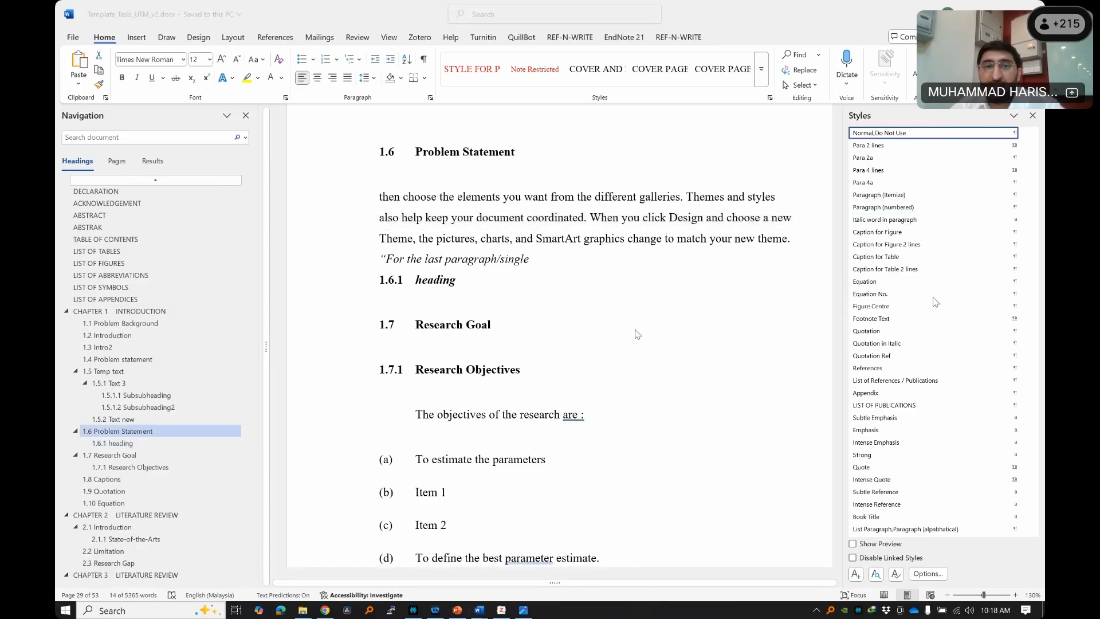
pyautogui.moveTo(462, 282); pyautogui.dragTo(408, 285)
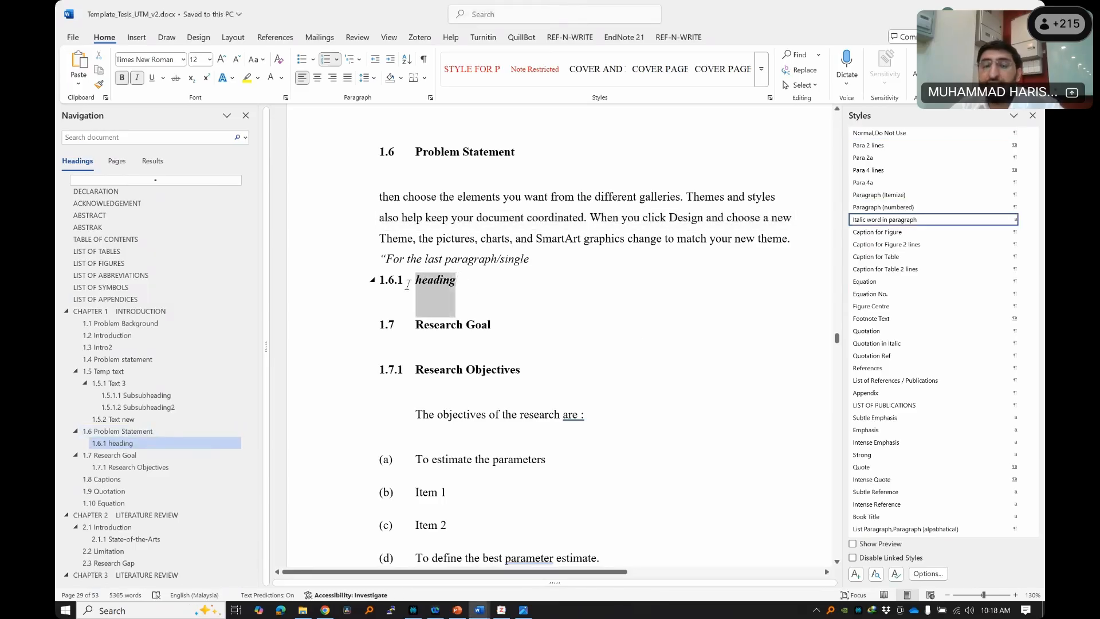
pyautogui.click(256, 59)
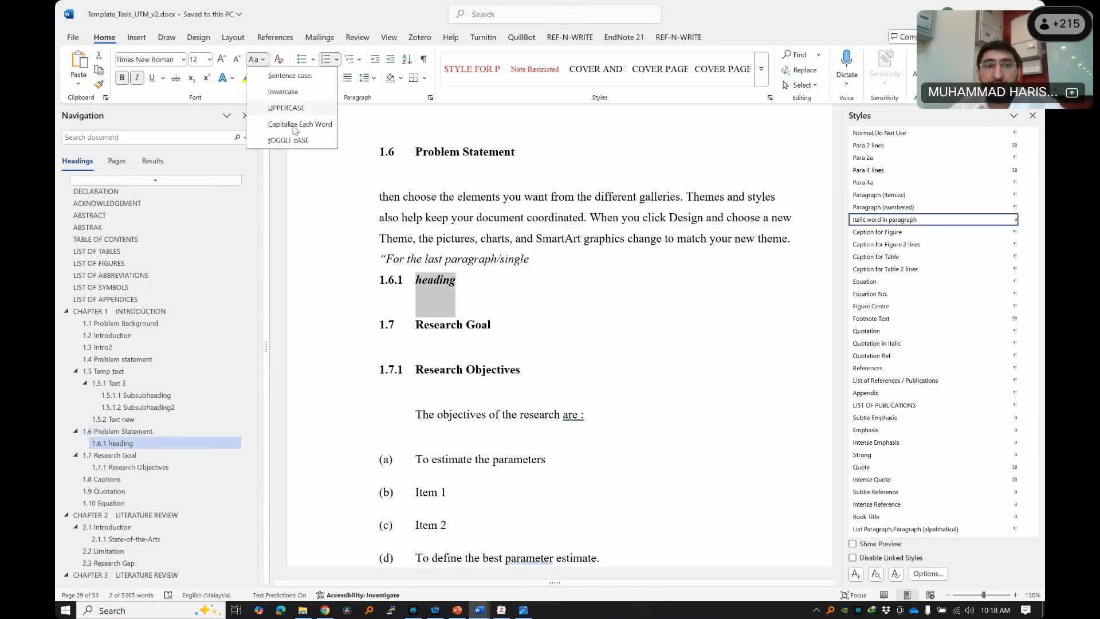
pyautogui.click(291, 128)
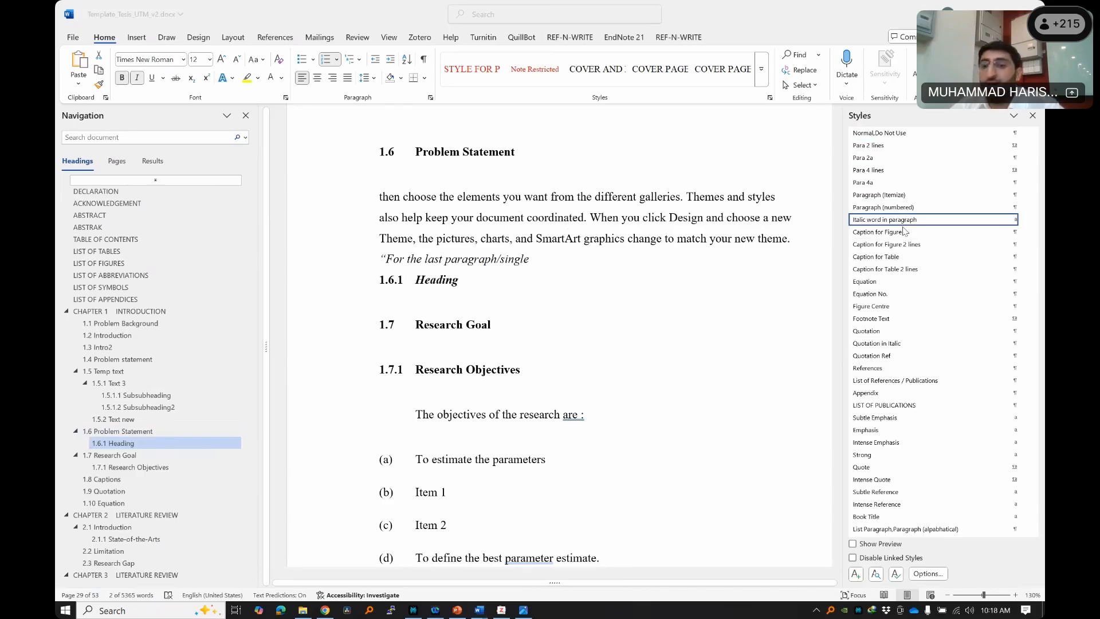
# - Apply the Heading 3 style to the 1.6.1 heading so that its text is no longer italic
pyautogui.scroll(-2, 915, 258)
pyautogui.scroll(5, 902, 249)
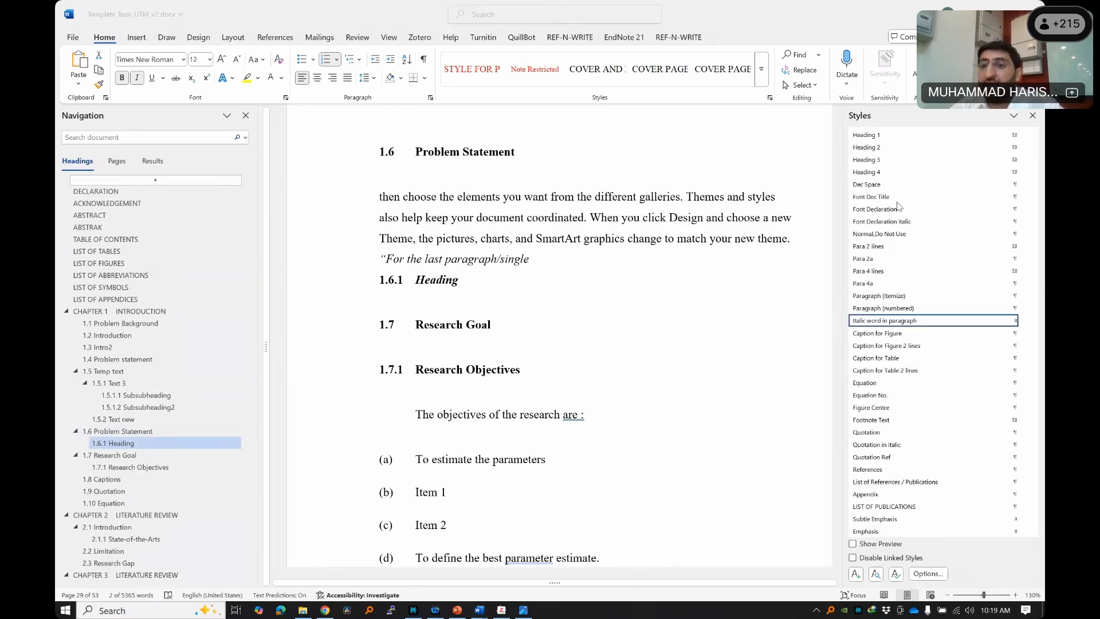
pyautogui.scroll(2, 894, 240)
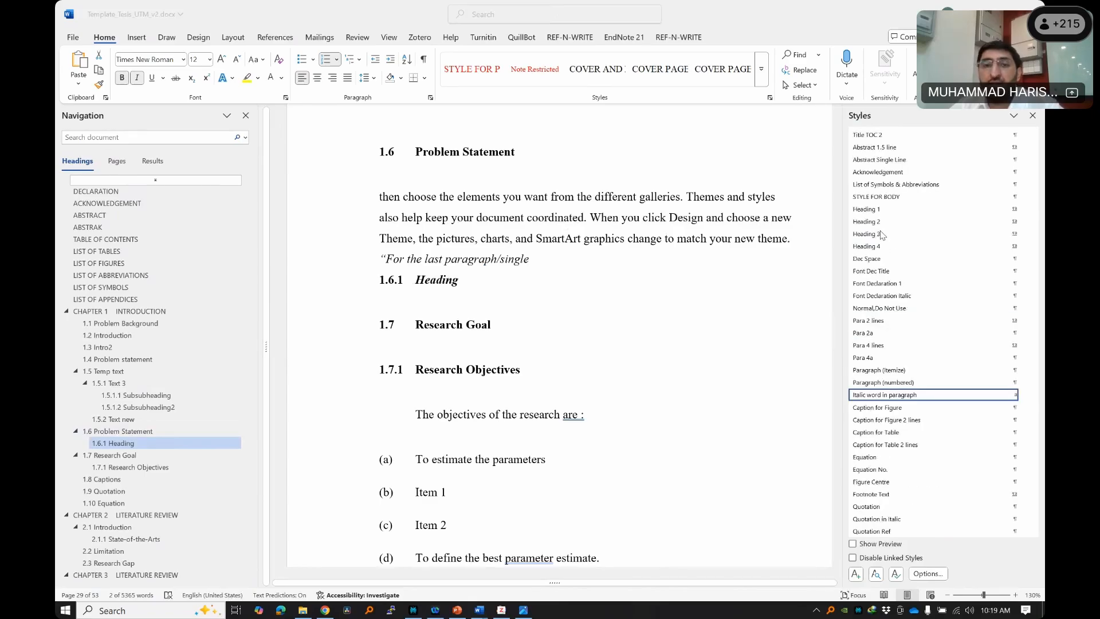
pyautogui.click(880, 234)
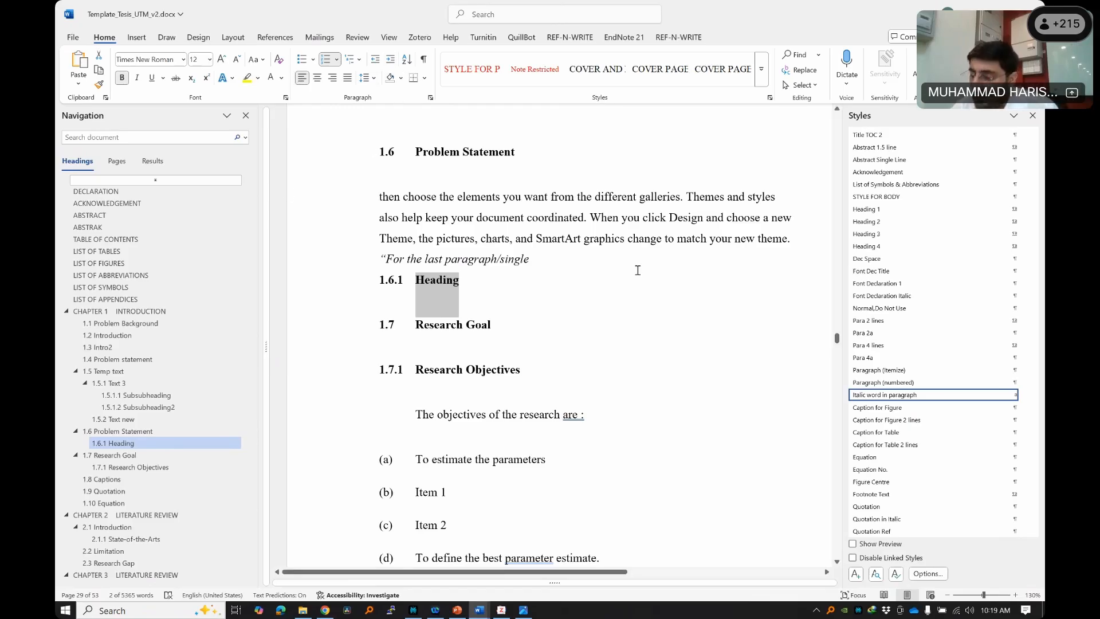
pyautogui.click(441, 275)
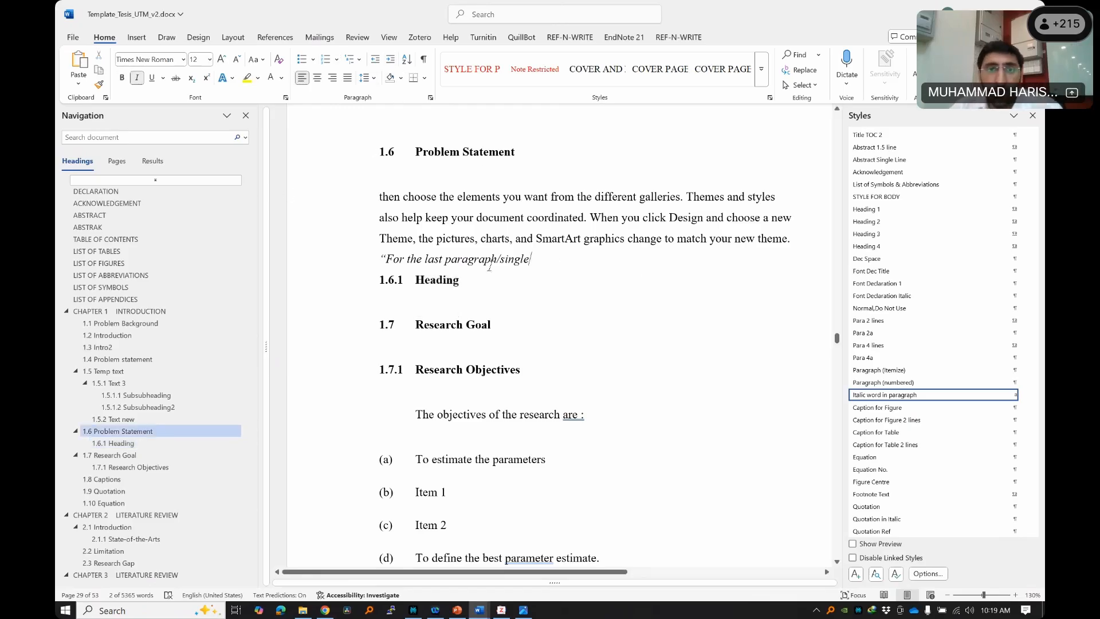
pyautogui.click(441, 278)
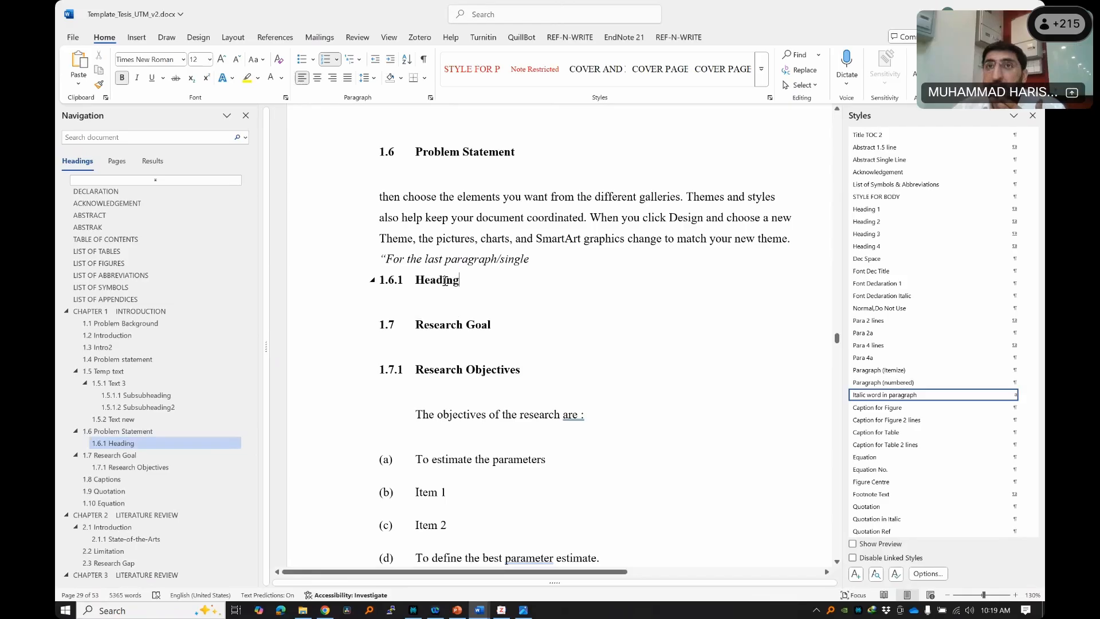
# - Return to the table of contents and update it to pick up the corrected 1.6.1 heading
pyautogui.click(89, 245)
pyautogui.rightClick(444, 305)
pyautogui.press('Escape')
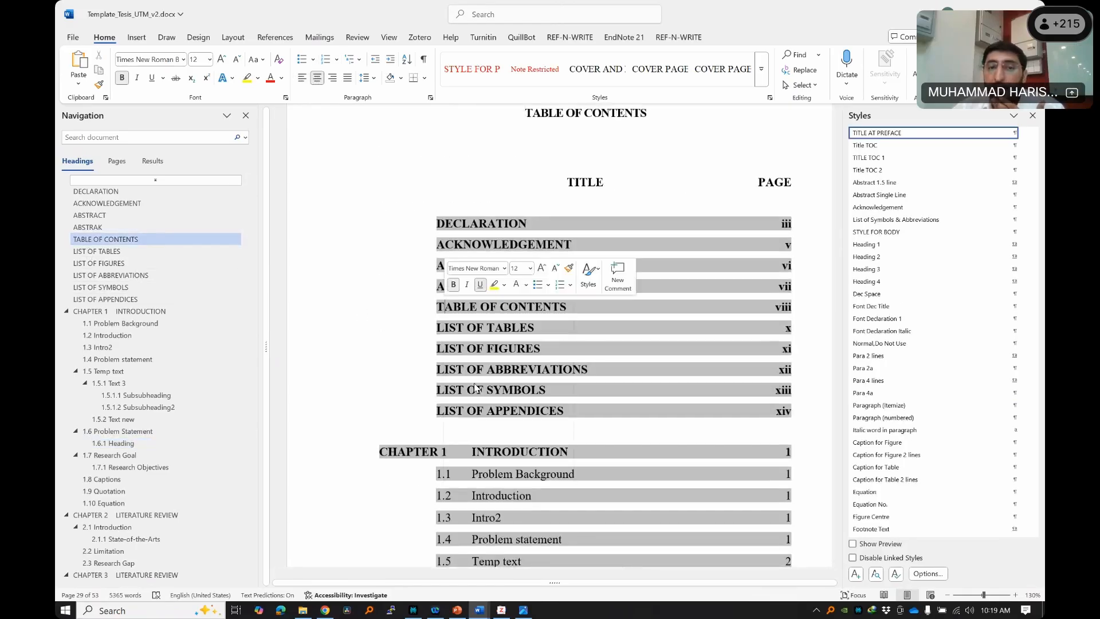
pyautogui.press('F9')
pyautogui.click(558, 334)
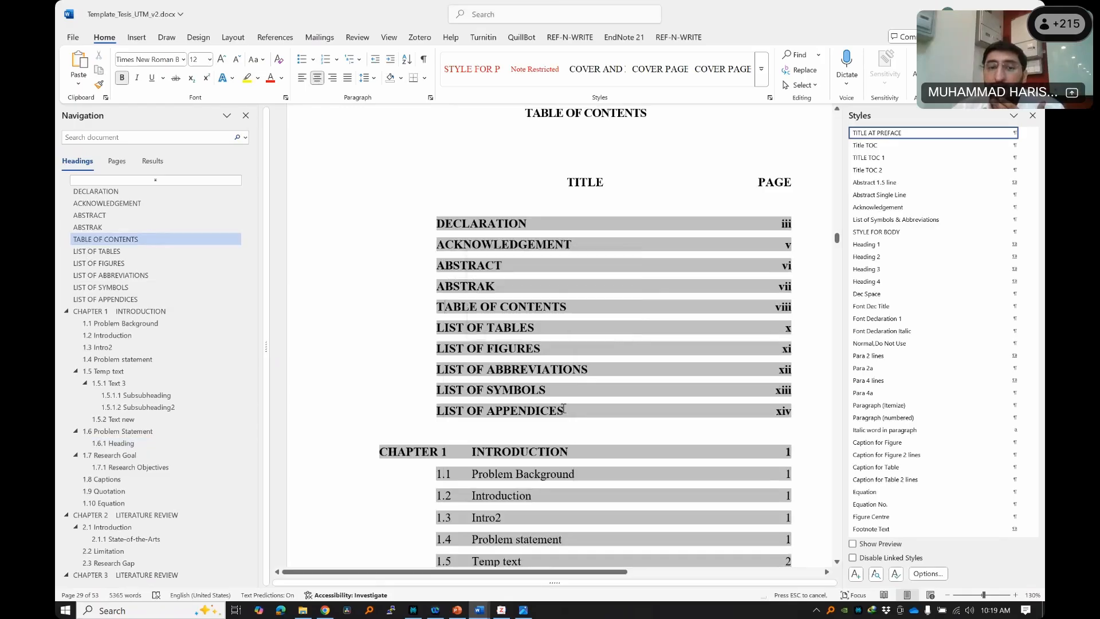
# - Align the page numbers of the 1.6.1, 1.5.1 and 1.5.2 table of contents entries with the page column by inserting tabs
pyautogui.scroll(-6, 576, 395)
pyautogui.click(556, 297)
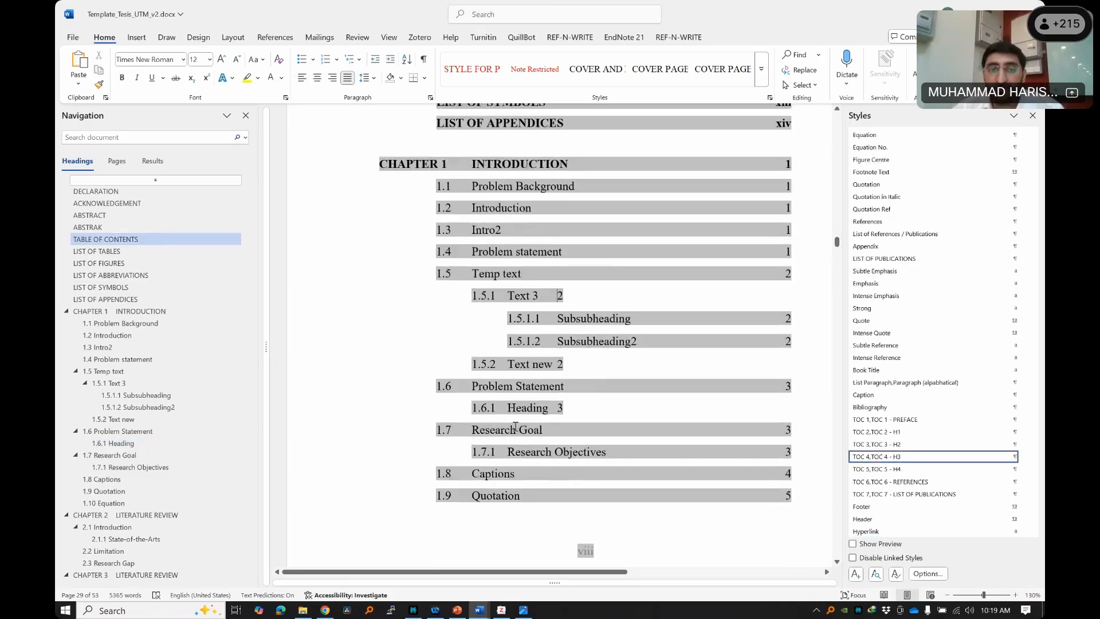
pyautogui.moveTo(509, 413); pyautogui.dragTo(561, 408)
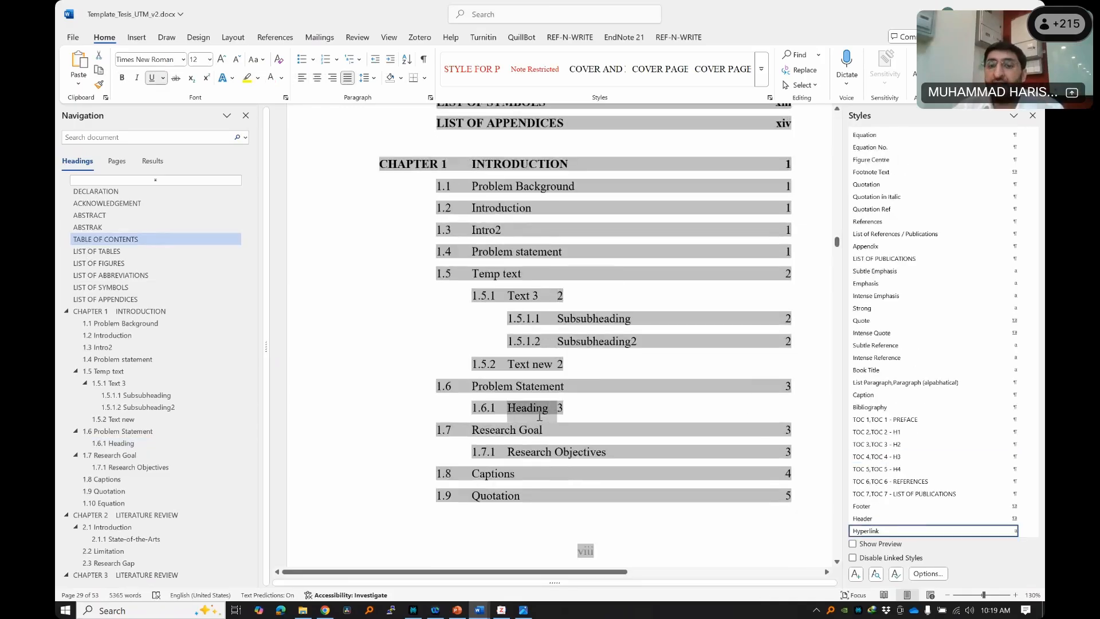
pyautogui.click(562, 407)
pyautogui.click(560, 407)
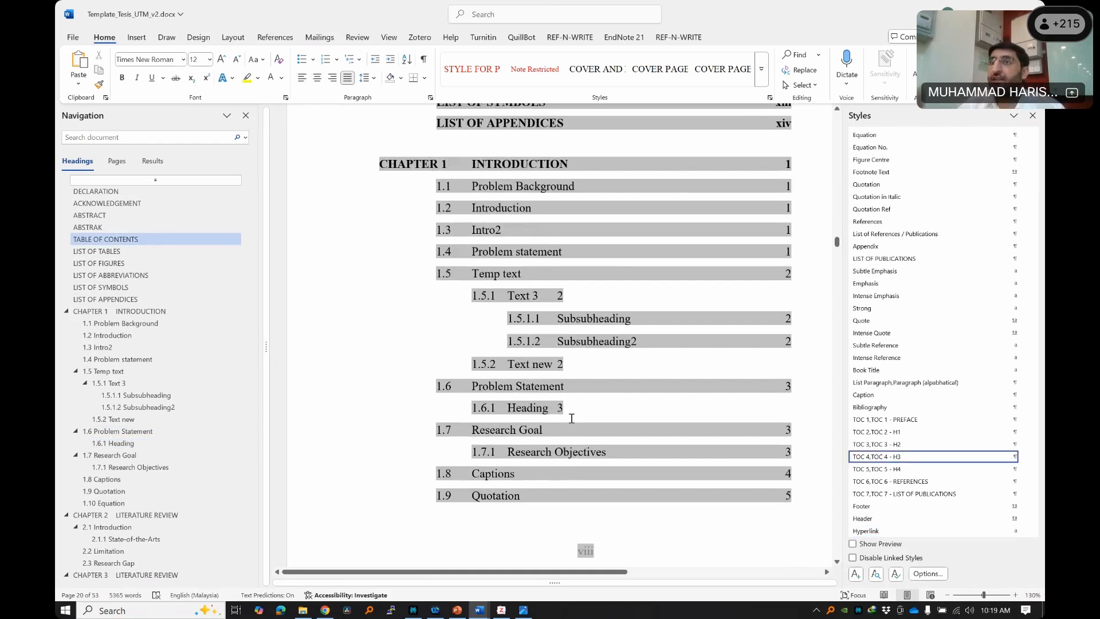
pyautogui.press('Tab')
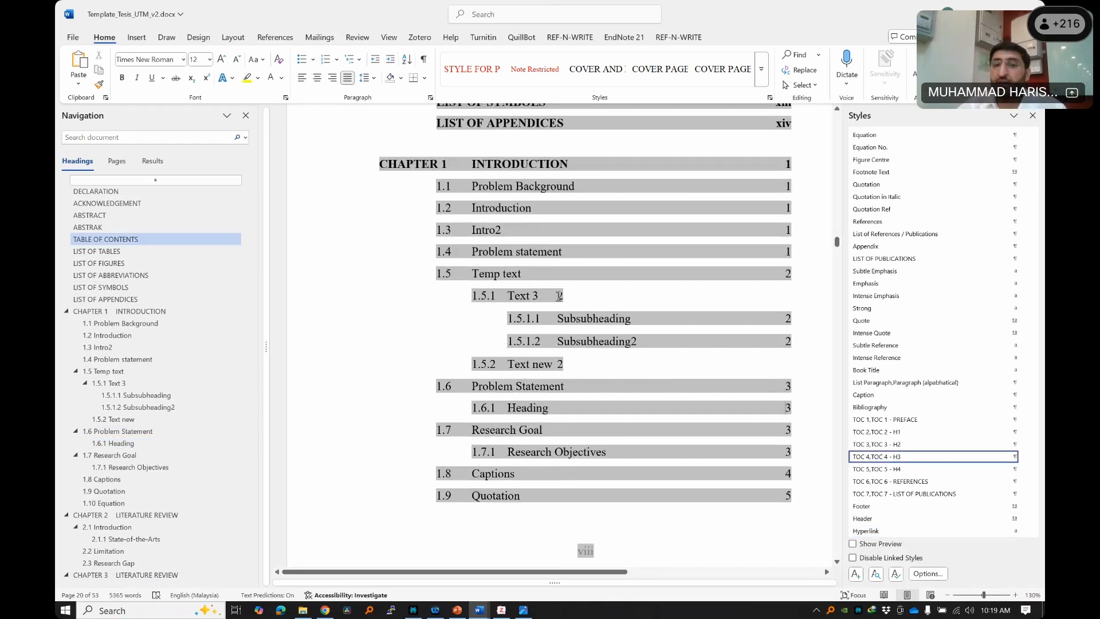
pyautogui.click(559, 296)
pyautogui.press('Tab')
pyautogui.click(558, 367)
pyautogui.press('Tab')
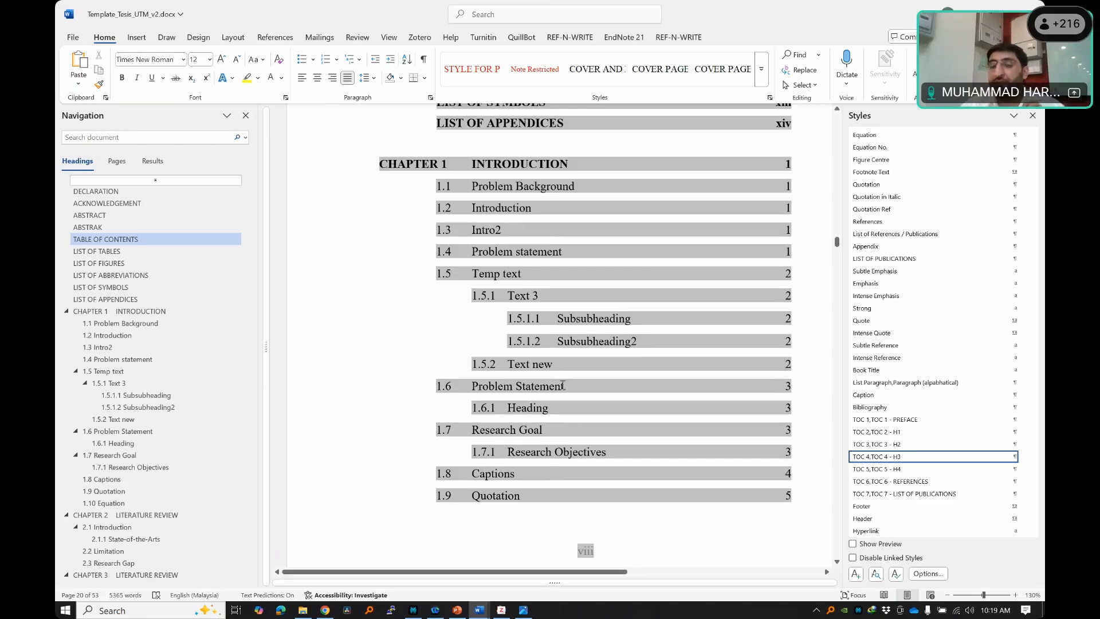
# - Remove the indent from the REFERENCES and LIST OF PUBLICATIONS entries so they line up with the chapter labels
pyautogui.scroll(-15, 559, 373)
pyautogui.scroll(10, 576, 339)
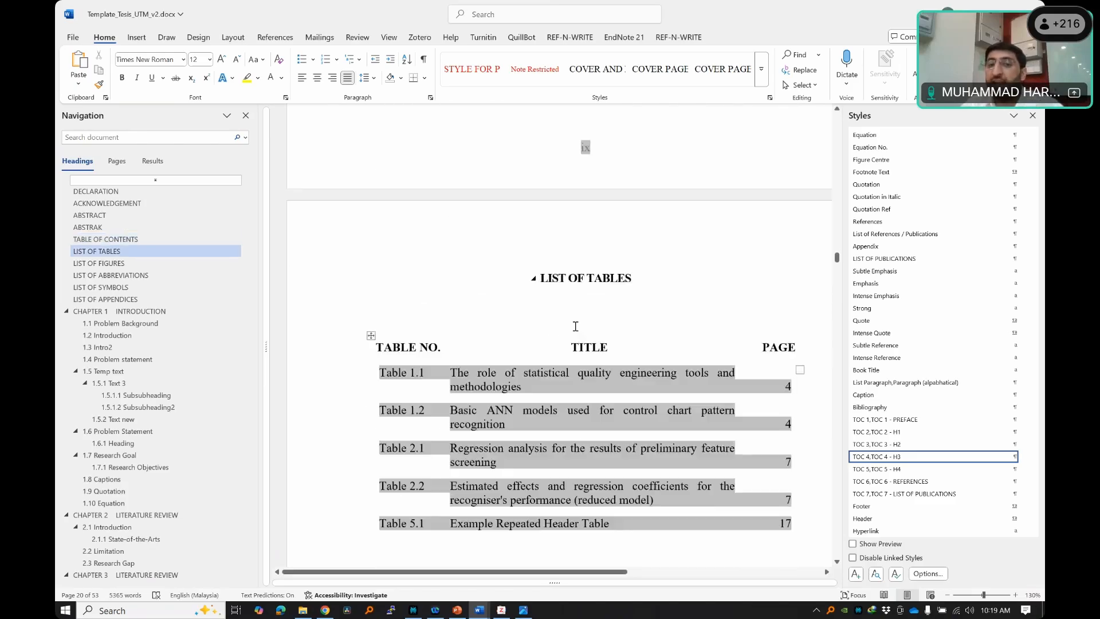
pyautogui.moveTo(491, 331); pyautogui.dragTo(482, 304)
pyautogui.hotkey('shift', 'Tab')
pyautogui.hotkey('shift', 'Tab')
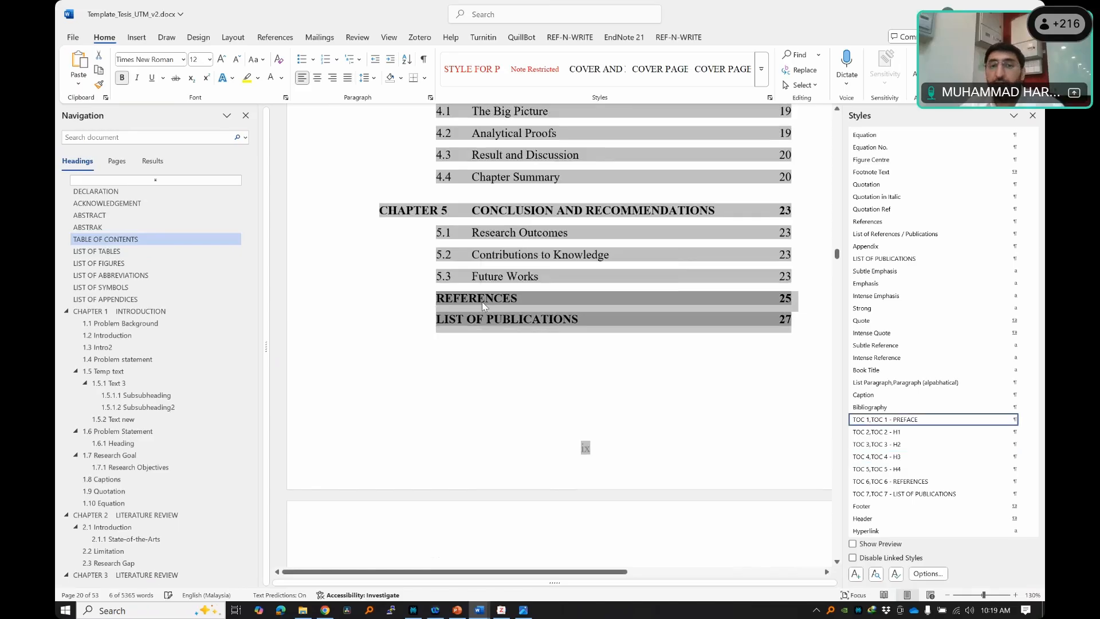
pyautogui.click(502, 332)
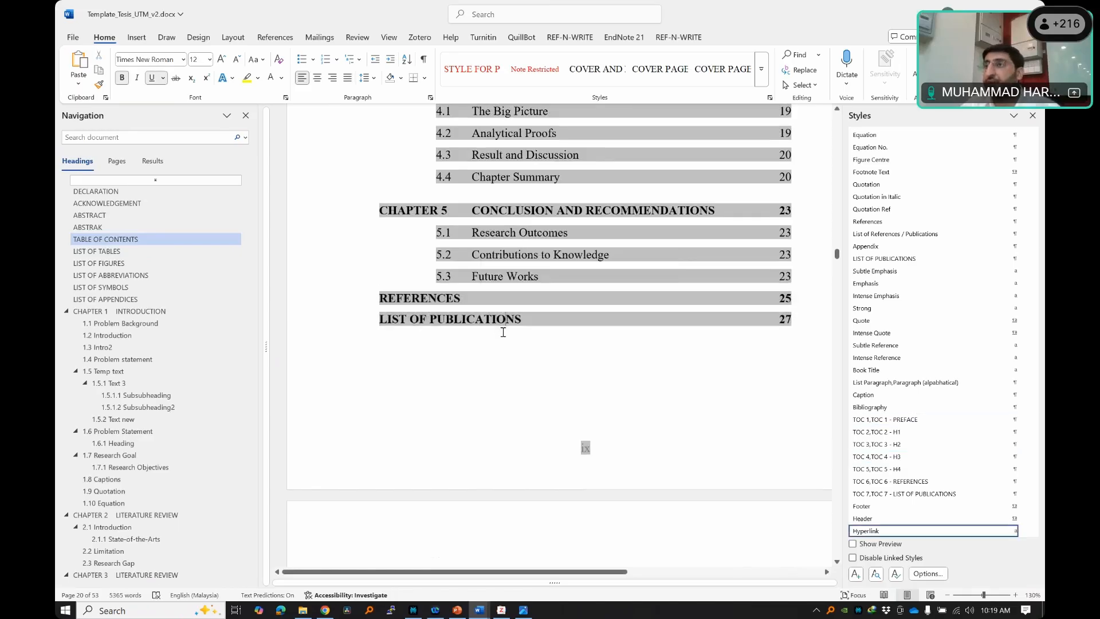
# - Look through the List of Tables, List of Figures and List of Abbreviations pages to check their layout
pyautogui.scroll(-10, 504, 329)
pyautogui.scroll(-10, 547, 332)
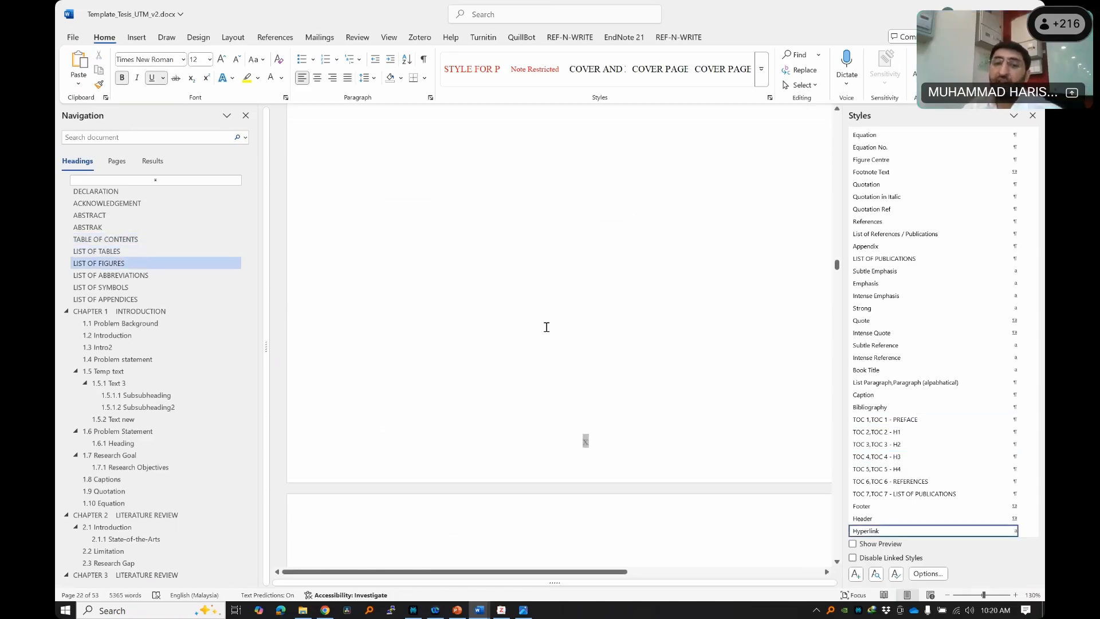
pyautogui.scroll(-10, 543, 332)
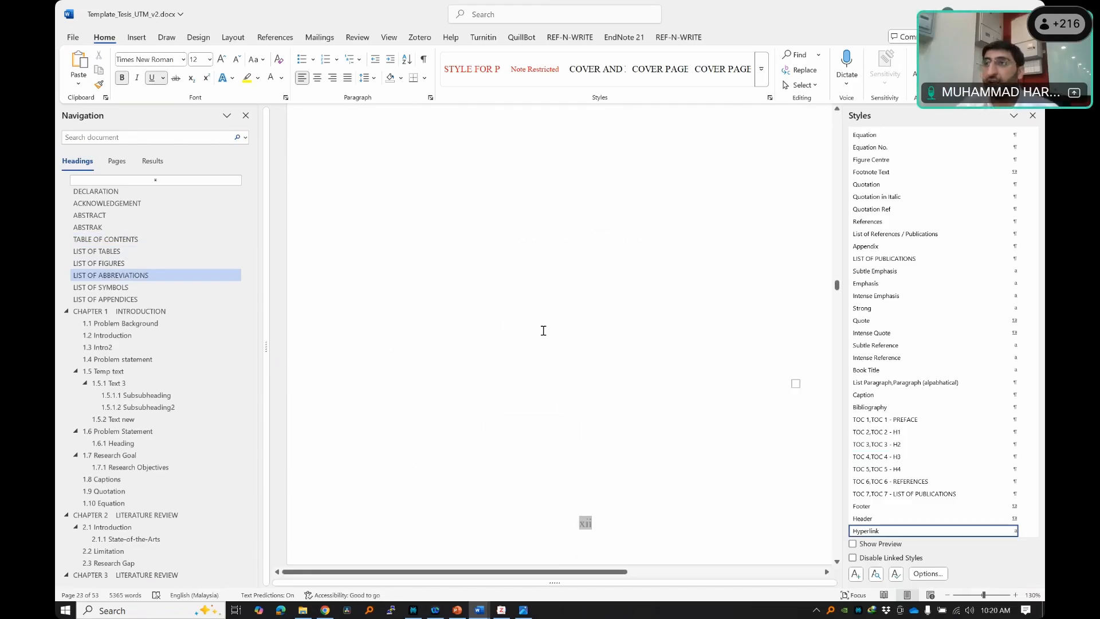
pyautogui.scroll(6, 538, 335)
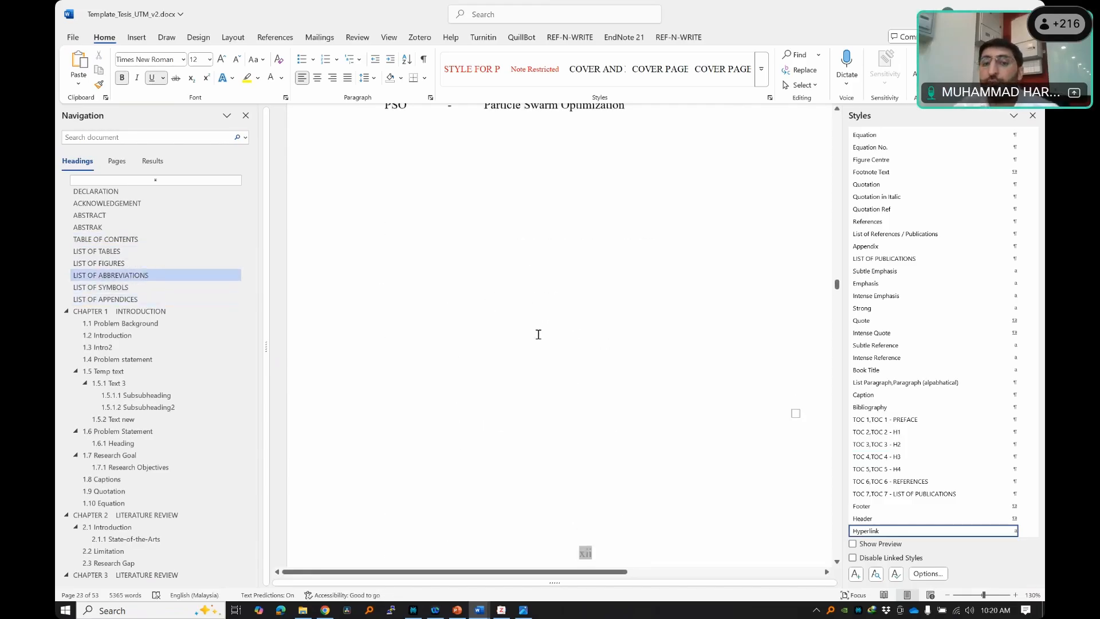
pyautogui.scroll(8, 538, 335)
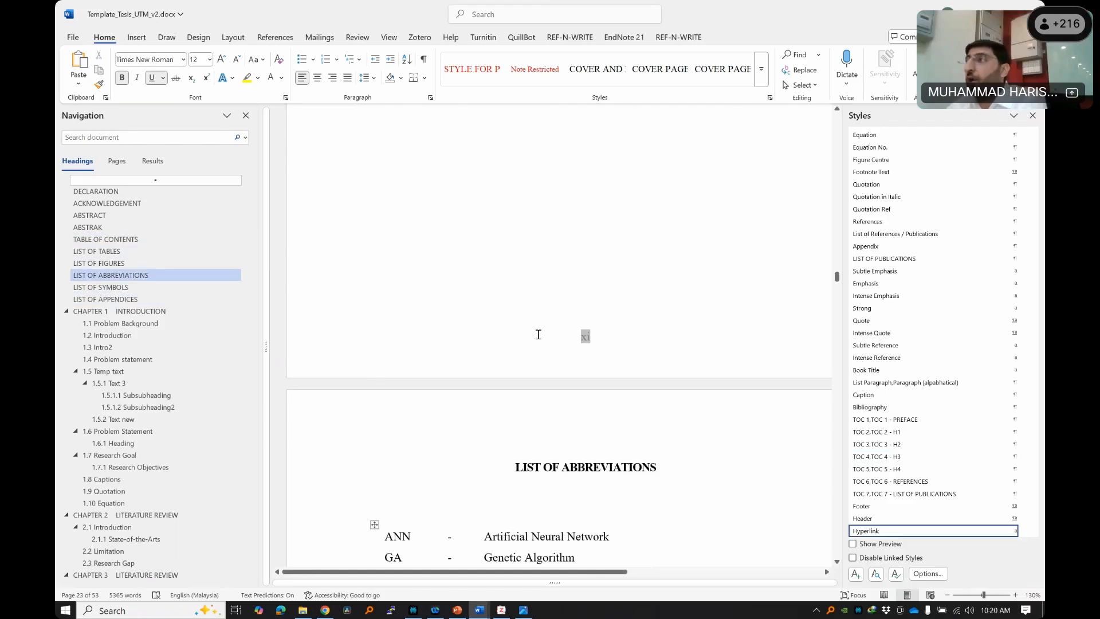
pyautogui.scroll(8, 538, 335)
pyautogui.scroll(-3, 573, 258)
pyautogui.scroll(2, 600, 223)
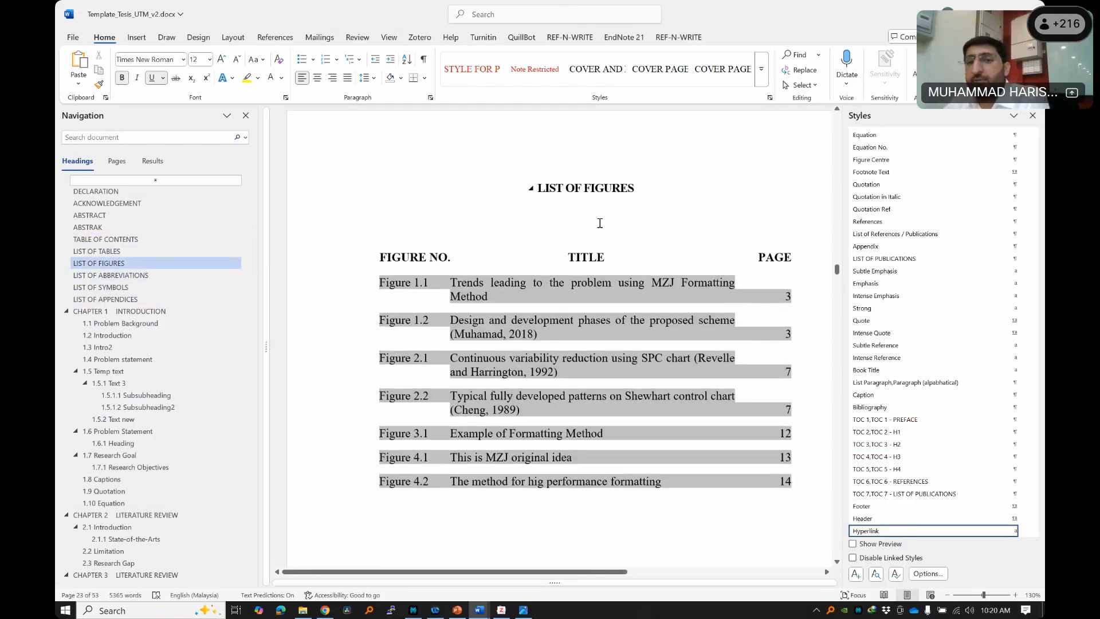
pyautogui.scroll(5, 596, 224)
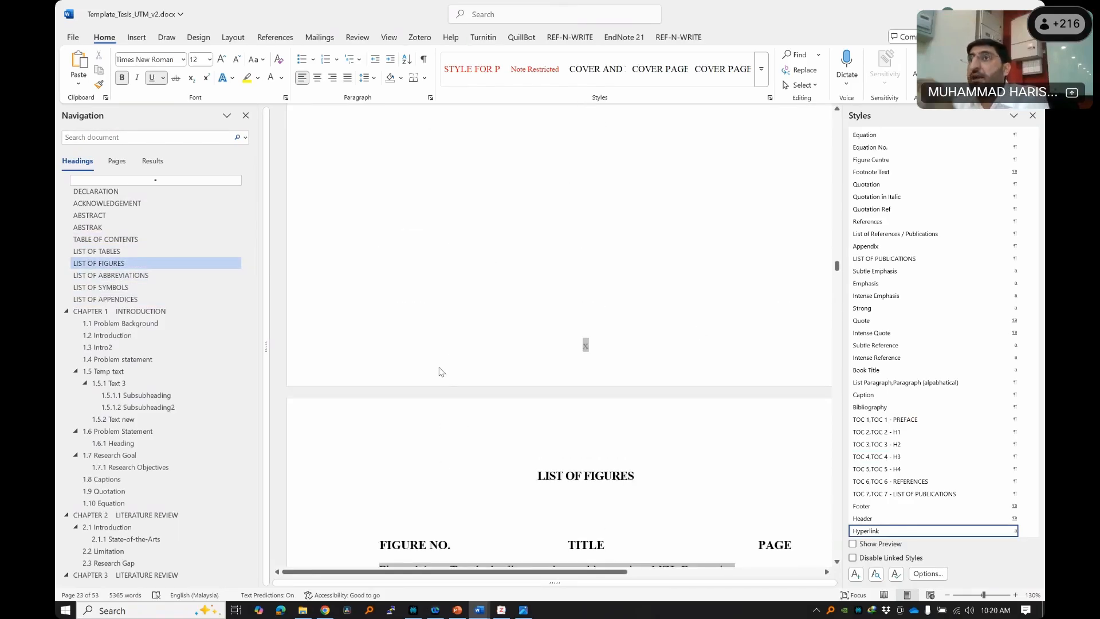
pyautogui.scroll(-15, 465, 453)
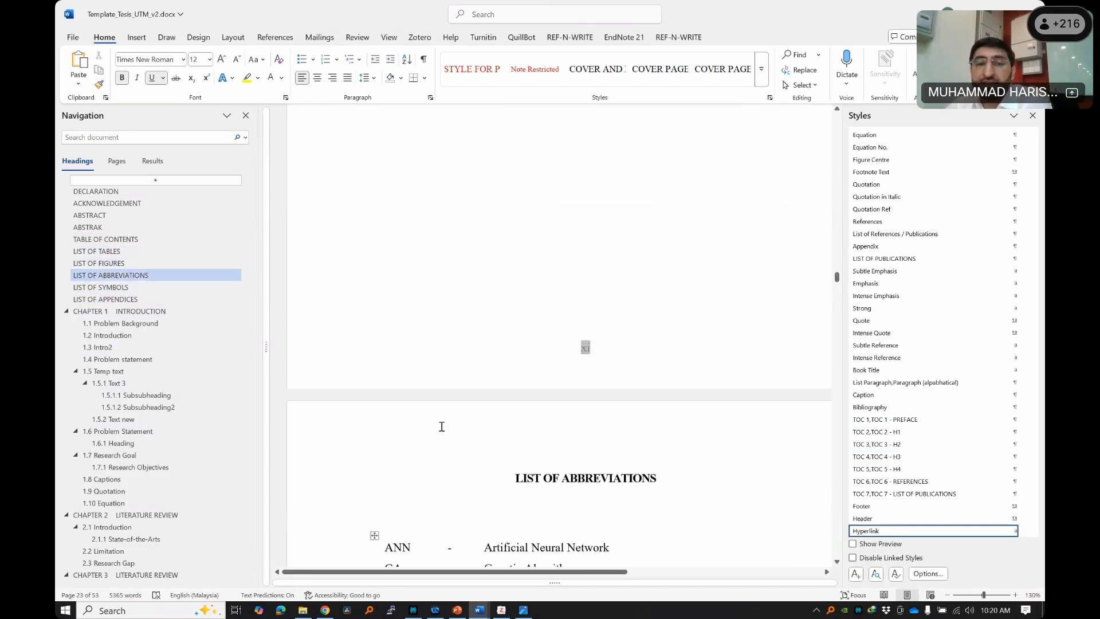
# - Change the second abbreviation in the List of Abbreviations to ZA and its meaning to ZZZ Algorithm
pyautogui.click(540, 346)
pyautogui.scroll(-2, 498, 388)
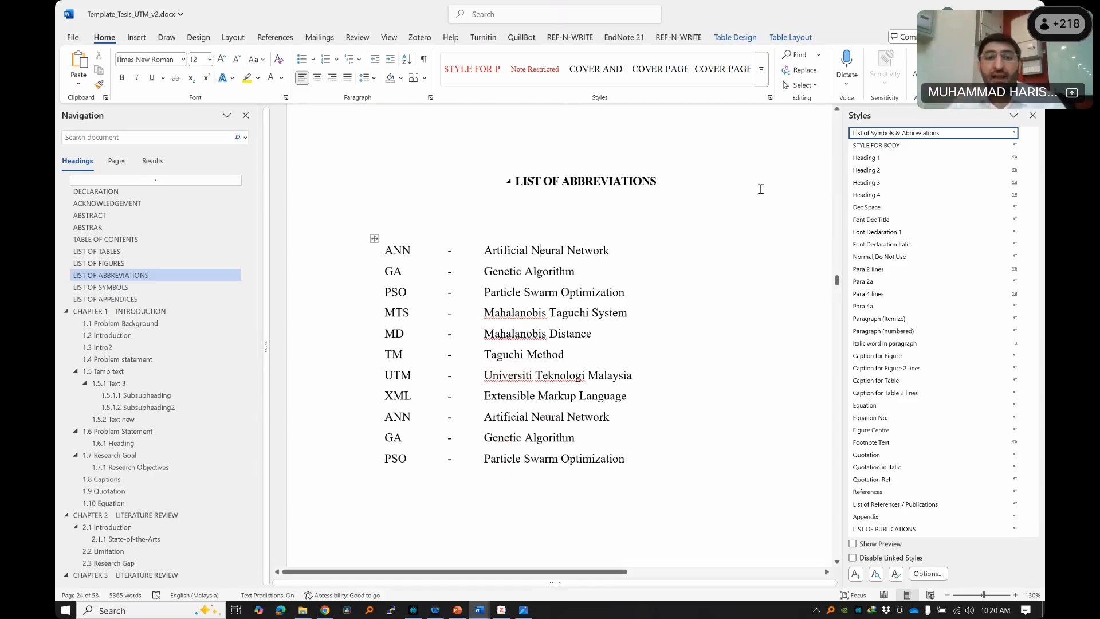
pyautogui.click(395, 273)
pyautogui.press('BackSpace')
pyautogui.write('Z')
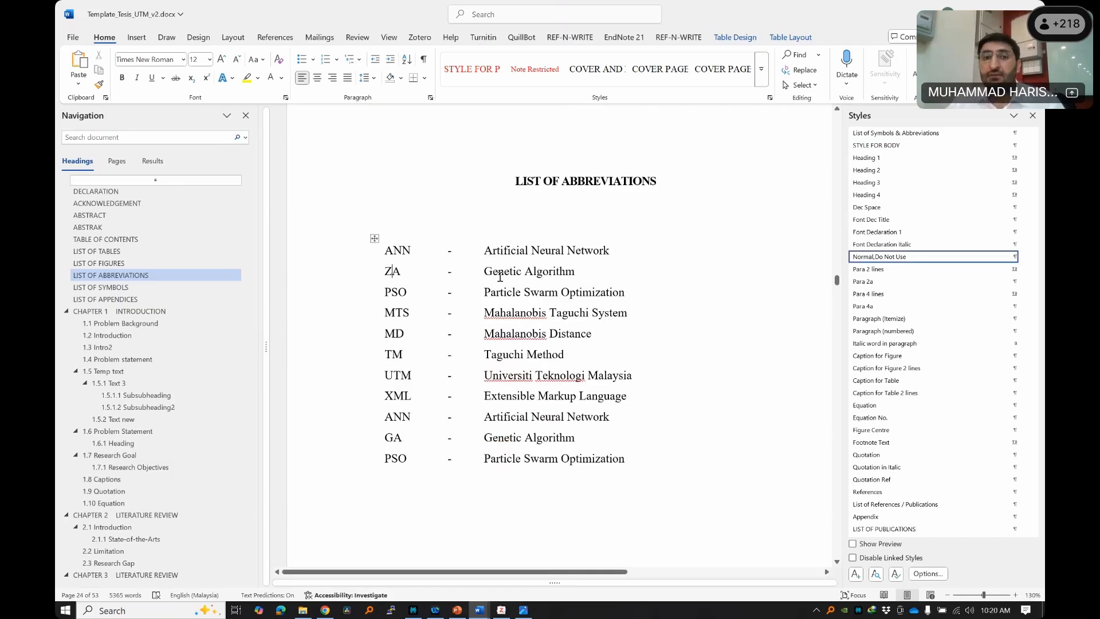
pyautogui.doubleClick(511, 274)
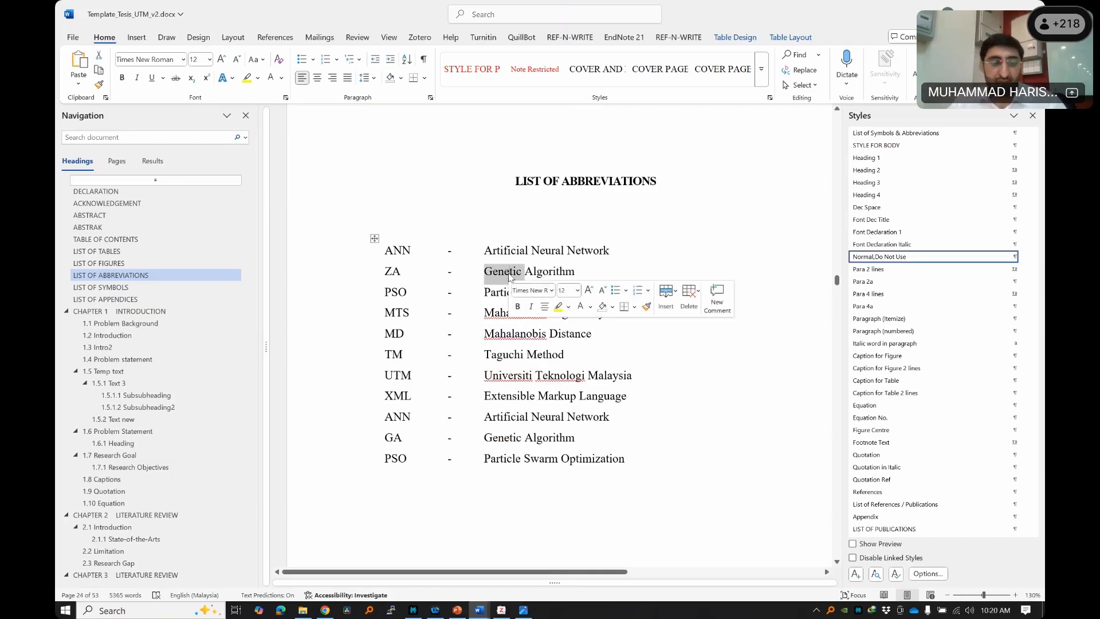
pyautogui.write('ZZZ')
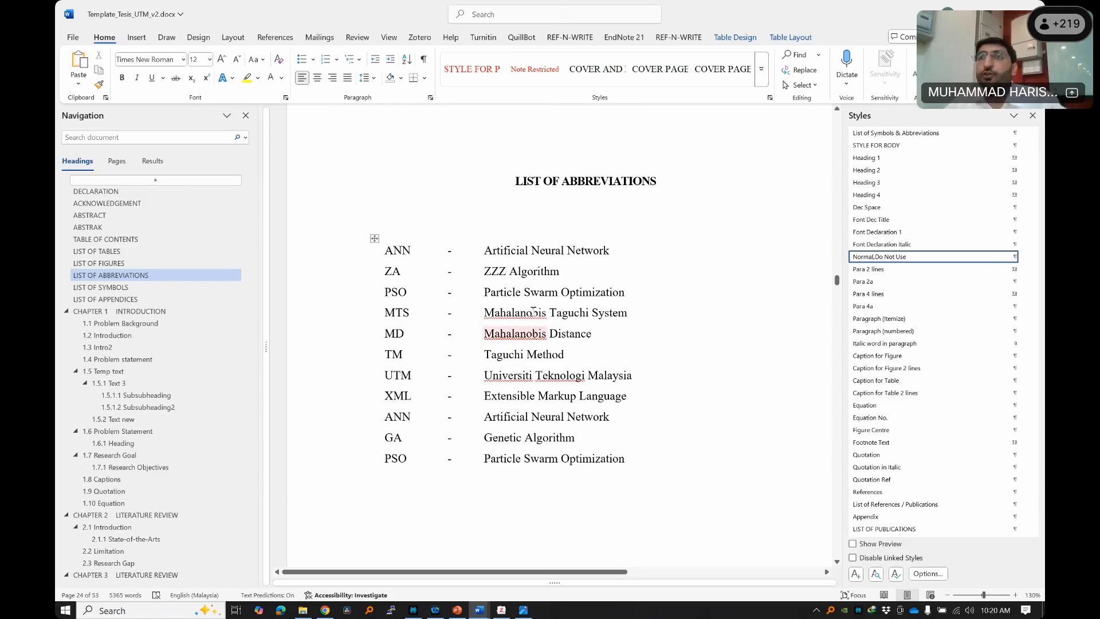
# - Select and copy all filled rows of the abbreviations table, from the first ANN through the last PSO
pyautogui.moveTo(406, 256); pyautogui.dragTo(550, 438)
pyautogui.hotkey('ctrl', 'c')
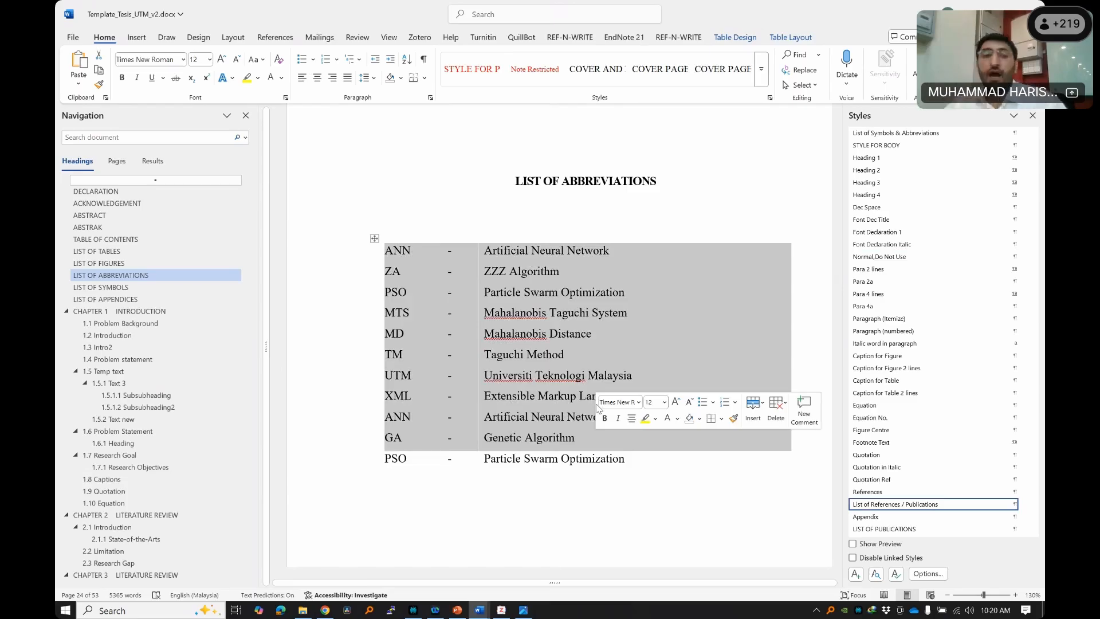
pyautogui.click(374, 239)
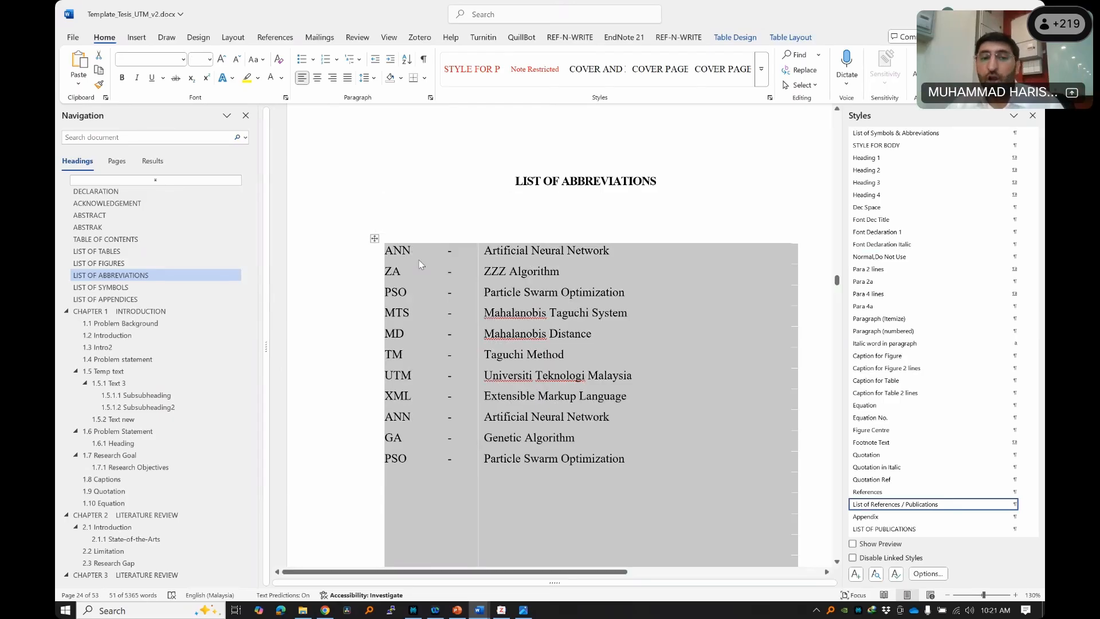
pyautogui.click(404, 250)
pyautogui.moveTo(404, 250); pyautogui.dragTo(597, 458)
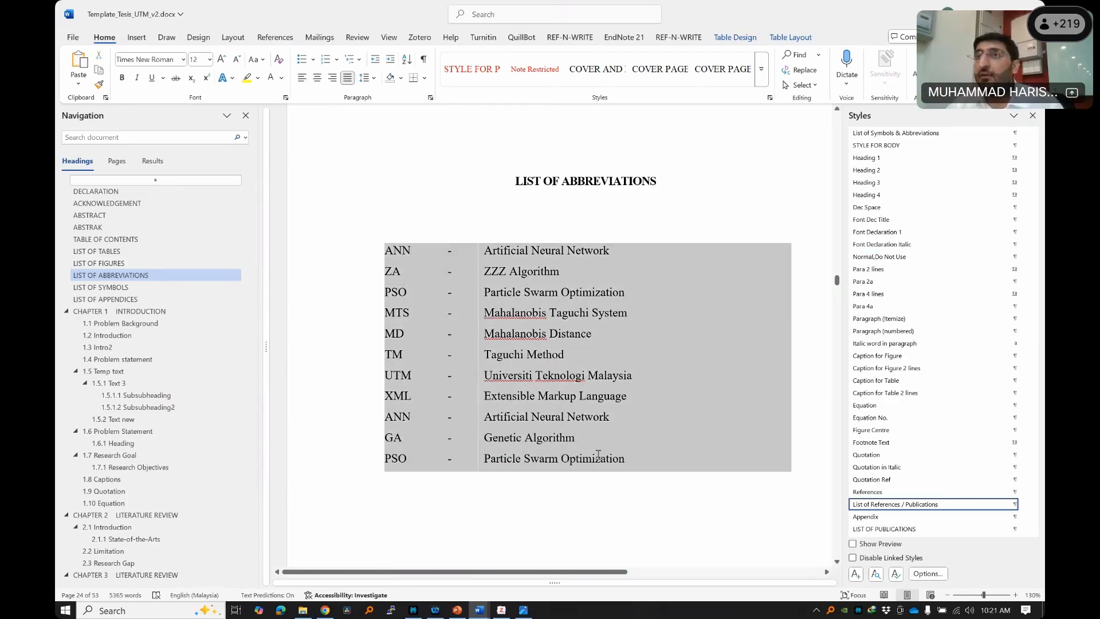
# - Open Excel with a blank workbook and paste the abbreviation rows starting at cell G8
pyautogui.press('super')
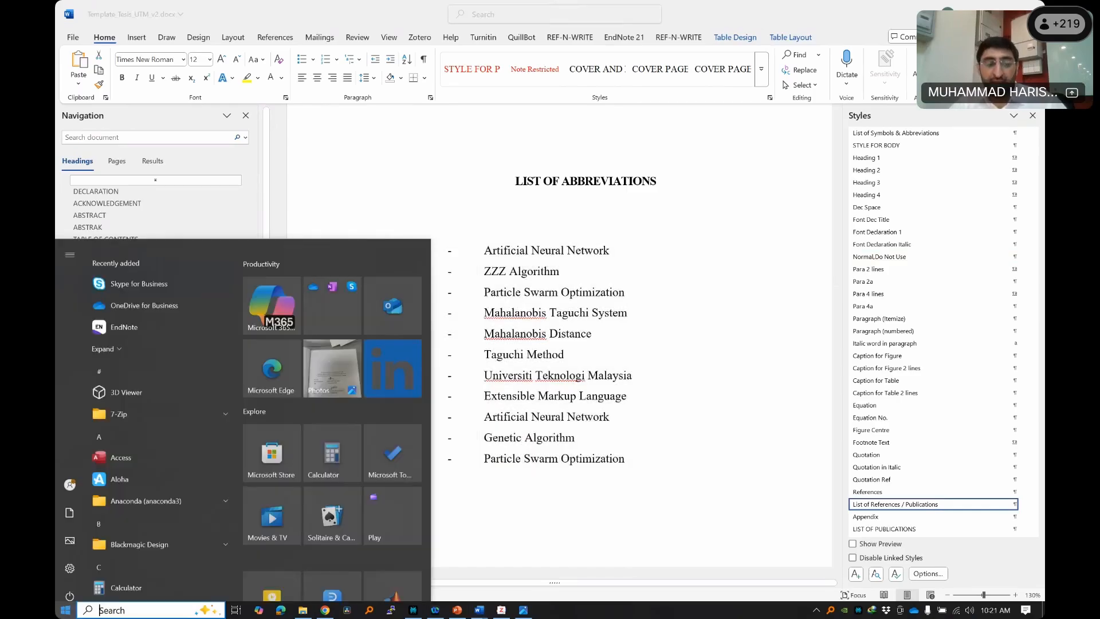
pyautogui.write('ex')
pyautogui.press('Return')
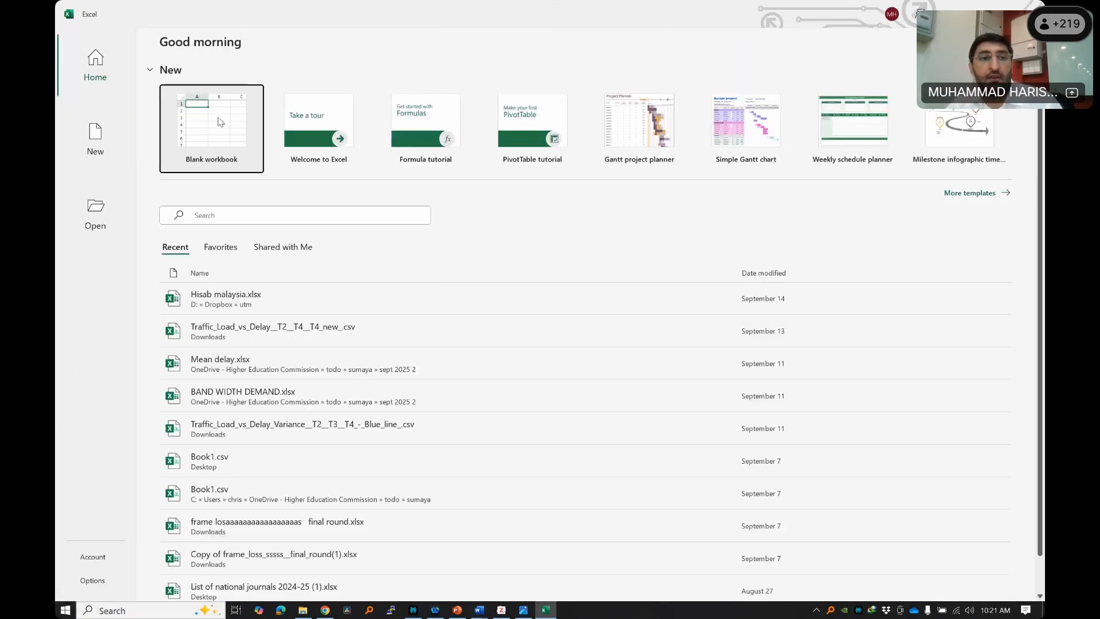
pyautogui.click(220, 122)
pyautogui.click(322, 222)
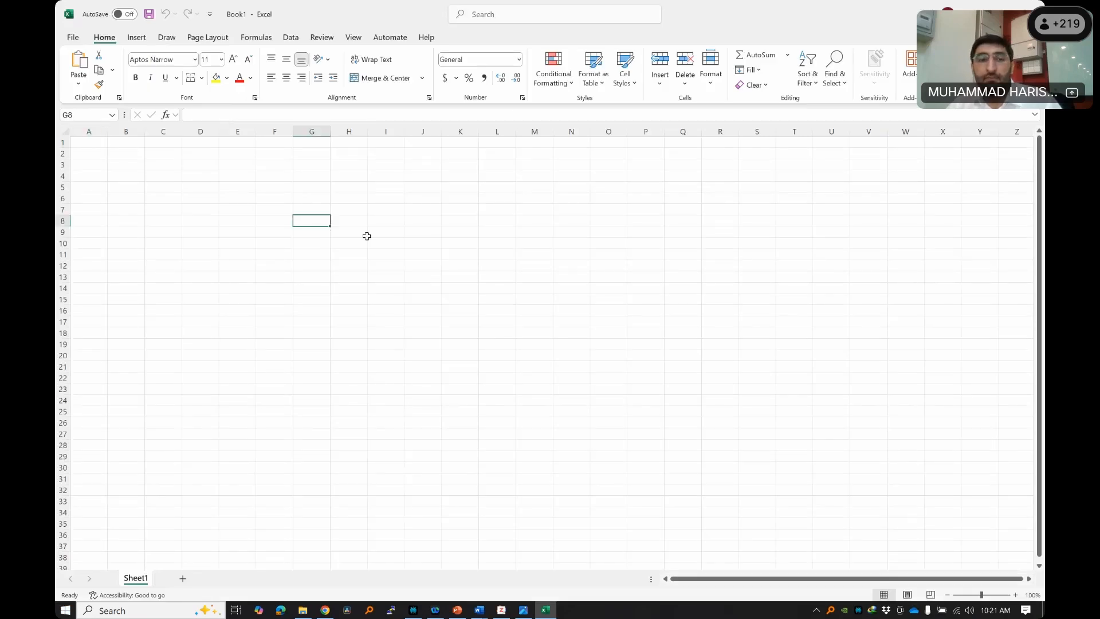
pyautogui.hotkey('ctrl', 'v')
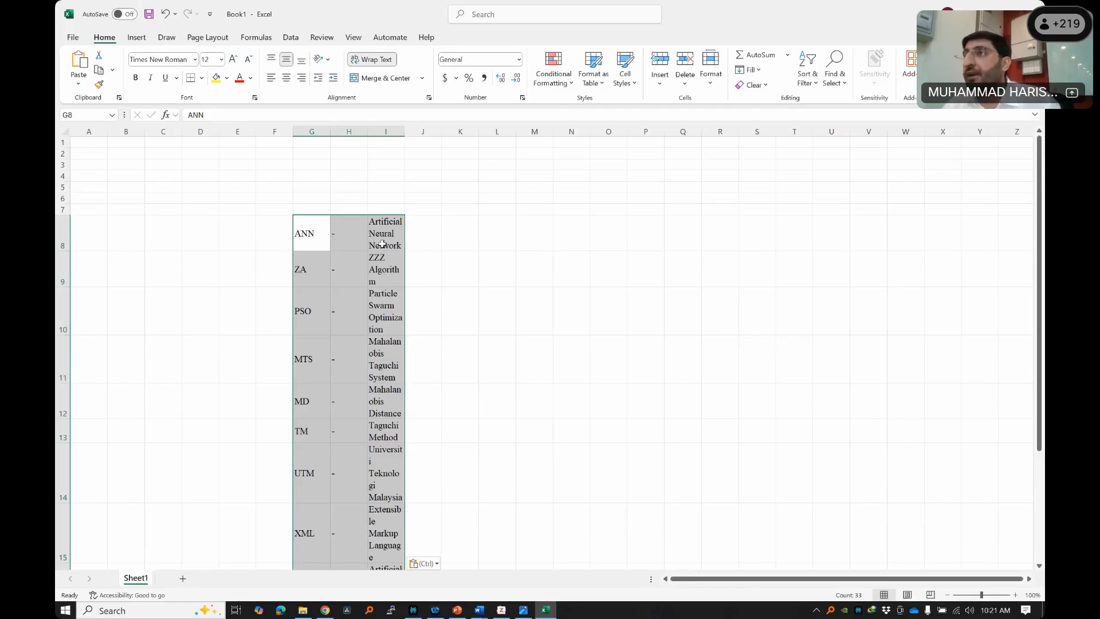
# - Widen columns H and I so that each abbreviation's meaning fits on one line
pyautogui.moveTo(405, 133); pyautogui.dragTo(512, 151)
pyautogui.moveTo(367, 132); pyautogui.dragTo(462, 131)
pyautogui.click(401, 268)
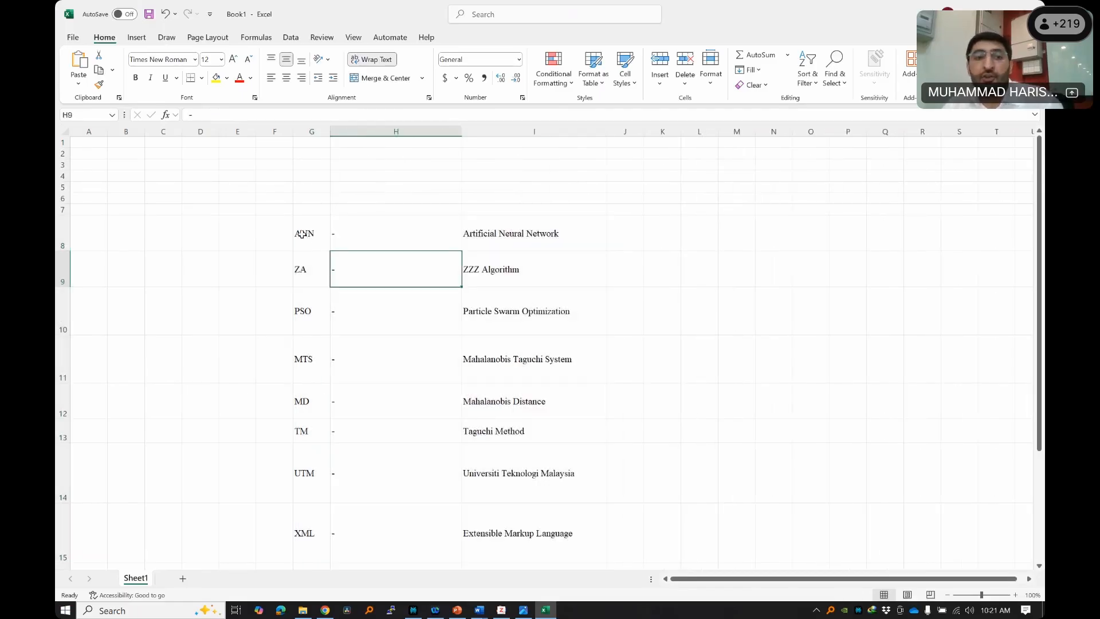
# - Sort the pasted abbreviation rows in columns G to I from A to Z
pyautogui.moveTo(303, 234); pyautogui.dragTo(351, 247)
pyautogui.moveTo(478, 283); pyautogui.dragTo(589, 500)
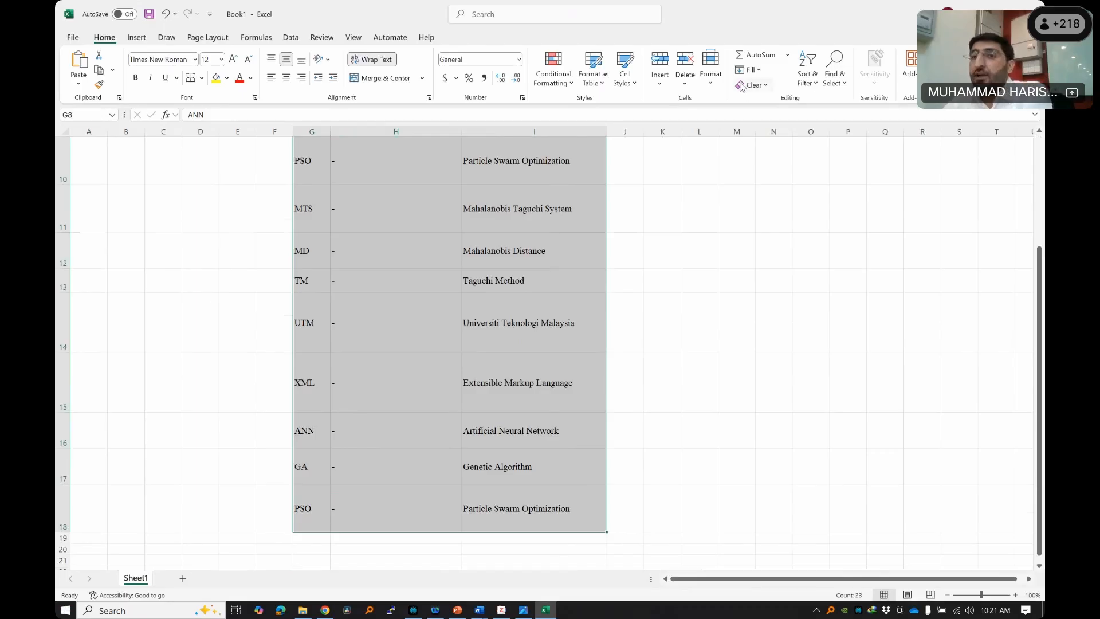
pyautogui.click(807, 86)
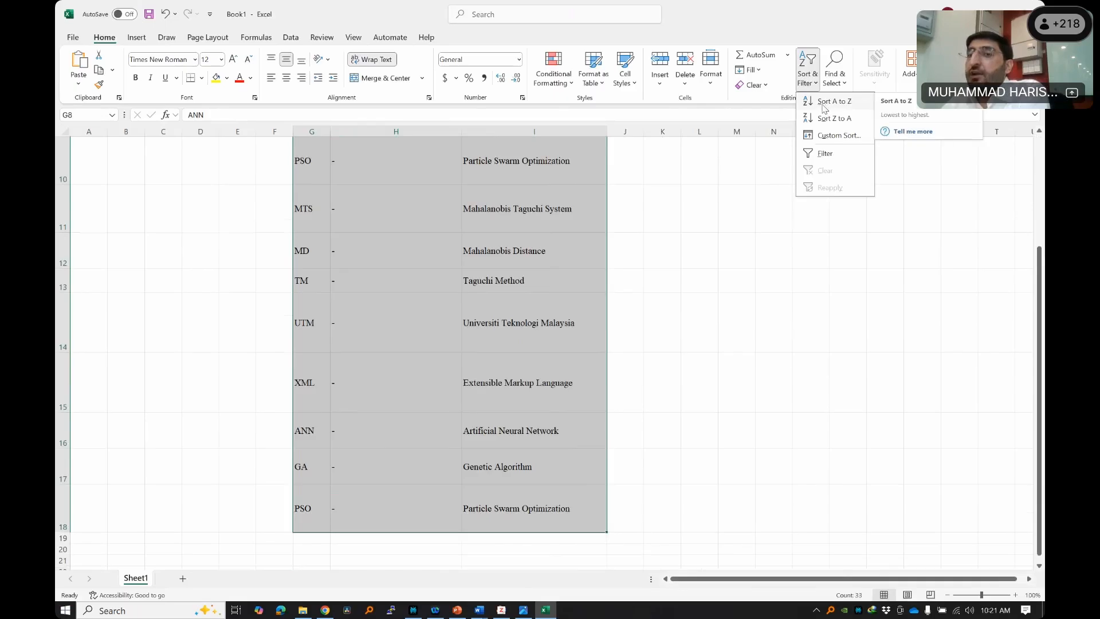
pyautogui.click(823, 107)
pyautogui.click(288, 279)
# - Copy the sorted abbreviations from G8:G18 and paste them over the first column of the Word abbreviations table
pyautogui.moveTo(315, 241); pyautogui.dragTo(317, 368)
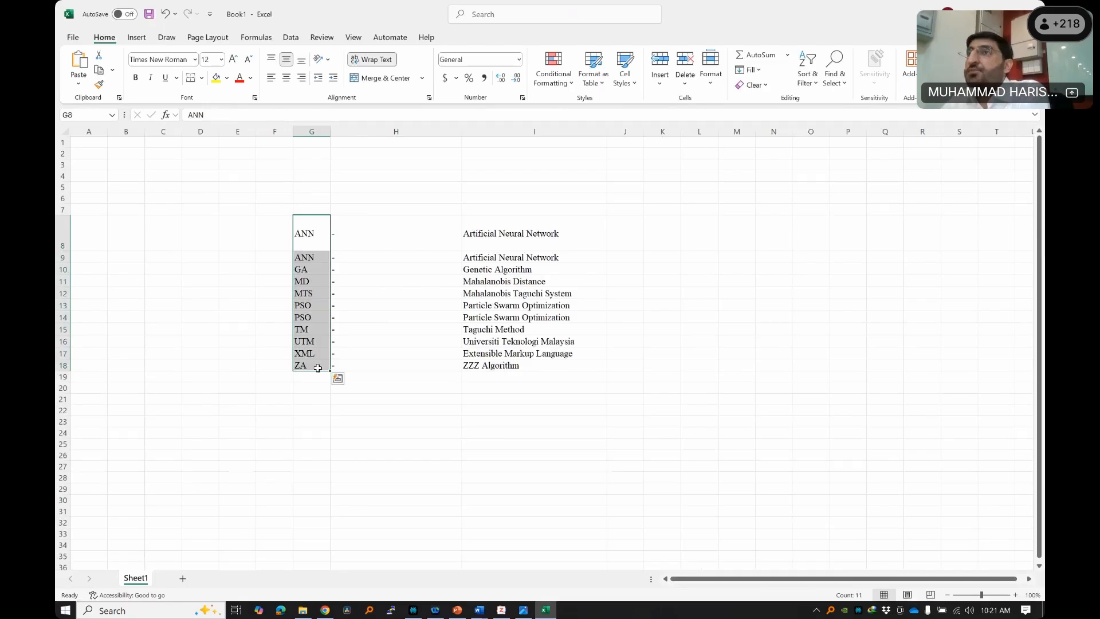
pyautogui.click(360, 342)
pyautogui.moveTo(301, 241); pyautogui.dragTo(305, 375)
pyautogui.hotkey('ctrl', 'c')
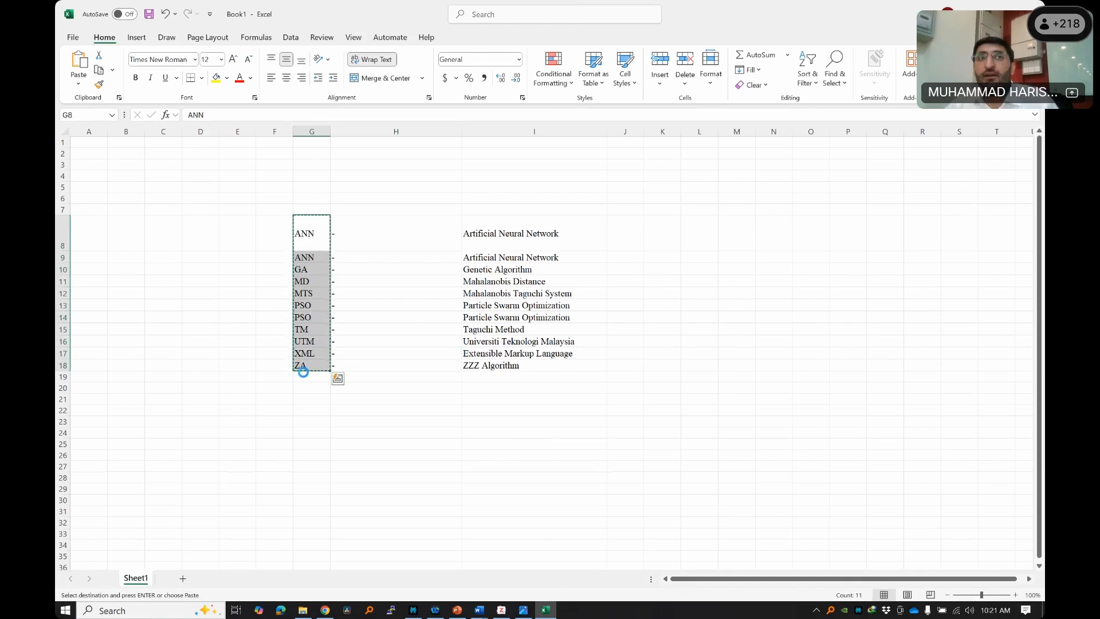
pyautogui.hotkey('alt', 'Tab')
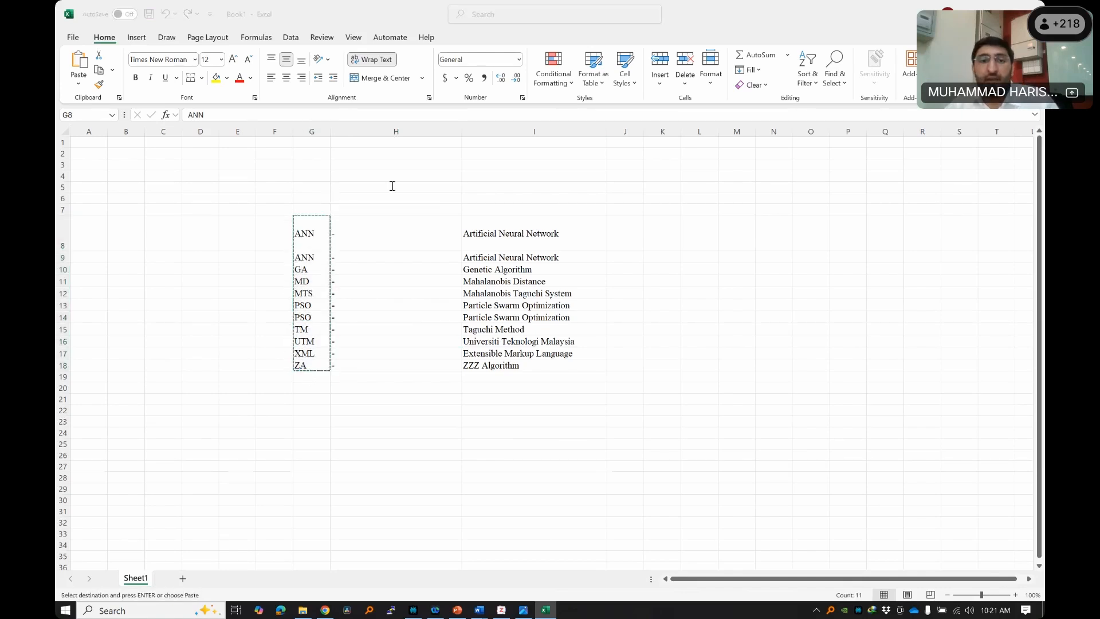
pyautogui.click(393, 276)
pyautogui.moveTo(393, 275); pyautogui.dragTo(399, 294)
pyautogui.moveTo(395, 252); pyautogui.dragTo(398, 460)
pyautogui.hotkey('ctrl', 'v')
pyautogui.click(613, 310)
# - Copy the sorted meanings from I8:I18 in Excel and paste them over the meanings column of the Word abbreviations table
pyautogui.hotkey('alt', 'Tab')
pyautogui.moveTo(506, 231); pyautogui.dragTo(525, 363)
pyautogui.hotkey('ctrl', 'c')
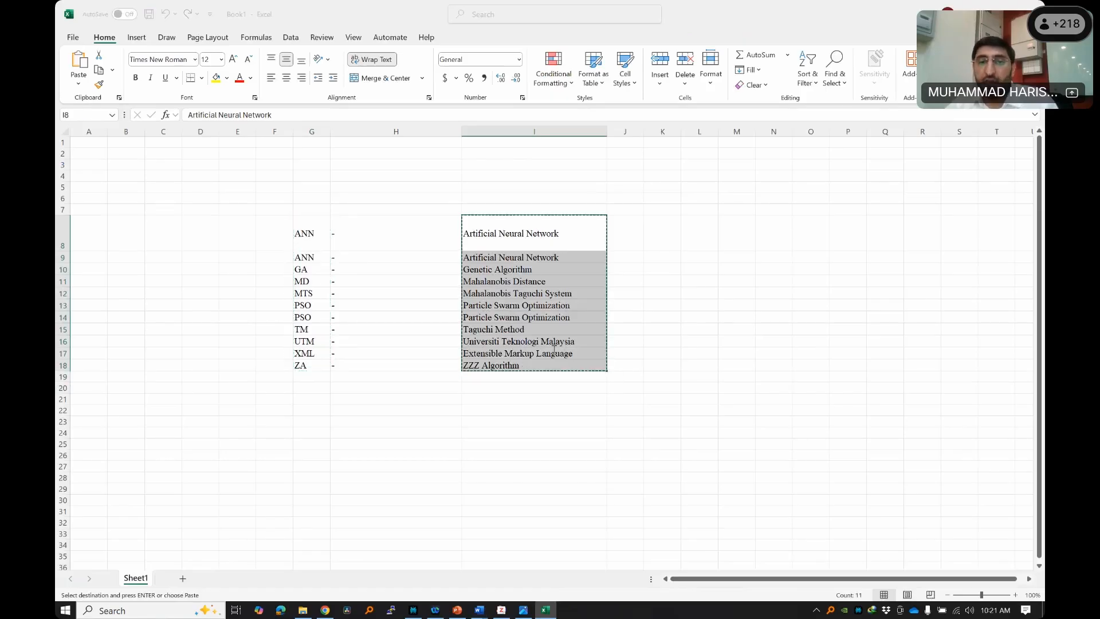
pyautogui.hotkey('alt', 'Tab')
pyautogui.click(559, 244)
pyautogui.click(504, 251)
pyautogui.moveTo(504, 251); pyautogui.dragTo(587, 459)
pyautogui.hotkey('ctrl', 'v')
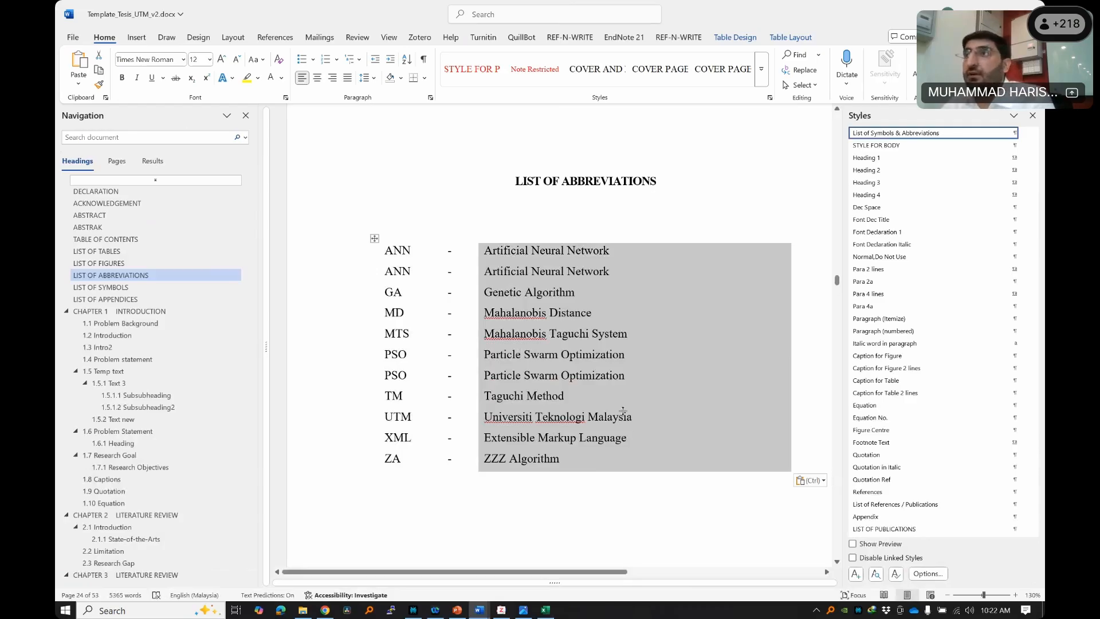
pyautogui.click(475, 326)
pyautogui.scroll(-10, 476, 326)
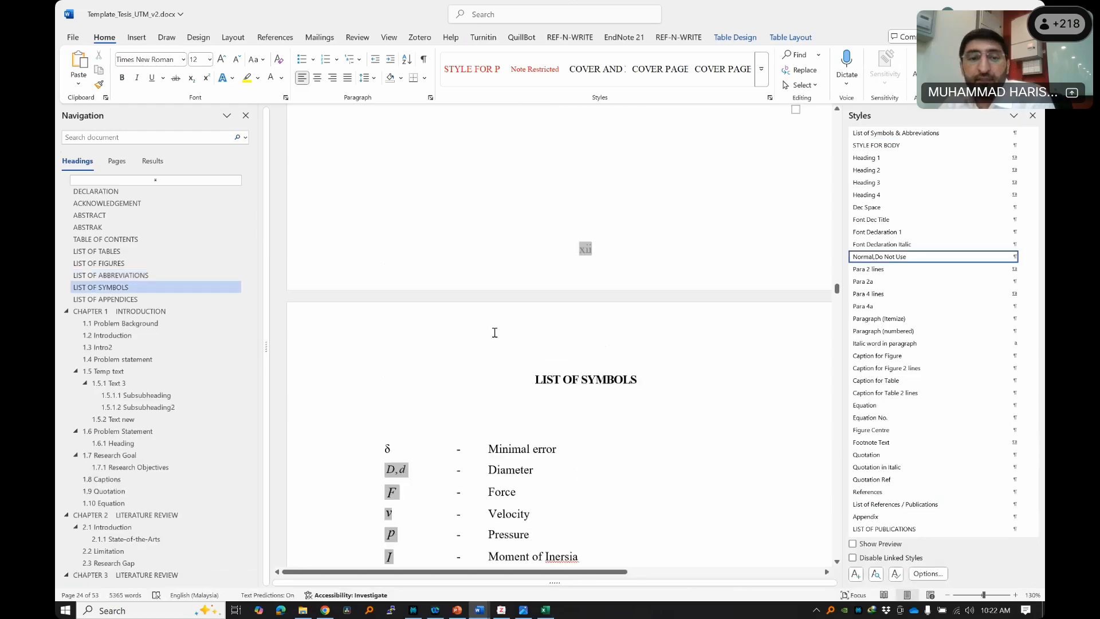
# - Examine the List of Symbols table, the sorted abbreviations, the List of Appendices and the start of Chapter 1
pyautogui.scroll(-1, 483, 216)
pyautogui.moveTo(573, 148); pyautogui.dragTo(618, 290)
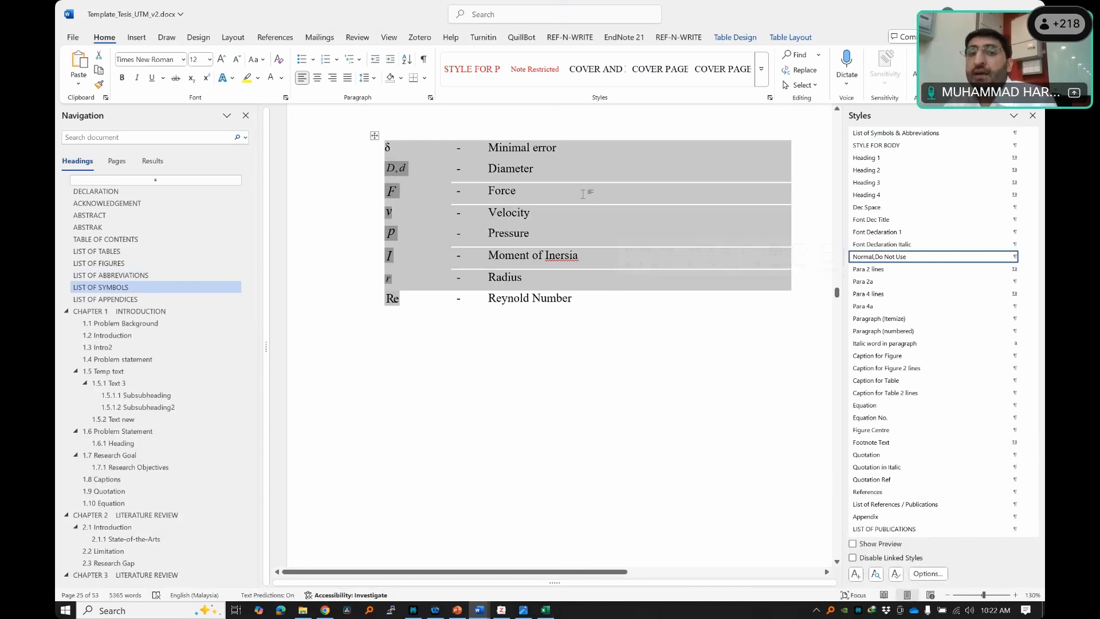
pyautogui.click(547, 191)
pyautogui.moveTo(521, 172); pyautogui.dragTo(525, 297)
pyautogui.moveTo(533, 186); pyautogui.dragTo(533, 292)
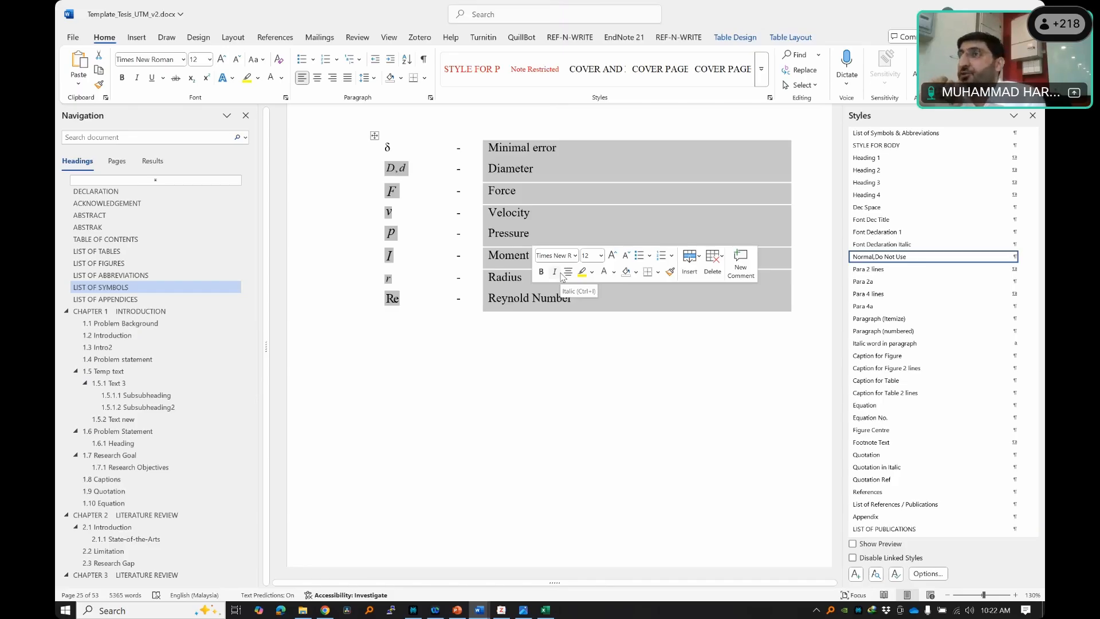
pyautogui.scroll(-10, 583, 225)
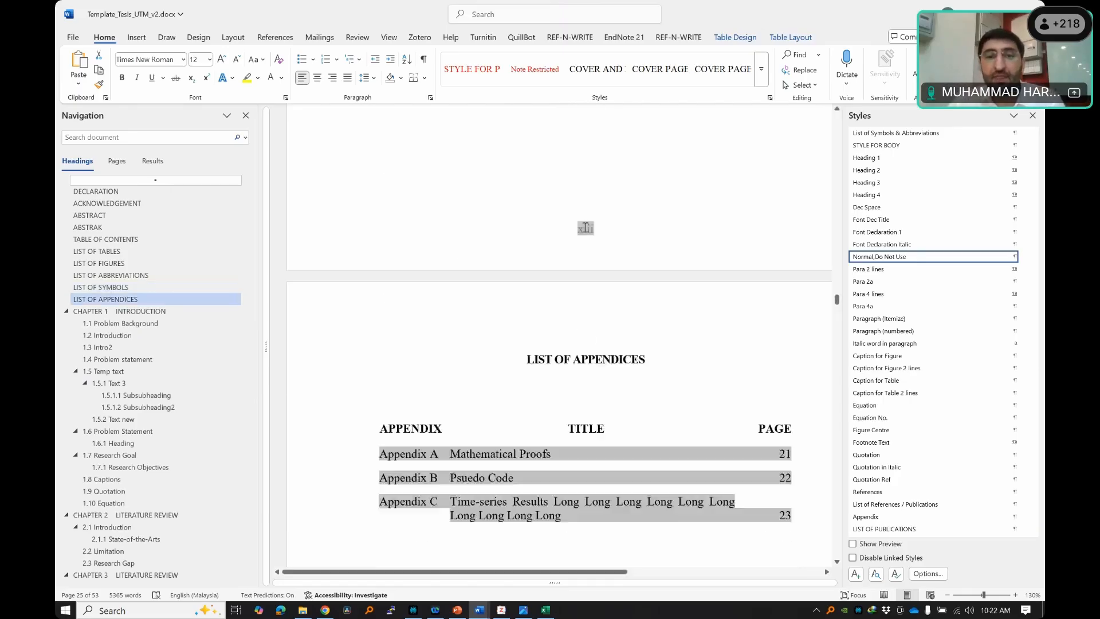
pyautogui.scroll(8, 582, 275)
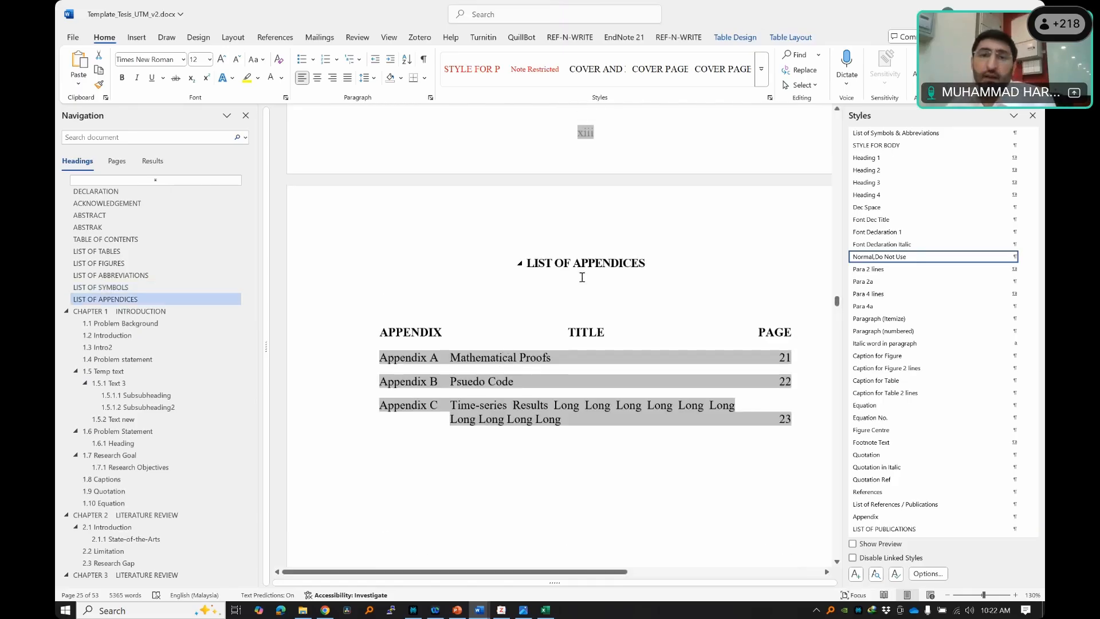
pyautogui.scroll(10, 582, 277)
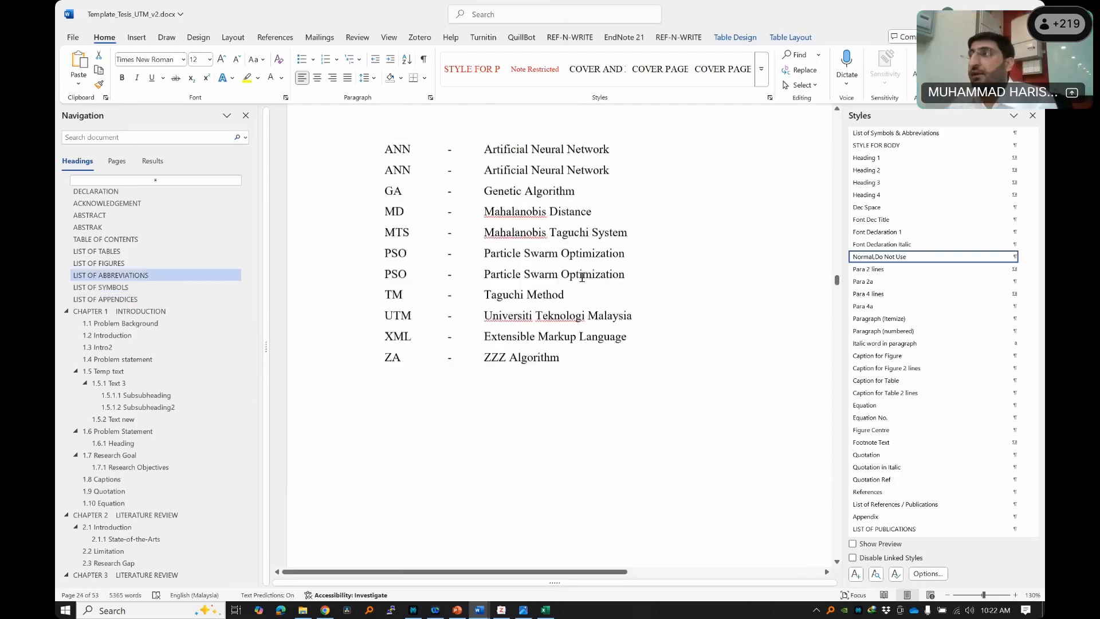
pyautogui.scroll(-10, 582, 277)
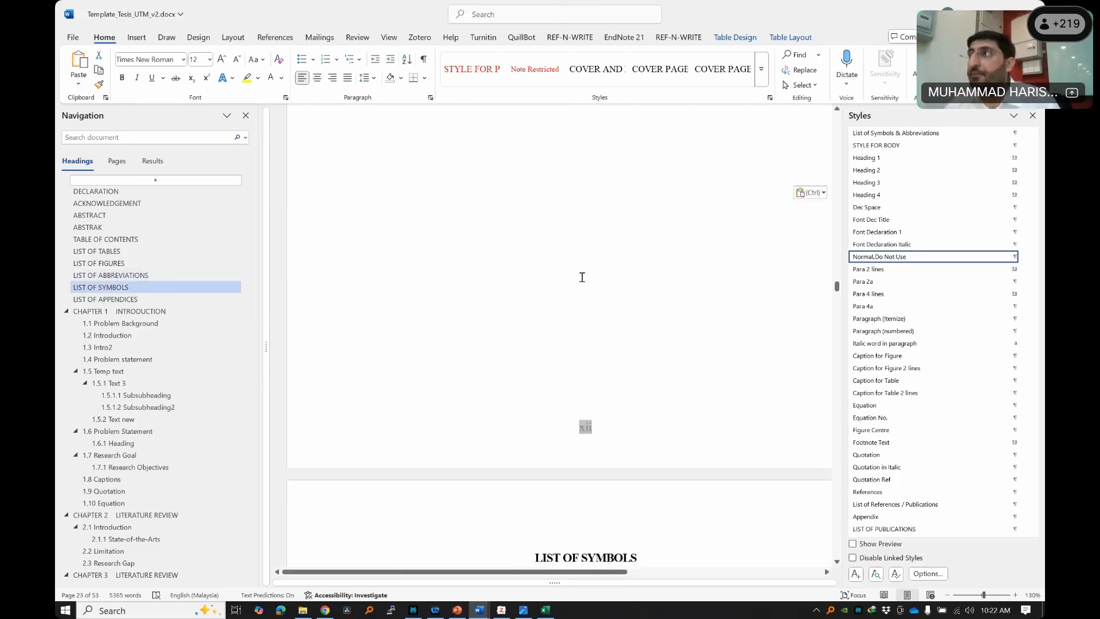
pyautogui.scroll(-10, 582, 277)
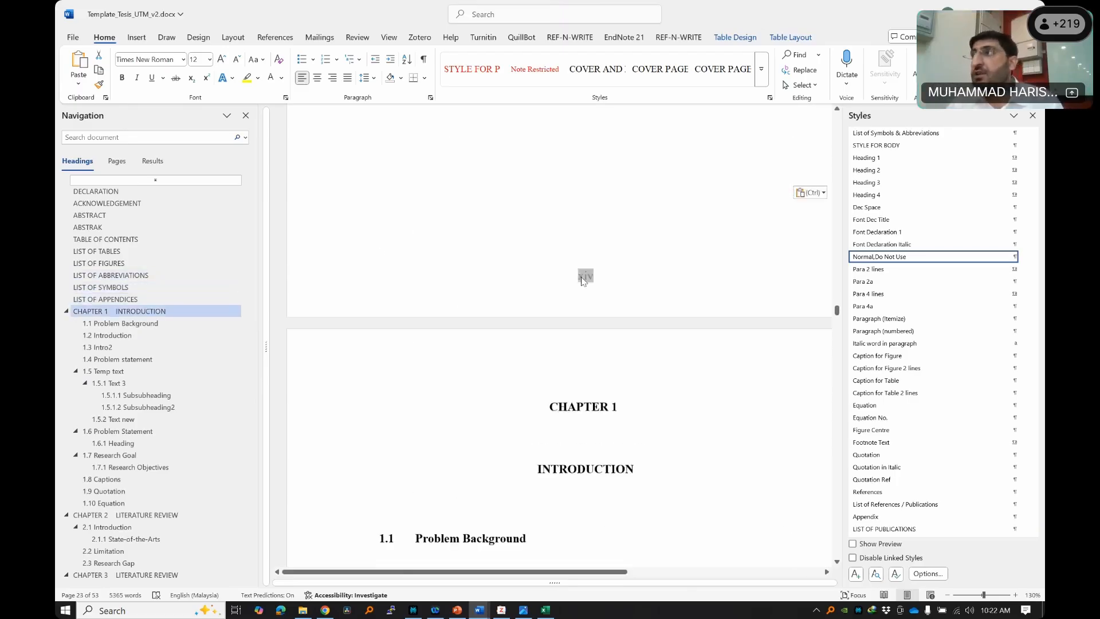
pyautogui.scroll(-5, 582, 280)
# - Copy the paragraph under 1.1 Problem Background and paste it repeatedly at its end until the text runs over several pages
pyautogui.click(549, 262)
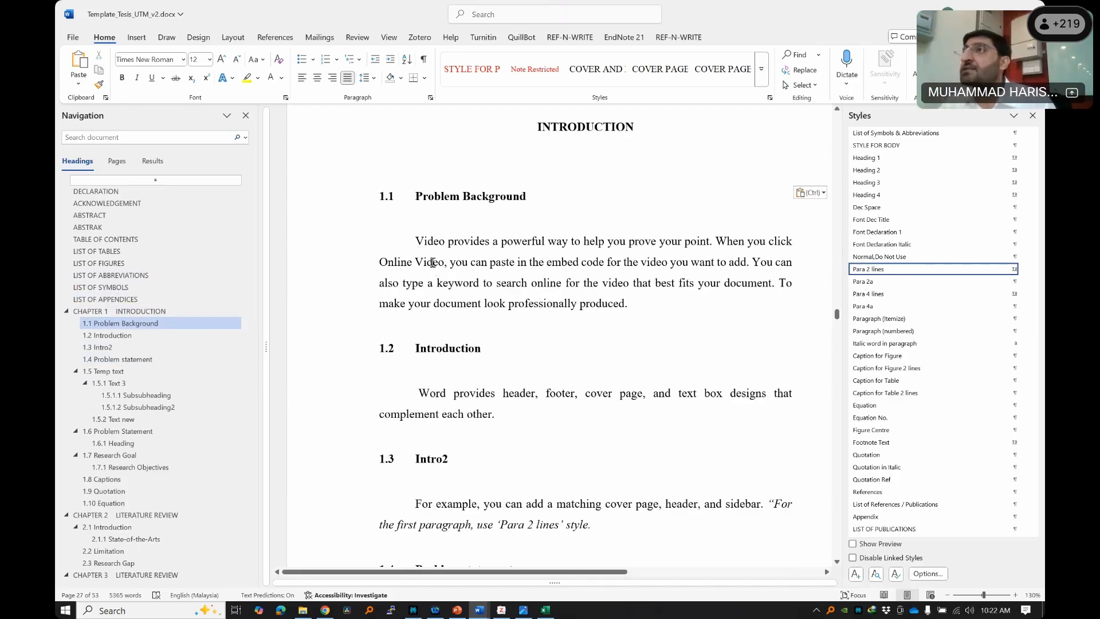
pyautogui.moveTo(415, 241); pyautogui.dragTo(609, 310)
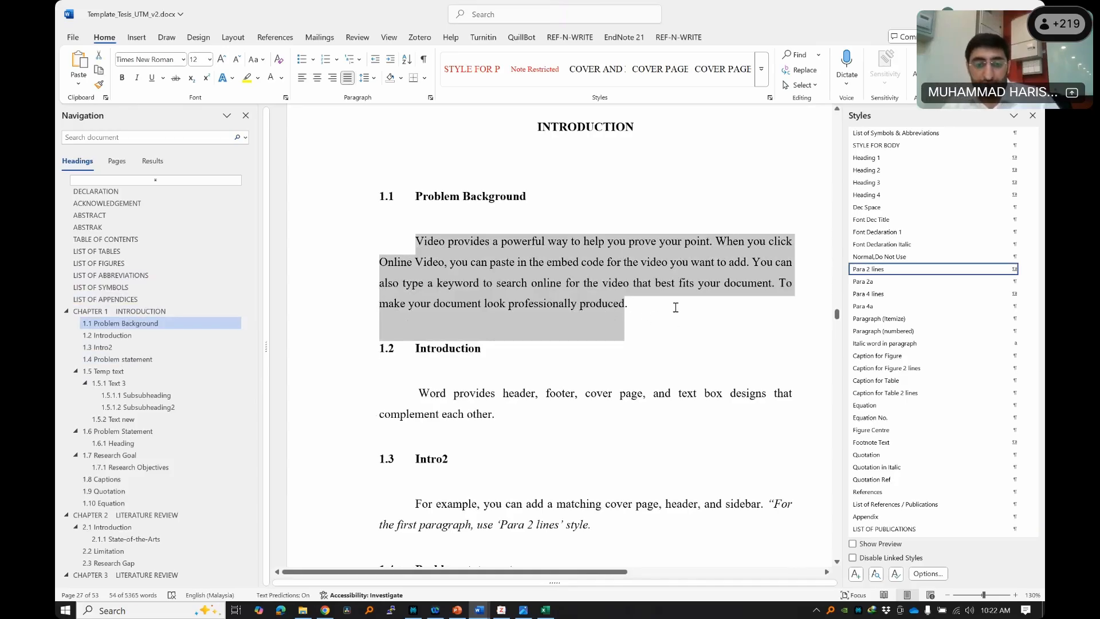
pyautogui.hotkey('ctrl', 'v')
pyautogui.hotkey('ctrl', 'v')
pyautogui.hotkey('ctrl', 'v')
pyautogui.hotkey('ctrl', 'v')
pyautogui.hotkey('ctrl', 'v')
pyautogui.hotkey('ctrl', 'v')
pyautogui.hotkey('ctrl', 'v')
pyautogui.hotkey('ctrl', 'v')
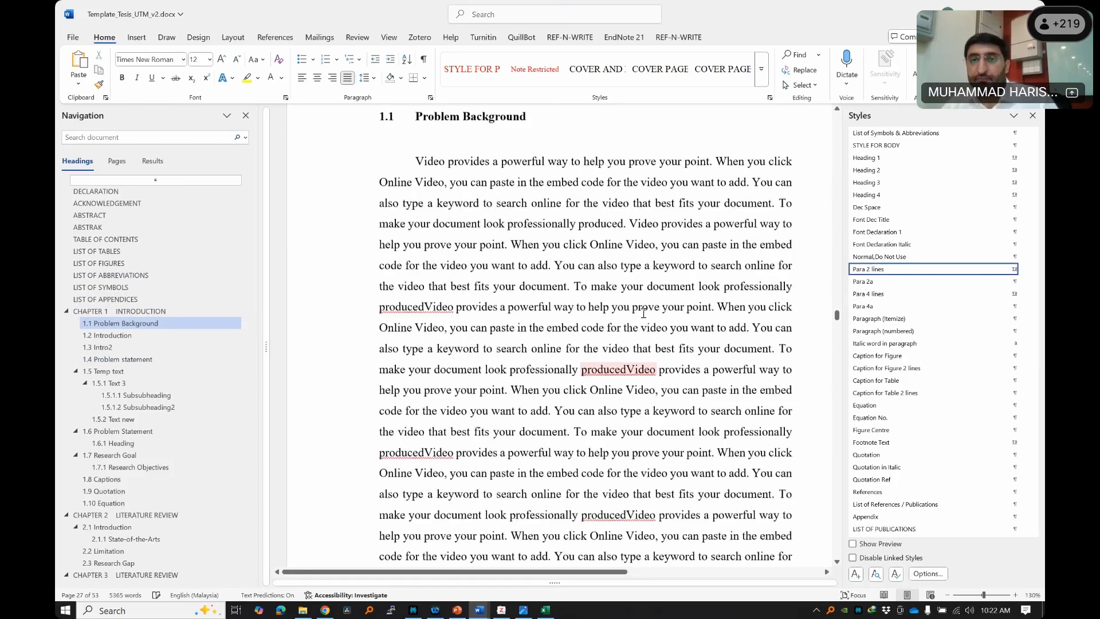
pyautogui.hotkey('ctrl', 'v')
pyautogui.hotkey('ctrl', 'v')
pyautogui.hotkey('ctrl', 'v')
pyautogui.hotkey('ctrl', 'v')
pyautogui.hotkey('ctrl', 'v')
pyautogui.hotkey('ctrl', 'v')
pyautogui.hotkey('ctrl', 'v')
pyautogui.hotkey('ctrl', 'v')
pyautogui.hotkey('ctrl', 'v')
pyautogui.hotkey('ctrl', 'v')
pyautogui.hotkey('ctrl', 'v')
pyautogui.hotkey('ctrl', 'v')
pyautogui.hotkey('ctrl', 'v')
pyautogui.hotkey('ctrl', 'v')
pyautogui.hotkey('ctrl', 'v')
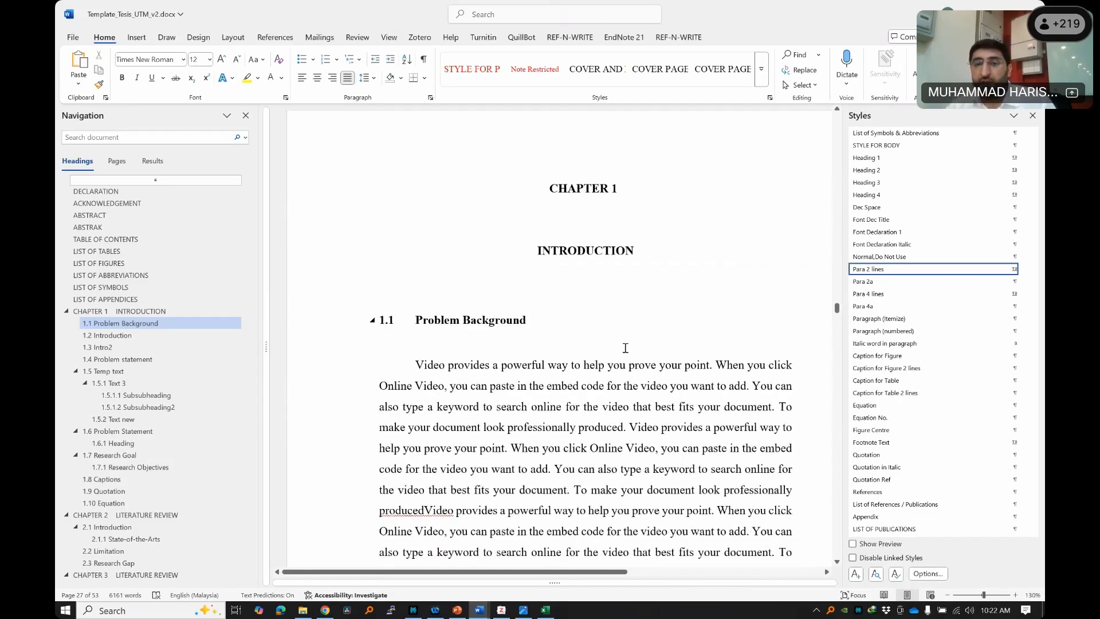
# - Split the long pasted text under 1.1 Problem Background into separate paragraphs across its first two pages
pyautogui.click(656, 291)
pyautogui.press('Return')
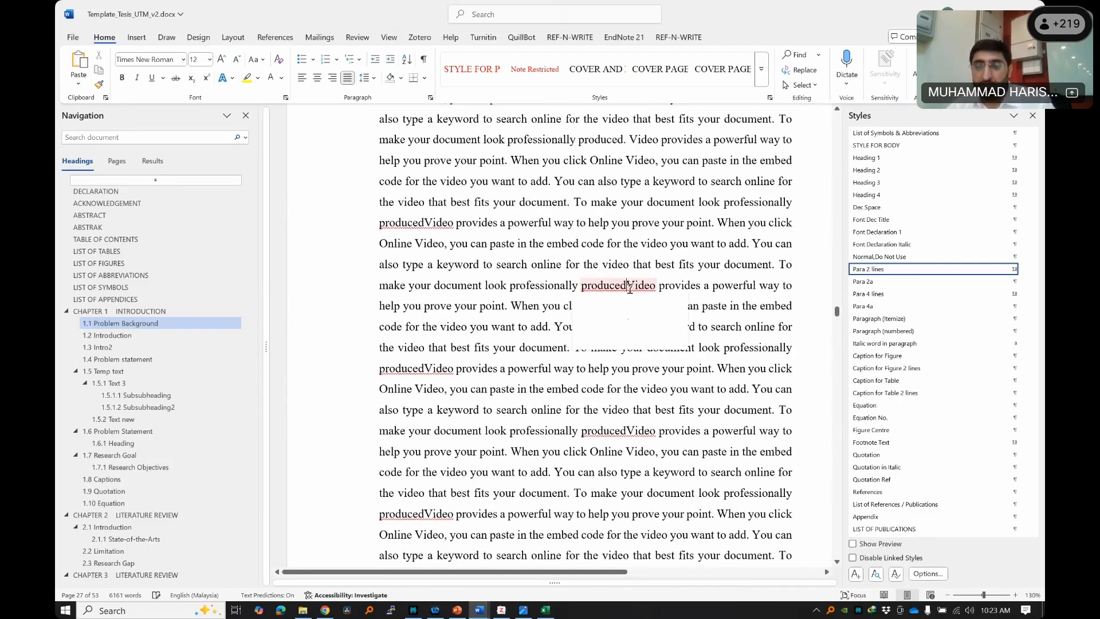
pyautogui.scroll(-5, 632, 294)
pyautogui.click(634, 254)
pyautogui.press('Return')
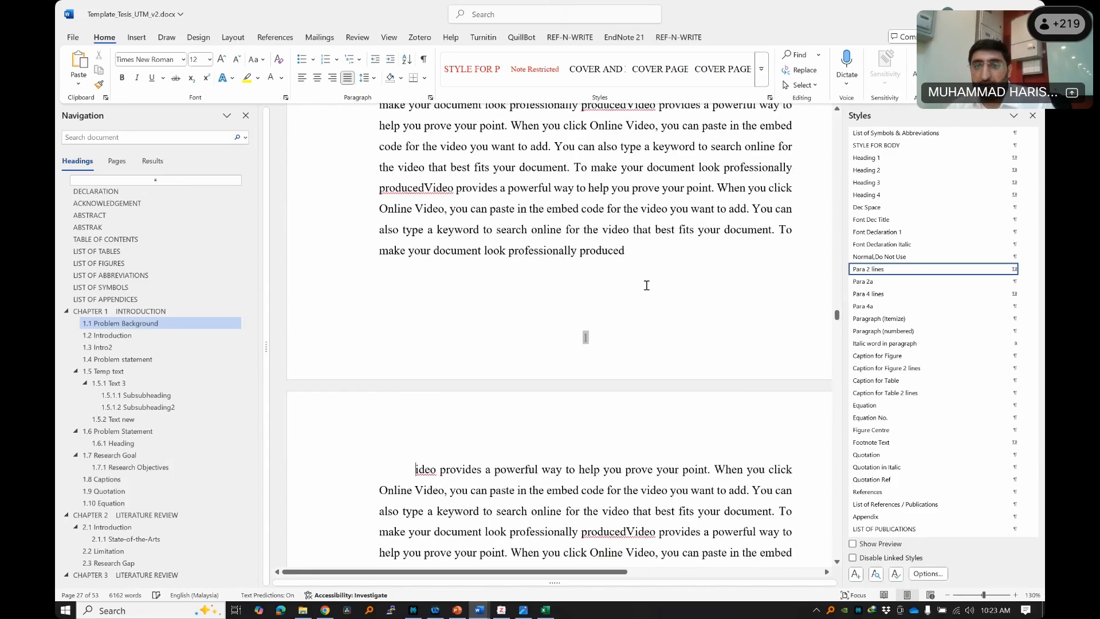
pyautogui.scroll(-3, 646, 285)
pyautogui.scroll(-3, 646, 285)
pyautogui.click(671, 322)
pyautogui.press('Return')
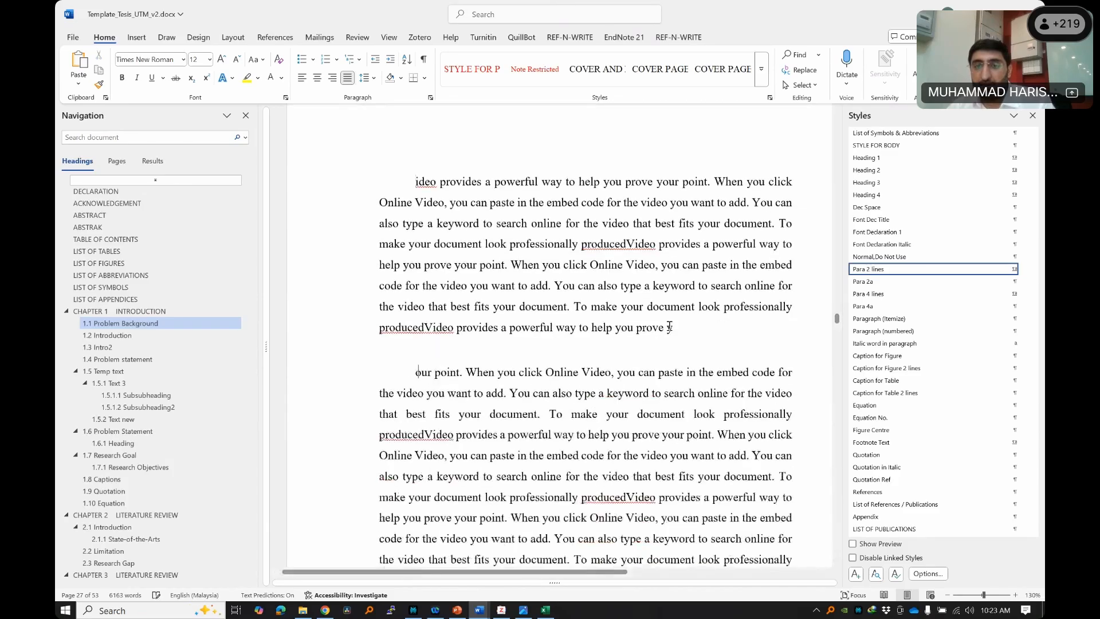
# - Undo the misplaced paragraph break and start a new paragraph at the last "Video provides a powerful way" sentence before heading 1.2
pyautogui.scroll(-1, 669, 324)
pyautogui.scroll(-10, 669, 326)
pyautogui.click(656, 319)
pyautogui.press('Return')
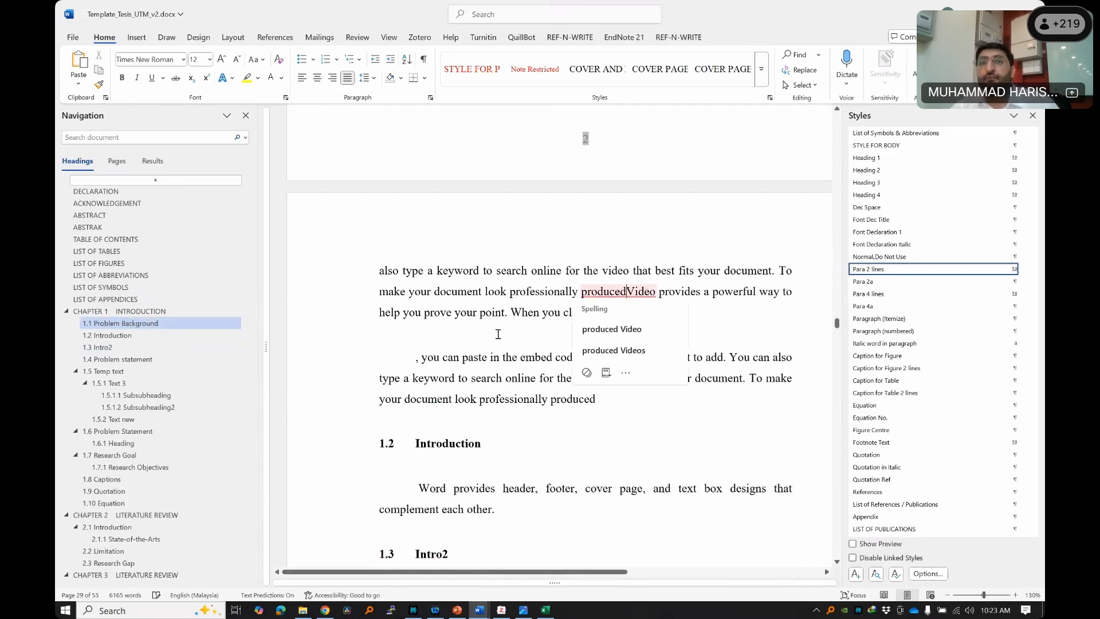
pyautogui.hotkey('ctrl', 'z')
pyautogui.click(598, 295)
pyautogui.press('Return')
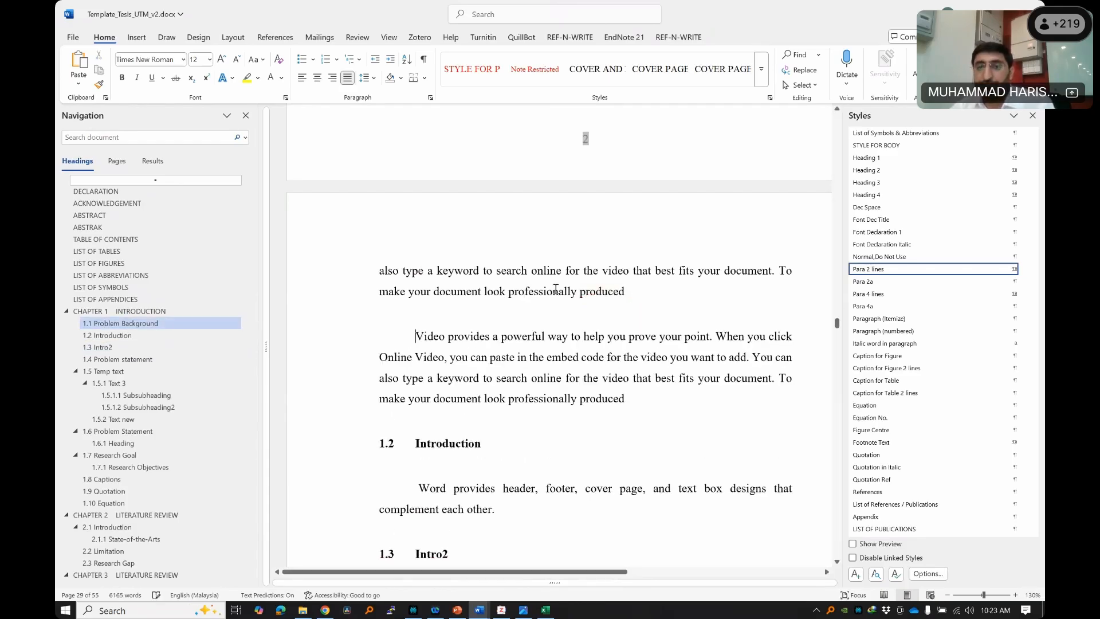
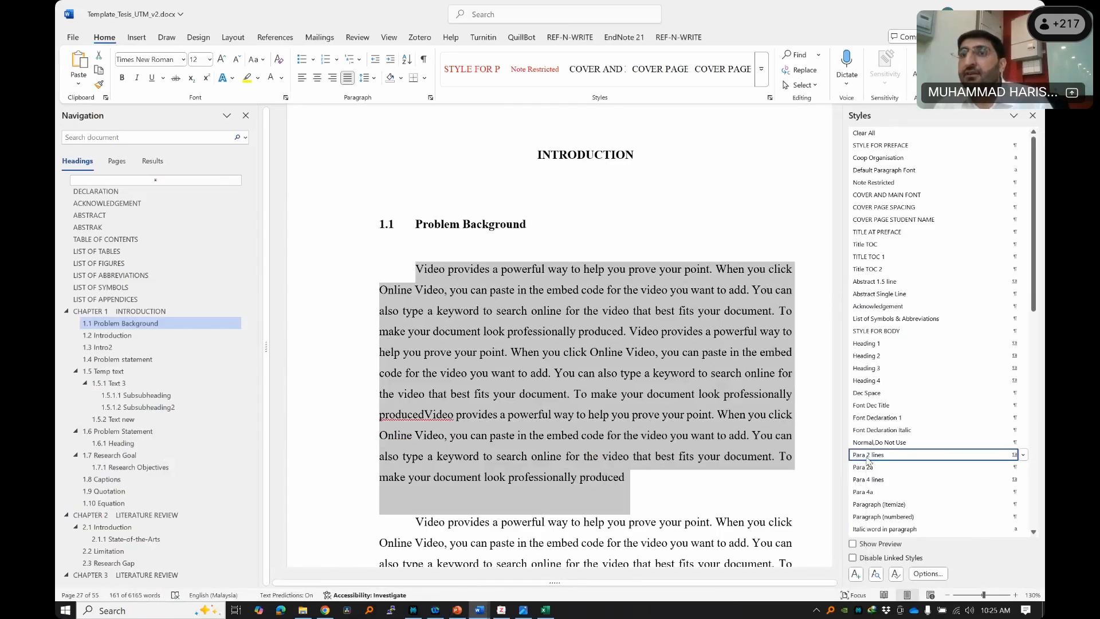
# - Try the "Normal,Do Not Use" style on the first paragraph under 1.1 and restore it to "Para 2 lines"
pyautogui.click(879, 442)
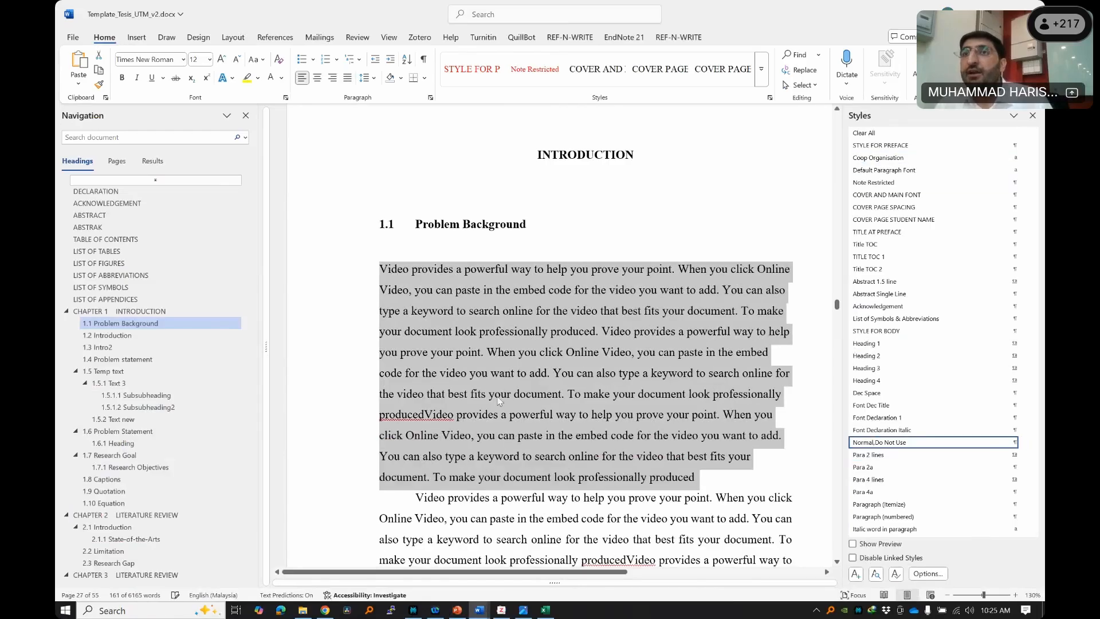
pyautogui.click(546, 434)
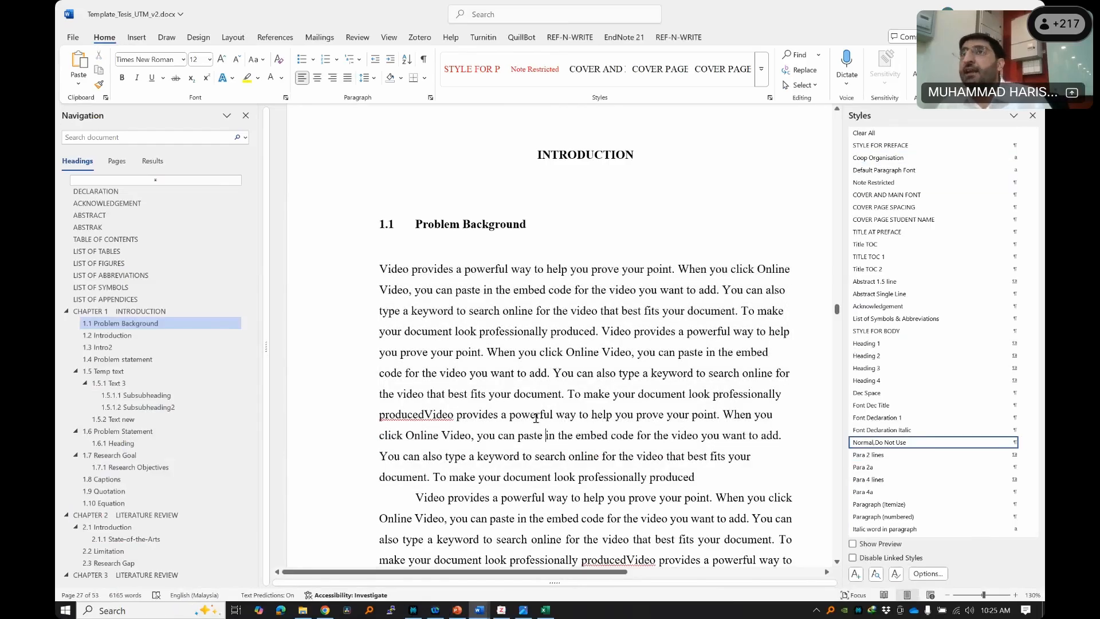
pyautogui.click(531, 384)
pyautogui.moveTo(380, 269); pyautogui.dragTo(628, 452)
pyautogui.click(632, 352)
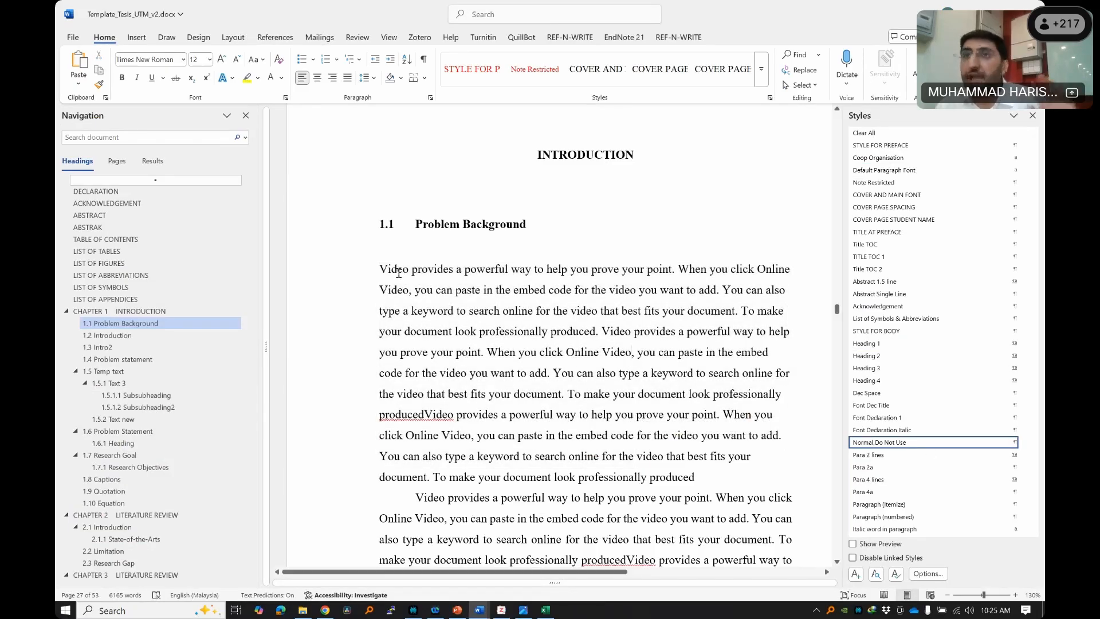
pyautogui.click(448, 290)
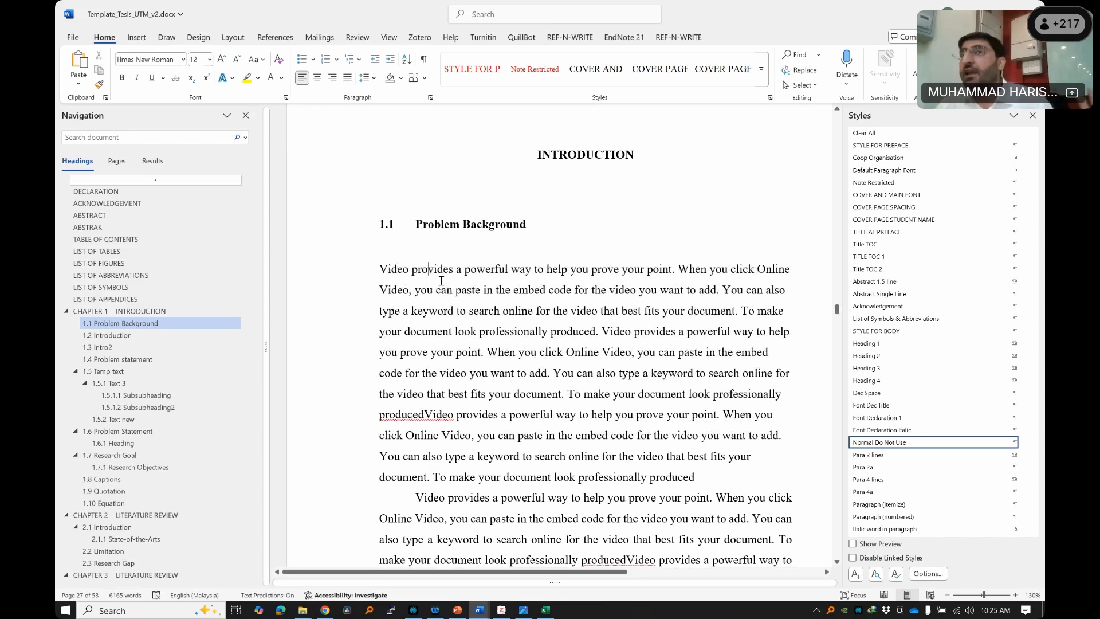
pyautogui.click(877, 456)
# - Check the "Para 2 lines" style and spacing of the successive paragraphs under 1.1 as far as heading 1.2
pyautogui.moveTo(484, 277); pyautogui.dragTo(674, 460)
pyautogui.scroll(-3, 673, 459)
pyautogui.click(420, 327)
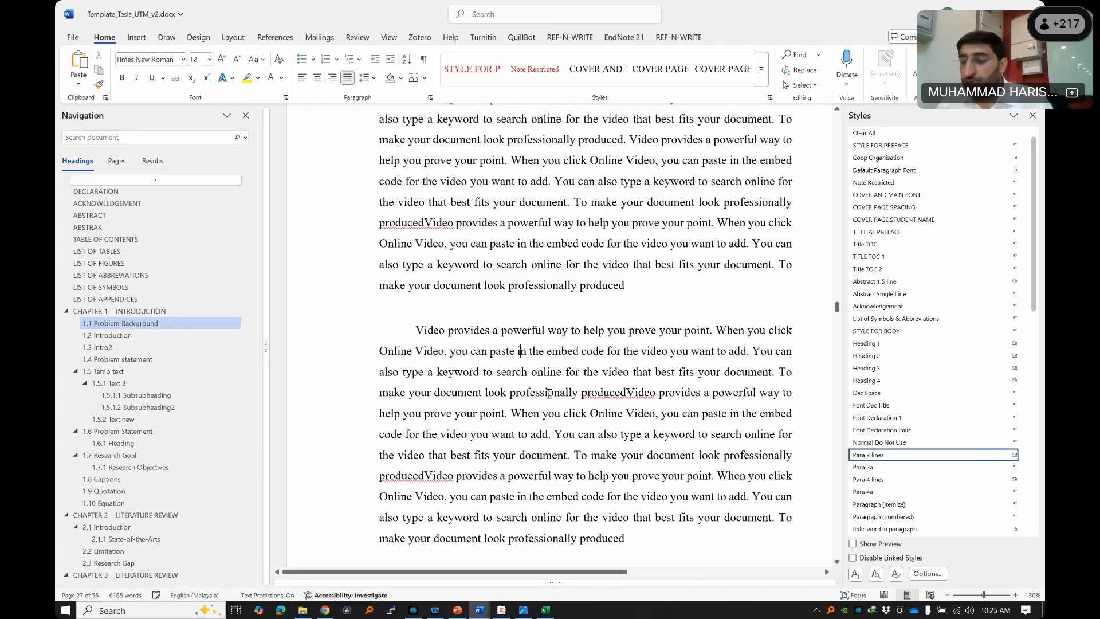
pyautogui.hotkey('ctrl', 'Return')
pyautogui.scroll(-5, 624, 401)
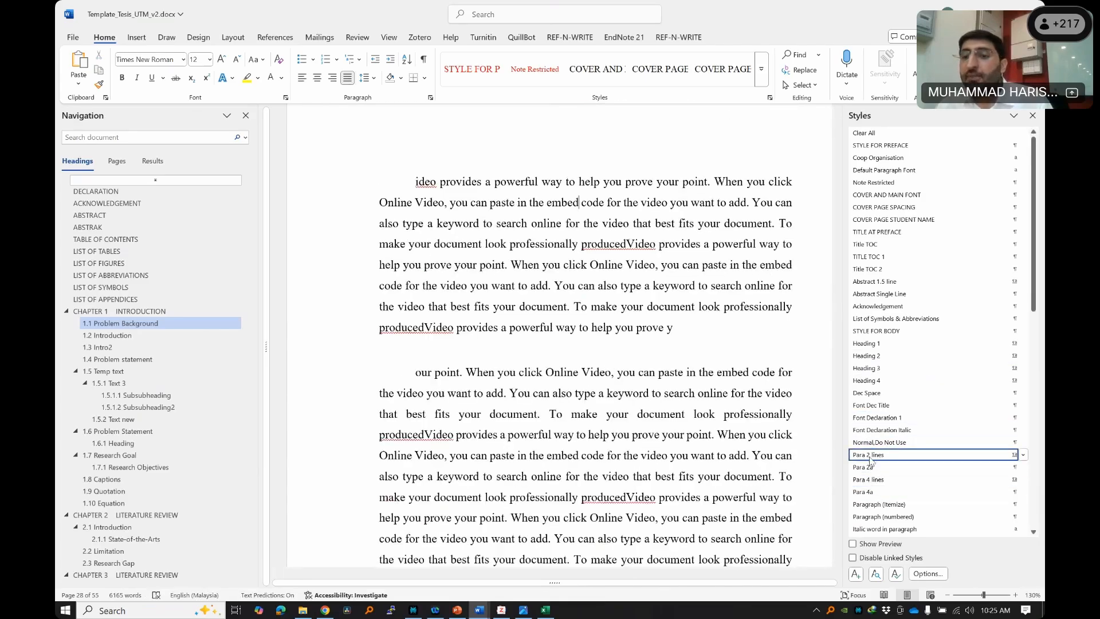
pyautogui.scroll(-5, 637, 377)
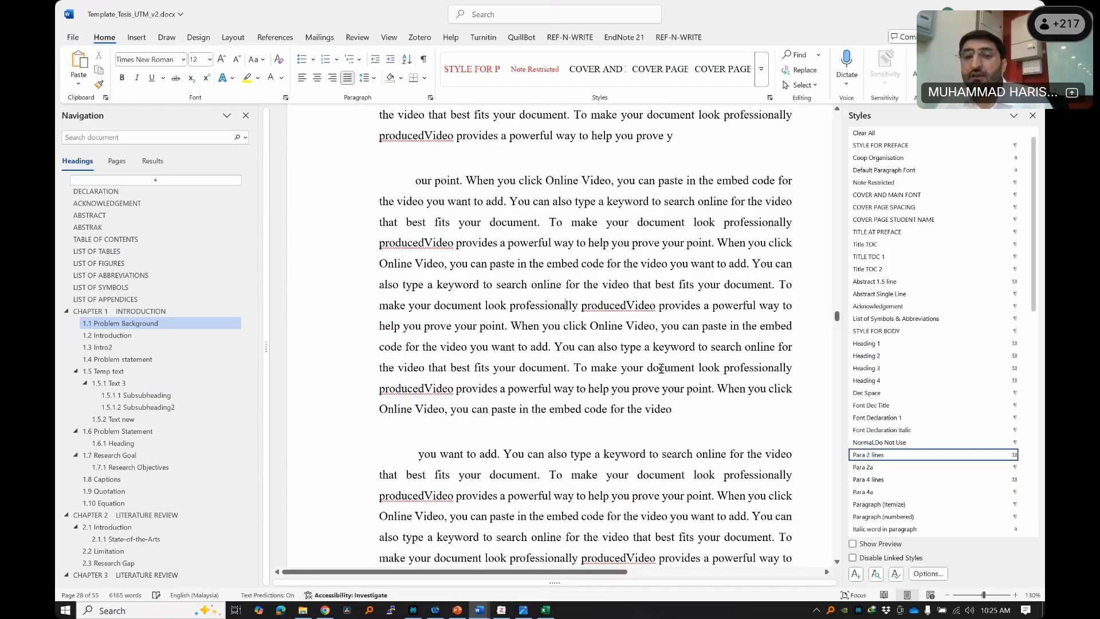
pyautogui.scroll(-4, 824, 408)
pyautogui.scroll(-10, 621, 325)
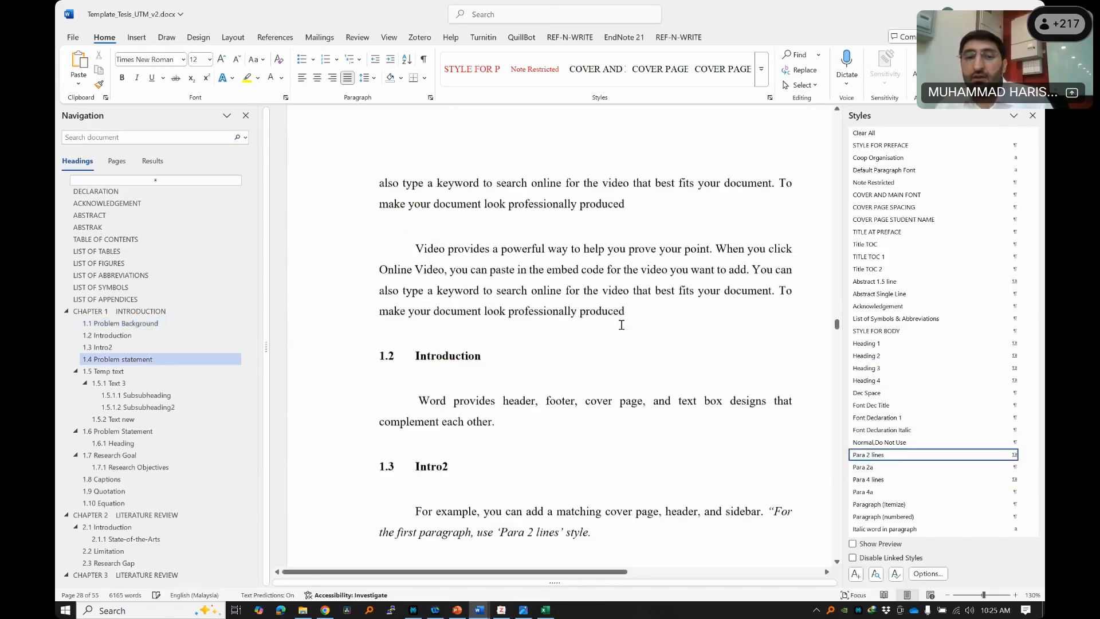
pyautogui.scroll(3, 604, 267)
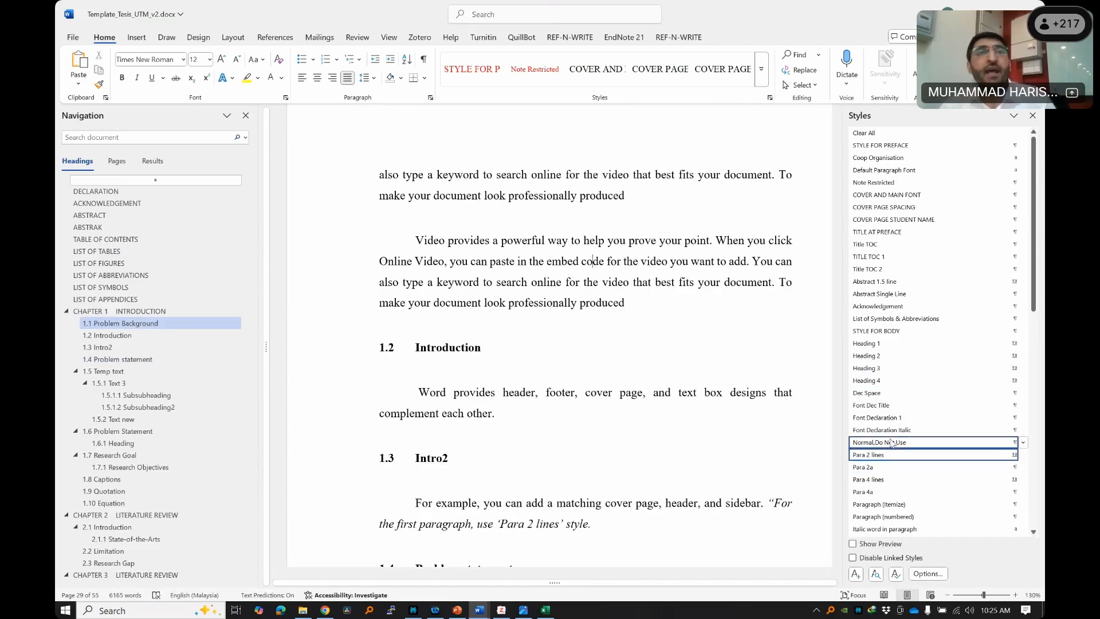
# - Compare "Para 2 lines" with "Para 4 lines" on the last paragraph before heading 1.2, leaving it in "Para 4 lines"
pyautogui.moveTo(891, 442)
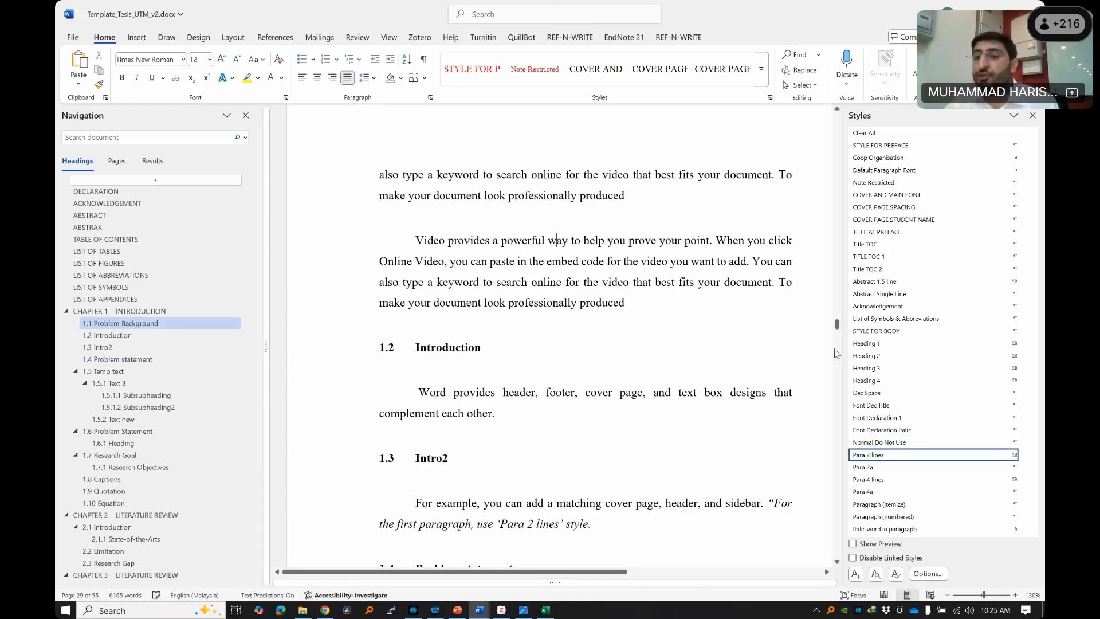
pyautogui.click(873, 481)
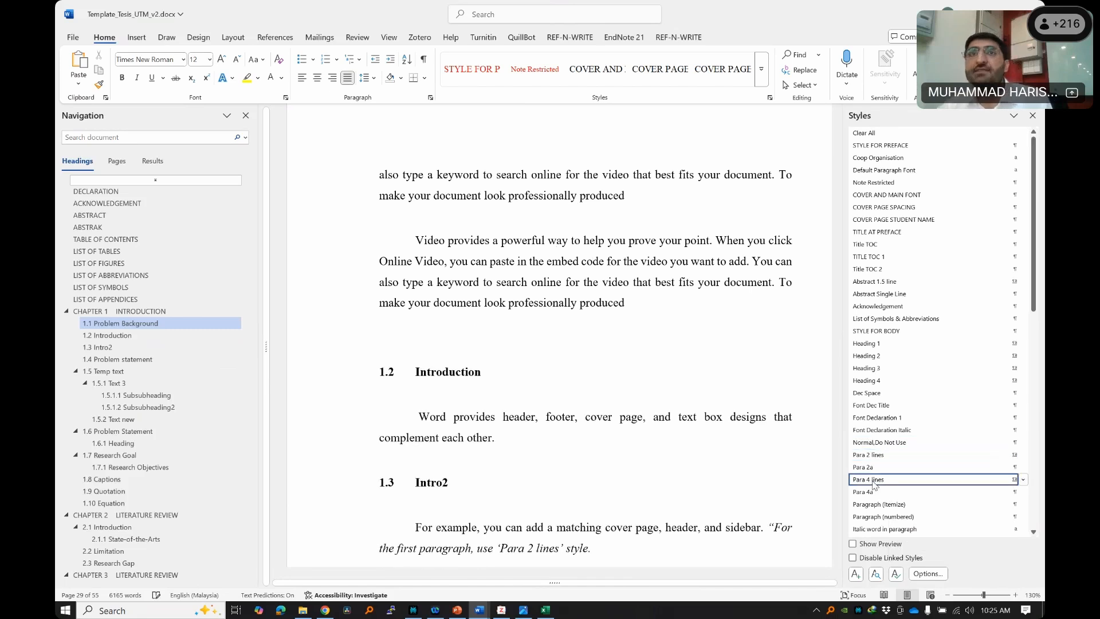
pyautogui.click(868, 455)
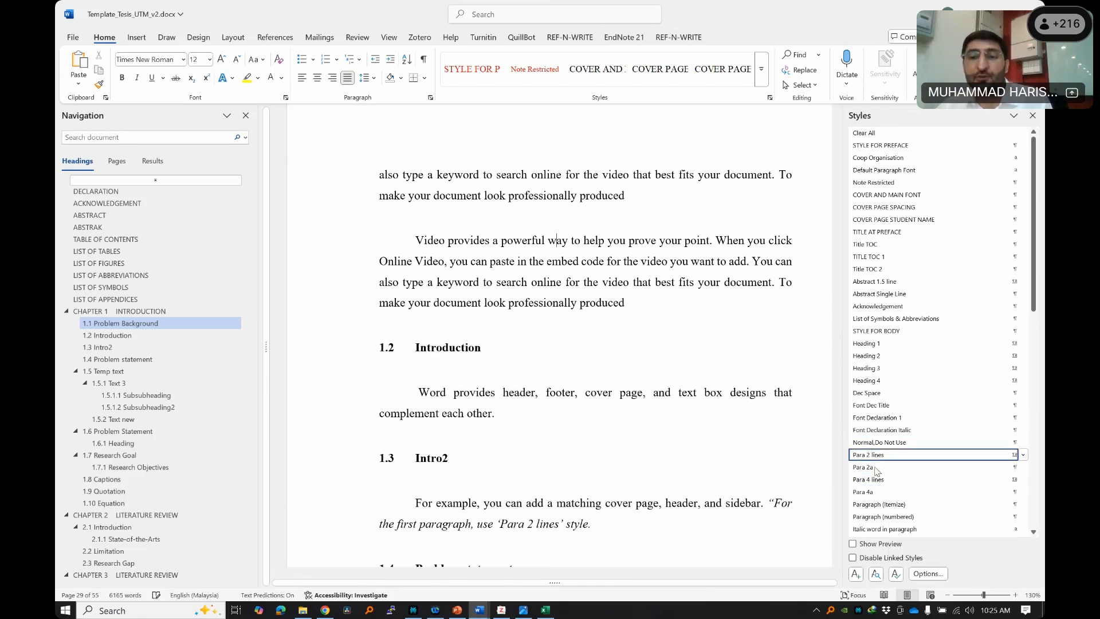
pyautogui.click(880, 465)
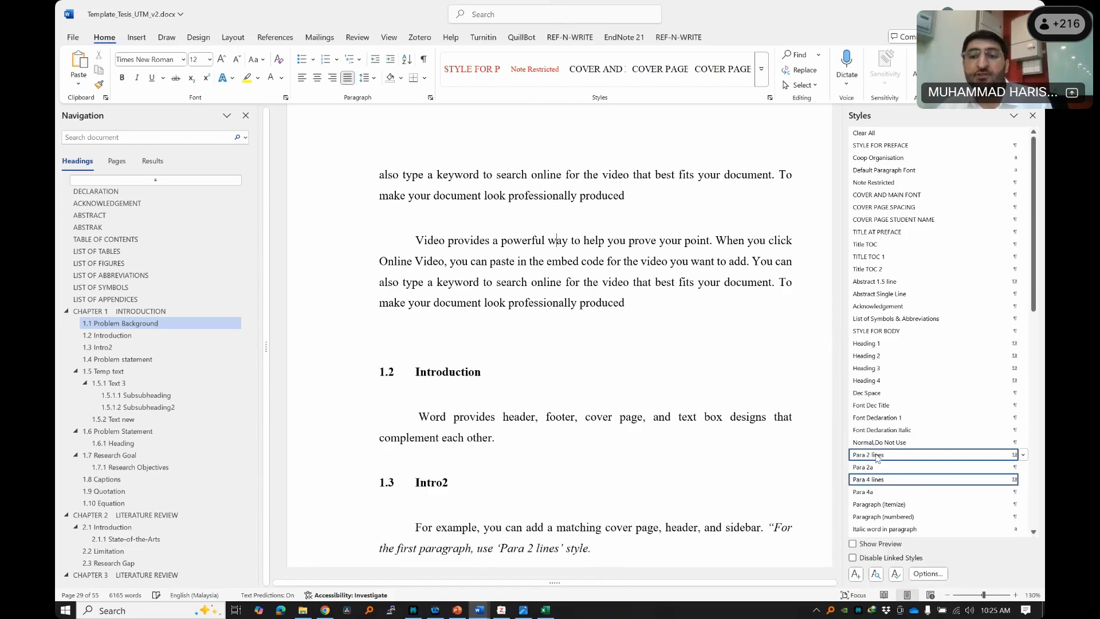
pyautogui.click(880, 491)
pyautogui.click(884, 456)
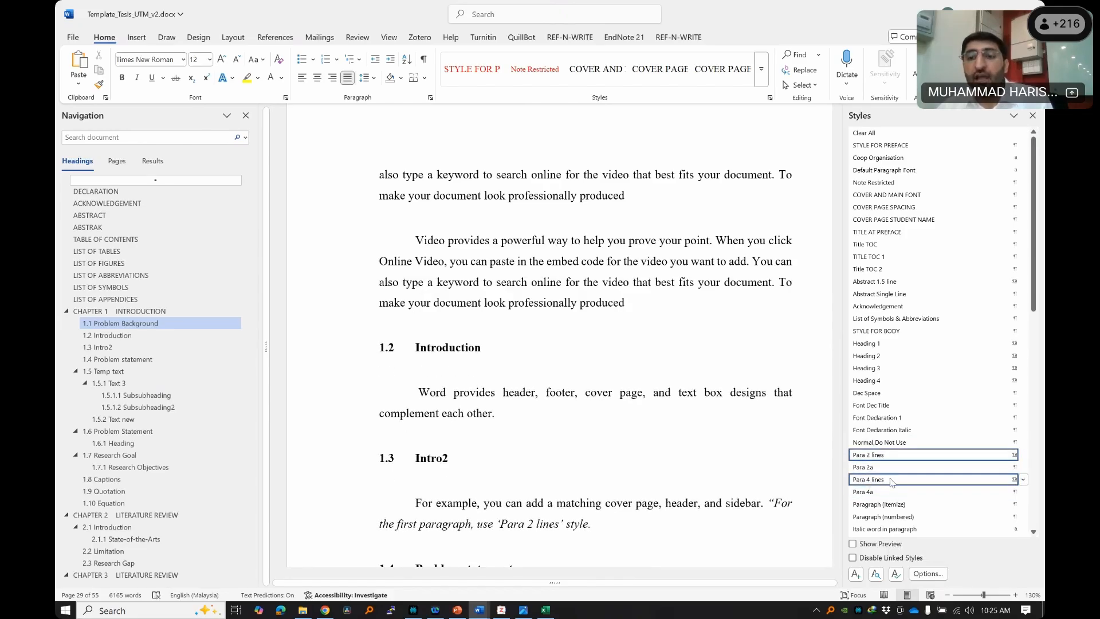
pyautogui.click(892, 480)
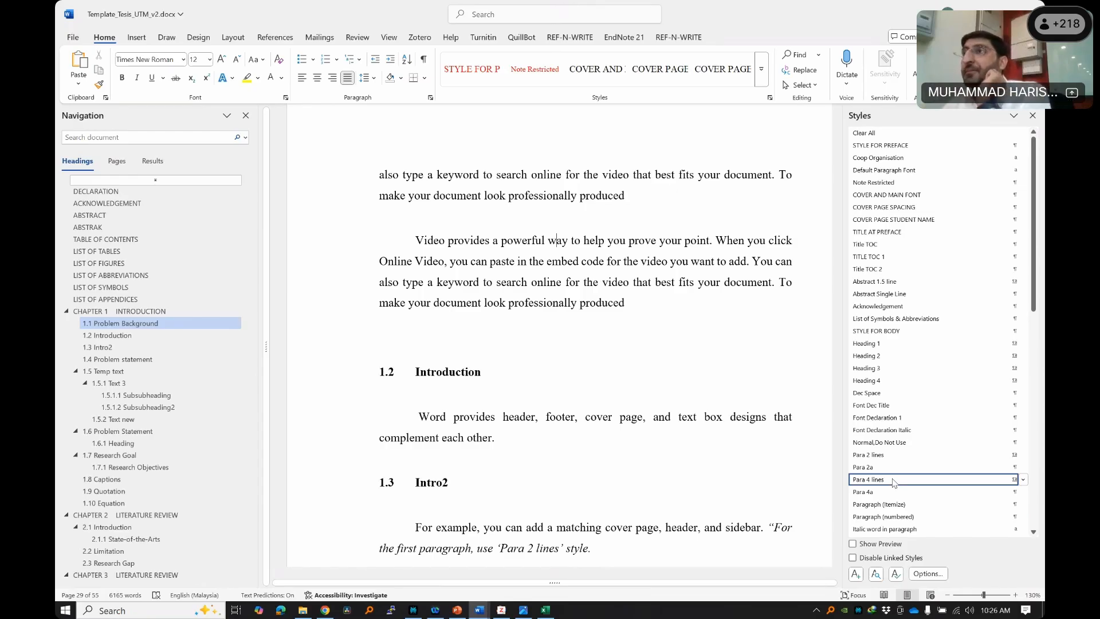
pyautogui.click(712, 202)
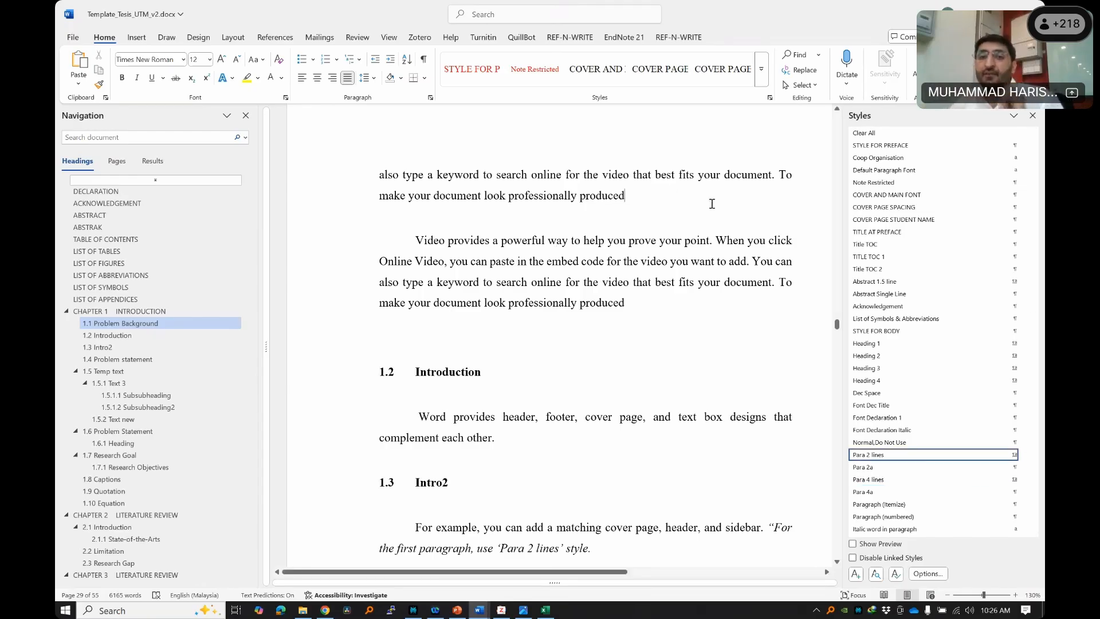
# - Go through the rest of Chapter 1 to the Figure 1.1 caption in section 1.8 Captions
pyautogui.scroll(-8, 743, 344)
pyautogui.scroll(-20, 743, 344)
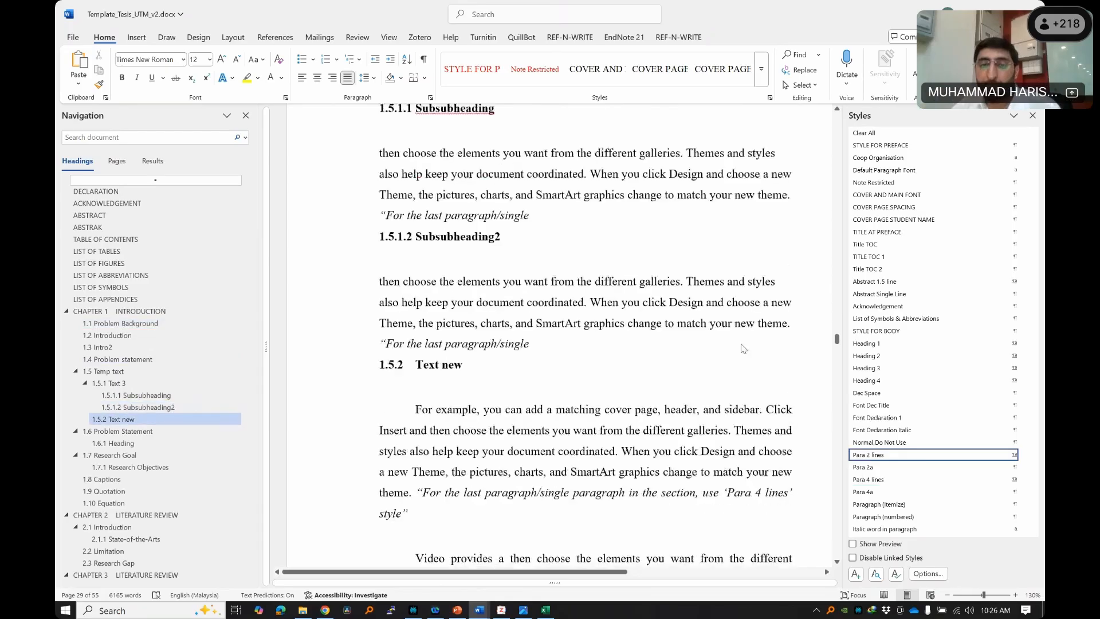
pyautogui.scroll(-20, 729, 342)
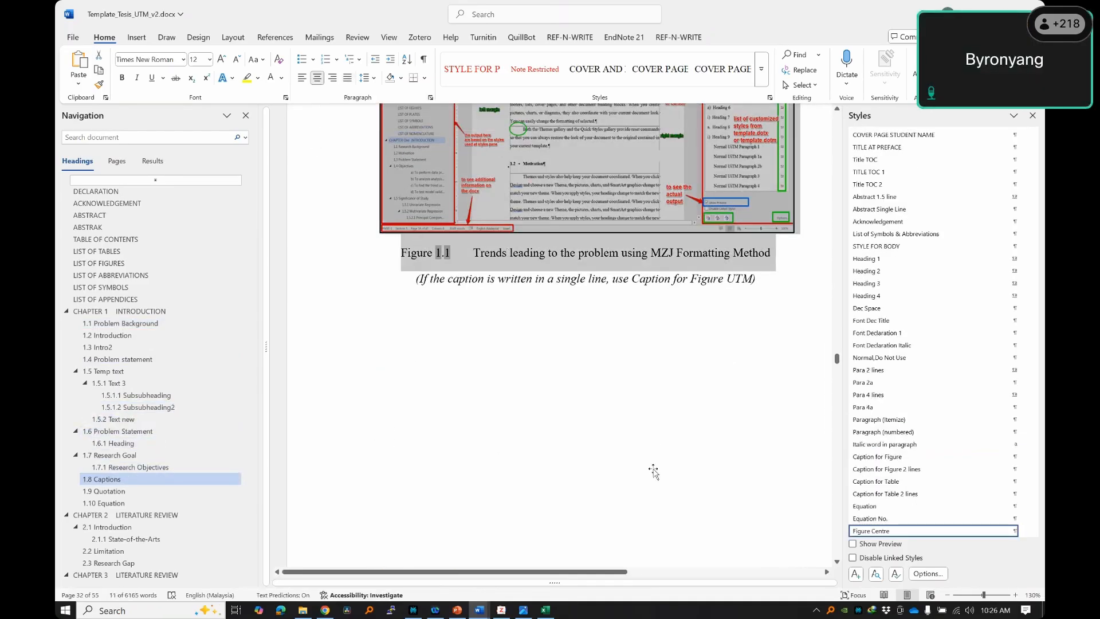
# - Shrink the "ONE DOTX FOR MANY DOCX" picture of Figure 1.2 in section 1.8 so it fits on the page under Figure 1.1
pyautogui.scroll(-10, 651, 401)
pyautogui.click(655, 166)
pyautogui.scroll(6, 670, 311)
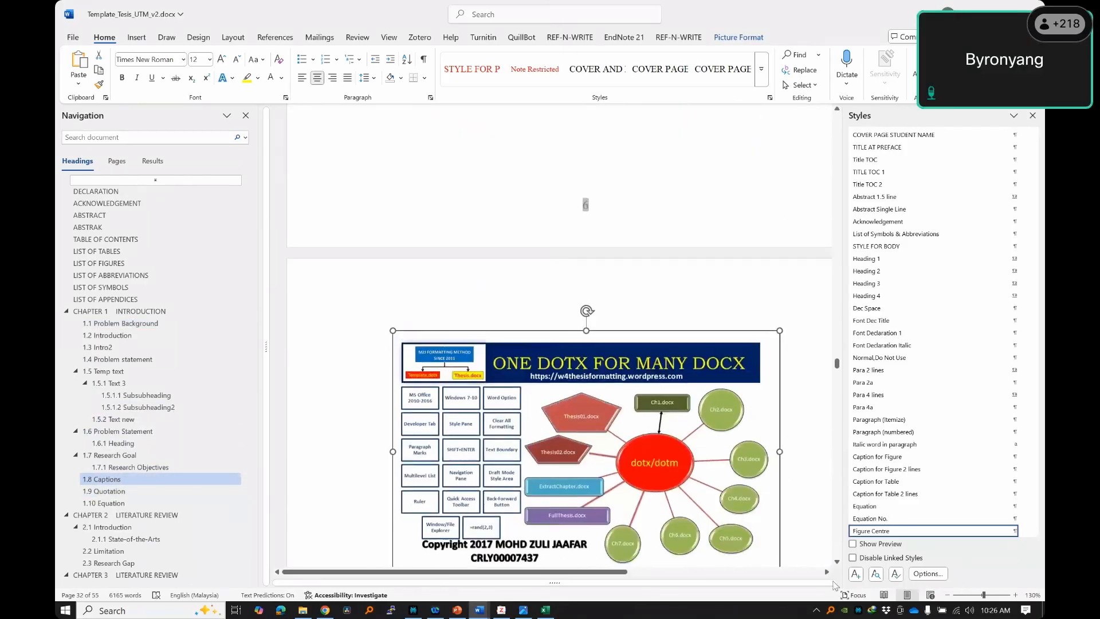
pyautogui.scroll(-3, 687, 327)
pyautogui.moveTo(779, 383); pyautogui.dragTo(632, 290)
pyautogui.click(648, 395)
pyautogui.scroll(-4, 497, 468)
pyautogui.scroll(3, 616, 245)
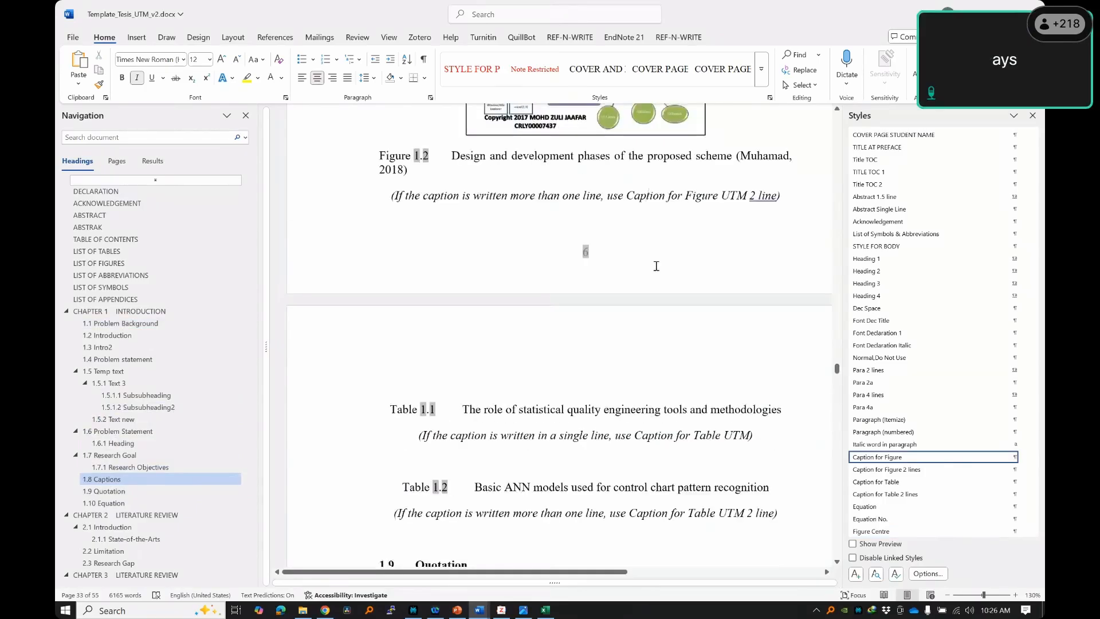
# - Copy the Figure 1.2 picture together with its two-line caption in section 1.8, without the italic note below it
pyautogui.moveTo(453, 204); pyautogui.dragTo(440, 151)
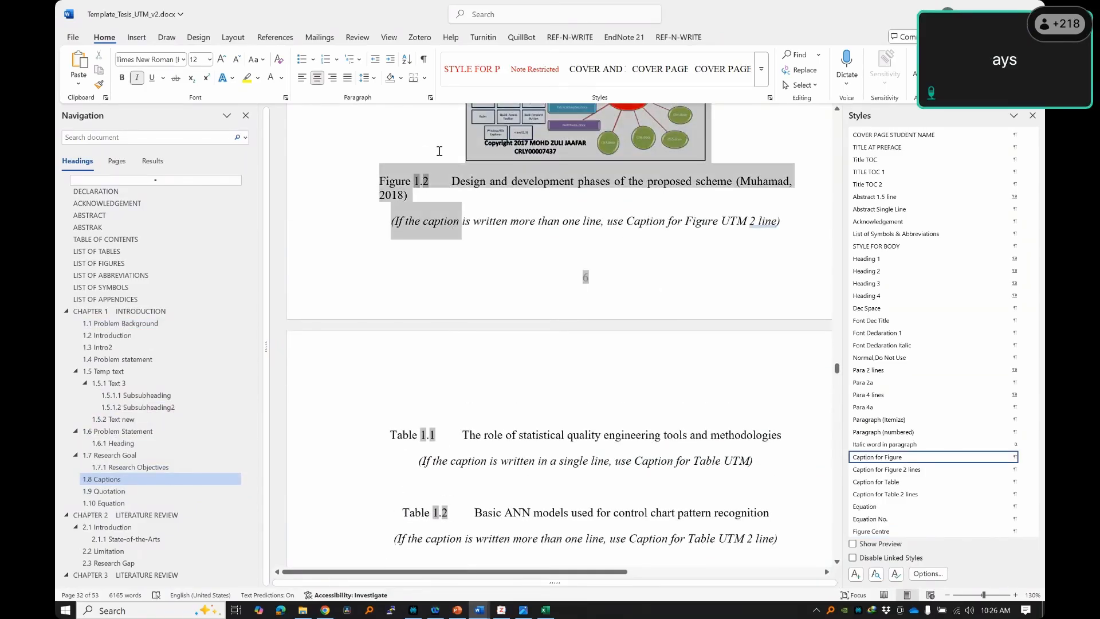
pyautogui.click(446, 223)
pyautogui.scroll(1, 442, 177)
pyautogui.moveTo(421, 193); pyautogui.dragTo(472, 318)
pyautogui.scroll(4, 442, 177)
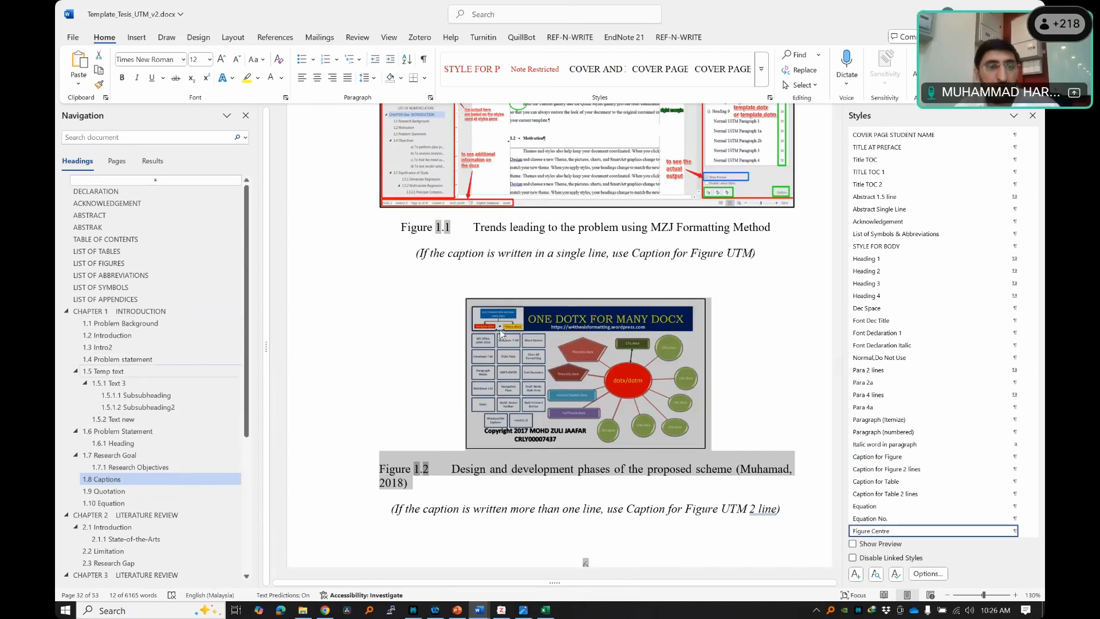
# - End the second-to-last paragraph of section 1.1 with a period and paste the copied Figure 1.2 and caption on a new line below it
pyautogui.scroll(10, 497, 329)
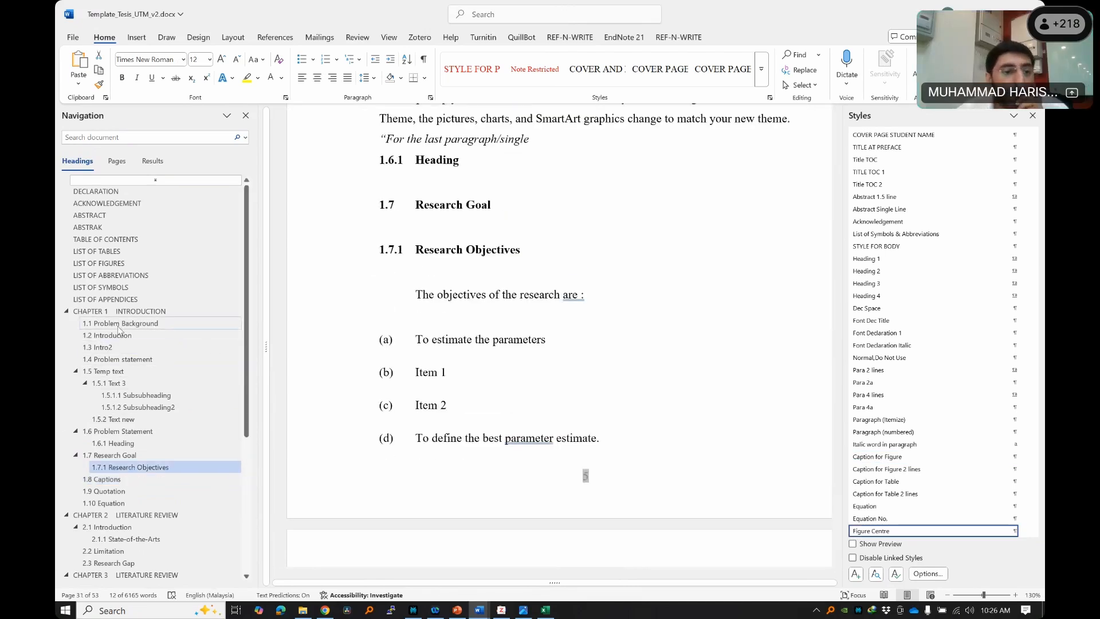
pyautogui.click(121, 323)
pyautogui.scroll(-10, 430, 315)
pyautogui.scroll(3, 642, 216)
pyautogui.click(641, 277)
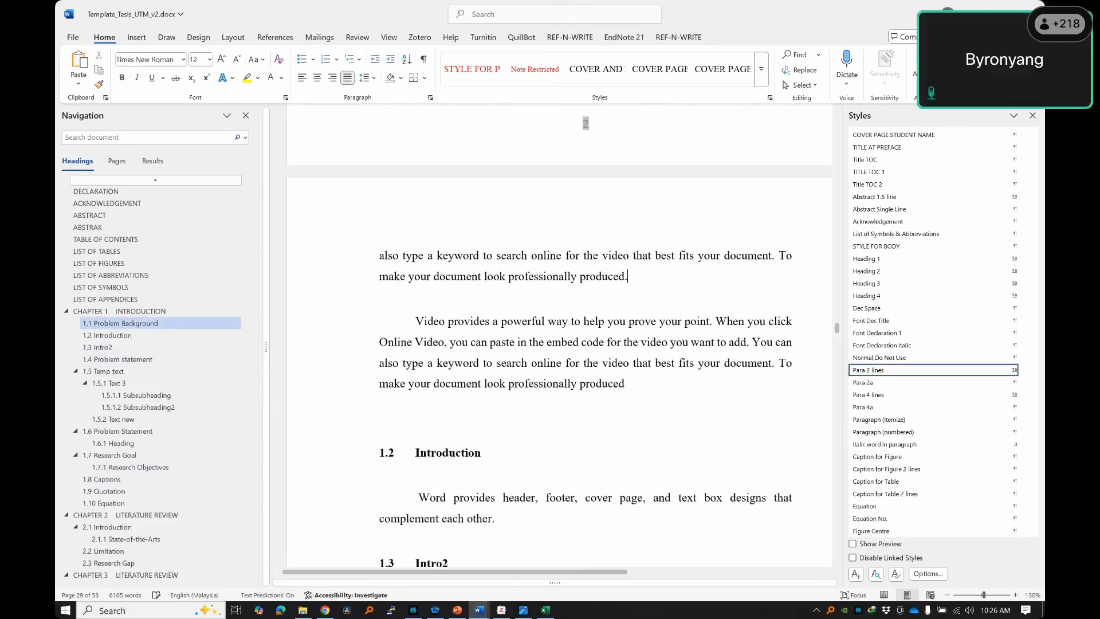
pyautogui.write('.')
pyautogui.press('Return')
pyautogui.hotkey('ctrl', 'v')
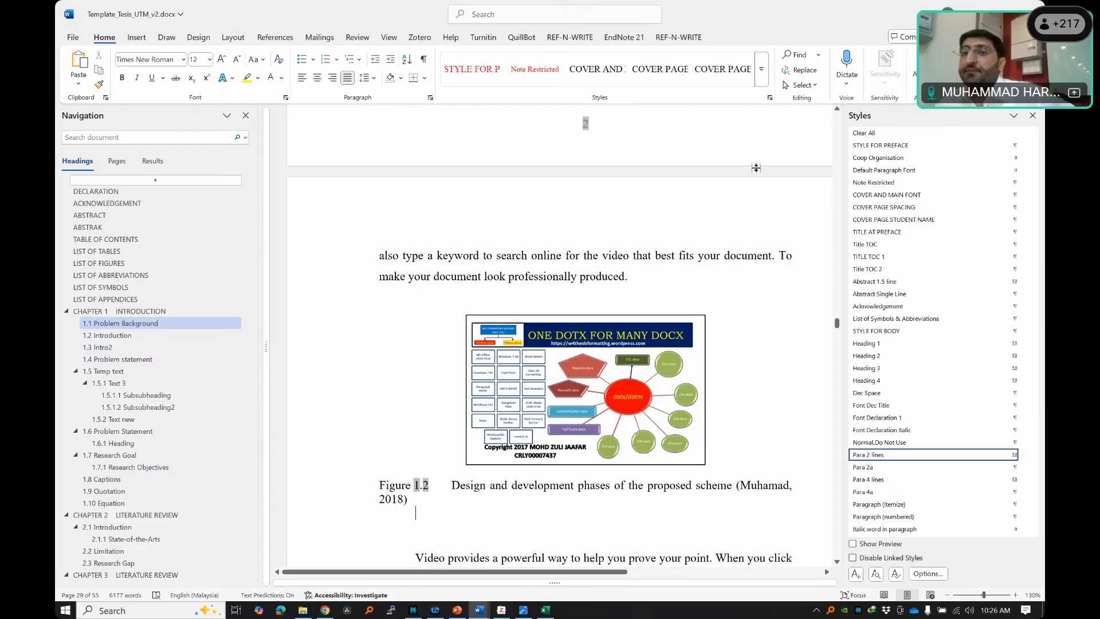
# - Remove the empty paragraph beneath the pasted Figure 1.2 caption in section 1.1
pyautogui.click(648, 236)
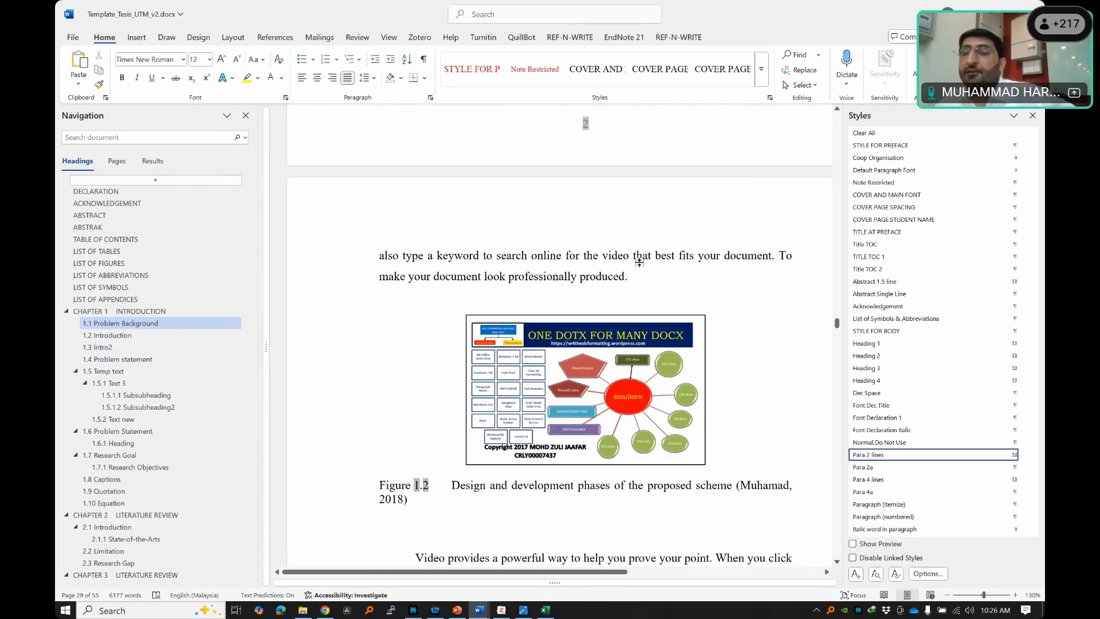
pyautogui.scroll(7, 645, 264)
pyautogui.scroll(-5, 646, 264)
pyautogui.scroll(-3, 645, 265)
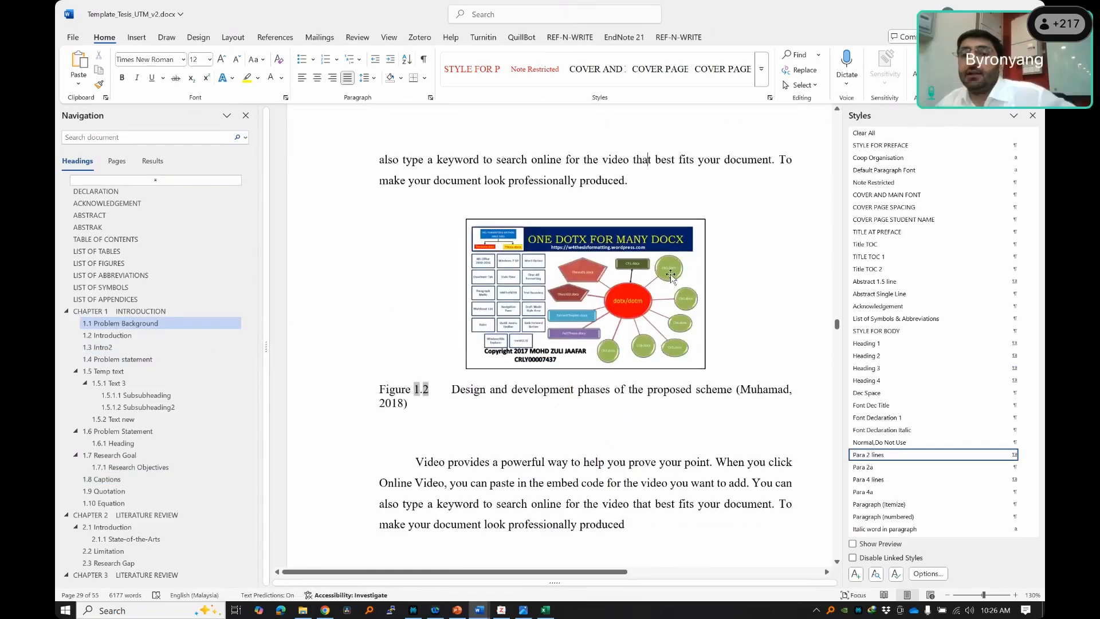
pyautogui.click(660, 267)
pyautogui.click(594, 428)
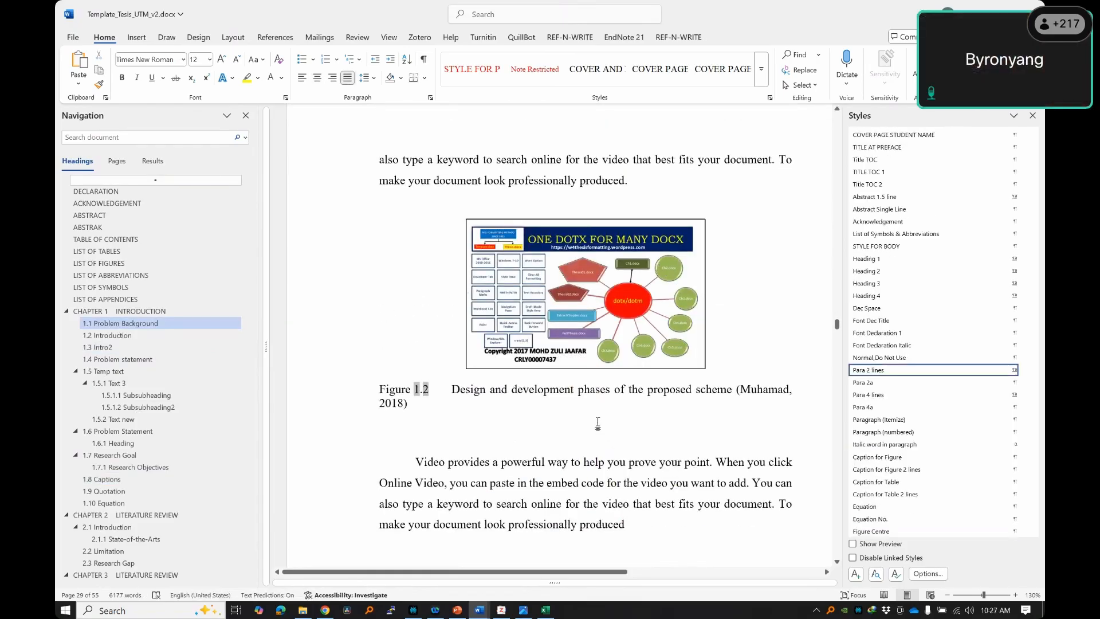
pyautogui.press('Delete')
# - Check the styles and spacing of the pasted picture, its caption and the surrounding paragraphs in section 1.1
pyautogui.click(579, 280)
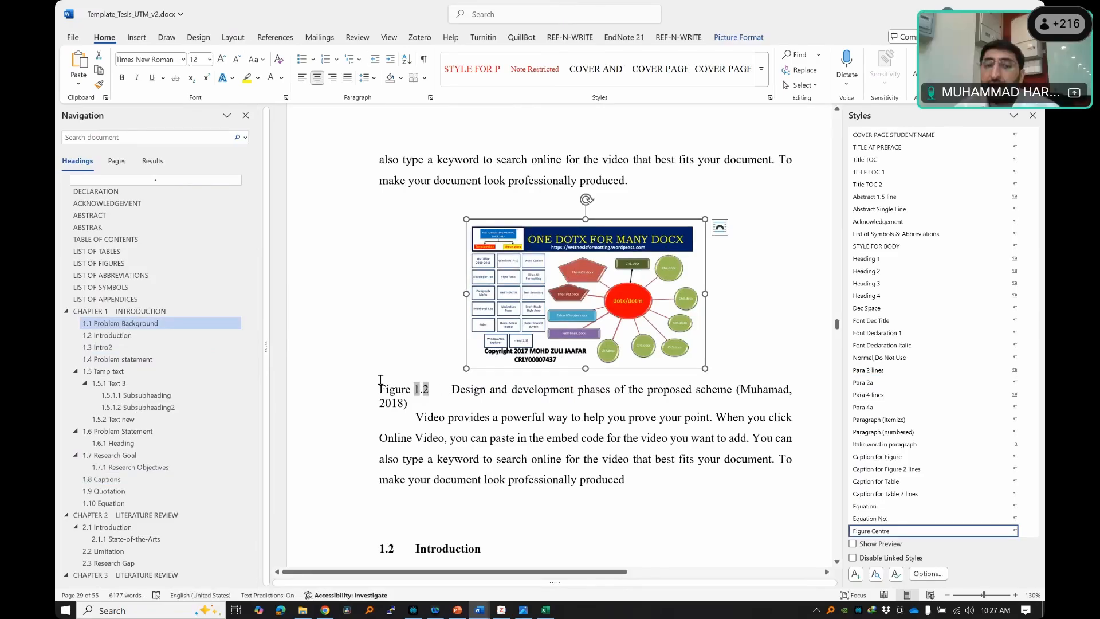
pyautogui.moveTo(447, 389); pyautogui.dragTo(374, 380)
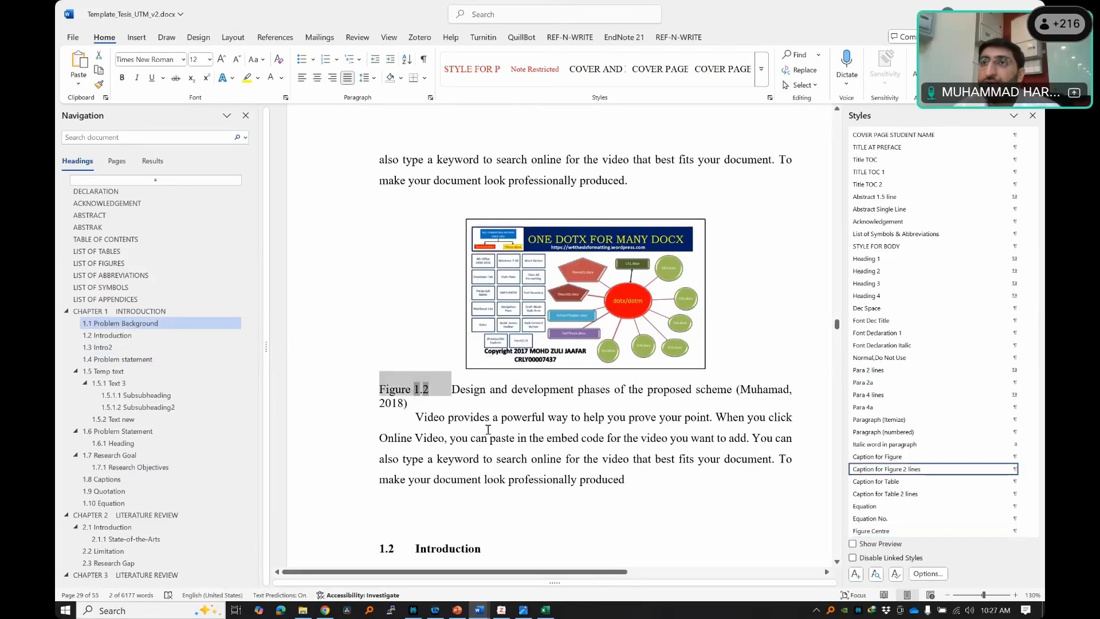
pyautogui.scroll(3, 590, 363)
pyautogui.scroll(10, 590, 363)
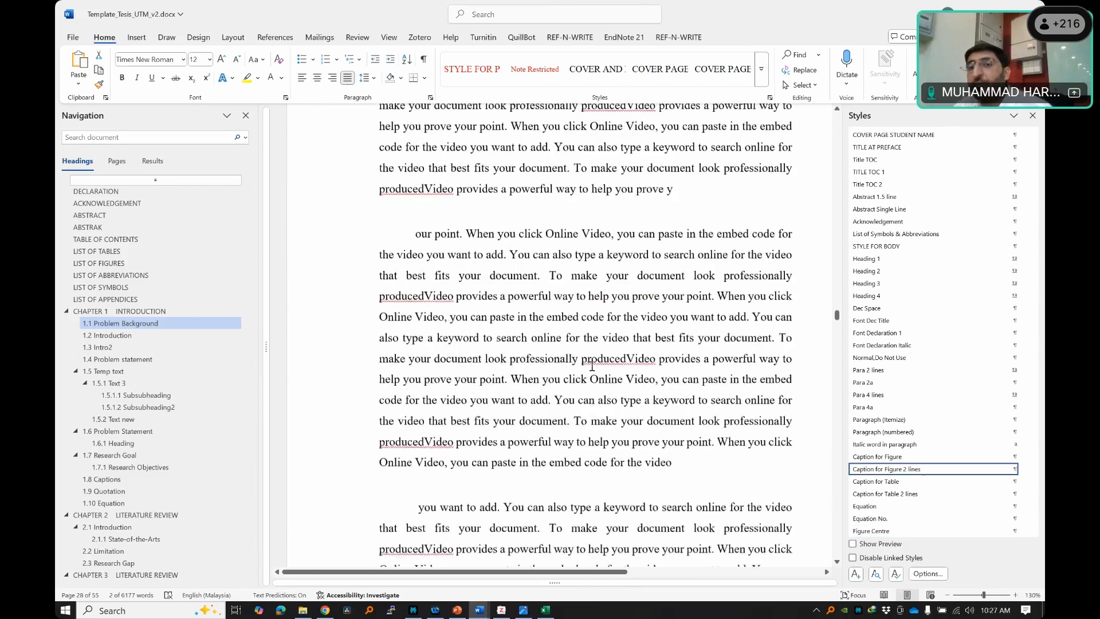
pyautogui.scroll(-7, 592, 355)
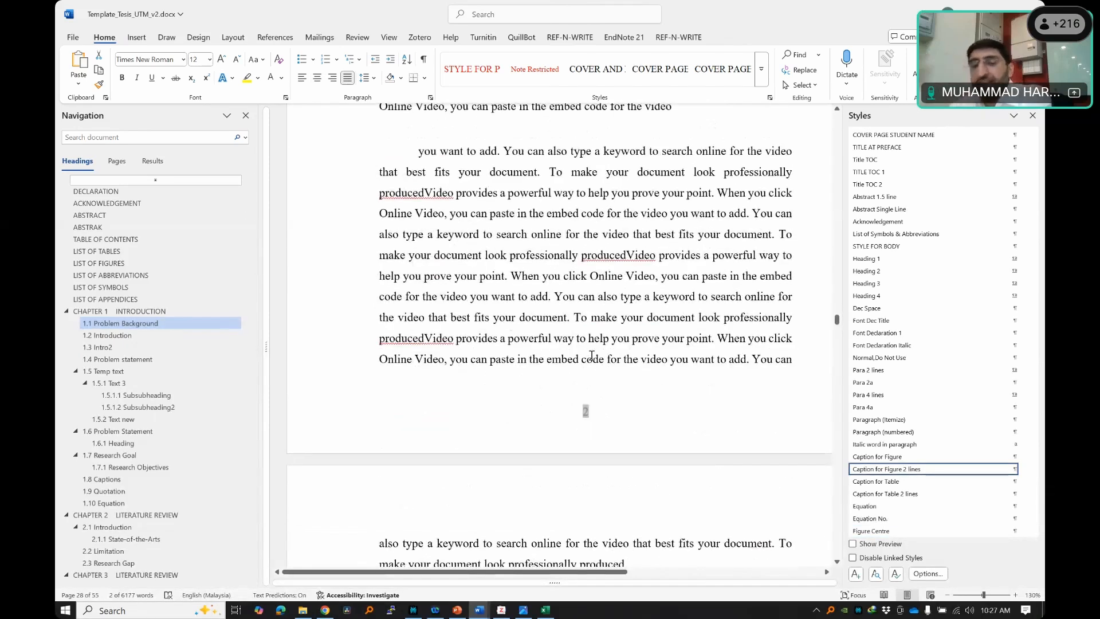
pyautogui.scroll(-4, 556, 328)
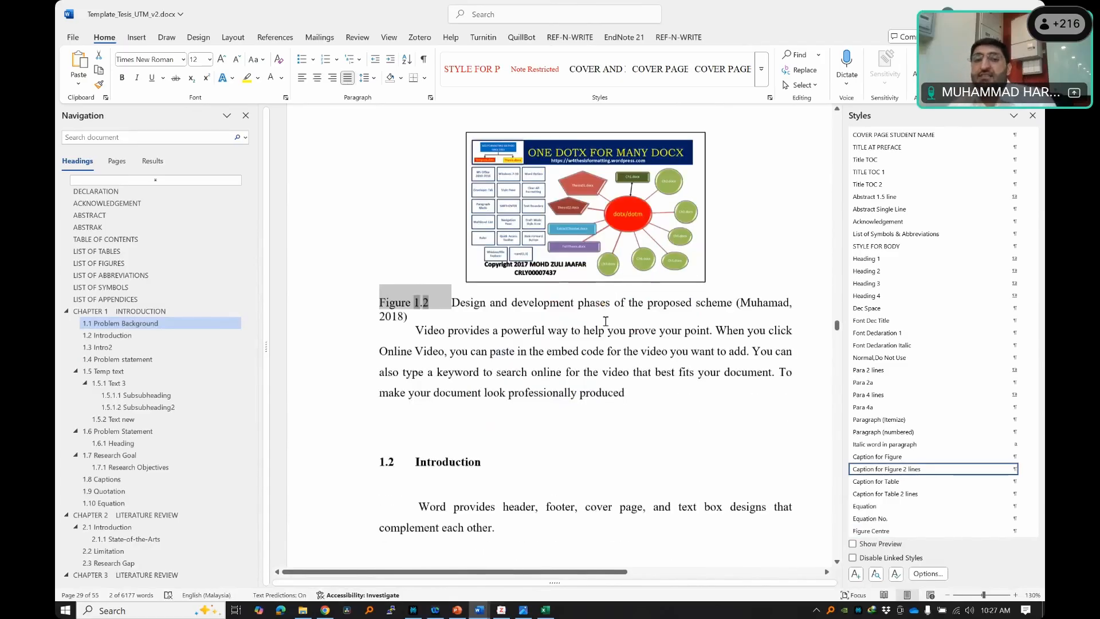
pyautogui.click(532, 327)
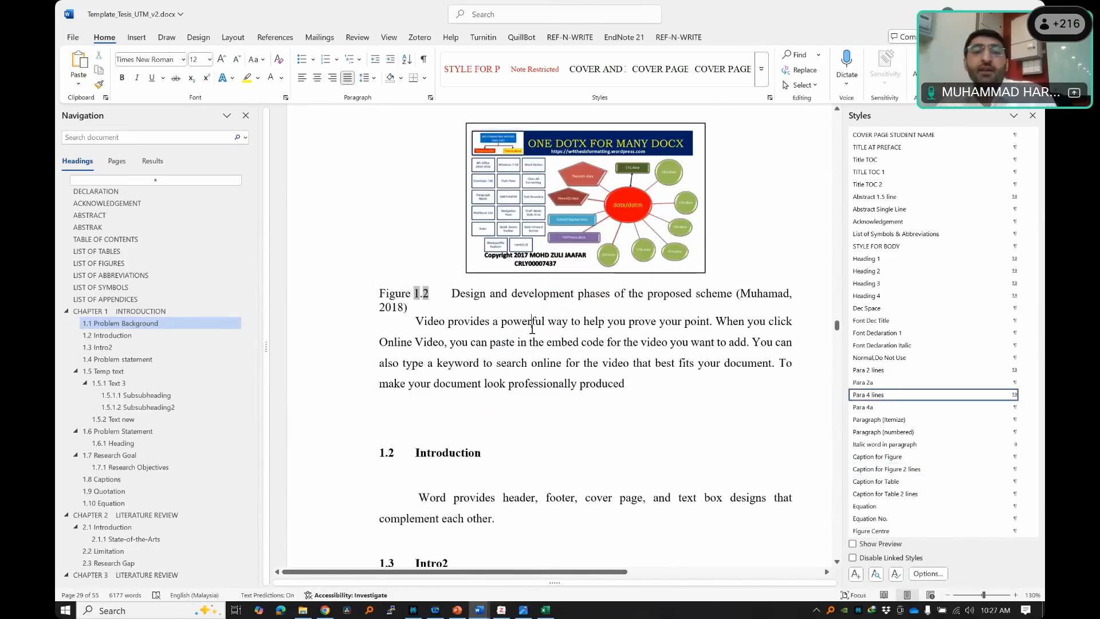
pyautogui.click(535, 215)
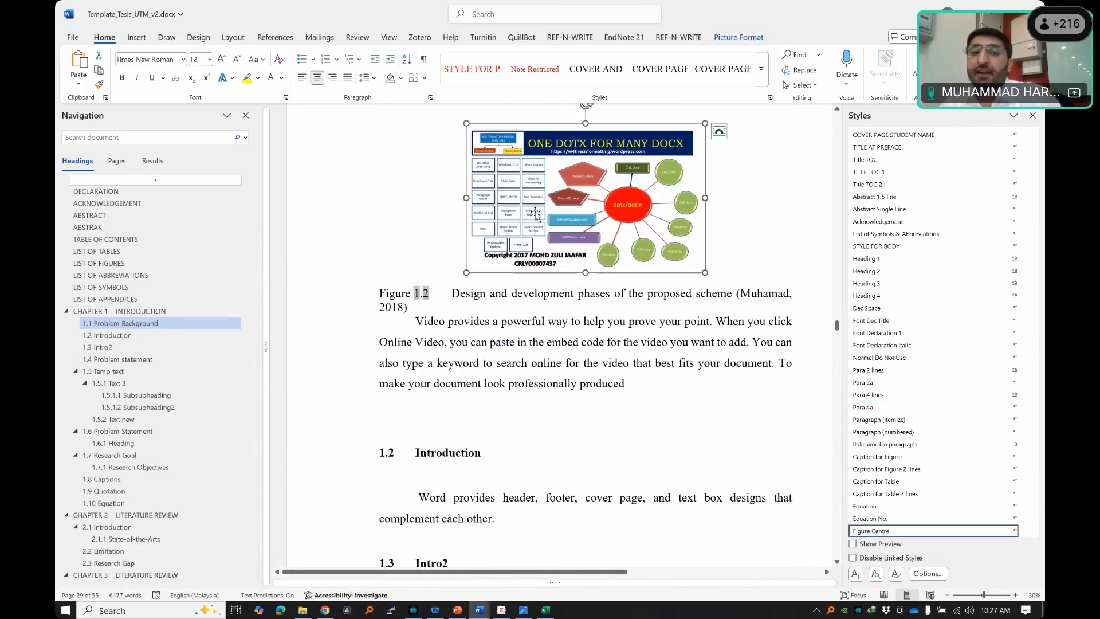
pyautogui.click(533, 298)
# - Apply the "Para 4a" style to the paragraph between the Figure 1.2 caption and heading 1.2
pyautogui.moveTo(418, 323); pyautogui.dragTo(633, 367)
pyautogui.press('super+c')
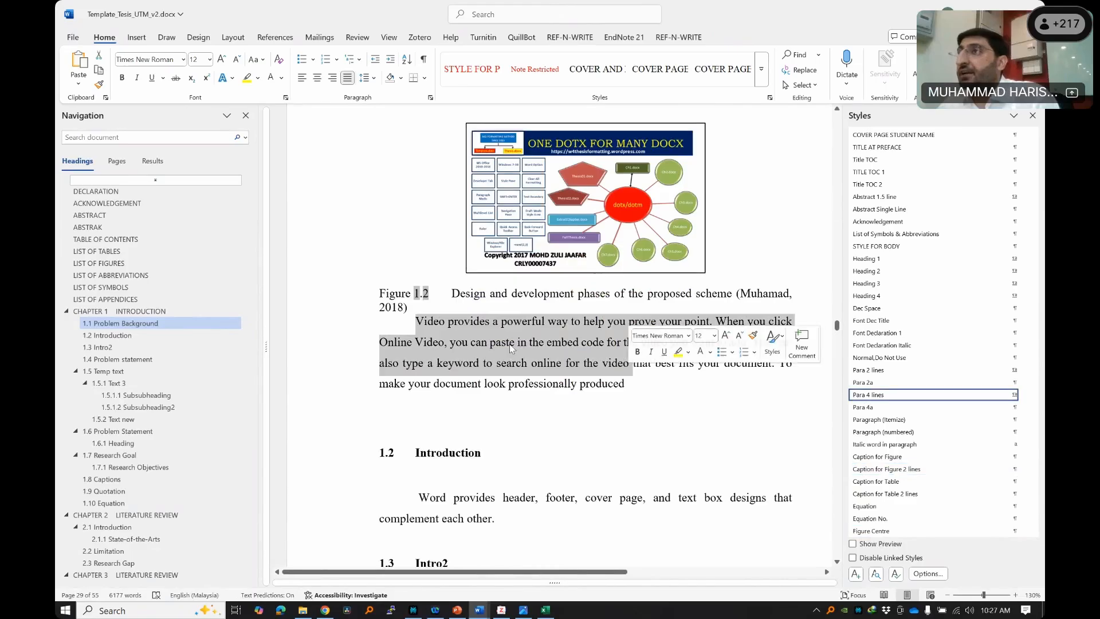
pyautogui.click(487, 321)
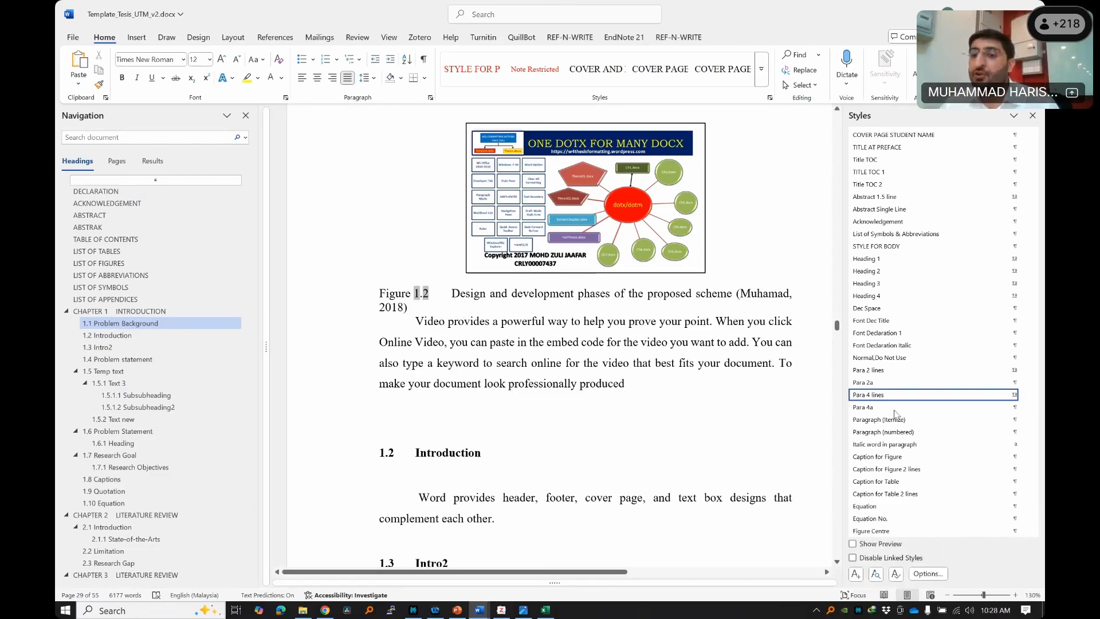
pyautogui.click(870, 408)
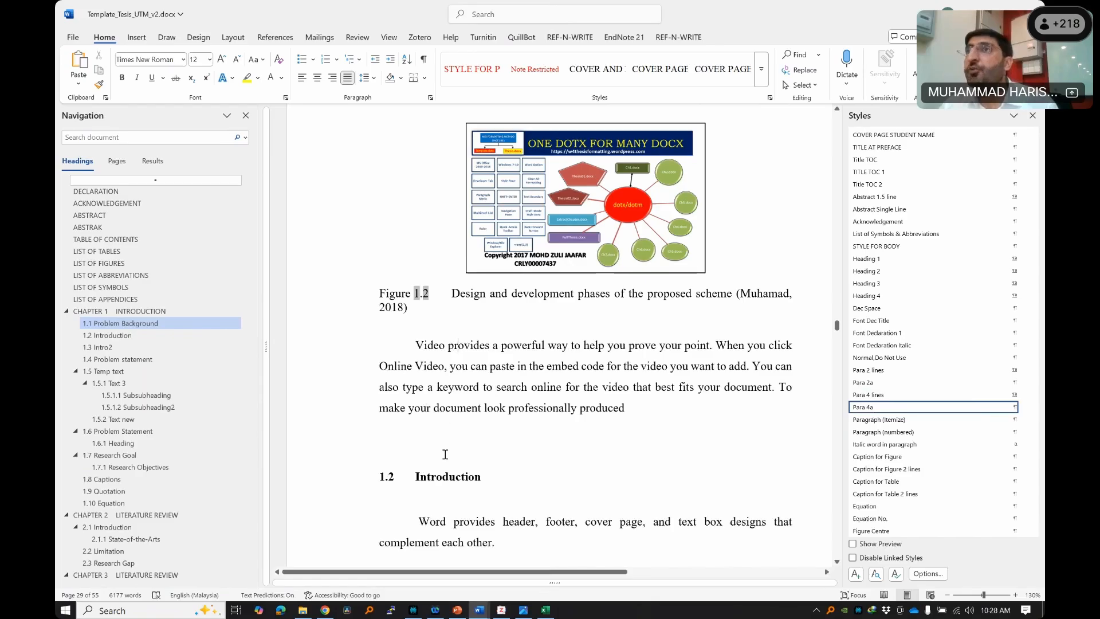
# - Add a new paragraph below the Figure 1.2 caption in section 1.1, try pasting the clipboard content there and undo the paste
pyautogui.click(427, 322)
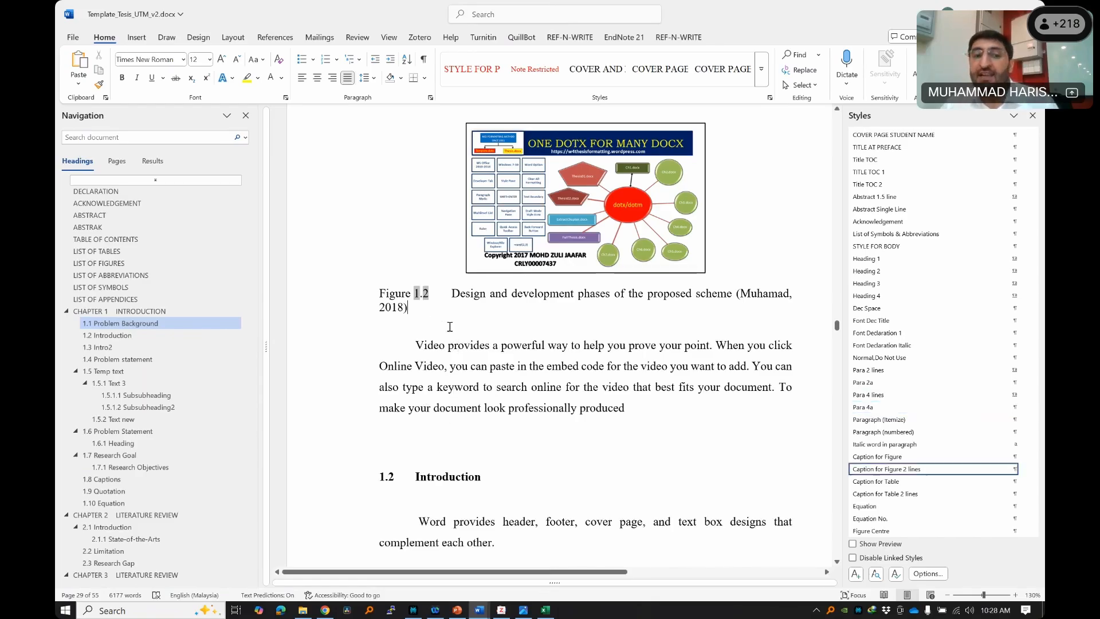
pyautogui.press('Return')
pyautogui.hotkey('ctrl', 'v')
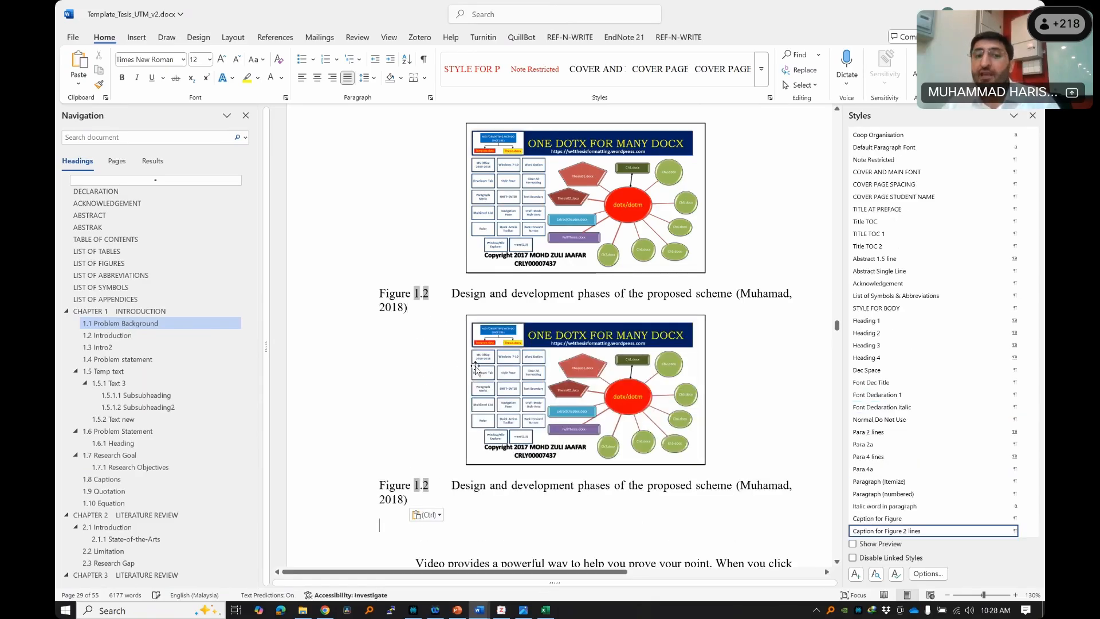
pyautogui.hotkey('ctrl', 'z')
pyautogui.write('v')
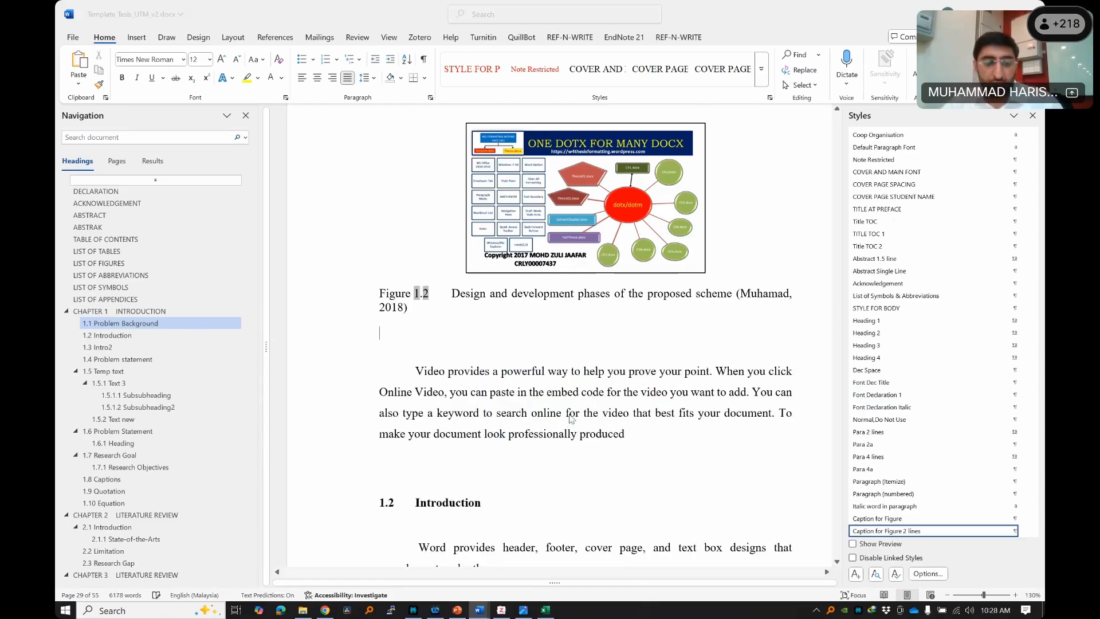
# - Paste the "Video provides a powerful way" text from the clipboard history below the Figure 1.2 caption and apply the "Para 2a" style to it
pyautogui.press('super+v')
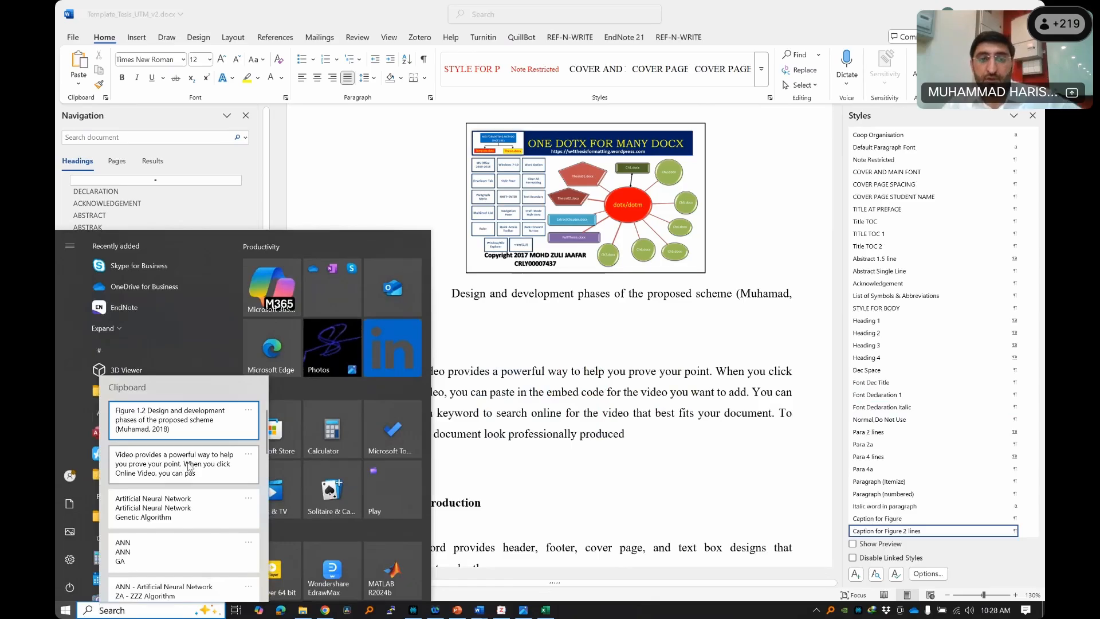
pyautogui.click(189, 465)
pyautogui.click(686, 381)
pyautogui.click(480, 340)
pyautogui.press('super+v')
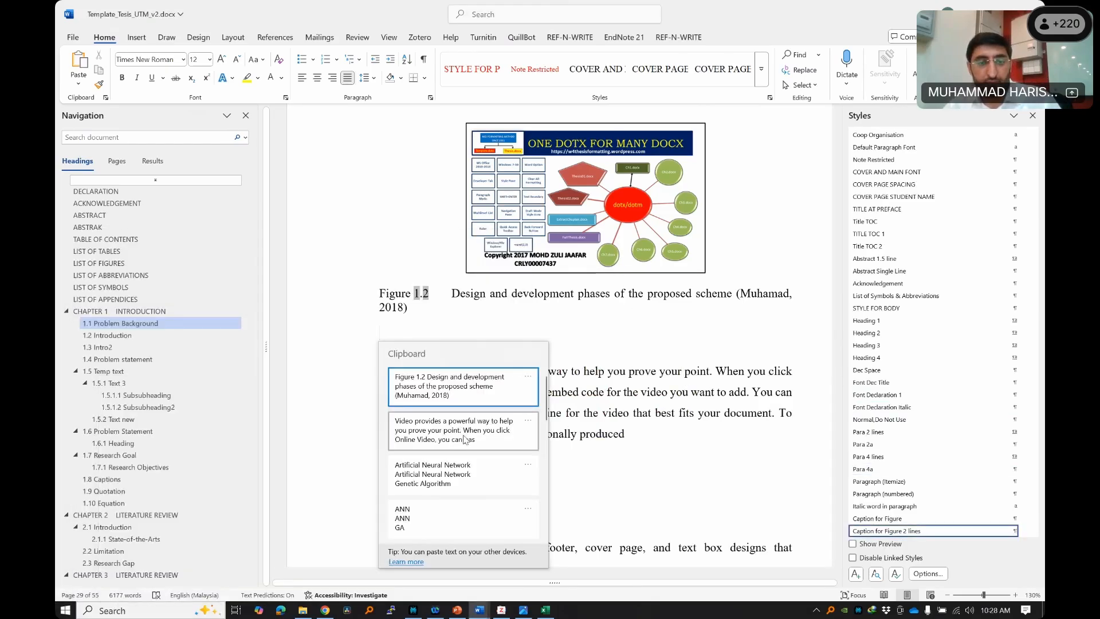
pyautogui.click(464, 435)
pyautogui.click(542, 334)
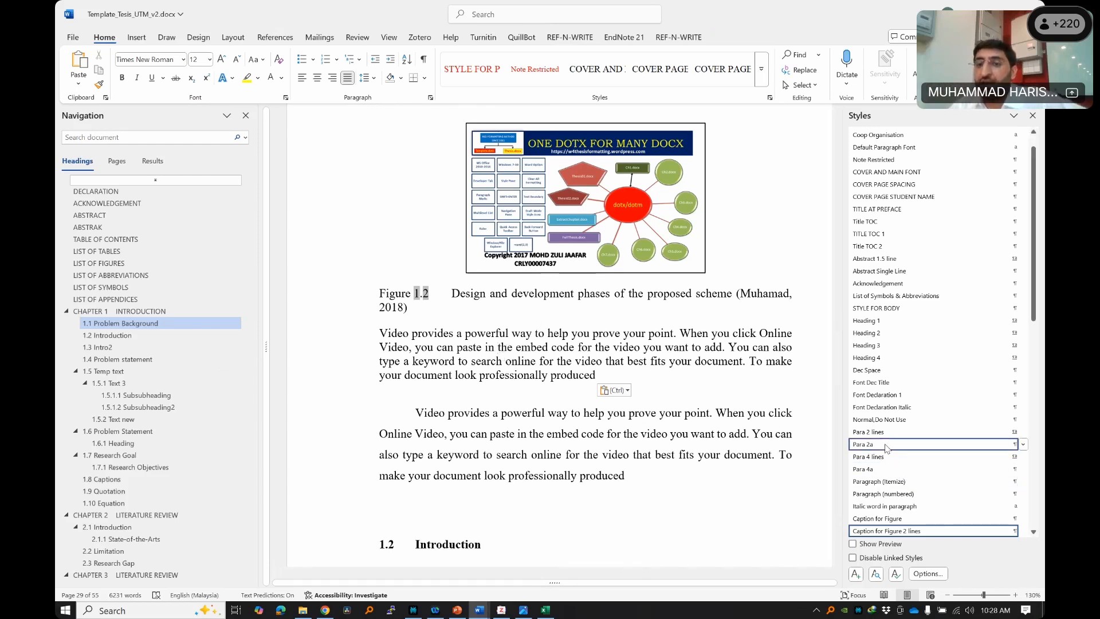
pyautogui.click(974, 444)
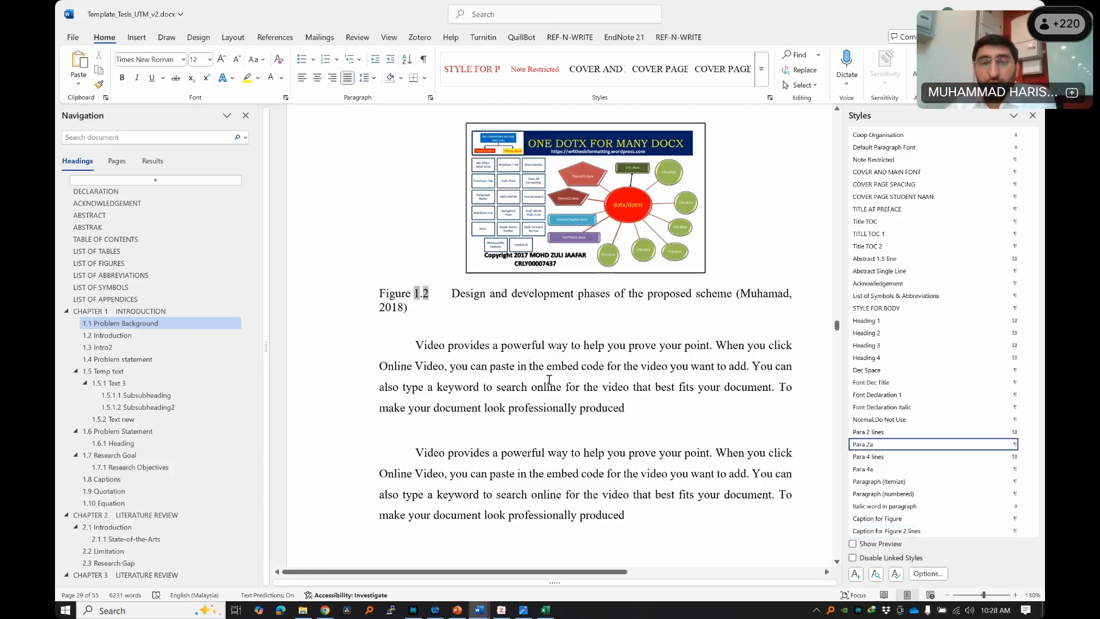
# - Review the spacing of the paragraphs around Figure 1.2 in section 1.1 and compare it with the following Chapter 1 sections
pyautogui.scroll(-5, 601, 372)
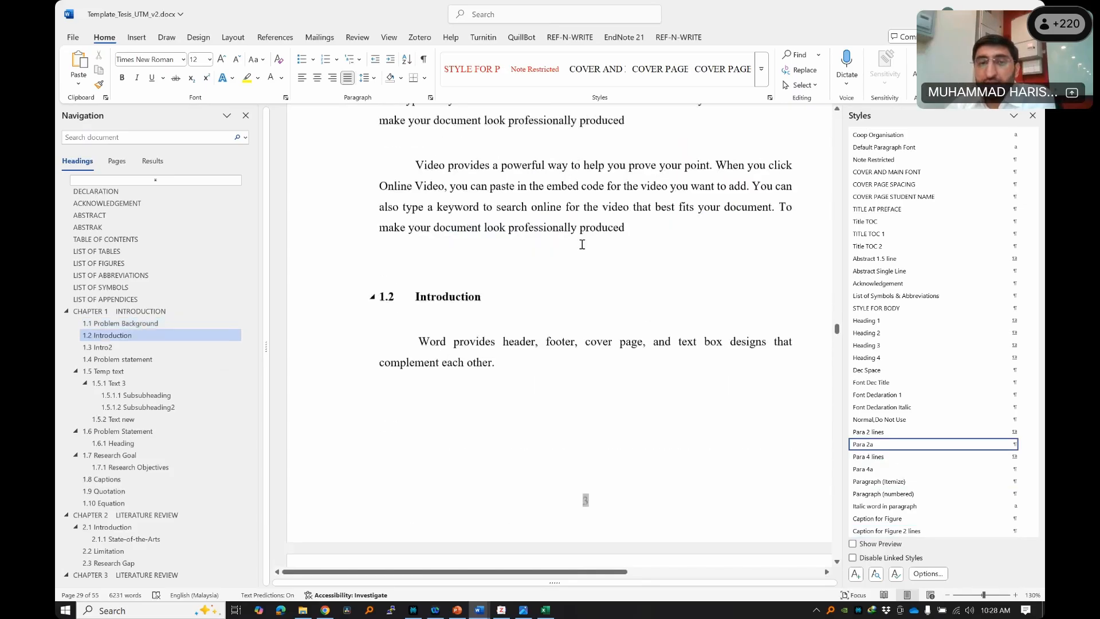
pyautogui.scroll(15, 591, 304)
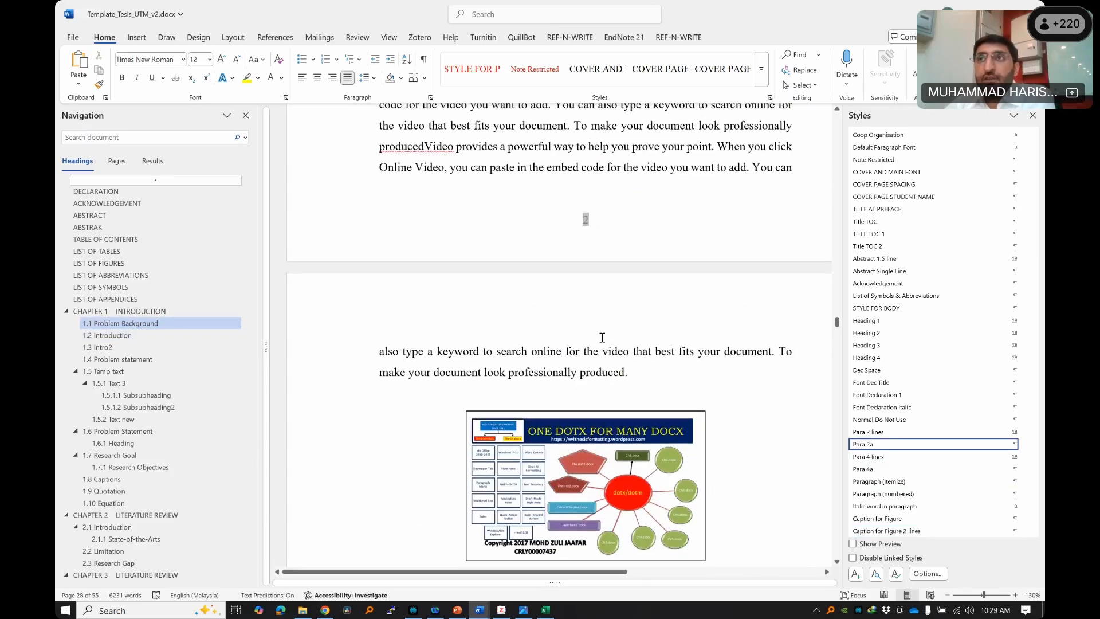
pyautogui.scroll(-8, 600, 332)
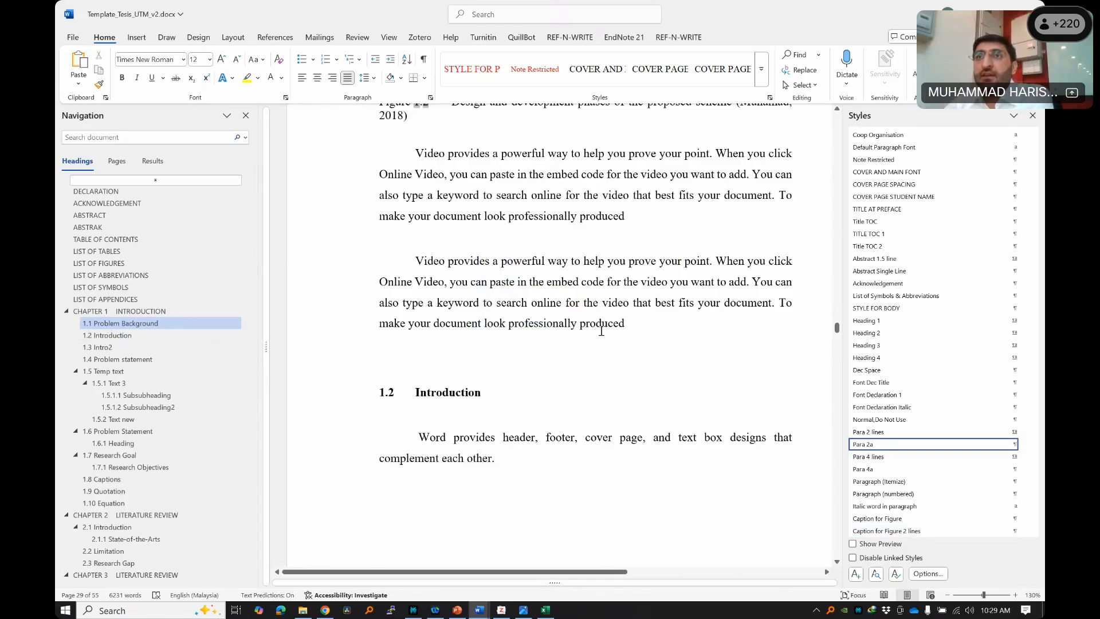
pyautogui.scroll(15, 601, 331)
pyautogui.scroll(-15, 601, 331)
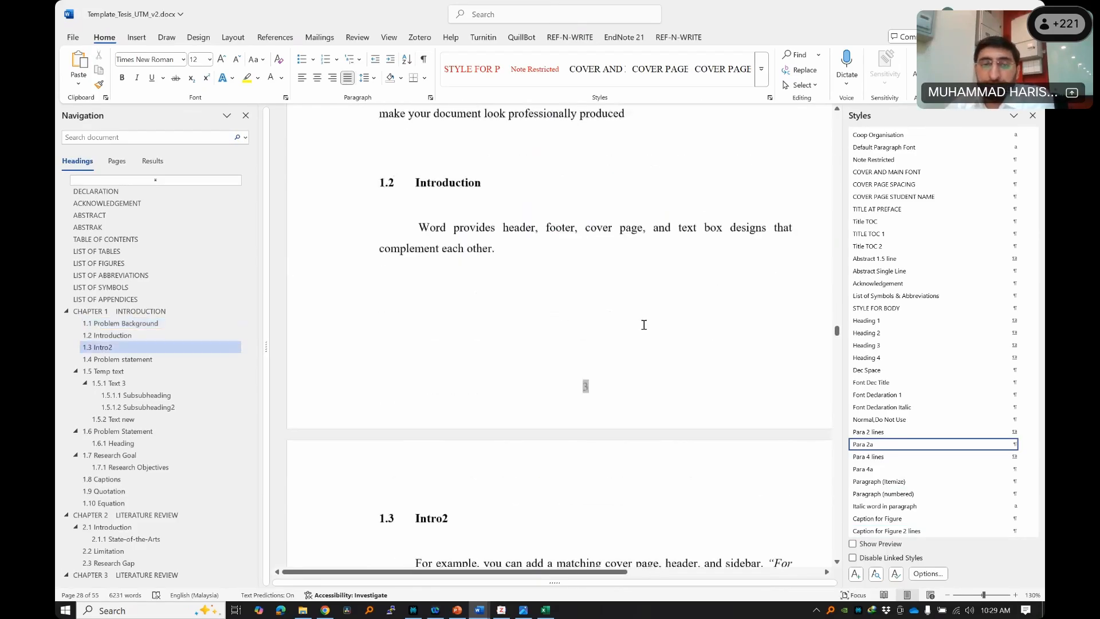
pyautogui.scroll(-20, 643, 325)
pyautogui.scroll(-5, 644, 325)
pyautogui.scroll(10, 644, 325)
pyautogui.scroll(20, 644, 325)
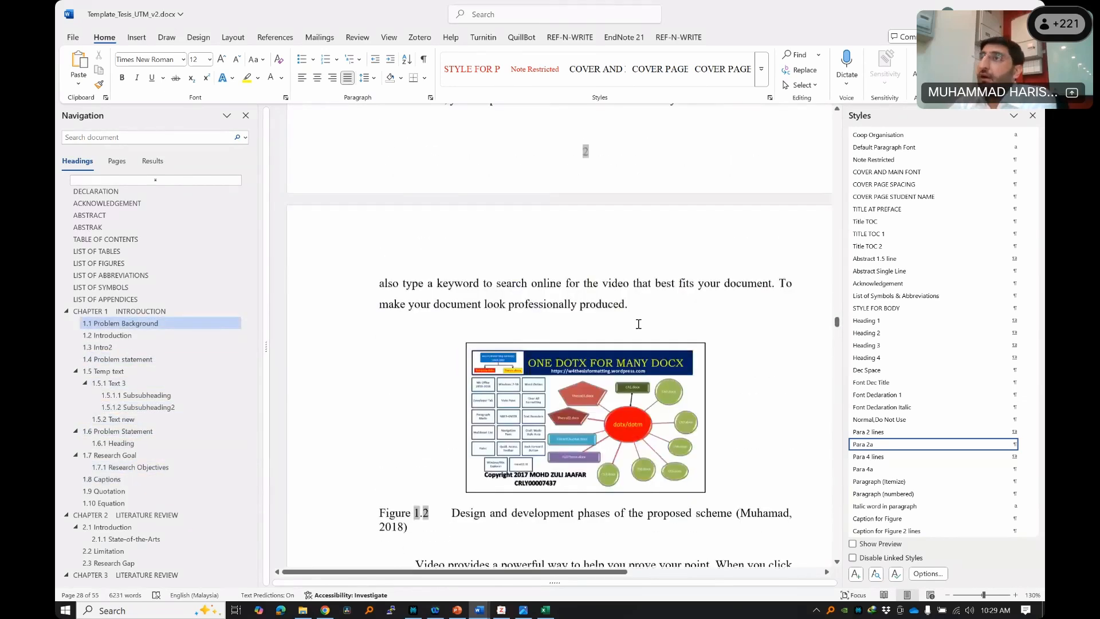
pyautogui.scroll(3, 638, 324)
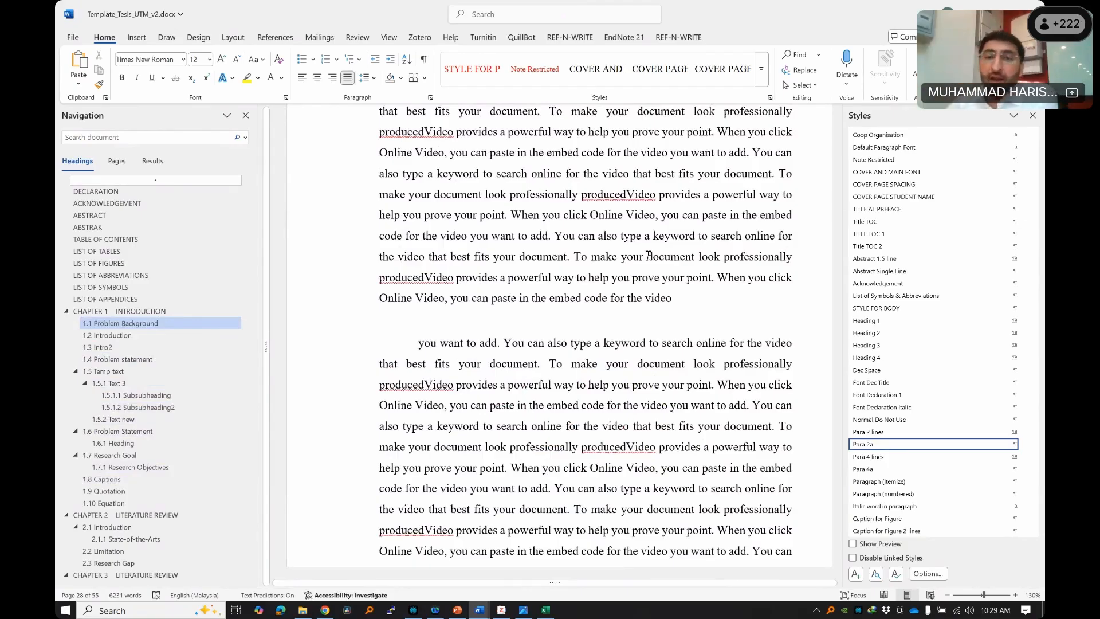
pyautogui.scroll(-10, 732, 280)
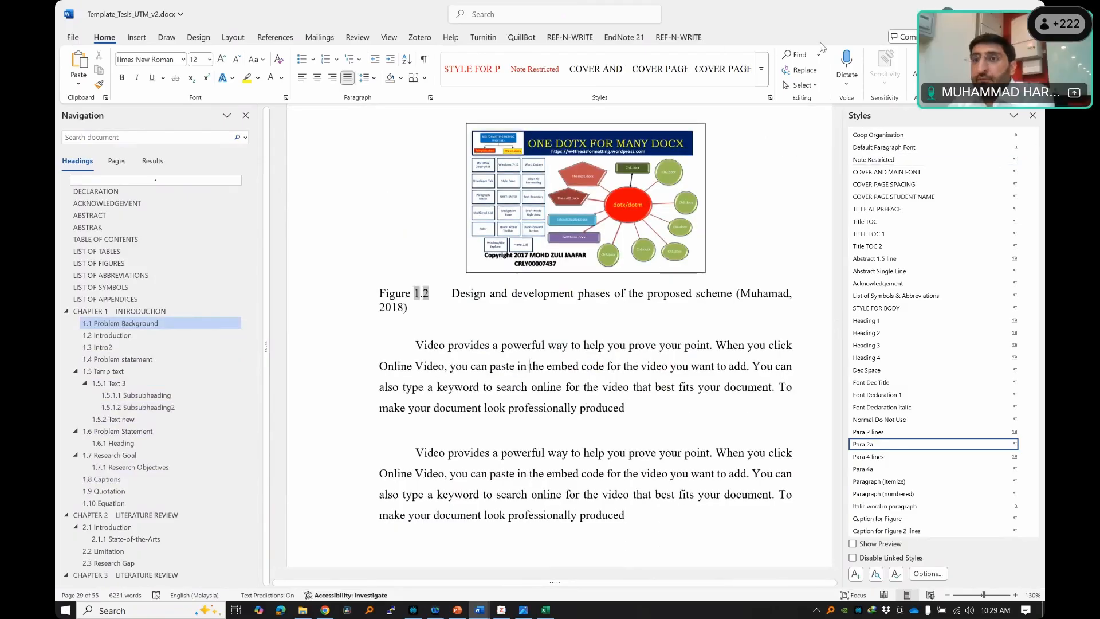
pyautogui.click(689, 10)
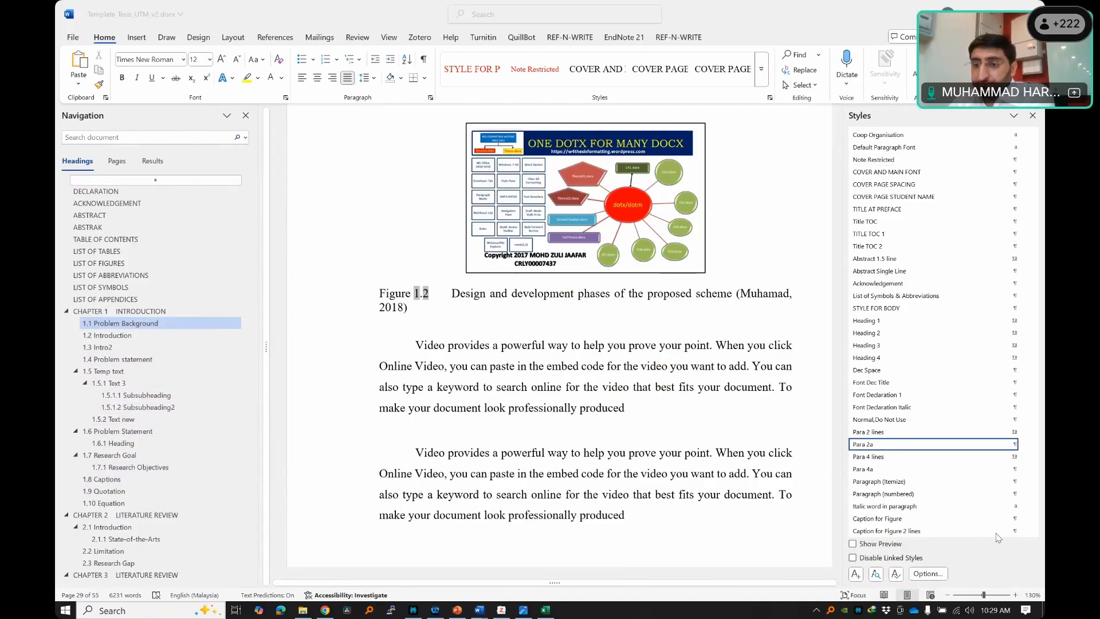
pyautogui.click(741, 324)
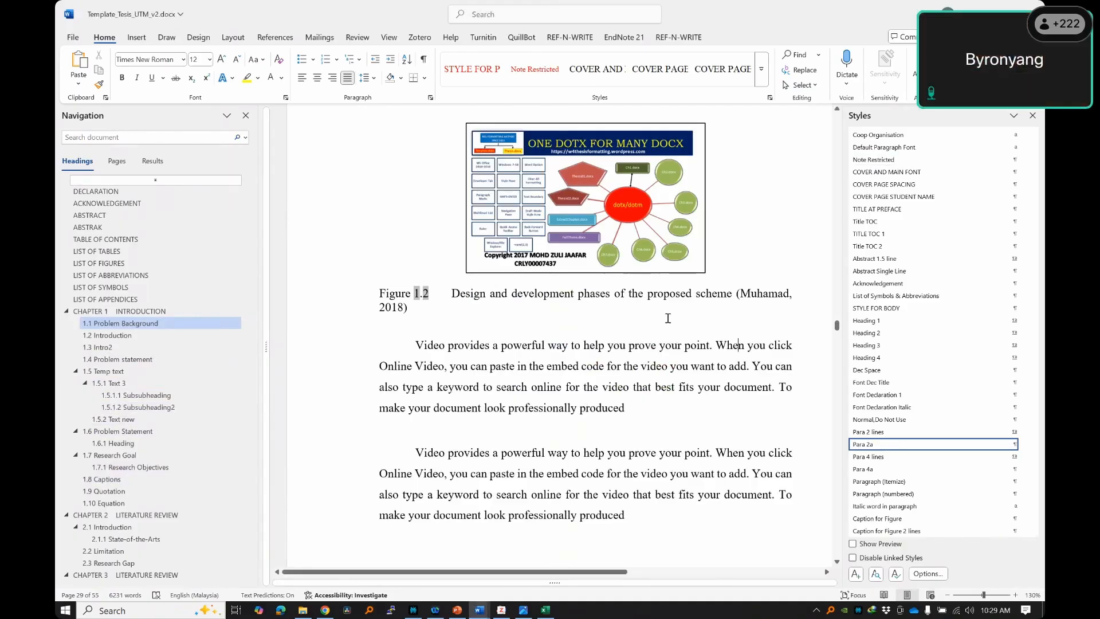
# - End the first body paragraph below the Figure 1.2 caption with a full stop and add an empty paragraph after it
pyautogui.click(752, 310)
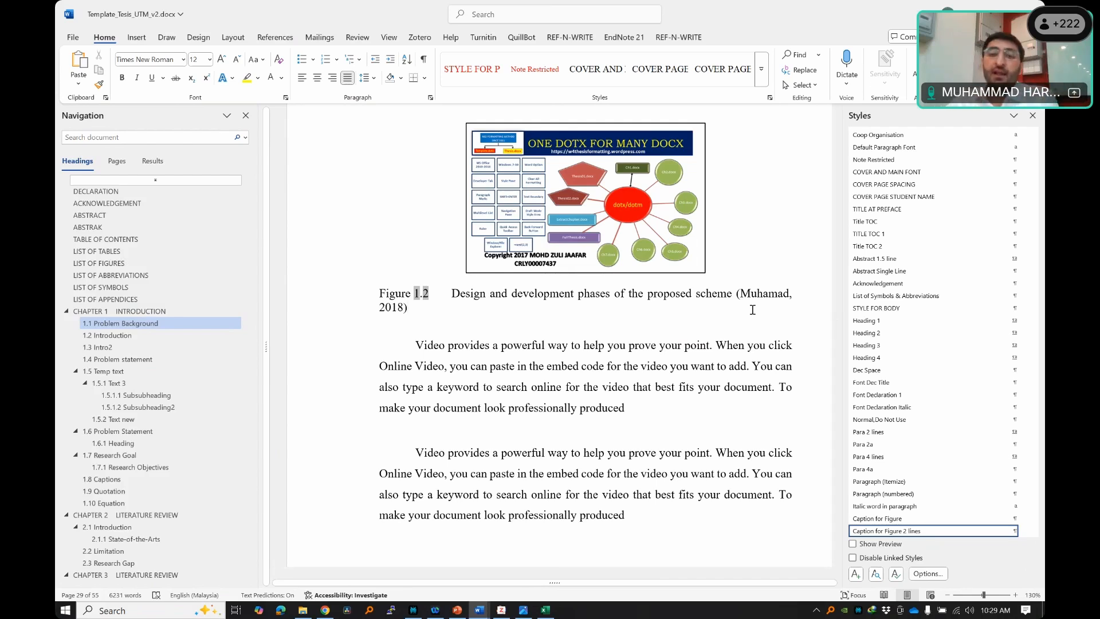
pyautogui.click(657, 345)
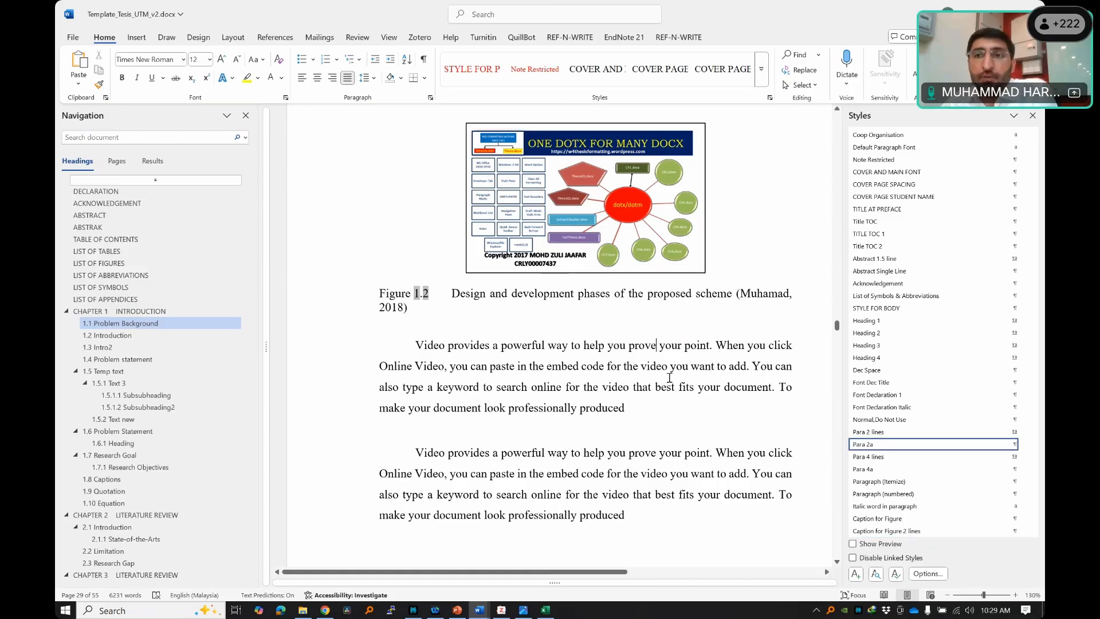
pyautogui.click(644, 409)
pyautogui.write('.')
pyautogui.press('Return')
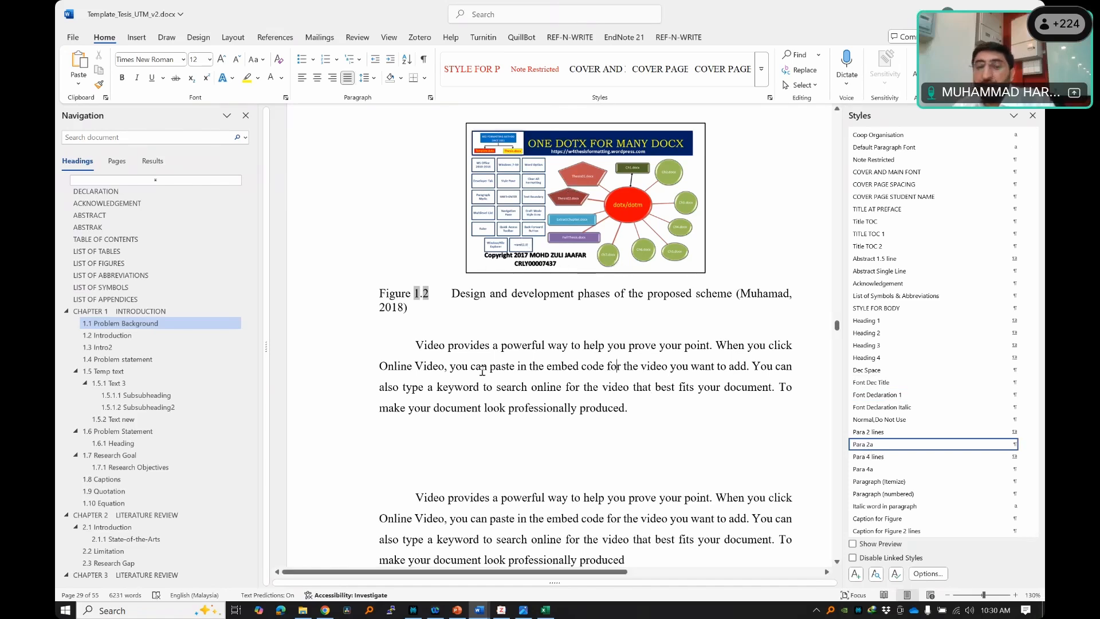
# - Start inserting a picture from this device in the empty paragraph and browse to Dropbox > PhD Work 2025 > Thesis Submission > Figures
pyautogui.click(473, 453)
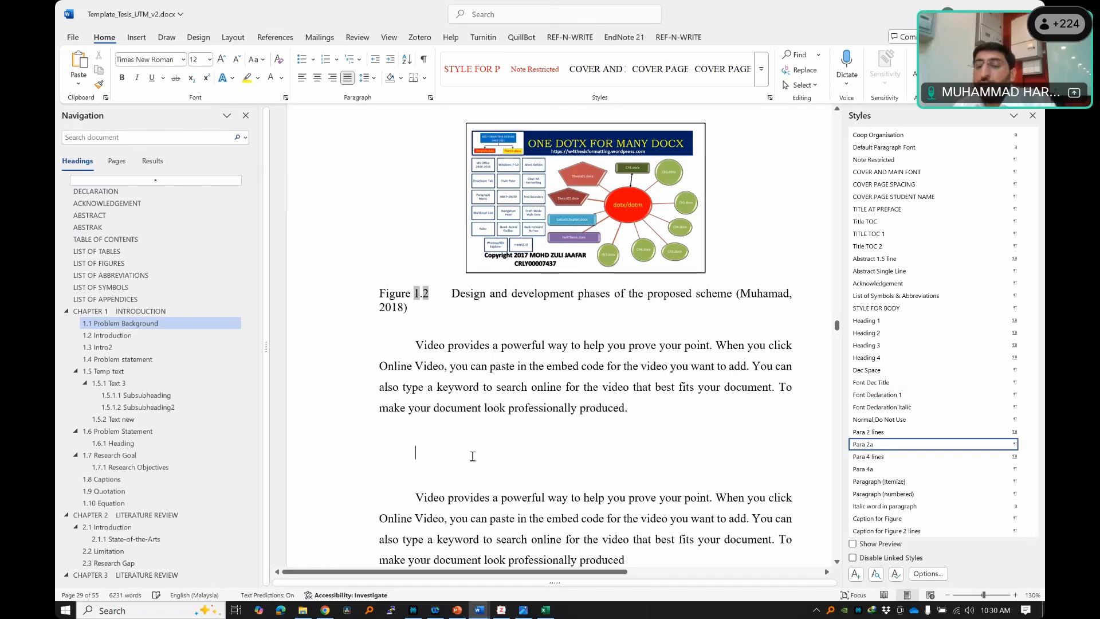
pyautogui.click(143, 39)
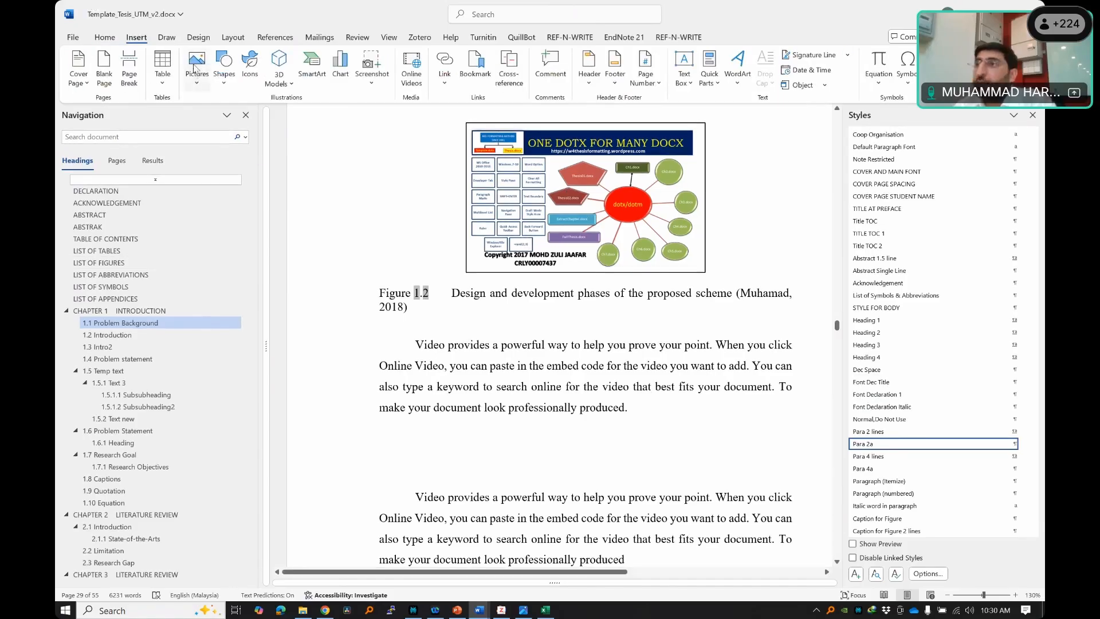
pyautogui.click(203, 82)
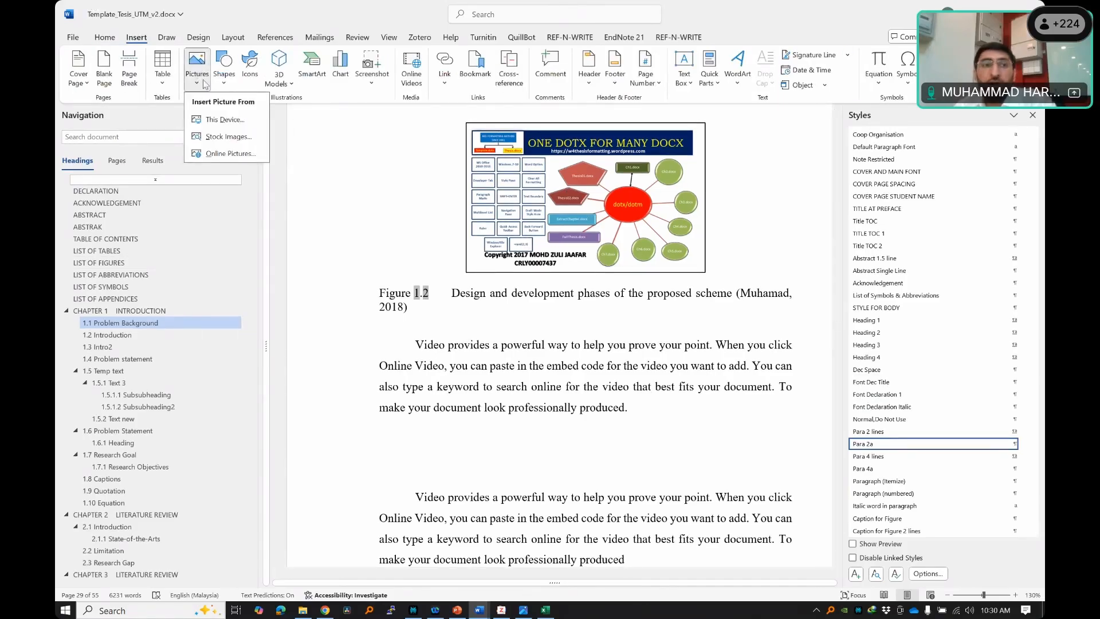
pyautogui.click(229, 122)
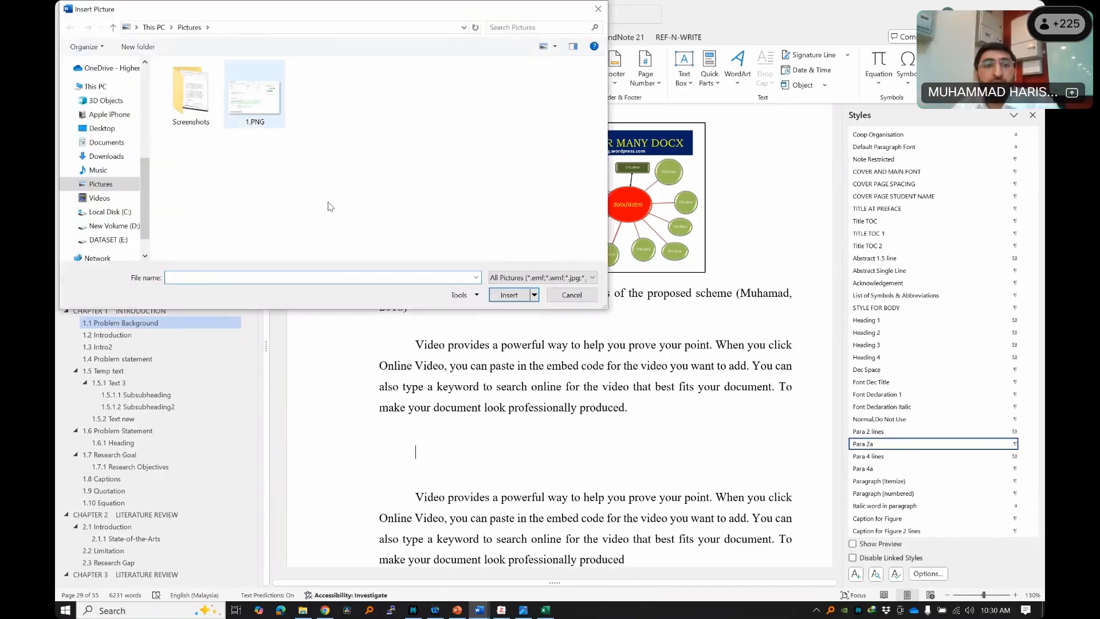
pyautogui.click(122, 239)
pyautogui.scroll(2, 106, 114)
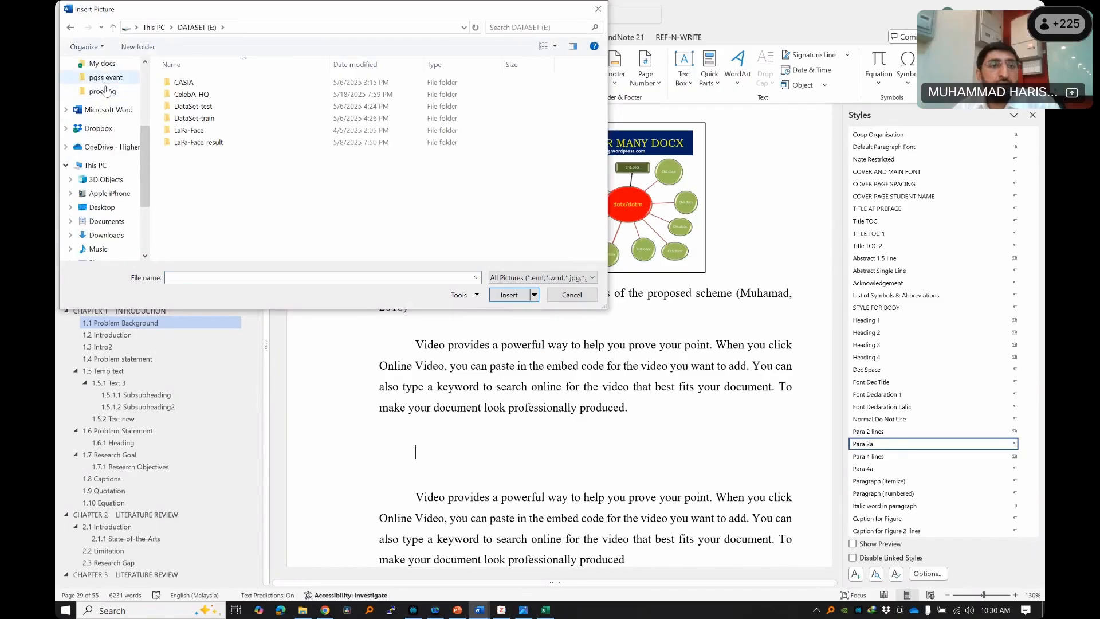
pyautogui.scroll(3, 107, 92)
pyautogui.click(111, 105)
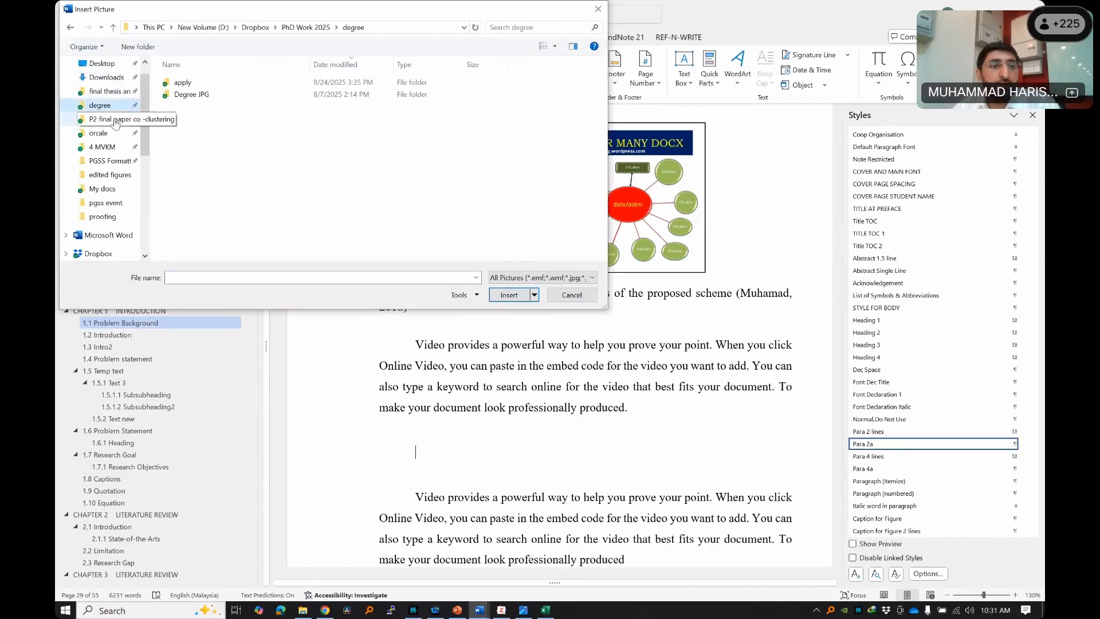
pyautogui.click(255, 27)
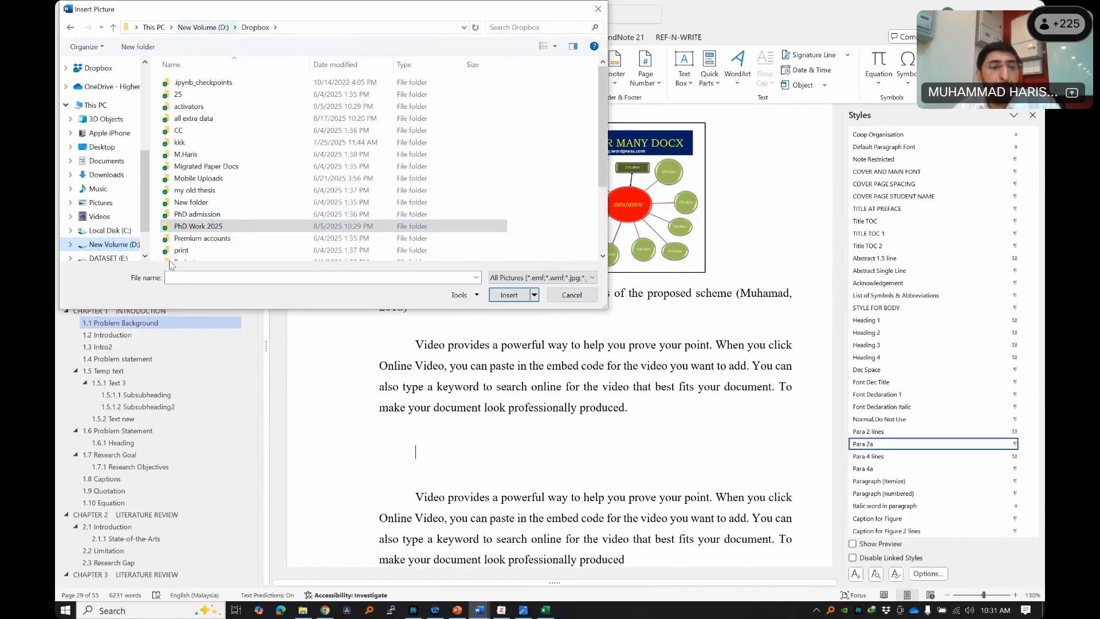
pyautogui.doubleClick(198, 226)
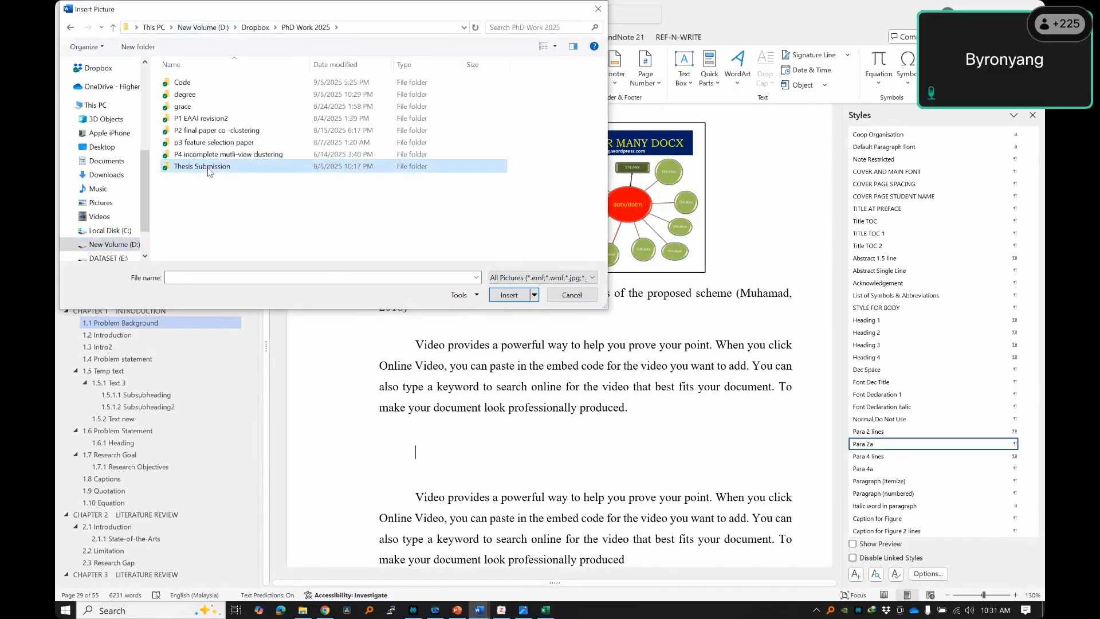
pyautogui.doubleClick(205, 166)
pyautogui.doubleClick(201, 131)
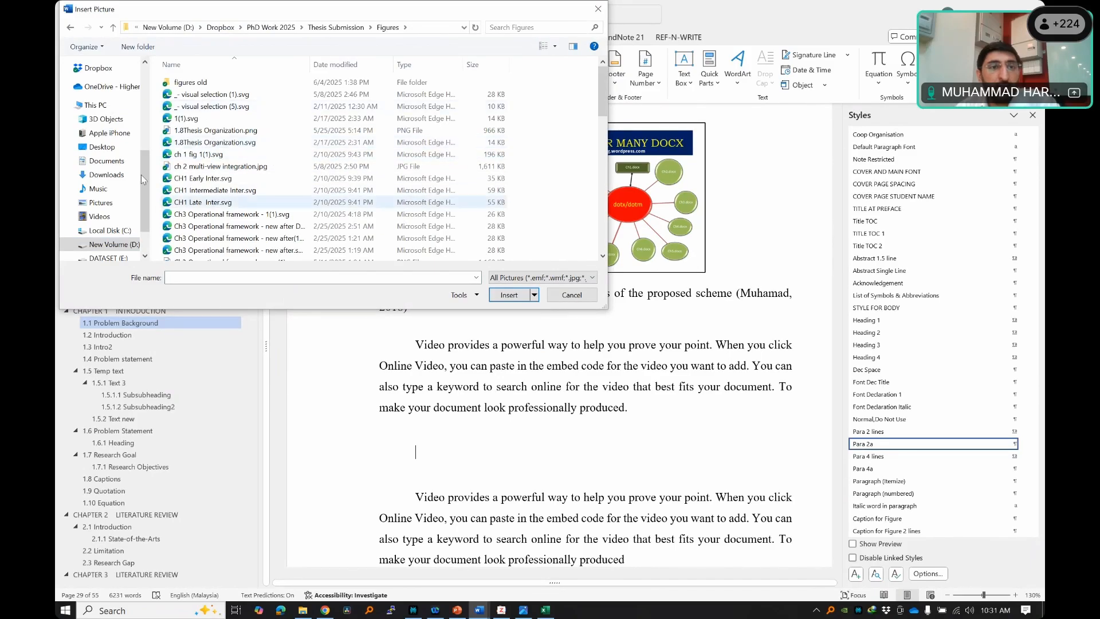
# - Insert the figure file "CH1 Late Inter.svg" into the empty paragraph
pyautogui.scroll(-3, 207, 167)
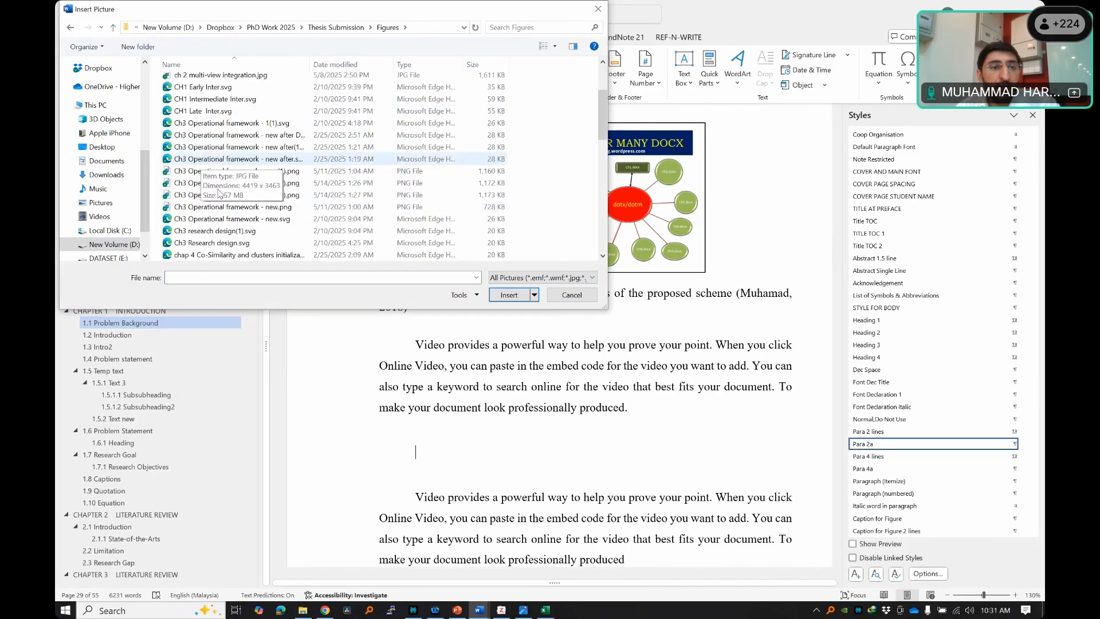
pyautogui.click(207, 110)
pyautogui.press('Return')
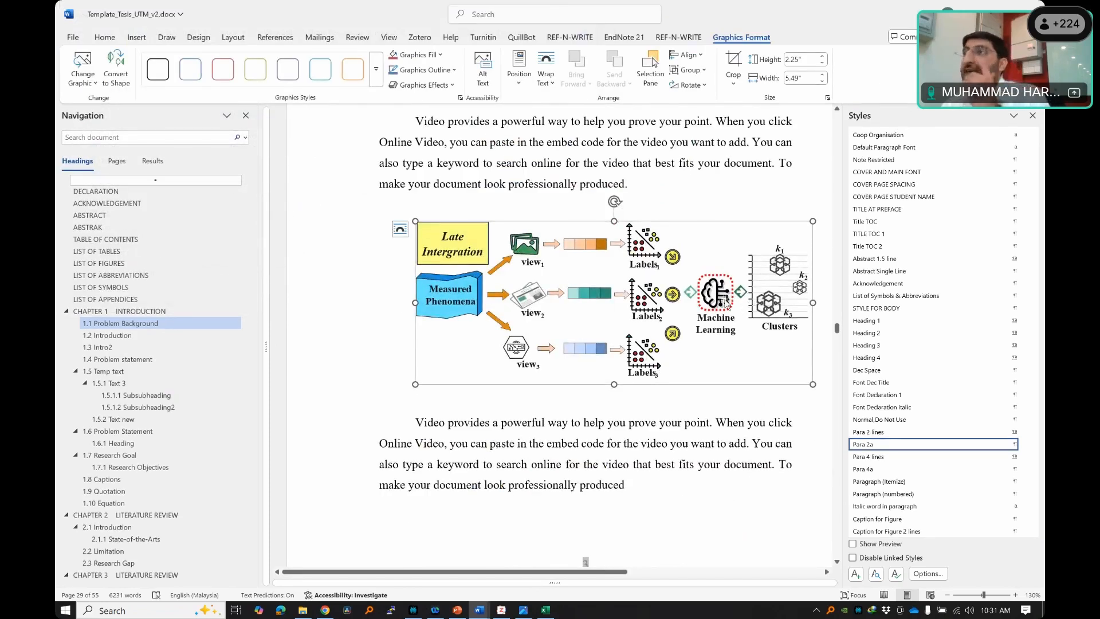
# - Check which paragraph style the inserted figure uses and read the descriptions of the Para 2a and Figure Centre styles
pyautogui.click(707, 202)
pyautogui.click(702, 316)
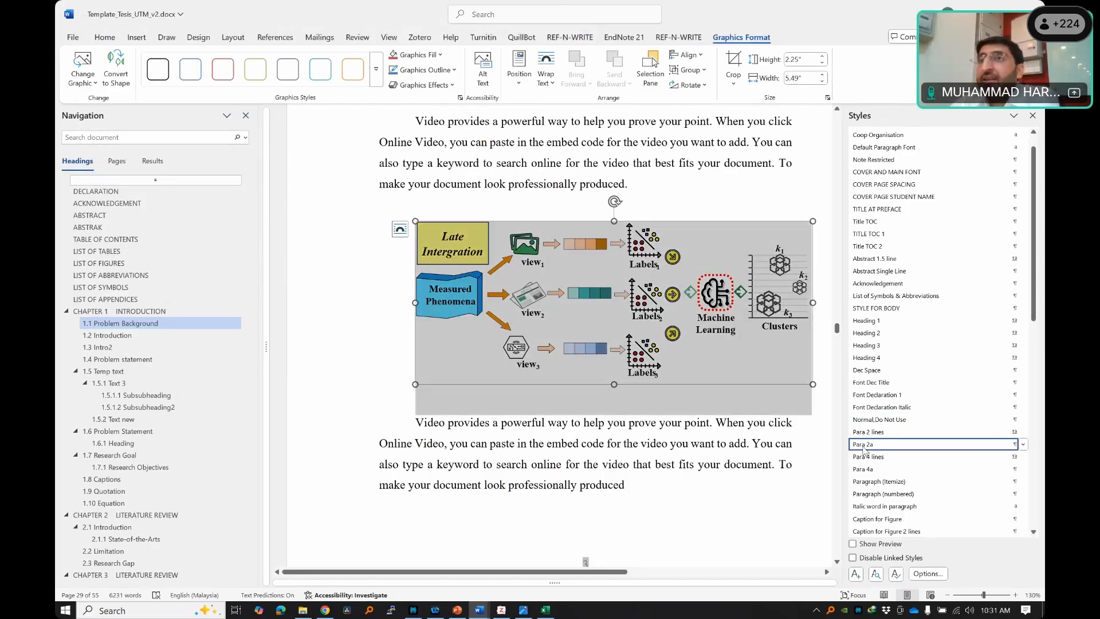
pyautogui.moveTo(865, 451)
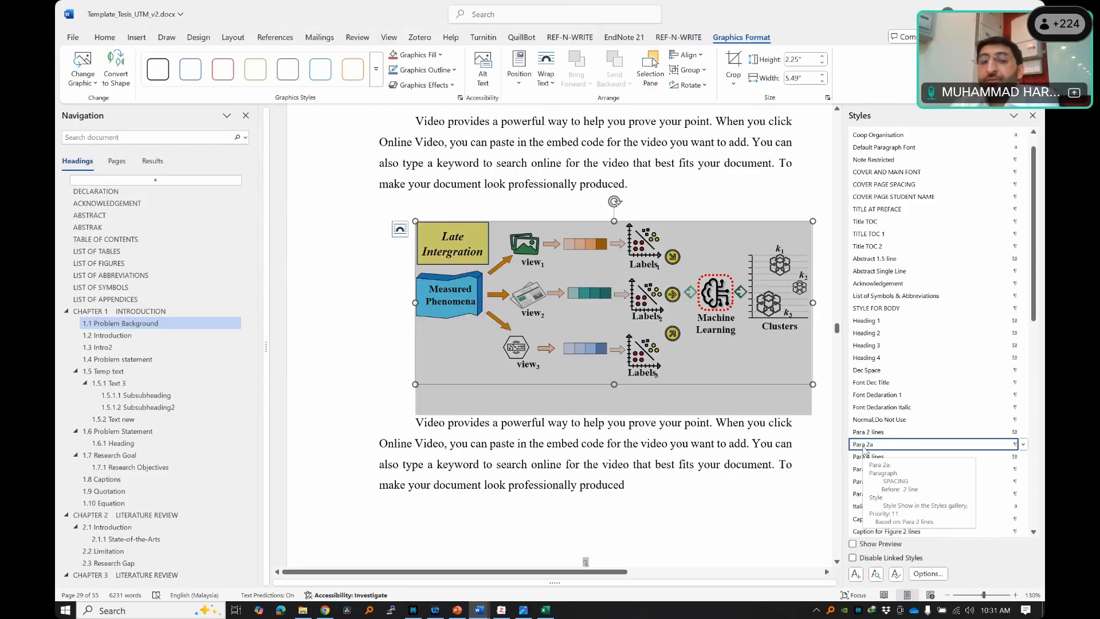
pyautogui.click(382, 298)
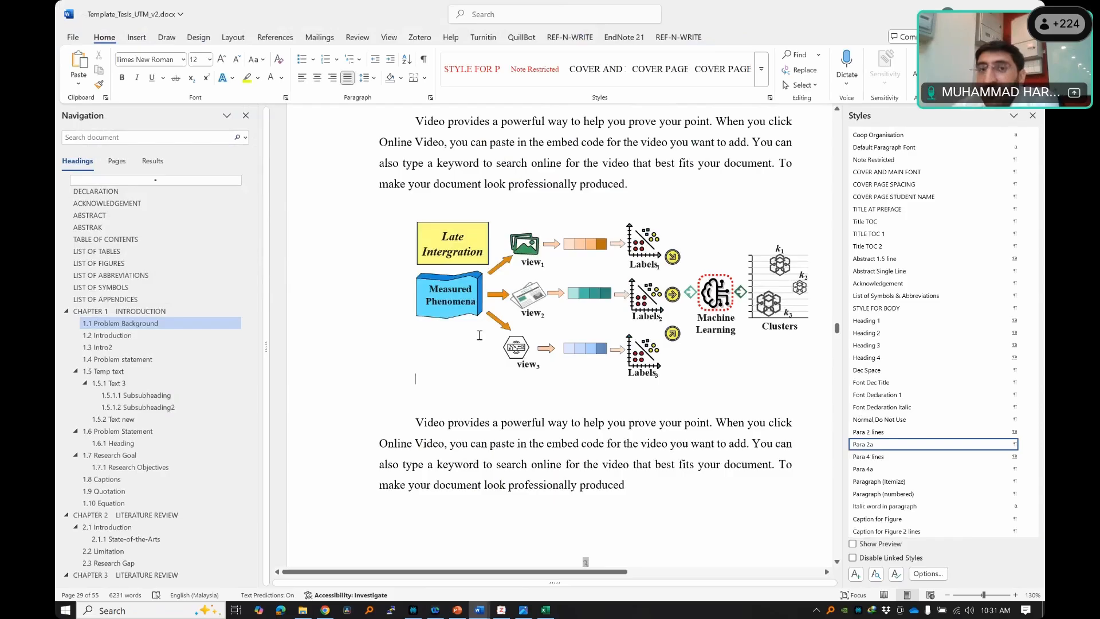
pyautogui.click(418, 279)
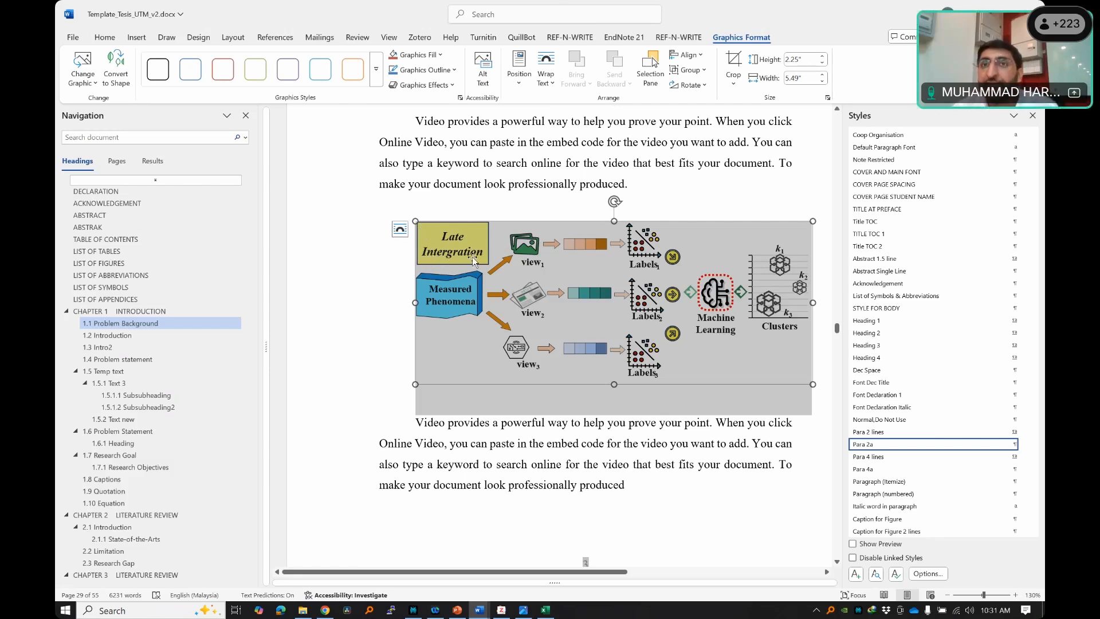
pyautogui.scroll(-3, 945, 381)
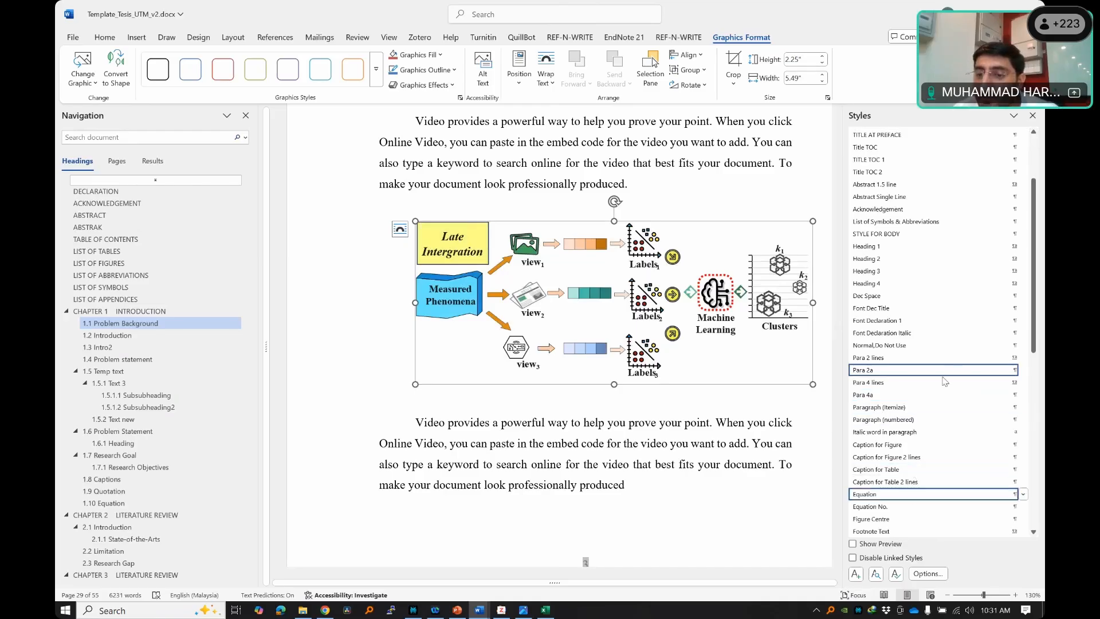
pyautogui.moveTo(872, 526)
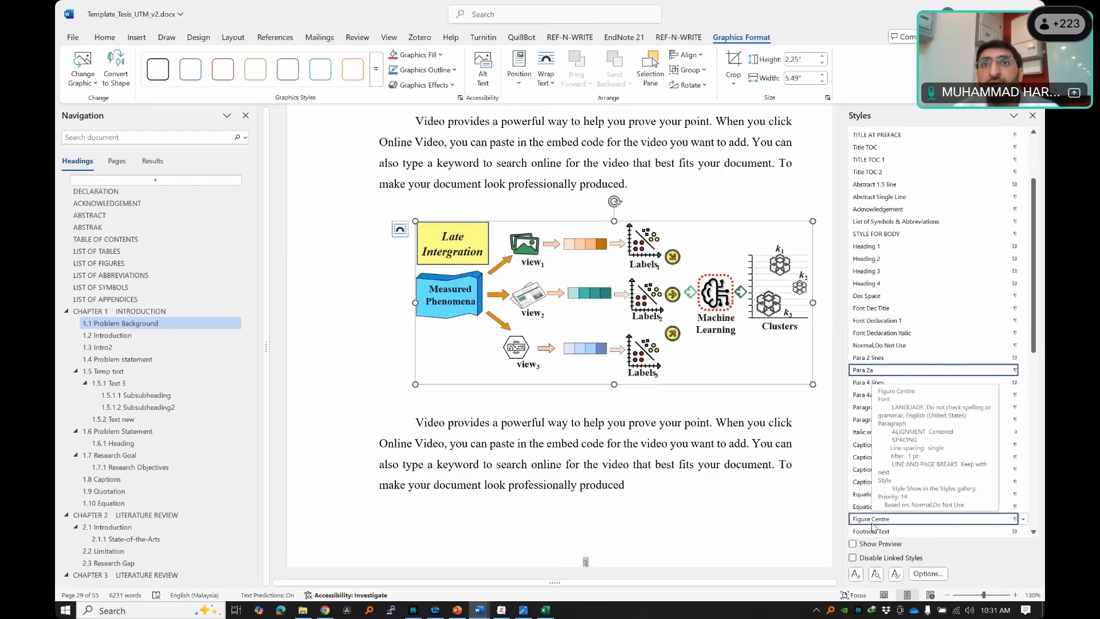
# - Open Magnifier to enlarge the screen and apply the Figure Centre style to the inserted figure
pyautogui.press('super')
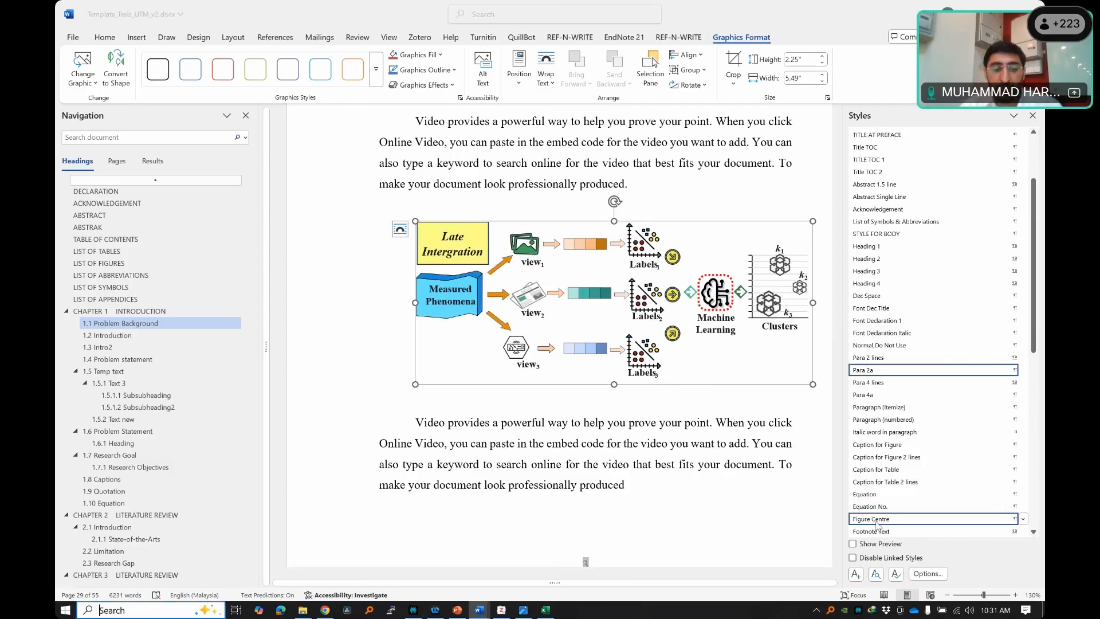
pyautogui.write('matlab')
pyautogui.press('Return')
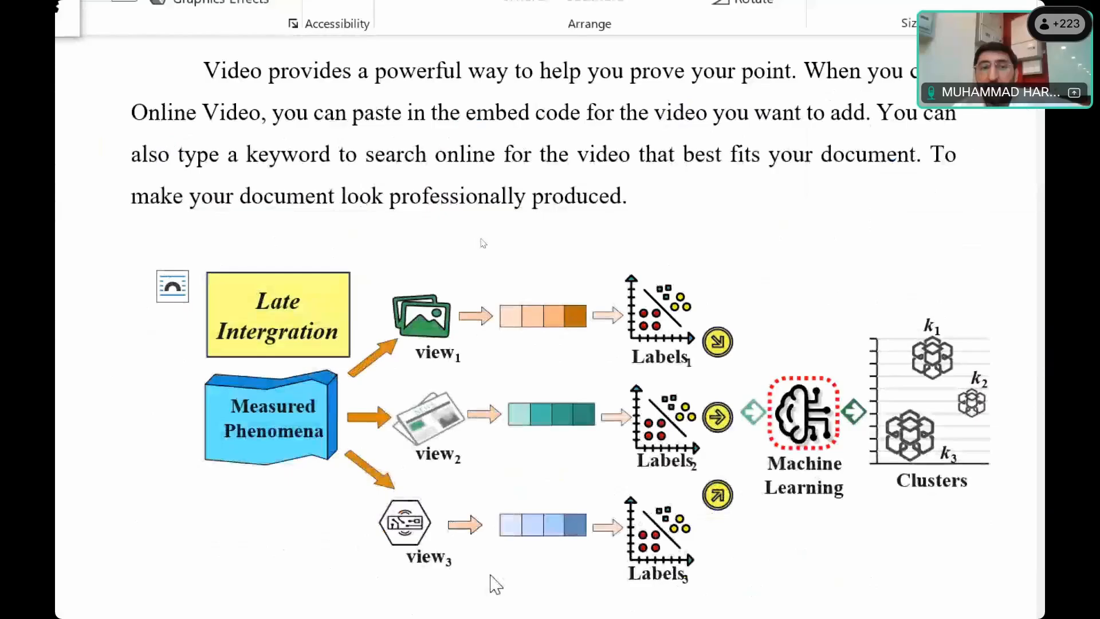
pyautogui.click(340, 119)
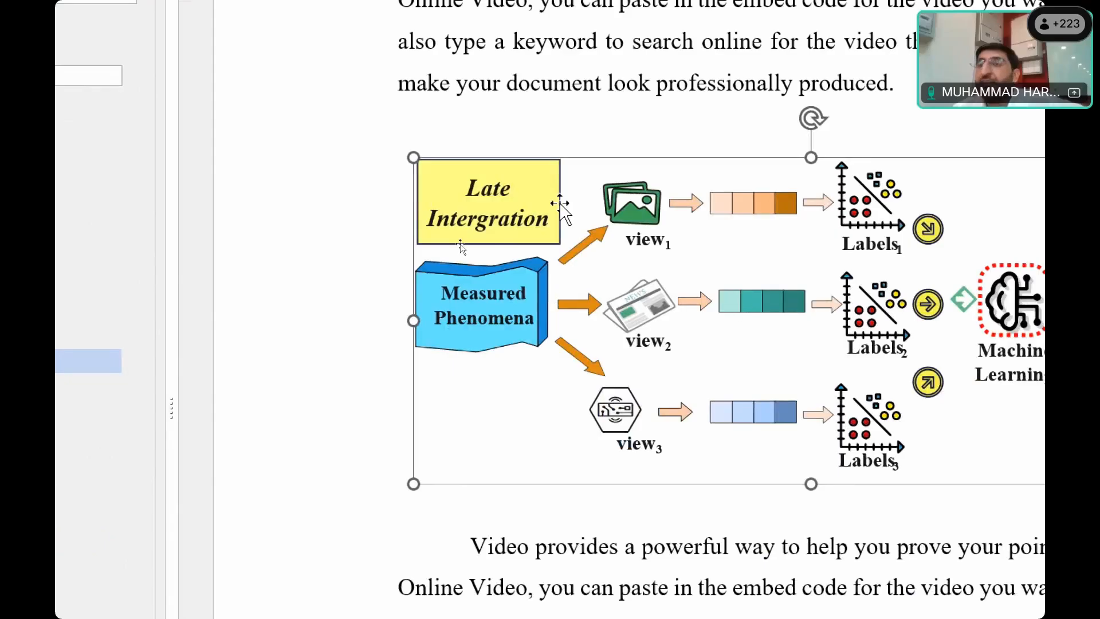
# - Enlarge the figure to about 2.9" by 7.07" and return the Magnifier zoom to 100%
pyautogui.moveTo(413, 158); pyautogui.dragTo(299, 189)
pyautogui.moveTo(980, 410); pyautogui.dragTo(968, 366)
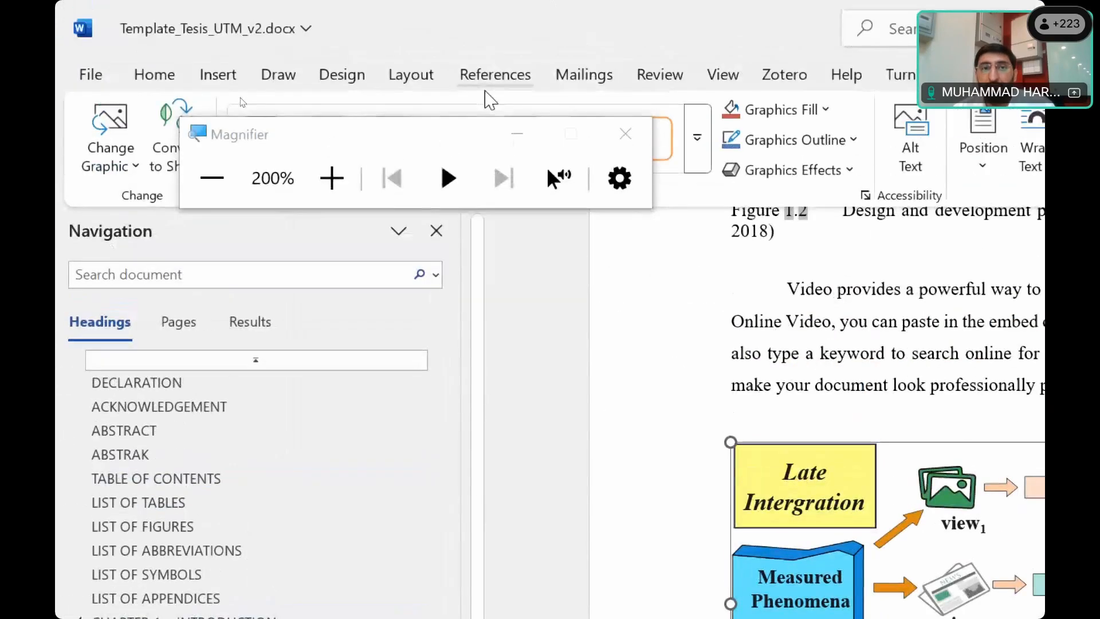
pyautogui.click(221, 161)
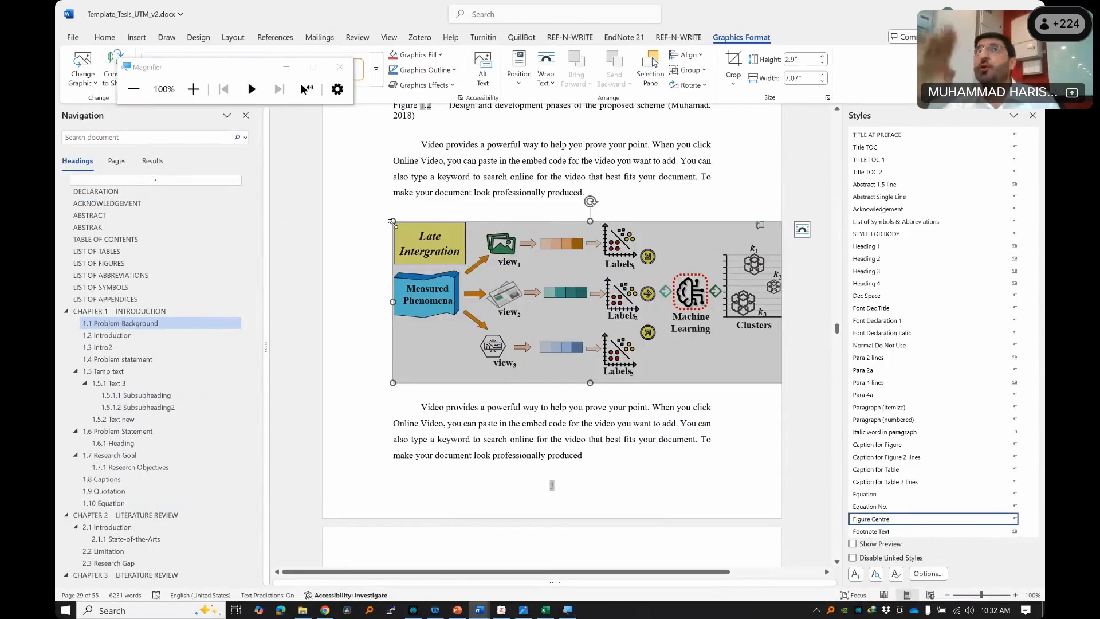
# - Try shrinking the figure and stretching it vertically to about 3.38" by 5.17", and undo both resizes
pyautogui.moveTo(392, 221); pyautogui.dragTo(458, 236)
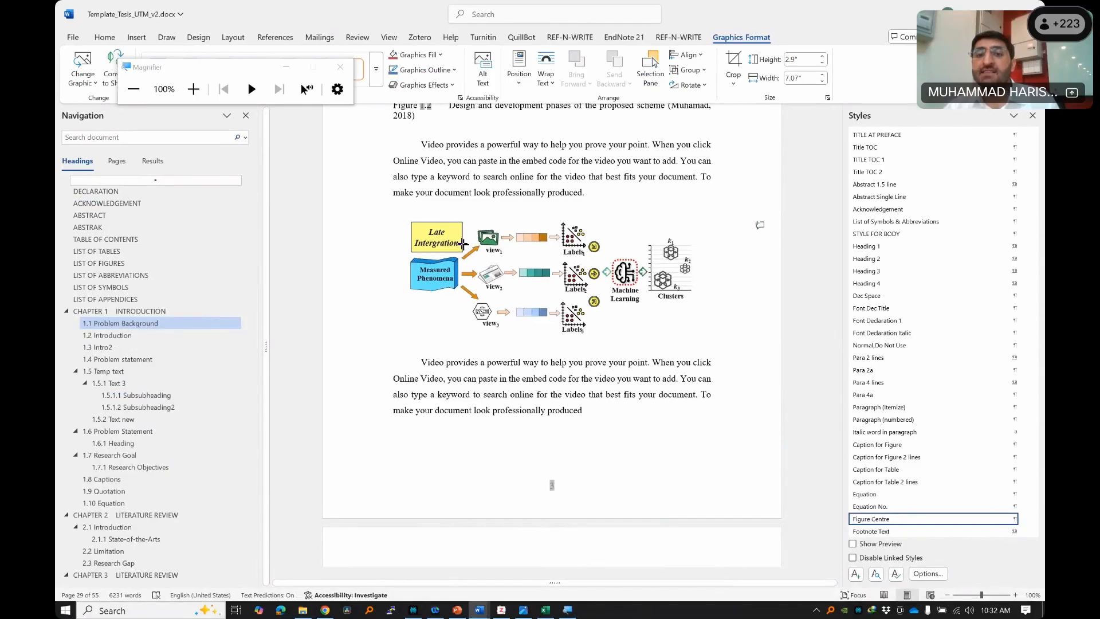
pyautogui.moveTo(552, 340); pyautogui.dragTo(550, 409)
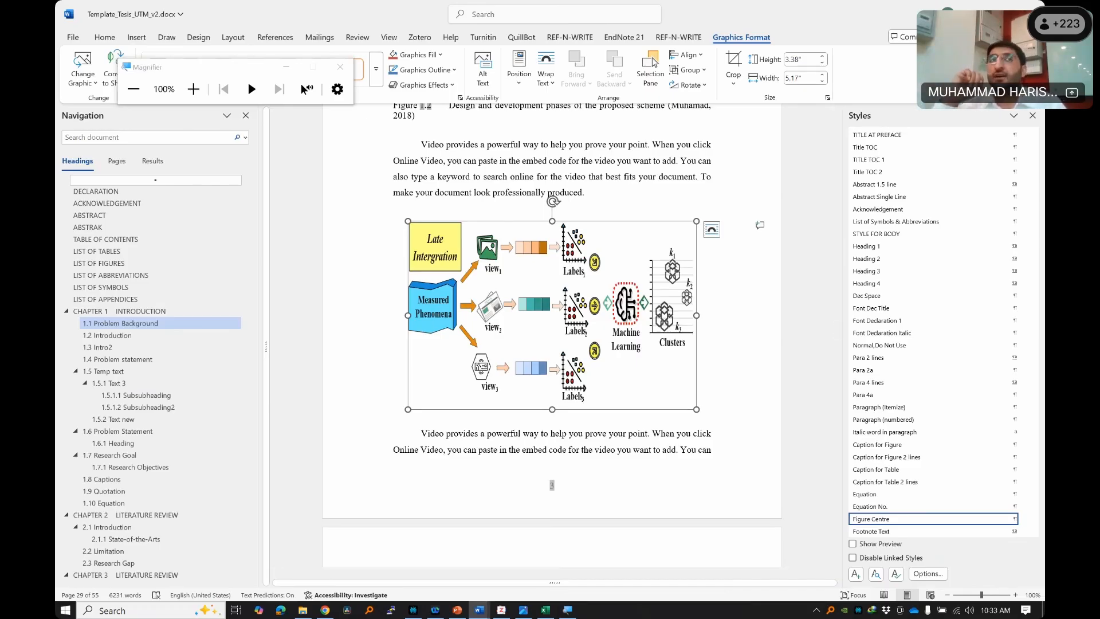
pyautogui.hotkey('ctrl', 'z')
pyautogui.hotkey('ctrl', 'z')
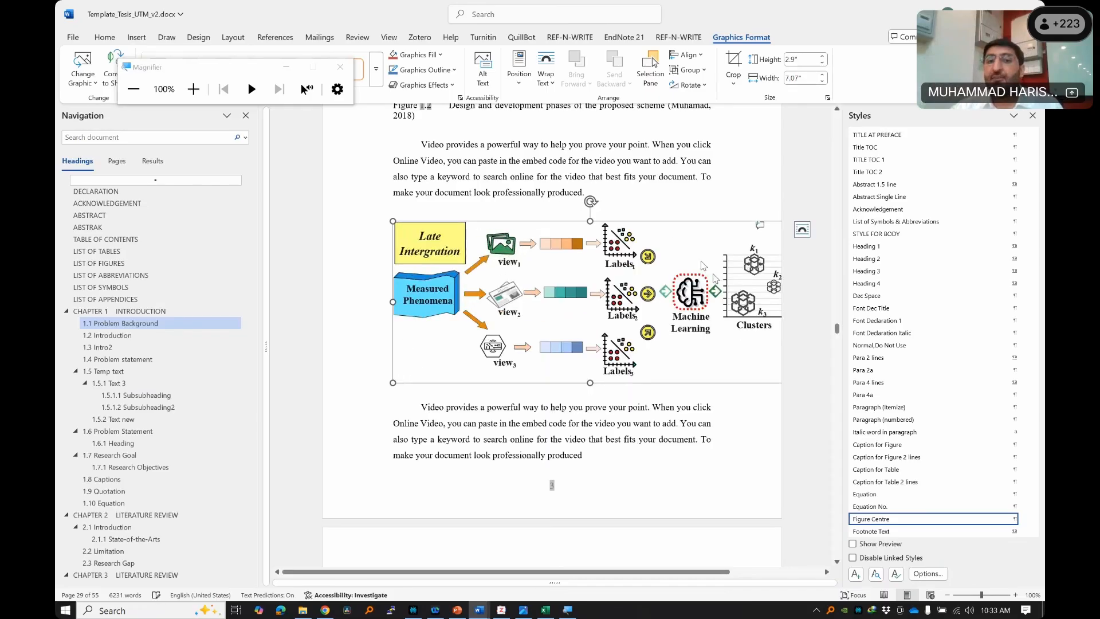
# - Shrink the figure proportionally to about 1.86" by 4.53" so it fits within the text margins
pyautogui.click(802, 230)
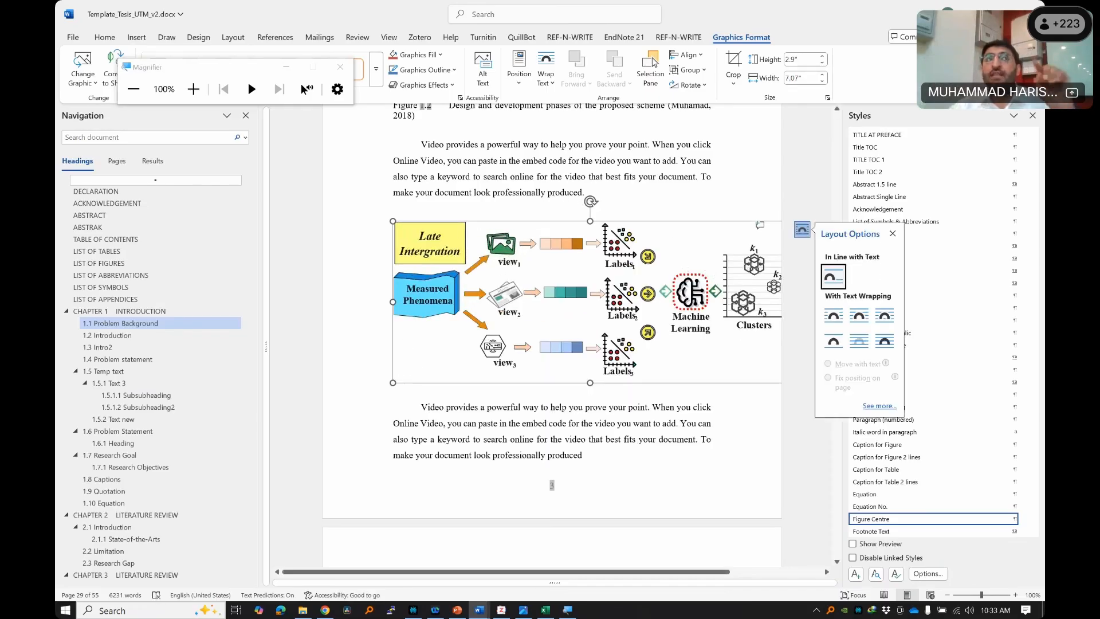
pyautogui.moveTo(394, 221); pyautogui.dragTo(465, 252)
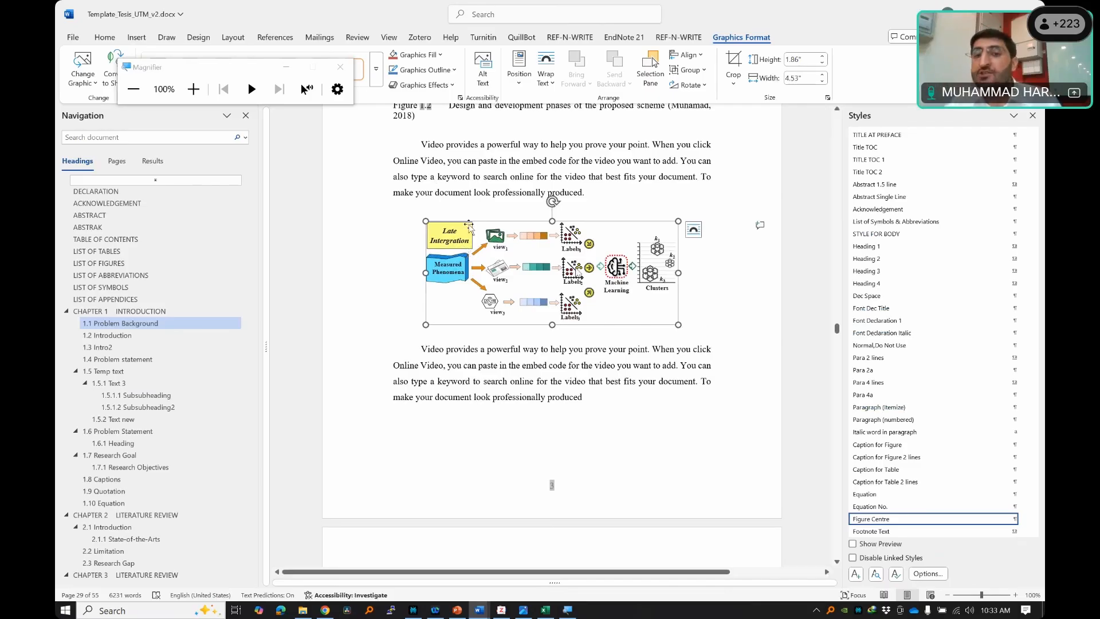
pyautogui.click(575, 268)
pyautogui.click(679, 301)
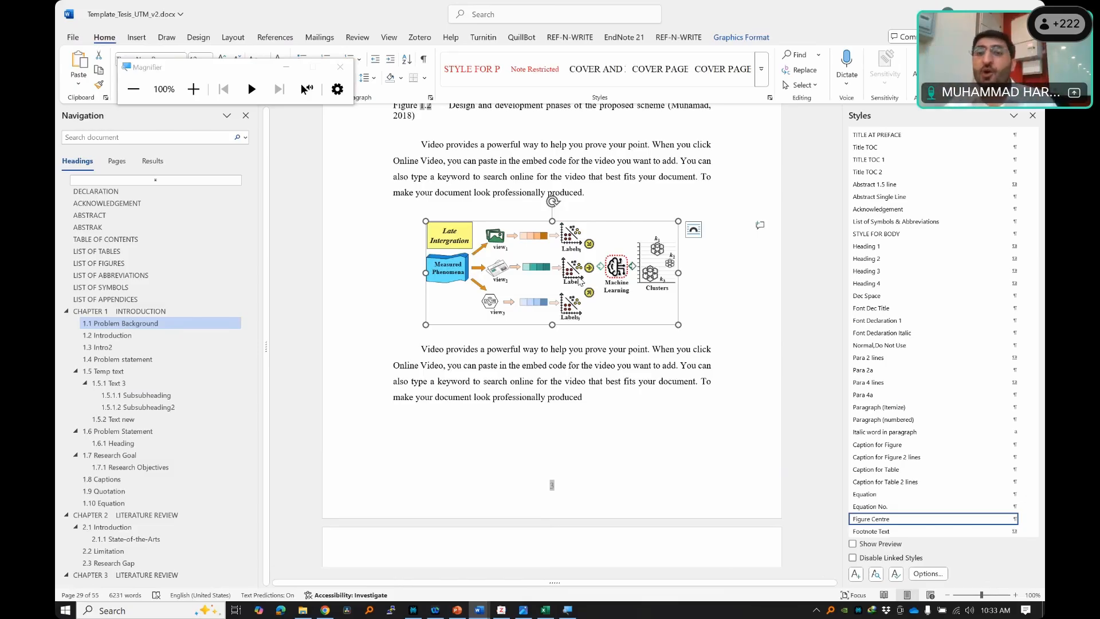
# - Change the figure's text wrapping from In Line with Text to In Front of Text
pyautogui.click(693, 229)
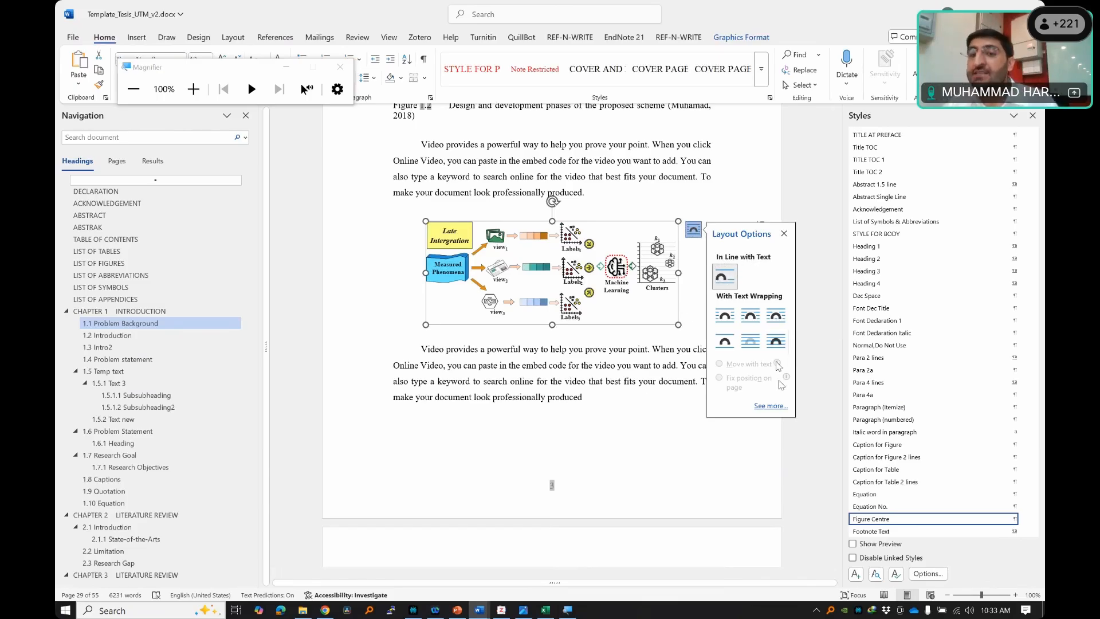
pyautogui.click(776, 342)
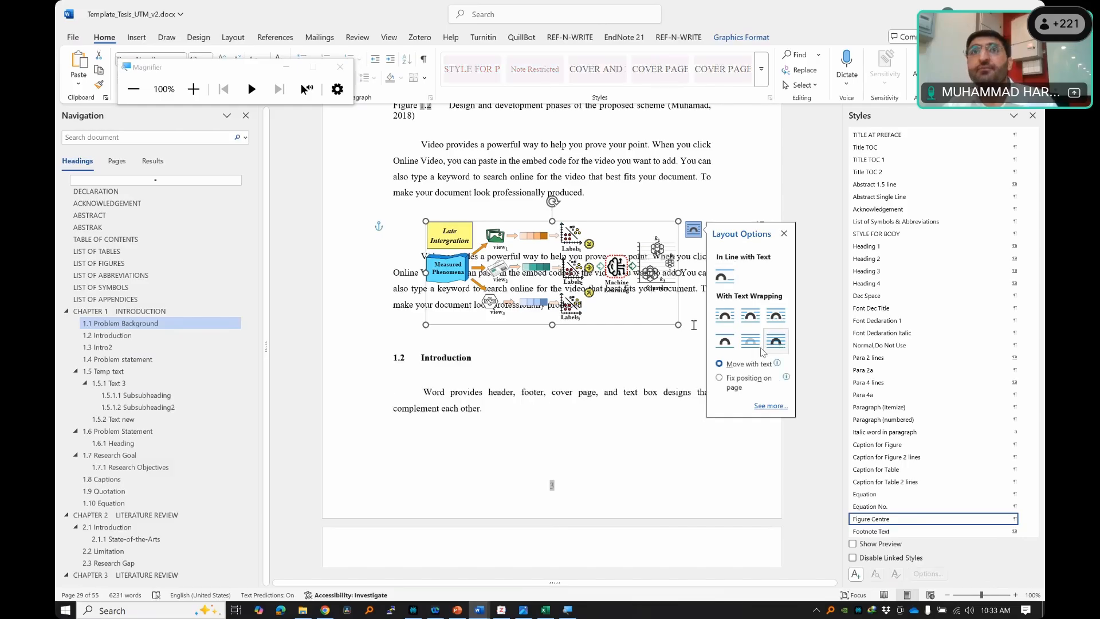
pyautogui.click(728, 358)
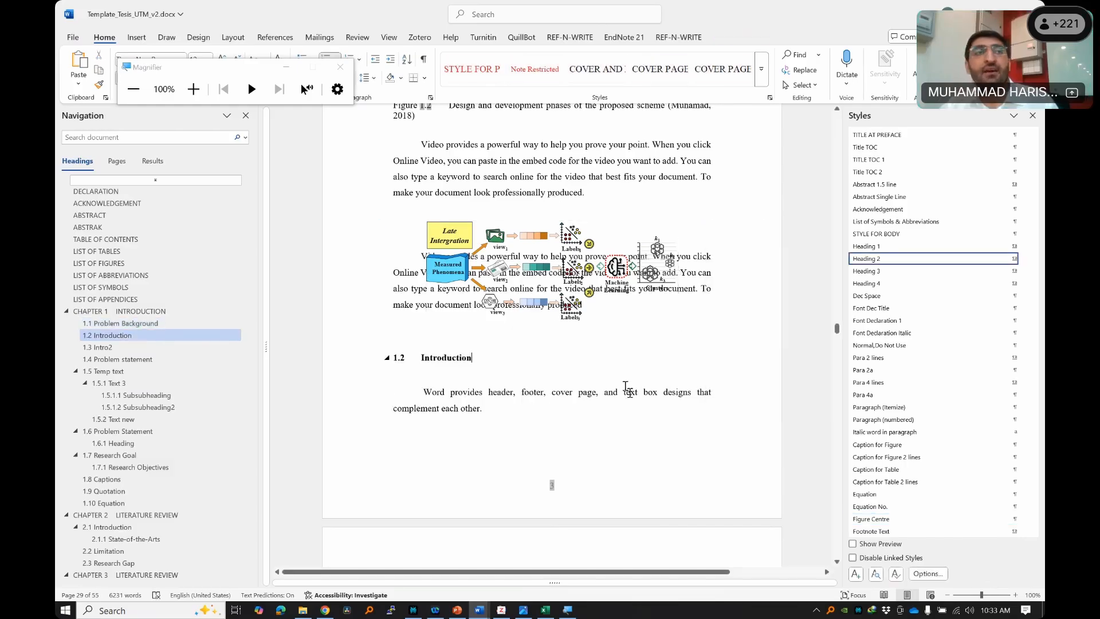
# - Add empty lines after the paragraph above the figure and reposition the floating figure in the space before the next paragraph
pyautogui.click(612, 199)
pyautogui.press('Return')
pyautogui.press('Return')
pyautogui.press('Return')
pyautogui.press('Return')
pyautogui.click(544, 374)
pyautogui.moveTo(544, 374); pyautogui.dragTo(568, 349)
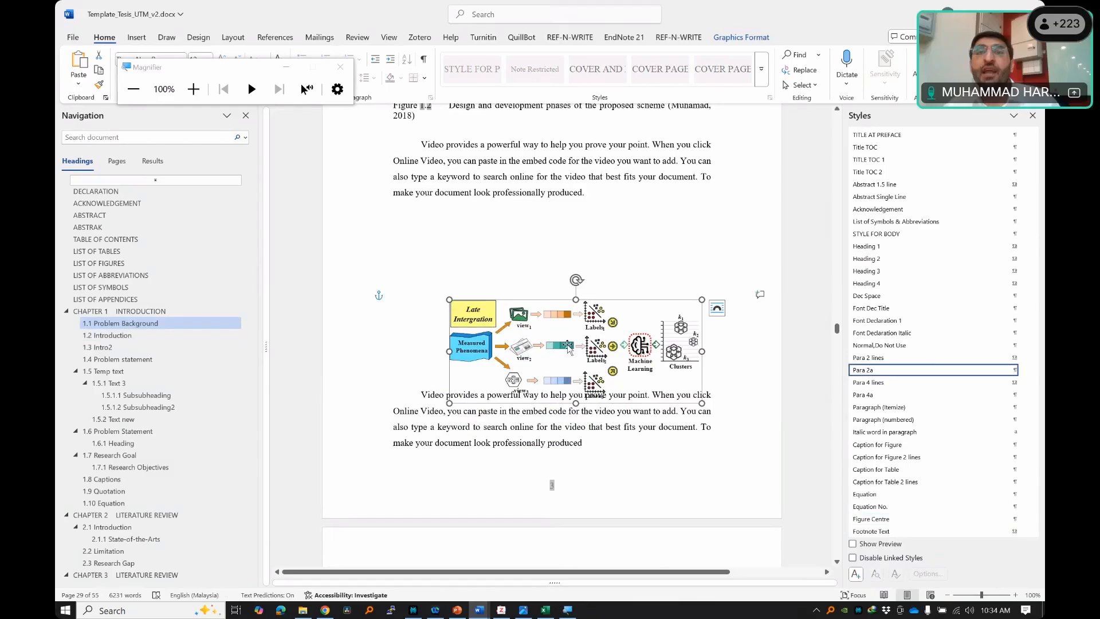
# - Move the floating figure directly below the paragraph above it and set its wrapping back to In Line with Text
pyautogui.moveTo(569, 350)
pyautogui.mouseDown()
pyautogui.moveTo(561, 344)
pyautogui.moveTo(606, 369)
pyautogui.moveTo(566, 344)
pyautogui.moveTo(590, 399)
pyautogui.moveTo(534, 429)
pyautogui.moveTo(601, 287)
pyautogui.moveTo(526, 314)
pyautogui.moveTo(556, 339)
pyautogui.mouseUp()
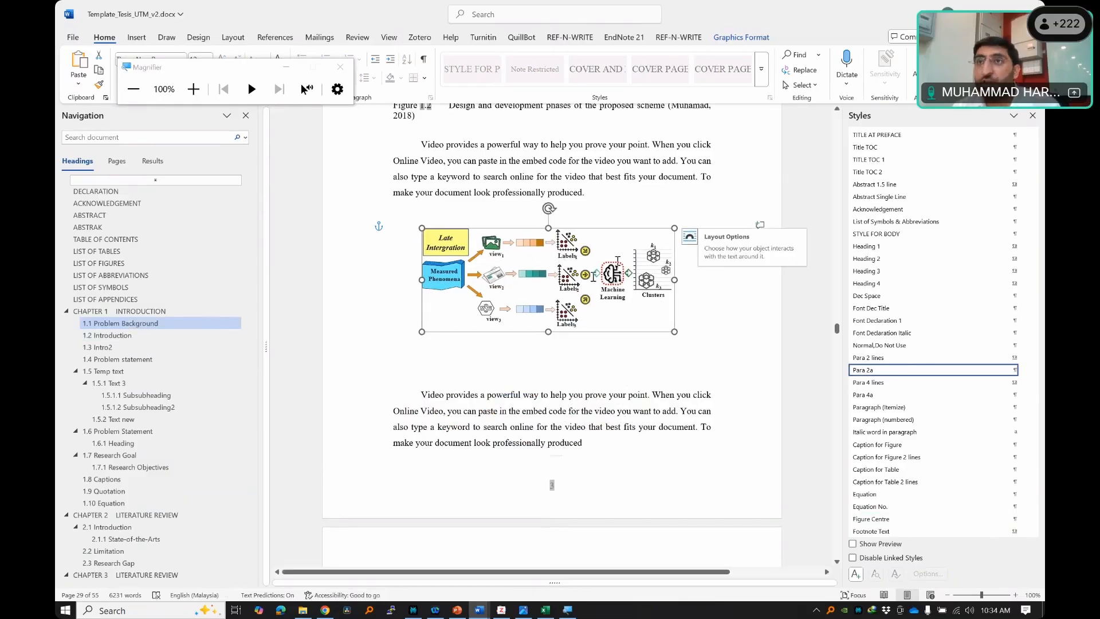
pyautogui.click(639, 274)
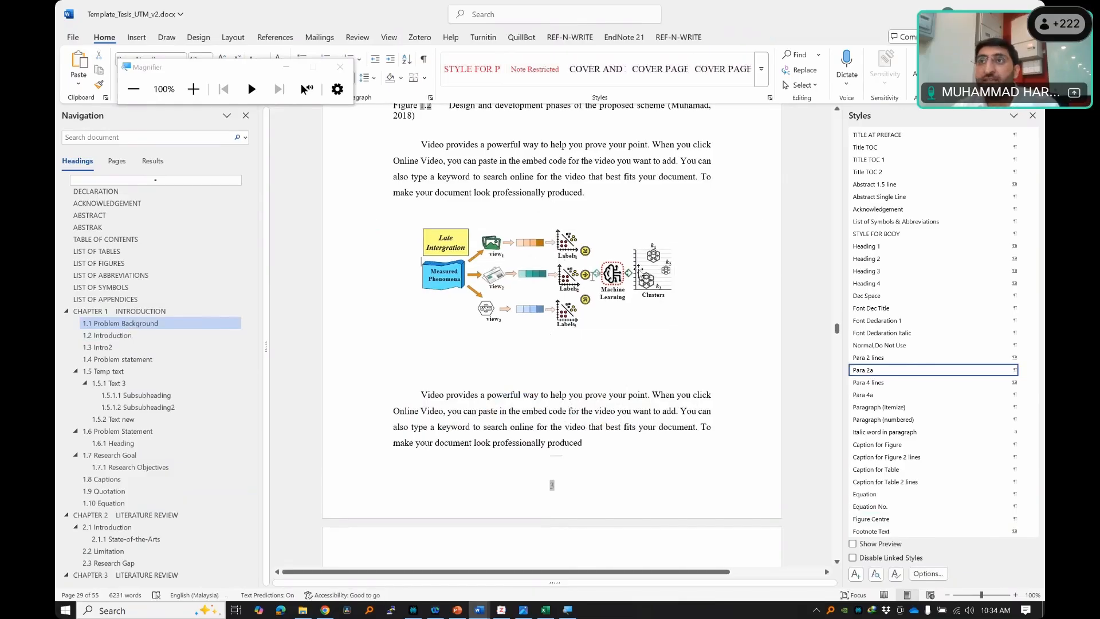
pyautogui.click(666, 303)
pyautogui.click(689, 237)
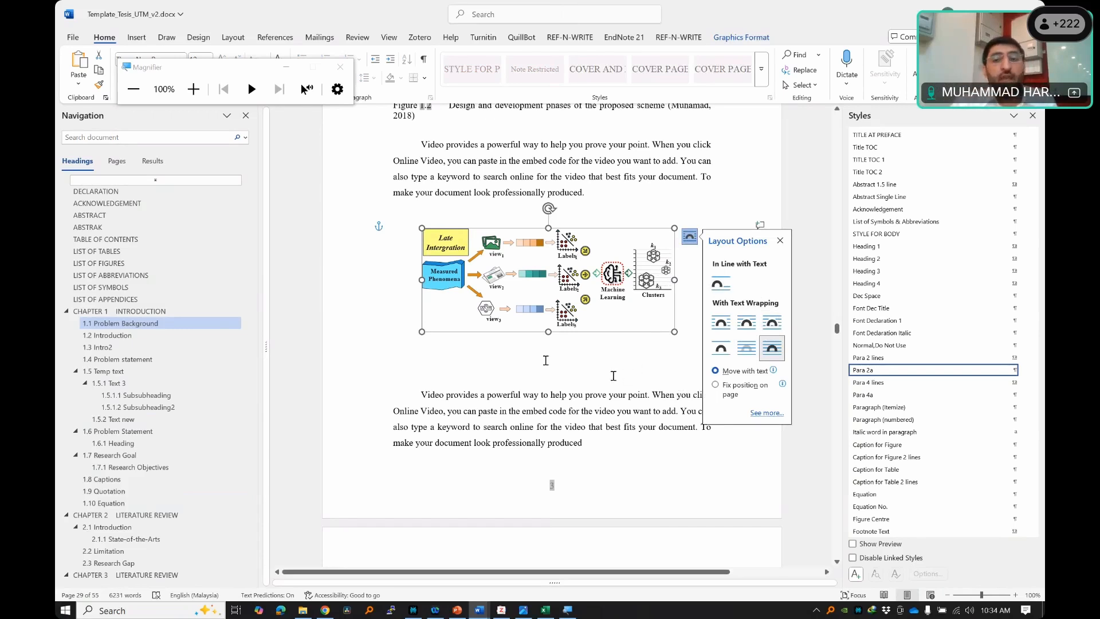
pyautogui.click(720, 284)
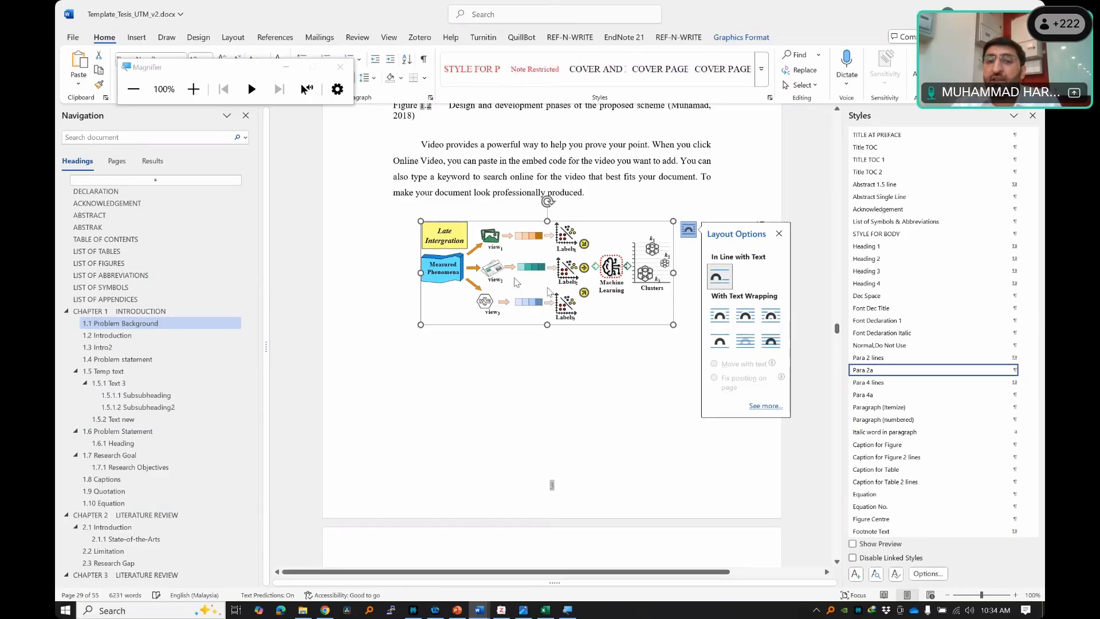
pyautogui.click(549, 319)
# - Close the Magnifier and show the paragraph marks around the empty lines below the figure
pyautogui.scroll(-3, 553, 343)
pyautogui.scroll(2, 493, 321)
pyautogui.moveTo(447, 299)
pyautogui.mouseDown()
pyautogui.moveTo(456, 551)
pyautogui.moveTo(474, 305)
pyautogui.moveTo(456, 284)
pyautogui.mouseUp()
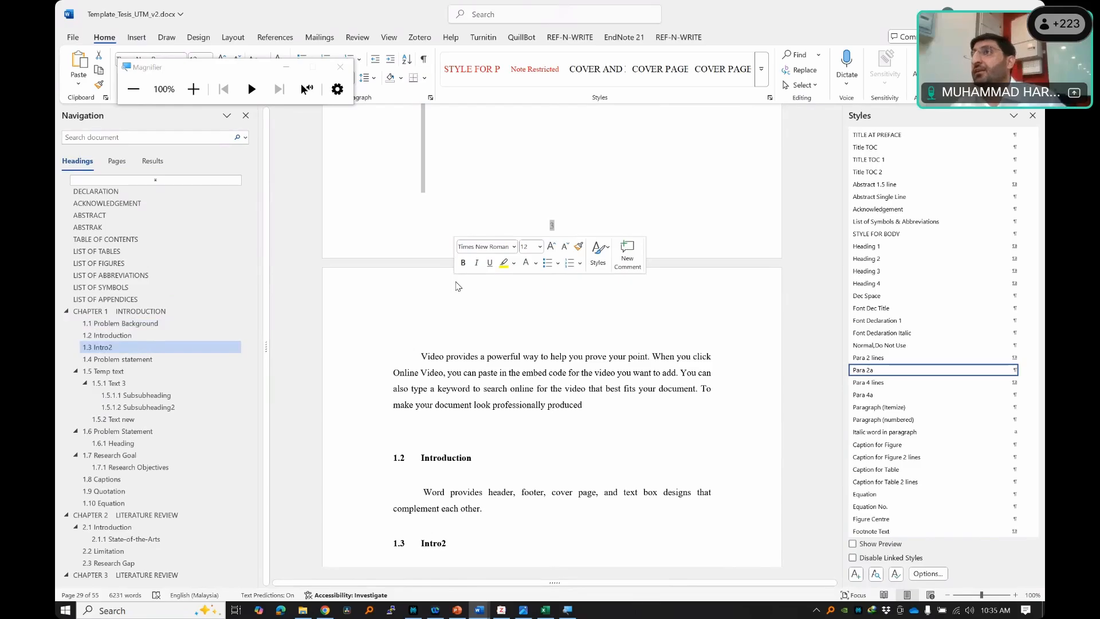
pyautogui.click(437, 157)
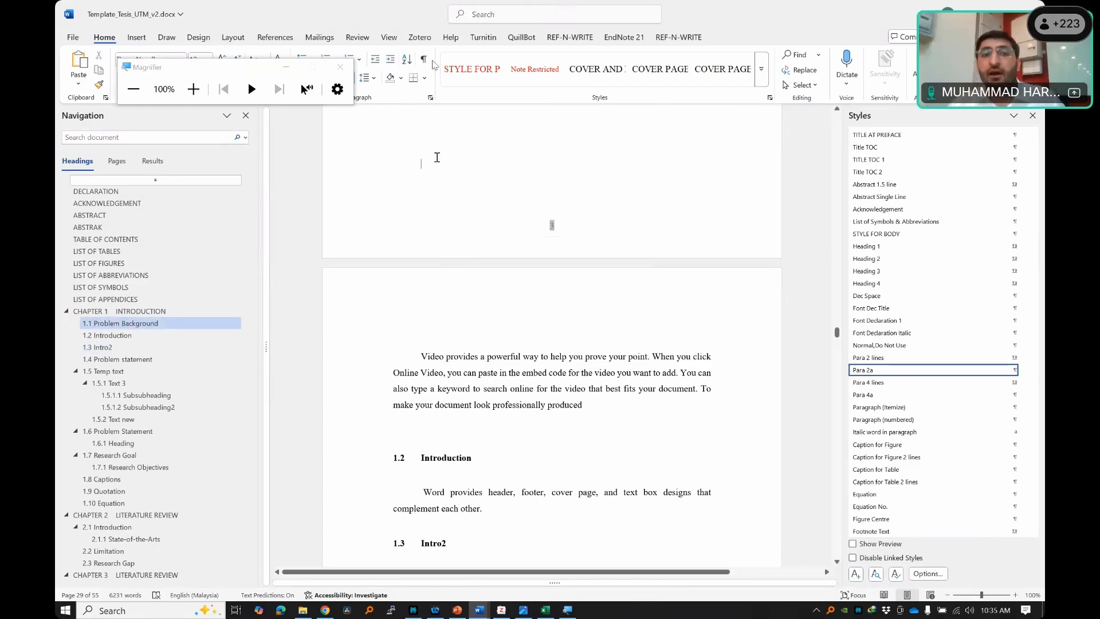
pyautogui.click(341, 67)
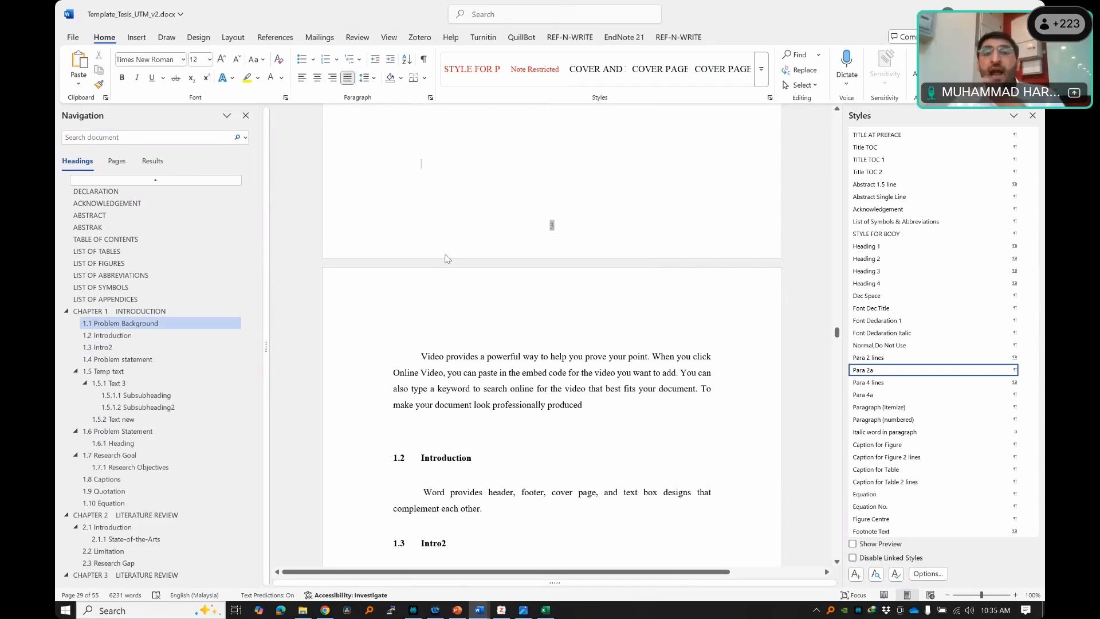
pyautogui.click(424, 61)
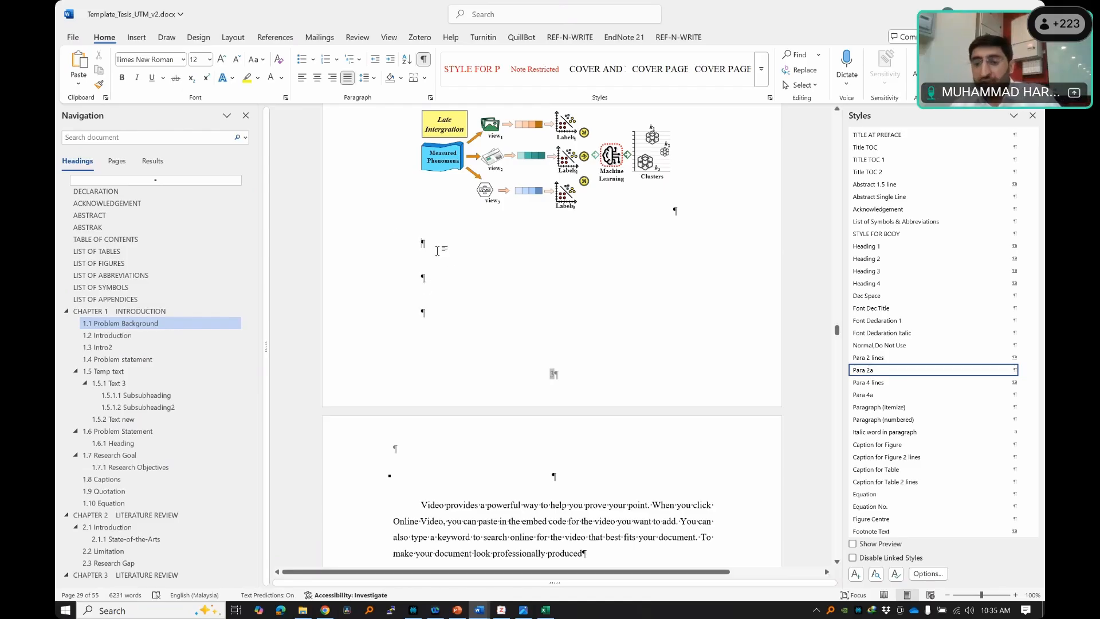
# - Delete the empty paragraphs between the figure and the following paragraph
pyautogui.press('Delete')
pyautogui.press('Delete')
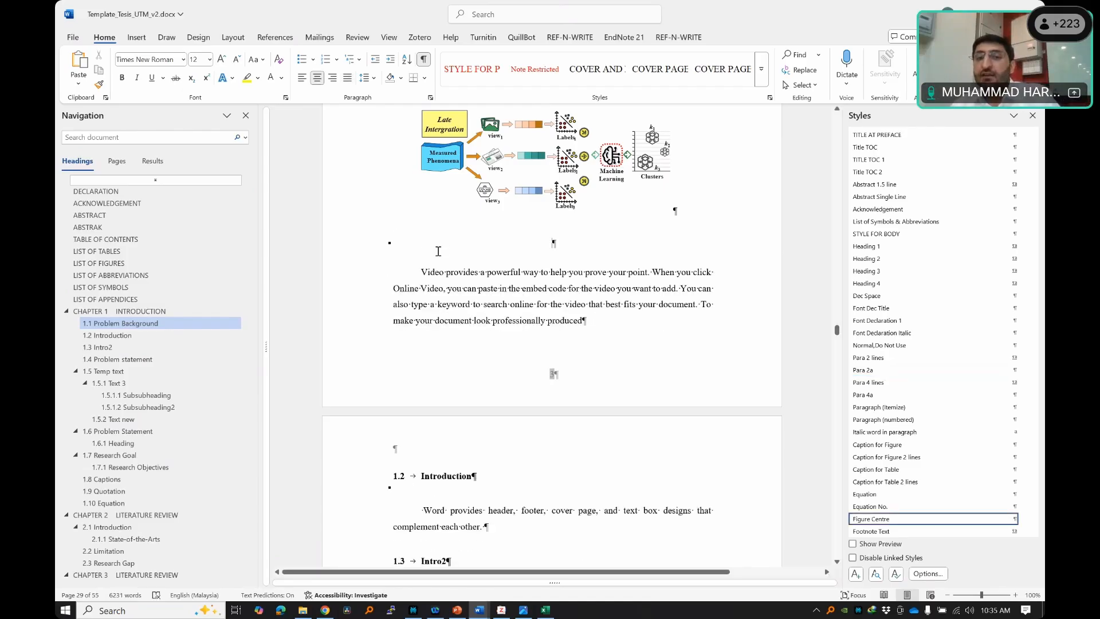
pyautogui.press('Delete')
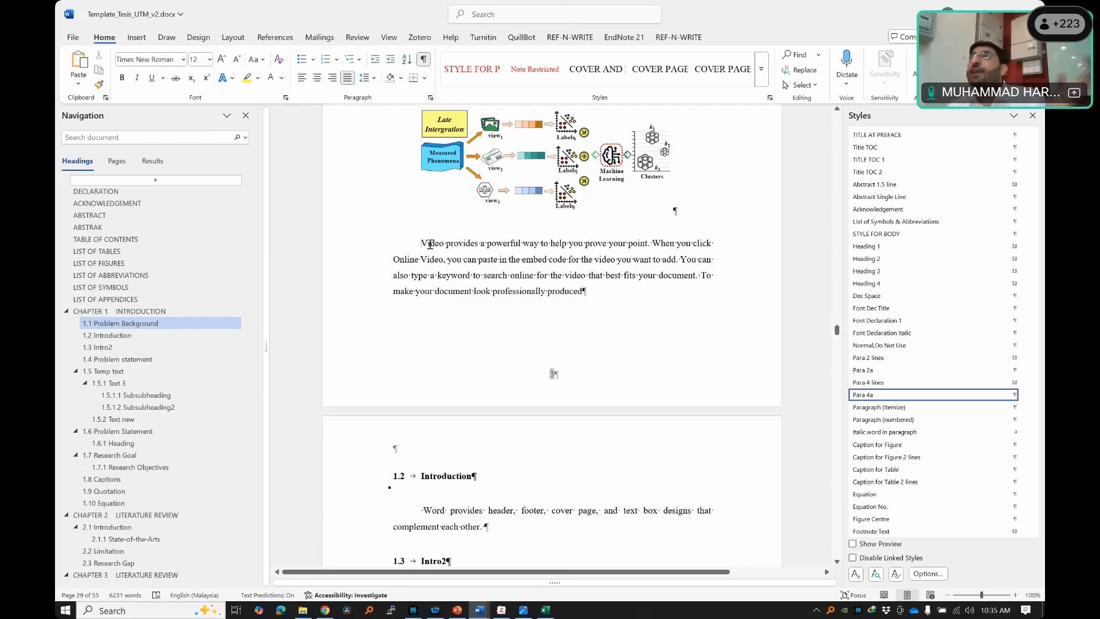
# - Try pushing the paragraph below the figure onto the next page with four empty lines
pyautogui.press('Return')
pyautogui.press('Return')
pyautogui.press('Return')
pyautogui.press('Return')
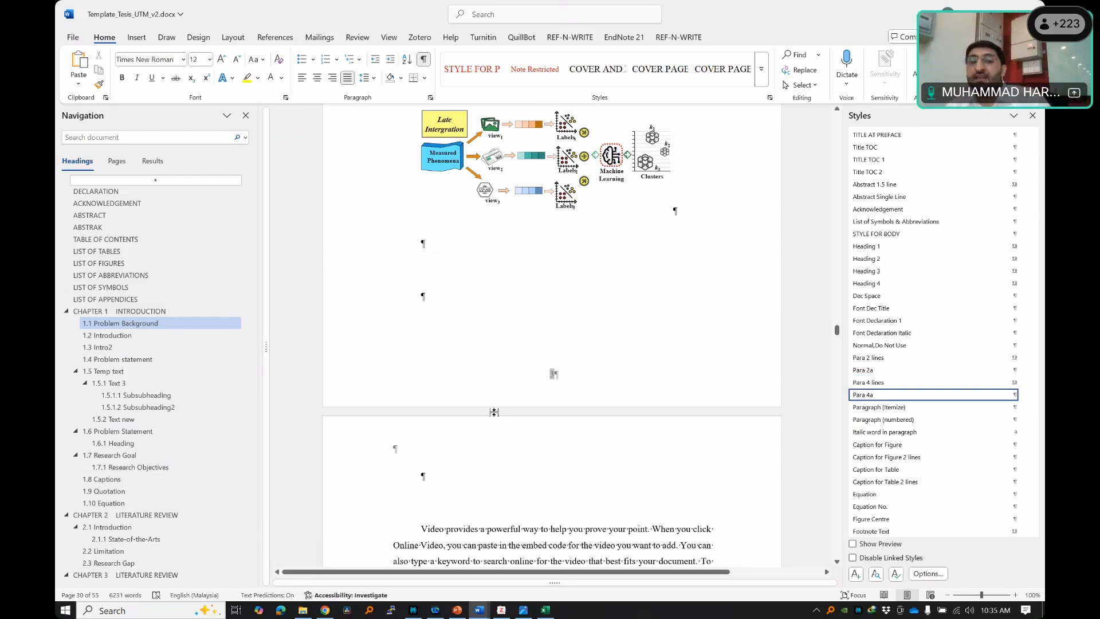
pyautogui.scroll(-2, 515, 381)
pyautogui.scroll(4, 516, 381)
pyautogui.scroll(4, 516, 382)
pyautogui.click(496, 388)
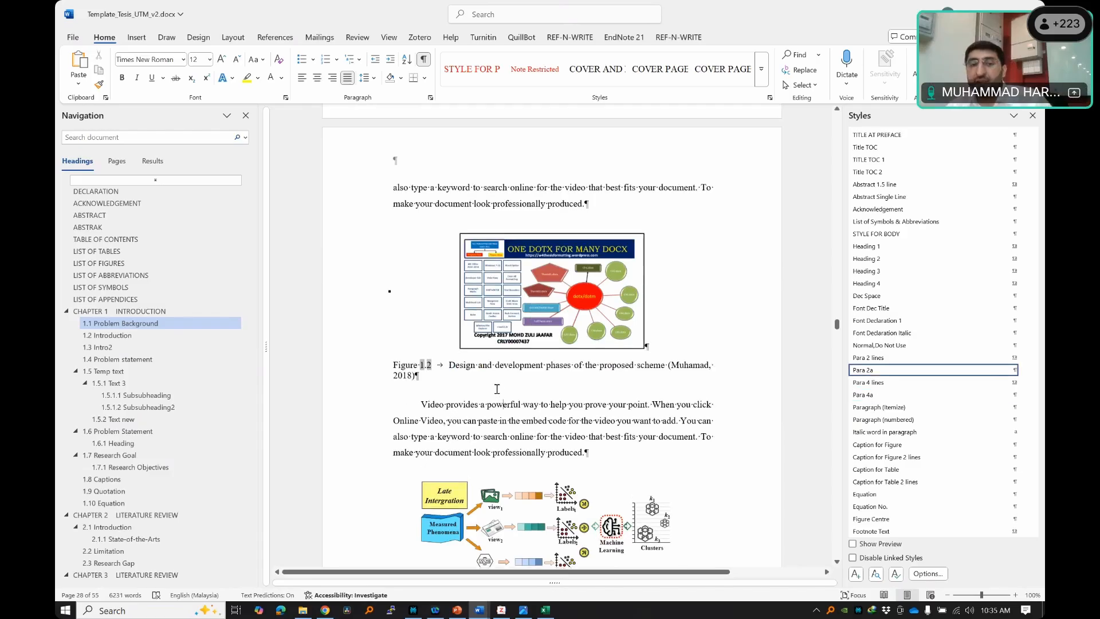
pyautogui.click(494, 375)
pyautogui.scroll(-8, 481, 351)
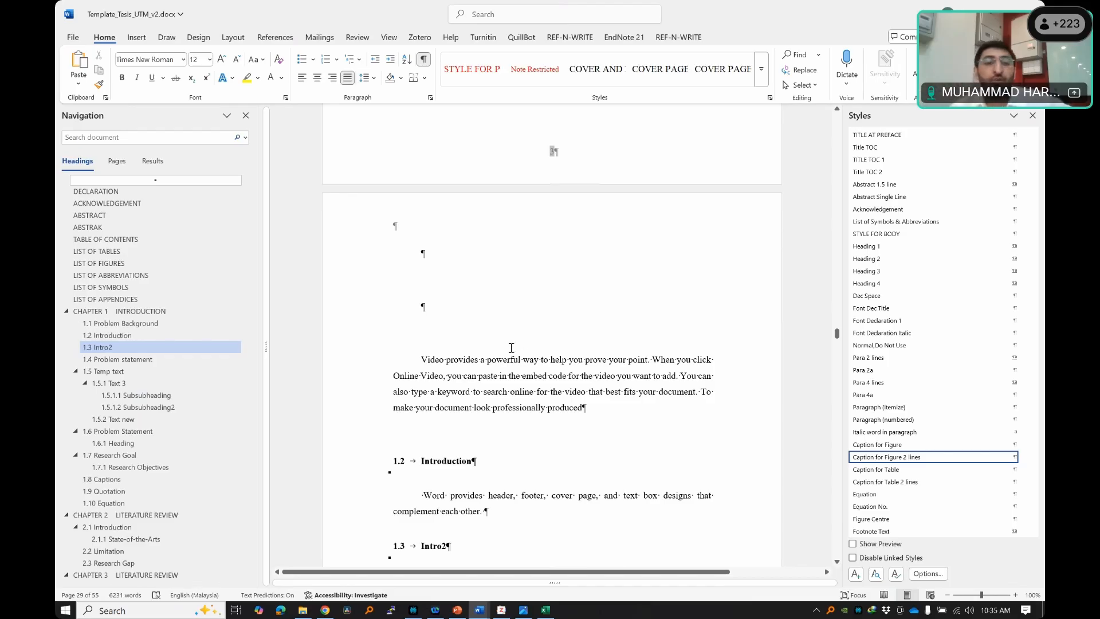
# - Remove the empty lines again so the paragraph directly follows the figure
pyautogui.click(423, 306)
pyautogui.press('BackSpace')
pyautogui.press('BackSpace')
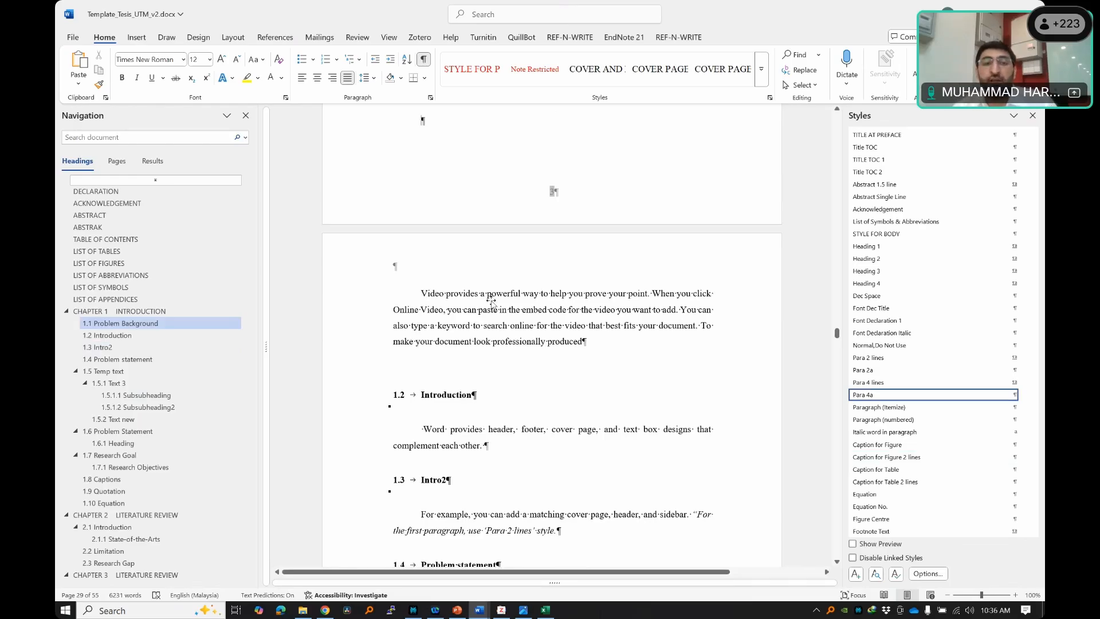
pyautogui.write('Video provides a powerful way to help you prove your point. When you click Online Video, you can paste in the embed code for the video you want to add. You can also type a keyword to search online for the video that best fits your document. To make your document look professionally produced.')
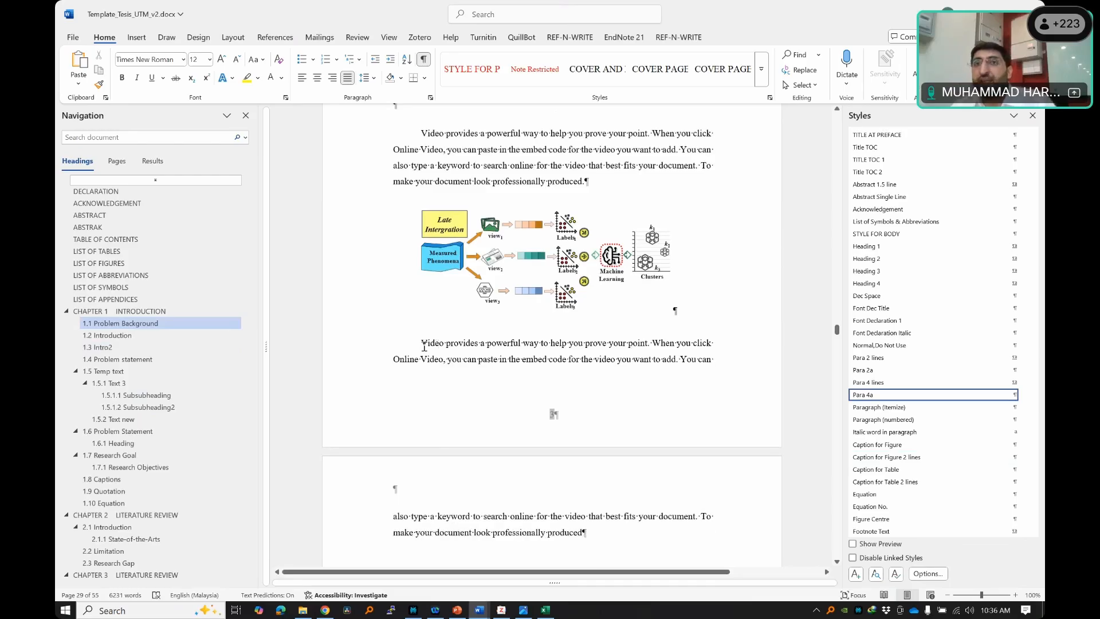
# - Insert a page break before the paragraph below the figure and enter the sample text "dkdfbsdjfnskflsdmaflds" ahead of the break
pyautogui.click(136, 38)
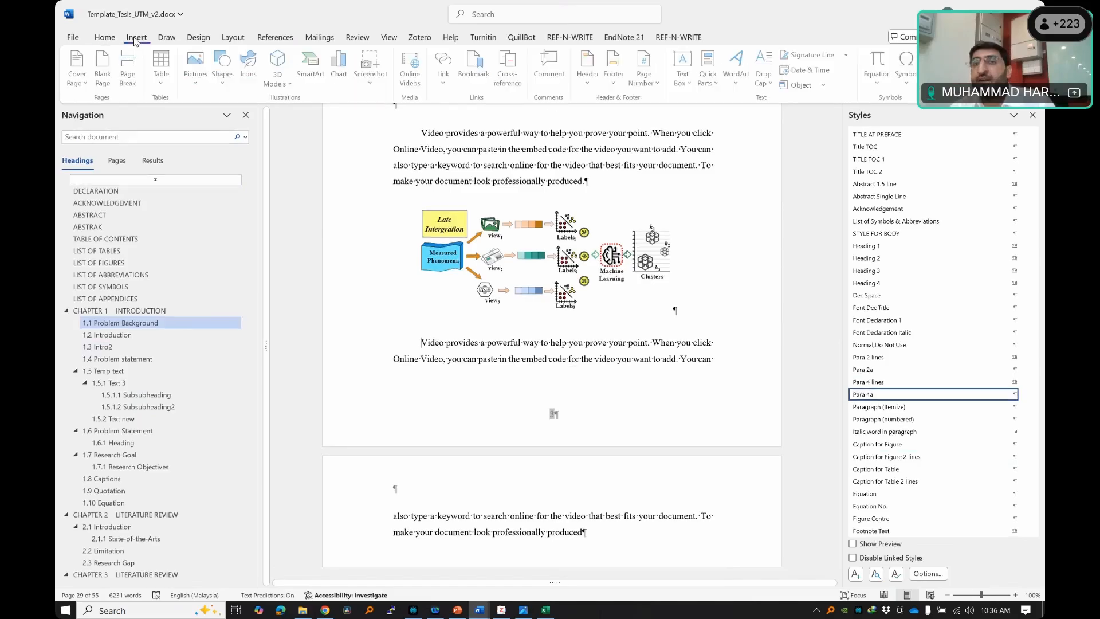
pyautogui.click(135, 84)
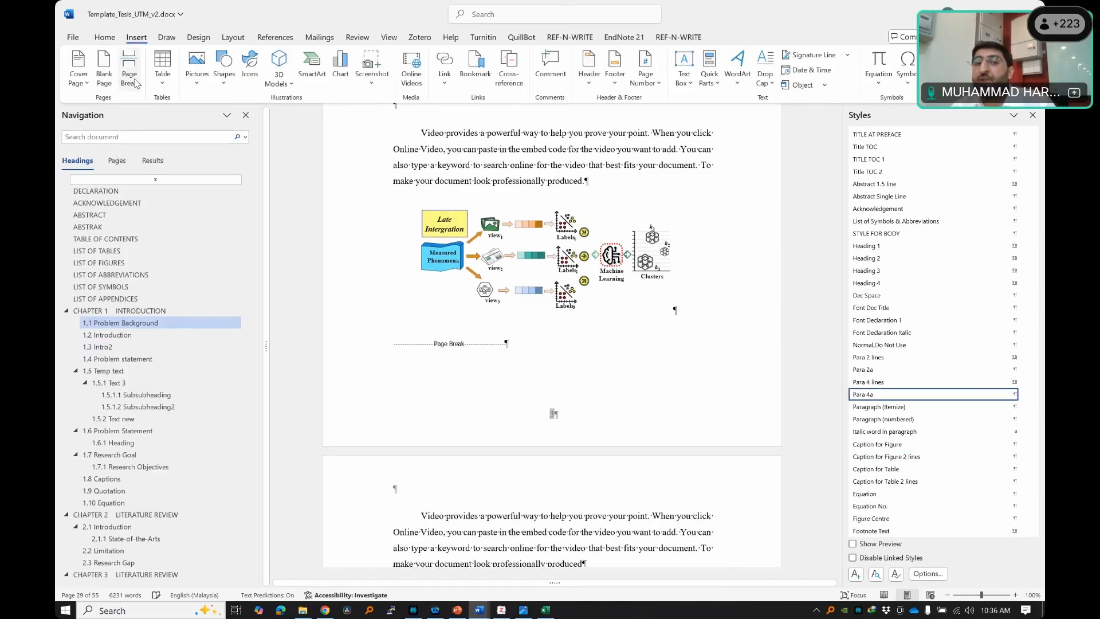
pyautogui.click(390, 342)
pyautogui.write('dkdfbsdjfnskflsdmaflds')
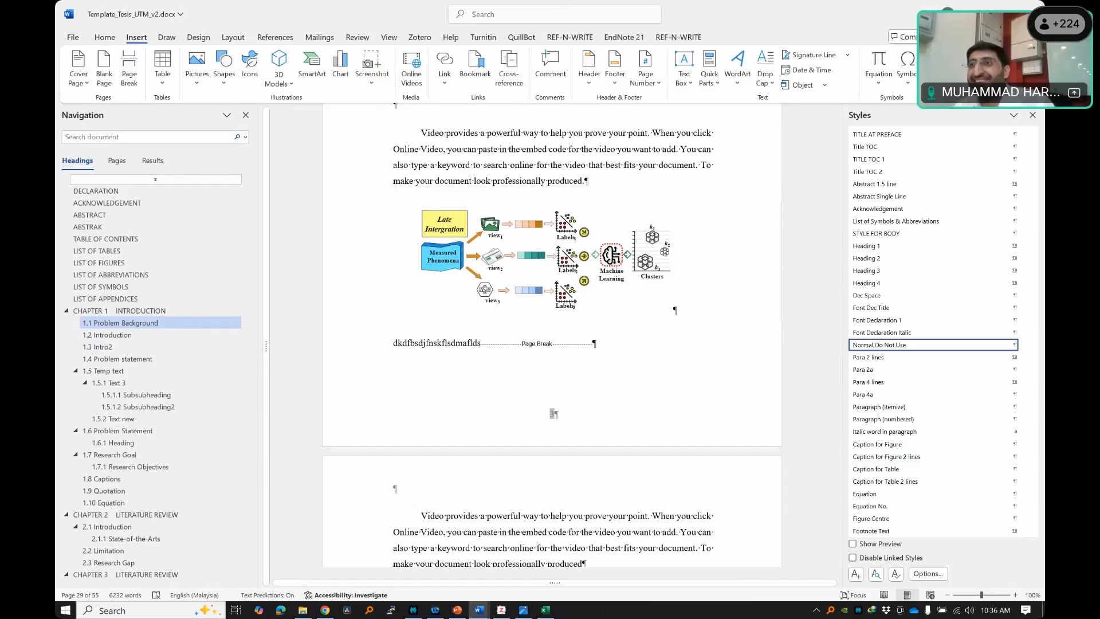
# - Delete the sample text and the page break below the figure
pyautogui.moveTo(484, 343); pyautogui.dragTo(376, 353)
pyautogui.press('Delete')
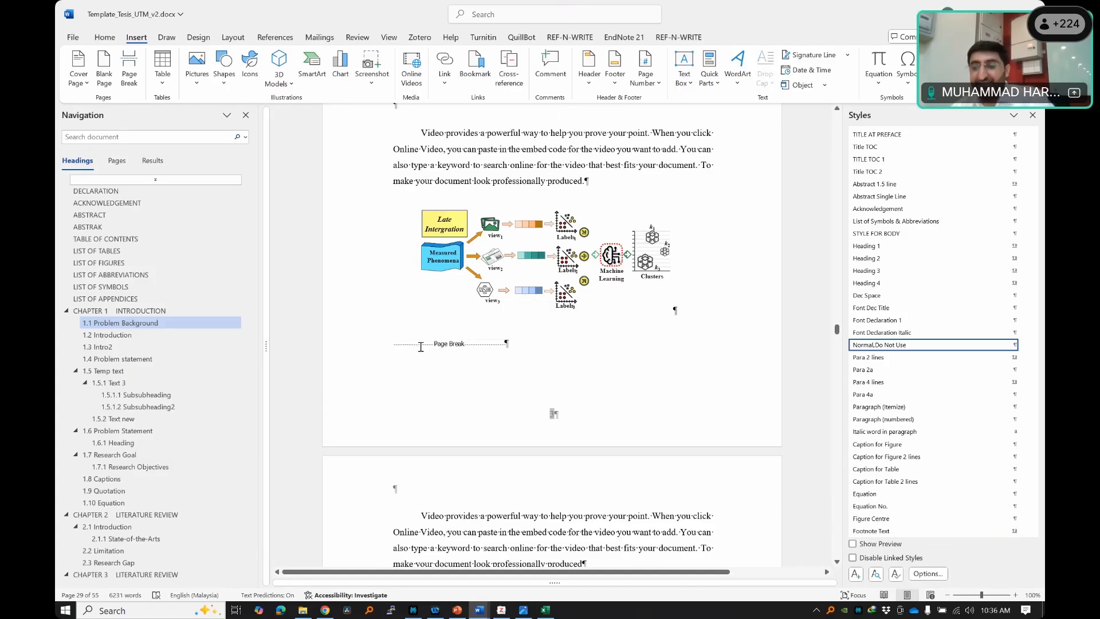
pyautogui.press('Delete')
pyautogui.press('Delete')
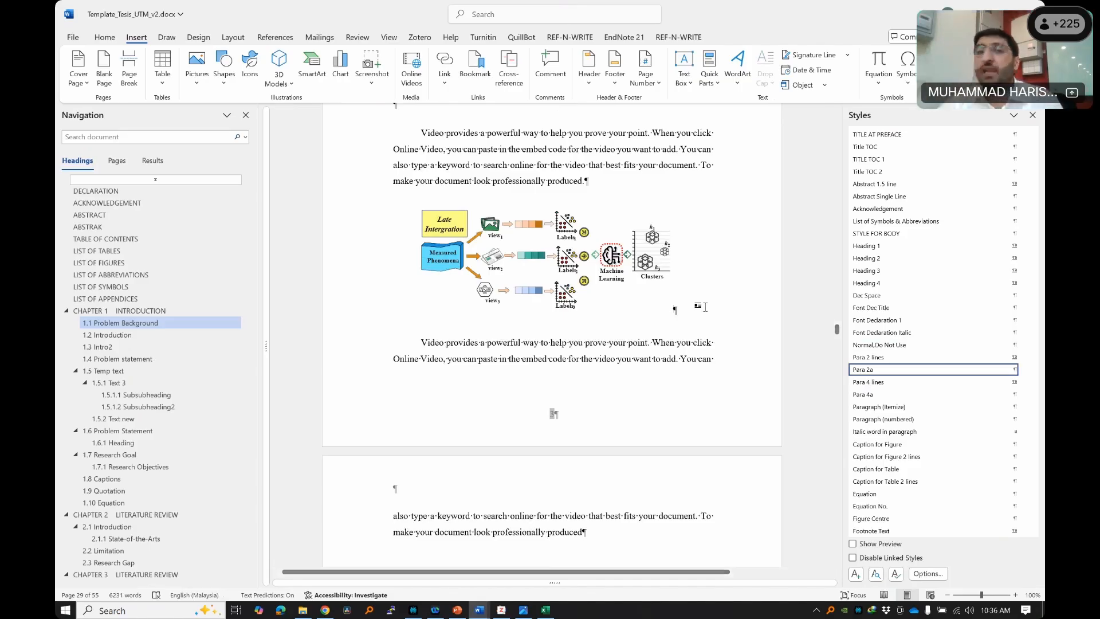
# - Select the figure and review its text wrapping in the layout options
pyautogui.click(667, 301)
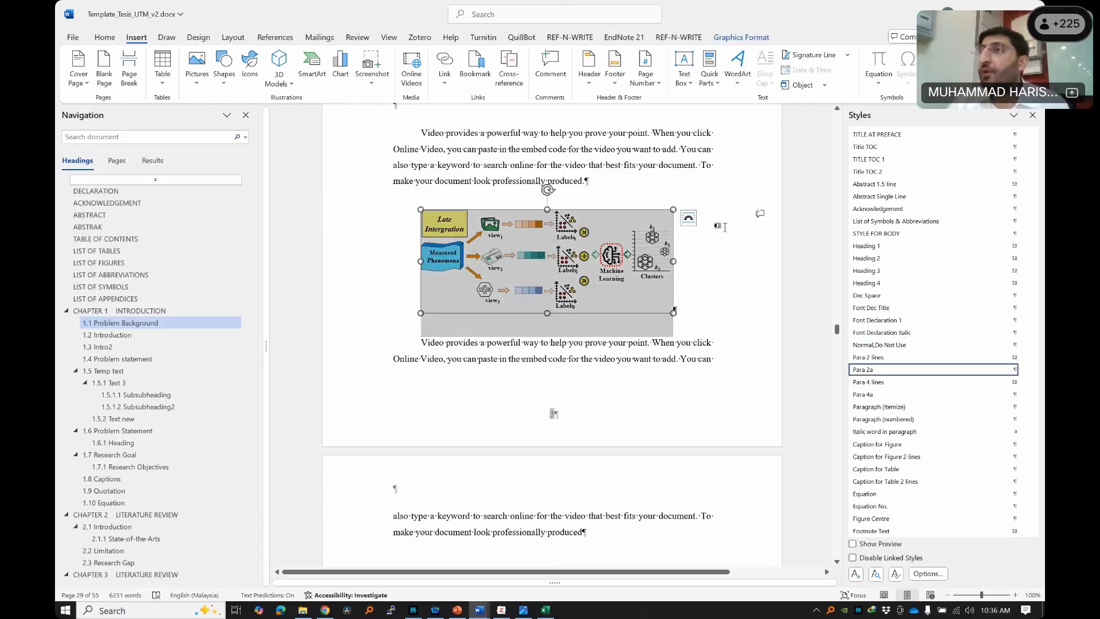
pyautogui.click(688, 217)
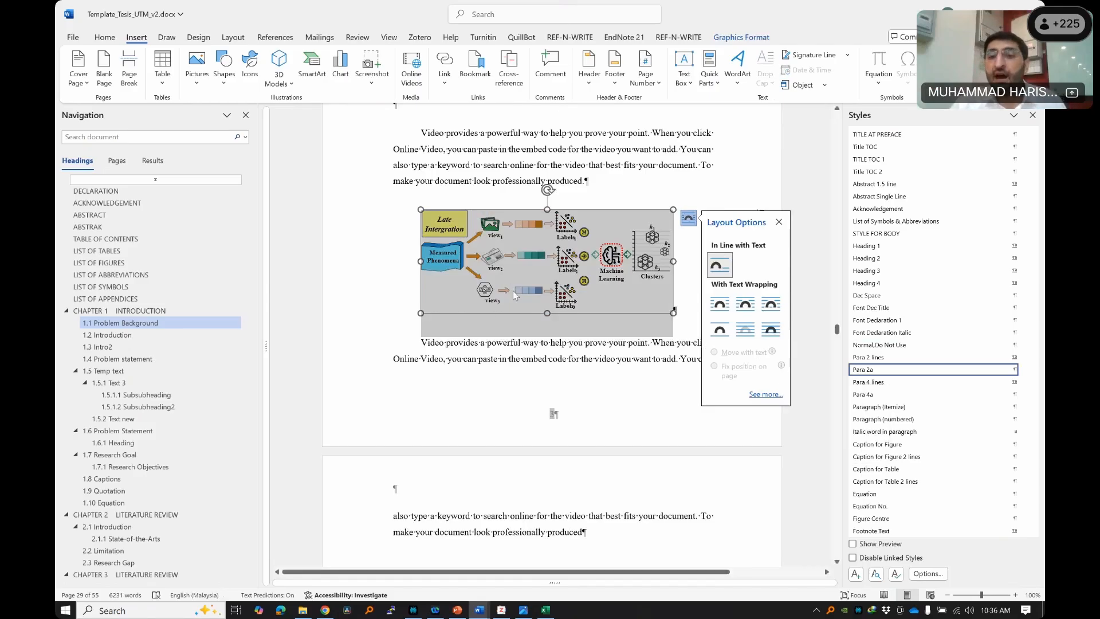
pyautogui.click(720, 305)
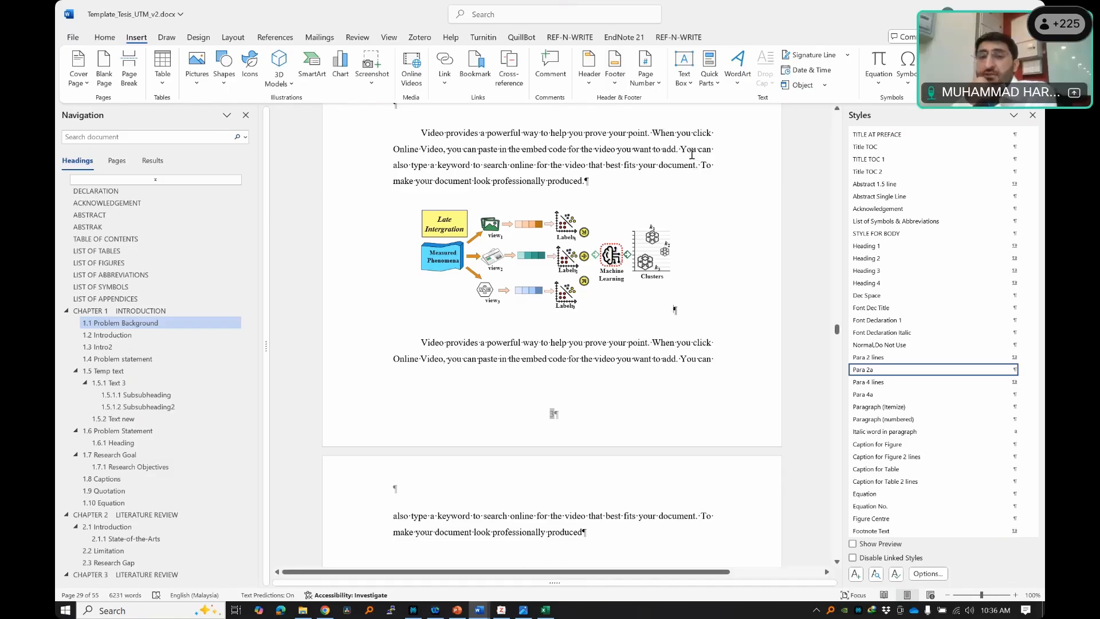
pyautogui.click(606, 281)
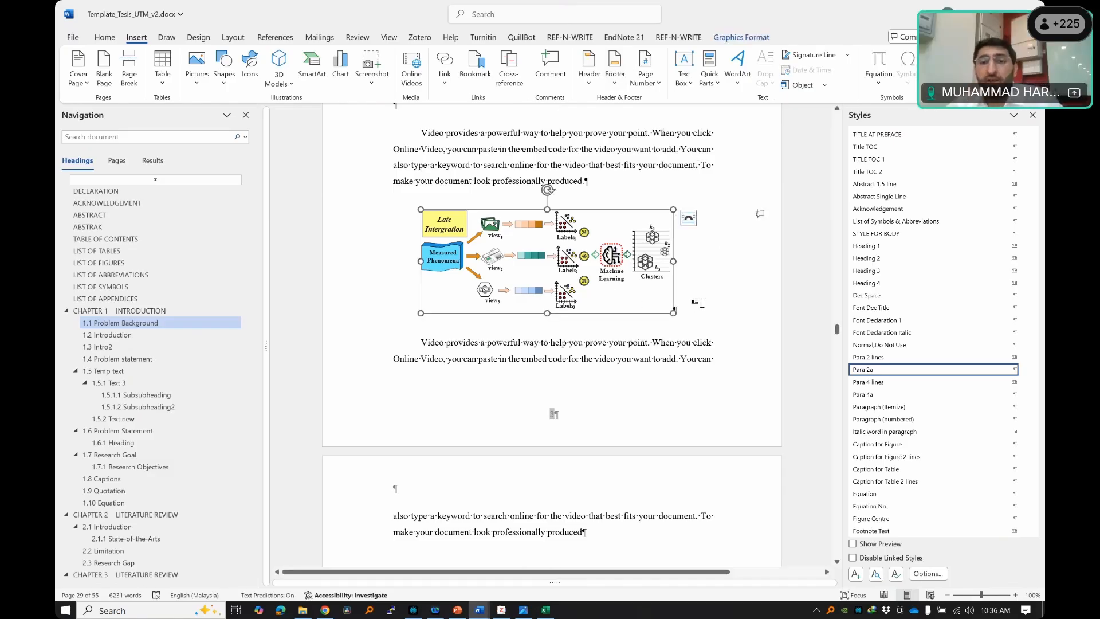
pyautogui.click(689, 307)
pyautogui.click(608, 288)
pyautogui.click(690, 309)
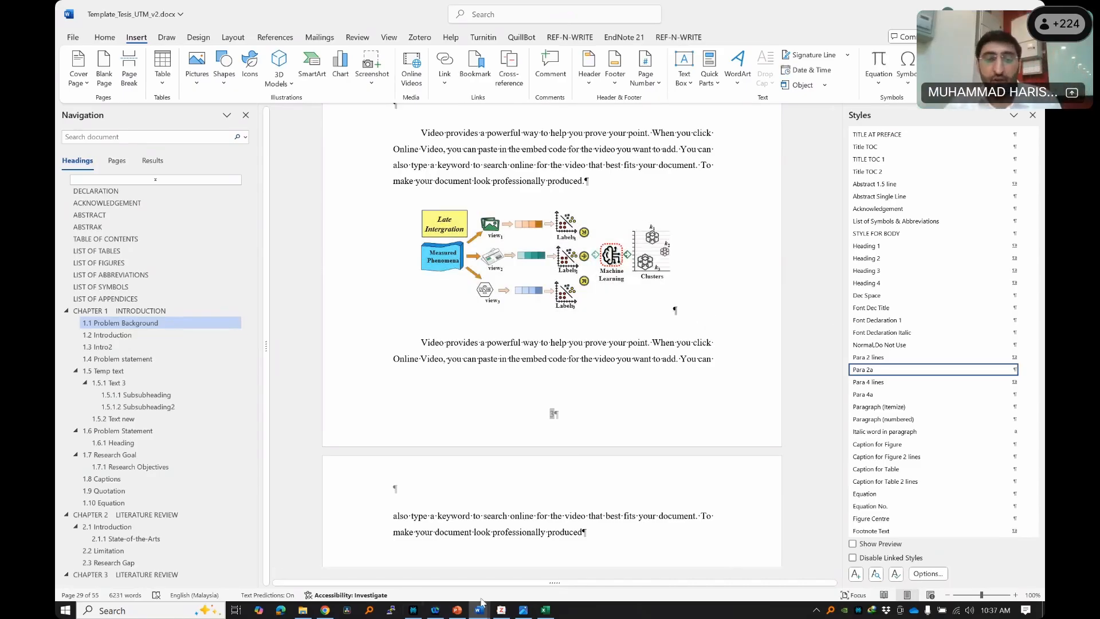
# - Open my_helping_materials.docx from the pgss event folder and copy the "Figure 1.1 Trends leading to the problem using MZJ Formatting Method" caption
pyautogui.click(303, 611)
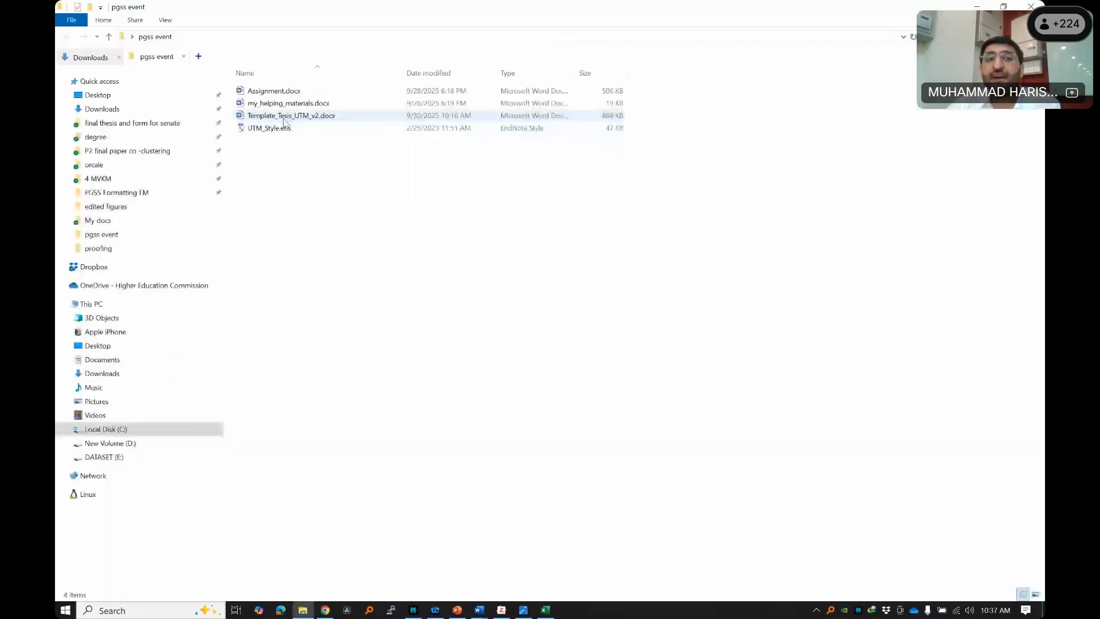
pyautogui.click(281, 119)
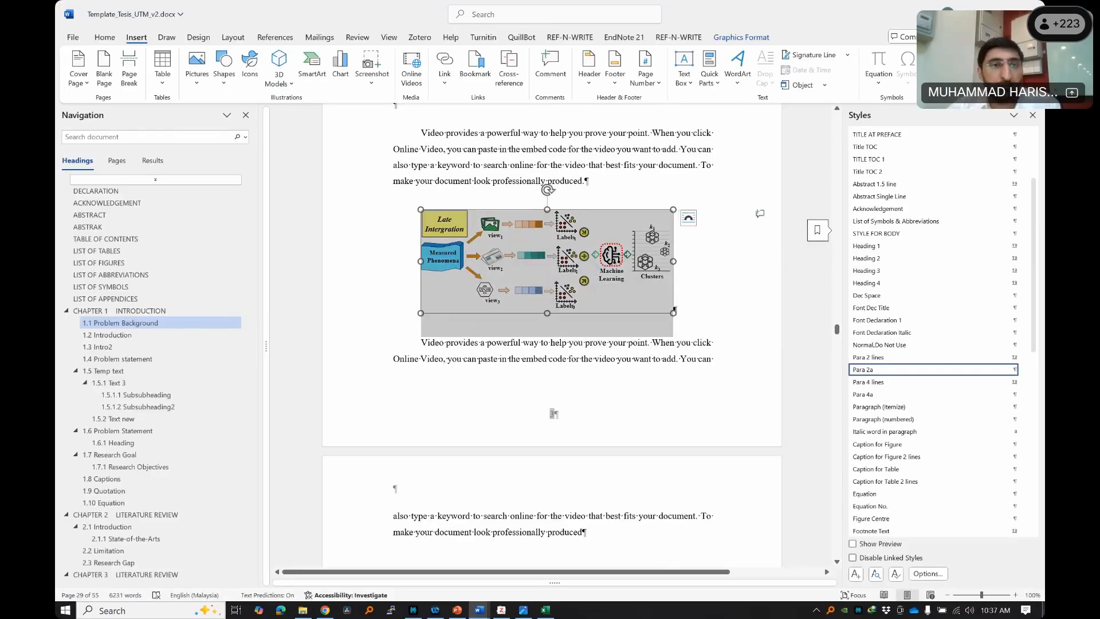
pyautogui.hotkey('alt', 'Tab')
pyautogui.doubleClick(267, 106)
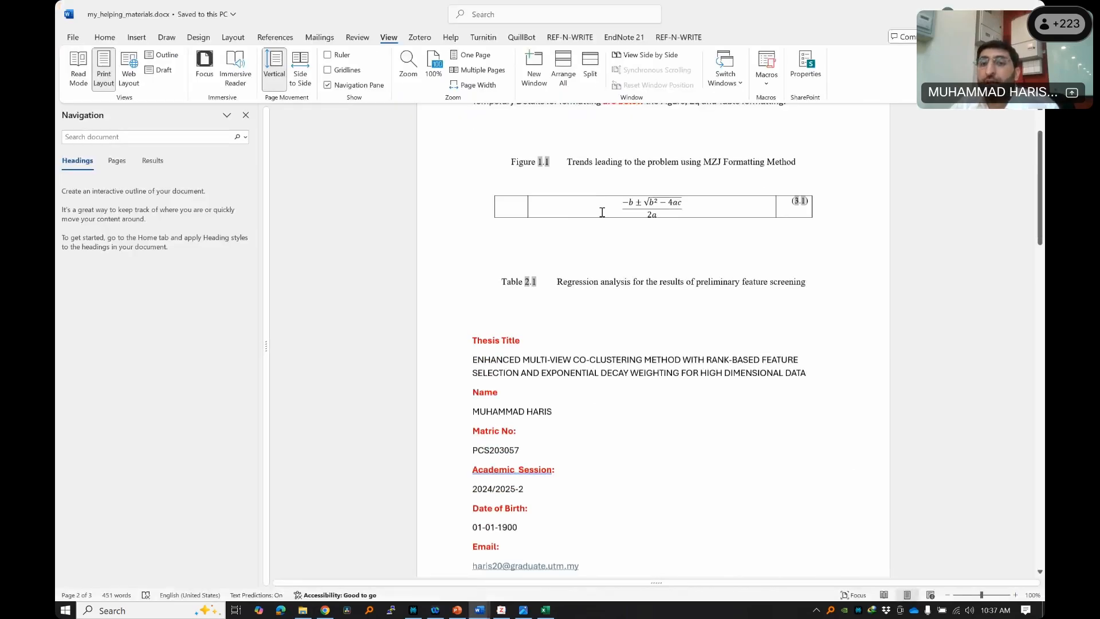
pyautogui.scroll(2, 602, 213)
pyautogui.moveTo(810, 238); pyautogui.dragTo(454, 250)
pyautogui.press('super+c')
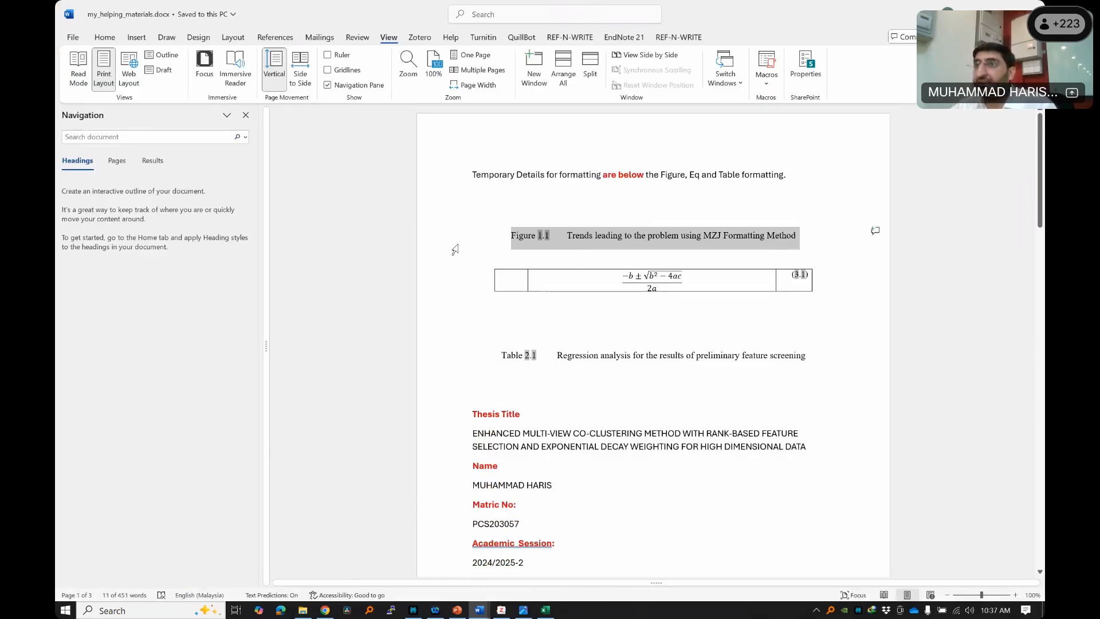
# - Switch to Template_Tesis_UTM_v2.docx and add an empty paragraph directly below the Late Integration figure
pyautogui.hotkey('alt', 'Tab')
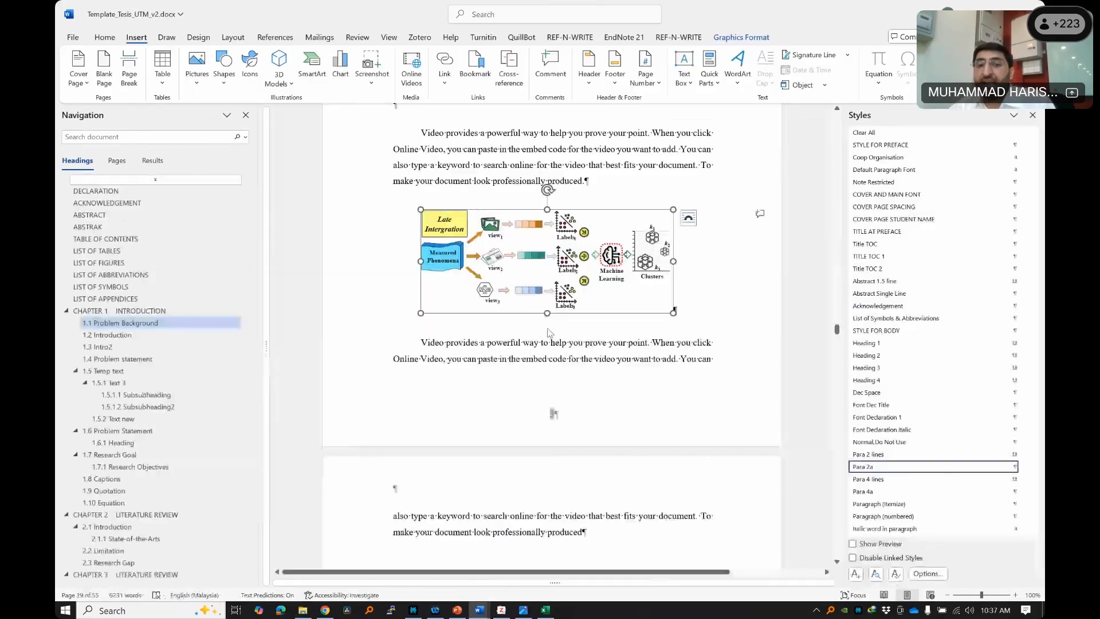
pyautogui.click(709, 313)
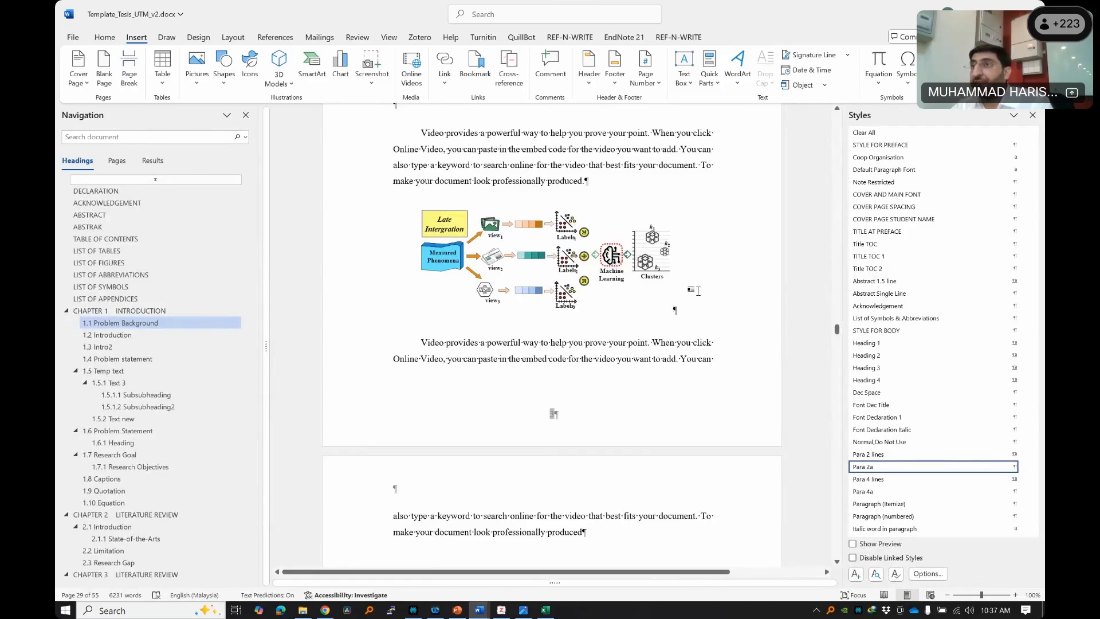
pyautogui.press('Return')
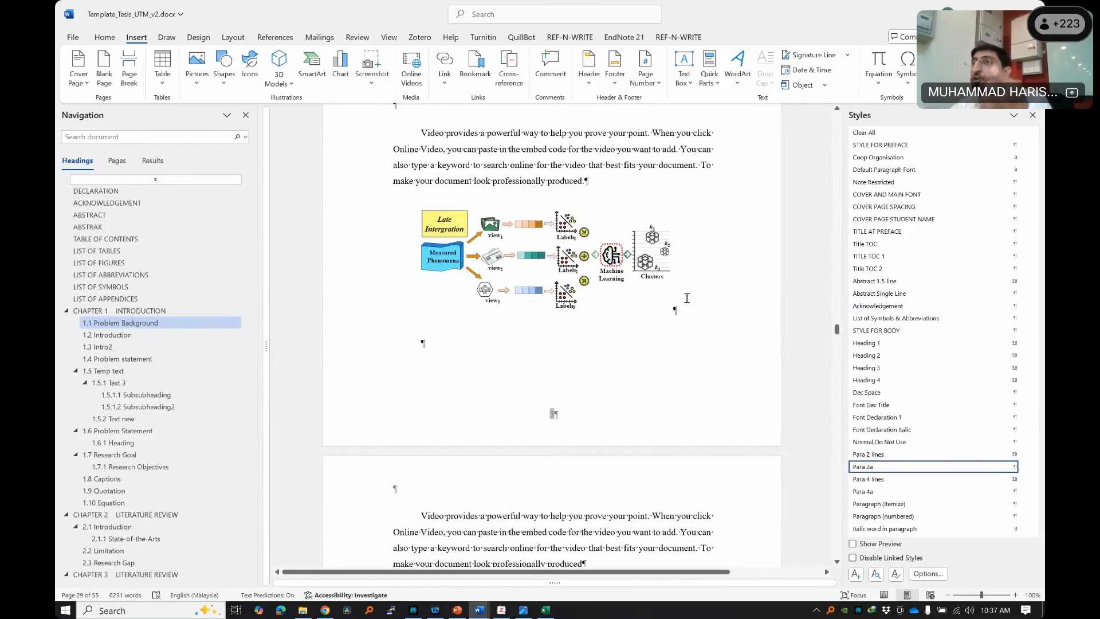
# - Try pasting the copied figure caption into the empty paragraph with the paste options, and undo the paste
pyautogui.rightClick(429, 344)
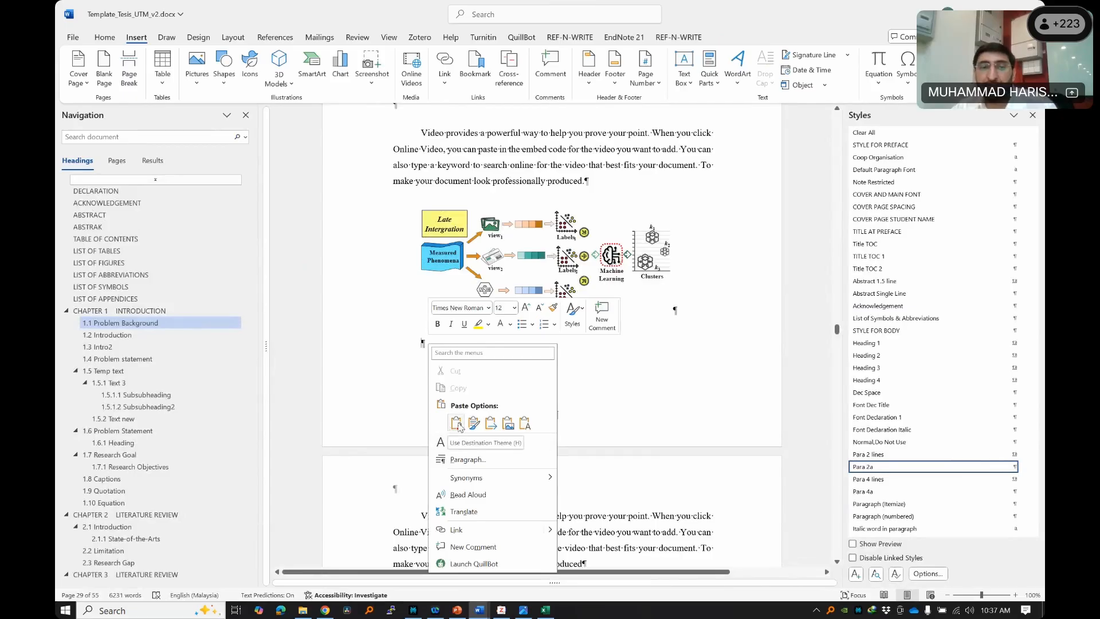
pyautogui.click(457, 424)
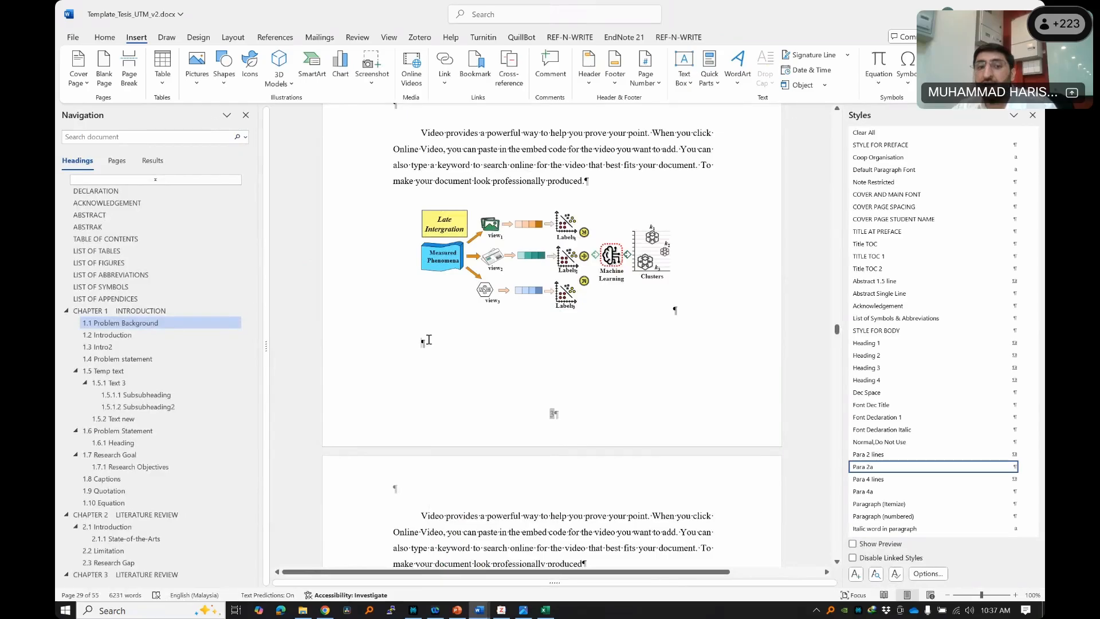
pyautogui.rightClick(429, 340)
pyautogui.click(457, 419)
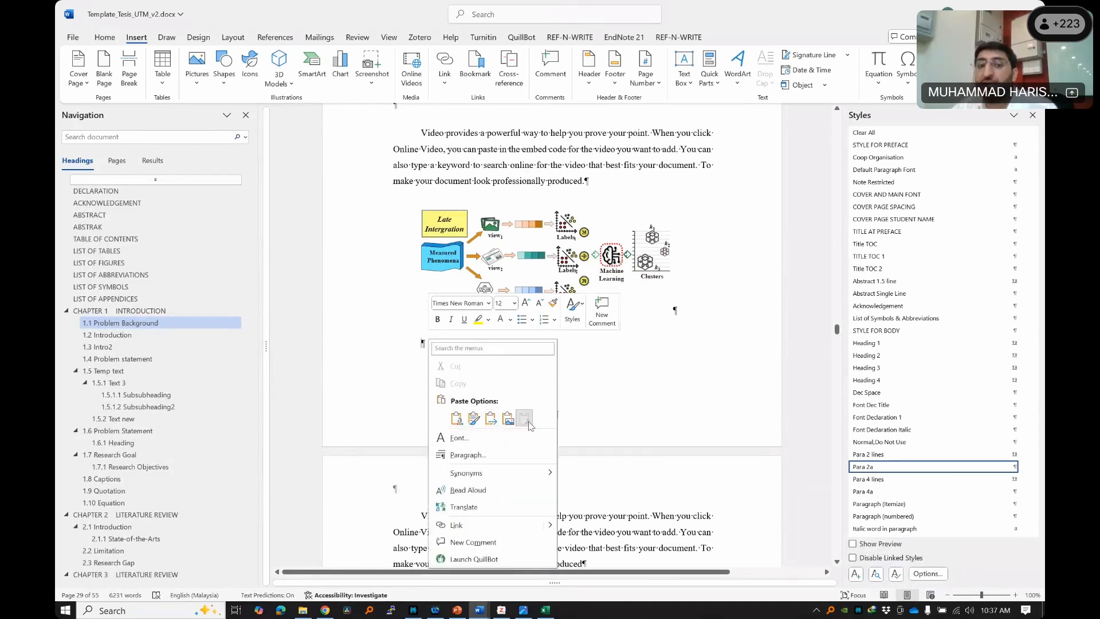
pyautogui.click(458, 361)
pyautogui.doubleClick(454, 343)
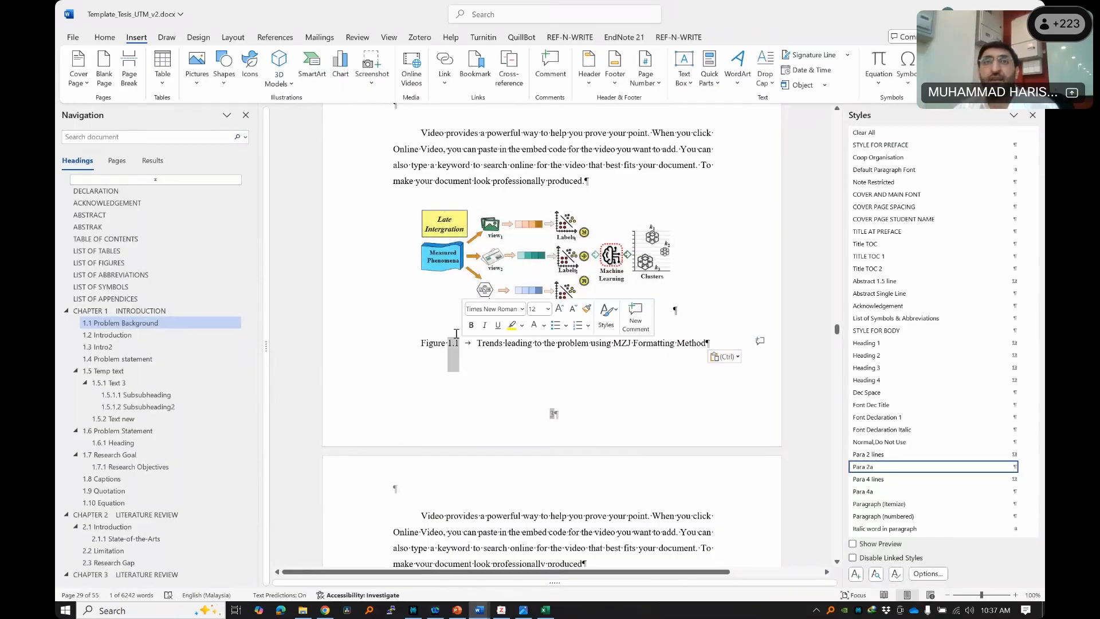
pyautogui.hotkey('ctrl', 'z')
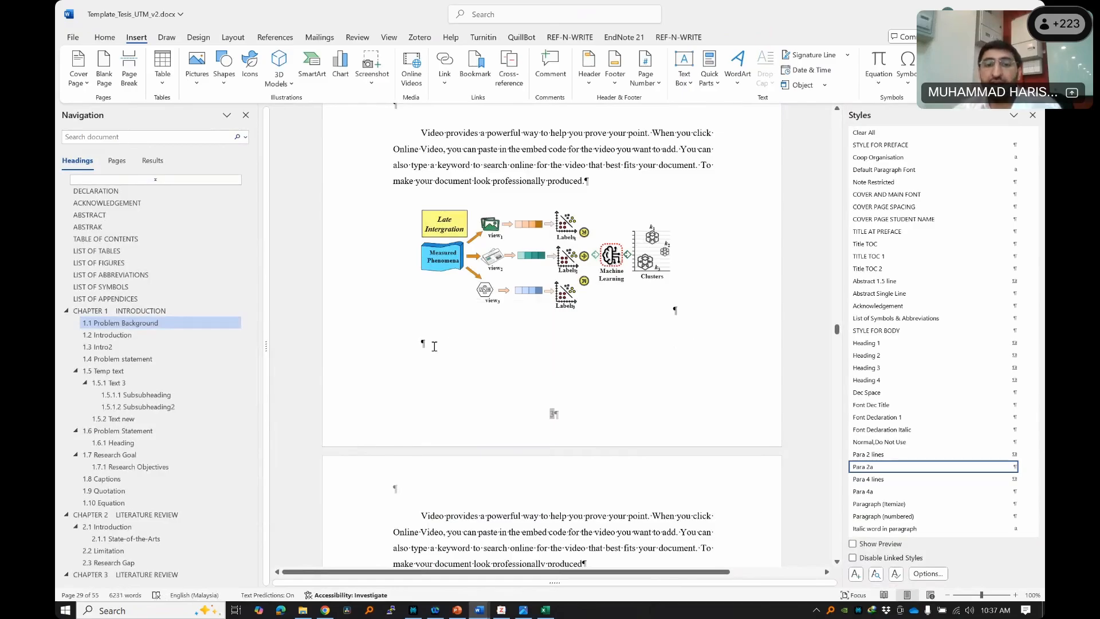
# - Paste the copied caption below the figure with the Use Destination Theme option and check its style
pyautogui.rightClick(428, 349)
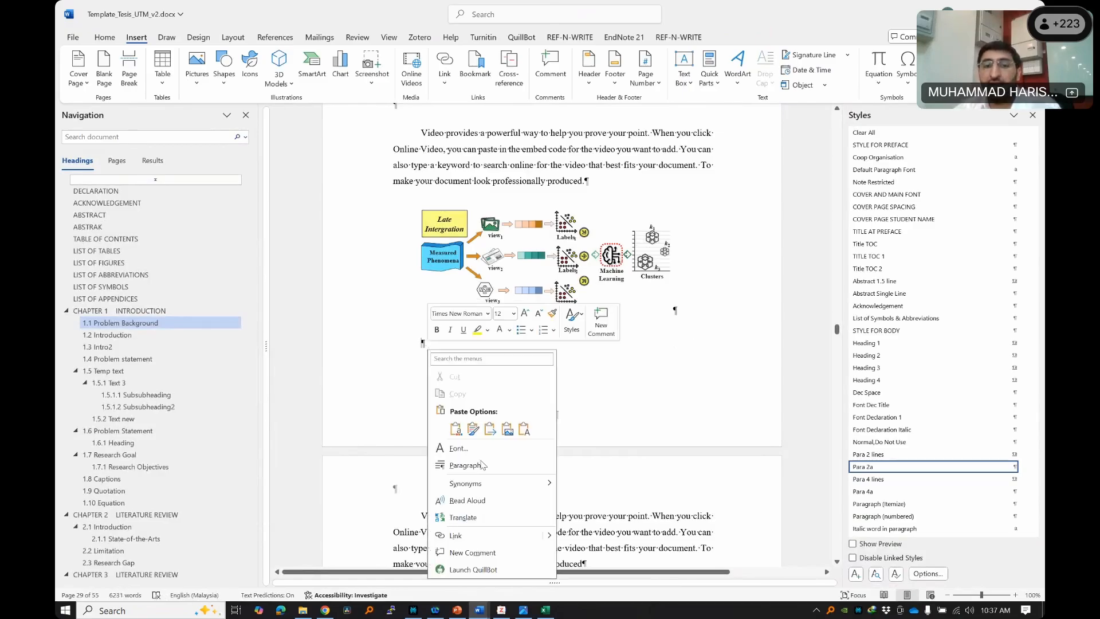
pyautogui.click(459, 433)
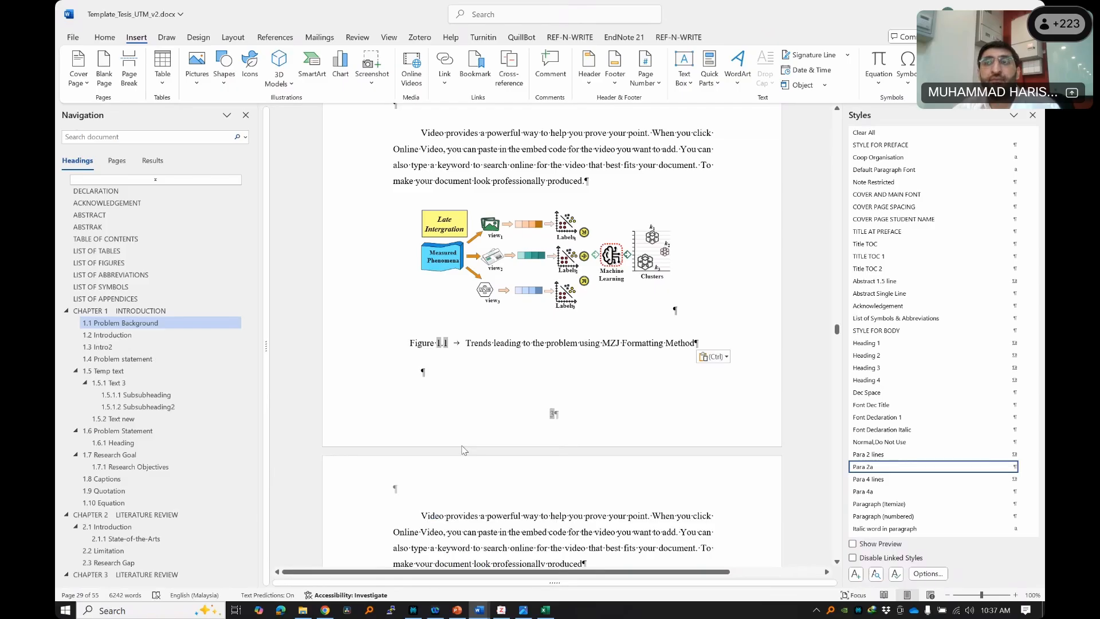
pyautogui.click(453, 346)
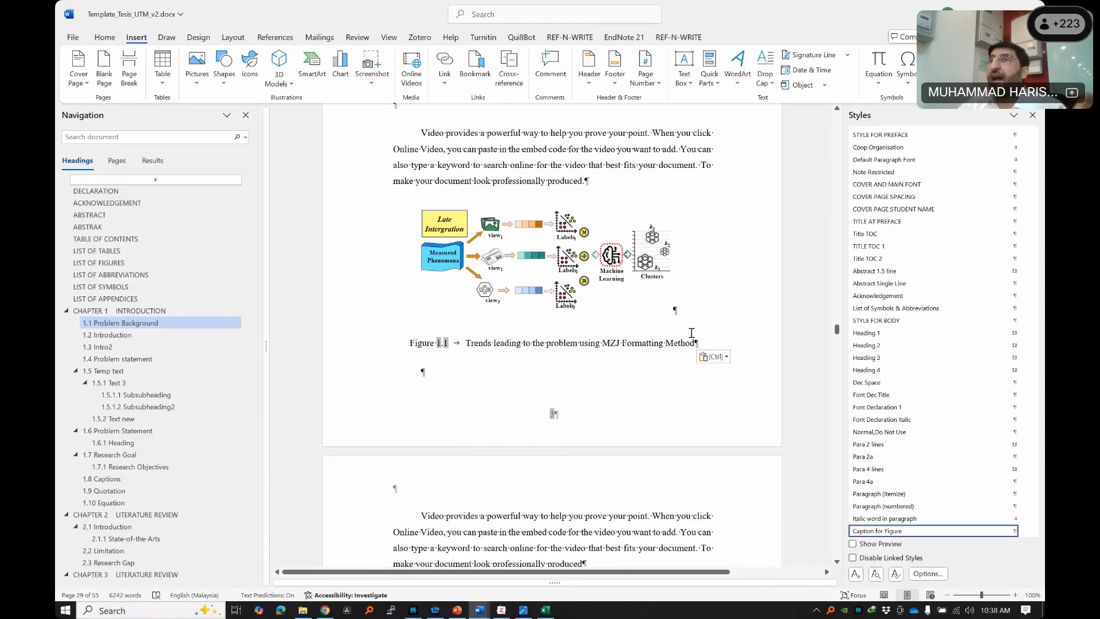
# - Copy the figure and paste it in a new paragraph after the earlier-page text ending "help you prove y"
pyautogui.click(589, 261)
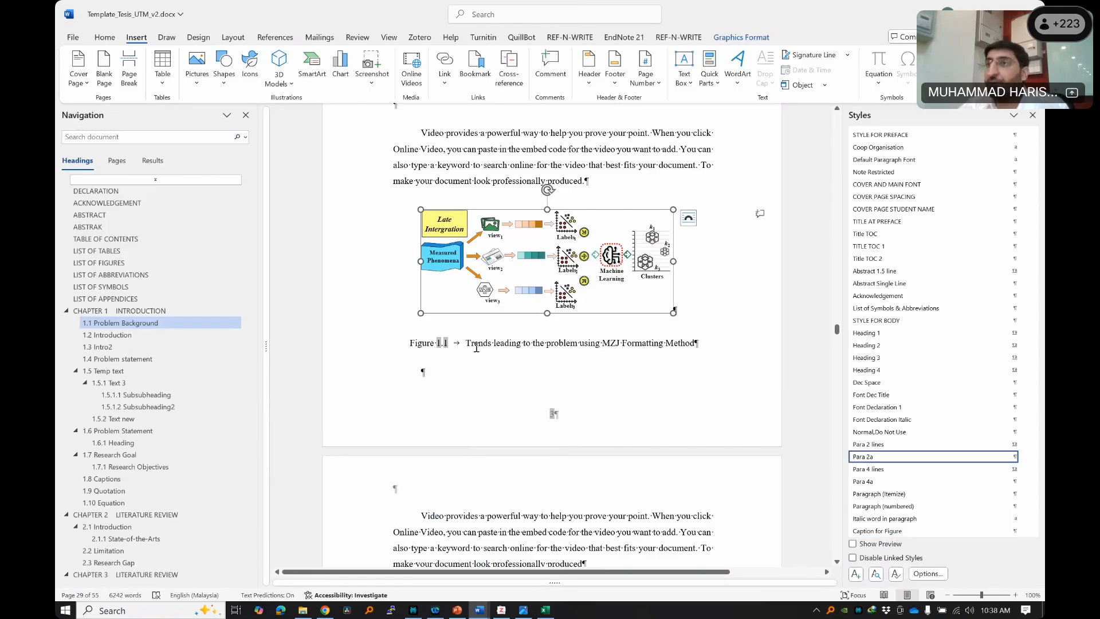
pyautogui.scroll(7, 452, 364)
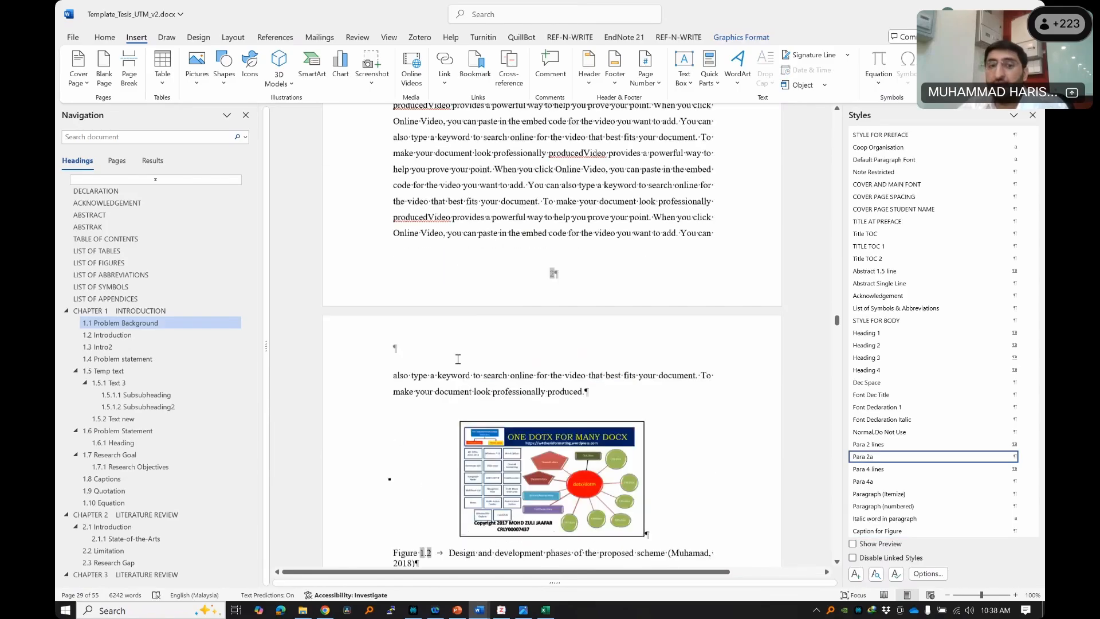
pyautogui.scroll(-3, 457, 360)
pyautogui.scroll(5, 452, 323)
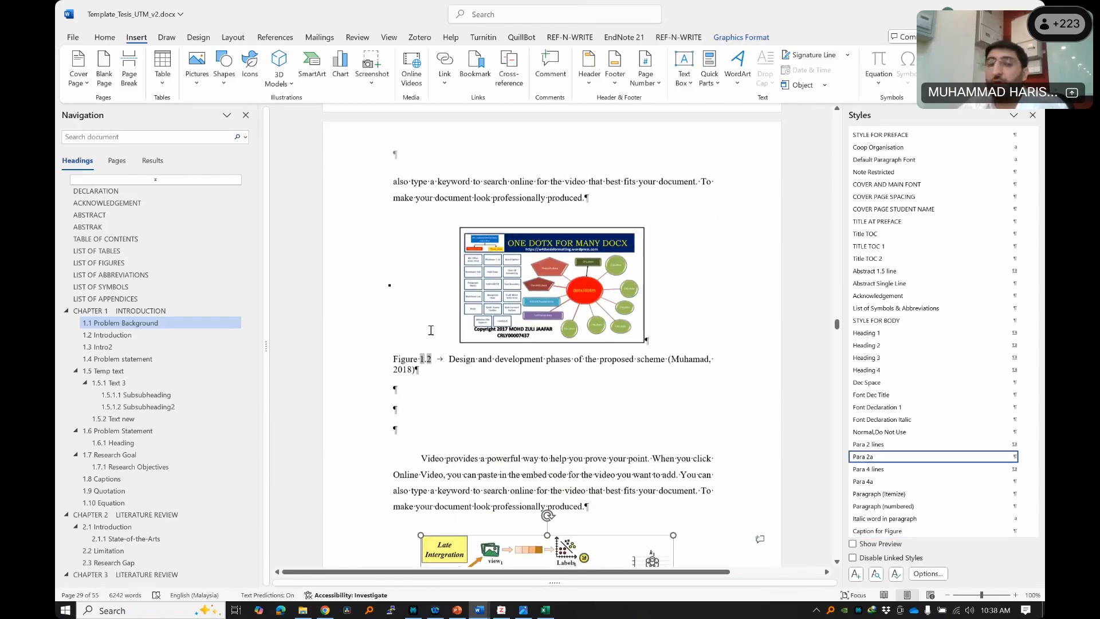
pyautogui.scroll(3, 459, 319)
pyautogui.click(678, 342)
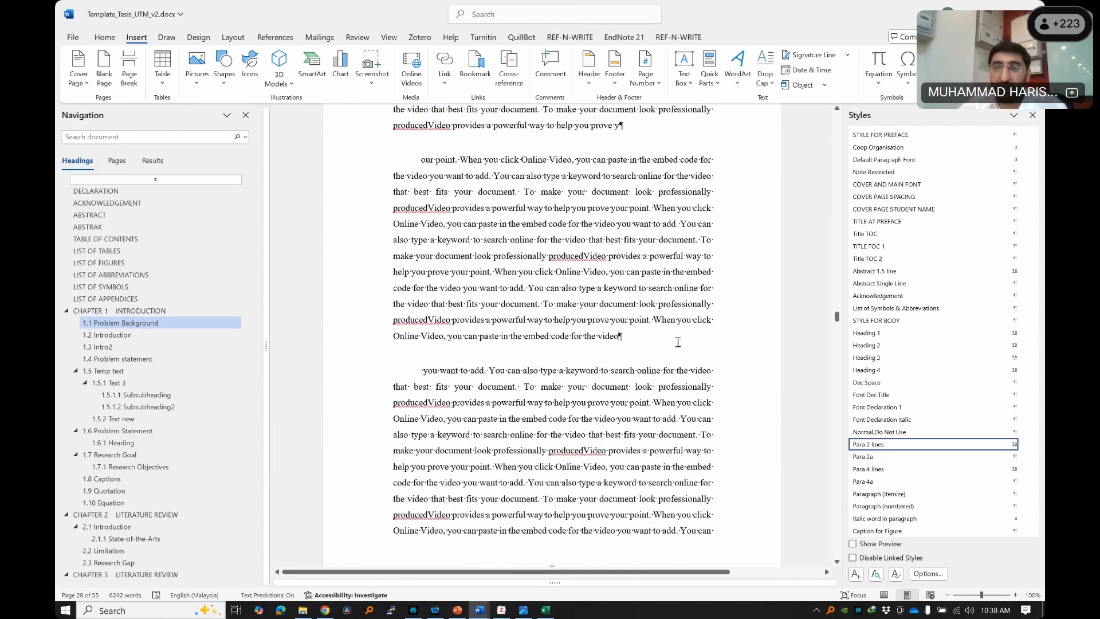
pyautogui.click(645, 126)
pyautogui.press('Return')
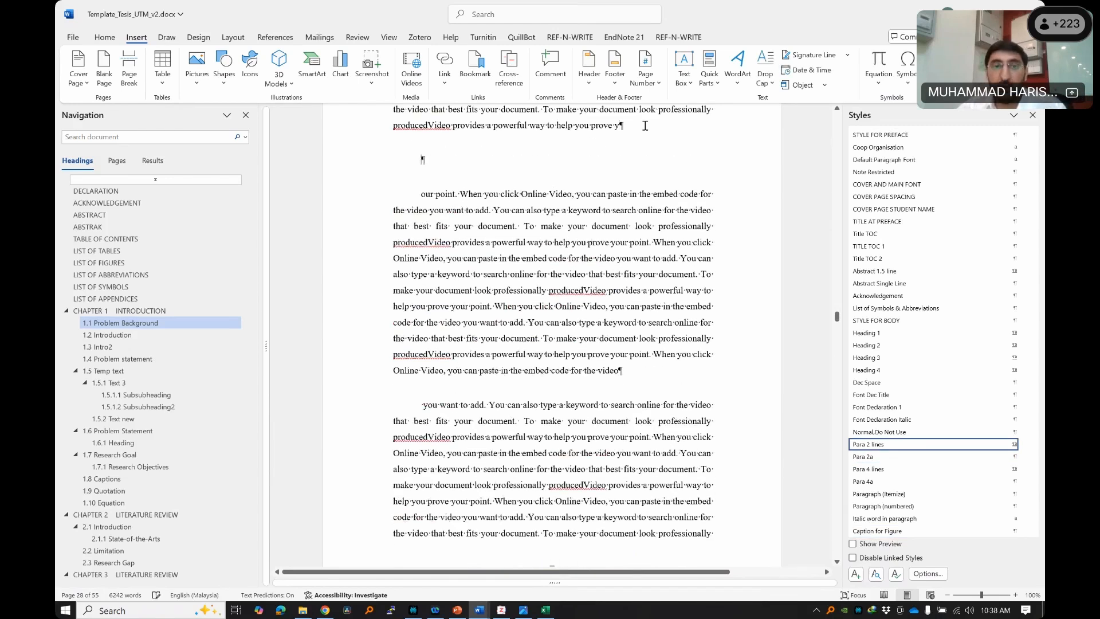
pyautogui.hotkey('ctrl', 'v')
# - Add a paragraph below the pasted figure and insert the "Trends leading to the problem using MZJ Formatting Method" caption from the clipboard history
pyautogui.press('Return')
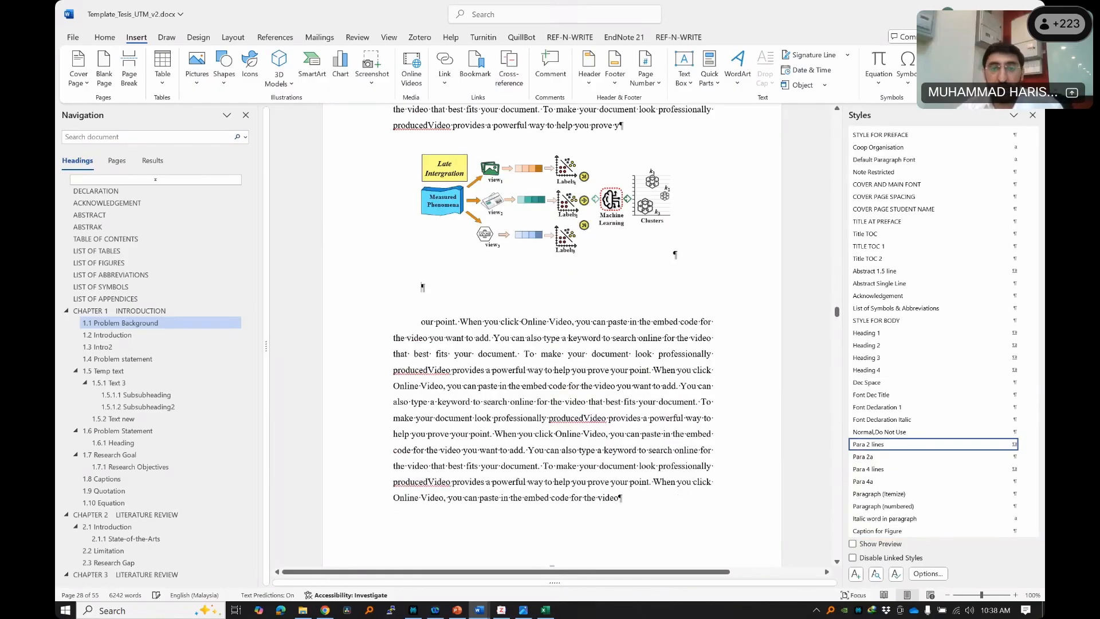
pyautogui.press('super+v')
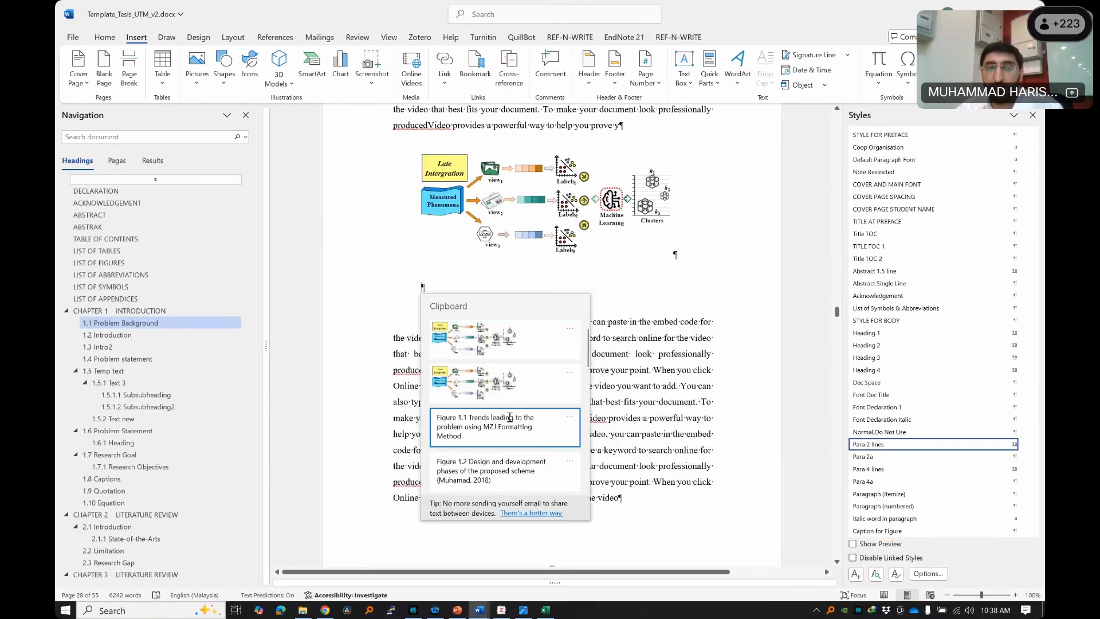
pyautogui.click(480, 425)
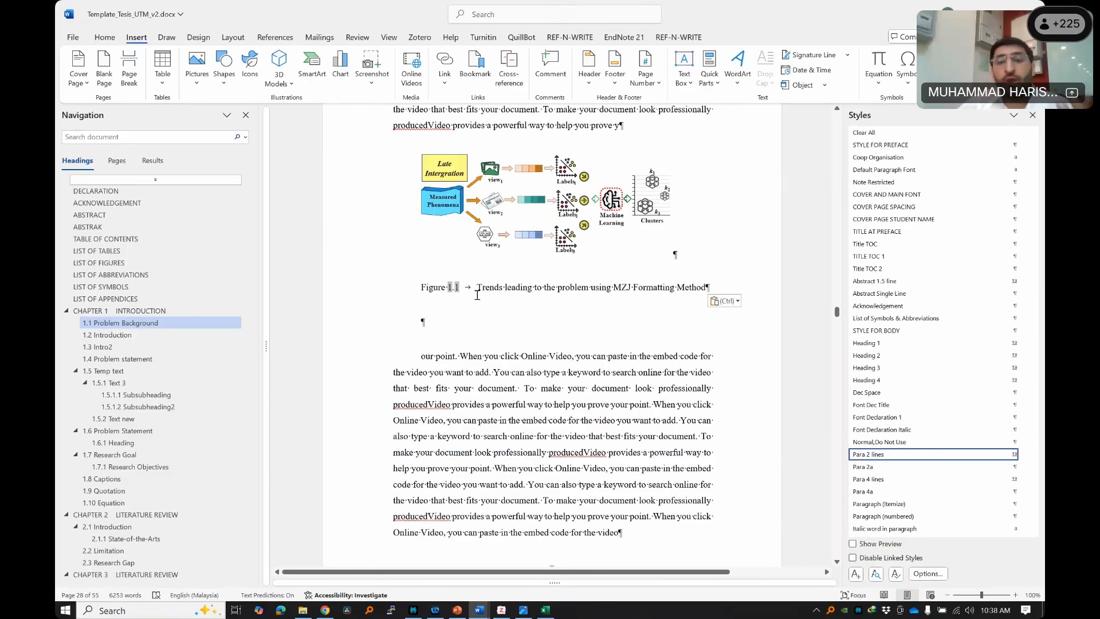
# - Compare the numbering of the captions under all three figures and look at the field options of the newly pasted caption number
pyautogui.scroll(-10, 477, 295)
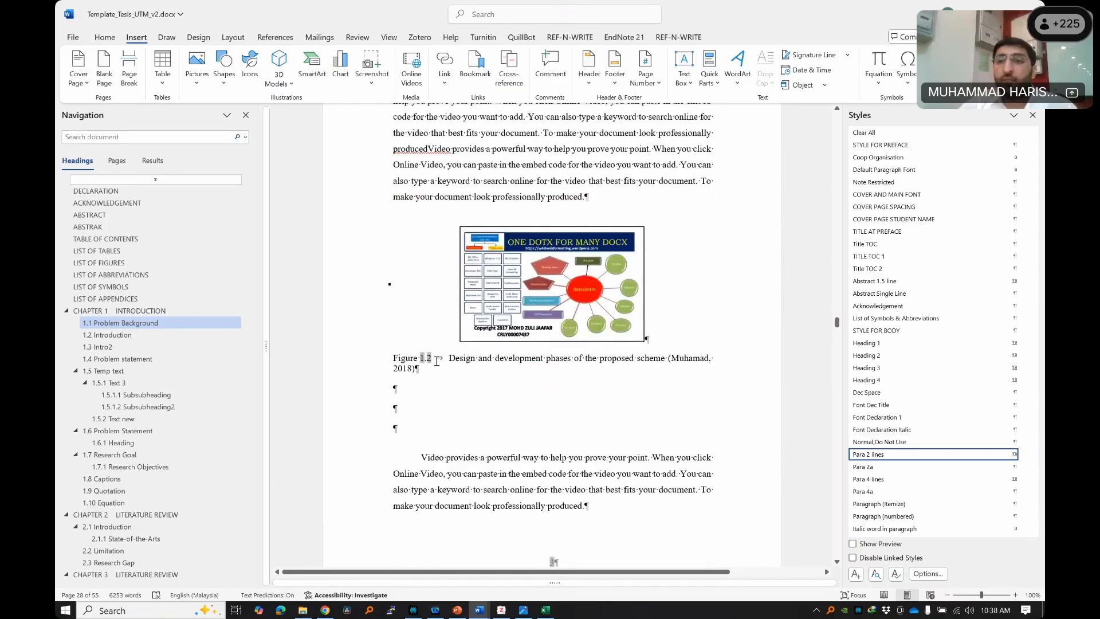
pyautogui.scroll(-6, 437, 360)
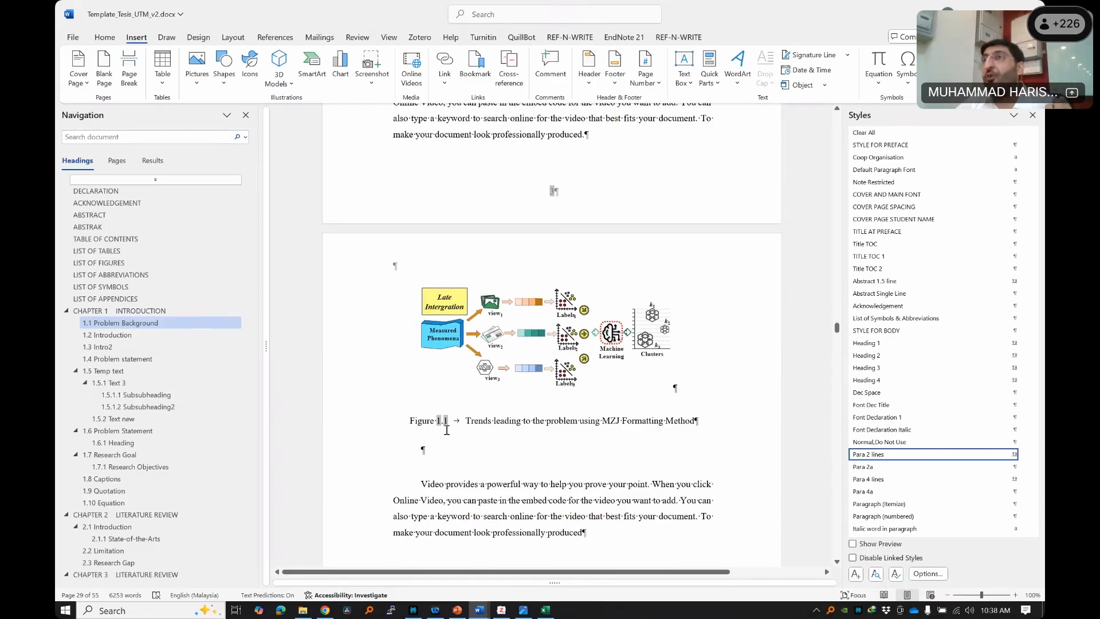
pyautogui.scroll(6, 416, 397)
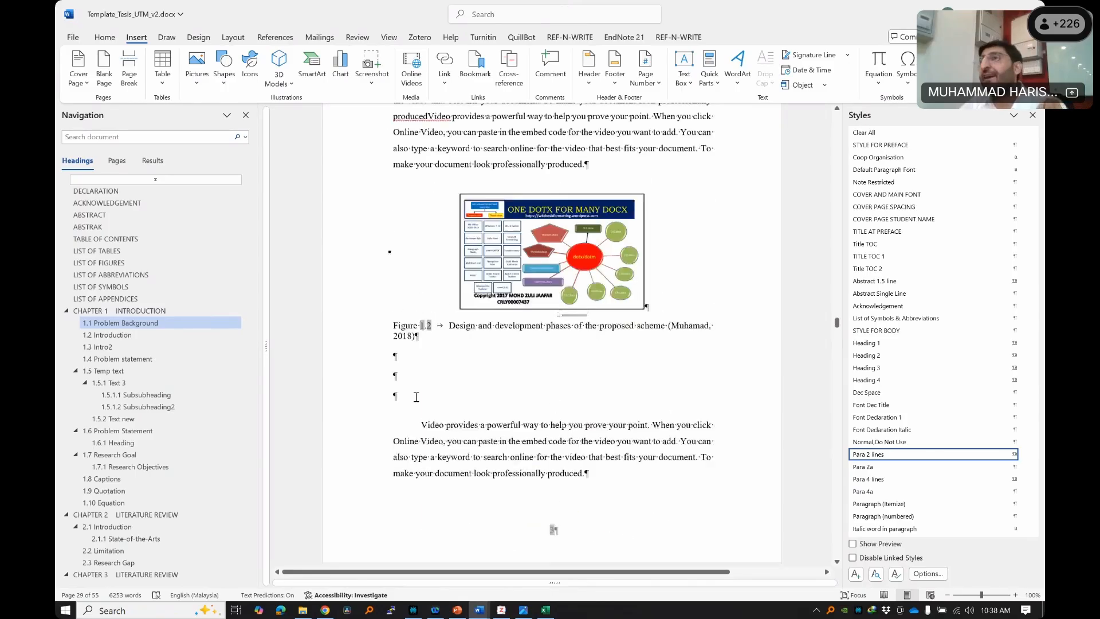
pyautogui.scroll(10, 417, 398)
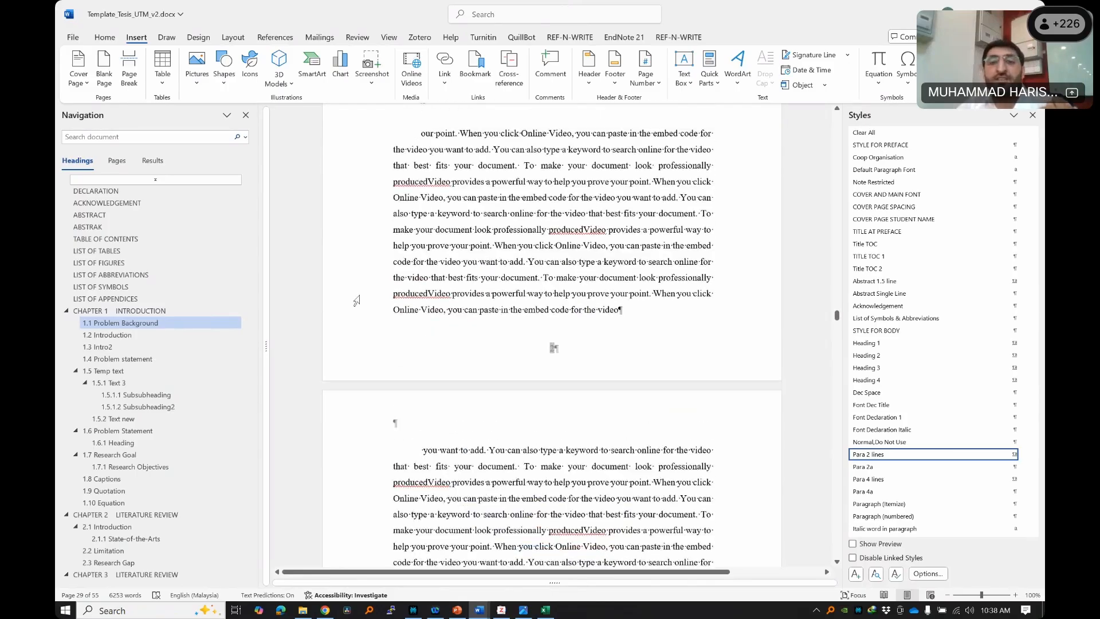
pyautogui.hotkey('ctrl', 'v')
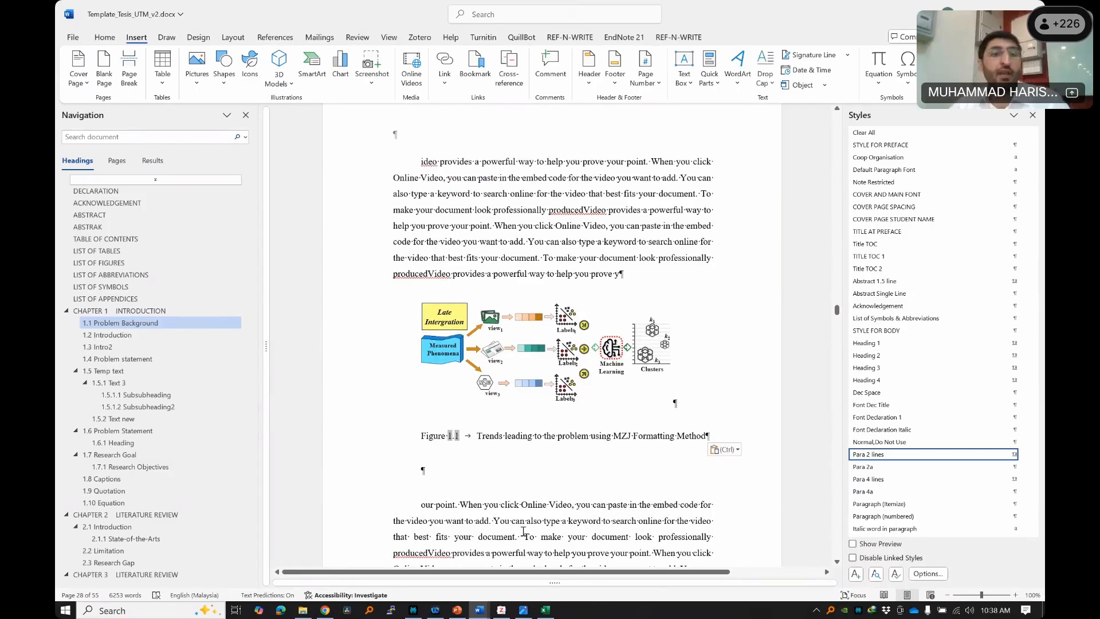
pyautogui.rightClick(458, 436)
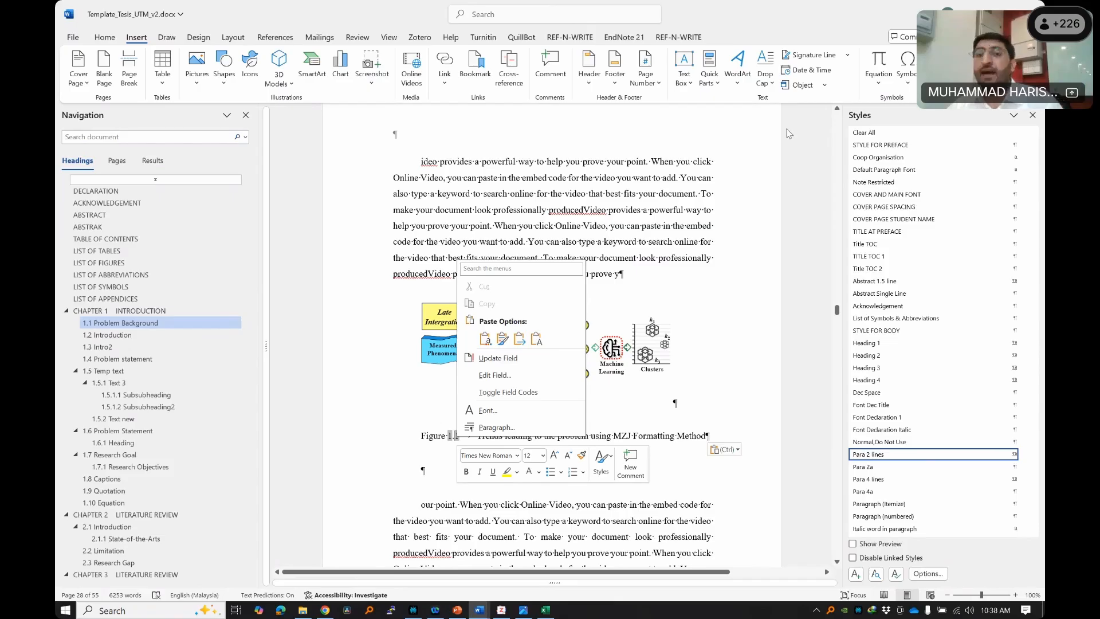
pyautogui.press('Escape')
pyautogui.press('Escape')
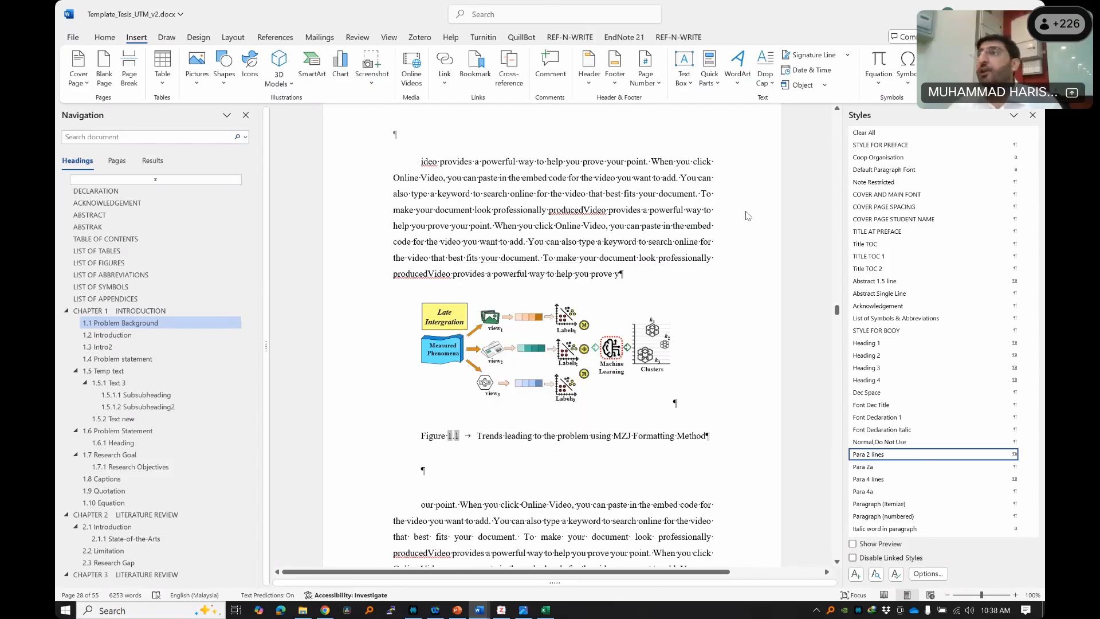
# - Refresh the caption numbering by opening the print preview of the document, and return to editing
pyautogui.hotkey('ctrl', 'p')
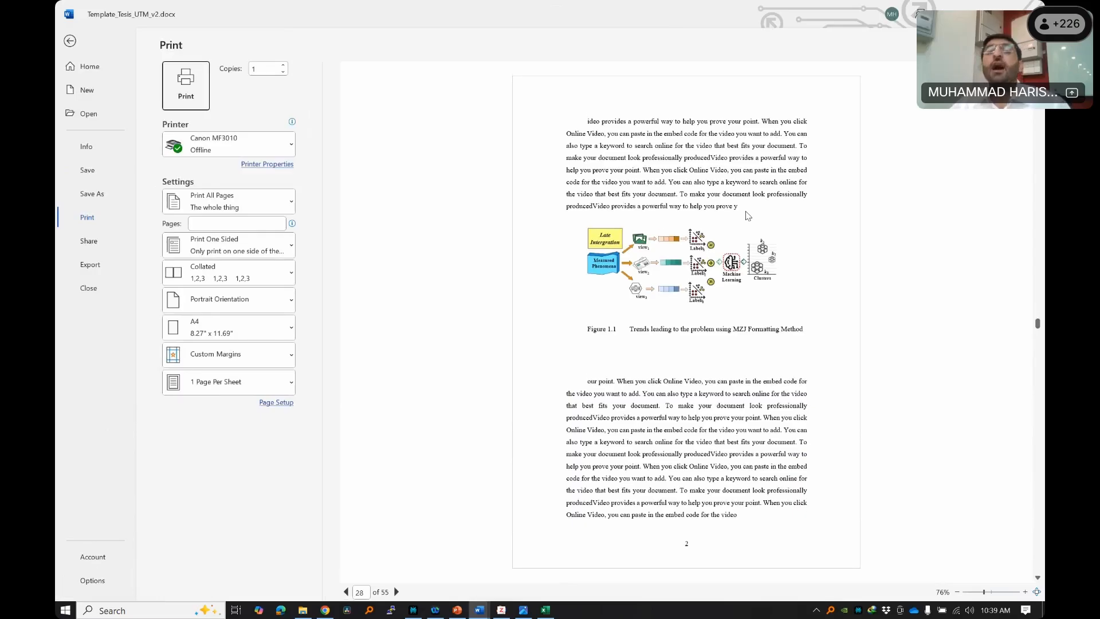
pyautogui.press('Escape')
pyautogui.click(70, 39)
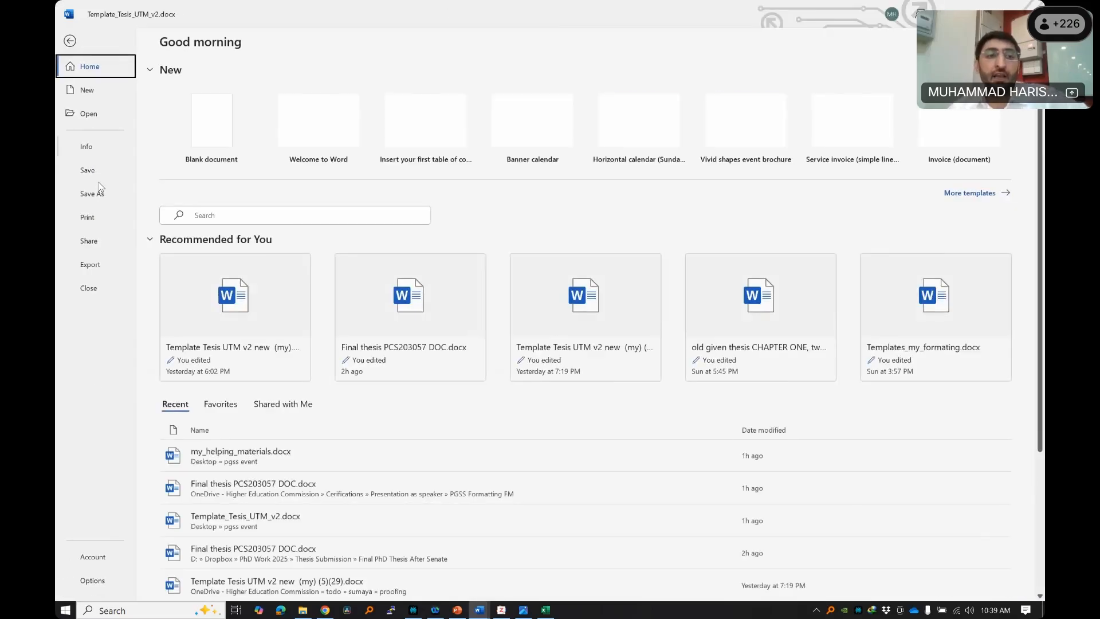
pyautogui.click(86, 215)
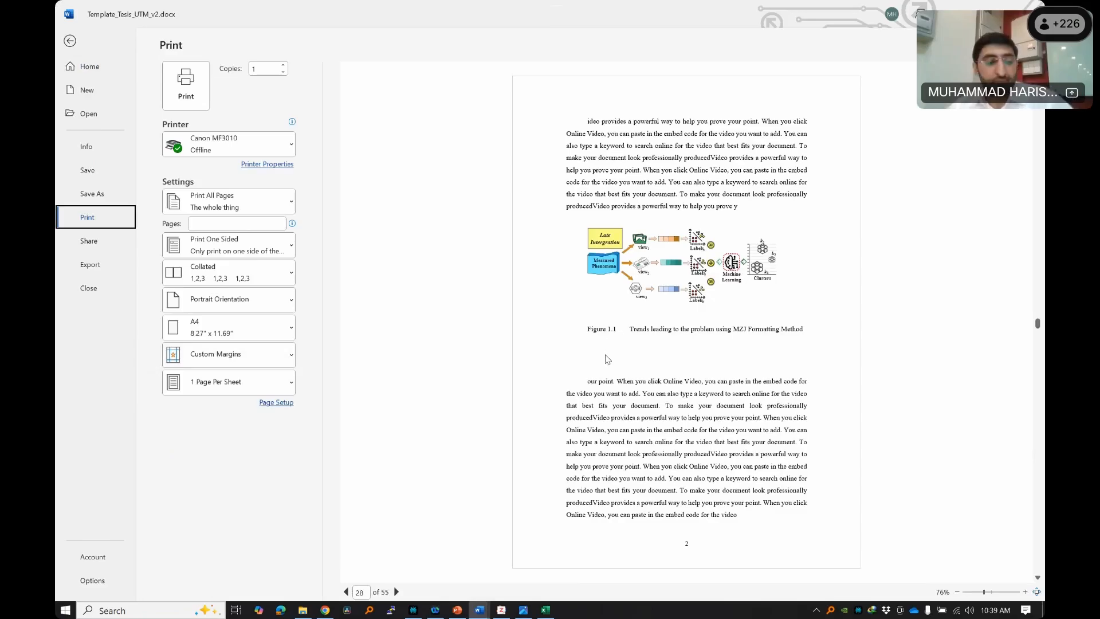
pyautogui.press('Escape')
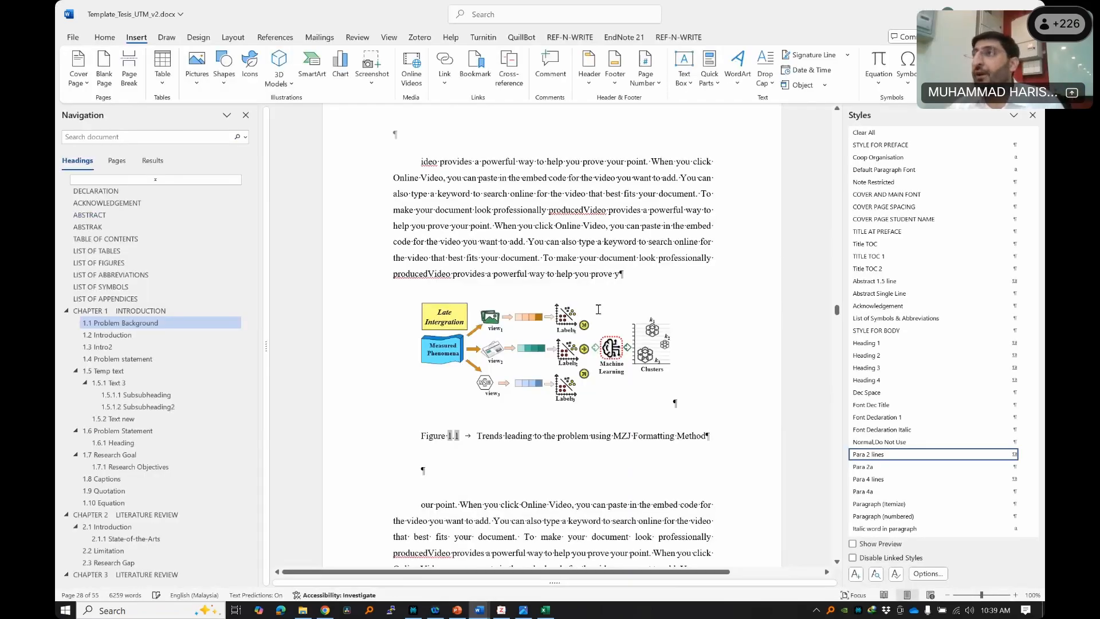
# - Check the figure numbers in the captions from the newly pasted figure down to the last one before section 1.2
pyautogui.moveTo(457, 434); pyautogui.dragTo(438, 435)
pyautogui.scroll(-10, 469, 418)
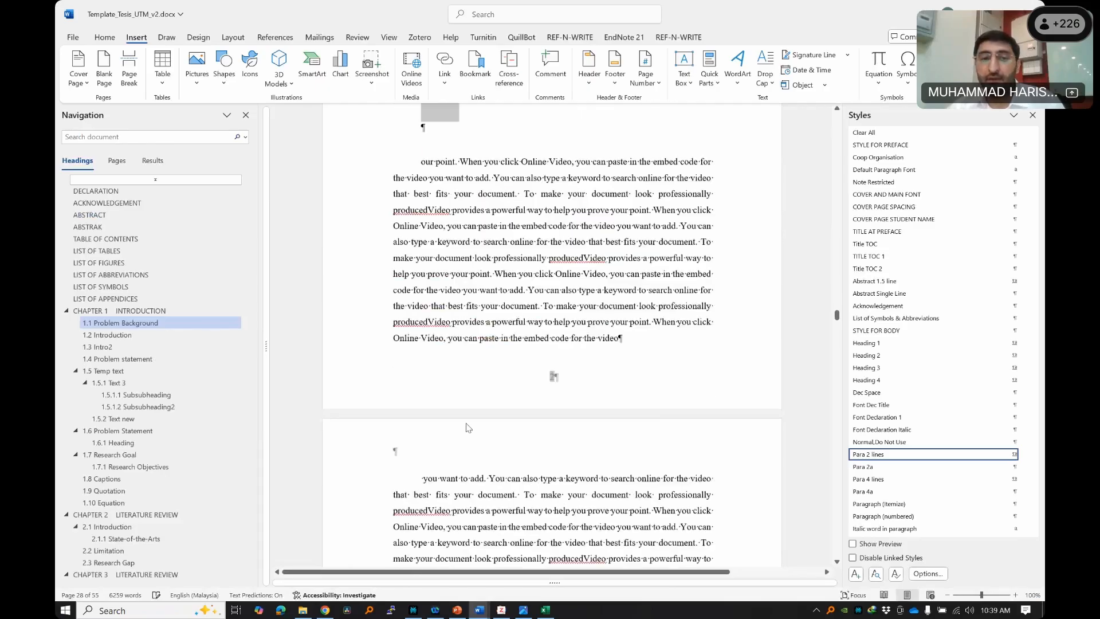
pyautogui.scroll(-5, 469, 418)
pyautogui.moveTo(443, 285); pyautogui.dragTo(382, 278)
pyautogui.scroll(-2, 498, 541)
pyautogui.scroll(-5, 498, 541)
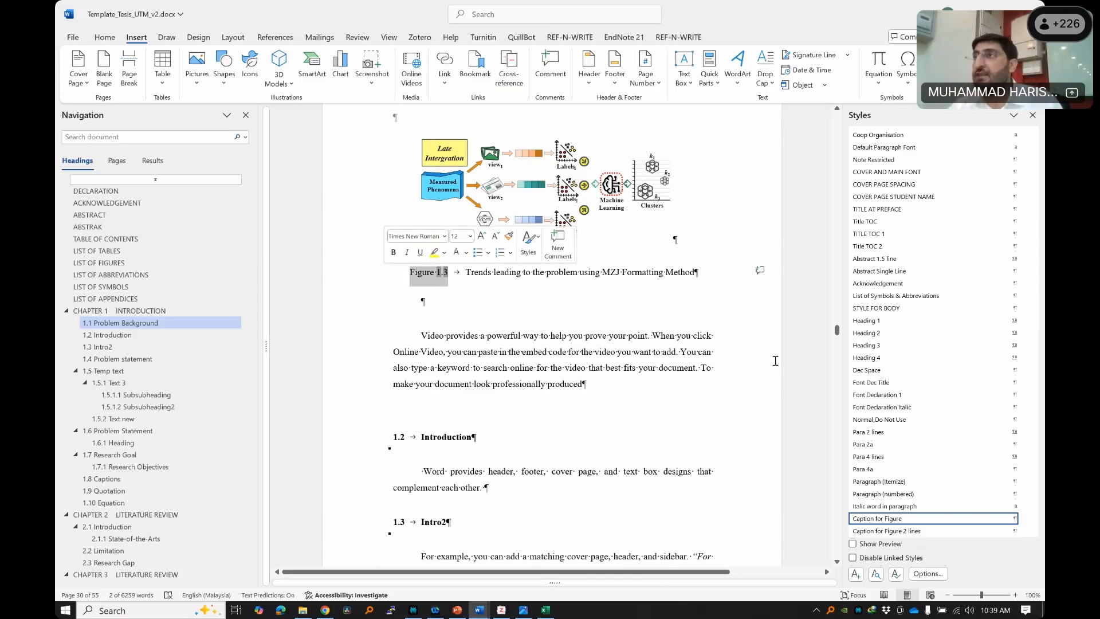
# - Select the figure above section 1.2 and review its paragraph style against the Para 4 lines style
pyautogui.click(419, 302)
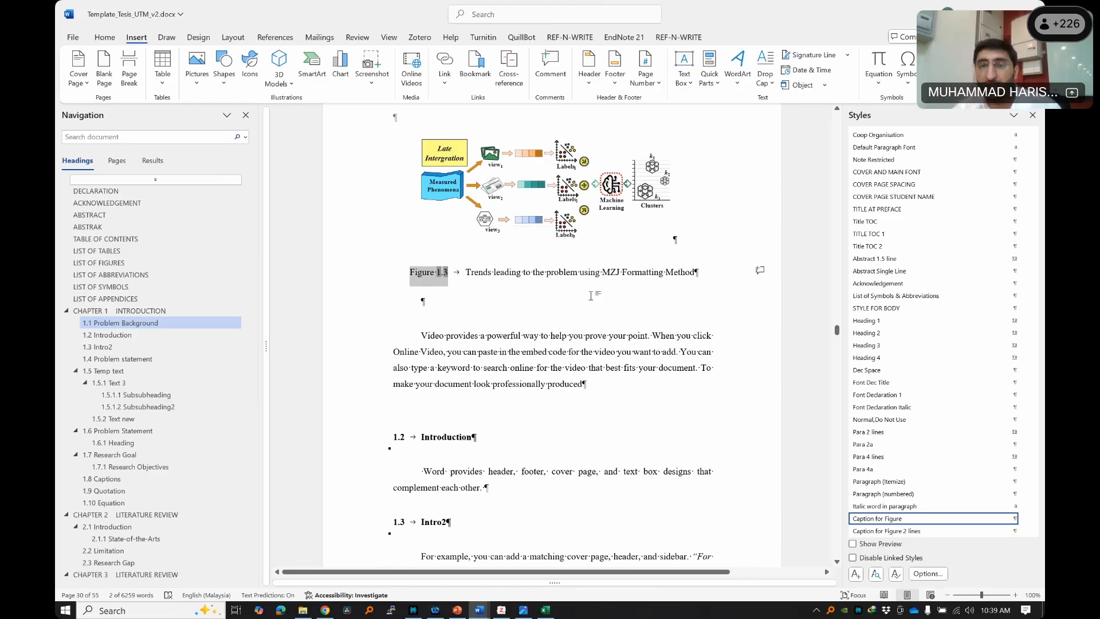
pyautogui.click(647, 238)
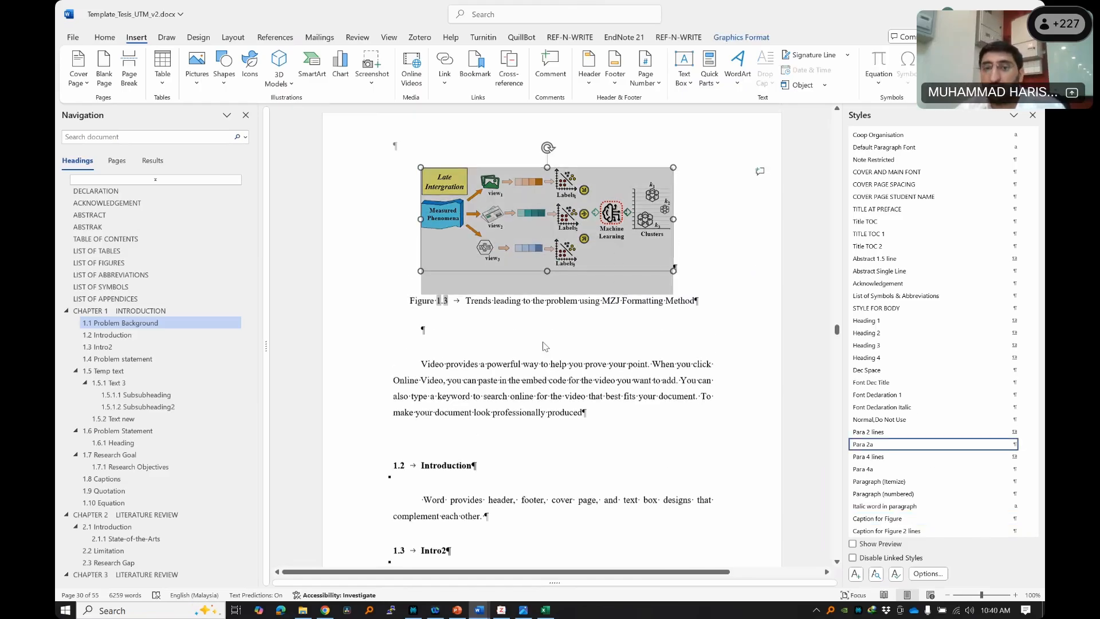
pyautogui.scroll(2, 649, 380)
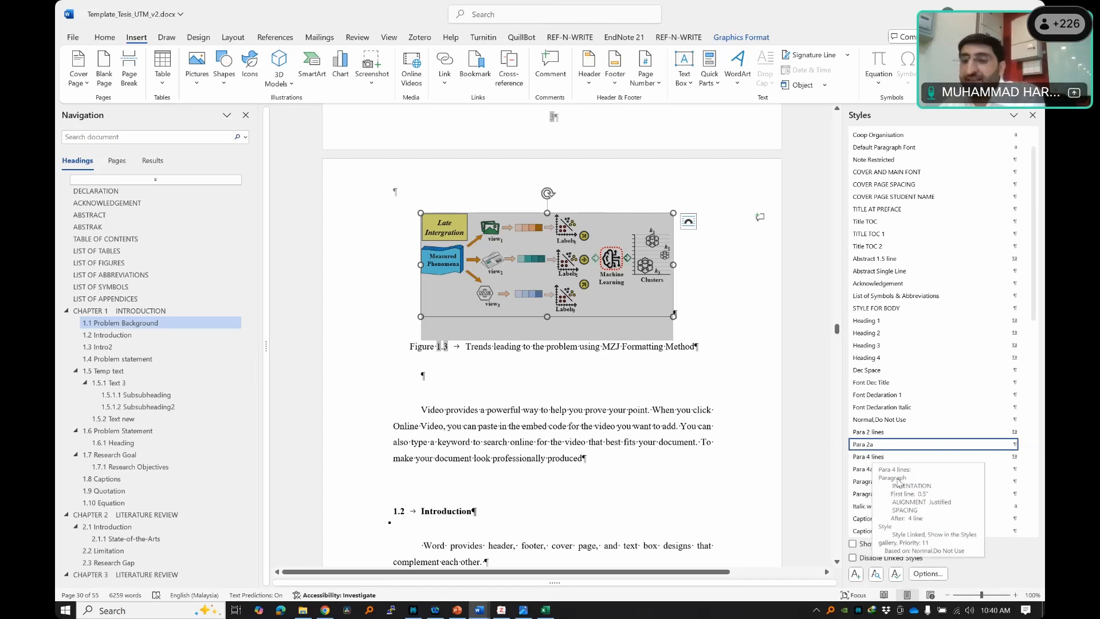
# - Apply the Figure Centre style to the figure above section 1.2 and highlight the caption text below it
pyautogui.scroll(-2, 917, 468)
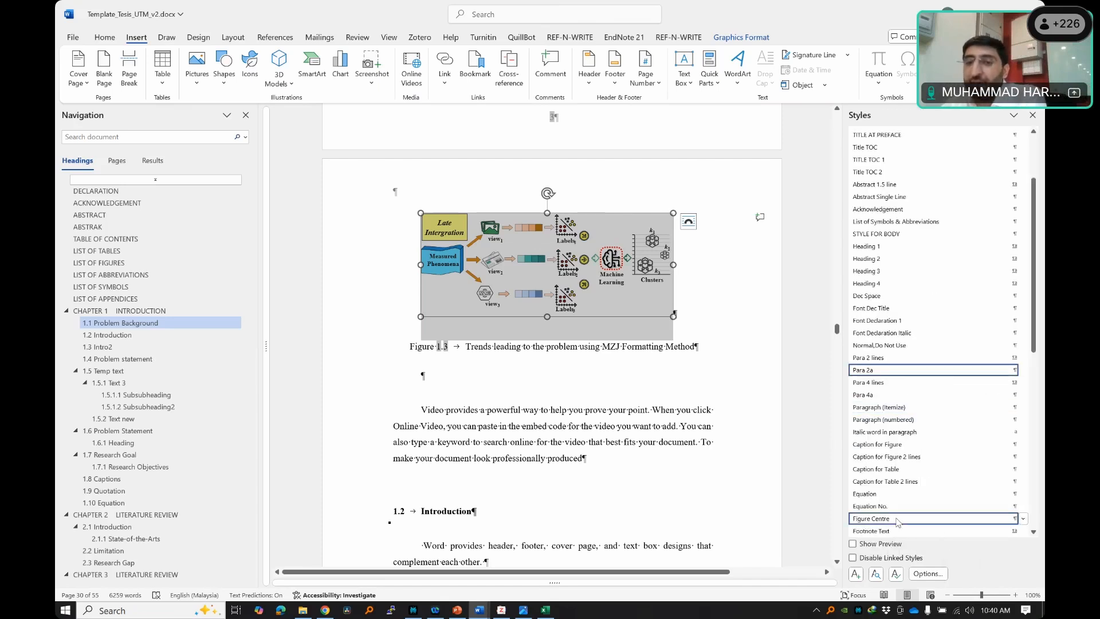
pyautogui.click(996, 518)
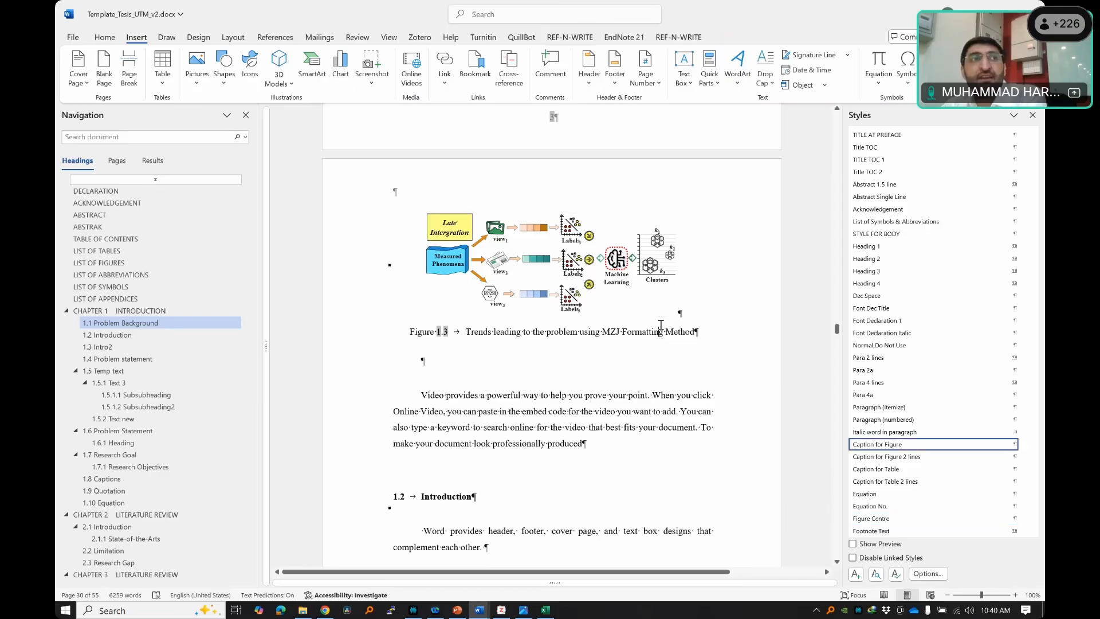
pyautogui.moveTo(475, 335); pyautogui.dragTo(718, 354)
pyautogui.moveTo(650, 346); pyautogui.dragTo(664, 335)
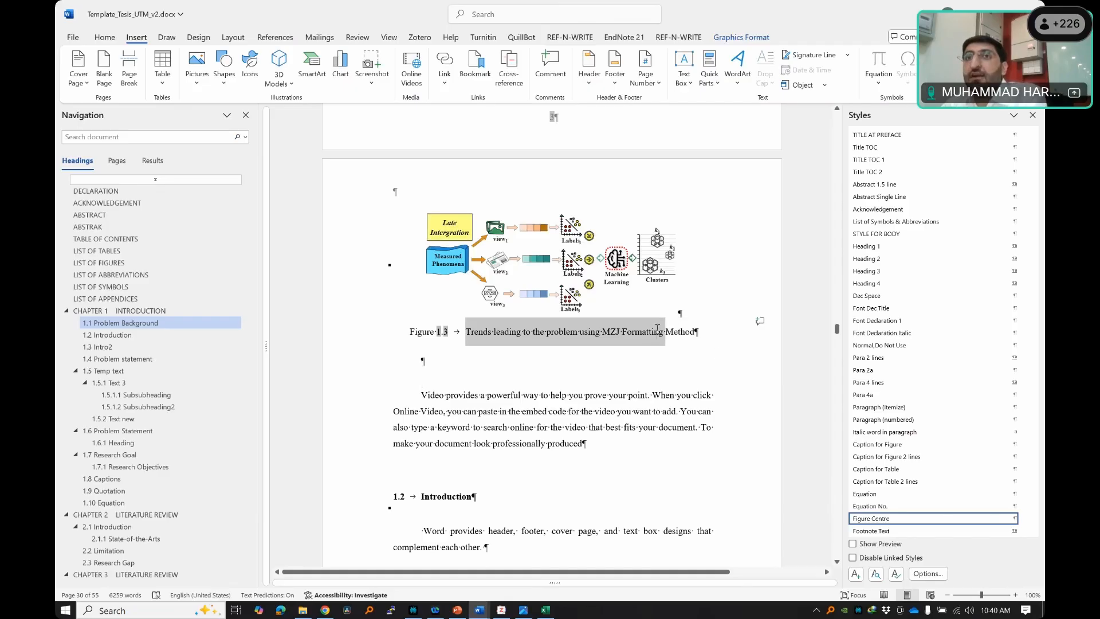
# - Try the Para 2 lines style on the caption above section 1.2, and set it back to Caption for Figure
pyautogui.click(547, 333)
pyautogui.moveTo(547, 333); pyautogui.dragTo(693, 335)
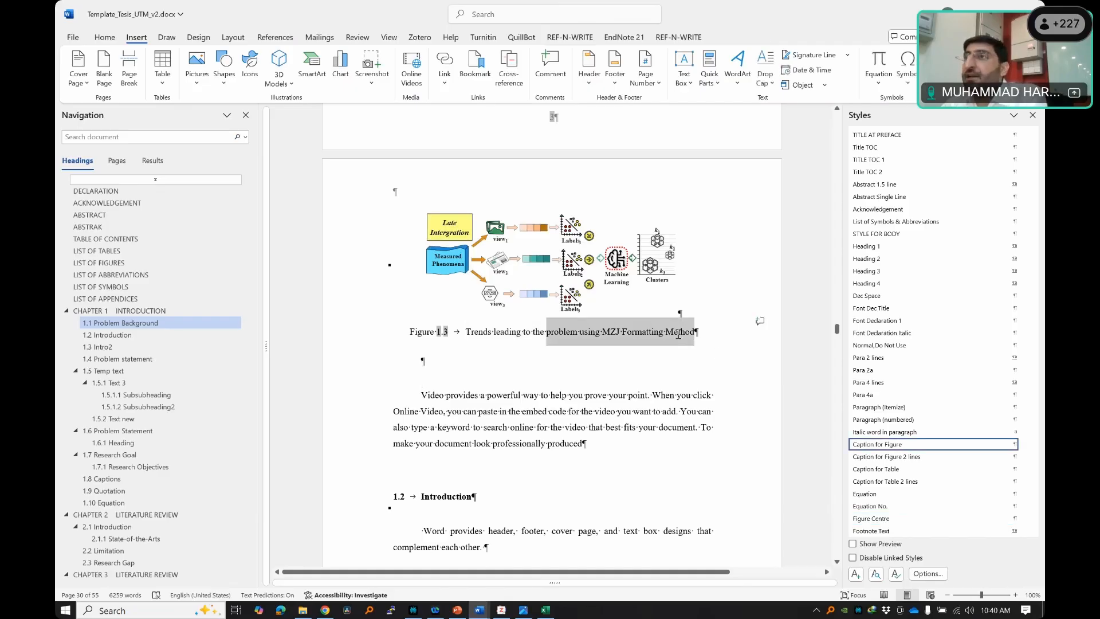
pyautogui.click(875, 360)
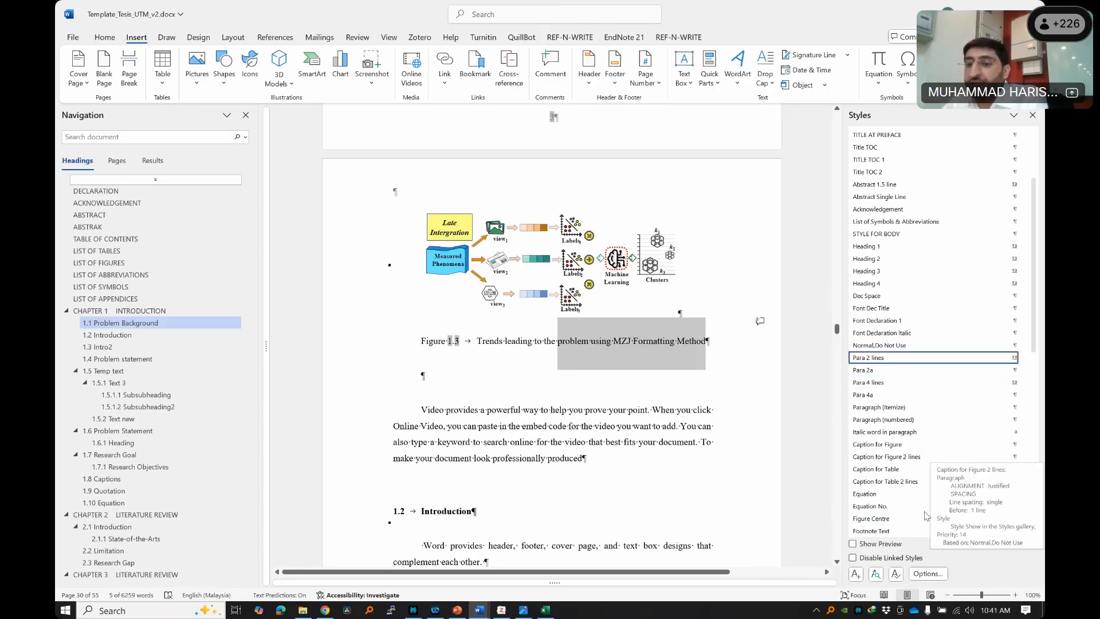
pyautogui.click(877, 448)
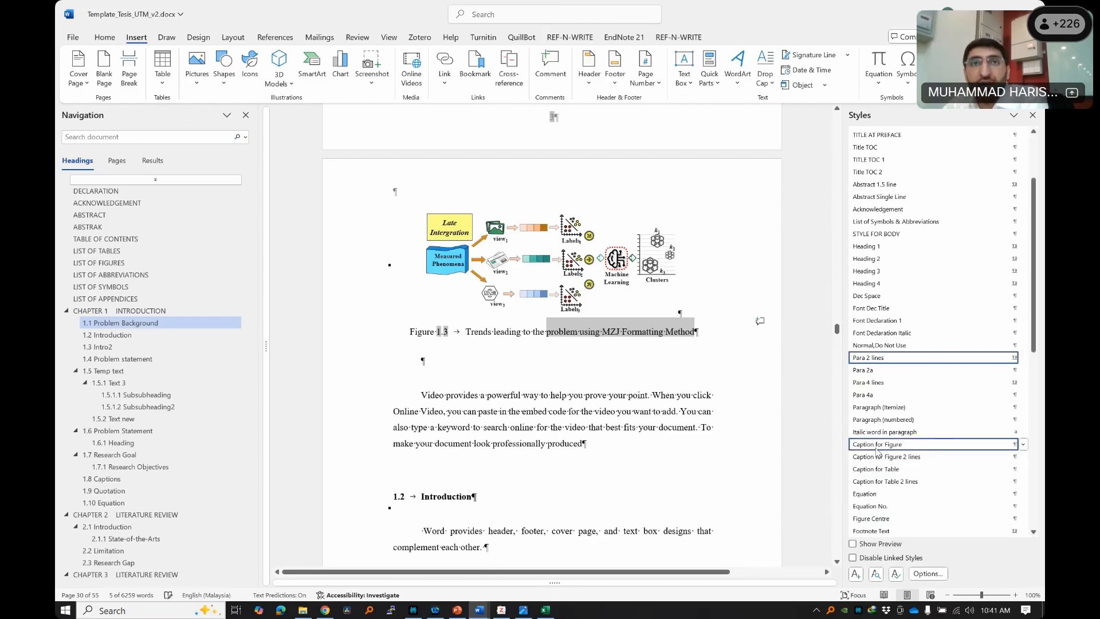
# - Lengthen the caption above section 1.2 by inserting "long long long" directly after "MZJ"
pyautogui.click(630, 337)
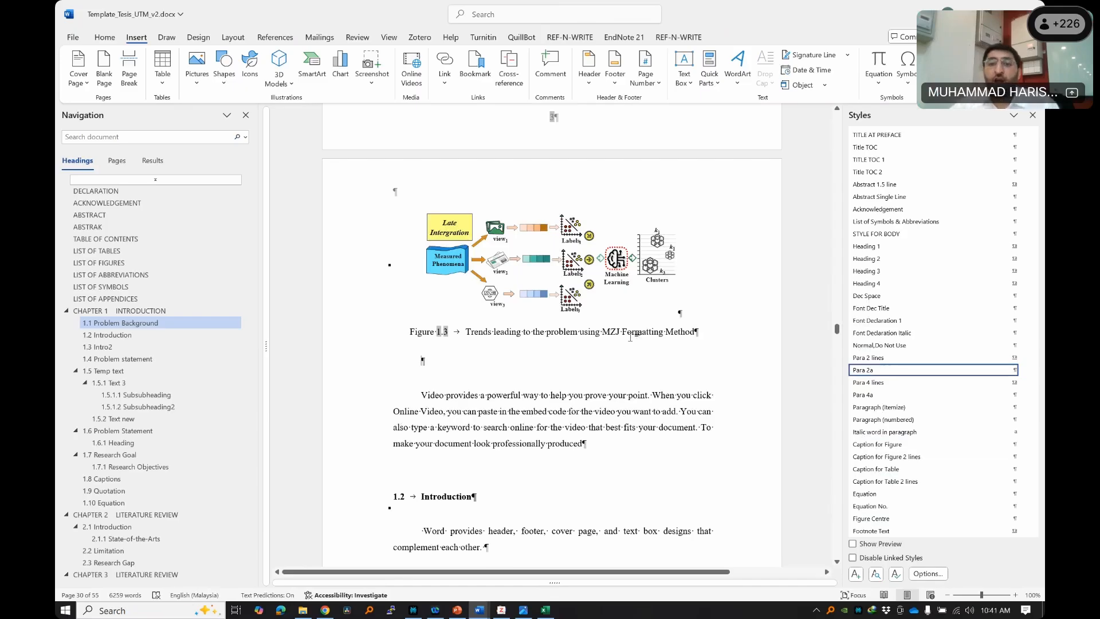
pyautogui.write('long ')
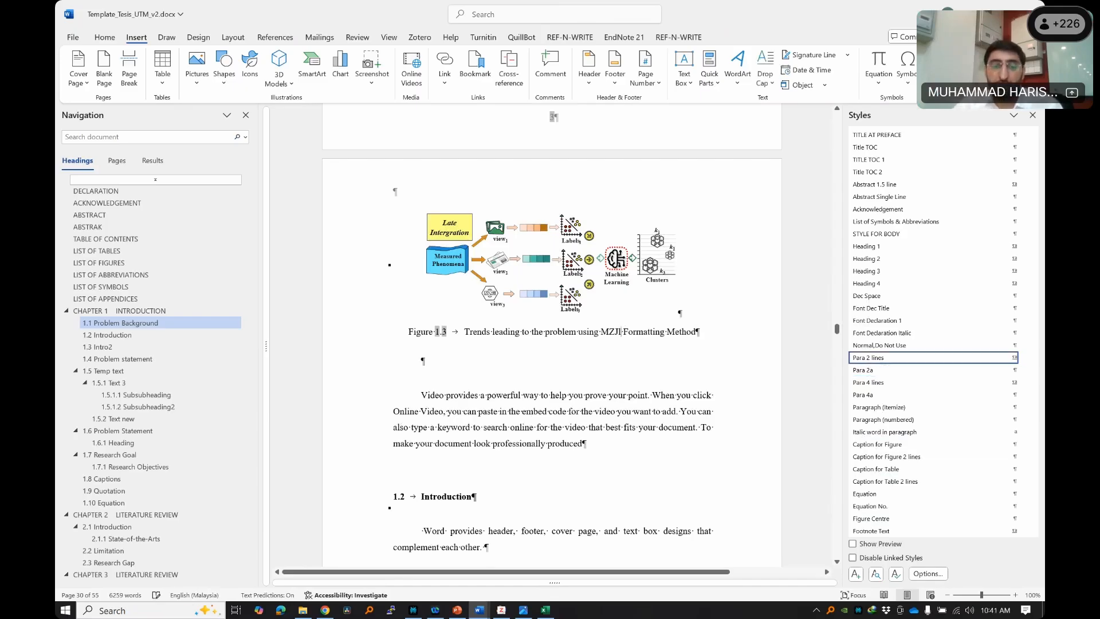
pyautogui.write('loe')
pyautogui.press('BackSpace')
pyautogui.write('ng ')
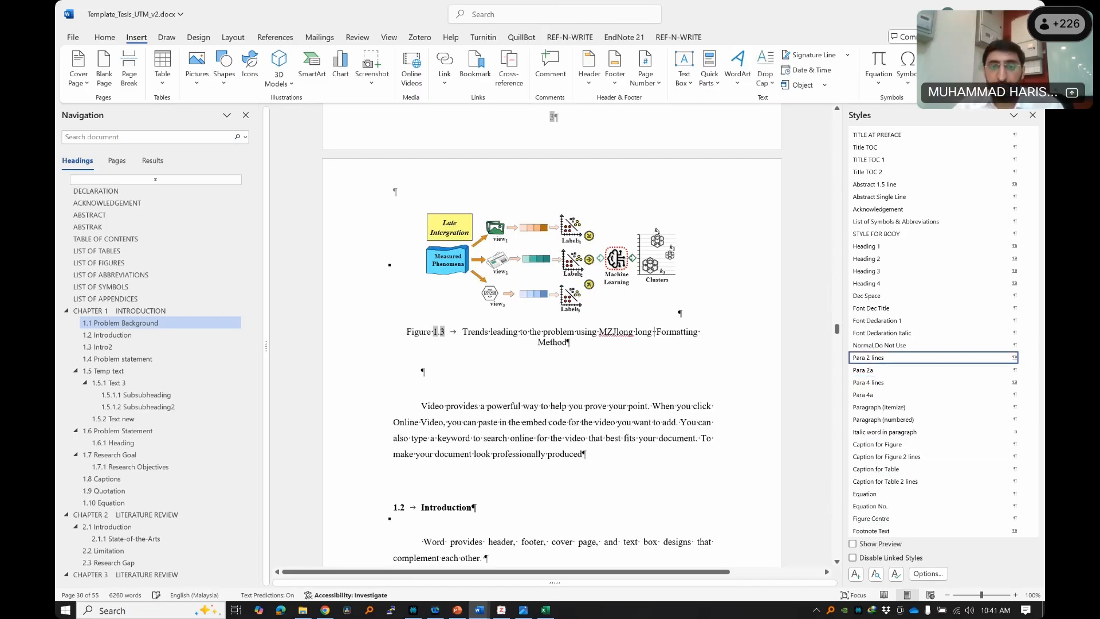
pyautogui.write('long')
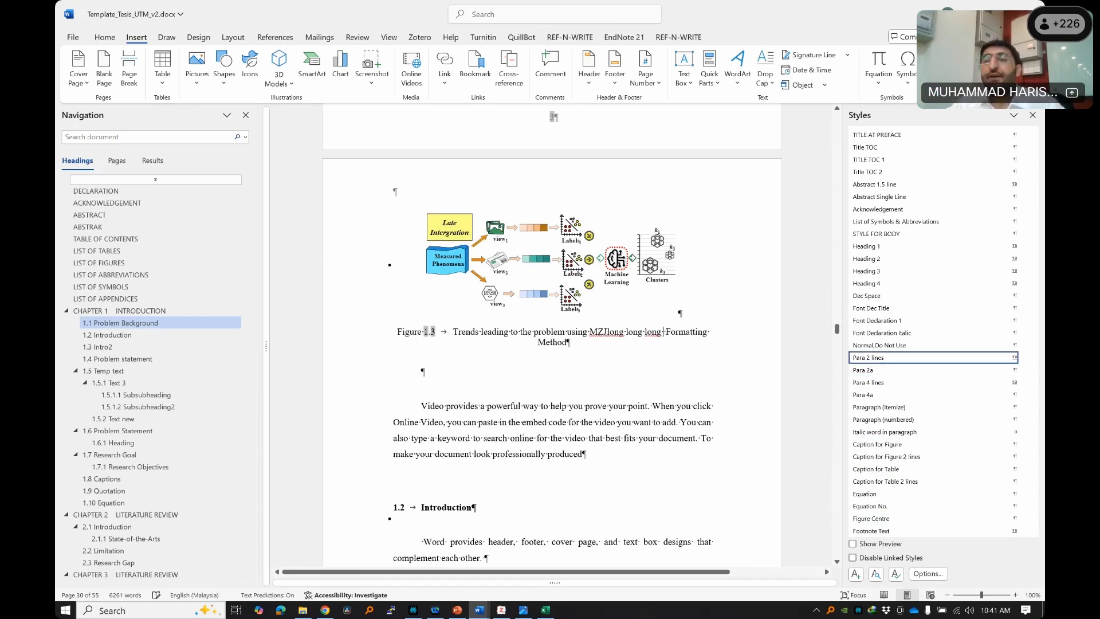
pyautogui.press('BackSpace')
# - Try the Caption for Figure 2 lines style on the lengthened caption, and switch it back to Caption for Figure
pyautogui.click(551, 342)
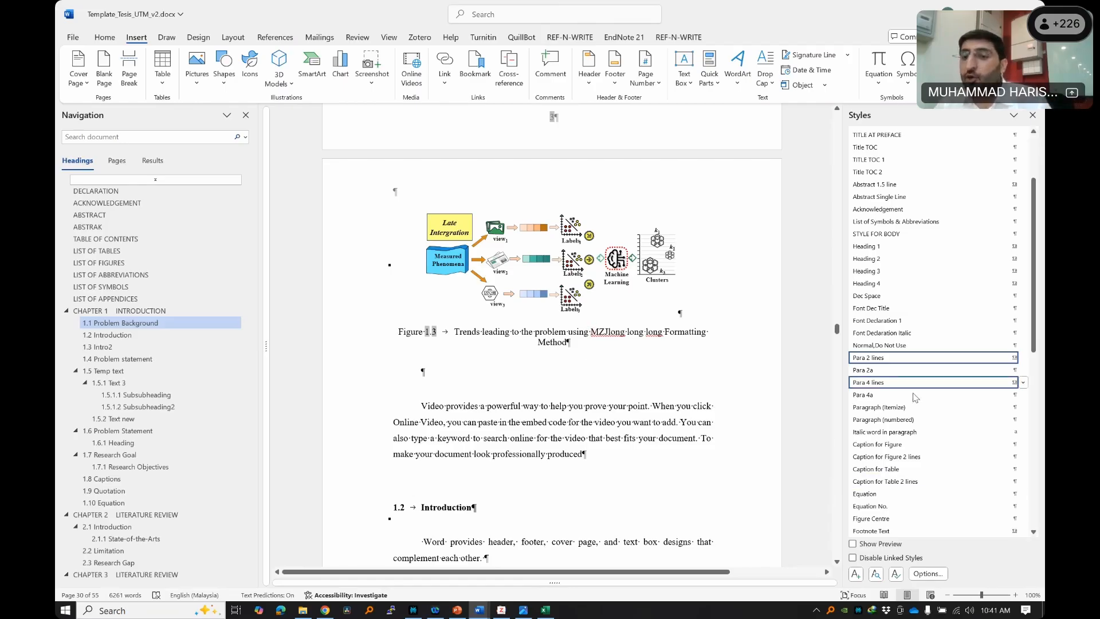
pyautogui.click(905, 457)
pyautogui.click(648, 351)
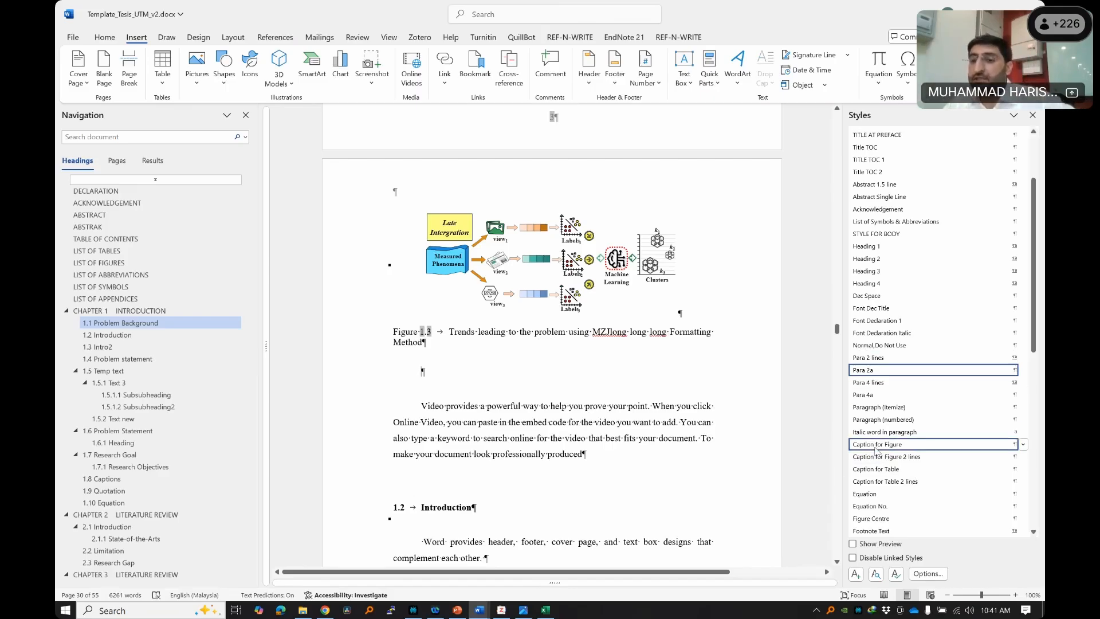
pyautogui.click(602, 337)
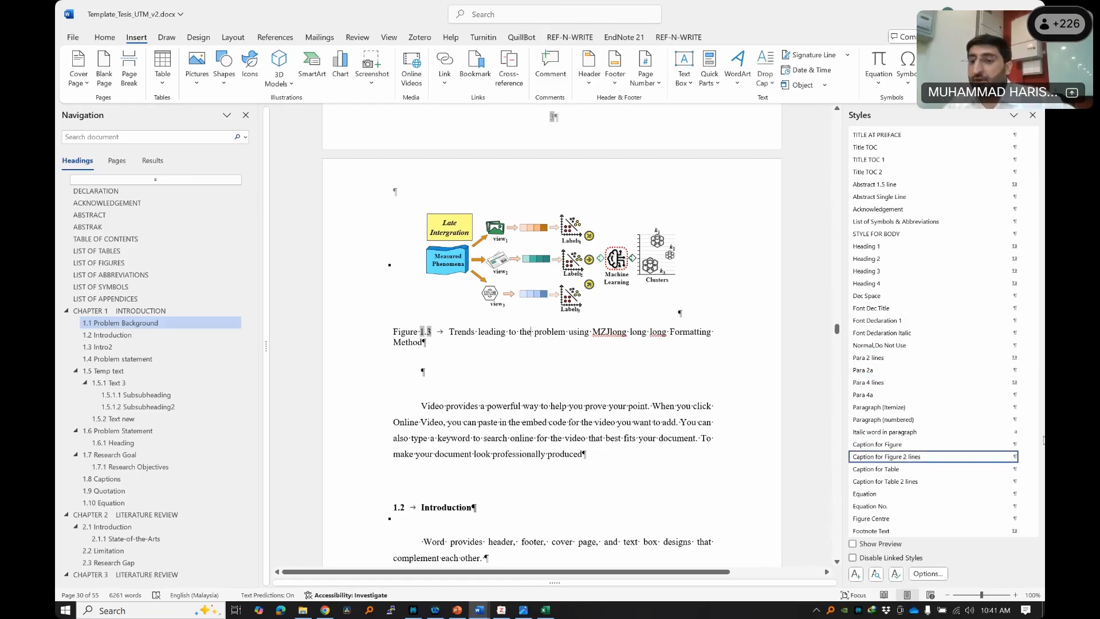
pyautogui.click(891, 448)
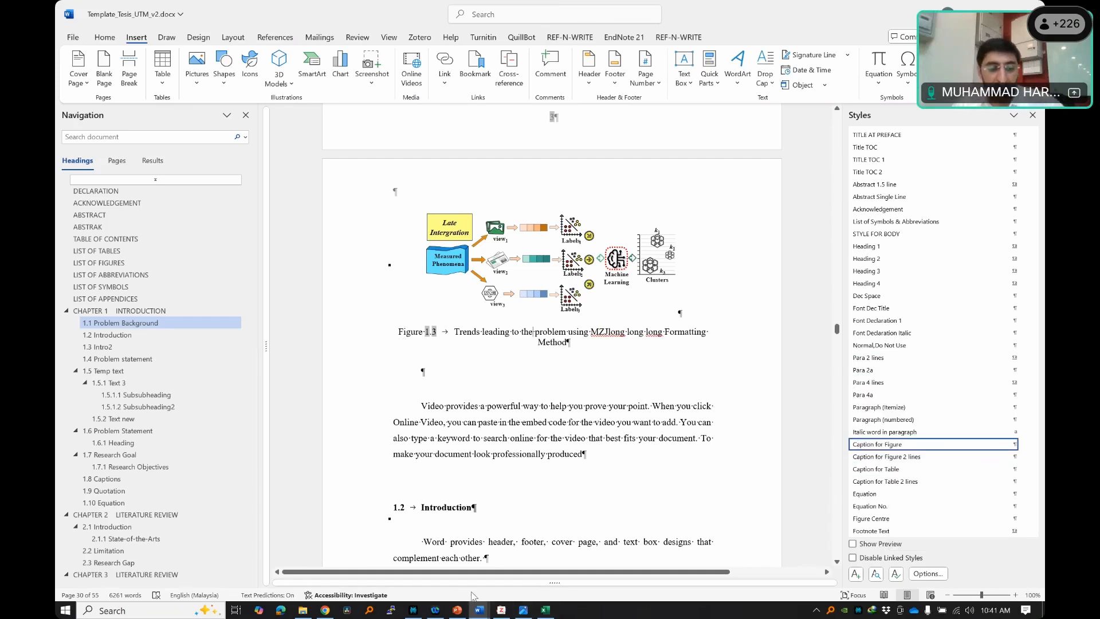
# - Magnify the screen to 200% and examine the tab between the figure number and the title in the lengthened caption
pyautogui.press('super')
pyautogui.press('super+plus')
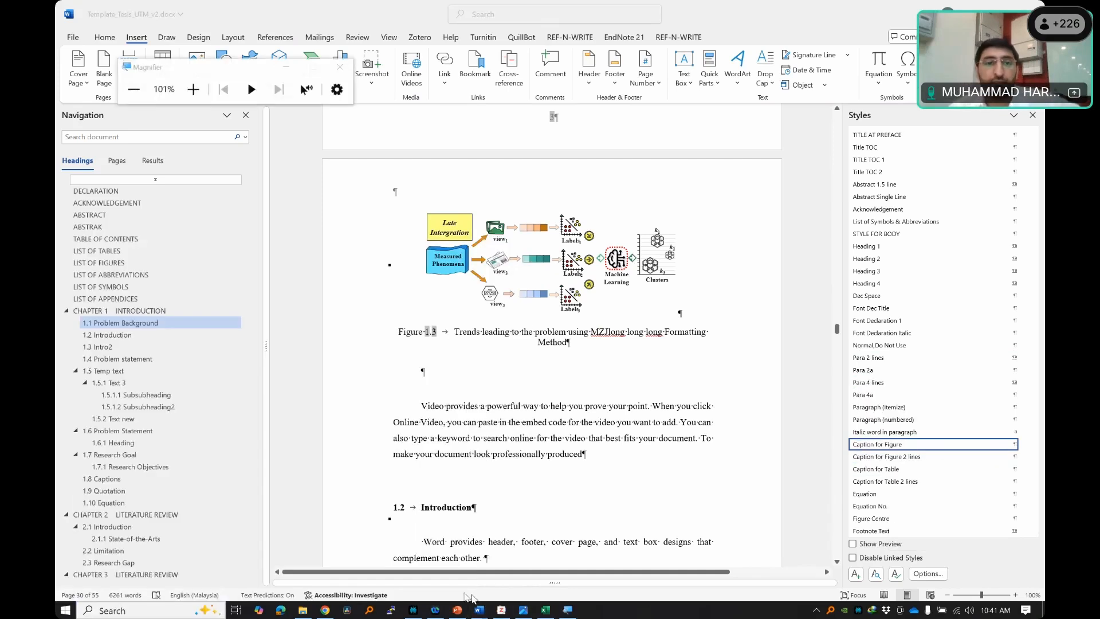
pyautogui.click(193, 89)
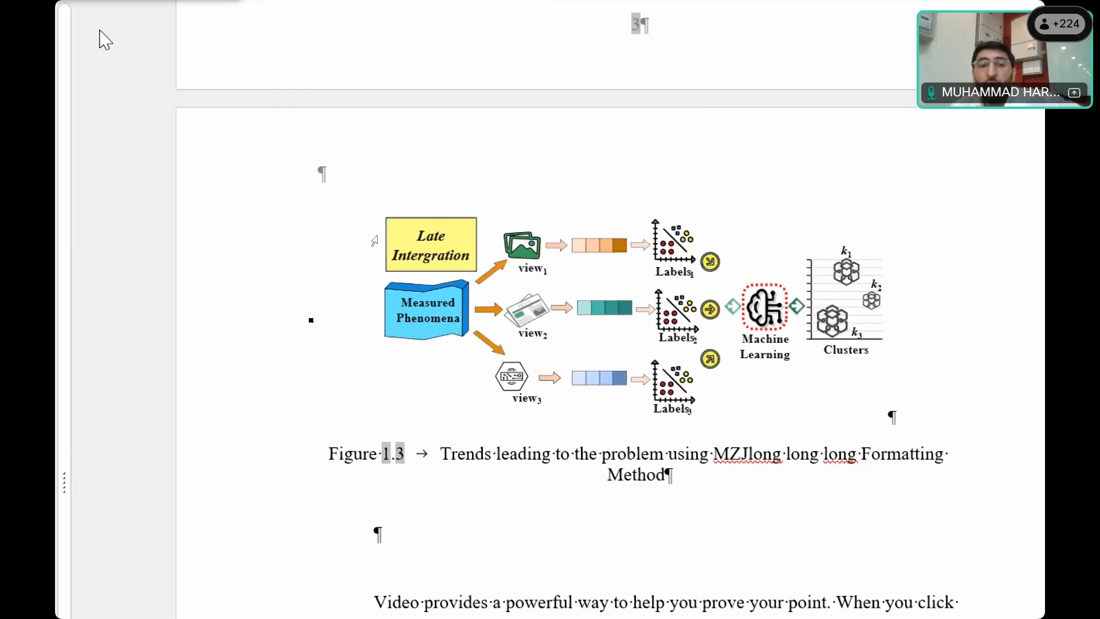
pyautogui.moveTo(441, 454); pyautogui.dragTo(407, 454)
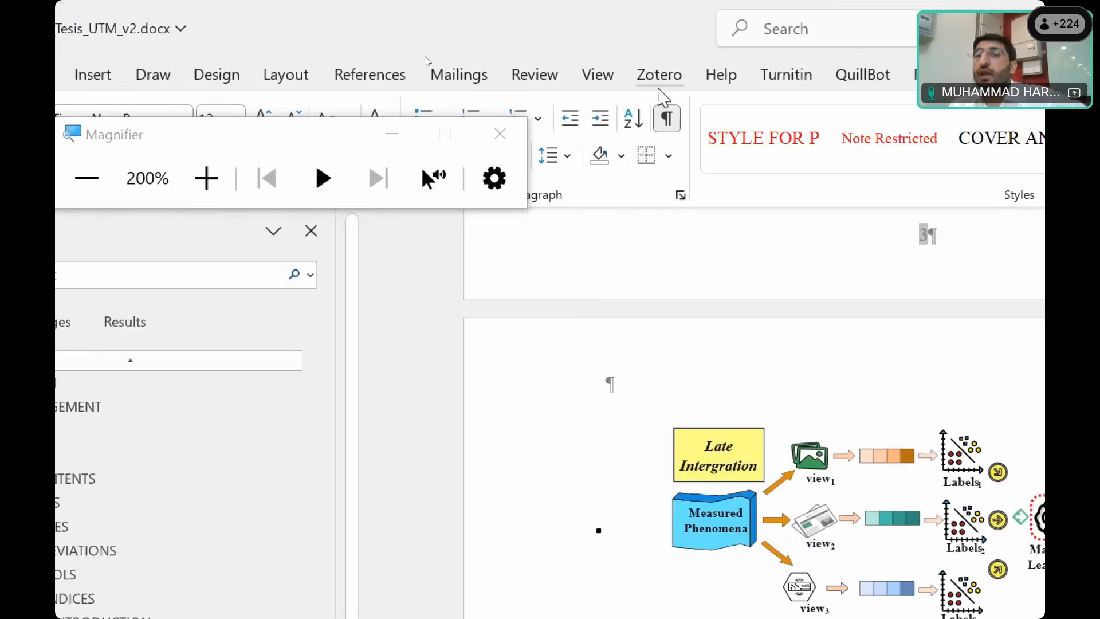
# - Hide the formatting marks, replace the tab after the figure number with a space, and restore the magnification to 100%
pyautogui.click(672, 120)
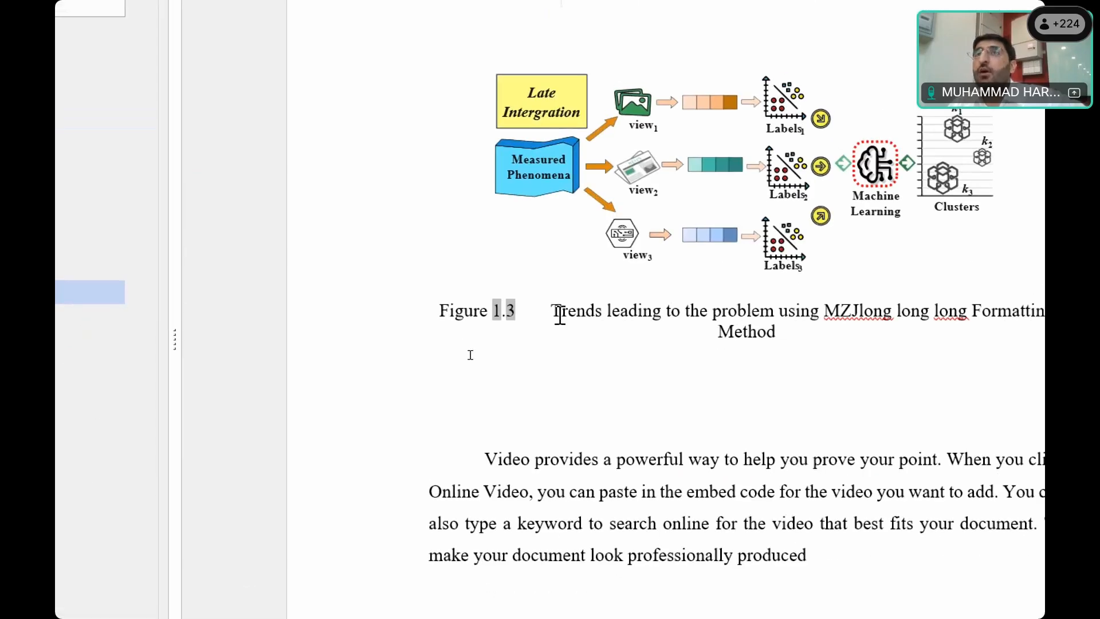
pyautogui.click(550, 310)
pyautogui.press('BackSpace')
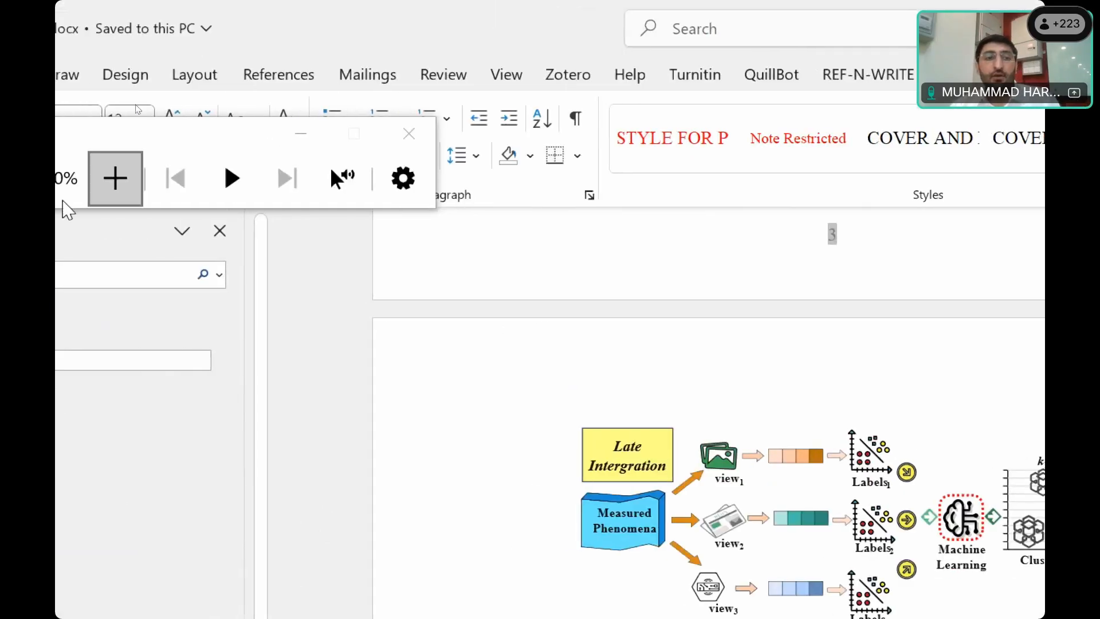
pyautogui.press('super+minus')
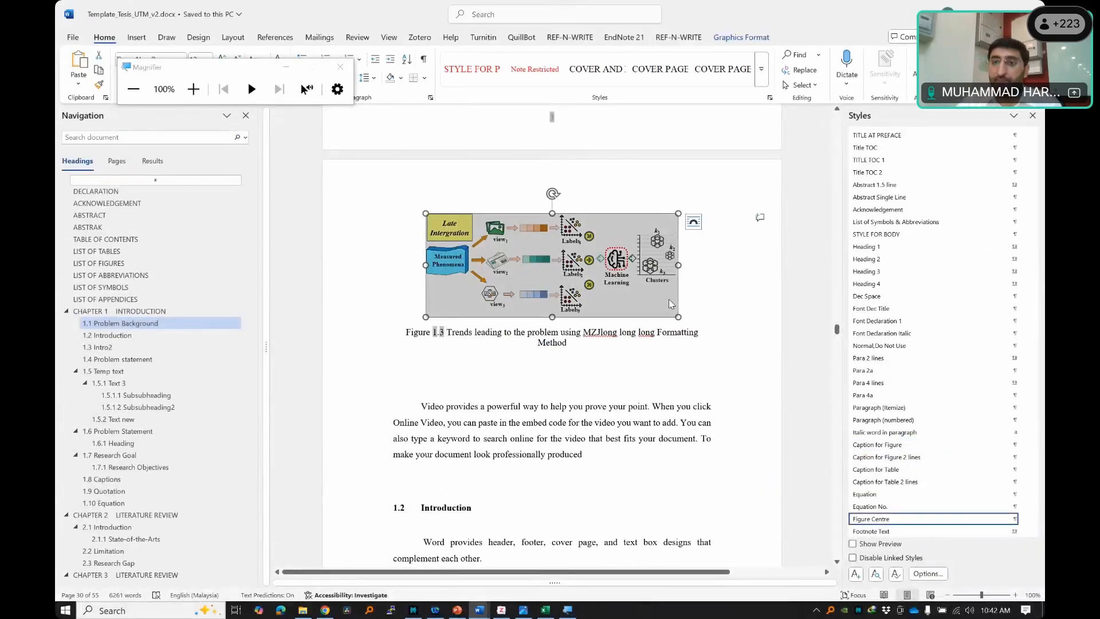
# - Refresh the document's fields by opening the print preview, and return to editing
pyautogui.hotkey('ctrl', 'p')
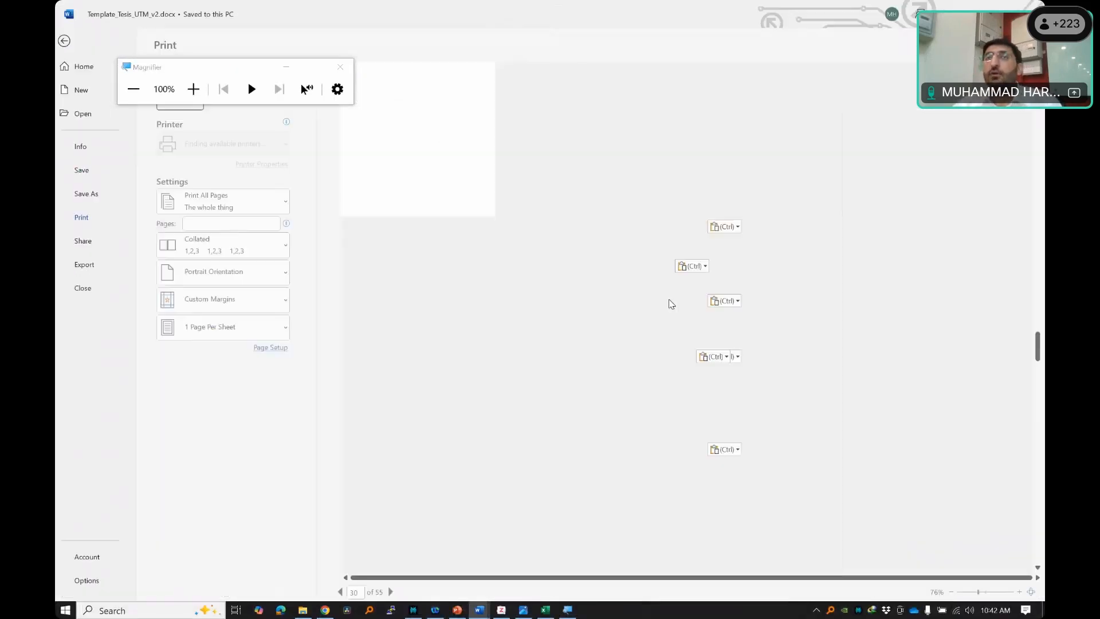
pyautogui.press('Escape')
pyautogui.scroll(10, 665, 289)
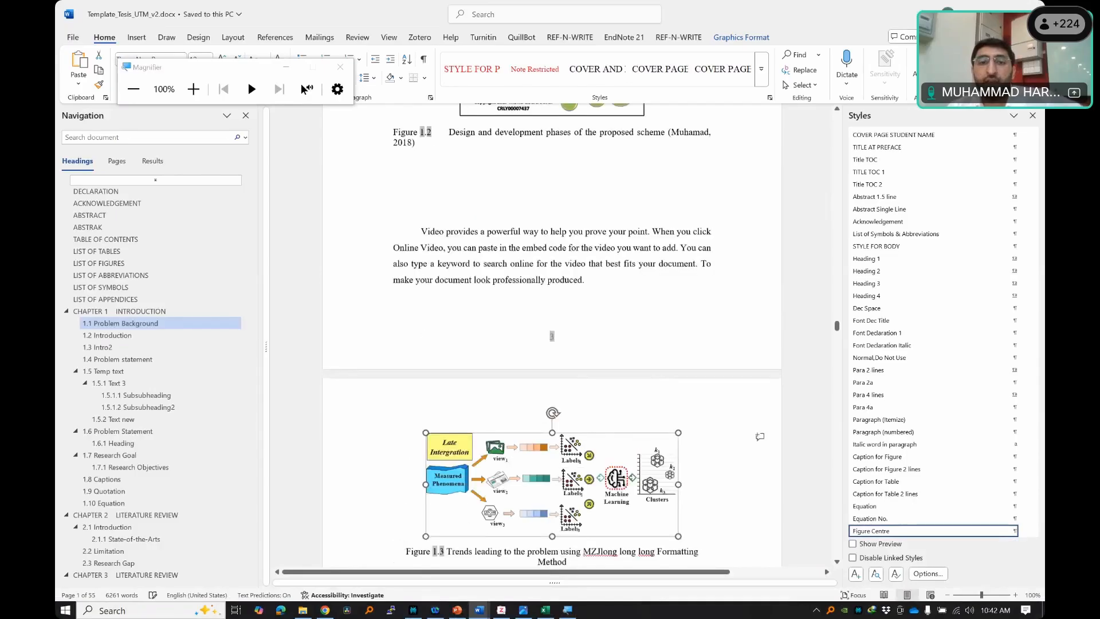
# - Go to the List of Figures and update its entire table
pyautogui.click(122, 263)
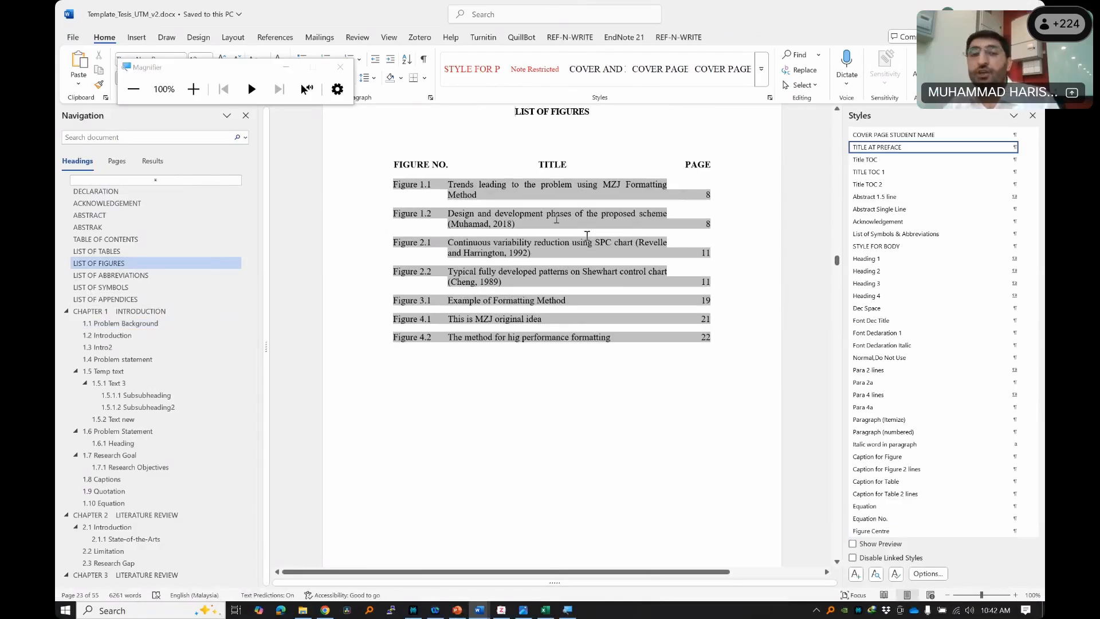
pyautogui.rightClick(528, 191)
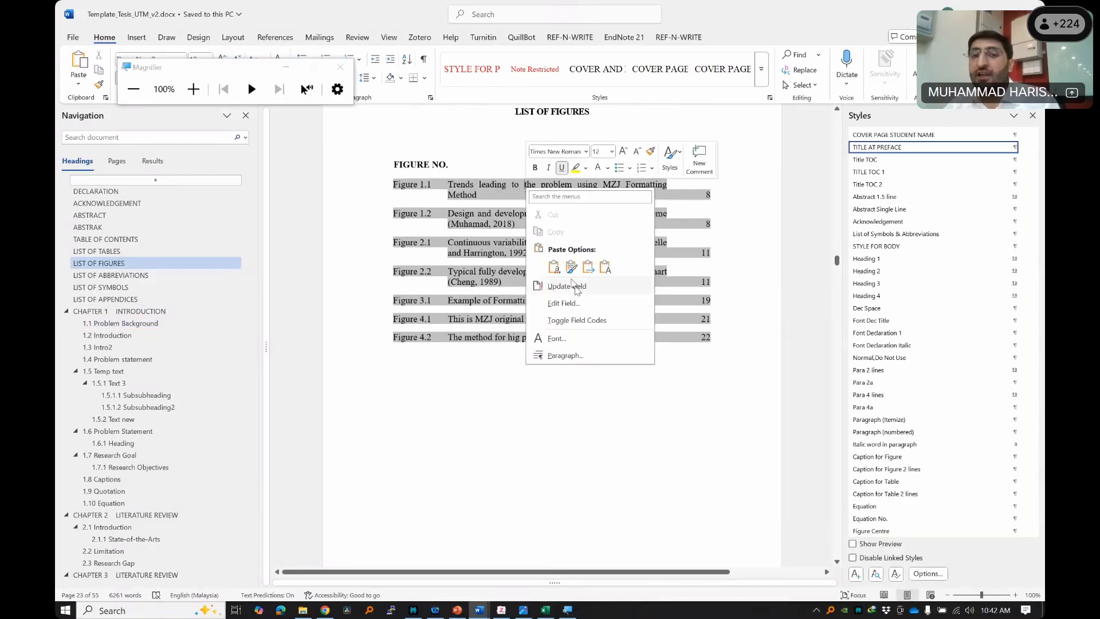
pyautogui.click(578, 289)
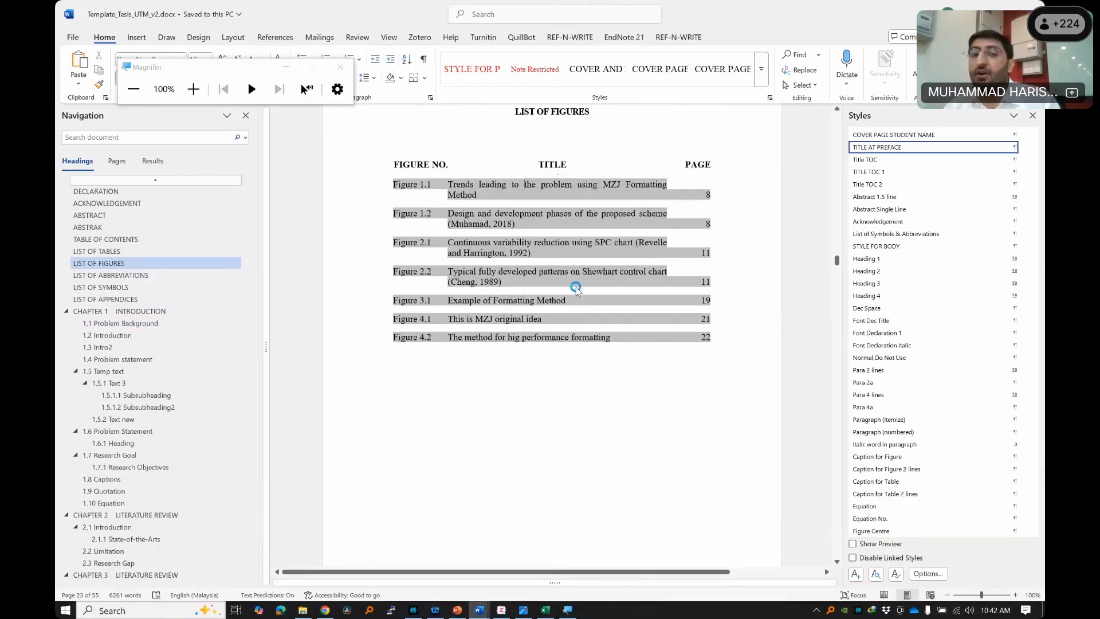
pyautogui.click(528, 304)
pyautogui.click(557, 324)
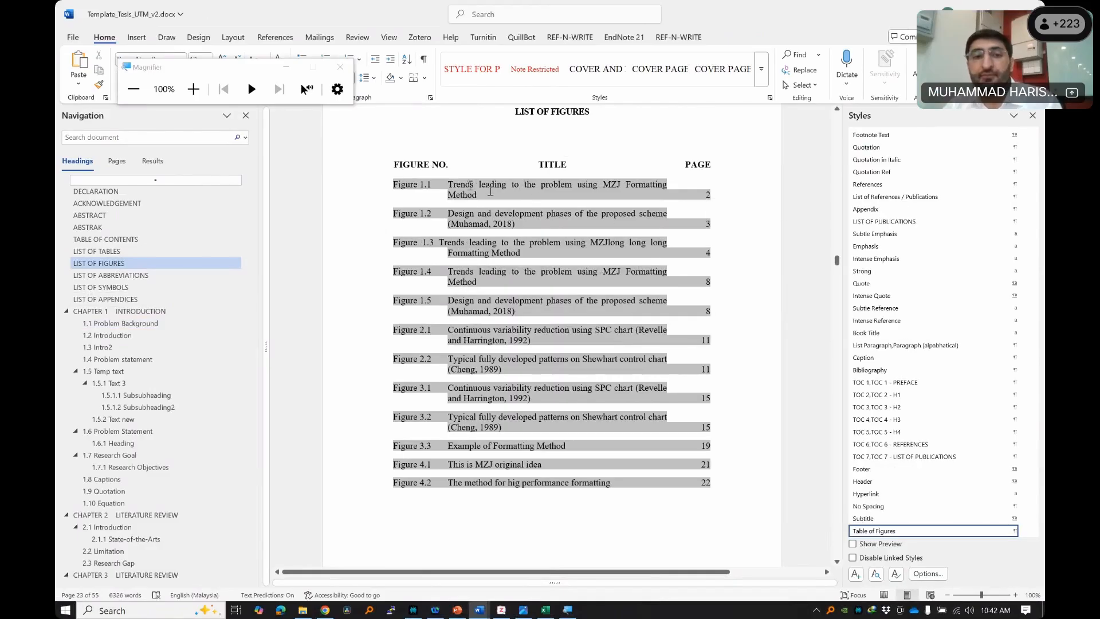
# - Compare the alignment of the titles in the Figure 1.1 to 1.5 entries of the List of Figures
pyautogui.doubleClick(458, 184)
pyautogui.moveTo(467, 185); pyautogui.dragTo(476, 215)
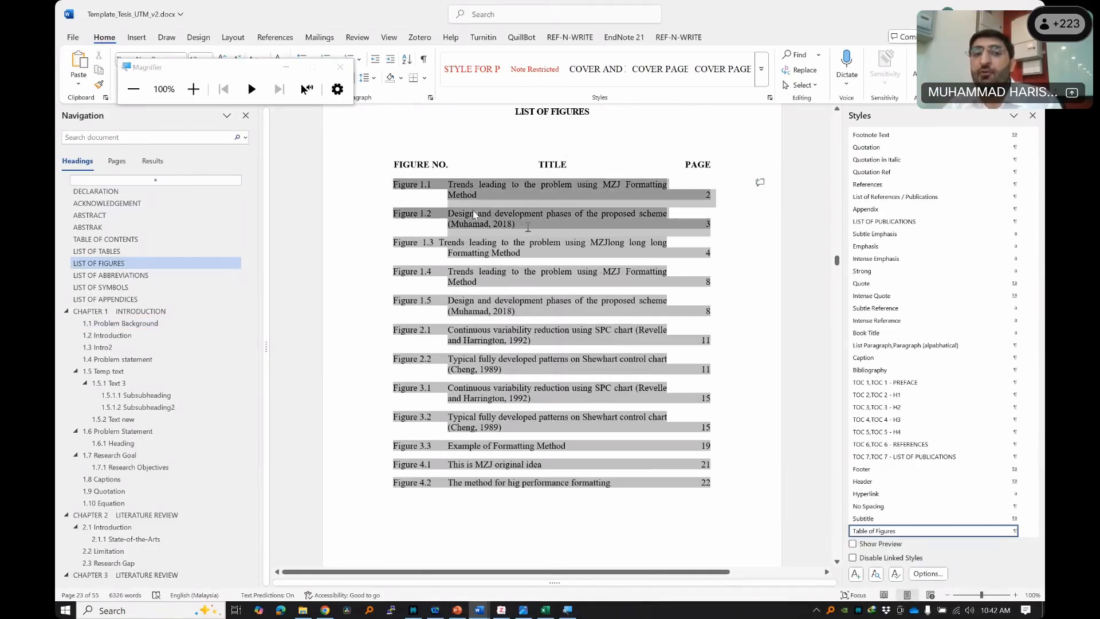
pyautogui.click(471, 294)
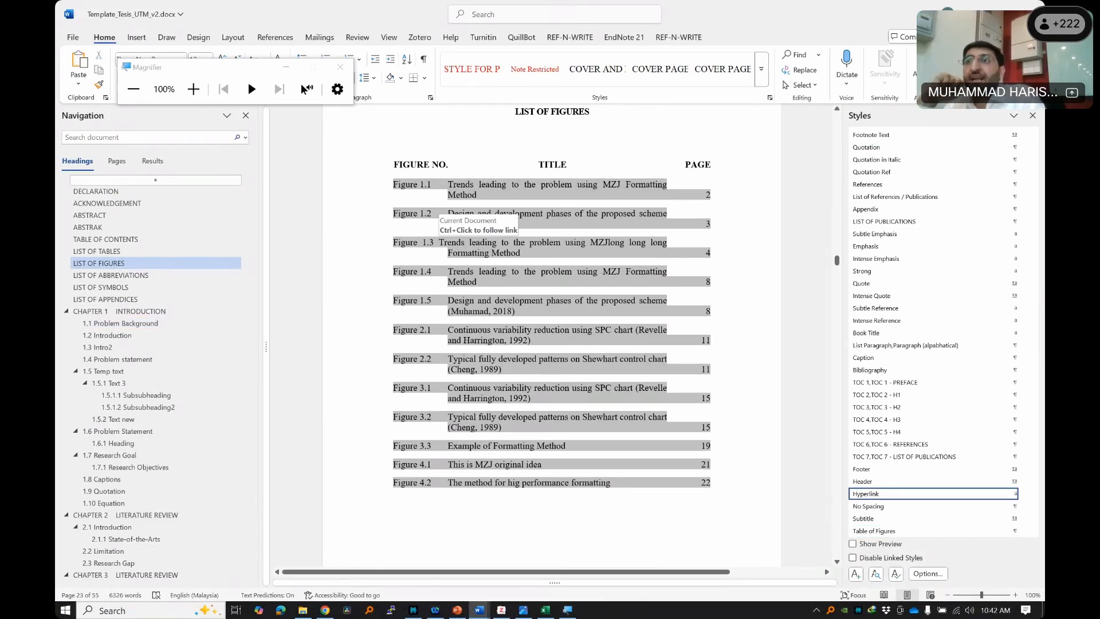
# - Follow the Figure 1.3 entry to its caption and replace the space after the figure number with a tab
pyautogui.keyDown('ctrl'); pyautogui.click(438, 248); pyautogui.keyUp('ctrl')
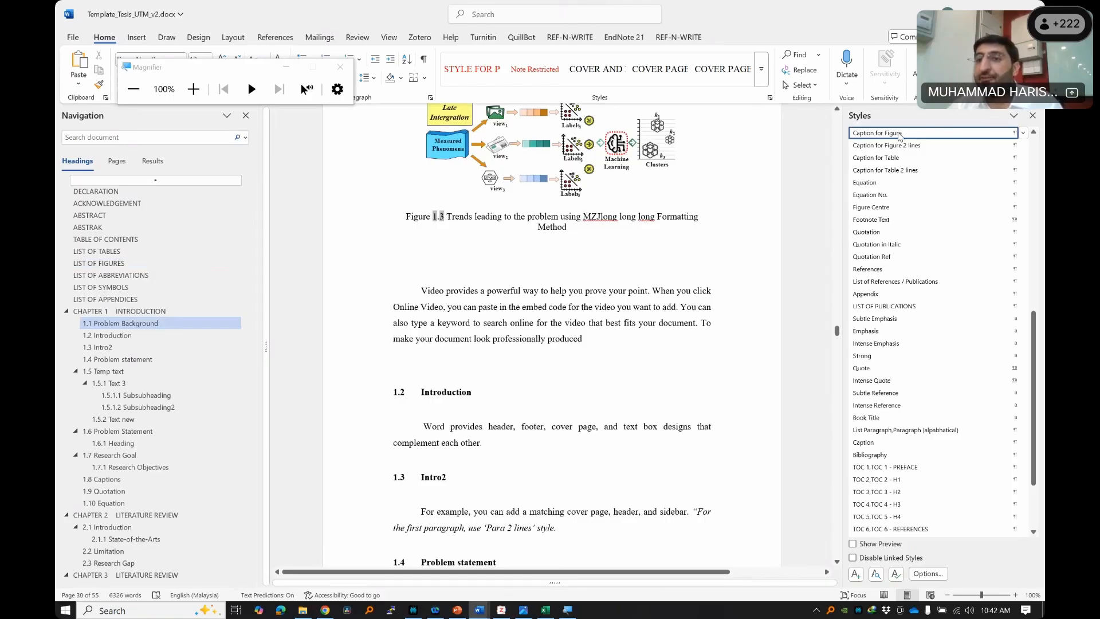
pyautogui.click(448, 219)
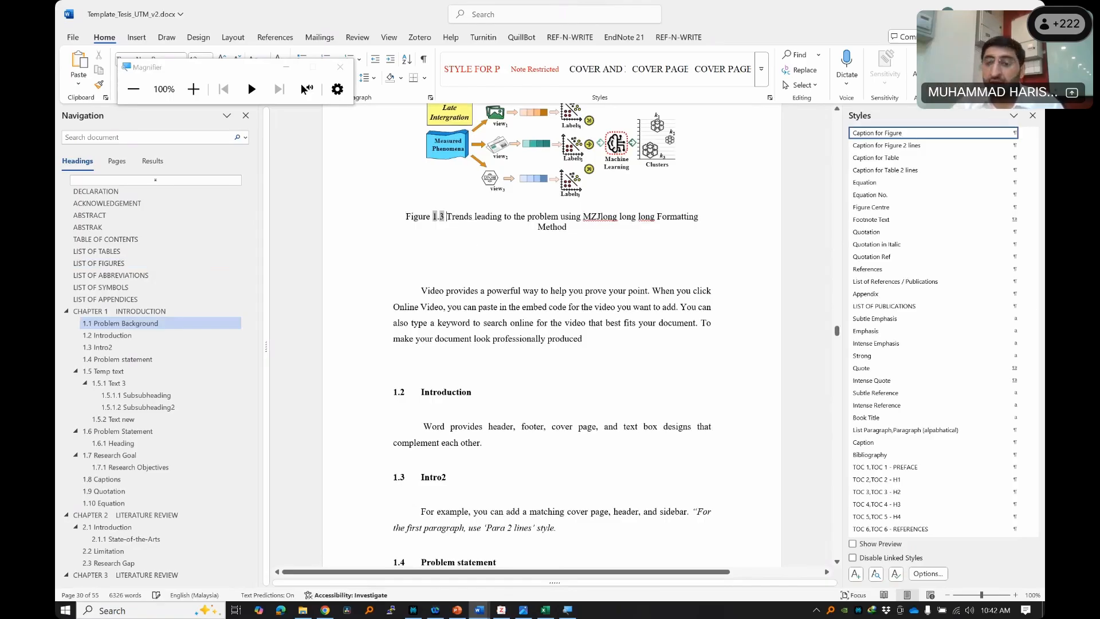
pyautogui.press('BackSpace')
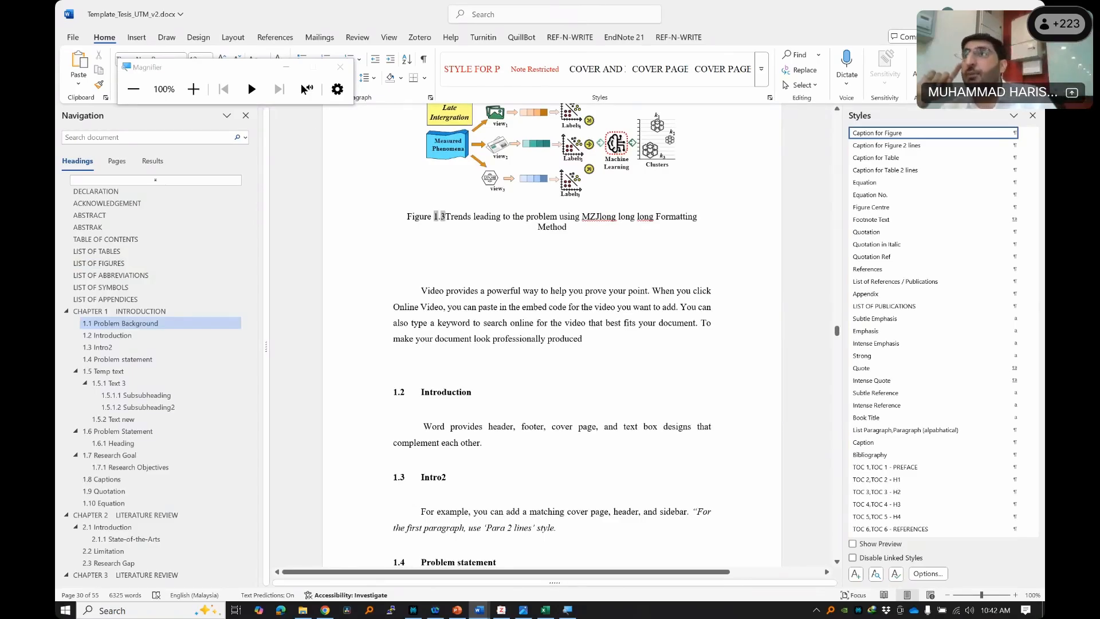
pyautogui.press('Tab')
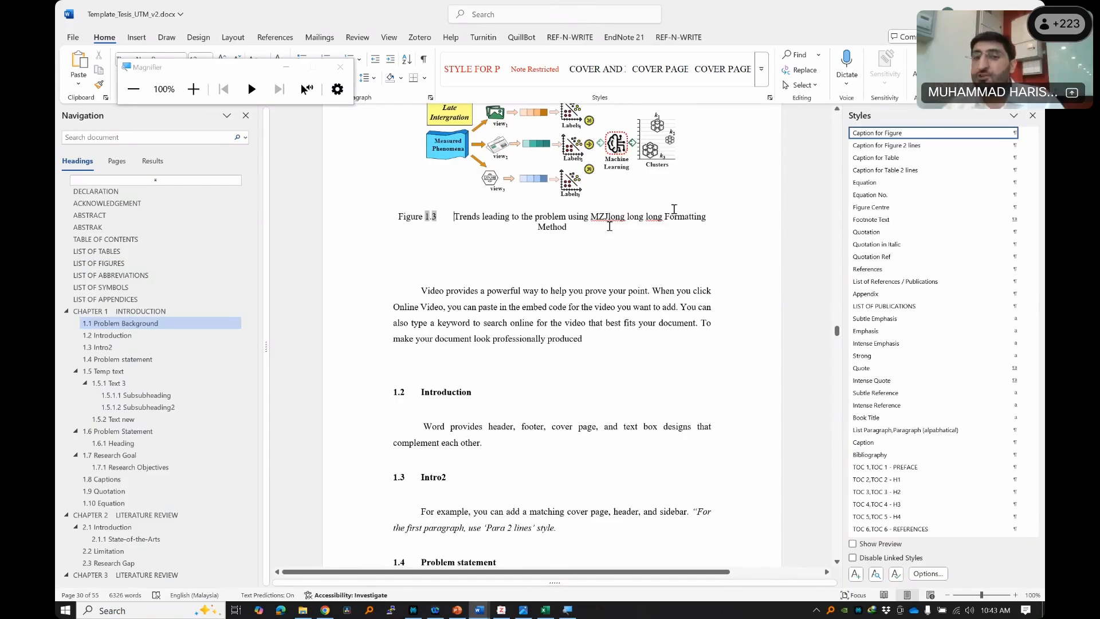
# - Apply the Caption for Figure 2 lines style to the Figure 1.3 caption and save the document
pyautogui.click(894, 148)
pyautogui.hotkey('ctrl', 's')
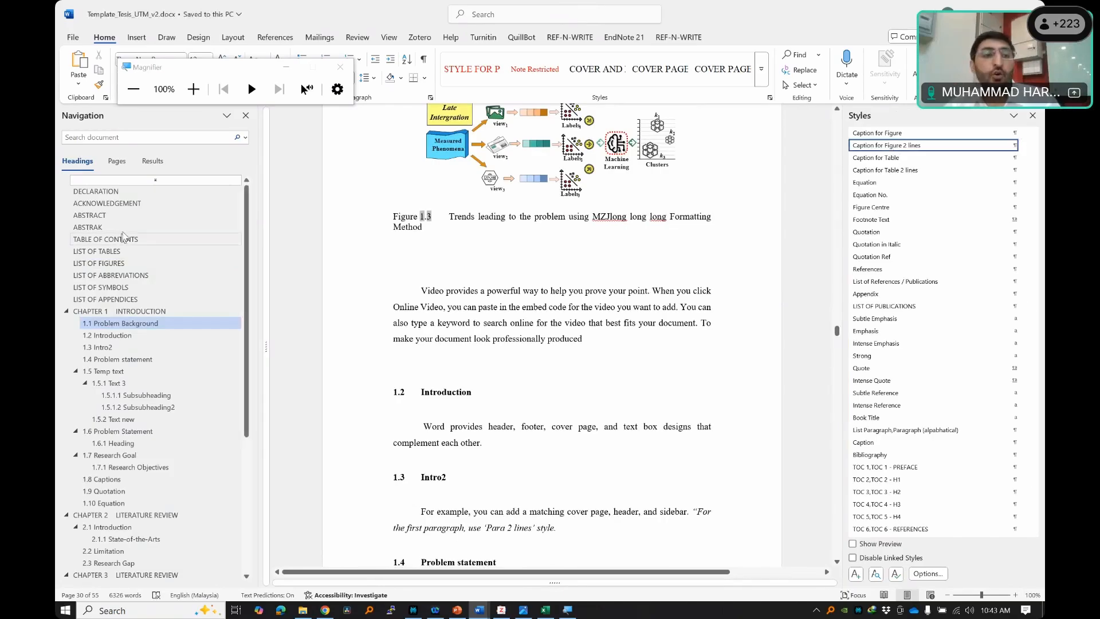
# - Return to the List of Figures and update the entire table with the corrected Figure 1.3 caption
pyautogui.click(114, 264)
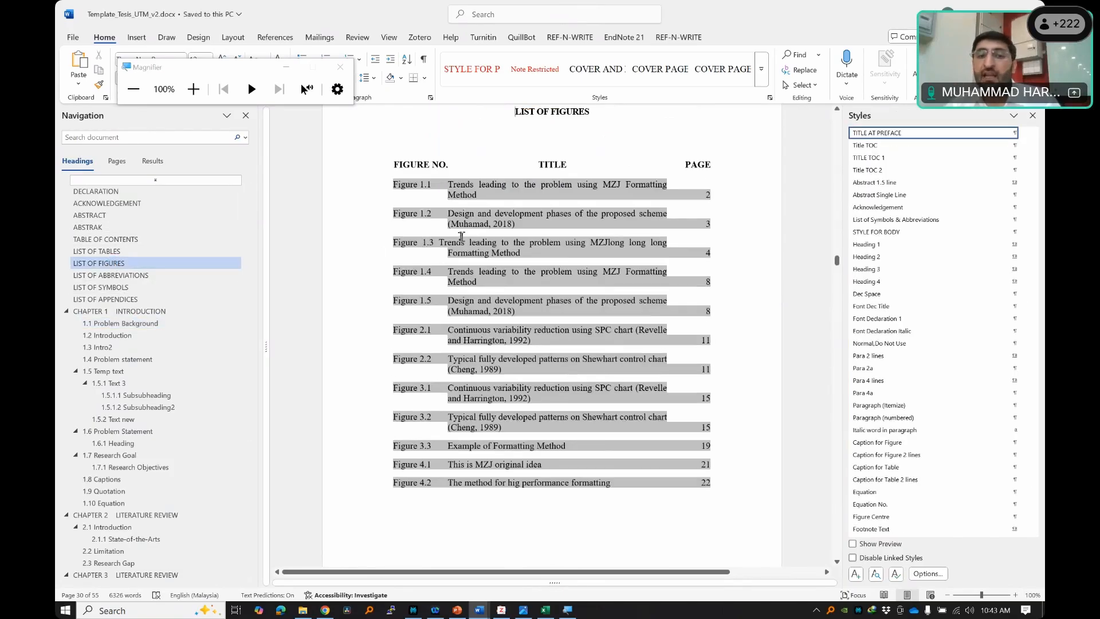
pyautogui.rightClick(461, 235)
pyautogui.click(504, 336)
pyautogui.click(502, 307)
pyautogui.click(558, 324)
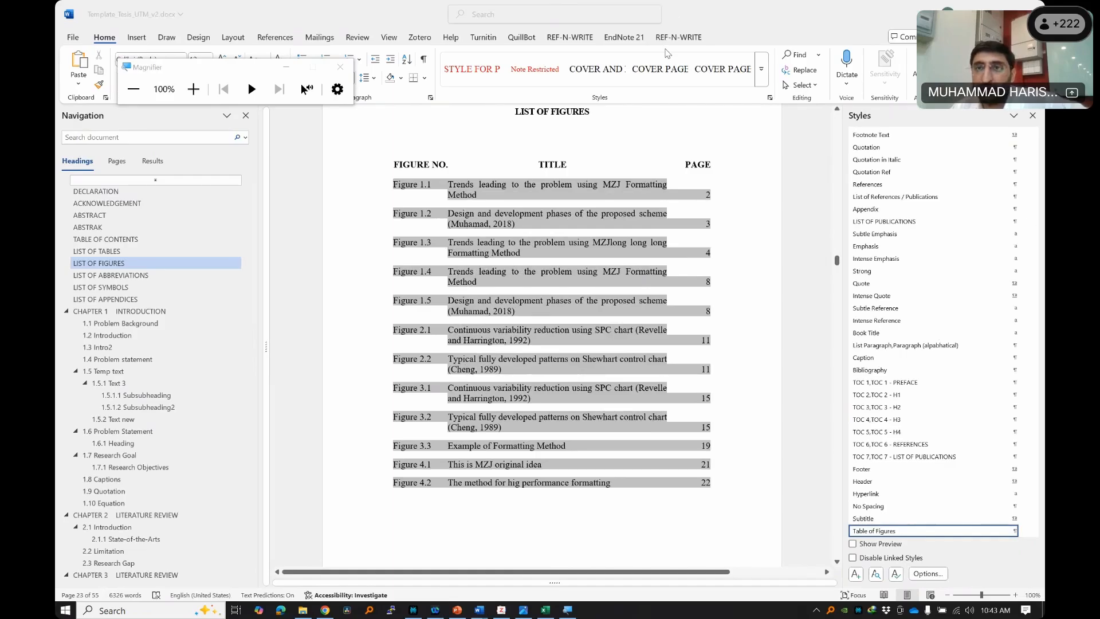
# - Follow the Figure 1.3 entry, merge its caption into the picture's paragraph and apply the Caption for Figure style
pyautogui.click(604, 244)
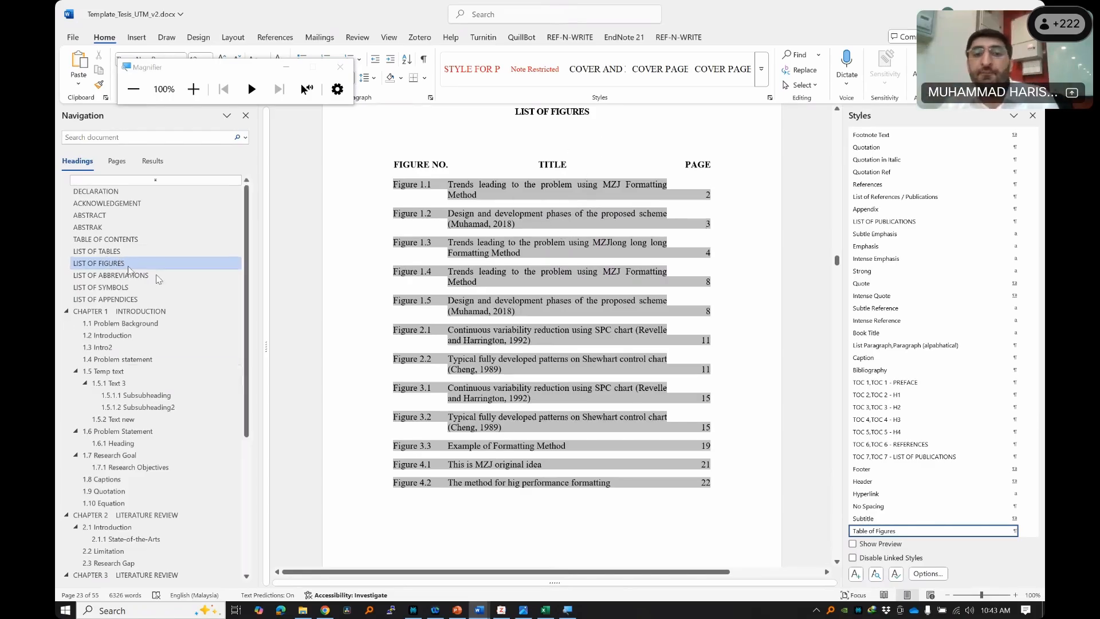
pyautogui.keyDown('ctrl'); pyautogui.click(474, 252); pyautogui.keyUp('ctrl')
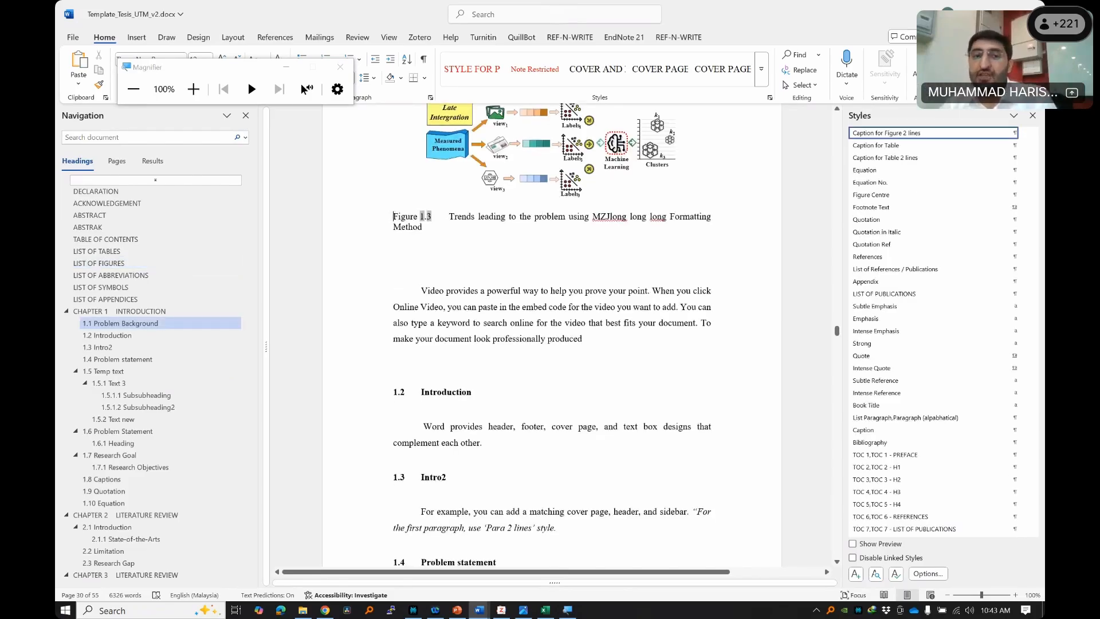
pyautogui.press('BackSpace')
pyautogui.click(627, 176)
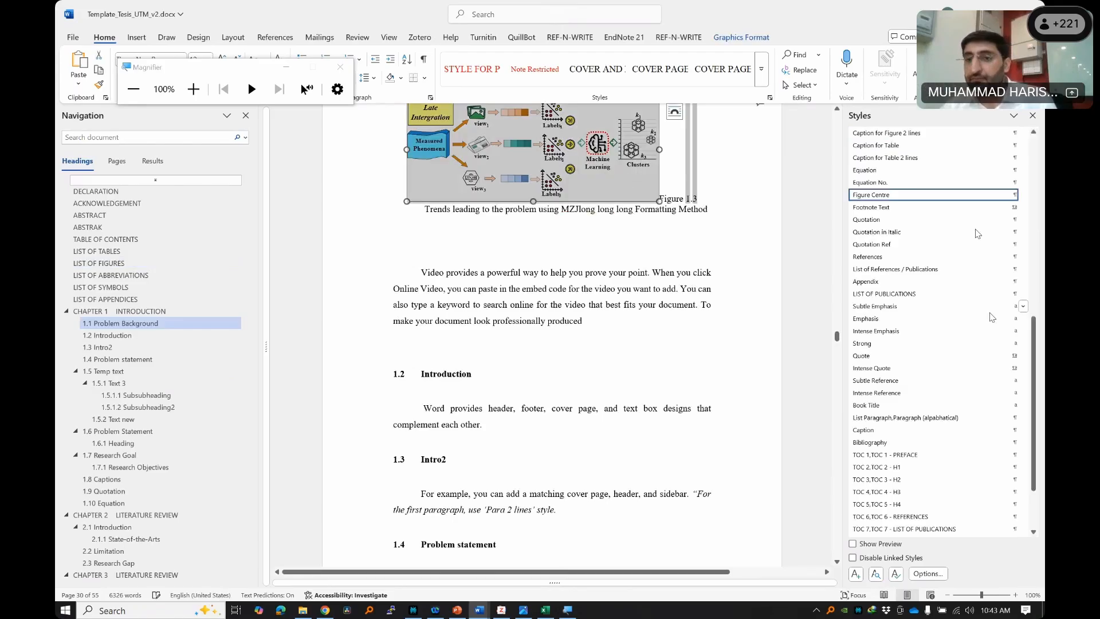
pyautogui.scroll(4, 916, 232)
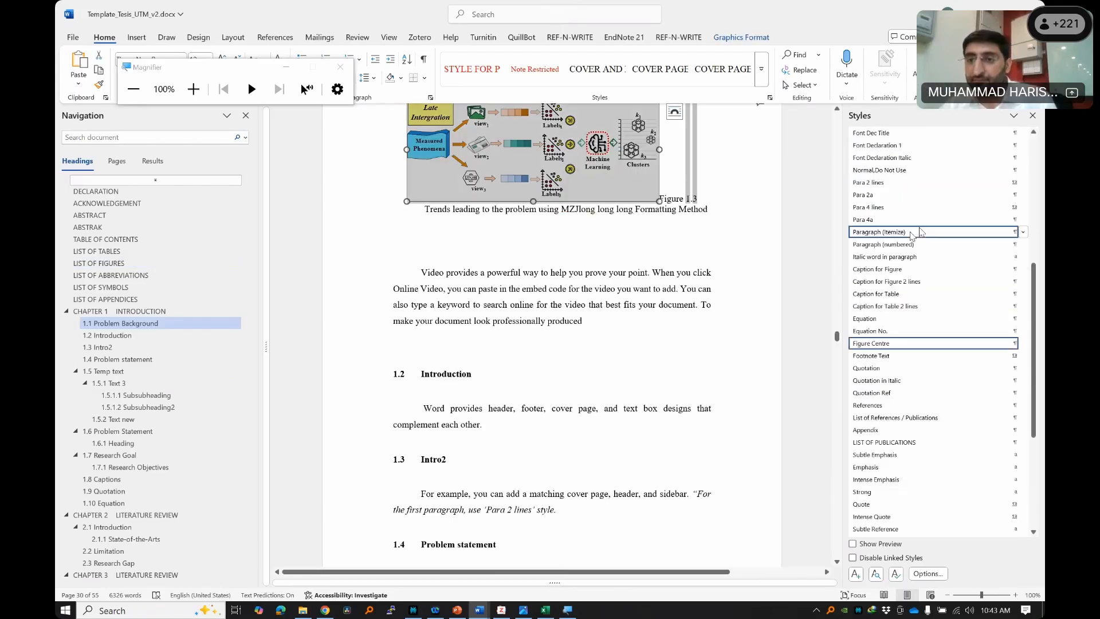
pyautogui.click(895, 269)
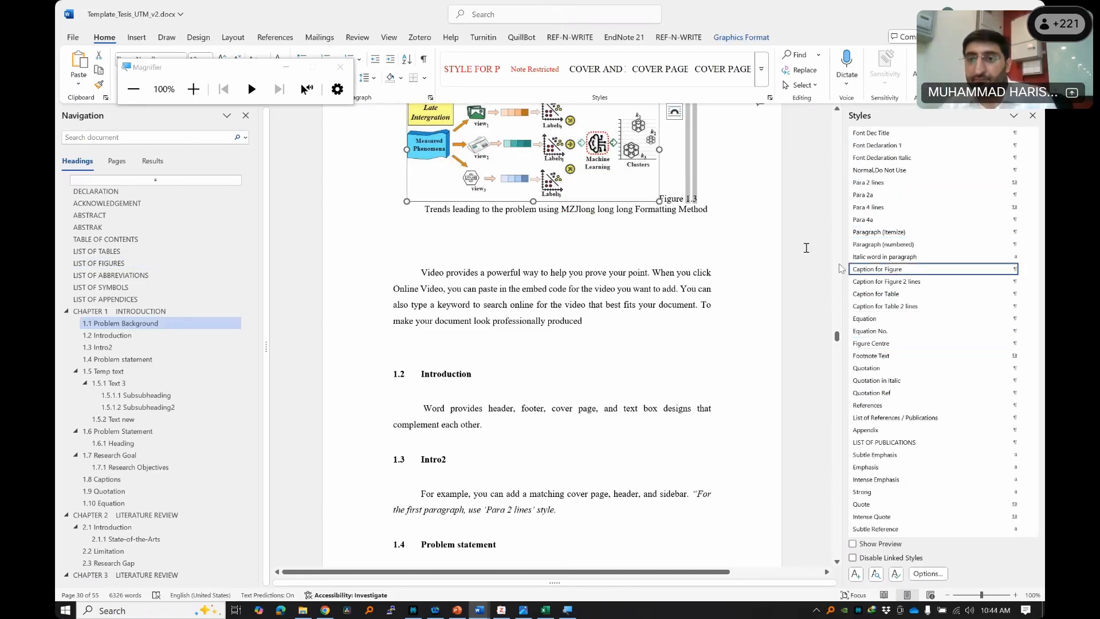
# - Place the merged Figure 1.3 caption on a new line below the picture and save the document
pyautogui.click(666, 198)
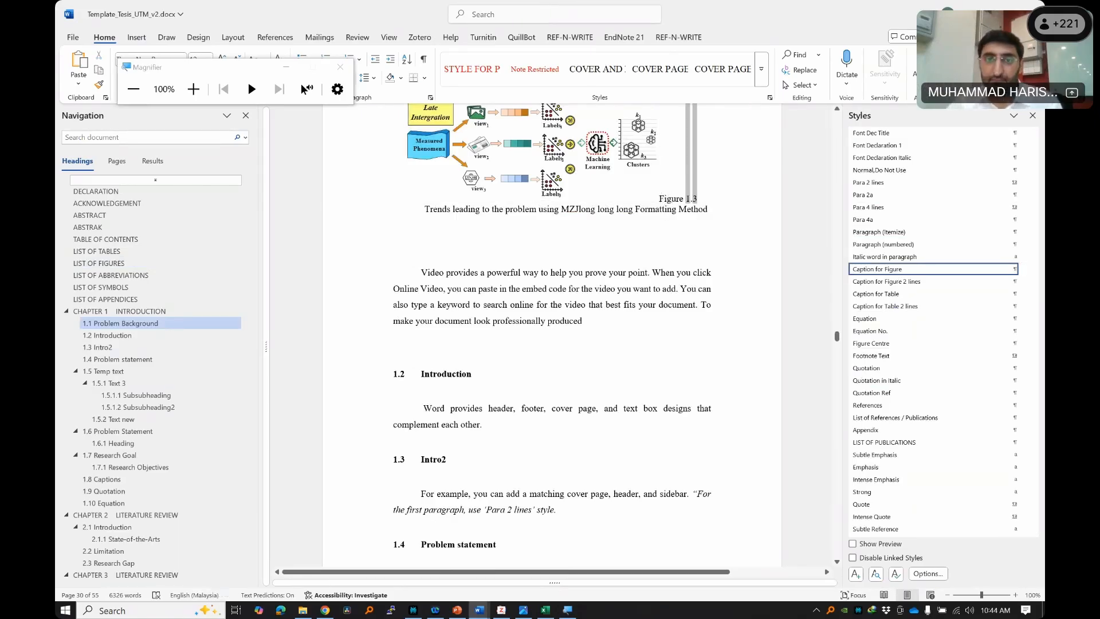
pyautogui.press('Return')
pyautogui.hotkey('ctrl', 's')
# - Return to the List of Figures and update the entire table with the merged Figure 1.3 picture and caption
pyautogui.scroll(3, 634, 250)
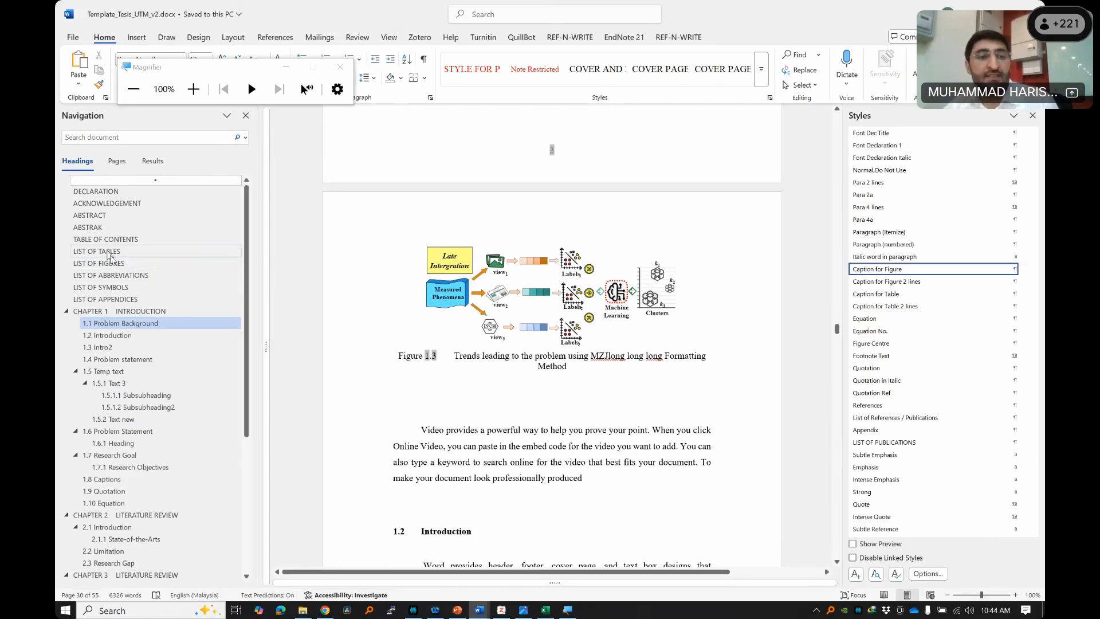
pyautogui.click(100, 263)
pyautogui.rightClick(459, 274)
pyautogui.click(521, 366)
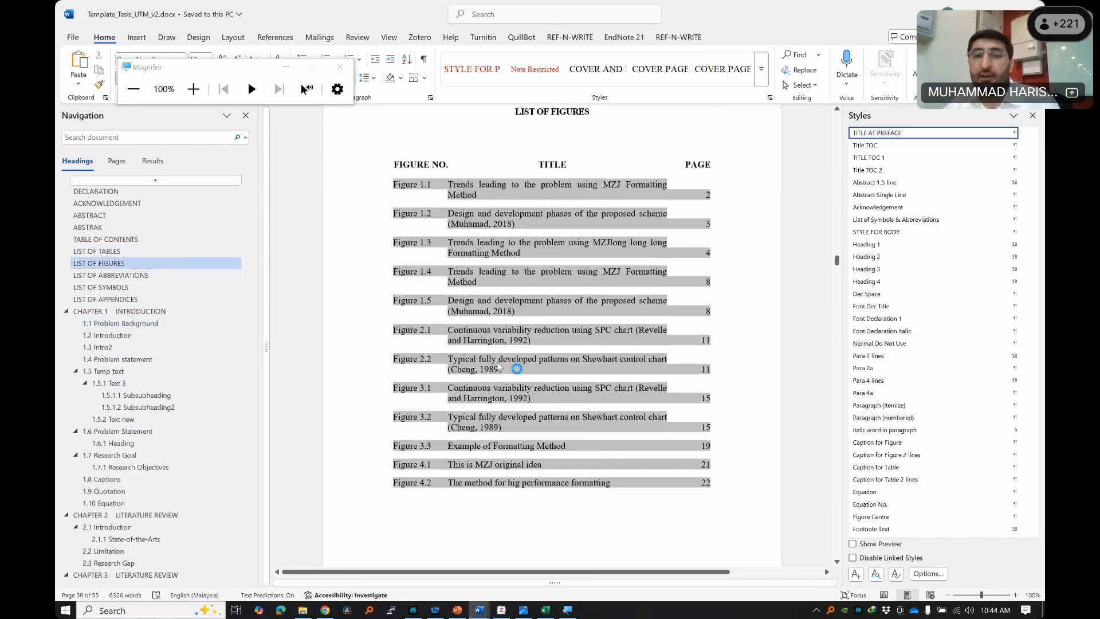
pyautogui.click(556, 324)
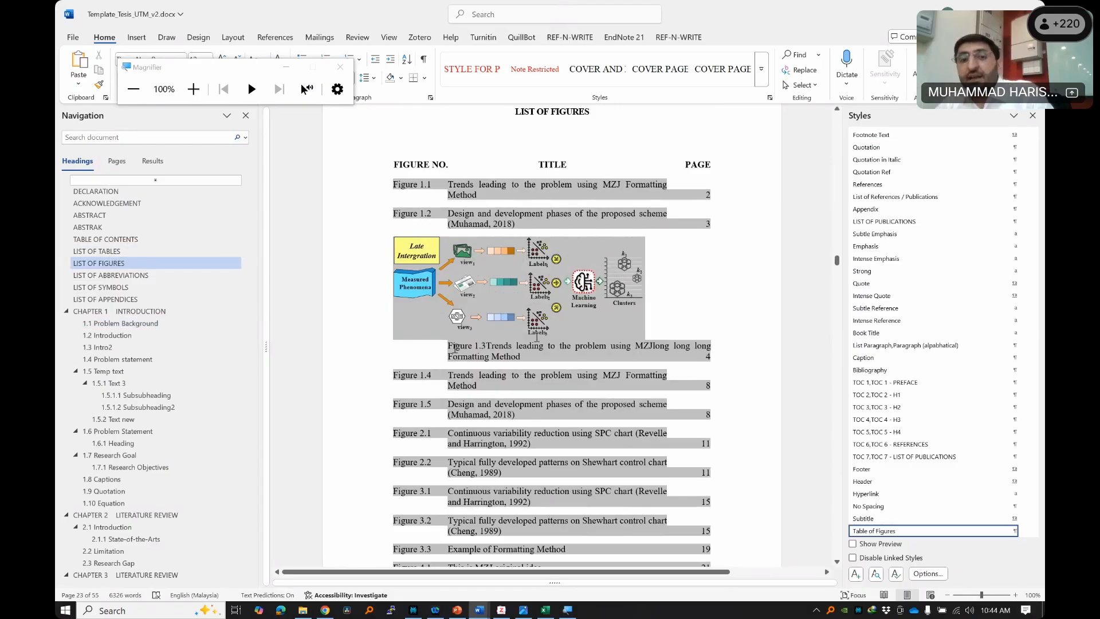
# - Follow the Figure 1.3 entry containing the picture and try to separate the caption from the picture with a paragraph break
pyautogui.tripleClick(526, 302)
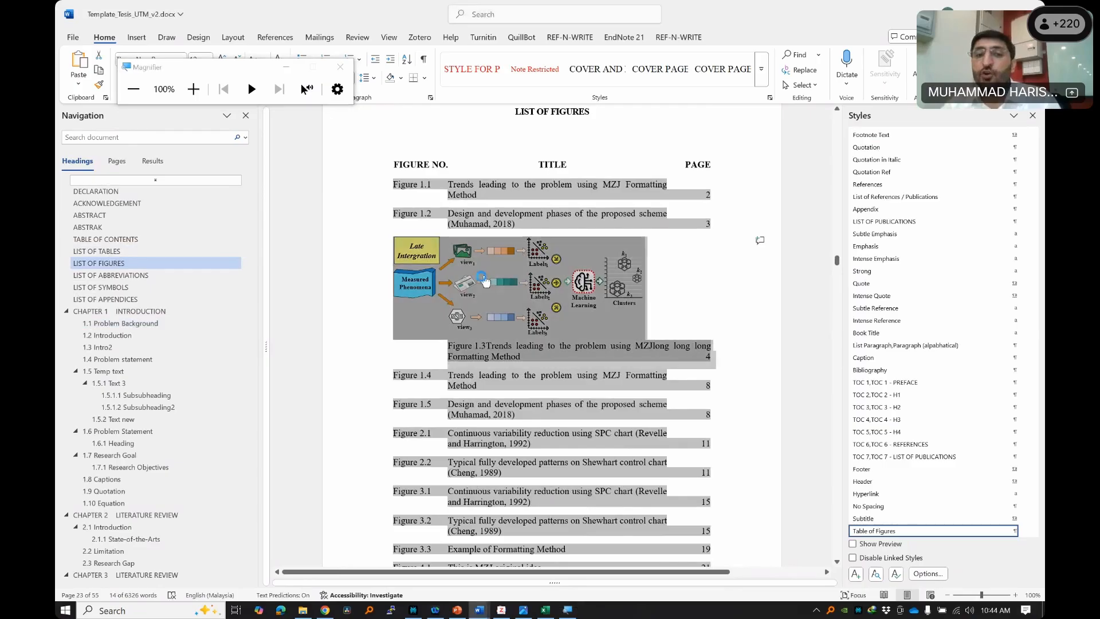
pyautogui.keyDown('ctrl'); pyautogui.click(527, 304); pyautogui.keyUp('ctrl')
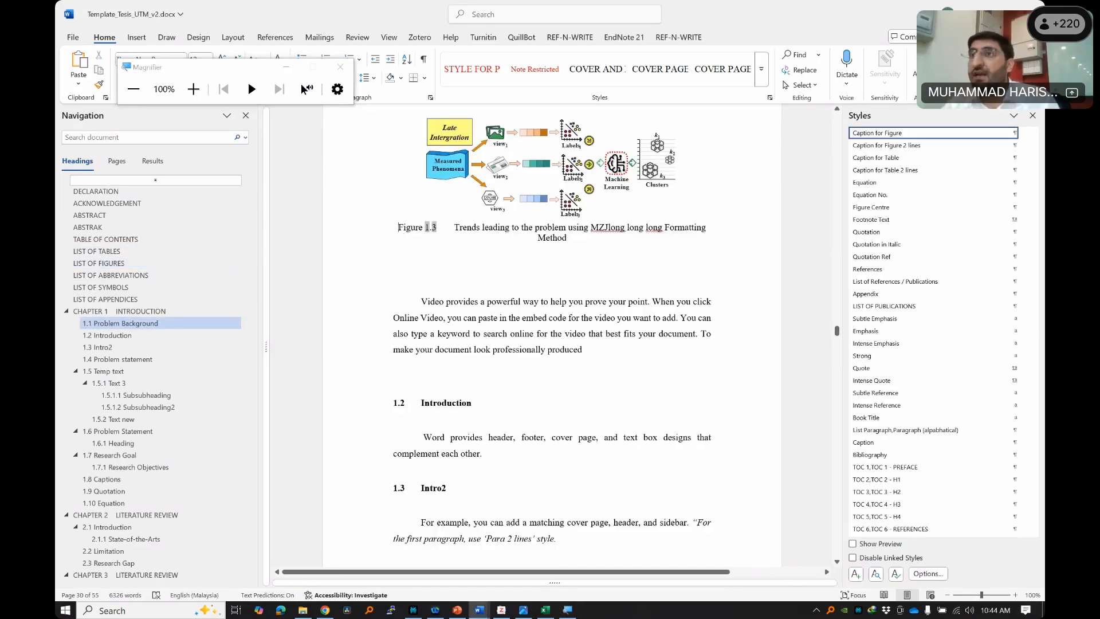
pyautogui.press('Return')
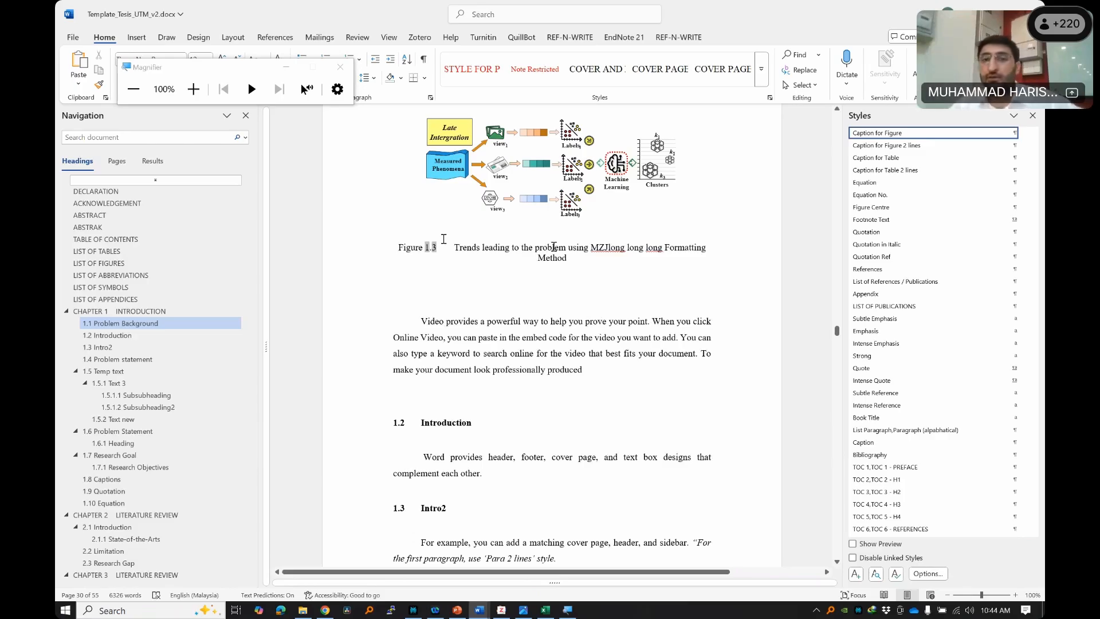
pyautogui.click(580, 228)
pyautogui.press('Delete')
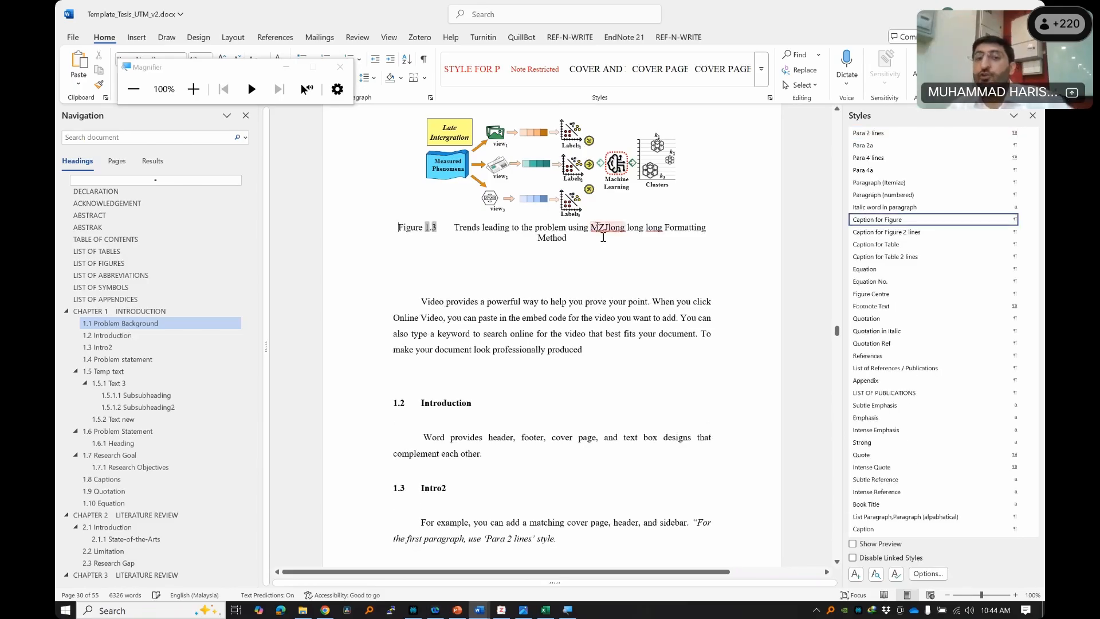
# - Try to apply the Figure Centre style to the Figure 1.3 picture alone
pyautogui.click(612, 182)
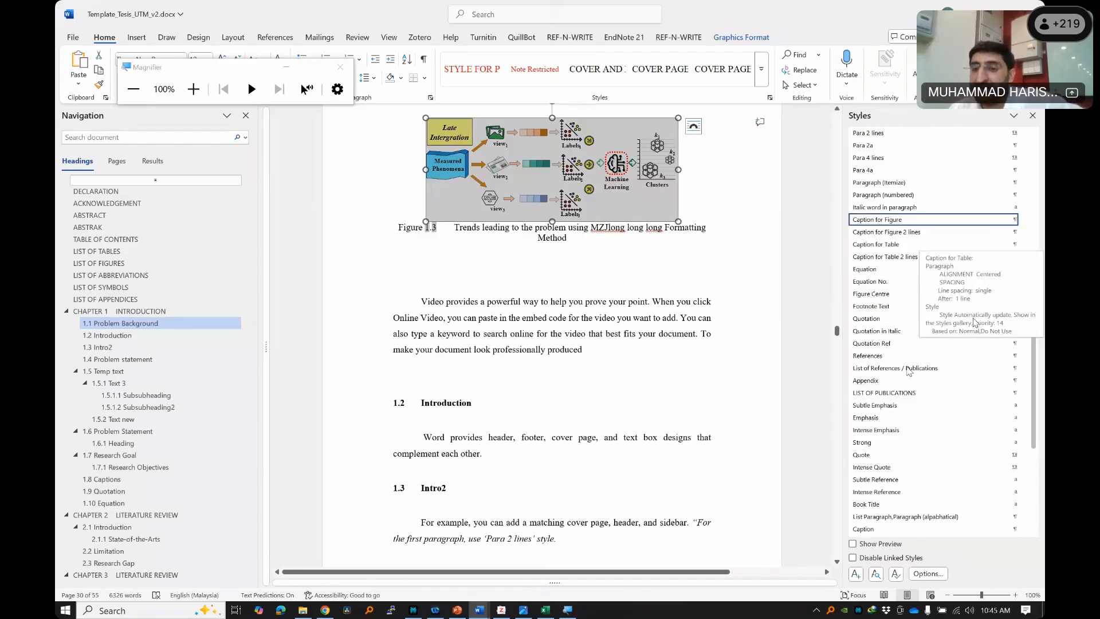
pyautogui.click(883, 295)
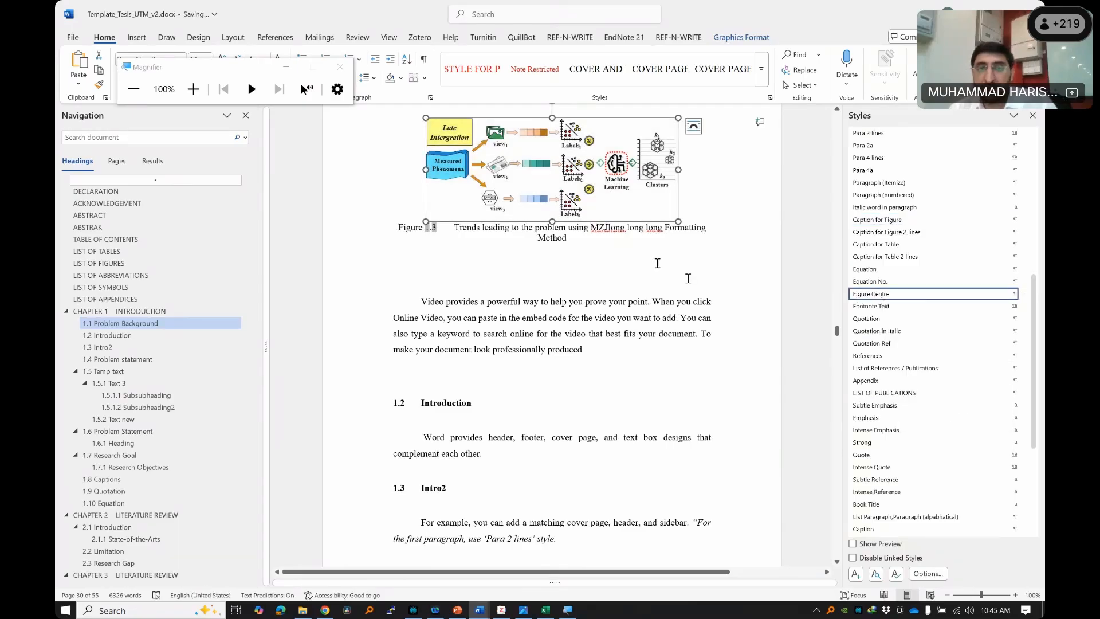
pyautogui.click(638, 232)
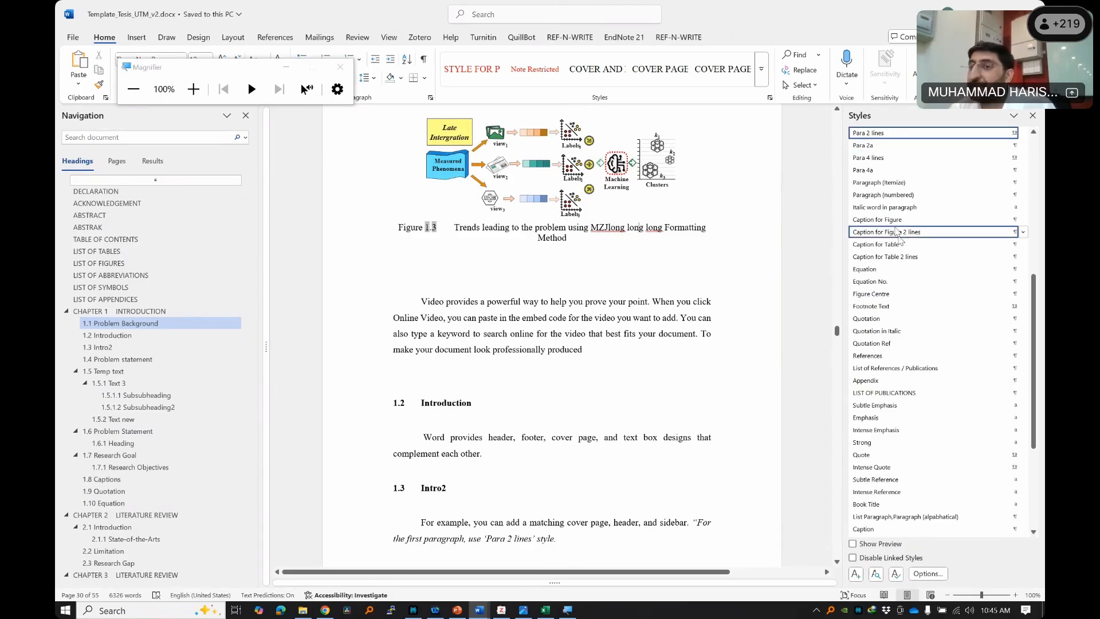
pyautogui.moveTo(897, 227)
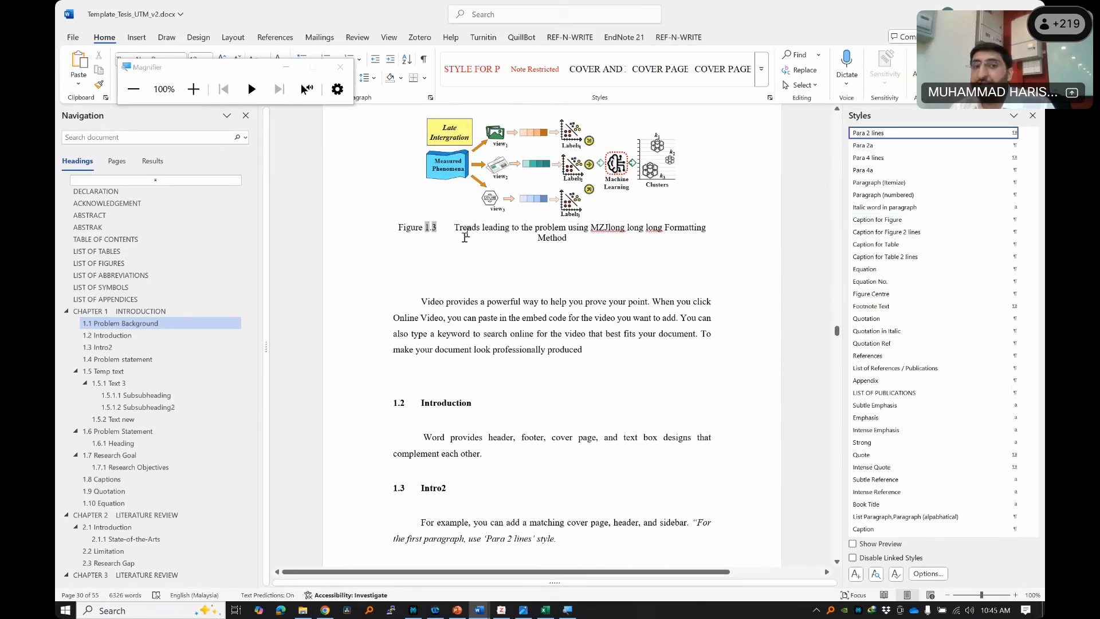
# - Split the Figure 1.3 caption into its own paragraph and apply the Figure Centre style to the picture
pyautogui.click(491, 201)
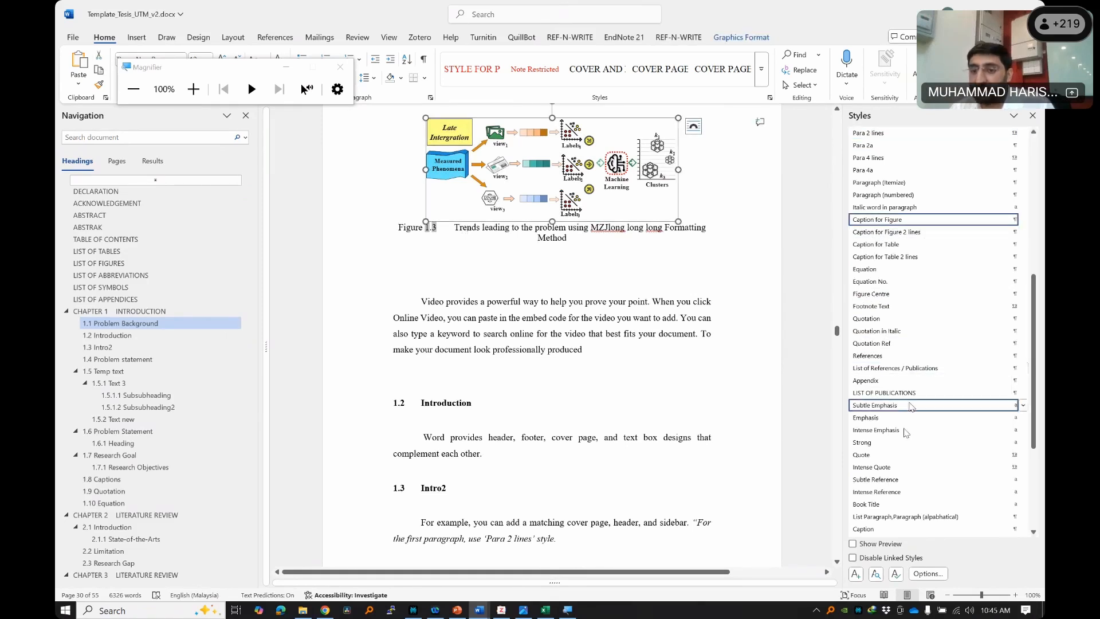
pyautogui.click(692, 207)
pyautogui.press('Return')
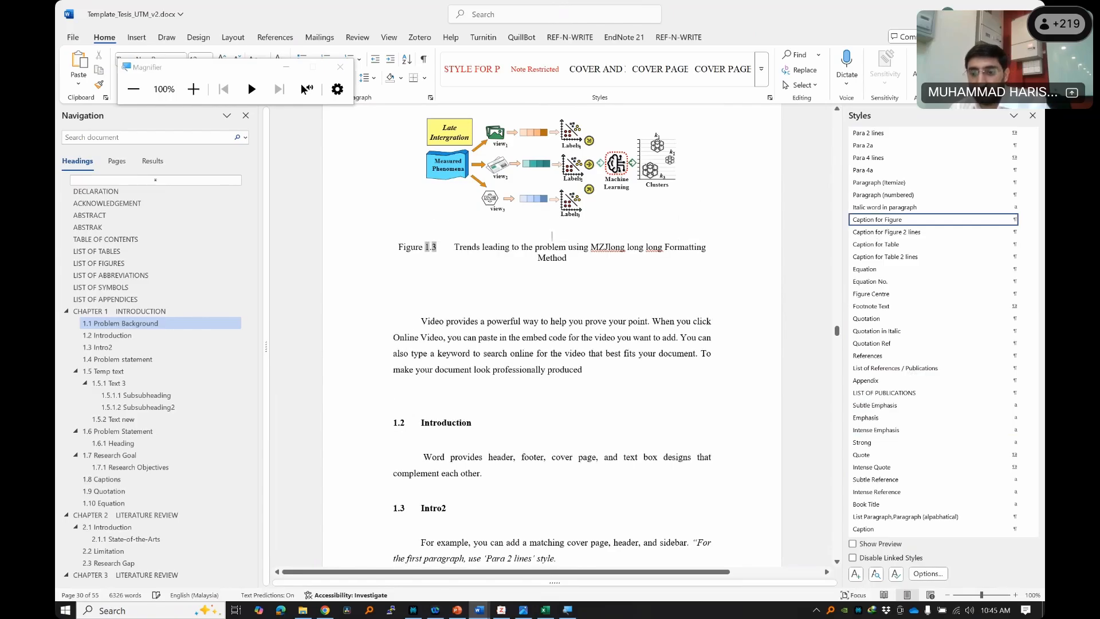
pyautogui.press('BackSpace')
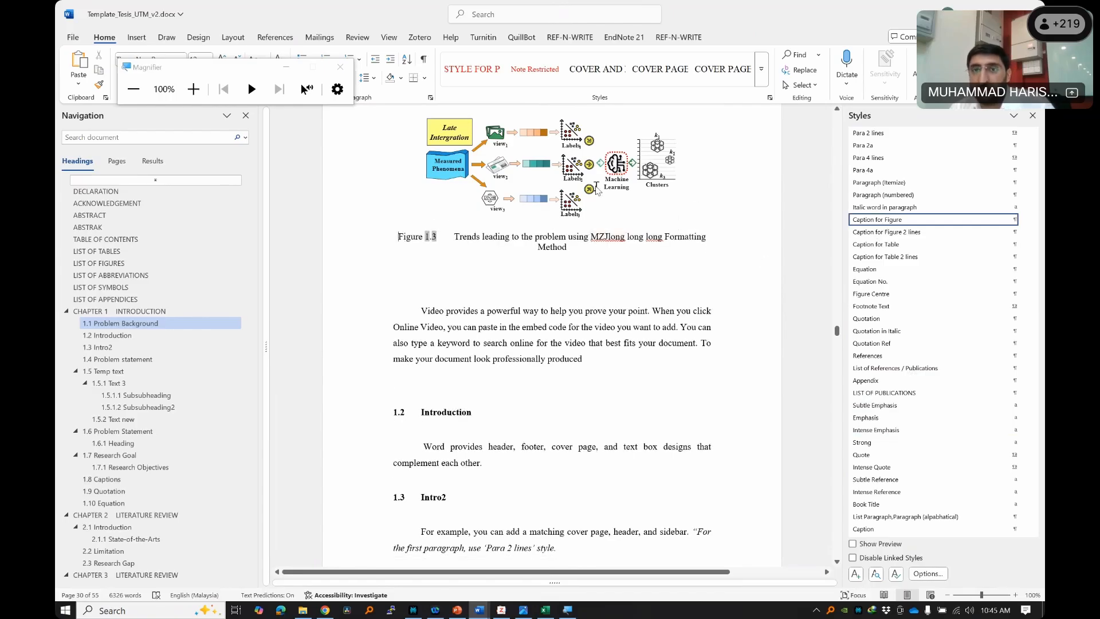
pyautogui.click(595, 183)
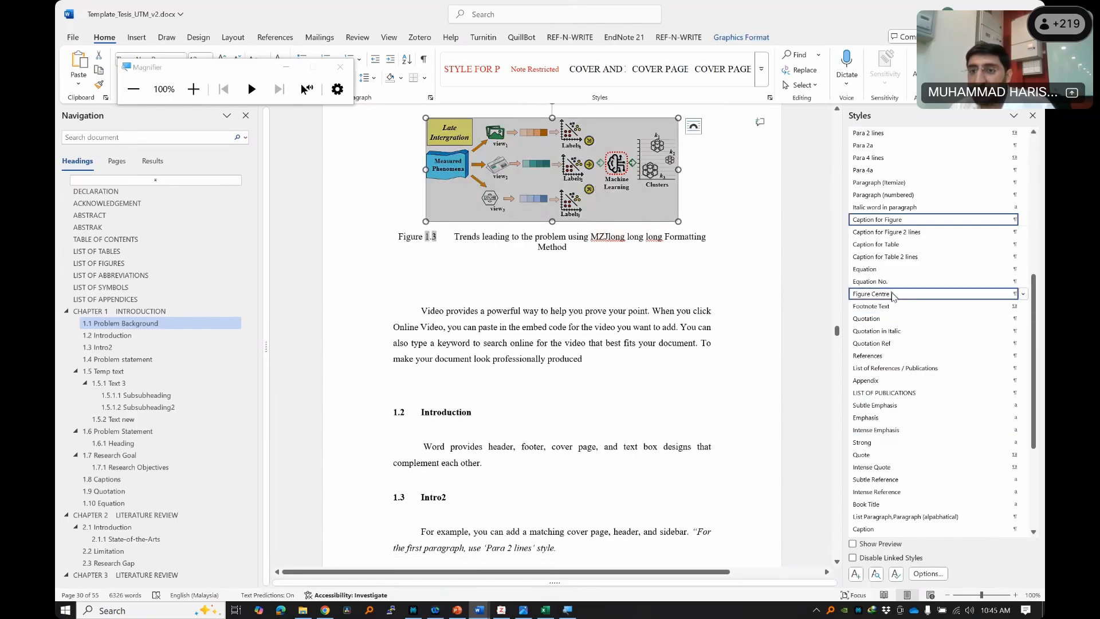
pyautogui.click(882, 293)
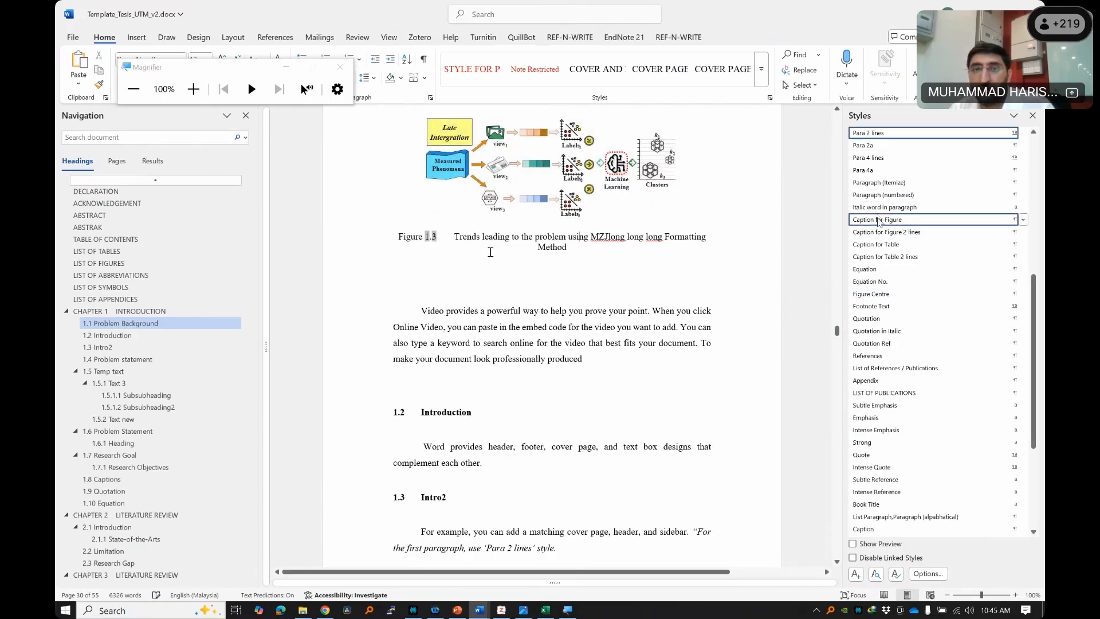
# - Select the whole Figure 1.3 caption and apply the Caption for Figure 2 lines style
pyautogui.click(570, 263)
pyautogui.moveTo(571, 250); pyautogui.dragTo(396, 237)
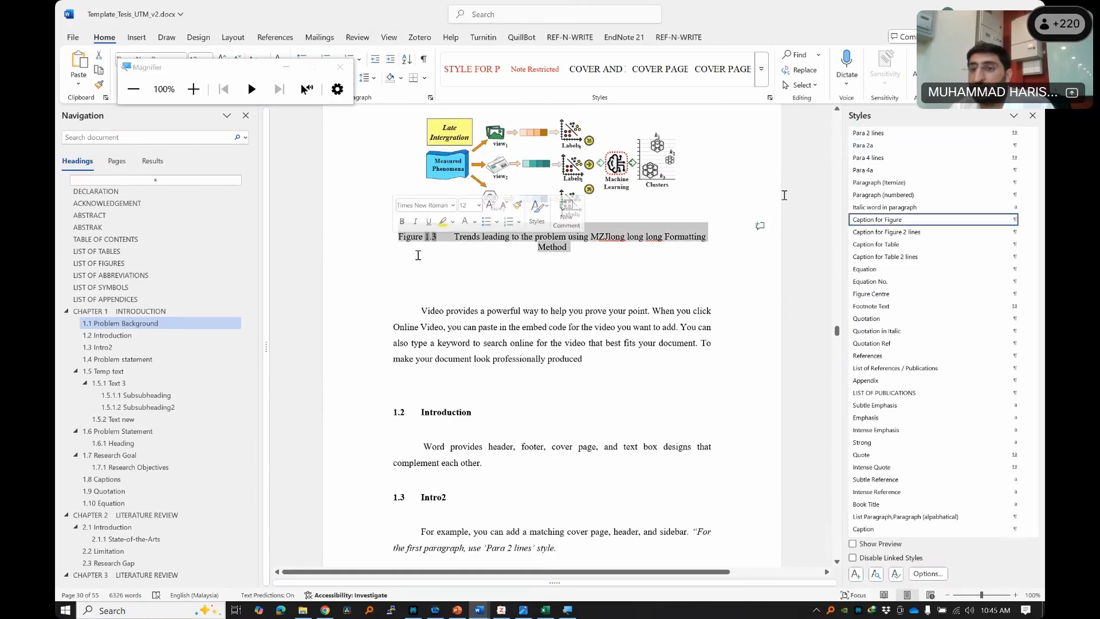
pyautogui.click(585, 259)
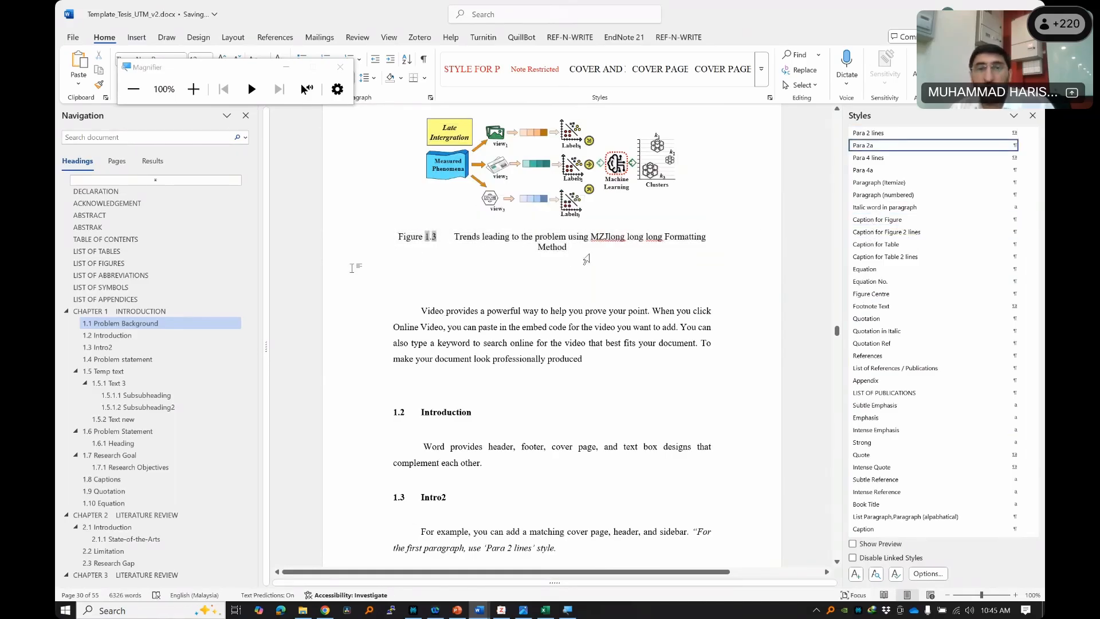
pyautogui.moveTo(569, 254); pyautogui.dragTo(496, 246)
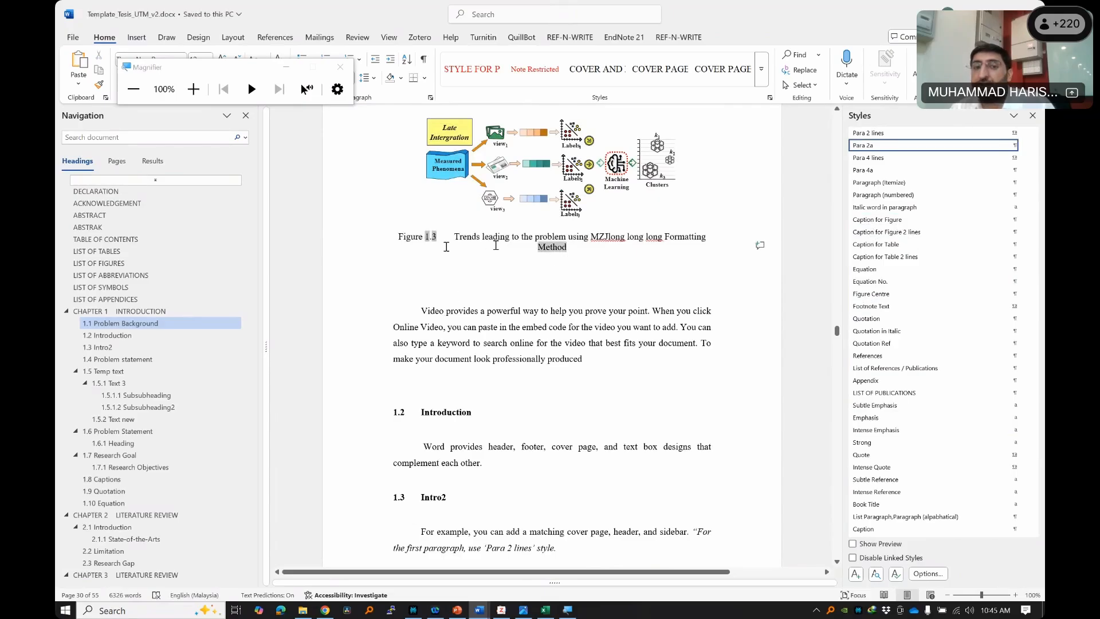
pyautogui.tripleClick(395, 240)
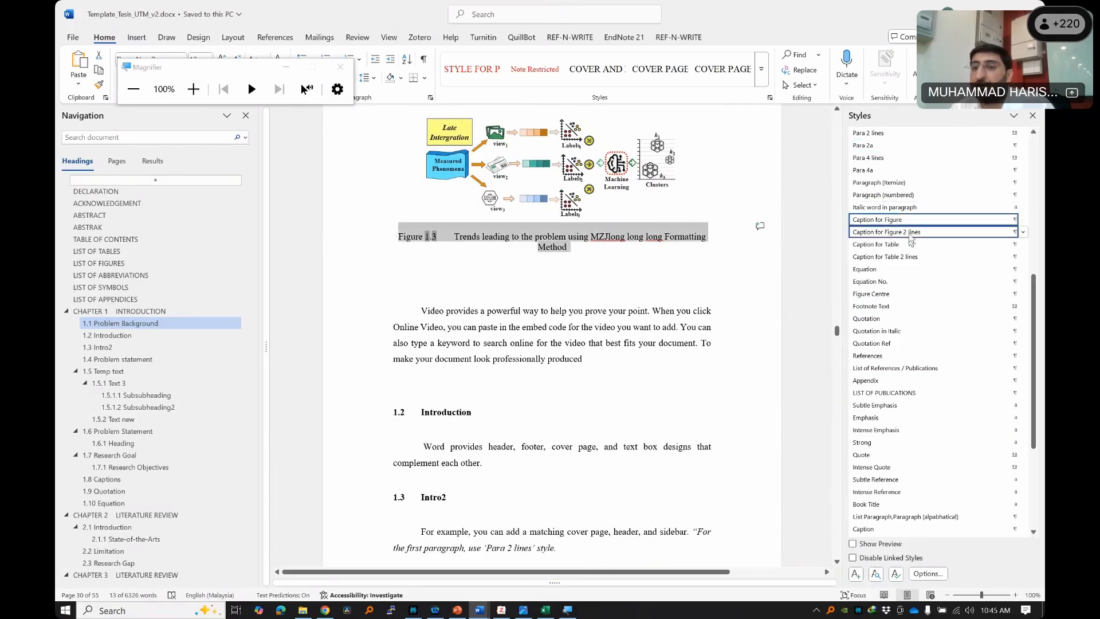
pyautogui.click(911, 235)
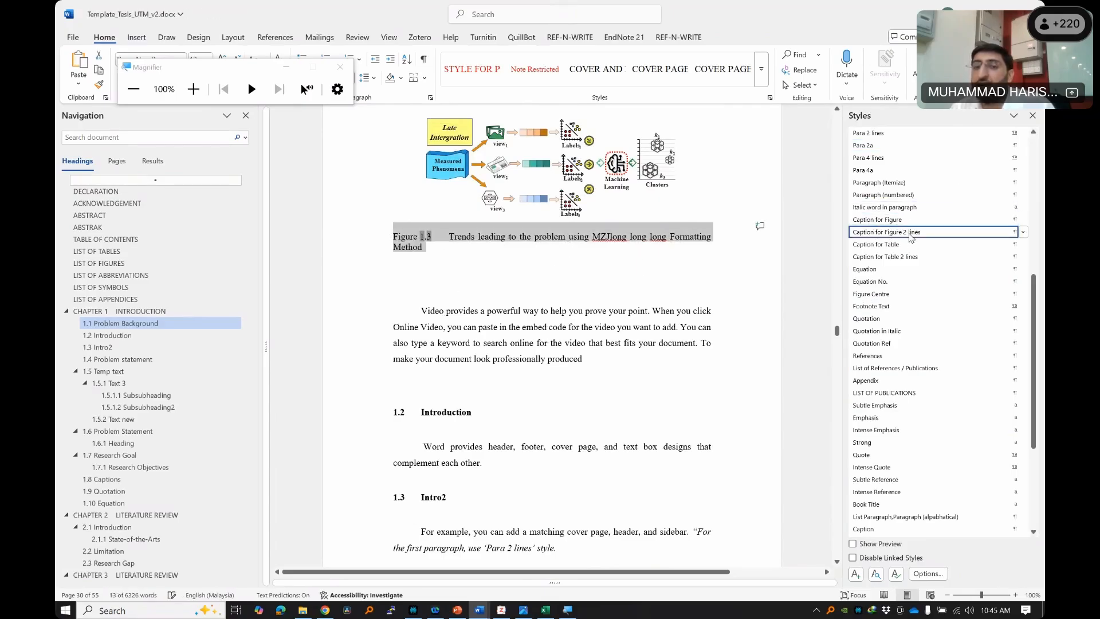
# - Go back to the List of Figures and update the entire table with the separated Figure 1.3 caption
pyautogui.click(116, 264)
pyautogui.scroll(-3, 578, 234)
pyautogui.rightClick(571, 214)
pyautogui.click(615, 316)
pyautogui.click(518, 307)
pyautogui.click(552, 324)
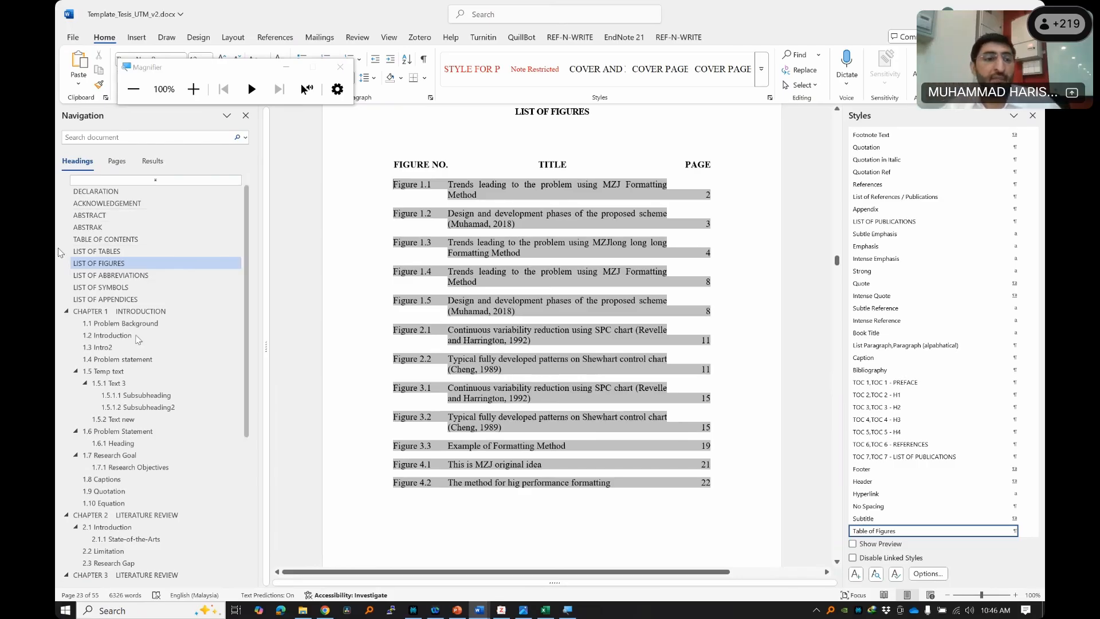
# - Show formatting marks and add an empty paragraph after the "Video provides" paragraph in section 1.5.2 Text new
pyautogui.click(108, 335)
pyautogui.scroll(-10, 658, 396)
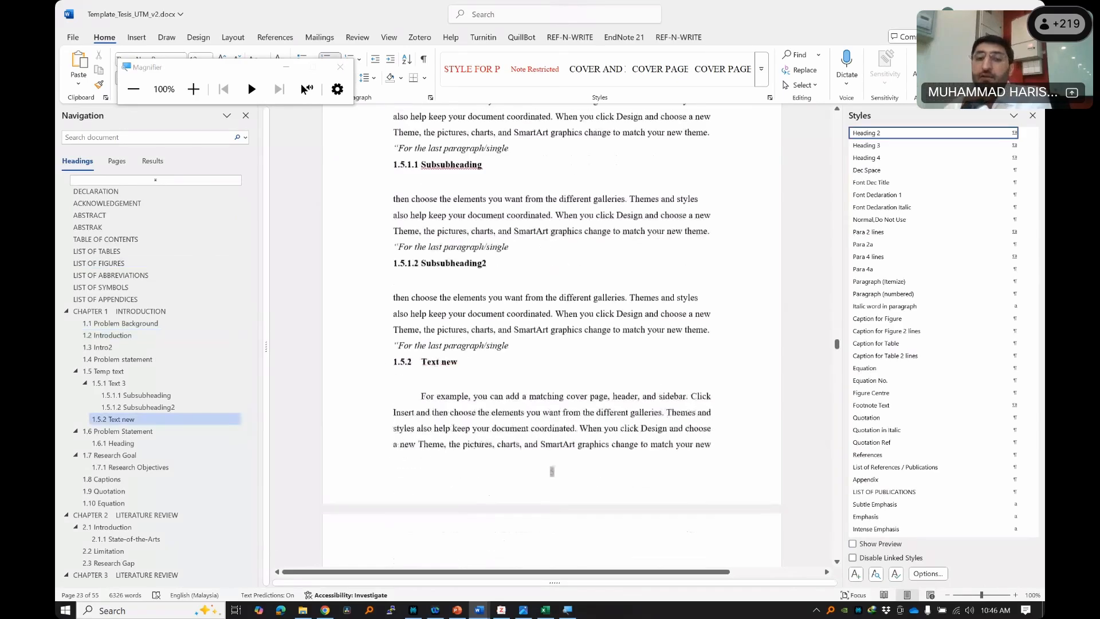
pyautogui.scroll(-4, 645, 389)
pyautogui.click(668, 321)
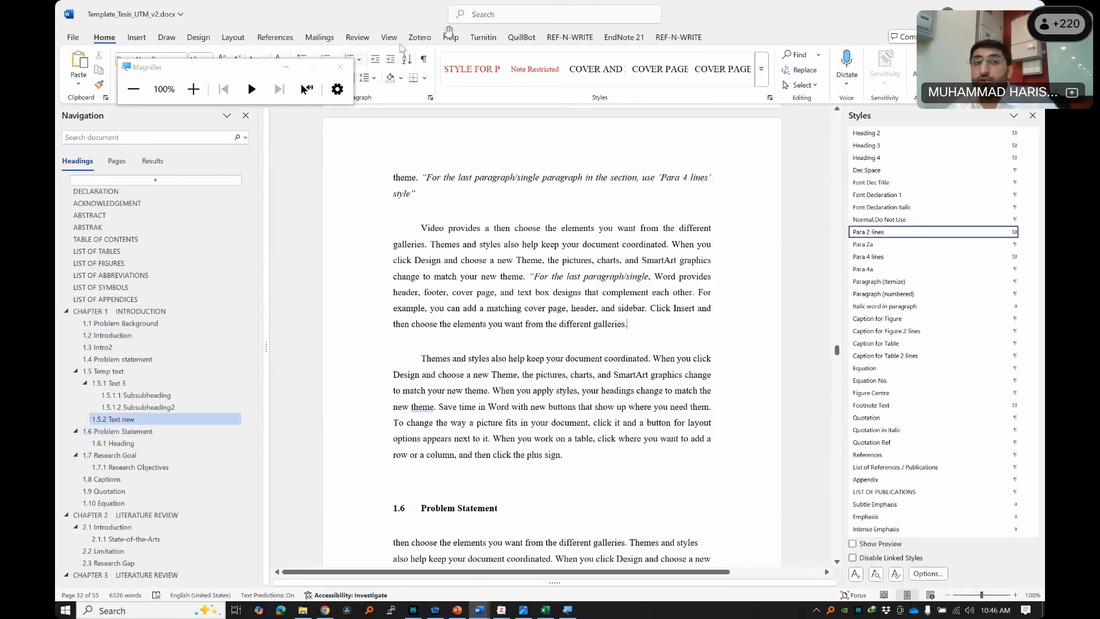
pyautogui.click(424, 62)
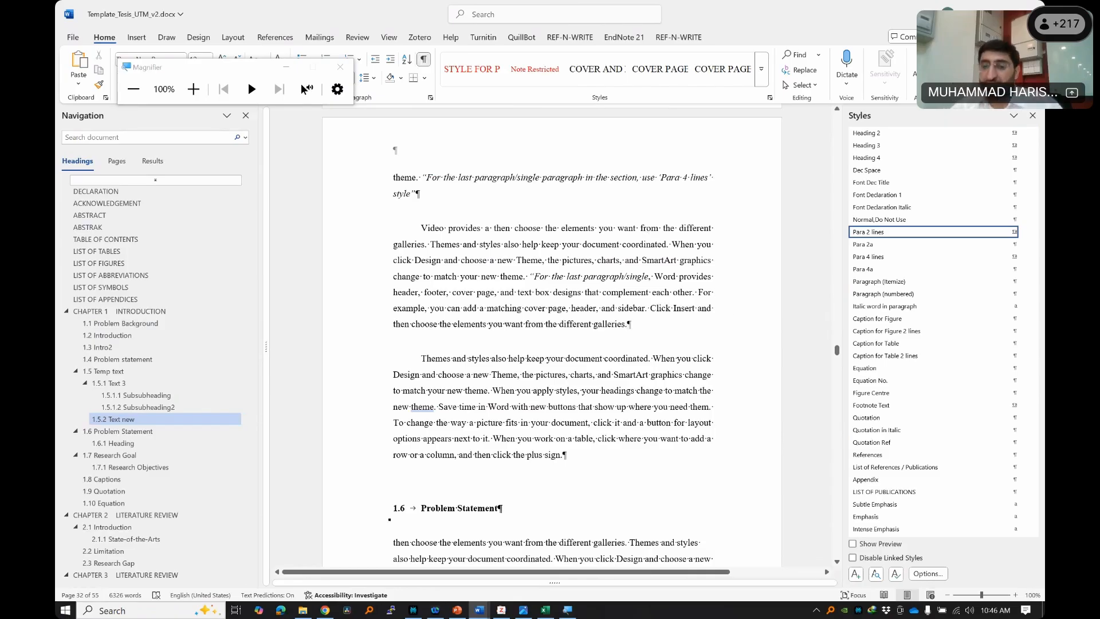
pyautogui.press('Return')
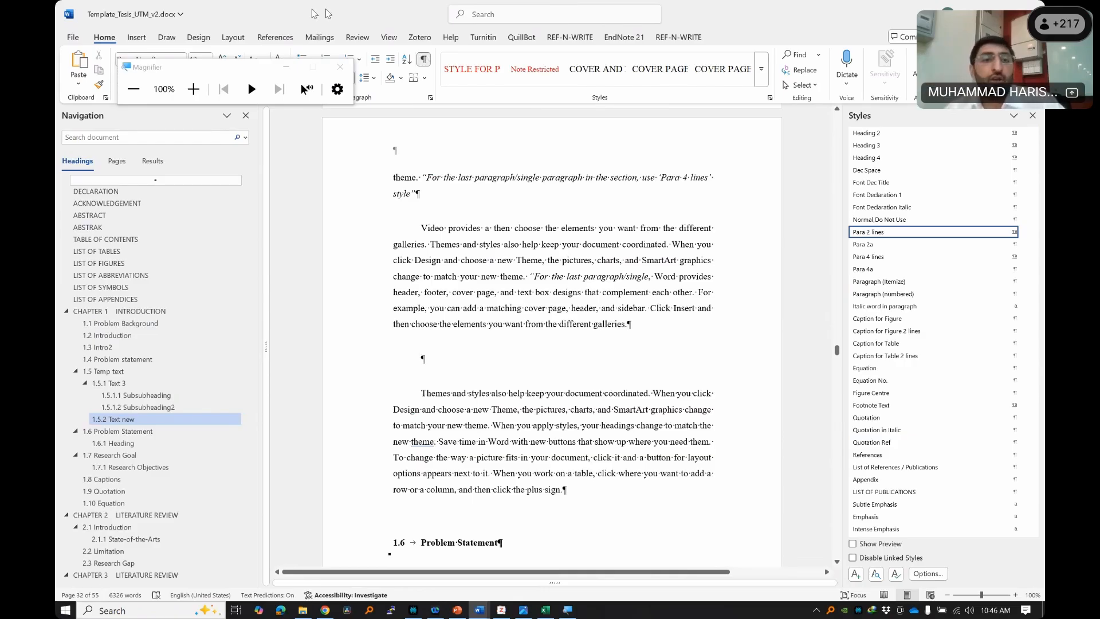
# - Move the Magnifier window off the ribbon and insert a table with 3 columns and 4 rows in the empty paragraph
pyautogui.moveTo(257, 73); pyautogui.dragTo(171, 182)
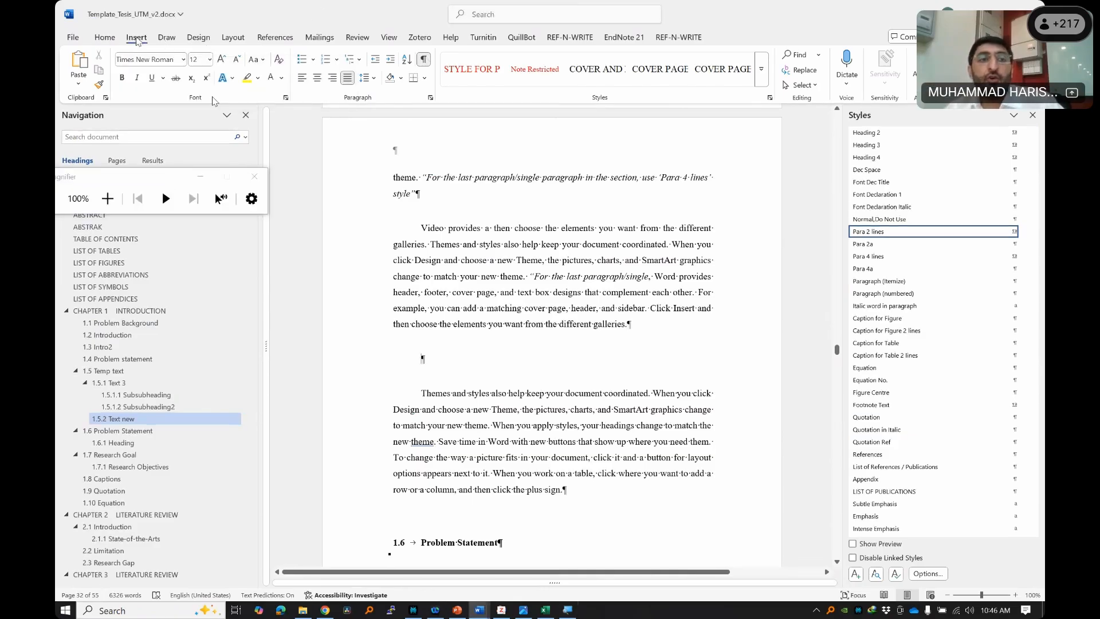
pyautogui.click(138, 37)
pyautogui.click(171, 85)
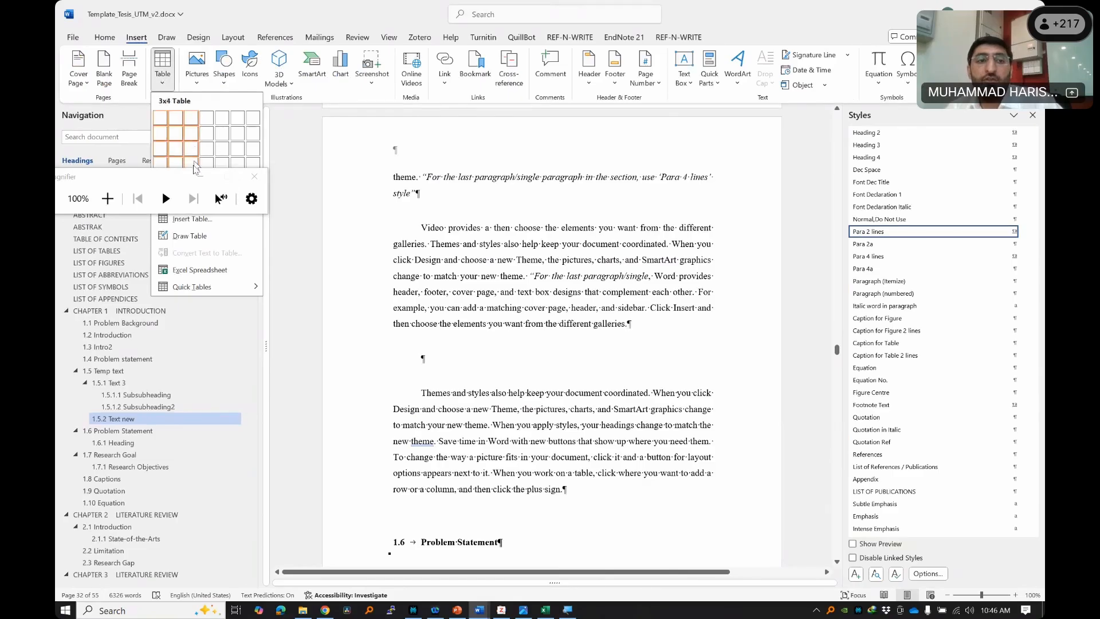
pyautogui.click(194, 165)
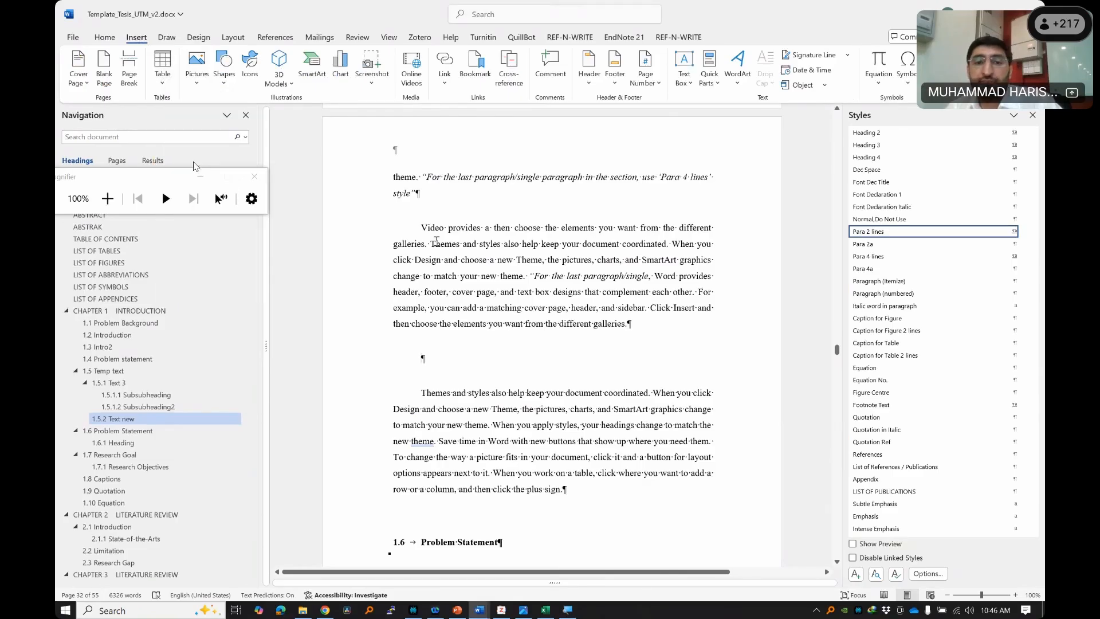
# - Undo a trial resize of the new table and enter 1, 2 and 3 in its first-row cells
pyautogui.moveTo(715, 496); pyautogui.dragTo(742, 418)
pyautogui.hotkey('ctrl', 'z')
pyautogui.click(483, 377)
pyautogui.write('1')
pyautogui.click(541, 377)
pyautogui.write('2 ')
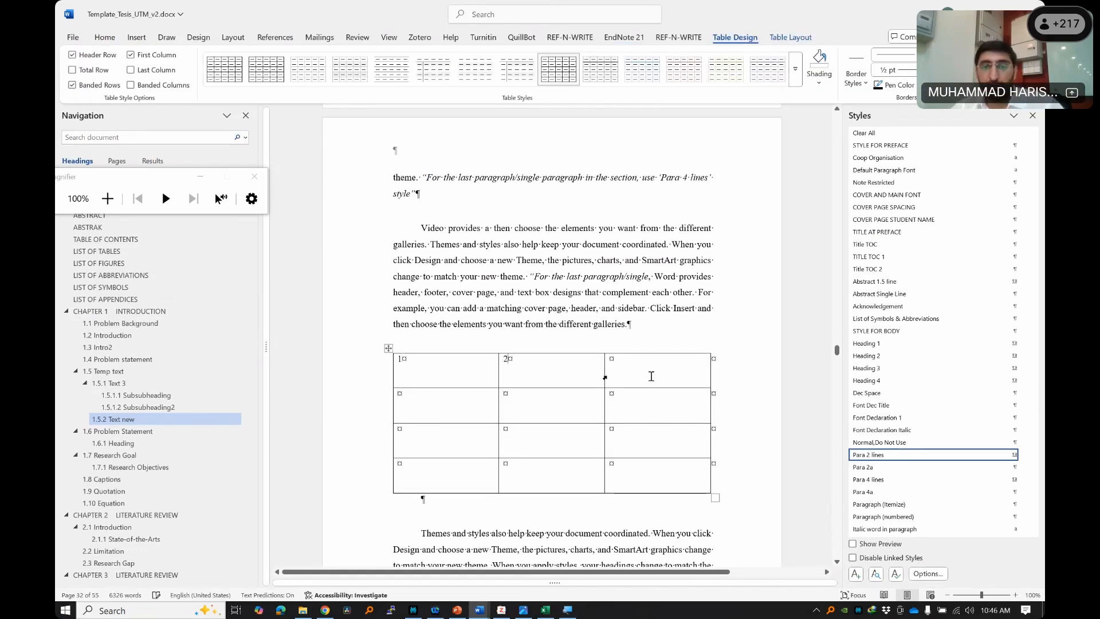
pyautogui.write('3')
# - Delete the two bottom rows of the table entirely, keeping the header row and one body row
pyautogui.click(456, 409)
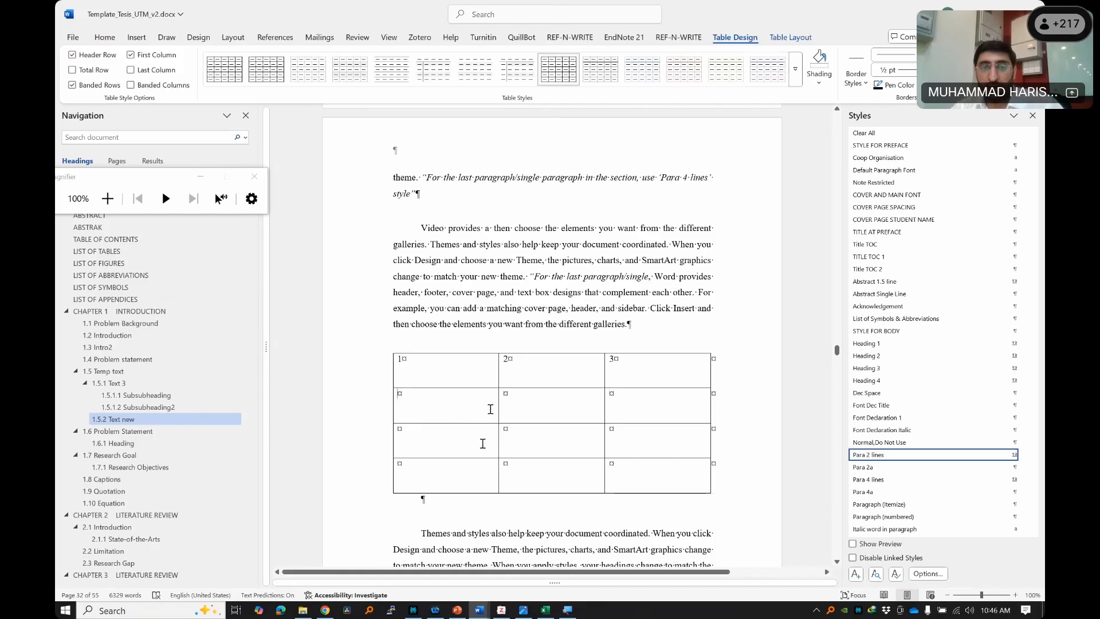
pyautogui.moveTo(476, 447); pyautogui.dragTo(653, 467)
pyautogui.press('BackSpace')
pyautogui.click(553, 311)
pyautogui.click(532, 296)
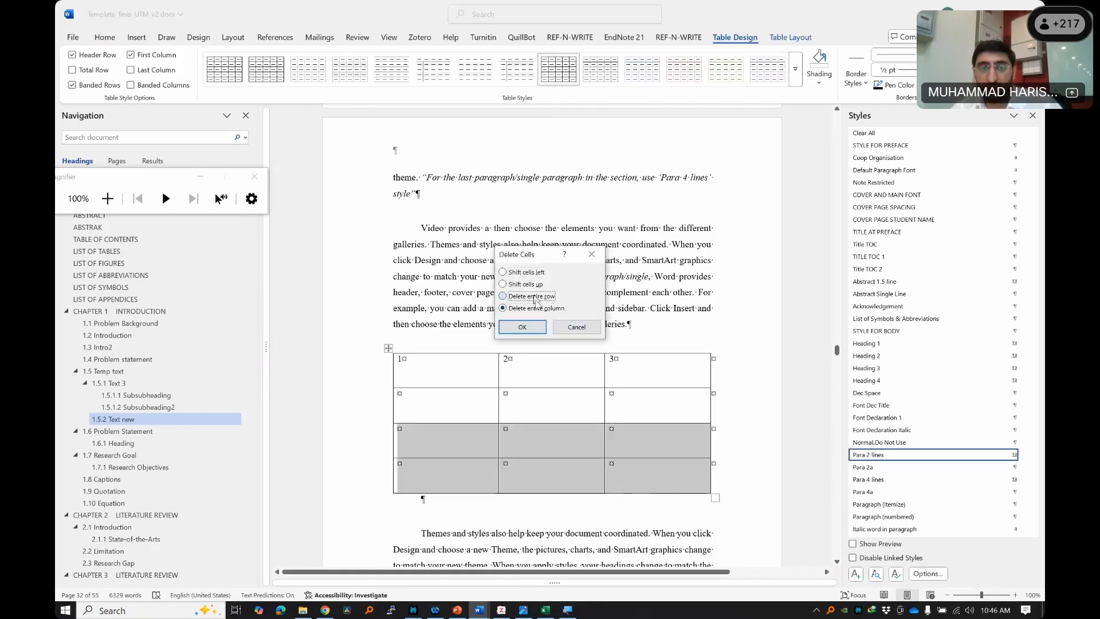
pyautogui.click(539, 325)
# - Fill all three cells of the table's second row with the sample first name
pyautogui.write('Haria')
pyautogui.hotkey('shift', 'Home')
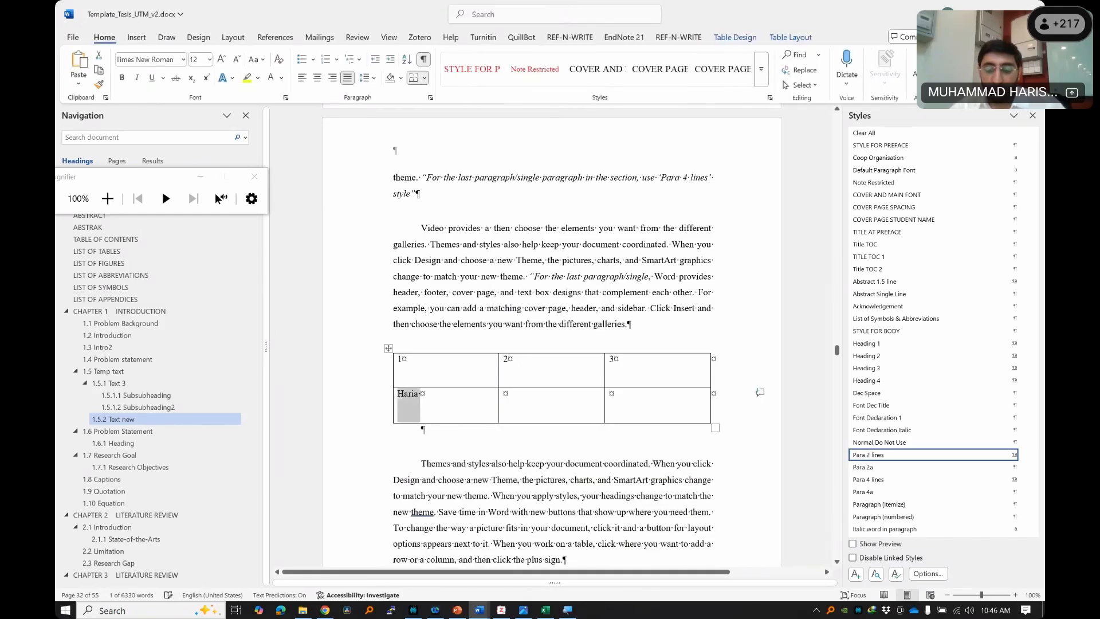
pyautogui.write('Ha')
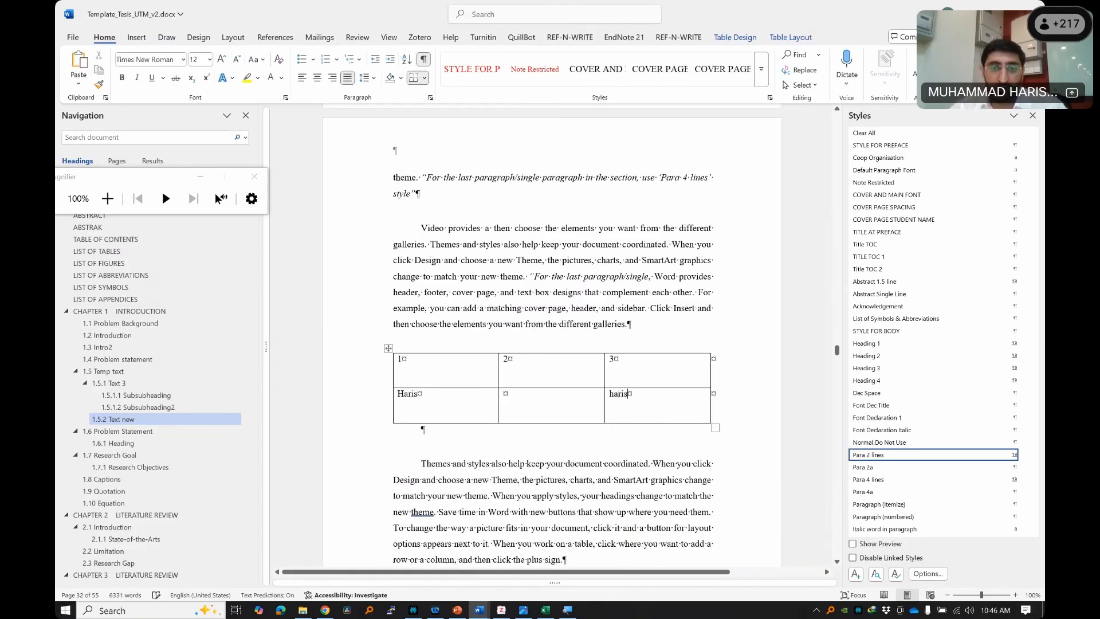
pyautogui.hotkey('shift', 'Tab')
pyautogui.write('h')
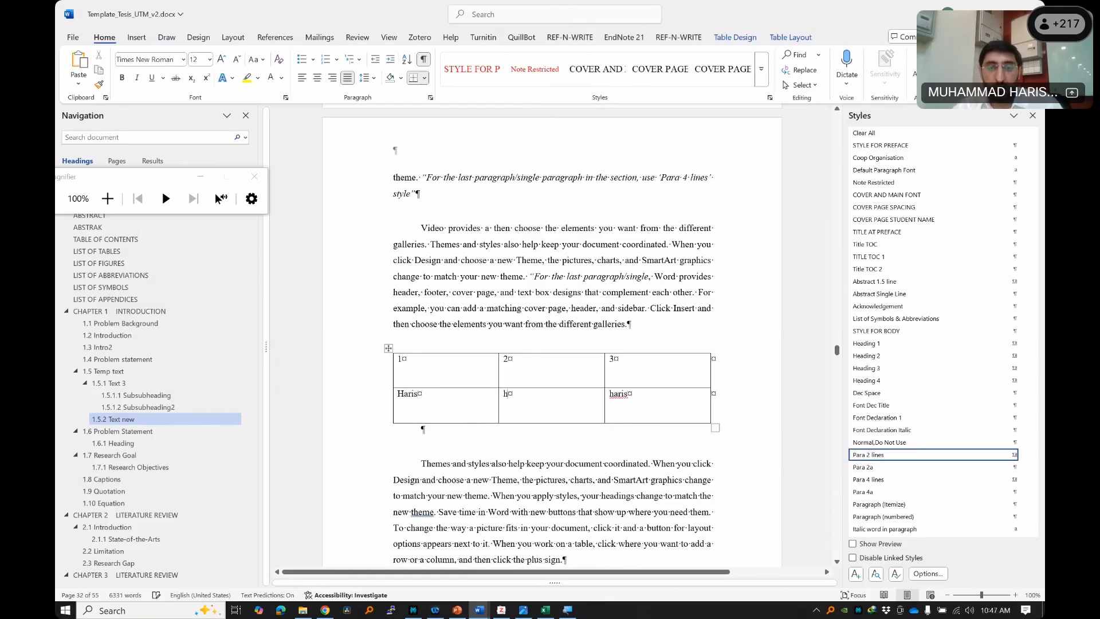
pyautogui.click(649, 401)
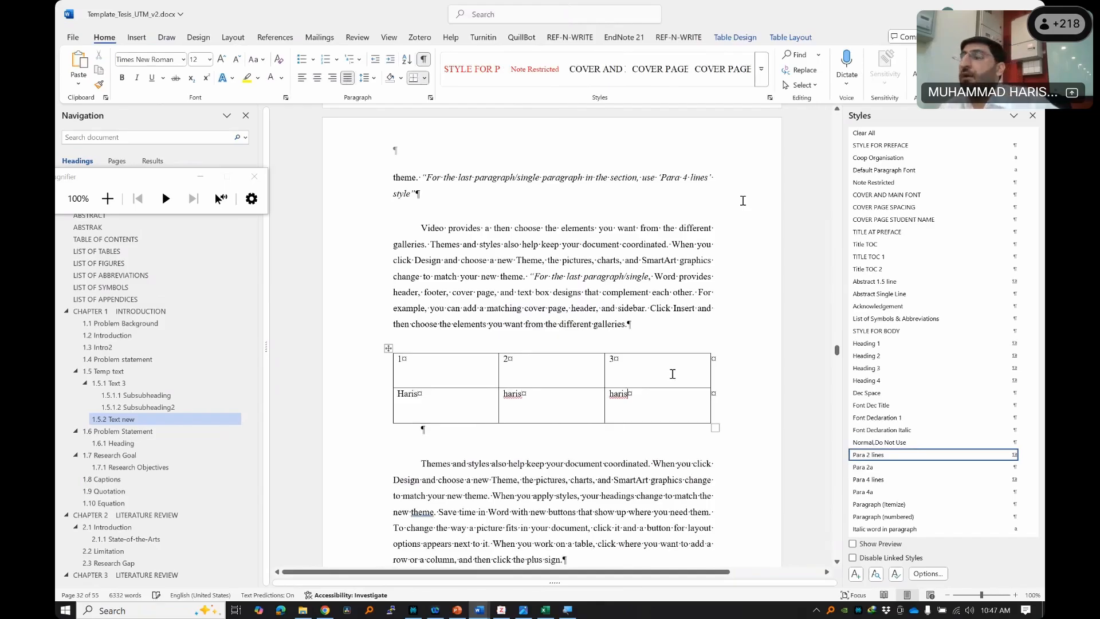
# - Make the table's header row bold and hide the formatting marks
pyautogui.moveTo(414, 372); pyautogui.dragTo(681, 421)
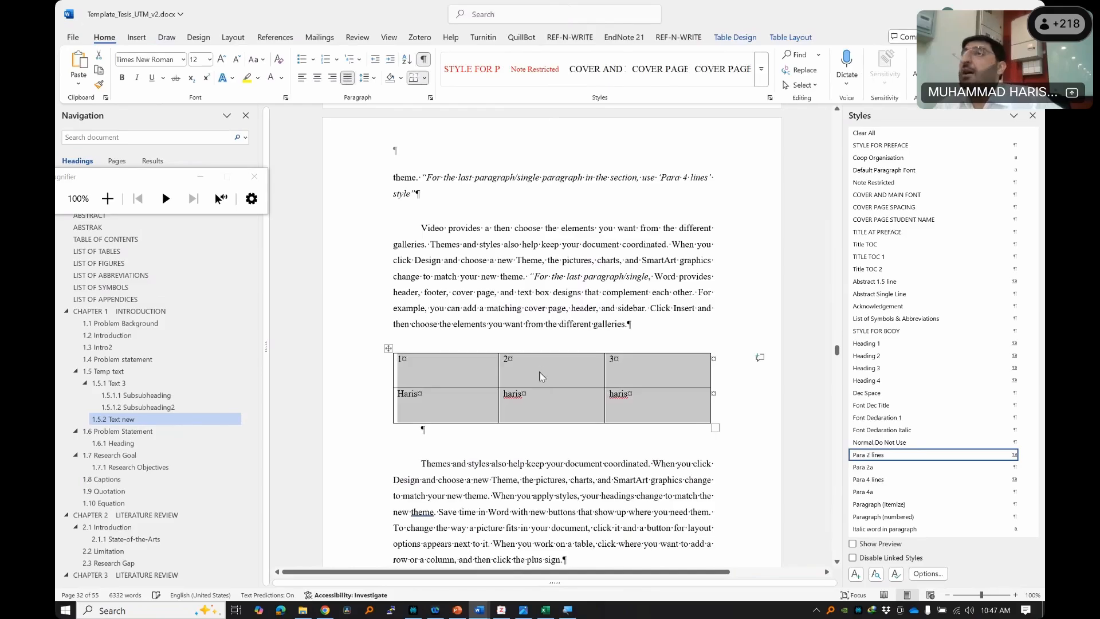
pyautogui.click(455, 365)
pyautogui.moveTo(455, 365); pyautogui.dragTo(659, 373)
pyautogui.hotkey('ctrl', 'b')
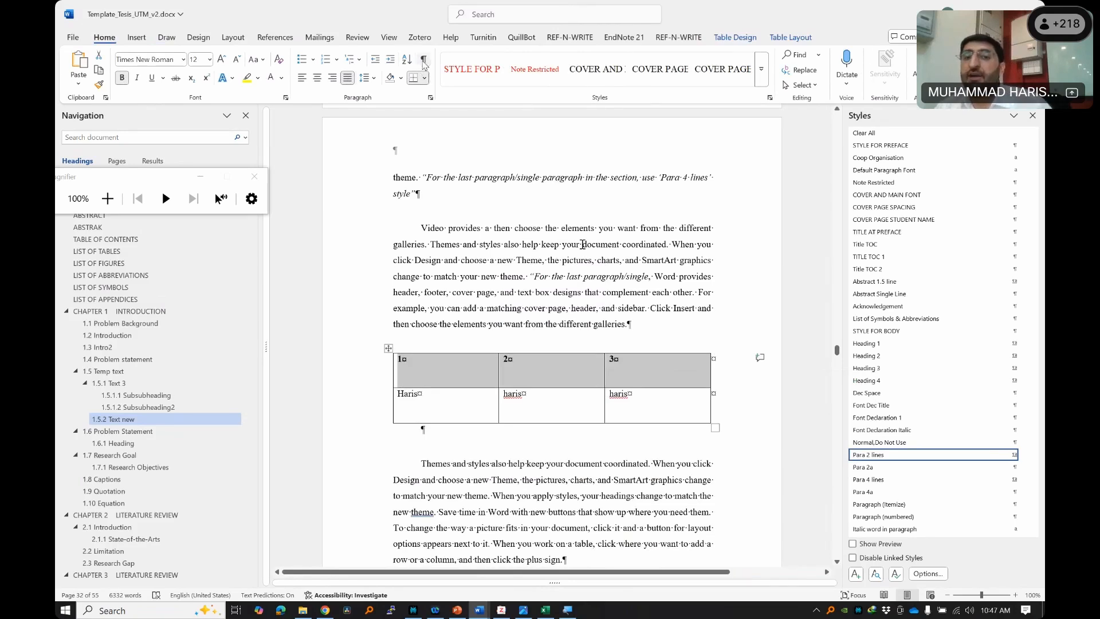
pyautogui.hotkey('ctrl', 'shift', '8')
pyautogui.click(659, 319)
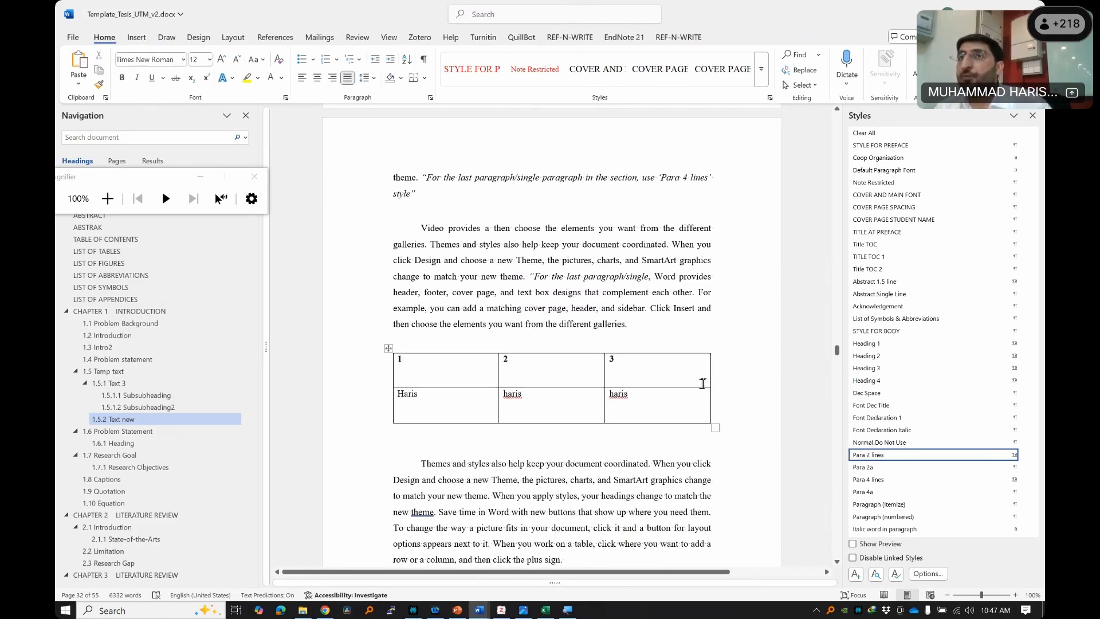
# - Try font size 14 on the whole table's text and return it to 12
pyautogui.moveTo(420, 406)
pyautogui.mouseDown()
pyautogui.moveTo(519, 372)
pyautogui.moveTo(646, 402)
pyautogui.mouseUp()
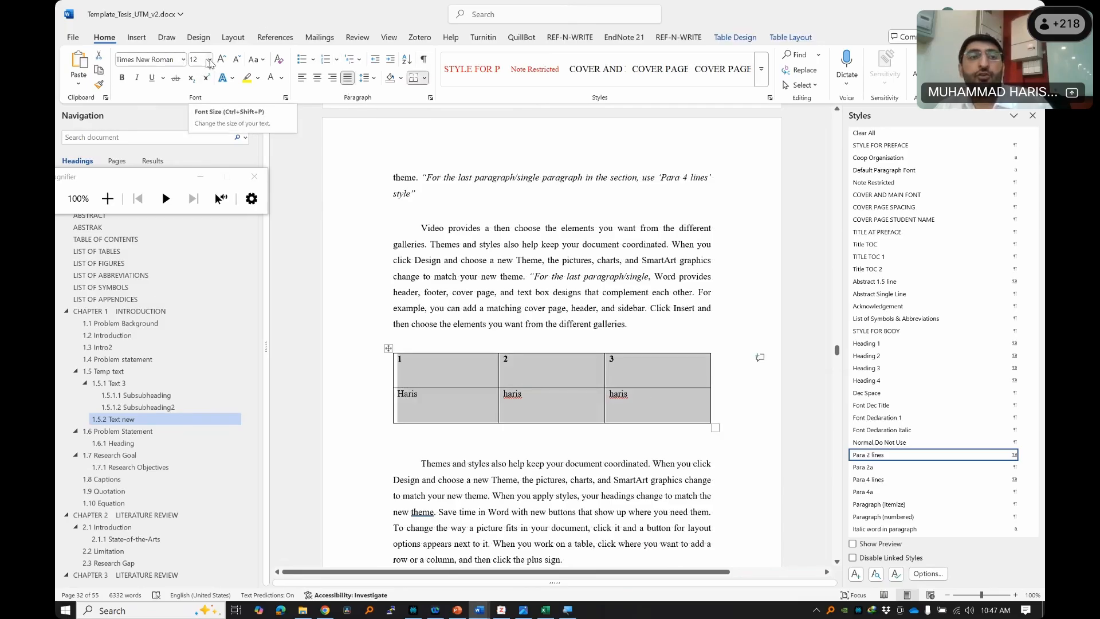
pyautogui.click(220, 61)
pyautogui.click(236, 60)
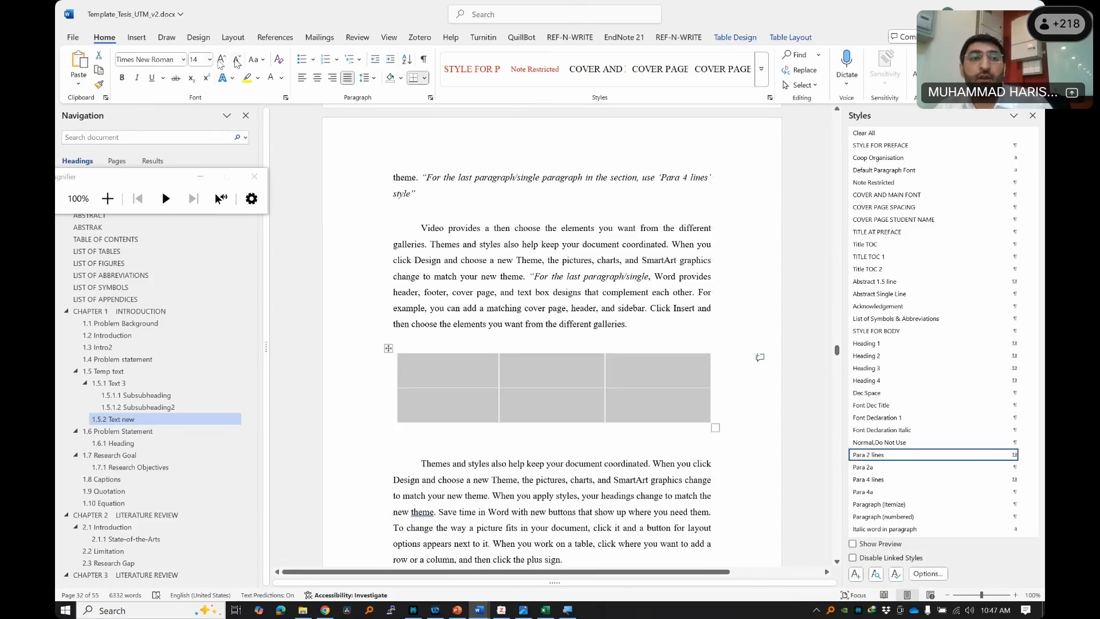
pyautogui.click(209, 59)
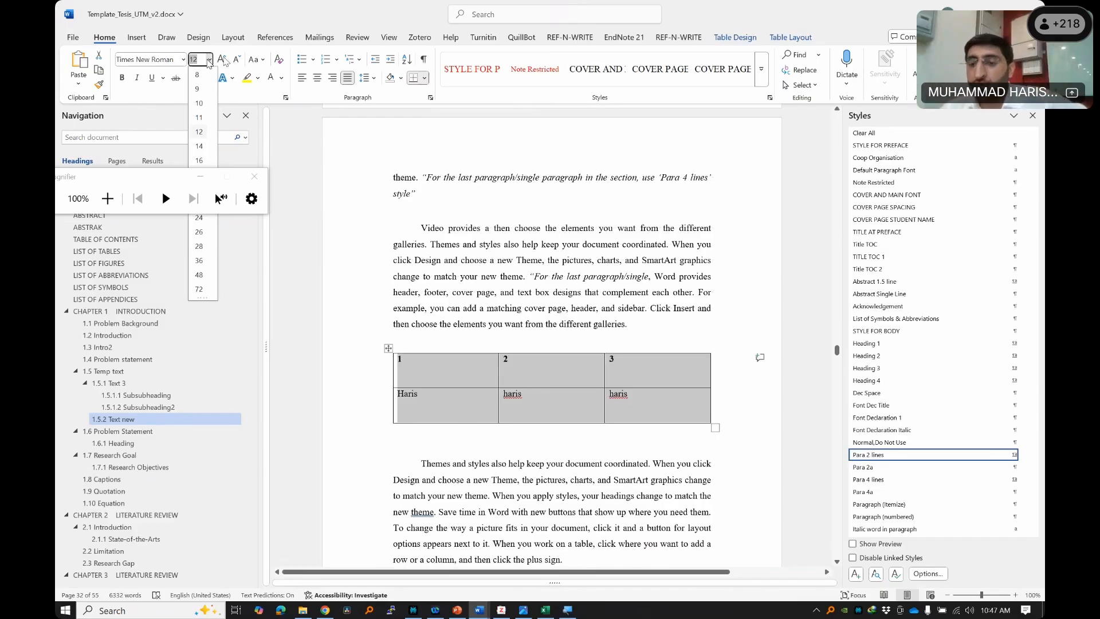
pyautogui.click(386, 360)
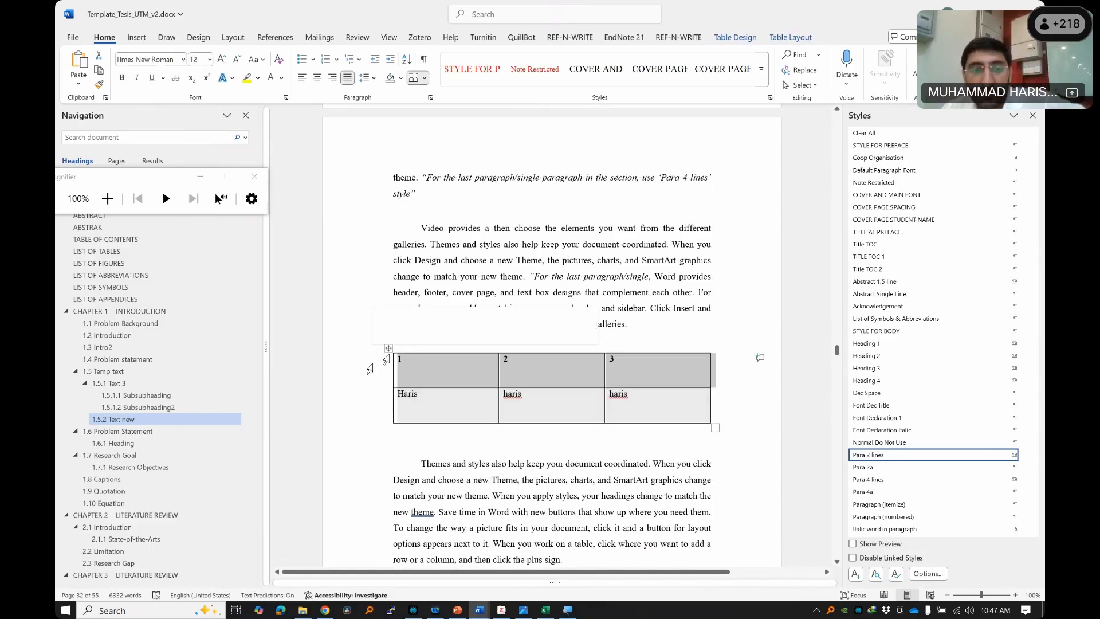
# - Select the whole table and clear all style formatting from its text
pyautogui.click(388, 348)
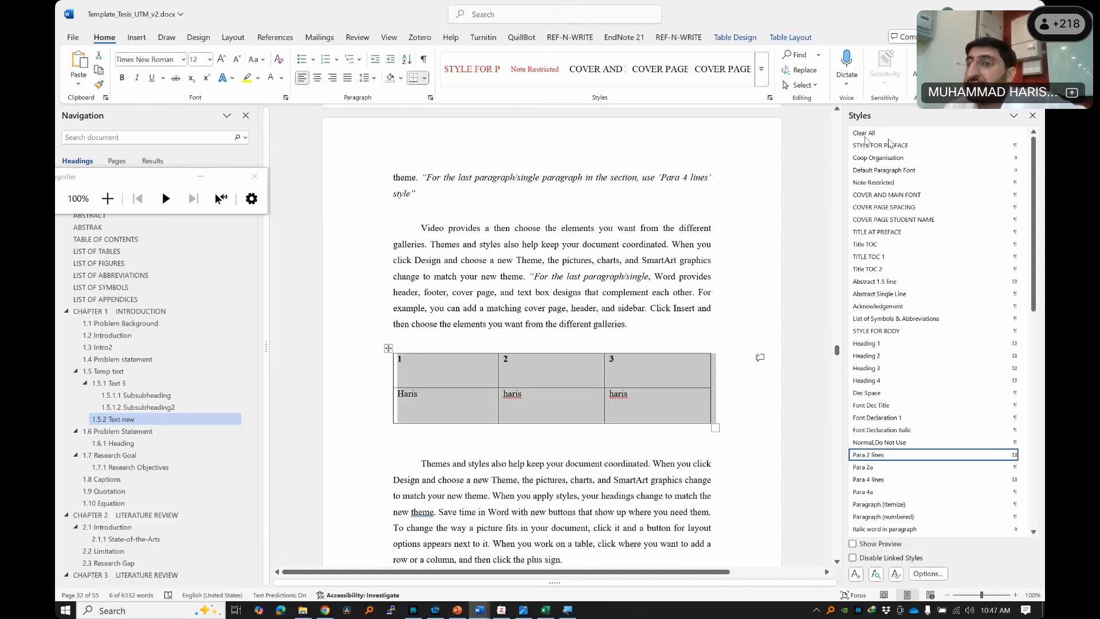
pyautogui.click(870, 135)
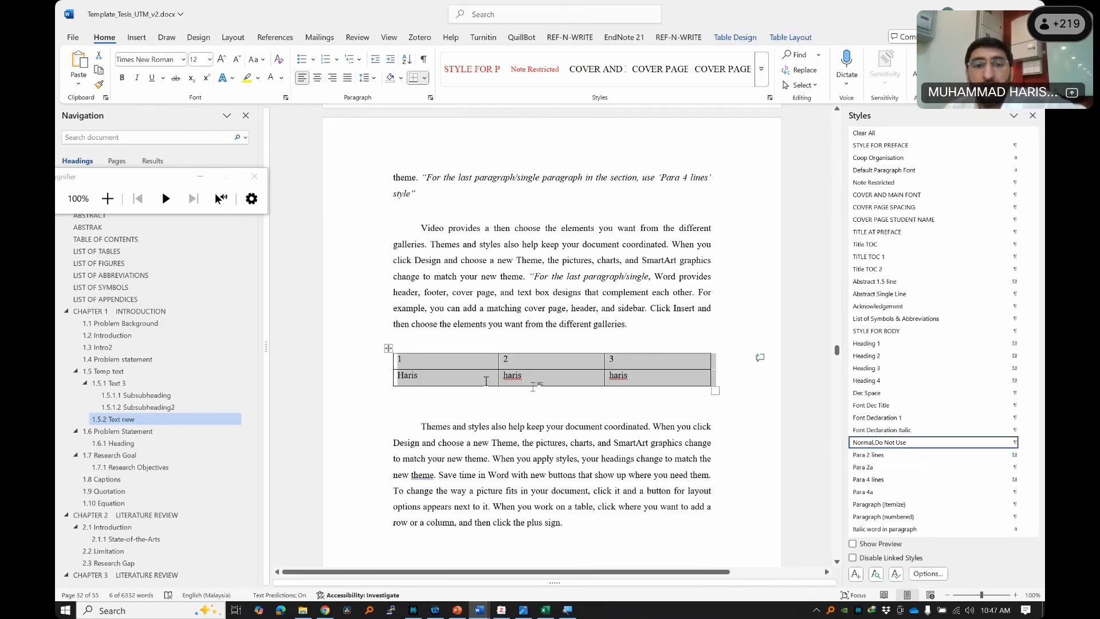
pyautogui.click(486, 381)
pyautogui.moveTo(449, 358); pyautogui.dragTo(680, 378)
pyautogui.click(533, 382)
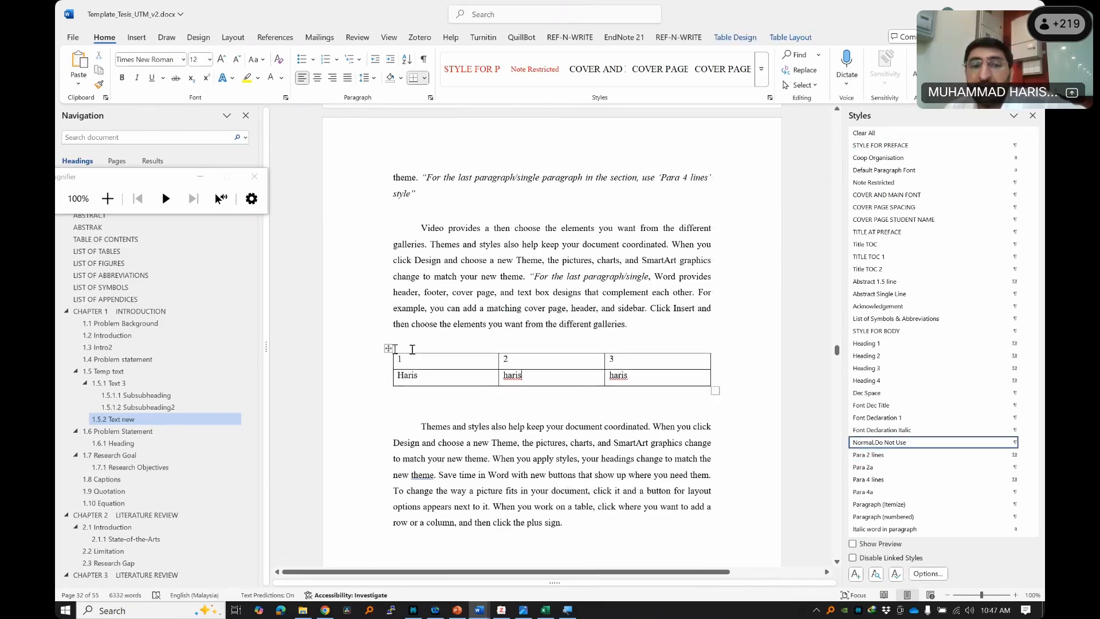
pyautogui.click(389, 348)
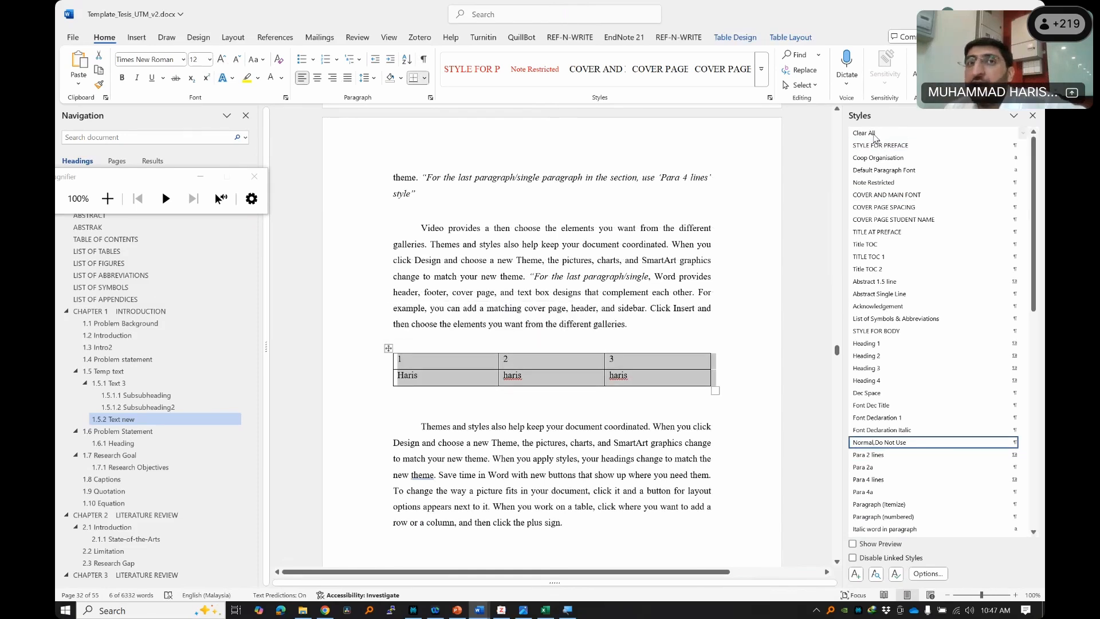
pyautogui.click(875, 137)
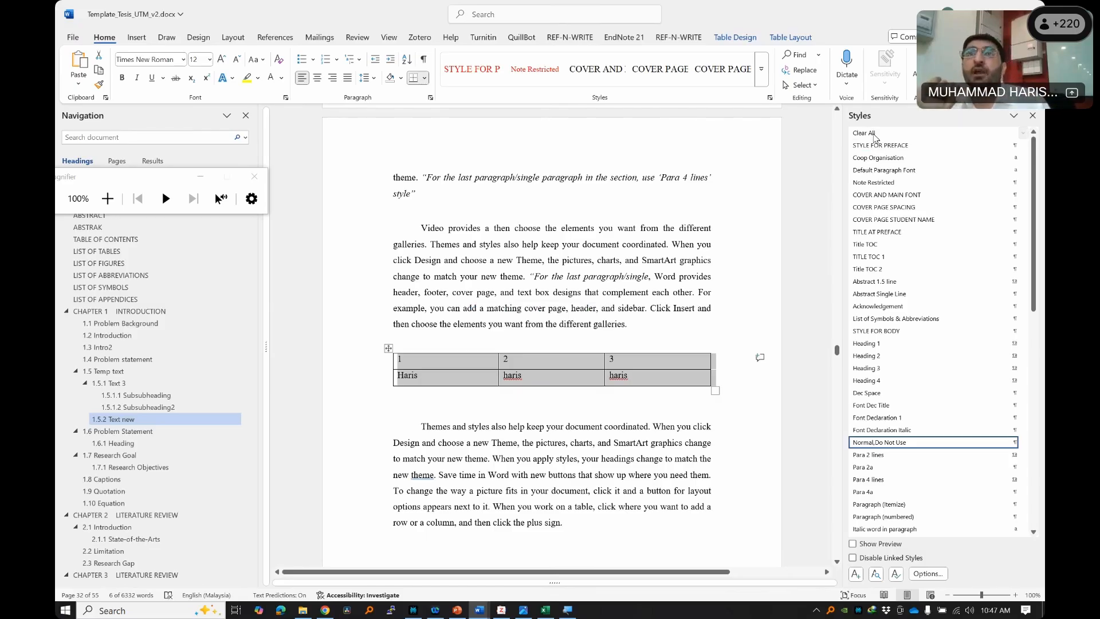
# - Try the Para 2 lines style on the first header cell of the table
pyautogui.moveTo(424, 360); pyautogui.dragTo(425, 372)
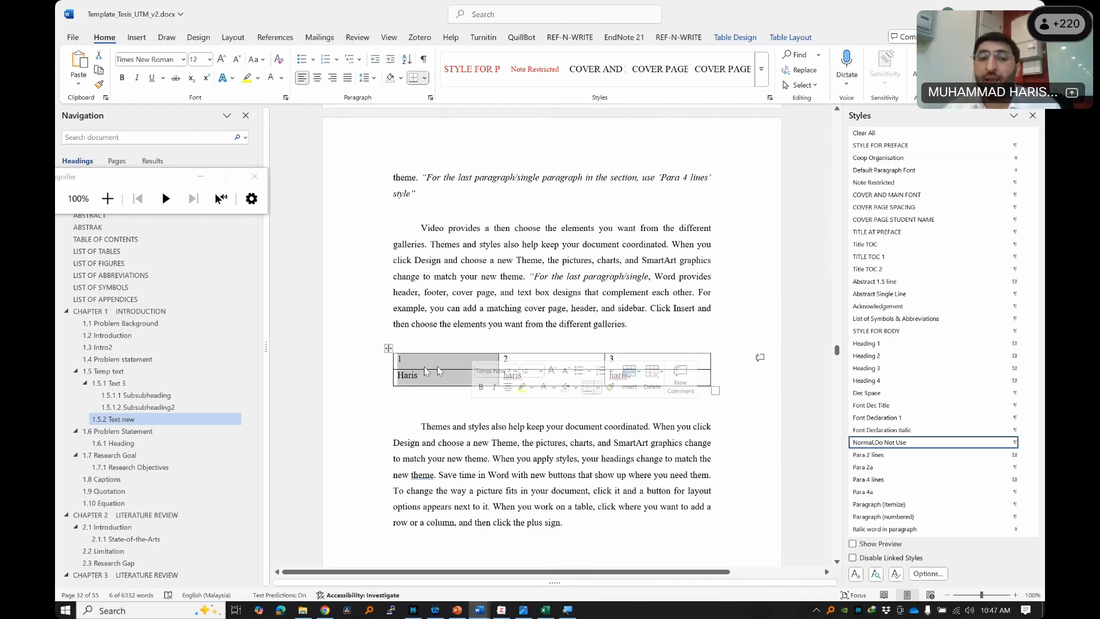
pyautogui.click(422, 365)
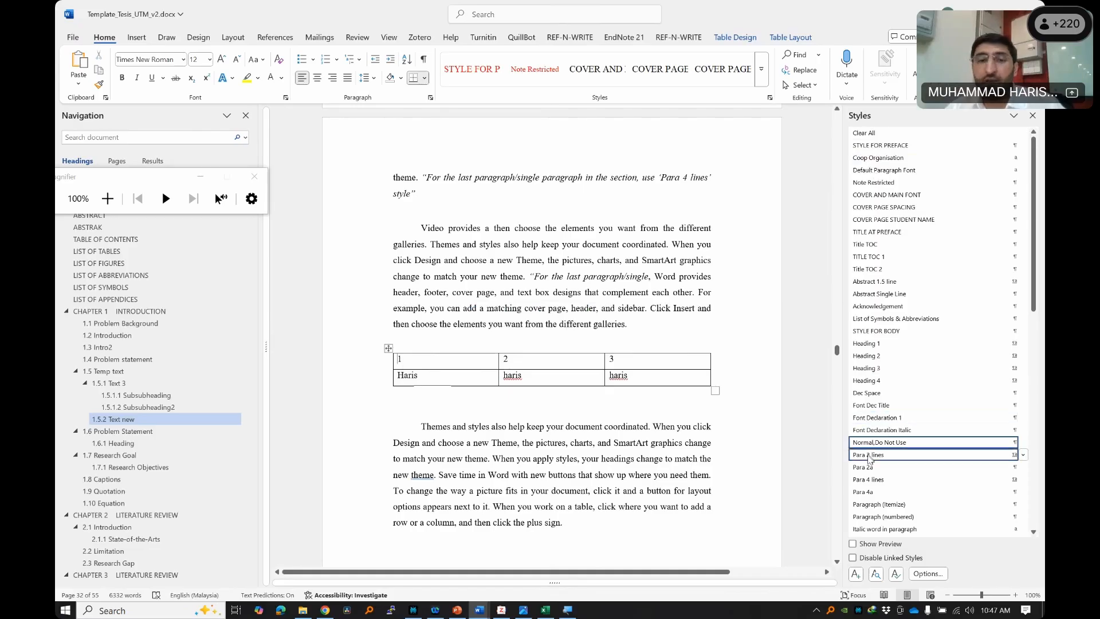
pyautogui.click(868, 456)
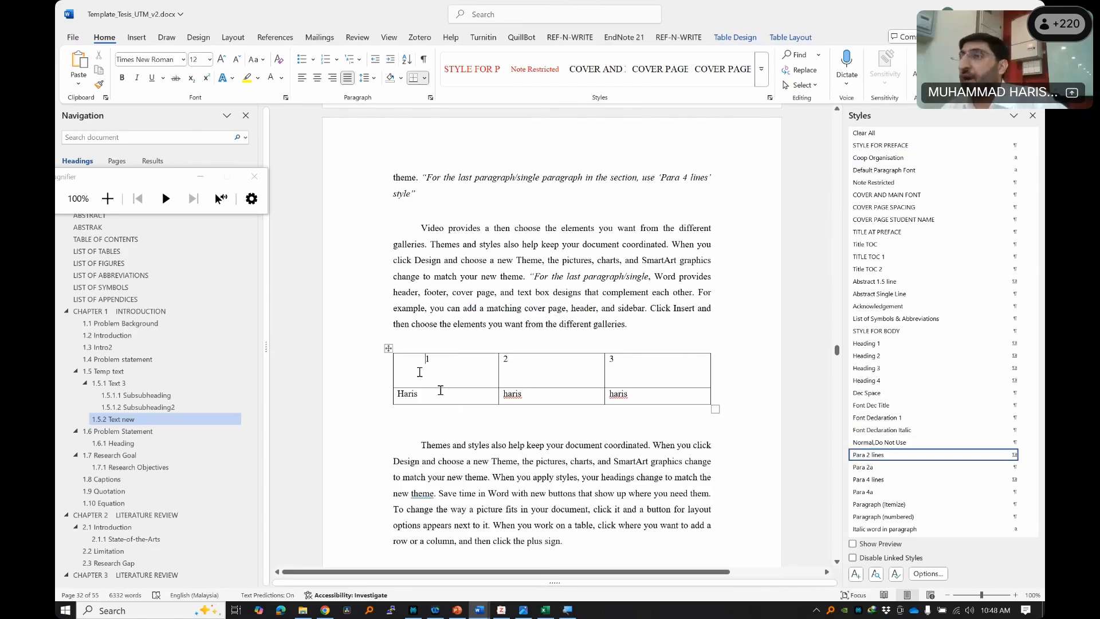
# - Clear all formatting from the whole table again and make its header row bold
pyautogui.click(388, 348)
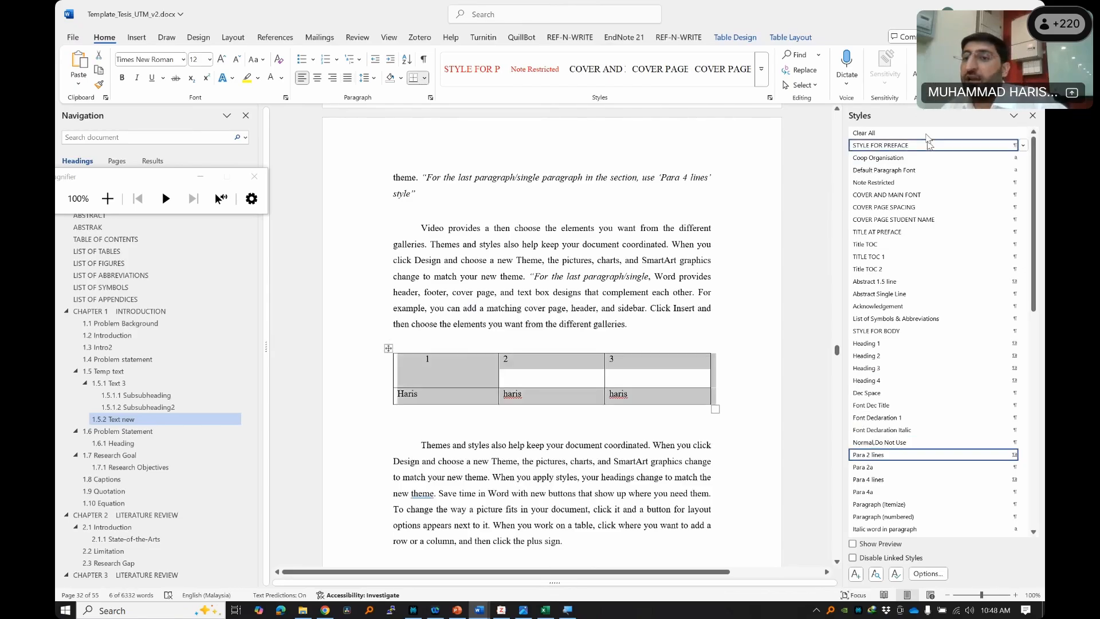
pyautogui.click(864, 133)
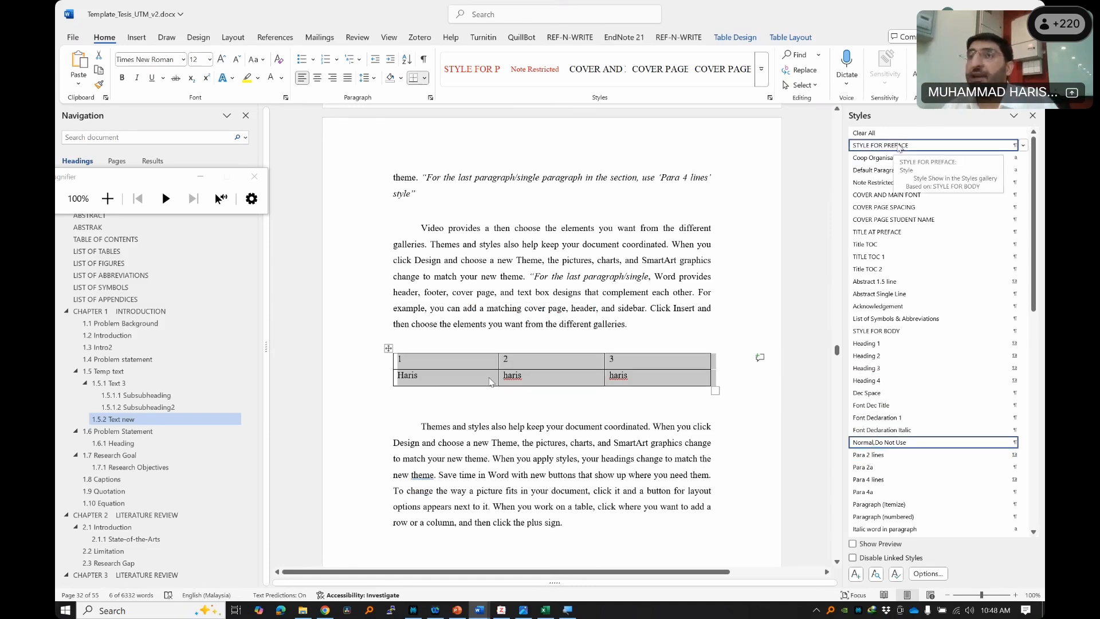
pyautogui.moveTo(445, 360); pyautogui.dragTo(624, 358)
pyautogui.hotkey('ctrl', 'b')
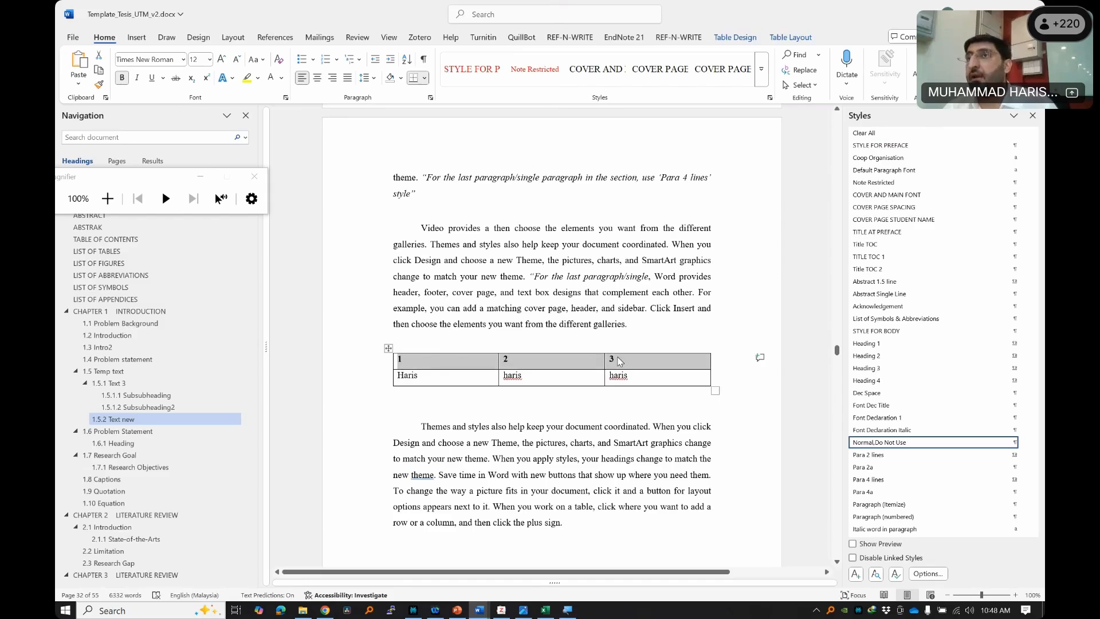
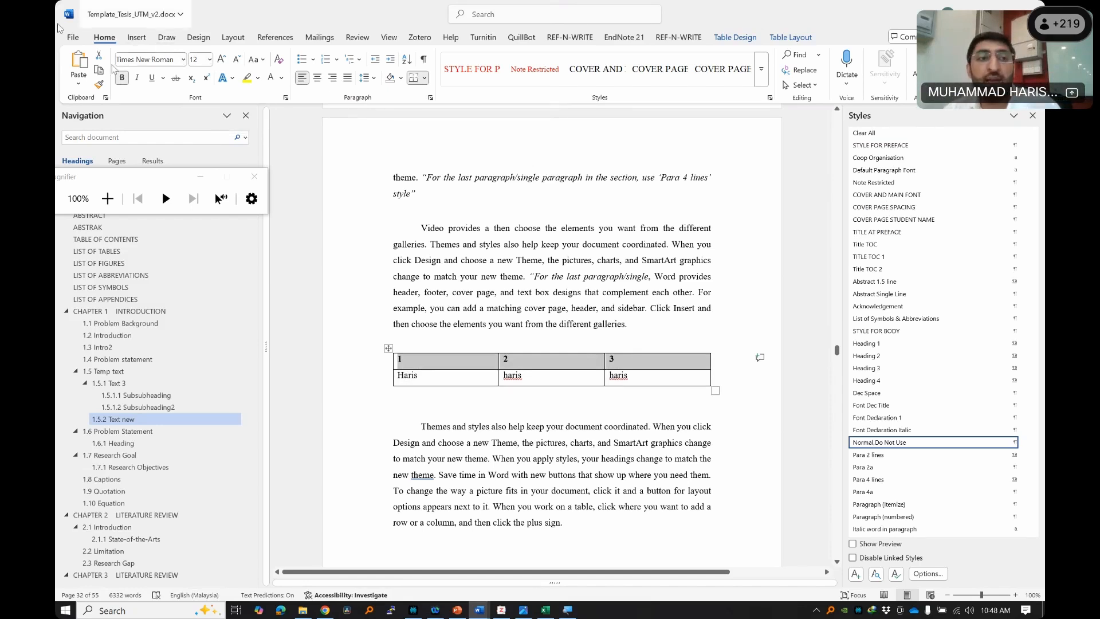
# - Select every cell of the table and apply the Normal,Do Not Use style
pyautogui.click(437, 387)
pyautogui.moveTo(428, 382); pyautogui.dragTo(601, 358)
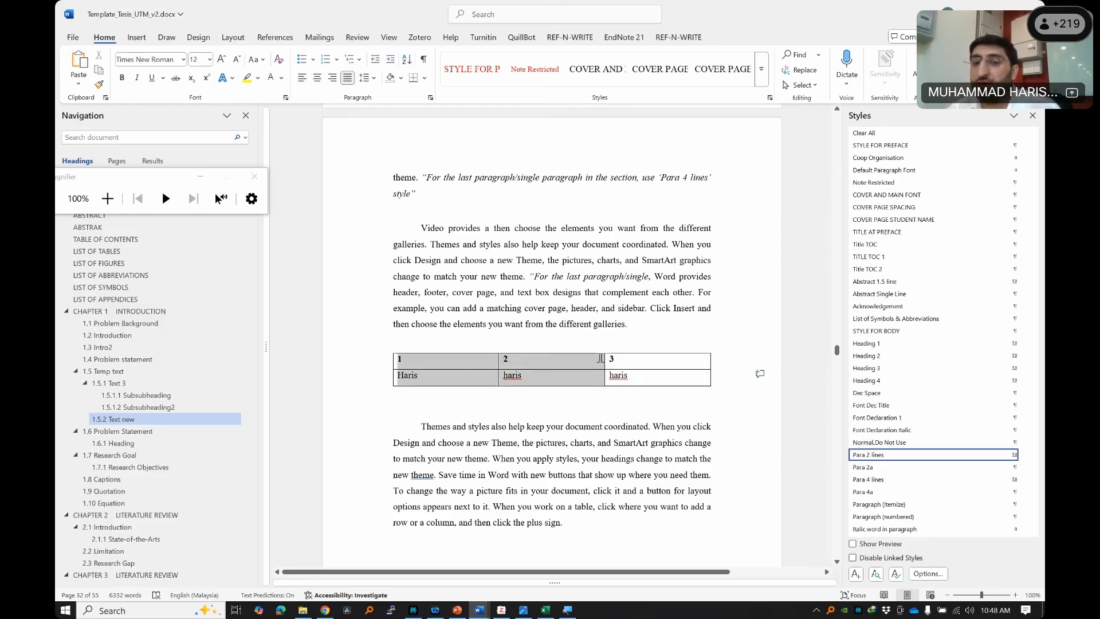
pyautogui.click(635, 366)
pyautogui.moveTo(436, 360); pyautogui.dragTo(636, 378)
pyautogui.click(891, 444)
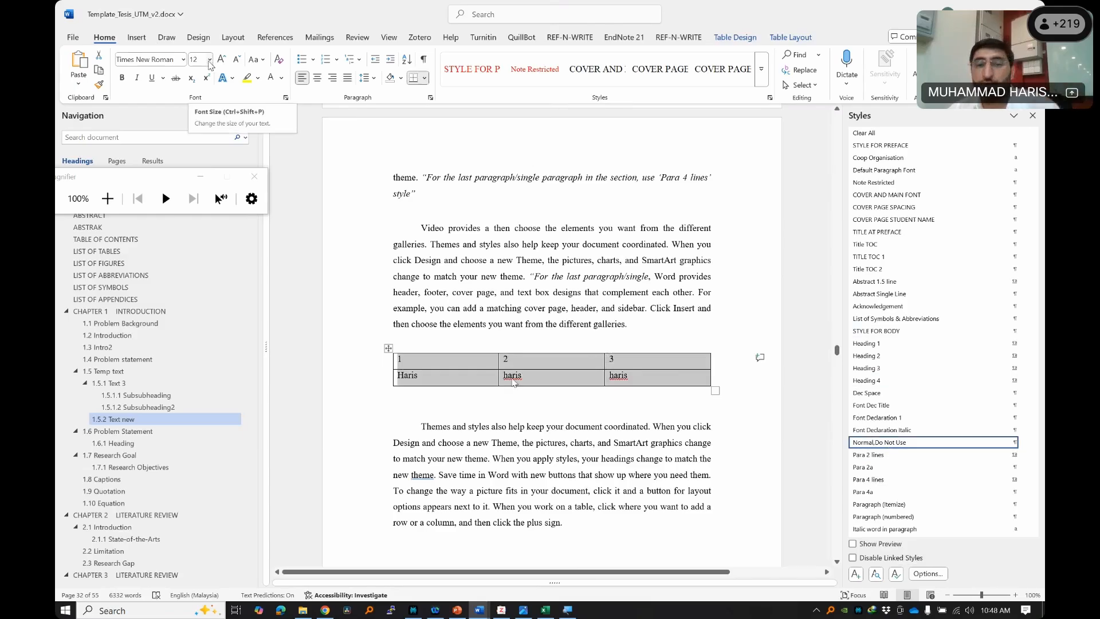
pyautogui.click(548, 324)
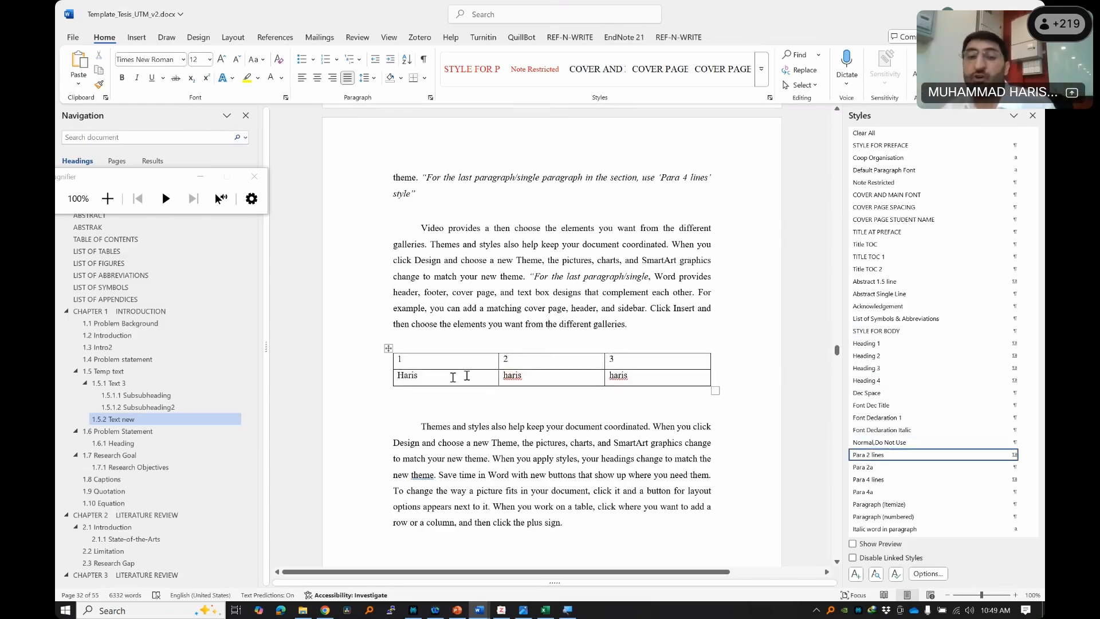
# - Copy the second row's entries, paste them over the same row, and add an empty row beneath it
pyautogui.moveTo(446, 379); pyautogui.dragTo(644, 373)
pyautogui.hotkey('ctrl', 'c')
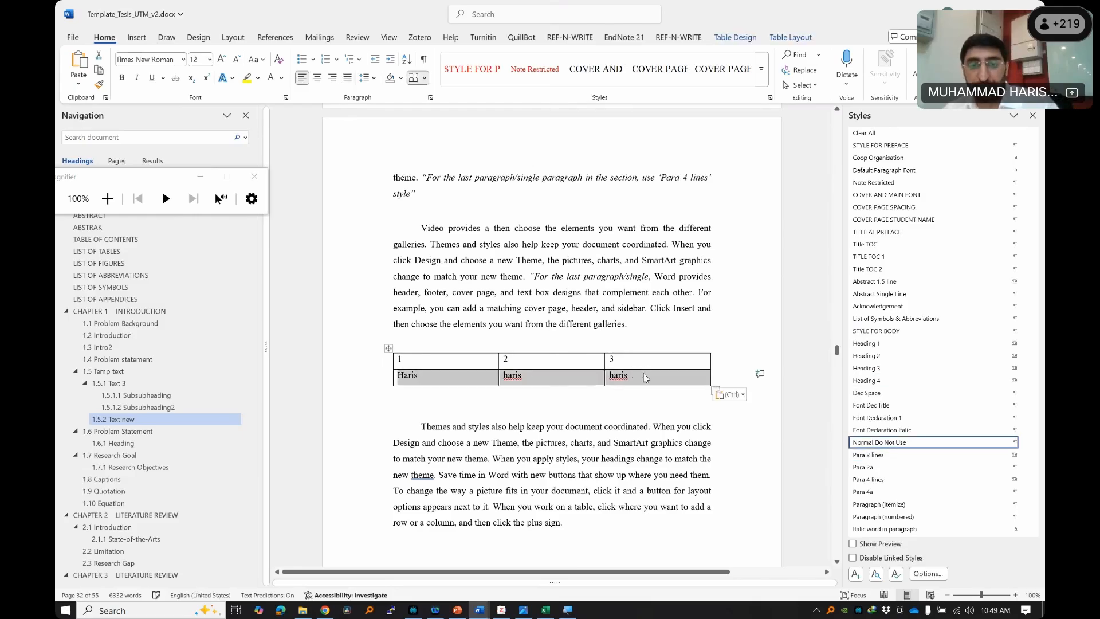
pyautogui.hotkey('ctrl', 'v')
pyautogui.click(643, 379)
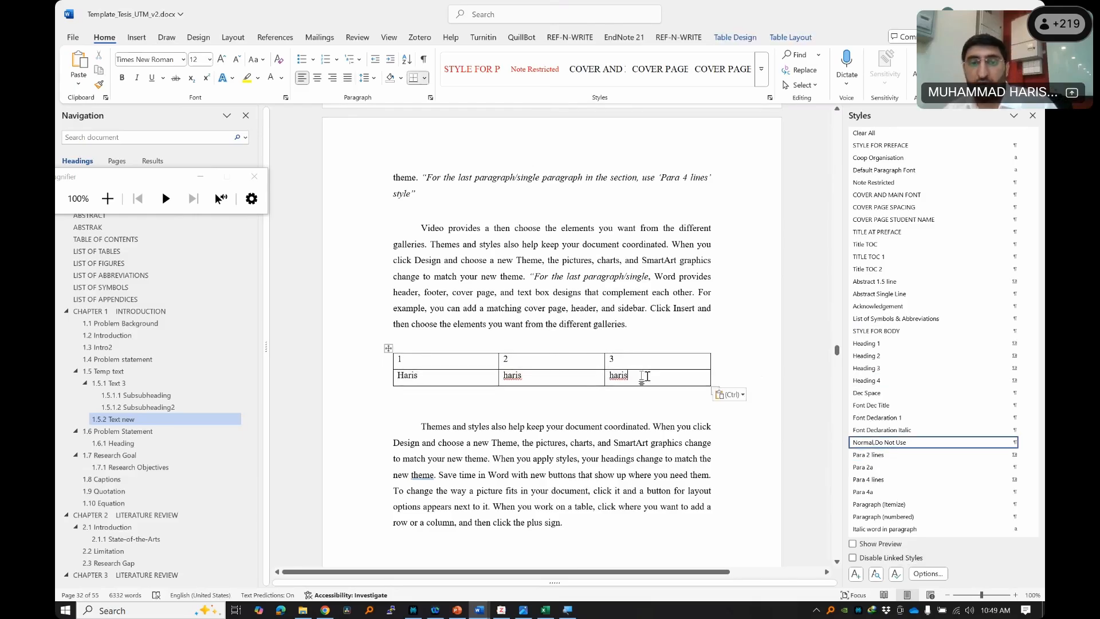
pyautogui.press('Tab')
# - Fill the empty third row with a copy of the second row's entries
pyautogui.moveTo(433, 378); pyautogui.dragTo(618, 378)
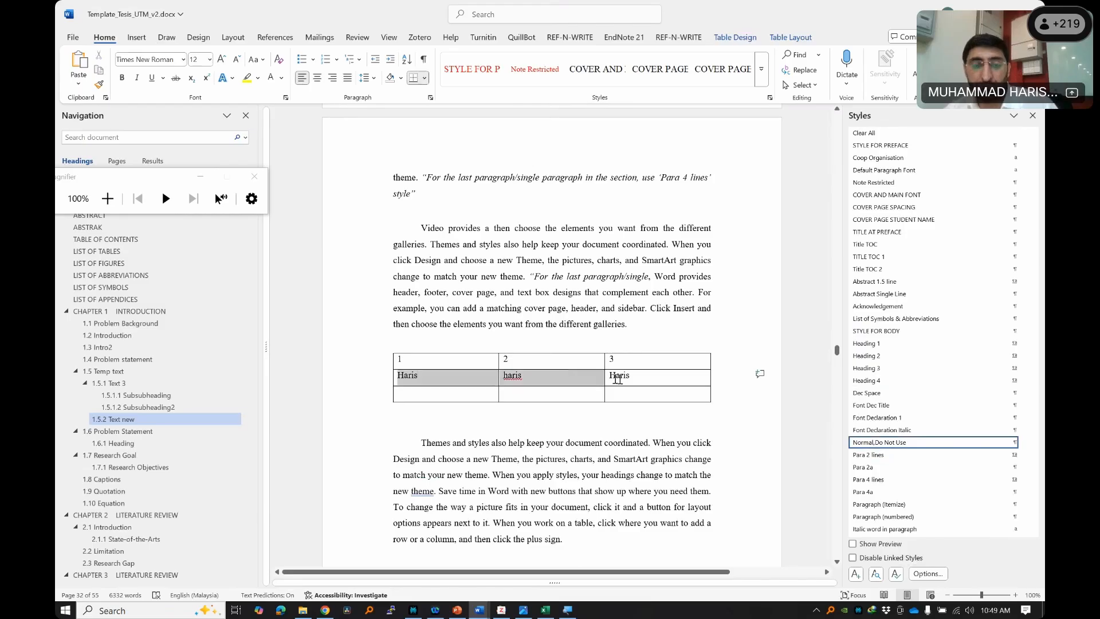
pyautogui.hotkey('ctrl', 'c')
pyautogui.click(449, 394)
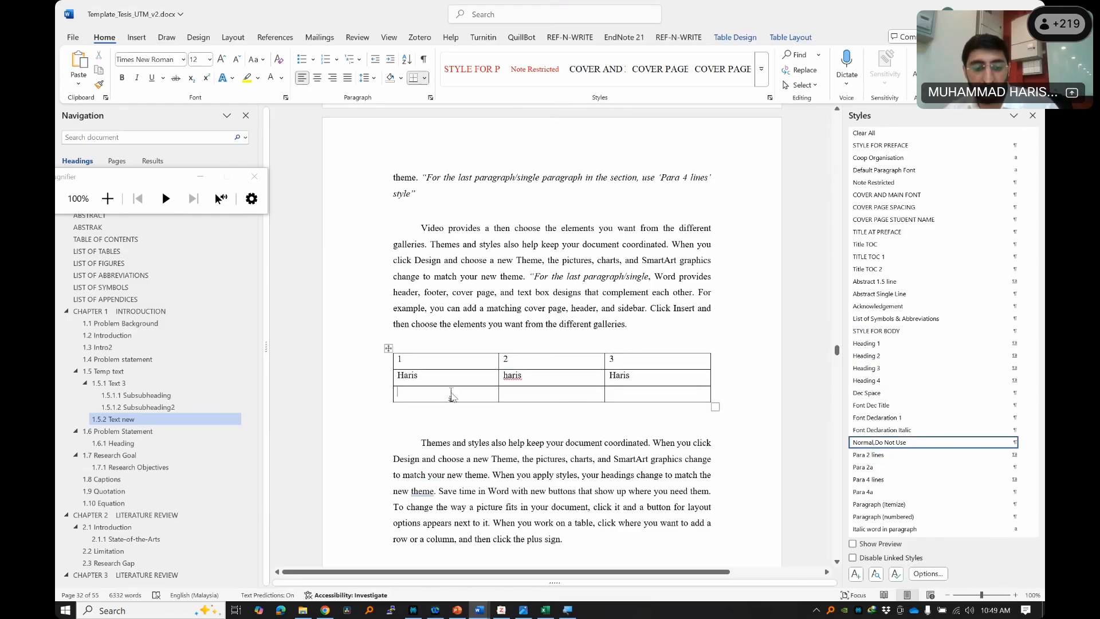
pyautogui.hotkey('ctrl', 'v')
# - Add empty rows to the end of the table until it continues onto the next page
pyautogui.moveTo(457, 374); pyautogui.dragTo(609, 408)
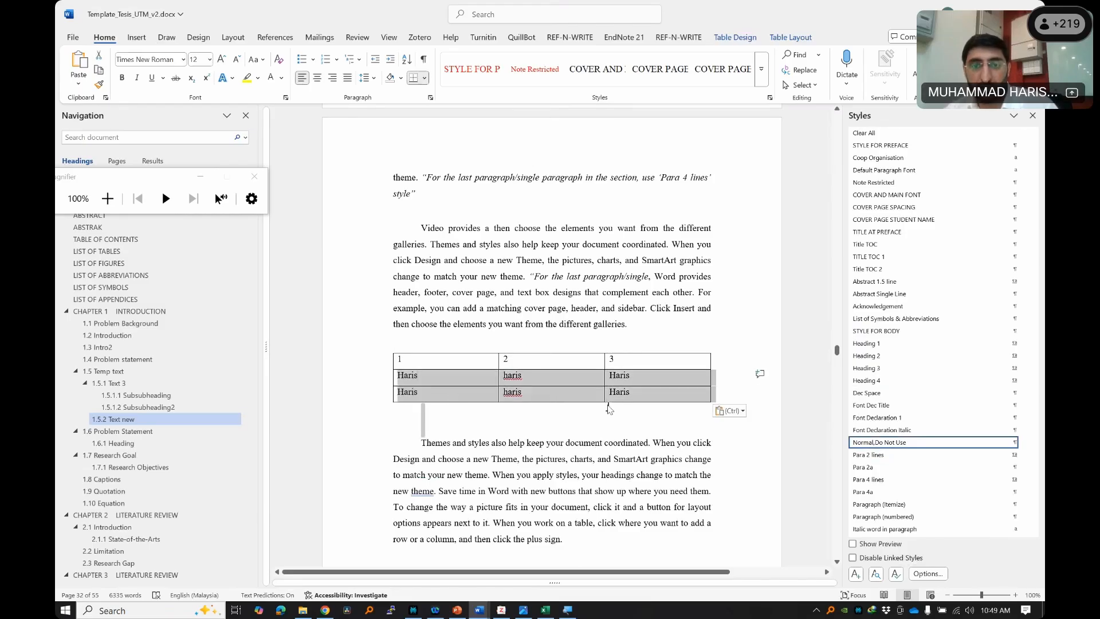
pyautogui.click(485, 379)
pyautogui.moveTo(496, 379); pyautogui.dragTo(669, 406)
pyautogui.press('Tab')
pyautogui.press('Tab')
pyautogui.press('Tab')
pyautogui.press('Tab')
pyautogui.press('Tab')
pyautogui.press('Tab')
pyautogui.press('Tab')
pyautogui.press('Tab')
pyautogui.press('Tab')
pyautogui.press('Tab')
pyautogui.press('Tab')
pyautogui.press('Tab')
pyautogui.press('Tab')
pyautogui.press('Tab')
pyautogui.press('Tab')
pyautogui.press('Tab')
pyautogui.press('Tab')
pyautogui.press('Tab')
pyautogui.press('Tab')
pyautogui.press('Tab')
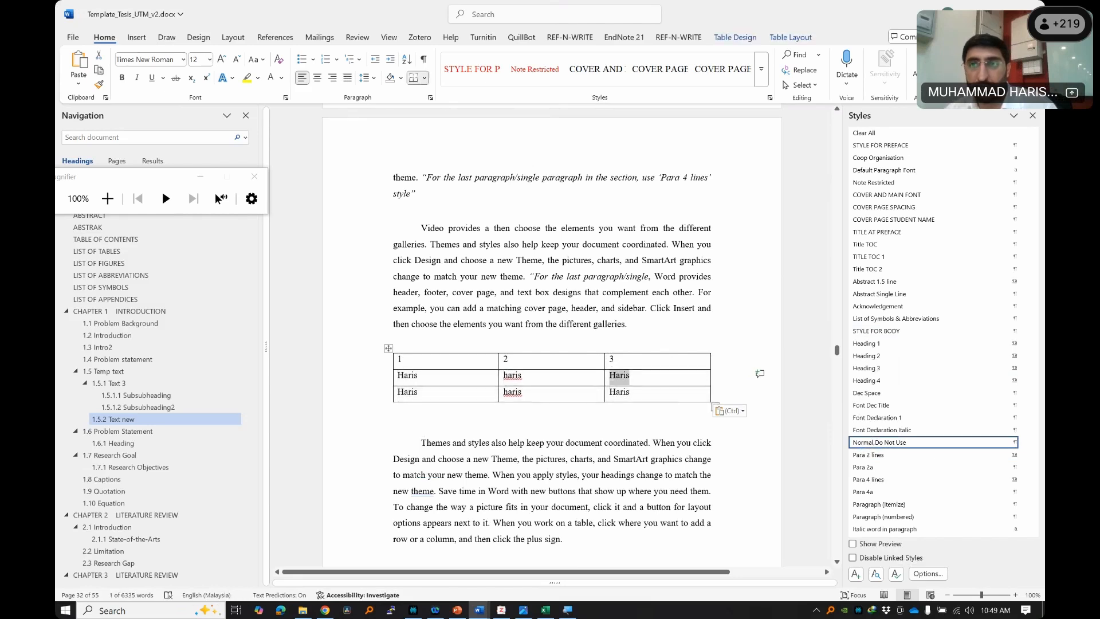
pyautogui.press('Tab')
pyautogui.press('Tab')
pyautogui.press('Tab')
pyautogui.press('Tab')
pyautogui.press('Tab')
pyautogui.press('Tab')
pyautogui.press('Tab')
pyautogui.press('Tab')
pyautogui.press('Tab')
pyautogui.press('Tab')
pyautogui.press('Tab')
pyautogui.press('Tab')
pyautogui.press('Tab')
pyautogui.press('Tab')
pyautogui.press('Tab')
pyautogui.press('Tab')
pyautogui.press('Tab')
pyautogui.press('Tab')
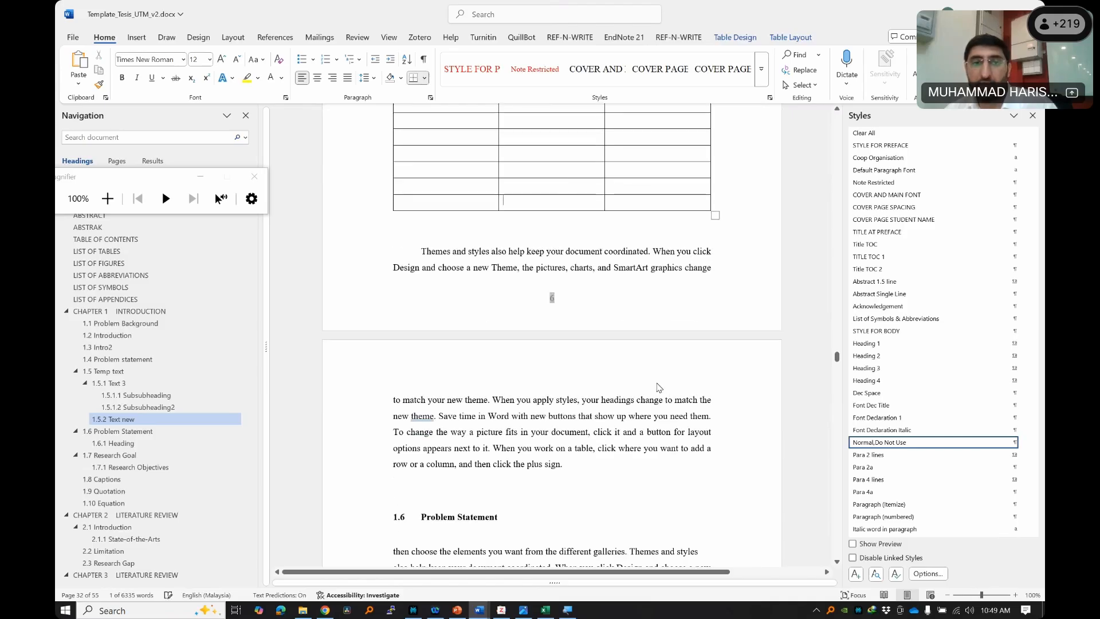
# - Paste the copied entries into the first two table rows on the next page
pyautogui.scroll(7, 648, 362)
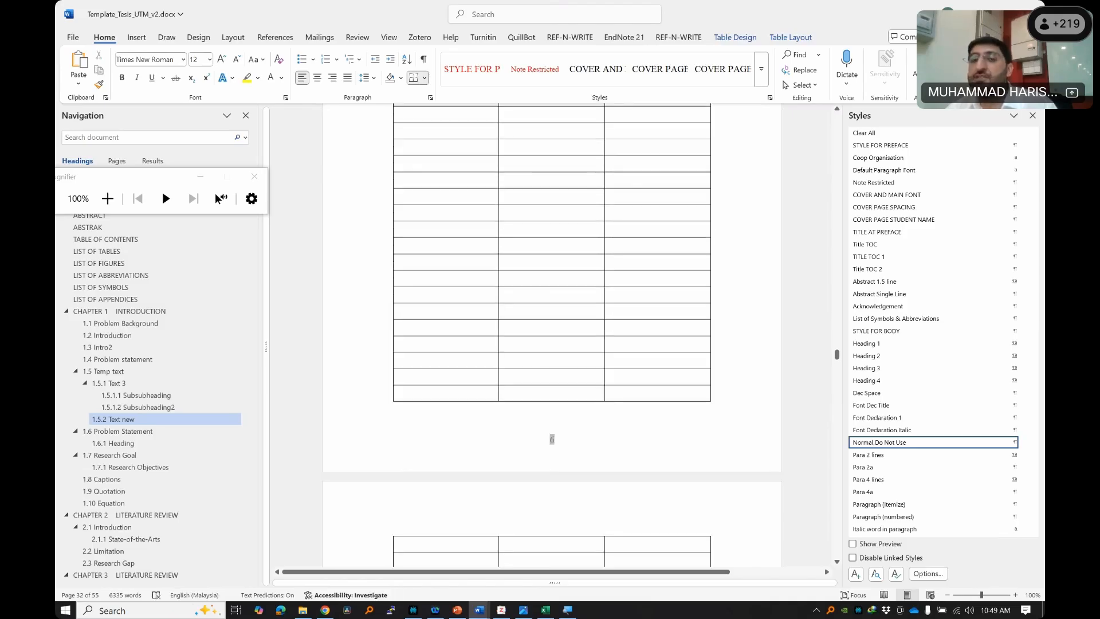
pyautogui.click(600, 330)
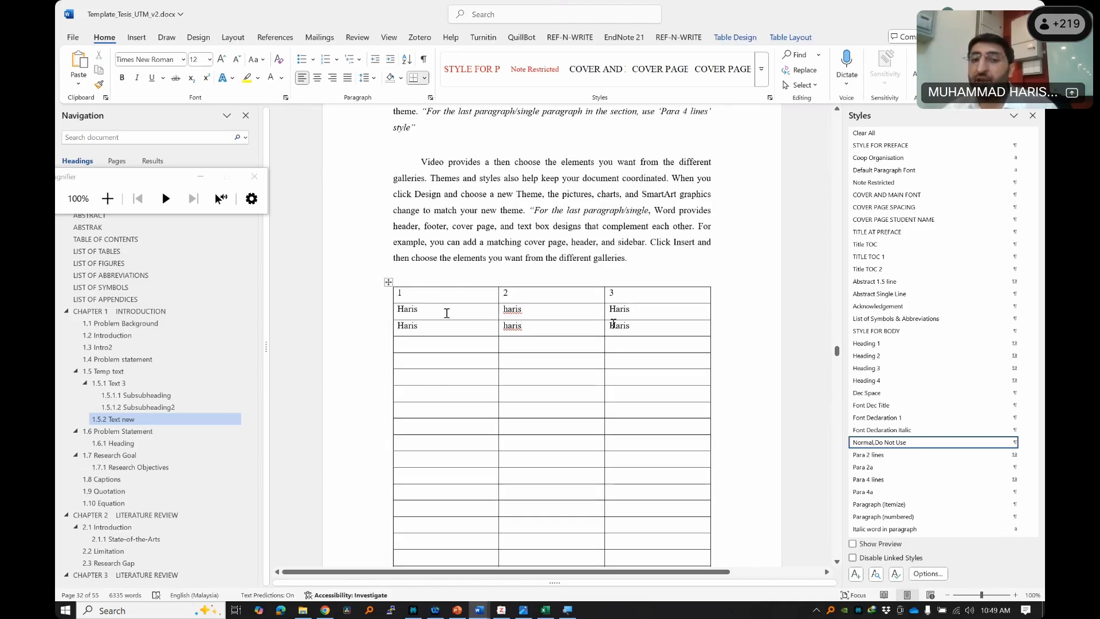
pyautogui.scroll(-5, 601, 390)
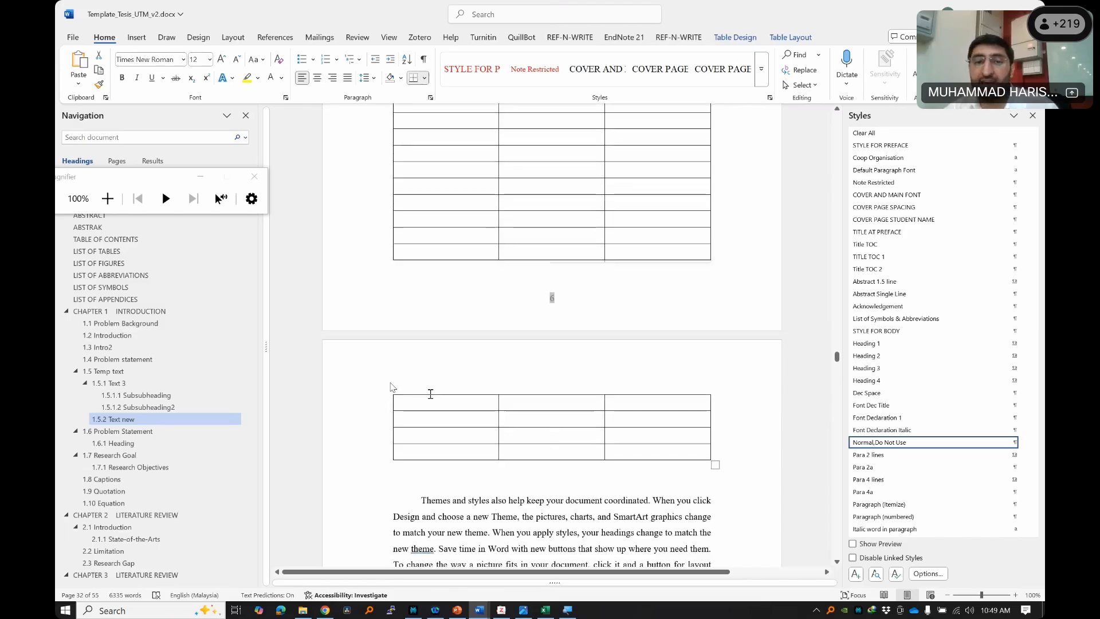
pyautogui.click(439, 399)
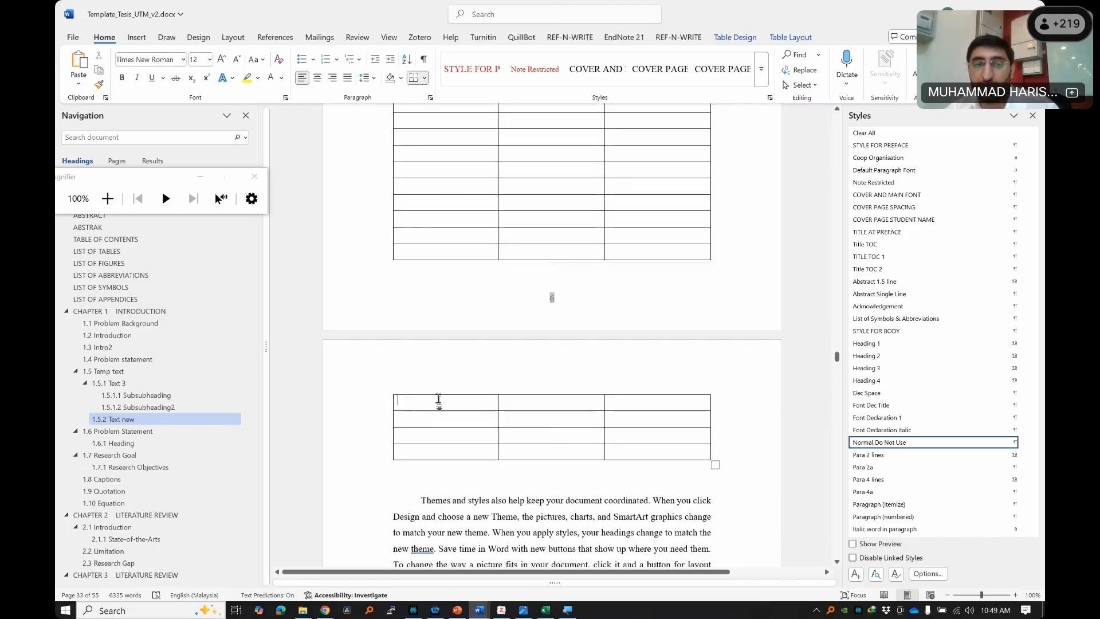
pyautogui.hotkey('ctrl', 'v')
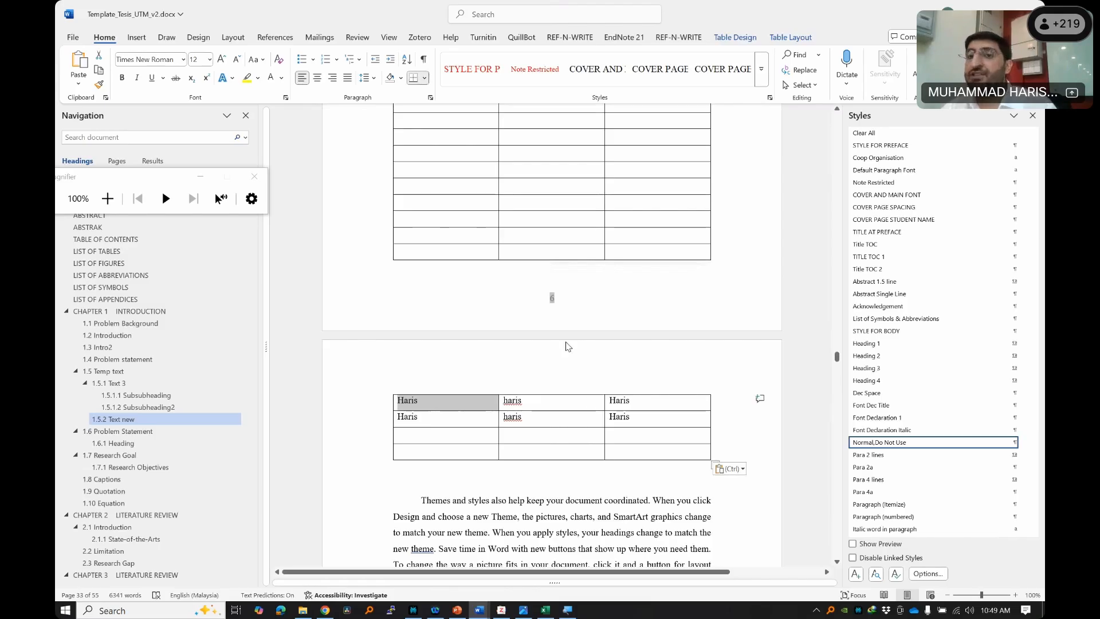
pyautogui.click(628, 154)
# - Make the table's header row bold
pyautogui.scroll(2, 653, 263)
pyautogui.scroll(4, 625, 241)
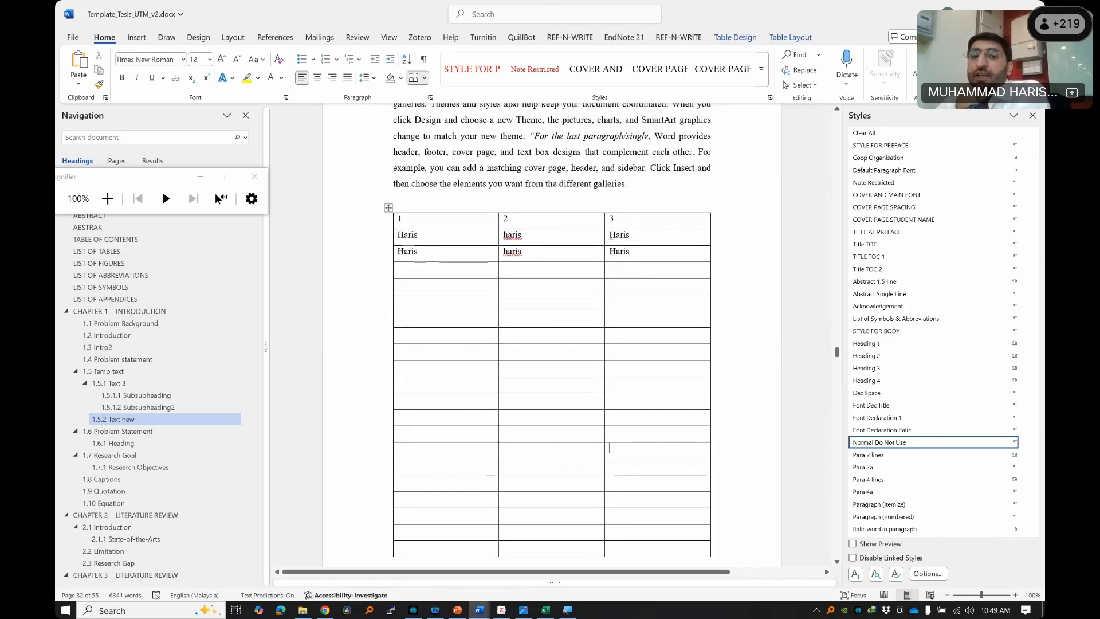
pyautogui.moveTo(434, 220); pyautogui.dragTo(624, 222)
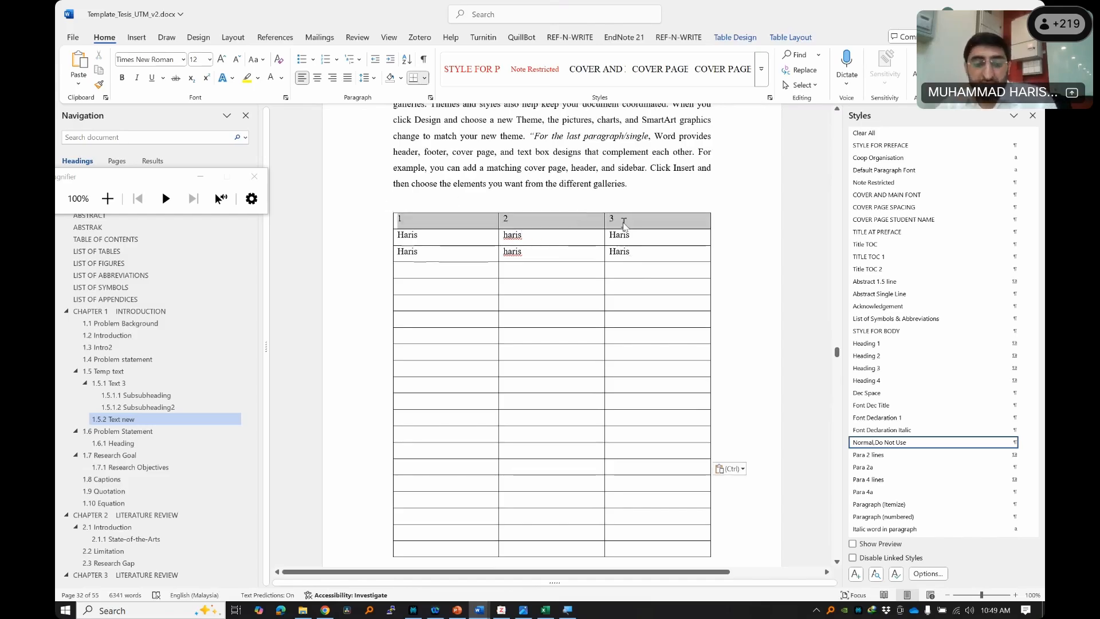
pyautogui.hotkey('ctrl', 'b')
pyautogui.click(444, 247)
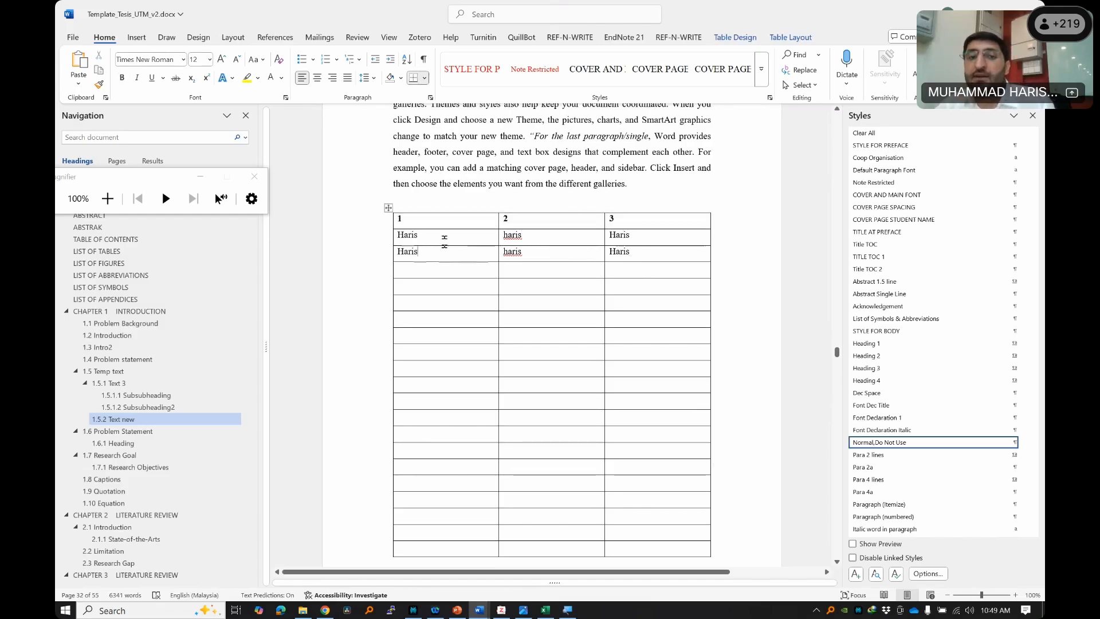
pyautogui.moveTo(469, 238); pyautogui.dragTo(671, 254)
# - Delete the empty paragraph between the end of the table and the body text below it
pyautogui.scroll(-5, 432, 447)
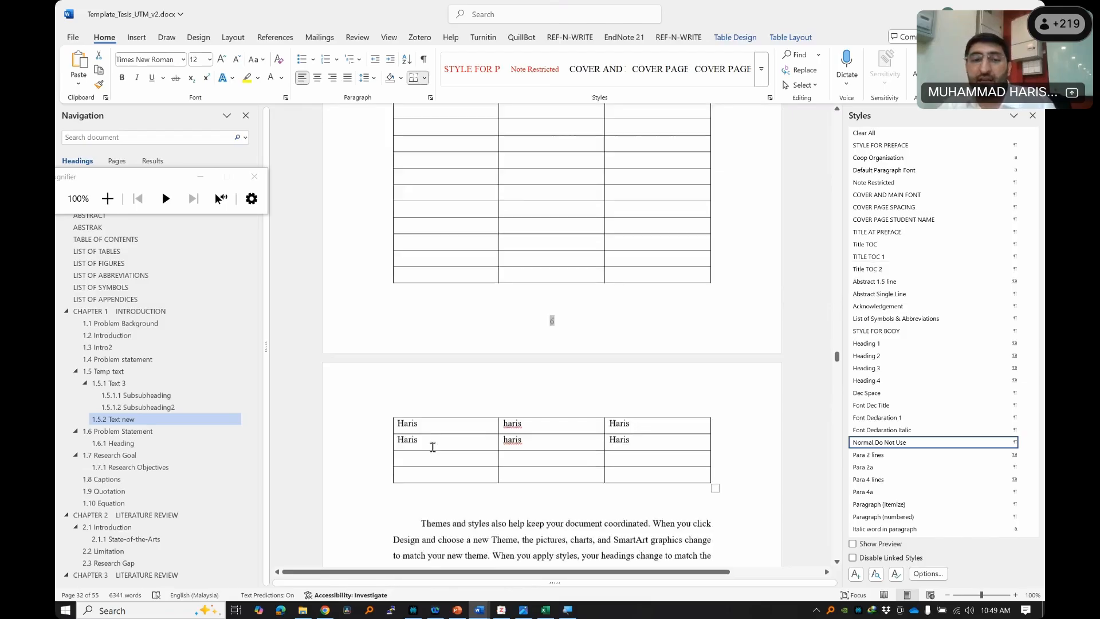
pyautogui.scroll(-3, 432, 447)
pyautogui.click(481, 324)
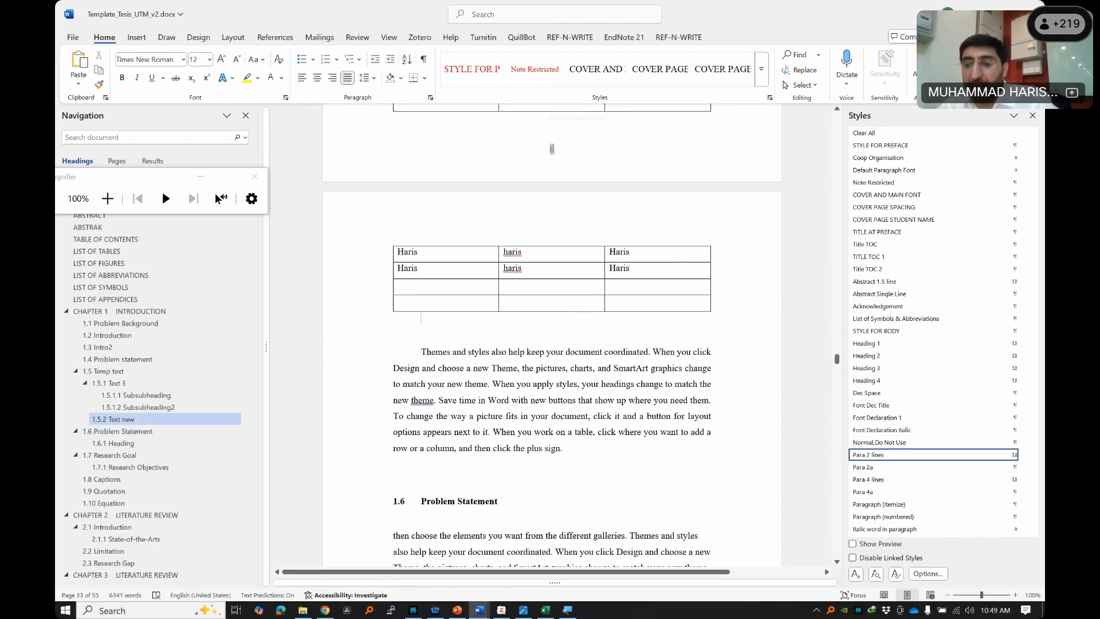
pyautogui.press('Delete')
pyautogui.tripleClick(438, 338)
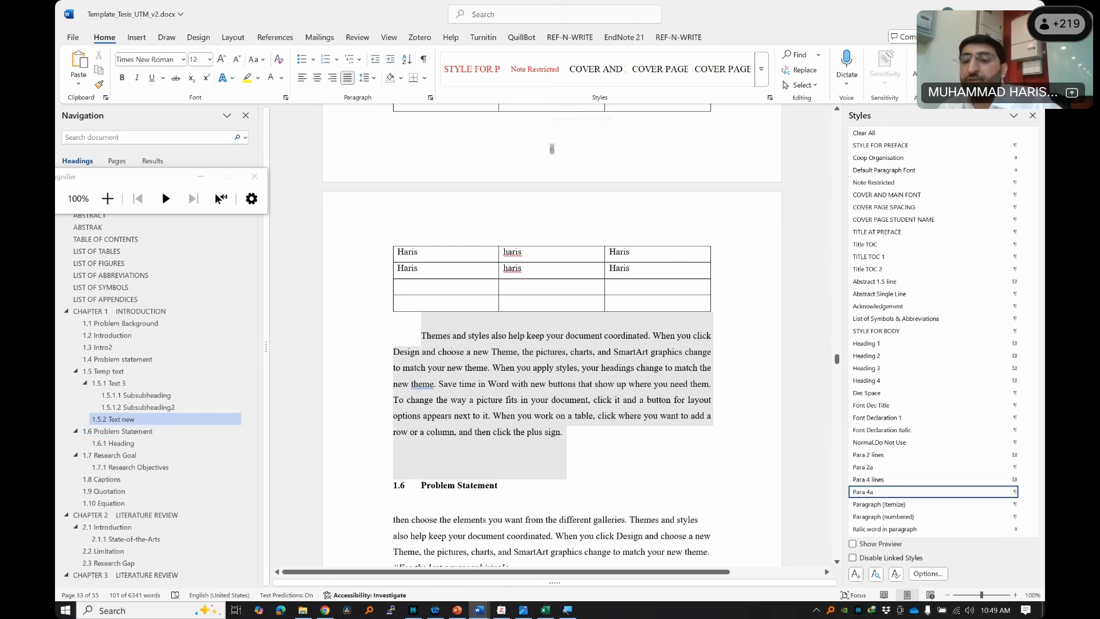
pyautogui.click(451, 351)
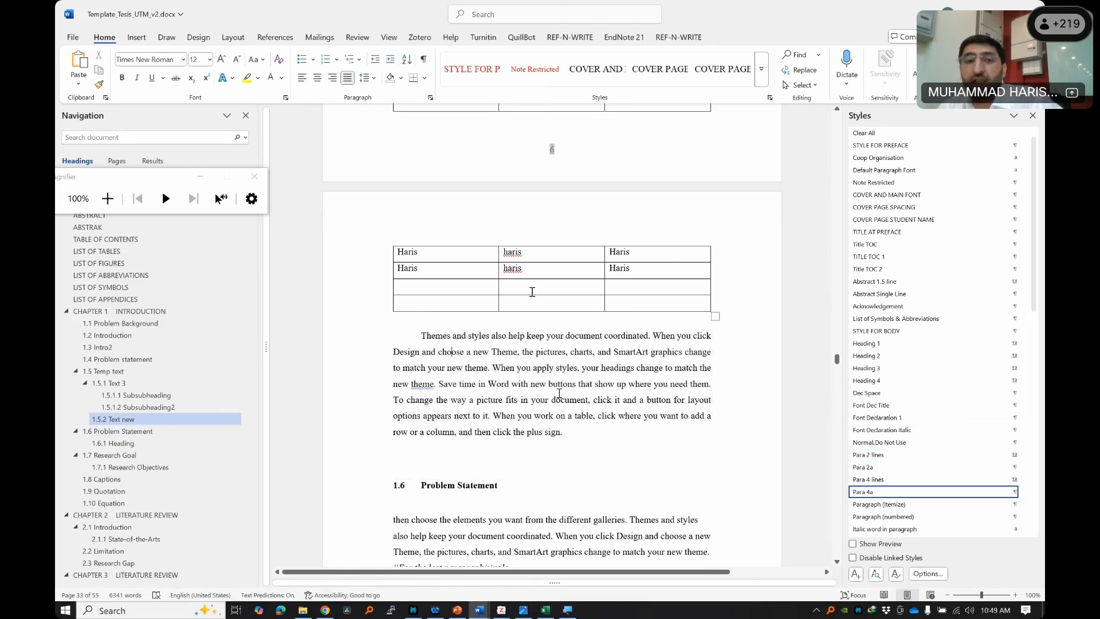
# - Copy the bold header row and paste it over the table's first row on the next page
pyautogui.scroll(10, 532, 292)
pyautogui.moveTo(431, 237); pyautogui.dragTo(640, 257)
pyautogui.scroll(-2, 613, 319)
pyautogui.scroll(-6, 613, 319)
pyautogui.moveTo(458, 327); pyautogui.dragTo(615, 345)
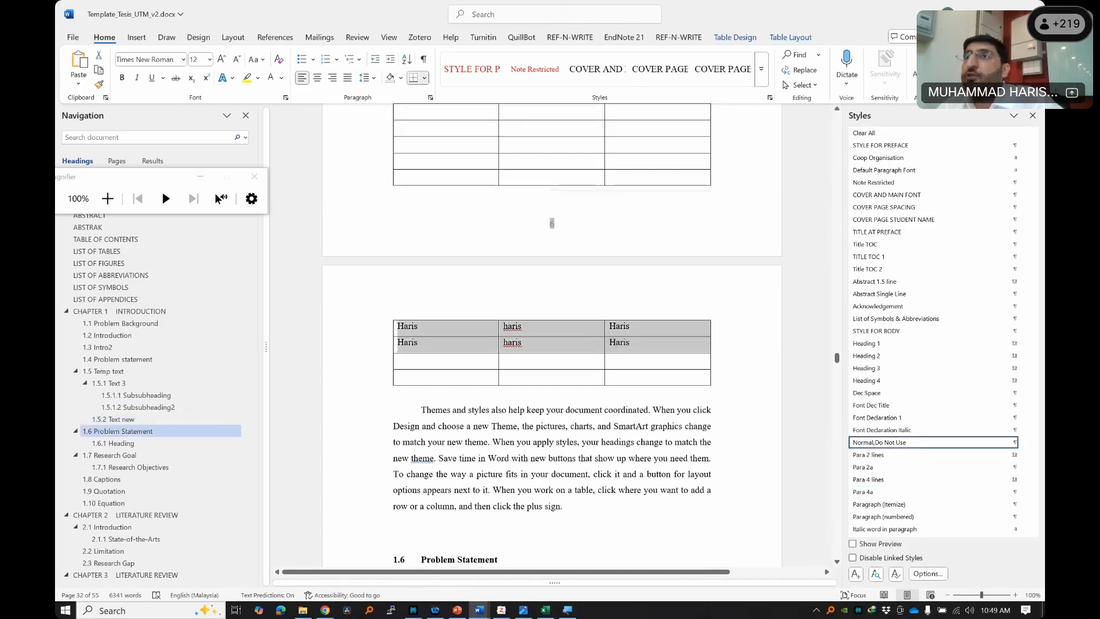
pyautogui.click(612, 342)
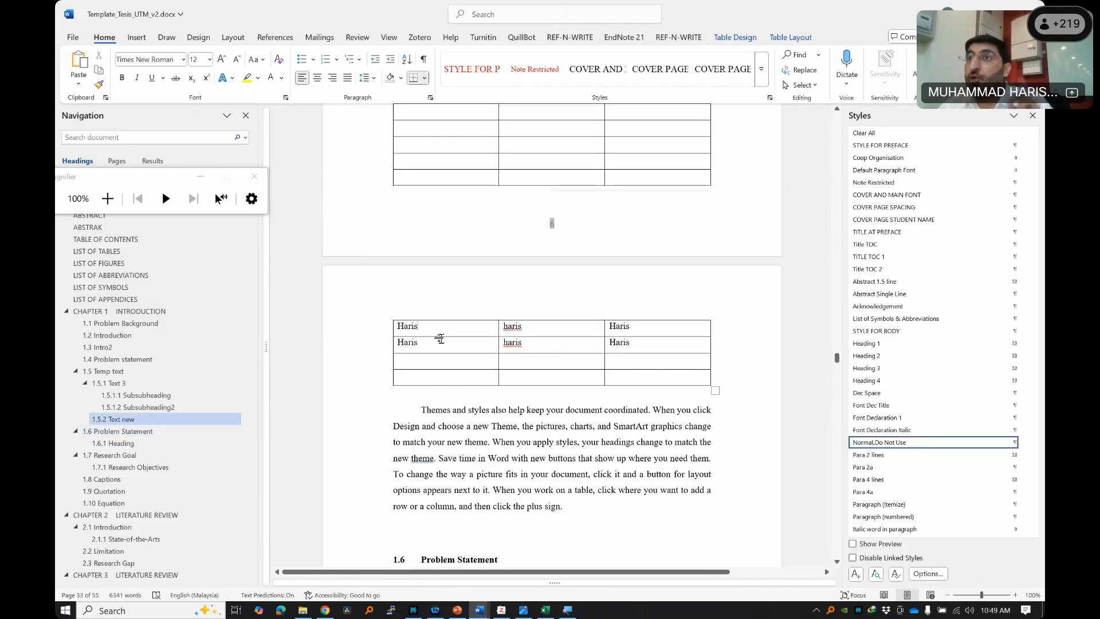
pyautogui.scroll(8, 452, 328)
pyautogui.moveTo(407, 219); pyautogui.dragTo(623, 222)
pyautogui.hotkey('ctrl', 'c')
pyautogui.scroll(-4, 565, 321)
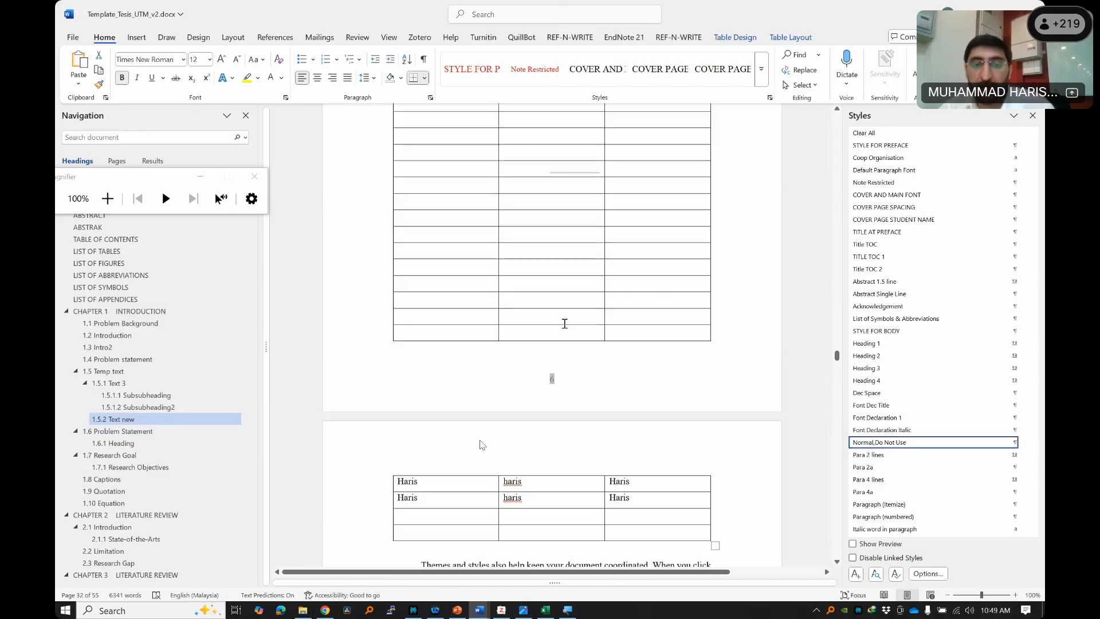
pyautogui.moveTo(460, 479); pyautogui.dragTo(643, 474)
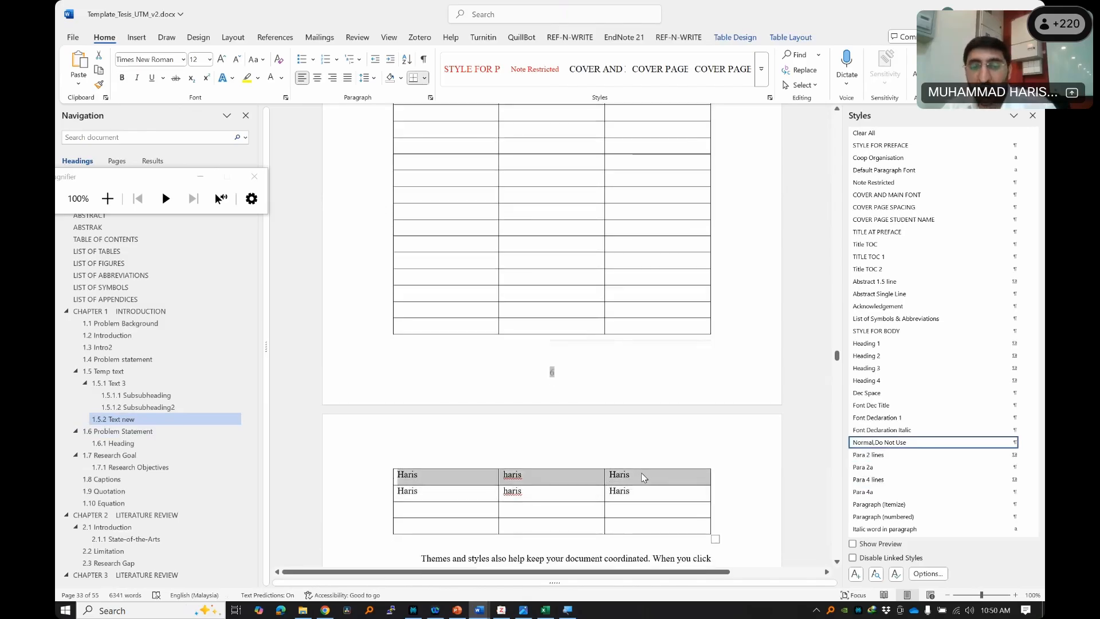
pyautogui.hotkey('ctrl', 'v')
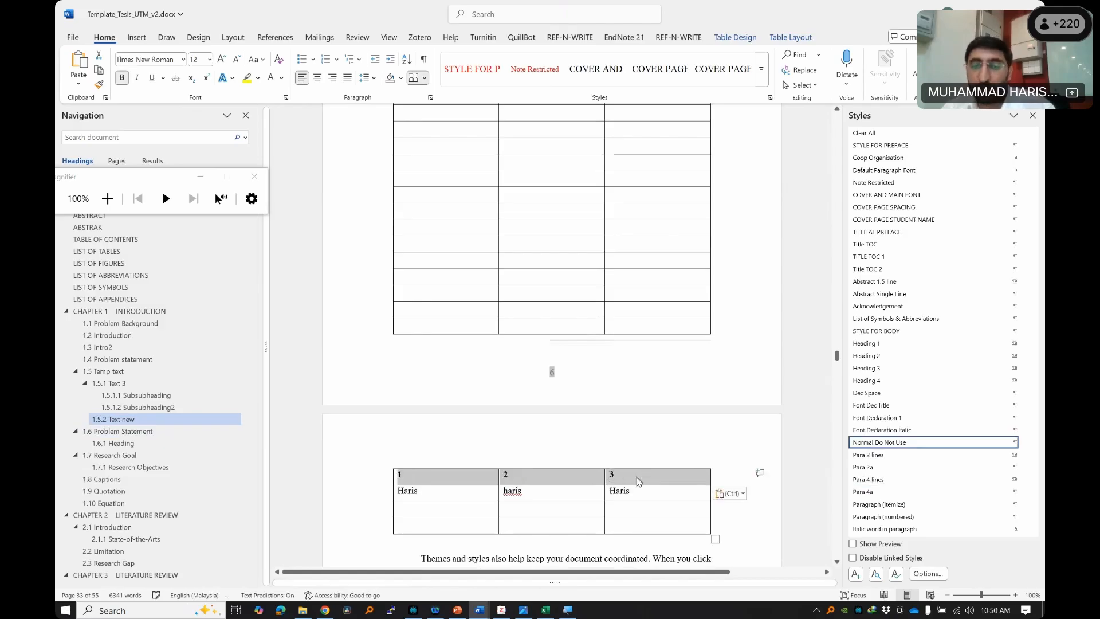
# - Add an empty paragraph above the table, check where the pasted header moves, and undo both the paragraph and the pasted header
pyautogui.scroll(5, 638, 483)
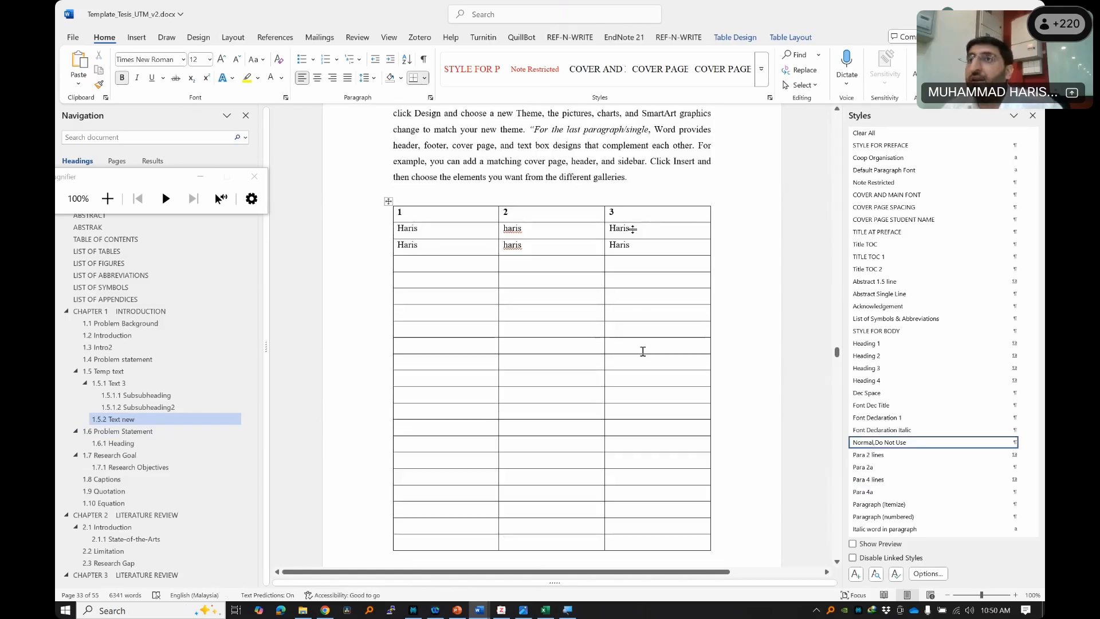
pyautogui.click(662, 185)
pyautogui.press('Return')
pyautogui.scroll(-8, 614, 334)
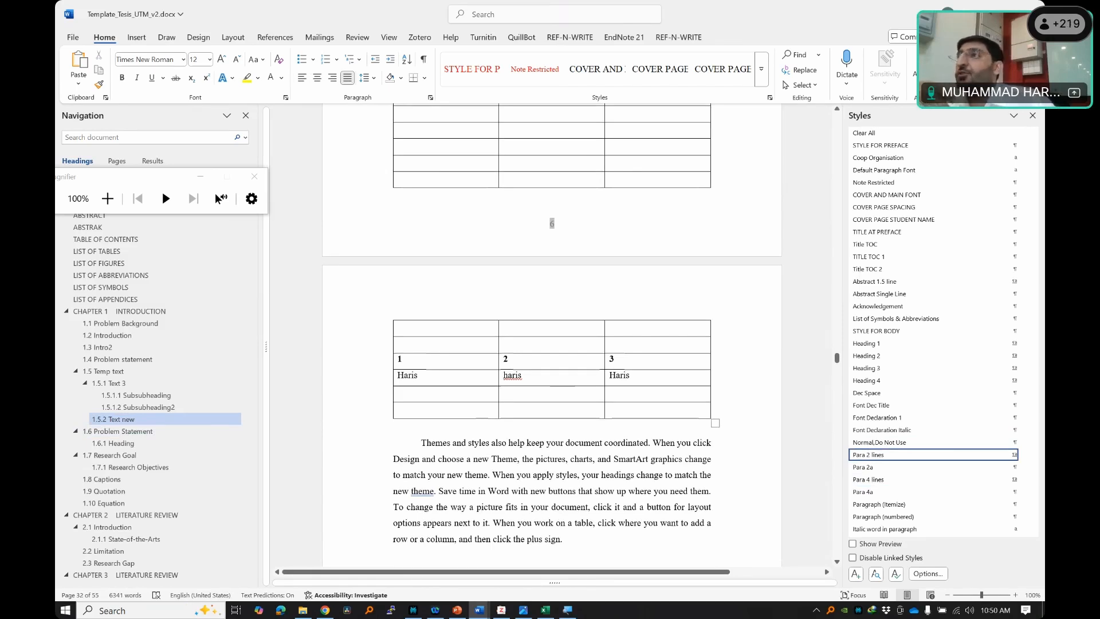
pyautogui.scroll(5, 634, 283)
pyautogui.scroll(-3, 606, 302)
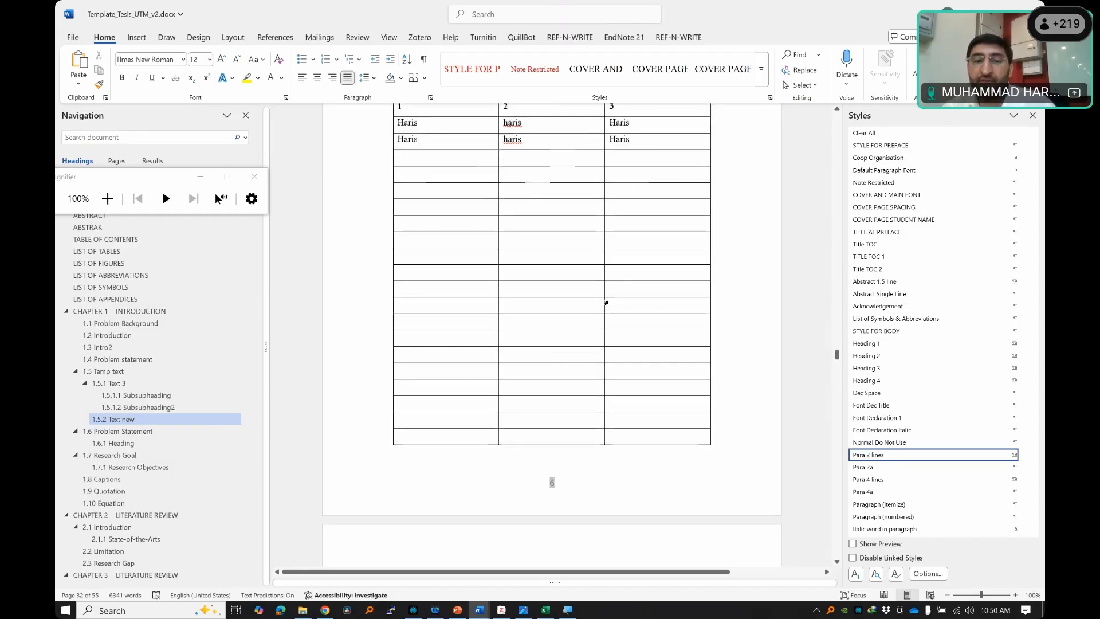
pyautogui.hotkey('ctrl', 'z')
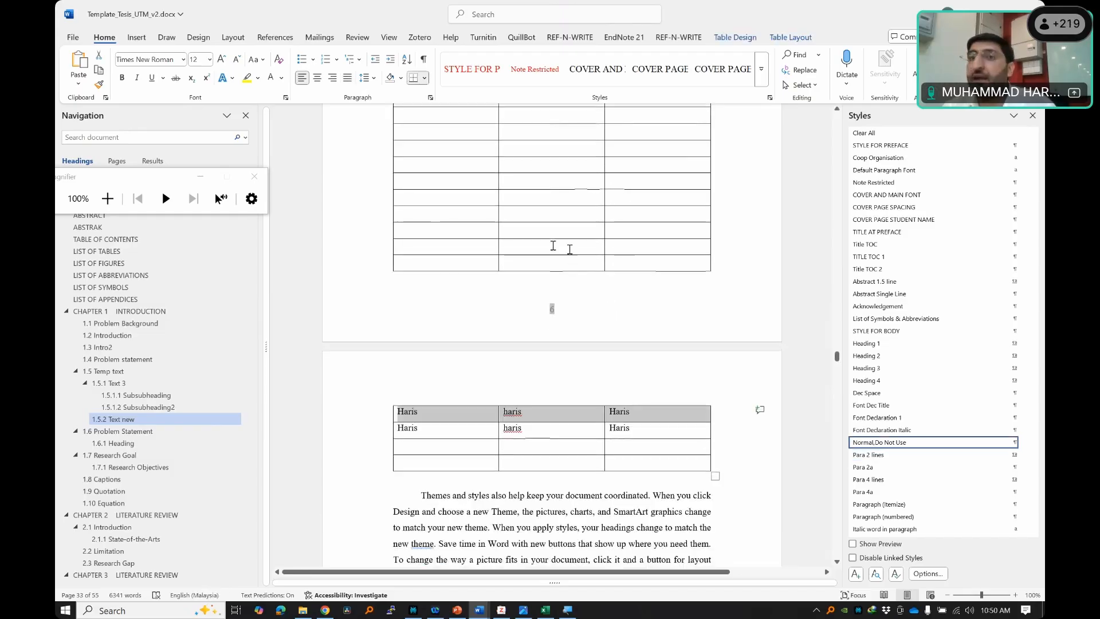
# - Set the table's header row to repeat at the start of each page
pyautogui.scroll(11, 369, 212)
pyautogui.click(411, 305)
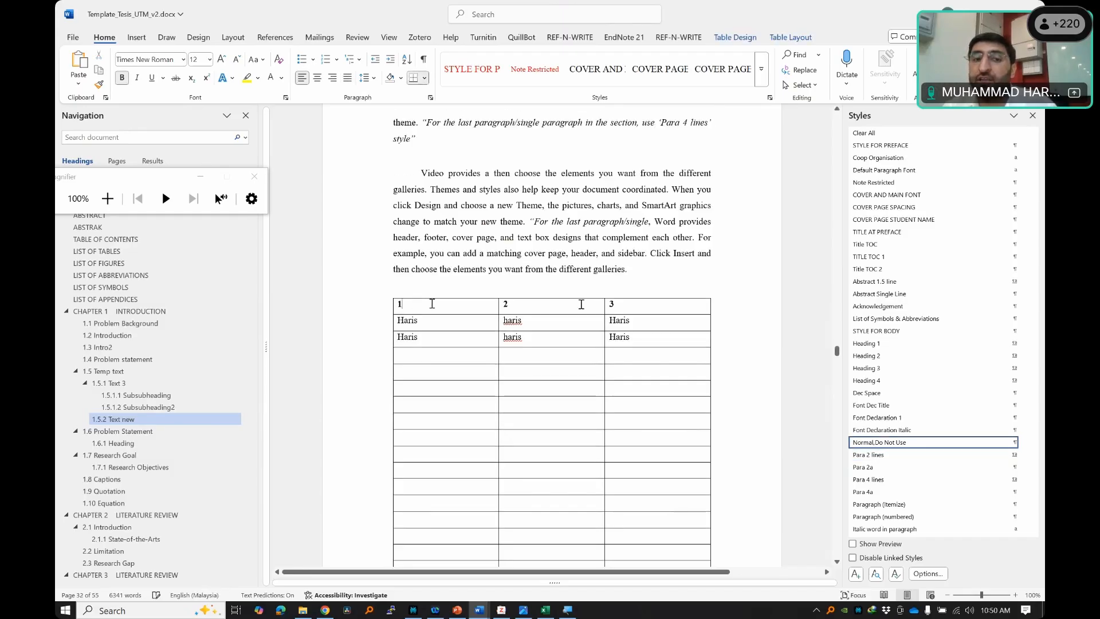
pyautogui.moveTo(411, 305); pyautogui.dragTo(662, 307)
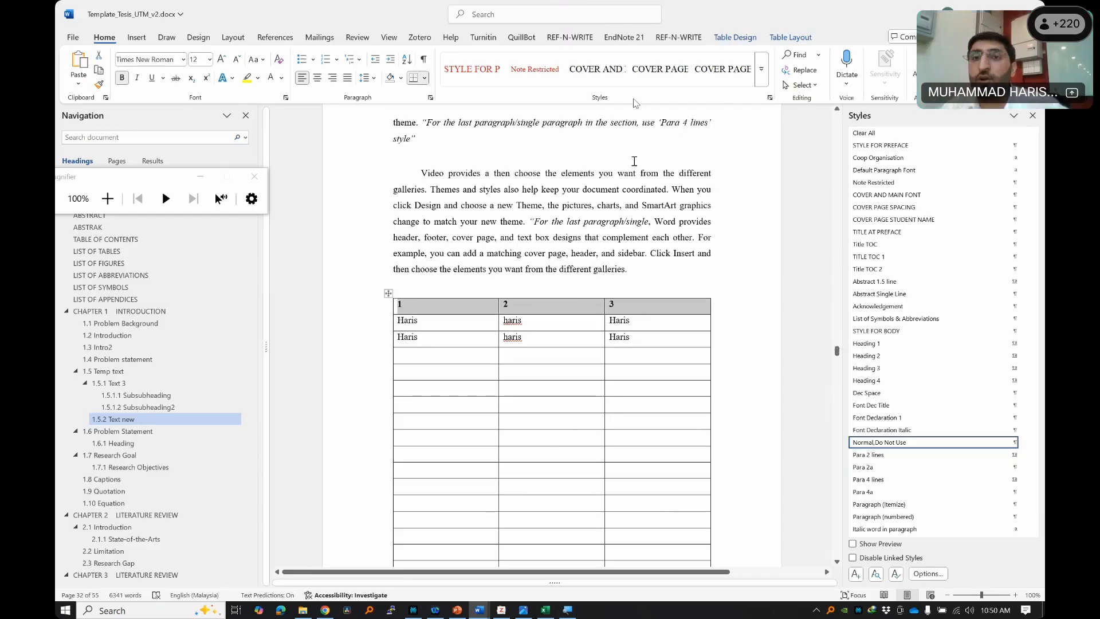
pyautogui.click(786, 38)
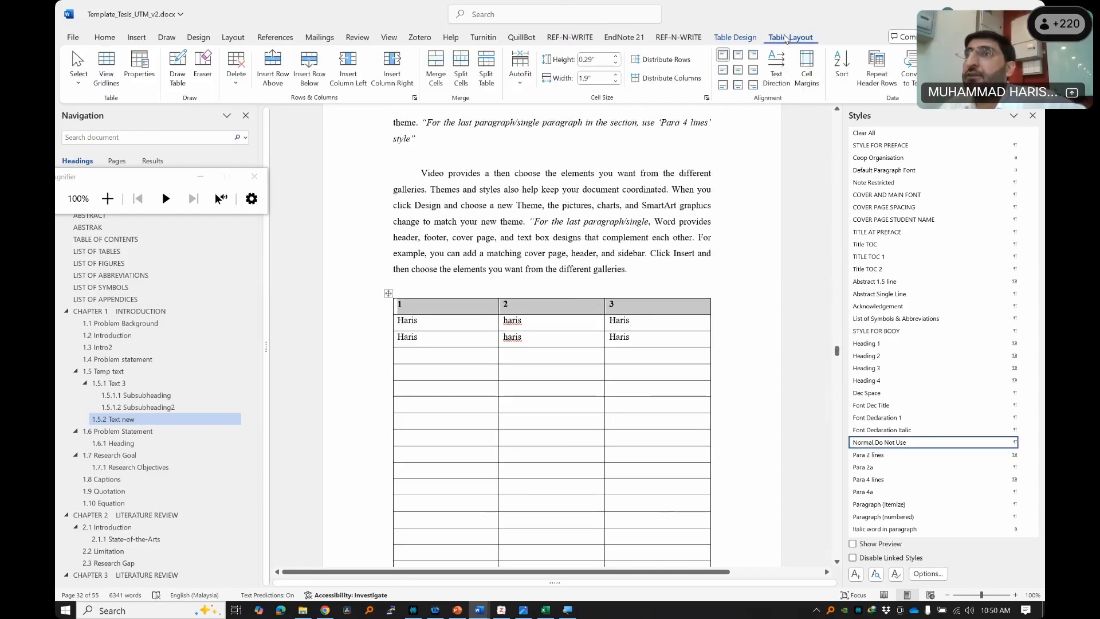
pyautogui.click(878, 78)
pyautogui.scroll(-7, 450, 419)
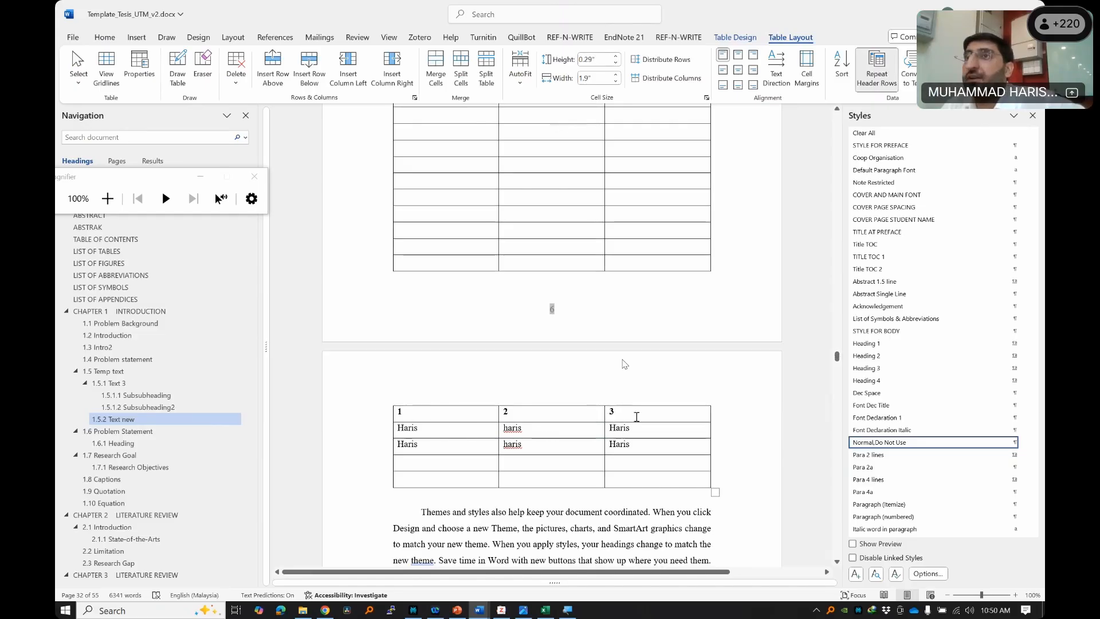
# - Add an empty paragraph above the table and check the repeated header row on the next page
pyautogui.scroll(7, 624, 358)
pyautogui.click(648, 270)
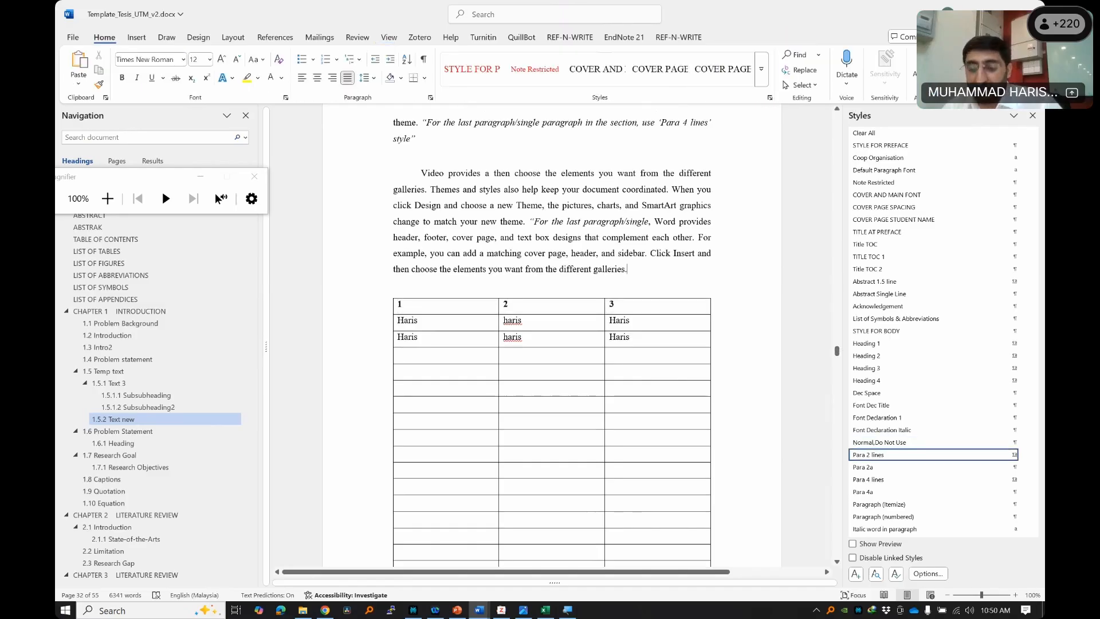
pyautogui.press('Return')
pyautogui.scroll(-7, 645, 302)
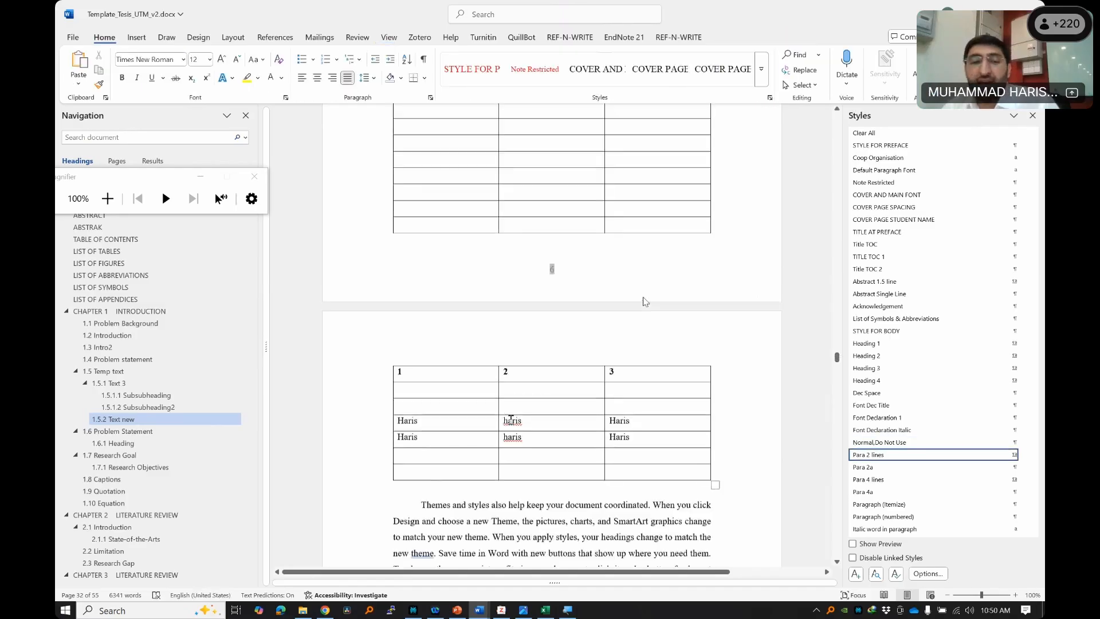
# - Change the first header cell to 145 and check the repeated header on the next page
pyautogui.moveTo(427, 358); pyautogui.dragTo(629, 342)
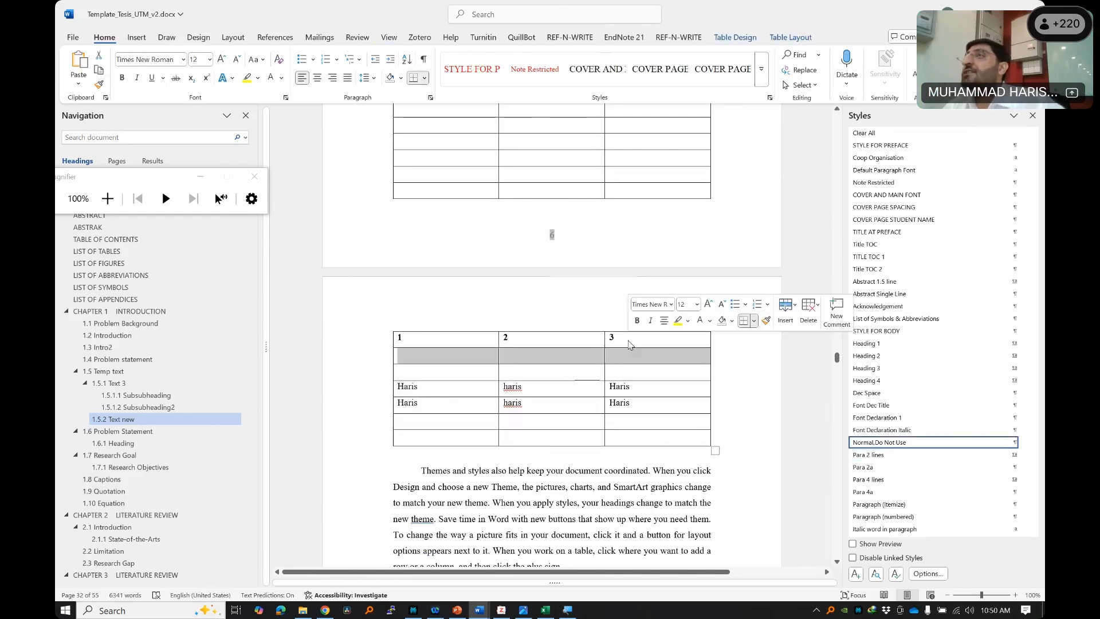
pyautogui.press('BackSpace')
pyautogui.click(406, 266)
pyautogui.write('45')
pyautogui.scroll(-6, 485, 332)
pyautogui.moveTo(417, 340); pyautogui.dragTo(538, 395)
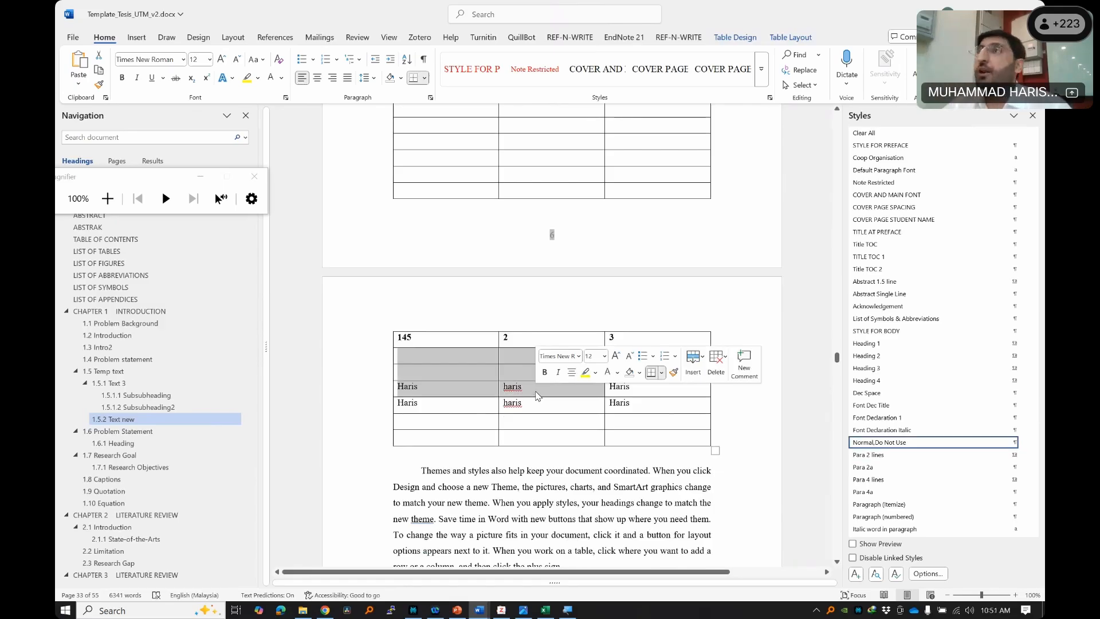
pyautogui.scroll(4, 544, 290)
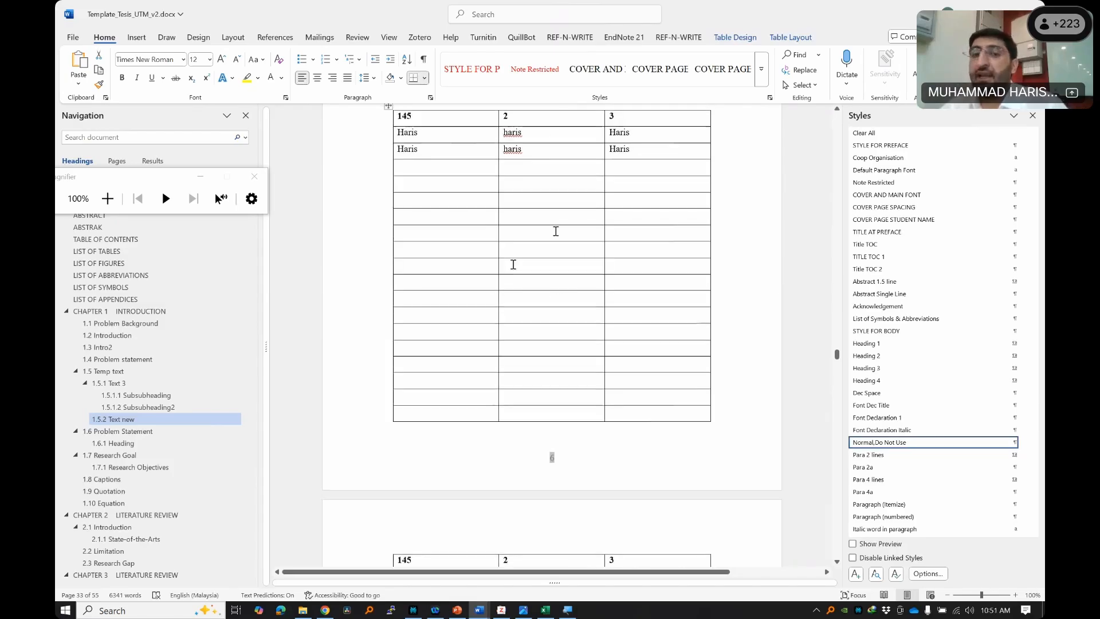
pyautogui.click(676, 17)
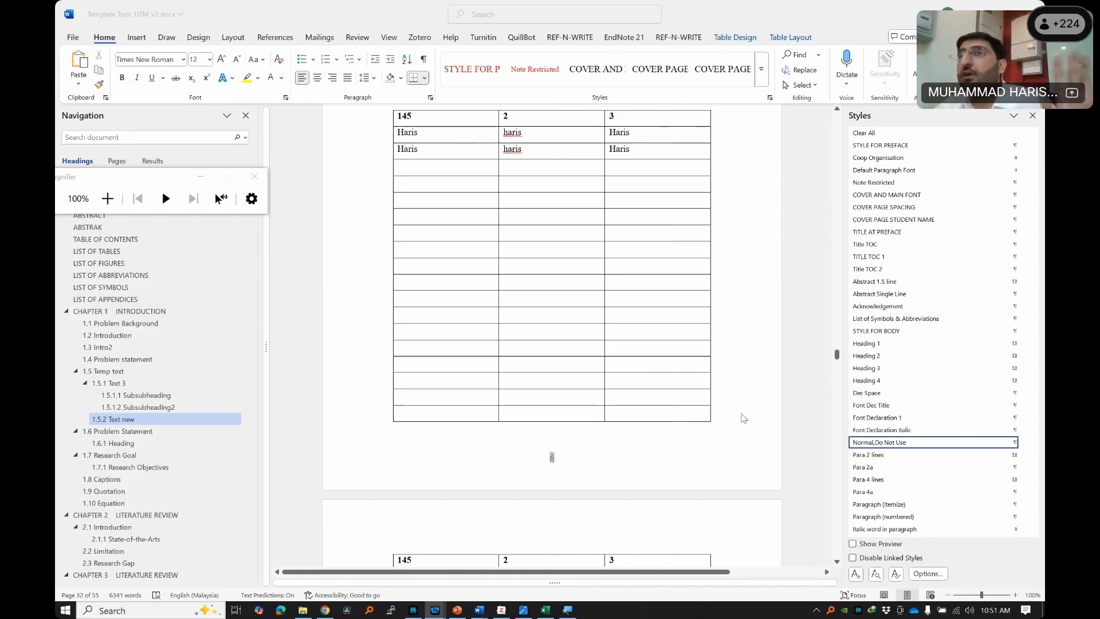
pyautogui.click(669, 432)
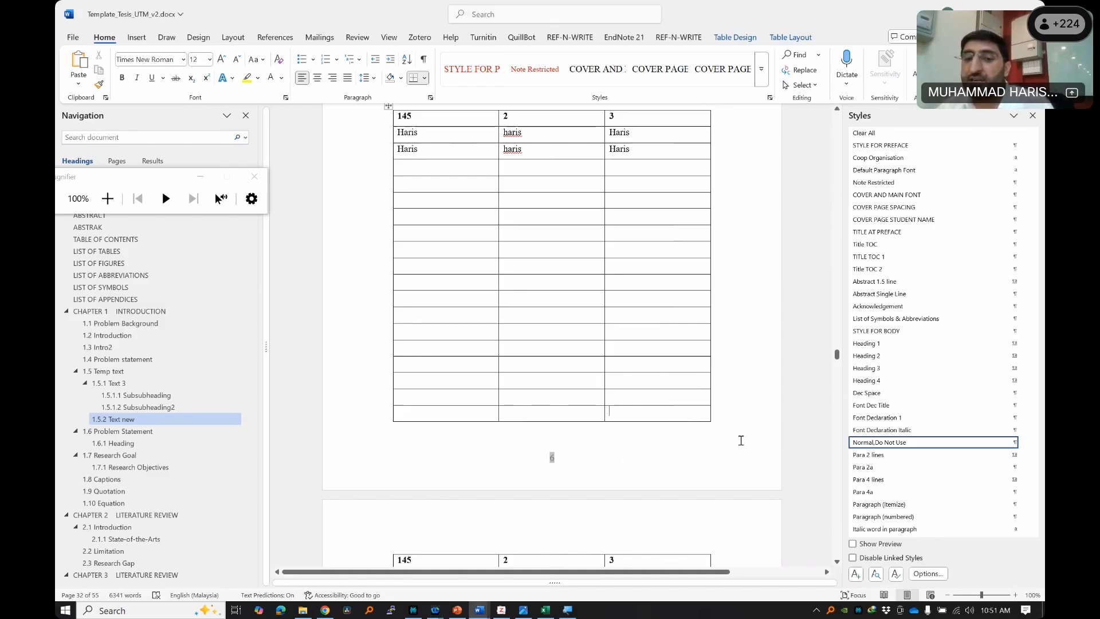
pyautogui.doubleClick(720, 467)
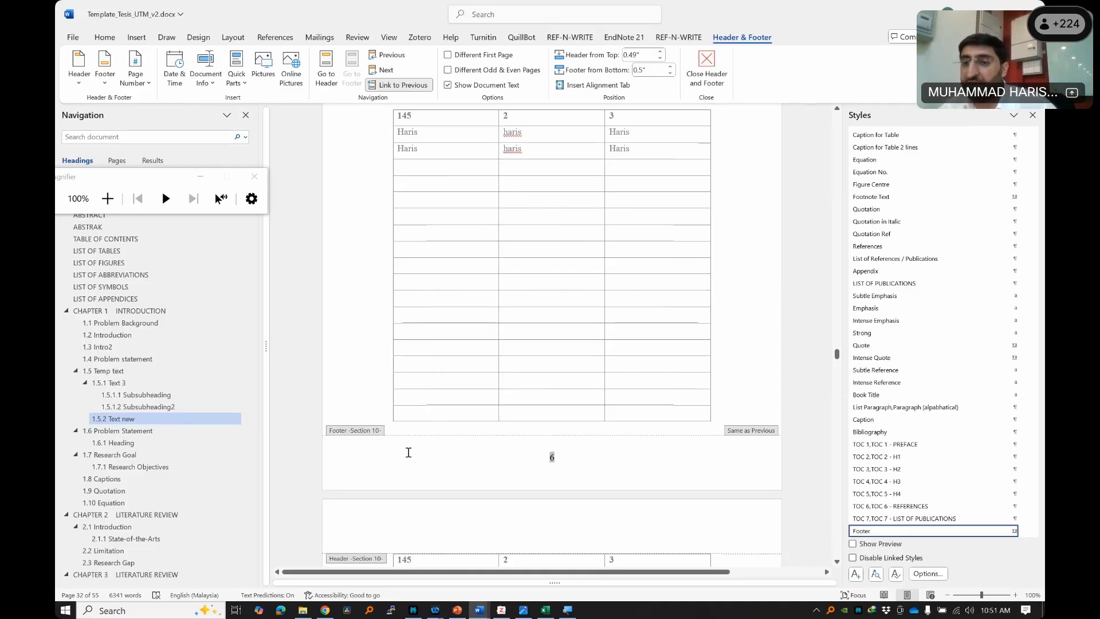
pyautogui.press('Escape')
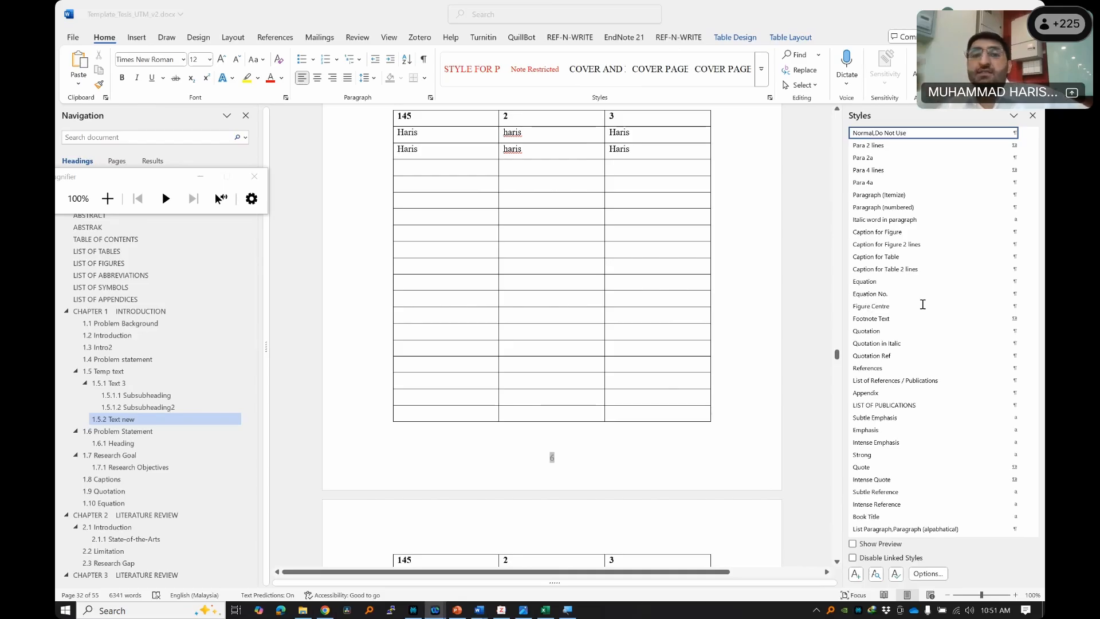
pyautogui.click(453, 110)
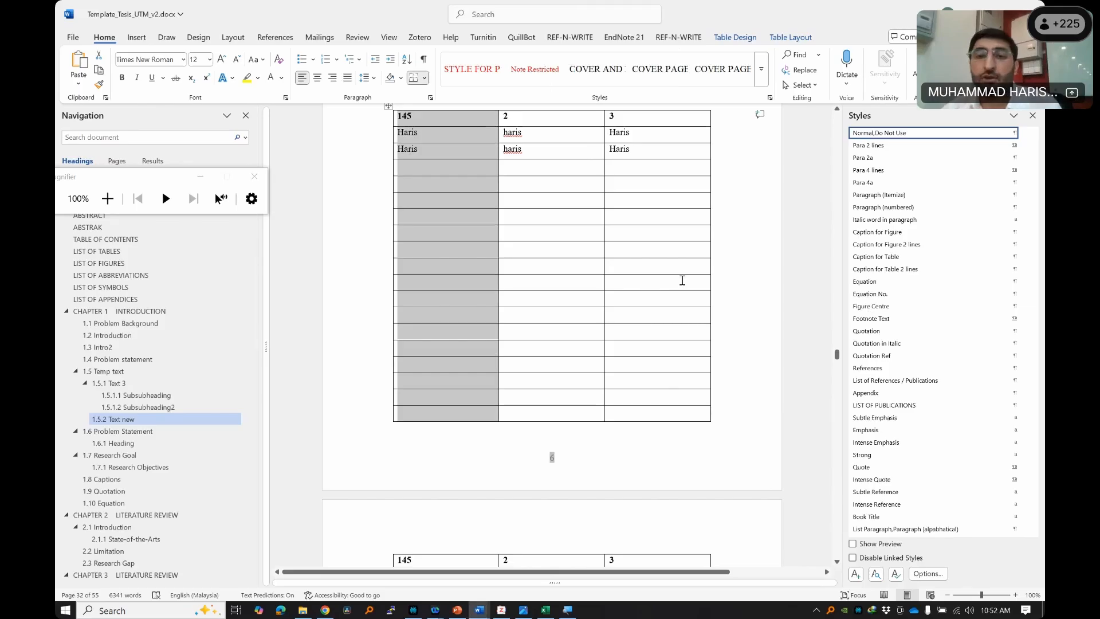
pyautogui.click(561, 295)
# - Add an empty paragraph directly below the end of the multi-page table and show the formatting marks
pyautogui.scroll(5, 561, 294)
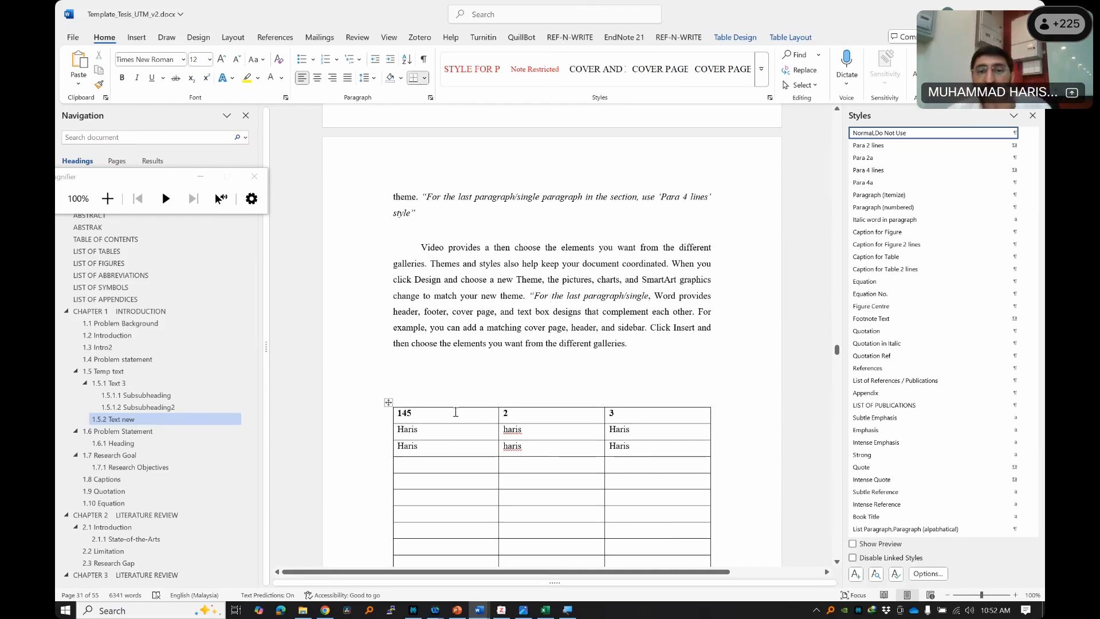
pyautogui.scroll(-6, 573, 375)
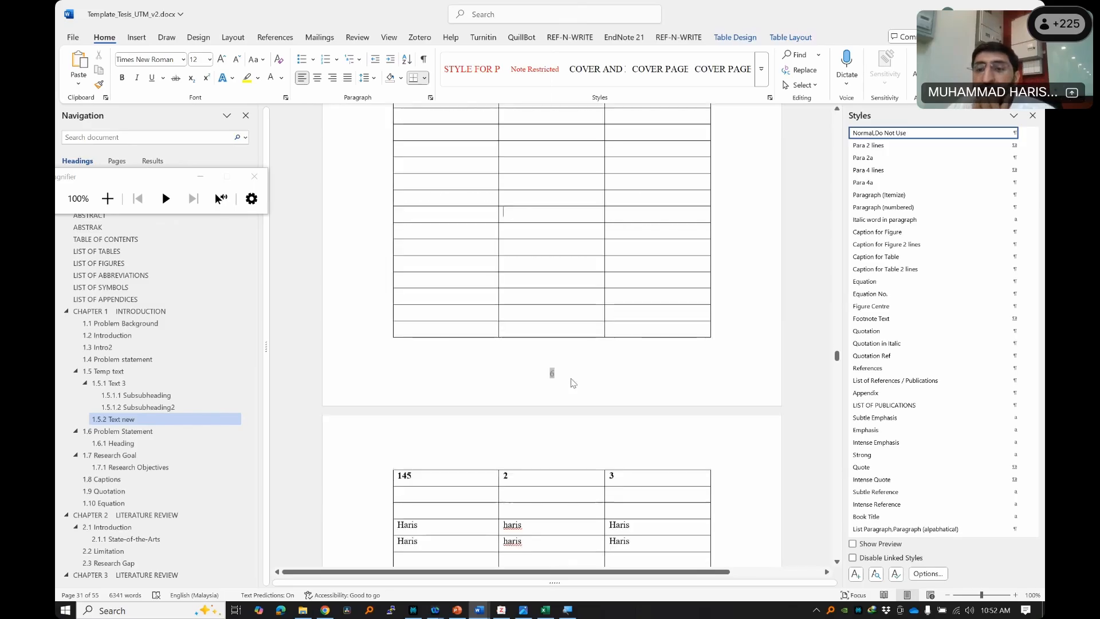
pyautogui.scroll(-3, 577, 367)
pyautogui.click(581, 301)
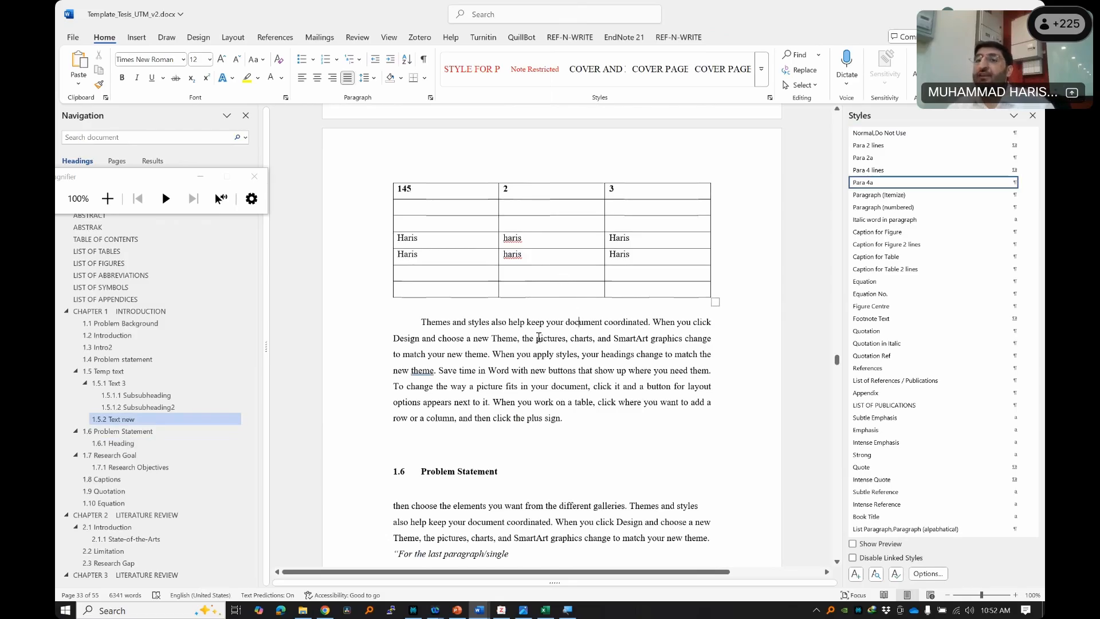
pyautogui.click(706, 290)
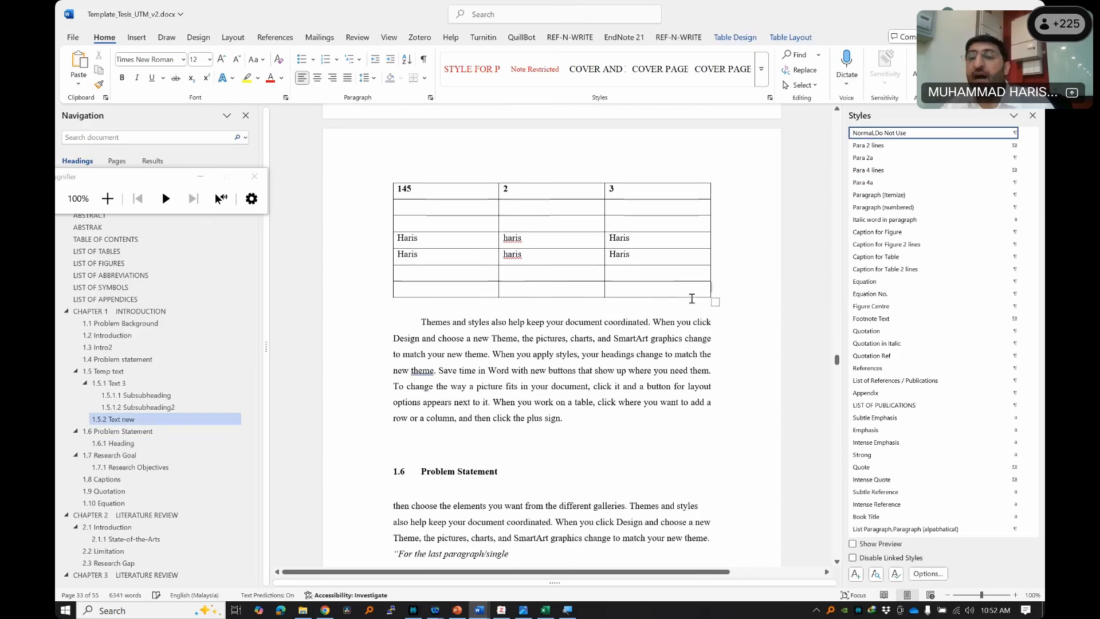
pyautogui.click(419, 322)
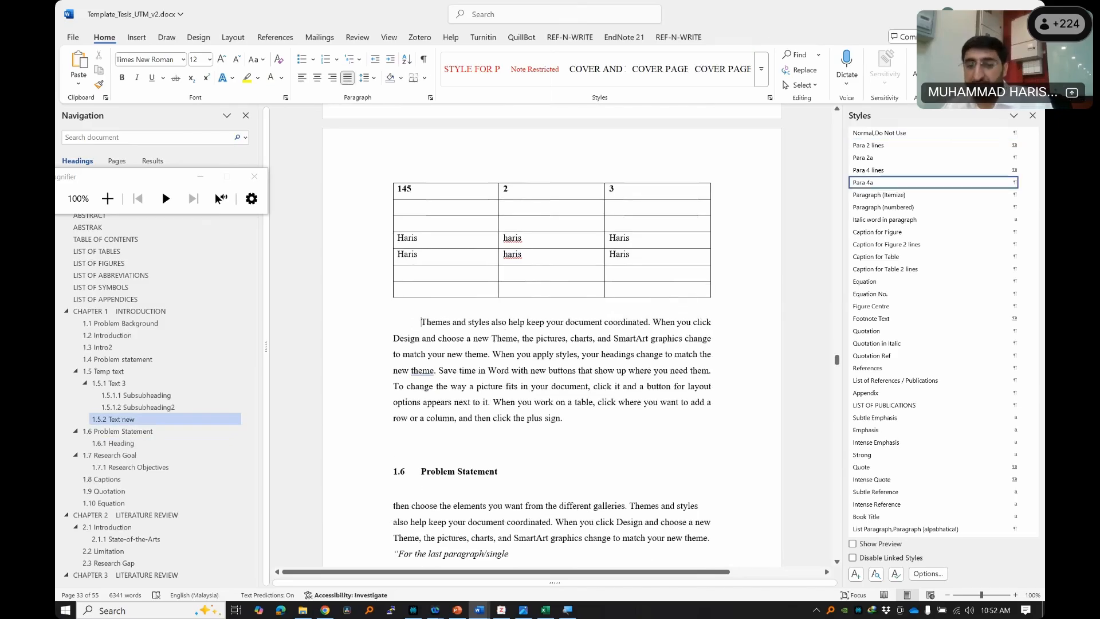
pyautogui.press('Return')
pyautogui.click(451, 326)
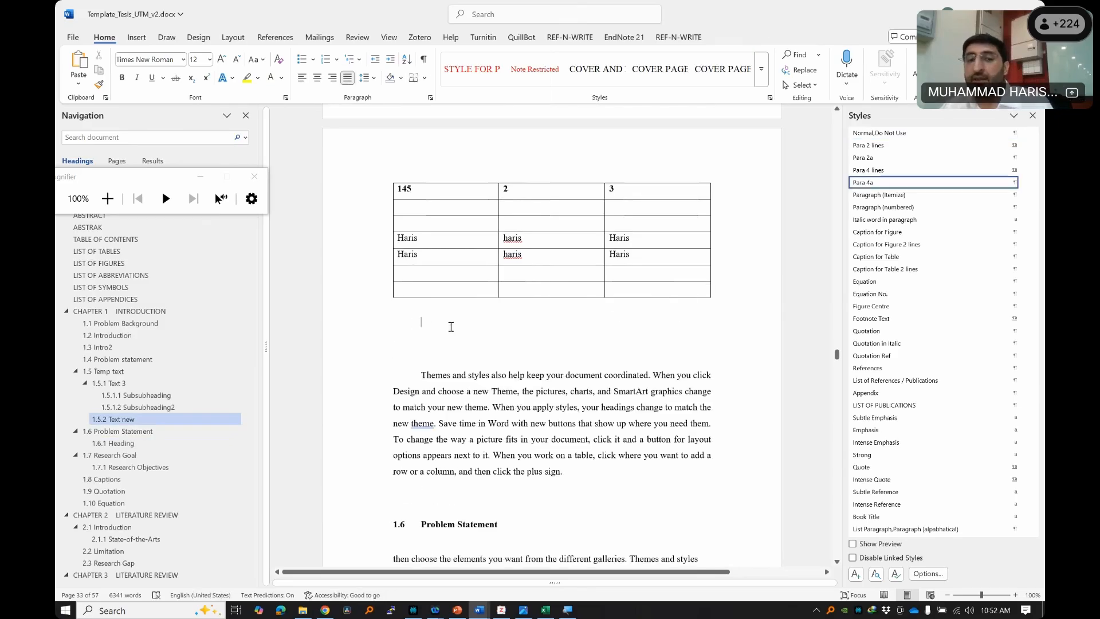
pyautogui.click(424, 59)
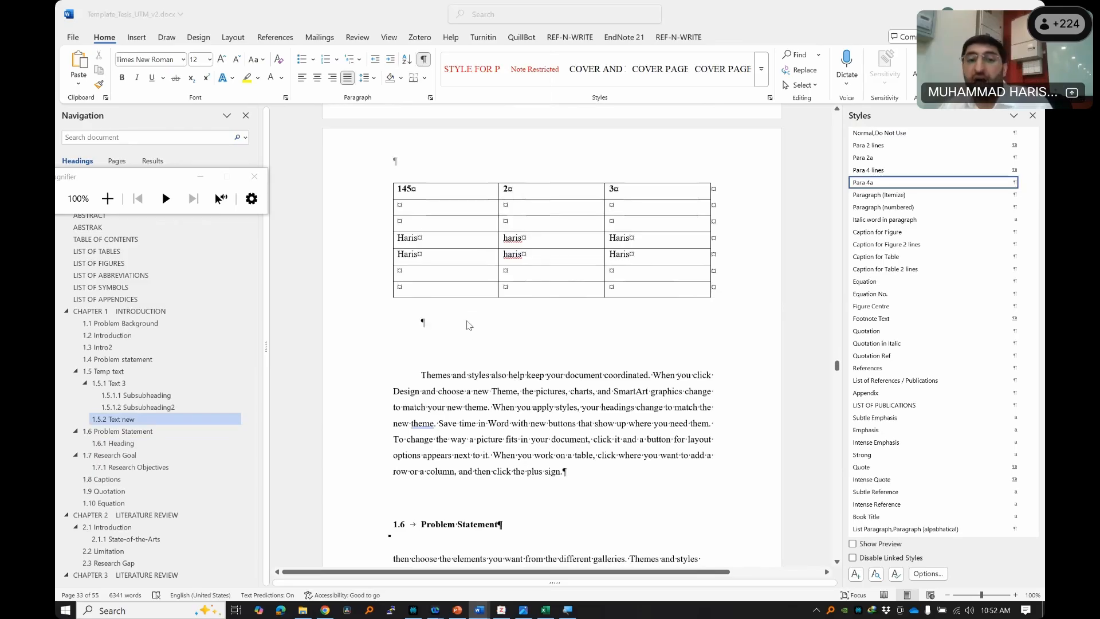
# - Copy the Table 2.1 caption from my_helping_materials.docx through "preliminary feat" and paste it into the thesis template's empty paragraph below the table
pyautogui.hotkey('alt', 'Tab')
pyautogui.hotkey('alt', 'Tab')
pyautogui.hotkey('alt', 'Tab')
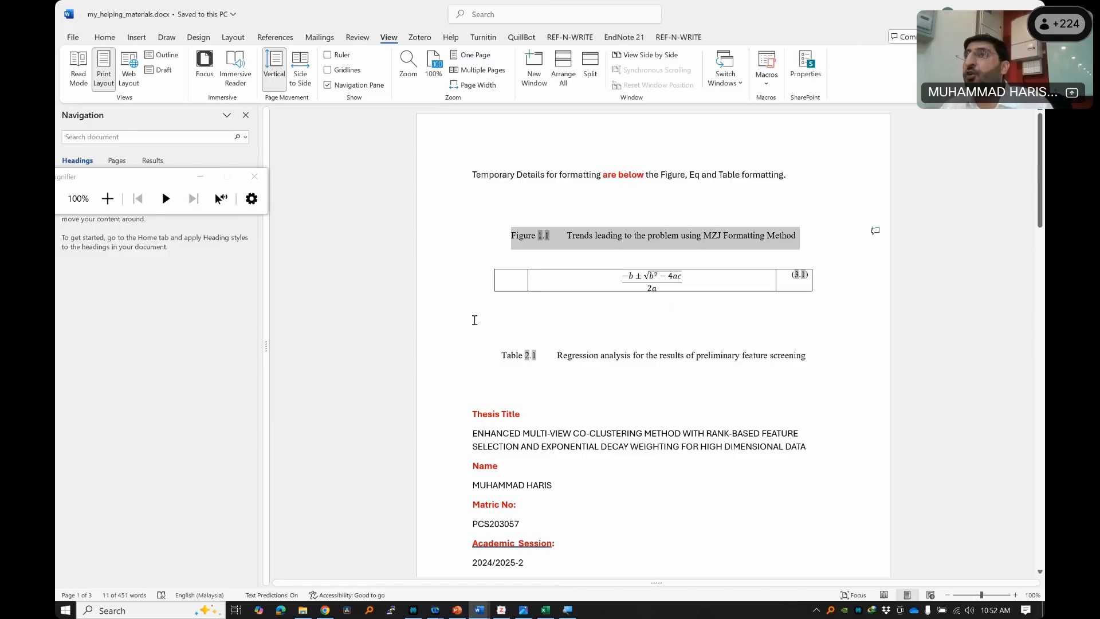
pyautogui.click(529, 254)
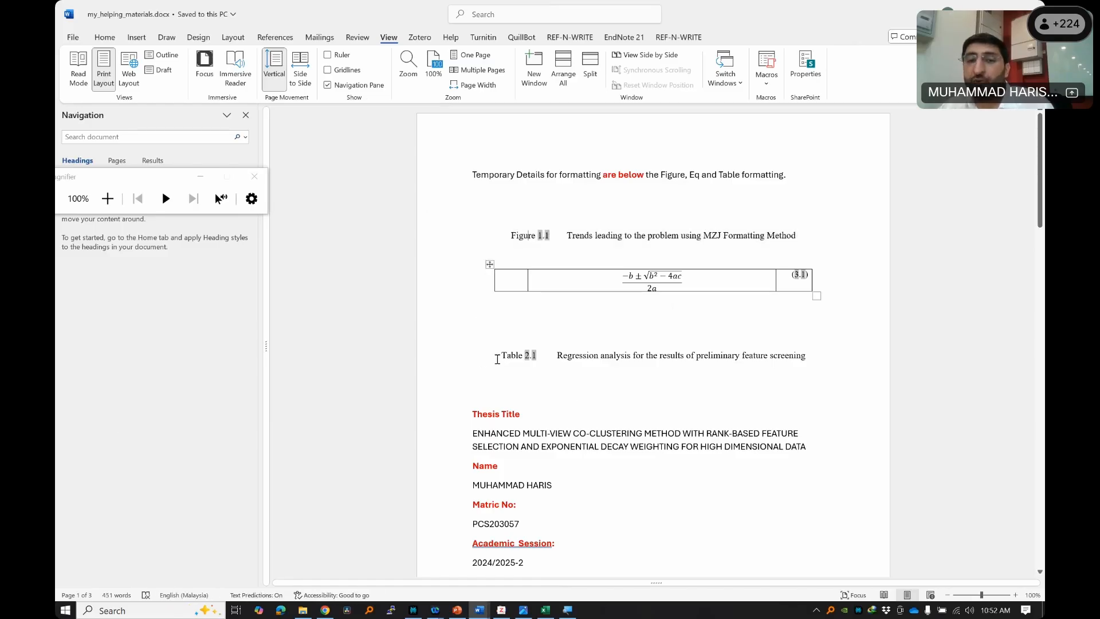
pyautogui.moveTo(519, 360); pyautogui.dragTo(758, 361)
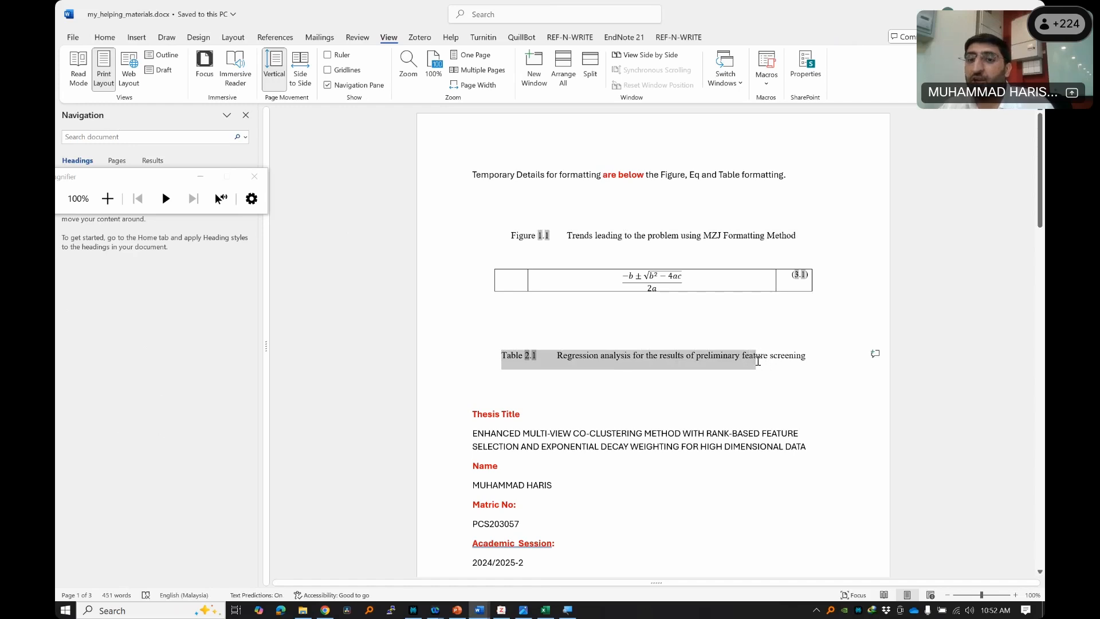
pyautogui.hotkey('alt', 'Tab')
pyautogui.hotkey('alt', 'Tab')
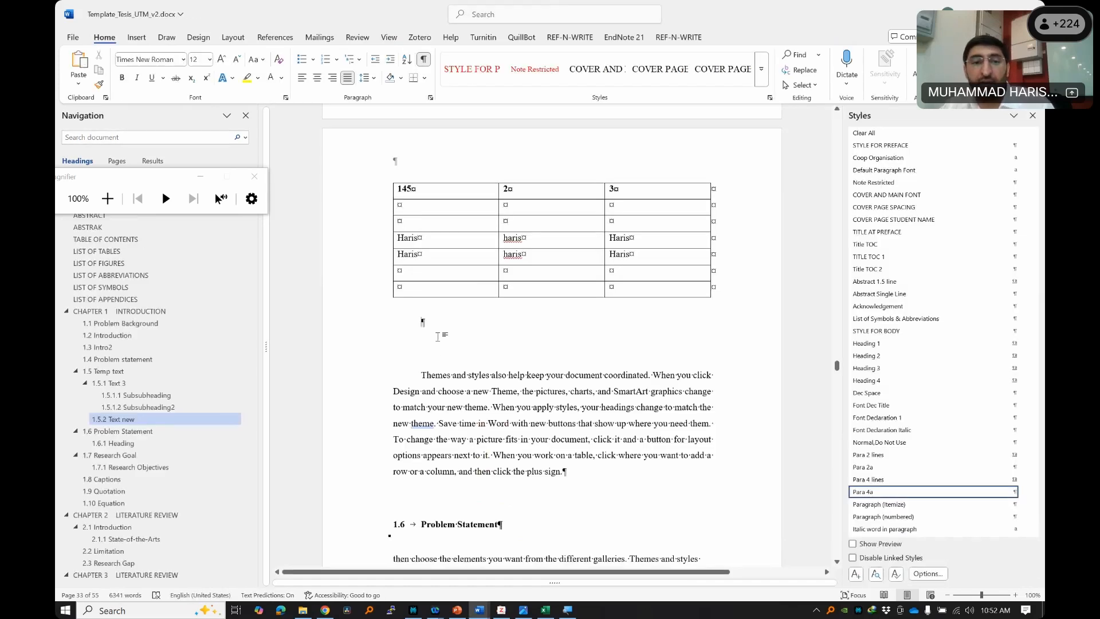
pyautogui.write('Table 2.1\tRegression analysis for the results of preliminary feat')
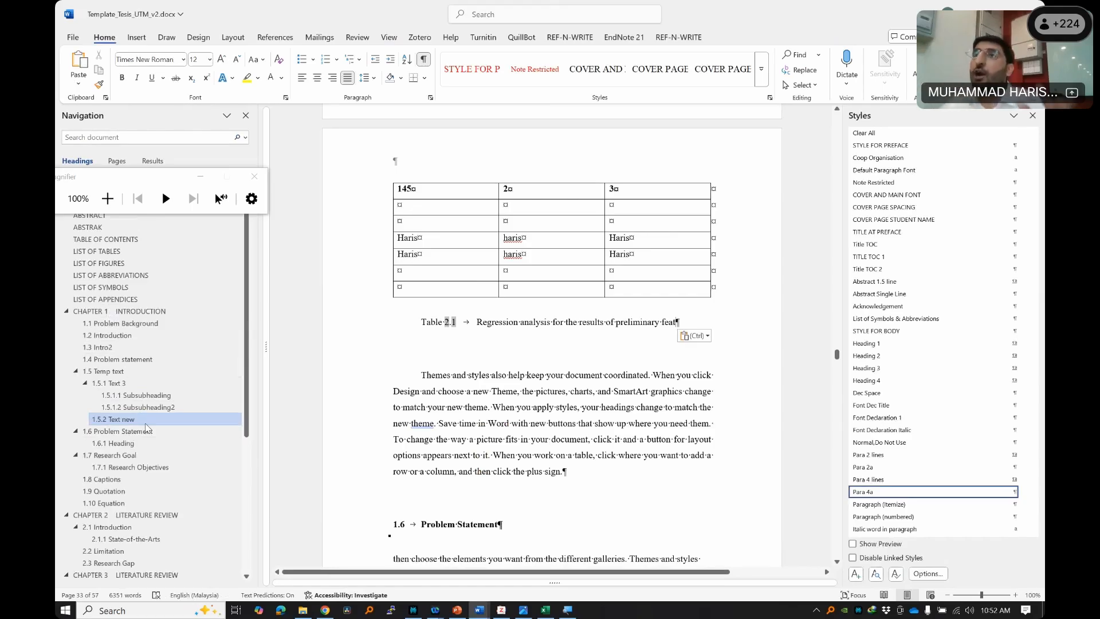
# - Refresh the pasted table caption's number by opening the print preview and returning to the document
pyautogui.rightClick(448, 330)
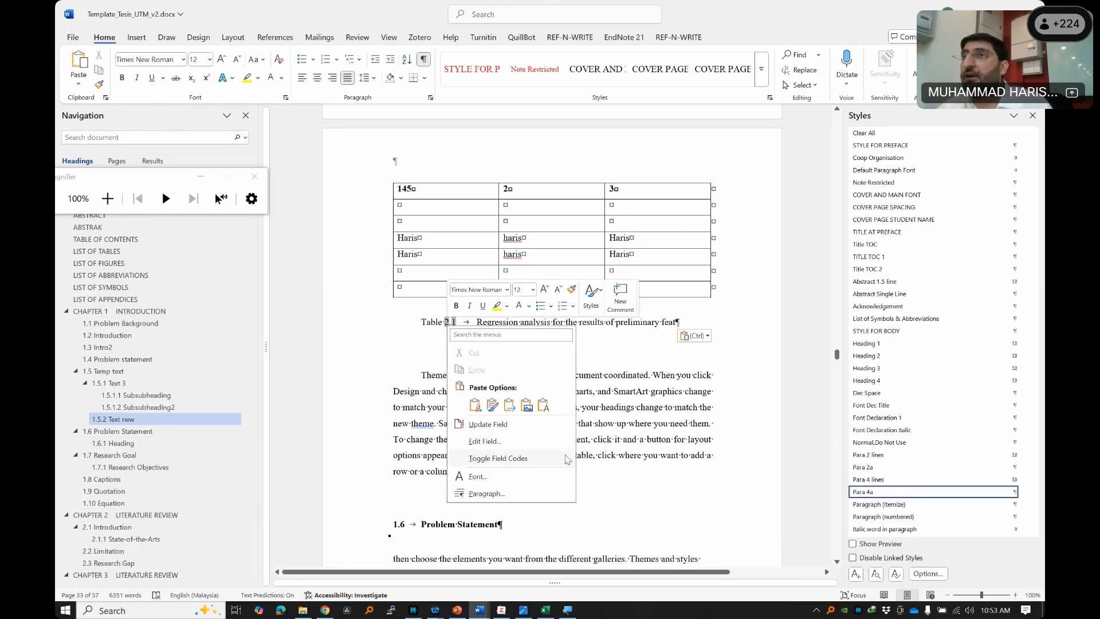
pyautogui.click(357, 376)
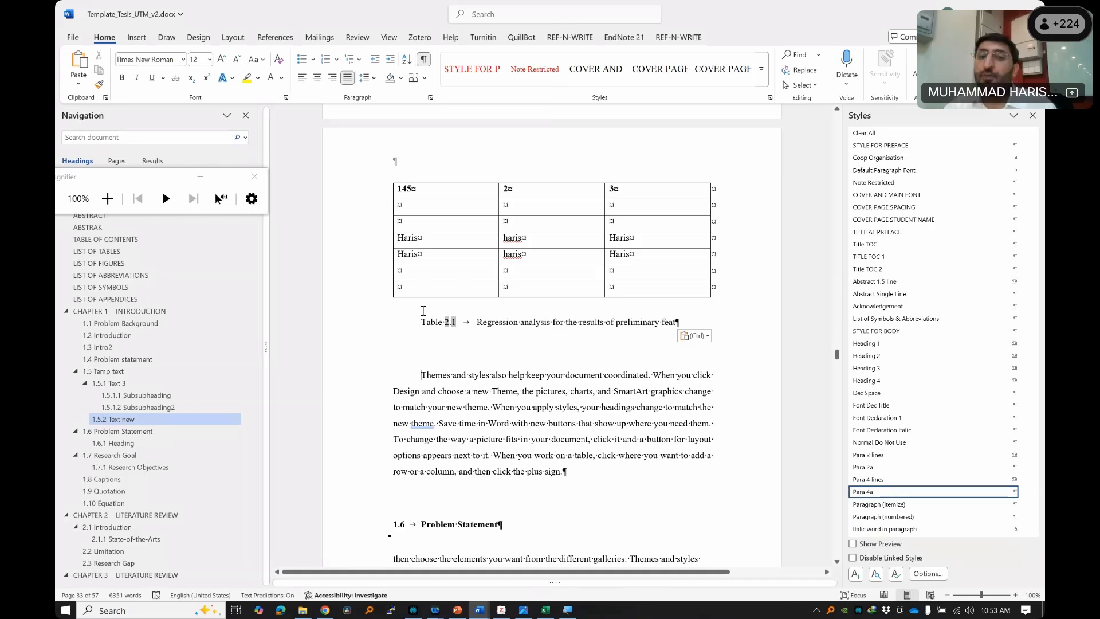
pyautogui.hotkey('ctrl', 'p')
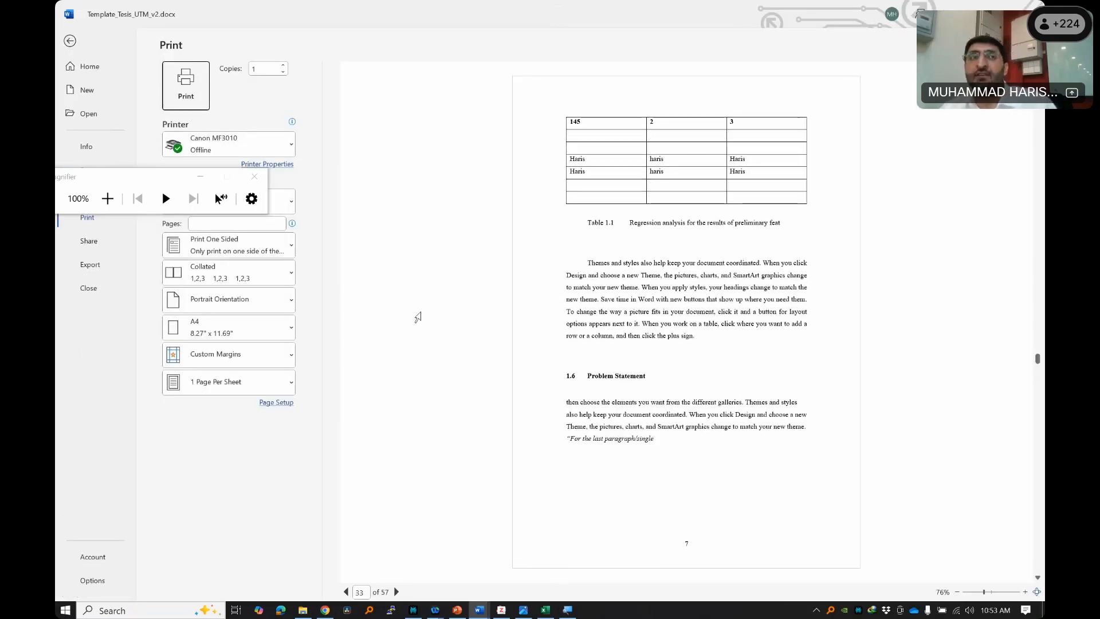
pyautogui.press('Escape')
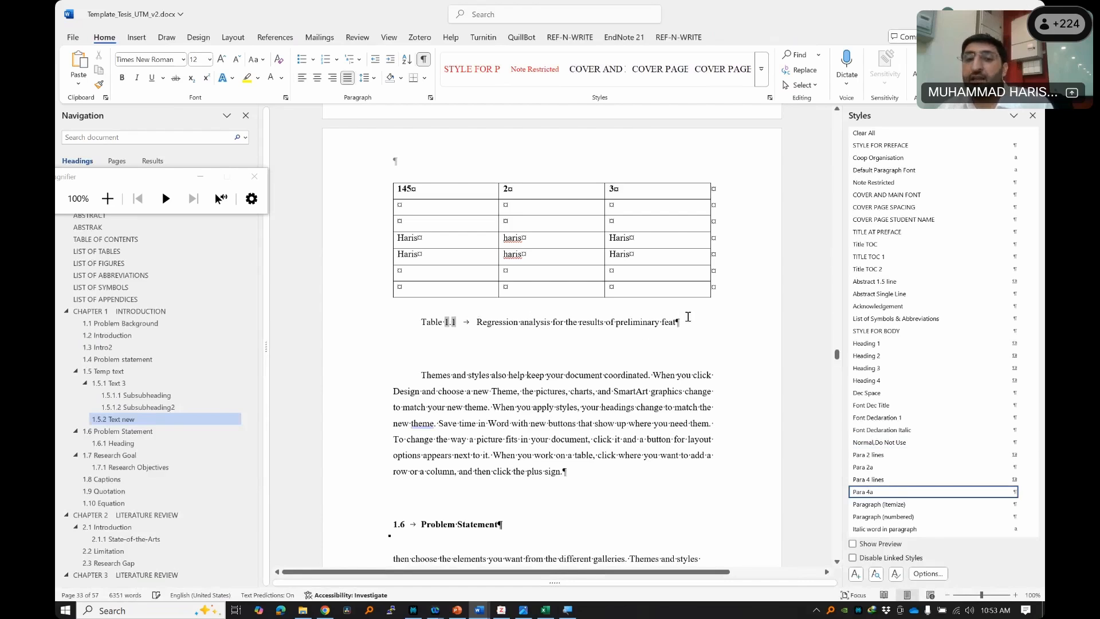
# - Duplicate the table's last five rows with their caption after the following body paragraph and remove the extra empty paragraph
pyautogui.hotkey('shift', 'Up')
pyautogui.hotkey('shift', 'Up')
pyautogui.hotkey('shift', 'Up')
pyautogui.hotkey('shift', 'Up')
pyautogui.hotkey('shift', 'Up')
pyautogui.hotkey('shift', 'Up')
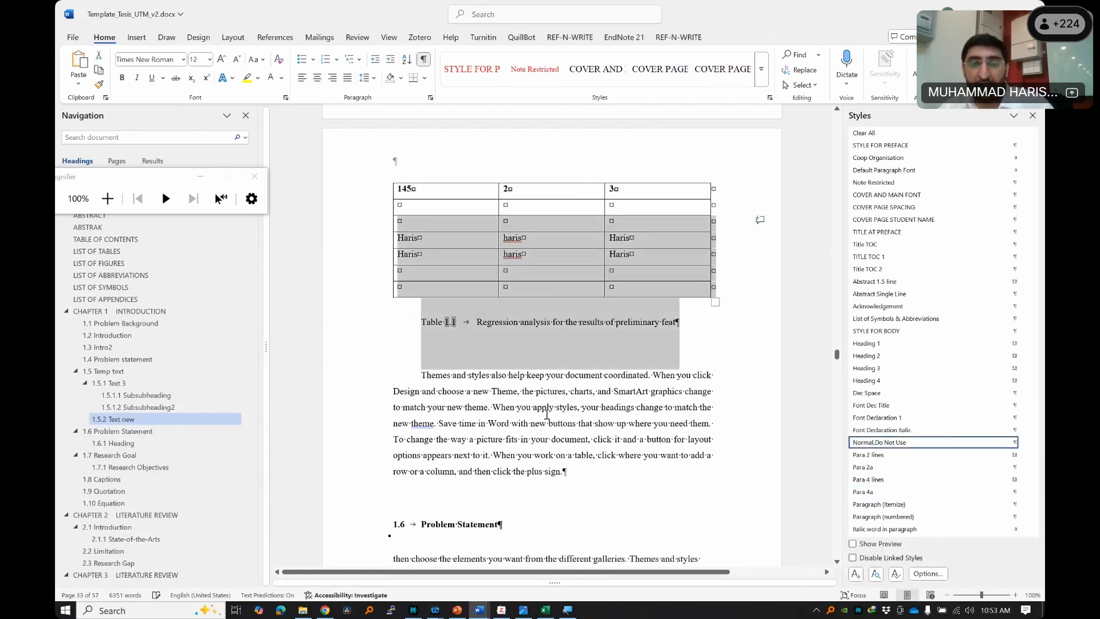
pyautogui.scroll(-3, 521, 303)
pyautogui.click(586, 316)
pyautogui.press('Return')
pyautogui.hotkey('ctrl', 'v')
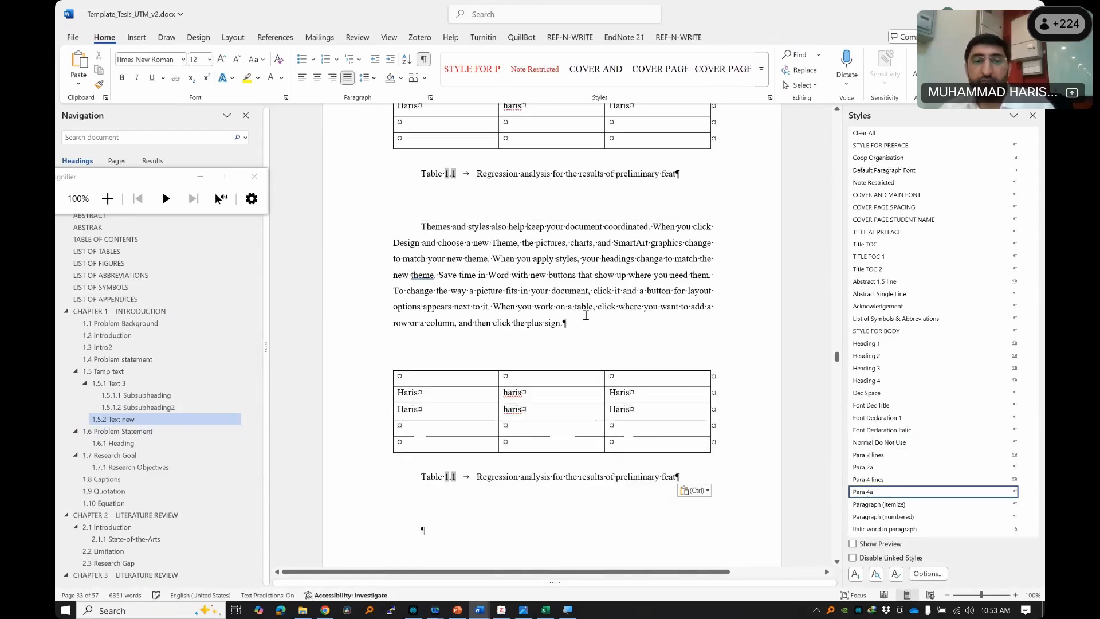
pyautogui.press('Delete')
# - Refresh the duplicated table's caption number through the print preview
pyautogui.click(465, 321)
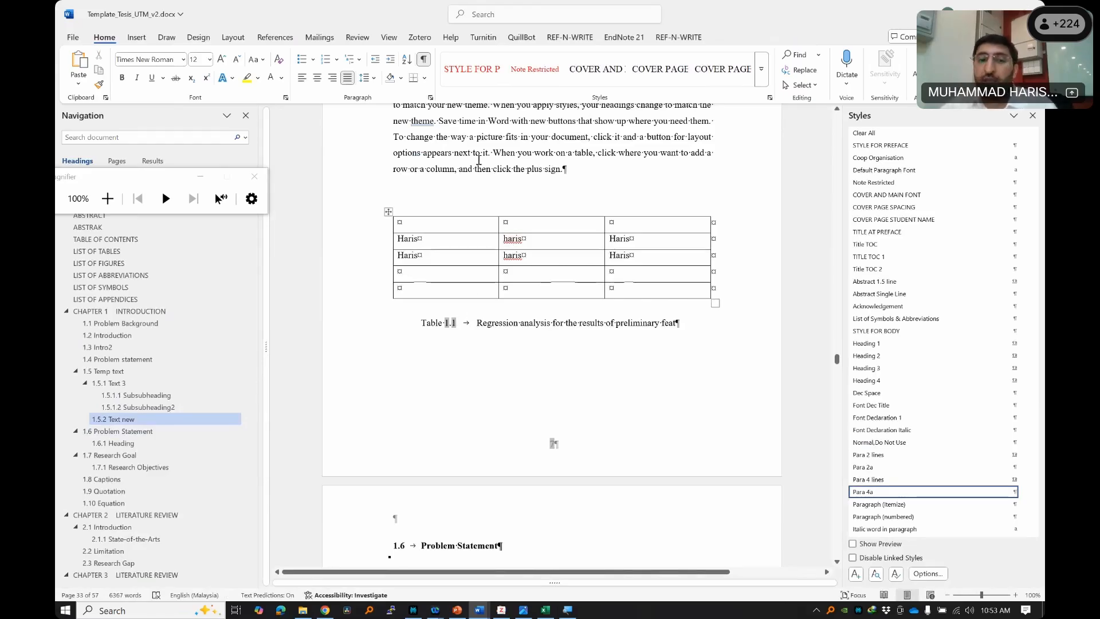
pyautogui.hotkey('ctrl', 'p')
pyautogui.press('Escape')
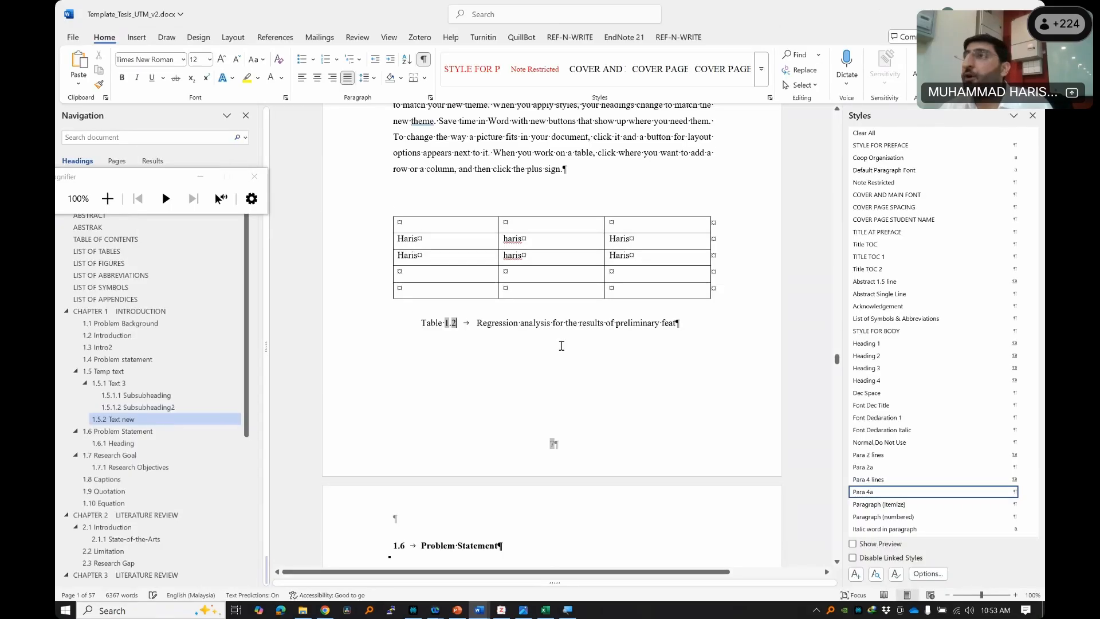
# - Update the entire List of Tables, including its entries and page numbers
pyautogui.click(114, 263)
pyautogui.click(96, 251)
pyautogui.rightClick(512, 181)
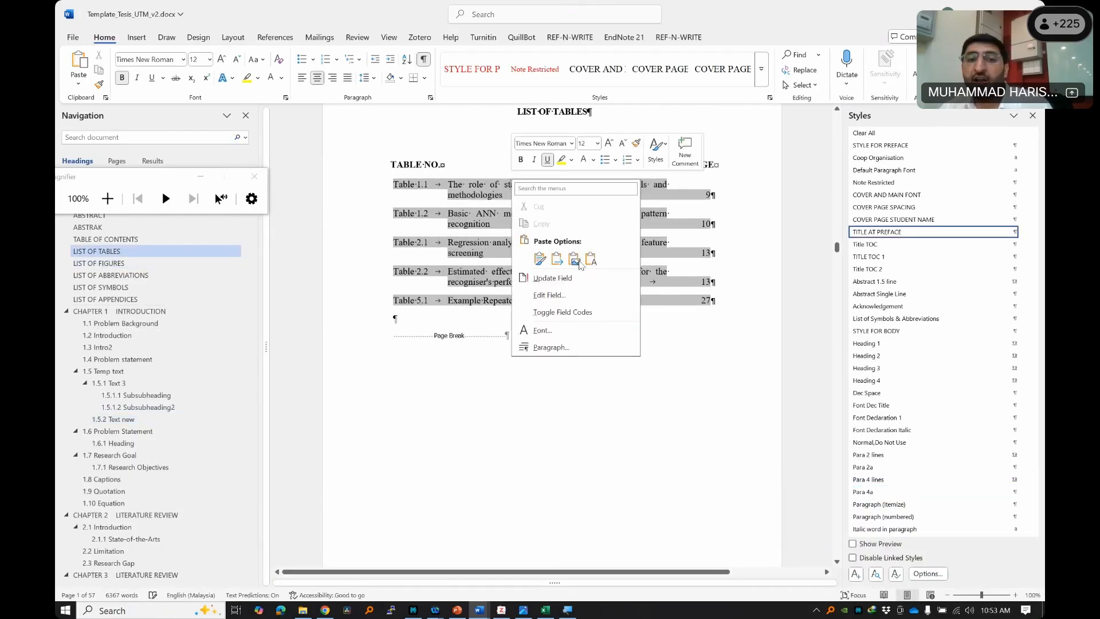
pyautogui.click(578, 278)
pyautogui.click(504, 304)
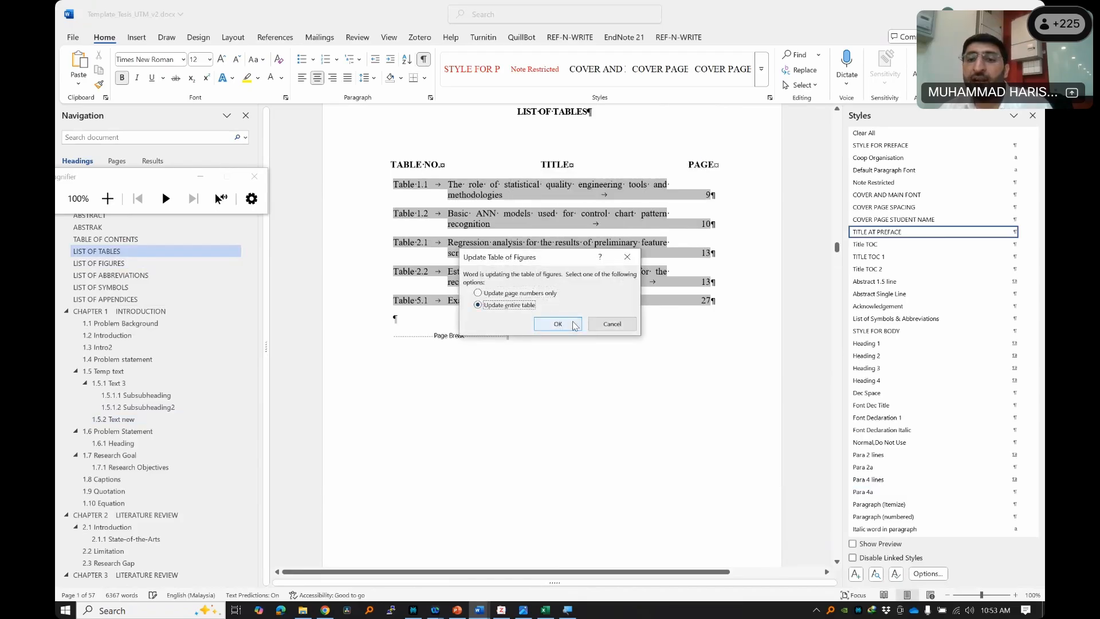
pyautogui.click(571, 323)
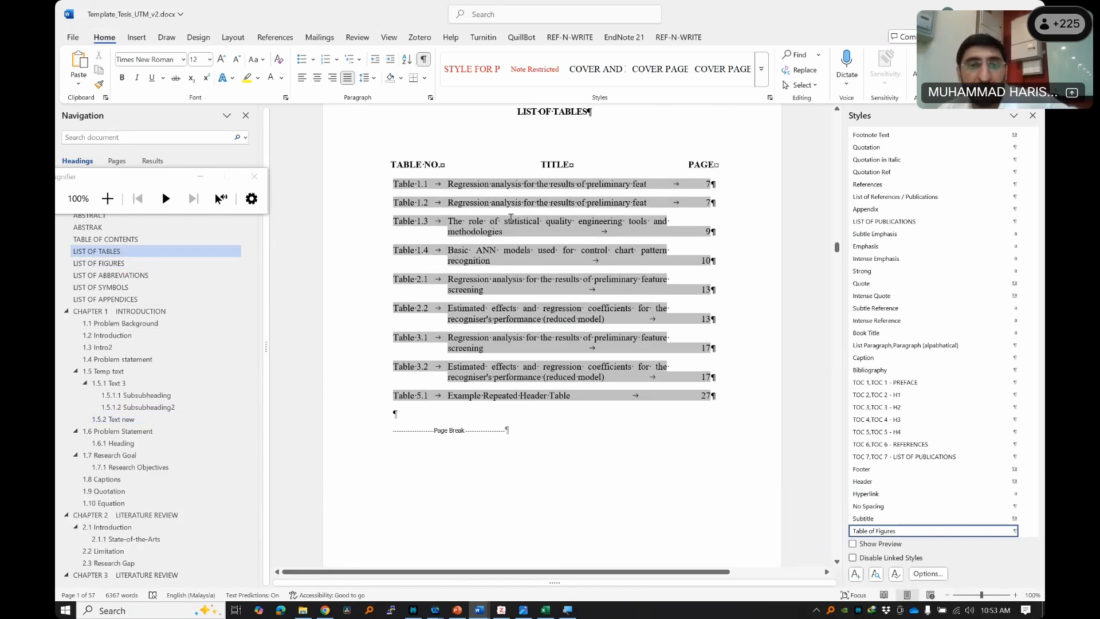
# - Follow the Table 1.2 entry to its caption and apply the Caption for Table style
pyautogui.keyDown('ctrl'); pyautogui.click(496, 204); pyautogui.keyUp('ctrl')
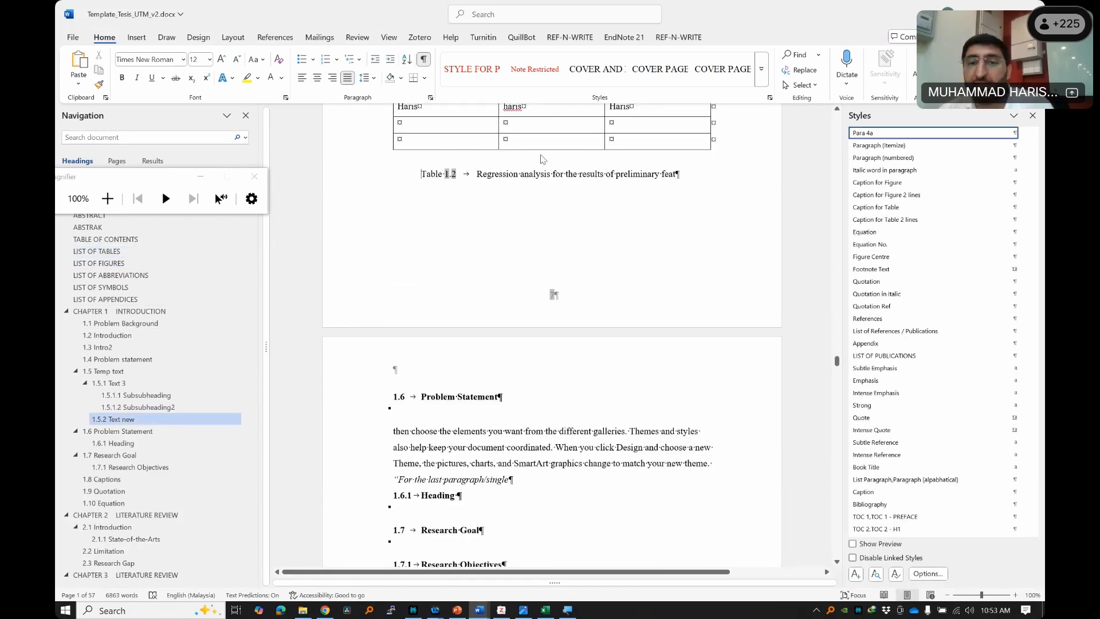
pyautogui.scroll(4, 557, 210)
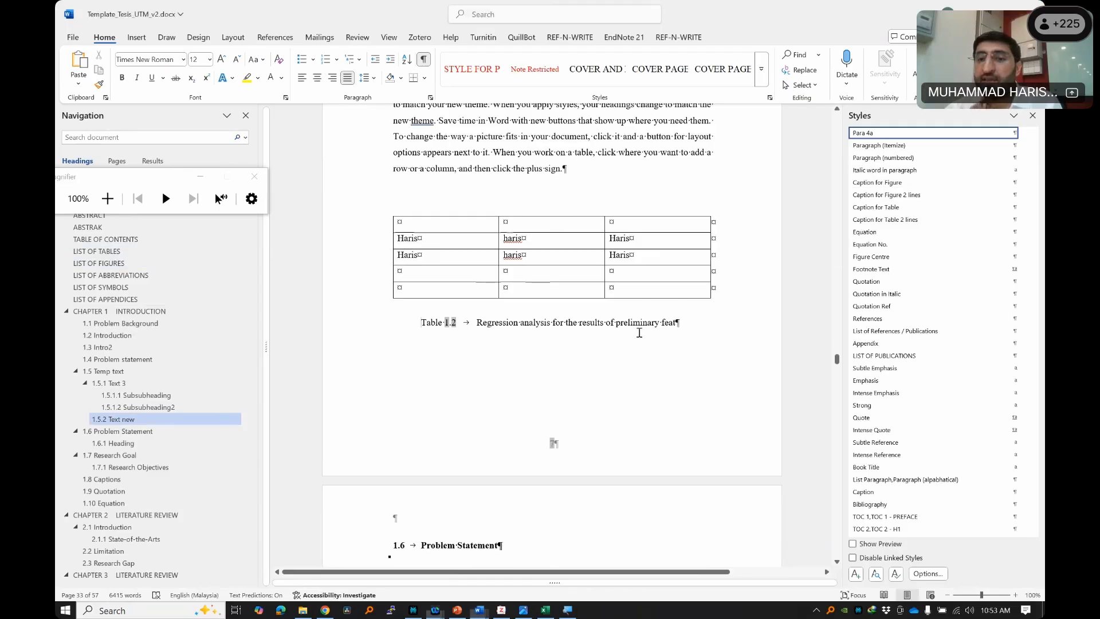
pyautogui.scroll(-2, 928, 271)
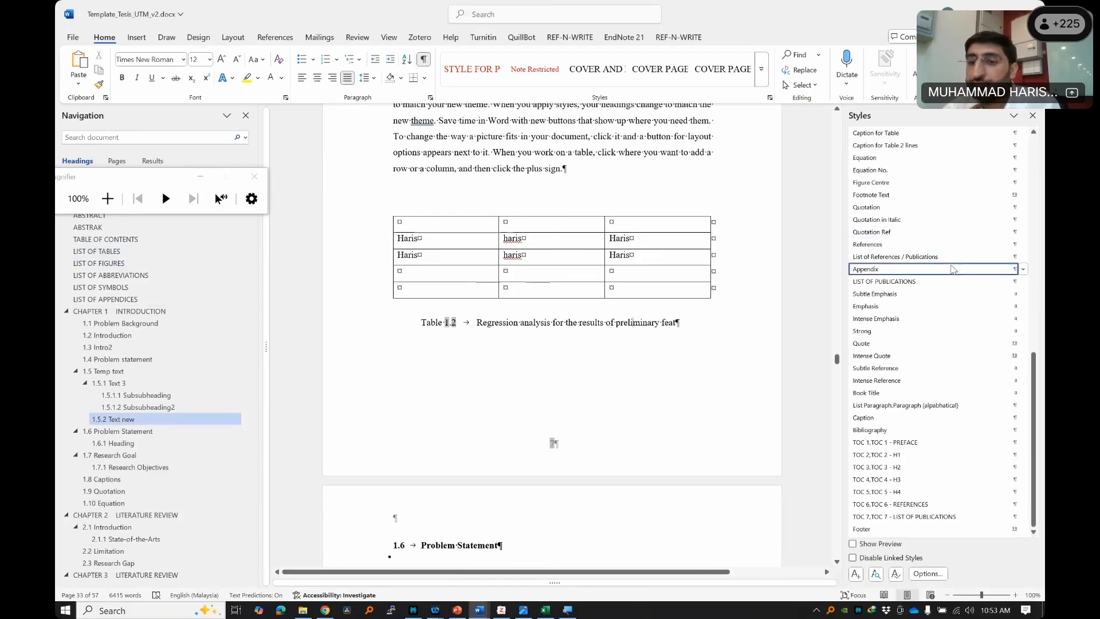
pyautogui.scroll(2, 945, 229)
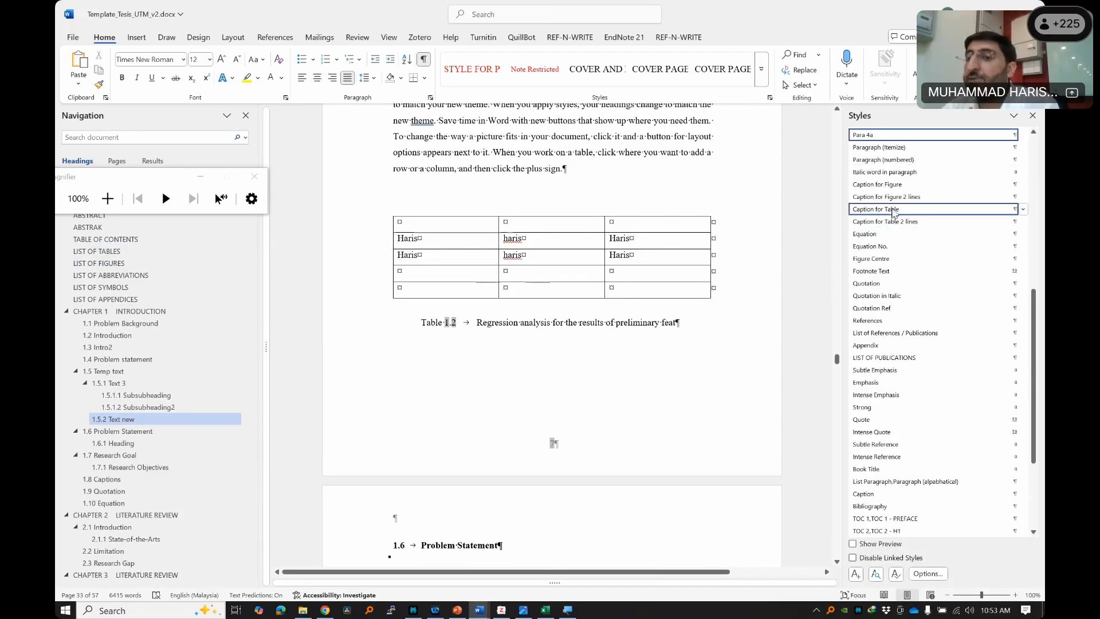
pyautogui.click(900, 224)
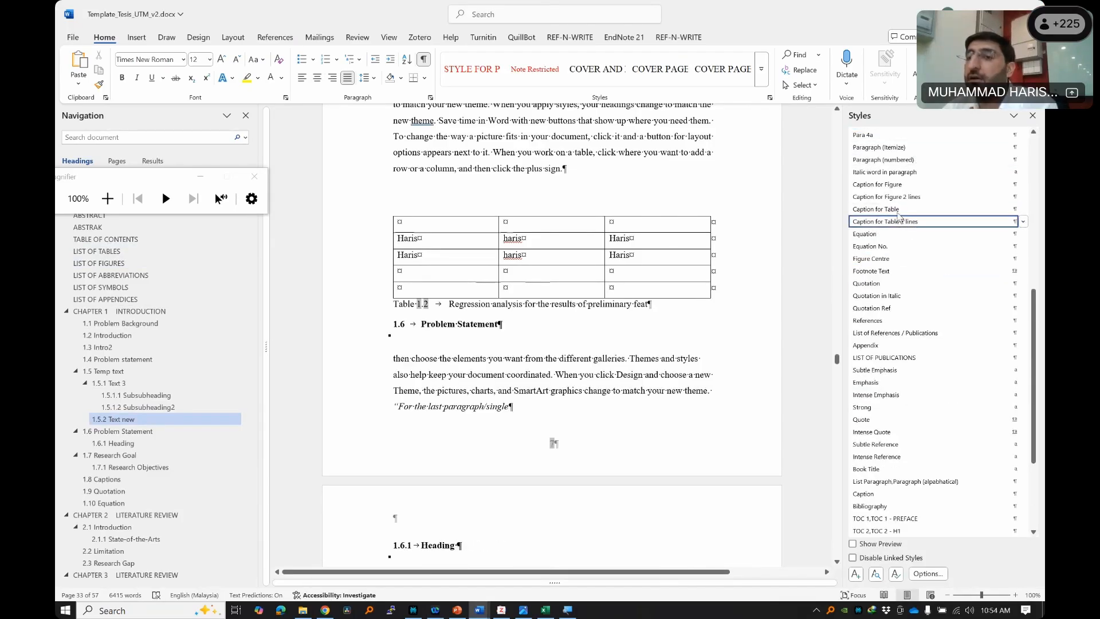
pyautogui.click(882, 211)
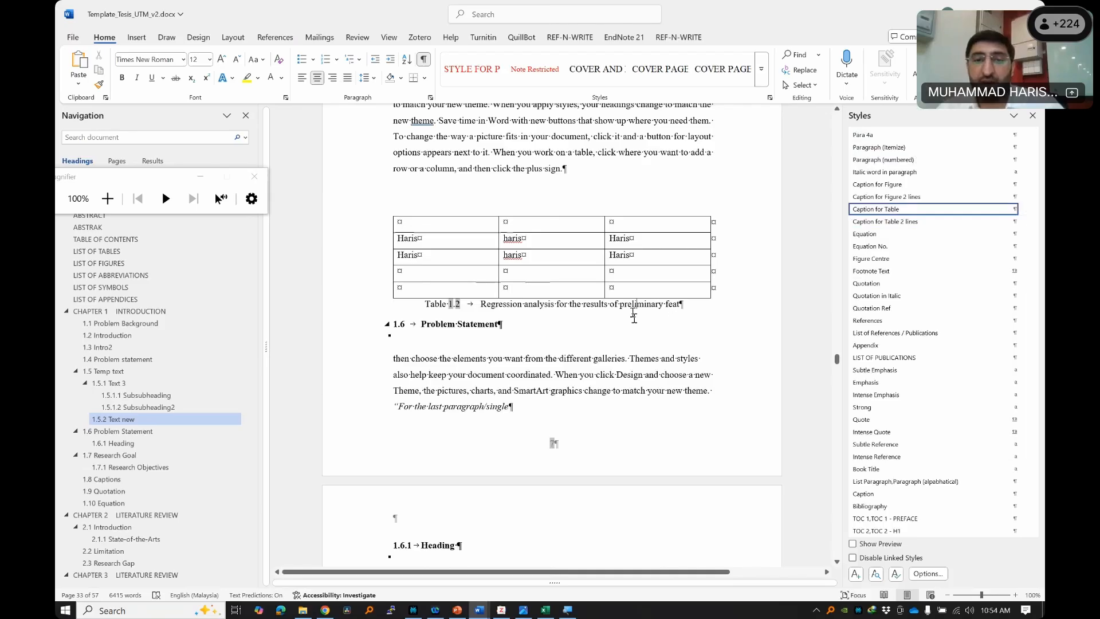
# - Move the Table 1.2 caption from below the table to above it and remove the leftover empty paragraph
pyautogui.moveTo(634, 314); pyautogui.dragTo(425, 304)
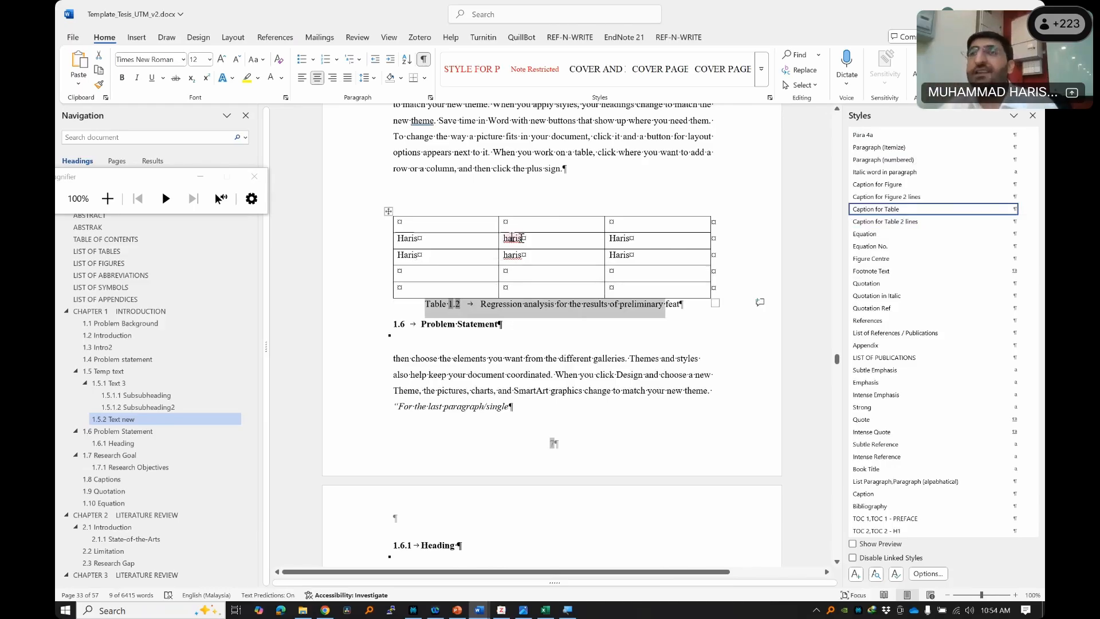
pyautogui.click(658, 319)
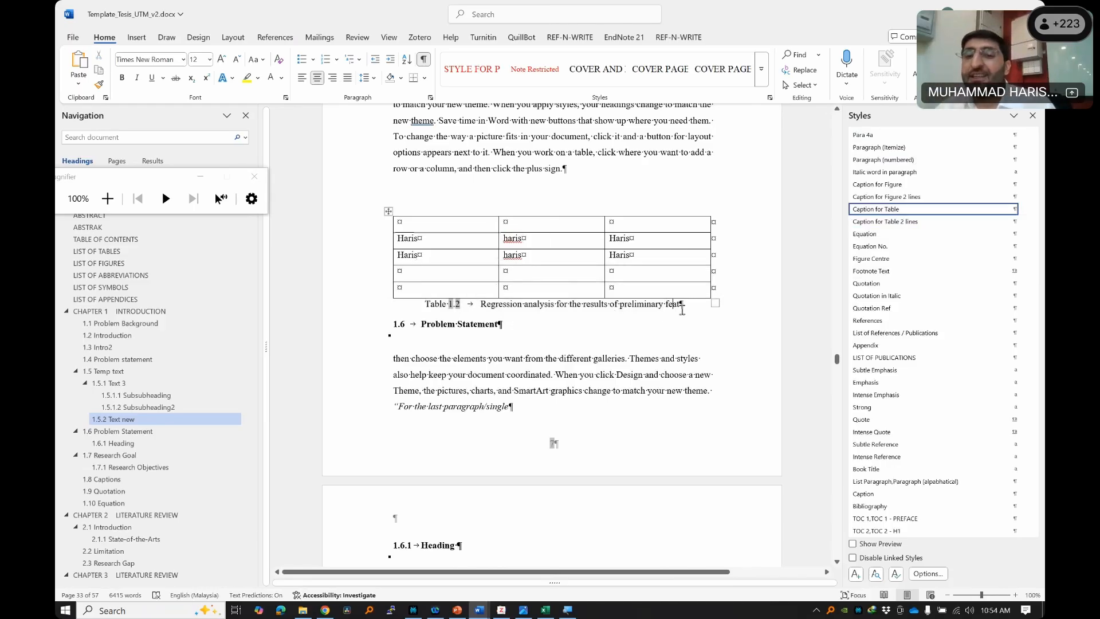
pyautogui.moveTo(676, 316); pyautogui.dragTo(427, 304)
pyautogui.hotkey('ctrl', 'c')
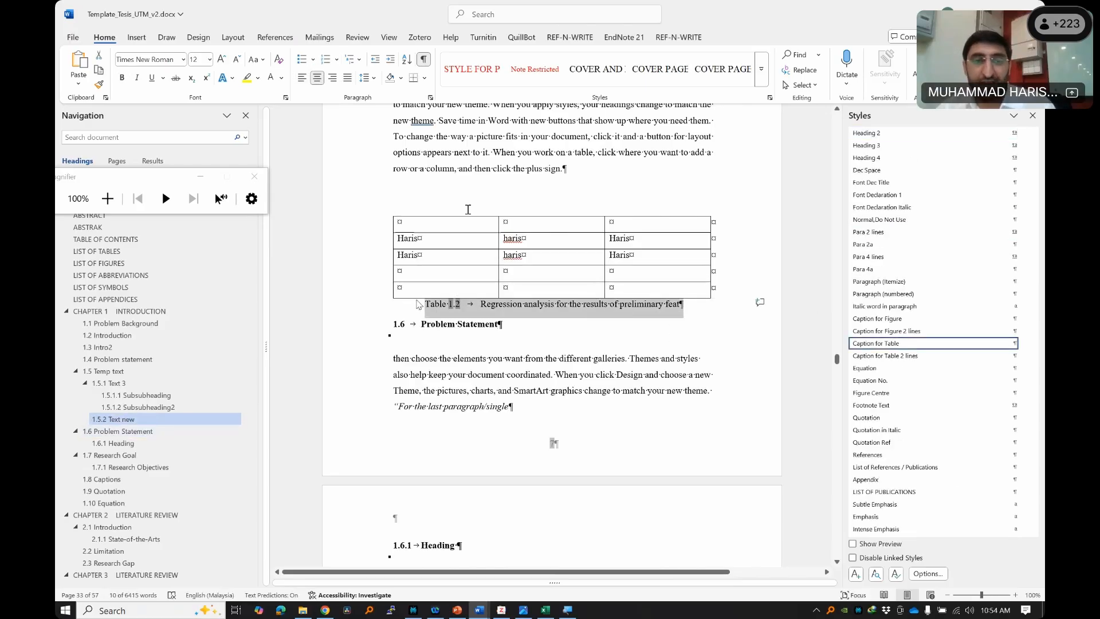
pyautogui.press('Delete')
pyautogui.click(514, 169)
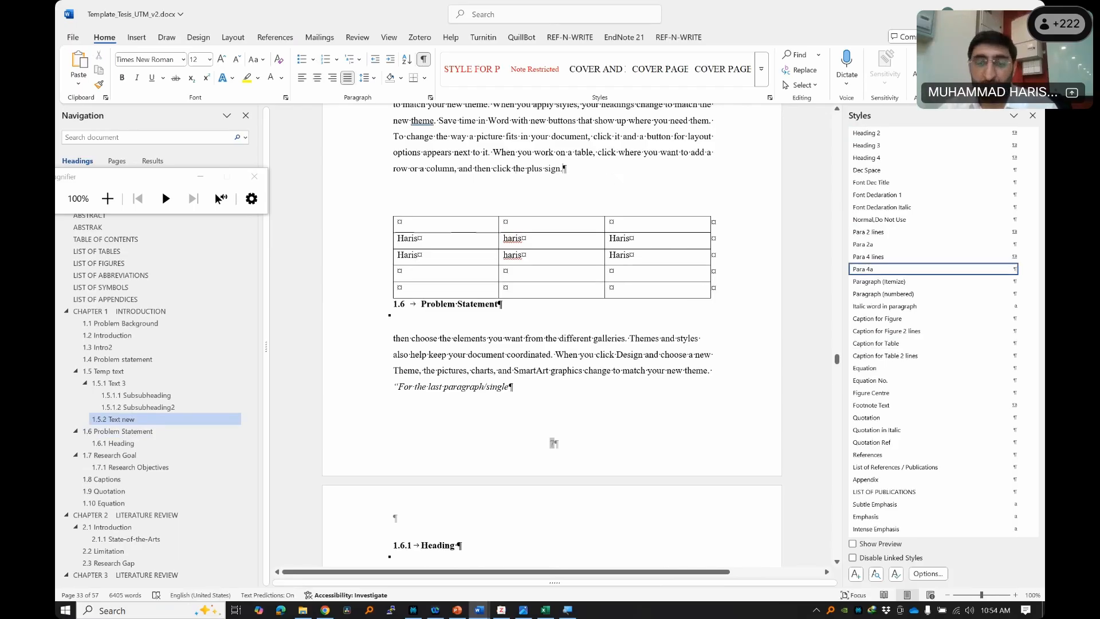
pyautogui.hotkey('ctrl', 'v')
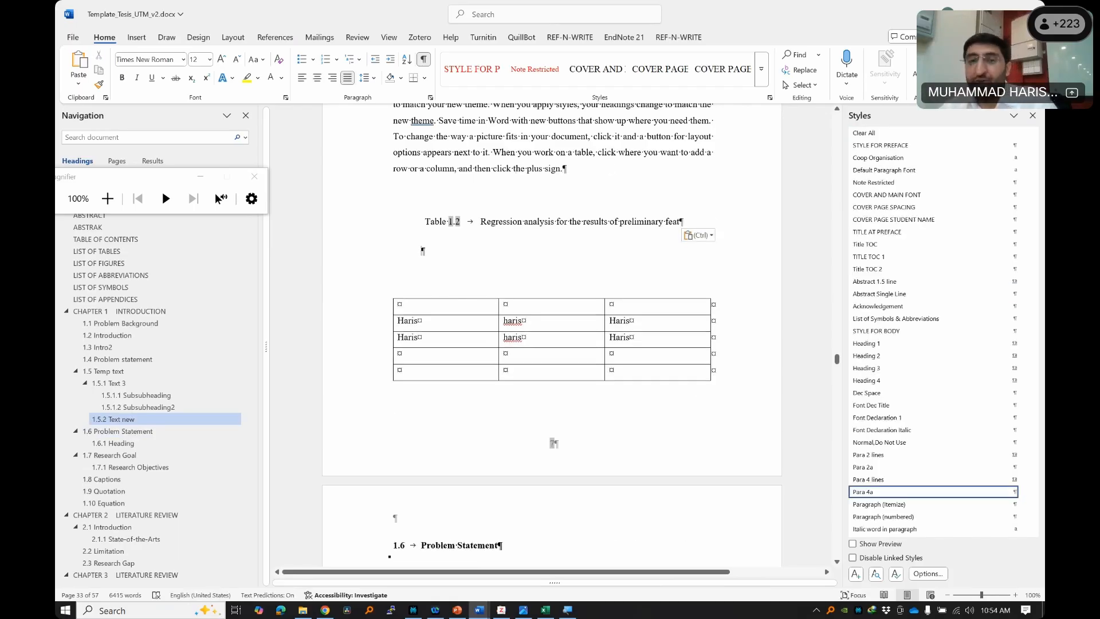
pyautogui.press('Delete')
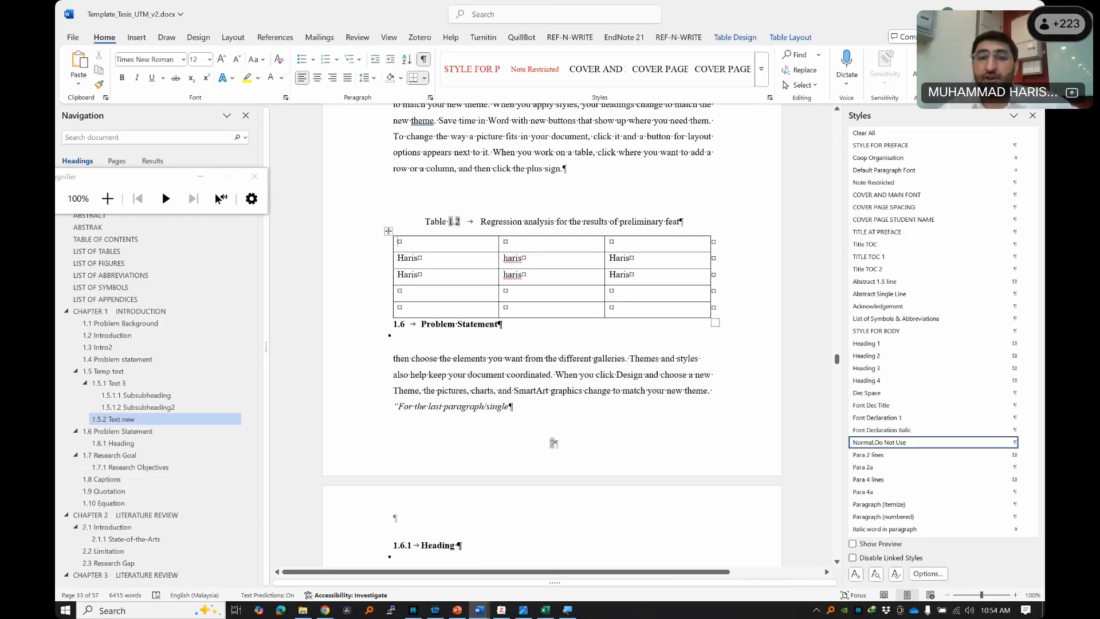
# - Apply the Caption for Table style to the Table 1.2 caption above the table
pyautogui.click(627, 221)
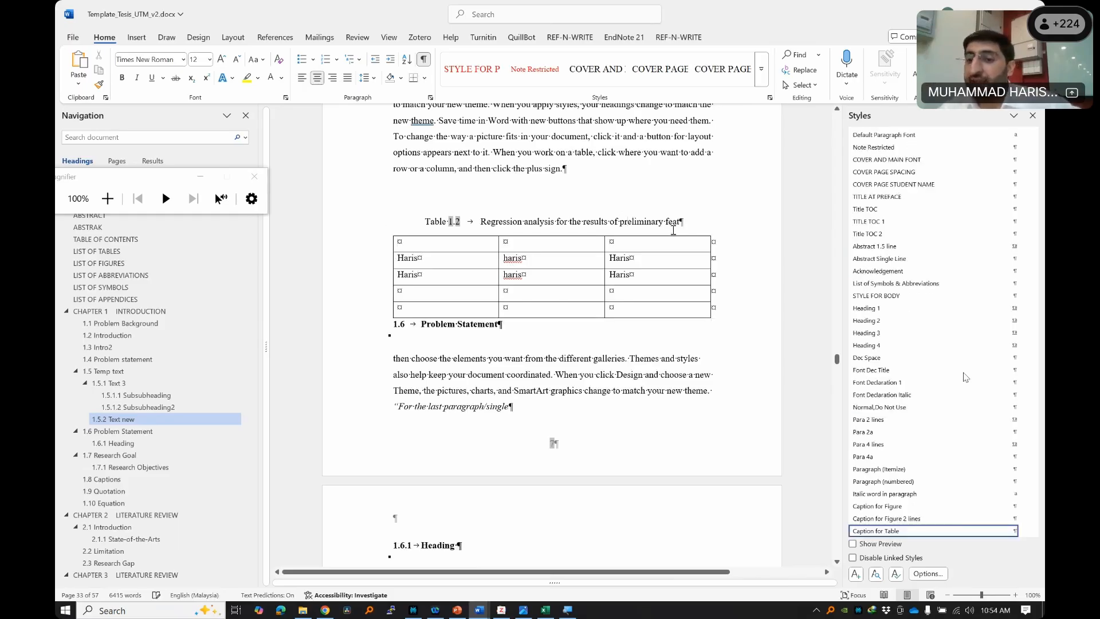
pyautogui.scroll(-5, 898, 412)
pyautogui.click(887, 235)
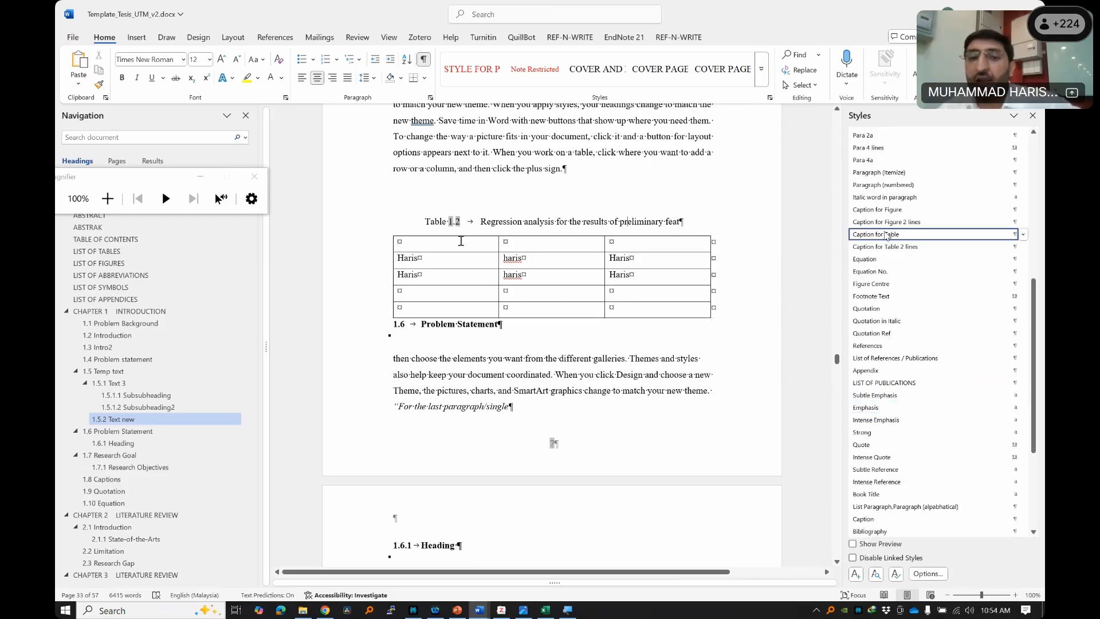
pyautogui.click(388, 232)
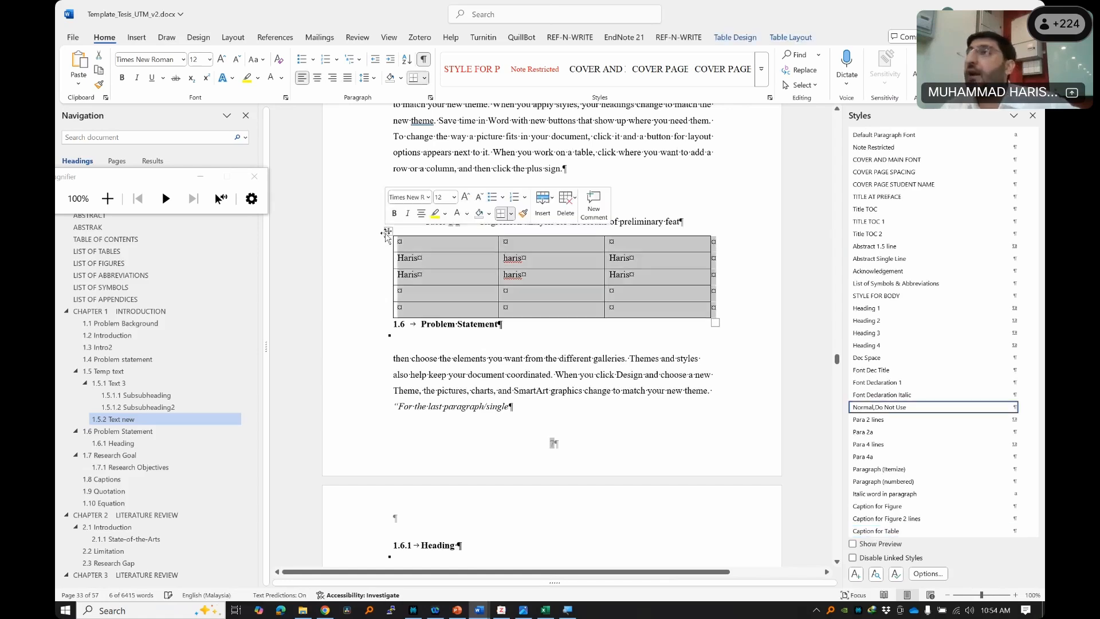
pyautogui.moveTo(913, 167)
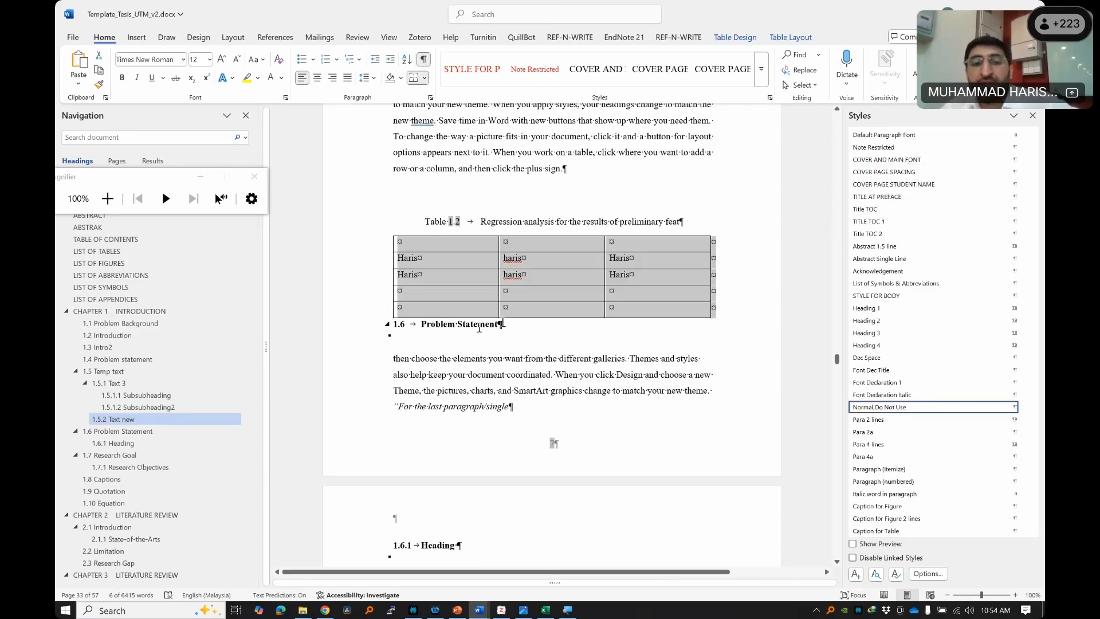
pyautogui.click(500, 325)
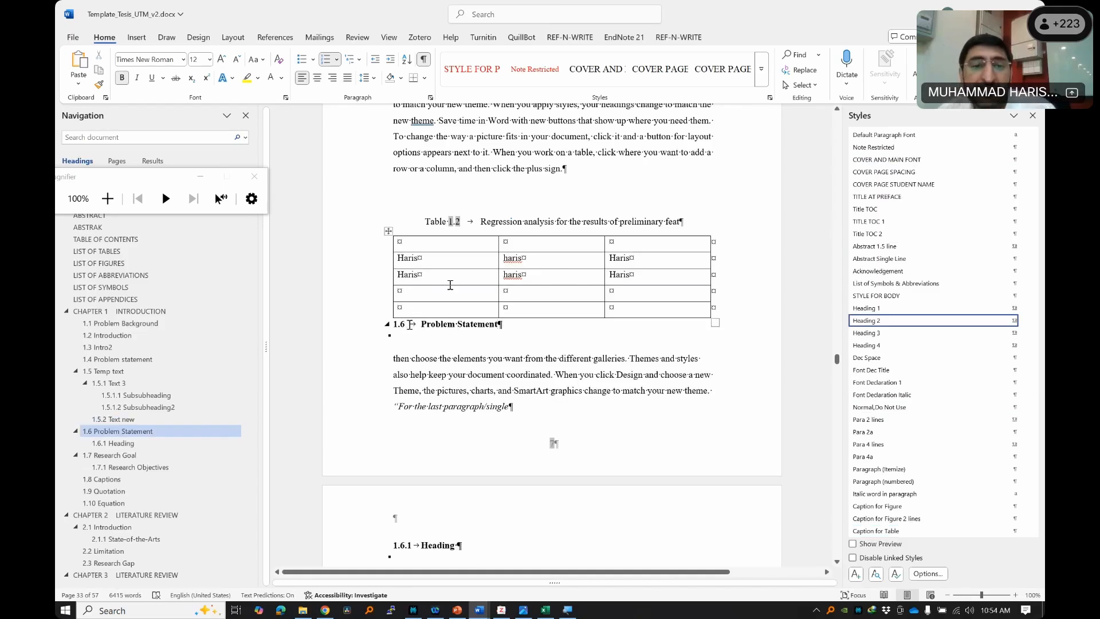
# - Hide the formatting marks and copy the table's two filled rows into its last two empty rows
pyautogui.click(424, 59)
pyautogui.moveTo(446, 284); pyautogui.dragTo(626, 269)
pyautogui.hotkey('ctrl', 'c')
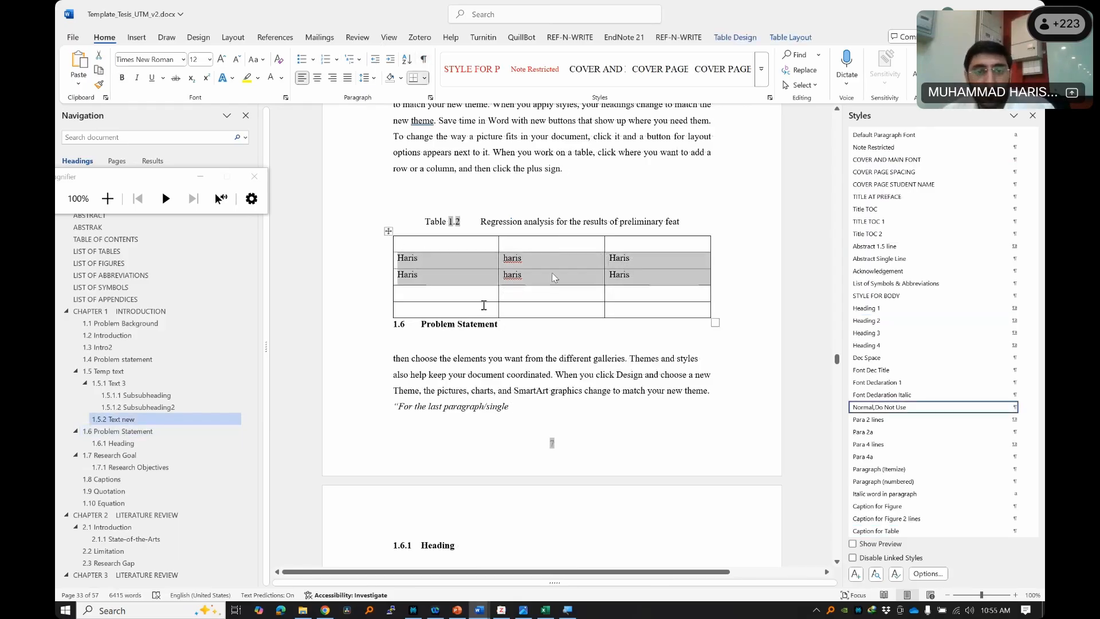
pyautogui.moveTo(470, 294); pyautogui.dragTo(655, 306)
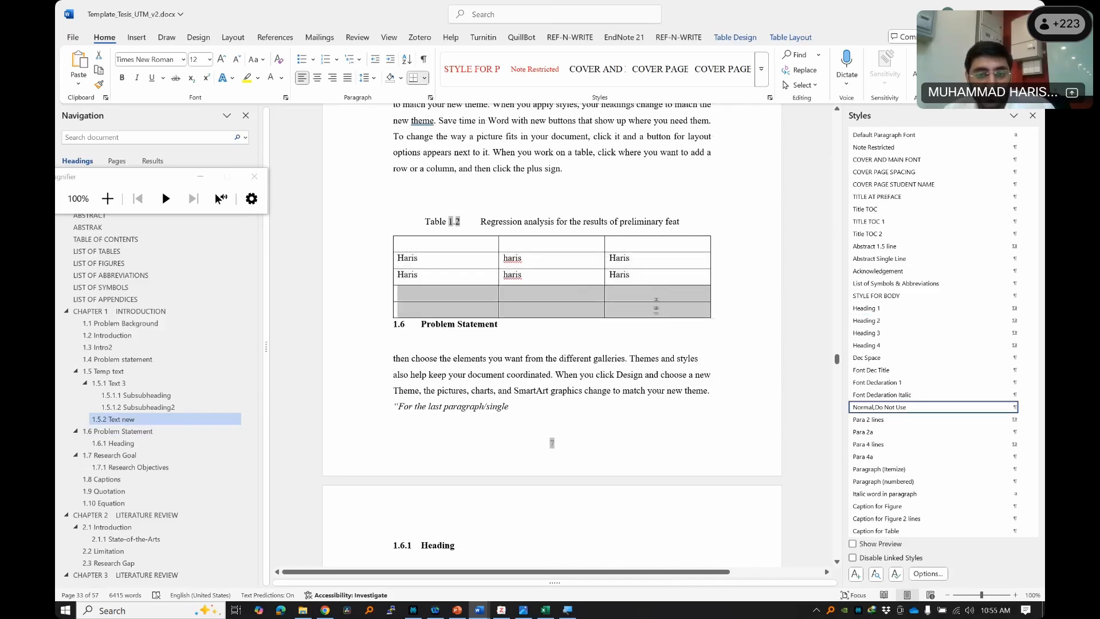
pyautogui.hotkey('ctrl', 'v')
pyautogui.click(550, 311)
pyautogui.moveTo(421, 329); pyautogui.dragTo(508, 326)
pyautogui.click(424, 330)
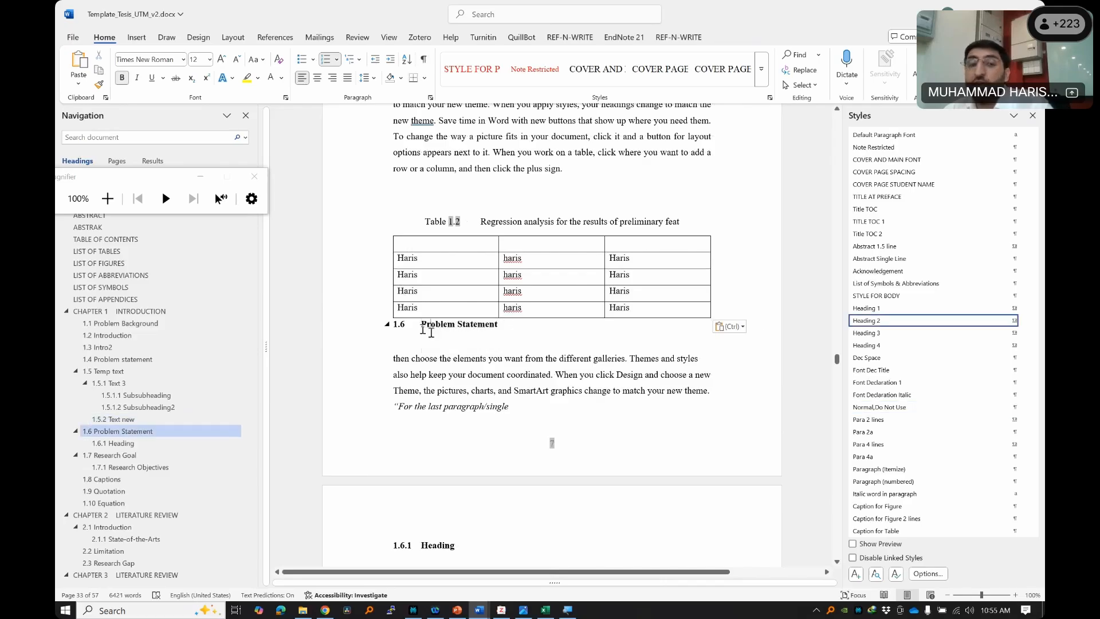
pyautogui.moveTo(423, 329); pyautogui.dragTo(508, 328)
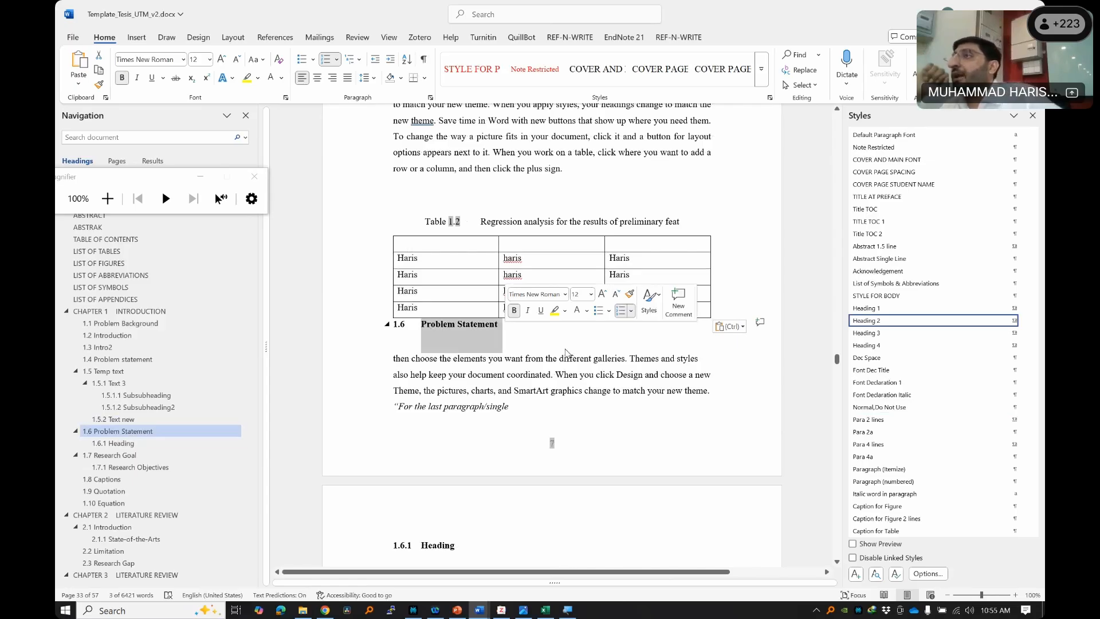
pyautogui.click(412, 327)
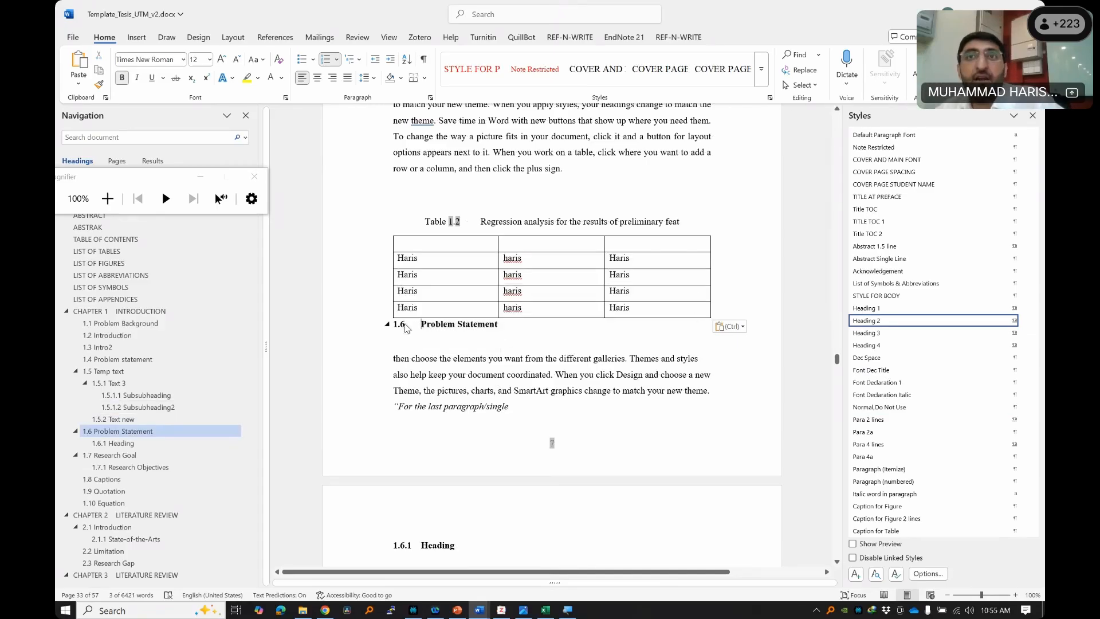
pyautogui.click(418, 275)
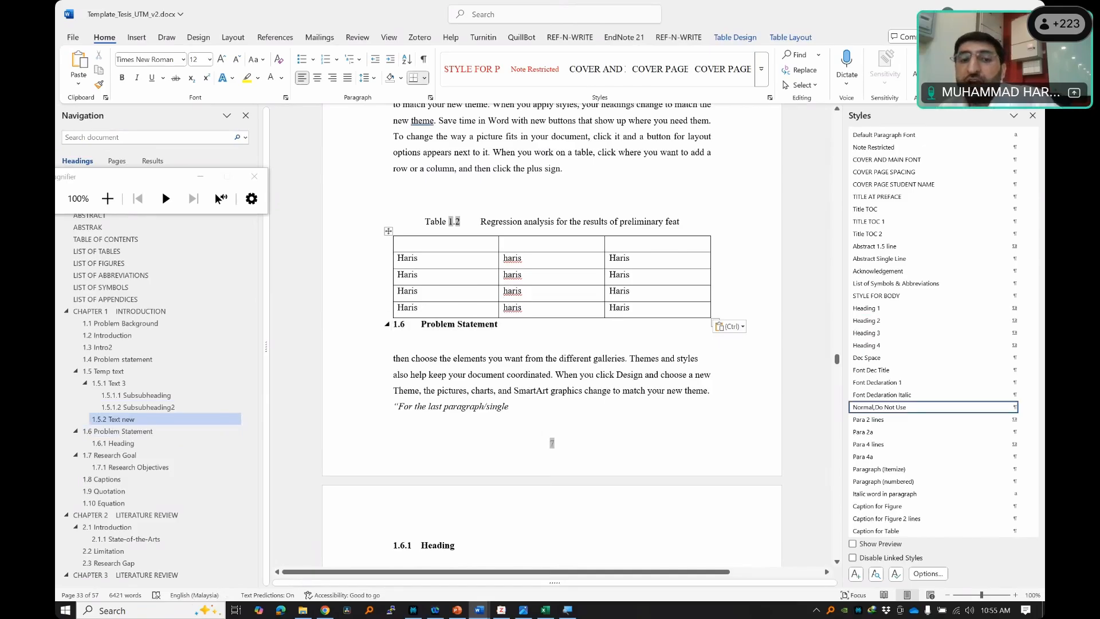
# - Try separating the table from the 1.6 Problem Statement heading with an unnumbered empty paragraph, and remove that paragraph again
pyautogui.click(399, 324)
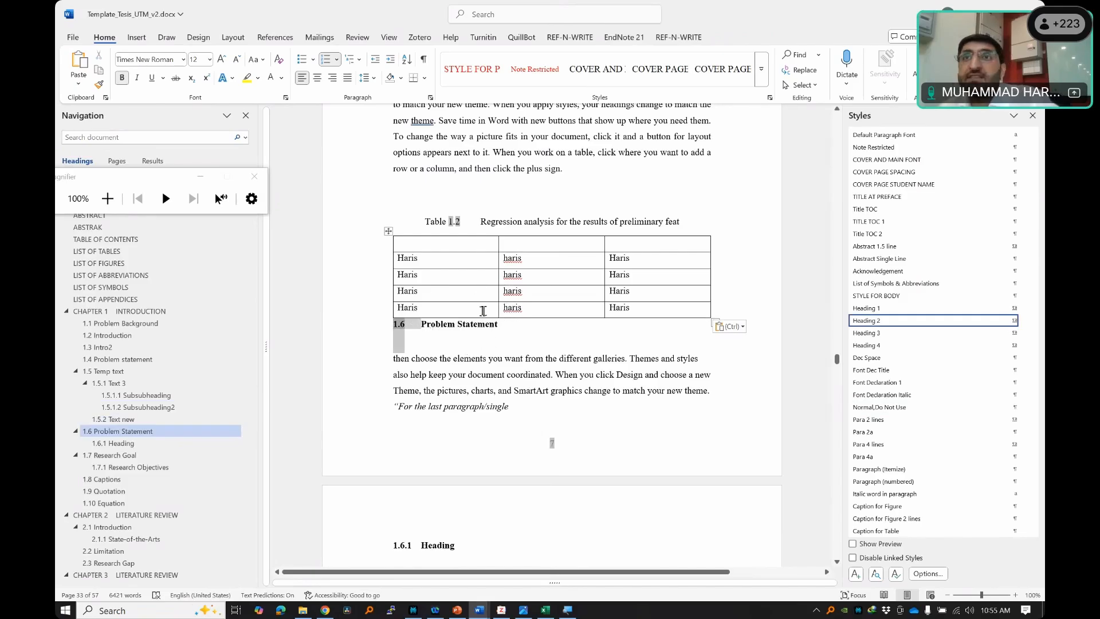
pyautogui.press('Return')
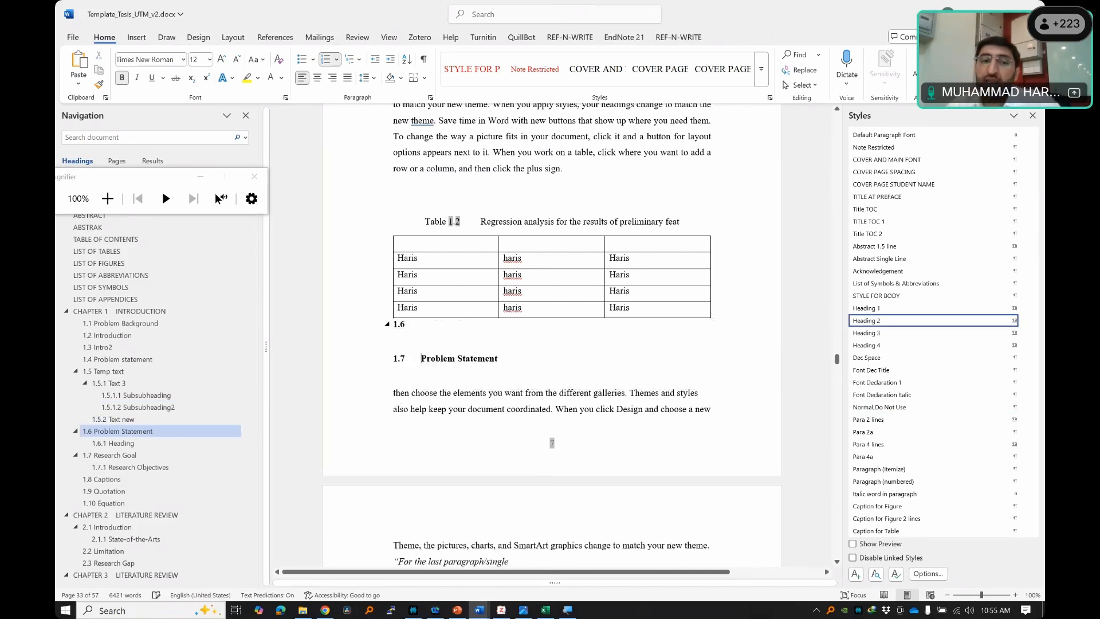
pyautogui.press('BackSpace')
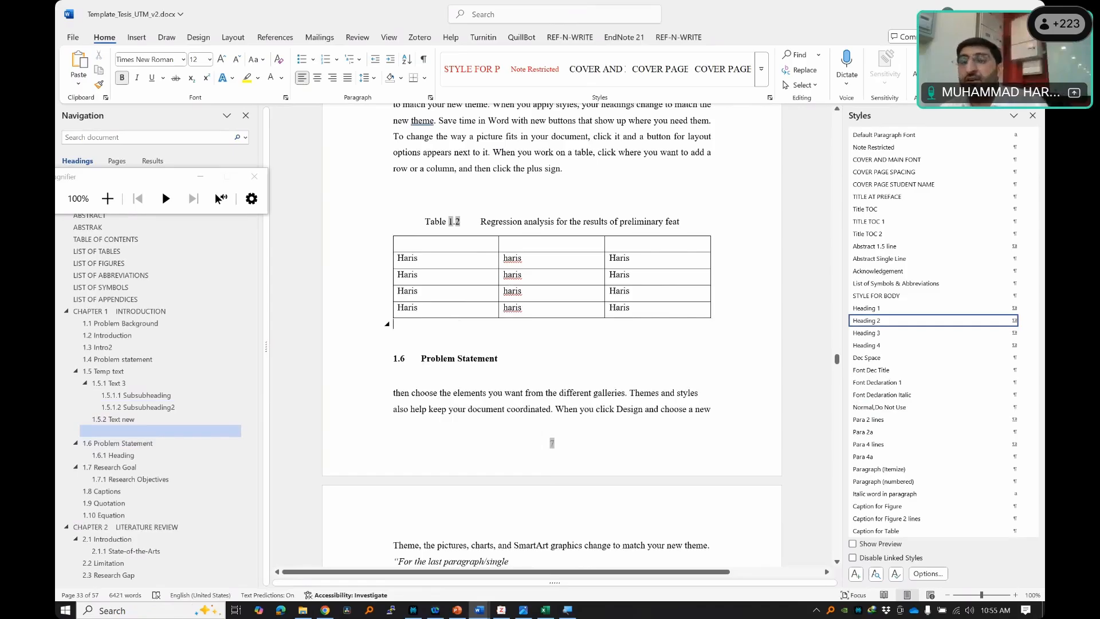
pyautogui.press('Delete')
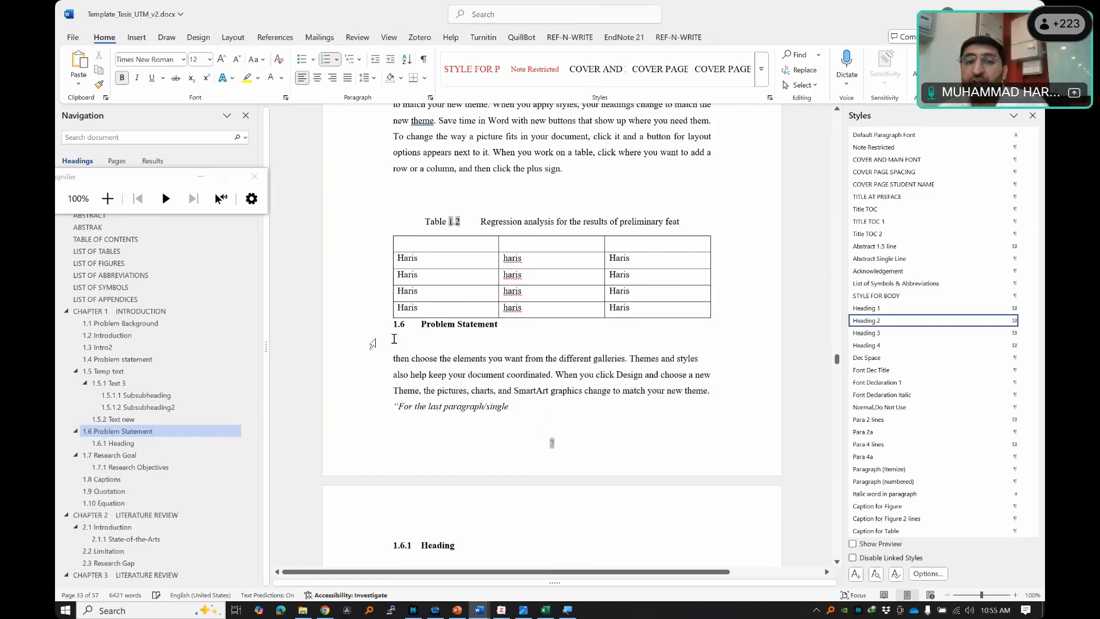
# - Set the paragraph spacing before the 1.6 Problem Statement heading to 4 line
pyautogui.click(397, 324)
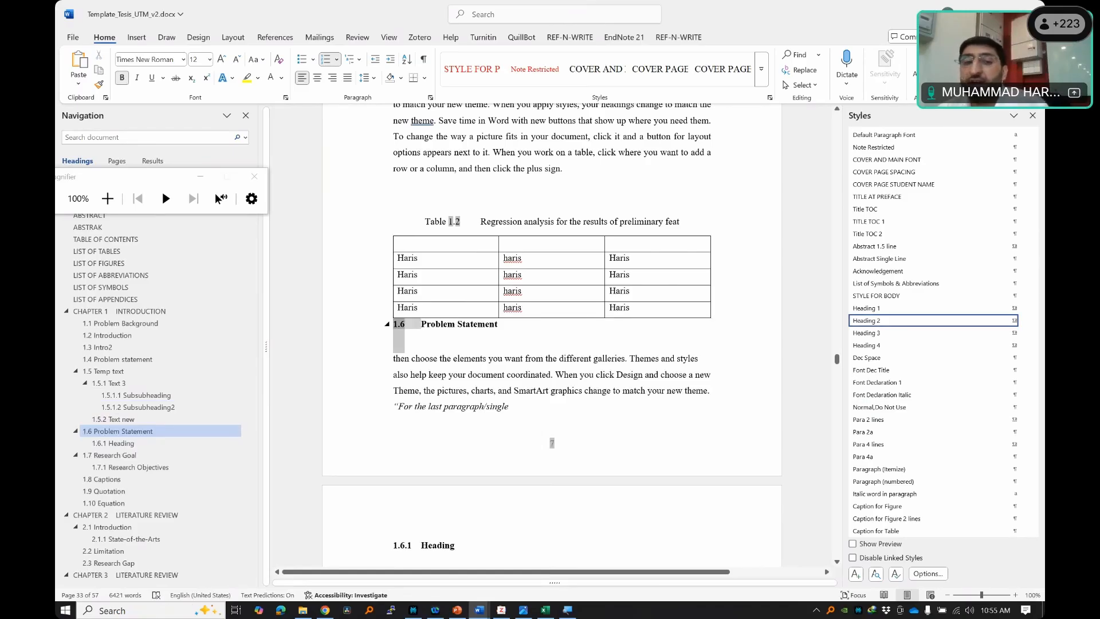
pyautogui.rightClick(401, 327)
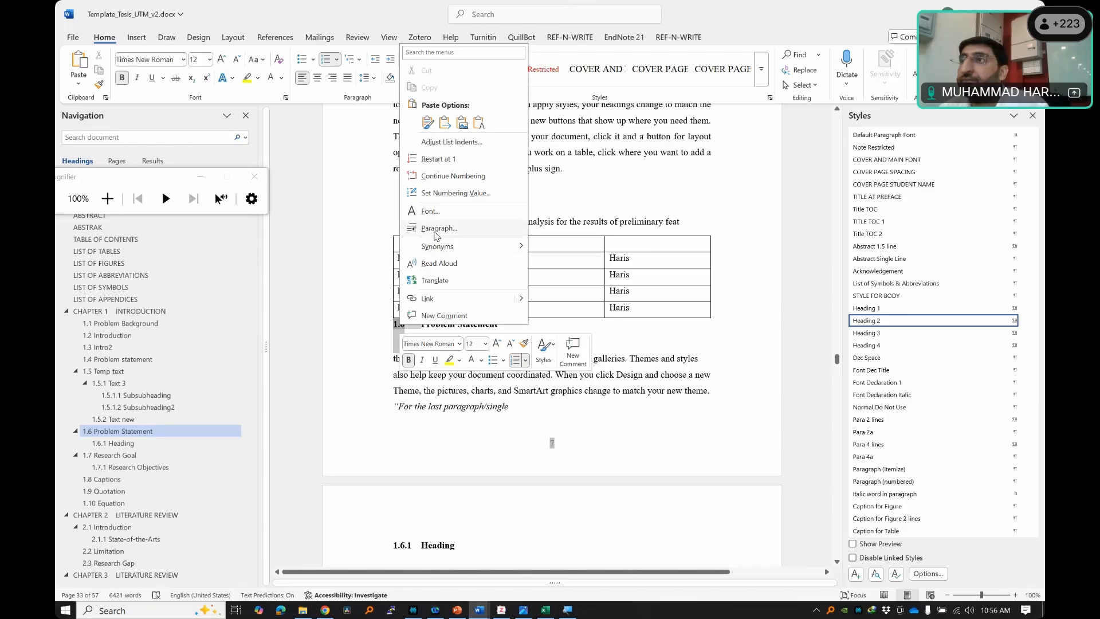
pyautogui.click(437, 228)
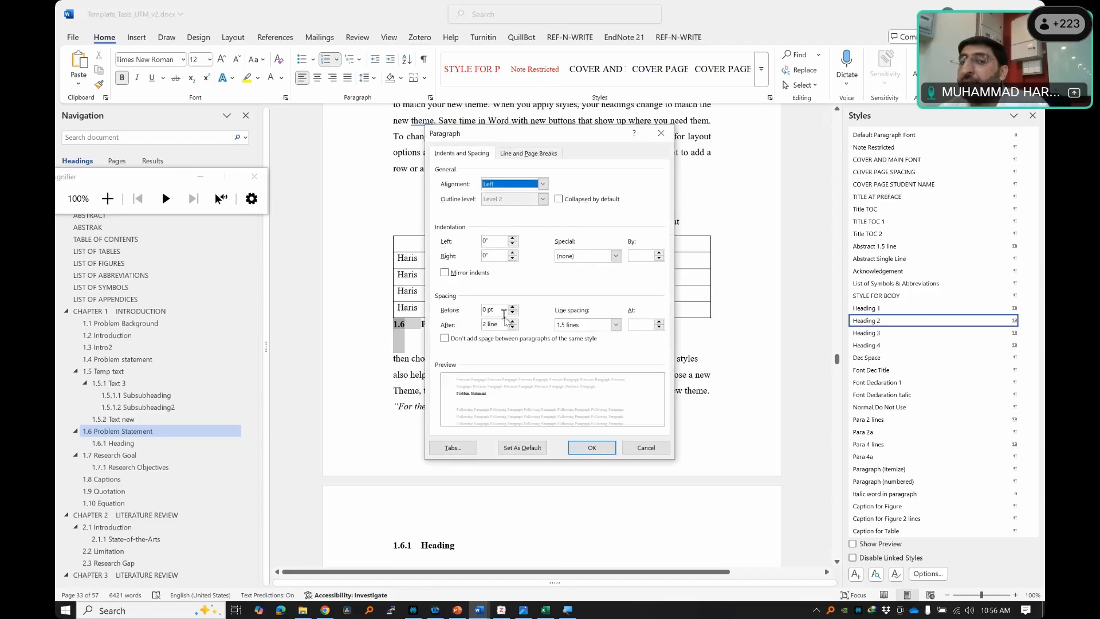
pyautogui.moveTo(502, 312); pyautogui.dragTo(430, 304)
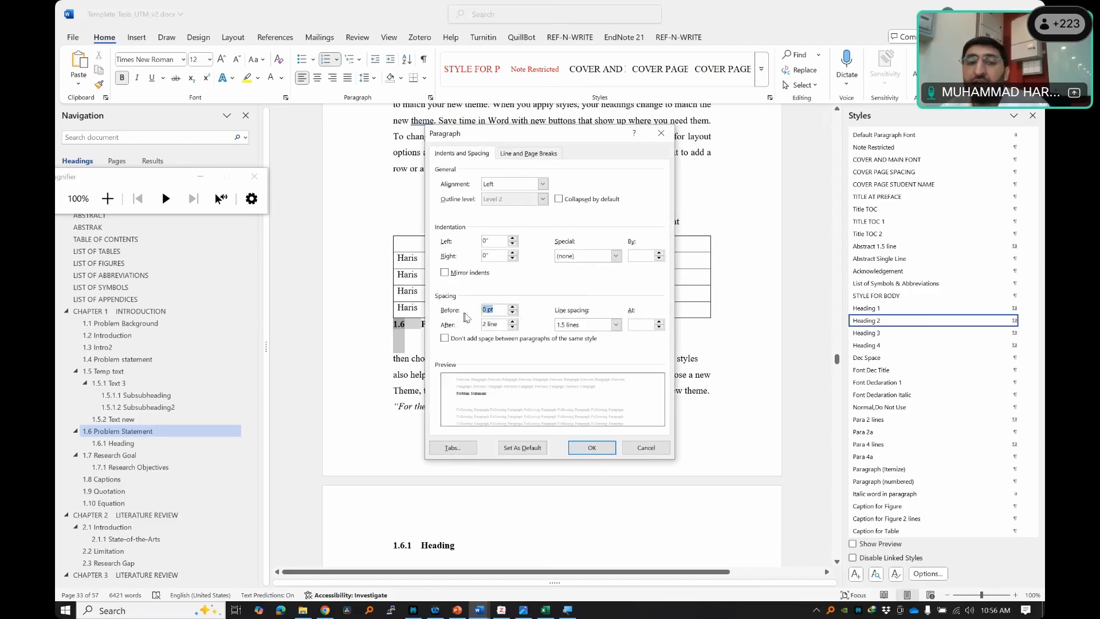
pyautogui.write('4 line')
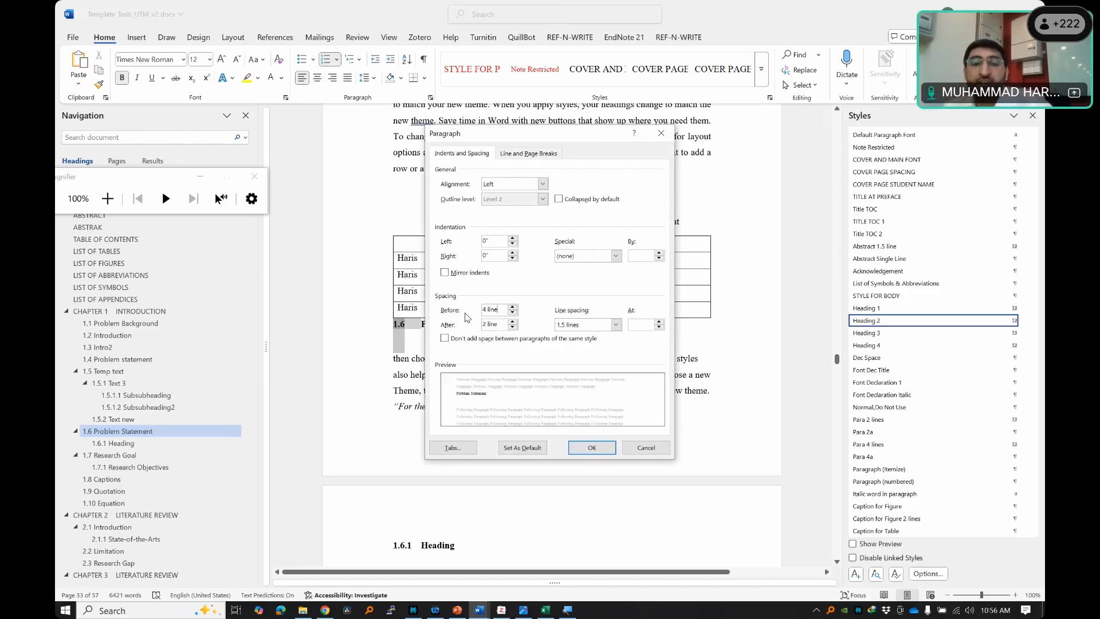
pyautogui.click(591, 448)
pyautogui.click(481, 373)
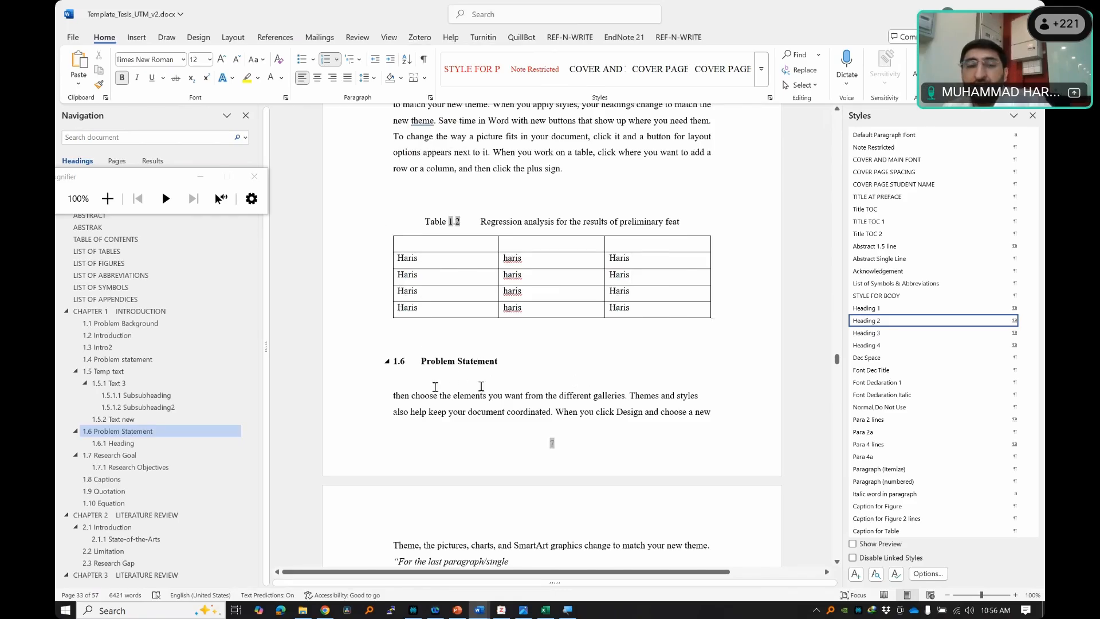
# - Review the paragraph spacing settings of the 1.6 Problem Statement heading without changing them
pyautogui.rightClick(399, 361)
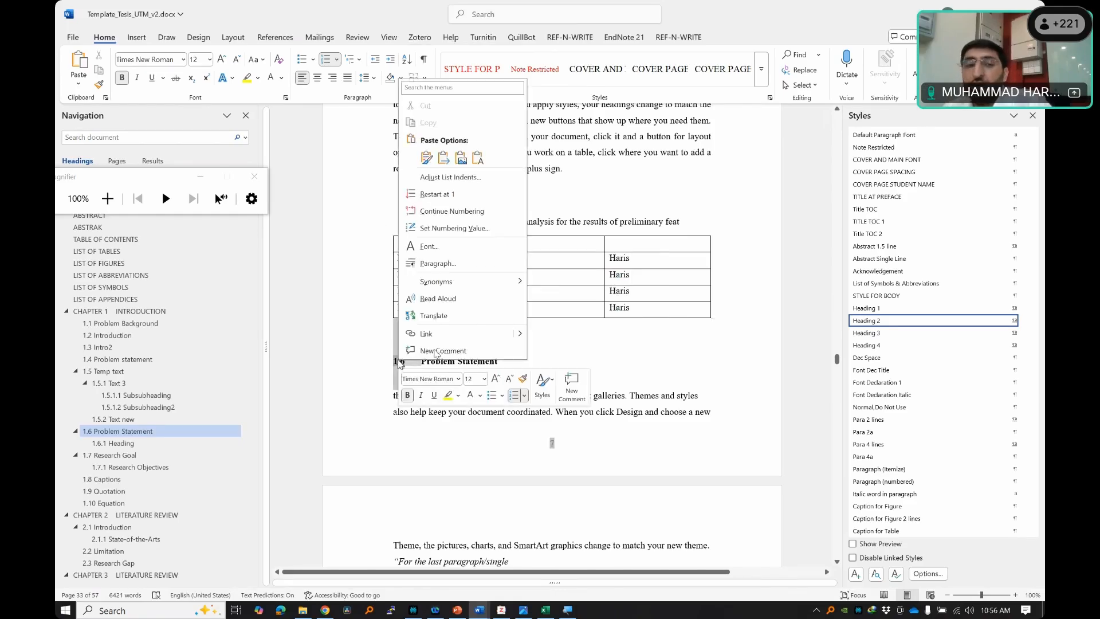
pyautogui.click(438, 264)
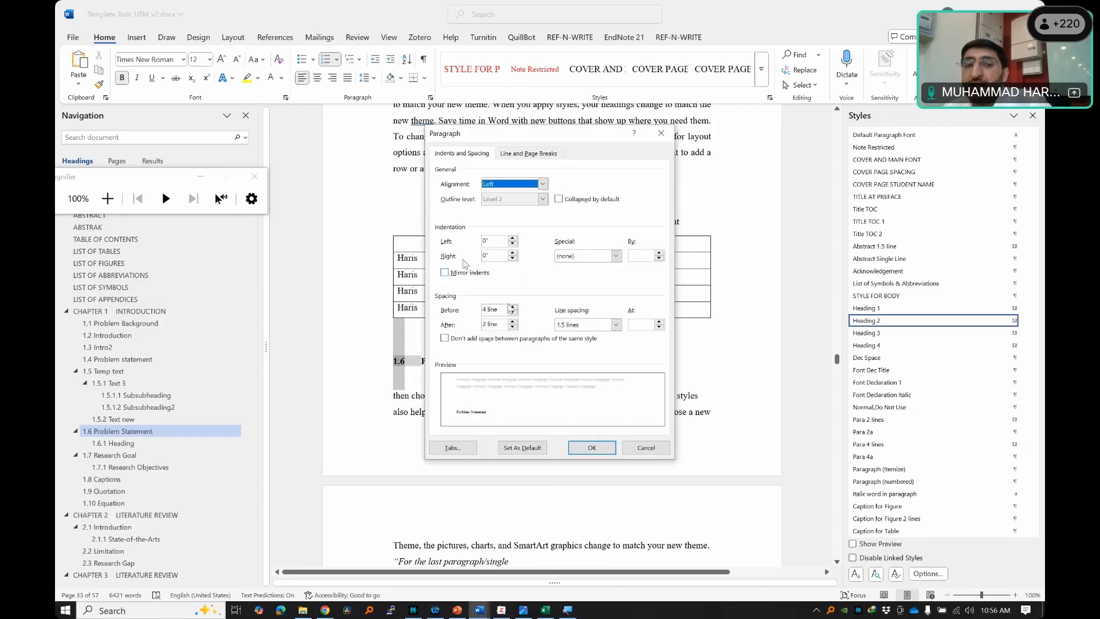
pyautogui.moveTo(500, 310); pyautogui.dragTo(466, 311)
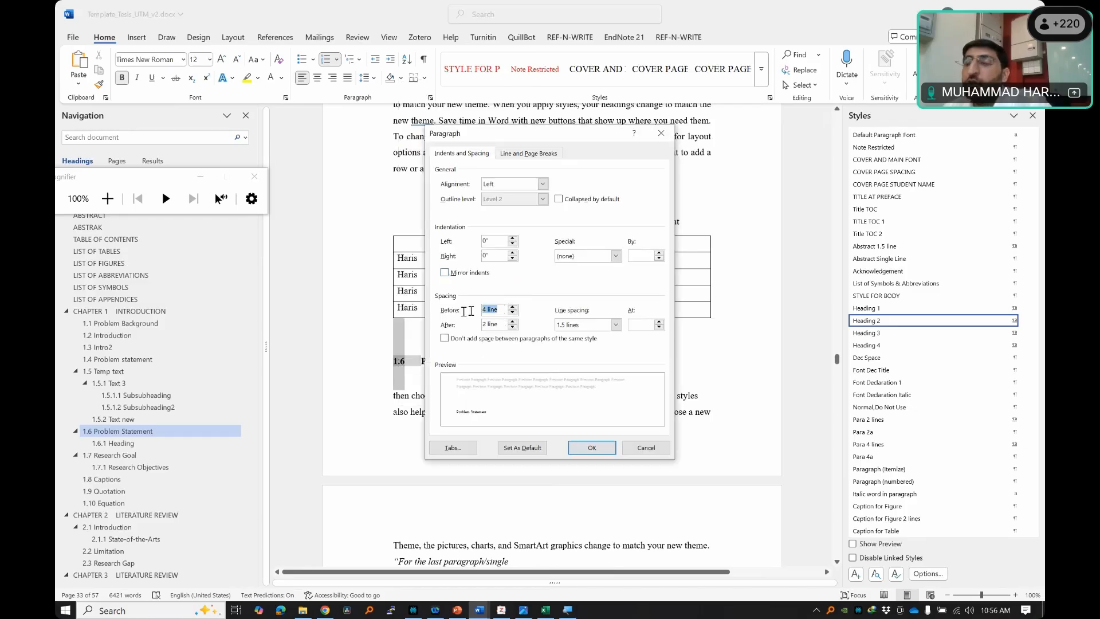
pyautogui.click(646, 448)
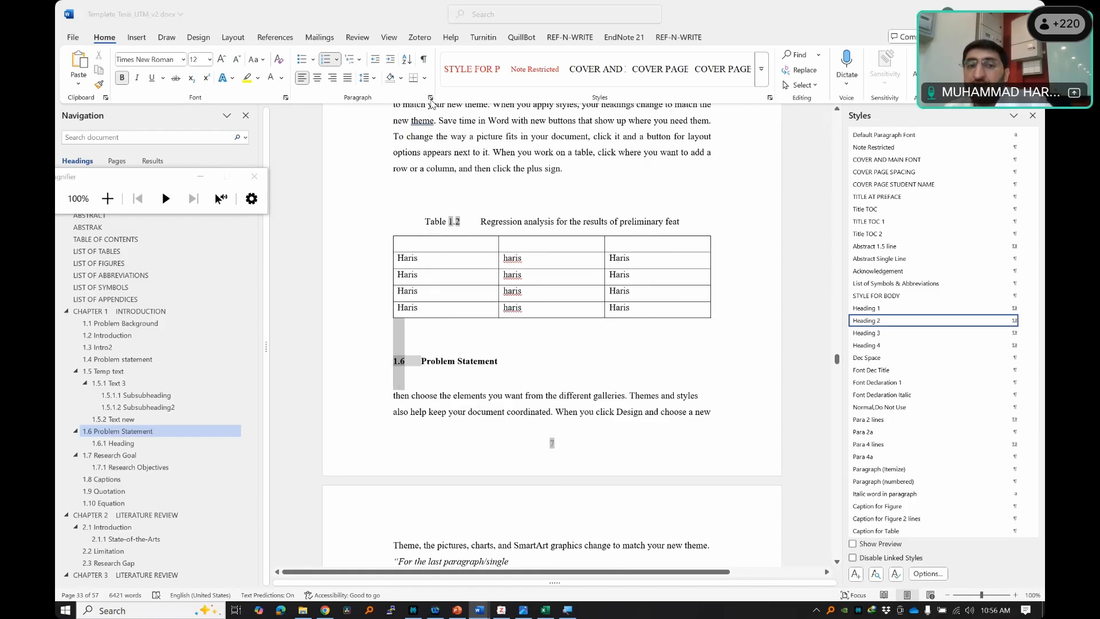
pyautogui.click(431, 98)
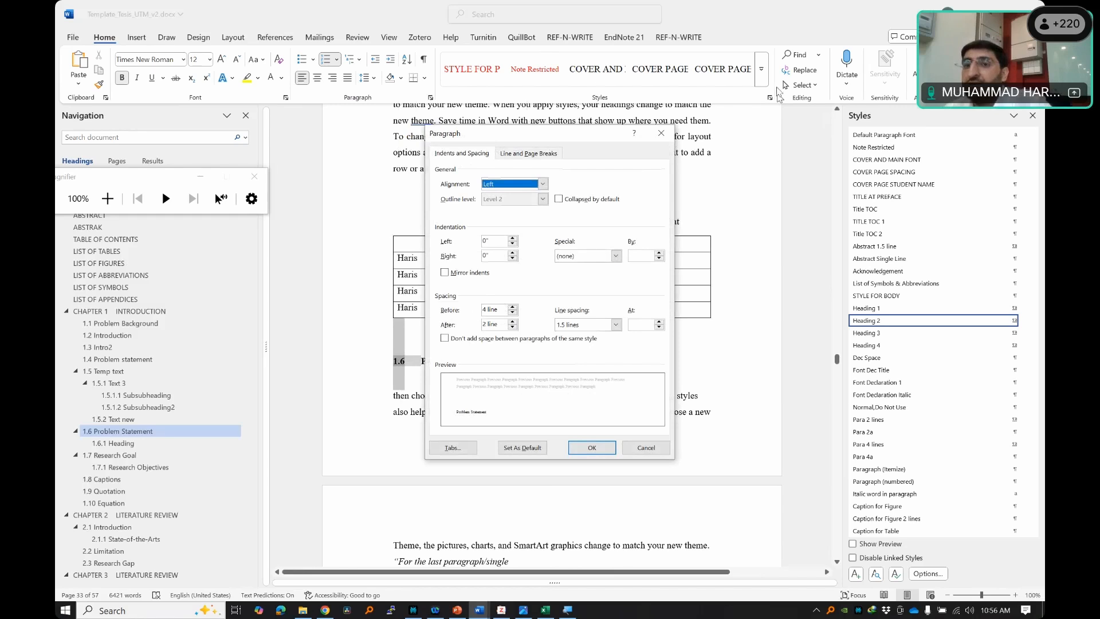
pyautogui.click(662, 135)
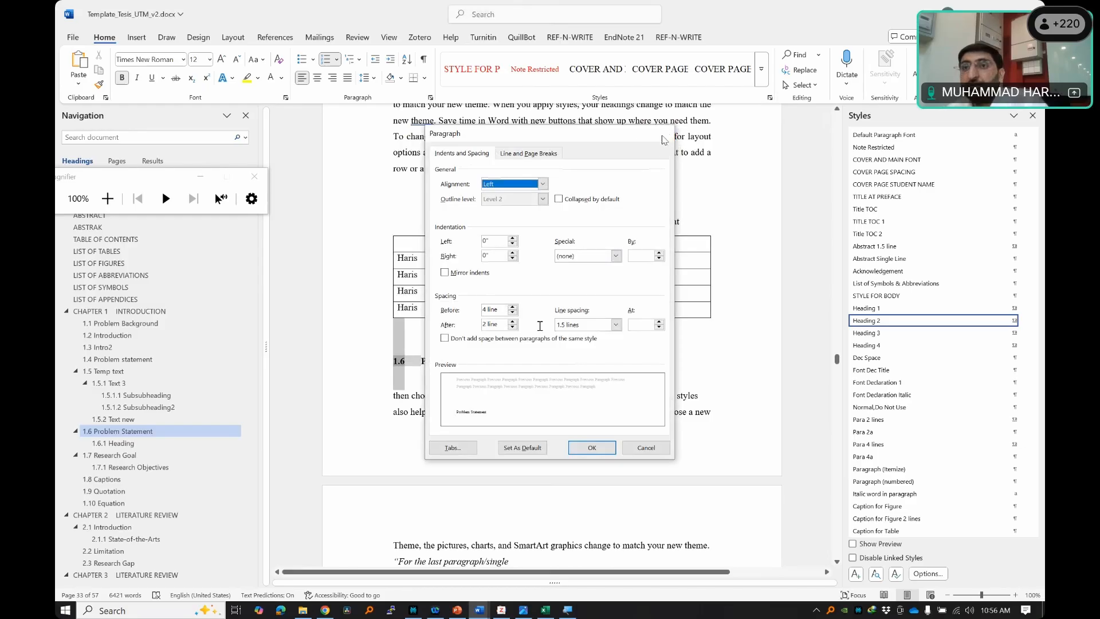
# - Undo the change to the spacing before the 1.6 Problem Statement heading
pyautogui.click(400, 362)
pyautogui.click(410, 331)
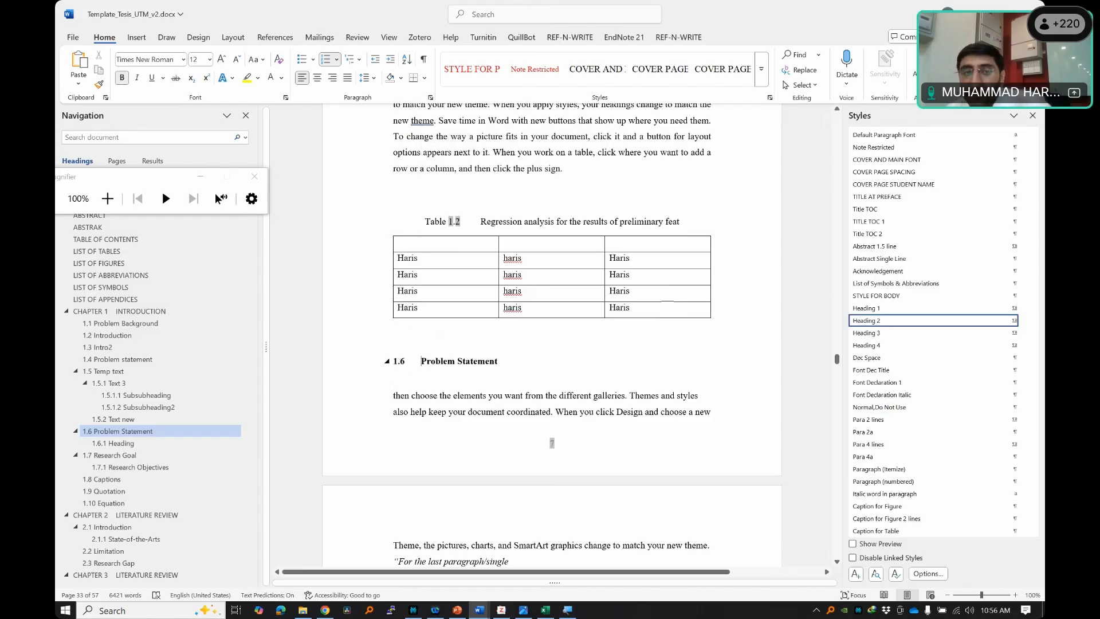
pyautogui.hotkey('ctrl', 'z')
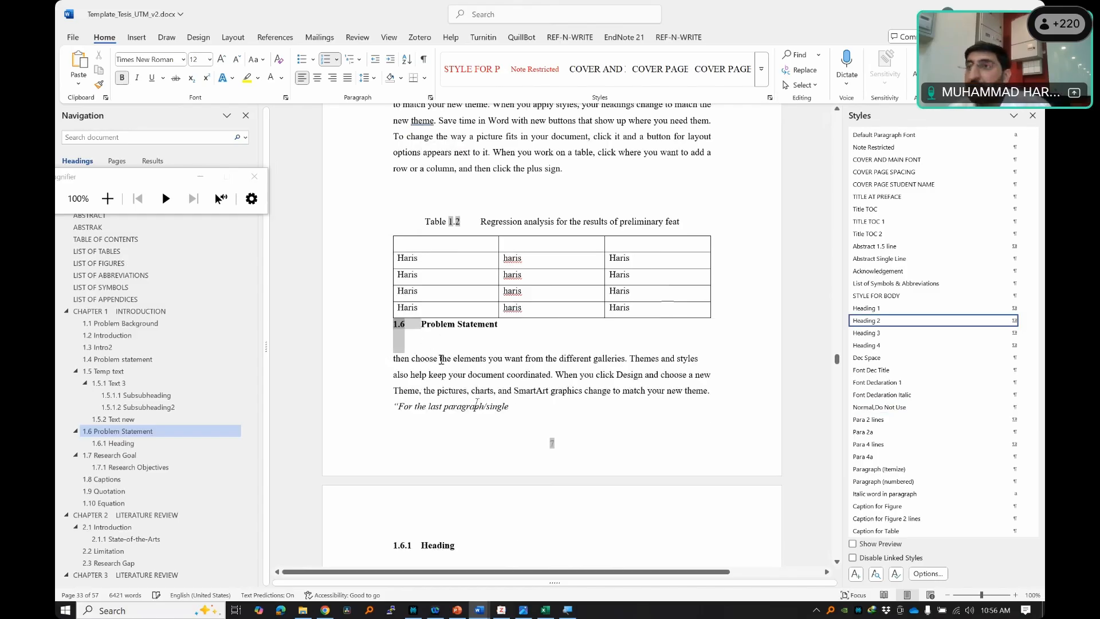
# - Increase the paragraph spacing before the 1.6 Problem Statement heading to separate it from the table, and save the document
pyautogui.moveTo(399, 258); pyautogui.dragTo(690, 314)
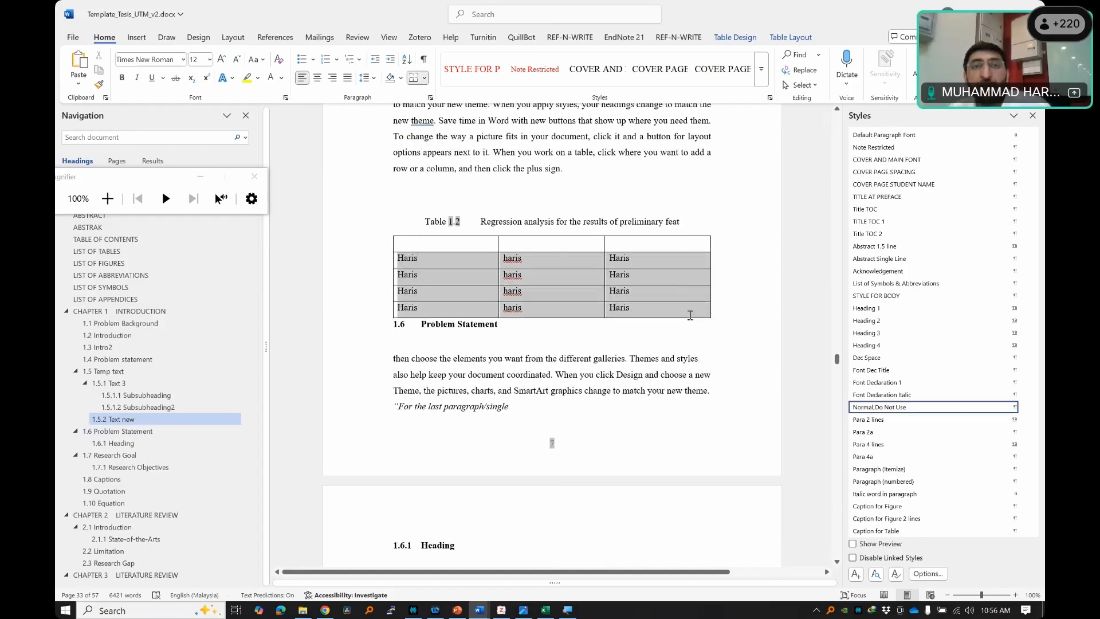
pyautogui.click(420, 322)
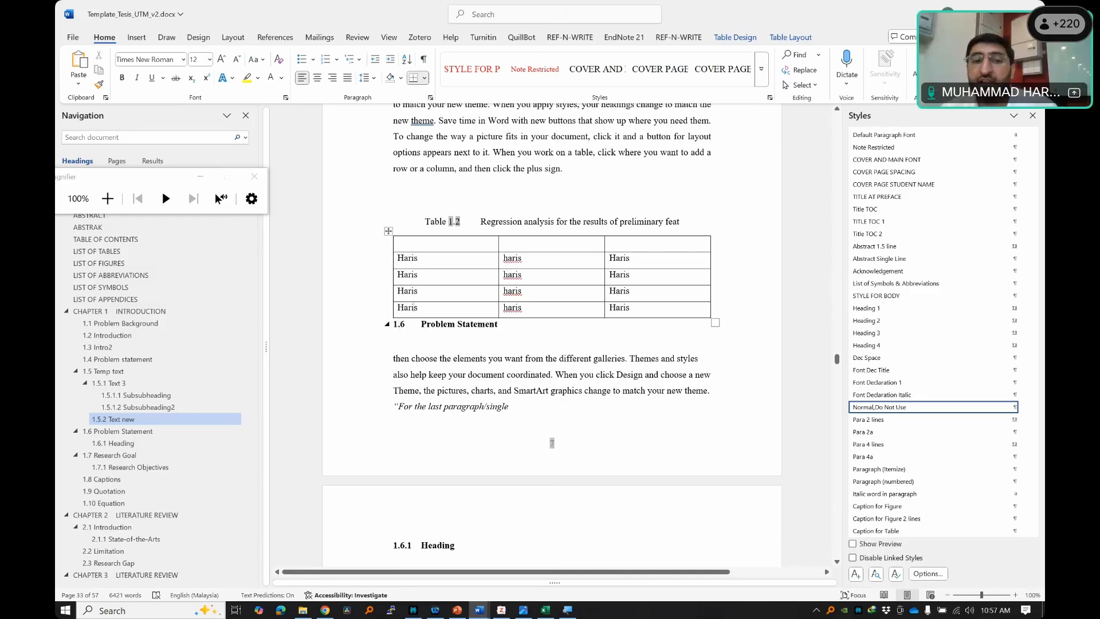
pyautogui.press('Down')
pyautogui.rightClick(401, 324)
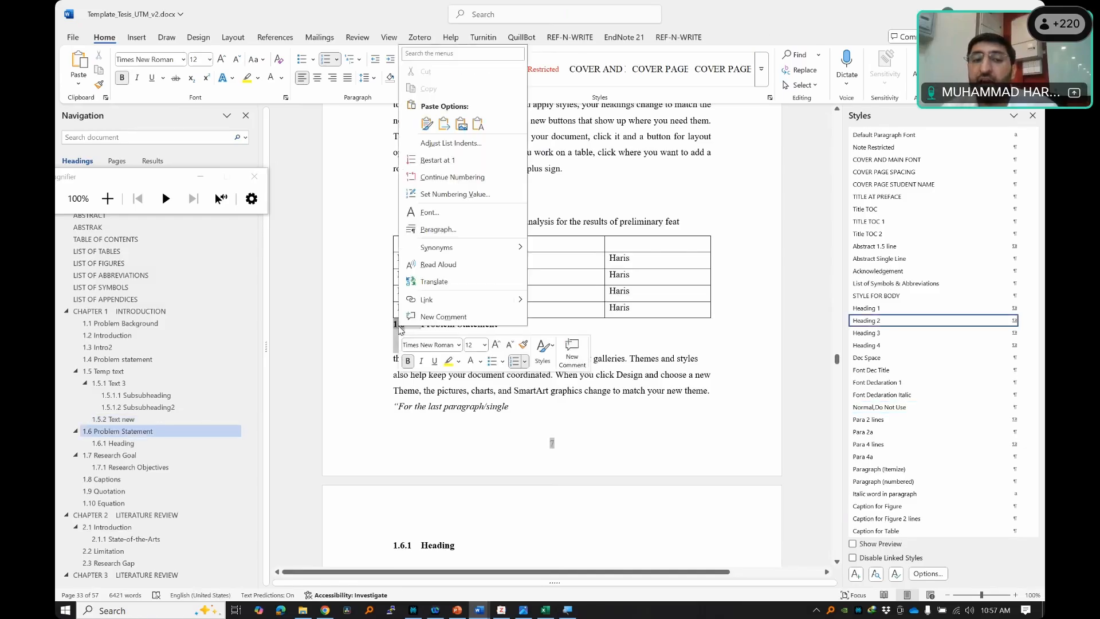
pyautogui.click(442, 233)
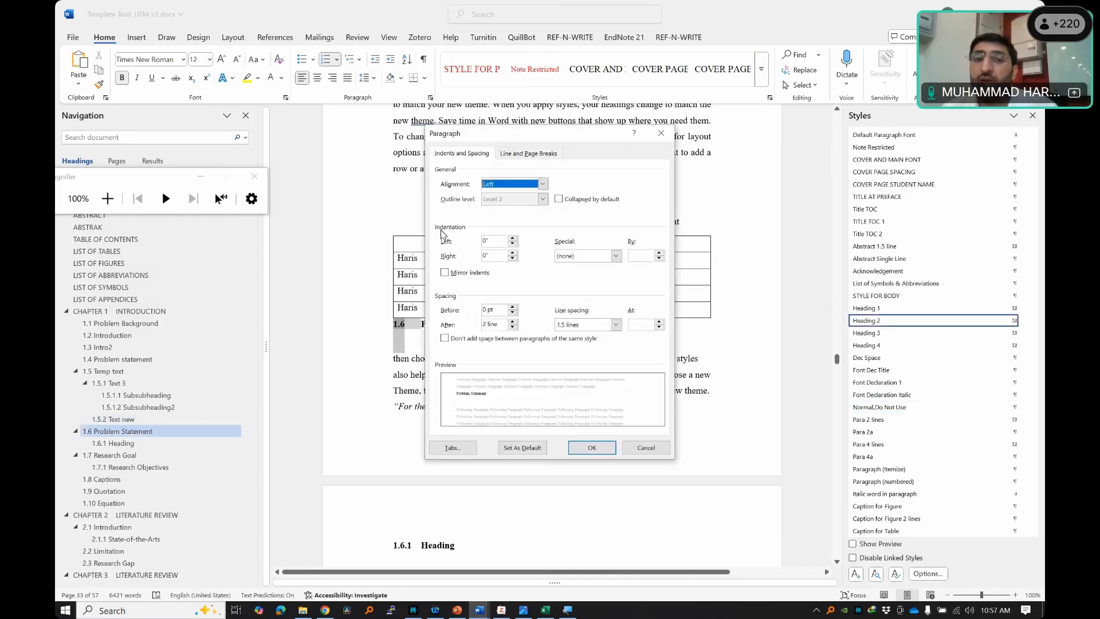
pyautogui.moveTo(495, 310); pyautogui.dragTo(468, 314)
pyautogui.write('1')
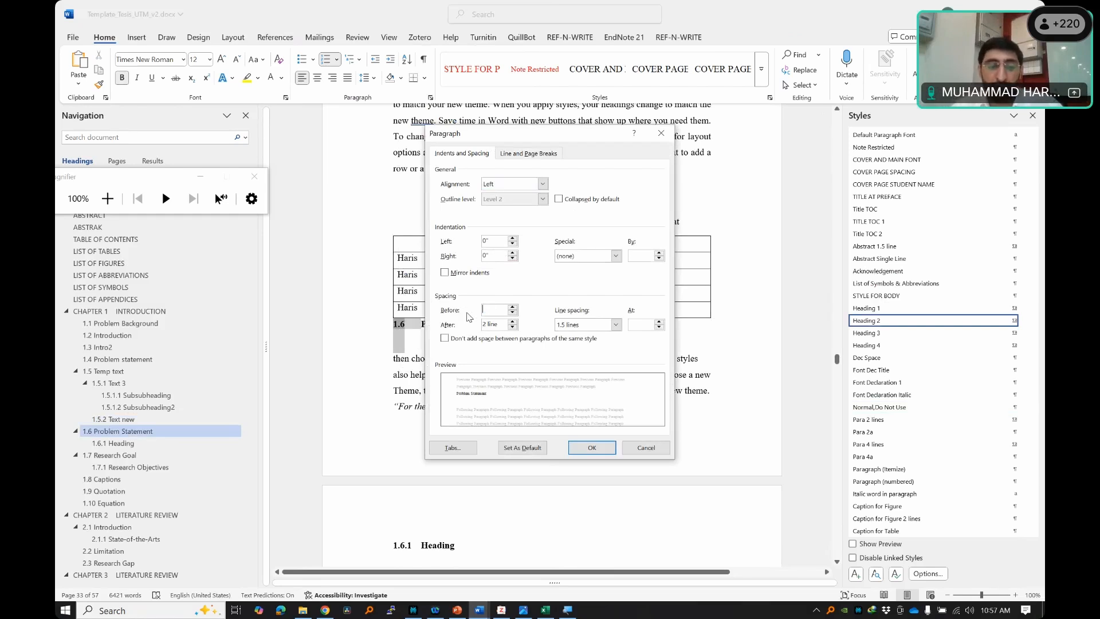
pyautogui.press('Return')
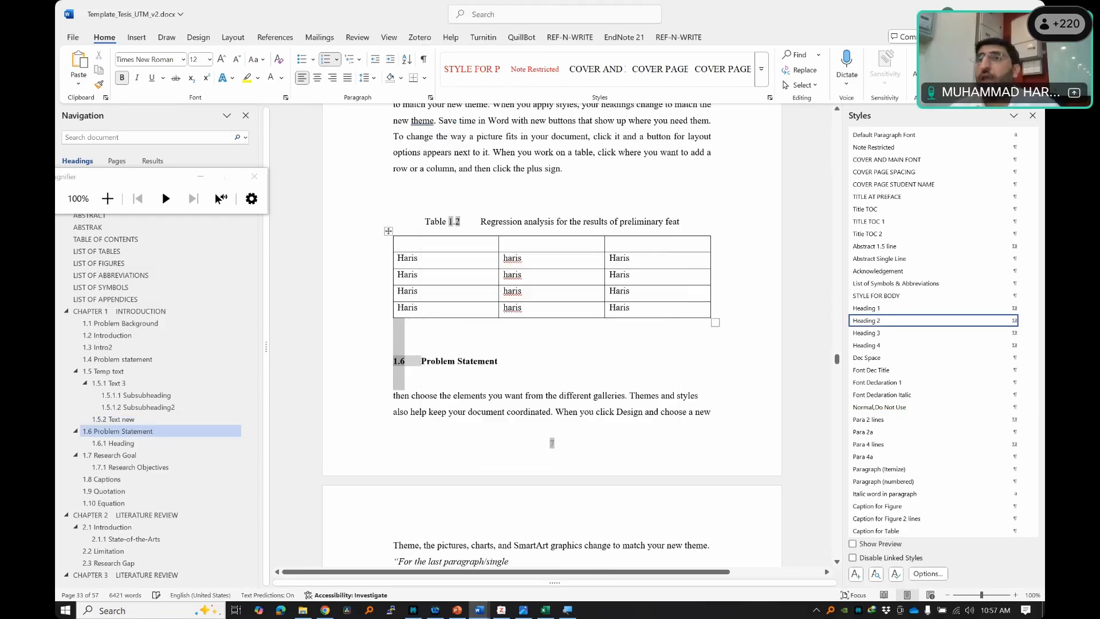
pyautogui.hotkey('ctrl', 's')
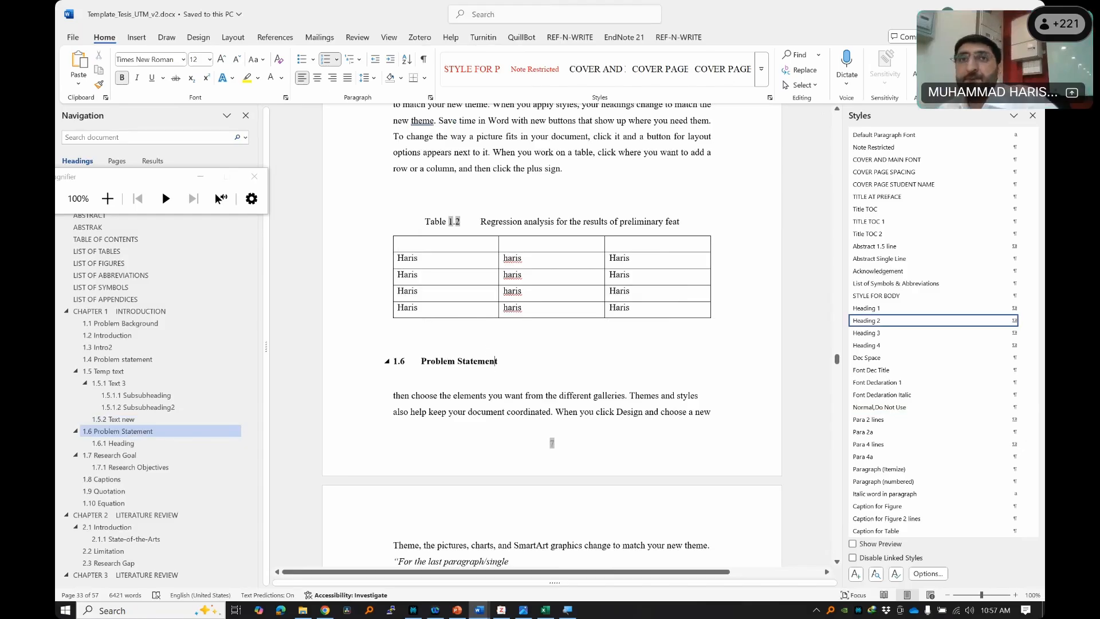
# - Look through the Chapter 1 sections, checking the figures, tables, captions and the spacing around their headings
pyautogui.scroll(-12, 504, 365)
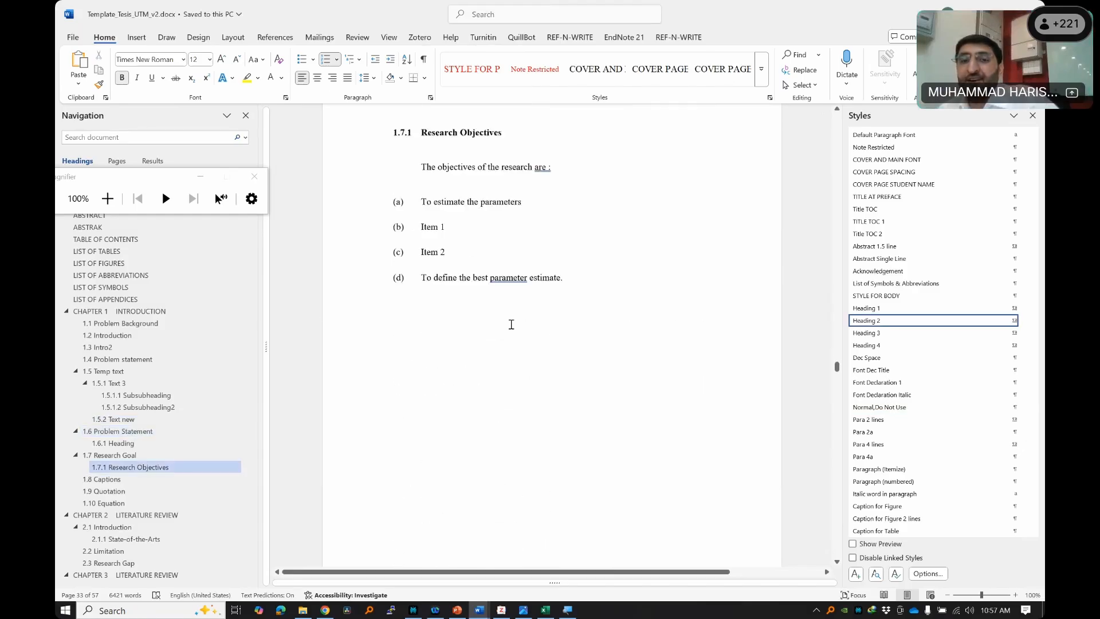
pyautogui.click(547, 301)
pyautogui.scroll(-4, 548, 301)
pyautogui.click(541, 303)
pyautogui.scroll(2, 519, 312)
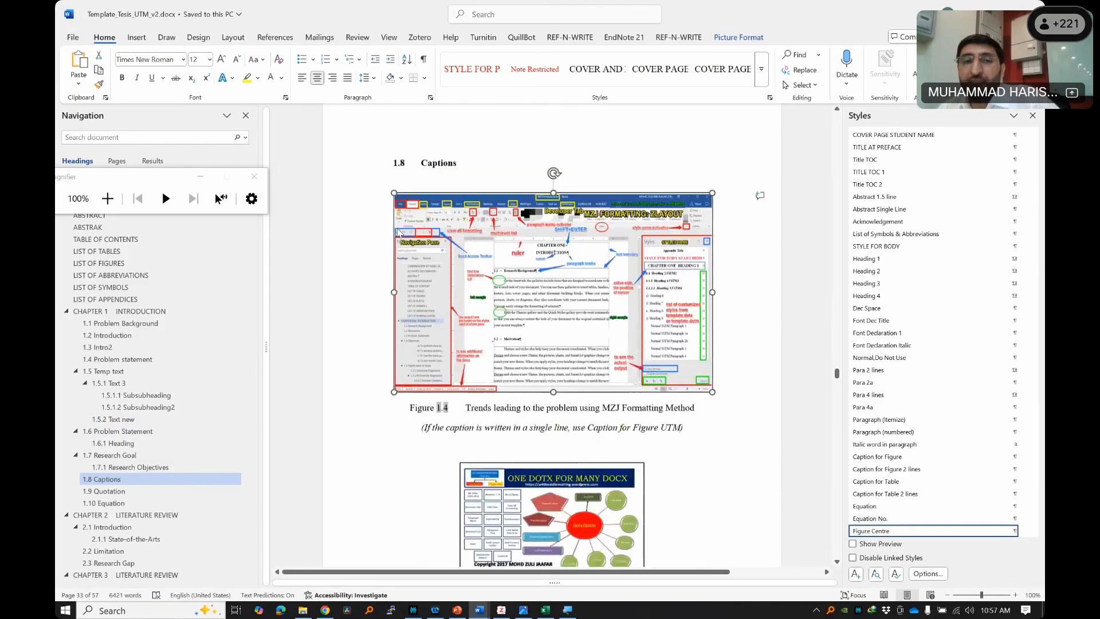
pyautogui.click(424, 235)
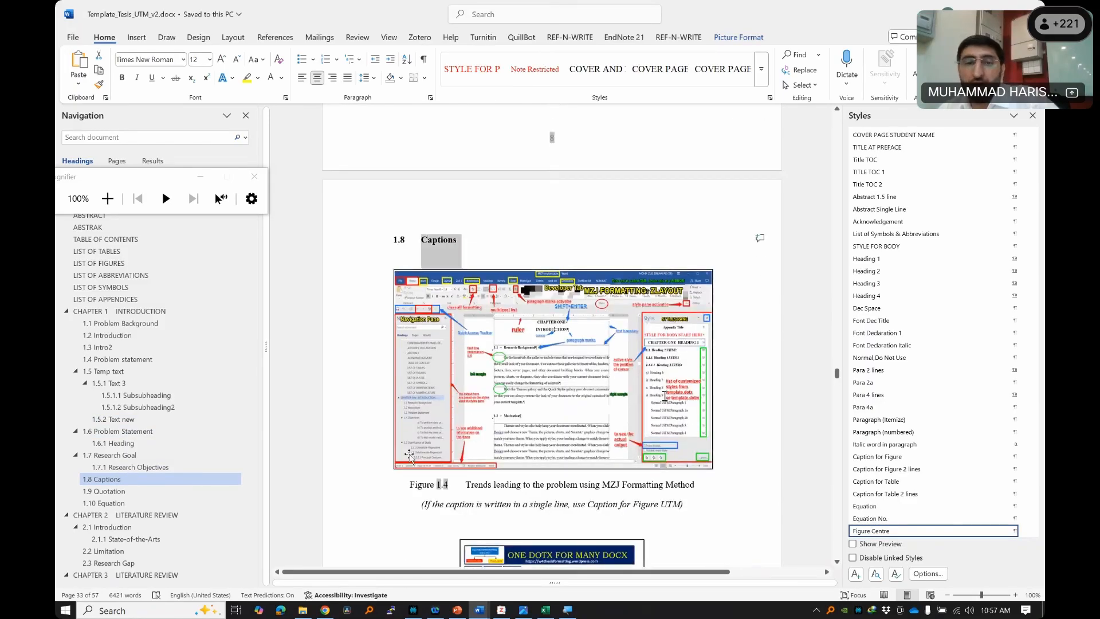
pyautogui.scroll(-3, 409, 455)
pyautogui.scroll(15, 491, 292)
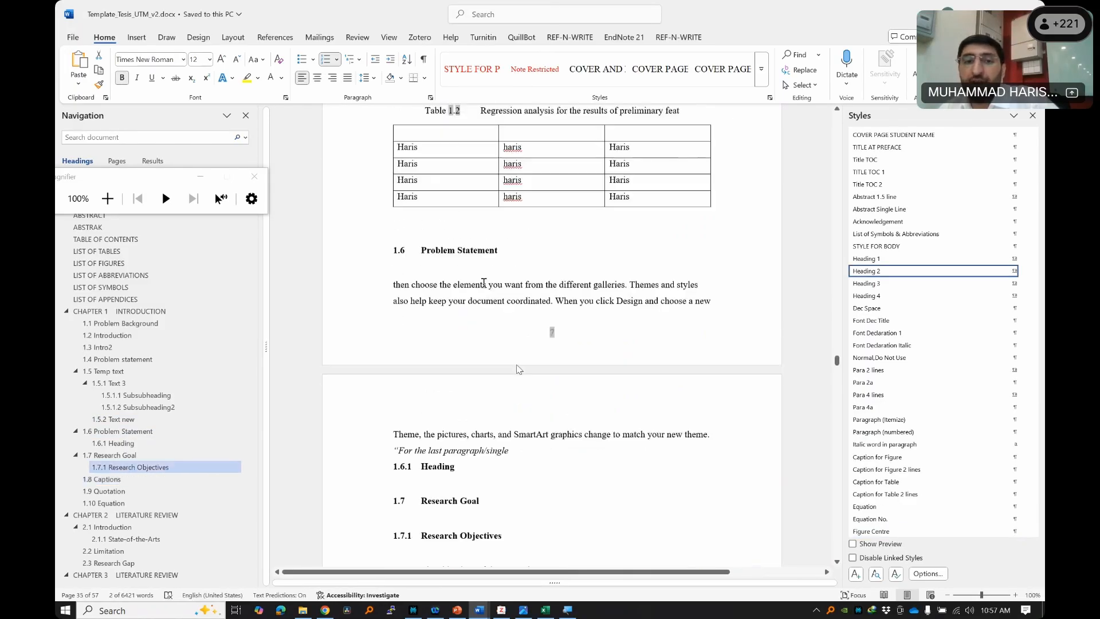
pyautogui.click(491, 293)
pyautogui.scroll(12, 491, 292)
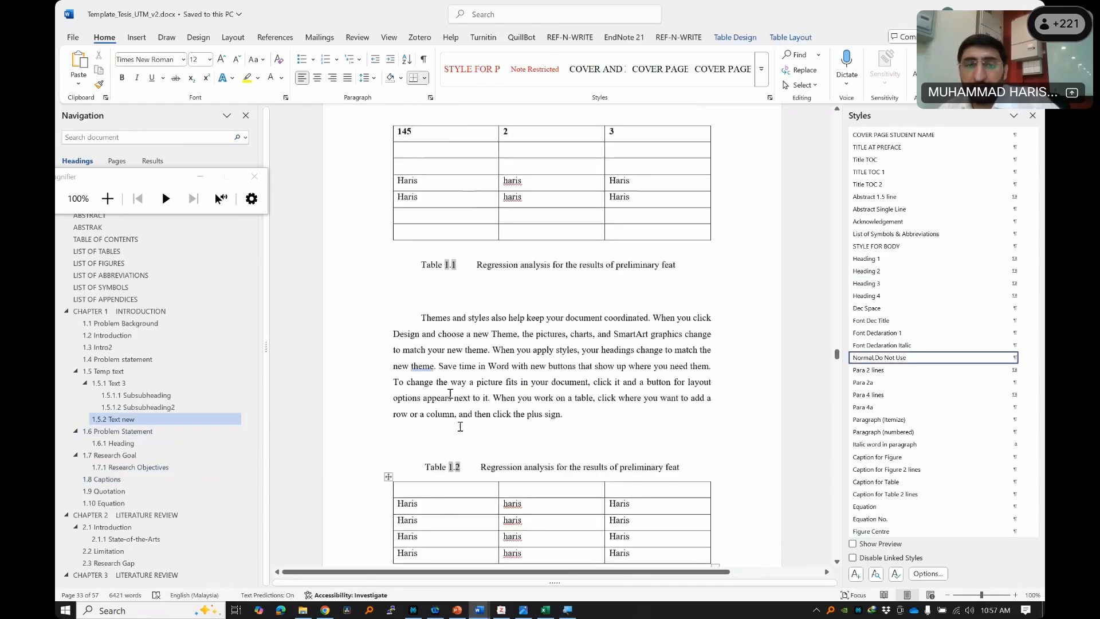
pyautogui.scroll(15, 552, 335)
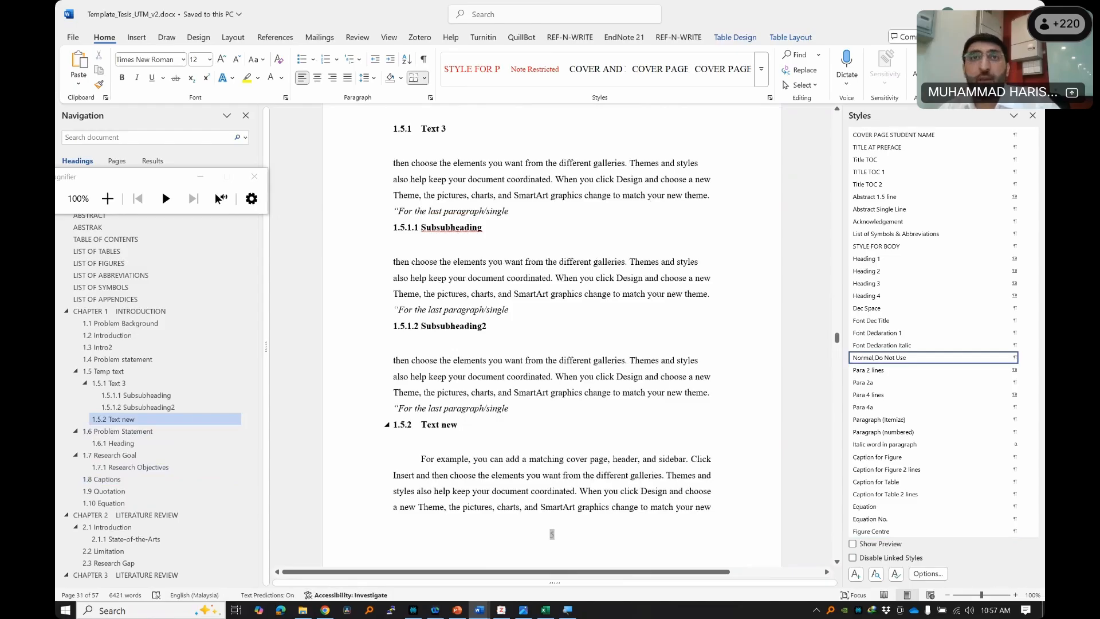
pyautogui.scroll(10, 561, 354)
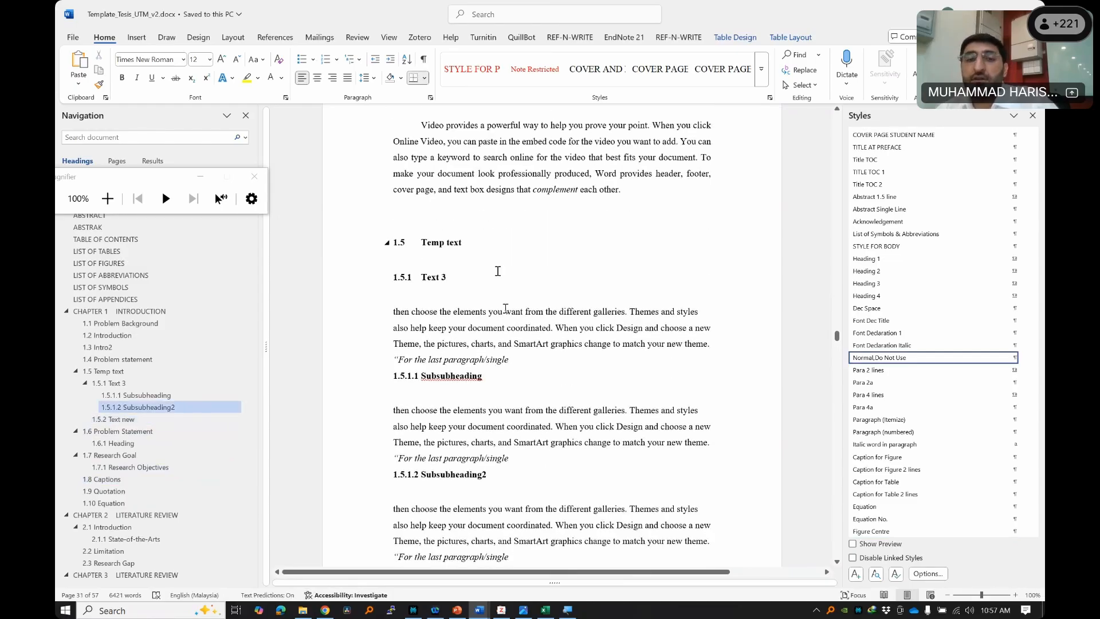
pyautogui.scroll(15, 561, 354)
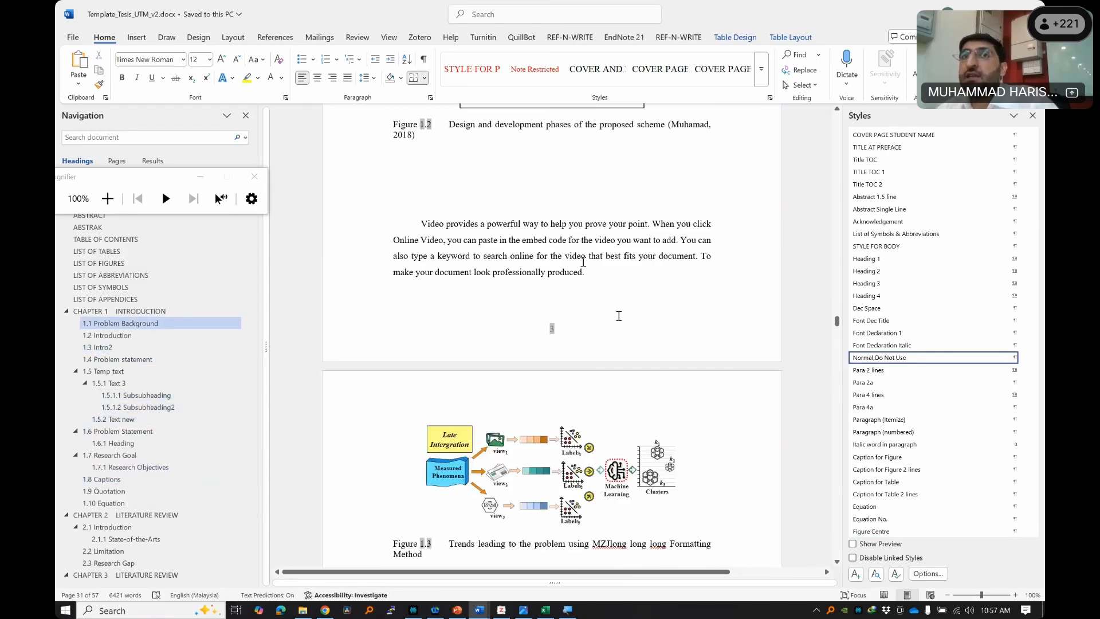
pyautogui.scroll(-10, 555, 228)
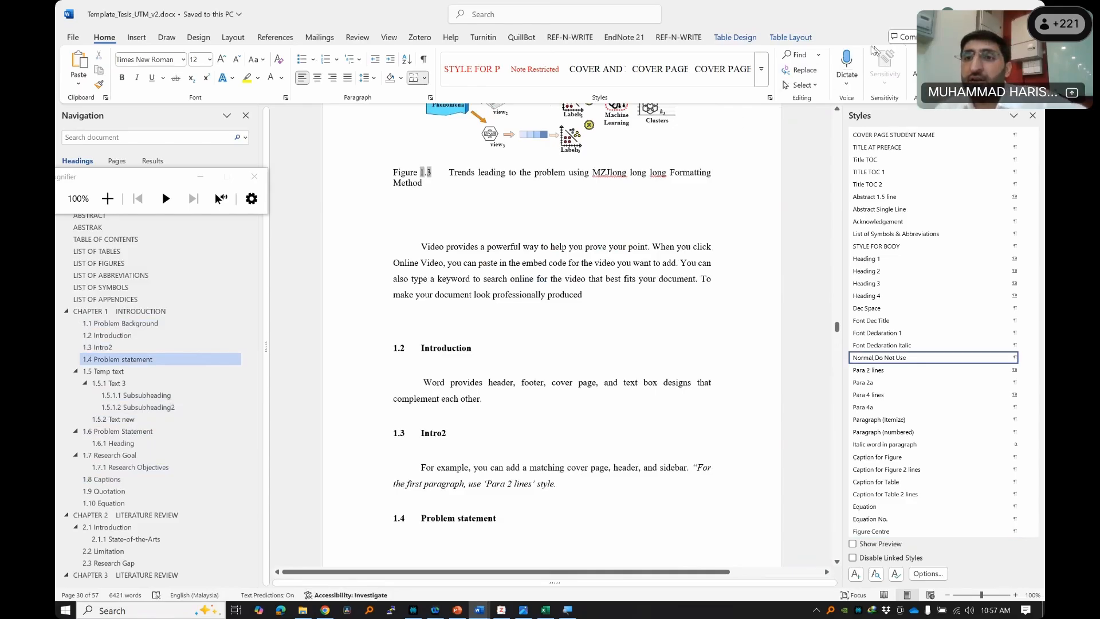
pyautogui.scroll(-15, 560, 355)
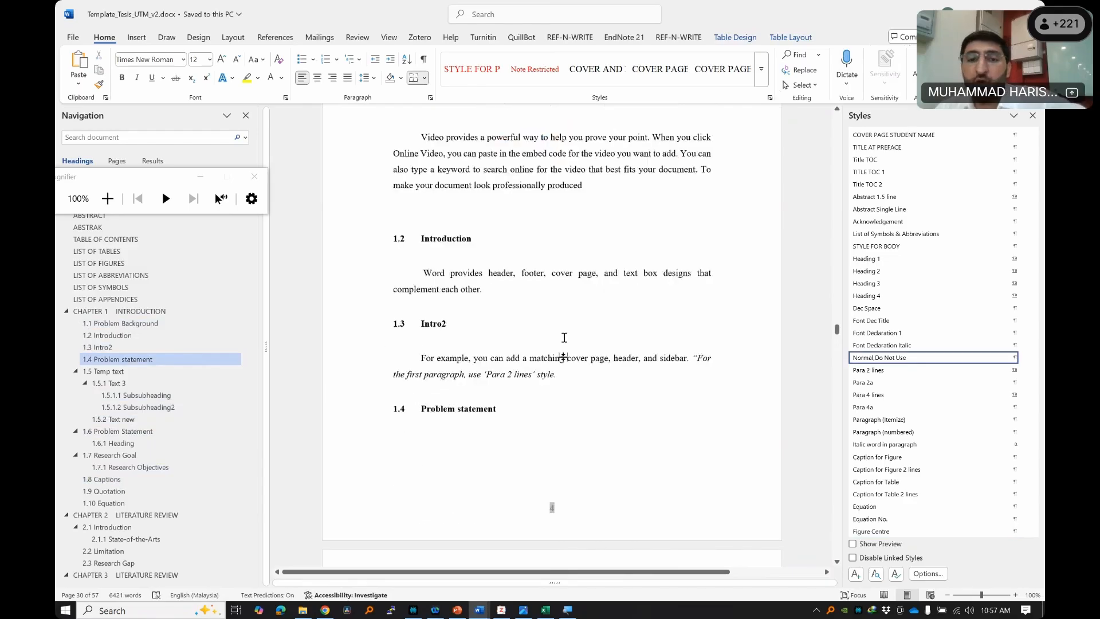
# - Move the Table 1.1 caption from below the table to above it, and remove the extra empty paragraph beneath it
pyautogui.scroll(3, 555, 307)
pyautogui.click(555, 310)
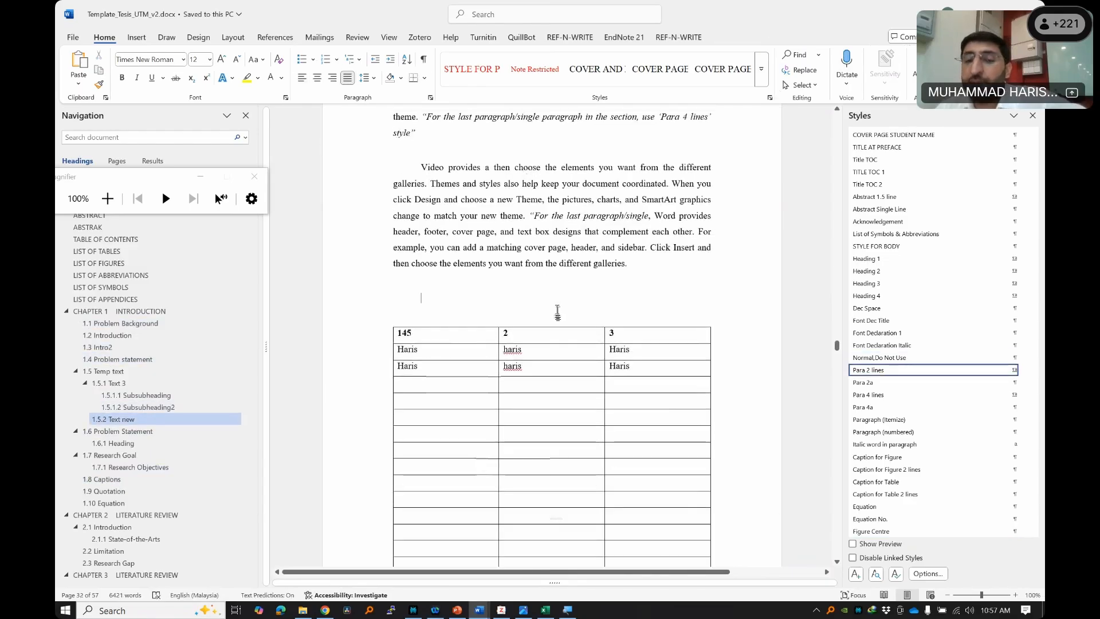
pyautogui.scroll(-6, 557, 358)
pyautogui.scroll(-3, 505, 412)
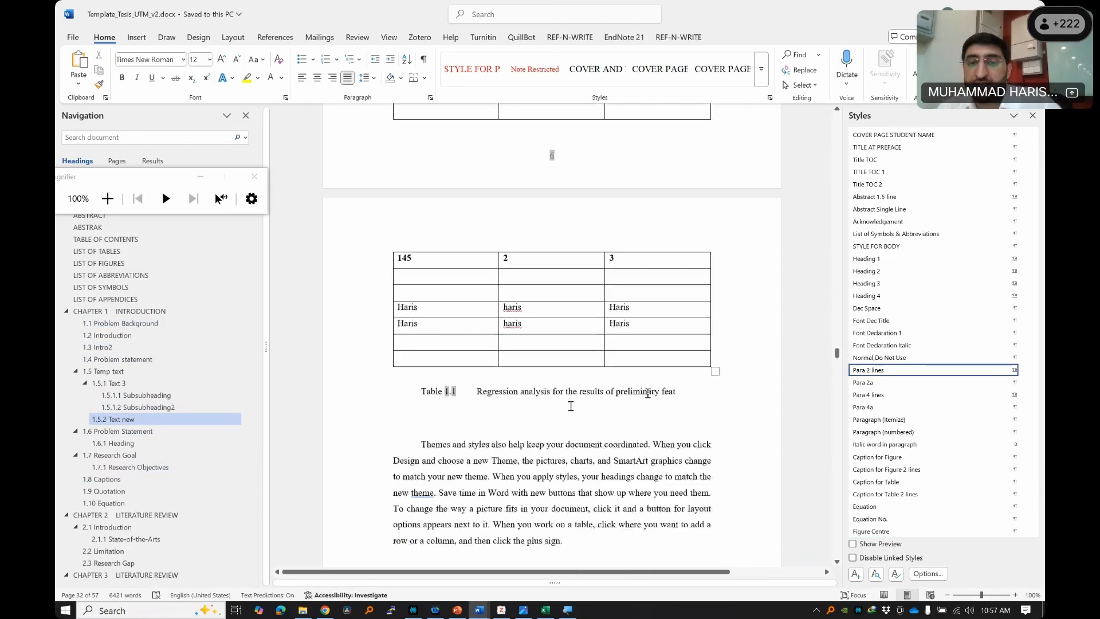
pyautogui.click(392, 376)
pyautogui.hotkey('ctrl', 'x')
pyautogui.scroll(10, 482, 359)
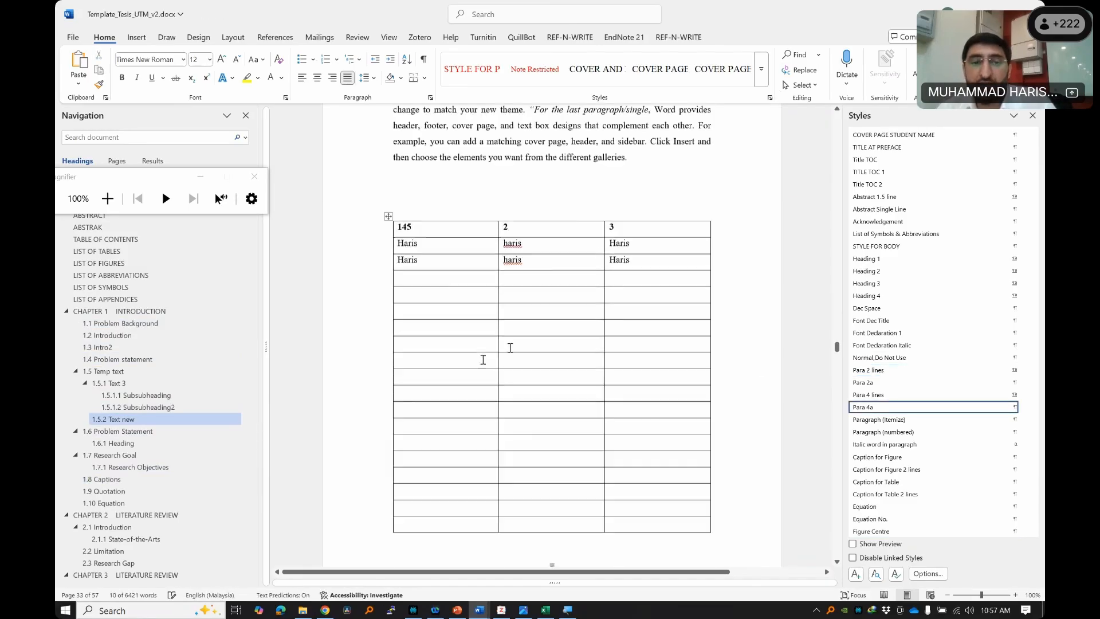
pyautogui.click(508, 463)
pyautogui.hotkey('ctrl', 'v')
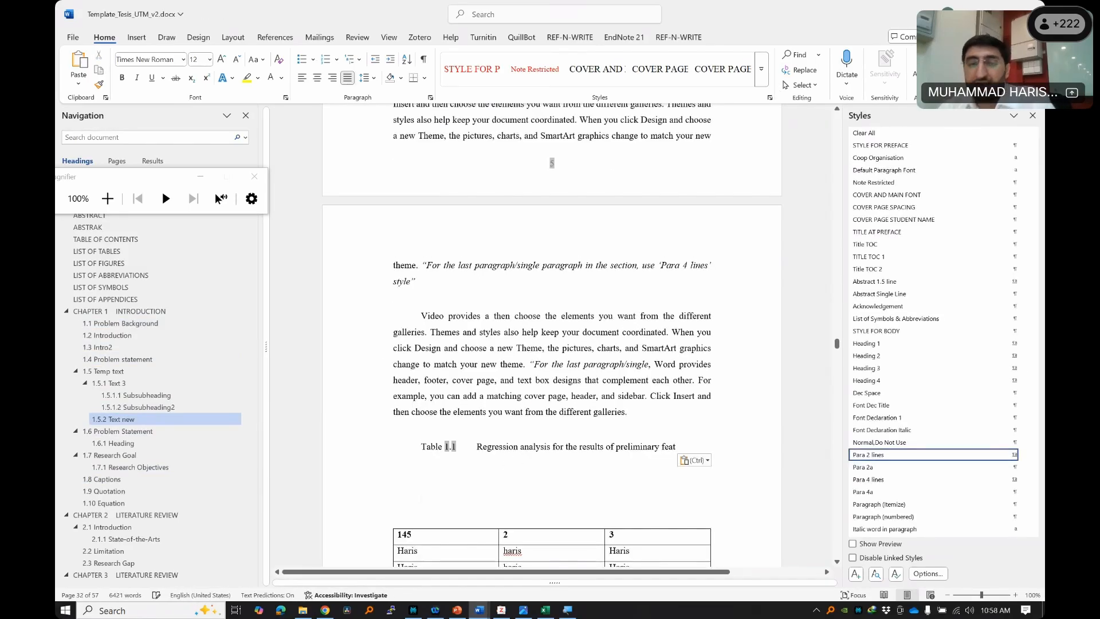
pyautogui.click(543, 456)
pyautogui.press('BackSpace')
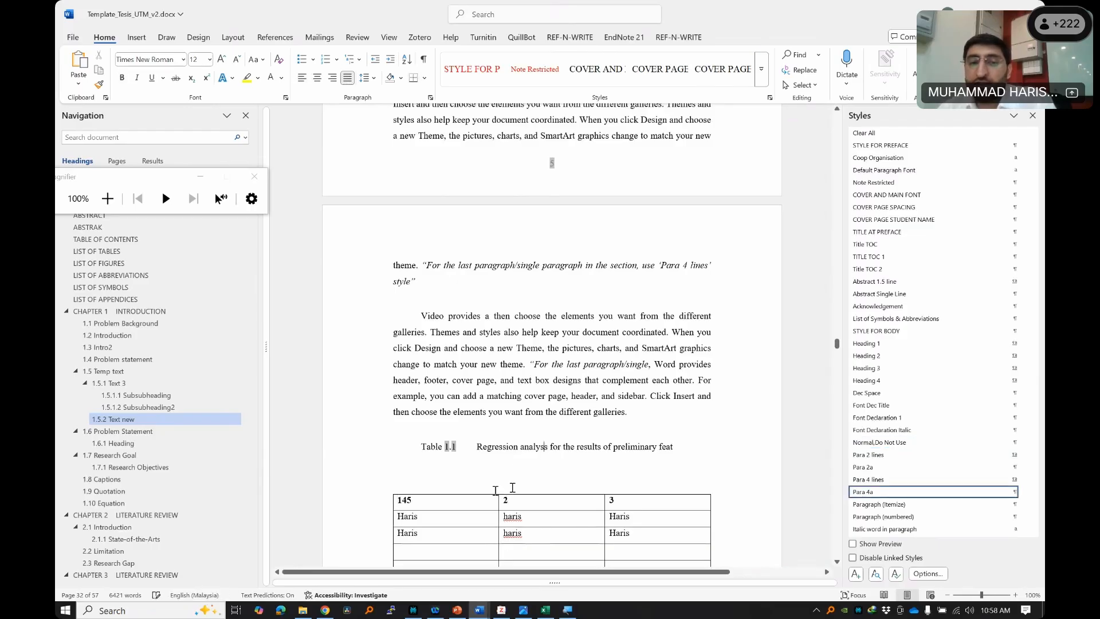
# - Apply the Caption for Table style to the Table 1.1 caption above the table
pyautogui.click(641, 447)
pyautogui.scroll(-4, 917, 401)
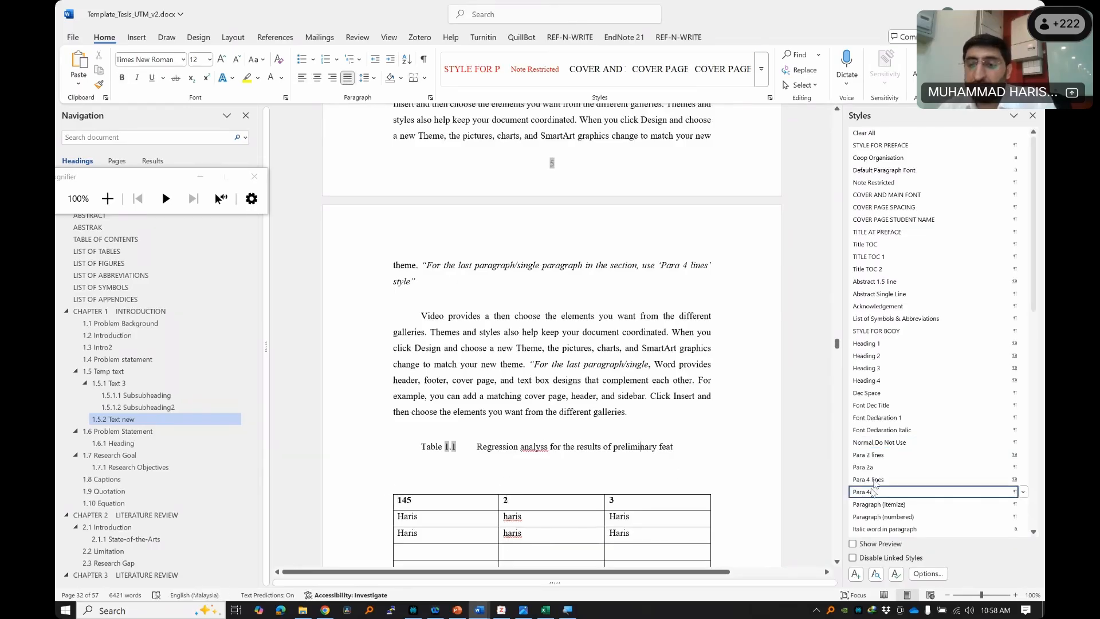
pyautogui.scroll(-2, 871, 423)
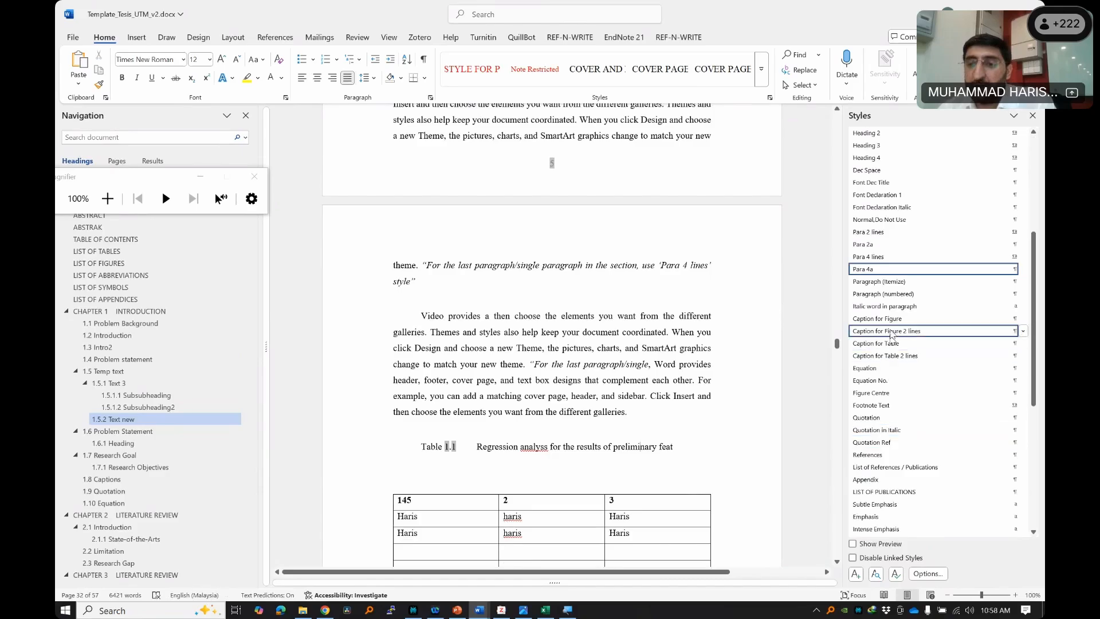
pyautogui.click(901, 355)
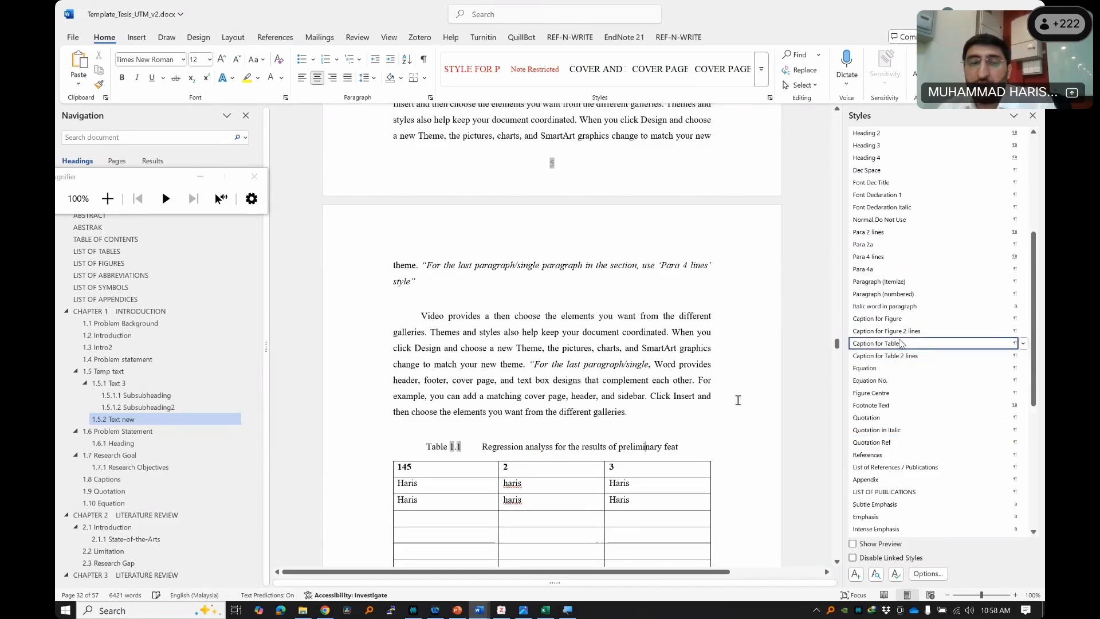
pyautogui.click(435, 469)
pyautogui.click(386, 467)
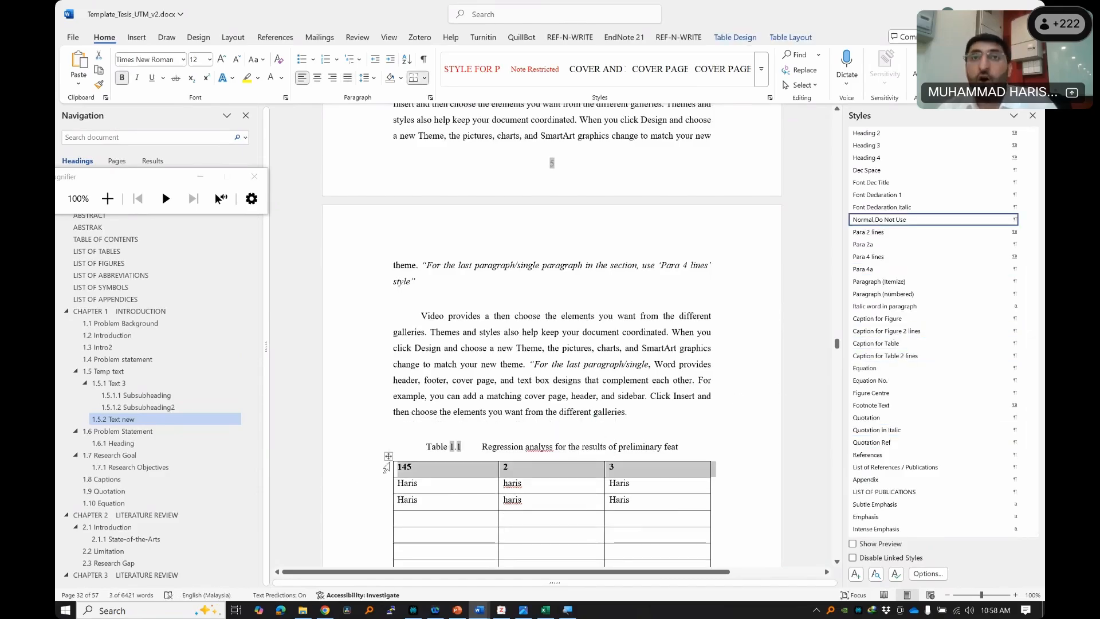
pyautogui.click(614, 372)
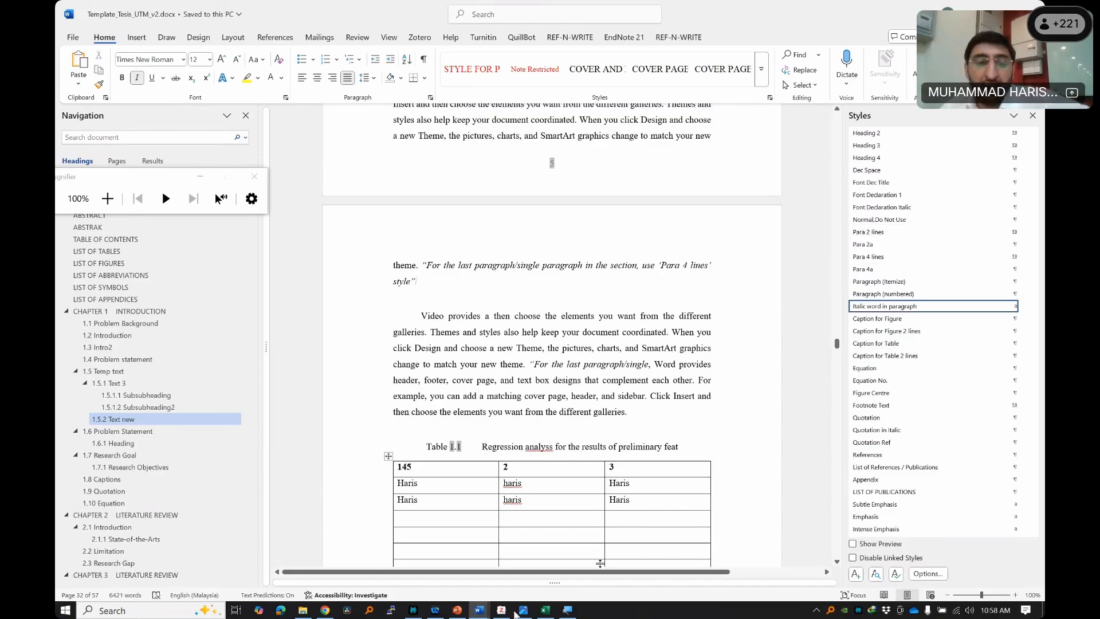
# - Open Assignment.docx from the pgss event folder and look through its chapter title, sections and figure
pyautogui.click(302, 609)
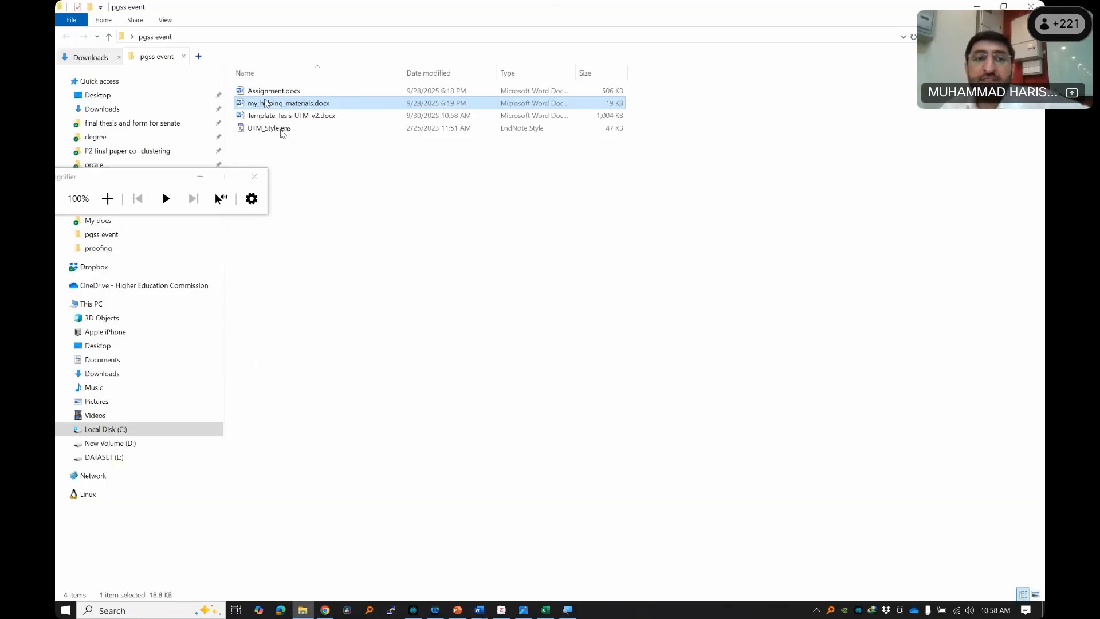
pyautogui.doubleClick(284, 91)
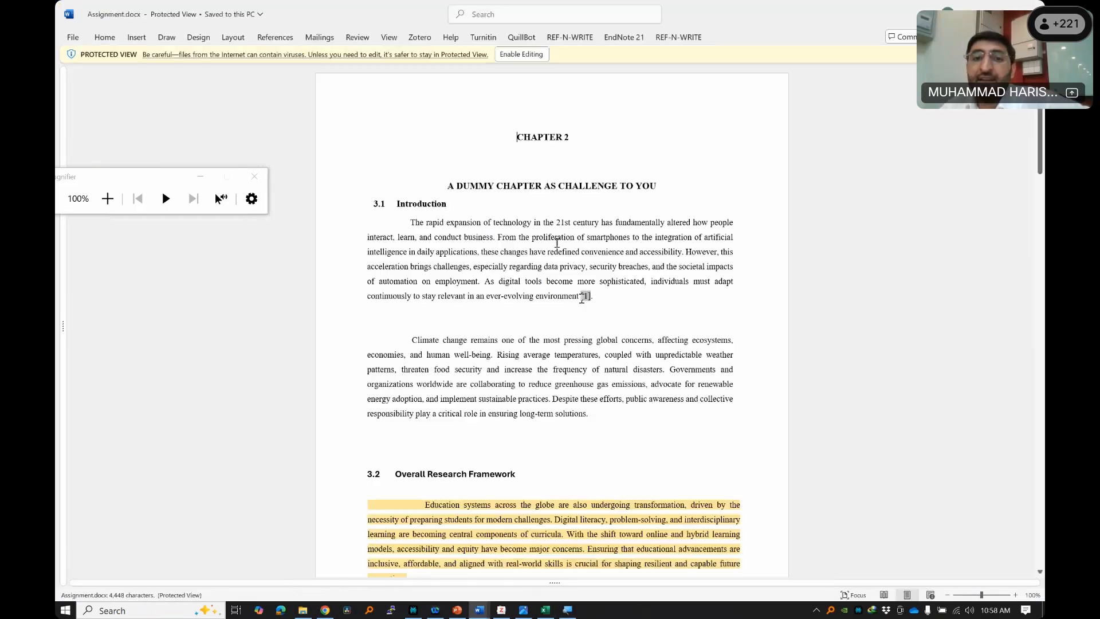
pyautogui.scroll(-6, 581, 278)
pyautogui.scroll(6, 581, 279)
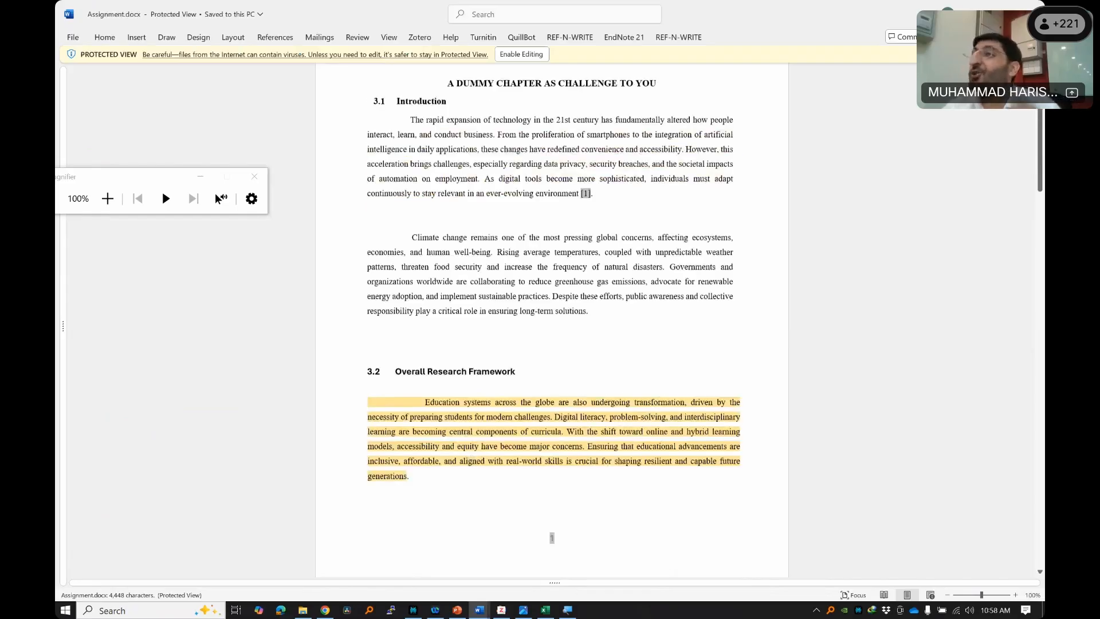
pyautogui.scroll(-15, 582, 279)
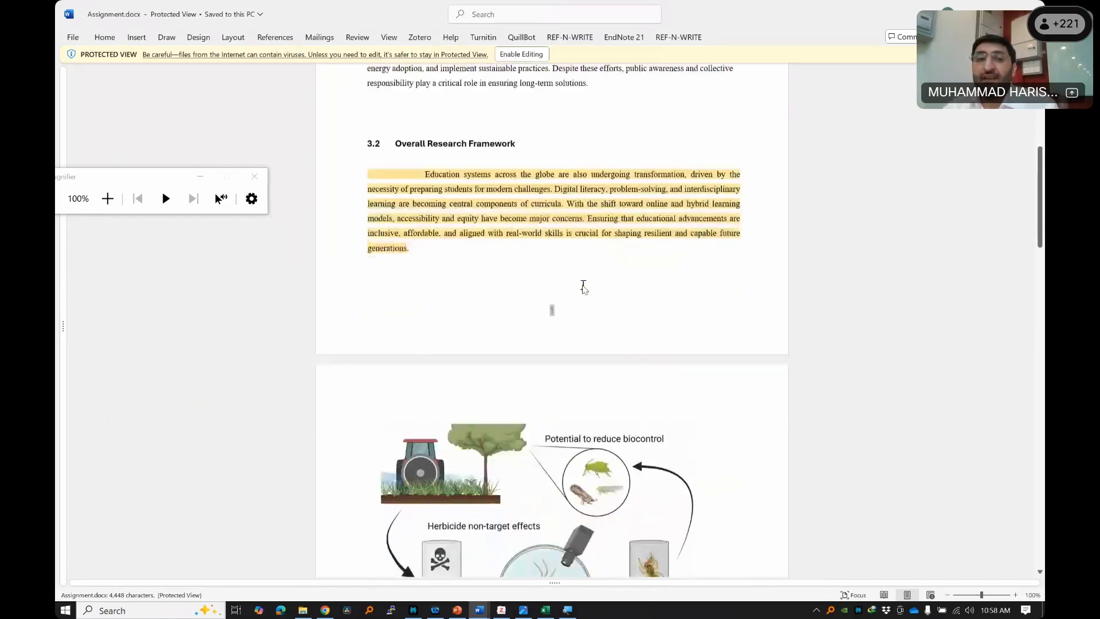
pyautogui.scroll(5, 507, 373)
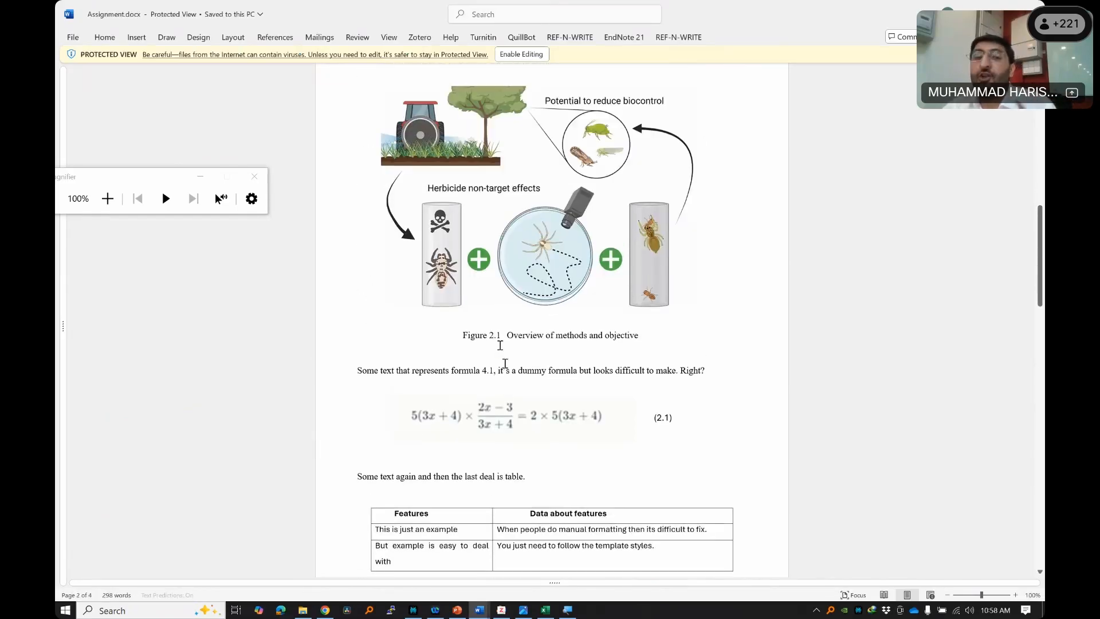
pyautogui.scroll(7, 506, 373)
pyautogui.scroll(5, 552, 461)
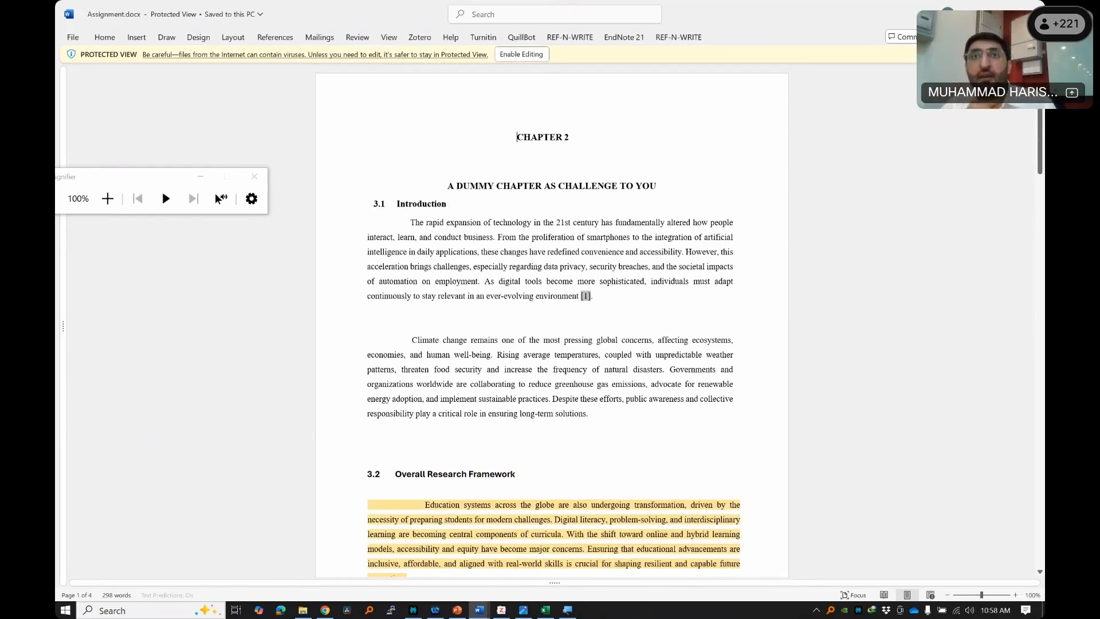
# - Examine the Figure 2.1 caption, the equation with its number (2.1) and the Features table in the assignment document
pyautogui.scroll(-10, 550, 287)
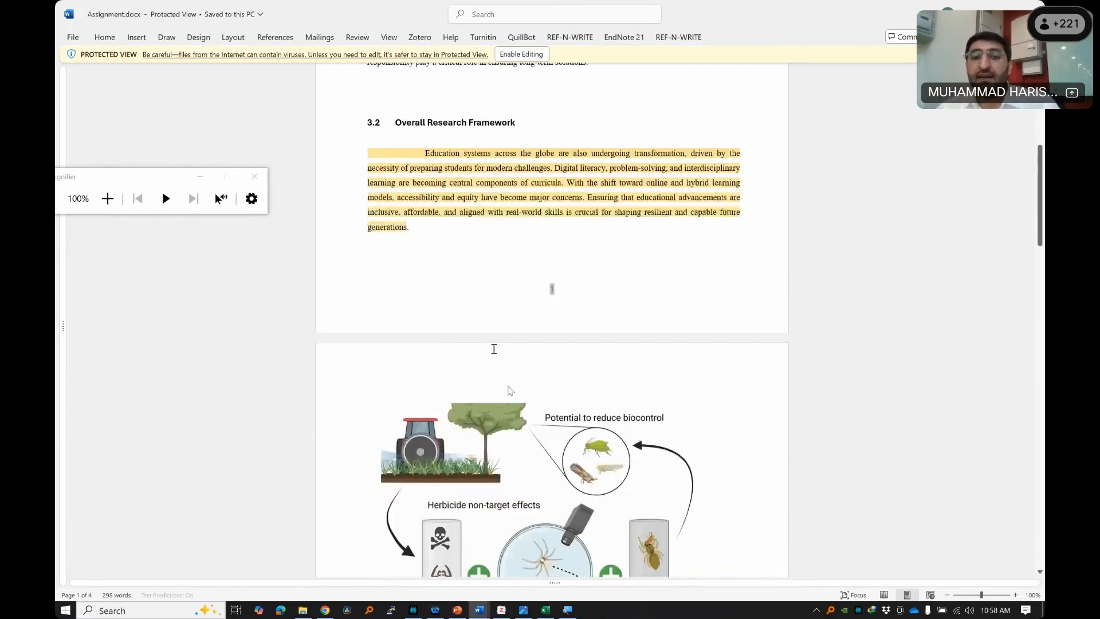
pyautogui.moveTo(464, 336); pyautogui.dragTo(565, 337)
pyautogui.click(470, 415)
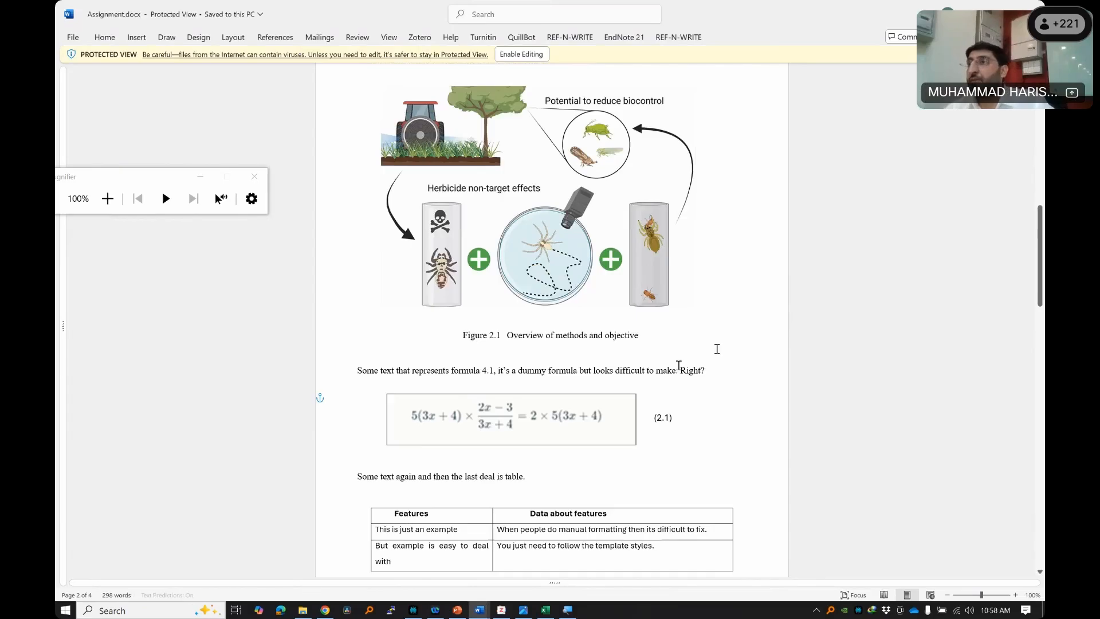
pyautogui.doubleClick(658, 424)
pyautogui.scroll(-4, 647, 426)
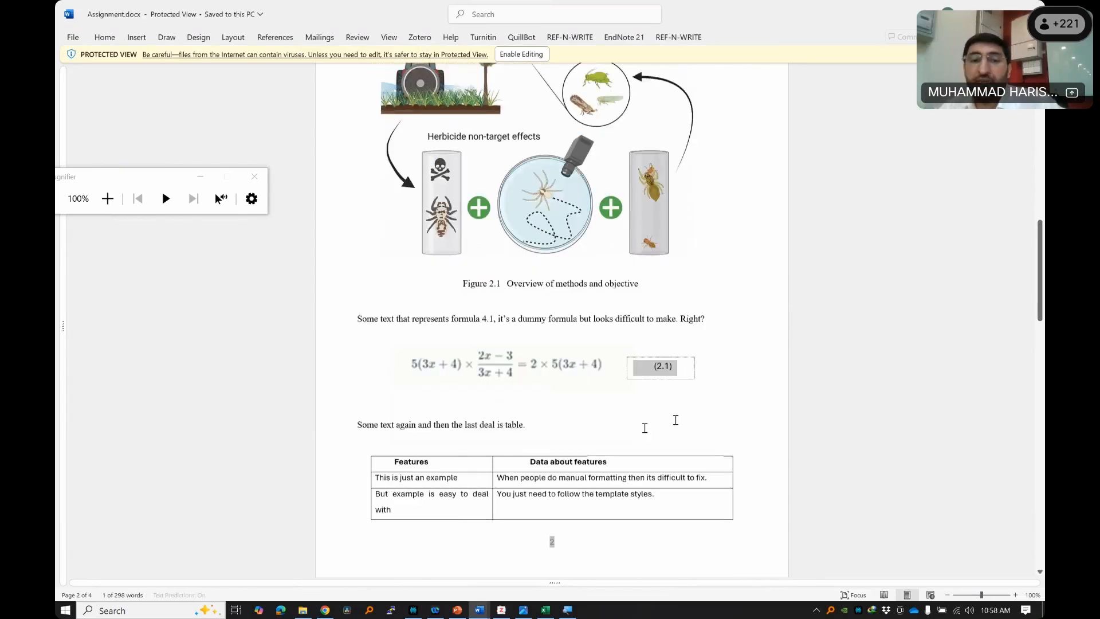
pyautogui.moveTo(485, 294); pyautogui.dragTo(682, 336)
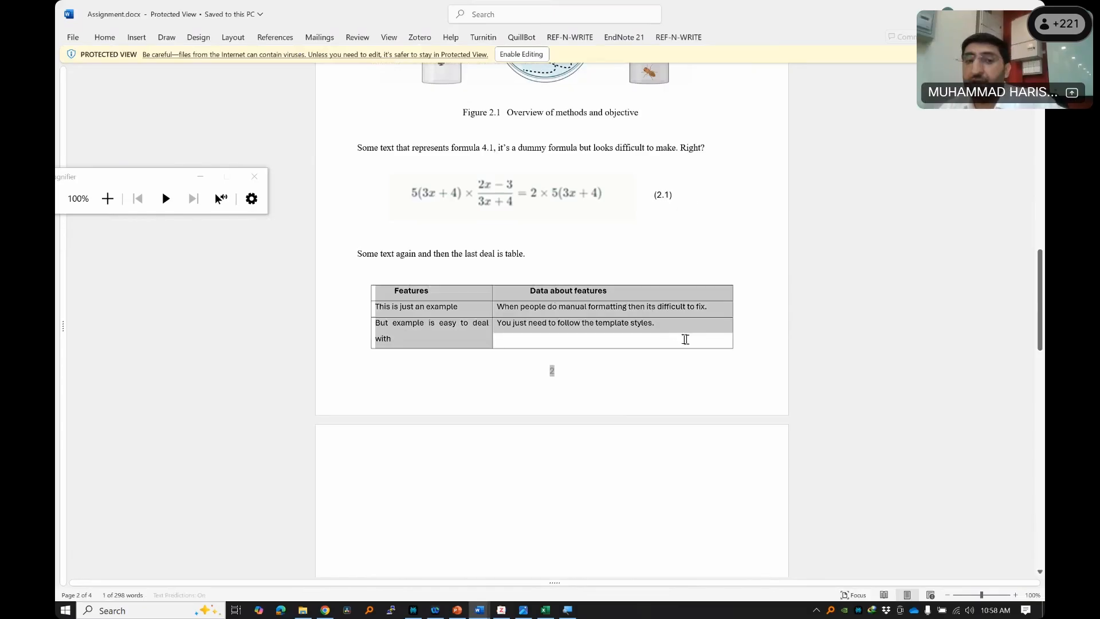
pyautogui.scroll(-4, 685, 339)
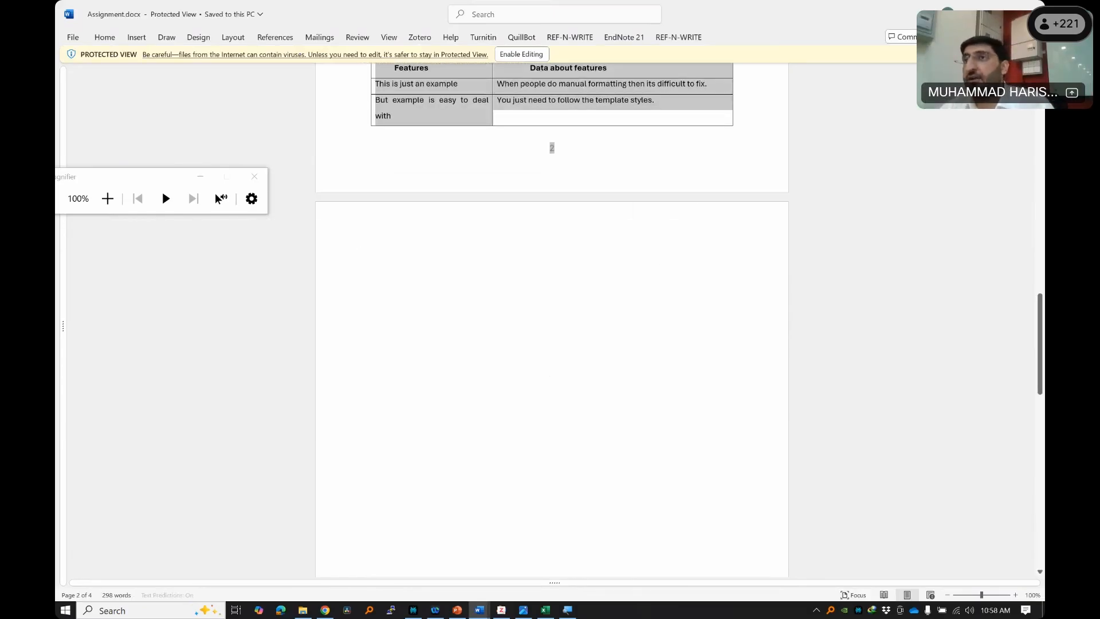
# - Look at my_helping_materials.docx and return to Template_Tesis_UTM_v2.docx
pyautogui.hotkey('alt', 'Tab')
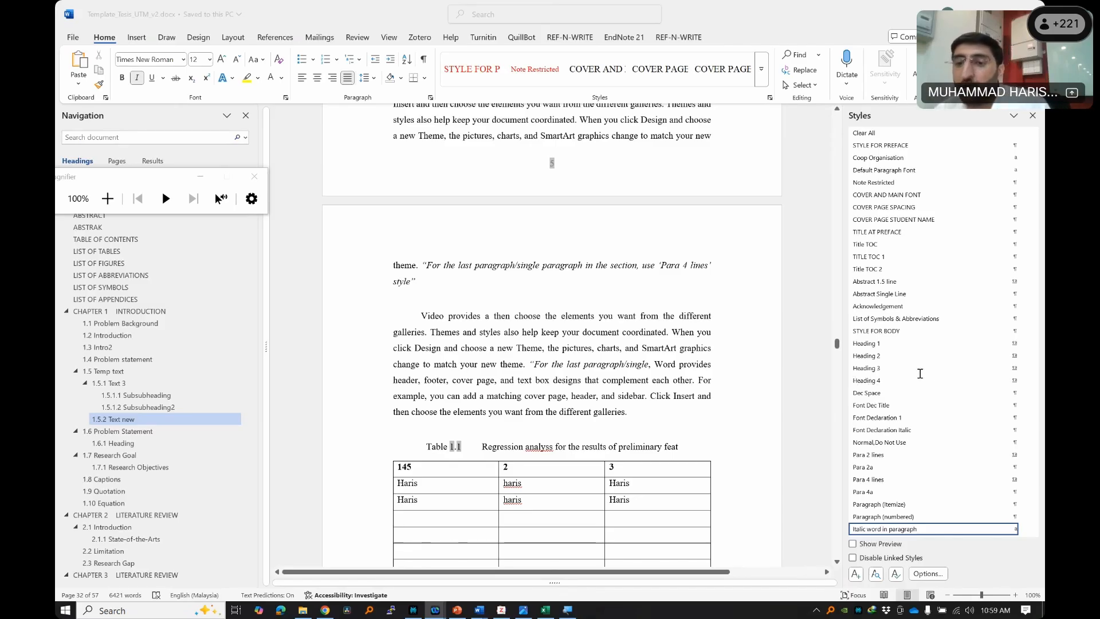
pyautogui.hotkey('alt', 'Tab')
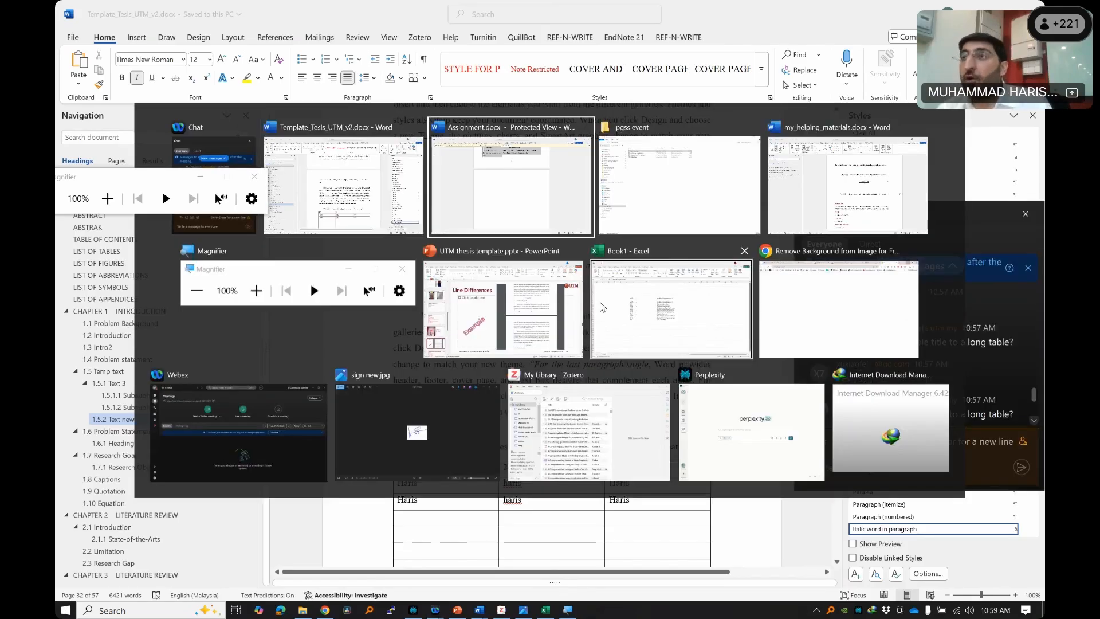
pyautogui.hotkey('alt', 'Tab')
pyautogui.hotkey('alt', 'Tab')
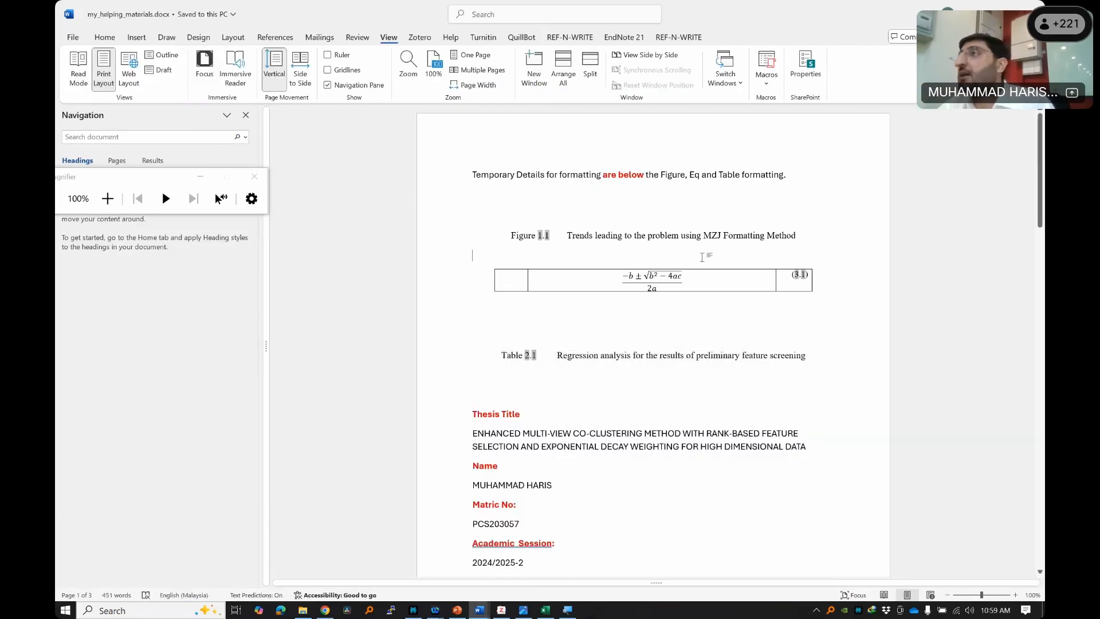
pyautogui.hotkey('alt', 'Tab')
pyautogui.hotkey('alt', 'Tab')
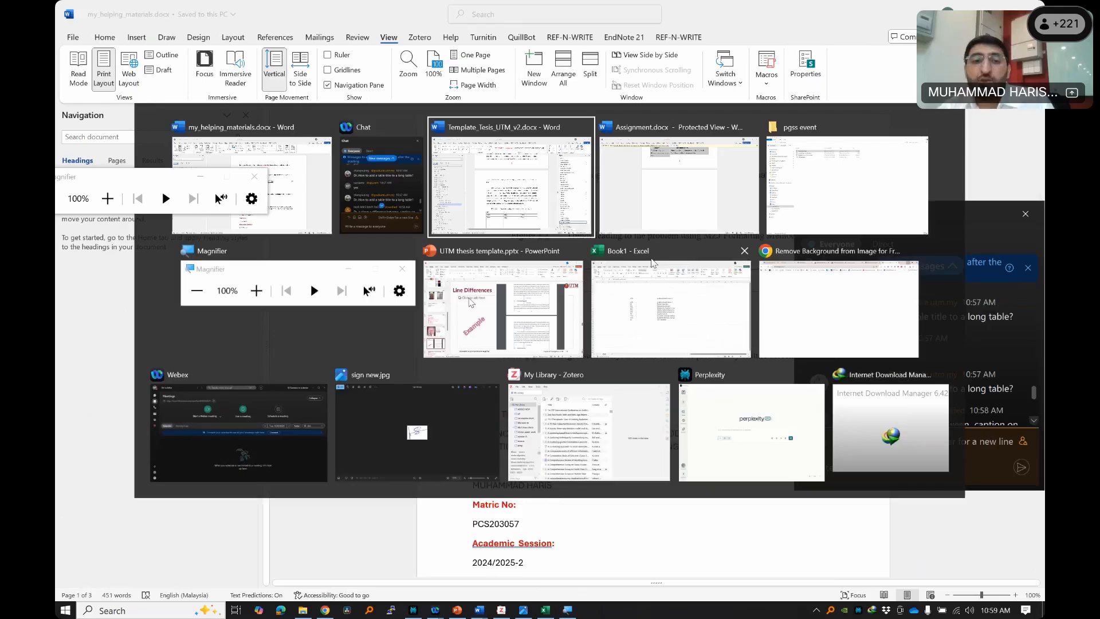
# - Add an empty paragraph in section 3.3 Research Gap, just before the paragraph starting "Click Insert and then choose the elements"
pyautogui.scroll(-5, 143, 413)
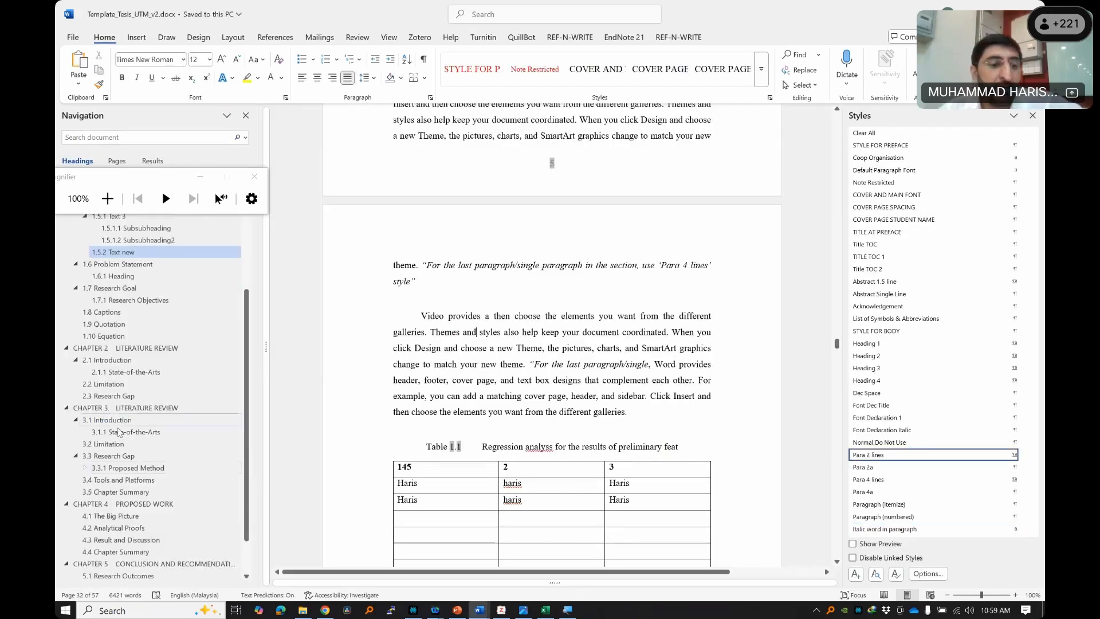
pyautogui.click(147, 433)
pyautogui.scroll(3, 458, 280)
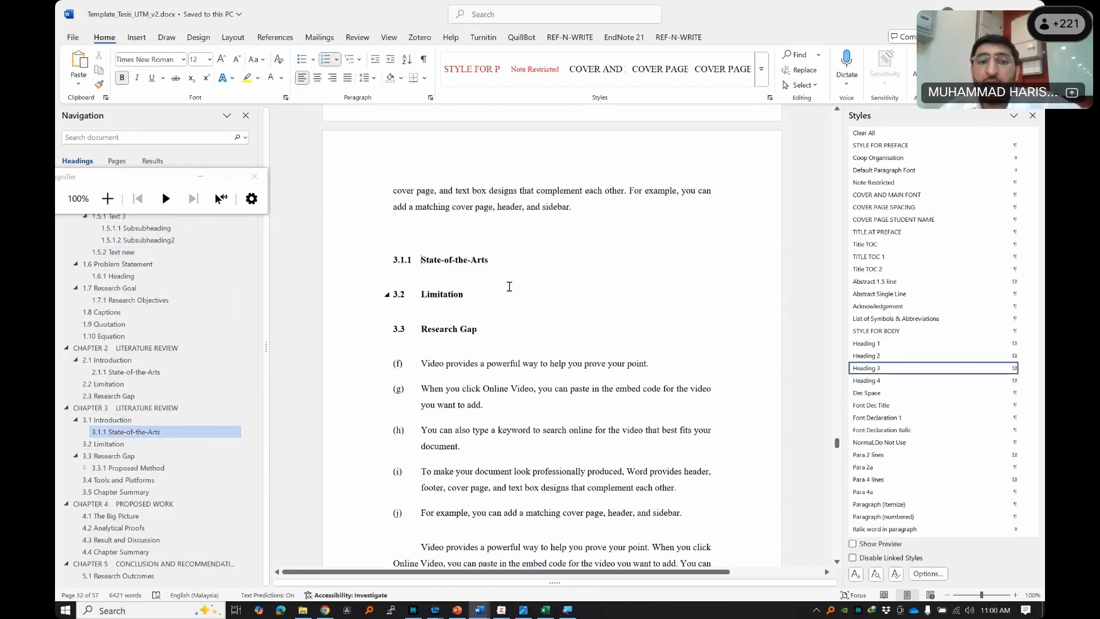
pyautogui.click(509, 290)
pyautogui.click(598, 191)
pyautogui.scroll(2, 613, 246)
pyautogui.scroll(5, 616, 253)
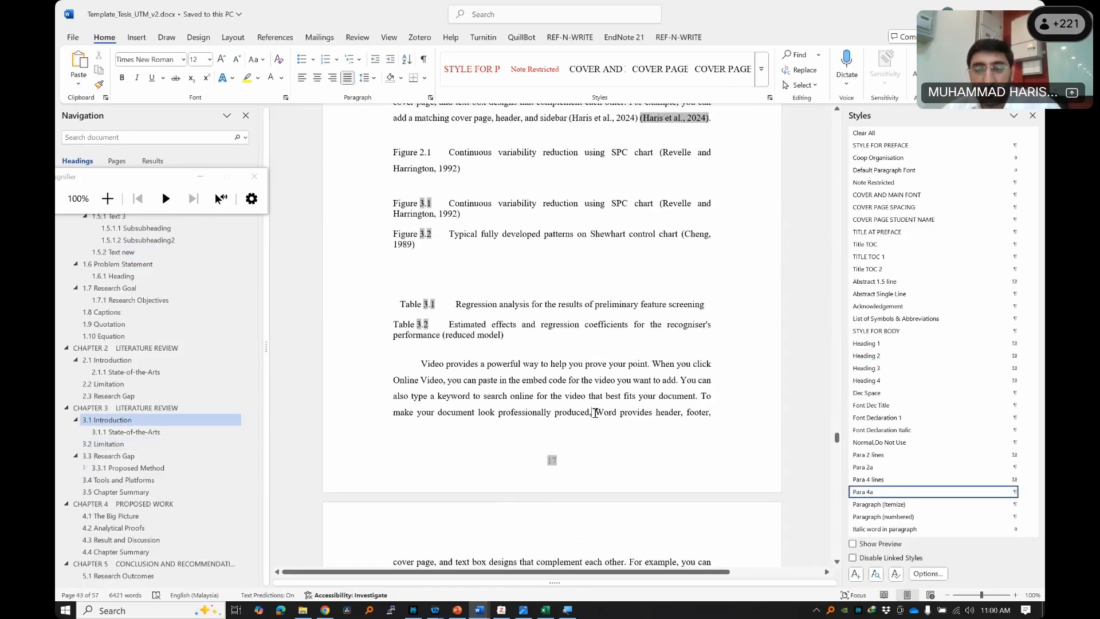
pyautogui.scroll(-12, 596, 344)
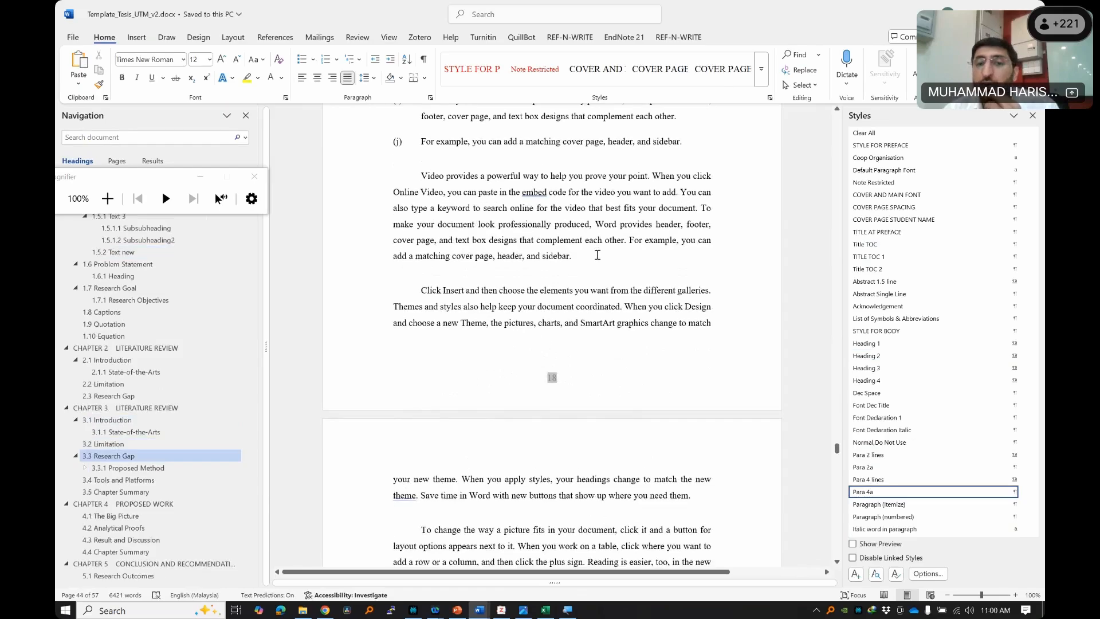
pyautogui.click(597, 258)
pyautogui.press('Return')
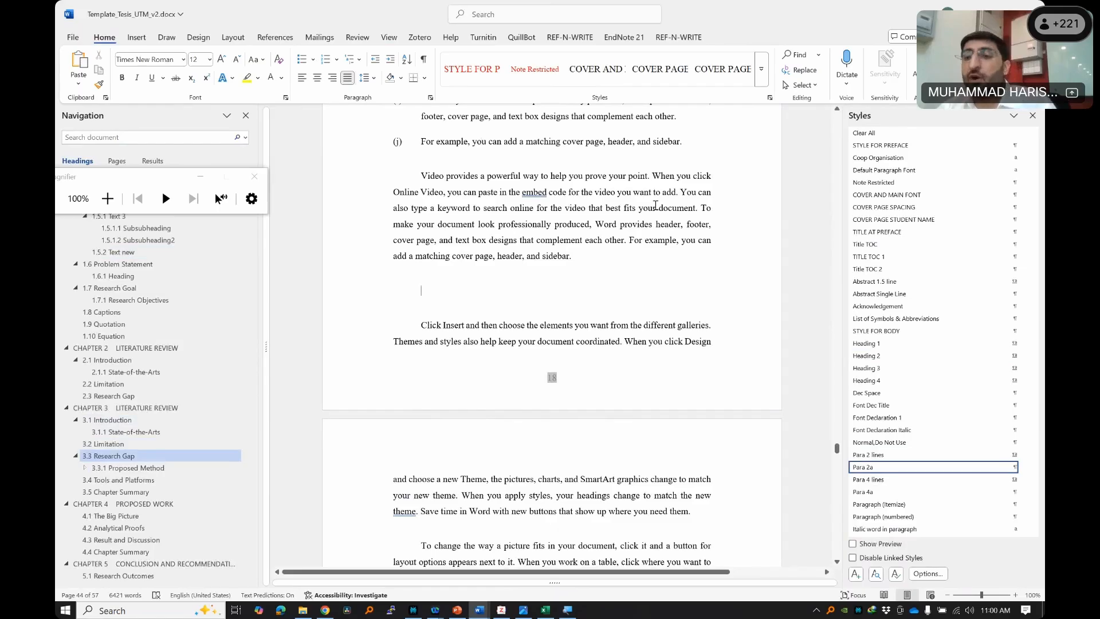
# - Switch to my_helping_materials.docx and copy the whole table holding the numbered quadratic equation
pyautogui.hotkey('alt', 'Tab')
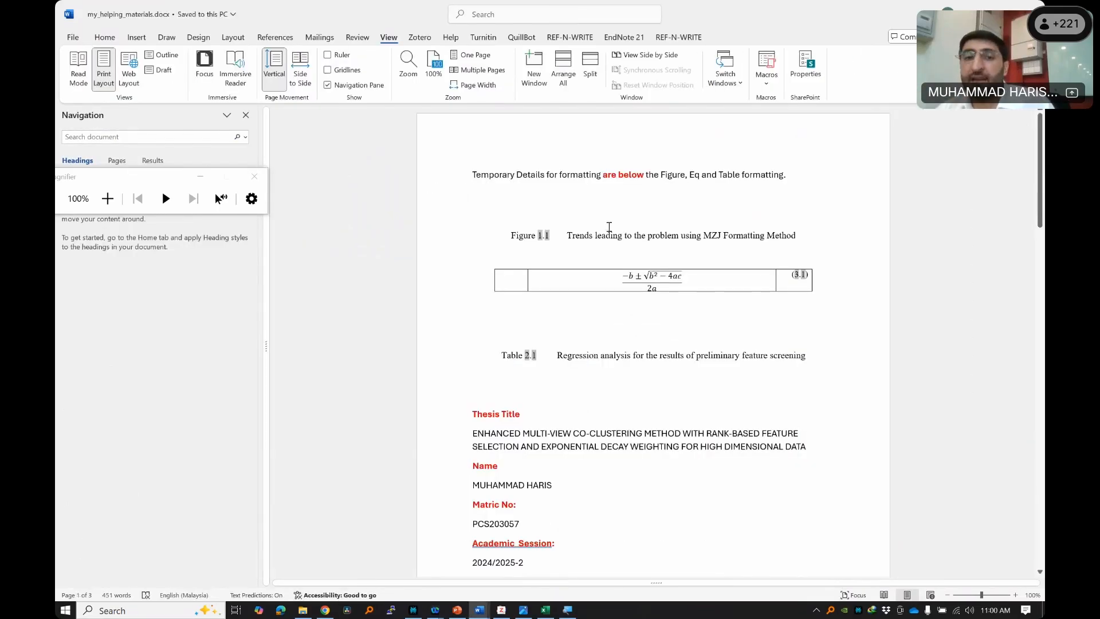
pyautogui.click(565, 277)
pyautogui.click(488, 266)
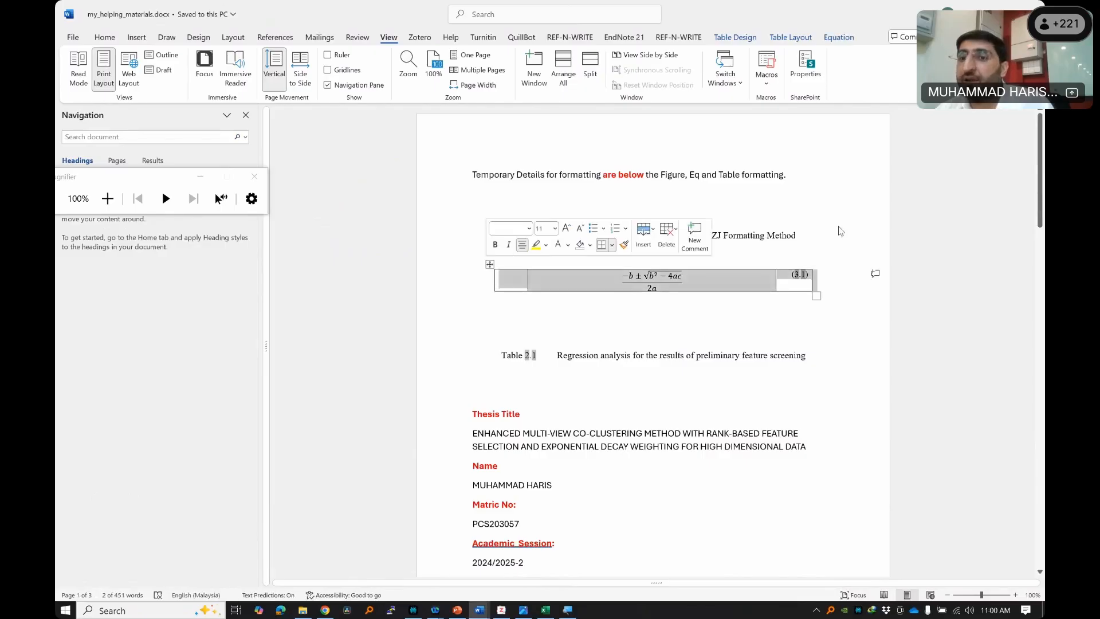
pyautogui.click(553, 264)
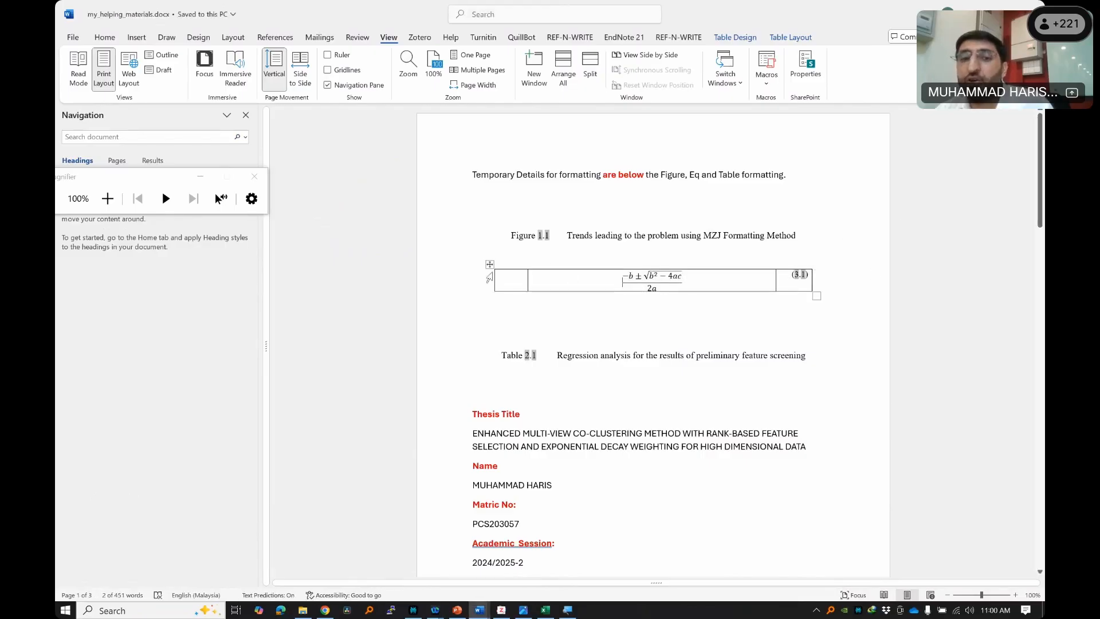
pyautogui.click(490, 265)
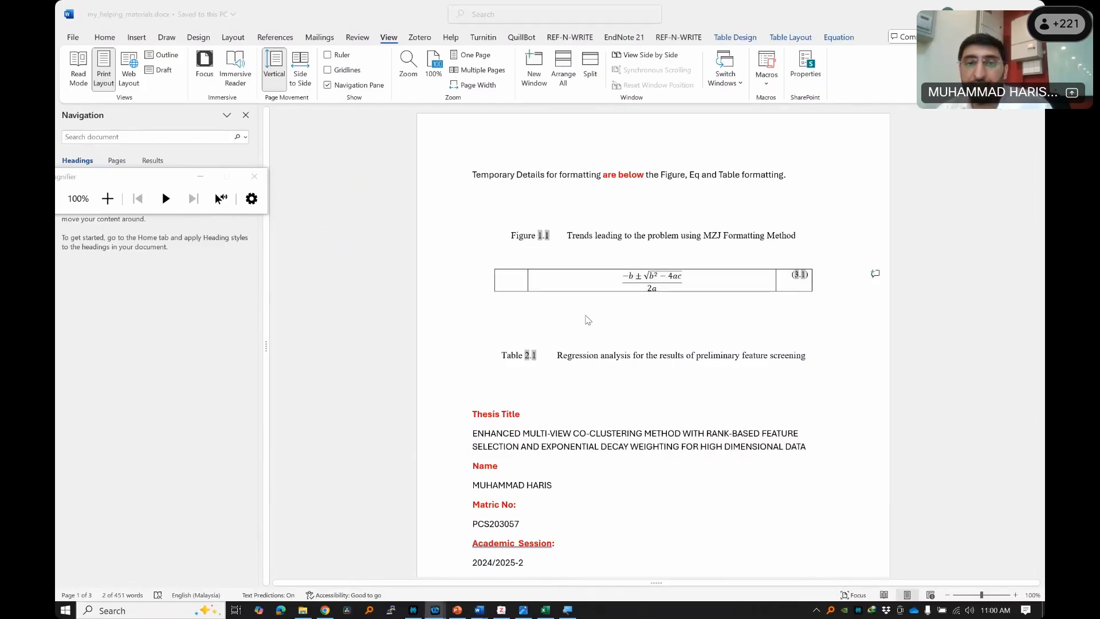
# - Paste the equation table into the empty paragraph of Template_Tesis_UTM_v2.docx and remove the leftover blank line below it
pyautogui.hotkey('alt', 'Tab')
pyautogui.hotkey('alt', 'Tab')
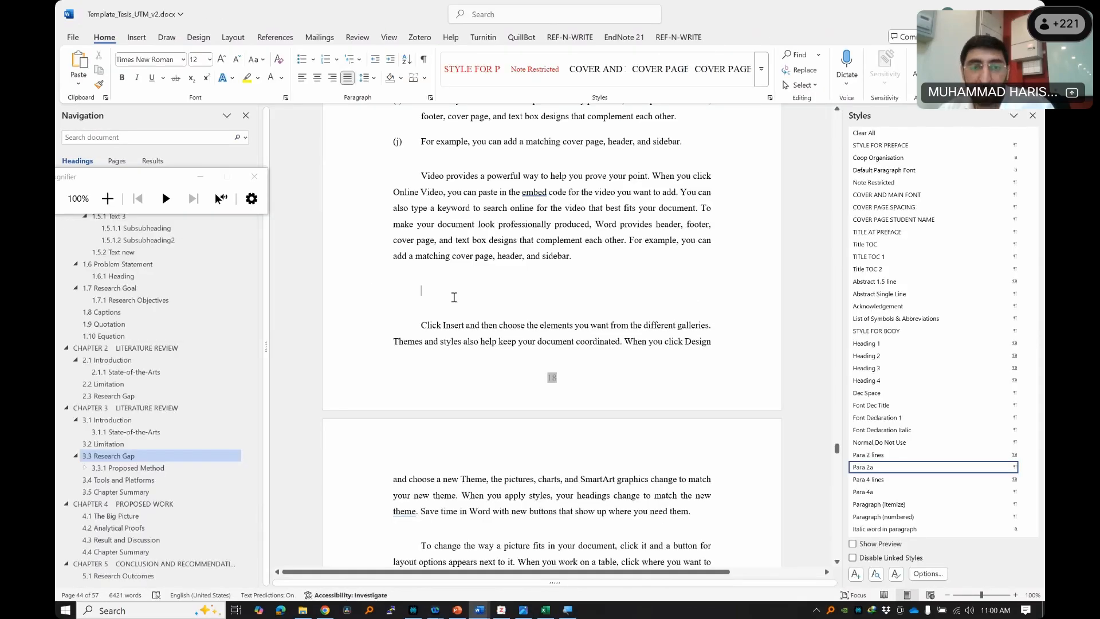
pyautogui.hotkey('ctrl', 'v')
pyautogui.press('Delete')
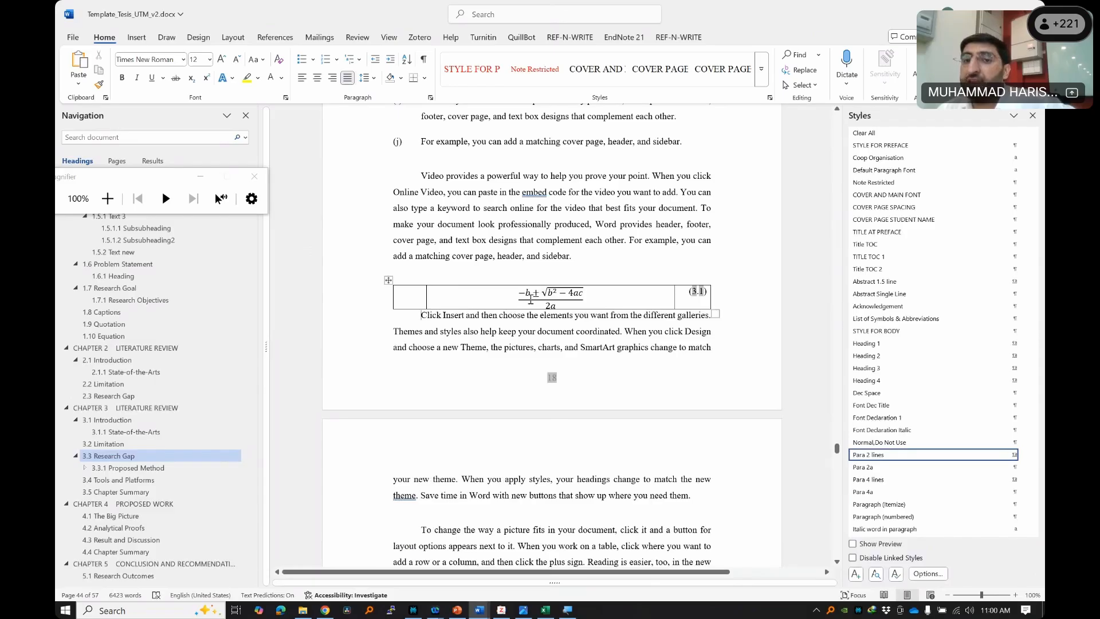
# - Replace the quadratic formula in the table's middle cell with a new equation starting with "X="
pyautogui.click(694, 294)
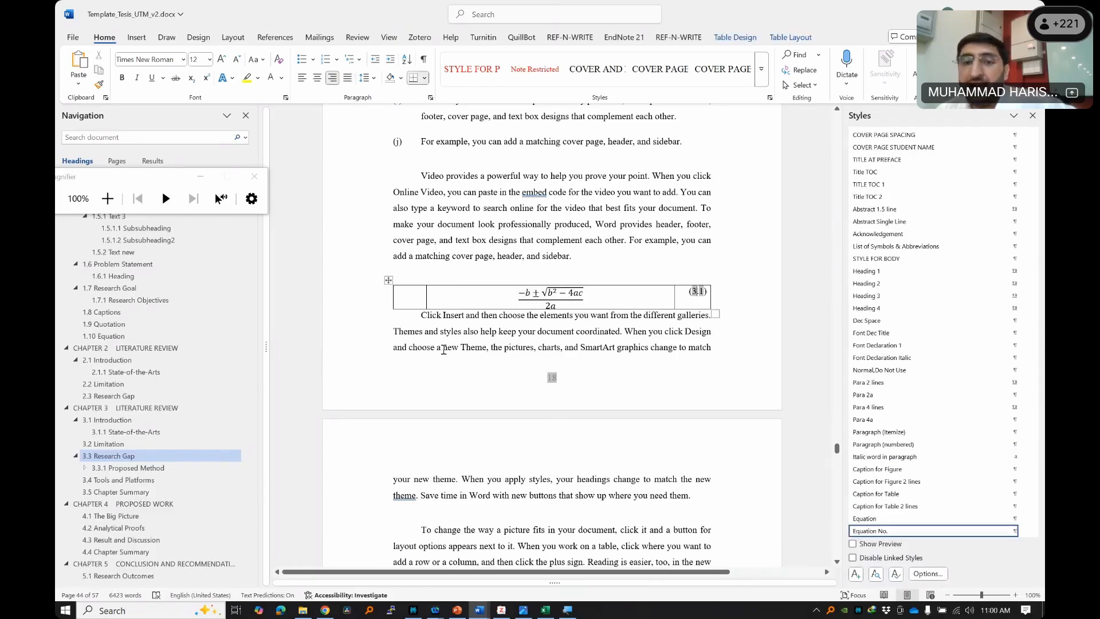
pyautogui.click(578, 292)
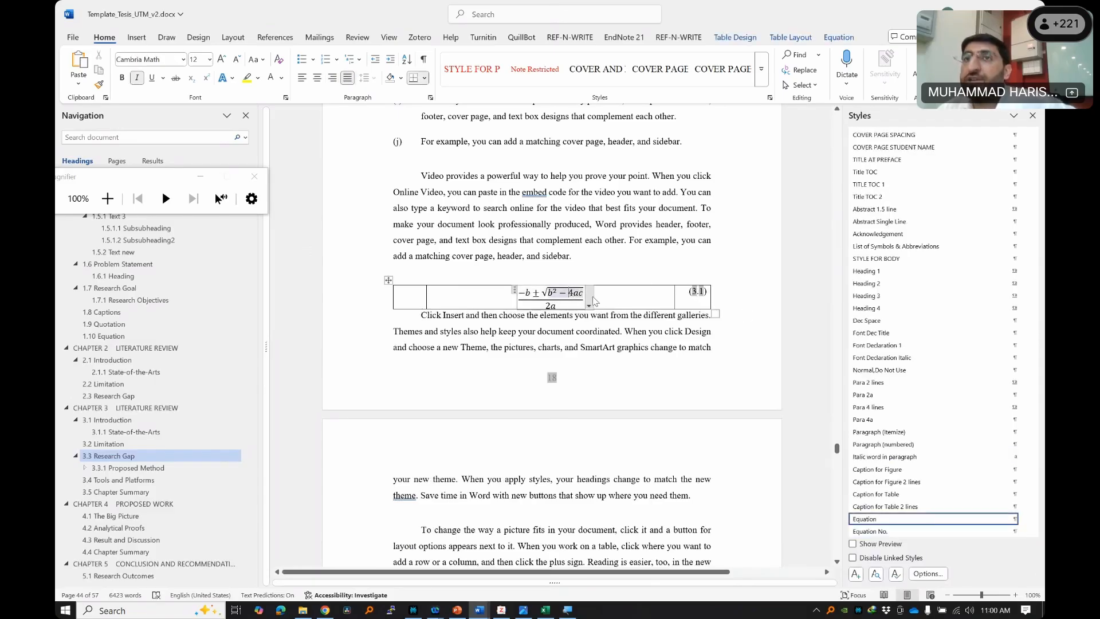
pyautogui.moveTo(598, 302); pyautogui.dragTo(522, 305)
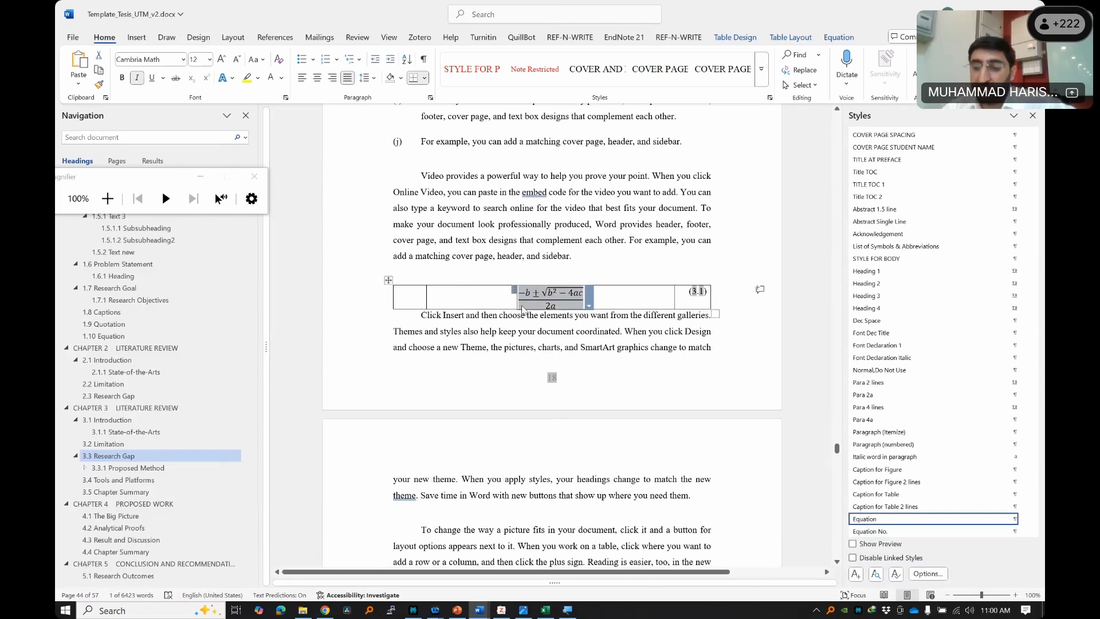
pyautogui.press('Delete')
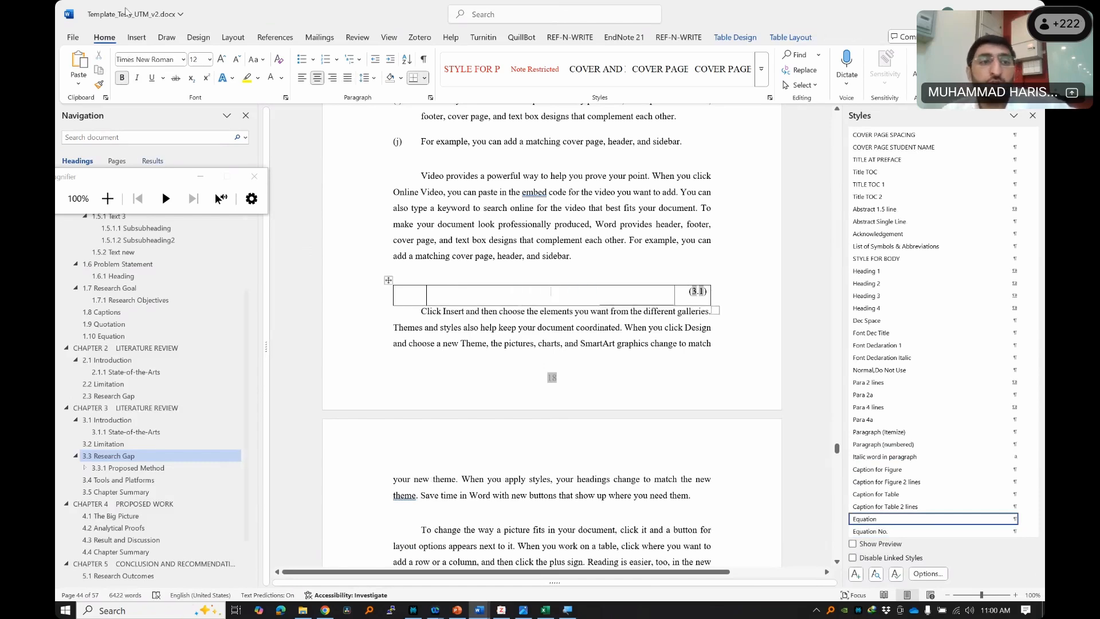
pyautogui.click(137, 37)
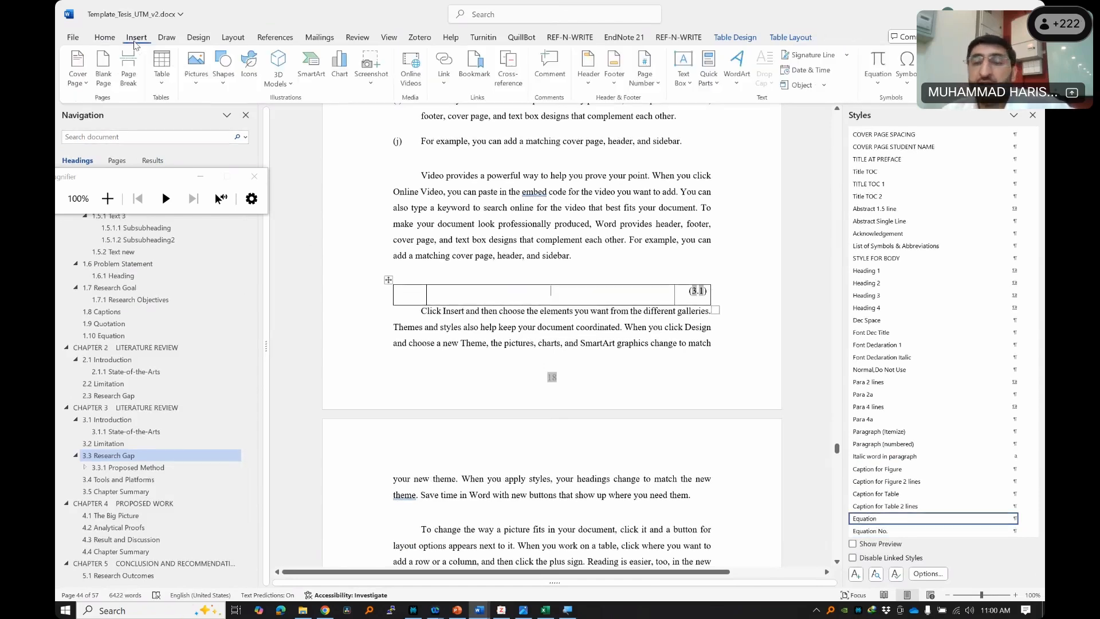
pyautogui.click(885, 59)
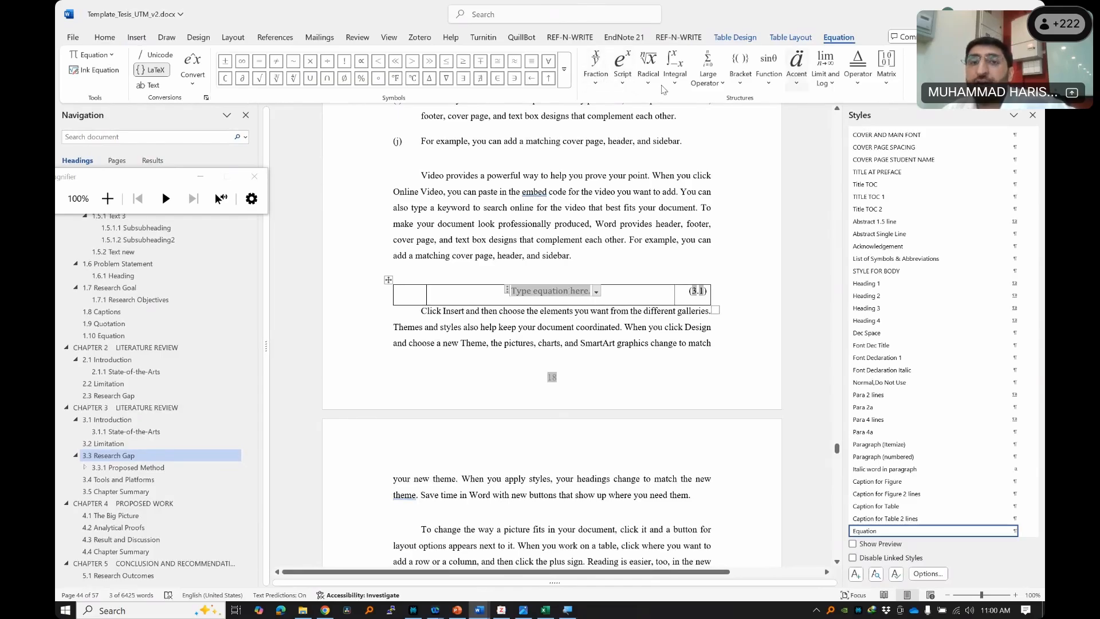
pyautogui.write('X=')
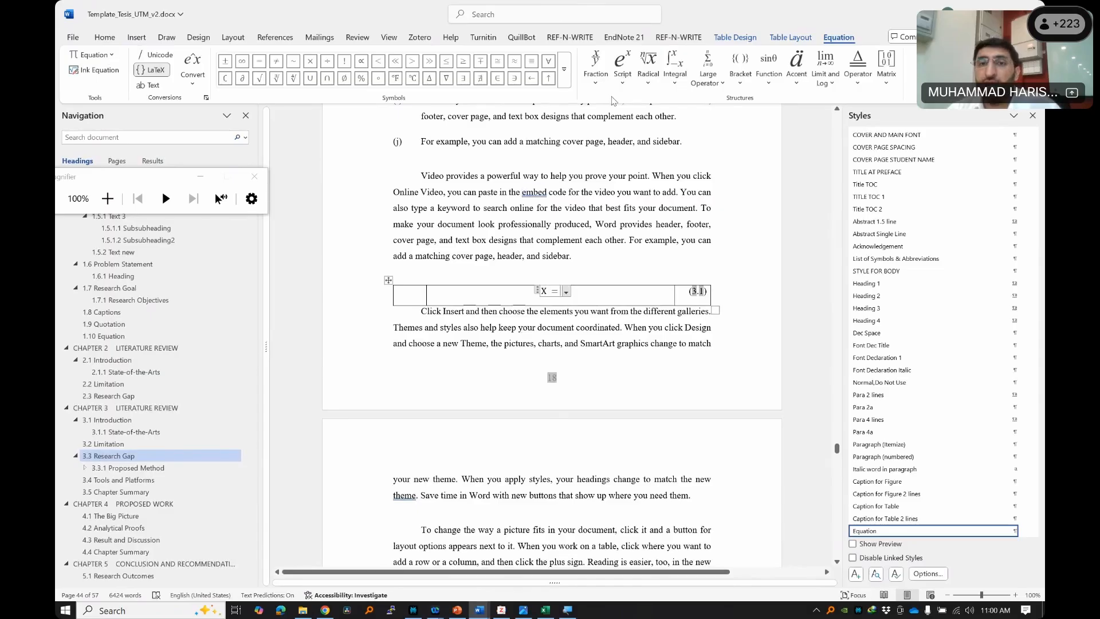
pyautogui.click(622, 80)
pyautogui.click(682, 141)
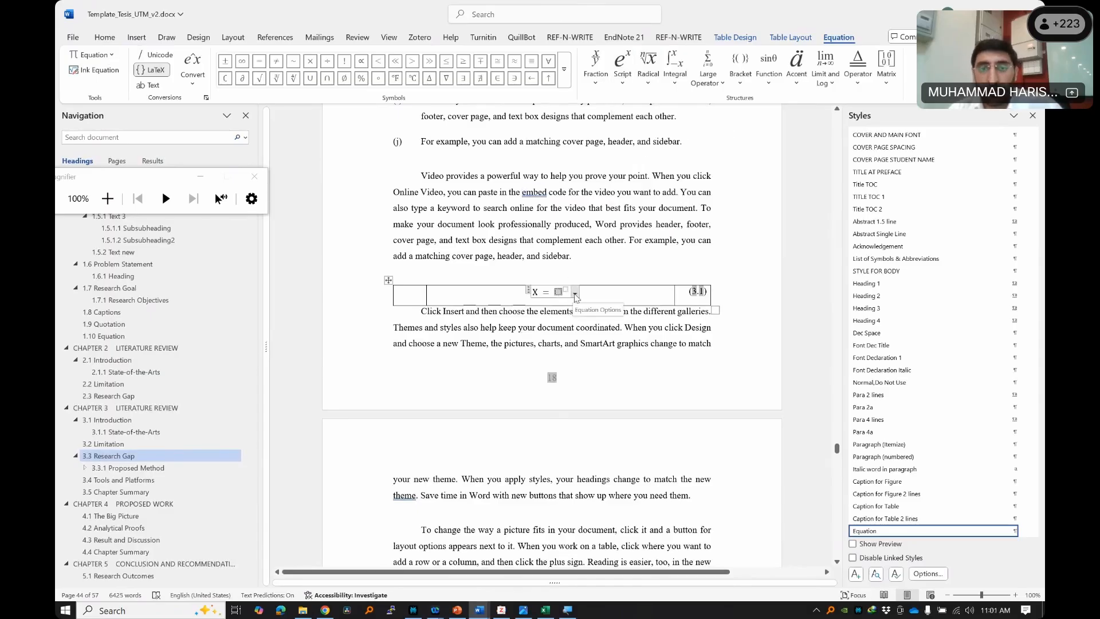
pyautogui.press('BackSpace')
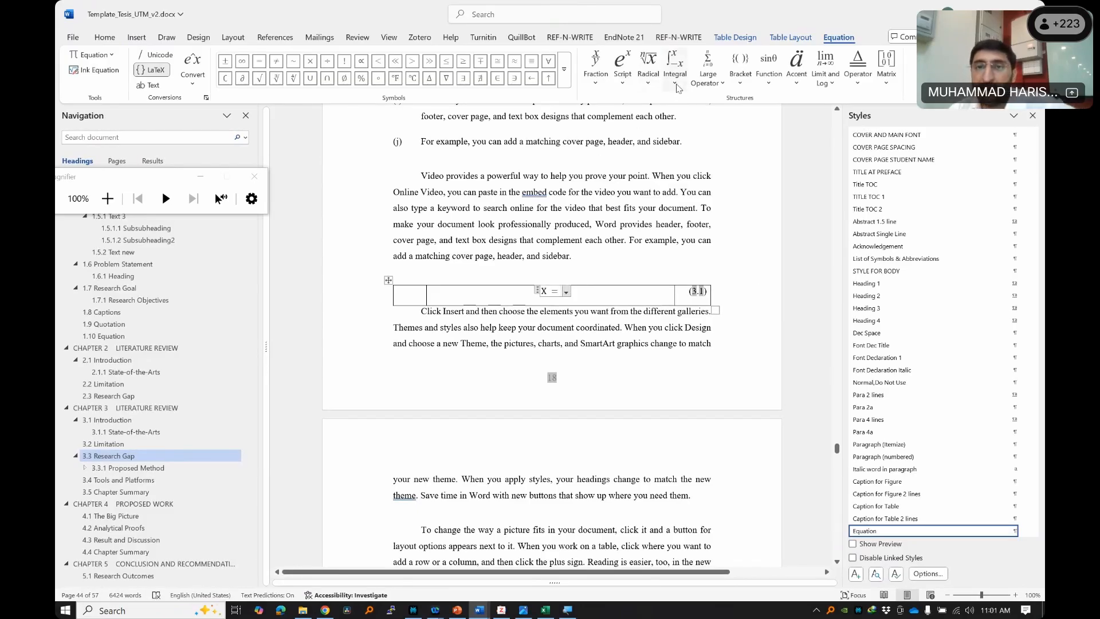
# - Add an integral after "X=" with upper limit 2 and lower limit lim=1
pyautogui.click(678, 88)
pyautogui.click(562, 291)
pyautogui.write('2')
pyautogui.click(561, 305)
pyautogui.write('lim=1')
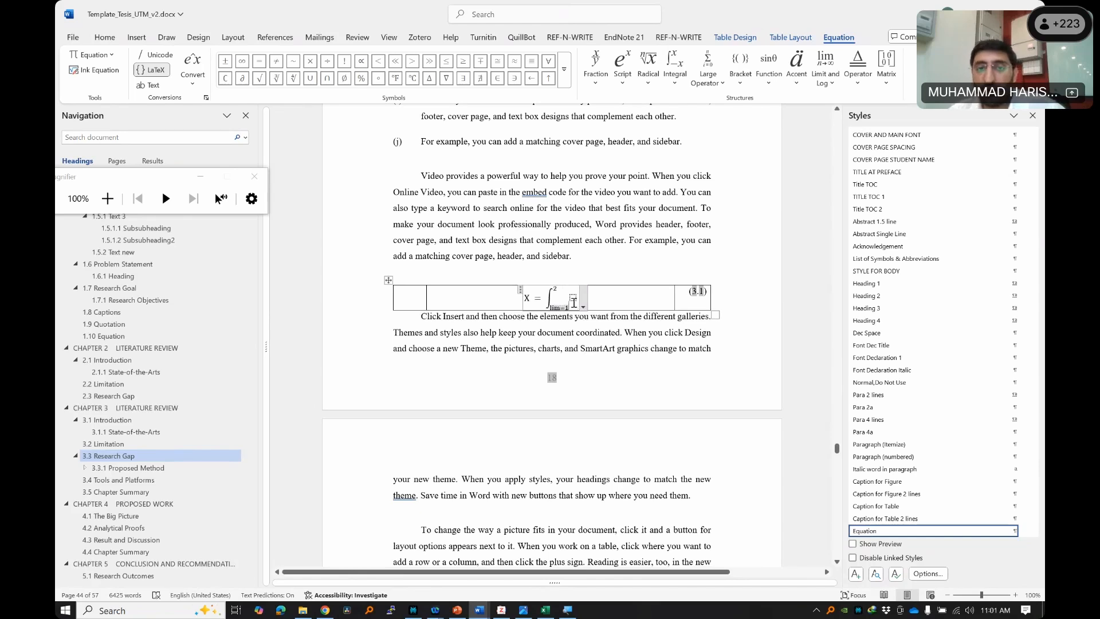
# - Insert a superscript structure as the integrand and place a stacked fraction in its base
pyautogui.click(623, 65)
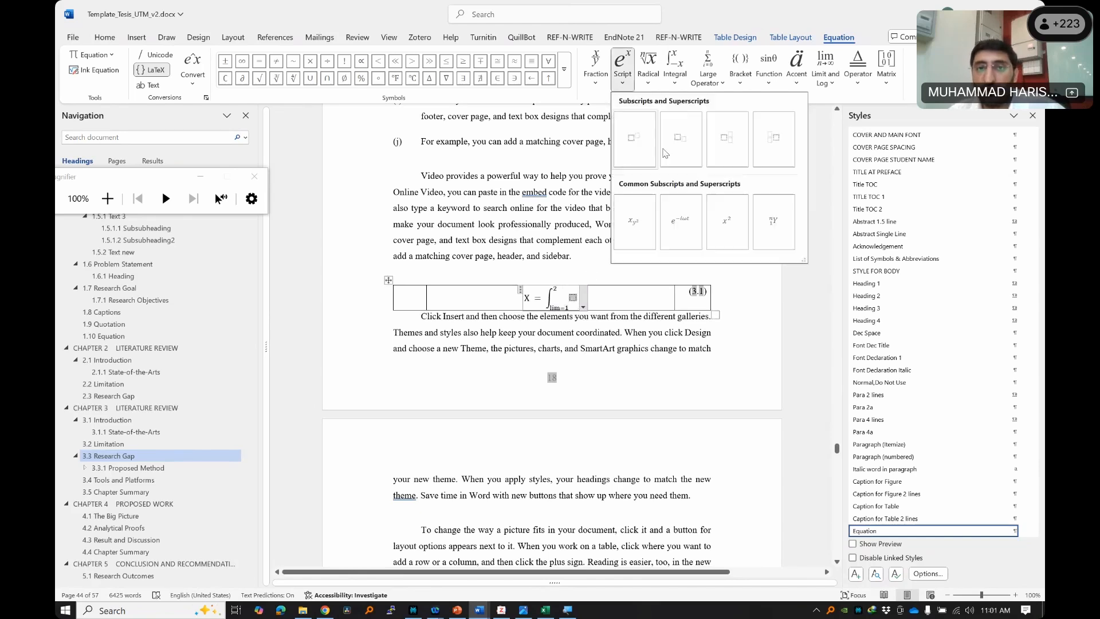
pyautogui.click(632, 140)
pyautogui.click(571, 296)
pyautogui.click(594, 57)
pyautogui.click(606, 139)
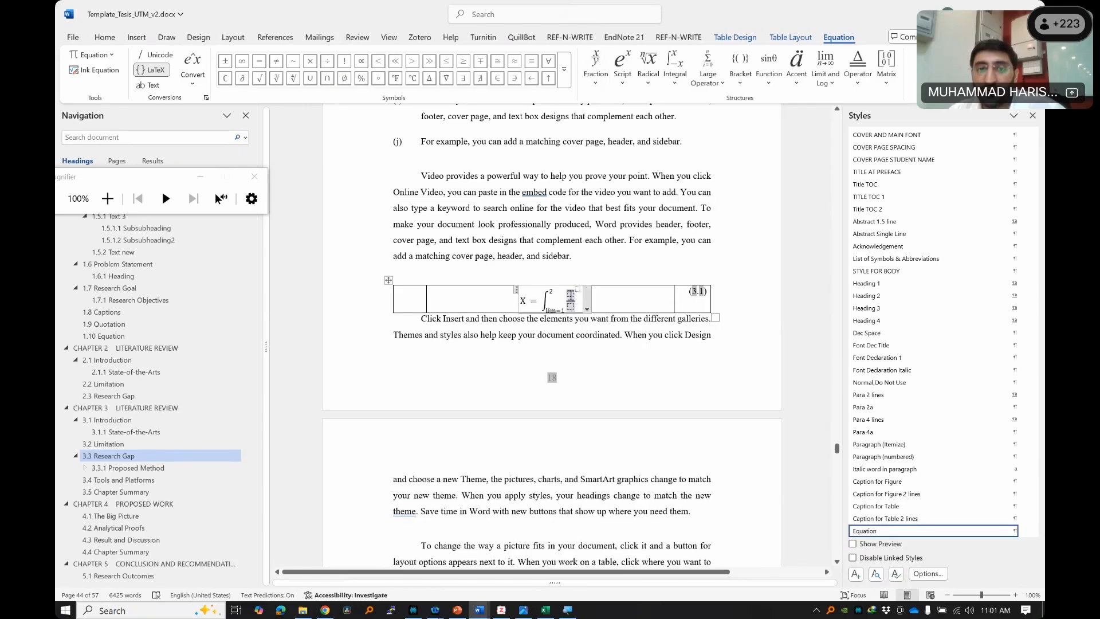
# - Fill the fraction with y squared over z and leave the equation
pyautogui.write('3')
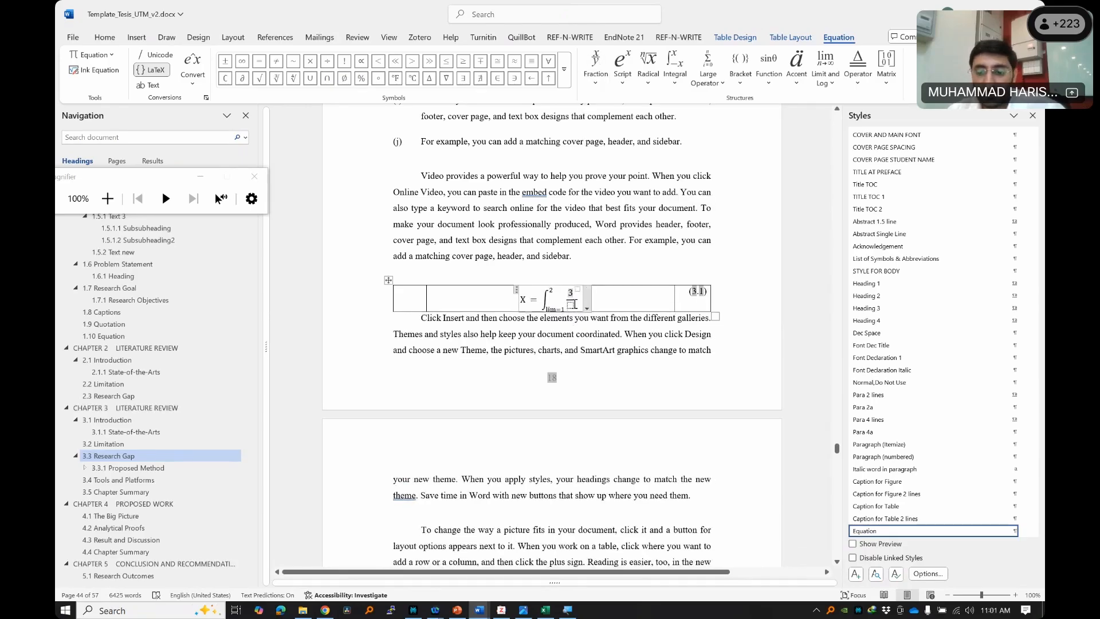
pyautogui.press('BackSpace')
pyautogui.write('y')
pyautogui.click(570, 303)
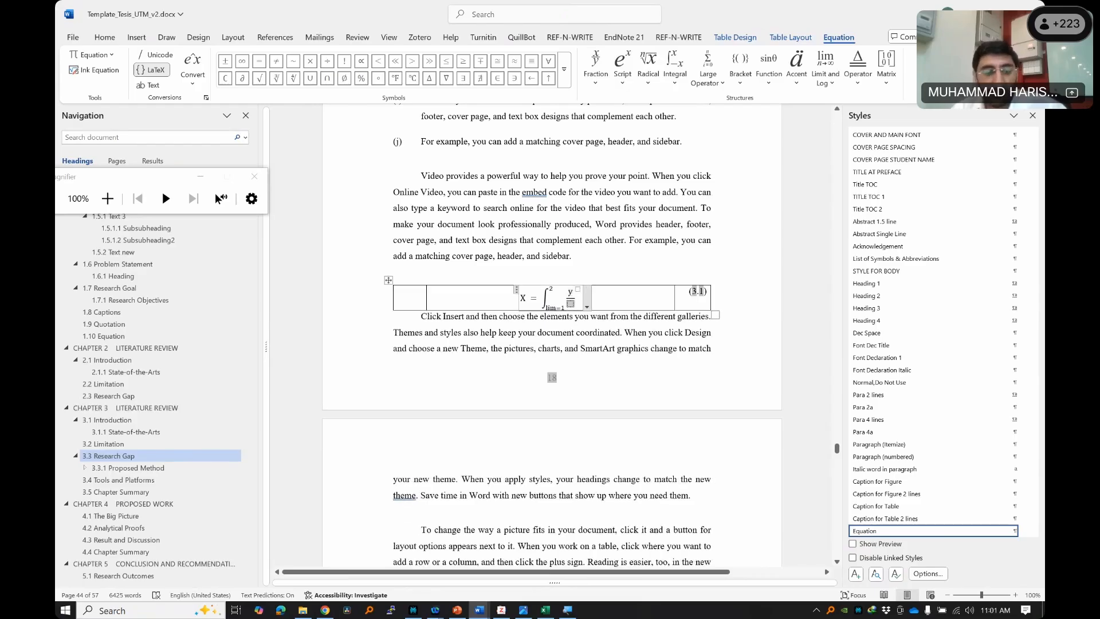
pyautogui.write('z')
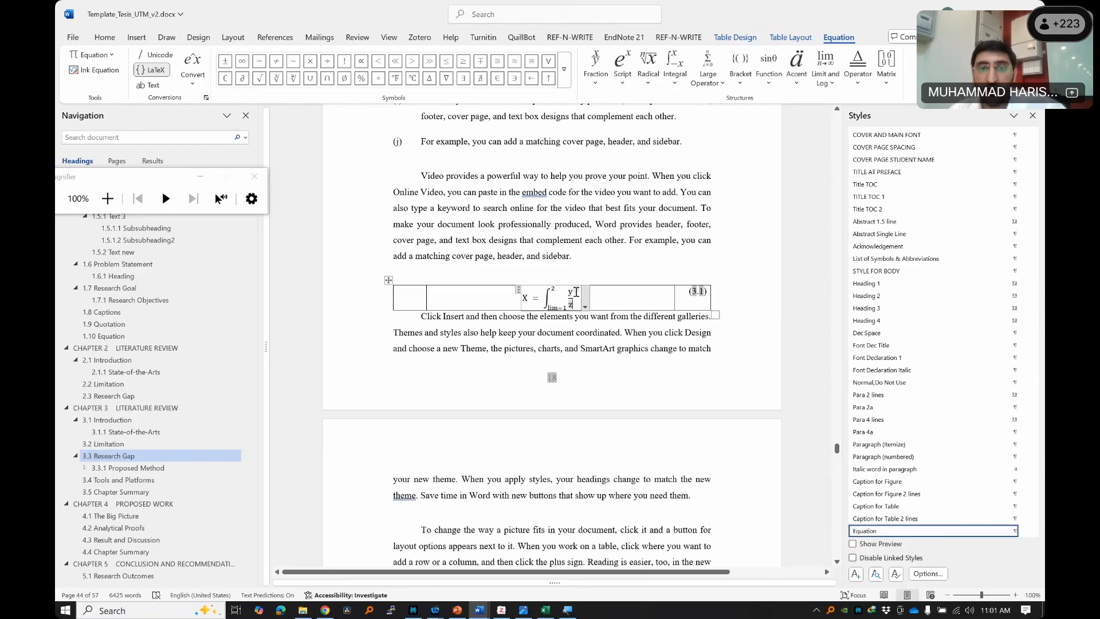
pyautogui.write('^2')
pyautogui.click(573, 333)
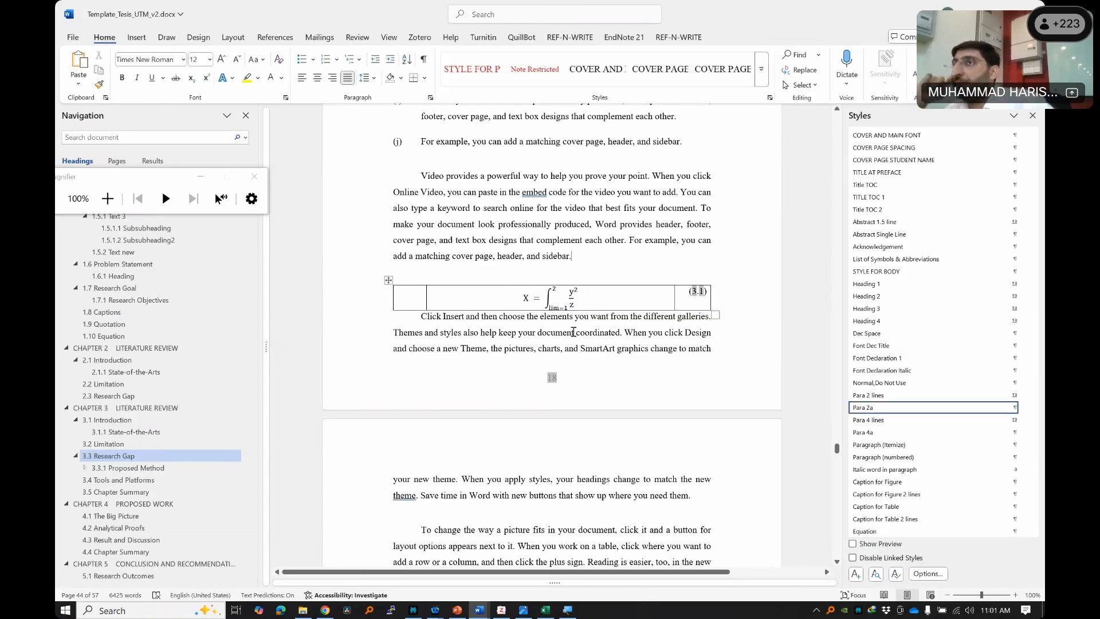
# - Apply the Para 2a style to the paragraph directly below the equation table
pyautogui.click(449, 320)
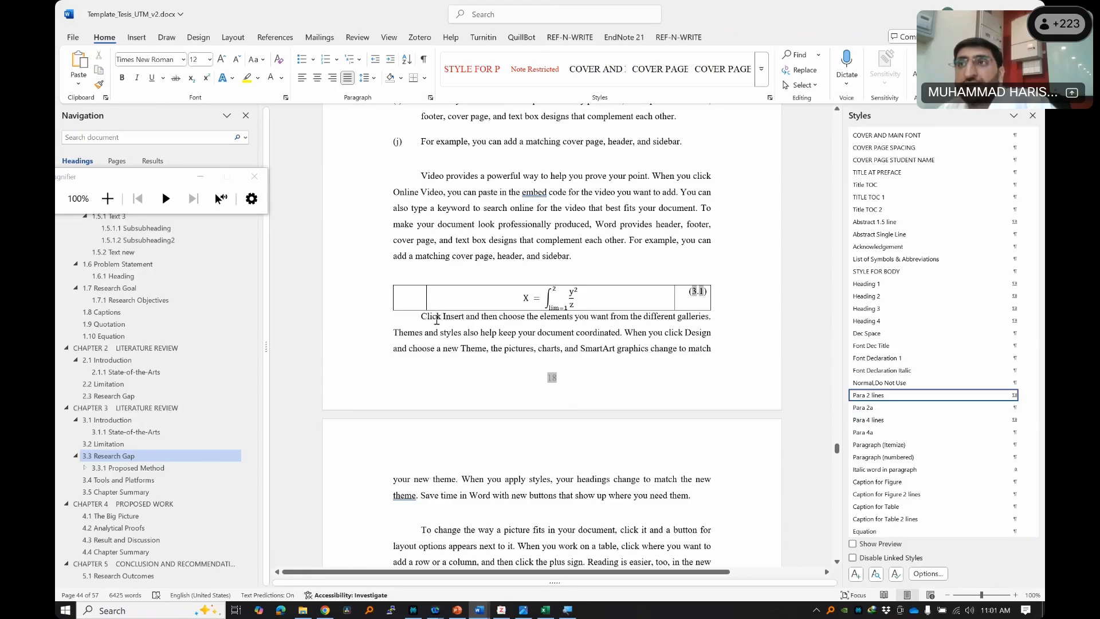
pyautogui.doubleClick(694, 288)
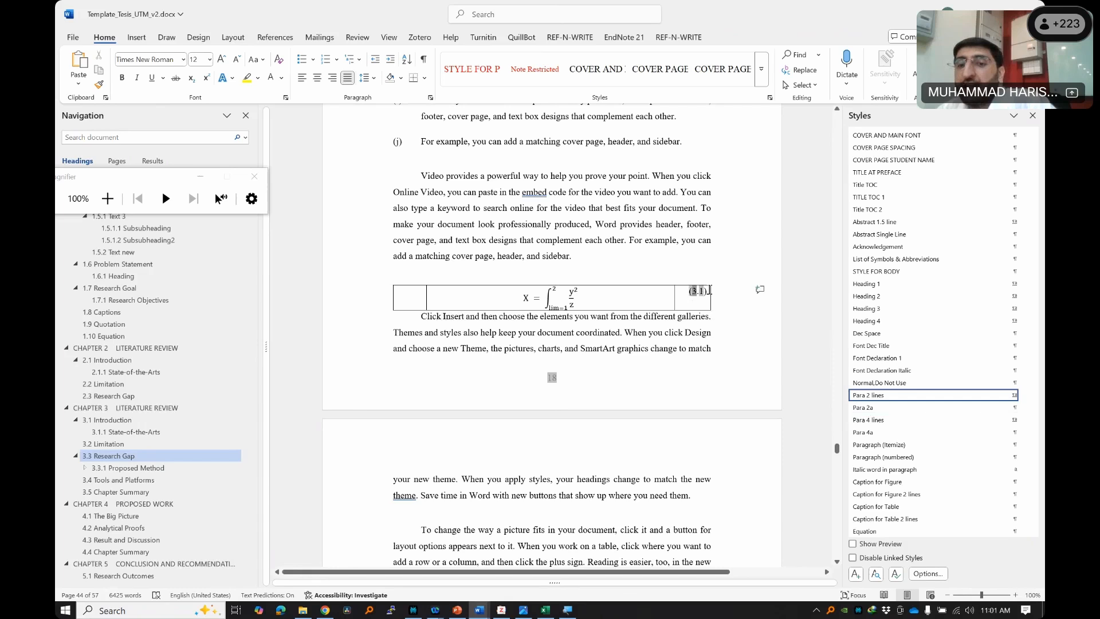
pyautogui.click(442, 322)
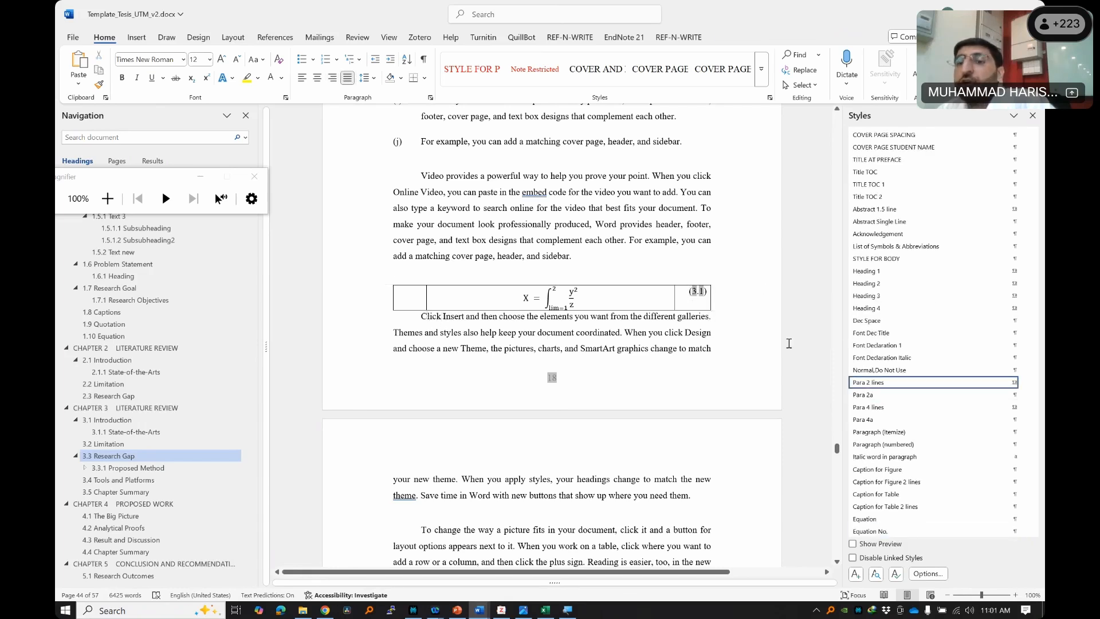
pyautogui.click(875, 395)
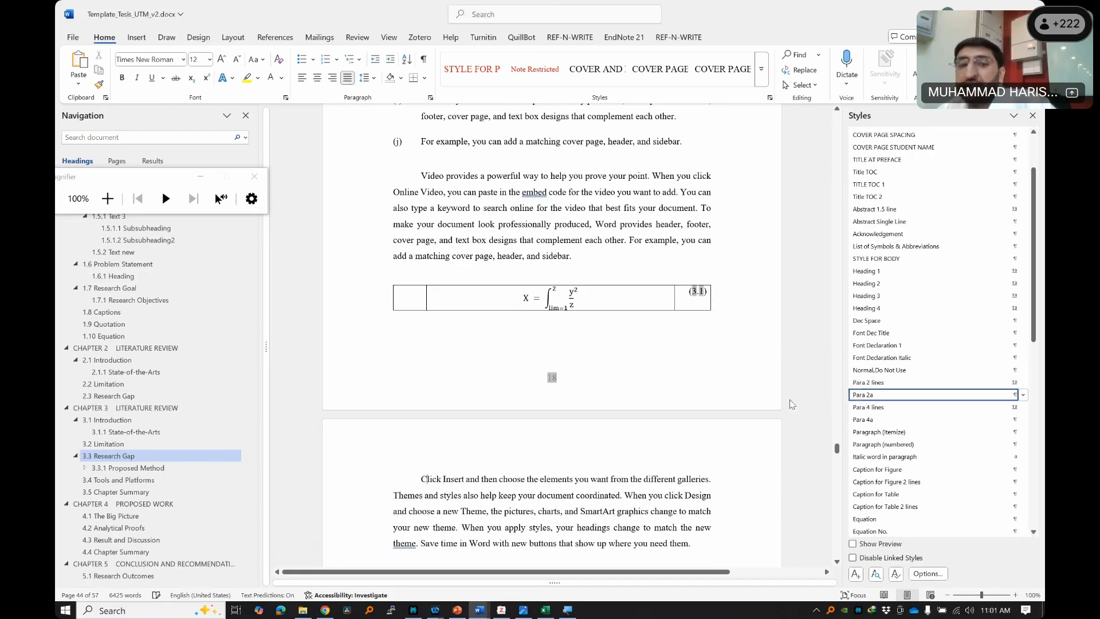
# - Delete the passage between "Video provides" and ", Word provides" in the paragraph above the equation table
pyautogui.moveTo(482, 176); pyautogui.dragTo(590, 223)
pyautogui.press('BackSpace')
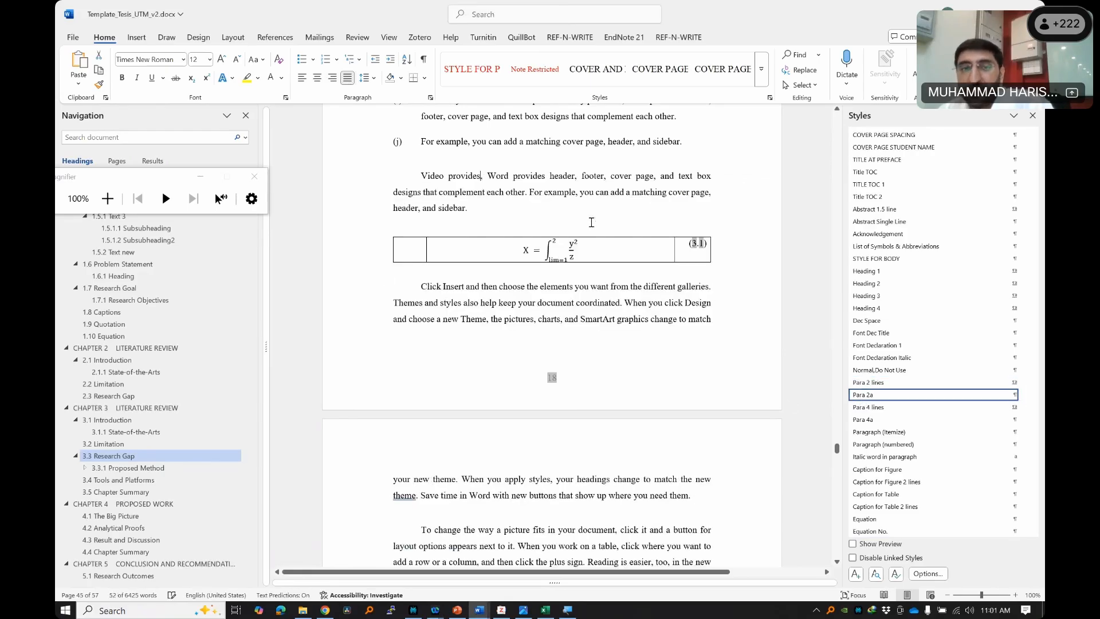
# - Try the Para 2 lines style on the paragraph below the equation table, and return it to Para 2a
pyautogui.click(494, 289)
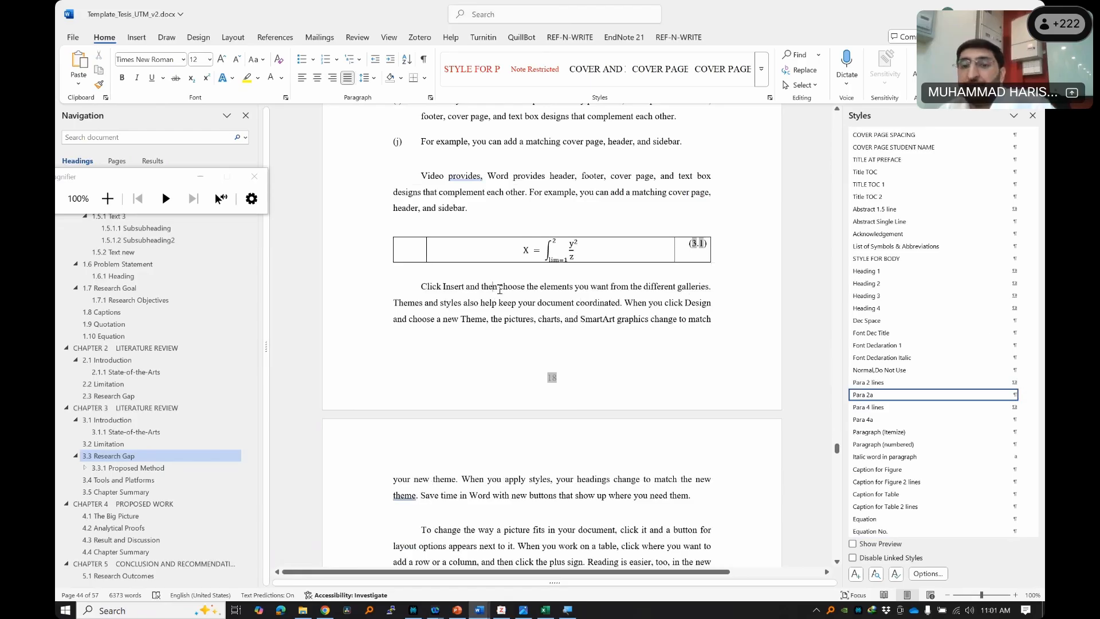
pyautogui.click(888, 383)
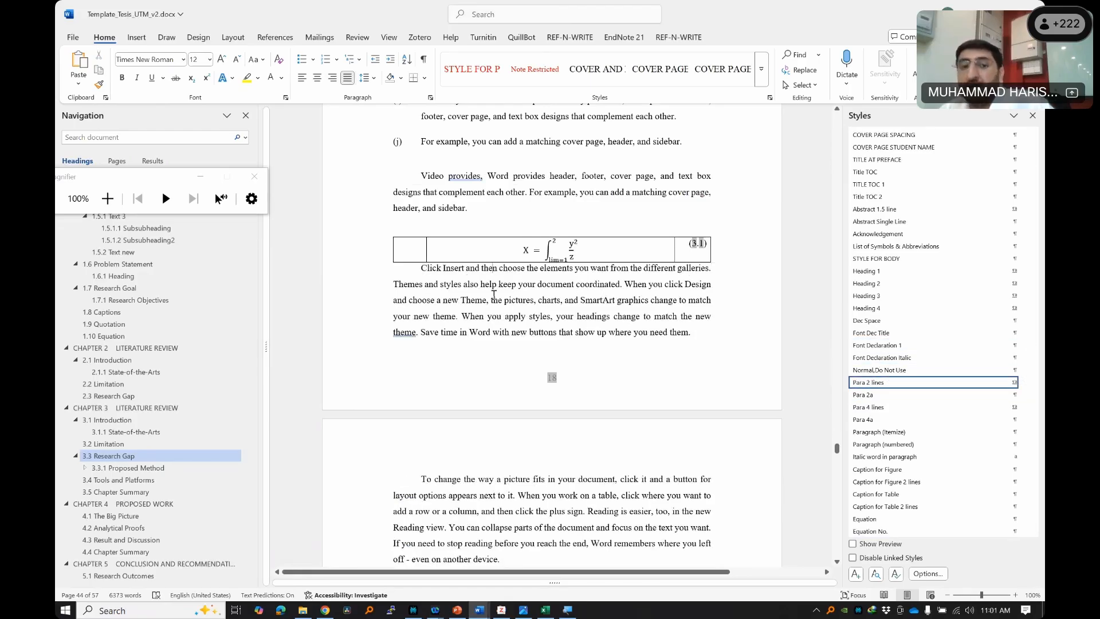
pyautogui.click(888, 395)
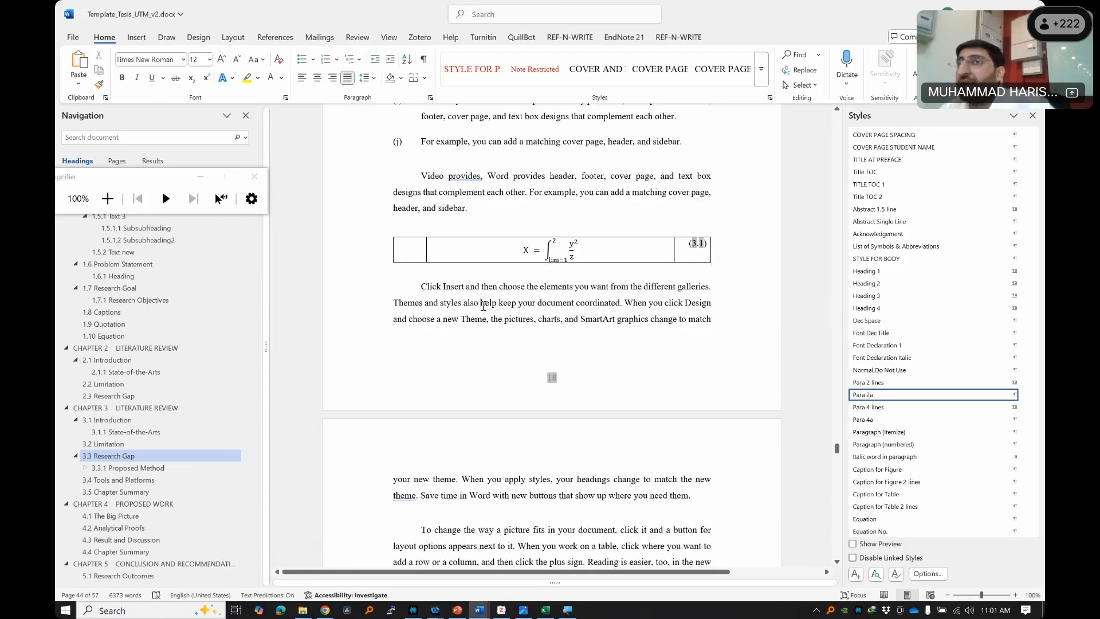
# - Place the cursor in the equation number cell, then refresh the document's fields through the print preview and return to the page
pyautogui.click(609, 251)
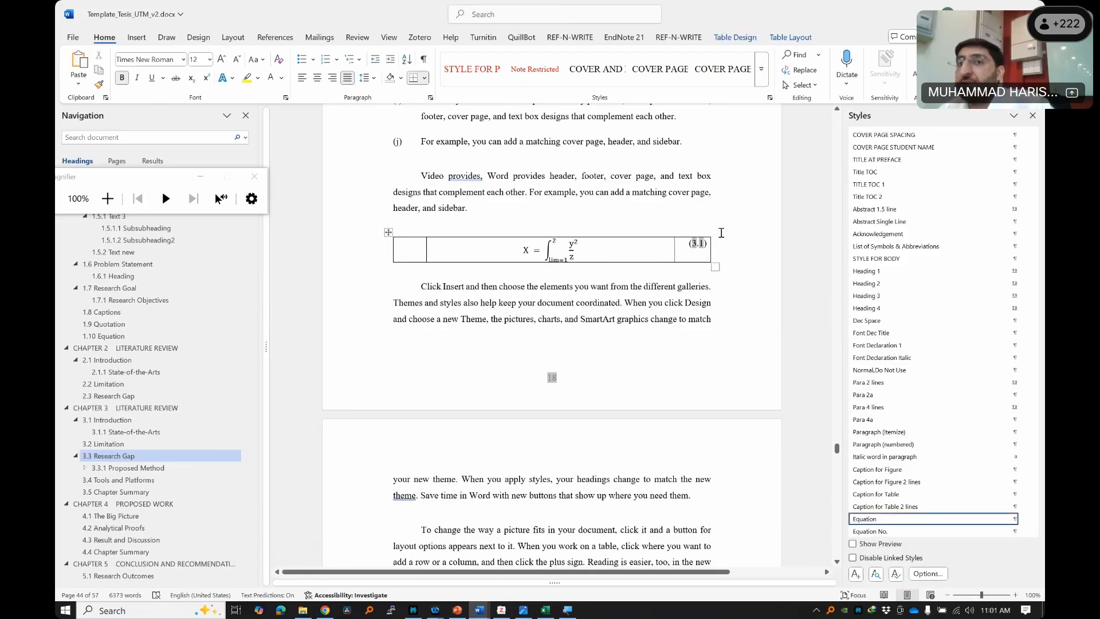
pyautogui.click(690, 253)
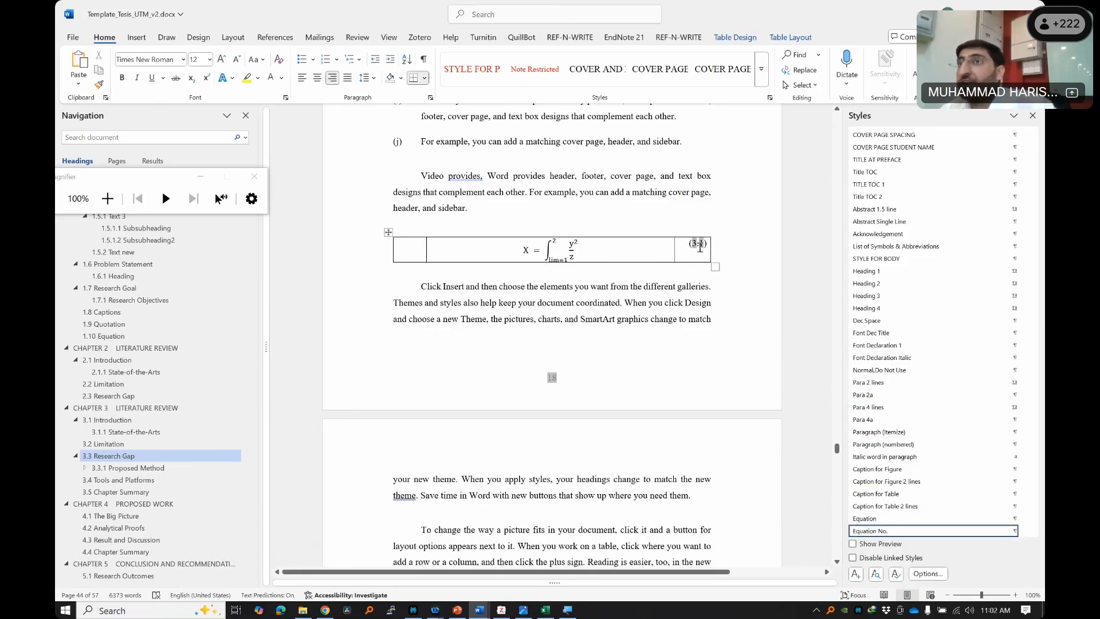
pyautogui.rightClick(694, 243)
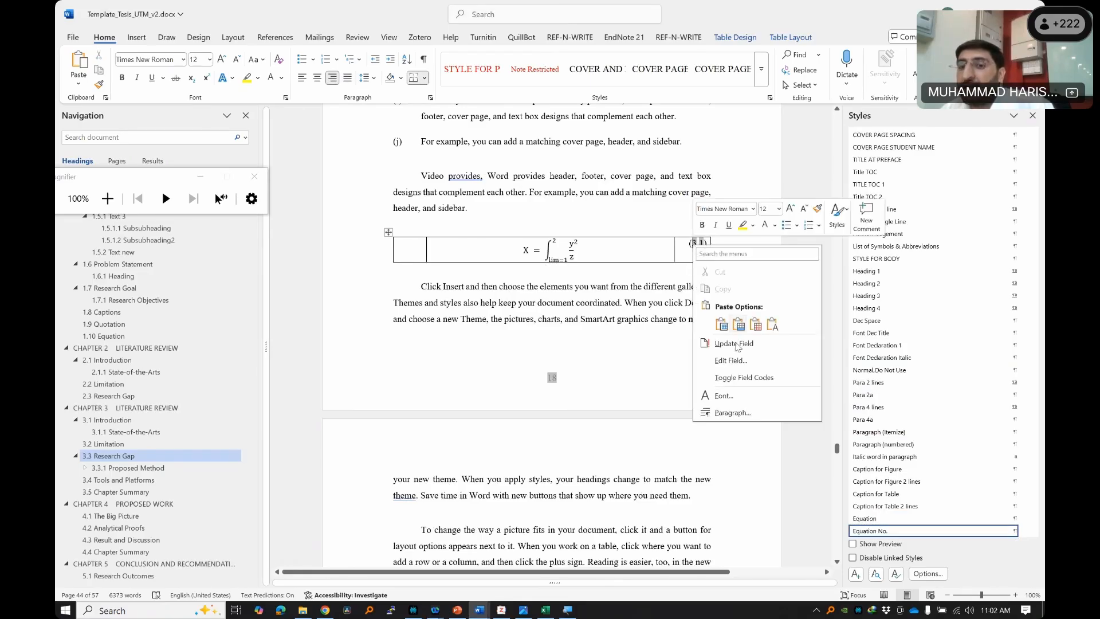
pyautogui.click(579, 319)
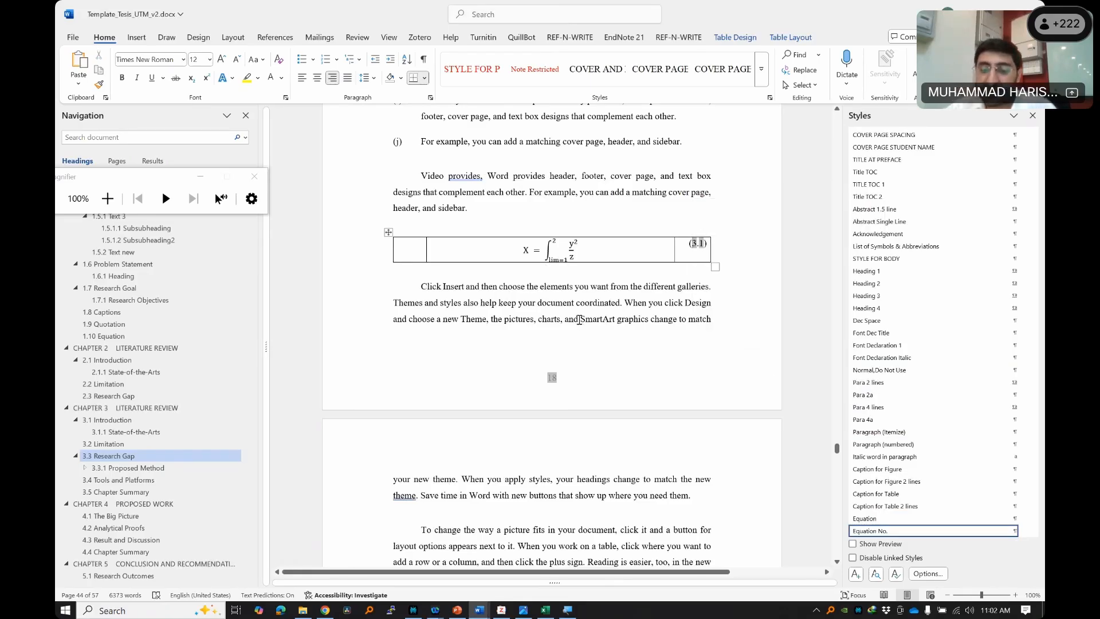
pyautogui.hotkey('ctrl', 'p')
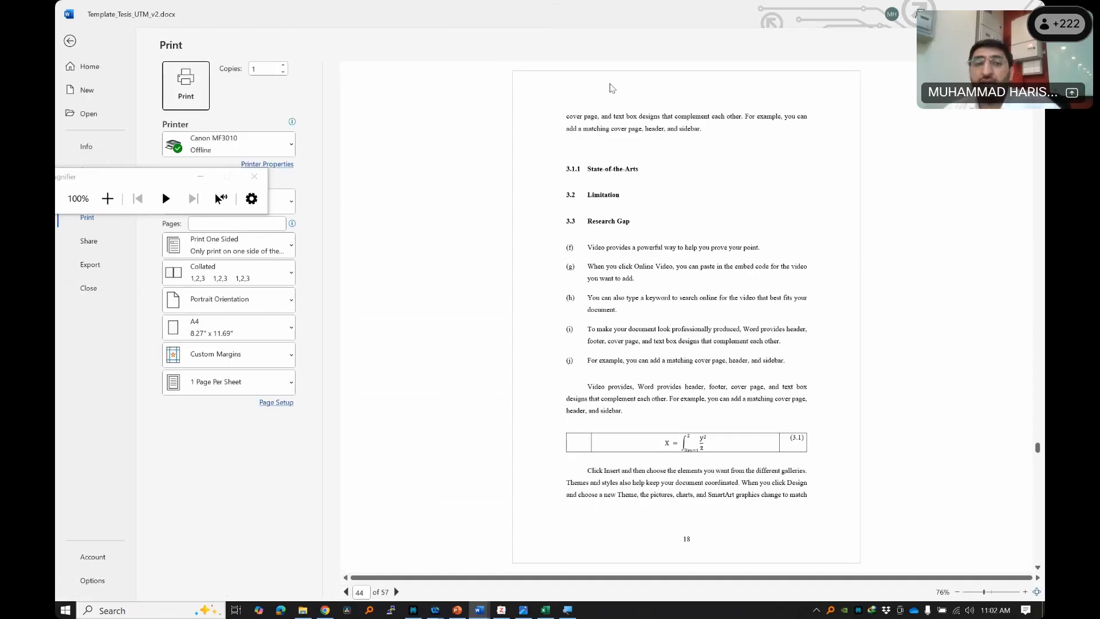
pyautogui.press('Escape')
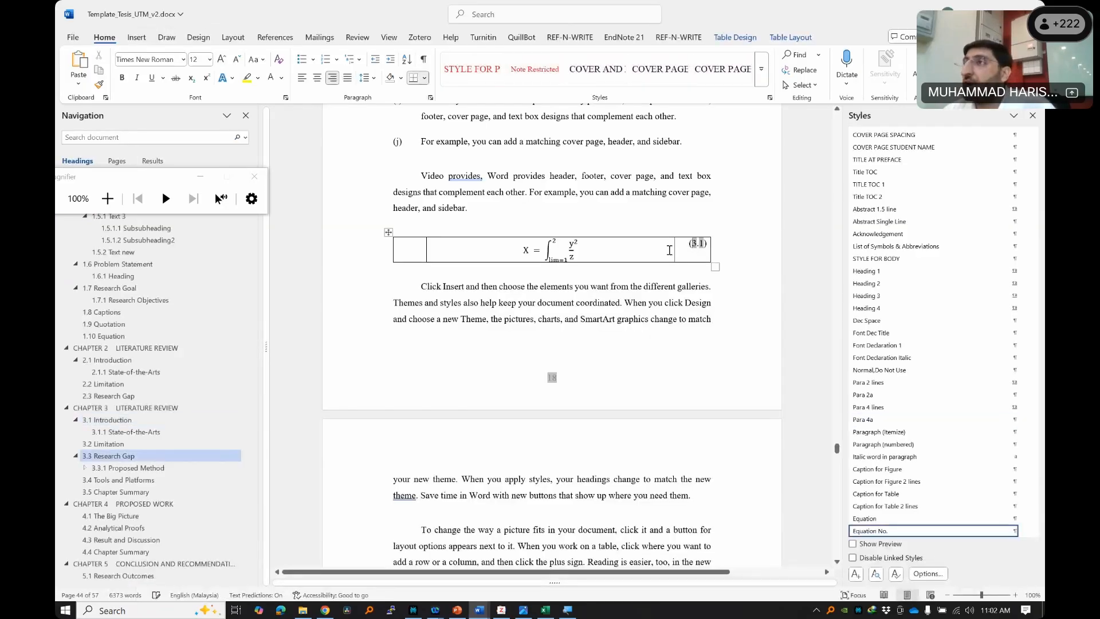
# - Copy the whole equation table and go to the body text of section 2.3 Research Gap
pyautogui.moveTo(413, 258); pyautogui.dragTo(391, 243)
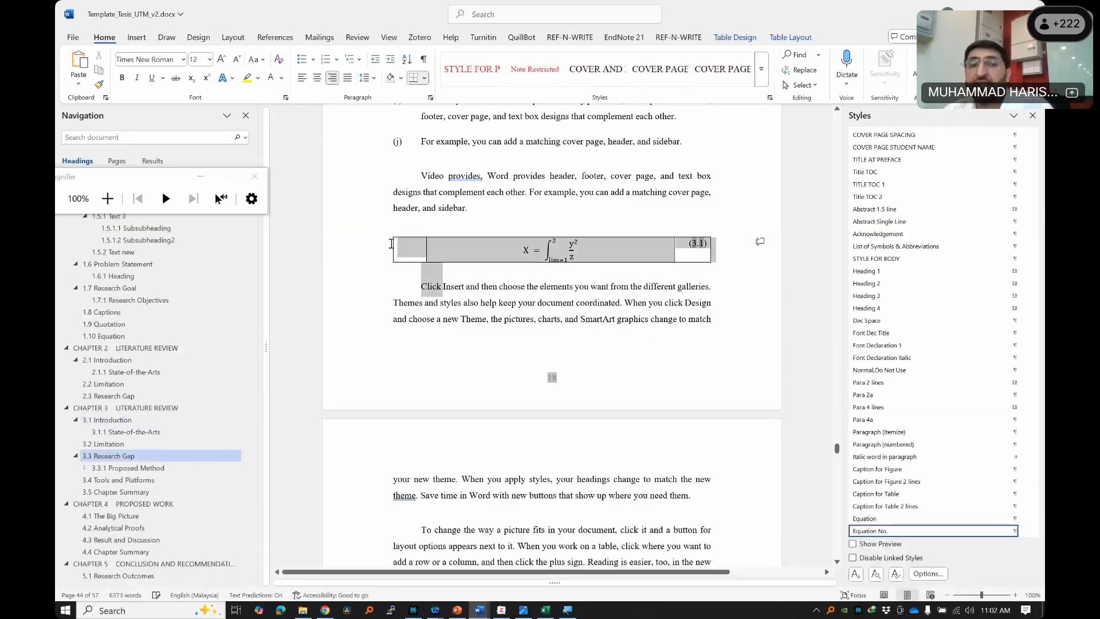
pyautogui.click(389, 232)
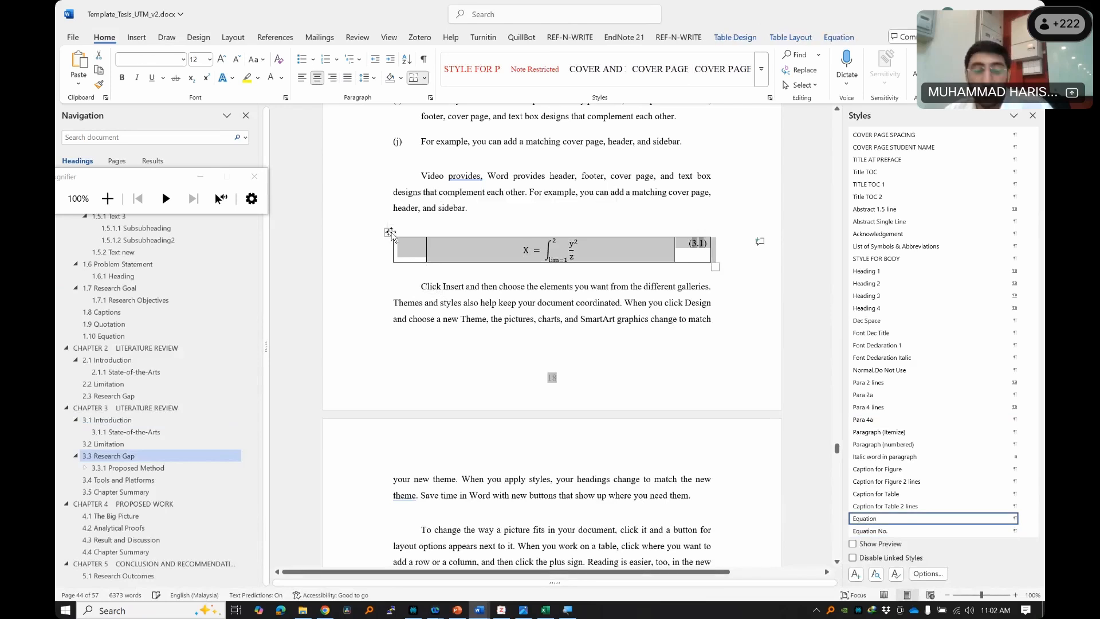
pyautogui.click(138, 372)
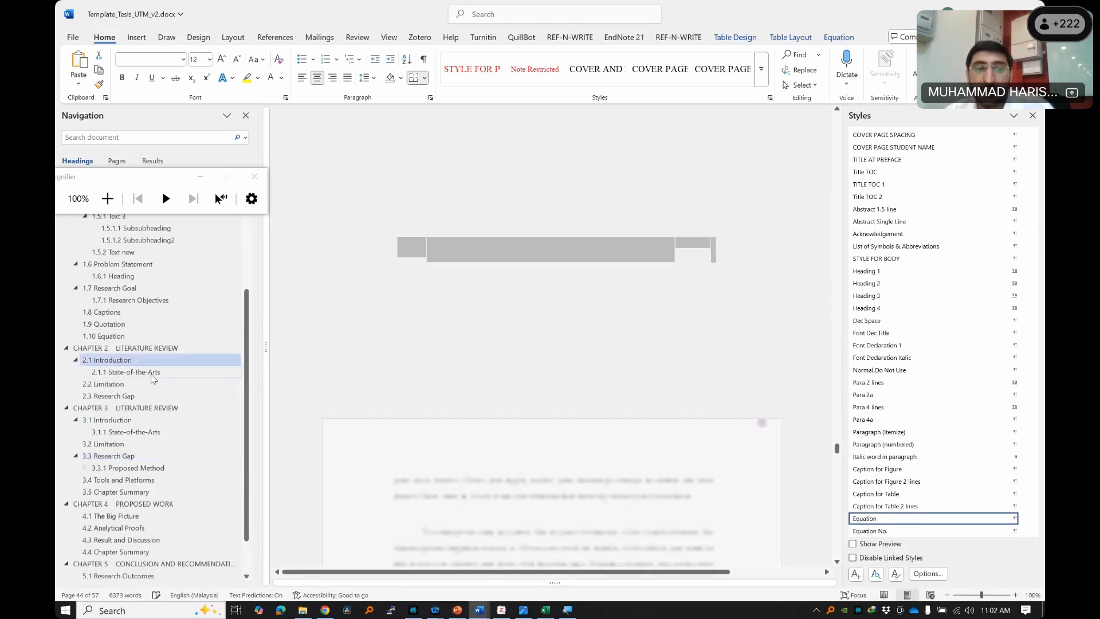
pyautogui.scroll(-3, 515, 373)
pyautogui.click(601, 429)
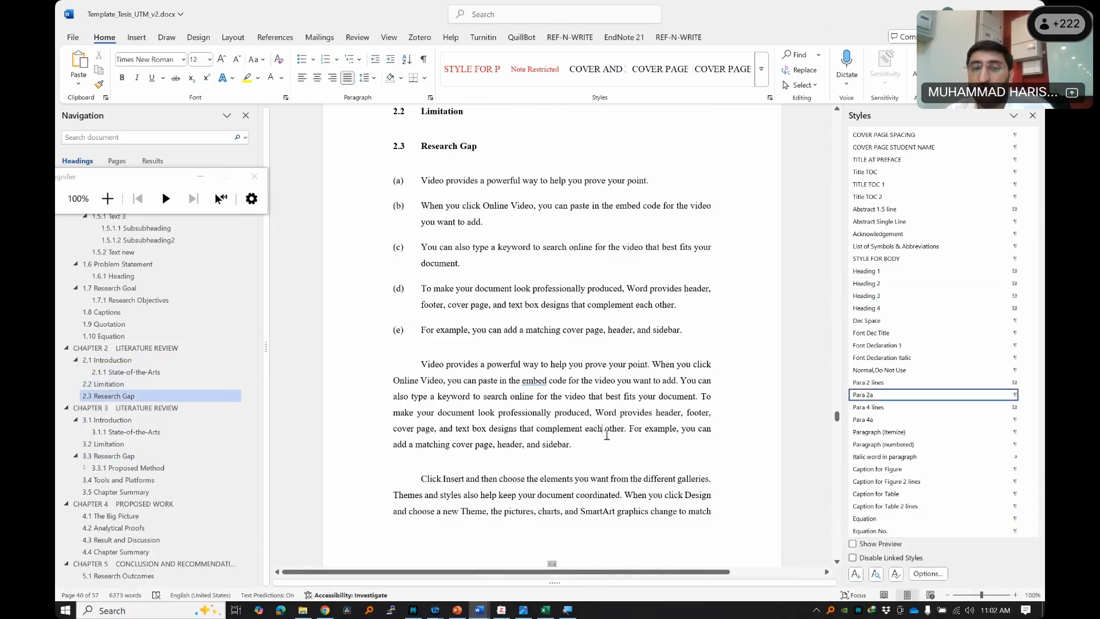
# - Split the body paragraph of section 2.3 after "embed code for the" and paste the equation table between the two parts
pyautogui.click(596, 380)
pyautogui.press('Return')
pyautogui.press('Return')
pyautogui.click(566, 379)
pyautogui.click(521, 397)
pyautogui.hotkey('ctrl', 'z')
pyautogui.press('Return')
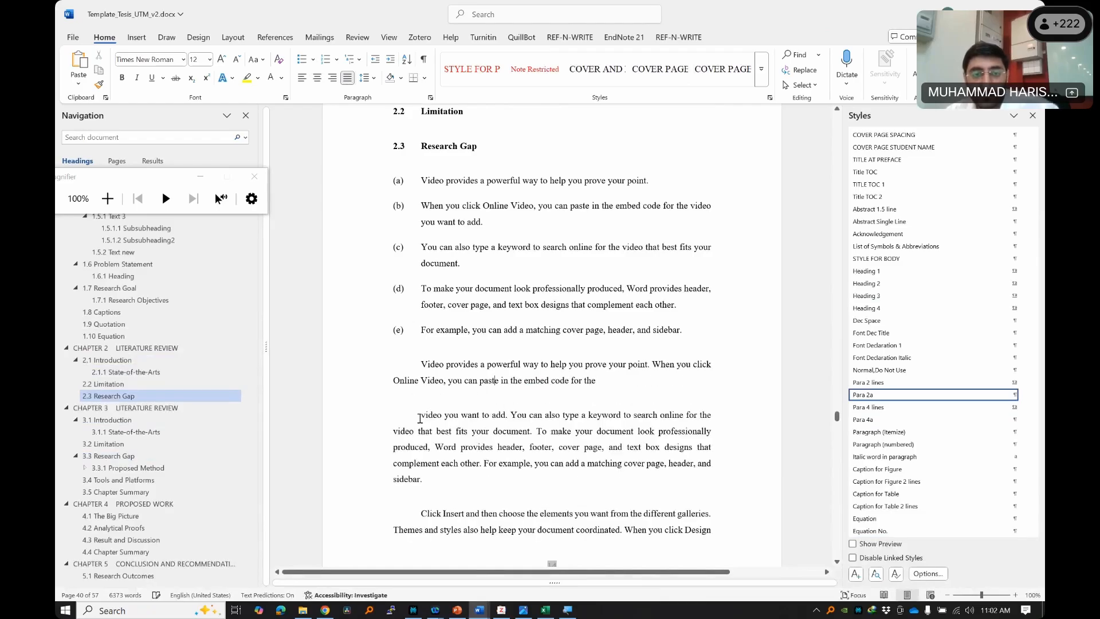
pyautogui.press('Return')
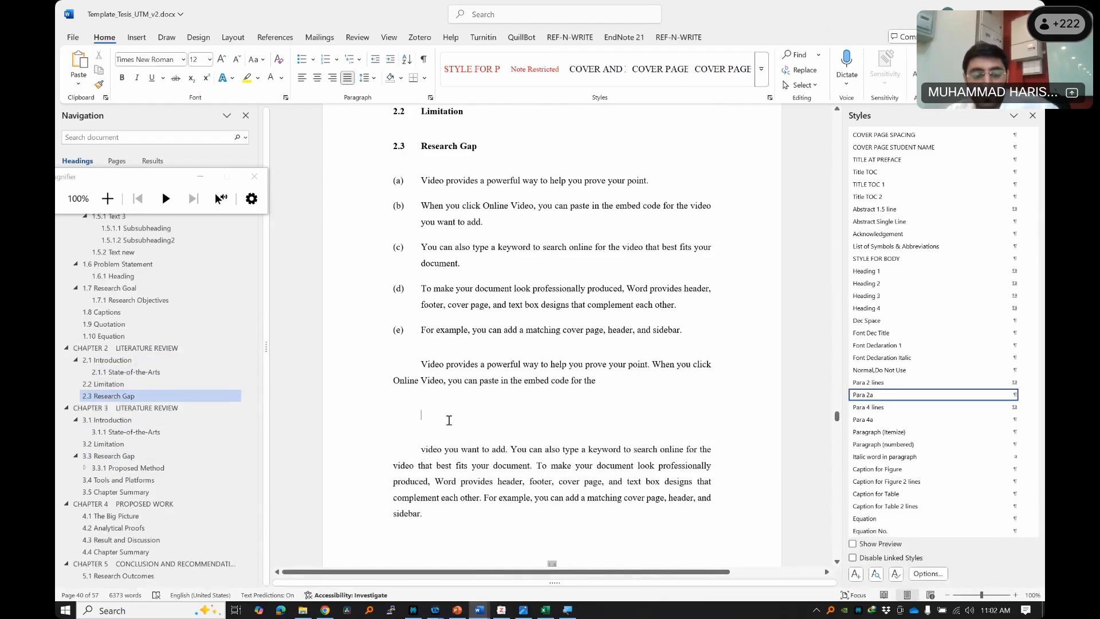
pyautogui.hotkey('ctrl', 'v')
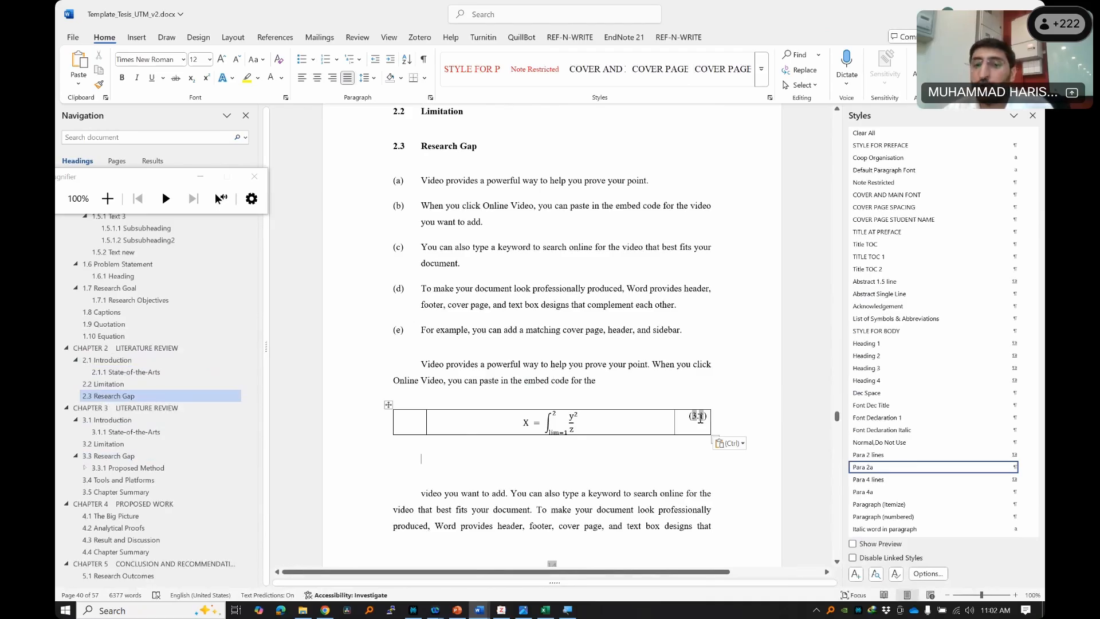
# - Refresh the pasted equation's number through the print preview and delete the empty paragraph below the table
pyautogui.hotkey('ctrl', 'p')
pyautogui.press('Escape')
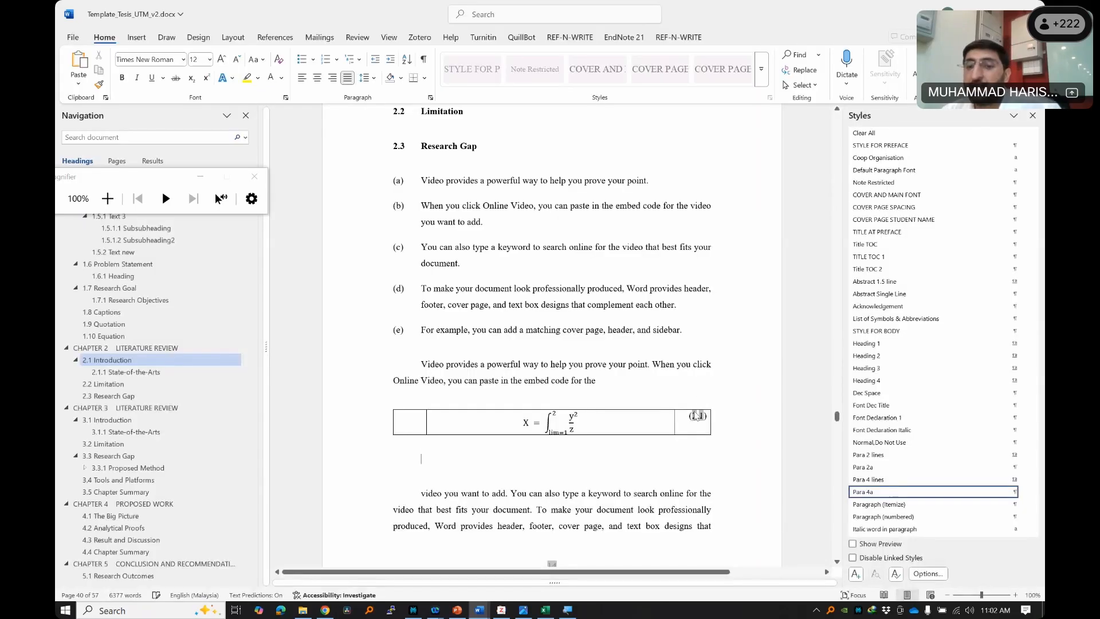
pyautogui.click(696, 414)
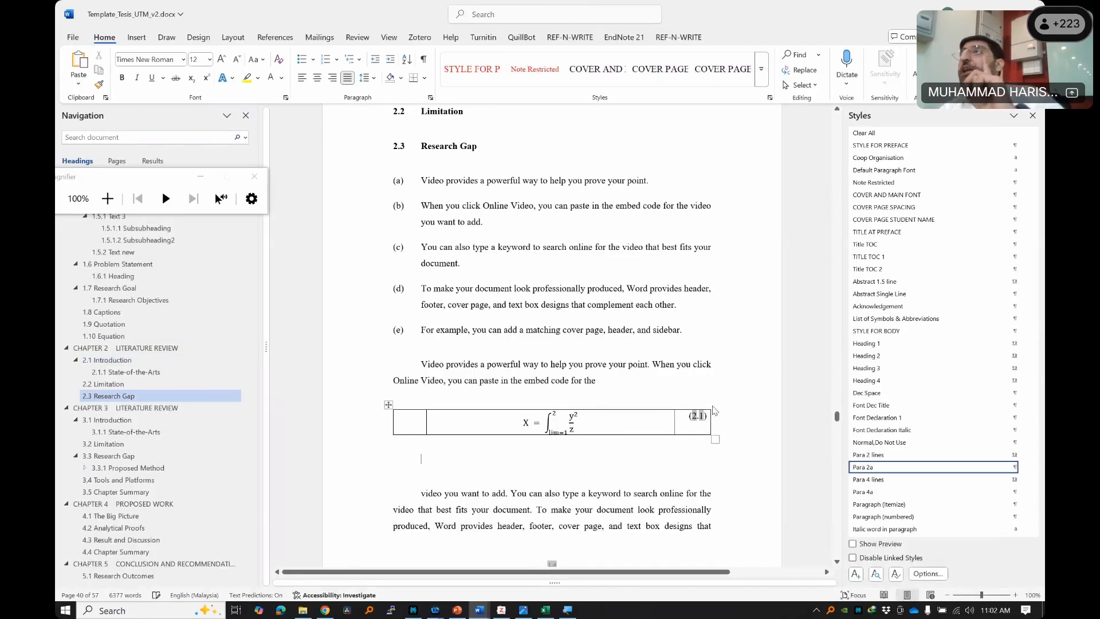
pyautogui.press('Delete')
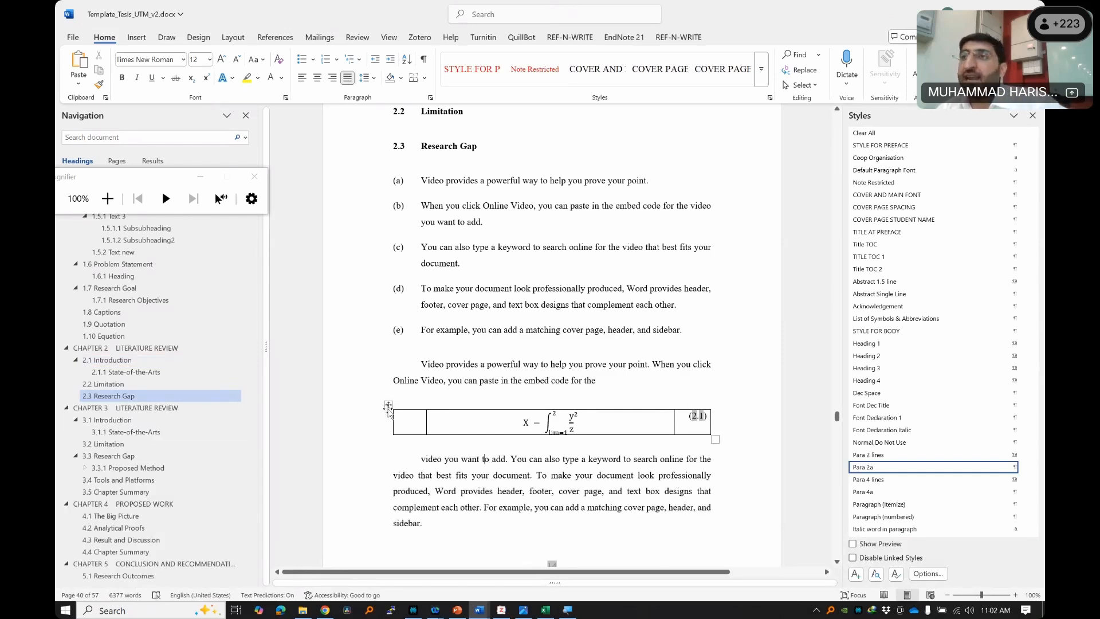
# - Remove all borders from the pasted equation table
pyautogui.click(388, 405)
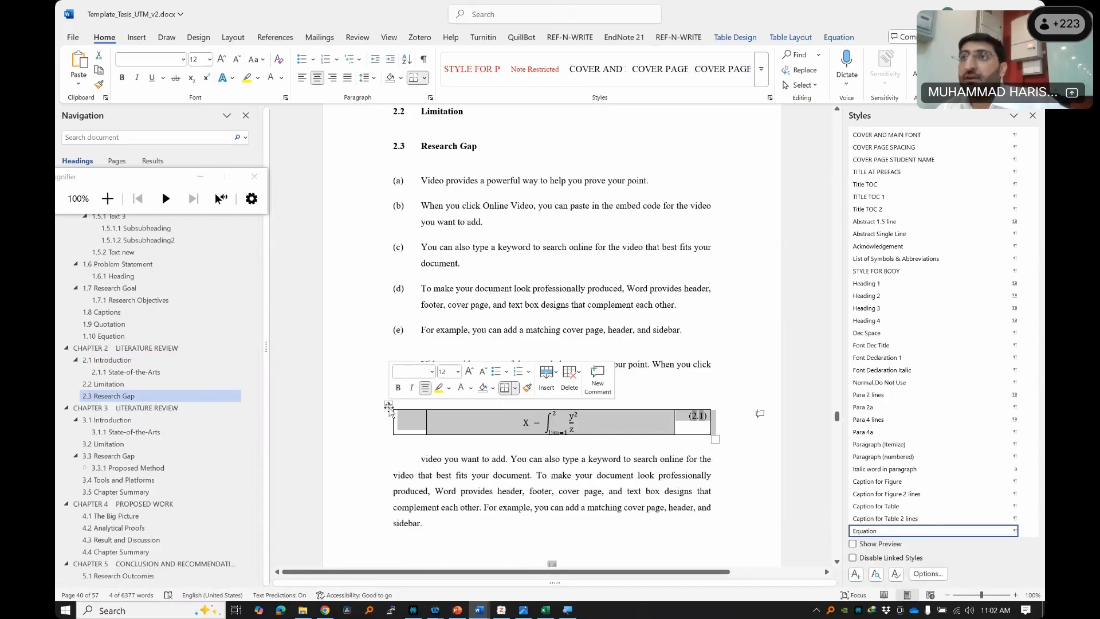
pyautogui.click(426, 78)
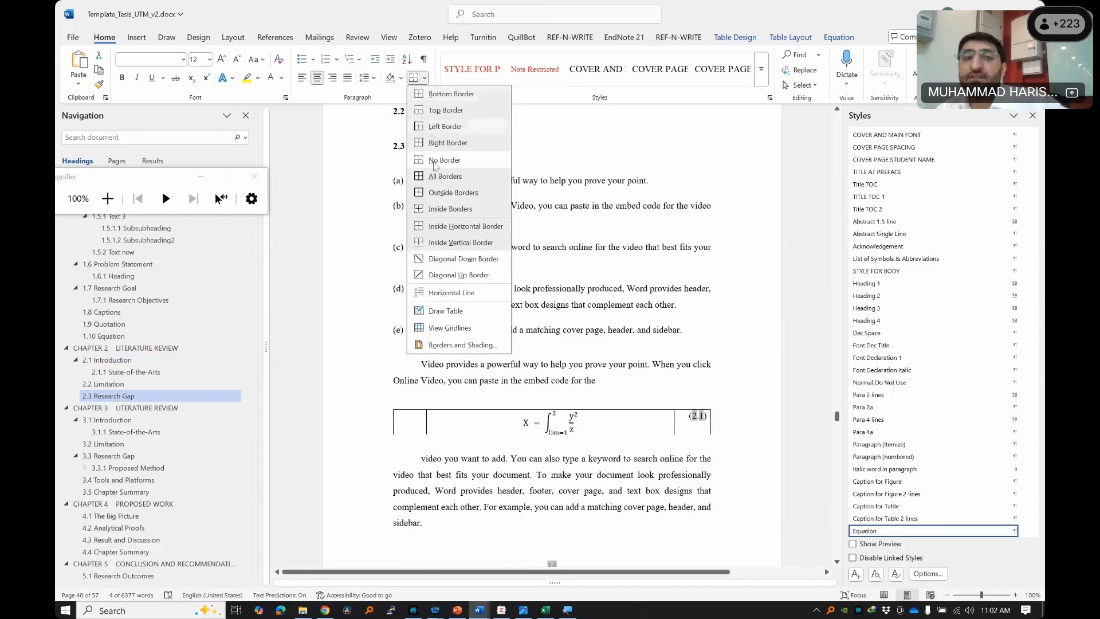
pyautogui.click(430, 208)
pyautogui.click(670, 444)
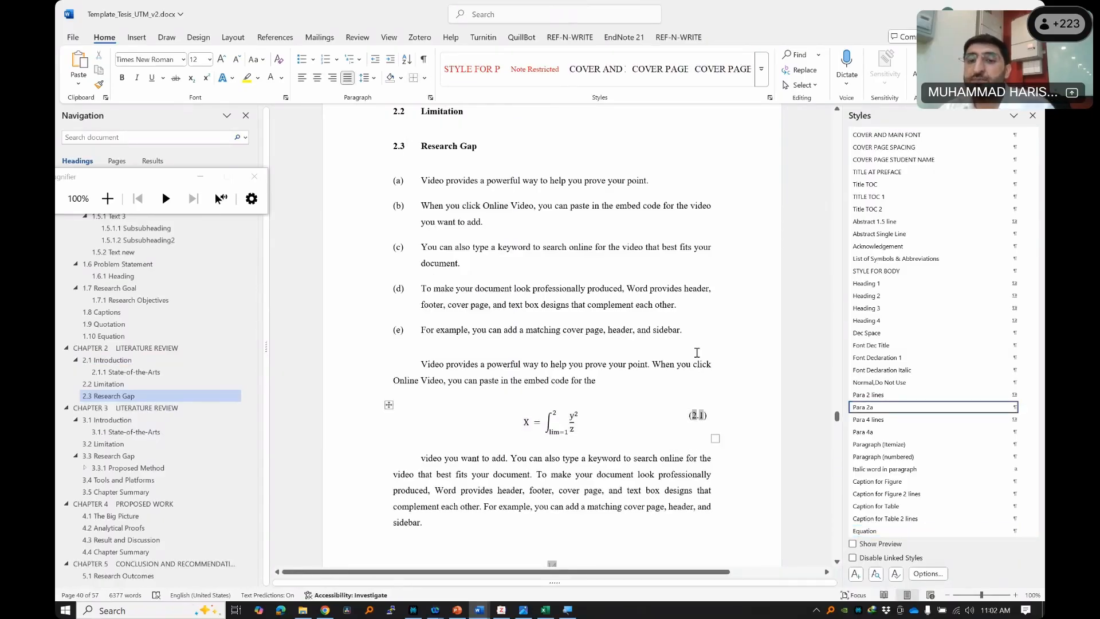
# - Update the equation number field in the borderless table
pyautogui.click(726, 390)
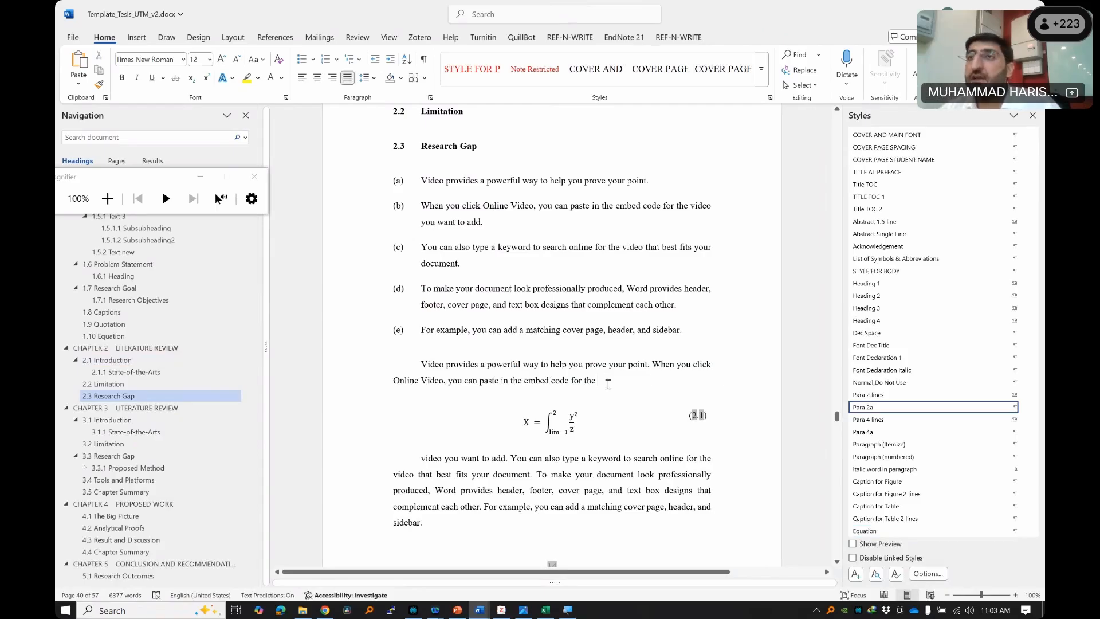
pyautogui.click(556, 468)
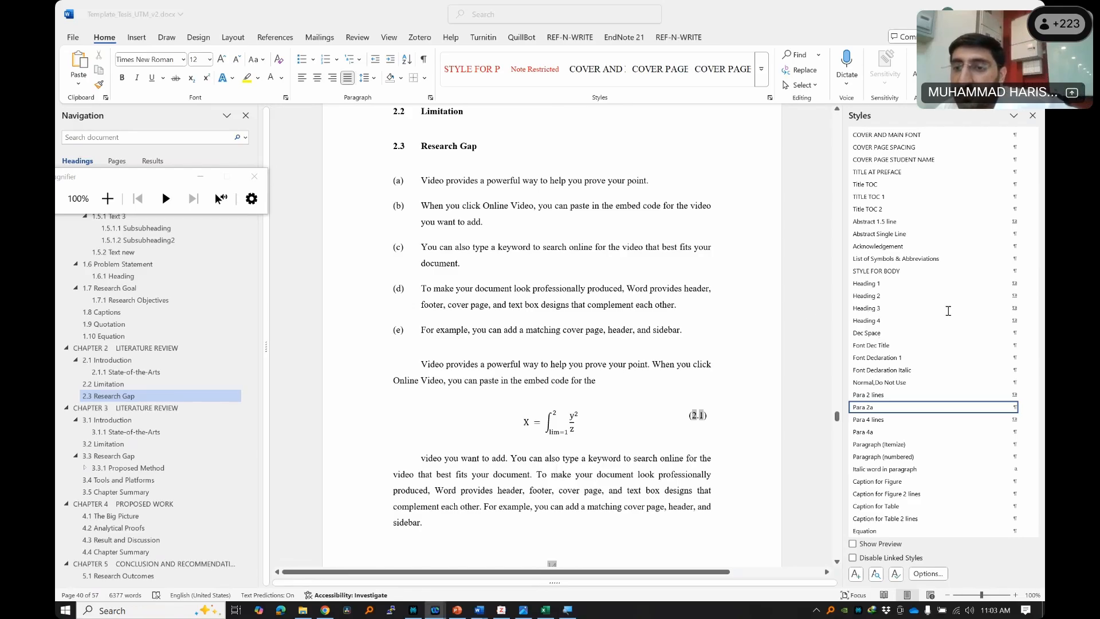
pyautogui.click(516, 290)
pyautogui.click(695, 415)
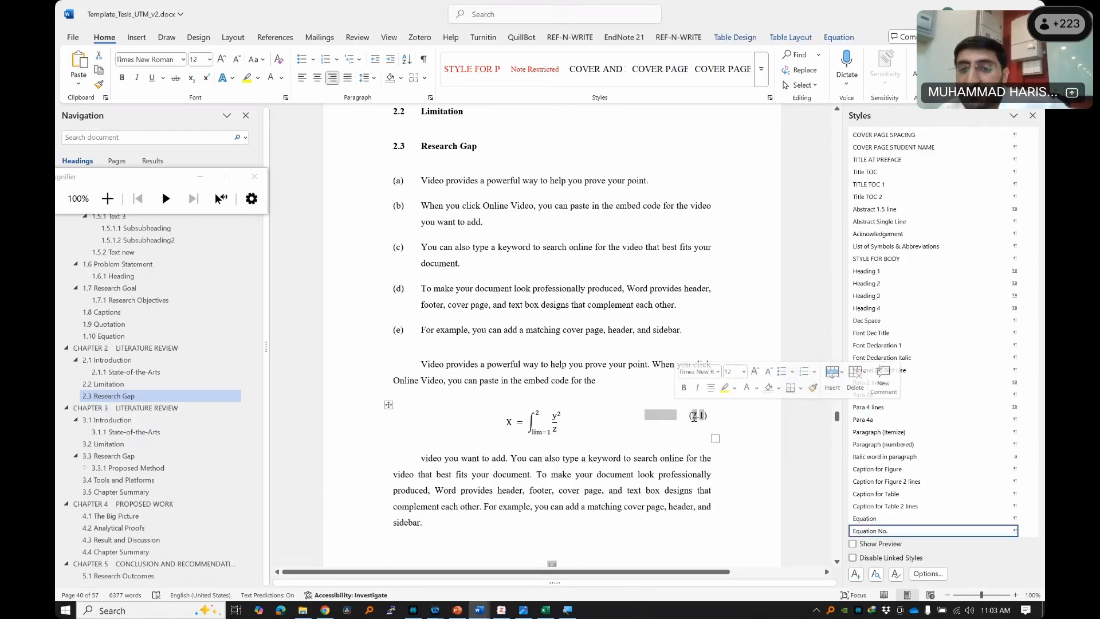
pyautogui.rightClick(694, 417)
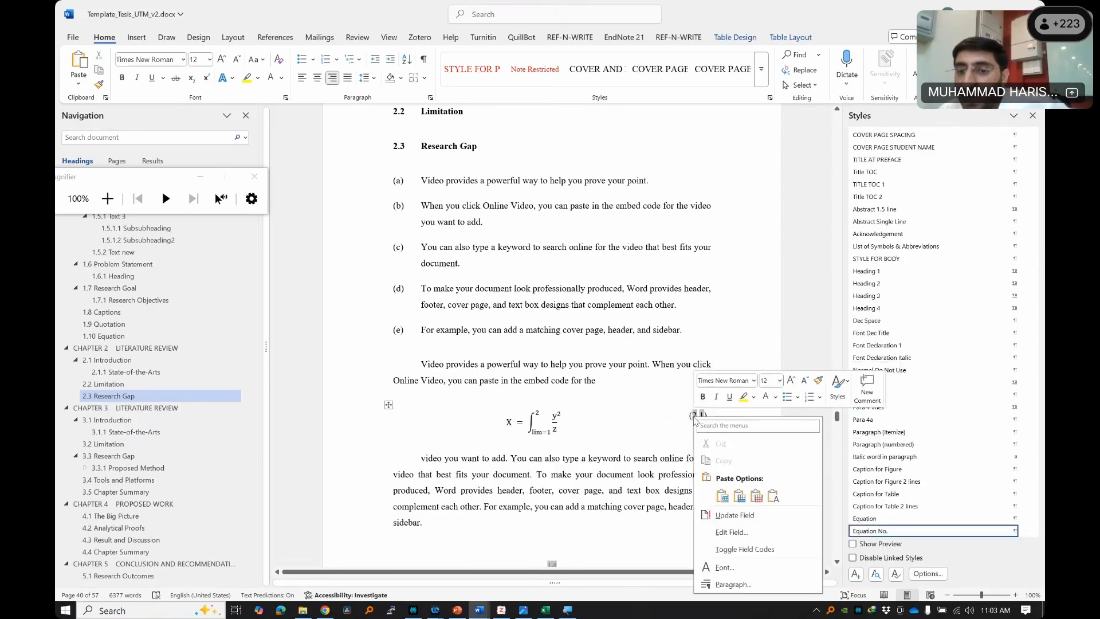
pyautogui.click(706, 515)
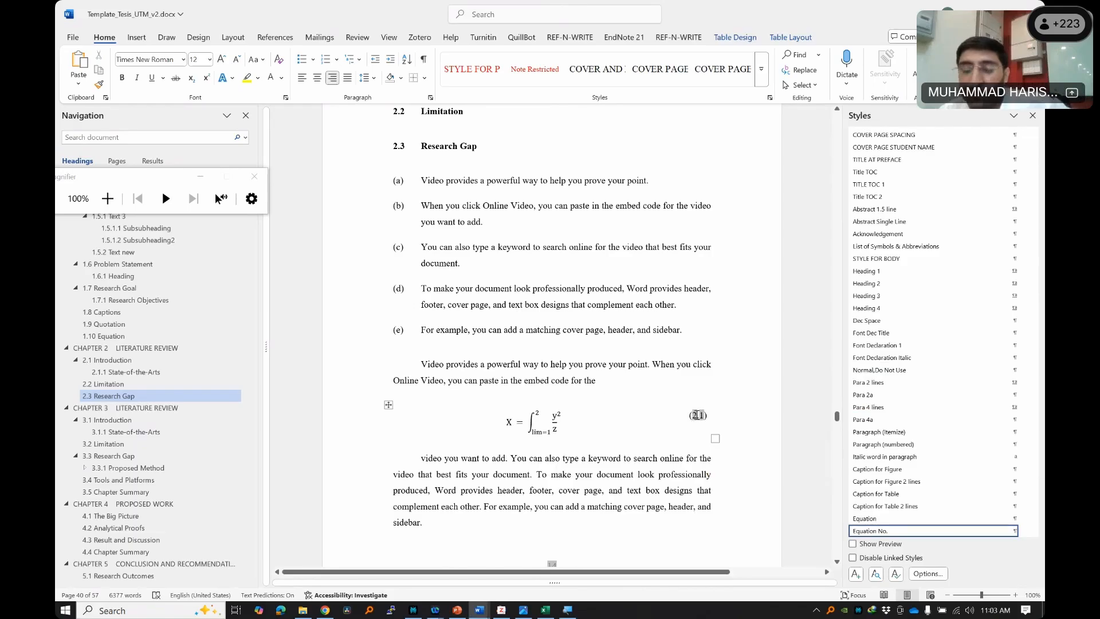
# - Undo the edits to the pasted equation table back to its bordered version with the original number and the empty paragraph below
pyautogui.click(516, 289)
pyautogui.hotkey('ctrl', 'z')
pyautogui.hotkey('ctrl', 'z')
pyautogui.hotkey('ctrl', 'z')
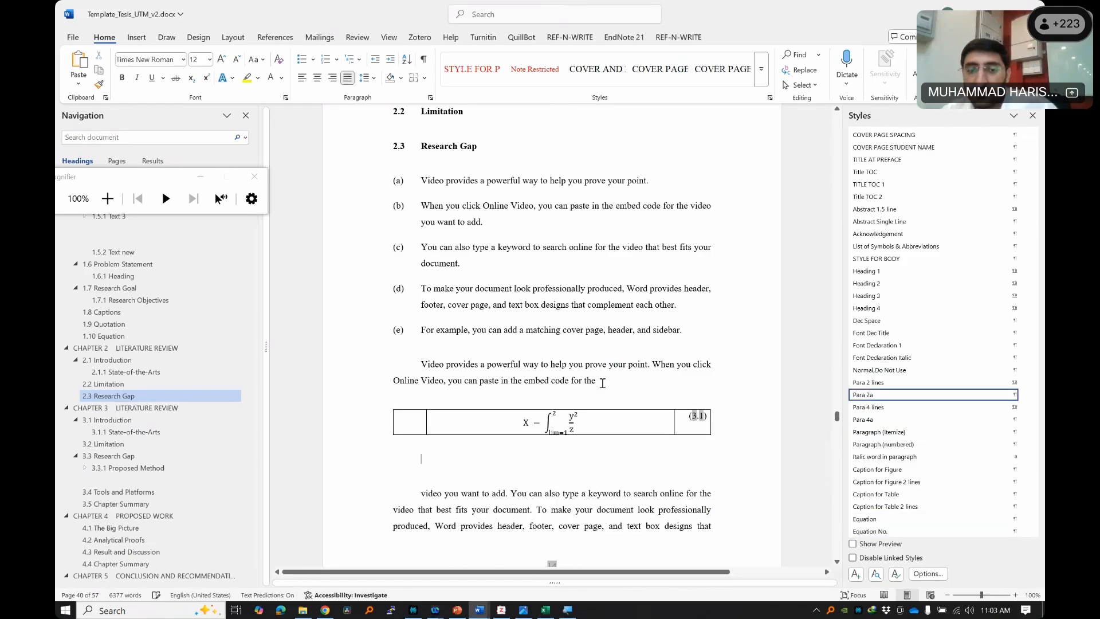
pyautogui.hotkey('ctrl', 'z')
pyautogui.hotkey('ctrl', 'v')
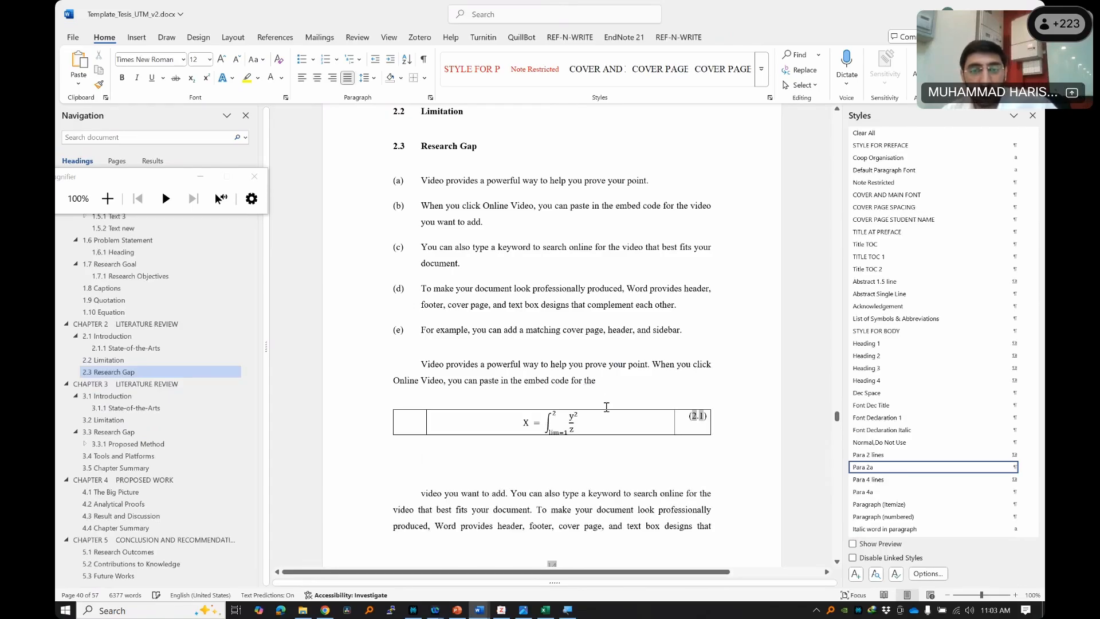
pyautogui.hotkey('ctrl', 'z')
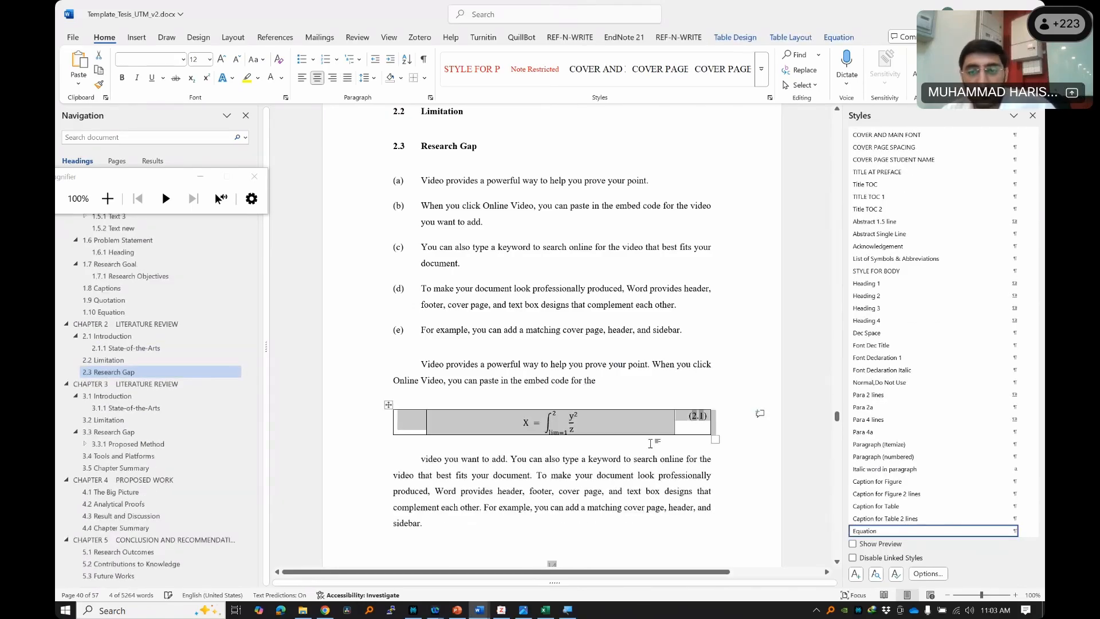
pyautogui.hotkey('ctrl', 'z')
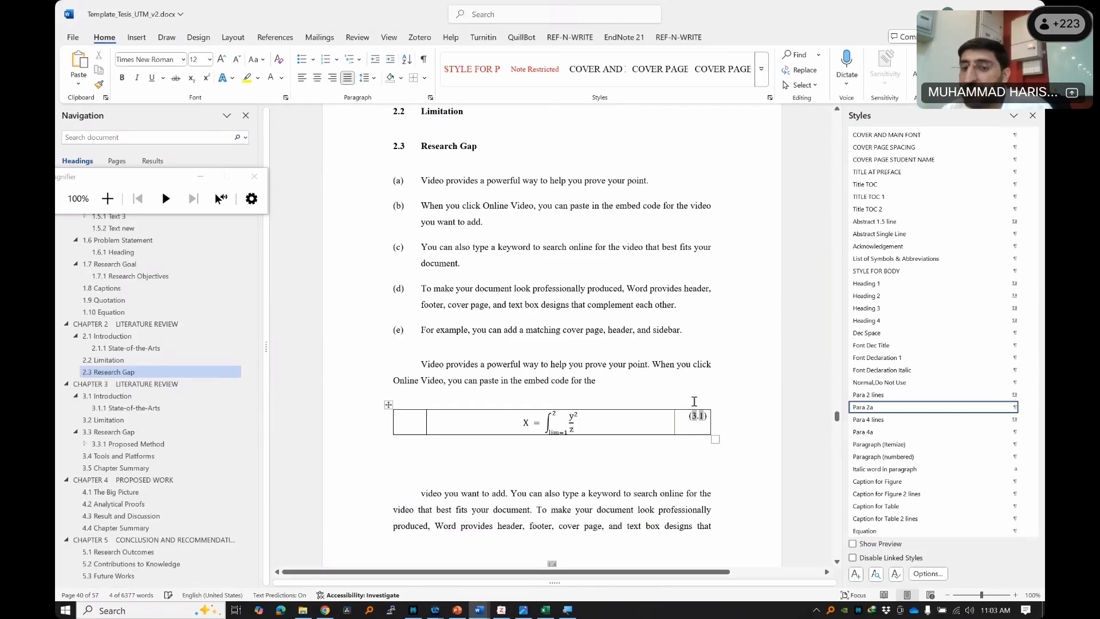
# - Update the equation number field in the pasted table and place the cursor in the empty paragraph below it
pyautogui.rightClick(695, 415)
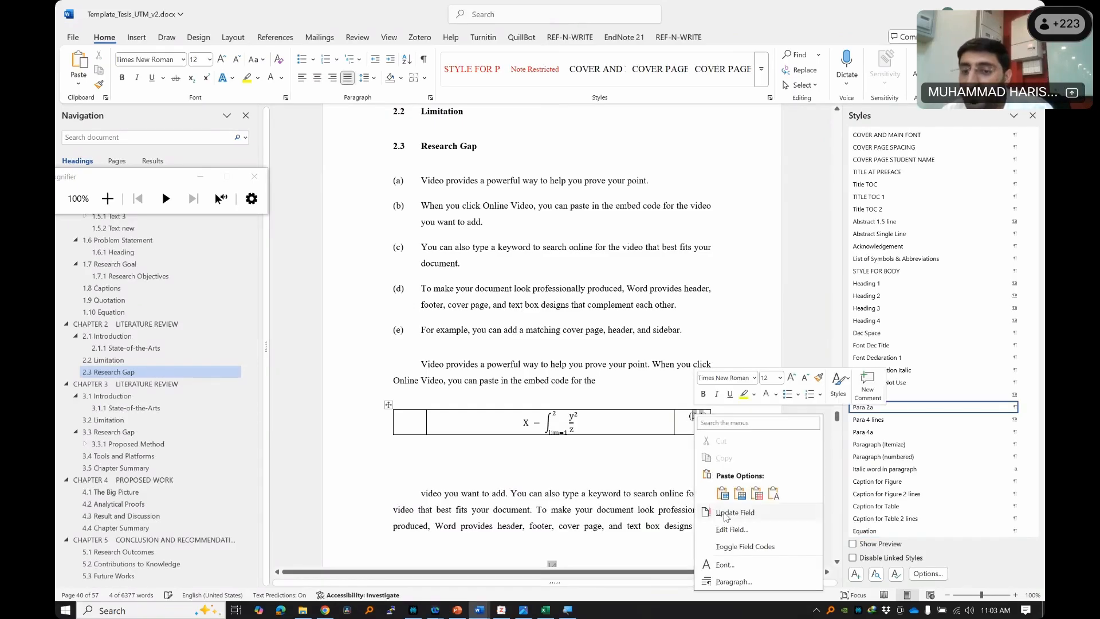
pyautogui.click(725, 513)
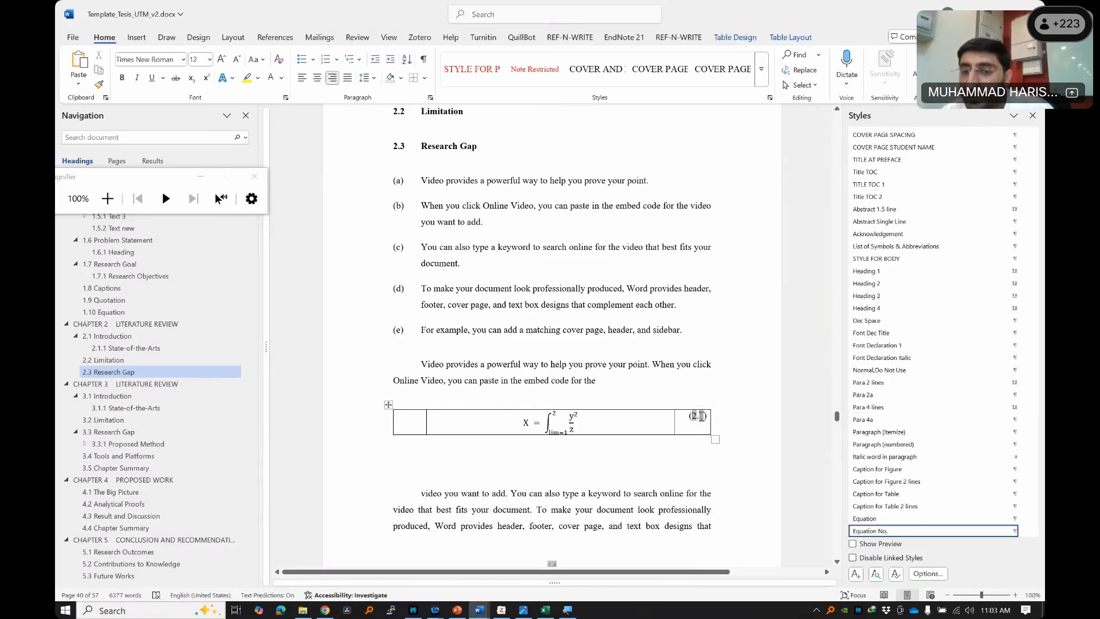
pyautogui.rightClick(700, 415)
pyautogui.click(489, 449)
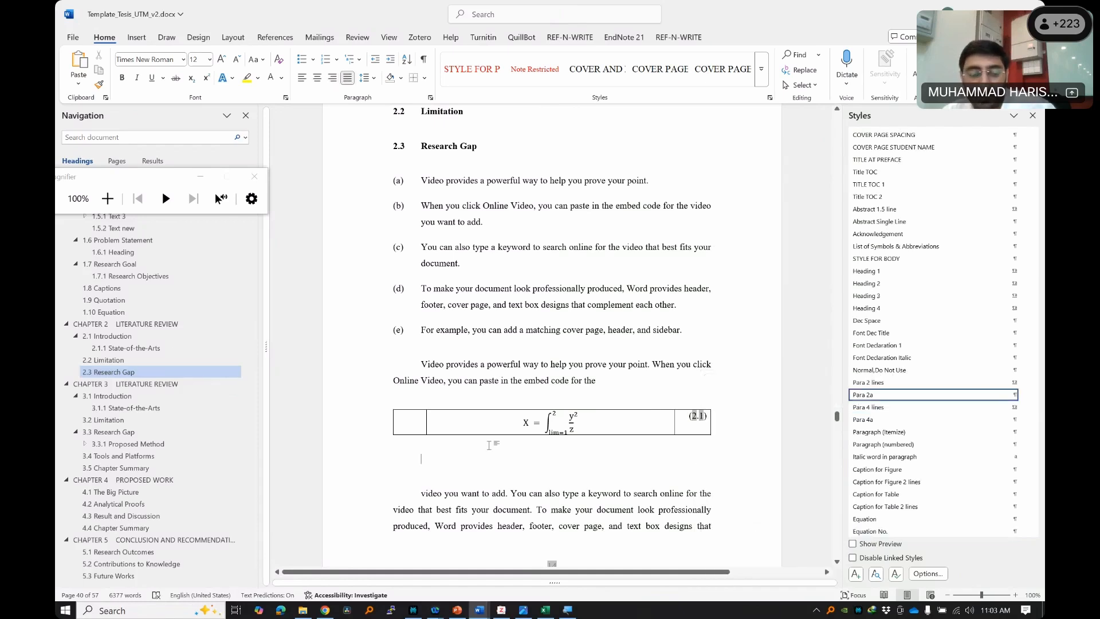
# - Paste another copy of the equation table directly below the first one in section 2.3 and update its number field
pyautogui.hotkey('ctrl', 'v')
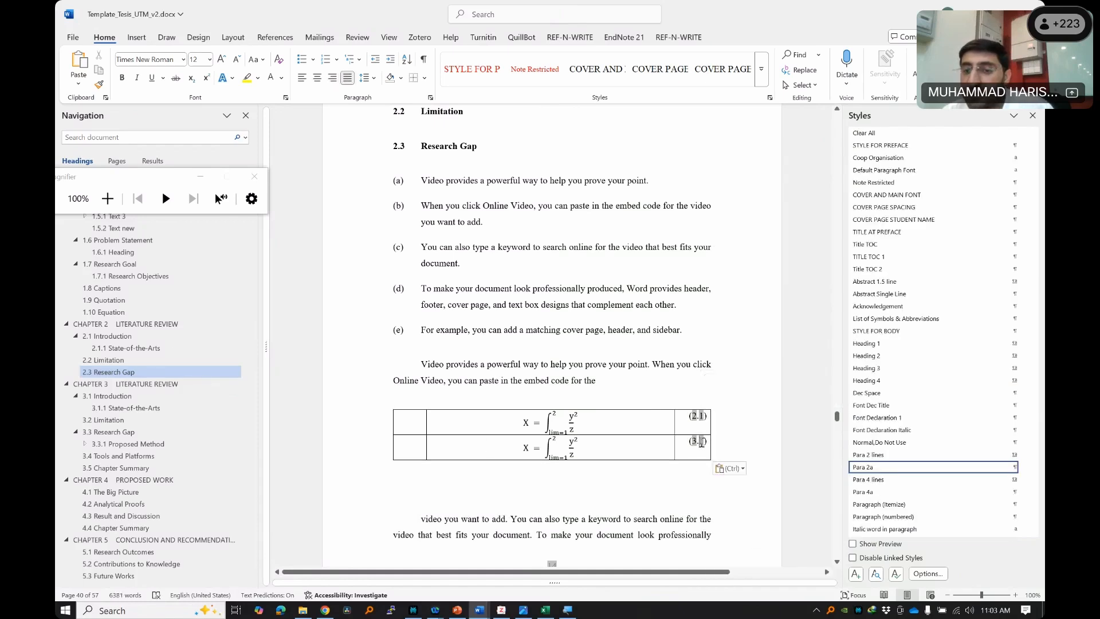
pyautogui.click(700, 441)
pyautogui.rightClick(692, 442)
pyautogui.click(739, 368)
pyautogui.rightClick(703, 441)
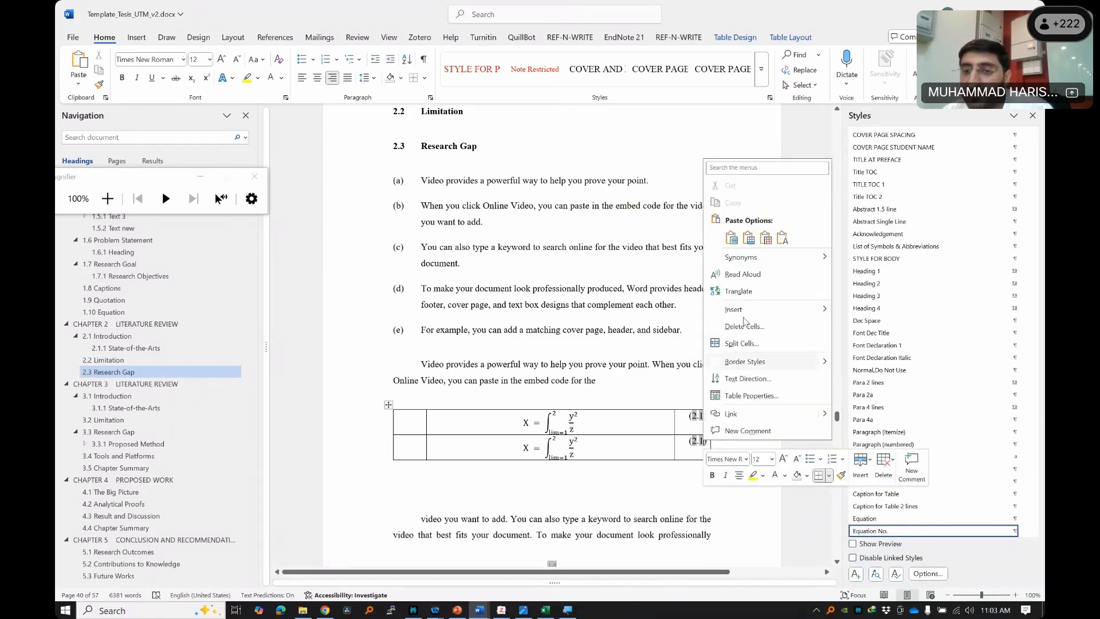
pyautogui.click(691, 440)
pyautogui.rightClick(700, 442)
pyautogui.click(723, 368)
# - Undo the number field update and the pasting of the second equation table
pyautogui.hotkey('ctrl', 'z')
pyautogui.hotkey('ctrl', 'z')
pyautogui.hotkey('ctrl', 'z')
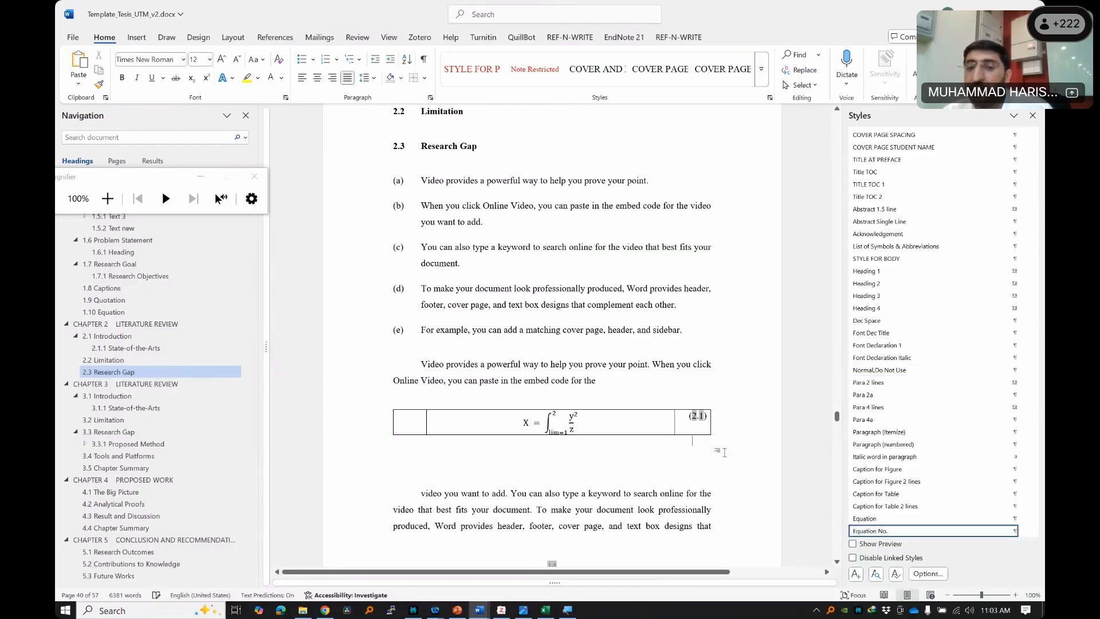
# - Paste the equation table again below the first one and refresh the numbering by opening and closing the print preview
pyautogui.hotkey('ctrl', 'v')
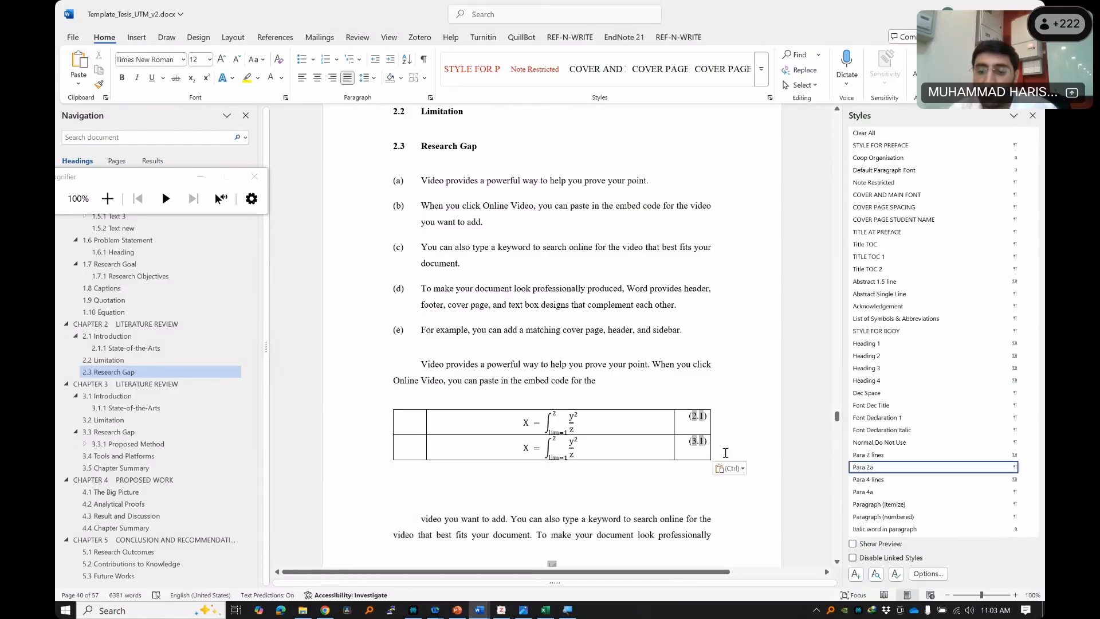
pyautogui.hotkey('ctrl', 'p')
pyautogui.press('Escape')
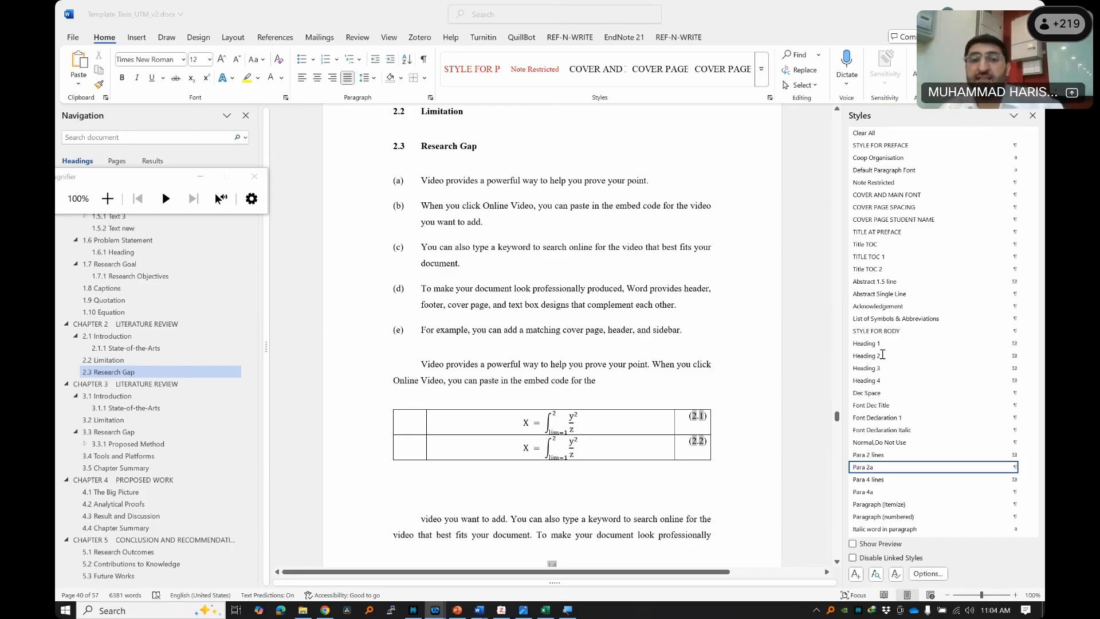
# - Copy the MZJ Formatting Method figure with its caption from section 3.4 and paste it after list item (d) in section 3.5
pyautogui.scroll(-20, 459, 326)
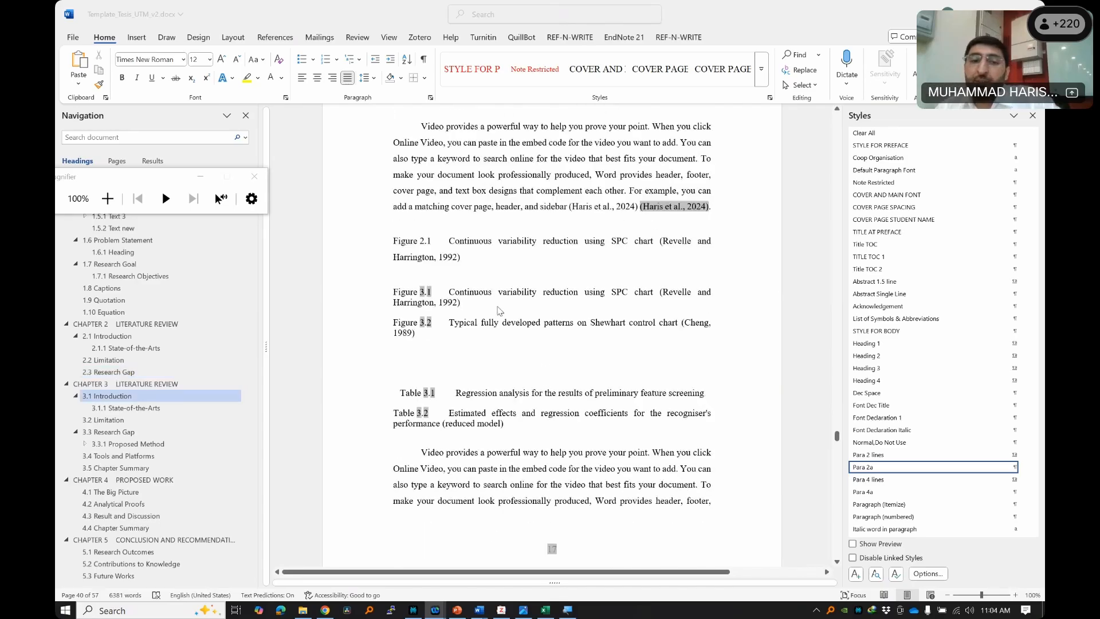
pyautogui.scroll(-20, 499, 310)
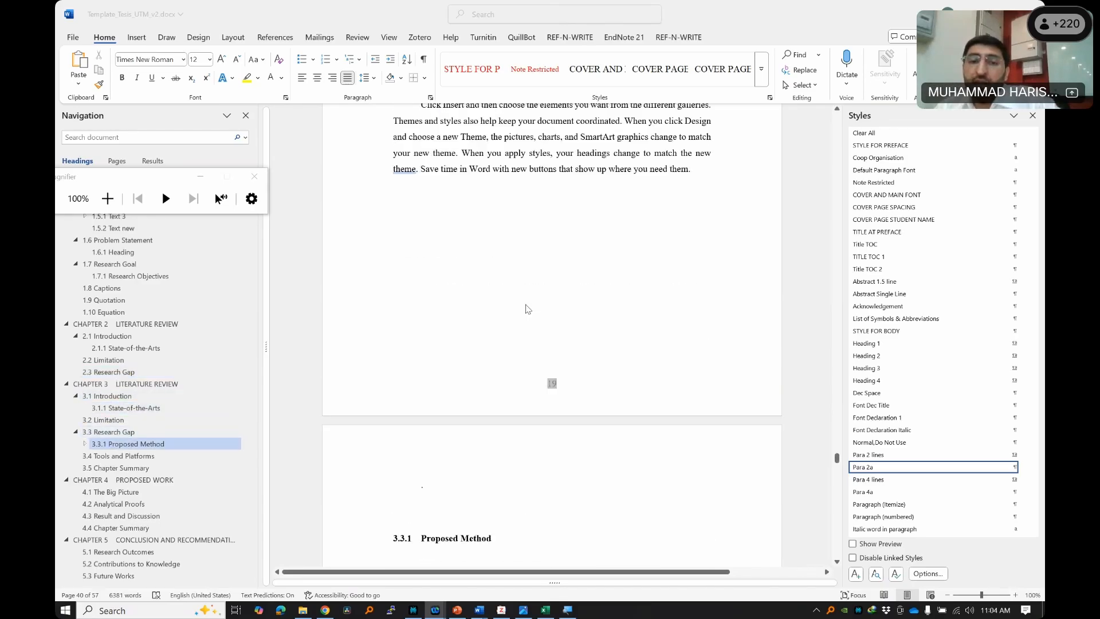
pyautogui.scroll(-20, 527, 309)
pyautogui.scroll(4, 527, 310)
pyautogui.click(553, 300)
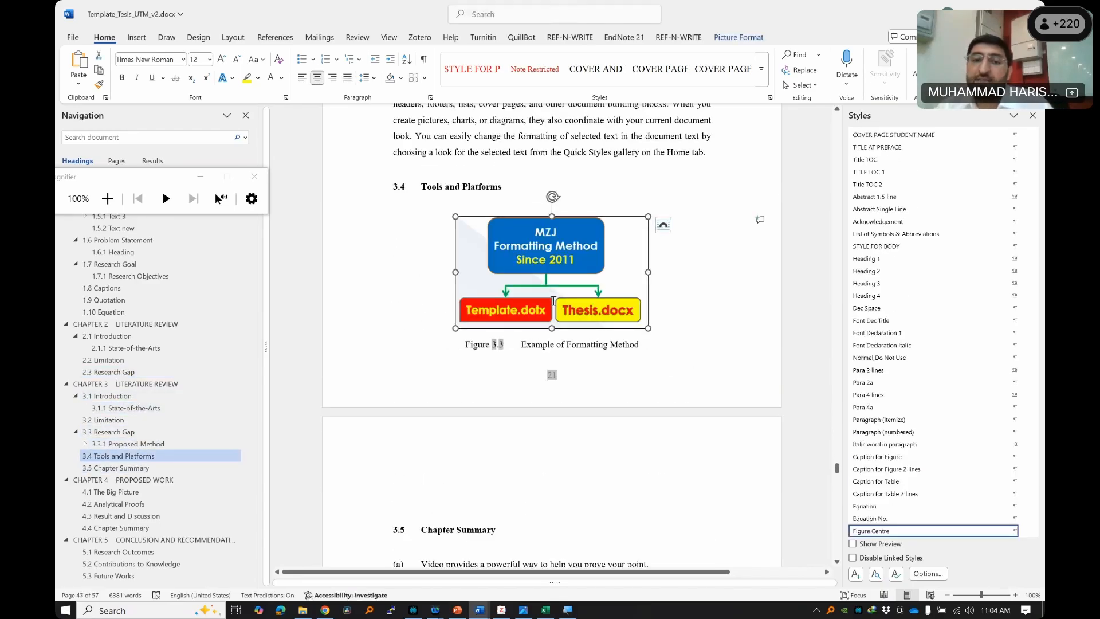
pyautogui.moveTo(553, 301); pyautogui.dragTo(576, 331)
pyautogui.scroll(-8, 558, 366)
pyautogui.click(669, 254)
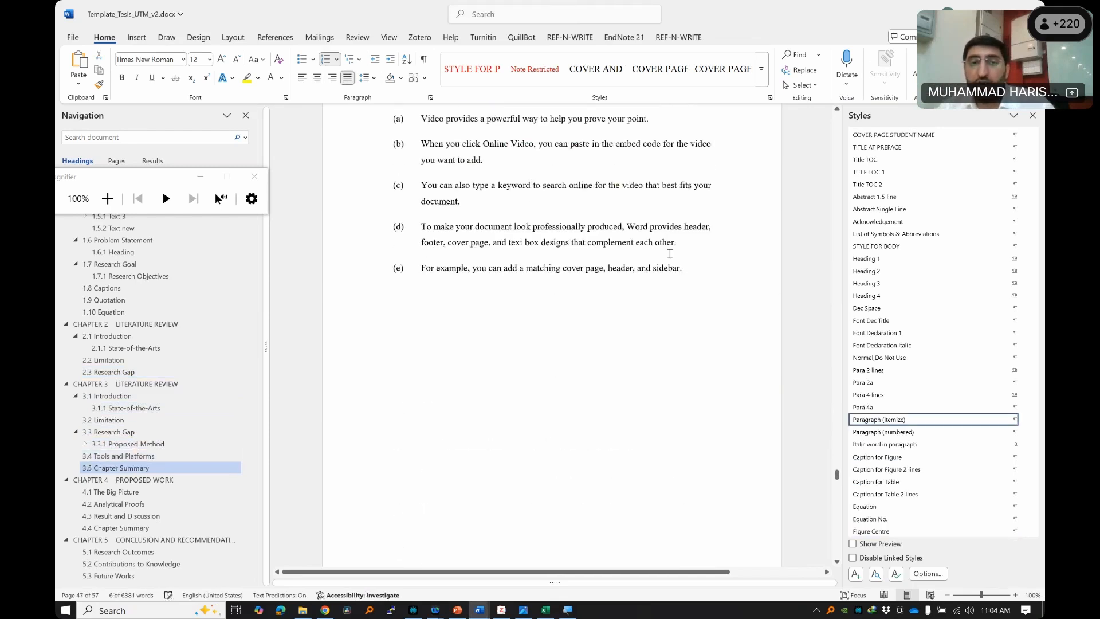
pyautogui.press('Return')
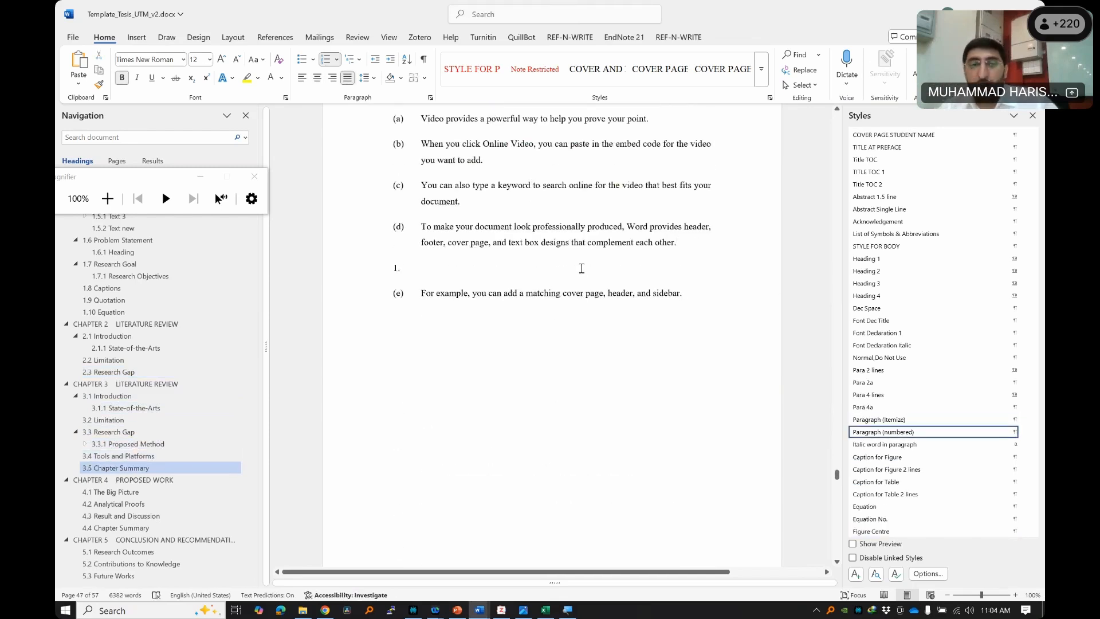
pyautogui.hotkey('ctrl', 'v')
pyautogui.press('BackSpace')
# - Copy the pasted figure's picture, switch to Wondershare EdrawMax and paste it into the blank drawing
pyautogui.click(519, 348)
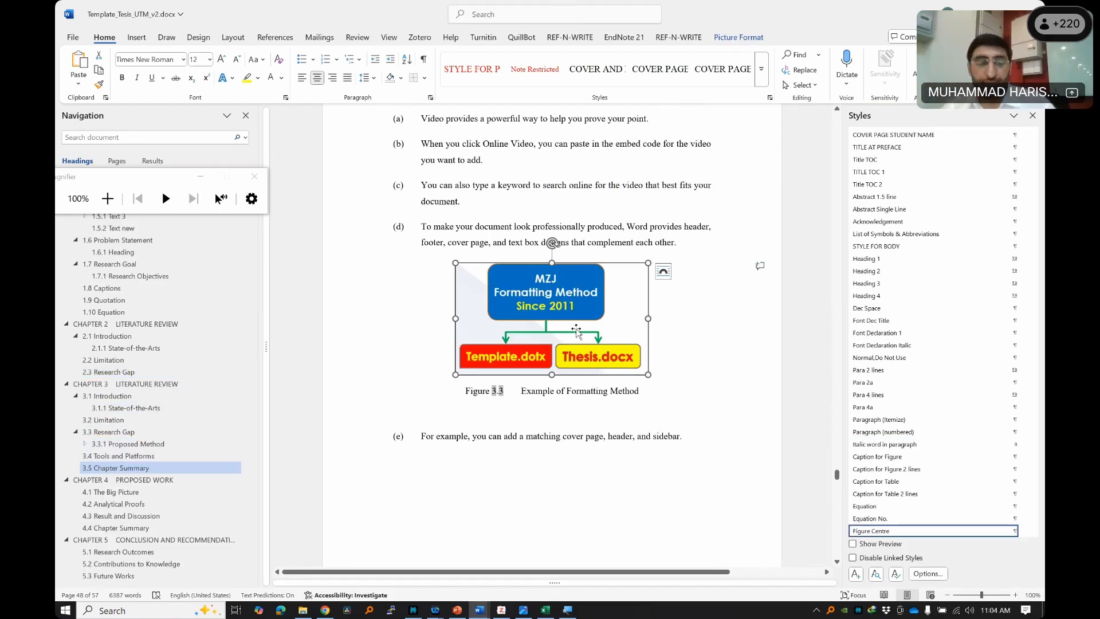
pyautogui.press('super')
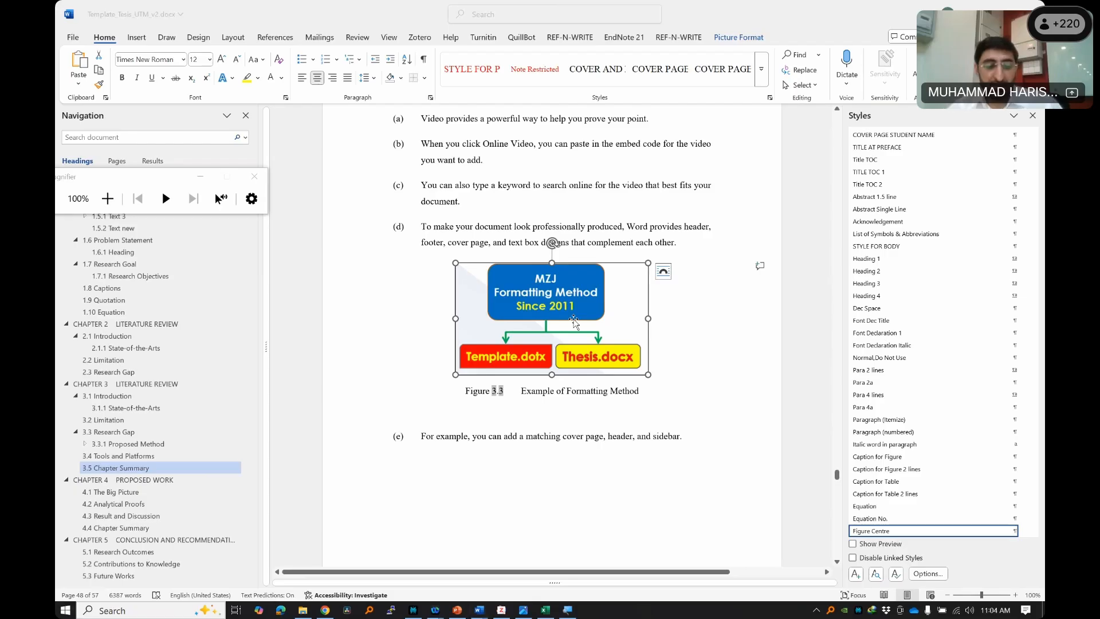
pyautogui.write('esd')
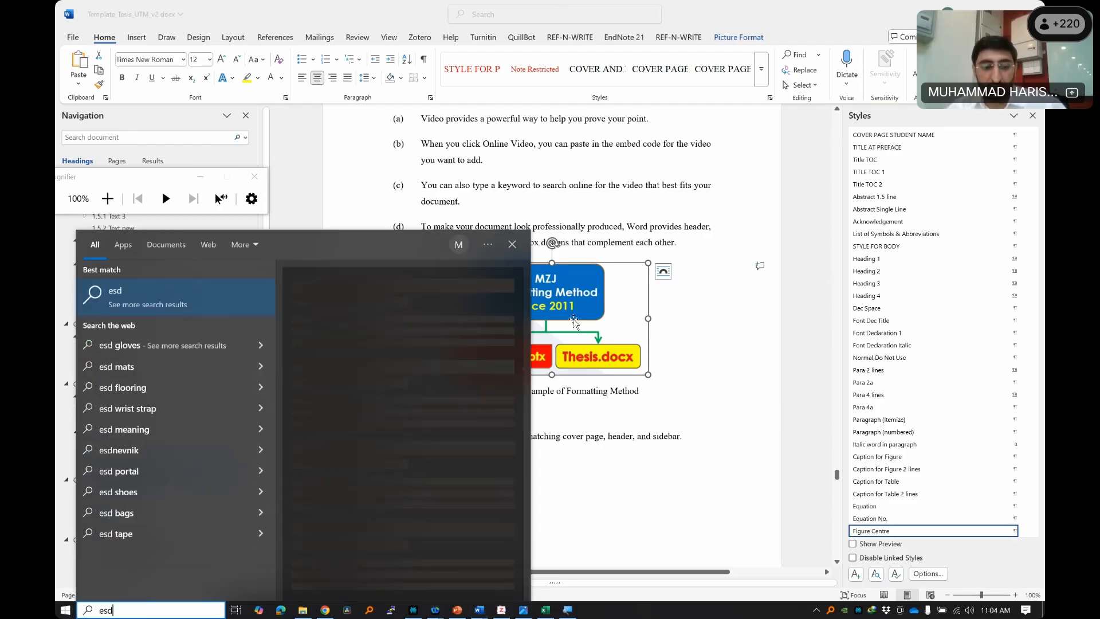
pyautogui.press('BackSpace')
pyautogui.press('BackSpace')
pyautogui.write('dr')
pyautogui.press('Return')
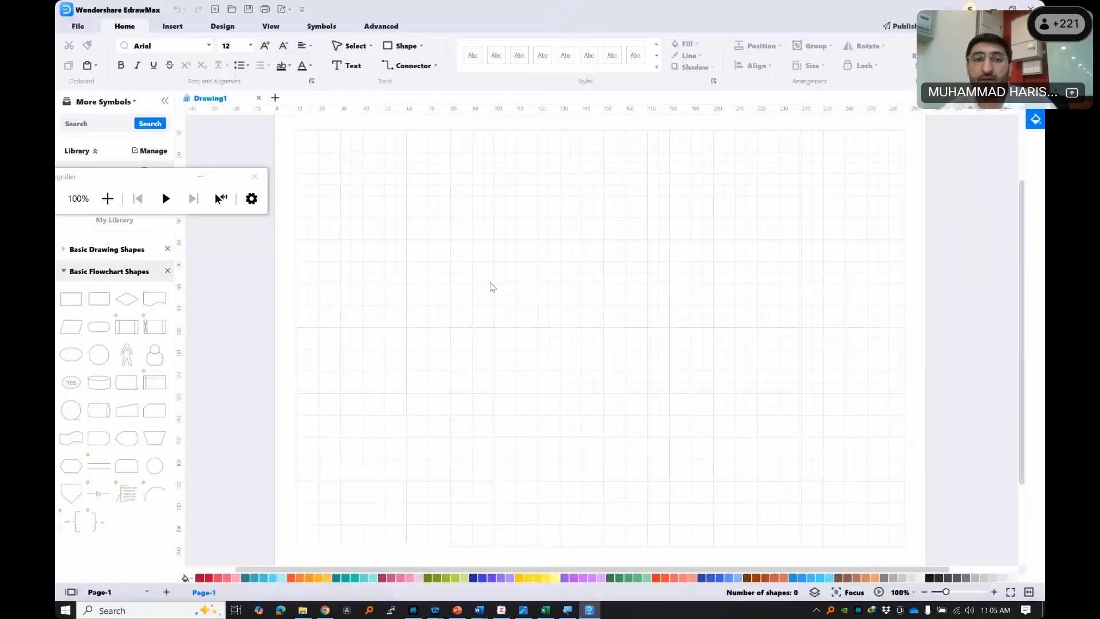
pyautogui.hotkey('ctrl', 'v')
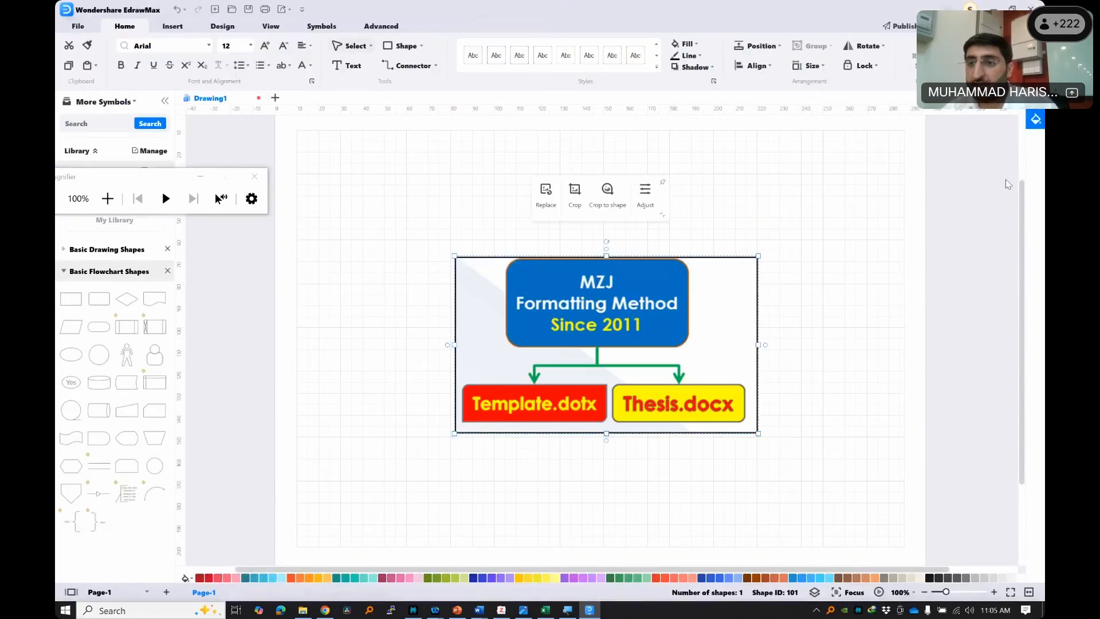
# - Add a small text box reading "2025" beside the blue MZJ Formatting Method box inside the picture
pyautogui.click(298, 136)
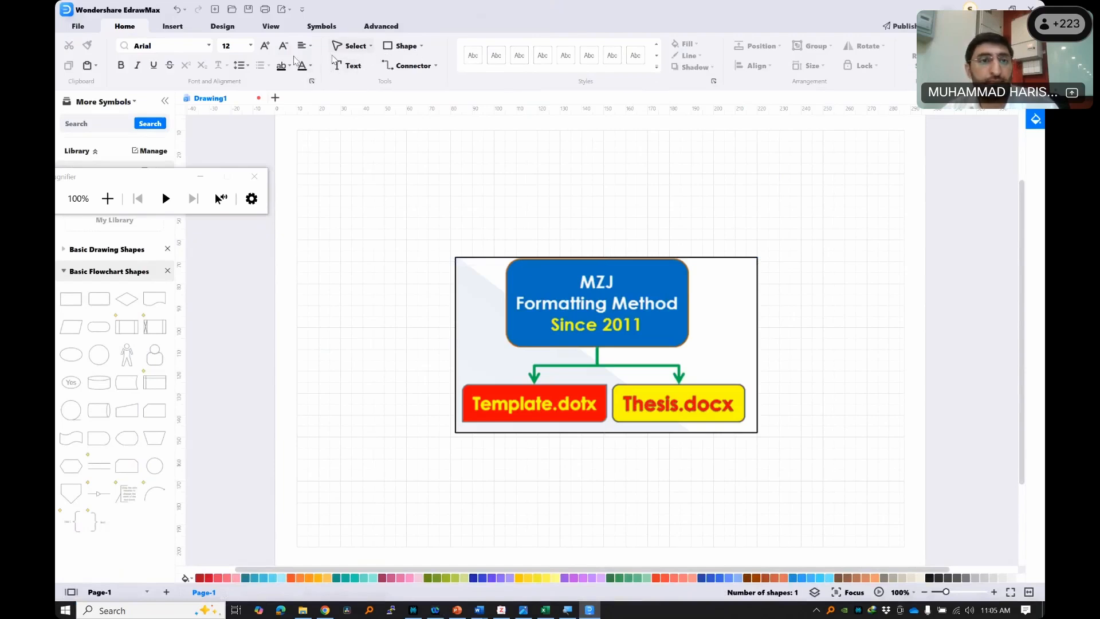
pyautogui.click(347, 67)
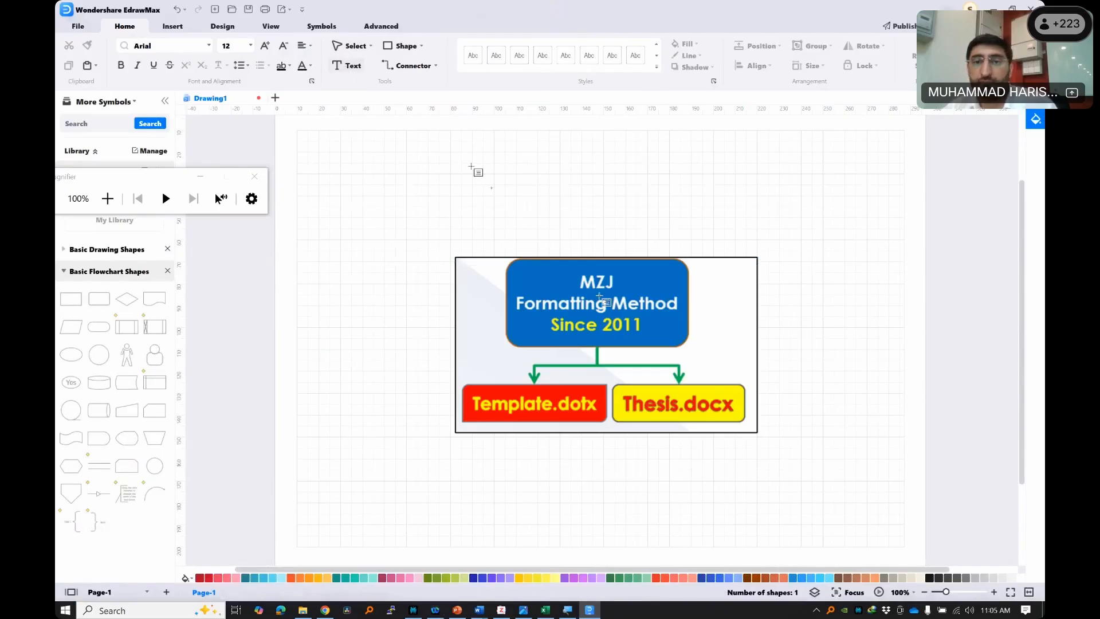
pyautogui.moveTo(715, 322); pyautogui.dragTo(738, 339)
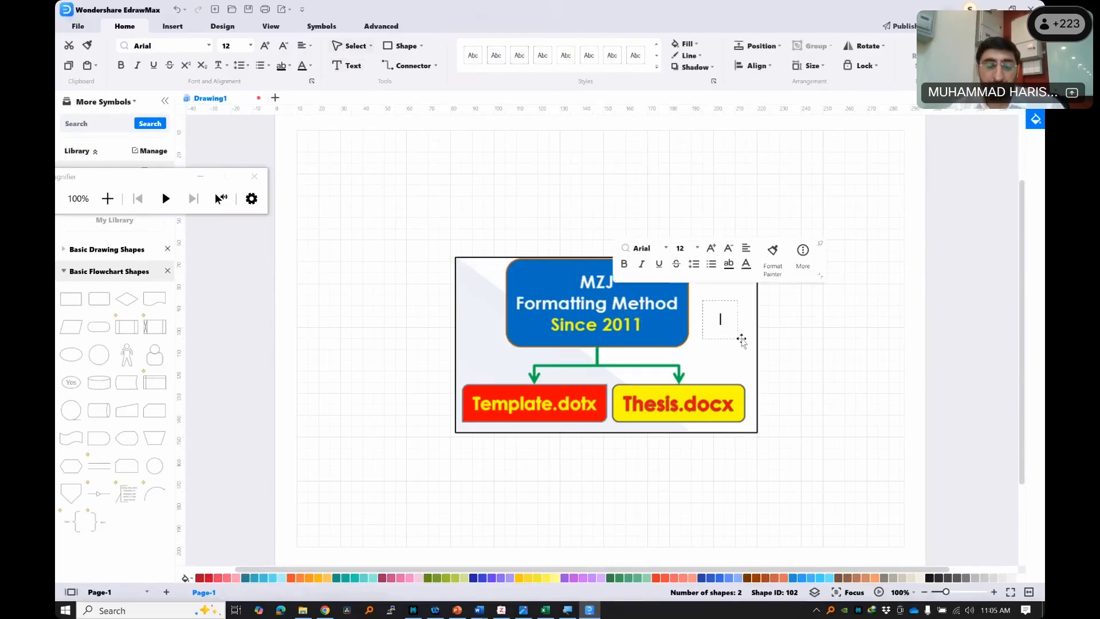
pyautogui.write('201')
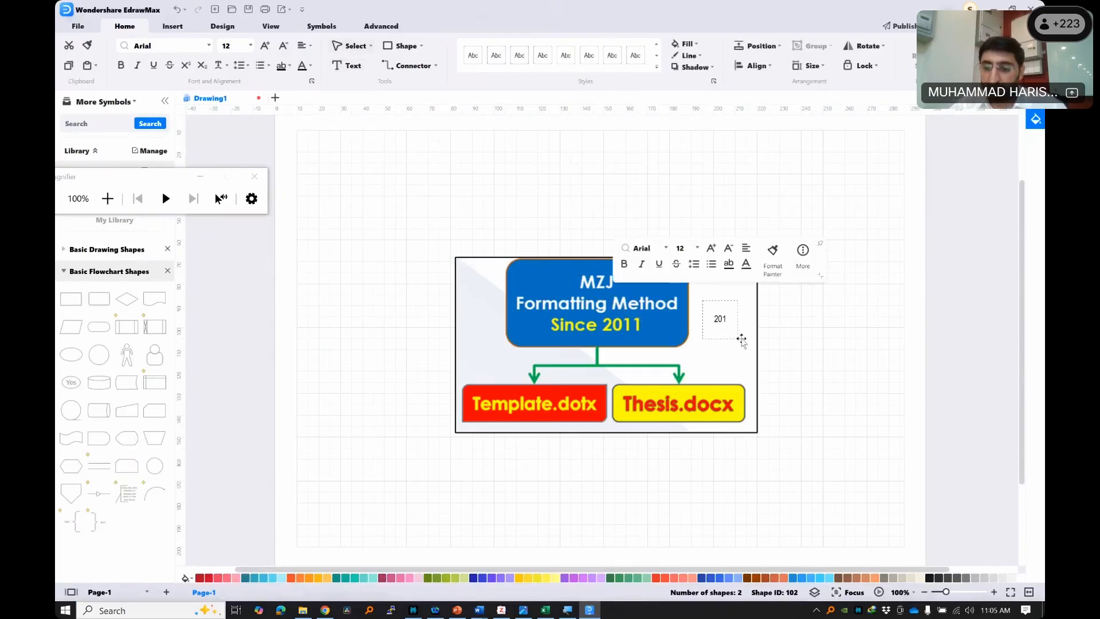
pyautogui.write('25')
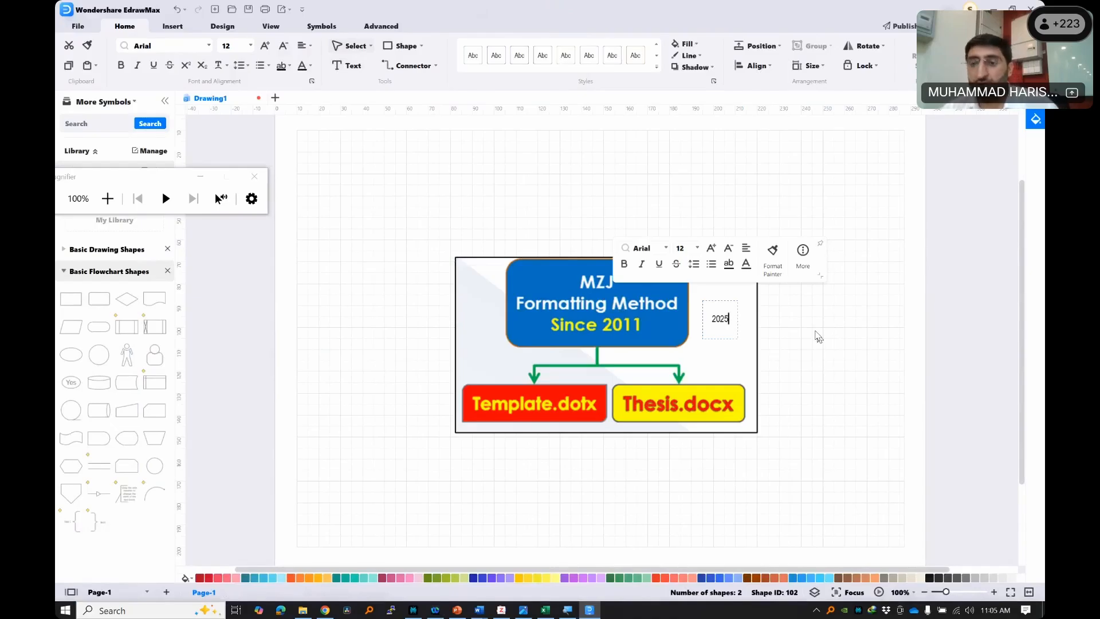
# - Enlarge the "2025" text to font size 19 and make it bold
pyautogui.hotkey('ctrl', 'a')
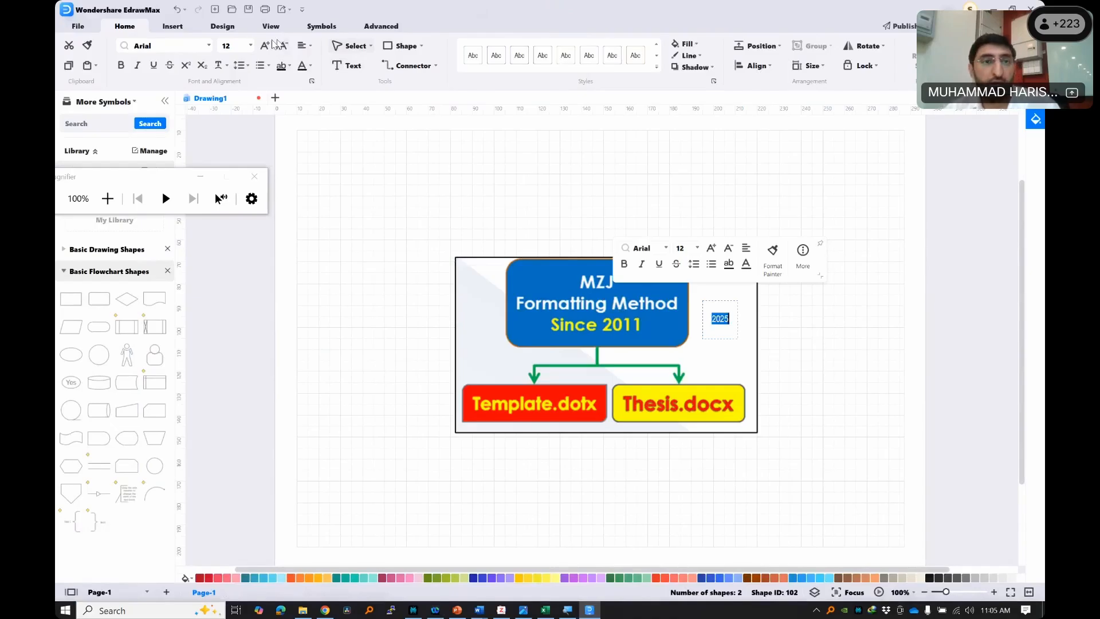
pyautogui.click(267, 49)
pyautogui.click(267, 49)
pyautogui.click(267, 49)
pyautogui.click(265, 46)
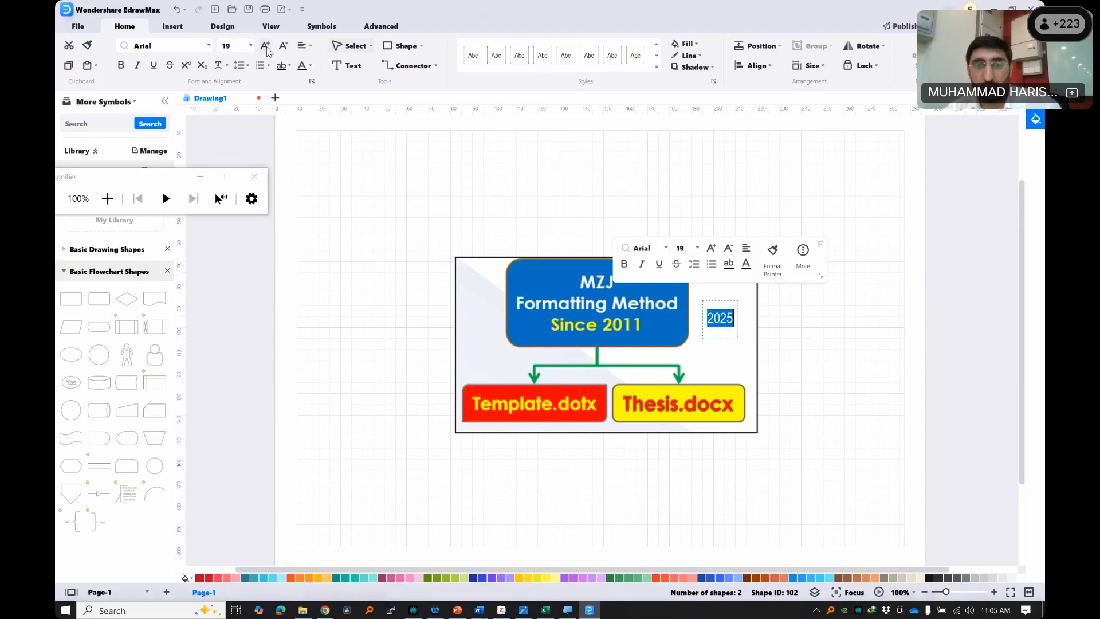
pyautogui.click(473, 272)
# - Select the picture together with the "2025" text, copy both and switch back to the thesis document in Word
pyautogui.moveTo(454, 248); pyautogui.dragTo(876, 477)
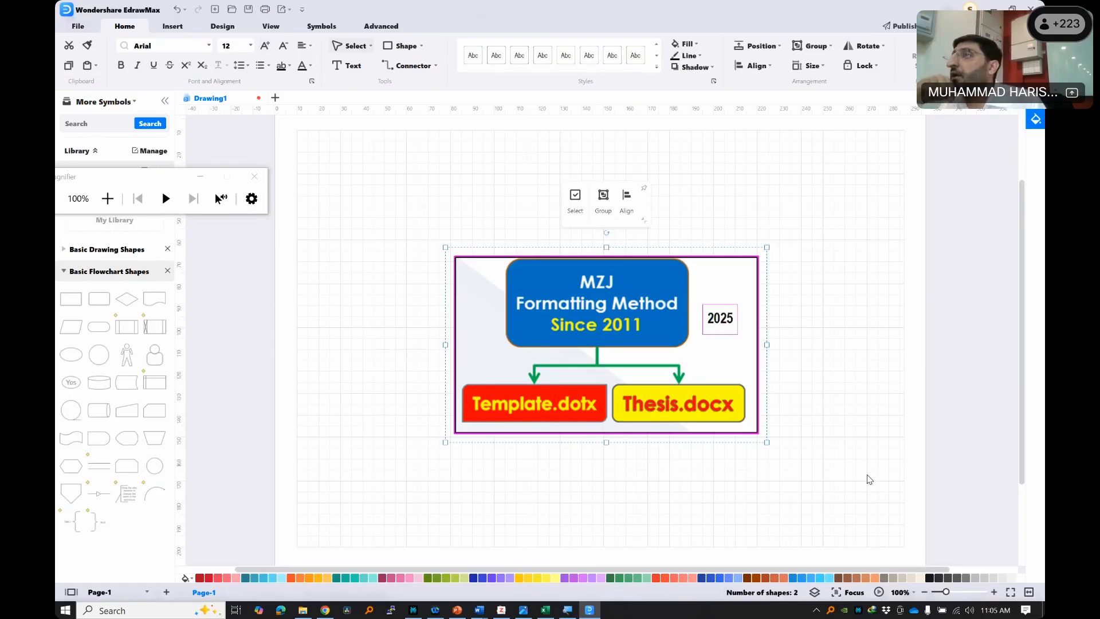
pyautogui.hotkey('alt', 'Tab')
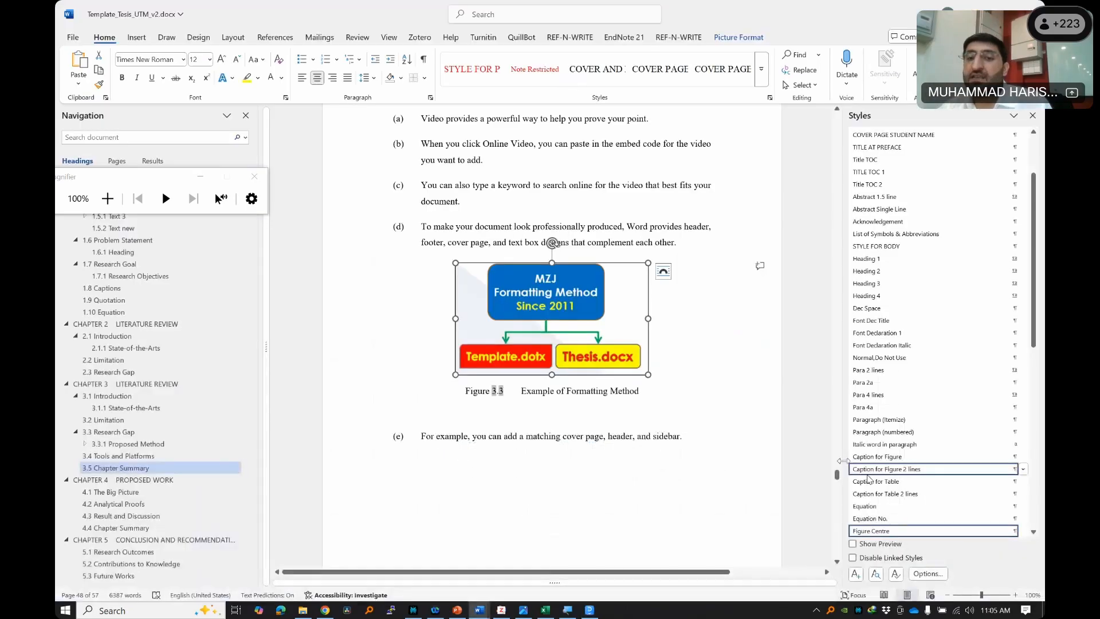
pyautogui.hotkey('alt', 'Tab')
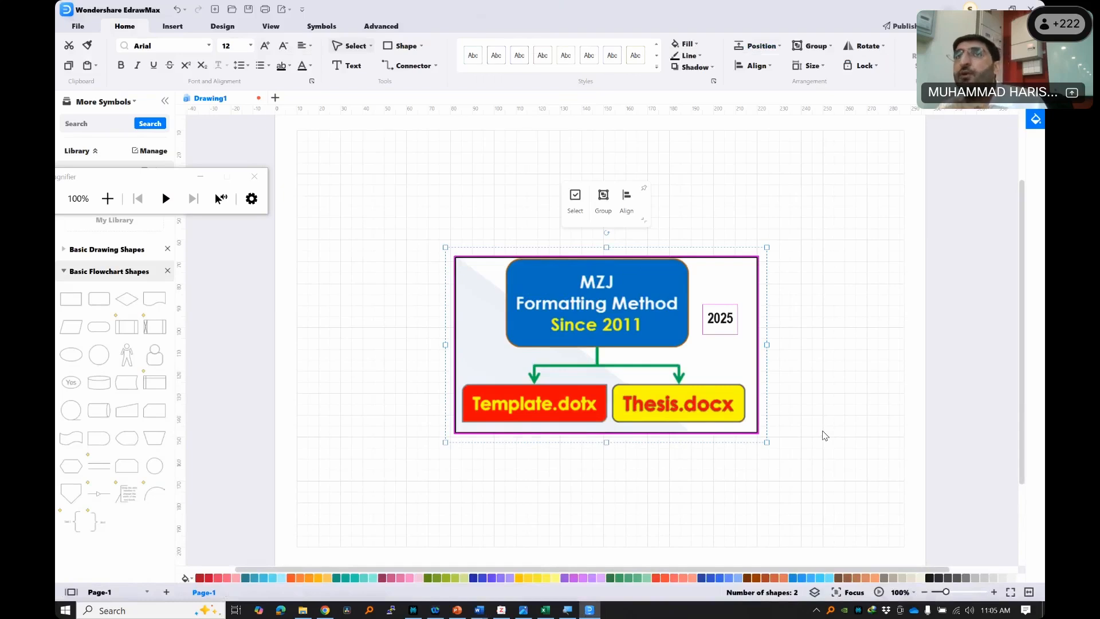
pyautogui.hotkey('alt', 'Tab')
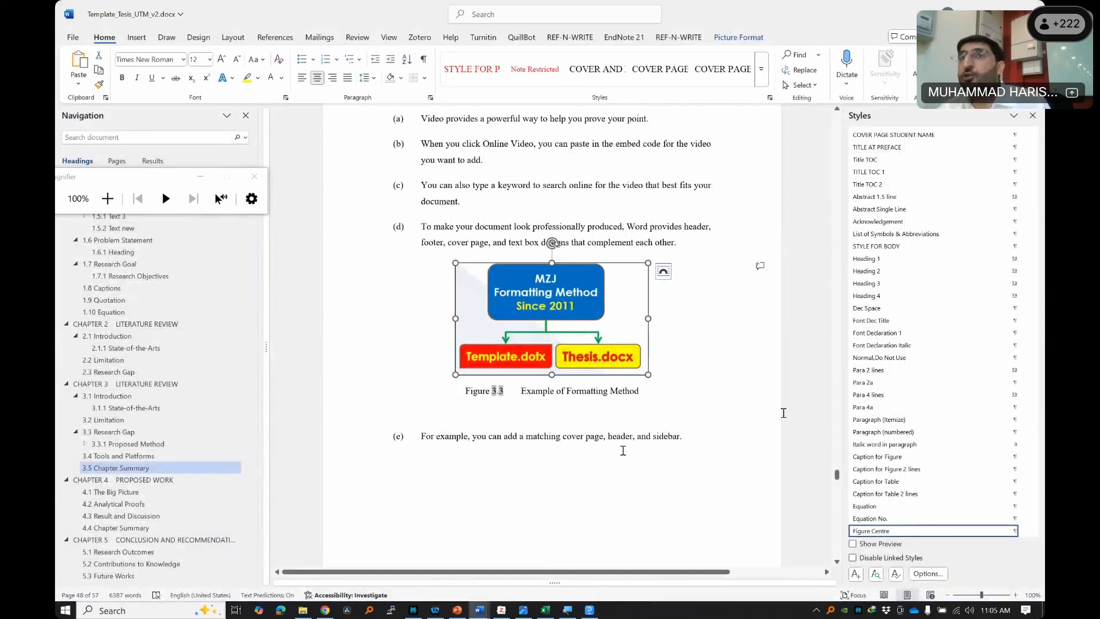
# - Replace the figure's picture in section 3.5 with the edited version from the clipboard, keeping the caption in place
pyautogui.press('Delete')
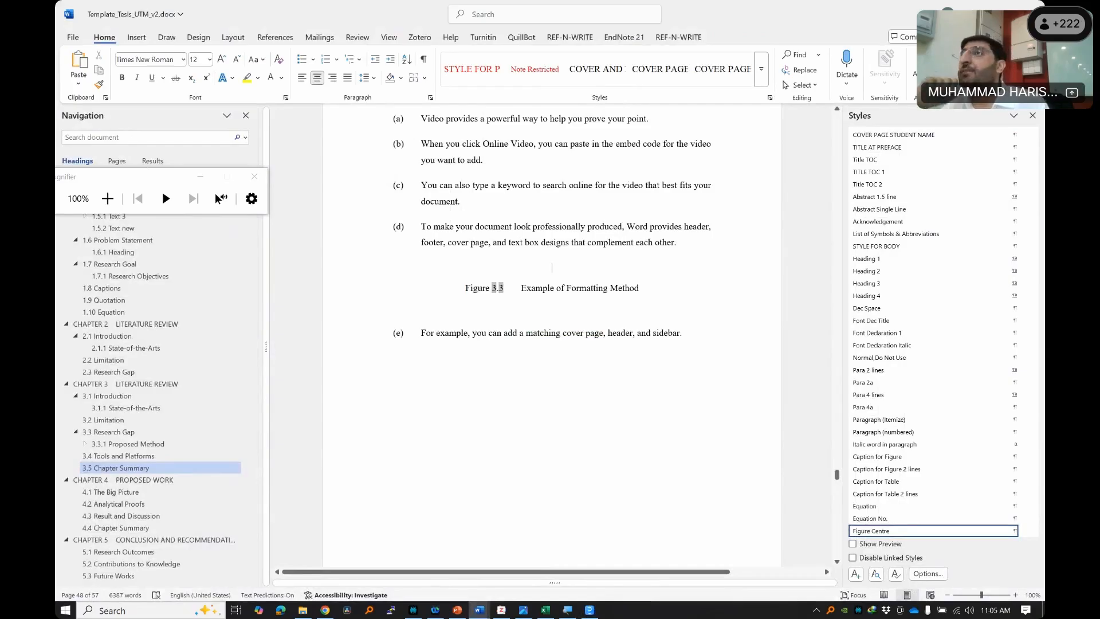
pyautogui.hotkey('ctrl', 'v')
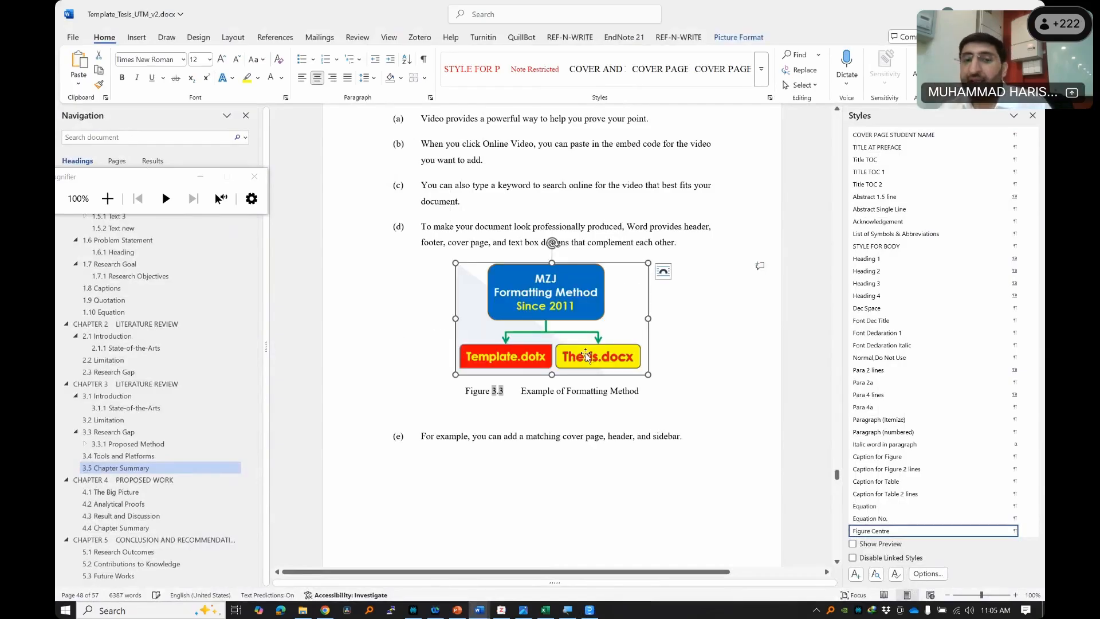
pyautogui.rightClick(574, 293)
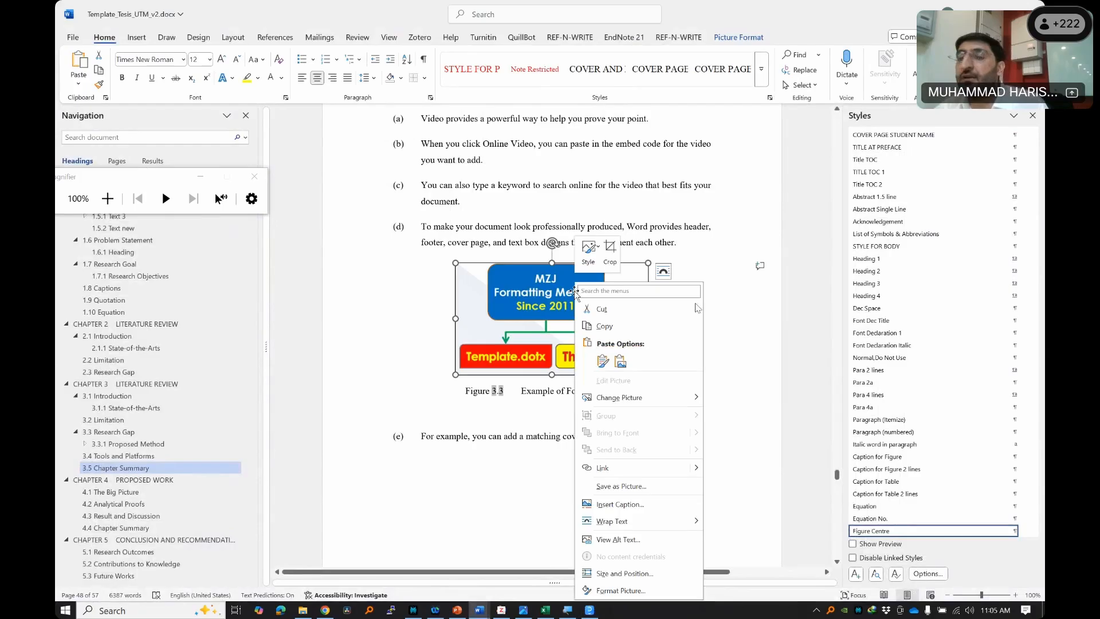
pyautogui.moveTo(652, 403)
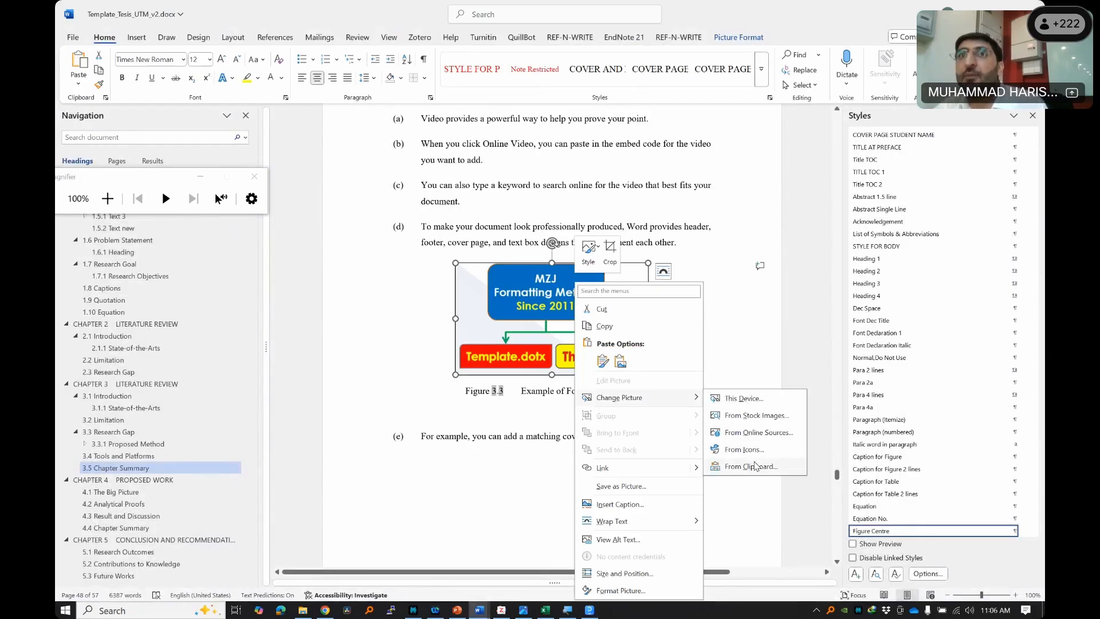
pyautogui.click(755, 465)
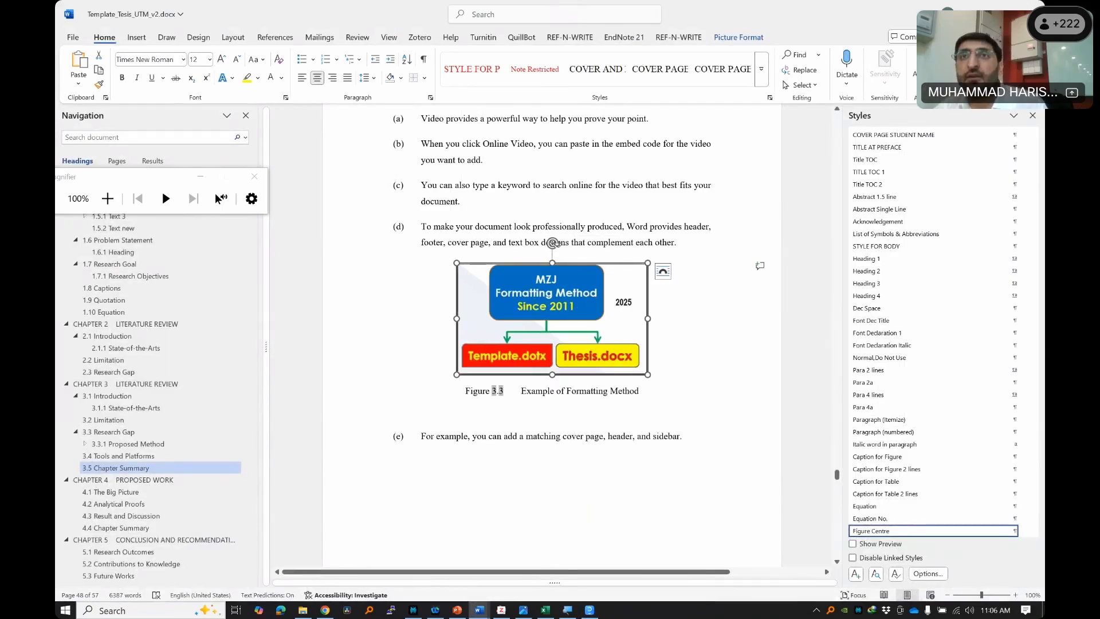
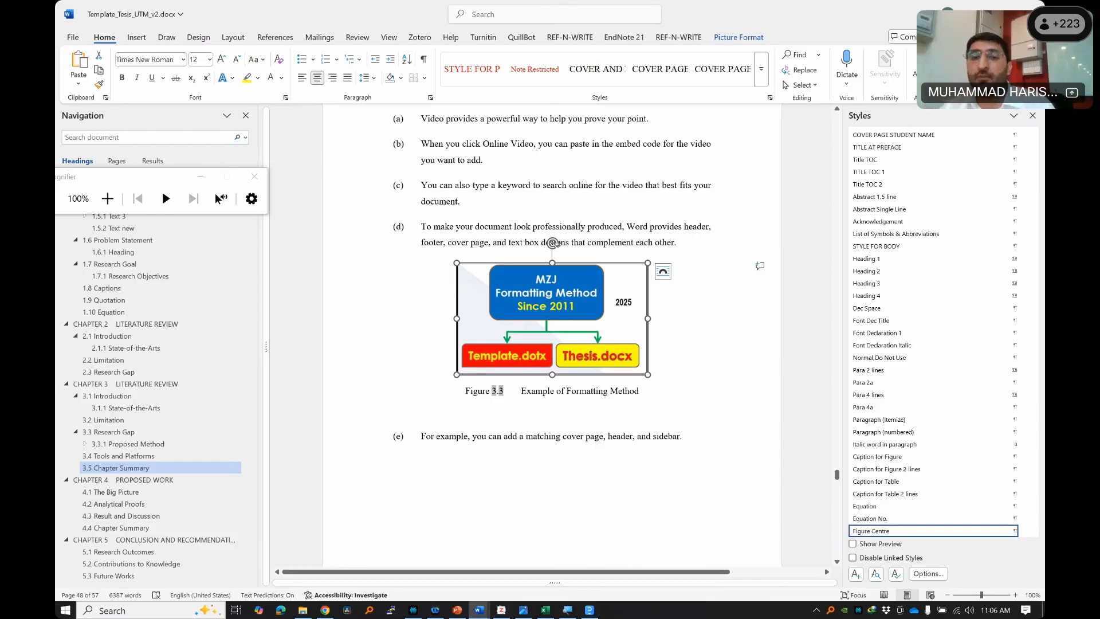
pyautogui.rightClick(615, 277)
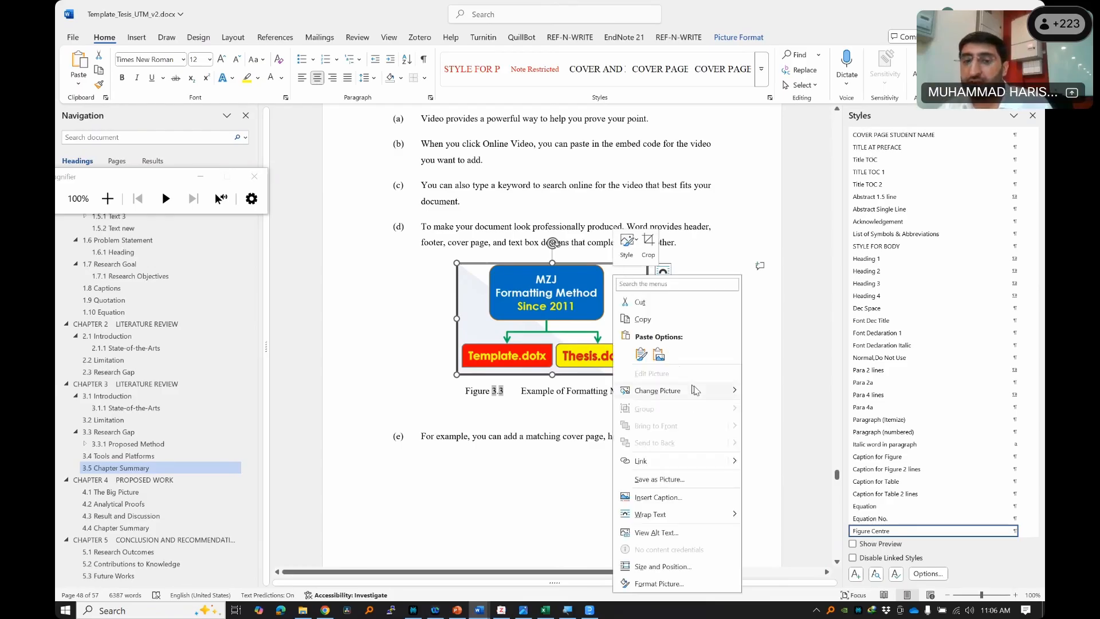
pyautogui.moveTo(695, 390)
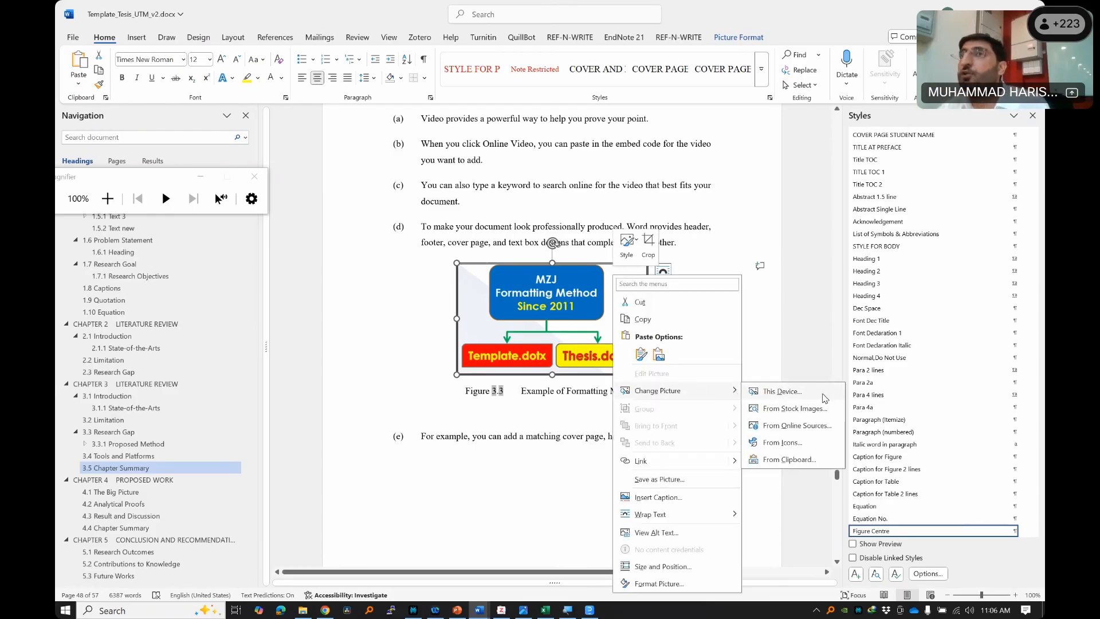
pyautogui.click(821, 394)
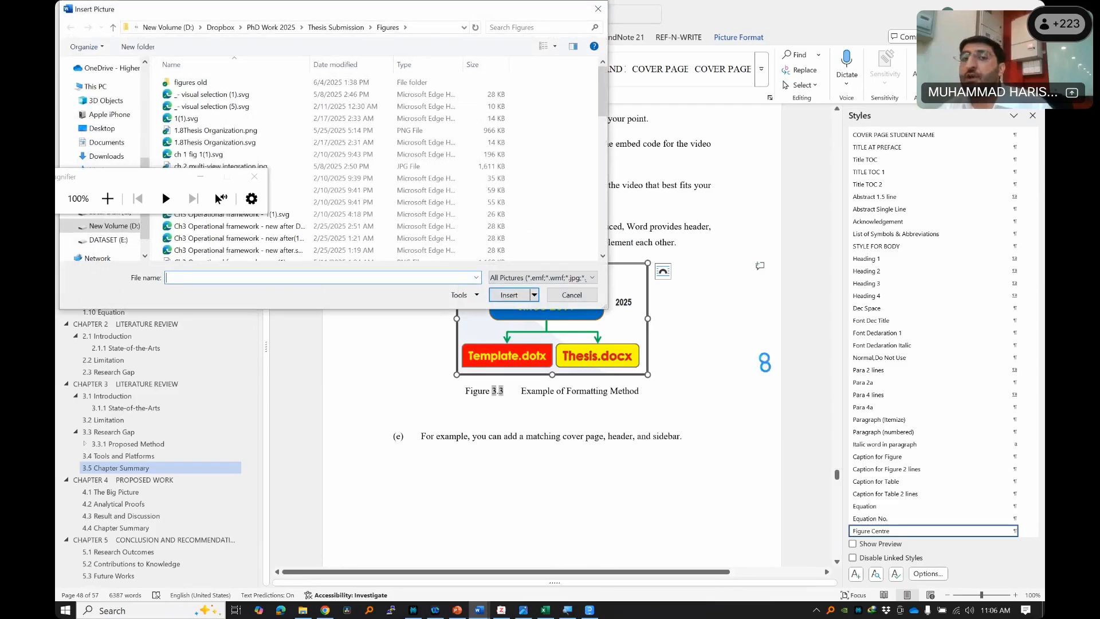
pyautogui.click(573, 295)
# - Change the section 3.5 figure's picture once more, taking it from the clipboard
pyautogui.rightClick(616, 281)
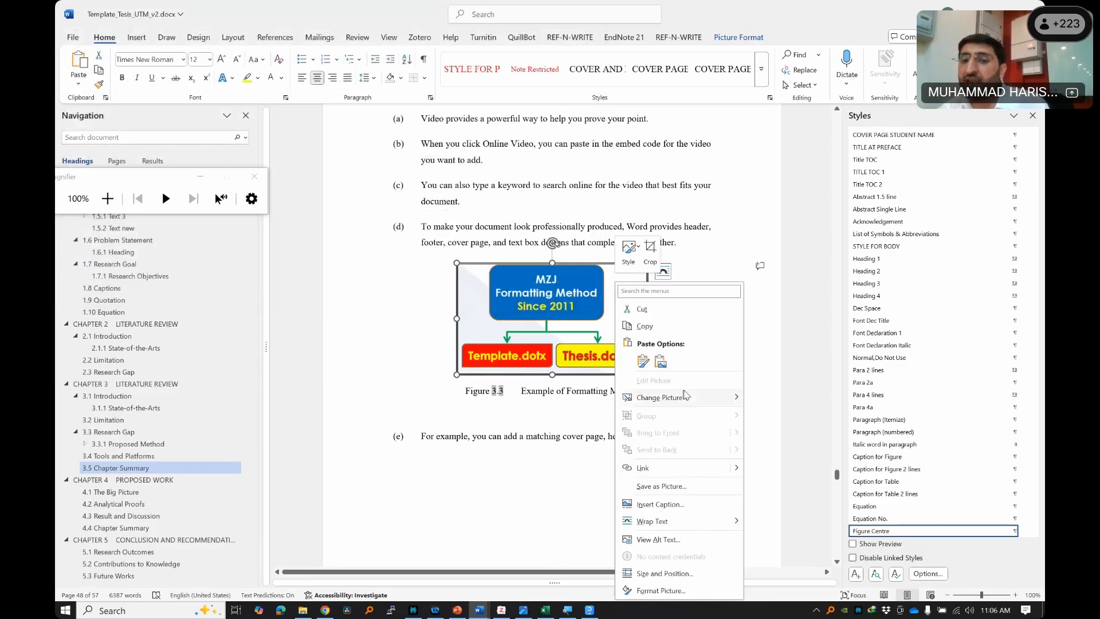
pyautogui.moveTo(717, 398)
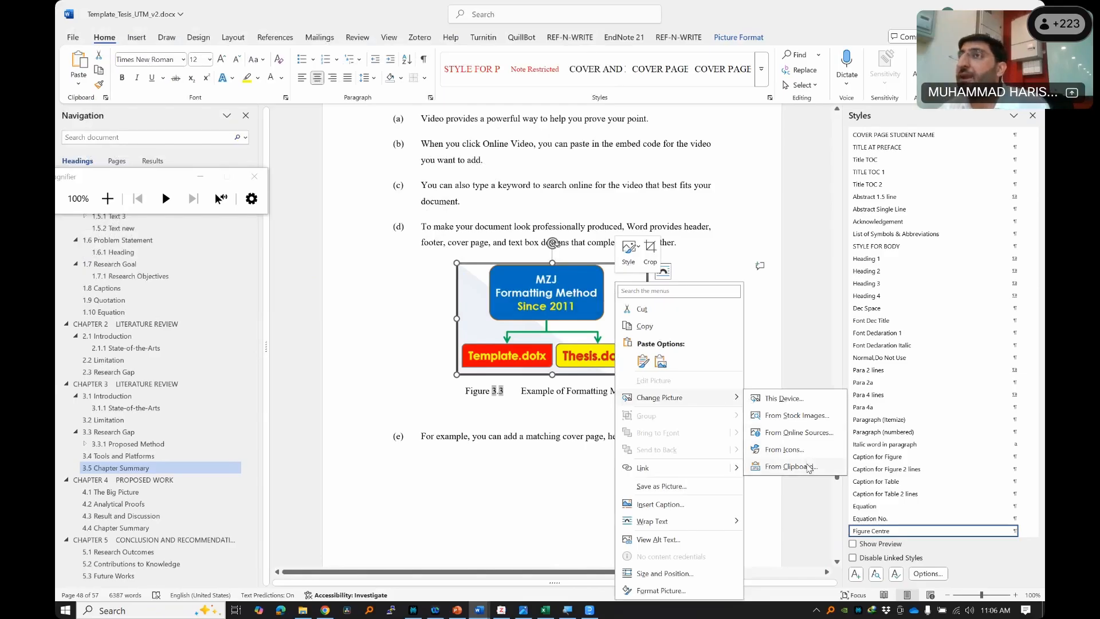
pyautogui.click(808, 467)
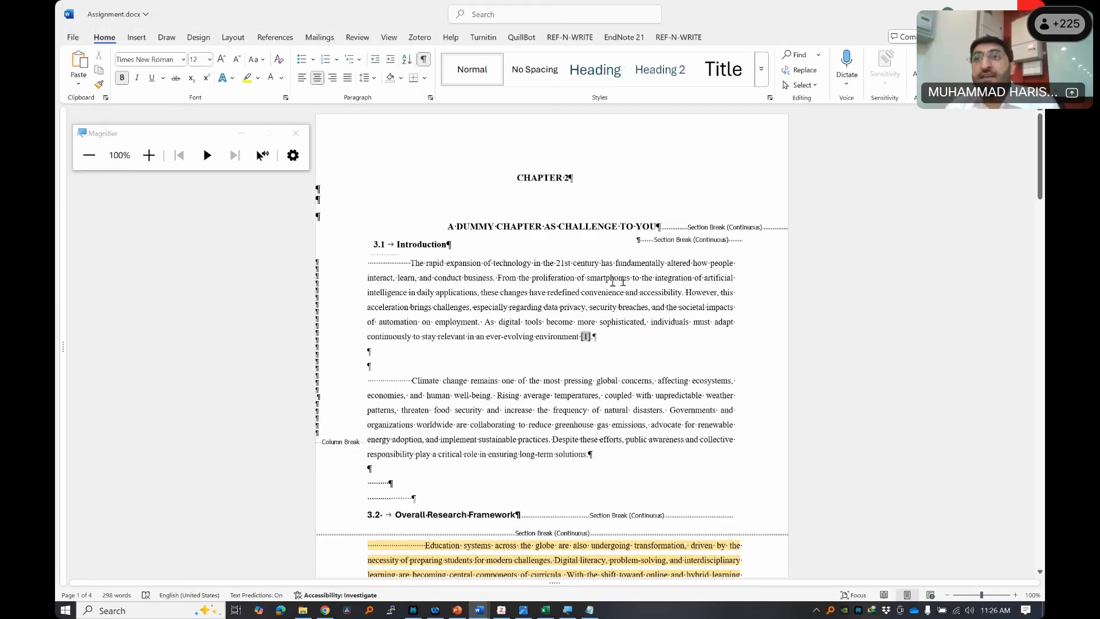
# - Arrange the two Word documents side by side, with Assignment.docx on the right half and the thesis template on the left half
pyautogui.doubleClick(785, 10)
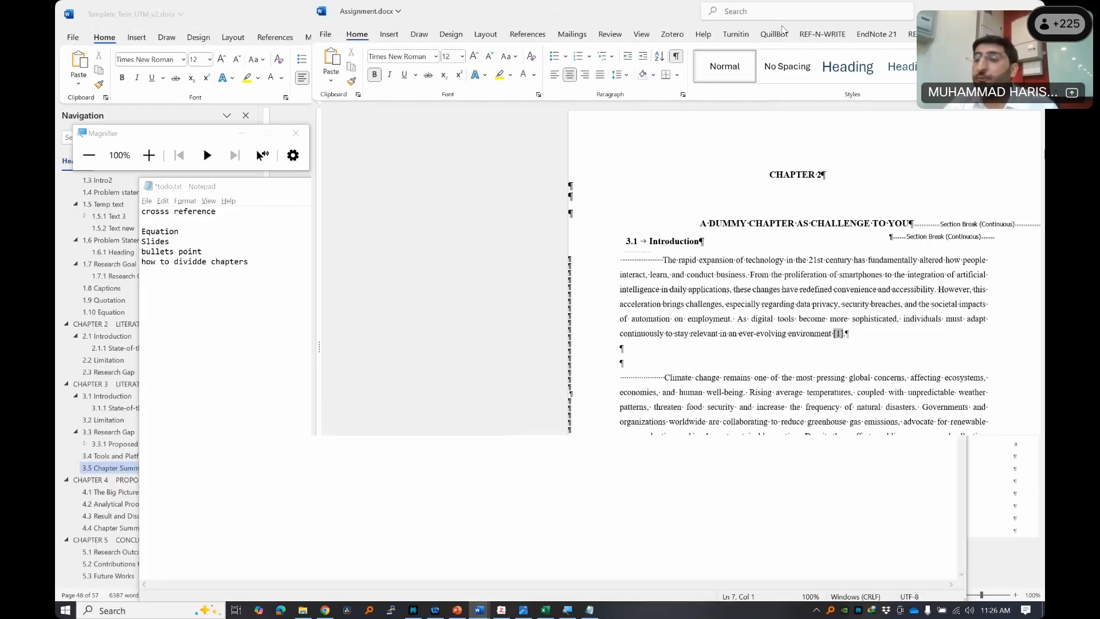
pyautogui.press('super+Right')
pyautogui.click(375, 294)
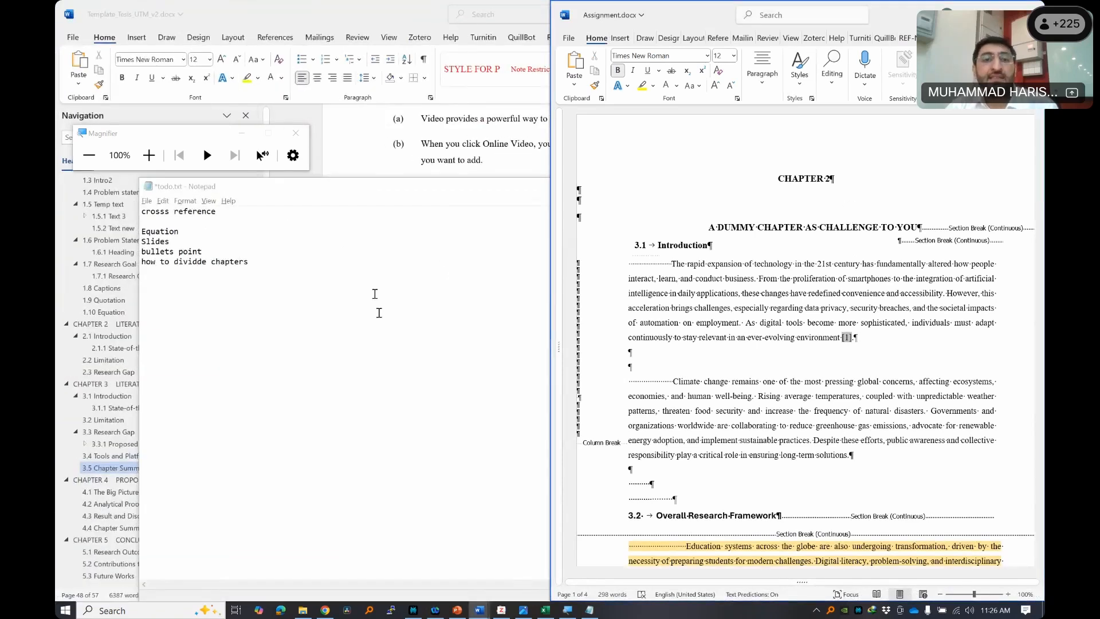
pyautogui.click(375, 294)
pyautogui.click(416, 140)
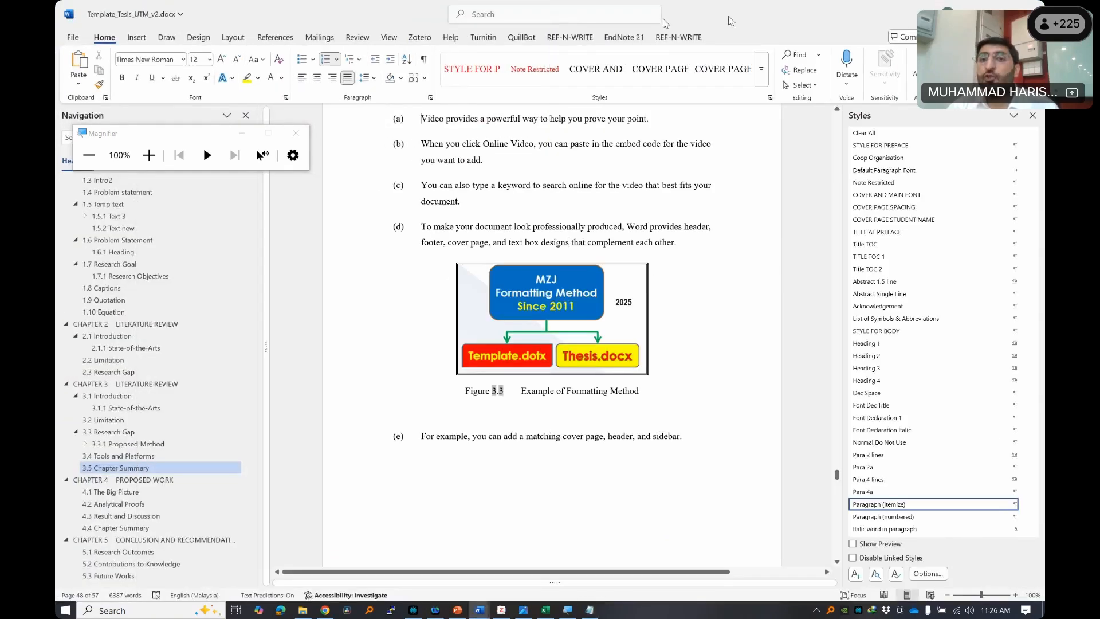
pyautogui.doubleClick(731, 22)
pyautogui.press('super+Left')
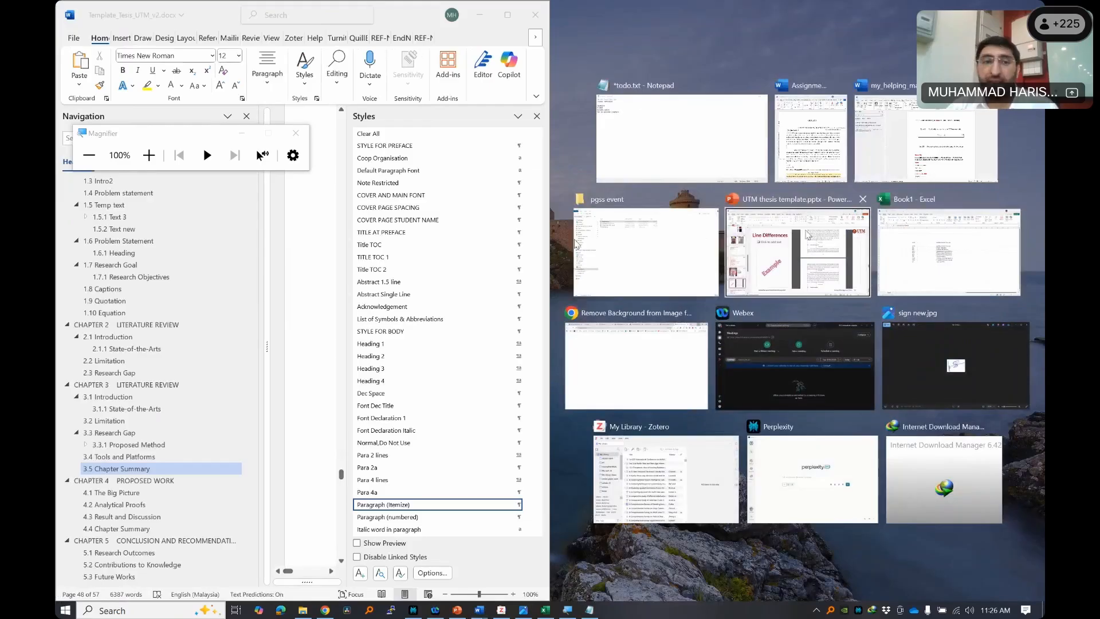
# - Close the Styles and Navigation panes in the template, bring Assignment.docx to the front and minimize the Magnifier
pyautogui.click(537, 115)
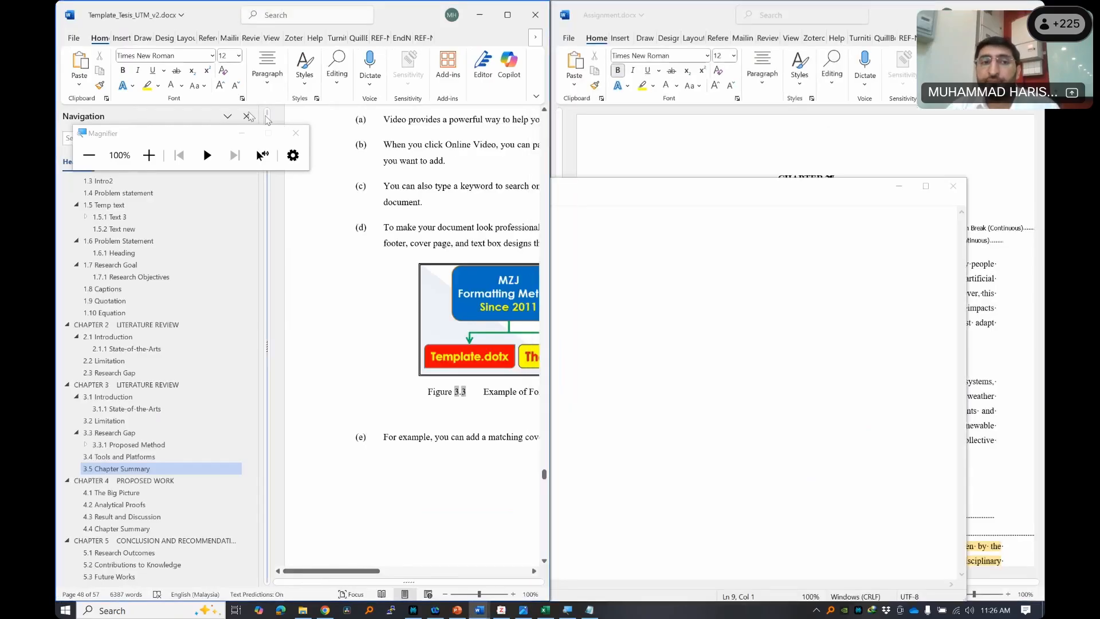
pyautogui.click(247, 117)
pyautogui.scroll(10, 444, 258)
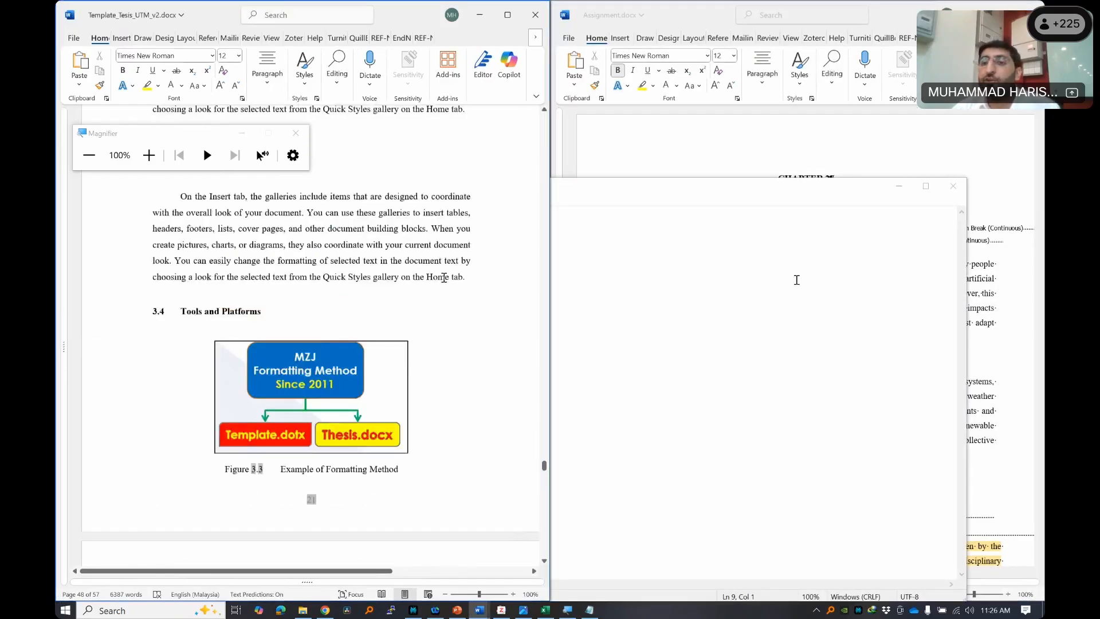
pyautogui.click(962, 160)
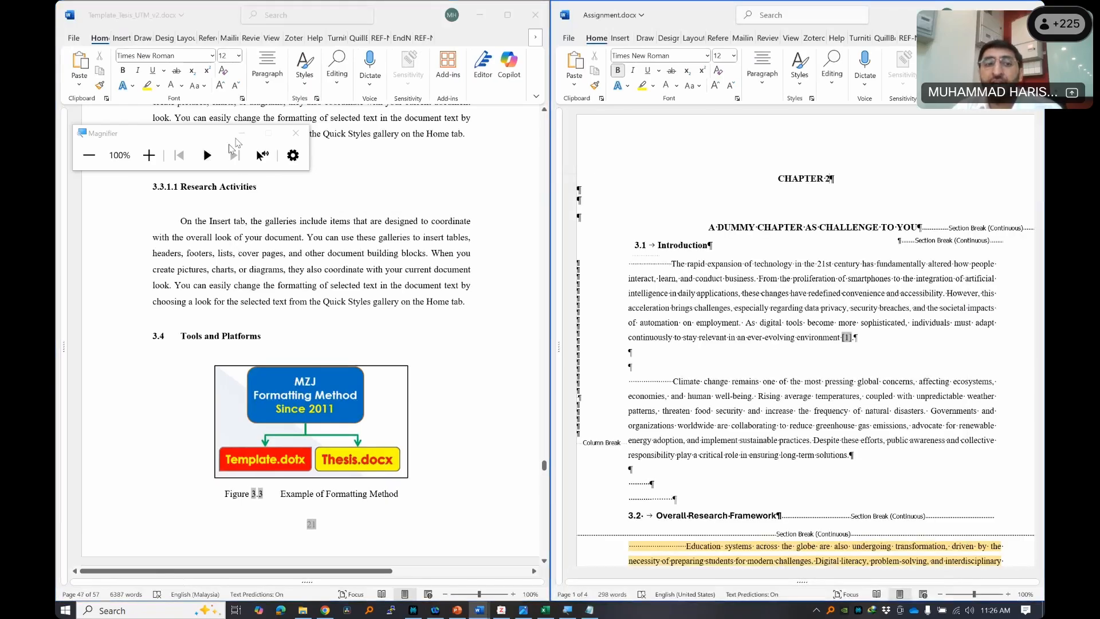
pyautogui.click(241, 133)
# - Copy the "CHAPTER 4 PROPOSED WORK" title in the template and paste it directly beneath the original as a new chapter title
pyautogui.scroll(-13, 400, 346)
pyautogui.scroll(5, 401, 346)
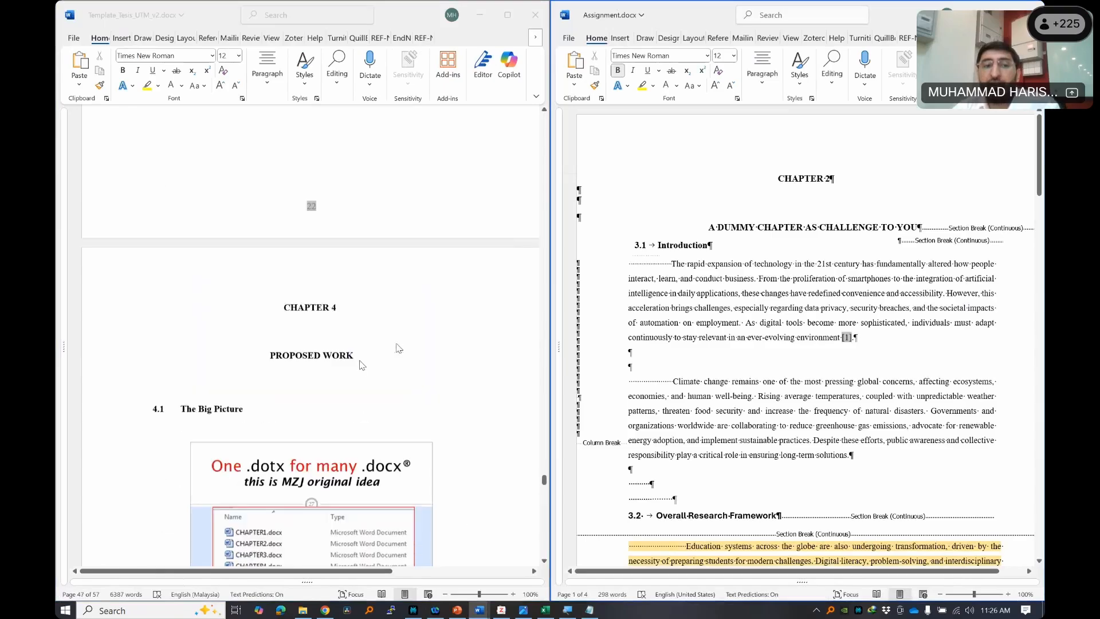
pyautogui.click(372, 371)
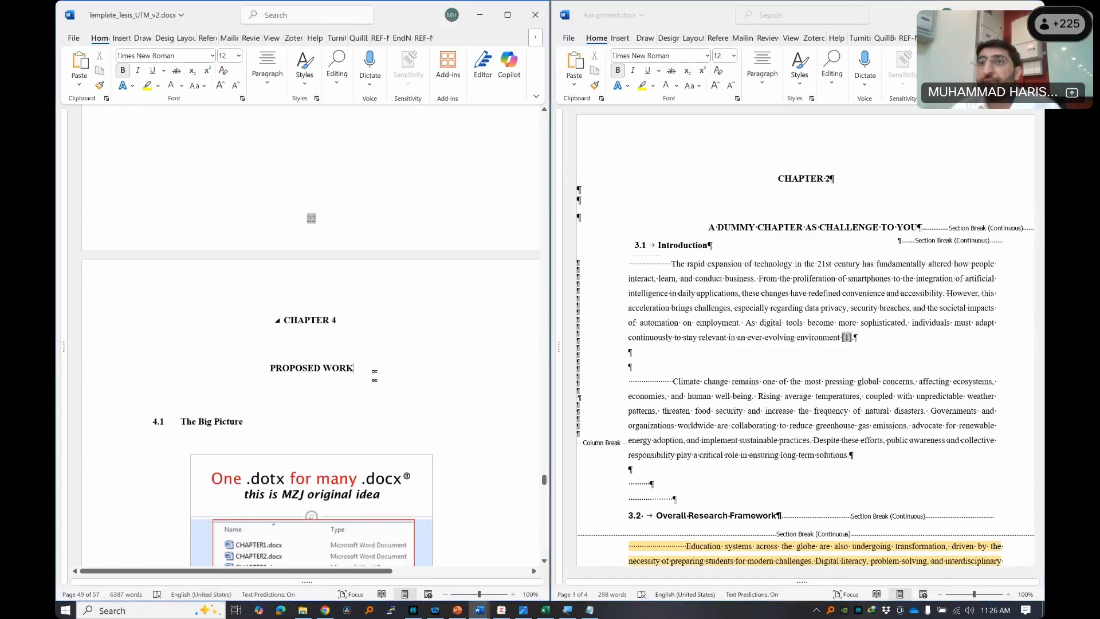
pyautogui.moveTo(373, 372); pyautogui.dragTo(277, 293)
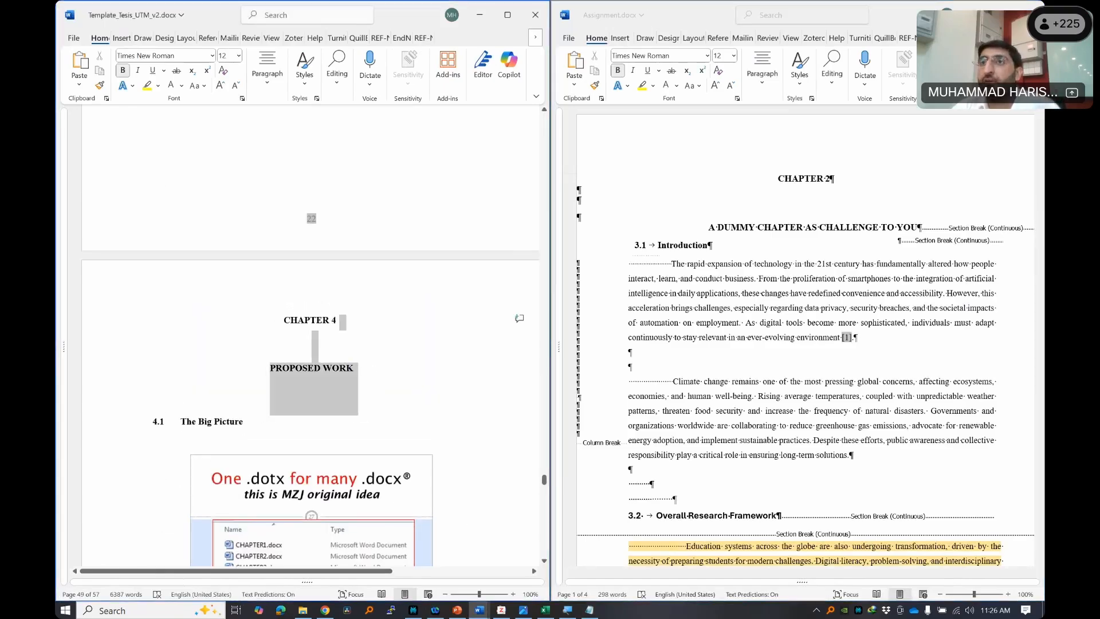
pyautogui.moveTo(362, 374); pyautogui.dragTo(234, 302)
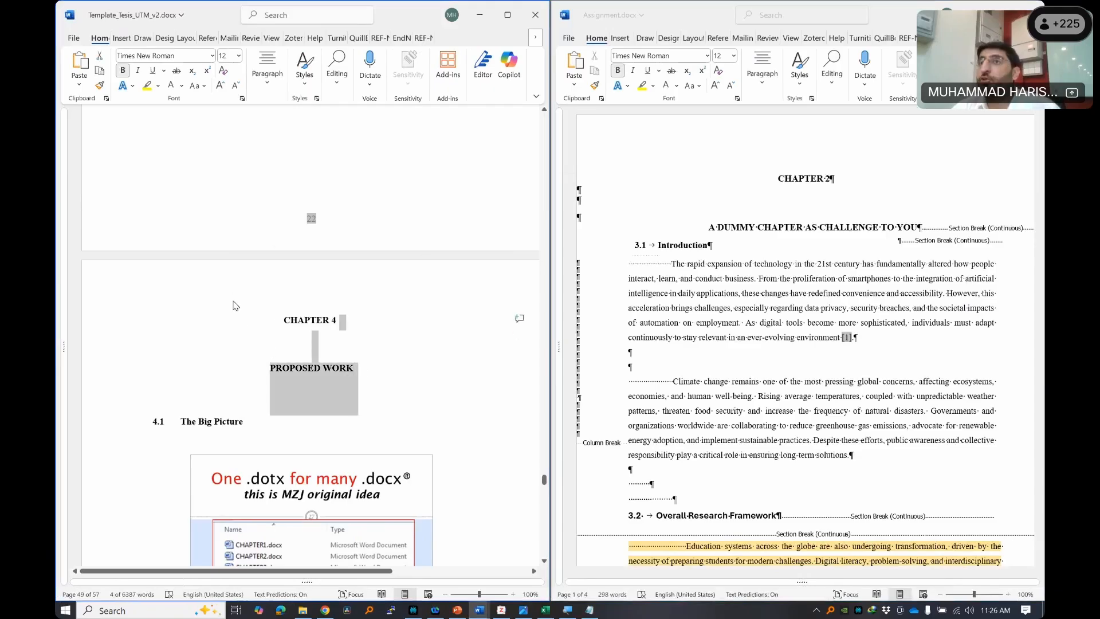
pyautogui.moveTo(344, 353); pyautogui.dragTo(256, 292)
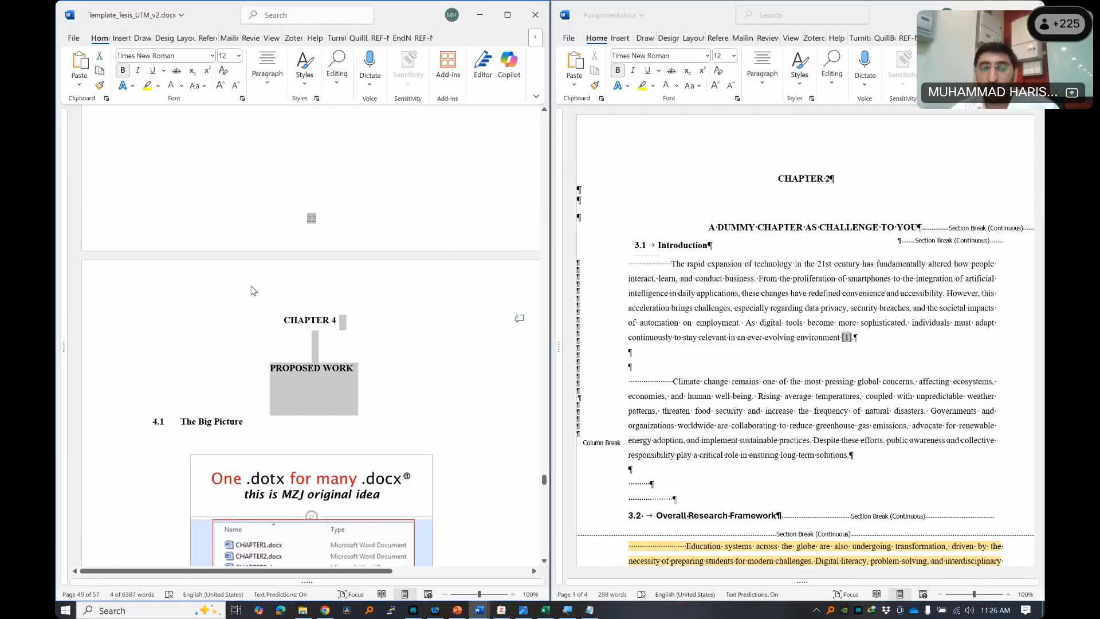
pyautogui.hotkey('ctrl', 'c')
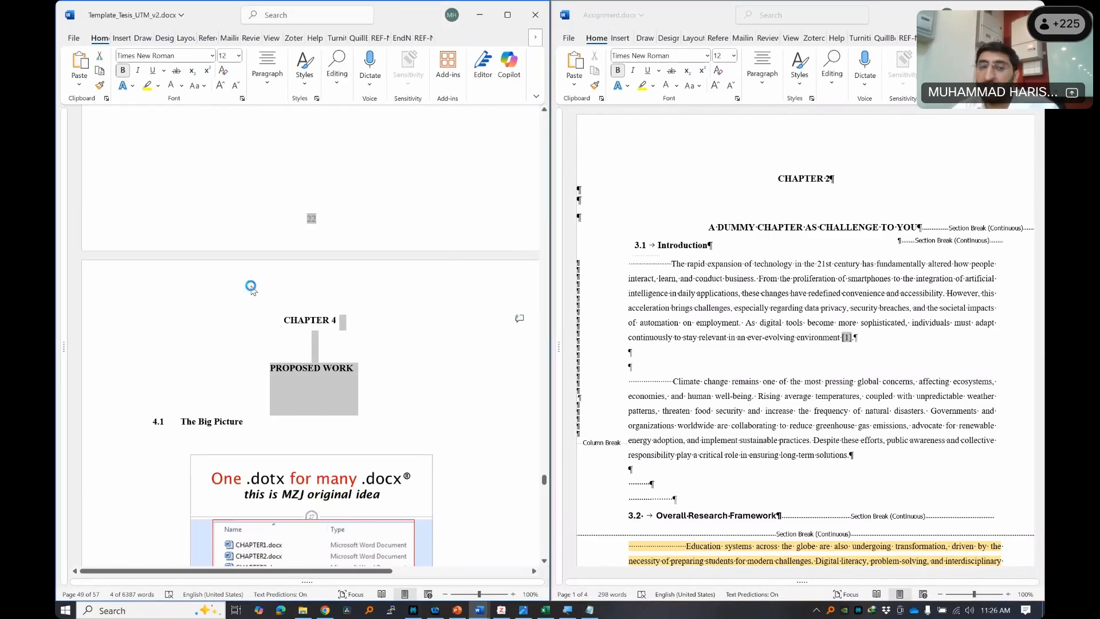
pyautogui.press('Down')
pyautogui.hotkey('ctrl', 'v')
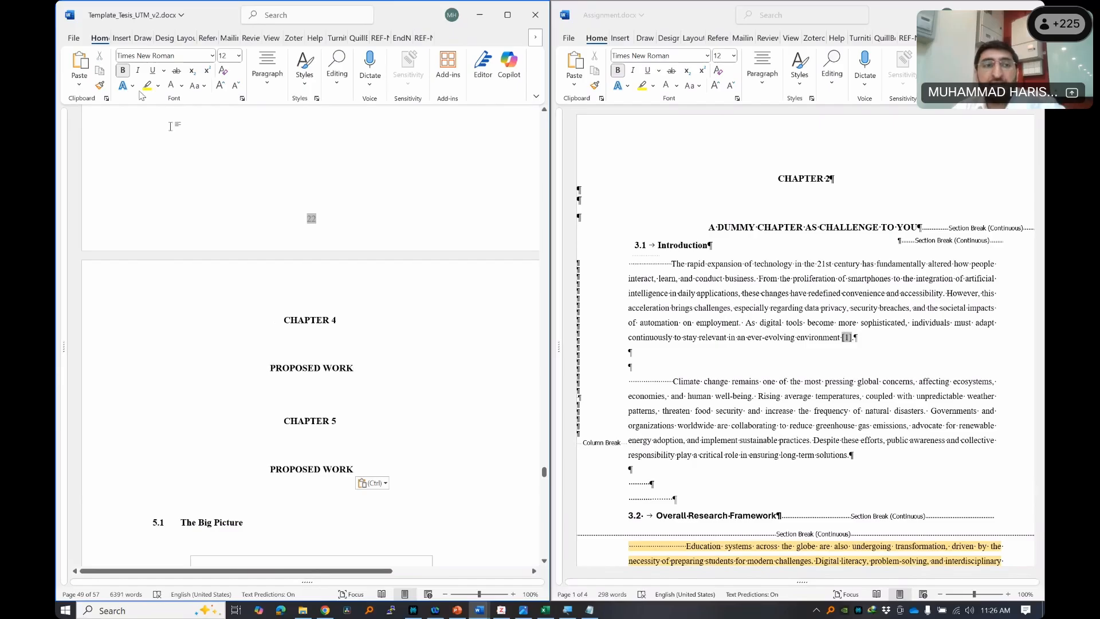
# - Add a blank line and a page break before the pasted chapter title so the new chapter starts on its own page
pyautogui.press('Return')
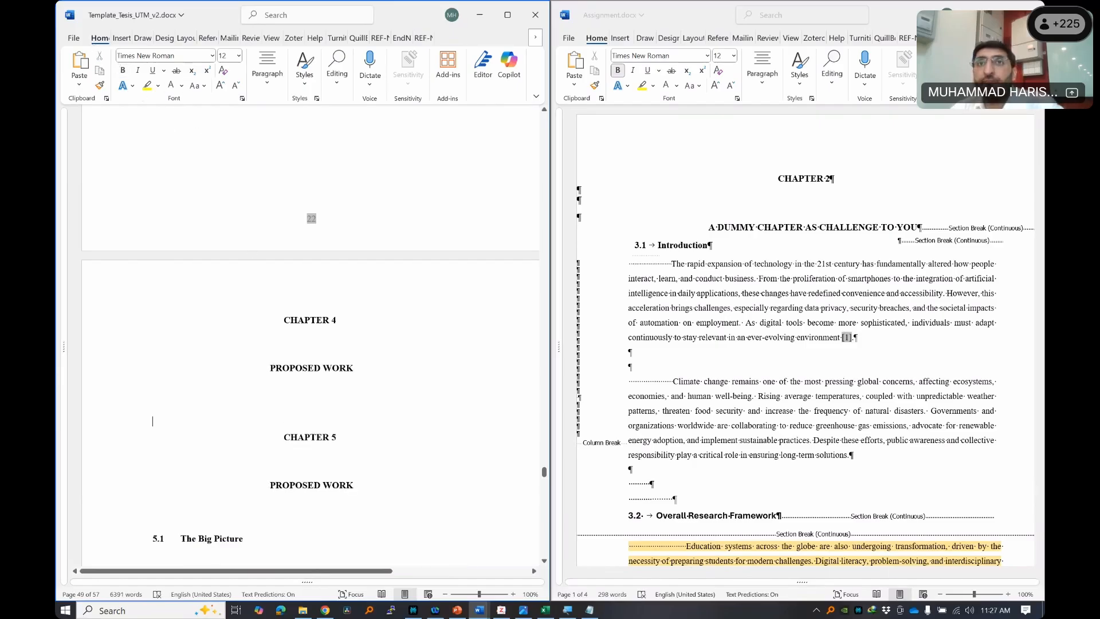
pyautogui.click(122, 37)
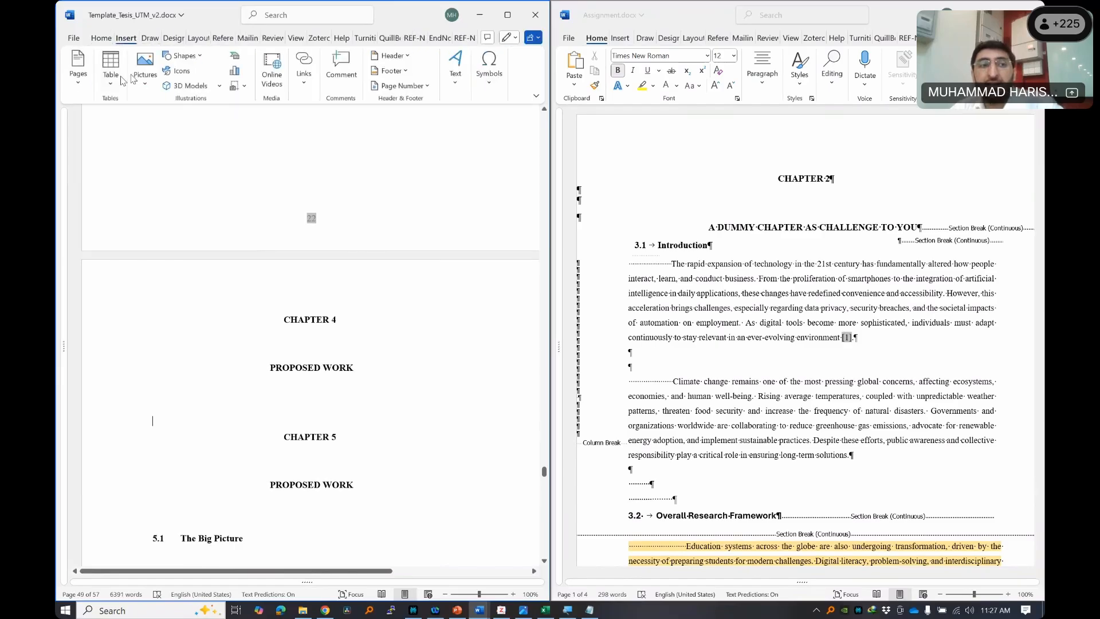
pyautogui.click(86, 96)
pyautogui.scroll(6, 315, 397)
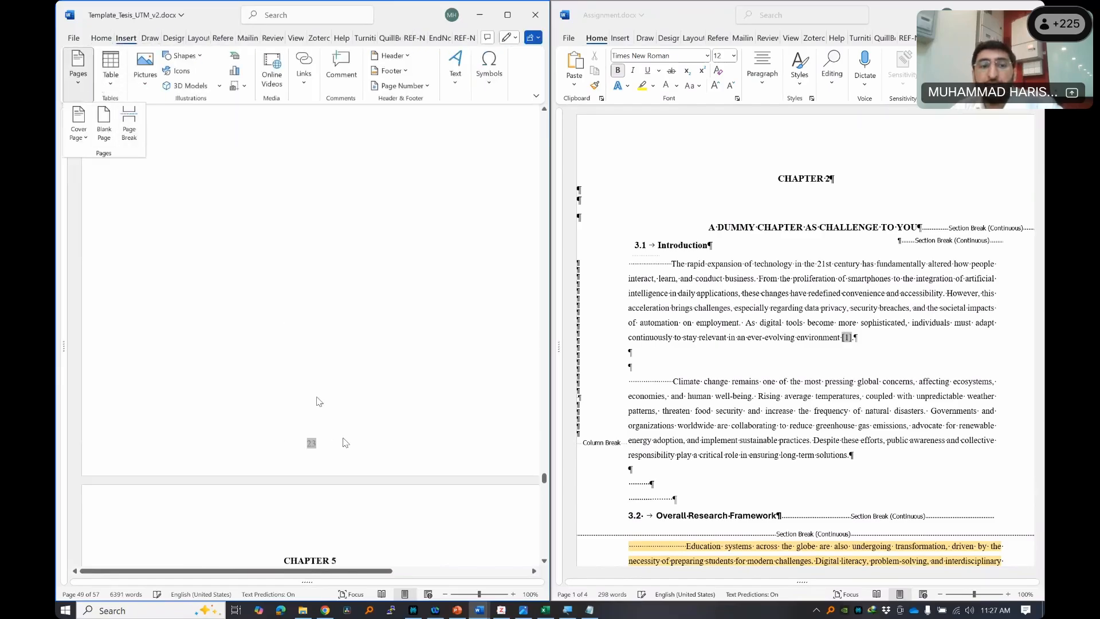
pyautogui.scroll(-9, 321, 389)
pyautogui.press('Escape')
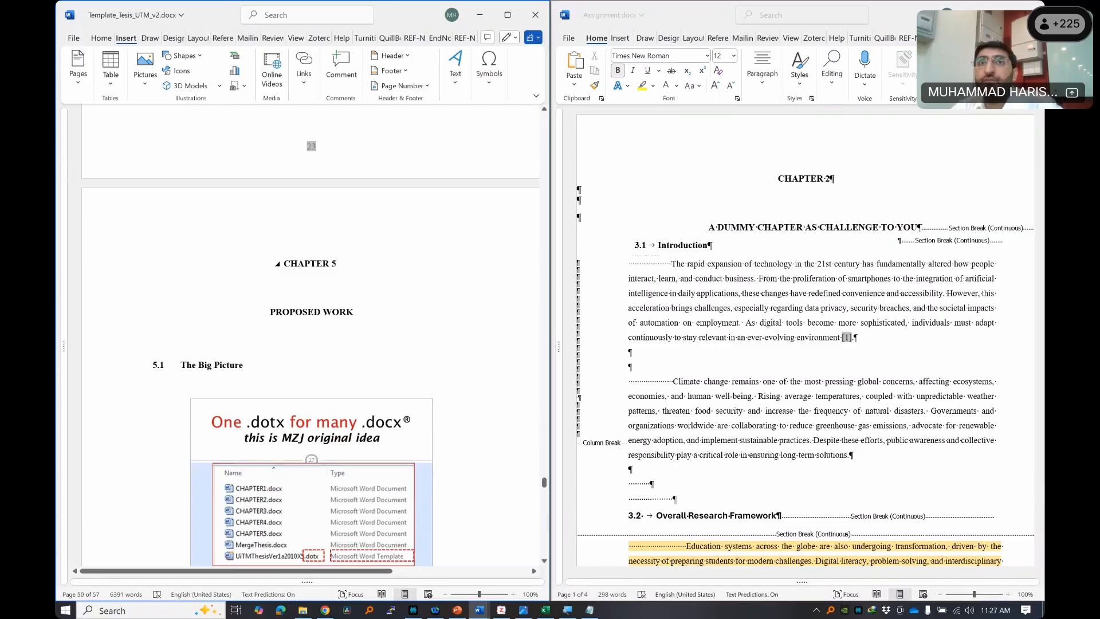
pyautogui.scroll(10, 352, 315)
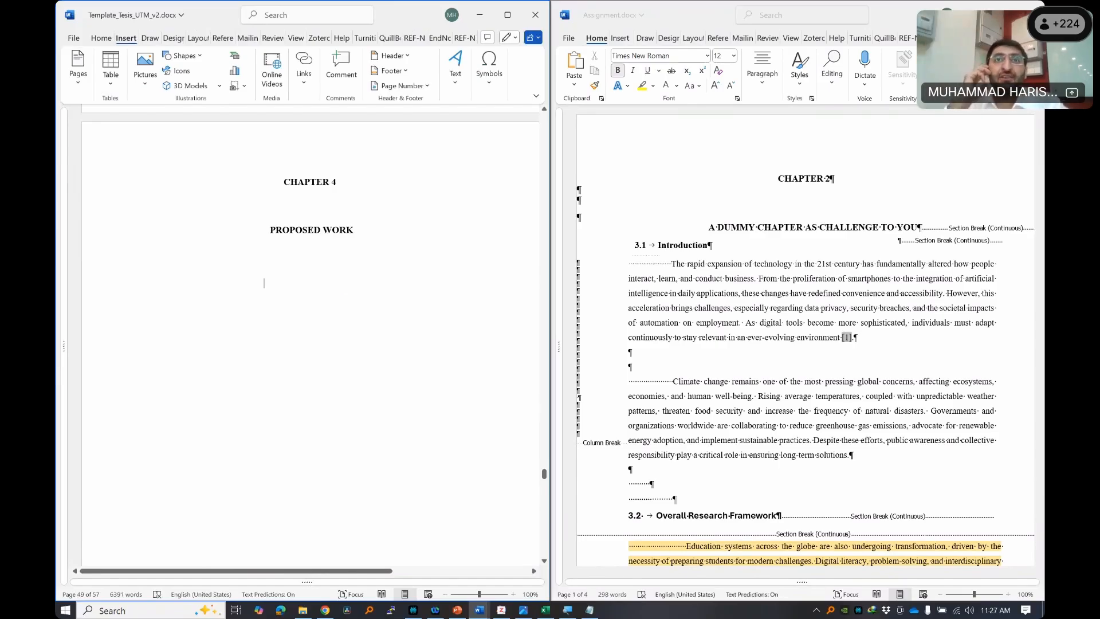
# - Show the formatting marks in the thesis template
pyautogui.click(102, 37)
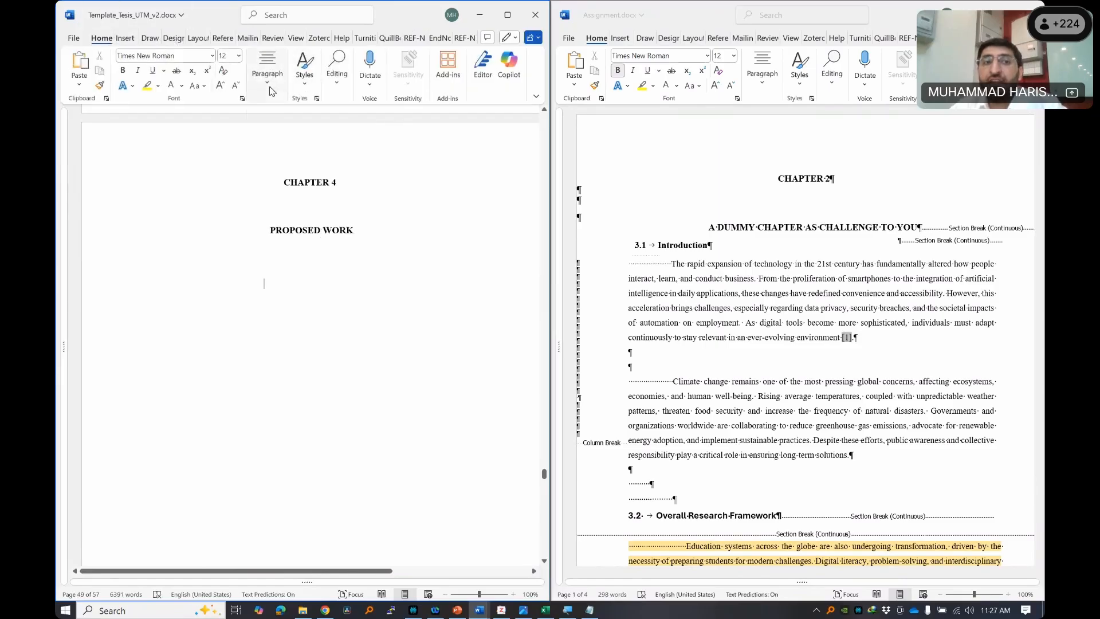
pyautogui.click(267, 71)
pyautogui.click(379, 117)
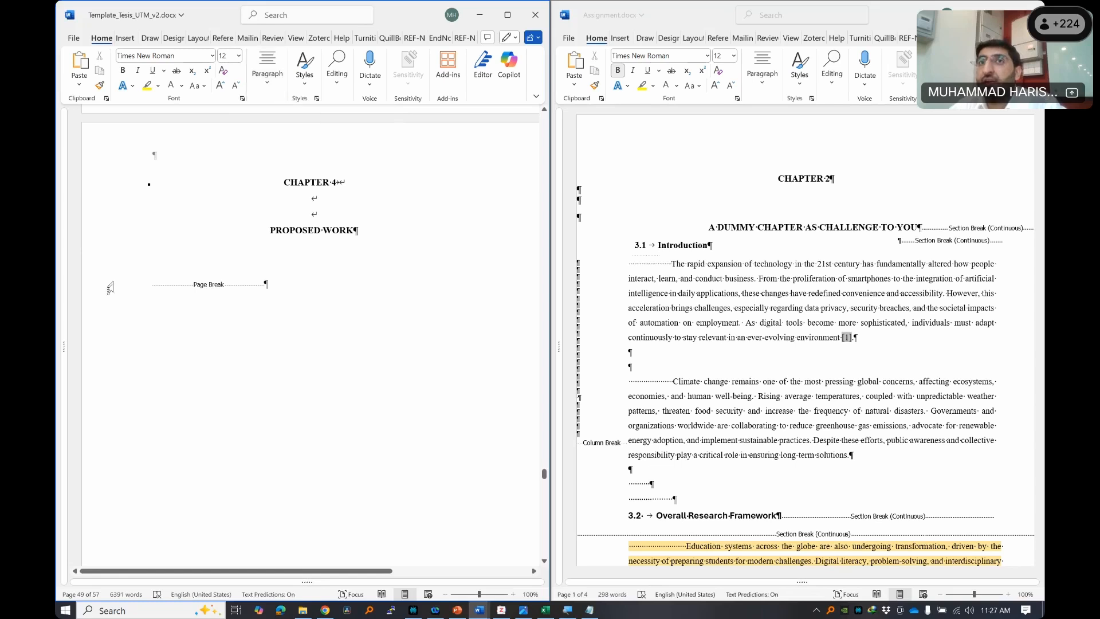
# - Add four empty paragraphs below the Chapter 4 title and delete the page break that follows them
pyautogui.click(151, 284)
pyautogui.press('Return')
pyautogui.press('Return')
pyautogui.press('Return')
pyautogui.press('Return')
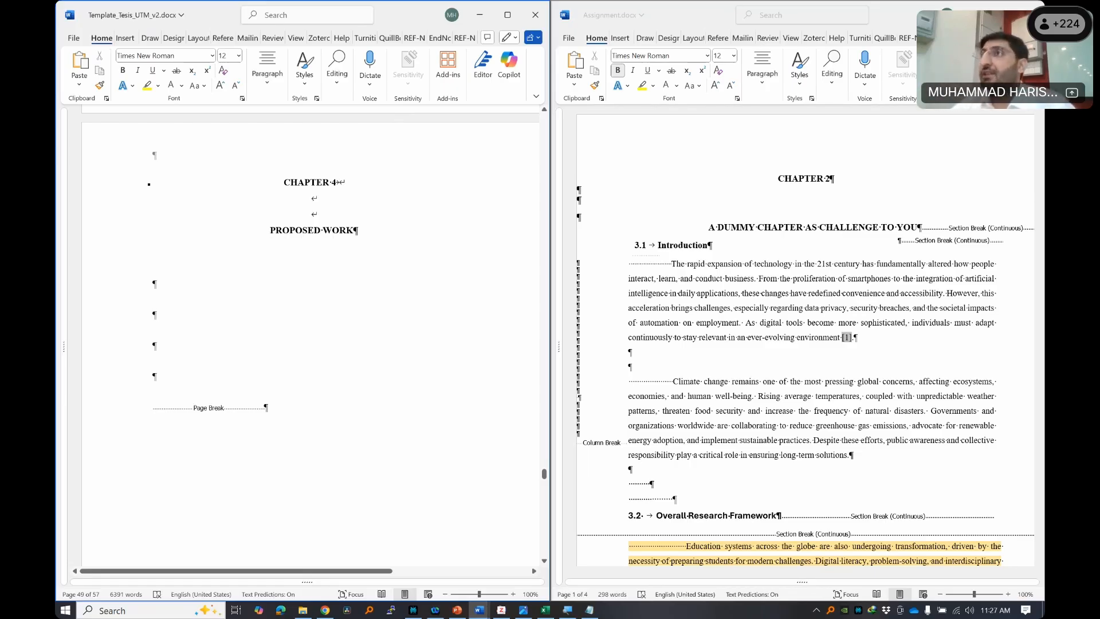
pyautogui.press('Delete')
pyautogui.scroll(-10, 166, 412)
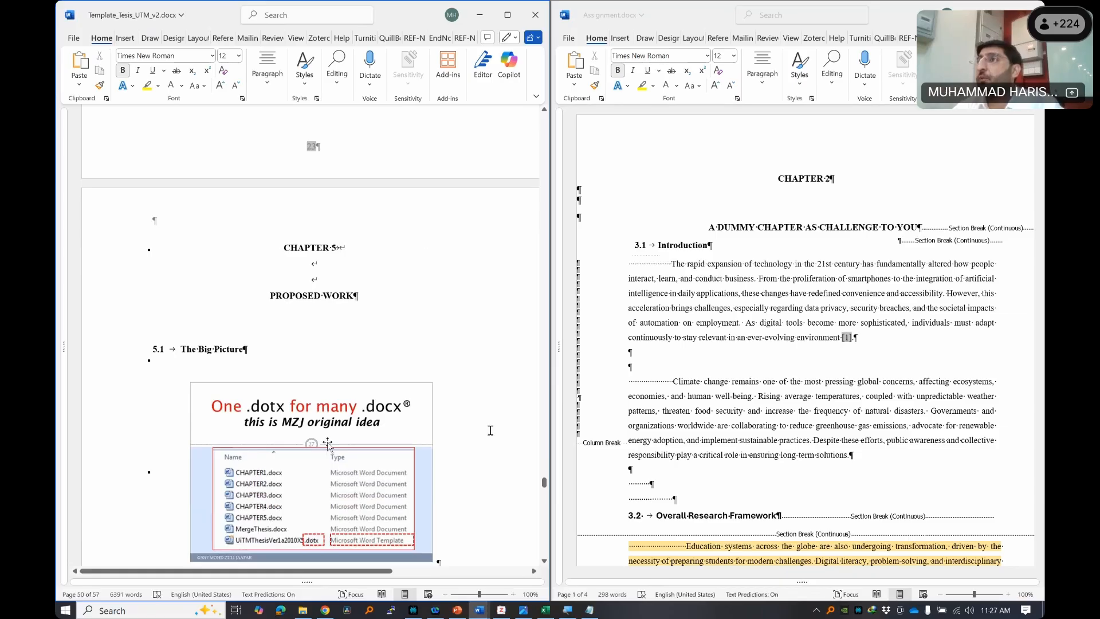
# - Insert a page break after the empty paragraphs of Chapter 4 and delete the extra blank paragraph above the Chapter 5 title
pyautogui.scroll(4, 421, 393)
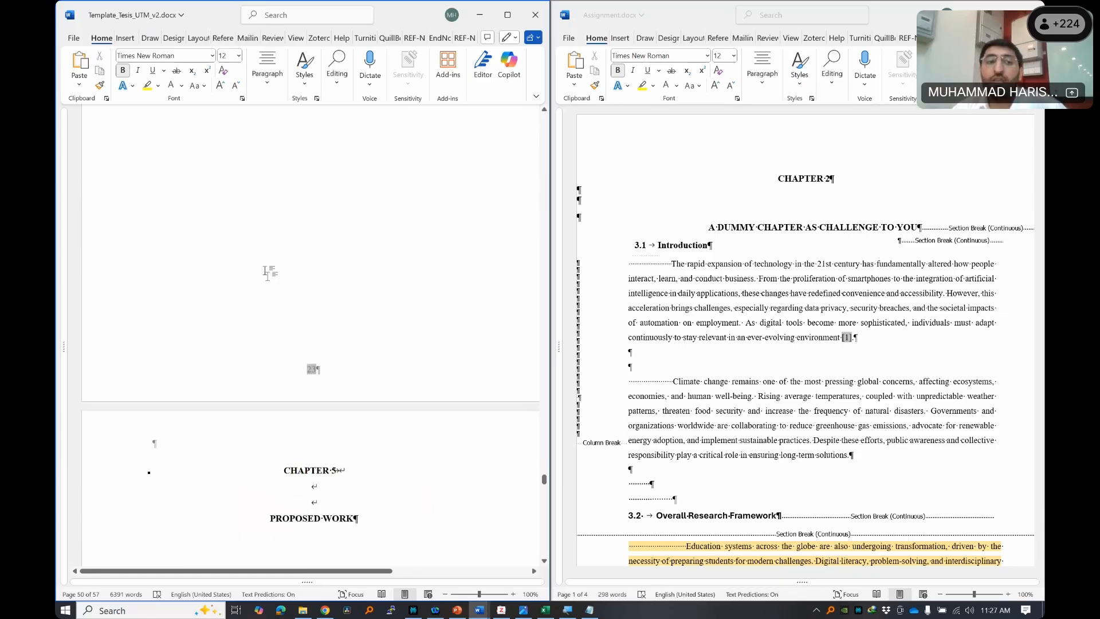
pyautogui.scroll(5, 267, 273)
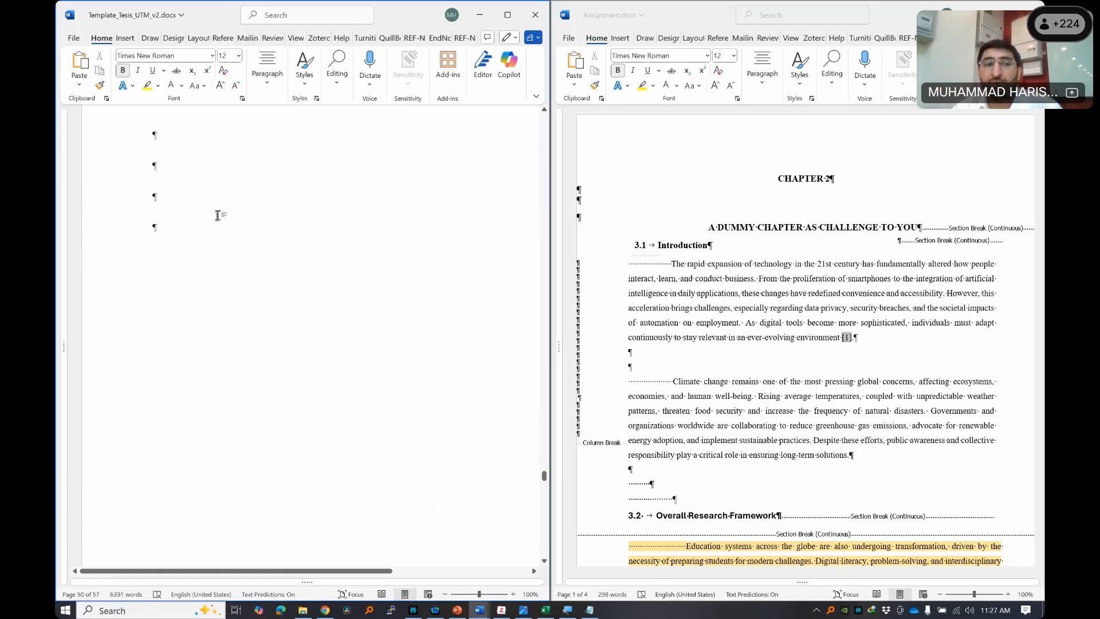
pyautogui.click(126, 38)
pyautogui.click(110, 65)
pyautogui.click(78, 66)
pyautogui.click(133, 118)
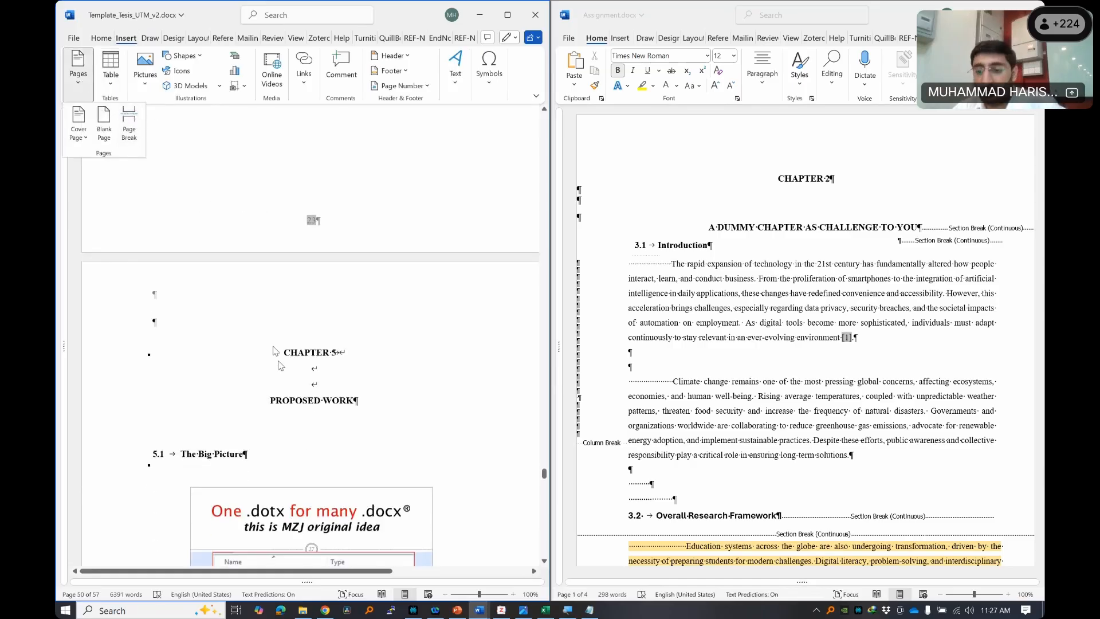
pyautogui.click(250, 322)
pyautogui.press('Delete')
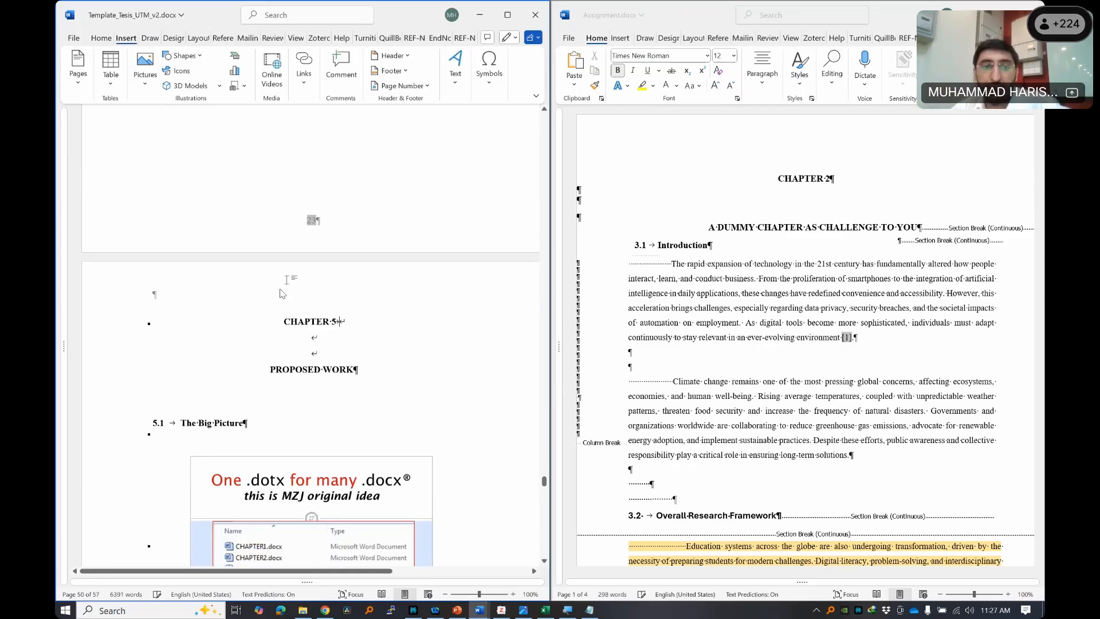
# - Try pasting the 3.1 Introduction heading from Assignment.docx with its formatting below the Chapter 4 title, and undo the paste
pyautogui.scroll(8, 286, 280)
pyautogui.click(298, 286)
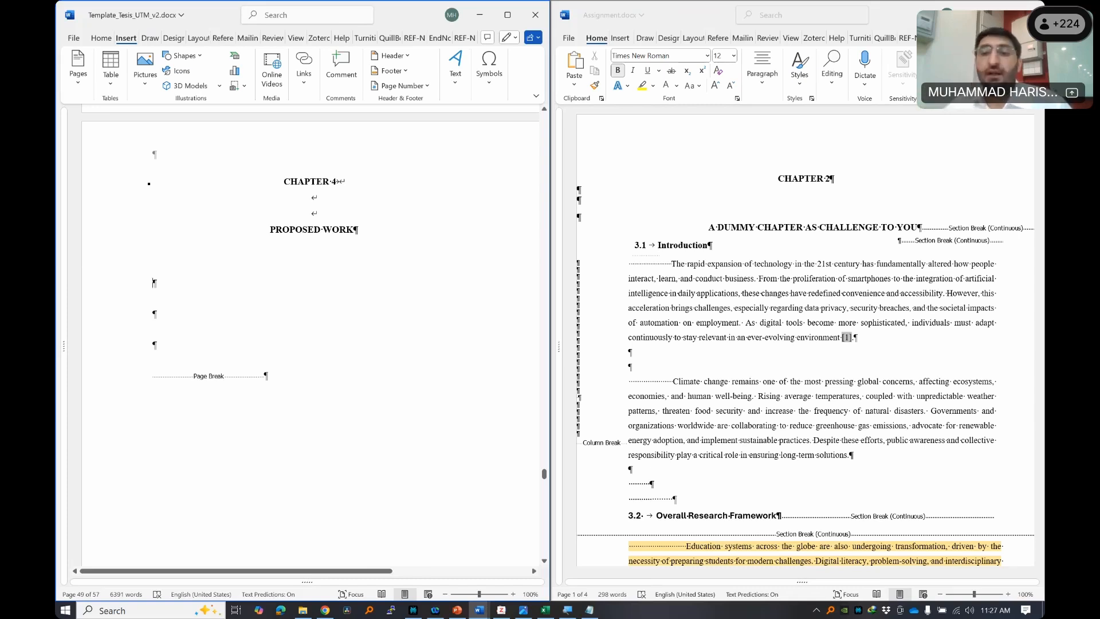
pyautogui.click(720, 238)
pyautogui.moveTo(720, 238); pyautogui.dragTo(612, 245)
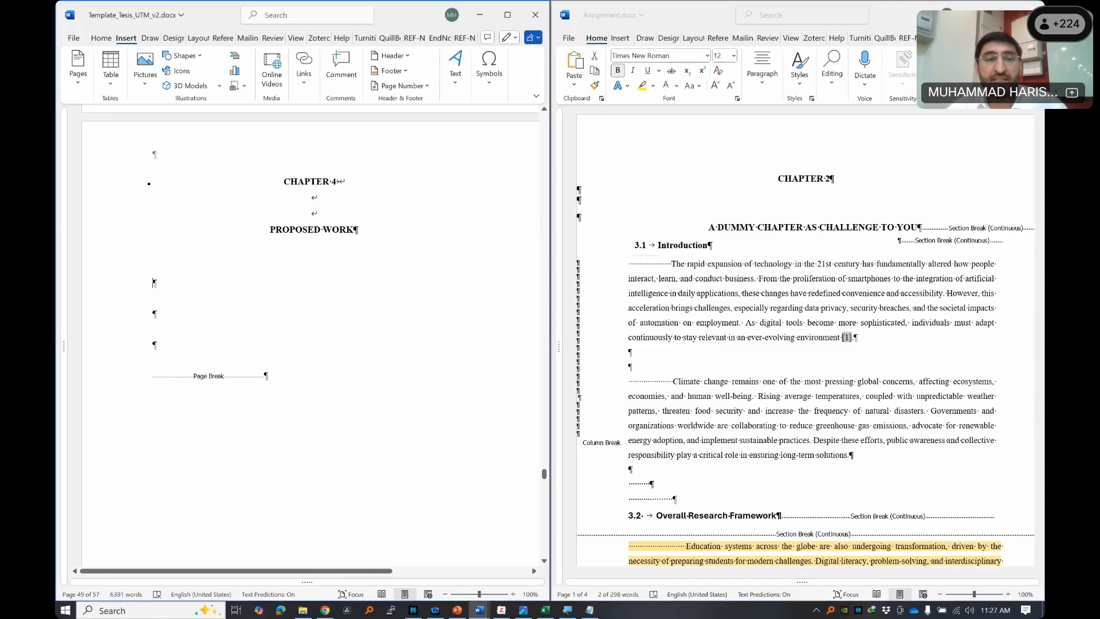
pyautogui.rightClick(232, 285)
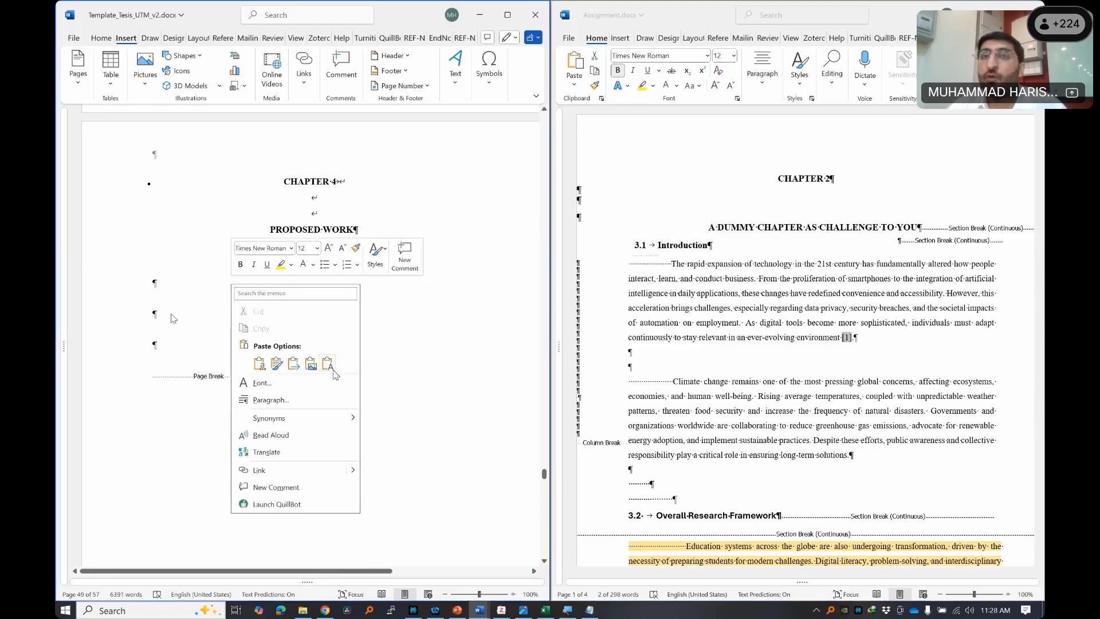
pyautogui.click(171, 291)
pyautogui.write('3.1\tIntroduction')
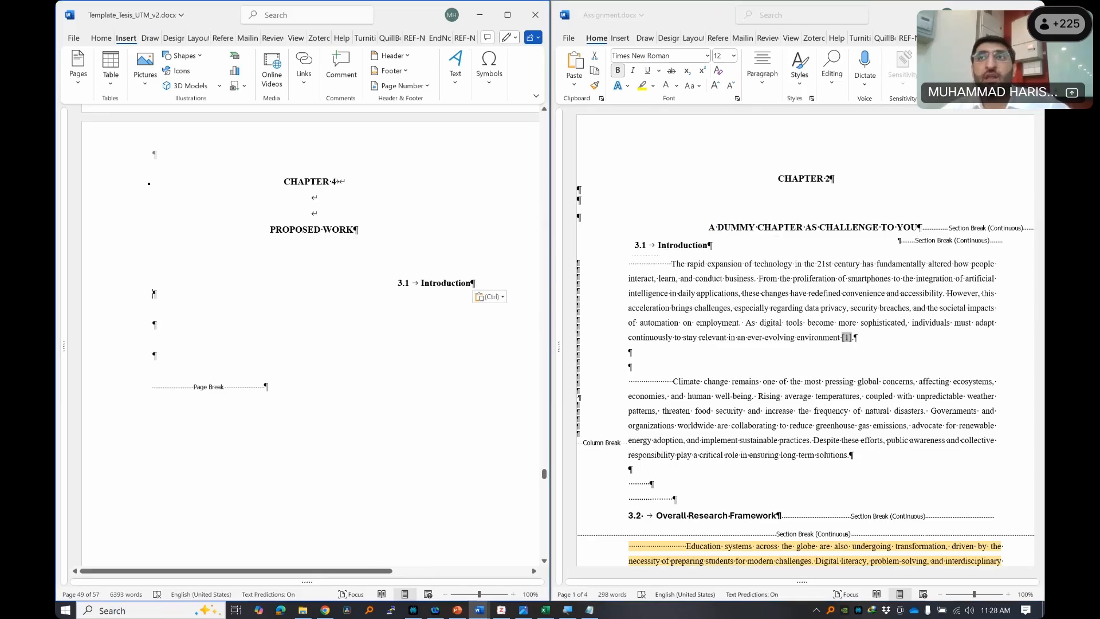
pyautogui.hotkey('ctrl', 'z')
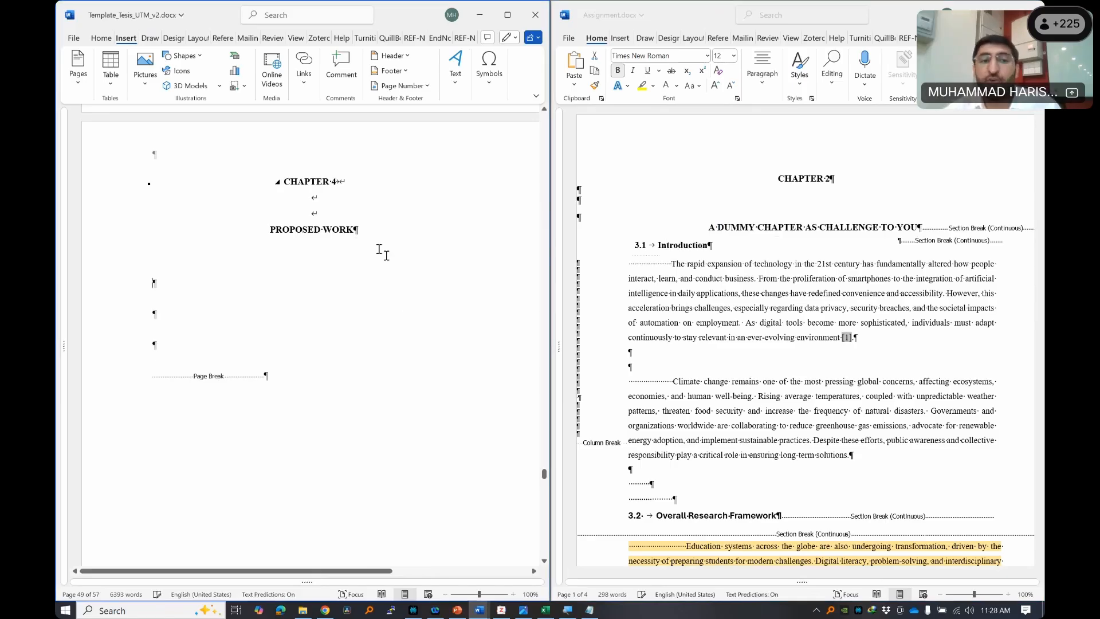
# - Replace the Chapter 4 title PROPOSED WORK with "A DUMMY CHAPTER AS CHALLENGE TO YOU" copied from Assignment.docx, keeping text only
pyautogui.click(730, 226)
pyautogui.moveTo(709, 227); pyautogui.dragTo(909, 229)
pyautogui.press('super+c')
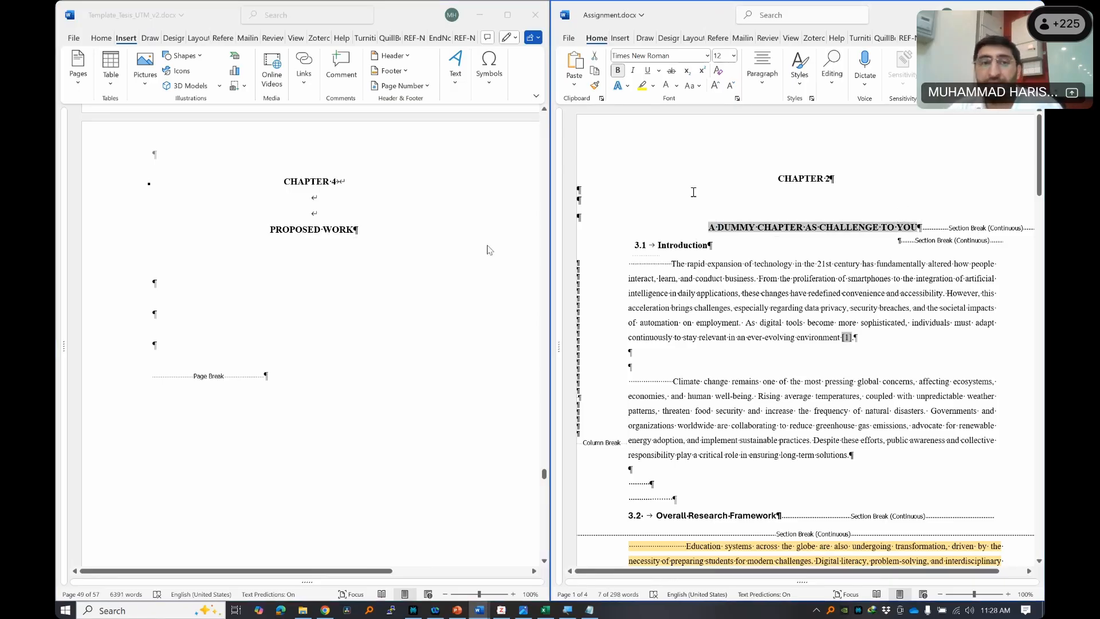
pyautogui.moveTo(276, 228); pyautogui.dragTo(369, 233)
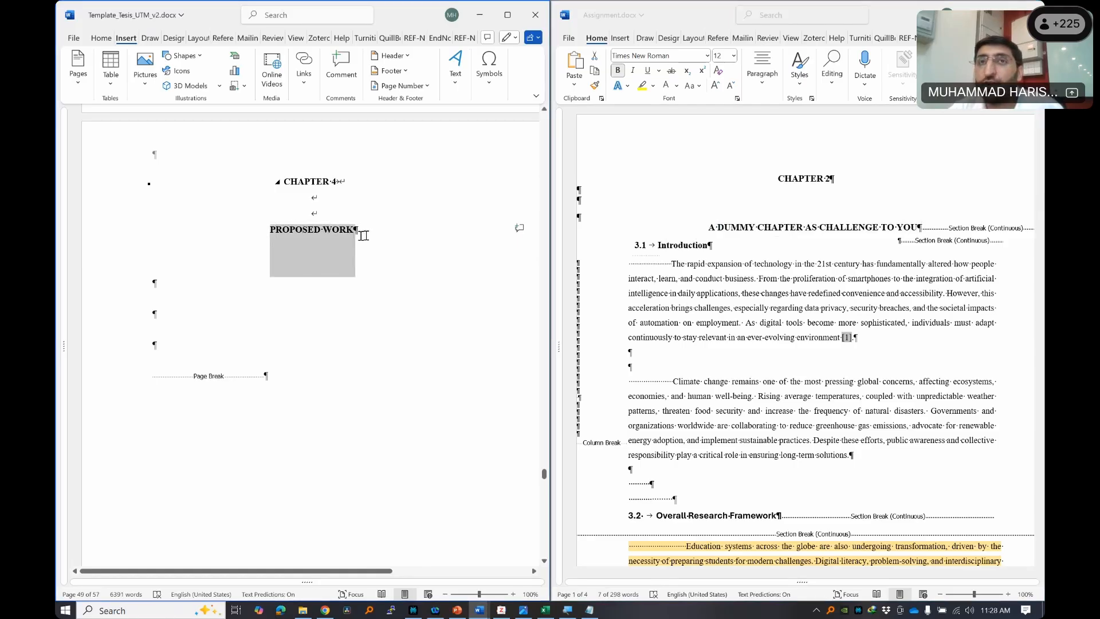
pyautogui.moveTo(360, 236); pyautogui.dragTo(344, 237)
pyautogui.rightClick(343, 234)
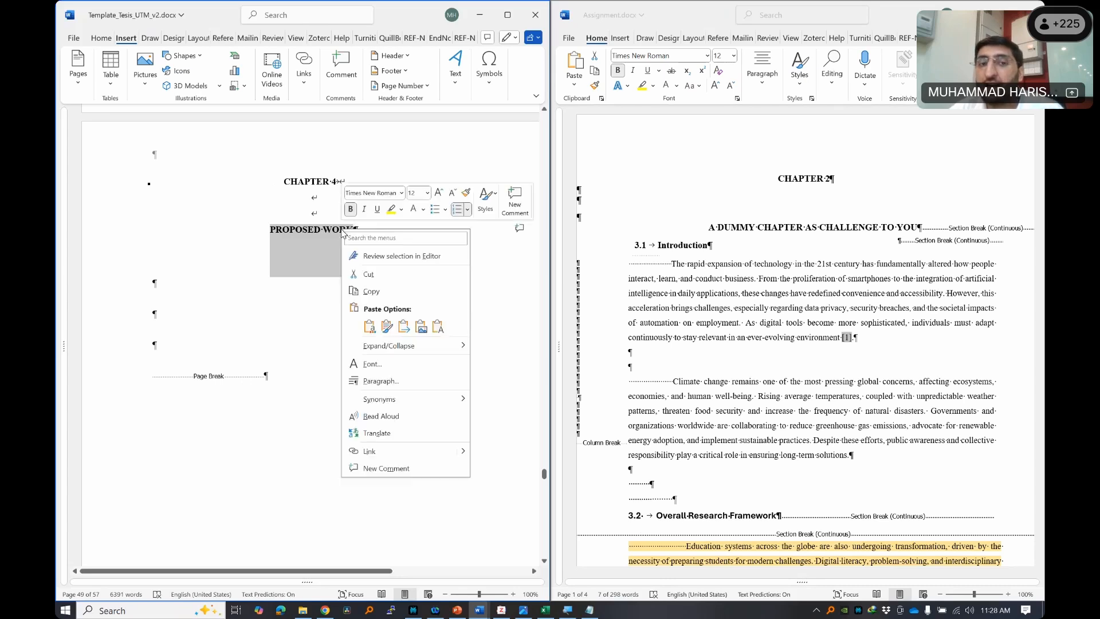
pyautogui.click(438, 327)
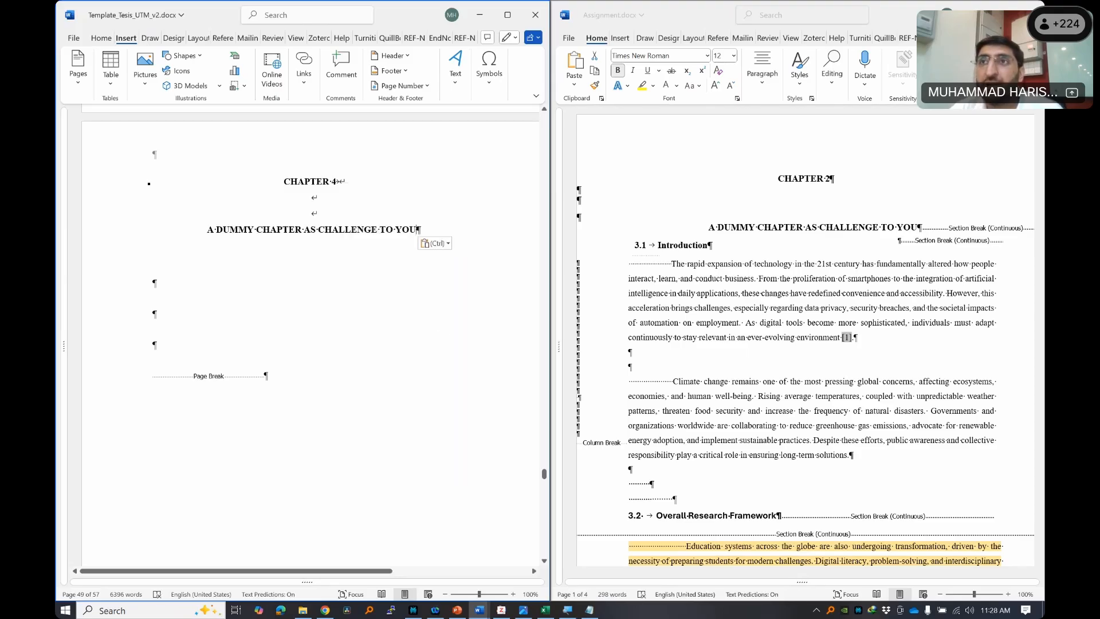
# - Copy the 3.1 Introduction heading from Assignment.docx into the first empty paragraph below the Chapter 4 title as text only
pyautogui.tripleClick(689, 246)
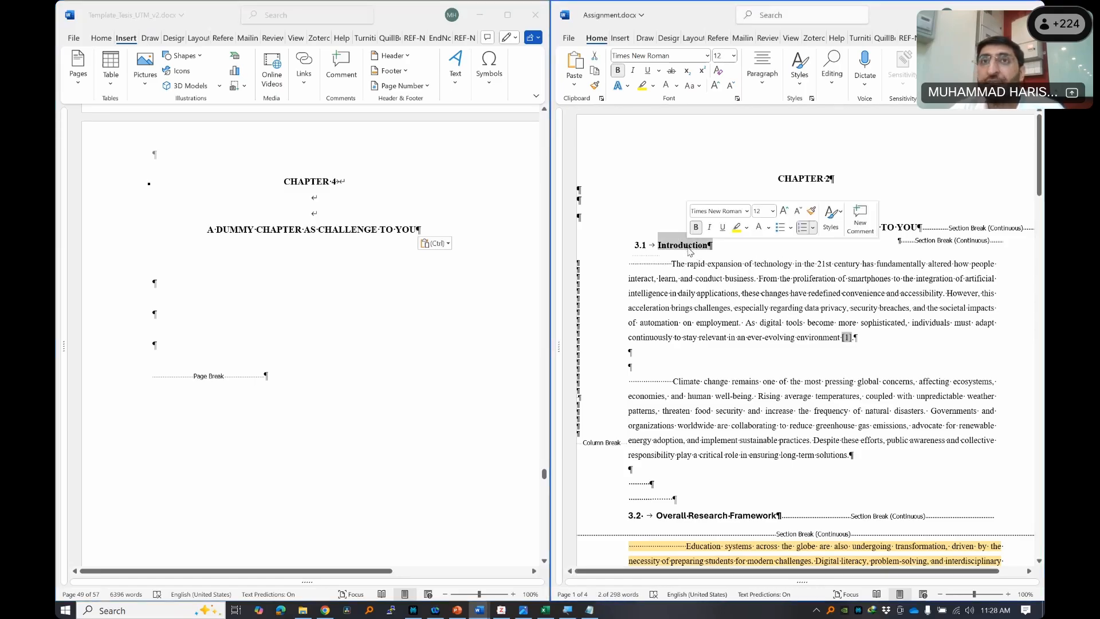
pyautogui.click(217, 277)
pyautogui.rightClick(167, 286)
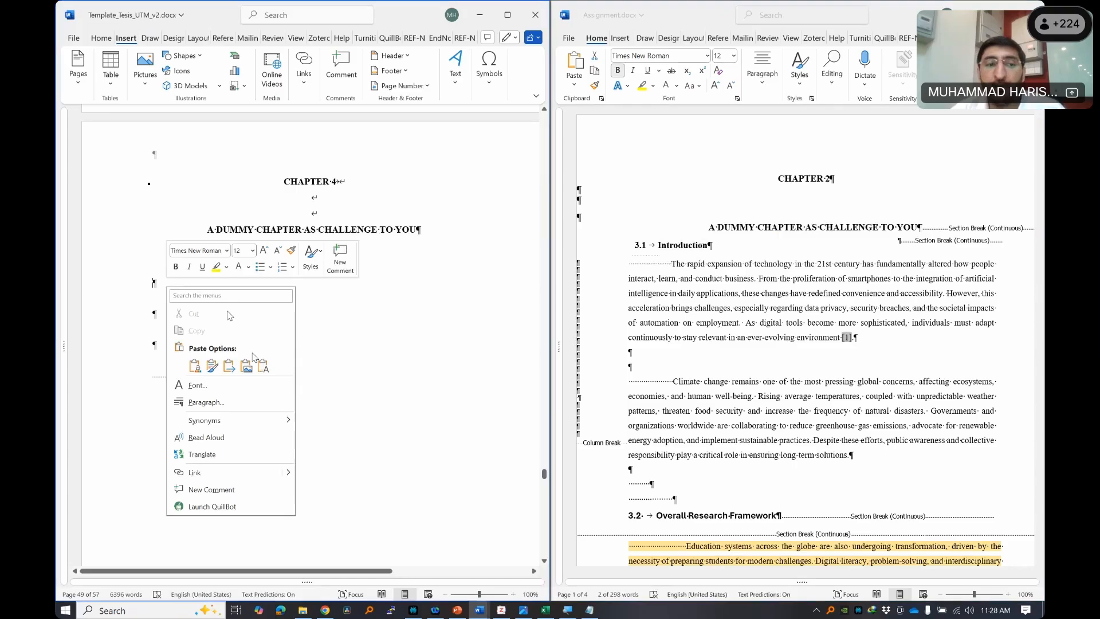
pyautogui.click(262, 365)
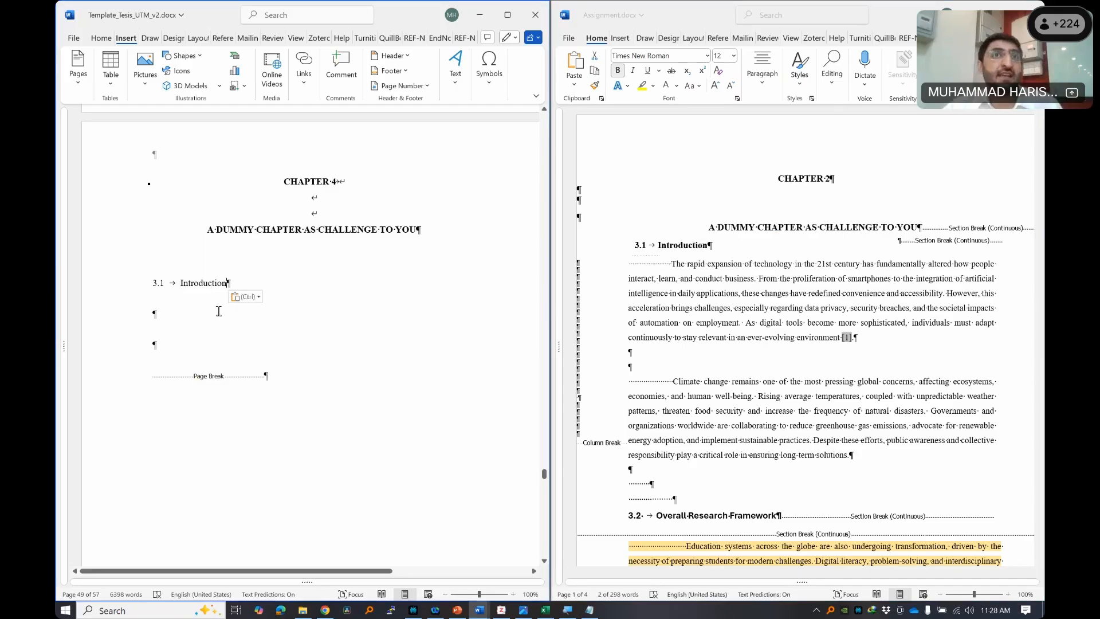
# - Copy the Overall Research Framework heading from Assignment.docx into the empty paragraph below the Introduction line as text only
pyautogui.click(783, 493)
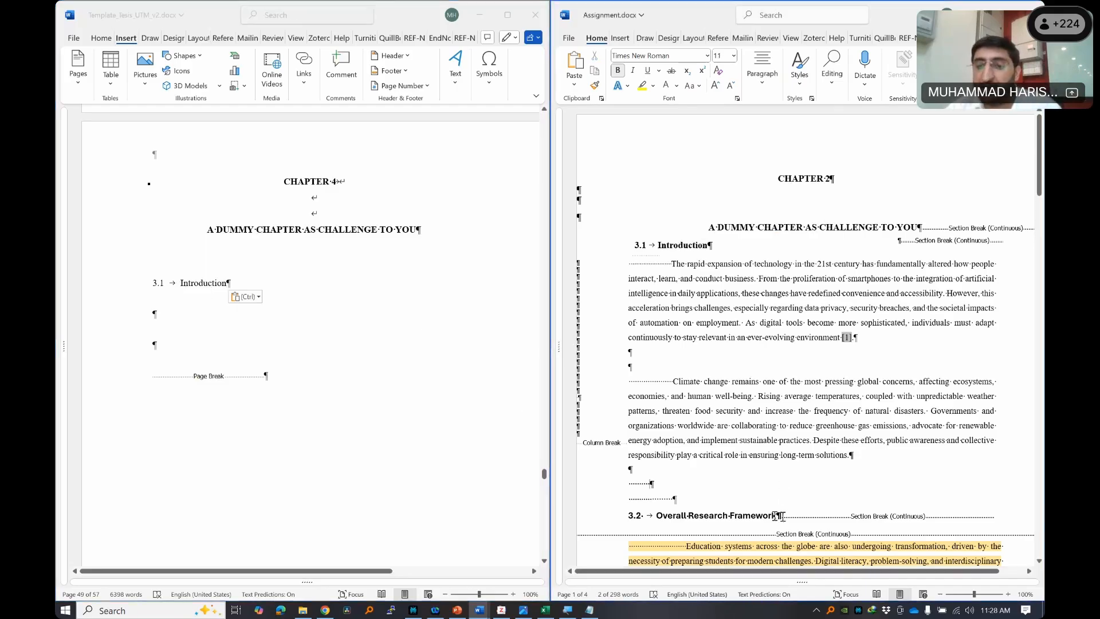
pyautogui.moveTo(782, 516); pyautogui.dragTo(656, 516)
pyautogui.press('super+c')
pyautogui.click(211, 407)
pyautogui.rightClick(164, 315)
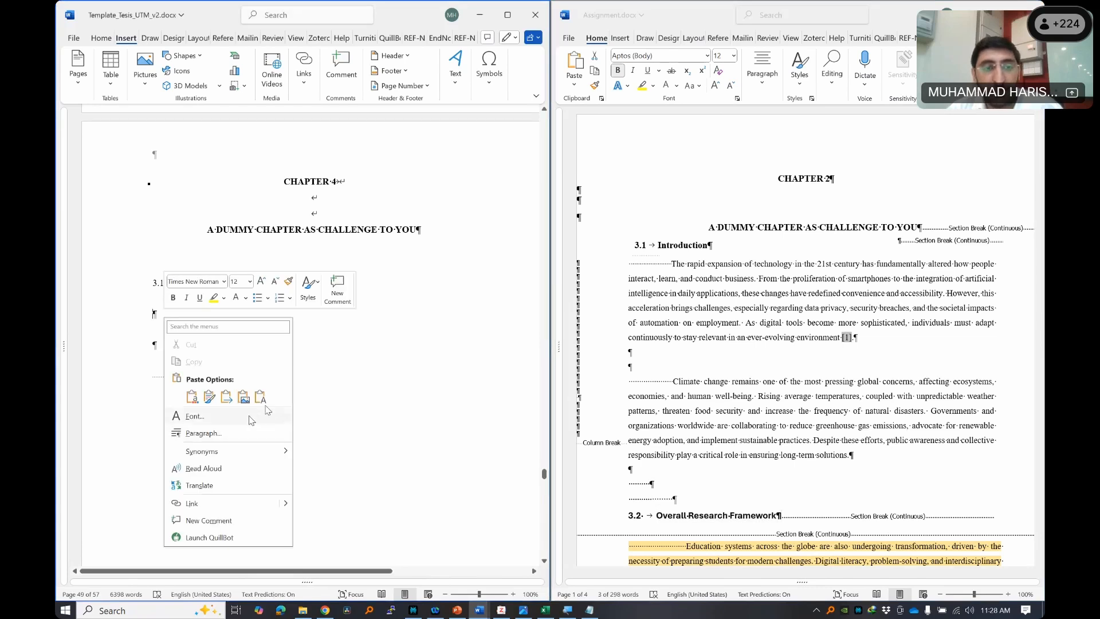
pyautogui.click(262, 399)
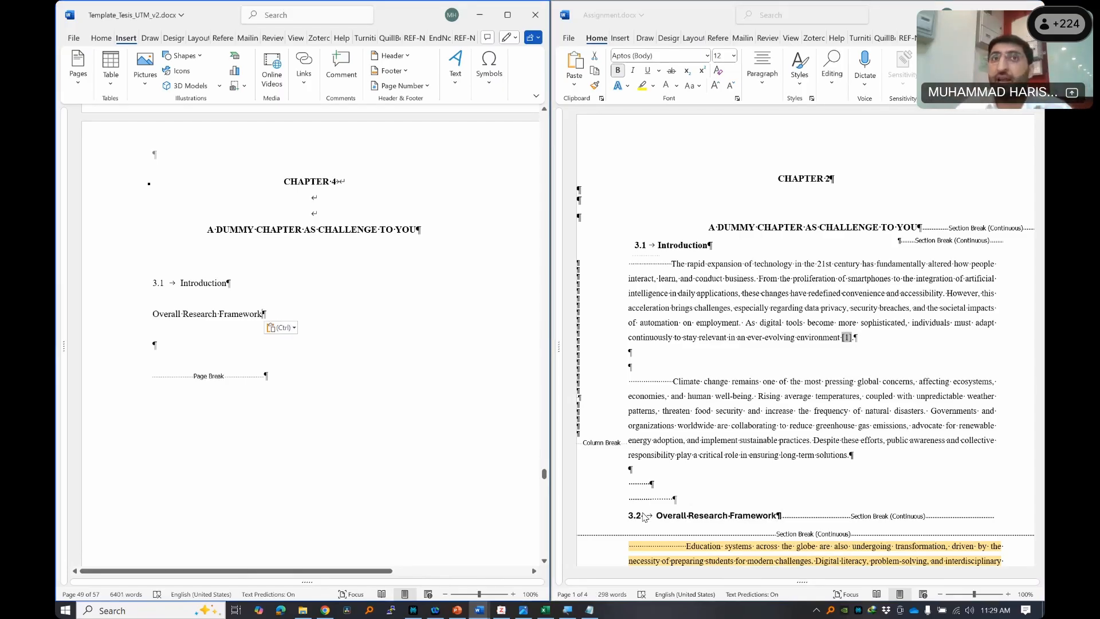
# - Copy the Overall Research Framework heading together with its section breaks and highlighted paragraph in Assignment.docx
pyautogui.scroll(-1, 764, 424)
pyautogui.scroll(-4, 792, 369)
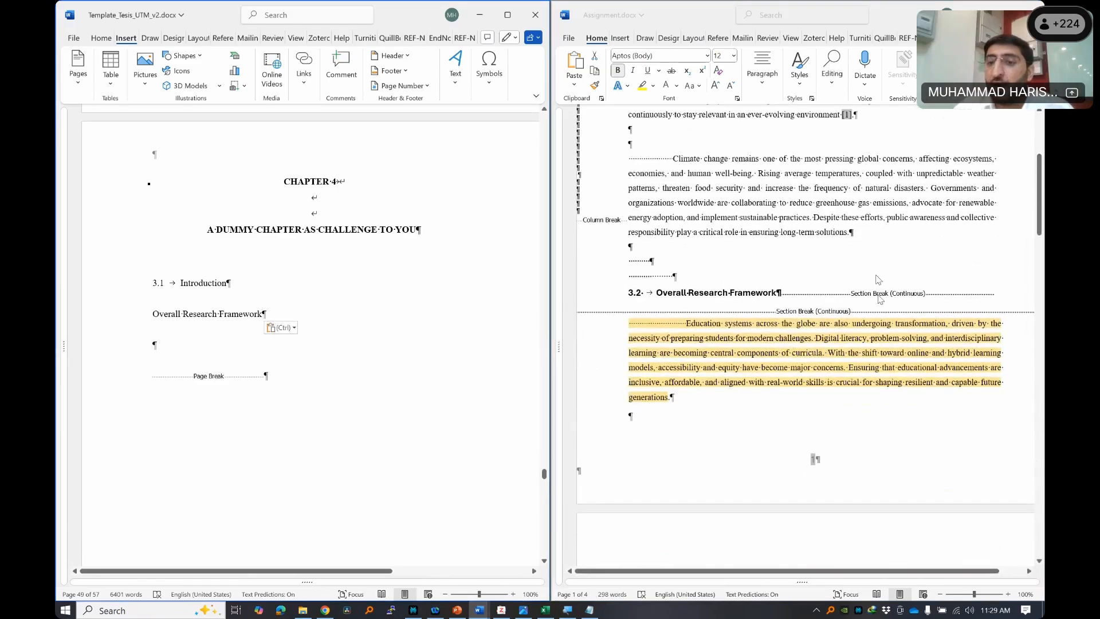
pyautogui.click(892, 299)
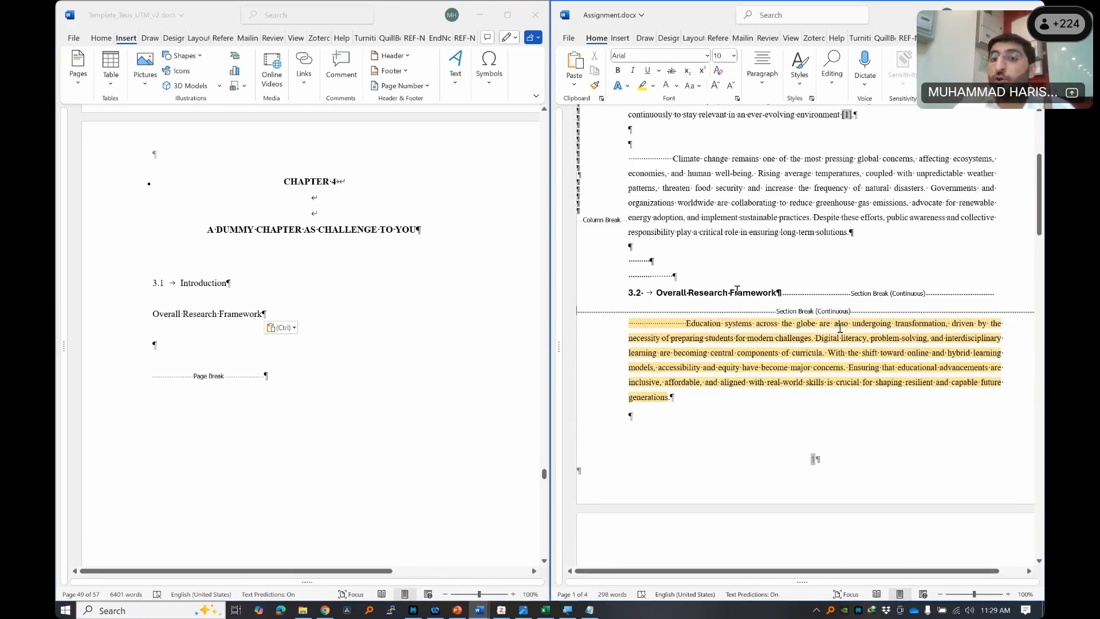
pyautogui.moveTo(677, 291); pyautogui.dragTo(794, 429)
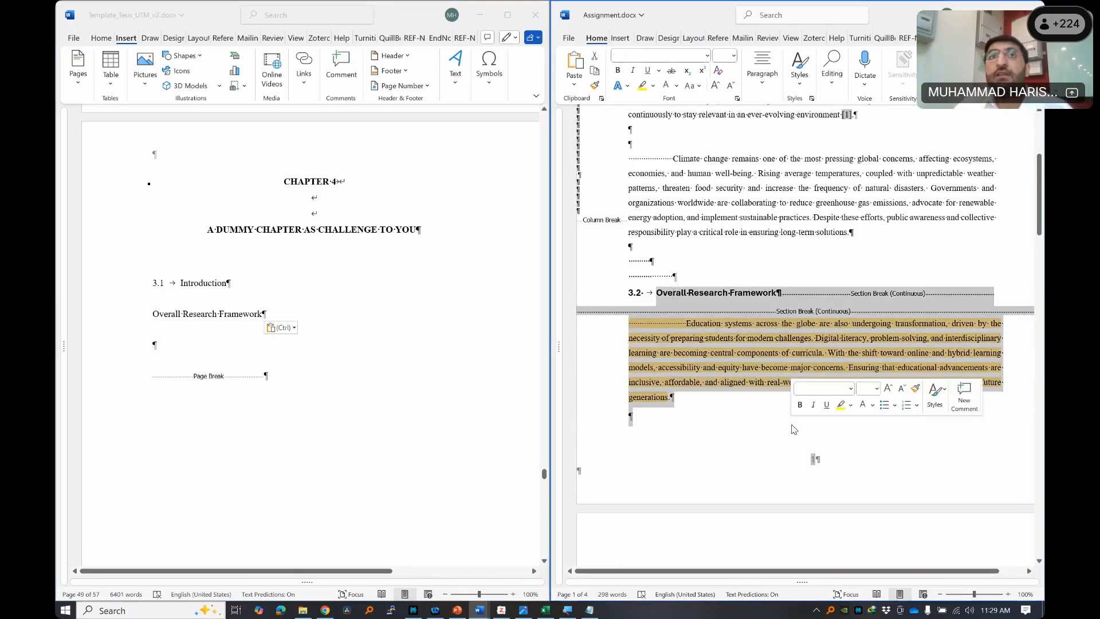
pyautogui.hotkey('ctrl', 'c')
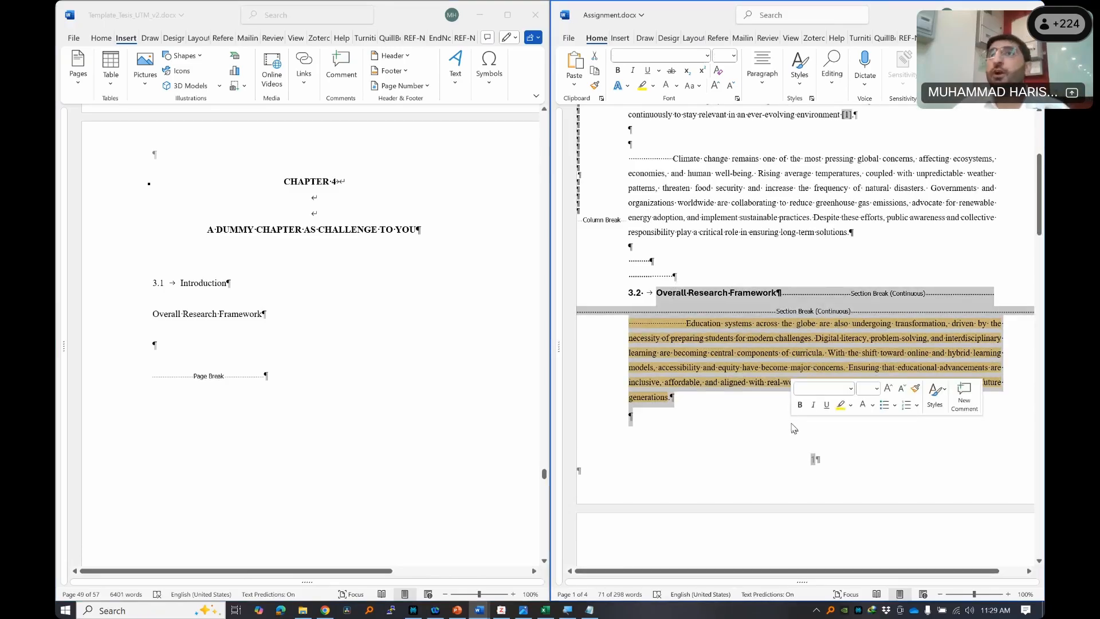
# - Try deleting the section break after the 3.2 heading in Assignment.docx, review the effect on the layout, and undo the deletion
pyautogui.click(773, 367)
pyautogui.click(786, 294)
pyautogui.press('Delete')
pyautogui.scroll(3, 800, 290)
pyautogui.scroll(4, 801, 286)
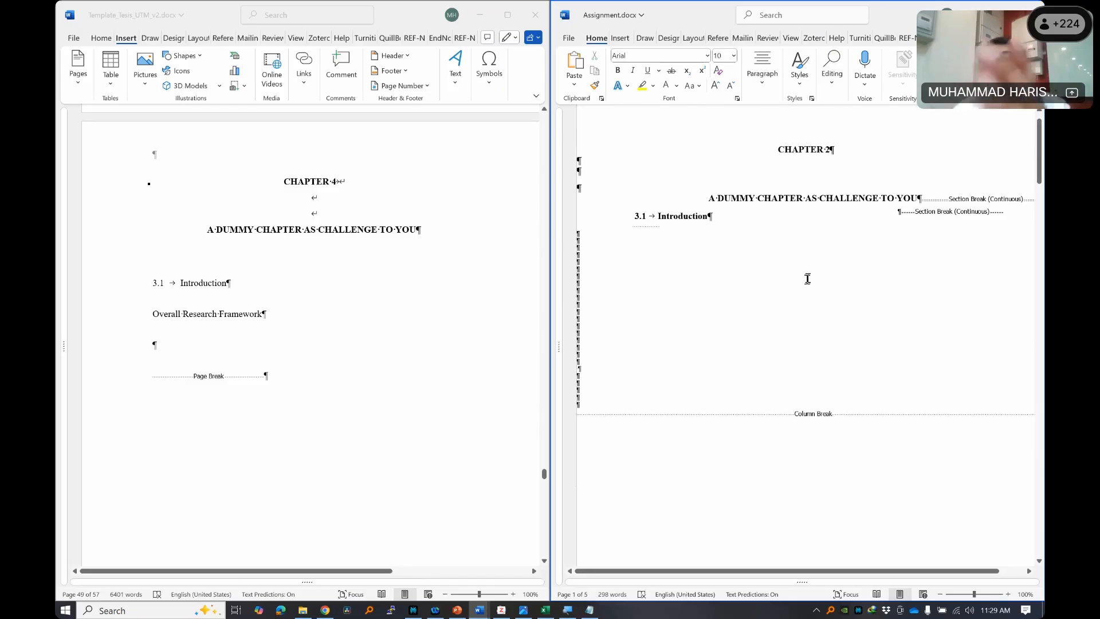
pyautogui.scroll(-8, 809, 271)
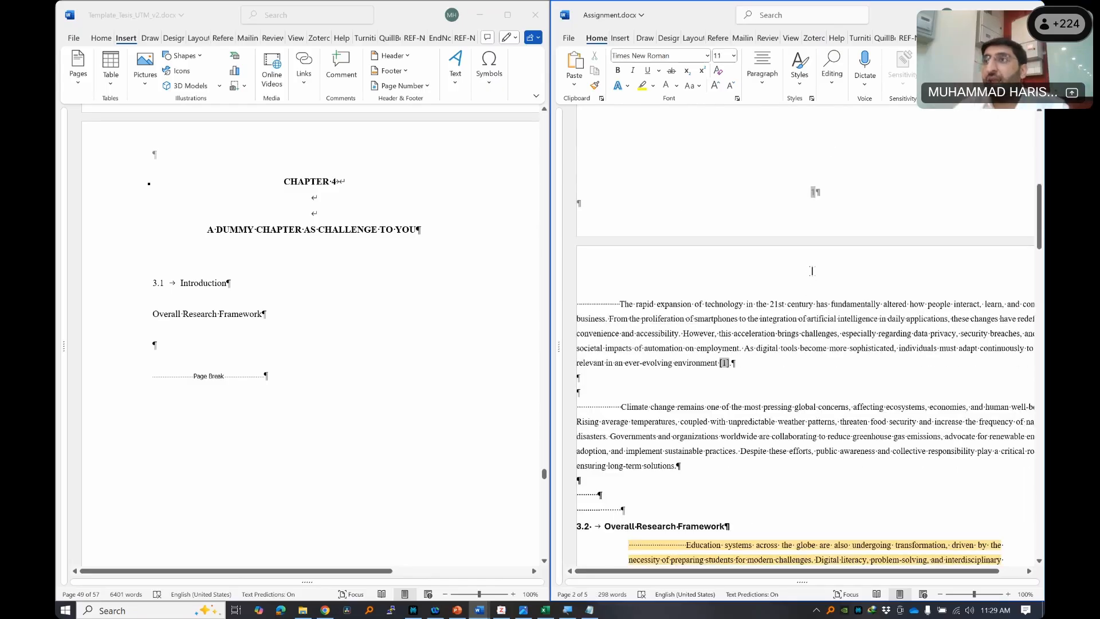
pyautogui.scroll(-5, 811, 270)
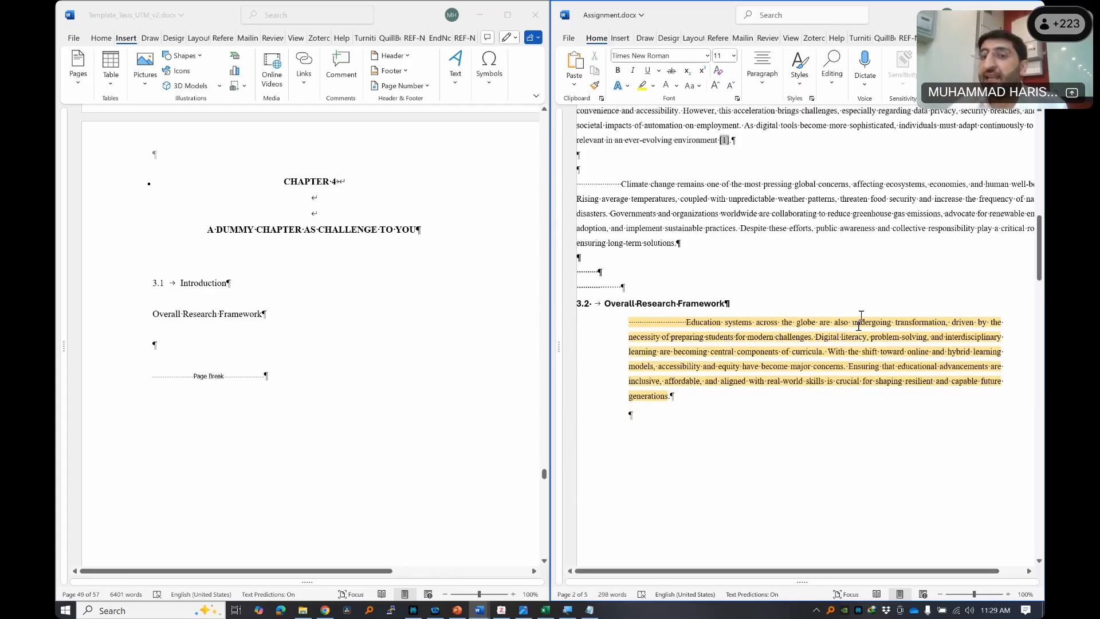
pyautogui.scroll(5, 843, 270)
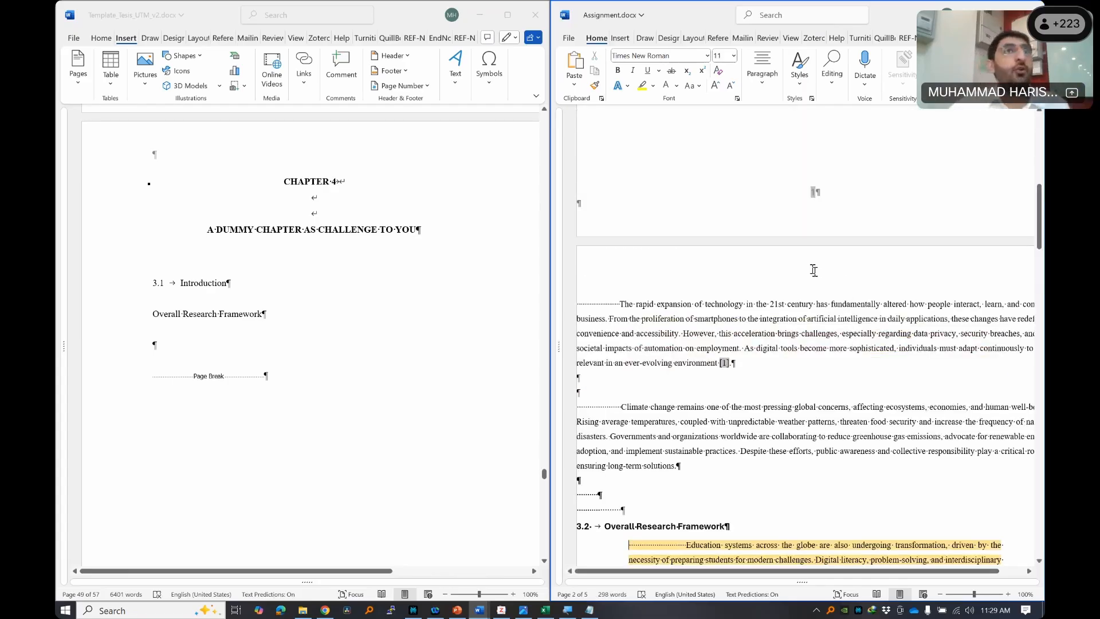
pyautogui.hotkey('ctrl', 'z')
pyautogui.hotkey('ctrl', 'z')
pyautogui.scroll(3, 818, 267)
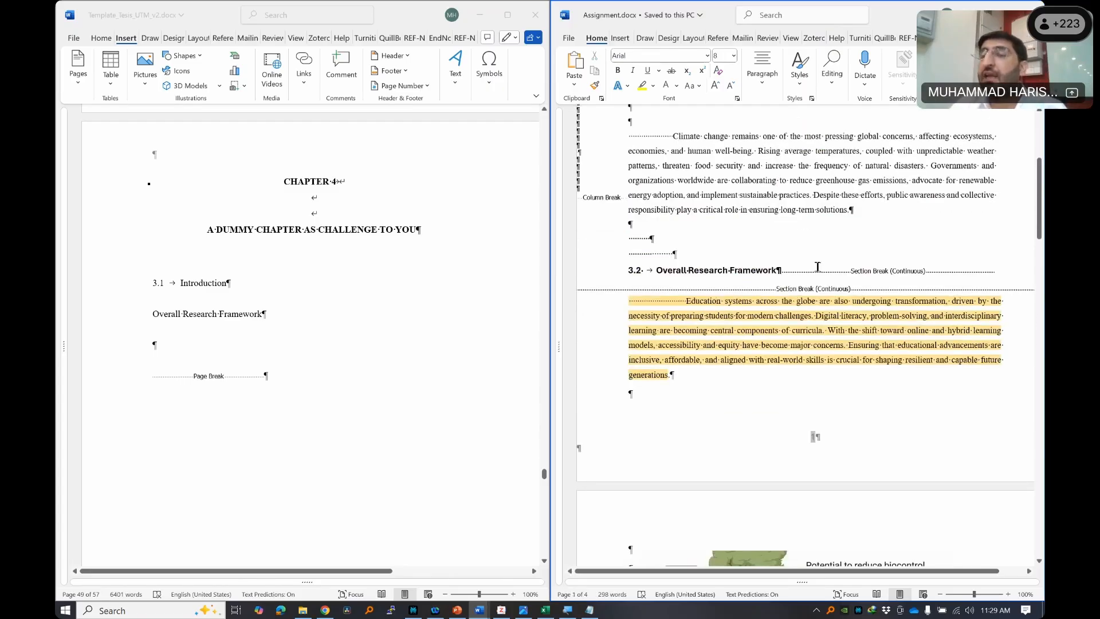
# - Examine the figure, equation, table and body paragraphs of Assignment.docx for the content that needs formatting
pyautogui.scroll(3, 808, 266)
pyautogui.scroll(-15, 799, 264)
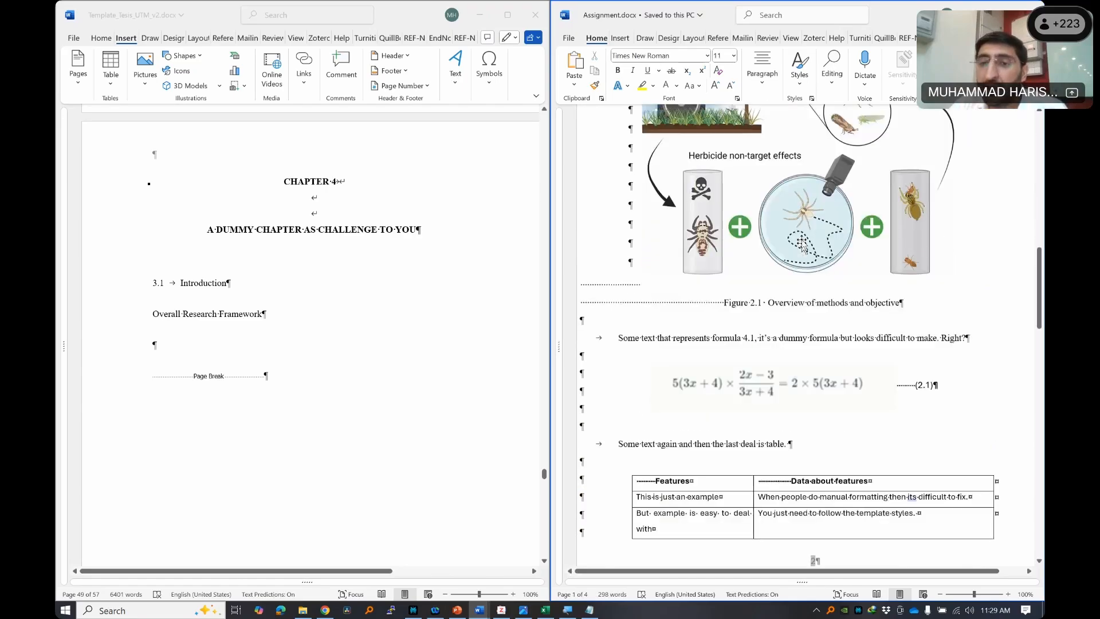
pyautogui.scroll(4, 802, 245)
pyautogui.click(802, 245)
pyautogui.scroll(-4, 801, 245)
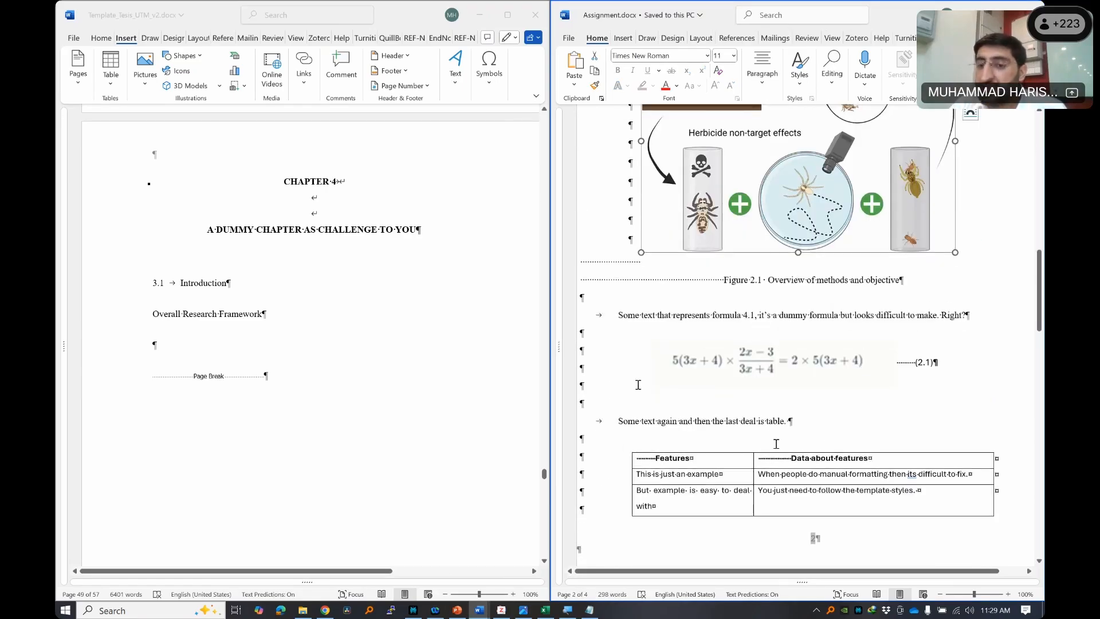
pyautogui.scroll(-3, 775, 443)
pyautogui.scroll(15, 775, 444)
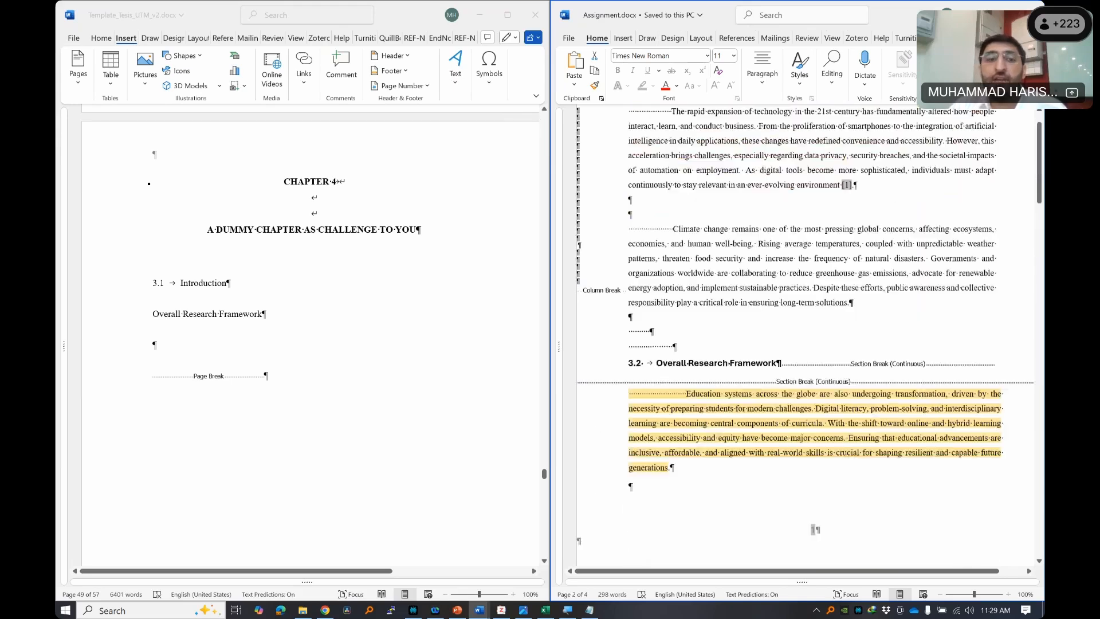
pyautogui.scroll(3, 757, 360)
# - Show the list of template styles for the 3.1 Introduction line and narrow it so the page has more room
pyautogui.click(201, 283)
pyautogui.click(102, 39)
pyautogui.click(317, 98)
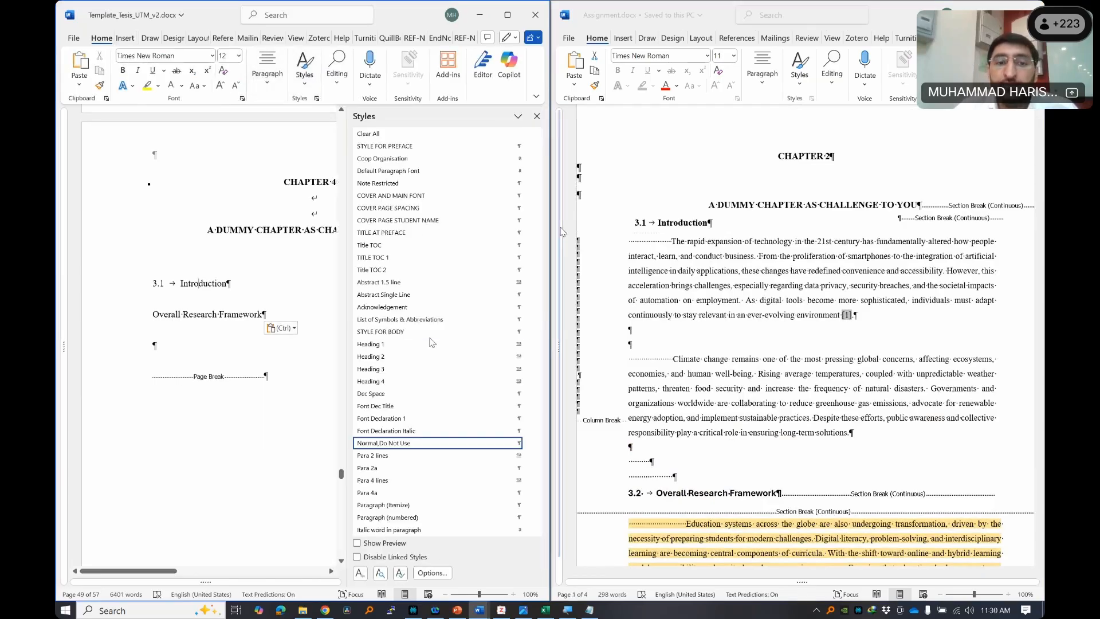
pyautogui.moveTo(347, 303); pyautogui.dragTo(450, 303)
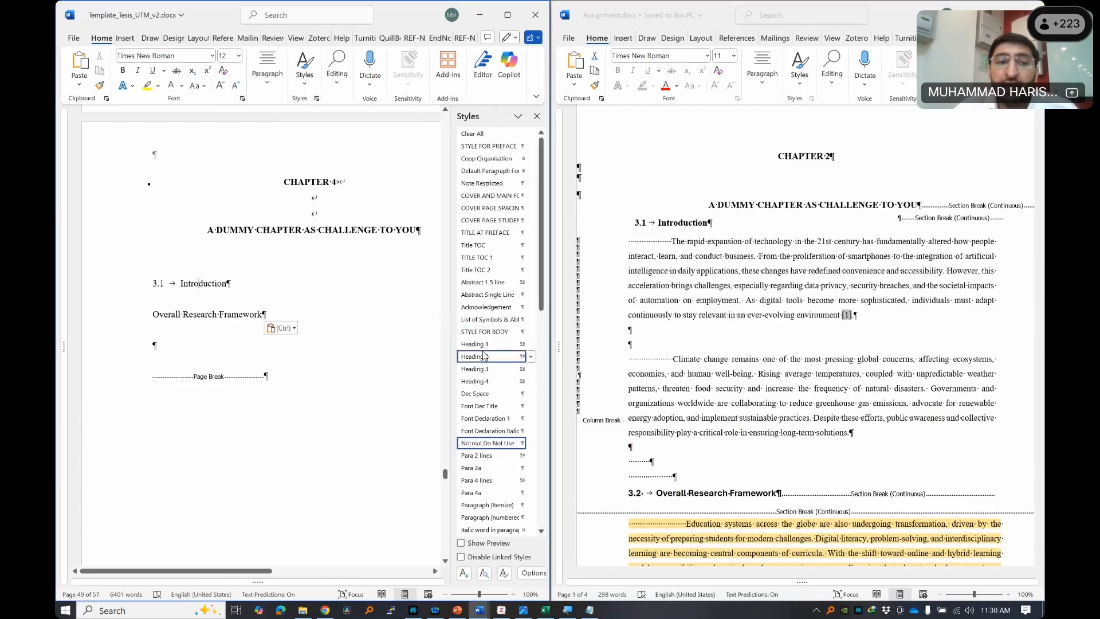
# - Try applying Heading 2 to the Introduction line and deleting its manual 3.1 number, and undo both changes
pyautogui.click(485, 355)
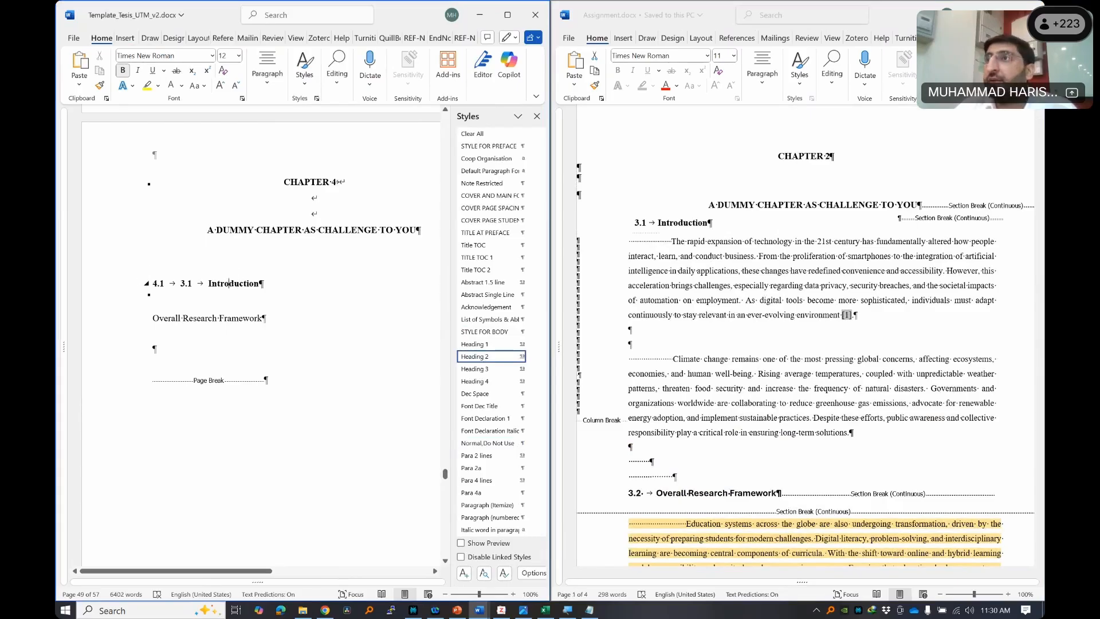
pyautogui.doubleClick(182, 285)
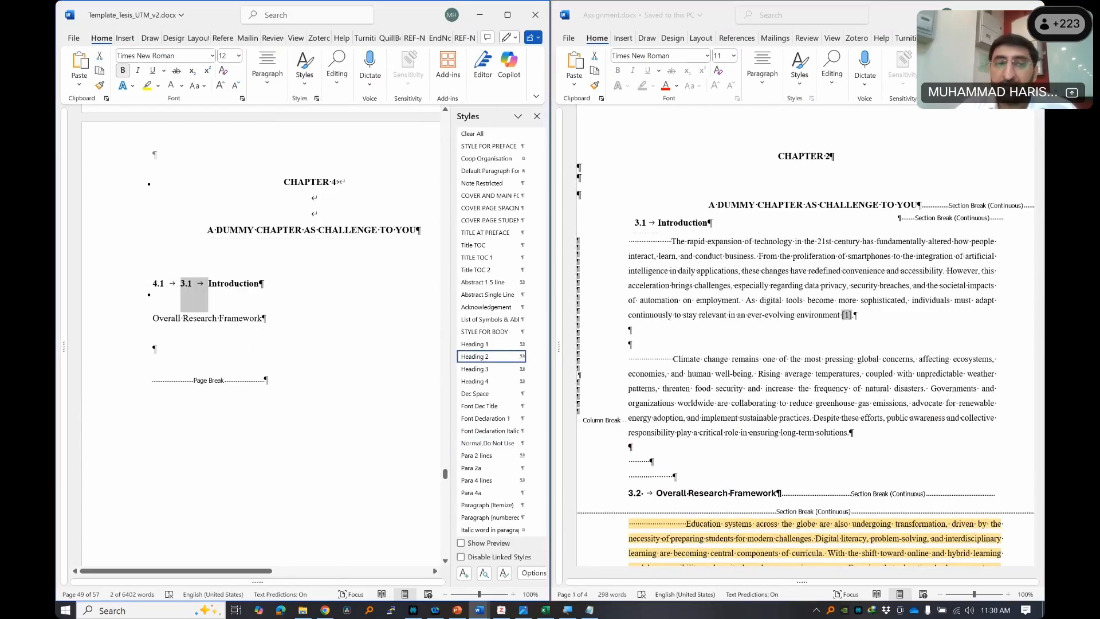
pyautogui.press('BackSpace')
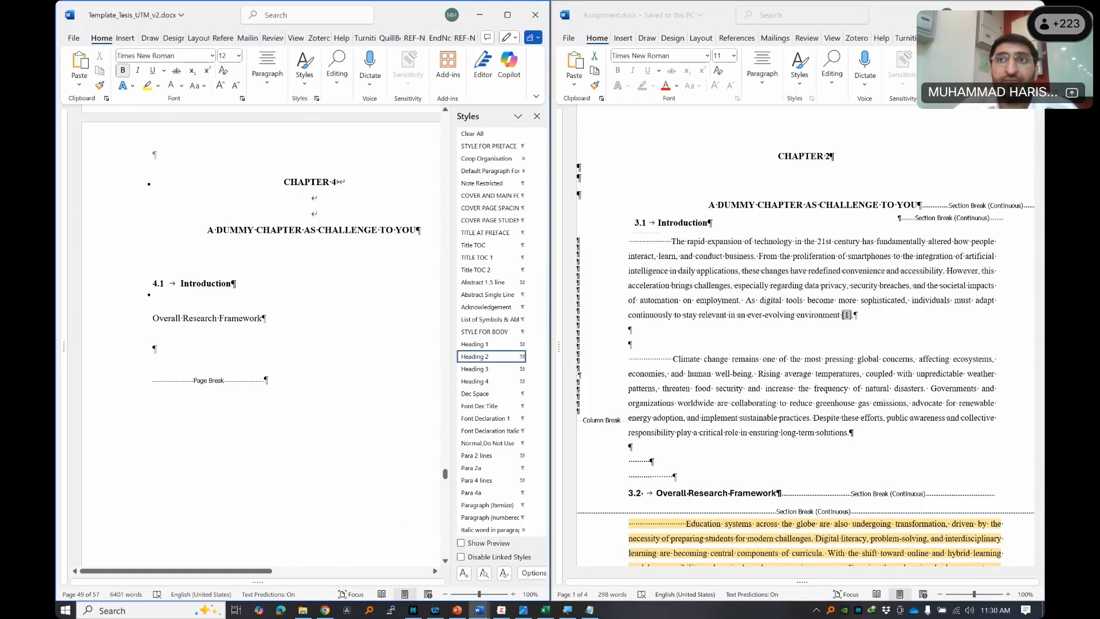
pyautogui.hotkey('ctrl', 'z')
pyautogui.hotkey('ctrl', 'z')
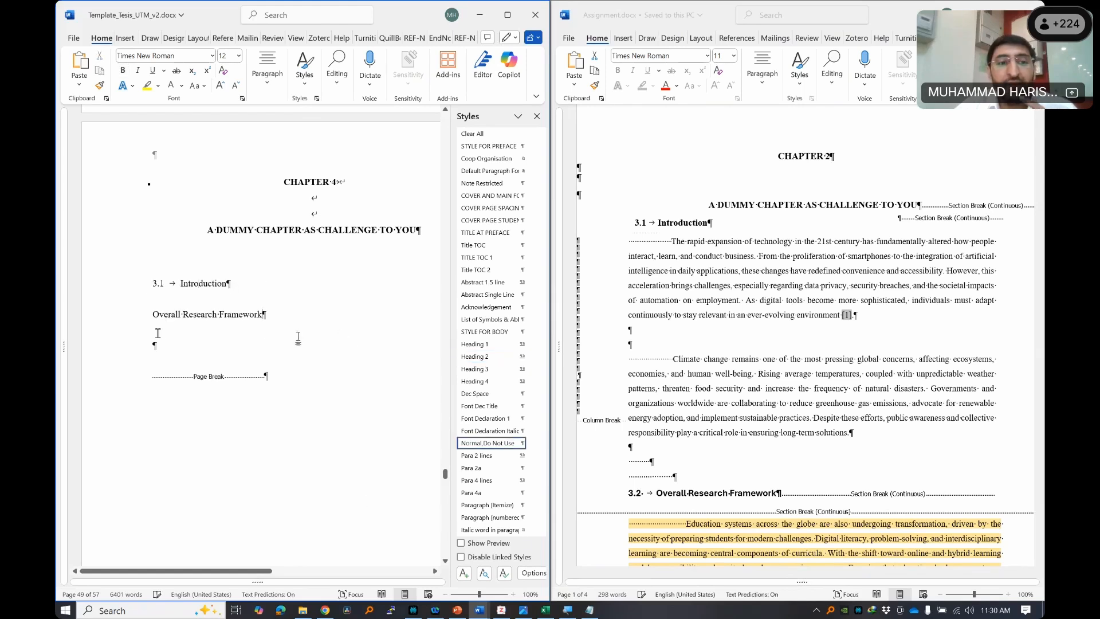
# - Check which styles are applied to the CHAPTER 4 number and the 3.1 Introduction line
pyautogui.click(337, 181)
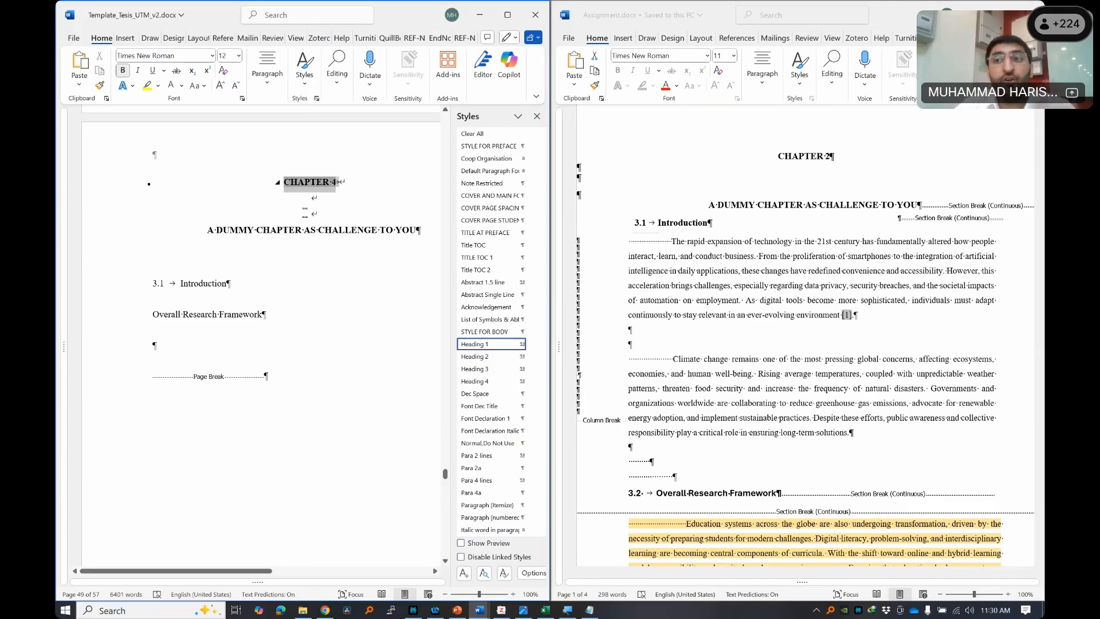
pyautogui.click(200, 283)
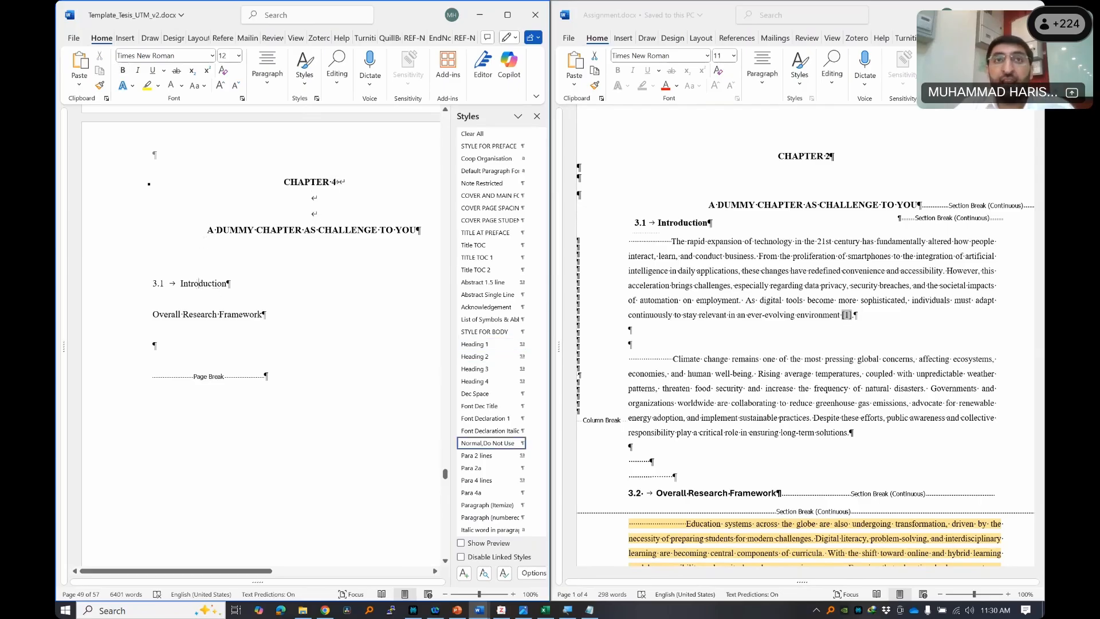
# - Apply Heading 2 to the Introduction and Overall Research Framework lines and delete the manual 3.1 number before Introduction
pyautogui.click(488, 357)
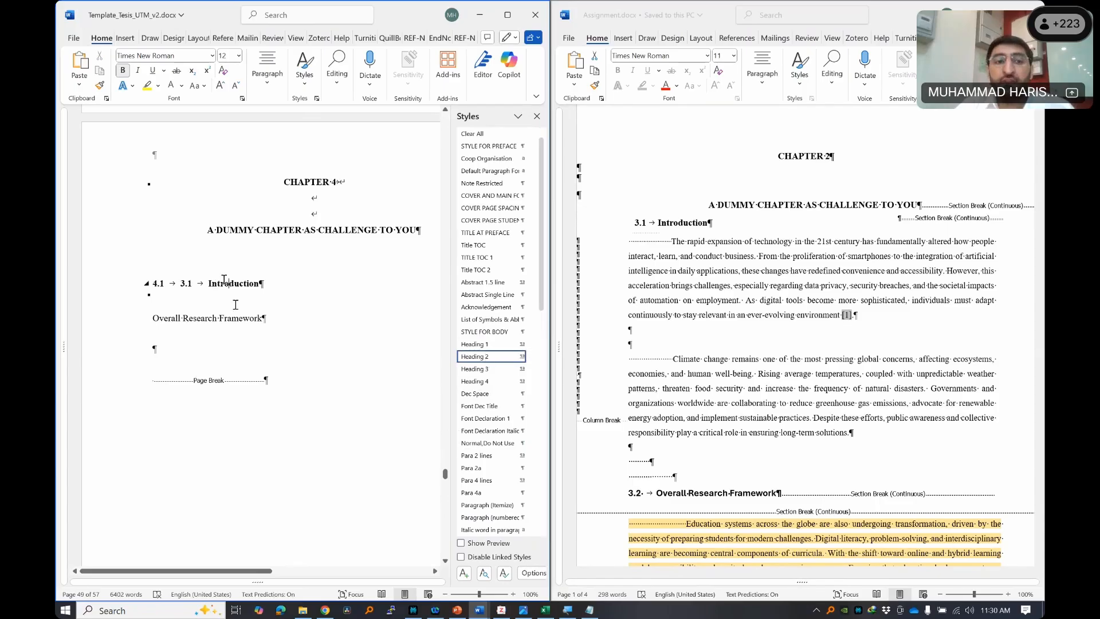
pyautogui.moveTo(208, 285); pyautogui.dragTo(179, 285)
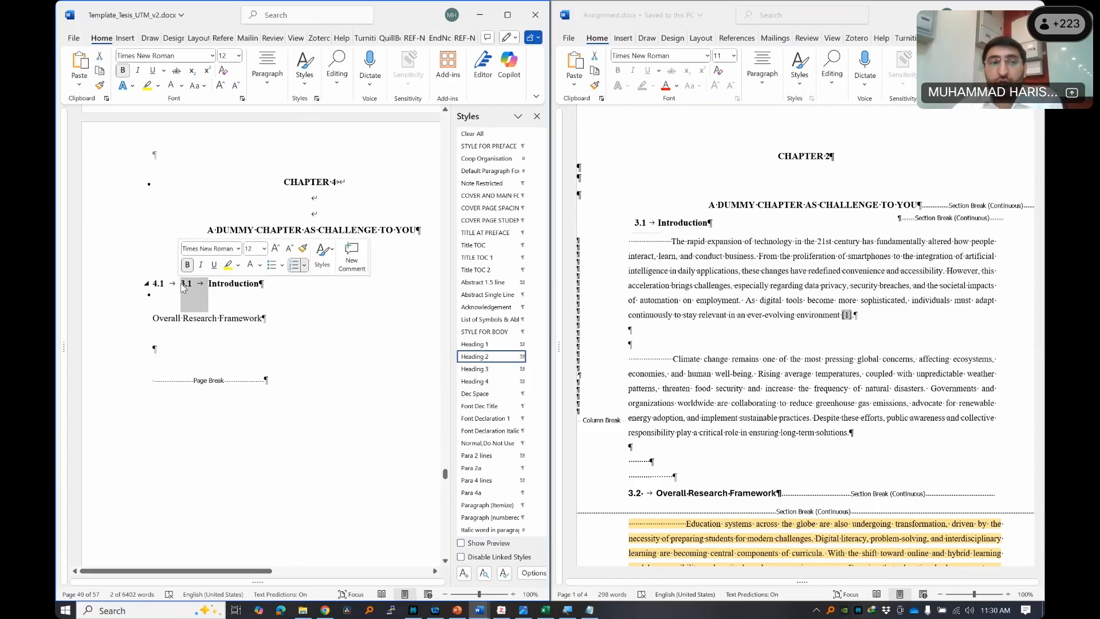
pyautogui.press('BackSpace')
pyautogui.click(205, 319)
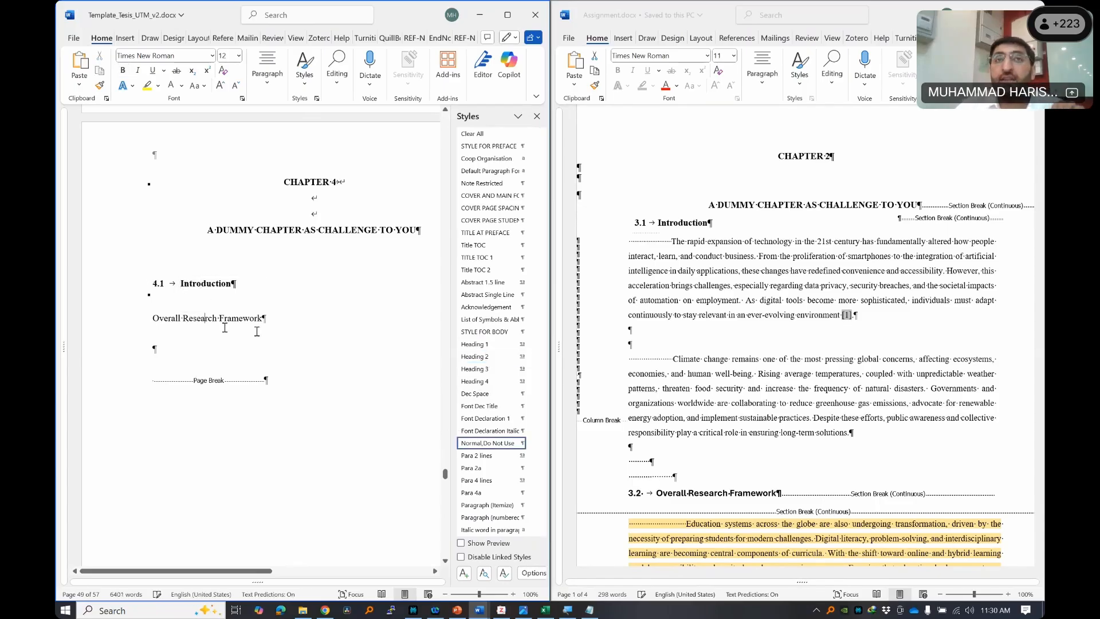
pyautogui.click(482, 361)
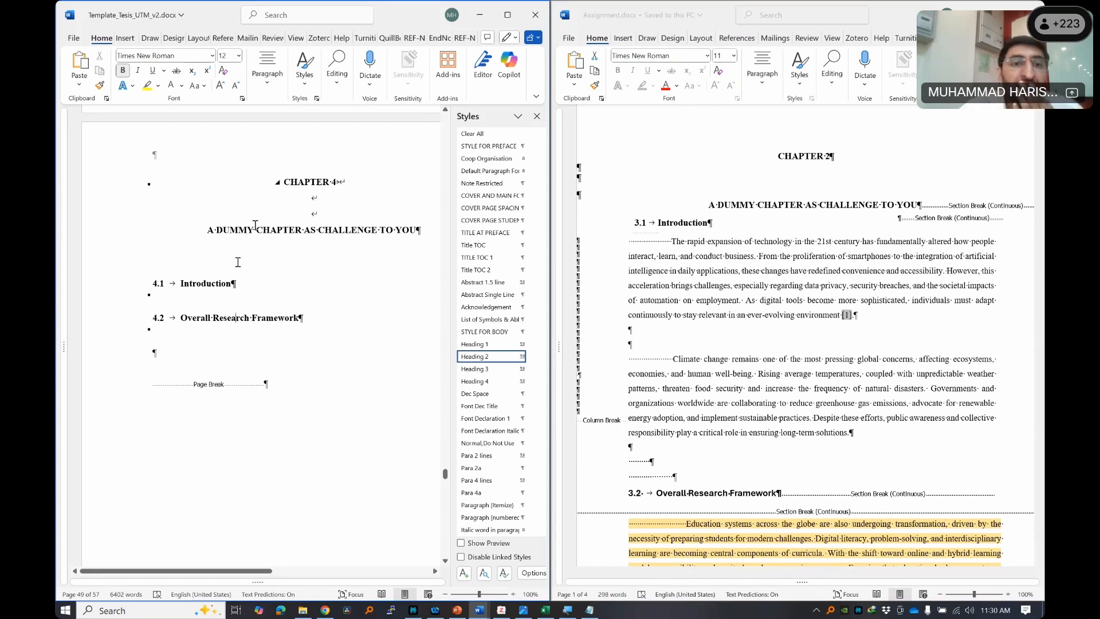
# - Check which styles are applied to the Chapter 4 title and the 4.1 Introduction heading
pyautogui.click(341, 229)
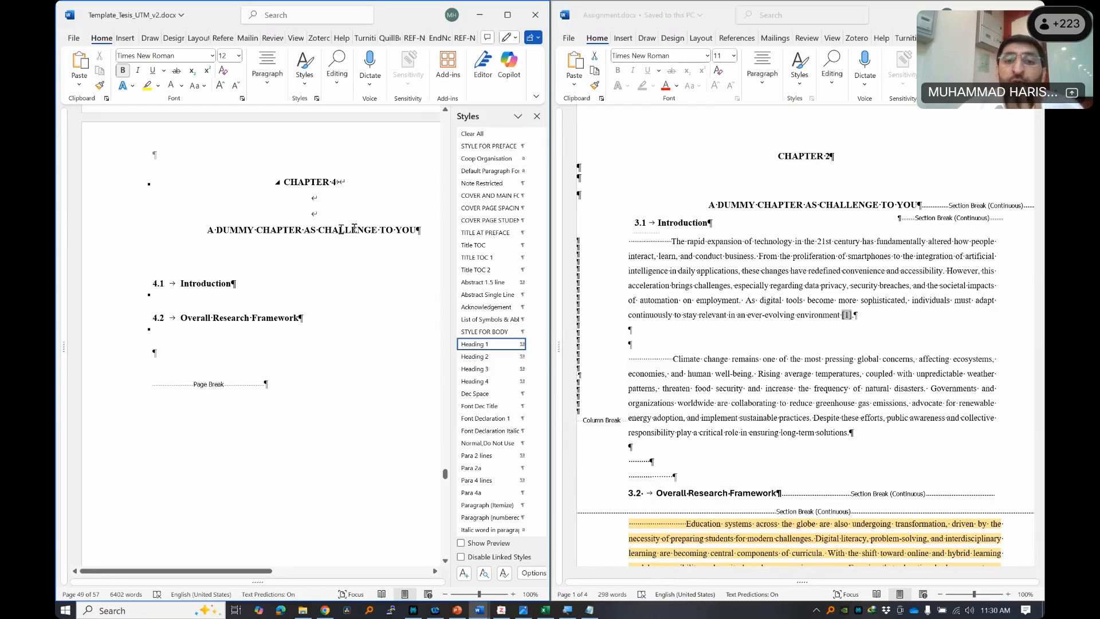
pyautogui.click(303, 230)
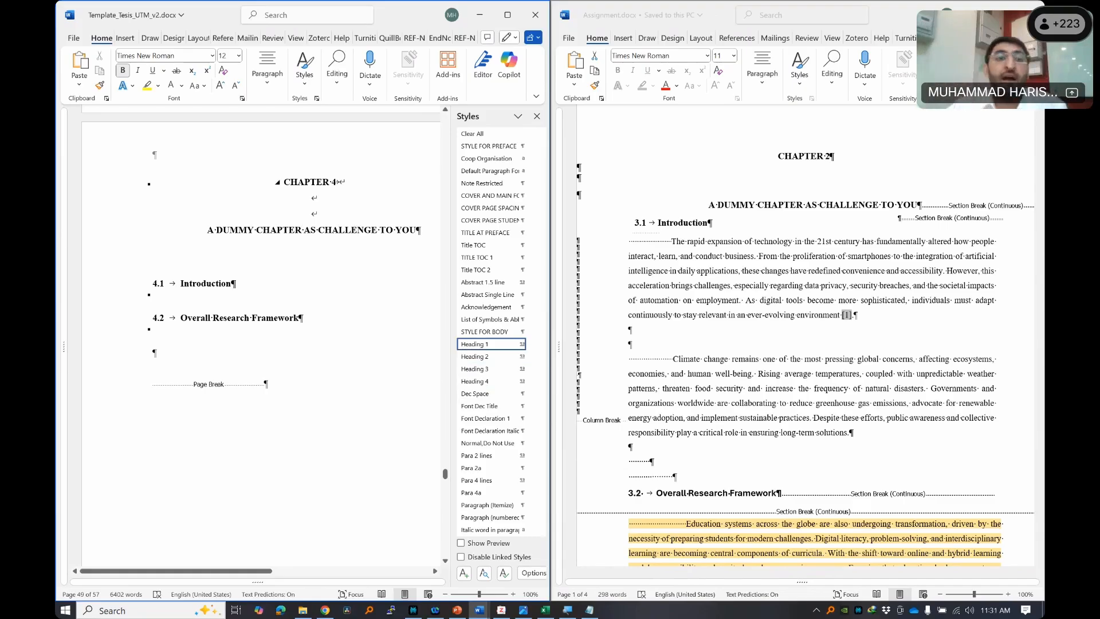
pyautogui.click(226, 285)
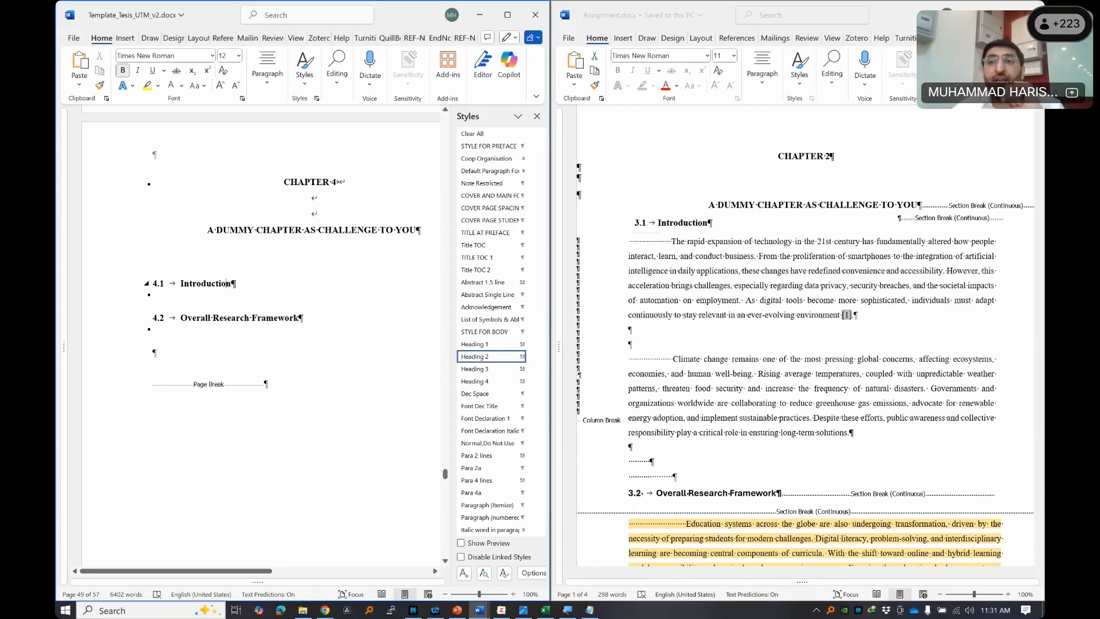
pyautogui.click(261, 274)
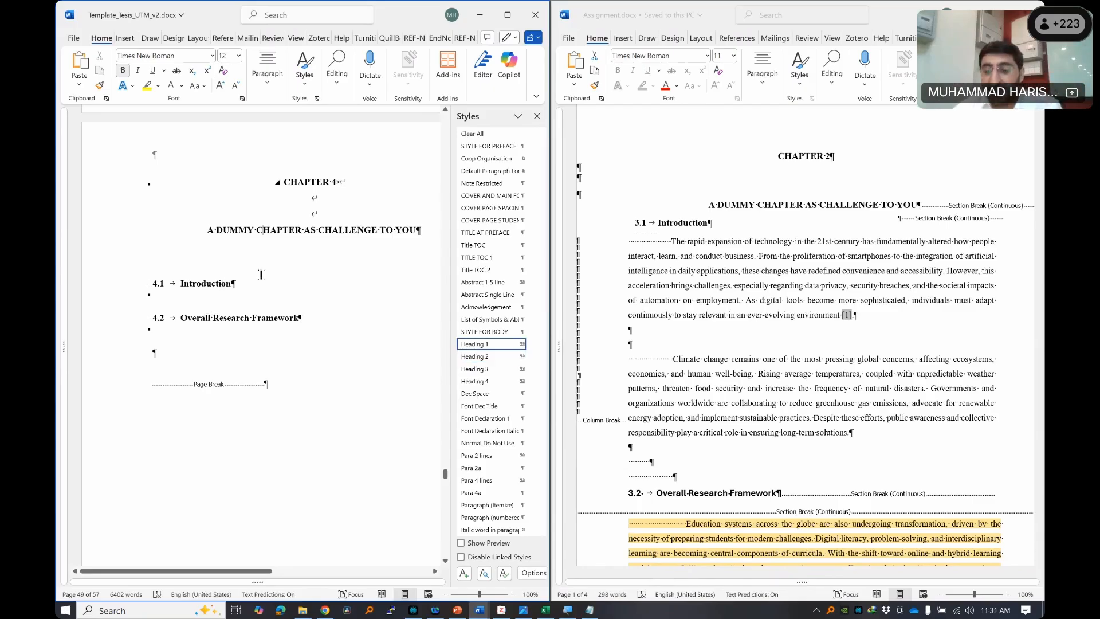
# - Try a dummy line "sdfsdfsd" under 4.1 Introduction with the Heading 3 style and return it to the Normal style
pyautogui.press('Return')
pyautogui.hotkey('ctrl', 'z')
pyautogui.click(264, 284)
pyautogui.press('Return')
pyautogui.write('sdfsdfsd¶')
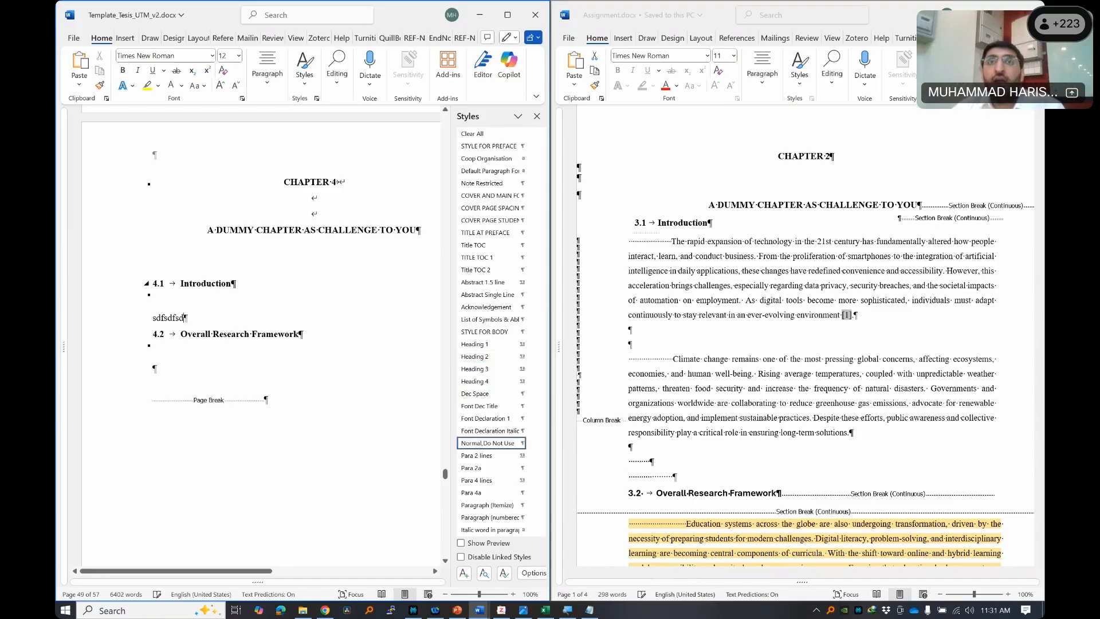
pyautogui.click(475, 369)
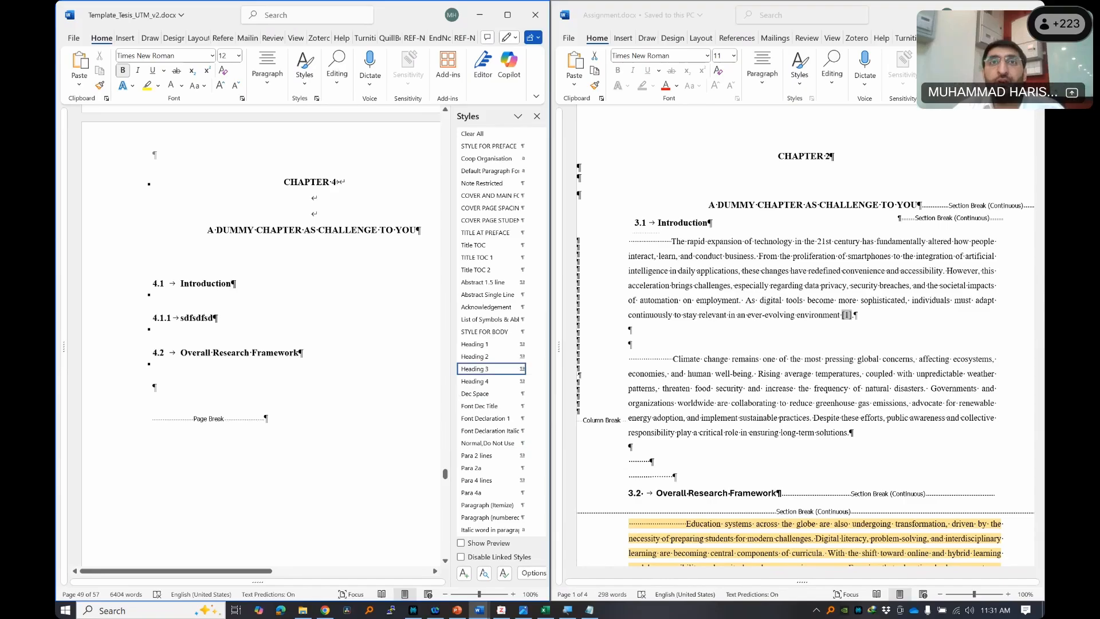
pyautogui.hotkey('ctrl', 'shift', 'n')
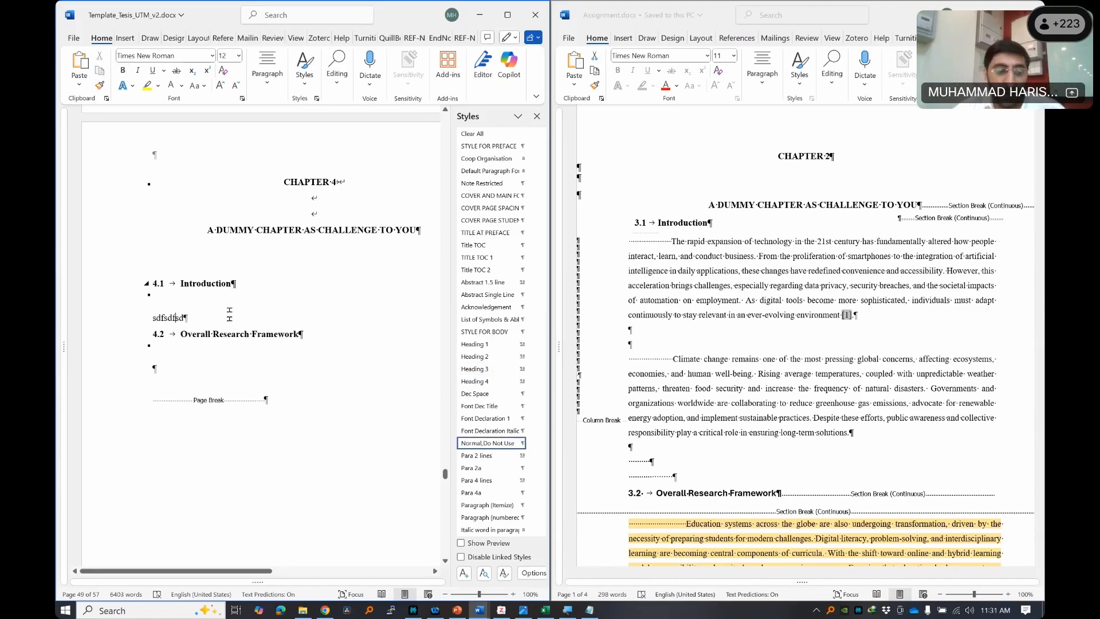
pyautogui.click(216, 327)
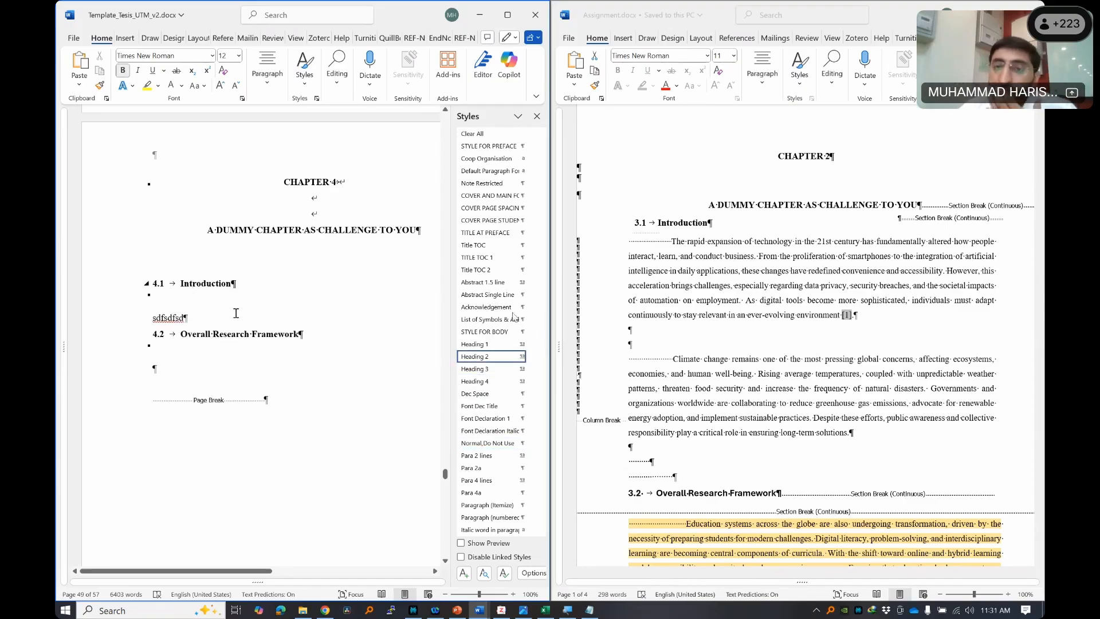
# - Try deleting the leading spaces before the first body paragraph of Assignment.docx, and undo each deletion
pyautogui.click(642, 247)
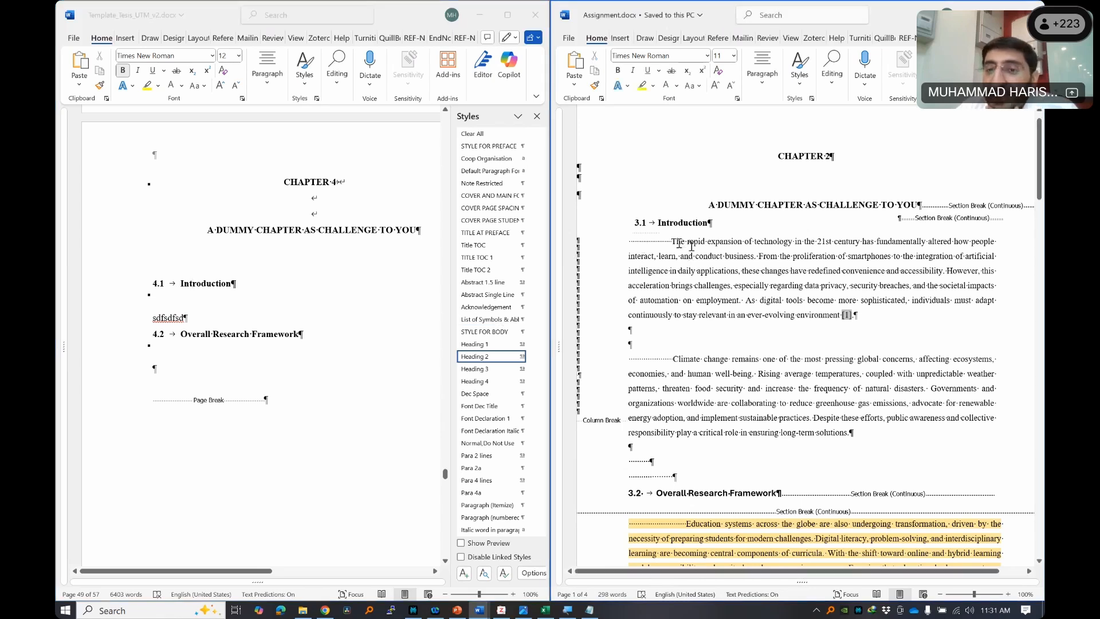
pyautogui.moveTo(671, 245); pyautogui.dragTo(627, 251)
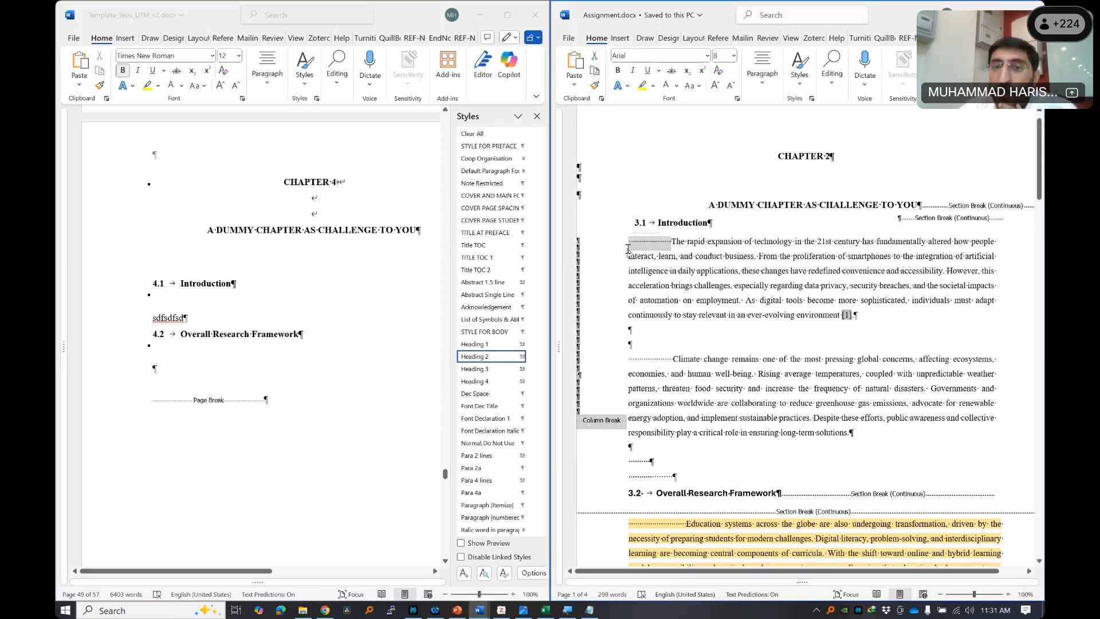
pyautogui.press('Delete')
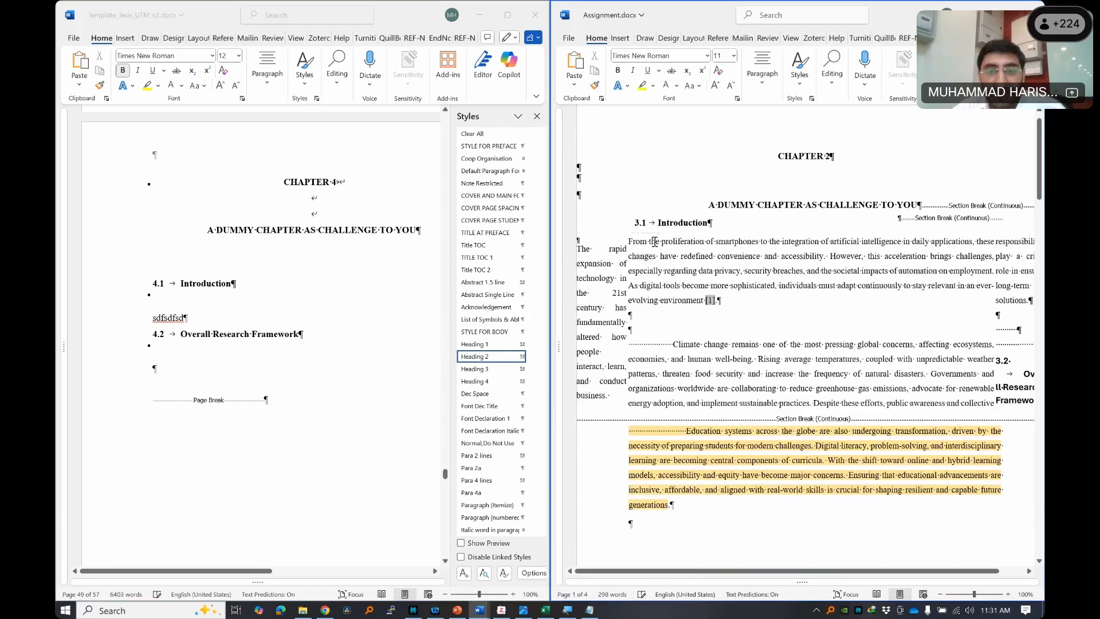
pyautogui.hotkey('ctrl', 'z')
pyautogui.click(670, 329)
pyautogui.moveTo(675, 241); pyautogui.dragTo(586, 252)
pyautogui.click(669, 245)
pyautogui.moveTo(670, 243); pyautogui.dragTo(586, 249)
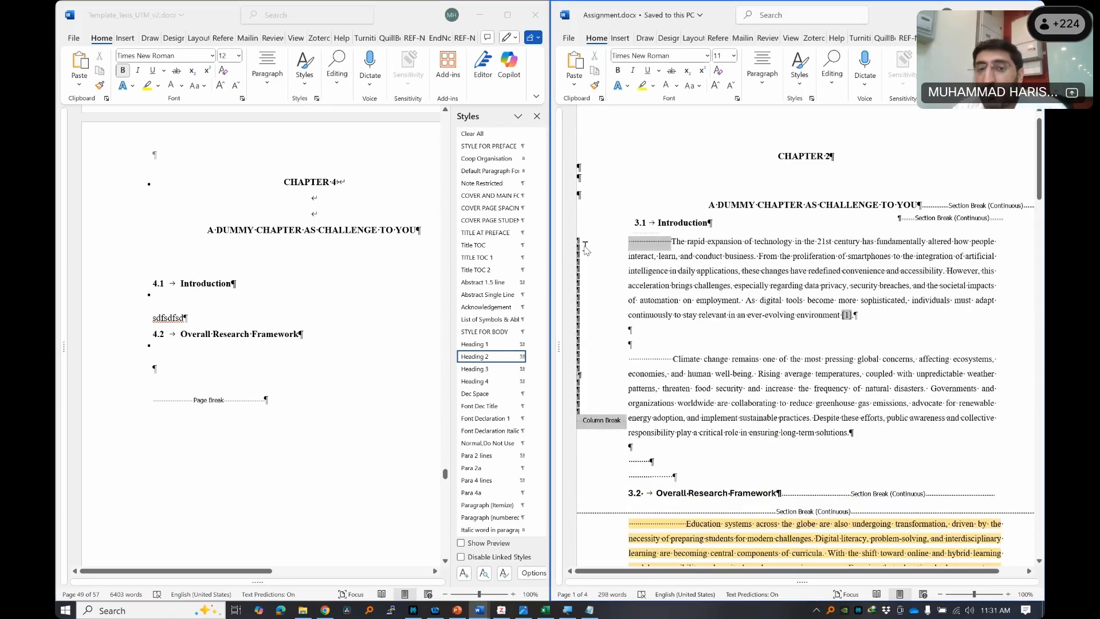
pyautogui.press('Delete')
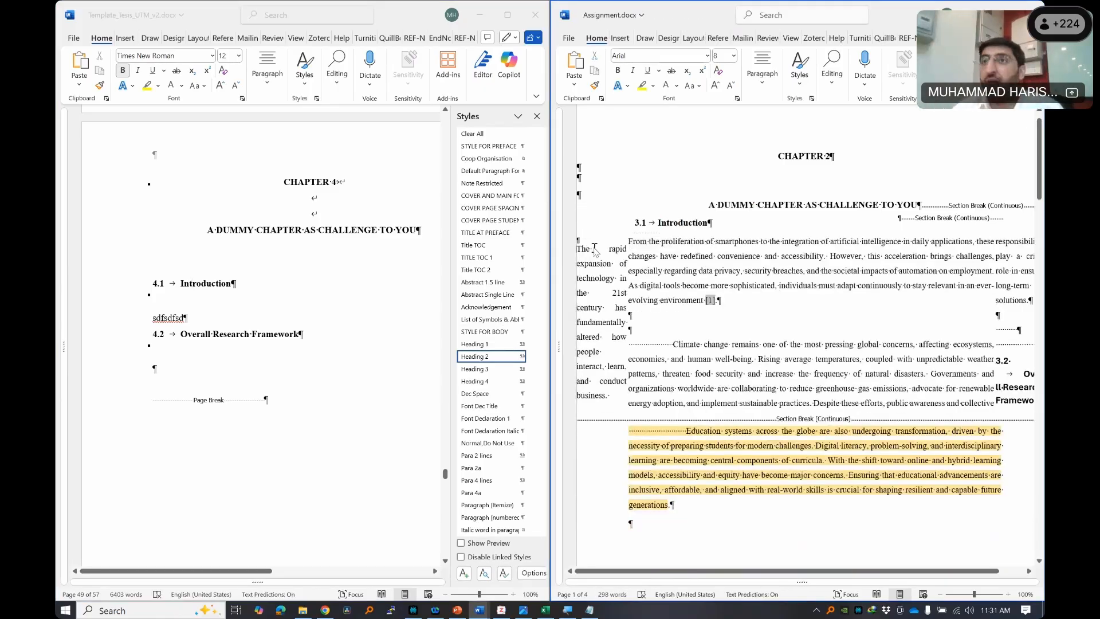
pyautogui.hotkey('ctrl', 'z')
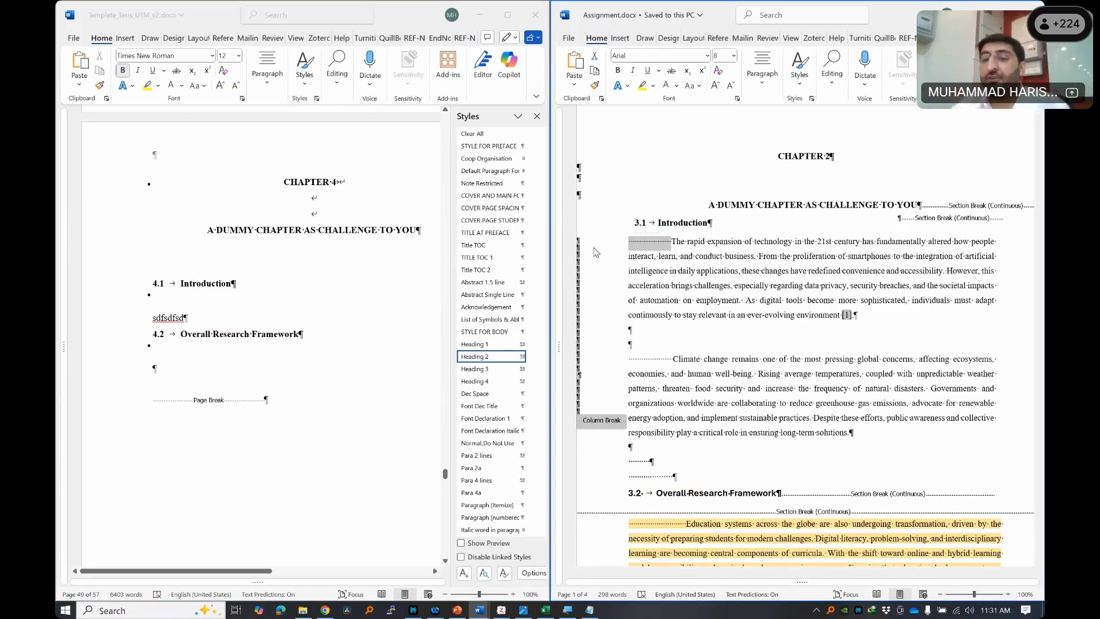
# - Copy the first body paragraph of Assignment.docx, from "The rapid expansion" through the [1] citation
pyautogui.click(675, 270)
pyautogui.moveTo(673, 243); pyautogui.dragTo(855, 318)
pyautogui.press('super+c')
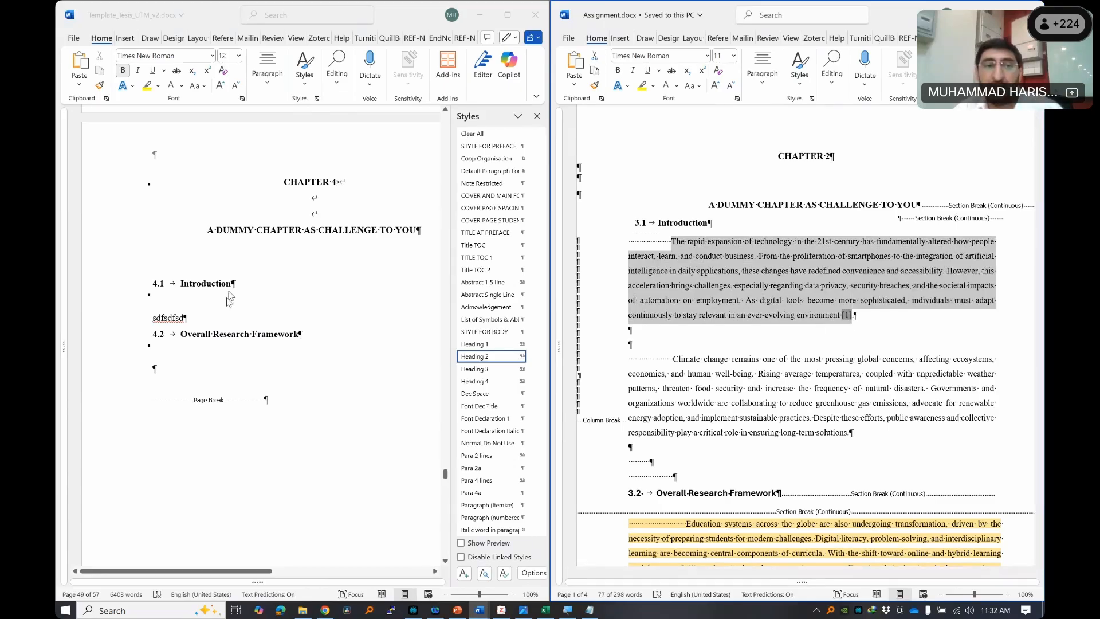
# - Replace the dummy line under 4.1 Introduction in the thesis template with an empty paragraph in the Para 2 lines style
pyautogui.click(218, 312)
pyautogui.rightClick(171, 317)
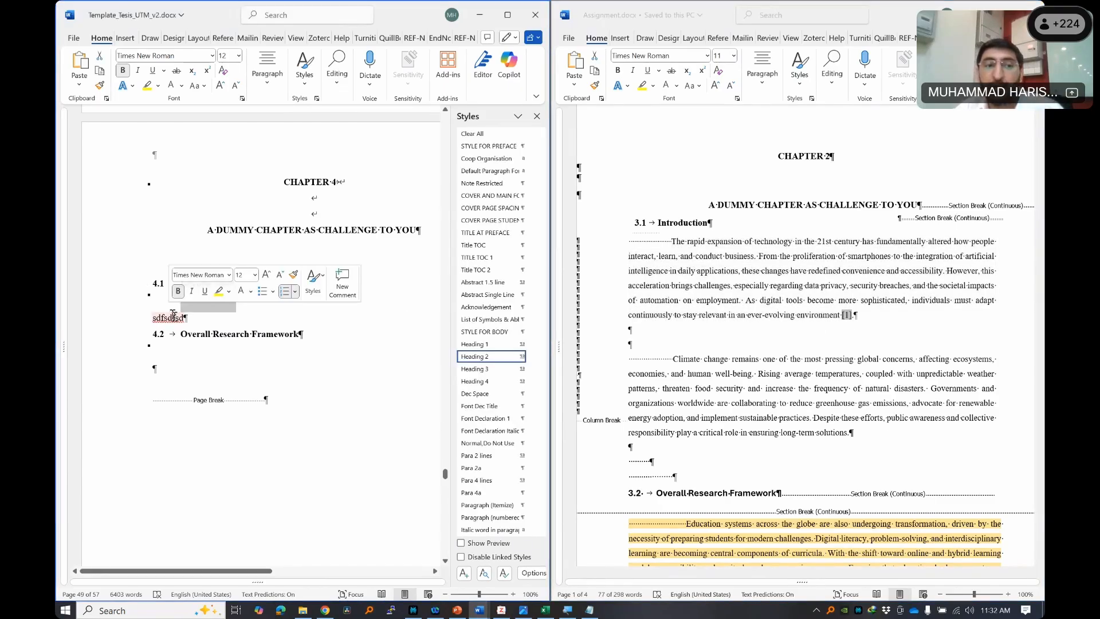
pyautogui.tripleClick(175, 318)
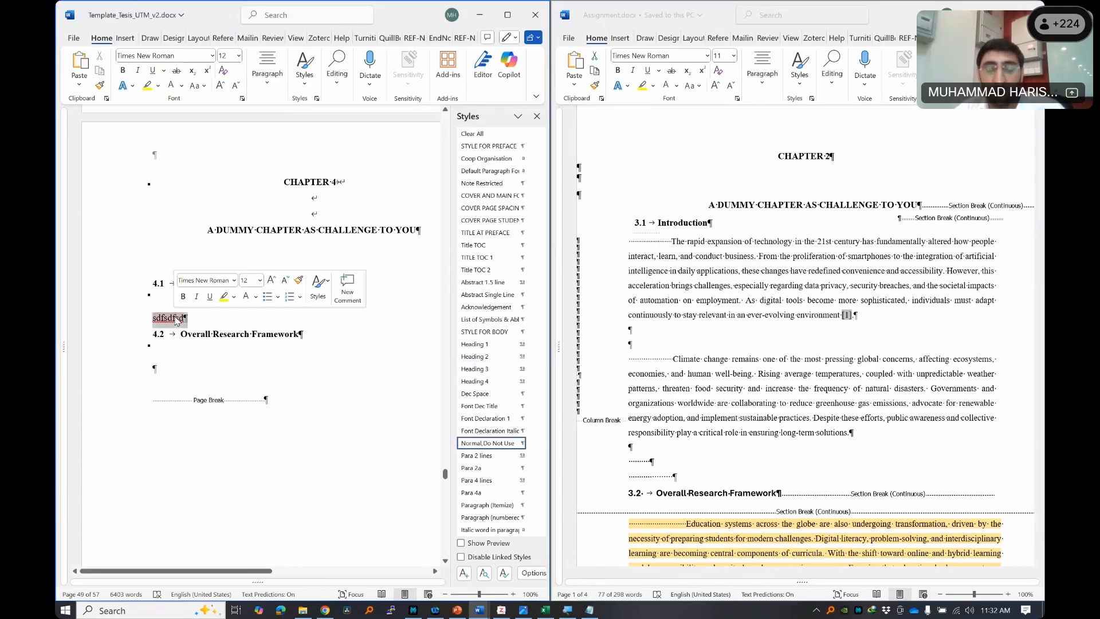
pyautogui.press('Delete')
pyautogui.press('Return')
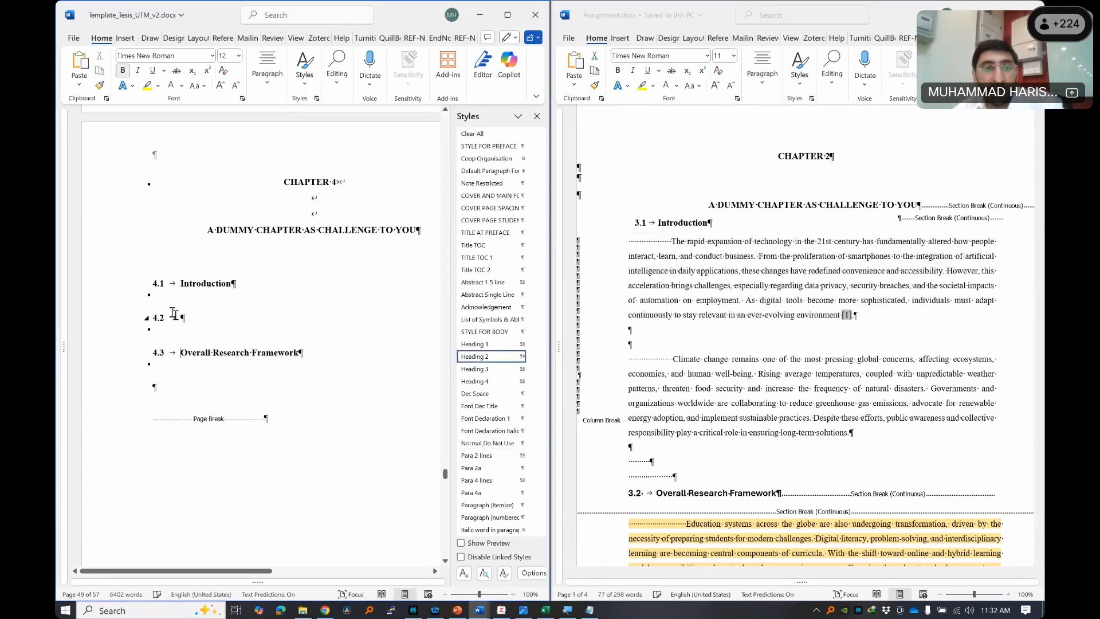
pyautogui.click(478, 456)
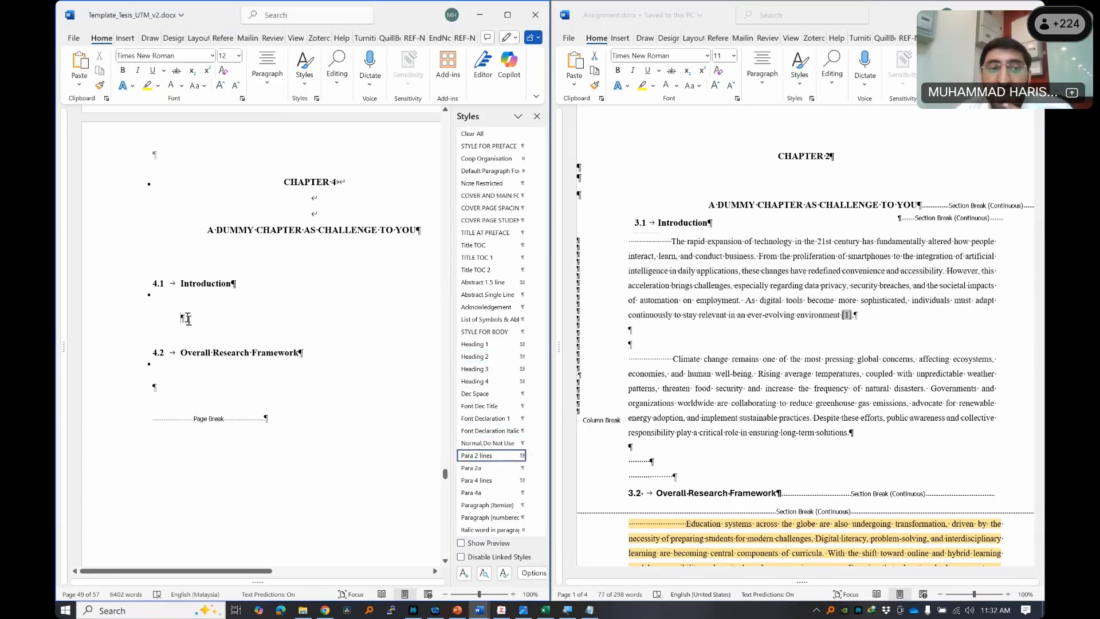
# - Try pasting the copied paragraph under 4.1 Introduction as text only, and undo the paste
pyautogui.rightClick(189, 318)
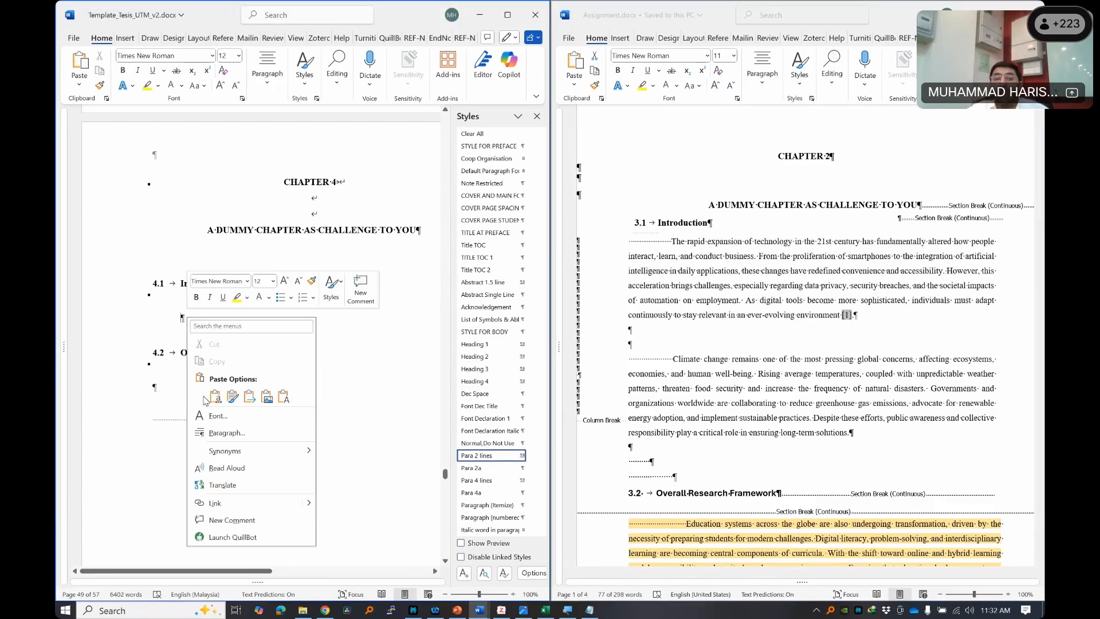
pyautogui.click(284, 398)
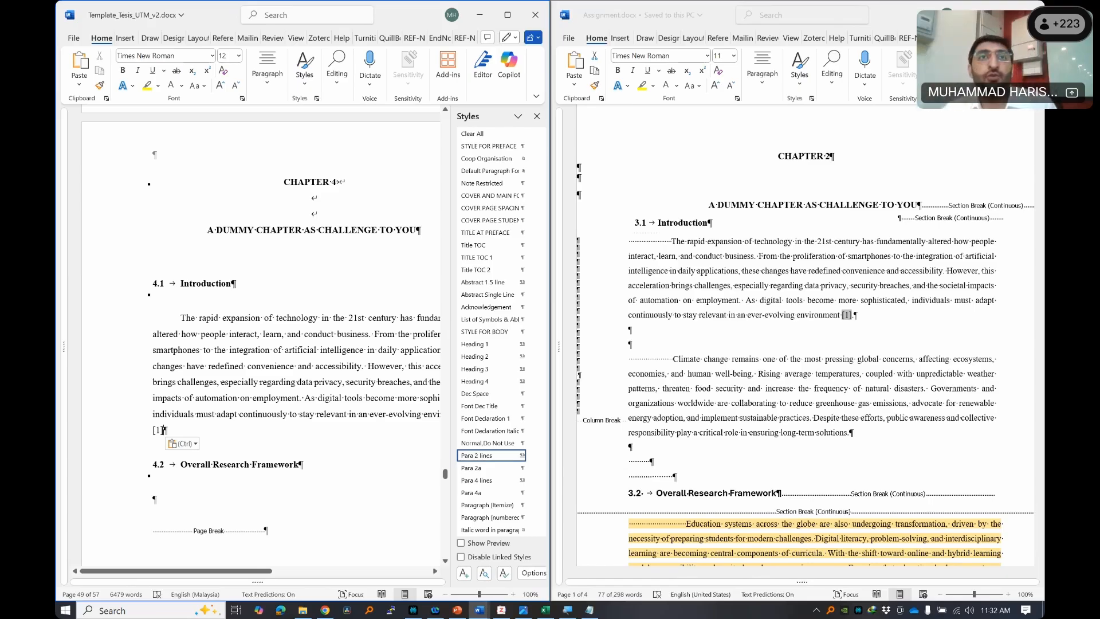
pyautogui.hotkey('ctrl', 'z')
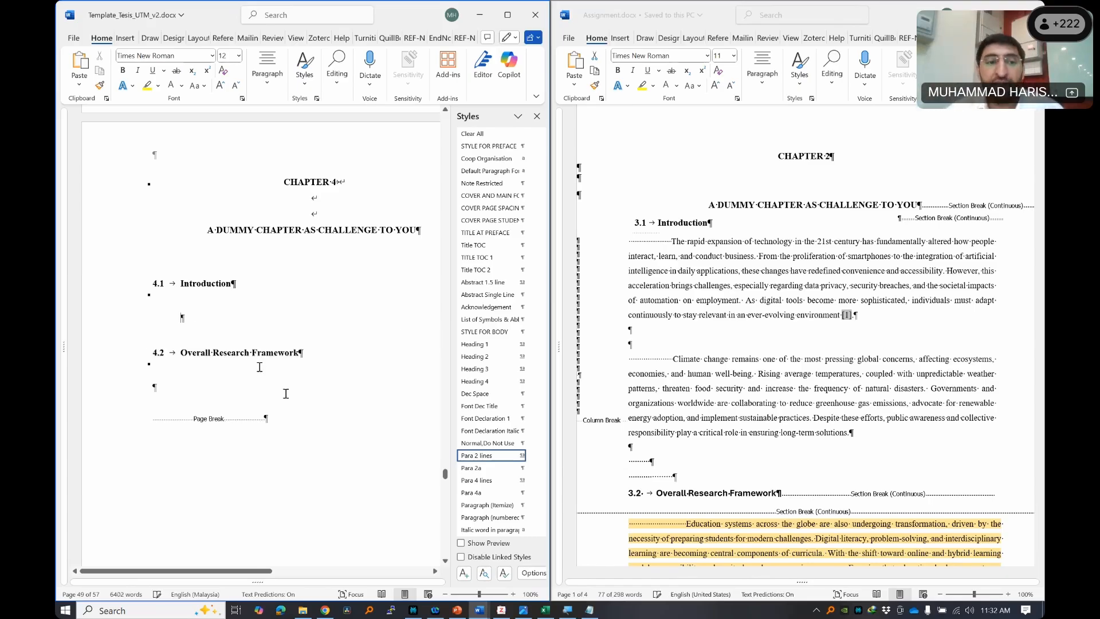
# - Paste the copied paragraph under 4.1 Introduction with merged formatting and show its paste options
pyautogui.rightClick(186, 324)
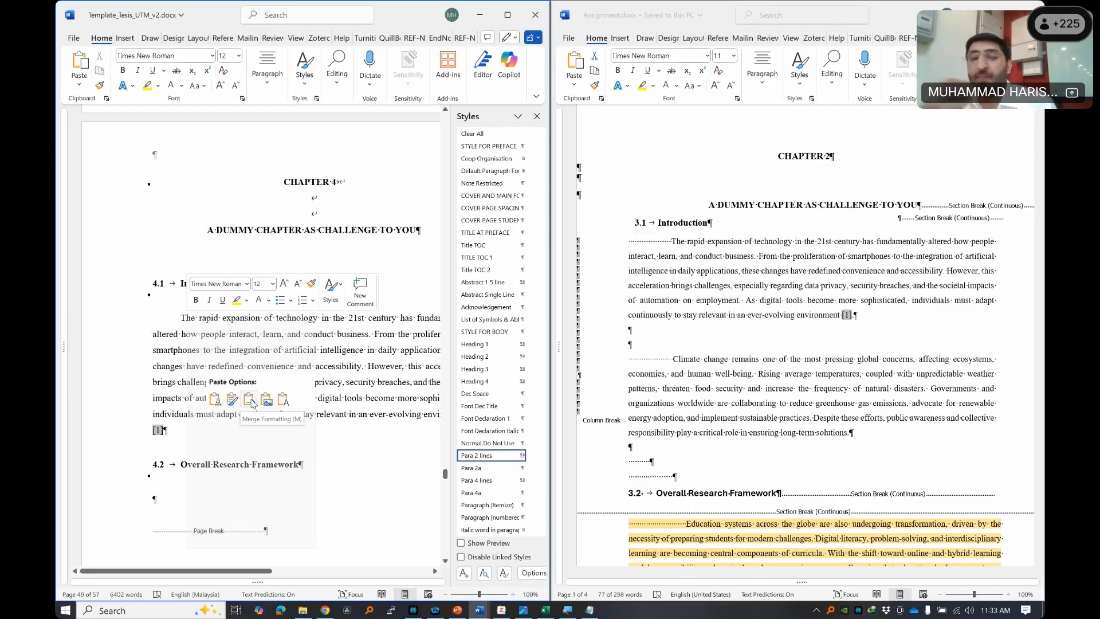
pyautogui.click(249, 400)
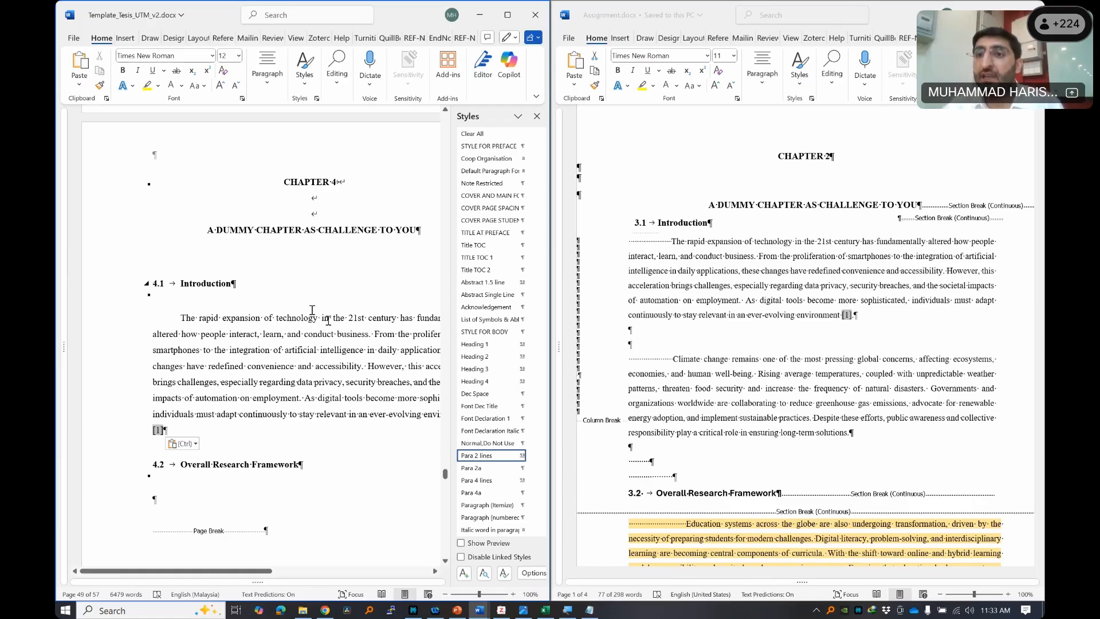
pyautogui.press('ctrl')
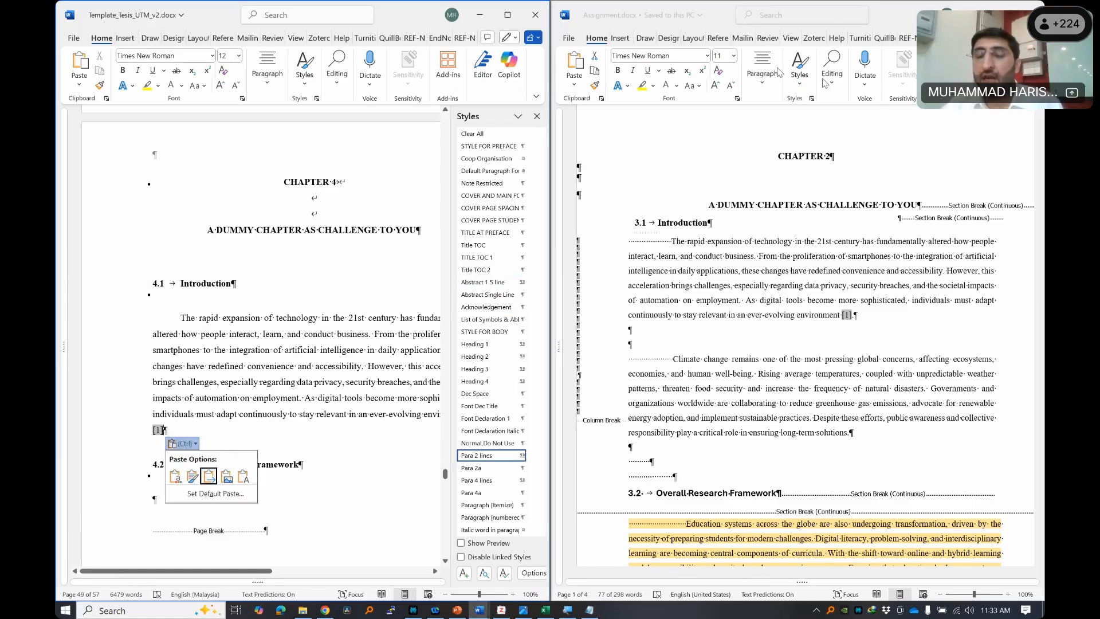
# - Switch to todo.txt in Notepad, add the note "extra pages" to the list, and minimize it to return to Word
pyautogui.click(590, 610)
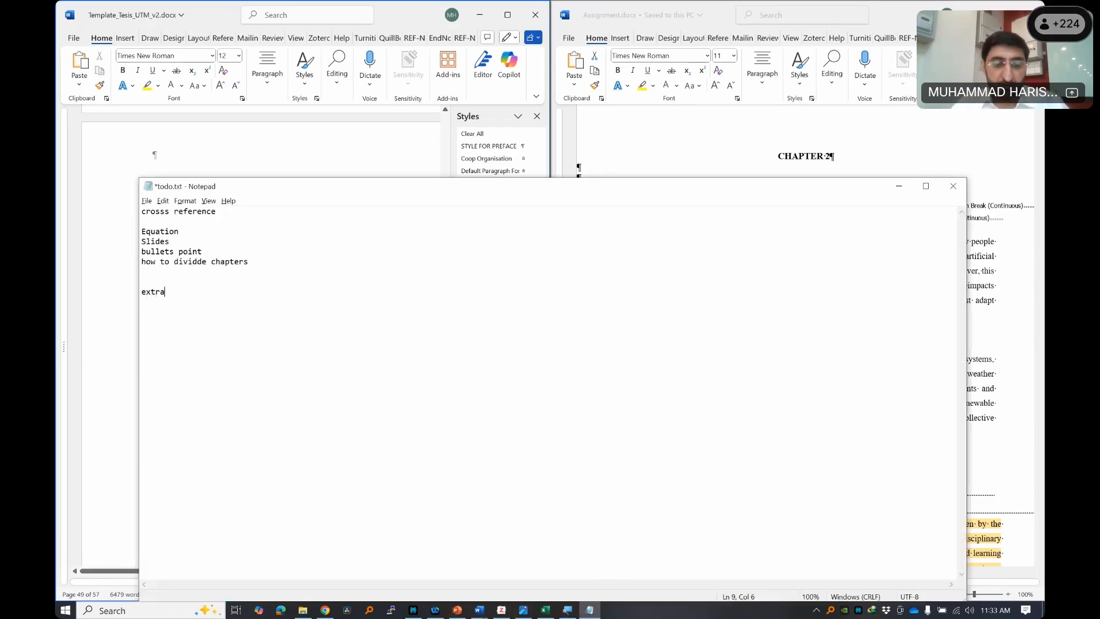
pyautogui.write('ages')
pyautogui.press('Return')
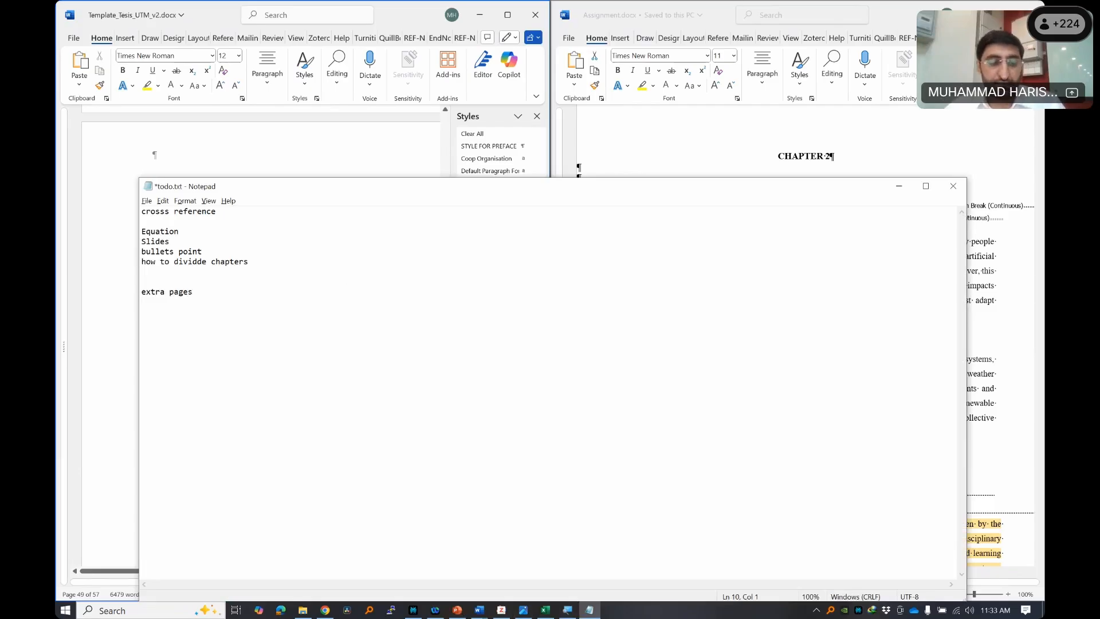
pyautogui.hotkey('alt', 'Tab')
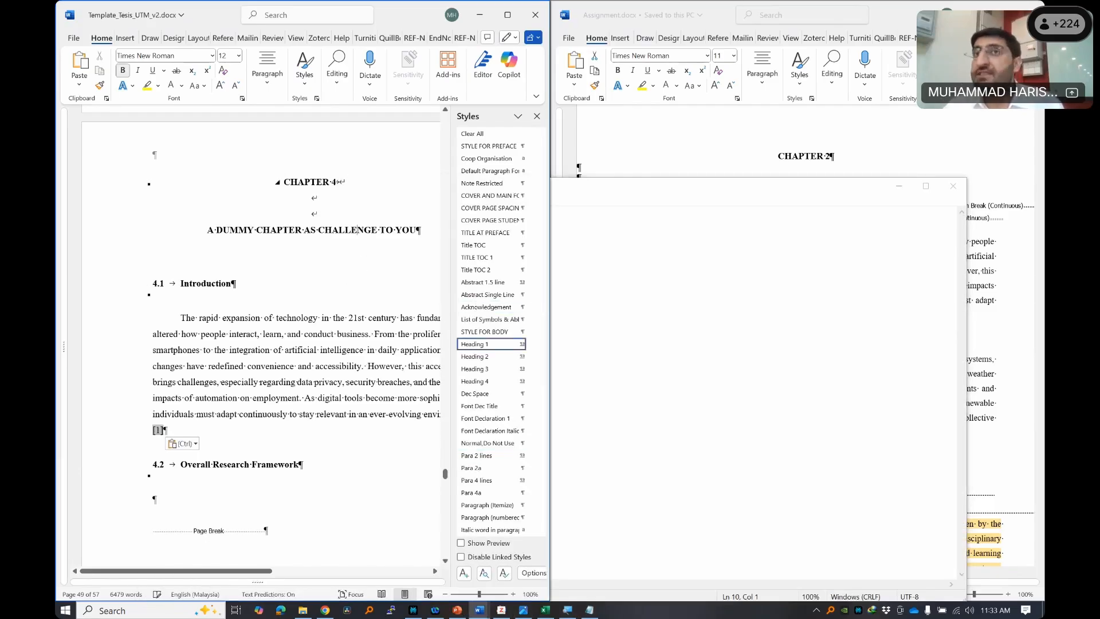
pyautogui.click(894, 187)
# - Copy the climate change paragraph from Assignment.docx into a new paragraph at the end of section 4.1 and end it with a period
pyautogui.scroll(-4, 714, 202)
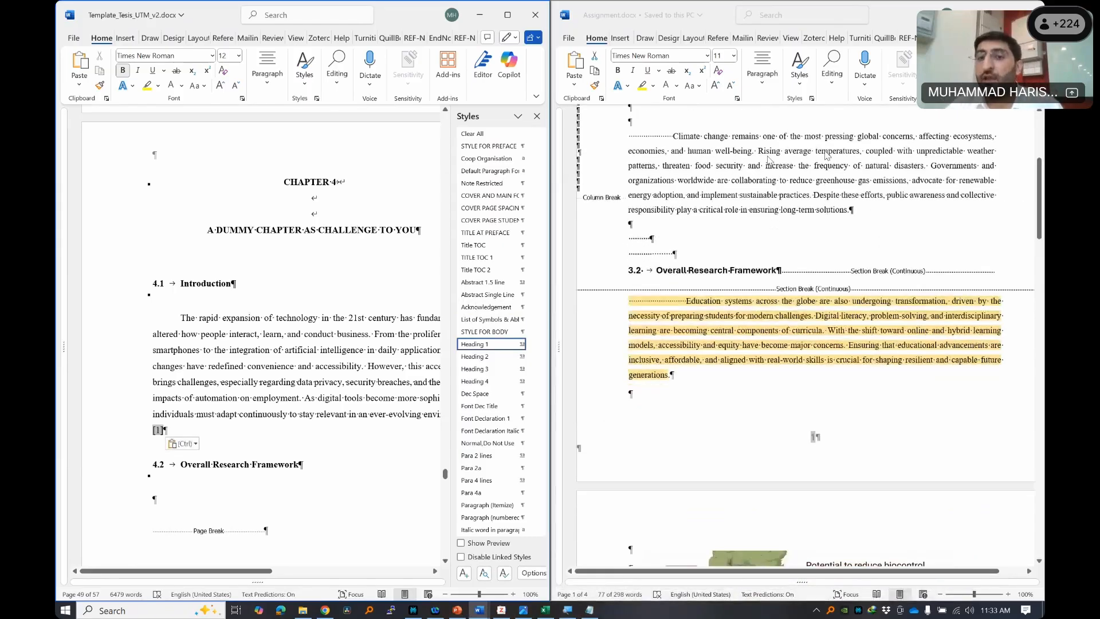
pyautogui.moveTo(673, 211); pyautogui.dragTo(846, 284)
pyautogui.hotkey('ctrl', 'c')
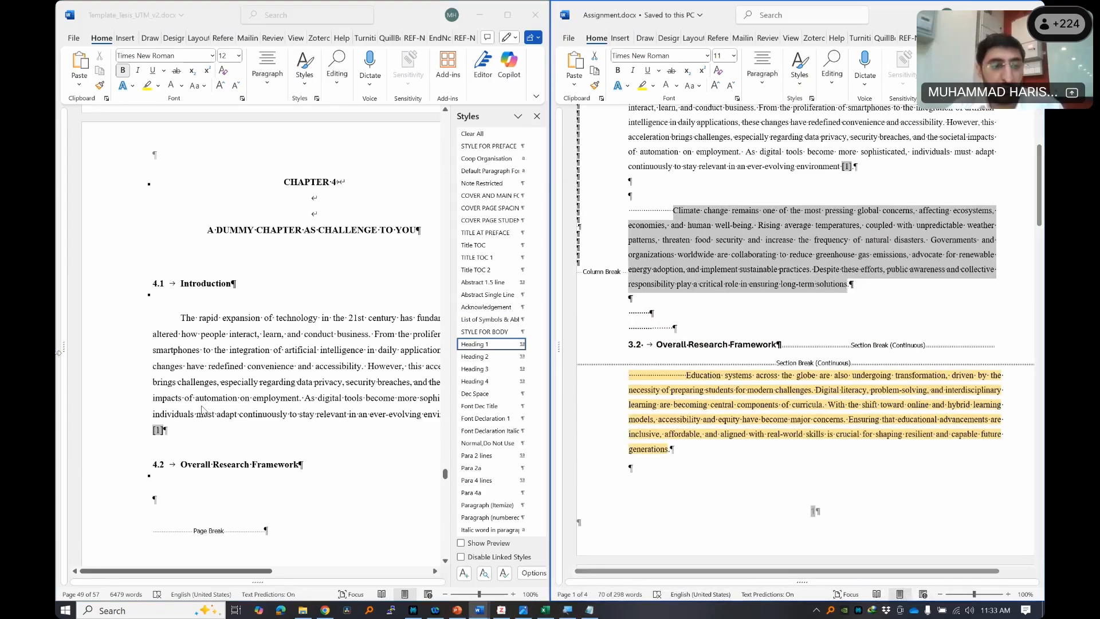
pyautogui.click(201, 436)
pyautogui.hotkey('ctrl', 'v')
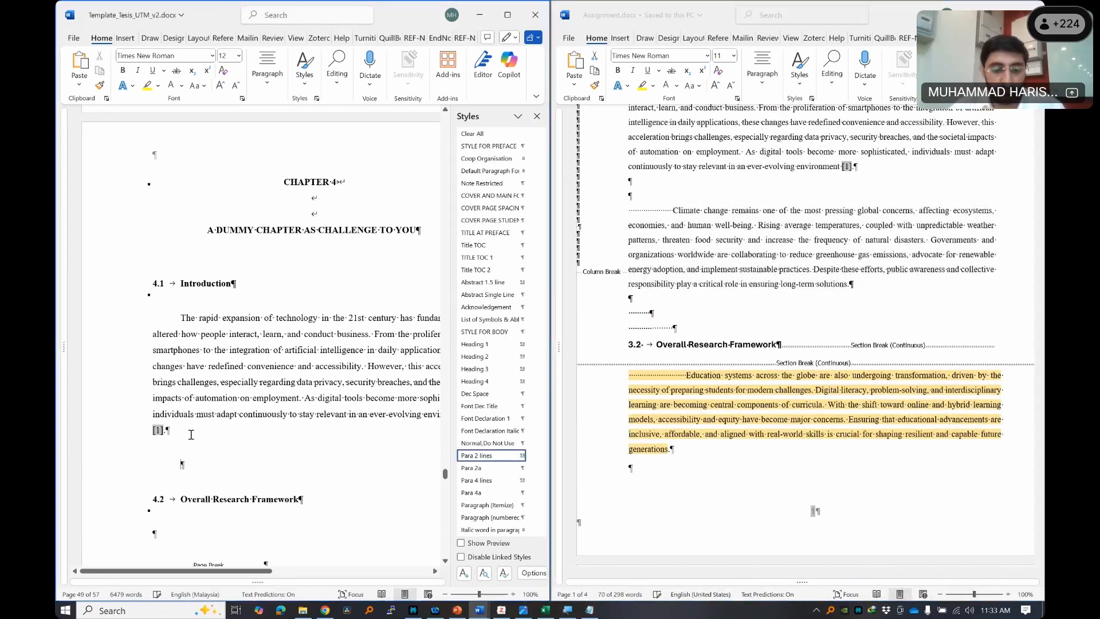
pyautogui.scroll(-3, 196, 431)
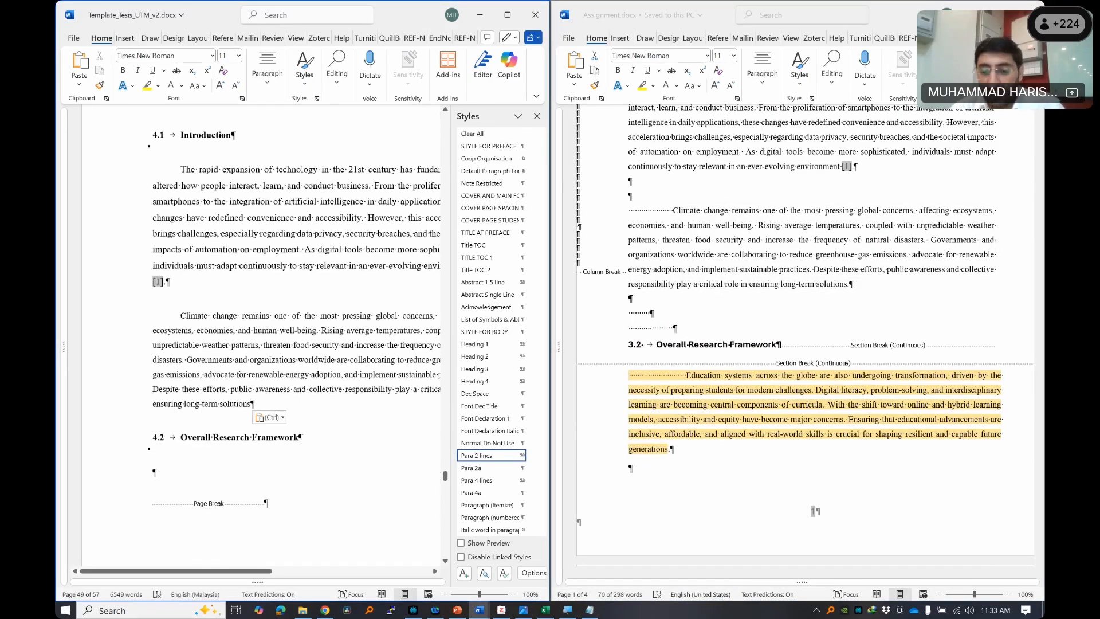
pyautogui.write('.')
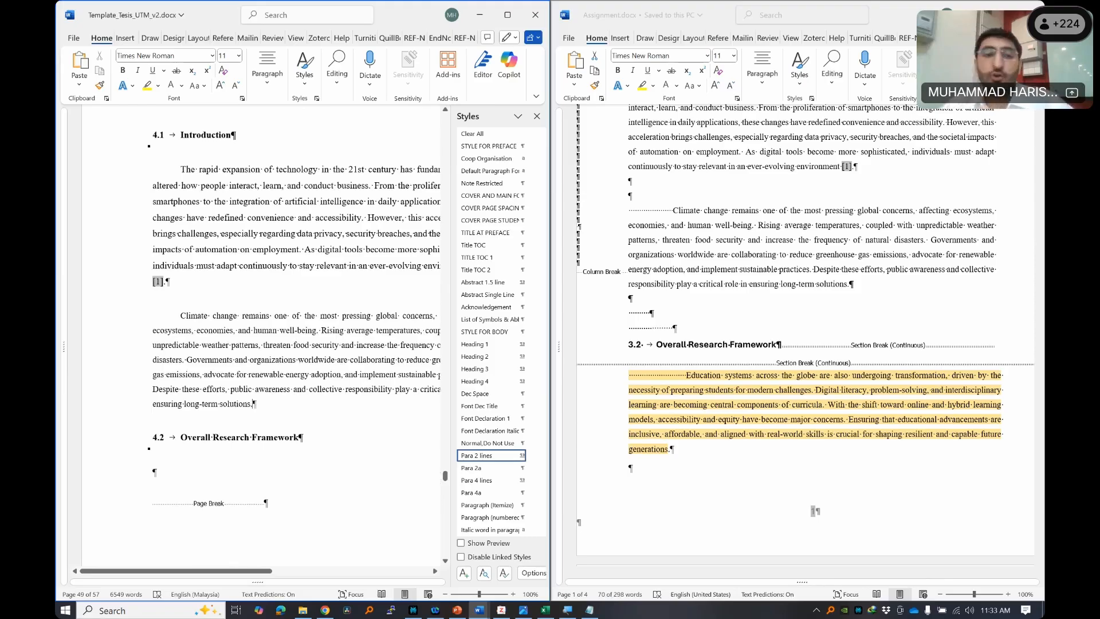
# - Apply the Para 4 lines style to the climate change paragraph before heading 4.2
pyautogui.click(477, 480)
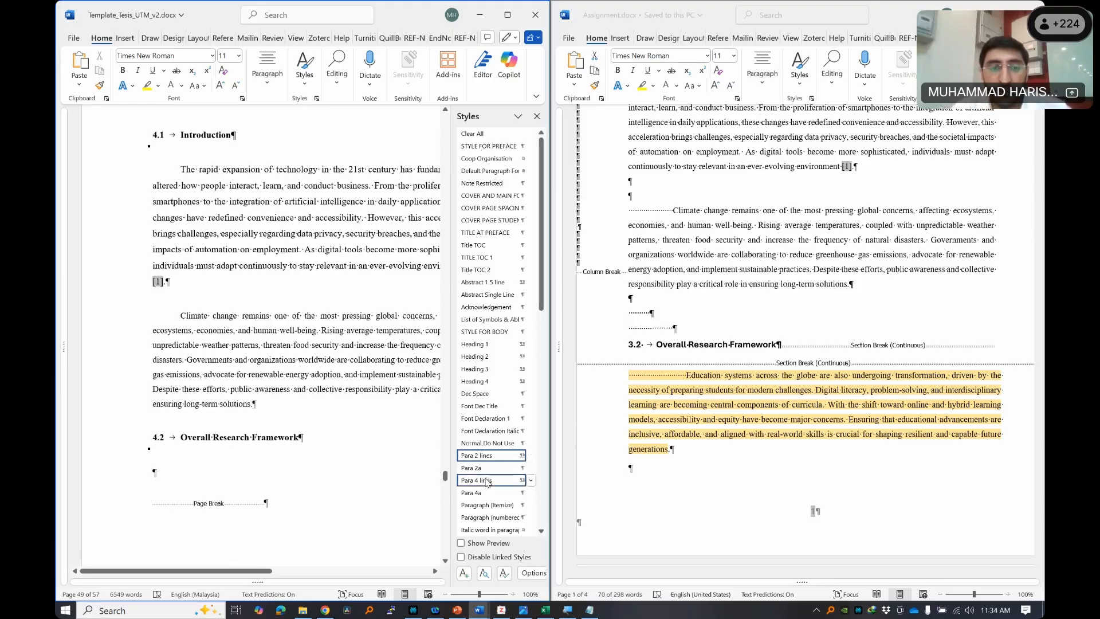
pyautogui.scroll(-5, 266, 229)
pyautogui.scroll(4, 266, 229)
pyautogui.click(261, 218)
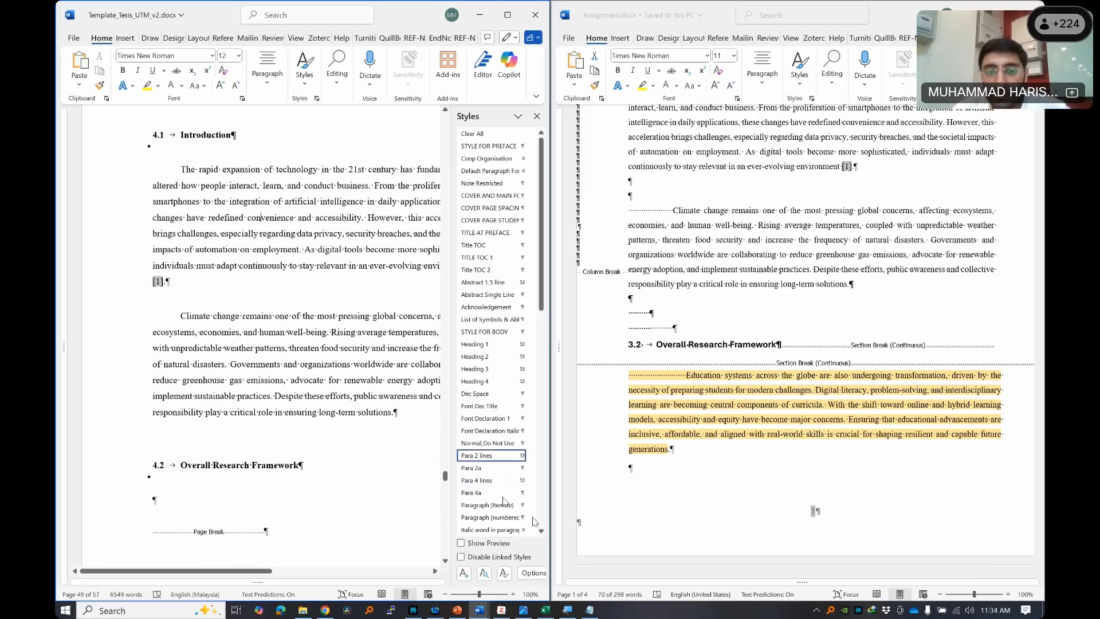
pyautogui.scroll(-4, 221, 397)
# - Copy the highlighted education systems paragraph from Assignment.docx and paste it under 4.2 Overall Research Framework without its source formatting
pyautogui.click(172, 358)
pyautogui.scroll(-4, 752, 308)
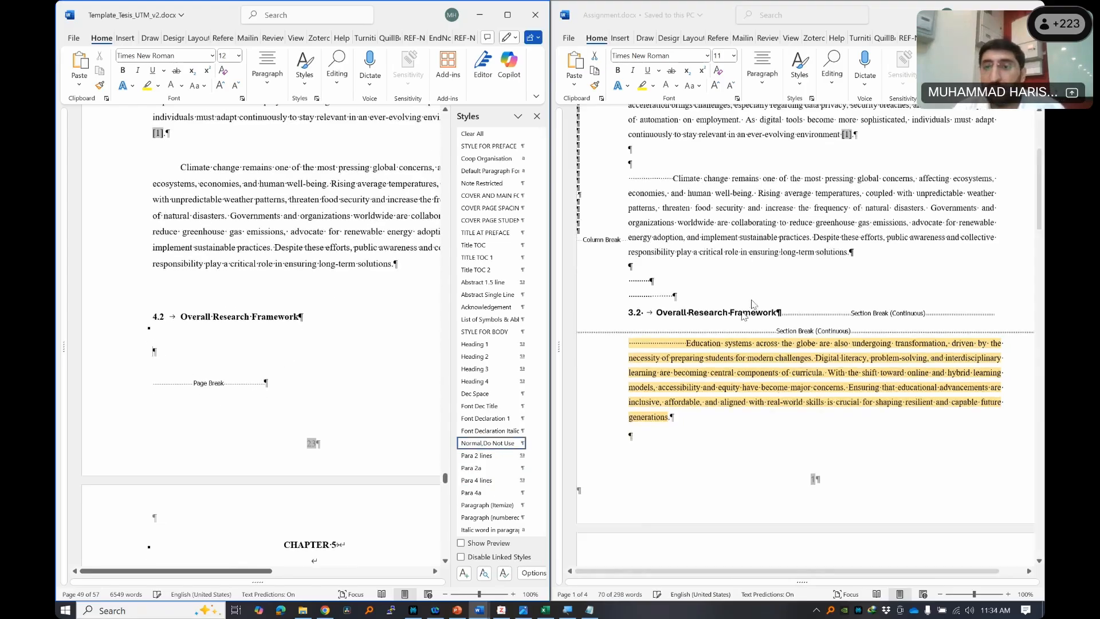
pyautogui.click(777, 271)
pyautogui.moveTo(689, 230); pyautogui.dragTo(656, 312)
pyautogui.press('super+c')
pyautogui.click(191, 364)
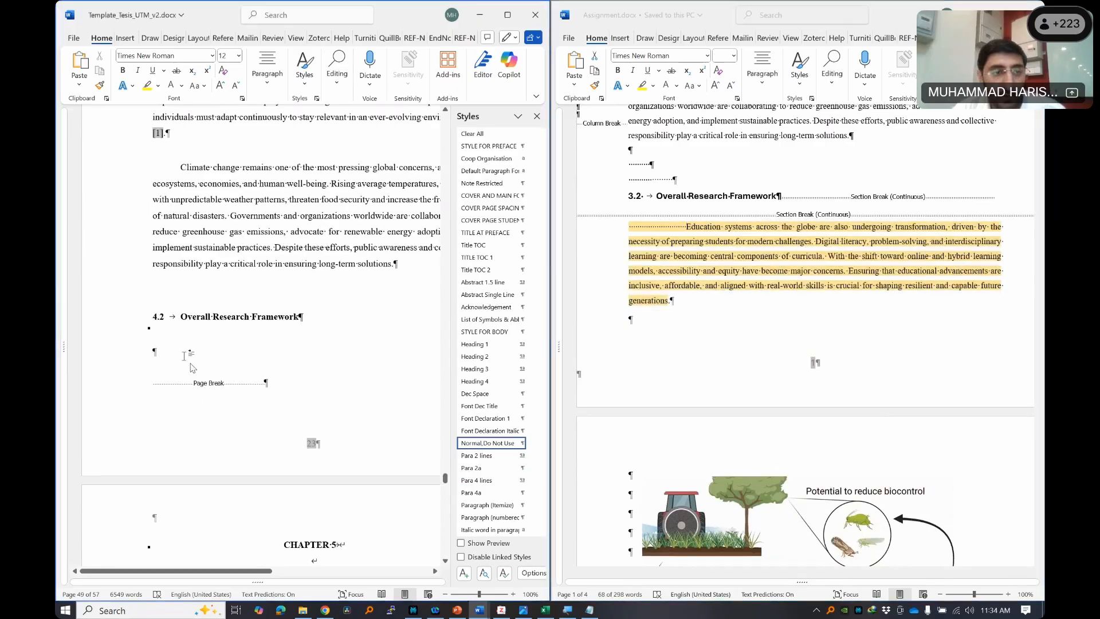
pyautogui.rightClick(183, 354)
pyautogui.click(281, 436)
# - Apply the Para 2 lines style to the education paragraph and add an empty paragraph after it
pyautogui.click(308, 360)
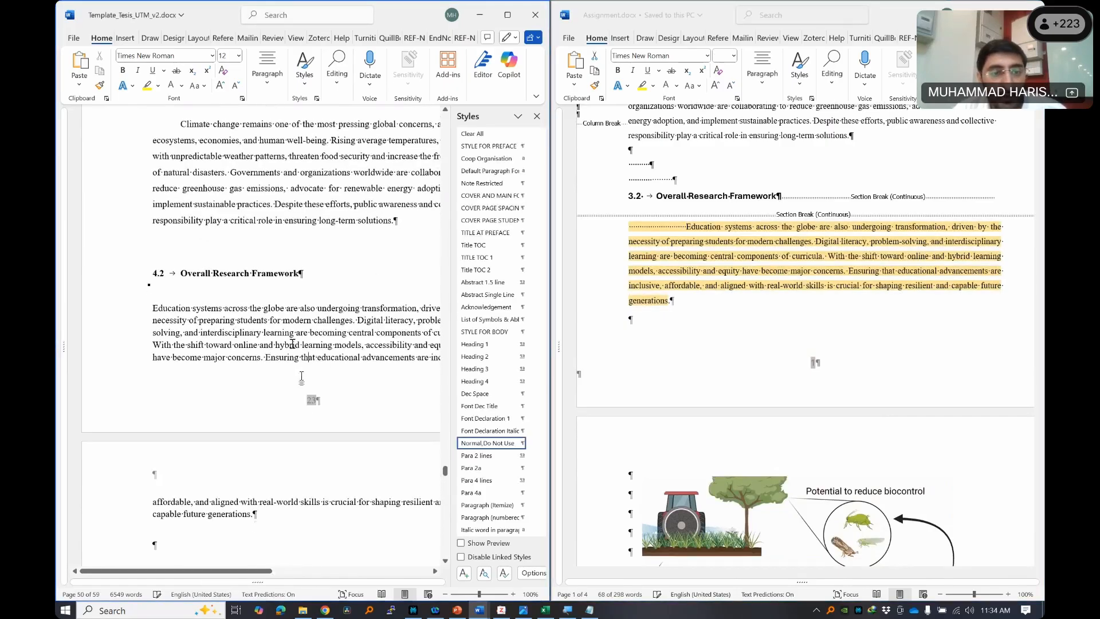
pyautogui.click(479, 455)
pyautogui.scroll(-5, 258, 344)
pyautogui.press('Return')
pyautogui.scroll(-2, 811, 243)
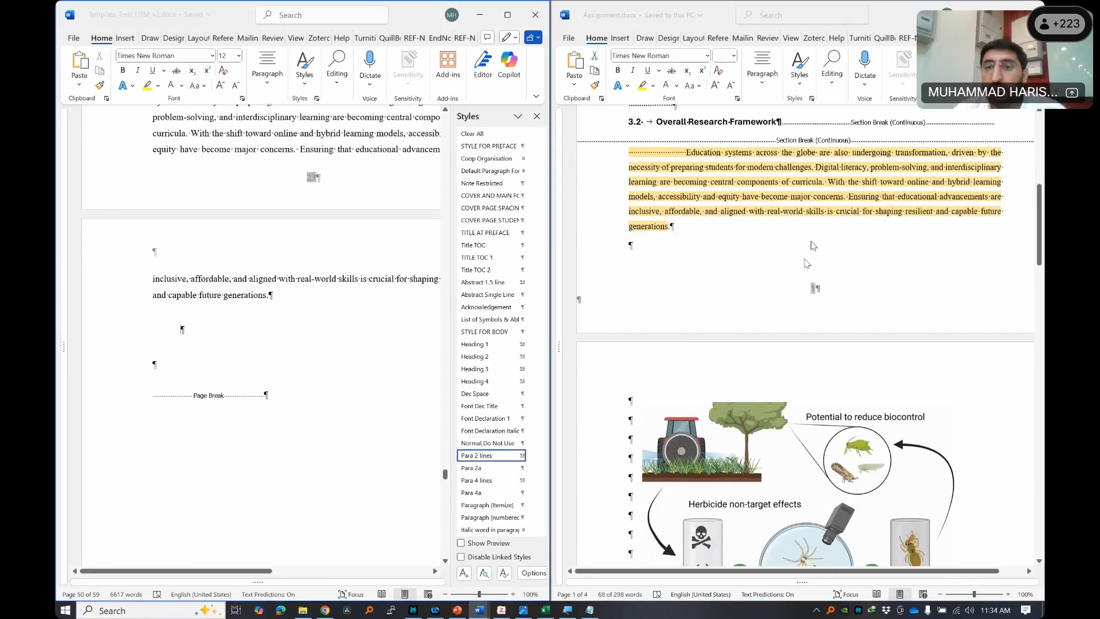
# - Cut the biocontrol illustration from Assignment.docx and paste it with source formatting into the empty paragraph below the education text
pyautogui.scroll(-4, 811, 243)
pyautogui.moveTo(753, 218); pyautogui.dragTo(775, 249)
pyautogui.hotkey('ctrl', 'x')
pyautogui.click(210, 324)
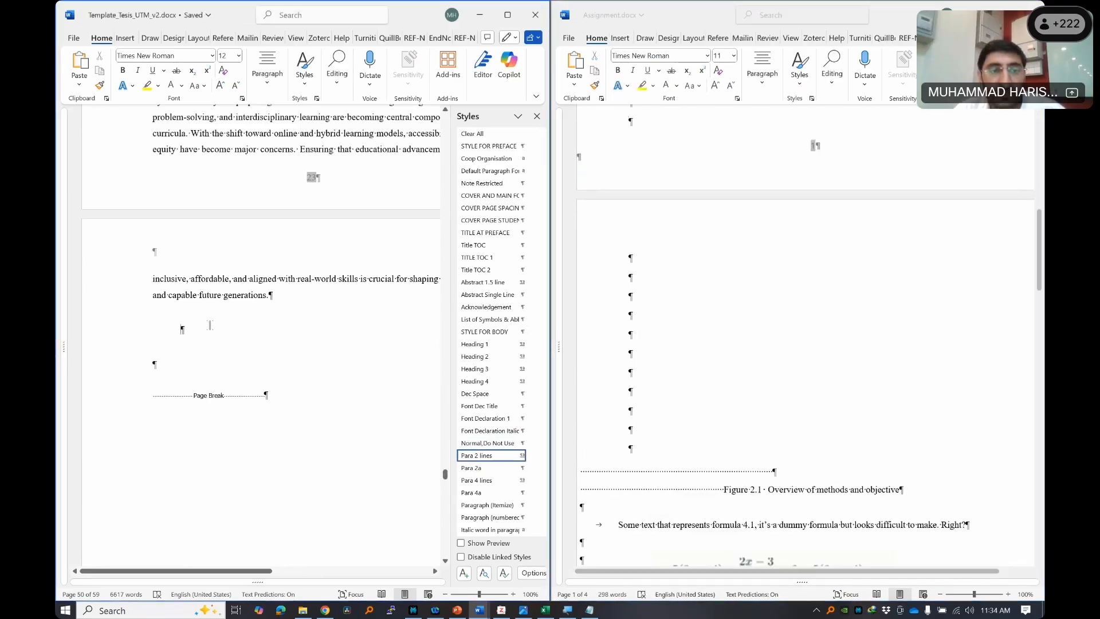
pyautogui.rightClick(209, 325)
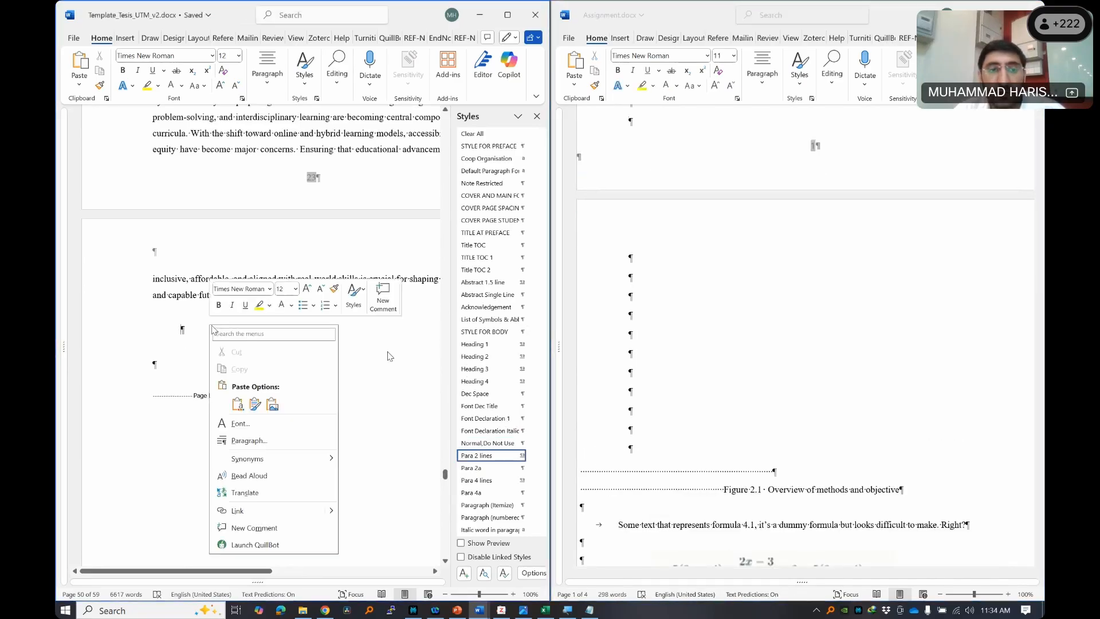
pyautogui.click(236, 404)
# - Set the pasted illustration's layout to In Line with Text
pyautogui.click(363, 387)
pyautogui.click(413, 365)
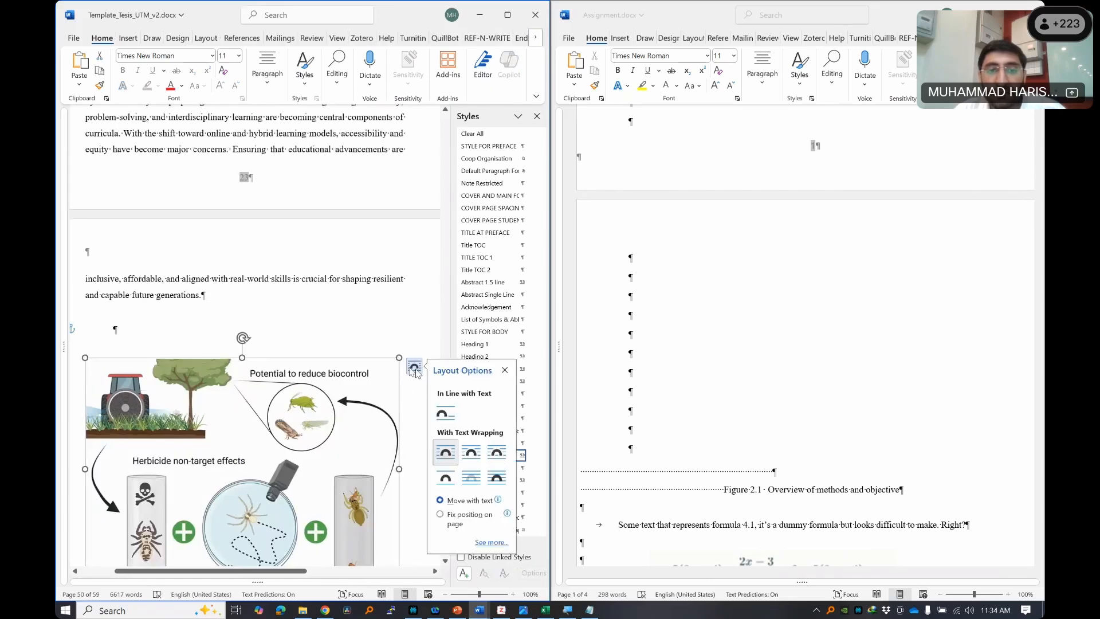
pyautogui.click(445, 414)
pyautogui.scroll(-5, 89, 338)
pyautogui.click(387, 284)
# - Copy the figure caption "Figure 1.1 Trends leading to the problem" from my_helping_materials.docx and return to the thesis template
pyautogui.click(753, 350)
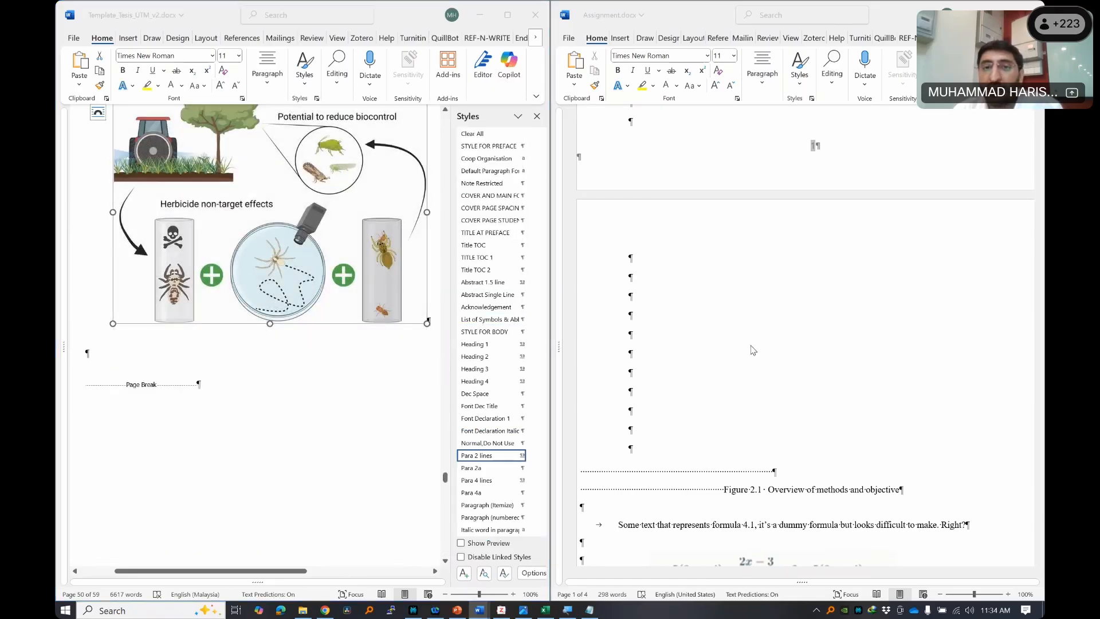
pyautogui.hotkey('alt', 'Tab')
pyautogui.hotkey('alt', 'Tab')
pyautogui.hotkey('alt', 'Tab')
pyautogui.hotkey('alt', 'Tab')
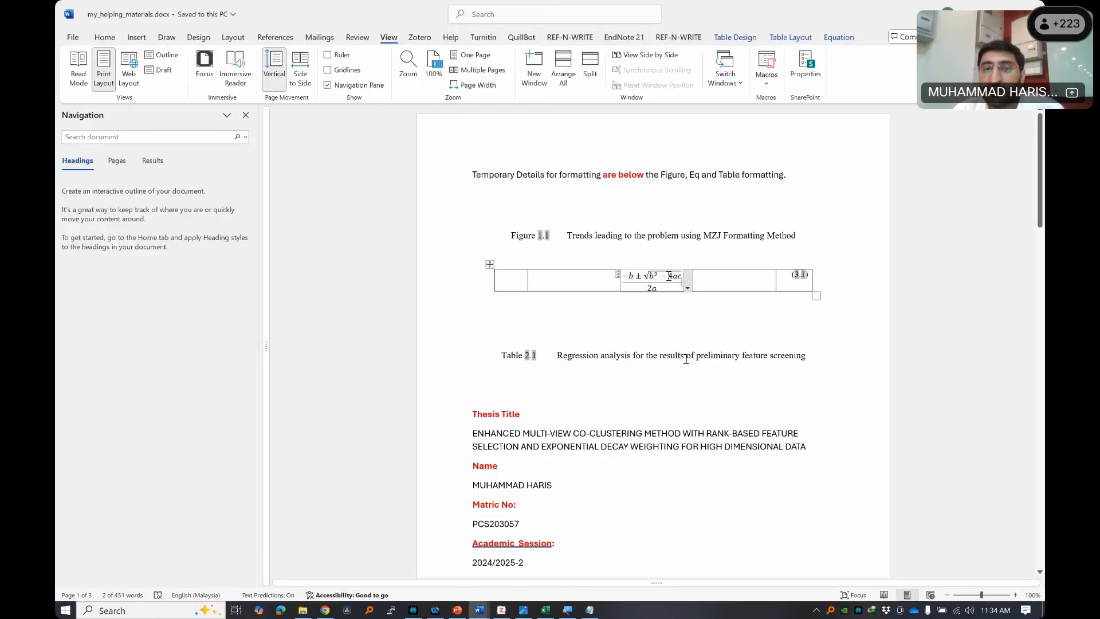
pyautogui.moveTo(680, 236); pyautogui.dragTo(504, 237)
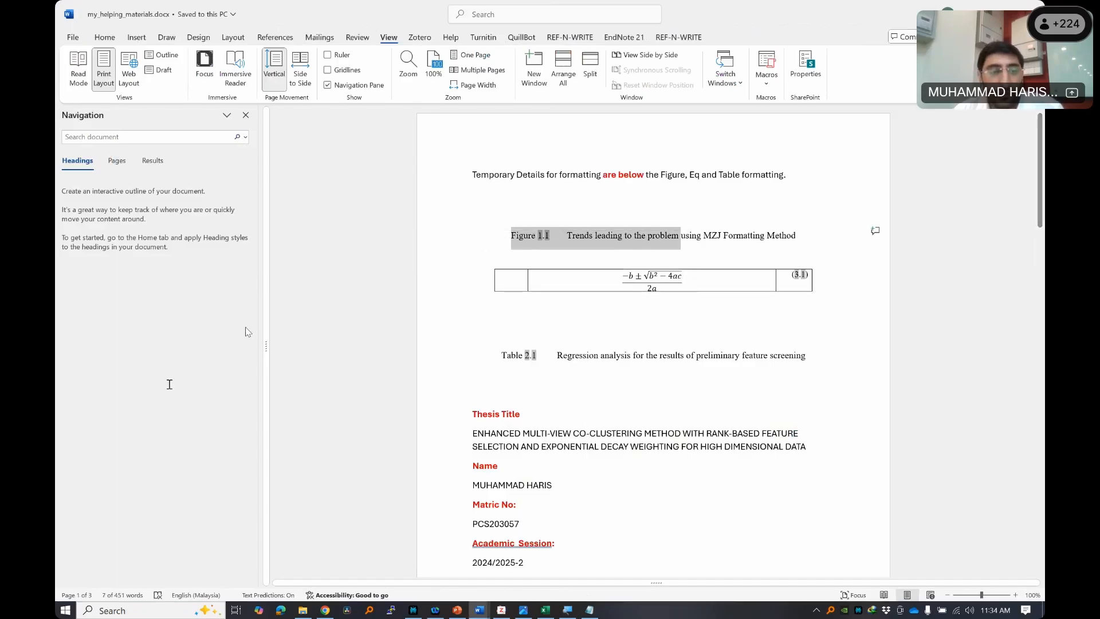
pyautogui.hotkey('alt', 'Tab')
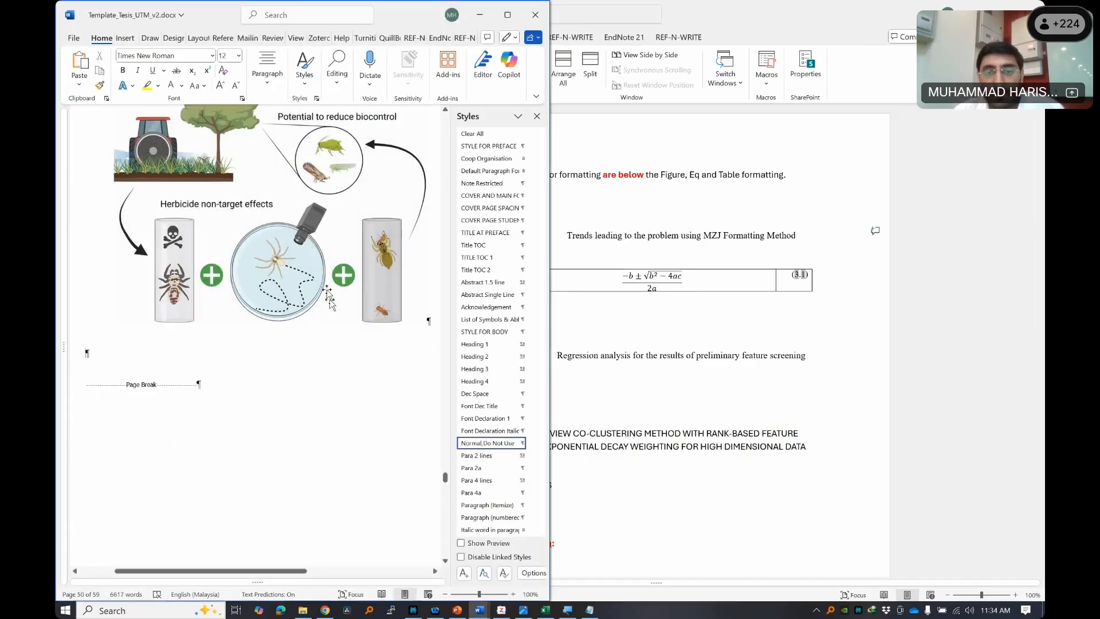
# - Apply the Figure Centre style to the illustration and paste the copied caption on the line below it
pyautogui.click(328, 296)
pyautogui.scroll(-4, 504, 457)
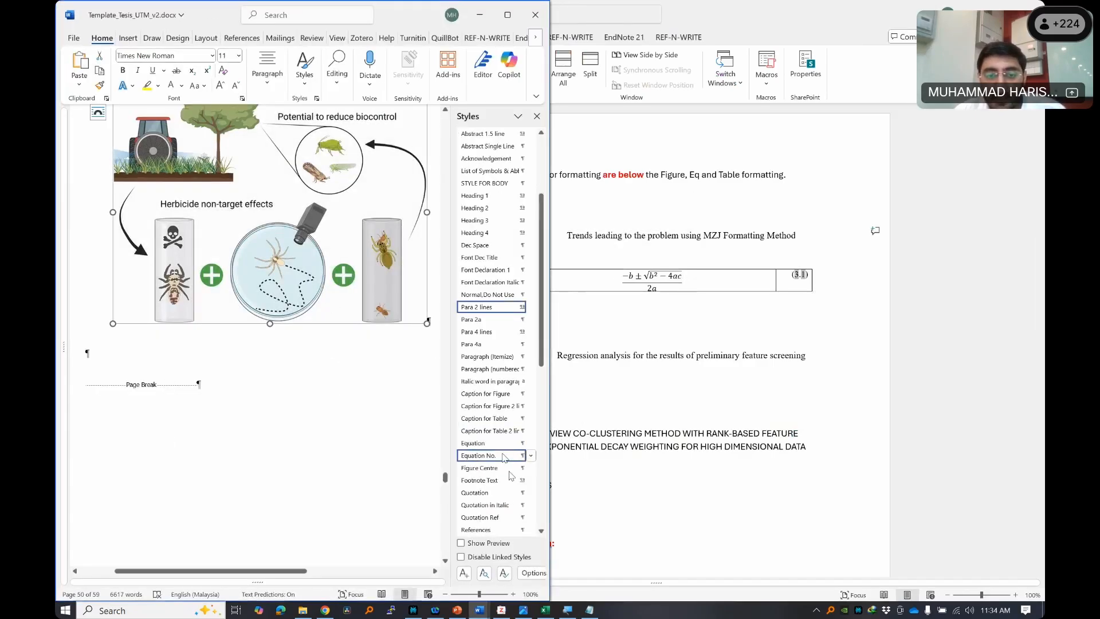
pyautogui.click(230, 340)
pyautogui.hotkey('ctrl', 'v')
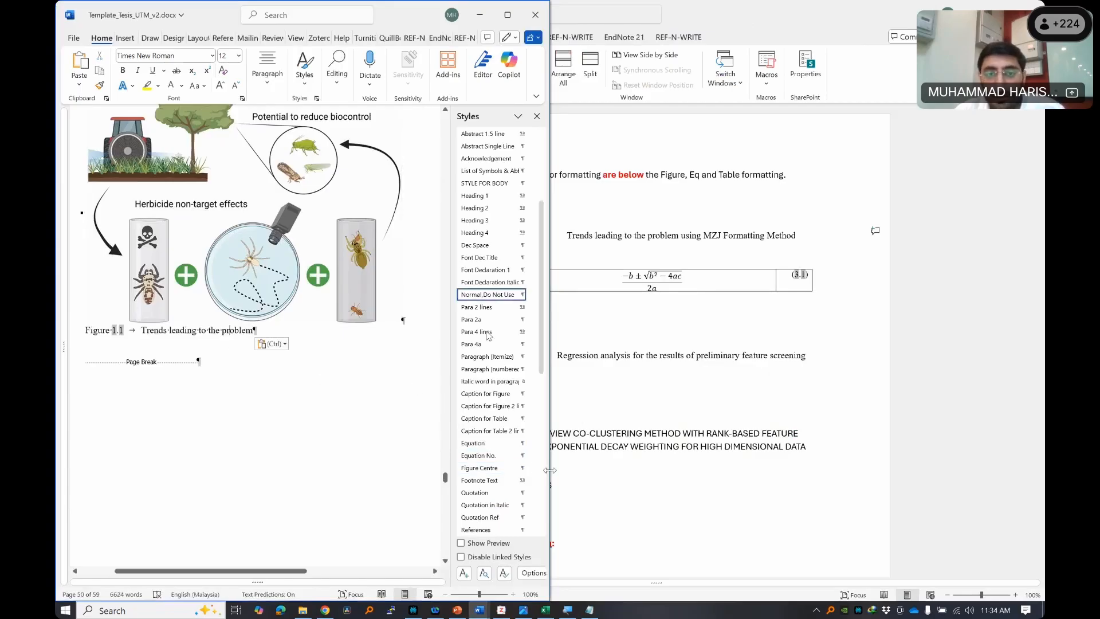
# - Apply the Caption for Figure style to the caption and add an empty Para 2a paragraph below it
pyautogui.click(507, 393)
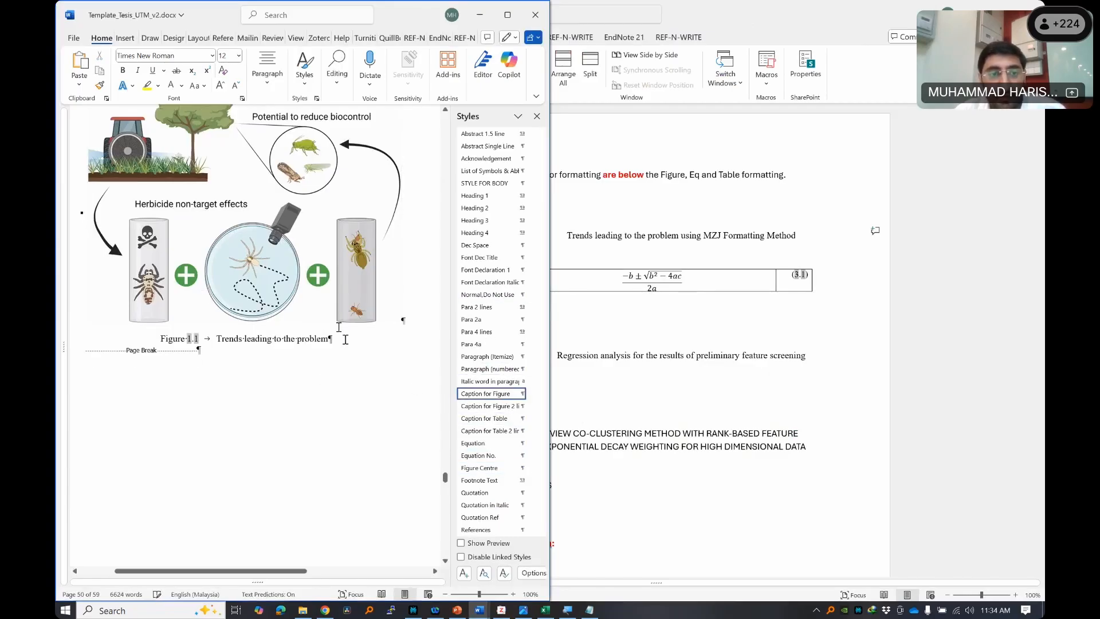
pyautogui.press('Return')
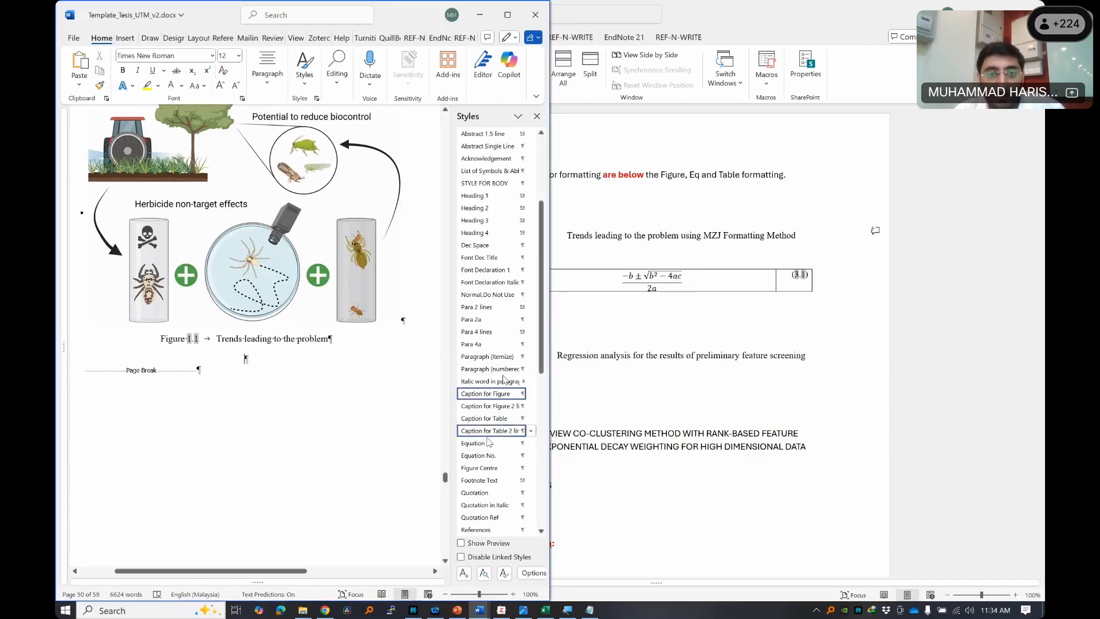
pyautogui.click(485, 319)
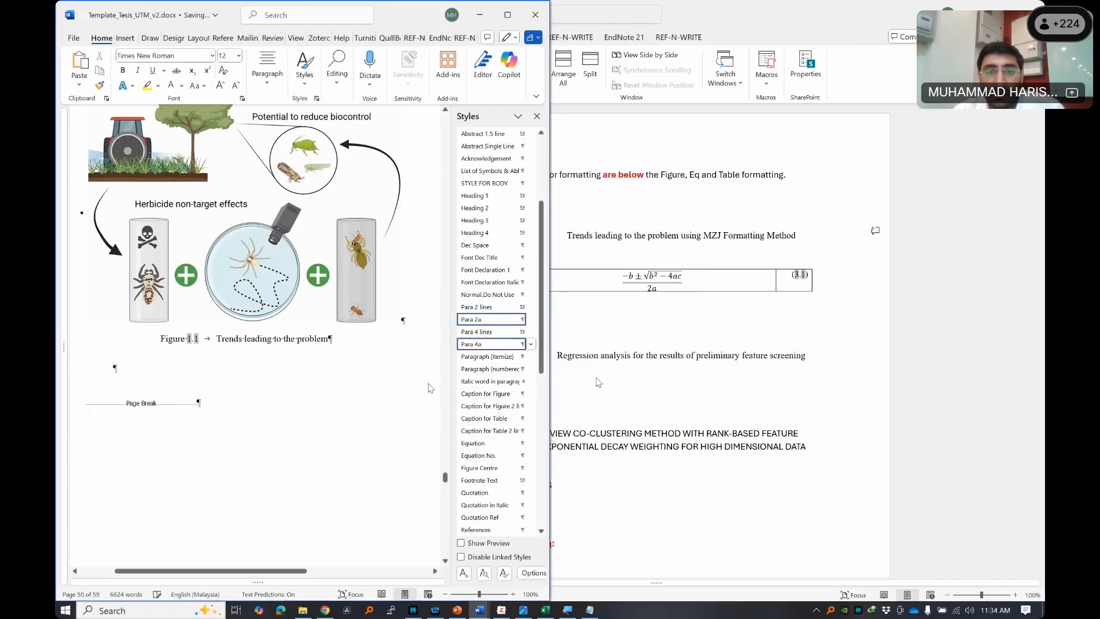
# - Switch to Assignment.docx and go to the formula text below the Figure 2.1 caption
pyautogui.click(666, 356)
pyautogui.hotkey('alt', 'Tab')
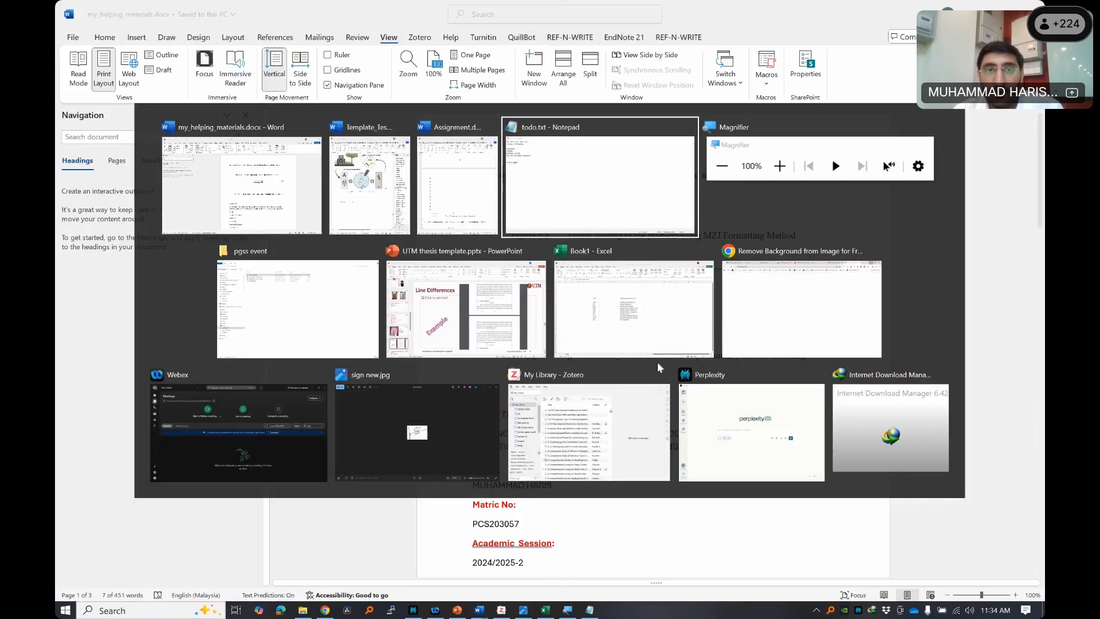
pyautogui.hotkey('alt', 'Tab')
pyautogui.hotkey('alt', 'Tab')
pyautogui.hotkey('alt', 'Tab')
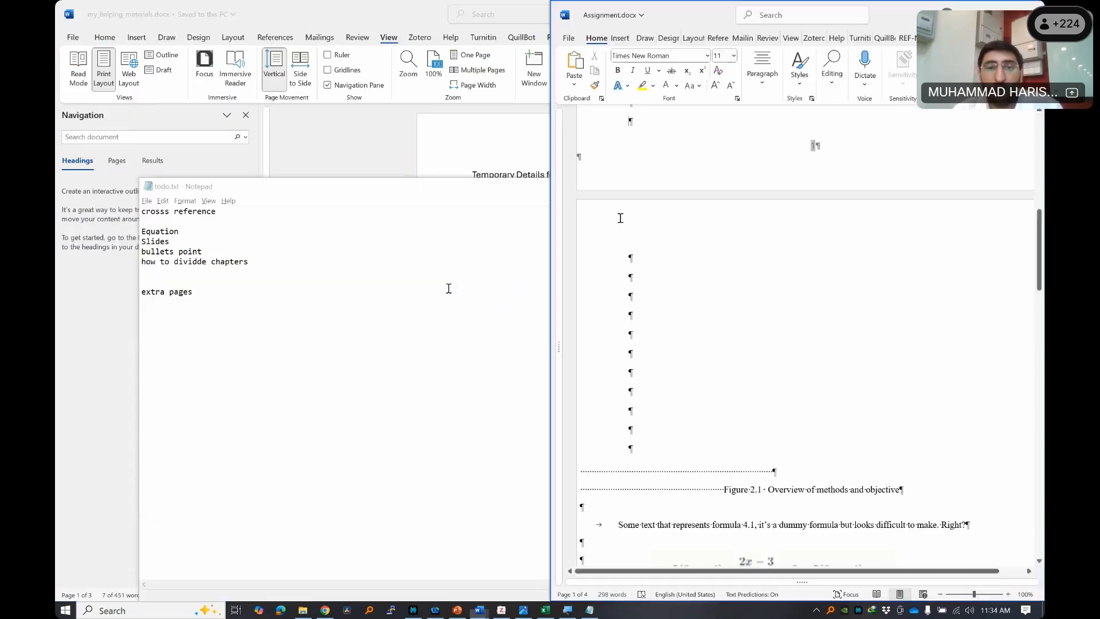
pyautogui.scroll(-3, 722, 313)
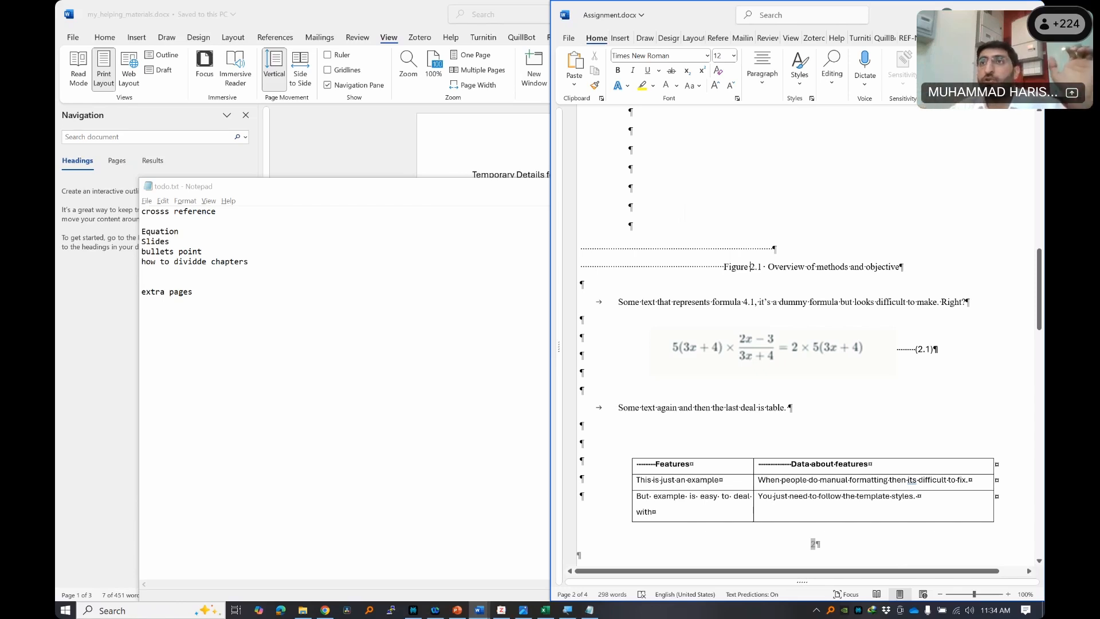
pyautogui.hotkey('alt', 'Tab')
pyautogui.hotkey('alt', 'Tab')
pyautogui.hotkey('alt', 'Tab')
pyautogui.hotkey('alt', 'Tab')
pyautogui.hotkey('alt', 'Tab')
pyautogui.hotkey('alt', 'Tab')
pyautogui.hotkey('alt', 'Tab')
pyautogui.hotkey('alt', 'Tab')
pyautogui.hotkey('alt', 'Tab')
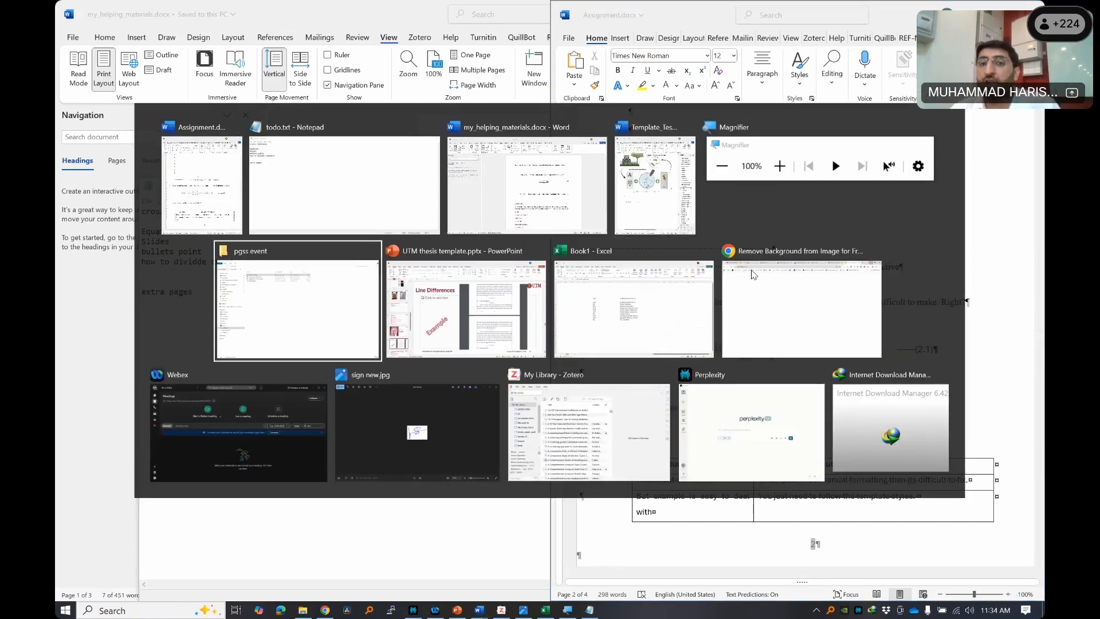
pyautogui.hotkey('alt', 'Tab')
pyautogui.hotkey('alt', 'Tab')
pyautogui.hotkey('alt', 'Tab')
pyautogui.hotkey('alt', 'Tab')
pyautogui.hotkey('alt', 'Tab')
pyautogui.hotkey('alt', 'Tab')
pyautogui.hotkey('alt', 'Tab')
pyautogui.hotkey('alt', 'Tab')
pyautogui.hotkey('alt', 'Tab')
pyautogui.hotkey('alt', 'Tab')
pyautogui.hotkey('alt', 'Tab')
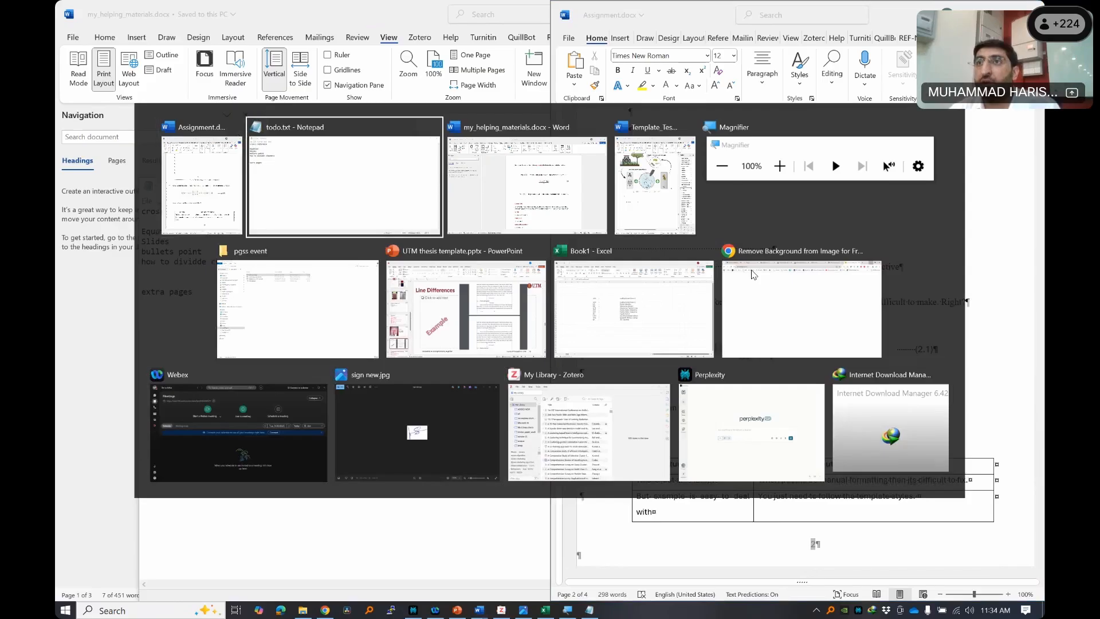
pyautogui.hotkey('alt', 'Tab')
pyautogui.click(189, 150)
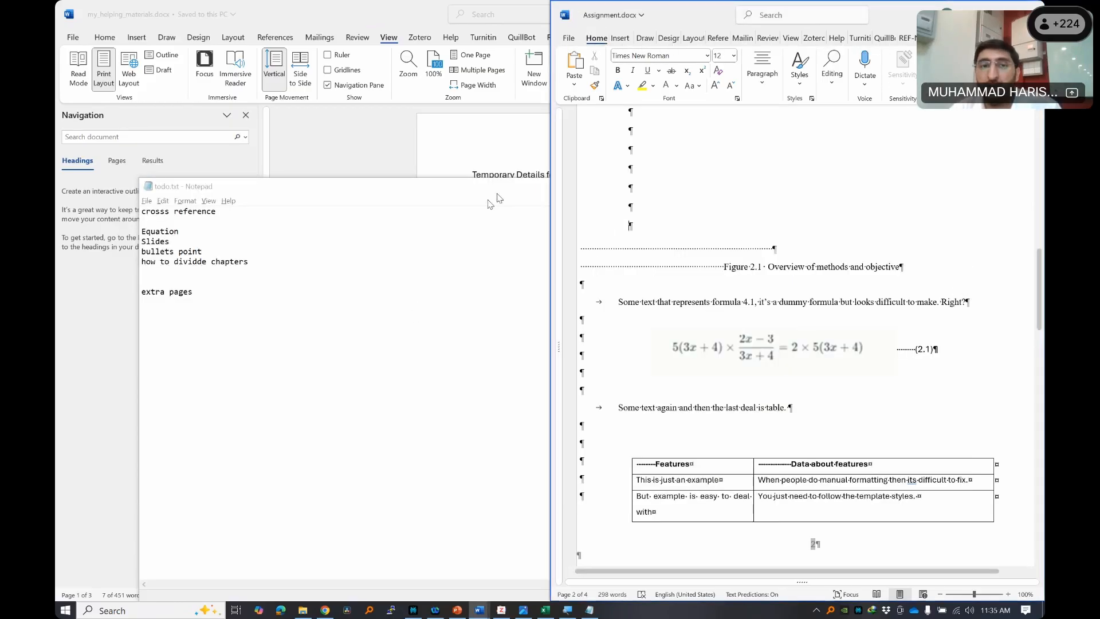
# - Minimize the todo.txt Notepad window and bring the thesis template back beside Assignment.docx
pyautogui.hotkey('alt', 'Tab')
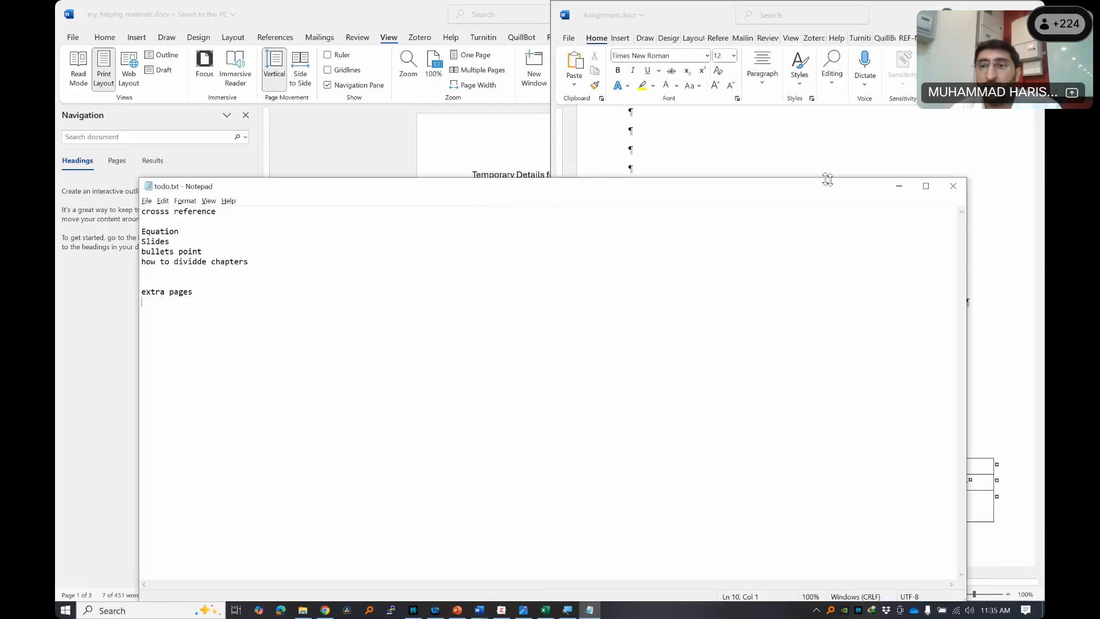
pyautogui.click(898, 187)
pyautogui.hotkey('alt', 'Tab')
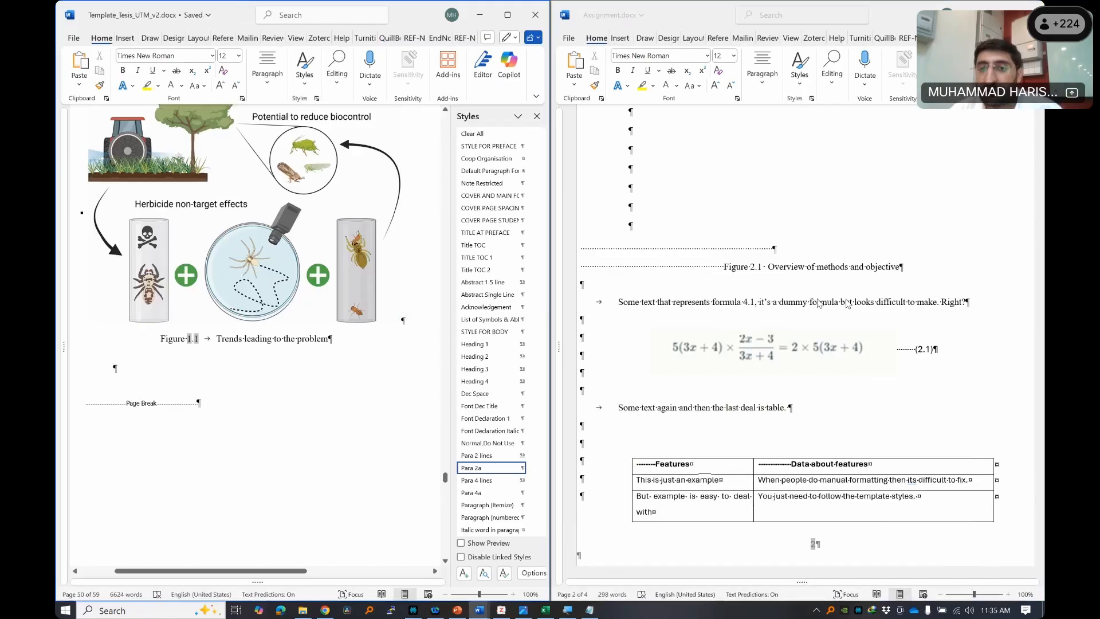
# - Copy the sentence "Some text that represents formula 4.1" from Assignment.docx and paste it below the figure caption in the template
pyautogui.moveTo(628, 302); pyautogui.dragTo(935, 313)
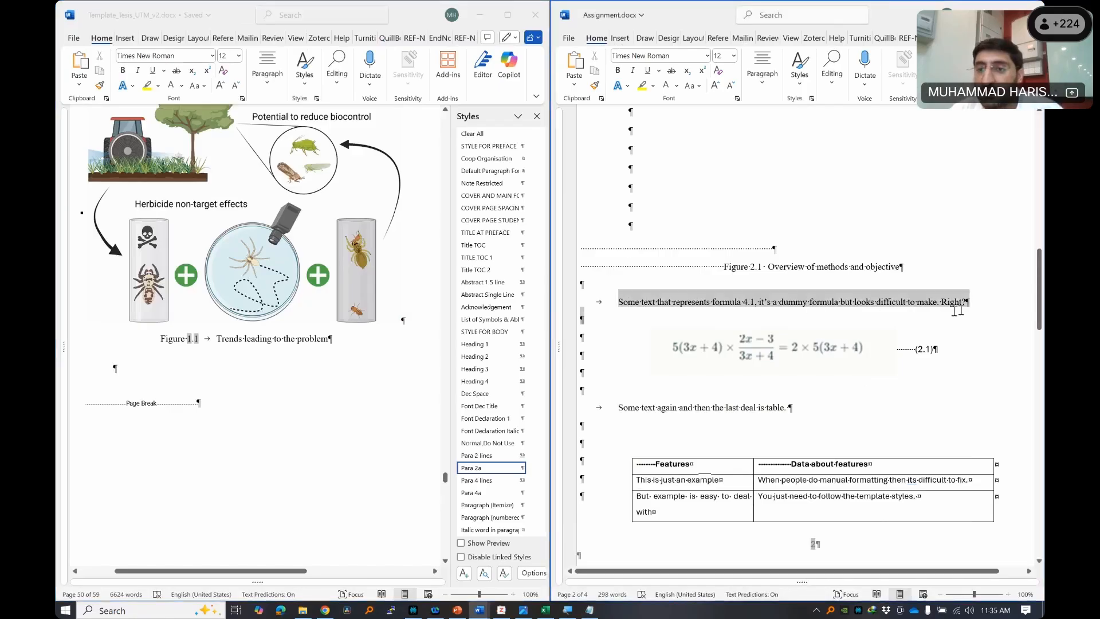
pyautogui.hotkey('ctrl', 'c')
pyautogui.click(286, 373)
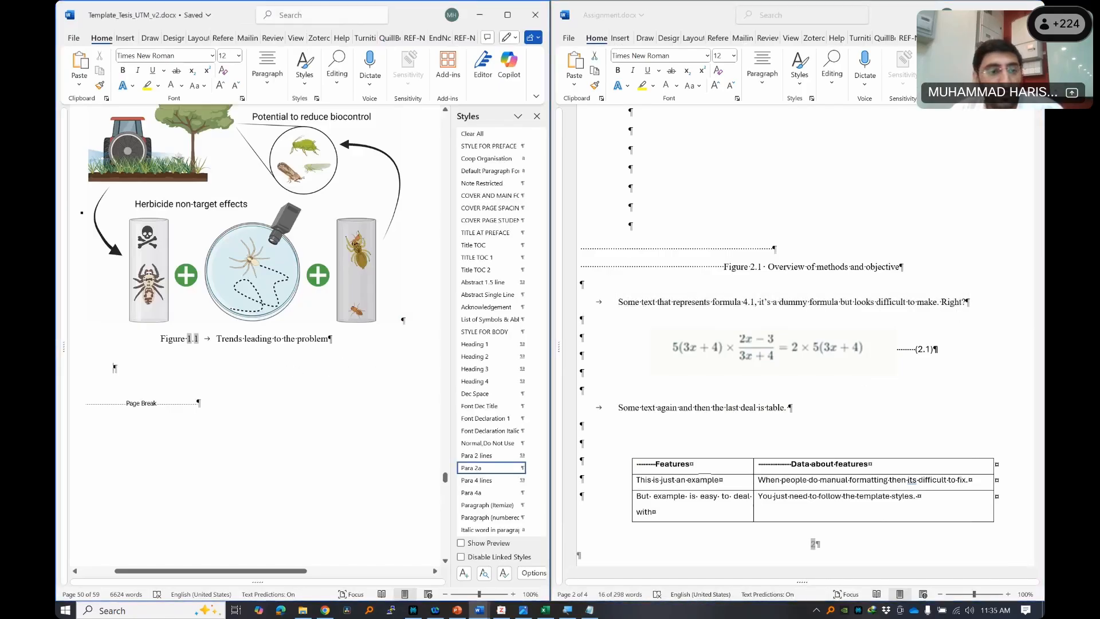
pyautogui.hotkey('ctrl', 'v')
# - Remove the extra blank line pasted after the formula sentence and apply the Para 2a style to the sentence
pyautogui.click(205, 381)
pyautogui.click(255, 412)
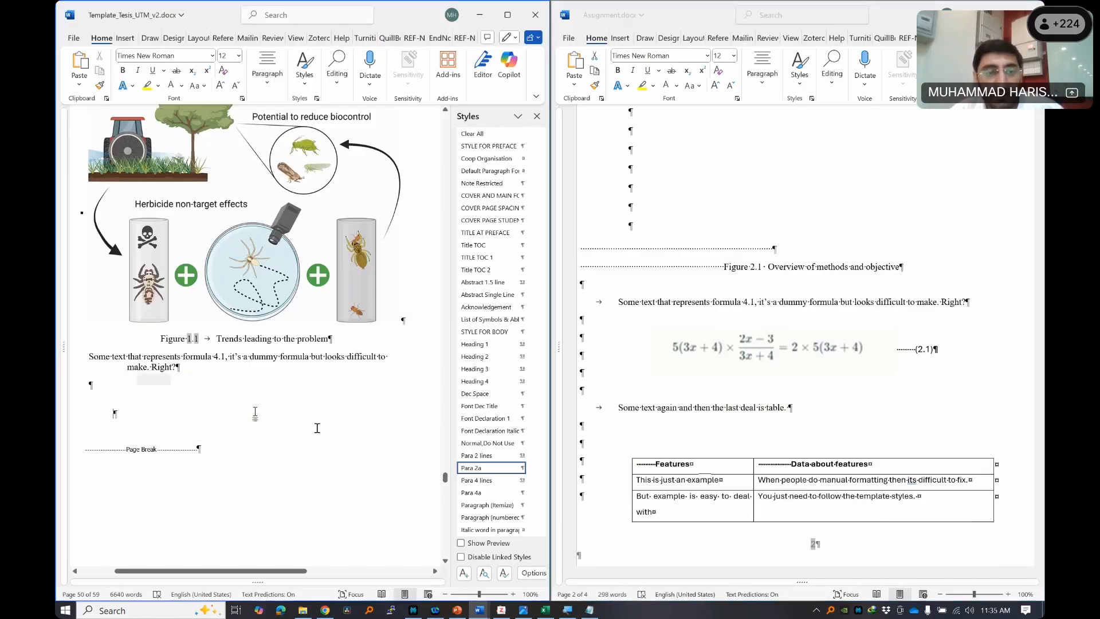
pyautogui.click(494, 455)
pyautogui.click(471, 467)
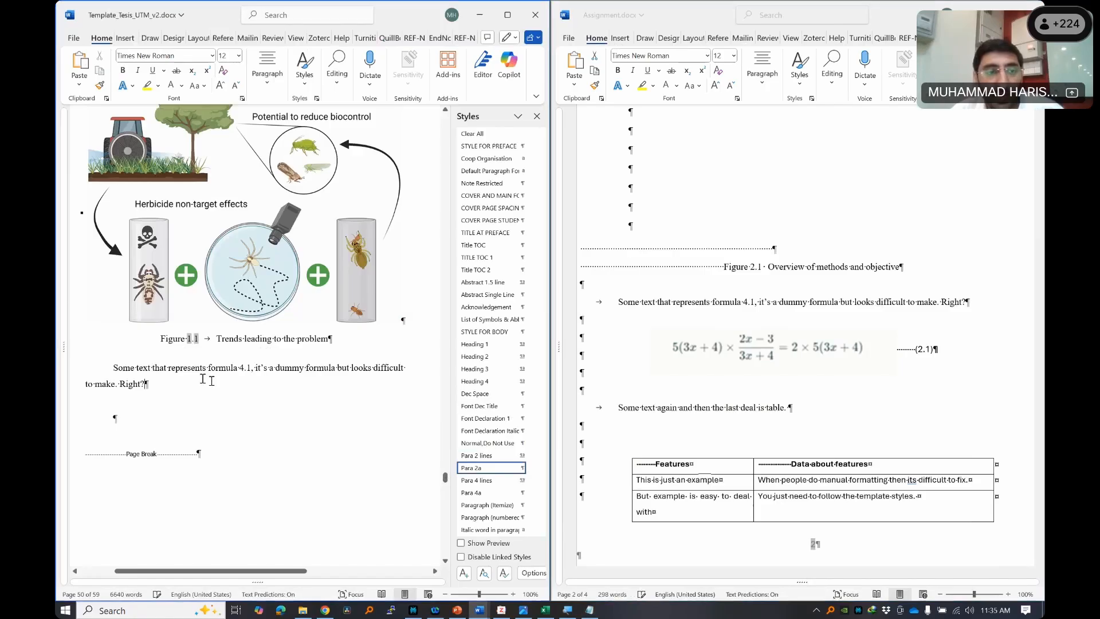
# - Move the (2.1) equation number text box in Assignment.docx down and away from the formula picture
pyautogui.scroll(-3, 739, 371)
pyautogui.click(735, 195)
pyautogui.click(961, 221)
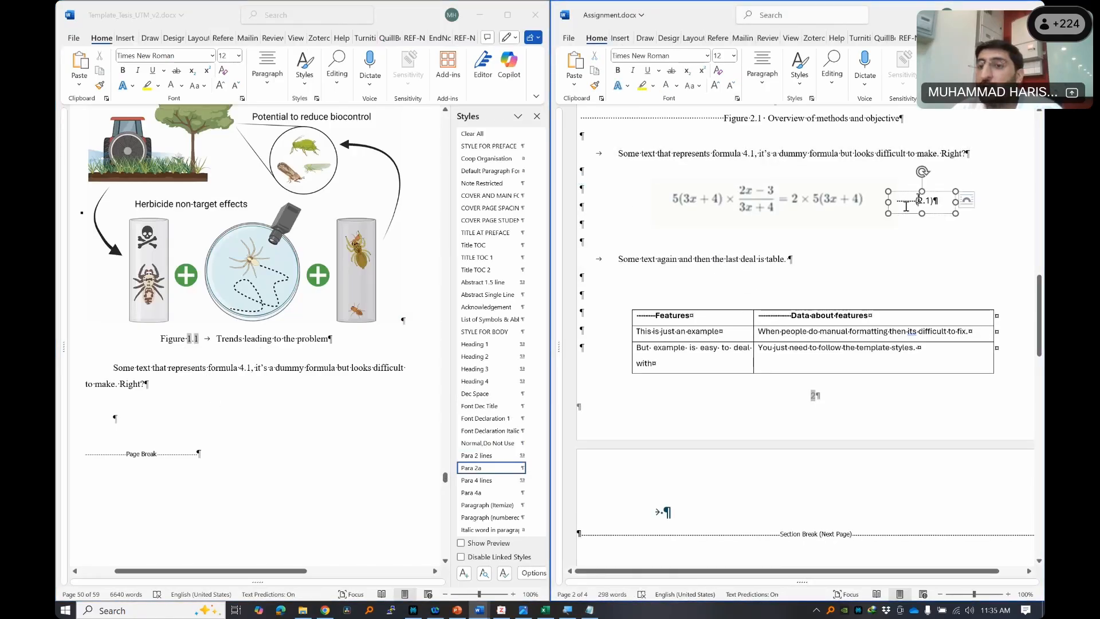
pyautogui.click(790, 212)
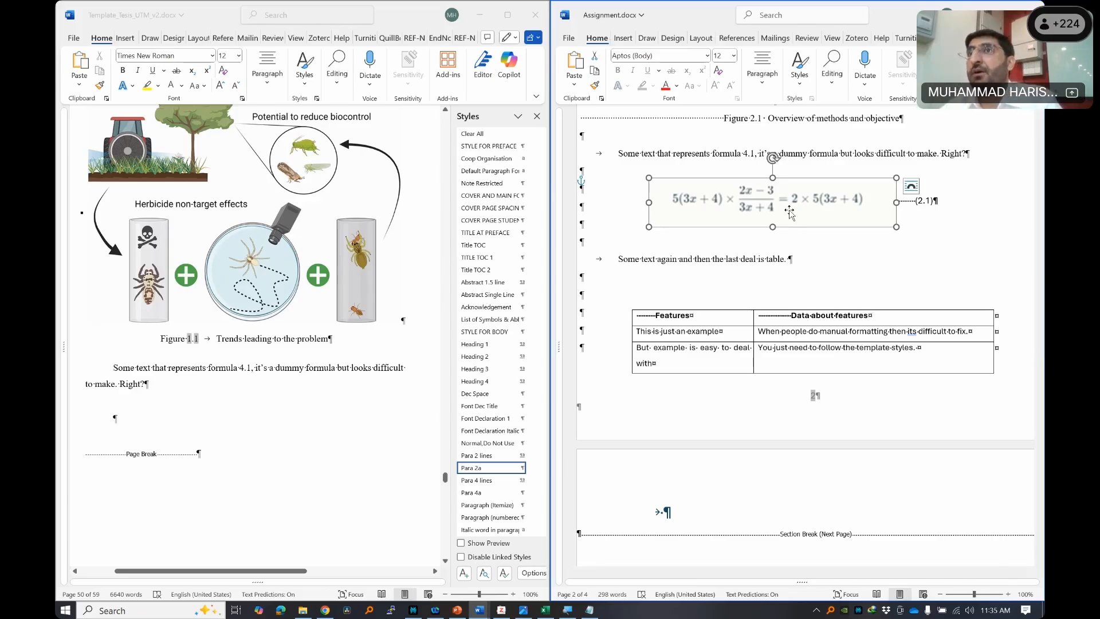
pyautogui.click(921, 195)
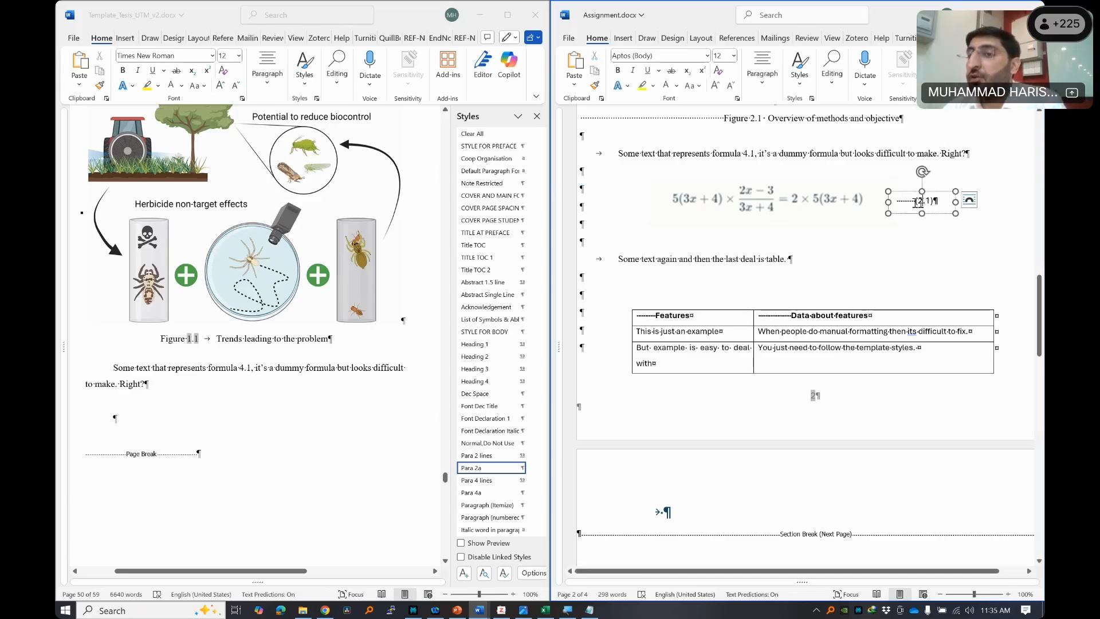
pyautogui.moveTo(923, 189); pyautogui.dragTo(944, 230)
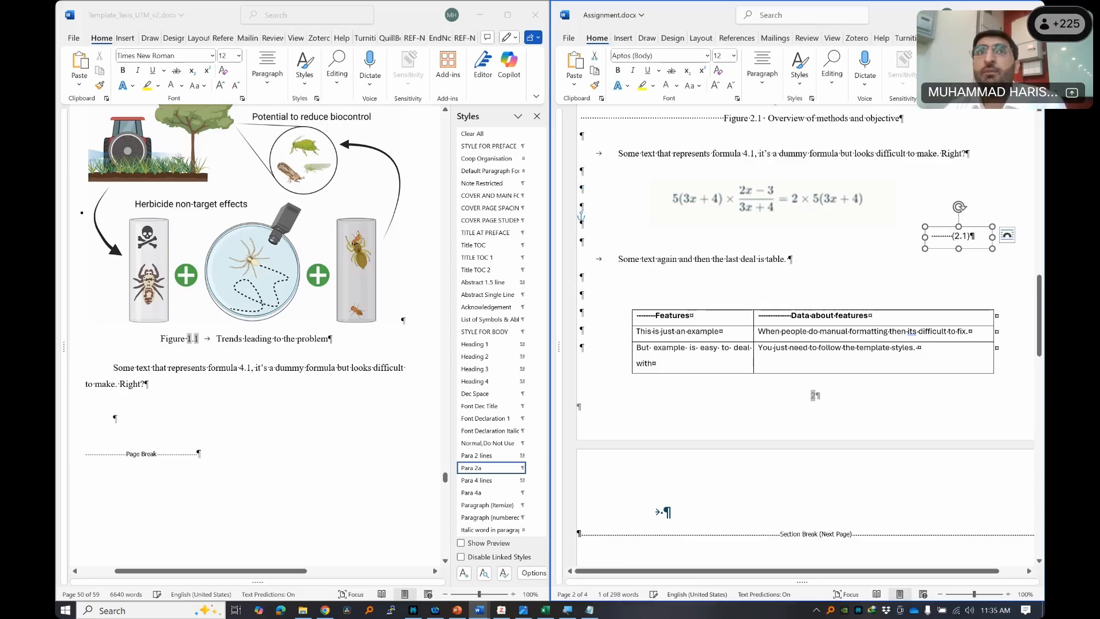
pyautogui.click(806, 221)
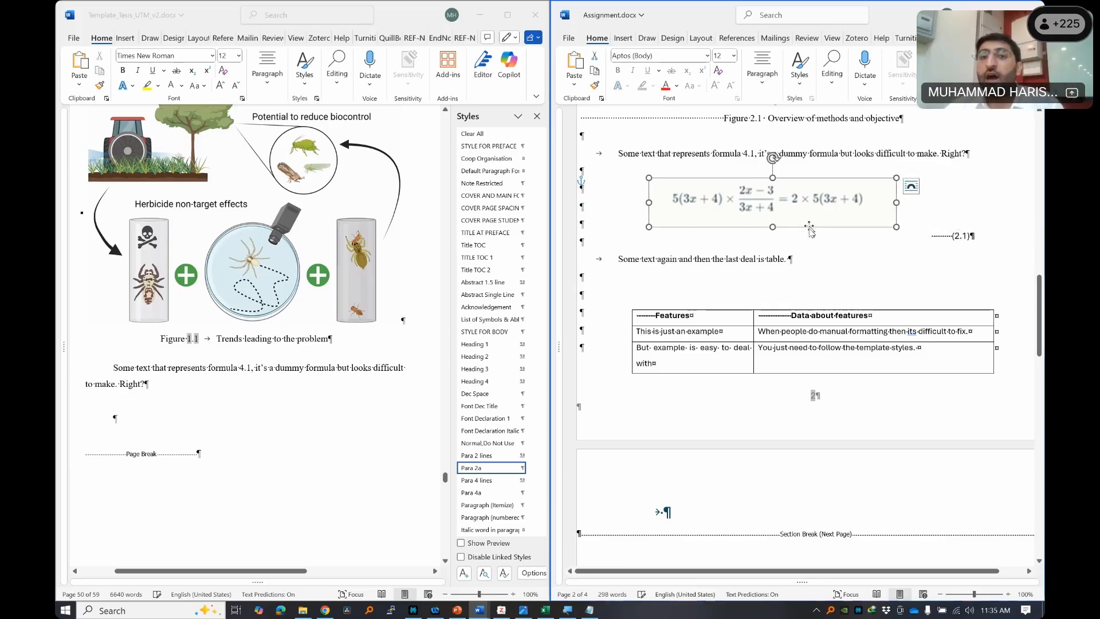
# - Copy the three-cell equation table from my_helping_materials.docx and paste it below the formula sentence in the thesis template
pyautogui.press('super+Tab')
pyautogui.press('Return')
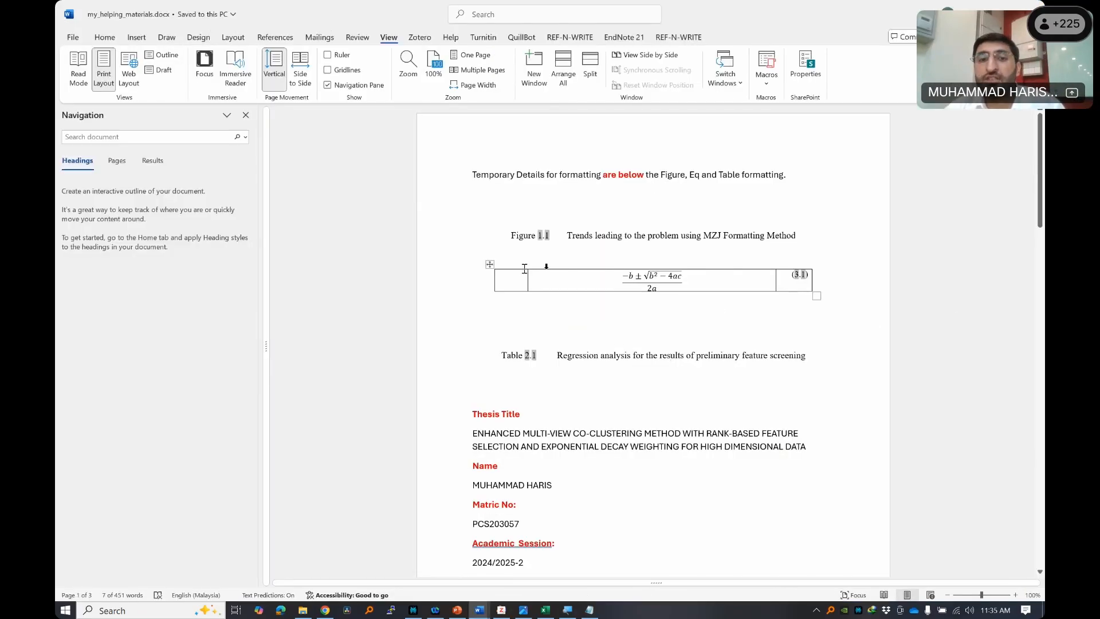
pyautogui.click(491, 263)
pyautogui.hotkey('alt', 'Tab')
pyautogui.hotkey('alt', 'Tab')
pyautogui.hotkey('alt', 'Tab')
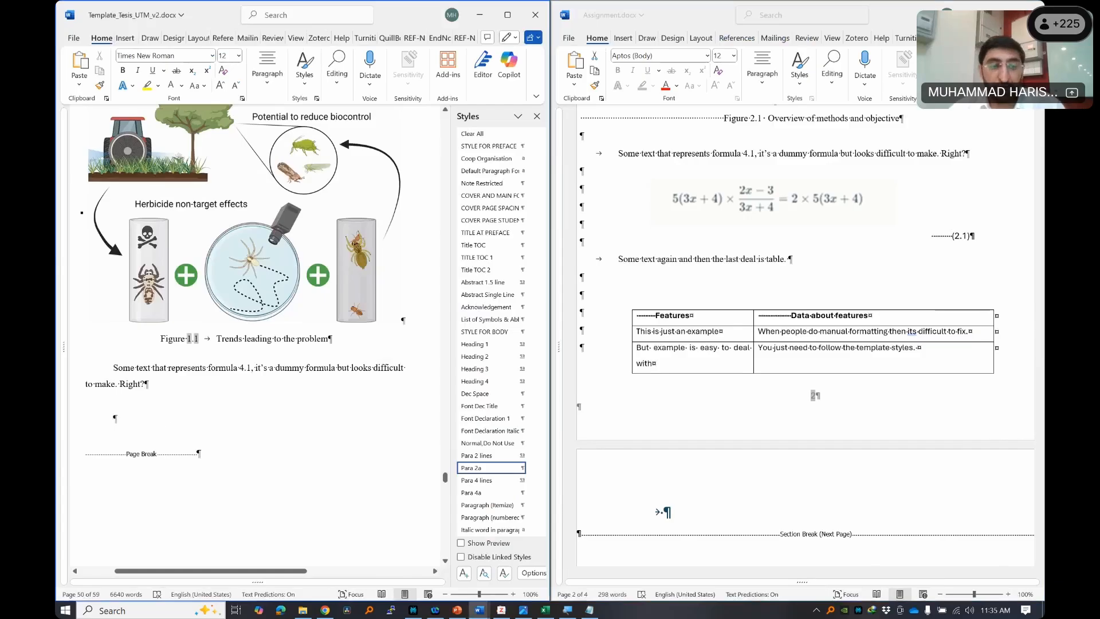
pyautogui.hotkey('ctrl', 'v')
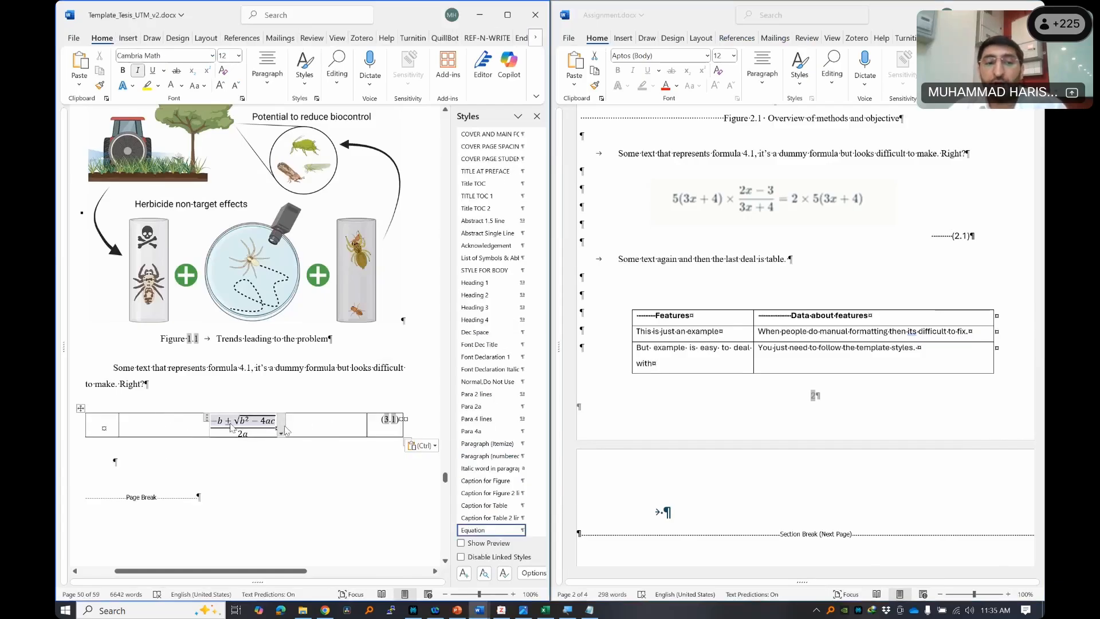
# - Delete the sample quadratic formula from the middle cell of the pasted equation table
pyautogui.click(281, 433)
pyautogui.click(289, 430)
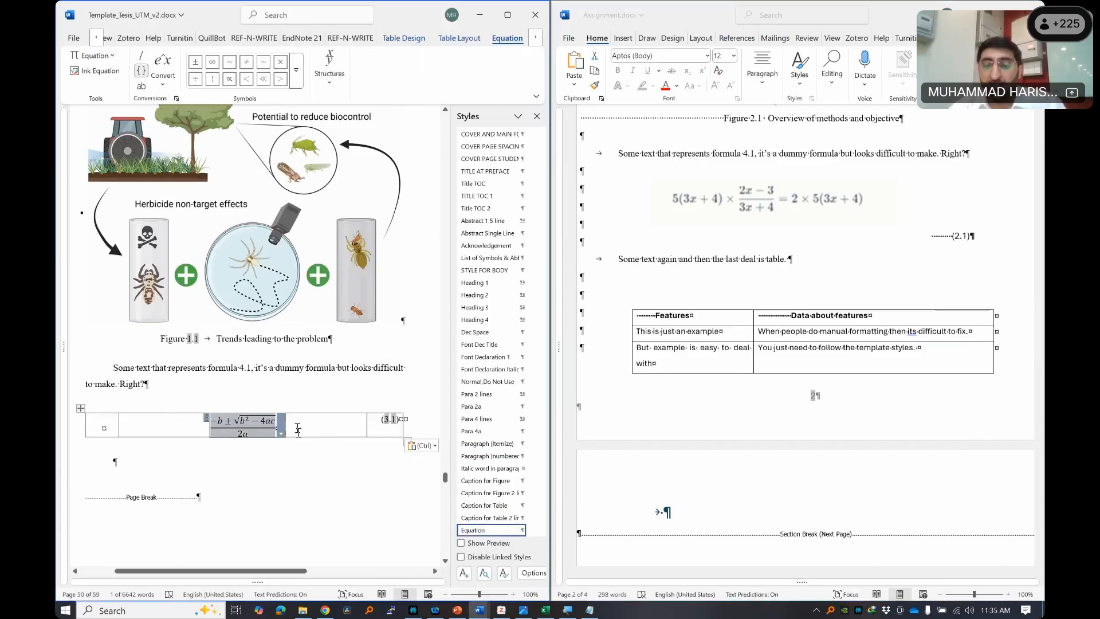
pyautogui.press('Delete')
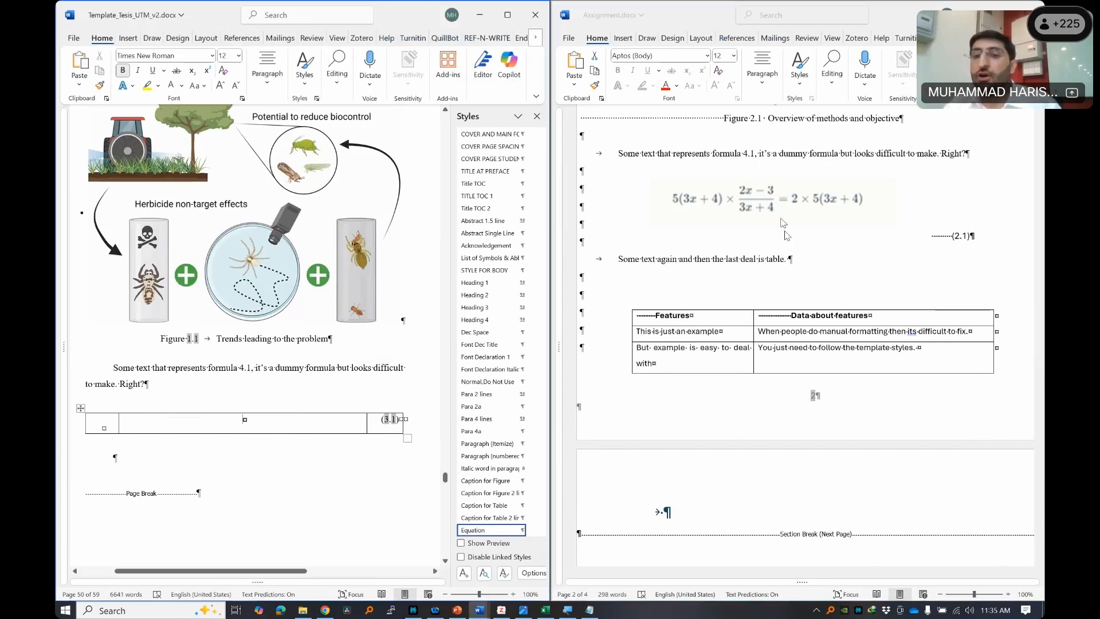
# - Copy the formula picture from Assignment.docx, switch to Perplexity and attach the picture to a new question
pyautogui.click(775, 195)
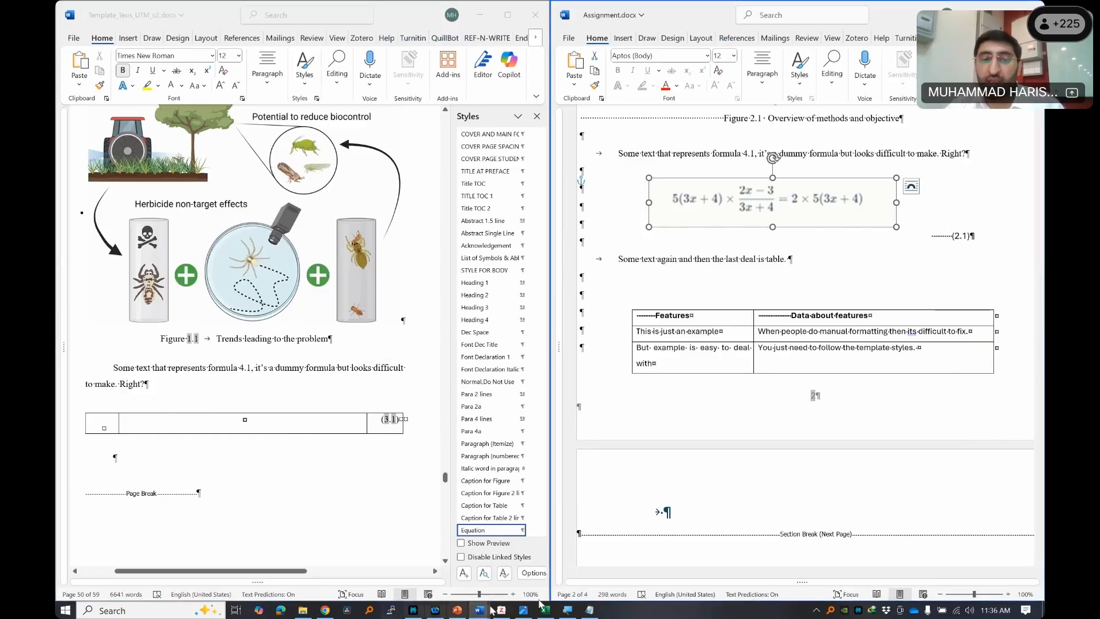
pyautogui.click(413, 610)
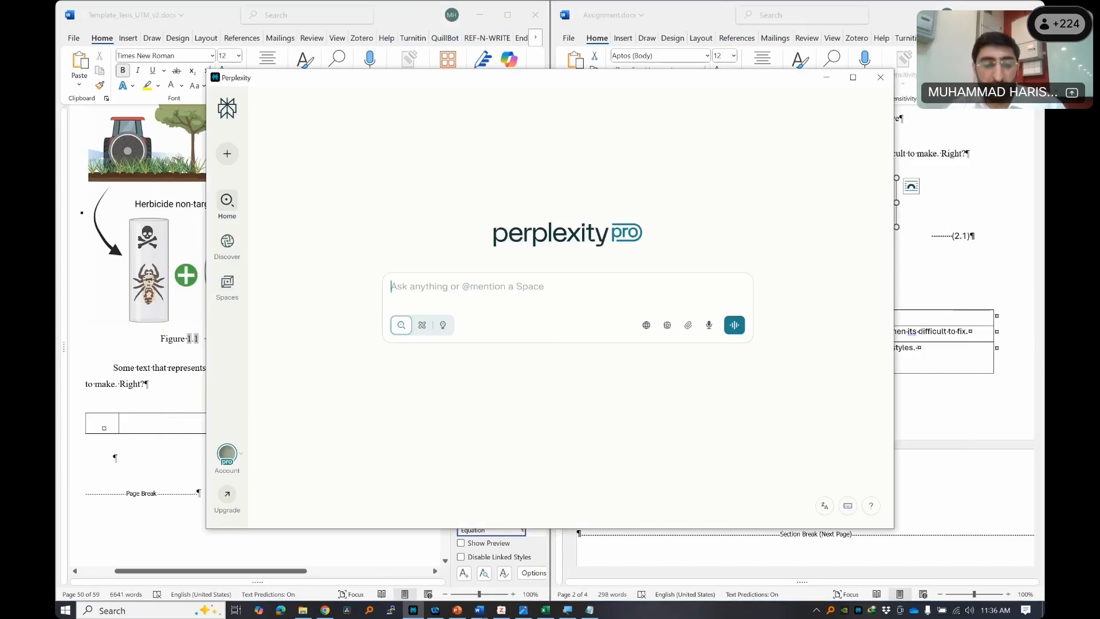
pyautogui.hotkey('ctrl', 'v')
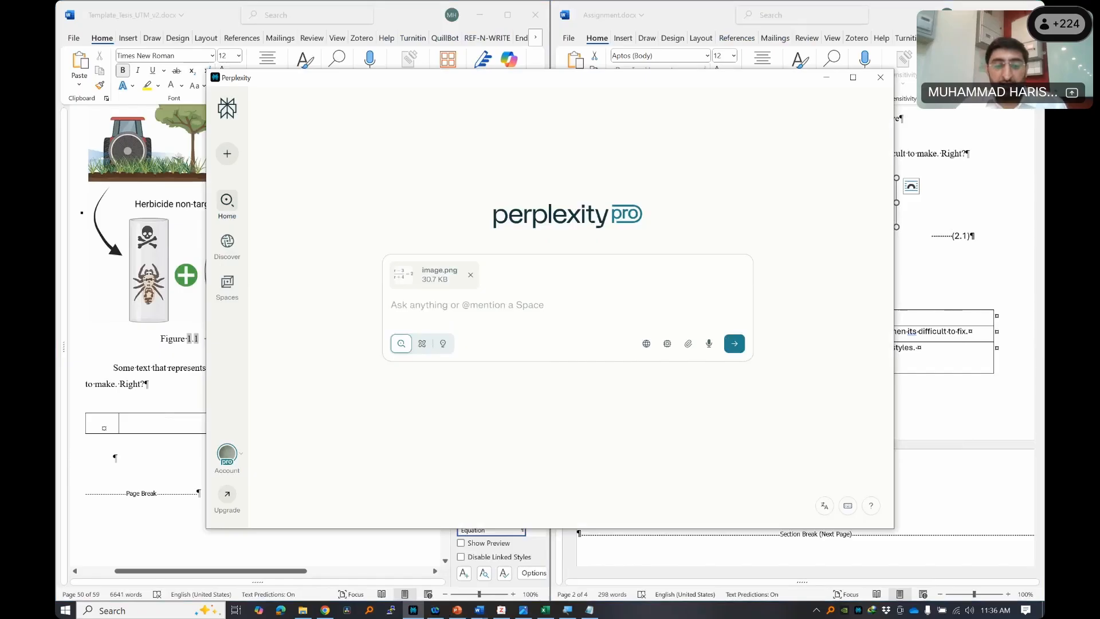
# - Ask Perplexity "give me latex code" for the attached formula picture
pyautogui.write('Plea')
pyautogui.press('BackSpace')
pyautogui.press('BackSpace')
pyautogui.press('BackSpace')
pyautogui.press('BackSpace')
pyautogui.write('giove the')
pyautogui.hotkey('ctrl', 'a')
pyautogui.press('BackSpace')
pyautogui.write('give m')
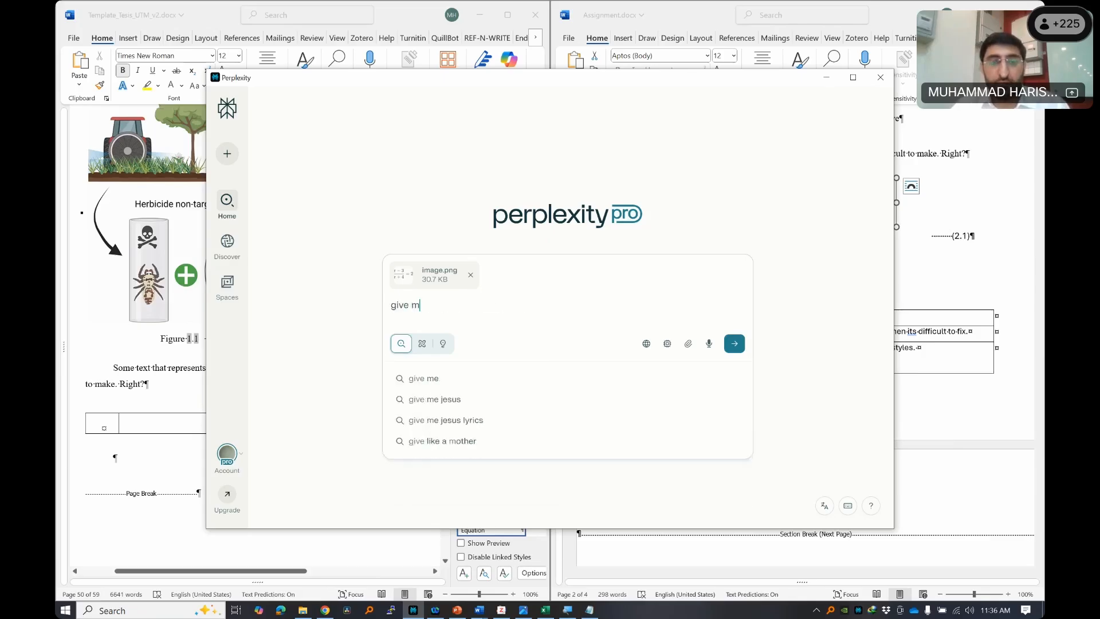
pyautogui.write('e latex code')
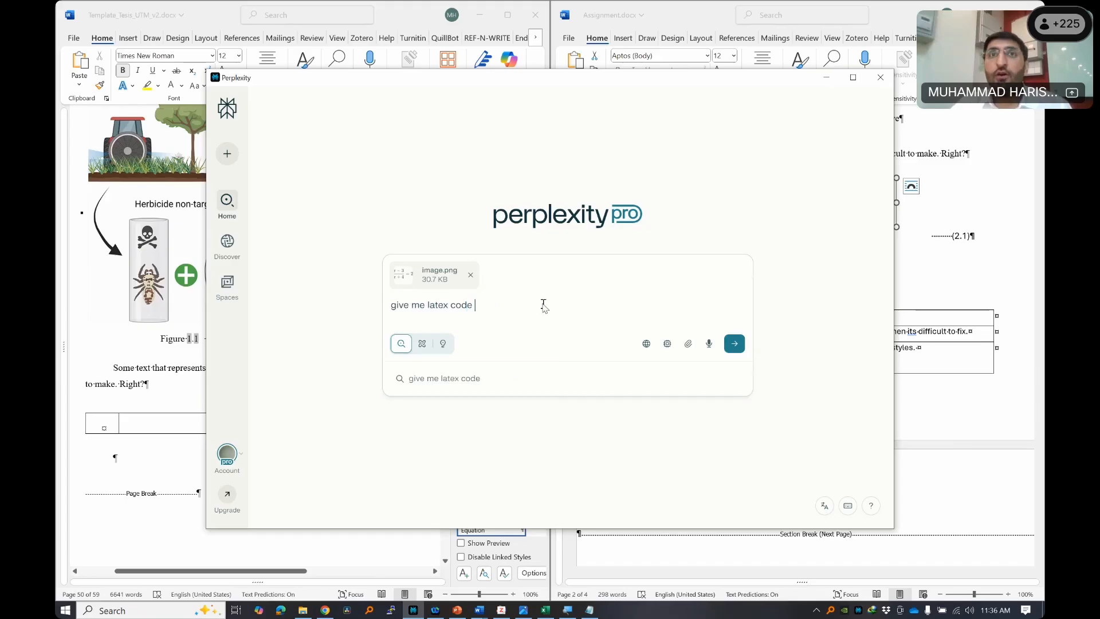
pyautogui.press('Return')
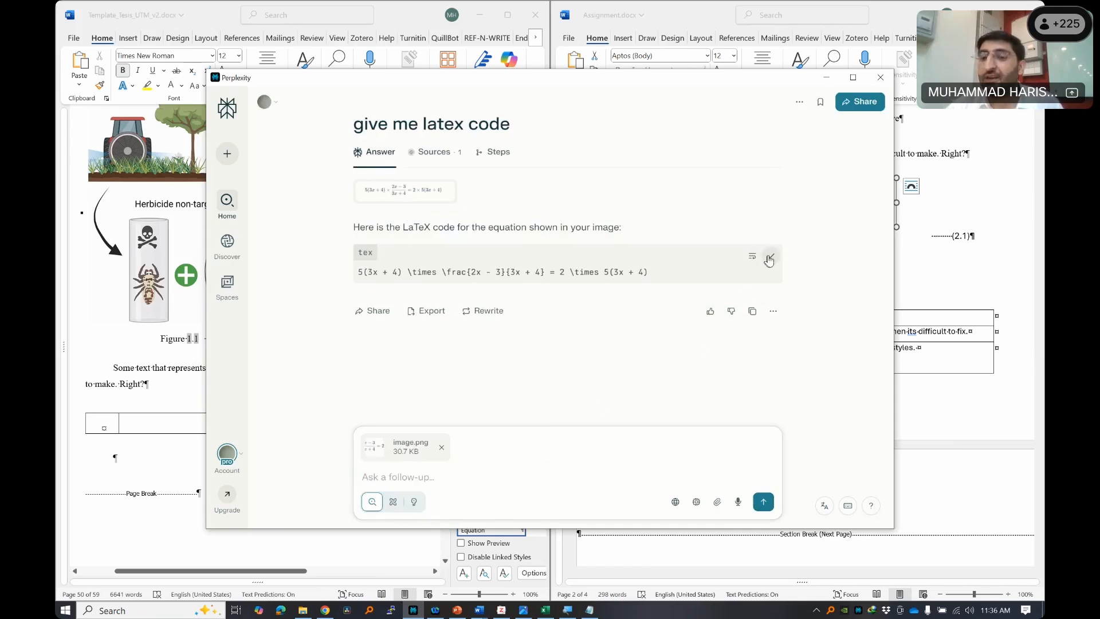
# - Return to the thesis template and insert an empty equation in the middle cell of the equation table
pyautogui.hotkey('alt', 'Tab')
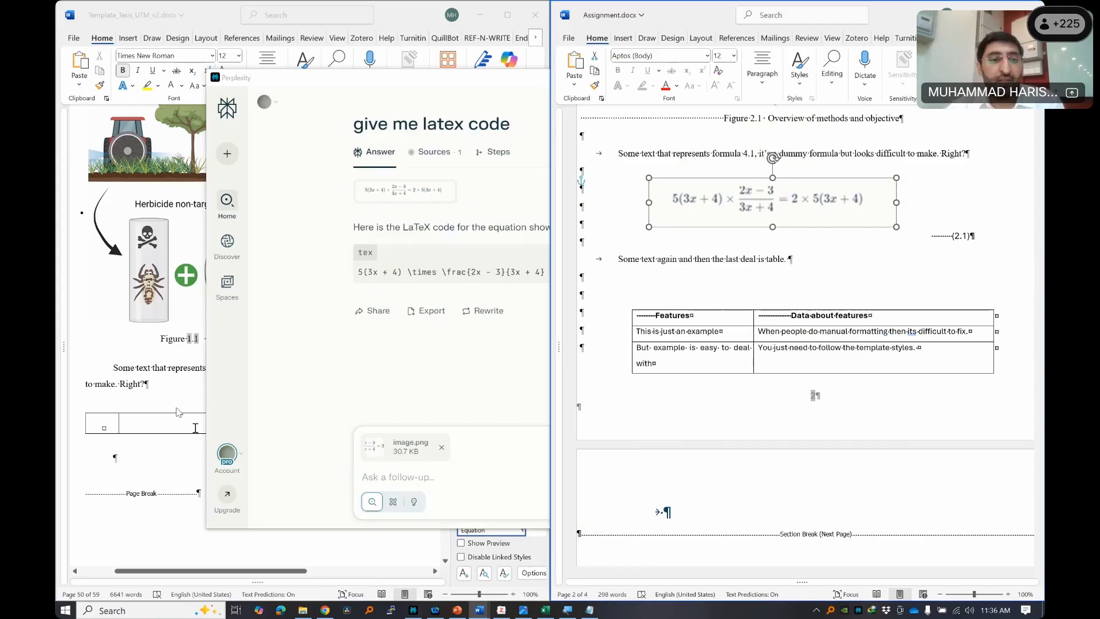
pyautogui.click(196, 425)
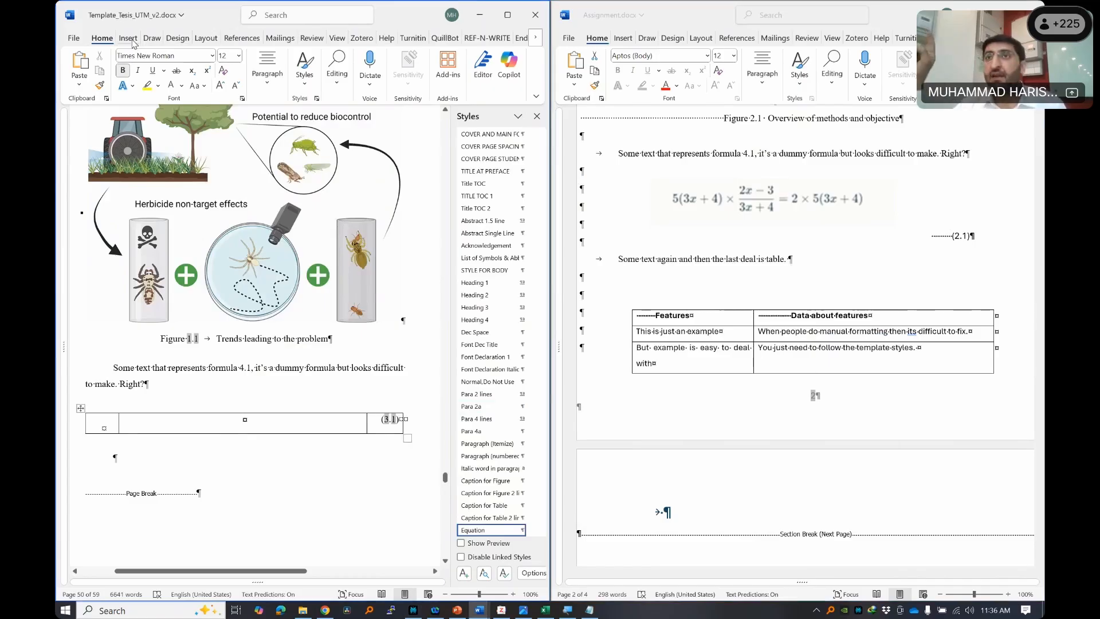
pyautogui.hotkey('alt', '=')
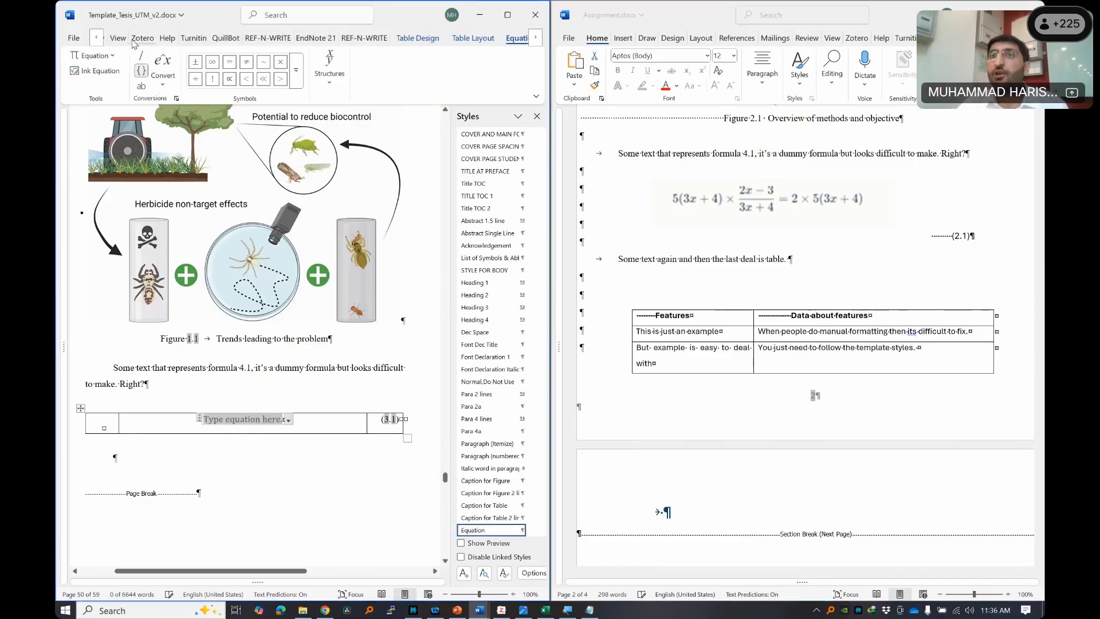
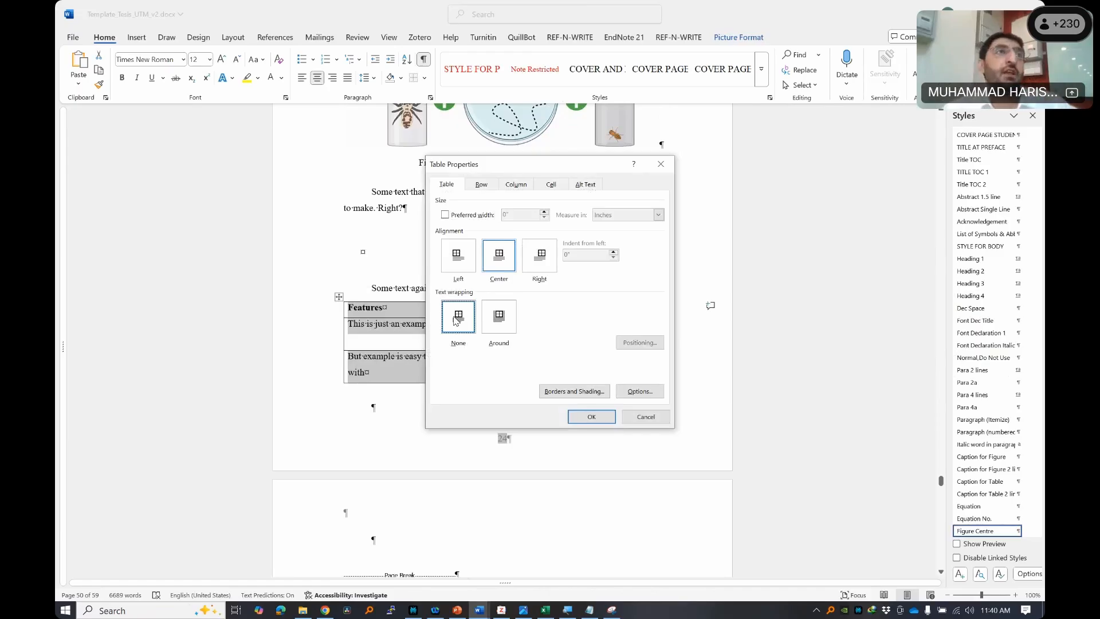
# - Apply centre alignment without text wrapping to the Features table and add an empty paragraph above it
pyautogui.click(597, 418)
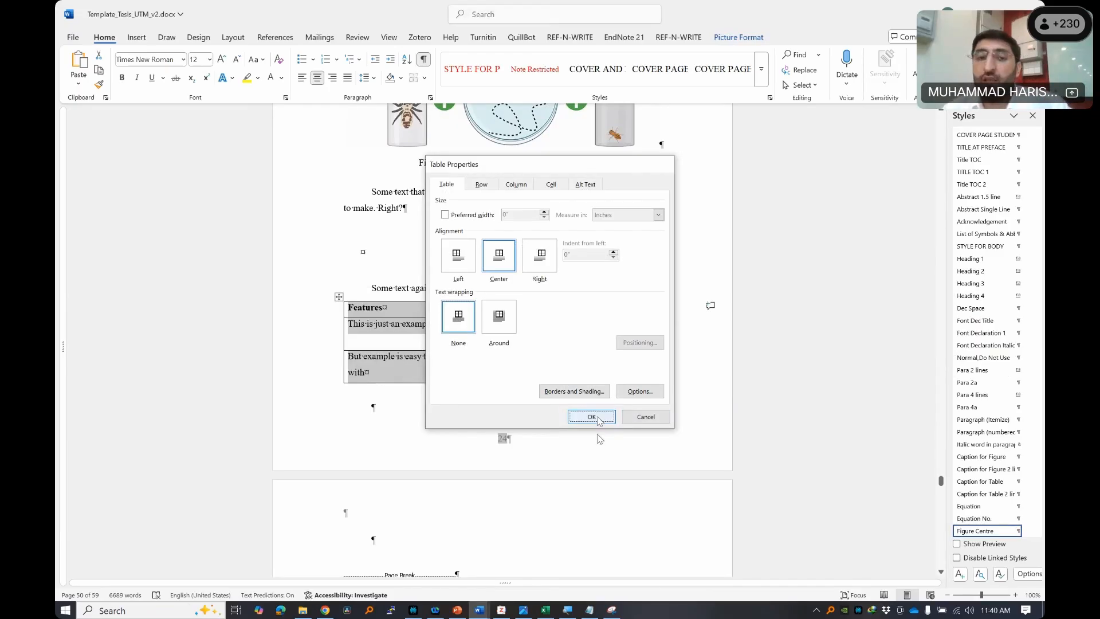
pyautogui.click(606, 292)
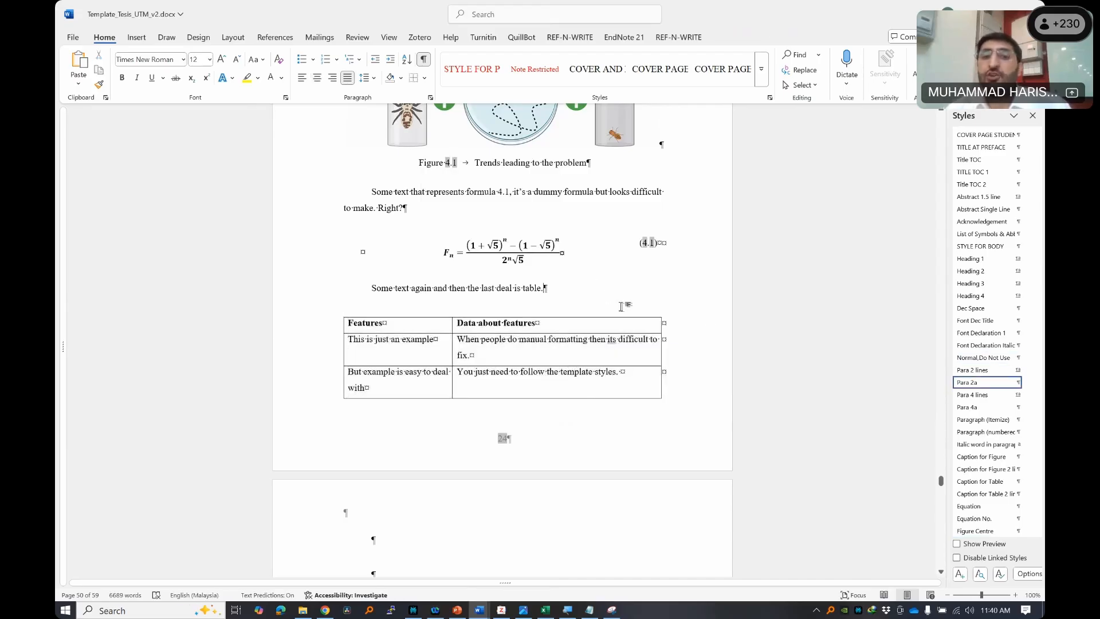
pyautogui.press('Return')
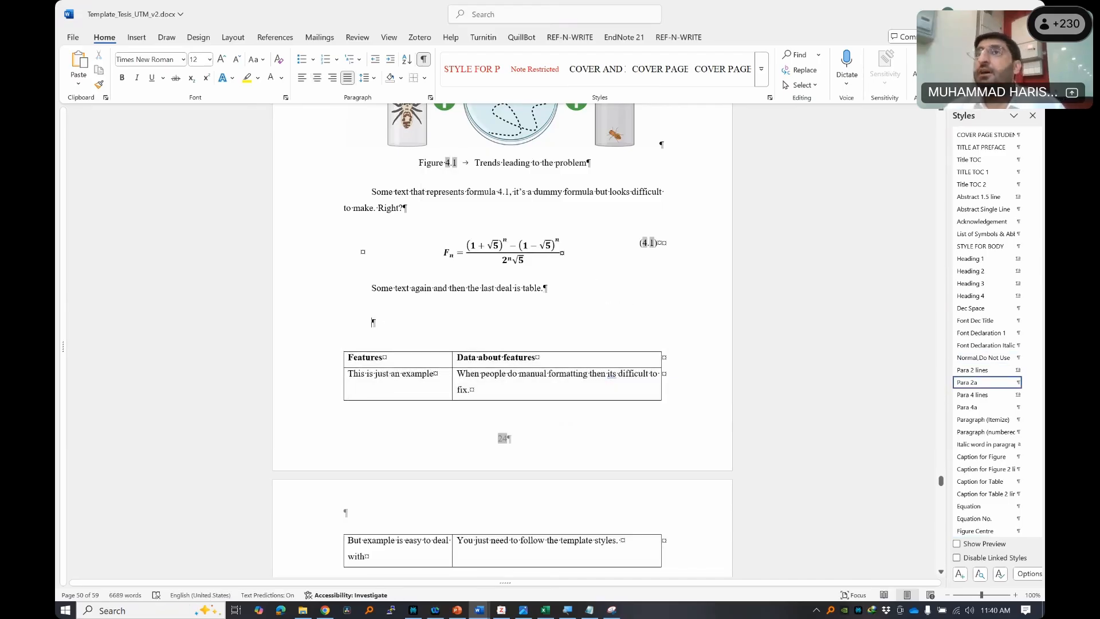
# - Copy "Table 2.1 Regression analysis" from my_helping_materials.docx into the empty paragraph above the Features table and apply the Caption for Table style
pyautogui.hotkey('alt', 'Tab')
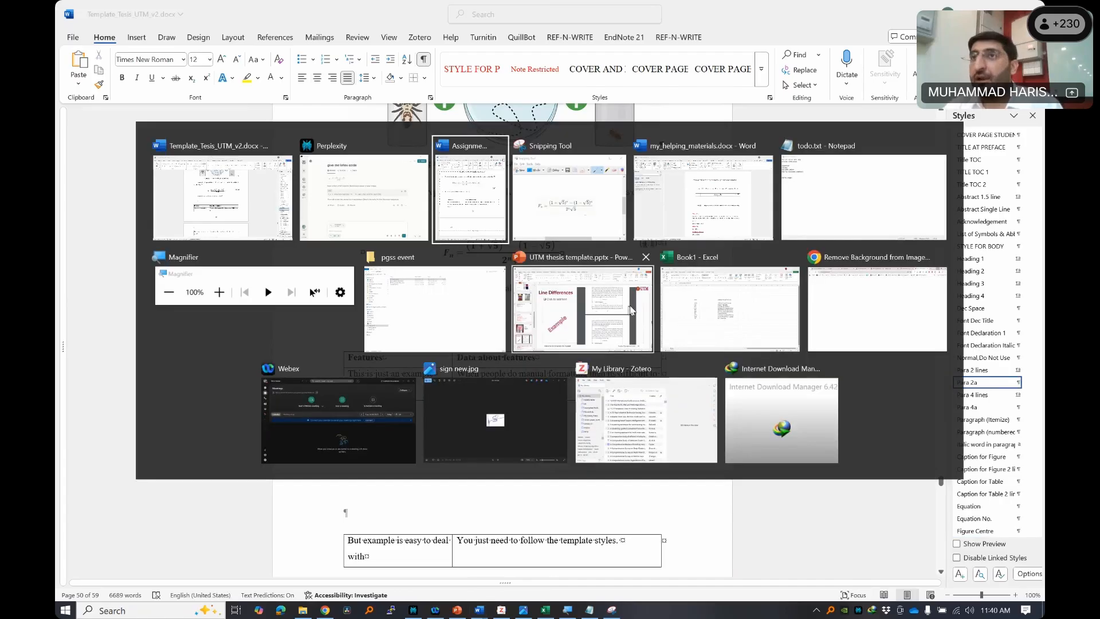
pyautogui.click(712, 225)
pyautogui.click(710, 226)
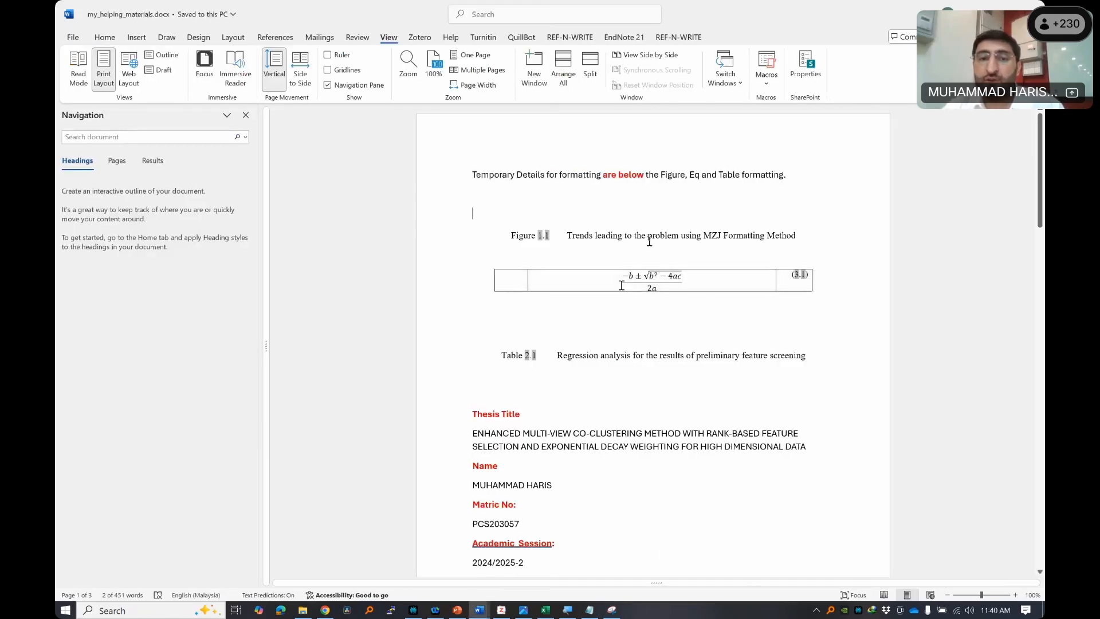
pyautogui.moveTo(622, 356); pyautogui.dragTo(476, 358)
pyautogui.hotkey('ctrl', 'c')
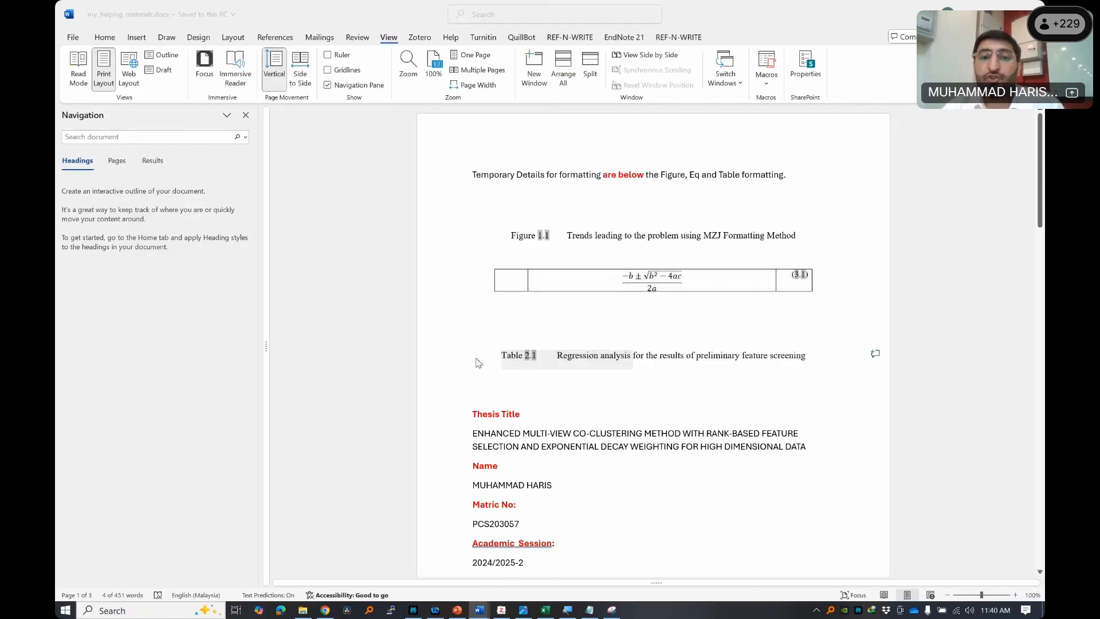
pyautogui.hotkey('alt', 'Tab')
pyautogui.hotkey('alt', 'Tab')
pyautogui.press('Tab')
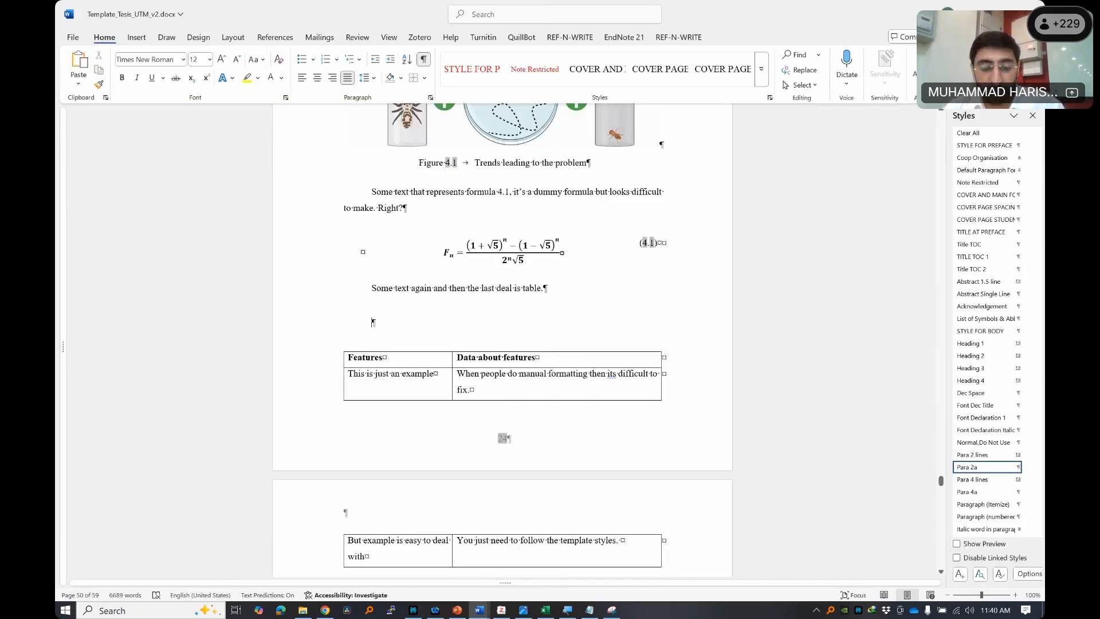
pyautogui.hotkey('ctrl', 'v')
pyautogui.scroll(-6, 999, 341)
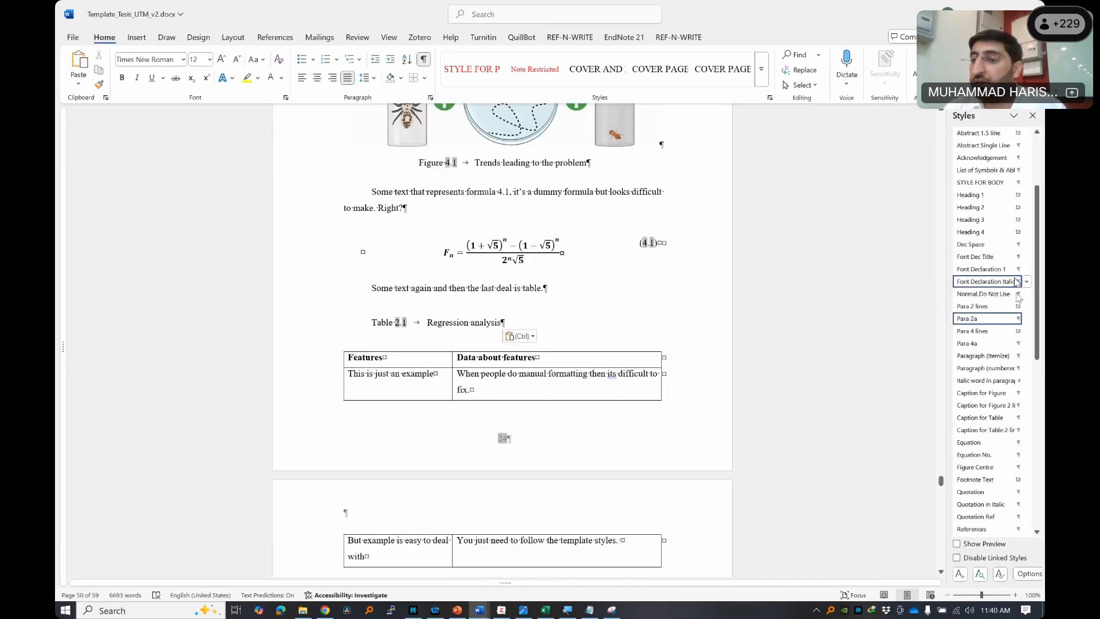
pyautogui.click(1001, 344)
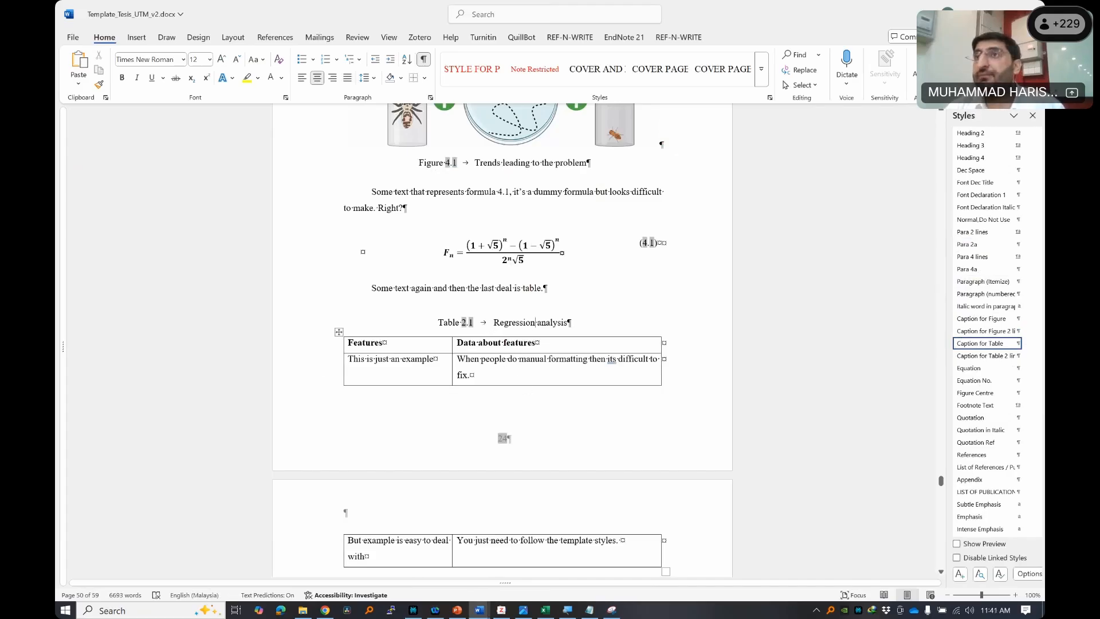
# - Review the formatted Chapter 4 content from section 4.2 through the figure and formula to the captioned table
pyautogui.scroll(-5, 516, 396)
pyautogui.click(473, 457)
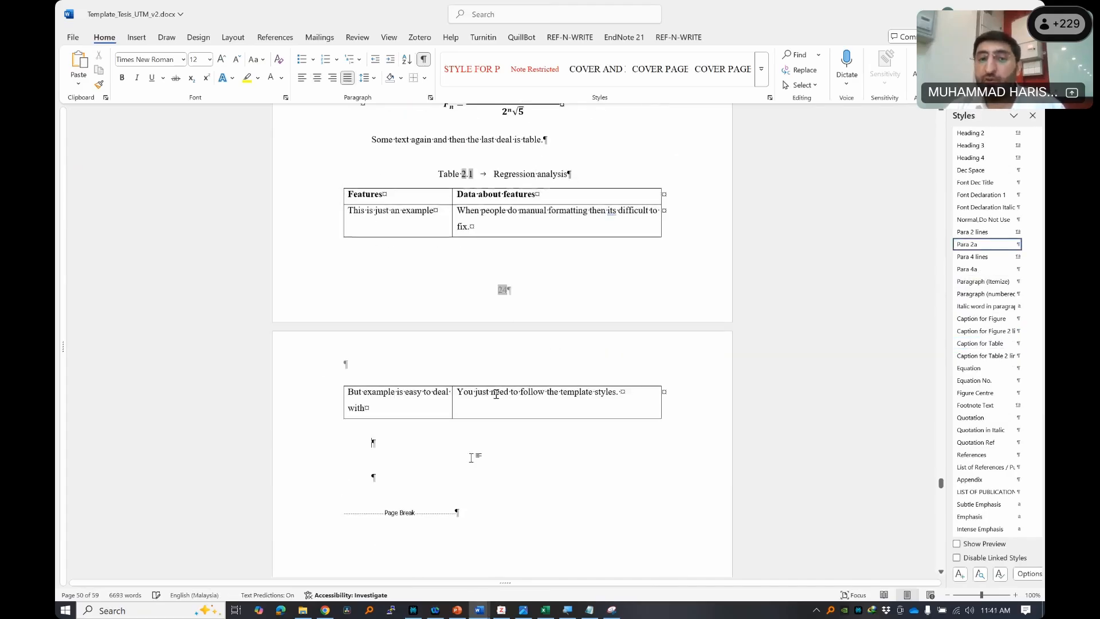
pyautogui.scroll(1, 511, 318)
pyautogui.scroll(15, 512, 317)
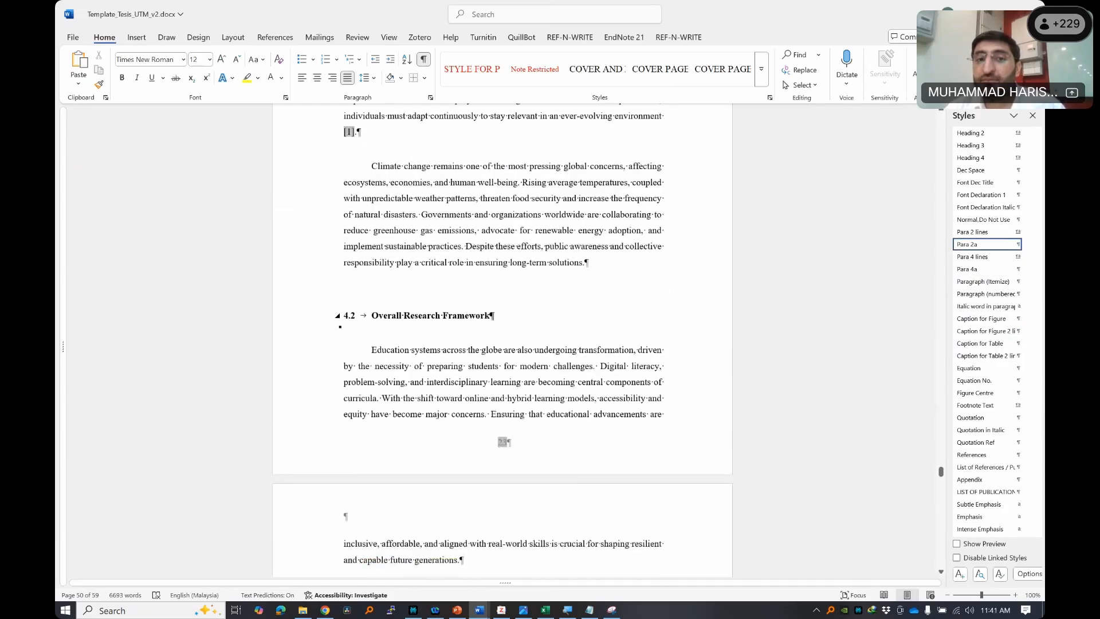
pyautogui.scroll(-9, 516, 262)
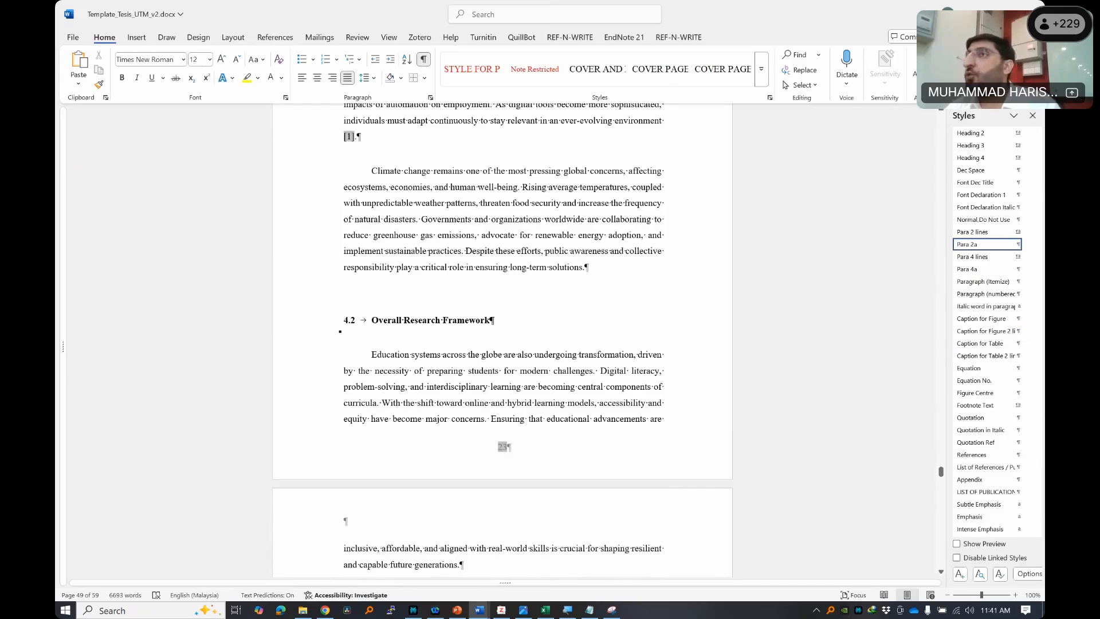
pyautogui.scroll(-10, 440, 280)
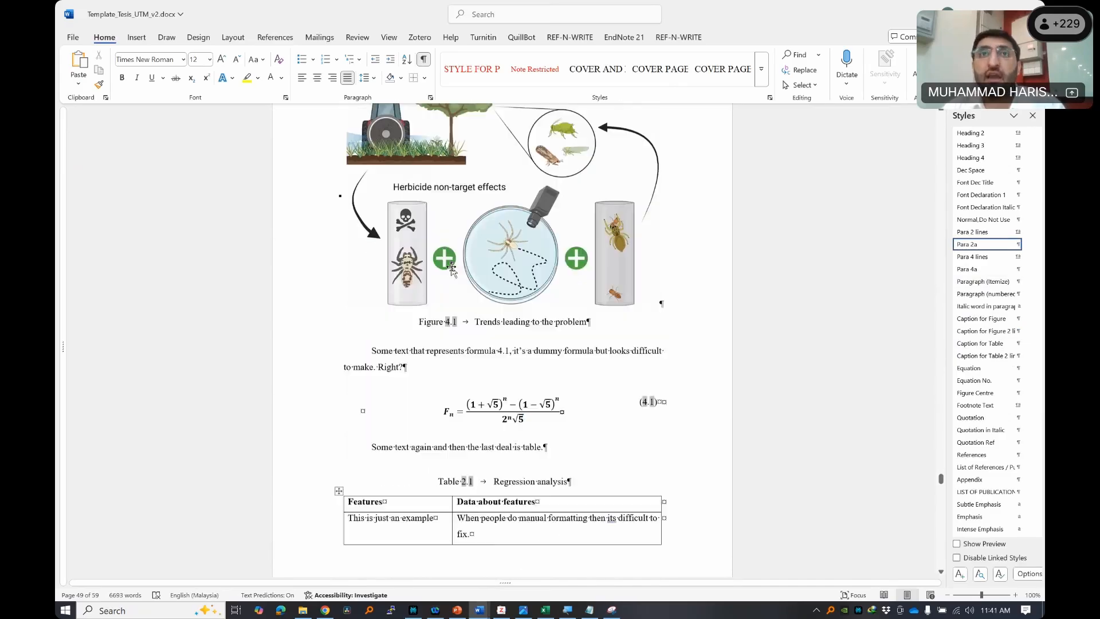
pyautogui.scroll(-3, 454, 264)
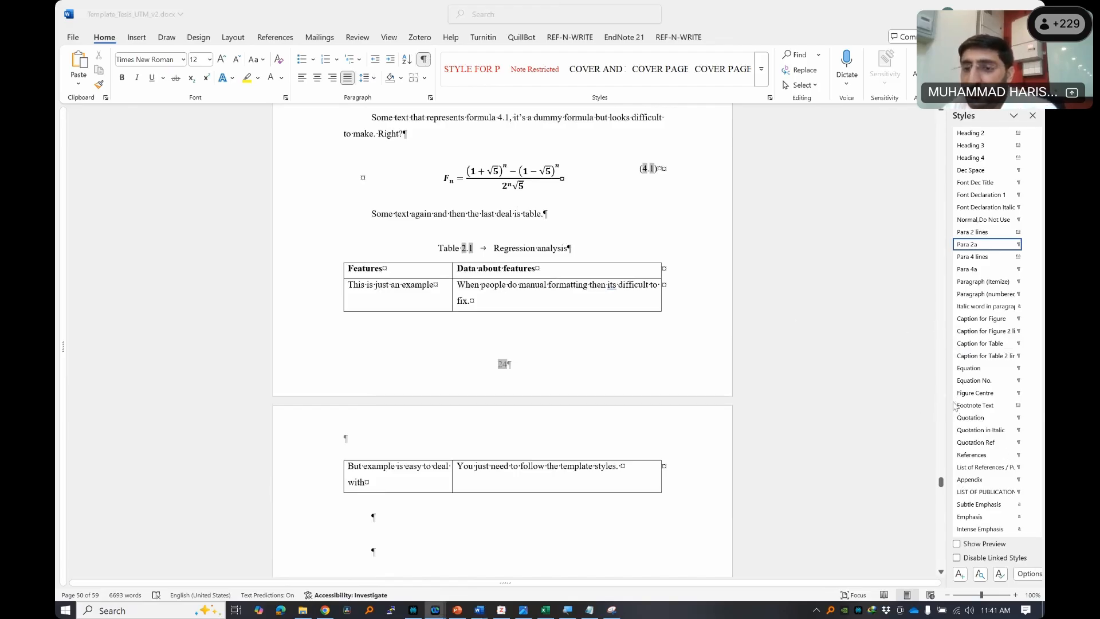
pyautogui.click(606, 211)
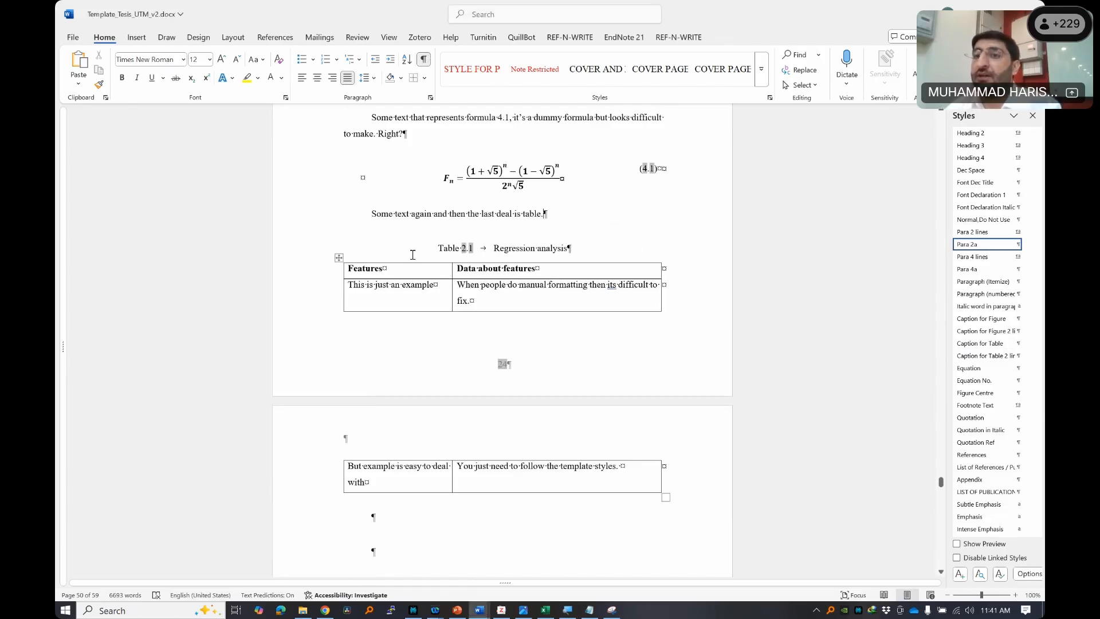
# - Look over the document through section 5.3, mark the "crosss reference" item in todo.txt and return to the thesis template
pyautogui.scroll(3, 494, 259)
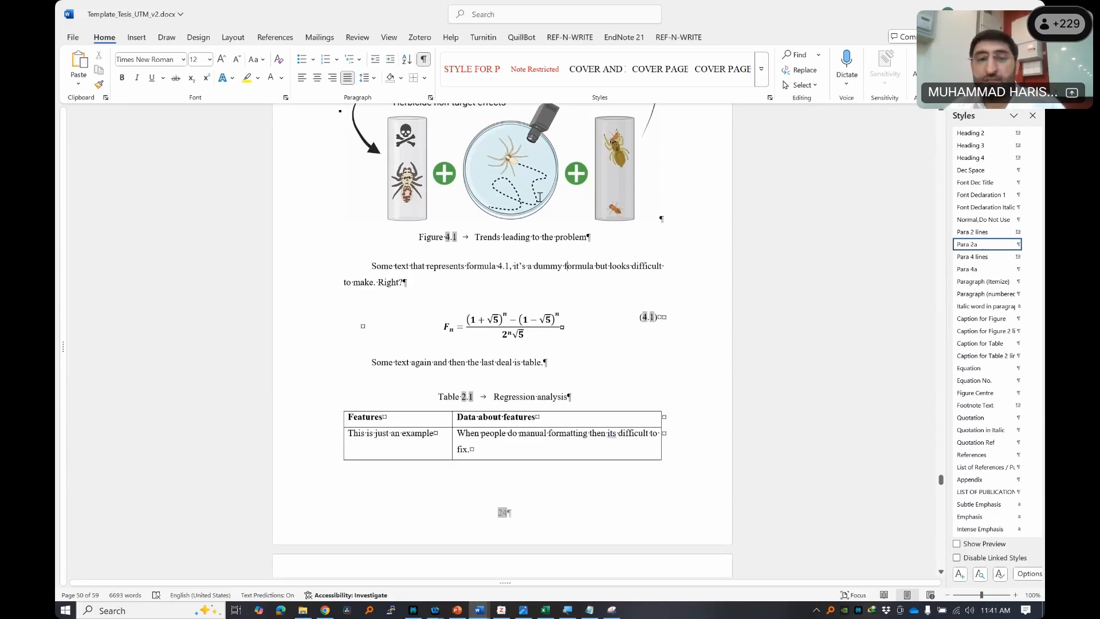
pyautogui.scroll(-10, 535, 206)
pyautogui.scroll(-10, 553, 196)
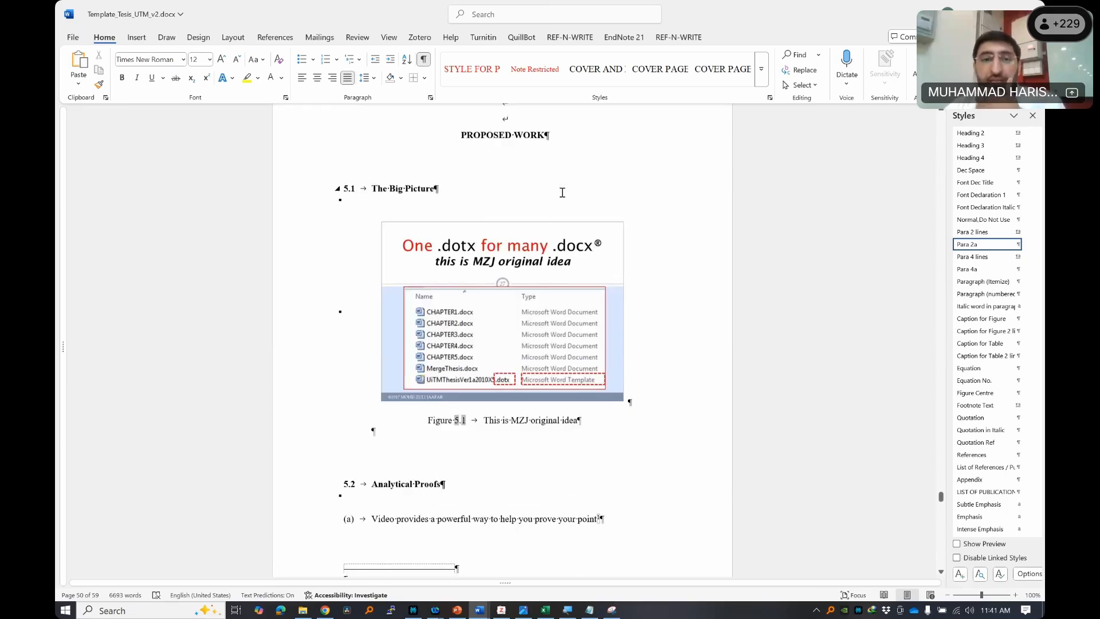
pyautogui.scroll(-5, 561, 192)
pyautogui.scroll(-1, 565, 192)
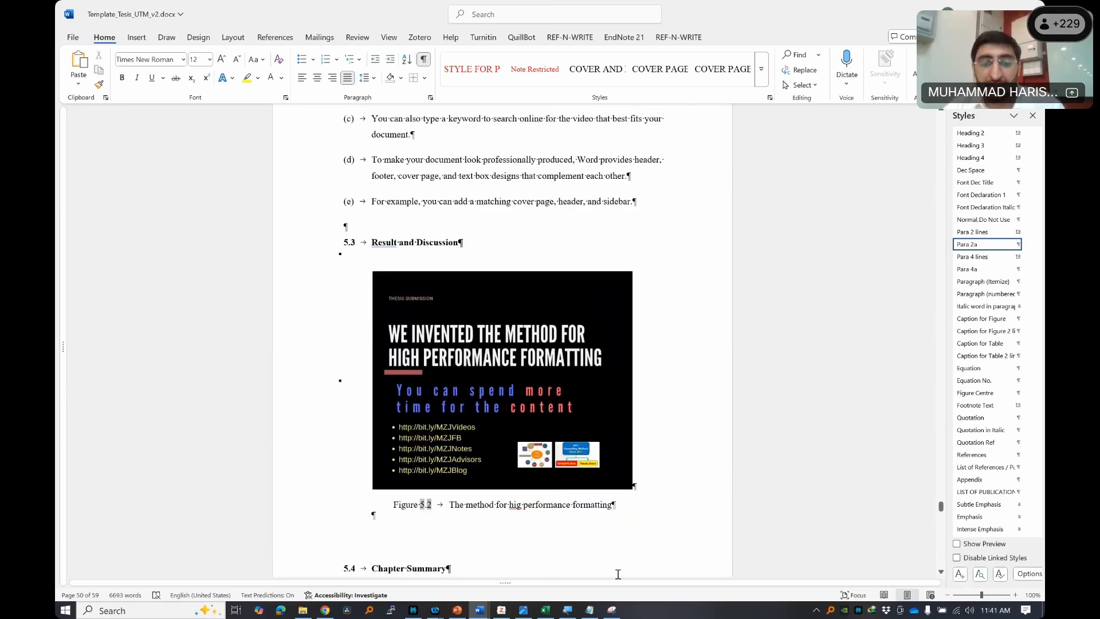
pyautogui.click(590, 610)
pyautogui.moveTo(217, 211); pyautogui.dragTo(121, 213)
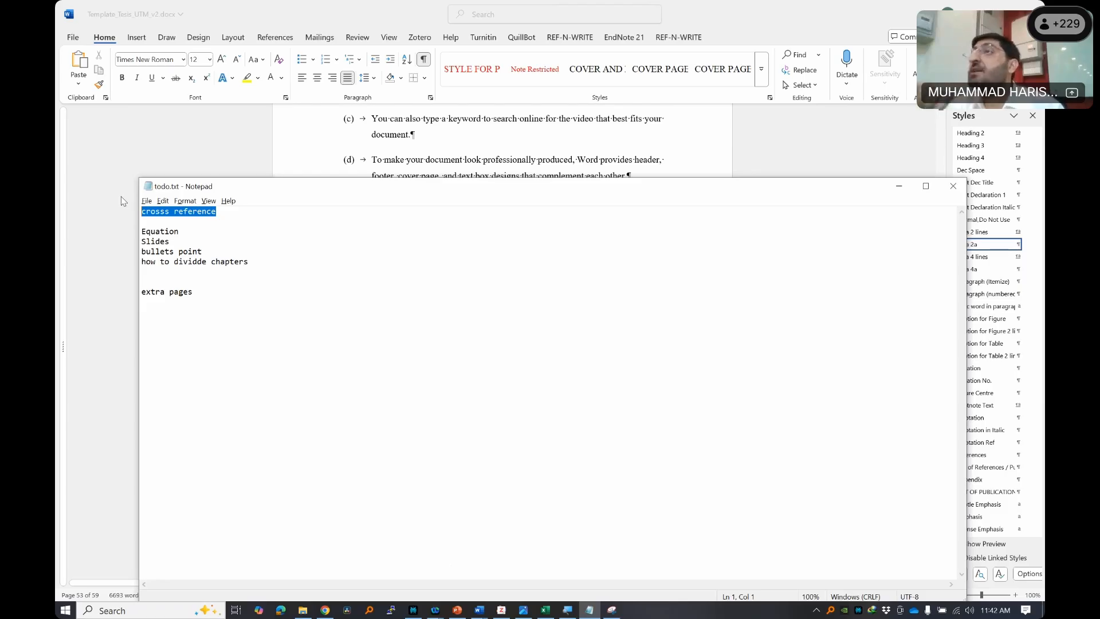
pyautogui.click(150, 96)
pyautogui.click(449, 262)
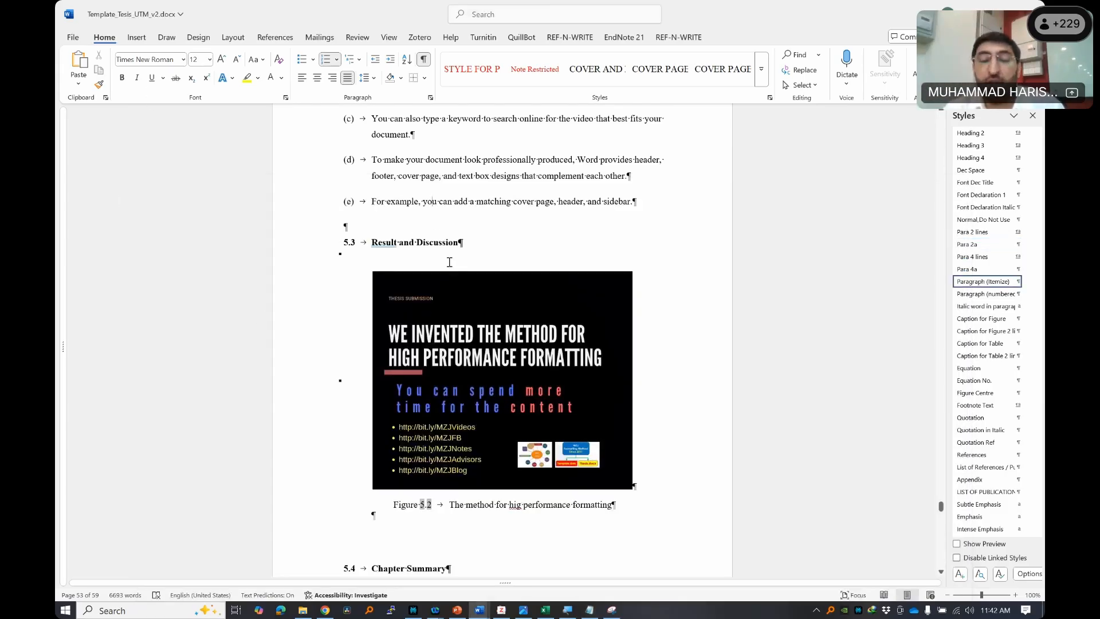
# - Start a sentence in the empty paragraph below the Features table with the text "In Eq 2.1"
pyautogui.scroll(15, 459, 270)
pyautogui.scroll(10, 487, 285)
pyautogui.click(506, 437)
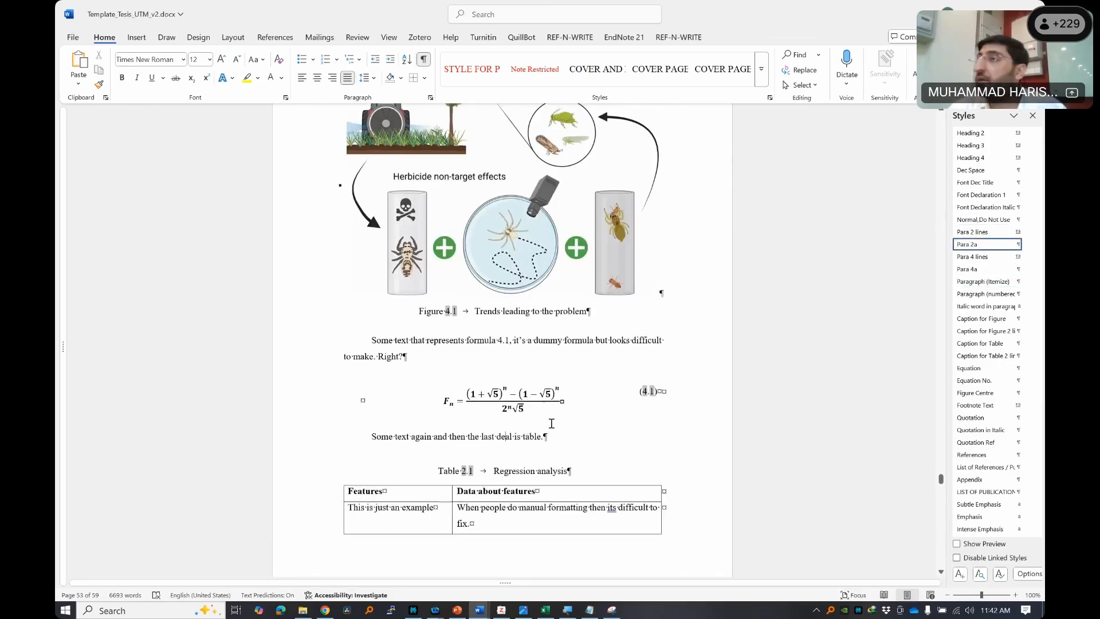
pyautogui.scroll(-8, 539, 412)
pyautogui.click(434, 296)
pyautogui.write('In Eq')
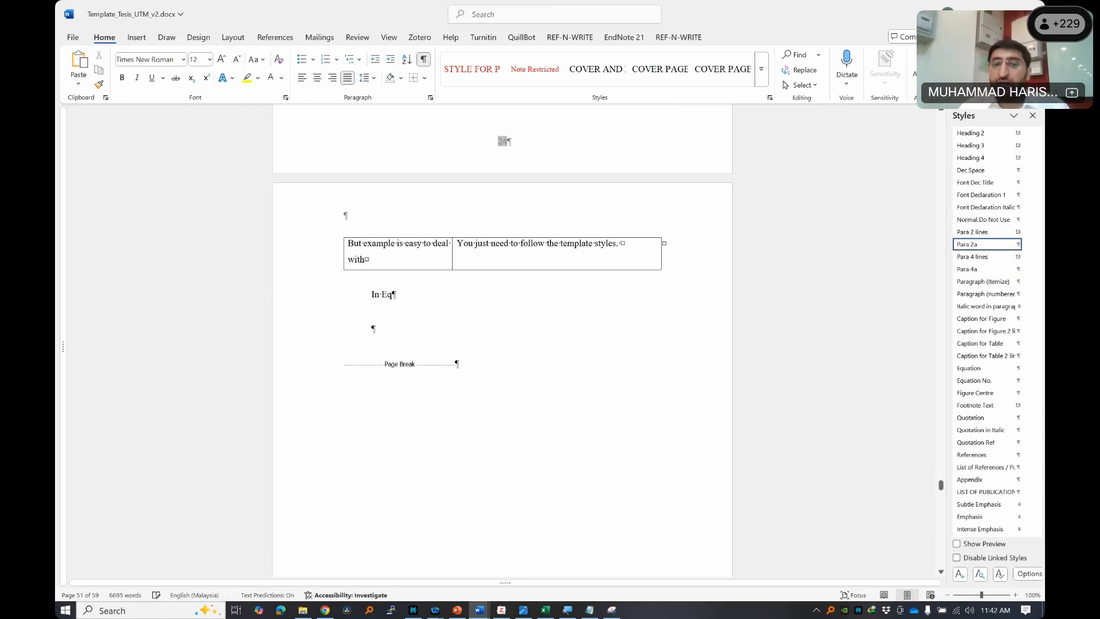
pyautogui.write('. 2.2')
pyautogui.write(' I ')
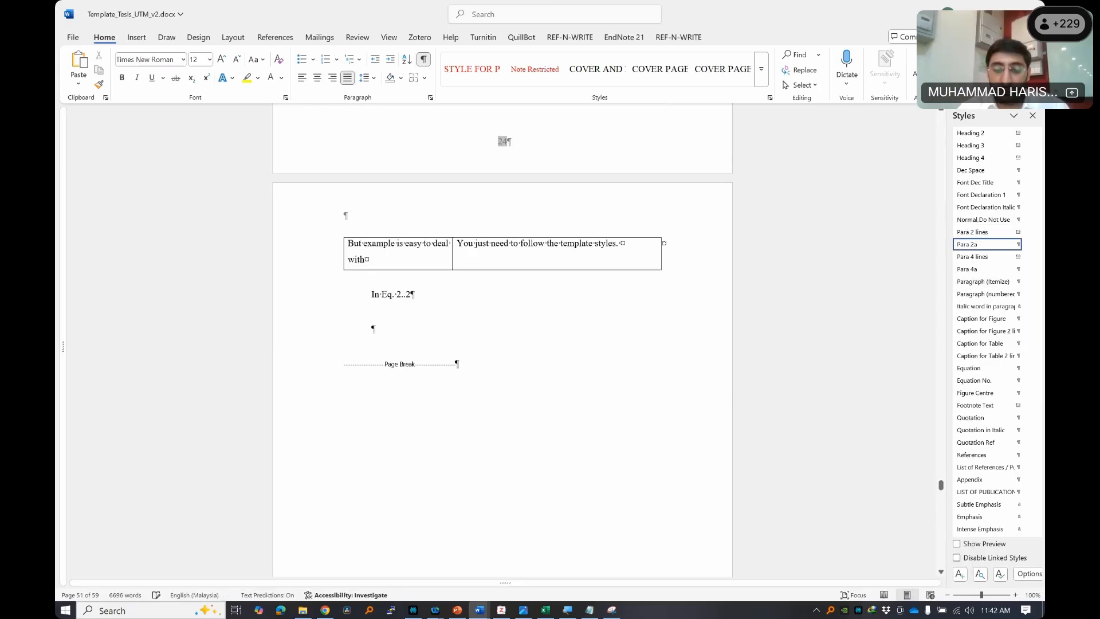
pyautogui.write(' here')
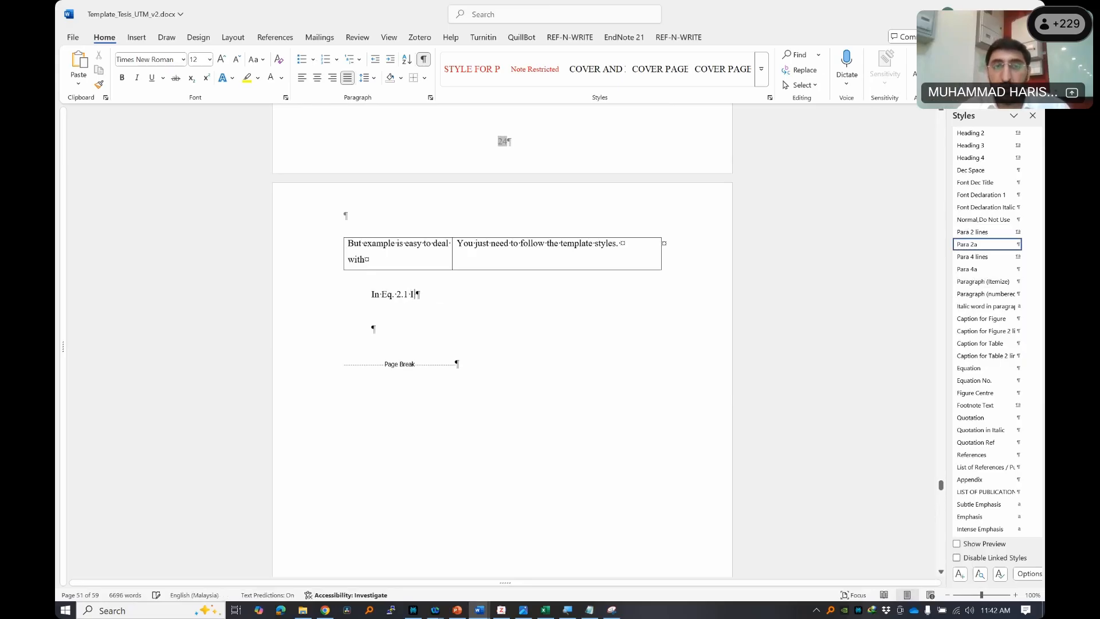
pyautogui.press('BackSpace')
pyautogui.press('BackSpace')
pyautogui.press('BackSpace')
pyautogui.press('BackSpace')
pyautogui.press('BackSpace')
pyautogui.press('BackSpace')
pyautogui.press('BackSpace')
pyautogui.press('BackSpace')
pyautogui.press('BackSpace')
pyautogui.press('BackSpace')
pyautogui.press('BackSpace')
pyautogui.press('BackSpace')
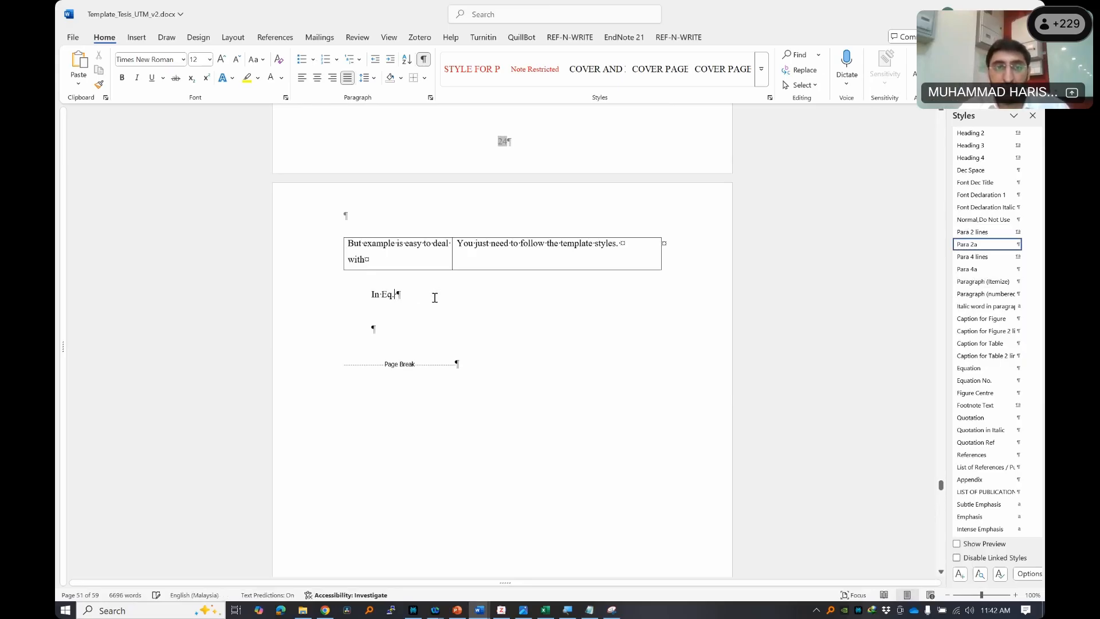
pyautogui.write('E')
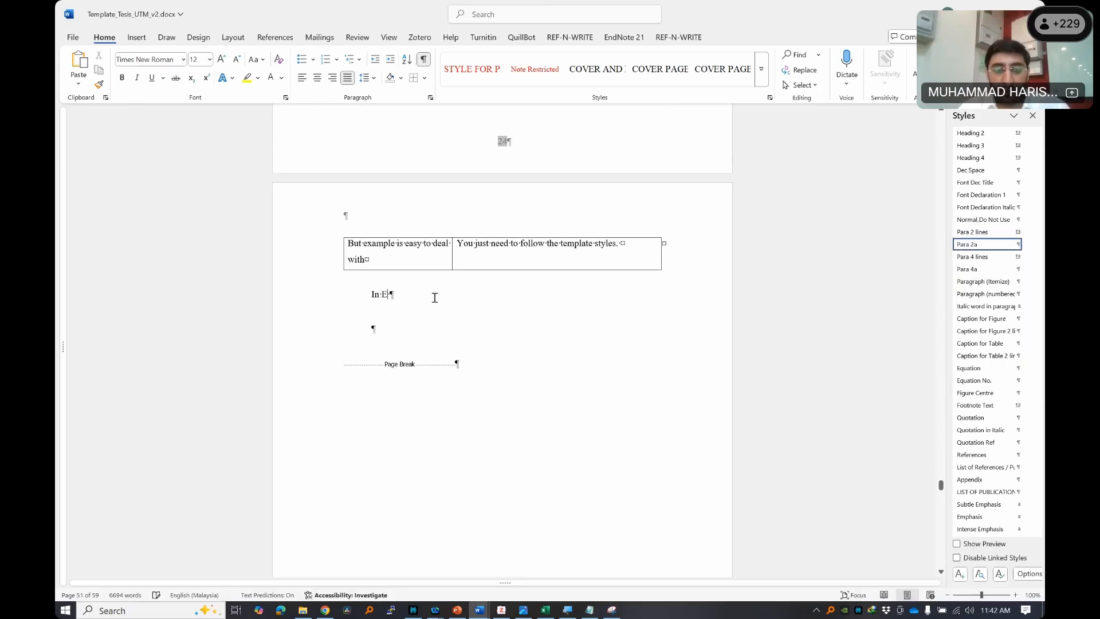
pyautogui.write('q 2.1 ')
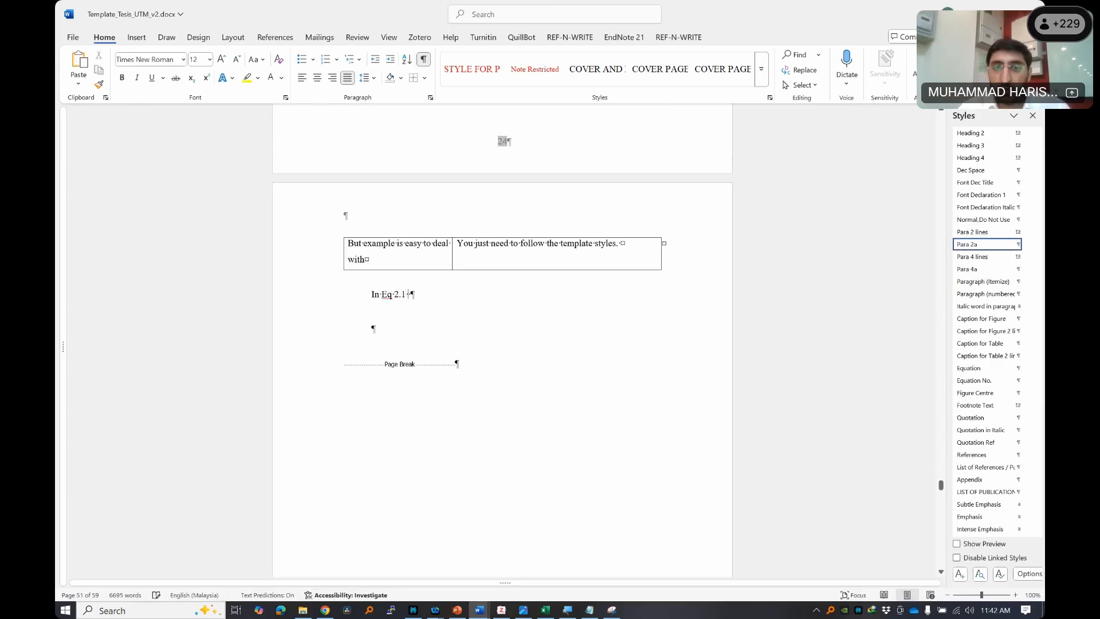
# - Complete the sentence with "illustrates the mathematical design for the proposed approach", correcting the spelling of "mathematical"
pyautogui.write('illustrates')
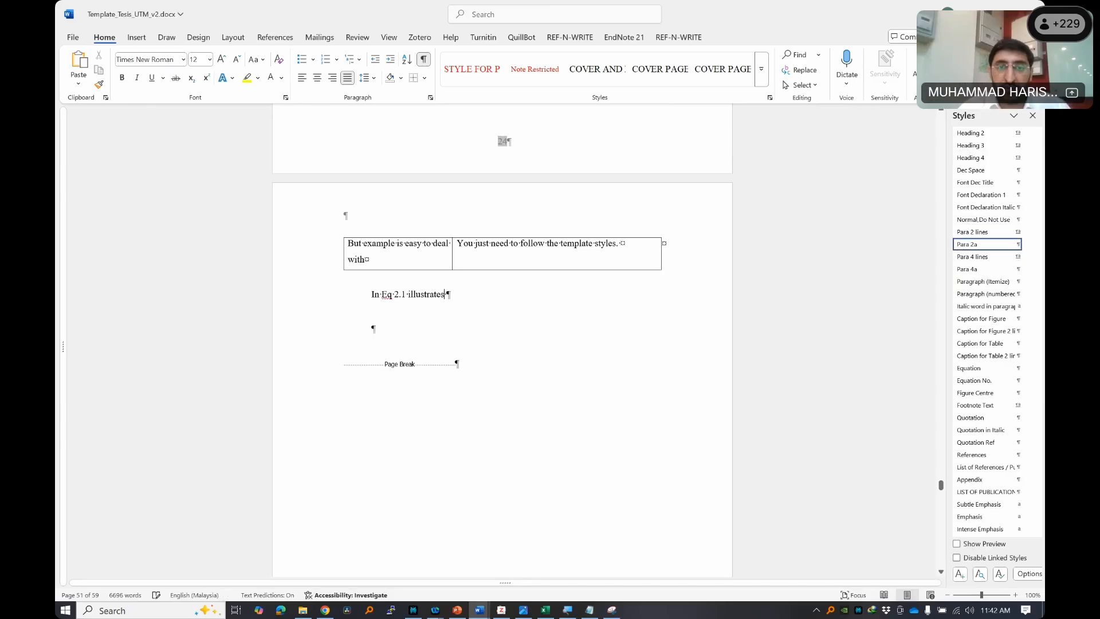
pyautogui.write(' the design of th')
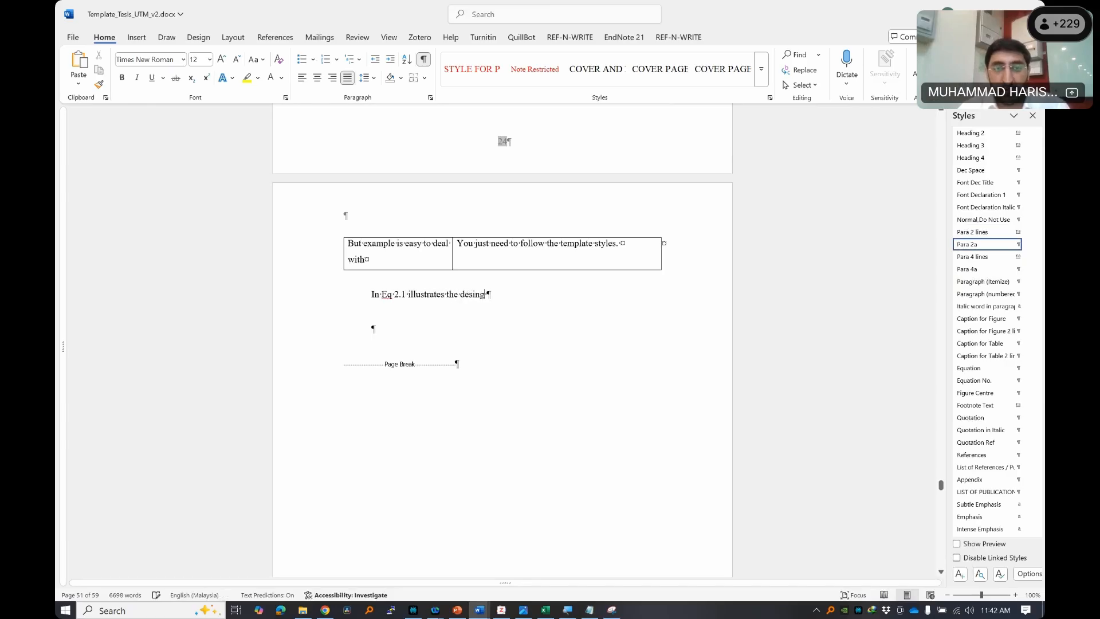
pyautogui.press('BackSpace')
pyautogui.press('BackSpace')
pyautogui.press('BackSpace')
pyautogui.press('BackSpace')
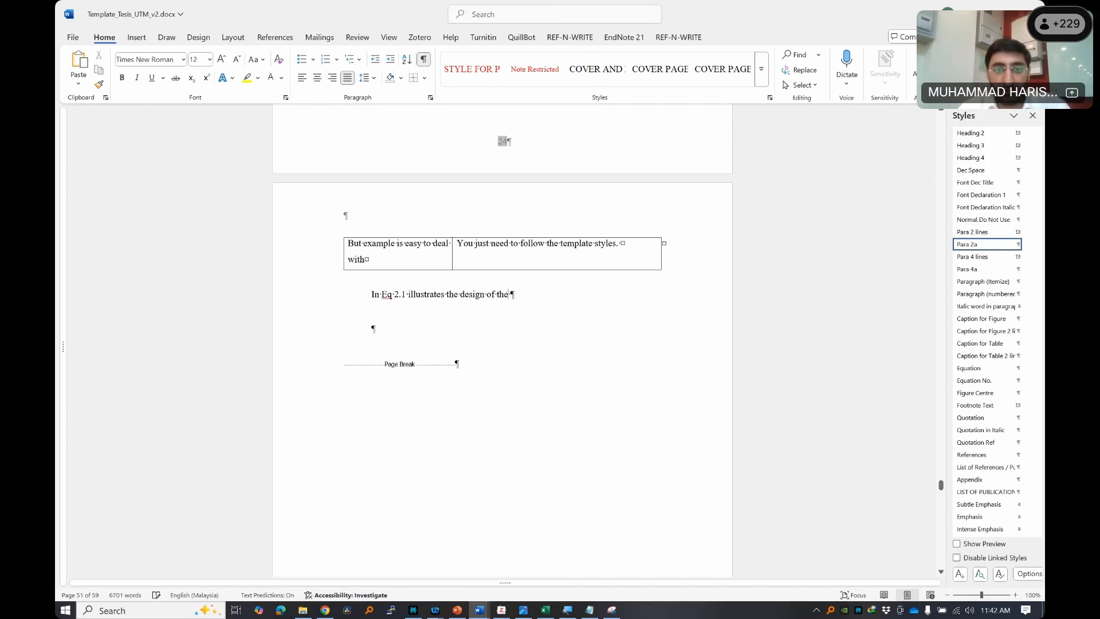
pyautogui.press('BackSpace')
pyautogui.press('BackSpace')
pyautogui.press('BackSpace')
pyautogui.press('BackSpace')
pyautogui.press('BackSpace')
pyautogui.press('BackSpace')
pyautogui.press('BackSpace')
pyautogui.press('BackSpace')
pyautogui.press('BackSpace')
pyautogui.press('BackSpace')
pyautogui.press('BackSpace')
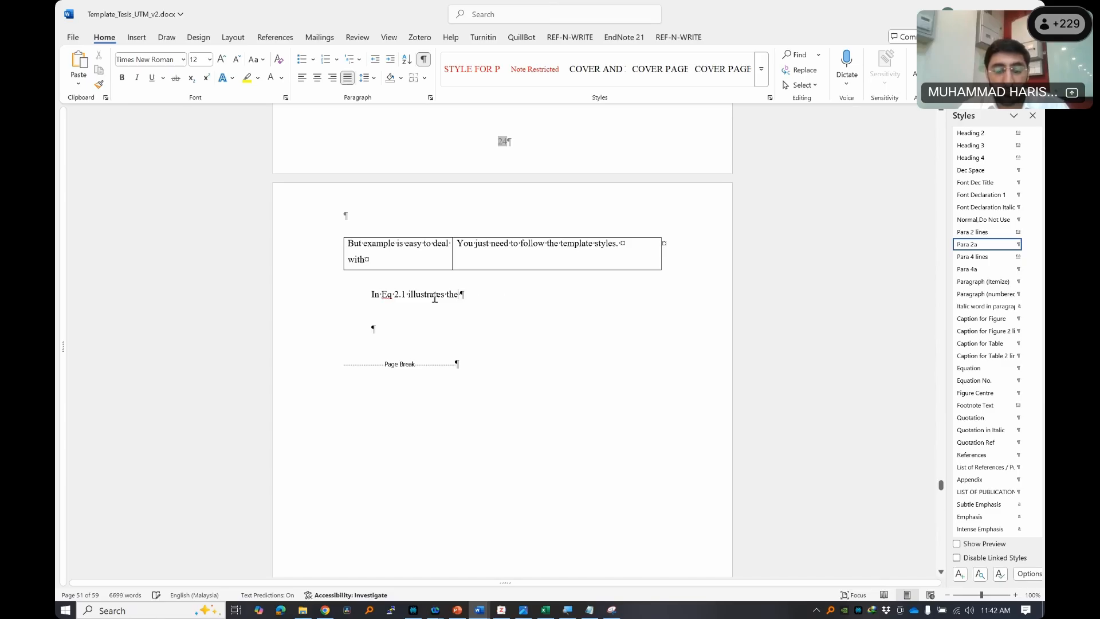
pyautogui.write('methmatical design f')
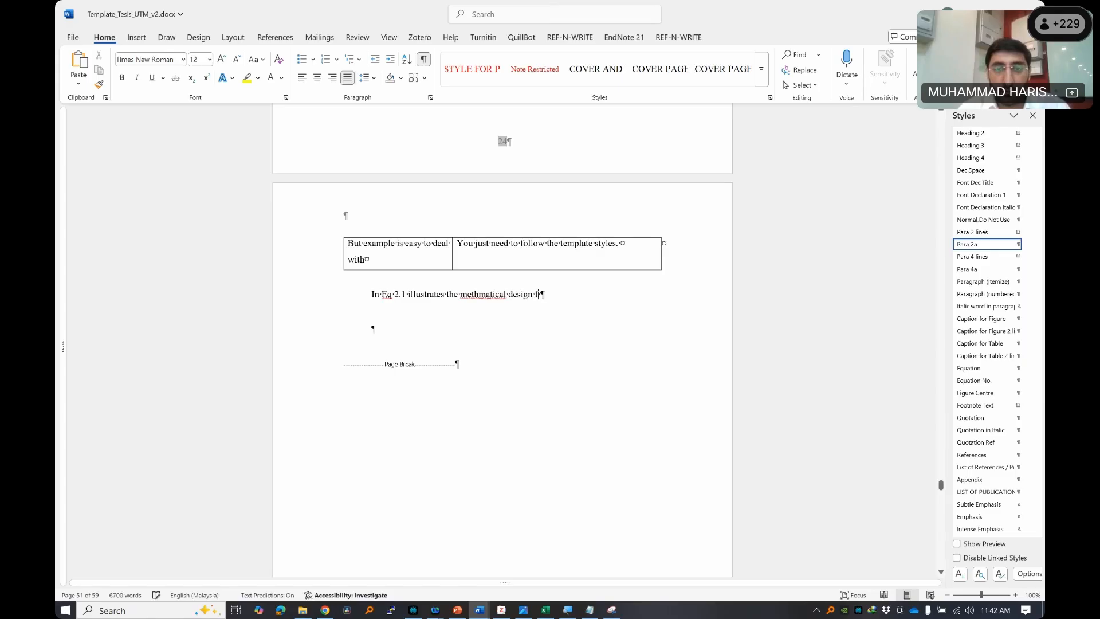
pyautogui.write('or the proposed approach')
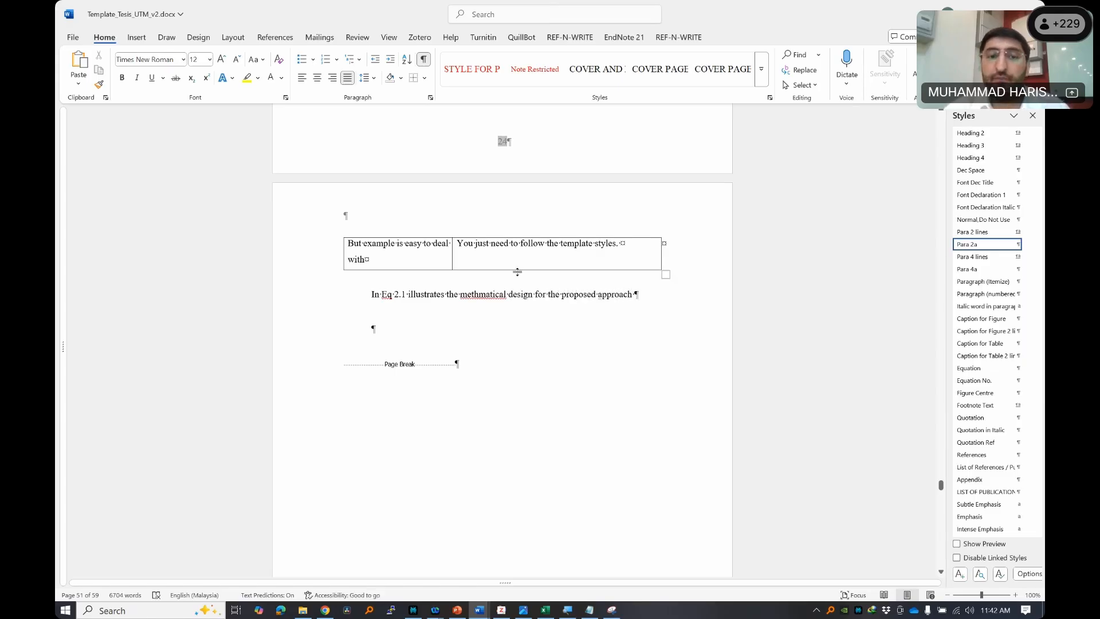
pyautogui.rightClick(505, 294)
pyautogui.click(534, 324)
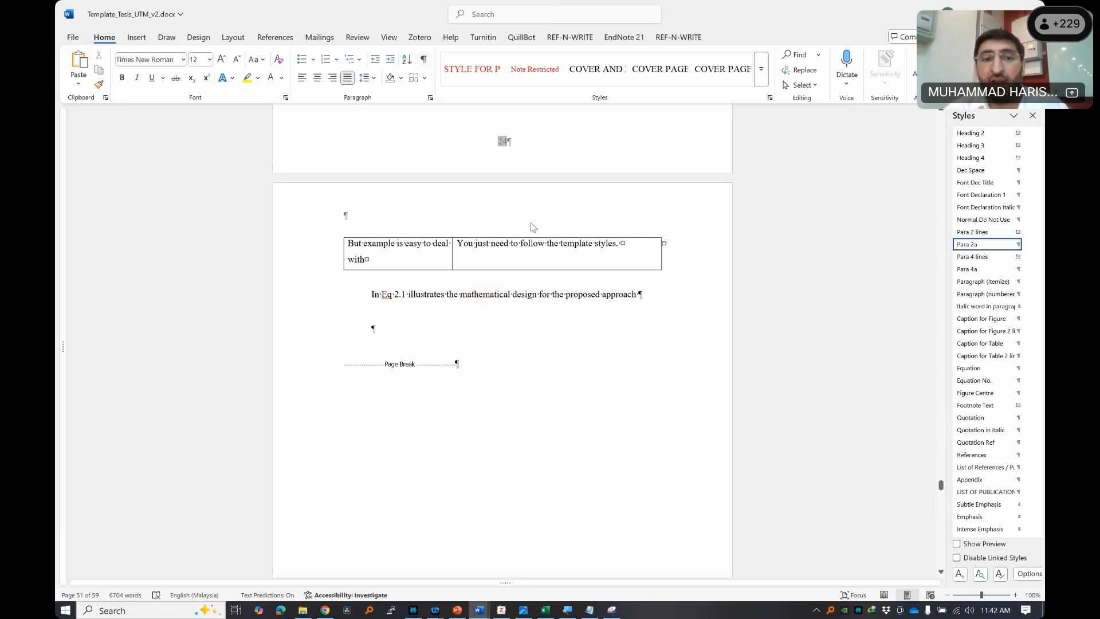
# - Hide the formatting marks and change the equation reference in the sentence below the Features table to 4.1
pyautogui.hotkey('ctrl', 'shift', '8')
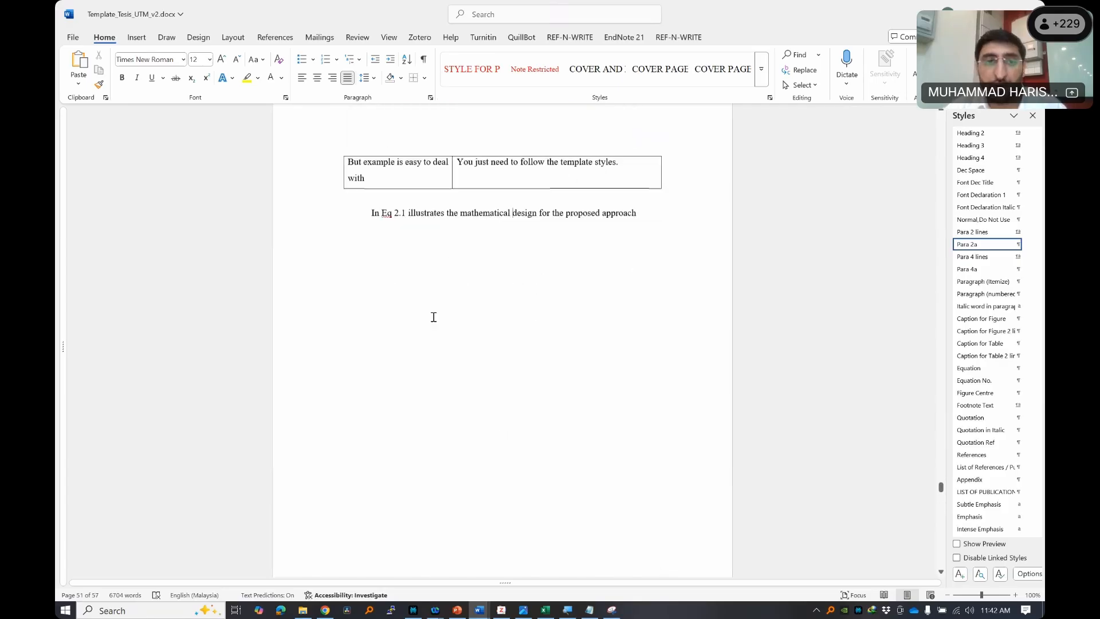
pyautogui.scroll(-2, 434, 317)
pyautogui.click(399, 145)
pyautogui.press('BackSpace')
pyautogui.write('4')
# - Copy the numbered equation table and paste it between the first and second paragraphs of section 4.1 Introduction
pyautogui.scroll(7, 569, 204)
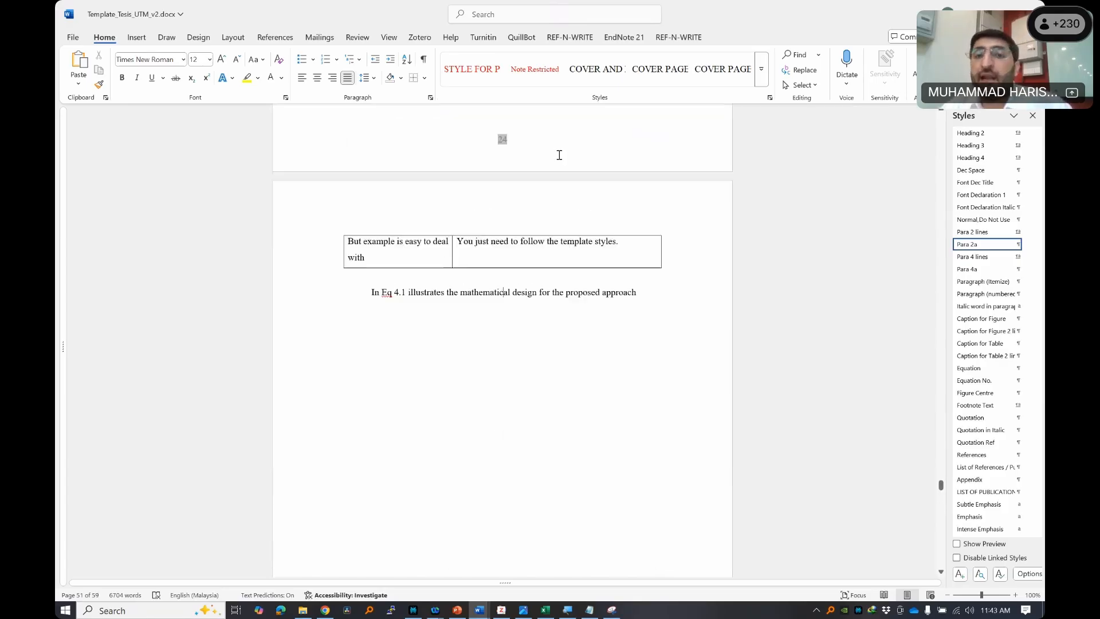
pyautogui.click(634, 301)
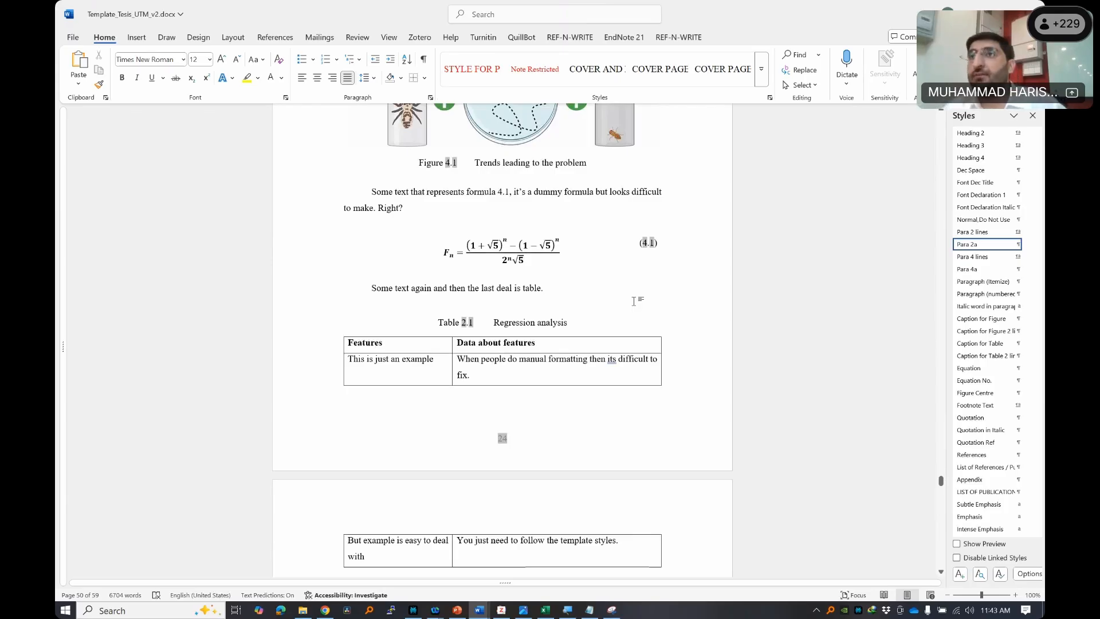
pyautogui.moveTo(662, 263); pyautogui.dragTo(340, 233)
pyautogui.click(340, 234)
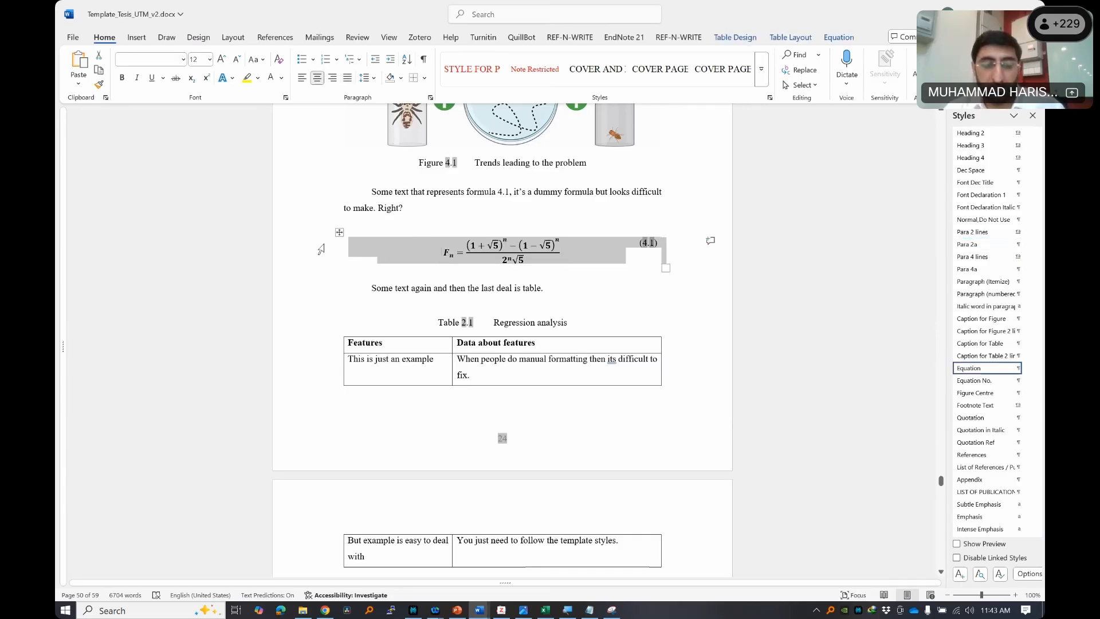
pyautogui.scroll(5, 482, 252)
pyautogui.scroll(10, 483, 252)
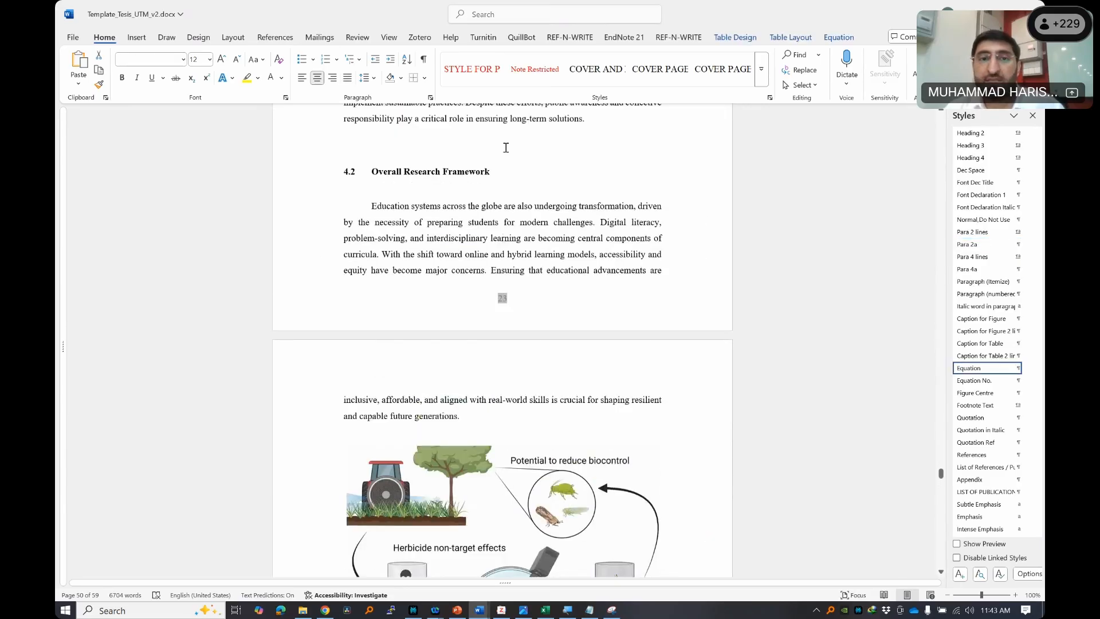
pyautogui.click(555, 305)
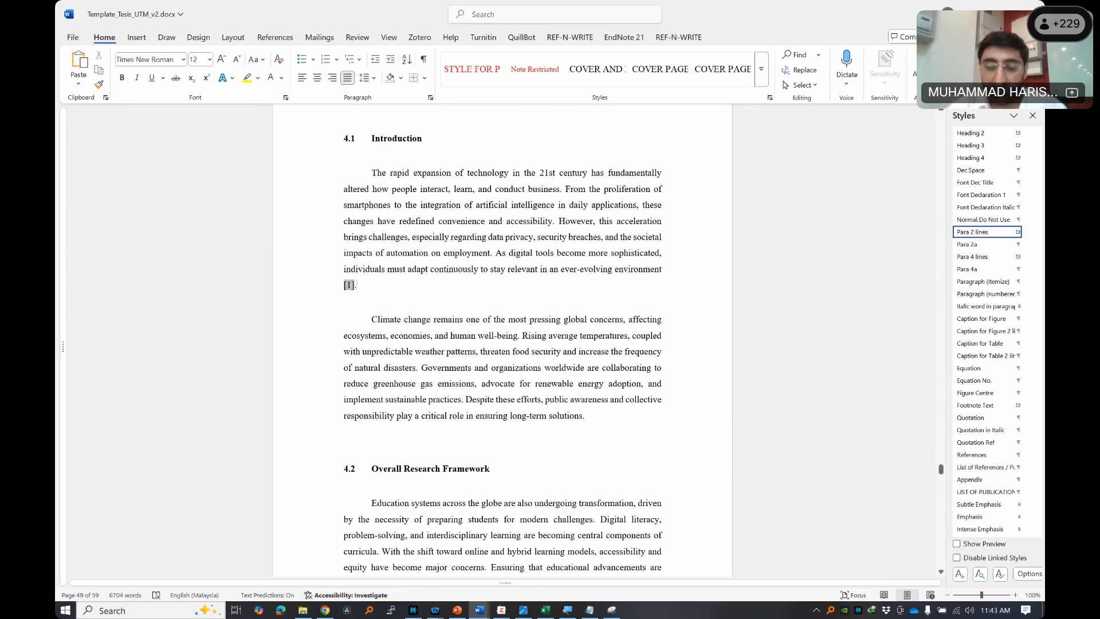
pyautogui.hotkey('ctrl', 'v')
# - In the pasted equation, replace the 5 under the first square root with x and the F with T
pyautogui.click(496, 323)
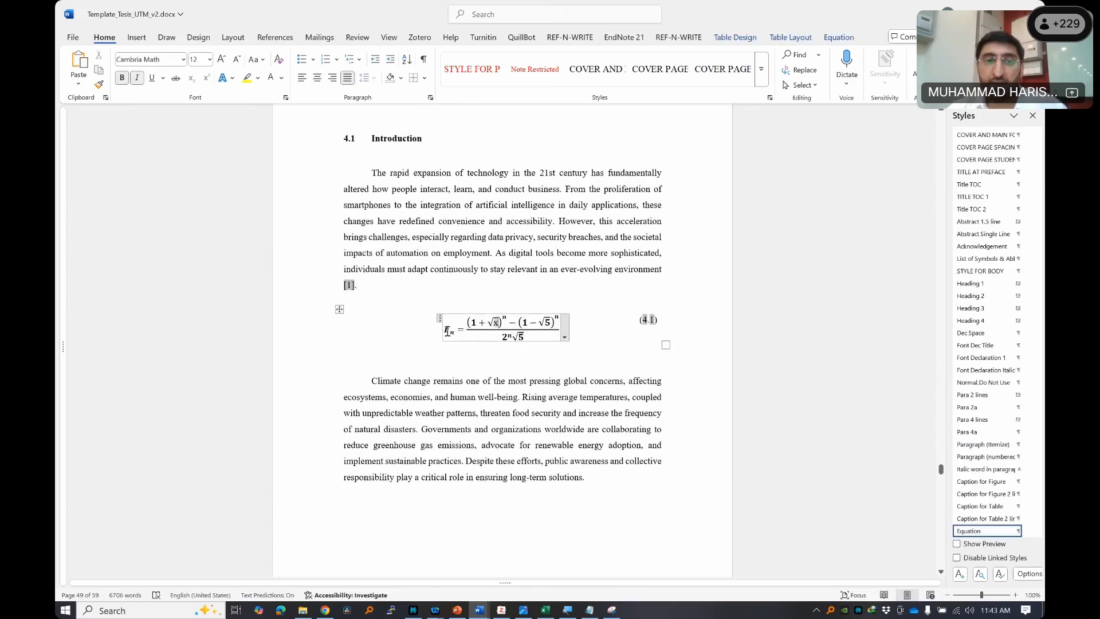
pyautogui.press('BackSpace')
pyautogui.write('T')
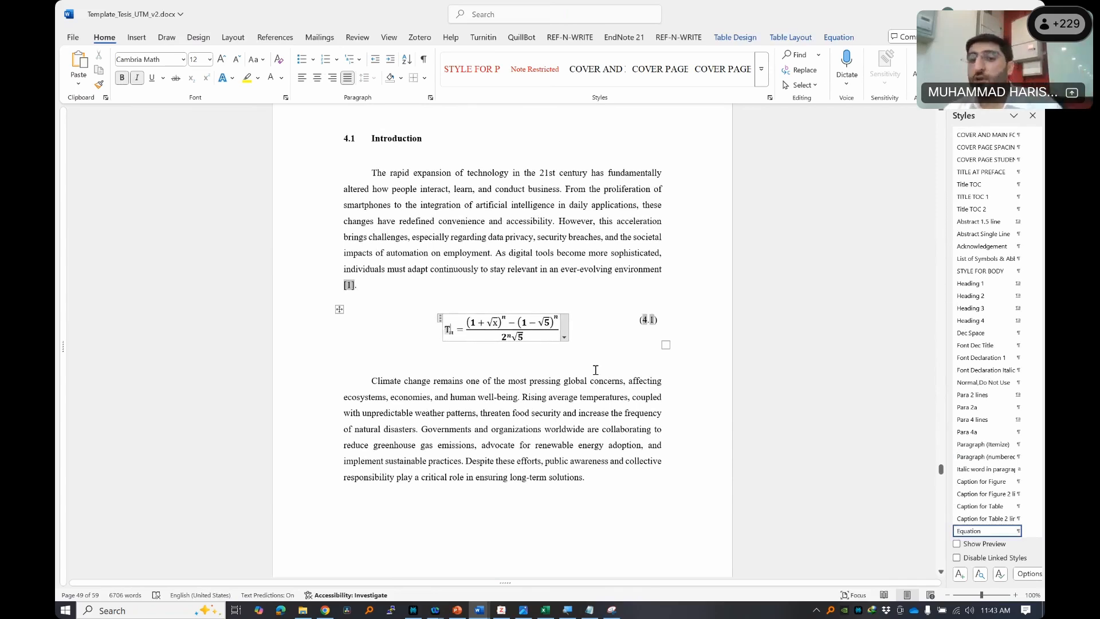
pyautogui.click(596, 369)
pyautogui.click(626, 335)
# - Highlight "Eq 4.1 illustrates" below the Features table and the original equation's number (4.1) in yellow
pyautogui.scroll(-5, 628, 333)
pyautogui.scroll(-10, 628, 333)
pyautogui.click(663, 215)
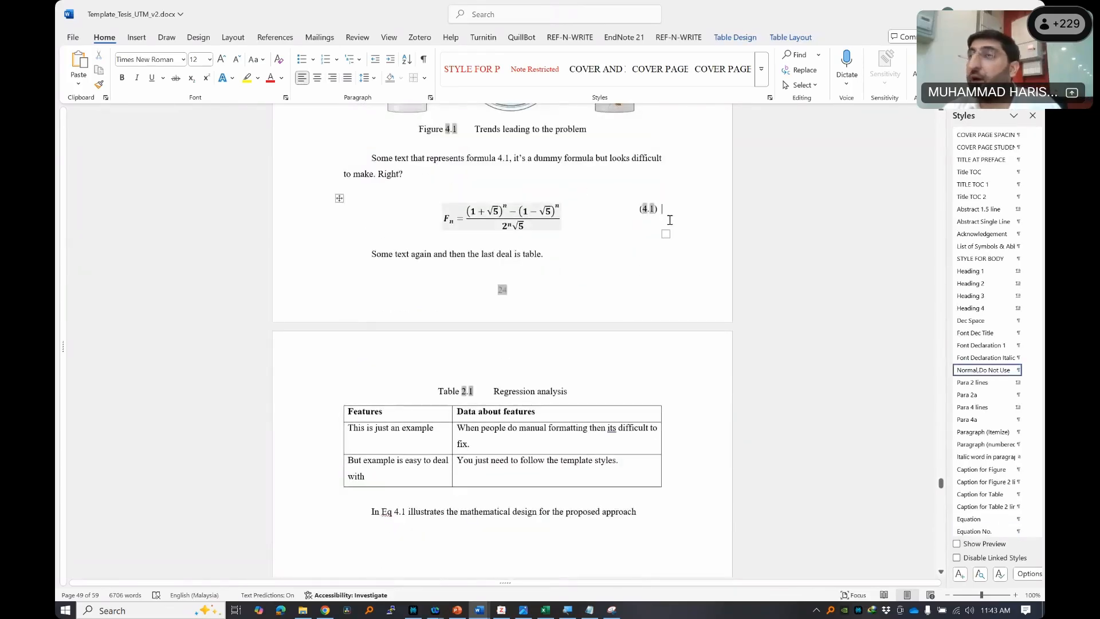
pyautogui.scroll(-3, 664, 215)
pyautogui.moveTo(430, 369); pyautogui.dragTo(383, 367)
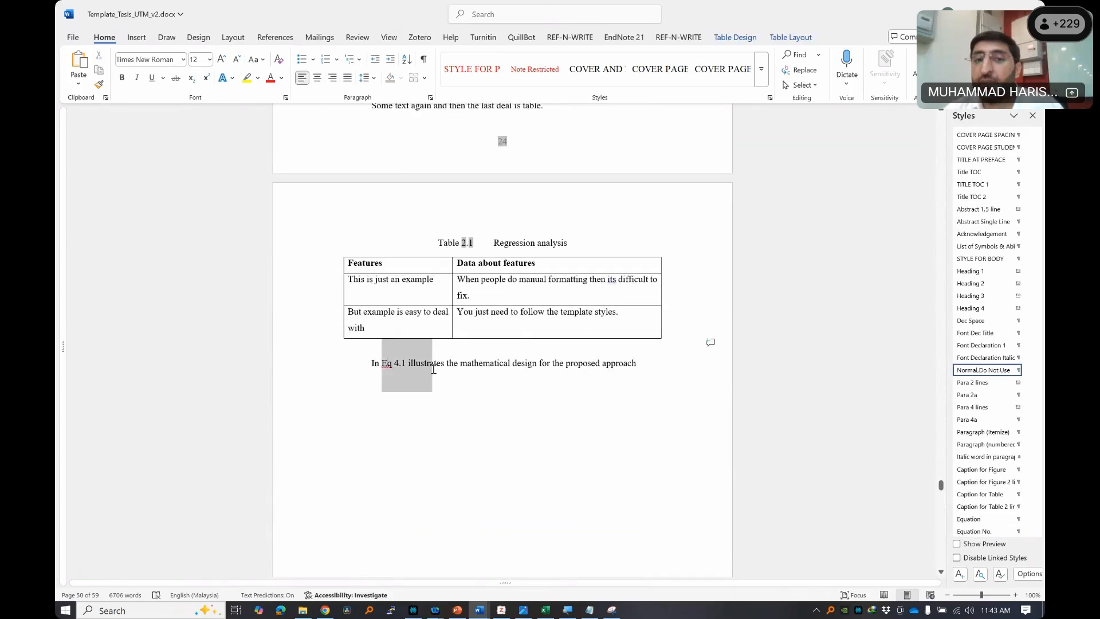
pyautogui.scroll(3, 401, 366)
pyautogui.click(248, 85)
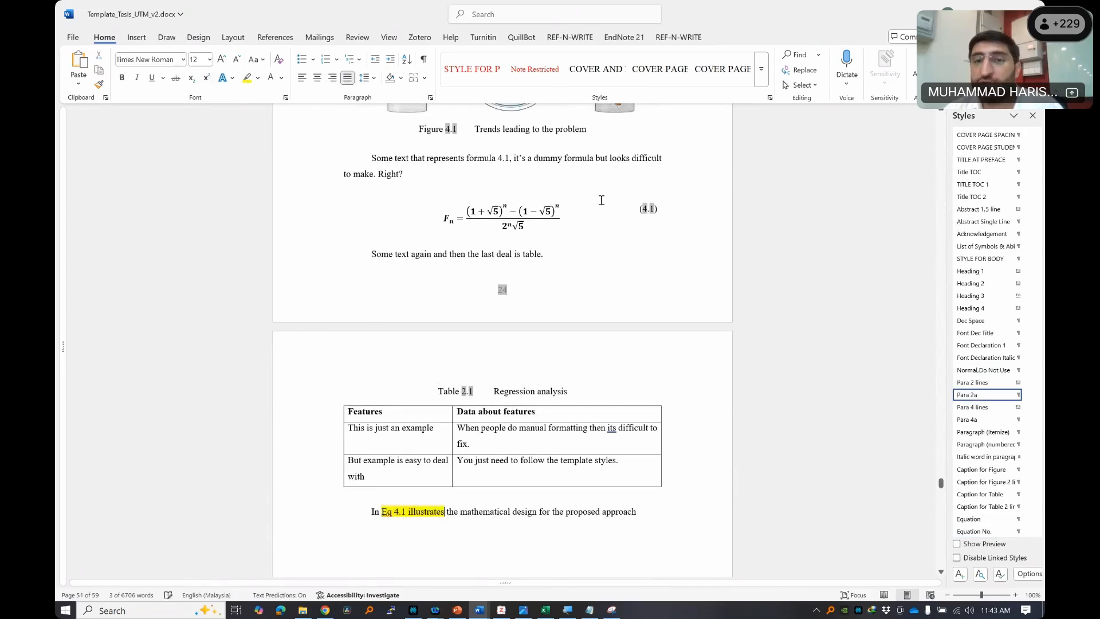
pyautogui.click(662, 219)
pyautogui.click(246, 82)
pyautogui.click(663, 210)
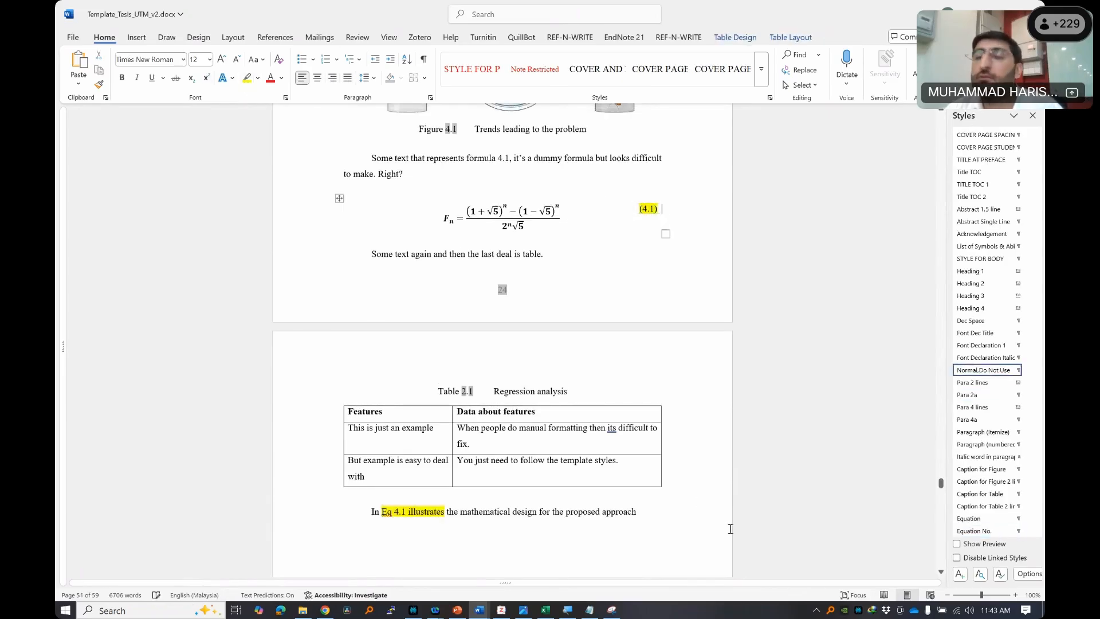
# - Refresh the automatic equation and table numbering through the print preview and return to the highlighted equation reference
pyautogui.click(658, 359)
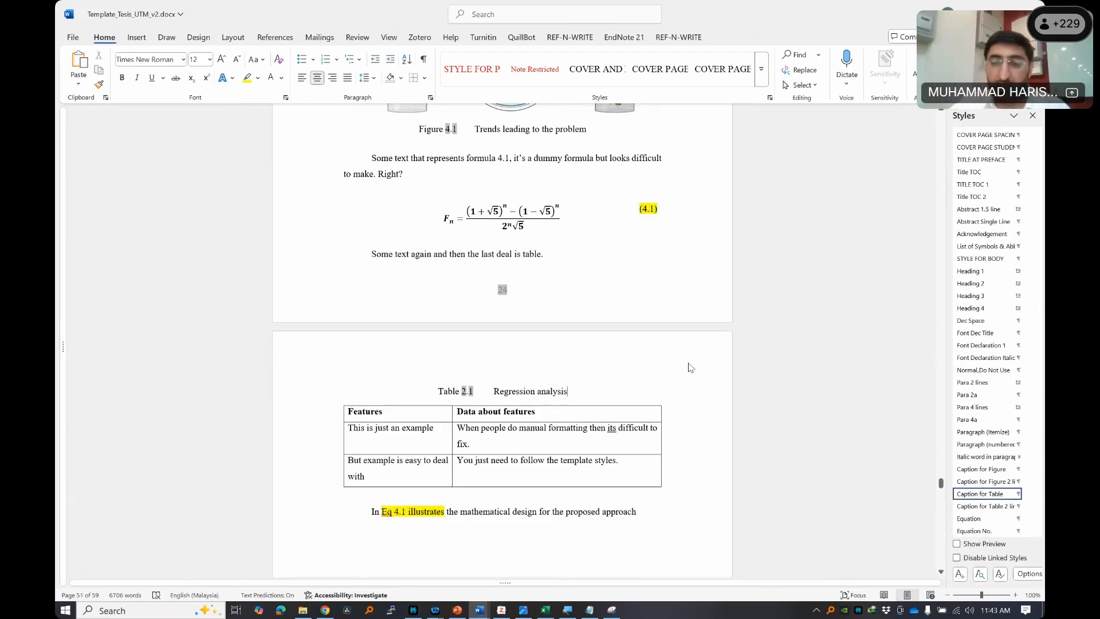
pyautogui.hotkey('ctrl', 'p')
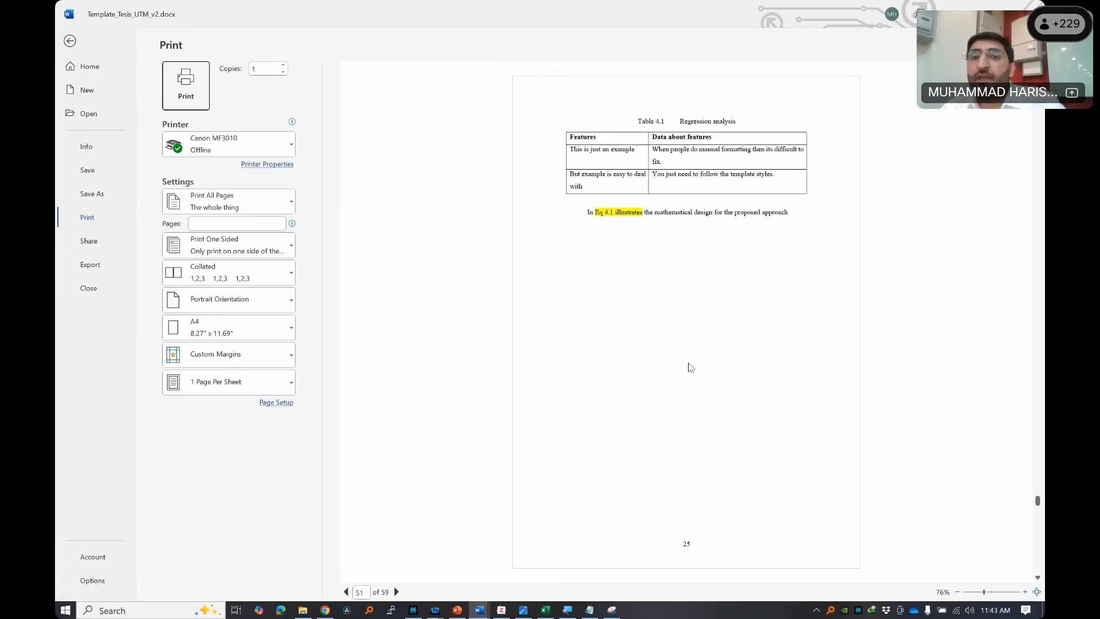
pyautogui.press('Escape')
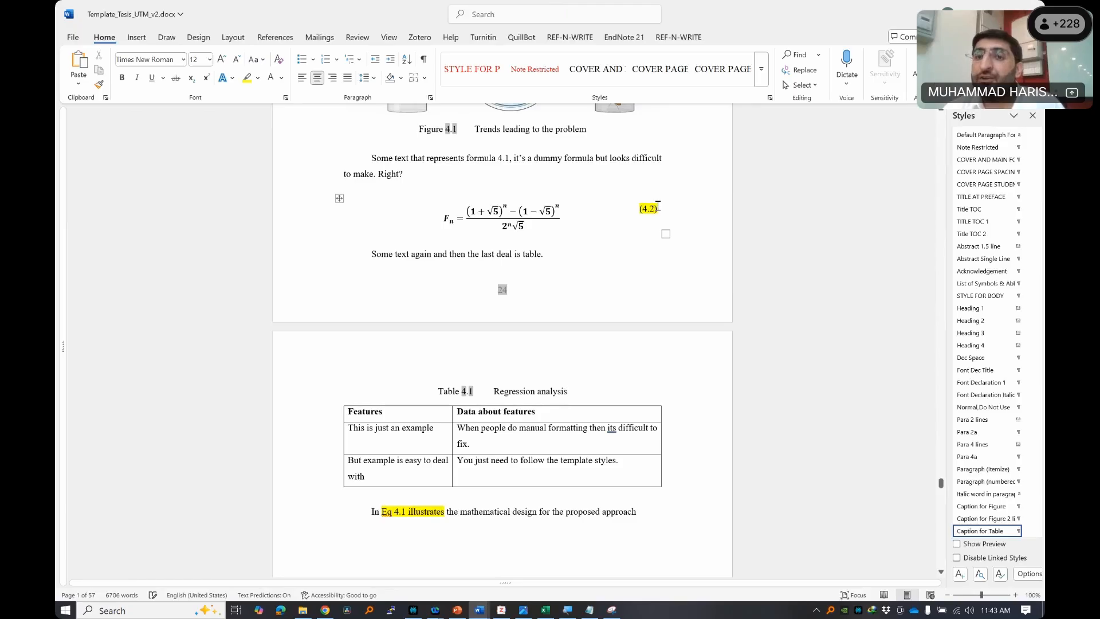
pyautogui.click(415, 508)
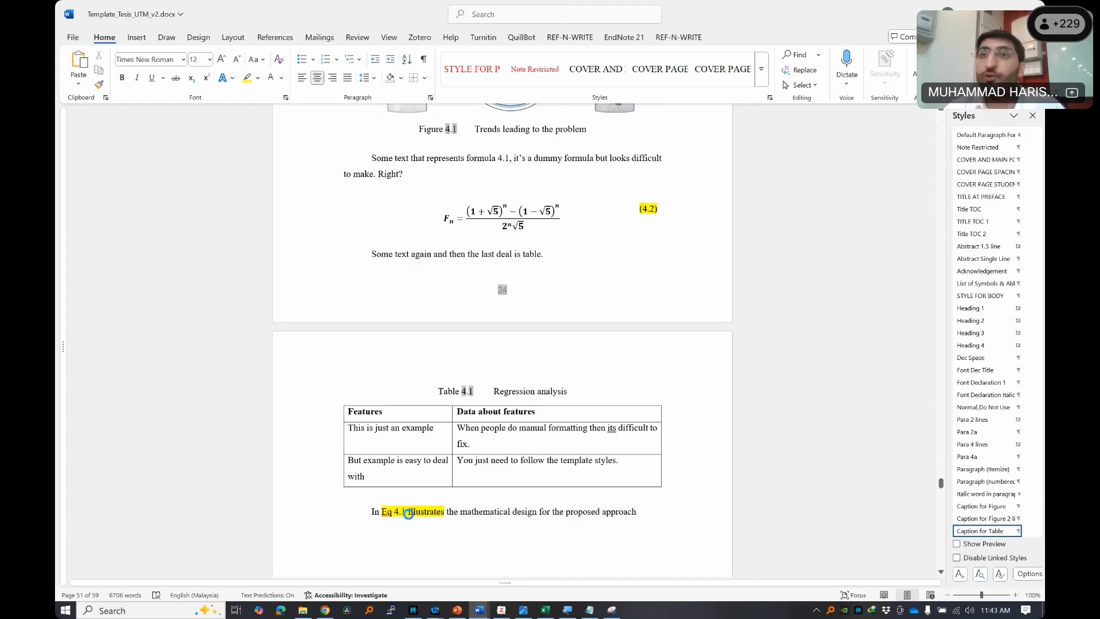
# - Undo the numbering refresh and the yellow highlighting on "Eq 4.1 illustrates" and the original equation's number
pyautogui.hotkey('ctrl', 'z')
pyautogui.hotkey('ctrl', 'z')
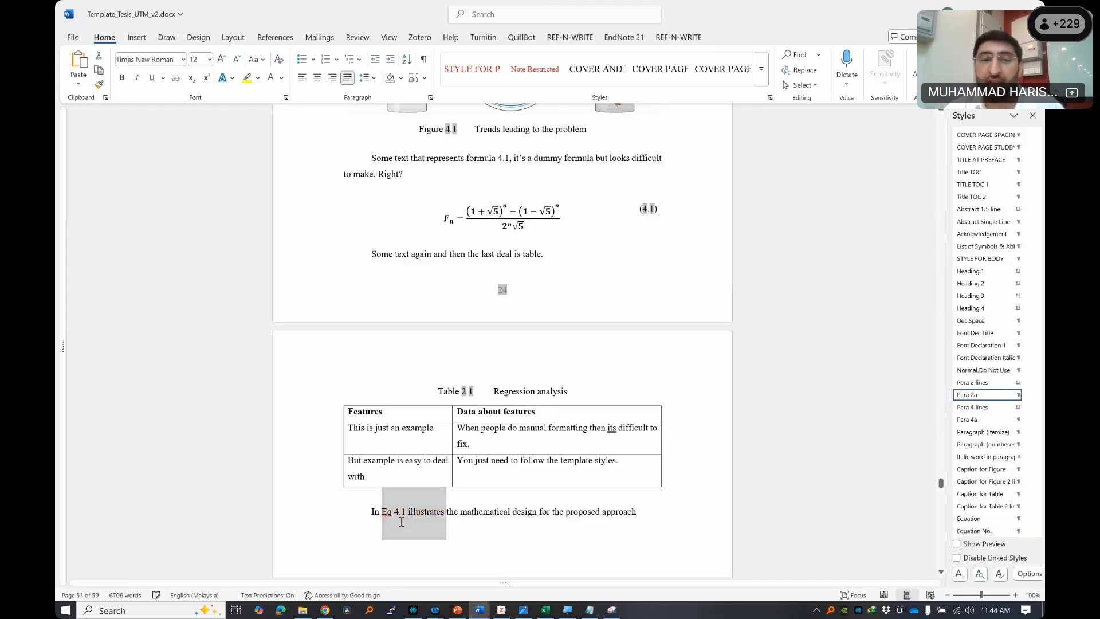
pyautogui.click(404, 518)
pyautogui.doubleClick(397, 514)
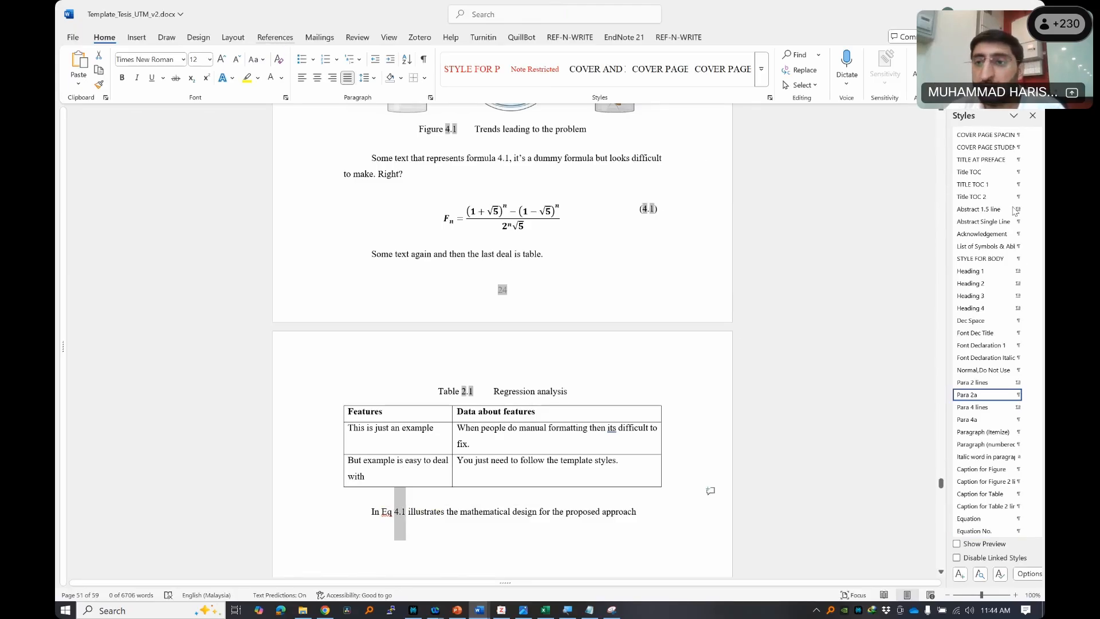
pyautogui.click(275, 37)
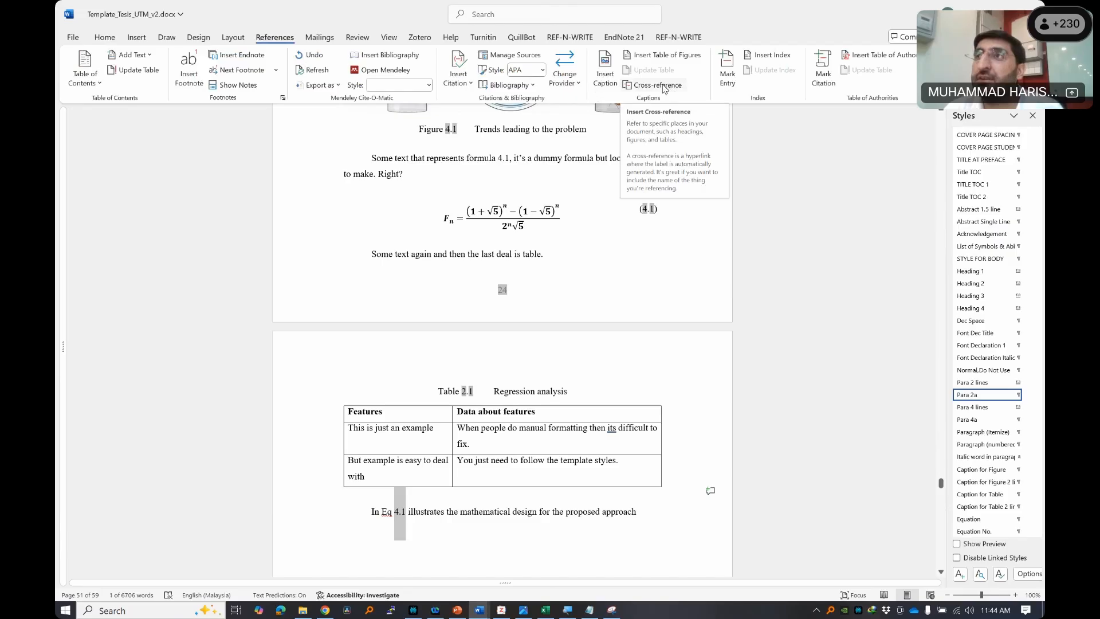
pyautogui.click(658, 86)
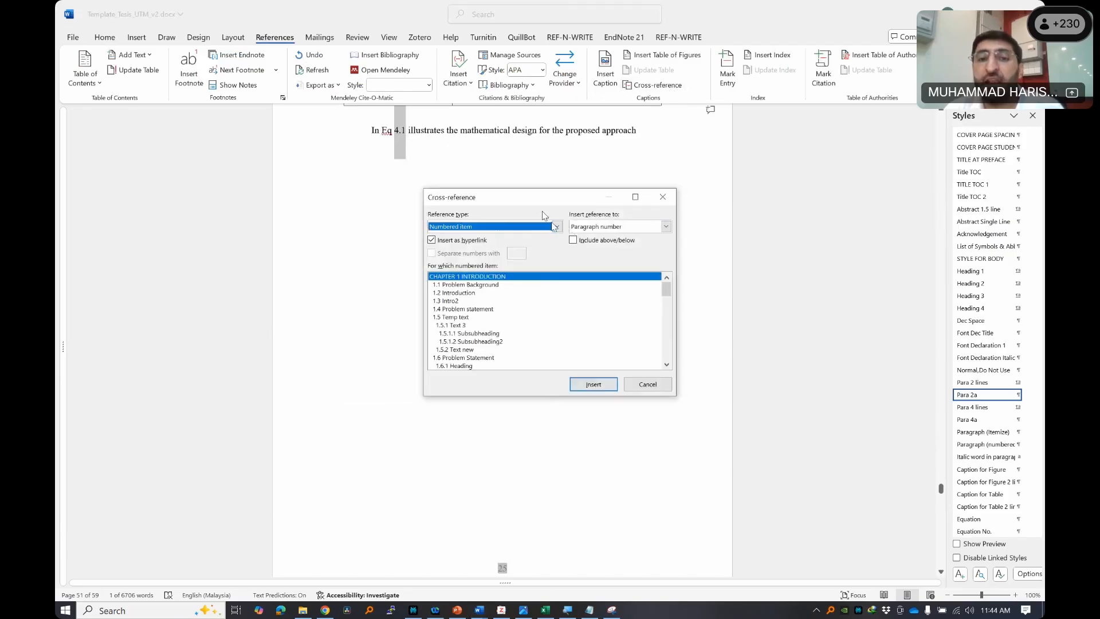
pyautogui.click(556, 227)
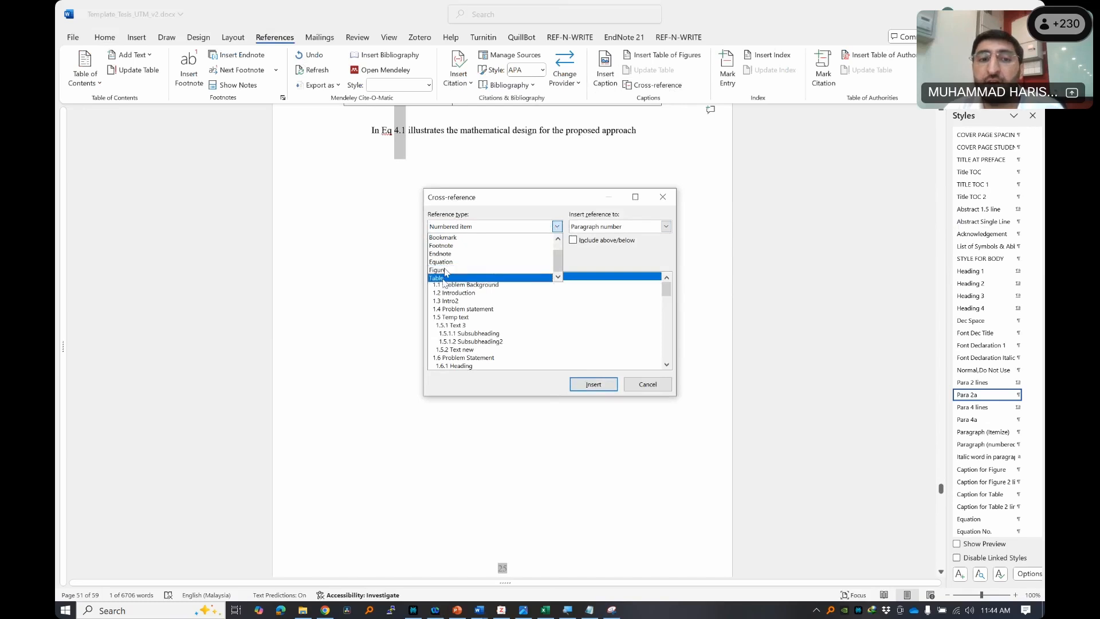
pyautogui.click(448, 264)
pyautogui.click(625, 230)
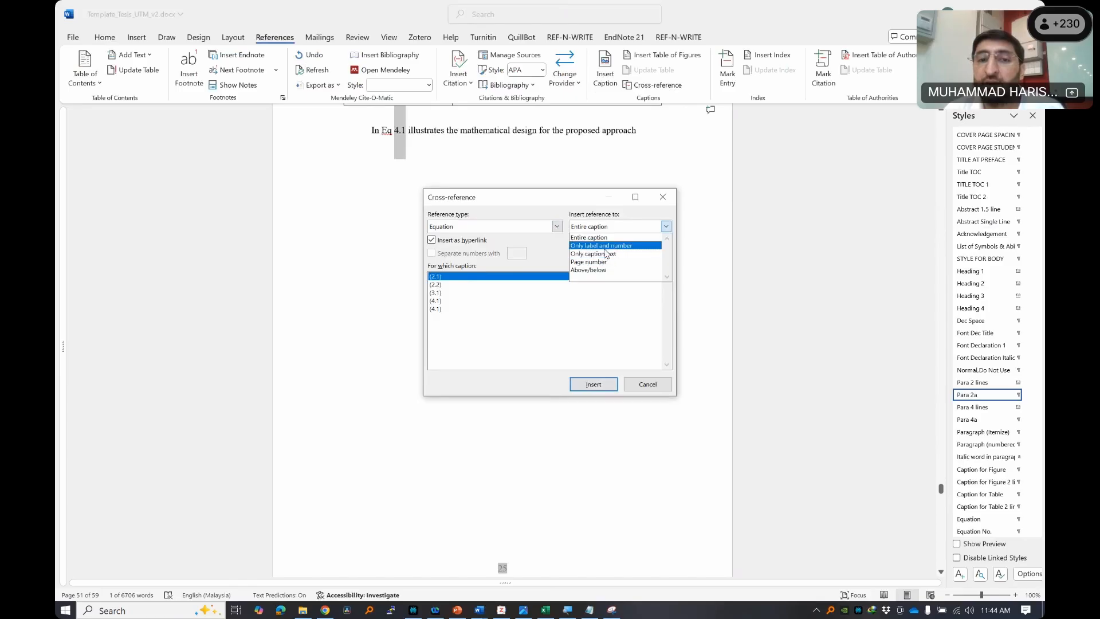
pyautogui.click(605, 247)
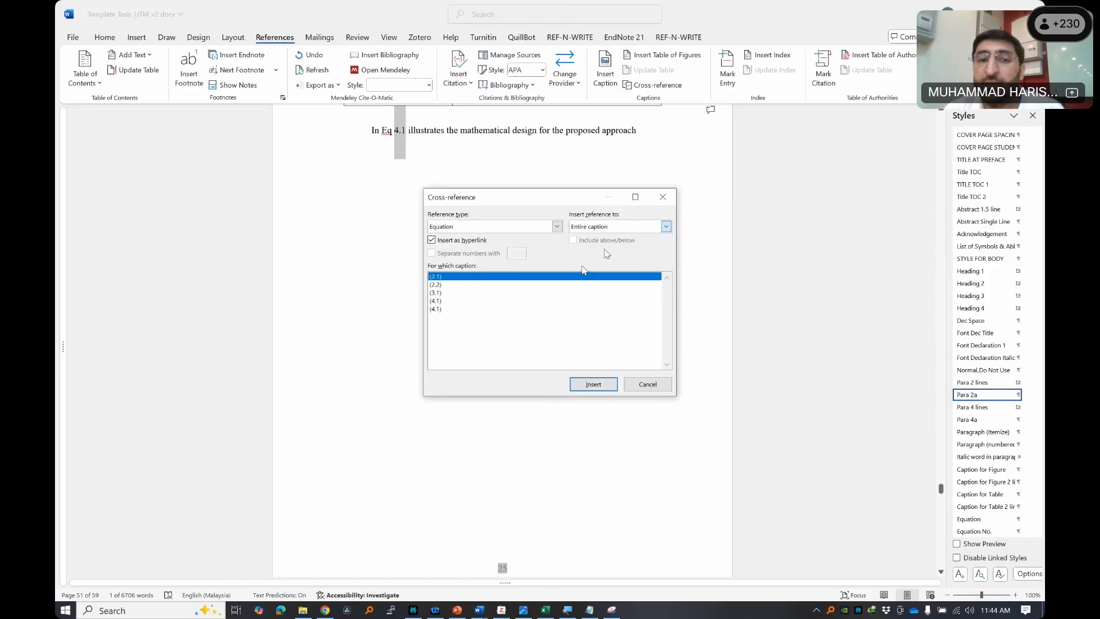
pyautogui.click(436, 309)
pyautogui.click(437, 301)
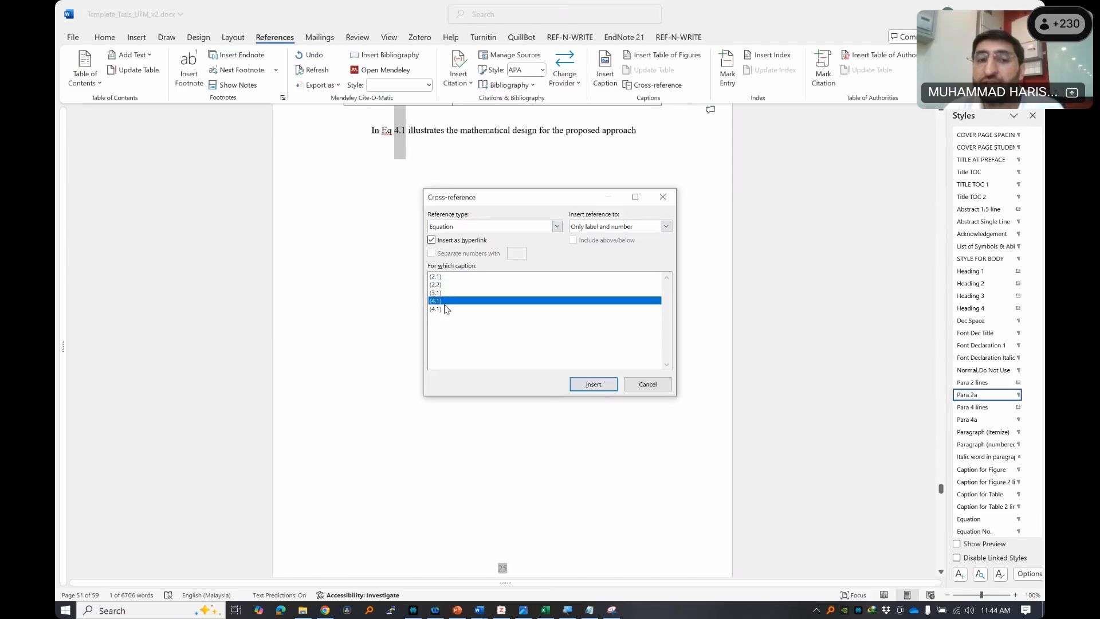
pyautogui.click(445, 309)
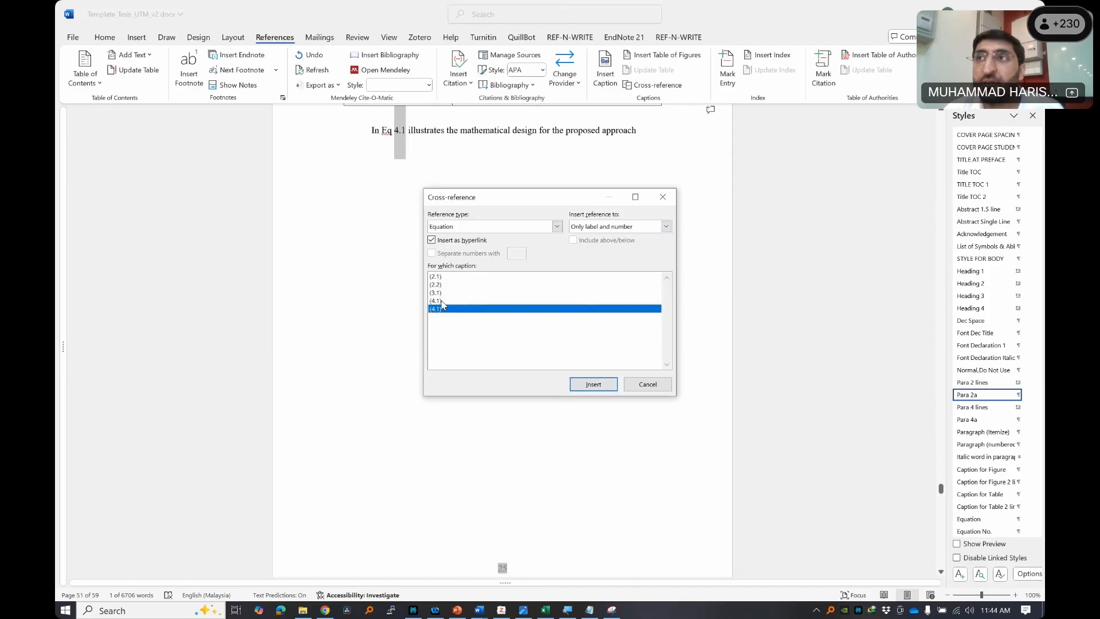
pyautogui.click(662, 197)
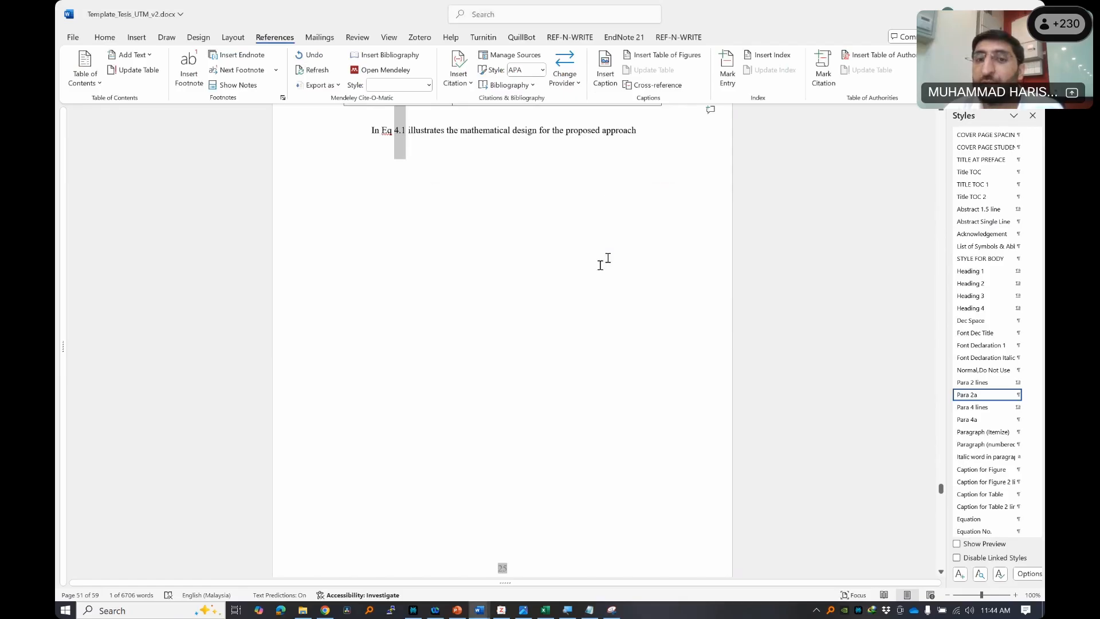
# - Refresh the automatic equation and table numbering in Chapter 4 through the print preview
pyautogui.scroll(5, 643, 222)
pyautogui.click(644, 221)
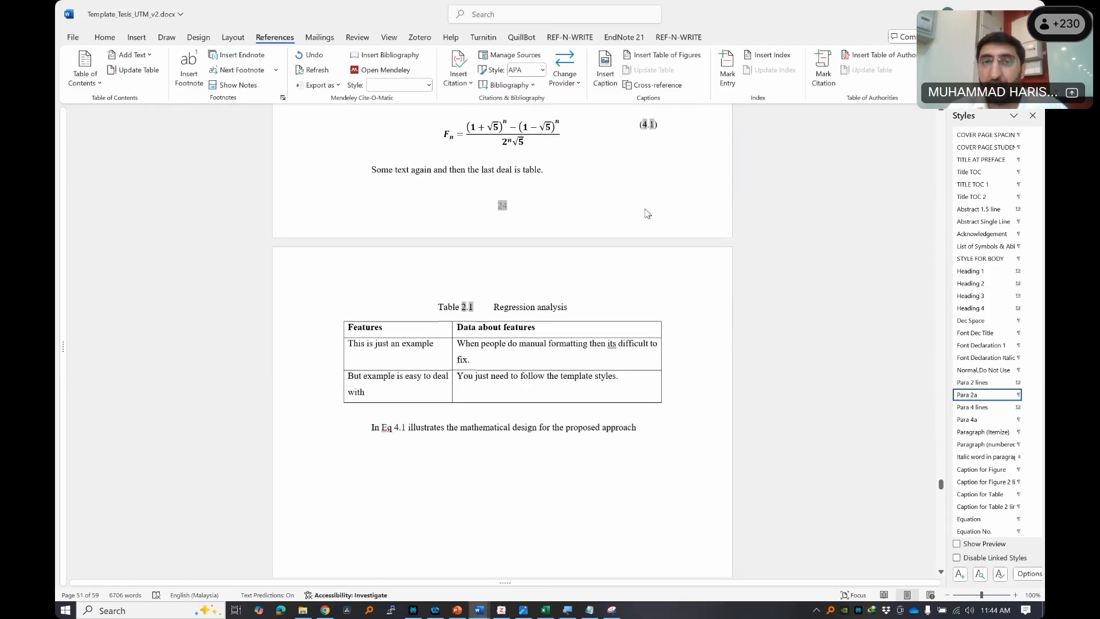
pyautogui.hotkey('ctrl', 'p')
pyautogui.press('Escape')
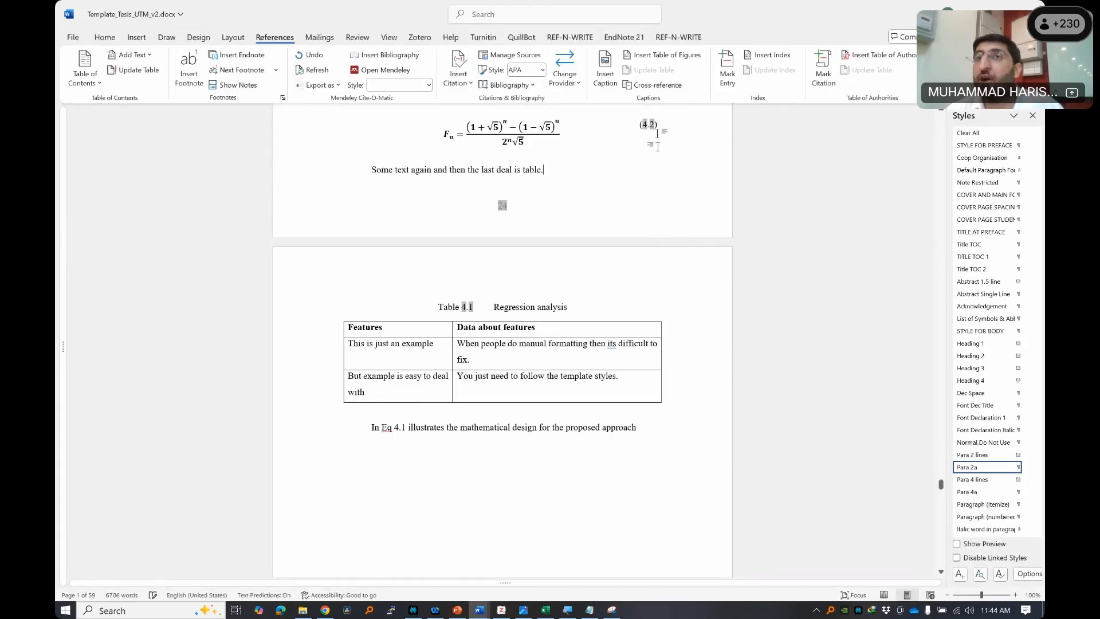
# - Replace the typed 4.1 in the sentence below the Features table with an entire-caption cross-reference to equation (4.2)
pyautogui.click(405, 427)
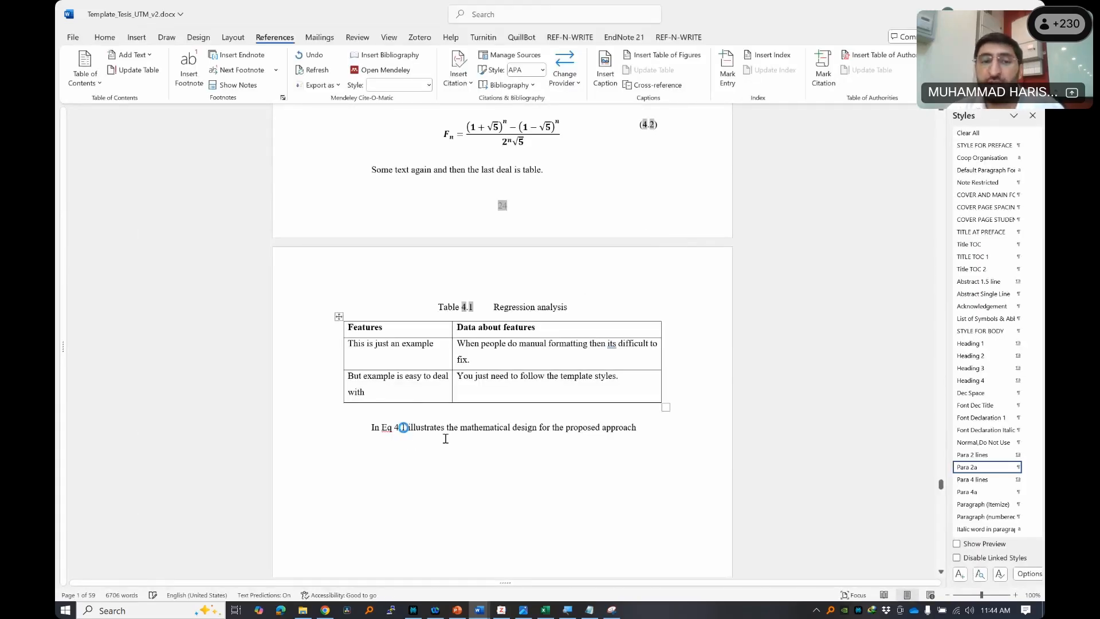
pyautogui.hotkey('shift', 'Left')
pyautogui.hotkey('shift', 'Left')
pyautogui.hotkey('shift', 'Left')
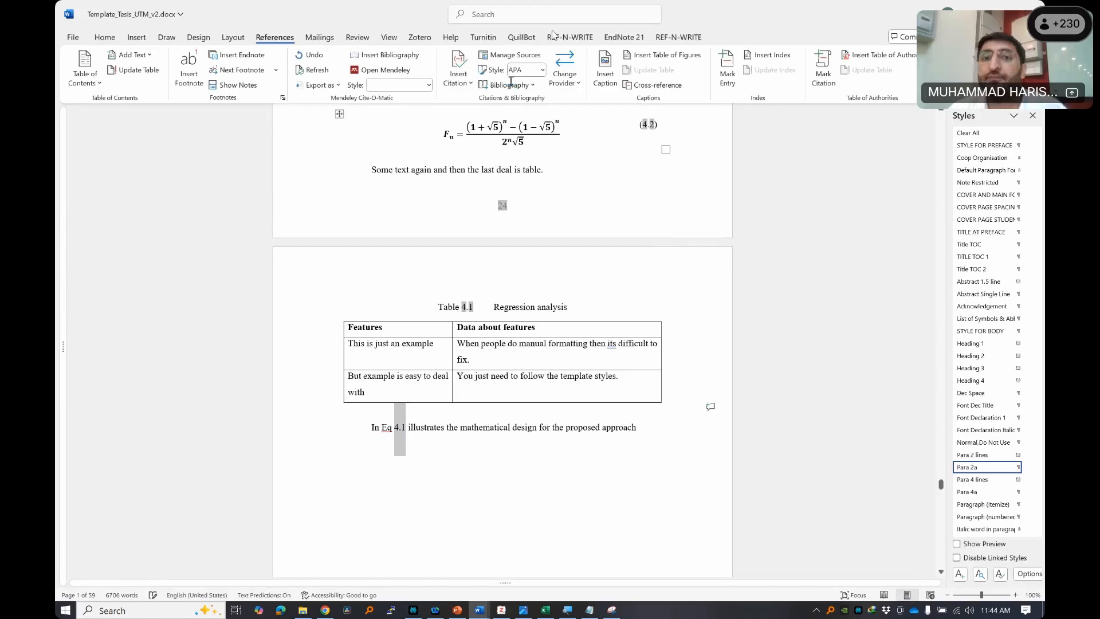
pyautogui.click(657, 86)
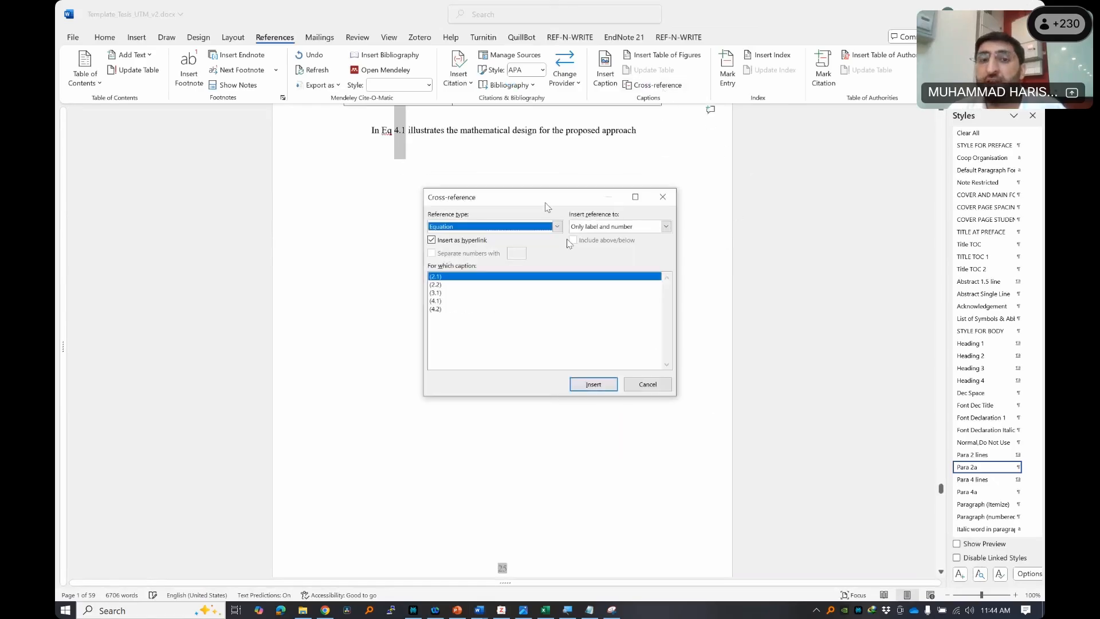
pyautogui.click(557, 227)
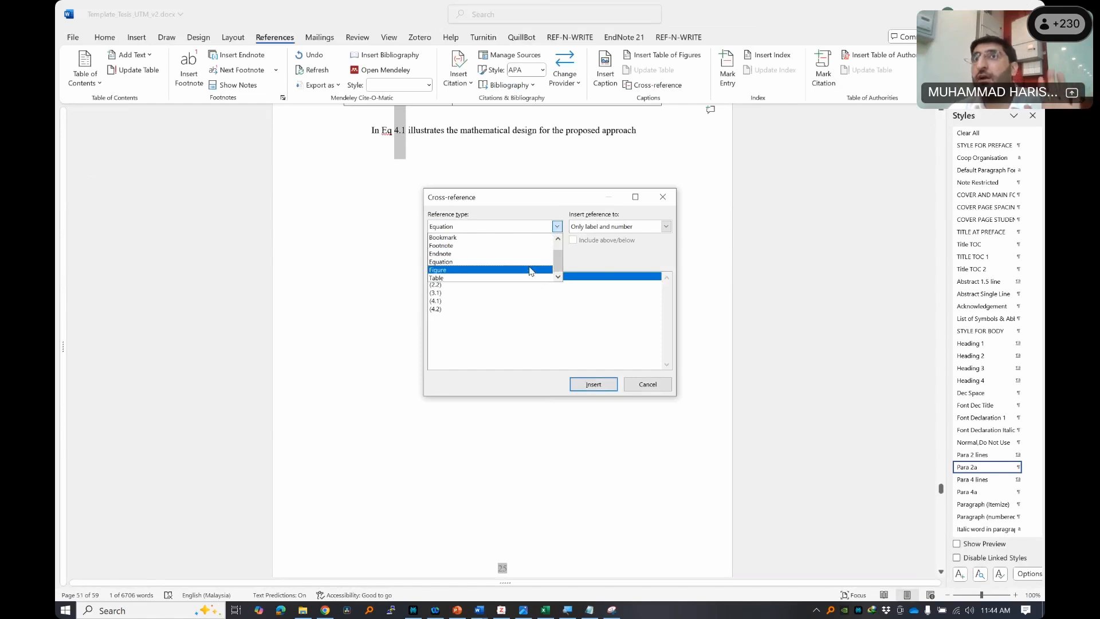
pyautogui.click(440, 309)
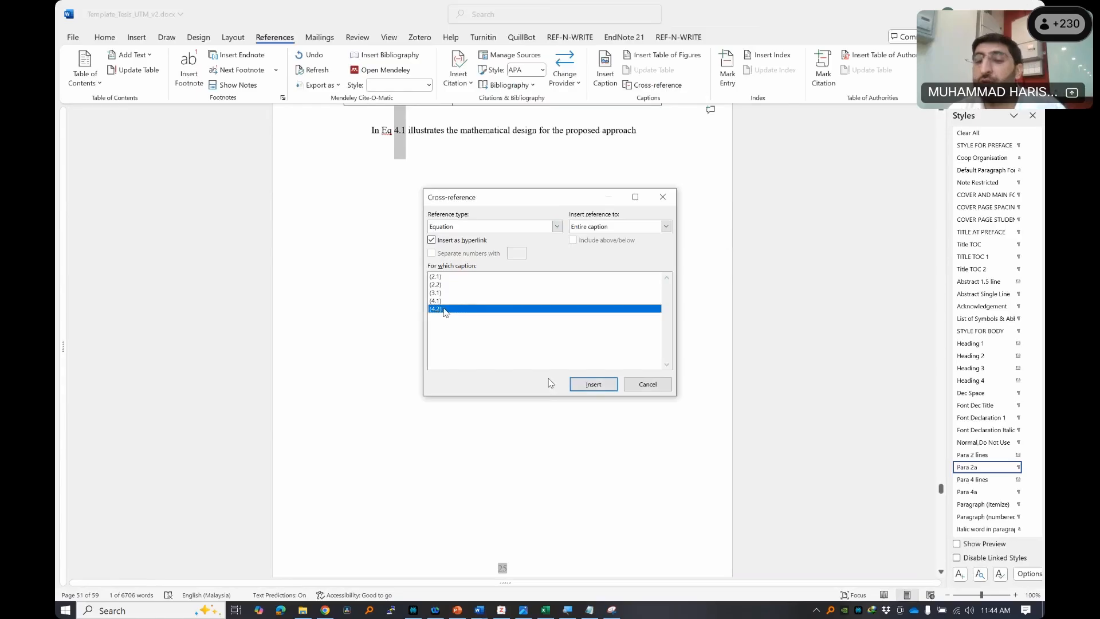
pyautogui.click(594, 386)
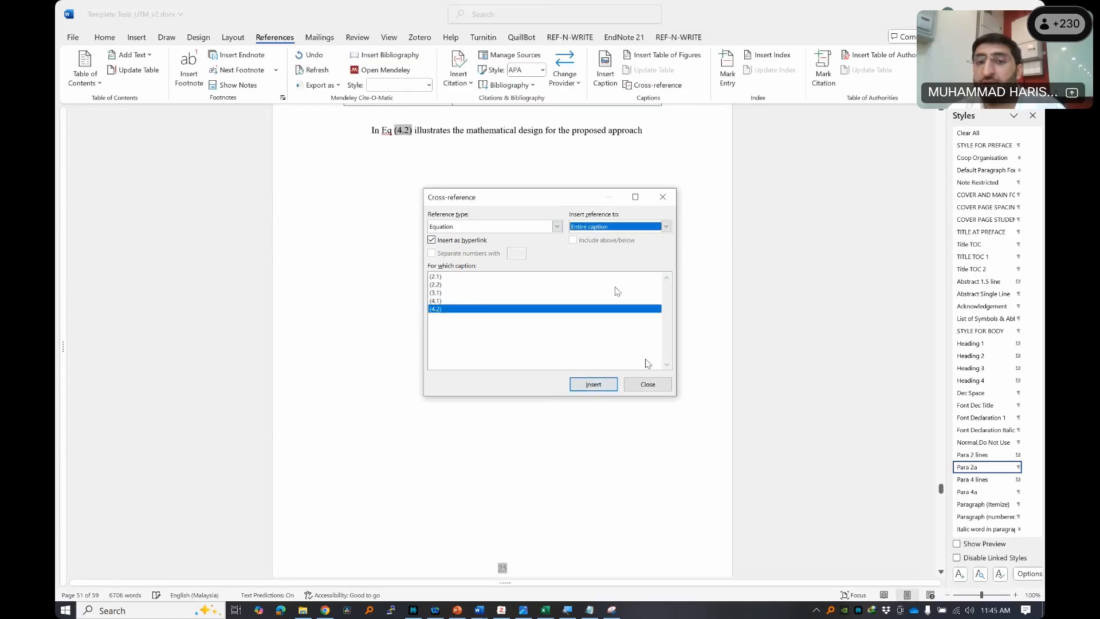
pyautogui.click(637, 382)
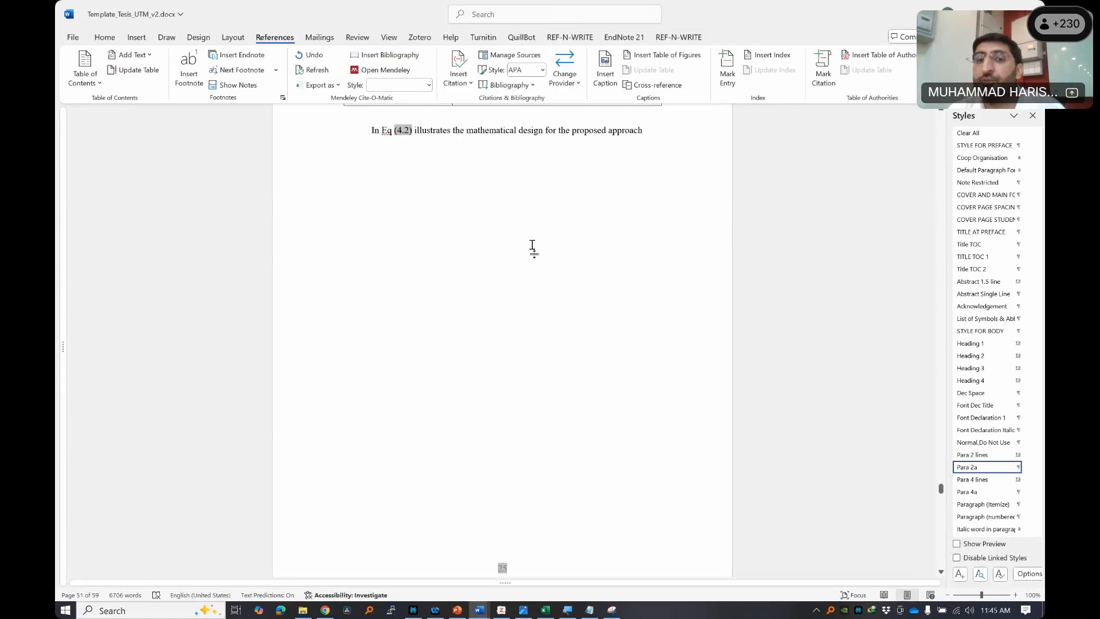
# - Select the numbered equation row (4.2) above "Some text again and then the last deal is table."
pyautogui.scroll(3, 533, 246)
pyautogui.click(599, 247)
pyautogui.scroll(5, 599, 247)
pyautogui.click(627, 303)
pyautogui.click(305, 265)
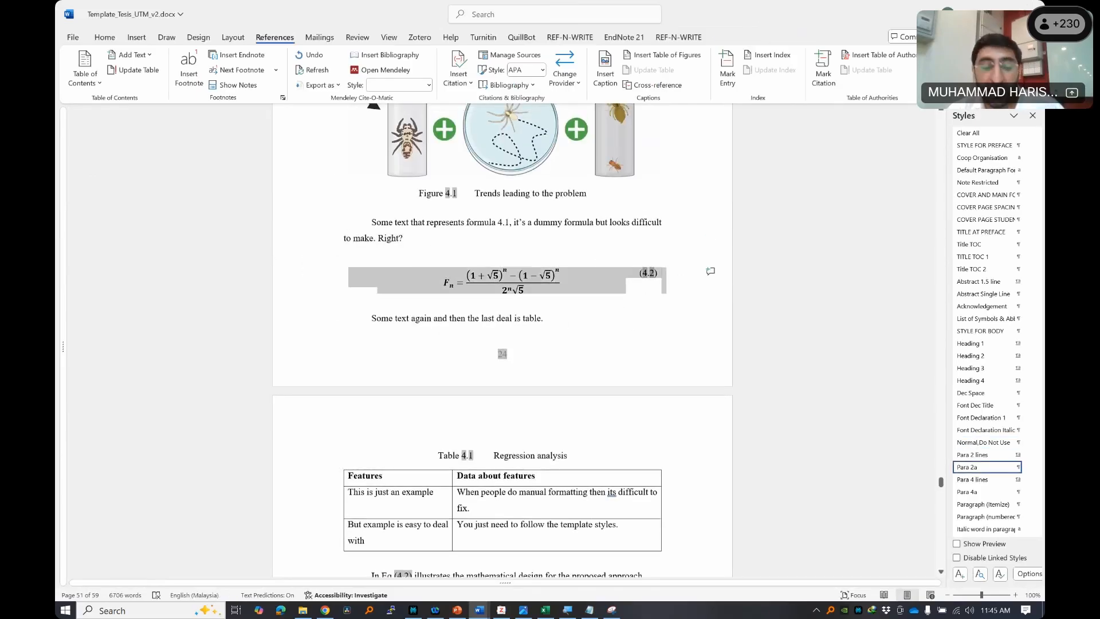
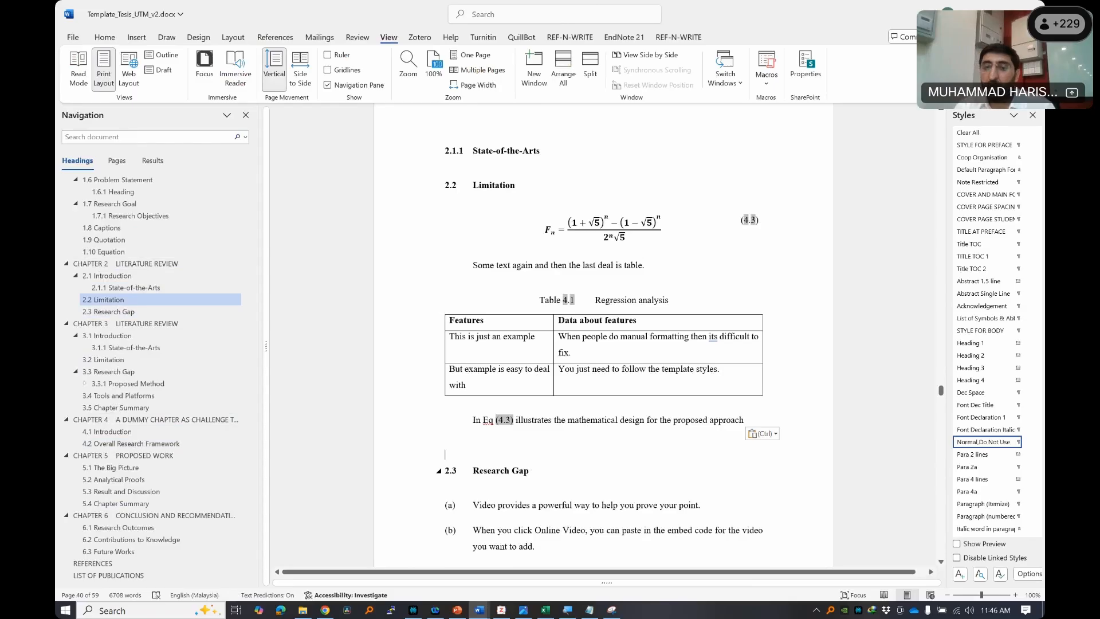
# - Refresh the automatic numbering of the content pasted under 2.2 Limitation and check the equation reference below its table
pyautogui.hotkey('ctrl', 'p')
pyautogui.press('Escape')
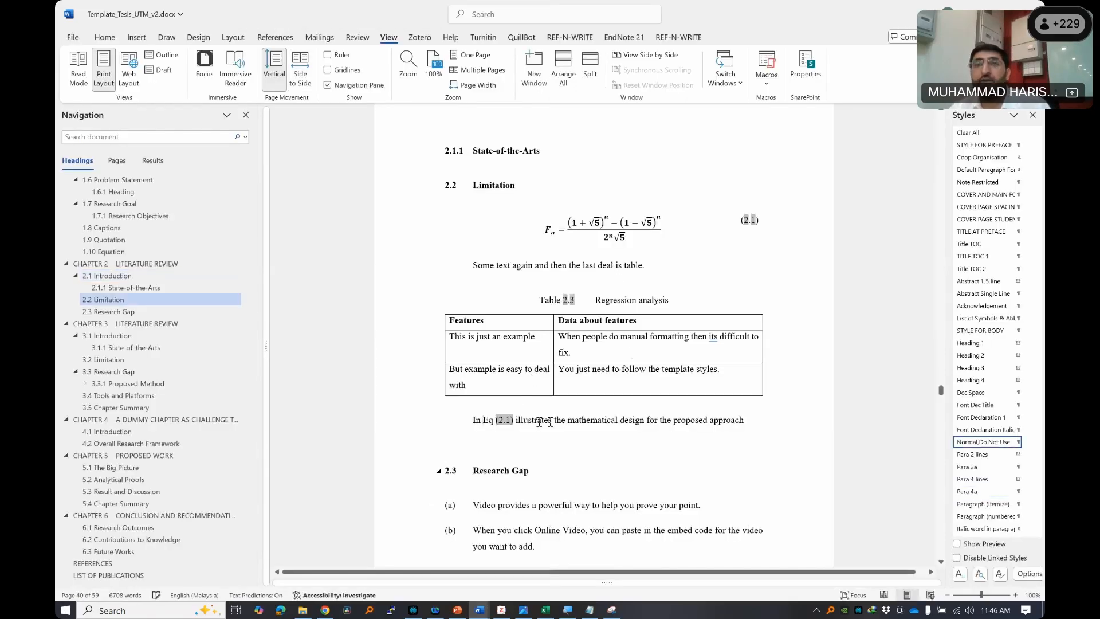
pyautogui.moveTo(483, 420); pyautogui.dragTo(552, 427)
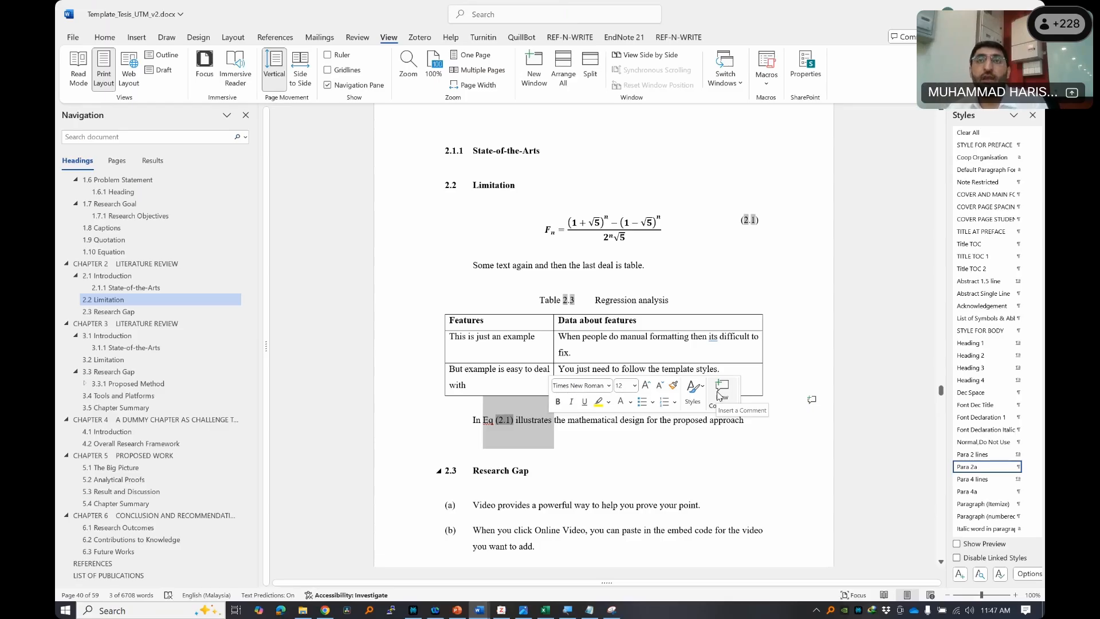
pyautogui.click(624, 505)
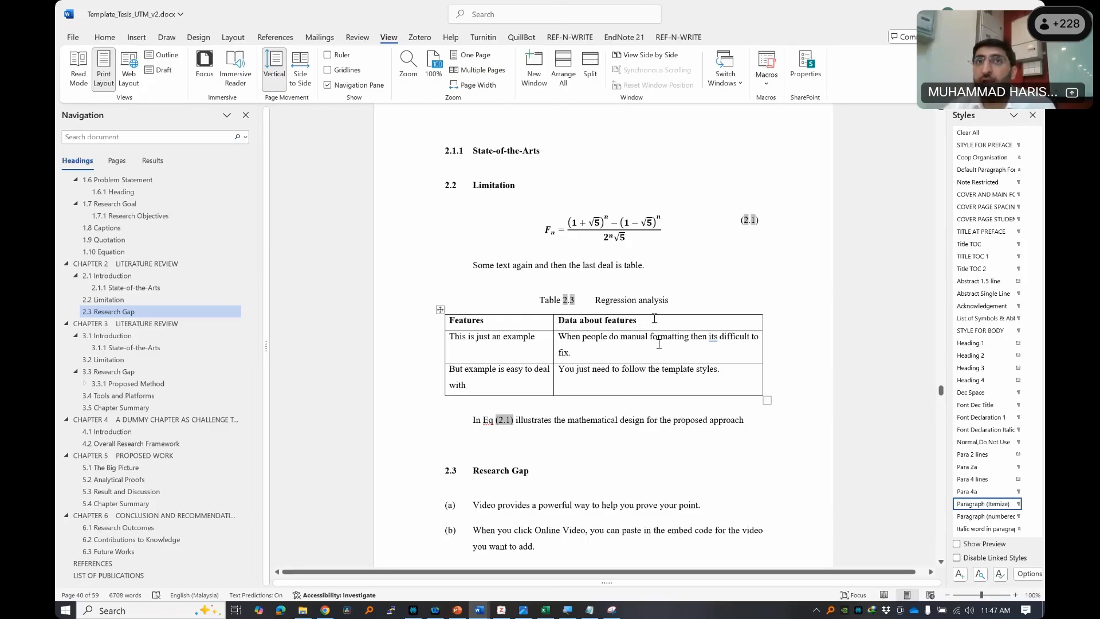
# - Switch to todo.txt in Notepad, review the Equation, Slides and bullets point items, and return to the thesis template in Word
pyautogui.scroll(-1, 675, 385)
pyautogui.hotkey('alt', 'Tab')
pyautogui.hotkey('alt', 'Tab')
pyautogui.hotkey('alt', 'Tab')
pyautogui.click(176, 228)
pyautogui.moveTo(176, 228); pyautogui.dragTo(158, 224)
pyautogui.doubleClick(161, 231)
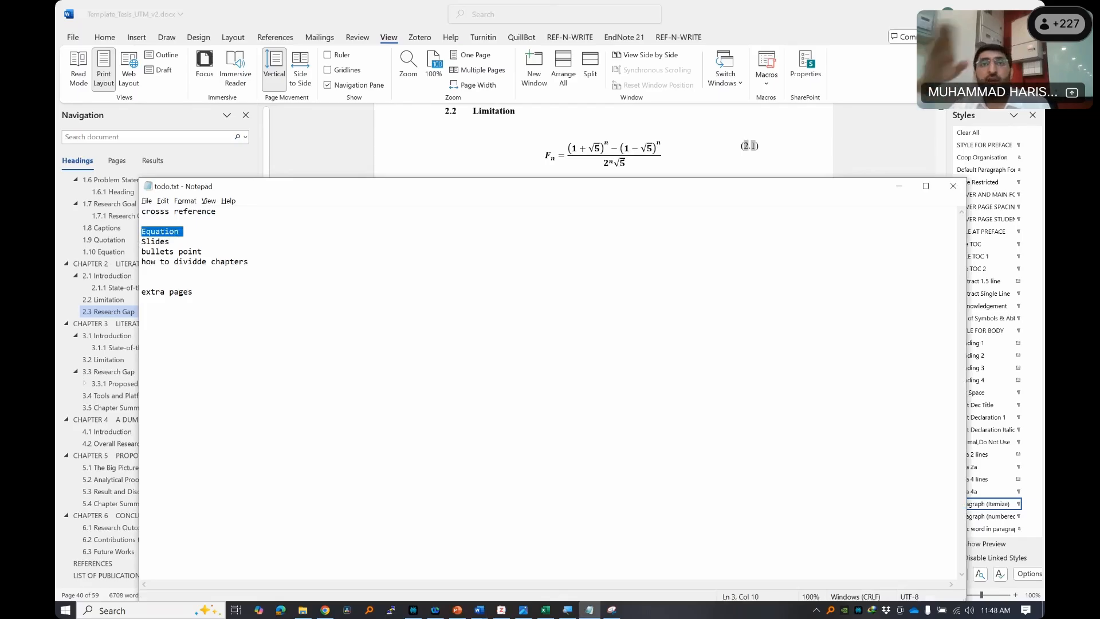
pyautogui.doubleClick(163, 242)
pyautogui.doubleClick(184, 251)
pyautogui.click(183, 252)
pyautogui.hotkey('alt', 'Tab')
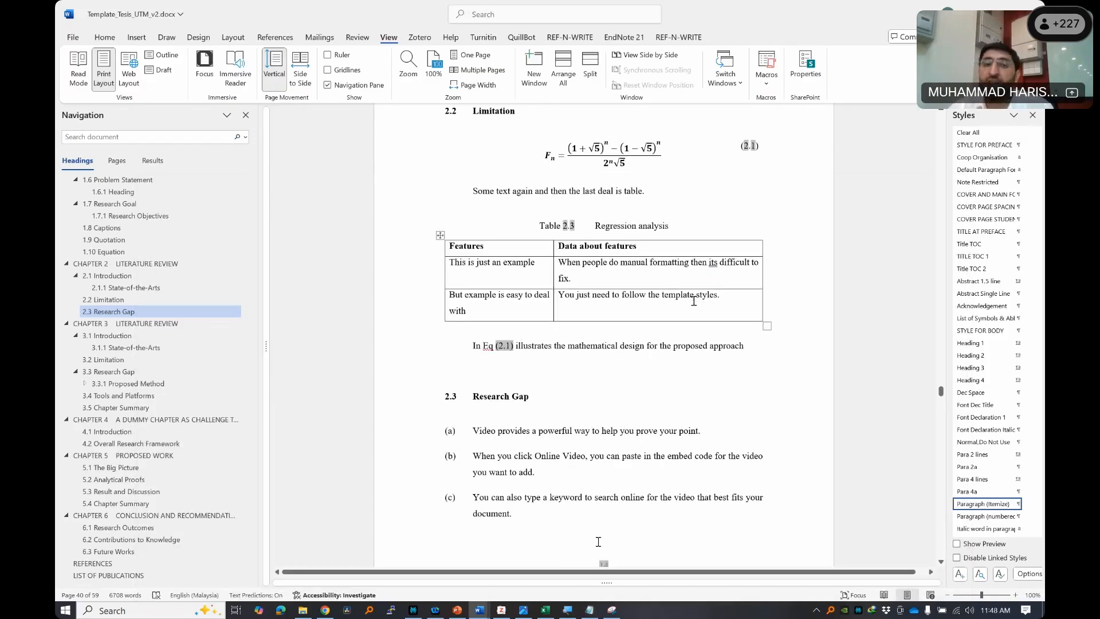
# - Locate the lettered list in section 1.7.1 Research Objectives and examine its first items
pyautogui.scroll(-4, 481, 266)
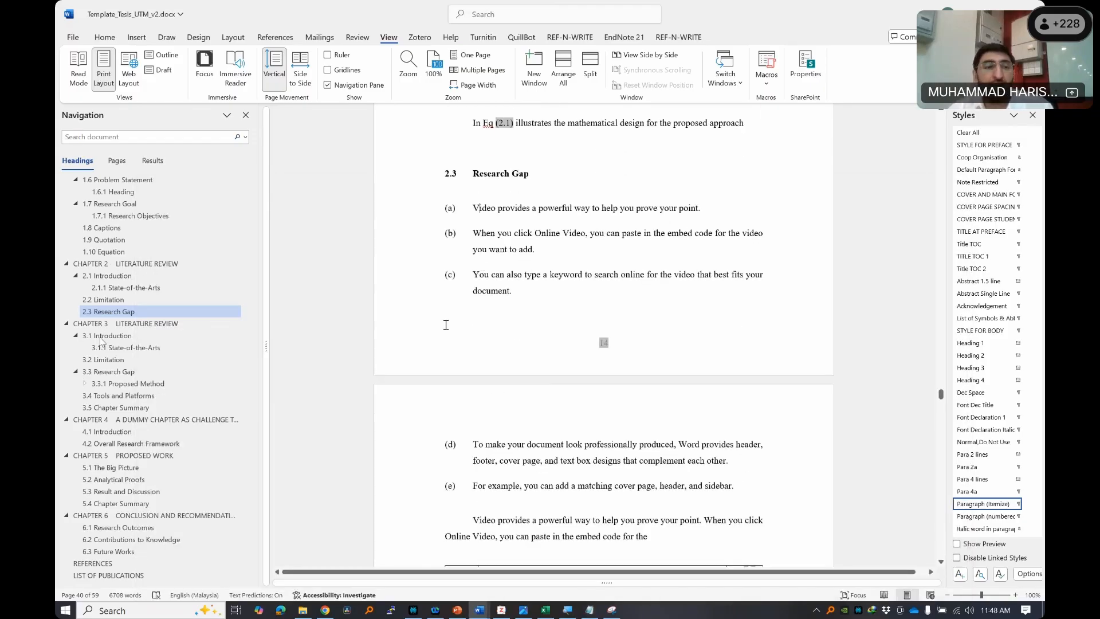
pyautogui.click(126, 240)
pyautogui.scroll(15, 567, 286)
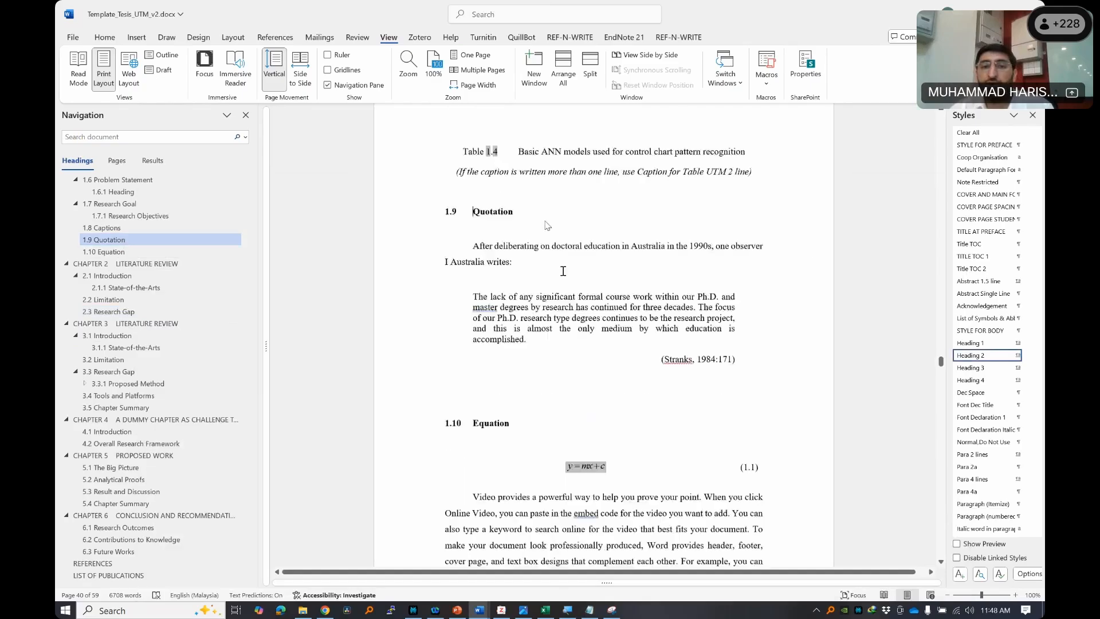
pyautogui.scroll(10, 602, 286)
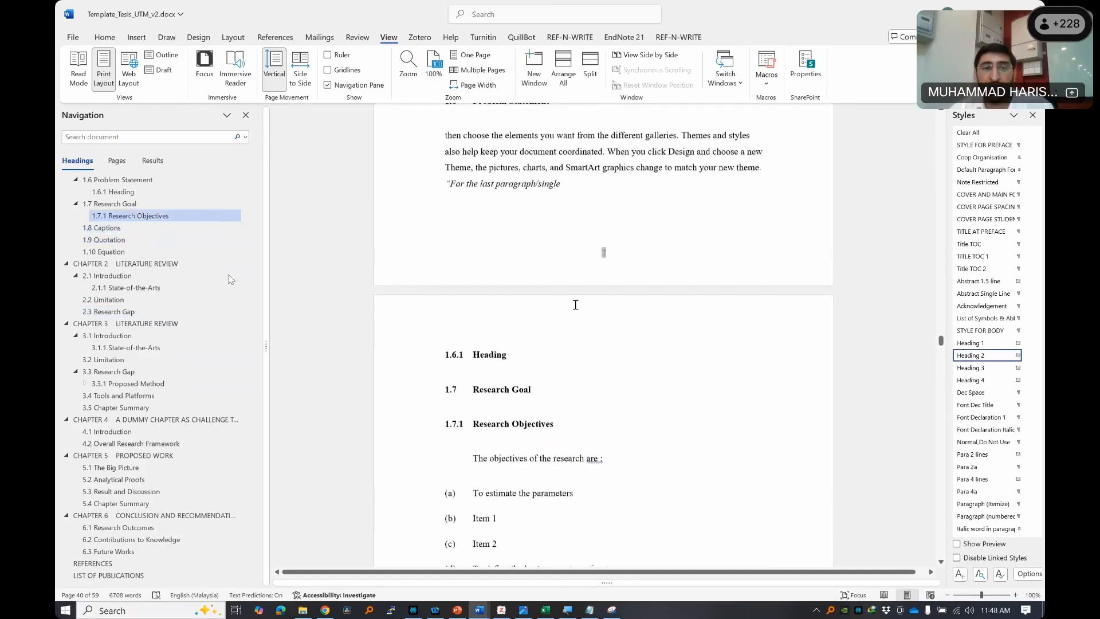
pyautogui.scroll(-3, 572, 372)
pyautogui.click(622, 378)
pyautogui.moveTo(480, 411); pyautogui.dragTo(577, 411)
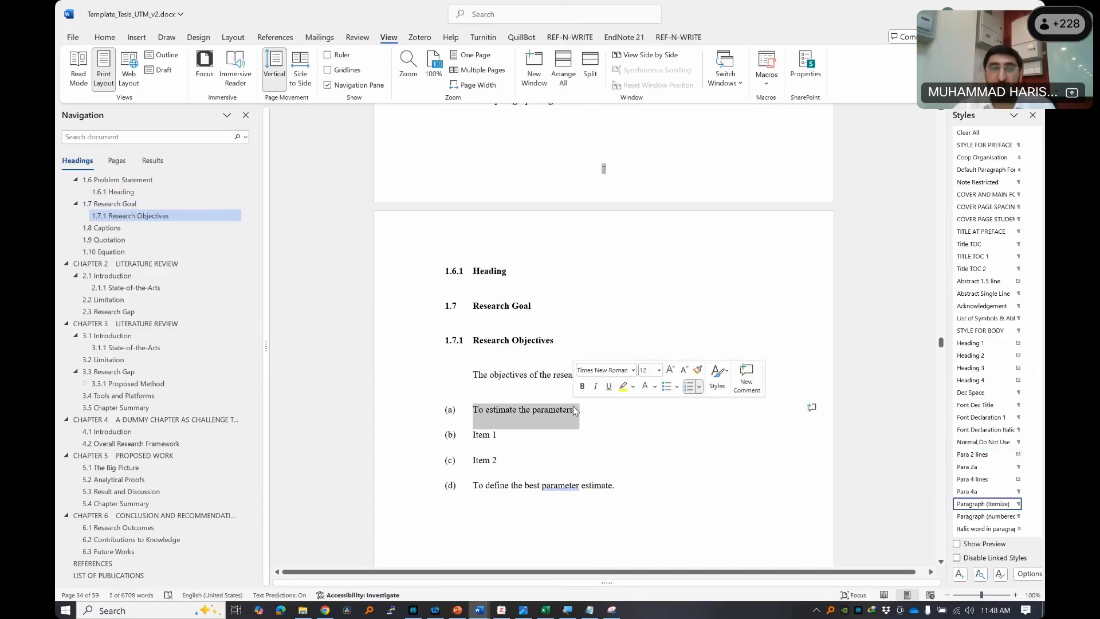
pyautogui.moveTo(505, 436); pyautogui.dragTo(474, 436)
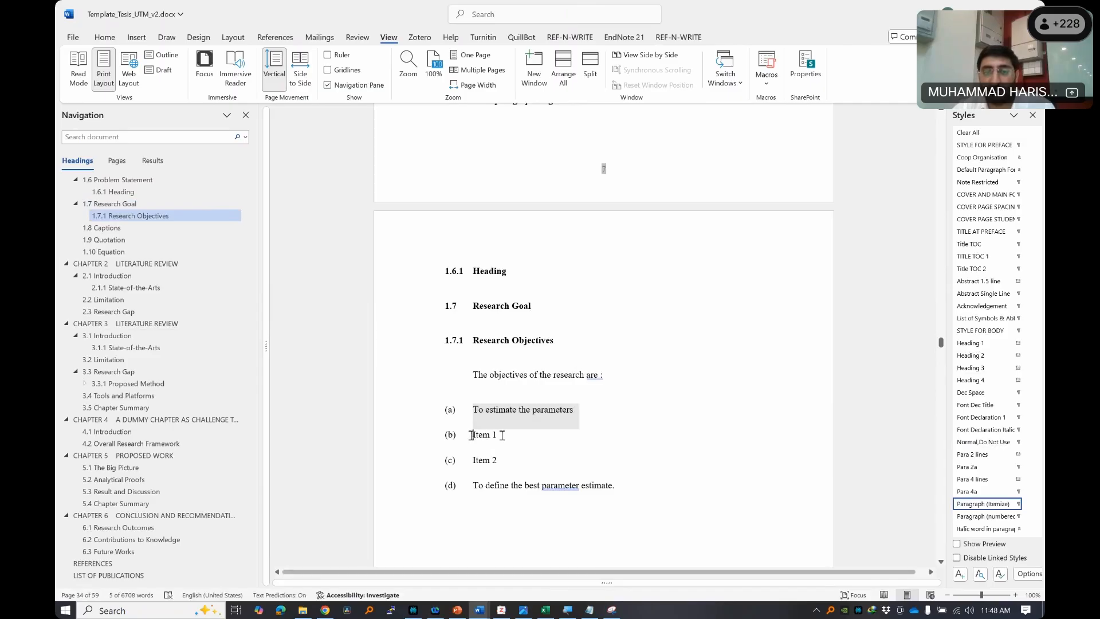
pyautogui.hotkey('ctrl', 'z')
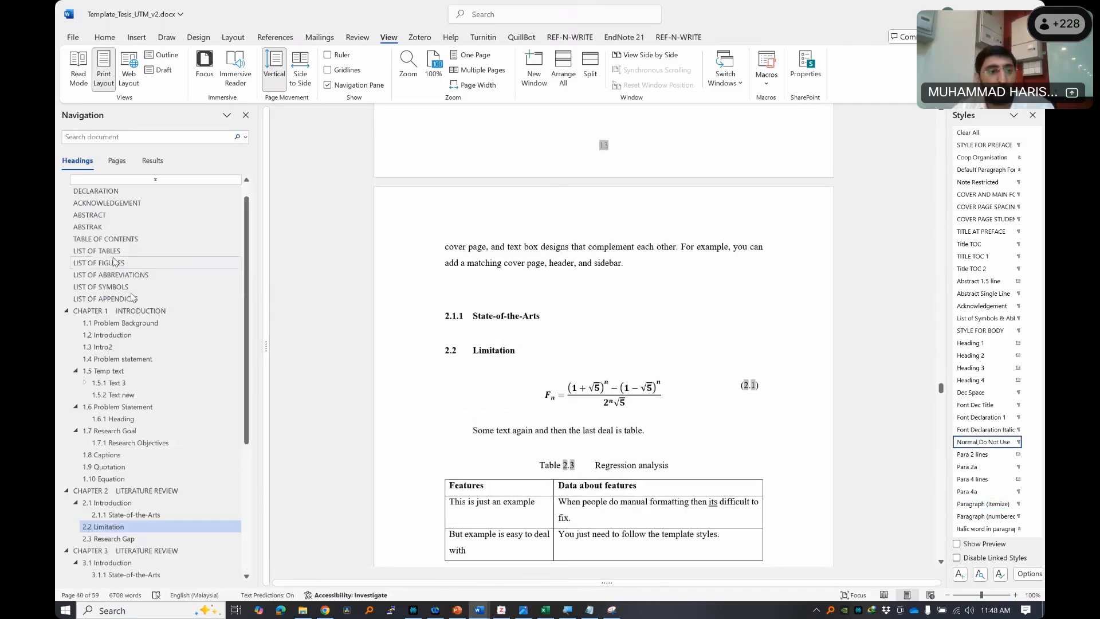
# - Copy the items "To estimate the parameters" and "Item 1" in section 1.7.1 and paste them twice within the lettered list
pyautogui.click(130, 442)
pyautogui.click(539, 267)
pyautogui.scroll(1, 539, 267)
pyautogui.keyDown('shift'); pyautogui.click(473, 253); pyautogui.keyUp('shift')
pyautogui.hotkey('ctrl', 'c')
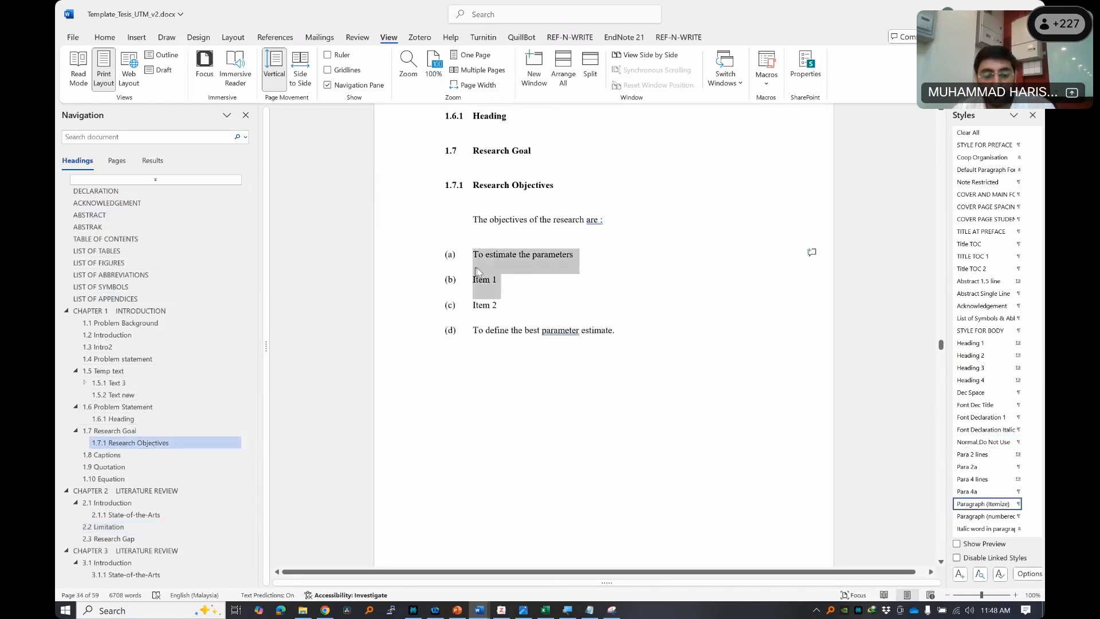
pyautogui.hotkey('ctrl', 'v')
pyautogui.hotkey('ctrl', 'v')
# - Delete the items below item (c) in the Research Objectives list and place the cursor after "Item 1"
pyautogui.moveTo(644, 387); pyautogui.dragTo(435, 335)
pyautogui.press('Delete')
pyautogui.click(519, 286)
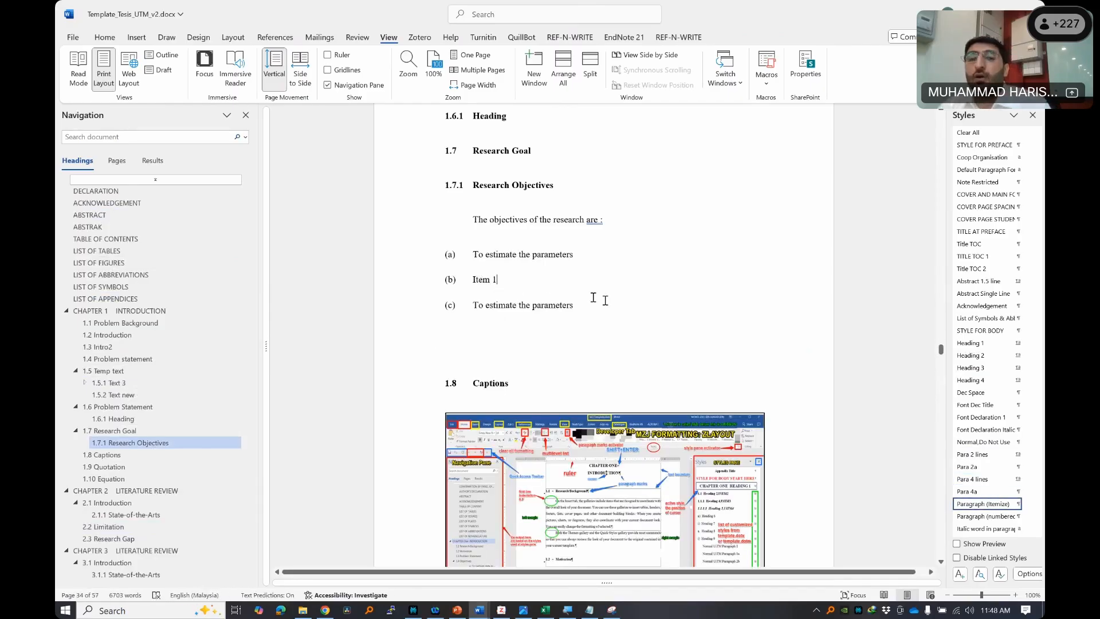
pyautogui.moveTo(490, 274); pyautogui.dragTo(577, 309)
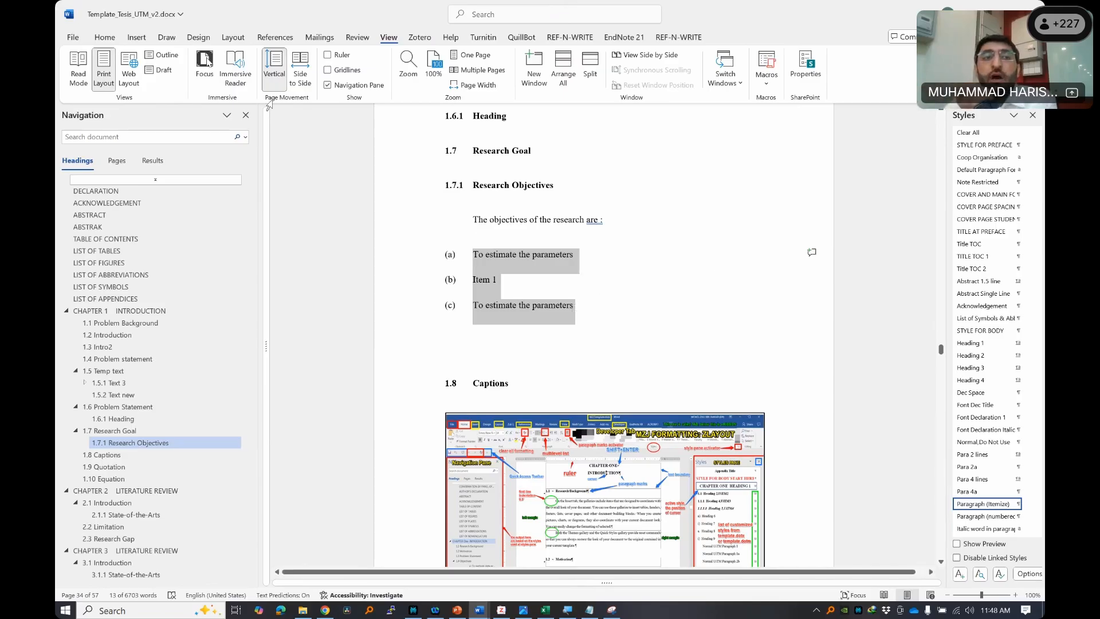
pyautogui.click(104, 38)
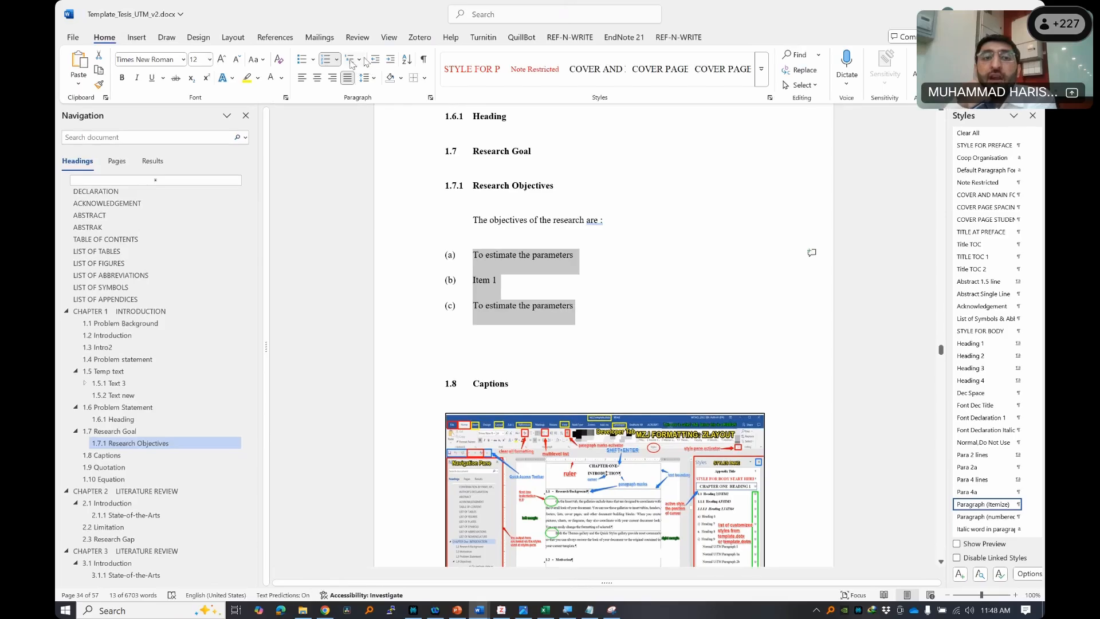
pyautogui.click(336, 59)
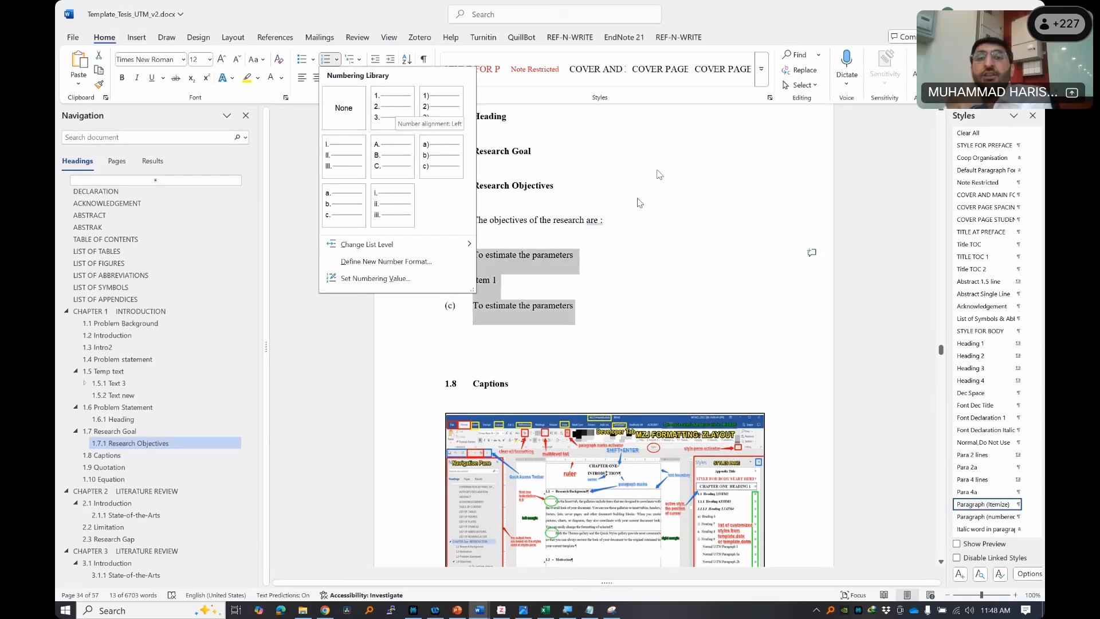
pyautogui.click(686, 205)
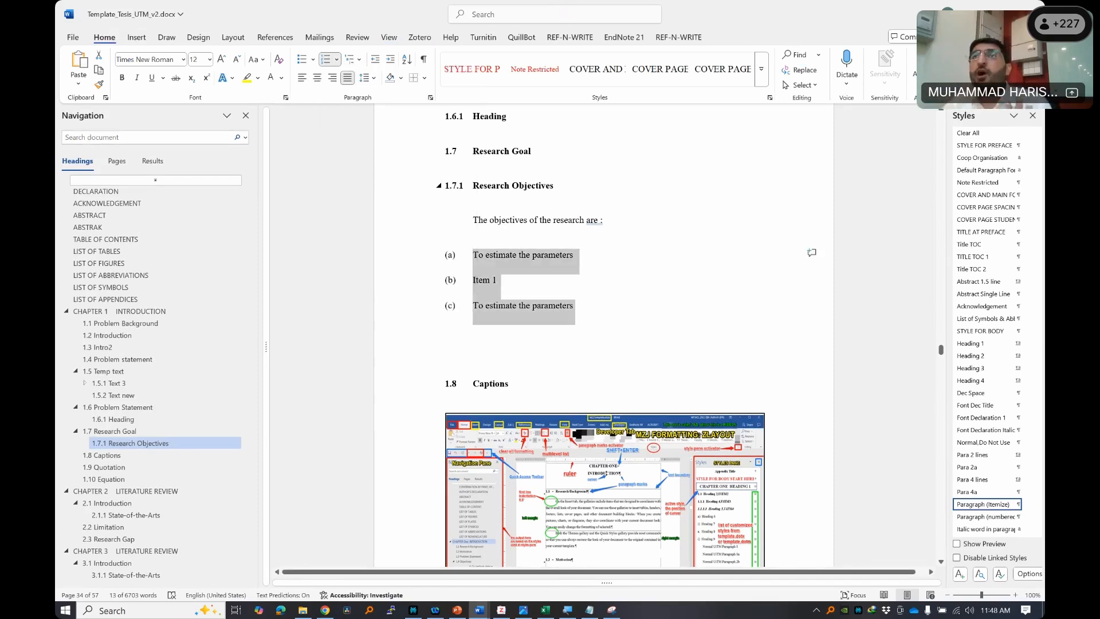
# - Apply the Paragraph (numbered) style to the three list items under Research Objectives
pyautogui.moveTo(524, 336); pyautogui.dragTo(457, 255)
pyautogui.scroll(-6, 997, 344)
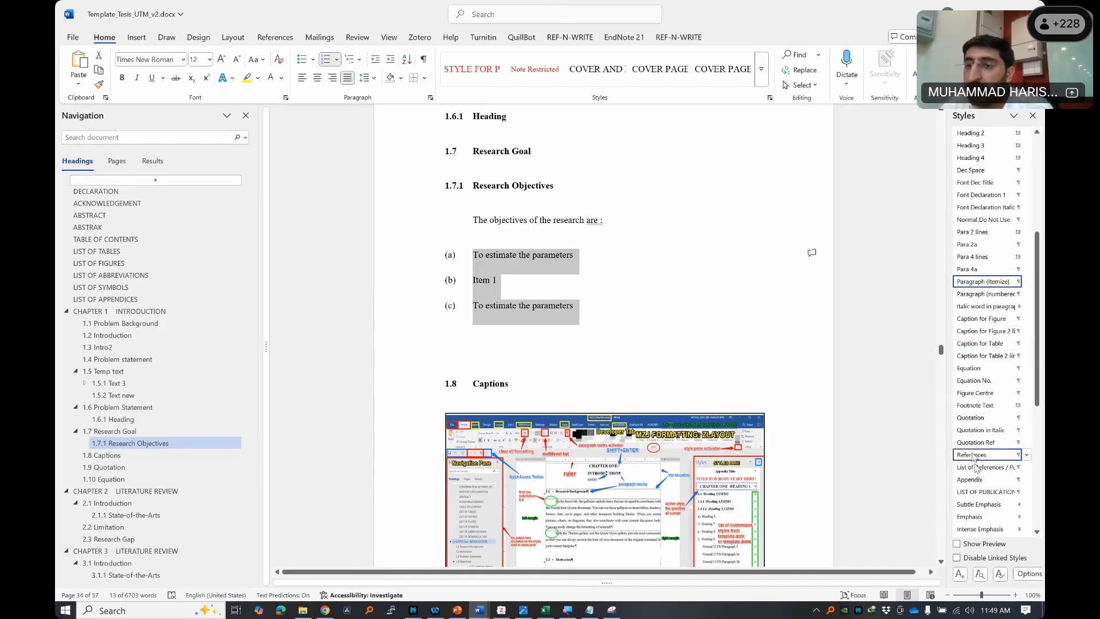
pyautogui.scroll(4, 974, 232)
pyautogui.scroll(-2, 974, 232)
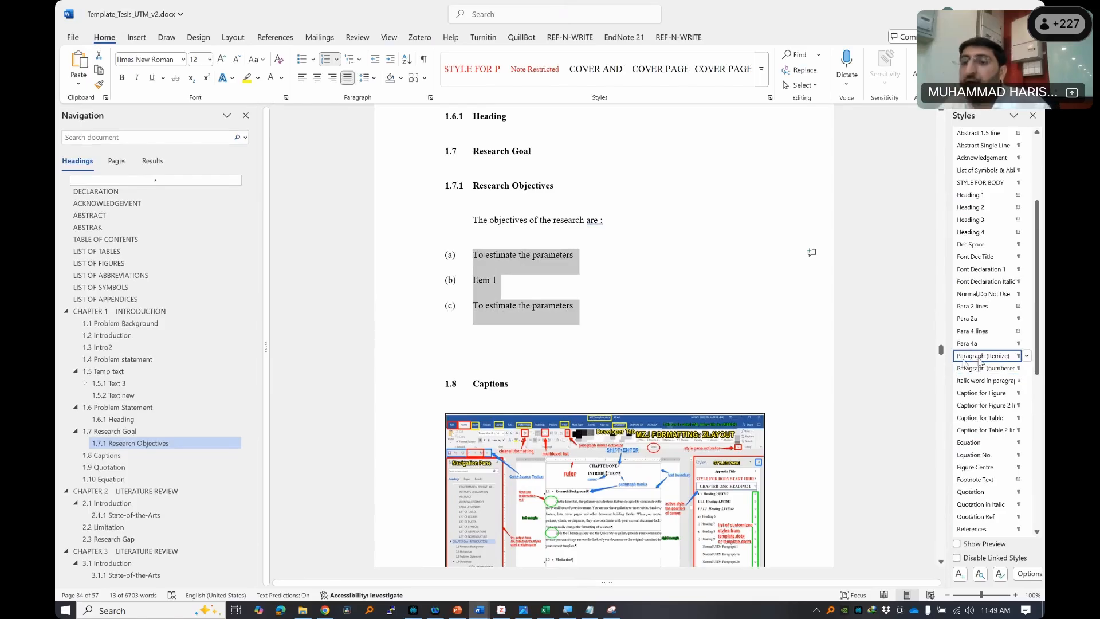
pyautogui.moveTo(981, 362)
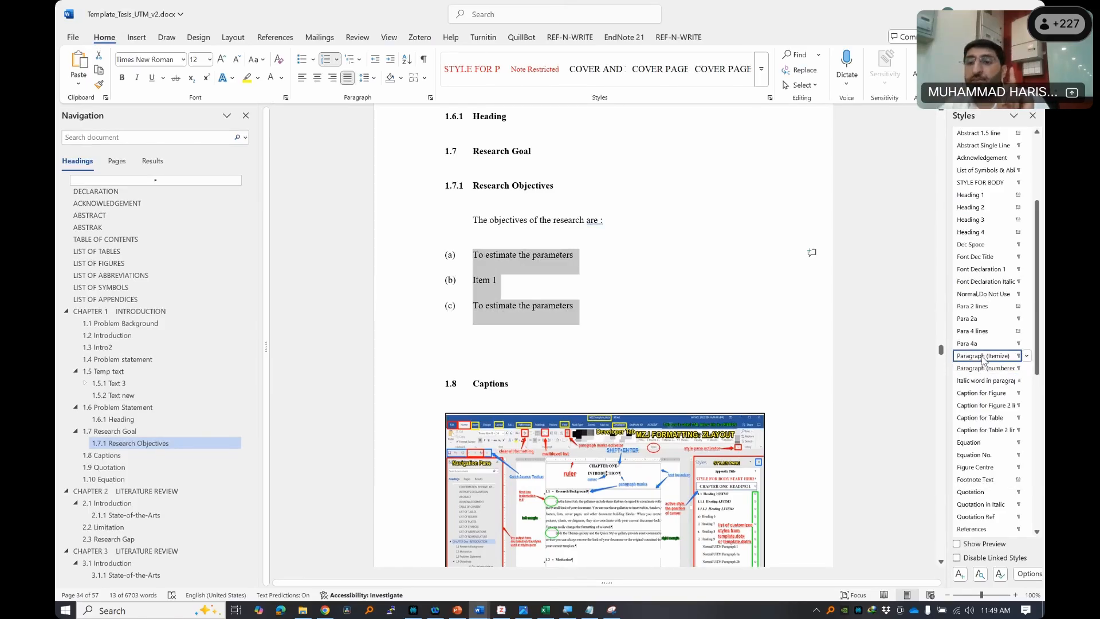
pyautogui.click(993, 369)
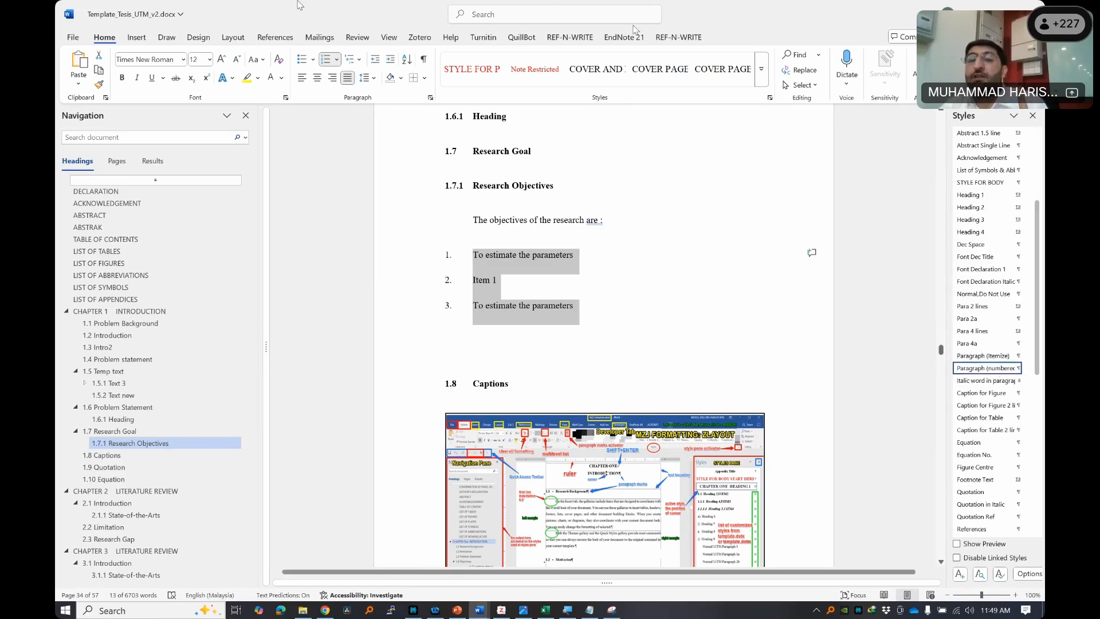
# - Try solid round bullets and hollow circle bullets on the three research objectives, and undo both changes
pyautogui.click(301, 59)
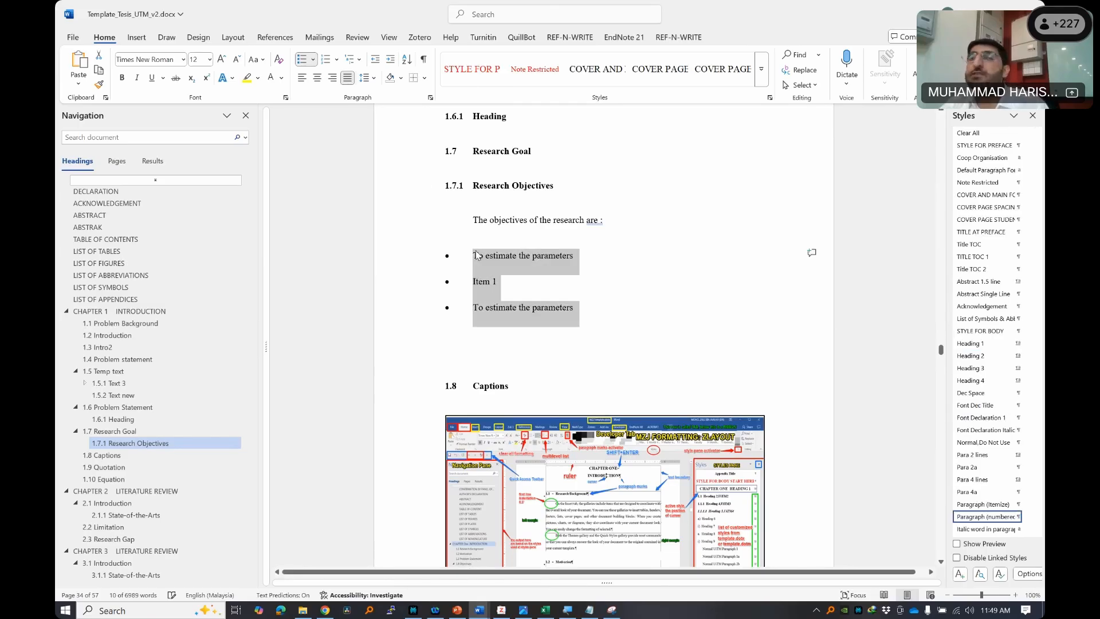
pyautogui.click(313, 59)
pyautogui.click(371, 158)
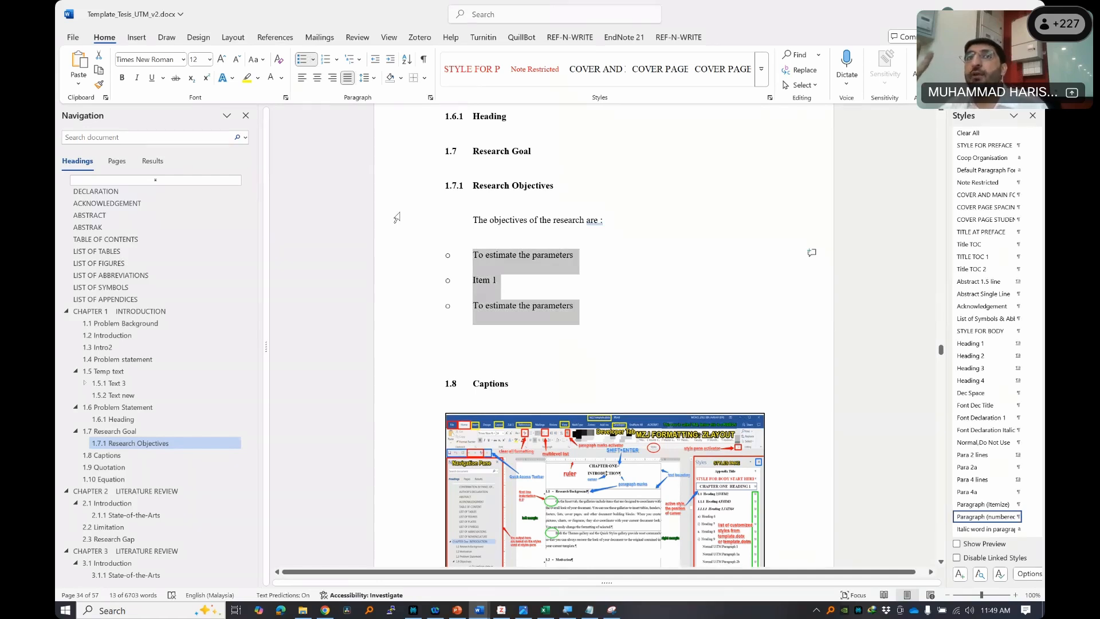
pyautogui.hotkey('ctrl', 'z')
pyautogui.hotkey('ctrl', 'z')
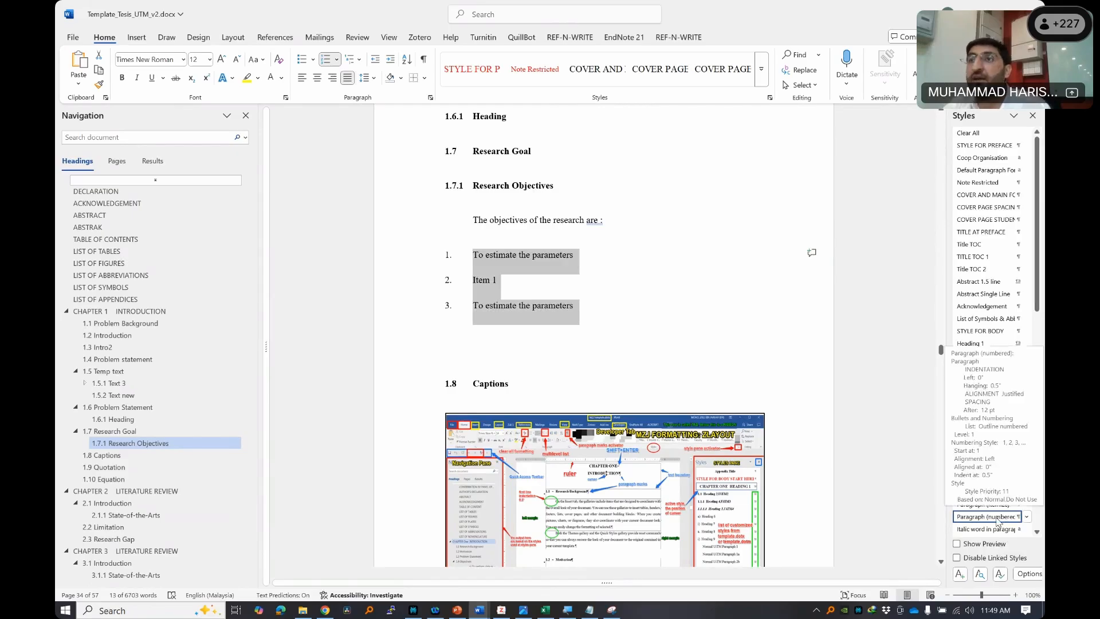
# - Insert copies of "To estimate the parameters" and "Item 1" directly below item 2 of the research objectives list
pyautogui.moveTo(618, 345); pyautogui.dragTo(475, 284)
pyautogui.click(550, 312)
pyautogui.moveTo(574, 308); pyautogui.dragTo(482, 265)
pyautogui.click(547, 287)
pyautogui.click(532, 289)
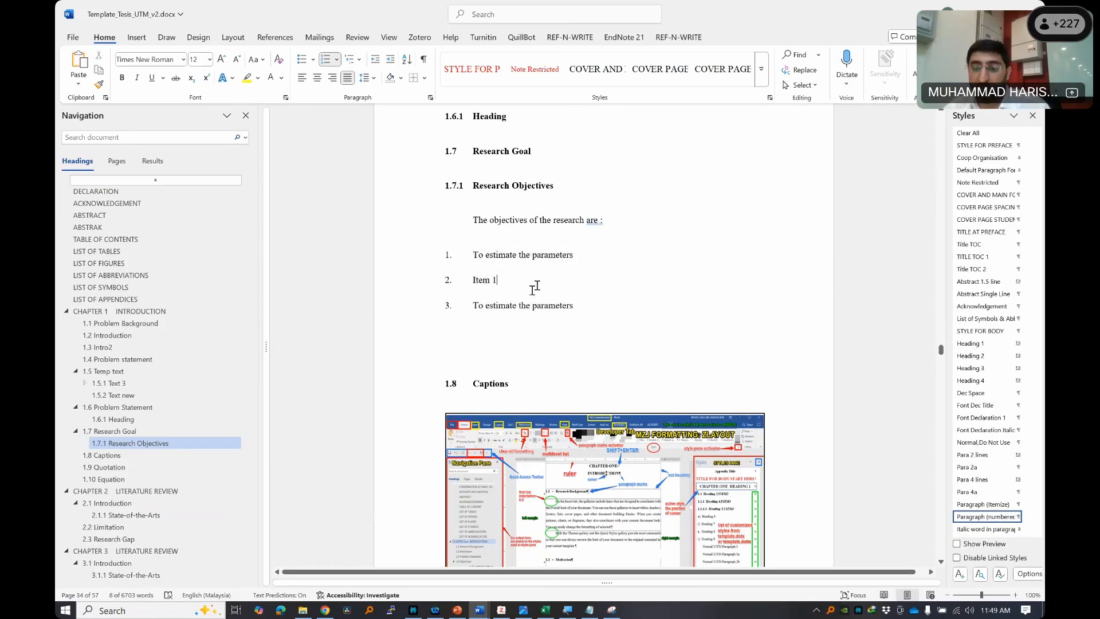
pyautogui.press('Return')
pyautogui.press('Tab')
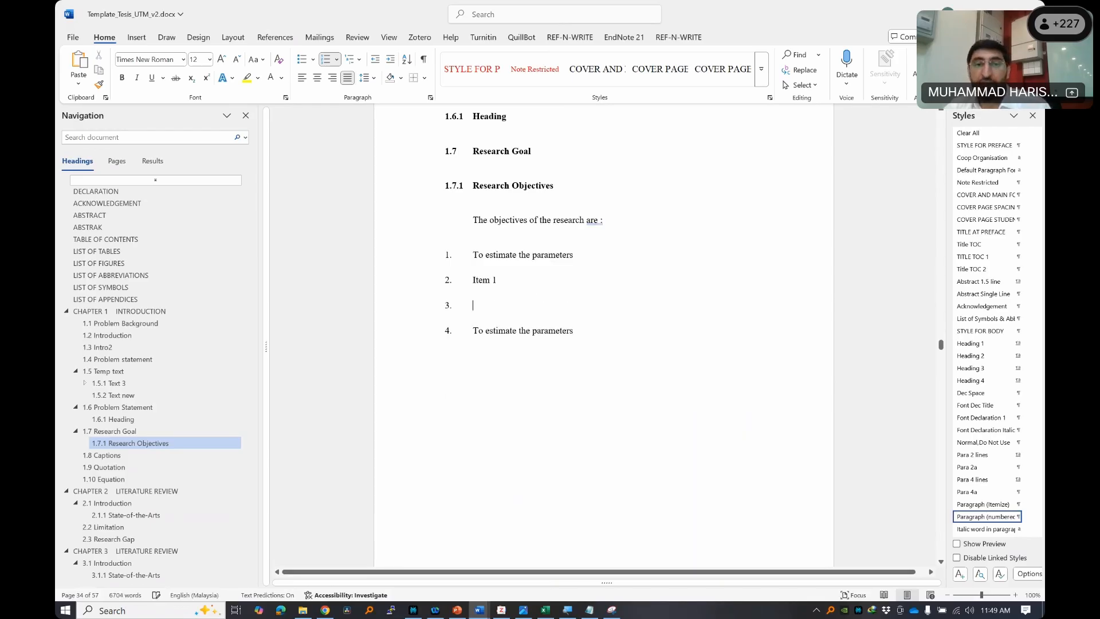
pyautogui.hotkey('shift', 'Tab')
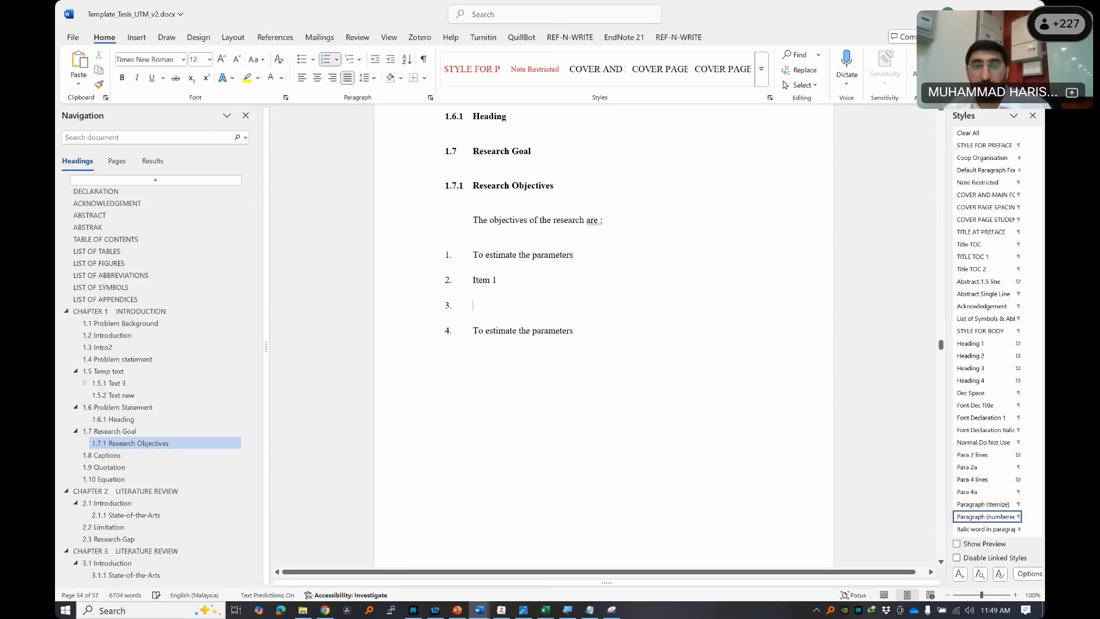
pyautogui.hotkey('ctrl', 'v')
pyautogui.press('Delete')
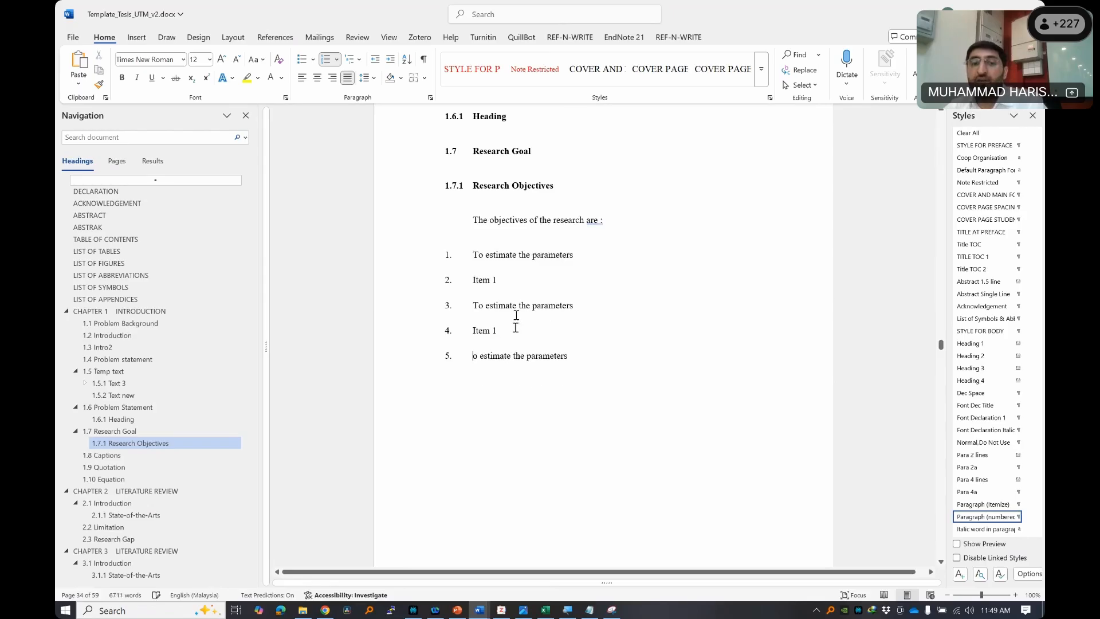
# - Demote items 3 and 4 of the objectives list to sub-items and apply the Paragraph (itemize) style to them
pyautogui.click(509, 313)
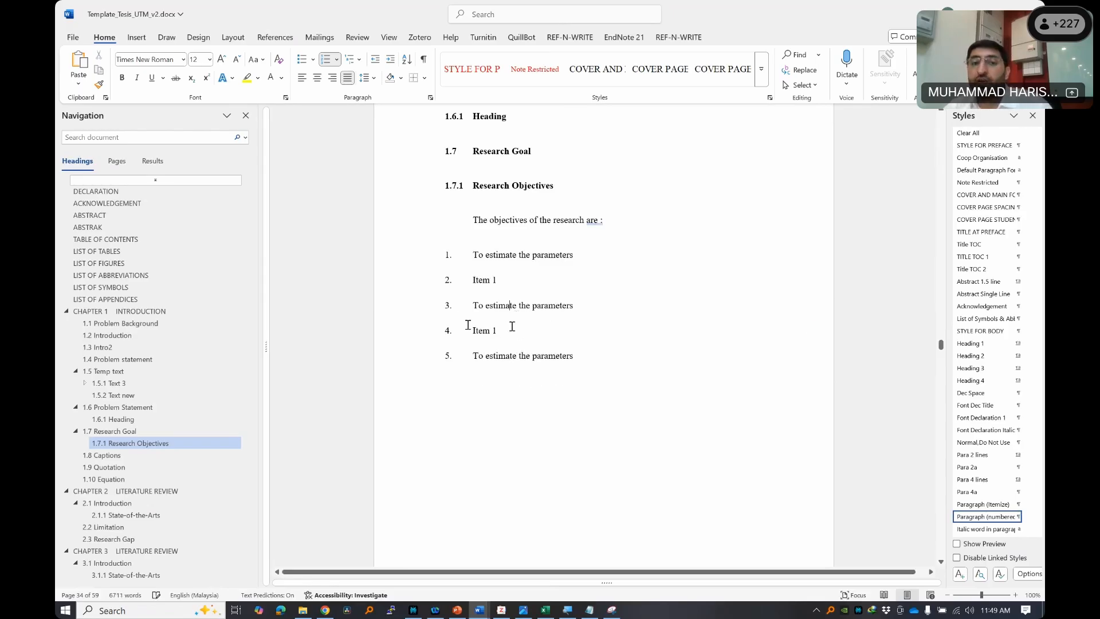
pyautogui.moveTo(467, 325); pyautogui.dragTo(444, 305)
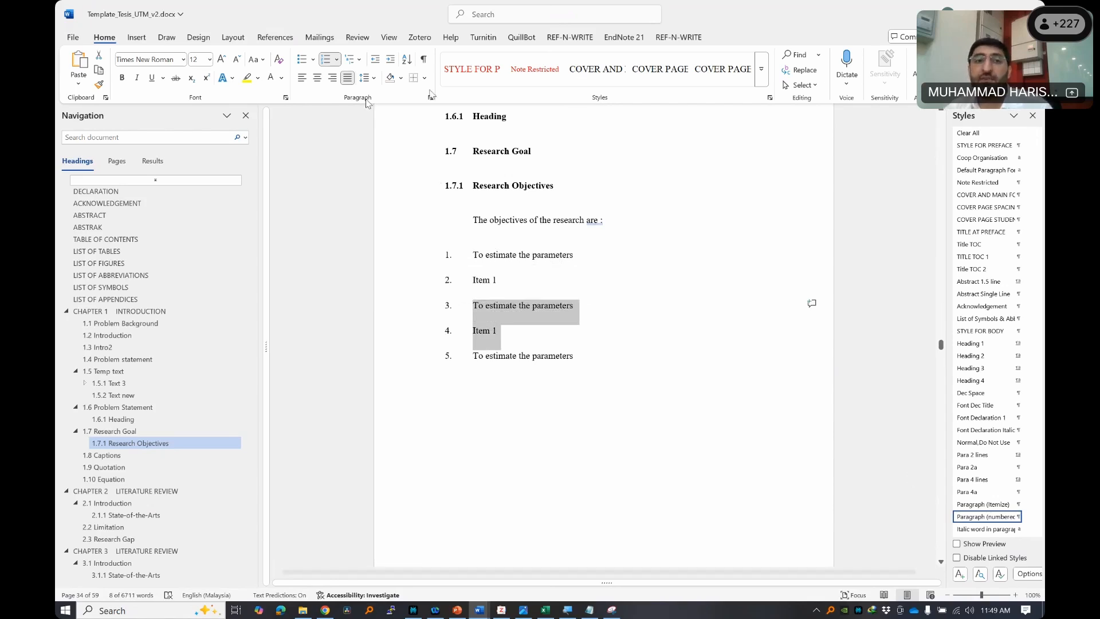
pyautogui.click(392, 60)
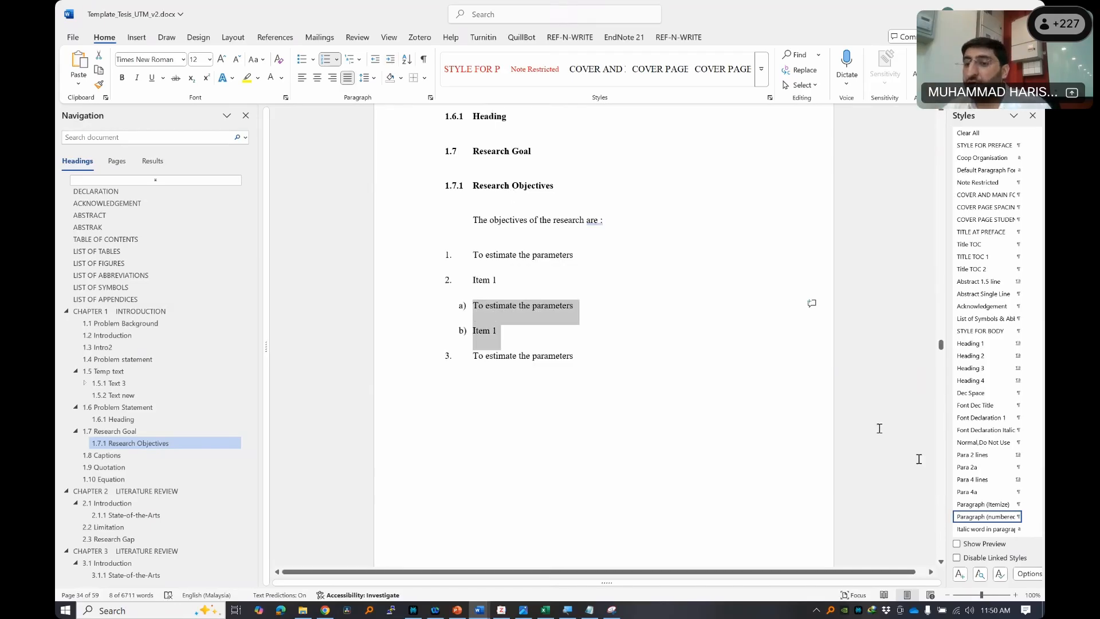
pyautogui.click(978, 504)
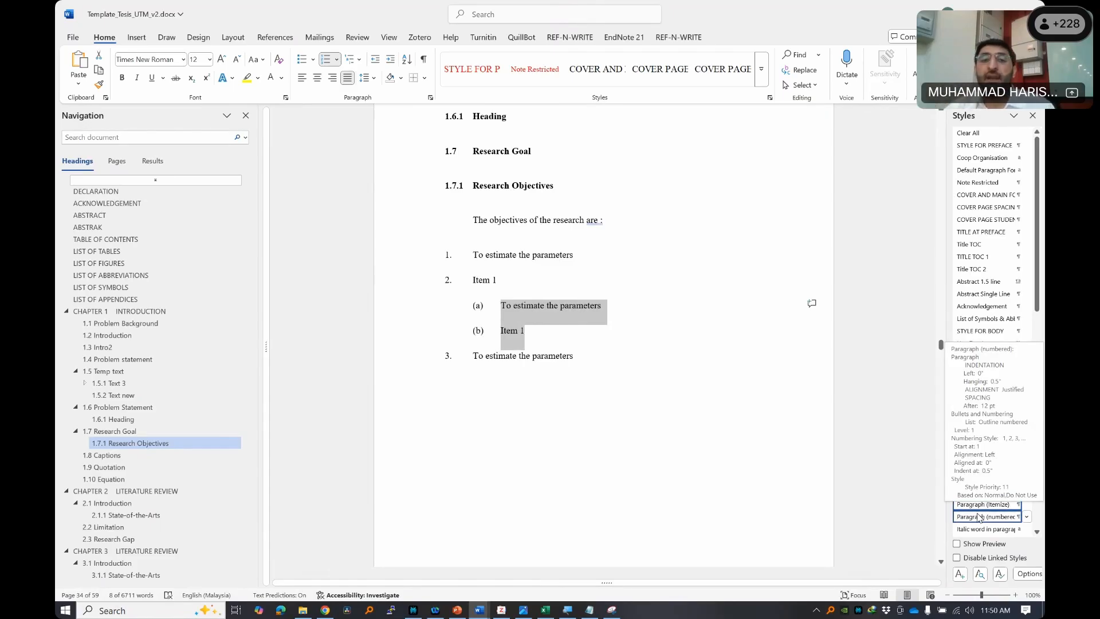
# - Copy the whole research objectives list with its sub-items and paste it into a new paragraph under heading 1.9 Quotation
pyautogui.moveTo(586, 353); pyautogui.dragTo(430, 273)
pyautogui.hotkey('ctrl', 'c')
pyautogui.scroll(-10, 516, 351)
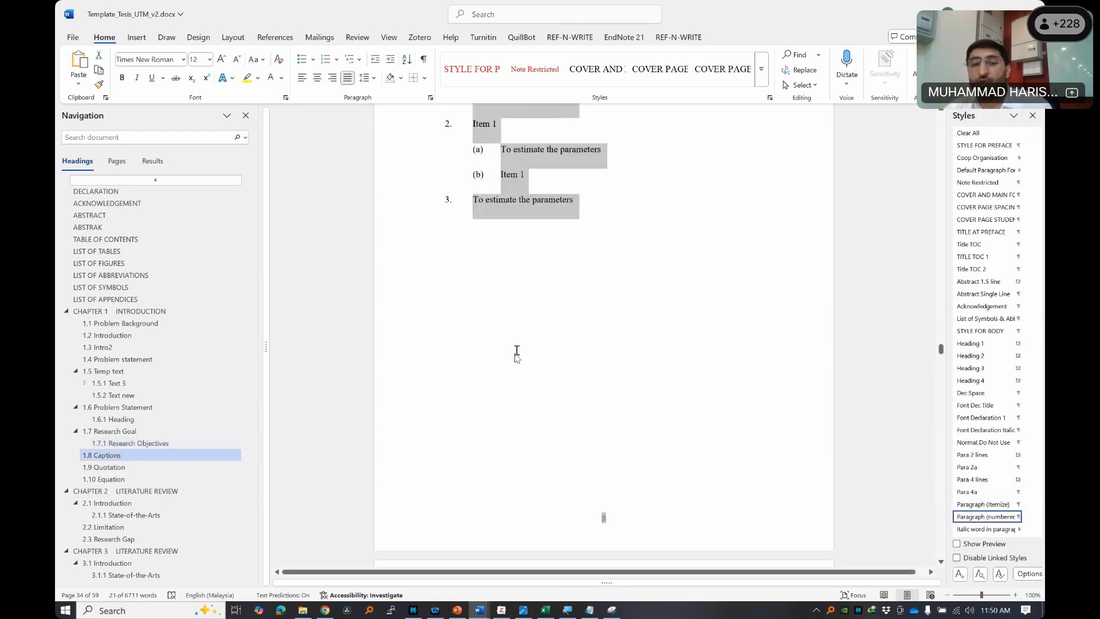
pyautogui.scroll(-2, 594, 298)
pyautogui.click(543, 385)
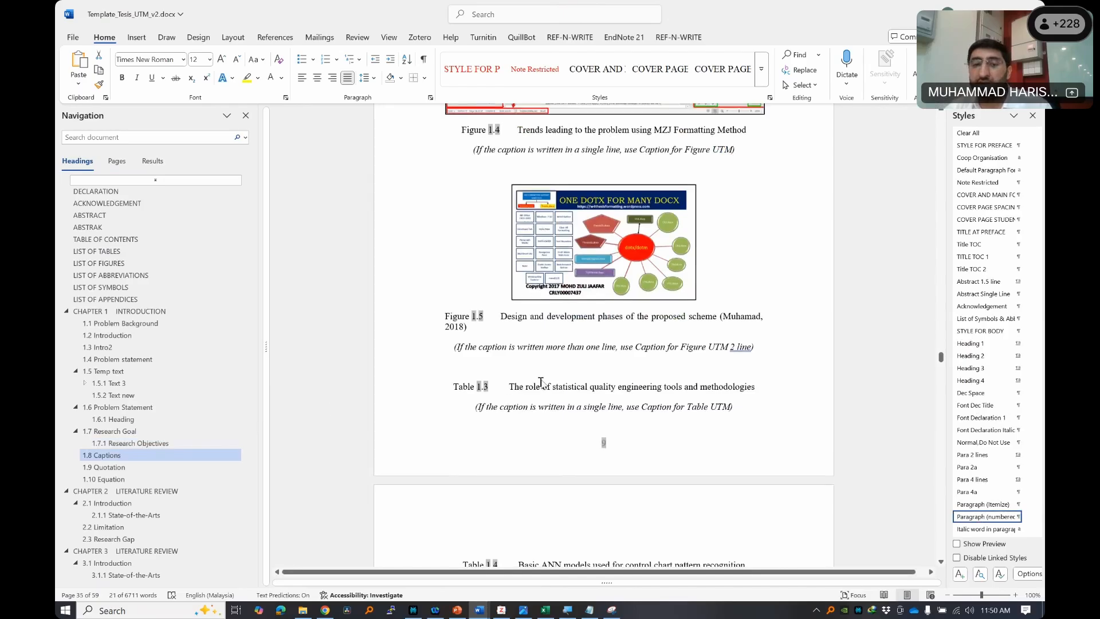
pyautogui.scroll(-4, 541, 367)
pyautogui.scroll(1, 539, 323)
pyautogui.click(474, 508)
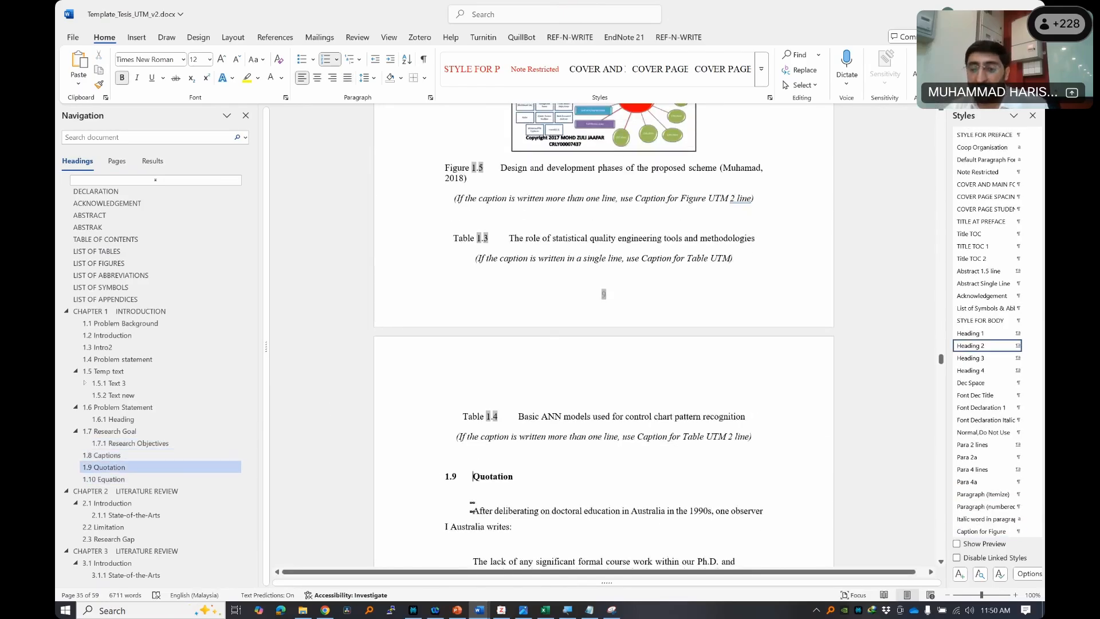
pyautogui.press('Return')
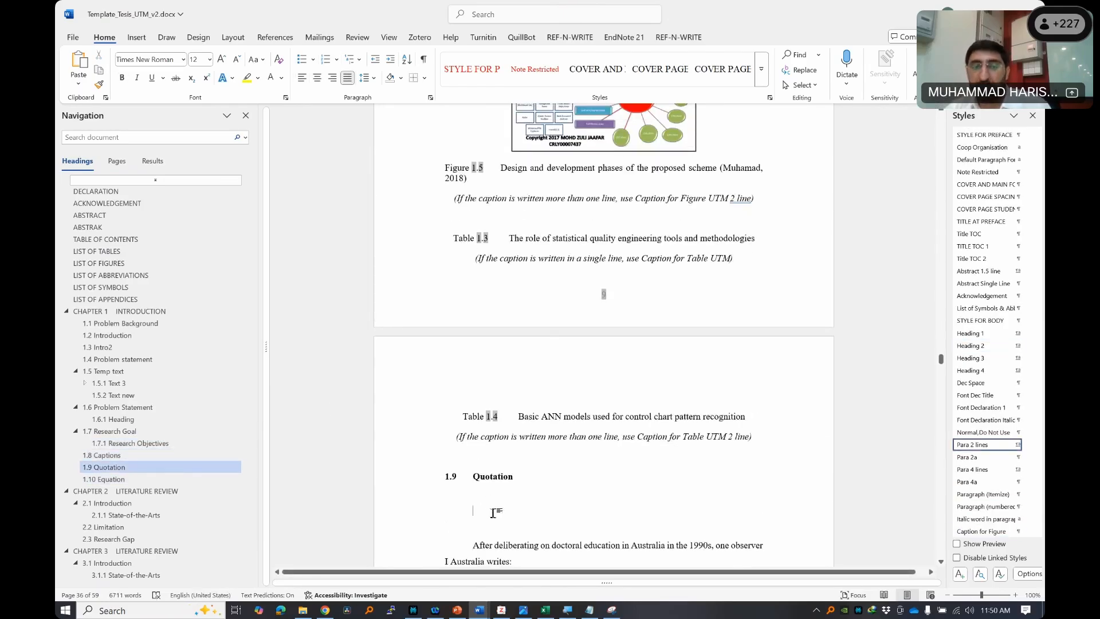
pyautogui.hotkey('ctrl', 'v')
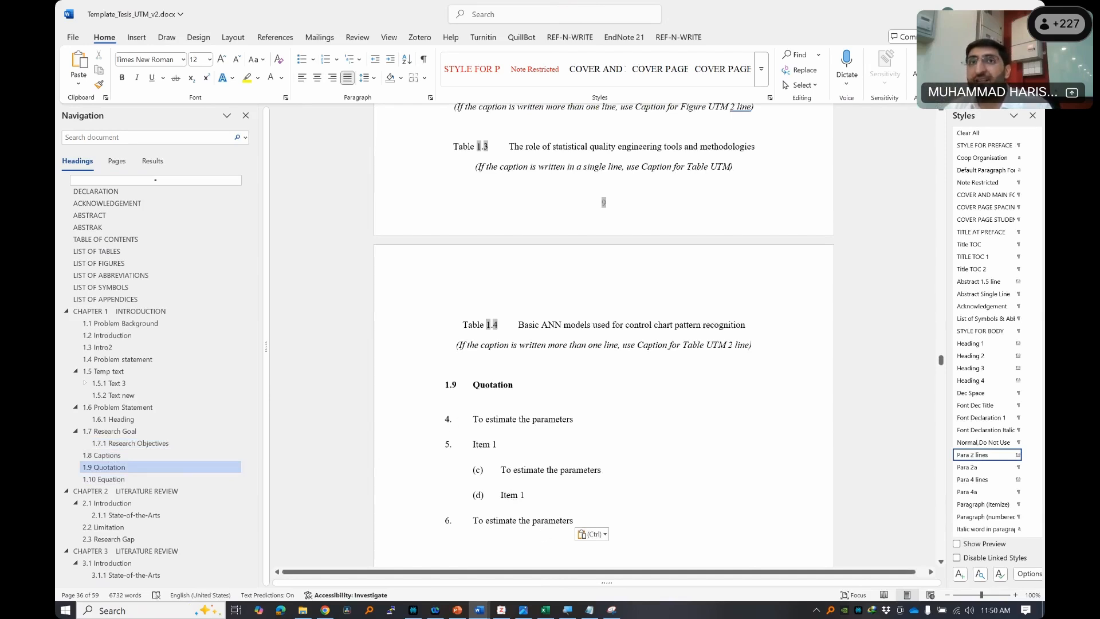
# - Restart the main numbering of the pasted list under 1.9 Quotation at 1
pyautogui.scroll(5, 456, 424)
pyautogui.scroll(-7, 445, 346)
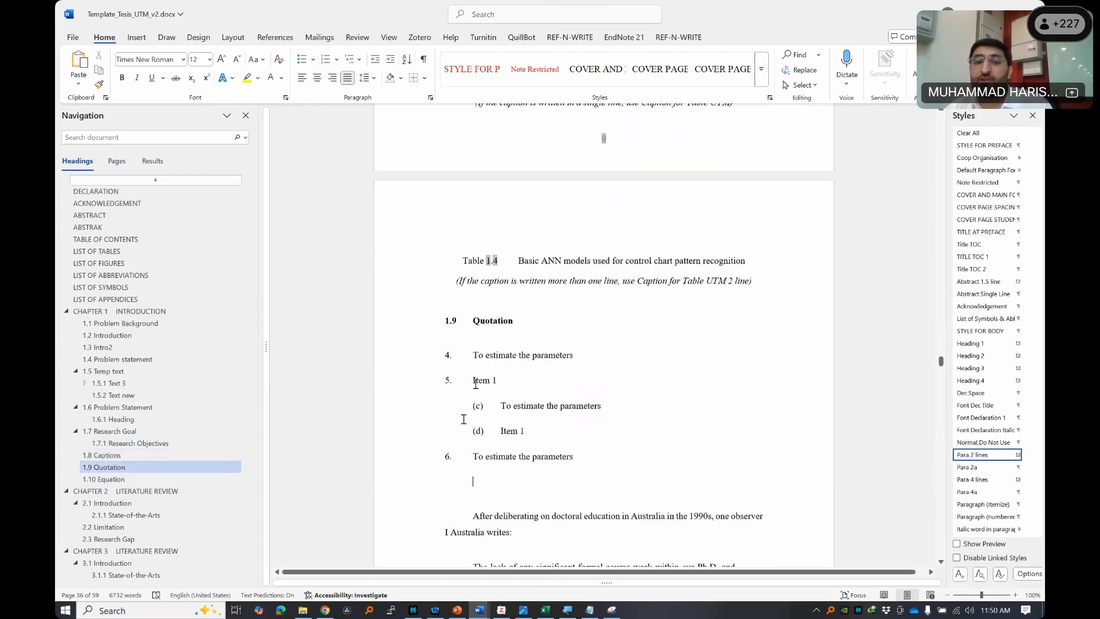
pyautogui.click(447, 345)
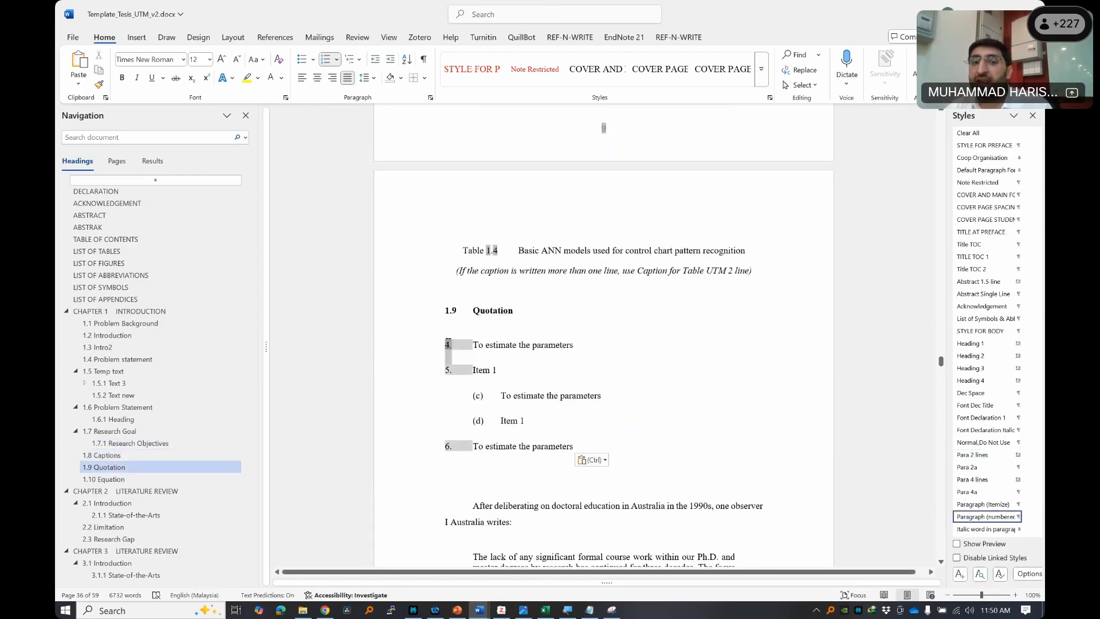
pyautogui.rightClick(447, 344)
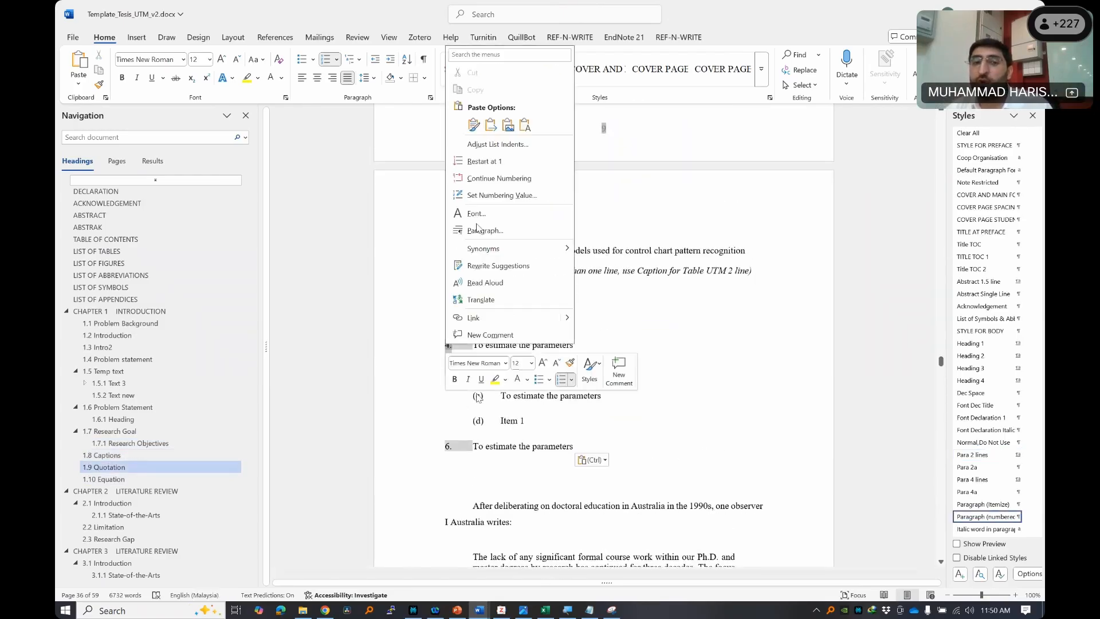
pyautogui.click(481, 162)
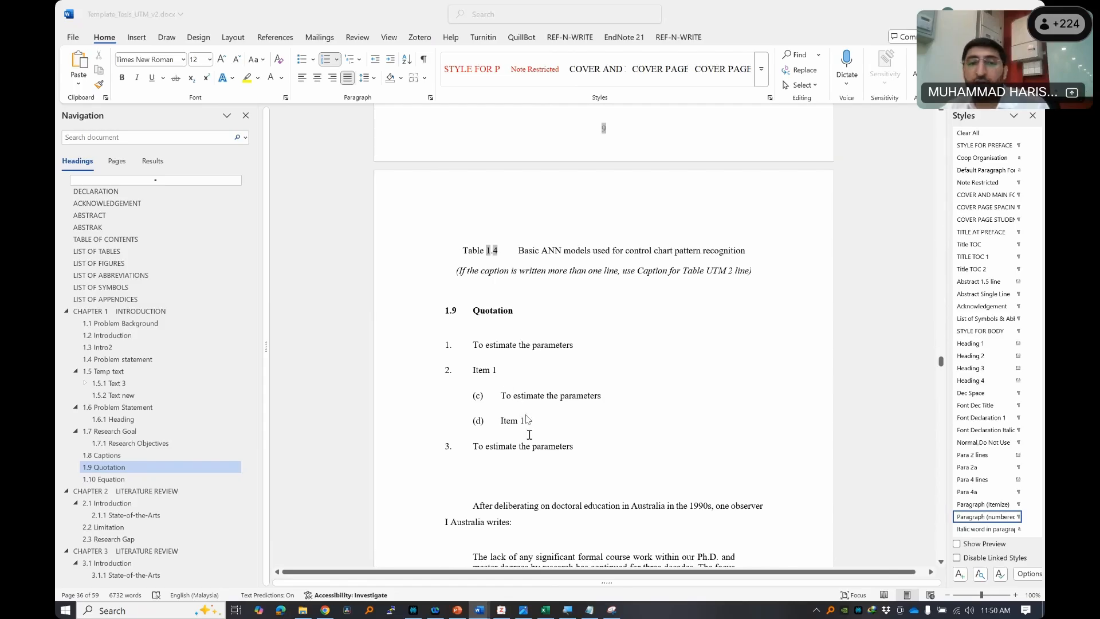
# - Switch to the todo.txt list in Notepad, check the entry about dividing chapters, and return to Word
pyautogui.hotkey('alt', 'Tab')
pyautogui.moveTo(206, 262); pyautogui.dragTo(274, 262)
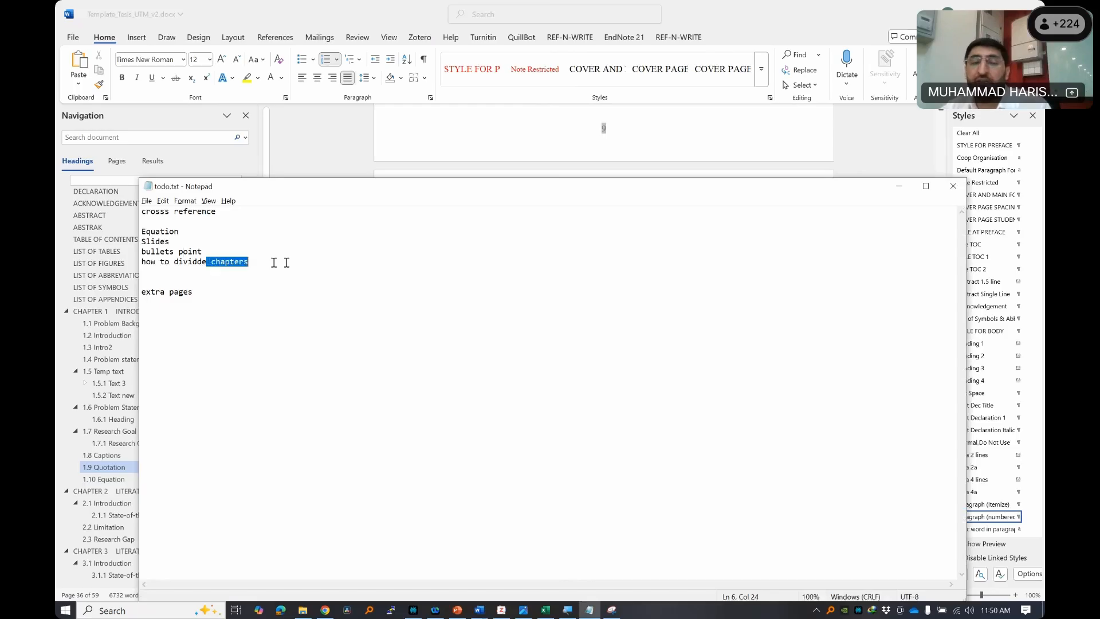
pyautogui.hotkey('alt', 'Tab')
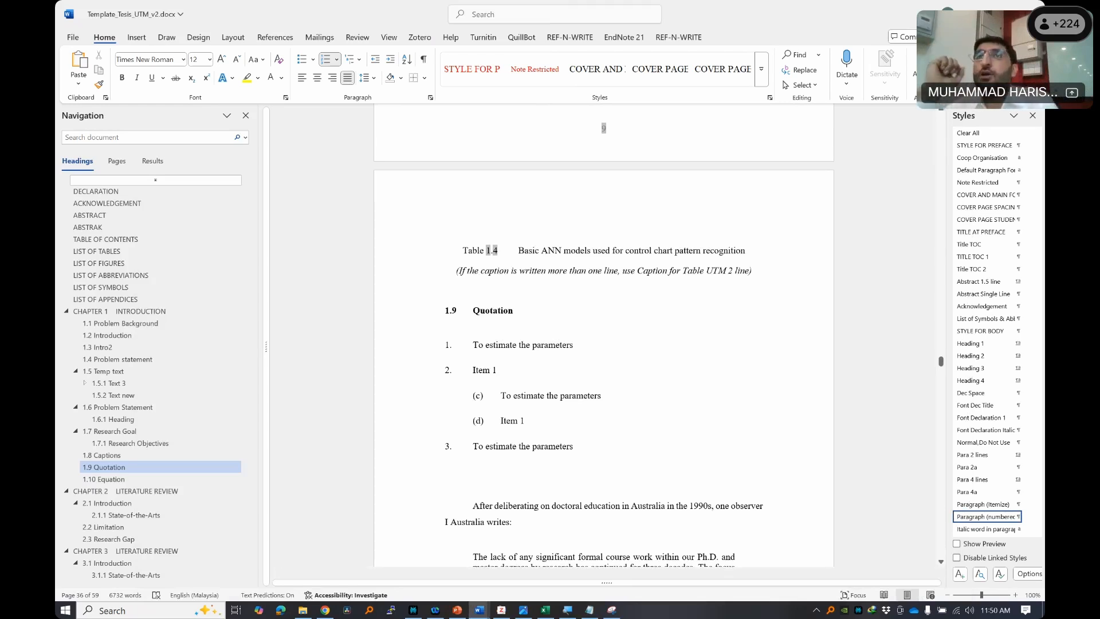
# - Try selecting the full content of Chapter 2 by hand through its pages, and return to the chapter heading
pyautogui.click(148, 491)
pyautogui.moveTo(550, 158); pyautogui.dragTo(647, 573)
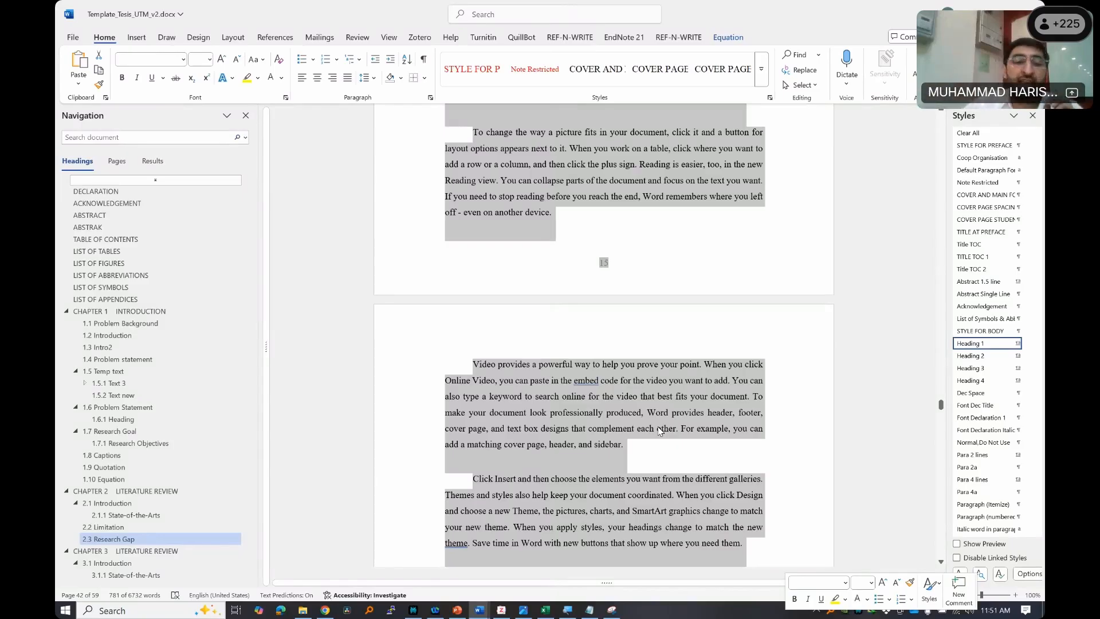
pyautogui.click(130, 493)
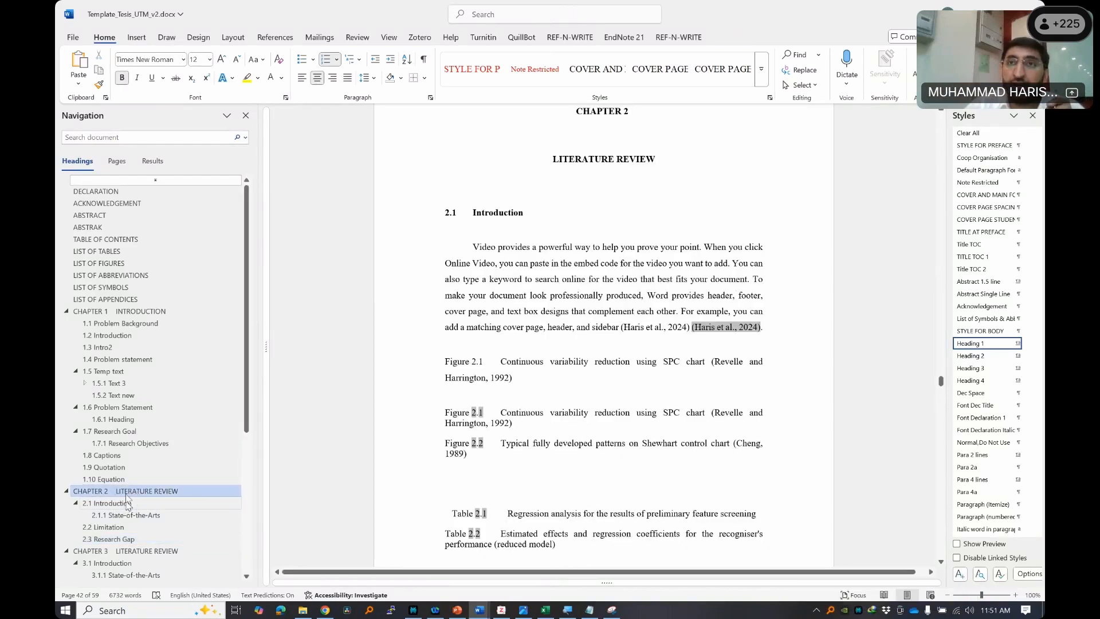
# - Select the Chapter 2 Literature Review heading together with all of its content from the document outline
pyautogui.scroll(-6, 138, 401)
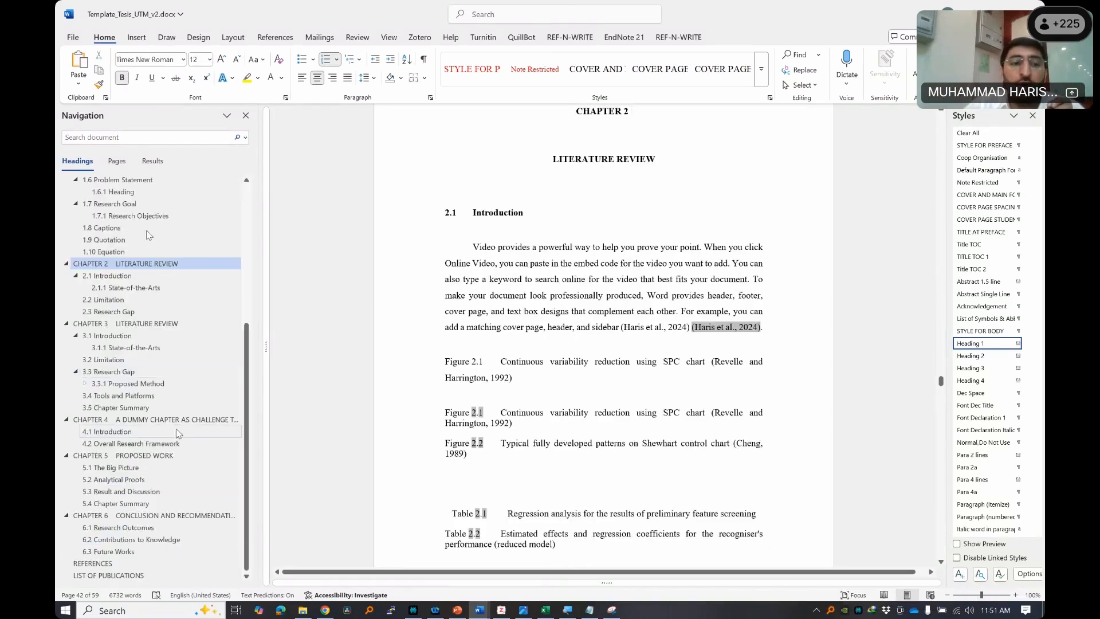
pyautogui.rightClick(148, 265)
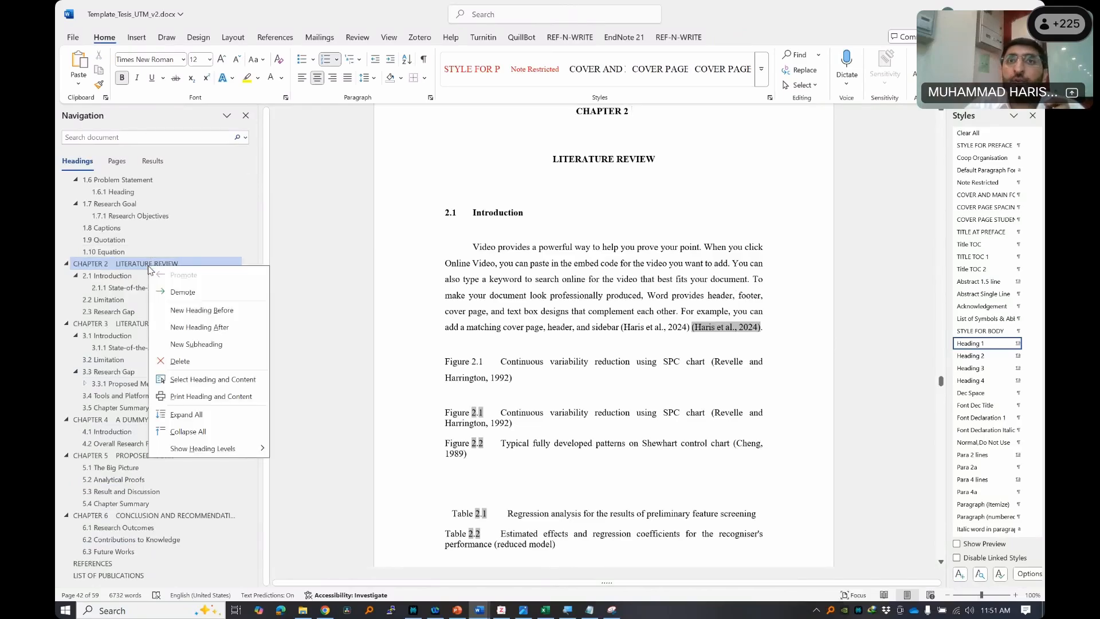
pyautogui.click(201, 380)
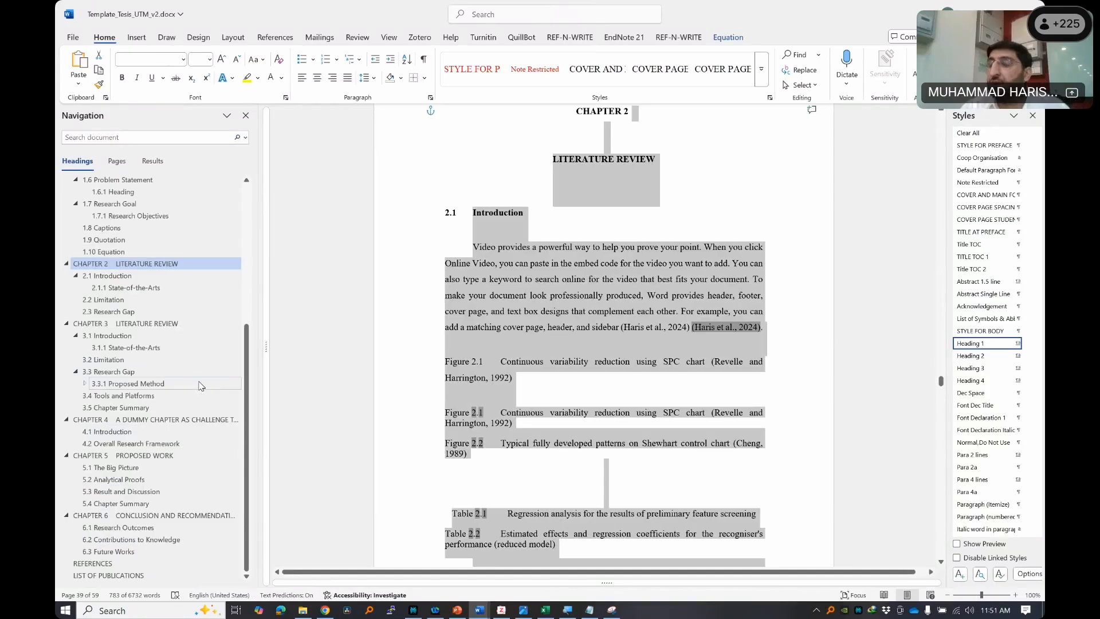
# - Paste the copied Chapter 2 content into a new blank document, and bring up then dismiss the option to save it
pyautogui.hotkey('ctrl', 'n')
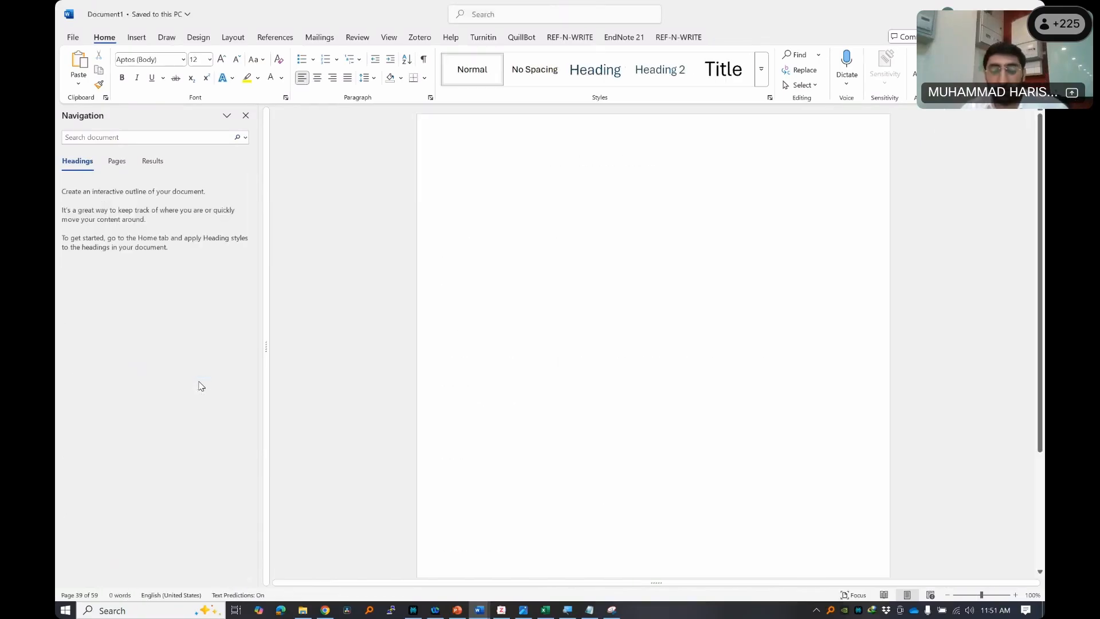
pyautogui.hotkey('ctrl', 'v')
pyautogui.hotkey('ctrl', 's')
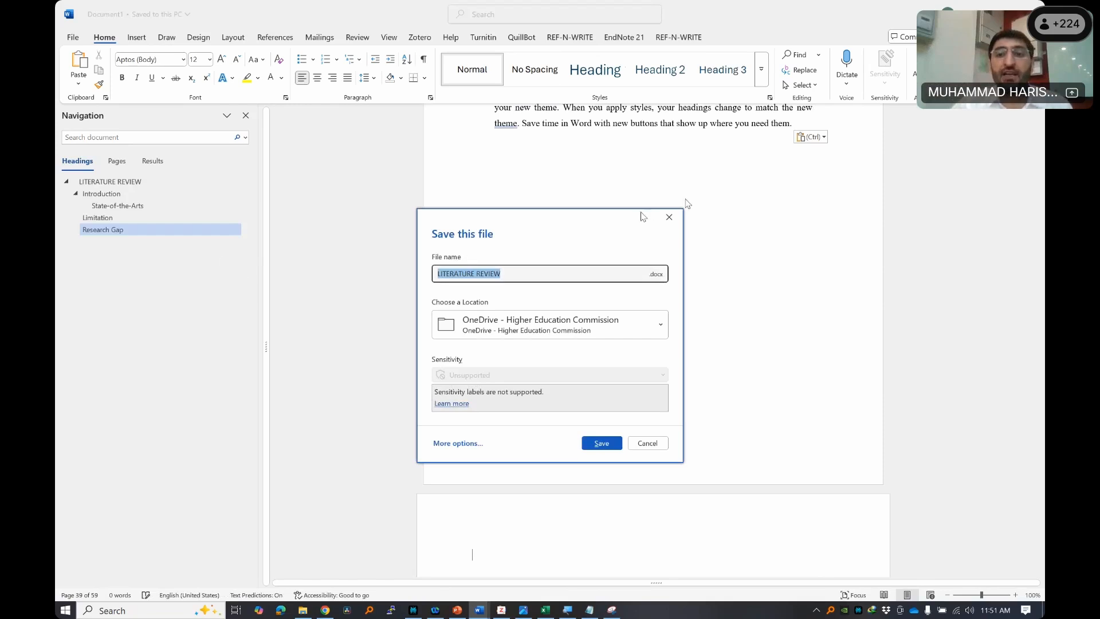
pyautogui.click(668, 216)
# - Set the pasted chapter to keep its source formatting, and check the result on its first page
pyautogui.click(814, 137)
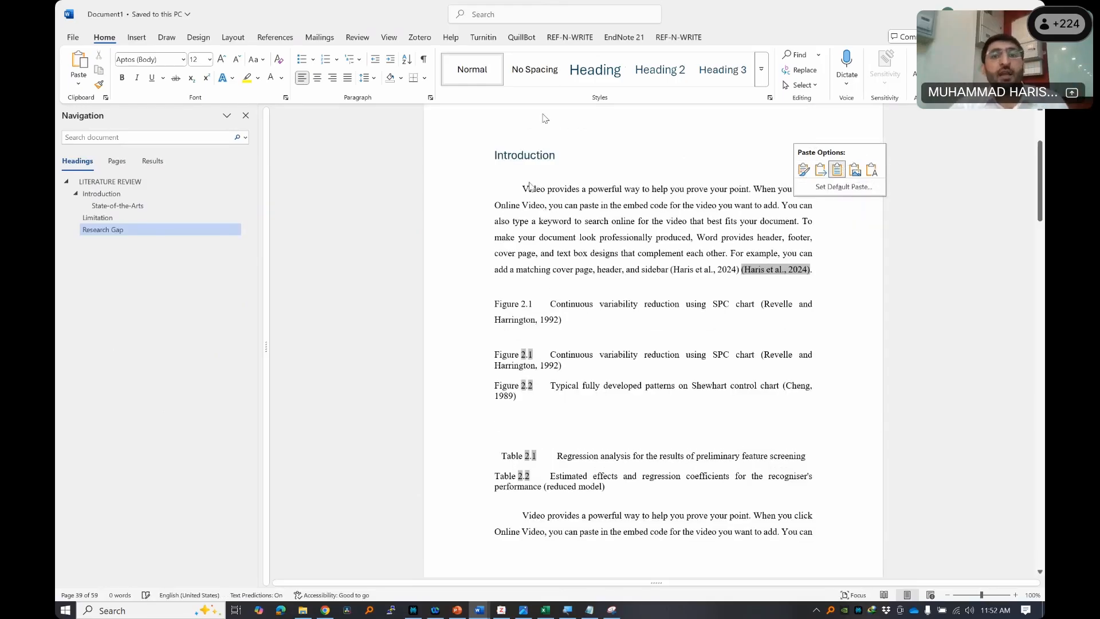
pyautogui.click(623, 163)
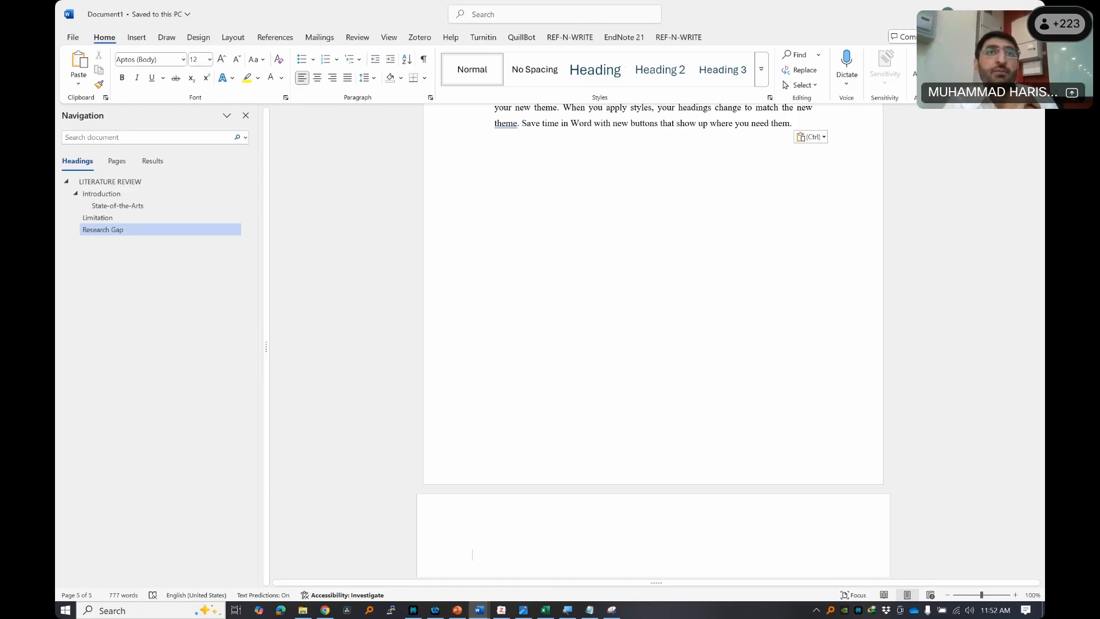
pyautogui.click(810, 137)
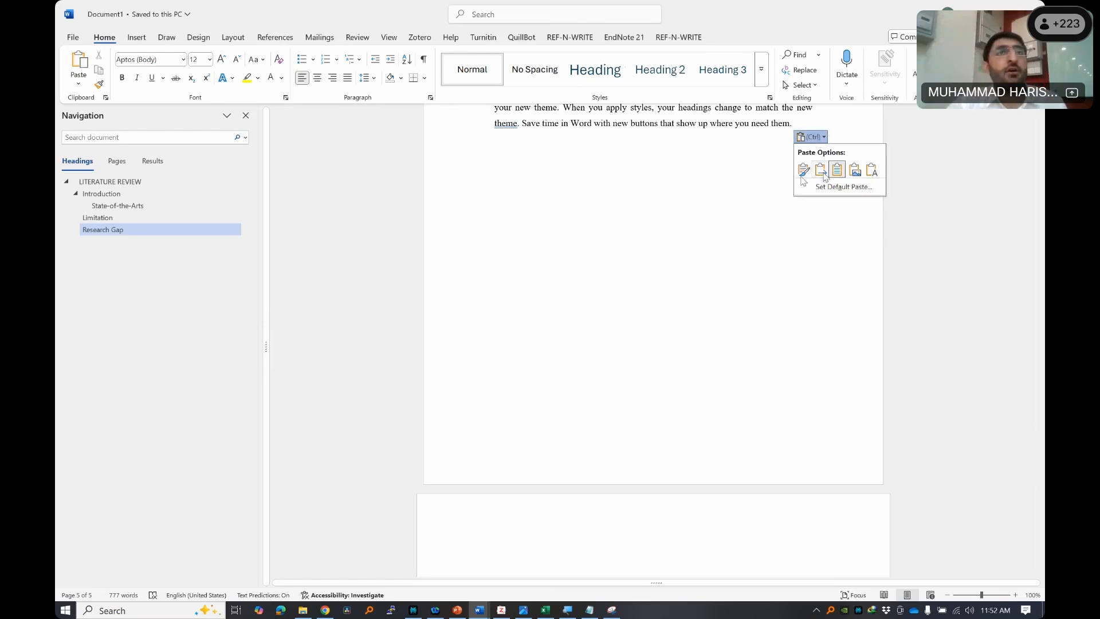
pyautogui.click(648, 292)
pyautogui.middleClick(691, 380)
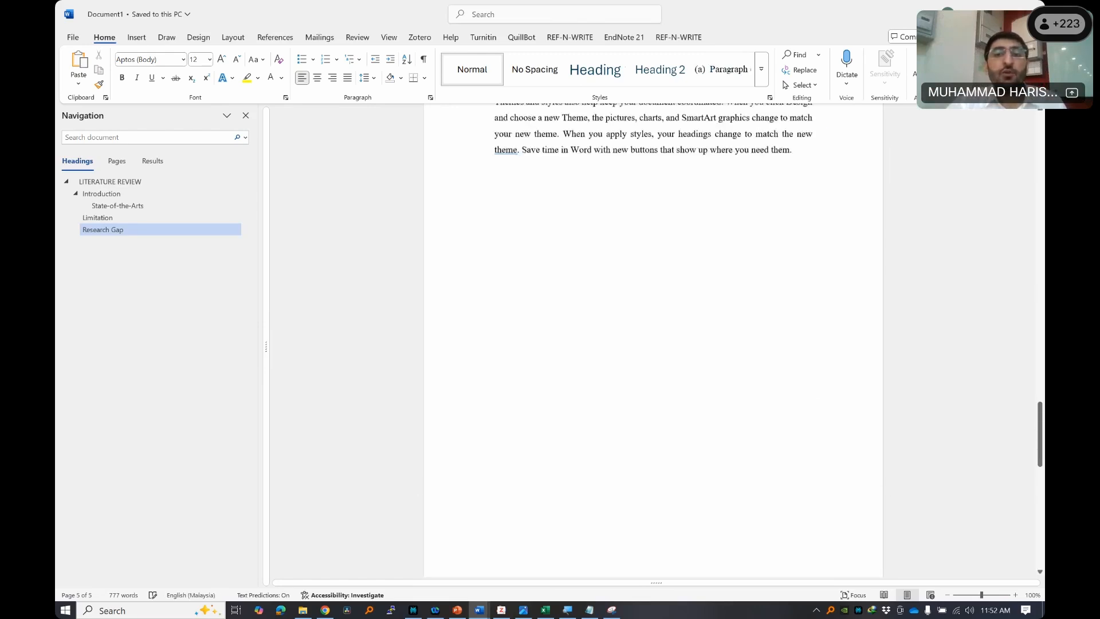
pyautogui.middleClick(669, 188)
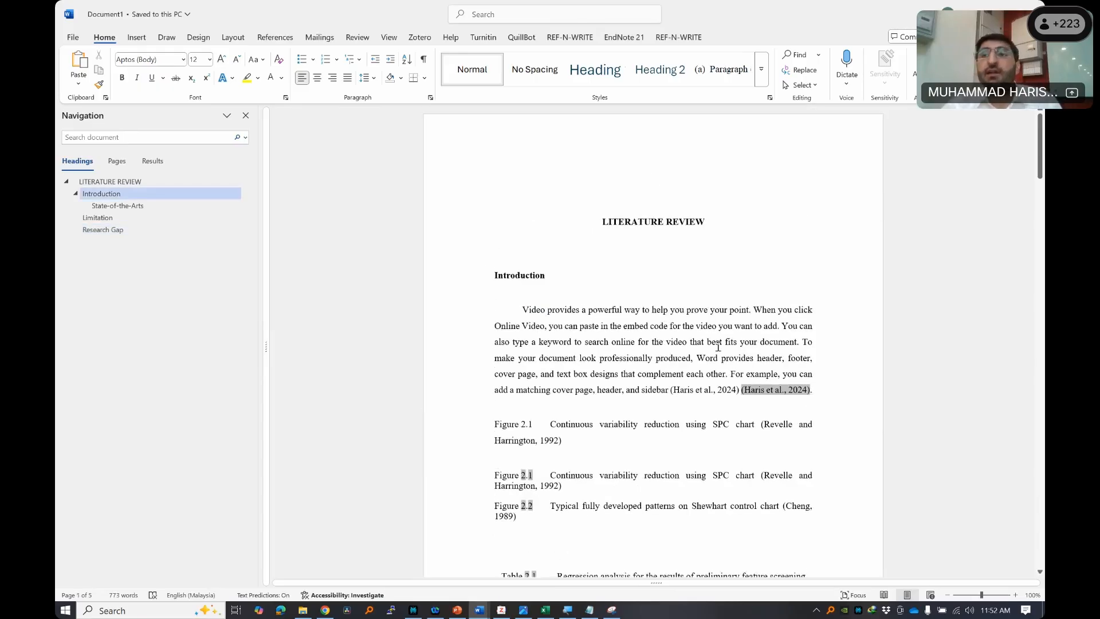
# - Close the new literature review document without saving it
pyautogui.click(1032, 14)
pyautogui.click(587, 444)
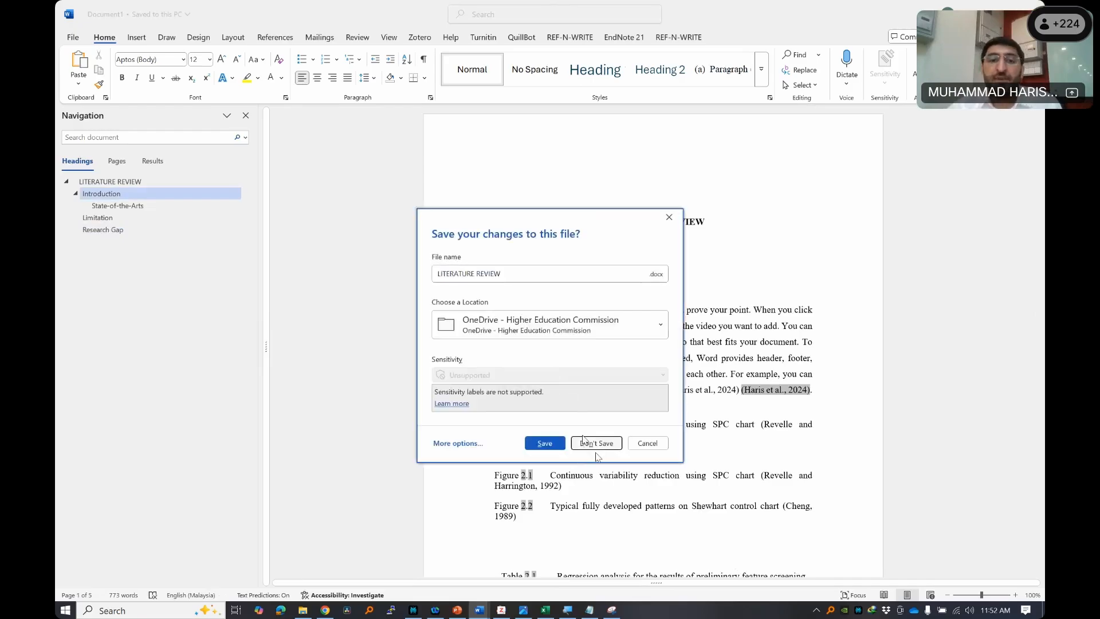
pyautogui.click(596, 449)
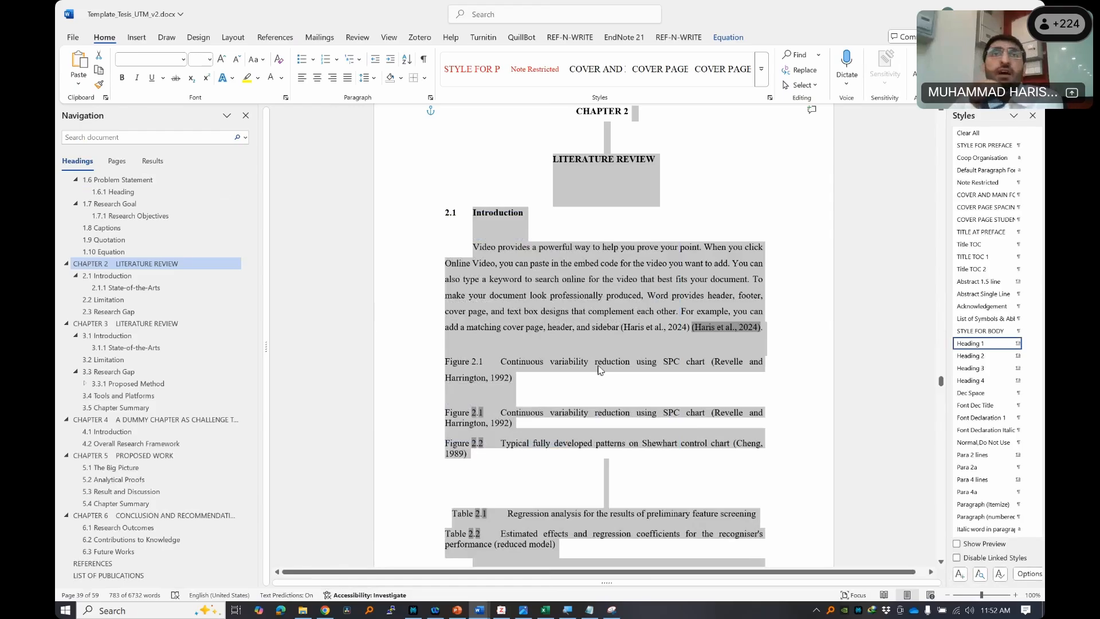
# - Save the whole thesis template as the PDF file Template_Tesis_UTM_v2.pdf on the Desktop
pyautogui.click(73, 37)
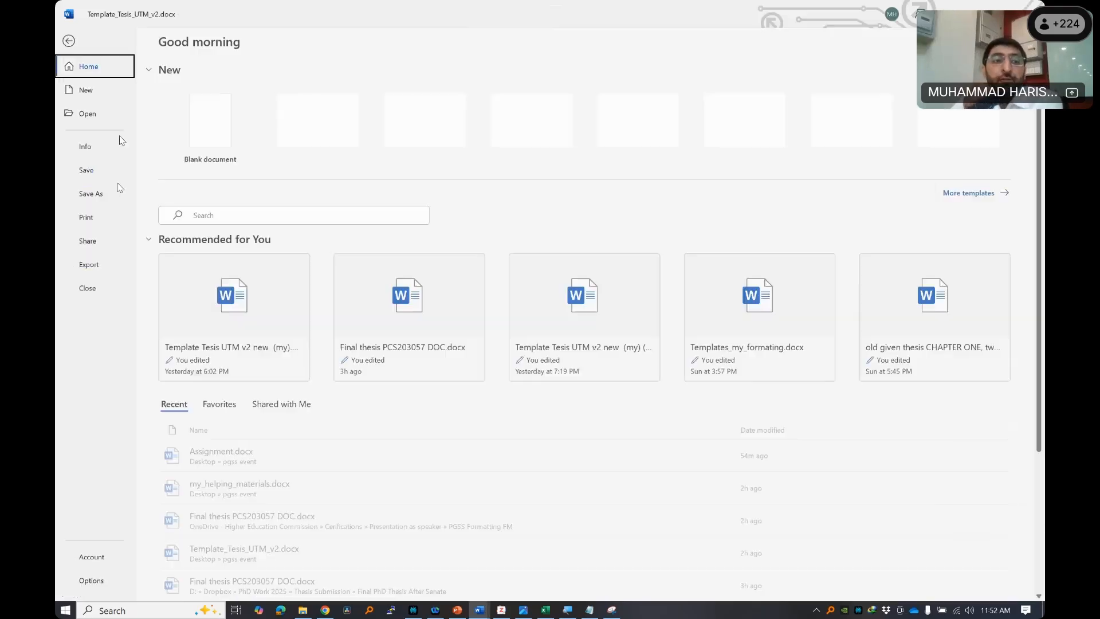
pyautogui.click(119, 189)
pyautogui.click(318, 310)
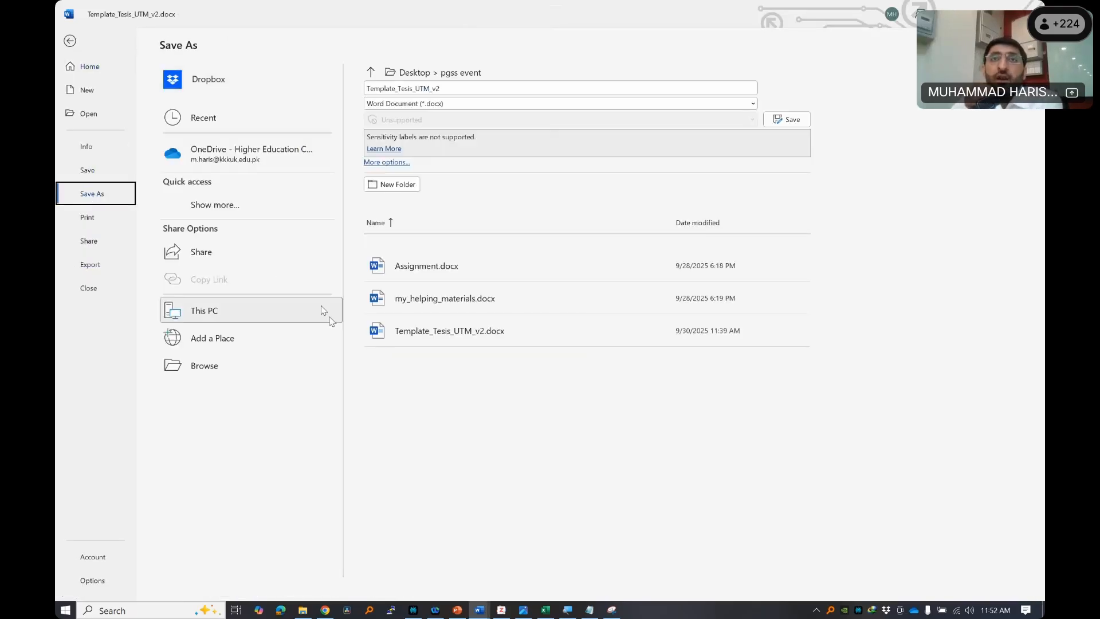
pyautogui.click(244, 366)
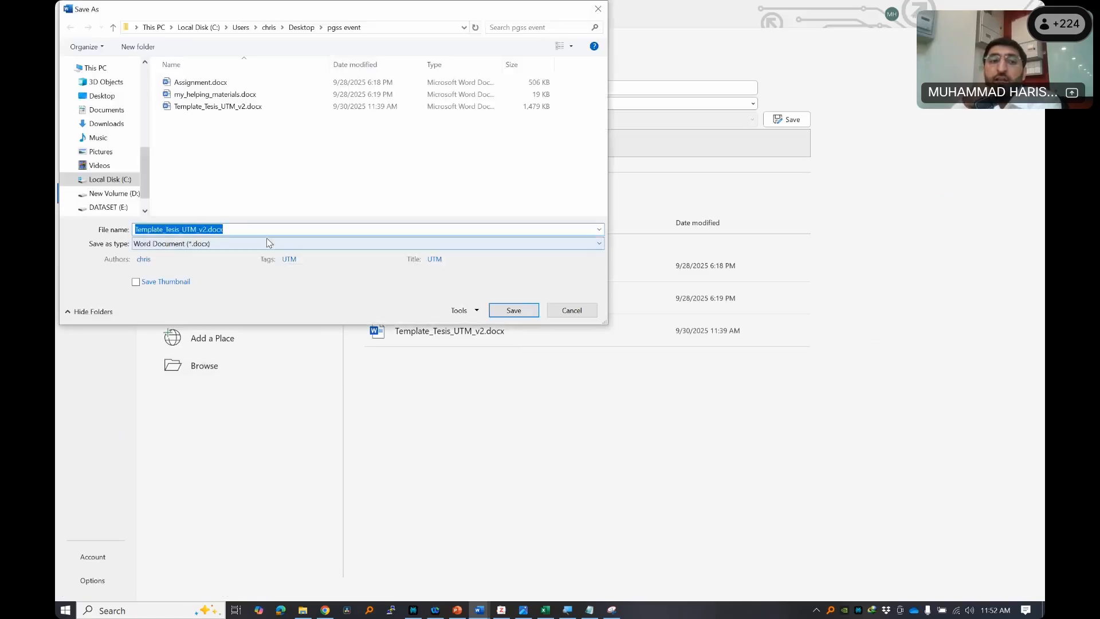
pyautogui.click(267, 242)
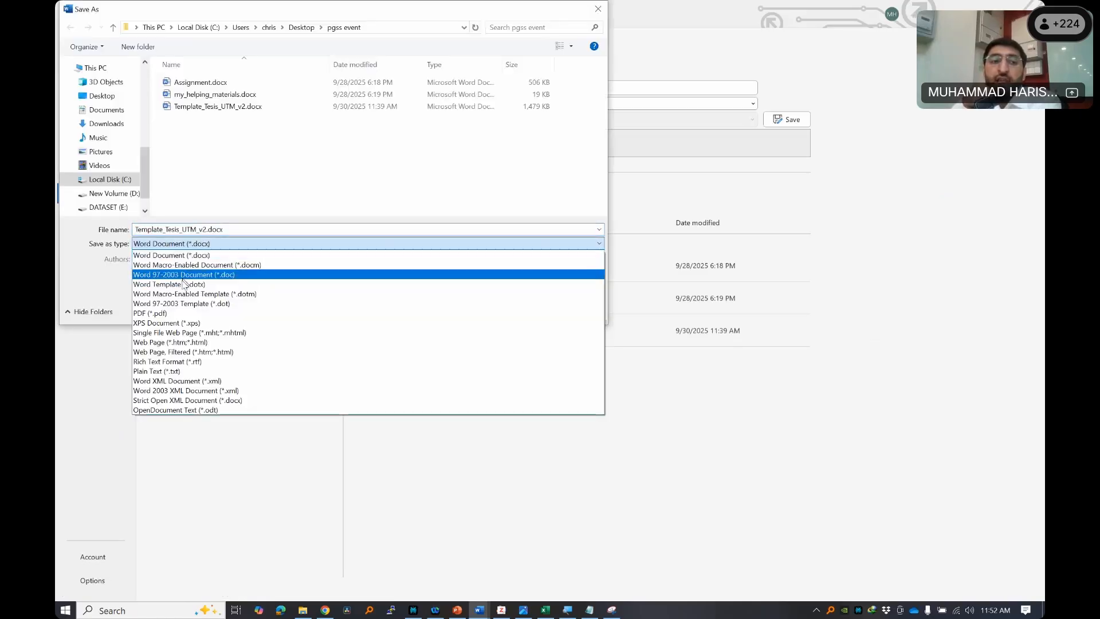
pyautogui.click(198, 313)
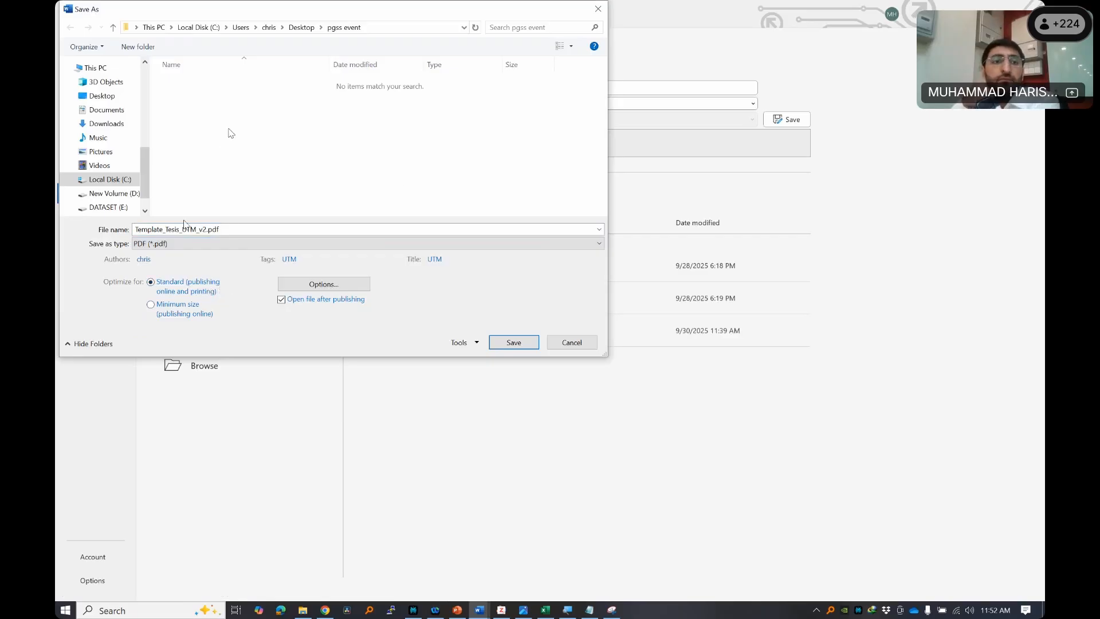
pyautogui.click(248, 229)
pyautogui.click(102, 96)
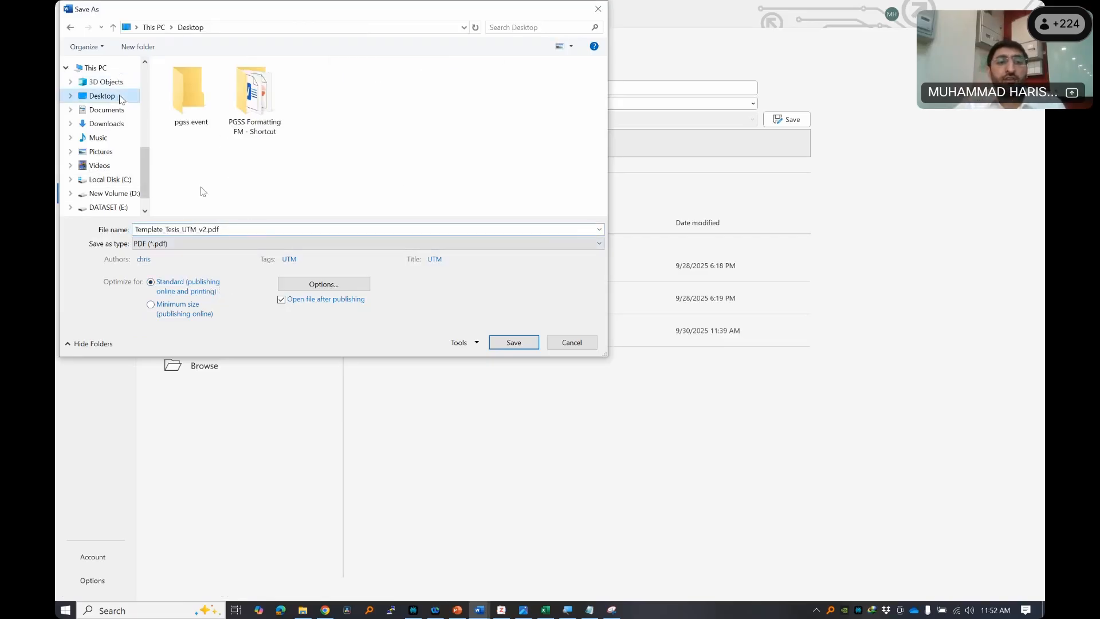
pyautogui.click(262, 230)
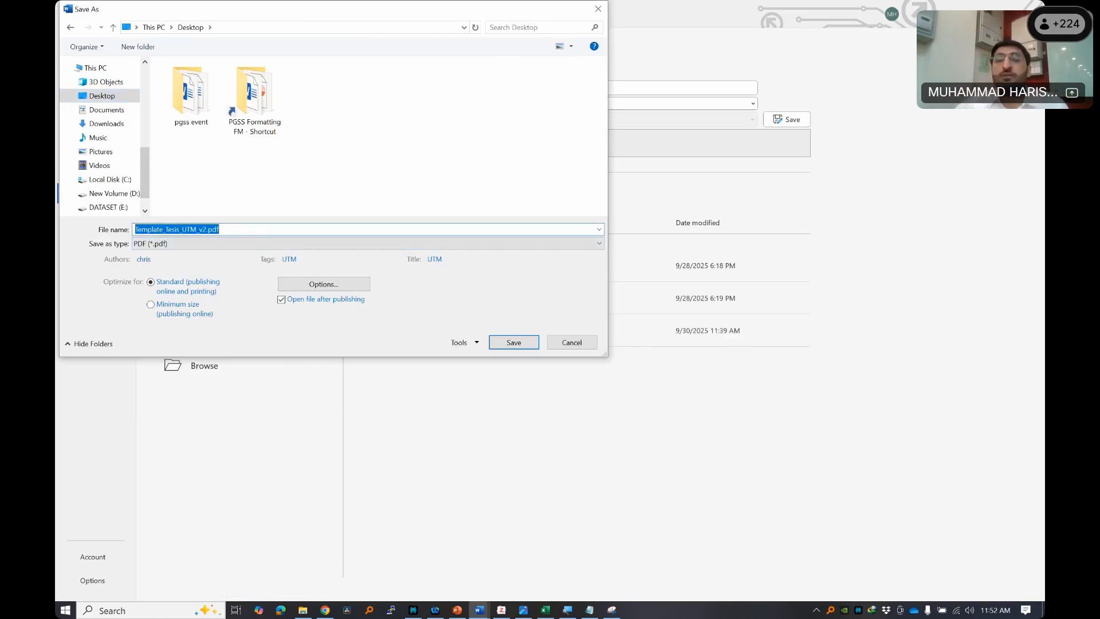
pyautogui.click(514, 342)
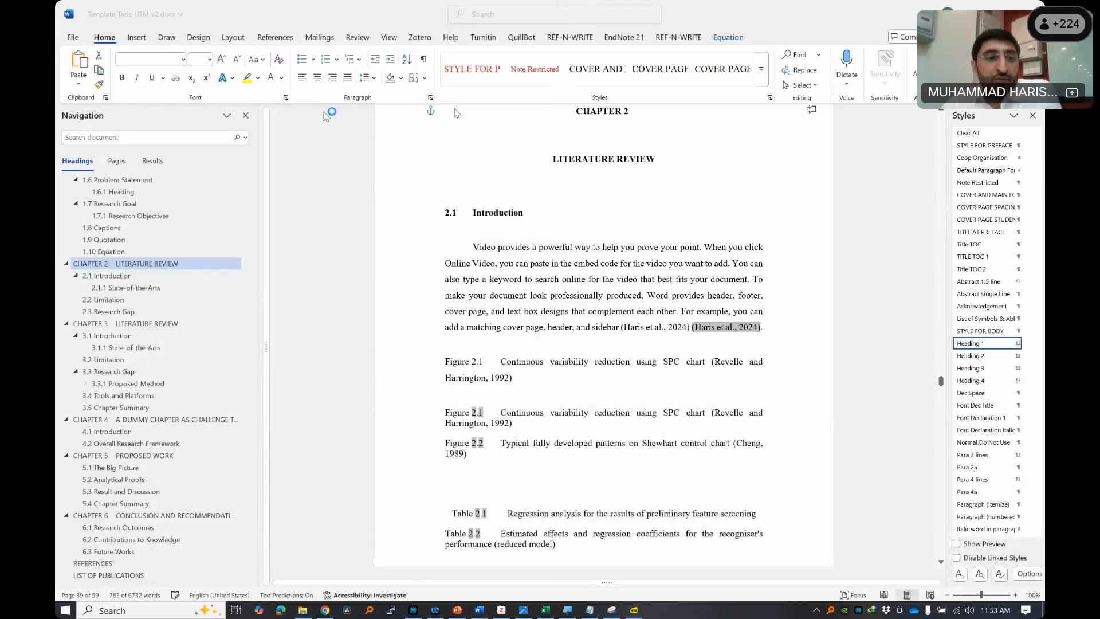
# - Open the exported thesis PDF from the desktop in SumatraPDF, close all the open document tabs, and close the viewer
pyautogui.press('super+d')
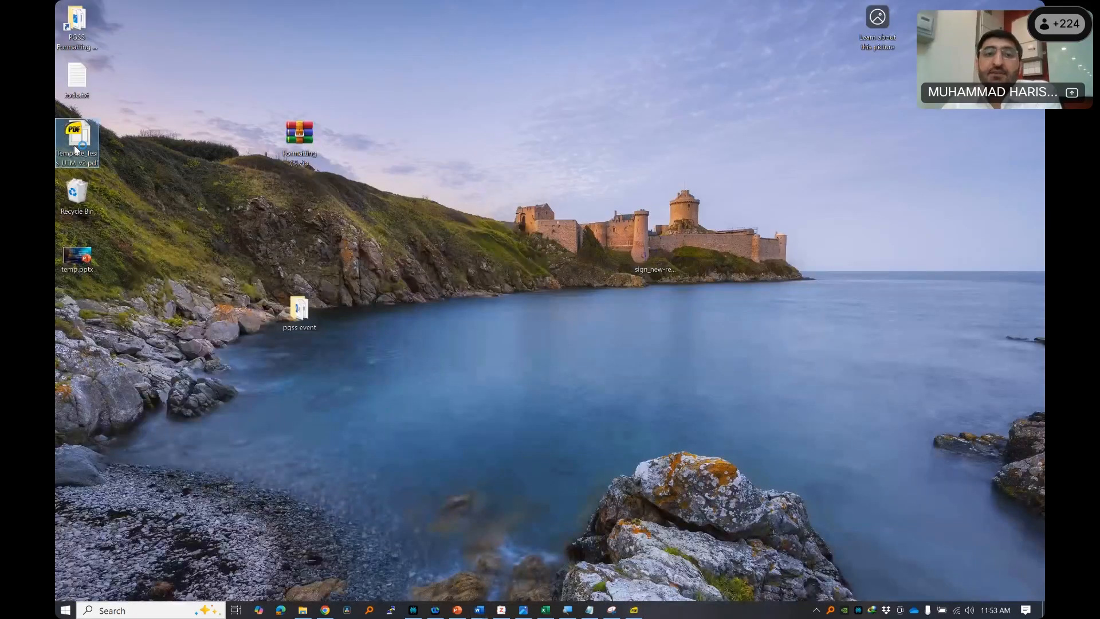
pyautogui.doubleClick(74, 150)
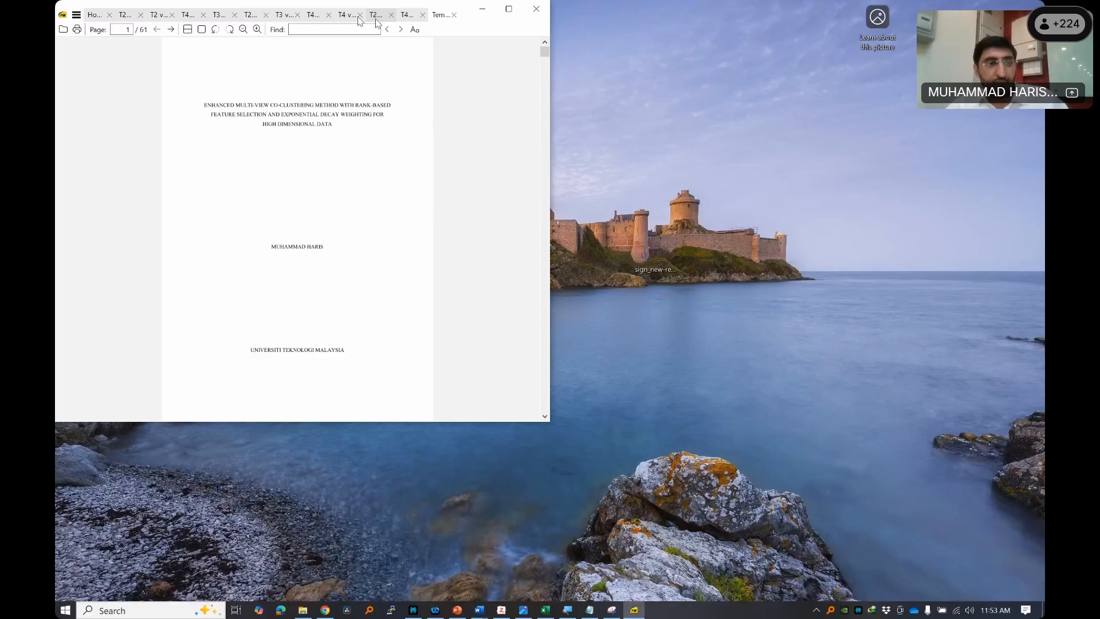
pyautogui.click(296, 15)
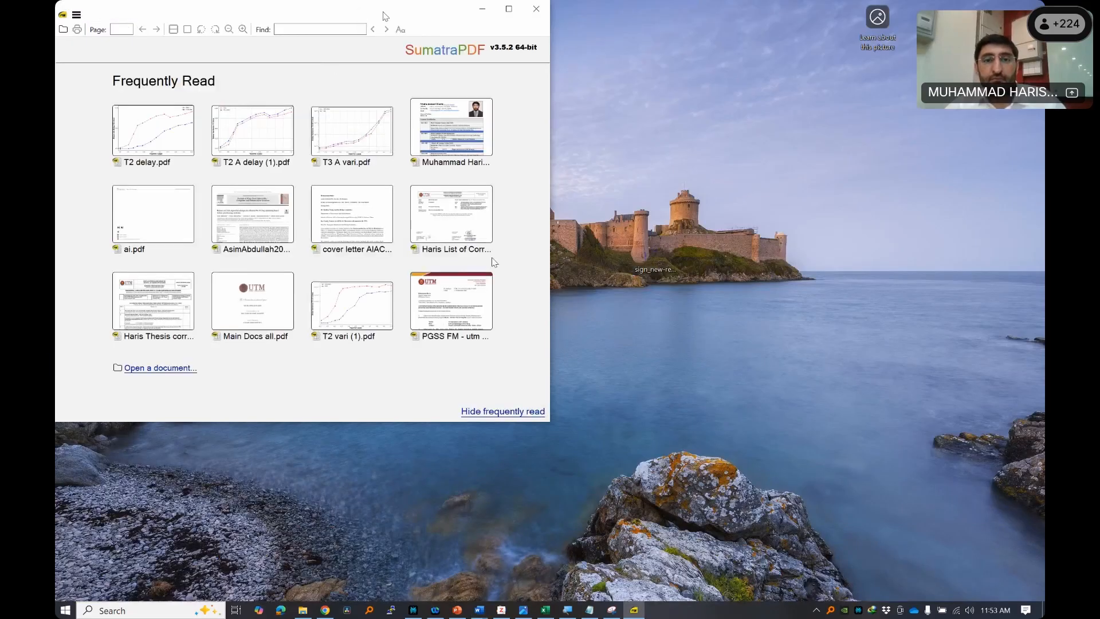
pyautogui.moveTo(385, 17); pyautogui.dragTo(506, 271)
pyautogui.click(663, 263)
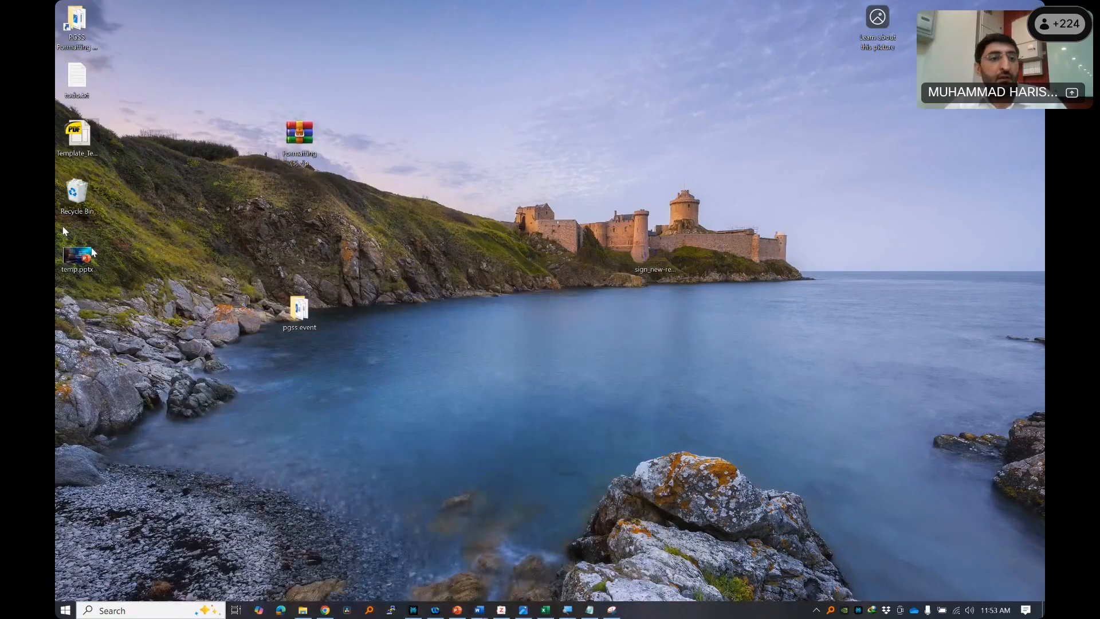
# - Reopen Template_Tesis_UTM_v2.pdf from the desktop and maximize the viewer window
pyautogui.doubleClick(87, 136)
pyautogui.moveTo(345, 26); pyautogui.dragTo(375, 119)
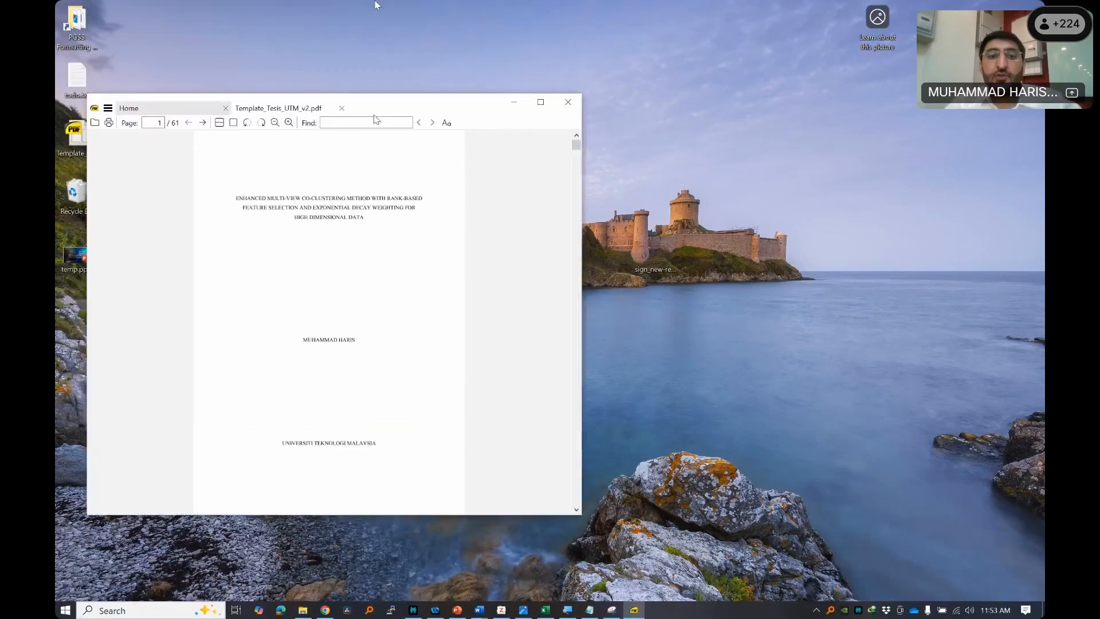
pyautogui.moveTo(375, 5); pyautogui.dragTo(375, 2)
# - Examine the front pages of the exported PDF, from the title page through the declaration pages to the examination certification
pyautogui.moveTo(424, 130); pyautogui.dragTo(648, 222)
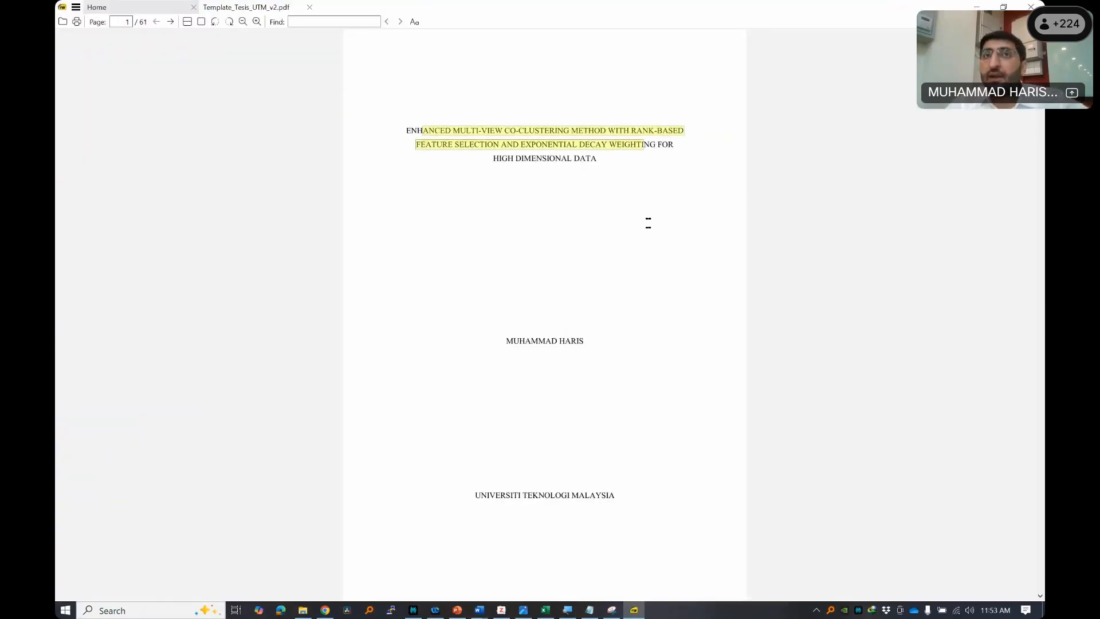
pyautogui.scroll(-3, 597, 288)
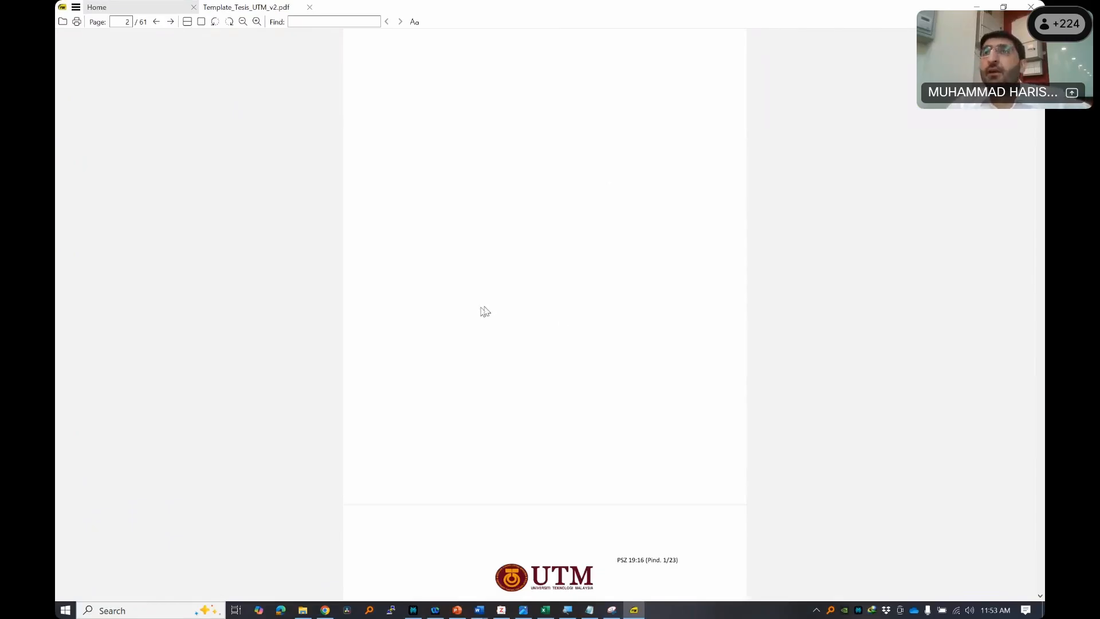
pyautogui.scroll(-9, 491, 279)
pyautogui.moveTo(552, 156); pyautogui.dragTo(592, 210)
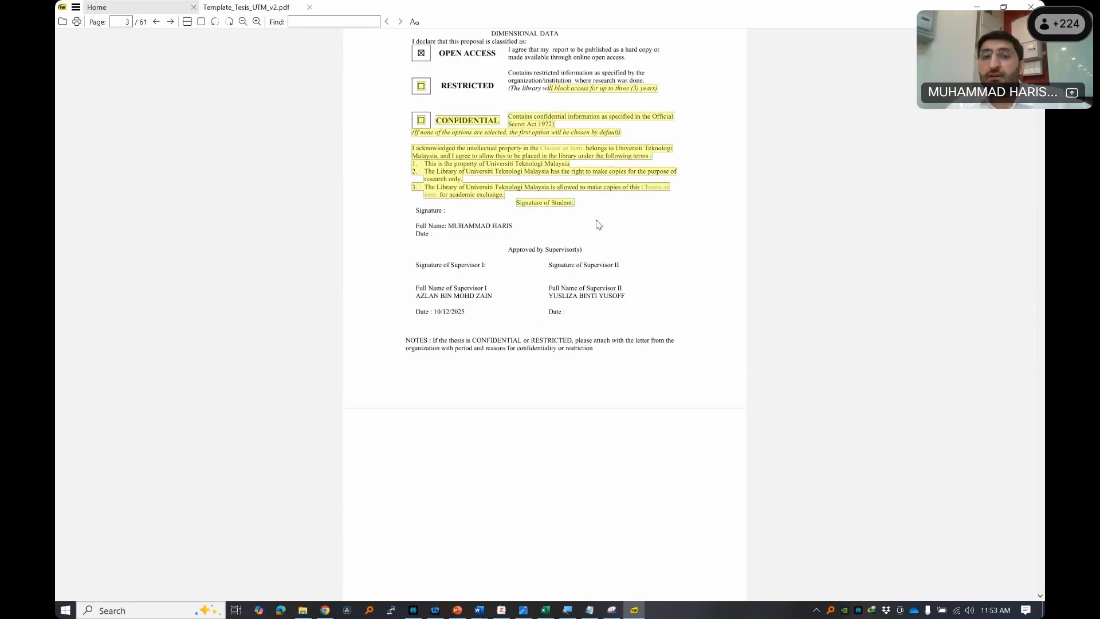
pyautogui.scroll(-3, 572, 222)
pyautogui.scroll(-7, 572, 226)
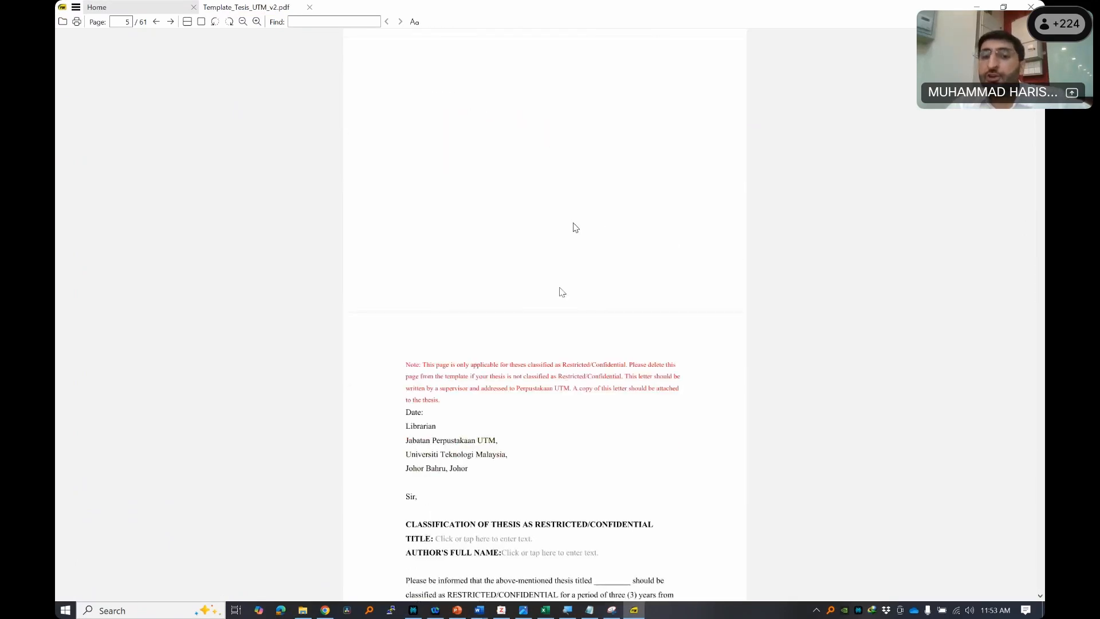
pyautogui.scroll(-12, 561, 302)
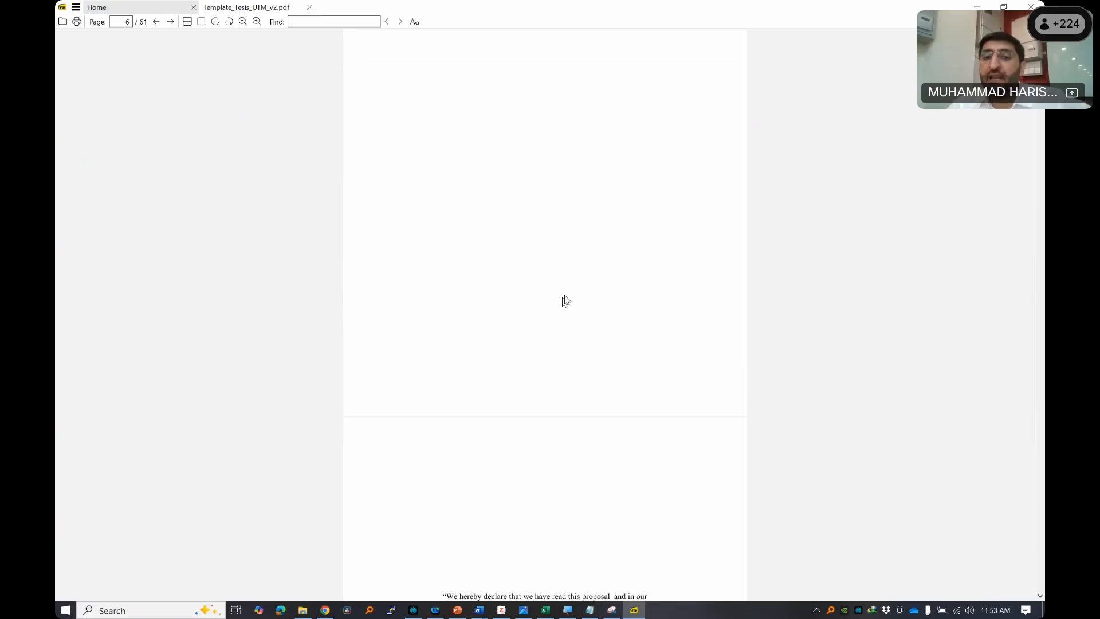
pyautogui.scroll(-12, 619, 335)
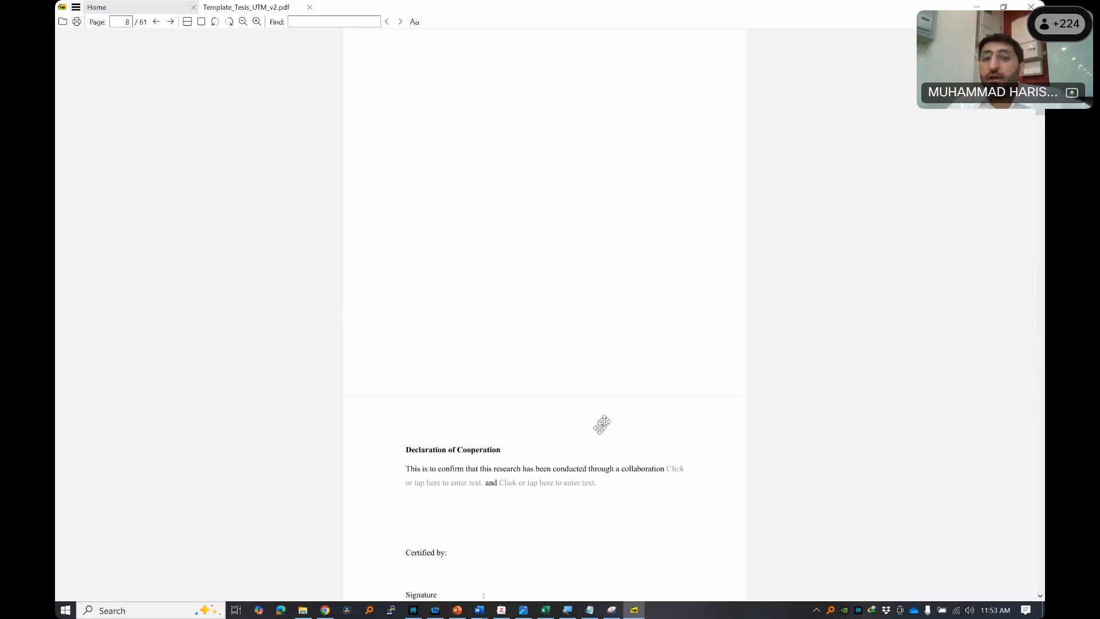
pyautogui.scroll(-8, 599, 428)
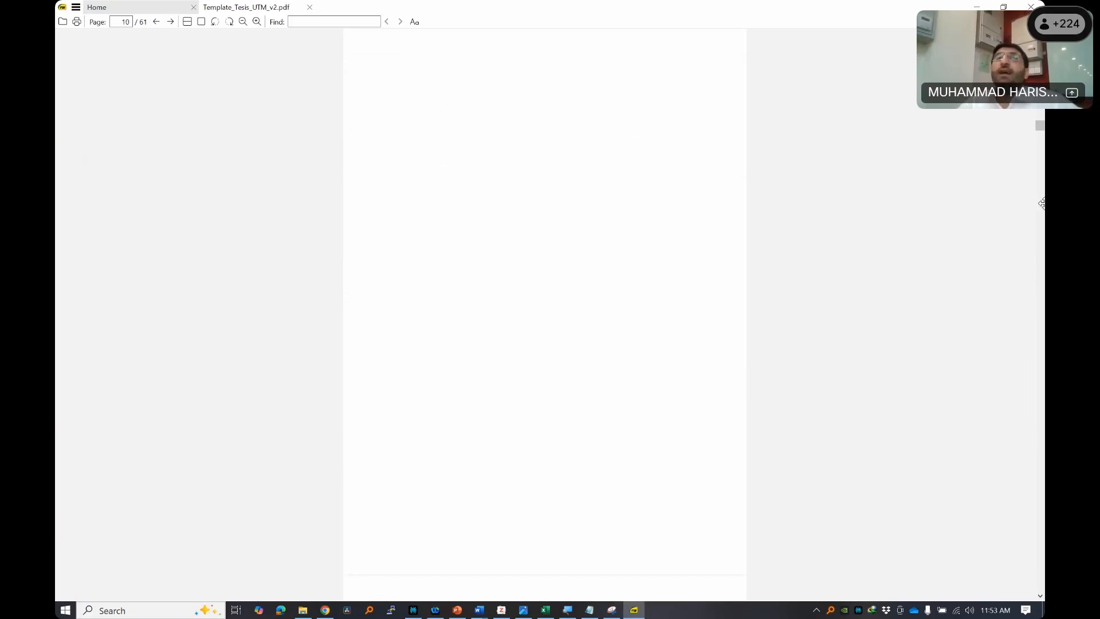
pyautogui.scroll(-5, 1041, 203)
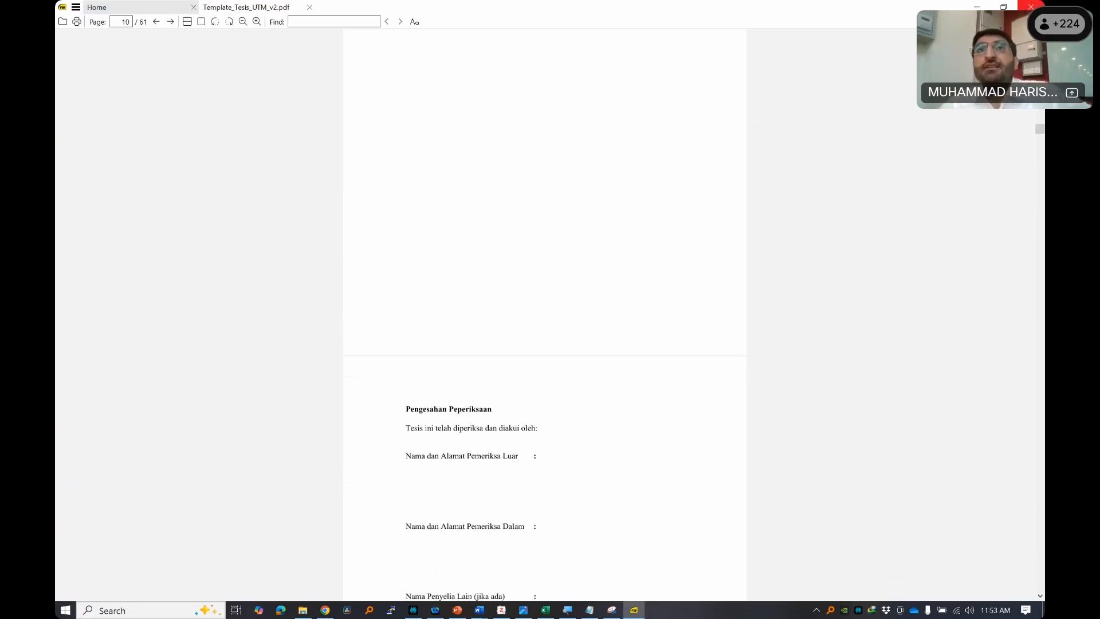
pyautogui.scroll(10, 799, 67)
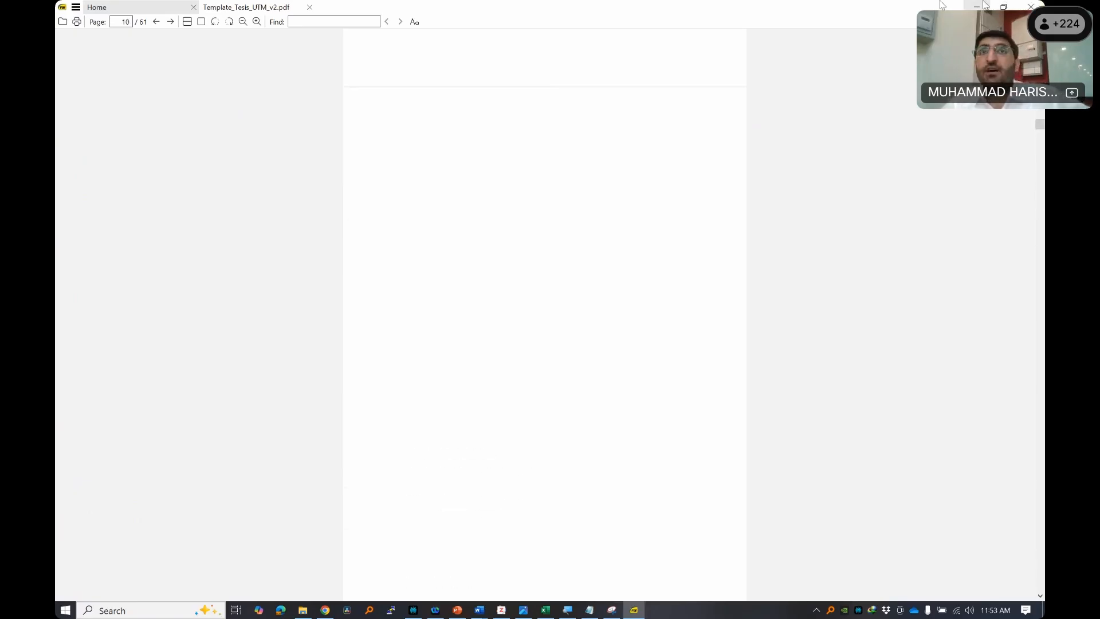
pyautogui.scroll(7, 800, 67)
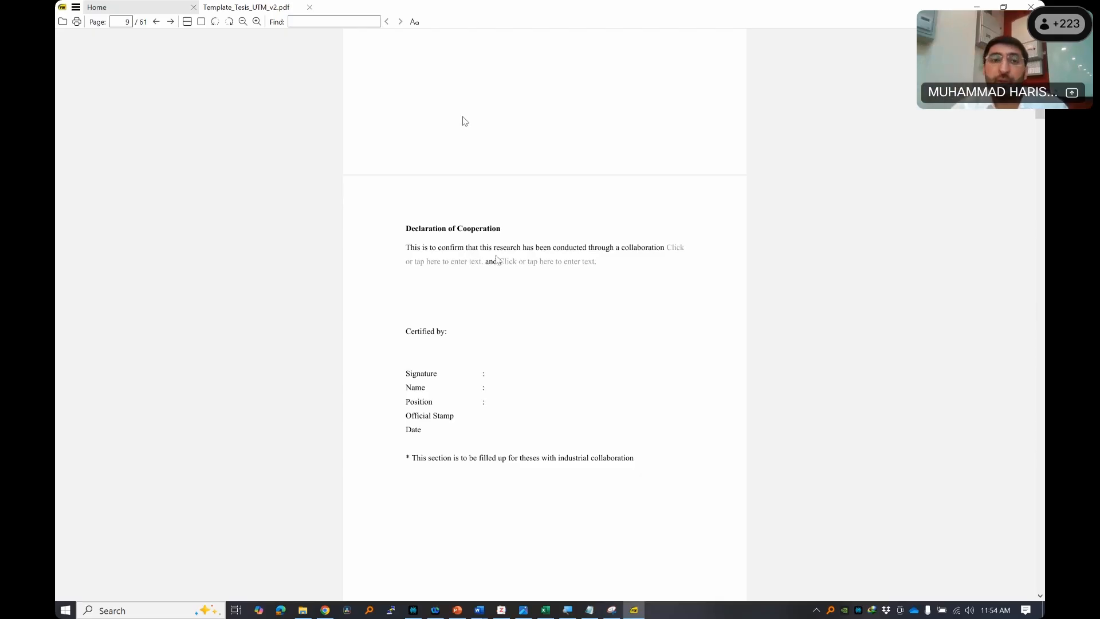
# - Examine the Table of Contents in the exported PDF, including the chapter entries and their page numbers
pyautogui.scroll(-20, 497, 259)
pyautogui.scroll(-15, 566, 248)
pyautogui.scroll(-20, 565, 248)
pyautogui.scroll(-9, 565, 248)
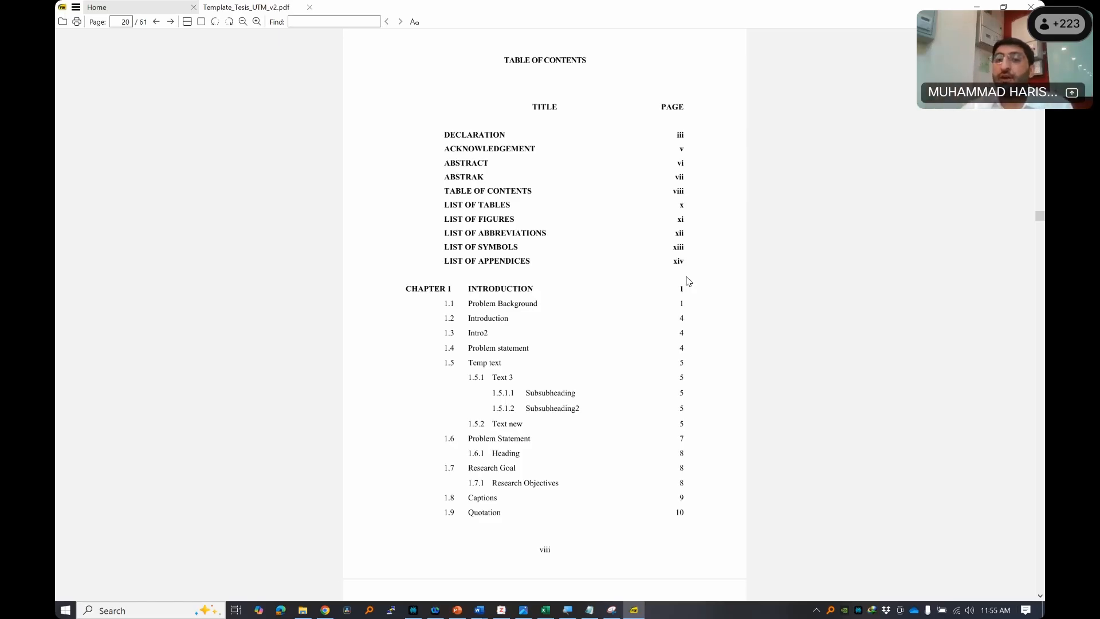
pyautogui.scroll(-3, 701, 302)
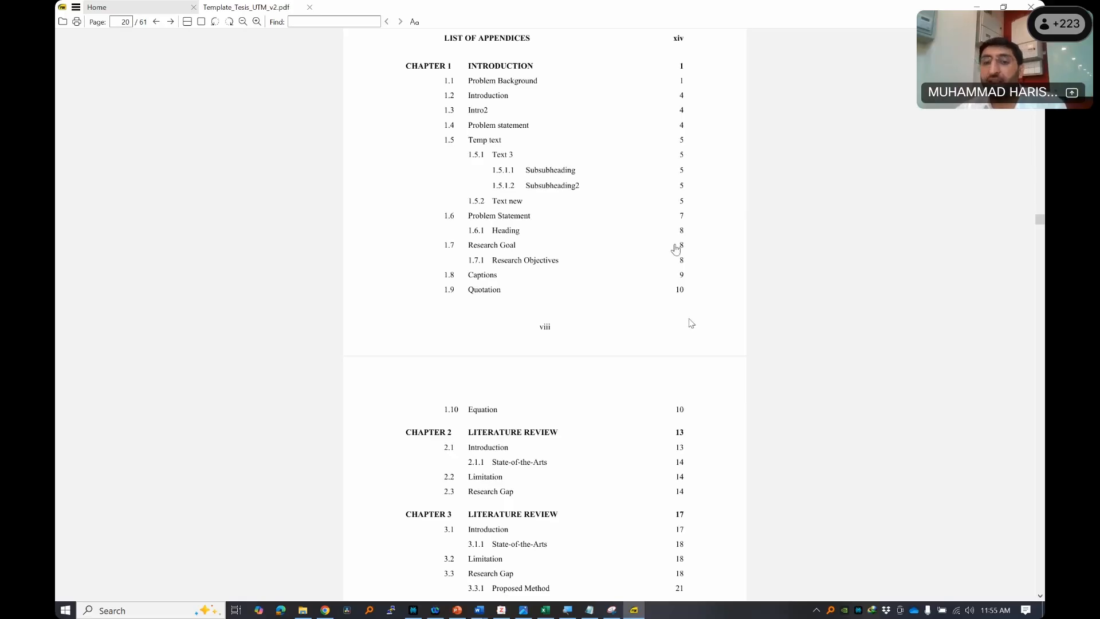
pyautogui.scroll(-1, 691, 323)
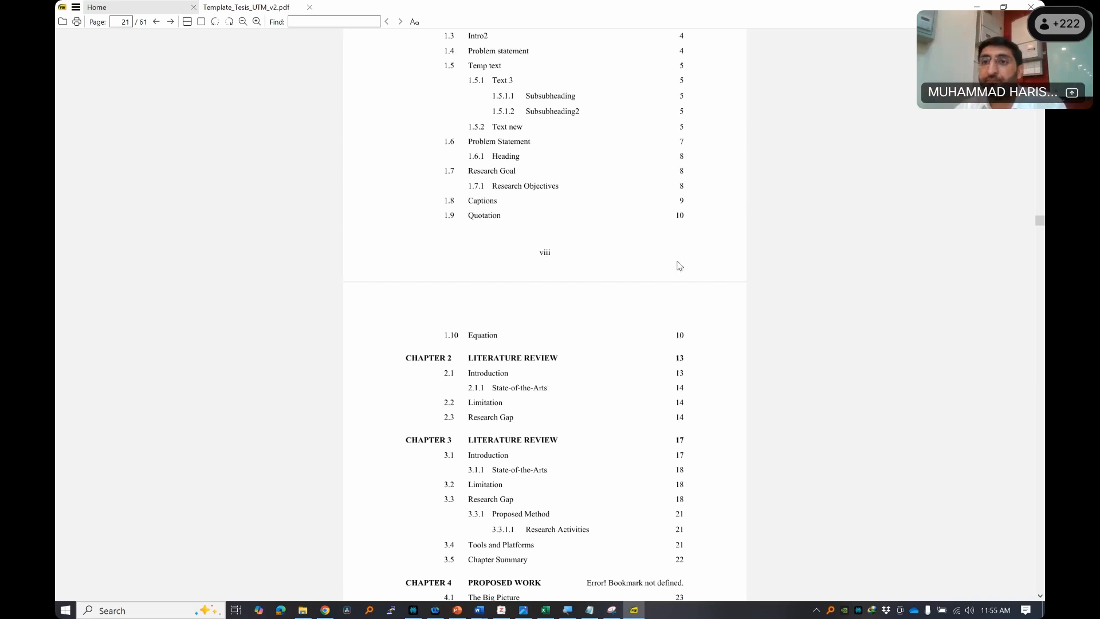
# - Examine the remaining Table of Contents entries in the PDF and follow the Chapter 4 link for entry 4.1 to its page
pyautogui.scroll(-2, 704, 252)
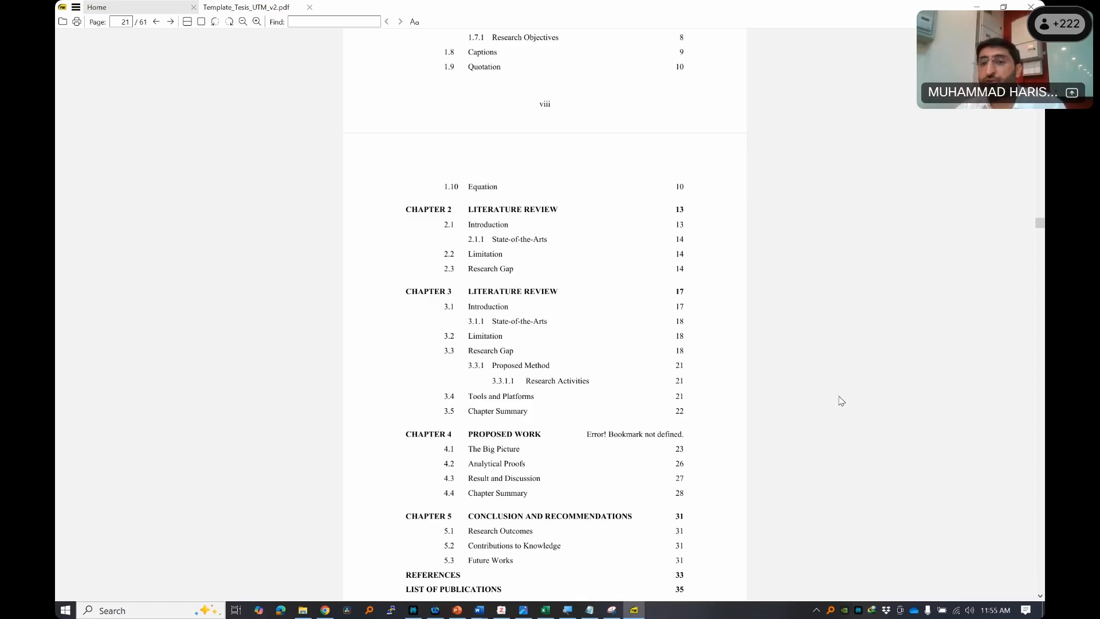
pyautogui.scroll(-4, 783, 429)
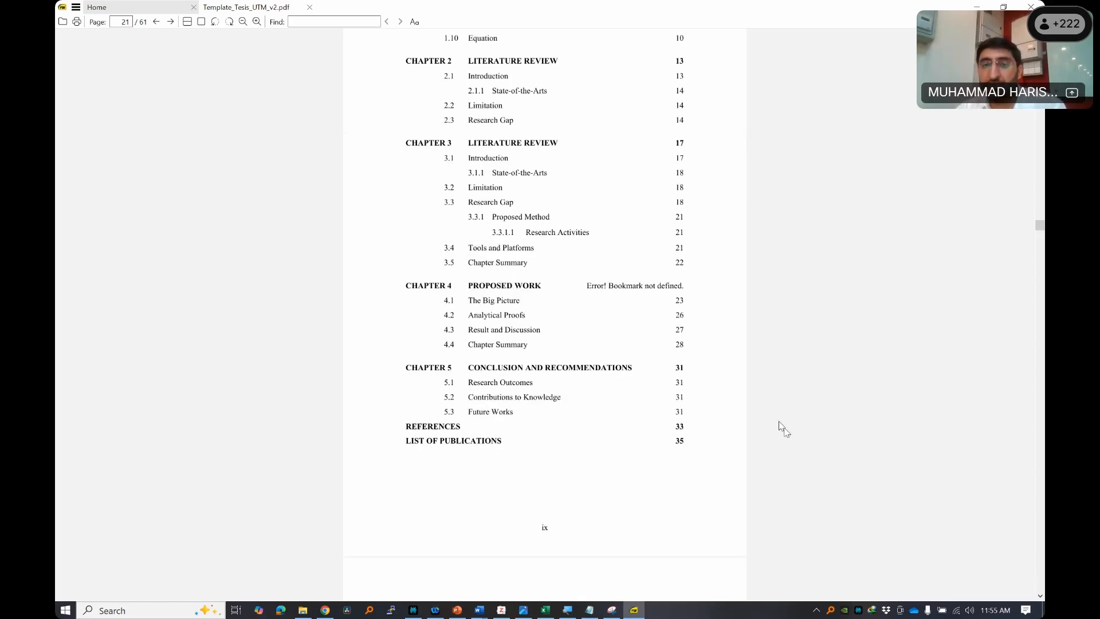
pyautogui.click(665, 294)
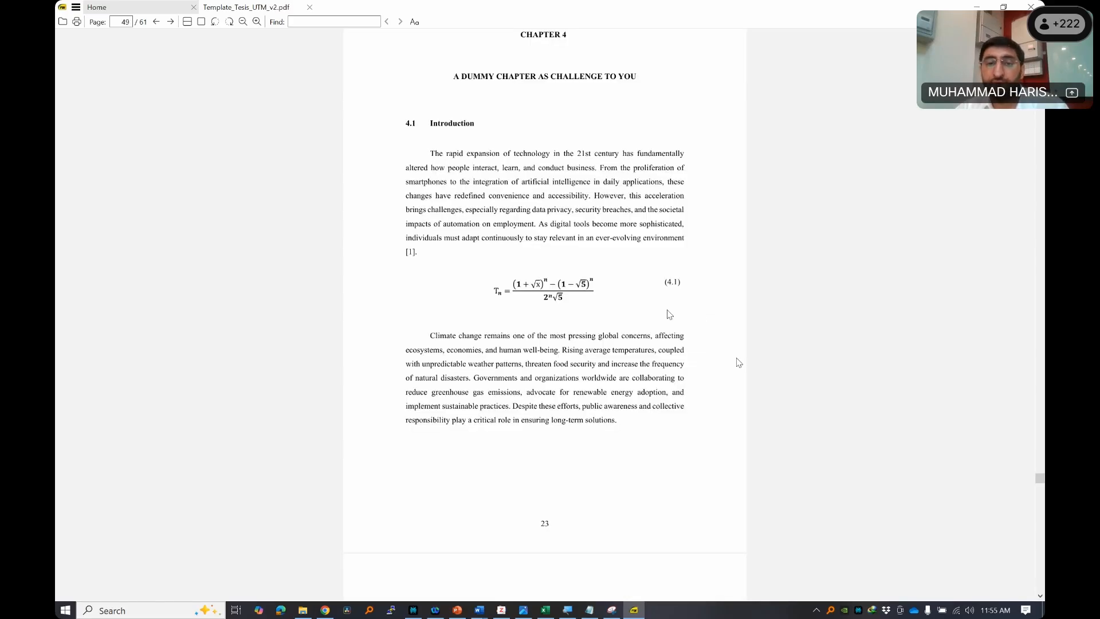
pyautogui.scroll(-4, 683, 337)
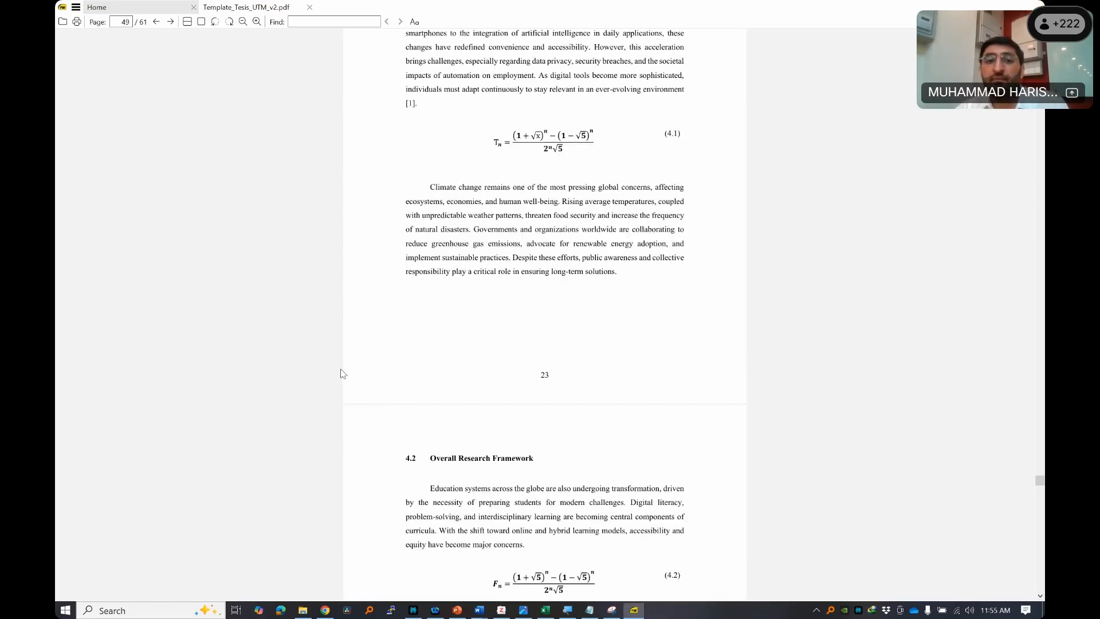
# - Close the PDF viewer and return to Template_Tesis_UTM_v2.docx in Word
pyautogui.hotkey('alt', 'F4')
pyautogui.hotkey('alt', 'Tab')
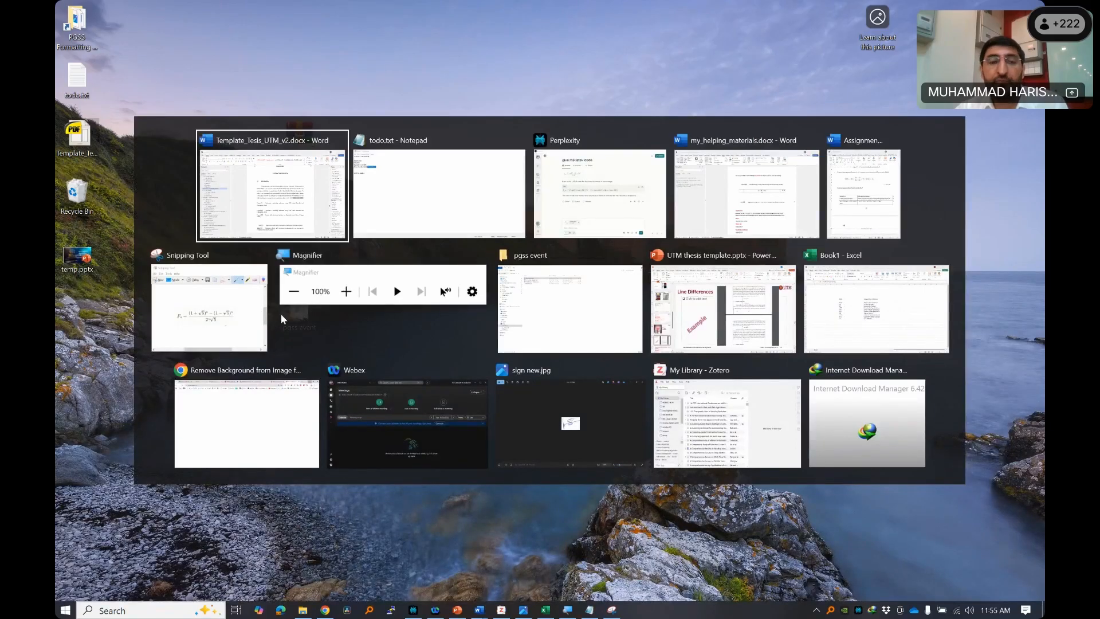
pyautogui.click(303, 215)
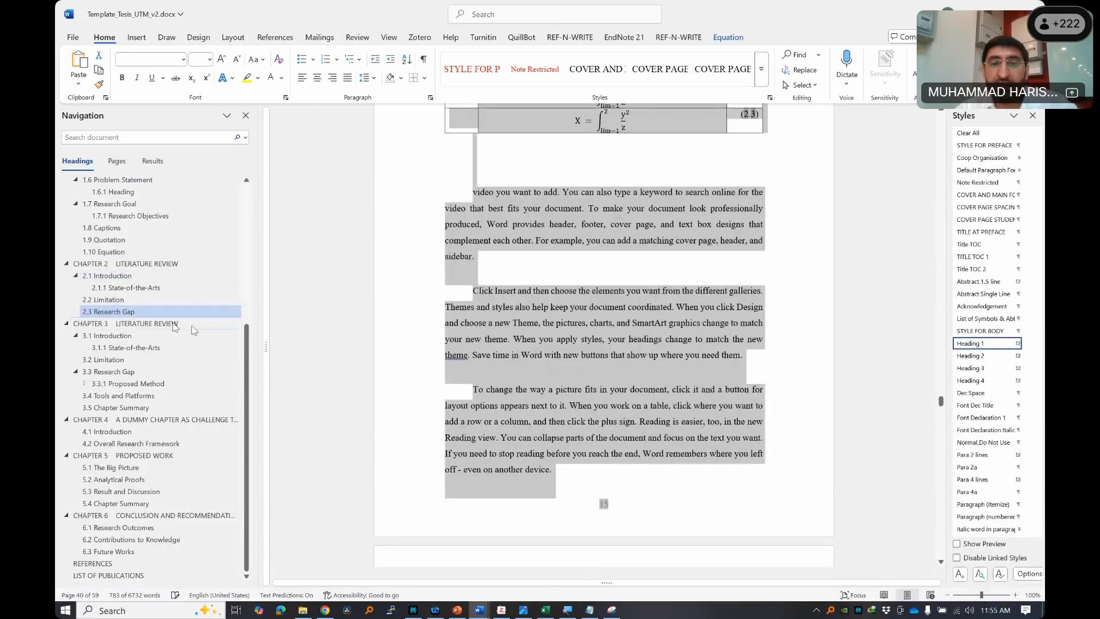
# - Insert a blank page before the paragraph starting "Video provides a powerful way" on the last page of Chapter 2's Research Gap section
pyautogui.click(175, 326)
pyautogui.scroll(5, 648, 222)
pyautogui.scroll(-13, 648, 224)
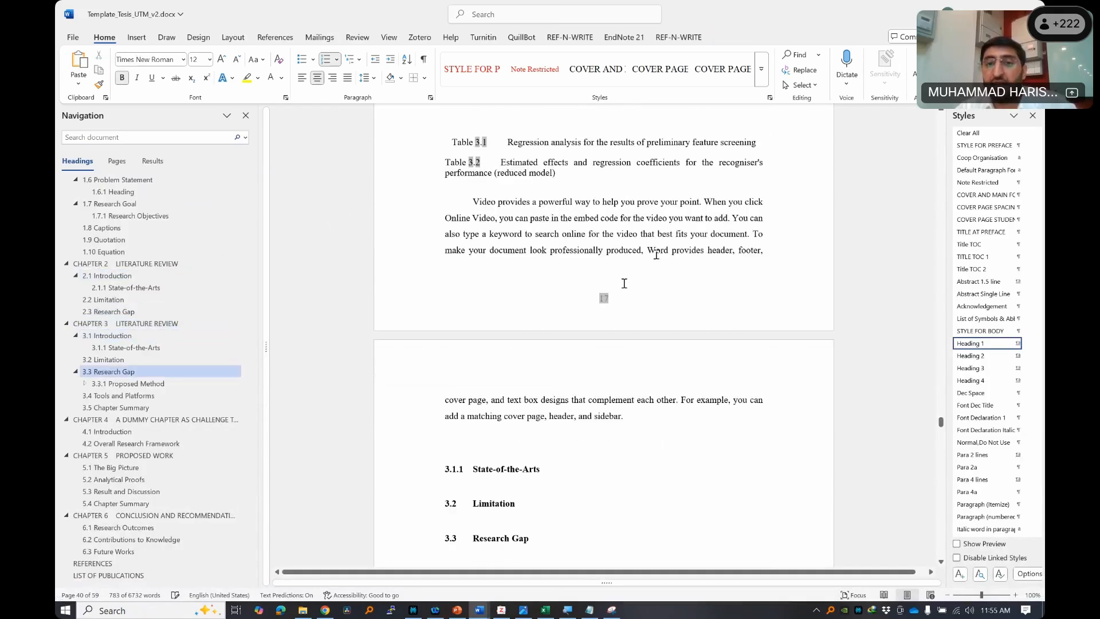
pyautogui.scroll(15, 630, 269)
pyautogui.scroll(3, 636, 217)
pyautogui.click(474, 269)
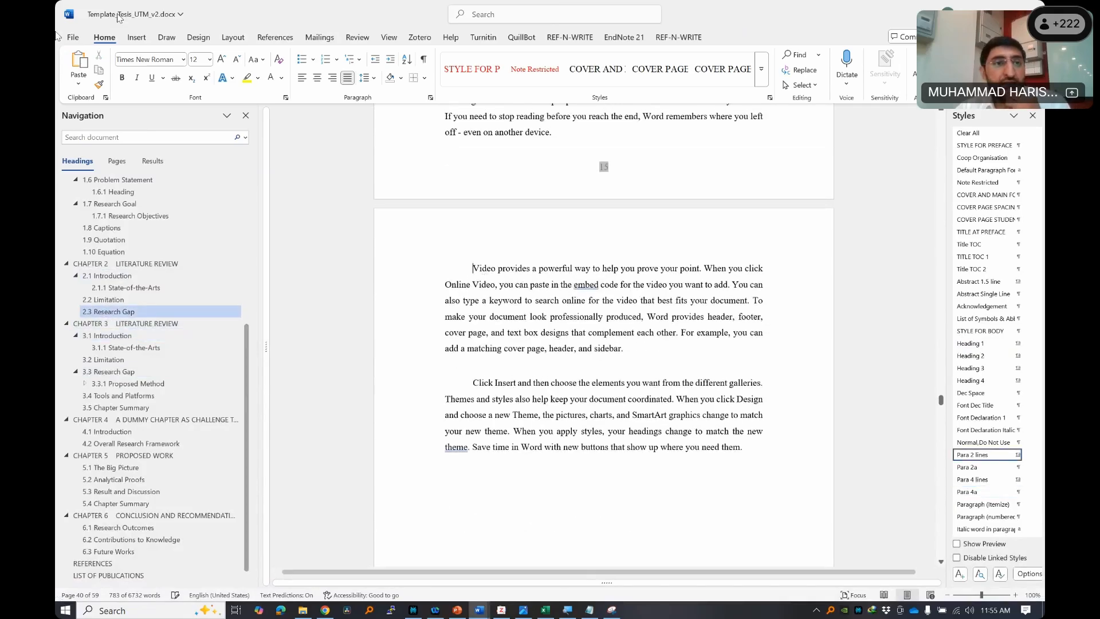
pyautogui.click(136, 37)
pyautogui.click(104, 69)
pyautogui.scroll(-10, 583, 346)
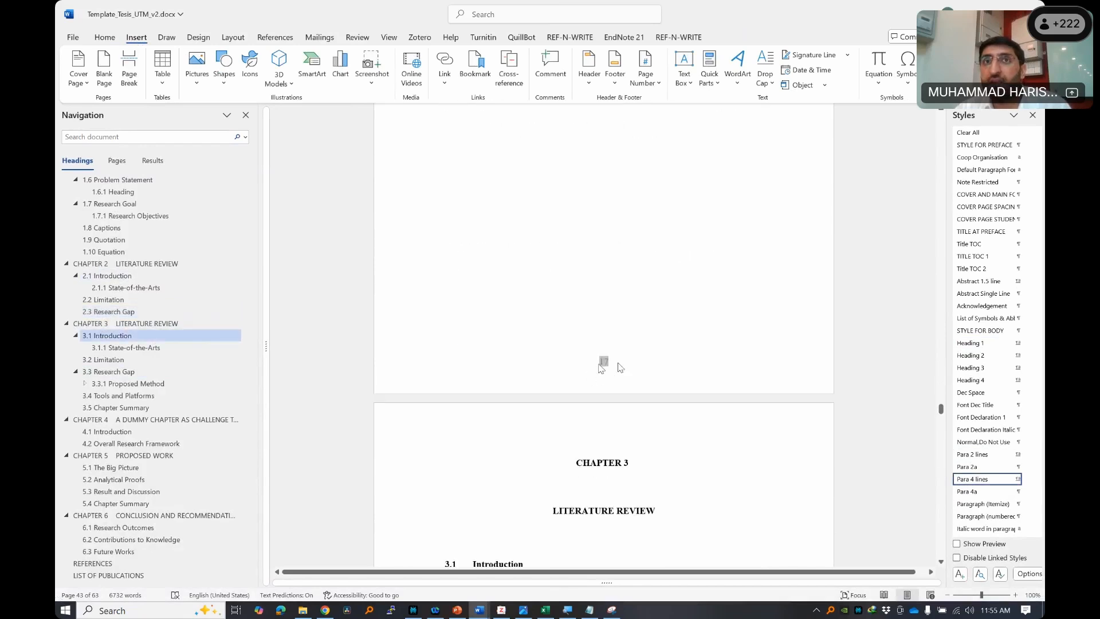
# - Draw a small rectangle over the page number in the footer of the first page of Chapter 3
pyautogui.click(622, 365)
pyautogui.scroll(-3, 625, 391)
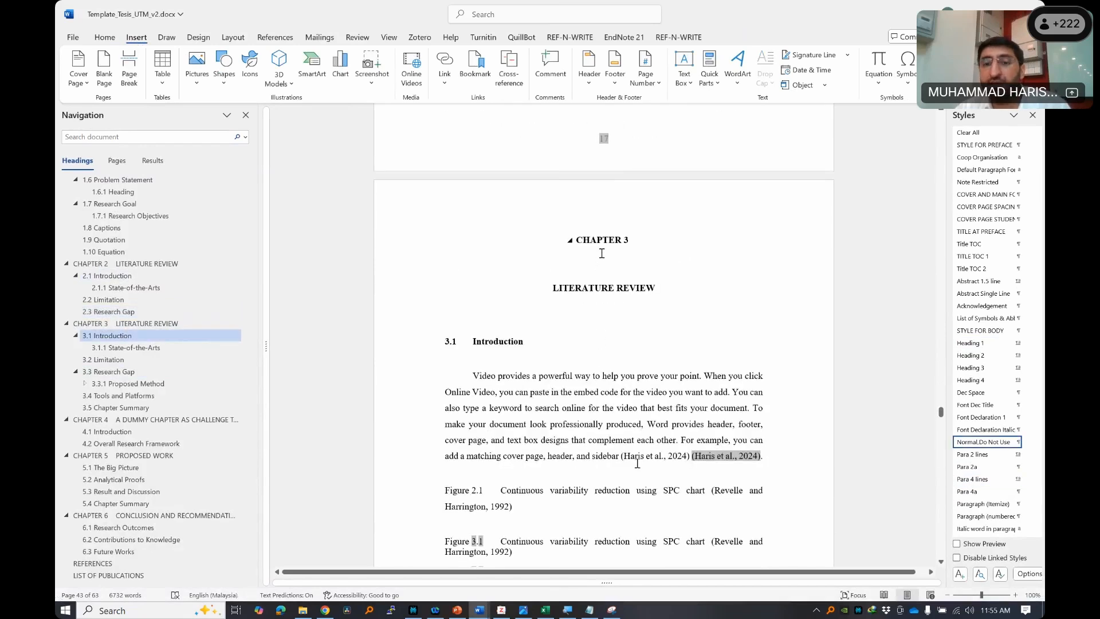
pyautogui.scroll(-8, 637, 463)
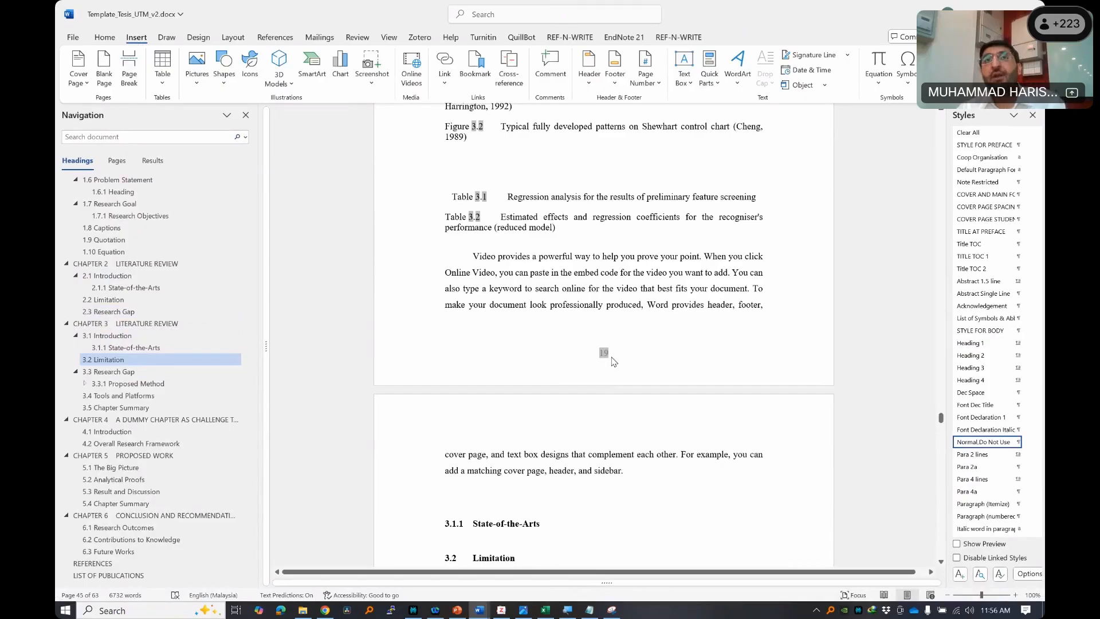
pyautogui.click(658, 283)
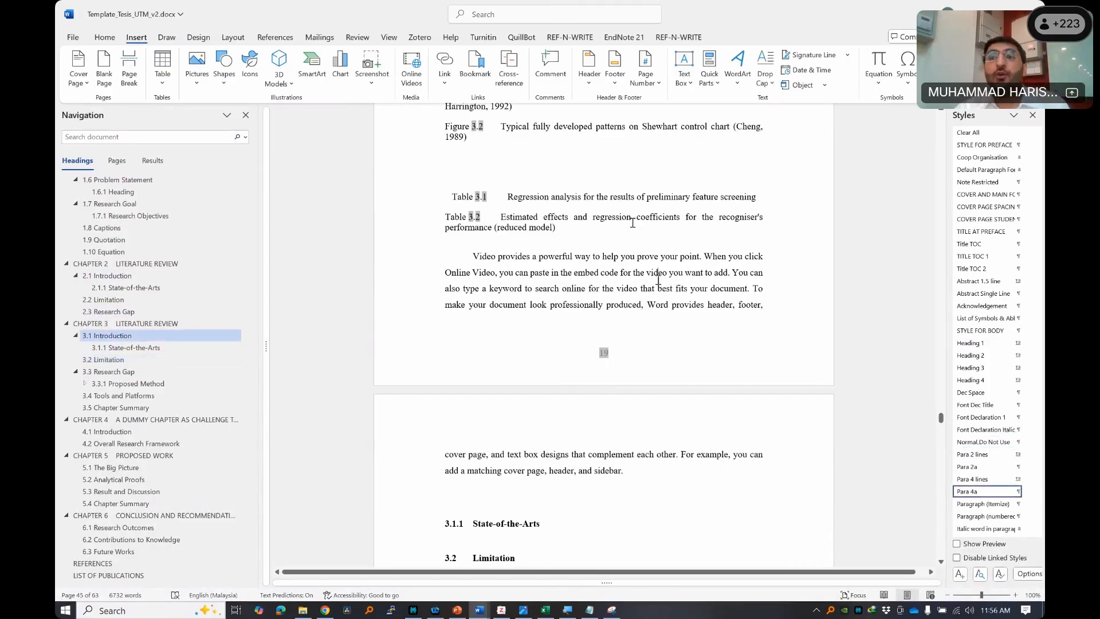
pyautogui.click(629, 188)
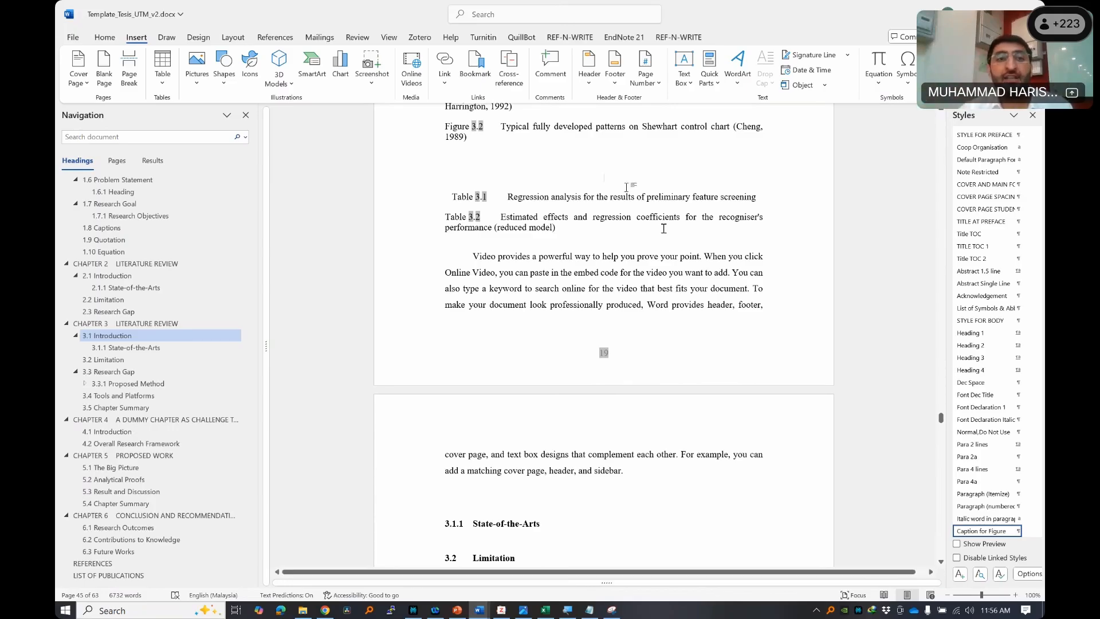
pyautogui.click(223, 78)
pyautogui.click(262, 118)
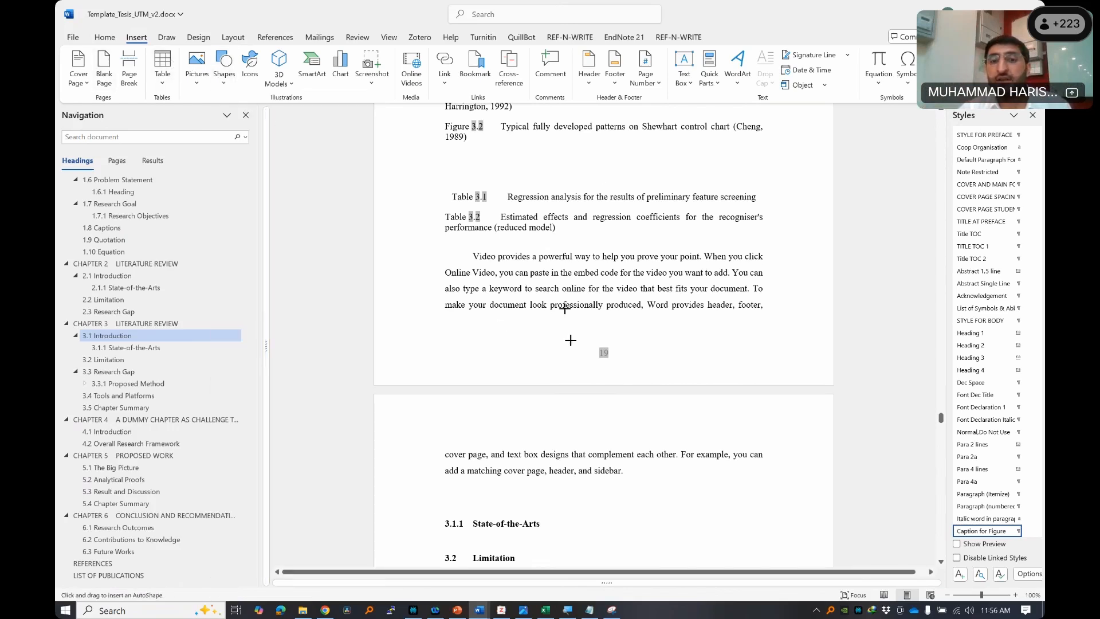
pyautogui.moveTo(589, 341); pyautogui.dragTo(640, 369)
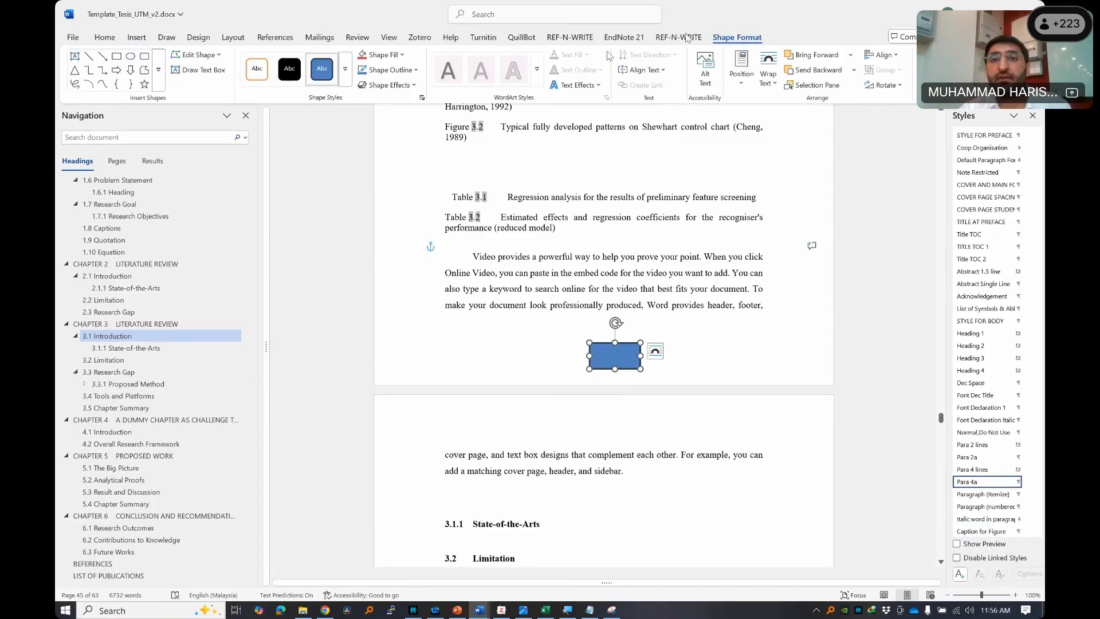
# - Give the rectangle over the page number a white fill and no outline
pyautogui.click(402, 54)
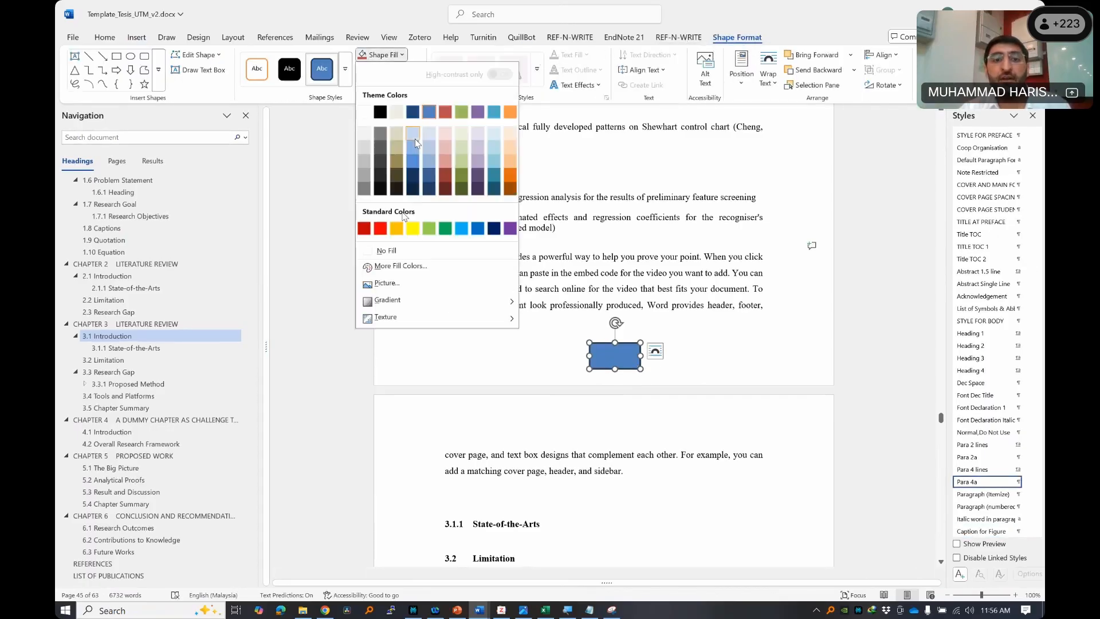
pyautogui.click(363, 113)
pyautogui.click(414, 70)
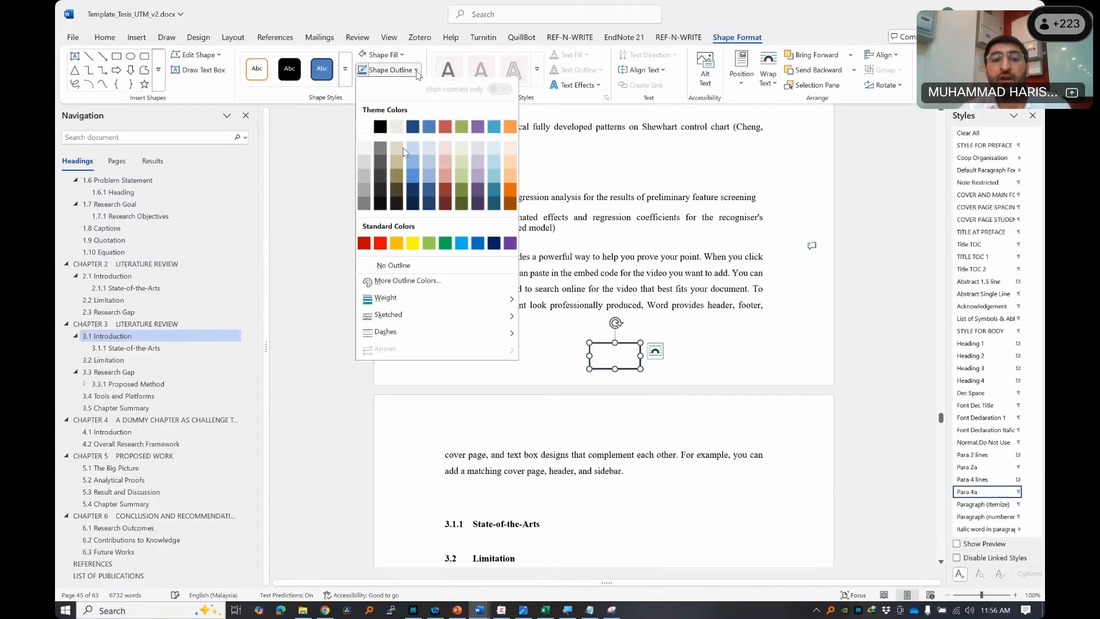
pyautogui.click(395, 273)
pyautogui.click(812, 381)
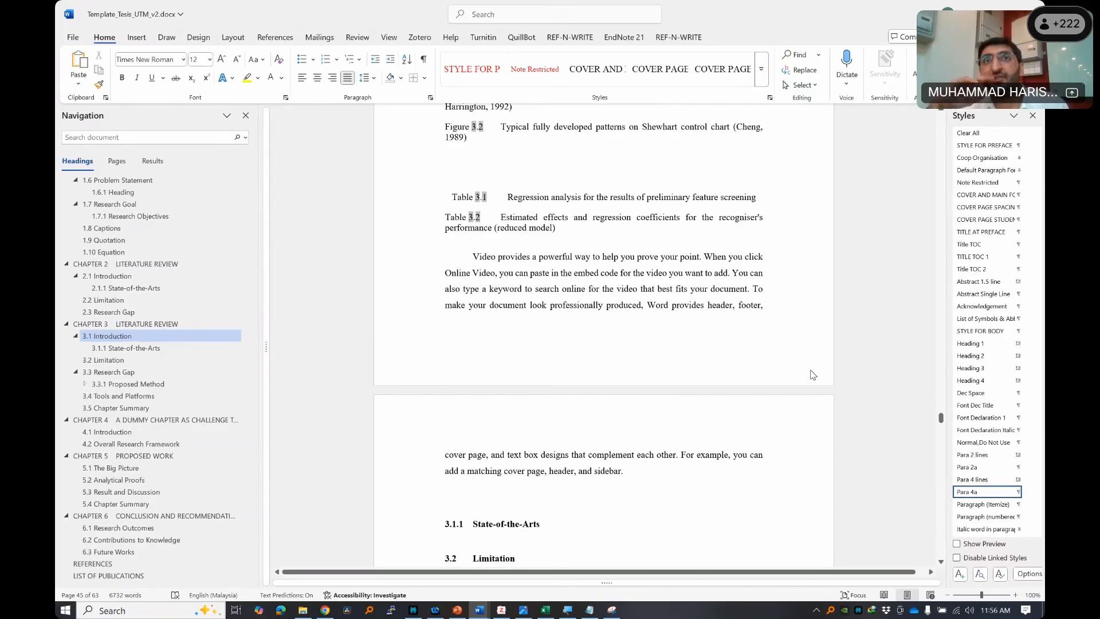
# - Try to delete the white rectangle and the footer page number beneath it, and return to the body text
pyautogui.click(609, 357)
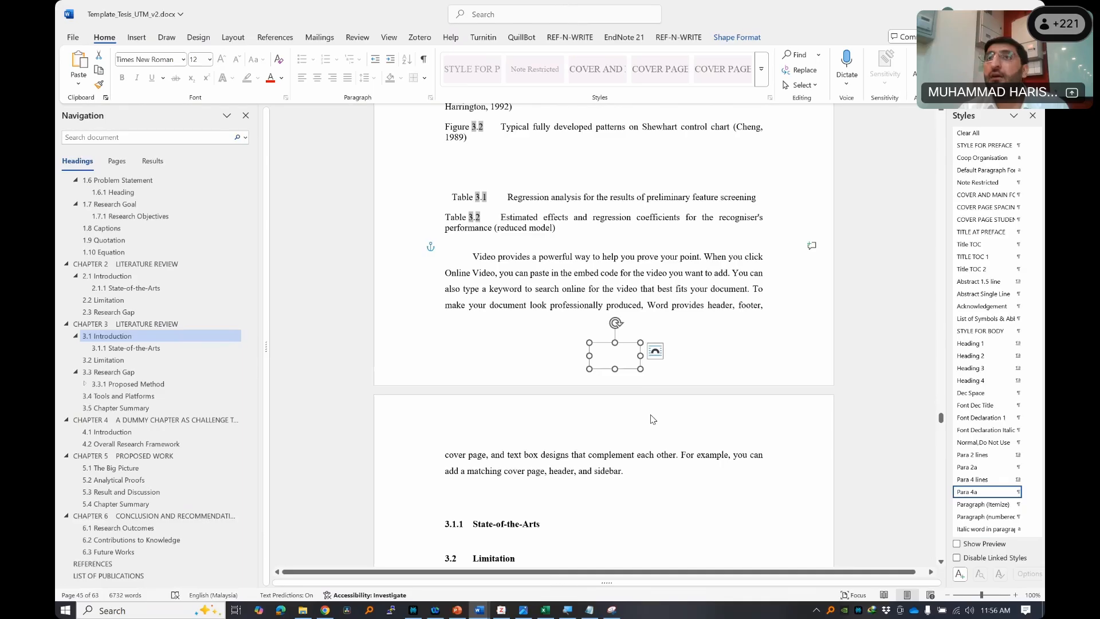
pyautogui.click(667, 385)
pyautogui.click(621, 354)
pyautogui.press('Delete')
pyautogui.doubleClick(626, 356)
pyautogui.press('Delete')
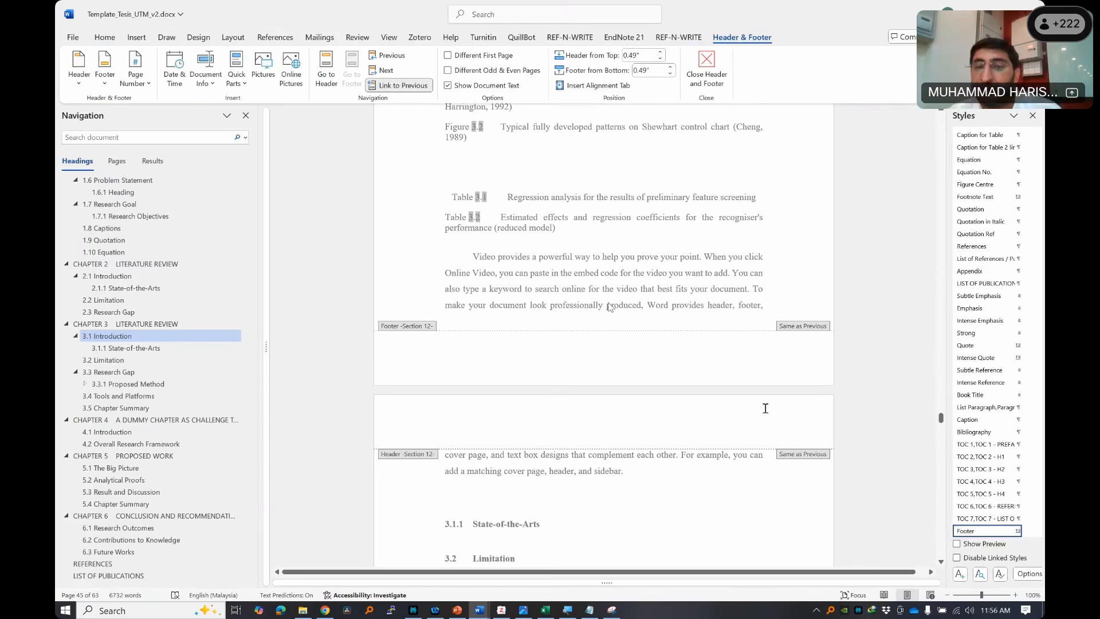
pyautogui.scroll(-10, 609, 305)
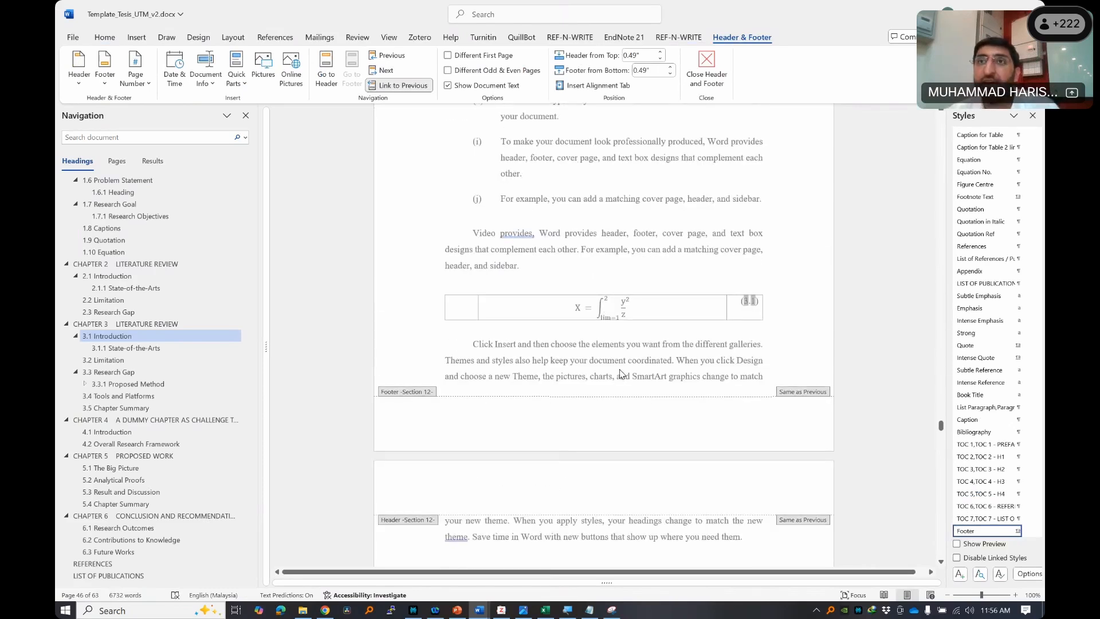
pyautogui.hotkey('ctrl', 'a')
pyautogui.scroll(5, 641, 332)
pyautogui.tripleClick(643, 335)
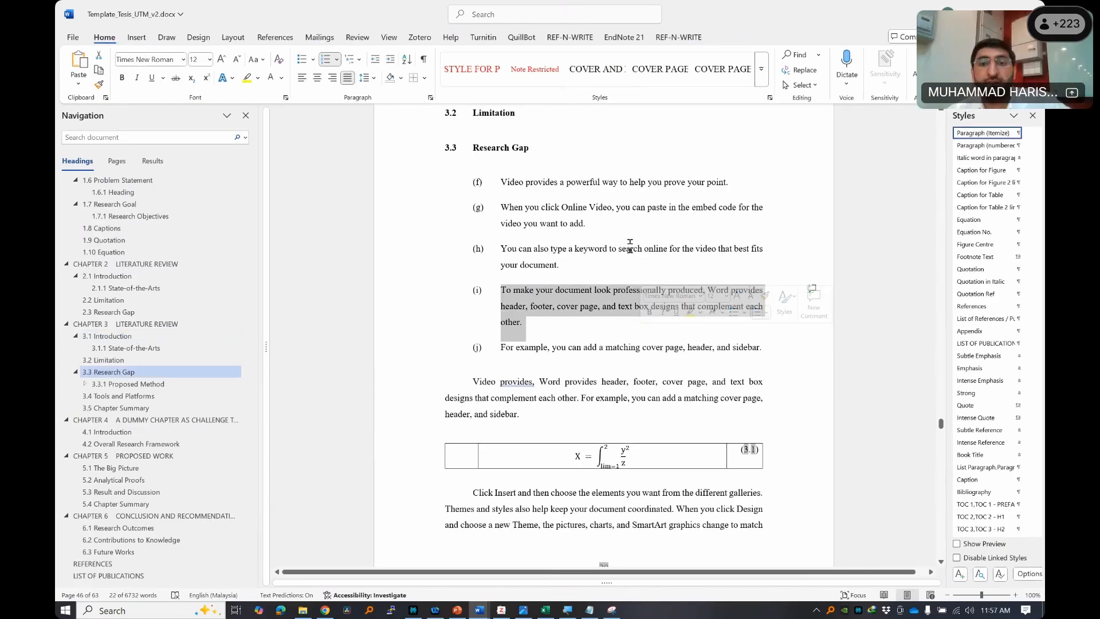
# - Examine the Chapter 3 pages from the Research Gap section back to the chapter heading and the page before it
pyautogui.scroll(5, 631, 246)
pyautogui.click(643, 330)
pyautogui.scroll(4, 643, 312)
pyautogui.scroll(15, 660, 346)
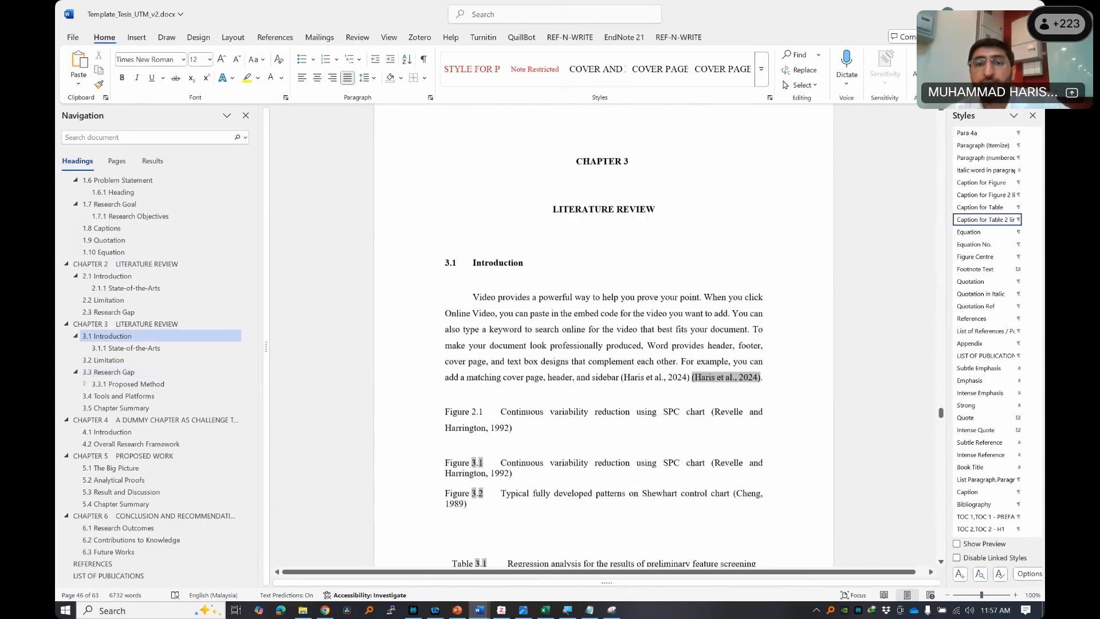
pyautogui.scroll(-9, 659, 346)
pyautogui.scroll(13, 655, 337)
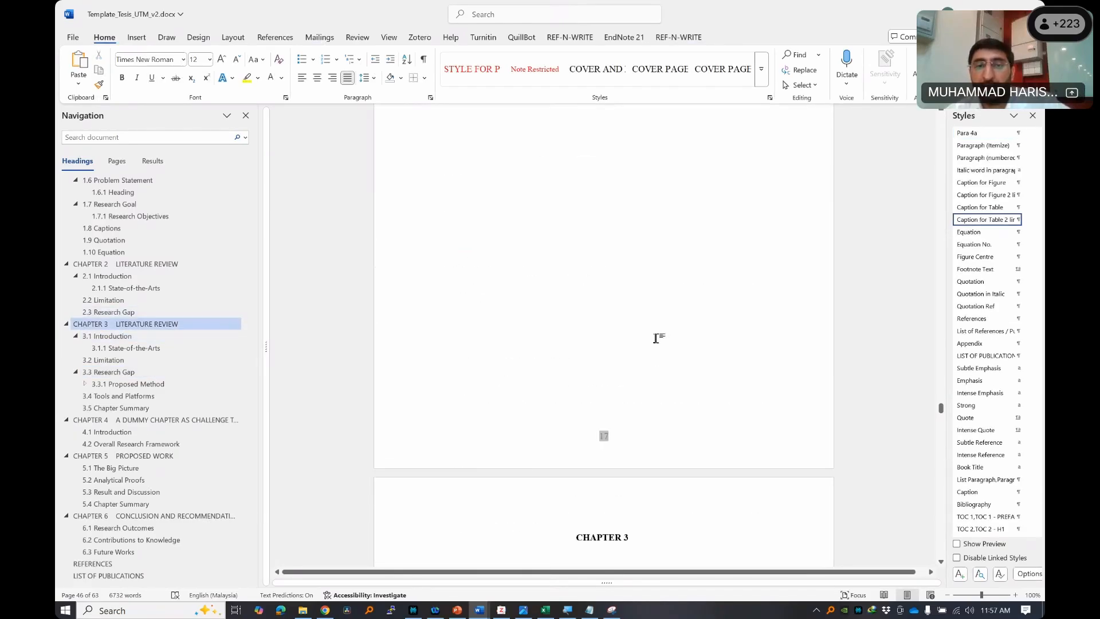
pyautogui.scroll(-4, 659, 309)
pyautogui.click(662, 283)
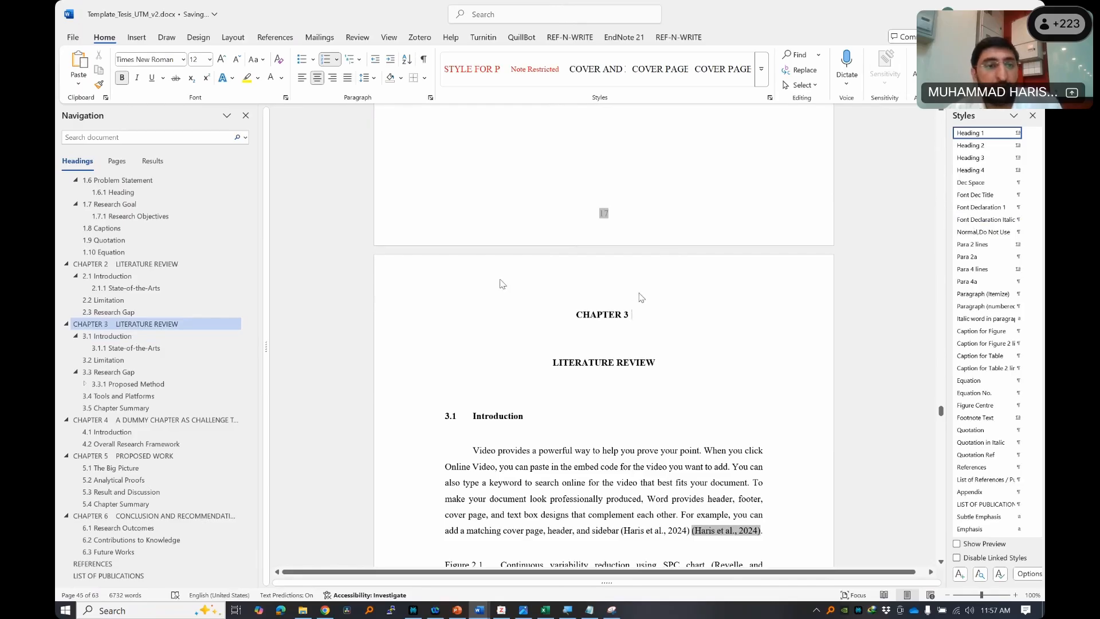
# - Check the open notes in Notepad and switch to the UTM thesis template presentation in PowerPoint
pyautogui.hotkey('alt', 'Tab')
pyautogui.click(192, 274)
pyautogui.moveTo(220, 284); pyautogui.dragTo(160, 294)
pyautogui.click(244, 298)
pyautogui.hotkey('alt', 'Tab')
pyautogui.hotkey('alt', 'Tab')
pyautogui.hotkey('alt', 'Tab')
pyautogui.hotkey('alt', 'Tab')
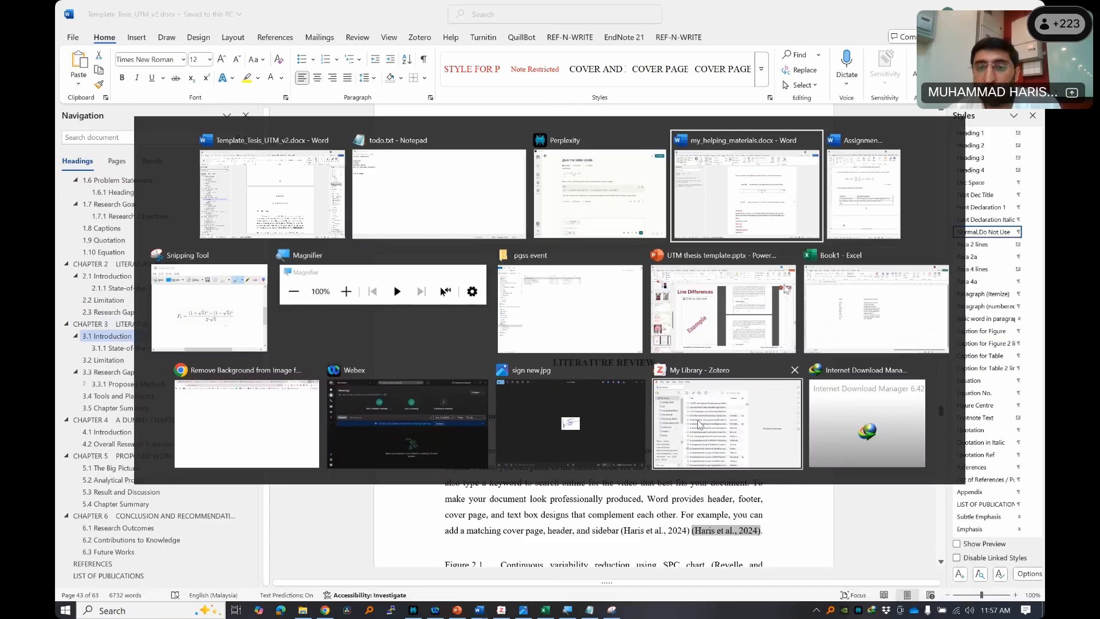
pyautogui.click(736, 299)
pyautogui.scroll(1, 887, 404)
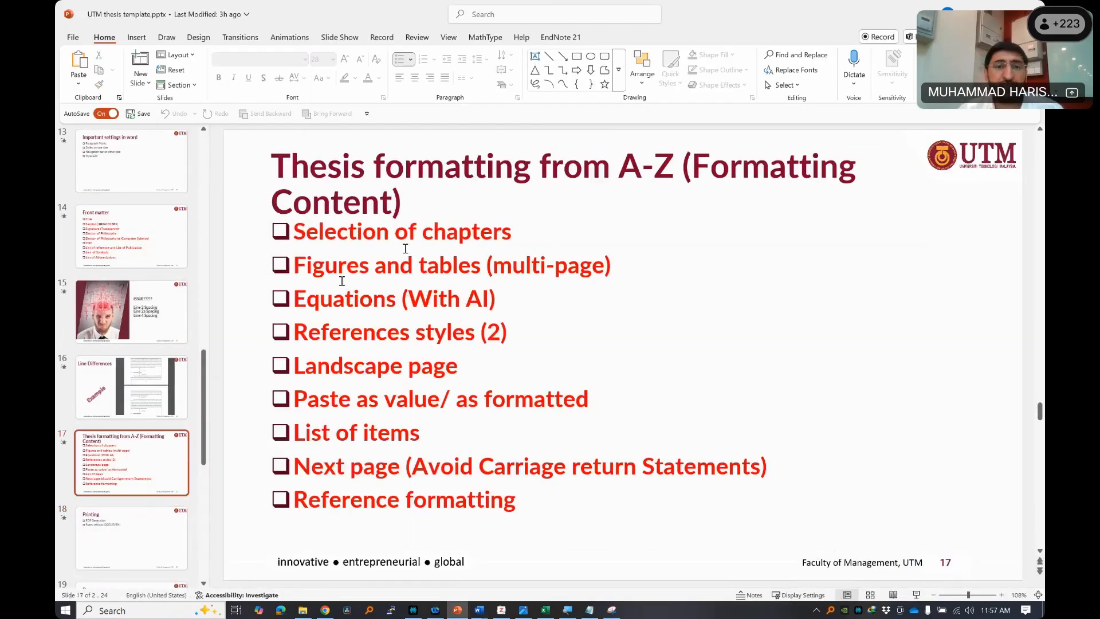
# - Highlight the slide's bullets on figures and tables, equations, references styles and landscape page as topics to review
pyautogui.moveTo(294, 265); pyautogui.dragTo(604, 276)
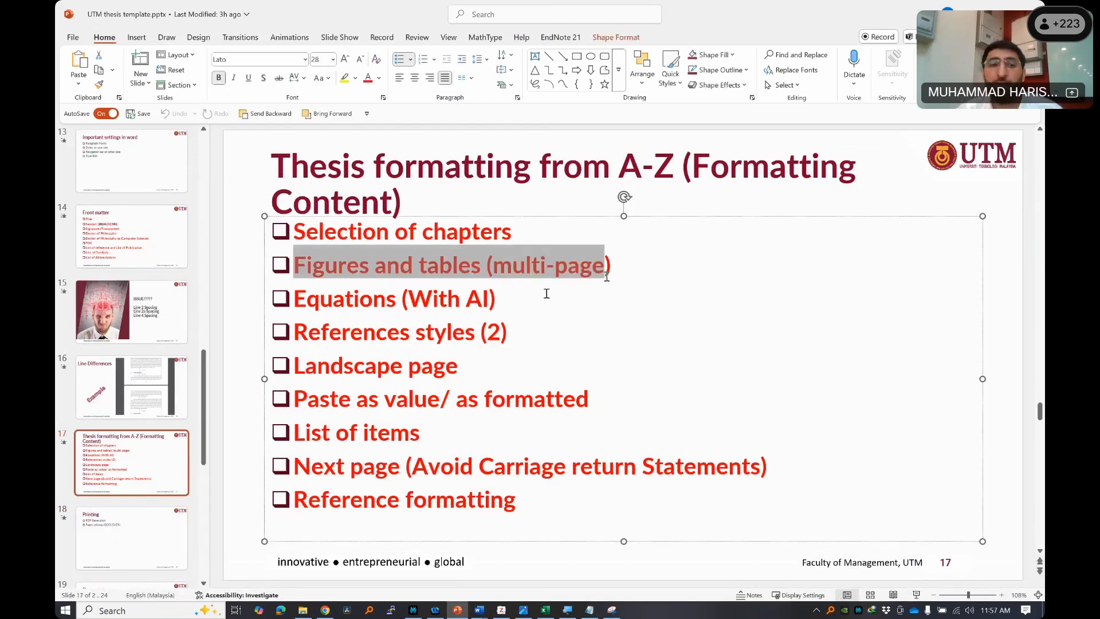
pyautogui.moveTo(294, 298); pyautogui.dragTo(524, 307)
pyautogui.moveTo(333, 342); pyautogui.dragTo(509, 358)
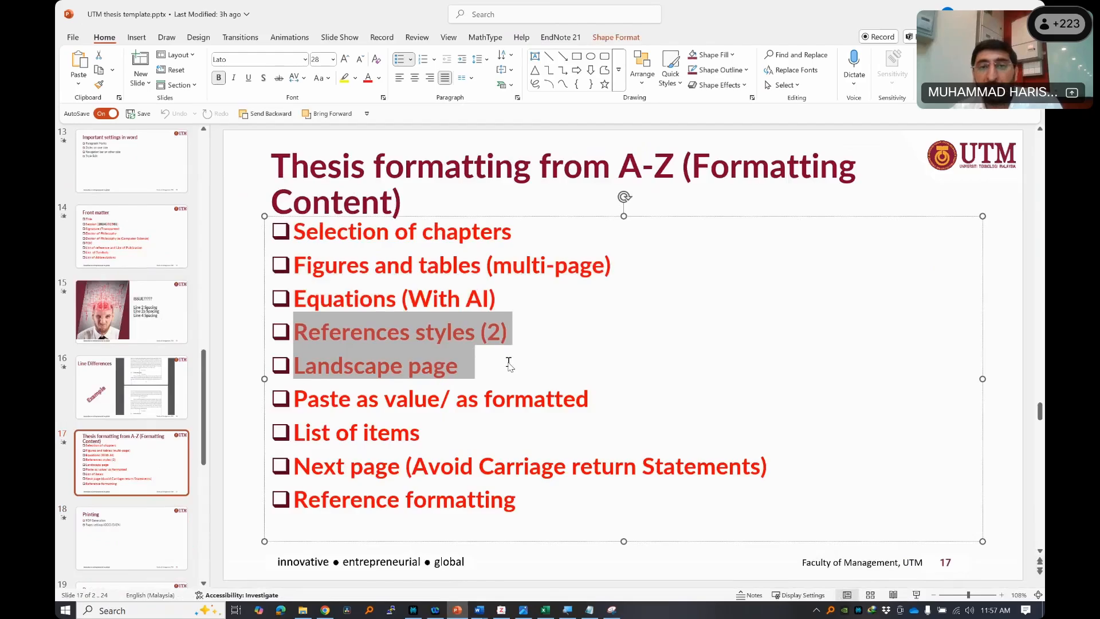
# - Switch back to Template_Tesis_UTM_v2.docx in Word and examine the Chapter 3 introduction with its figure and table captions
pyautogui.hotkey('alt', 'Tab')
pyautogui.hotkey('alt', 'Tab')
pyautogui.hotkey('alt', 'Tab')
pyautogui.hotkey('alt', 'Tab')
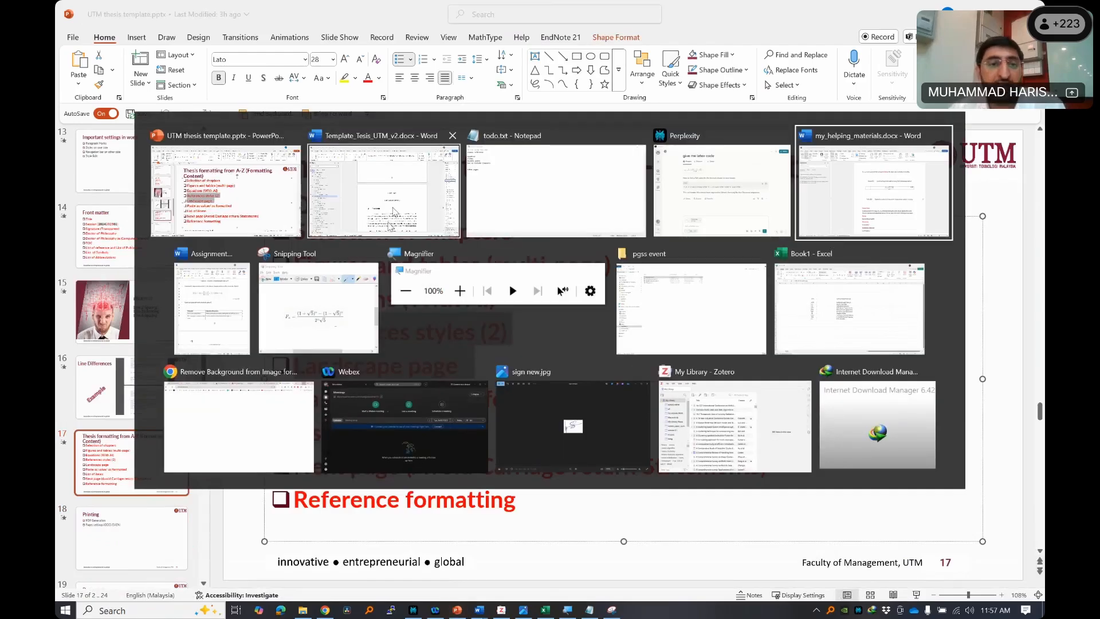
pyautogui.click(393, 213)
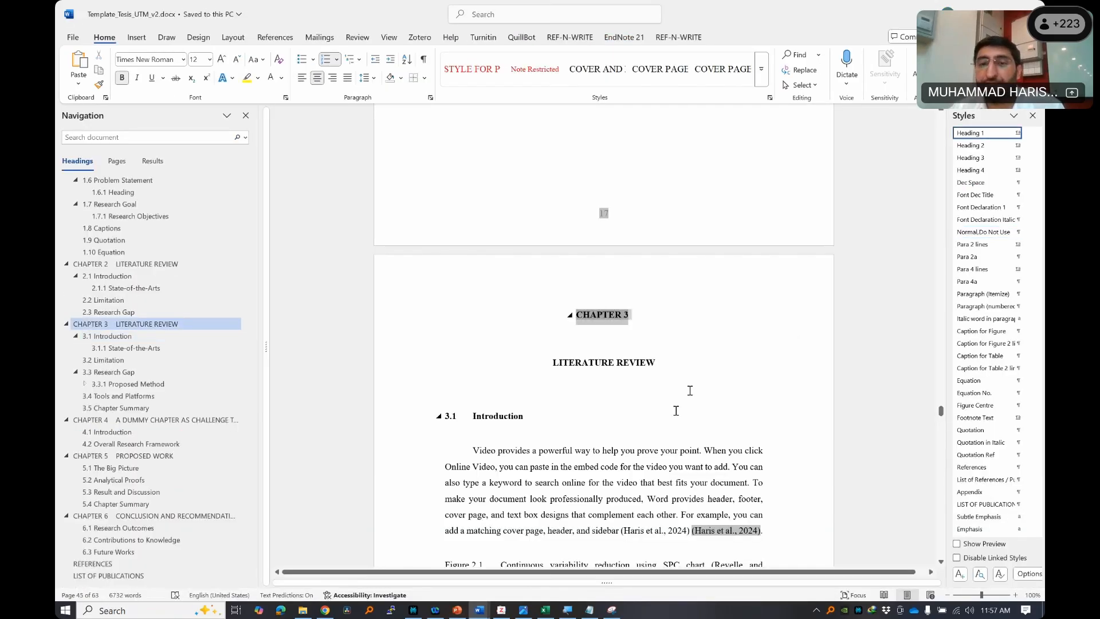
pyautogui.scroll(-6, 676, 410)
pyautogui.scroll(3, 700, 372)
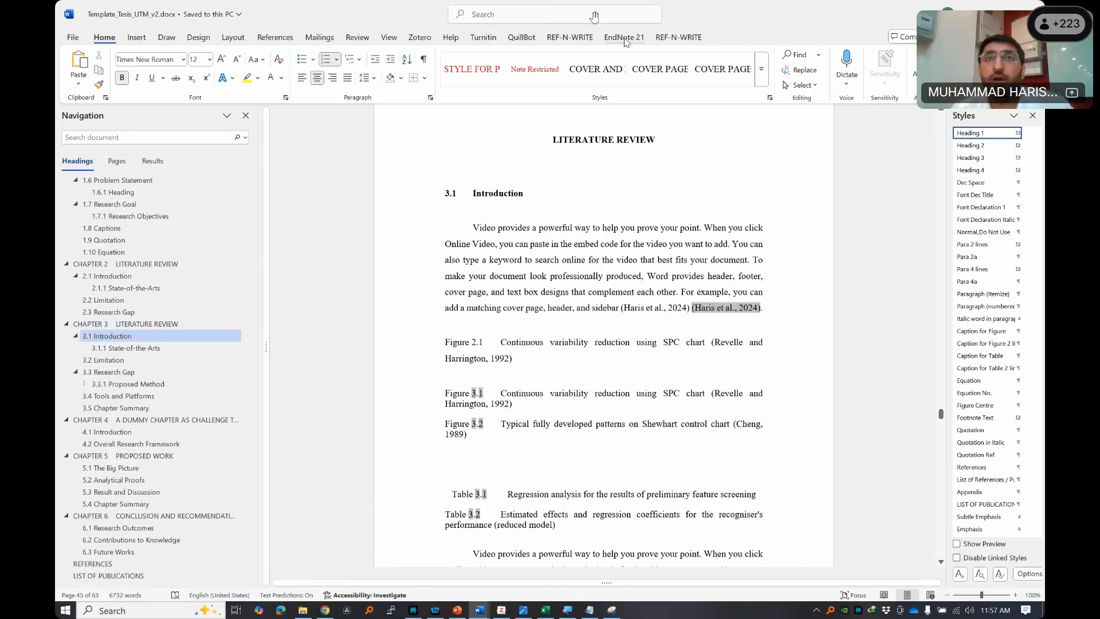
pyautogui.click(612, 309)
pyautogui.scroll(-3, 613, 312)
pyautogui.scroll(4, 613, 273)
pyautogui.click(653, 318)
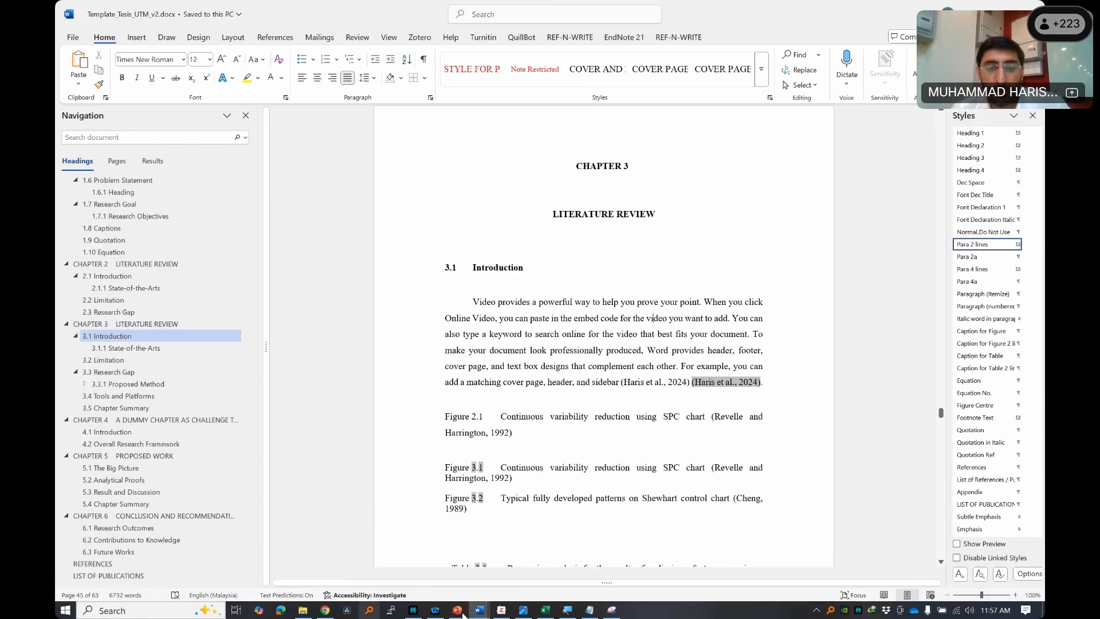
# - Bring up the Zotero window, move it and close it
pyautogui.click(498, 614)
pyautogui.moveTo(380, 16); pyautogui.dragTo(346, 122)
pyautogui.click(591, 119)
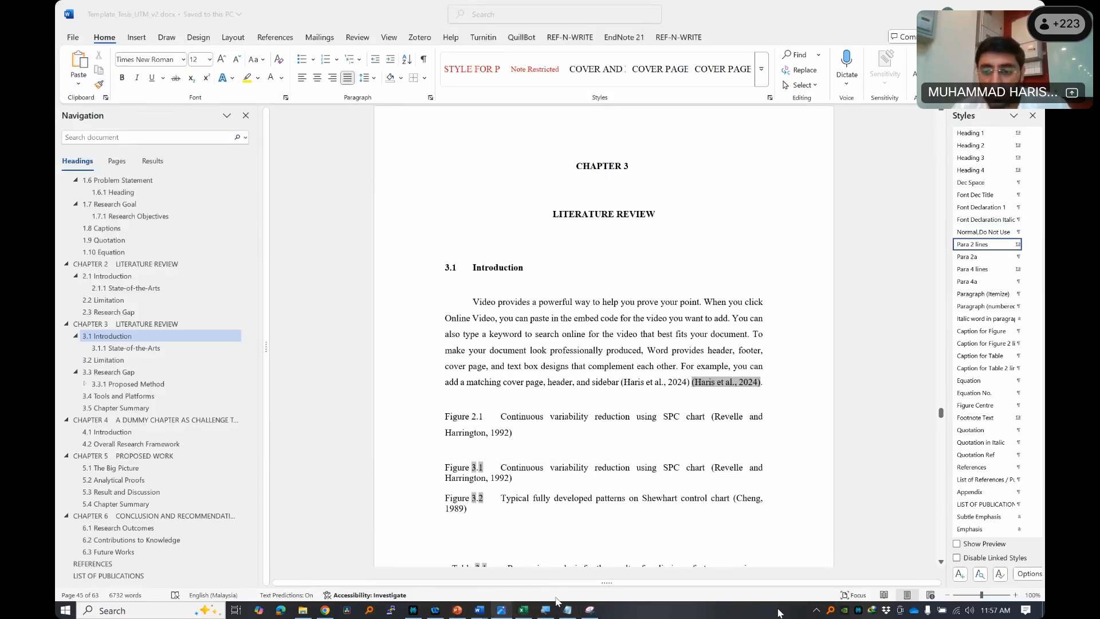
# - Toggle the Windows "Lock the taskbar" option
pyautogui.click(816, 610)
pyautogui.rightClick(715, 613)
pyautogui.click(749, 586)
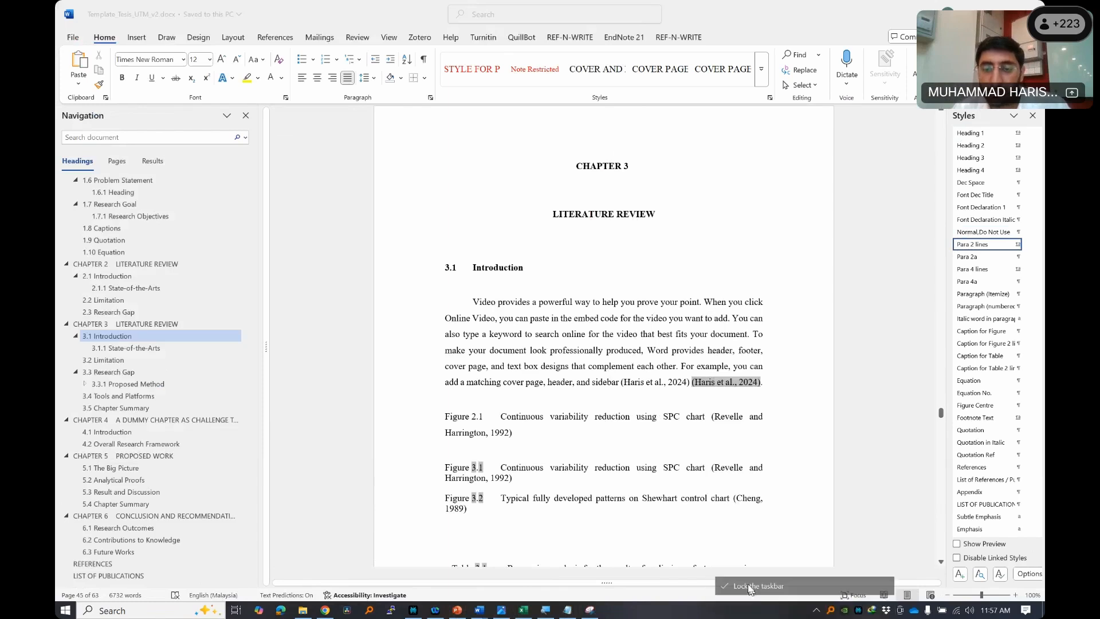
# - Open Task Manager, look through its running apps and background processes, and close it
pyautogui.rightClick(694, 613)
pyautogui.click(727, 587)
pyautogui.rightClick(707, 611)
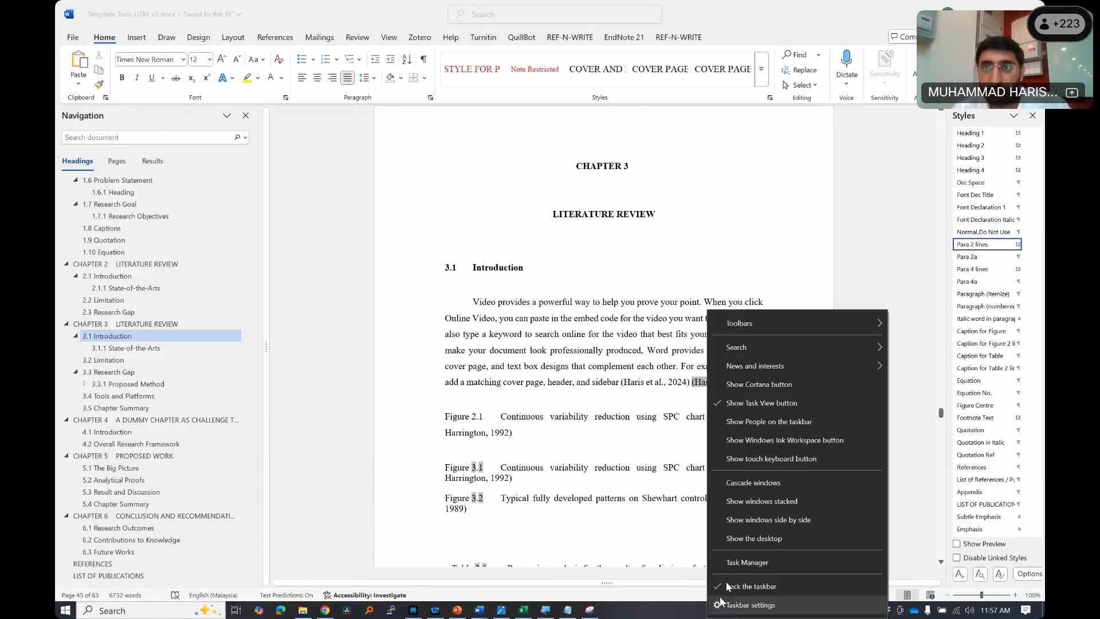
pyautogui.click(729, 569)
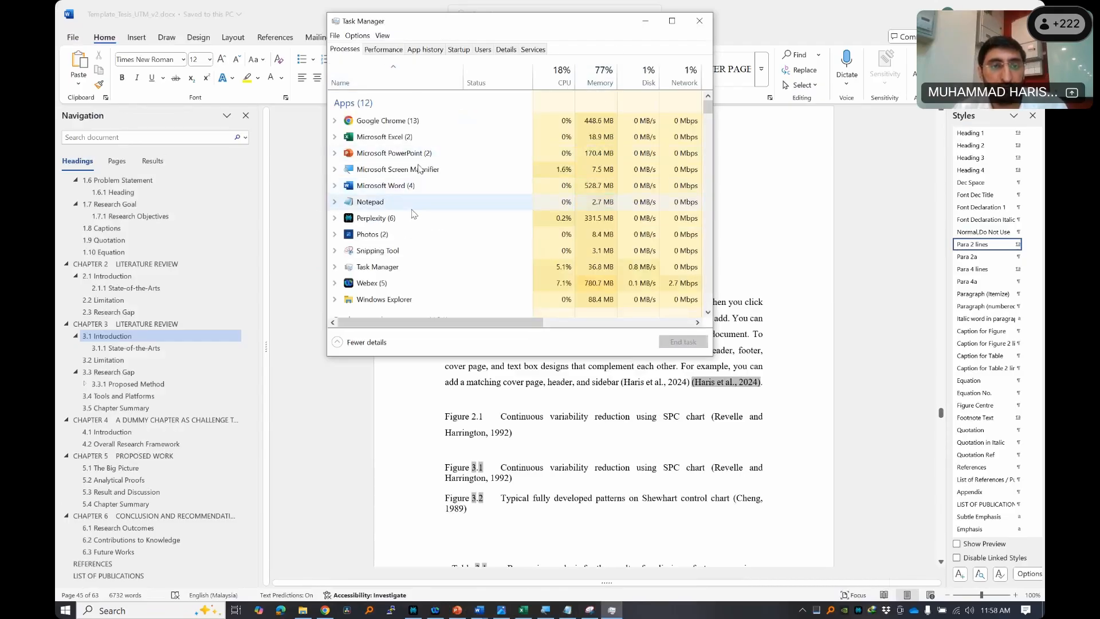
pyautogui.scroll(-7, 412, 166)
pyautogui.scroll(-8, 420, 169)
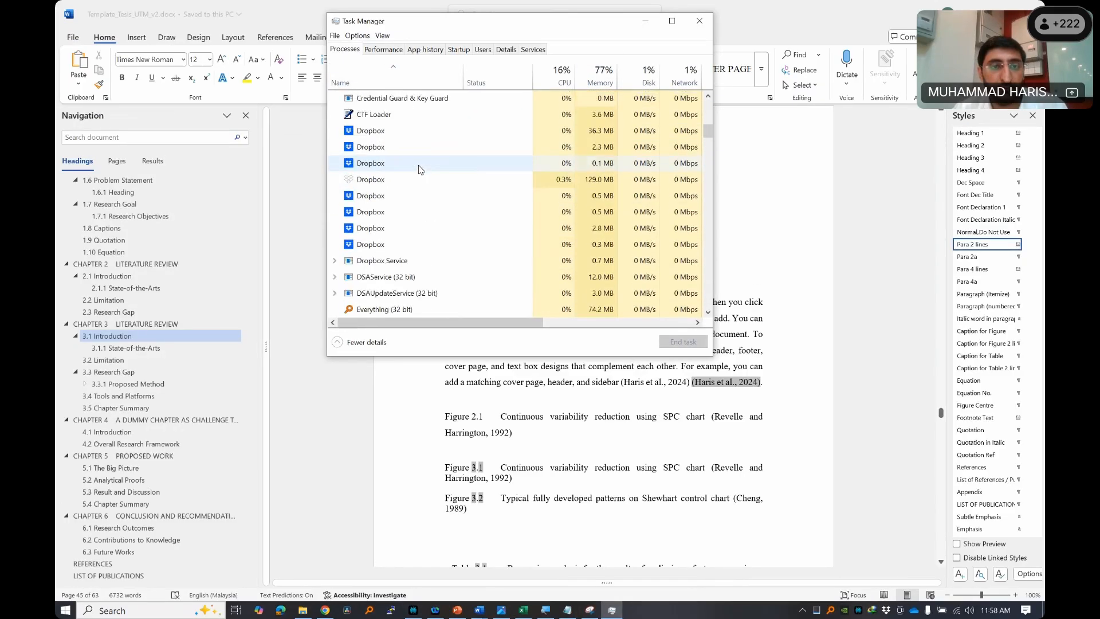
pyautogui.scroll(-10, 419, 169)
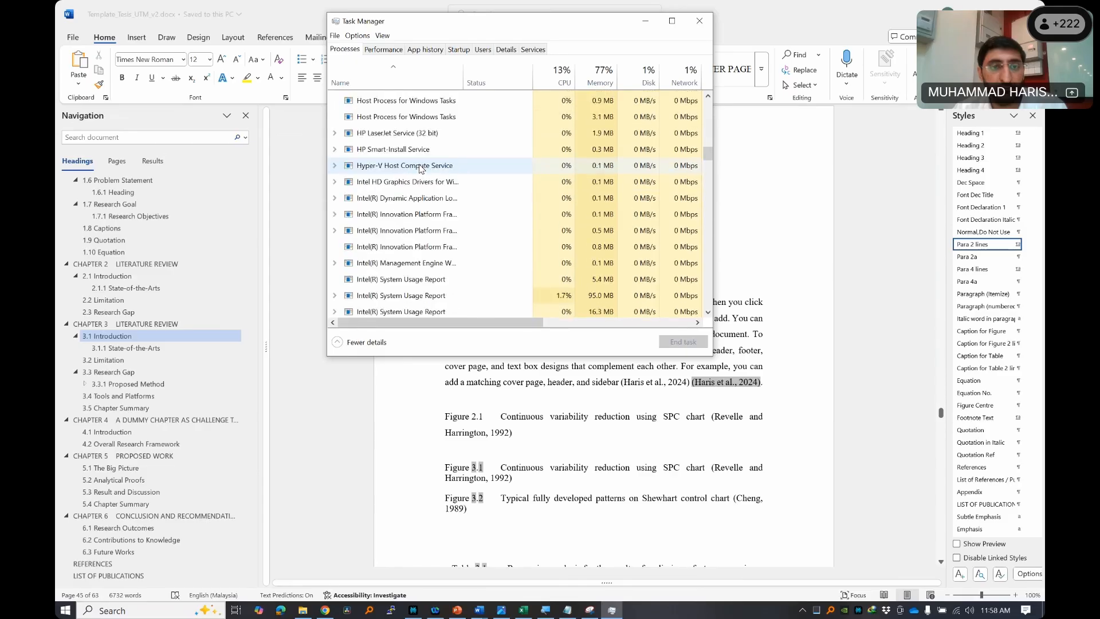
pyautogui.scroll(-3, 420, 166)
pyautogui.click(420, 164)
pyautogui.press('e')
pyautogui.press('e')
pyautogui.press('e')
pyautogui.press('e')
pyautogui.scroll(9, 444, 171)
pyautogui.scroll(4, 454, 173)
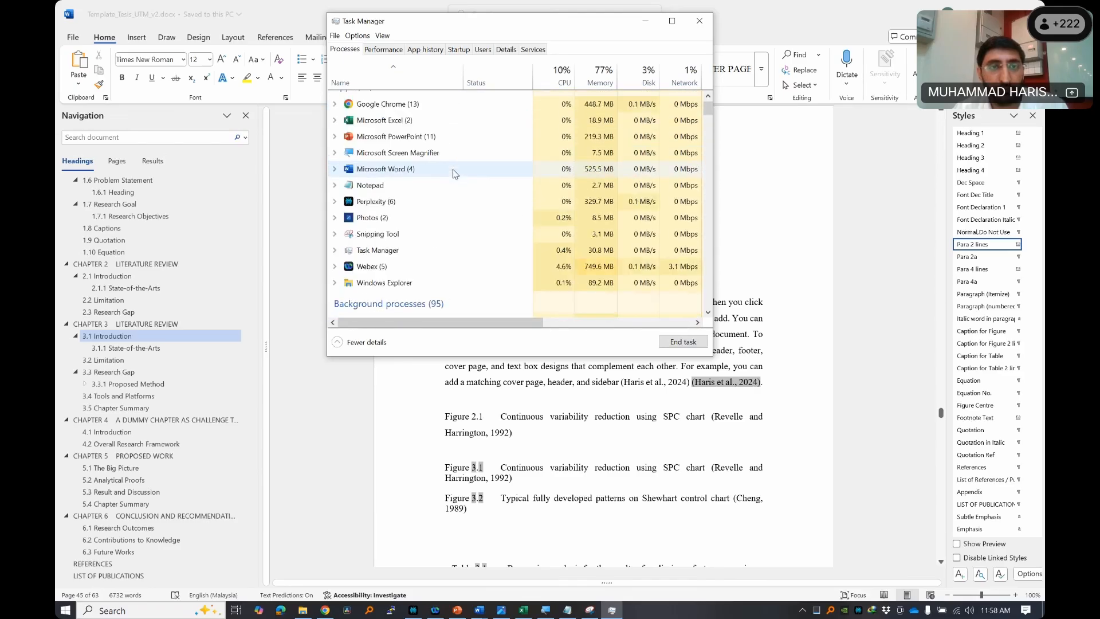
pyautogui.click(700, 21)
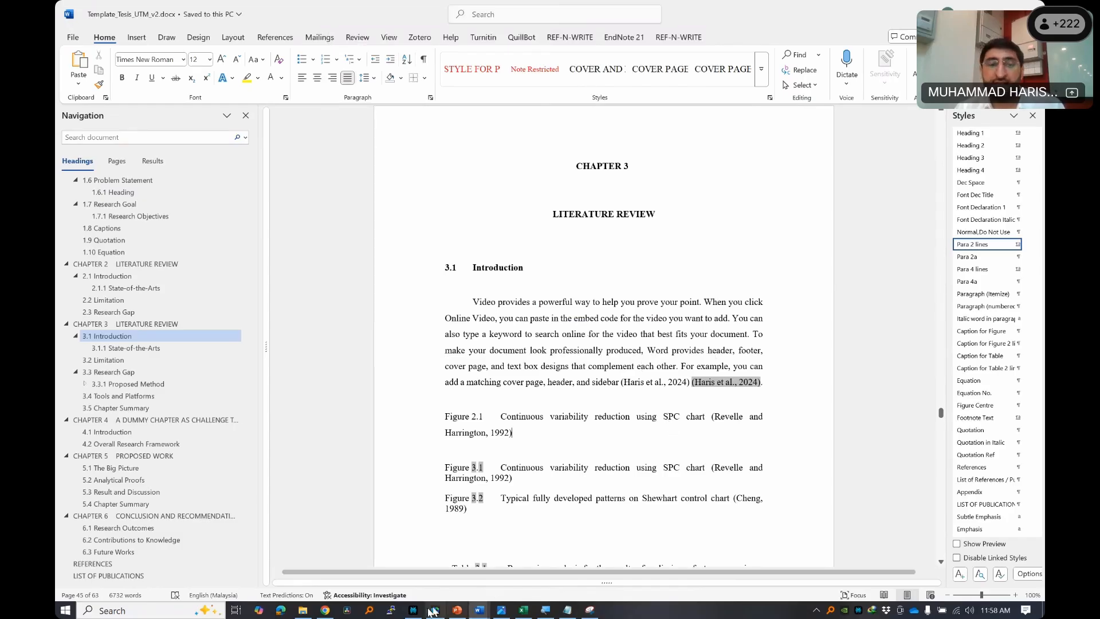
# - Switch to Chrome, open scholar.google.com and search it for "classifcation of data"
pyautogui.click(331, 611)
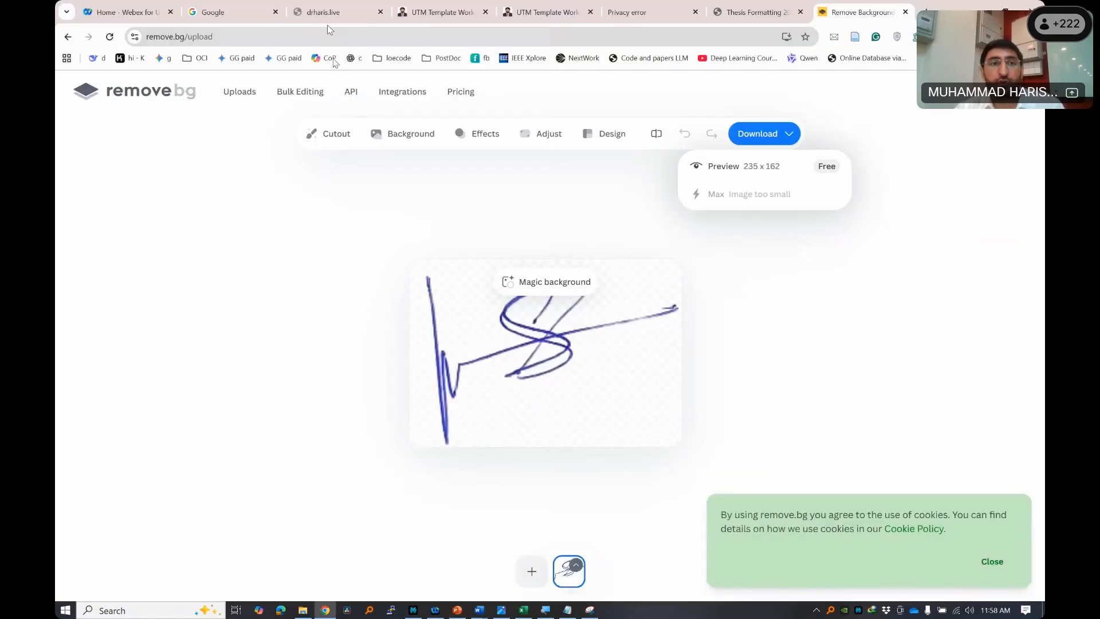
pyautogui.click(331, 35)
pyautogui.write('sc')
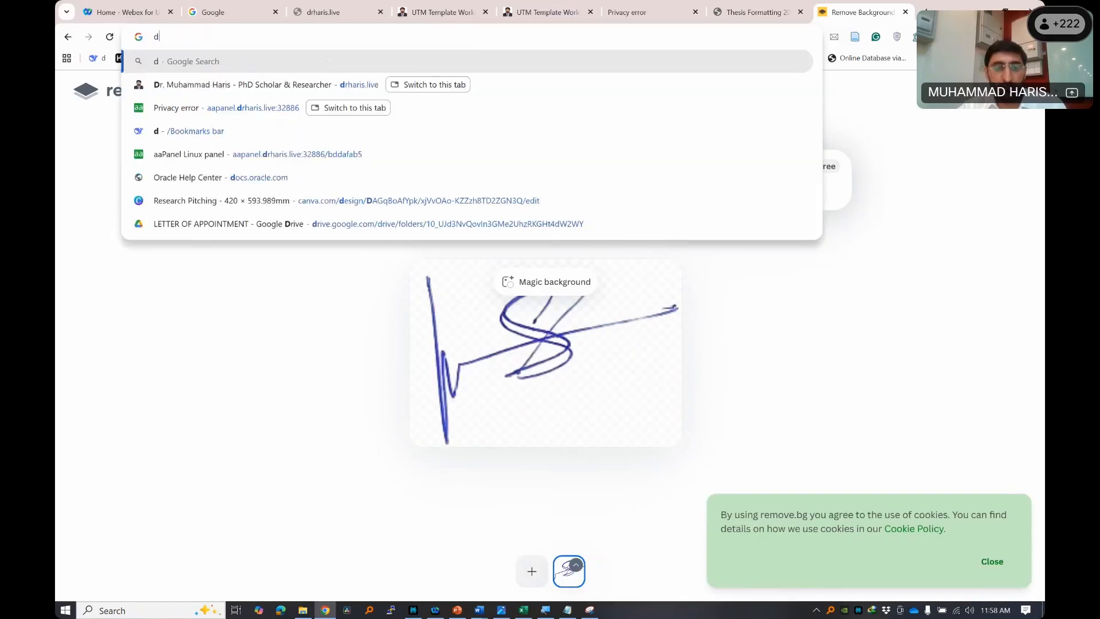
pyautogui.press('Return')
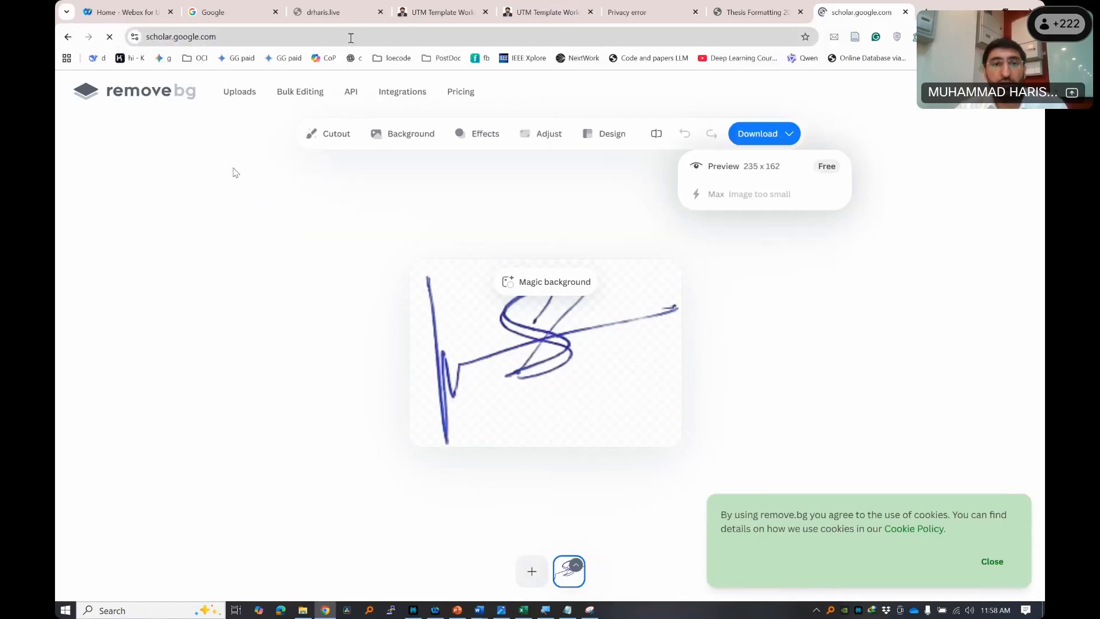
pyautogui.write('clas')
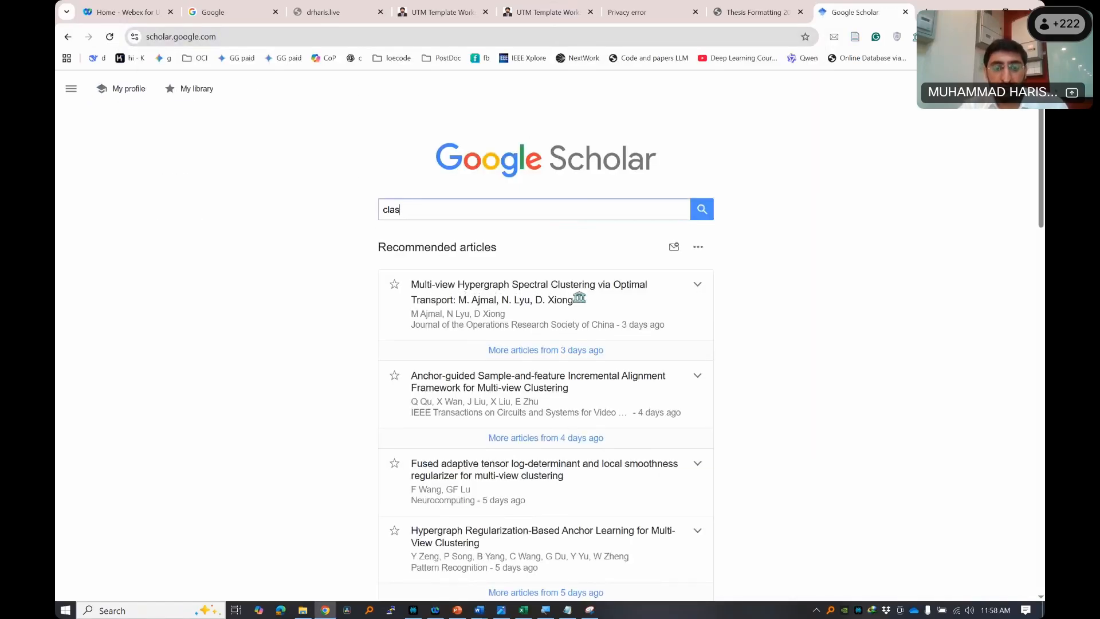
pyautogui.write('sifcation of data')
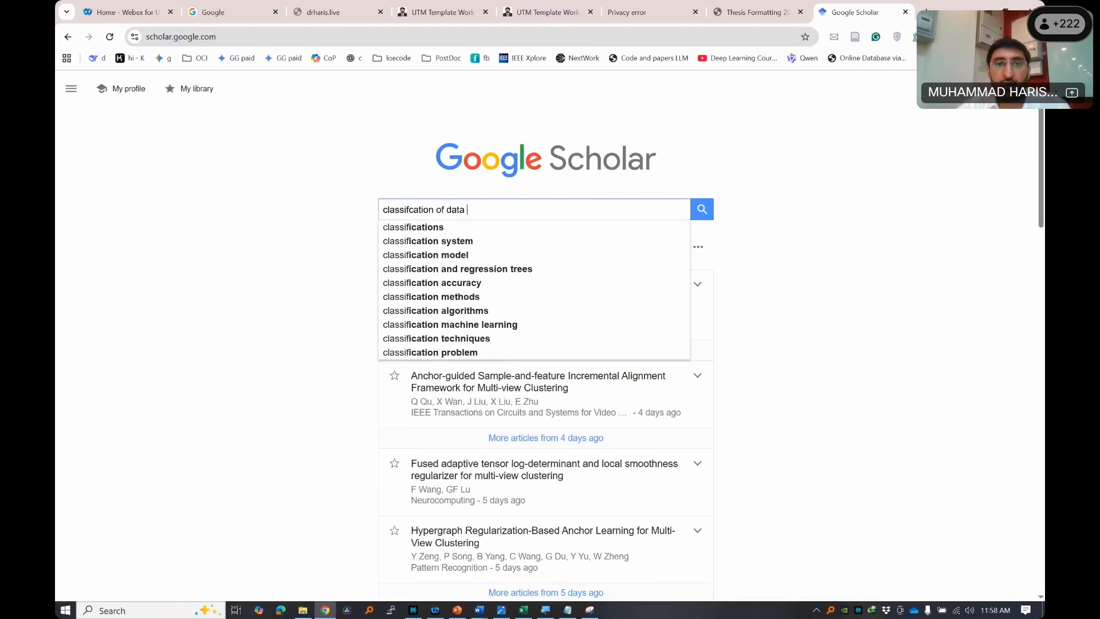
pyautogui.press('Return')
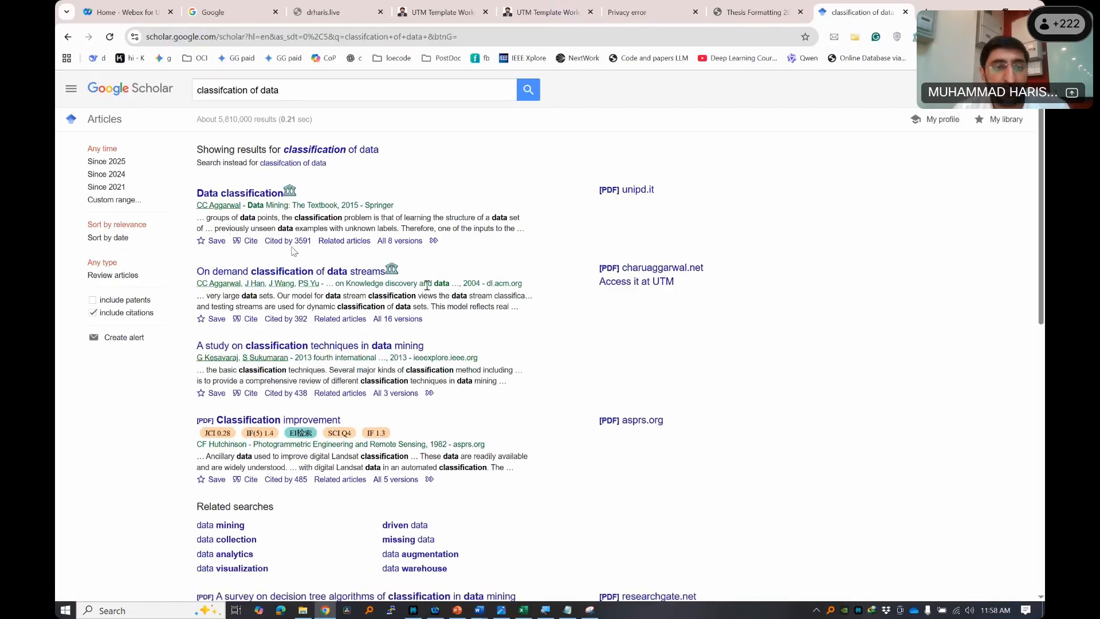
# - Open the "Data classification" result's full text on Sci-Hub and the IEEE Xplore page for "A study on classification techniques in data mining"
pyautogui.click(292, 190)
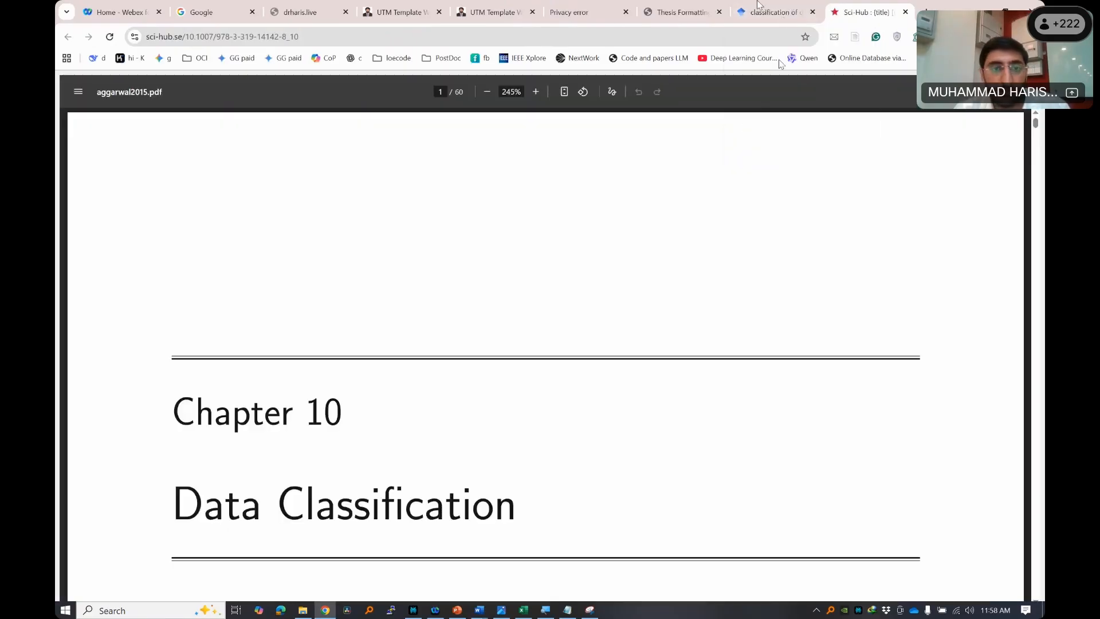
pyautogui.click(781, 12)
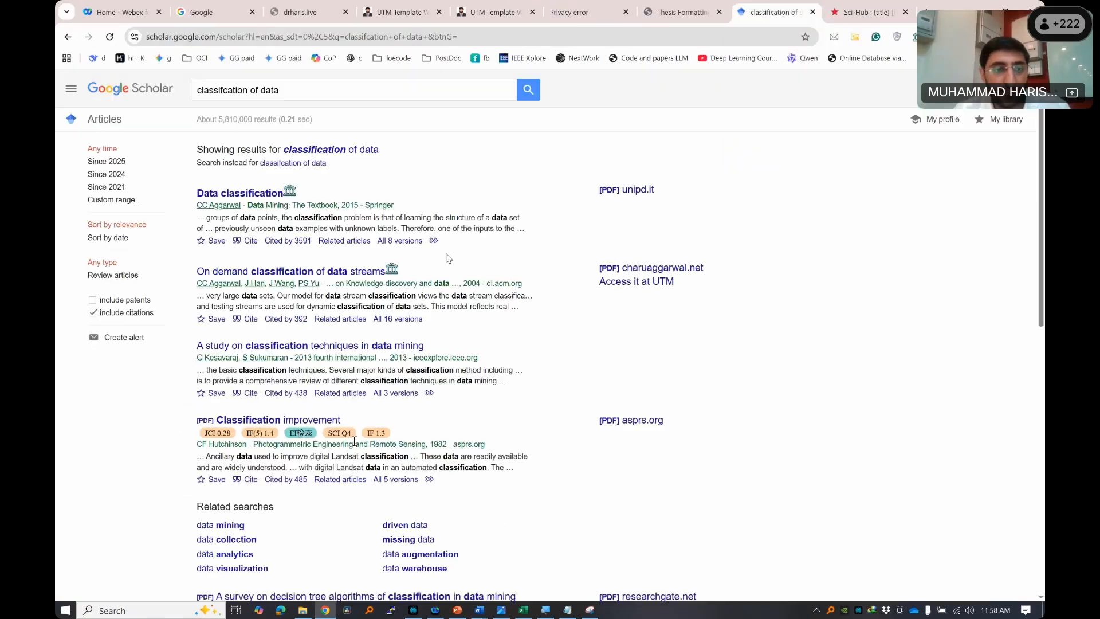
pyautogui.scroll(-5, 399, 327)
pyautogui.scroll(3, 166, 326)
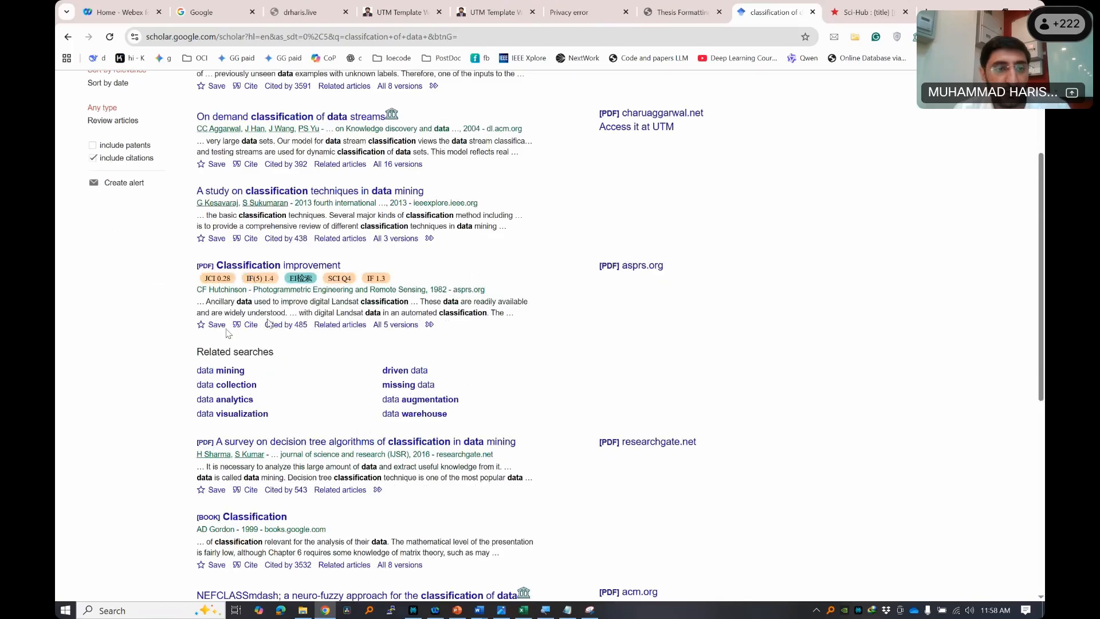
pyautogui.middleClick(261, 191)
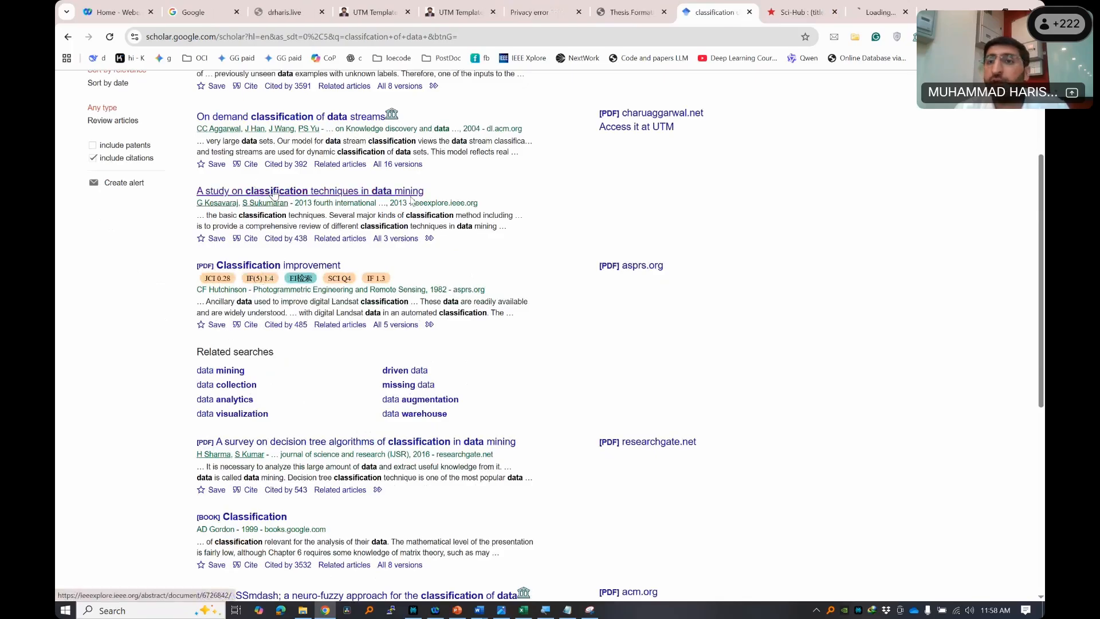
pyautogui.click(883, 6)
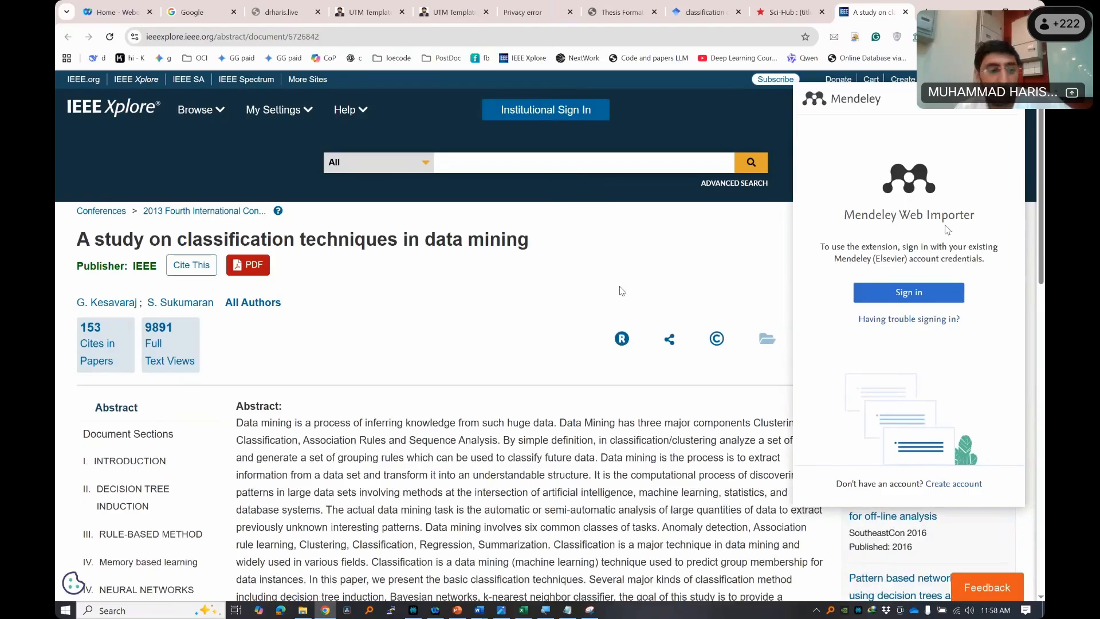
# - Start Mendeley Desktop, select the 2021 paper on a dynamic bandwidth allocation algorithm to view its details, and minimize the program
pyautogui.click(63, 609)
pyautogui.click(61, 609)
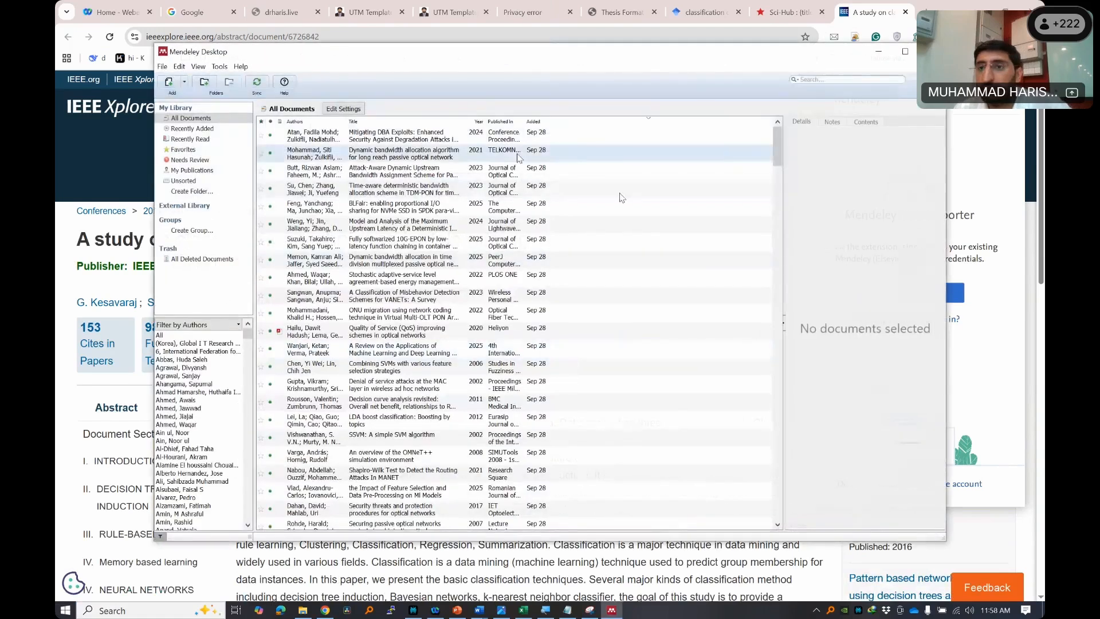
pyautogui.click(641, 154)
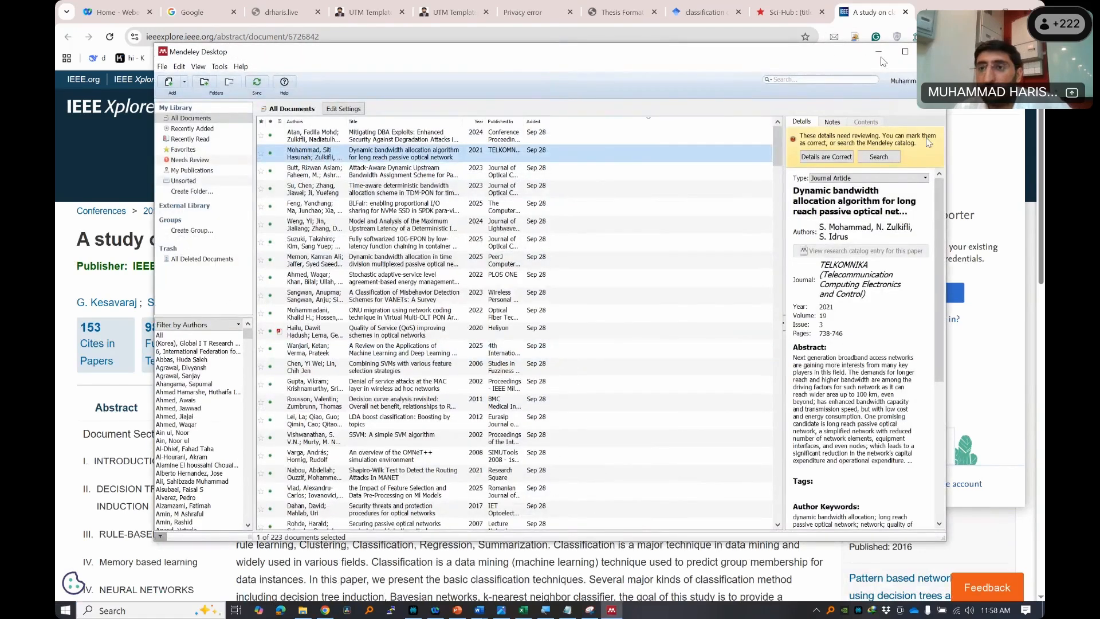
pyautogui.click(879, 53)
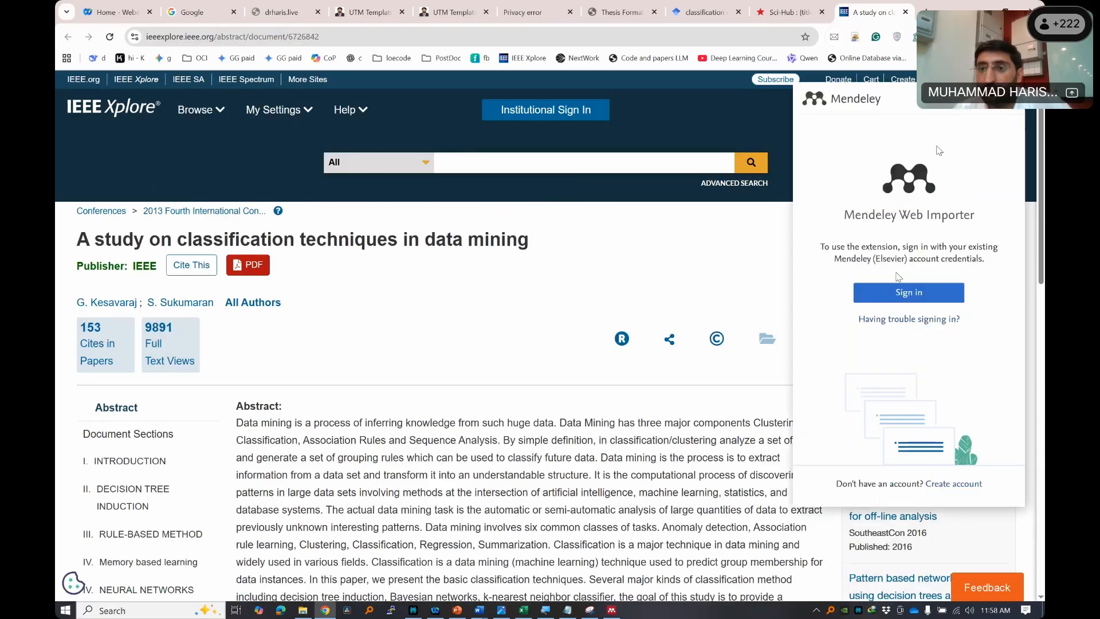
# - Sign in to Mendeley Web Importer, add "A study on classification techniques in data mining" to the library and sync Mendeley Desktop
pyautogui.click(909, 292)
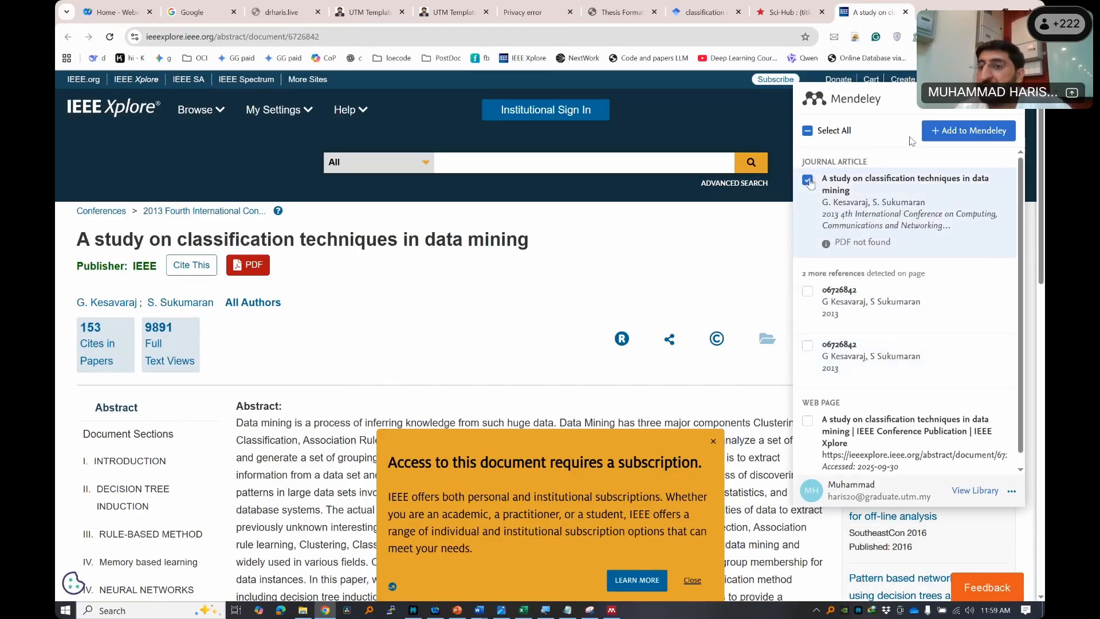
pyautogui.click(938, 132)
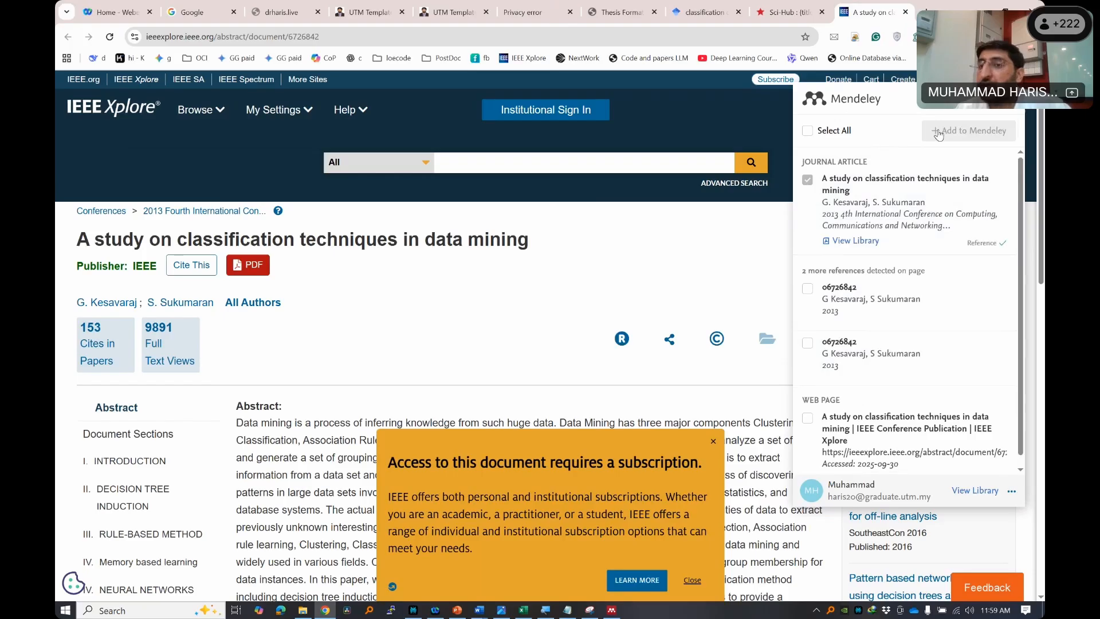
pyautogui.click(611, 612)
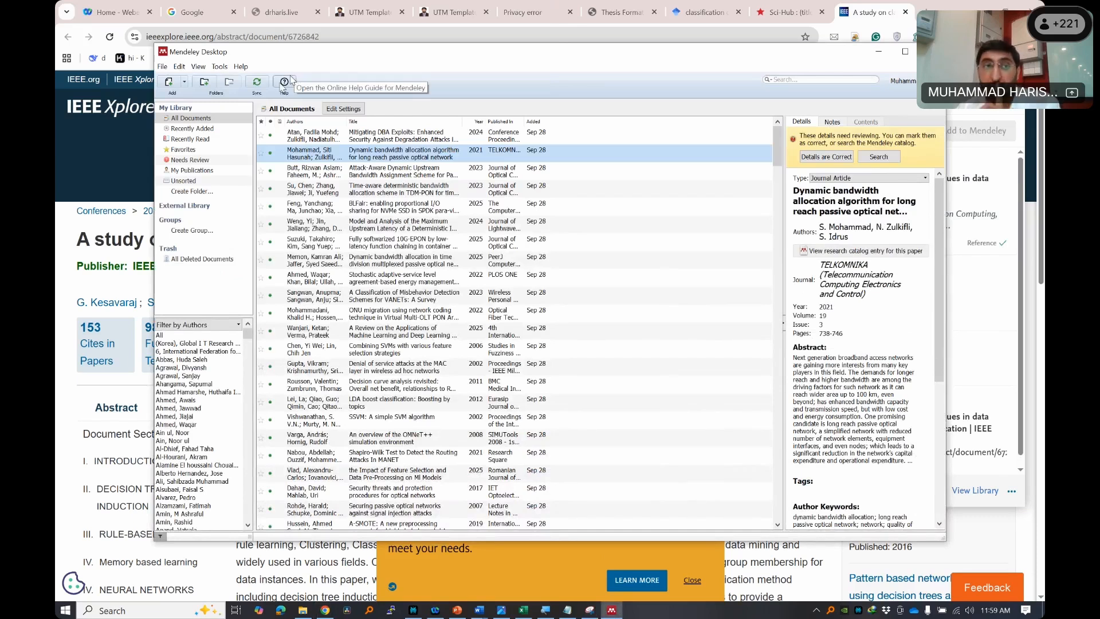
pyautogui.click(262, 84)
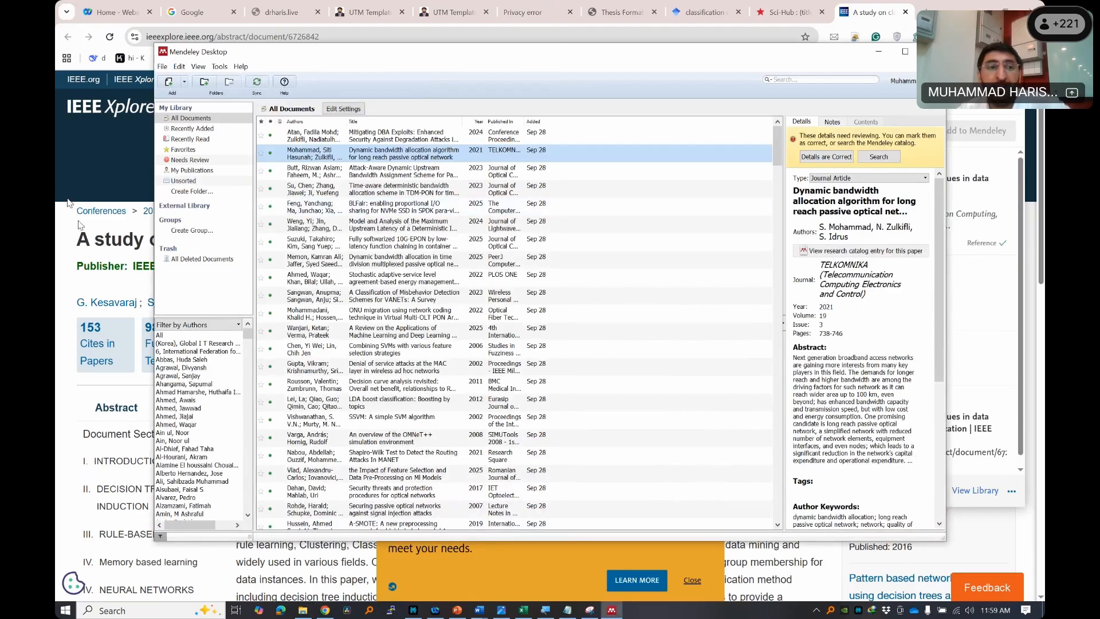
pyautogui.click(96, 241)
pyautogui.moveTo(78, 241); pyautogui.dragTo(531, 254)
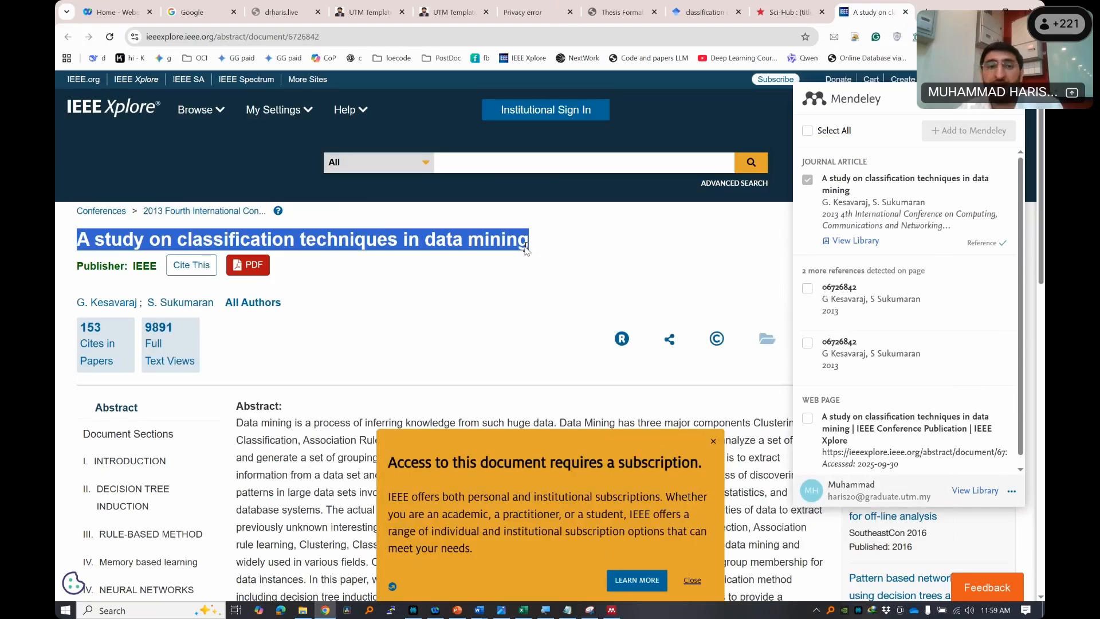
# - Switch back to Word, delete the second 2024 citation ending the 3.1 Introduction paragraph and refresh the Mendeley citations
pyautogui.hotkey('alt', 'Tab', 'Tab')
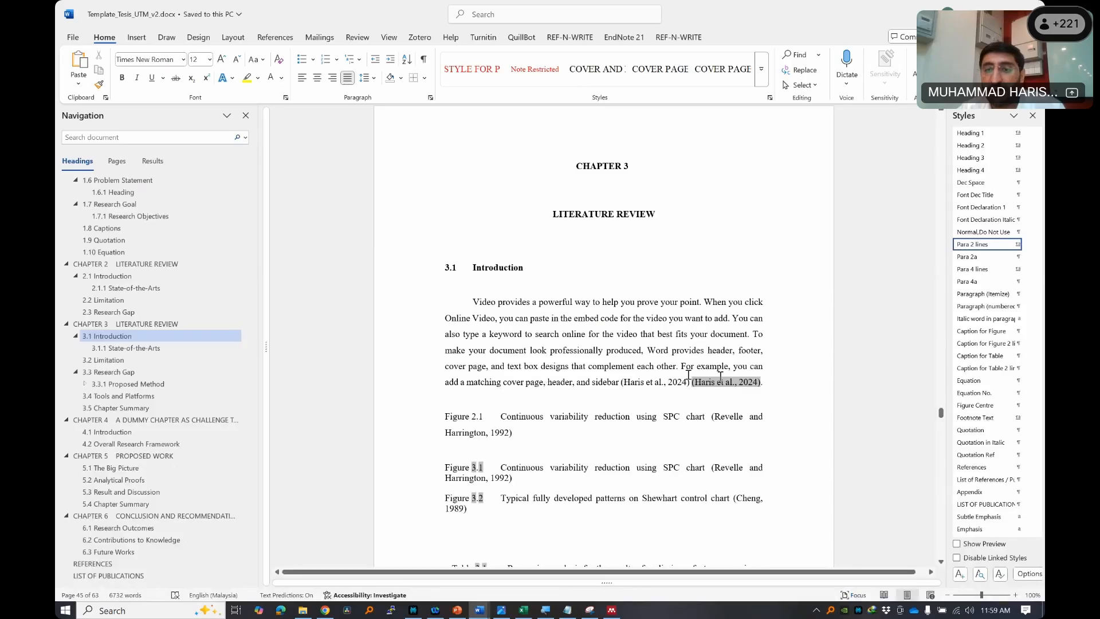
pyautogui.press('BackSpace')
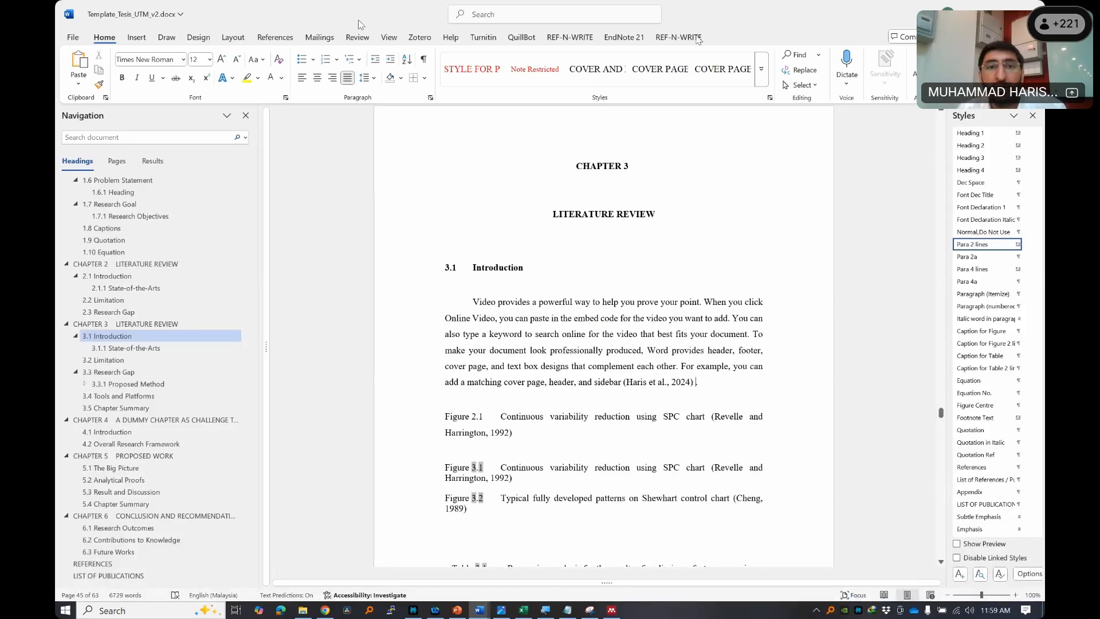
pyautogui.click(274, 38)
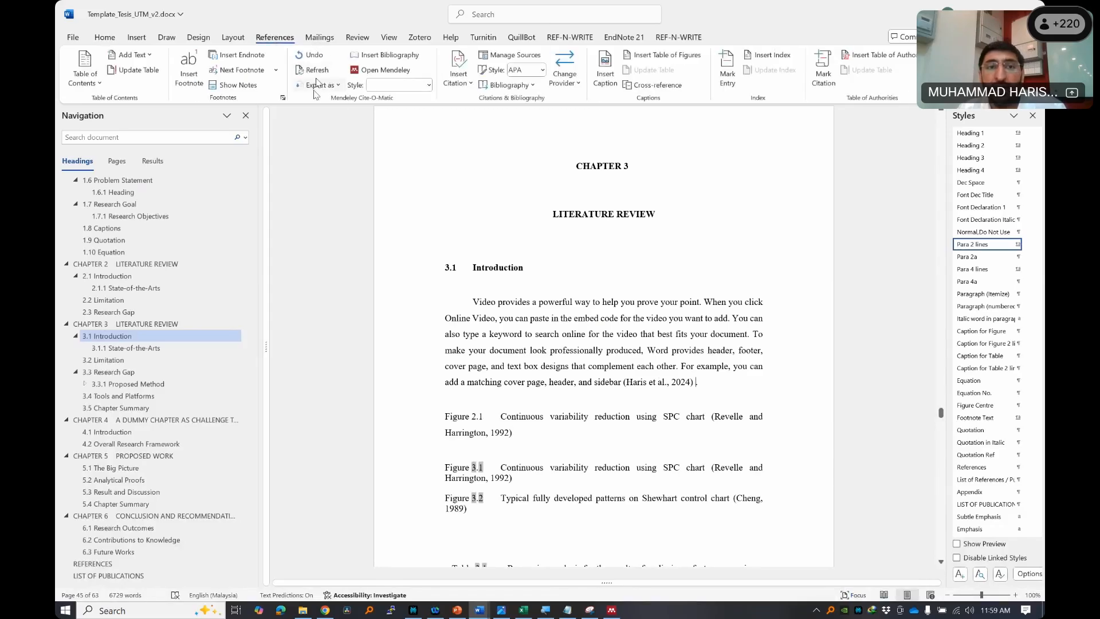
pyautogui.click(317, 71)
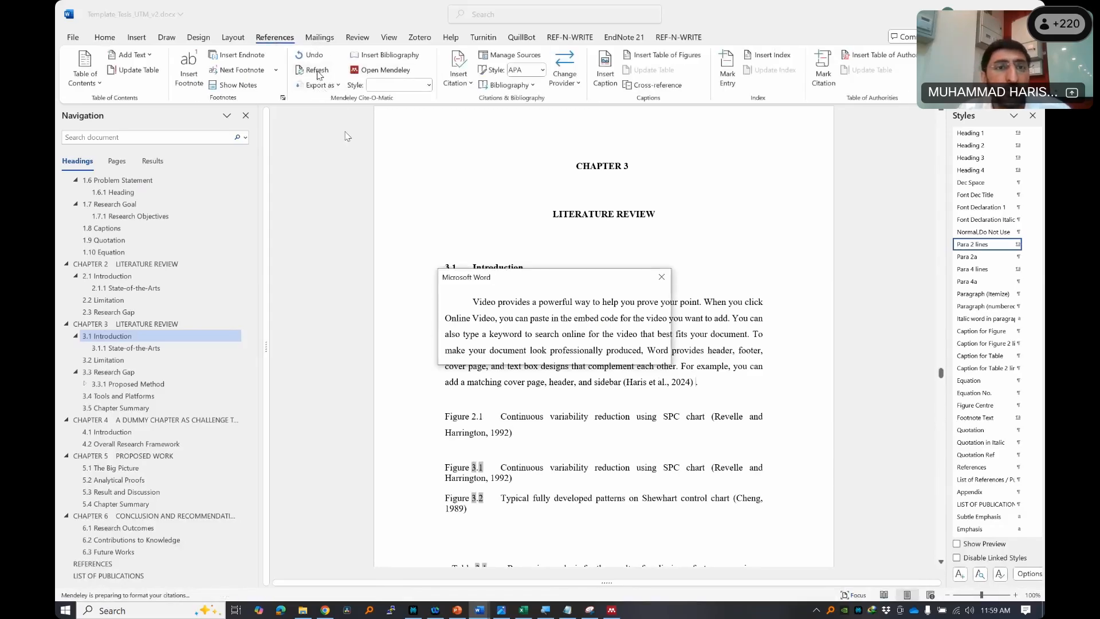
pyautogui.moveTo(519, 282); pyautogui.dragTo(457, 231)
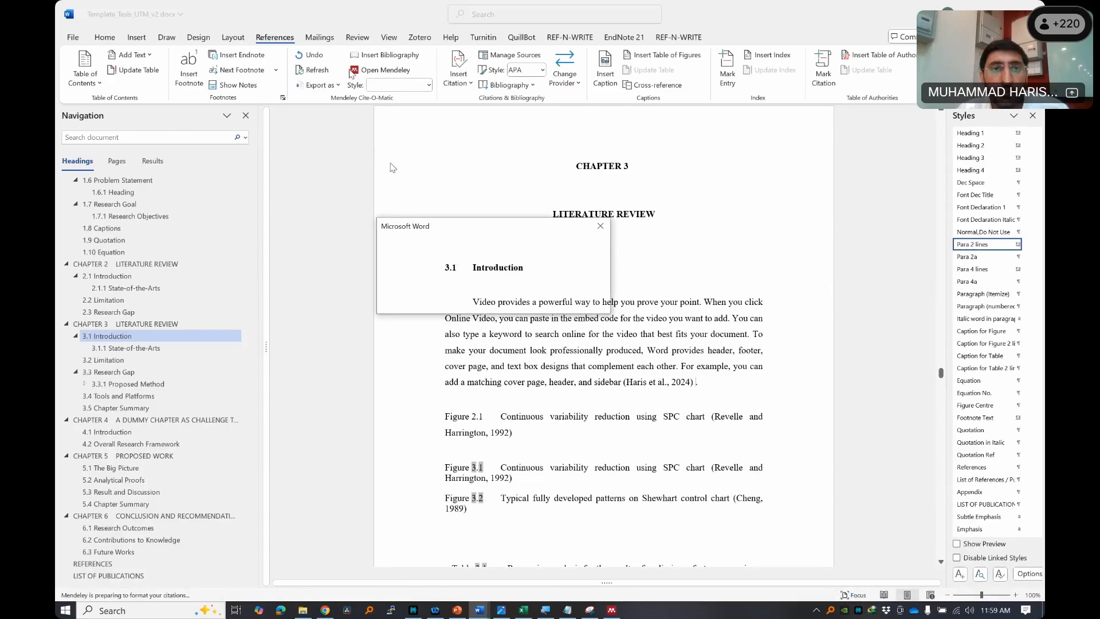
# - Bring up Mendeley, close its Citation Styles dialog, and replace the second 2024 citation ending the 2.1 Introduction paragraph with "_)."
pyautogui.click(384, 70)
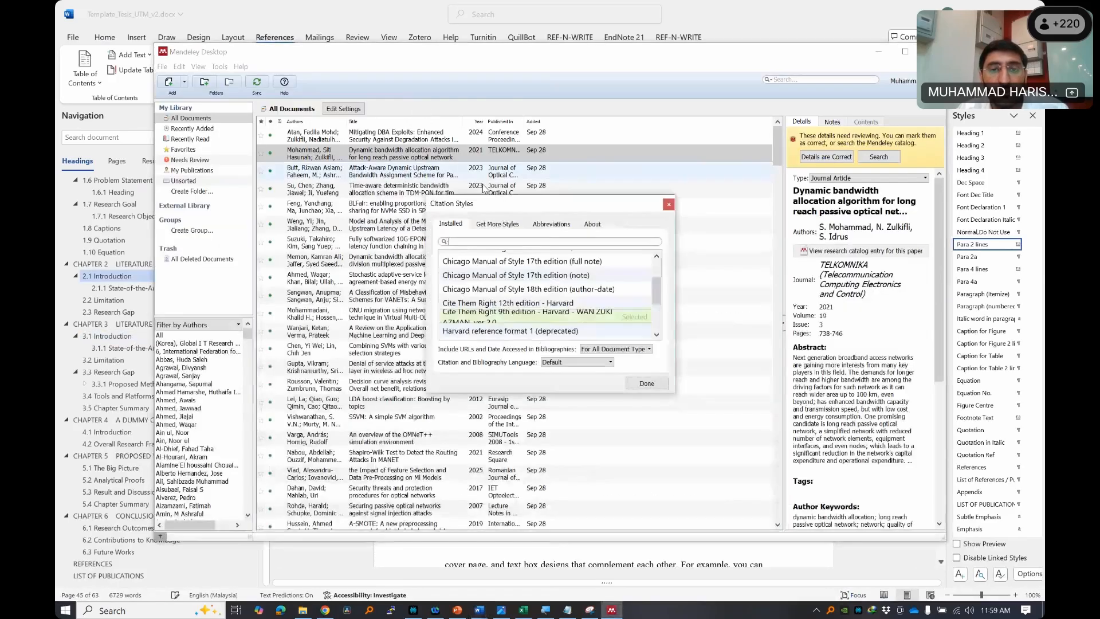
pyautogui.click(645, 384)
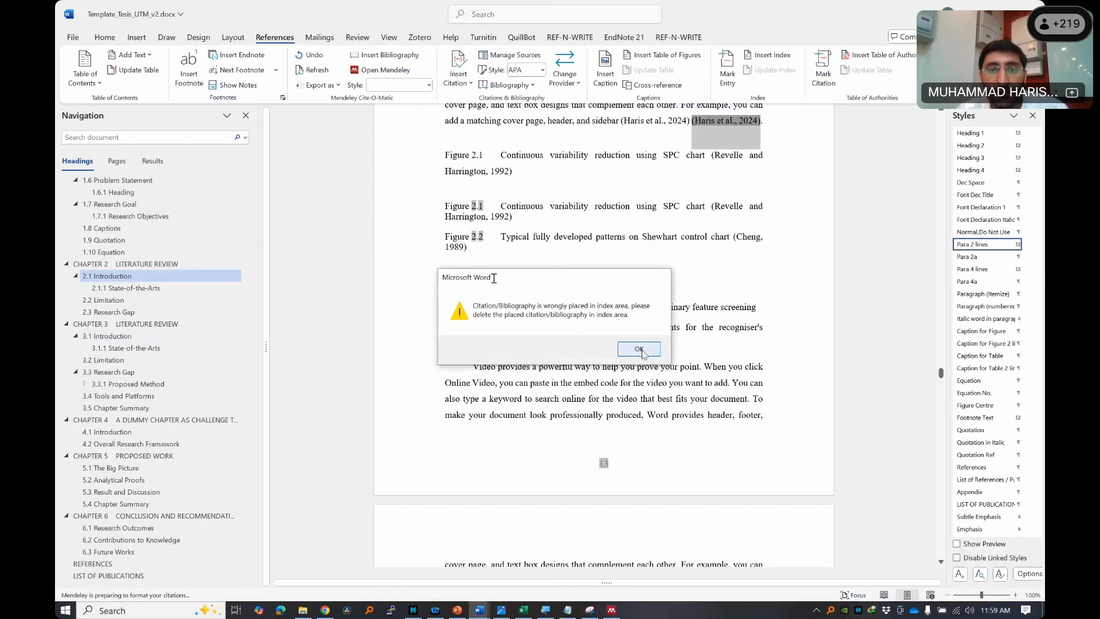
pyautogui.click(639, 350)
pyautogui.press('BackSpace')
pyautogui.write('_).')
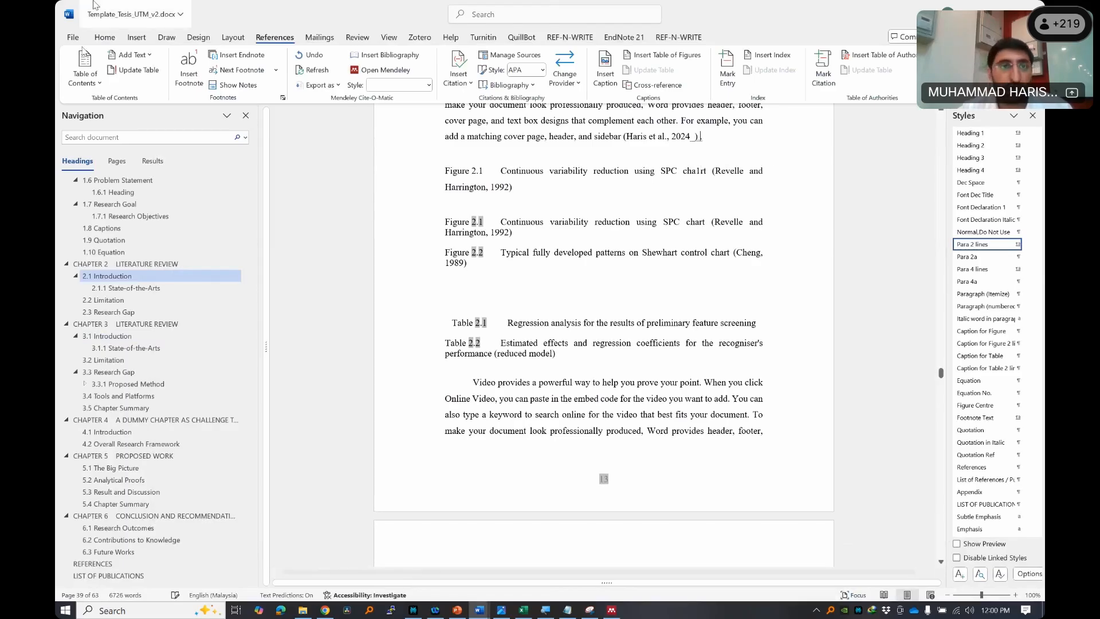
# - Refresh the Mendeley citations, select the installed Cite Them Right 9th edition - Harvard style in Mendeley's Citation Styles dialog, and close it
pyautogui.click(321, 71)
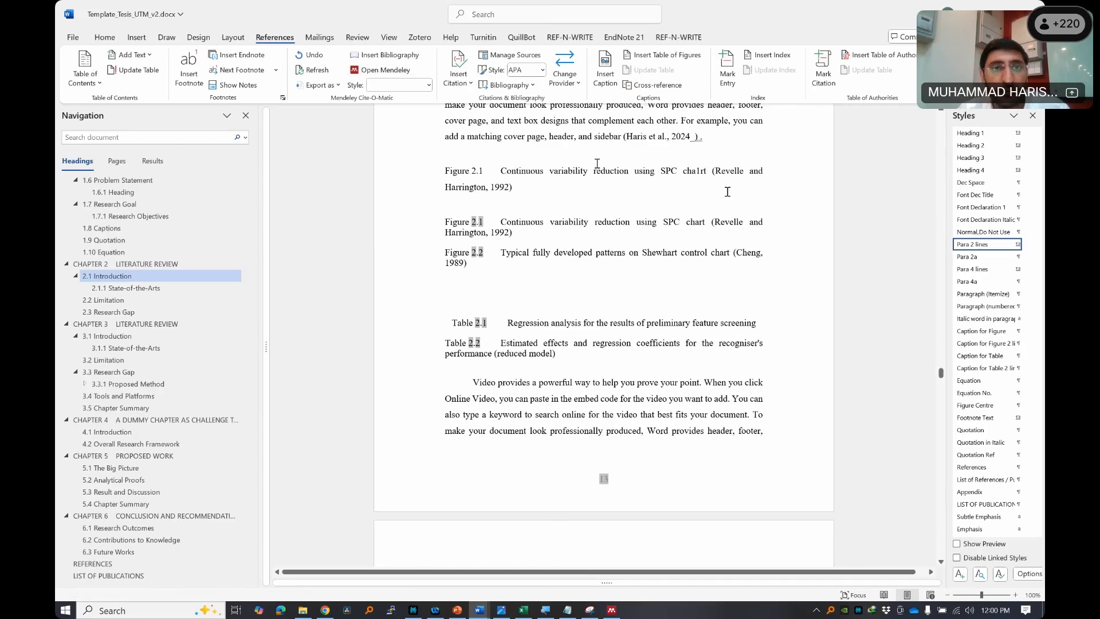
pyautogui.click(371, 71)
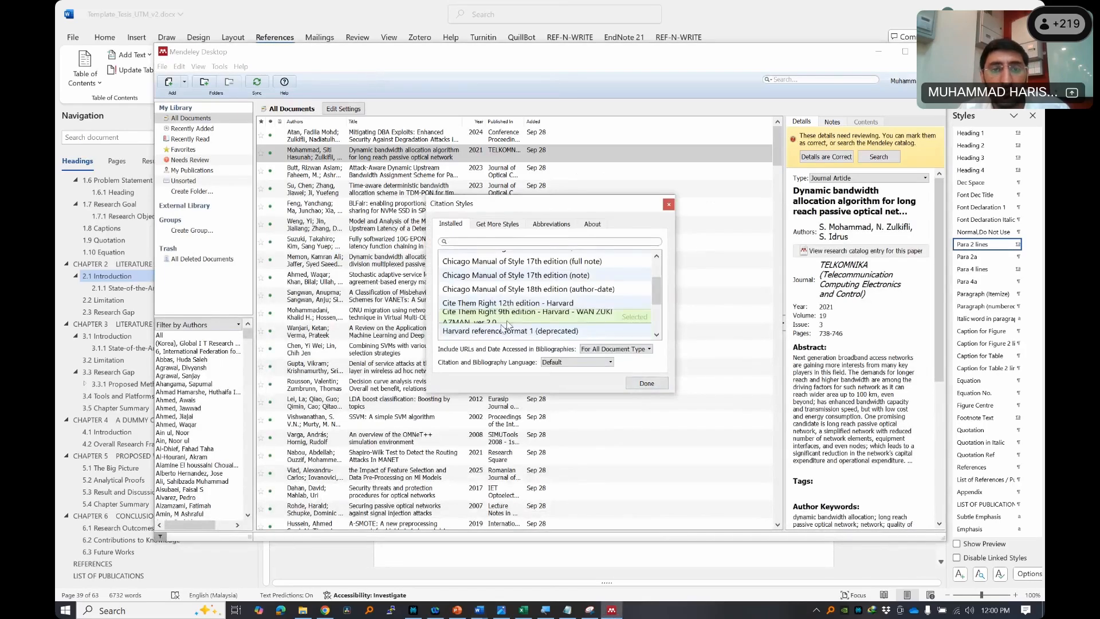
pyautogui.click(542, 320)
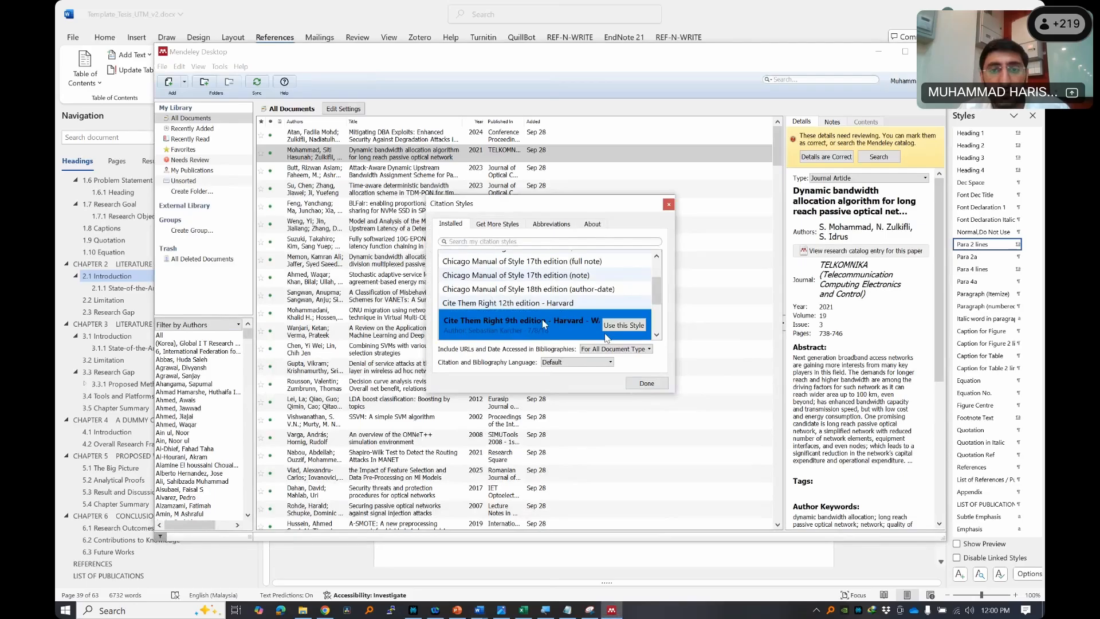
pyautogui.click(647, 384)
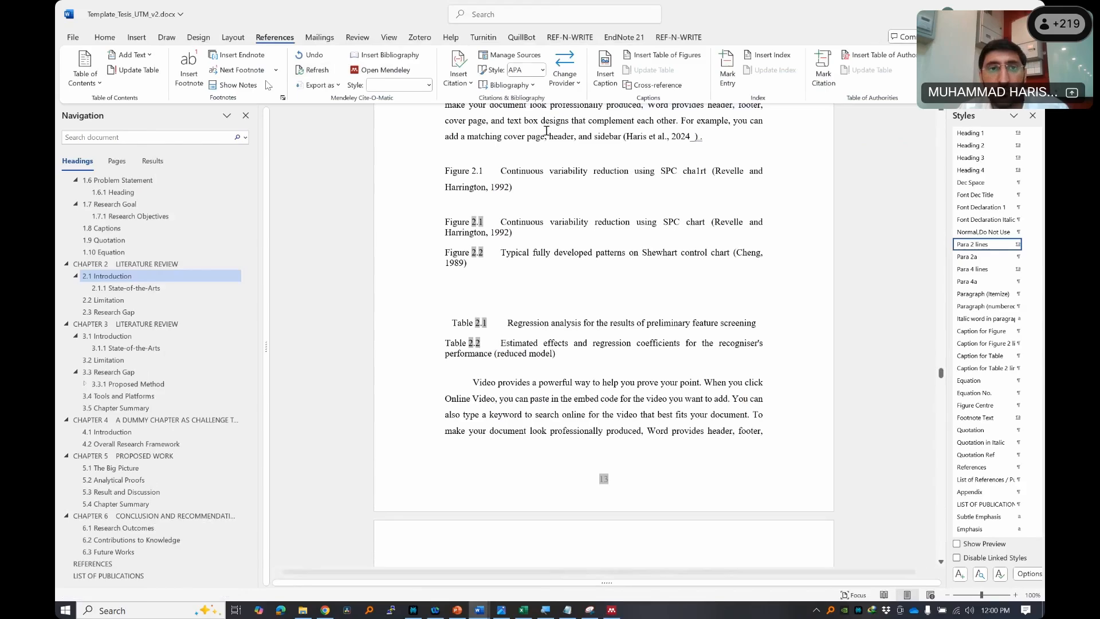
pyautogui.click(405, 70)
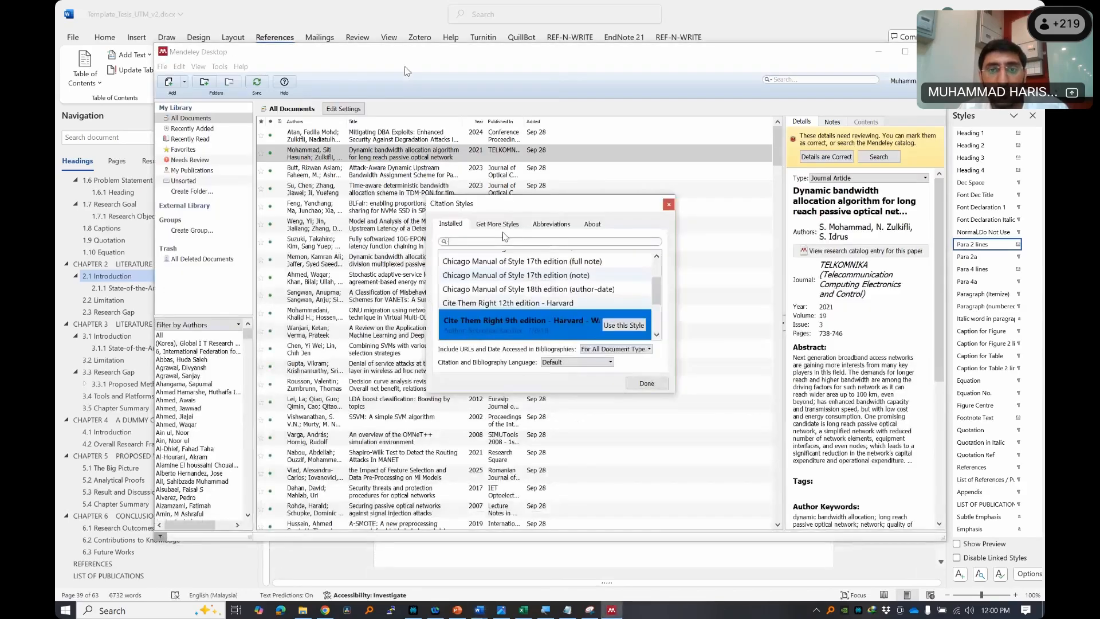
pyautogui.click(646, 383)
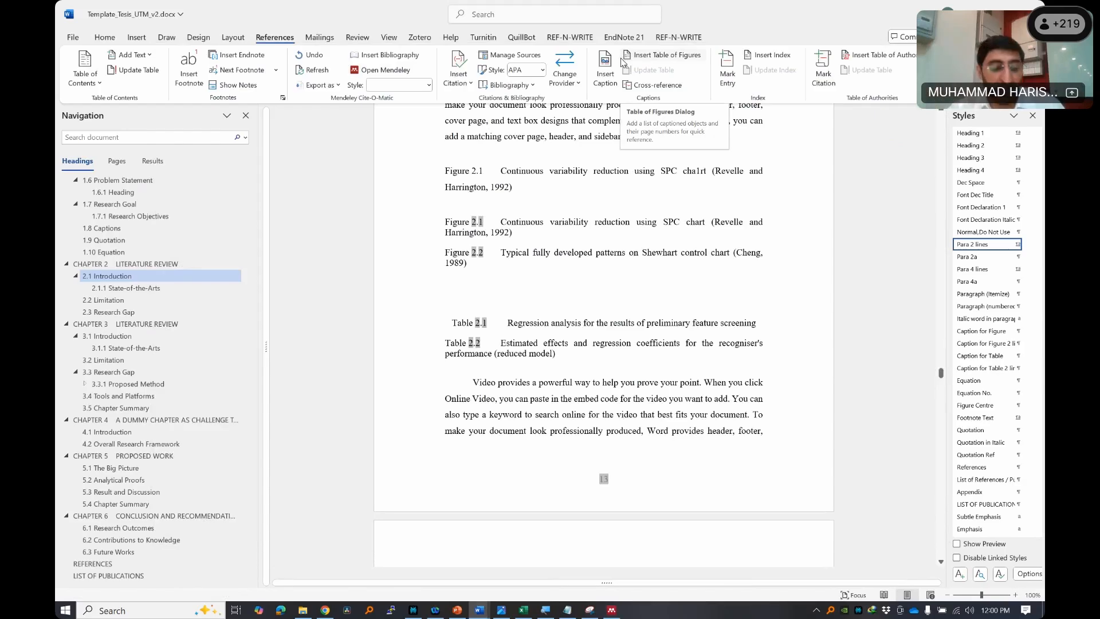
# - Start Zotero, switch to the browser, and save "A study on classification techniques in data mining" from IEEE Xplore to the Zotero library
pyautogui.press('super')
pyautogui.write('z')
pyautogui.press('Return')
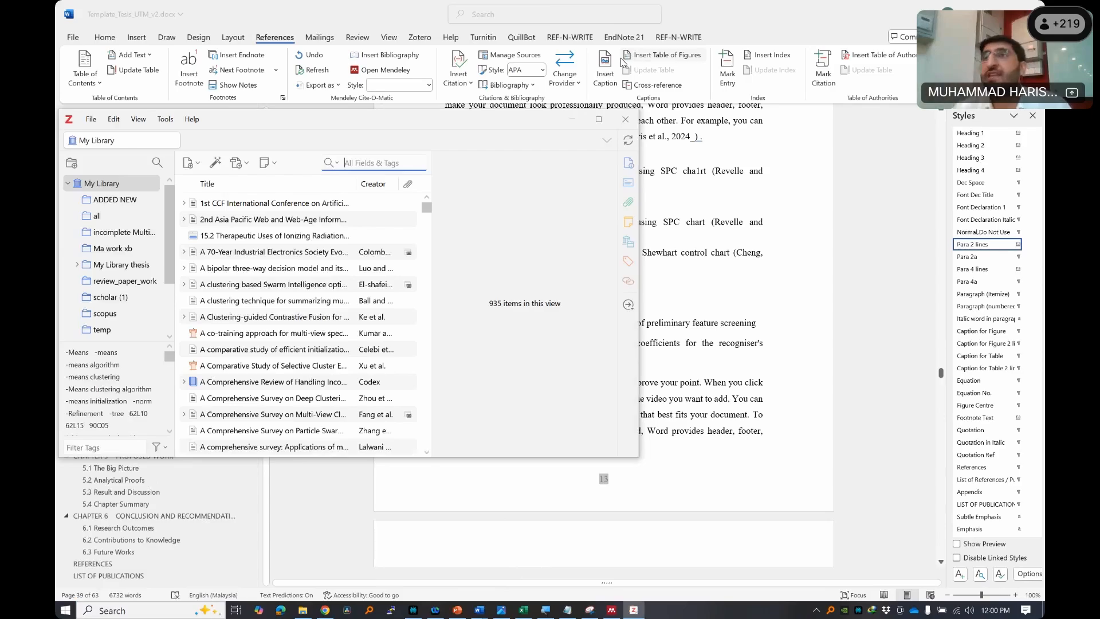
pyautogui.click(792, 190)
pyautogui.click(929, 110)
pyautogui.hotkey('alt', 'Tab')
pyautogui.click(856, 107)
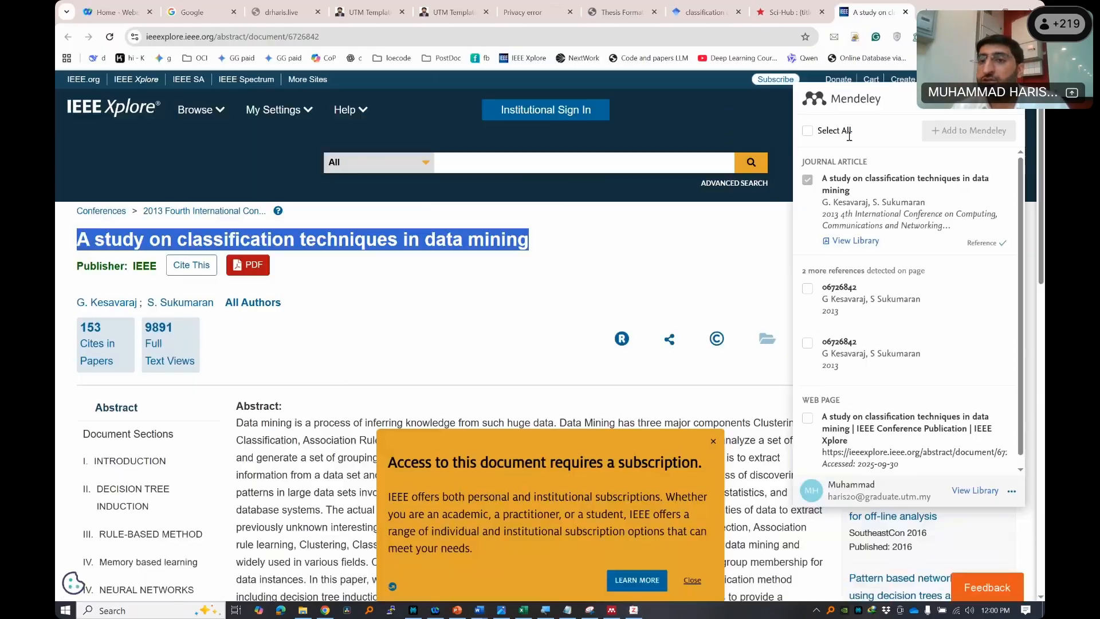
pyautogui.click(862, 37)
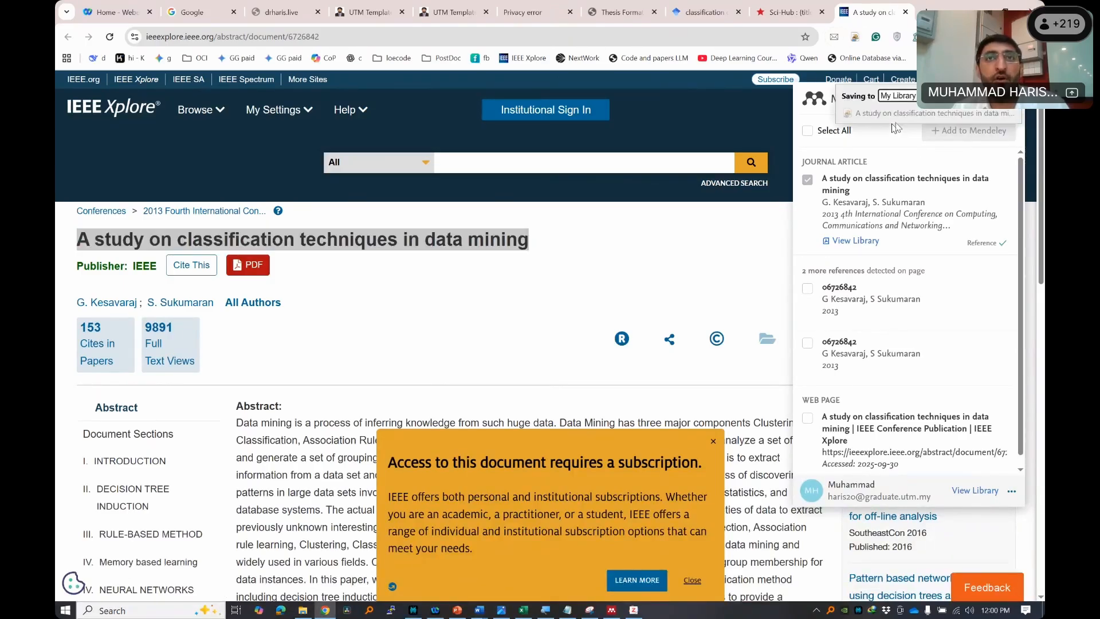
pyautogui.tripleClick(903, 114)
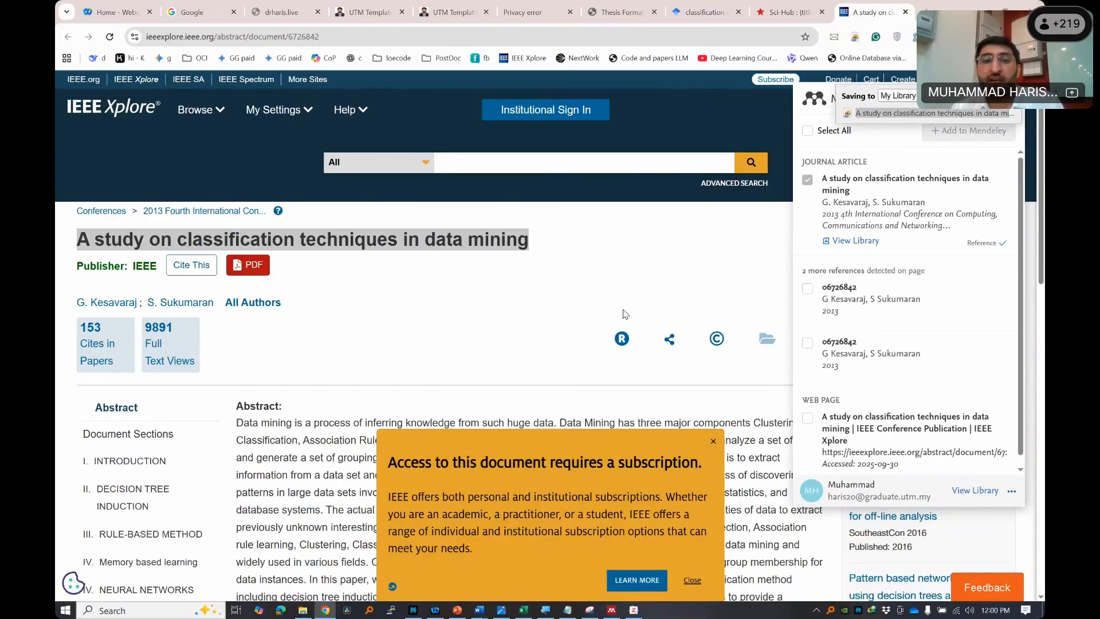
# - Switch back to Word and cite the classification techniques paper with Zotero at the end of the 2.1 Introduction paragraph, skipping the Mendeley import
pyautogui.hotkey('alt', 'Tab')
pyautogui.click(533, 185)
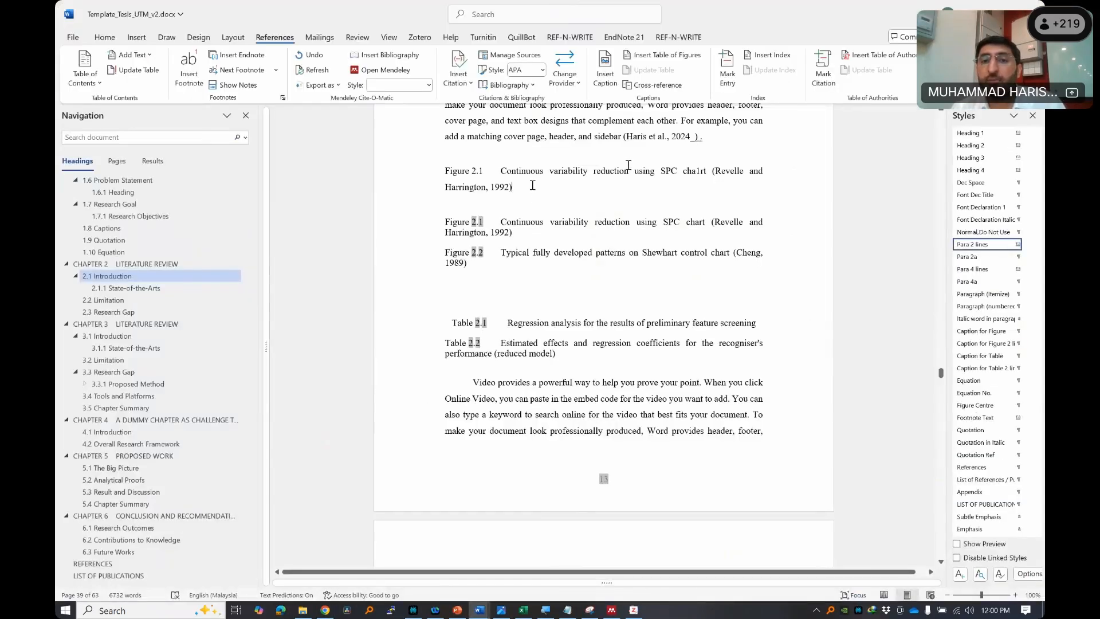
pyautogui.click(700, 136)
pyautogui.hotkey('alt', 'Tab')
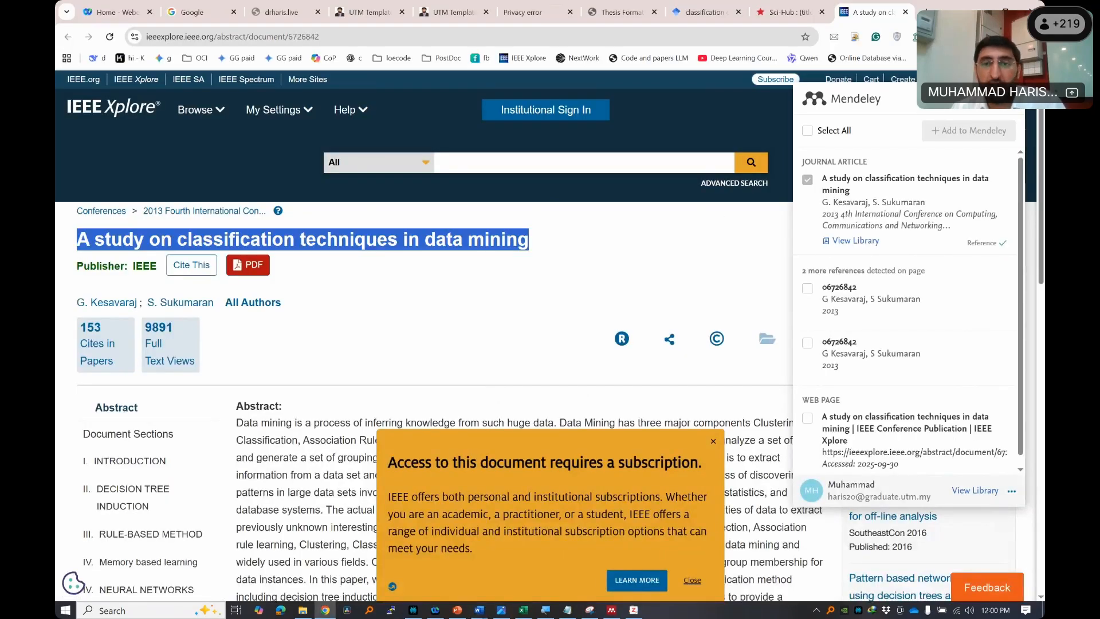
pyautogui.hotkey('alt', 'Tab')
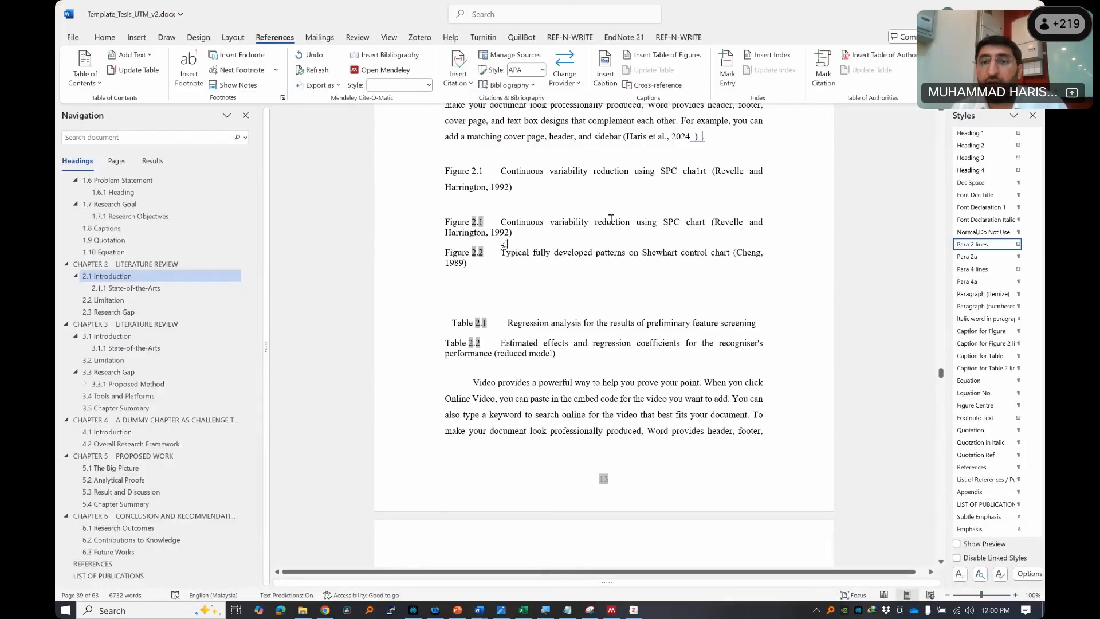
pyautogui.click(420, 37)
pyautogui.click(86, 66)
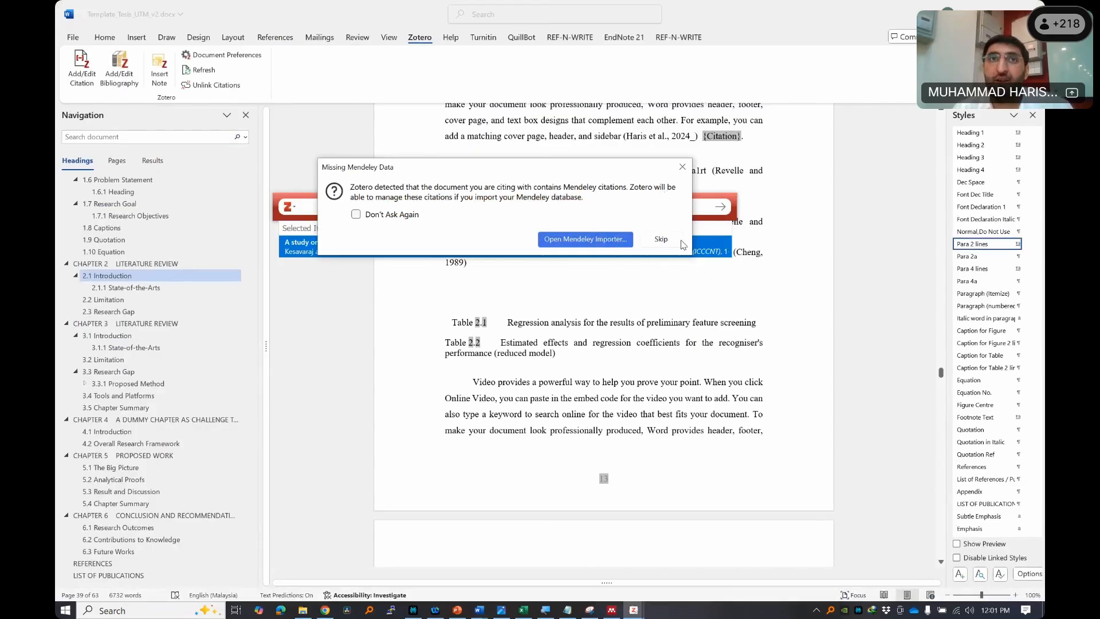
pyautogui.click(648, 240)
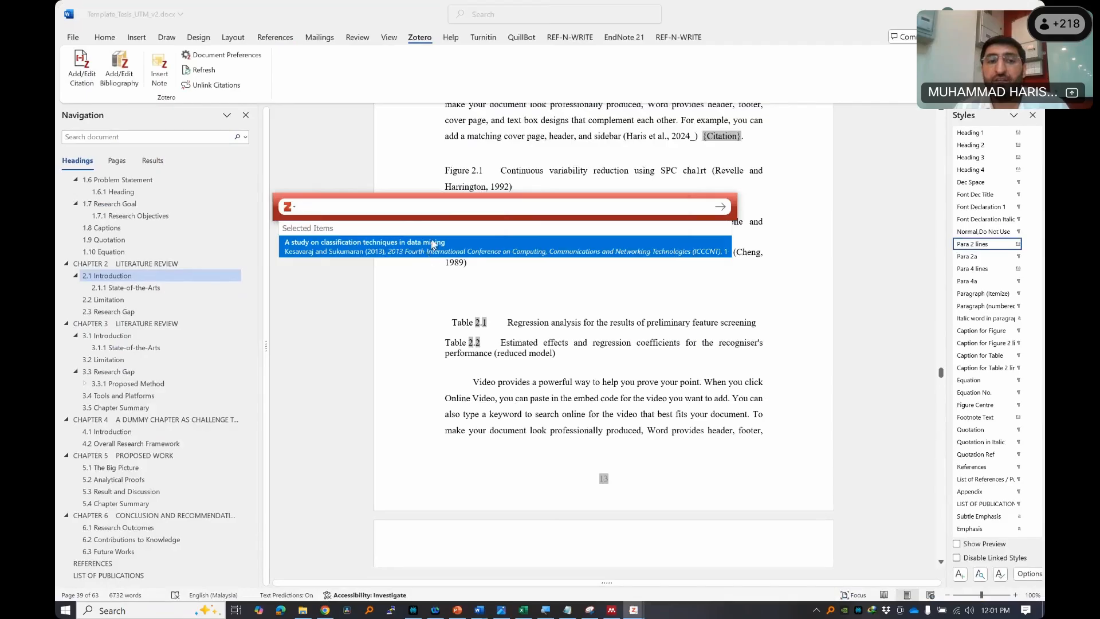
pyautogui.click(433, 243)
pyautogui.press('Return')
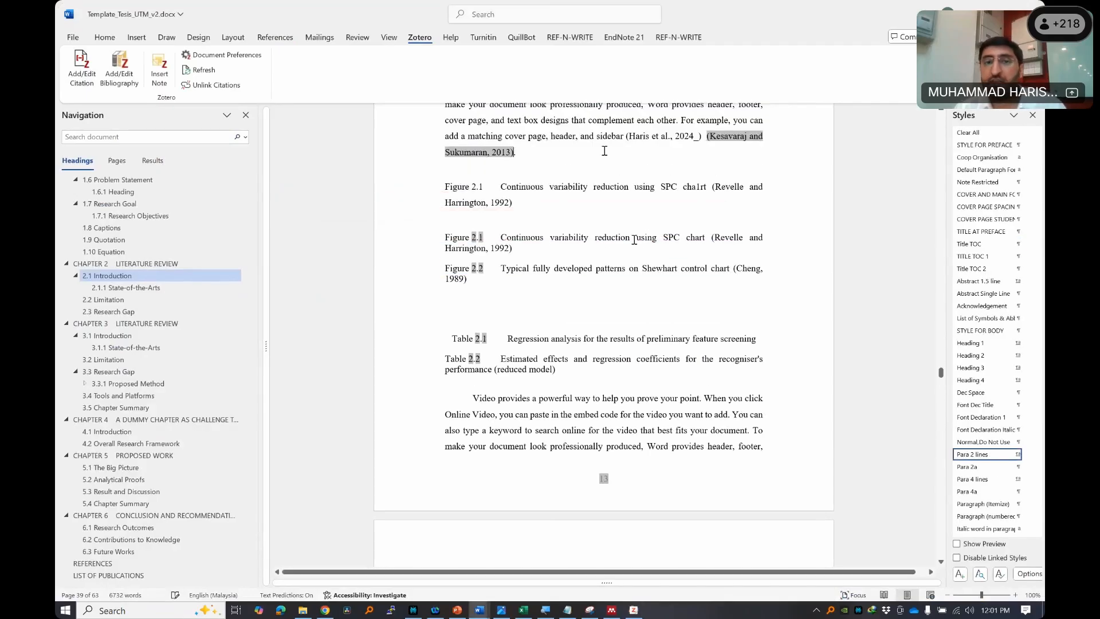
pyautogui.keyDown('shift'); pyautogui.click(622, 126); pyautogui.keyUp('shift')
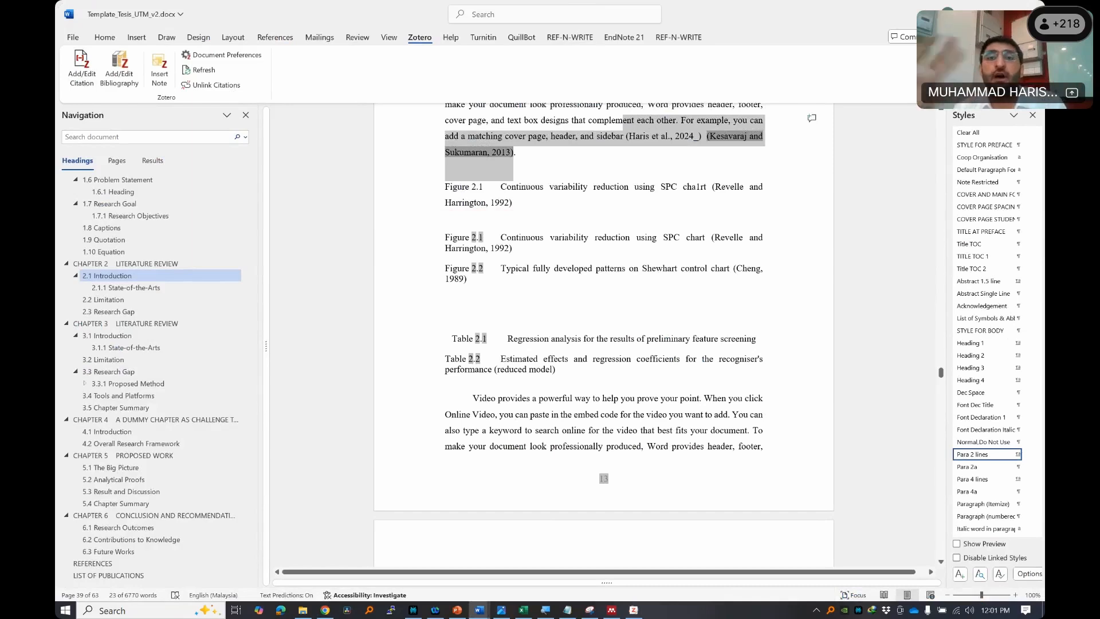
pyautogui.hotkey('alt', 'Tab')
pyautogui.hotkey('alt', 'Tab')
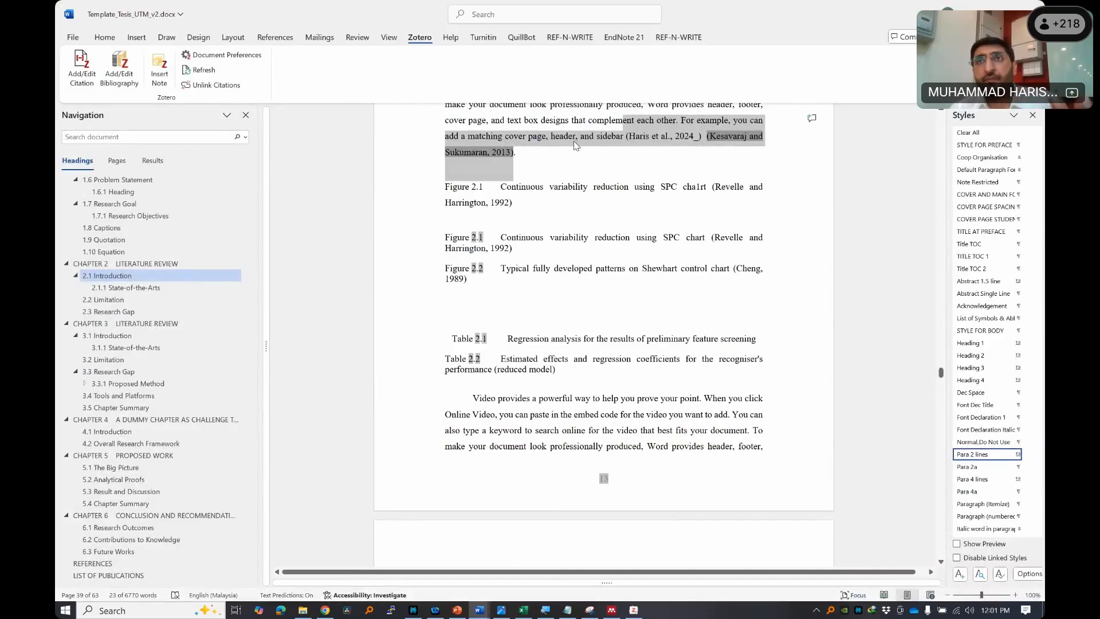
pyautogui.hotkey('alt', 'Tab')
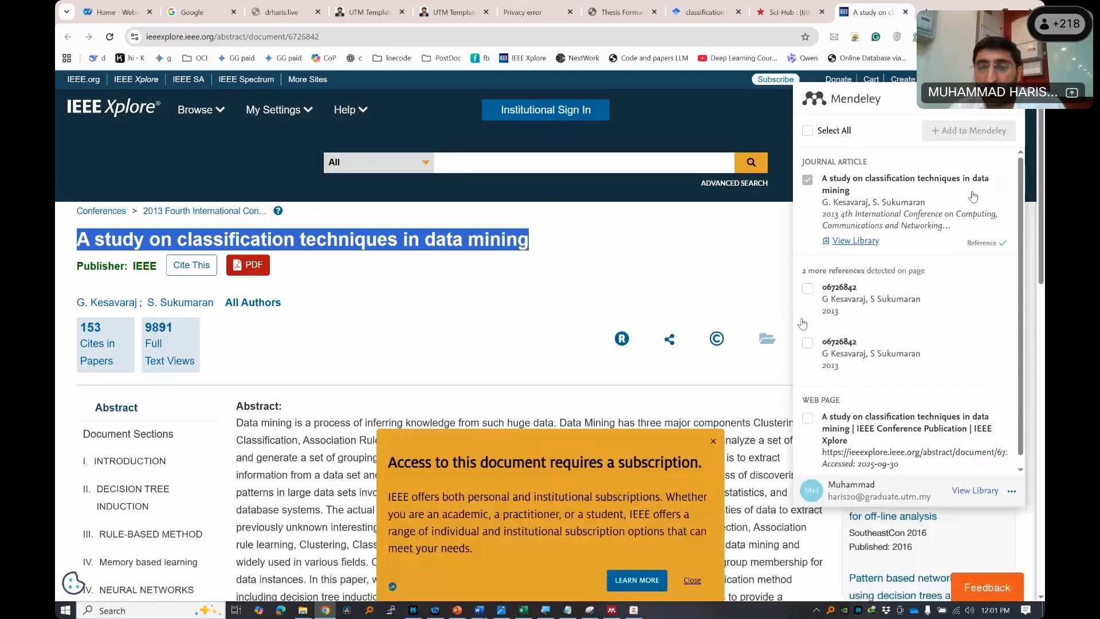
pyautogui.hotkey('alt', 'Tab')
pyautogui.press('Tab')
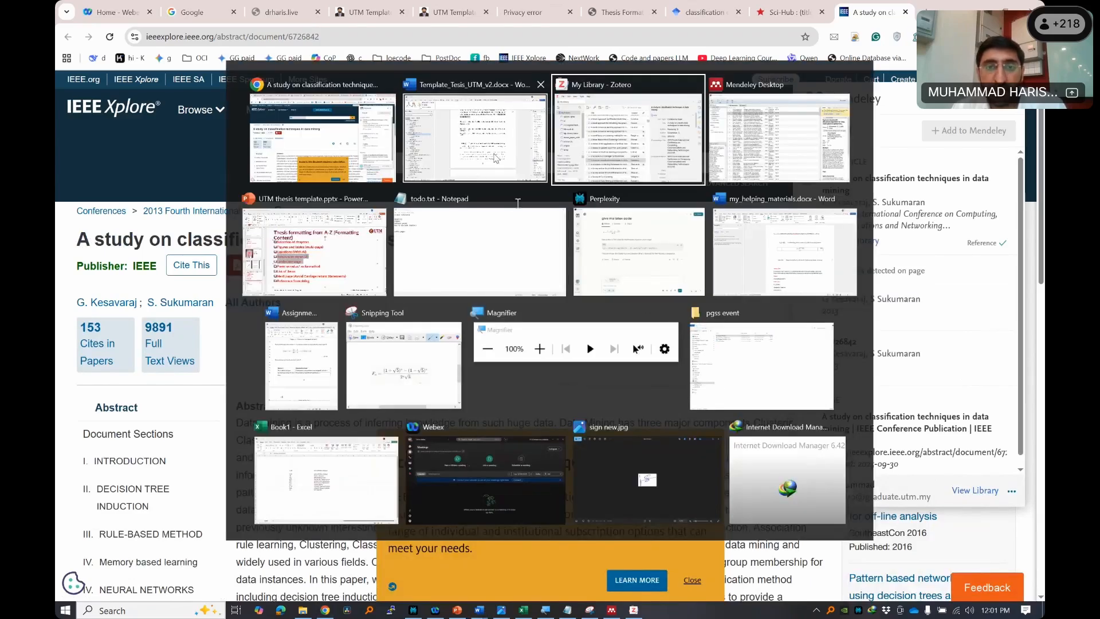
pyautogui.click(496, 158)
# - Select both bibliography entries under the REFERENCES heading and apply the List of References / Publications style
pyautogui.scroll(-15, 628, 331)
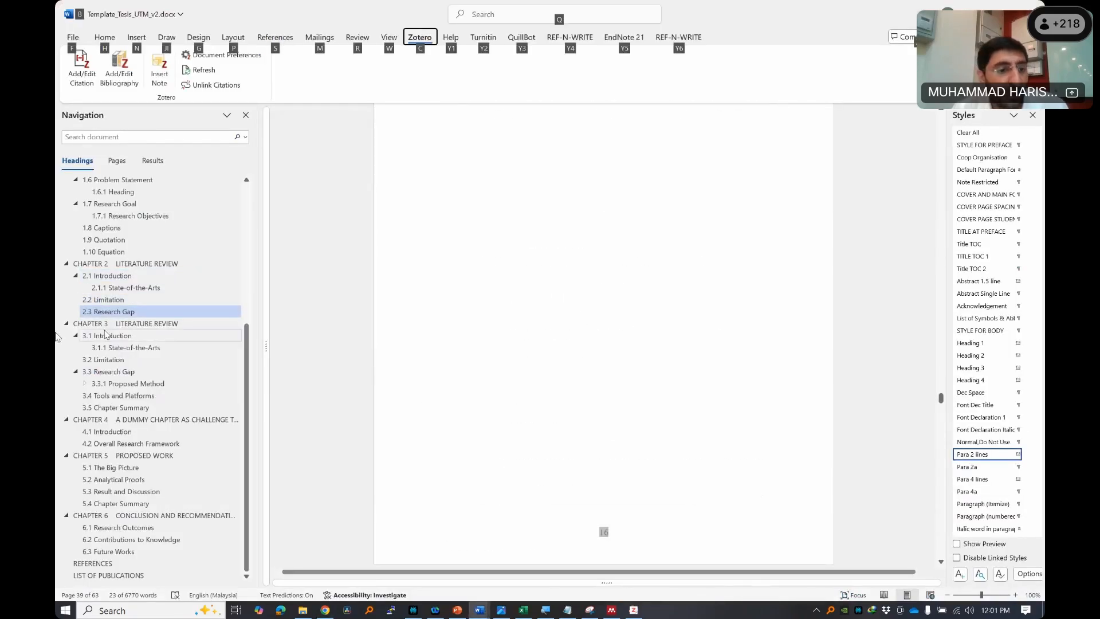
pyautogui.click(134, 563)
pyautogui.scroll(4, 606, 236)
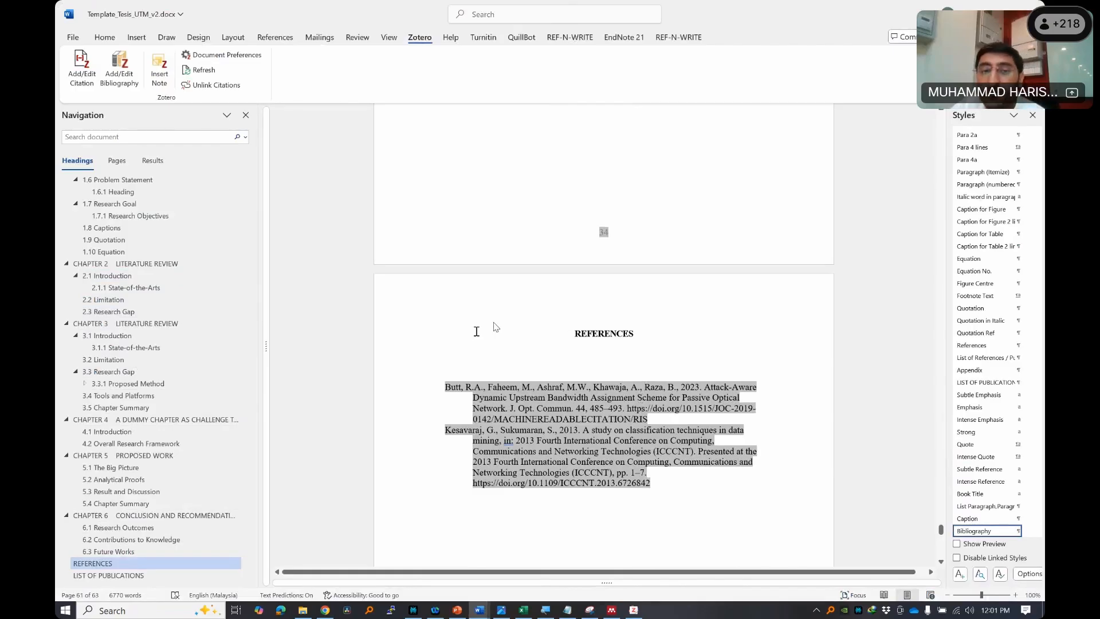
pyautogui.moveTo(445, 387); pyautogui.dragTo(655, 489)
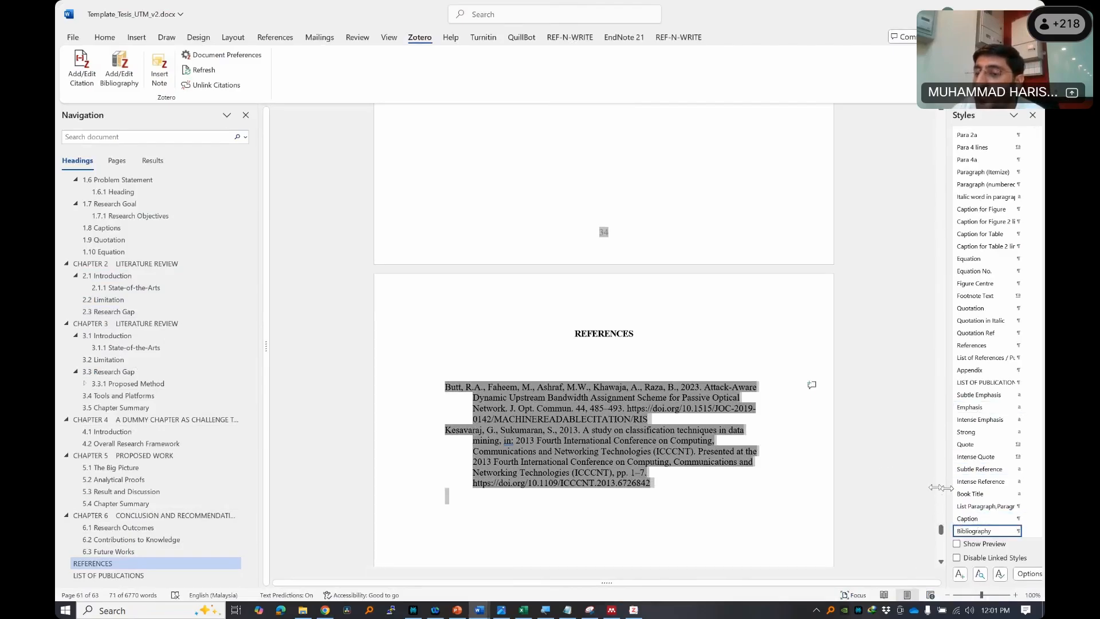
pyautogui.moveTo(946, 488); pyautogui.dragTo(887, 488)
pyautogui.scroll(-4, 973, 370)
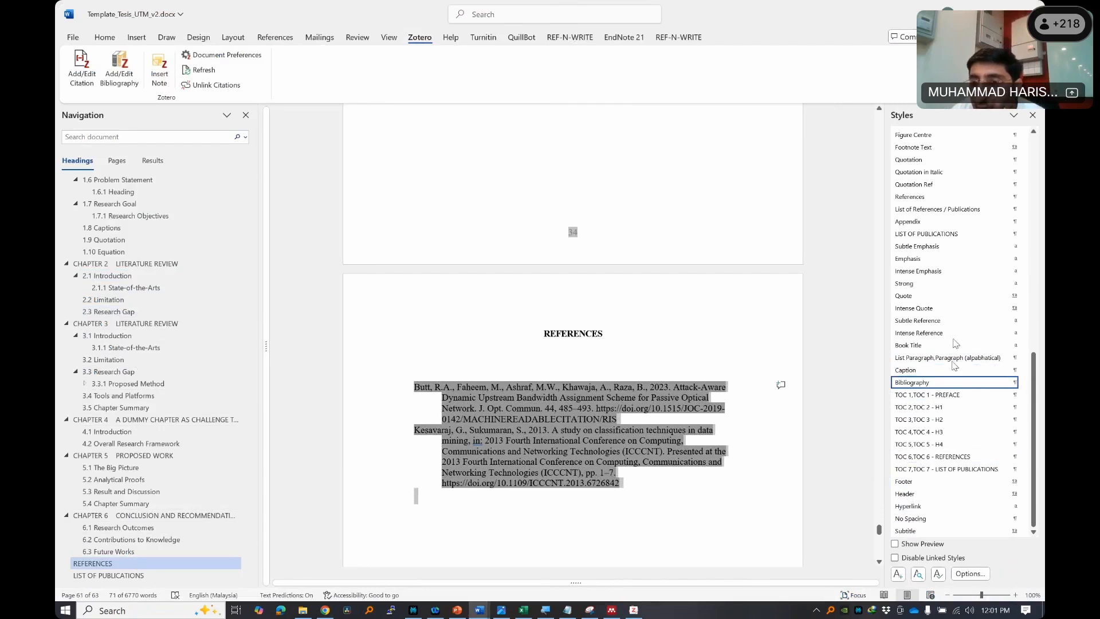
pyautogui.click(928, 210)
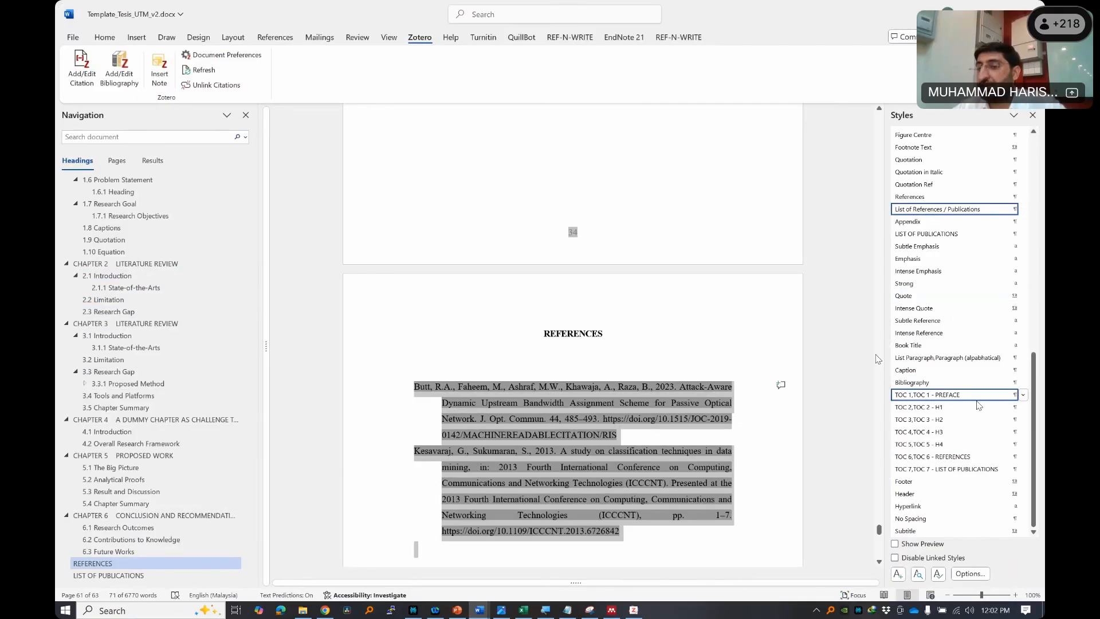
pyautogui.click(669, 427)
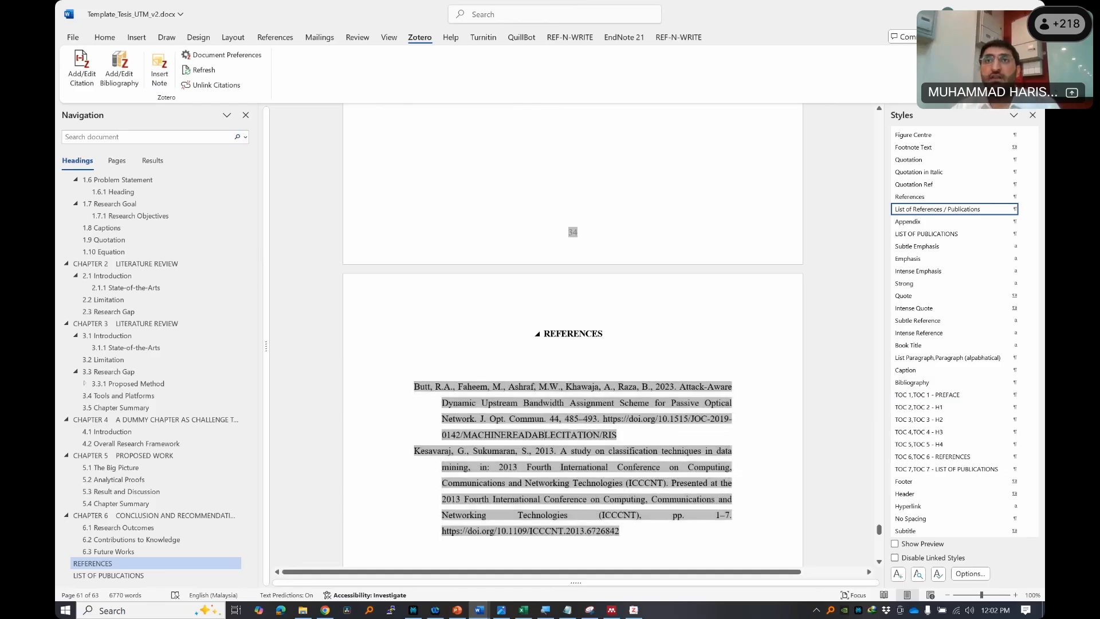
# - Examine the formatting of the entries under REFERENCES and the journal articles under LIST OF PUBLICATIONS
pyautogui.scroll(20, 608, 380)
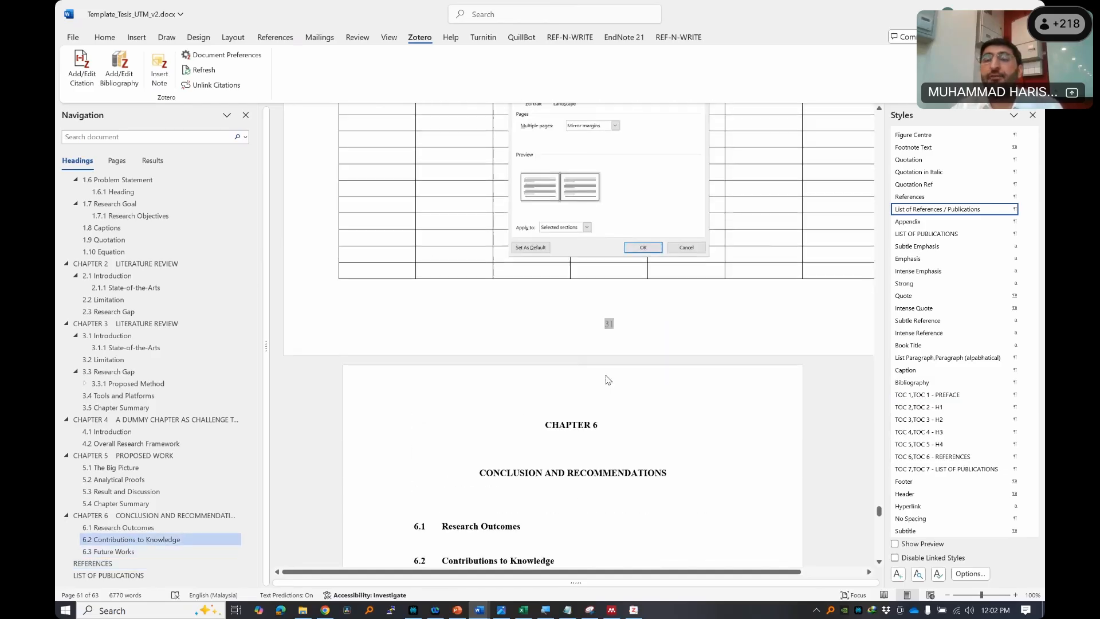
pyautogui.scroll(-20, 608, 380)
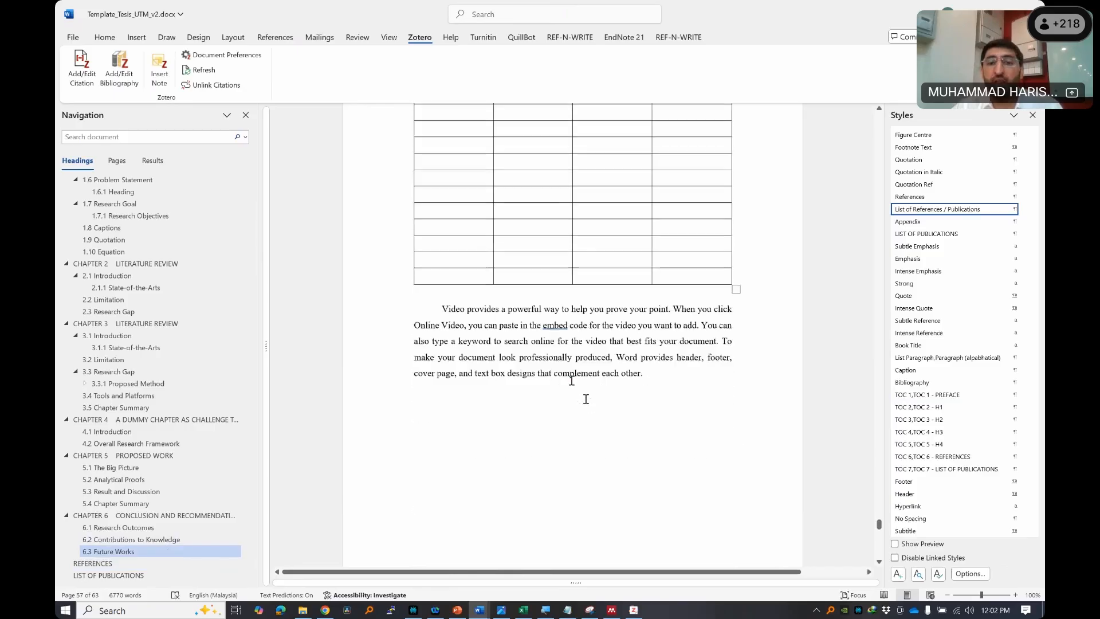
pyautogui.scroll(-4, 571, 381)
pyautogui.moveTo(453, 386); pyautogui.dragTo(640, 515)
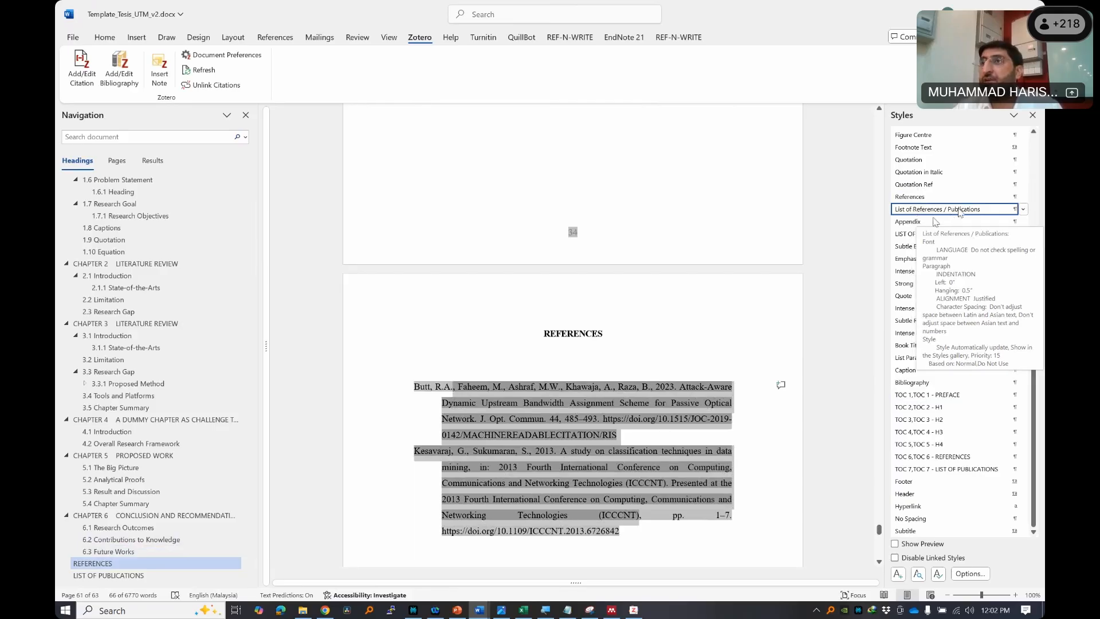
pyautogui.scroll(-10, 562, 298)
pyautogui.scroll(5, 594, 255)
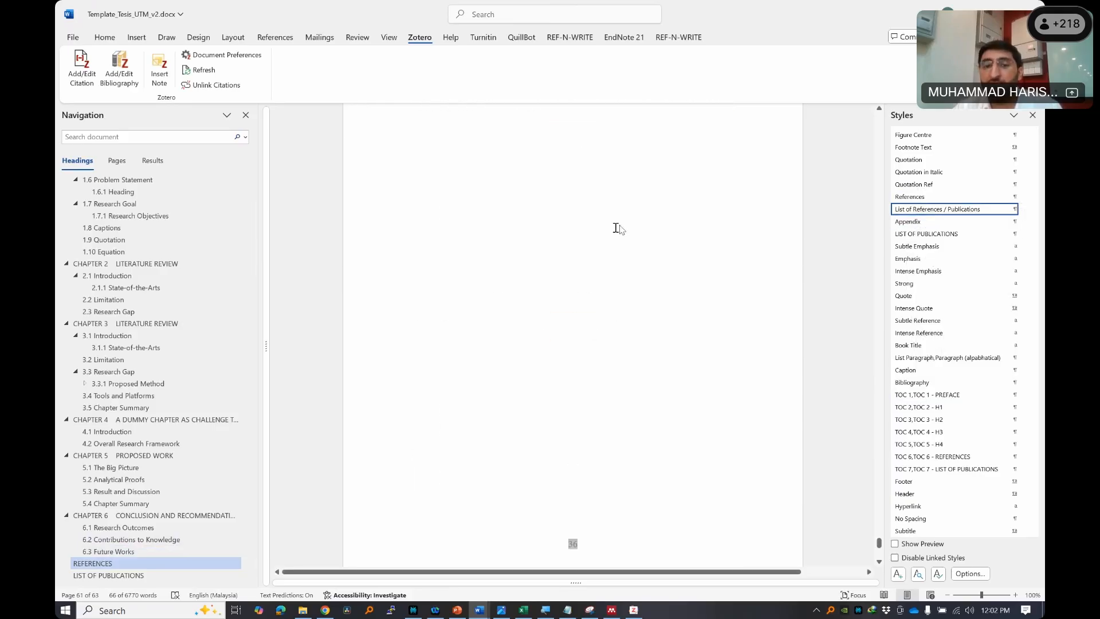
pyautogui.scroll(-7, 630, 220)
pyautogui.moveTo(643, 307); pyautogui.dragTo(492, 230)
pyautogui.click(542, 275)
pyautogui.moveTo(417, 167); pyautogui.dragTo(704, 314)
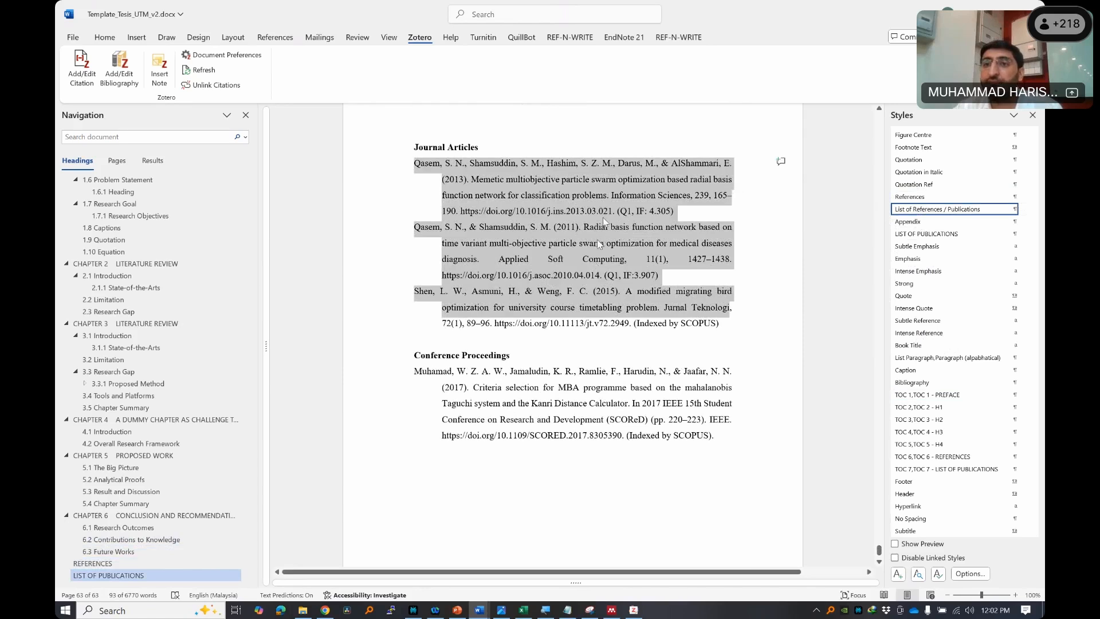
# - Switch to the UTM thesis template presentation in PowerPoint, highlight a line on its slide, and return to the thesis document in Word
pyautogui.scroll(15, 604, 220)
pyautogui.scroll(20, 585, 210)
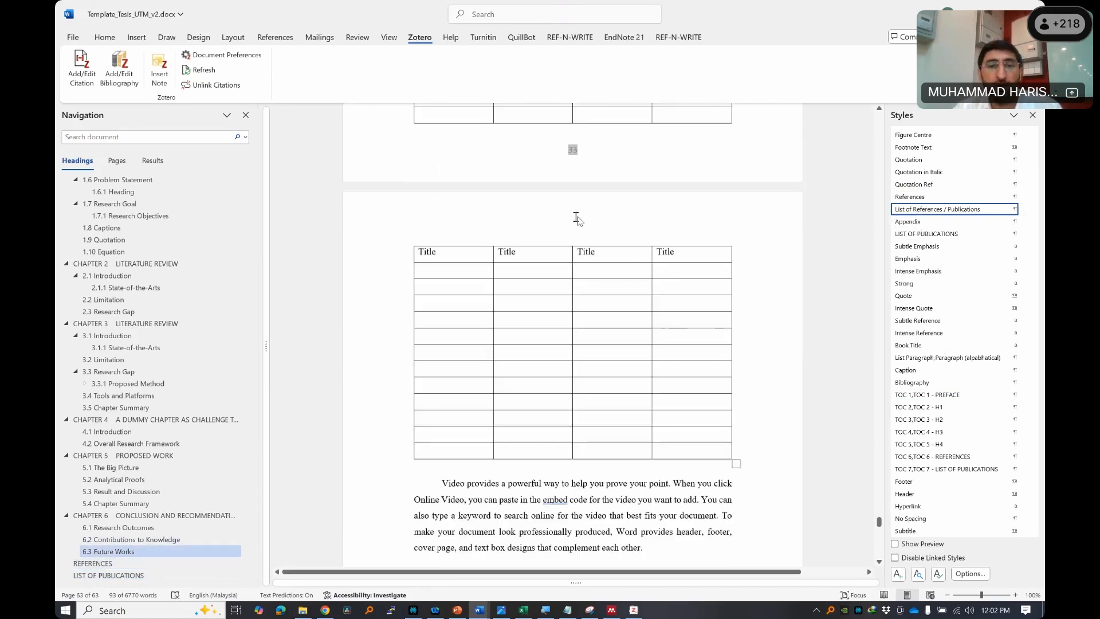
pyautogui.scroll(10, 572, 219)
pyautogui.scroll(15, 588, 206)
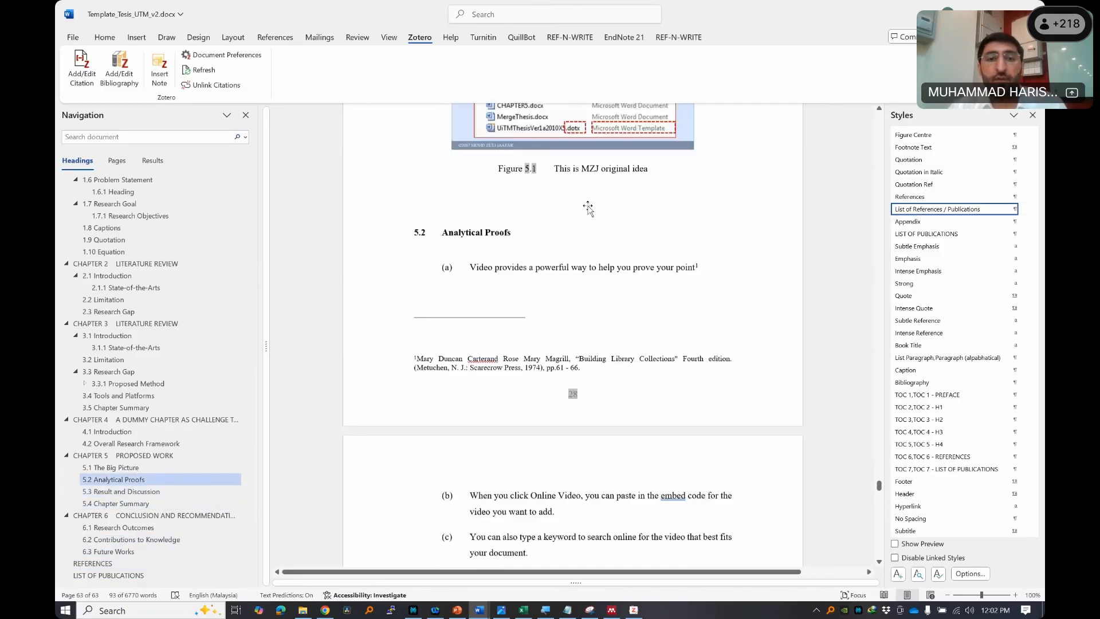
pyautogui.click(457, 610)
pyautogui.moveTo(294, 365); pyautogui.dragTo(466, 369)
pyautogui.hotkey('alt', 'Tab')
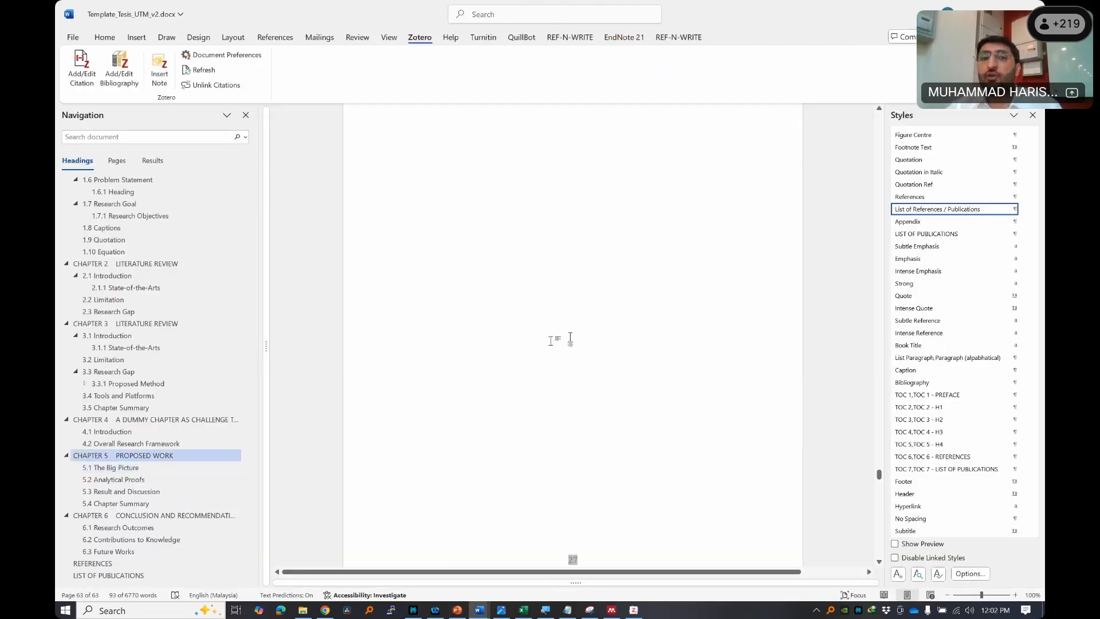
pyautogui.scroll(20, 570, 338)
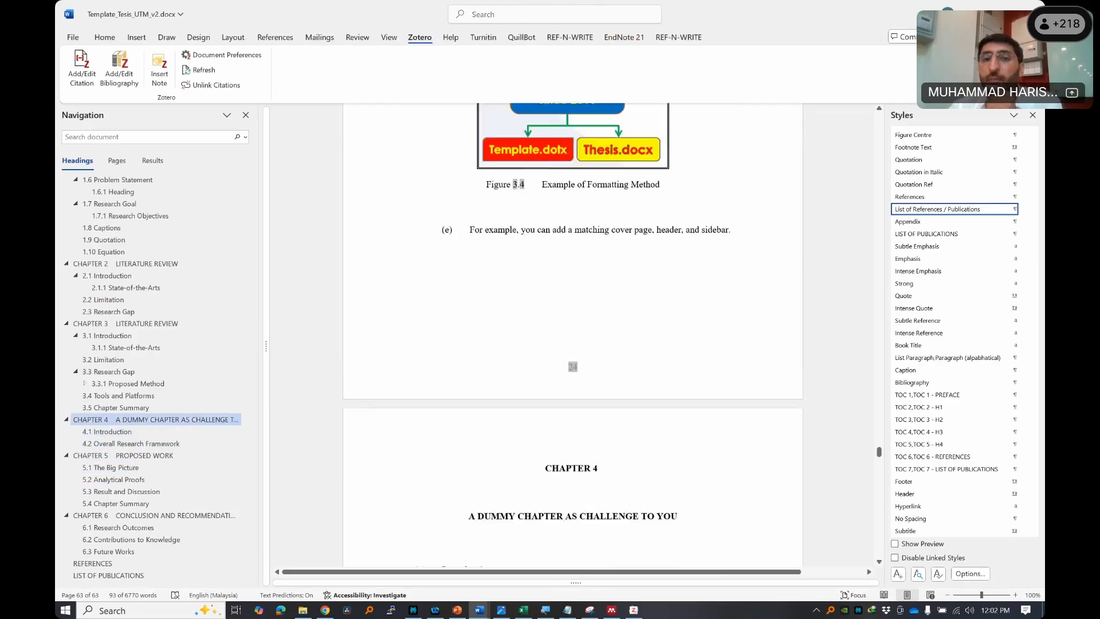
# - Enlarge Figure 3.3 under 3.4 Tools and Platforms so that it extends past the page's text margin
pyautogui.scroll(15, 613, 244)
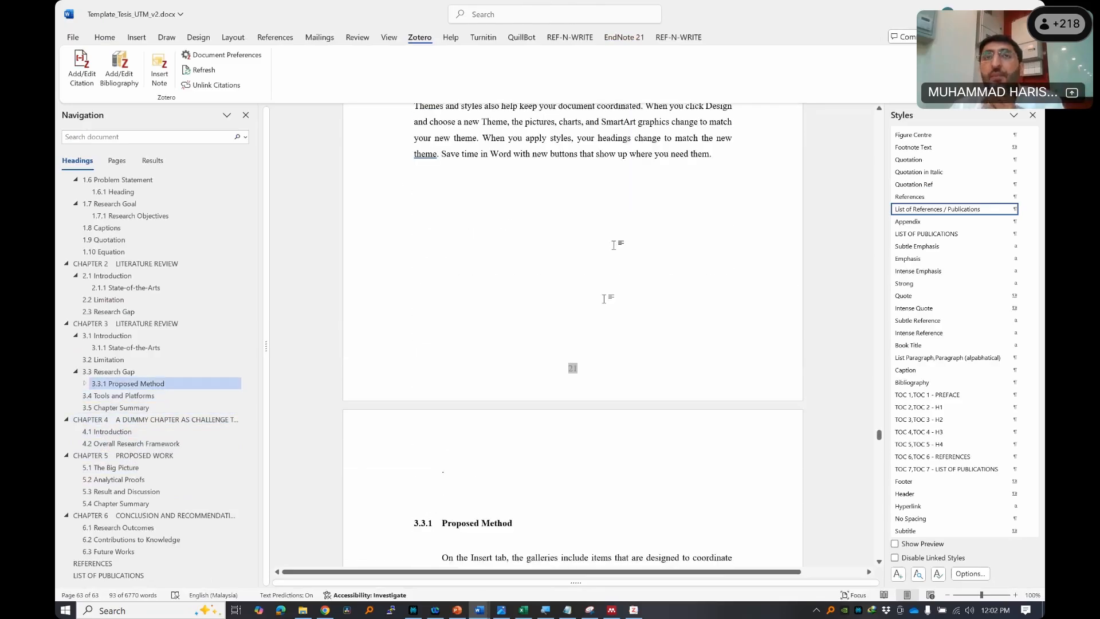
pyautogui.scroll(-8, 613, 245)
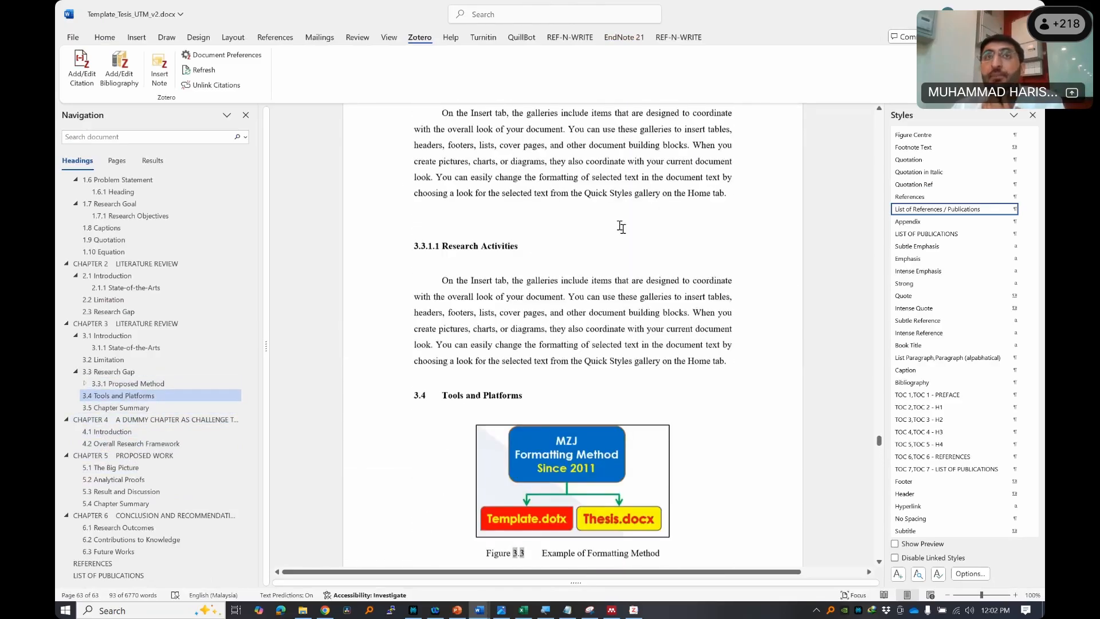
pyautogui.click(543, 471)
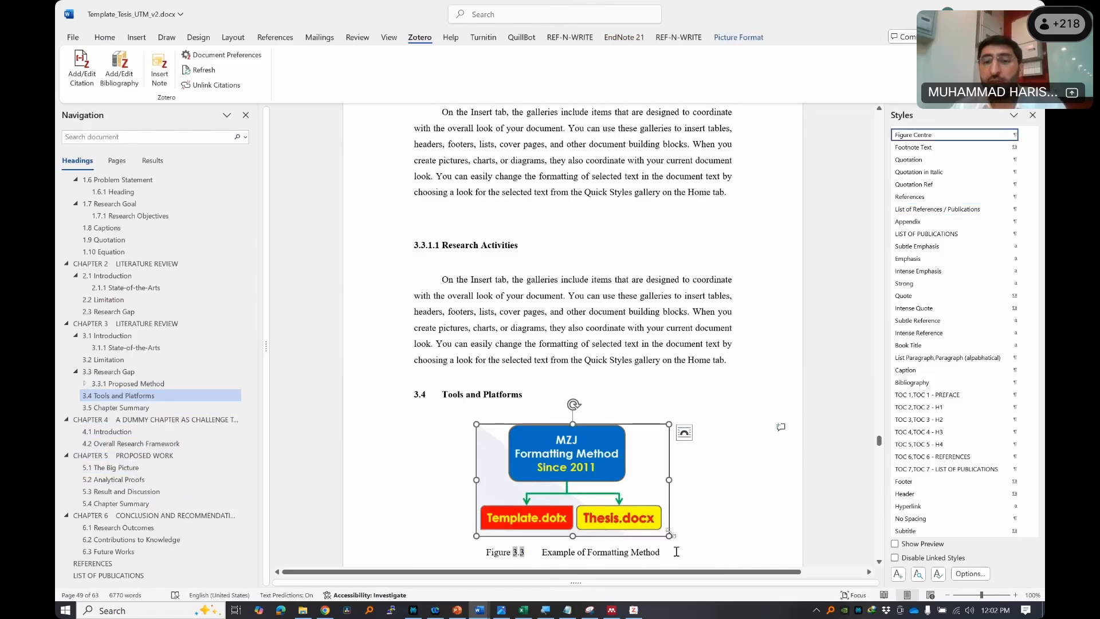
pyautogui.moveTo(669, 534); pyautogui.dragTo(957, 614)
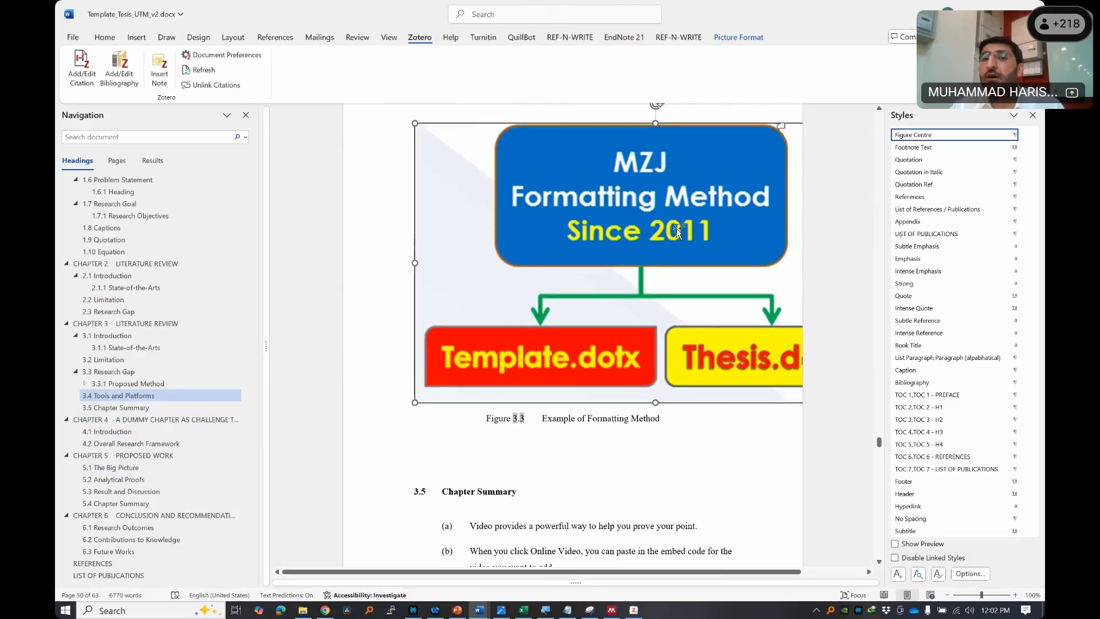
pyautogui.scroll(-4, 680, 315)
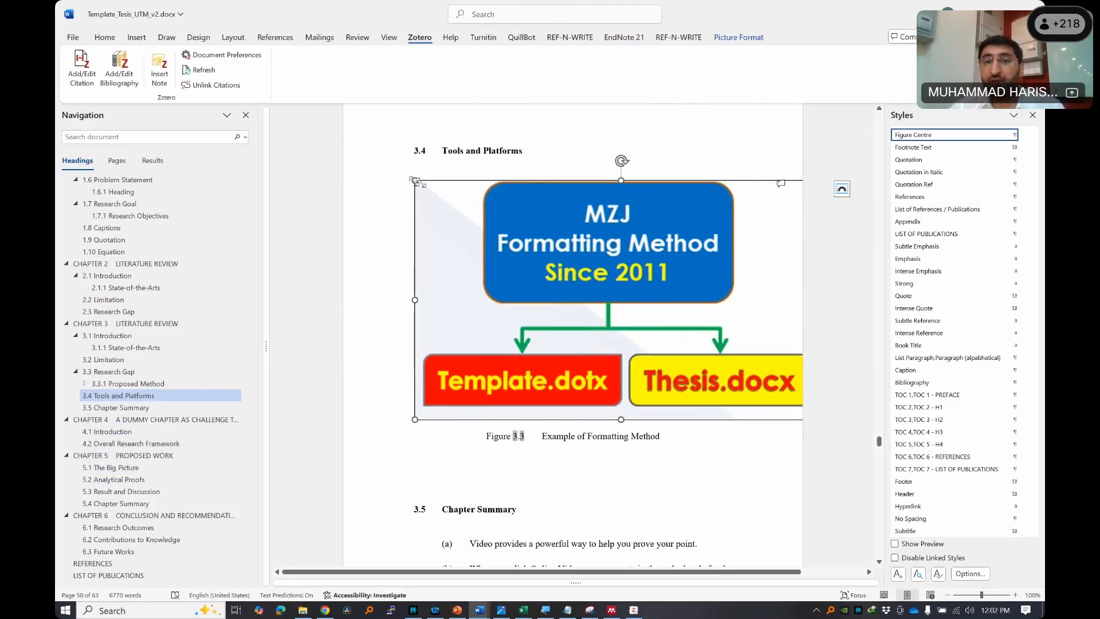
pyautogui.moveTo(415, 181); pyautogui.dragTo(500, 224)
# - Insert two Next Page section breaks after the last paragraph of 3.3.1.1 Research Activities
pyautogui.scroll(10, 732, 422)
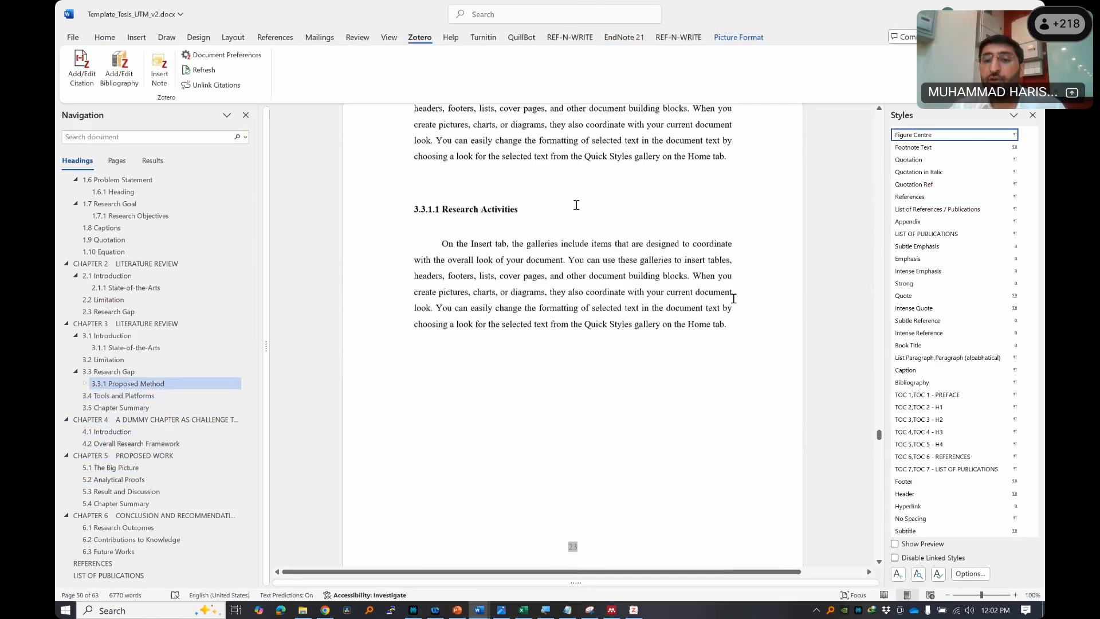
pyautogui.click(733, 421)
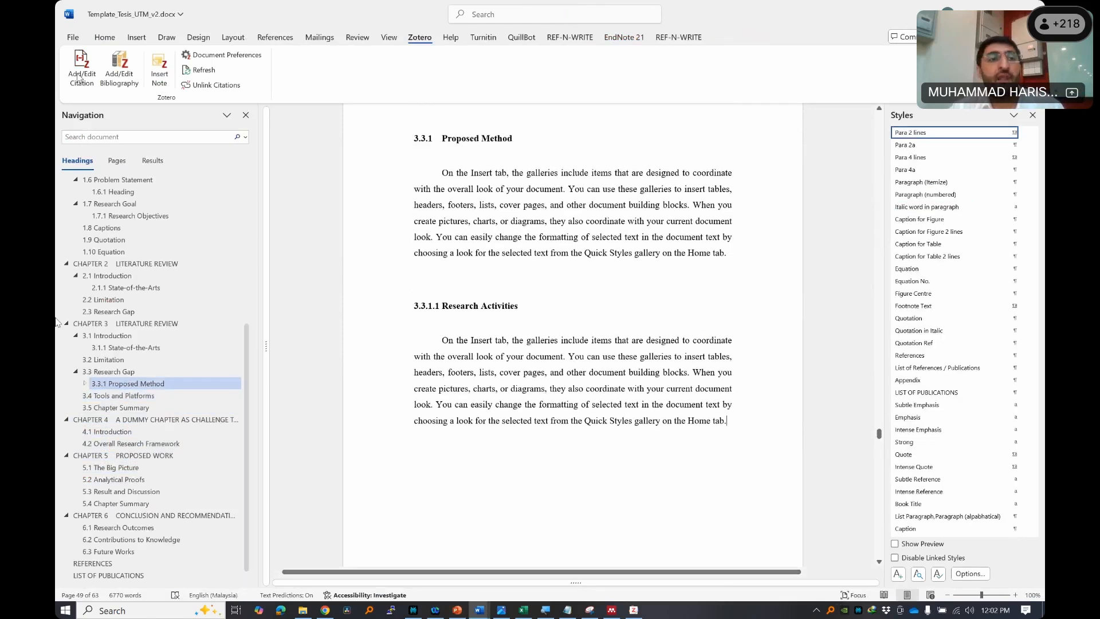
pyautogui.click(136, 37)
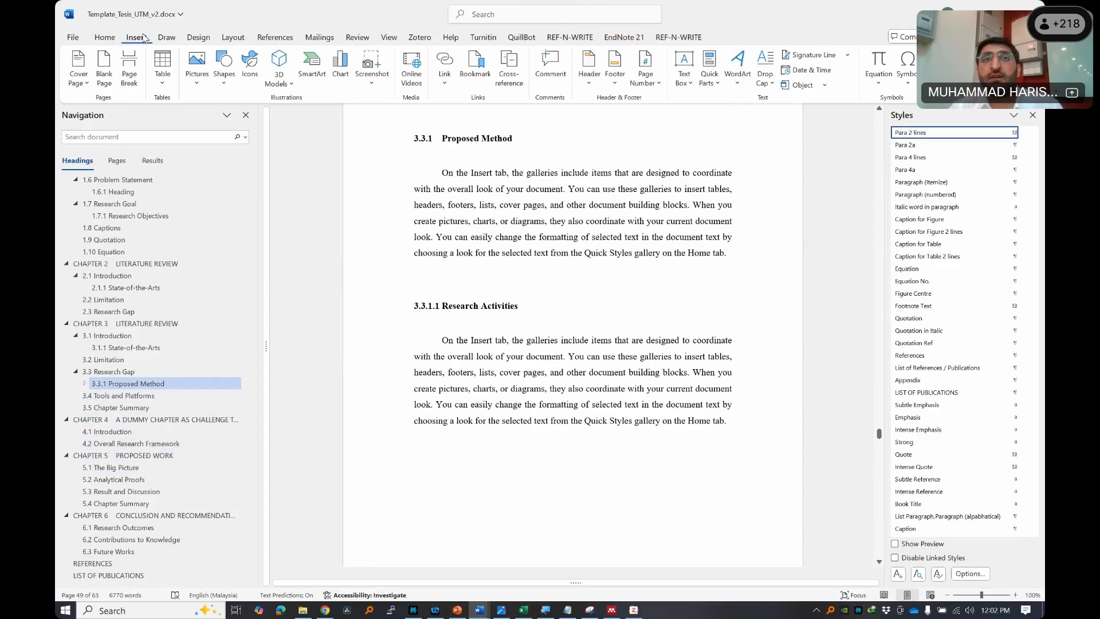
pyautogui.click(173, 35)
pyautogui.click(138, 37)
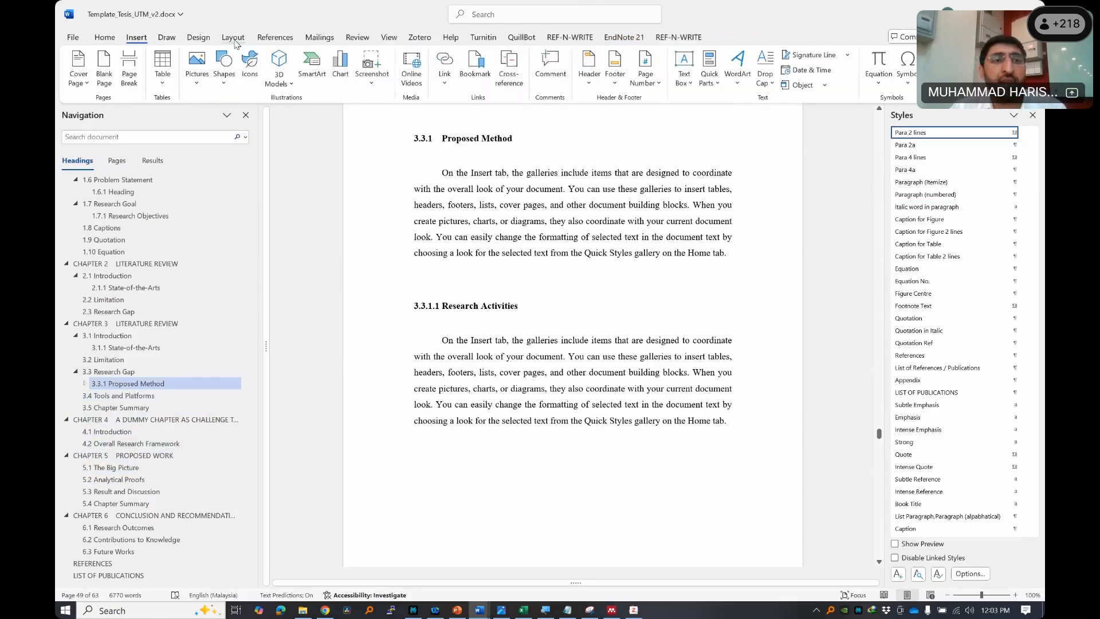
pyautogui.click(233, 38)
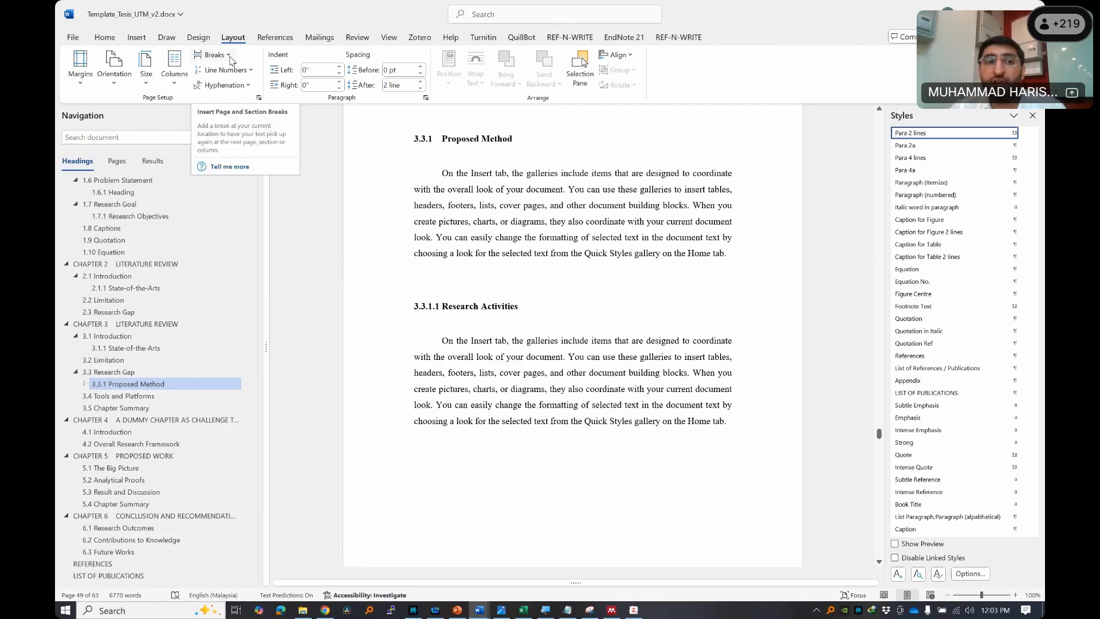
pyautogui.click(214, 55)
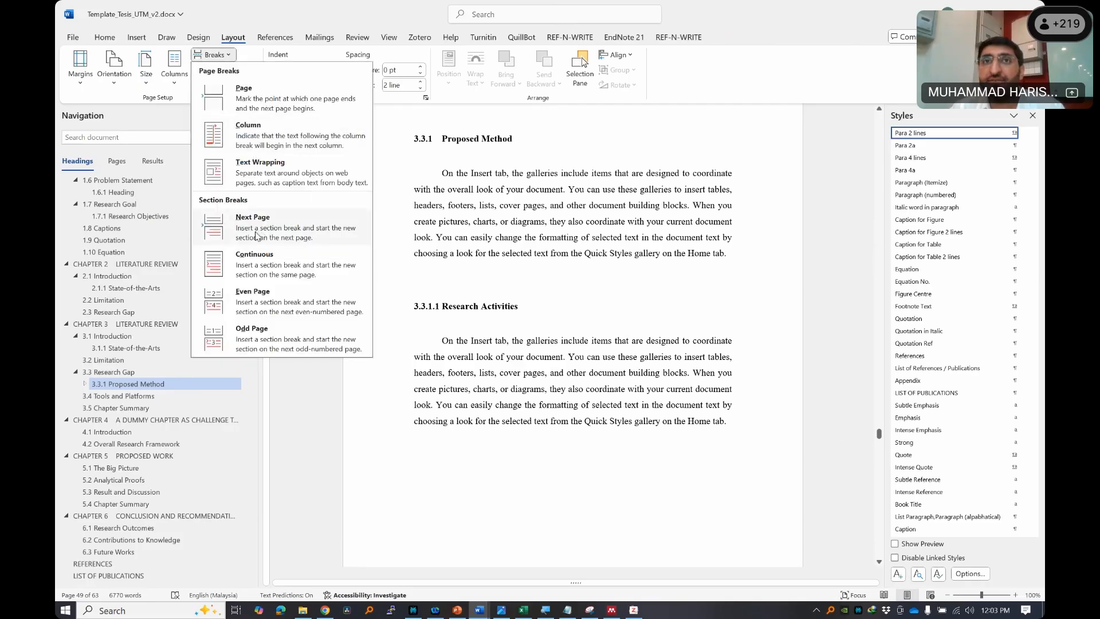
pyautogui.click(256, 235)
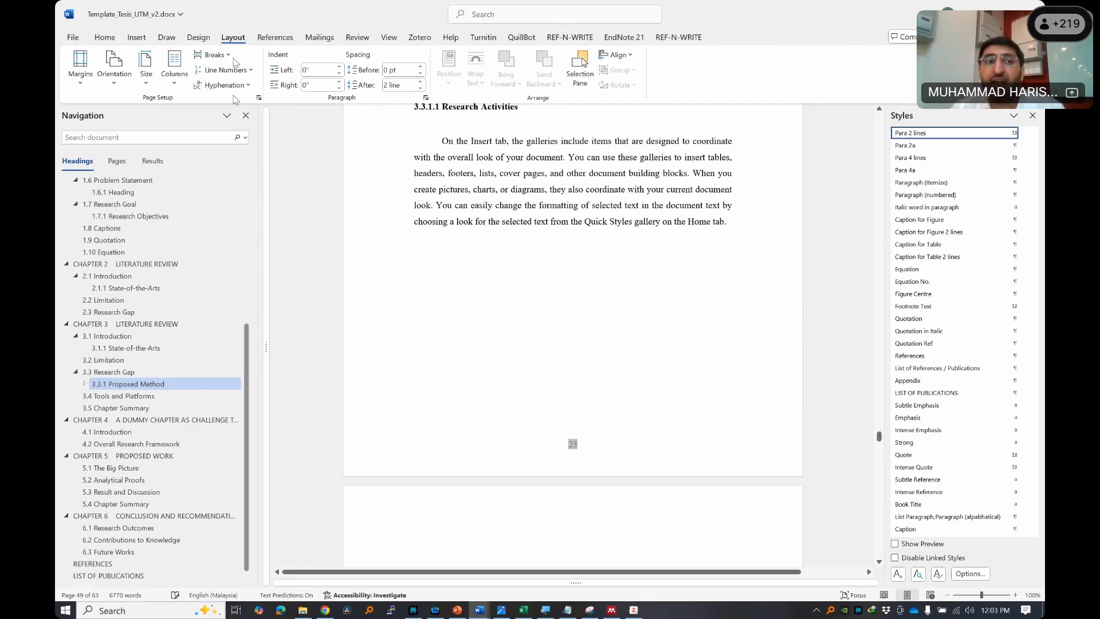
pyautogui.click(229, 57)
pyautogui.click(271, 239)
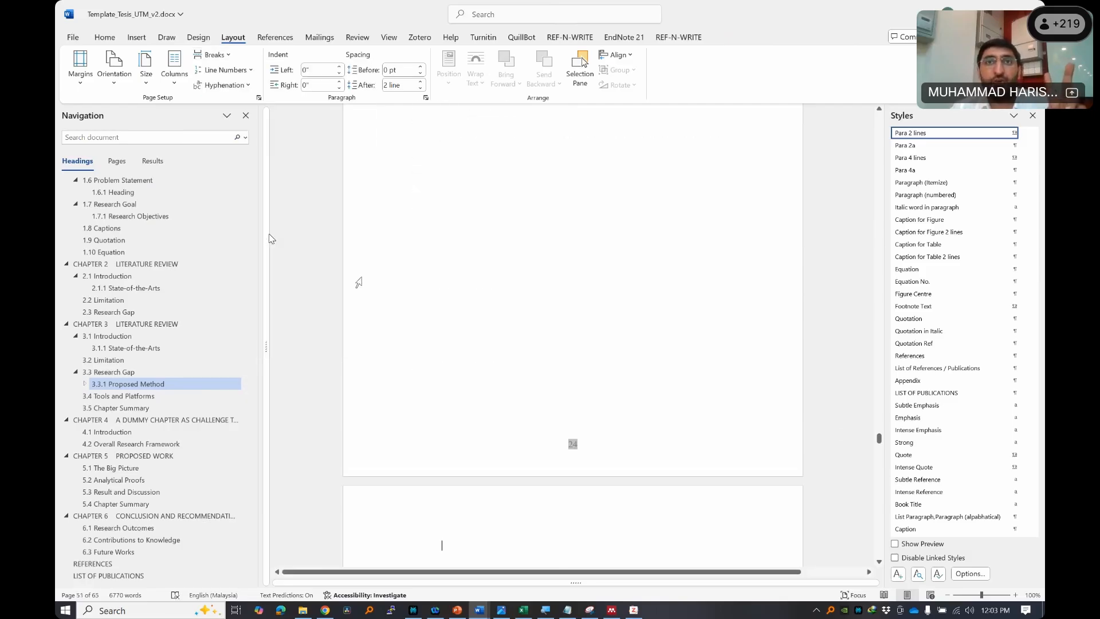
# - Set the orientation of the blank page between the two section breaks to Landscape
pyautogui.scroll(8, 604, 361)
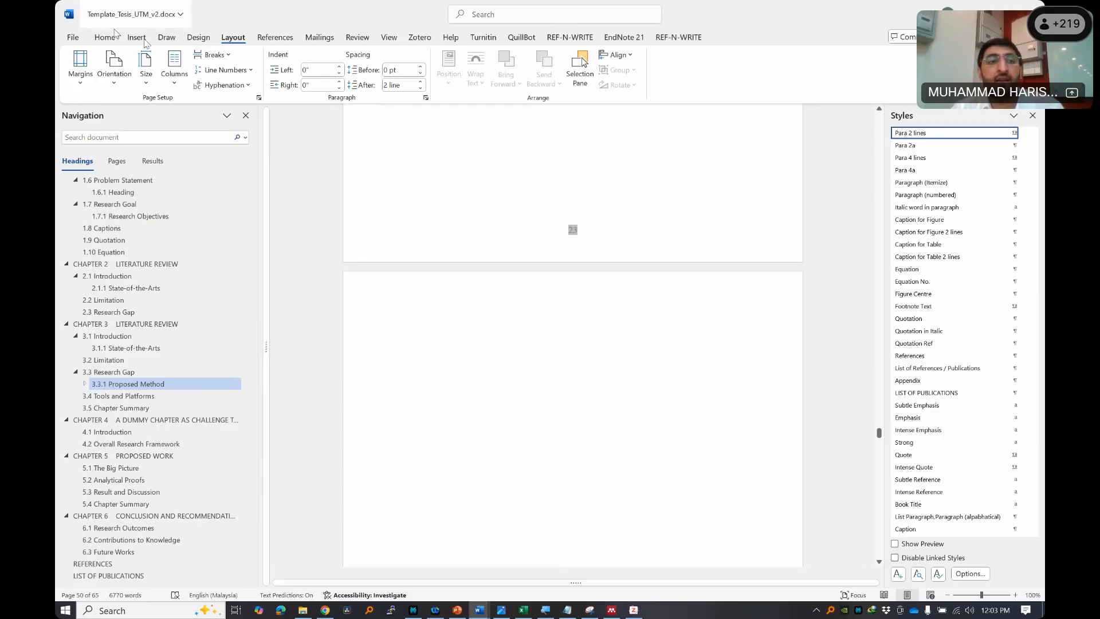
pyautogui.click(120, 88)
pyautogui.click(133, 135)
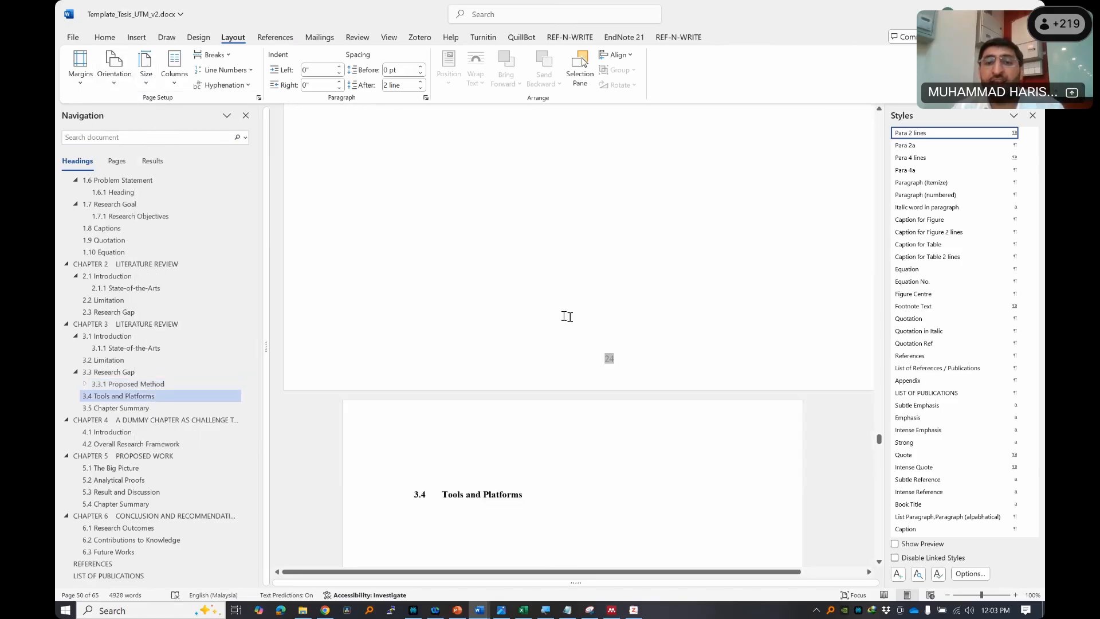
# - Review the landscape page between the portrait pages, and undo the orientation change and both section breaks
pyautogui.scroll(10, 570, 317)
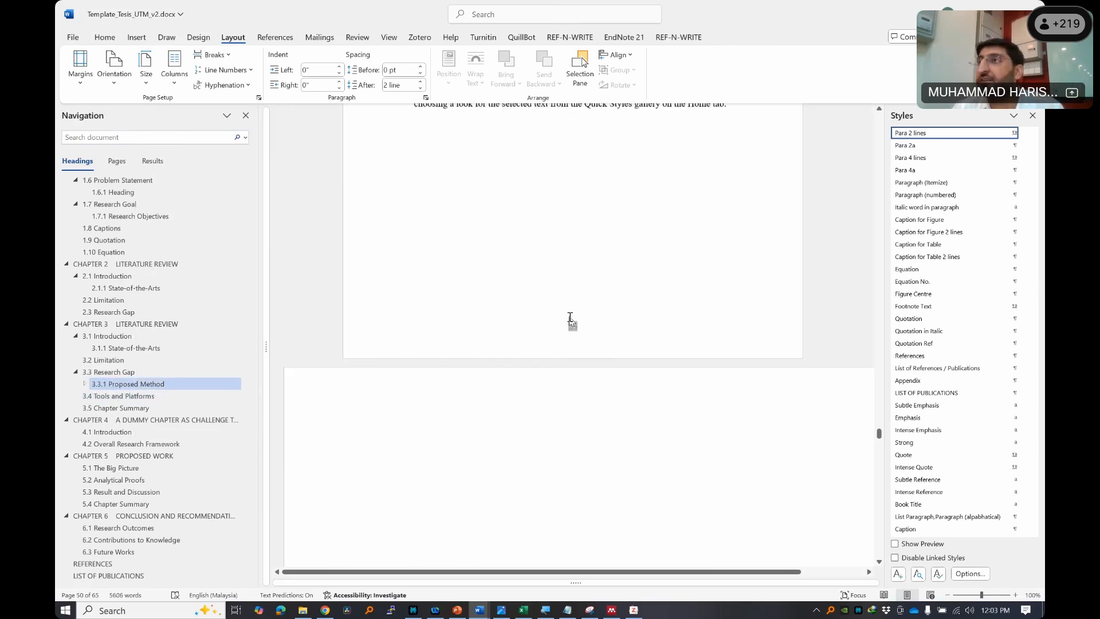
pyautogui.scroll(4, 570, 319)
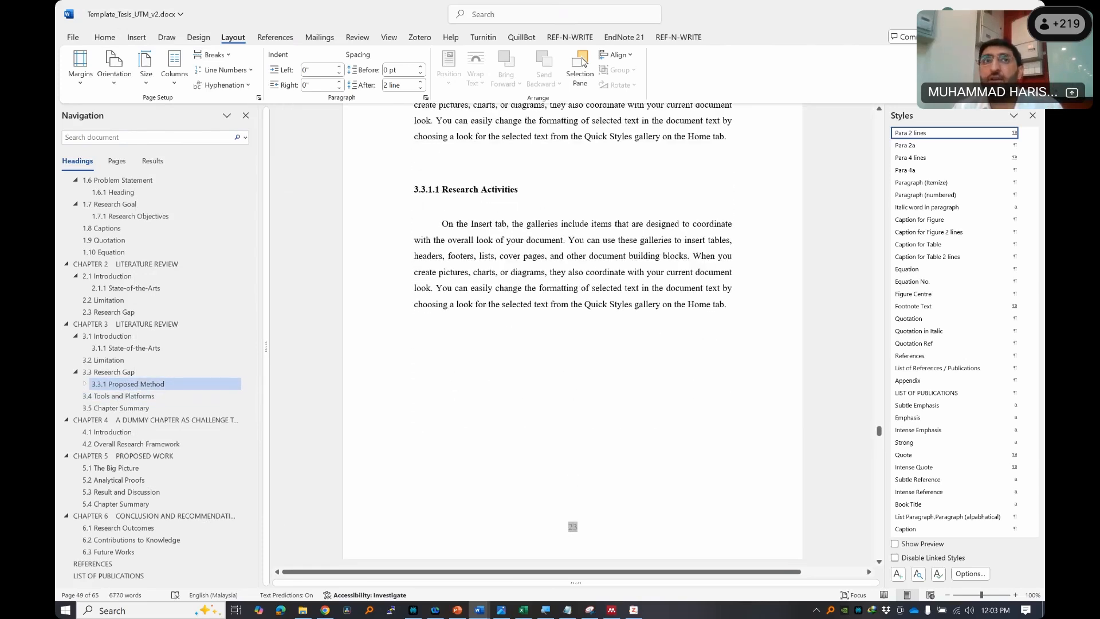
pyautogui.scroll(2, 570, 319)
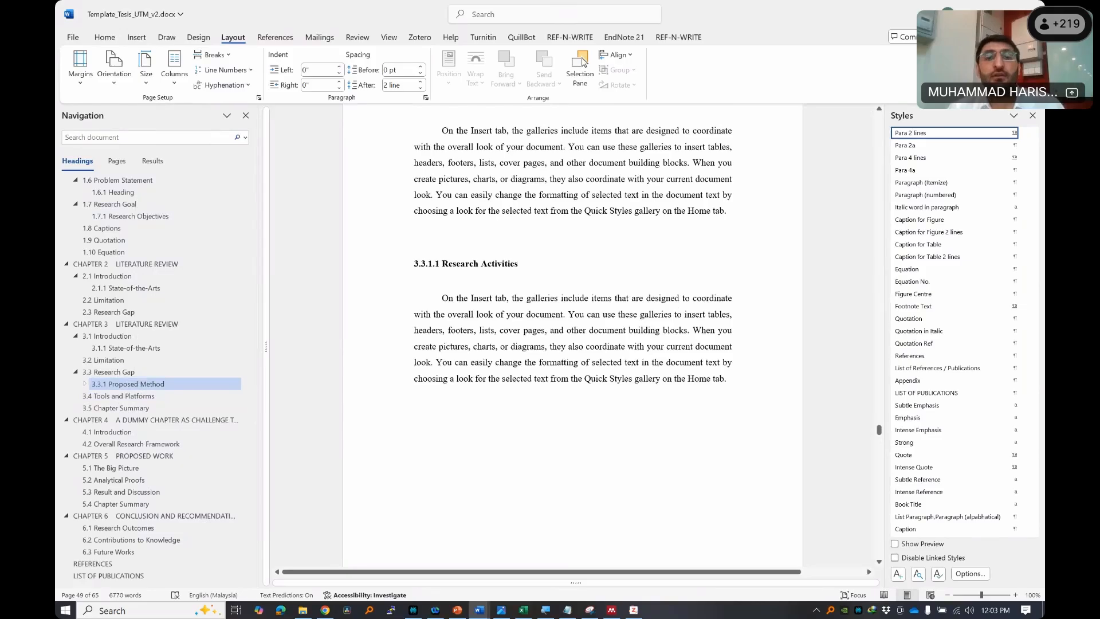
pyautogui.scroll(-5, 560, 310)
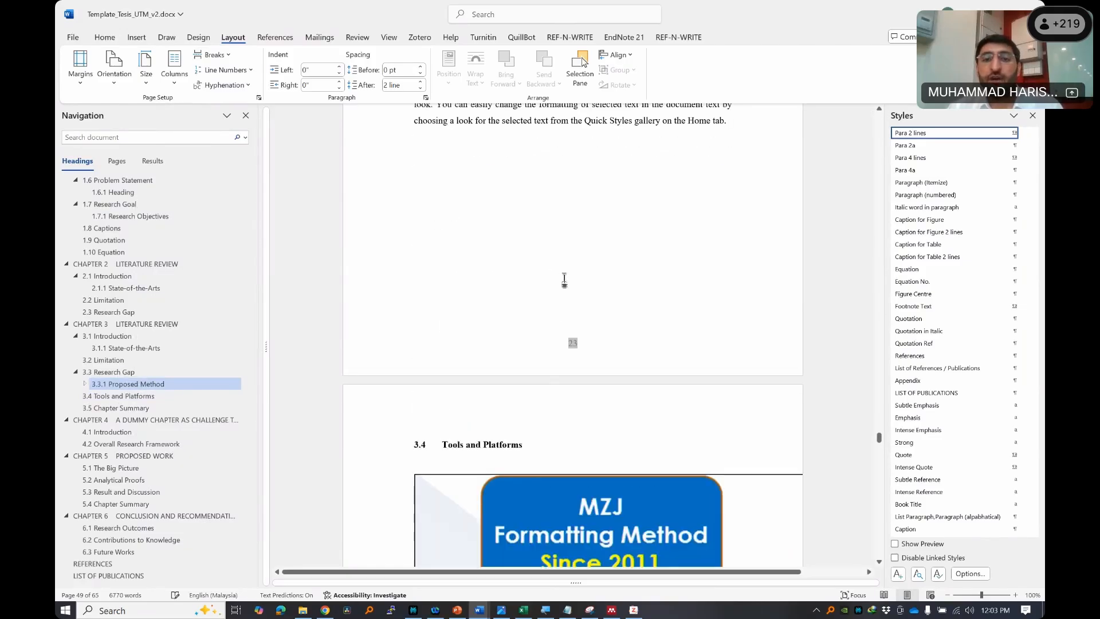
pyautogui.scroll(2, 564, 279)
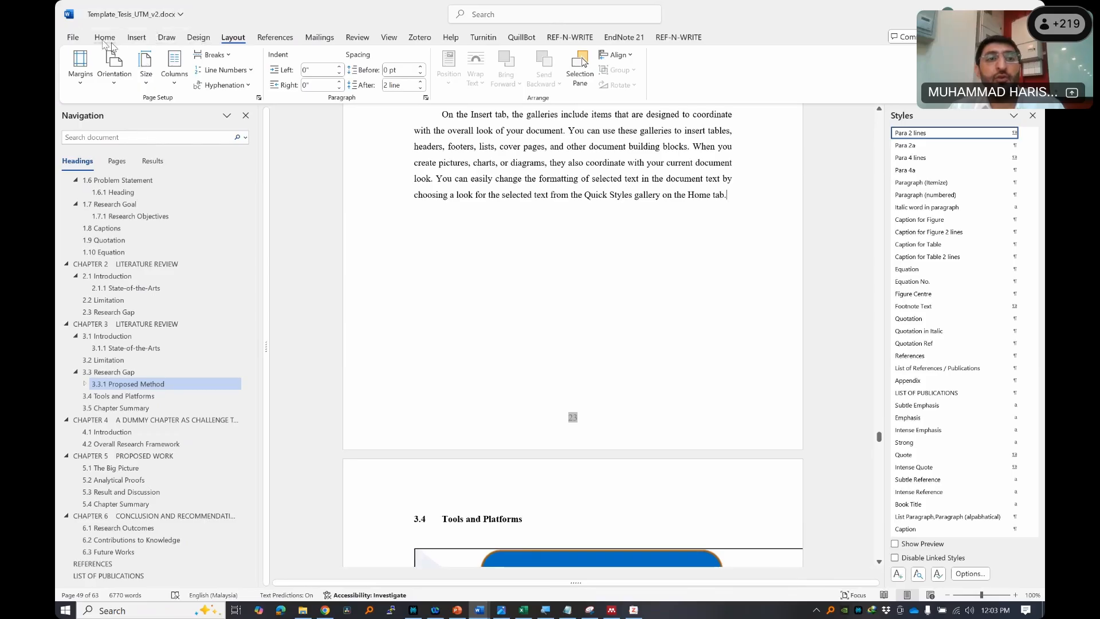
# - Insert two Next Page section breaks again at the end of the 3.3.1.1 Research Activities paragraph
pyautogui.click(105, 41)
pyautogui.click(235, 41)
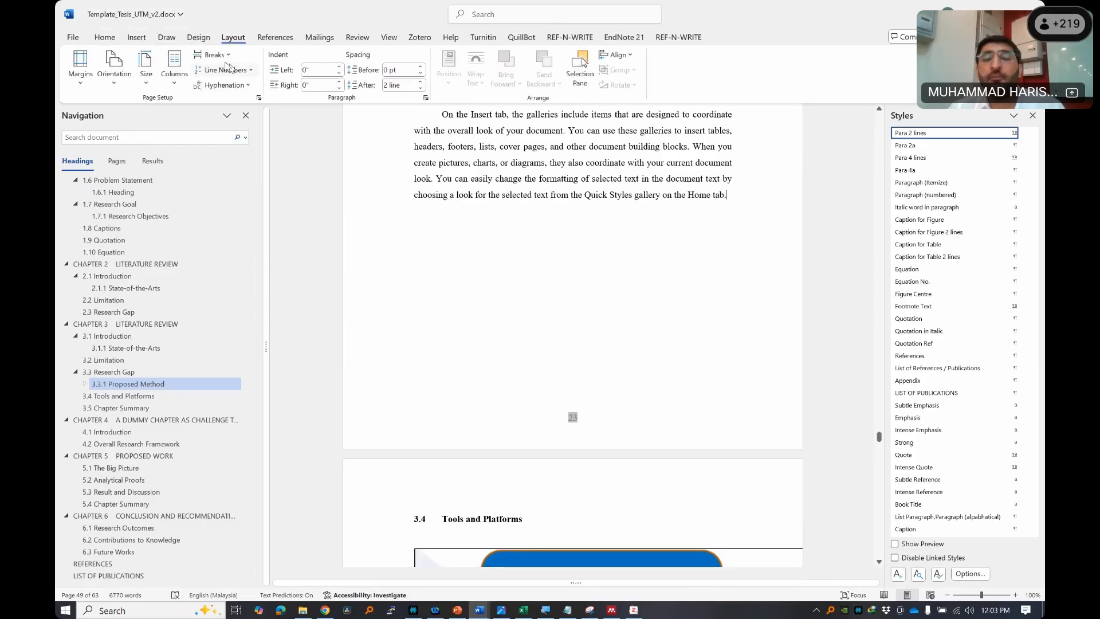
pyautogui.click(230, 55)
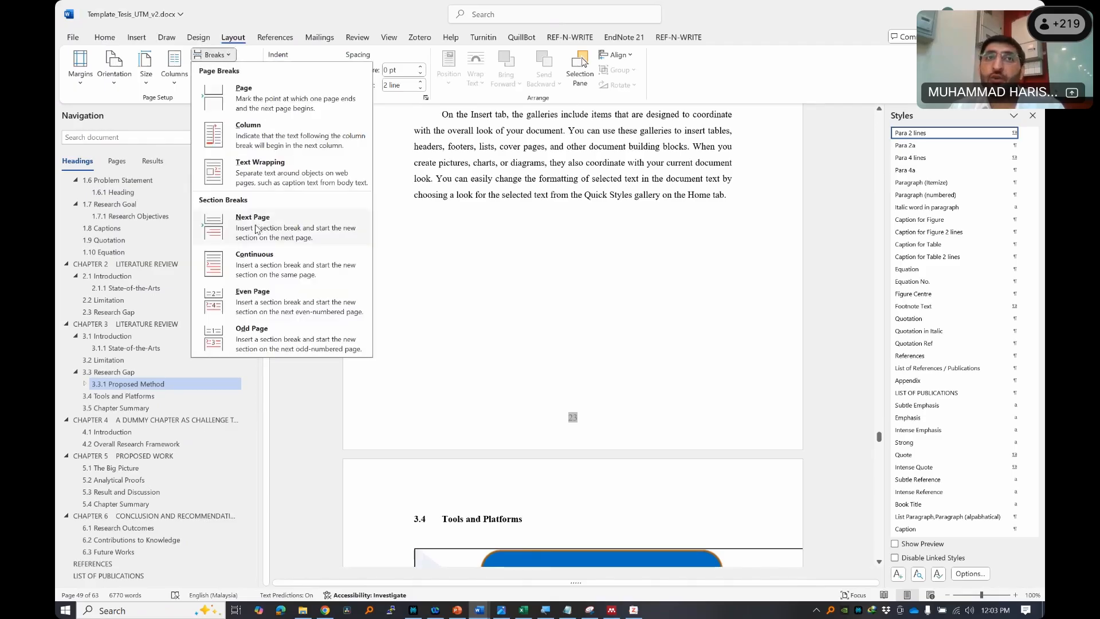
pyautogui.click(256, 229)
pyautogui.click(230, 56)
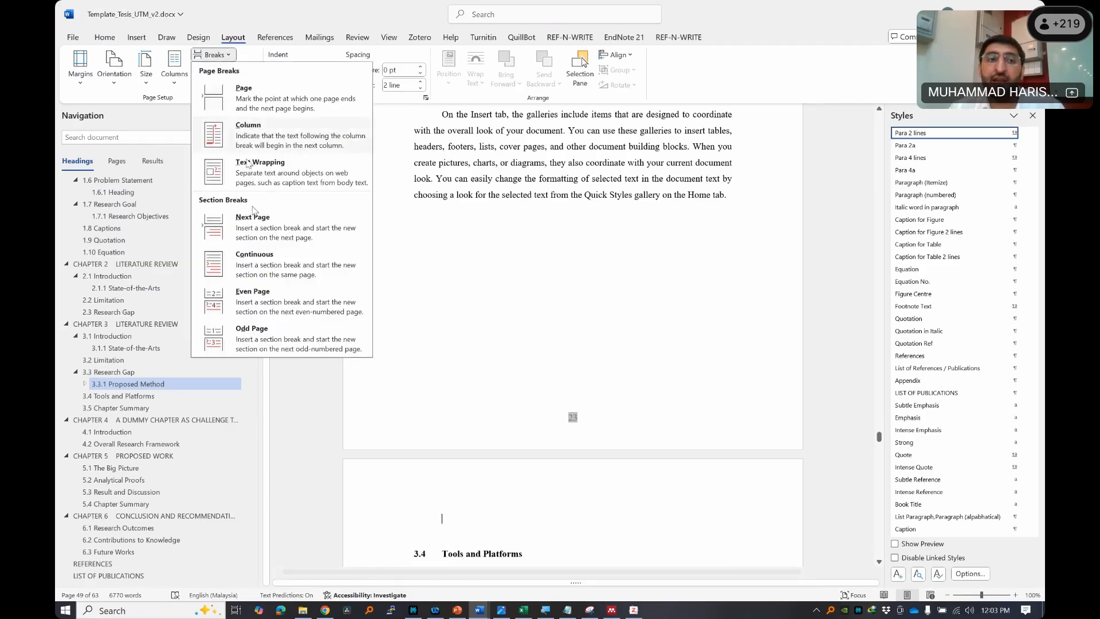
pyautogui.click(262, 232)
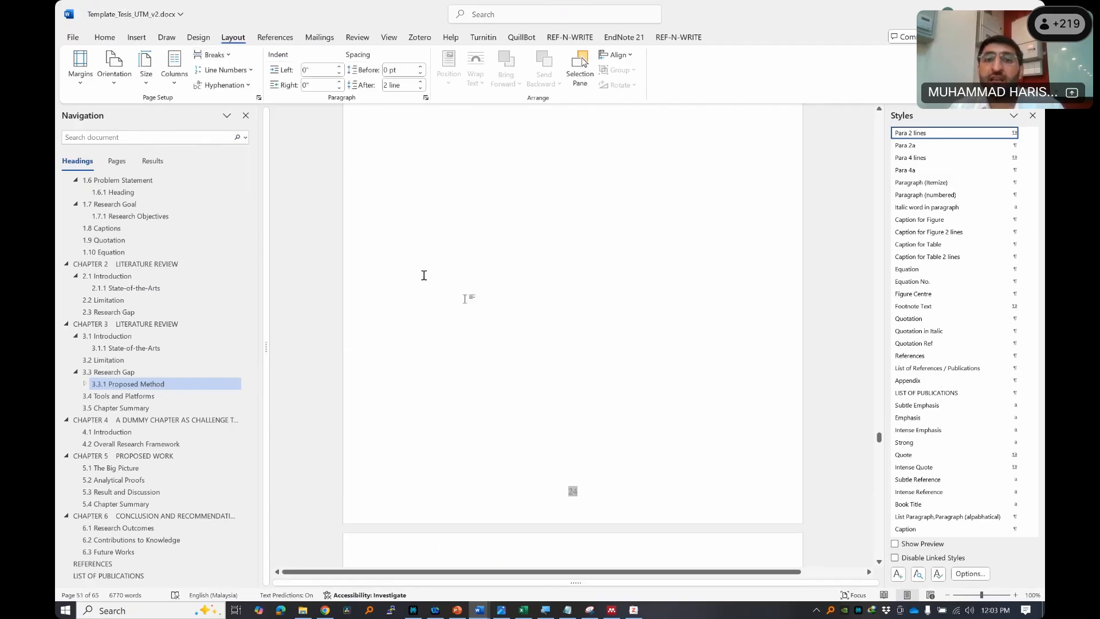
# - Change only the new blank page before 3.4 Tools and Platforms to landscape orientation
pyautogui.scroll(3, 507, 229)
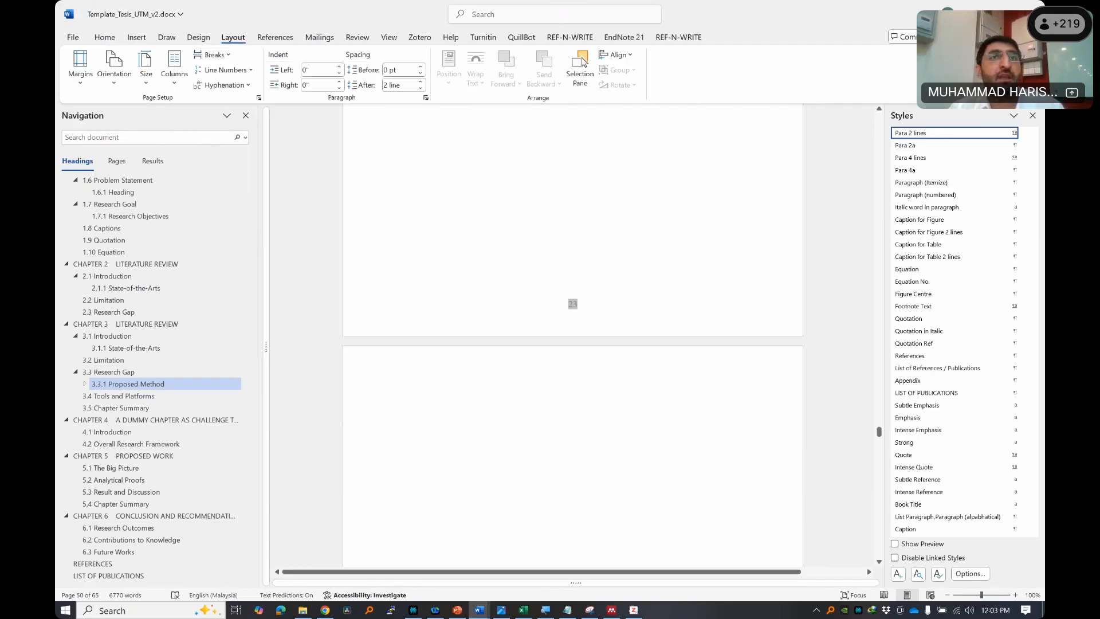
pyautogui.click(114, 72)
pyautogui.click(142, 135)
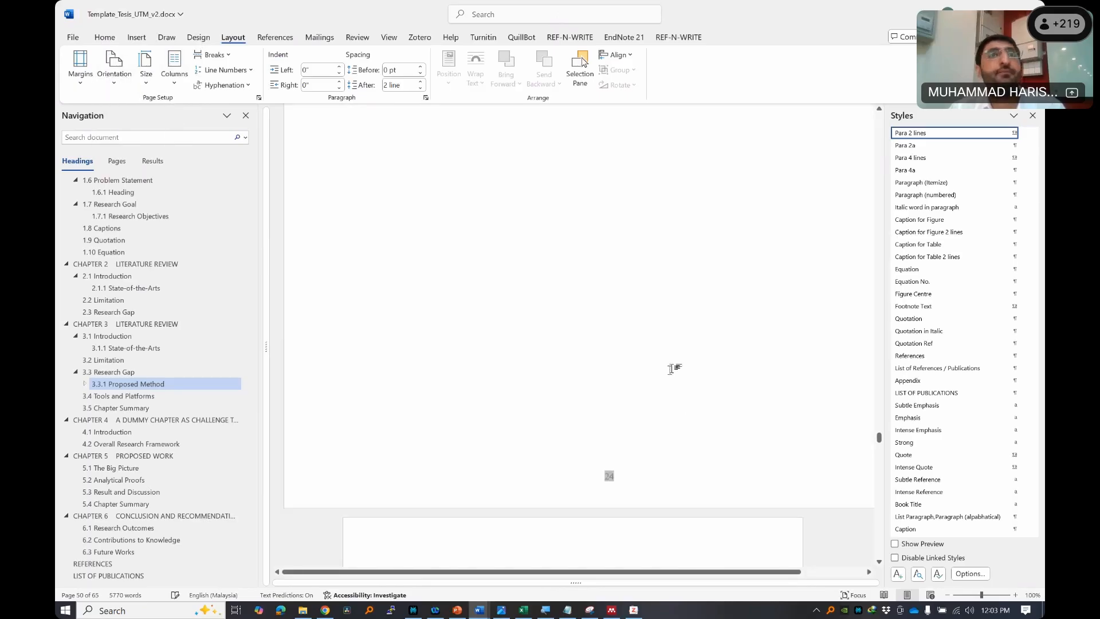
# - Paste the enlarged figure from 3.4 Tools and Platforms onto the blank landscape page
pyautogui.scroll(-7, 675, 370)
pyautogui.click(583, 296)
pyautogui.scroll(7, 582, 296)
pyautogui.scroll(3, 462, 261)
pyautogui.click(418, 352)
pyautogui.hotkey('ctrl', 'v')
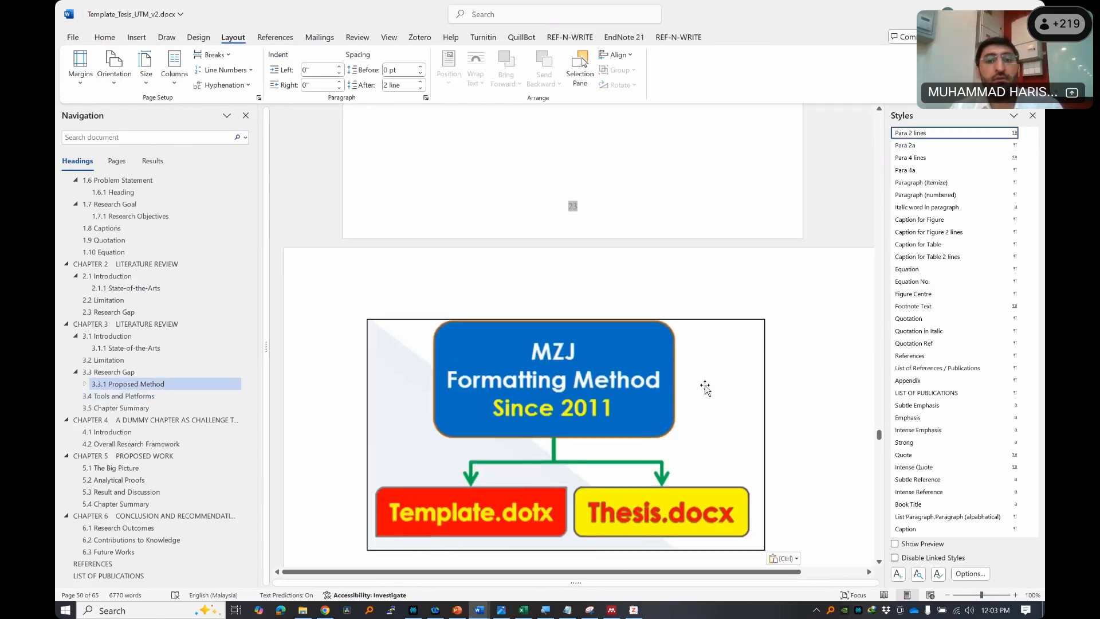
# - Add the caption text "Figufn 3.3." on a new line below the figure on the landscape page
pyautogui.scroll(-3, 718, 352)
pyautogui.press('Return')
pyautogui.write('Figufn 3.3')
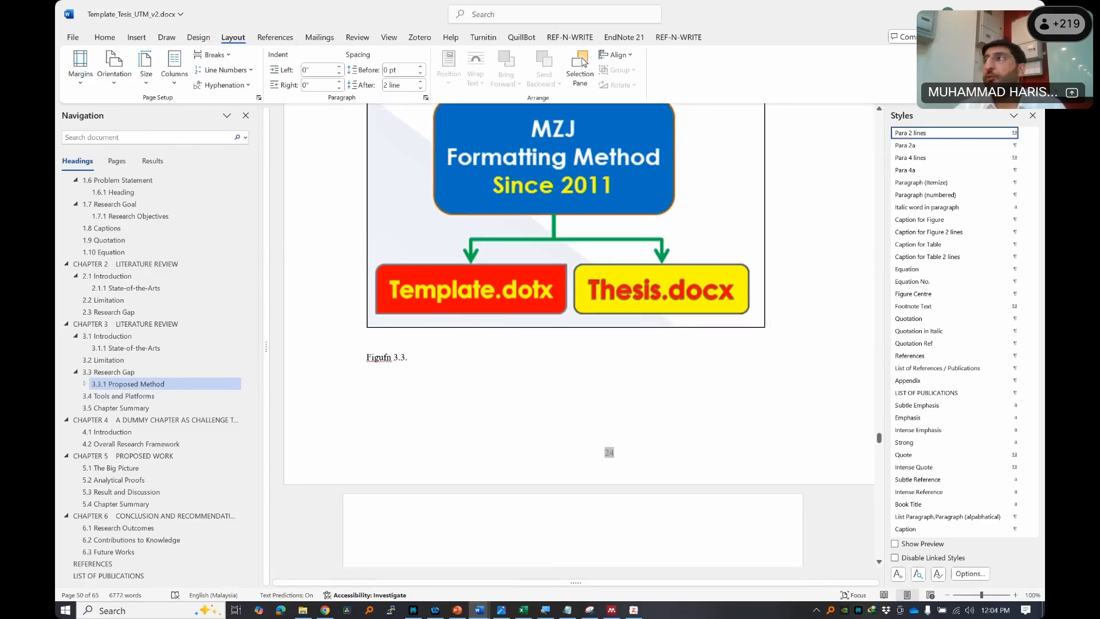
pyautogui.write('.')
pyautogui.scroll(3, 704, 223)
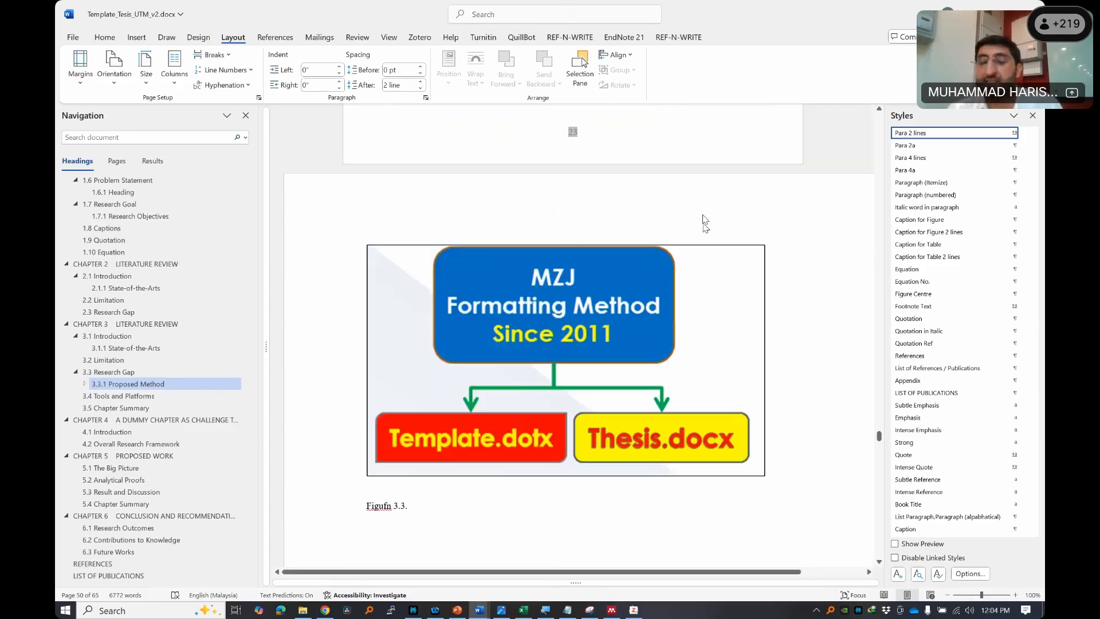
pyautogui.scroll(-20, 704, 224)
pyautogui.scroll(20, 622, 331)
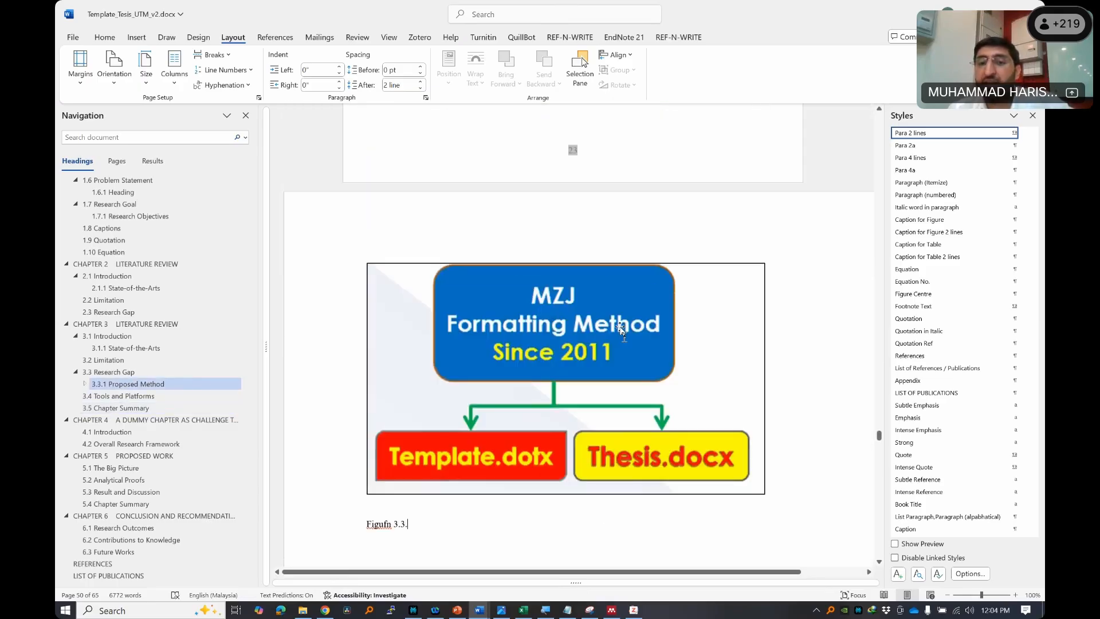
pyautogui.scroll(5, 621, 331)
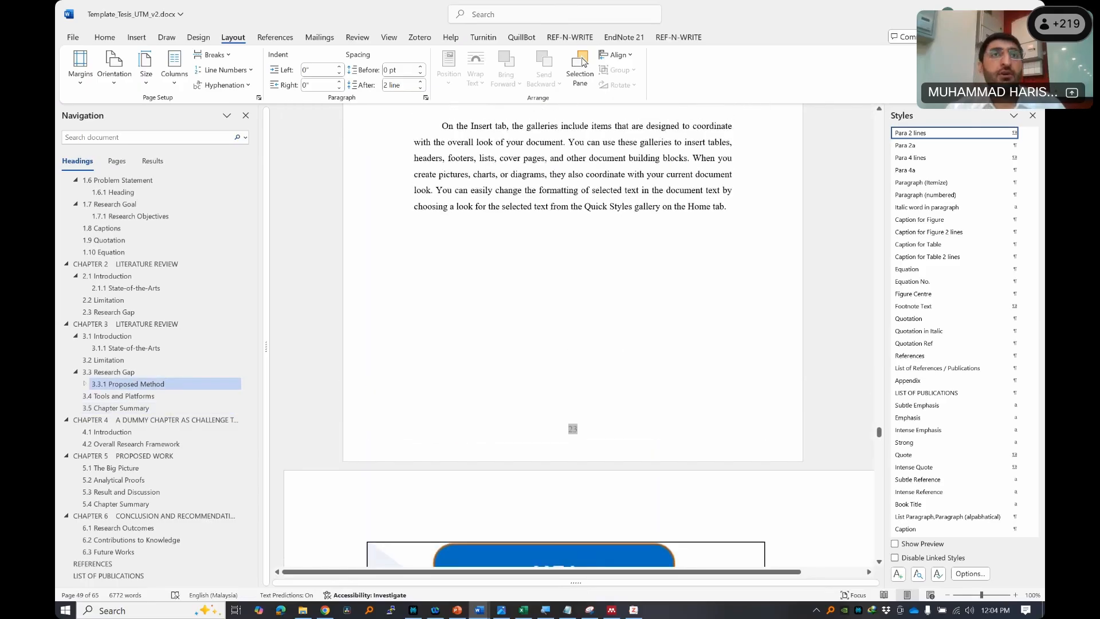
pyautogui.scroll(-7, 602, 380)
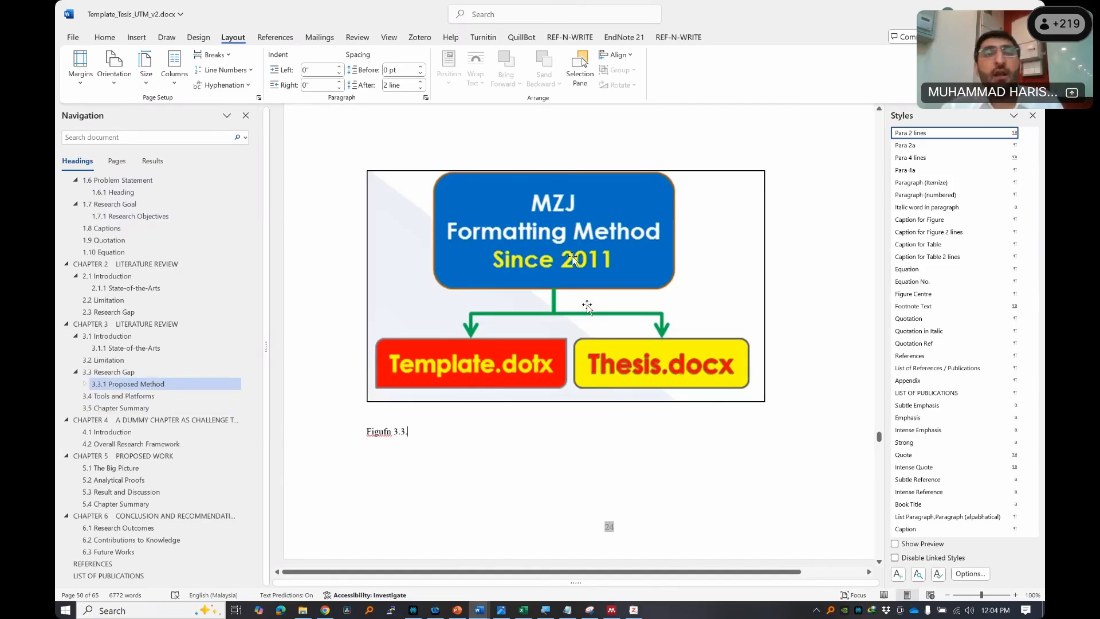
# - Switch to the UTM thesis template presentation in PowerPoint and highlight "Avoid Carriage return Statements" on the Formatting Content slide
pyautogui.hotkey('alt', 'Tab')
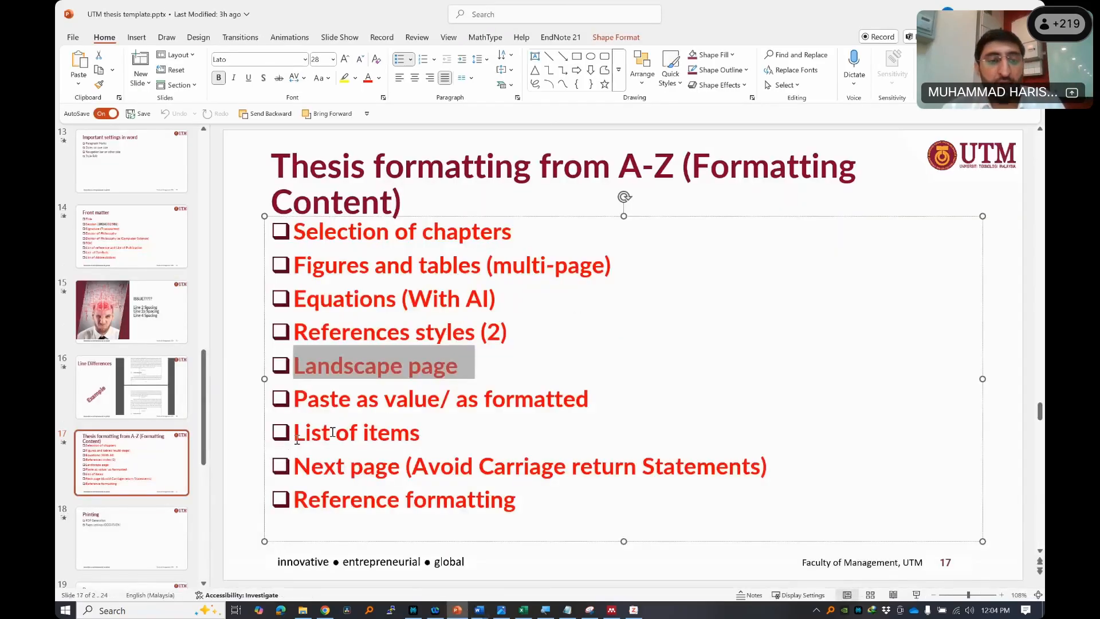
pyautogui.tripleClick(426, 438)
pyautogui.moveTo(414, 468); pyautogui.dragTo(692, 467)
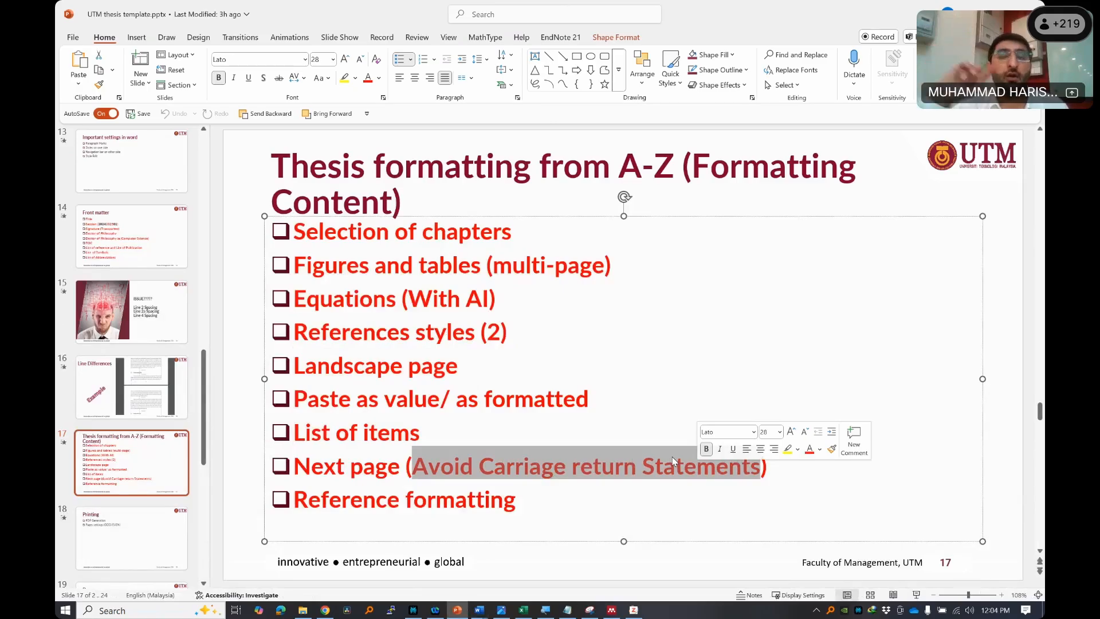
# - Open the Printing slide, highlight its bullet points, and look ahead at the slides that follow it
pyautogui.click(153, 515)
pyautogui.moveTo(294, 229); pyautogui.dragTo(500, 262)
pyautogui.scroll(-3, 133, 456)
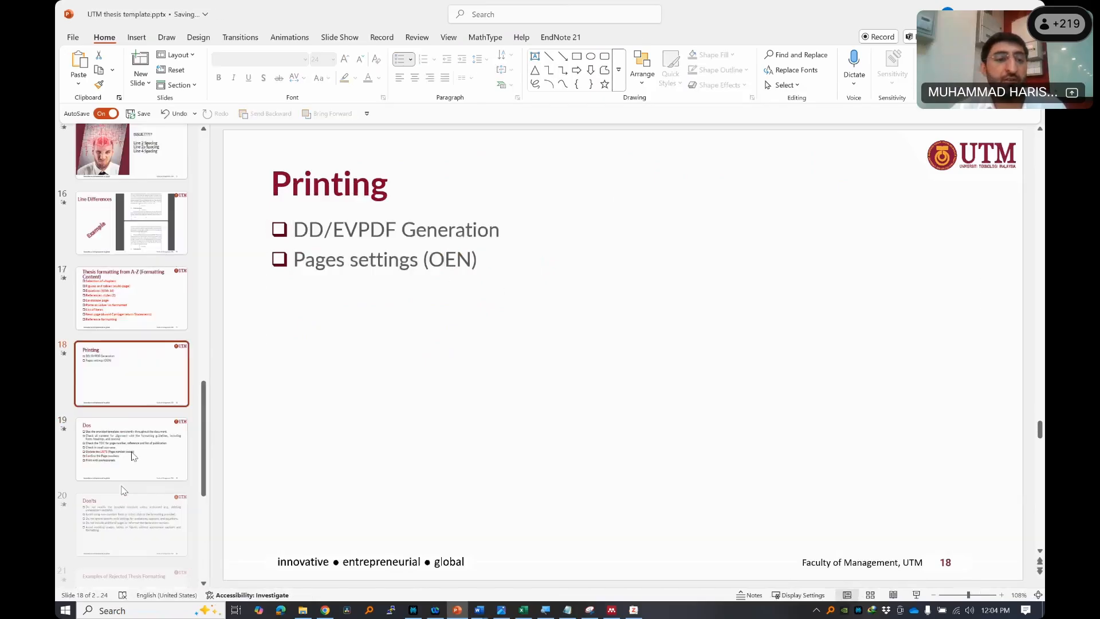
# - Open the Dos slide, then switch to the Word thesis template and examine its pages in a zoomed-out multi-page view
pyautogui.scroll(-1, 132, 455)
pyautogui.click(138, 412)
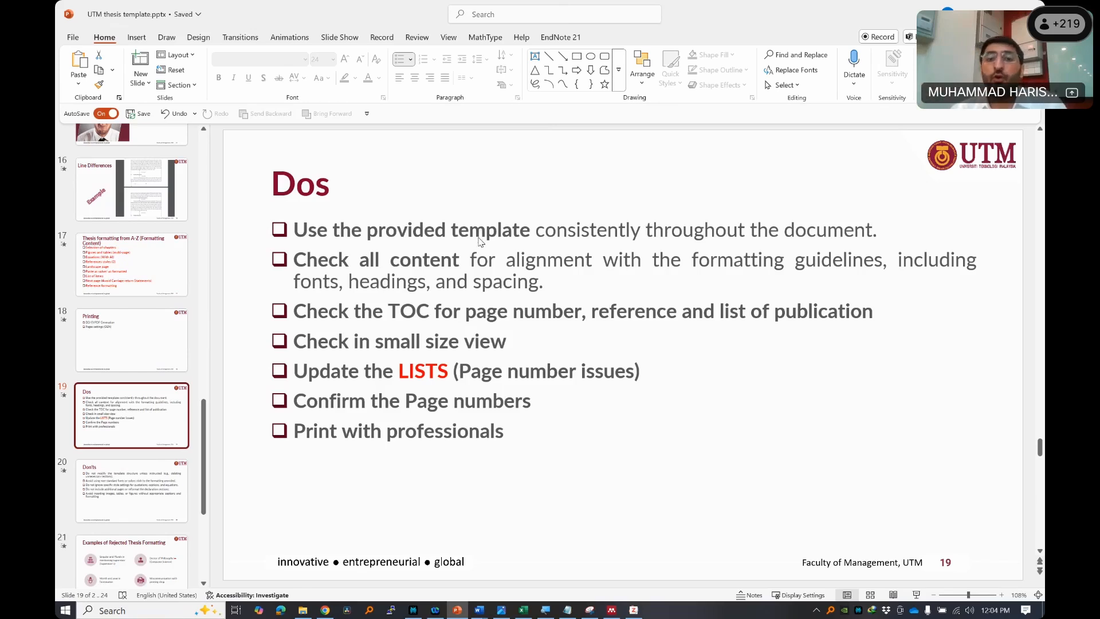
pyautogui.hotkey('alt', 'Tab')
pyautogui.scroll(-10, 584, 239)
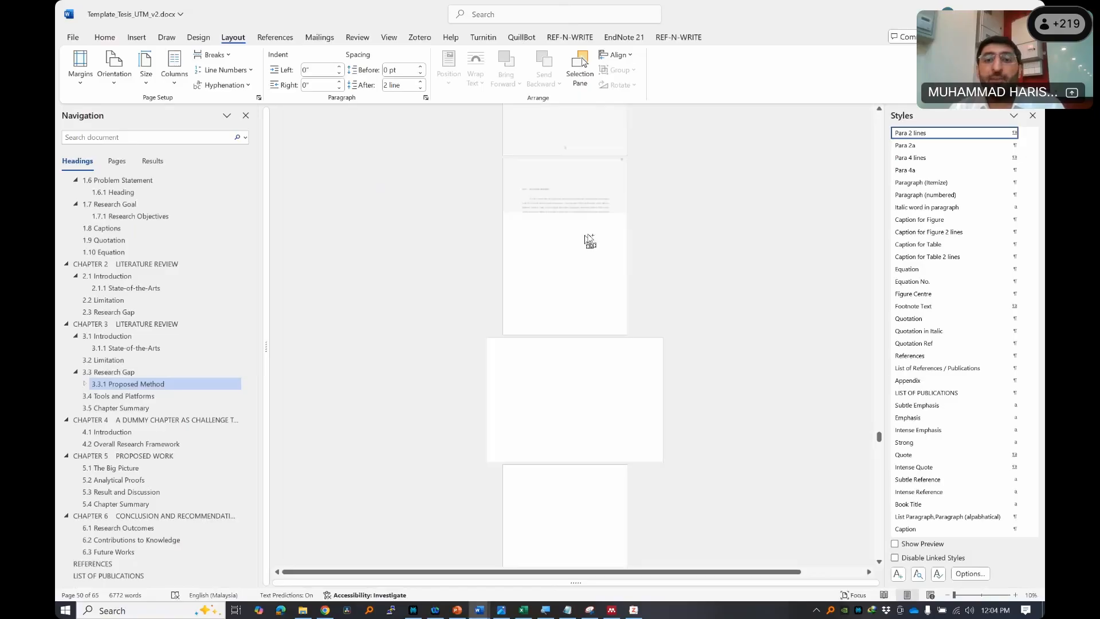
pyautogui.scroll(2, 591, 240)
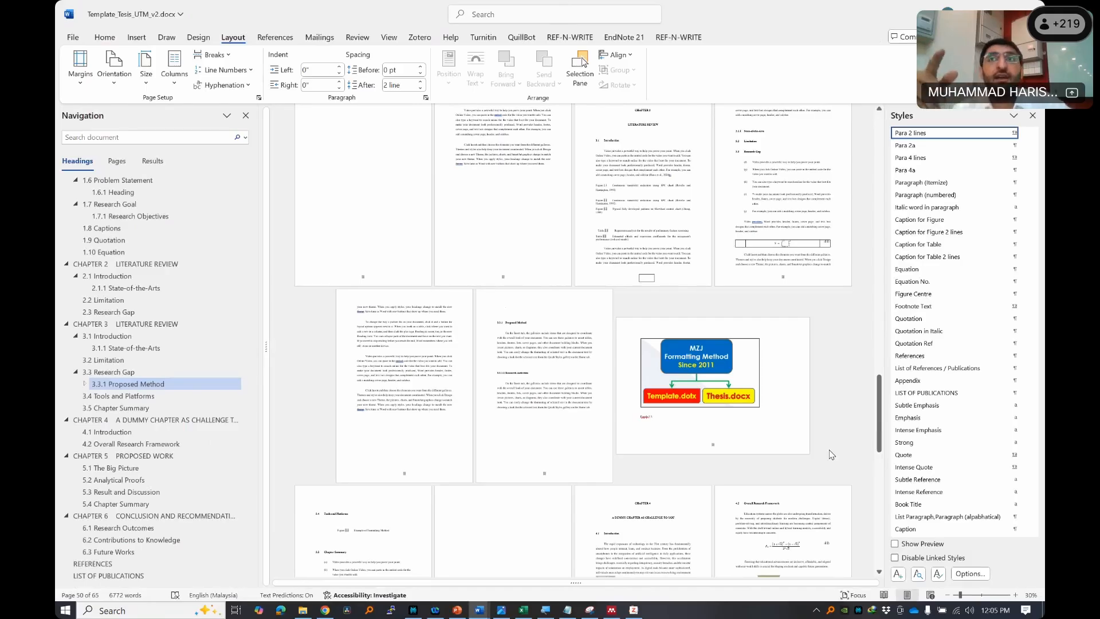
pyautogui.scroll(1, 830, 452)
pyautogui.scroll(10, 830, 453)
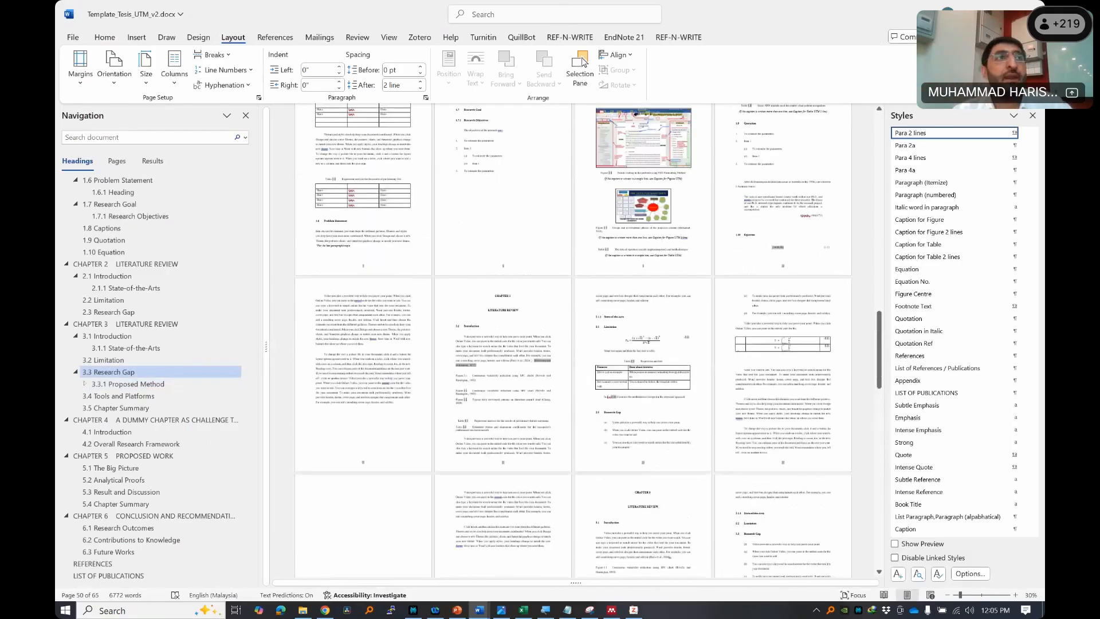
pyautogui.scroll(3, 785, 401)
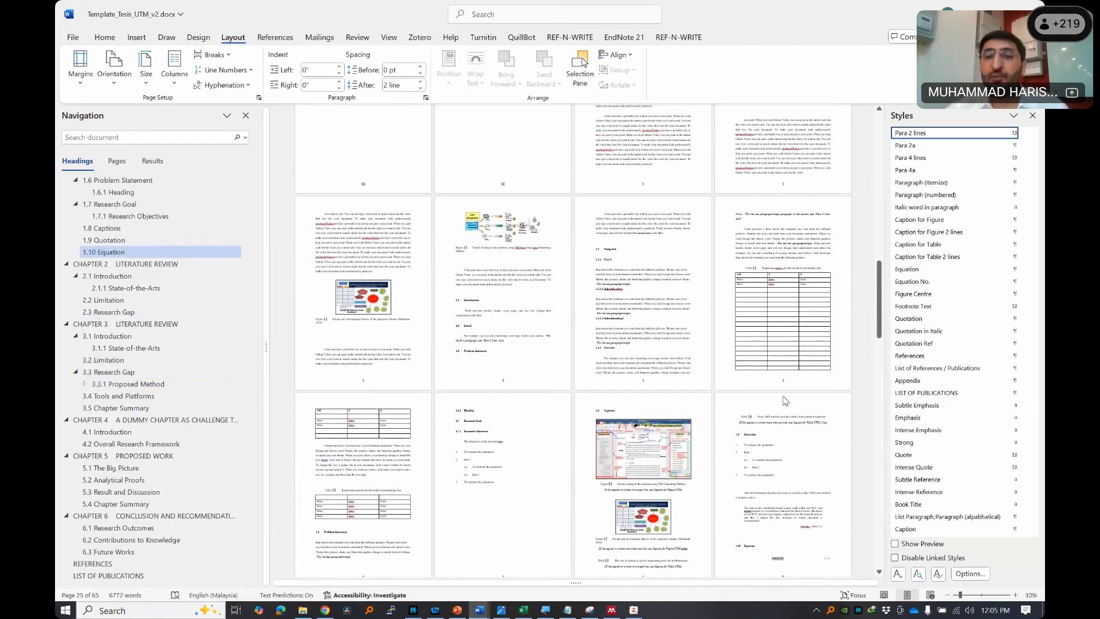
# - Apply the Para 2a style to the paragraph under heading 1.4 Problem statement, trying Para 2 lines on it as well
pyautogui.click(626, 219)
pyautogui.click(927, 145)
pyautogui.click(748, 463)
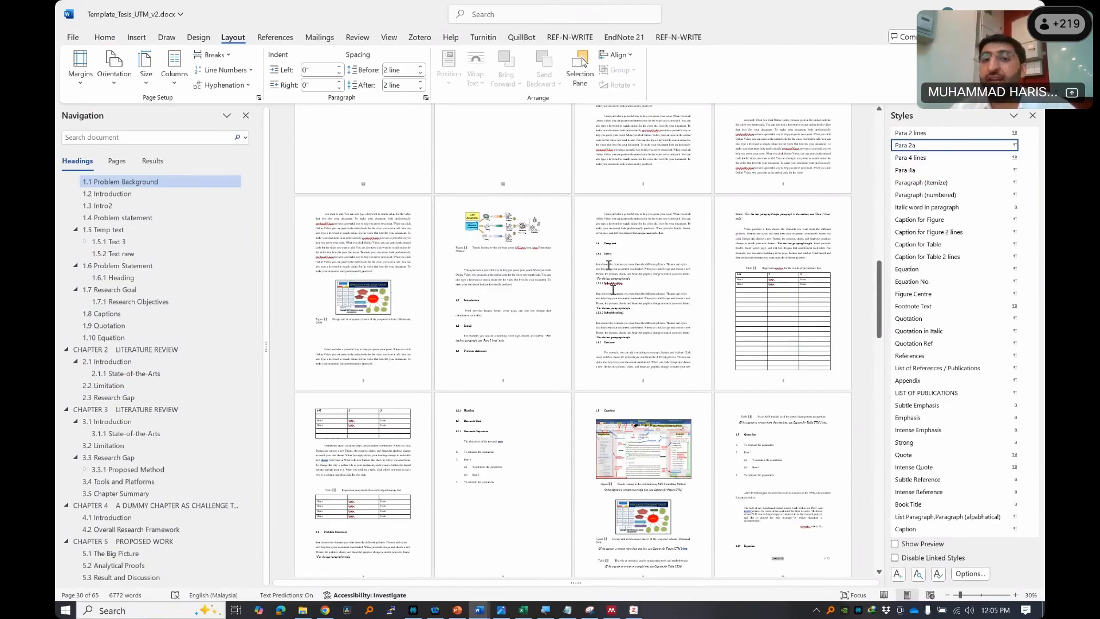
pyautogui.click(646, 229)
pyautogui.click(955, 163)
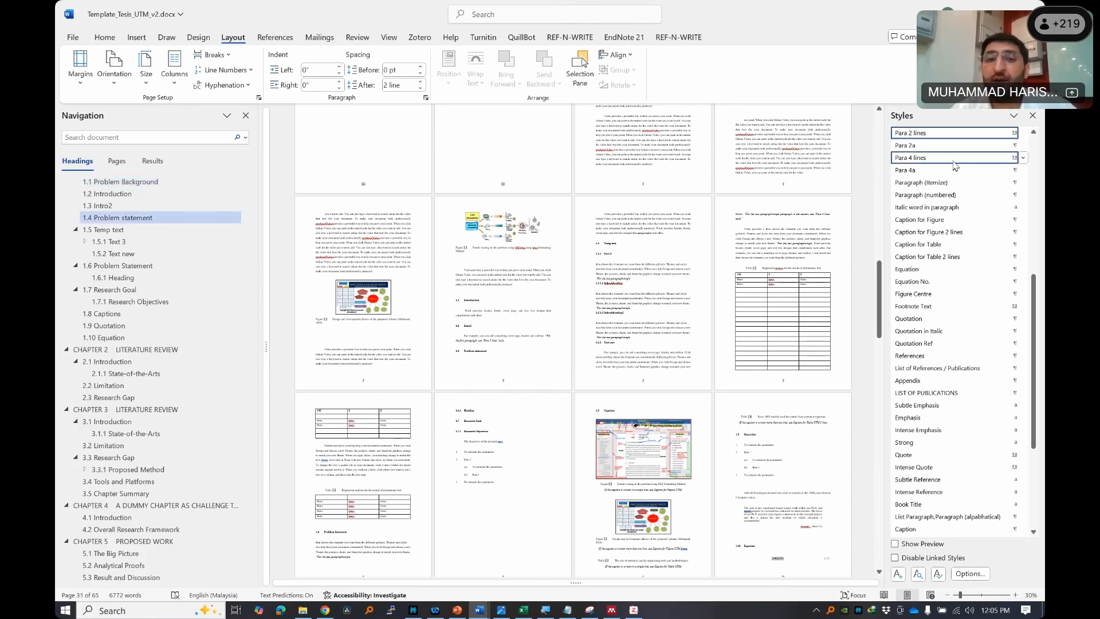
pyautogui.click(946, 135)
pyautogui.click(954, 149)
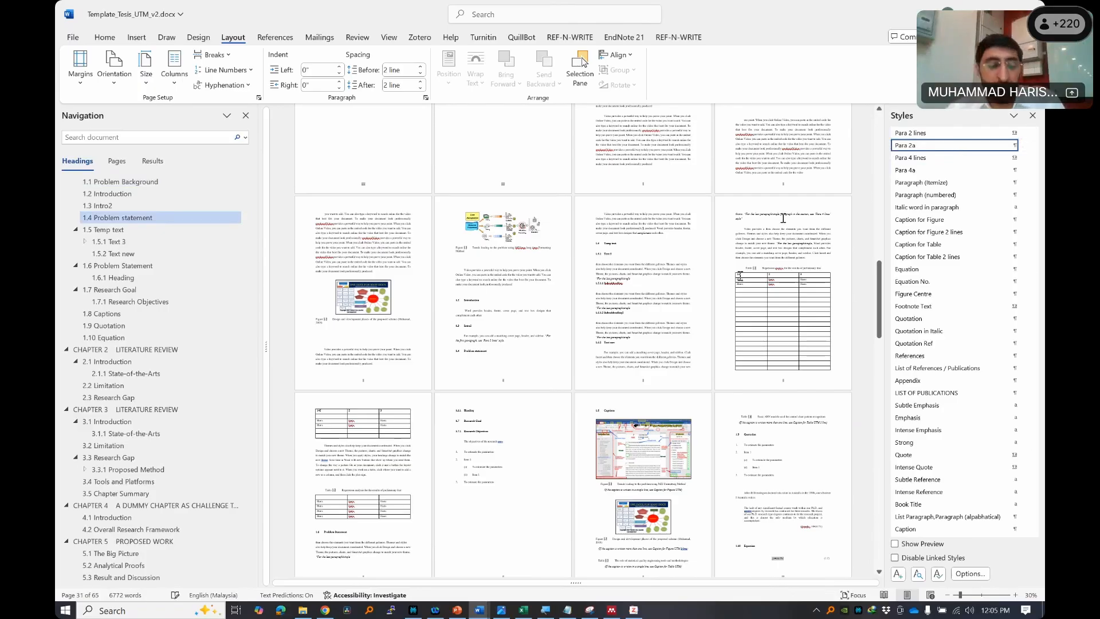
# - Switch back to the PowerPoint presentation and highlight the Dos points on small size view, lists, page numbers and printing with professionals
pyautogui.hotkey('alt', 'Tab')
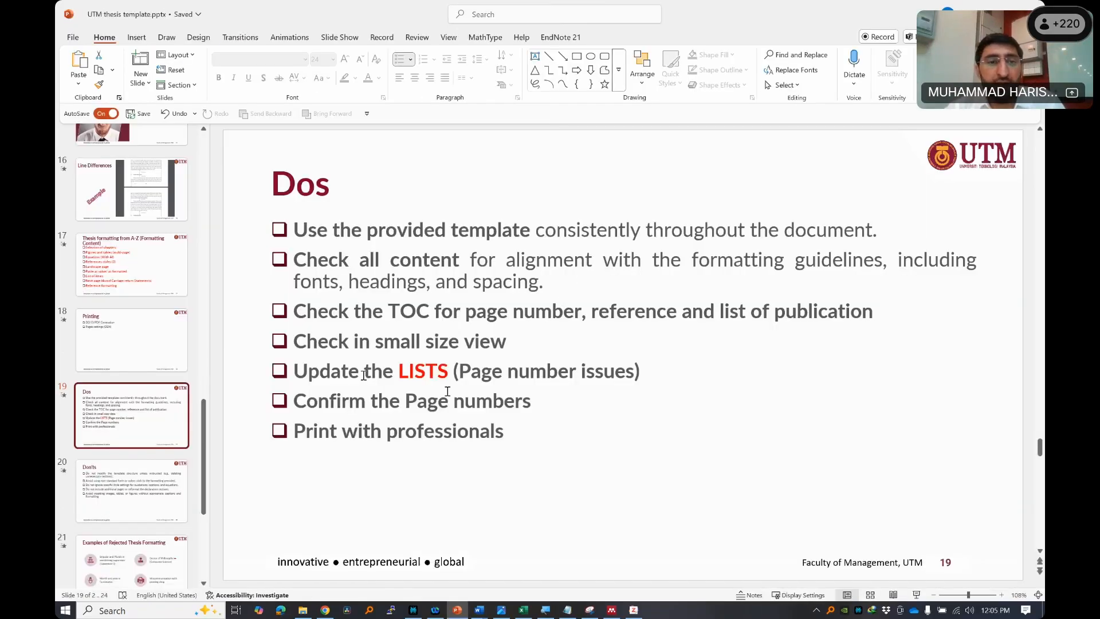
pyautogui.moveTo(306, 349); pyautogui.dragTo(526, 342)
pyautogui.moveTo(320, 390); pyautogui.dragTo(455, 414)
pyautogui.moveTo(401, 371); pyautogui.dragTo(548, 375)
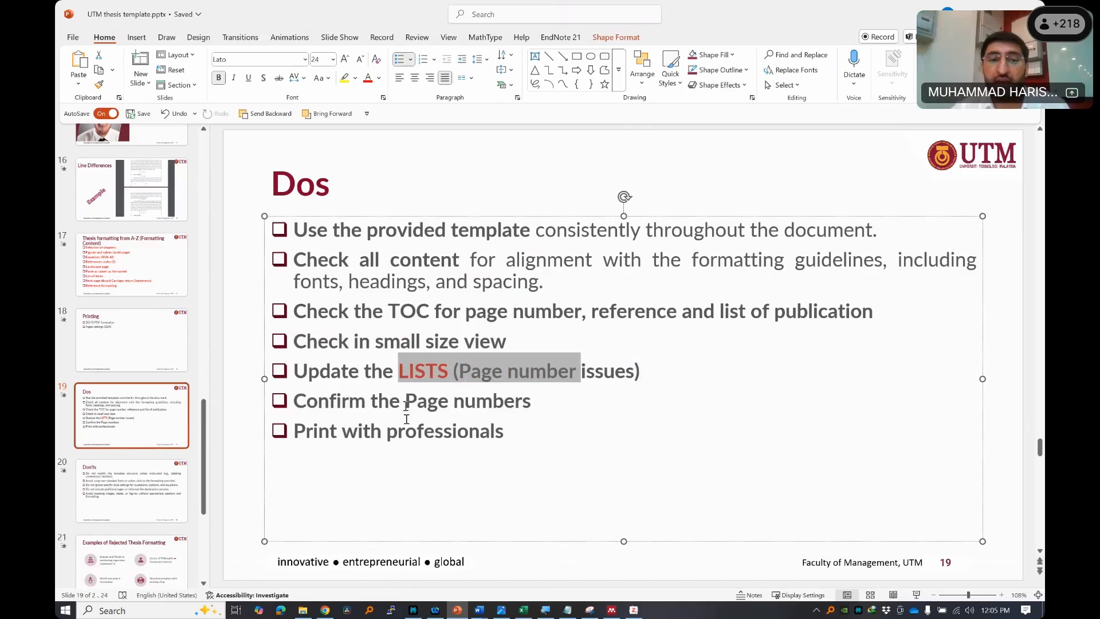
pyautogui.moveTo(344, 430); pyautogui.dragTo(471, 433)
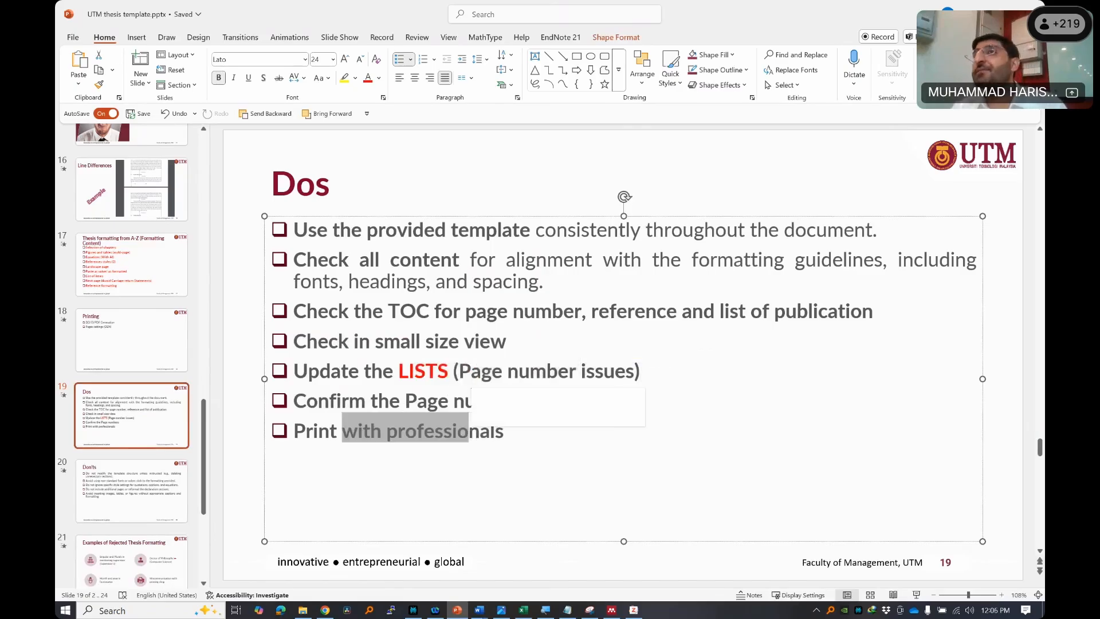
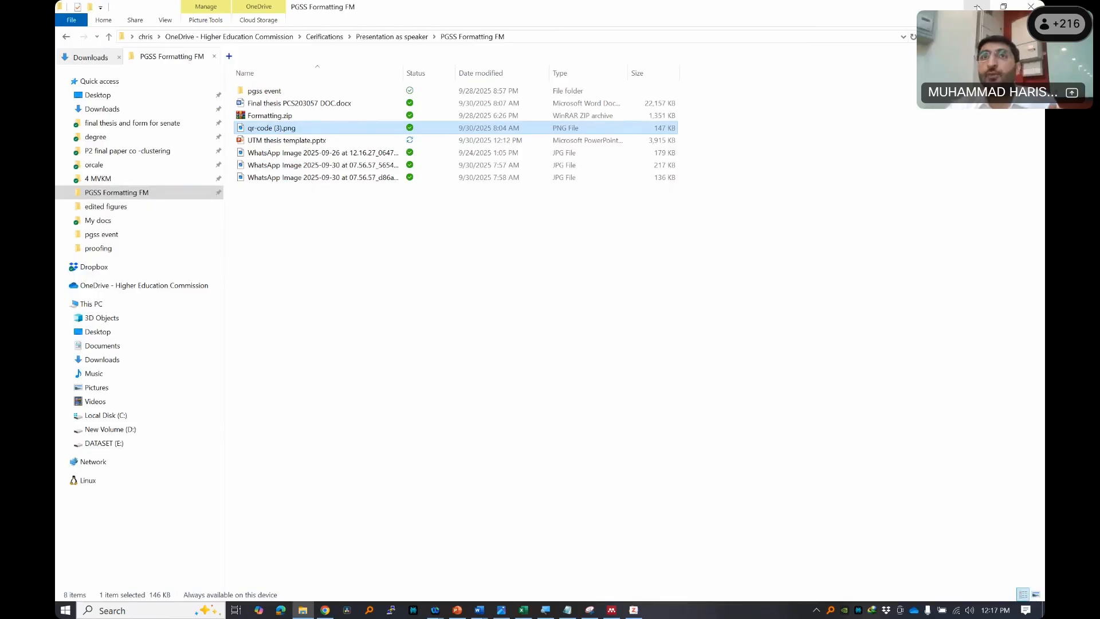
# - Open the pgss event folder from the desktop and point out the UTM_Style.ens EndNote style file
pyautogui.click(978, 7)
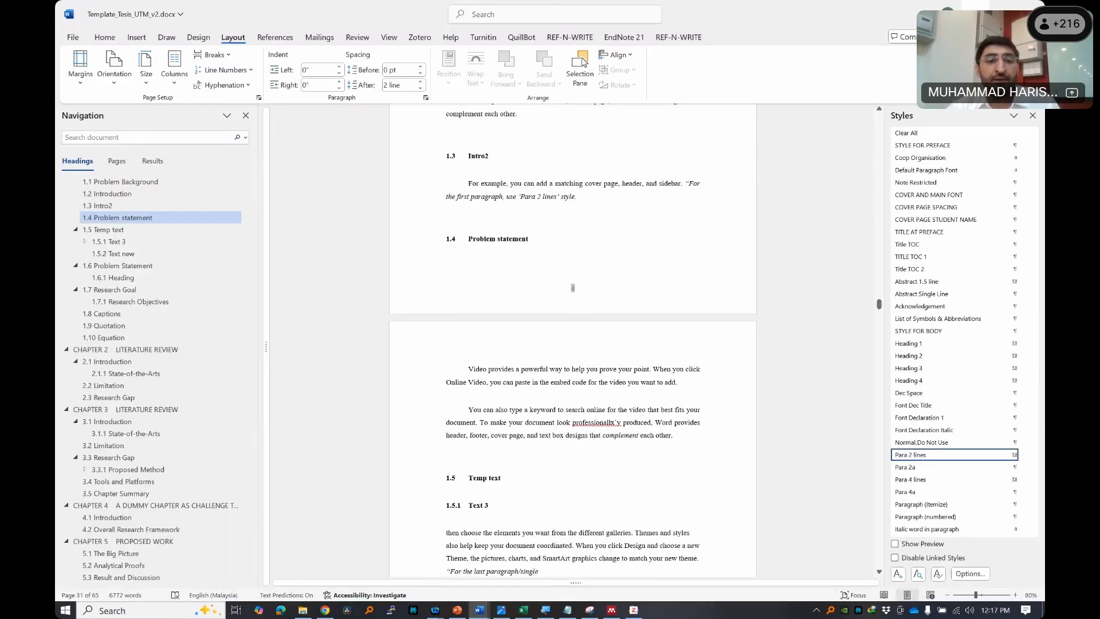
pyautogui.press('super+d')
pyautogui.doubleClick(290, 307)
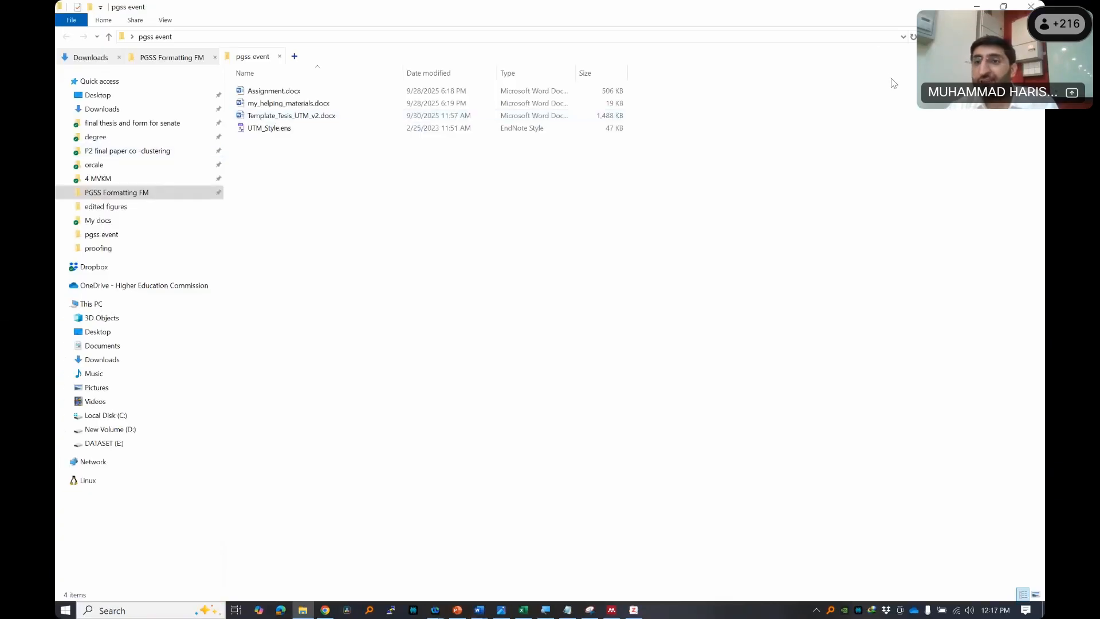
pyautogui.click(286, 129)
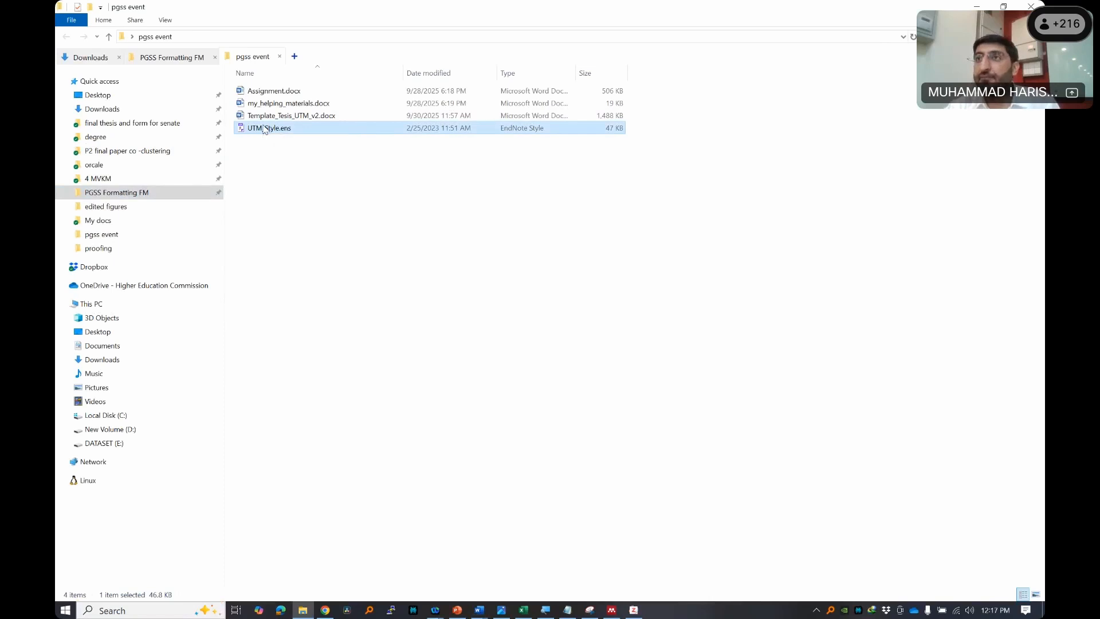
pyautogui.click(302, 314)
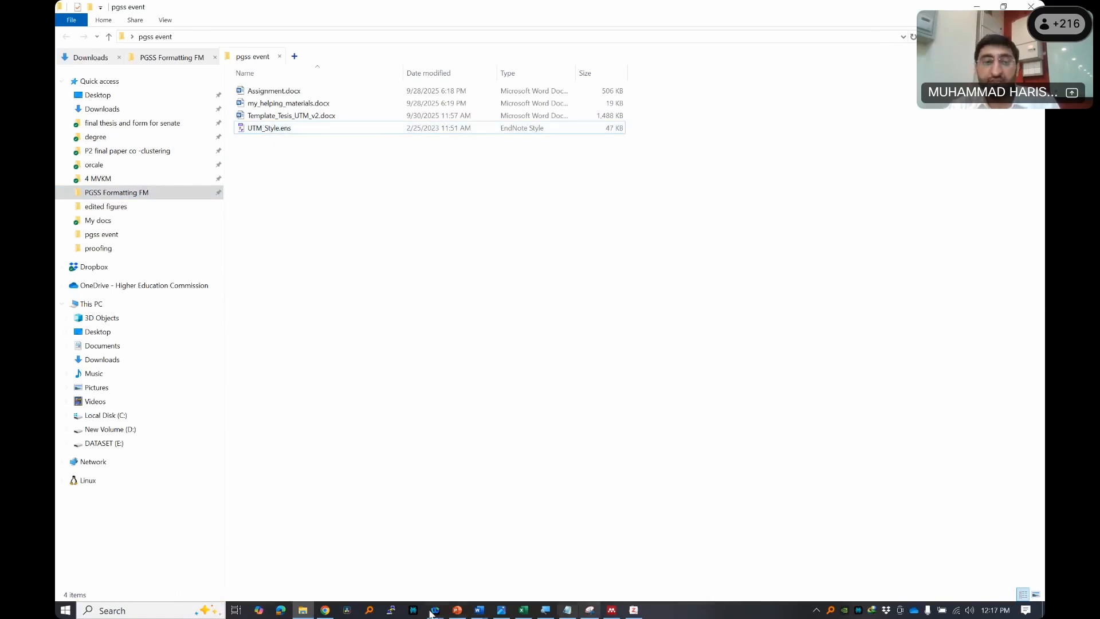
# - Switch to Chrome, search Google for "utm software center" in a new tab and open the UTMDigital Software Center page
pyautogui.click(325, 610)
pyautogui.hotkey('ctrl', 't')
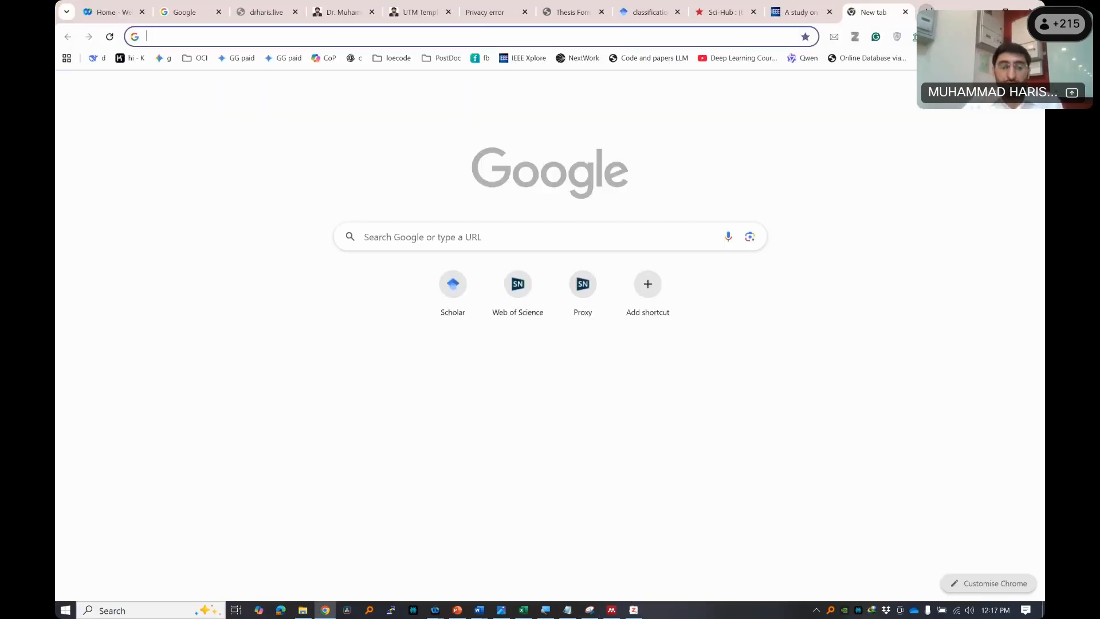
pyautogui.write('utm software s')
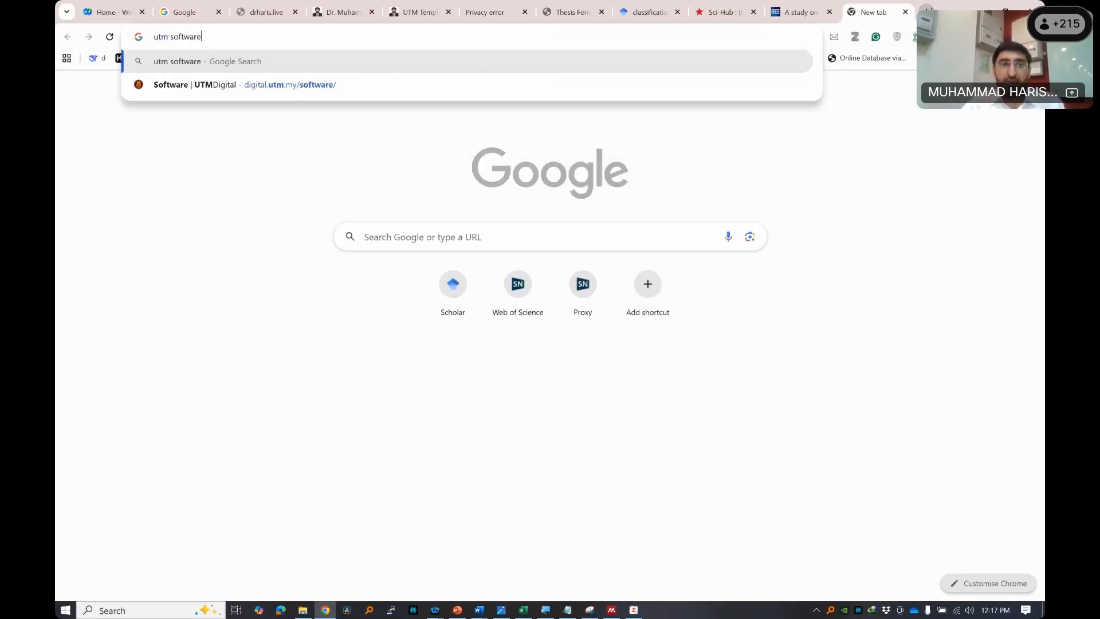
pyautogui.press('BackSpace')
pyautogui.write('center')
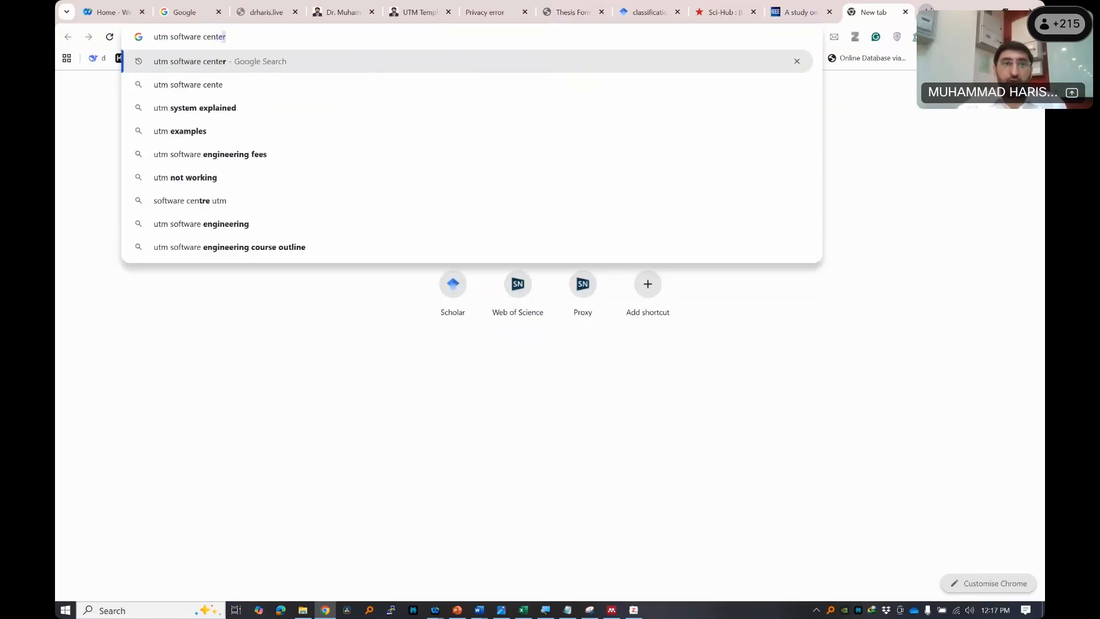
pyautogui.press('Return')
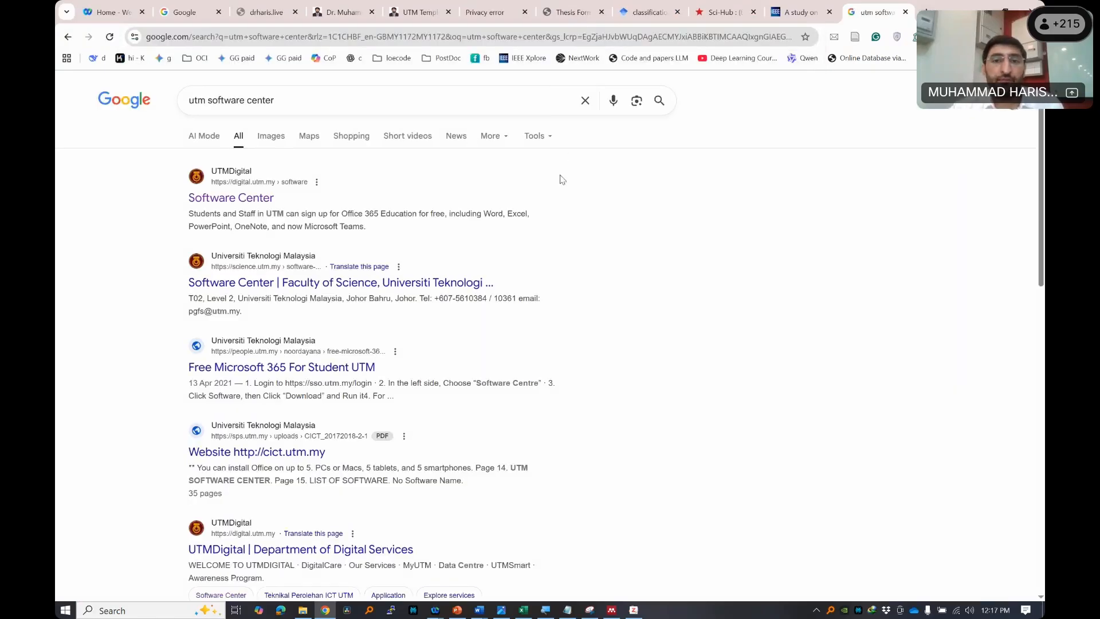
pyautogui.middleClick(229, 197)
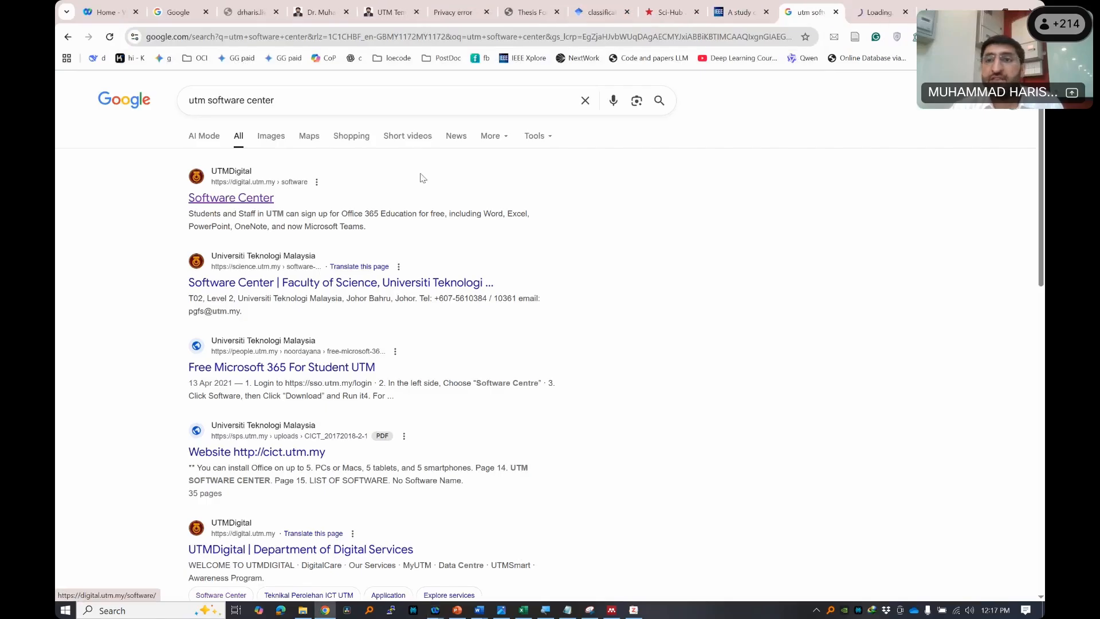
pyautogui.click(875, 12)
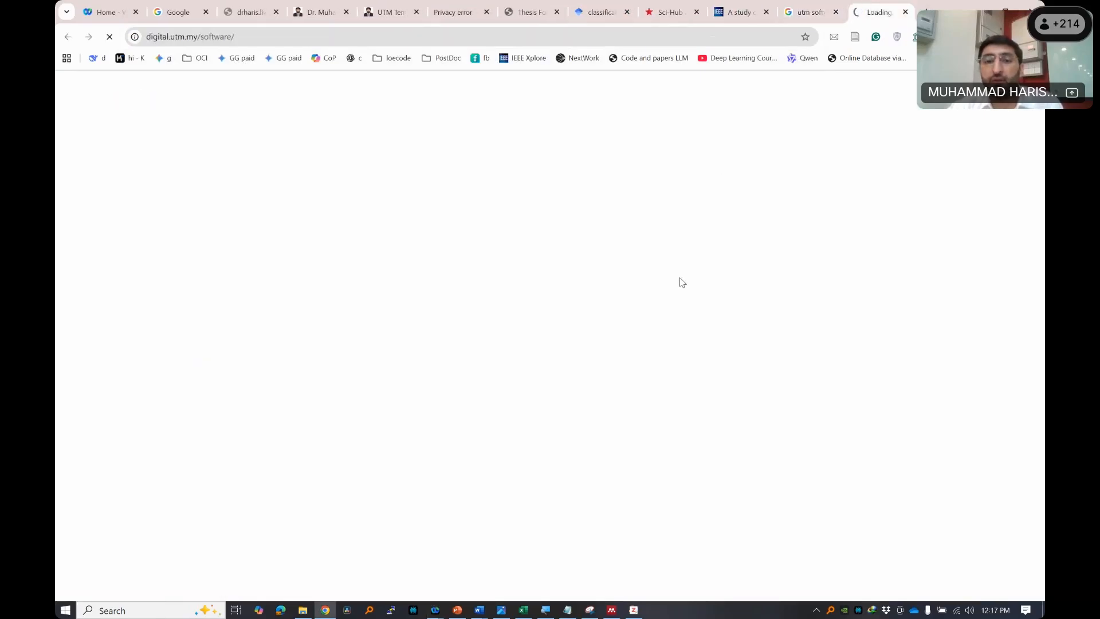
# - Open the student download for EndNote and access its shared Drive folder with the graduate.utm.my account
pyautogui.scroll(-6, 487, 235)
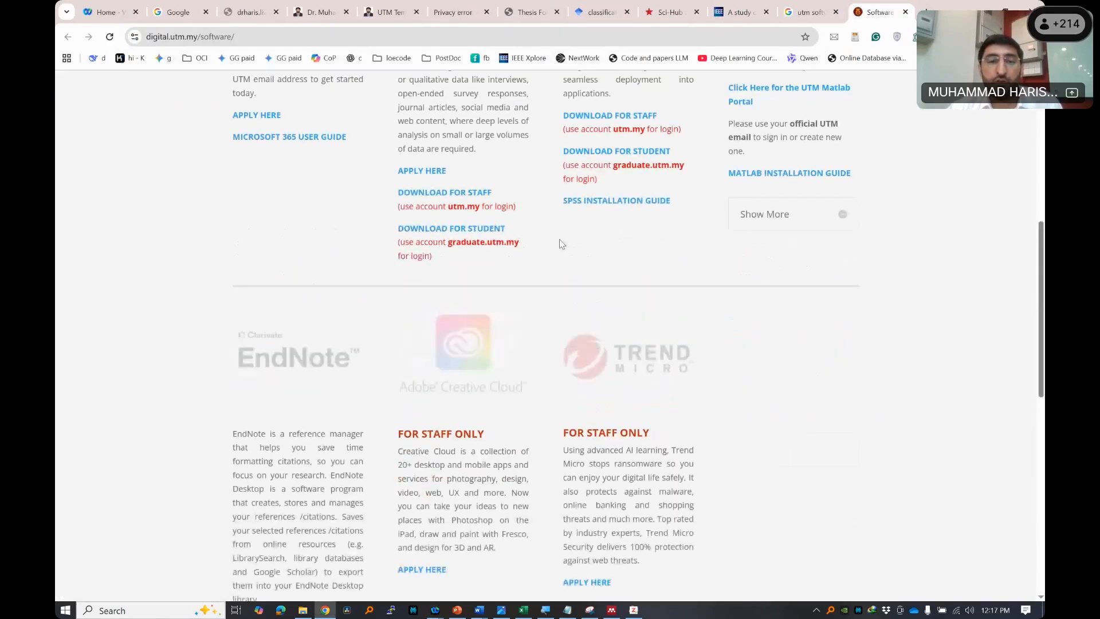
pyautogui.scroll(-2, 314, 421)
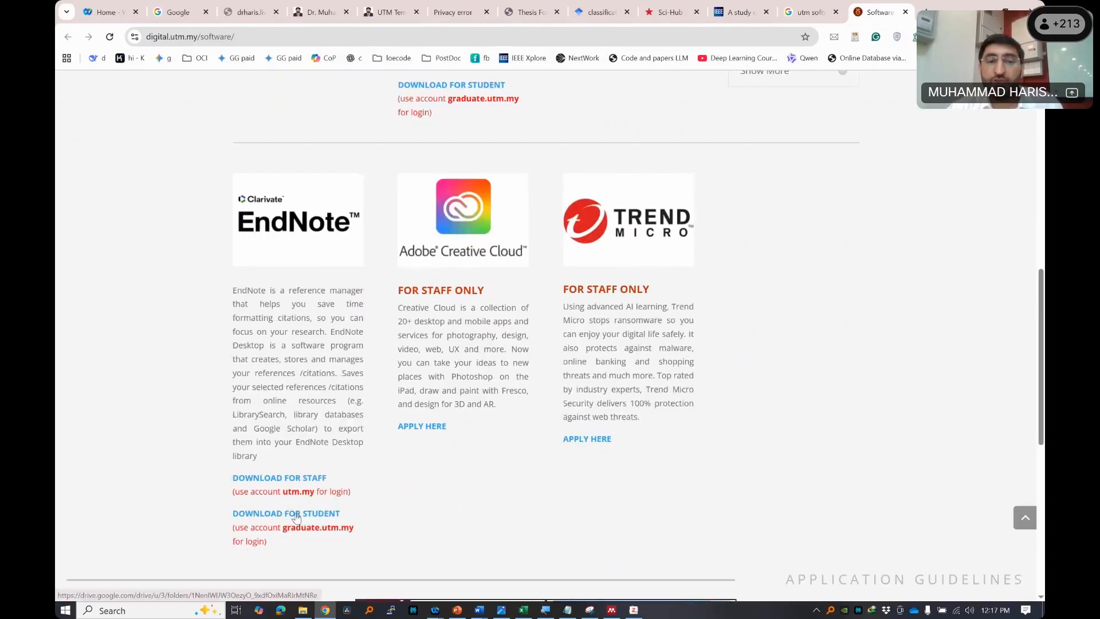
pyautogui.click(296, 514)
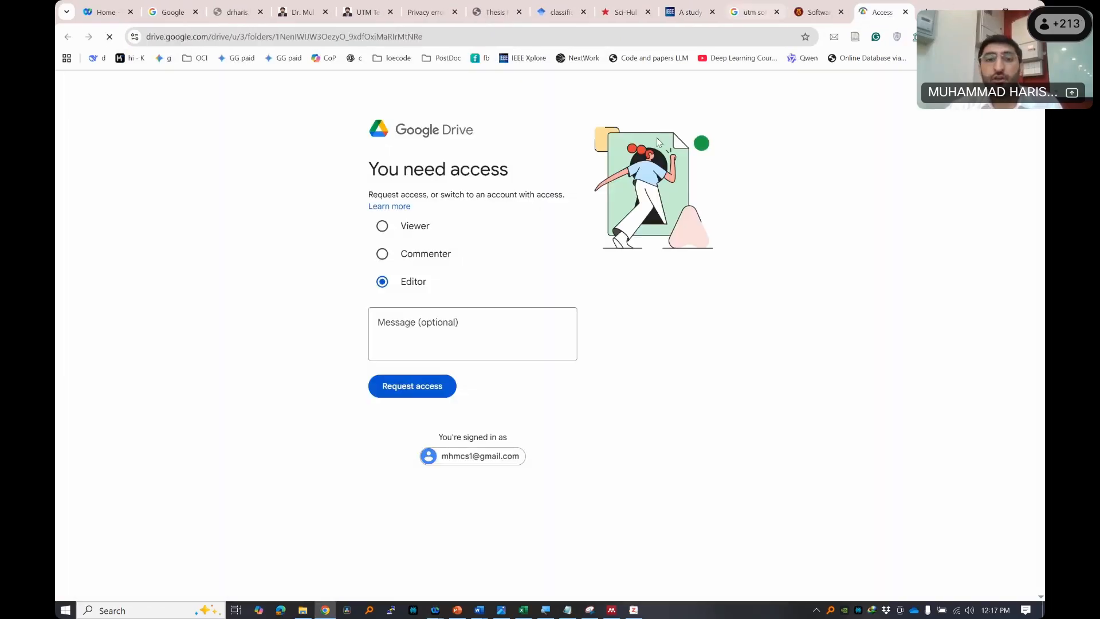
pyautogui.click(485, 459)
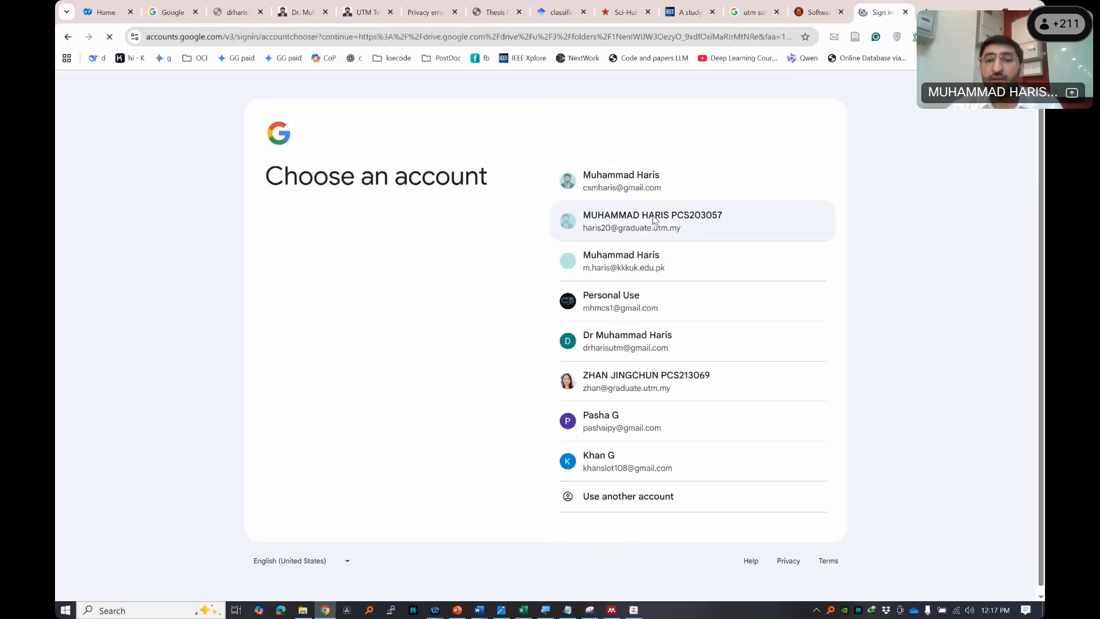
pyautogui.click(655, 236)
pyautogui.click(818, 12)
pyautogui.click(880, 12)
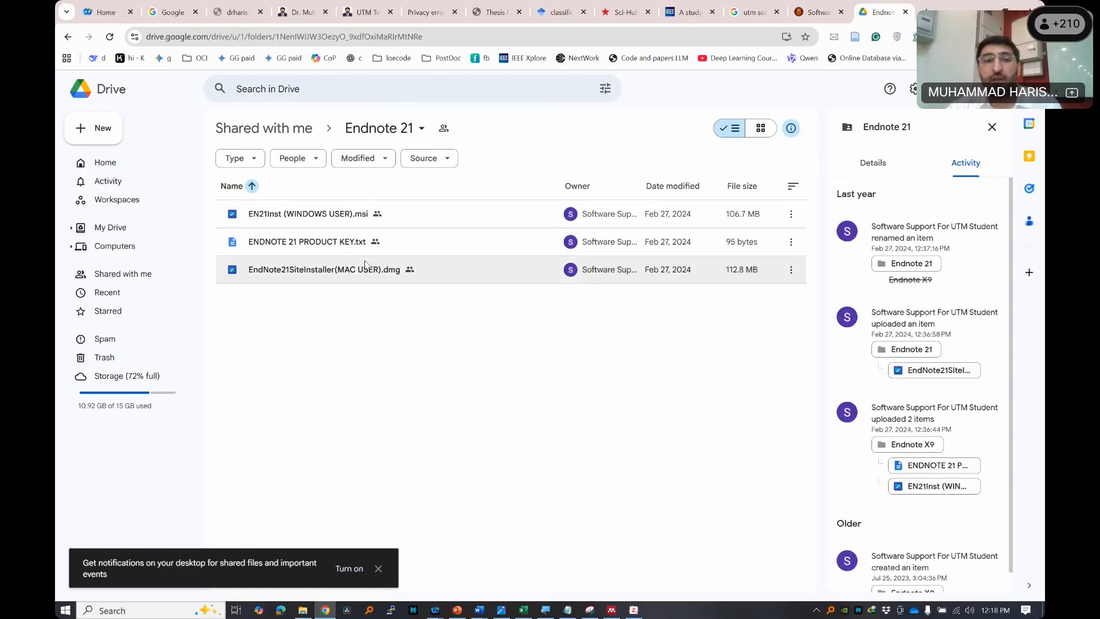
# - Select the EN21Inst (WINDOWS USER).msi installer, then go to the desktop and launch the installed EndNote
pyautogui.click(352, 219)
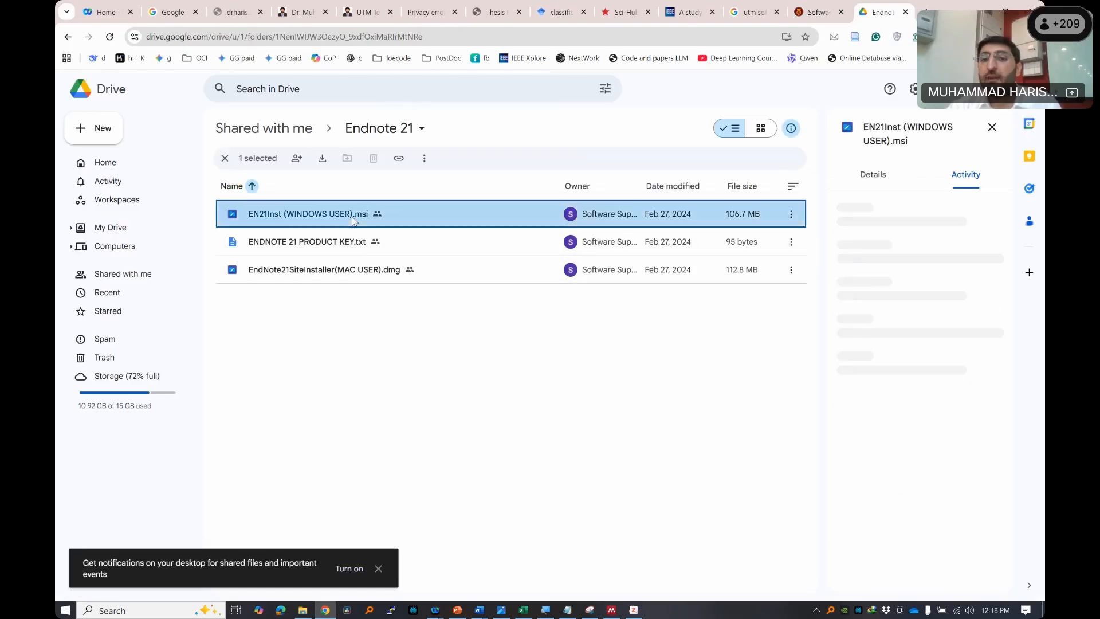
pyautogui.click(1041, 614)
pyautogui.click(66, 610)
pyautogui.click(65, 610)
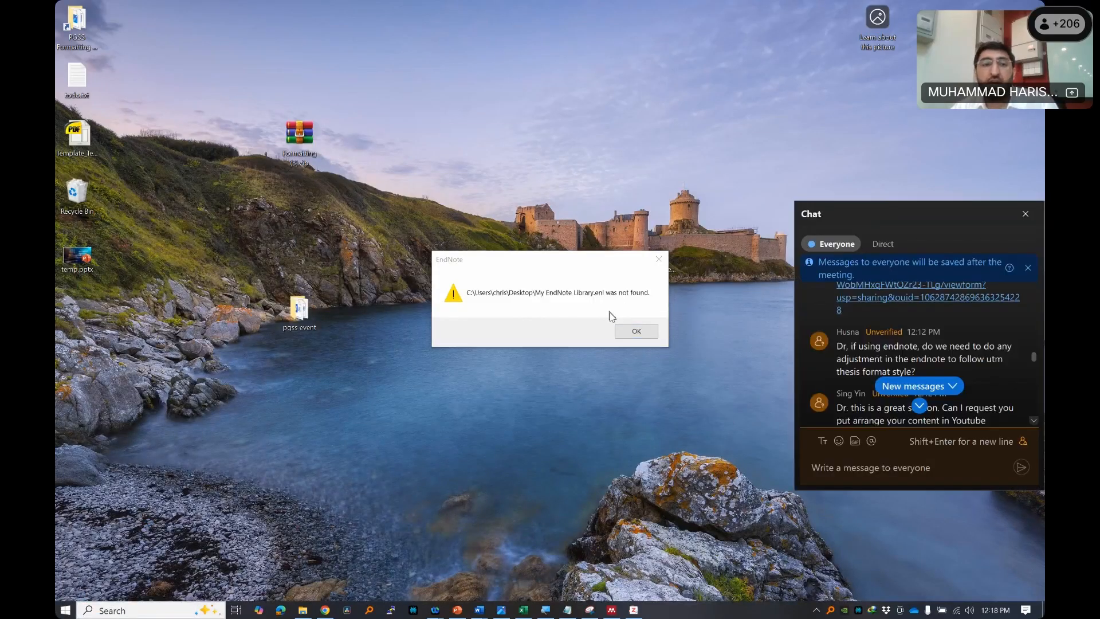
# - Return to the Endnote 21 Drive folder in Chrome, view ENDNOTE 21 PRODUCT KEY.txt and close its preview
pyautogui.hotkey('alt', 'Tab')
pyautogui.doubleClick(289, 240)
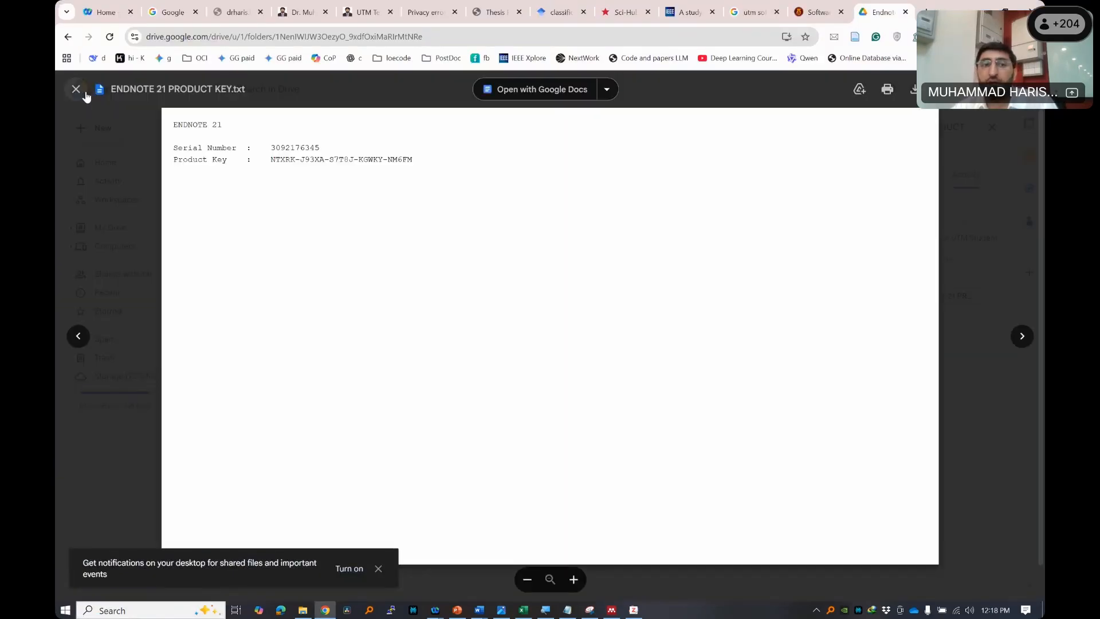
pyautogui.click(76, 89)
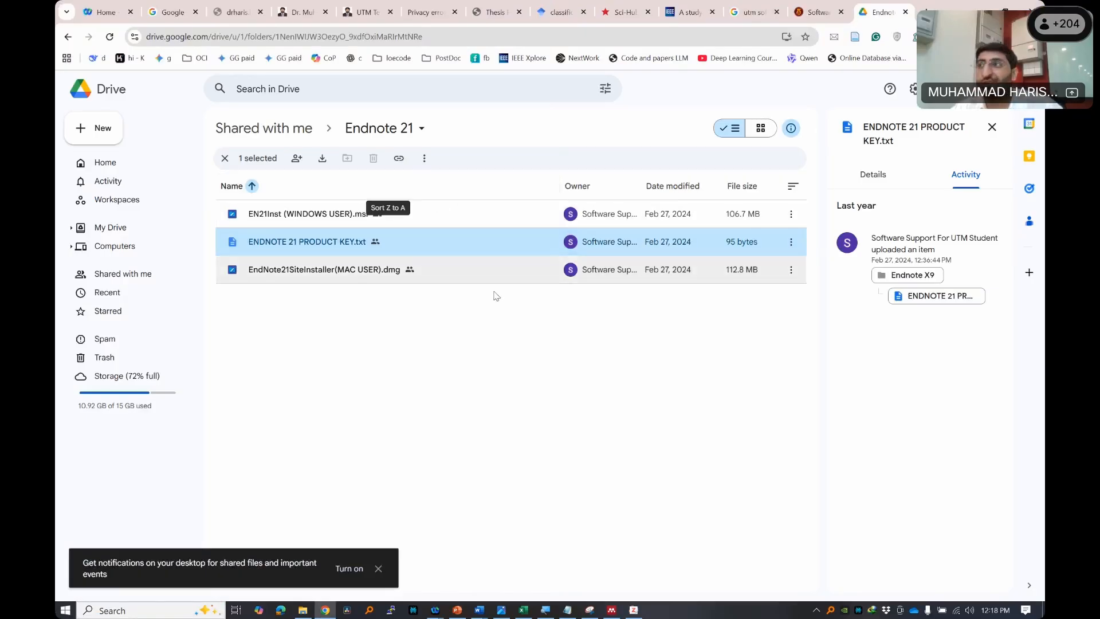
pyautogui.click(469, 349)
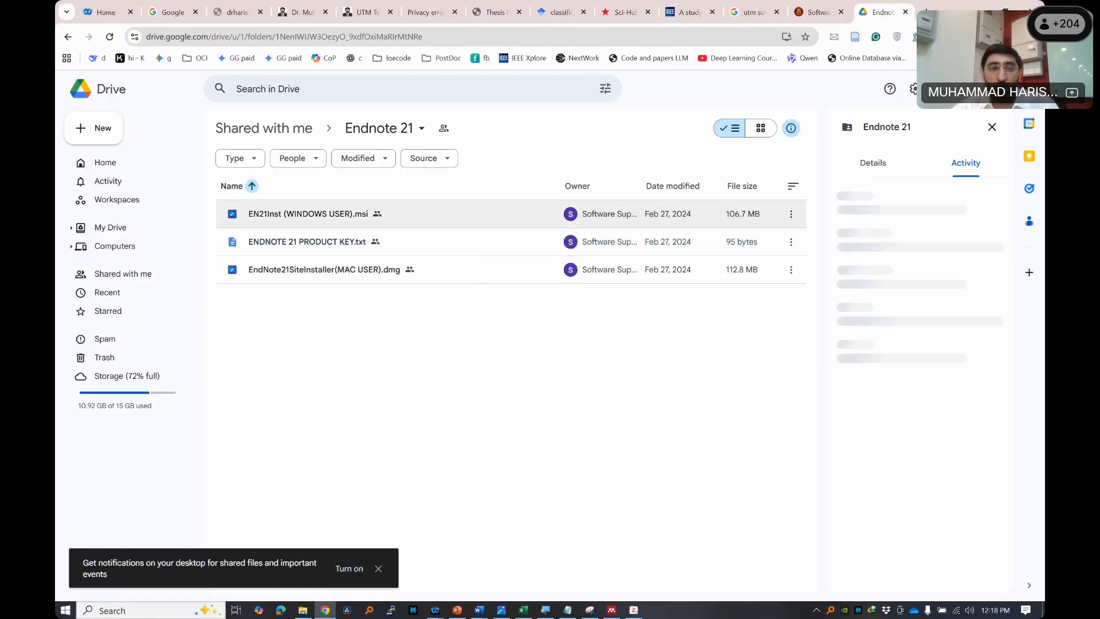
# - Minimize the browser, dismiss the EndNote missing-library message and close the EndNote window
pyautogui.click(978, 12)
pyautogui.click(66, 611)
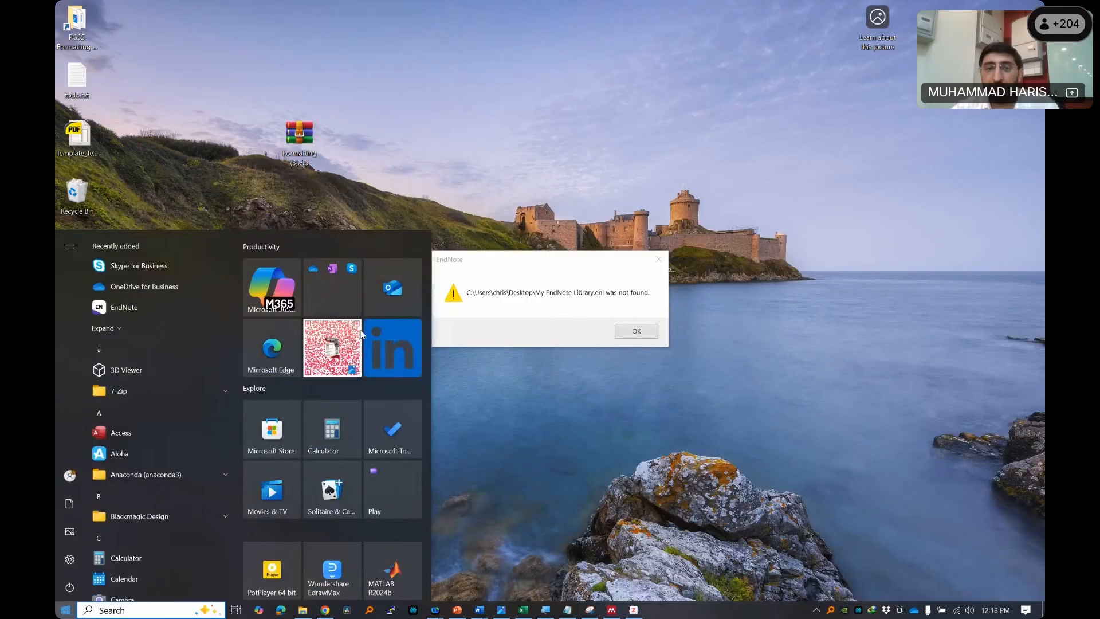
pyautogui.click(659, 259)
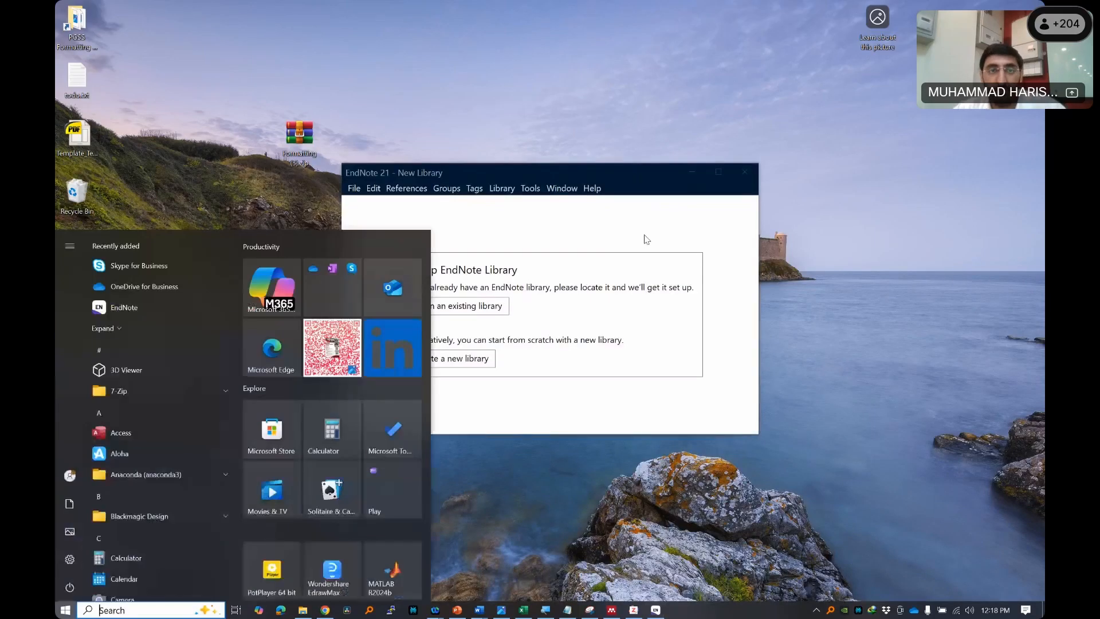
pyautogui.click(646, 239)
pyautogui.click(744, 172)
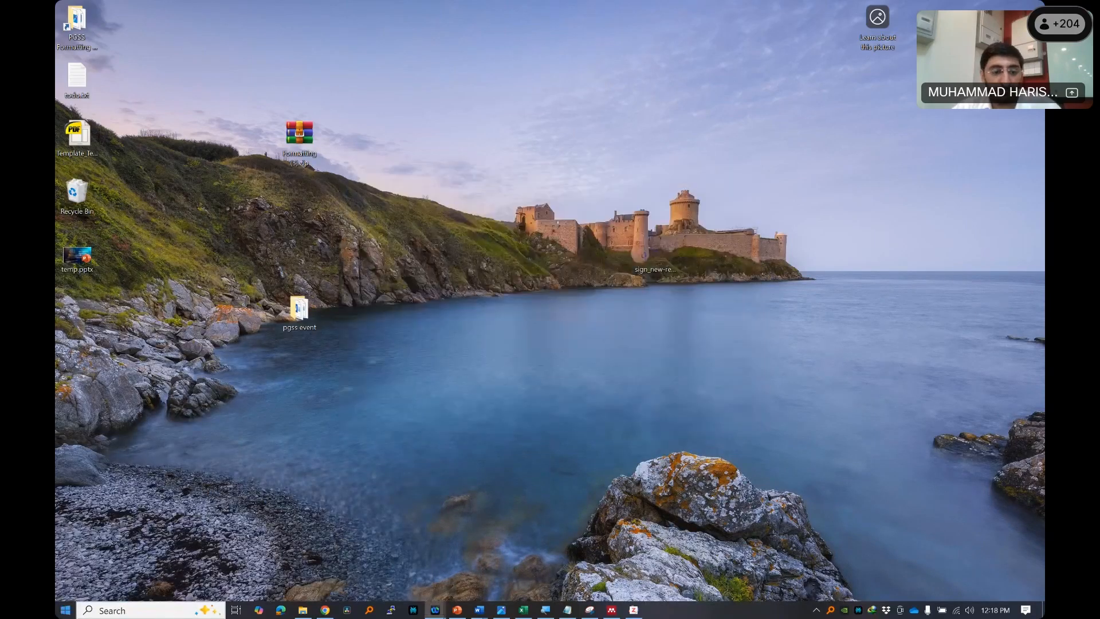
# - Launch EndNote 21, dismiss the startup messages and create a new library named My EndNote Library.enl on the Desktop
pyautogui.press('super')
pyautogui.write('end')
pyautogui.press('Return')
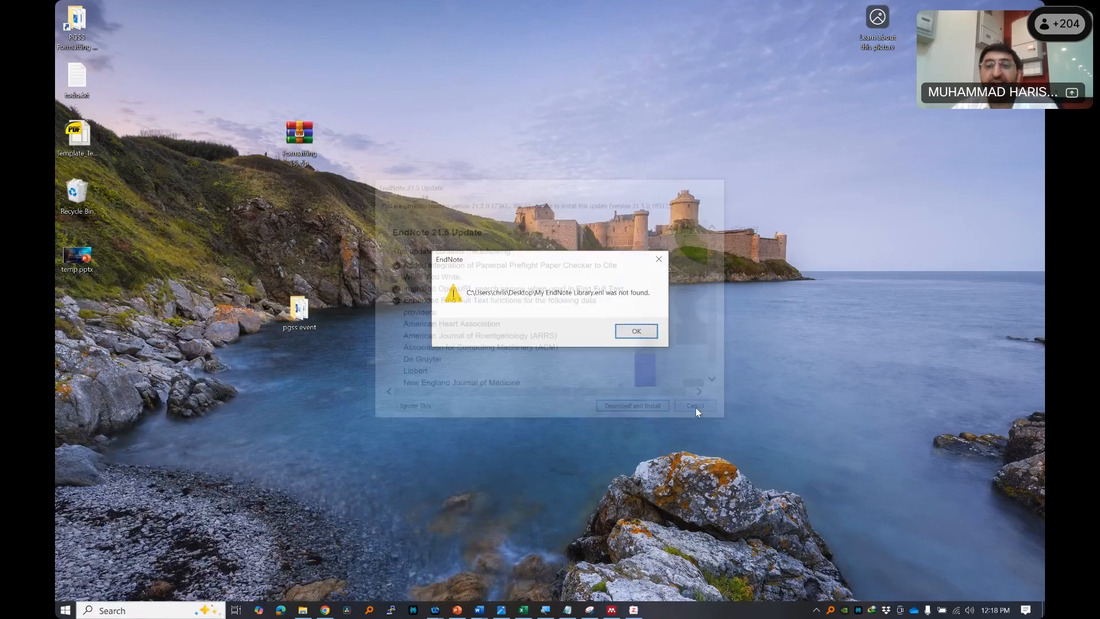
pyautogui.click(642, 333)
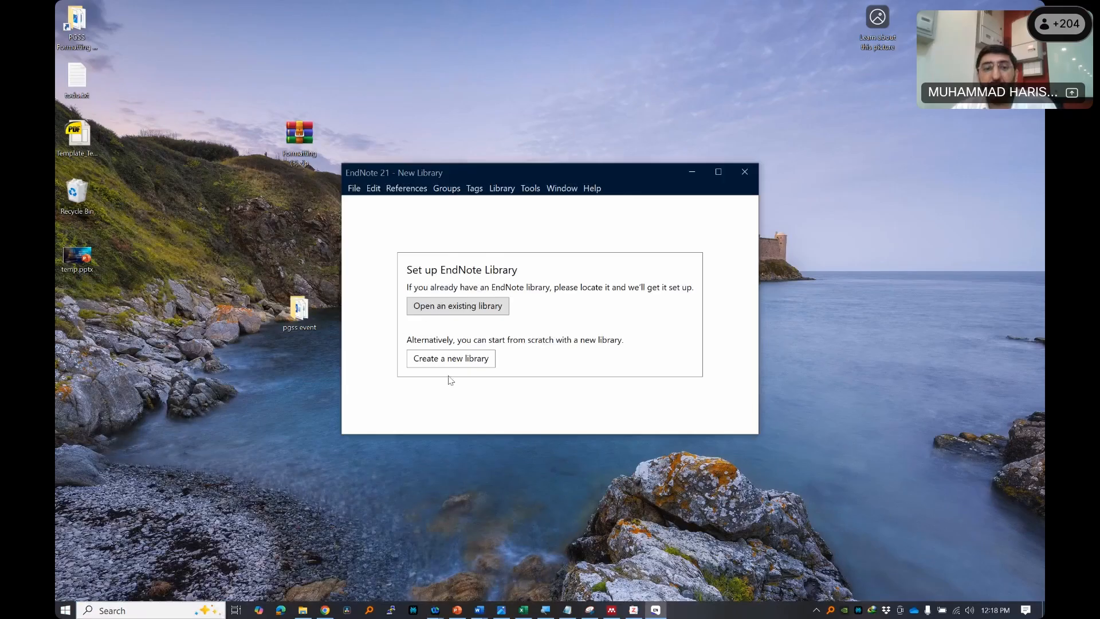
pyautogui.click(446, 360)
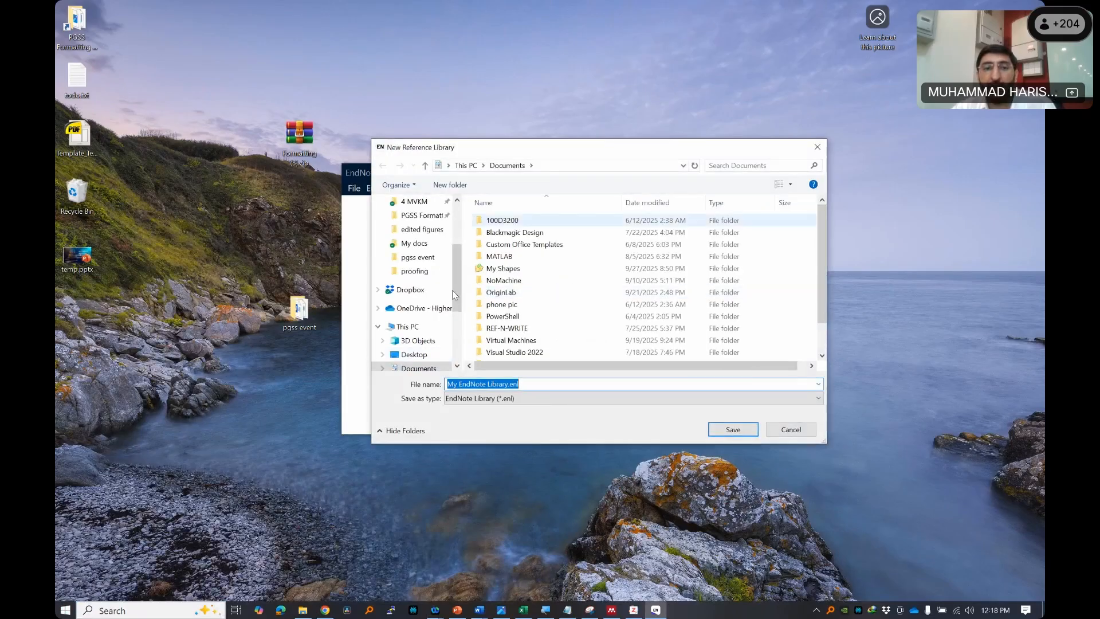
pyautogui.click(421, 354)
pyautogui.click(744, 431)
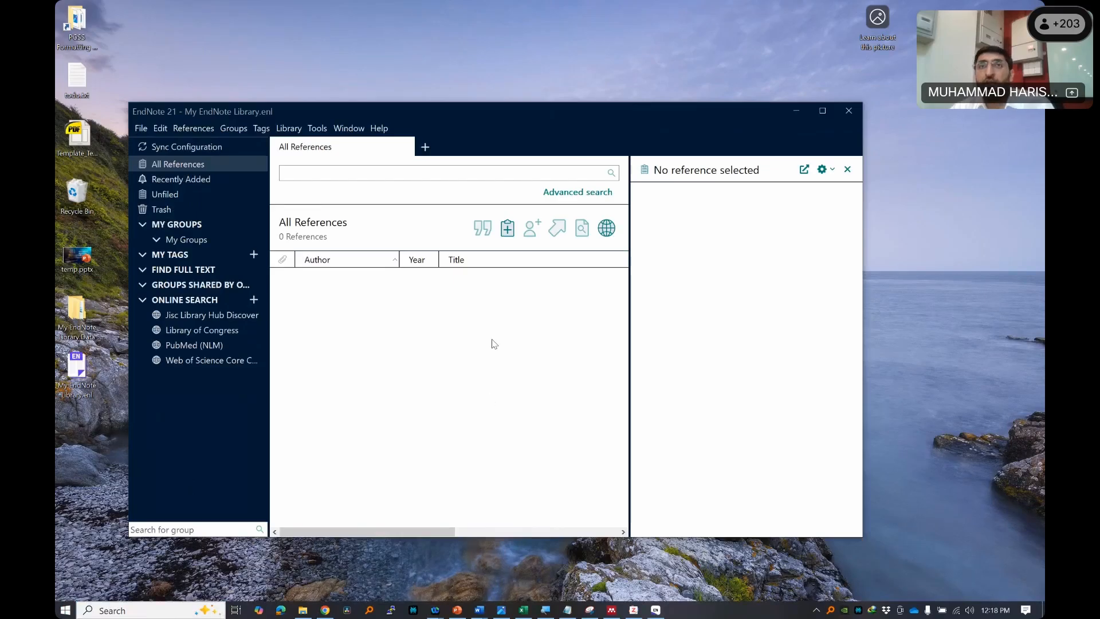
# - Switch to Template_Tesis_UTM_v2.docx in Word, look through the full EndNote 21 style list for UTM_Style and close it without choosing a style
pyautogui.click(479, 609)
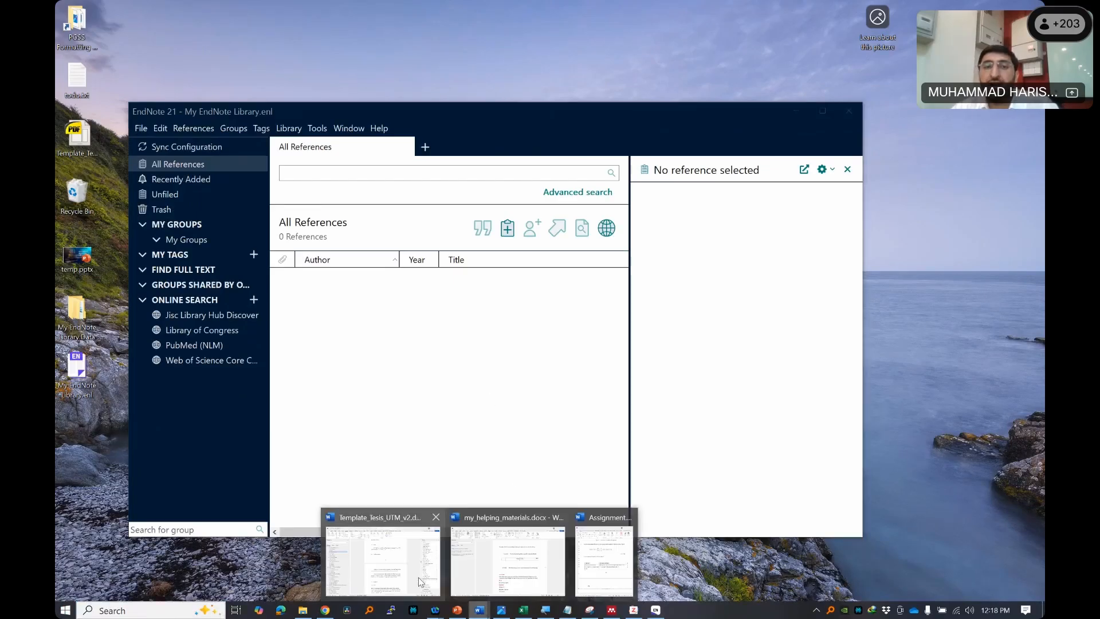
pyautogui.click(421, 582)
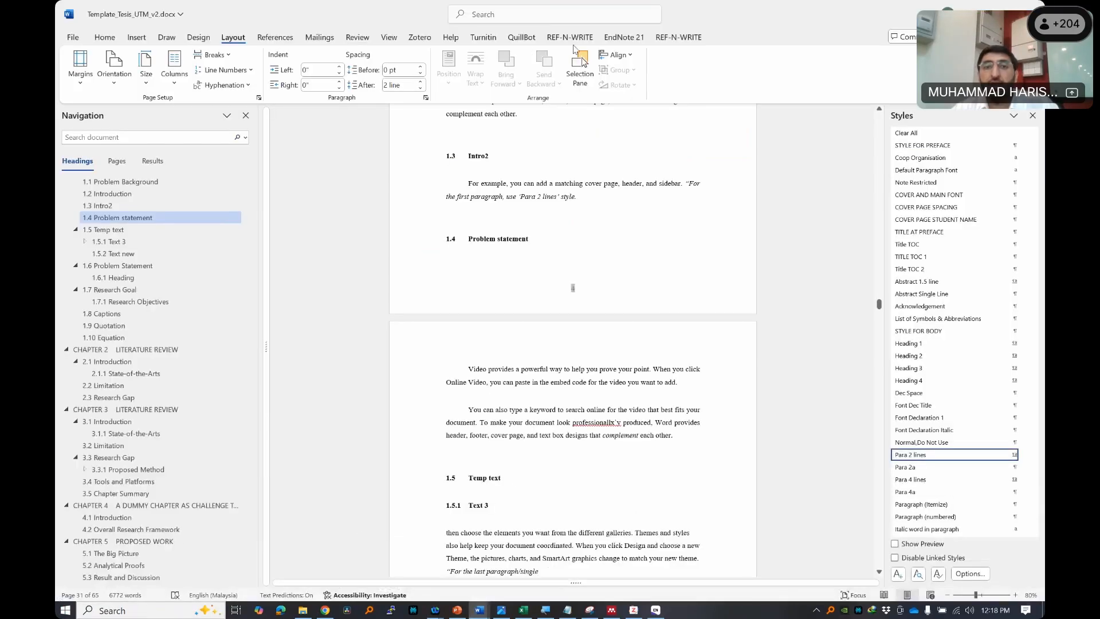
pyautogui.click(623, 37)
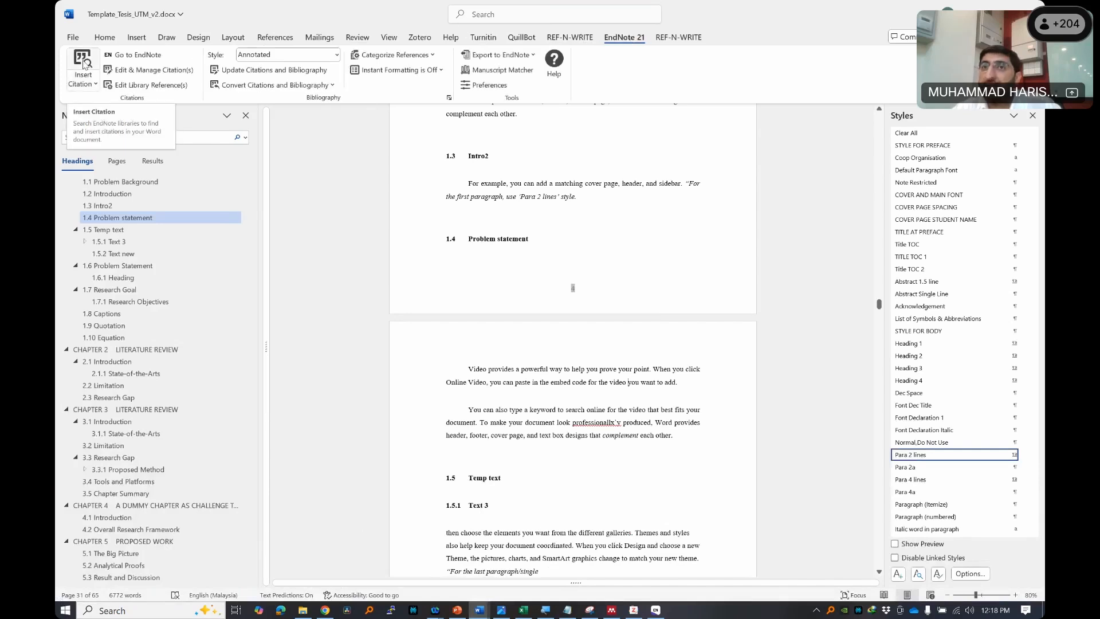
pyautogui.click(336, 55)
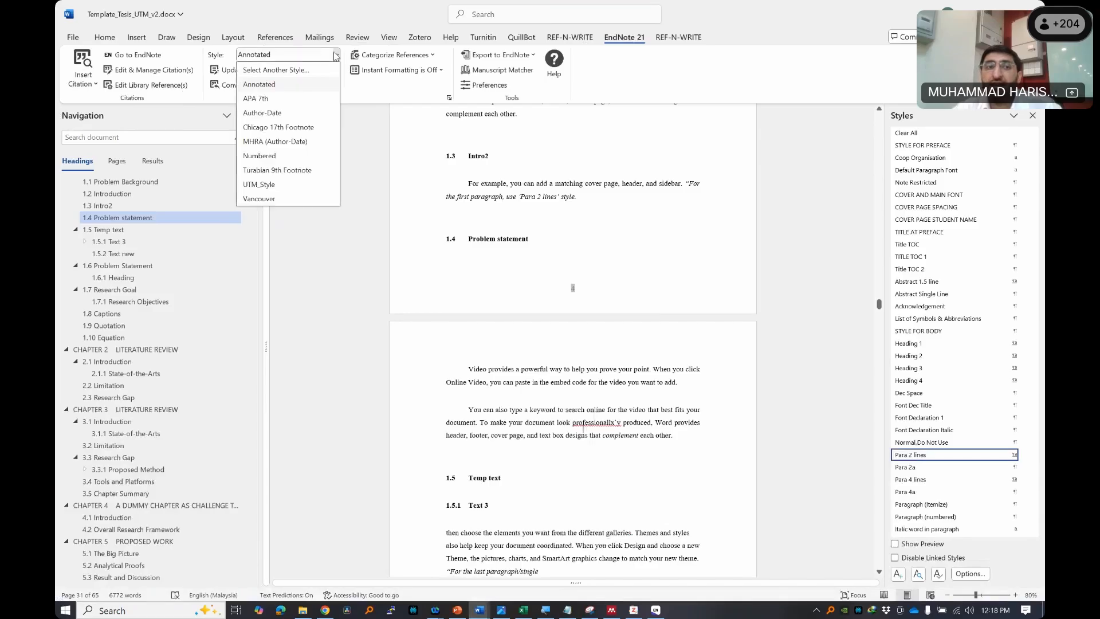
pyautogui.click(274, 75)
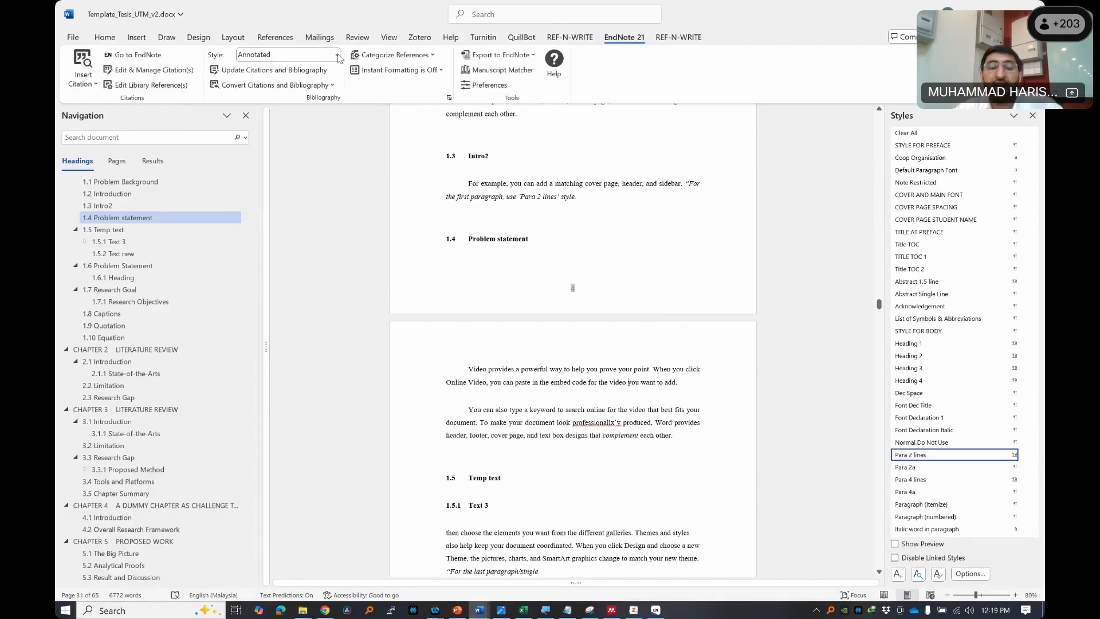
pyautogui.moveTo(646, 253); pyautogui.dragTo(620, 326)
pyautogui.scroll(12, 495, 287)
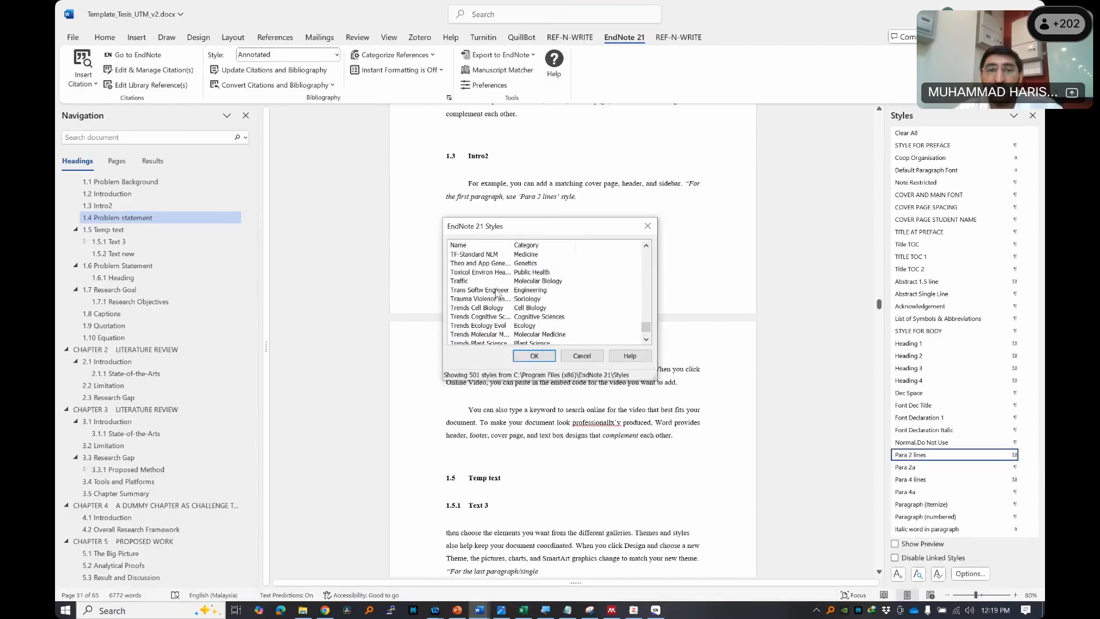
pyautogui.scroll(15, 496, 280)
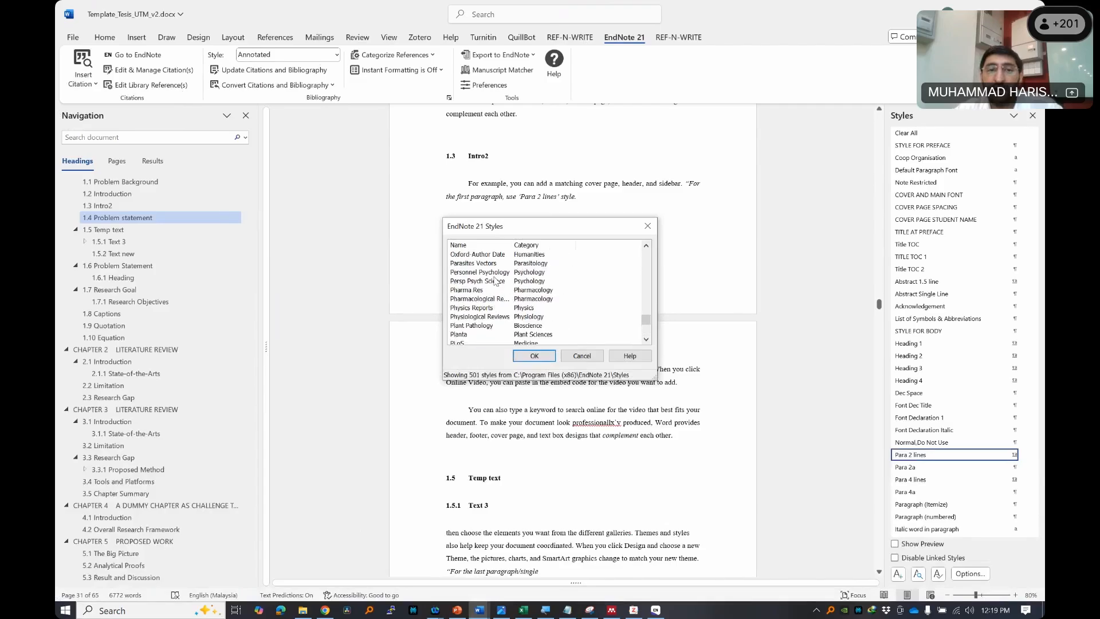
pyautogui.scroll(-20, 496, 281)
pyautogui.scroll(3, 496, 280)
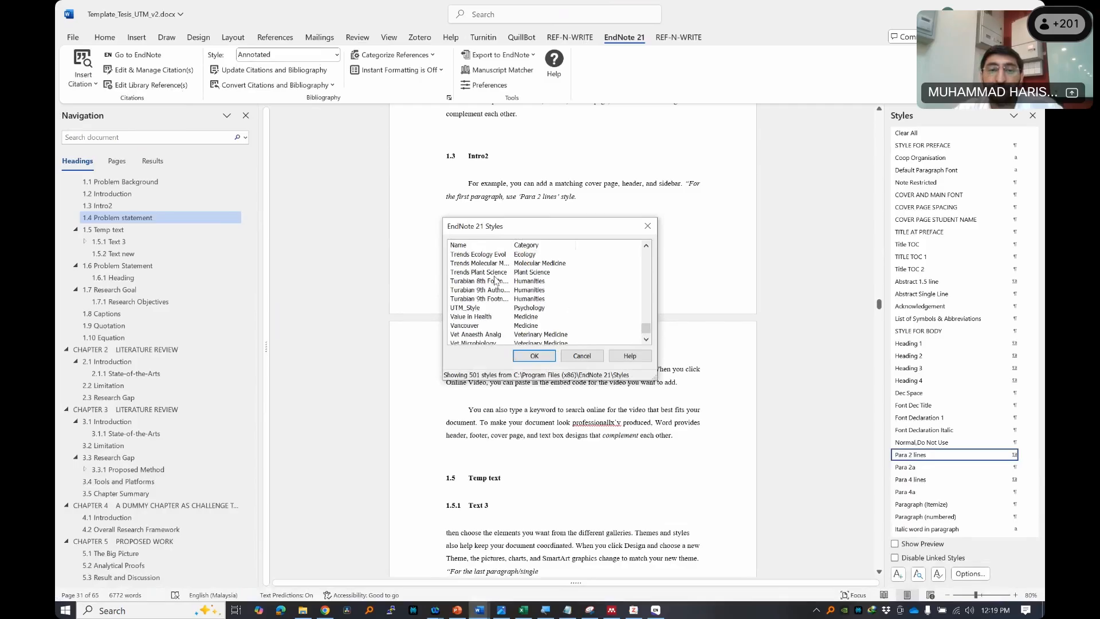
pyautogui.scroll(12, 490, 294)
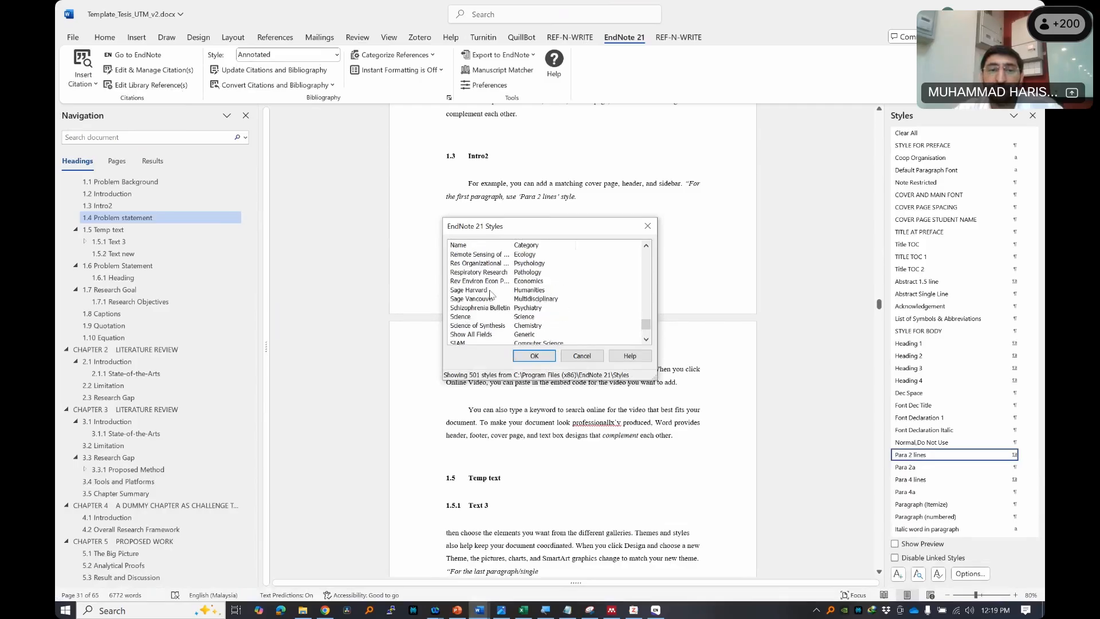
pyautogui.scroll(20, 491, 295)
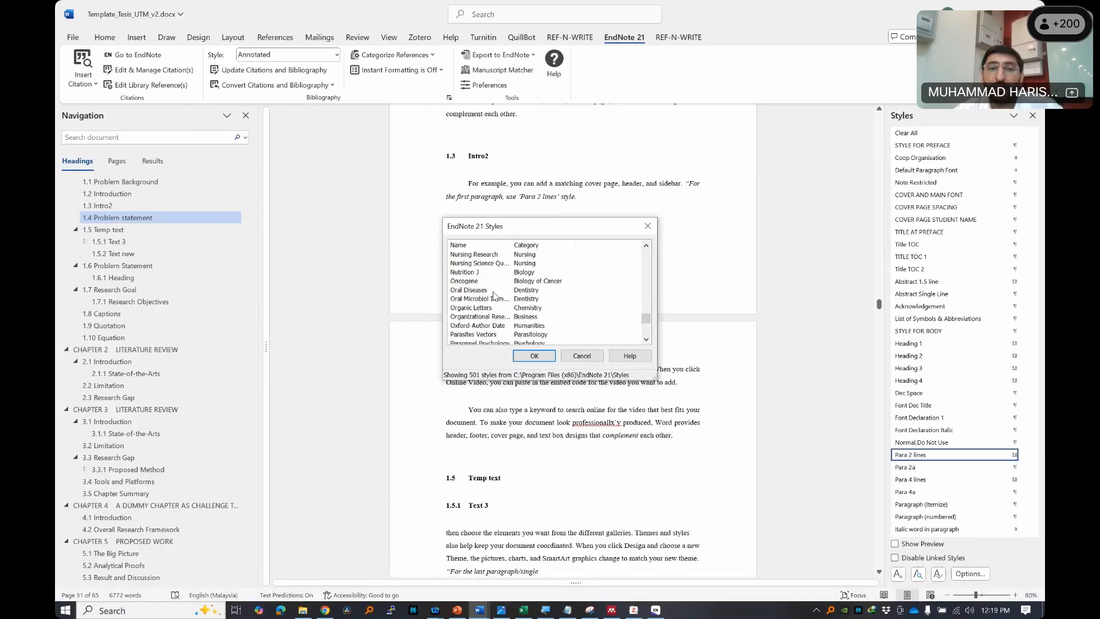
pyautogui.click(646, 226)
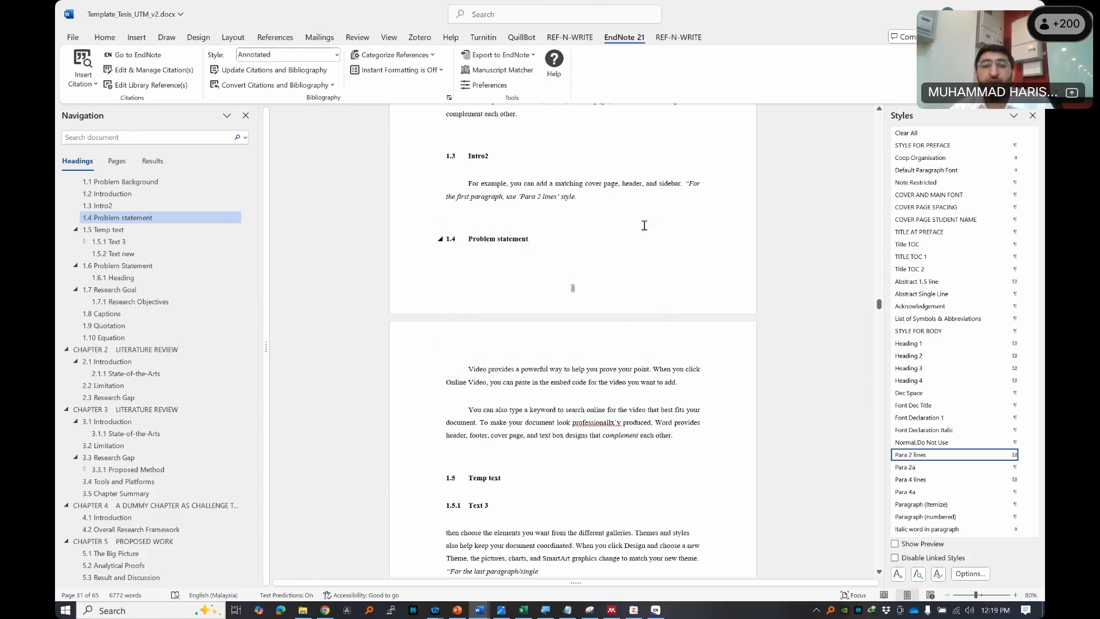
# - Switch to the pgss event folder in File Explorer and copy the UTM_Style.ens file
pyautogui.hotkey('alt', 'Tab')
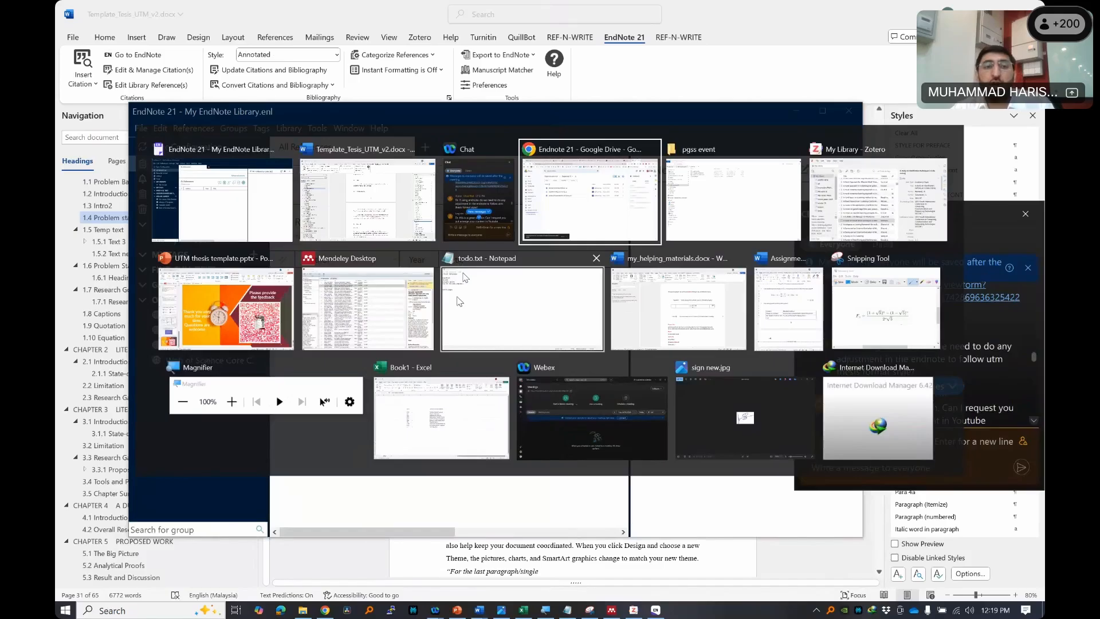
pyautogui.hotkey('alt', 'Tab')
pyautogui.rightClick(280, 129)
pyautogui.click(333, 355)
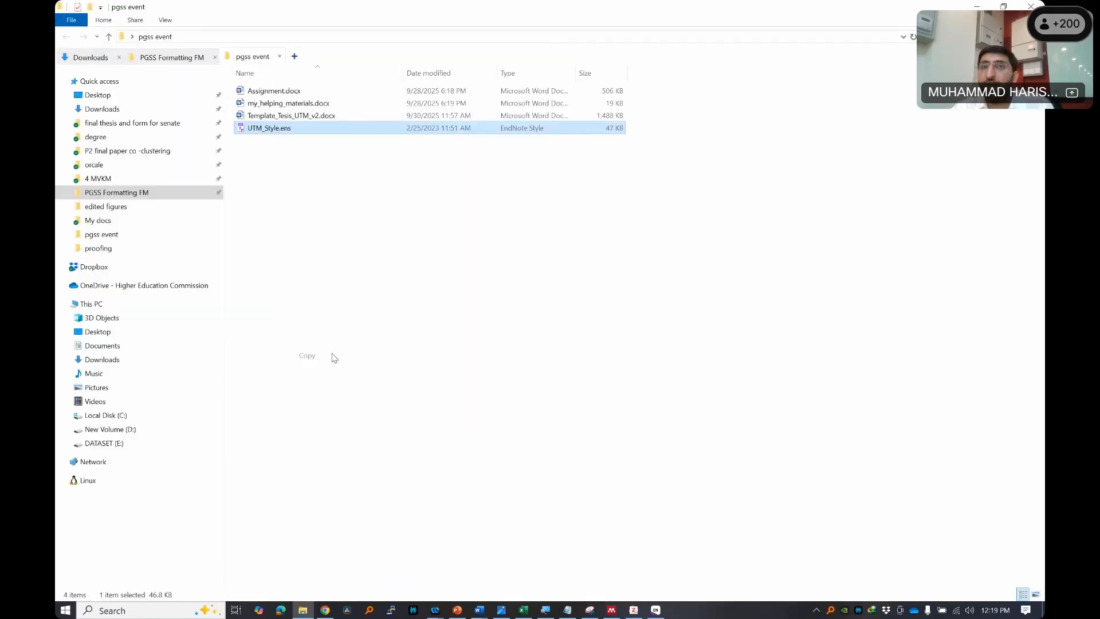
# - Paste UTM_Style.ens into C:\Program Files (x86)\EndNote 21\Styles, replacing the existing file there
pyautogui.click(116, 417)
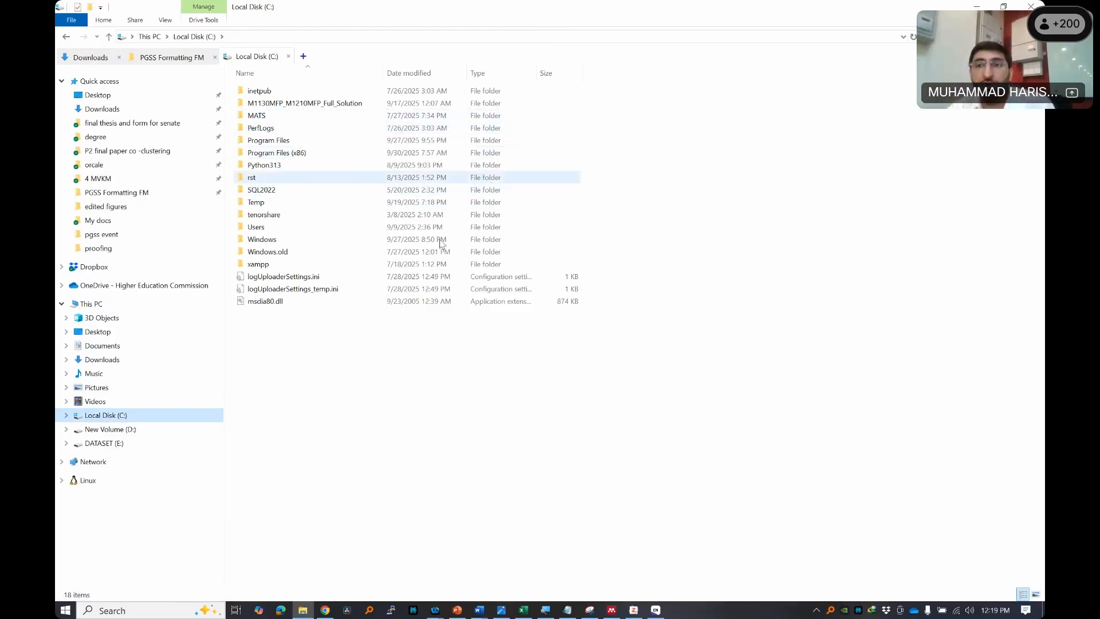
pyautogui.doubleClick(299, 153)
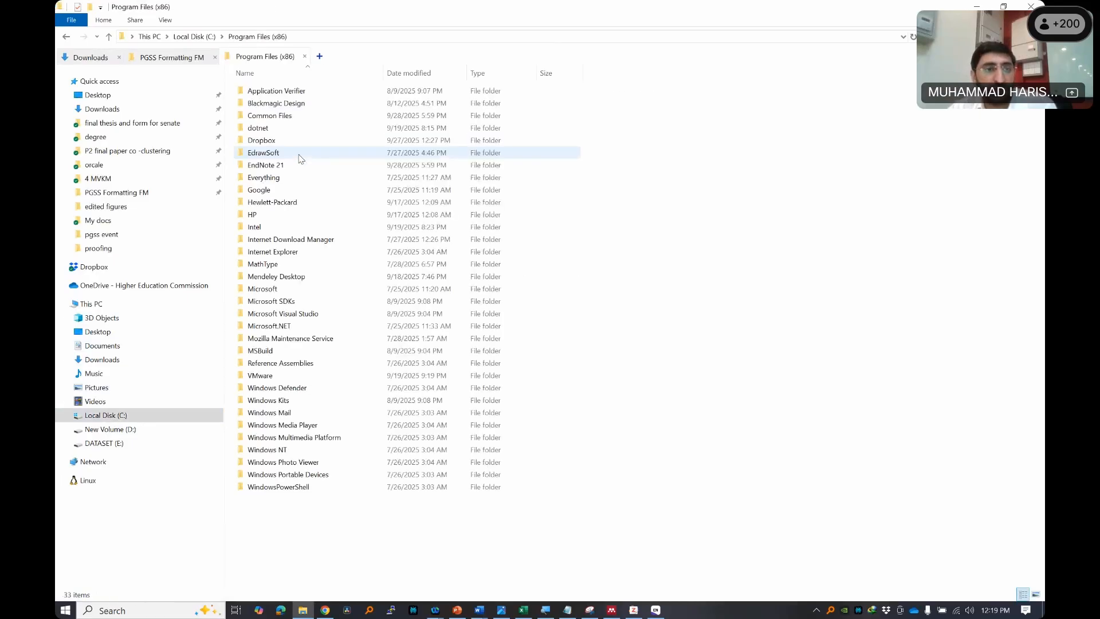
pyautogui.hotkey('alt', 'Left')
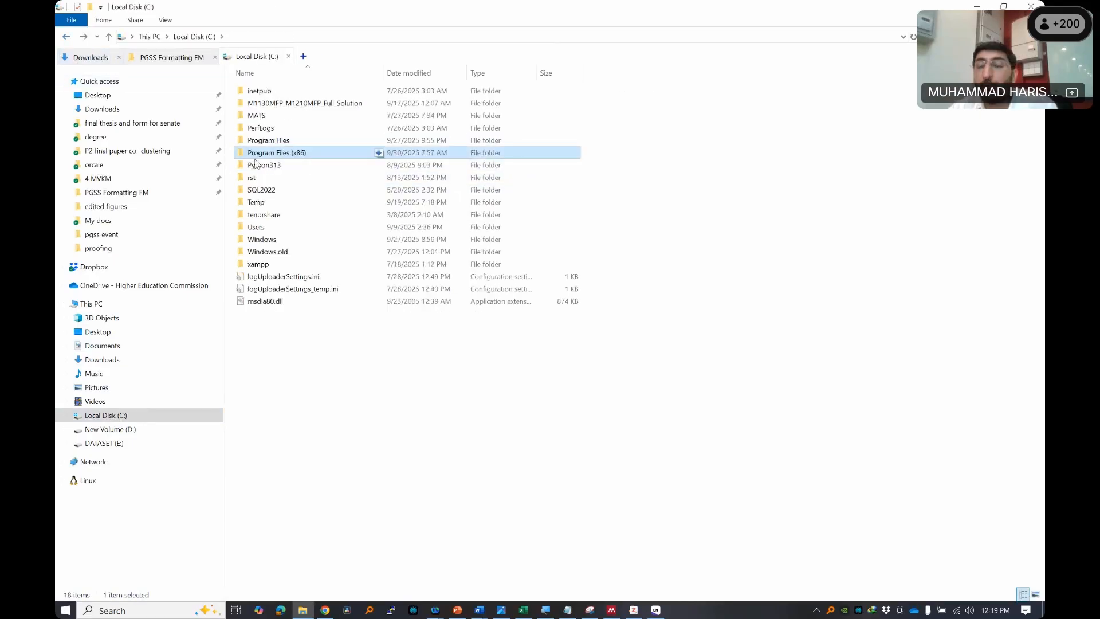
pyautogui.doubleClick(289, 153)
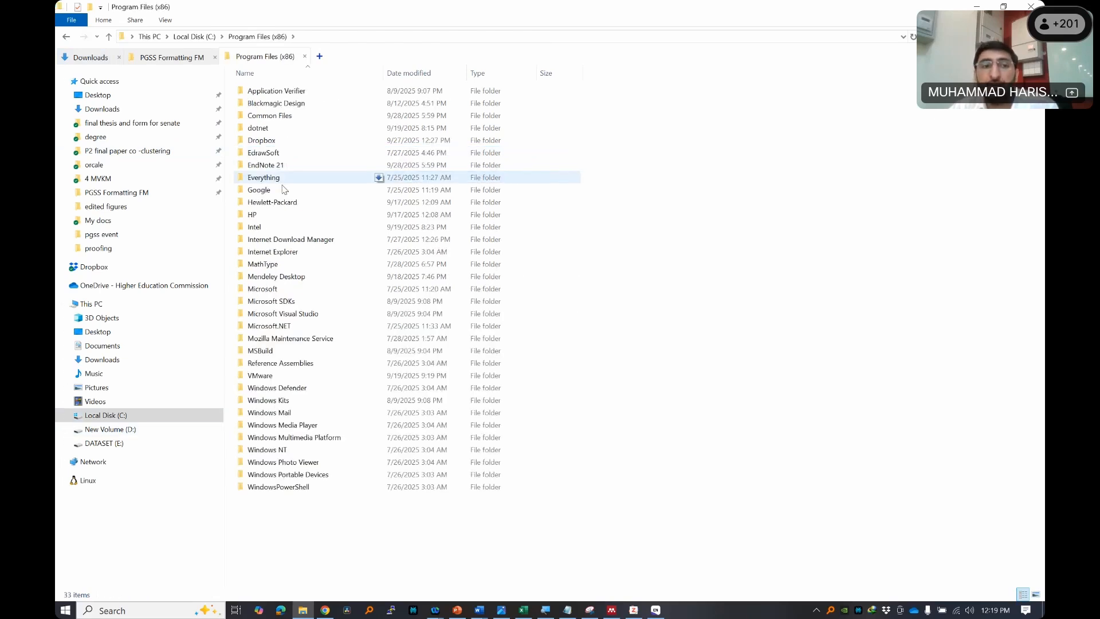
pyautogui.doubleClick(268, 166)
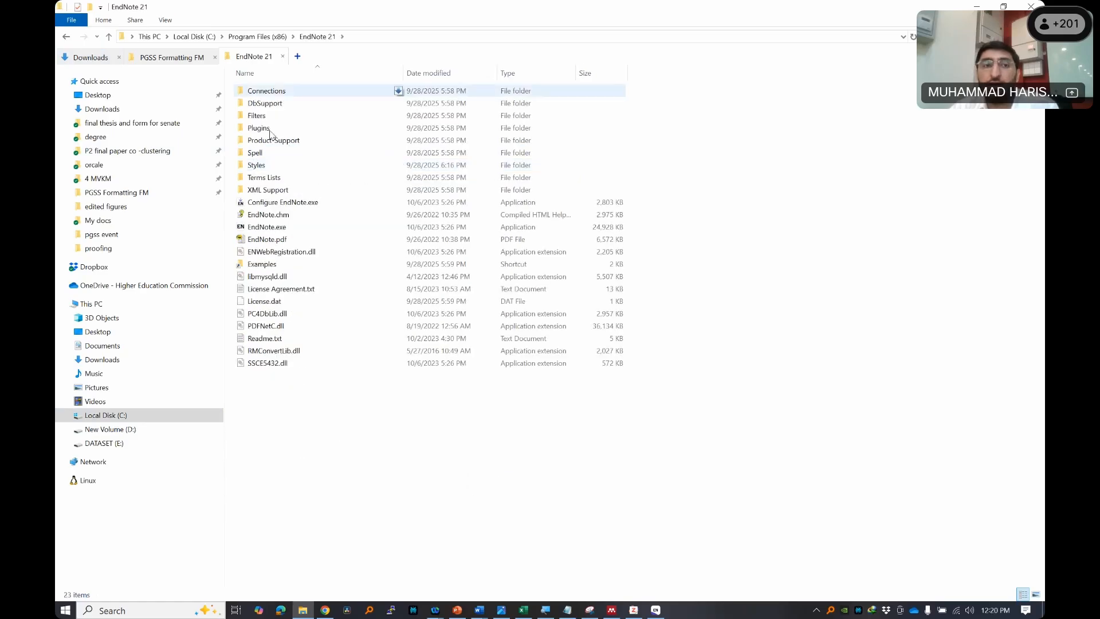
pyautogui.doubleClick(256, 165)
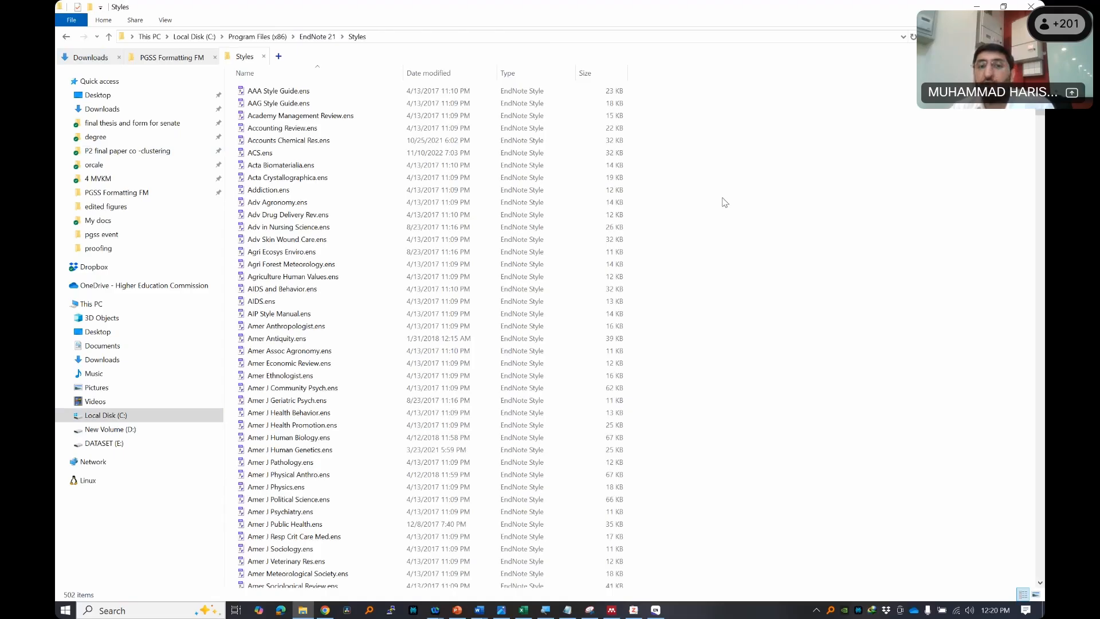
pyautogui.hotkey('ctrl', 'v')
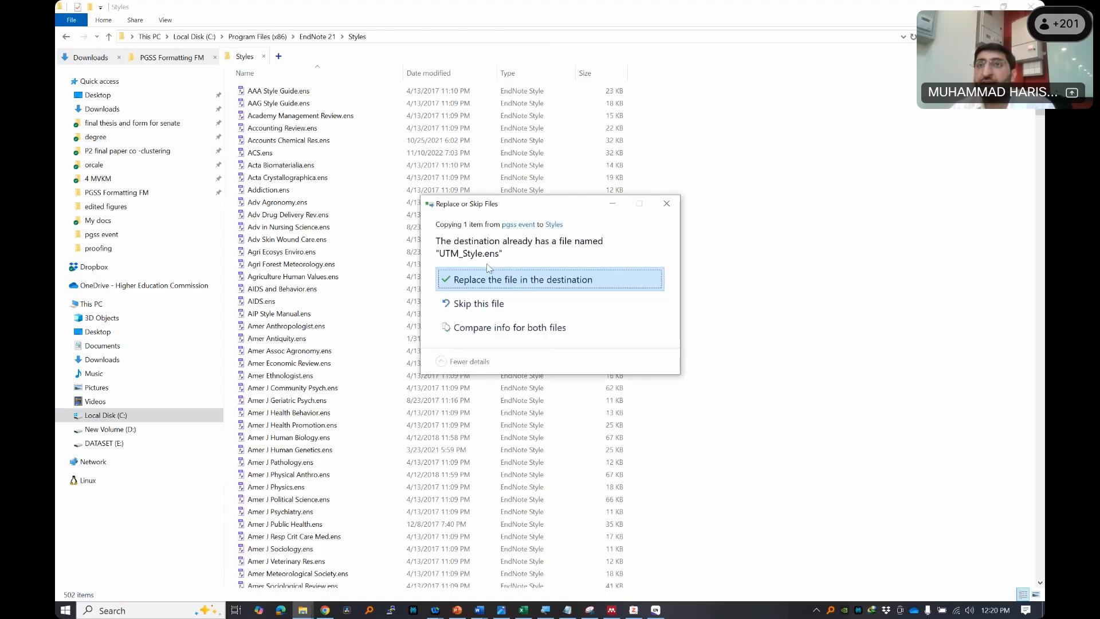
pyautogui.click(515, 279)
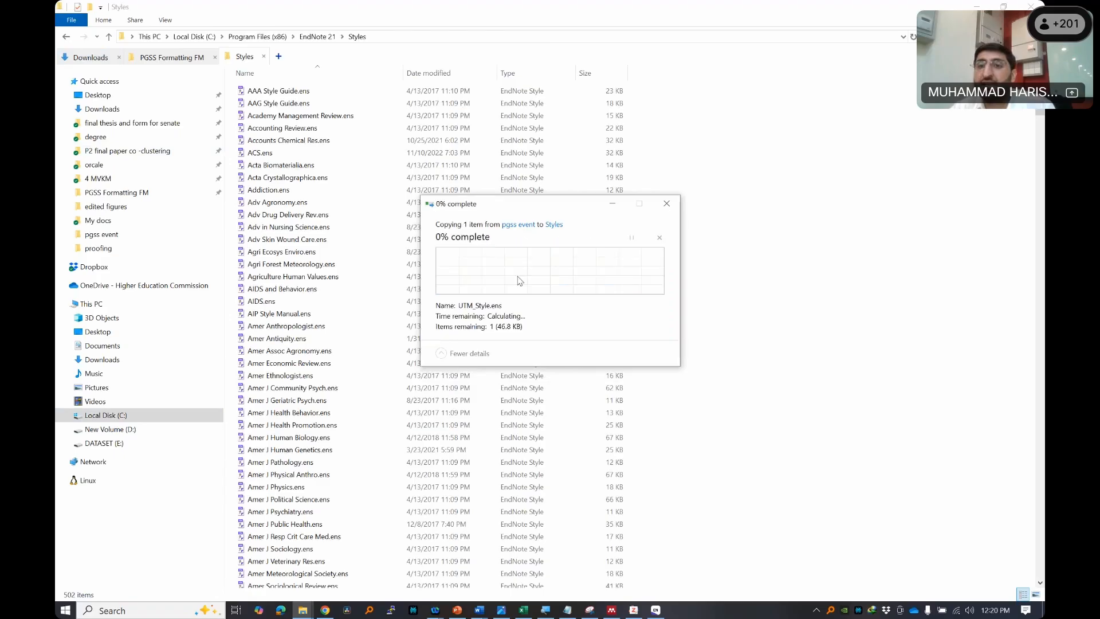
pyautogui.click(518, 271)
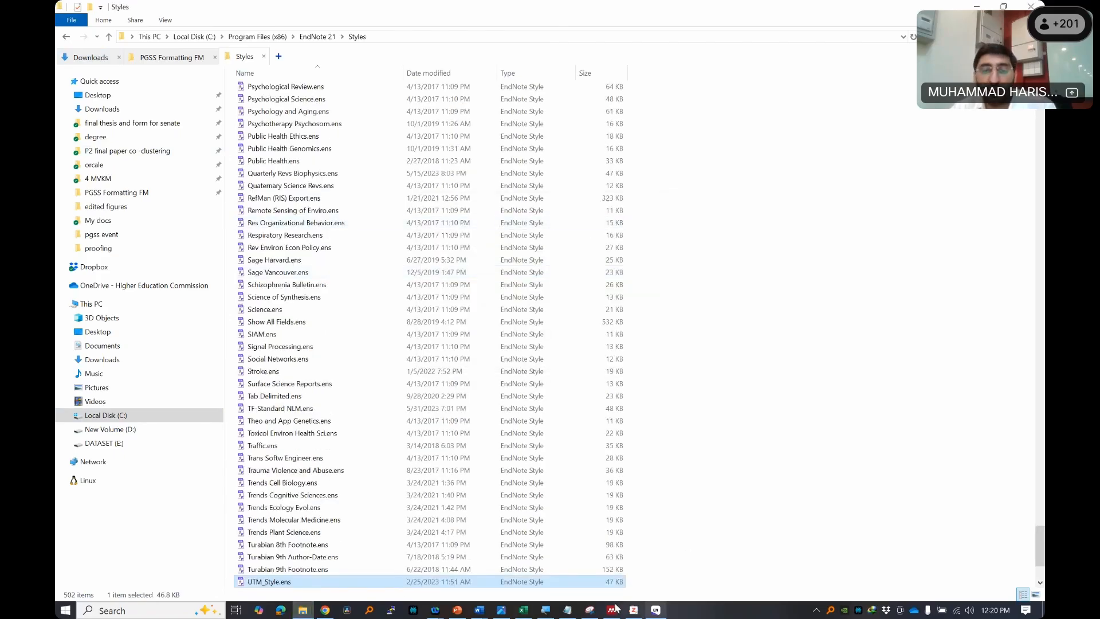
# - Switch to my_helping_materials.docx in Word and set its EndNote bibliography style to UTM_Style from the full style list
pyautogui.moveTo(479, 609)
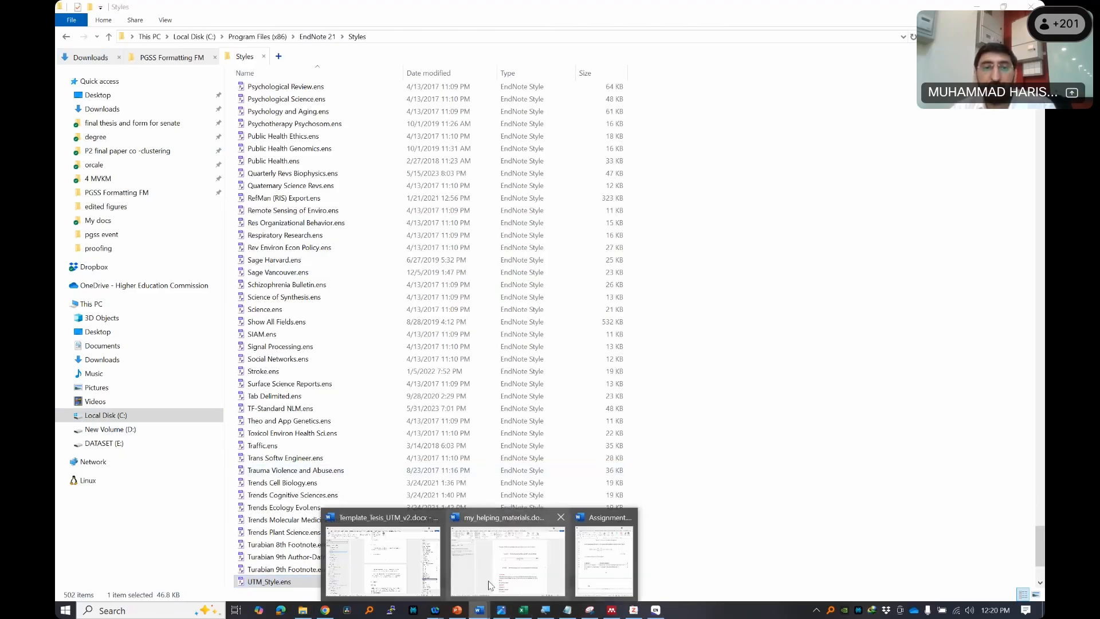
pyautogui.click(489, 585)
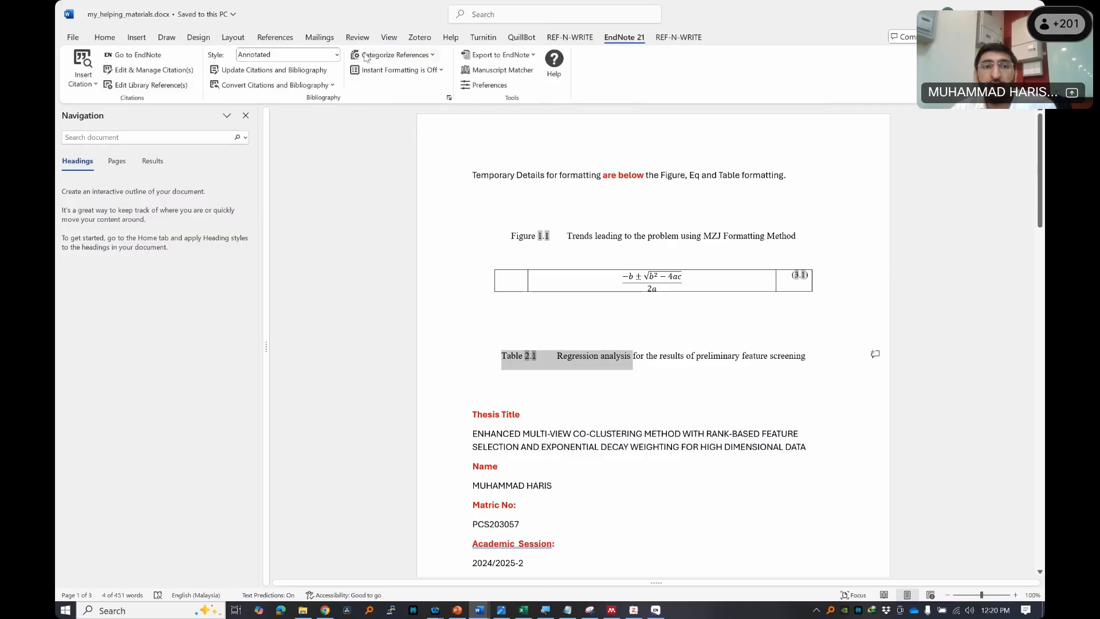
pyautogui.click(337, 55)
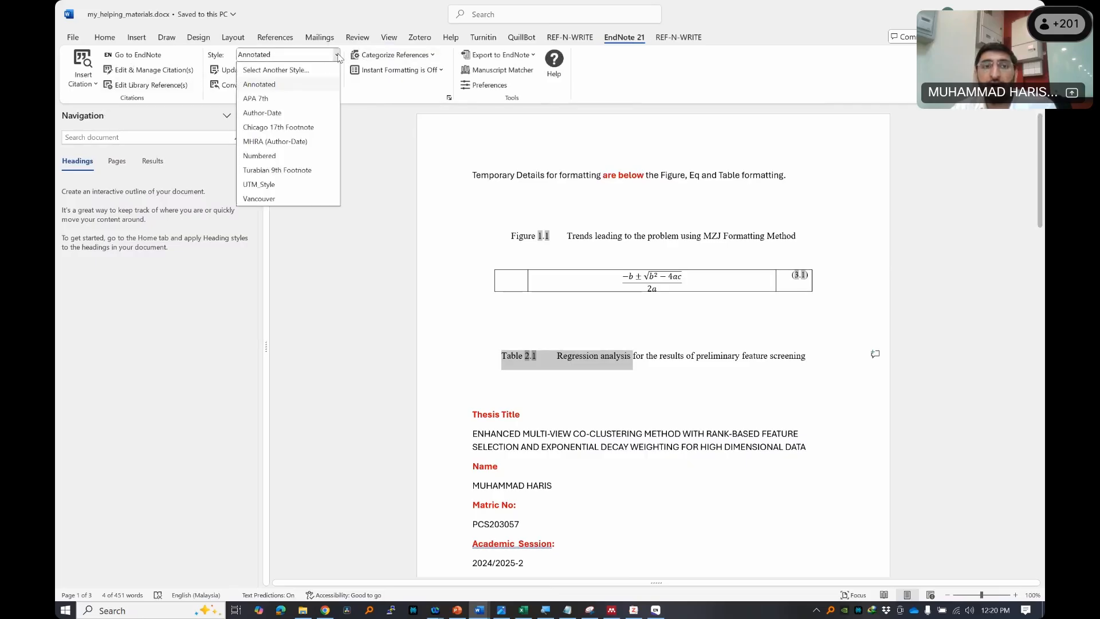
pyautogui.click(313, 70)
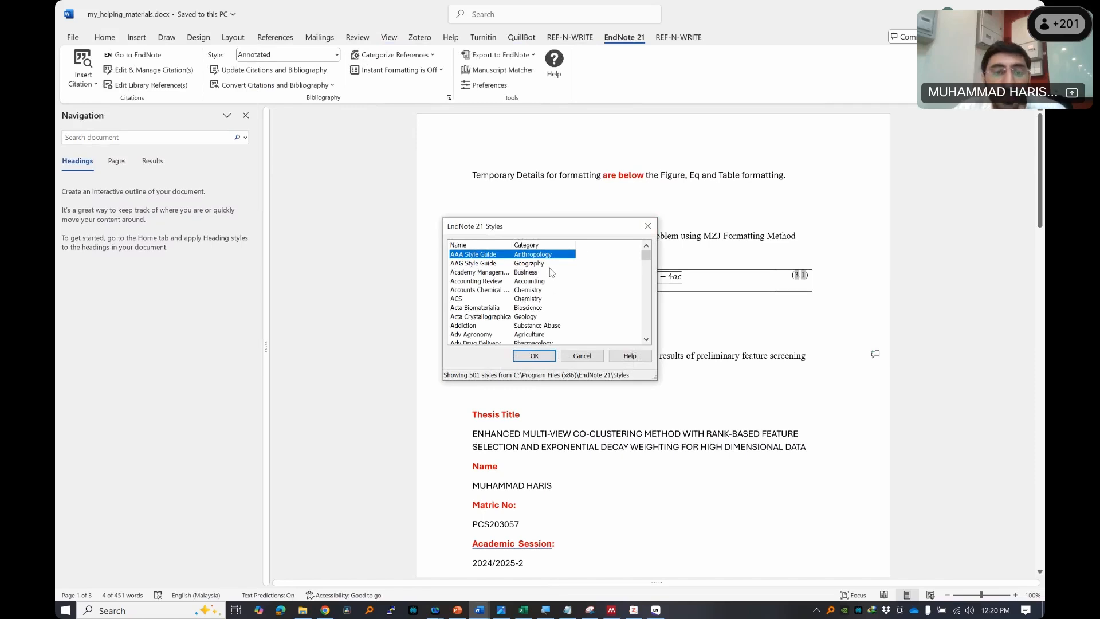
pyautogui.scroll(-10, 552, 273)
pyautogui.moveTo(653, 376); pyautogui.dragTo(781, 559)
pyautogui.scroll(-15, 590, 397)
pyautogui.scroll(-15, 591, 396)
pyautogui.click(484, 362)
pyautogui.press('u')
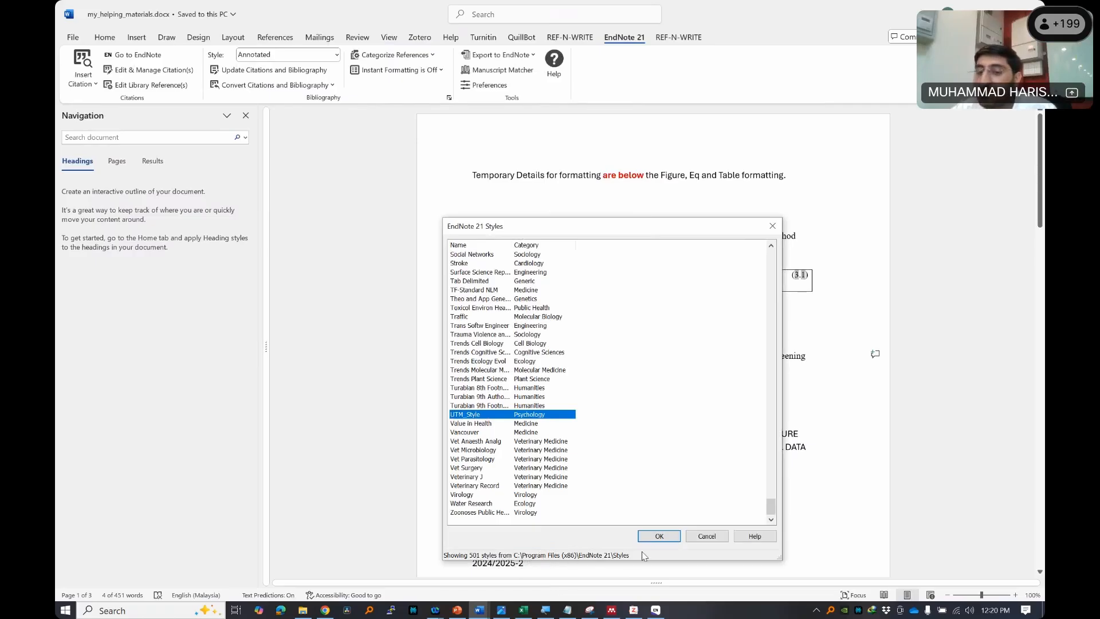
pyautogui.doubleClick(486, 415)
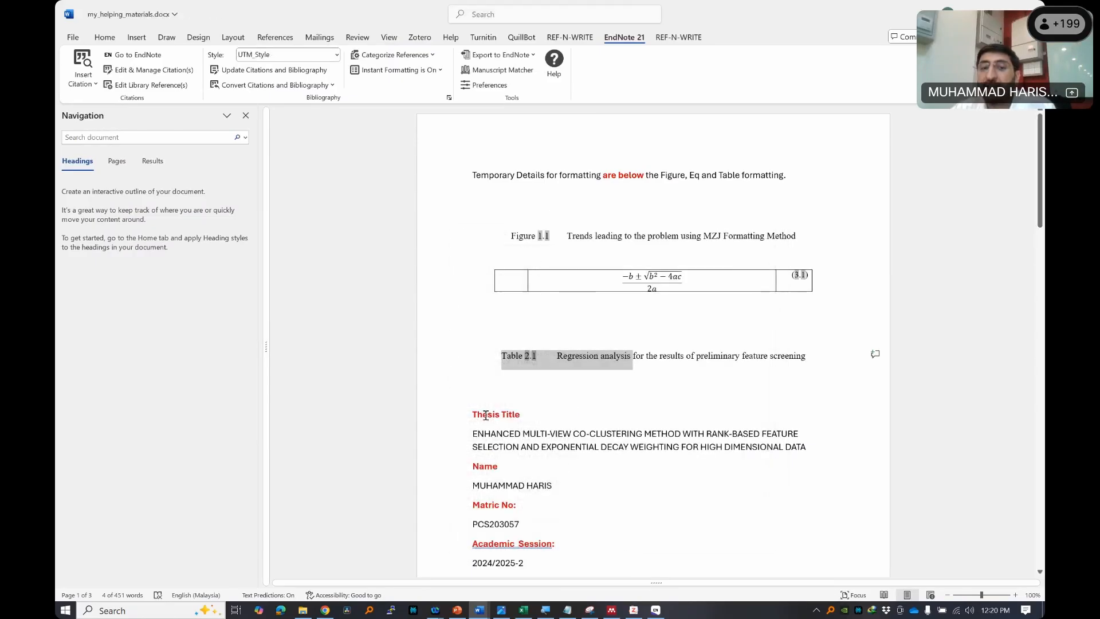
# - Add "b" after the document's opening sentence, open EndNote's reference finder for a citation and close it without inserting anything
pyautogui.write('b')
pyautogui.click(76, 65)
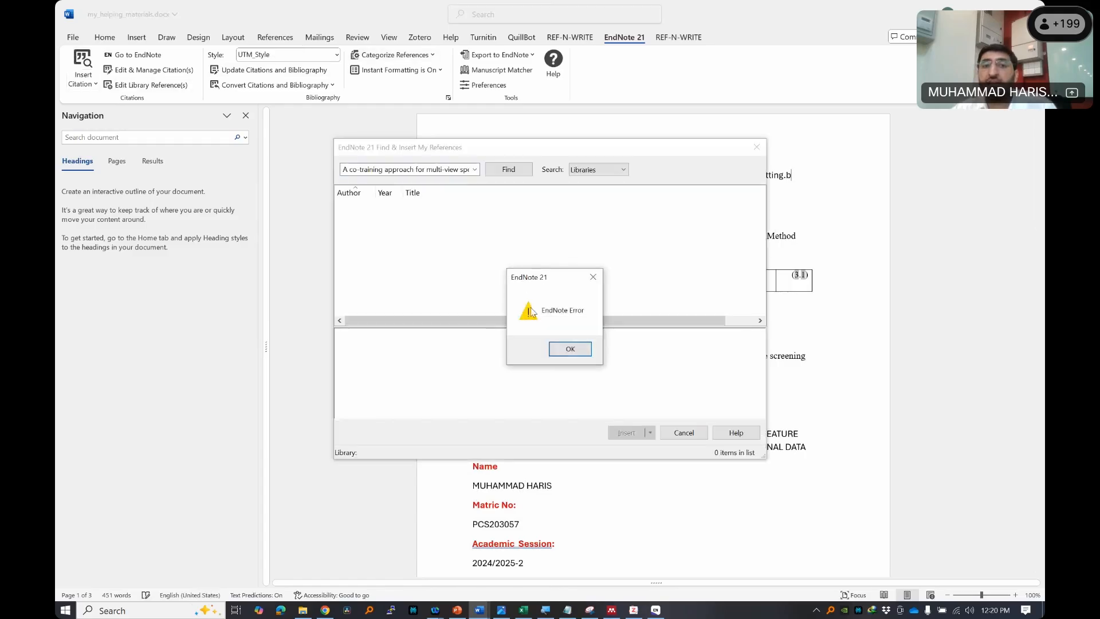
pyautogui.click(551, 348)
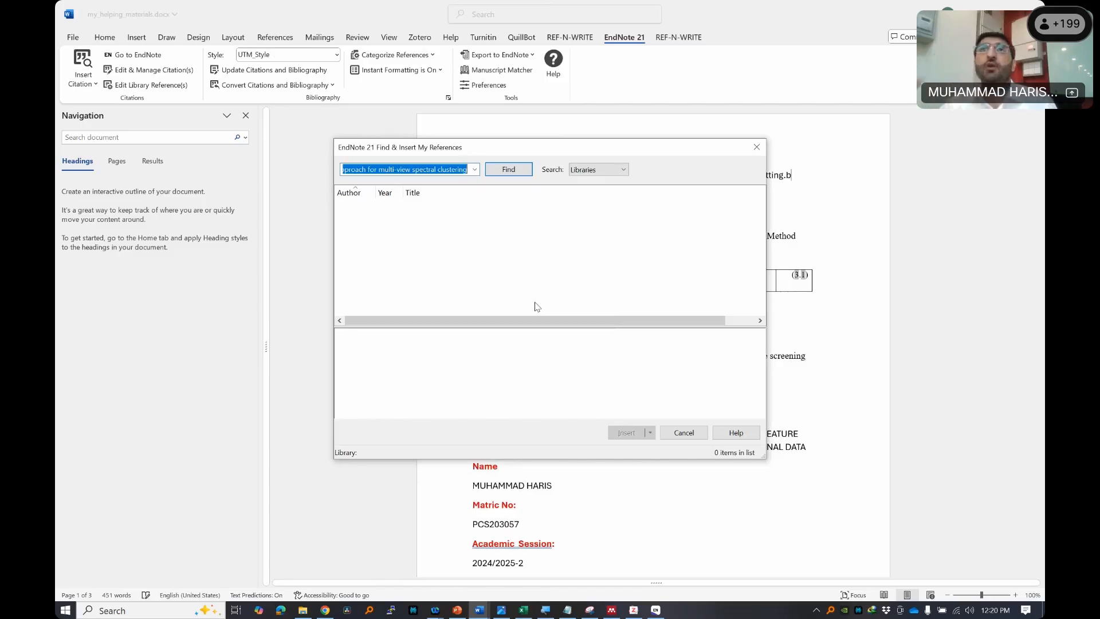
pyautogui.click(756, 147)
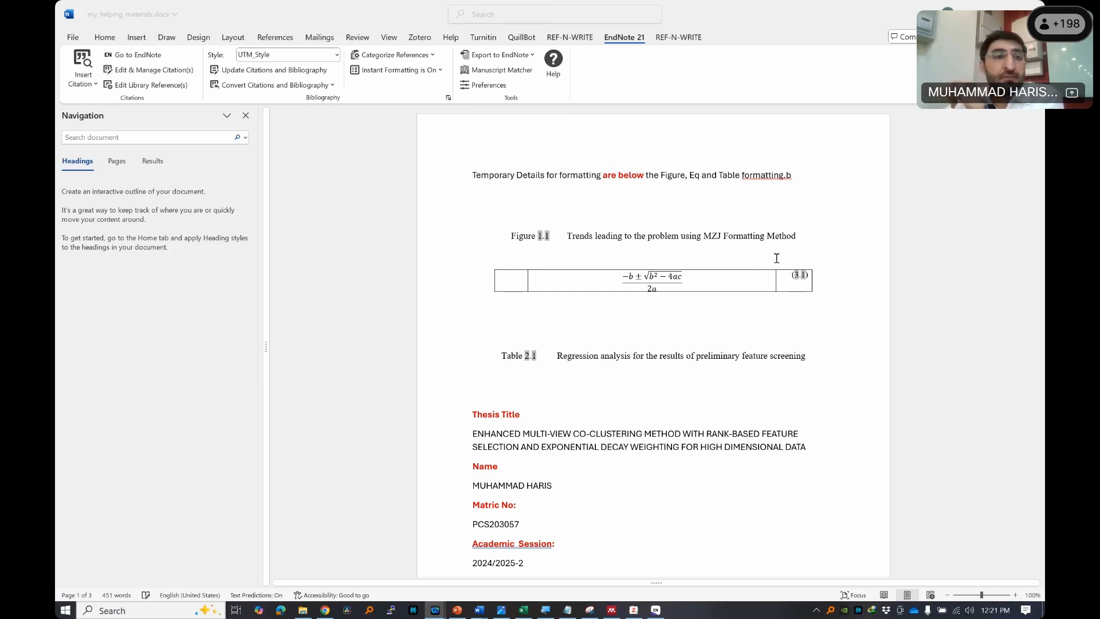
# - Insert the centred Plain Number 2 page number at the bottom of the pages, then leave footer editing
pyautogui.click(139, 34)
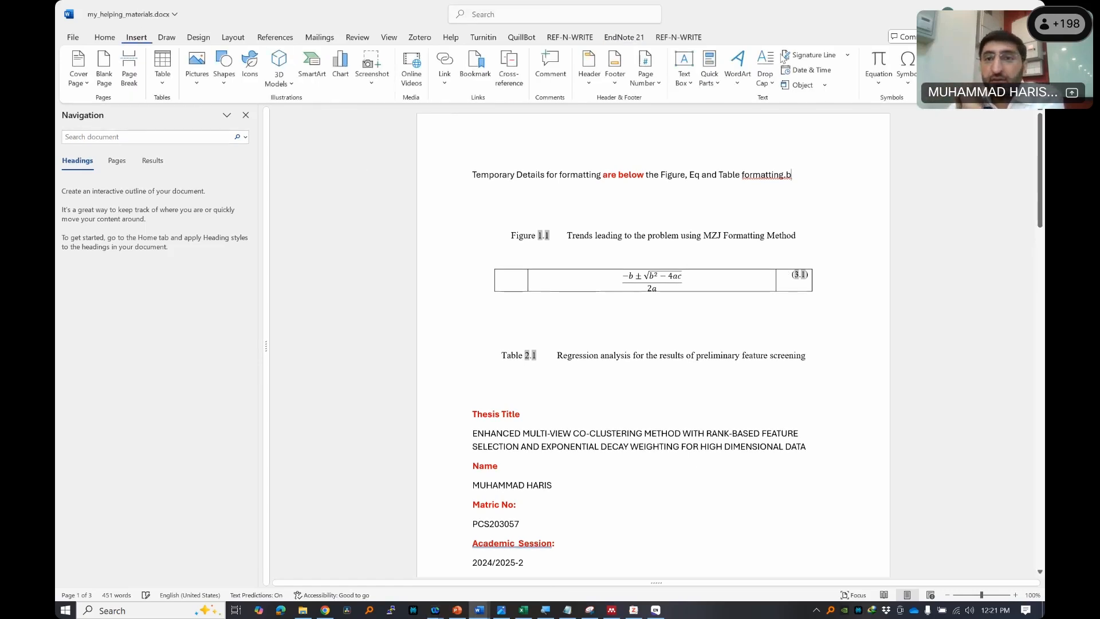
pyautogui.click(167, 37)
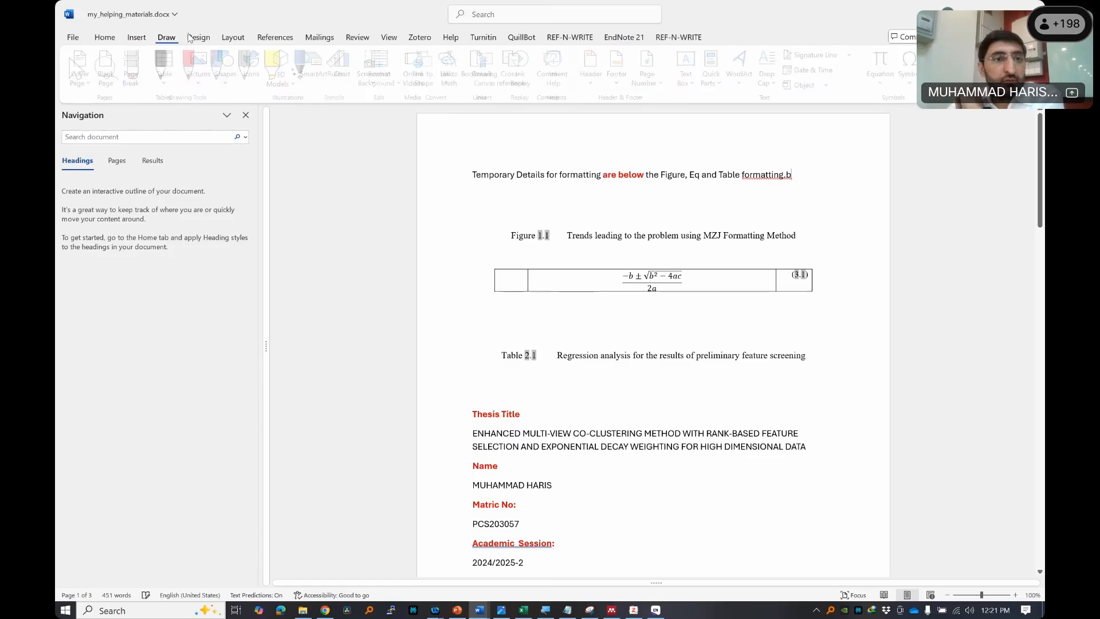
pyautogui.click(201, 36)
pyautogui.click(226, 37)
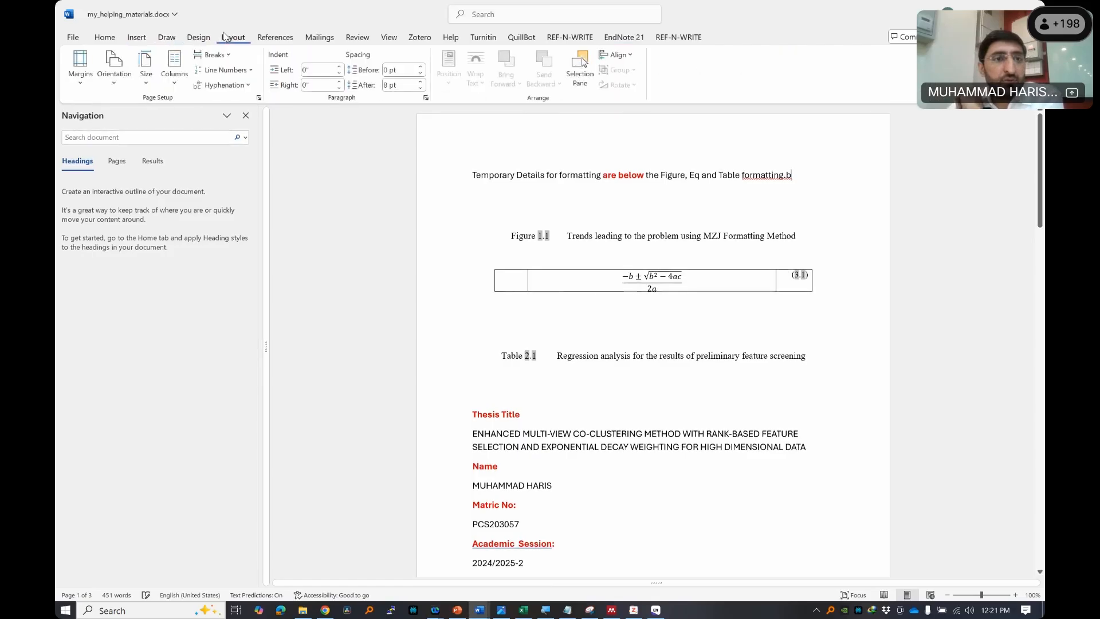
pyautogui.click(131, 40)
pyautogui.click(653, 86)
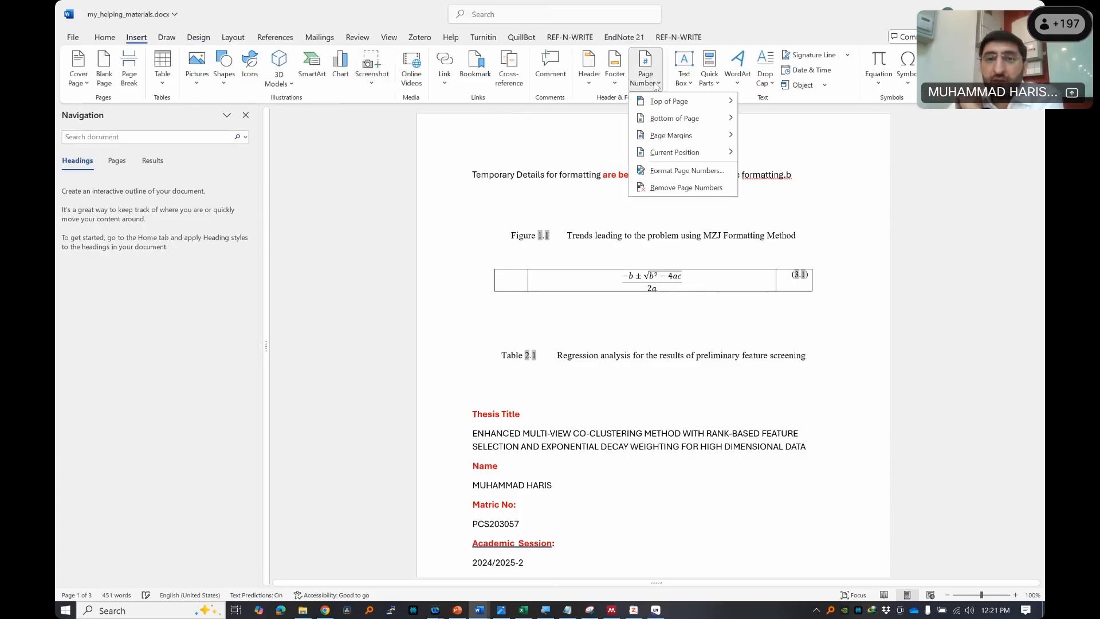
pyautogui.moveTo(677, 119)
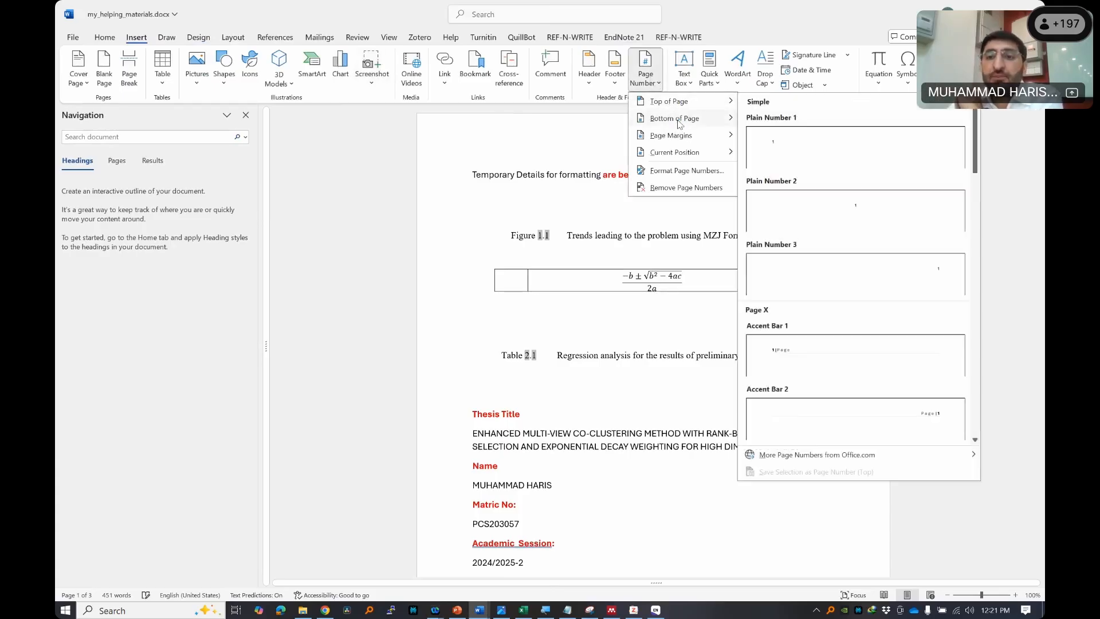
pyautogui.click(818, 211)
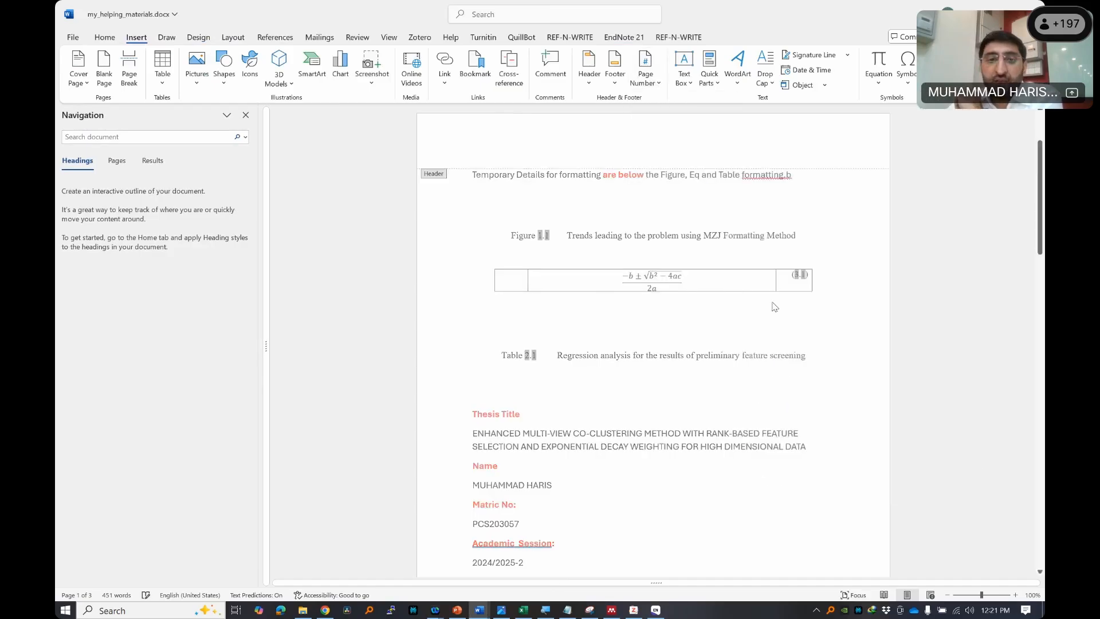
pyautogui.doubleClick(656, 521)
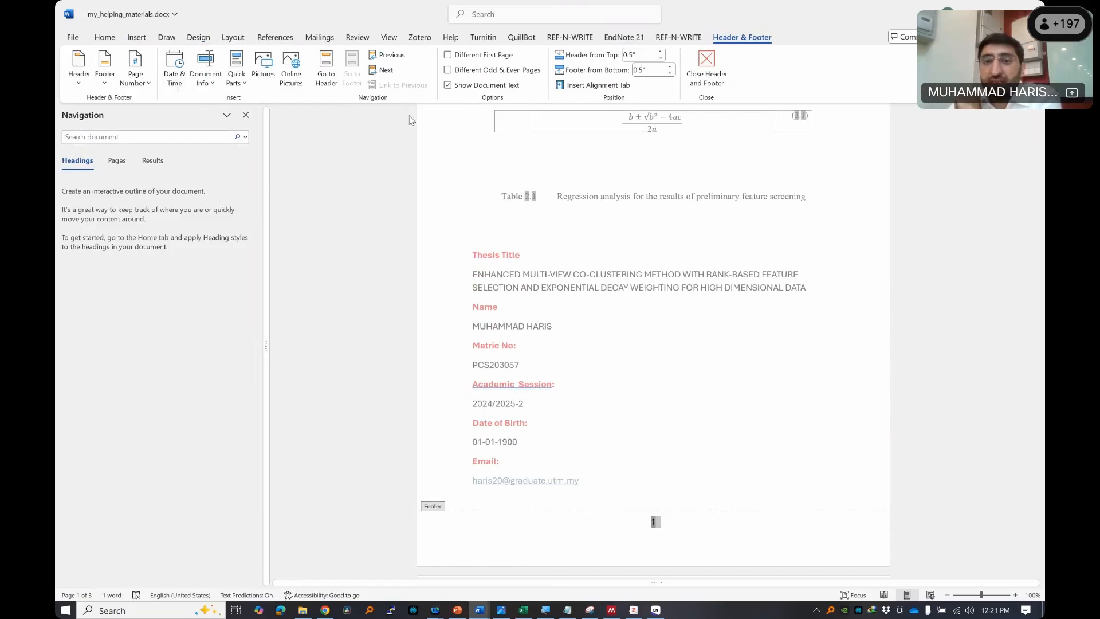
pyautogui.doubleClick(328, 380)
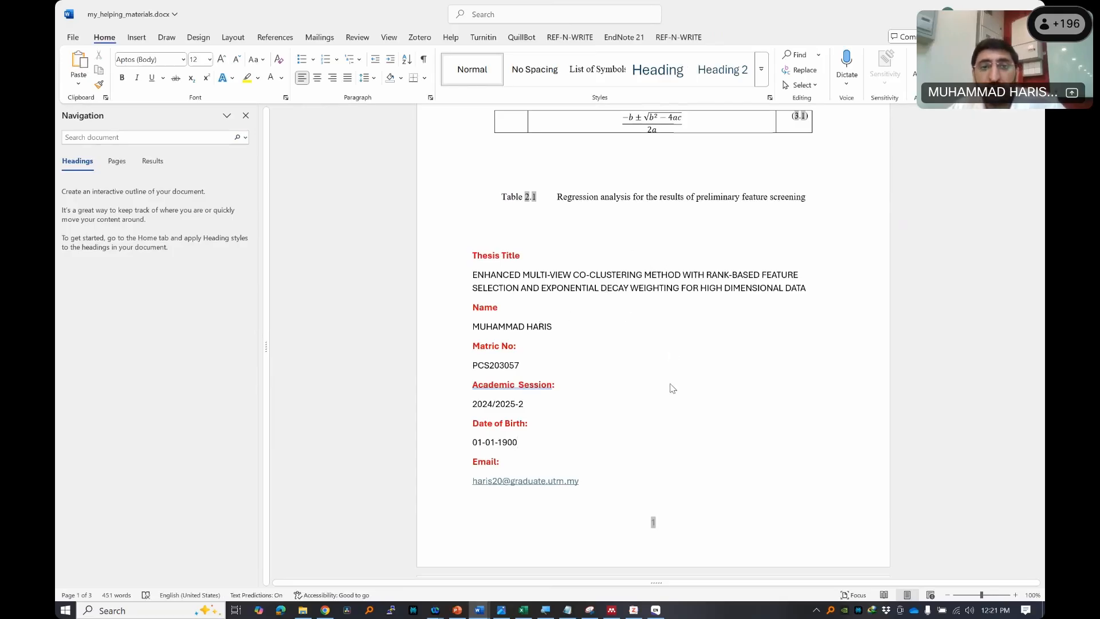
# - Switch to Chrome, go to the presenter's personal website and open the linked YouTube channel
pyautogui.click(325, 611)
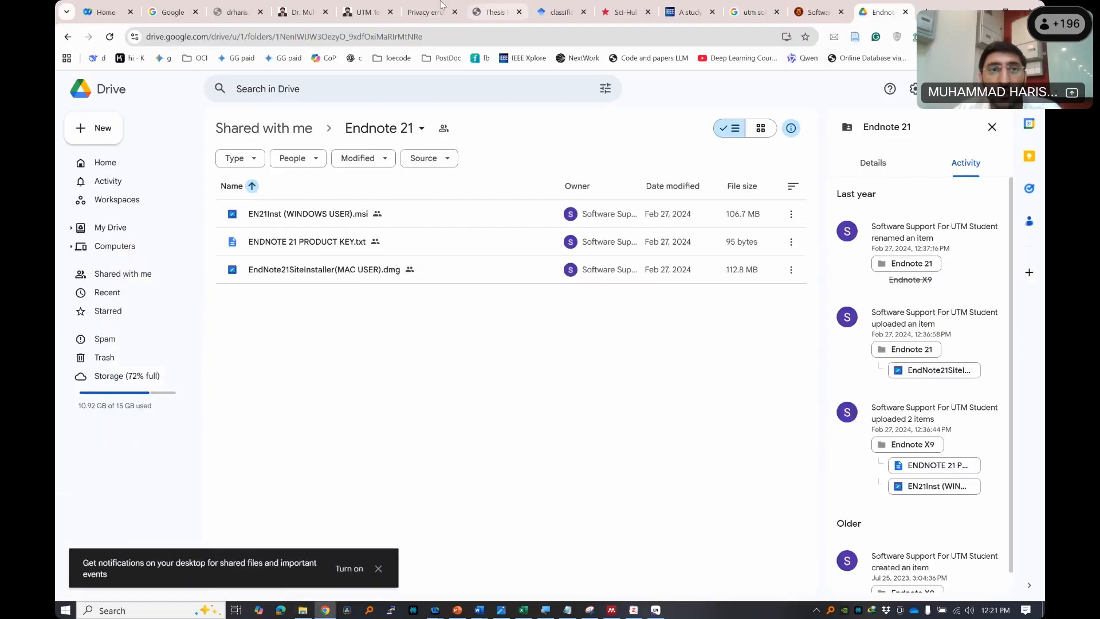
pyautogui.click(378, 8)
pyautogui.scroll(3, 110, 80)
pyautogui.click(67, 36)
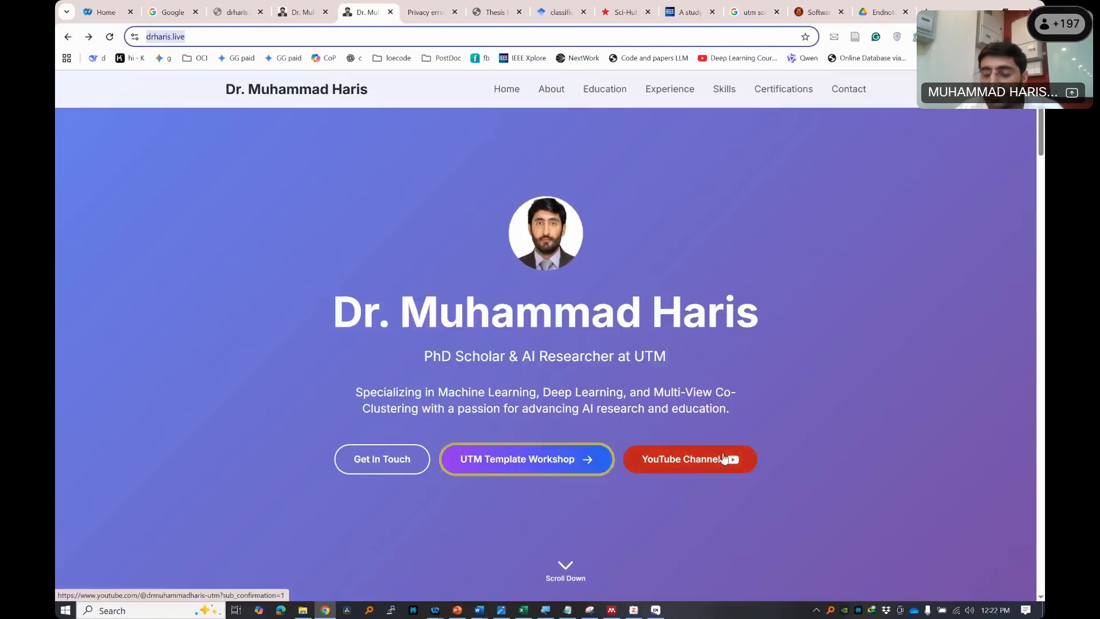
pyautogui.click(723, 458)
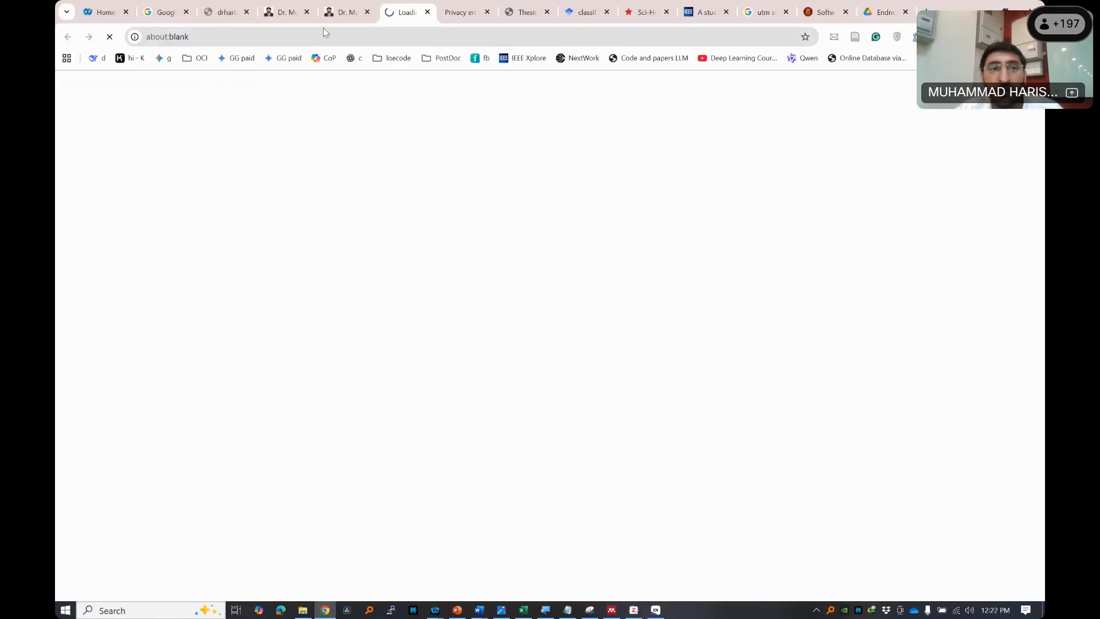
pyautogui.click(375, 34)
pyautogui.click(670, 393)
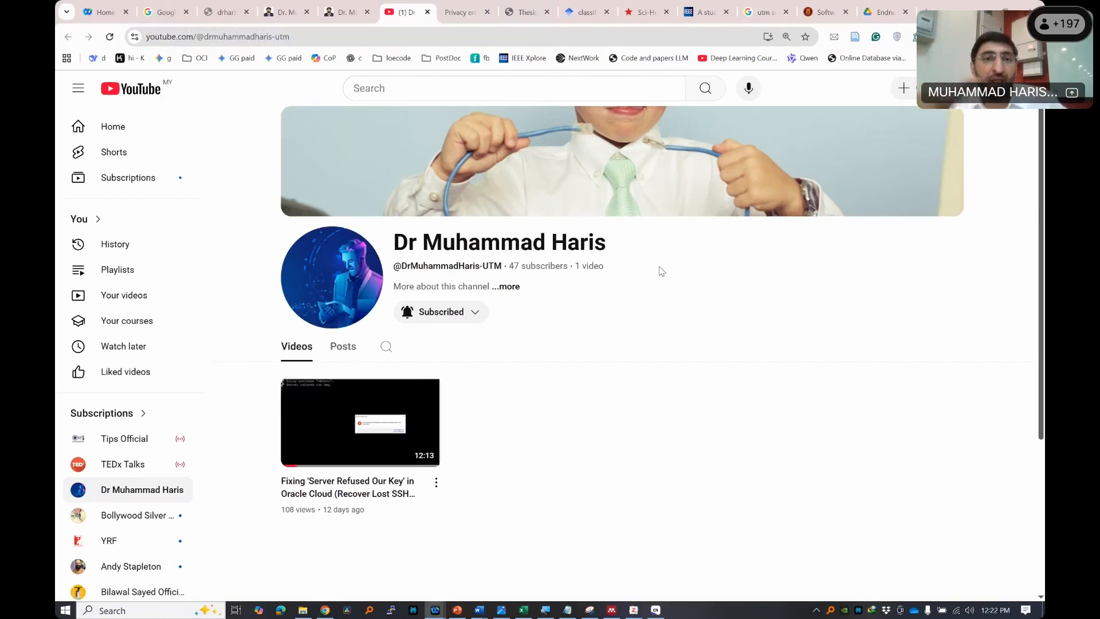
# - Return to the presenter's website, go to the Get In Touch section and highlight the contact e-mail addresses
pyautogui.click(343, 12)
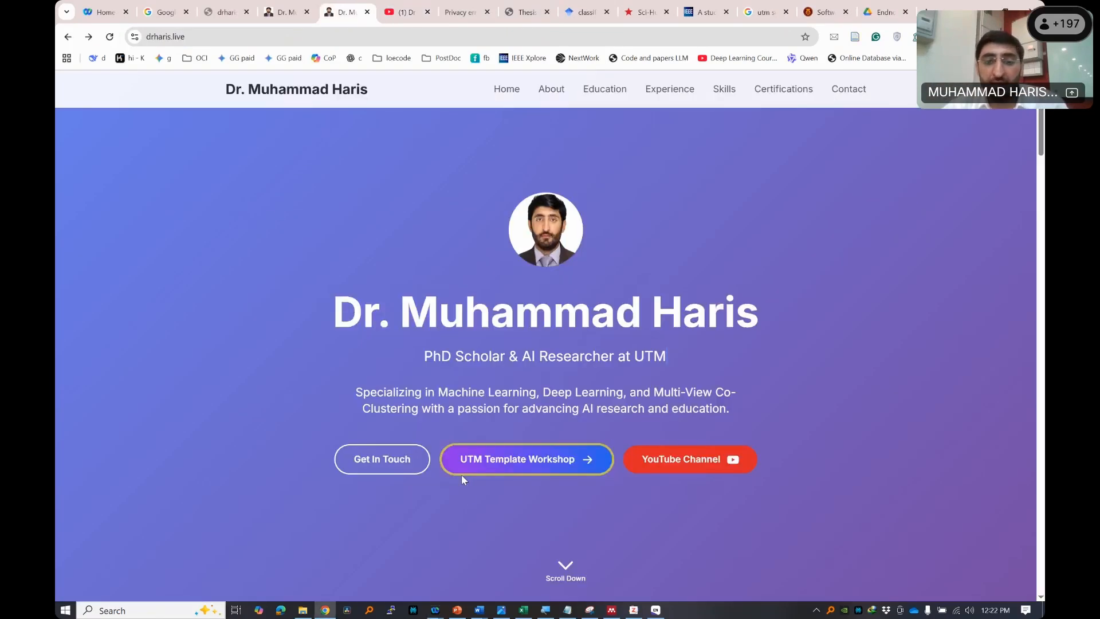
pyautogui.scroll(-5, 452, 458)
pyautogui.scroll(5, 442, 438)
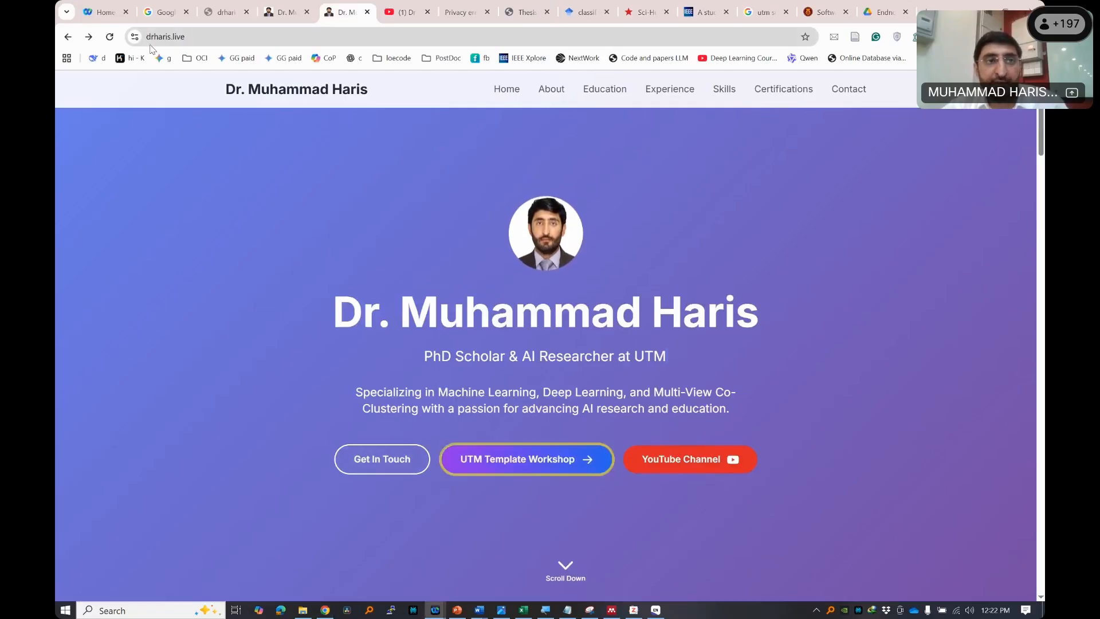
pyautogui.click(408, 452)
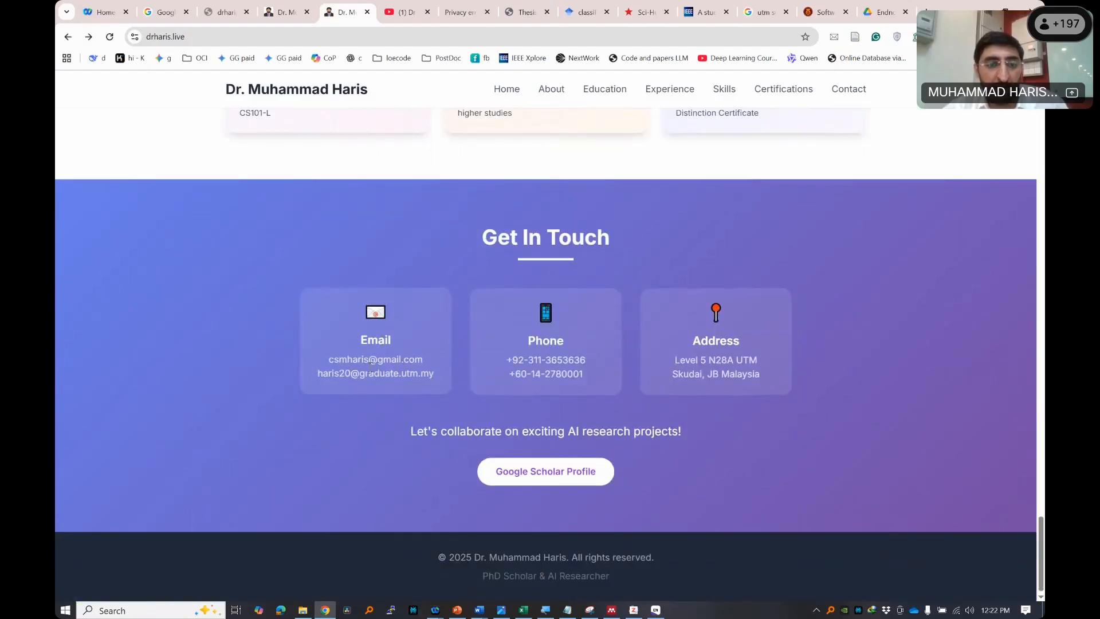
pyautogui.moveTo(328, 358); pyautogui.dragTo(435, 372)
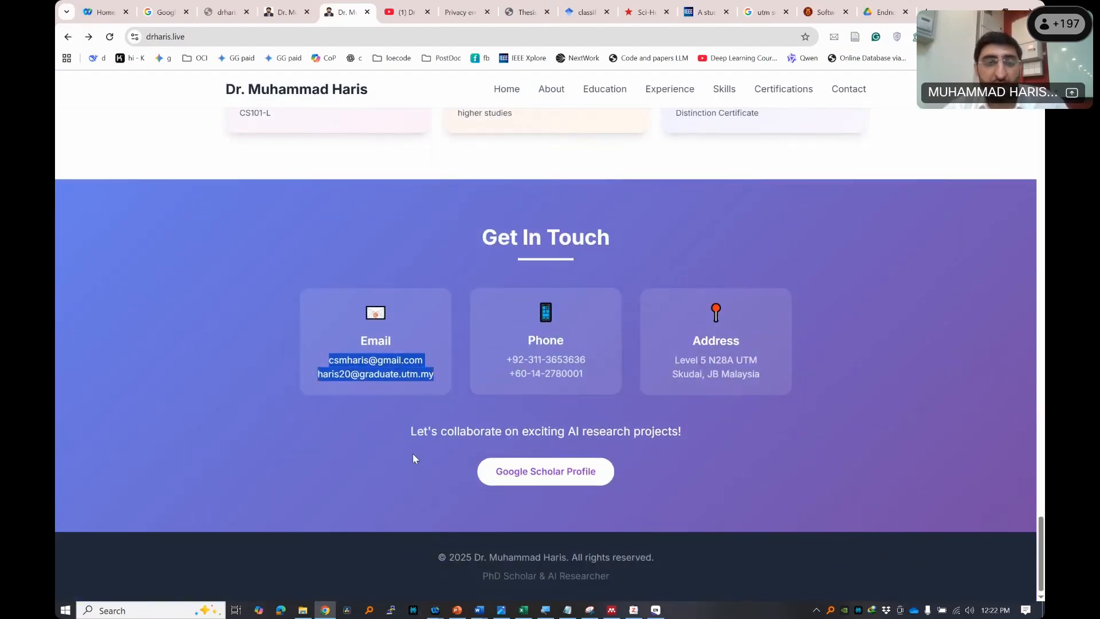
pyautogui.middleClick(404, 256)
pyautogui.scroll(20, 405, 257)
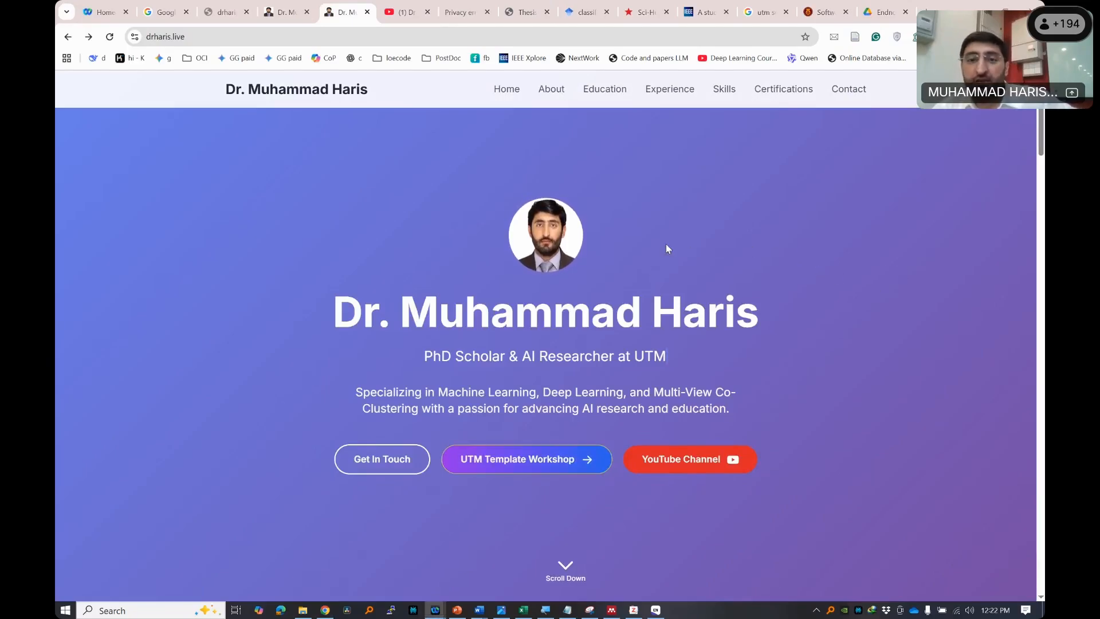
# - Switch to todo.txt in Notepad, replace its content with "Endnote and zotero comparision on youtube" and save the file
pyautogui.click(573, 612)
pyautogui.press('Delete')
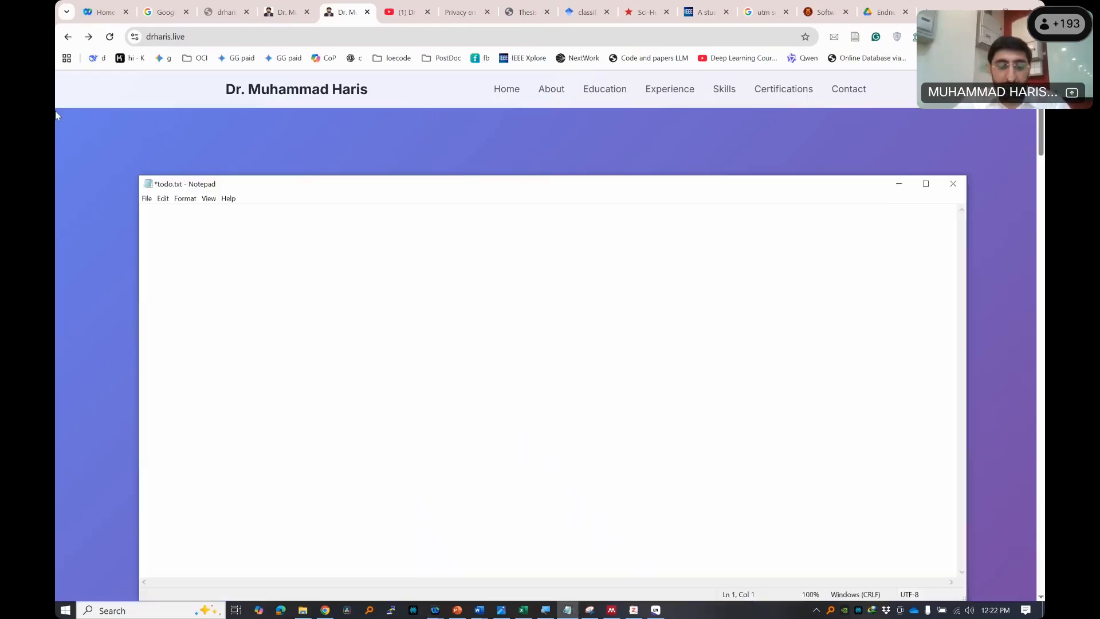
pyautogui.write('Endnote and zotero co')
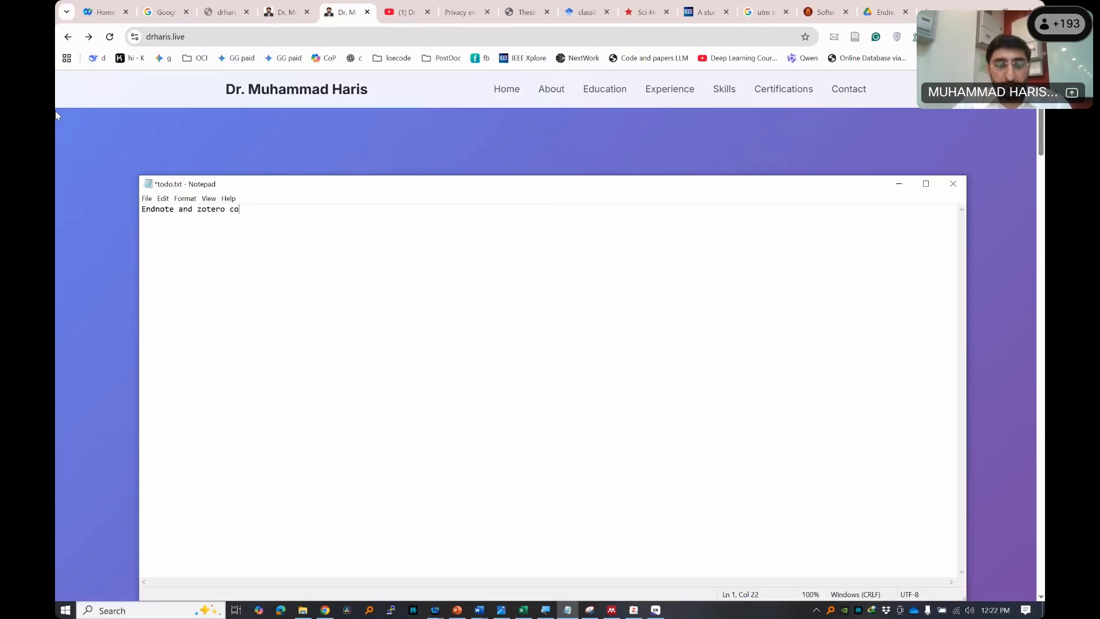
pyautogui.write('nmarision on youtube')
pyautogui.hotkey('ctrl', 's')
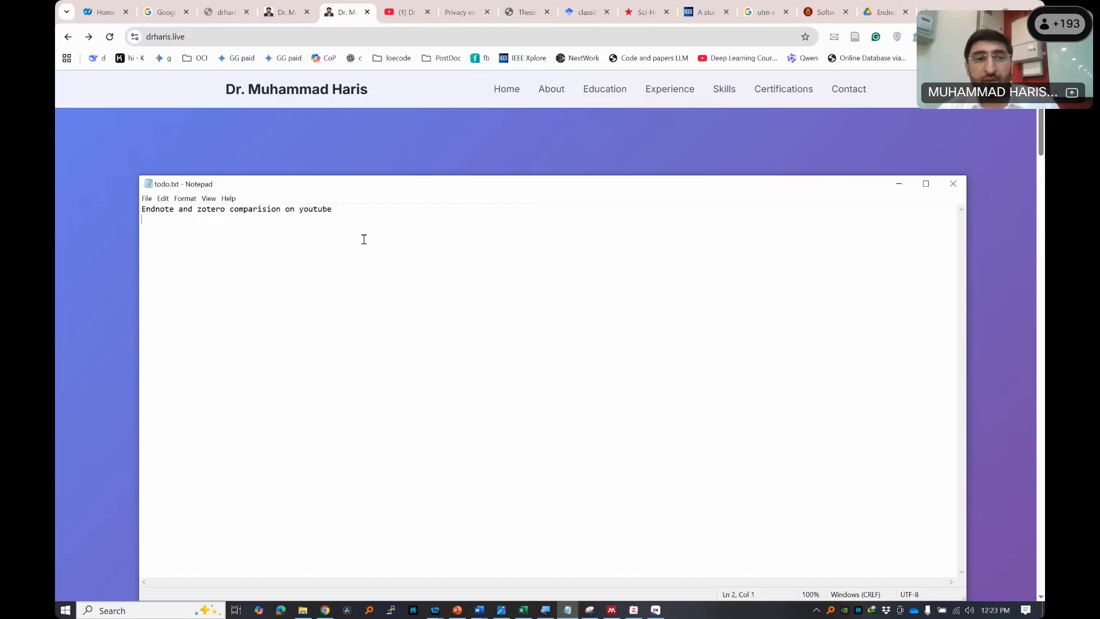
pyautogui.hotkey('ctrl', 'a')
pyautogui.moveTo(239, 209); pyautogui.dragTo(348, 202)
pyautogui.click(412, 347)
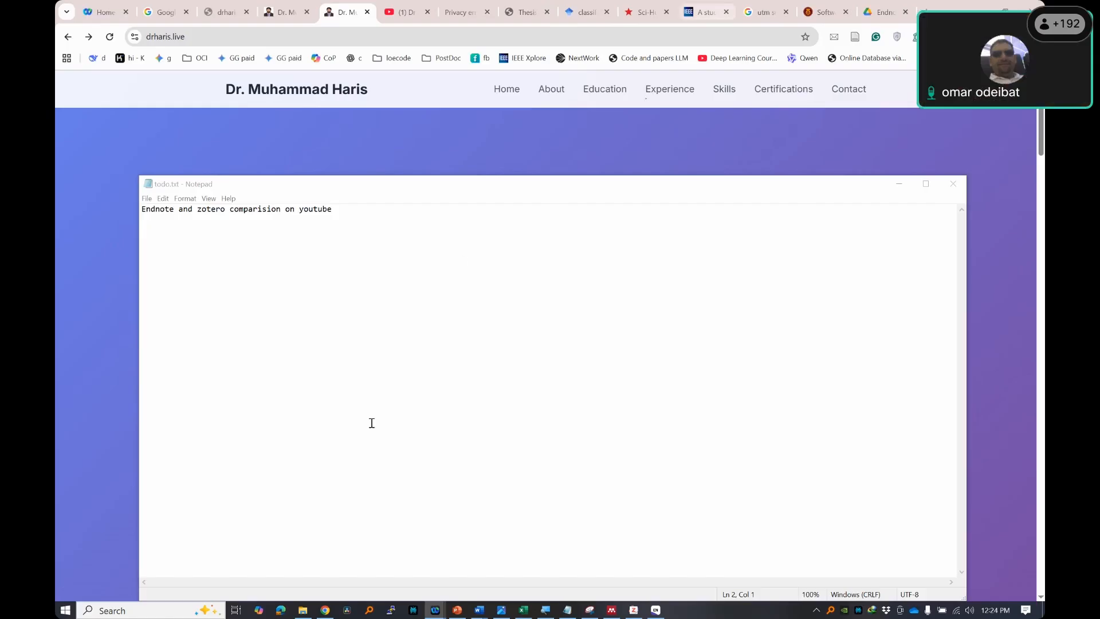
# - Switch to Template_Tesis_UTM_v2.docx in Word and examine the restricted/confidential classification letter and the supervisor declaration page after it
pyautogui.moveTo(480, 611)
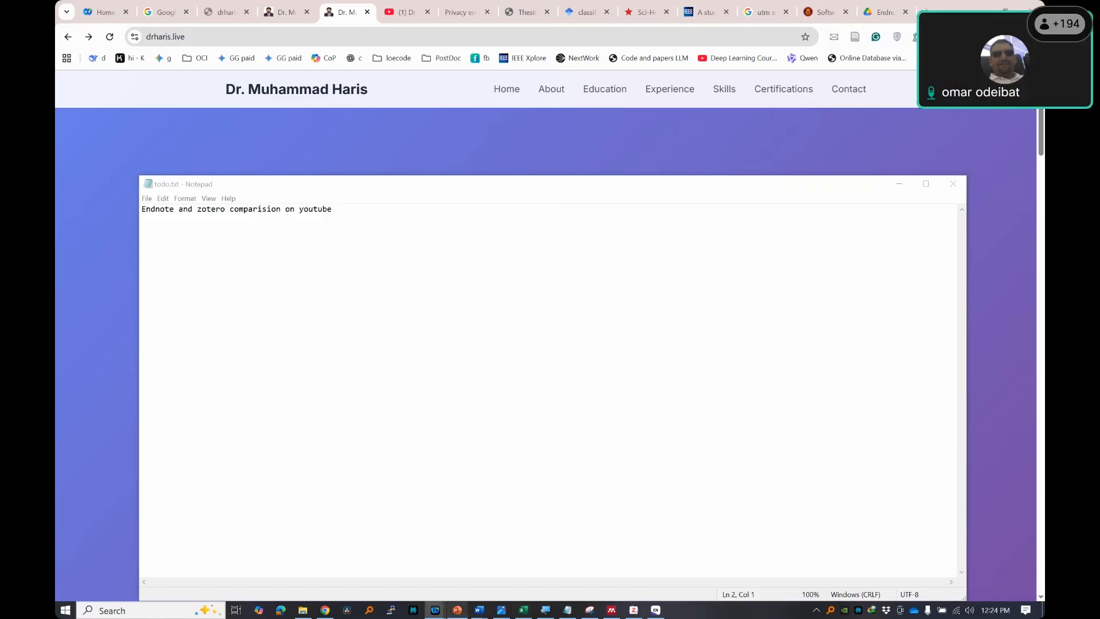
pyautogui.click(410, 543)
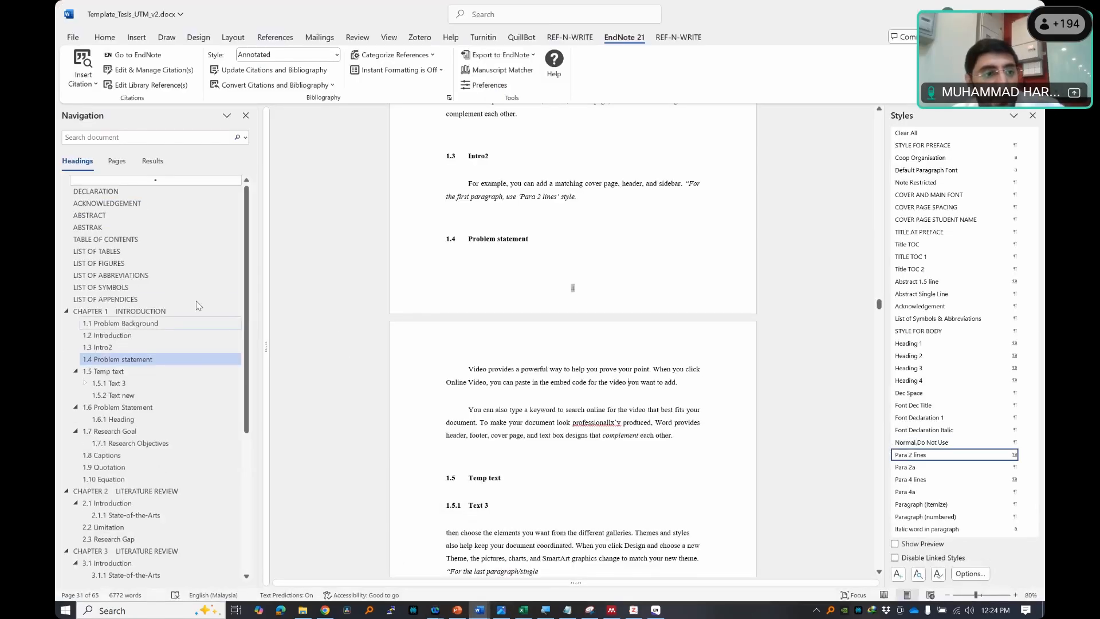
pyautogui.scroll(20, 590, 395)
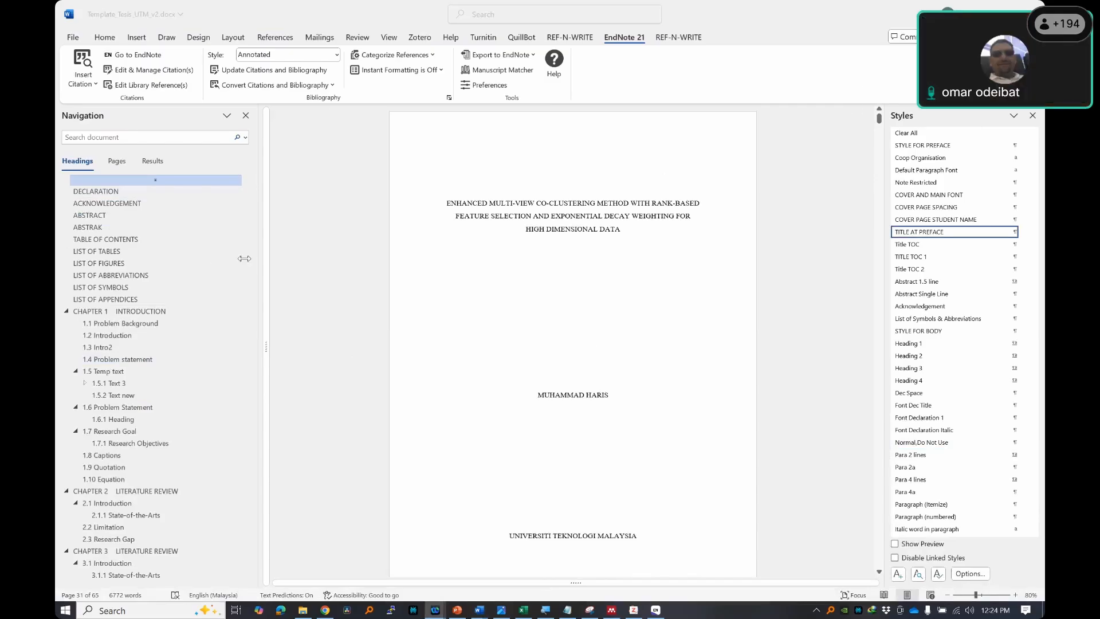
pyautogui.scroll(-15, 466, 311)
pyautogui.scroll(-1, 471, 312)
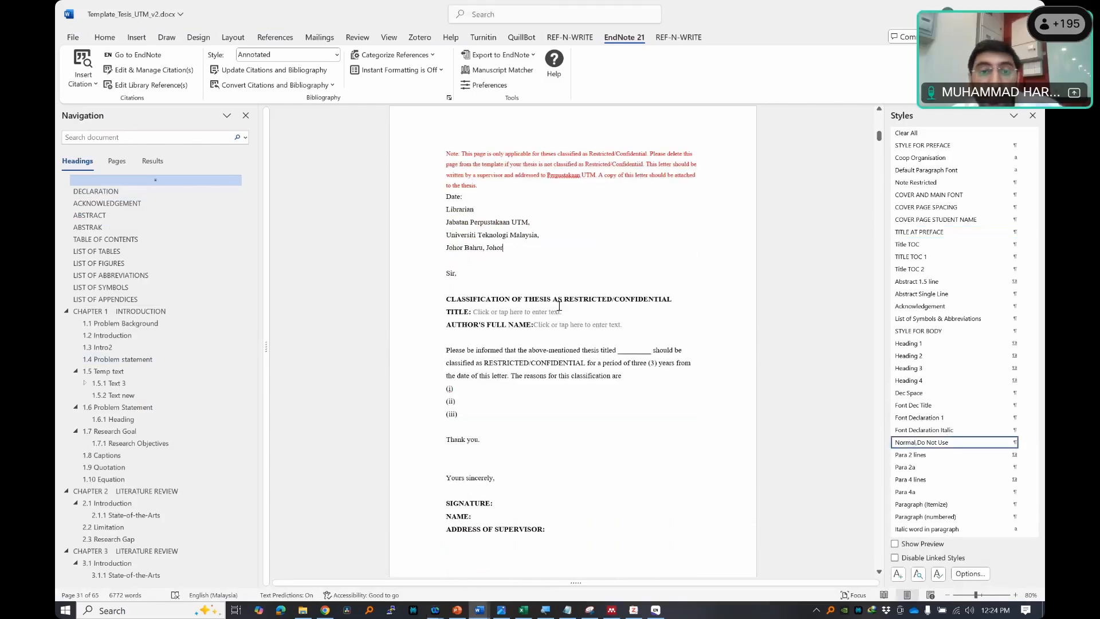
pyautogui.click(575, 326)
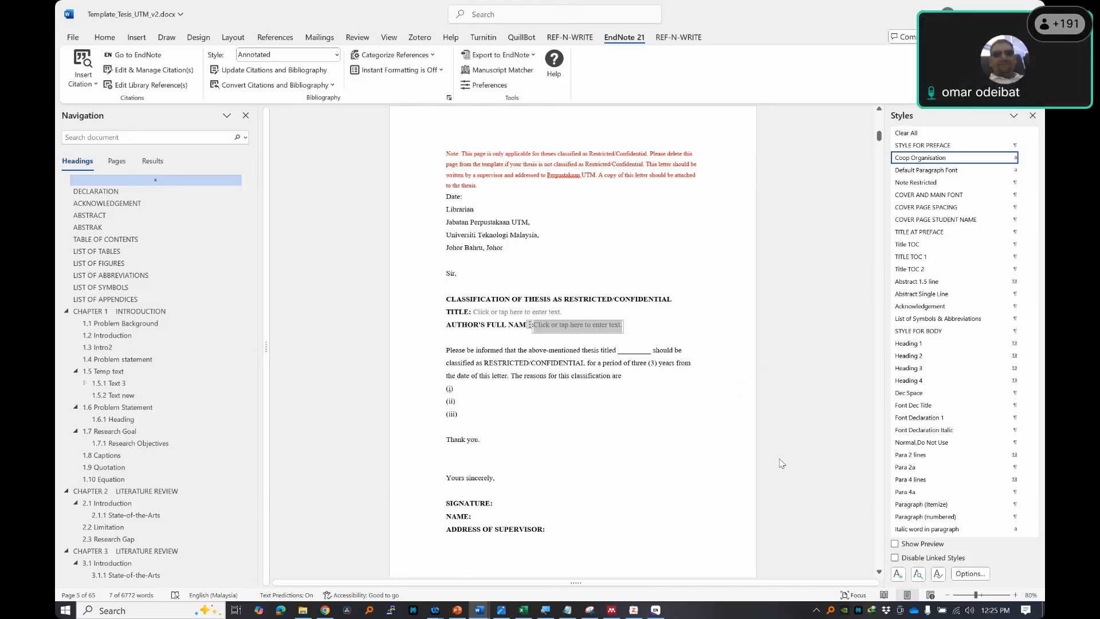
pyautogui.click(969, 611)
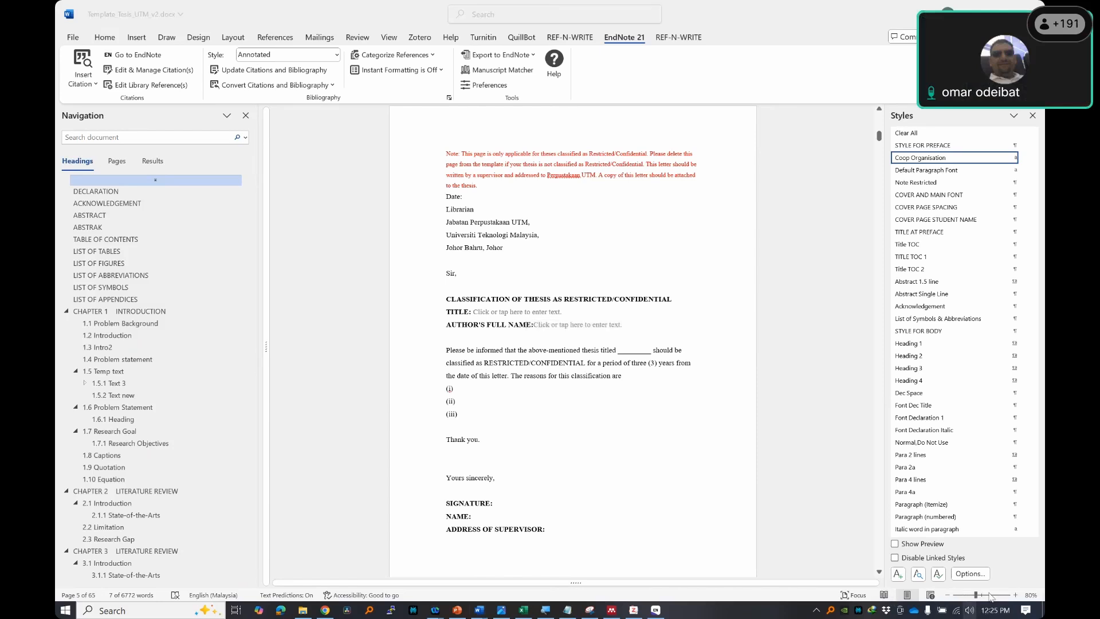
pyautogui.click(675, 352)
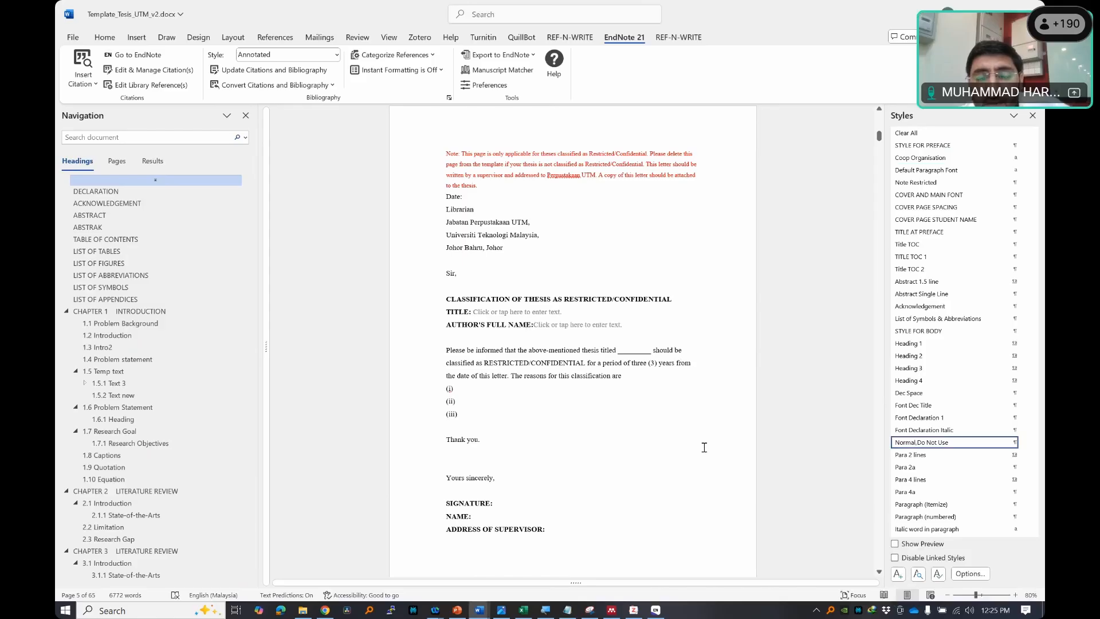
pyautogui.scroll(-3, 679, 398)
pyautogui.scroll(-6, 681, 402)
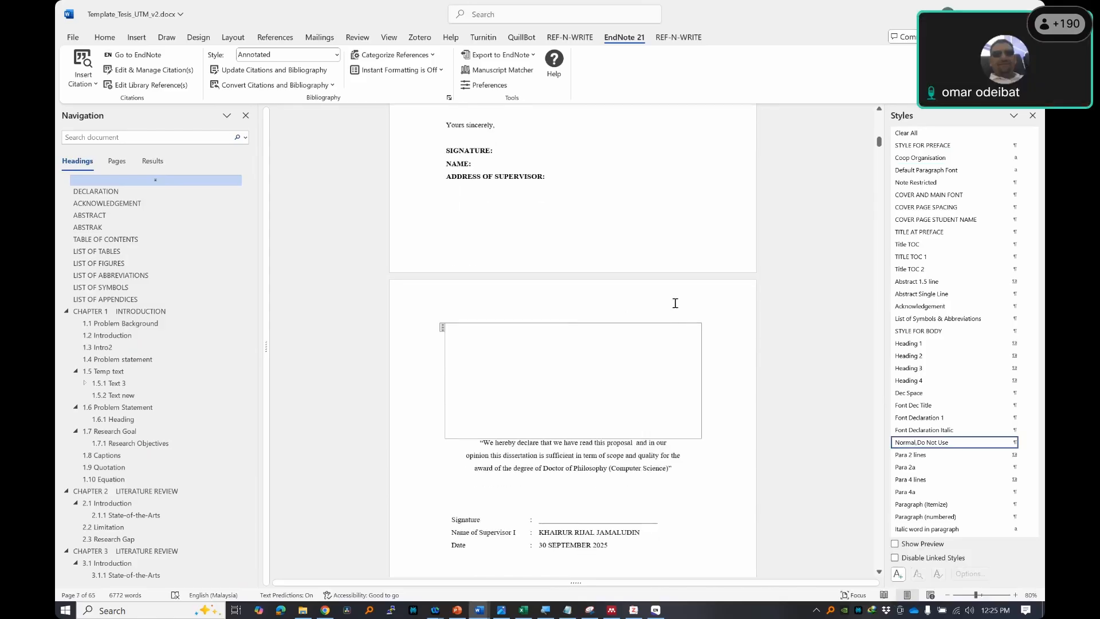
pyautogui.scroll(6, 665, 229)
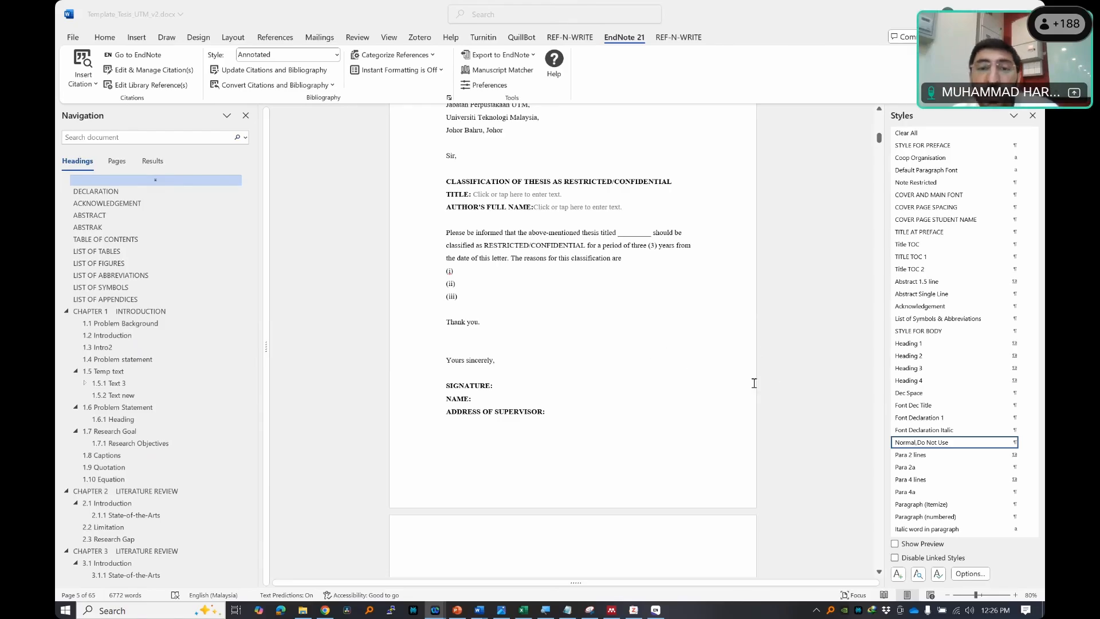
# - Review the List of Publications and References, highlight the Appendix A heading, and go to the List of Appendices
pyautogui.click(325, 324)
pyautogui.scroll(-6, 120, 423)
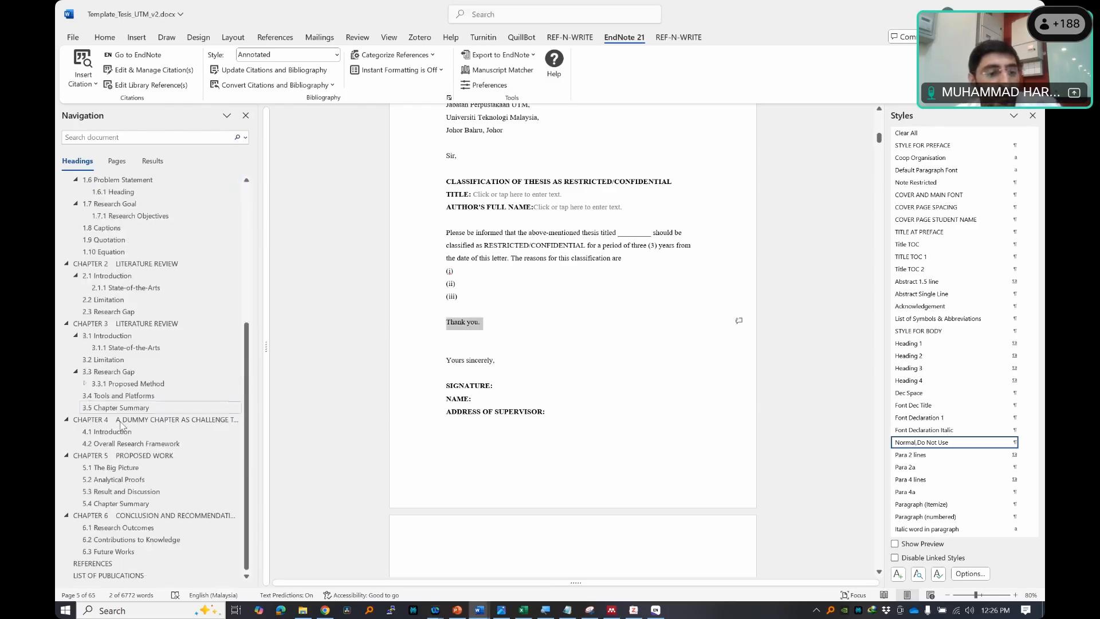
pyautogui.click(108, 575)
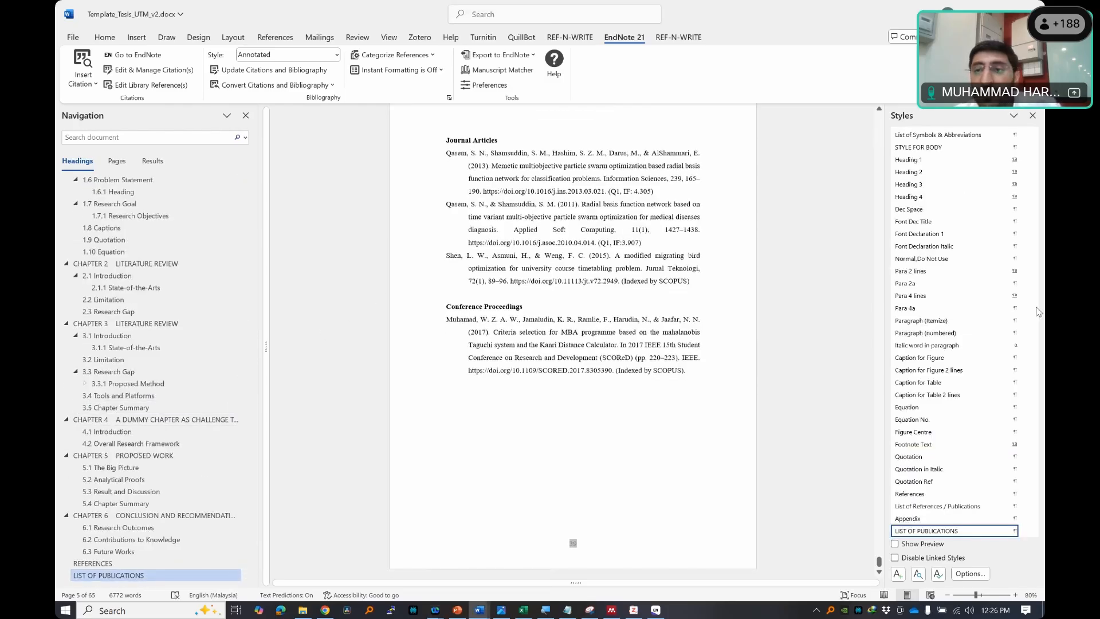
pyautogui.scroll(15, 639, 335)
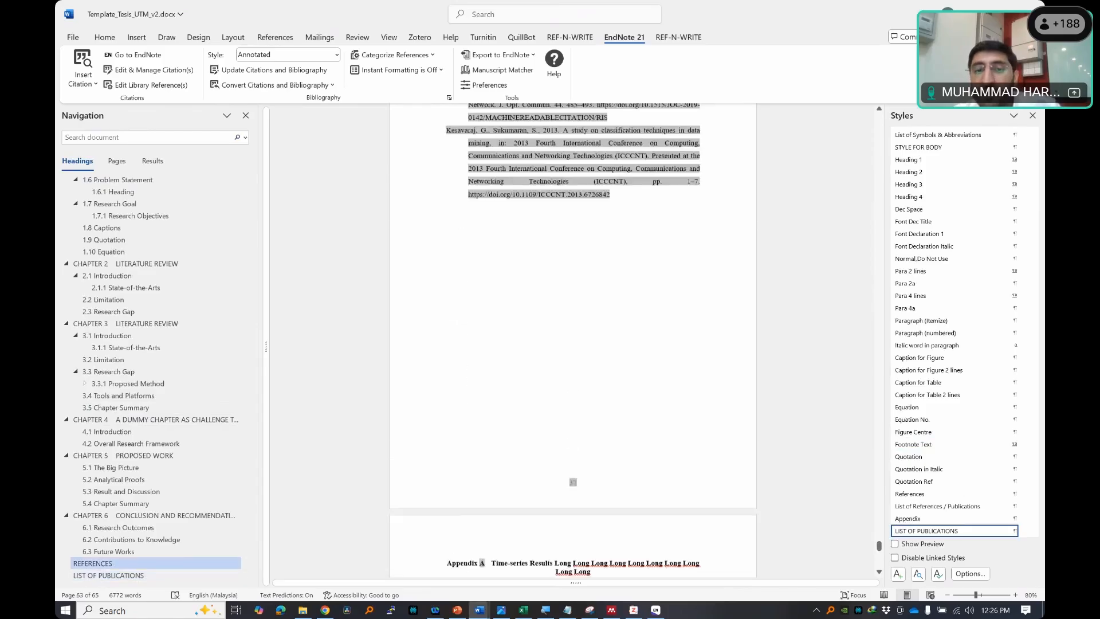
pyautogui.click(596, 521)
pyautogui.moveTo(594, 521); pyautogui.dragTo(439, 512)
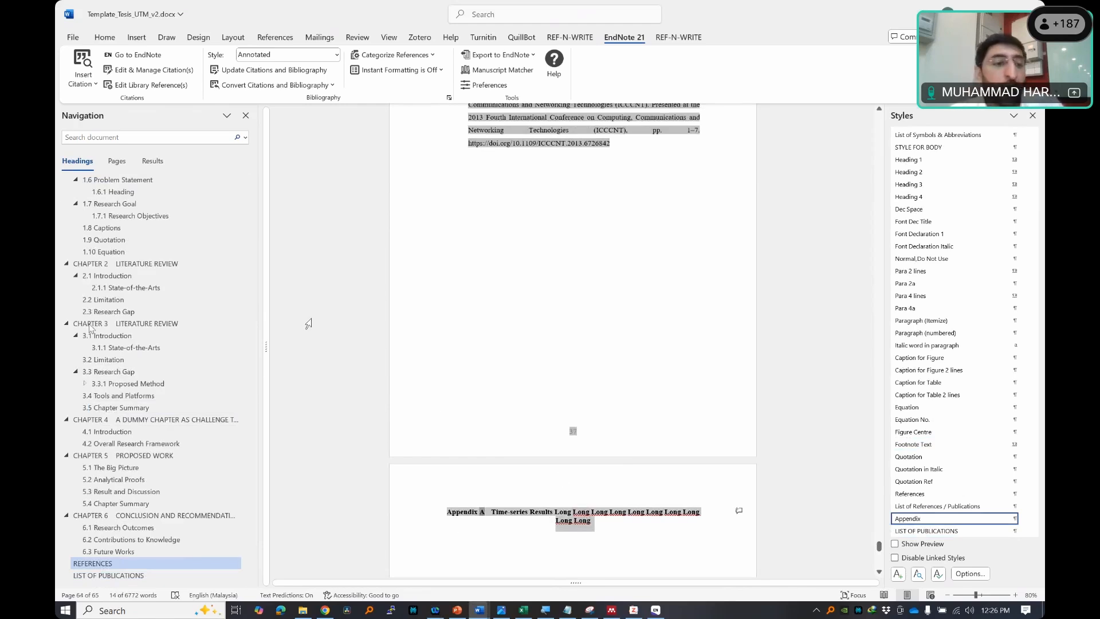
pyautogui.scroll(5, 95, 242)
pyautogui.click(105, 299)
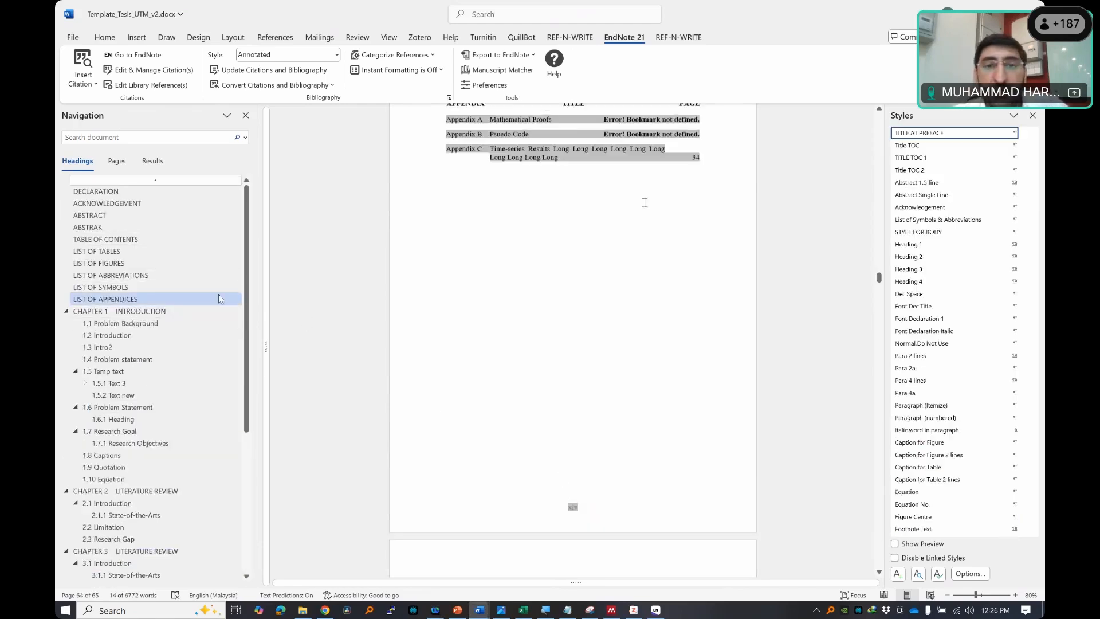
# - Update the field that generates the List of Appendices entries
pyautogui.rightClick(587, 179)
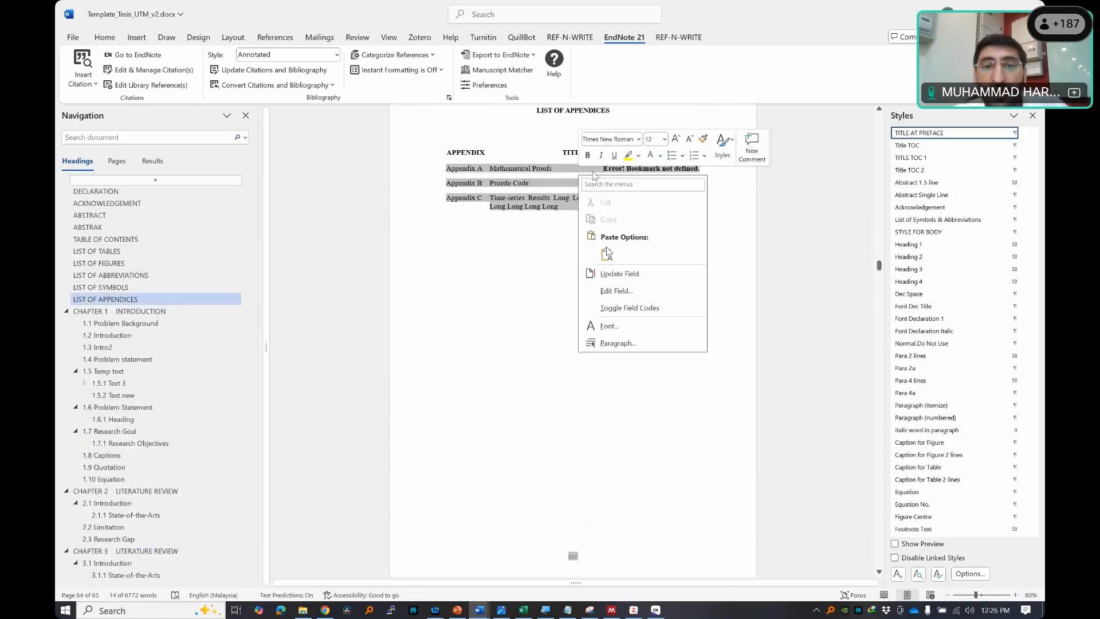
pyautogui.click(609, 275)
pyautogui.click(567, 168)
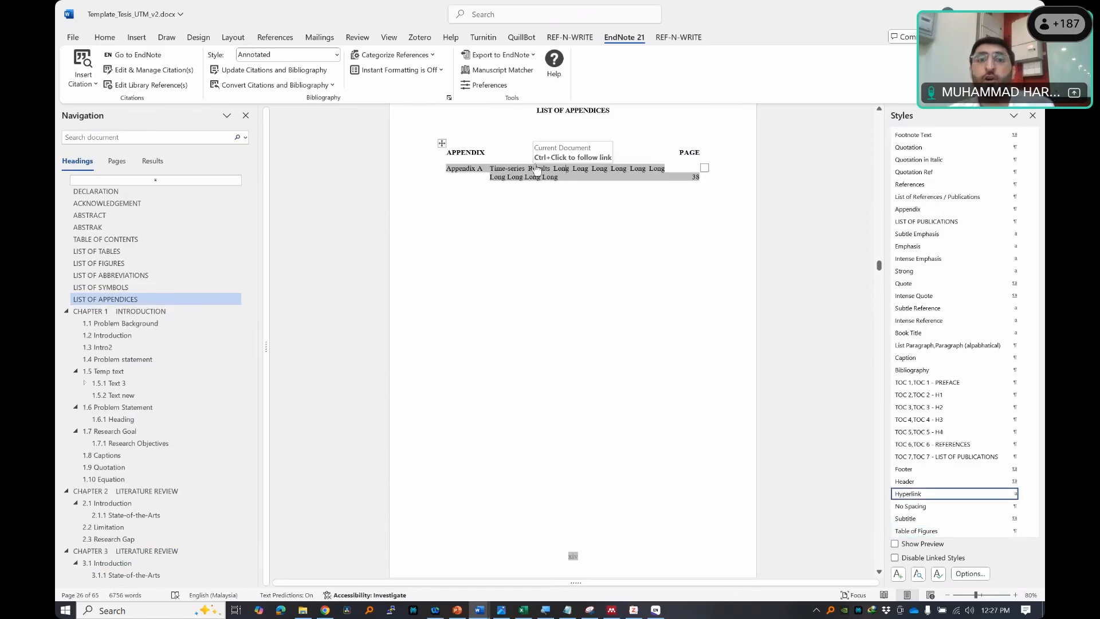
# - Follow the Appendix A entry to its heading and add the text "My data is here." on a new line below it
pyautogui.keyDown('ctrl'); pyautogui.click(567, 172); pyautogui.keyUp('ctrl')
pyautogui.click(580, 229)
pyautogui.click(626, 247)
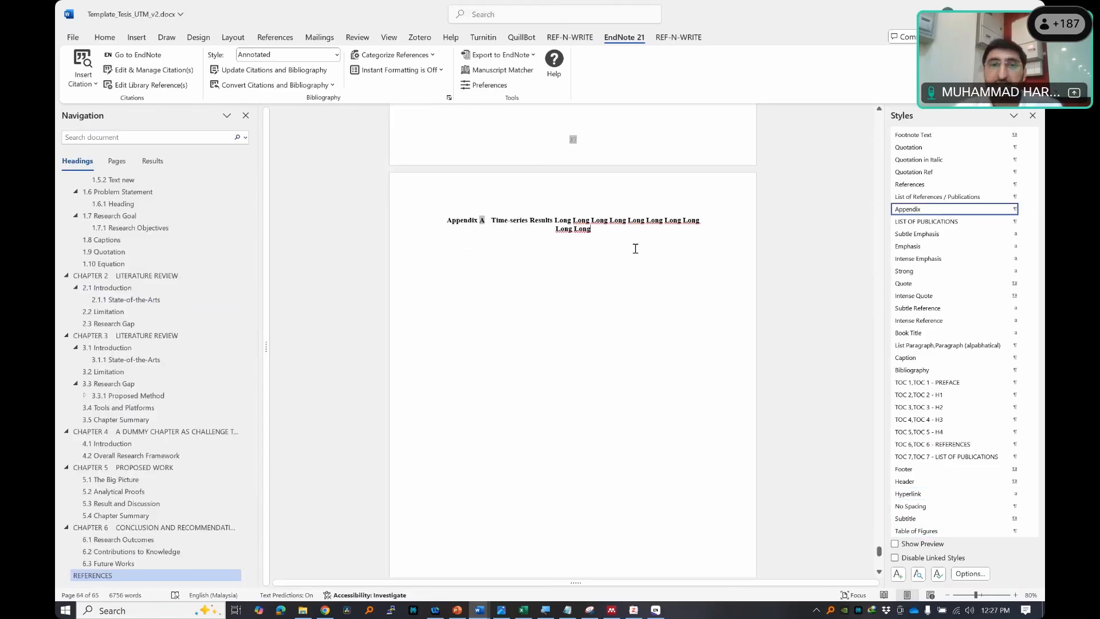
pyautogui.press('Return')
pyautogui.write('My data is here.')
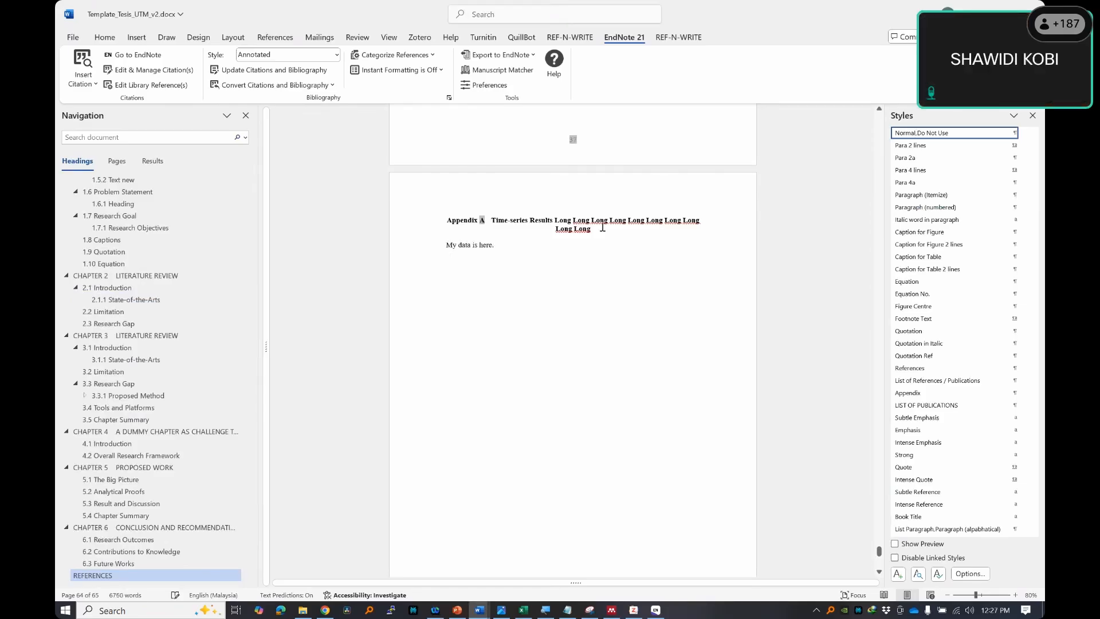
# - Replace the title text of the Appendix A heading with "App1", keeping the automatic appendix label
pyautogui.moveTo(526, 222); pyautogui.dragTo(592, 229)
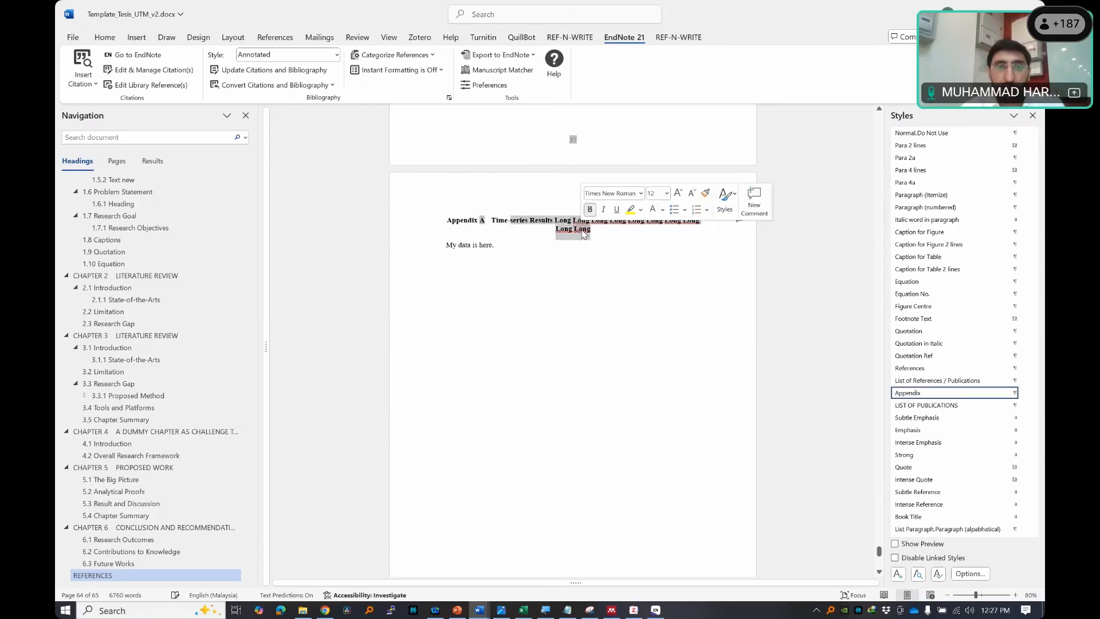
pyautogui.press('BackSpace')
pyautogui.press('BackSpace')
pyautogui.press('BackSpace')
pyautogui.press('BackSpace')
pyautogui.press('BackSpace')
pyautogui.press('BackSpace')
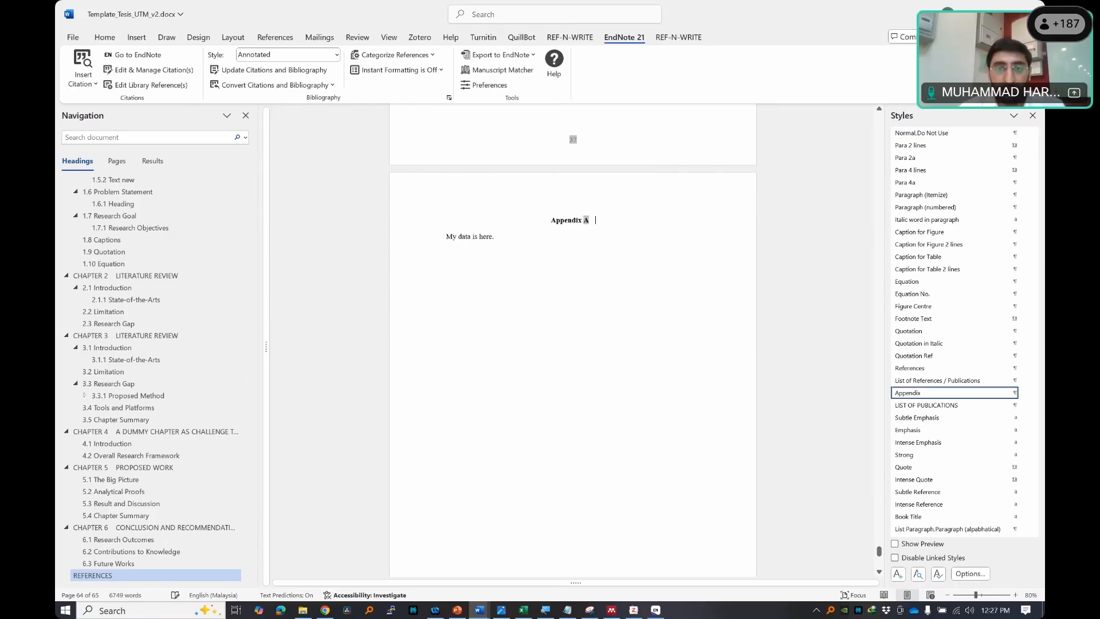
pyautogui.write('App1')
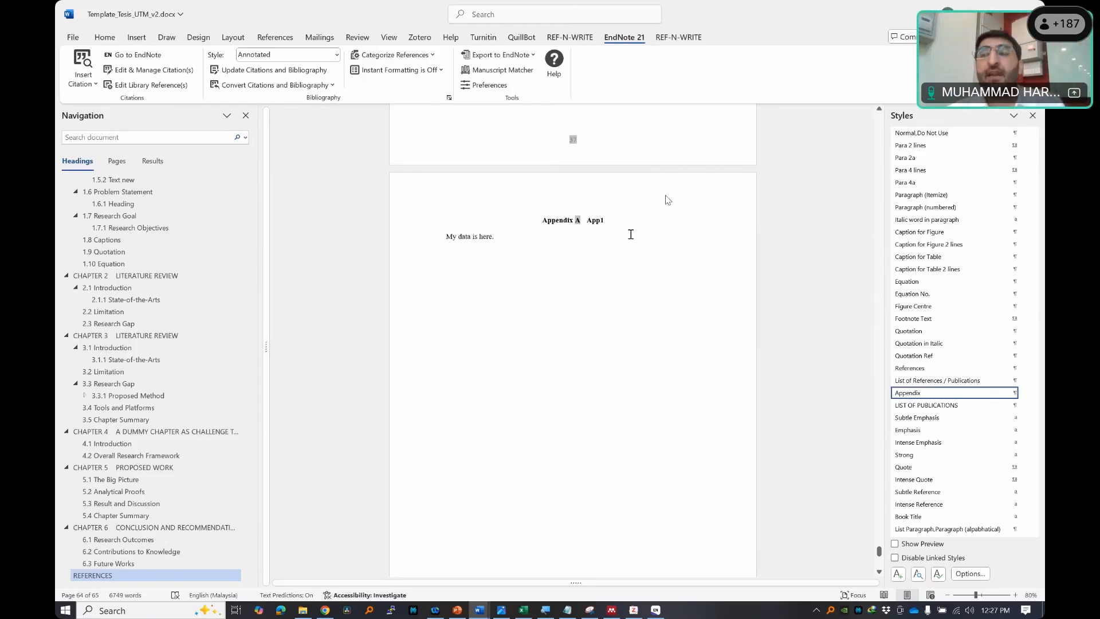
# - Copy the whole Appendix A heading and paste it on a new page after a page break that follows the appendix text
pyautogui.moveTo(605, 222); pyautogui.dragTo(544, 225)
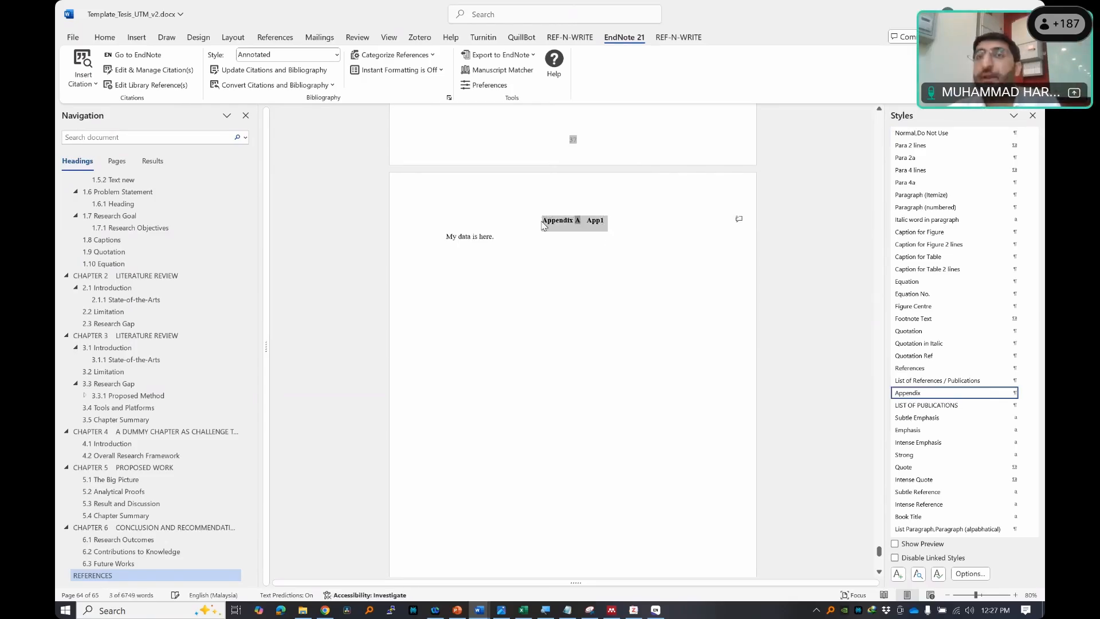
pyautogui.click(607, 226)
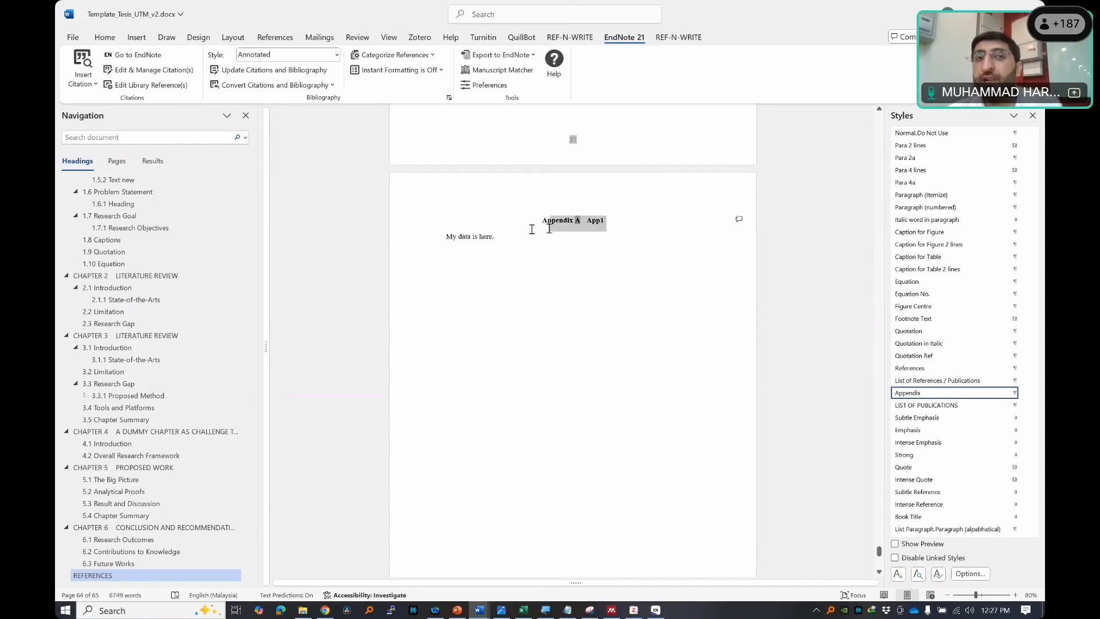
pyautogui.click(541, 246)
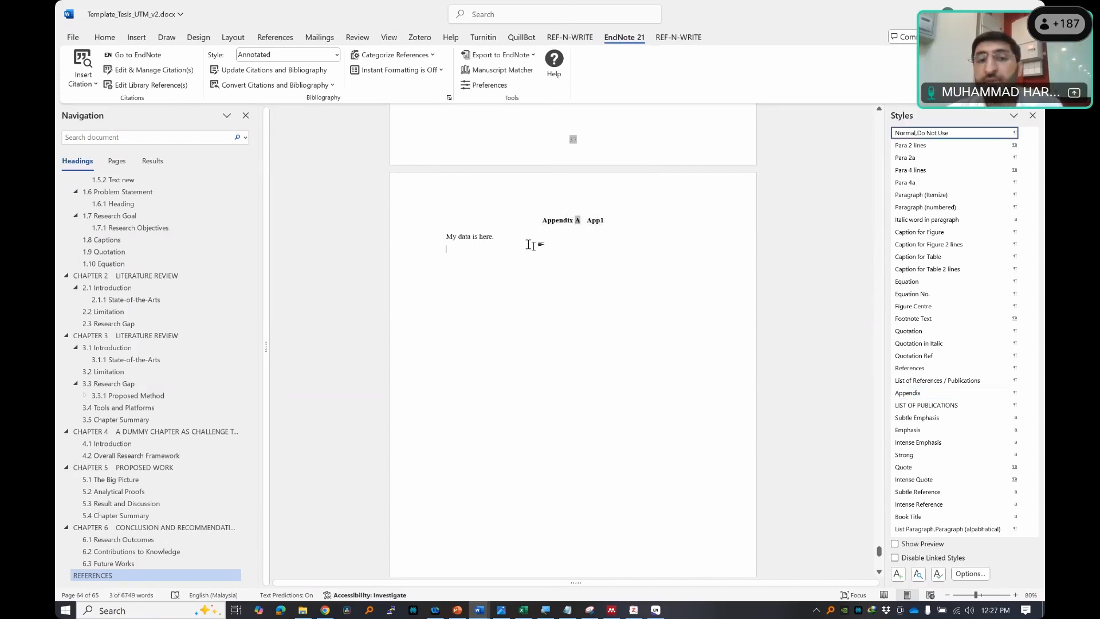
pyautogui.click(104, 37)
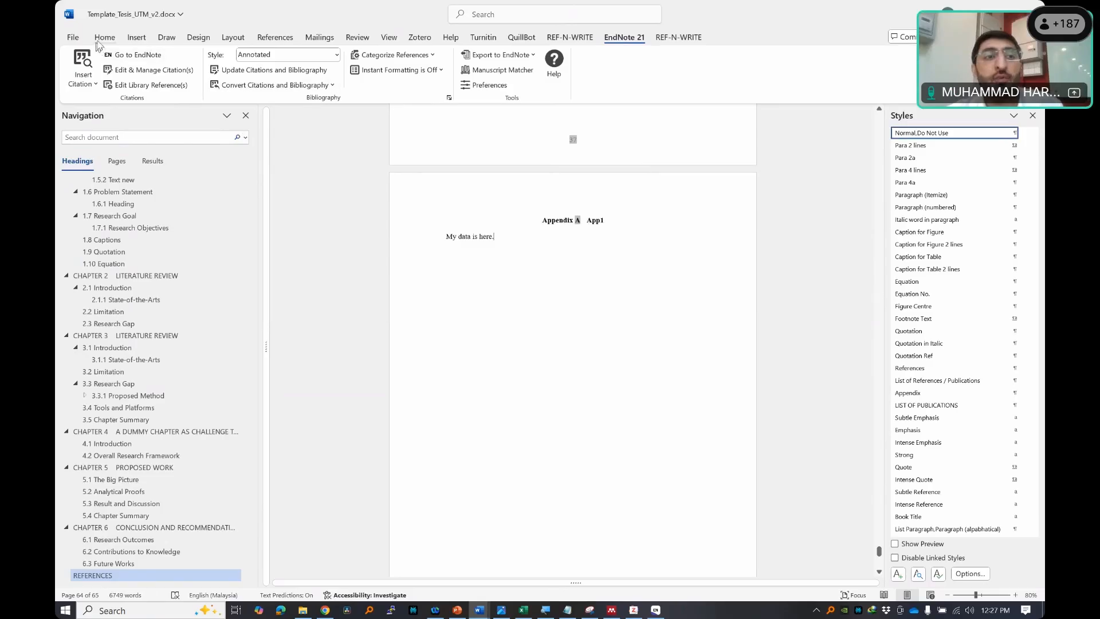
pyautogui.click(136, 37)
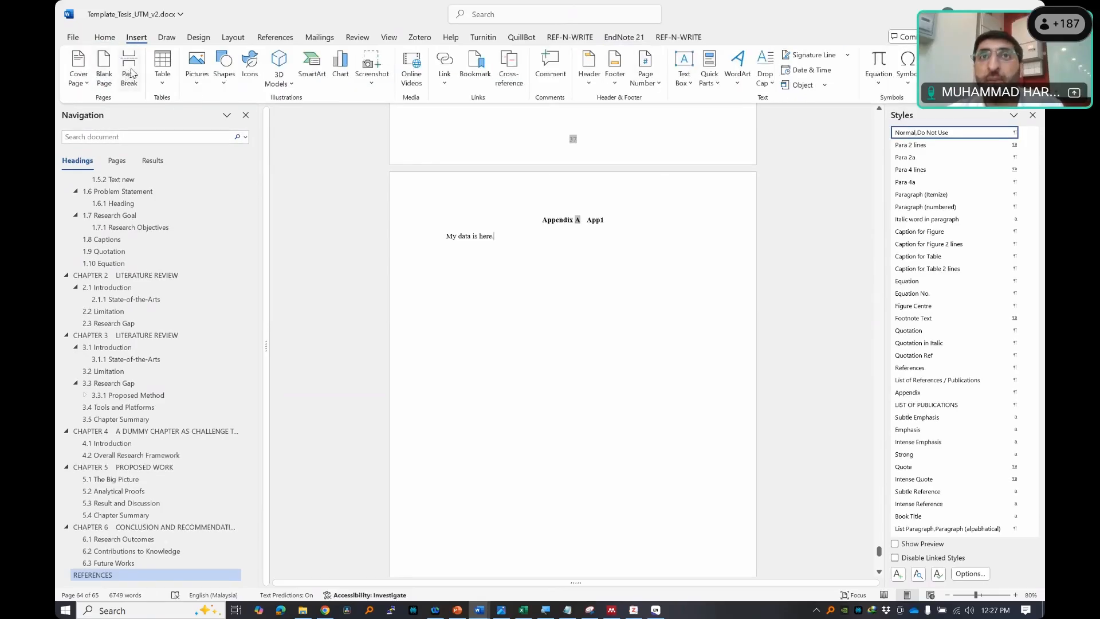
pyautogui.click(129, 73)
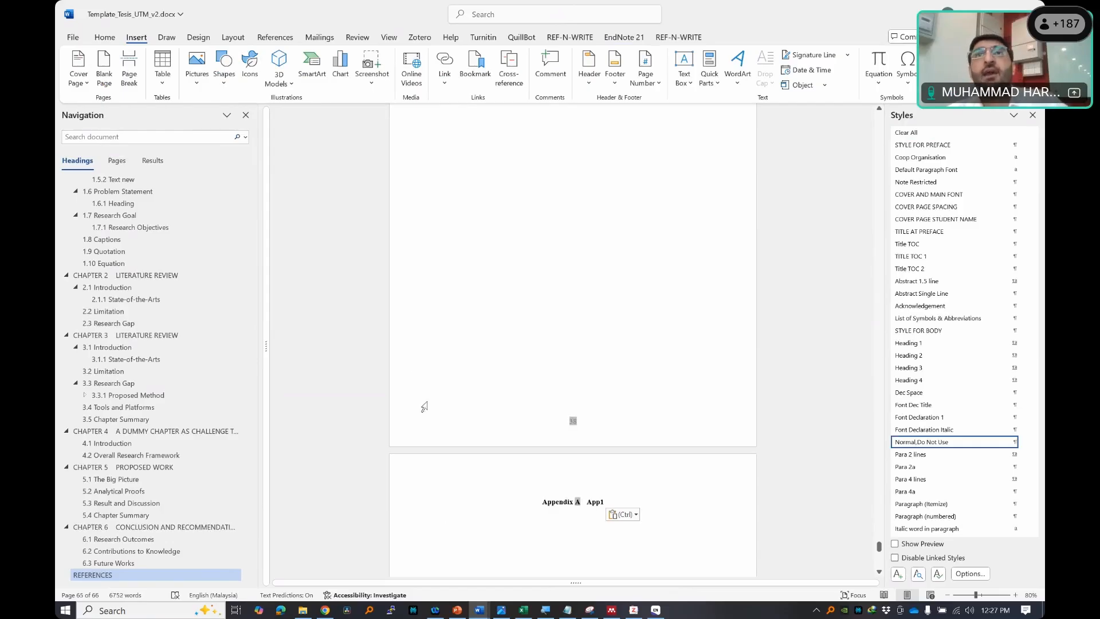
pyautogui.scroll(-5, 451, 360)
pyautogui.scroll(5, 472, 327)
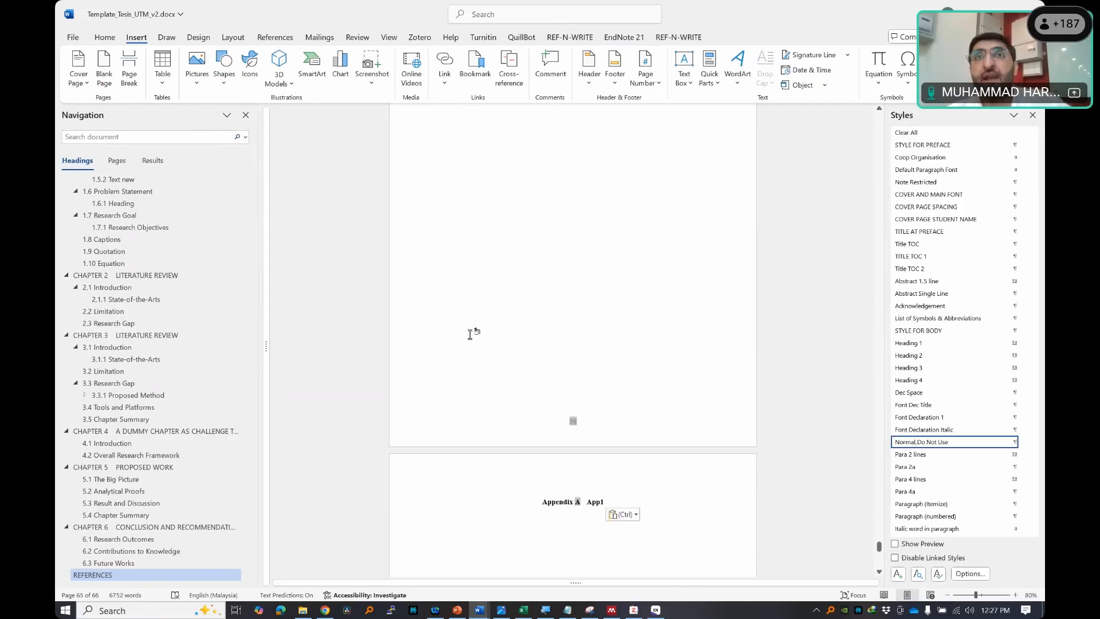
pyautogui.scroll(-1, 469, 334)
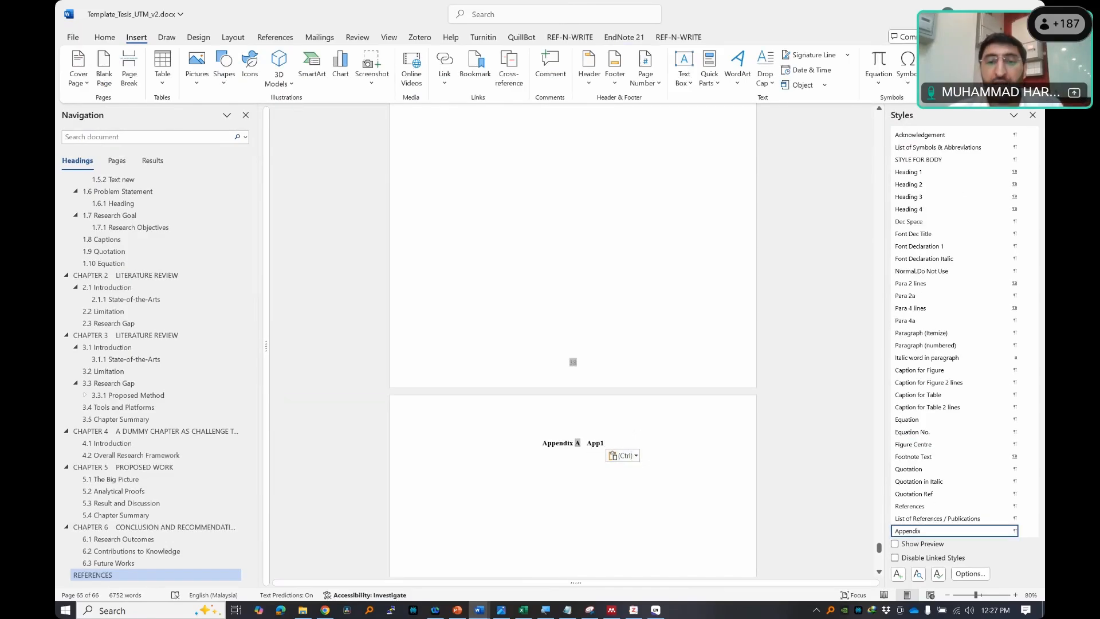
# - Refresh the appendix numbering through the print preview and update the List of Appendices to include both appendix headings
pyautogui.hotkey('ctrl', 'p')
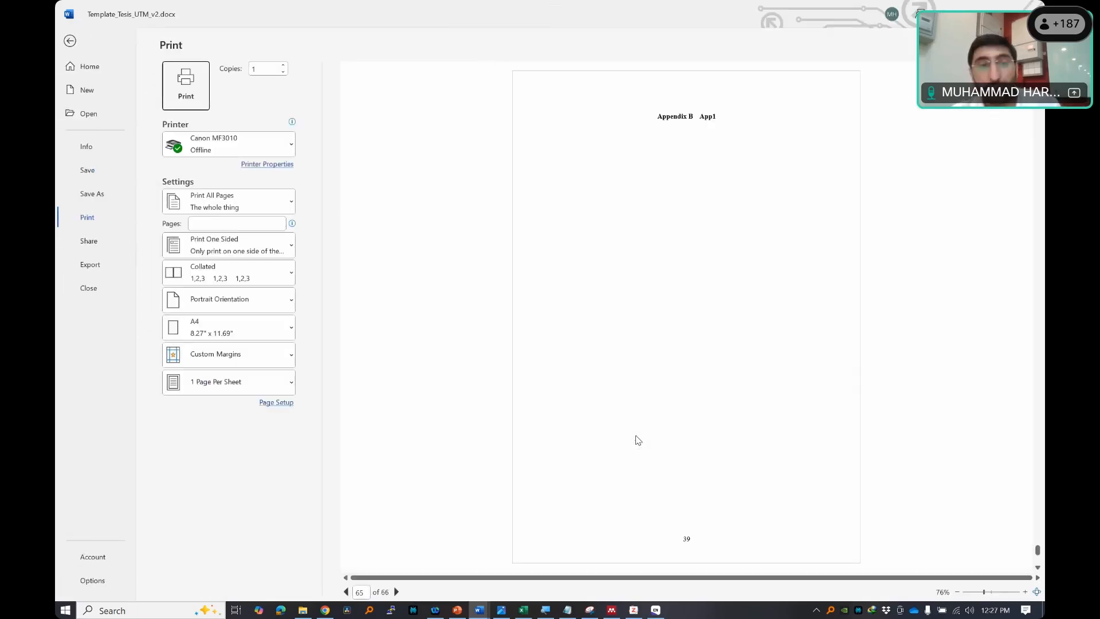
pyautogui.press('Escape')
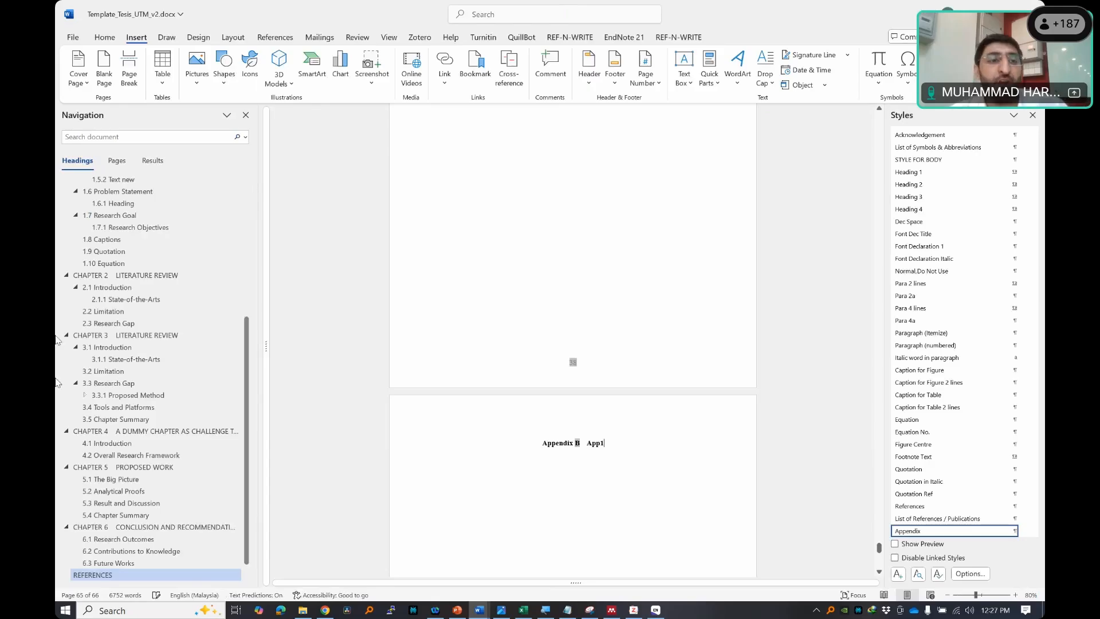
pyautogui.scroll(6, 60, 323)
pyautogui.click(121, 298)
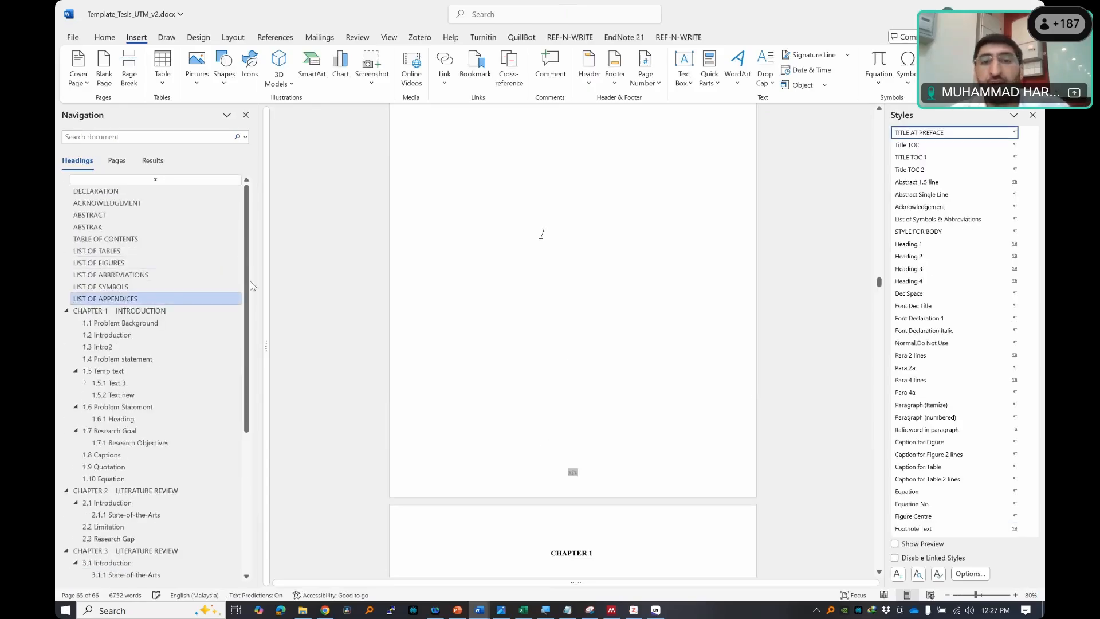
pyautogui.rightClick(536, 167)
pyautogui.click(564, 256)
pyautogui.click(510, 305)
pyautogui.click(558, 323)
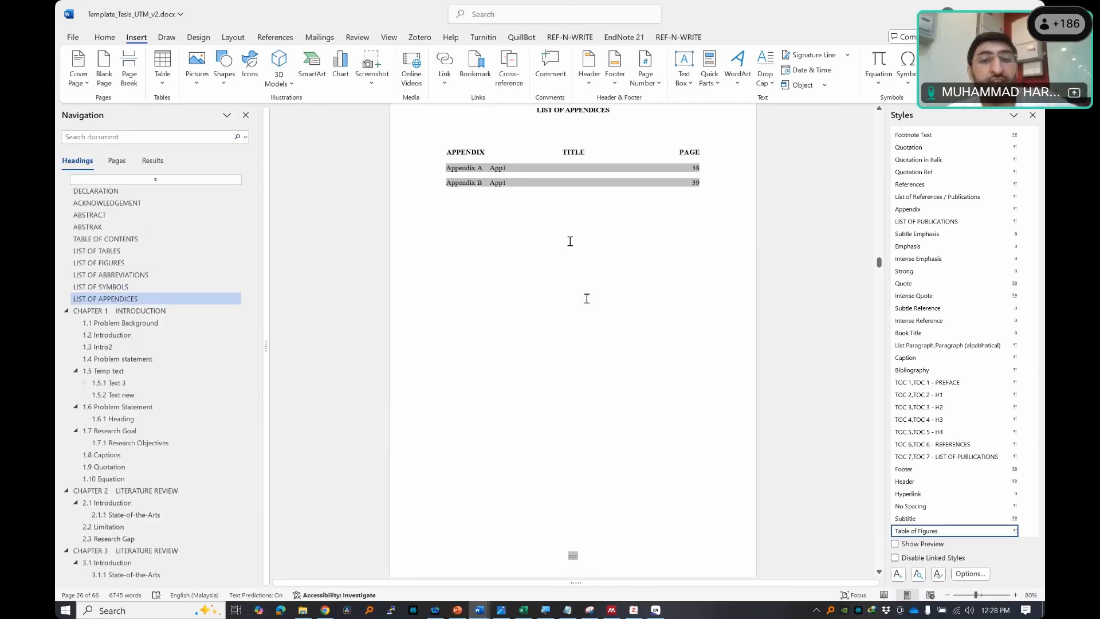
pyautogui.click(589, 277)
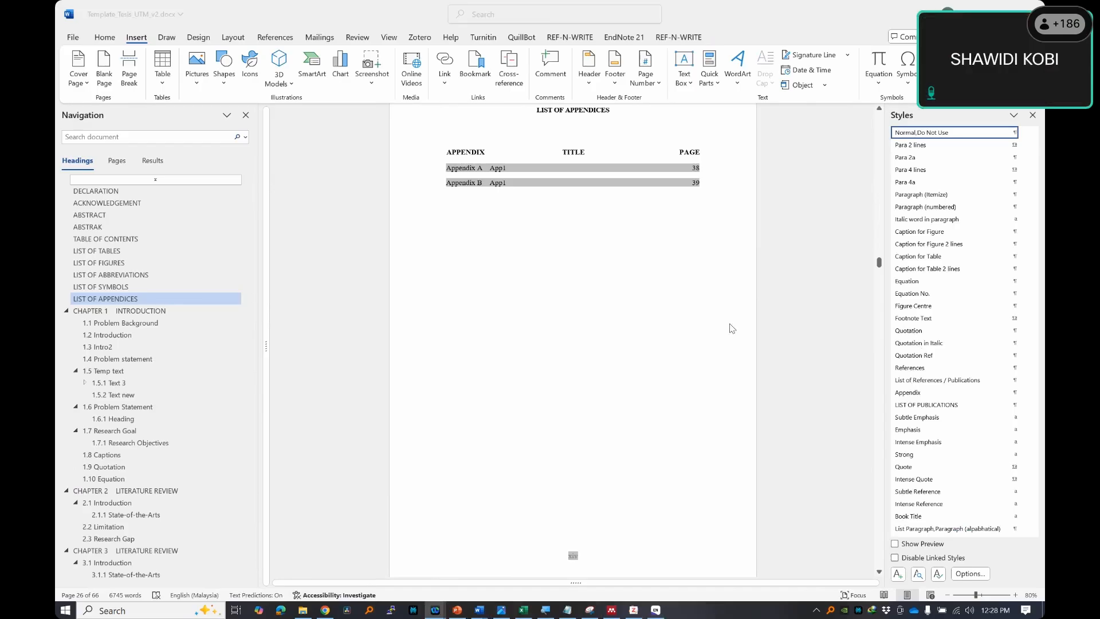
pyautogui.click(658, 291)
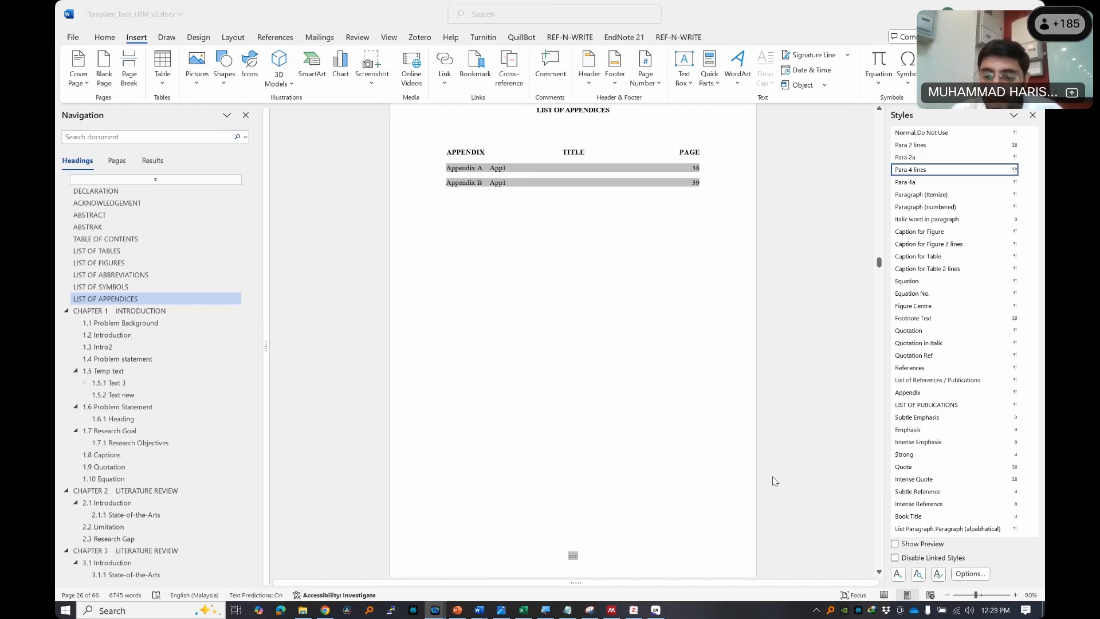
pyautogui.press('super+c')
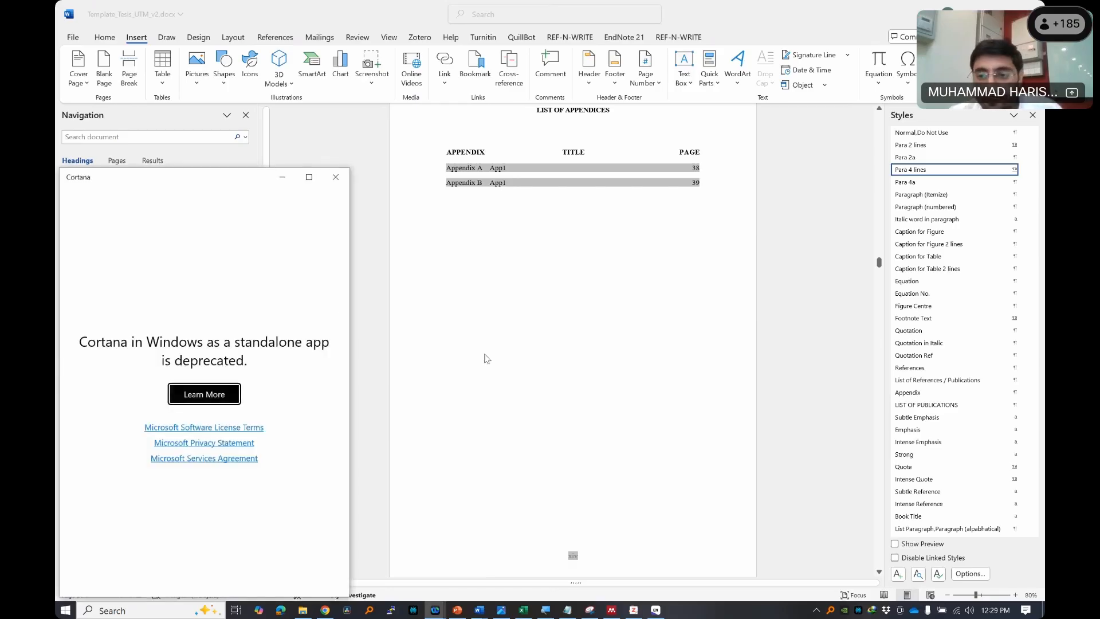
pyautogui.click(336, 177)
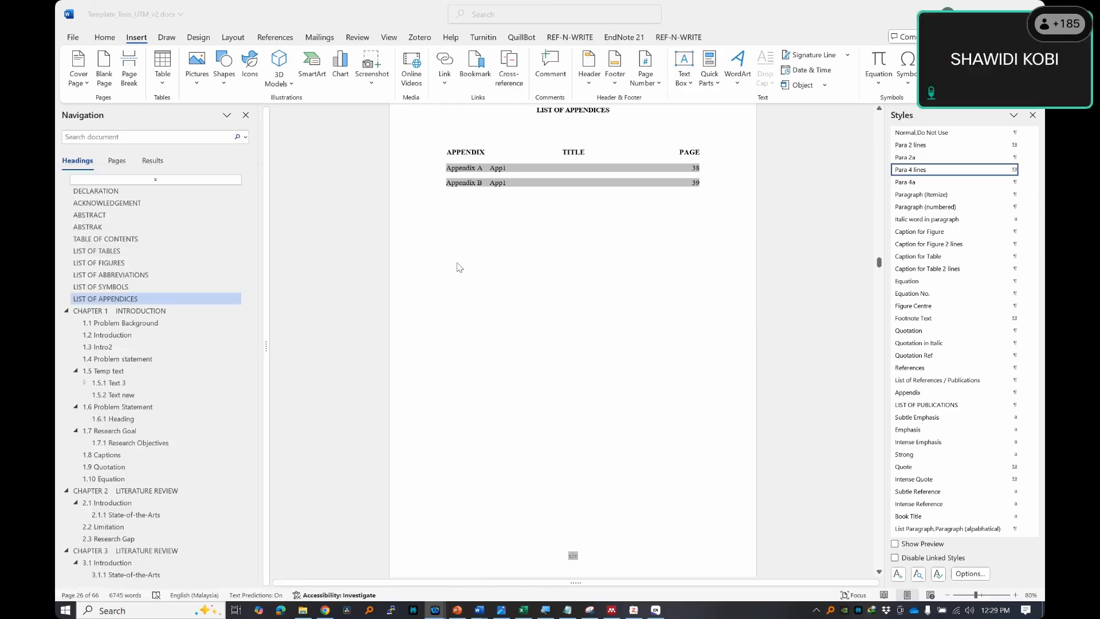
pyautogui.press('super+v')
pyautogui.press('Escape')
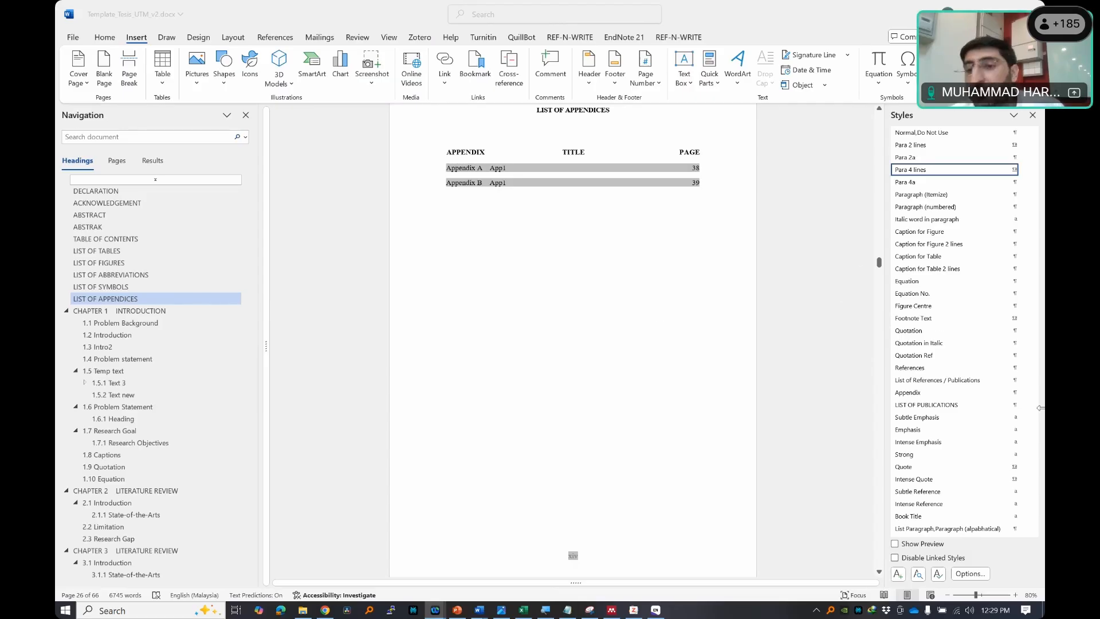
# - Start saving a copy of the thesis in the pgss event folder with PDF (*.pdf) as the file type, and cancel without saving
pyautogui.click(76, 37)
pyautogui.click(93, 194)
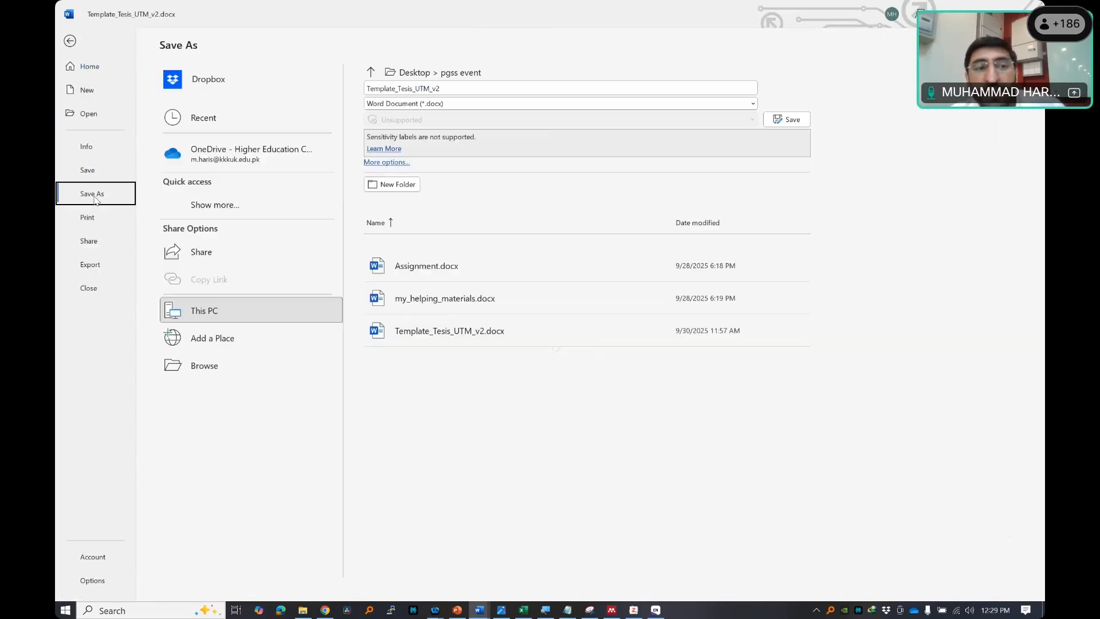
pyautogui.click(167, 366)
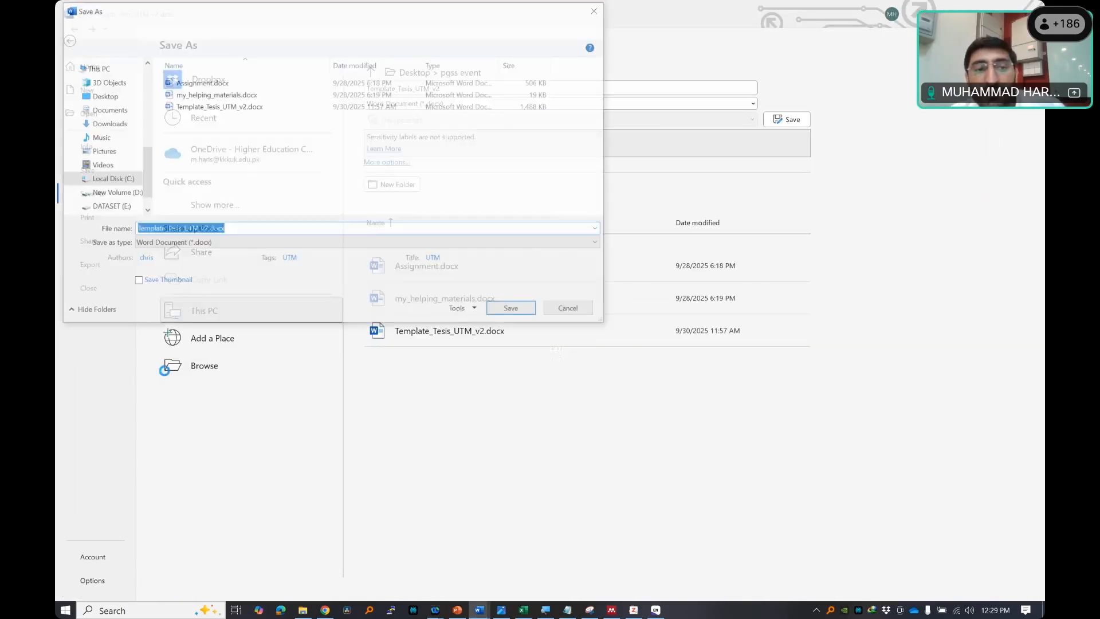
pyautogui.click(186, 245)
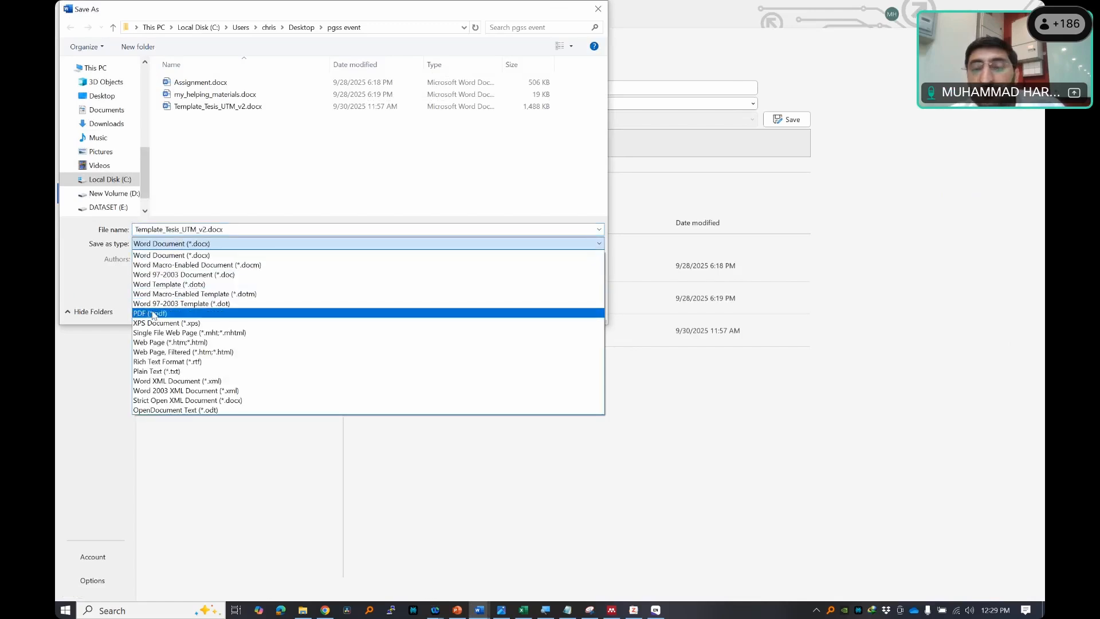
pyautogui.click(154, 314)
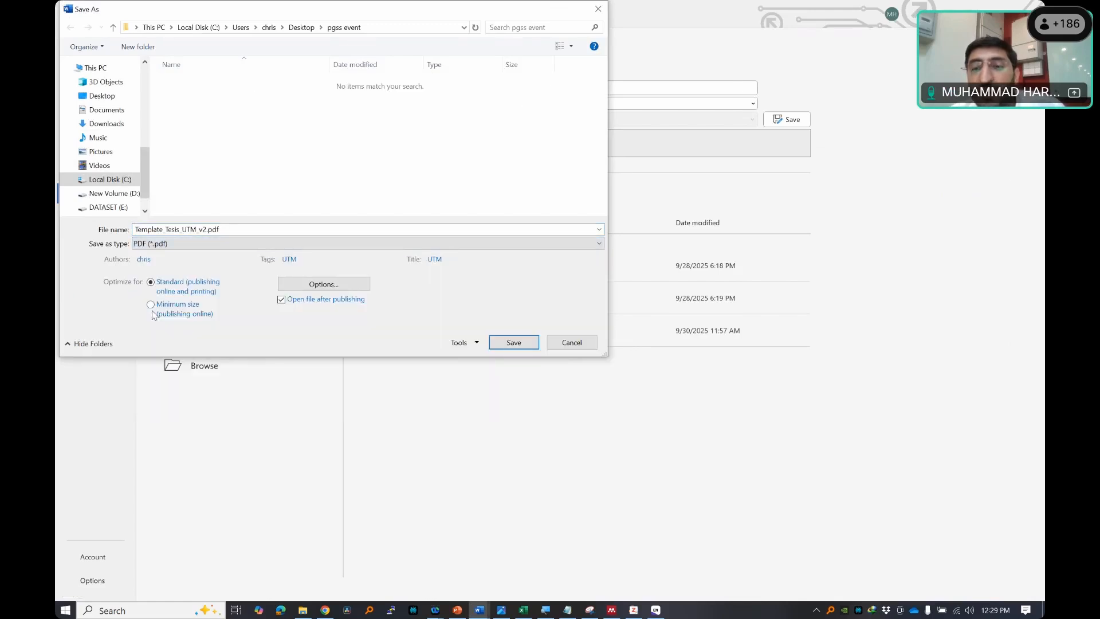
pyautogui.click(605, 11)
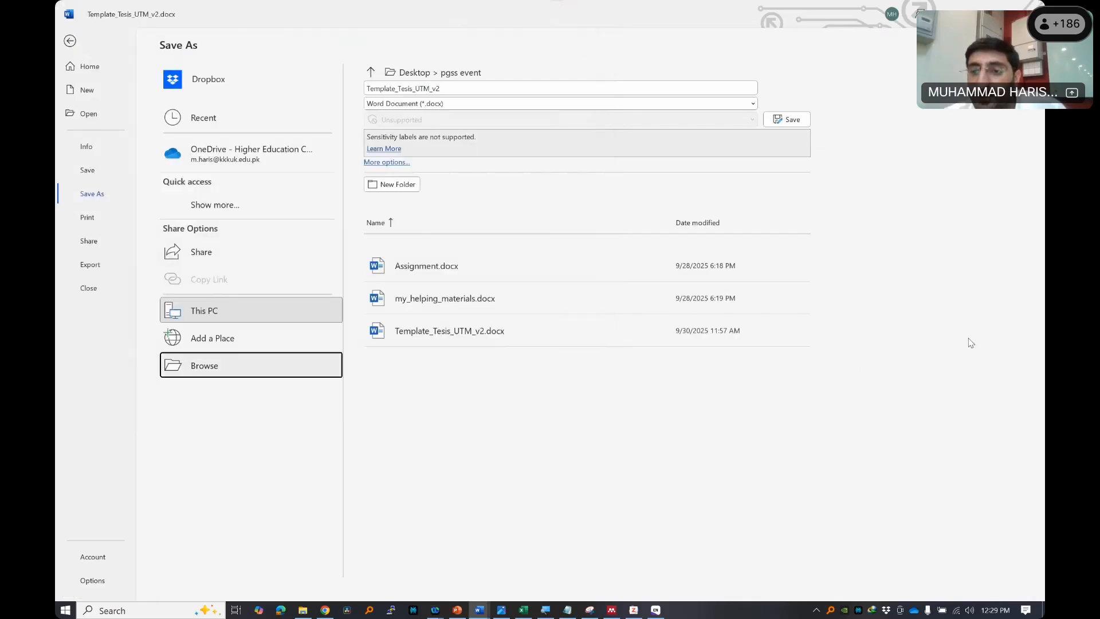